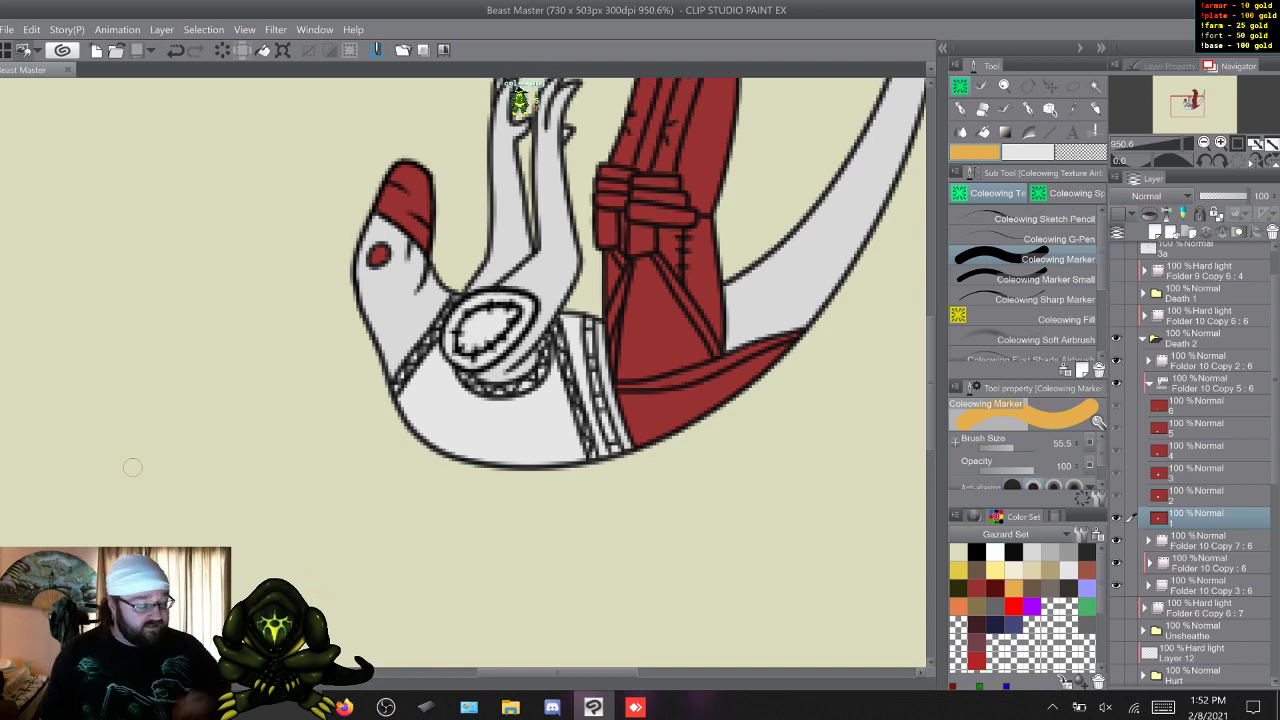
Collapse the Folder 10 Copy 5 animation folder, then collapse and hide the Death 2 folder.
{"action": "left_click", "coordinate": [1149, 383]}
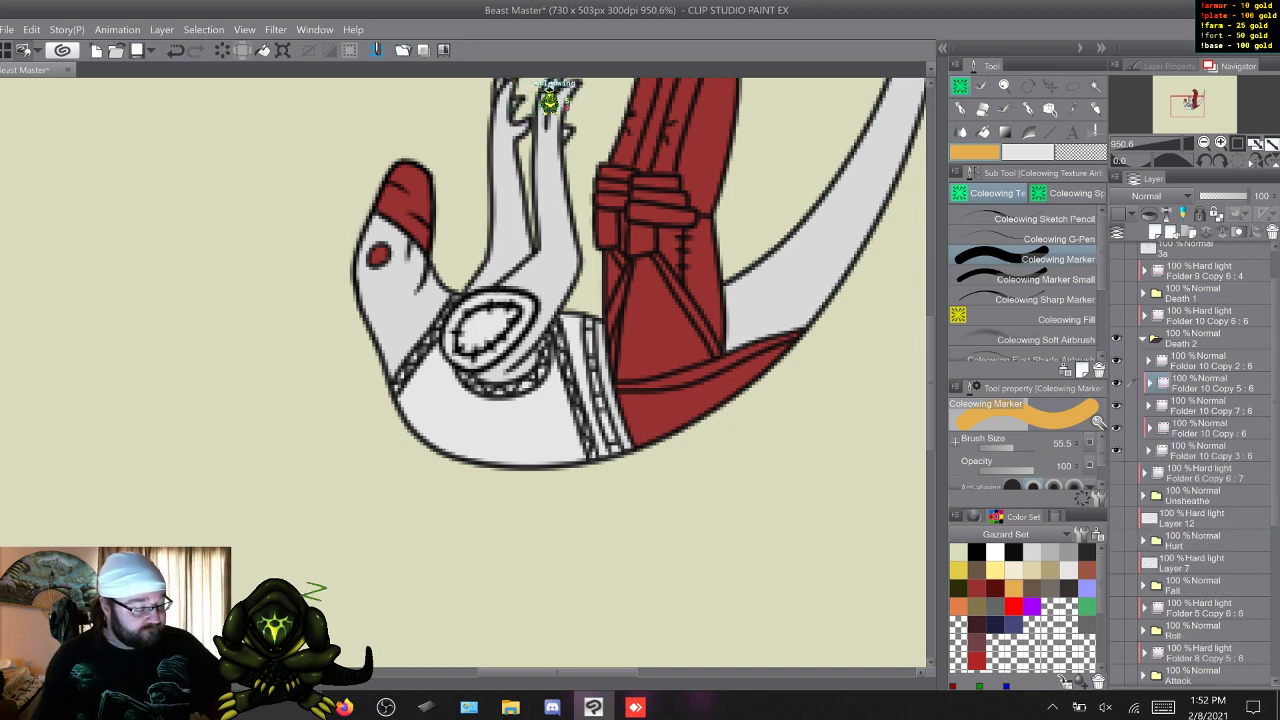
{"action": "left_click", "coordinate": [1130, 338]}
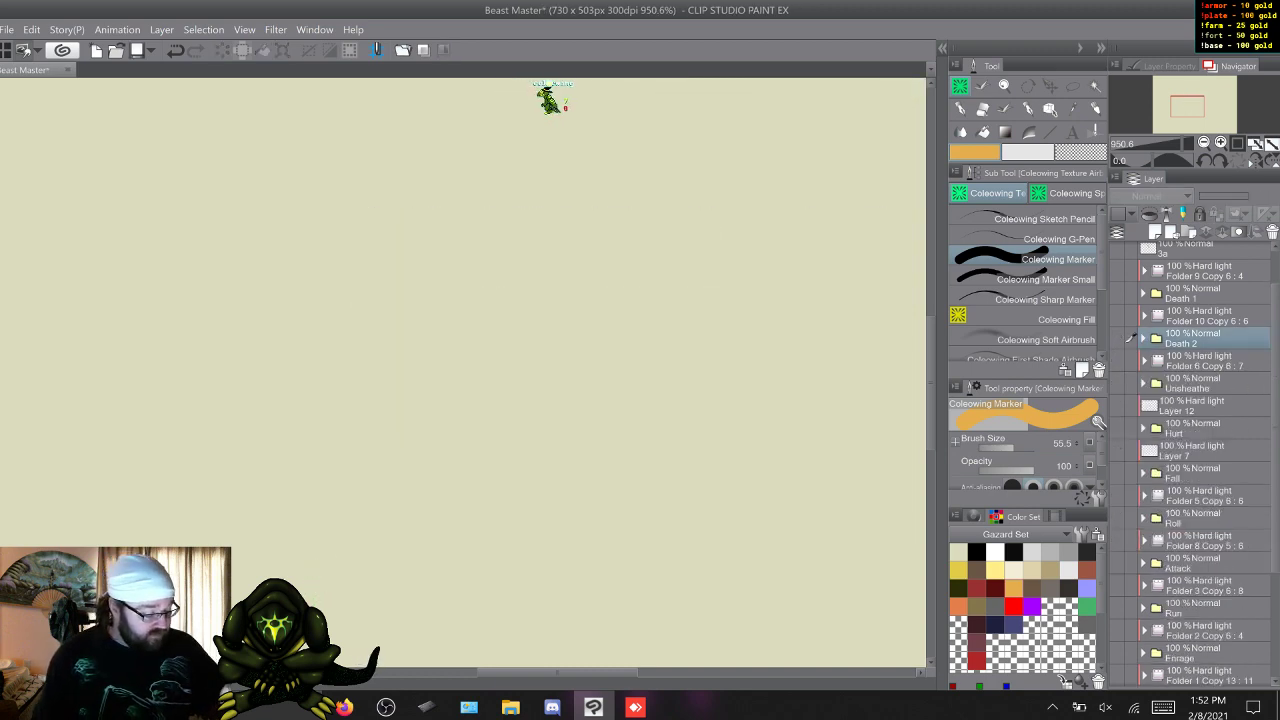
{"action": "scroll", "coordinate": [1130, 338], "scroll_direction": "down", "scroll_amount": 3}
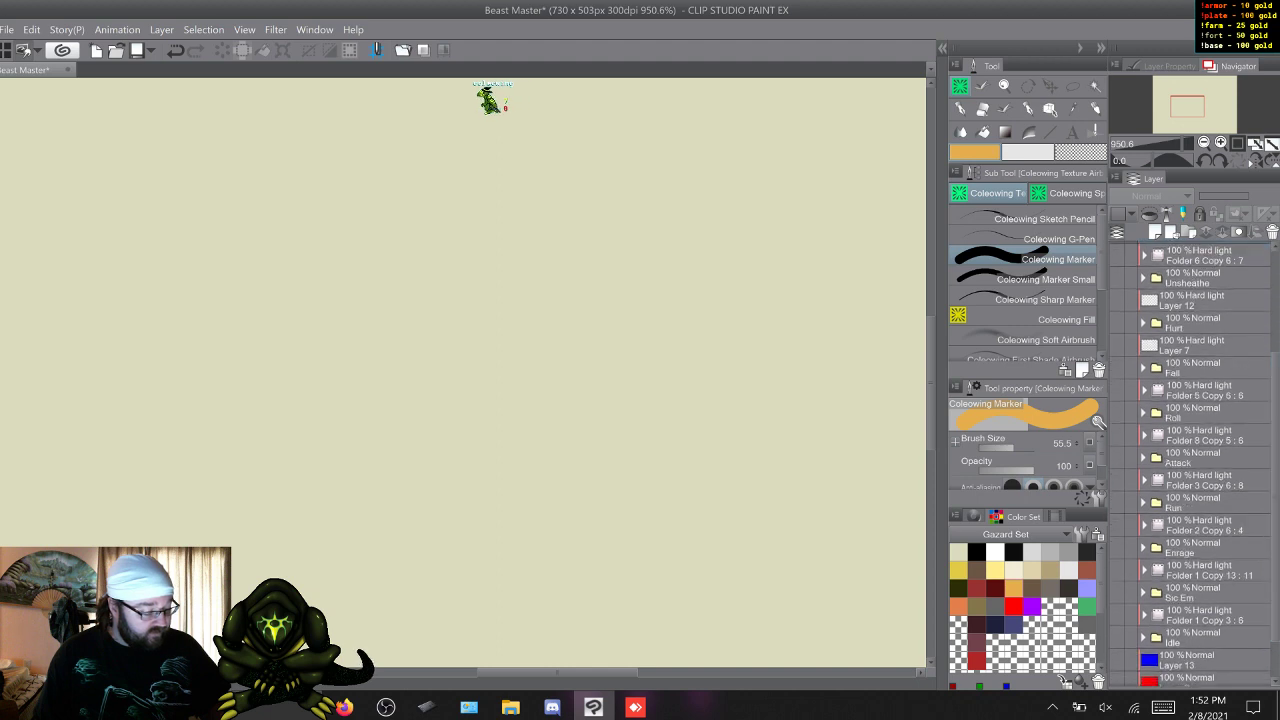
Show the Idle folder, review its animation frames with the whole figure in view, and hide the folder again.
{"action": "left_click", "coordinate": [1116, 637]}
{"action": "left_click", "coordinate": [1143, 637]}
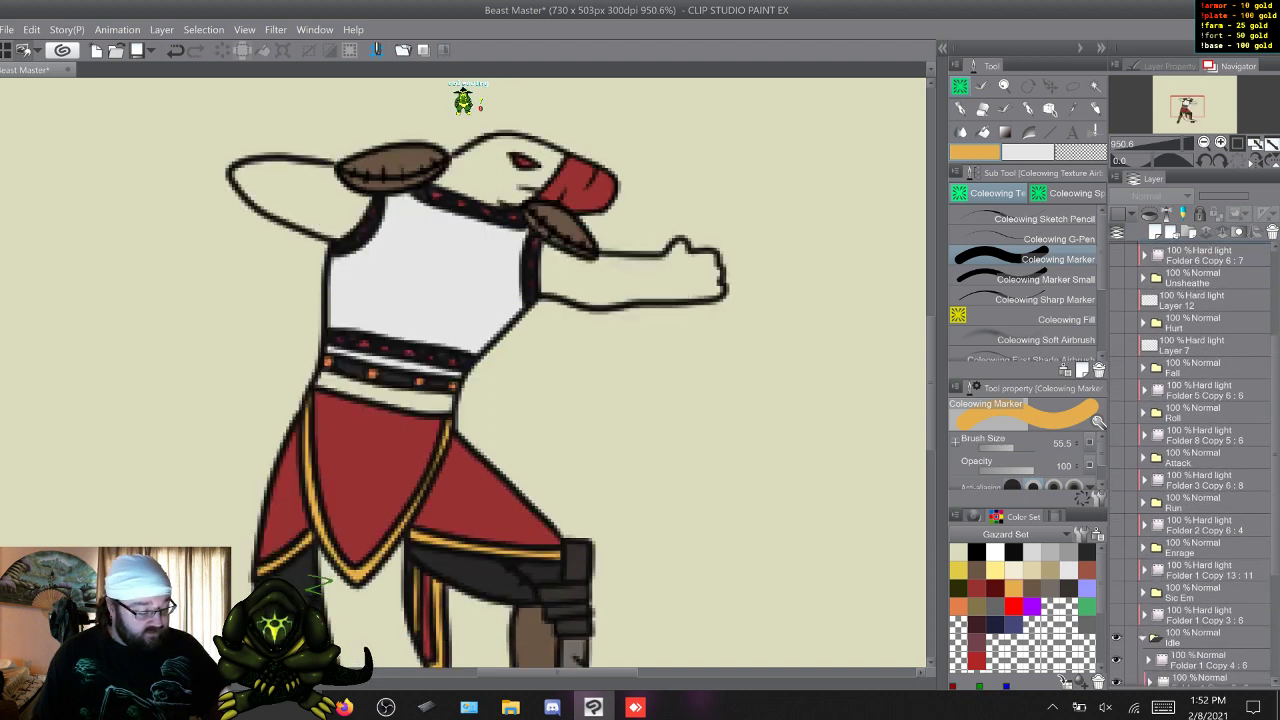
{"action": "scroll", "coordinate": [500, 517], "scroll_direction": "down", "scroll_amount": 4}
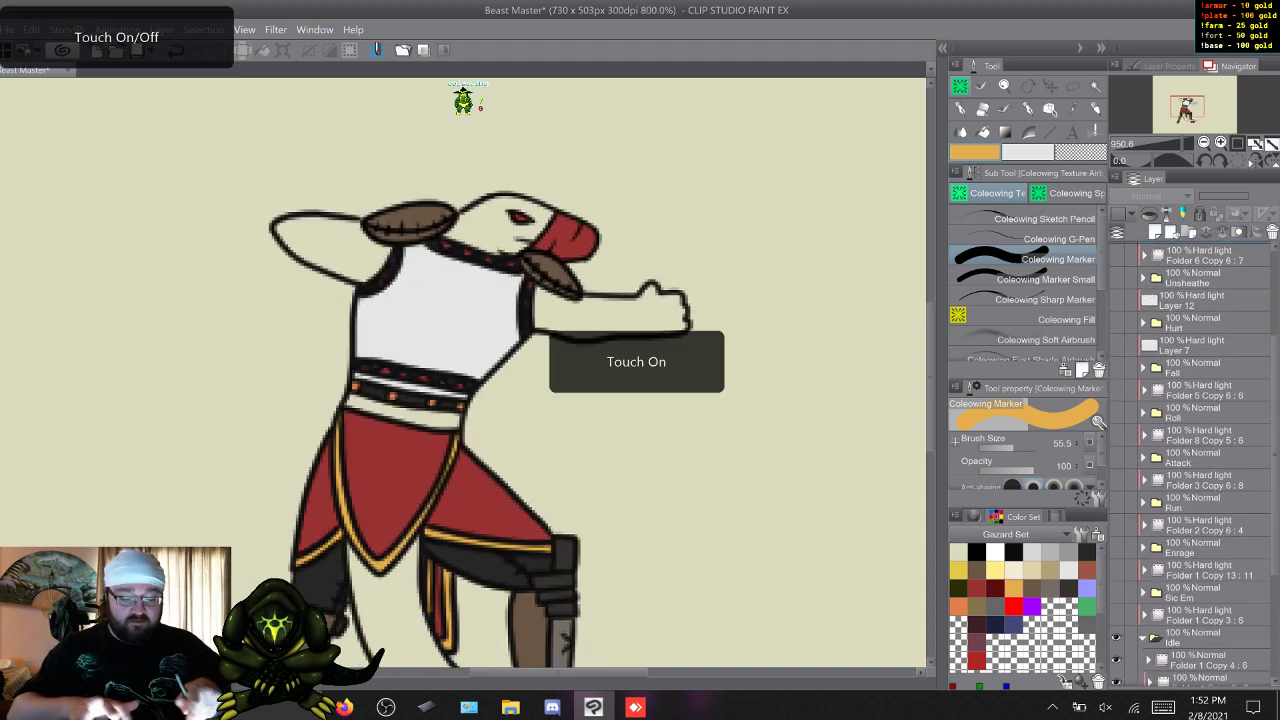
{"action": "scroll", "coordinate": [463, 400], "scroll_direction": "down", "scroll_amount": 2}
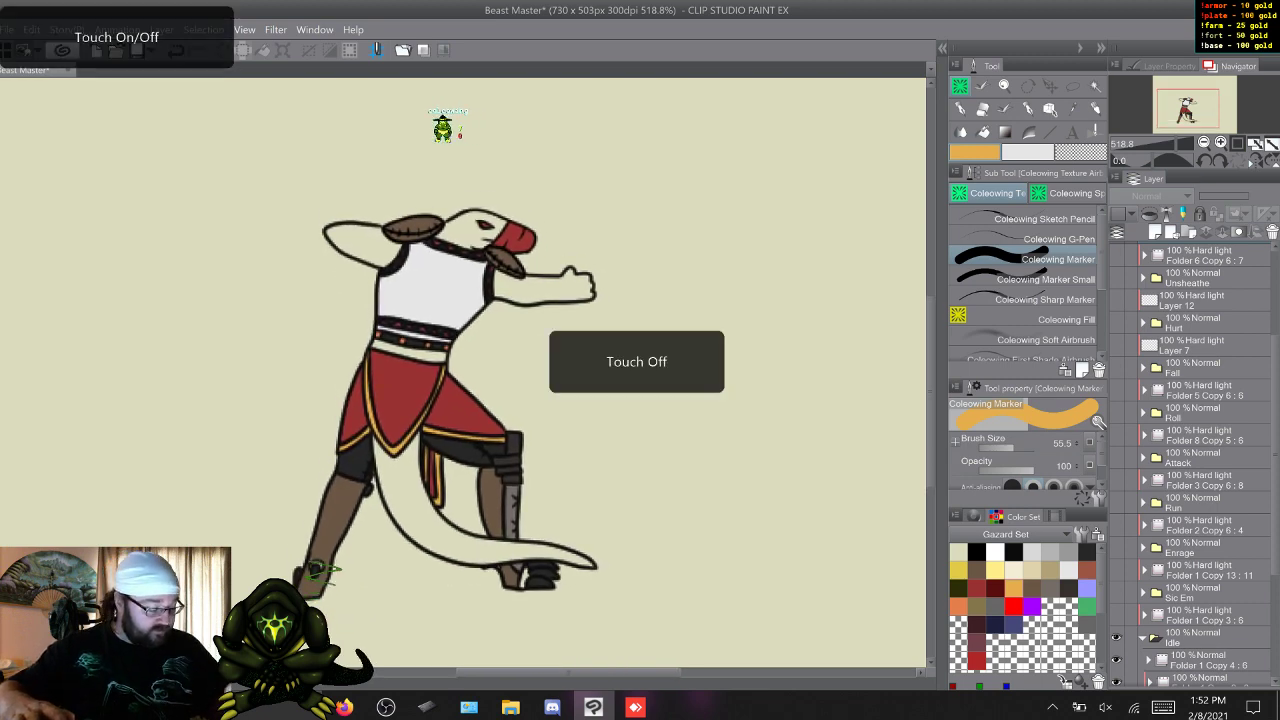
{"action": "scroll", "coordinate": [1190, 460], "scroll_direction": "down", "scroll_amount": 4}
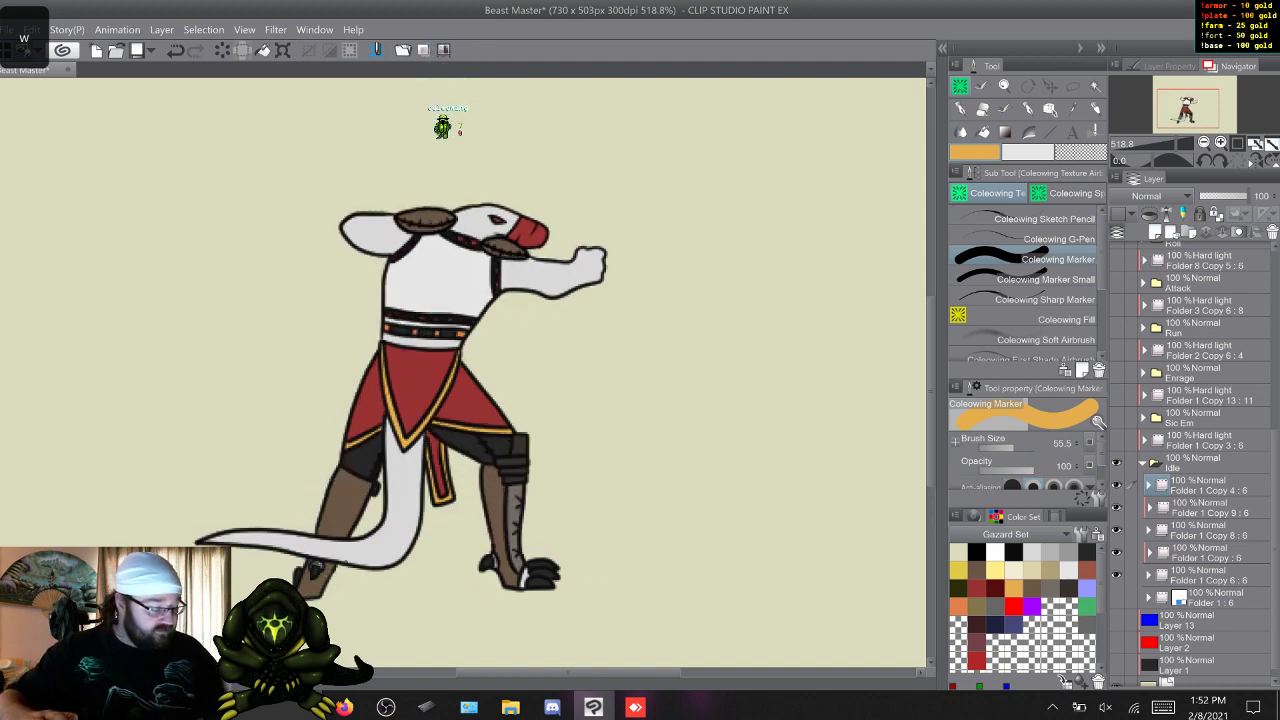
{"action": "left_click", "coordinate": [1143, 463]}
{"action": "left_click", "coordinate": [1116, 585]}
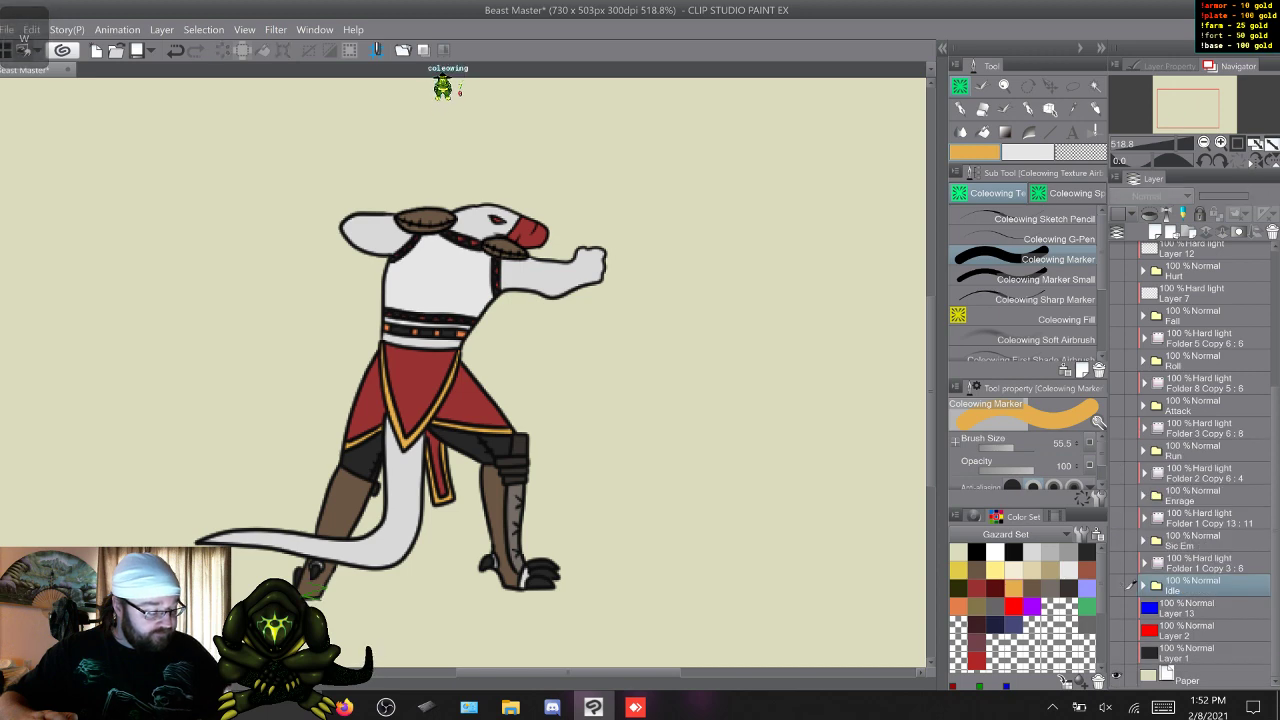
Show the Sic Em folder, step through its animation frames, and collapse and hide it again.
{"action": "left_click", "coordinate": [1116, 540]}
{"action": "left_click", "coordinate": [1143, 540]}
{"action": "left_click", "coordinate": [1210, 563]}
{"action": "key", "text": "w"}
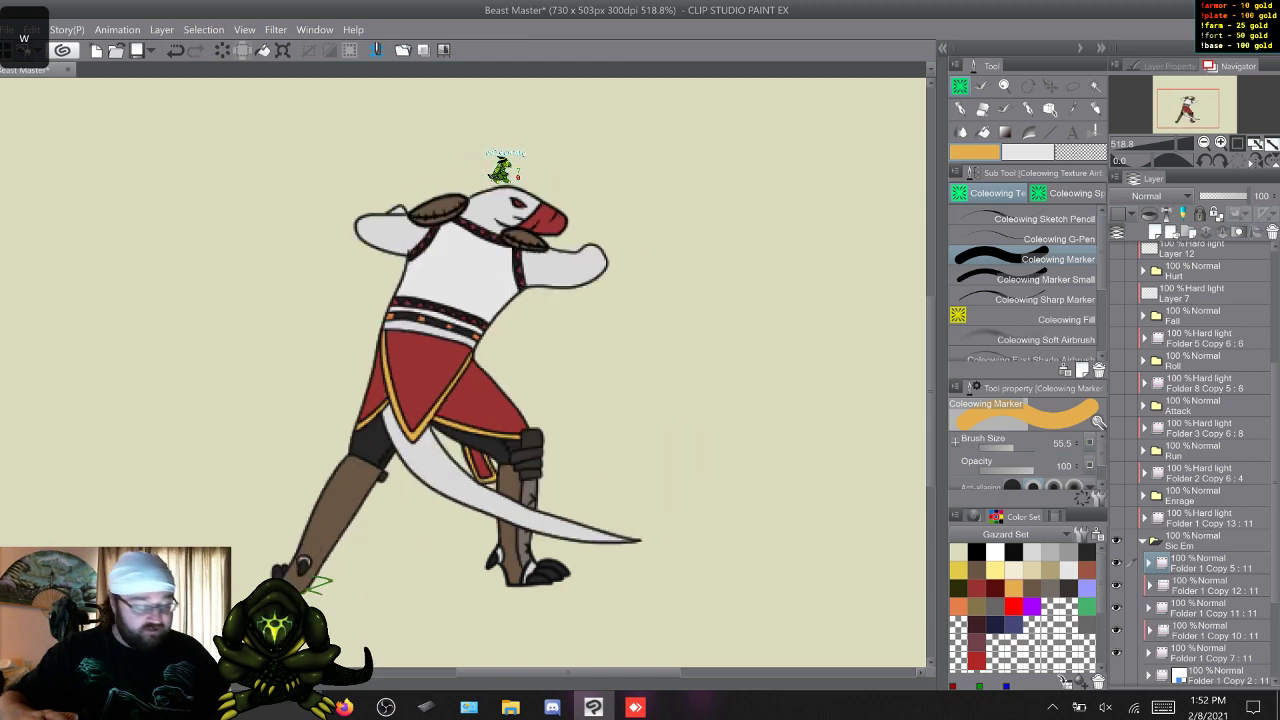
{"action": "left_click", "coordinate": [1143, 540]}
{"action": "left_click", "coordinate": [1117, 540]}
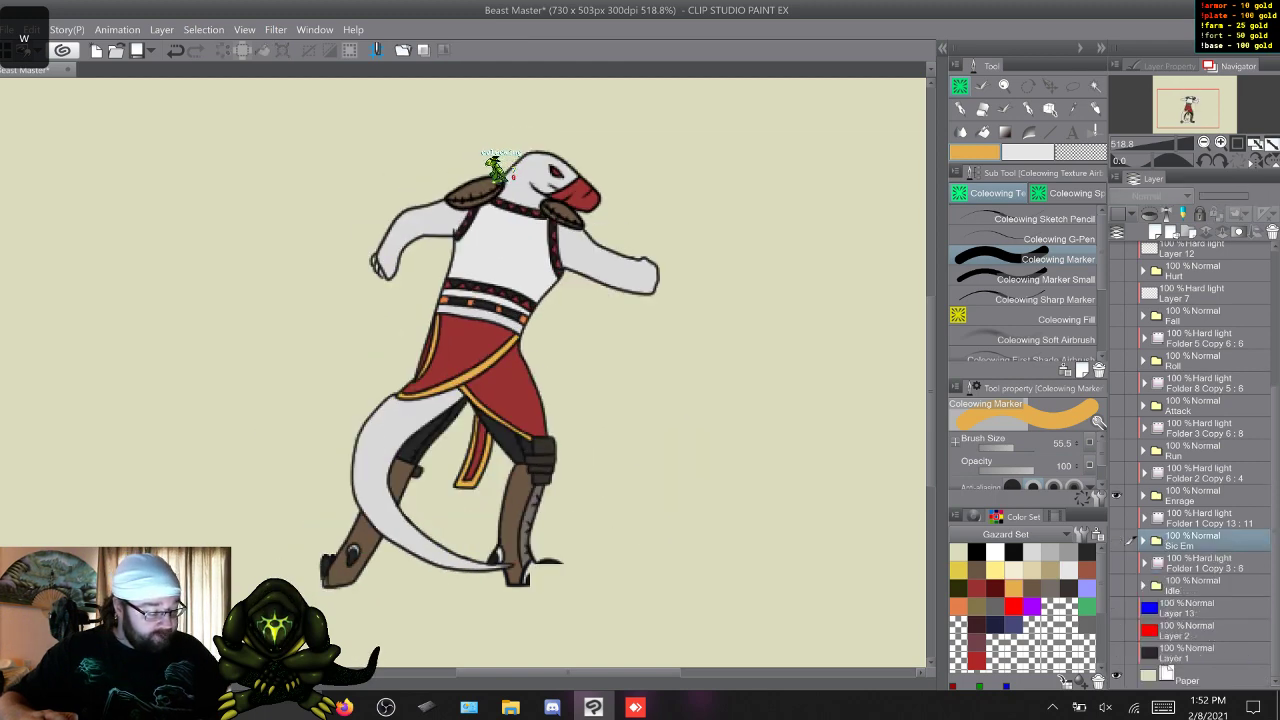
Show the Enrage folder, check its animation frames, and collapse and hide it again.
{"action": "left_click", "coordinate": [1117, 496]}
{"action": "left_click", "coordinate": [1143, 496]}
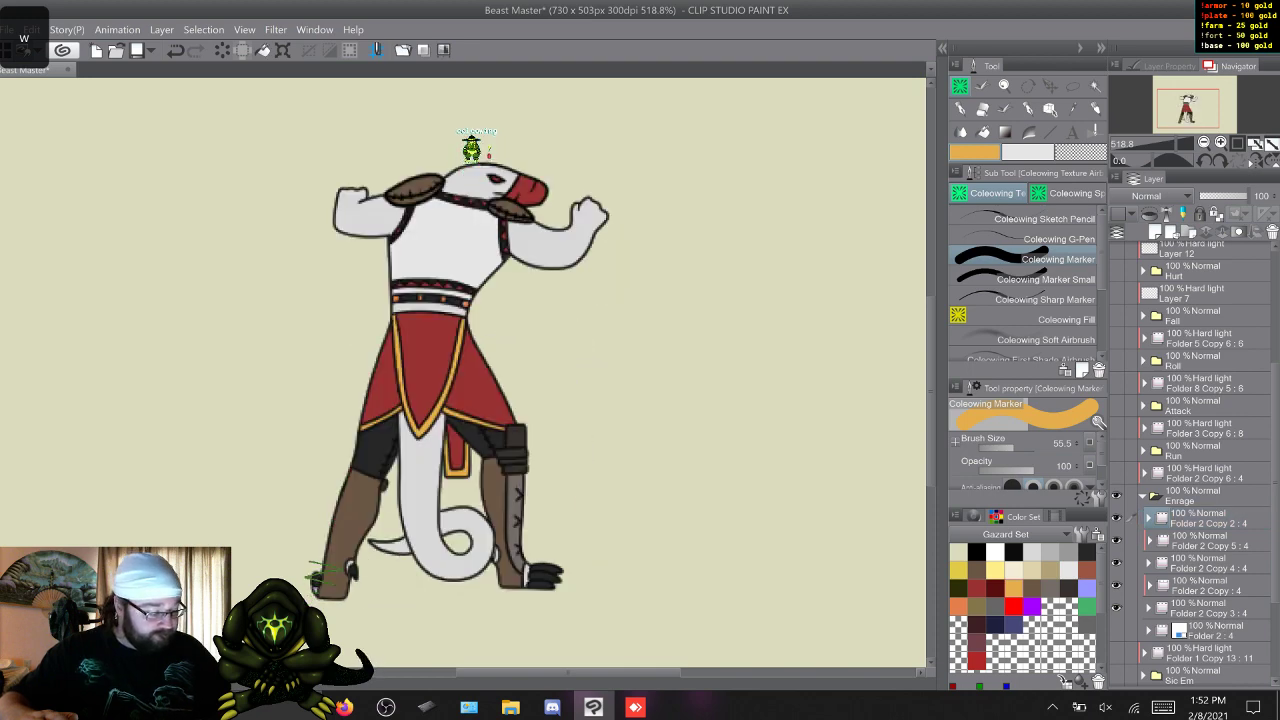
{"action": "left_click", "coordinate": [1143, 496]}
{"action": "left_click", "coordinate": [1118, 496]}
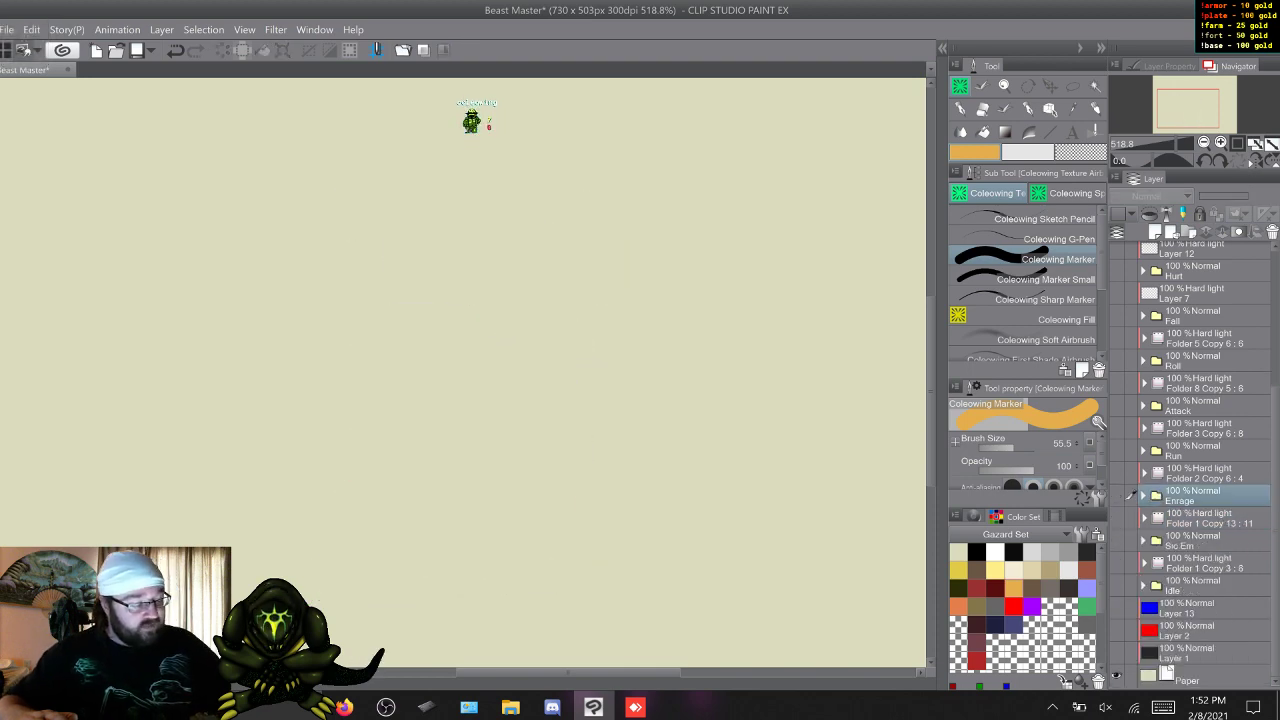
Show the Unsheathe folder, cycle through all its animation frames, and collapse and hide it again.
{"action": "scroll", "coordinate": [1190, 460], "scroll_direction": "up", "scroll_amount": 3}
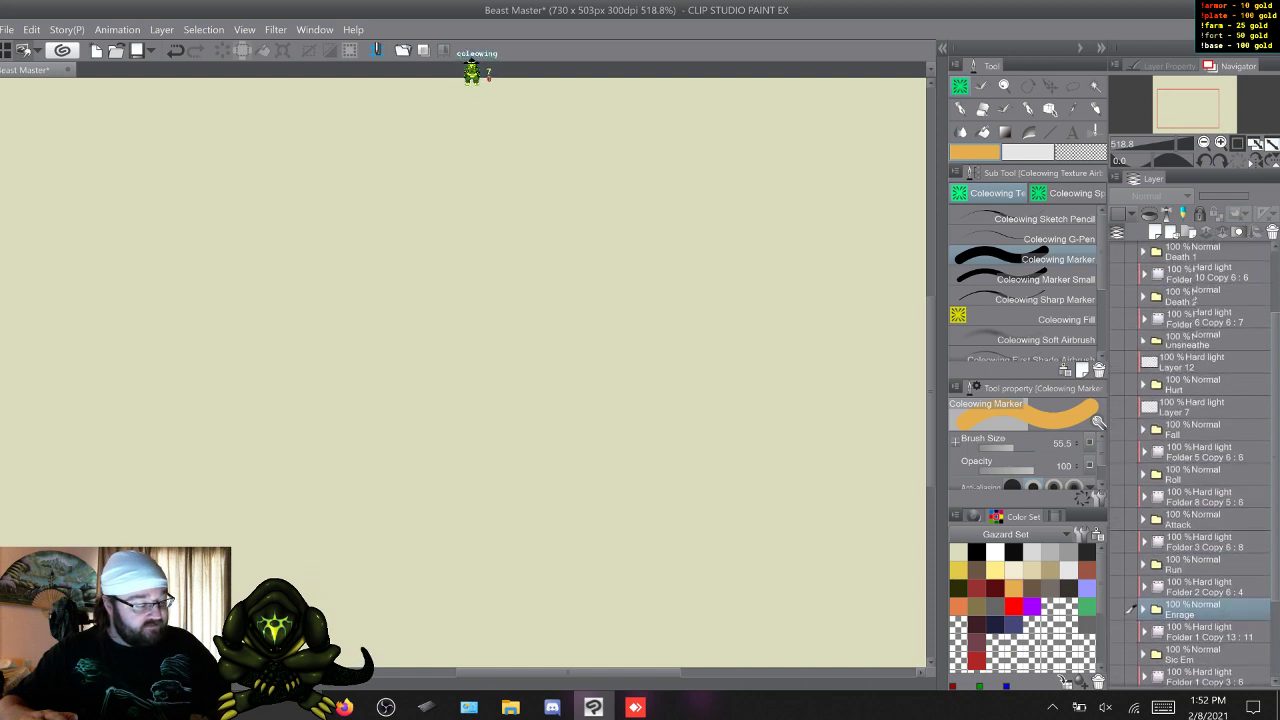
{"action": "scroll", "coordinate": [1190, 460], "scroll_direction": "up", "scroll_amount": 1}
{"action": "left_click", "coordinate": [1116, 347]}
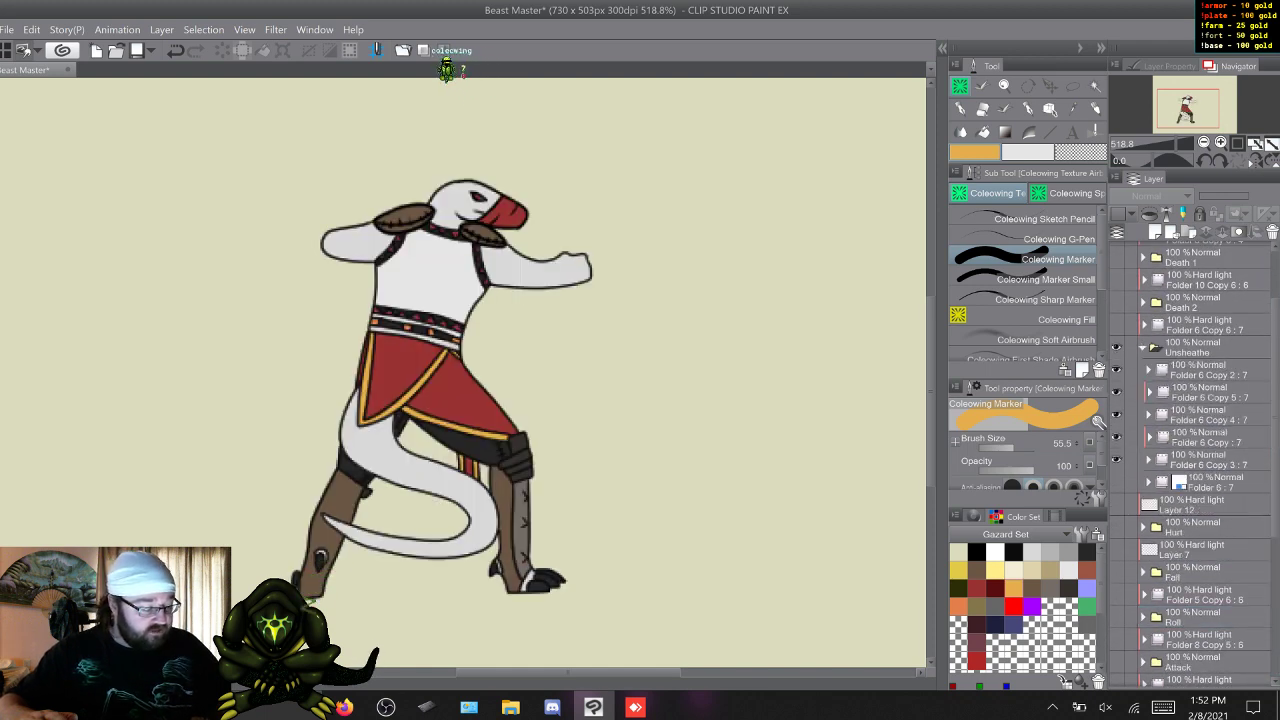
{"action": "left_click", "coordinate": [1144, 347]}
{"action": "left_click", "coordinate": [1196, 414]}
{"action": "key", "text": "w"}
{"action": "key", "text": "w"}
{"action": "key", "text": "w"}
{"action": "key", "text": "w"}
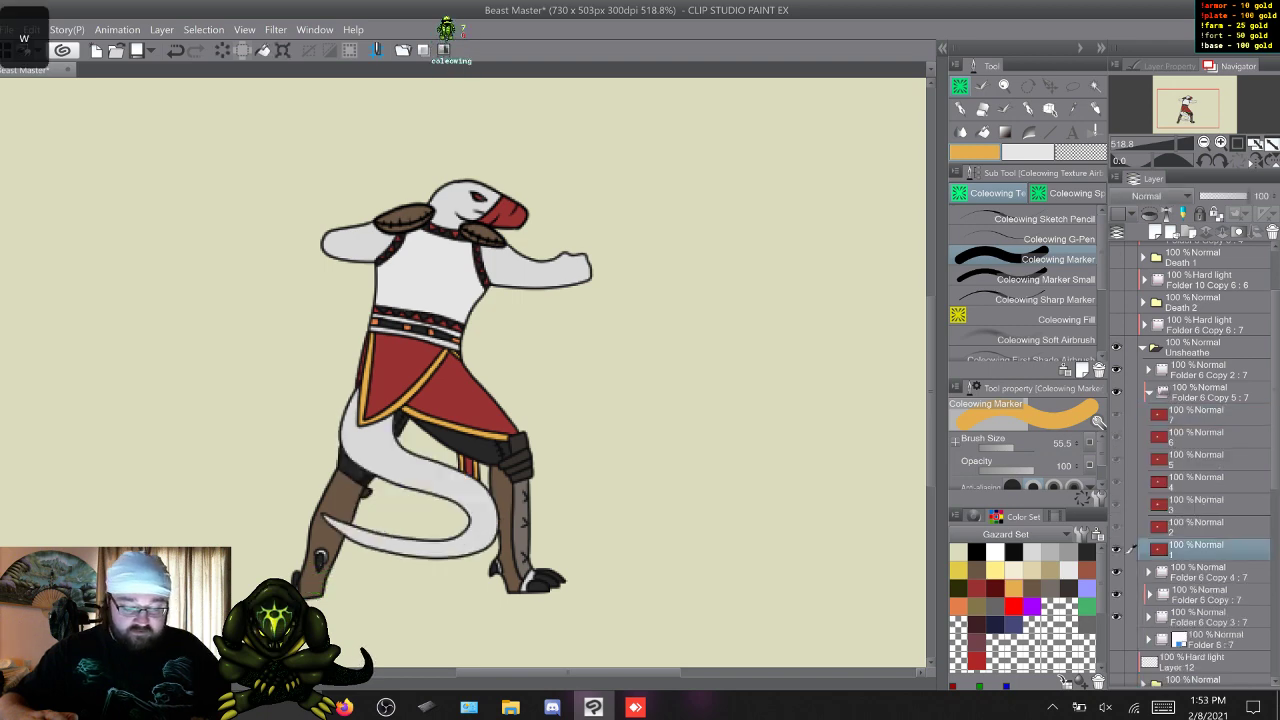
{"action": "key", "text": "w"}
{"action": "key", "text": "w"}
{"action": "key", "text": "w"}
{"action": "key", "text": "w"}
{"action": "key", "text": "w"}
{"action": "key", "text": "w"}
{"action": "key", "text": "w"}
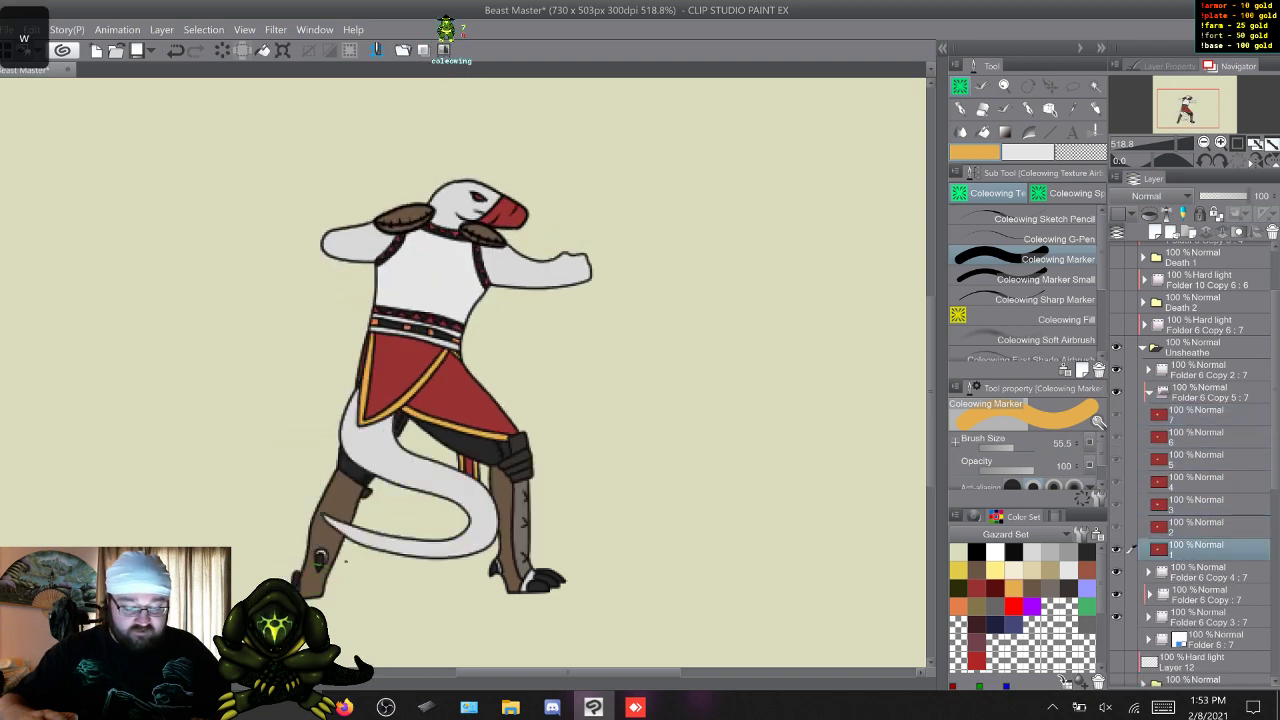
{"action": "left_click", "coordinate": [1143, 347]}
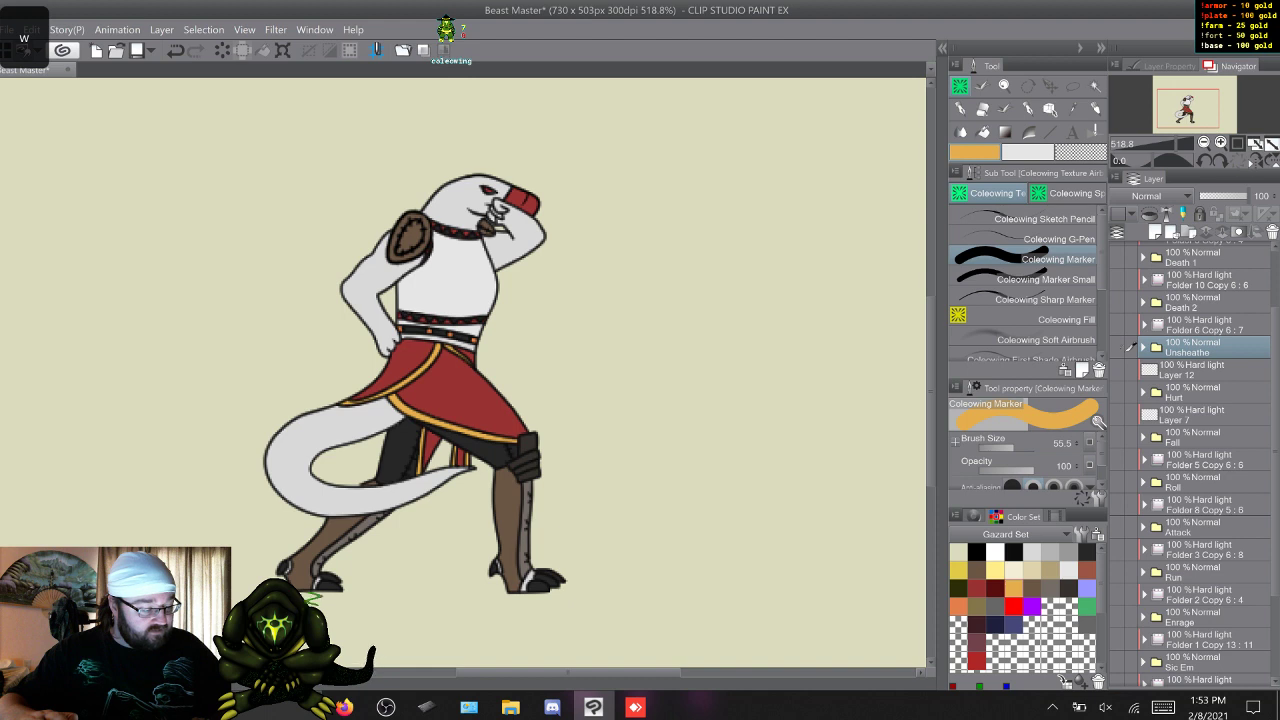
Show the Death 2 folder, expand Folder 10 Copy 5 inside it, and go to frame 1.
{"action": "left_click", "coordinate": [1117, 302]}
{"action": "left_click", "coordinate": [1143, 302]}
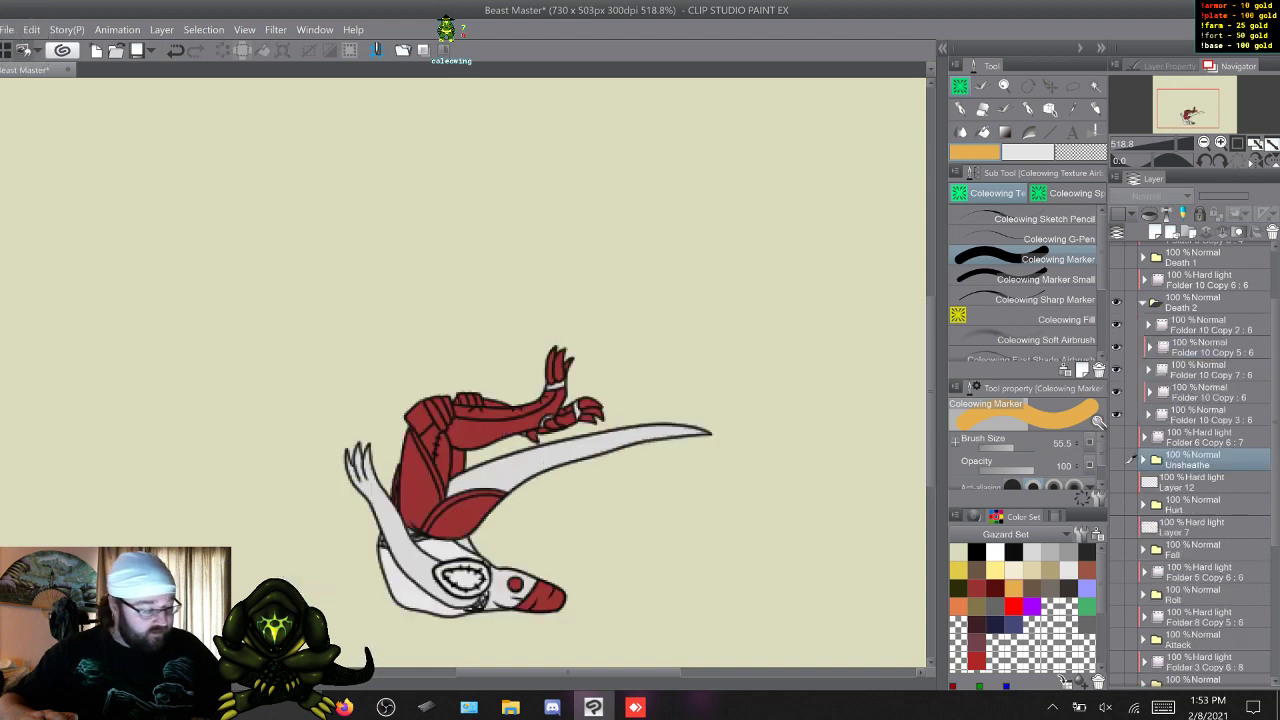
{"action": "left_click", "coordinate": [1149, 347]}
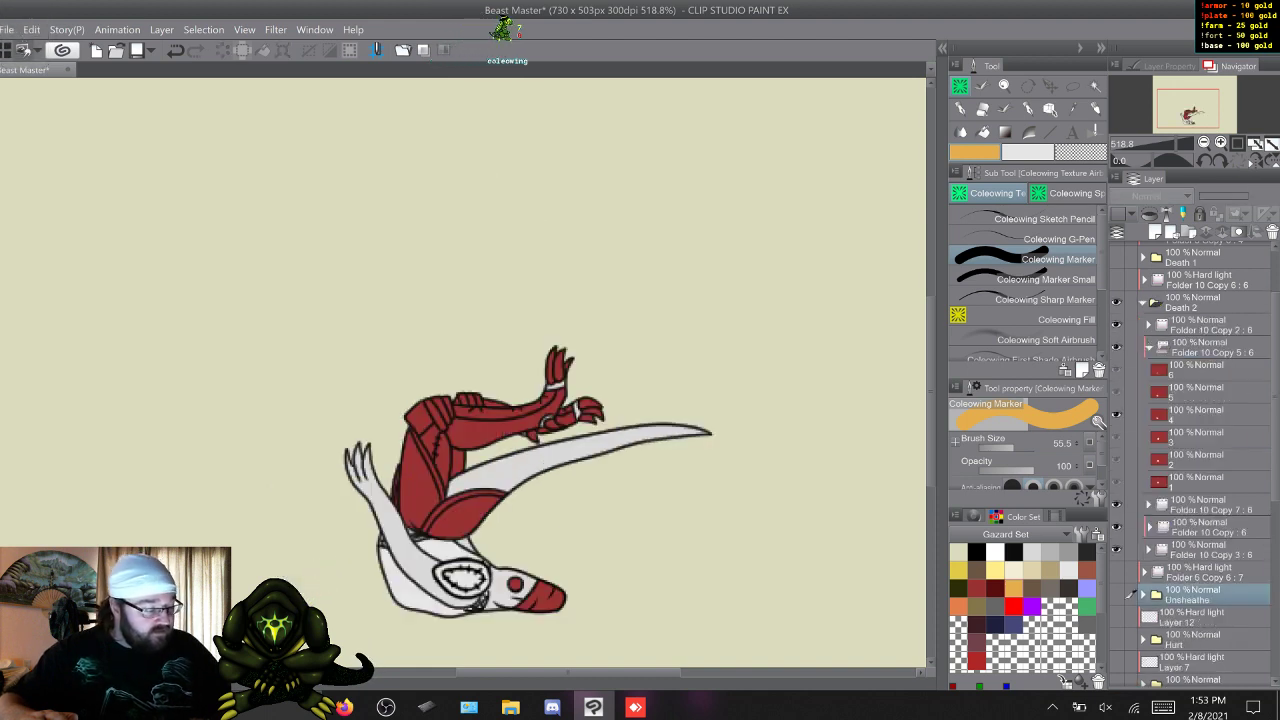
{"action": "left_click", "coordinate": [1195, 370]}
{"action": "key", "text": "w"}
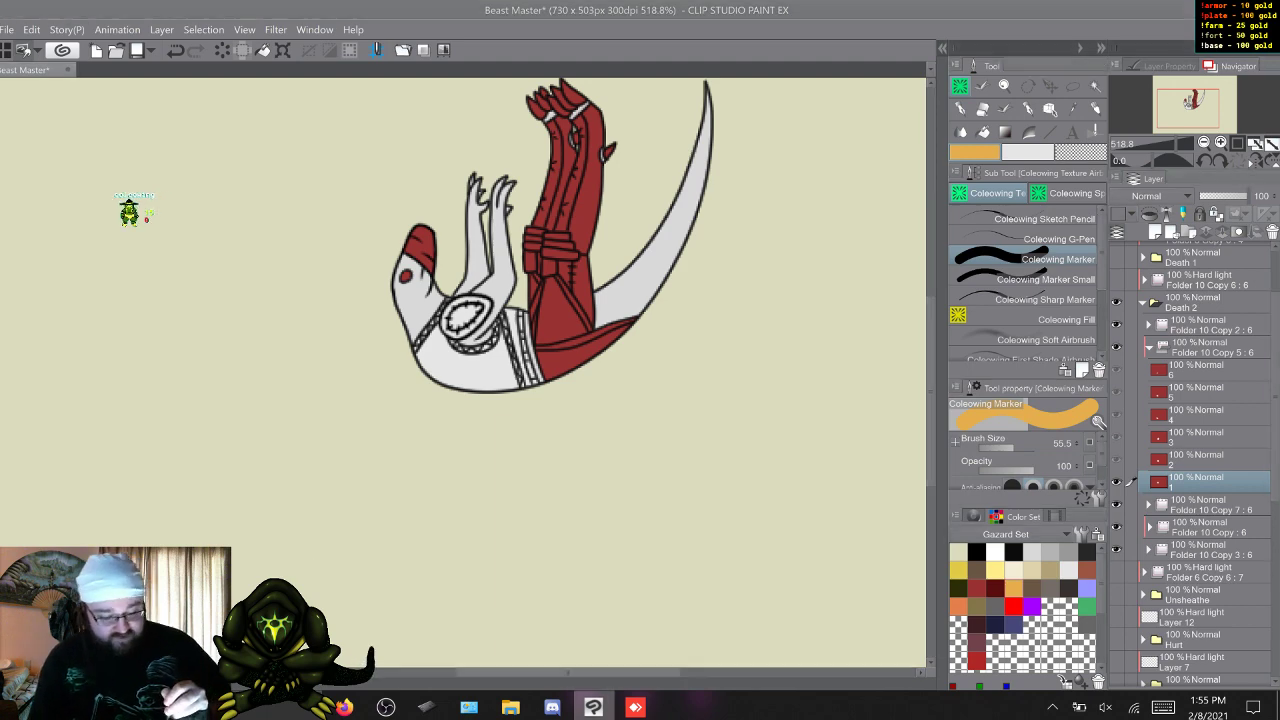
Look through the Reloaded folder on the desktop, close it, and return to Clip Studio Paint.
{"action": "key", "text": "super+d"}
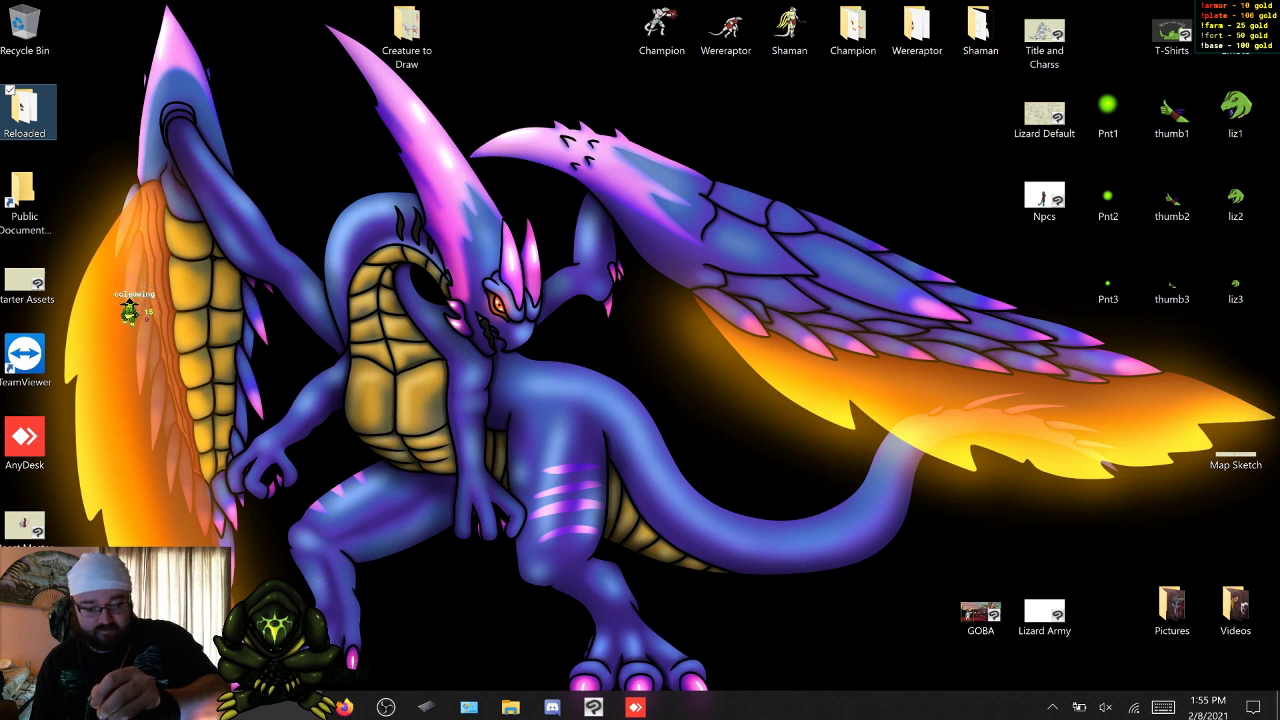
{"action": "double_click", "coordinate": [24, 108]}
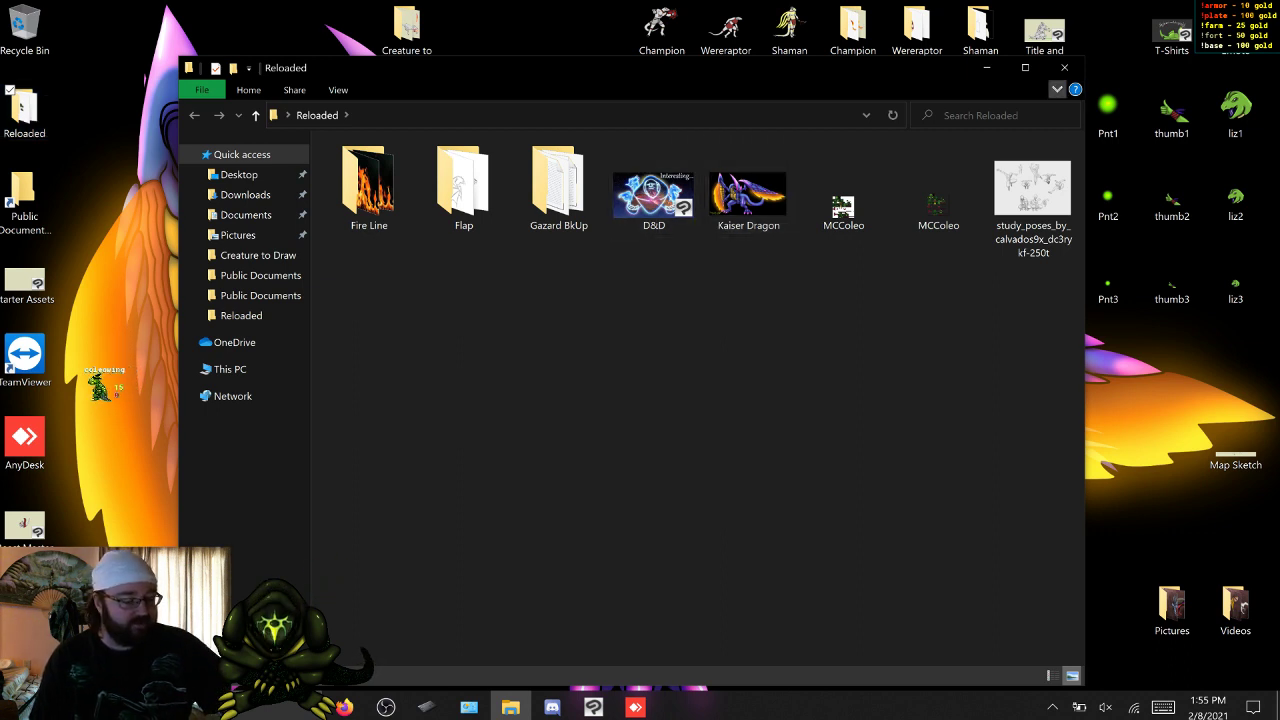
{"action": "left_click", "coordinate": [1064, 67]}
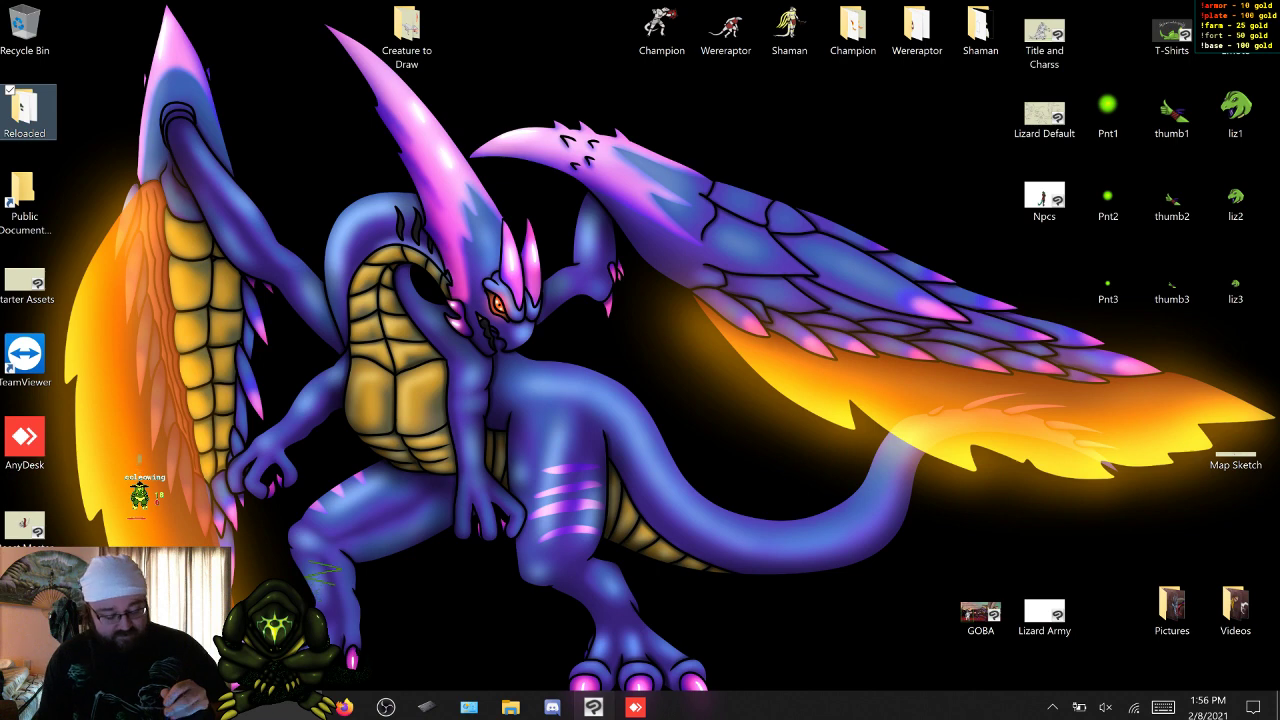
{"action": "key", "text": "alt+Tab"}
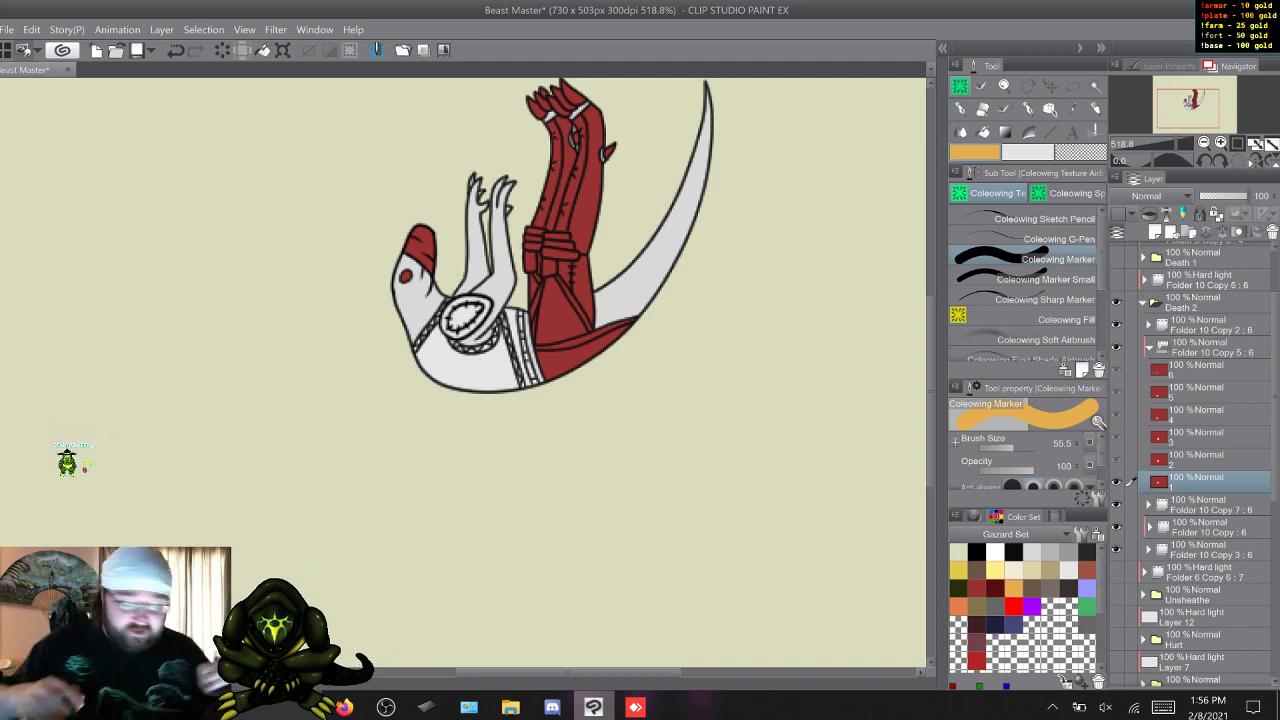
Play through the Death 2 animation frames back to frame 1 and examine the falling figure up close.
{"action": "key", "text": "w"}
{"action": "key", "text": "w"}
{"action": "key", "text": "w"}
{"action": "key", "text": "w"}
{"action": "key", "text": "w"}
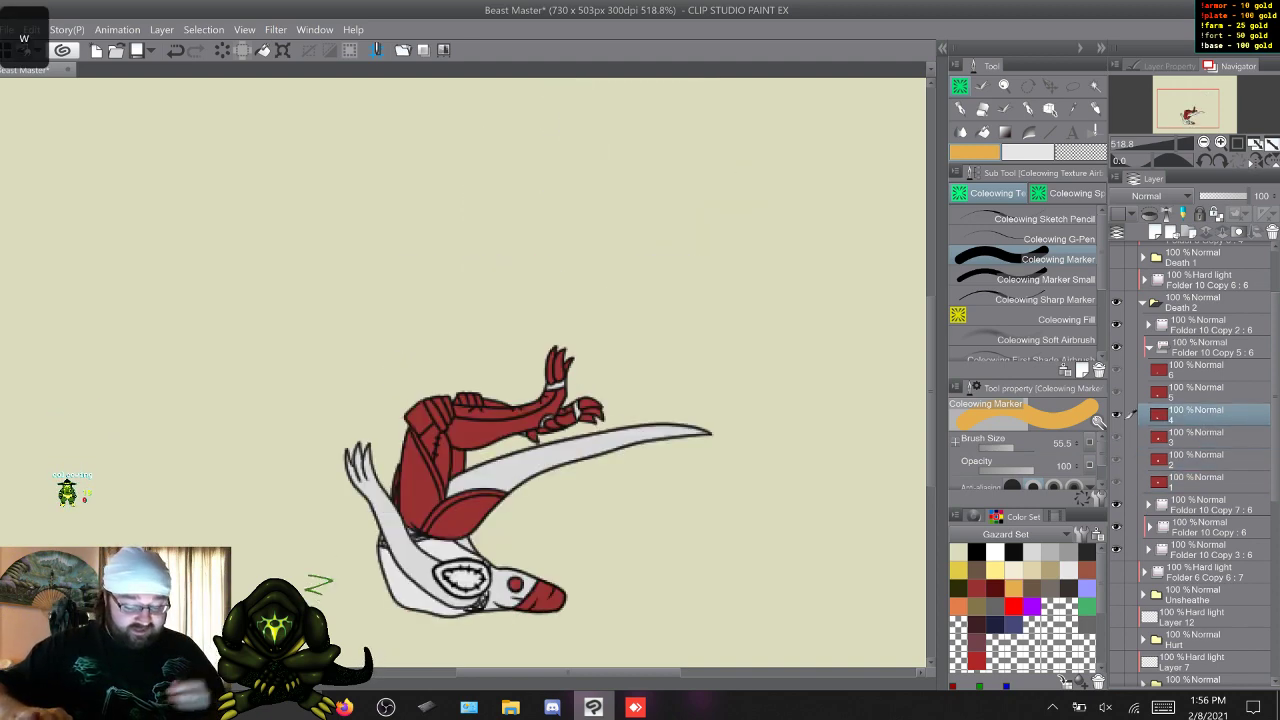
{"action": "key", "text": "w"}
{"action": "key", "text": "w"}
{"action": "key", "text": "w"}
{"action": "key", "text": "w"}
{"action": "key", "text": "w"}
{"action": "key", "text": "w"}
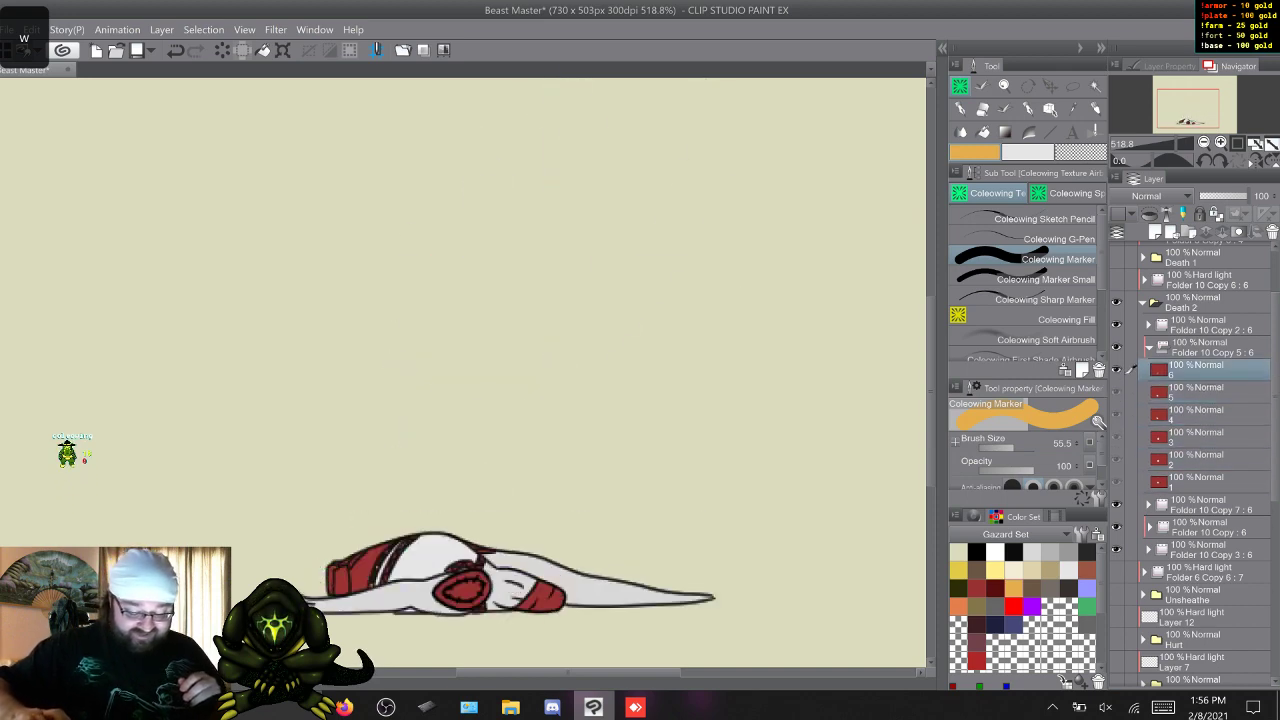
{"action": "key", "text": "w"}
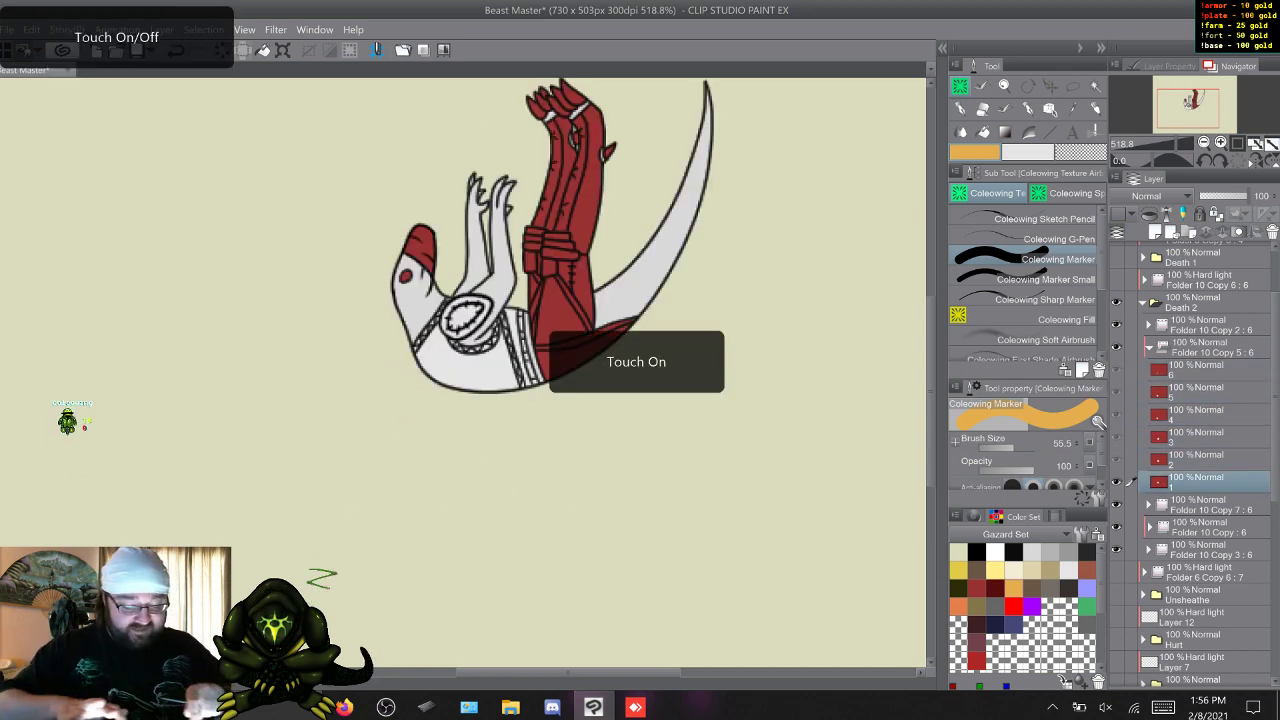
{"action": "scroll", "coordinate": [506, 512], "scroll_direction": "up", "scroll_amount": 3}
{"action": "left_click_drag", "start_coordinate": [362, 252], "coordinate": [320, 570]}
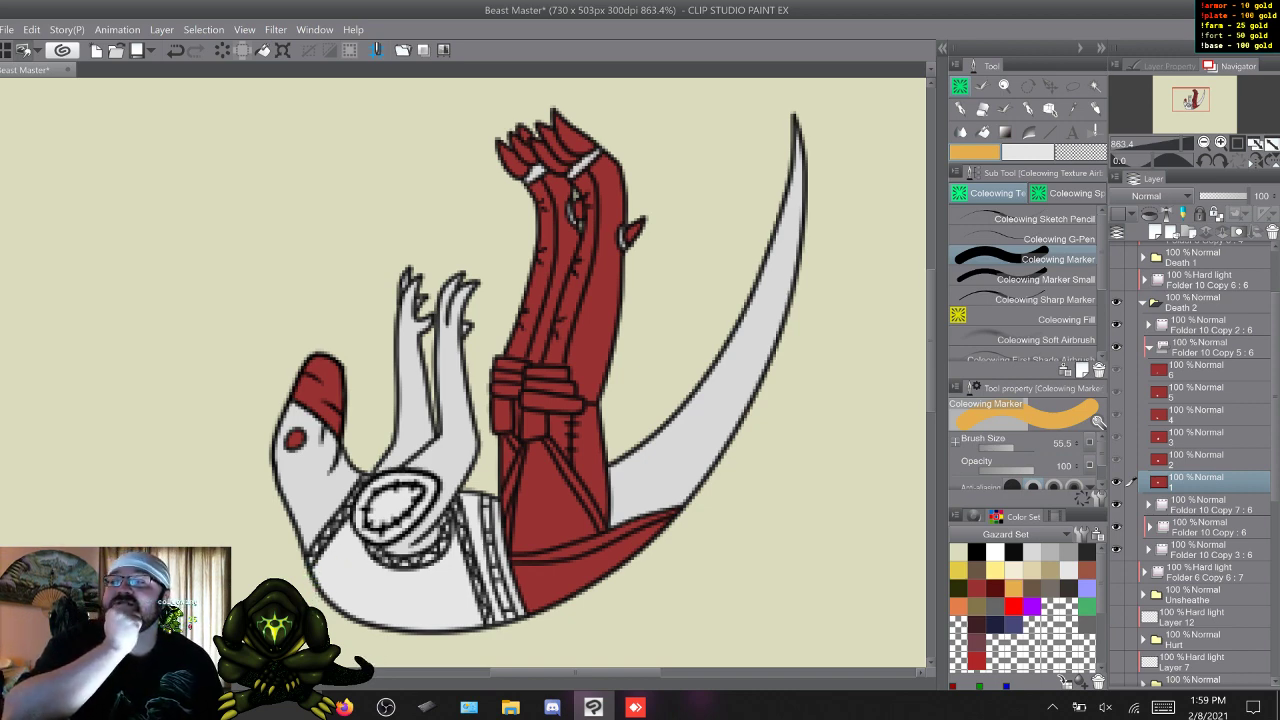
{"action": "left_click_drag", "start_coordinate": [305, 603], "coordinate": [340, 567]}
{"action": "key", "text": "ctrl+z"}
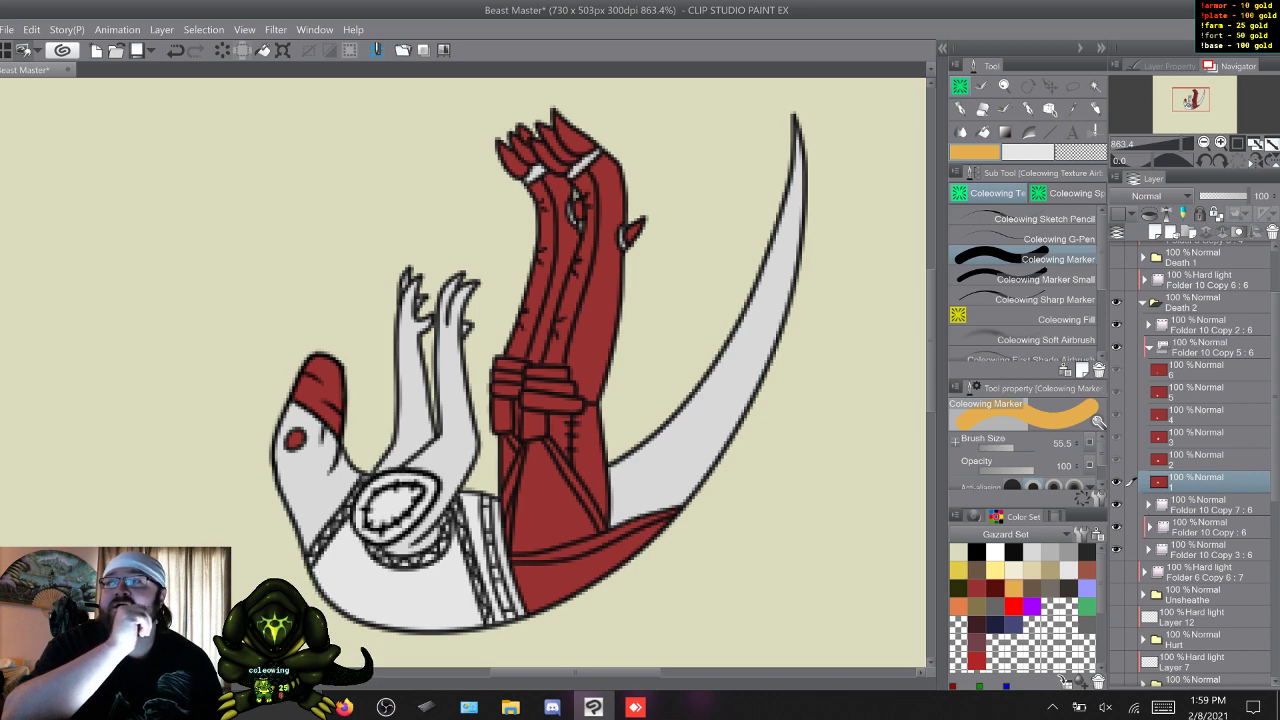
{"action": "left_click_drag", "start_coordinate": [306, 610], "coordinate": [340, 566]}
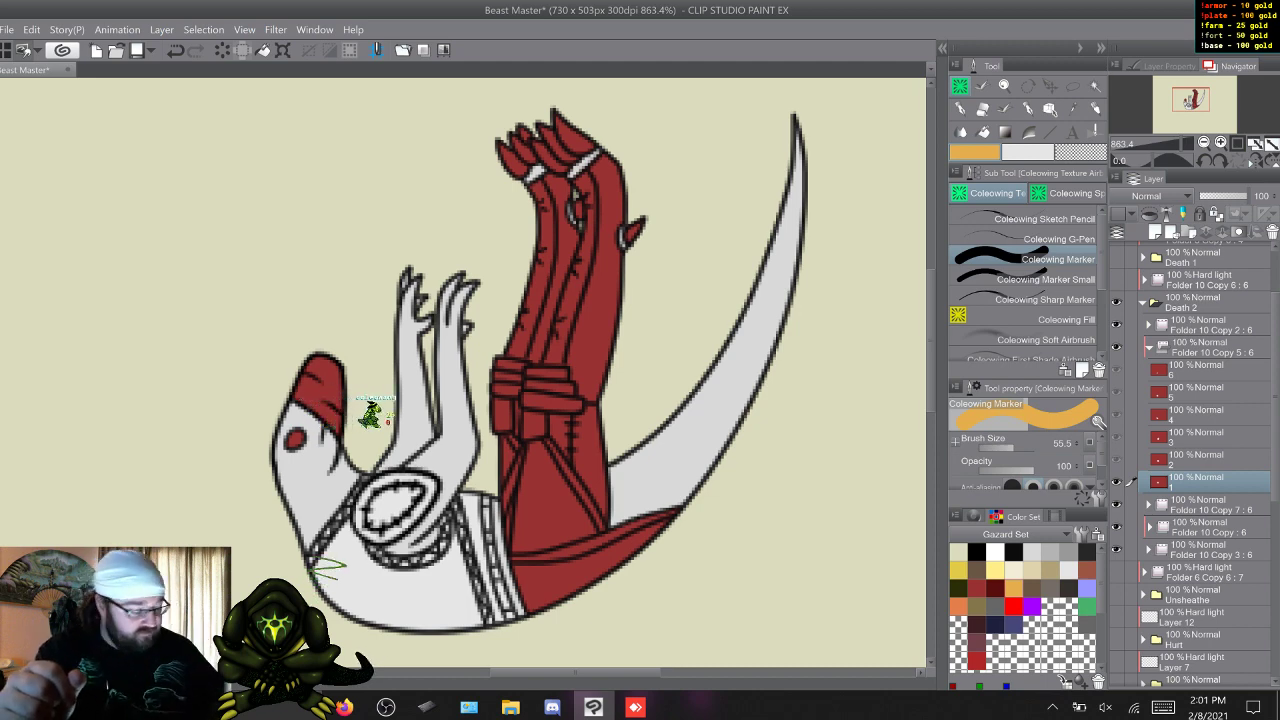
Step through the Death 2 frames up to the last one and go back to frame 5.
{"action": "key", "text": "Right"}
{"action": "key", "text": "w"}
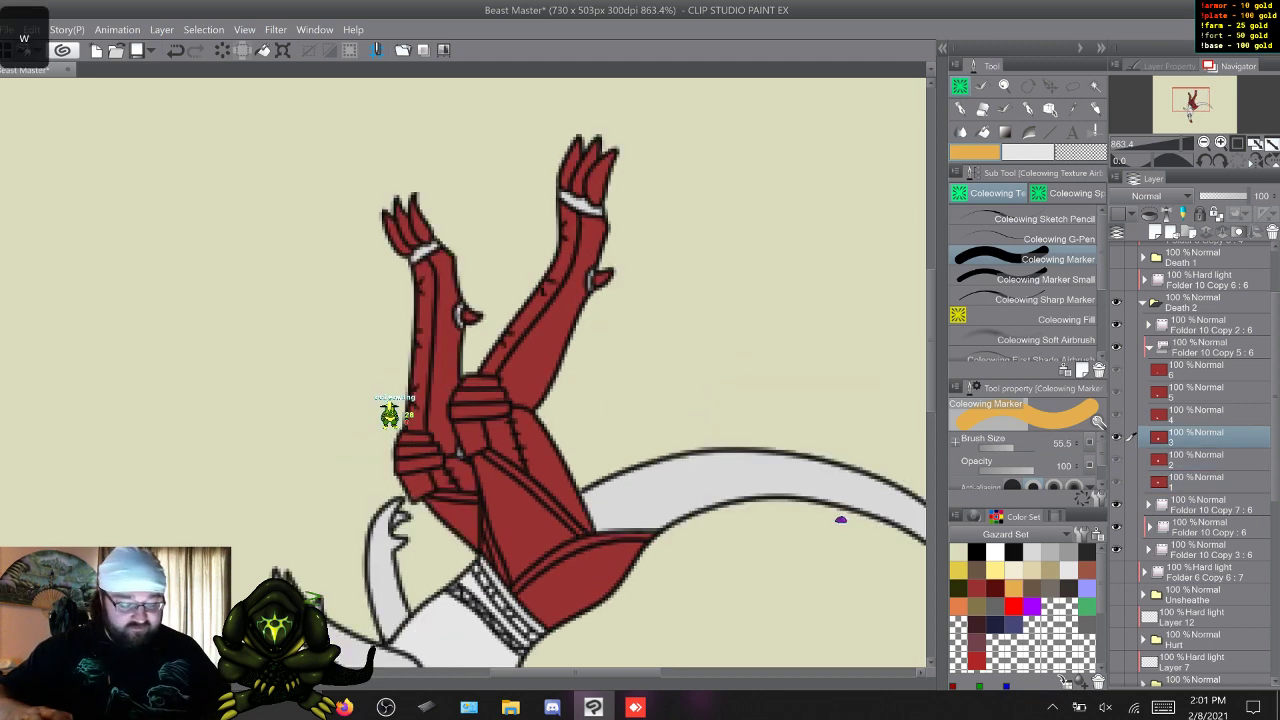
{"action": "key", "text": "w"}
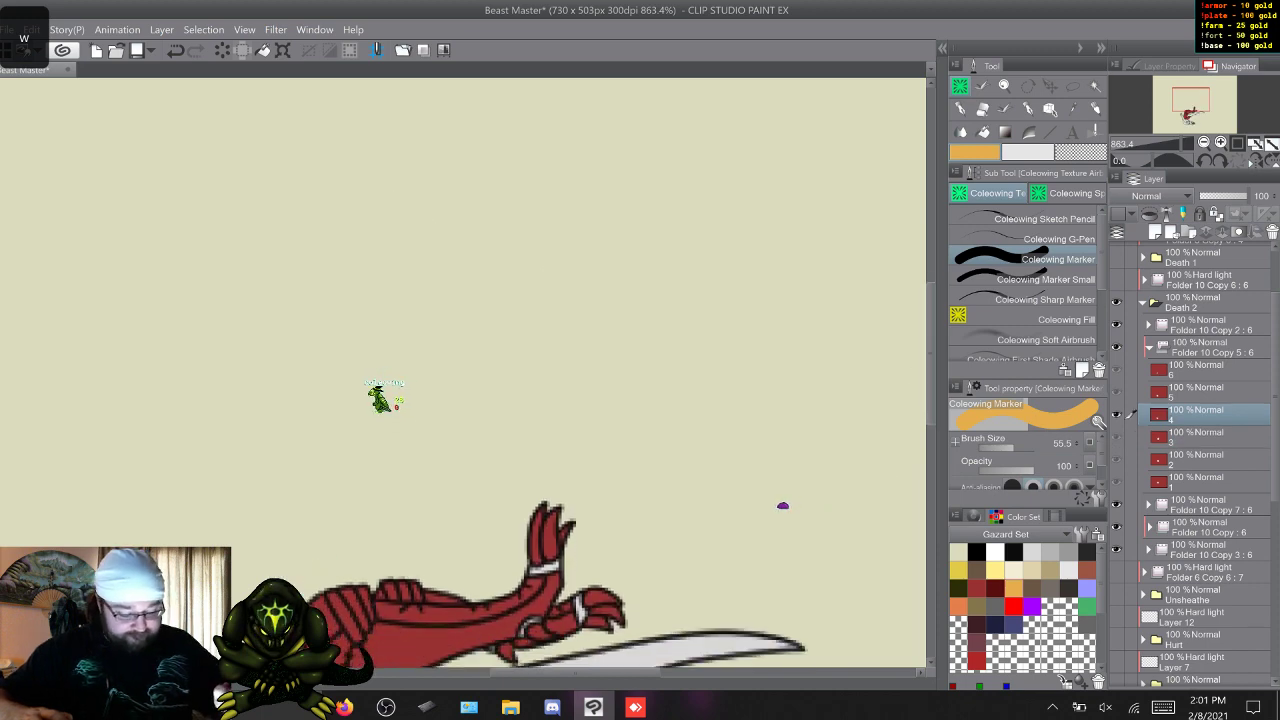
{"action": "key", "text": "w"}
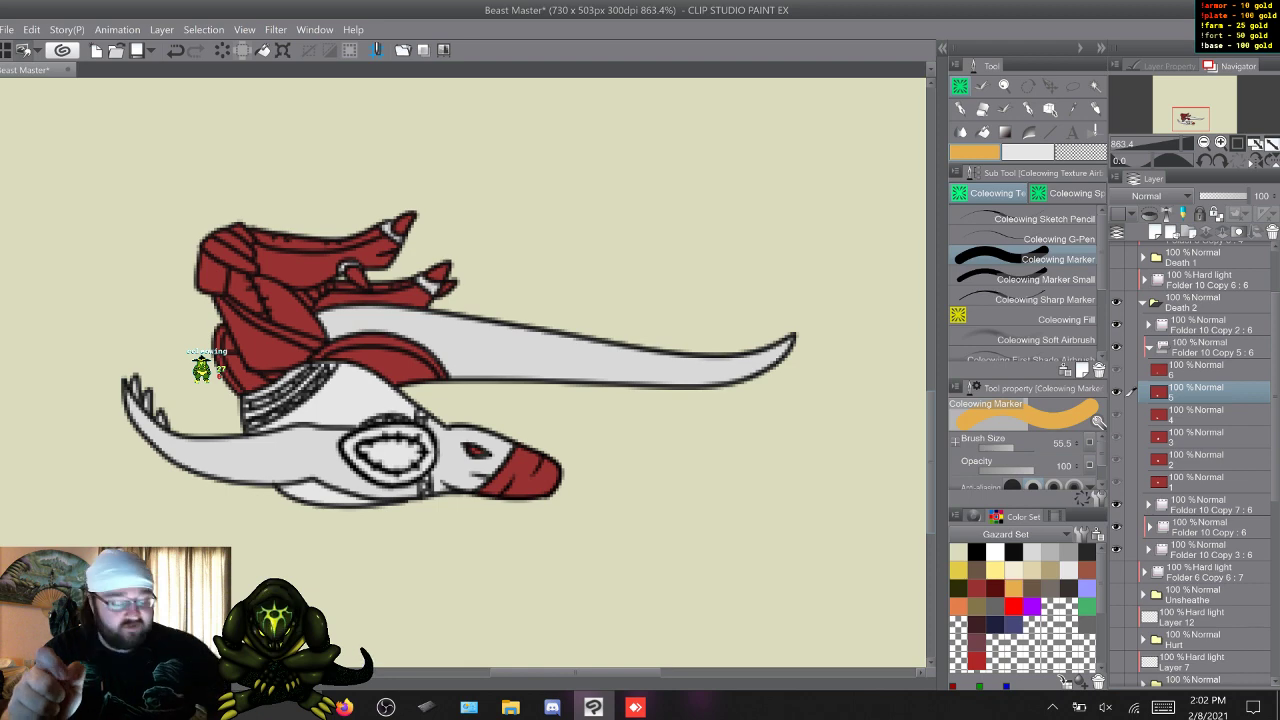
{"action": "key", "text": "w"}
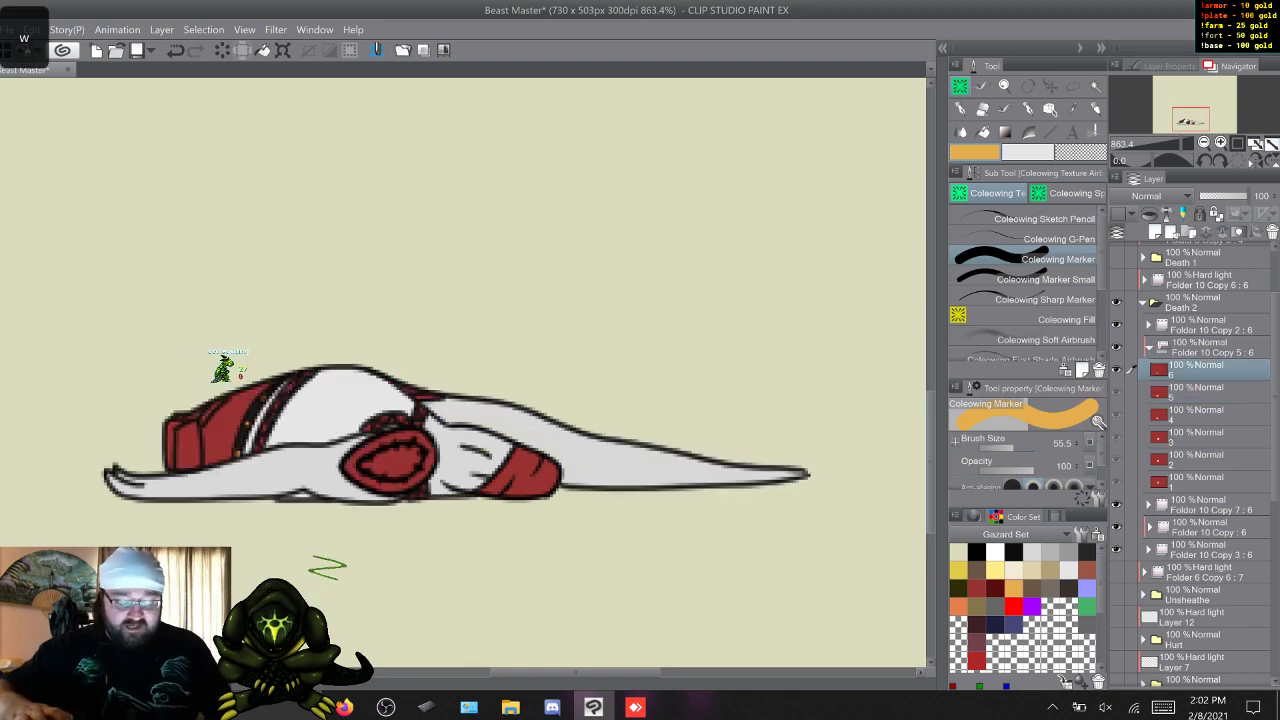
{"action": "key", "text": "s"}
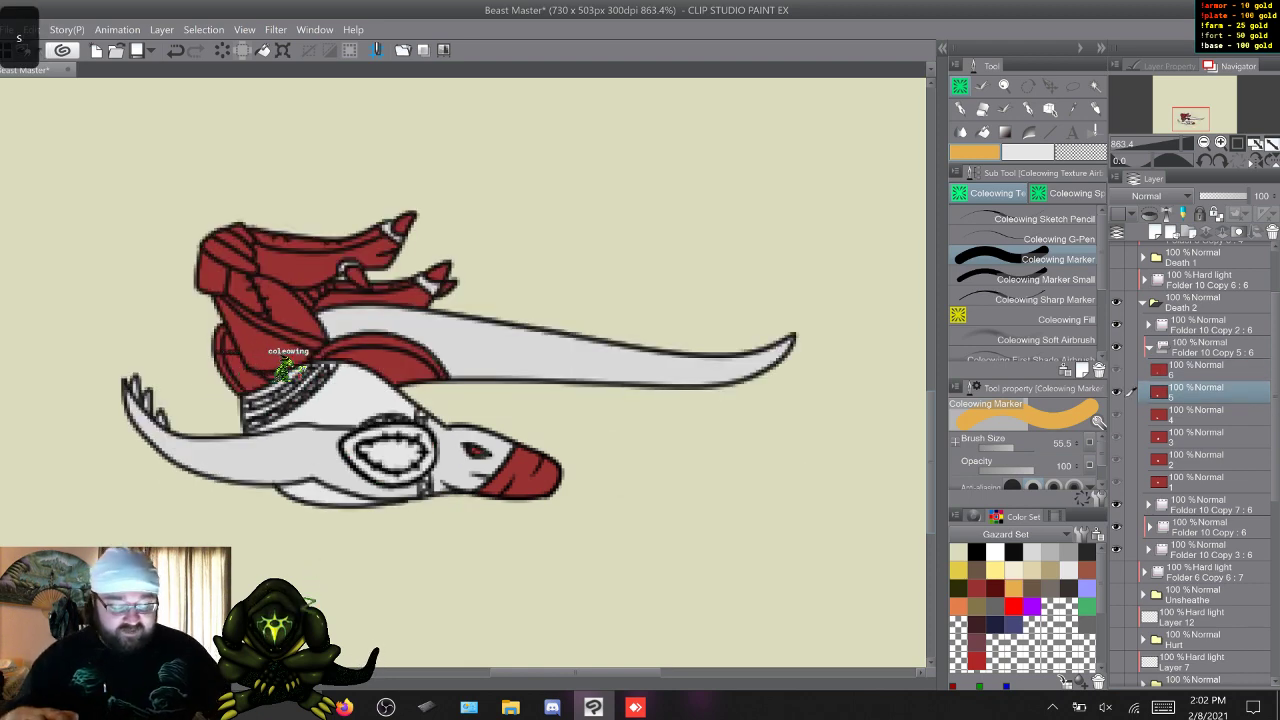
On frame 1 of Death 2, paint the back sections of both lower legs brown (RGB 107, 87, 69) with the Coleowing Marker.
{"action": "key", "text": "w"}
{"action": "key", "text": "w"}
{"action": "key", "text": "s"}
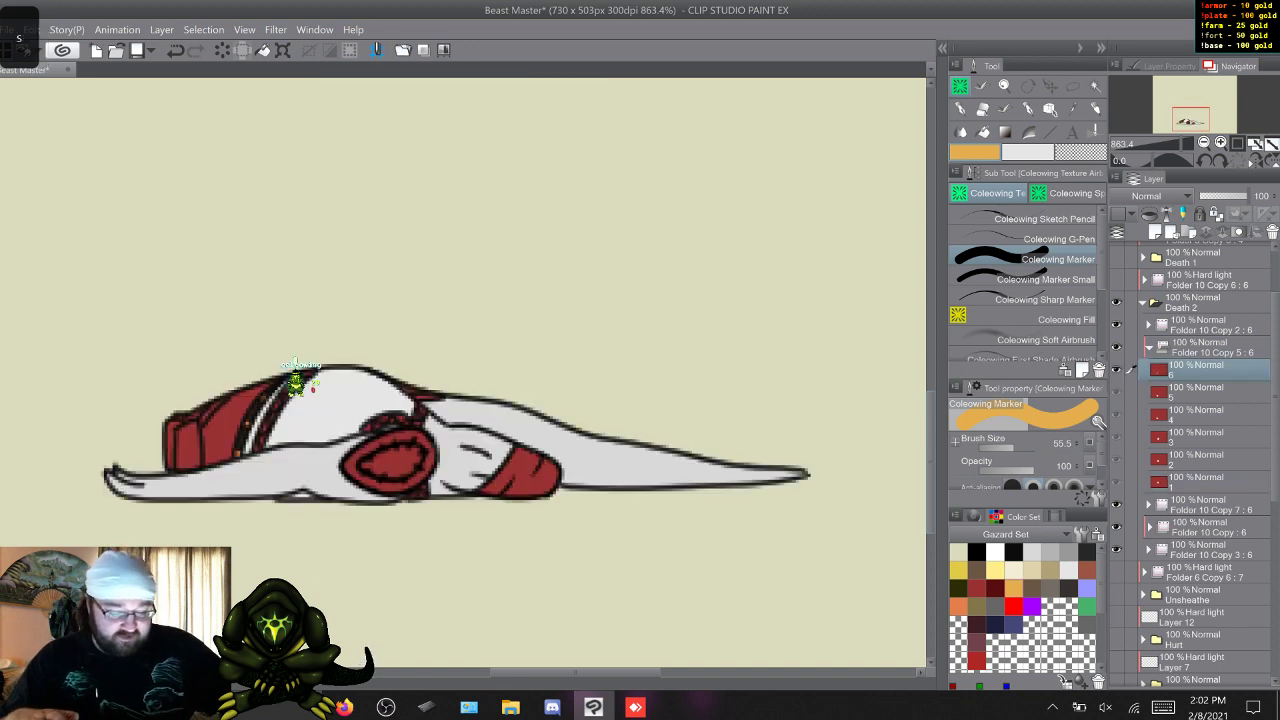
{"action": "key", "text": "w"}
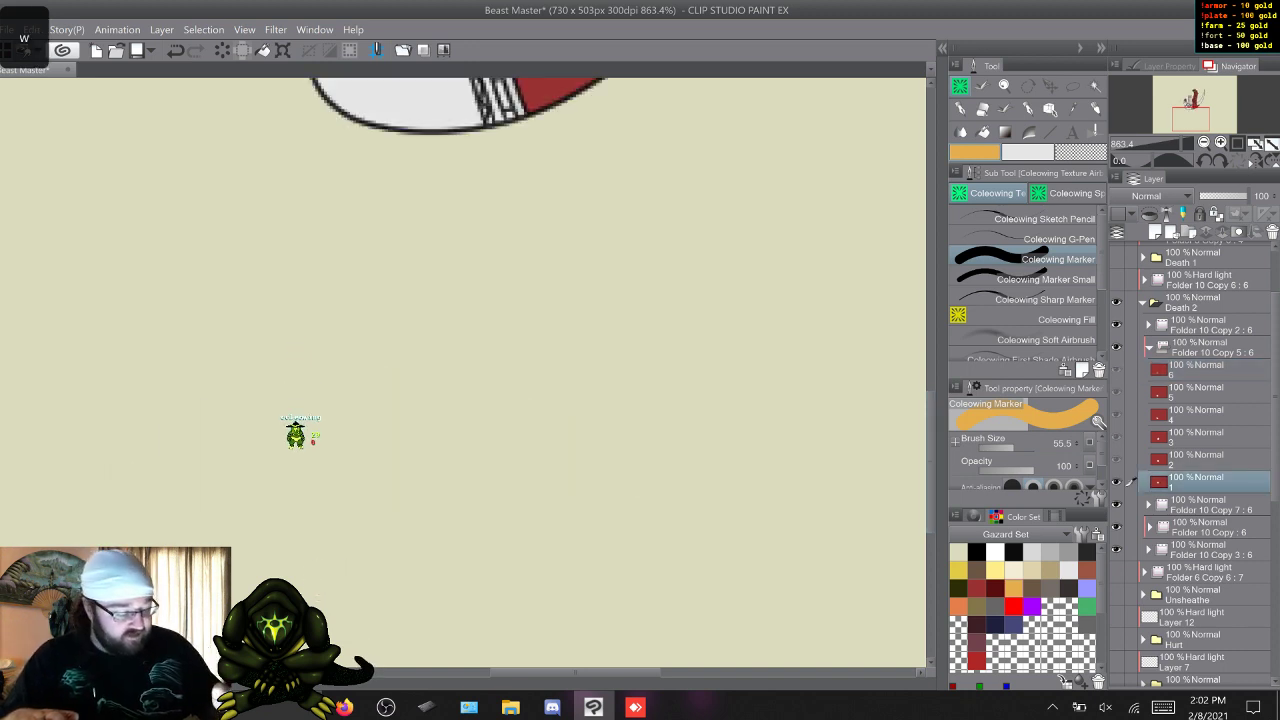
{"action": "scroll", "coordinate": [463, 372], "scroll_direction": "up", "scroll_amount": 5}
{"action": "scroll", "coordinate": [295, 435], "scroll_direction": "up", "scroll_amount": 3}
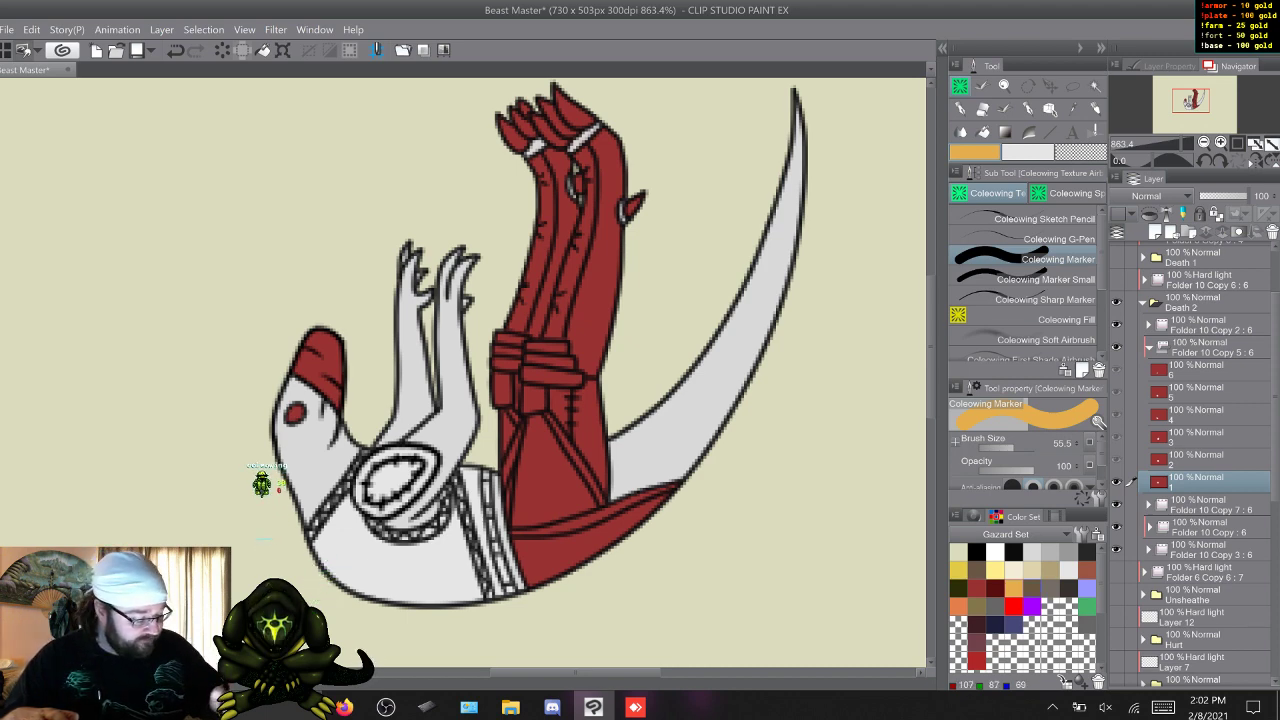
{"action": "left_click", "coordinate": [1031, 587]}
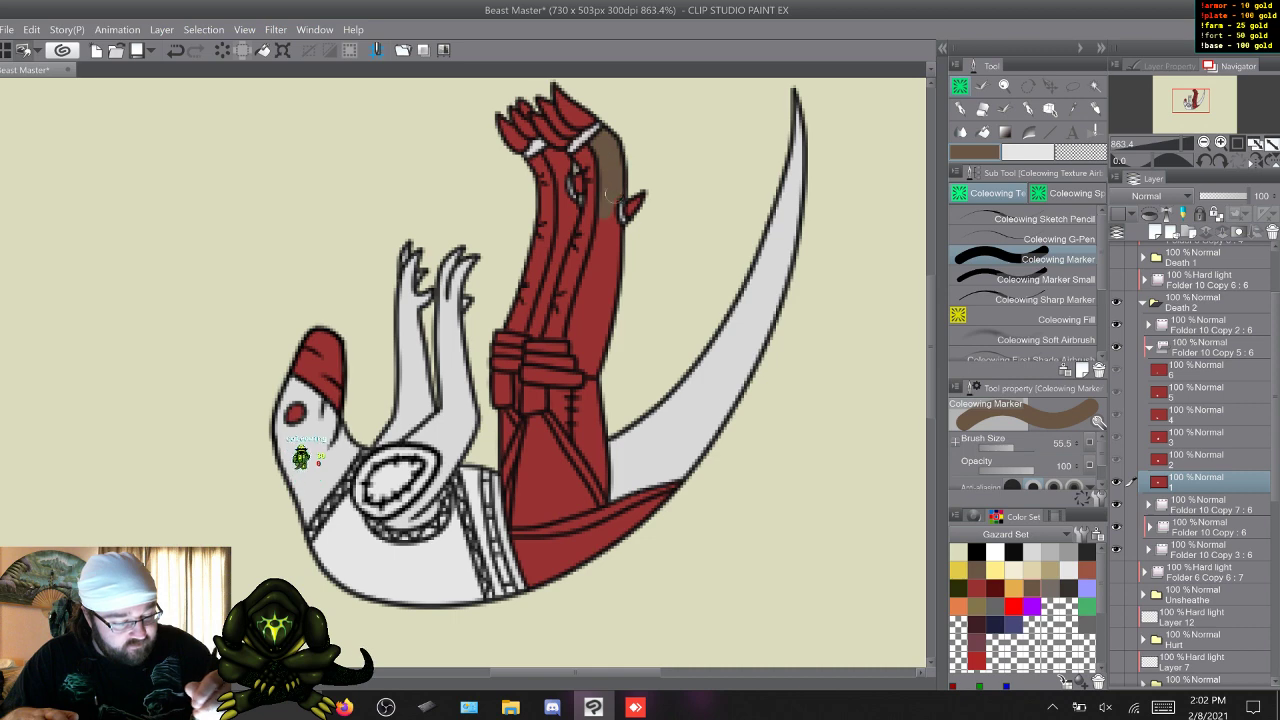
{"action": "mouse_move", "coordinate": [609, 218]}
{"action": "left_mouse_down"}
{"action": "mouse_move", "coordinate": [621, 258]}
{"action": "mouse_move", "coordinate": [607, 207]}
{"action": "left_mouse_up"}
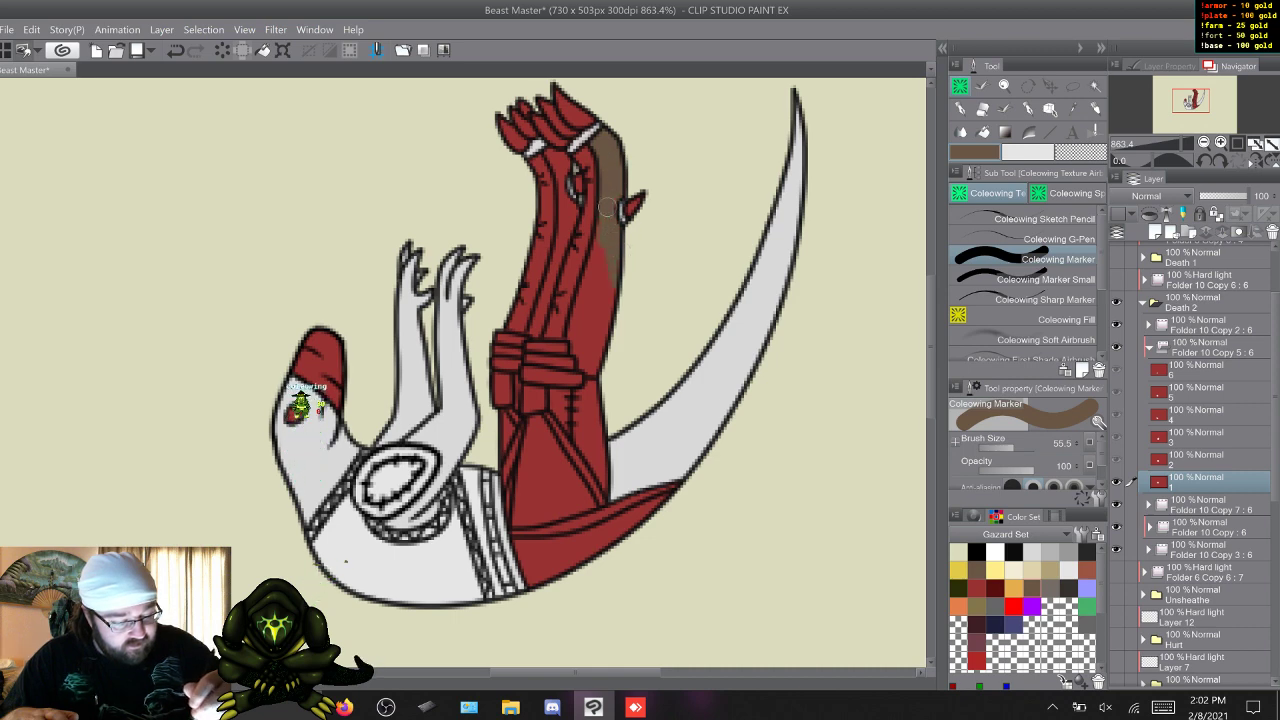
{"action": "mouse_move", "coordinate": [591, 270]}
{"action": "left_mouse_down"}
{"action": "mouse_move", "coordinate": [574, 334]}
{"action": "mouse_move", "coordinate": [585, 357]}
{"action": "mouse_move", "coordinate": [596, 340]}
{"action": "mouse_move", "coordinate": [589, 350]}
{"action": "left_mouse_up"}
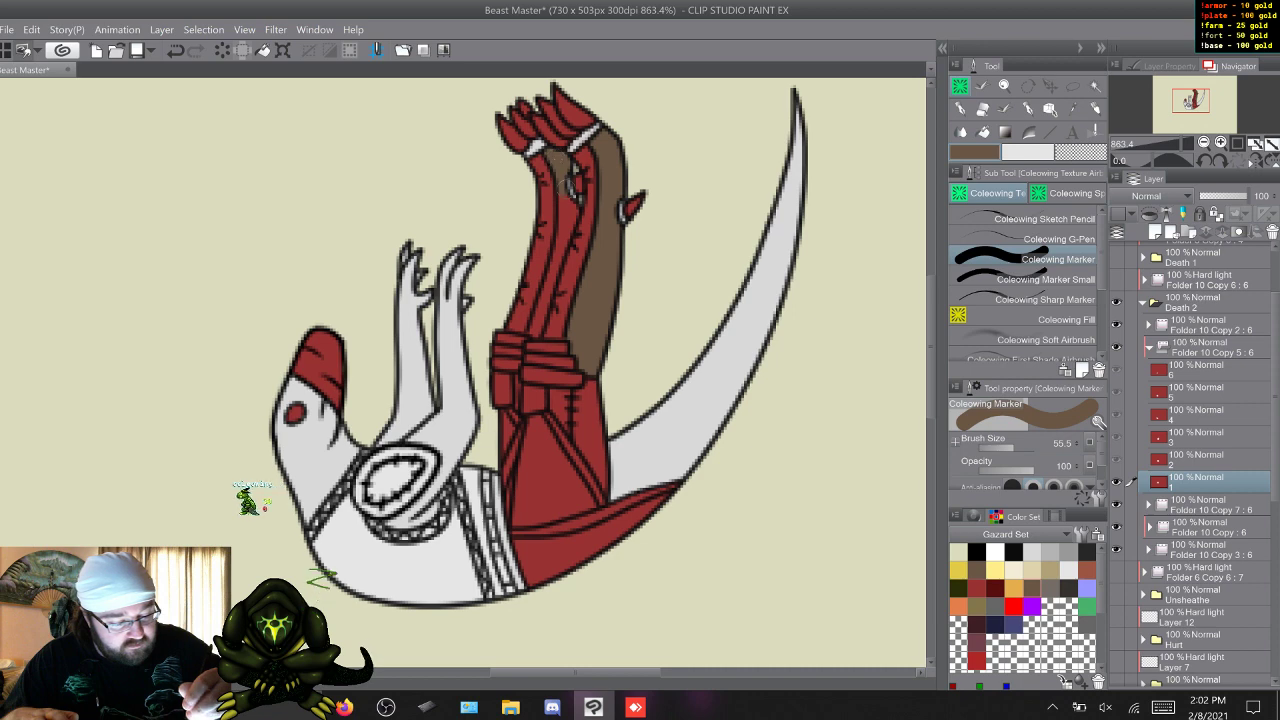
{"action": "left_click_drag", "start_coordinate": [560, 162], "coordinate": [566, 220]}
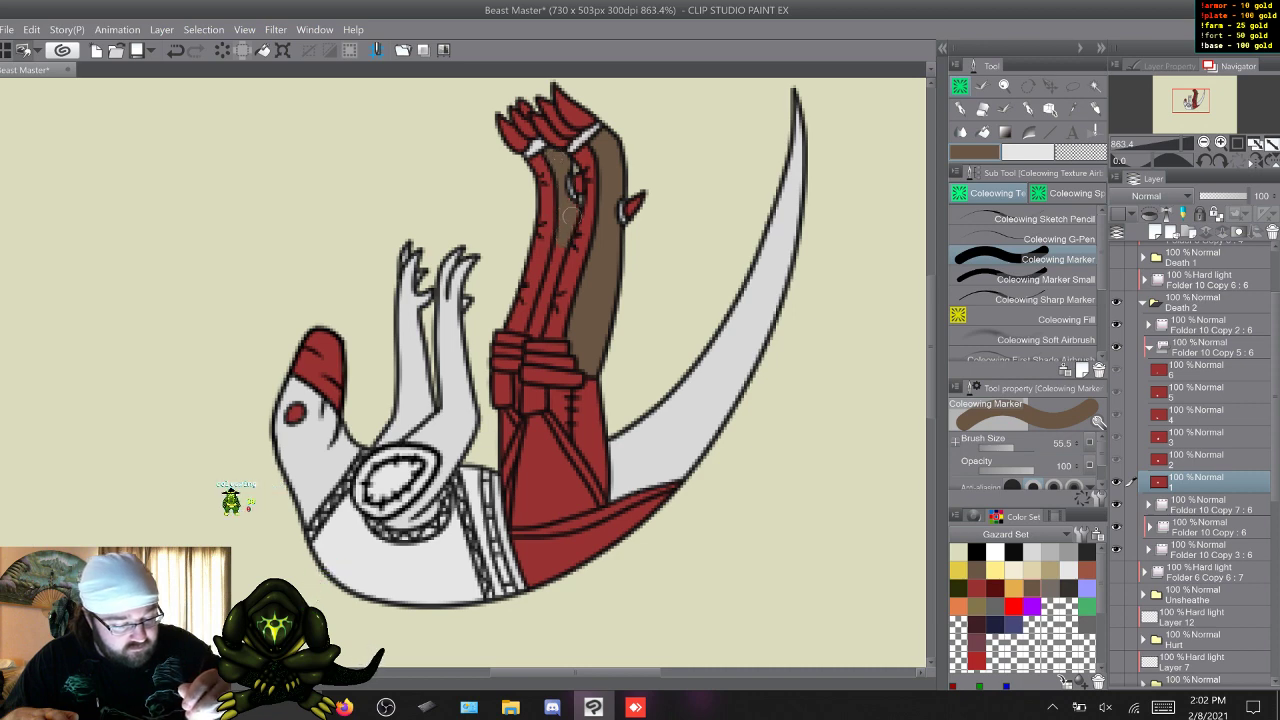
{"action": "left_click_drag", "start_coordinate": [554, 266], "coordinate": [540, 316]}
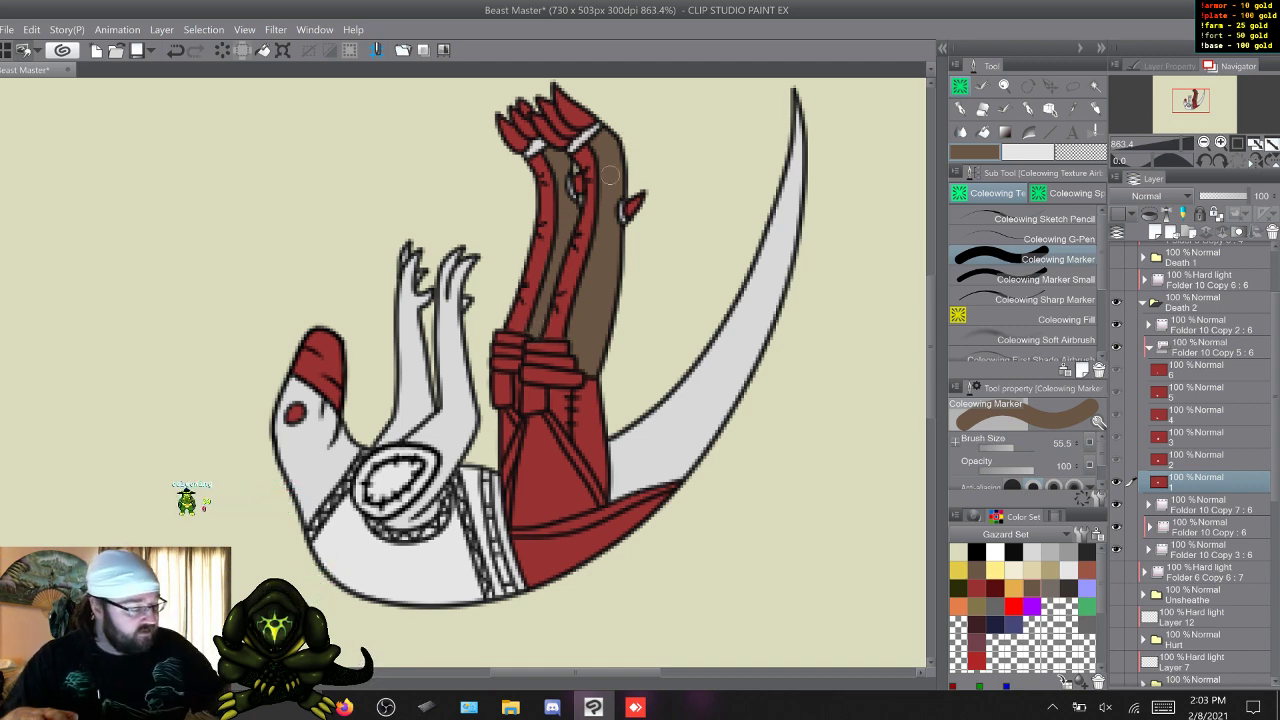
On frame 2, paint the back section of the raised lower leg with the same brown, down to the knee wraps.
{"action": "left_click", "coordinate": [312, 600], "text": "alt"}
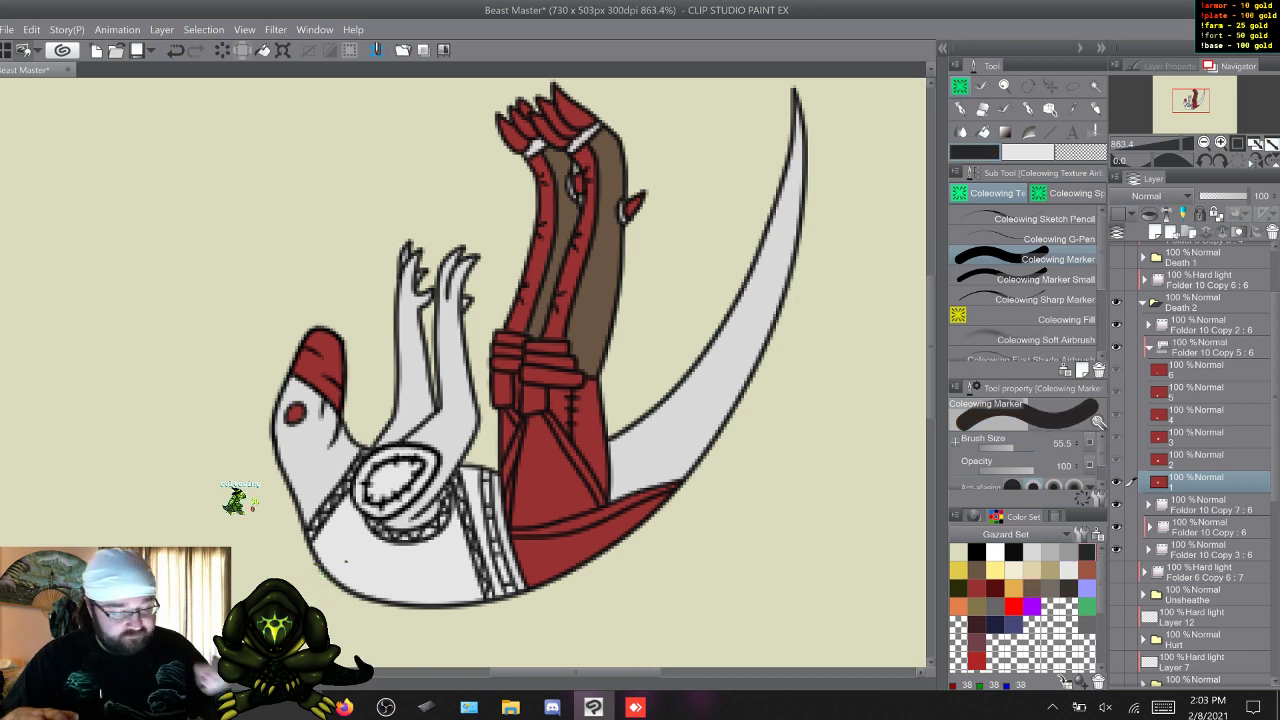
{"action": "left_click", "coordinate": [977, 570]}
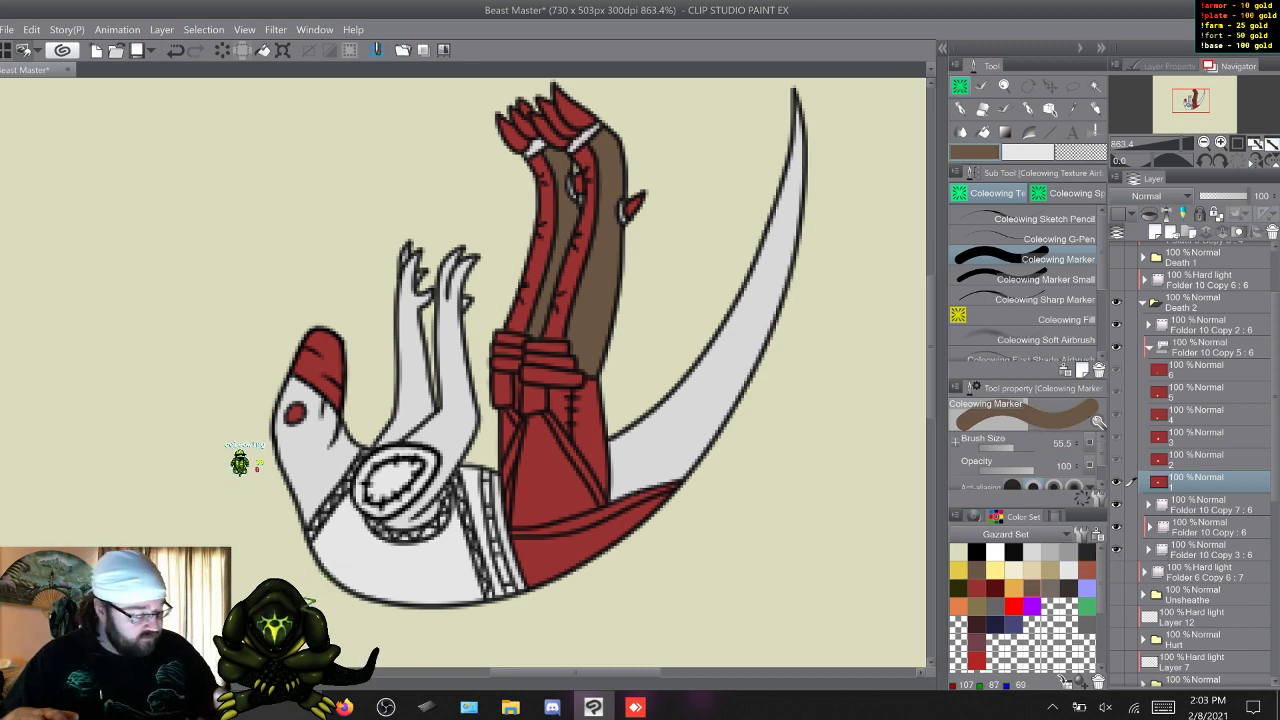
{"action": "key", "text": "w"}
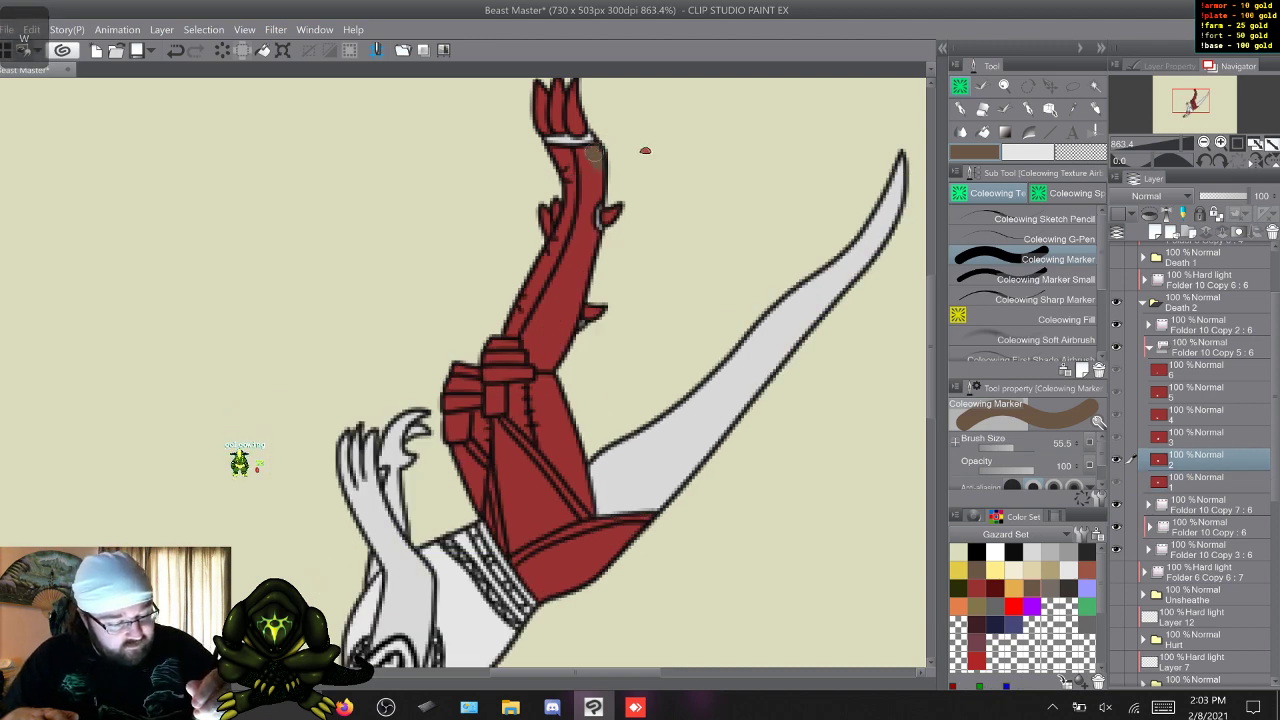
{"action": "mouse_move", "coordinate": [586, 150]}
{"action": "left_mouse_down"}
{"action": "mouse_move", "coordinate": [588, 188]}
{"action": "mouse_move", "coordinate": [587, 168]}
{"action": "mouse_move", "coordinate": [601, 175]}
{"action": "mouse_move", "coordinate": [584, 212]}
{"action": "left_mouse_up"}
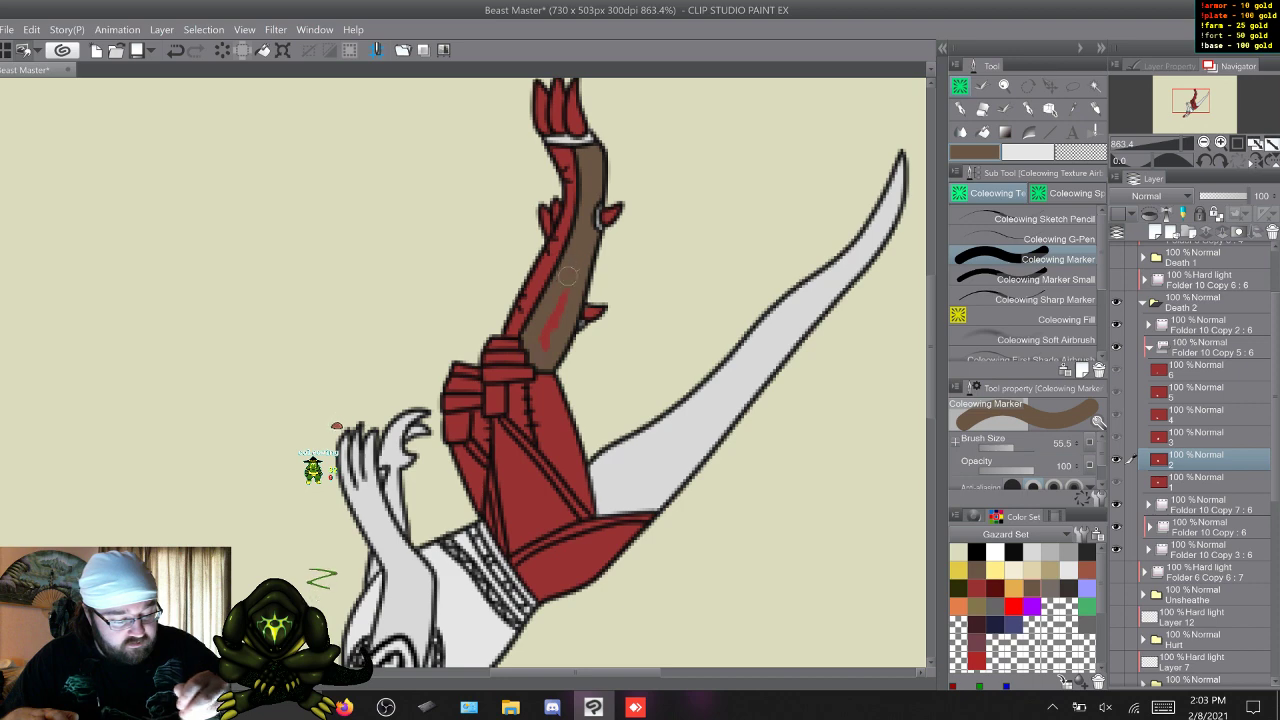
{"action": "left_click_drag", "start_coordinate": [566, 277], "coordinate": [540, 338]}
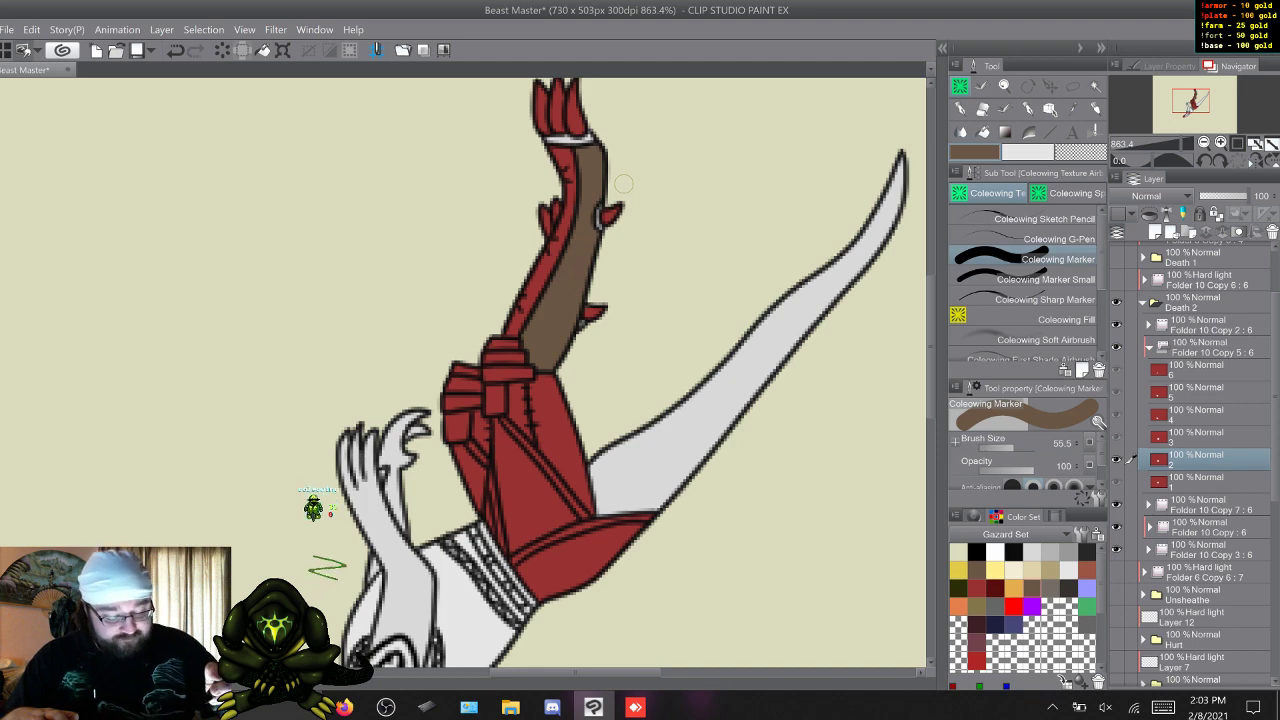
On frame 3, paint the back sections of both separated lower legs brown, from the ankle bands to the knee wraps.
{"action": "key", "text": "w"}
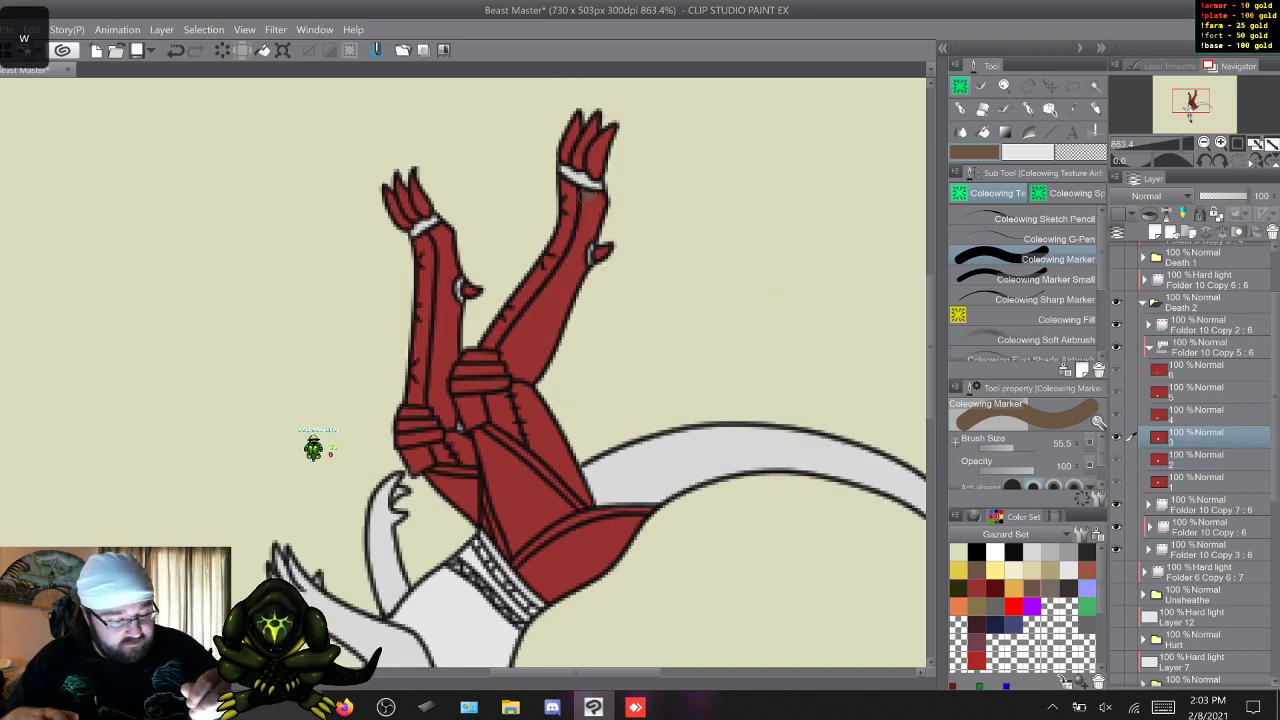
{"action": "mouse_move", "coordinate": [590, 205]}
{"action": "left_mouse_down"}
{"action": "mouse_move", "coordinate": [589, 222]}
{"action": "mouse_move", "coordinate": [599, 198]}
{"action": "mouse_move", "coordinate": [564, 280]}
{"action": "left_mouse_up"}
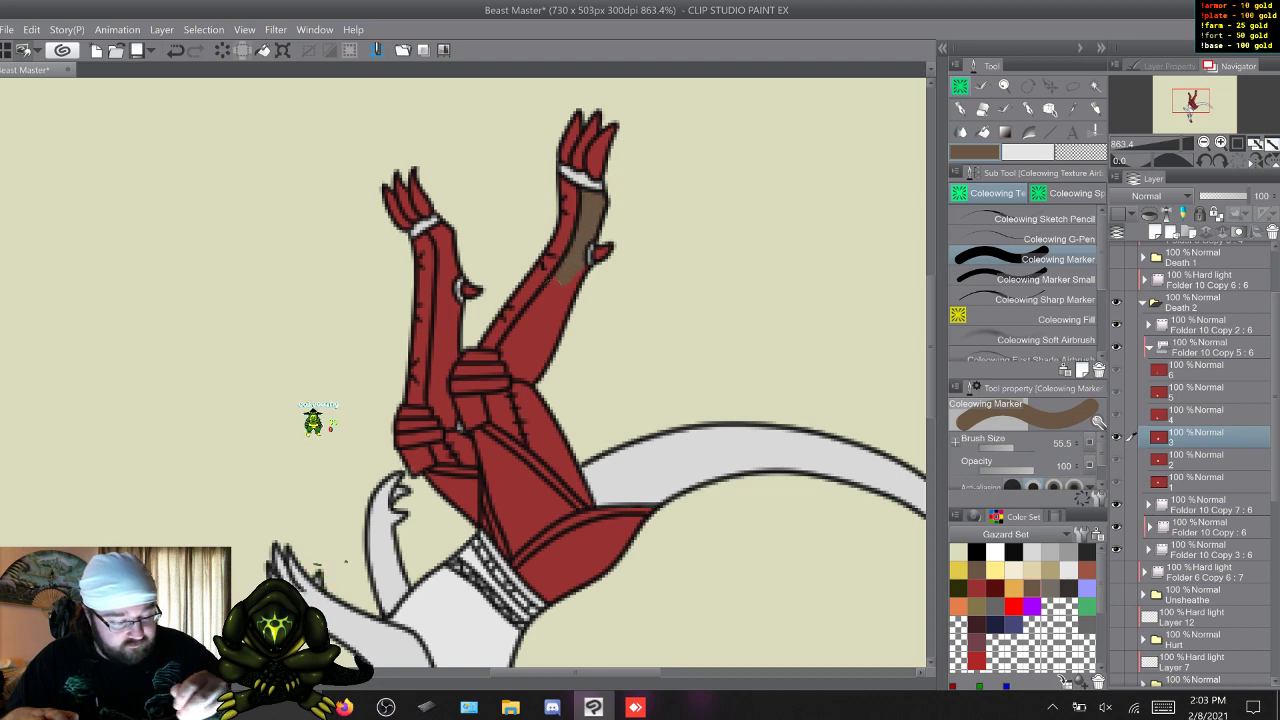
{"action": "mouse_move", "coordinate": [513, 339]}
{"action": "left_mouse_down"}
{"action": "mouse_move", "coordinate": [508, 357]}
{"action": "mouse_move", "coordinate": [526, 373]}
{"action": "mouse_move", "coordinate": [566, 300]}
{"action": "left_mouse_up"}
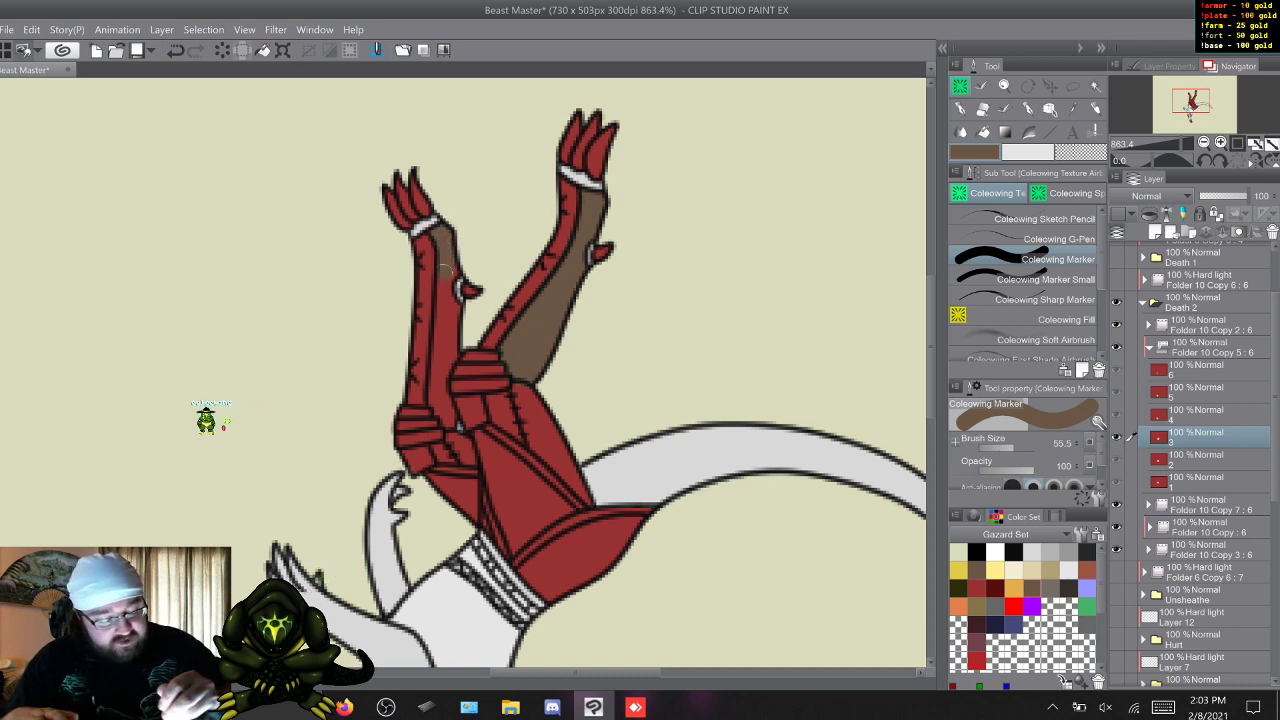
{"action": "mouse_move", "coordinate": [446, 271]}
{"action": "left_mouse_down"}
{"action": "mouse_move", "coordinate": [463, 318]}
{"action": "mouse_move", "coordinate": [453, 328]}
{"action": "mouse_move", "coordinate": [443, 293]}
{"action": "mouse_move", "coordinate": [452, 348]}
{"action": "left_mouse_up"}
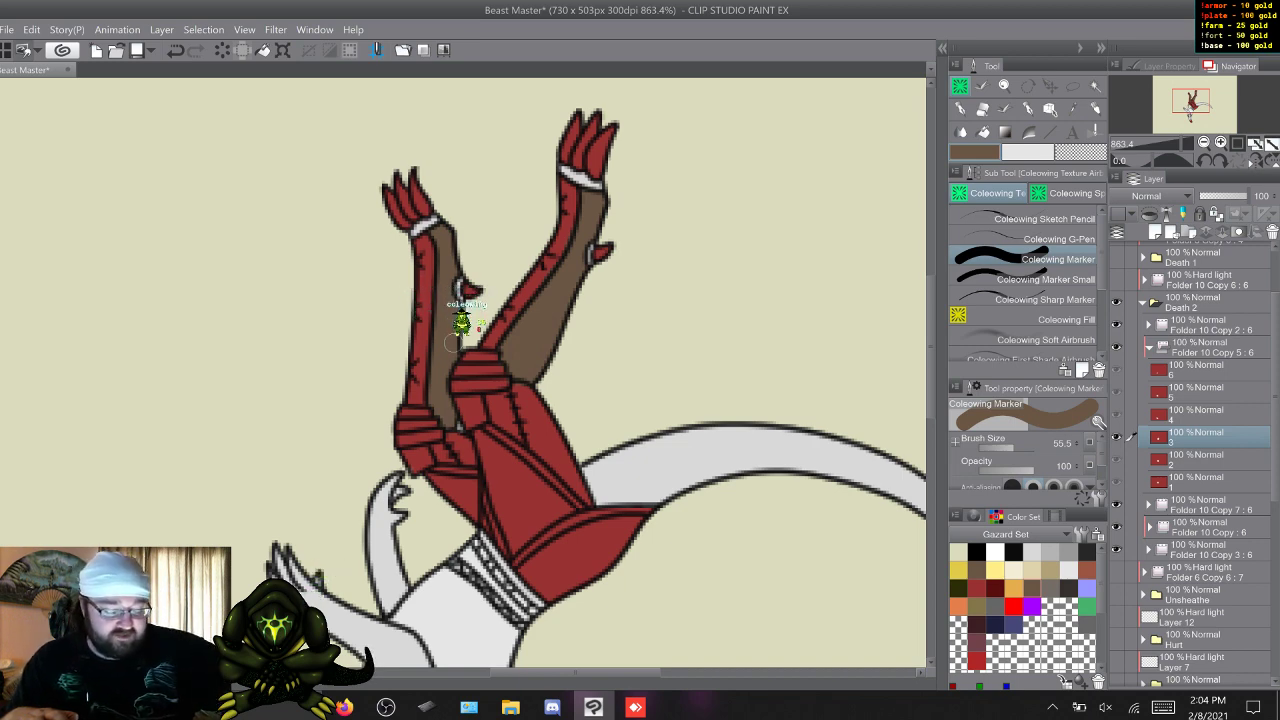
On frame 4, fill the underside of the bent lower leg with brown, from the ankle band to the knee wraps.
{"action": "key", "text": "w"}
{"action": "scroll", "coordinate": [460, 450], "scroll_direction": "down", "scroll_amount": 5}
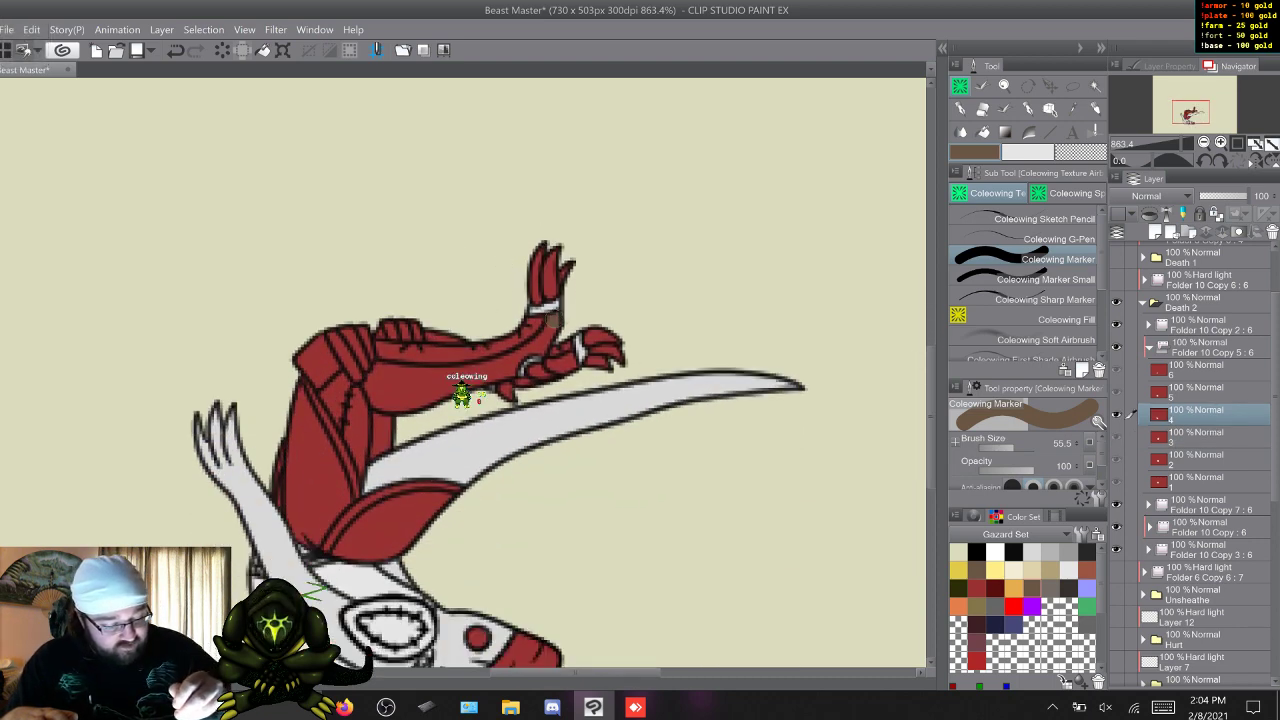
{"action": "left_click_drag", "start_coordinate": [547, 338], "coordinate": [541, 345]}
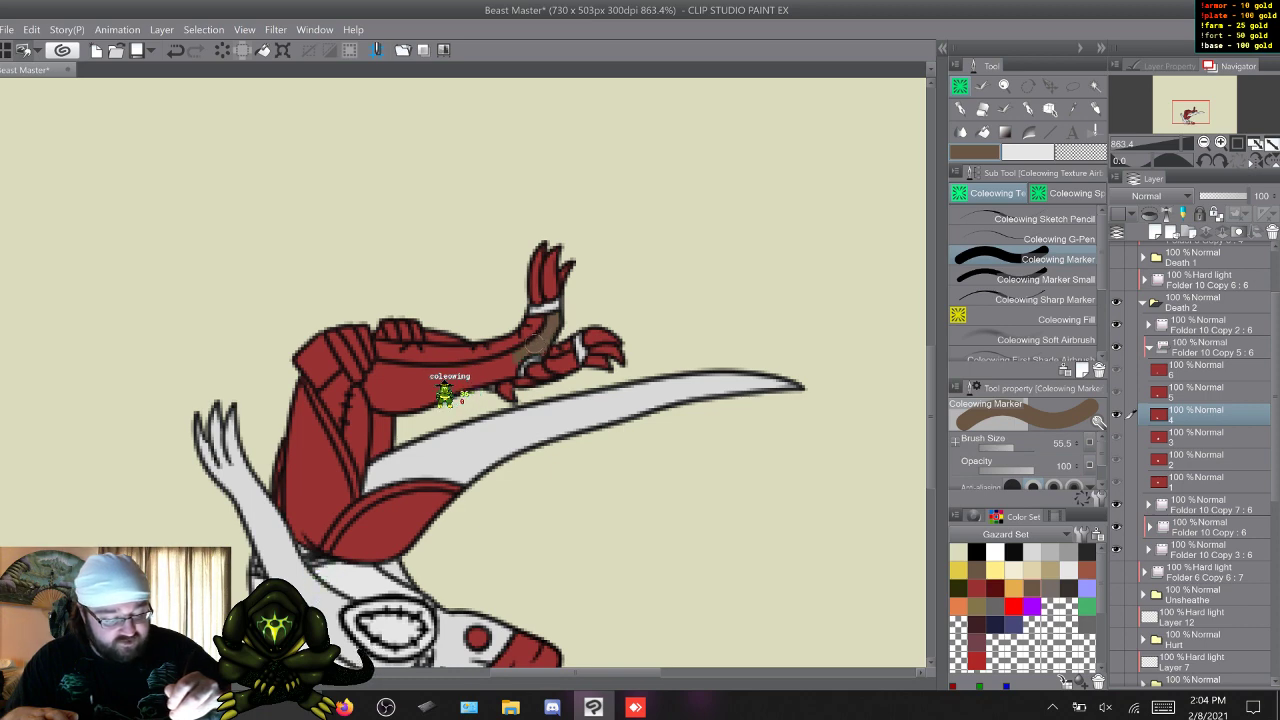
{"action": "left_click_drag", "start_coordinate": [509, 370], "coordinate": [482, 374]}
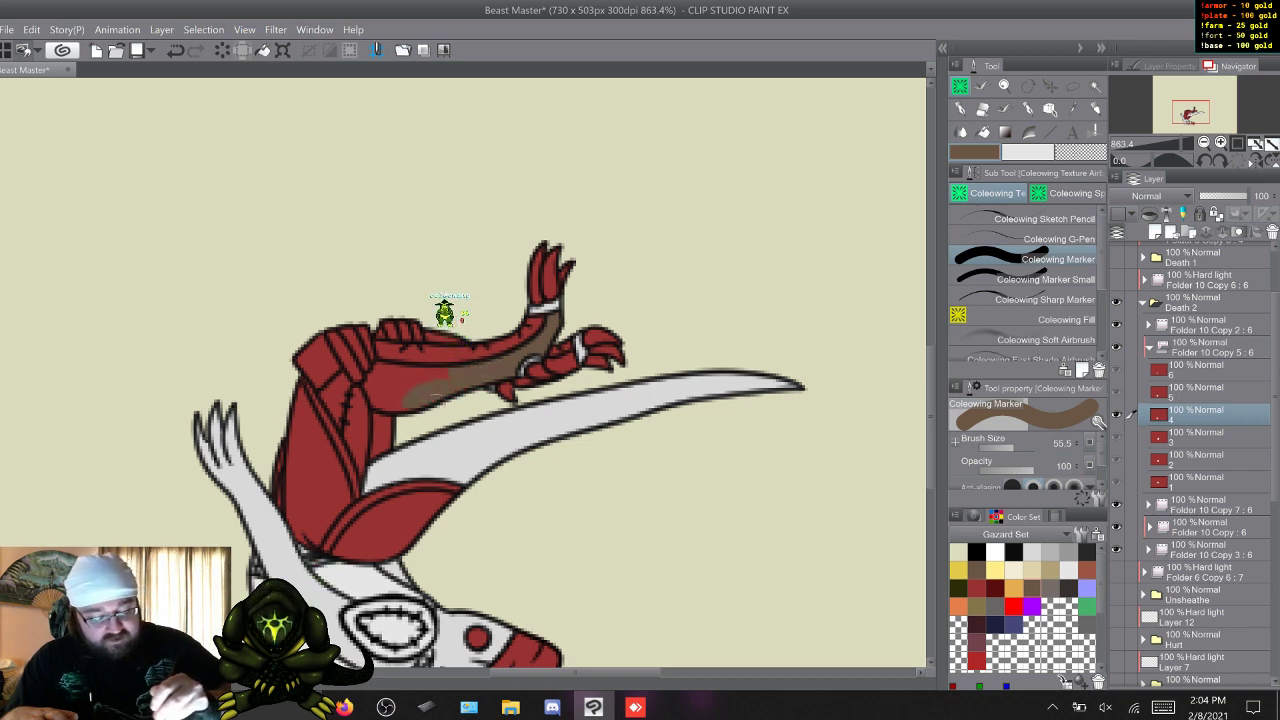
{"action": "left_click_drag", "start_coordinate": [390, 404], "coordinate": [378, 398]}
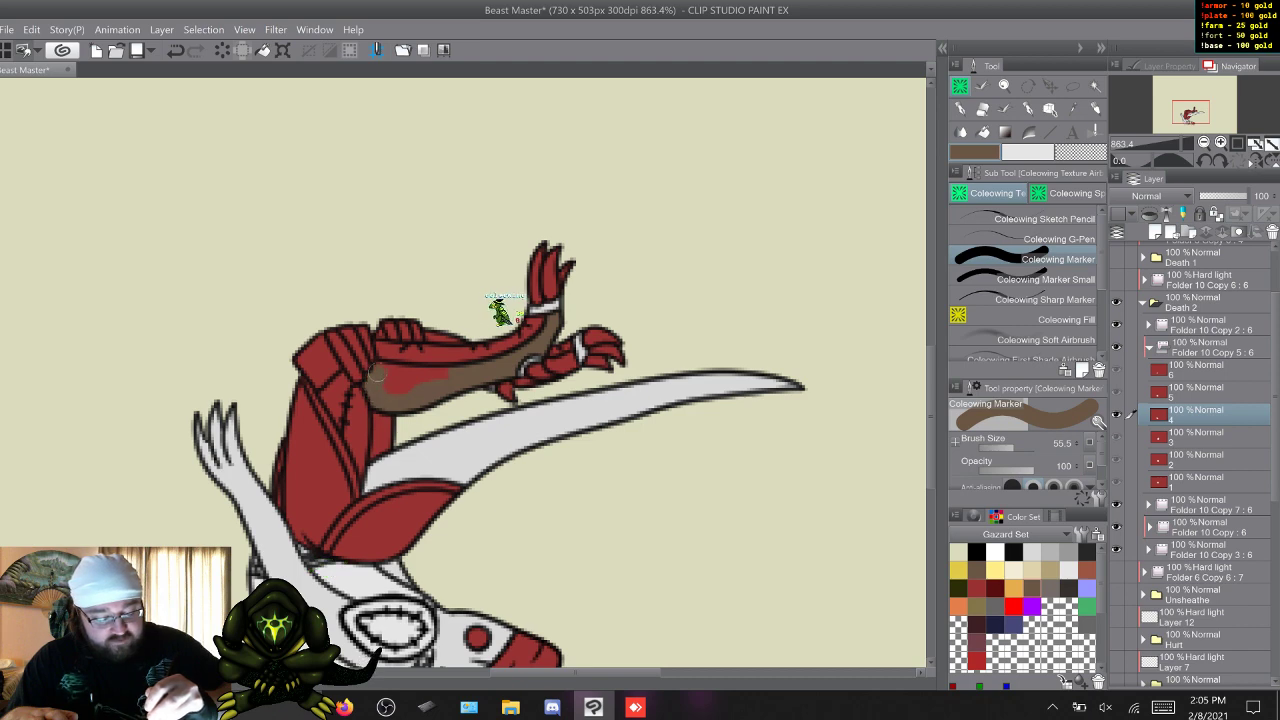
{"action": "left_click_drag", "start_coordinate": [376, 374], "coordinate": [465, 378]}
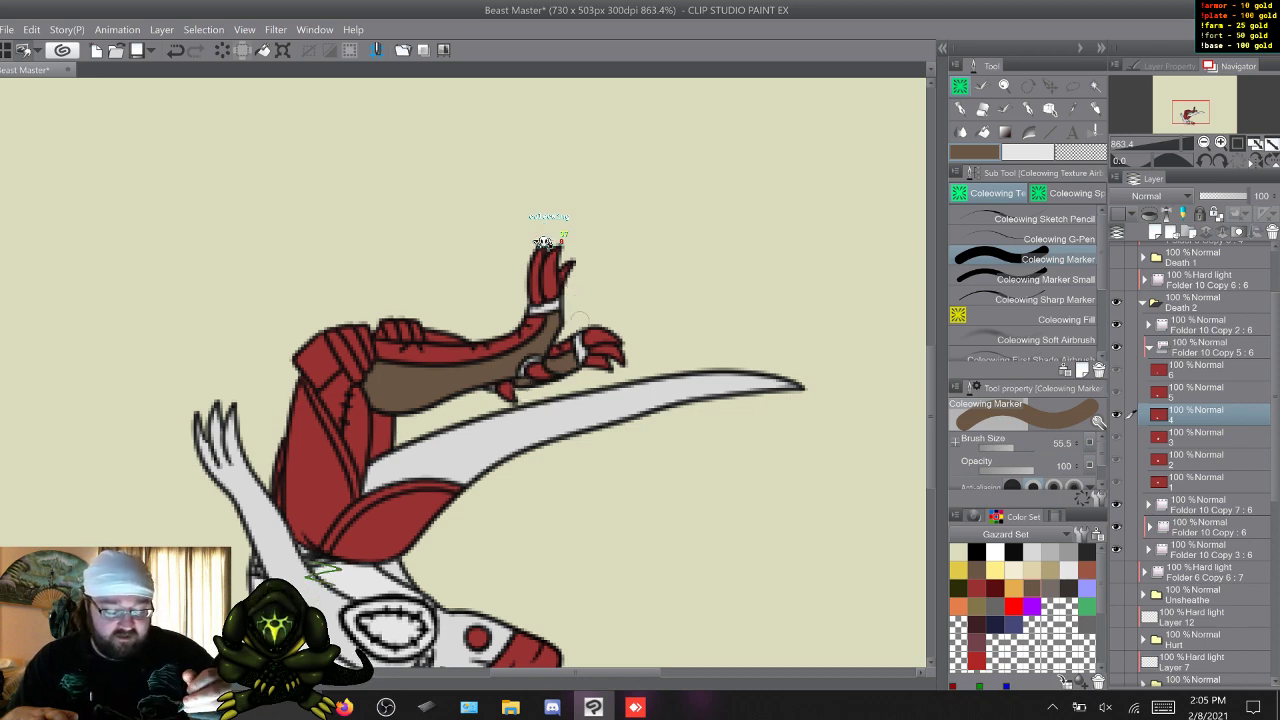
On frame 5, paint the undersides of both folded lower legs brown.
{"action": "key", "text": "w"}
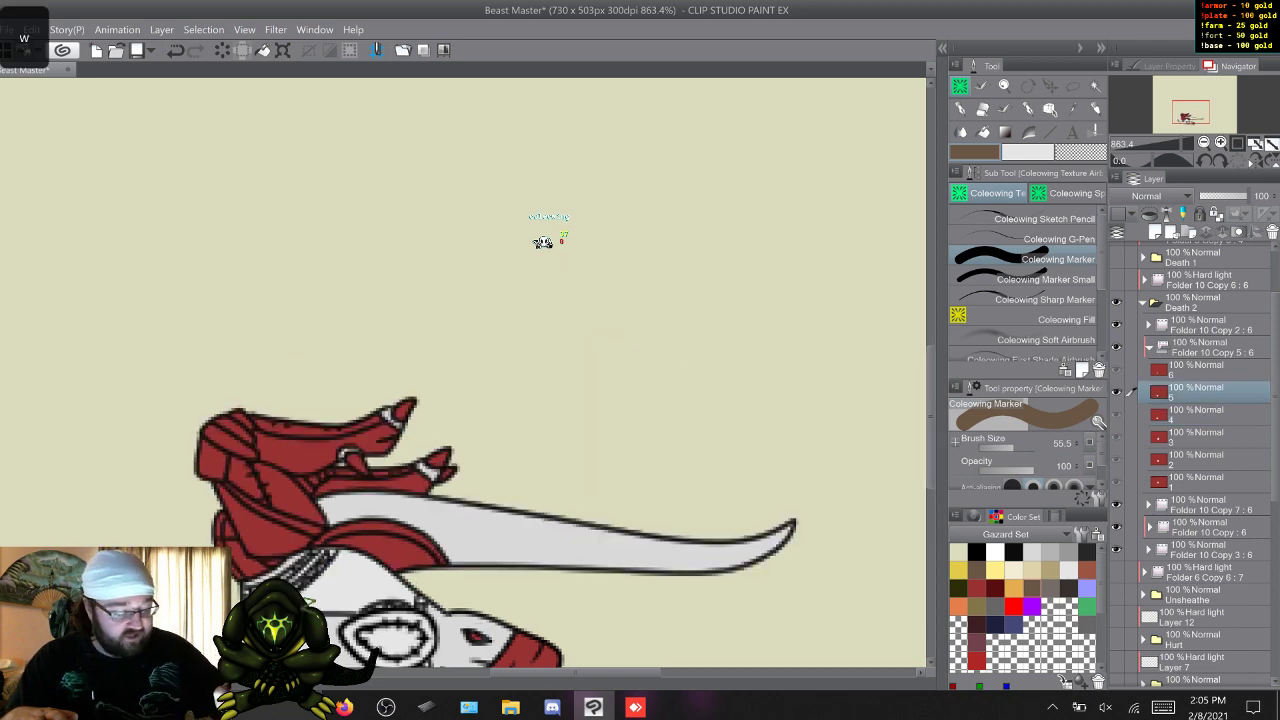
{"action": "scroll", "coordinate": [849, 409], "scroll_direction": "down", "scroll_amount": 3}
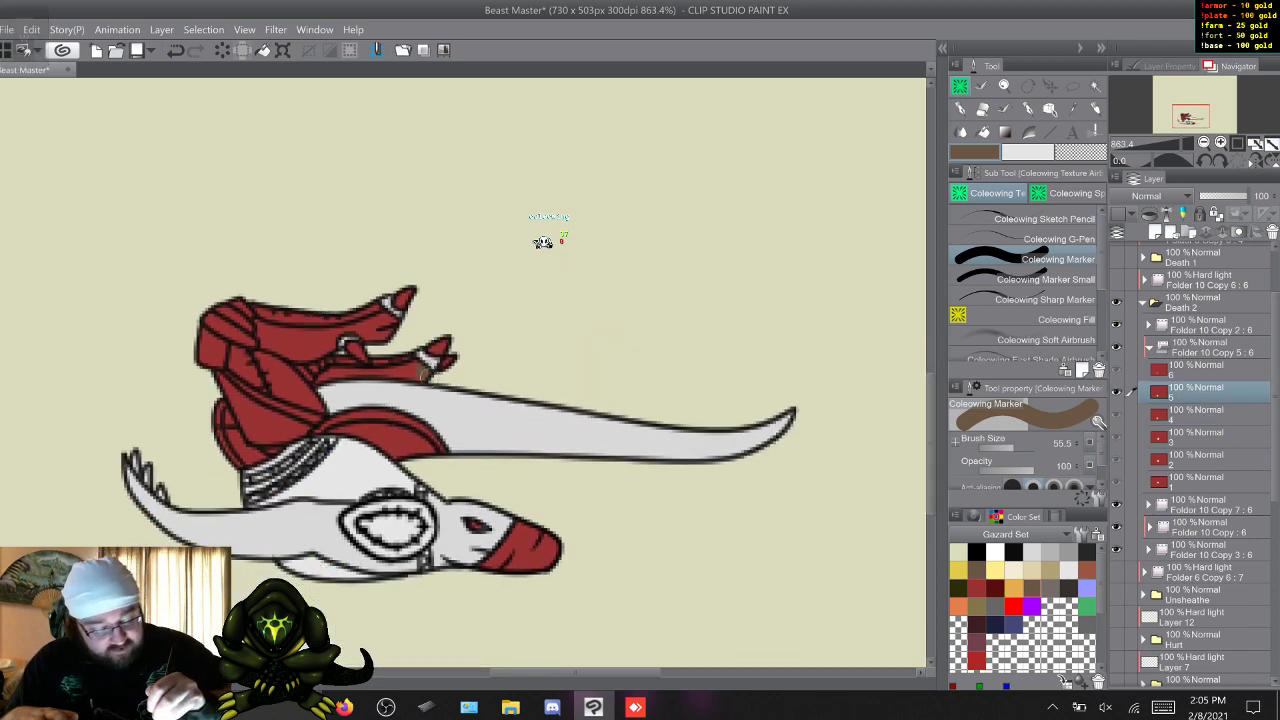
{"action": "left_click_drag", "start_coordinate": [424, 373], "coordinate": [366, 370]}
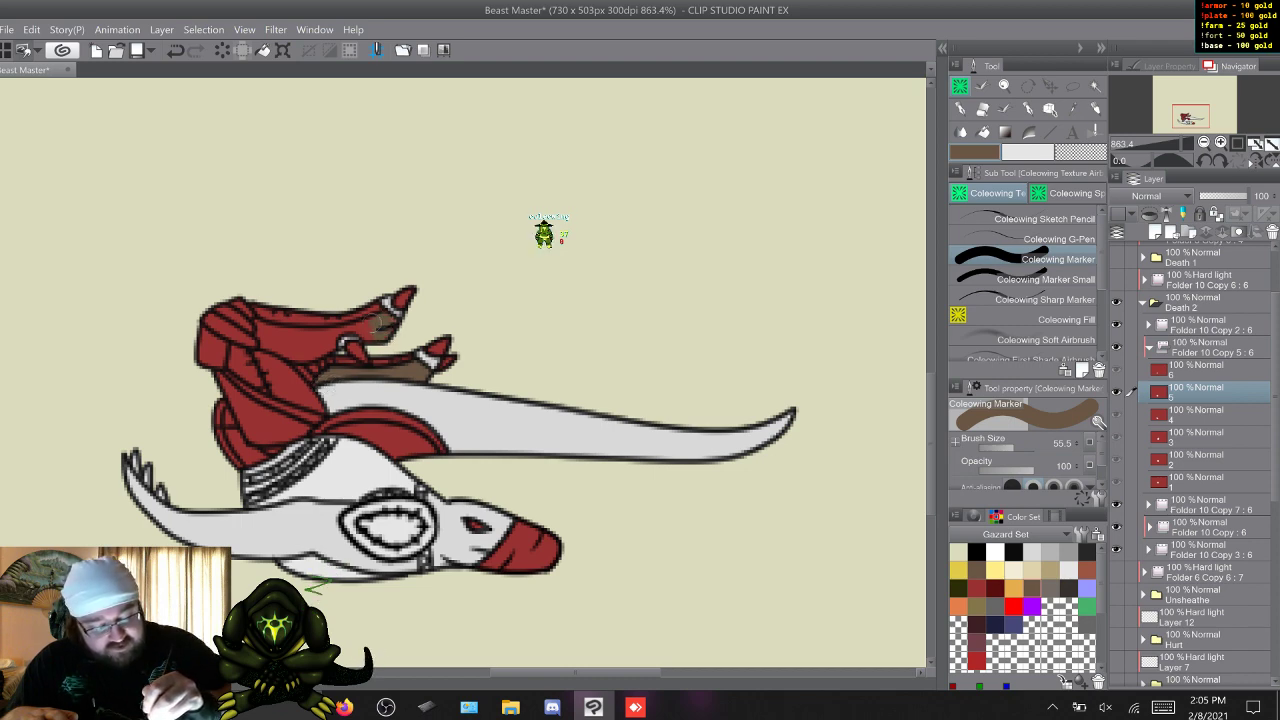
{"action": "left_click_drag", "start_coordinate": [378, 324], "coordinate": [292, 355]}
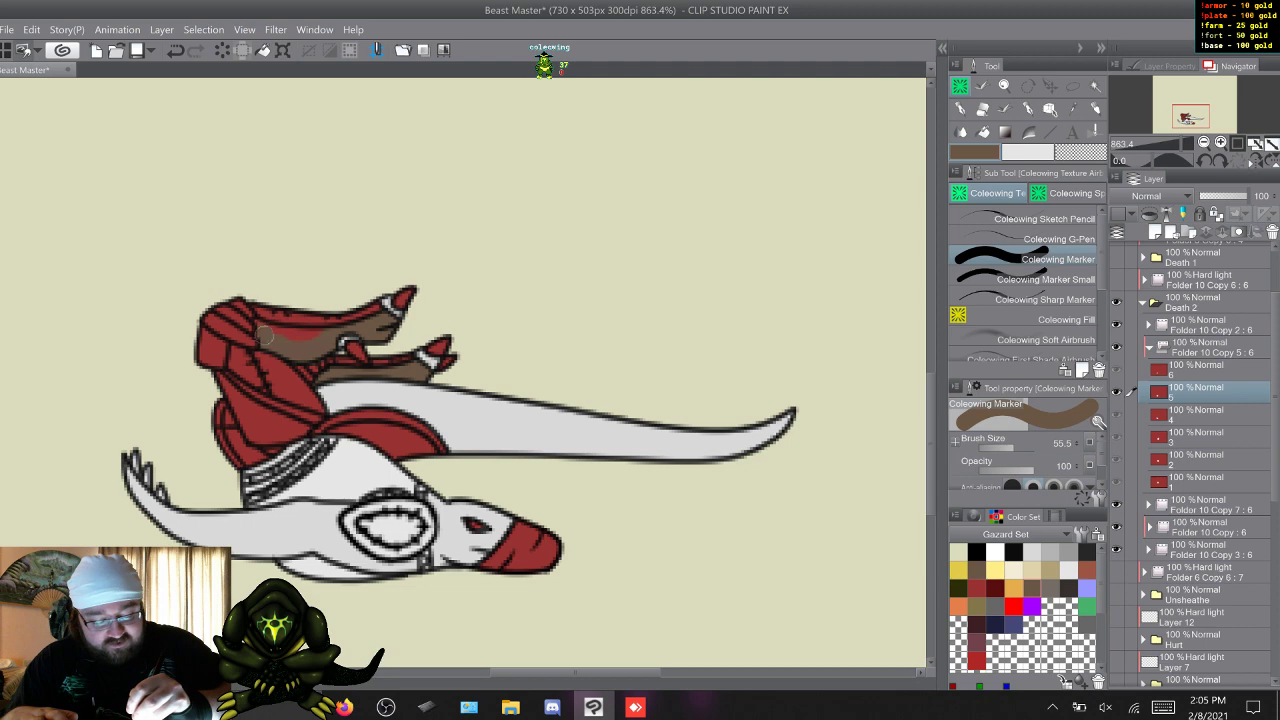
{"action": "left_click_drag", "start_coordinate": [277, 338], "coordinate": [303, 333]}
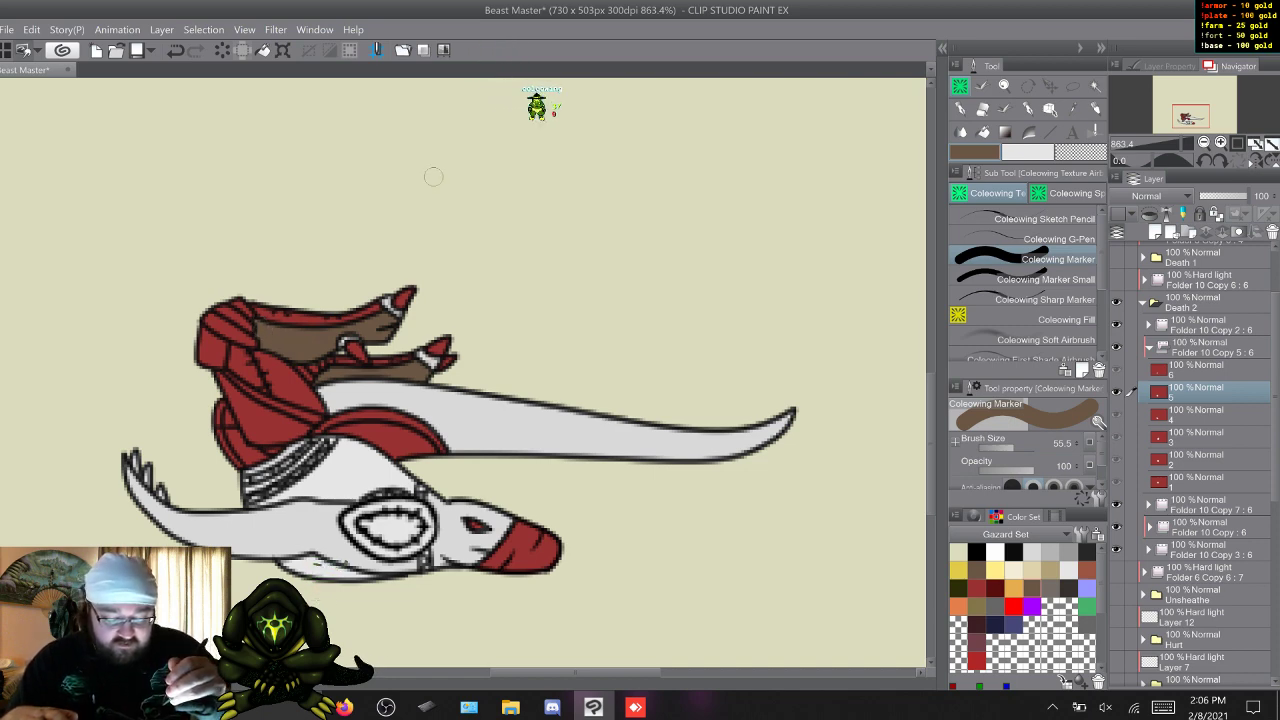
Return to frame 1 and paint the heel spurs and the toes of both feet dark grey (RGB 38, 38, 38) with the Coleowing Marker.
{"action": "key", "text": "w"}
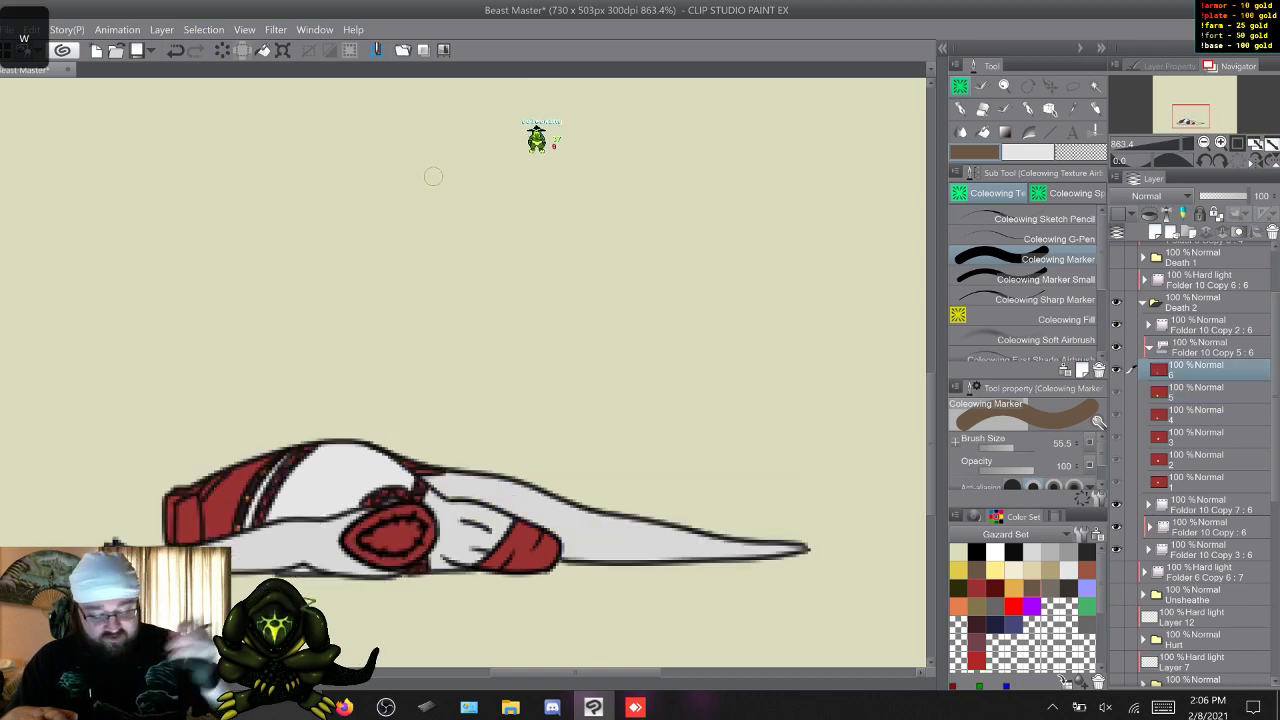
{"action": "key", "text": "w"}
{"action": "key", "text": "s"}
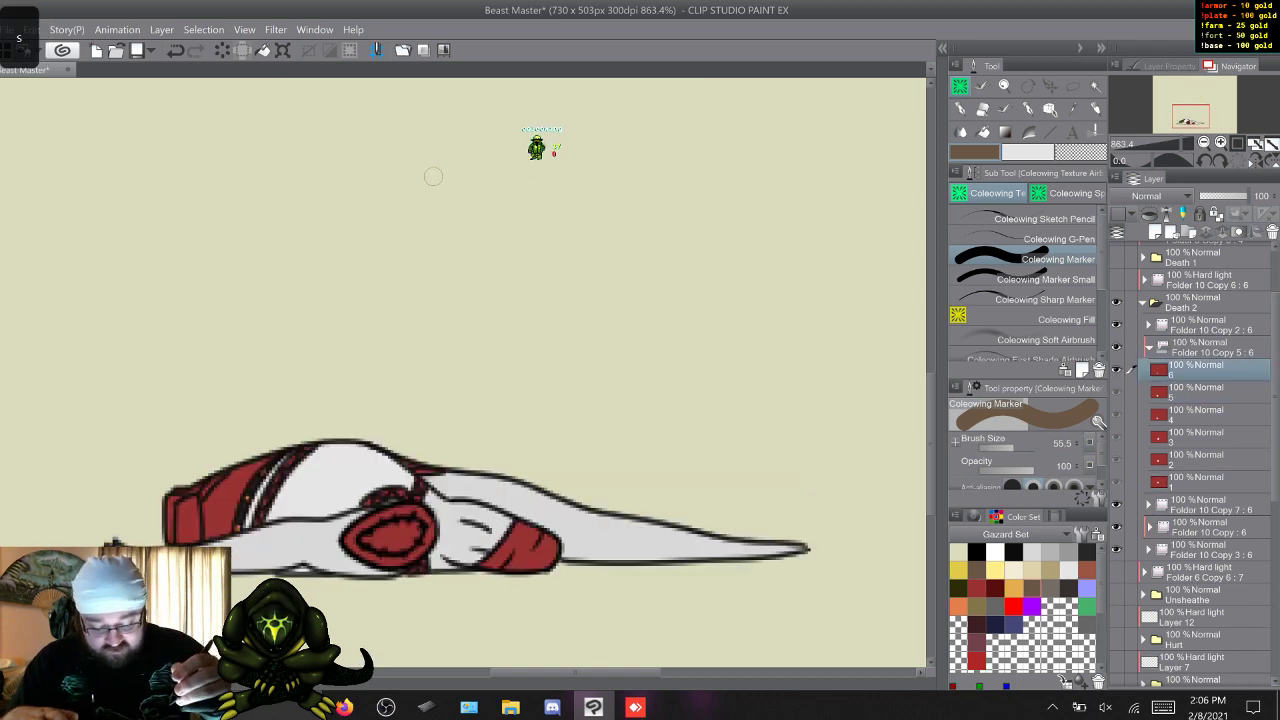
{"action": "key", "text": "w"}
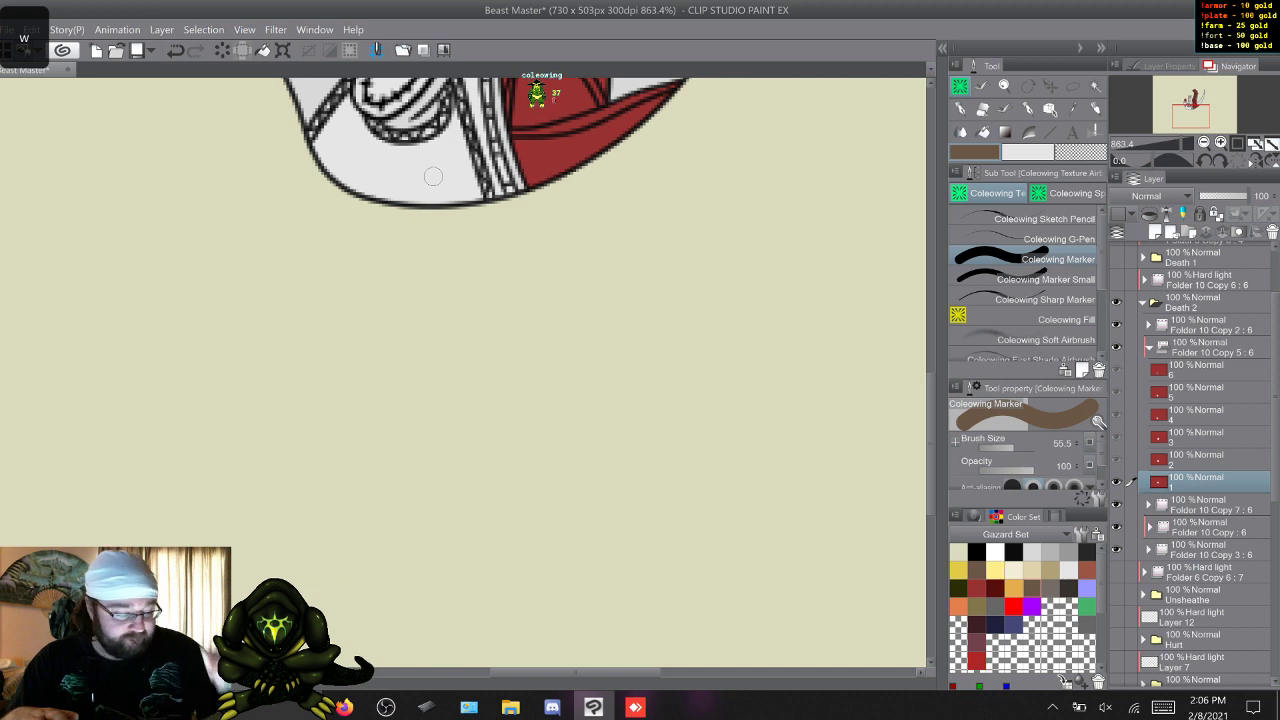
{"action": "scroll", "coordinate": [463, 372], "scroll_direction": "up", "scroll_amount": 10}
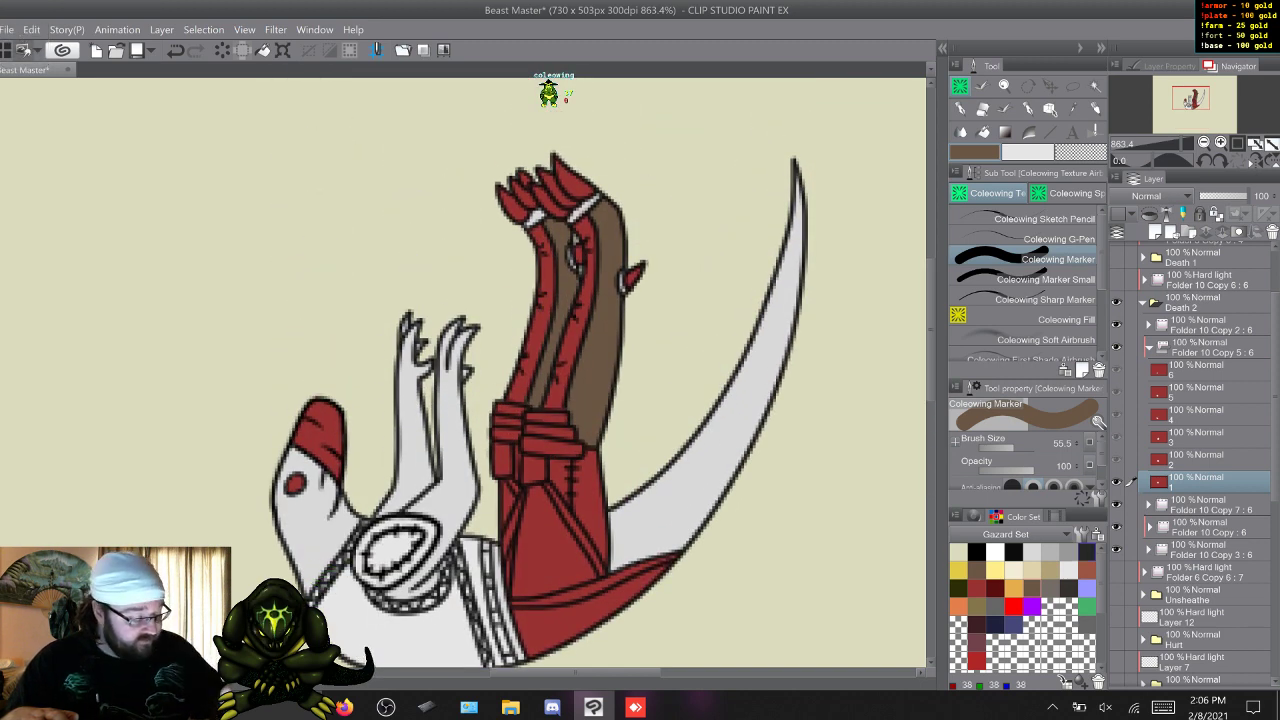
{"action": "left_click", "coordinate": [1087, 552]}
{"action": "left_click_drag", "start_coordinate": [628, 266], "coordinate": [636, 284]}
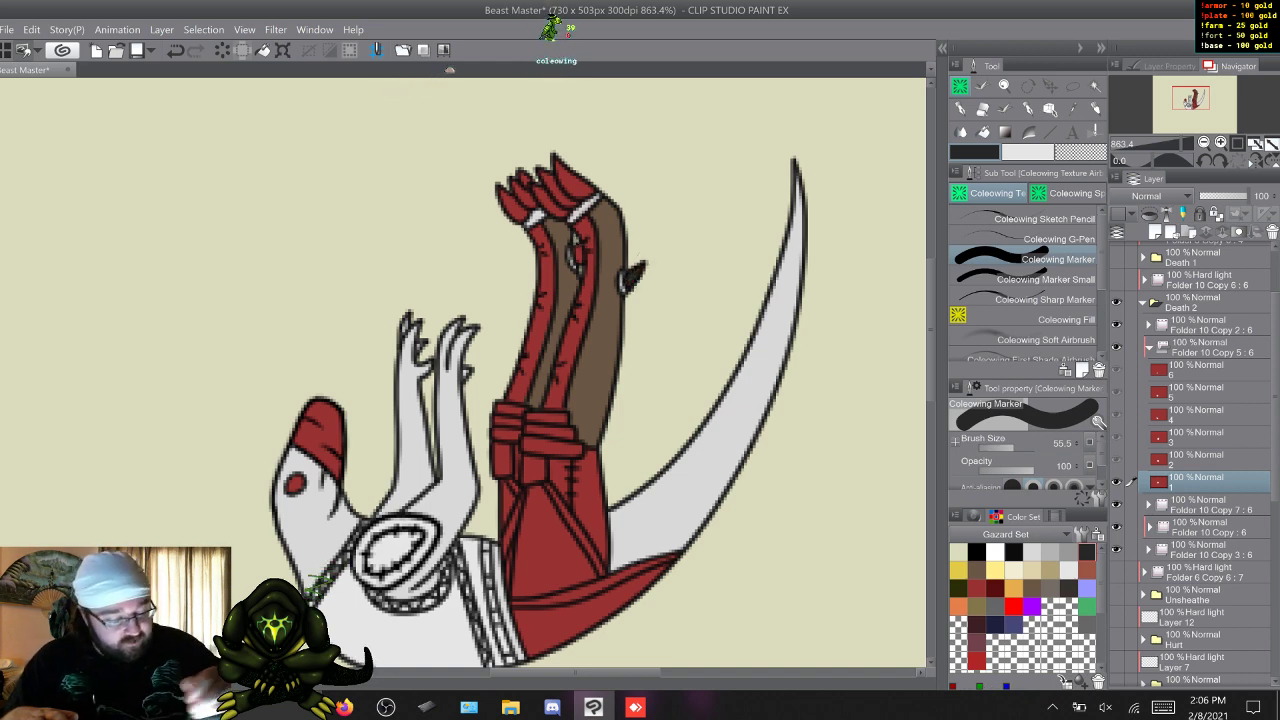
{"action": "left_click", "coordinate": [1040, 280]}
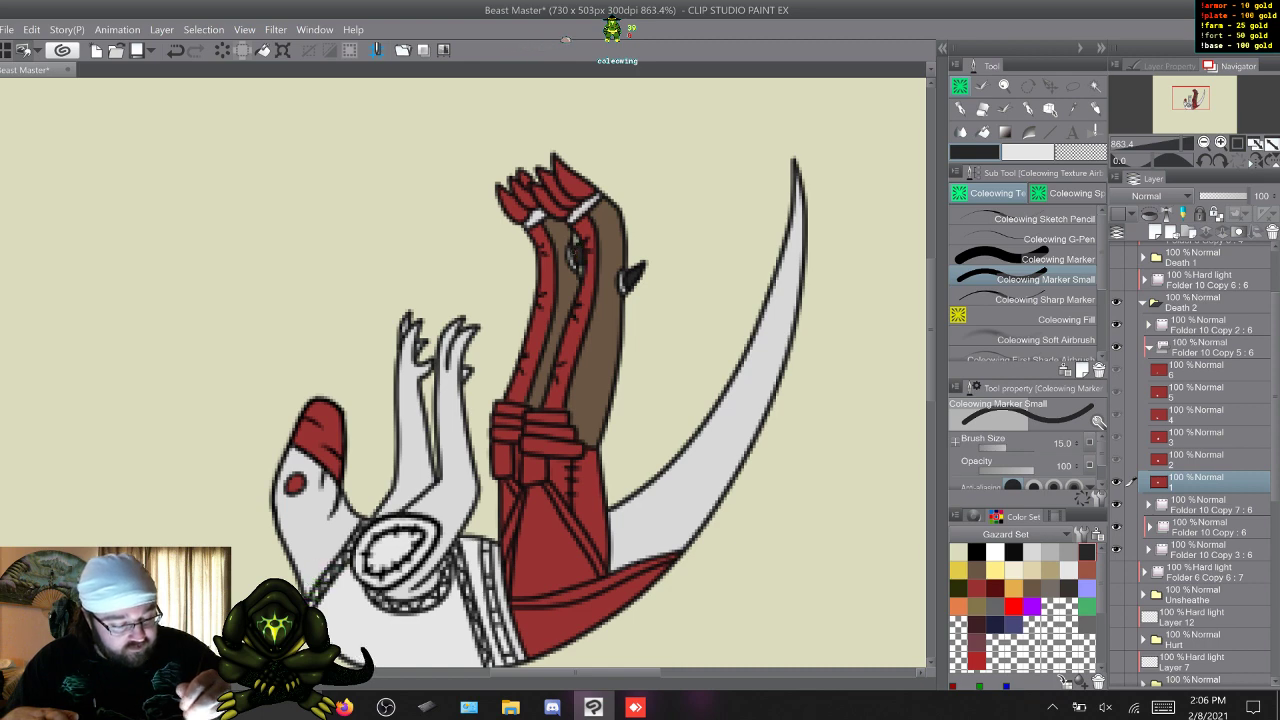
{"action": "left_click", "coordinate": [1040, 260]}
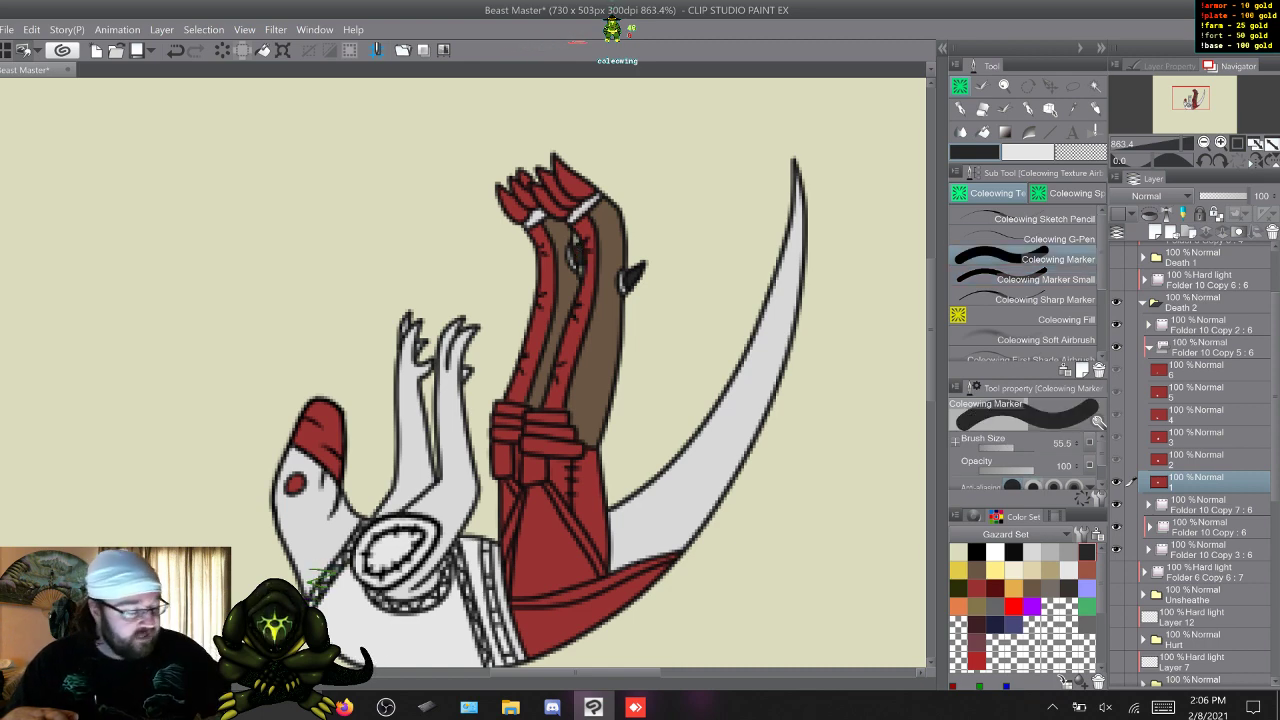
{"action": "mouse_move", "coordinate": [592, 187]}
{"action": "left_mouse_down"}
{"action": "mouse_move", "coordinate": [557, 211]}
{"action": "mouse_move", "coordinate": [543, 200]}
{"action": "mouse_move", "coordinate": [567, 190]}
{"action": "mouse_move", "coordinate": [544, 157]}
{"action": "mouse_move", "coordinate": [527, 161]}
{"action": "mouse_move", "coordinate": [503, 190]}
{"action": "left_mouse_up"}
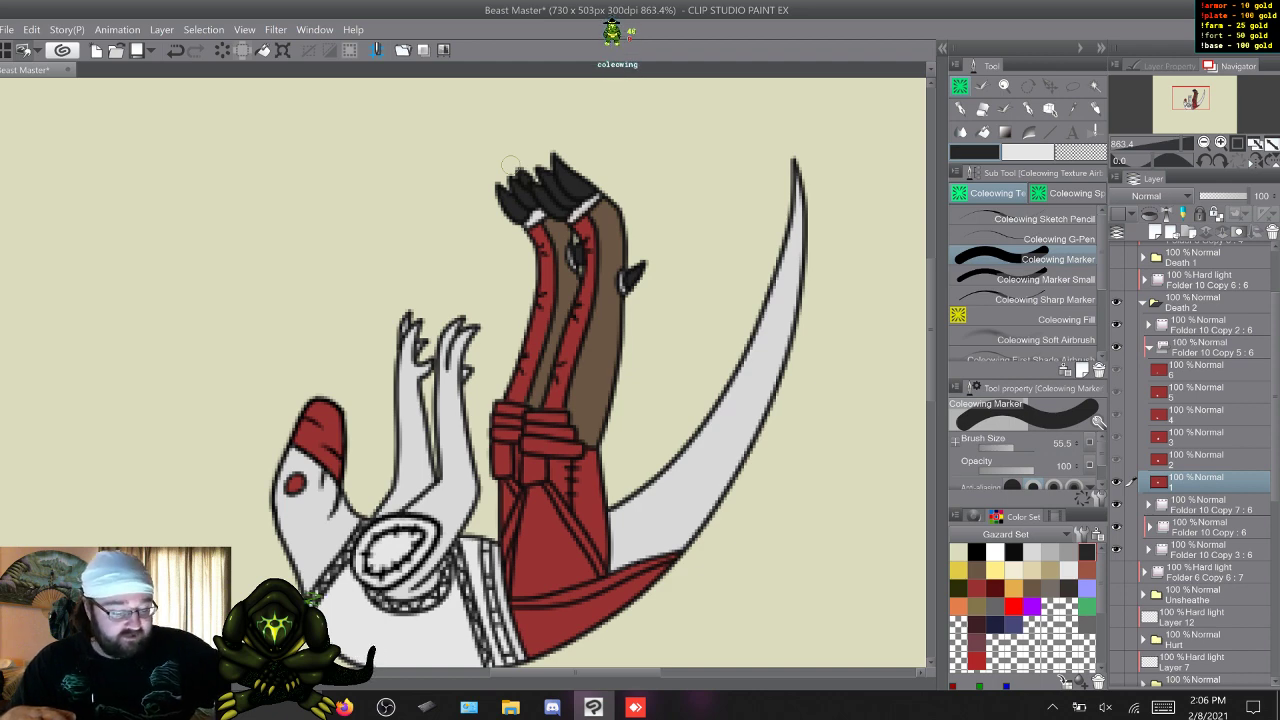
On frame 2, paint the raised foot's toes and all the leg spurs dark grey with the Coleowing Marker.
{"action": "key", "text": "w"}
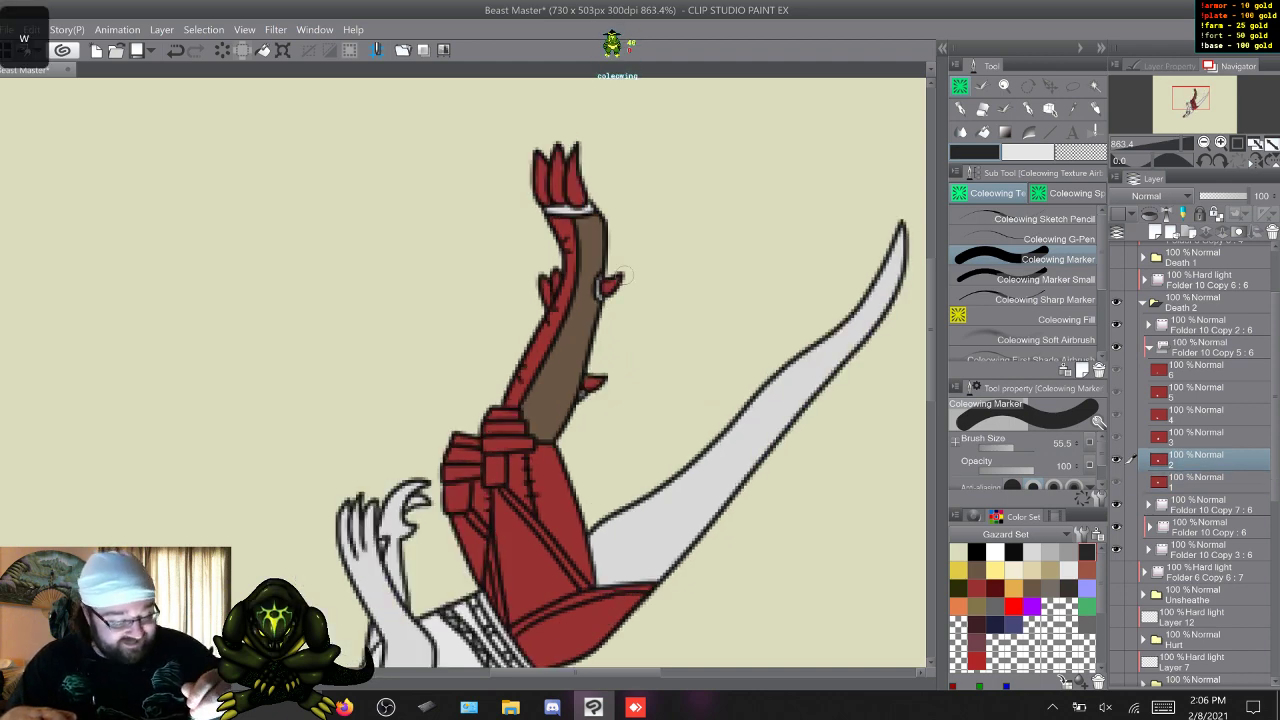
{"action": "left_click_drag", "start_coordinate": [621, 275], "coordinate": [606, 287]}
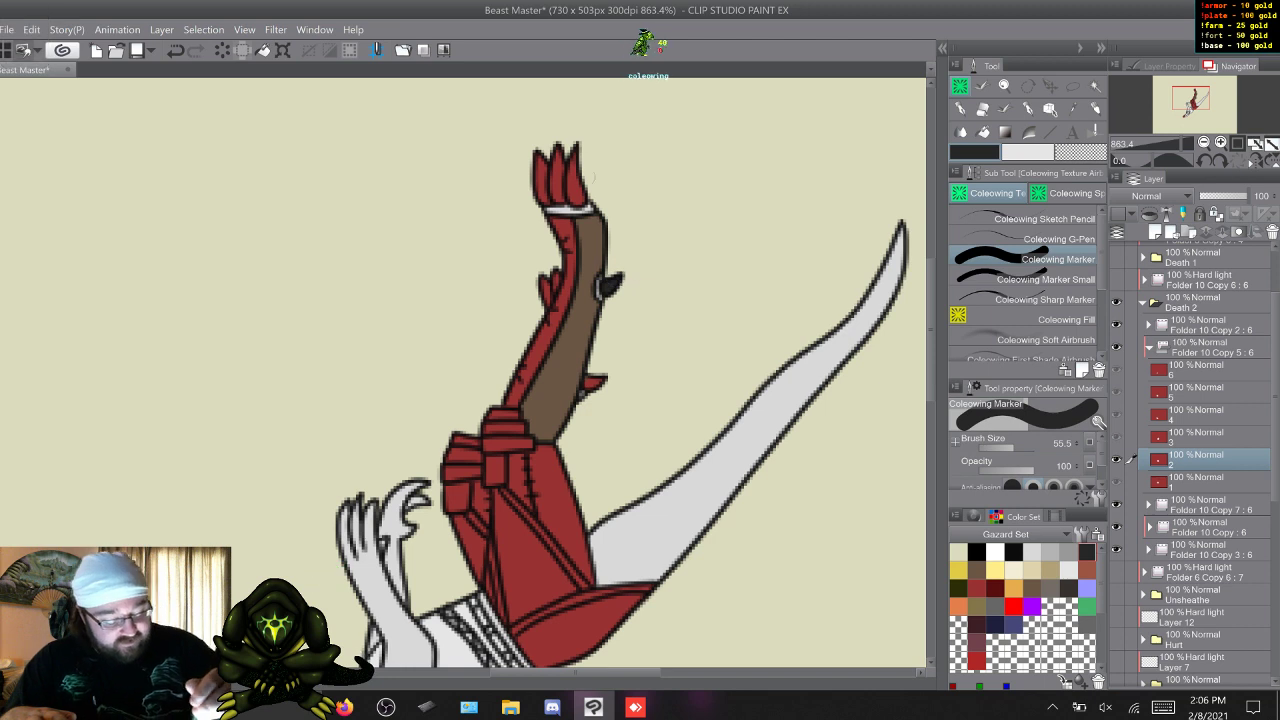
{"action": "mouse_move", "coordinate": [572, 194]}
{"action": "left_mouse_down"}
{"action": "mouse_move", "coordinate": [584, 200]}
{"action": "mouse_move", "coordinate": [545, 193]}
{"action": "mouse_move", "coordinate": [560, 188]}
{"action": "mouse_move", "coordinate": [540, 160]}
{"action": "left_mouse_up"}
{"action": "left_click_drag", "start_coordinate": [557, 270], "coordinate": [540, 297]}
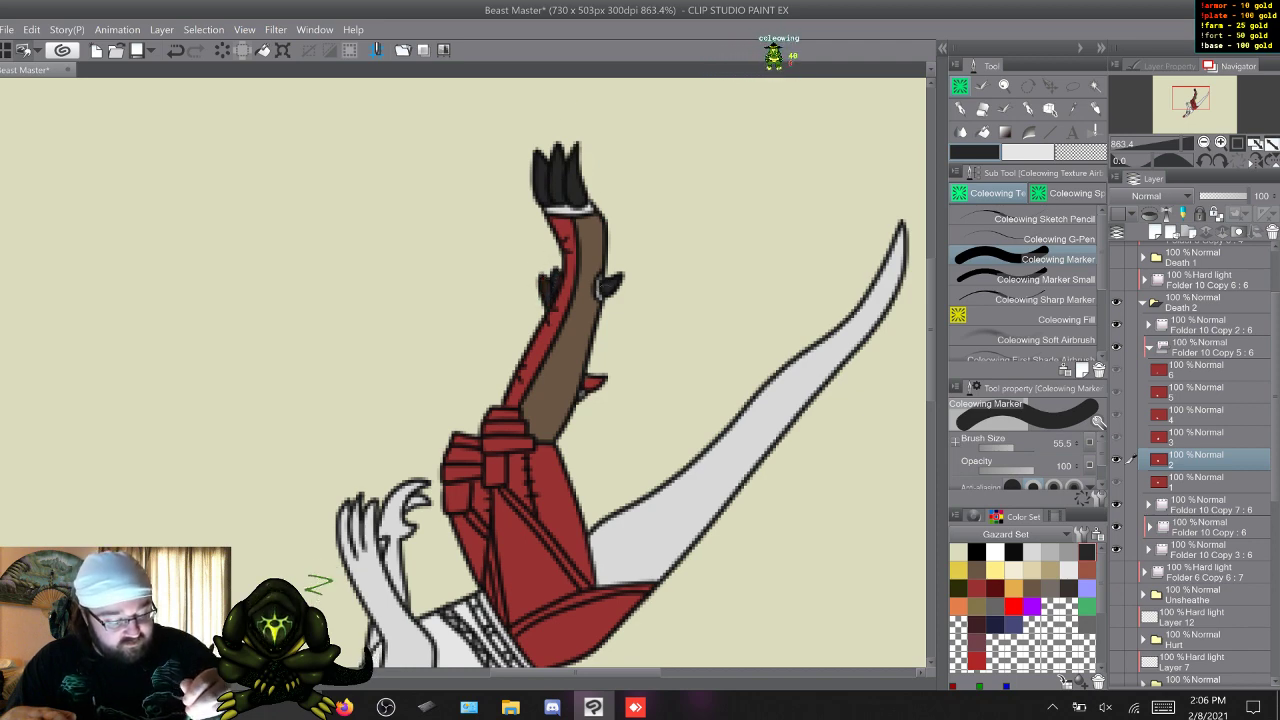
{"action": "left_click_drag", "start_coordinate": [602, 382], "coordinate": [586, 380]}
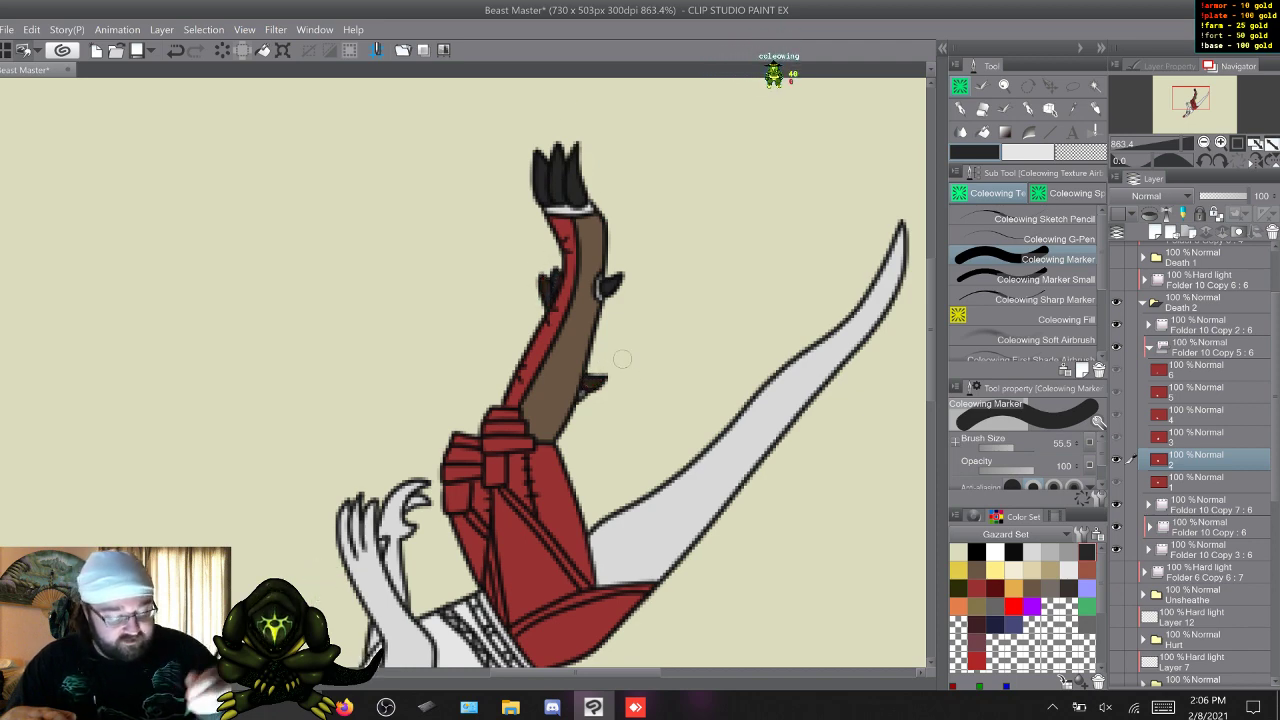
{"action": "key", "text": "w"}
{"action": "key", "text": "s"}
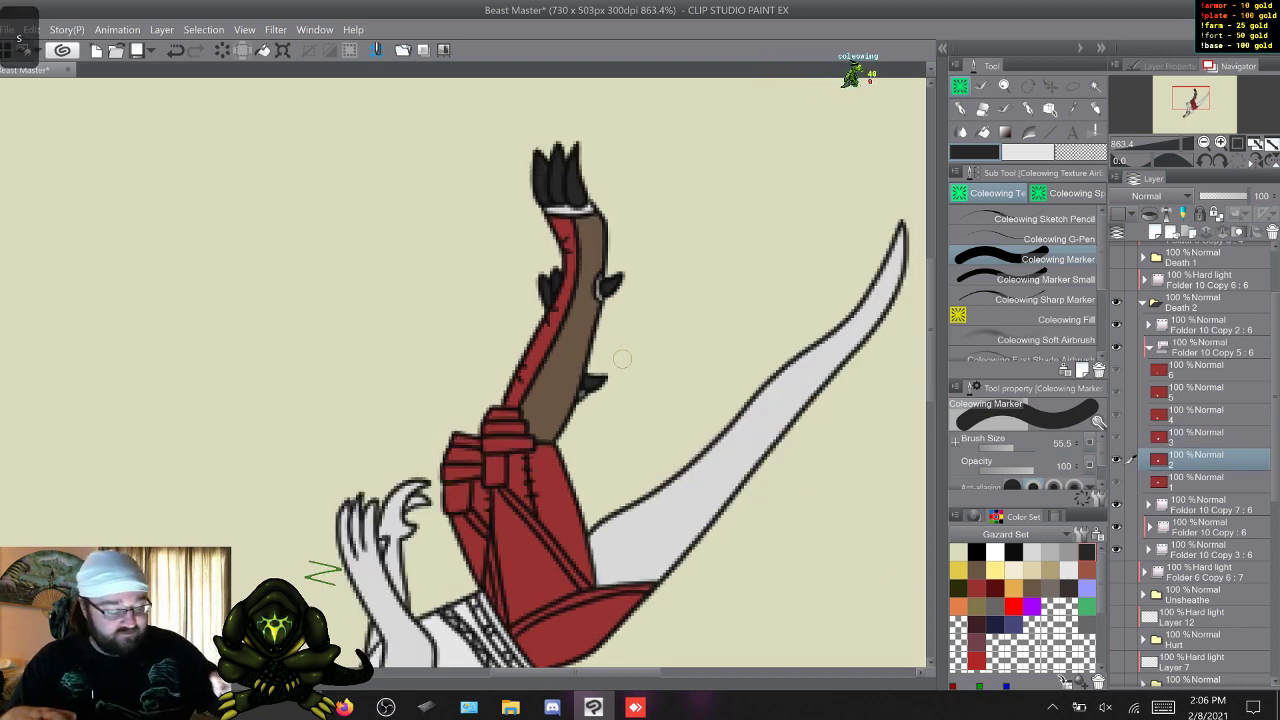
On frame 3, paint the toes and heel spurs of both separated legs dark grey.
{"action": "key", "text": "w"}
{"action": "left_click_drag", "start_coordinate": [611, 273], "coordinate": [606, 269]}
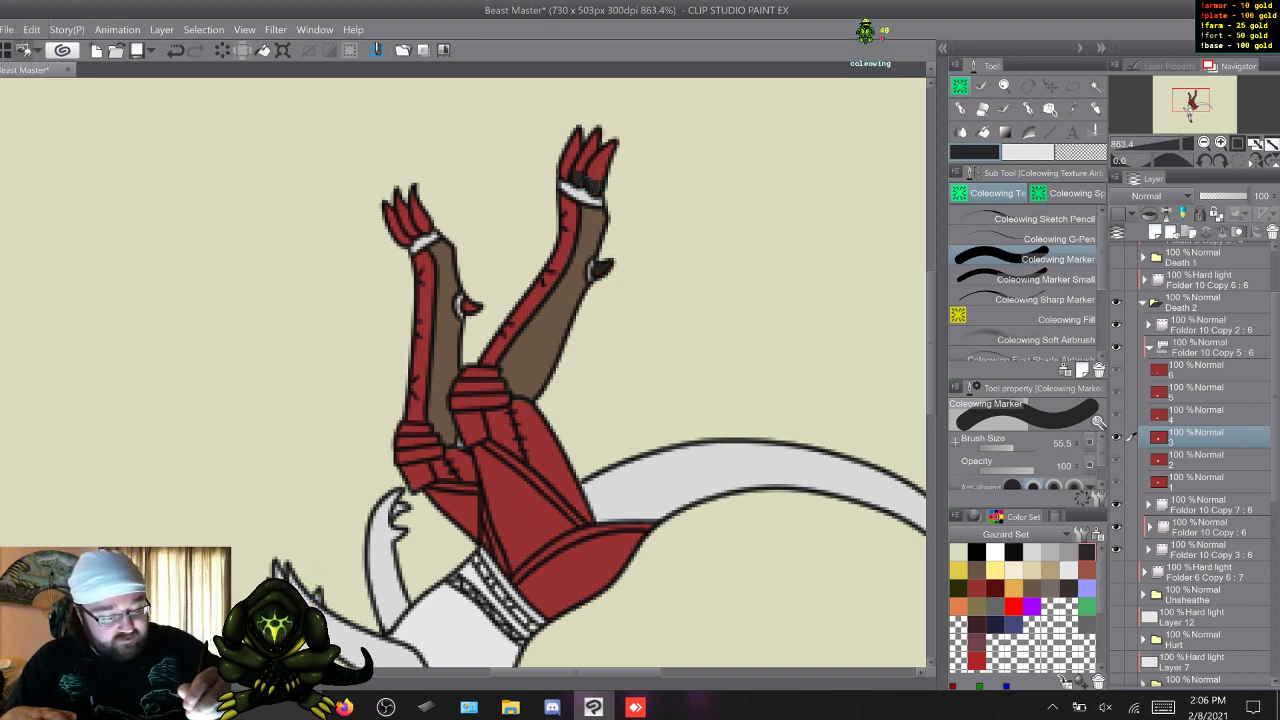
{"action": "mouse_move", "coordinate": [566, 167]}
{"action": "left_mouse_down"}
{"action": "mouse_move", "coordinate": [596, 178]}
{"action": "mouse_move", "coordinate": [596, 138]}
{"action": "left_mouse_up"}
{"action": "left_click_drag", "start_coordinate": [466, 304], "coordinate": [472, 308]}
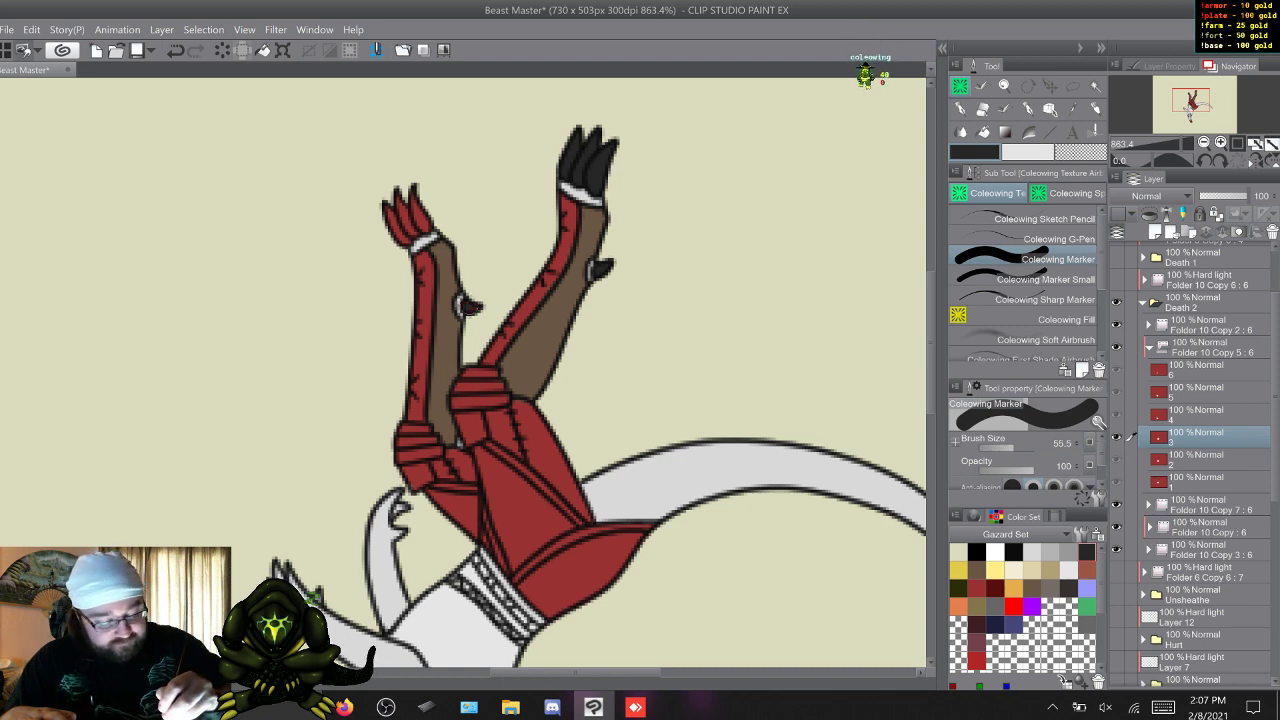
{"action": "mouse_move", "coordinate": [400, 218]}
{"action": "left_mouse_down"}
{"action": "mouse_move", "coordinate": [420, 240]}
{"action": "mouse_move", "coordinate": [410, 222]}
{"action": "left_mouse_up"}
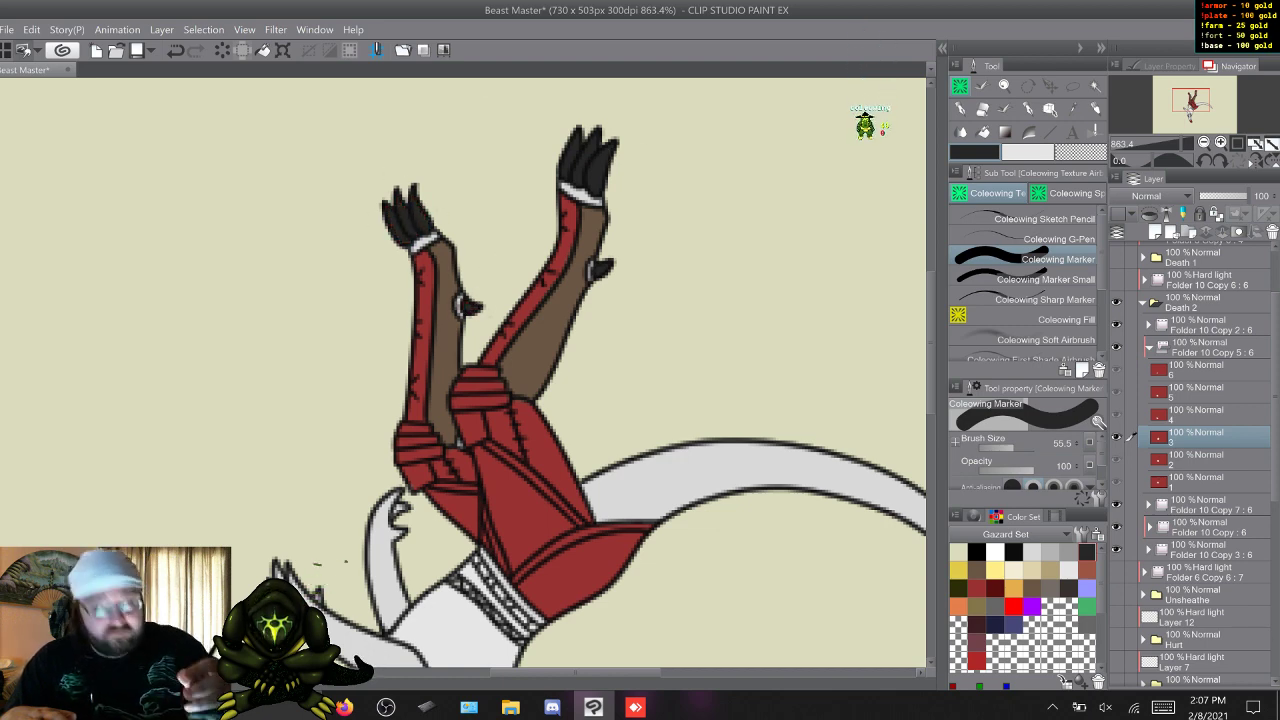
On frame 4, paint the toes and heel spurs of both bent legs dark grey.
{"action": "key", "text": "w"}
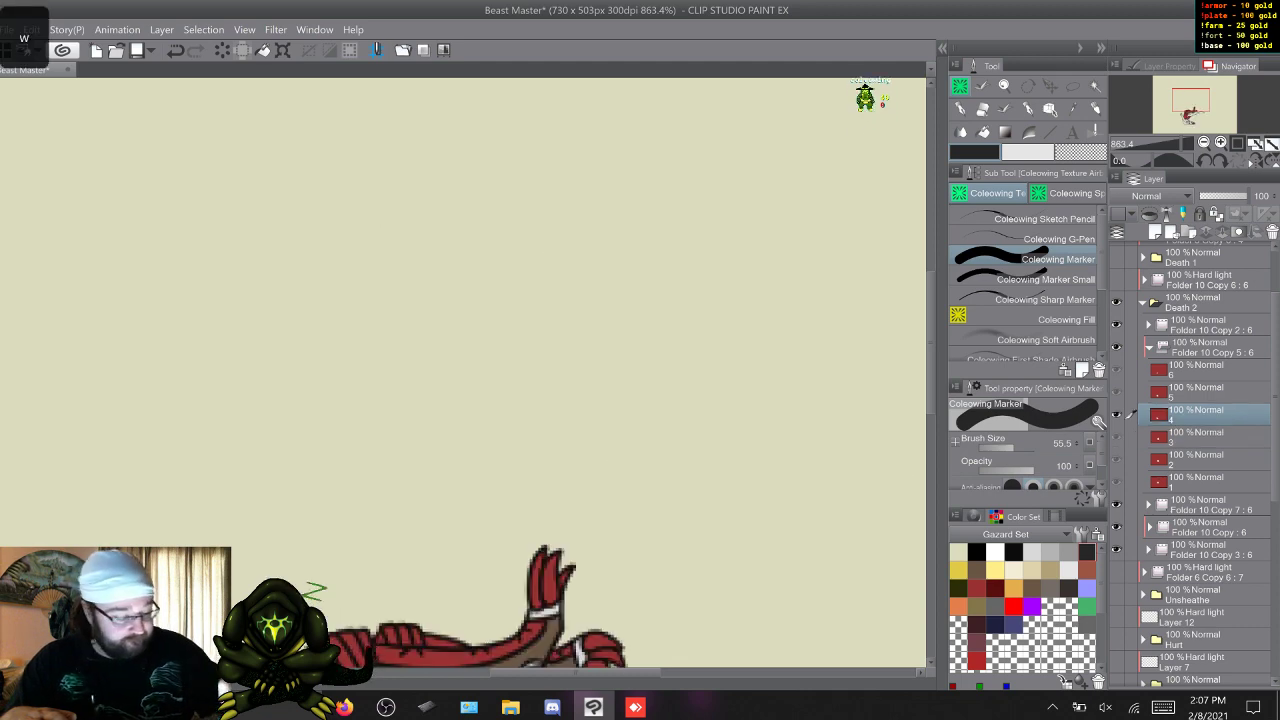
{"action": "scroll", "coordinate": [606, 372], "scroll_direction": "down", "scroll_amount": 5}
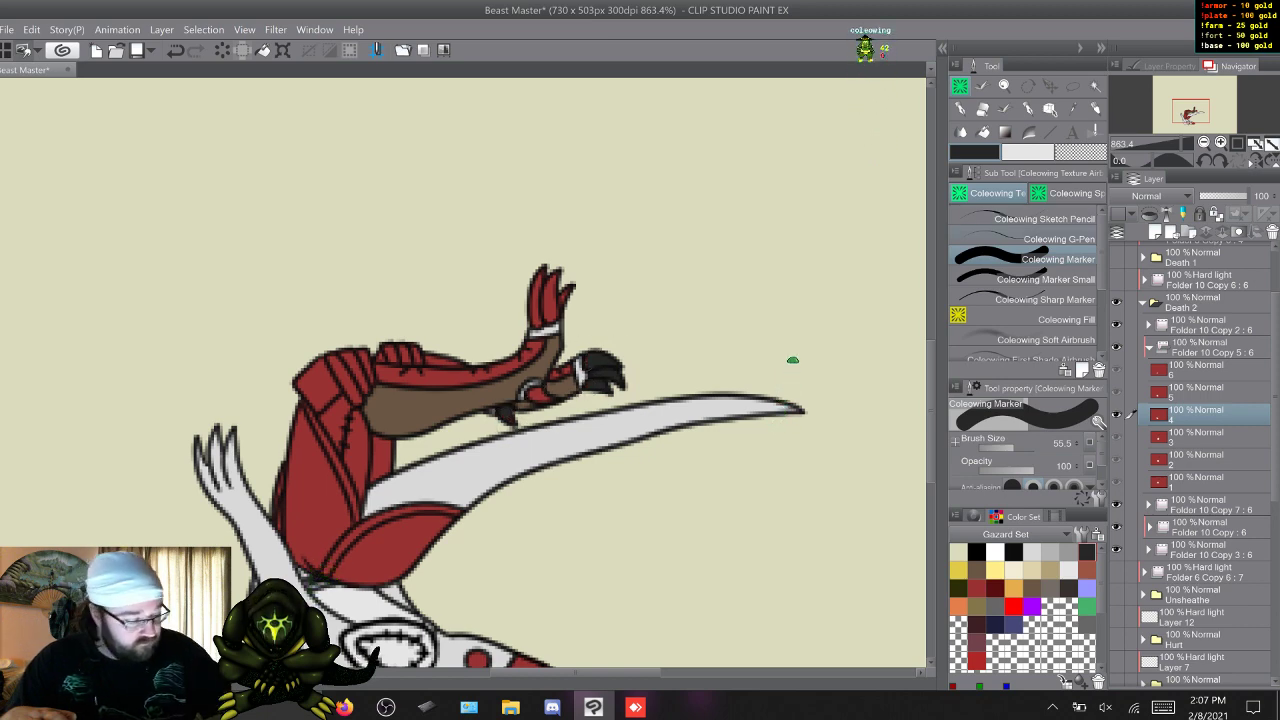
{"action": "key", "text": "period"}
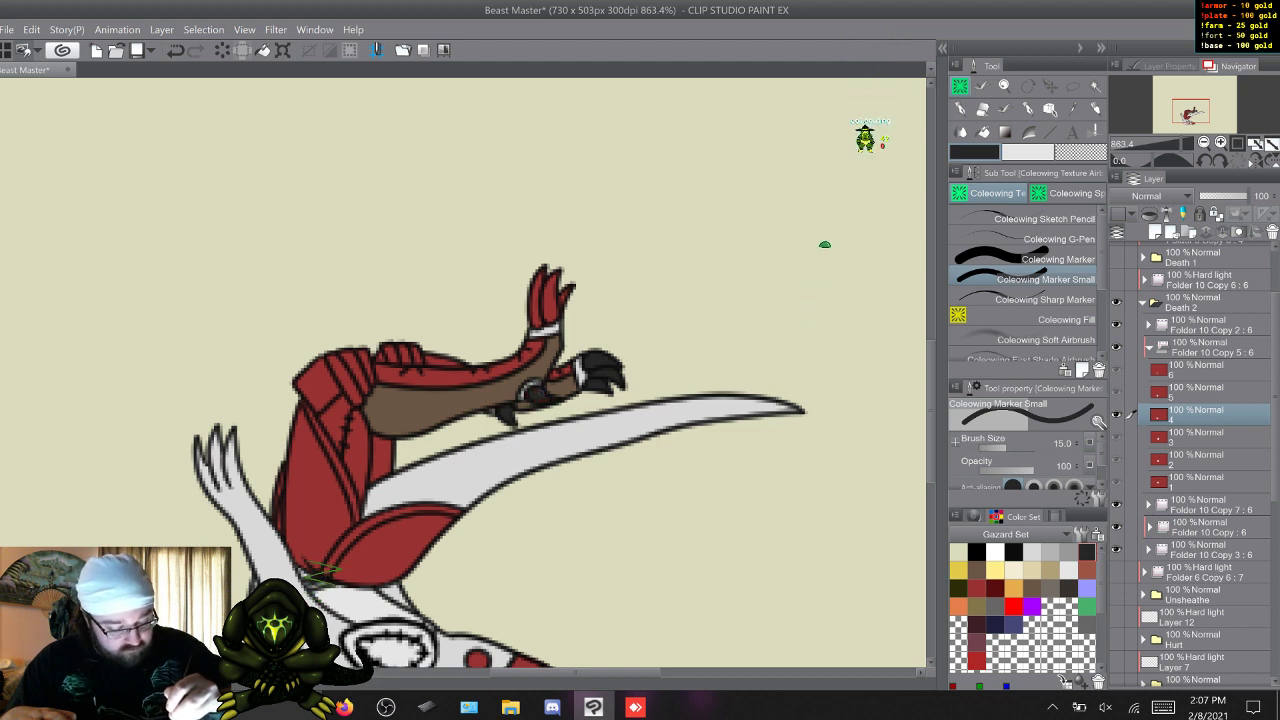
{"action": "key", "text": "comma"}
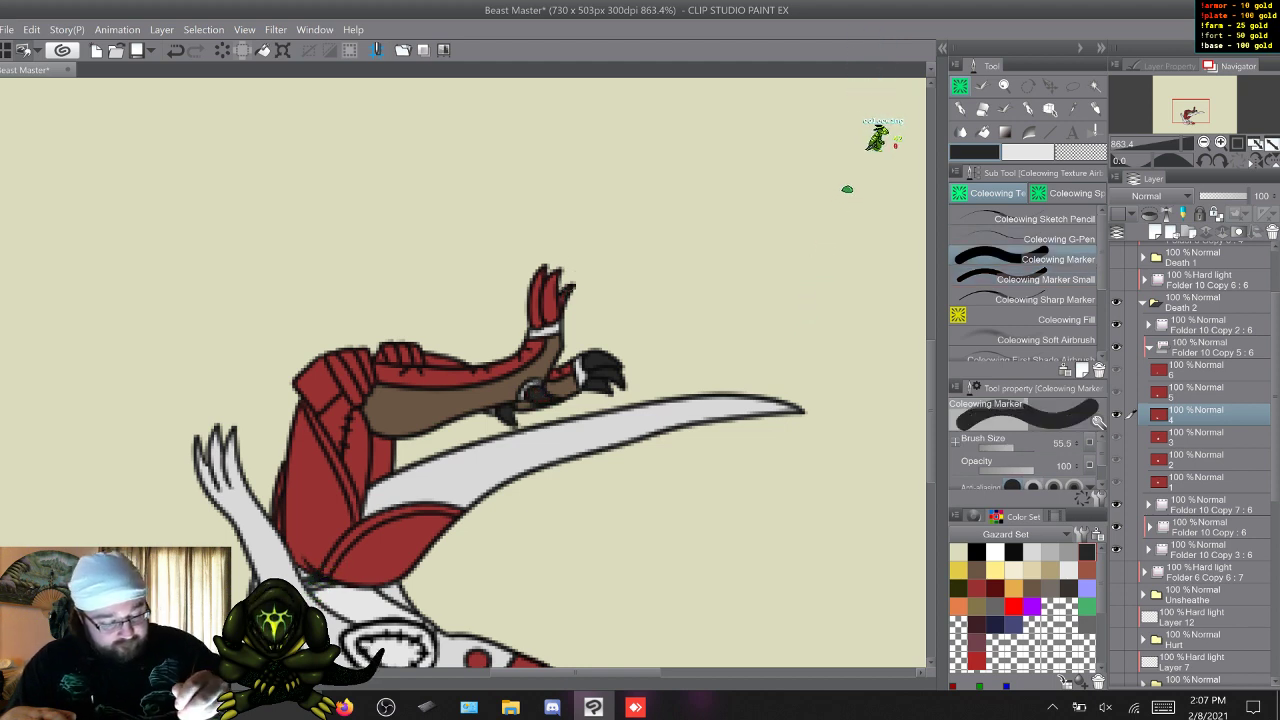
{"action": "left_click_drag", "start_coordinate": [549, 317], "coordinate": [537, 294]}
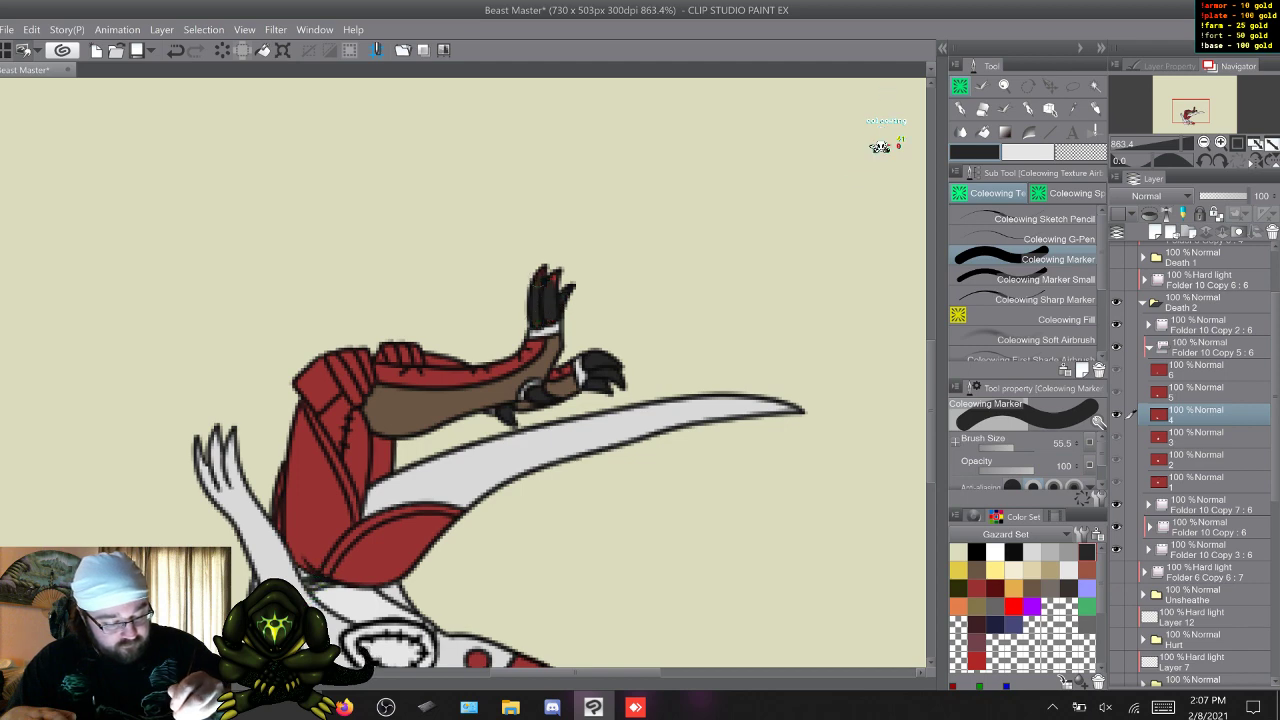
On frame 5, paint the toes and the heel spur of the folded legs dark grey, touching up details with the Coleowing Marker Small.
{"action": "key", "text": "w"}
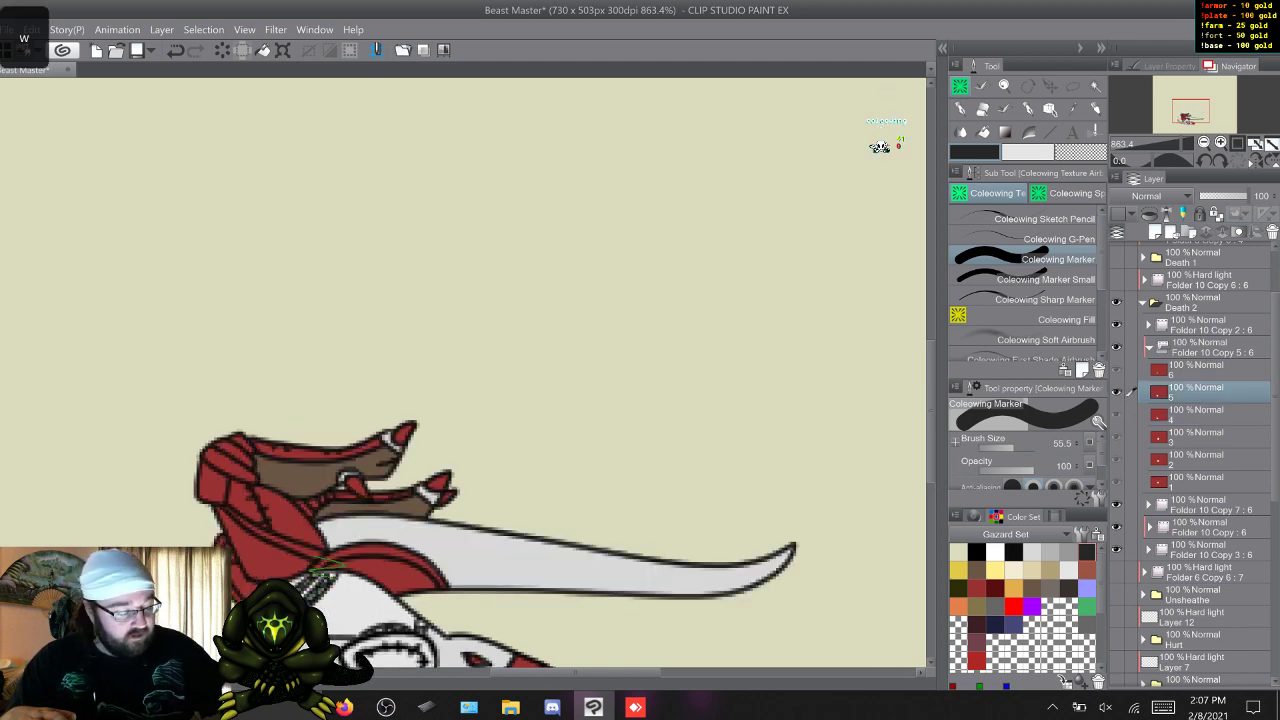
{"action": "key", "text": "Page_Up"}
{"action": "scroll", "coordinate": [879, 147], "scroll_direction": "down", "scroll_amount": 5}
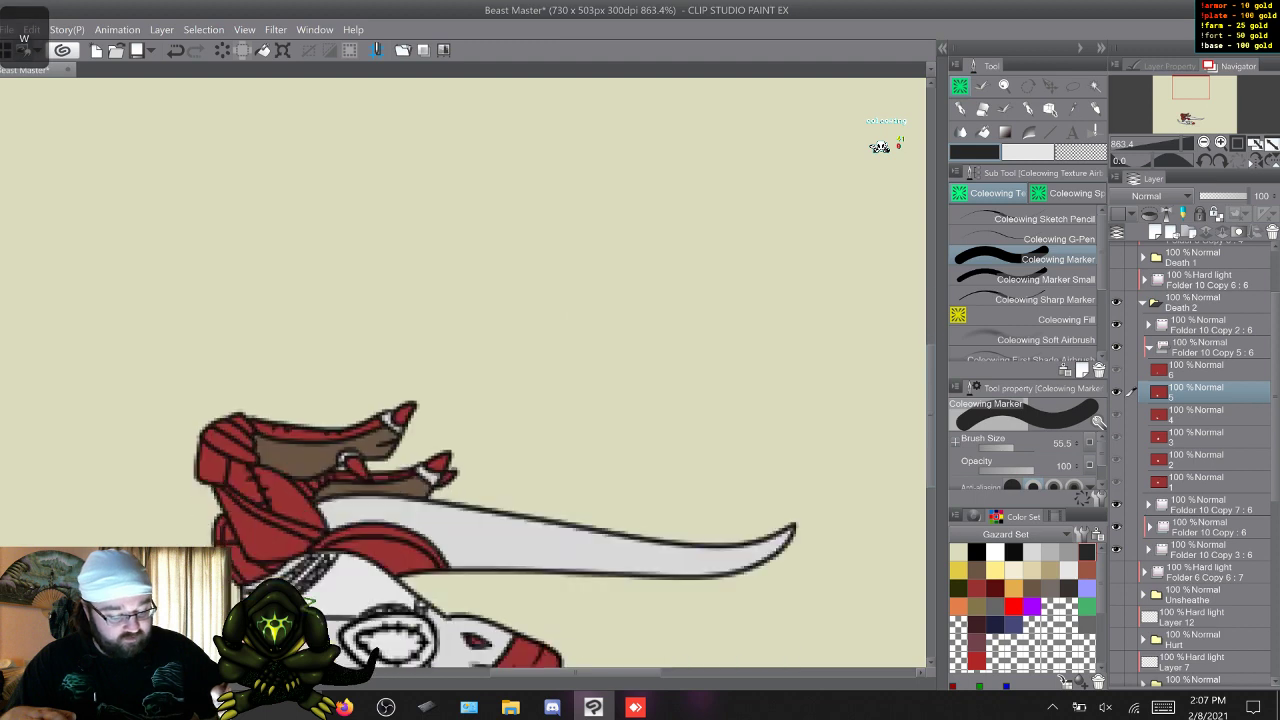
{"action": "left_click_drag", "start_coordinate": [448, 334], "coordinate": [440, 308]}
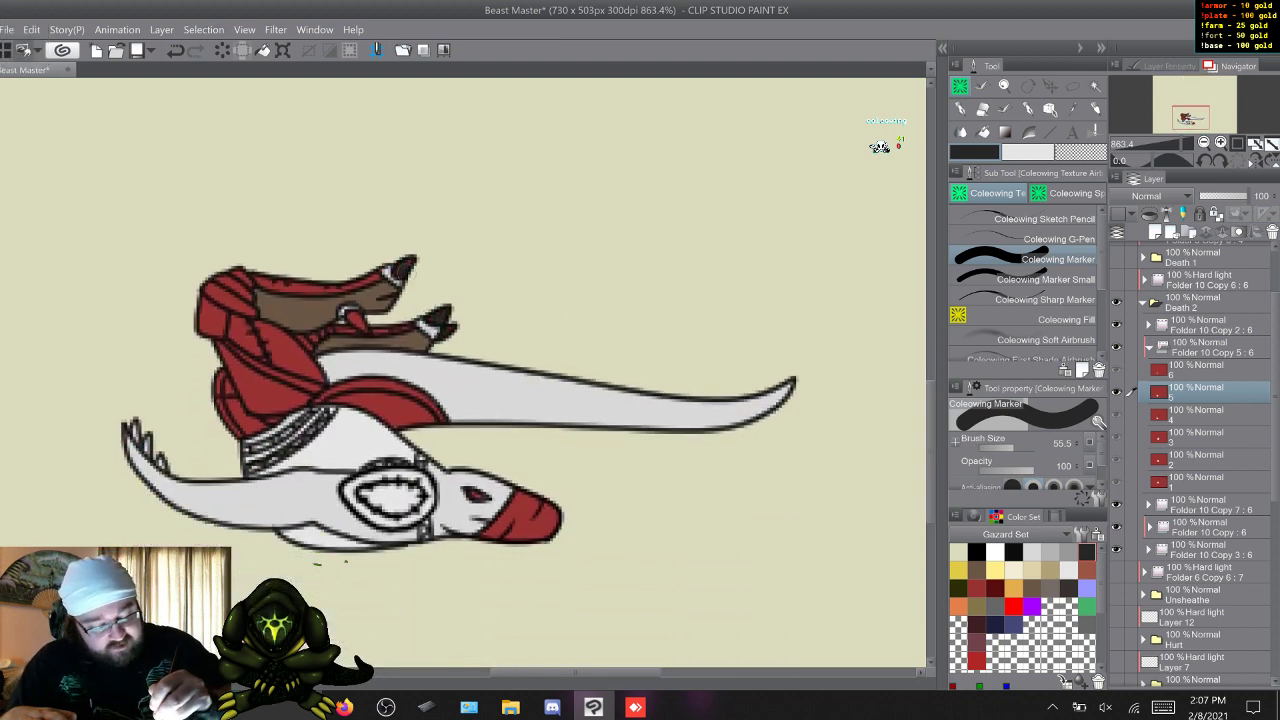
{"action": "left_click", "coordinate": [1040, 280]}
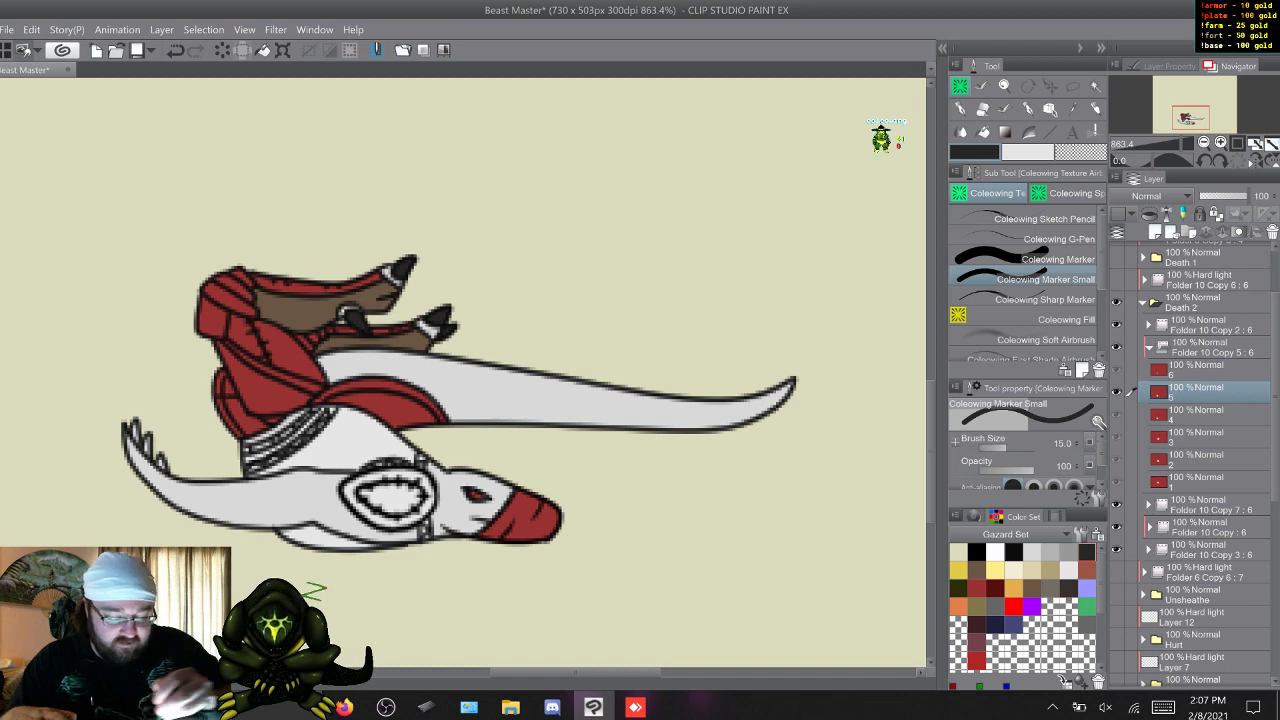
Return to frame 1 and paint the red front strips of both lower legs warm grey, finishing tight spots with the Coleowing Marker Small.
{"action": "key", "text": "w"}
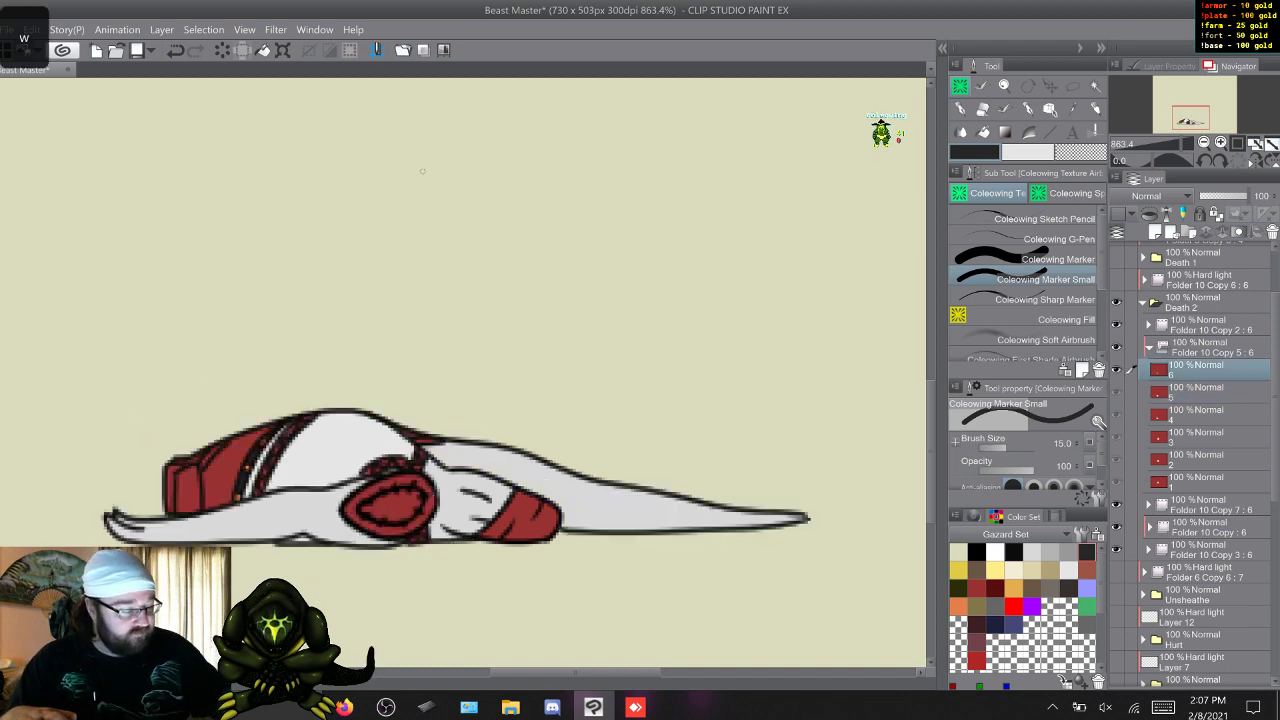
{"action": "key", "text": "comma"}
{"action": "key", "text": "w"}
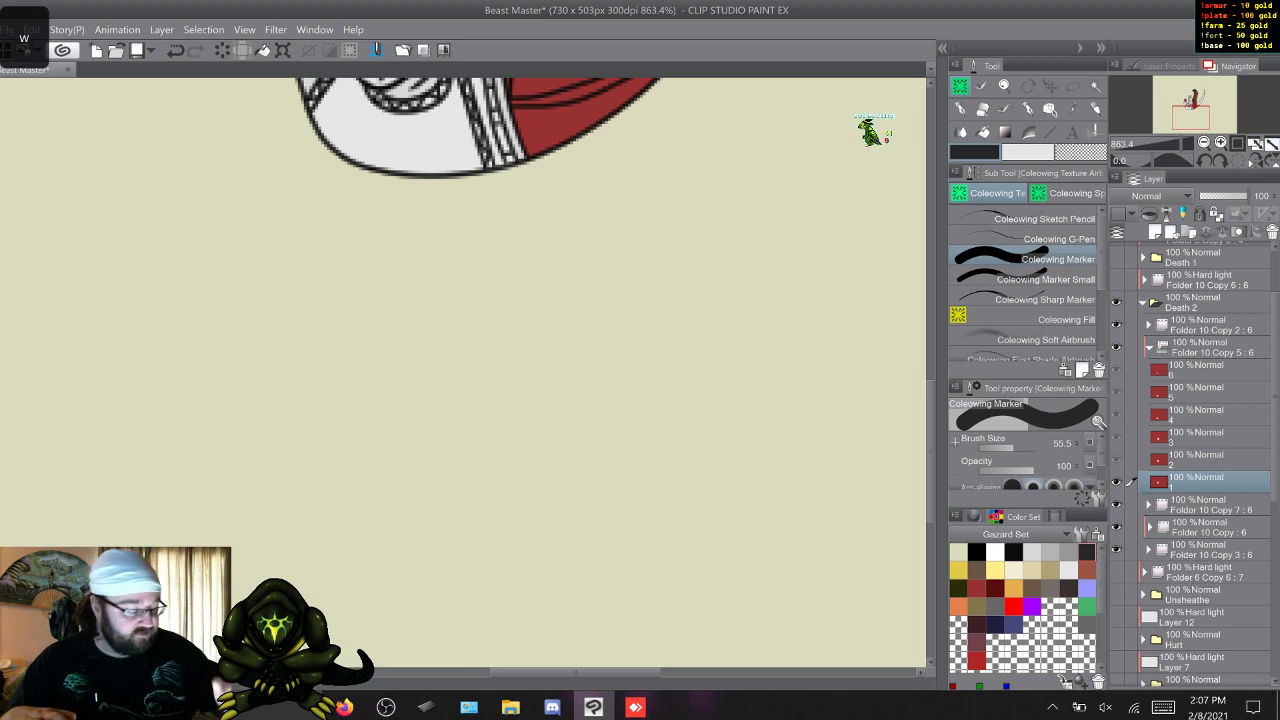
{"action": "left_click_drag", "start_coordinate": [931, 452], "coordinate": [931, 359]}
{"action": "key", "text": "w"}
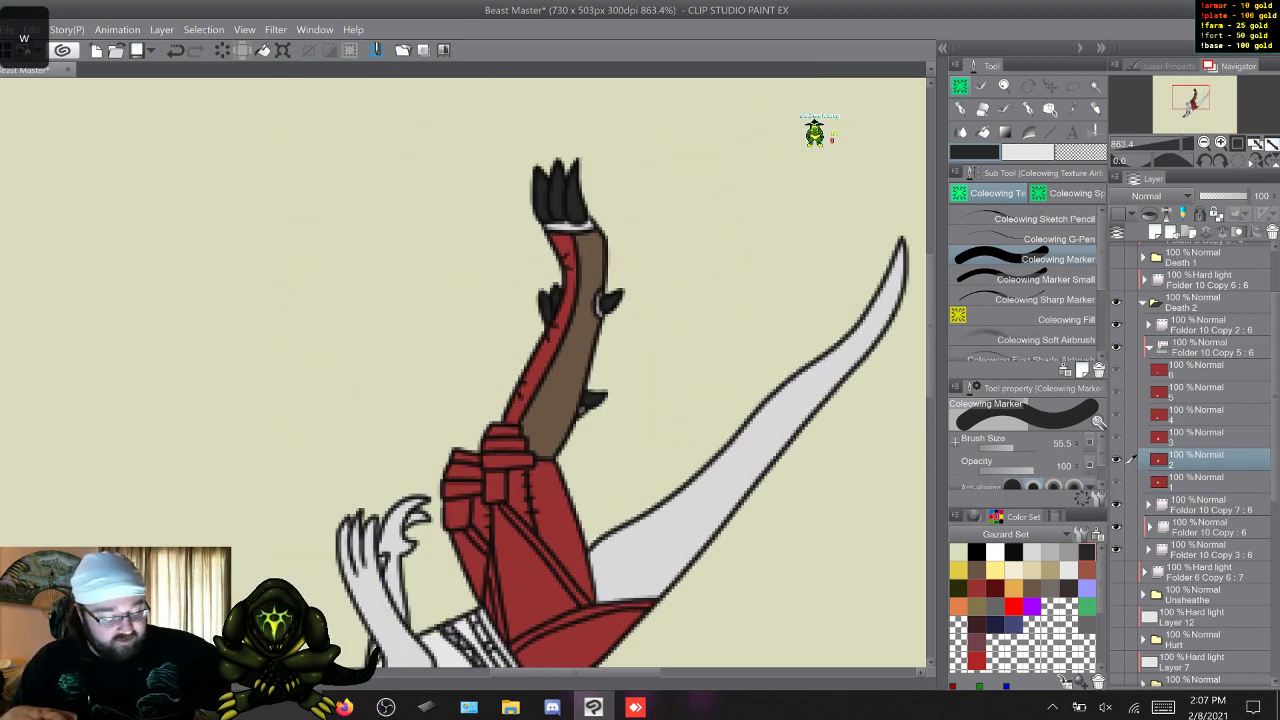
{"action": "key", "text": "s"}
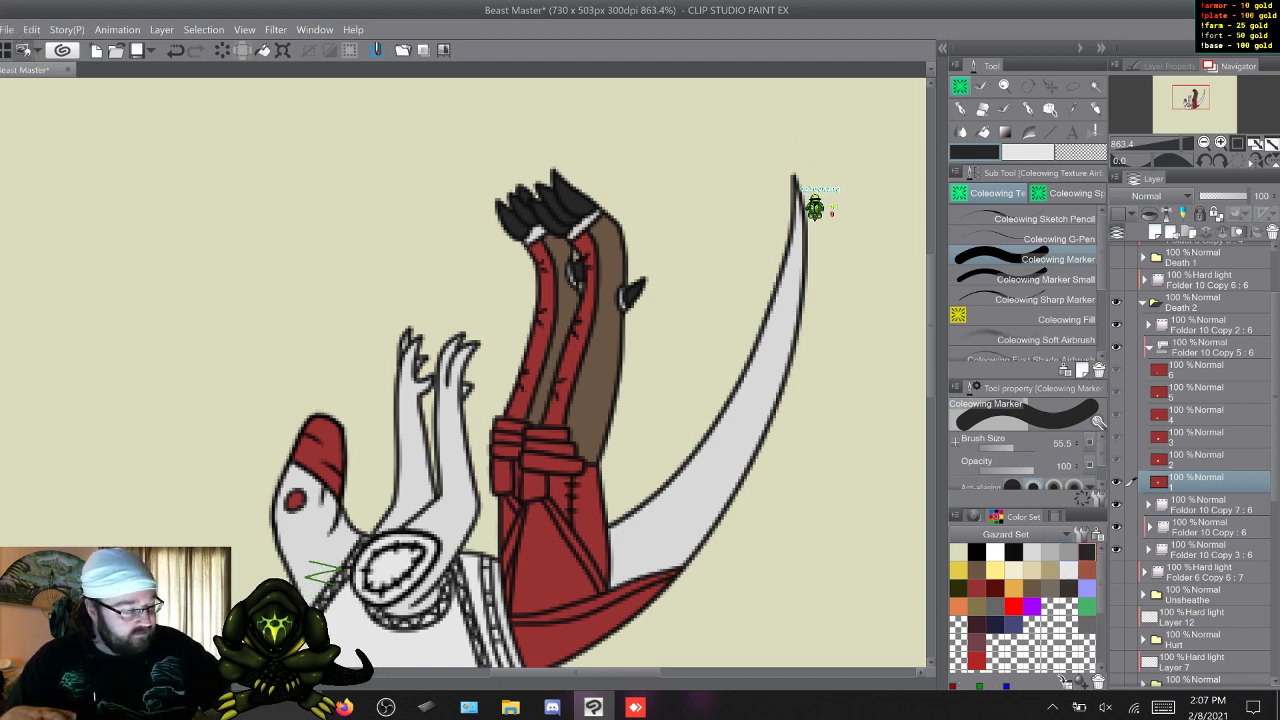
{"action": "left_click", "coordinate": [1050, 588]}
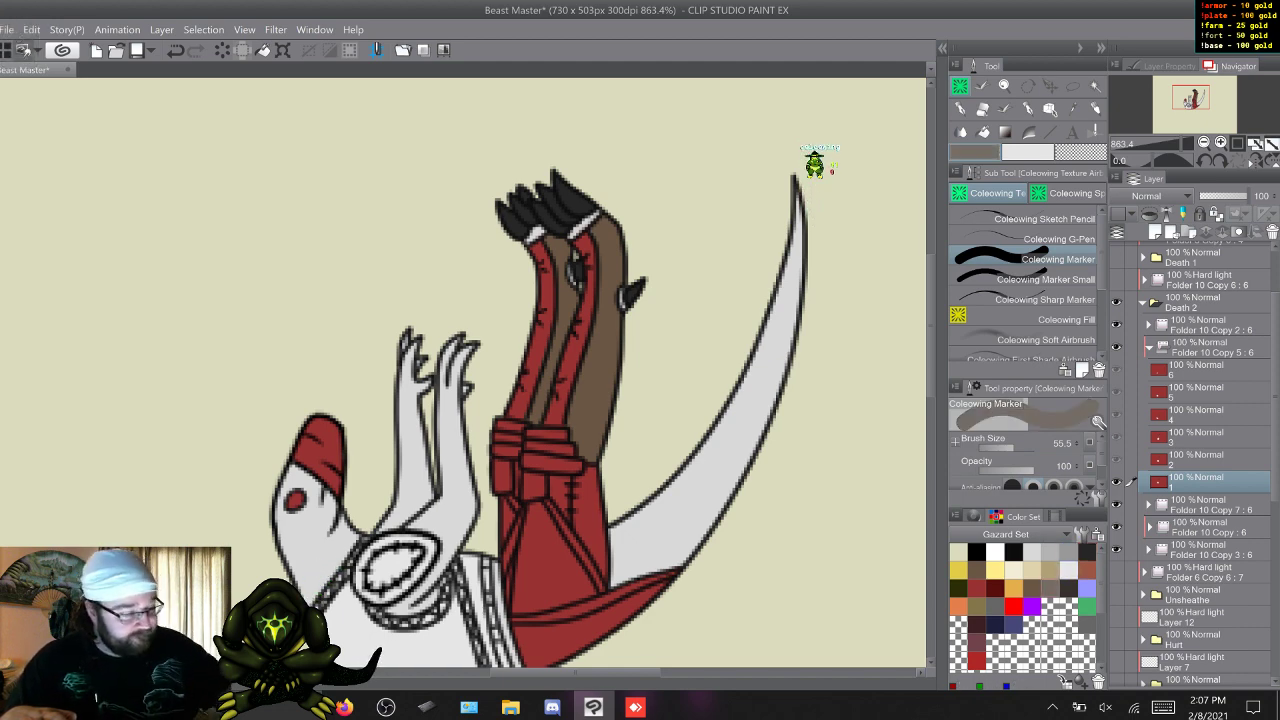
{"action": "mouse_move", "coordinate": [535, 250]}
{"action": "left_mouse_down"}
{"action": "mouse_move", "coordinate": [551, 310]}
{"action": "mouse_move", "coordinate": [546, 280]}
{"action": "mouse_move", "coordinate": [507, 409]}
{"action": "left_mouse_up"}
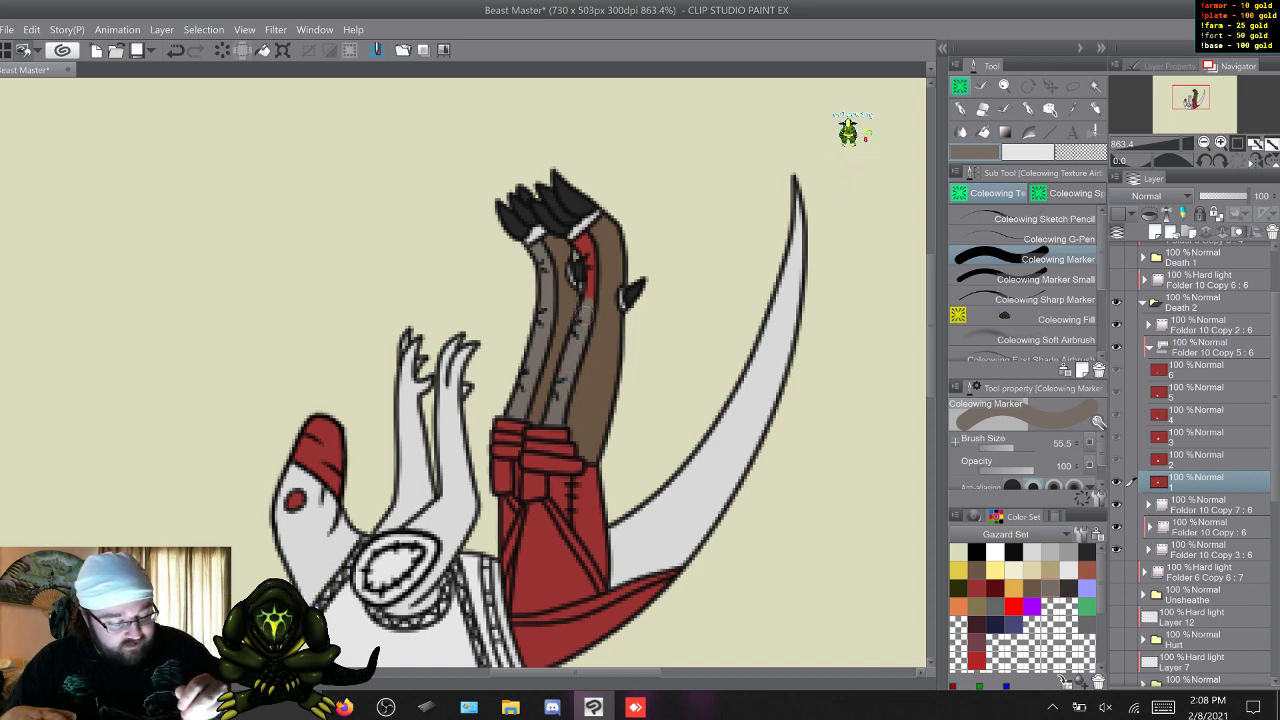
{"action": "left_click", "coordinate": [980, 279]}
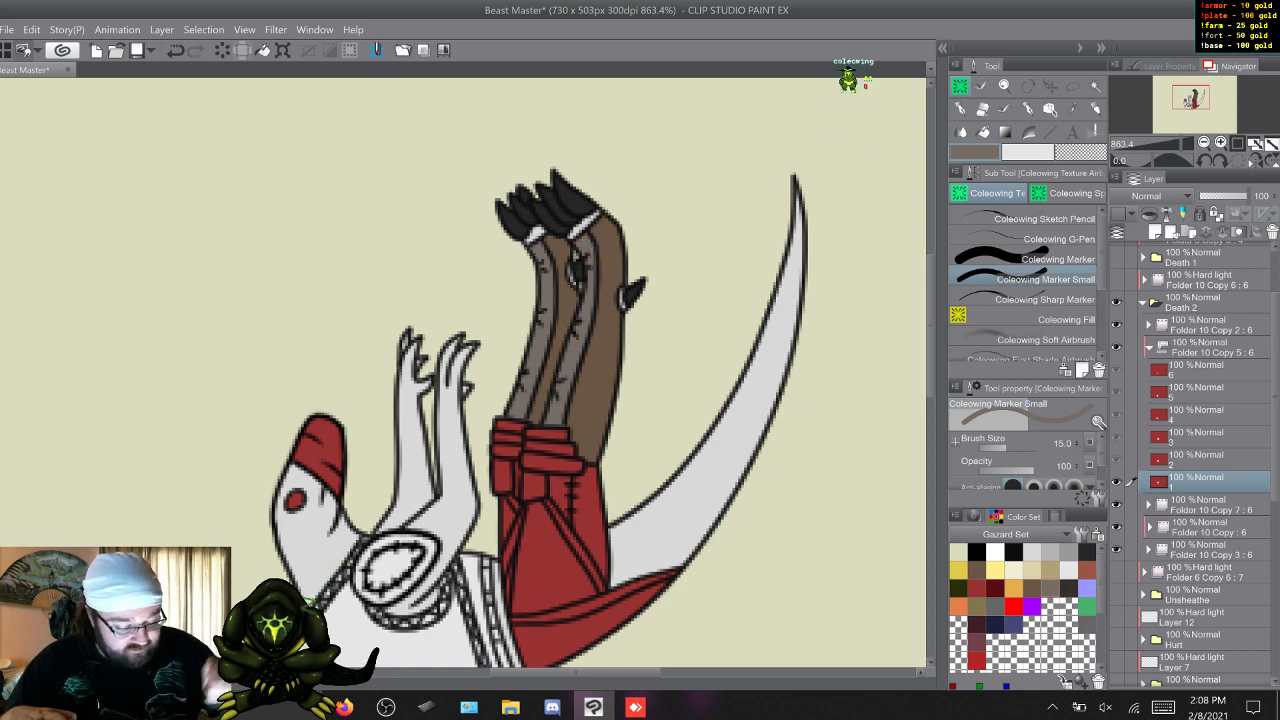
On frame 2, paint the red front strip of the lower leg warm grey, from the ankle band to the knee wraps.
{"action": "key", "text": "Right"}
{"action": "key", "text": "w"}
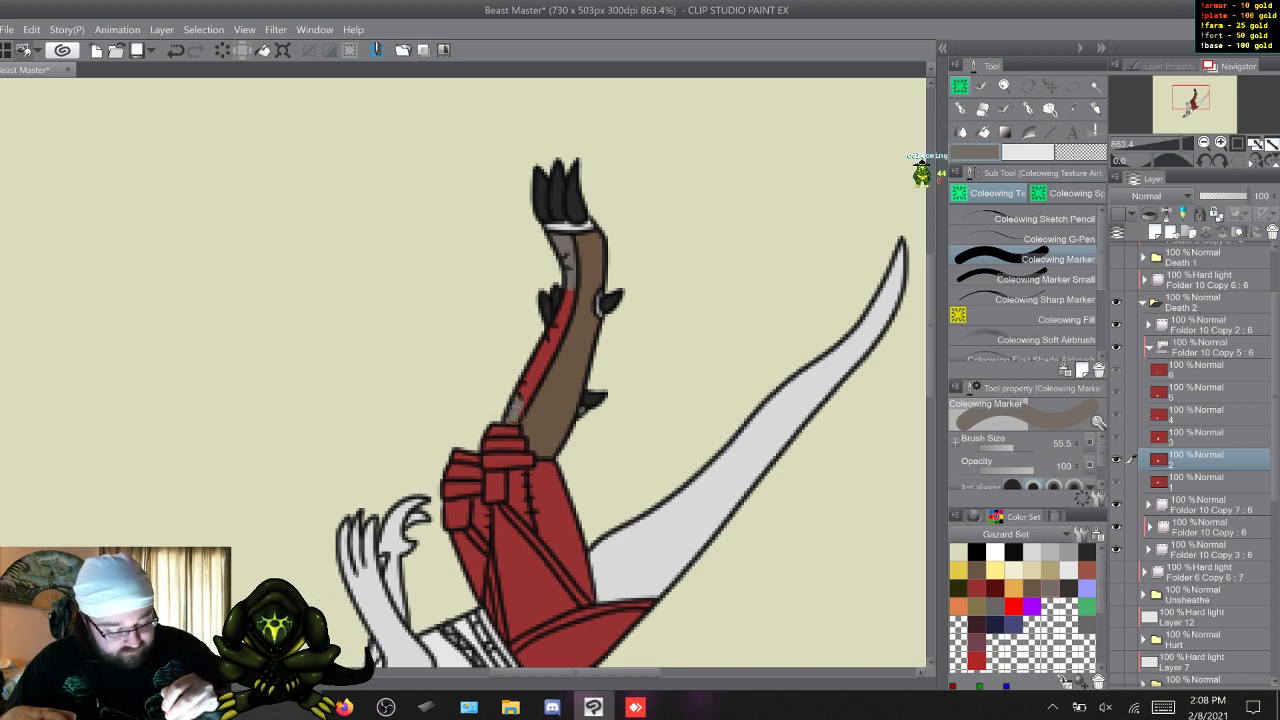
{"action": "left_click_drag", "start_coordinate": [518, 404], "coordinate": [543, 358]}
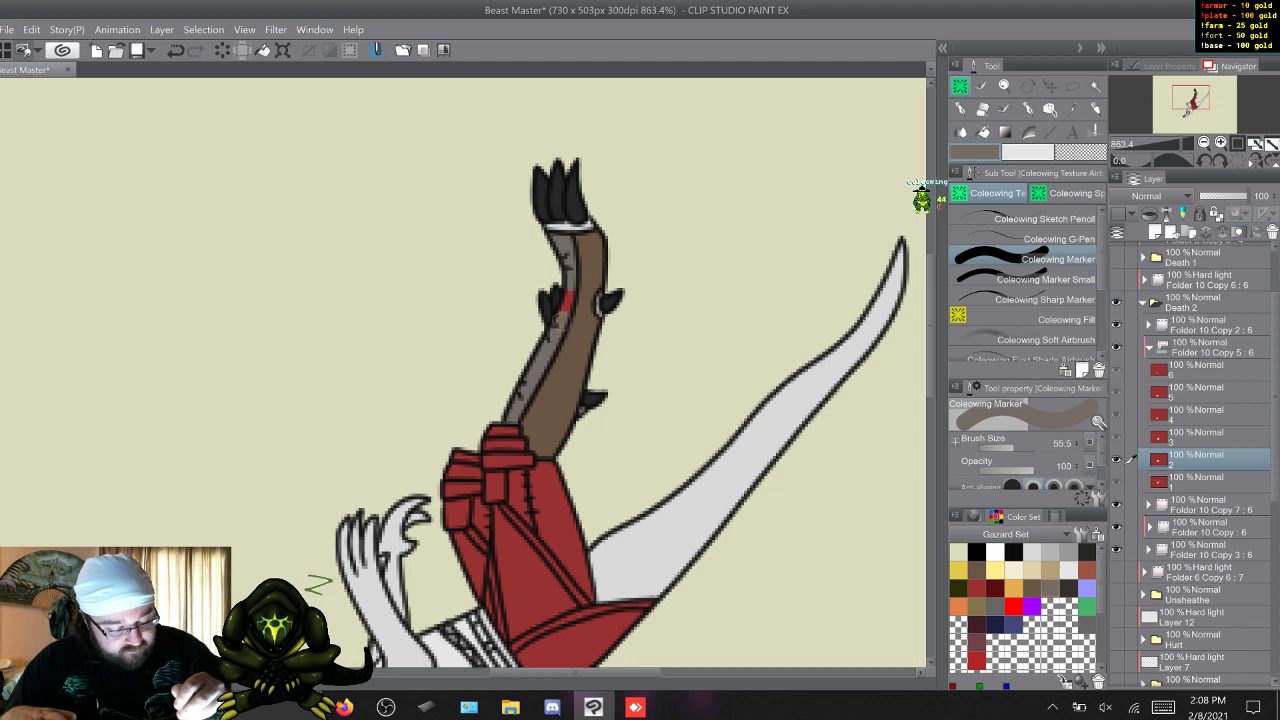
{"action": "left_click", "coordinate": [1045, 279]}
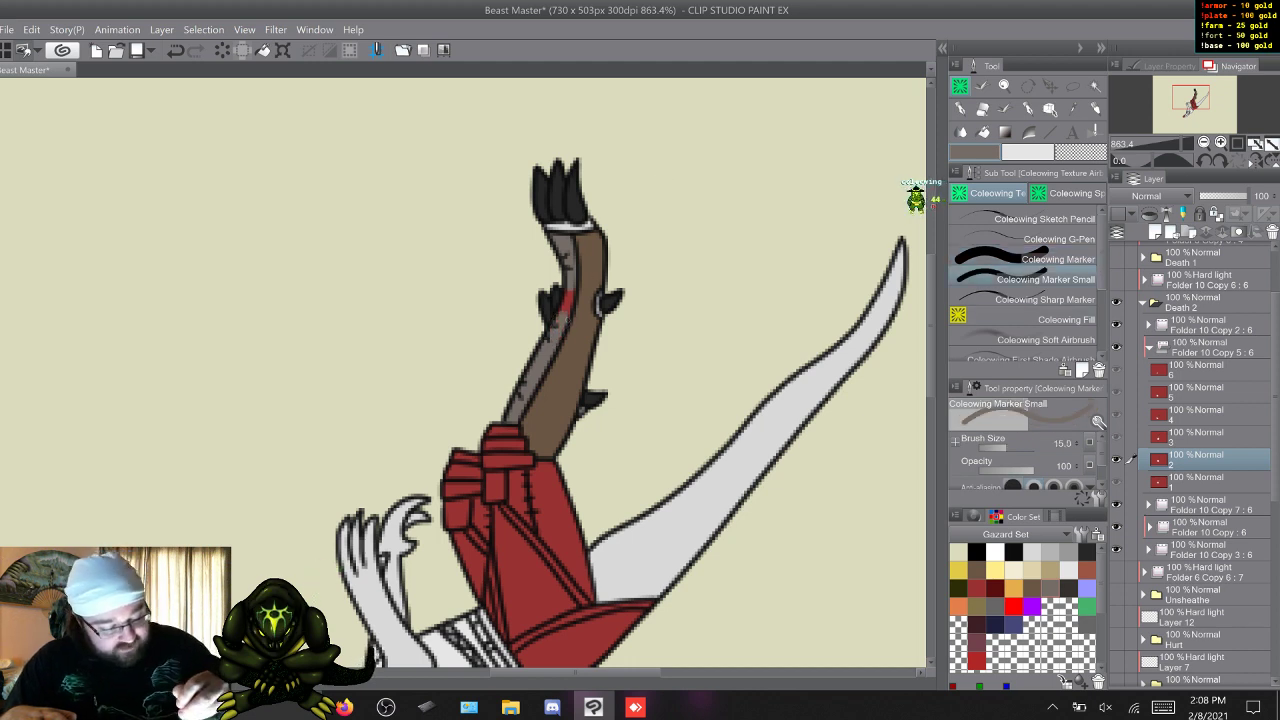
{"action": "left_click_drag", "start_coordinate": [564, 311], "coordinate": [571, 303]}
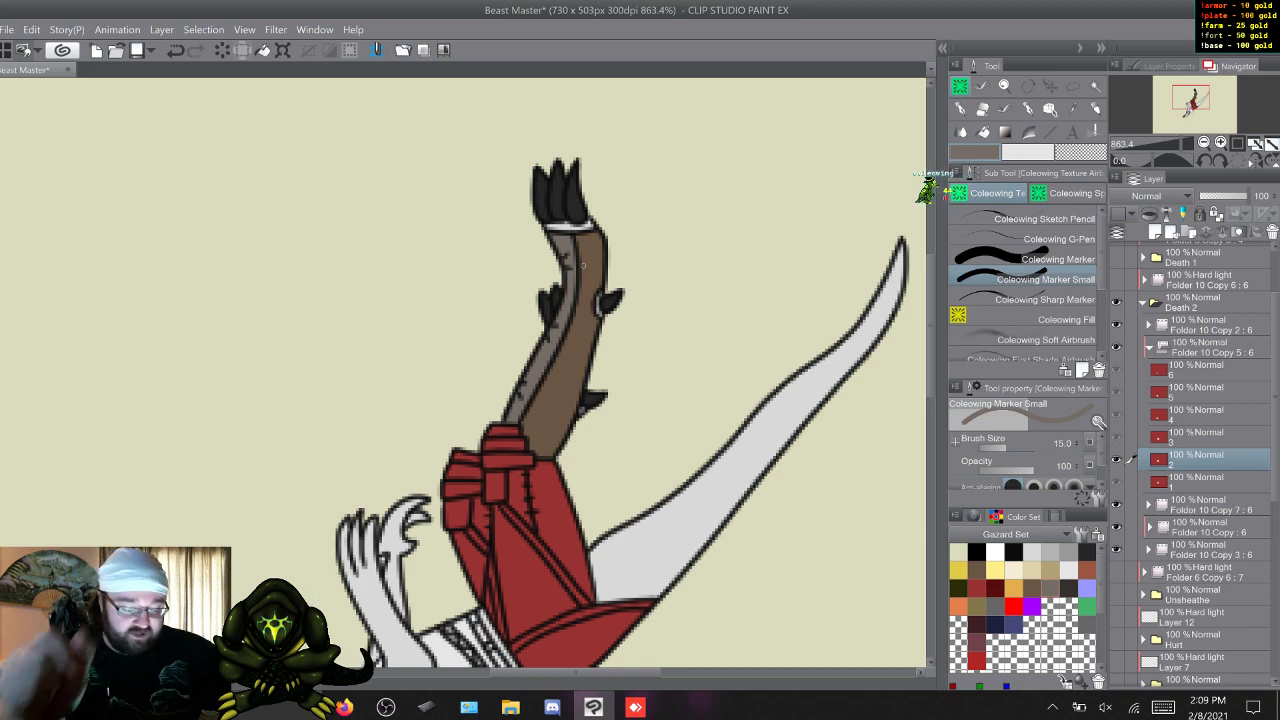
{"action": "key", "text": "w"}
{"action": "key", "text": "q"}
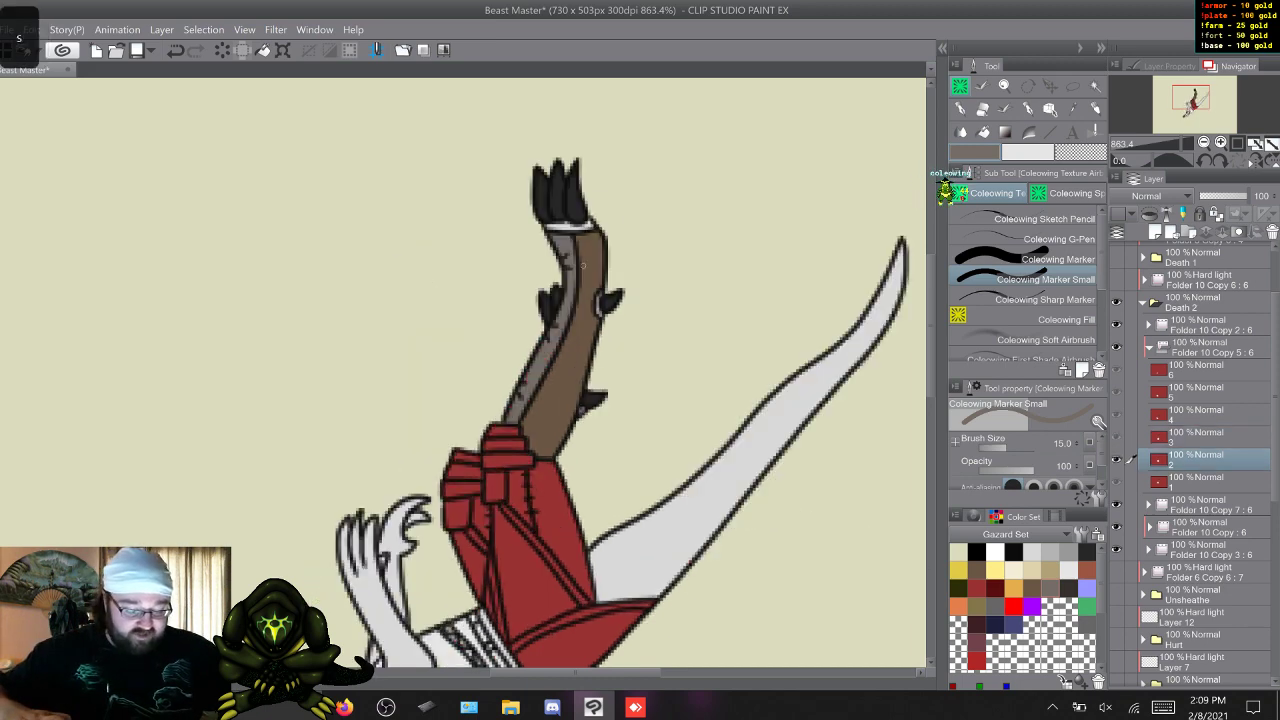
On frame 3, paint the red front strips of both separated lower legs warm grey with the Coleowing Marker.
{"action": "key", "text": "w"}
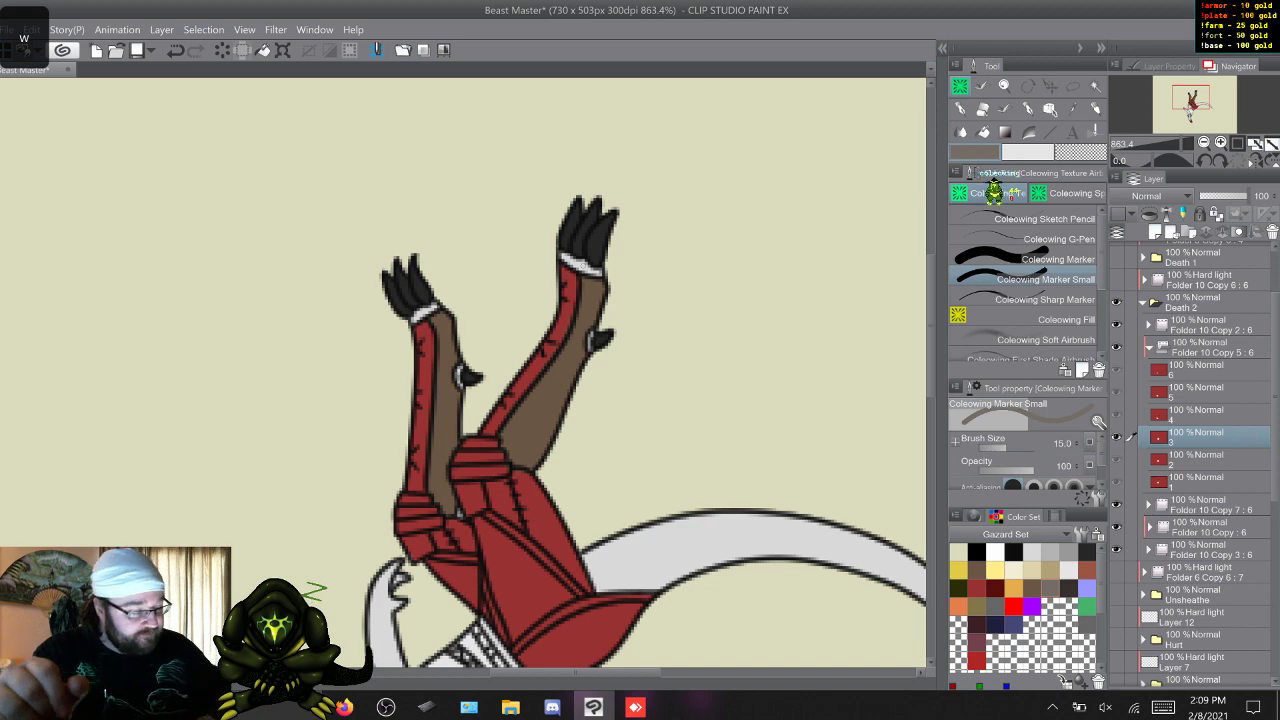
{"action": "left_click", "coordinate": [1040, 260]}
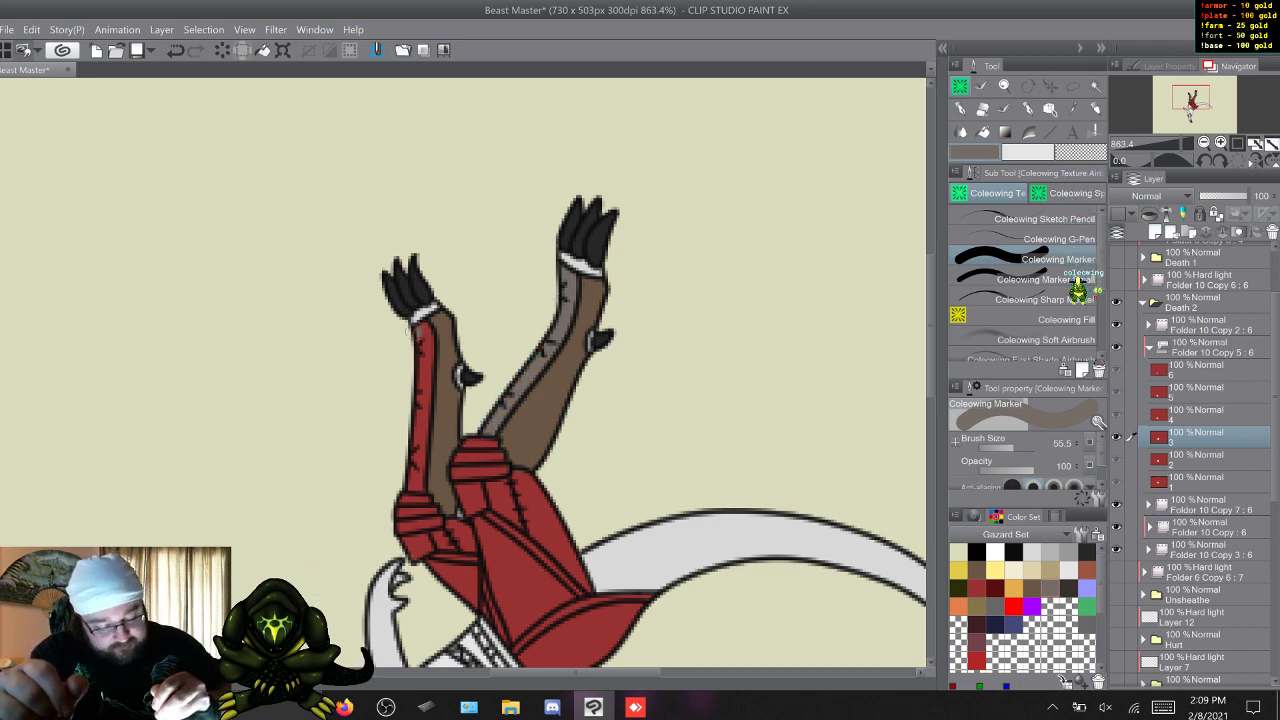
{"action": "left_click_drag", "start_coordinate": [418, 328], "coordinate": [422, 436]}
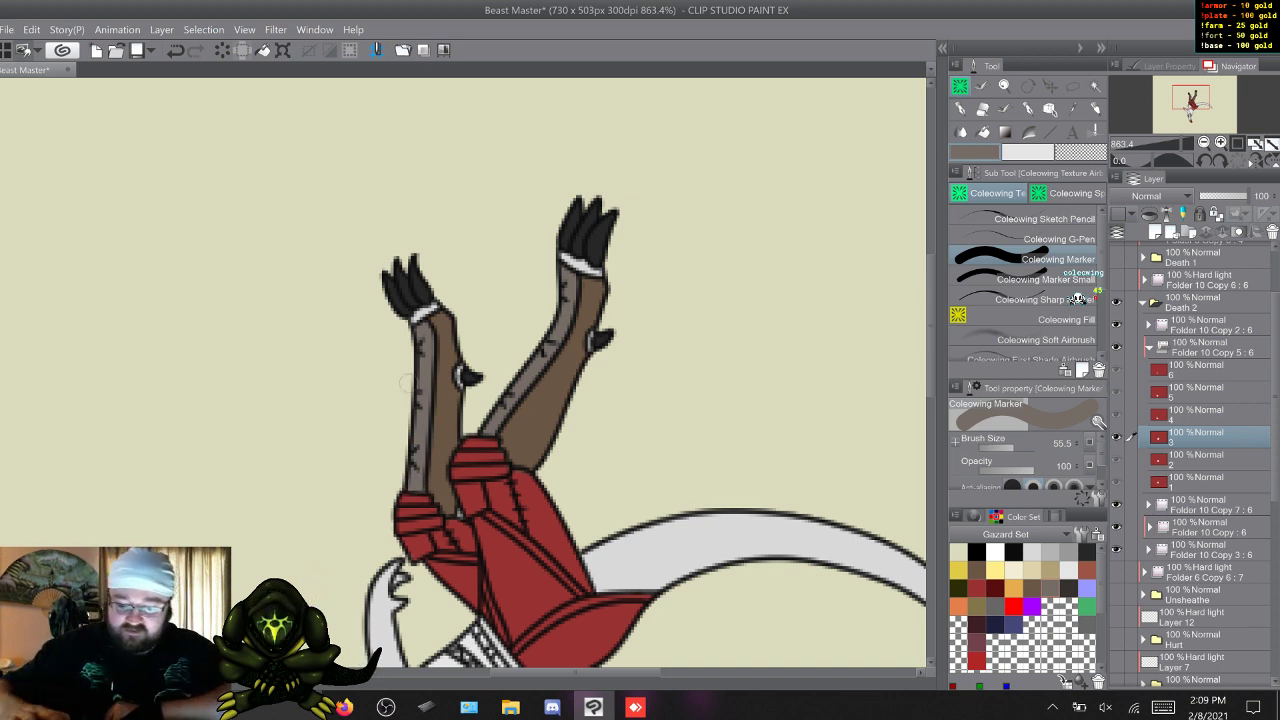
On frame 4, paint the red front strips of both legs warm grey, finishing the lower foot's tight spots with the Coleowing Marker Small.
{"action": "key", "text": "w"}
{"action": "scroll", "coordinate": [500, 420], "scroll_direction": "down", "scroll_amount": 5}
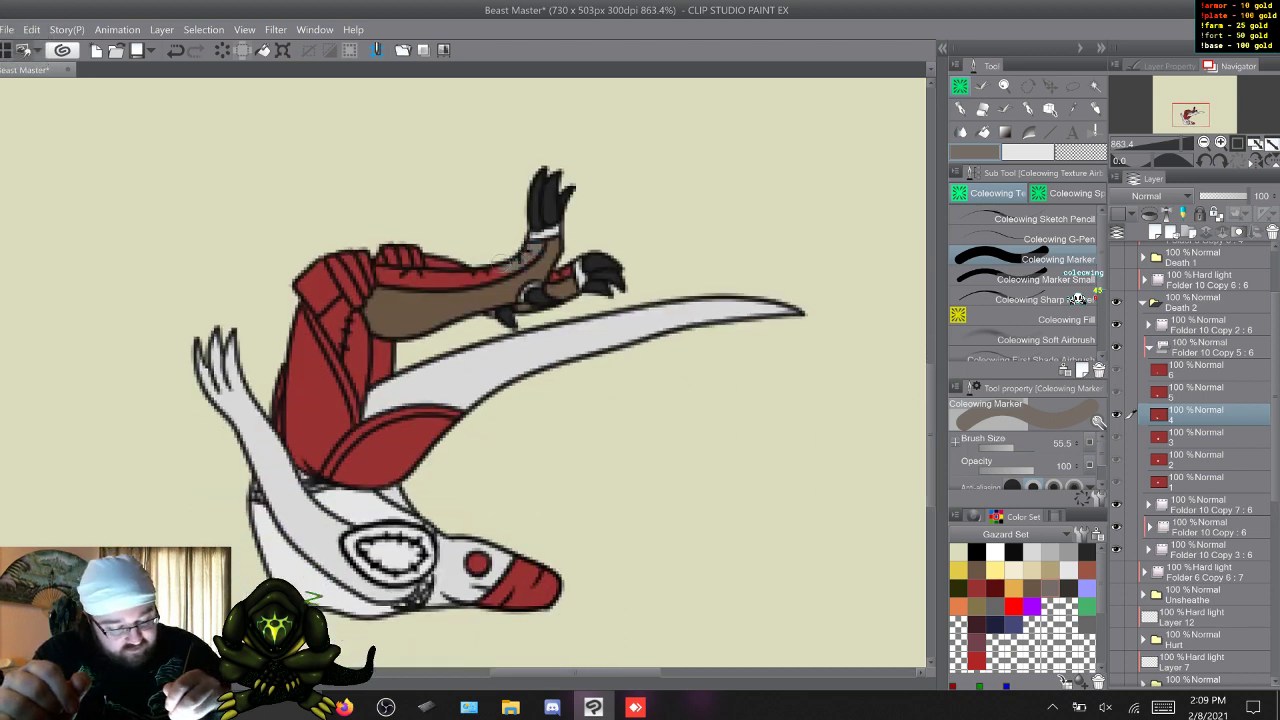
{"action": "mouse_move", "coordinate": [482, 274]}
{"action": "left_mouse_down"}
{"action": "mouse_move", "coordinate": [426, 262]}
{"action": "mouse_move", "coordinate": [421, 276]}
{"action": "left_mouse_up"}
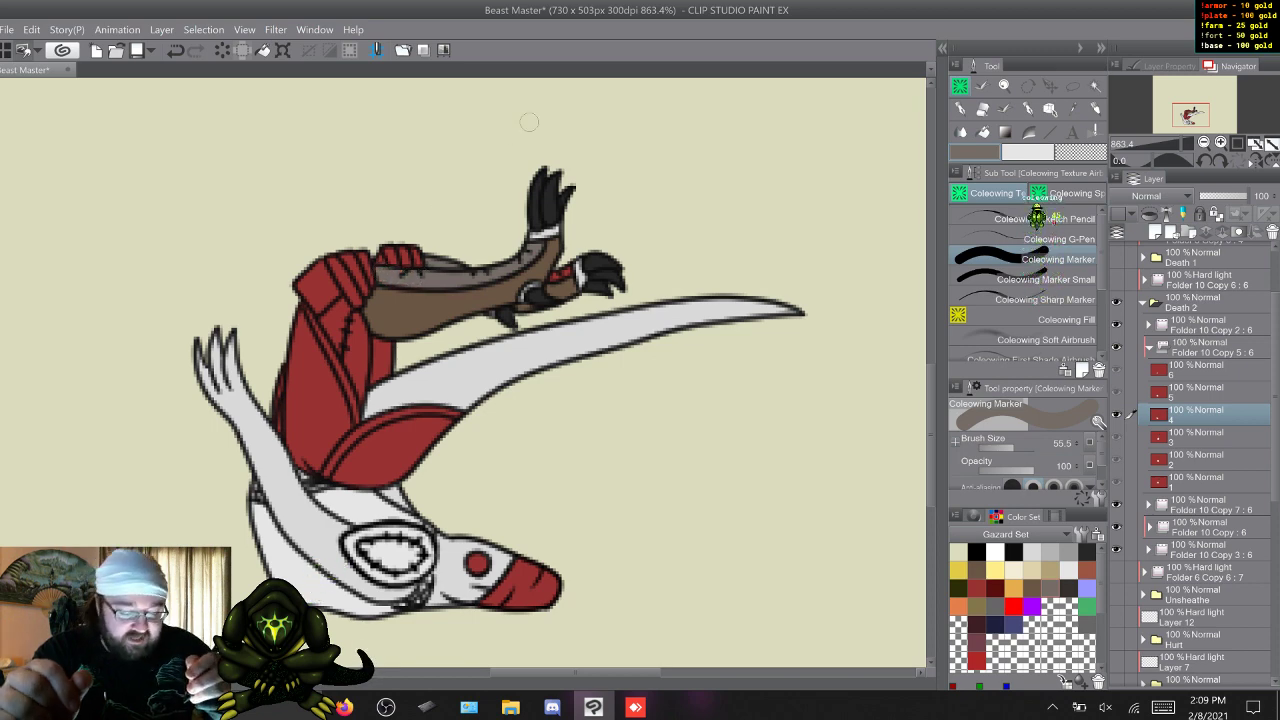
{"action": "left_click_drag", "start_coordinate": [560, 266], "coordinate": [567, 269]}
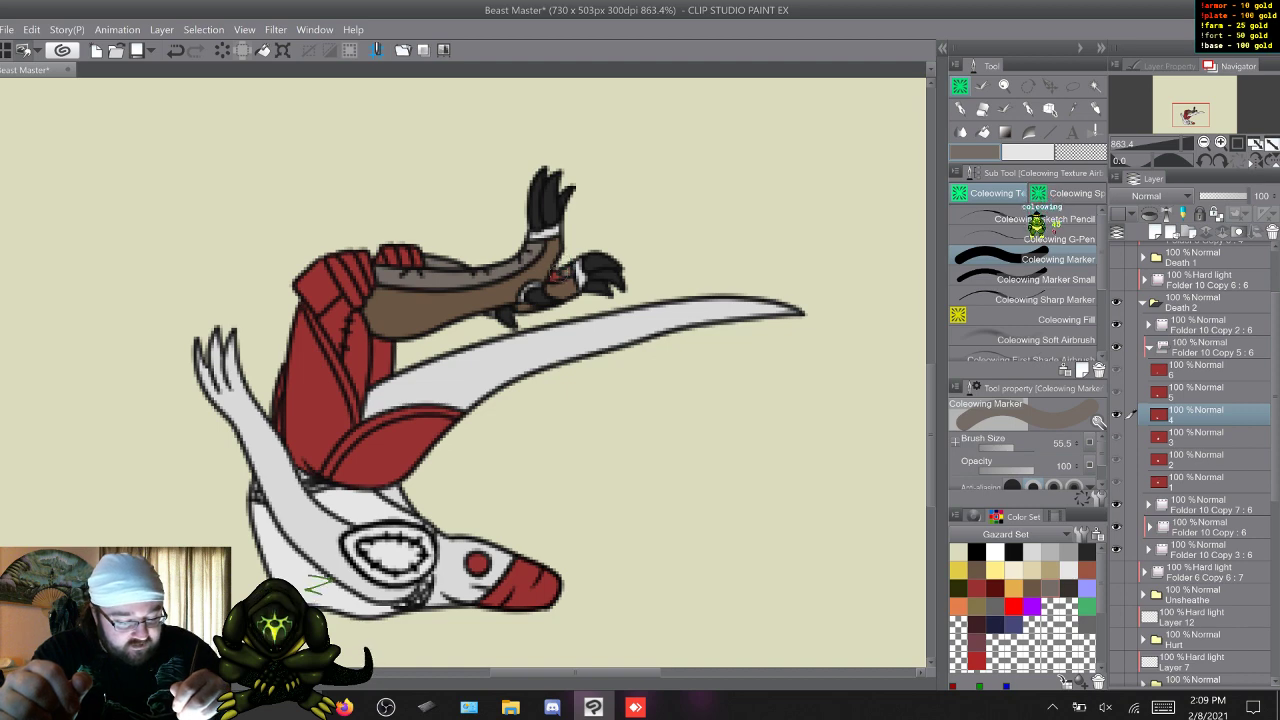
{"action": "left_click", "coordinate": [1044, 279]}
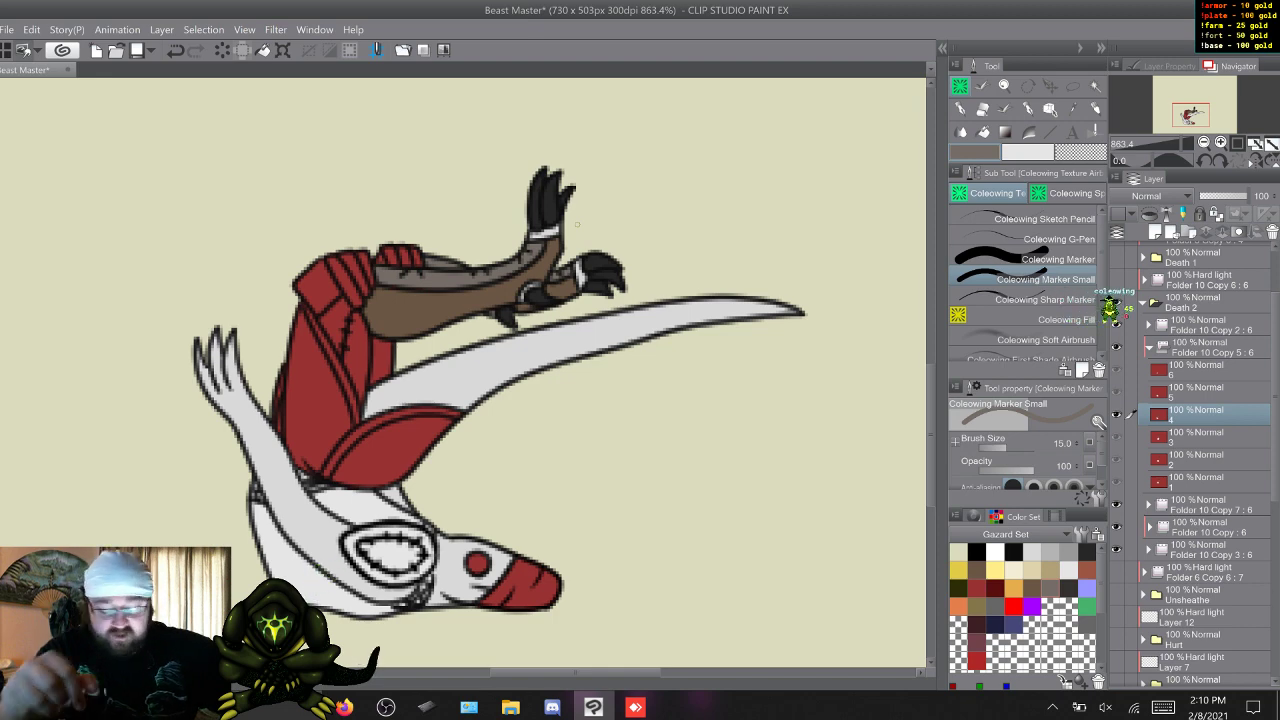
On frame 5, paint the front strips of the folded legs warm grey, using the Coleowing Marker Small for fine spots.
{"action": "key", "text": "w"}
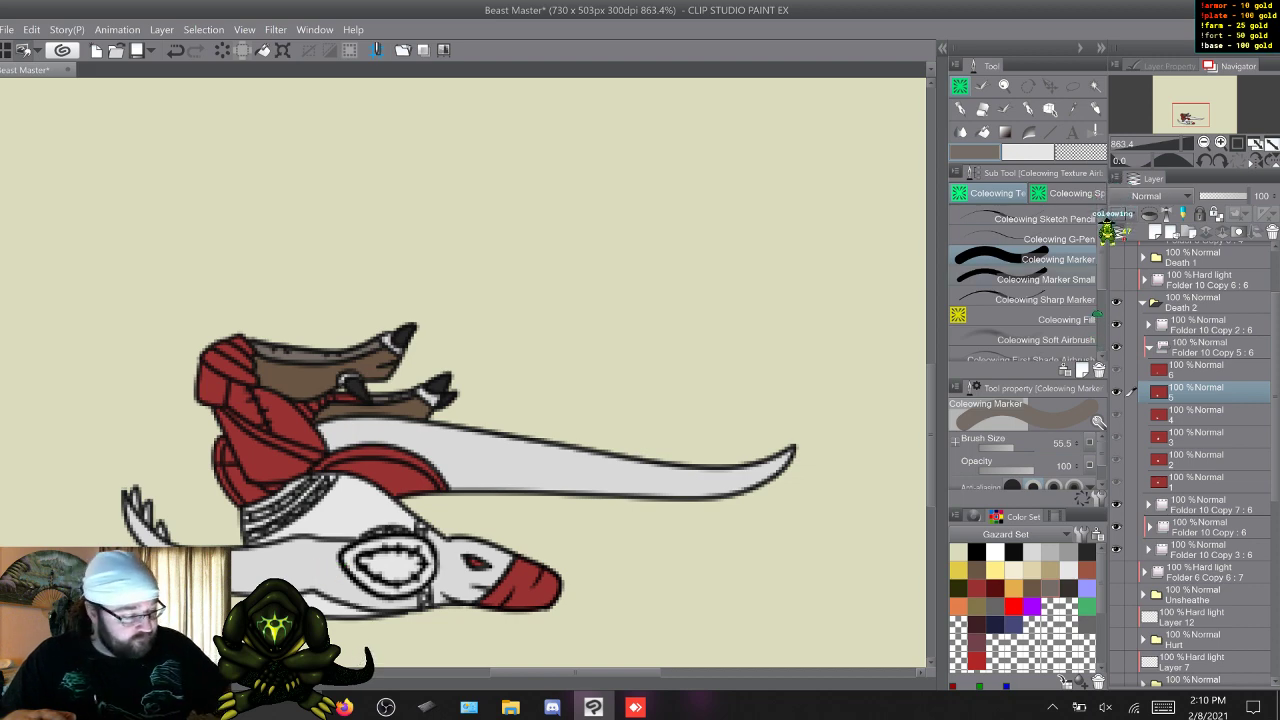
{"action": "left_click", "coordinate": [1045, 279]}
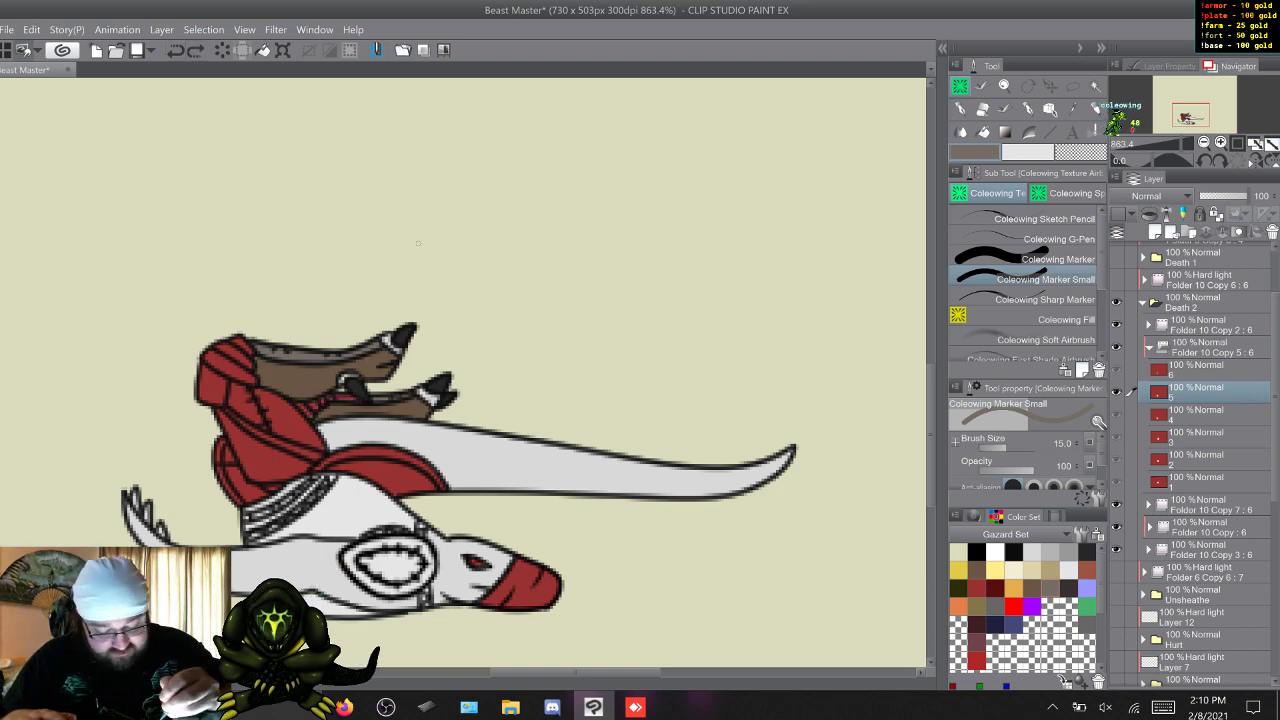
Step back and forth through the Death 2 frames to check the recoloured legs for consistency and missed spots.
{"action": "key", "text": "w"}
{"action": "key", "text": "w"}
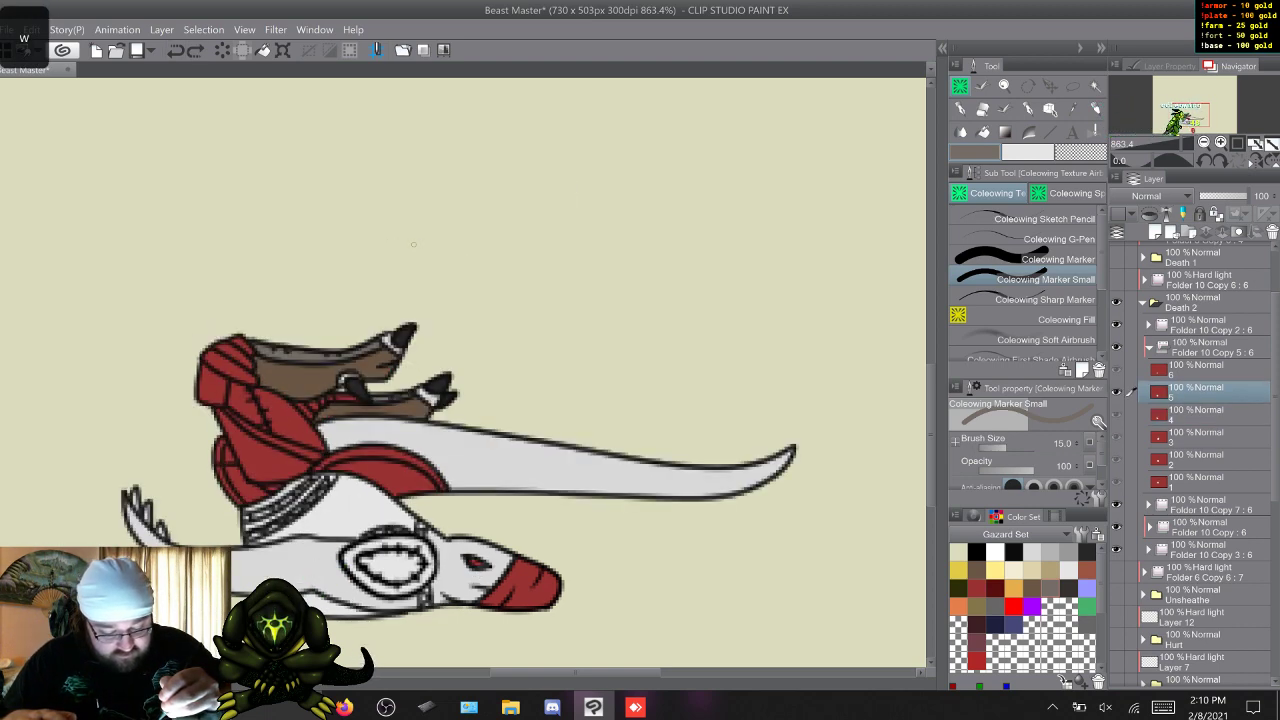
{"action": "key", "text": "w"}
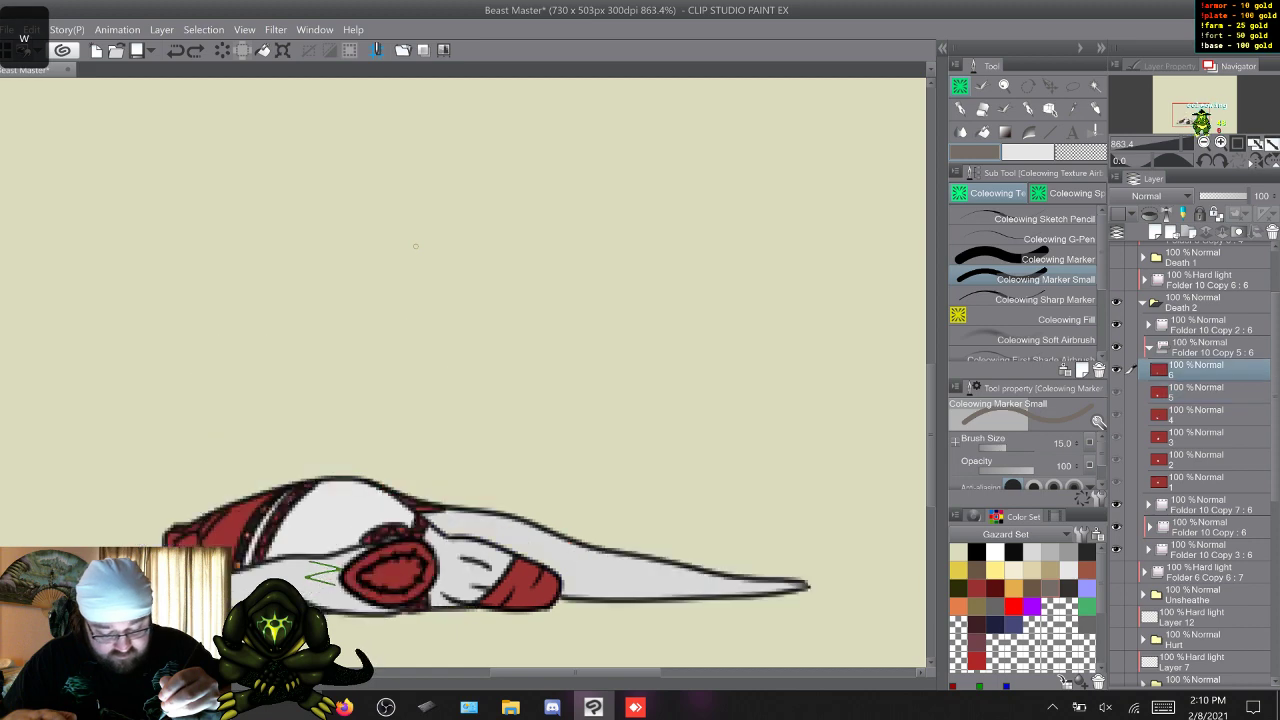
{"action": "key", "text": "s"}
{"action": "key", "text": "s"}
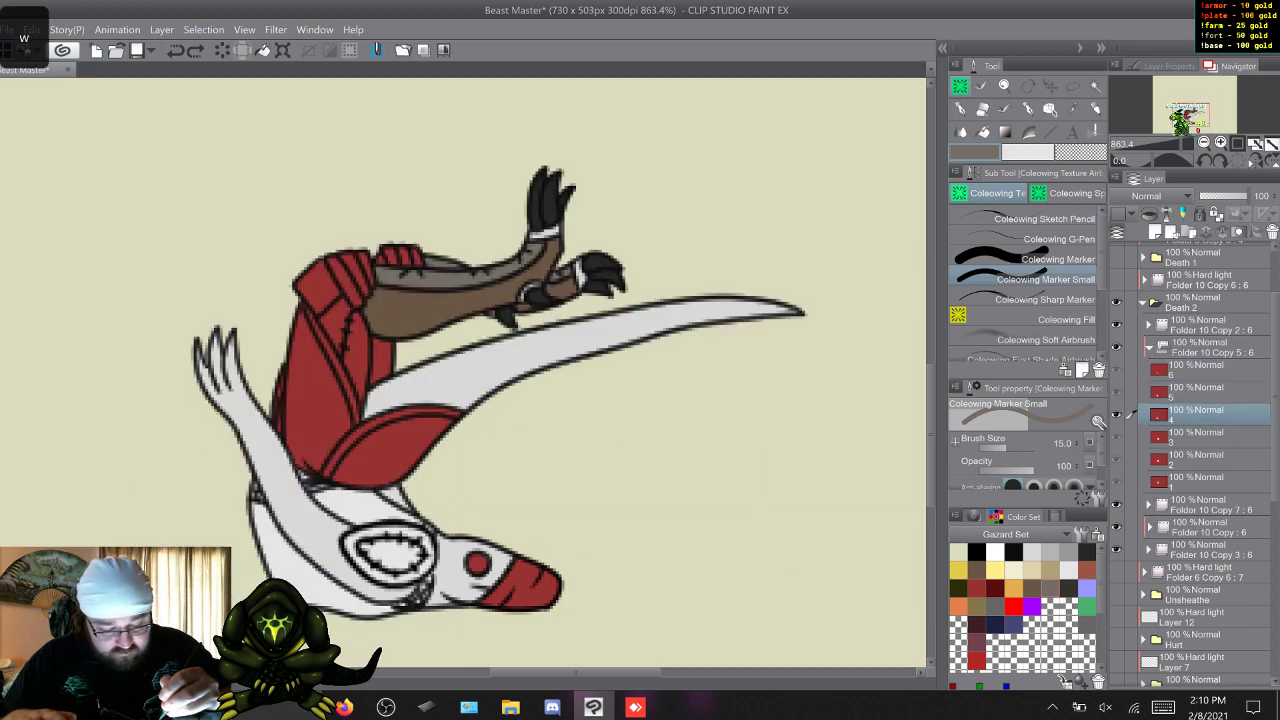
{"action": "key", "text": "w"}
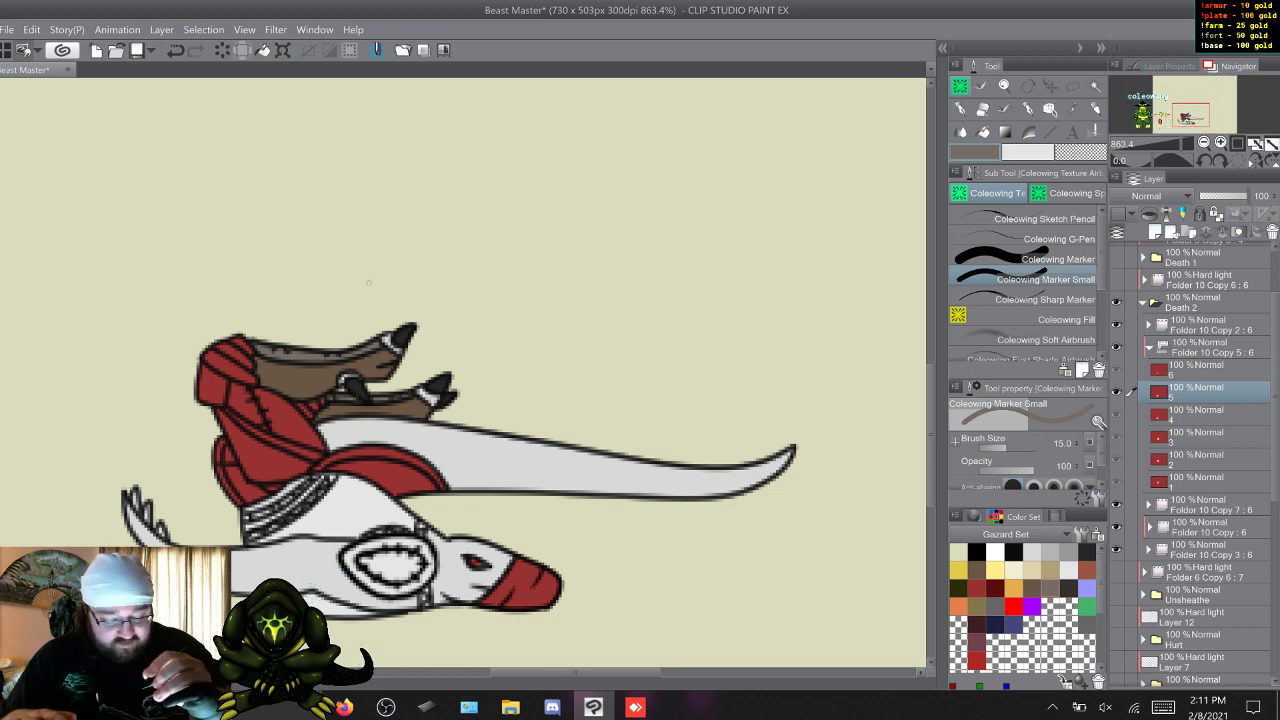
{"action": "key", "text": "d"}
{"action": "key", "text": "s"}
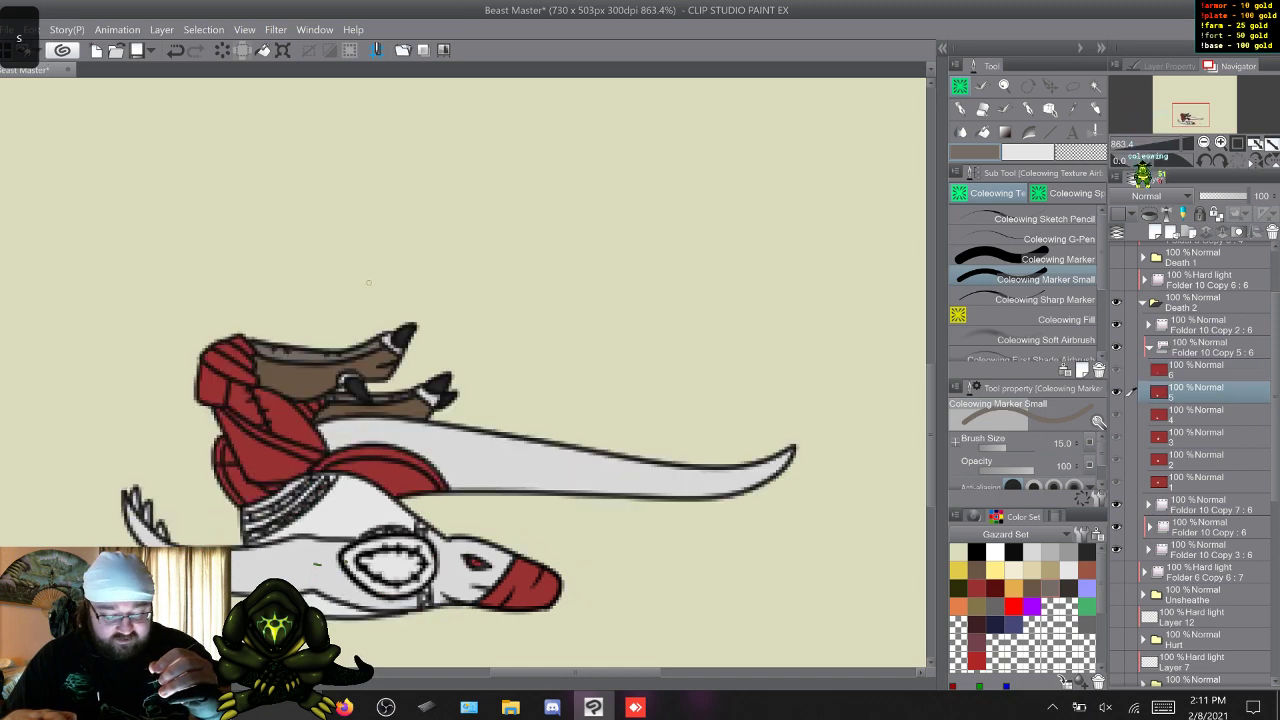
{"action": "key", "text": "w"}
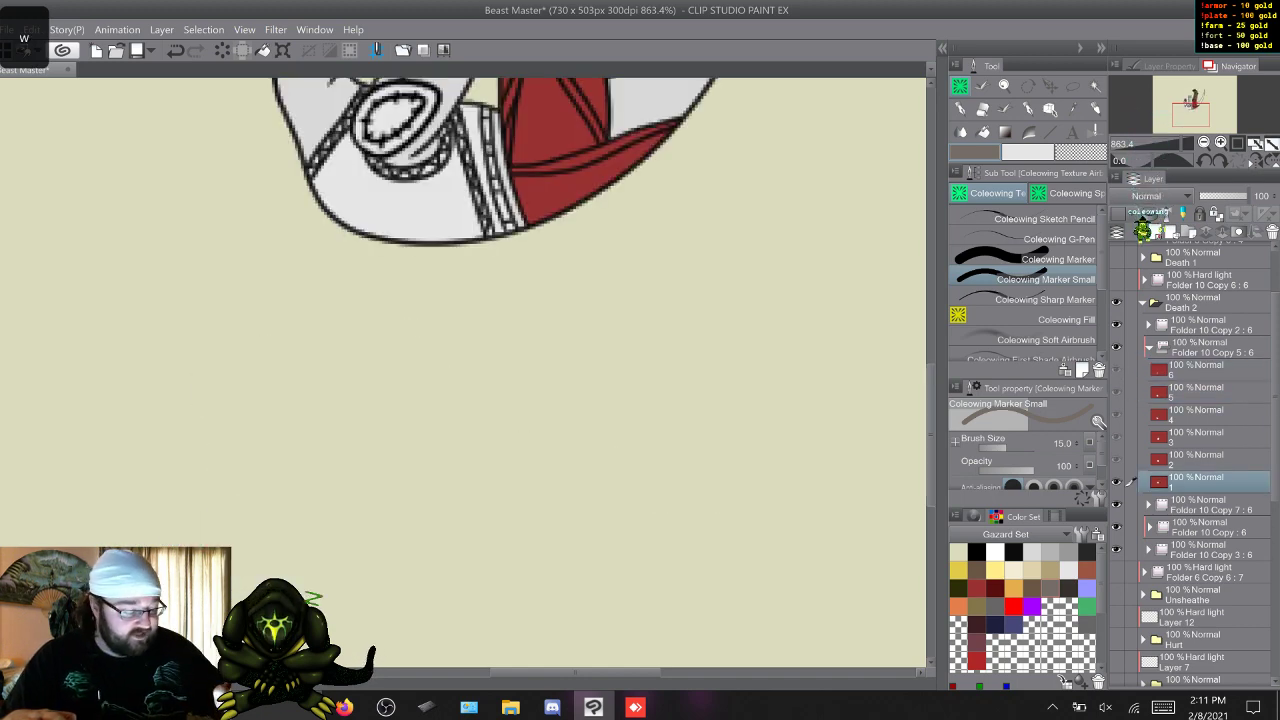
{"action": "scroll", "coordinate": [346, 561], "scroll_direction": "up", "scroll_amount": 10}
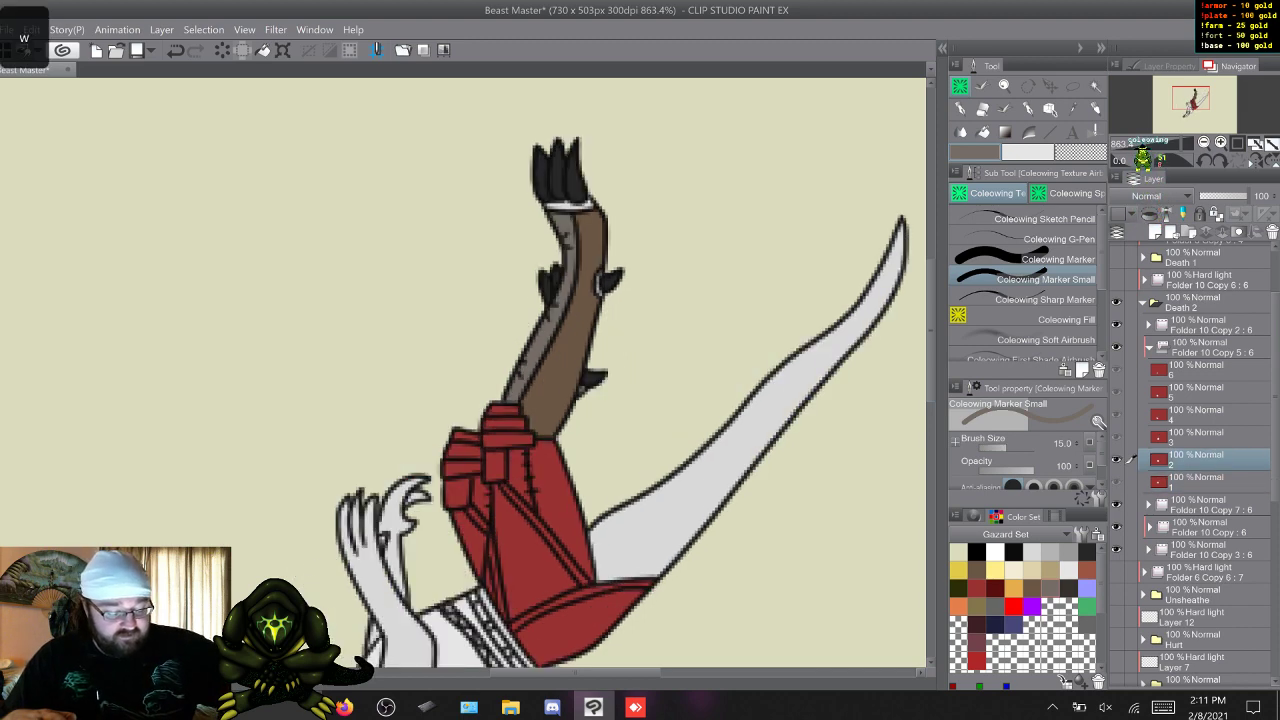
{"action": "key", "text": "w"}
{"action": "key", "text": "w"}
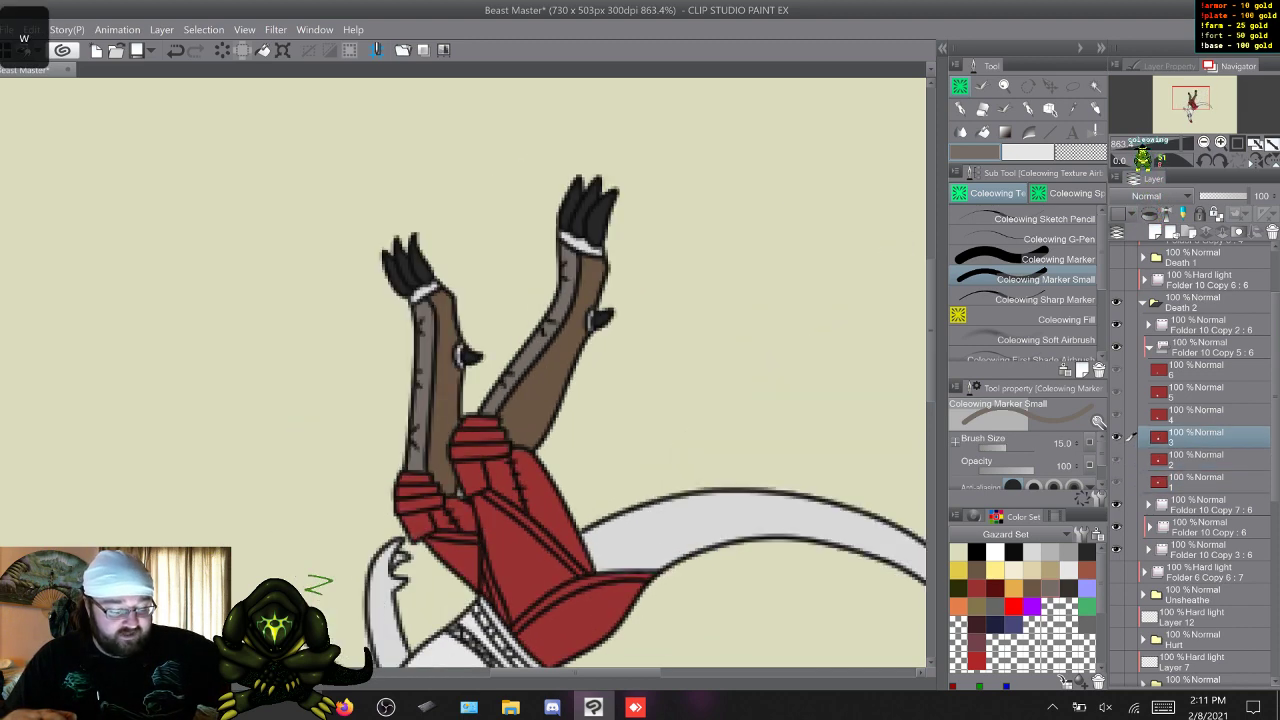
{"action": "key", "text": "w"}
{"action": "key", "text": "q"}
{"action": "key", "text": "q"}
{"action": "key", "text": "q"}
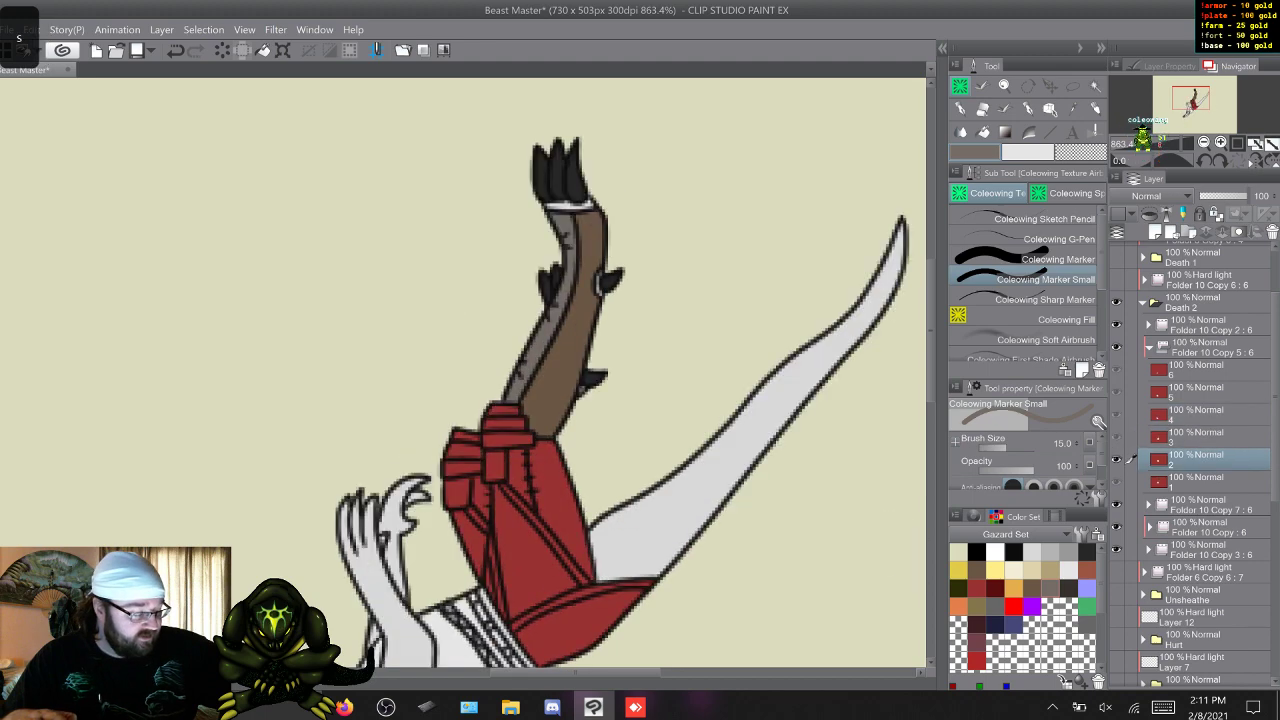
{"action": "key", "text": "w"}
{"action": "key", "text": "w"}
{"action": "key", "text": "w"}
{"action": "key", "text": "w"}
{"action": "key", "text": "w"}
{"action": "key", "text": "w"}
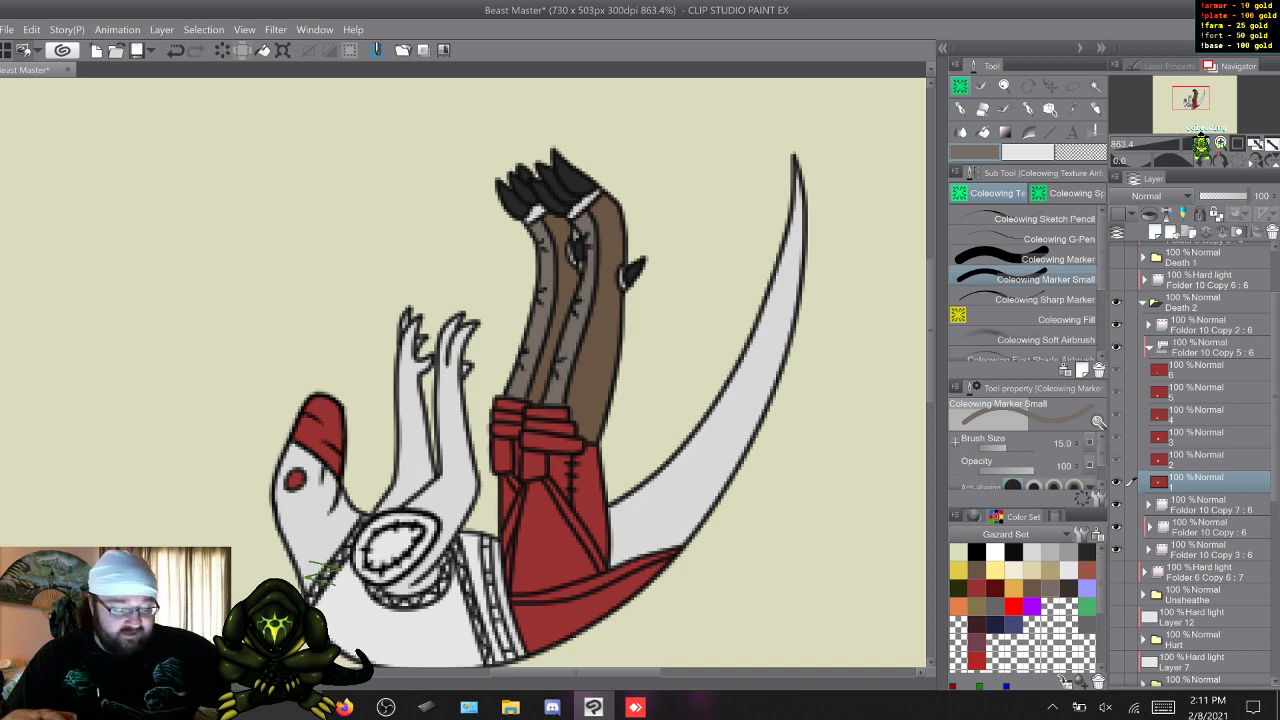
{"action": "key", "text": "w"}
{"action": "key", "text": "w"}
{"action": "key", "text": "w"}
{"action": "key", "text": "w"}
{"action": "key", "text": "w"}
{"action": "key", "text": "w"}
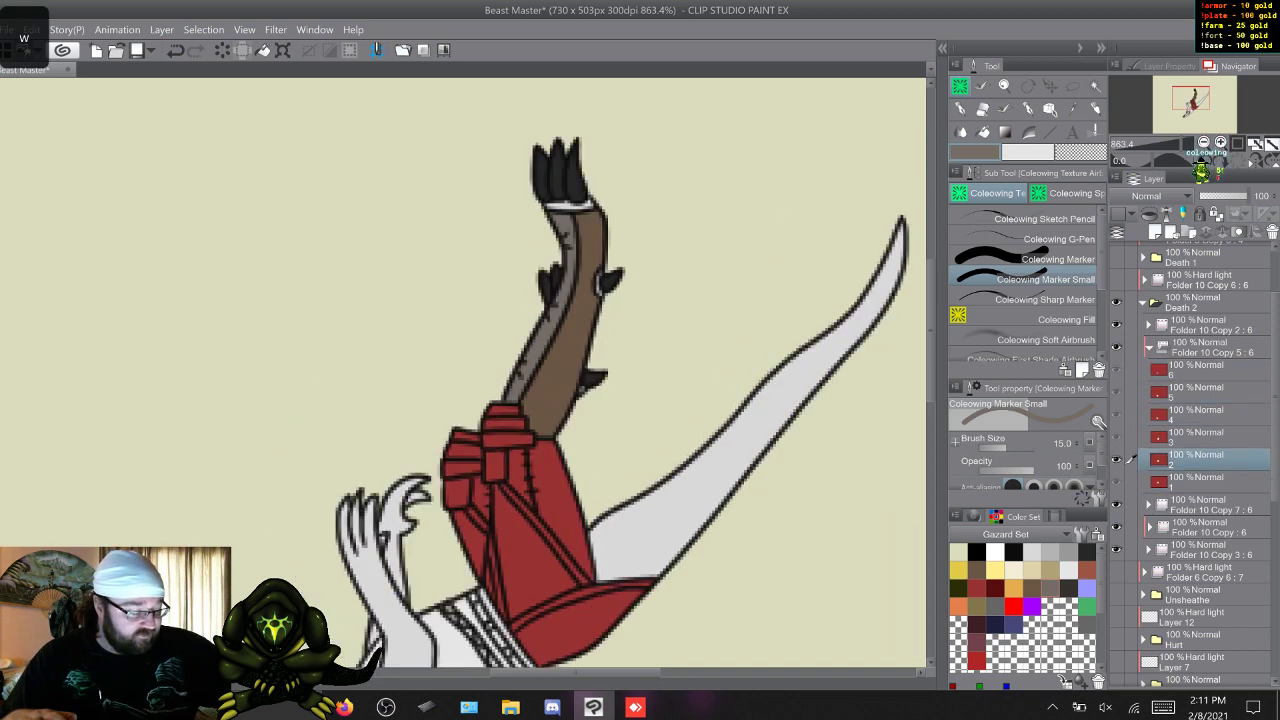
{"action": "key", "text": "w"}
{"action": "key", "text": "w"}
{"action": "key", "text": "w"}
{"action": "key", "text": "w"}
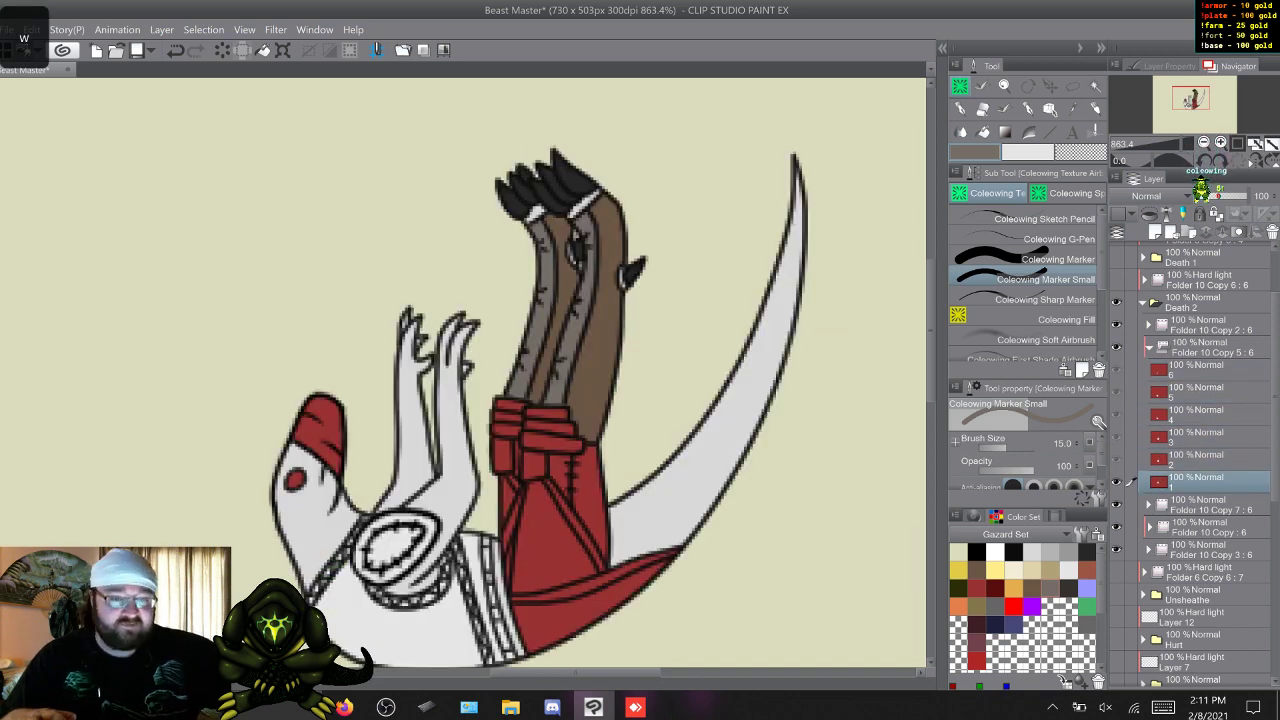
{"action": "key", "text": "w"}
{"action": "key", "text": "w"}
{"action": "key", "text": "w"}
{"action": "key", "text": "w"}
{"action": "key", "text": "w"}
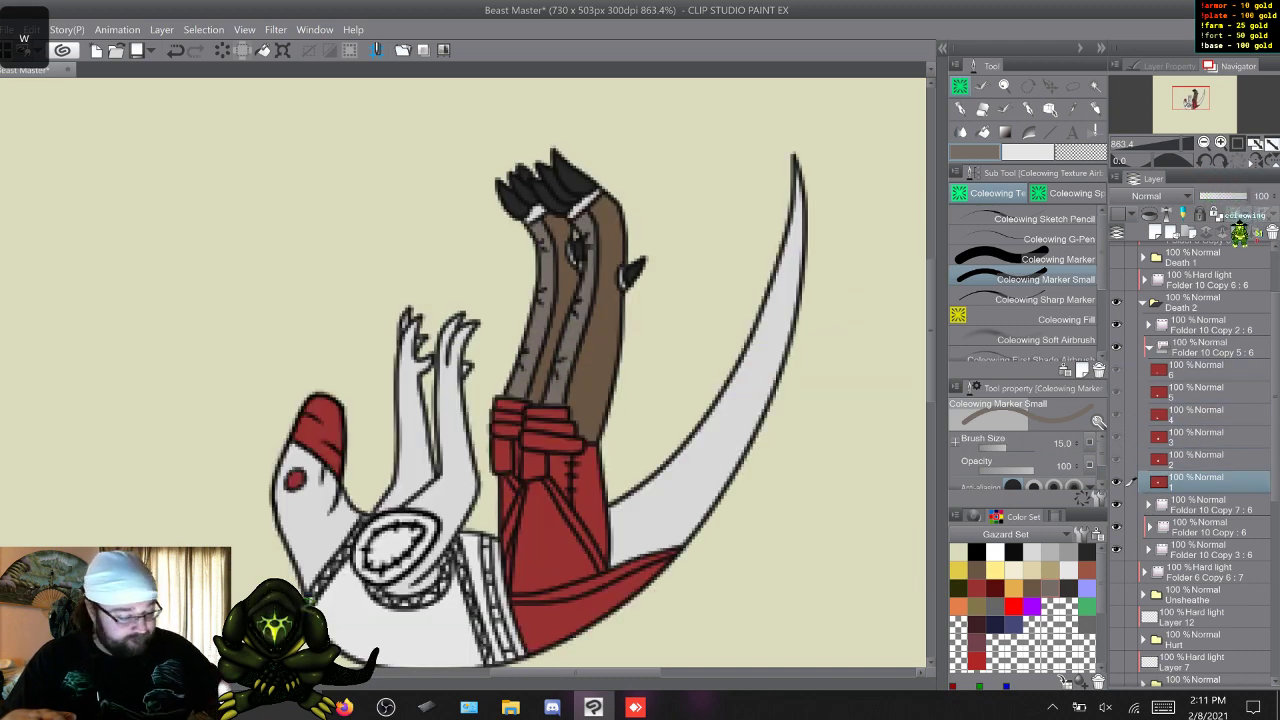
Flip through the Death 2 frames to examine the red knee wraps and upper-leg areas still left to recolour.
{"action": "scroll", "coordinate": [600, 370], "scroll_direction": "down", "scroll_amount": 3}
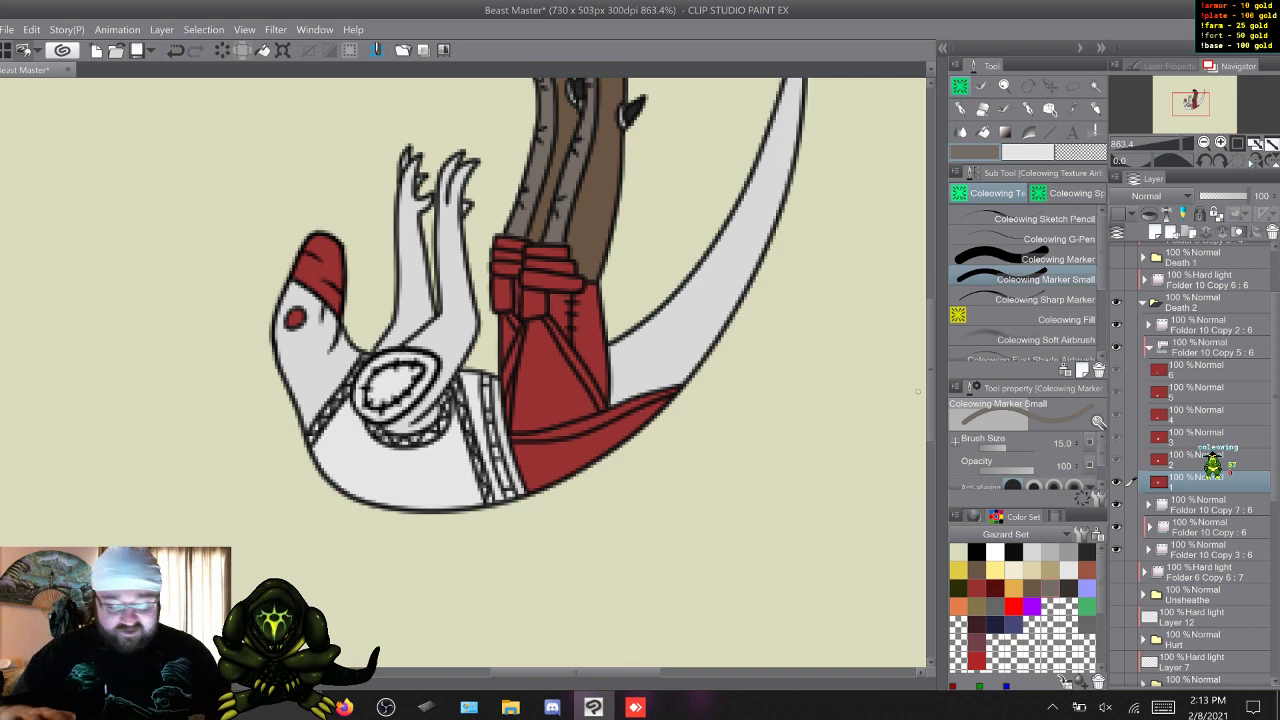
{"action": "key", "text": "w"}
{"action": "key", "text": "w"}
{"action": "key", "text": "w"}
{"action": "key", "text": "w"}
{"action": "key", "text": "w"}
{"action": "key", "text": "w"}
{"action": "key", "text": "w"}
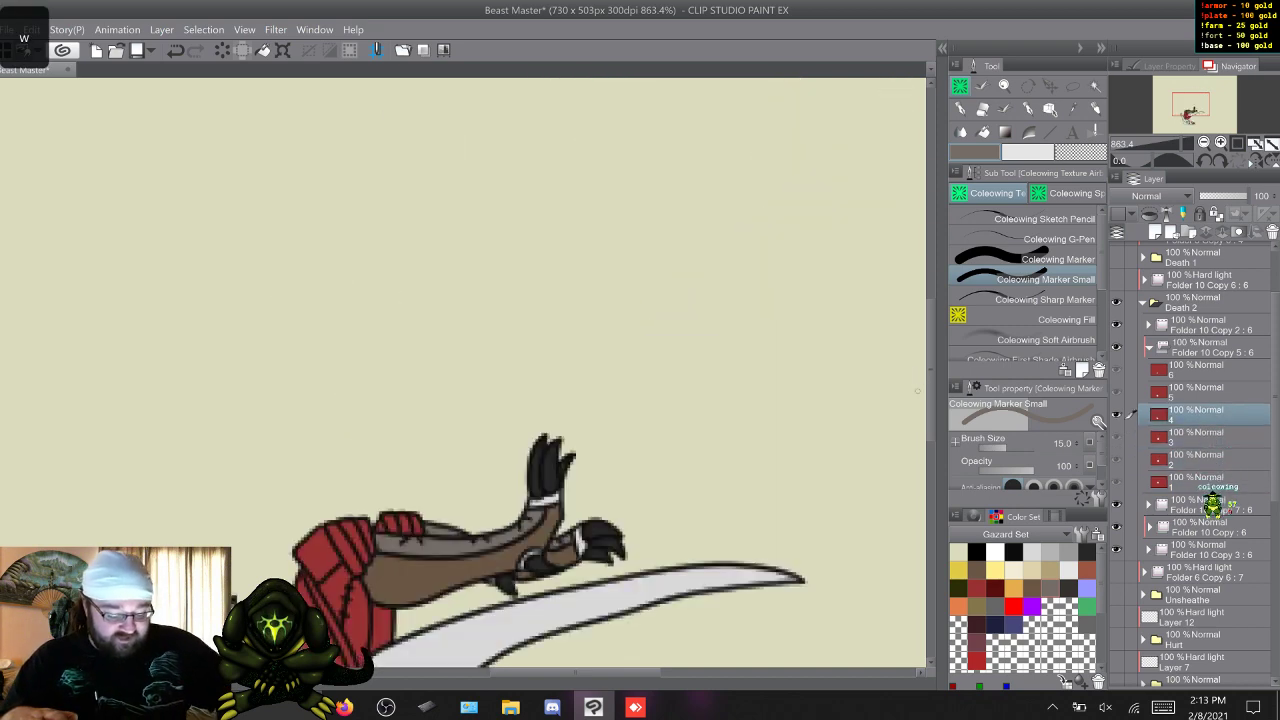
{"action": "key", "text": "w"}
{"action": "key", "text": "w"}
{"action": "key", "text": "w"}
{"action": "key", "text": "w"}
{"action": "key", "text": "w"}
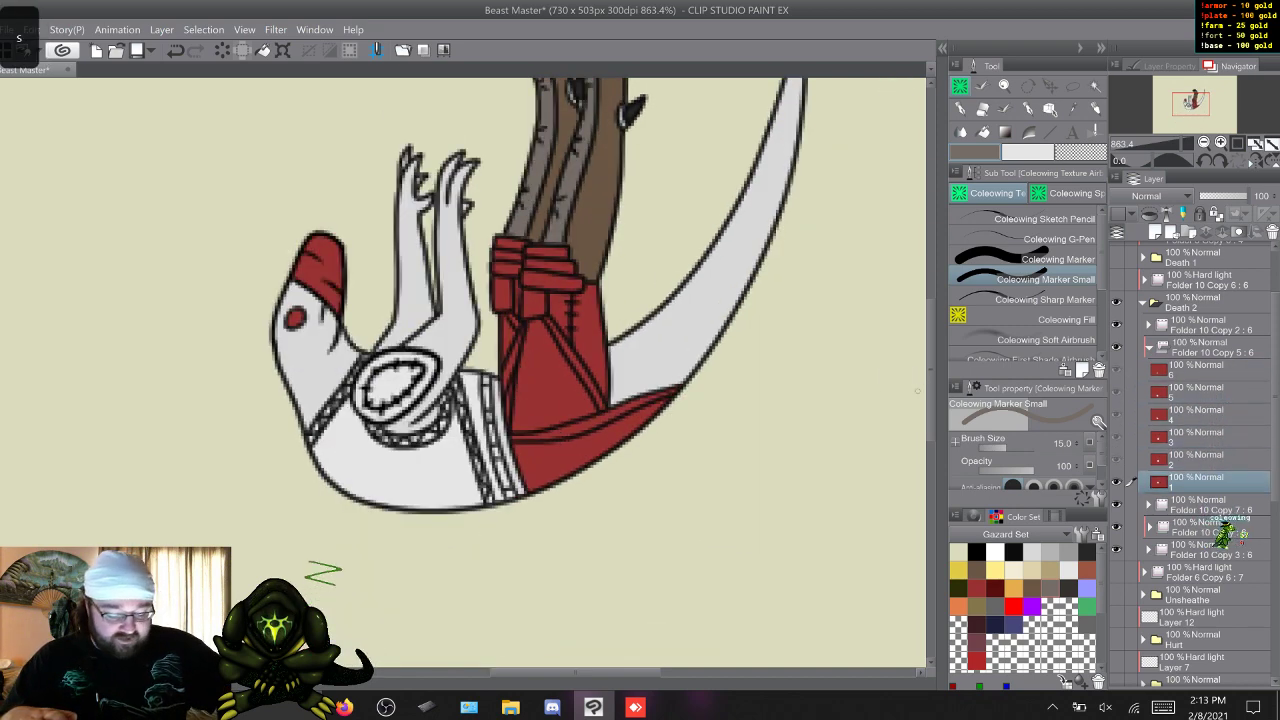
{"action": "key", "text": "w"}
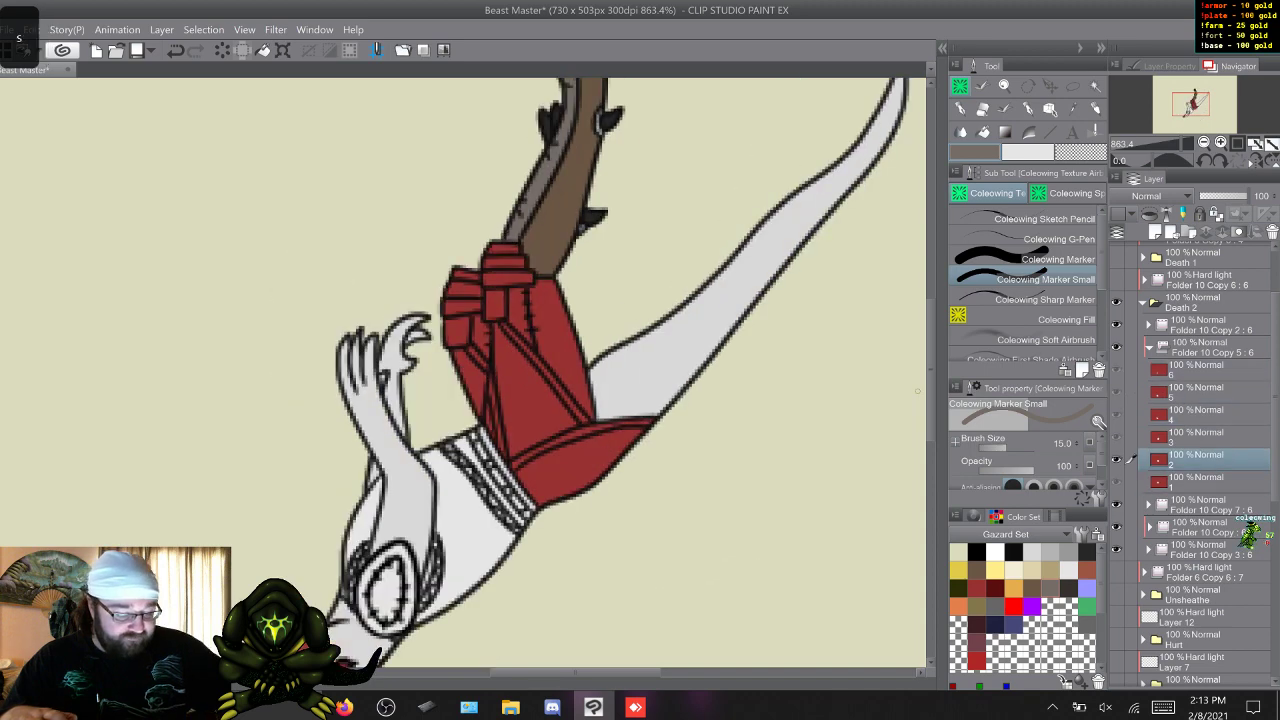
Return to frame 1 and paint the red knee wraps of both legs dark grey with the Coleowing Marker.
{"action": "key", "text": "s"}
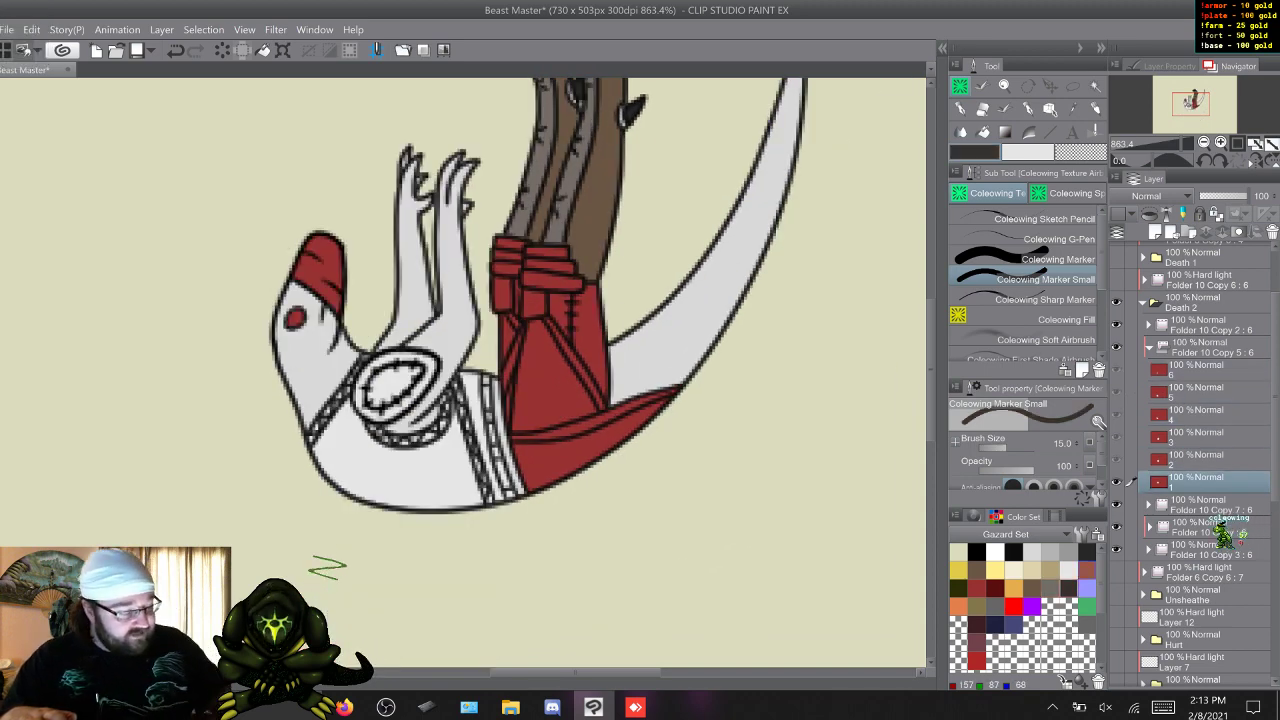
{"action": "left_click", "coordinate": [1040, 259]}
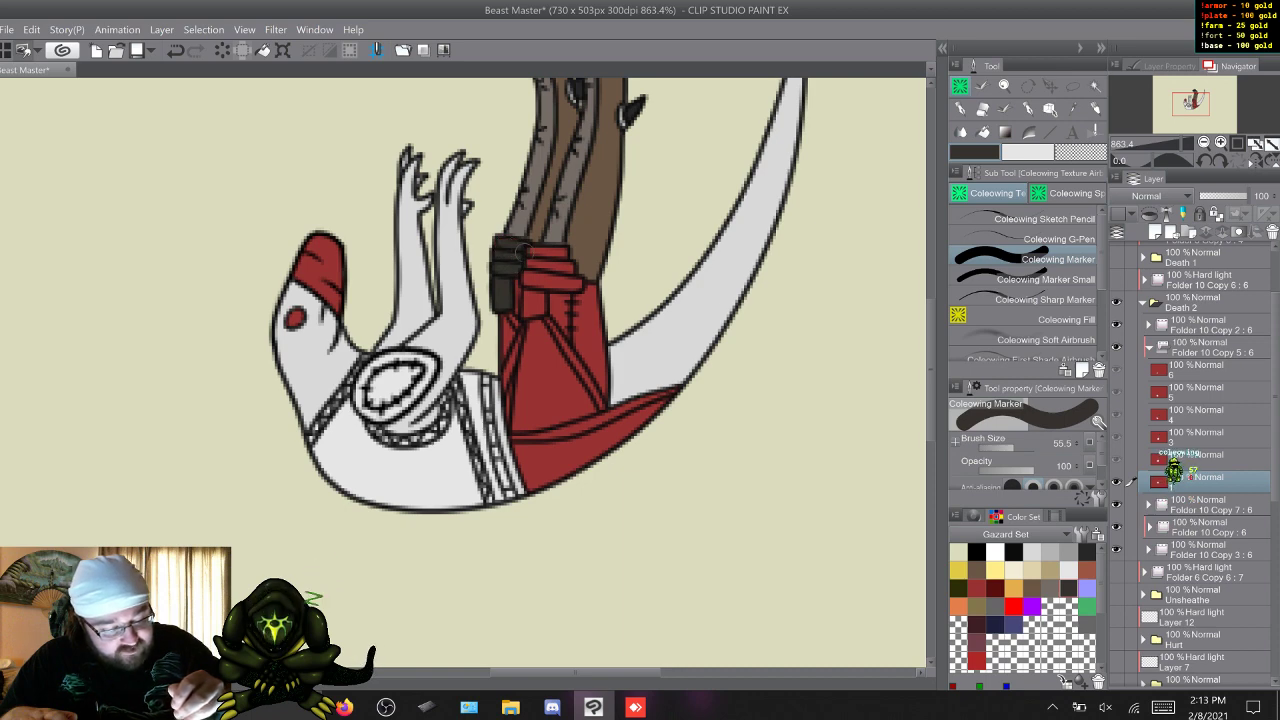
{"action": "left_click_drag", "start_coordinate": [523, 252], "coordinate": [557, 254]}
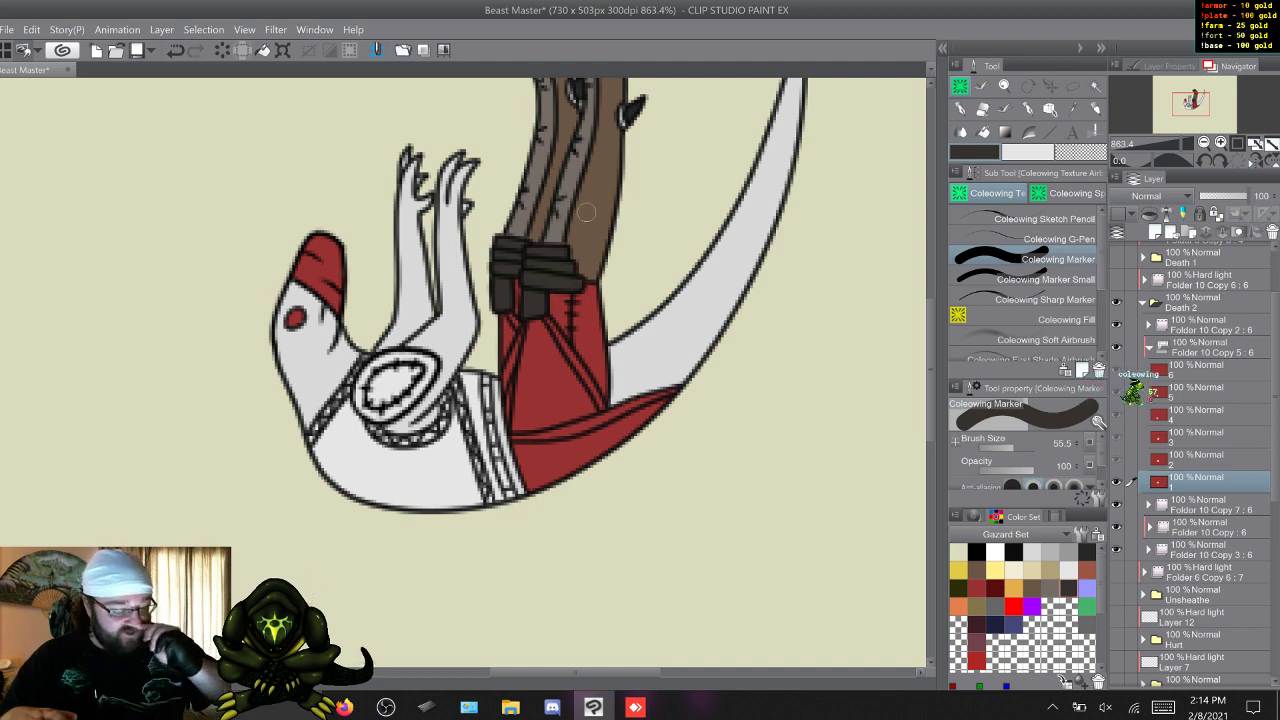
On frame 2, paint the red knee wraps of both legs dark grey, including their hanging ends.
{"action": "key", "text": "q"}
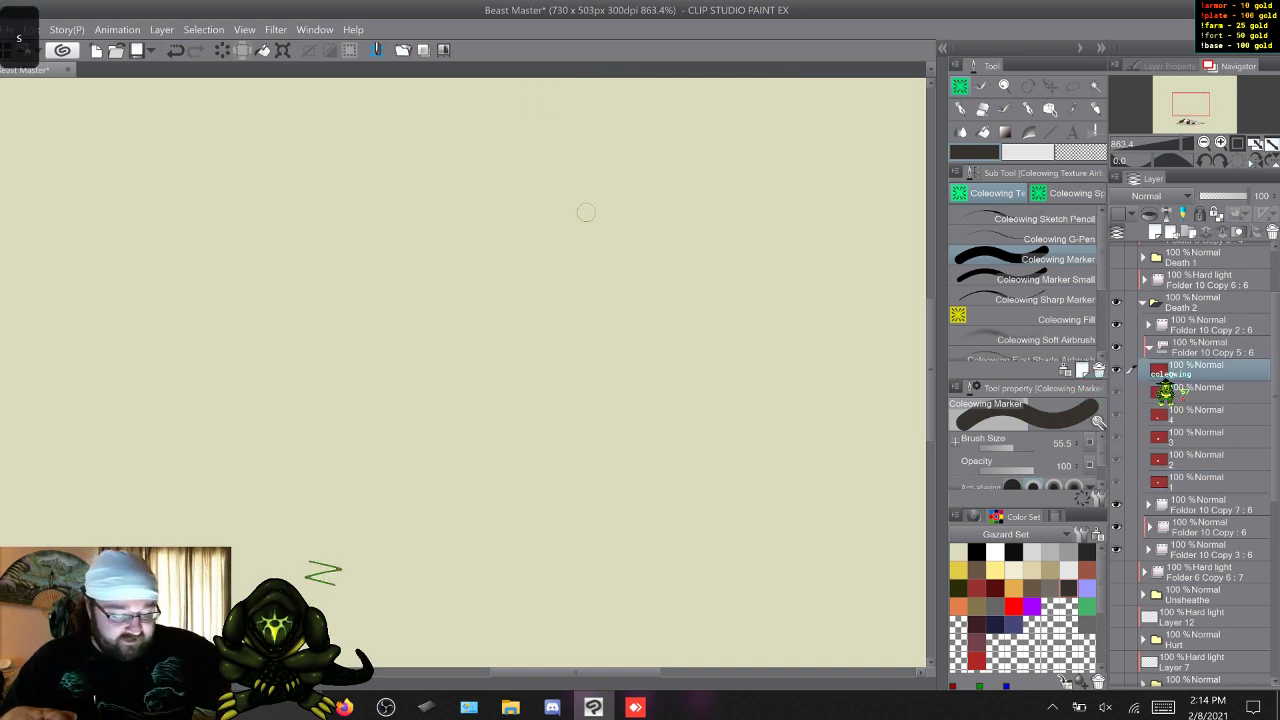
{"action": "key", "text": "w"}
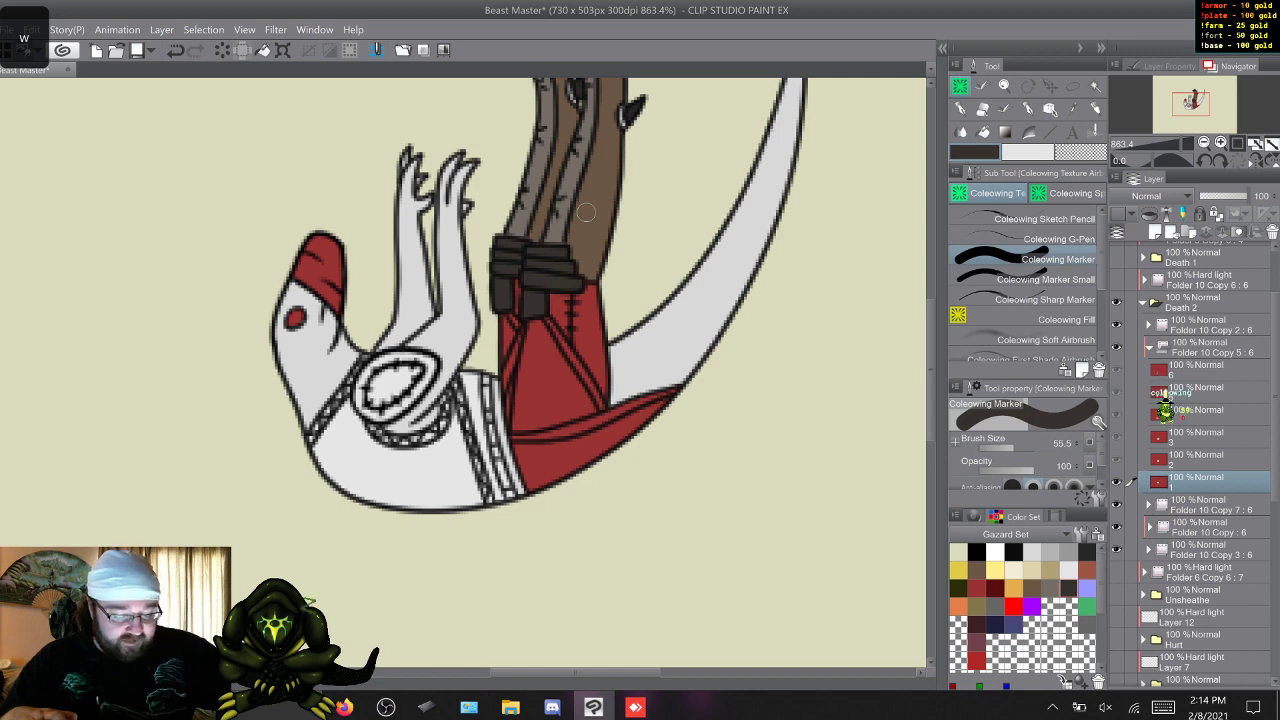
{"action": "key", "text": "w"}
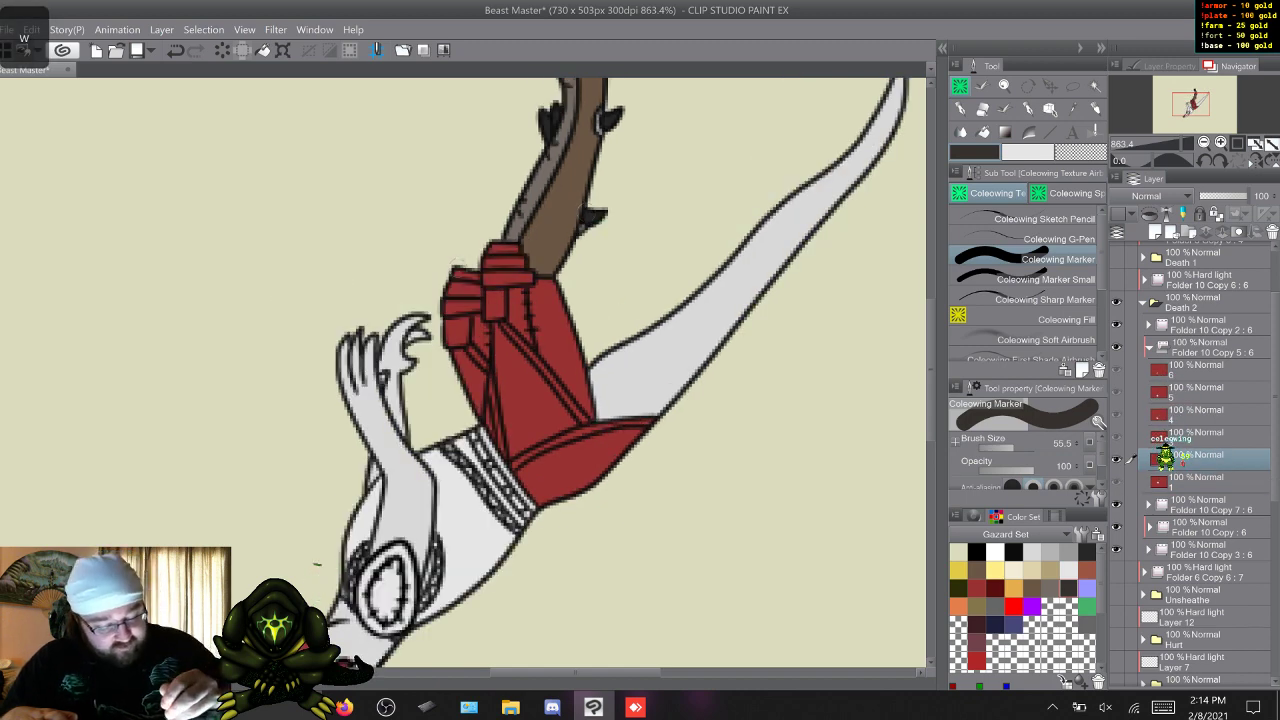
{"action": "mouse_move", "coordinate": [475, 300]}
{"action": "left_mouse_down"}
{"action": "mouse_move", "coordinate": [454, 338]}
{"action": "mouse_move", "coordinate": [448, 307]}
{"action": "mouse_move", "coordinate": [494, 271]}
{"action": "mouse_move", "coordinate": [503, 296]}
{"action": "mouse_move", "coordinate": [483, 289]}
{"action": "mouse_move", "coordinate": [499, 311]}
{"action": "mouse_move", "coordinate": [512, 253]}
{"action": "left_mouse_up"}
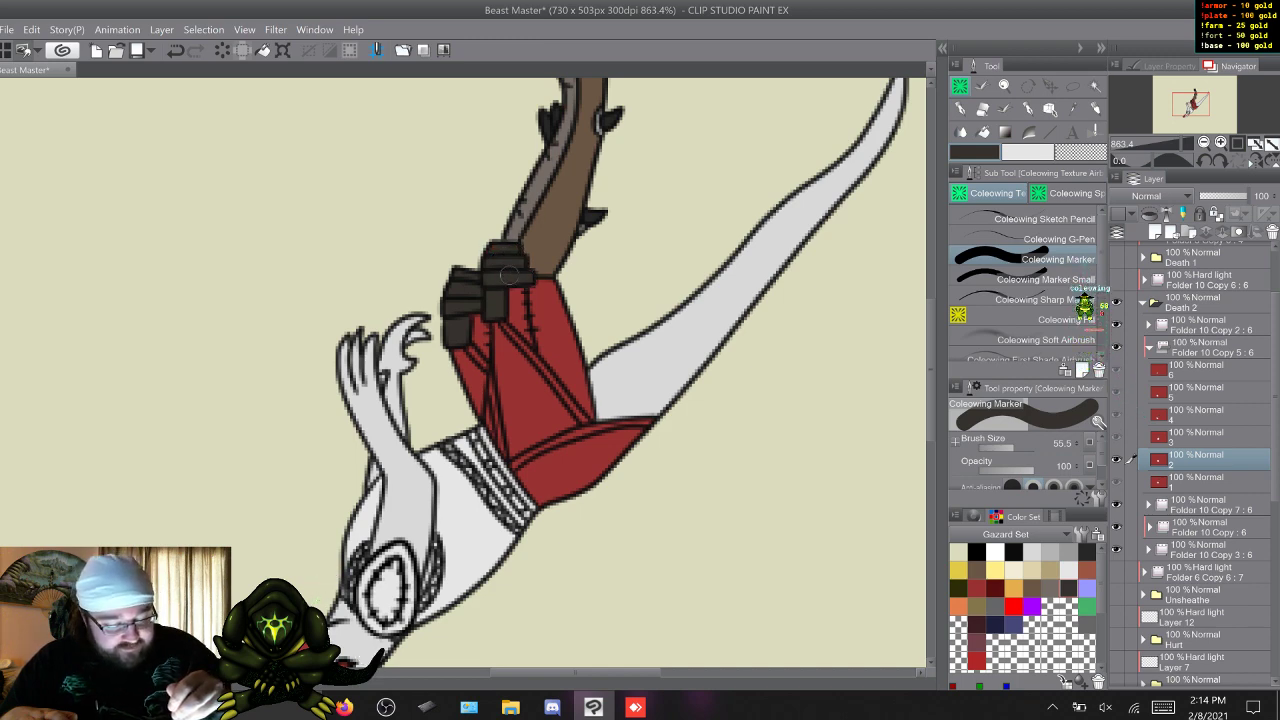
On frame 3, paint the red knee wraps of both separated legs dark grey, including the hanging ends.
{"action": "key", "text": "w"}
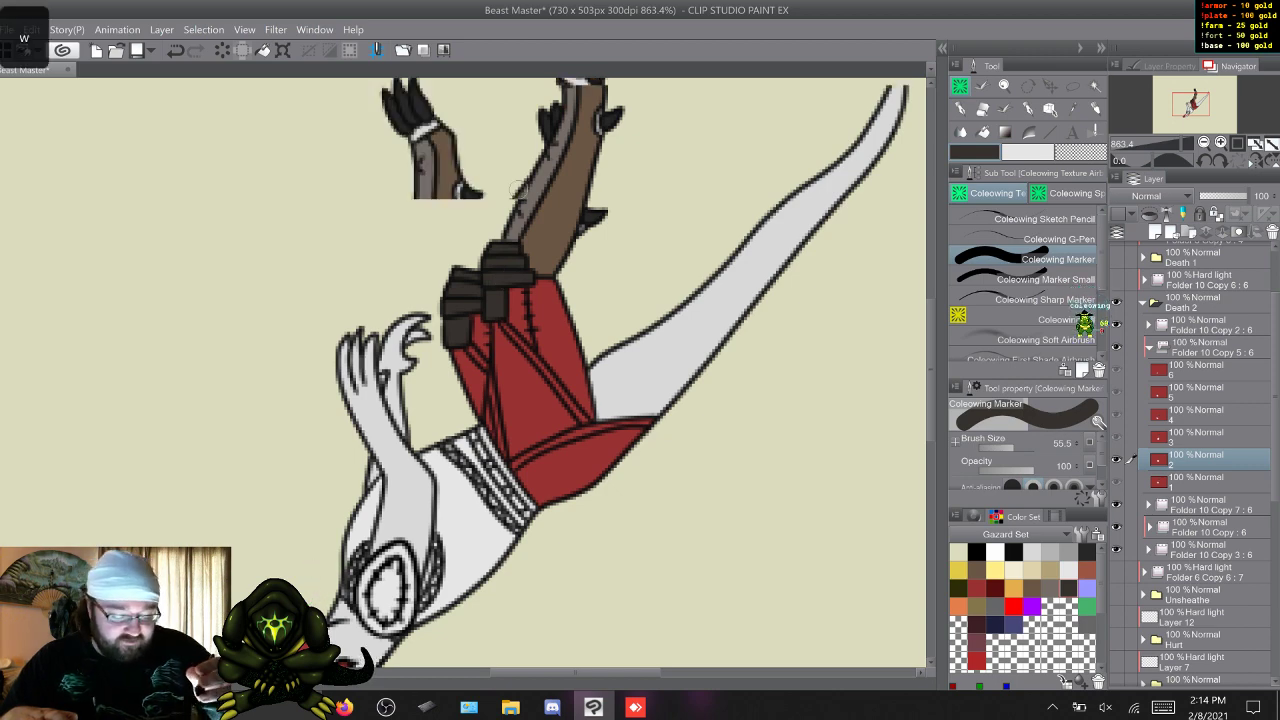
{"action": "left_click_drag", "start_coordinate": [400, 320], "coordinate": [426, 318]}
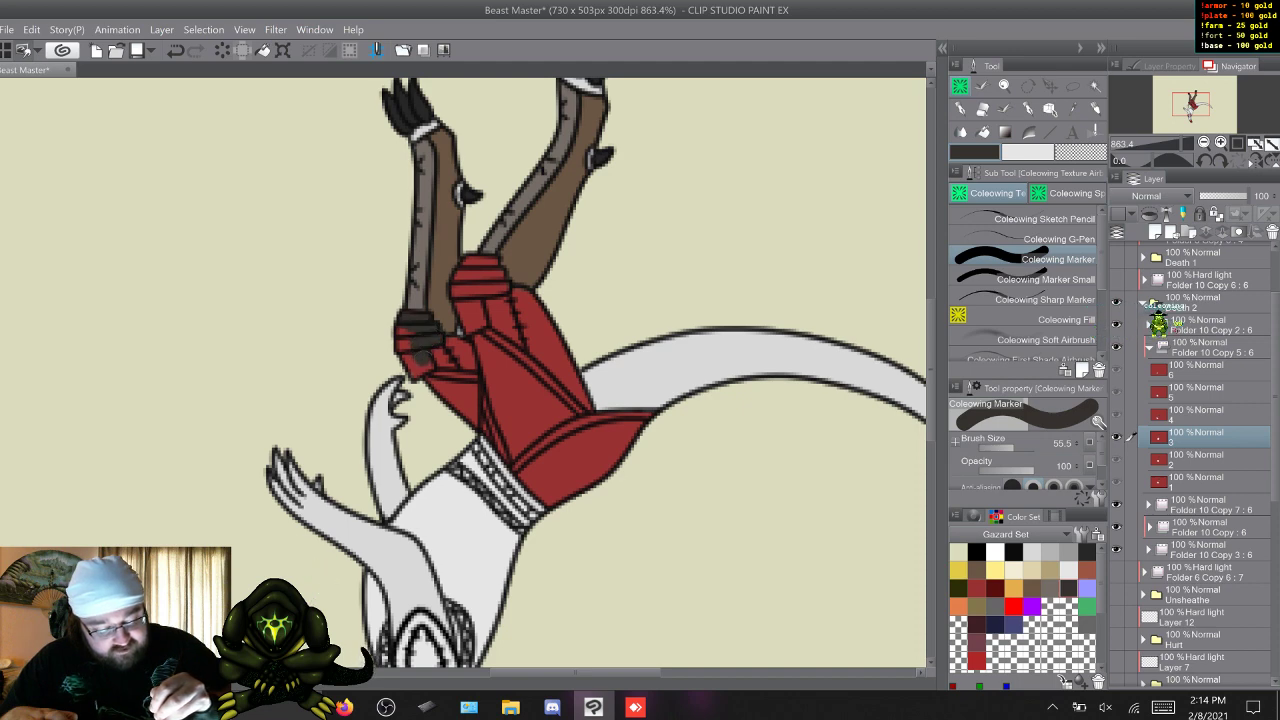
{"action": "left_click_drag", "start_coordinate": [422, 361], "coordinate": [419, 367]}
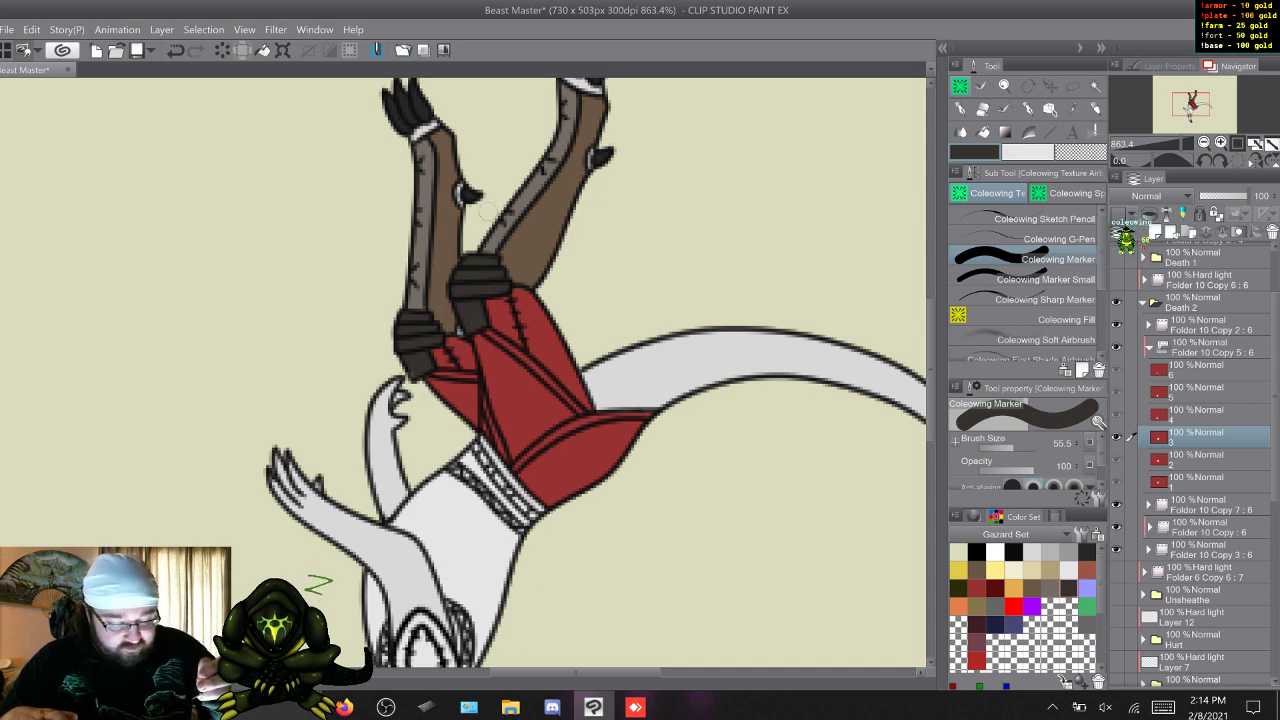
On frame 4, paint the red knee wraps of both bent legs dark grey with the Coleowing Marker.
{"action": "key", "text": "w"}
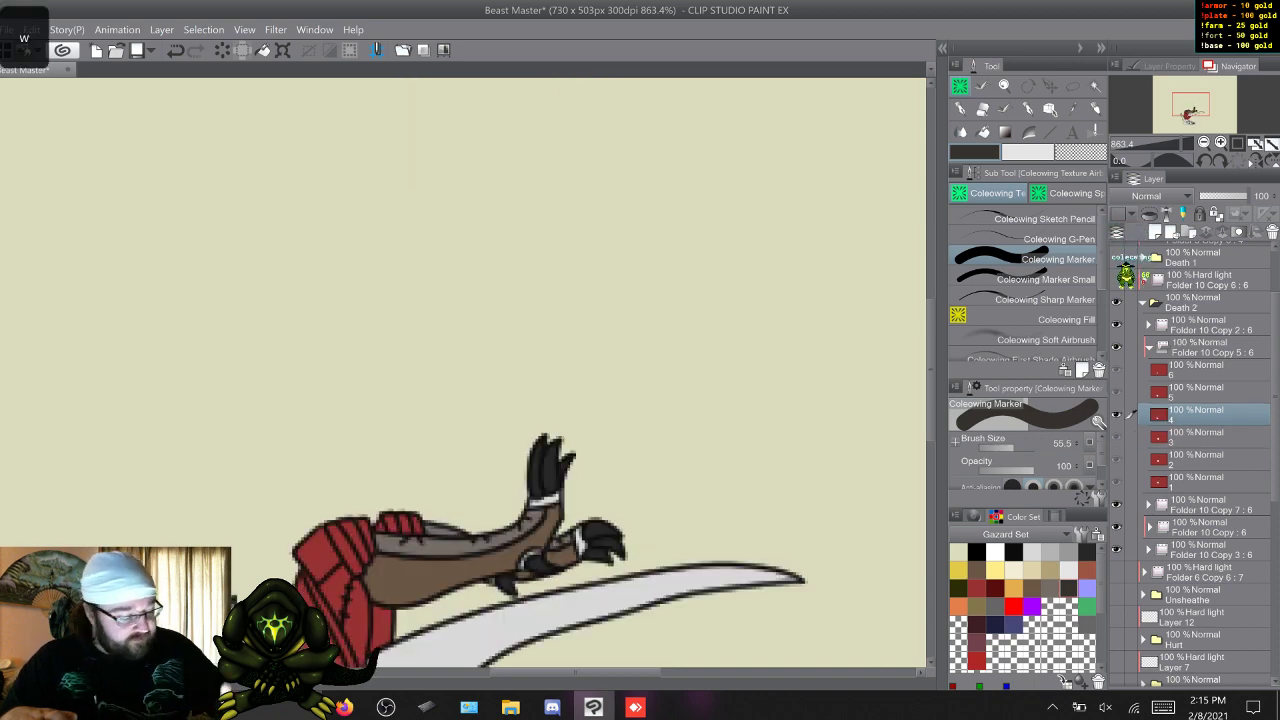
{"action": "left_click_drag", "start_coordinate": [931, 370], "coordinate": [931, 402]}
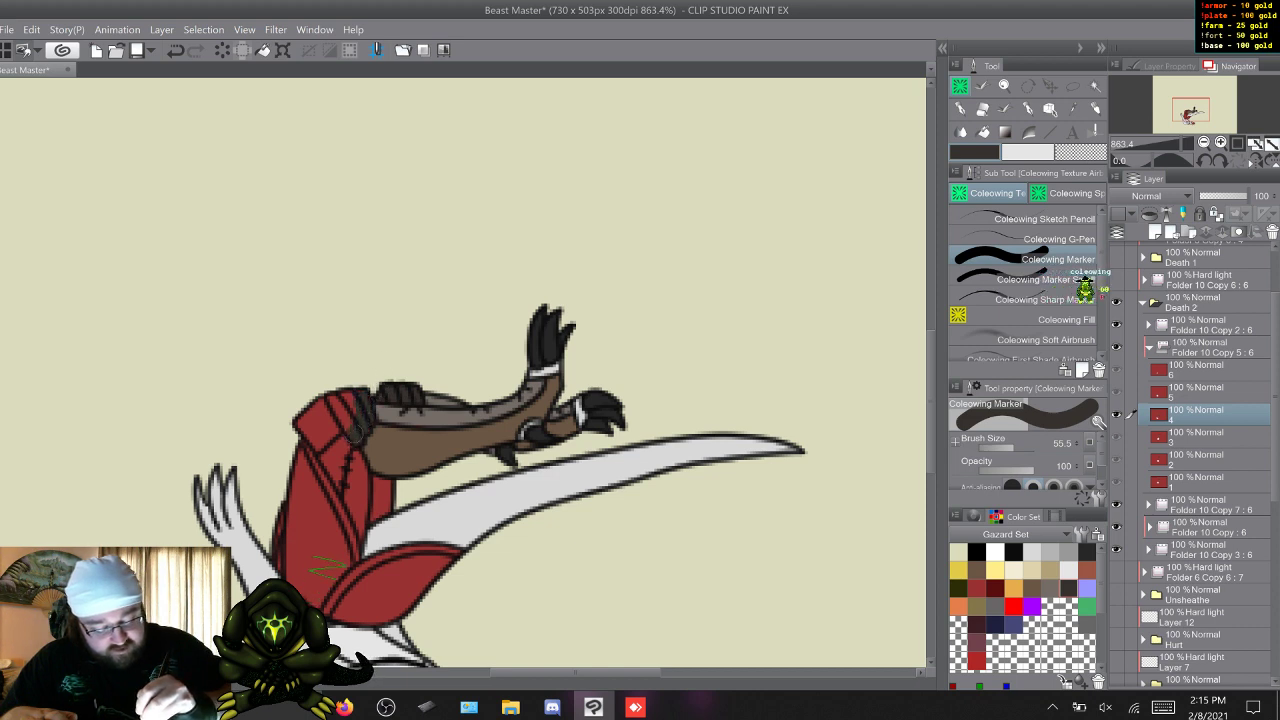
{"action": "mouse_move", "coordinate": [351, 427]}
{"action": "left_mouse_down"}
{"action": "mouse_move", "coordinate": [321, 406]}
{"action": "mouse_move", "coordinate": [334, 431]}
{"action": "mouse_move", "coordinate": [319, 445]}
{"action": "mouse_move", "coordinate": [305, 419]}
{"action": "left_mouse_up"}
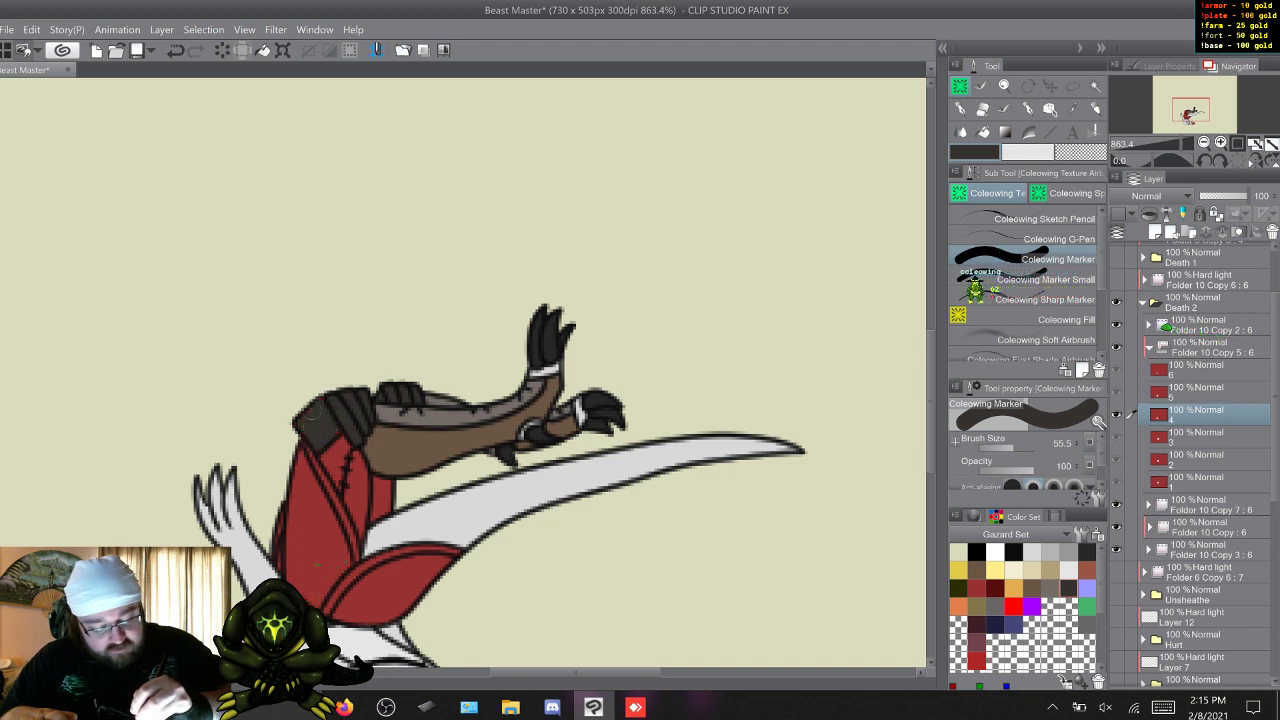
On frame 5, paint the red knee wraps of the folded legs dark grey, including the hanging end.
{"action": "key", "text": "w"}
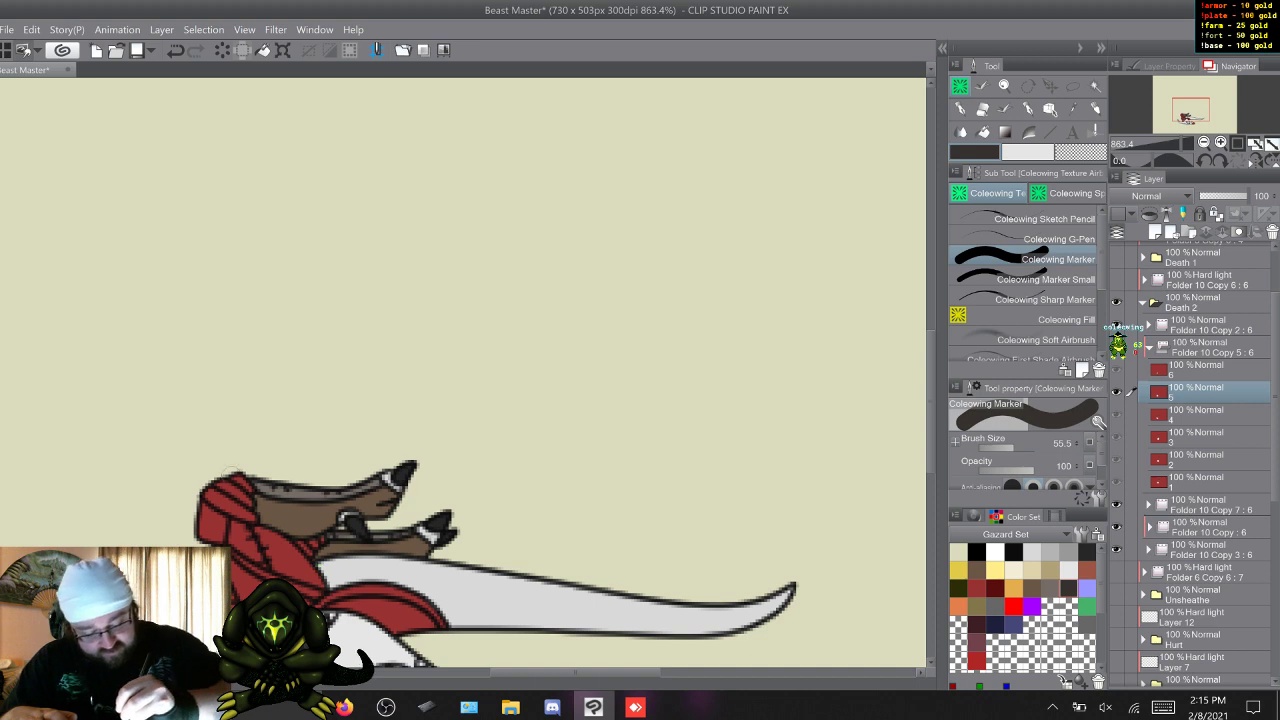
{"action": "left_click_drag", "start_coordinate": [232, 477], "coordinate": [250, 494]}
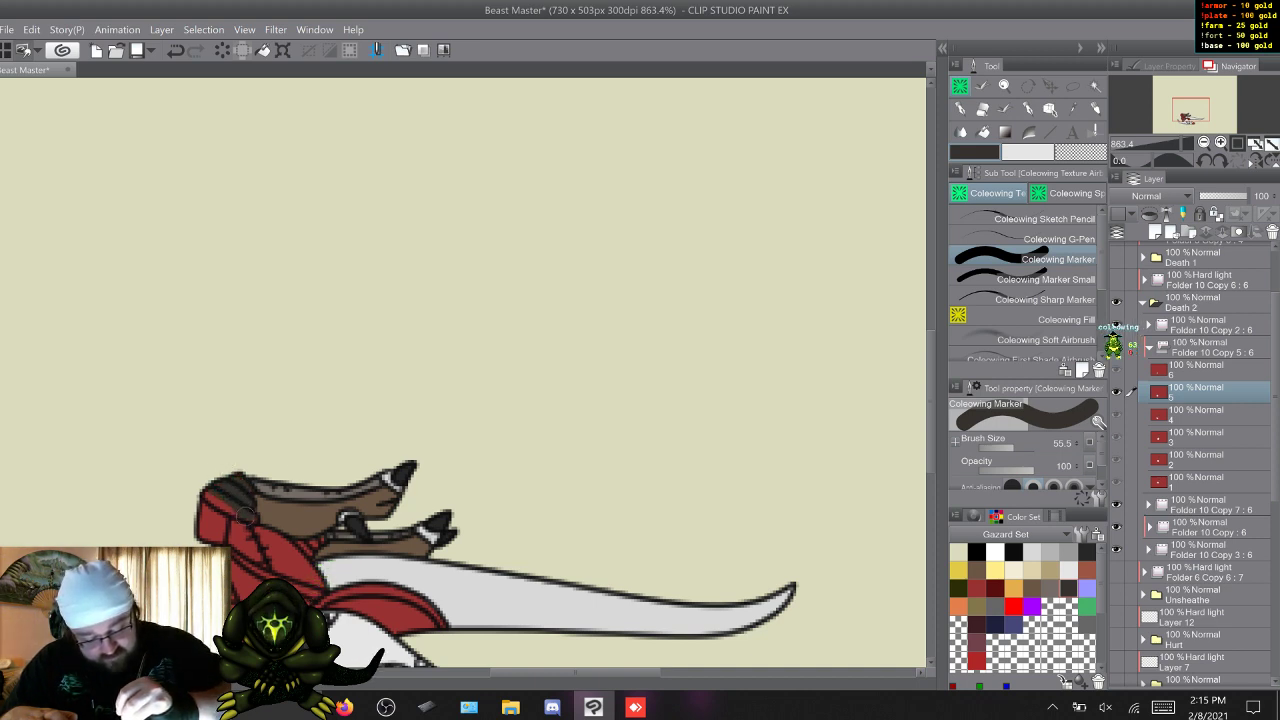
{"action": "left_click_drag", "start_coordinate": [214, 499], "coordinate": [231, 509]}
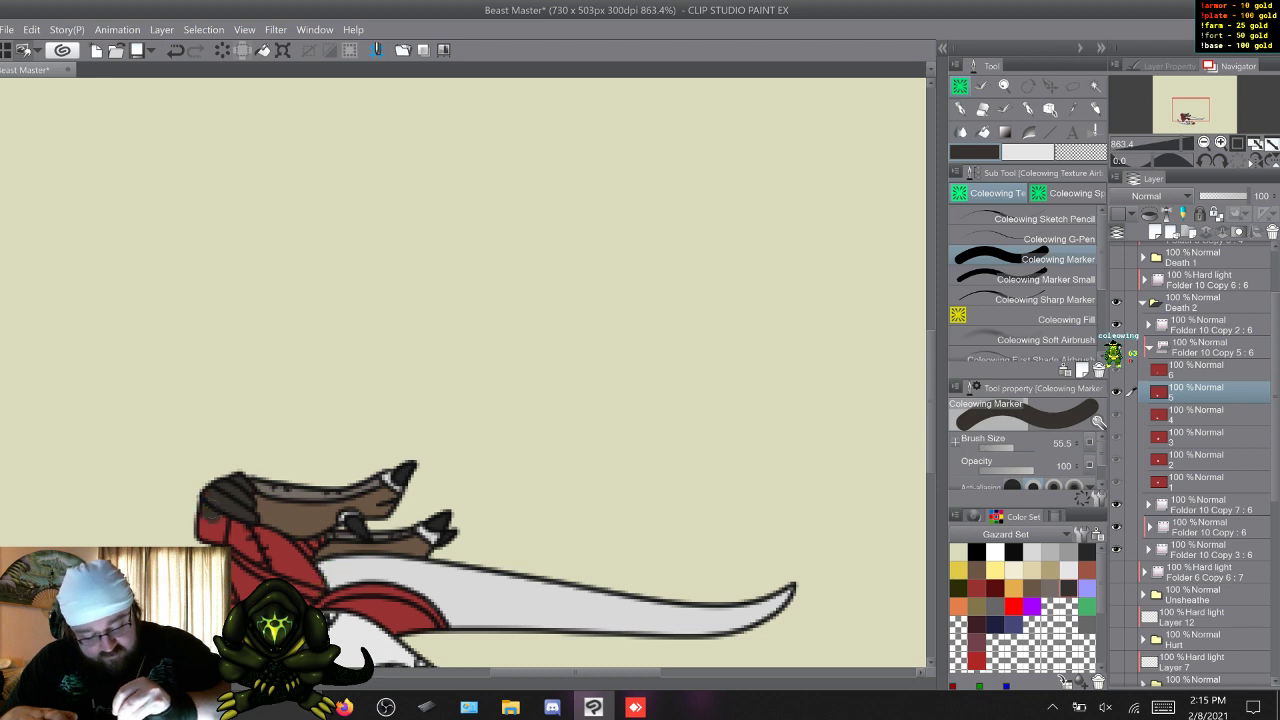
{"action": "left_click_drag", "start_coordinate": [216, 532], "coordinate": [209, 537]}
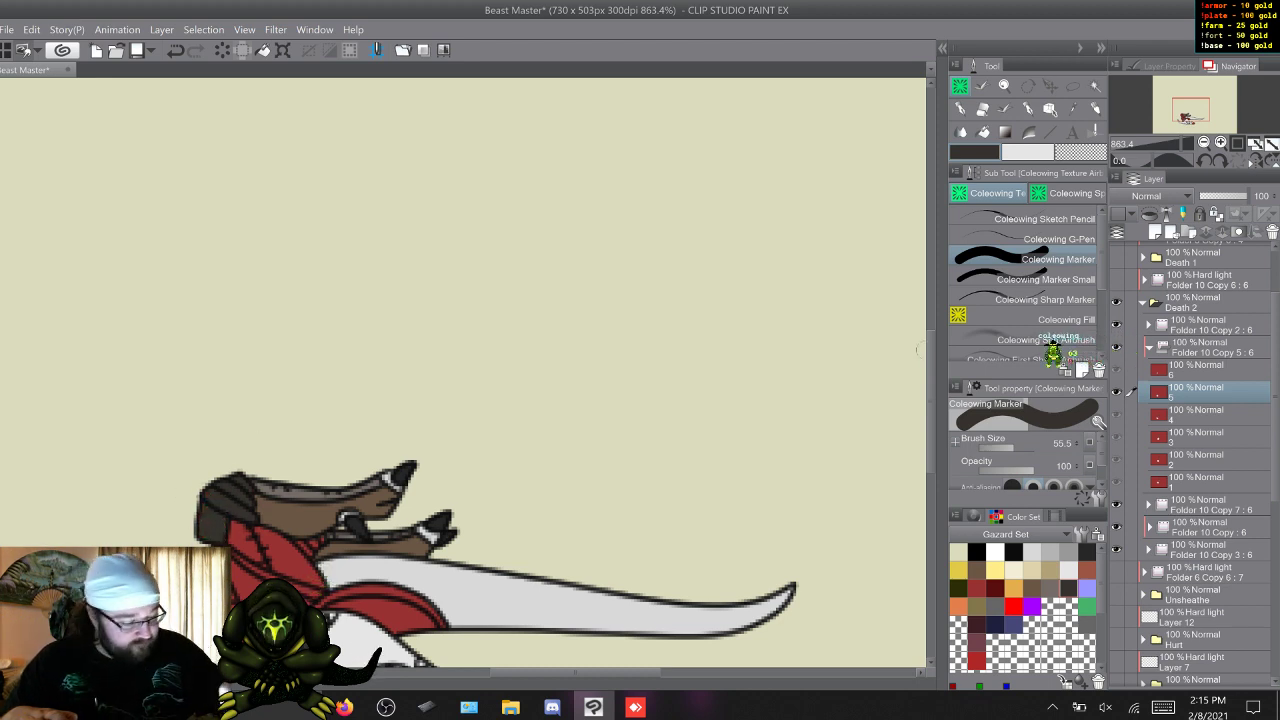
Flip between frame 5 and its neighbouring frames to compare the recoloured knee wraps and leg areas.
{"action": "scroll", "coordinate": [200, 390], "scroll_direction": "down", "scroll_amount": 2}
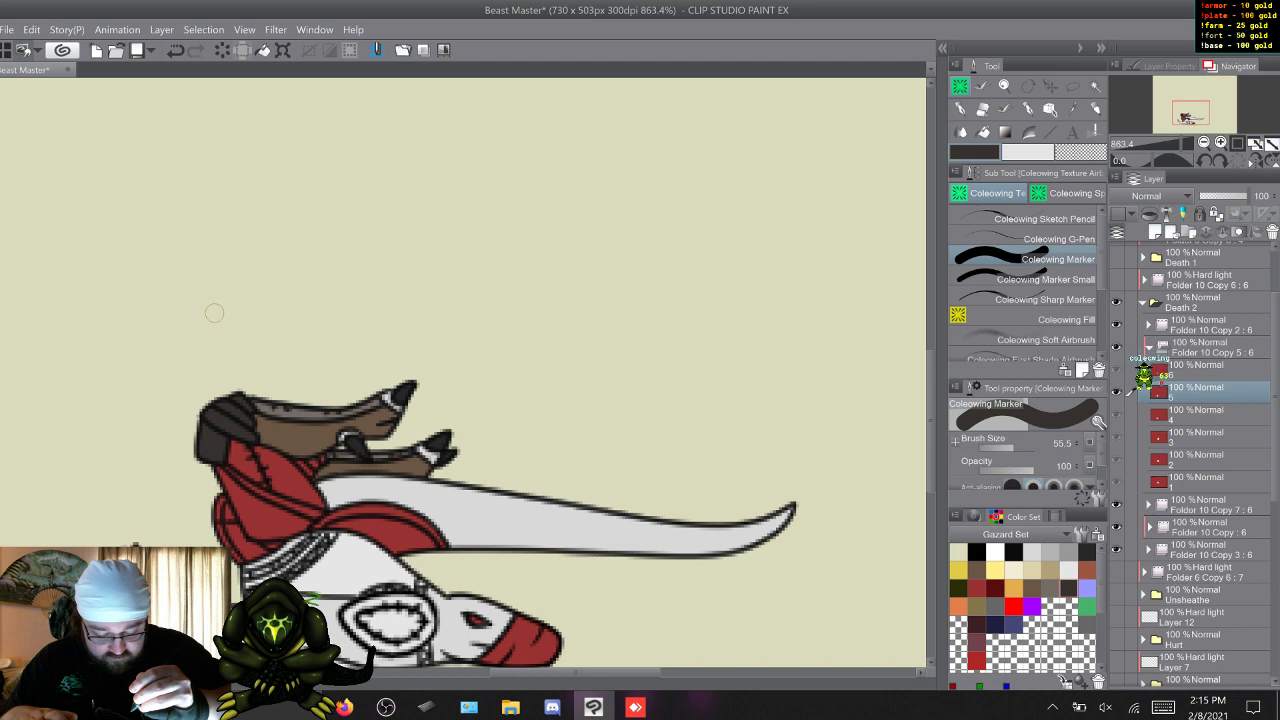
{"action": "key", "text": "q"}
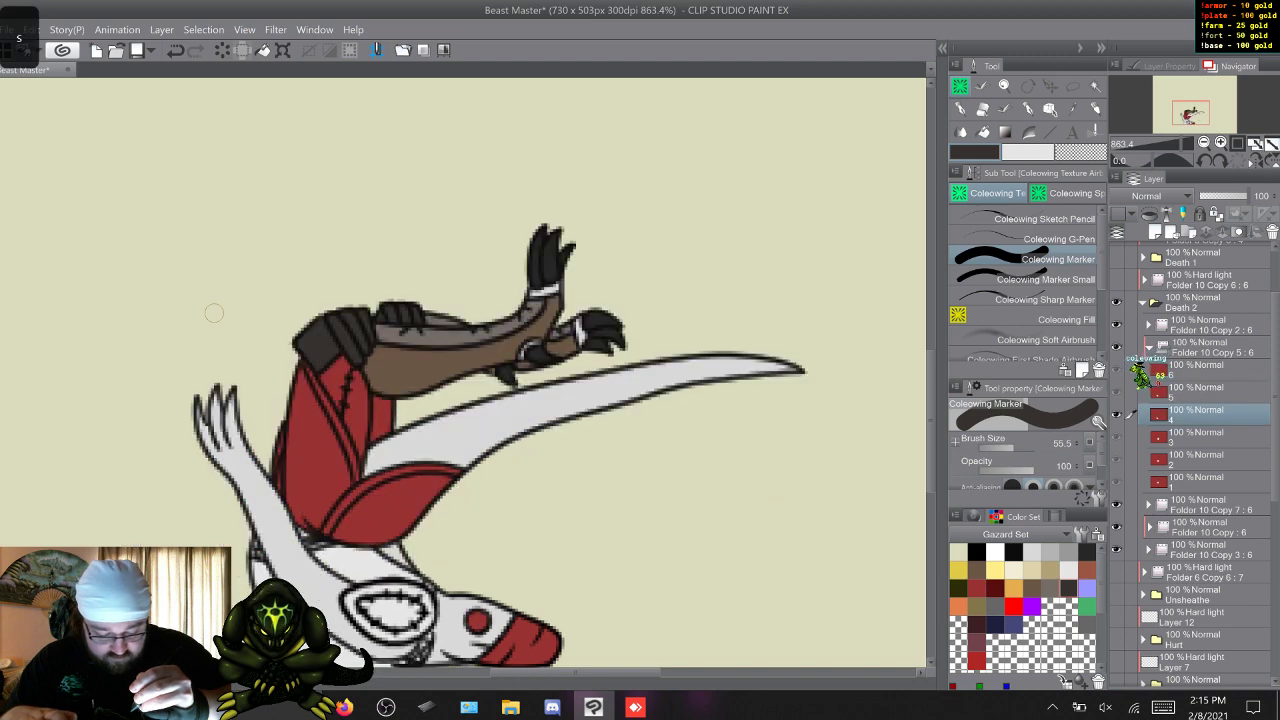
{"action": "key", "text": "w"}
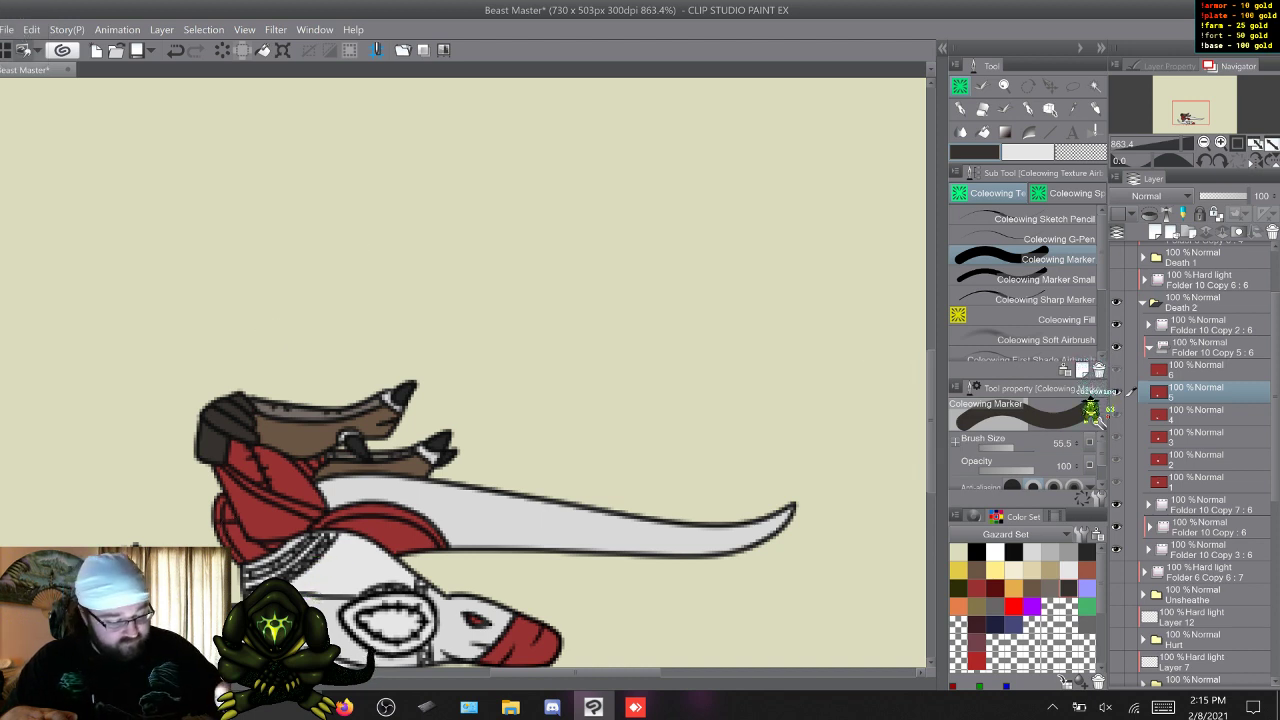
{"action": "left_click_drag", "start_coordinate": [930, 385], "coordinate": [930, 410]}
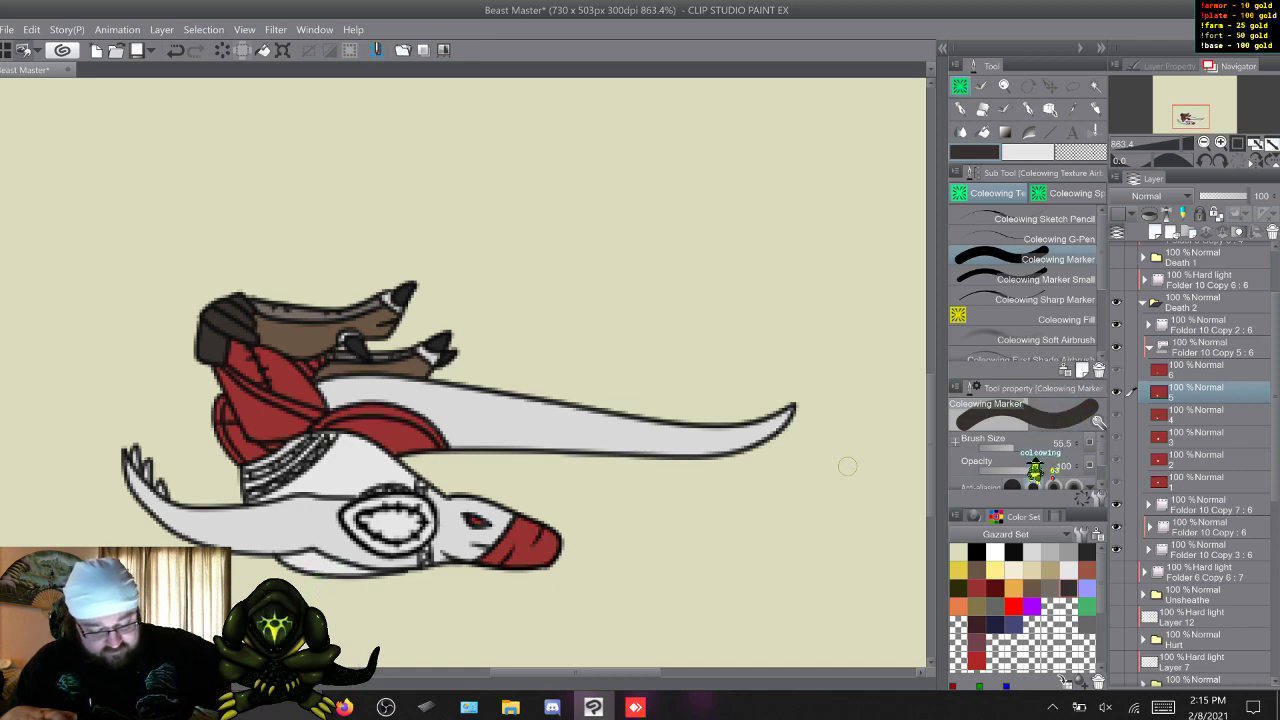
{"action": "key", "text": "q"}
{"action": "key", "text": "w"}
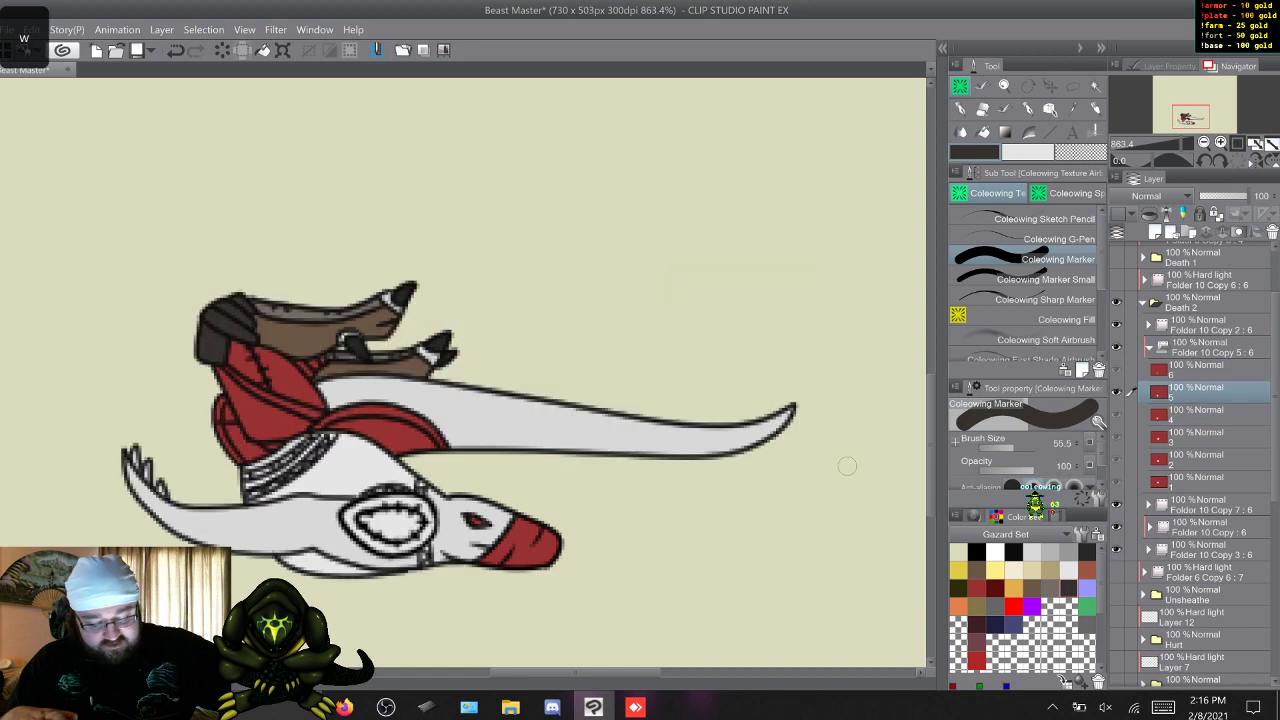
{"action": "key", "text": "w"}
{"action": "key", "text": "q"}
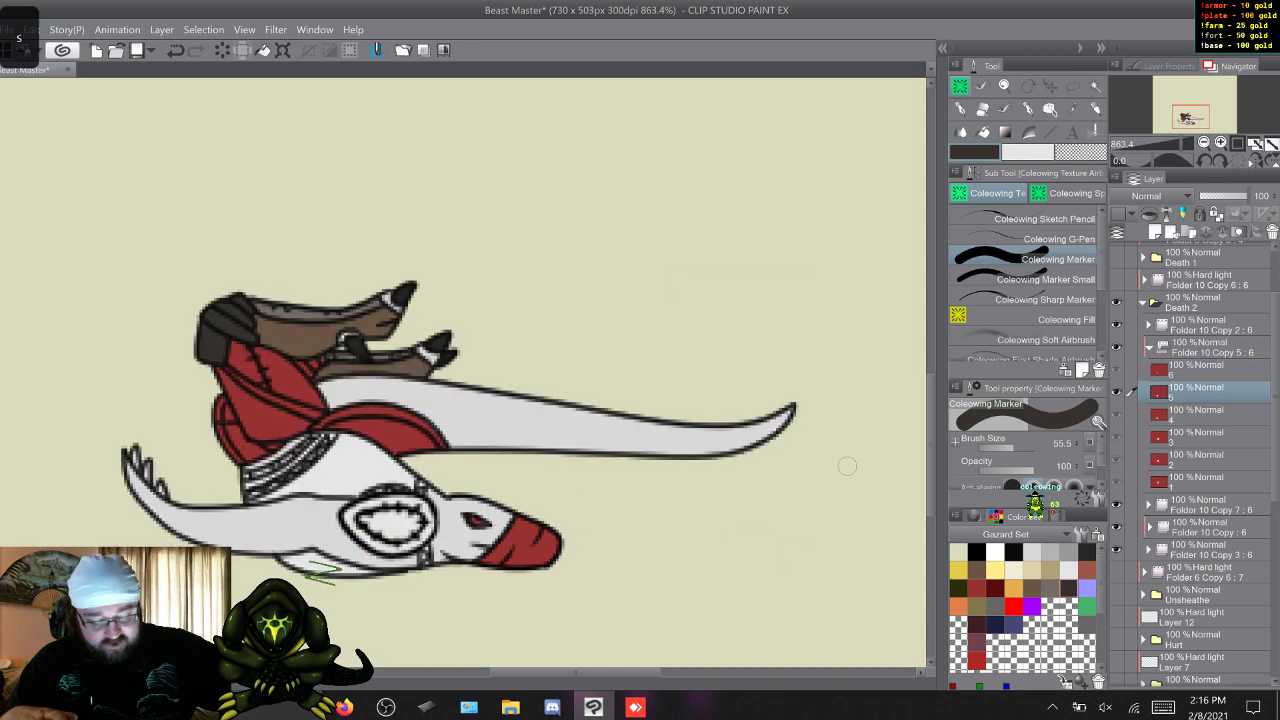
{"action": "key", "text": "q"}
{"action": "key", "text": "w"}
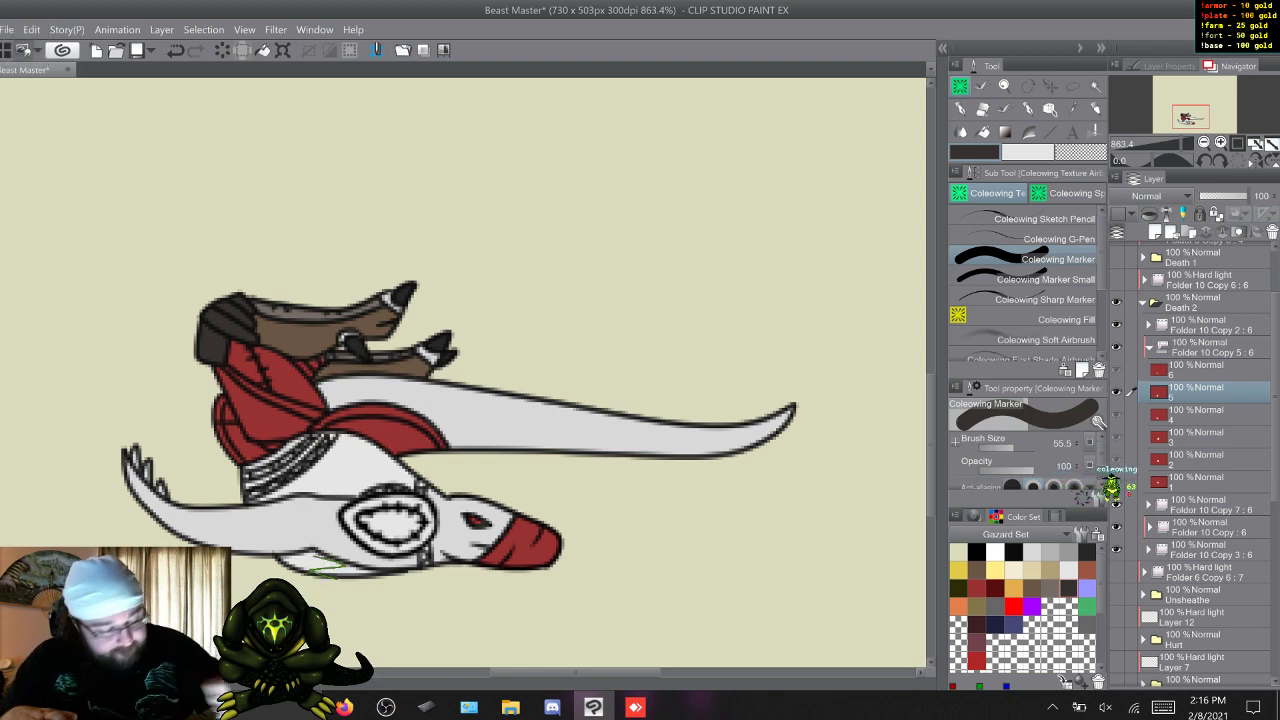
On frame 6, paint the red knee wrap at the end of the lying leg dark grey with the Coleowing Marker.
{"action": "left_click", "coordinate": [1045, 279]}
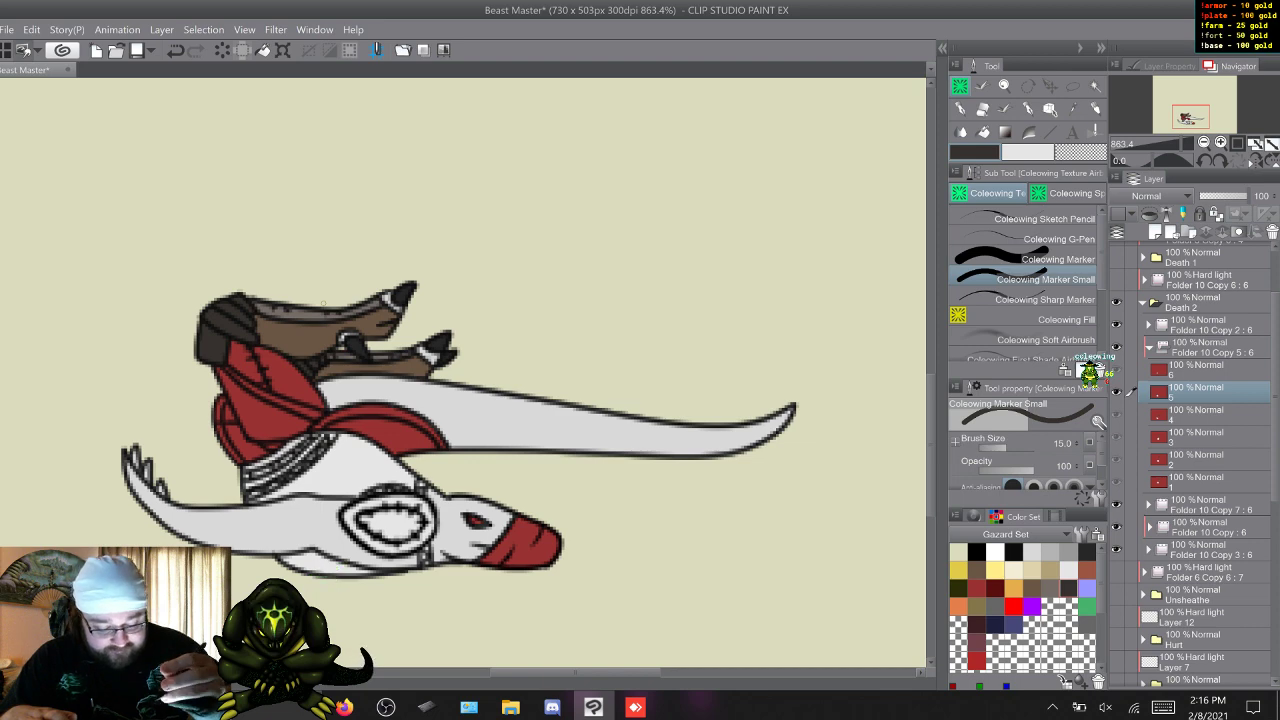
{"action": "key", "text": "w"}
{"action": "key", "text": "s"}
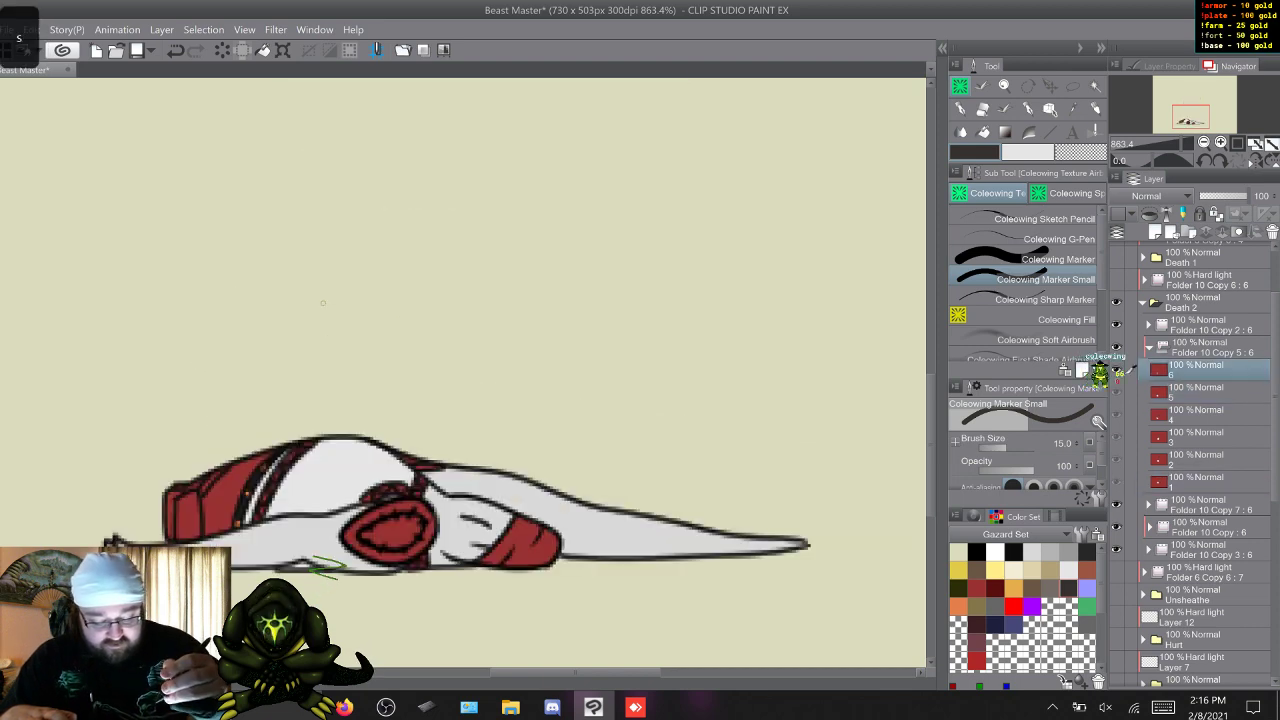
{"action": "key", "text": "s"}
{"action": "key", "text": "w"}
{"action": "left_click", "coordinate": [1058, 259]}
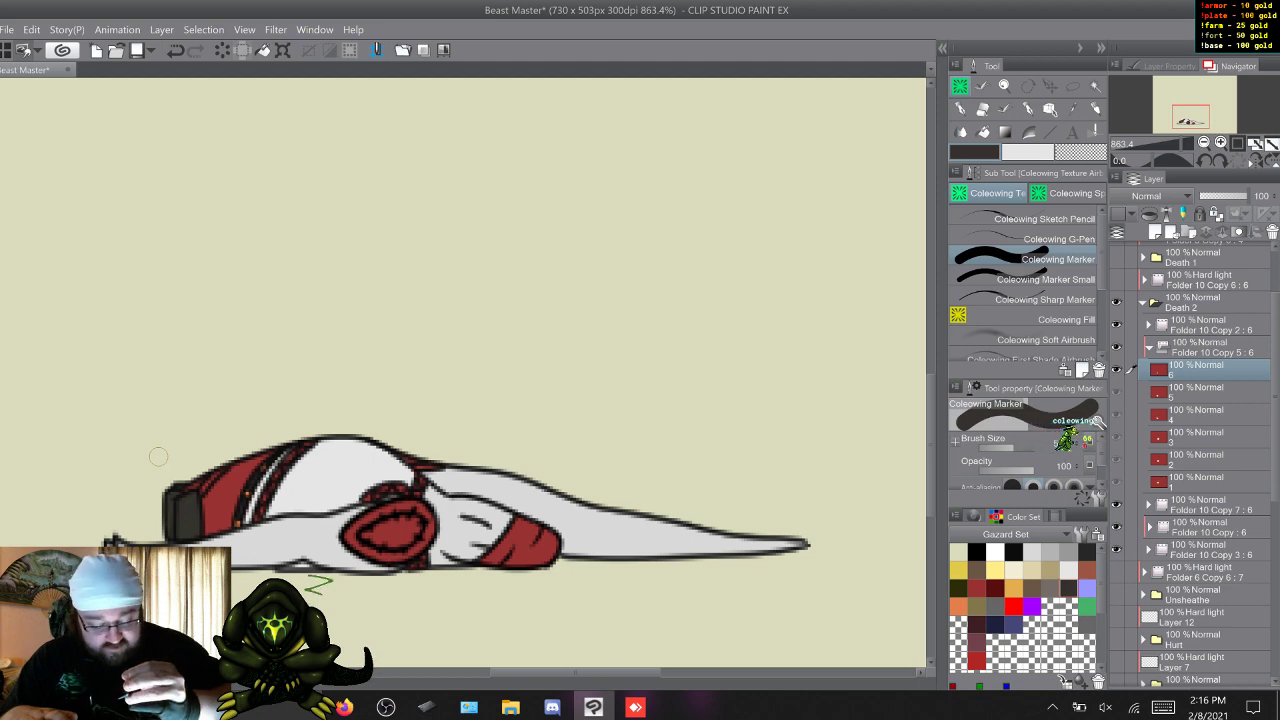
Flip back through the Death 2 frames to frame 1, examining the recoloured knee wraps.
{"action": "key", "text": "a"}
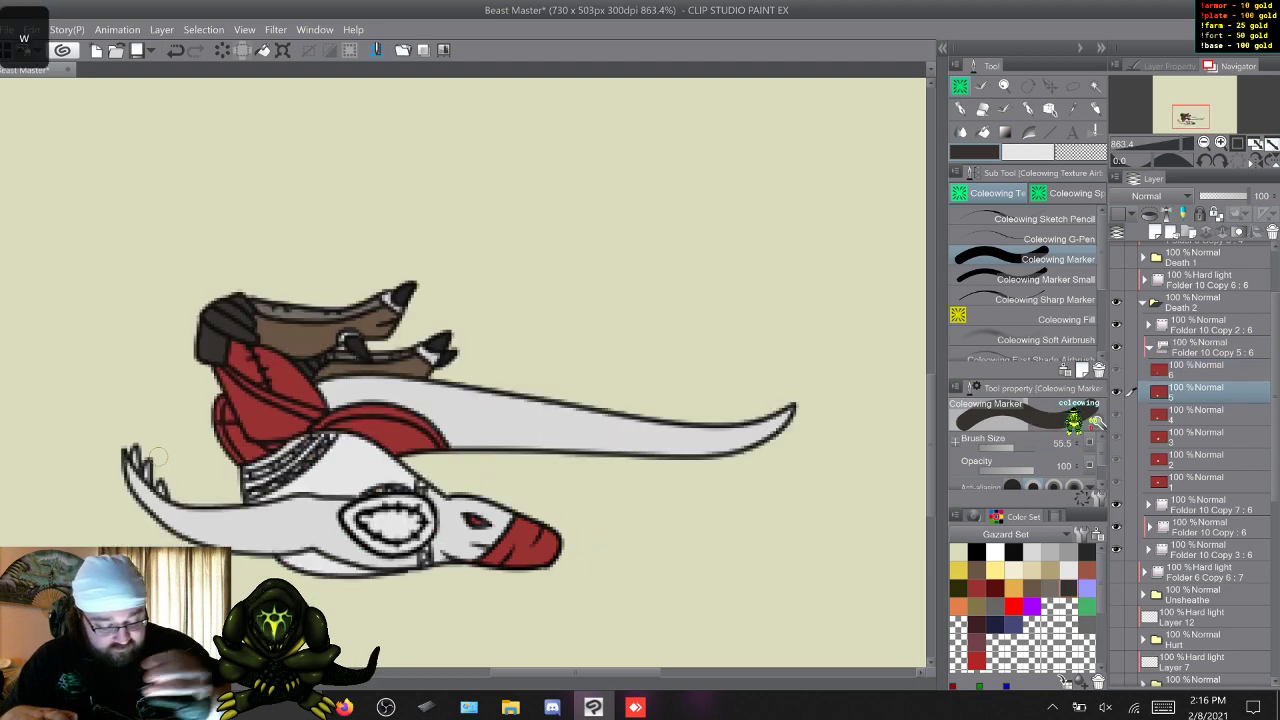
{"action": "key", "text": "s"}
{"action": "key", "text": "s"}
{"action": "key", "text": "s"}
{"action": "key", "text": "s"}
{"action": "key", "text": "s"}
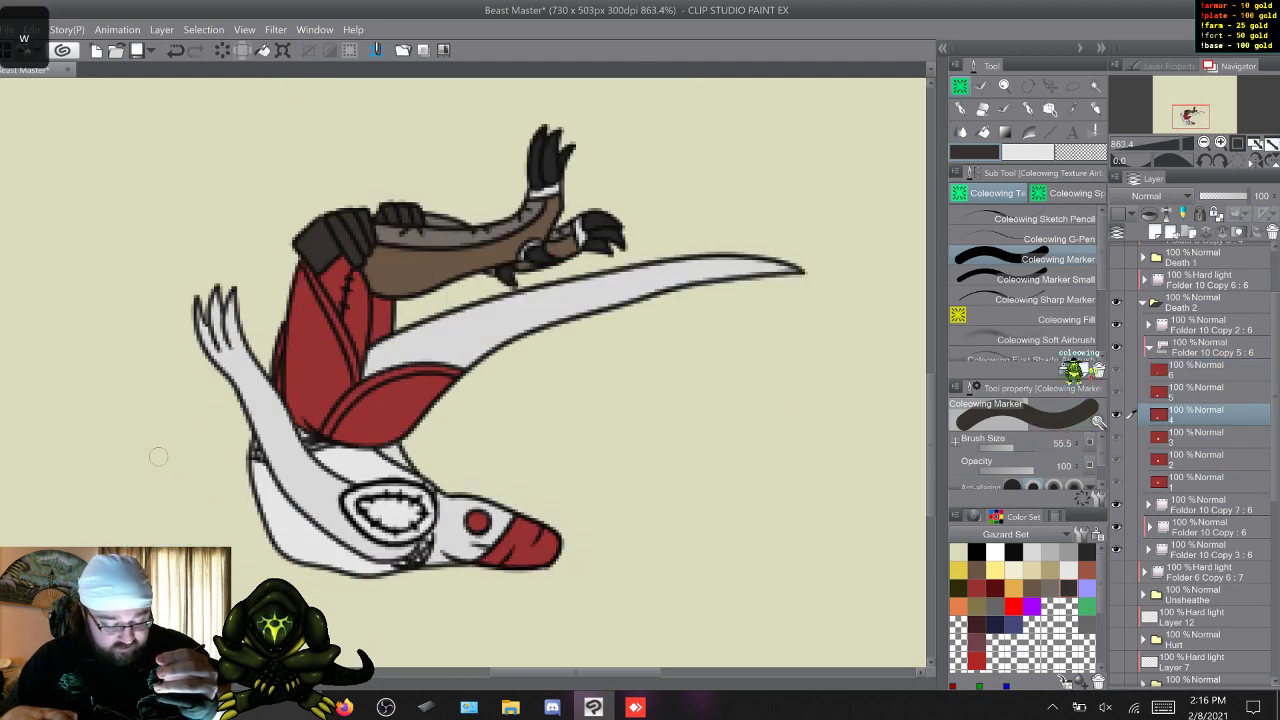
{"action": "key", "text": "w"}
{"action": "key", "text": "w"}
{"action": "key", "text": "w"}
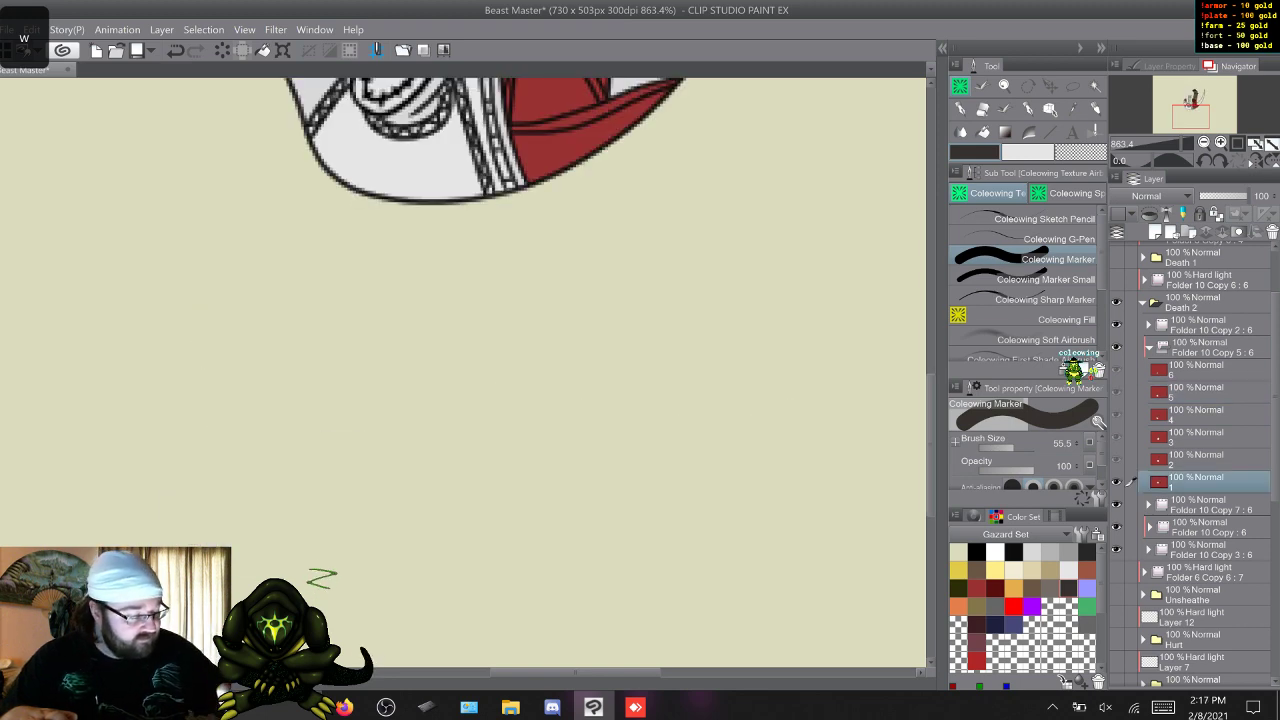
On frame 1, paint the braided neck strap, the shoulder trim and the waistband's upper braid red.
{"action": "scroll", "coordinate": [463, 372], "scroll_direction": "up", "scroll_amount": 4}
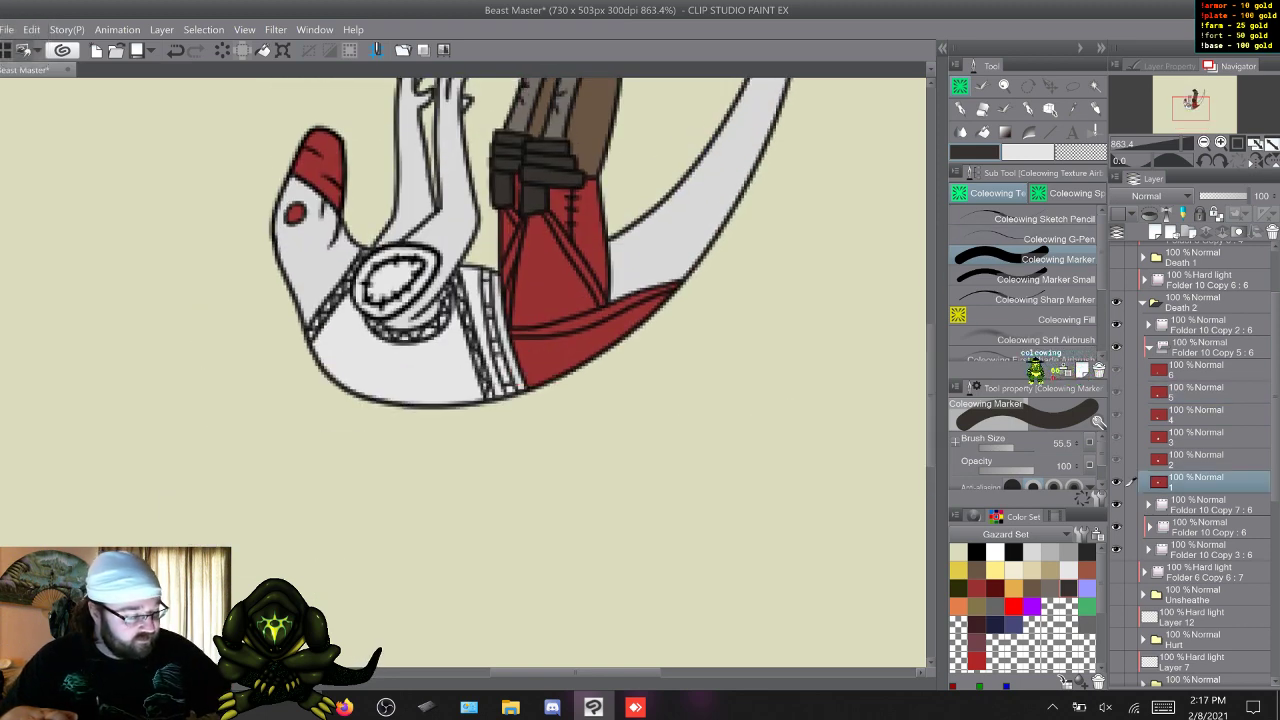
{"action": "left_click", "coordinate": [1046, 279]}
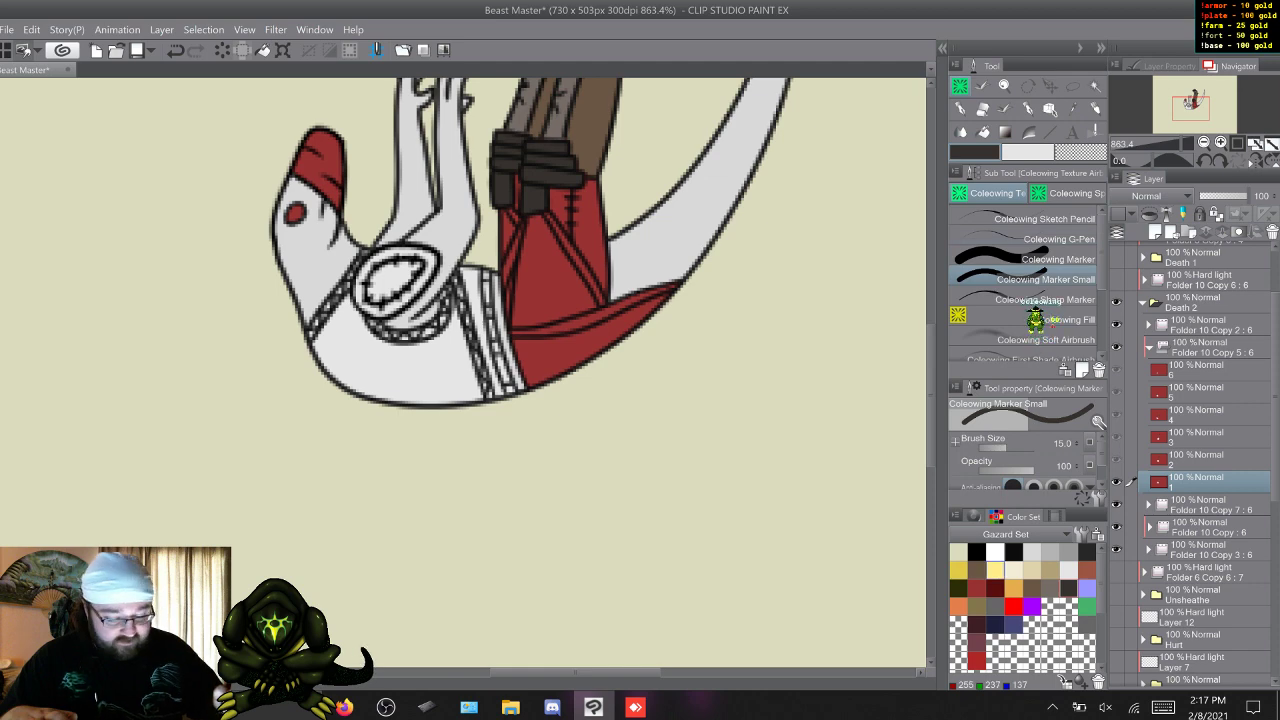
{"action": "left_click", "coordinate": [977, 588]}
{"action": "left_click", "coordinate": [1046, 259]}
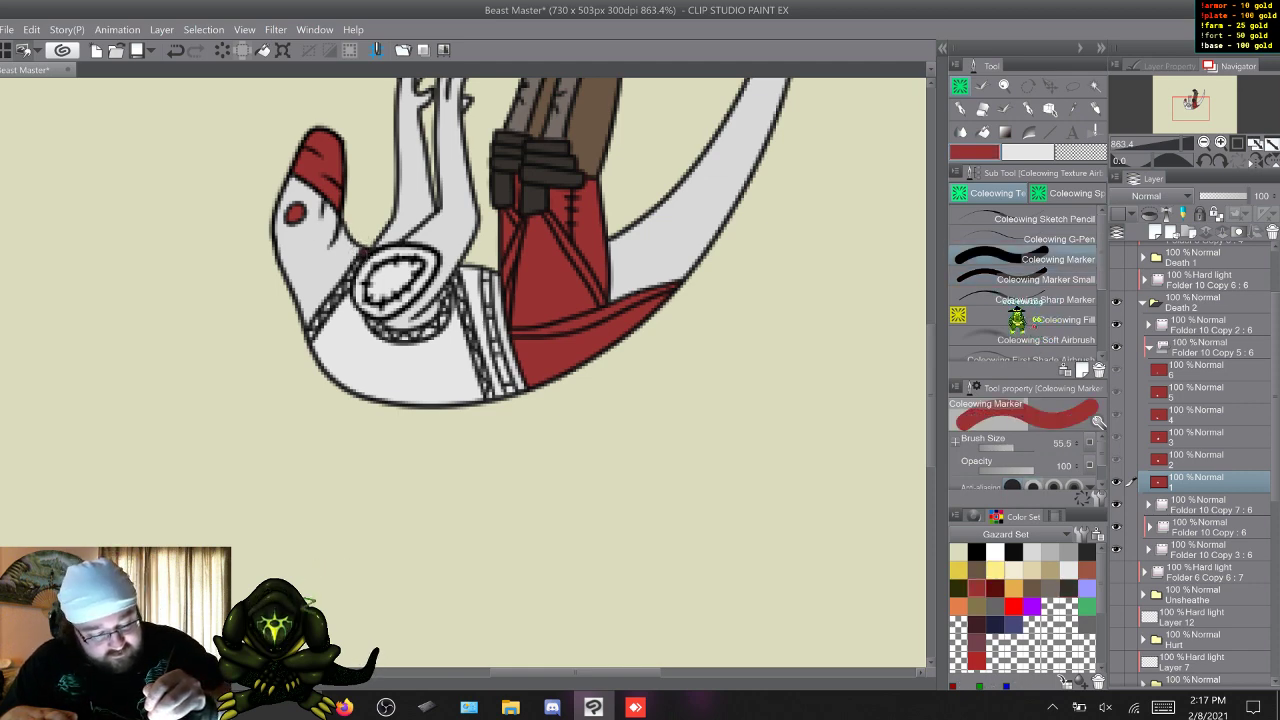
{"action": "left_click_drag", "start_coordinate": [357, 260], "coordinate": [314, 332]}
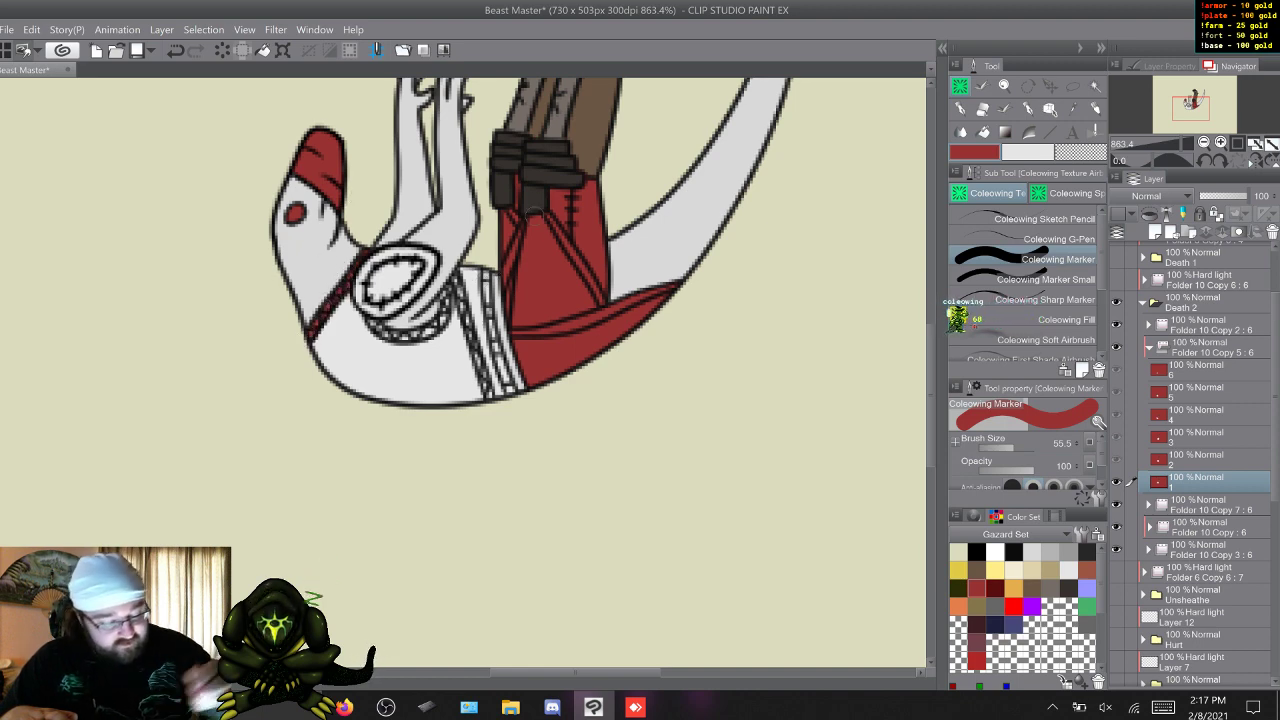
{"action": "left_click", "coordinate": [1030, 280]}
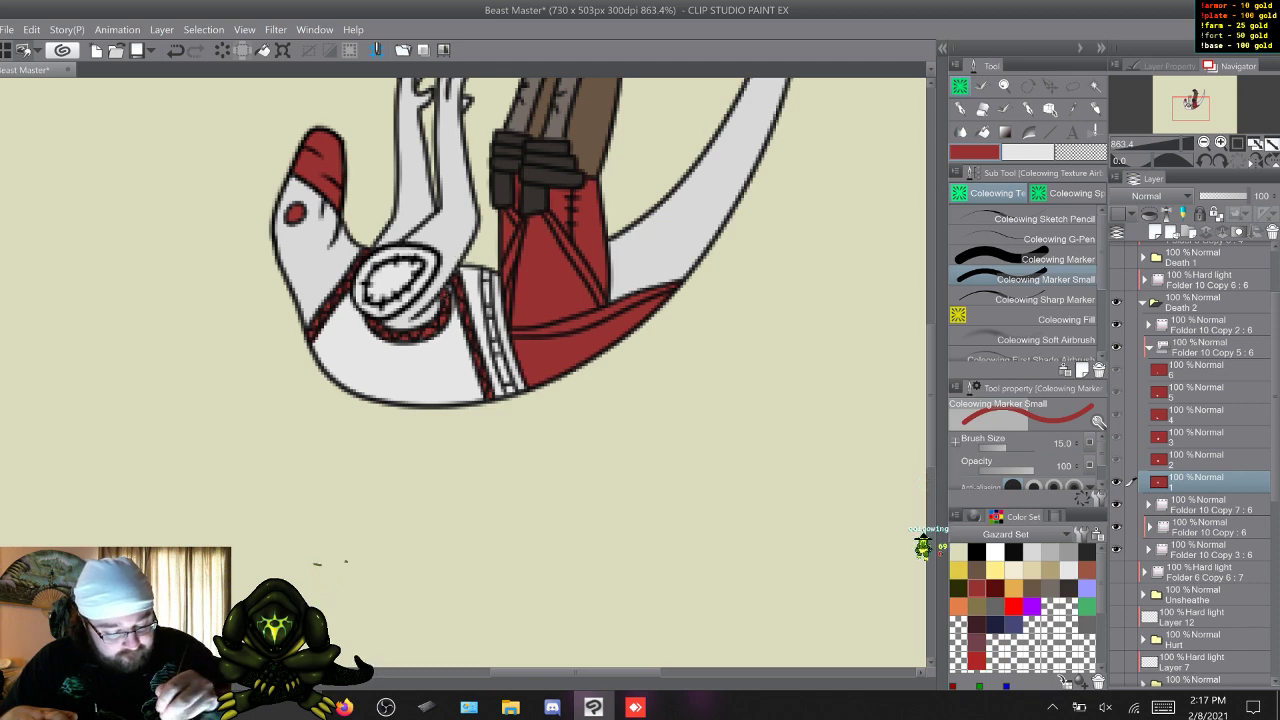
On frame 2, paint the braided straps on both sides of the shoulder pad red with Coleowing Marker Small.
{"action": "key", "text": "w"}
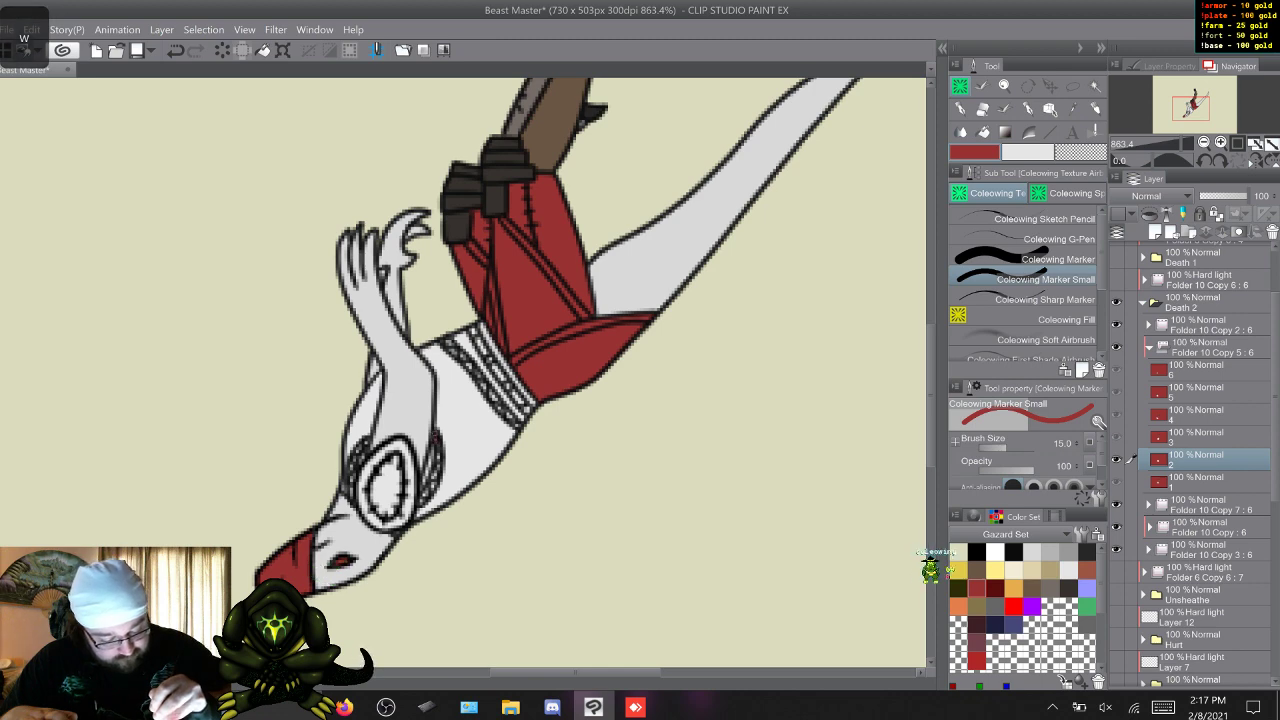
{"action": "left_click_drag", "start_coordinate": [435, 433], "coordinate": [436, 440]}
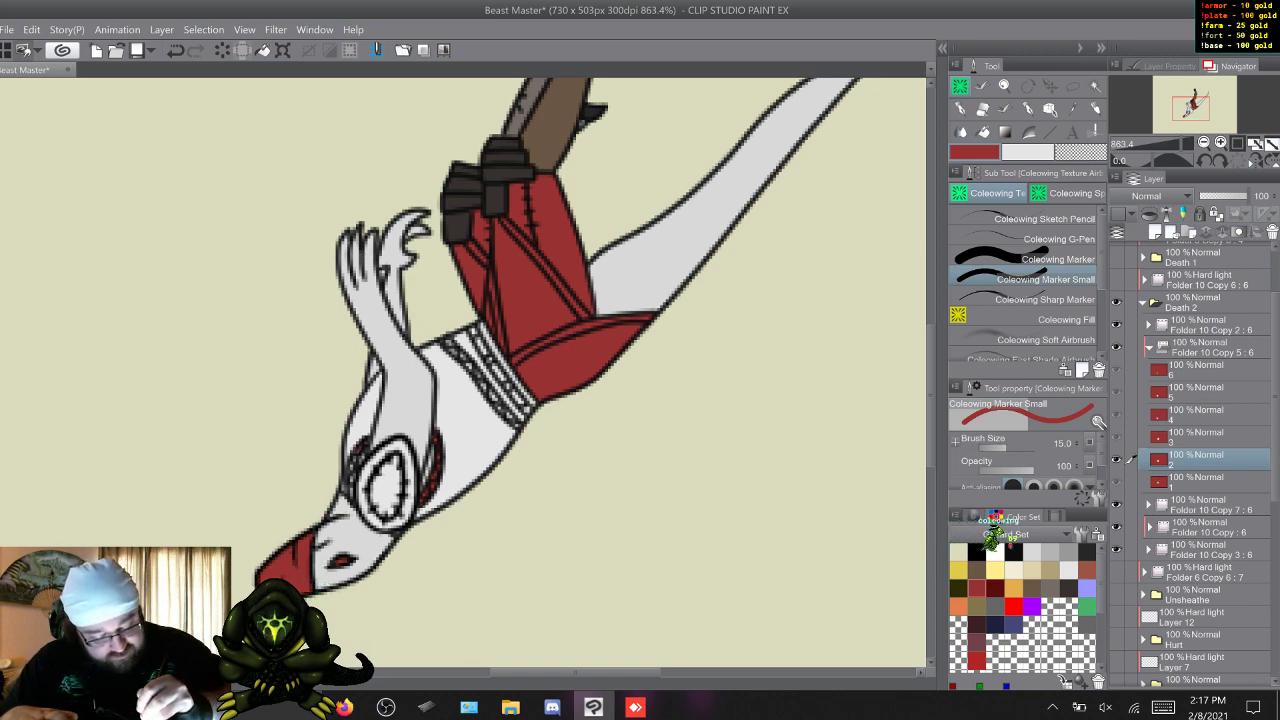
{"action": "left_click_drag", "start_coordinate": [359, 448], "coordinate": [351, 471]}
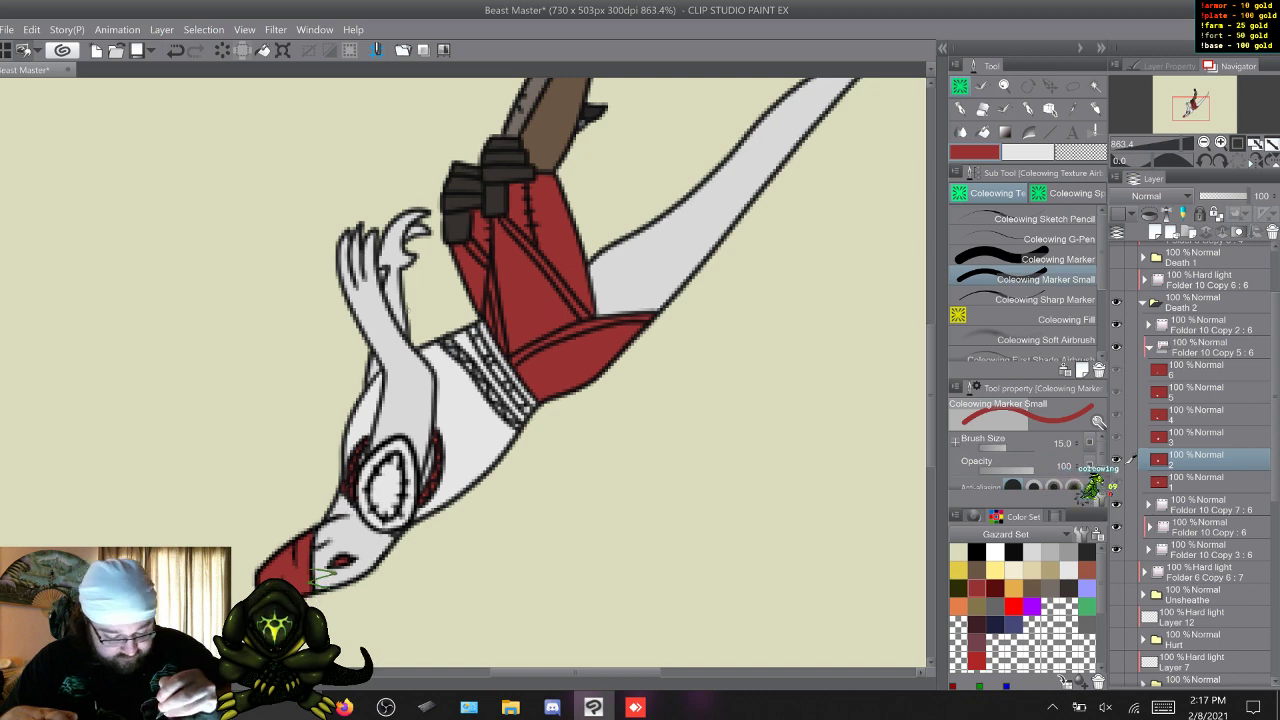
On frame 3, paint the braided straps on both sides of the shoulder pad red, comparing with the earlier frames.
{"action": "key", "text": "s"}
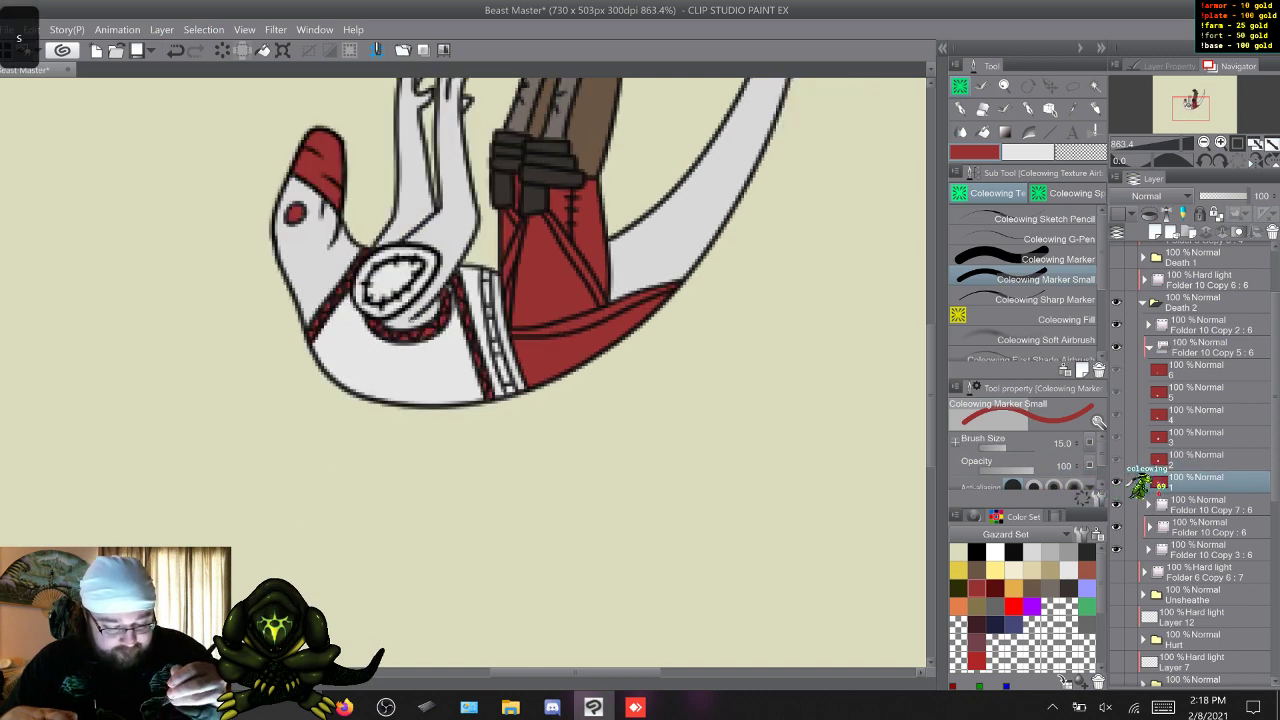
{"action": "key", "text": "w"}
{"action": "key", "text": "w"}
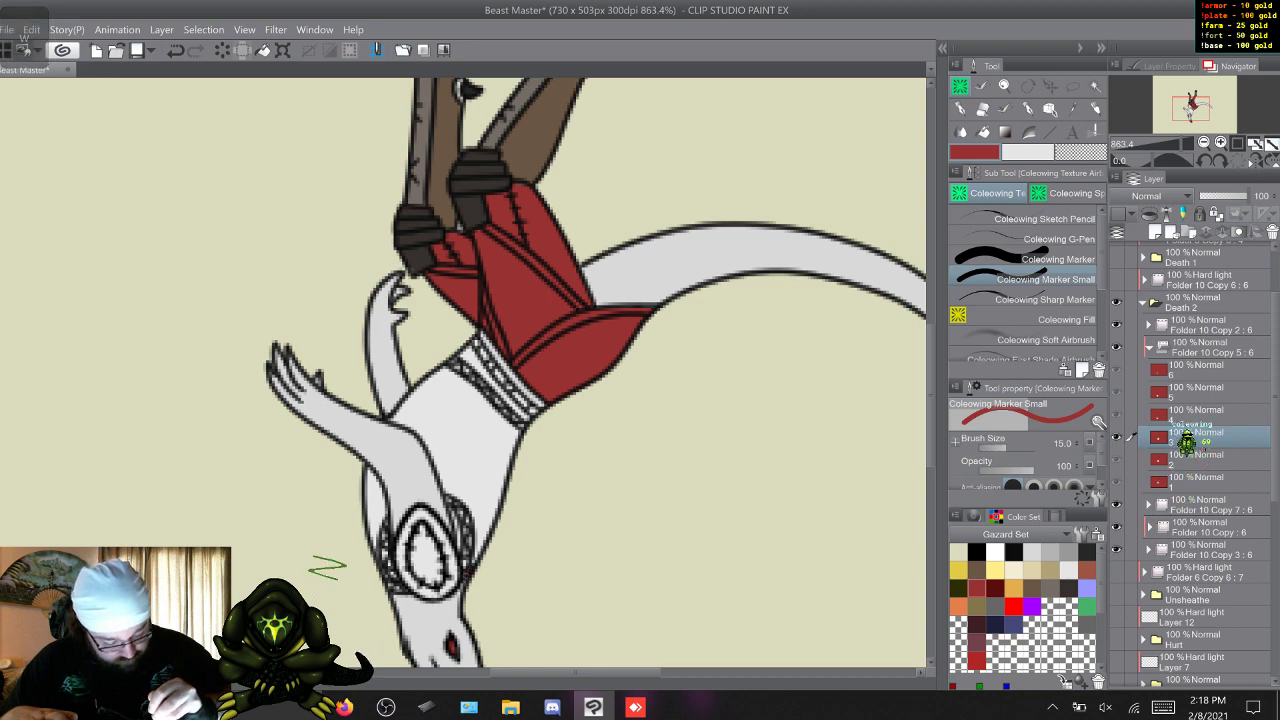
{"action": "key", "text": "s"}
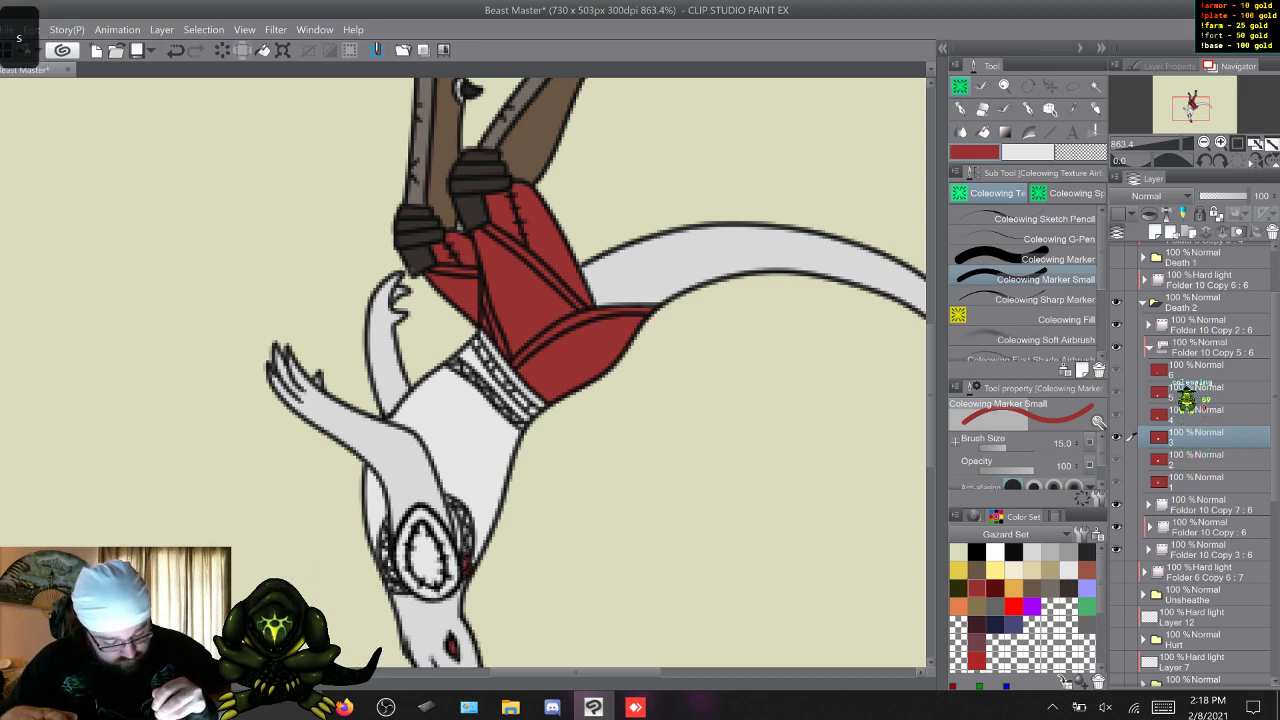
{"action": "key", "text": "w"}
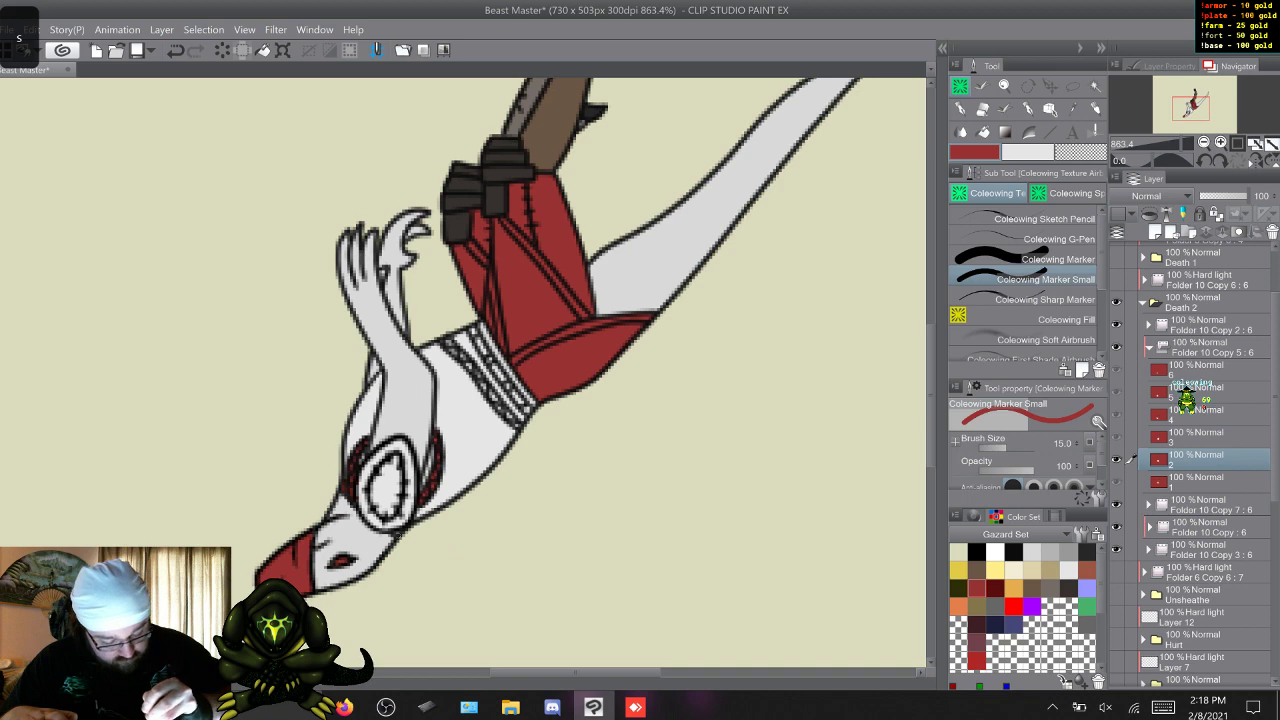
{"action": "key", "text": "w"}
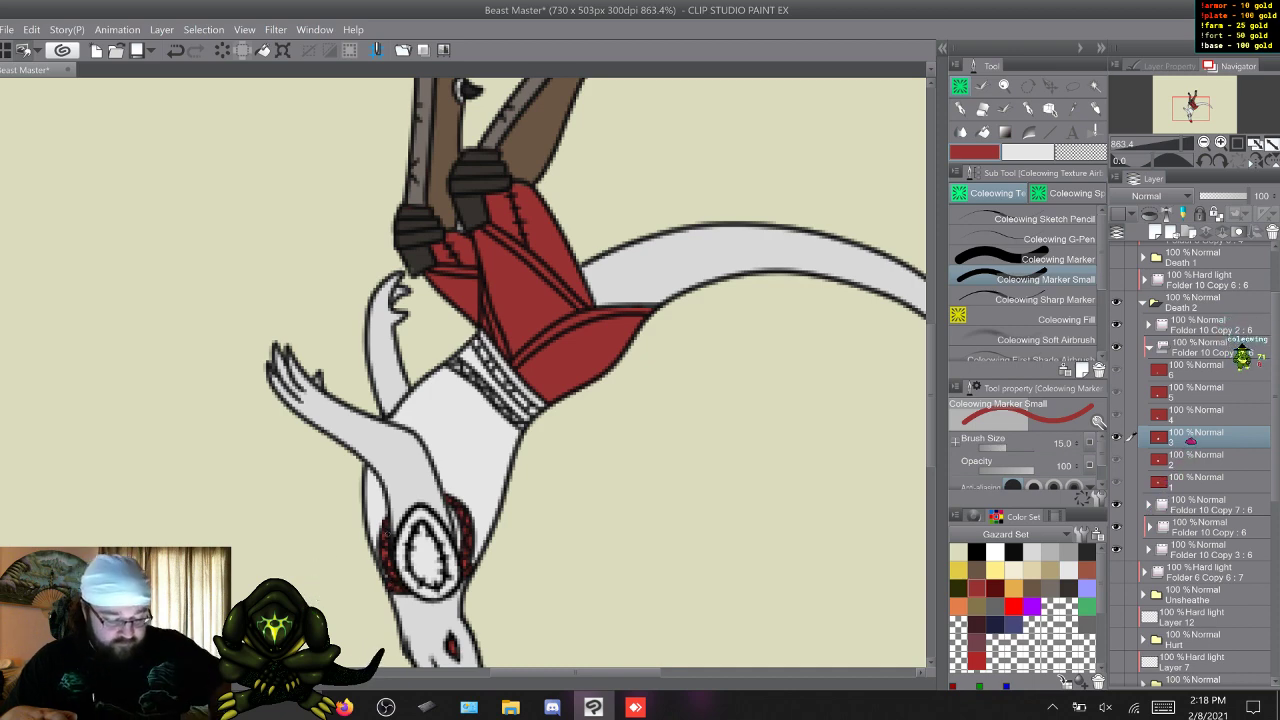
Compare with frame 1 and paint the waistband's upper braid red on frames 2 and 3.
{"action": "key", "text": "w"}
{"action": "key", "text": "w"}
{"action": "key", "text": "w"}
{"action": "key", "text": "w"}
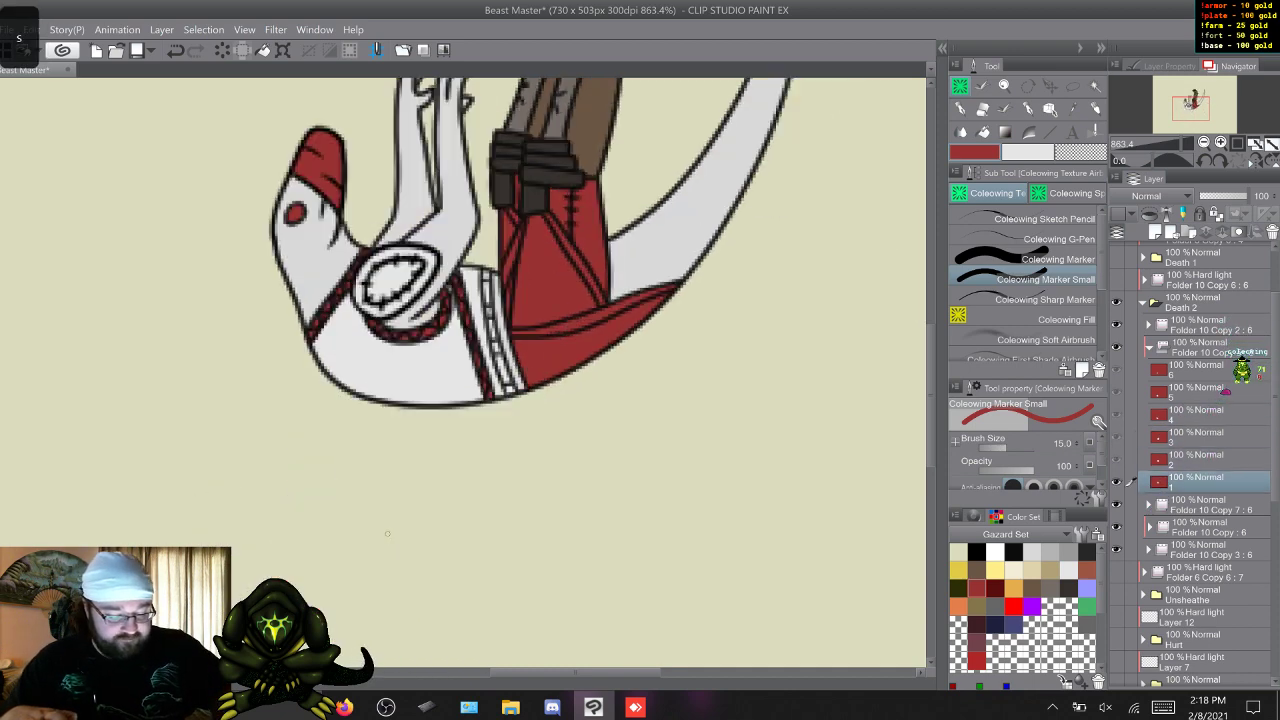
{"action": "key", "text": "w"}
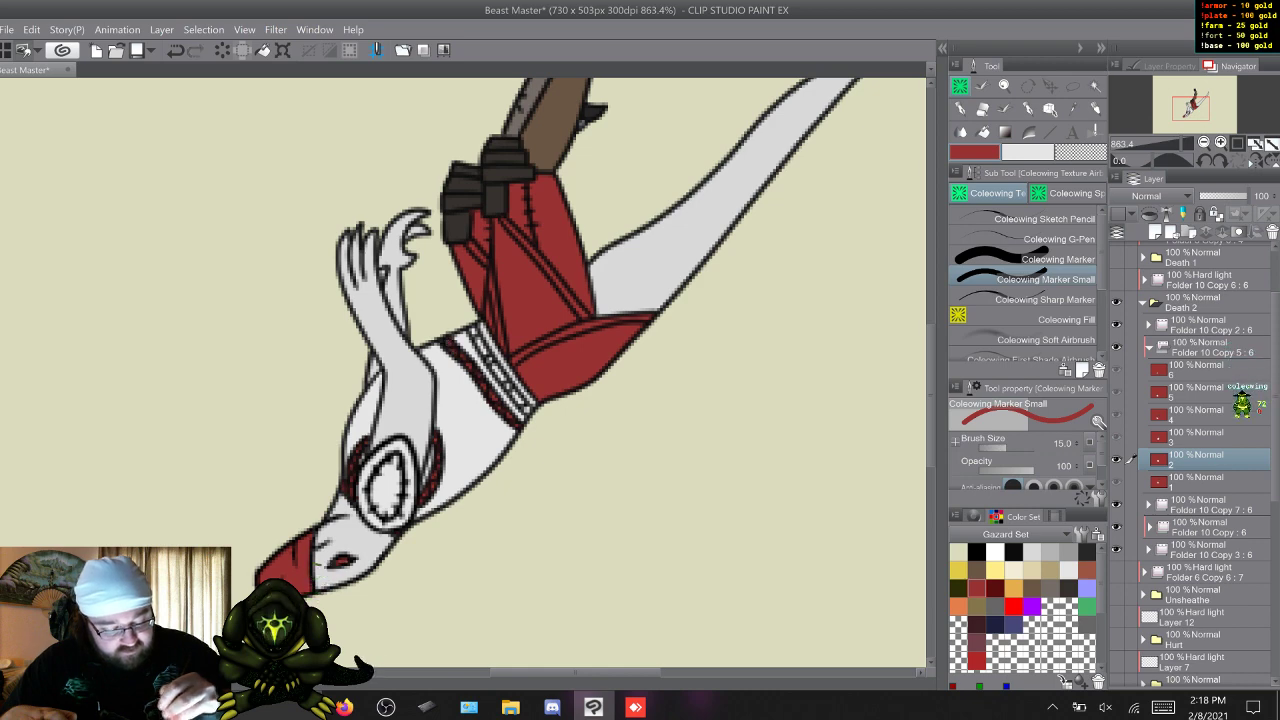
{"action": "key", "text": "w"}
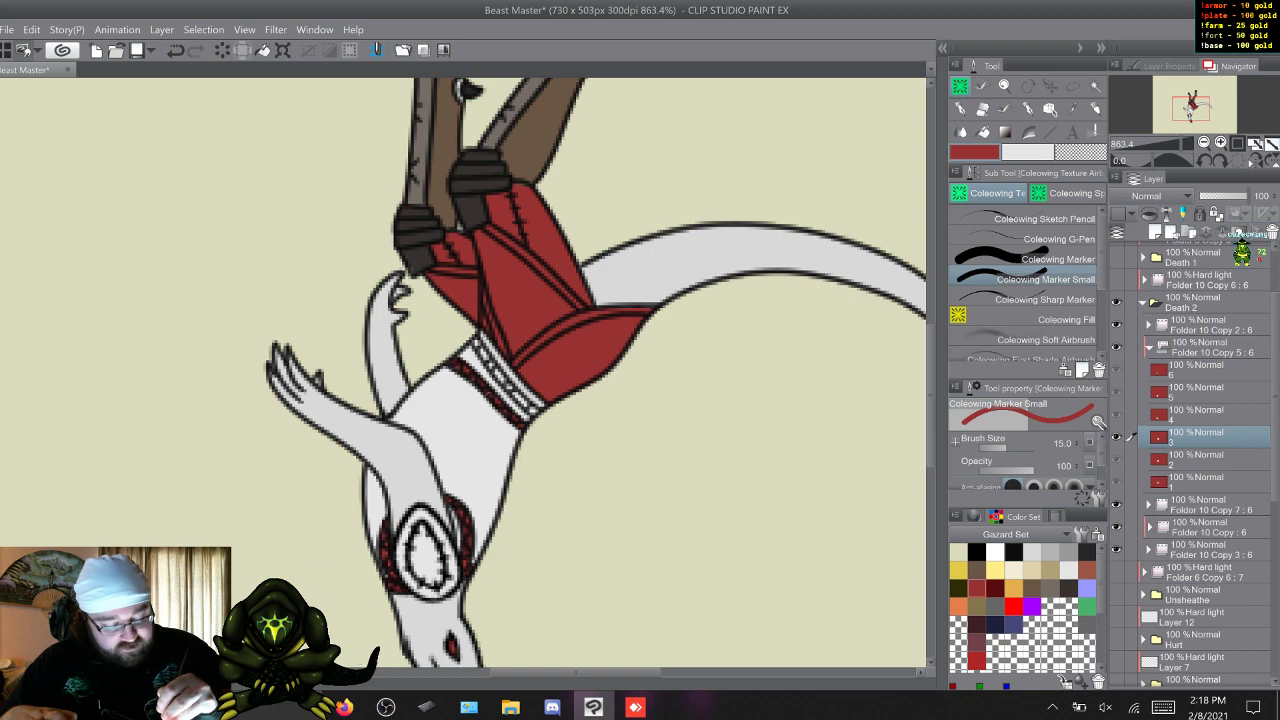
On frame 4, paint the braided strap beside the shoulder pad and the exposed waist braid red.
{"action": "key", "text": "w"}
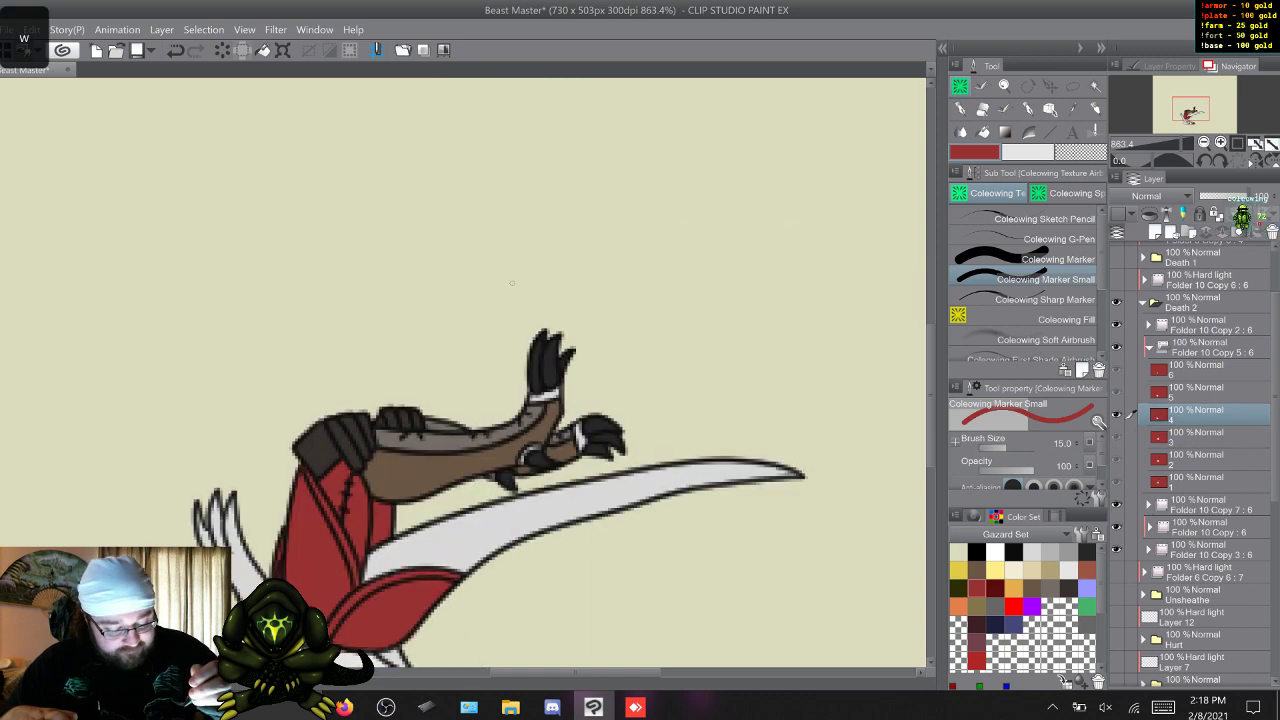
{"action": "scroll", "coordinate": [560, 278], "scroll_direction": "down", "scroll_amount": 5}
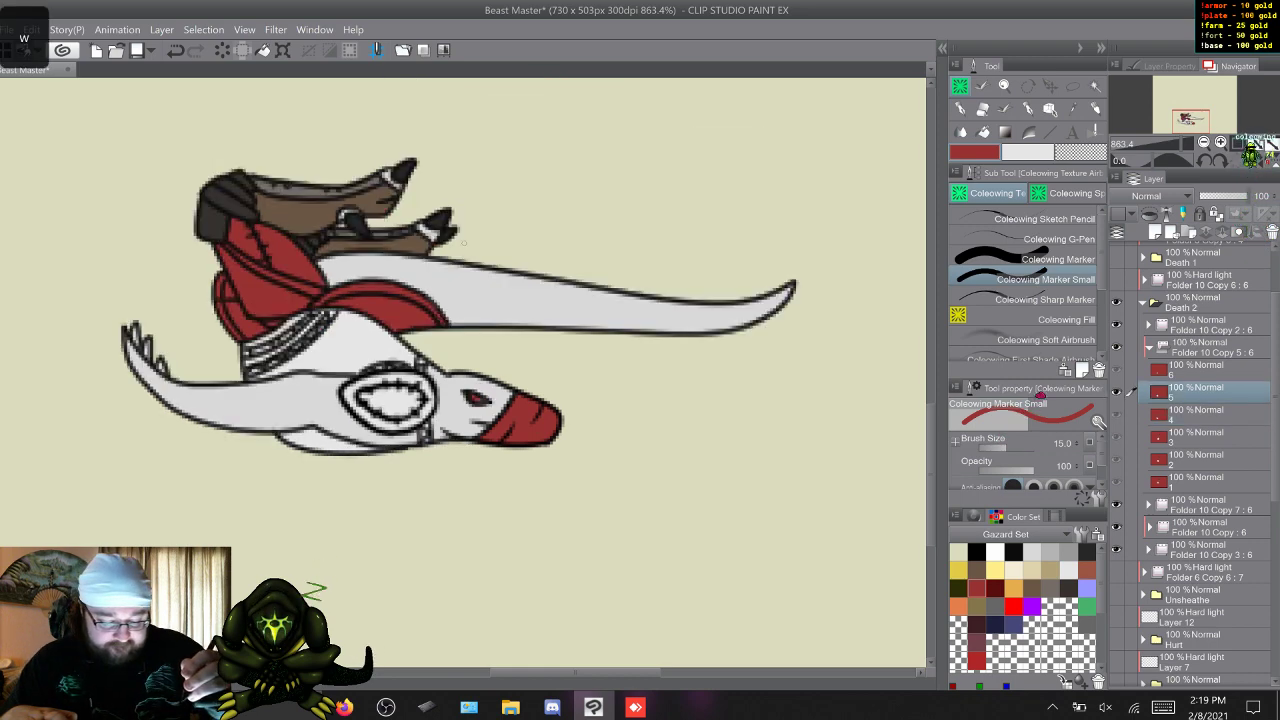
Compare frames 4 and 5 and start painting frame 5's braided neck strap red.
{"action": "key", "text": "w"}
{"action": "key", "text": "s"}
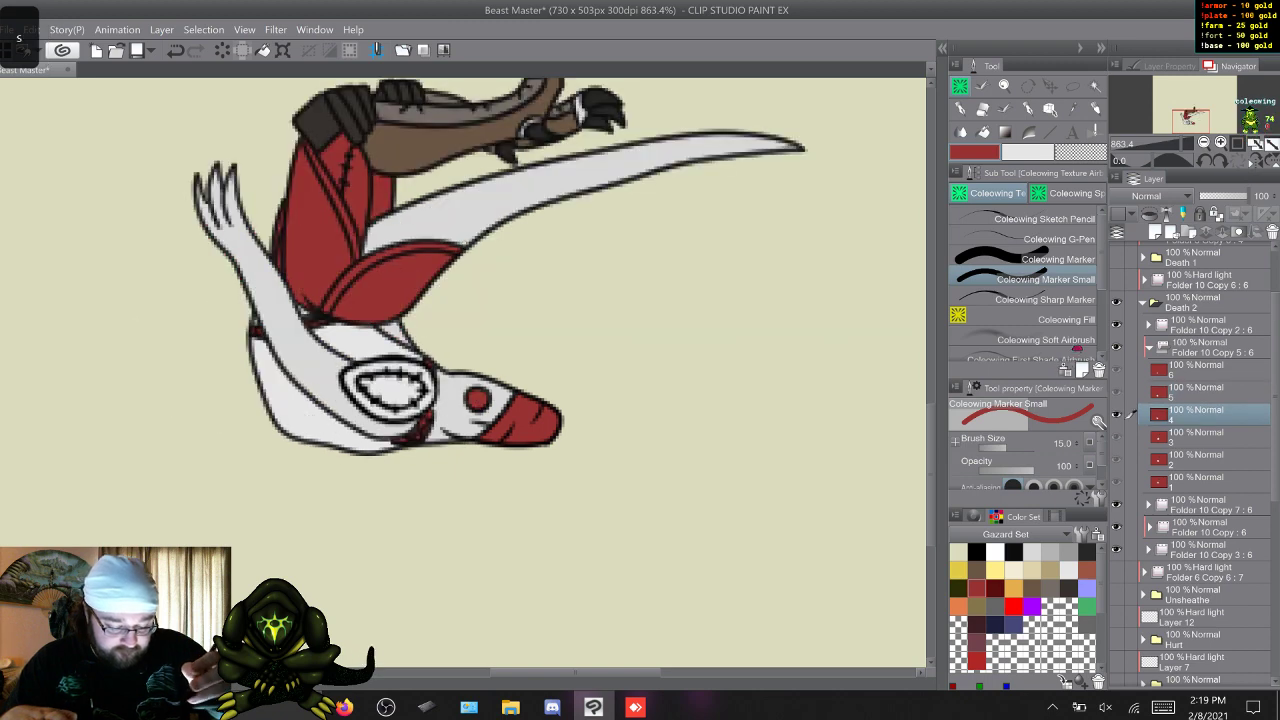
{"action": "key", "text": "w"}
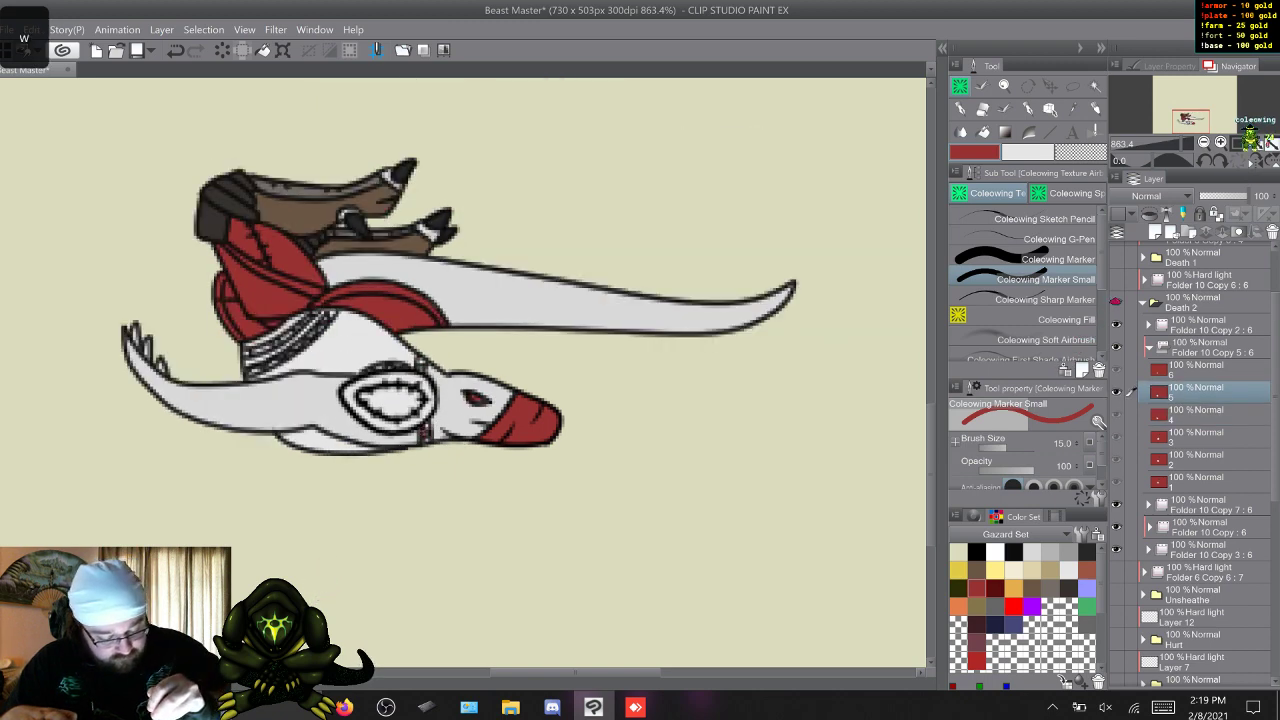
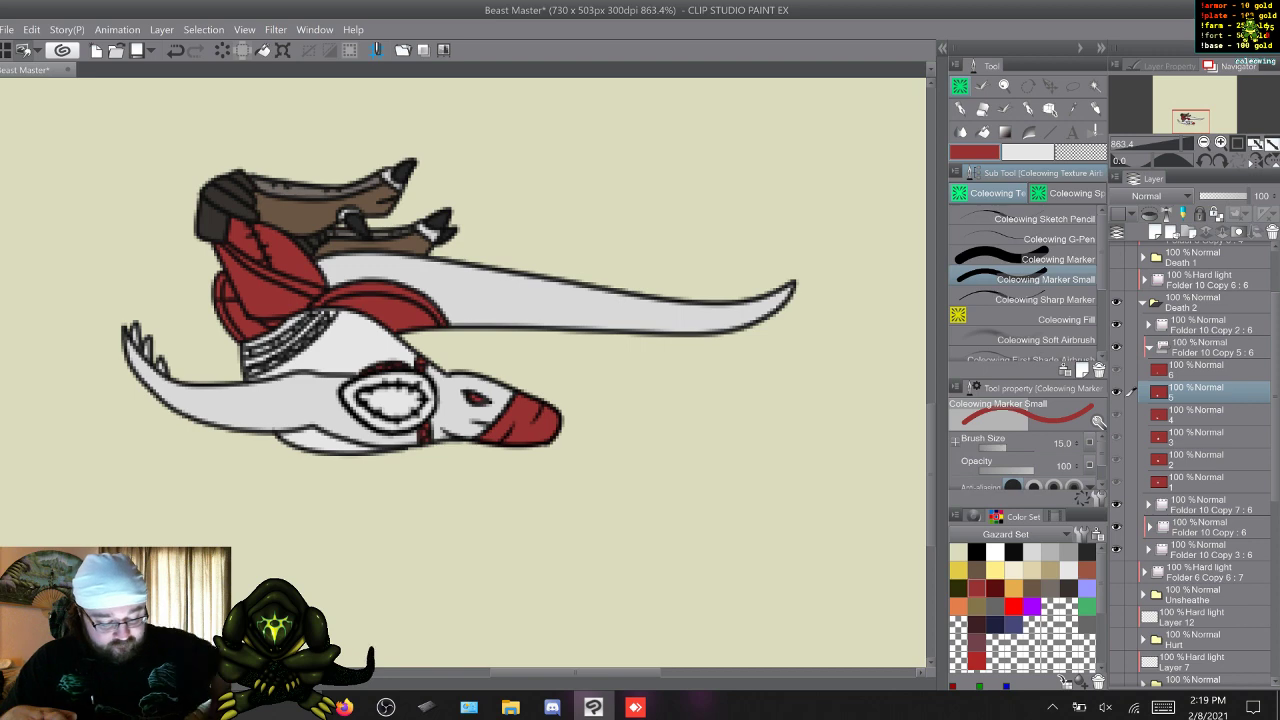
Compare frames 4 to 6 and paint the waistband's braids red on frame 5.
{"action": "key", "text": "w"}
{"action": "key", "text": "q"}
{"action": "key", "text": "w"}
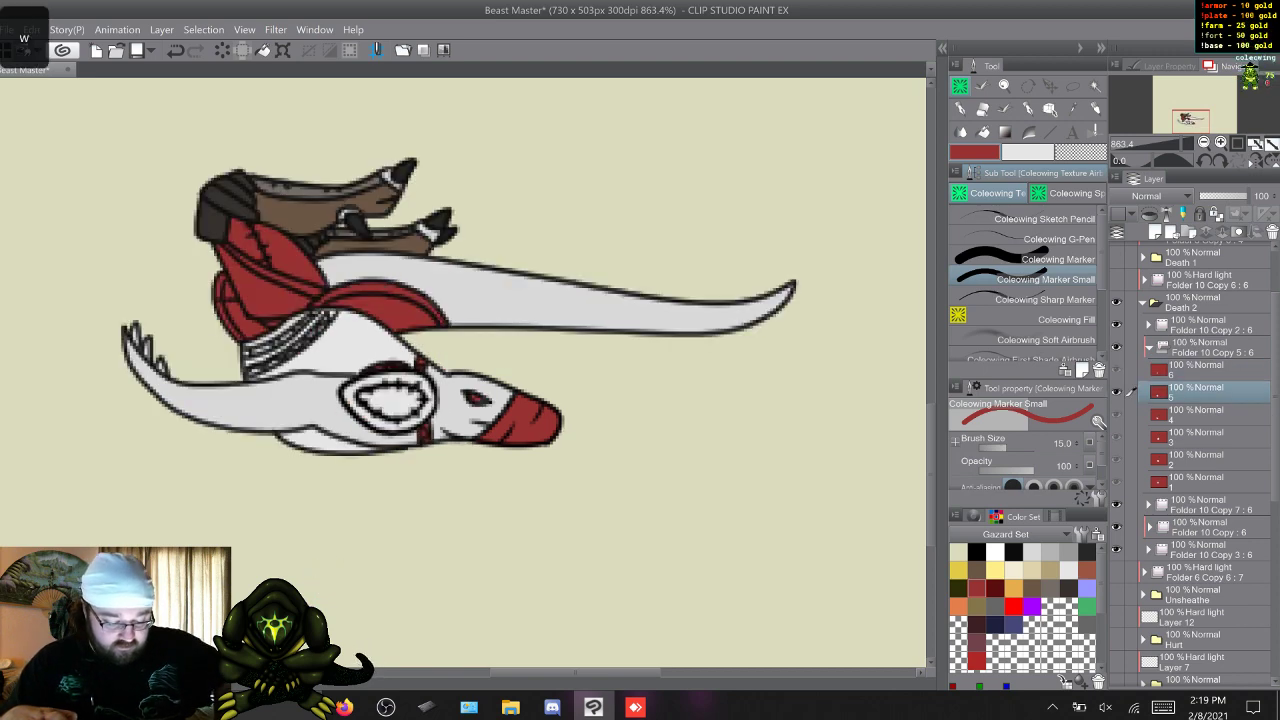
{"action": "key", "text": "q"}
{"action": "key", "text": "w"}
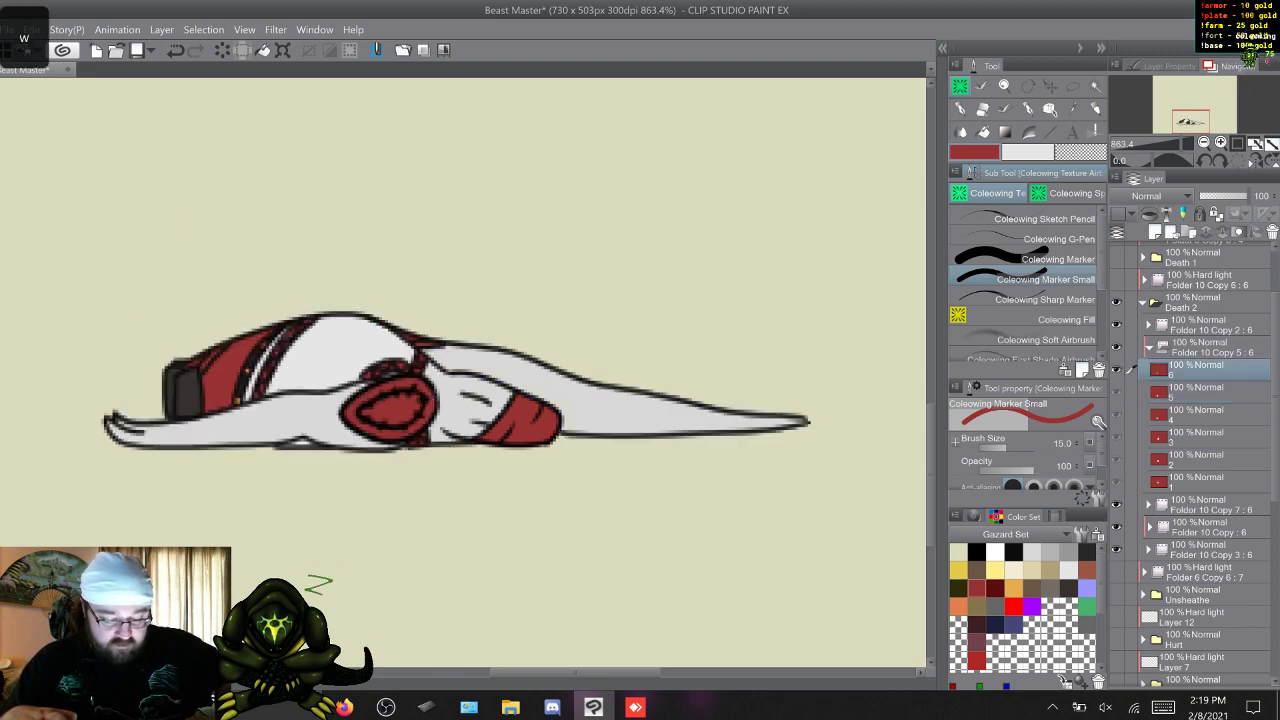
{"action": "key", "text": "w"}
{"action": "key", "text": "q"}
{"action": "key", "text": "q"}
{"action": "key", "text": "s"}
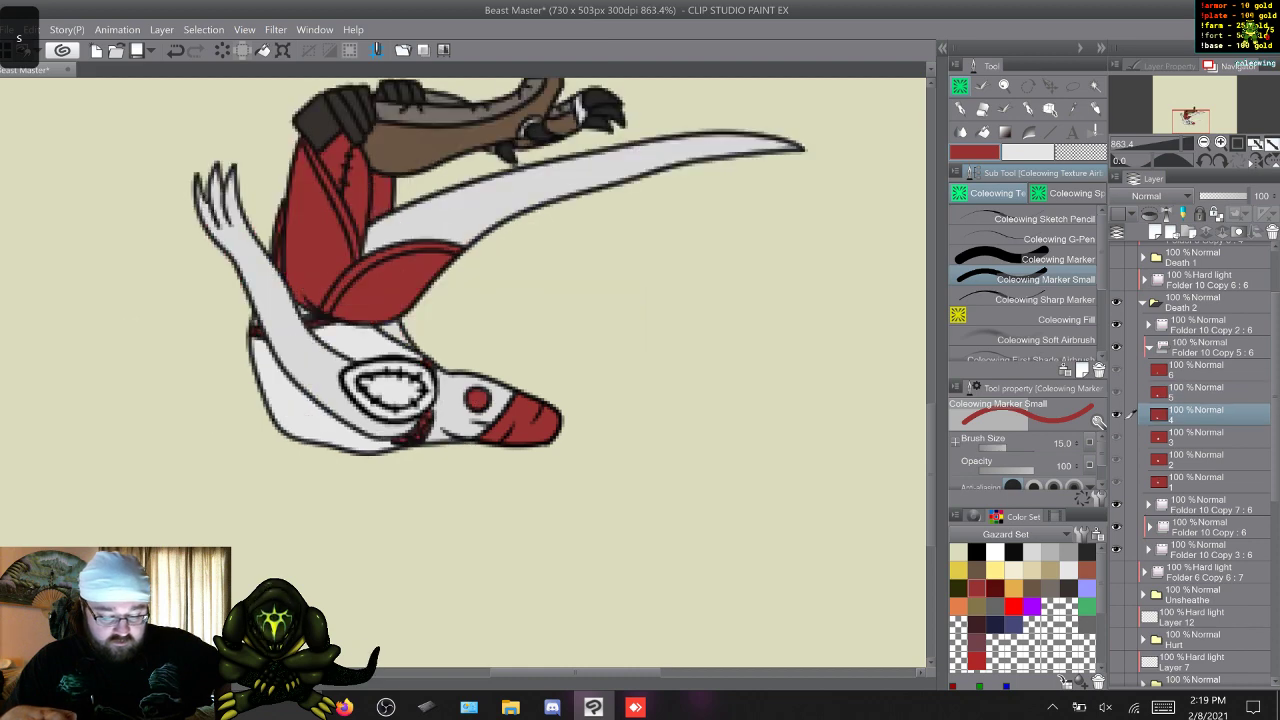
{"action": "key", "text": "w"}
{"action": "key", "text": "w"}
{"action": "key", "text": "s"}
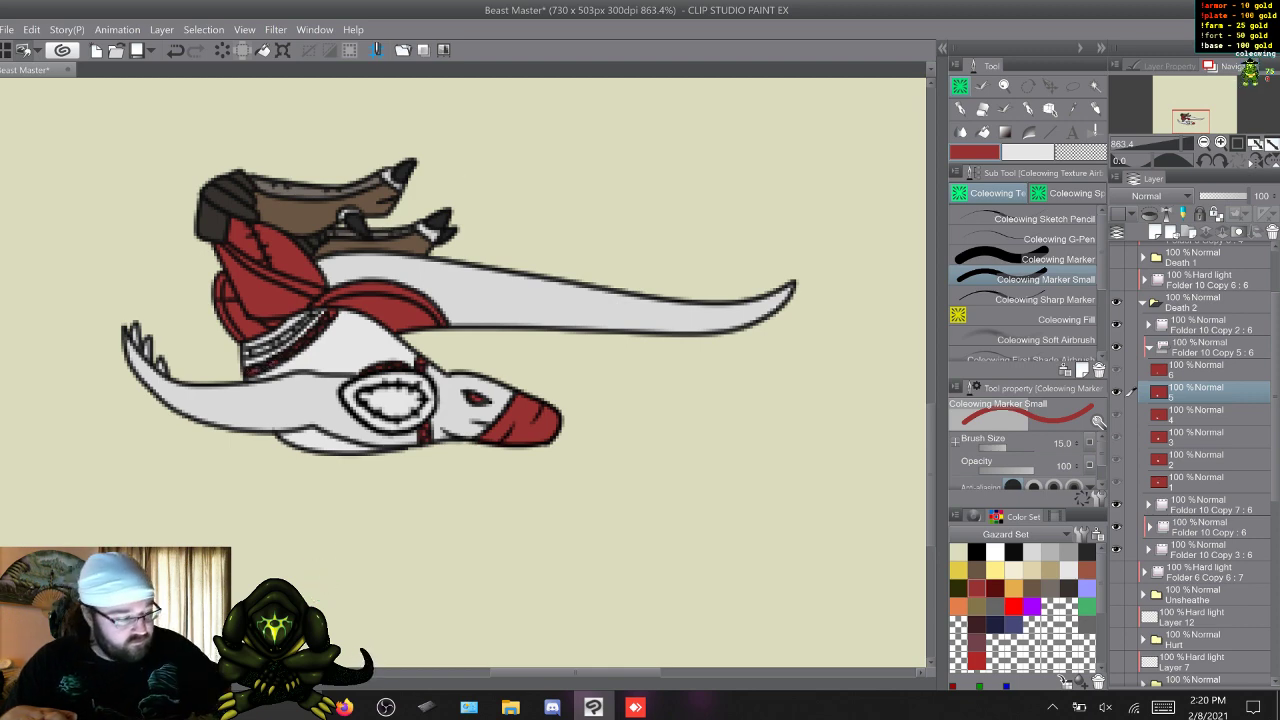
Compare the waistband's unpainted parts across the Death 2 frames, ending on frame 1.
{"action": "key", "text": "c"}
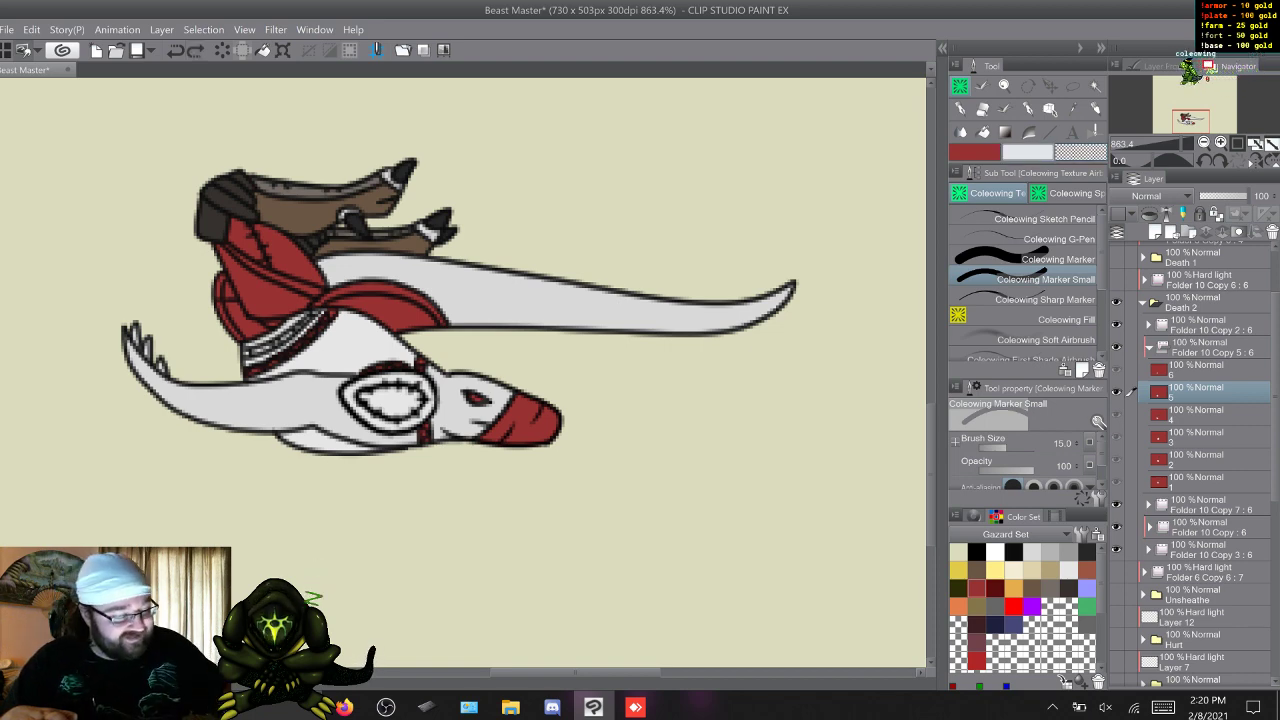
{"action": "key", "text": "x"}
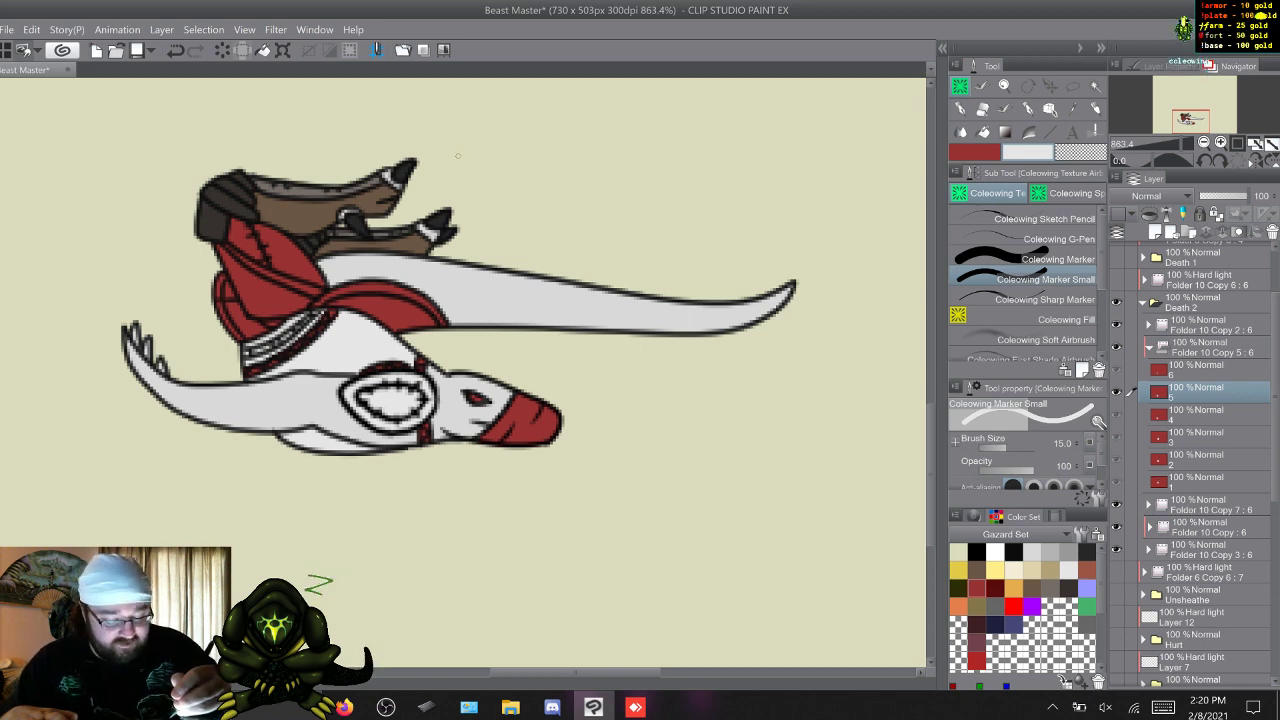
{"action": "key", "text": "w"}
{"action": "key", "text": "q"}
{"action": "key", "text": "w"}
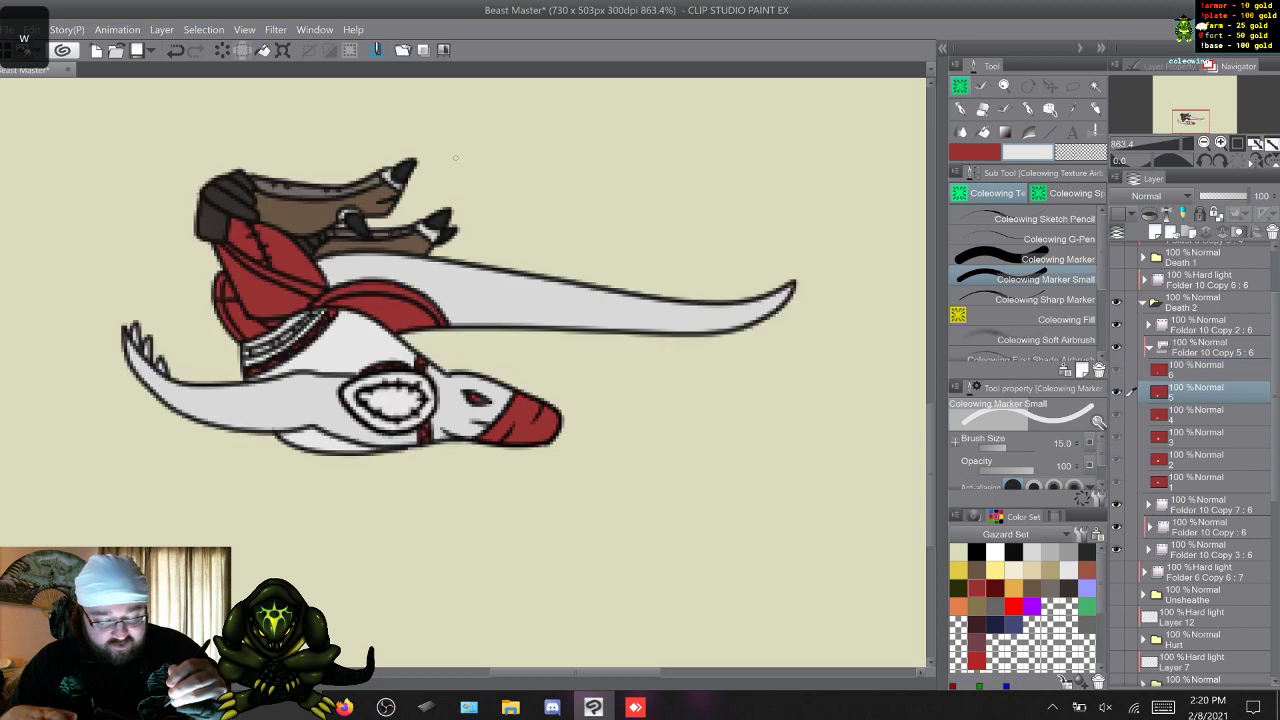
{"action": "key", "text": "w"}
{"action": "key", "text": "w"}
{"action": "scroll", "coordinate": [456, 158], "scroll_direction": "up", "scroll_amount": 6}
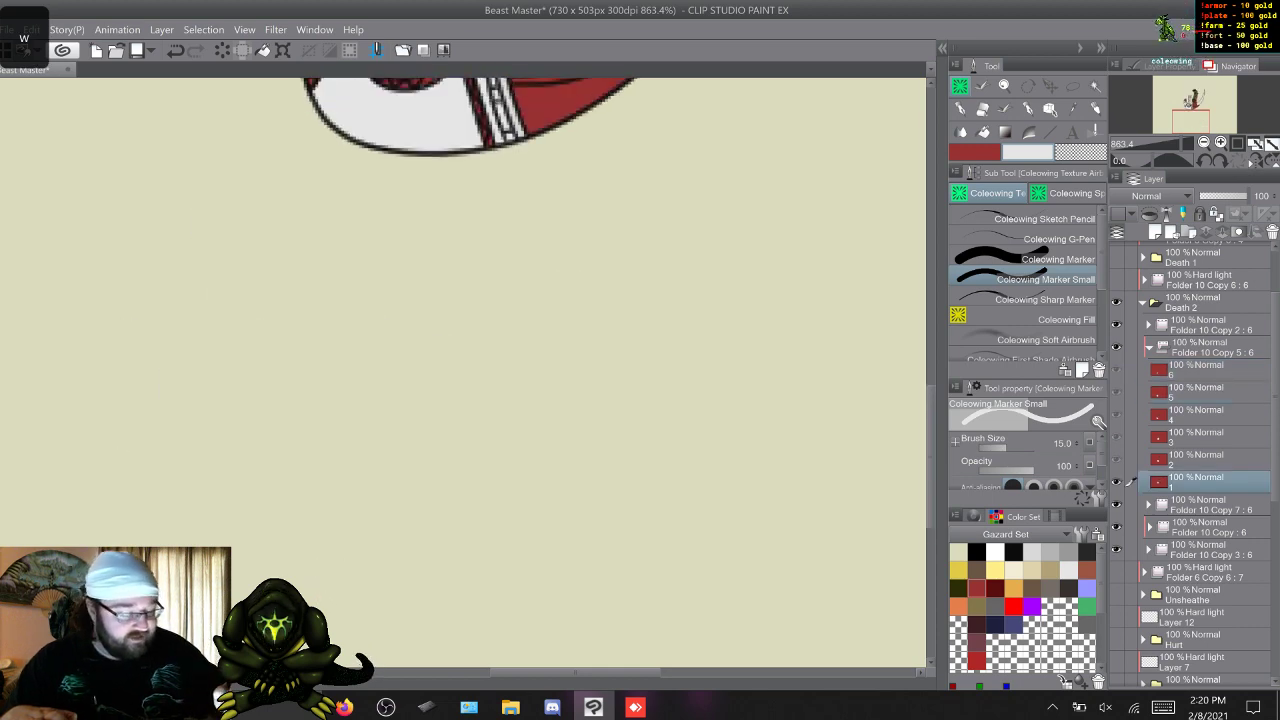
{"action": "key", "text": "w"}
{"action": "key", "text": "w"}
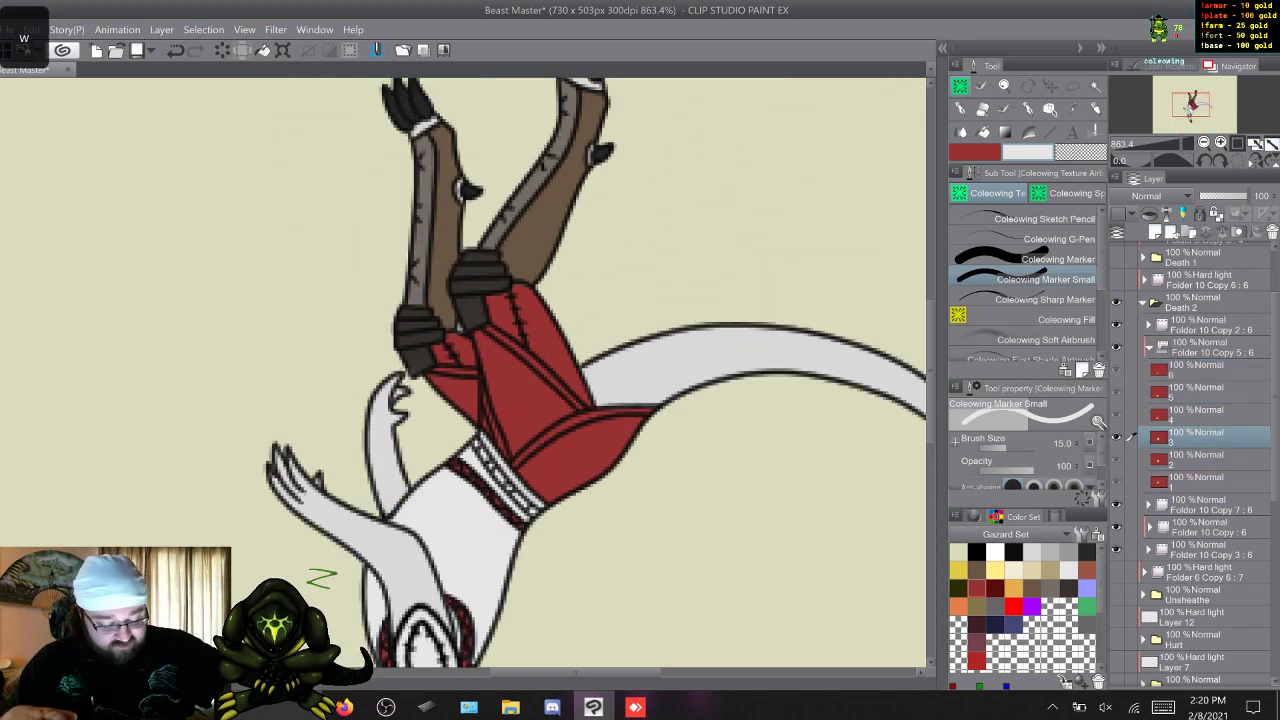
{"action": "key", "text": "s"}
{"action": "key", "text": "s"}
{"action": "key", "text": "w"}
{"action": "key", "text": "w"}
{"action": "key", "text": "w"}
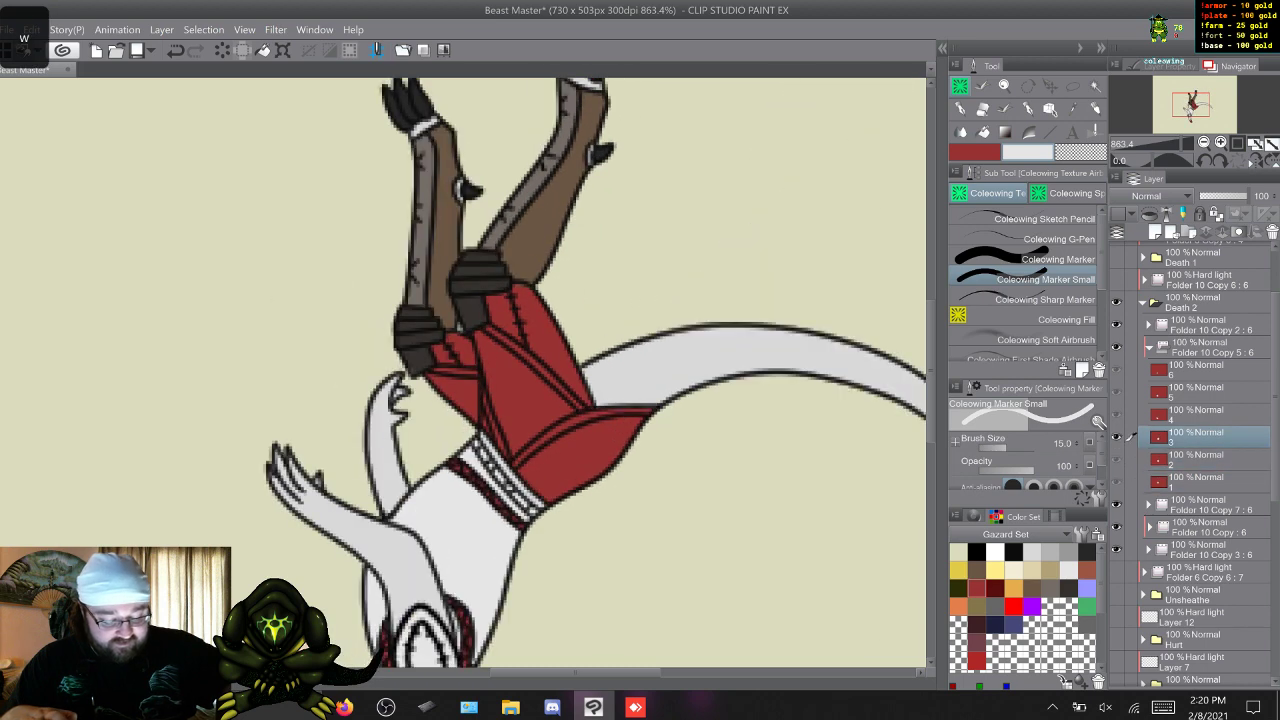
{"action": "key", "text": "w"}
{"action": "key", "text": "w"}
{"action": "key", "text": "w"}
{"action": "key", "text": "w"}
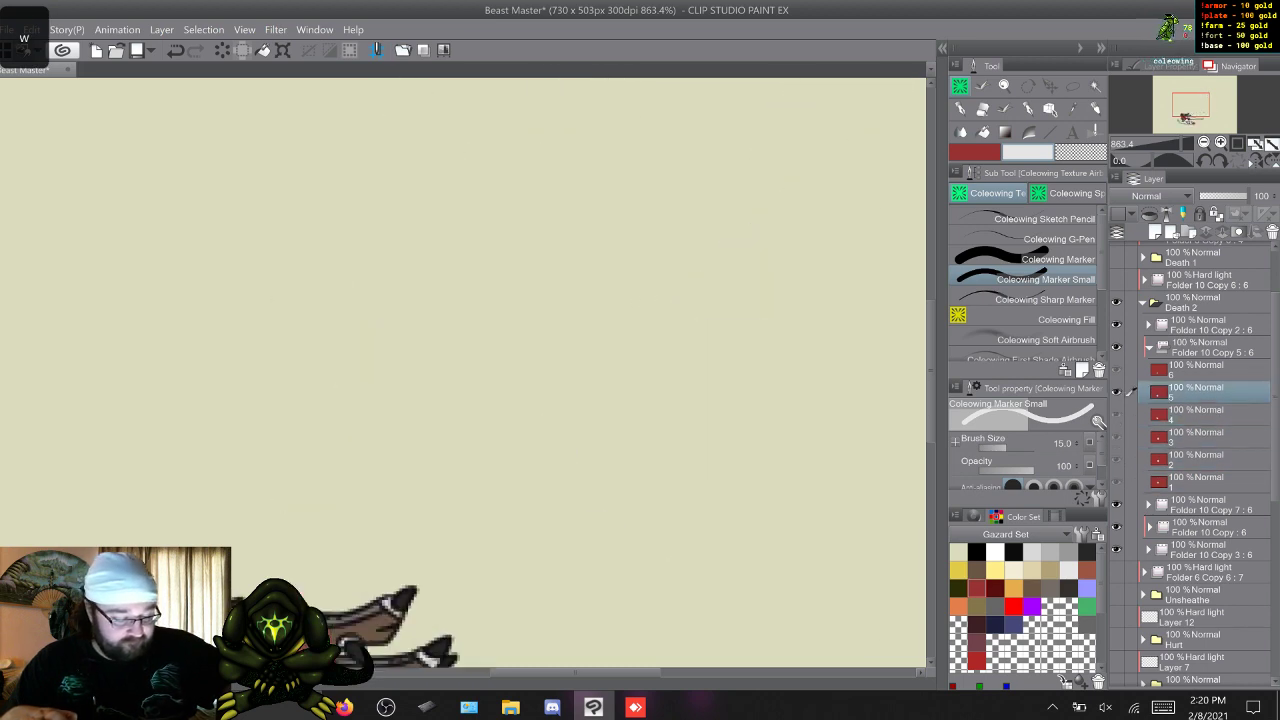
{"action": "key", "text": "s"}
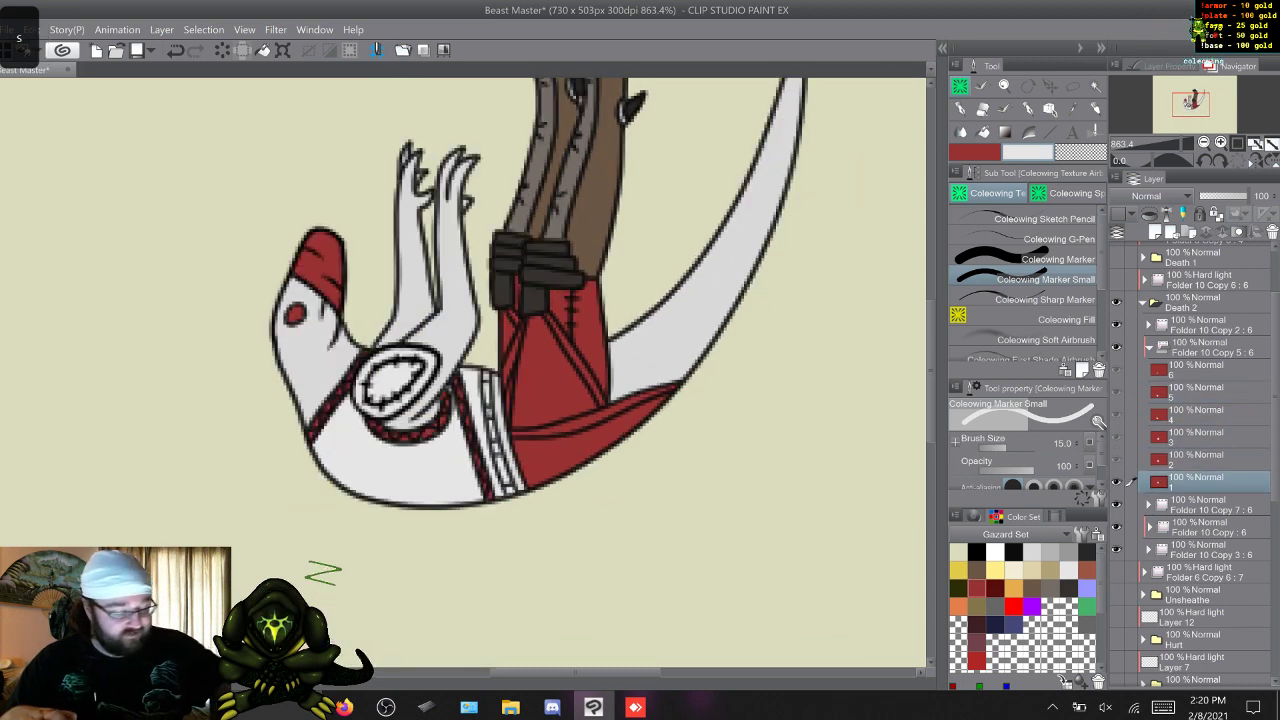
On frame 1, paint the waistband's middle strip dark grey with Coleowing Marker, undoing and redoing a stray stroke.
{"action": "left_click", "coordinate": [1070, 259]}
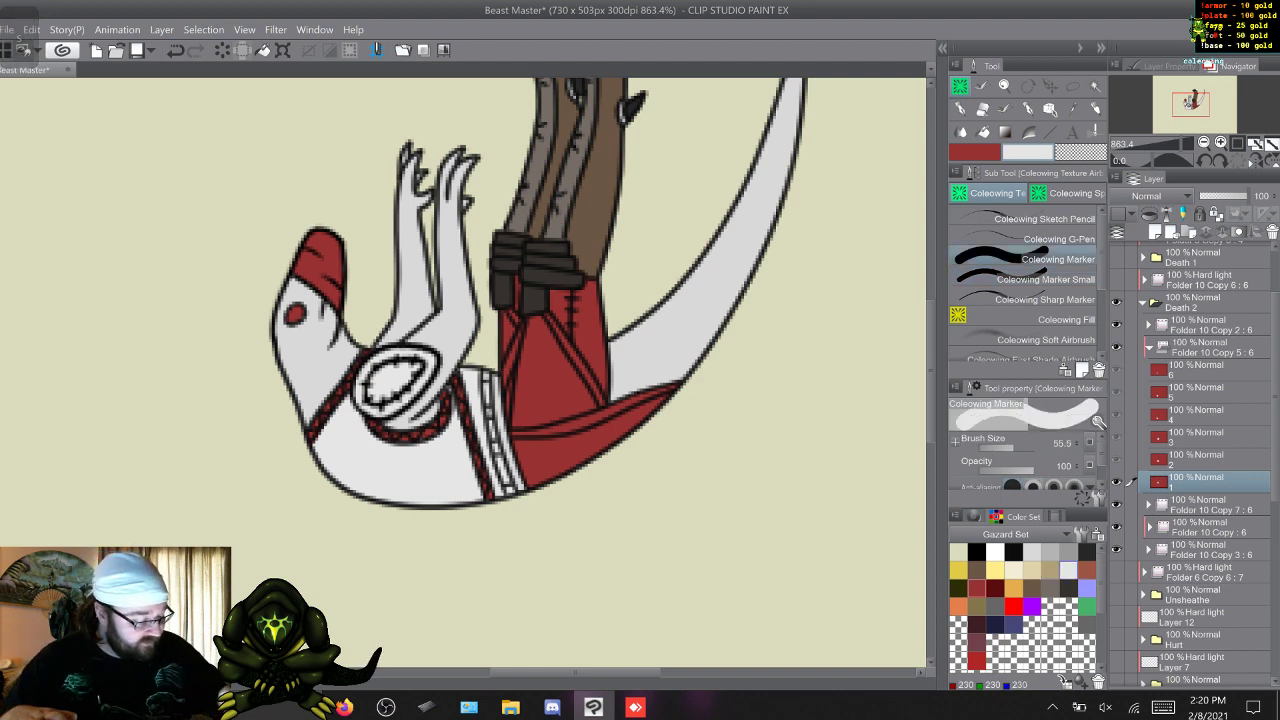
{"action": "left_click", "coordinate": [1087, 552]}
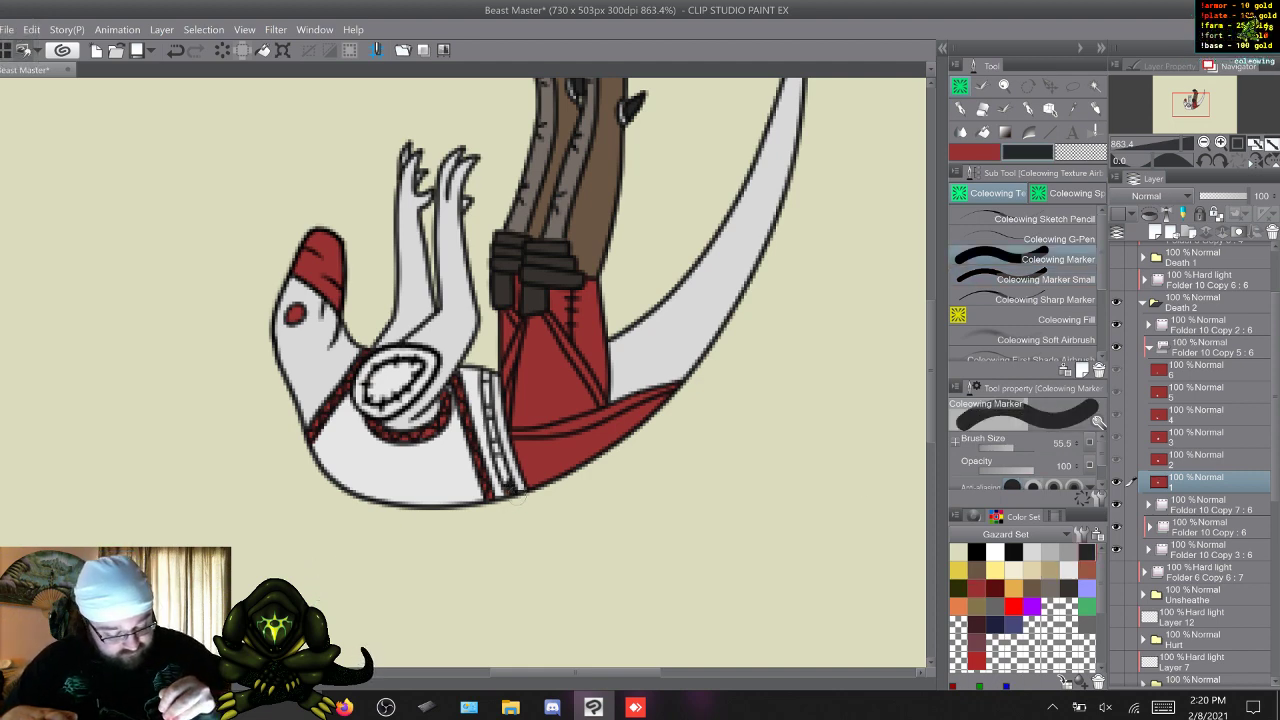
{"action": "left_click_drag", "start_coordinate": [501, 459], "coordinate": [484, 373]}
{"action": "right_click", "coordinate": [507, 411]}
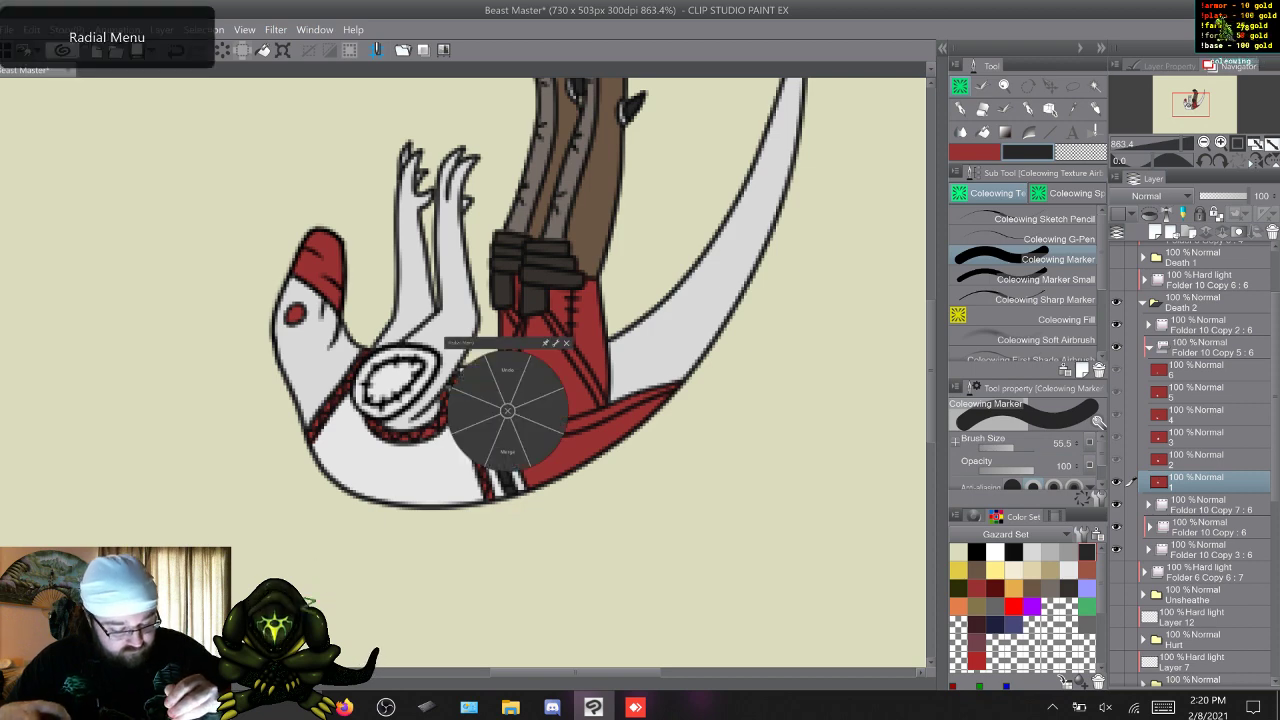
{"action": "left_click", "coordinate": [508, 371]}
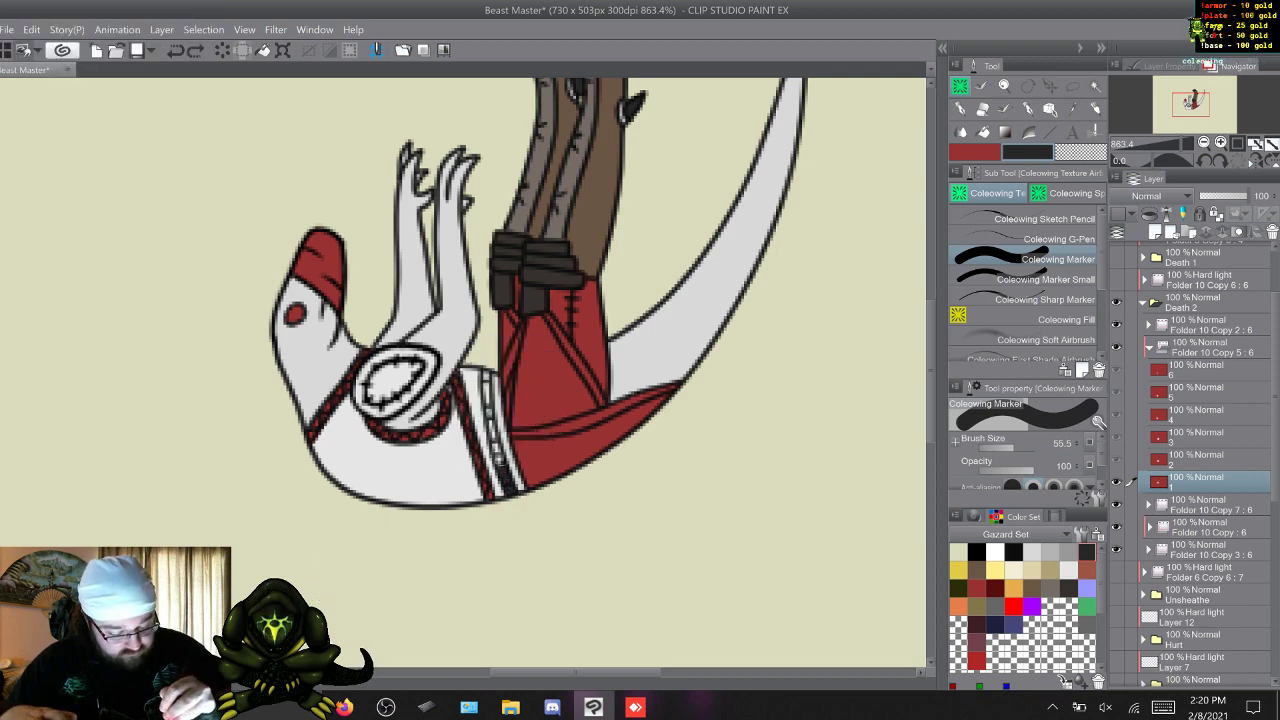
{"action": "left_click_drag", "start_coordinate": [487, 383], "coordinate": [488, 365]}
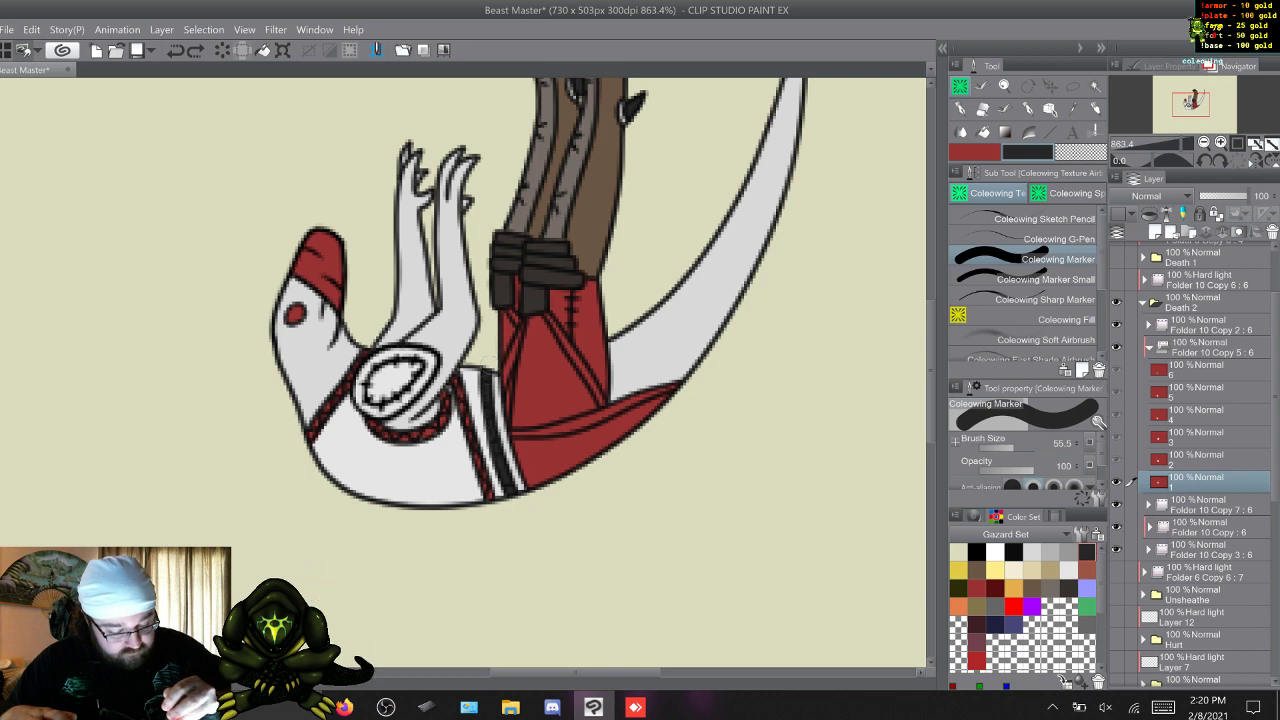
Paint the waistband's middle strip dark grey on frames 2, 3 and 5, using Coleowing Marker Small for frame 5.
{"action": "key", "text": "w"}
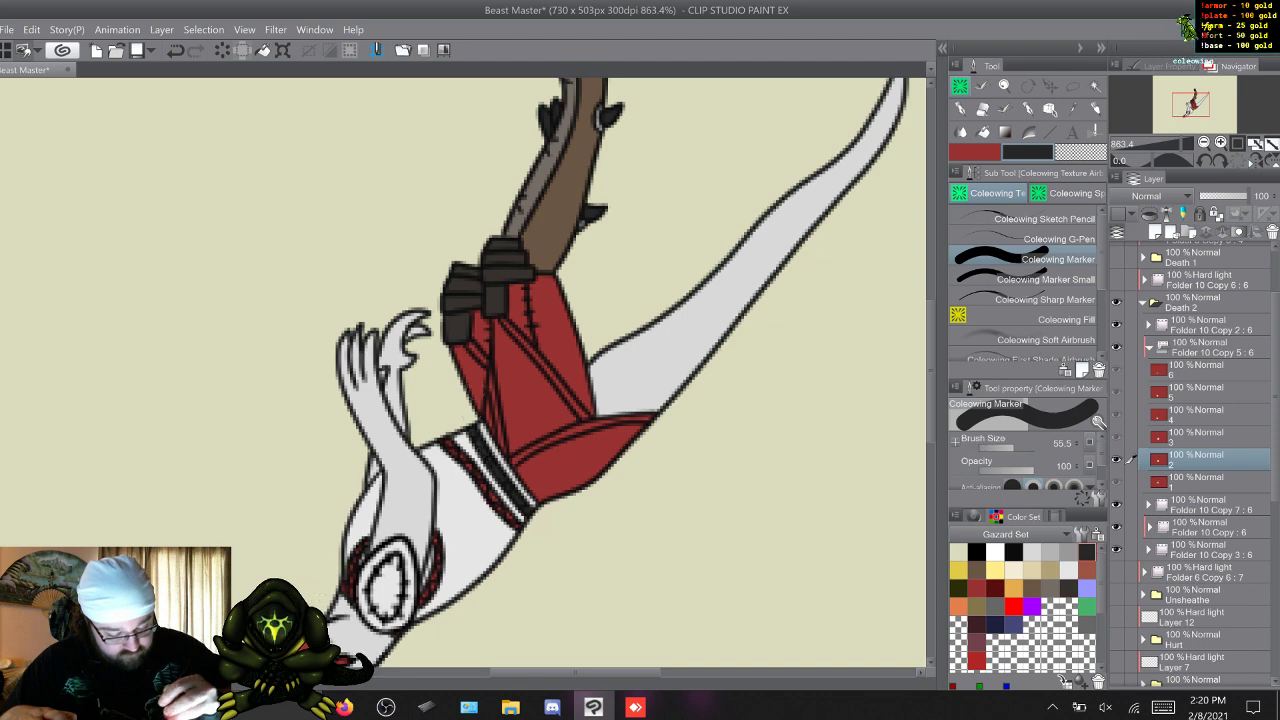
{"action": "key", "text": "w"}
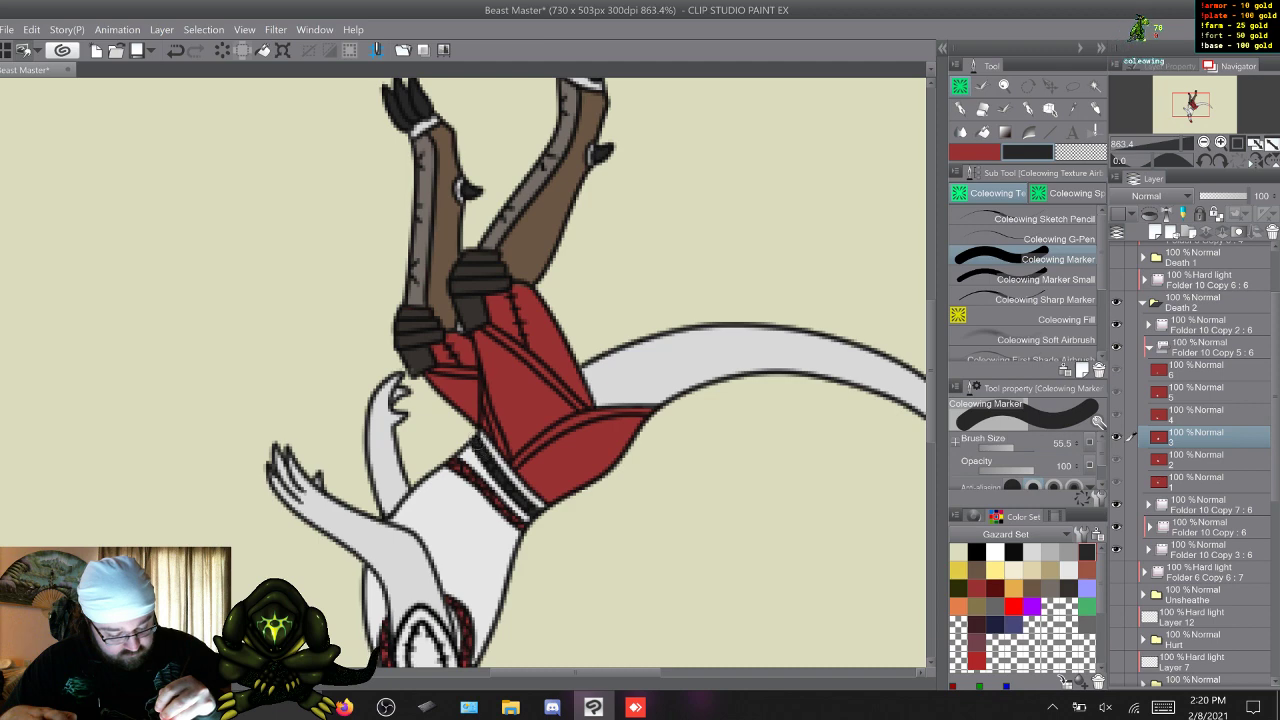
{"action": "key", "text": "w"}
{"action": "scroll", "coordinate": [265, 421], "scroll_direction": "down", "scroll_amount": 5}
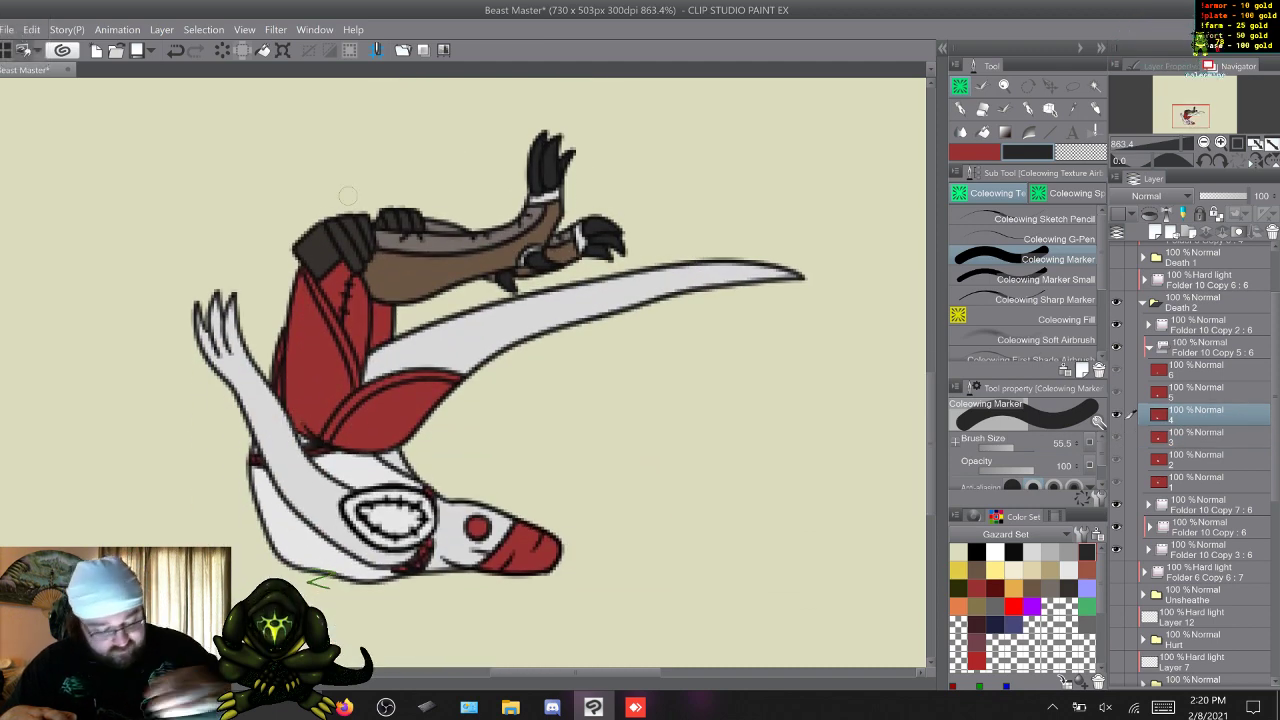
{"action": "left_click", "coordinate": [1045, 280]}
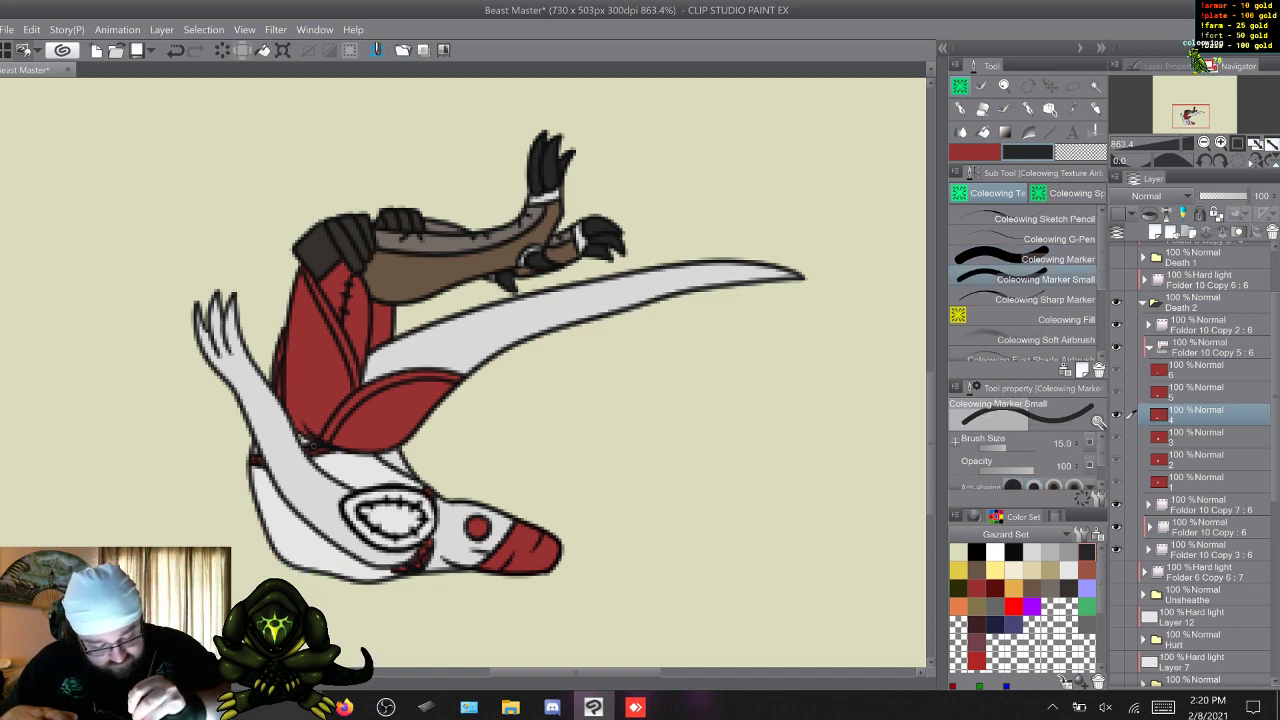
{"action": "key", "text": "w"}
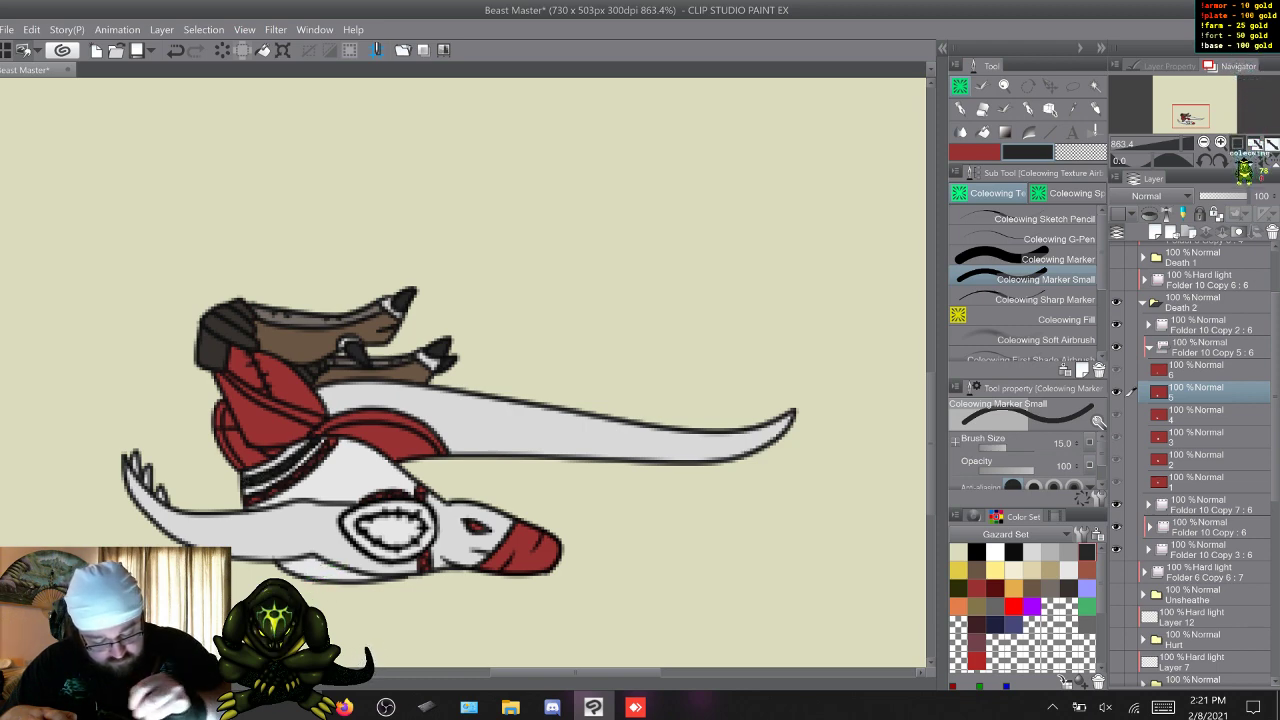
Check frame 6 for reference and paint the small studs on frame 1's dark waist strip orange.
{"action": "key", "text": "w"}
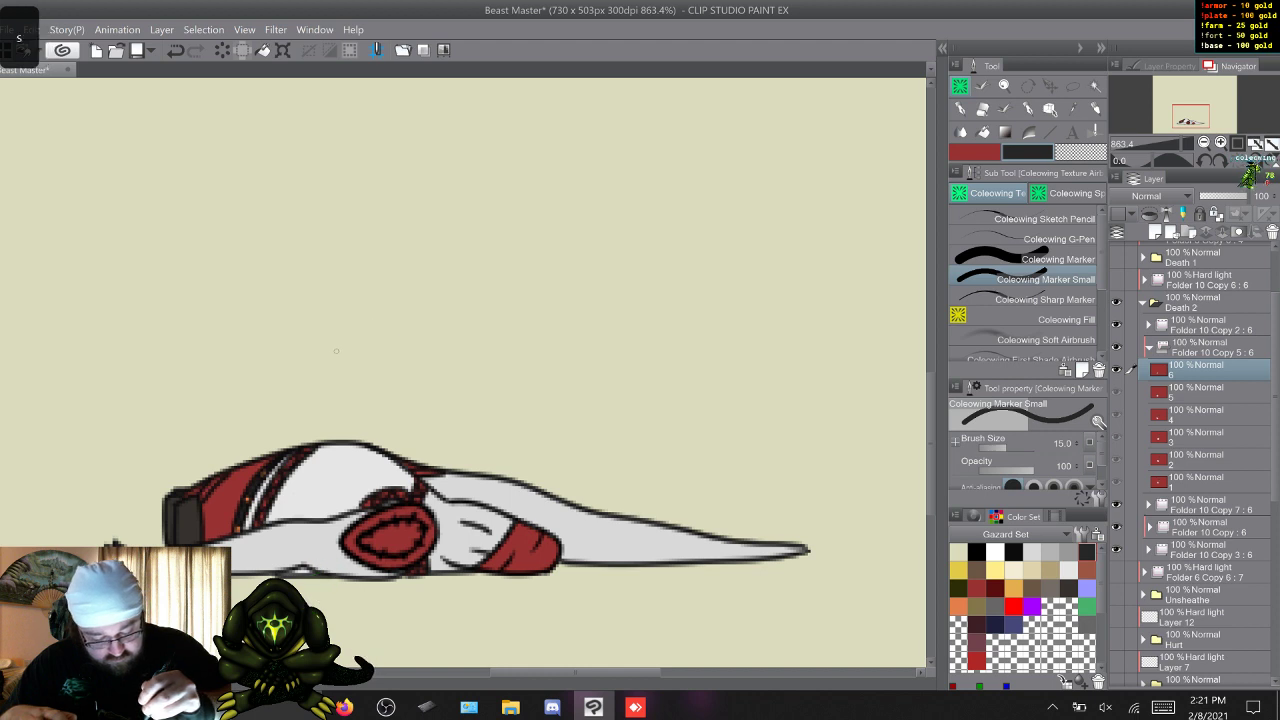
{"action": "key", "text": "q"}
{"action": "key", "text": "w"}
{"action": "key", "text": "w"}
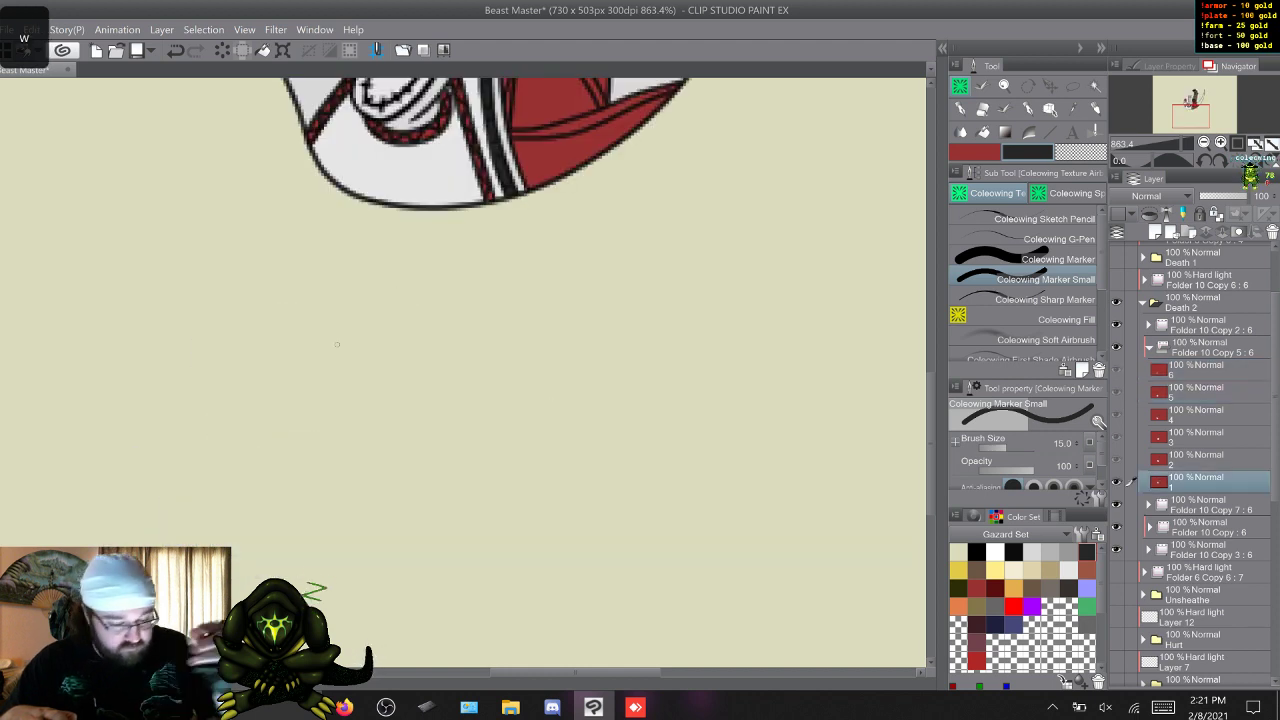
{"action": "left_click", "coordinate": [959, 607]}
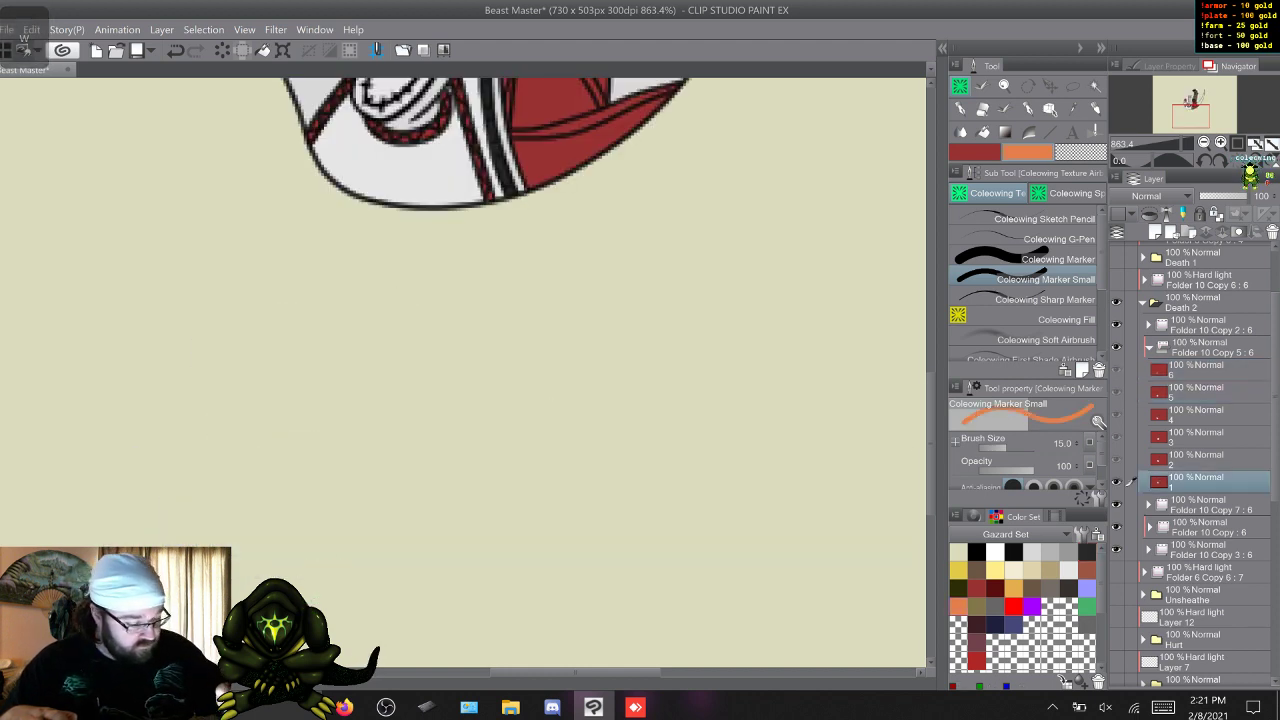
{"action": "scroll", "coordinate": [463, 372], "scroll_direction": "up", "scroll_amount": 5}
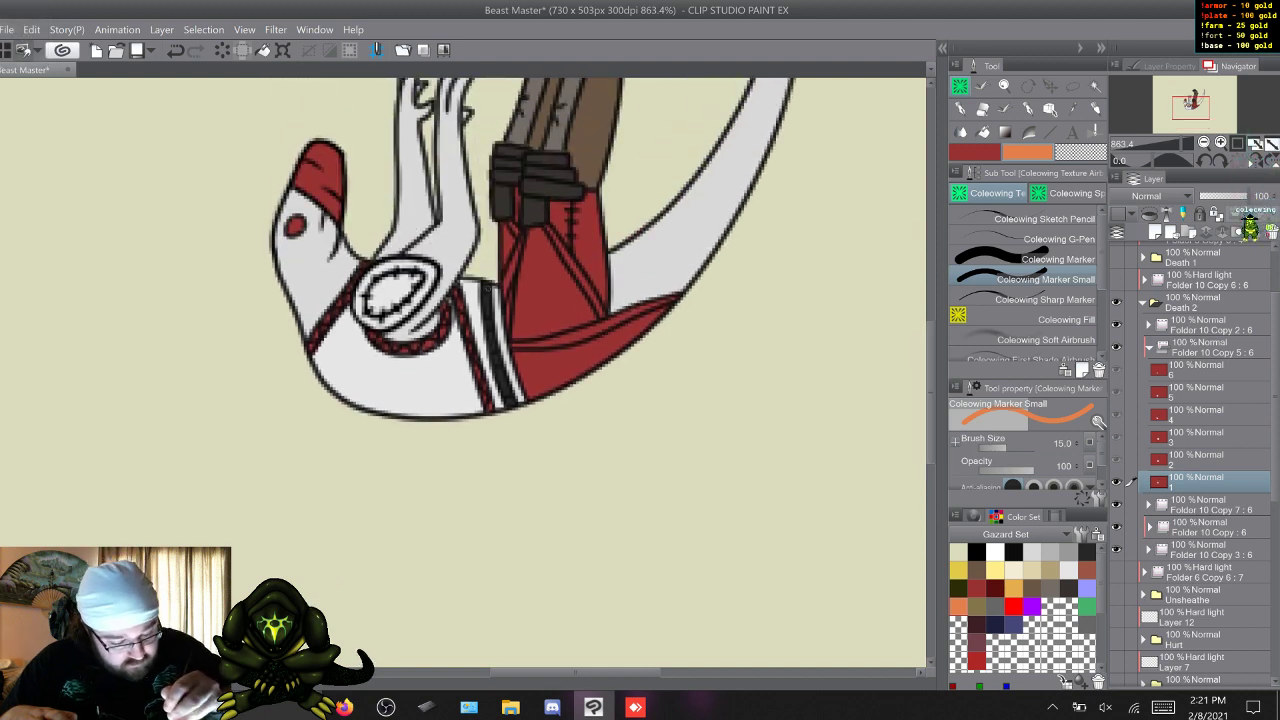
{"action": "left_click", "coordinate": [486, 287]}
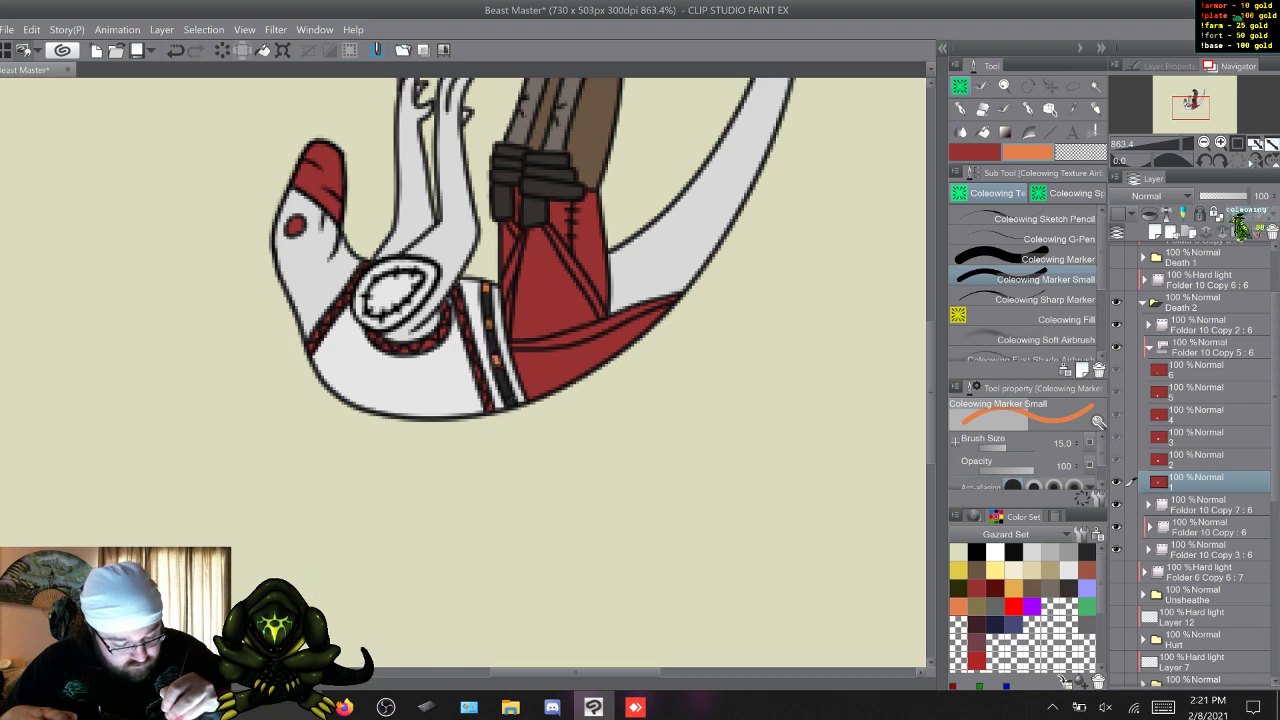
Paint the small studs on the dark waist strip orange on frames 2, 3 and 5.
{"action": "key", "text": "w"}
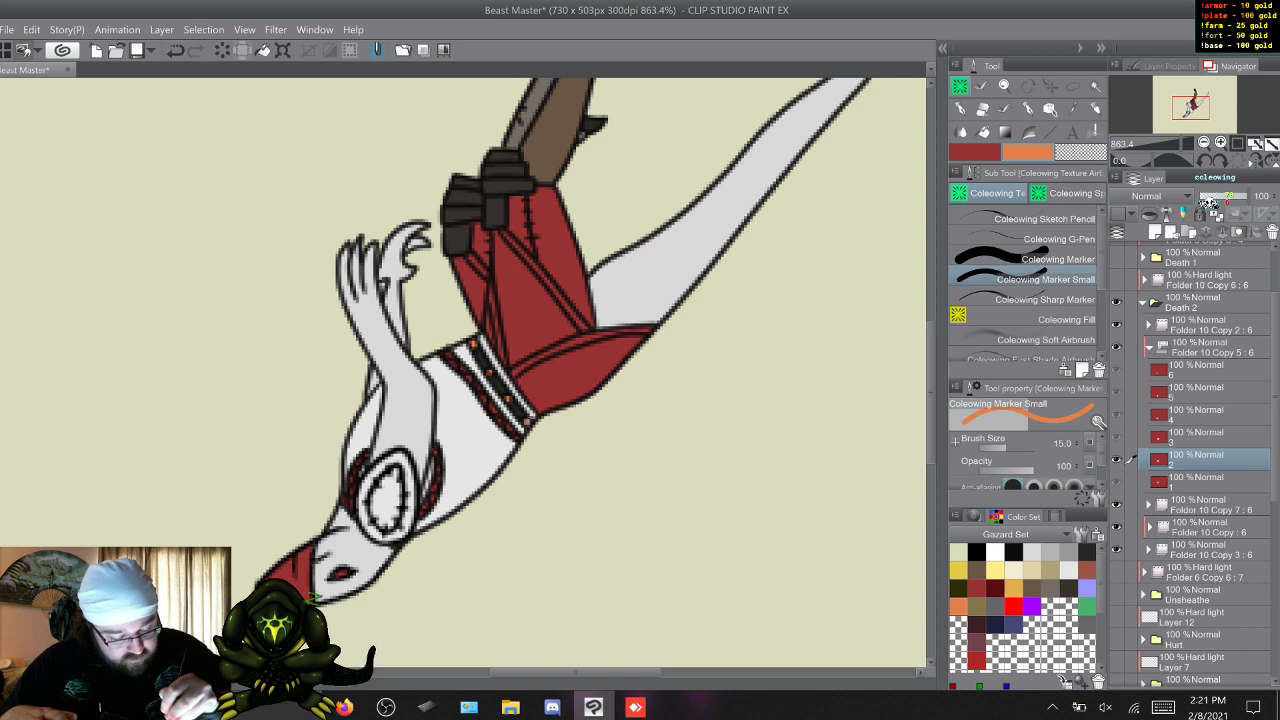
{"action": "key", "text": "w"}
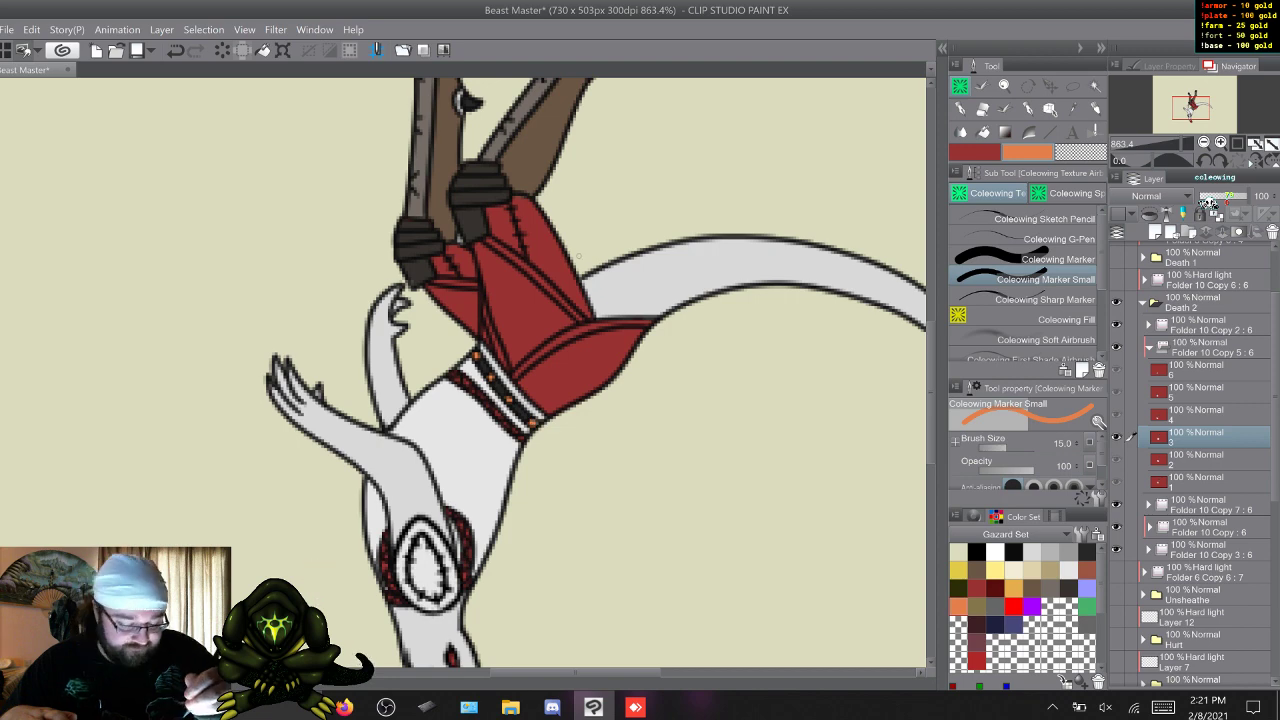
{"action": "key", "text": "w"}
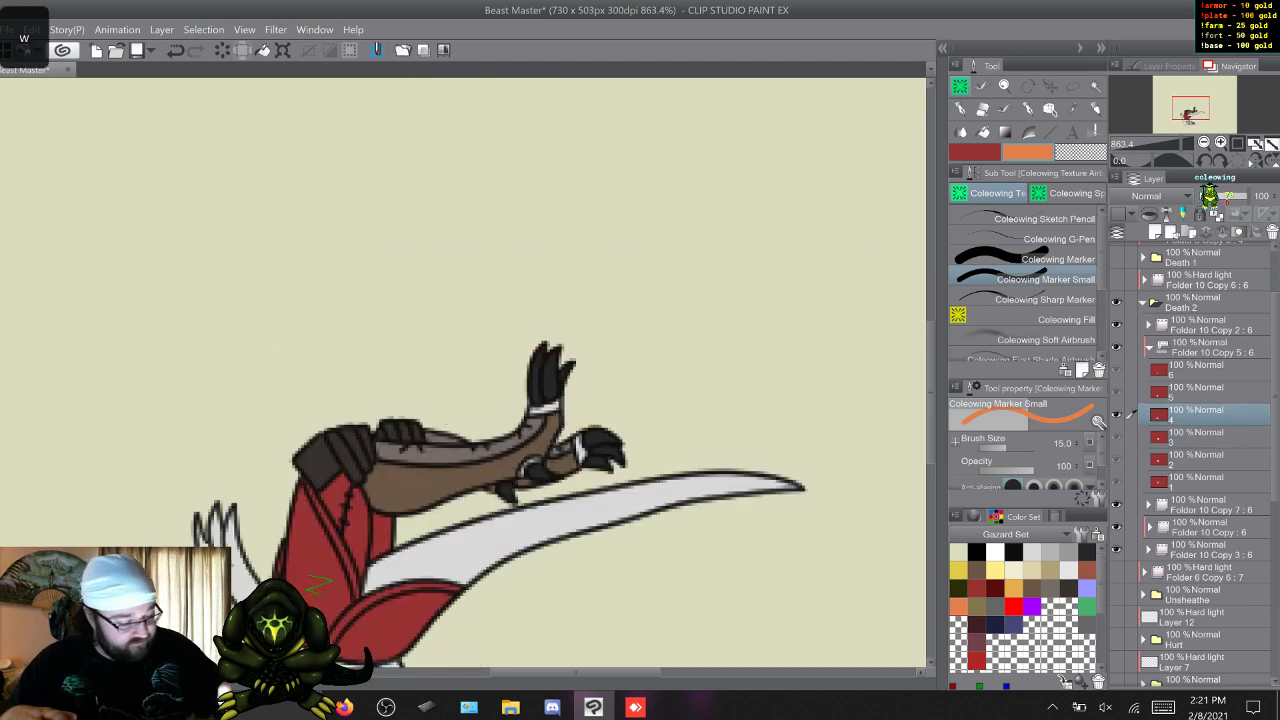
{"action": "left_click_drag", "start_coordinate": [932, 392], "coordinate": [932, 445]}
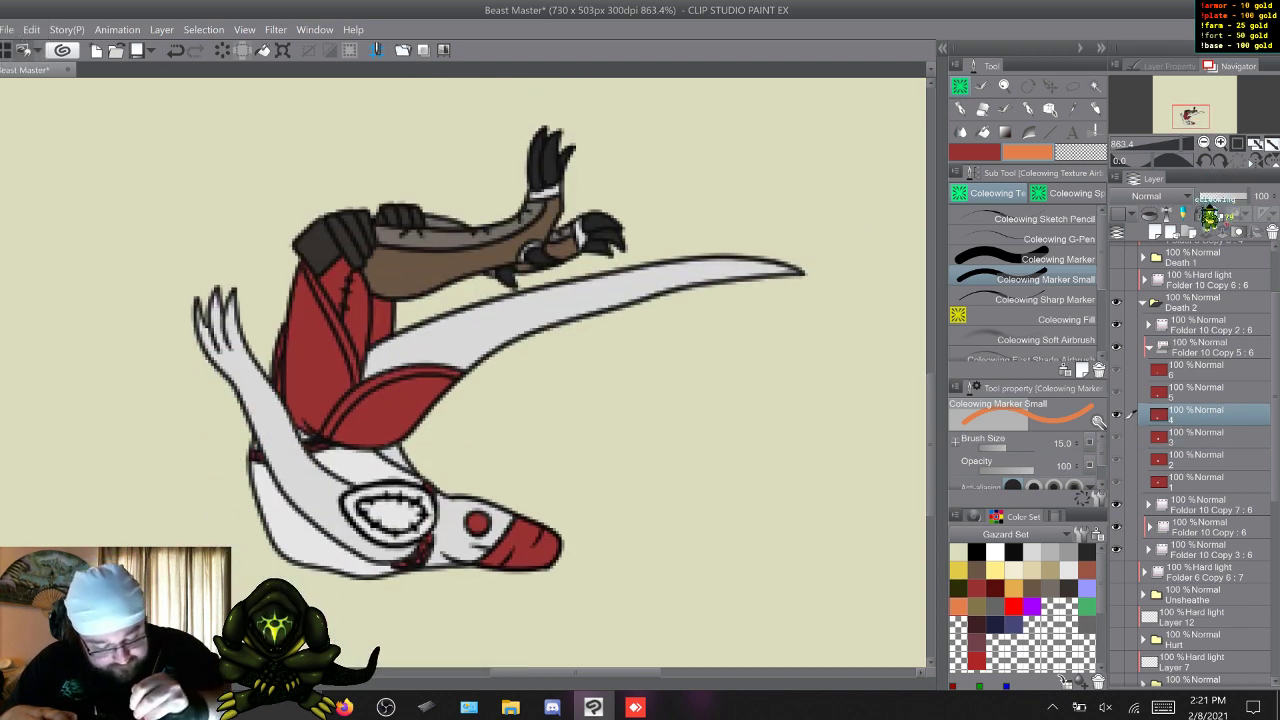
{"action": "key", "text": "w"}
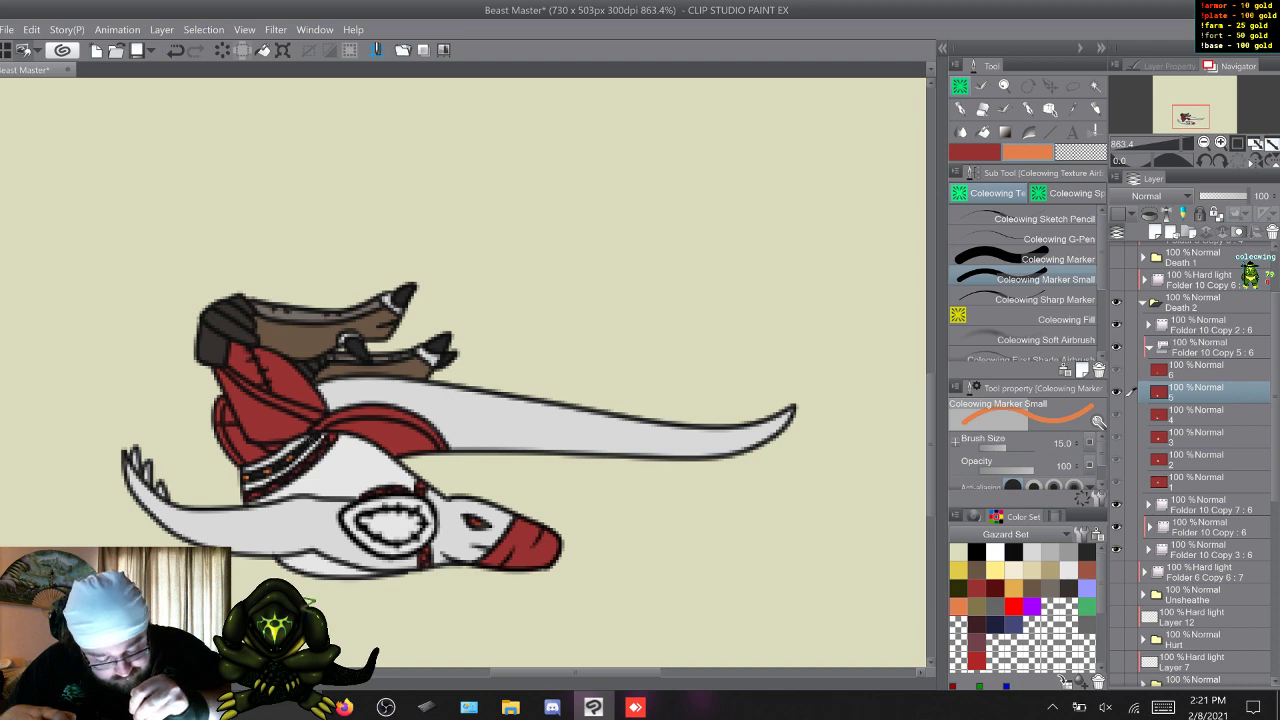
Compare the waistband colouring on frame 5 with the neighbouring frames and return to frame 1.
{"action": "key", "text": "s"}
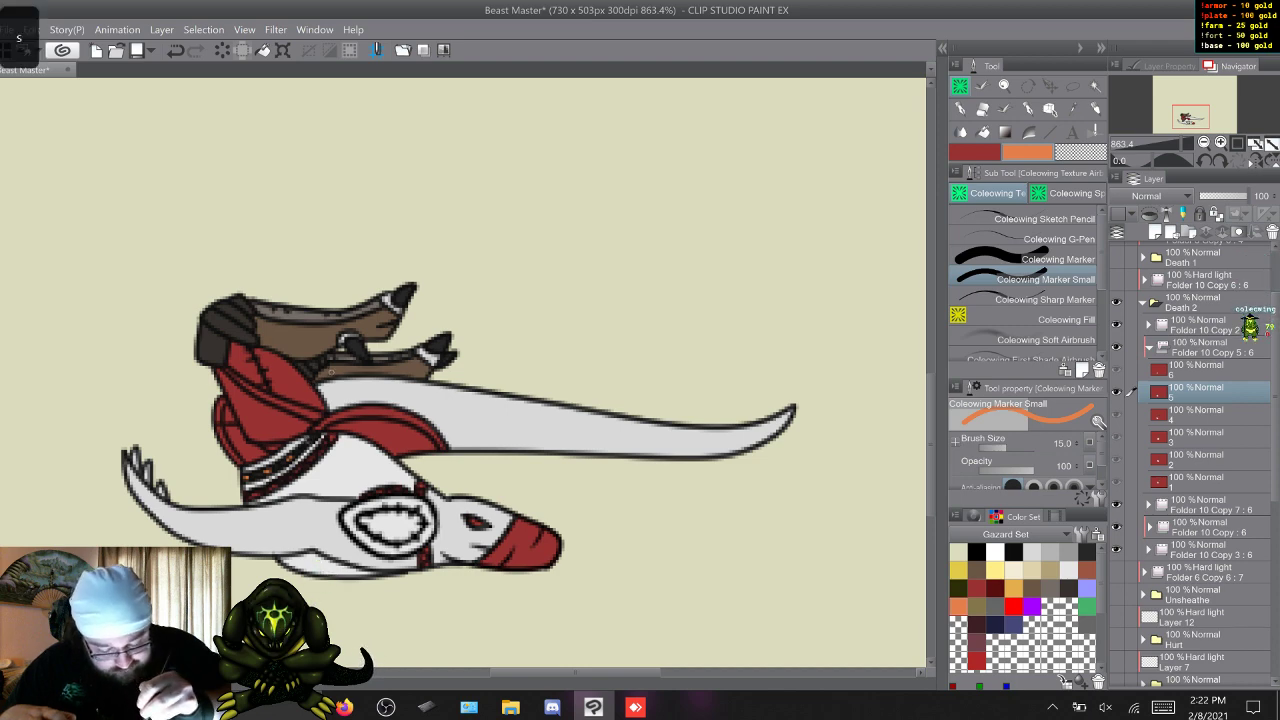
{"action": "key", "text": "s"}
{"action": "key", "text": "w"}
{"action": "key", "text": "w"}
{"action": "key", "text": "s"}
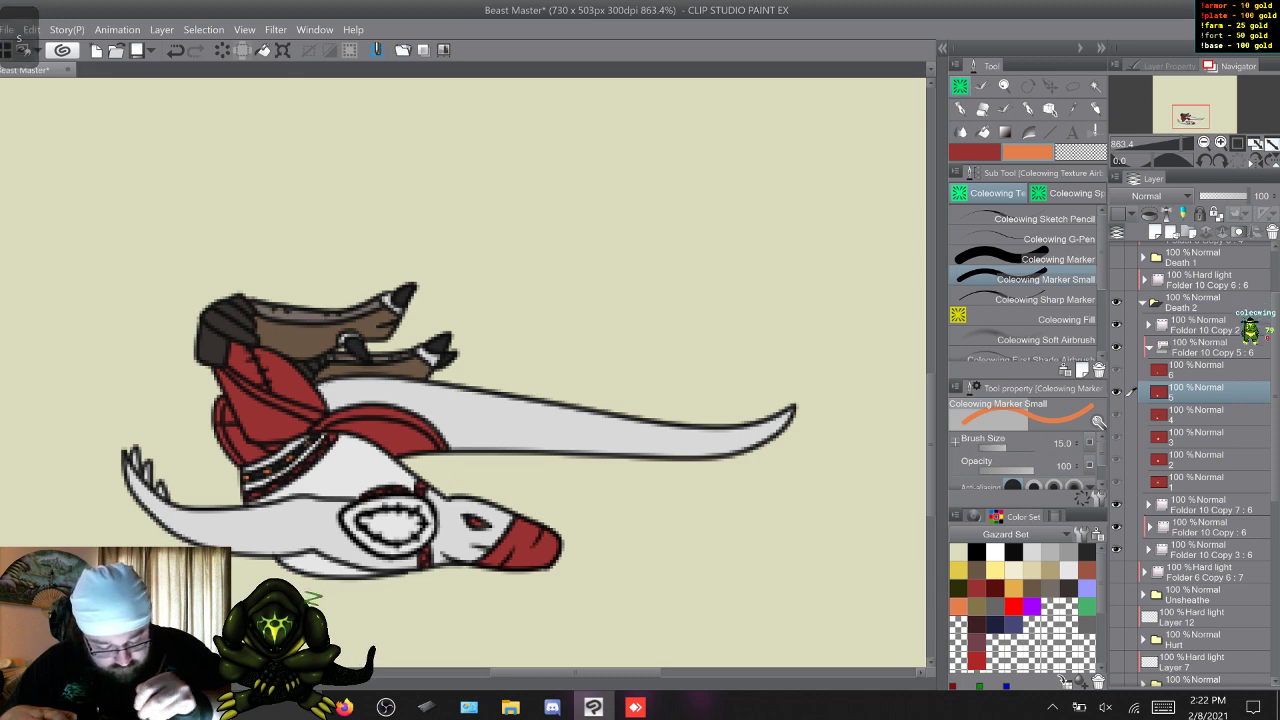
{"action": "key", "text": "w"}
{"action": "key", "text": "w"}
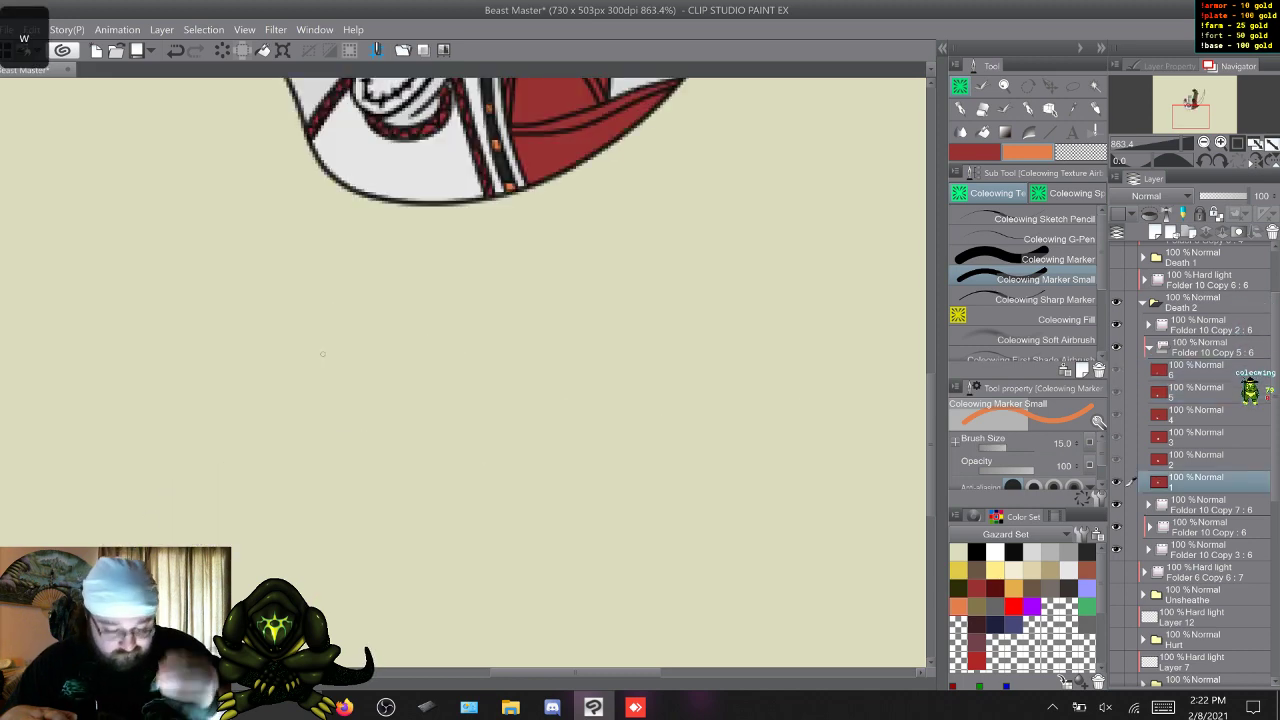
Paint the upper thigh above the dark leg wraps on frame 1 dark grey with Coleowing Marker.
{"action": "scroll", "coordinate": [322, 353], "scroll_direction": "up", "scroll_amount": 5}
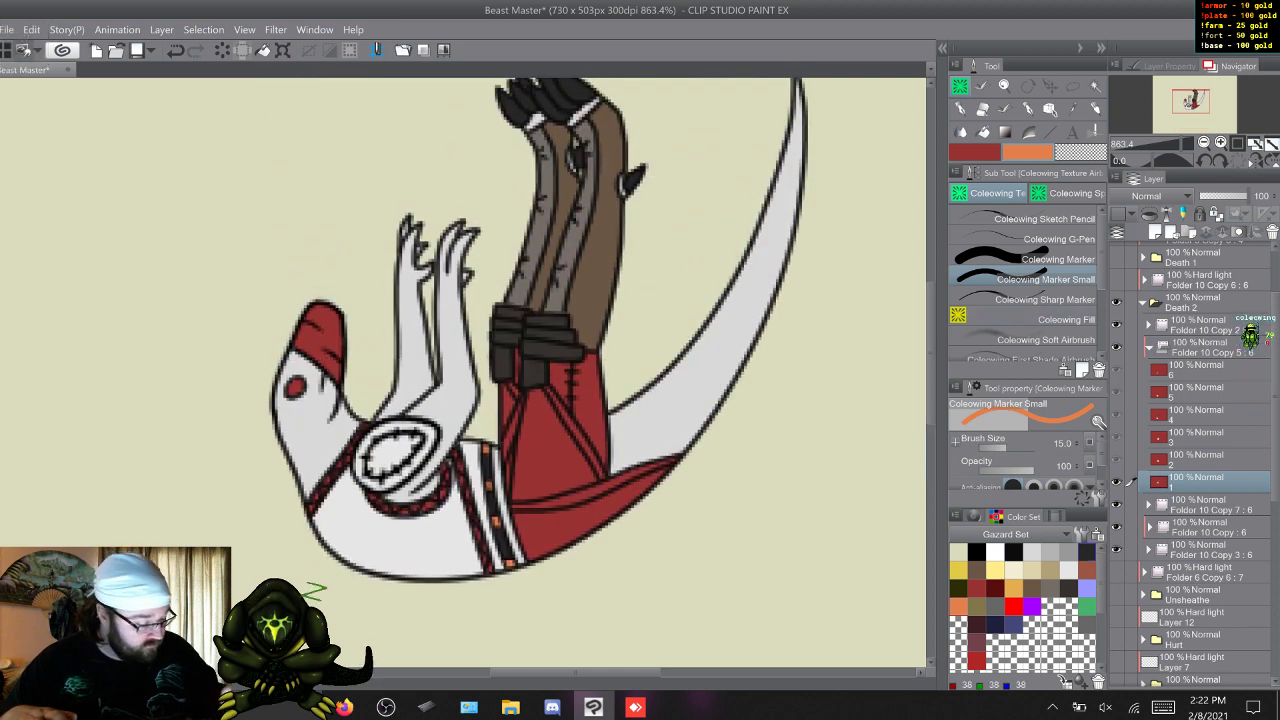
{"action": "key", "text": "z"}
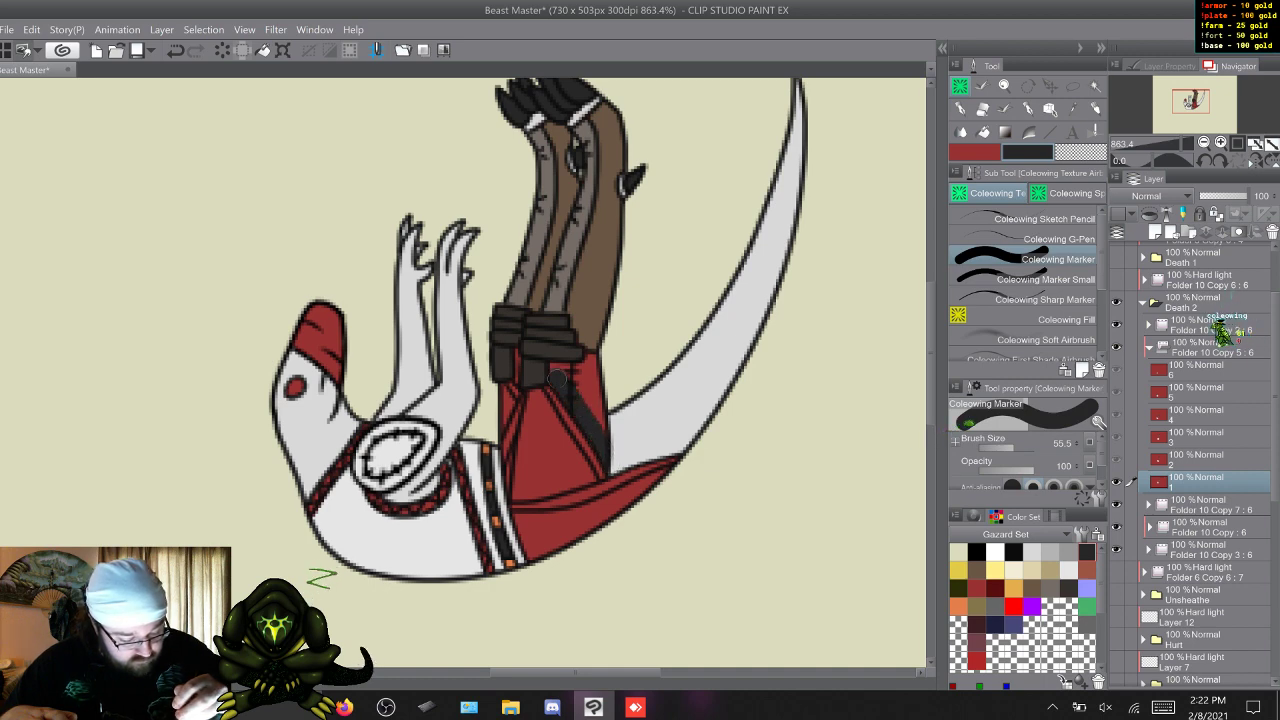
{"action": "mouse_move", "coordinate": [563, 370]}
{"action": "left_mouse_down"}
{"action": "mouse_move", "coordinate": [590, 388]}
{"action": "mouse_move", "coordinate": [603, 430]}
{"action": "mouse_move", "coordinate": [590, 358]}
{"action": "left_mouse_up"}
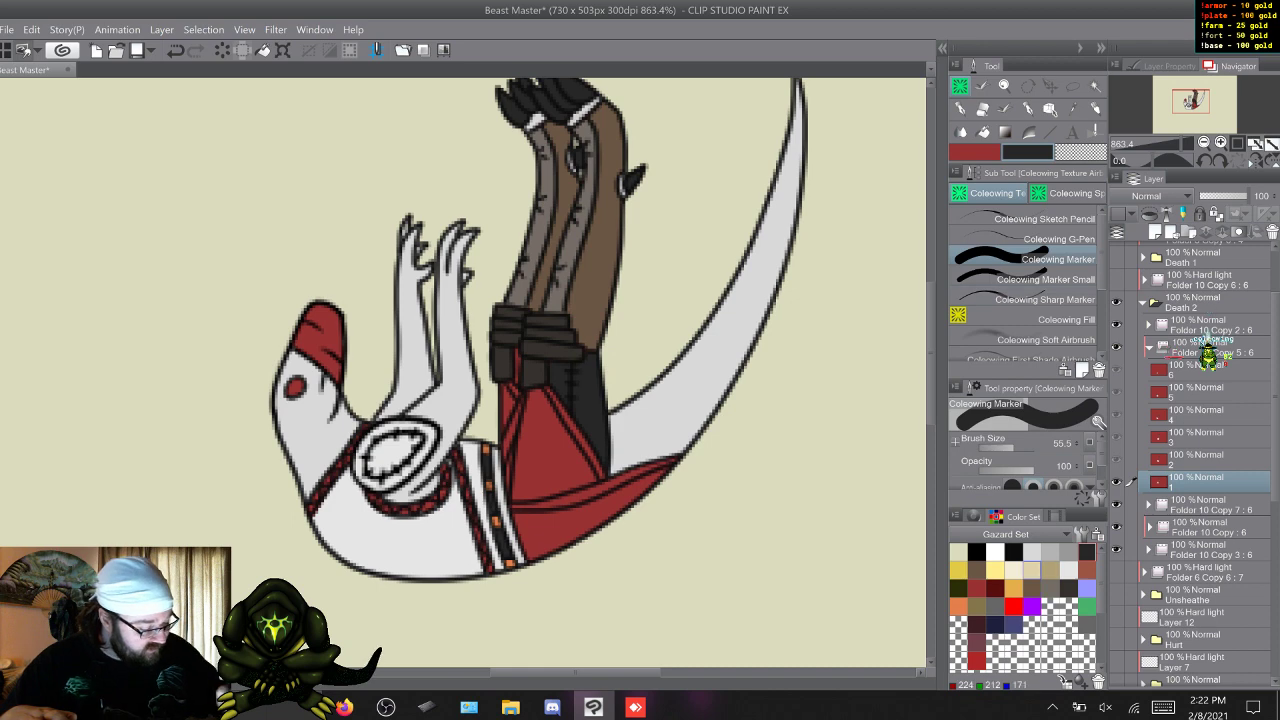
{"action": "left_click", "coordinate": [1032, 588]}
{"action": "left_click", "coordinate": [1040, 279]}
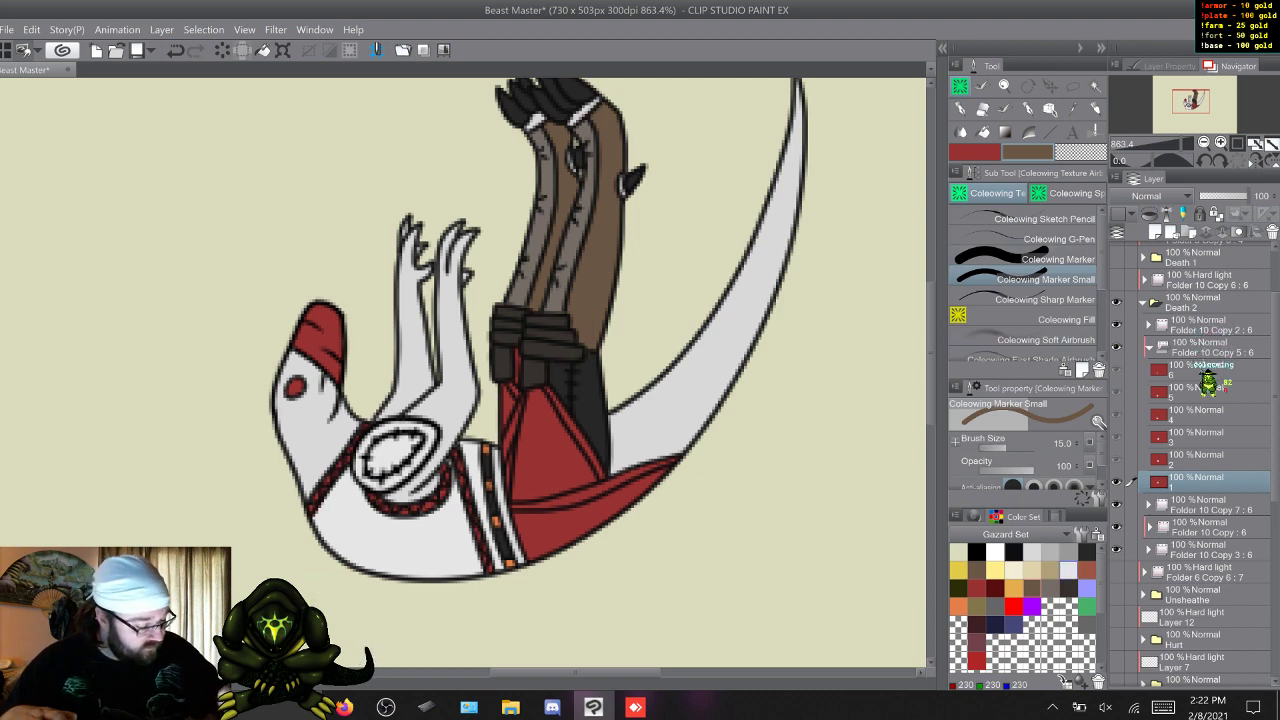
{"action": "left_click", "coordinate": [1032, 552]}
{"action": "key", "text": "x"}
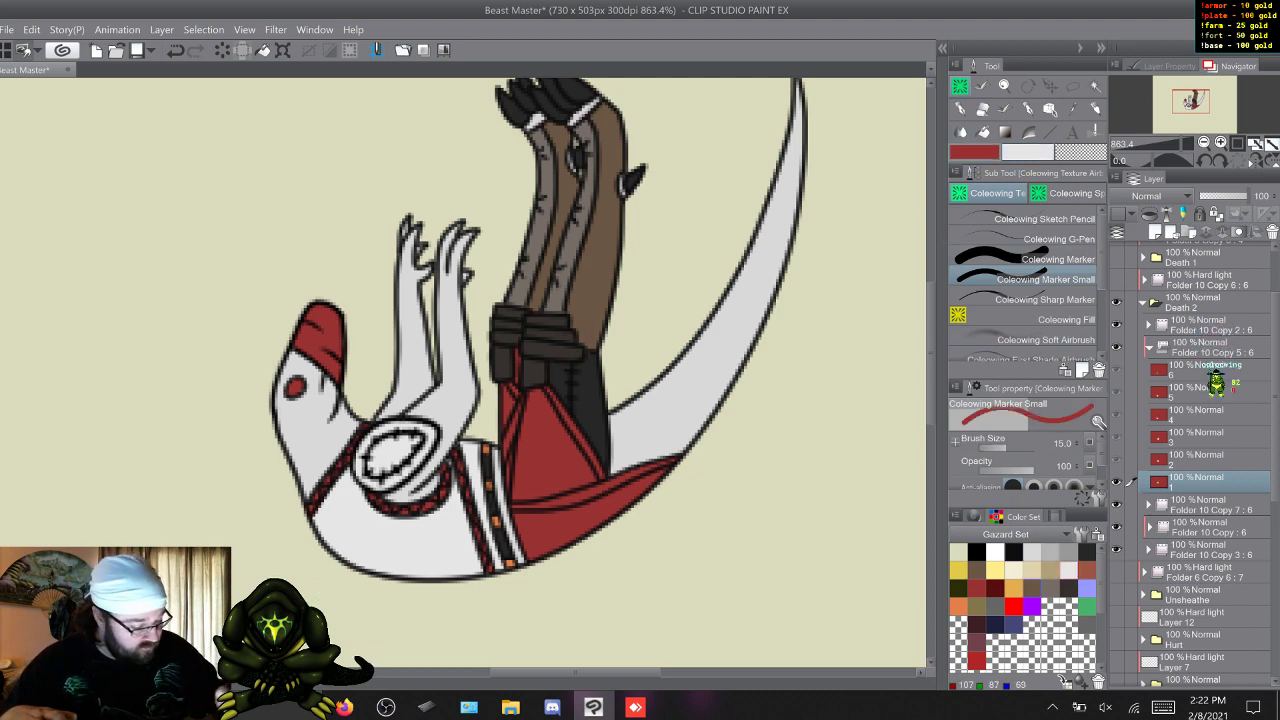
Paint the upper thigh behind the red cloth on frame 2 dark grey, using Coleowing Marker for the large area.
{"action": "left_click", "coordinate": [1087, 552]}
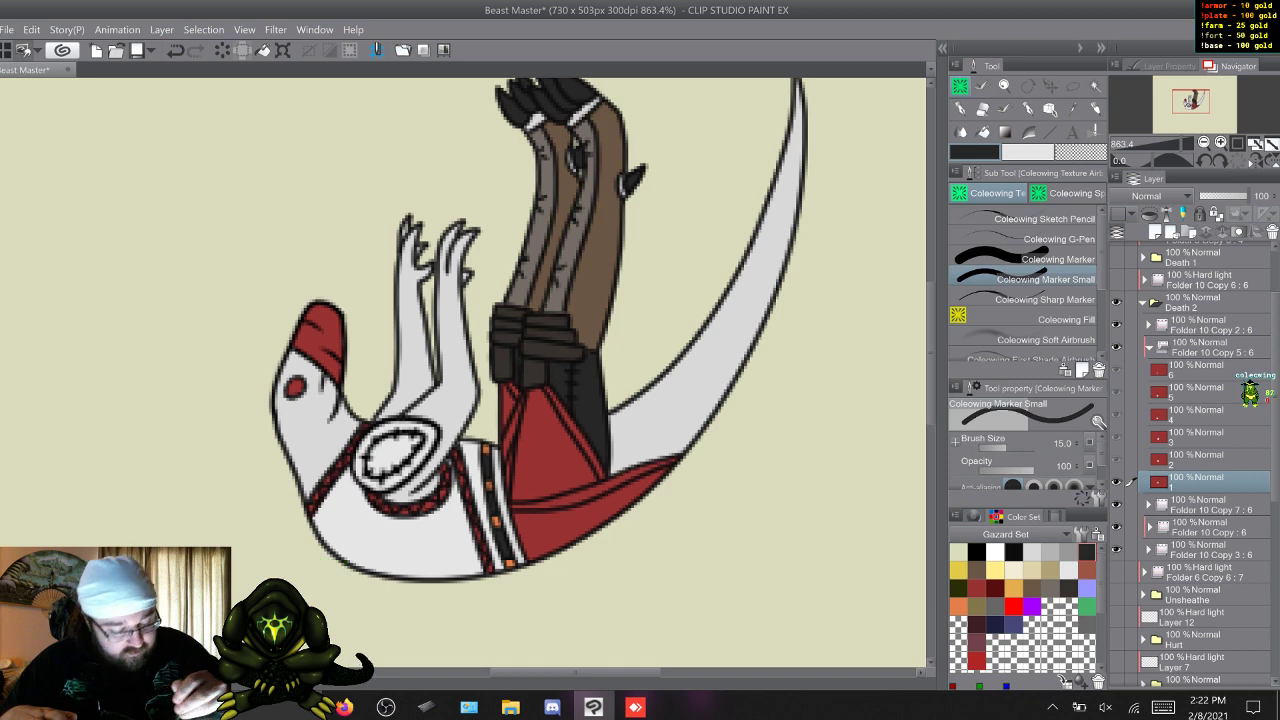
{"action": "key", "text": "w"}
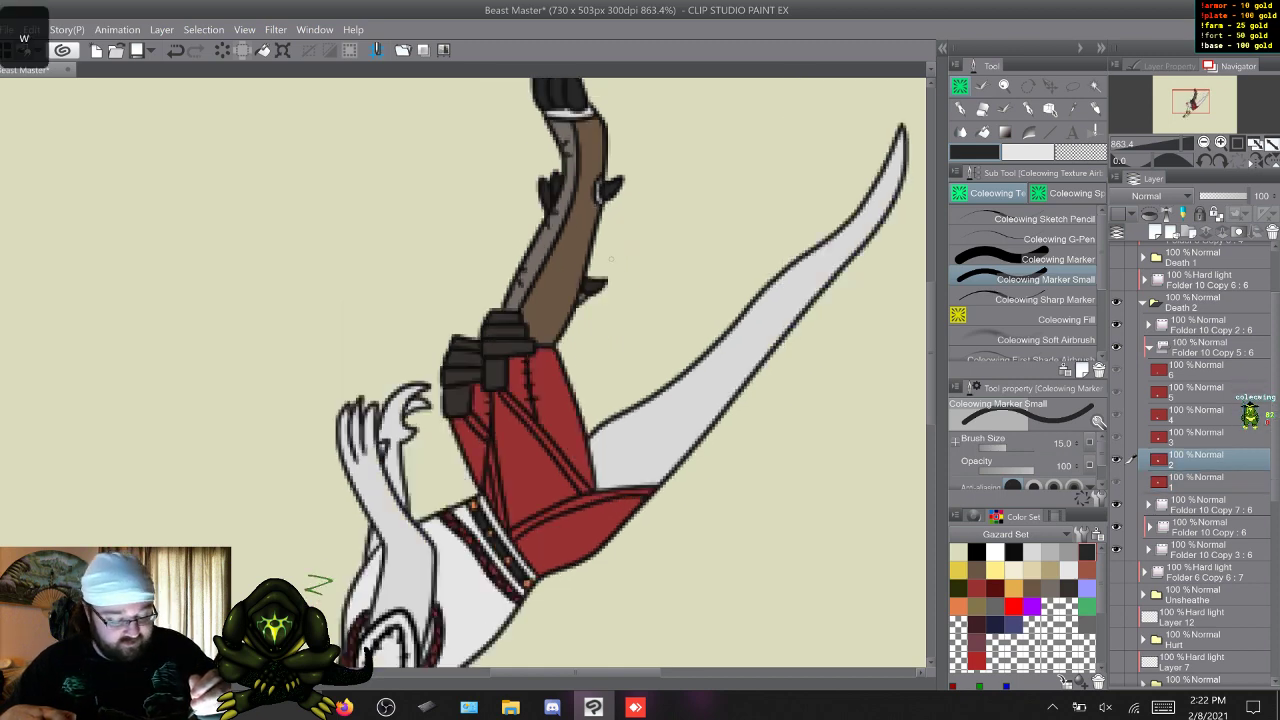
{"action": "key", "text": "s"}
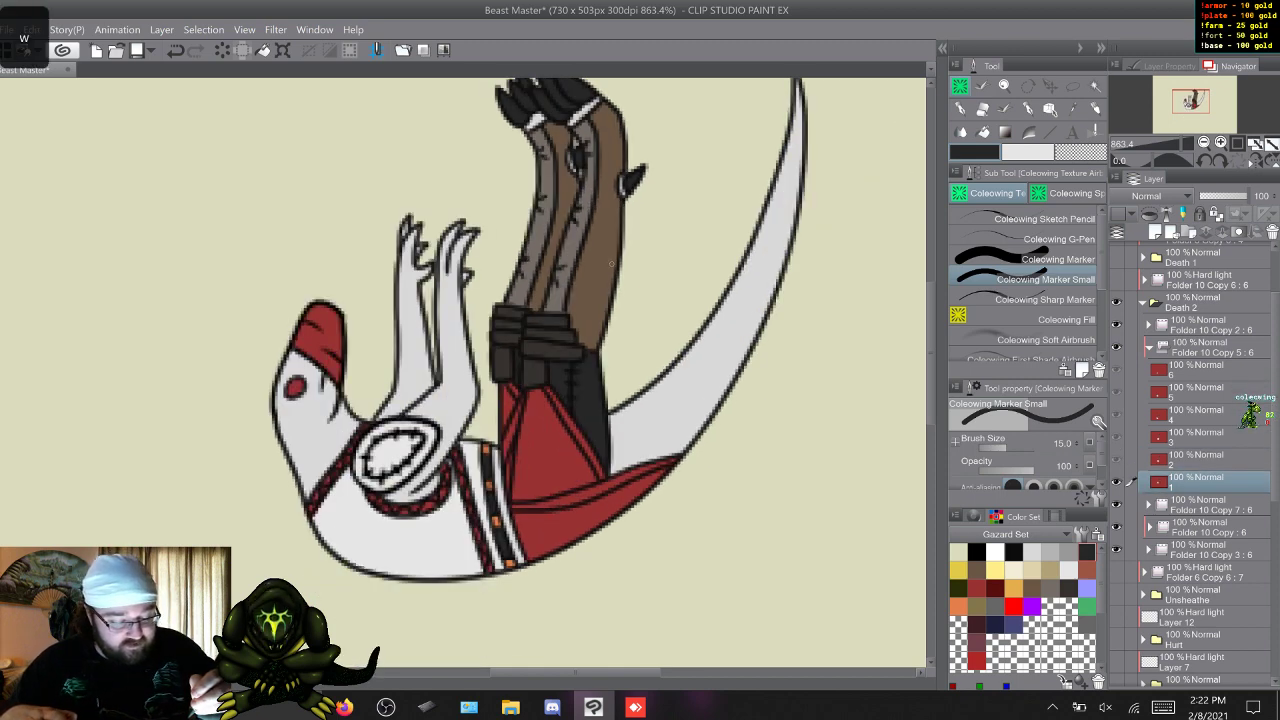
{"action": "key", "text": "w"}
{"action": "left_click", "coordinate": [1046, 260]}
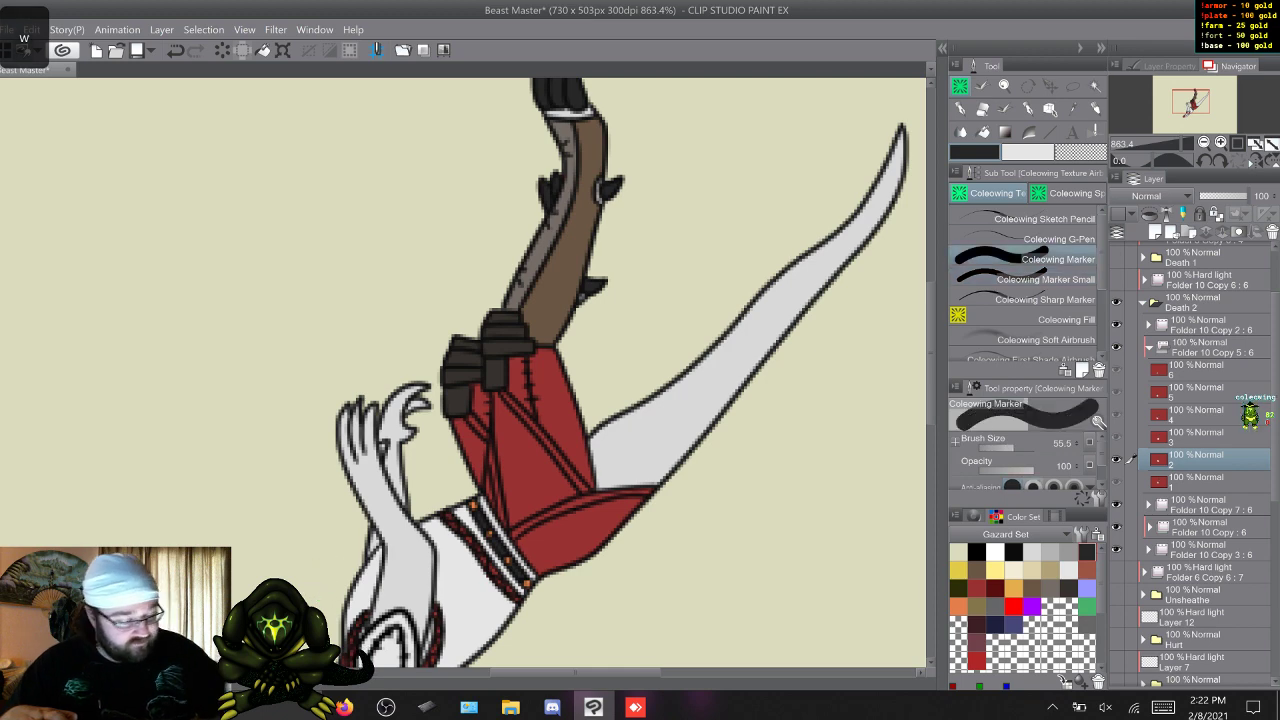
{"action": "left_click_drag", "start_coordinate": [587, 470], "coordinate": [553, 425]}
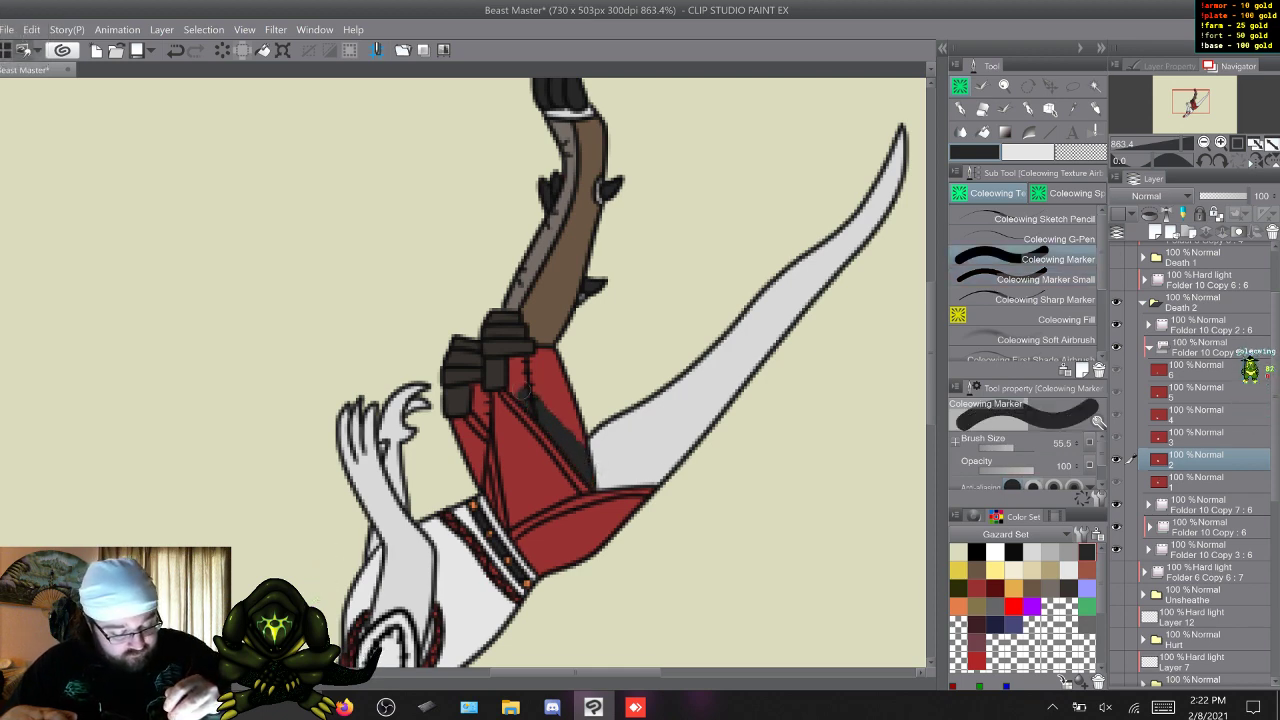
{"action": "mouse_move", "coordinate": [514, 384]}
{"action": "left_mouse_down"}
{"action": "mouse_move", "coordinate": [516, 364]}
{"action": "mouse_move", "coordinate": [552, 362]}
{"action": "mouse_move", "coordinate": [578, 440]}
{"action": "mouse_move", "coordinate": [530, 374]}
{"action": "left_mouse_up"}
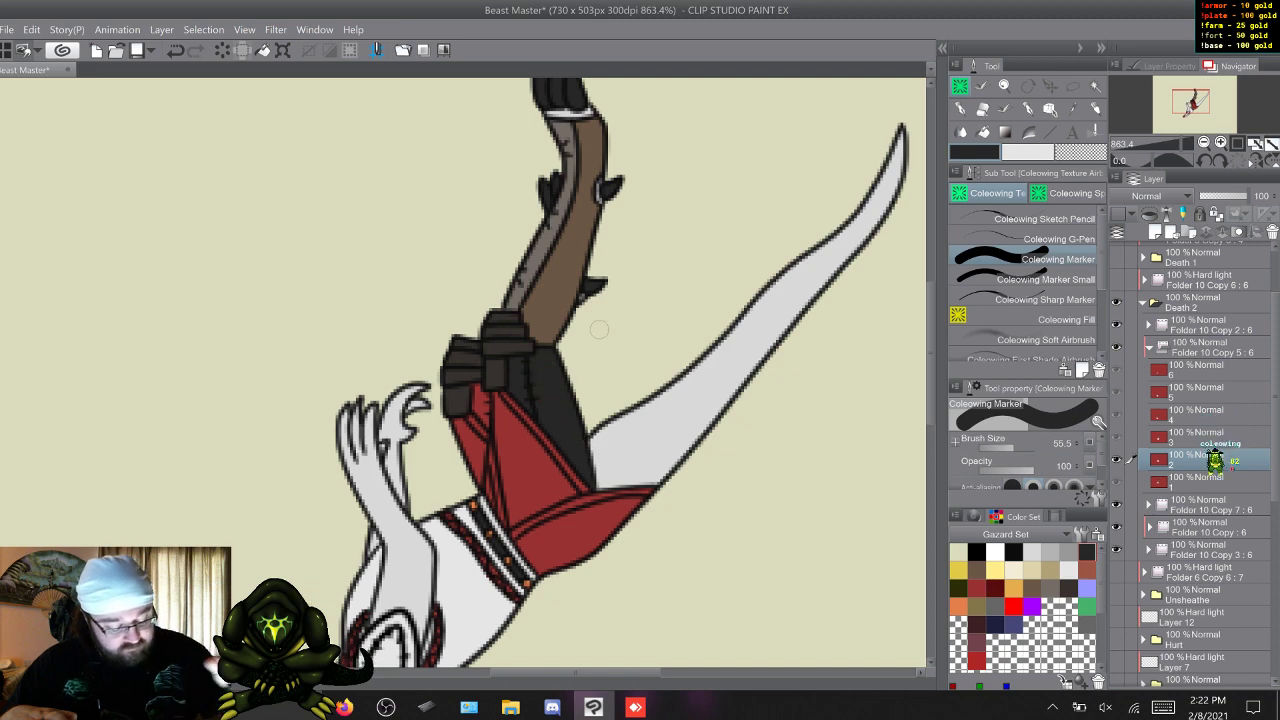
{"action": "left_click", "coordinate": [1050, 279]}
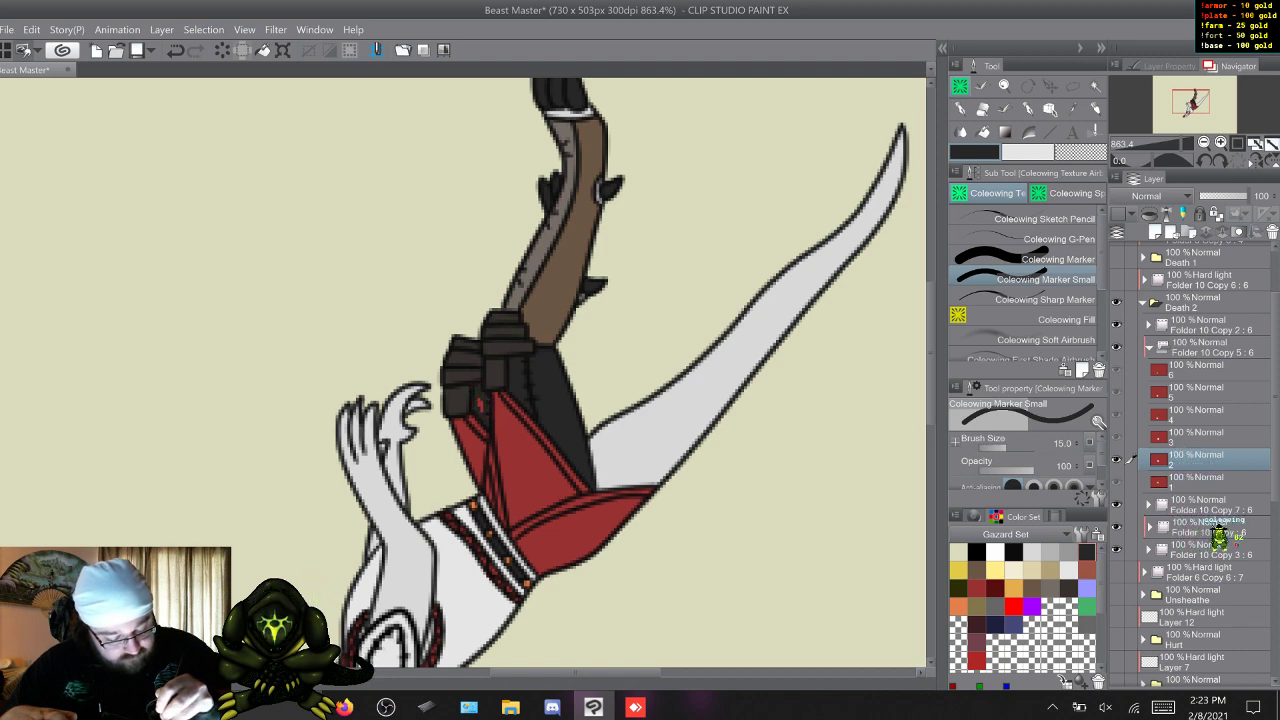
Paint both thighs on frame 3 dark grey with the two Coleowing markers and check layer 3 of Folder 10 Copy 7.
{"action": "key", "text": "w"}
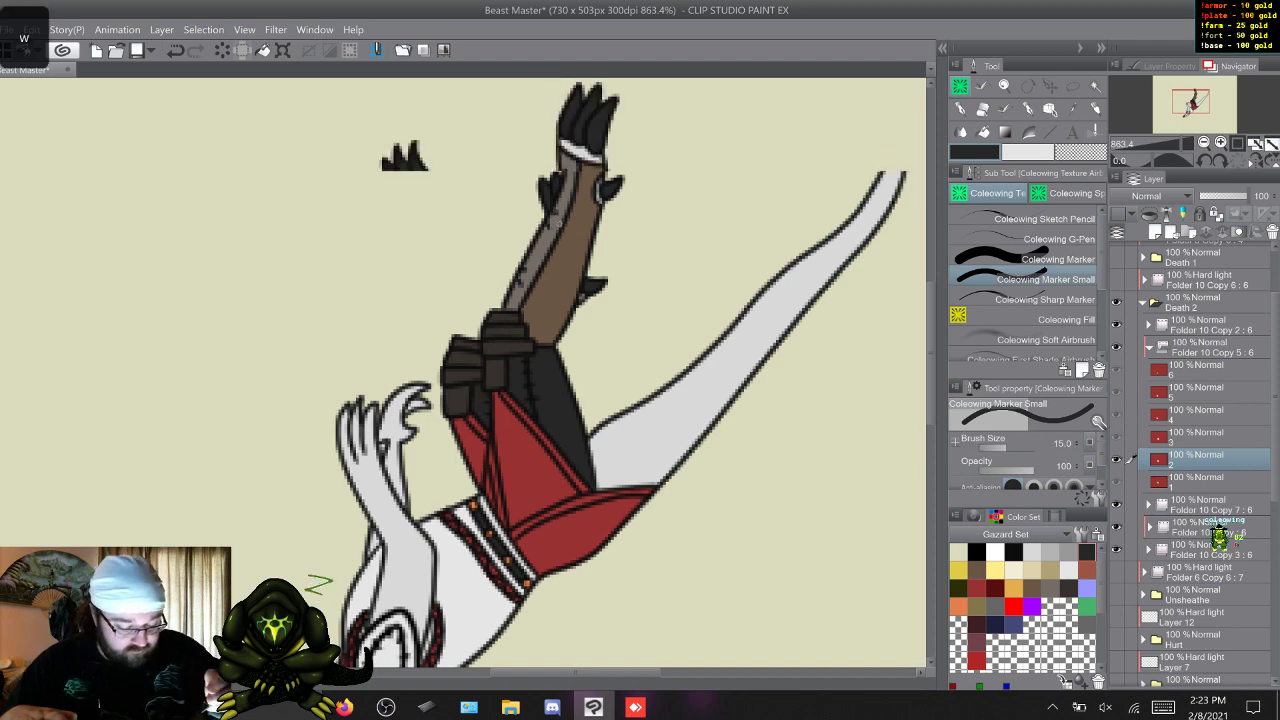
{"action": "key", "text": "comma"}
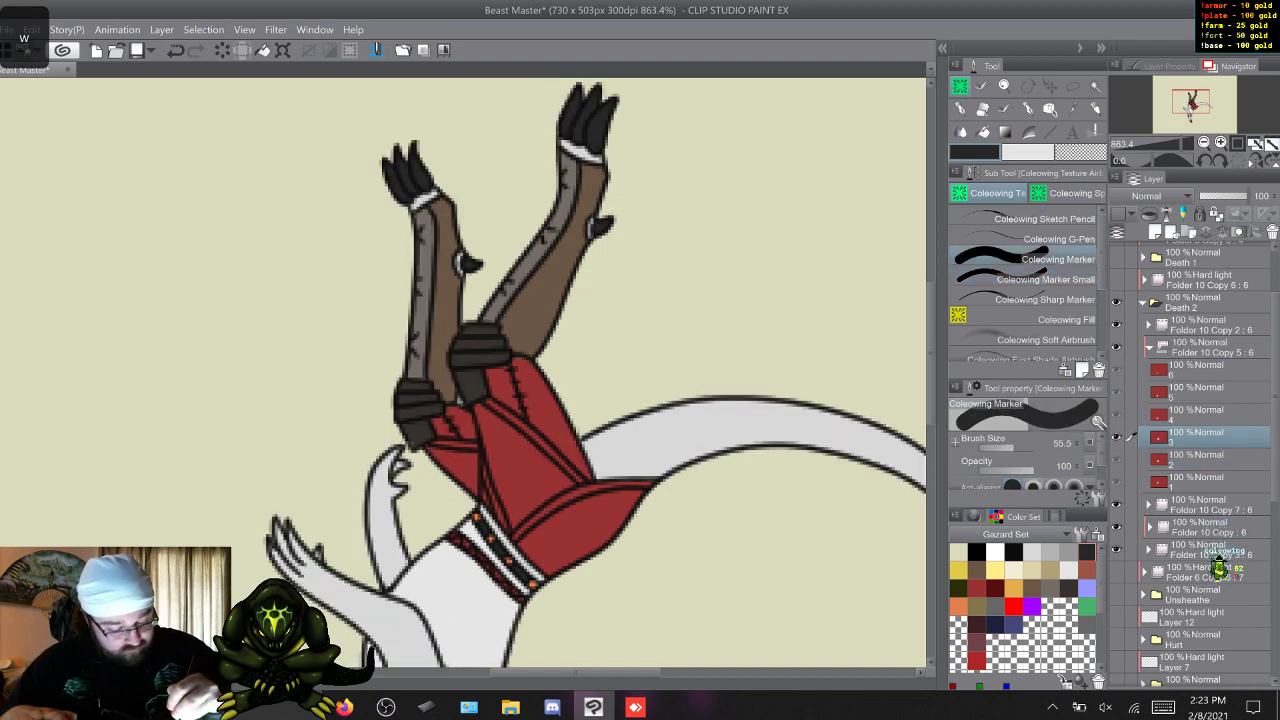
{"action": "mouse_move", "coordinate": [586, 468]}
{"action": "left_mouse_down"}
{"action": "mouse_move", "coordinate": [556, 432]}
{"action": "mouse_move", "coordinate": [579, 464]}
{"action": "mouse_move", "coordinate": [566, 432]}
{"action": "mouse_move", "coordinate": [536, 420]}
{"action": "mouse_move", "coordinate": [521, 367]}
{"action": "mouse_move", "coordinate": [529, 412]}
{"action": "mouse_move", "coordinate": [511, 377]}
{"action": "left_mouse_up"}
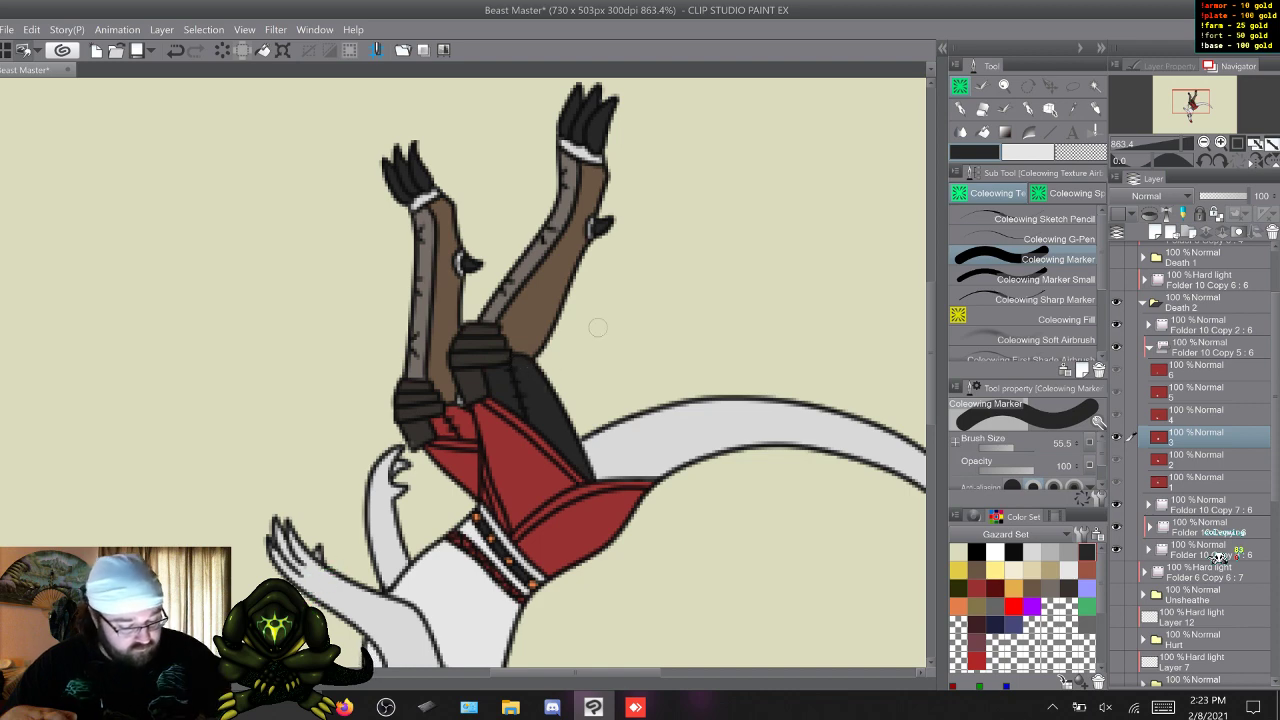
{"action": "key", "text": "period"}
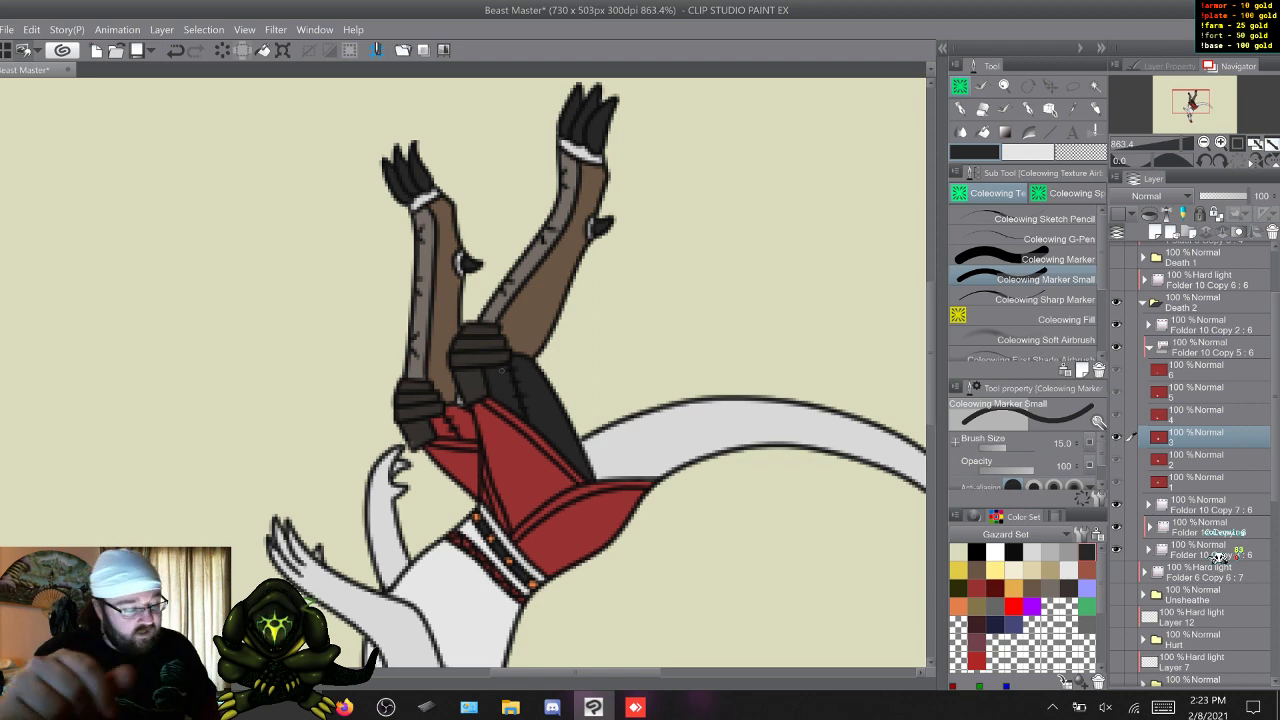
{"action": "key", "text": "comma"}
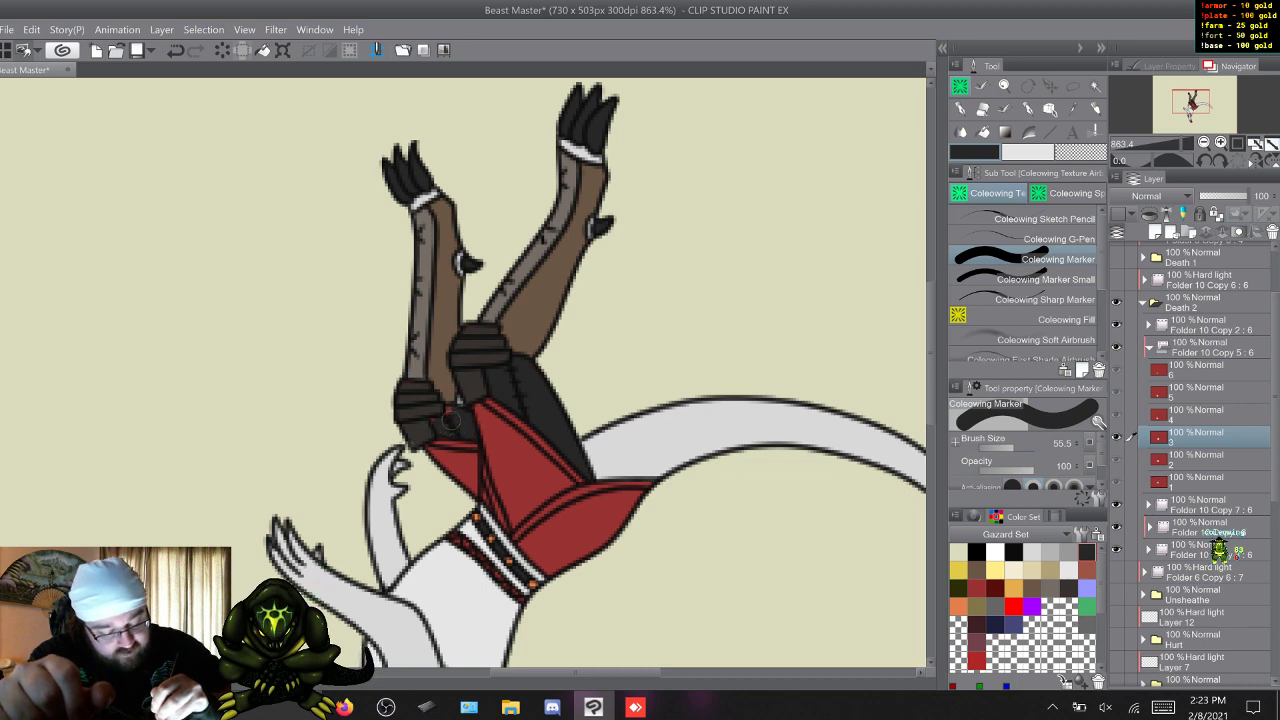
{"action": "key", "text": "period"}
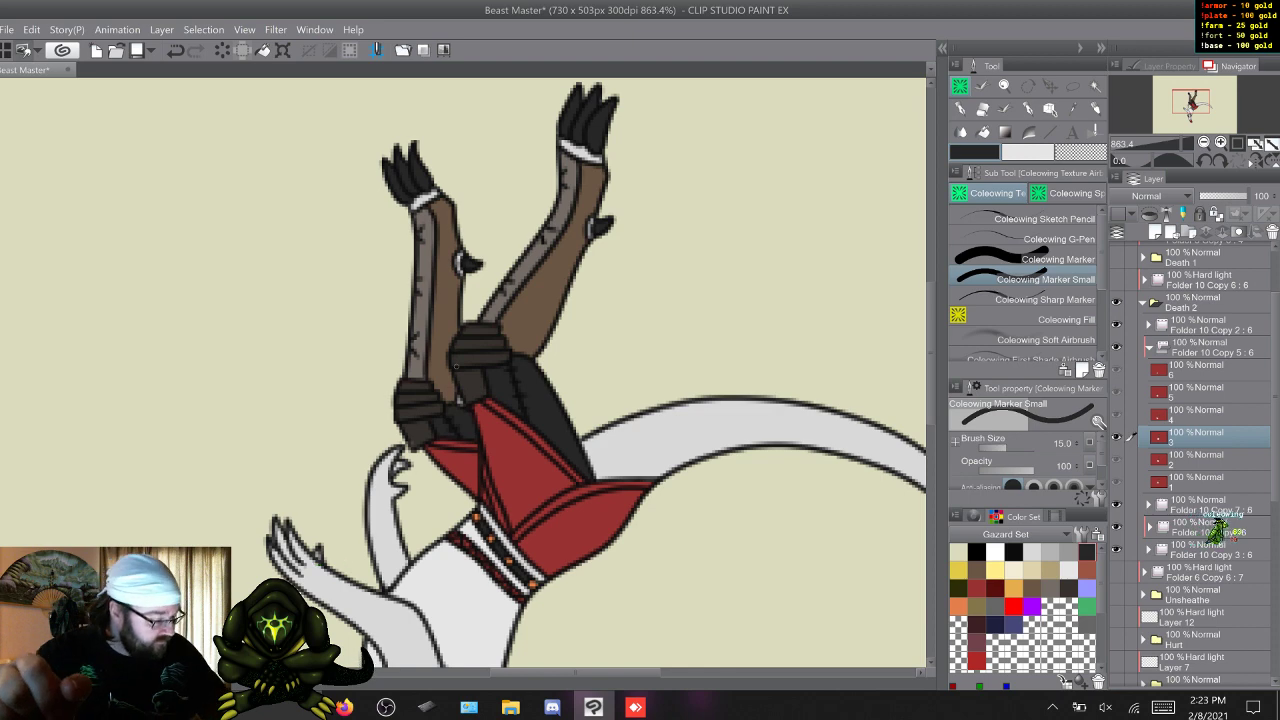
{"action": "left_click", "coordinate": [1149, 505]}
{"action": "left_click", "coordinate": [1198, 595]}
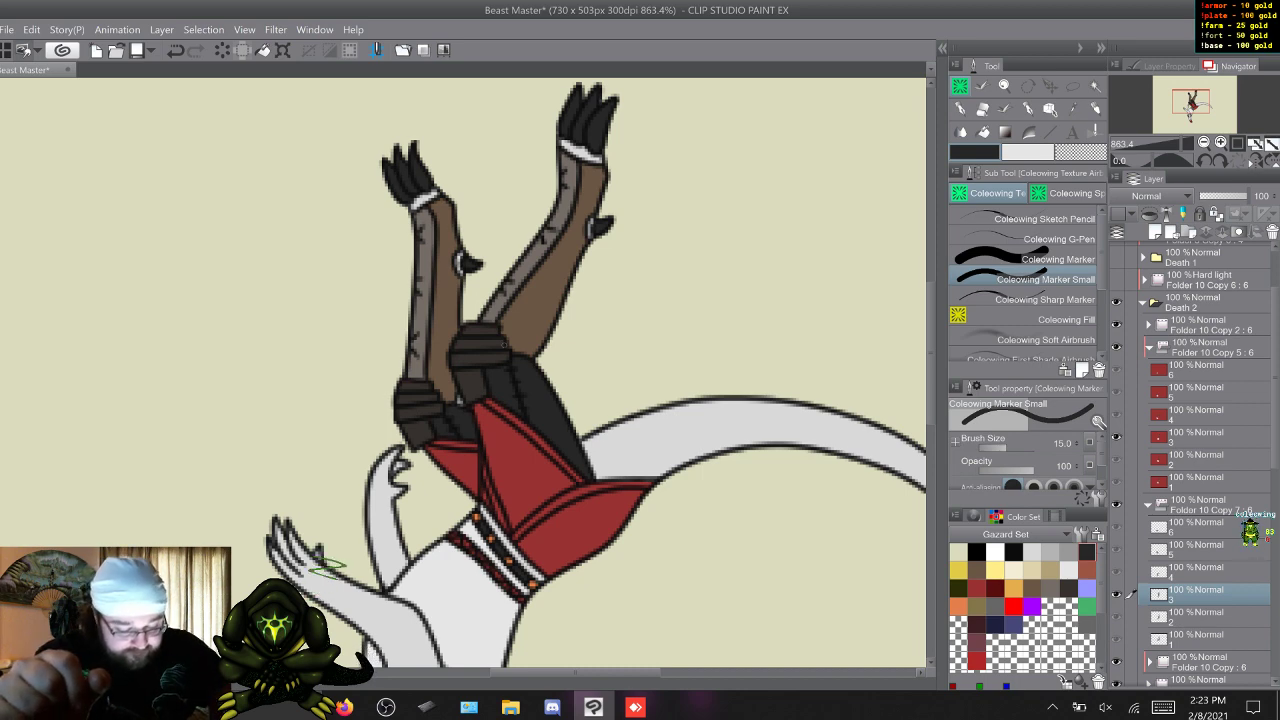
{"action": "left_click", "coordinate": [1130, 437]}
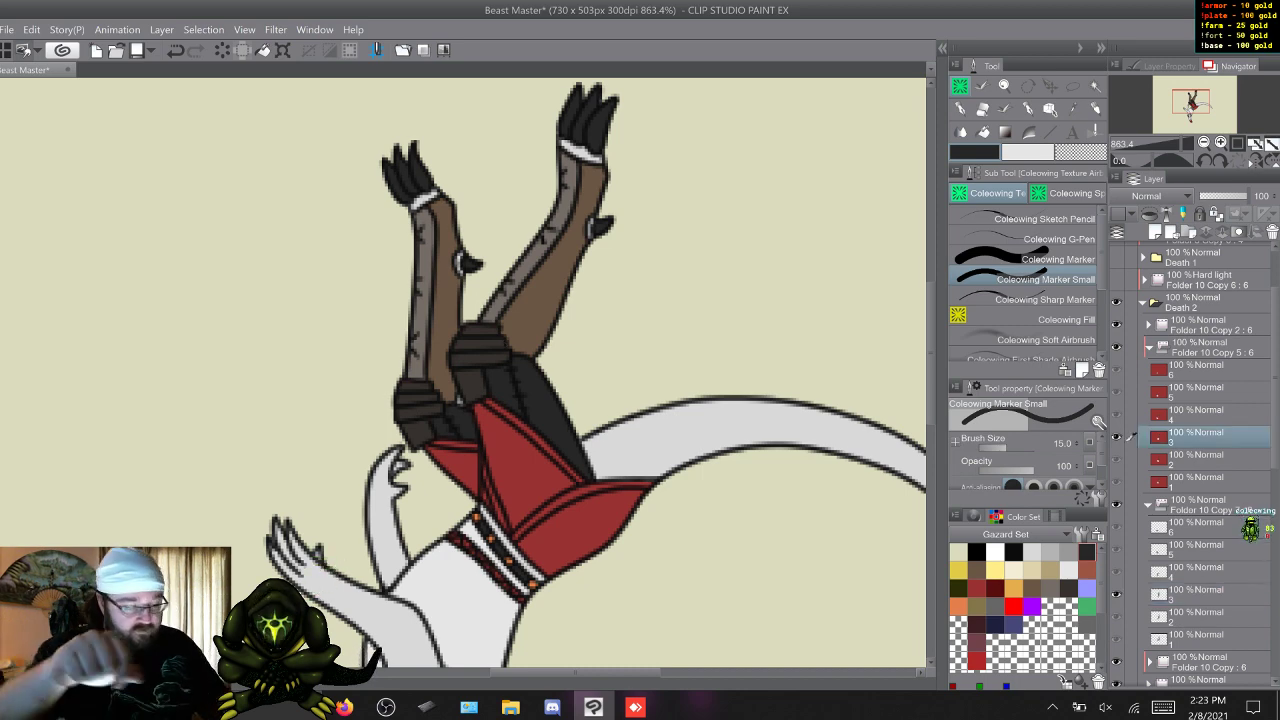
Paint the exposed thighs on frames 4 and 5 dark grey with Coleowing Marker and check frame 6.
{"action": "key", "text": "w"}
{"action": "left_click_drag", "start_coordinate": [931, 353], "coordinate": [931, 425]}
{"action": "left_click", "coordinate": [1045, 259]}
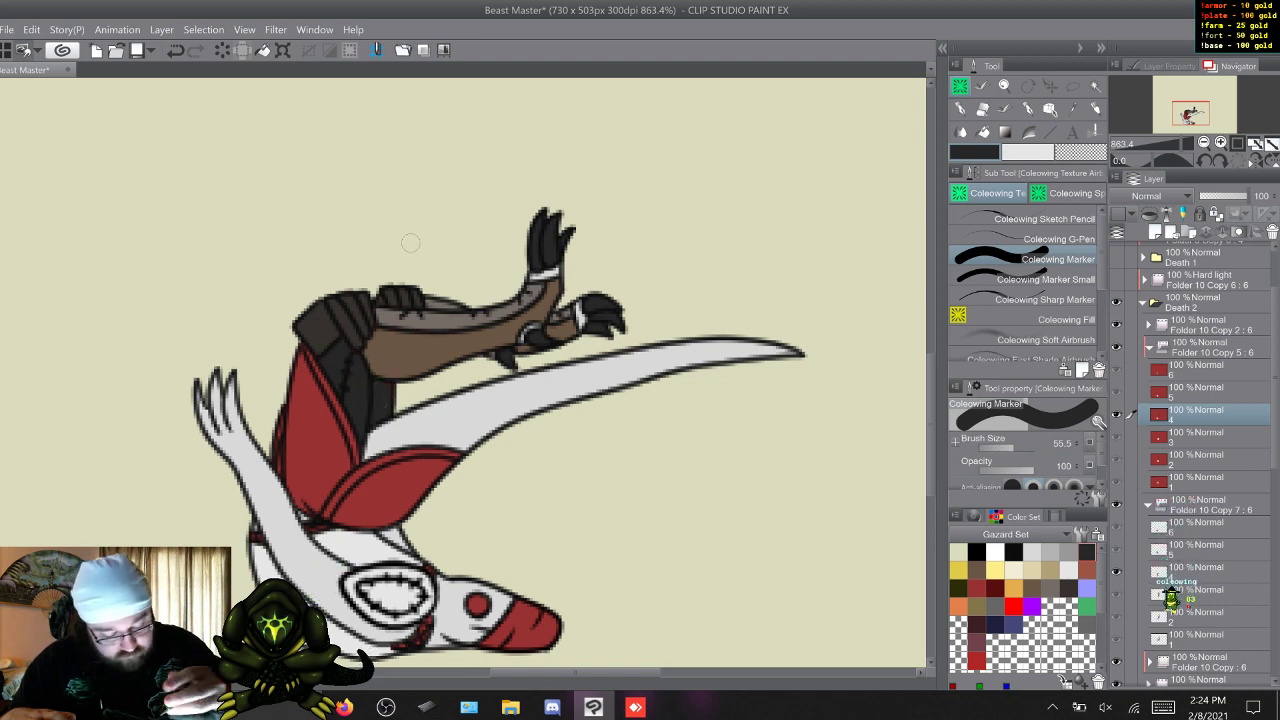
{"action": "key", "text": "w"}
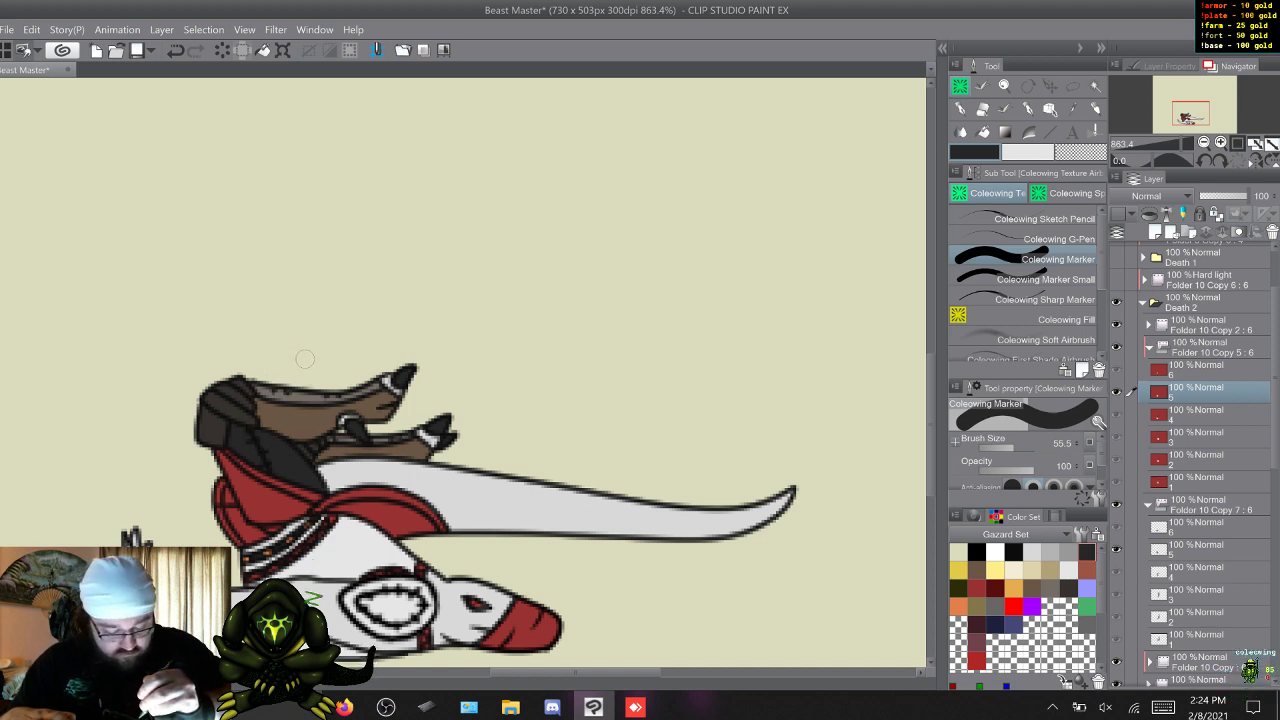
{"action": "key", "text": "w"}
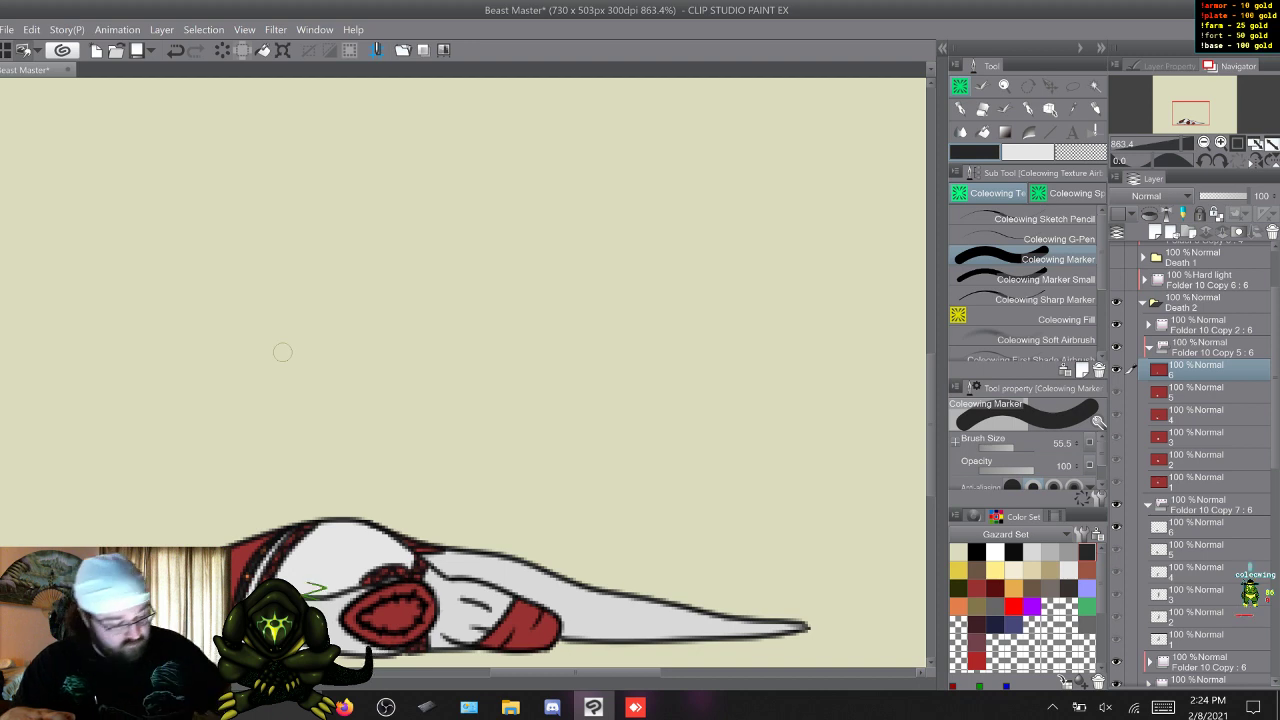
{"action": "left_click", "coordinate": [1058, 279]}
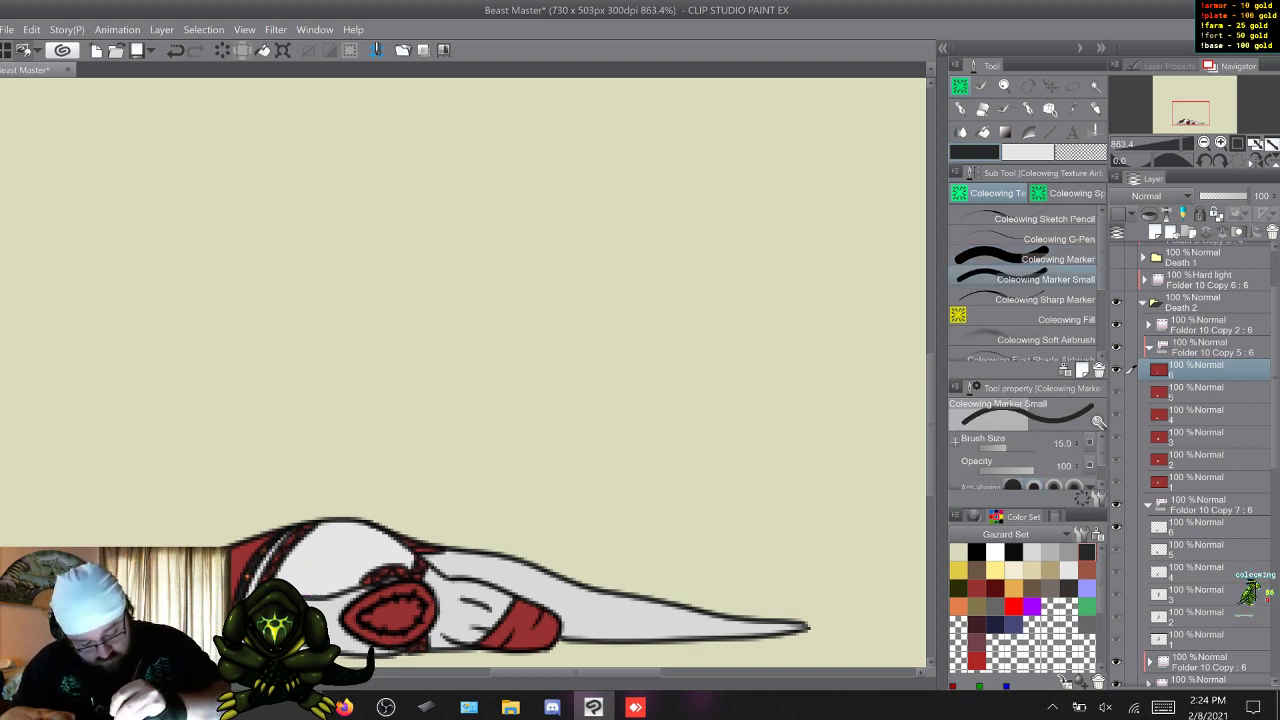
Paint the trim along the red cloth's edges on frame 1 golden yellow with Coleowing Marker Small.
{"action": "key", "text": "w"}
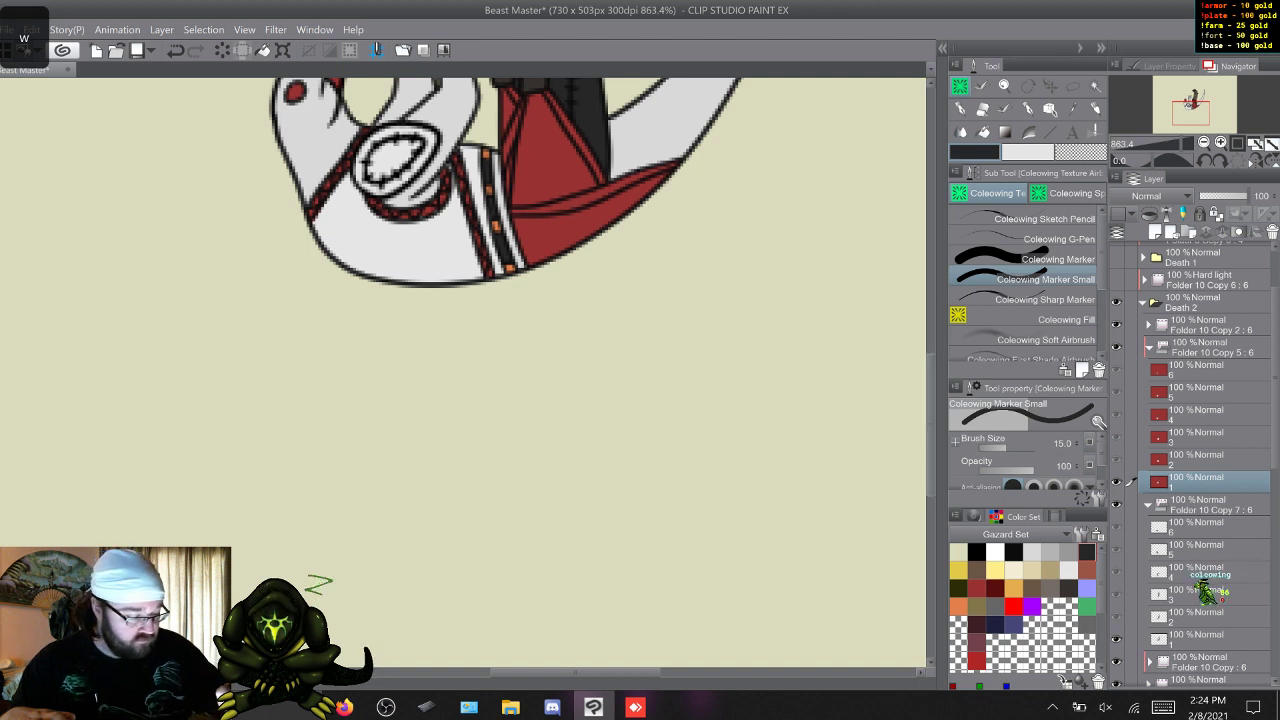
{"action": "scroll", "coordinate": [268, 460], "scroll_direction": "up", "scroll_amount": 5}
{"action": "left_click", "coordinate": [1013, 589]}
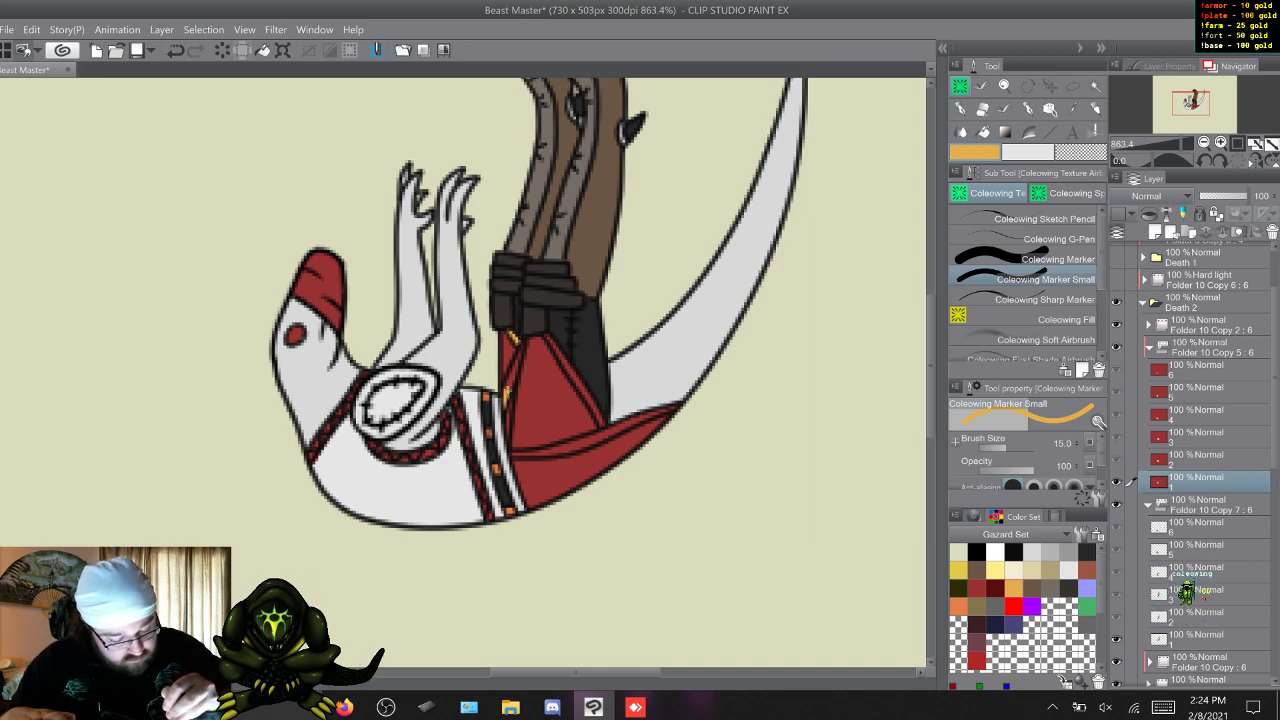
{"action": "right_click", "coordinate": [523, 354]}
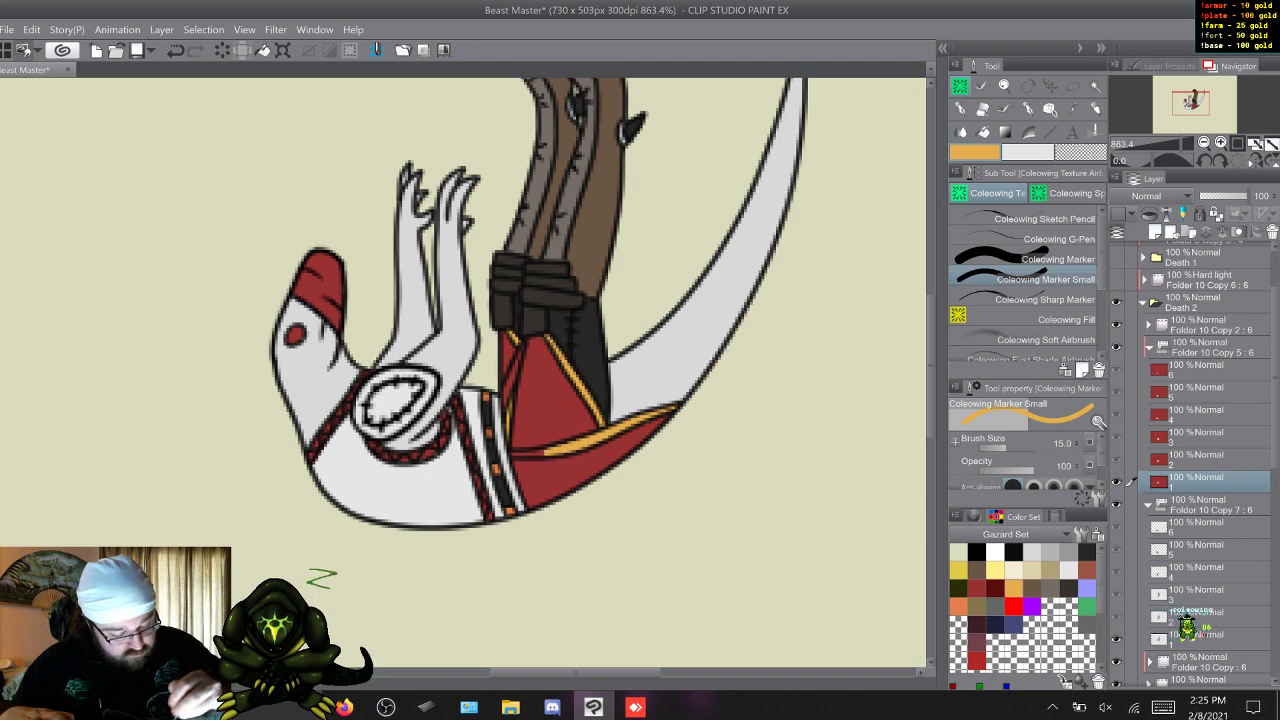
{"action": "left_click_drag", "start_coordinate": [550, 452], "coordinate": [513, 454]}
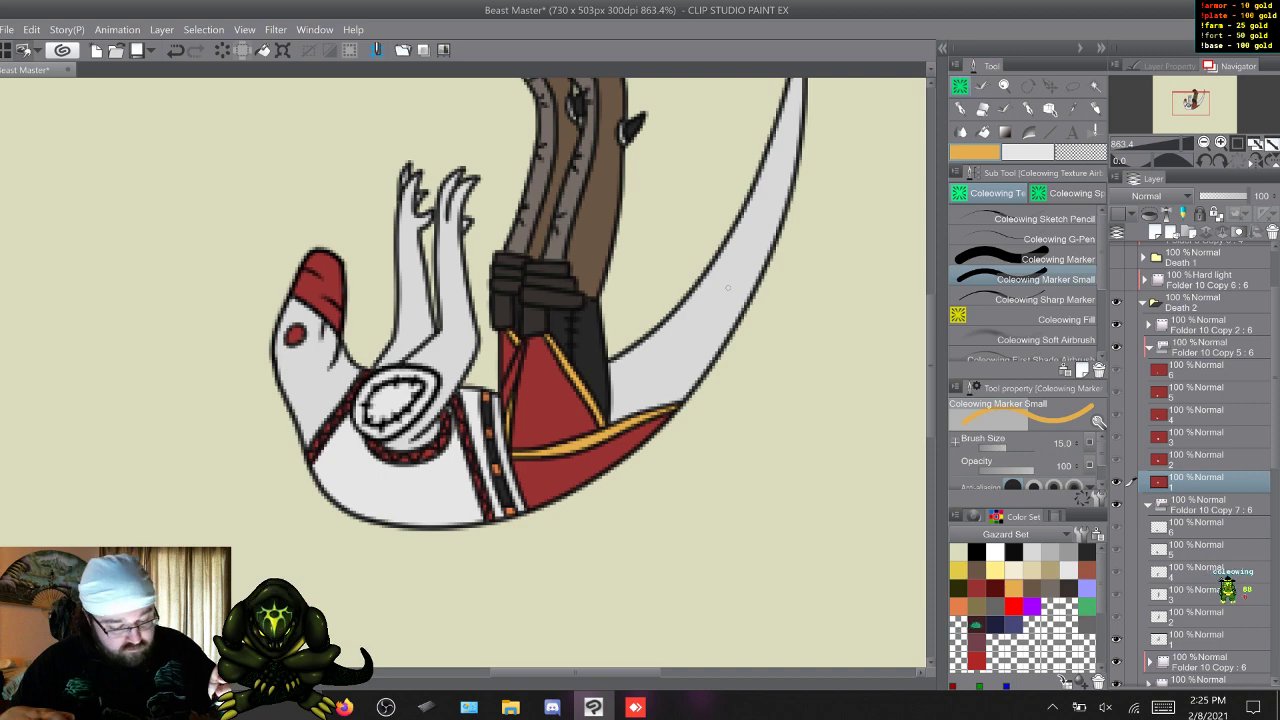
{"action": "key", "text": "w"}
{"action": "key", "text": "s"}
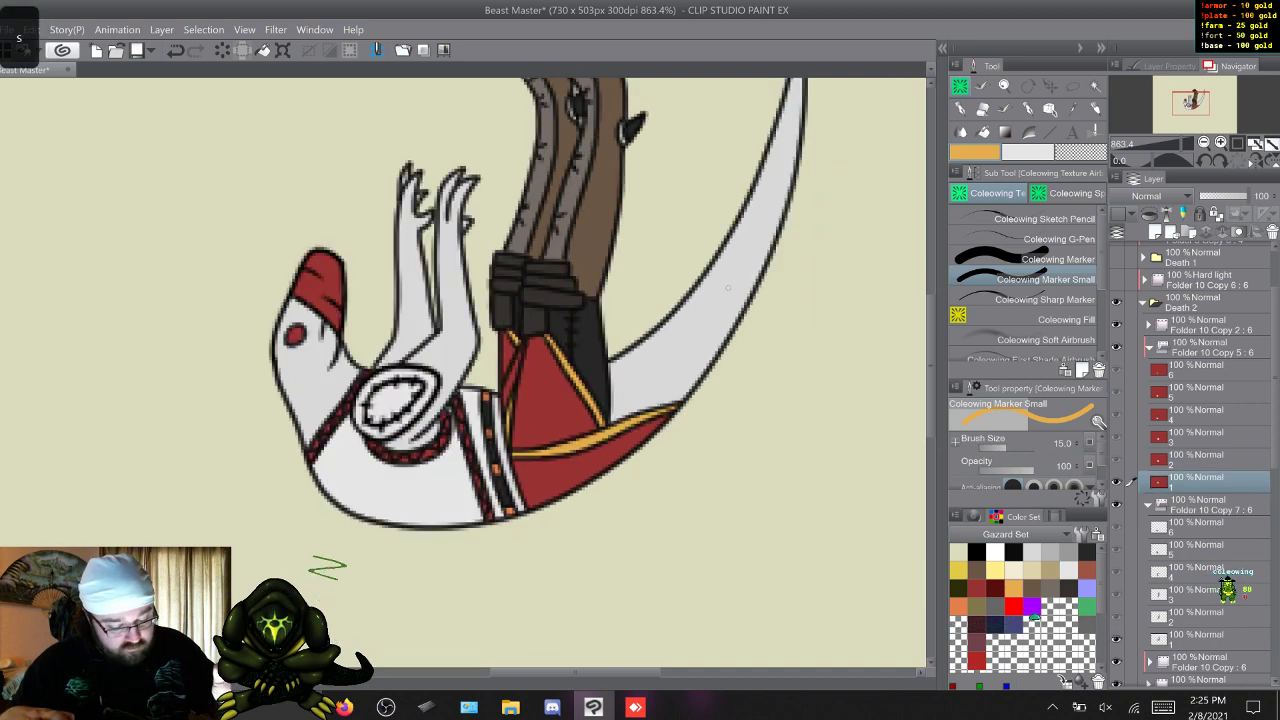
Paint the red cloth's edge trim on frame 2 golden yellow, including the border of the flap below the tail.
{"action": "key", "text": "w"}
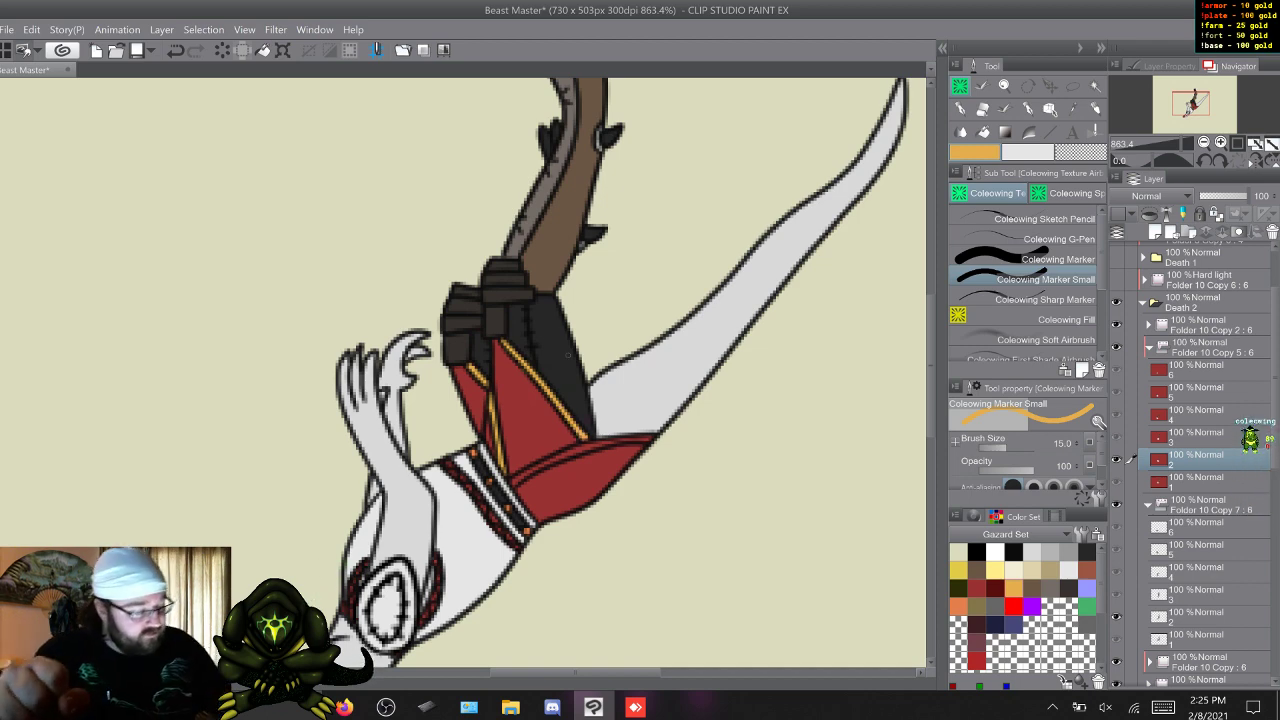
{"action": "left_click", "coordinate": [977, 589]}
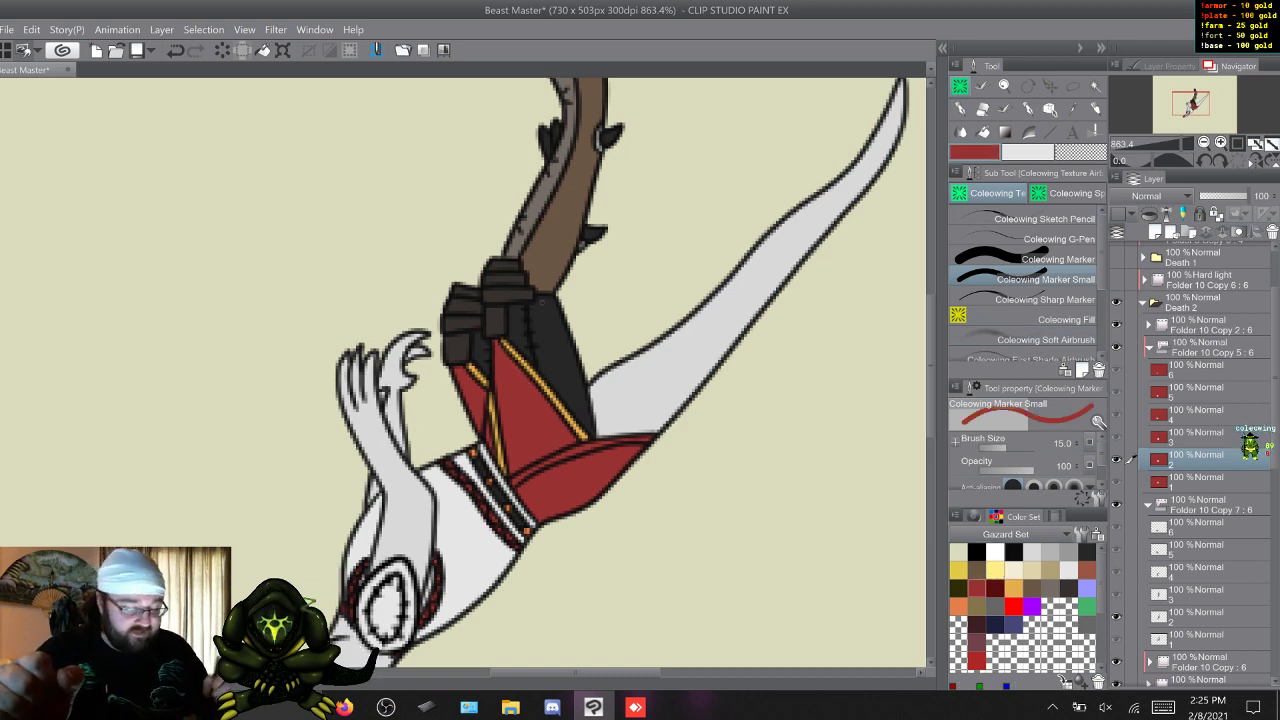
{"action": "left_click", "coordinate": [1013, 589]}
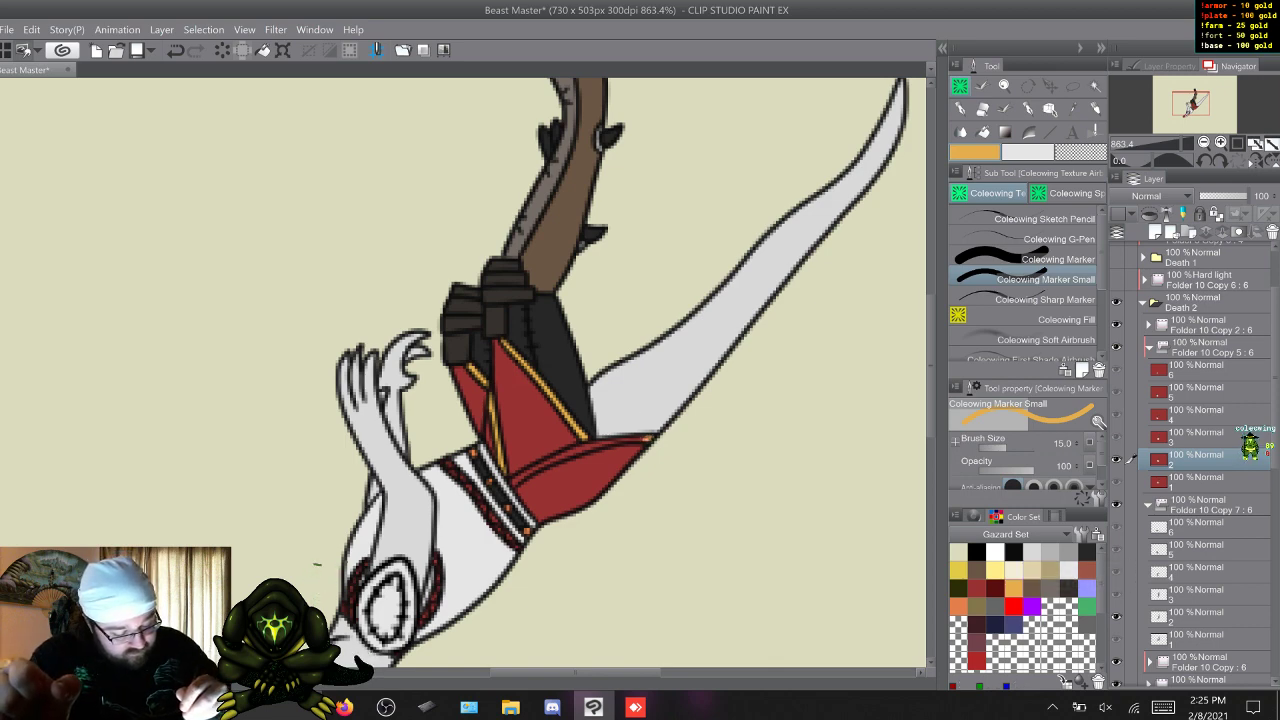
{"action": "left_click_drag", "start_coordinate": [647, 438], "coordinate": [598, 444]}
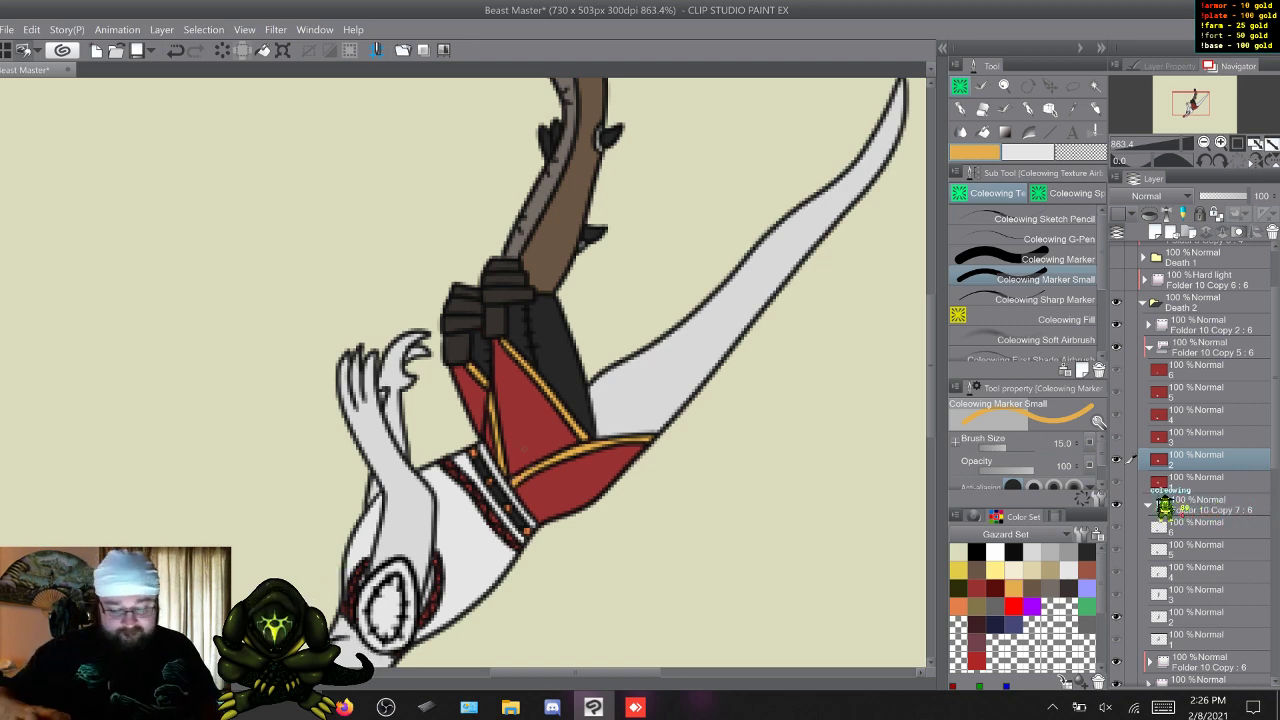
Paint the red cloth's edge trim on frame 3 golden yellow with Coleowing Marker Small, including the flap below the tail.
{"action": "key", "text": "s"}
{"action": "key", "text": "w"}
{"action": "key", "text": "s"}
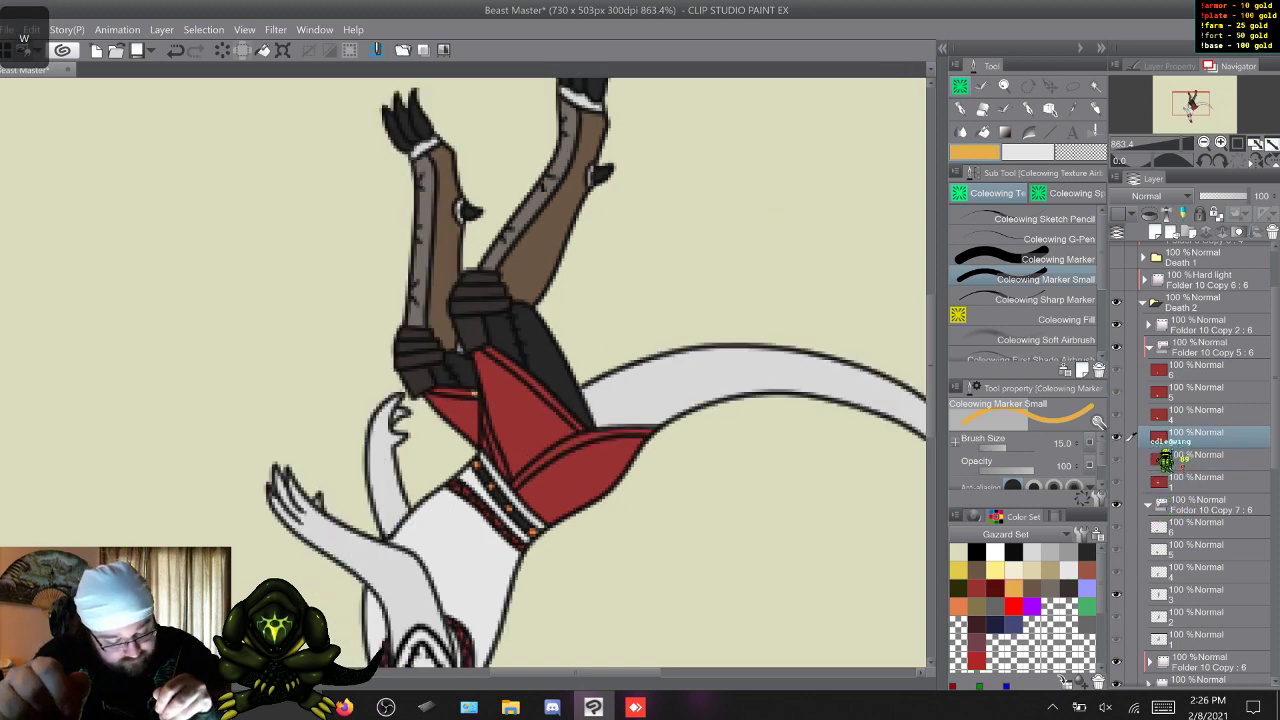
{"action": "left_click_drag", "start_coordinate": [461, 393], "coordinate": [432, 390]}
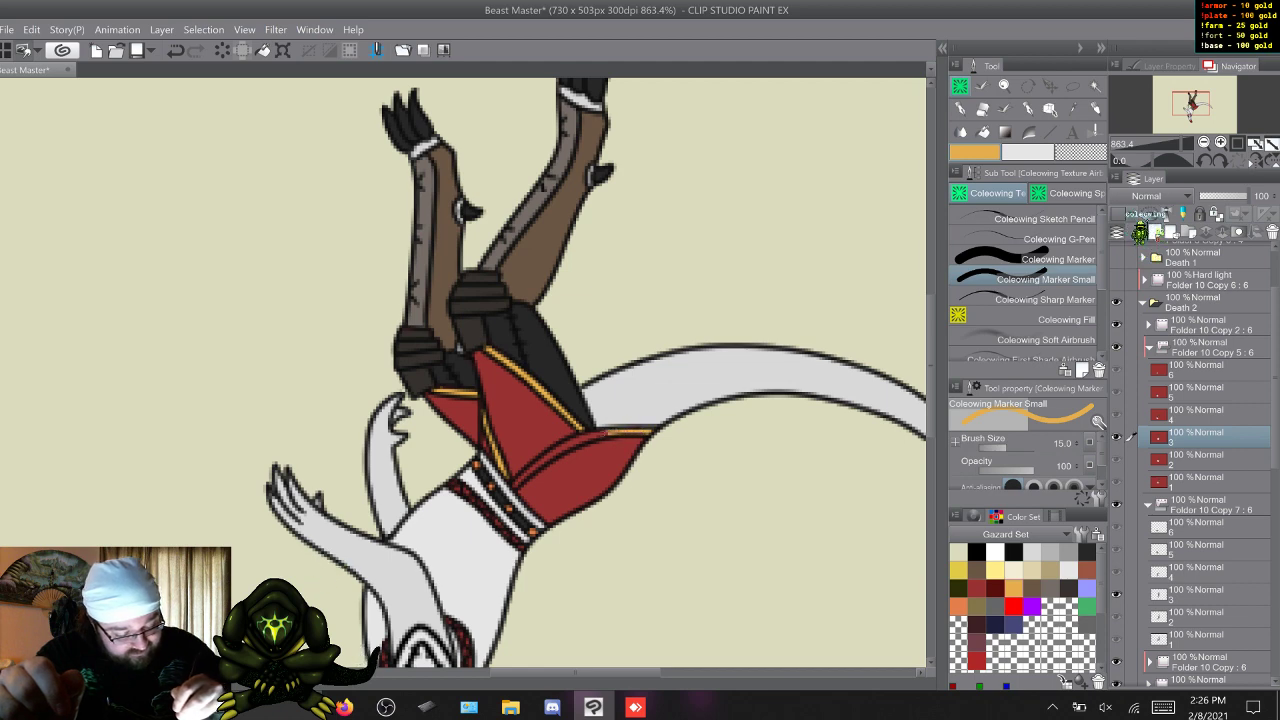
{"action": "left_click_drag", "start_coordinate": [588, 436], "coordinate": [521, 476]}
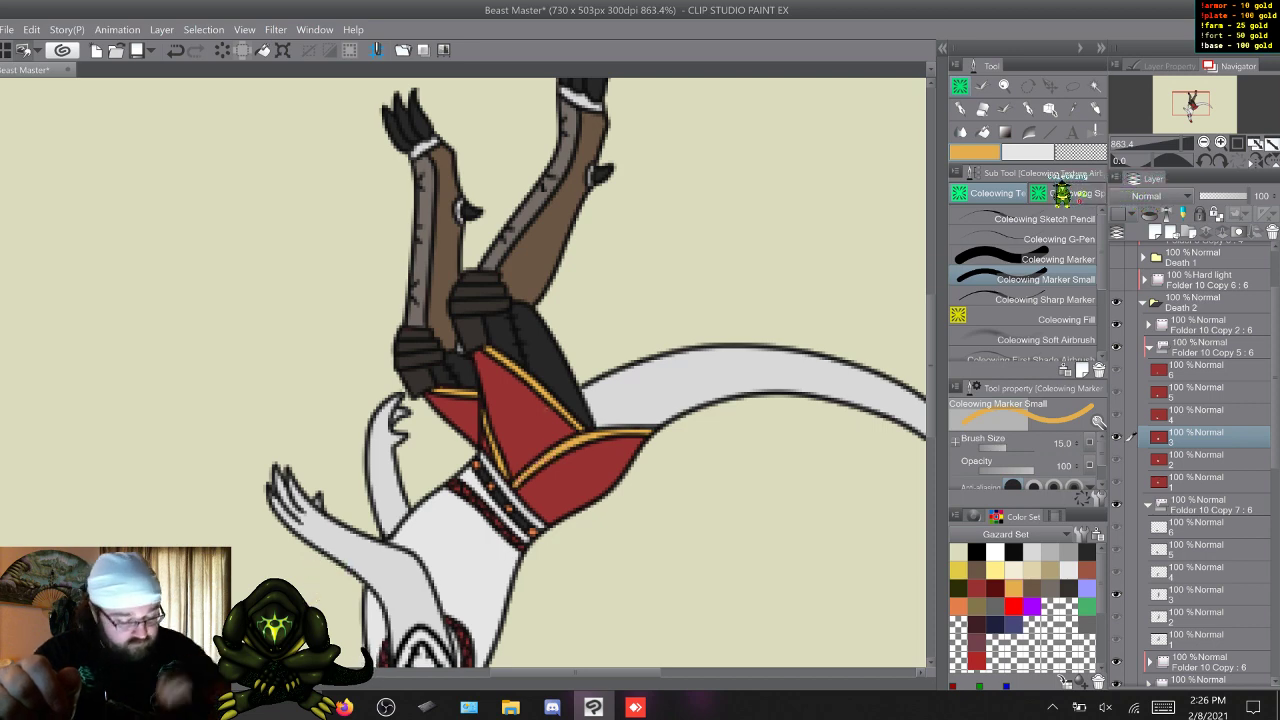
Paint the trim along the red cloth's thigh edge and tail flap on frame 4 golden yellow.
{"action": "key", "text": "w"}
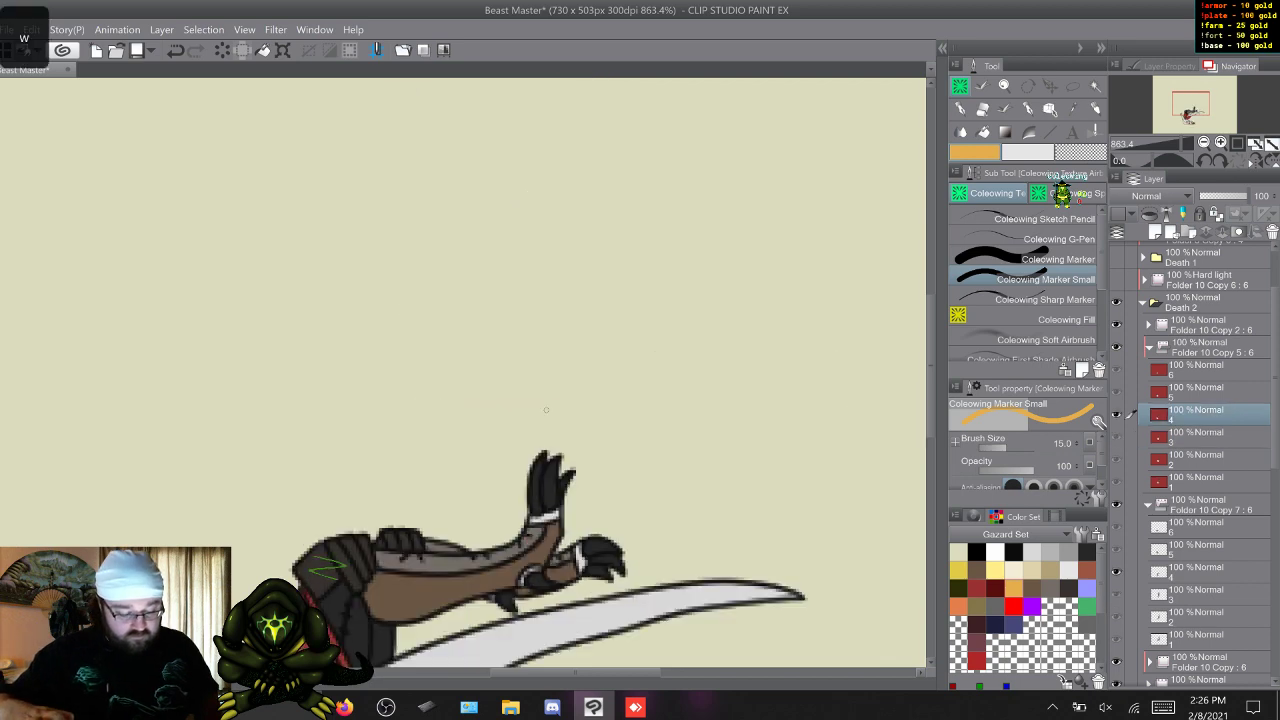
{"action": "scroll", "coordinate": [546, 410], "scroll_direction": "down", "scroll_amount": 4}
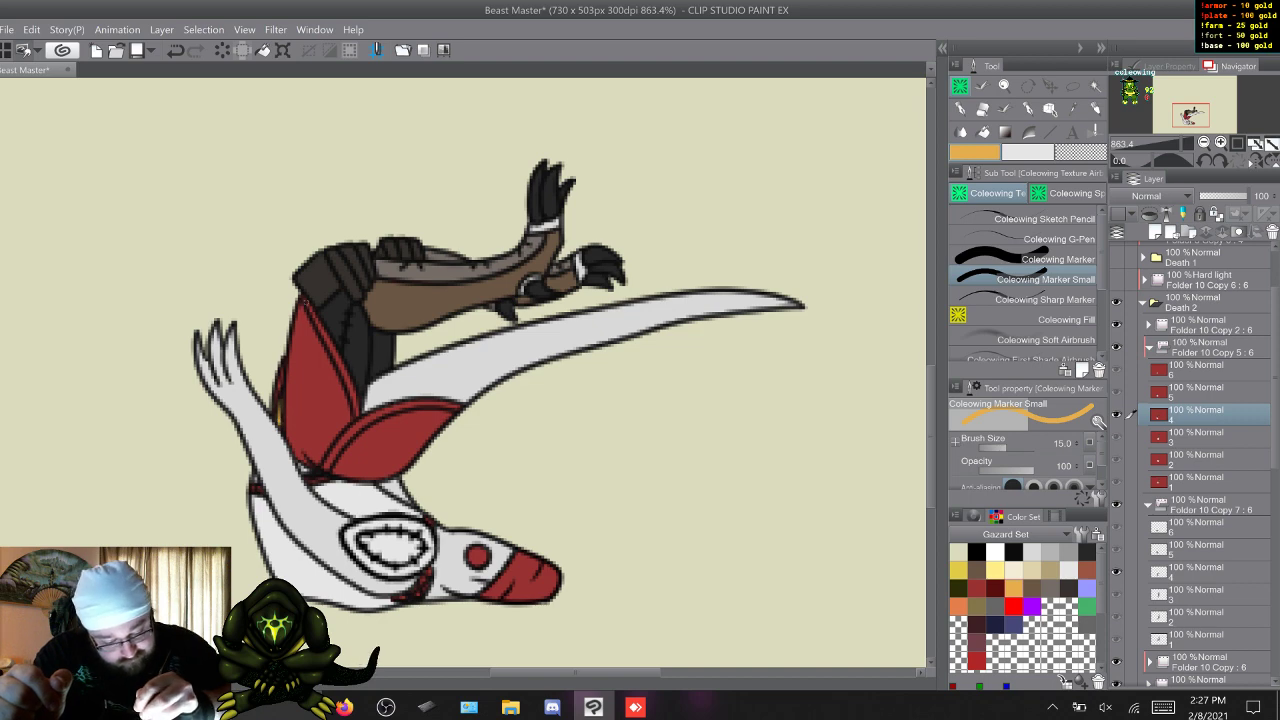
{"action": "left_click_drag", "start_coordinate": [304, 300], "coordinate": [350, 384]}
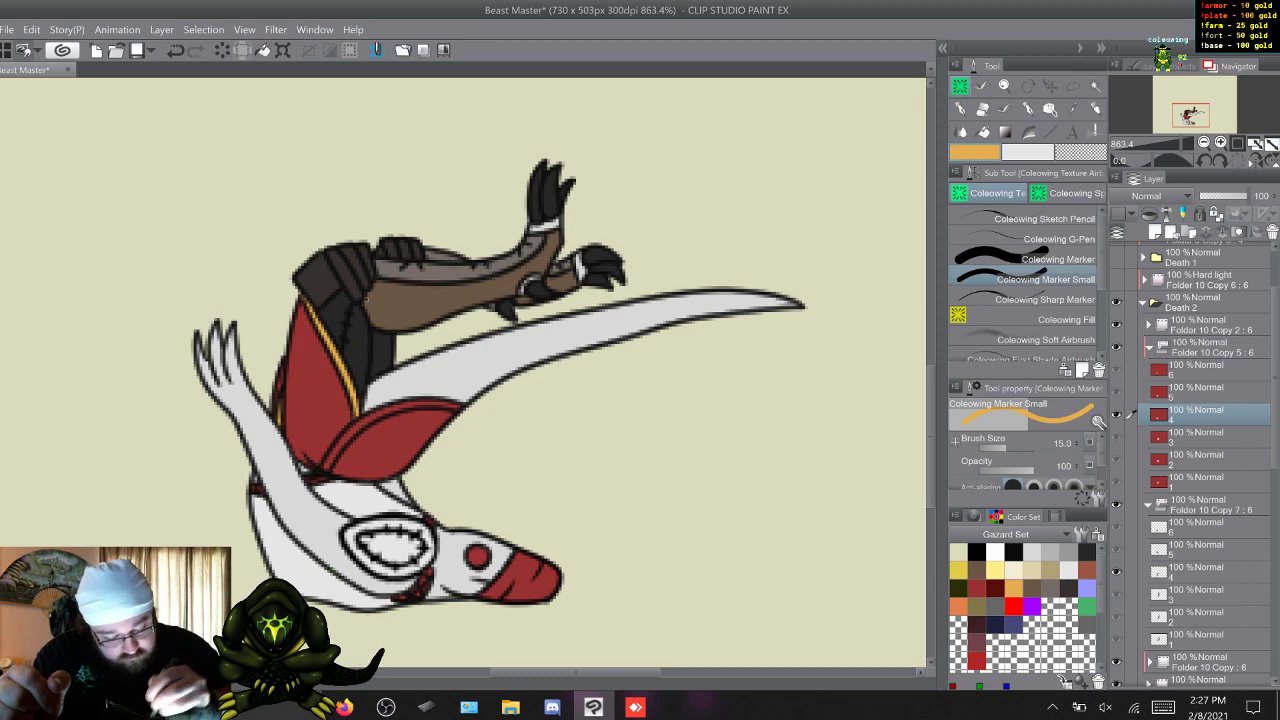
{"action": "left_click_drag", "start_coordinate": [458, 402], "coordinate": [431, 405]}
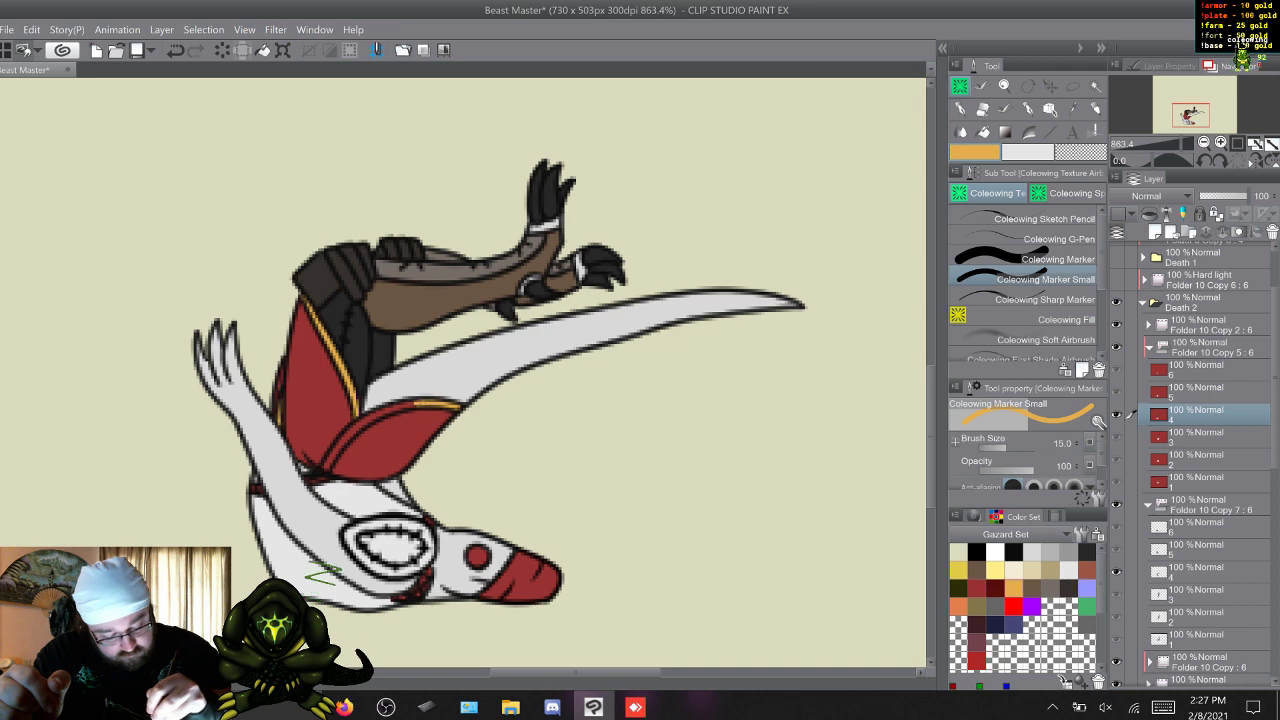
{"action": "left_click_drag", "start_coordinate": [401, 406], "coordinate": [375, 415]}
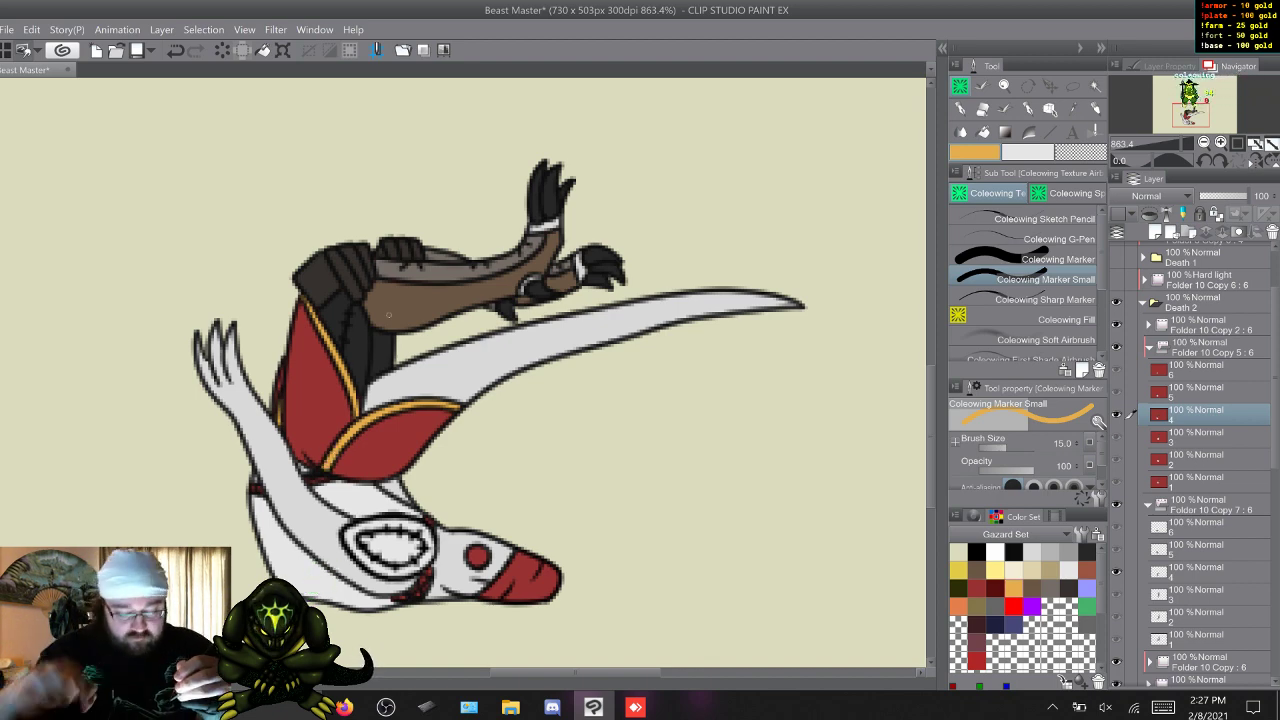
Paint the cloth's edge trim golden yellow on frame 5 and on the small exposed pieces of frame 6.
{"action": "key", "text": "w"}
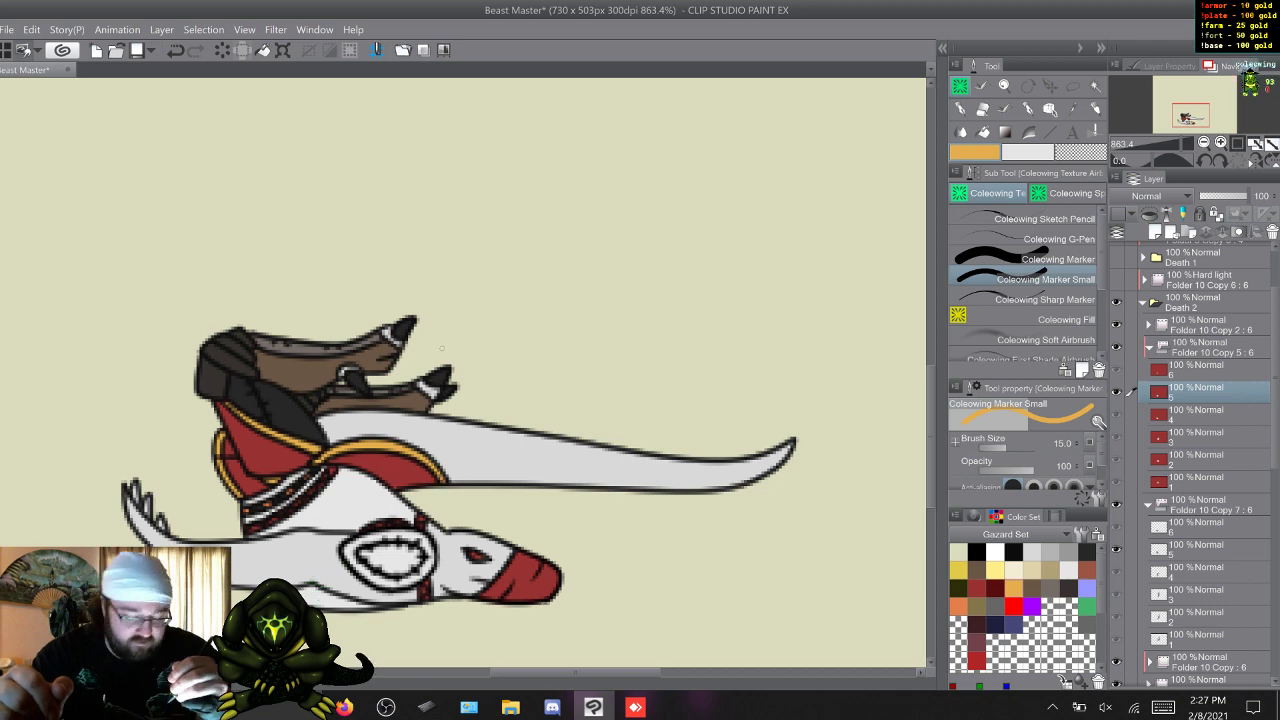
{"action": "key", "text": "w"}
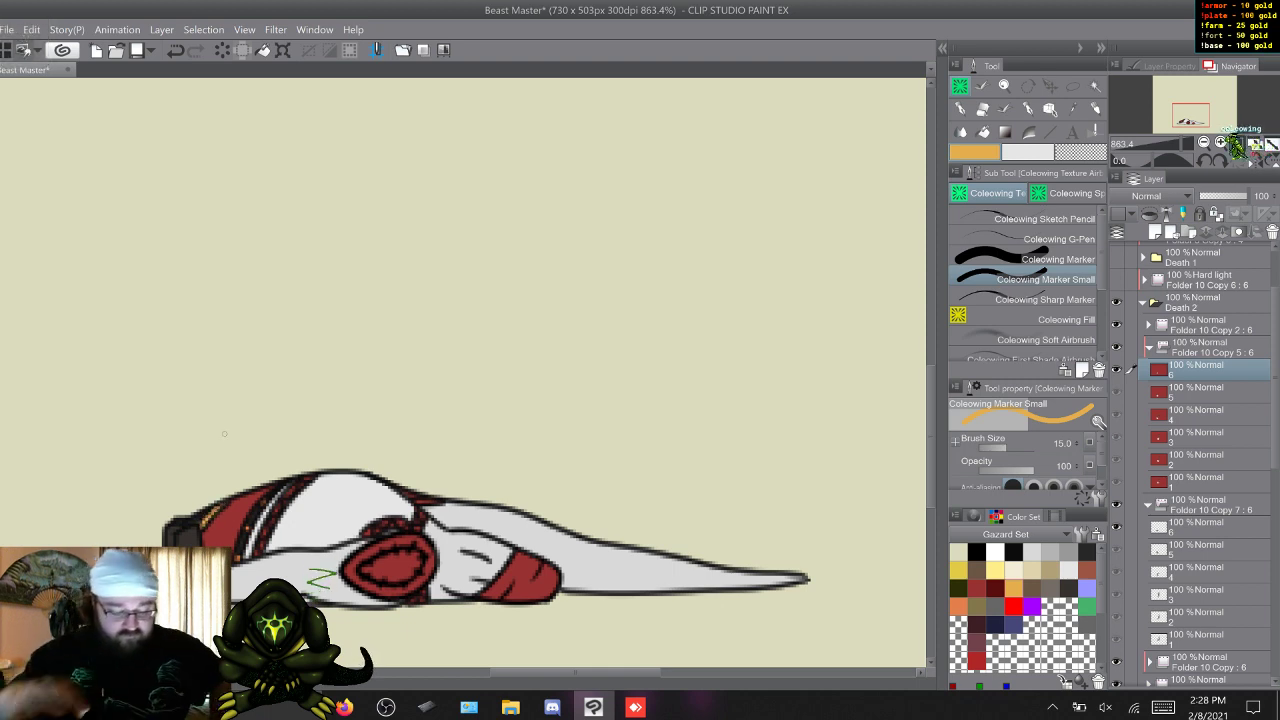
{"action": "key", "text": "s"}
{"action": "key", "text": "w"}
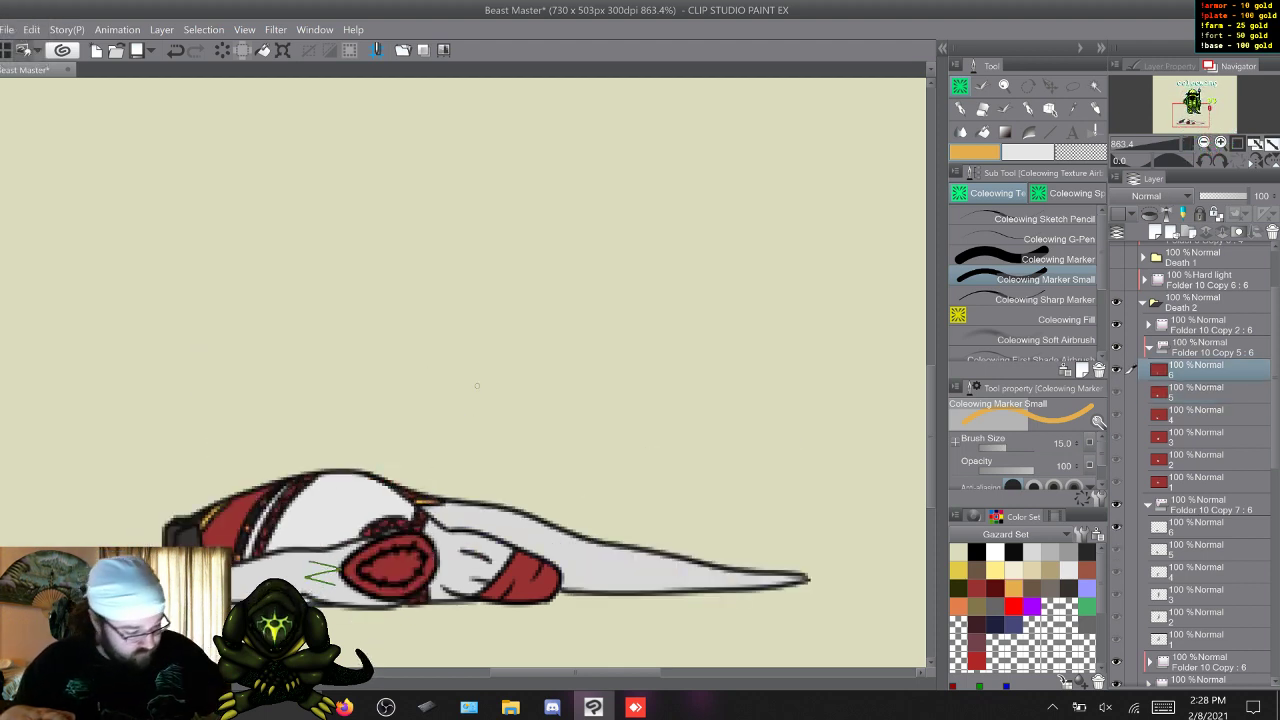
Paint dark grey patches along the red shoulder and waist straps on frame 1 with Coleowing Marker Small.
{"action": "left_click", "coordinate": [977, 588]}
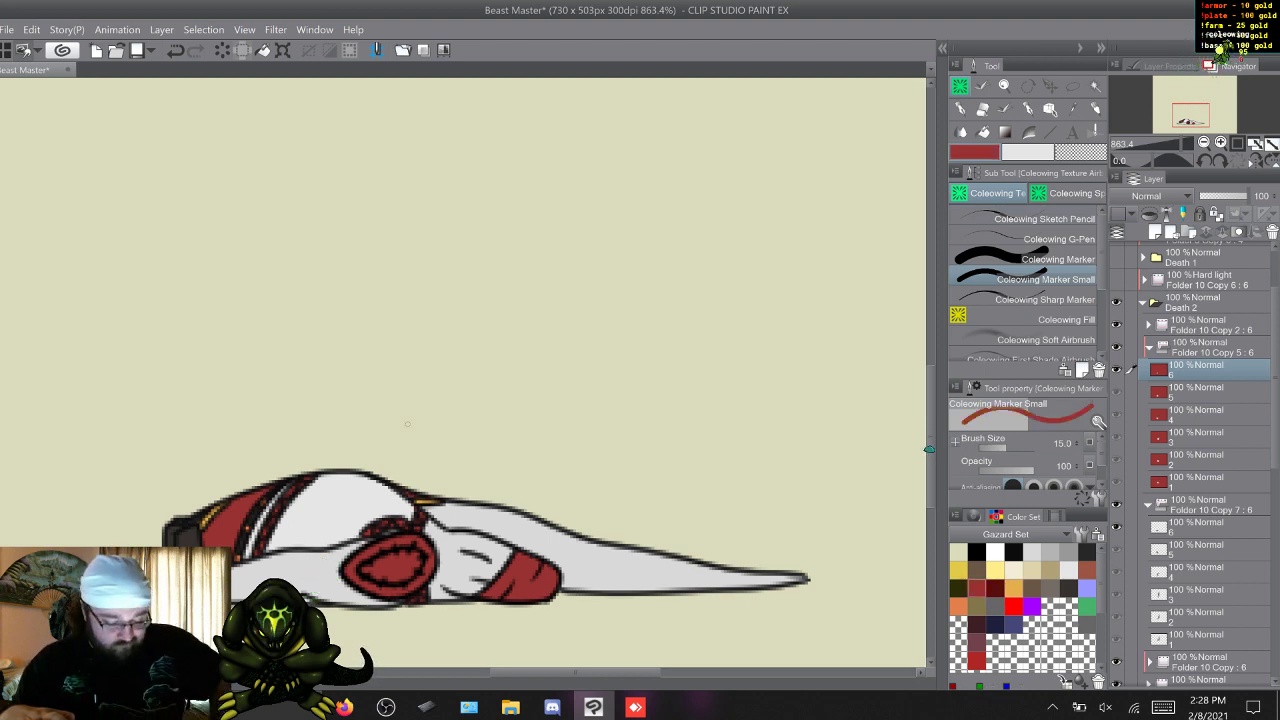
{"action": "key", "text": "w"}
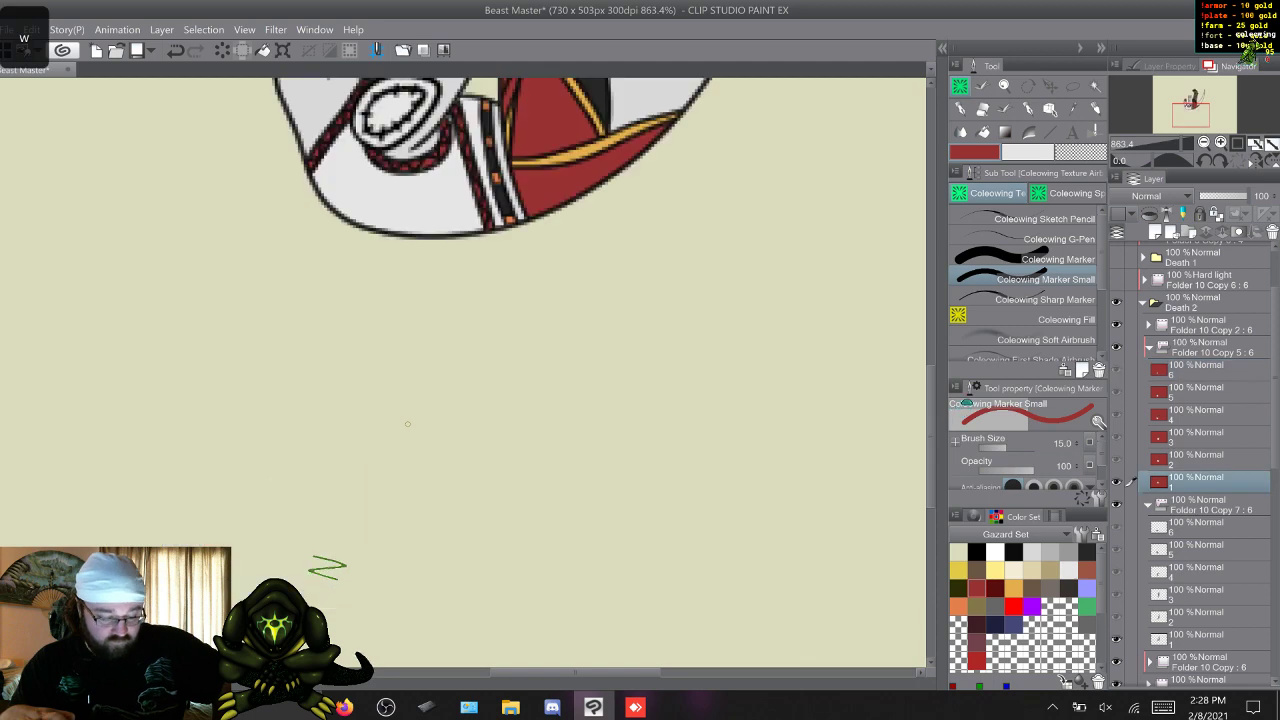
{"action": "left_click_drag", "start_coordinate": [931, 436], "coordinate": [931, 378]}
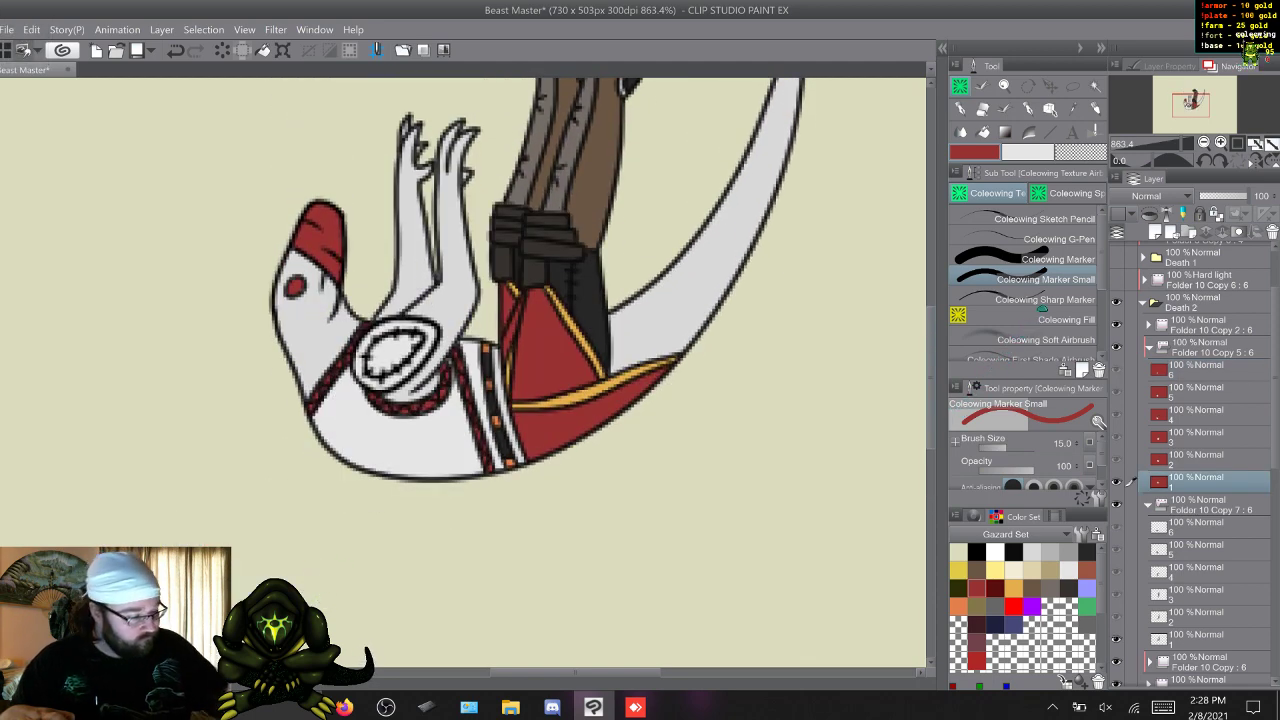
{"action": "left_click", "coordinate": [1086, 551]}
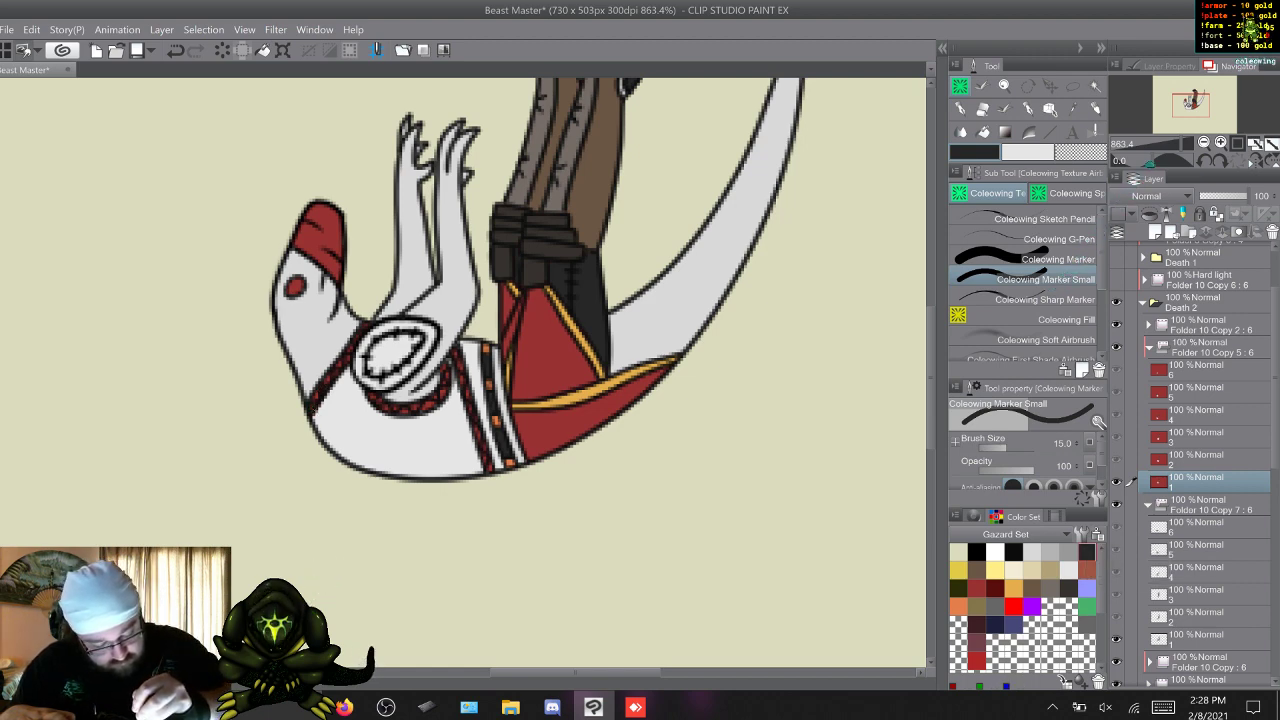
{"action": "key", "text": "x"}
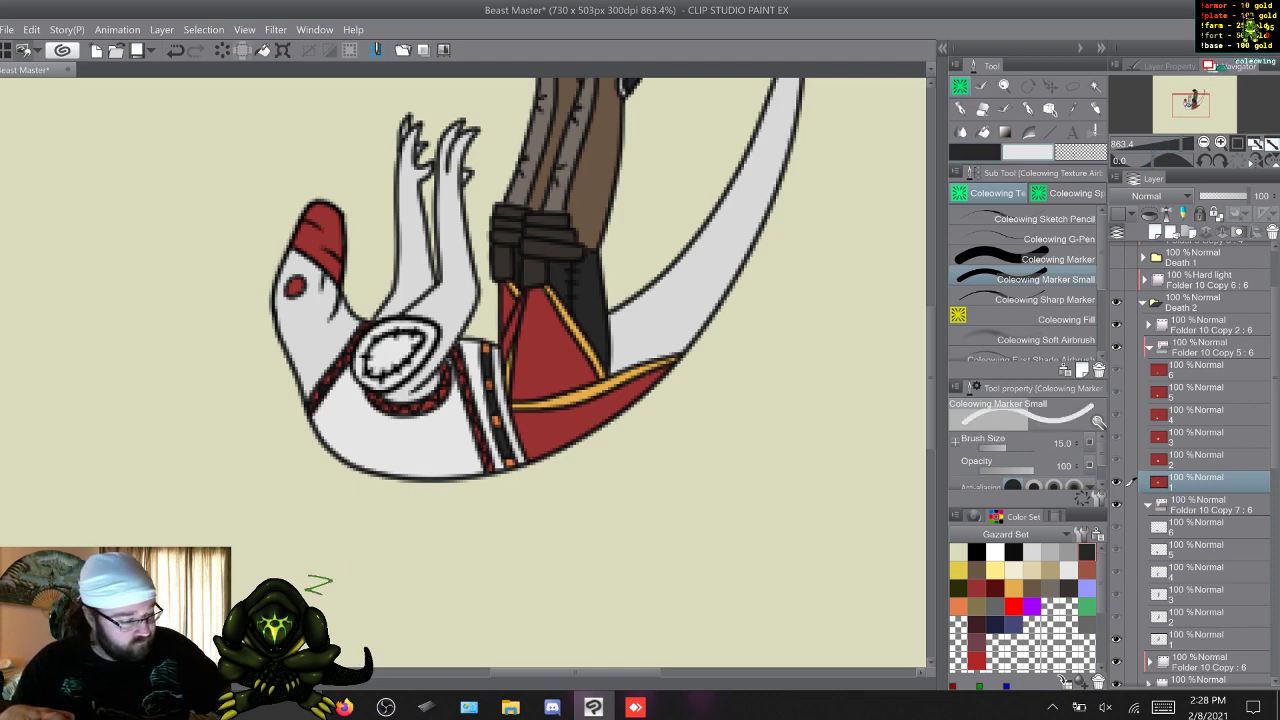
{"action": "key", "text": "x"}
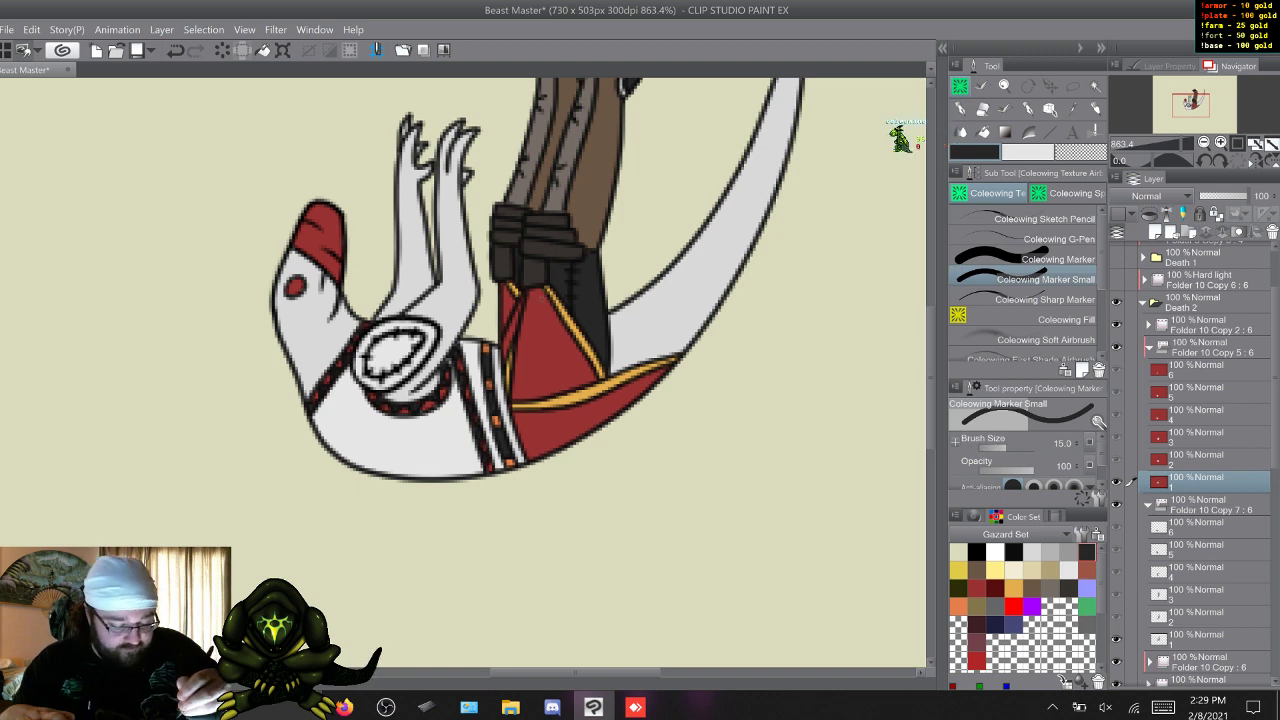
Paint dark grey patches along the red shoulder and waist straps on frame 2.
{"action": "key", "text": "w"}
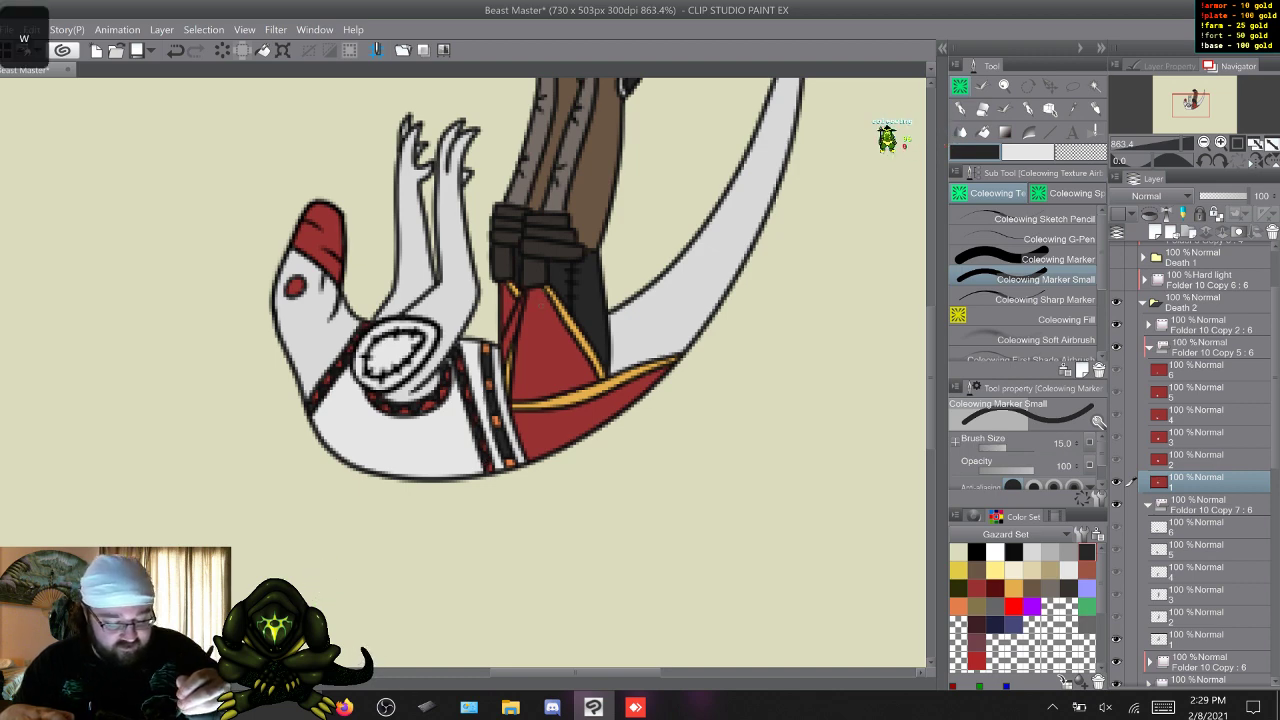
{"action": "scroll", "coordinate": [463, 372], "scroll_direction": "down", "scroll_amount": 2}
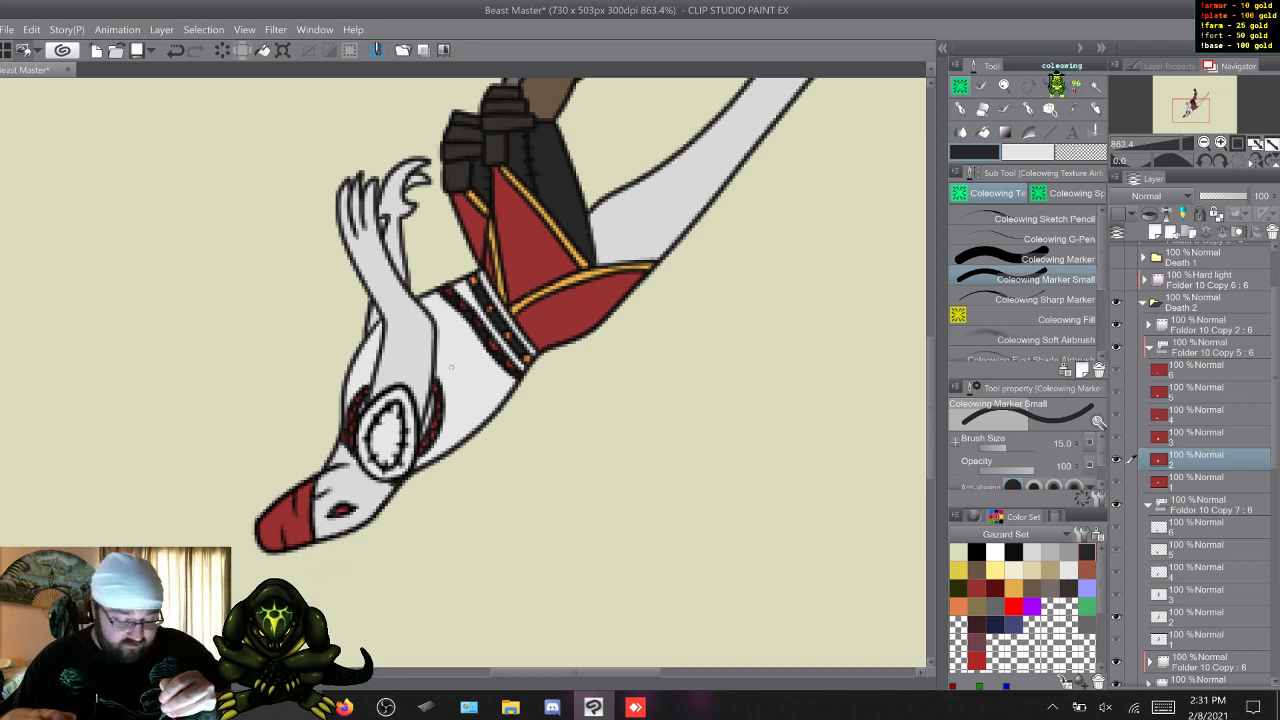
{"action": "key", "text": "w"}
{"action": "key", "text": "w"}
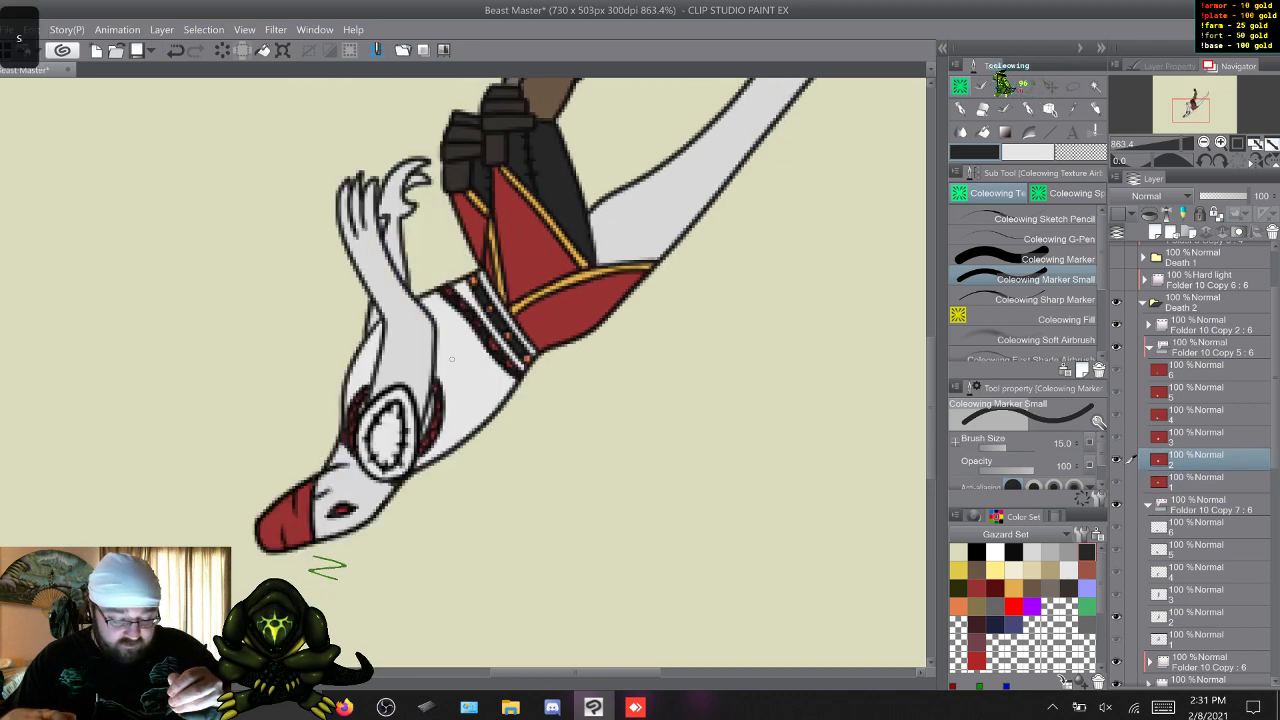
Rework the shoulder strap on frame 1, repainting it red and adding dark grey patches again.
{"action": "key", "text": "s"}
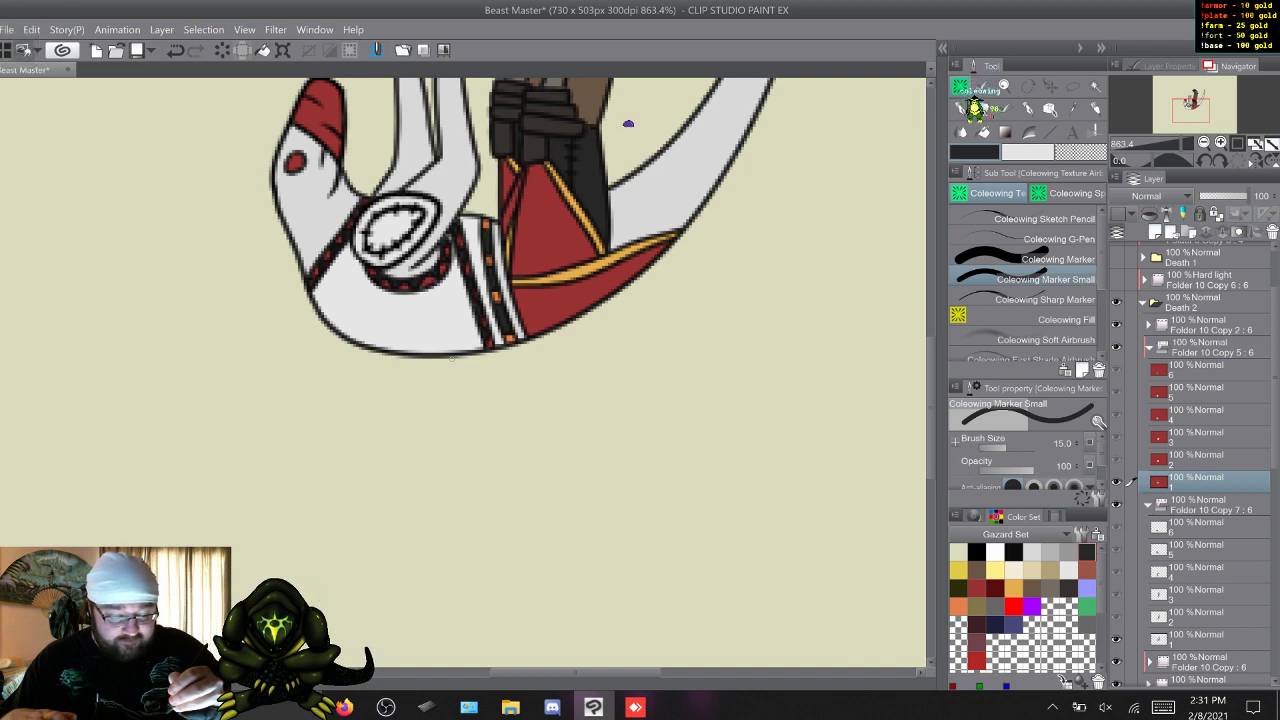
{"action": "key", "text": "z"}
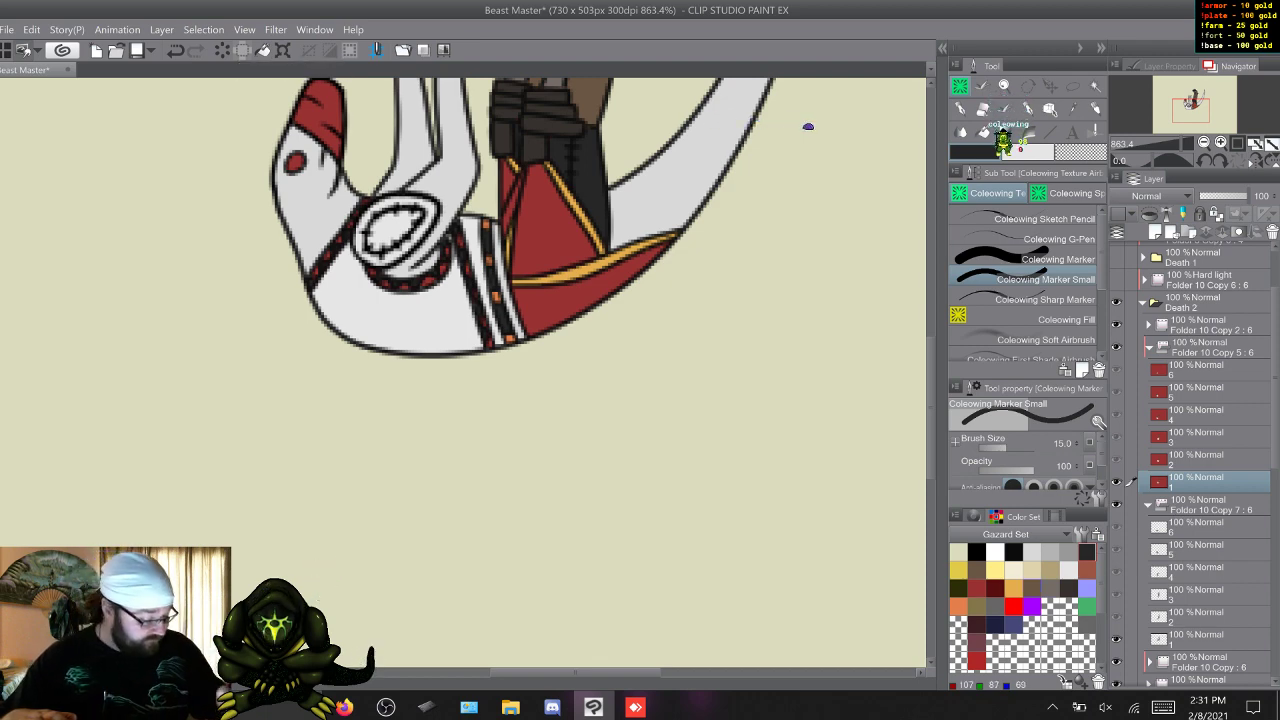
{"action": "left_click", "coordinate": [977, 588]}
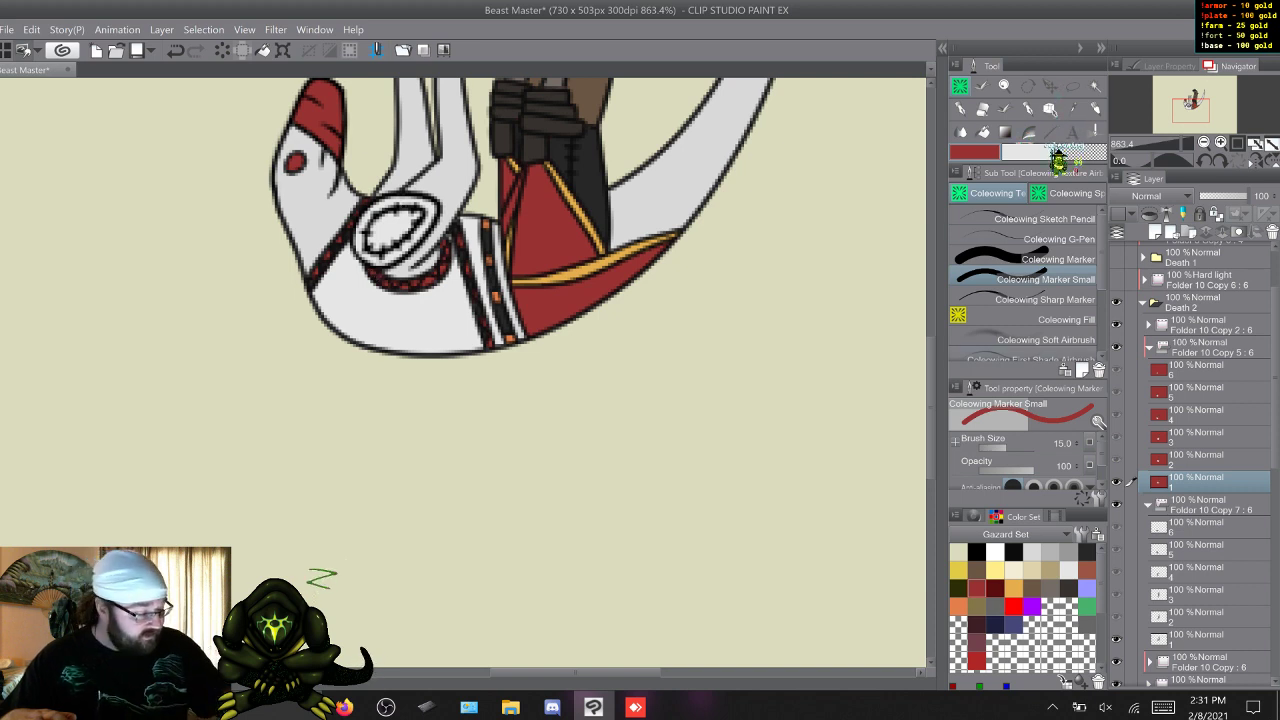
{"action": "left_click", "coordinate": [1087, 552]}
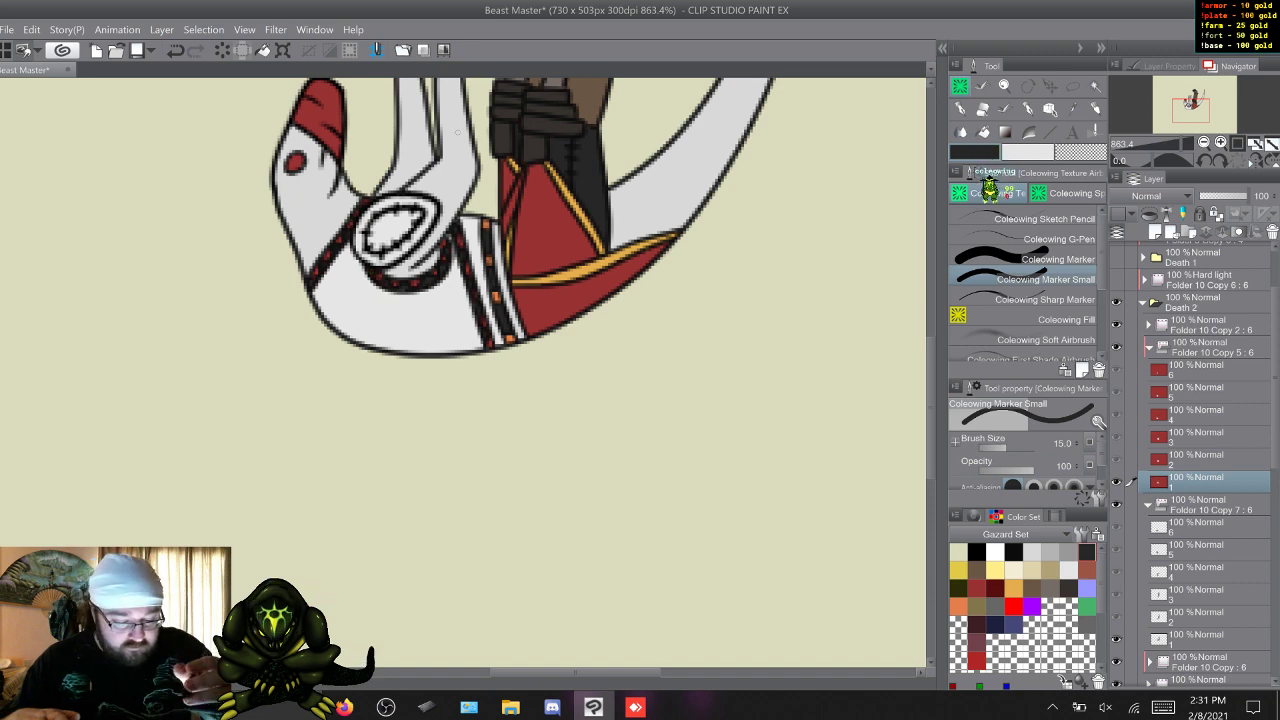
Check frame 2's straps and paint dark grey patches along the shoulder and waist straps on frame 3.
{"action": "key", "text": "w"}
{"action": "key", "text": "q"}
{"action": "key", "text": "w"}
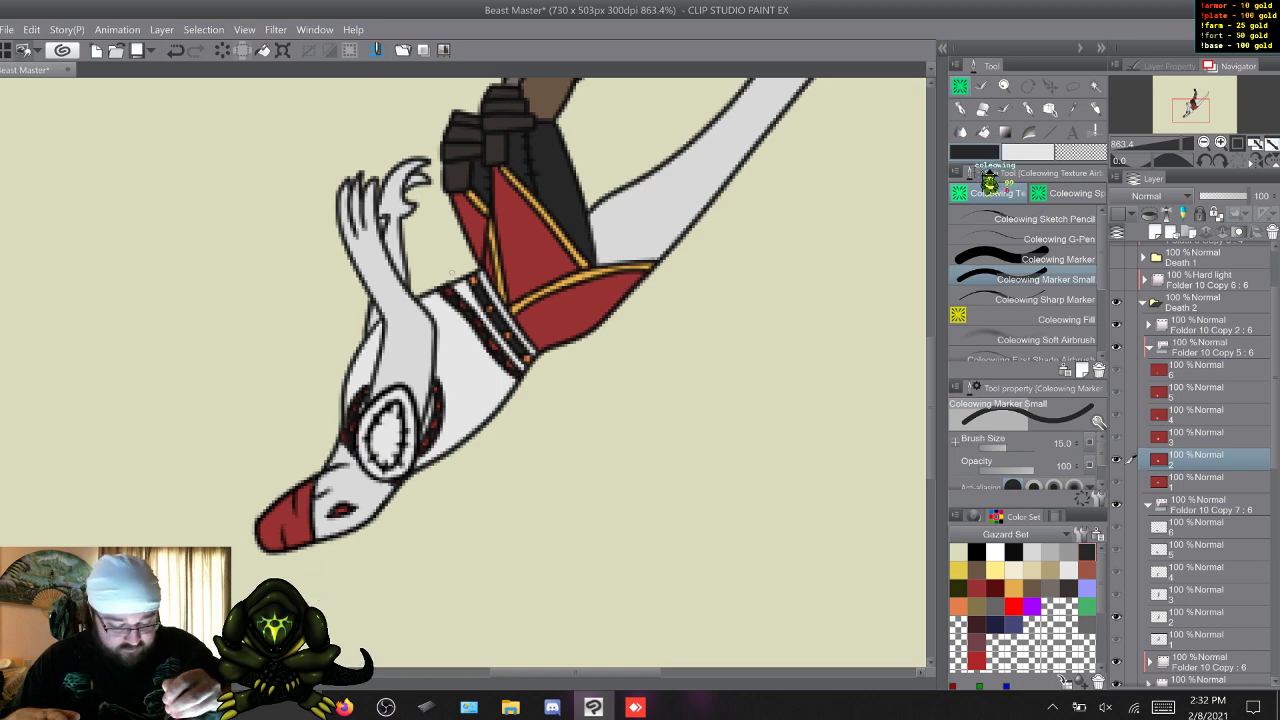
{"action": "key", "text": "w"}
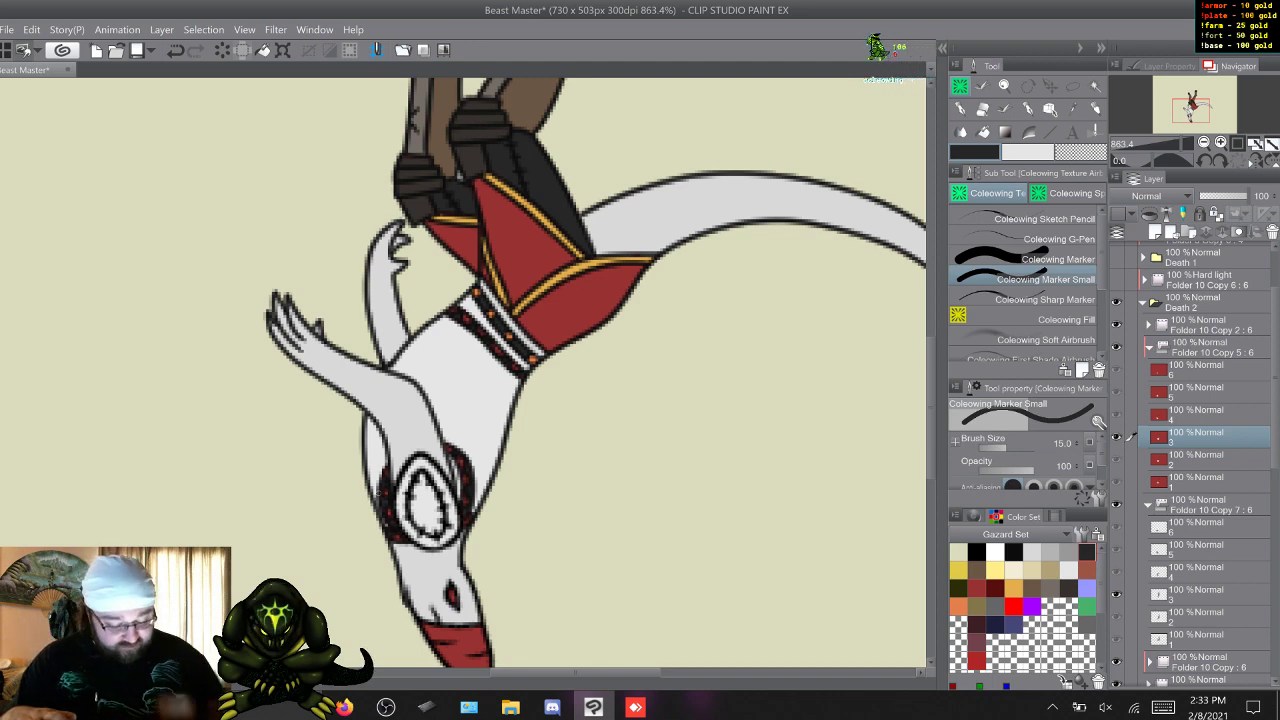
Paint dark grey patches on the visible parts of the waist and neck straps on frame 4.
{"action": "key", "text": "d"}
{"action": "key", "text": "s"}
{"action": "left_click_drag", "start_coordinate": [930, 410], "coordinate": [930, 445]}
{"action": "key", "text": "w"}
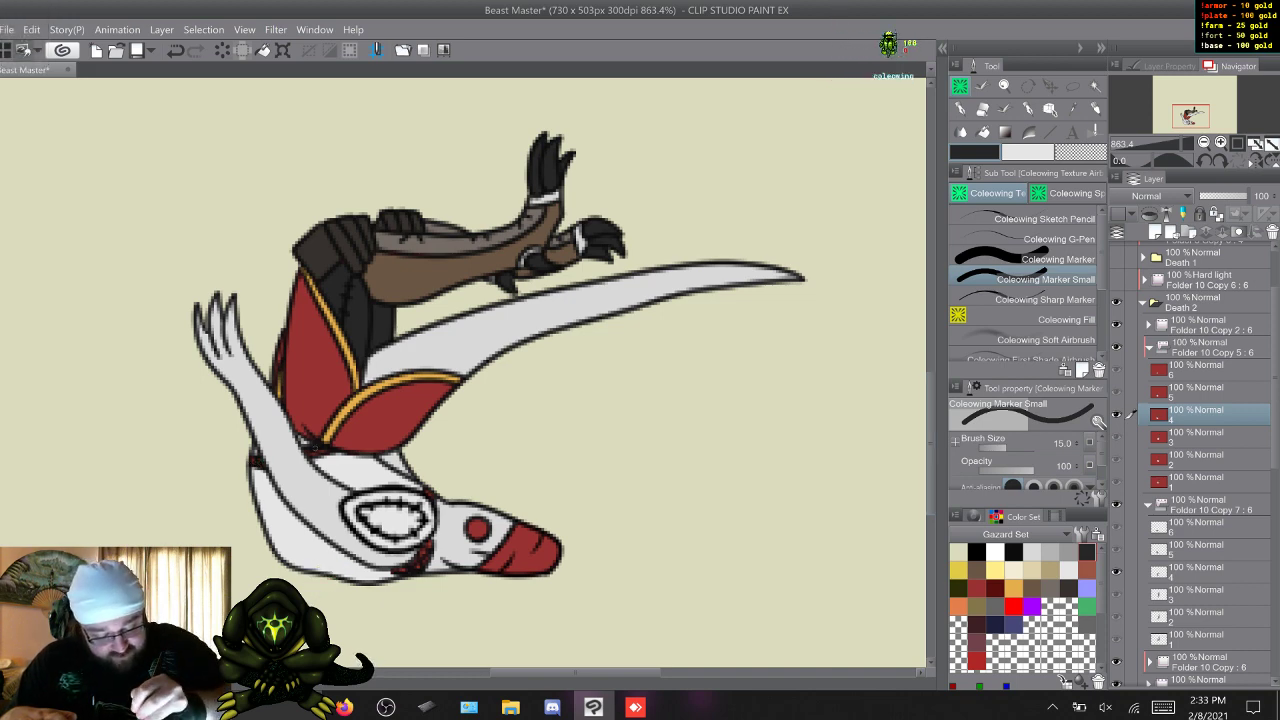
{"action": "left_click_drag", "start_coordinate": [318, 449], "coordinate": [329, 452]}
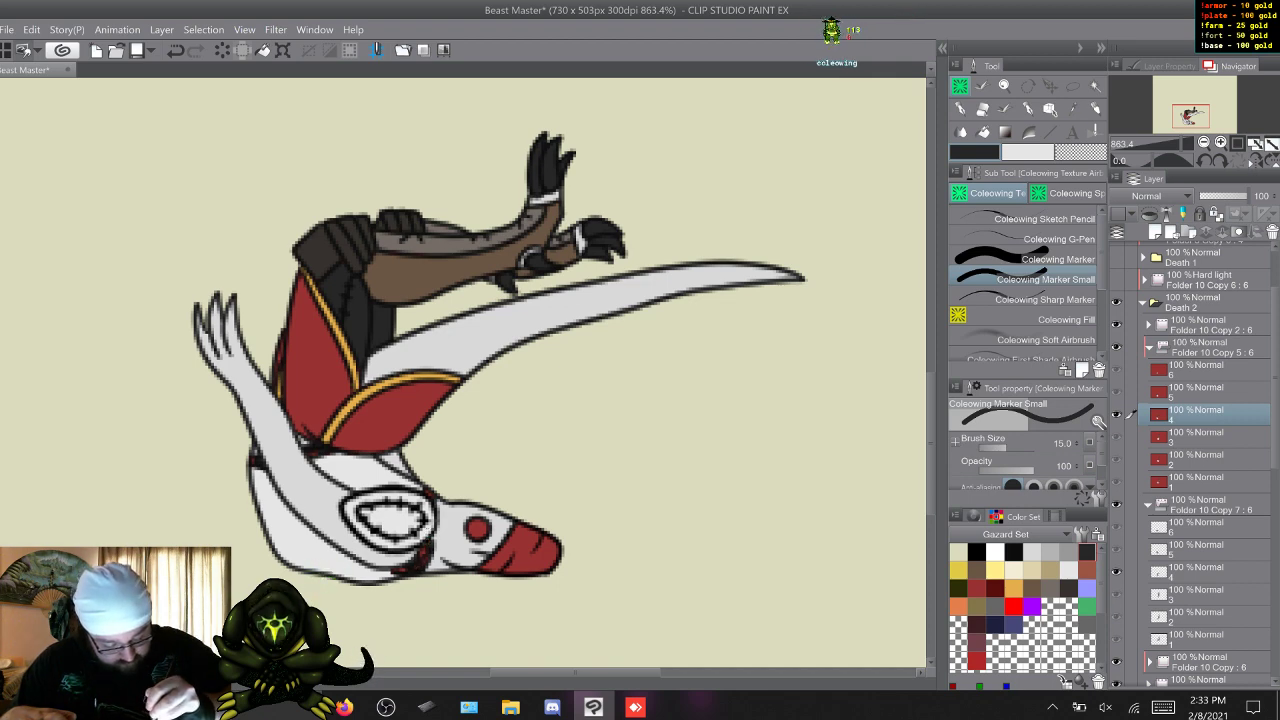
Paint dark grey patches on the red straps around the shoulder and neck on frames 5 and 6.
{"action": "key", "text": "w"}
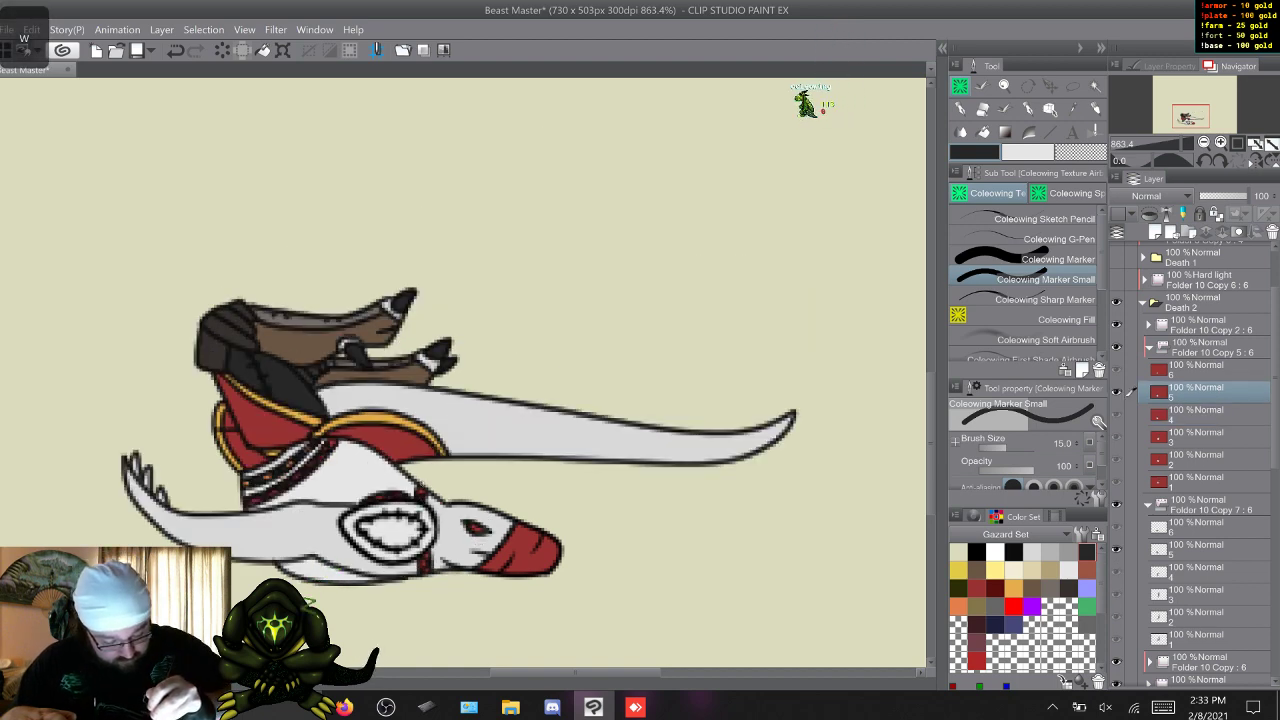
{"action": "right_click", "coordinate": [425, 478]}
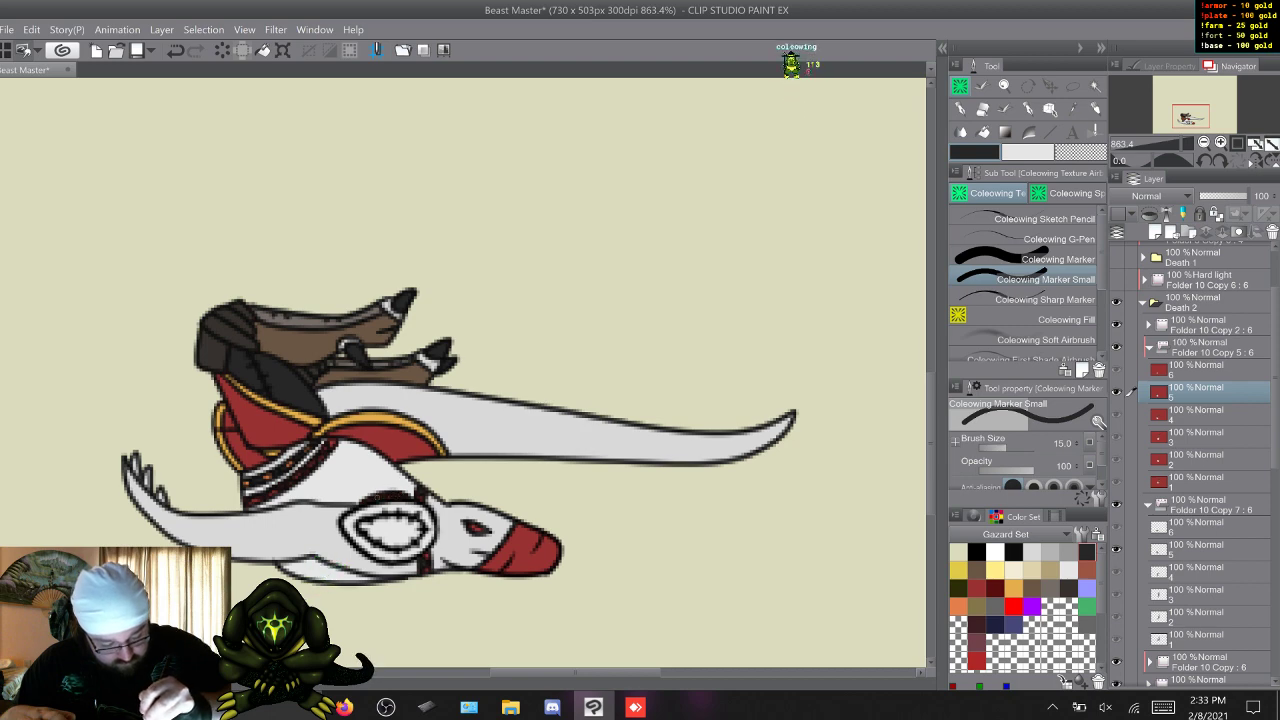
{"action": "key", "text": "w"}
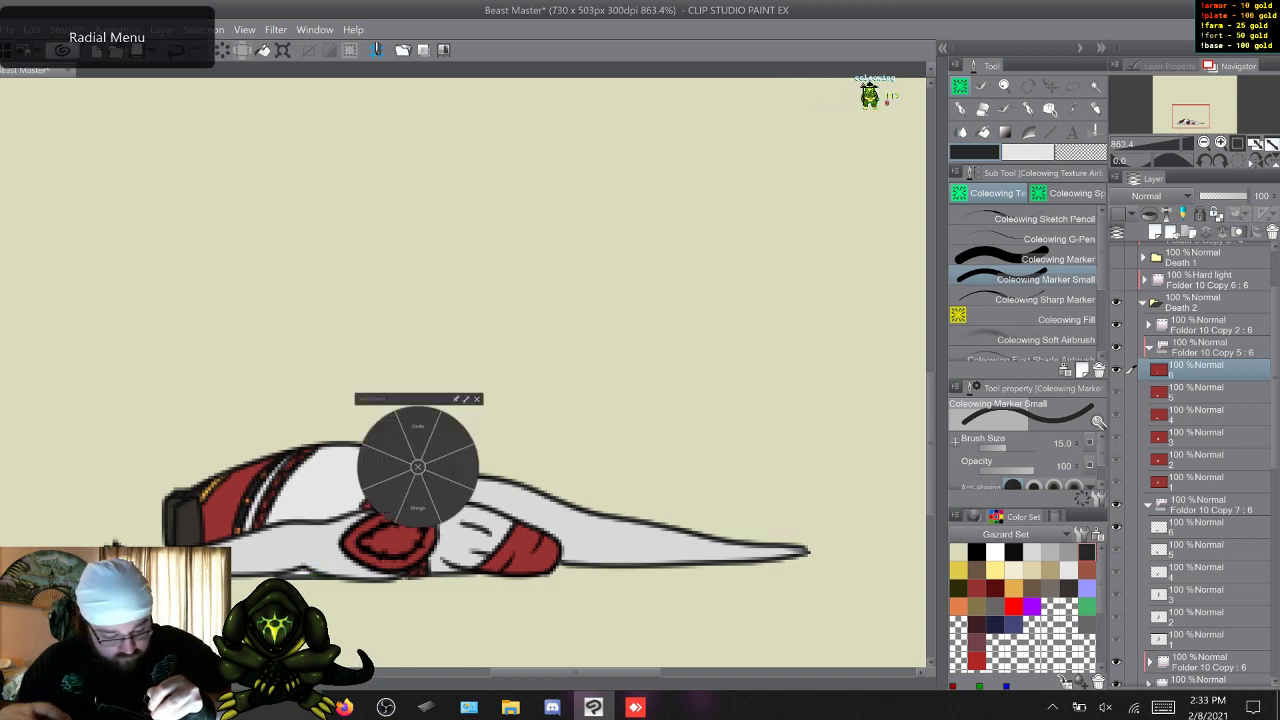
{"action": "left_click", "coordinate": [418, 432]}
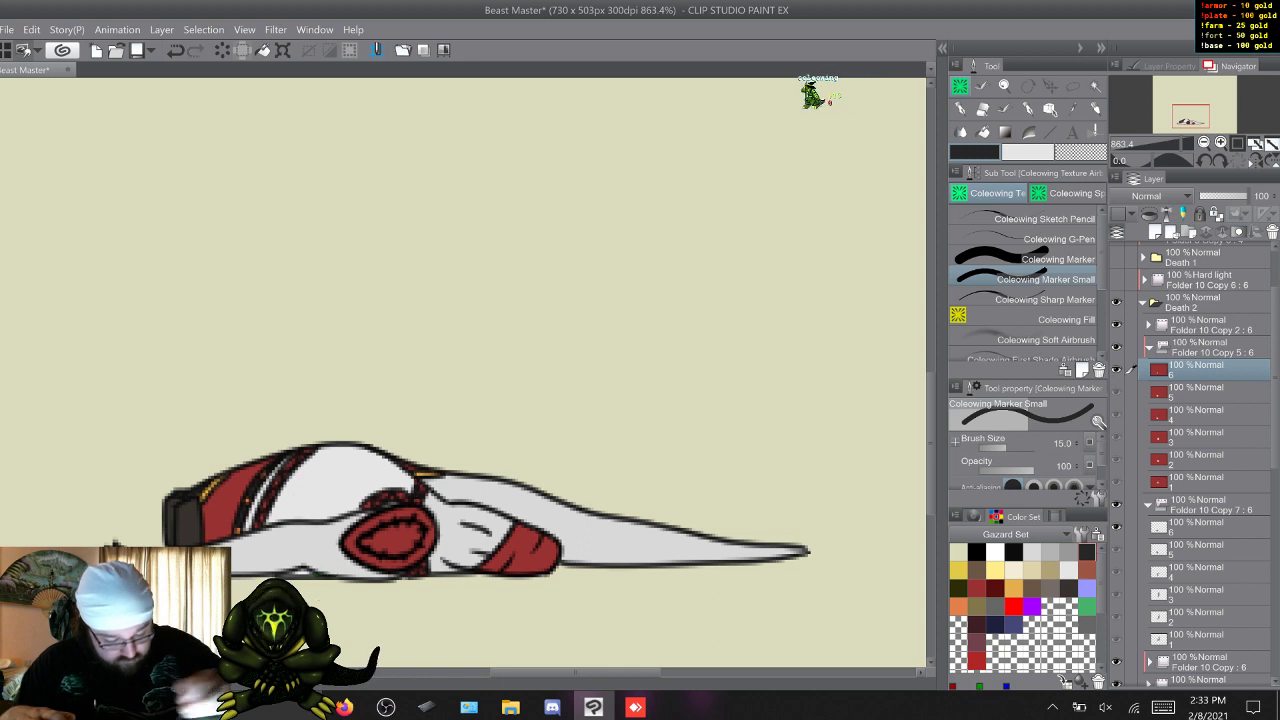
{"action": "key", "text": "x"}
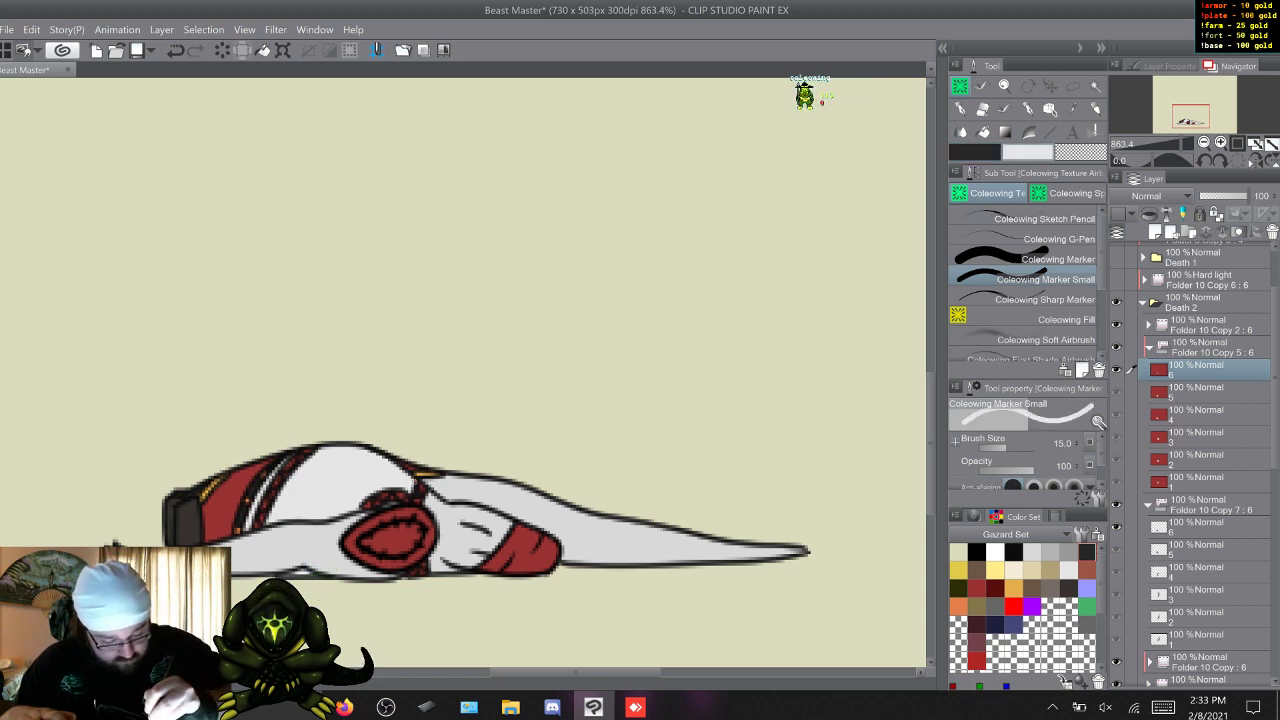
{"action": "key", "text": "x"}
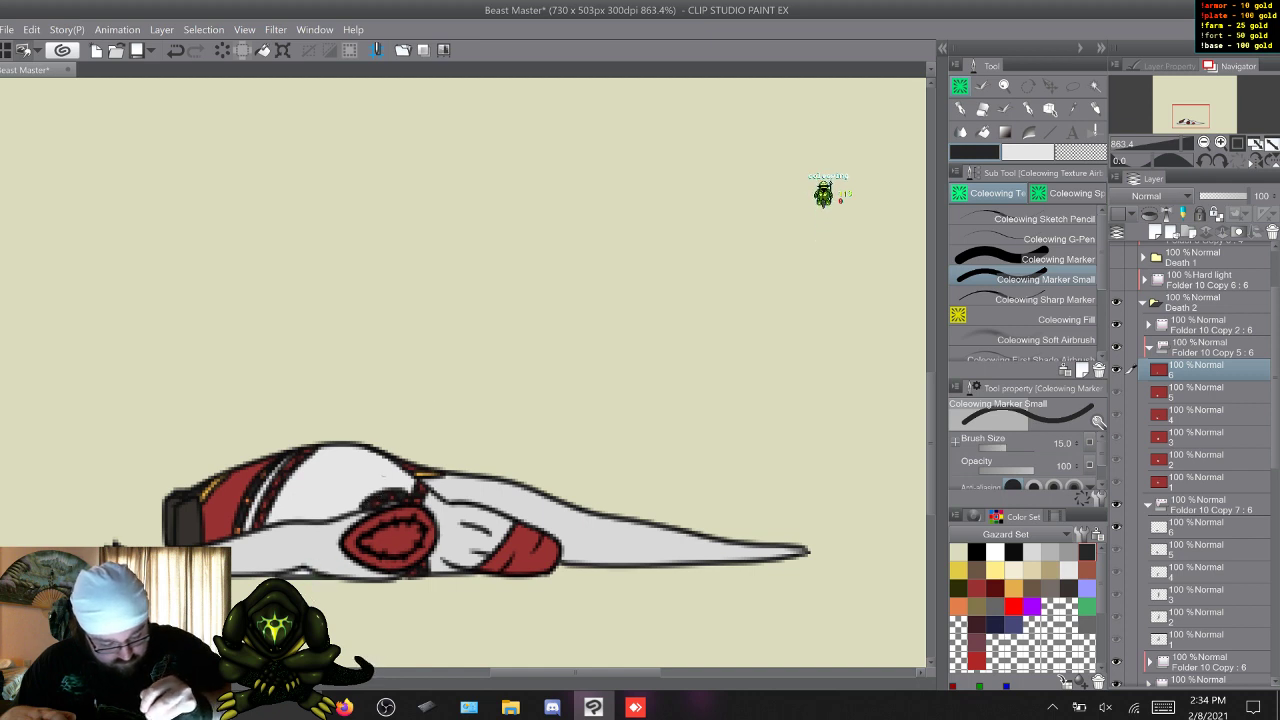
{"action": "key", "text": "d"}
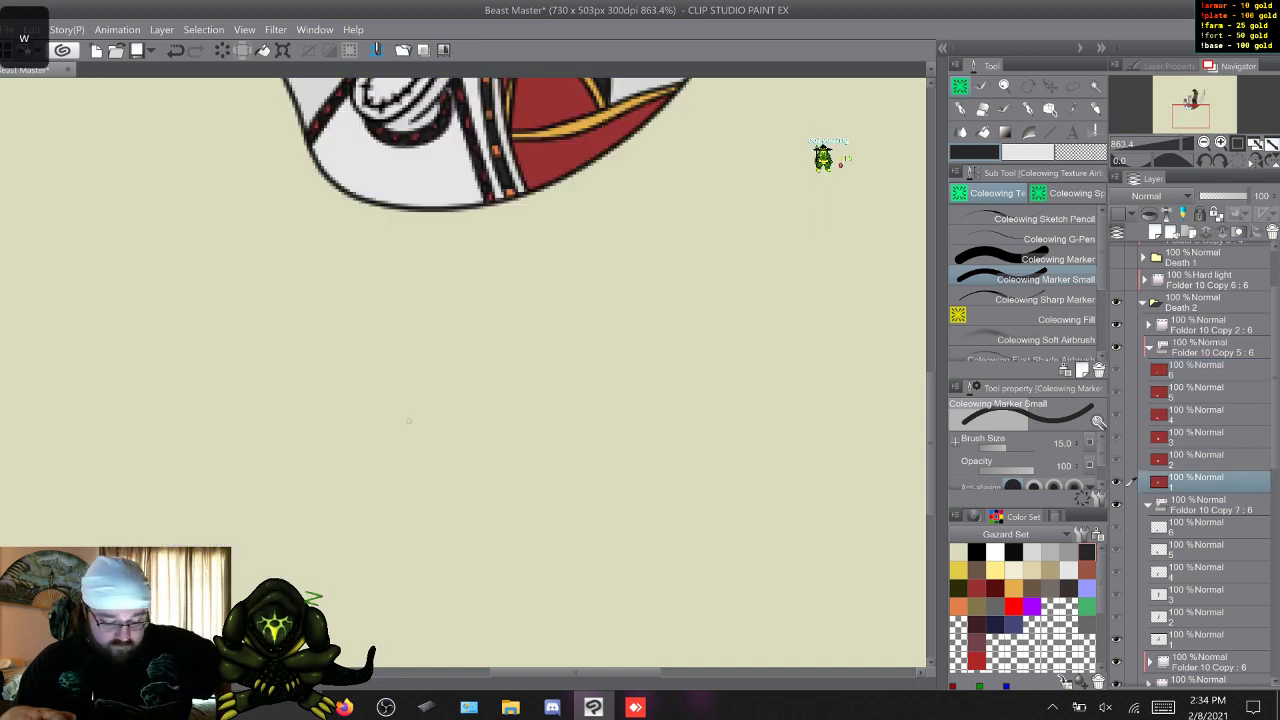
Paint the stitched oval shoulder pad on frame 1 in the legs' brown, using the Coleowing Marker.
{"action": "key", "text": "s"}
{"action": "key", "text": "s"}
{"action": "key", "text": "w"}
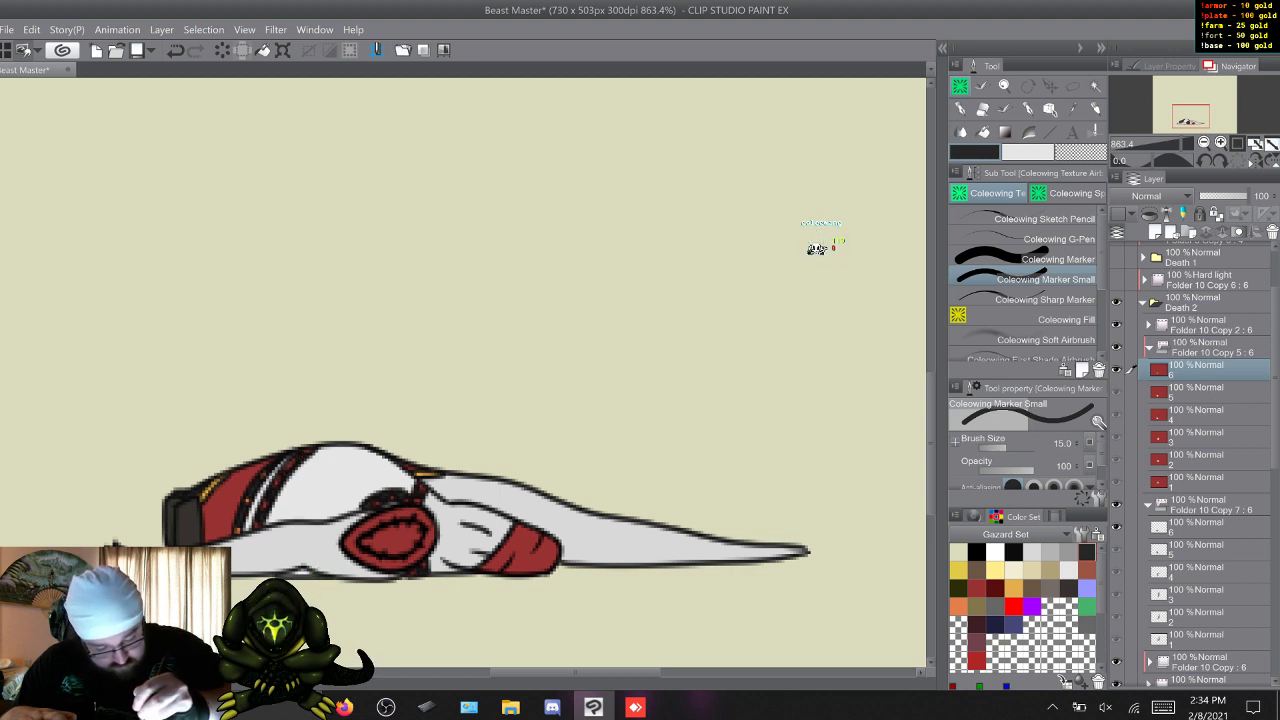
{"action": "key", "text": "w"}
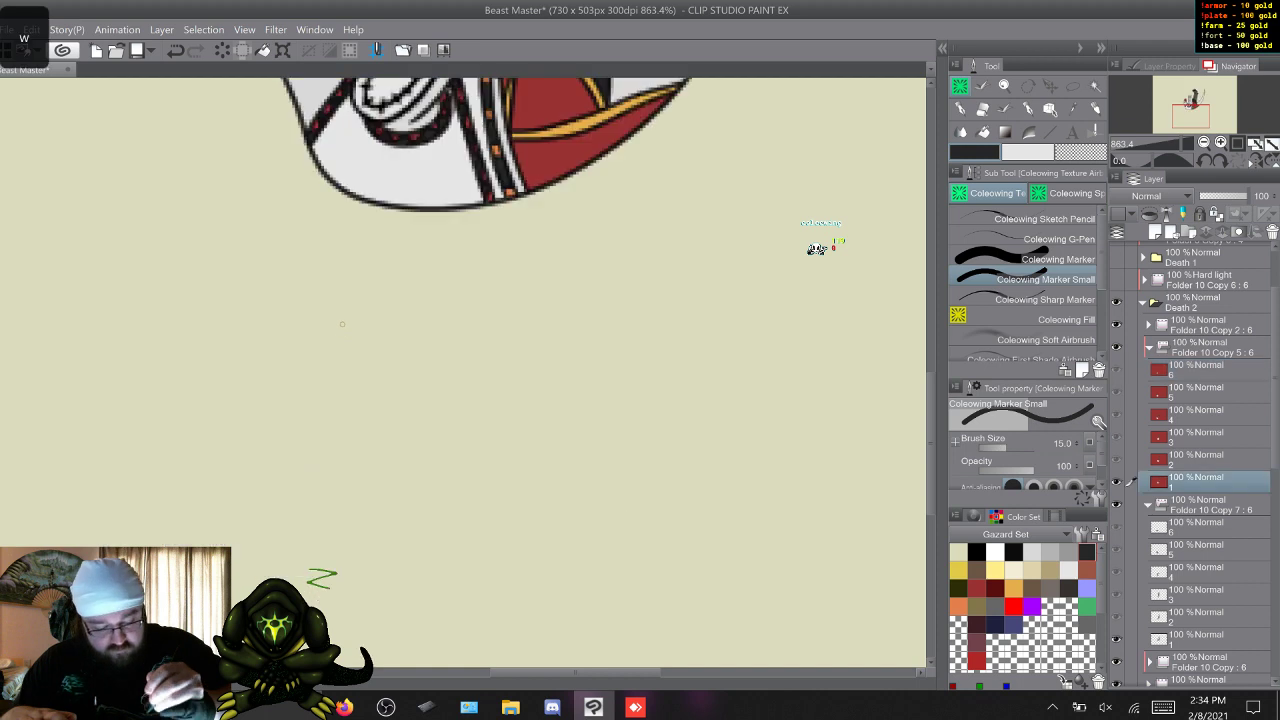
{"action": "scroll", "coordinate": [463, 372], "scroll_direction": "up", "scroll_amount": 5}
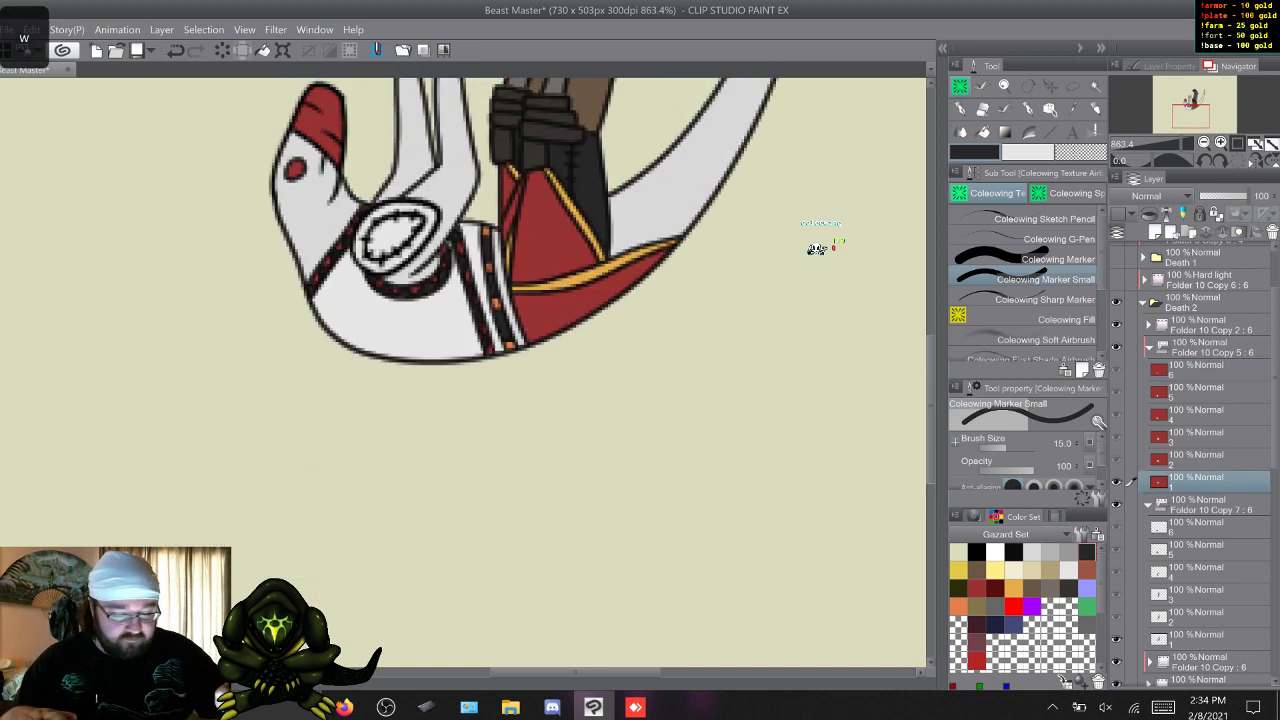
{"action": "left_click", "coordinate": [1050, 259]}
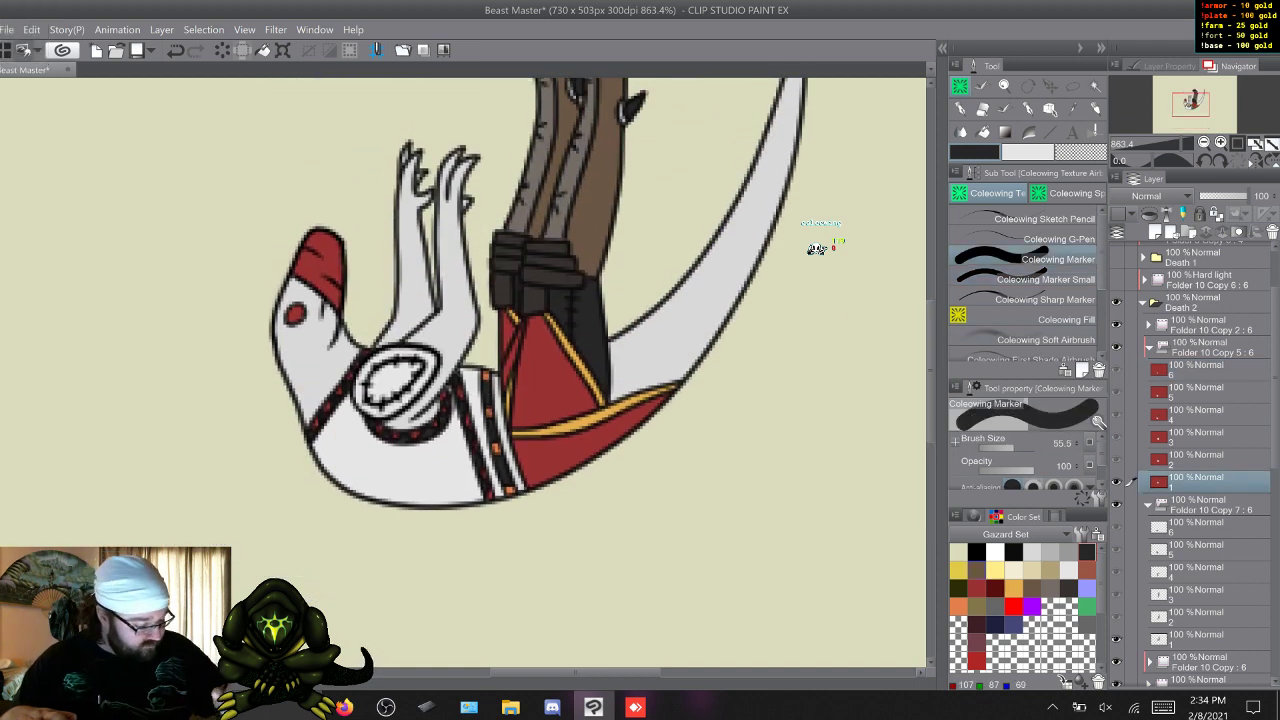
{"action": "key", "text": "z"}
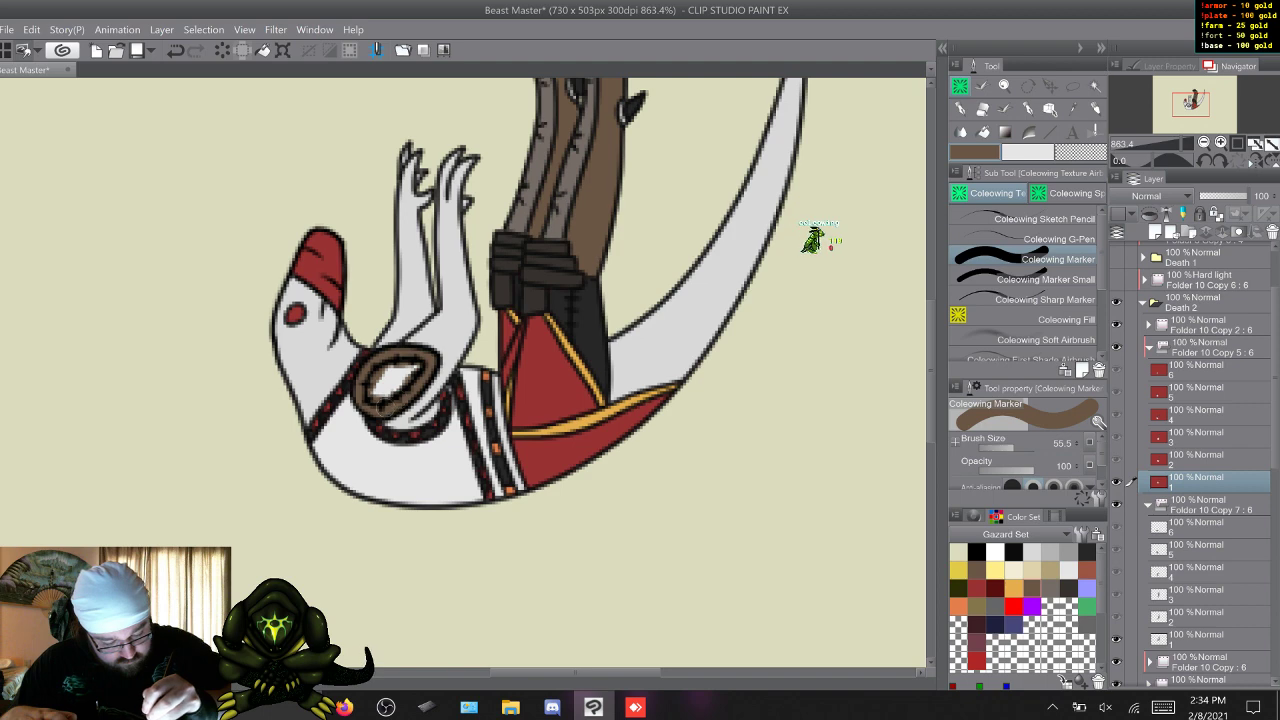
{"action": "left_click_drag", "start_coordinate": [384, 388], "coordinate": [405, 363]}
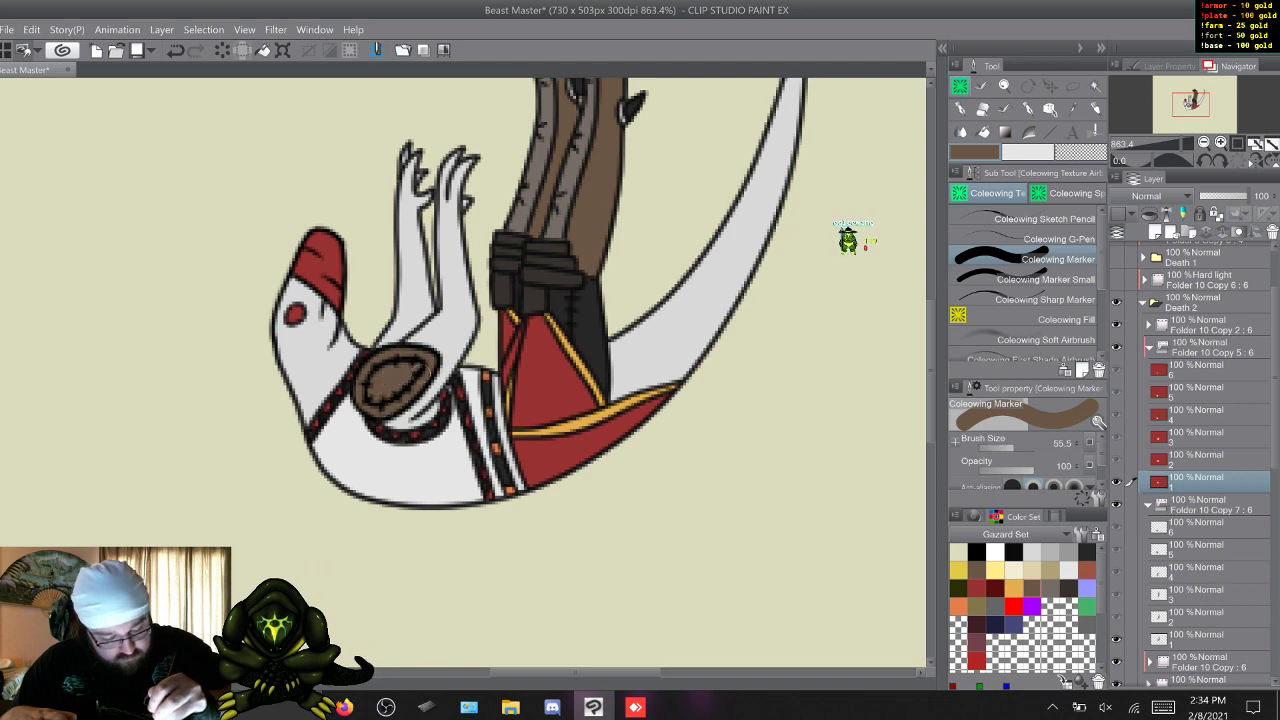
Paint the stitched oval shoulder pad brown on frames 2, 3 and 4.
{"action": "key", "text": "w"}
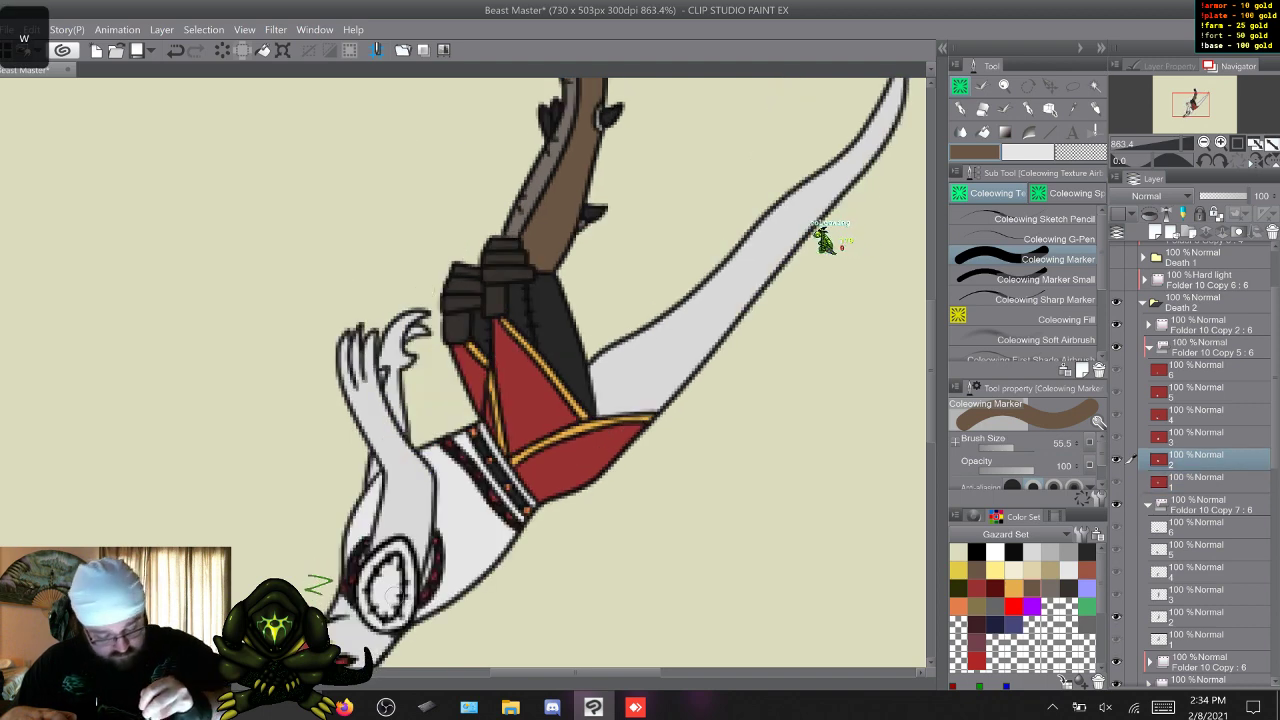
{"action": "left_click_drag", "start_coordinate": [397, 618], "coordinate": [391, 620]}
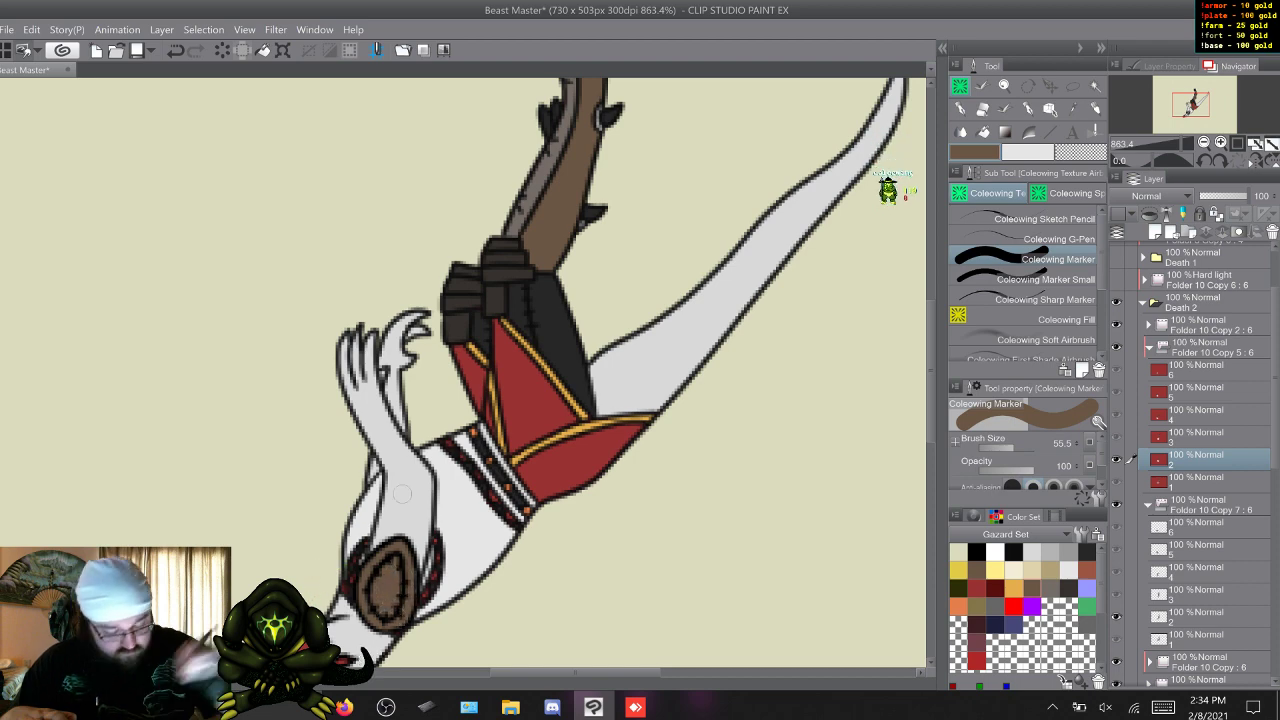
{"action": "key", "text": "w"}
{"action": "scroll", "coordinate": [562, 509], "scroll_direction": "down", "scroll_amount": 3}
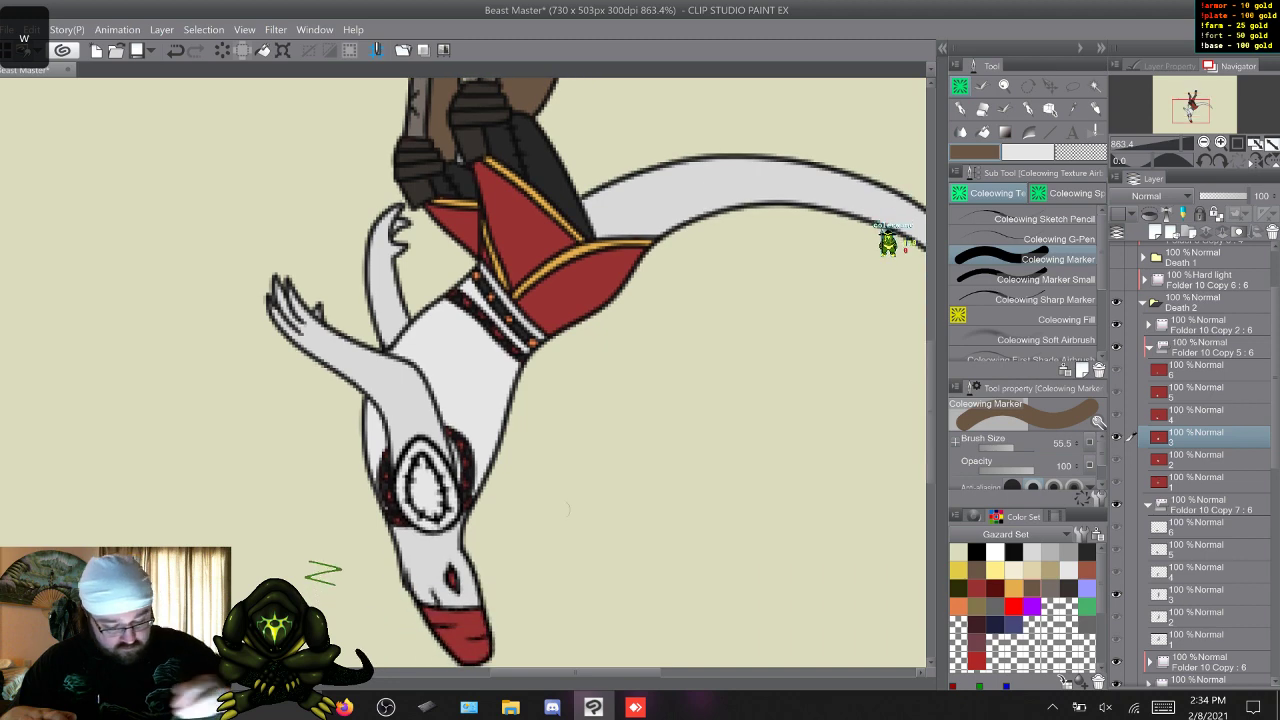
{"action": "mouse_move", "coordinate": [424, 517]}
{"action": "left_mouse_down"}
{"action": "mouse_move", "coordinate": [404, 502]}
{"action": "mouse_move", "coordinate": [422, 447]}
{"action": "mouse_move", "coordinate": [449, 491]}
{"action": "mouse_move", "coordinate": [428, 502]}
{"action": "mouse_move", "coordinate": [421, 478]}
{"action": "left_mouse_up"}
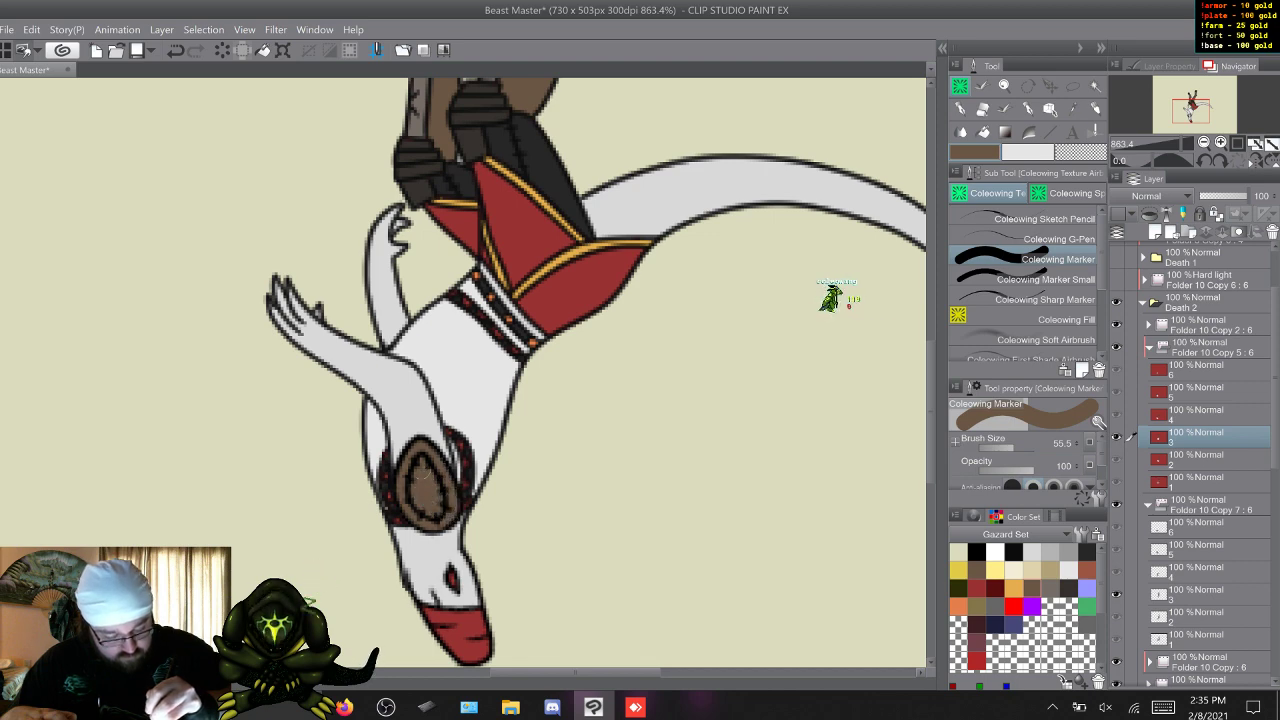
{"action": "key", "text": "w"}
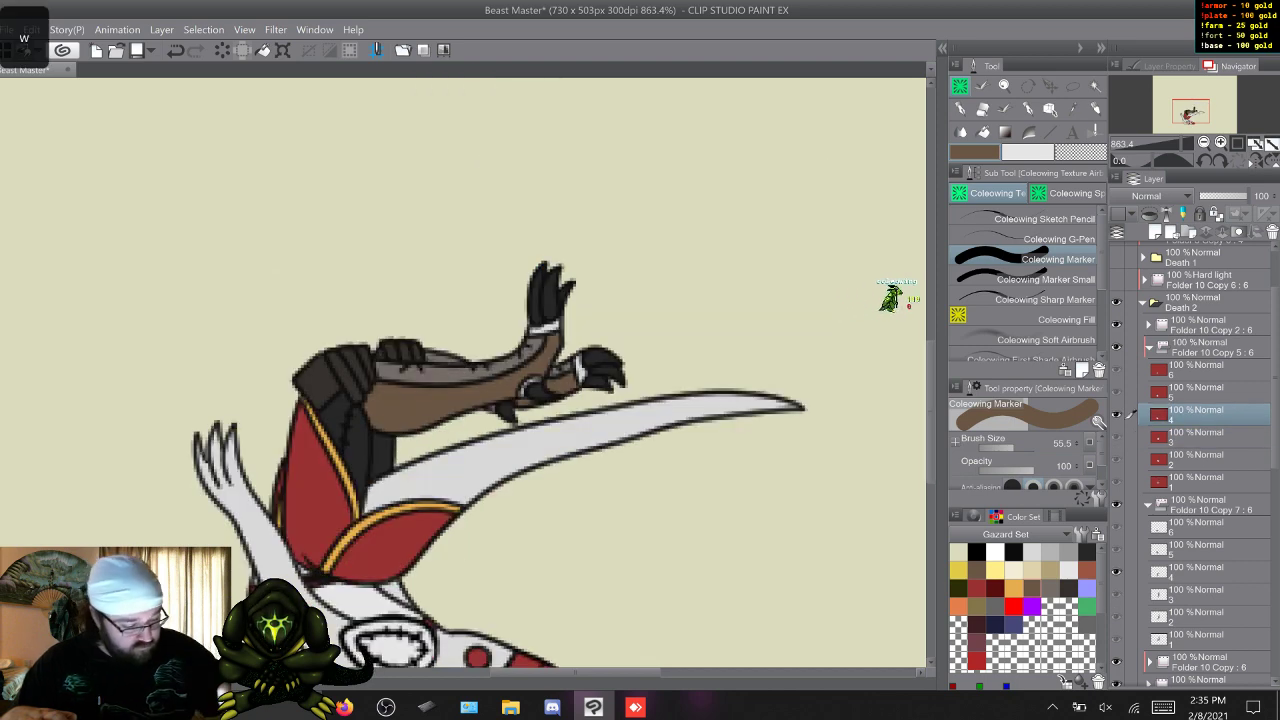
{"action": "left_click_drag", "start_coordinate": [931, 412], "coordinate": [931, 450]}
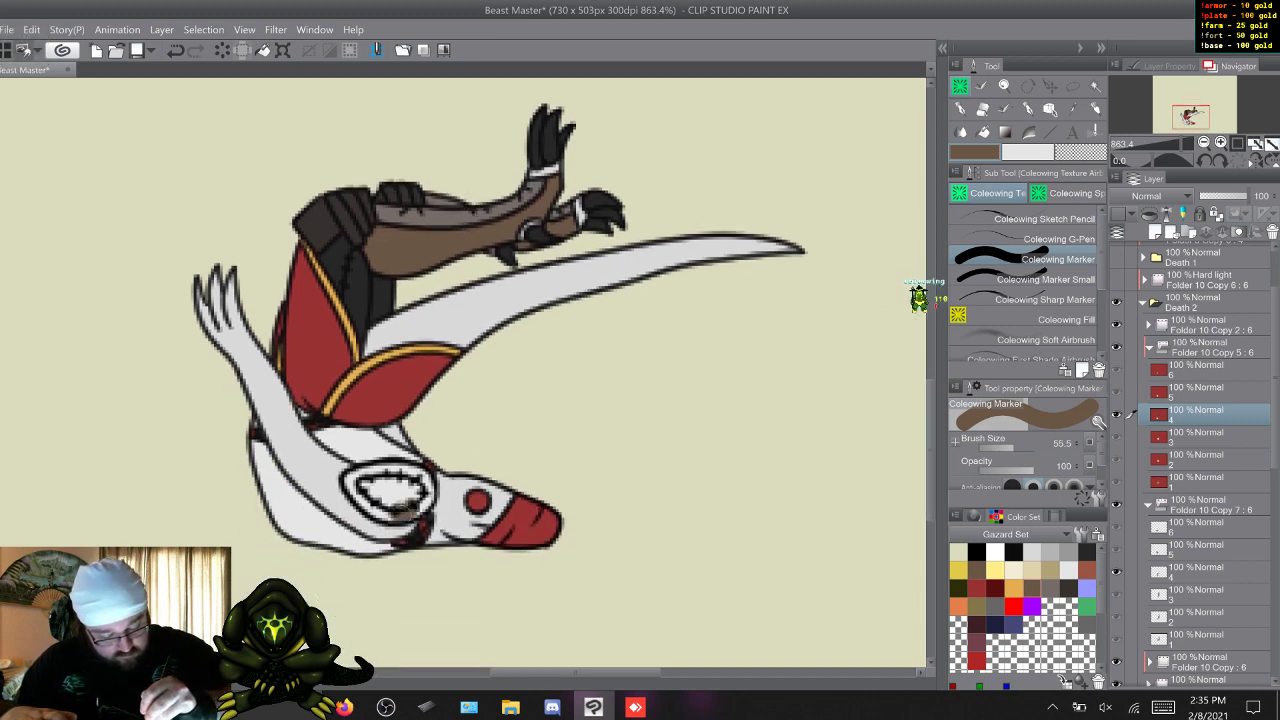
{"action": "mouse_move", "coordinate": [398, 520]}
{"action": "left_mouse_down"}
{"action": "mouse_move", "coordinate": [350, 480]}
{"action": "mouse_move", "coordinate": [399, 469]}
{"action": "mouse_move", "coordinate": [428, 488]}
{"action": "mouse_move", "coordinate": [424, 504]}
{"action": "mouse_move", "coordinate": [362, 484]}
{"action": "left_mouse_up"}
Paint the stitched oval shoulder pad brown on frames 5 and 6.
{"action": "key", "text": "w"}
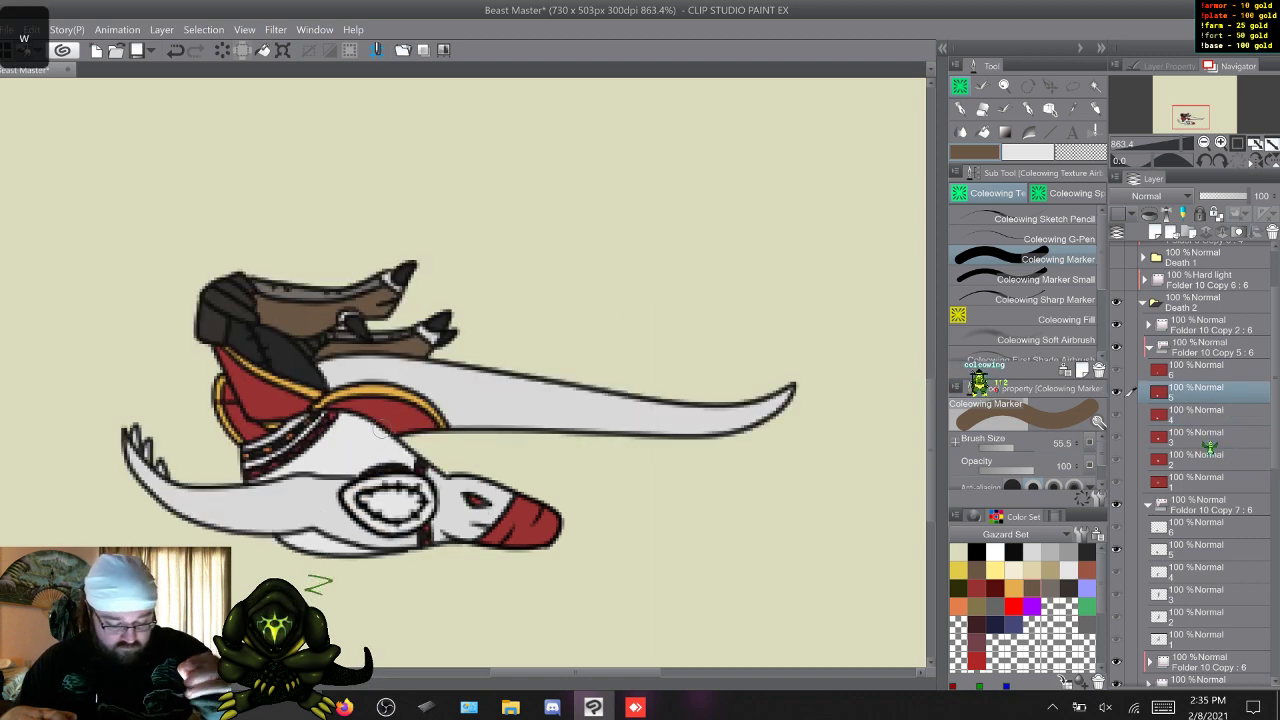
{"action": "key", "text": "q"}
{"action": "key", "text": "w"}
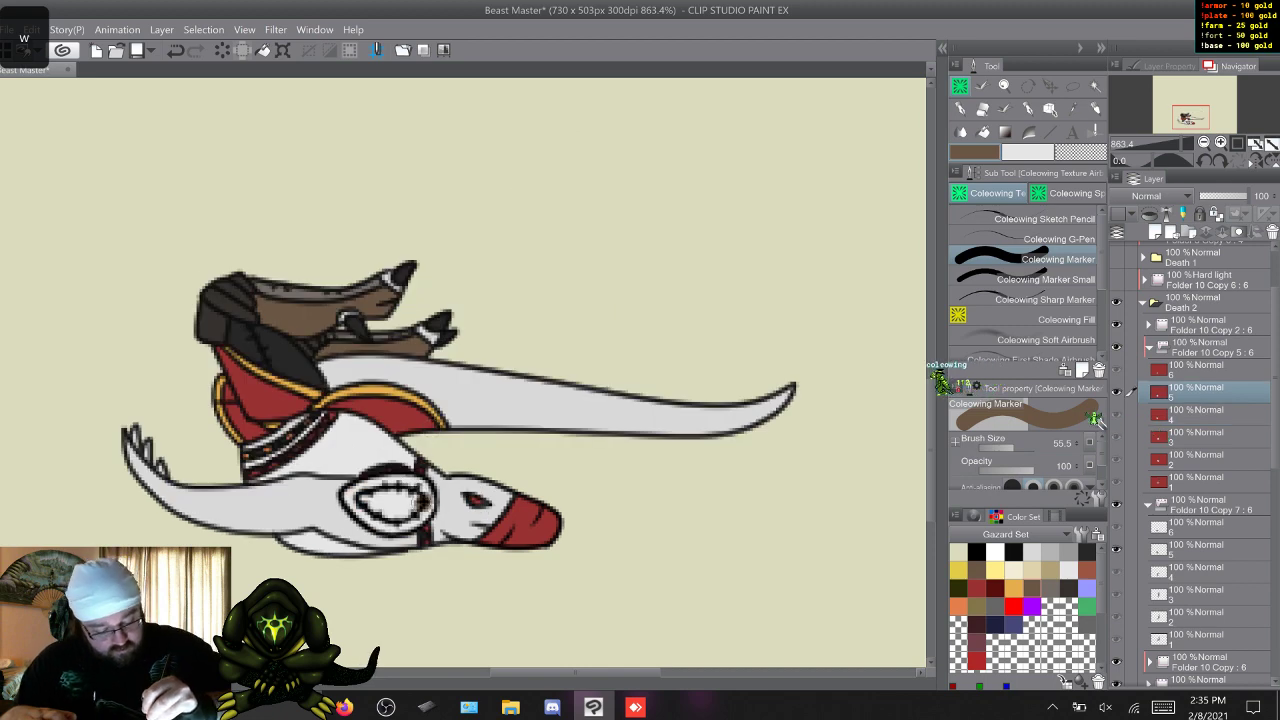
{"action": "mouse_move", "coordinate": [416, 518]}
{"action": "left_mouse_down"}
{"action": "mouse_move", "coordinate": [370, 518]}
{"action": "mouse_move", "coordinate": [356, 494]}
{"action": "mouse_move", "coordinate": [394, 480]}
{"action": "left_mouse_up"}
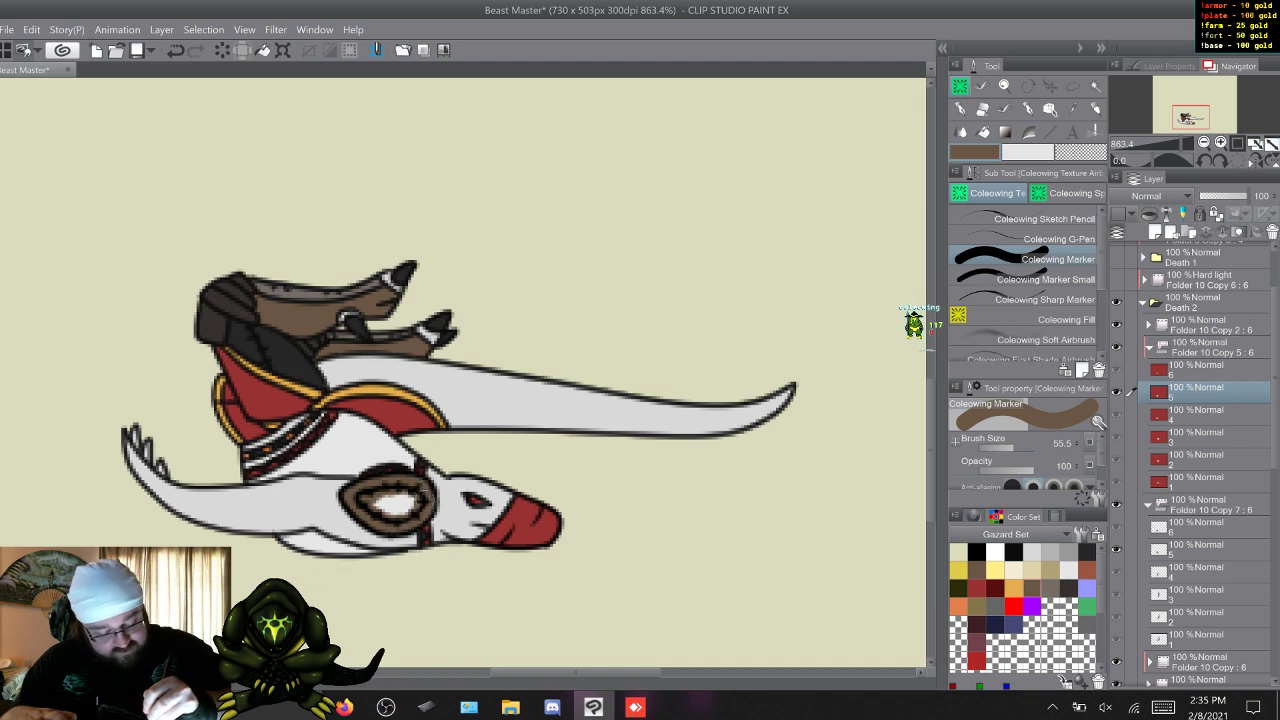
{"action": "left_click_drag", "start_coordinate": [400, 504], "coordinate": [384, 478]}
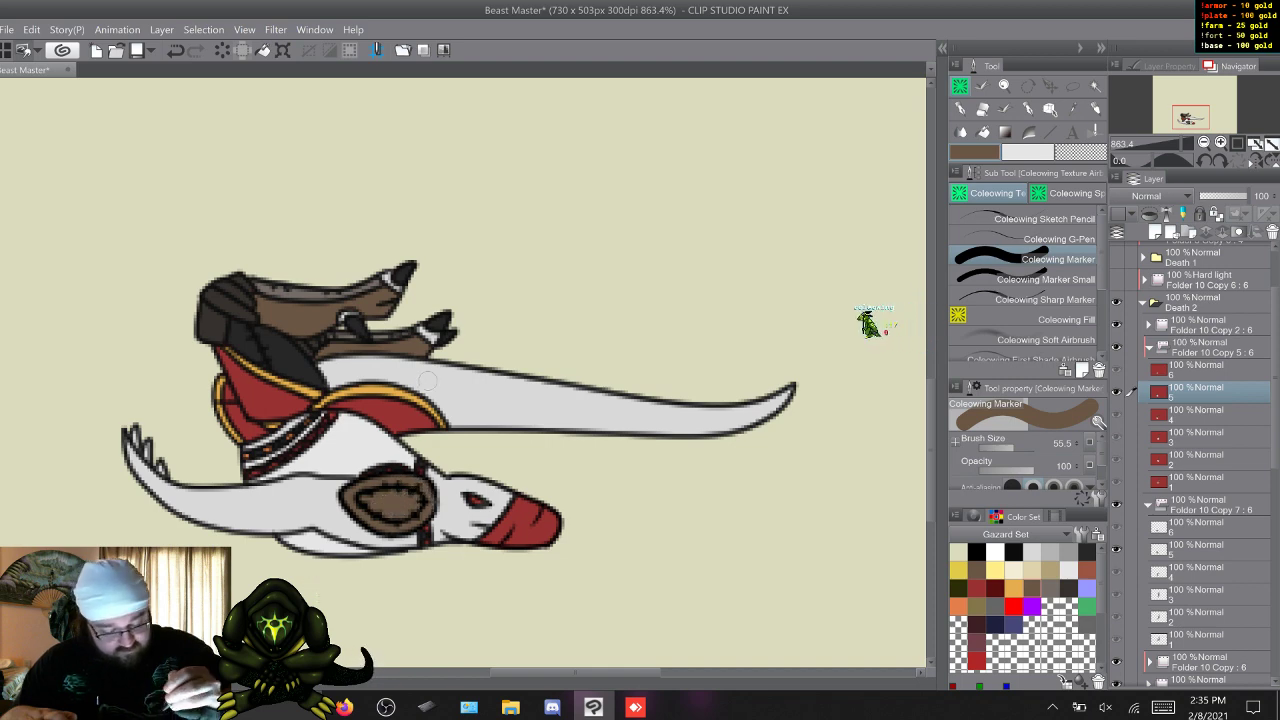
{"action": "key", "text": "w"}
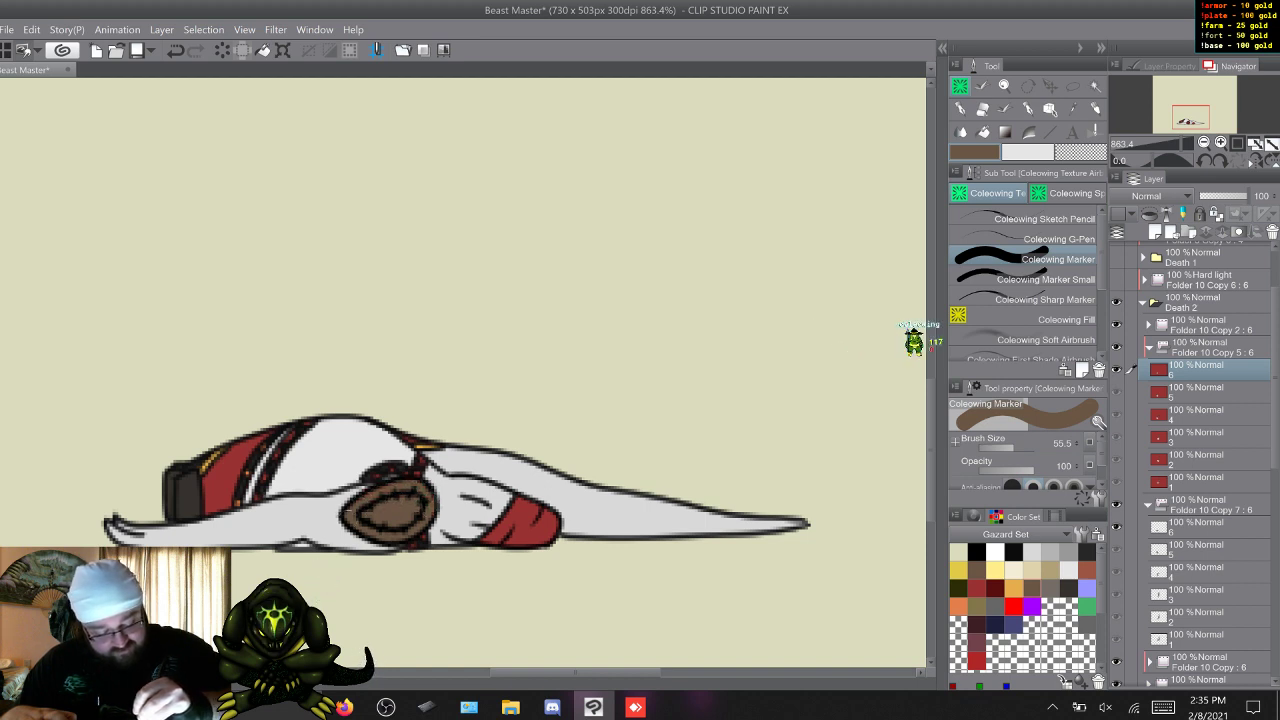
Step through the Death 2 frames repeatedly to check the brown shoulder pads and the overall colouring.
{"action": "key", "text": "w"}
{"action": "key", "text": "q"}
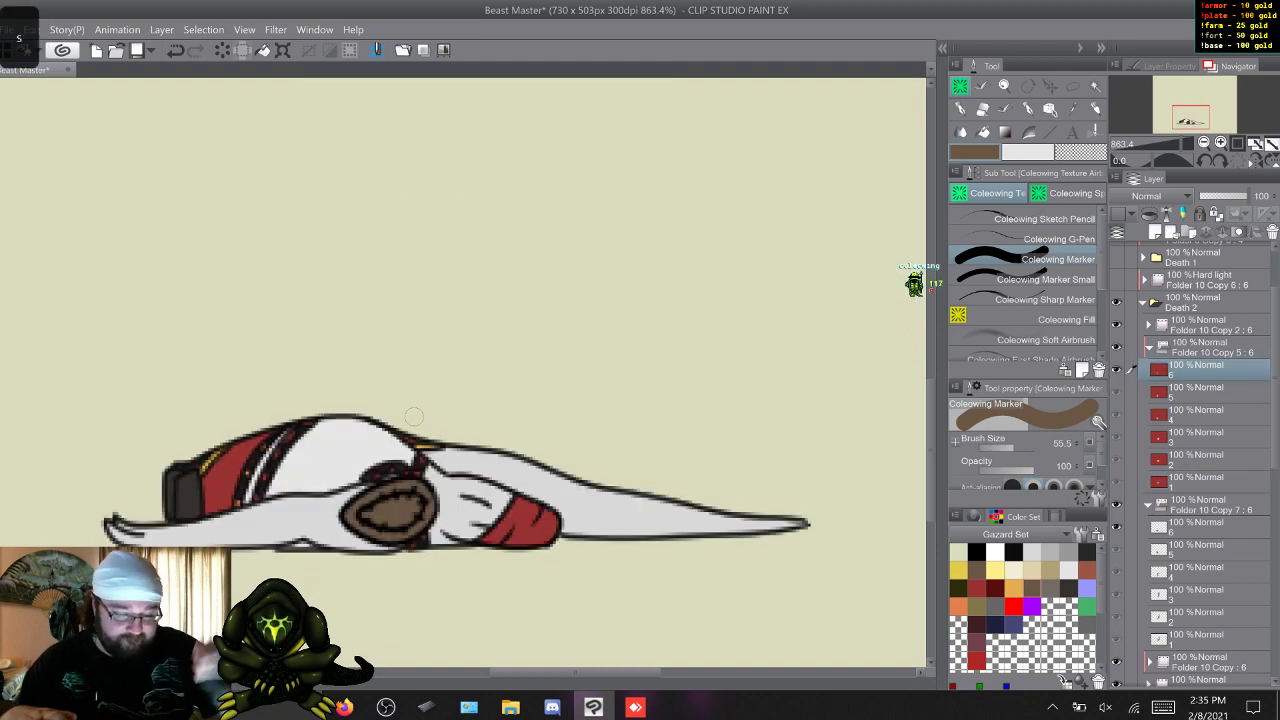
{"action": "key", "text": "w"}
{"action": "left_click_drag", "start_coordinate": [931, 450], "coordinate": [931, 403]}
{"action": "scroll", "coordinate": [463, 372], "scroll_direction": "up", "scroll_amount": 2}
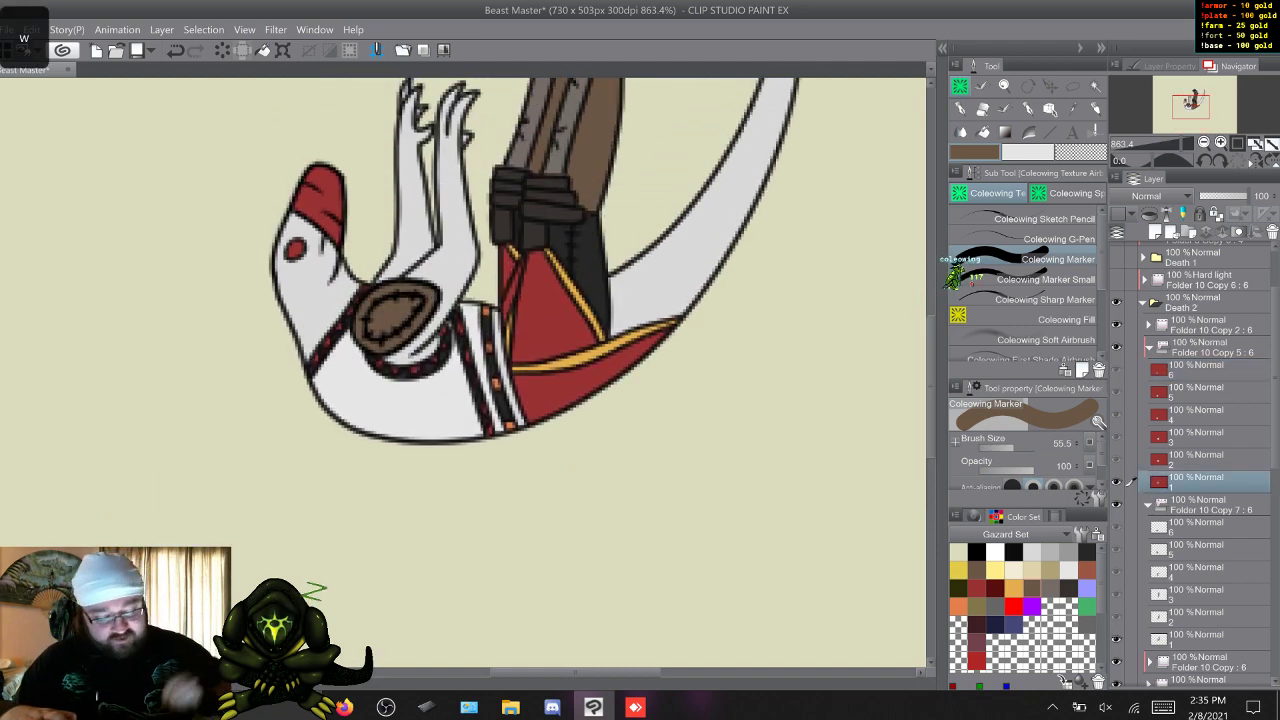
{"action": "key", "text": "w"}
{"action": "key", "text": "q"}
{"action": "key", "text": "w"}
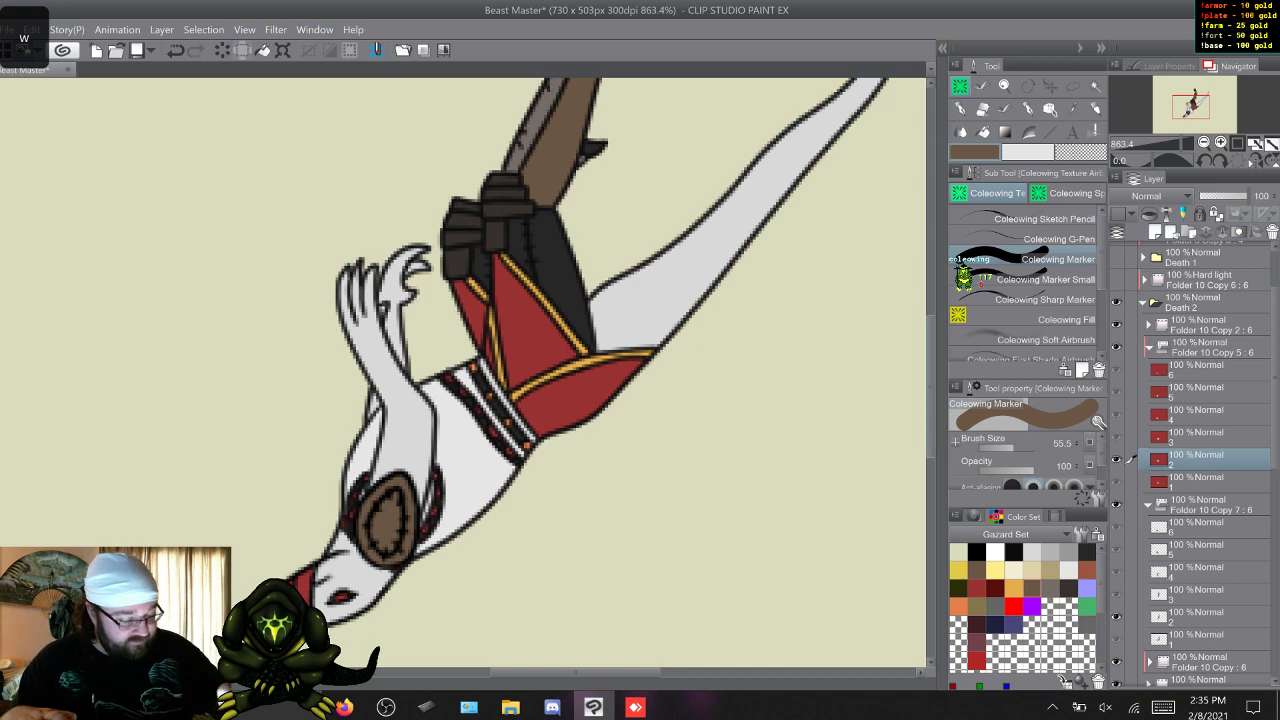
{"action": "scroll", "coordinate": [463, 372], "scroll_direction": "down", "scroll_amount": 2}
{"action": "key", "text": "w"}
{"action": "key", "text": "w"}
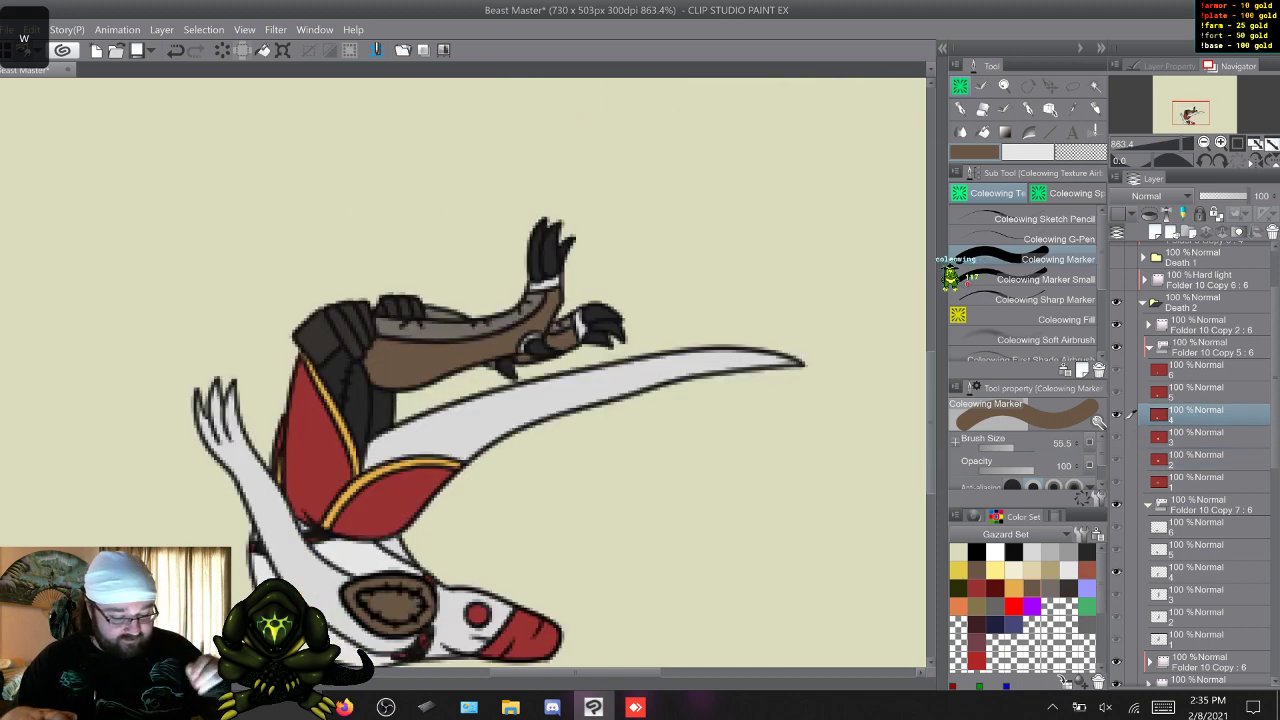
{"action": "key", "text": "w"}
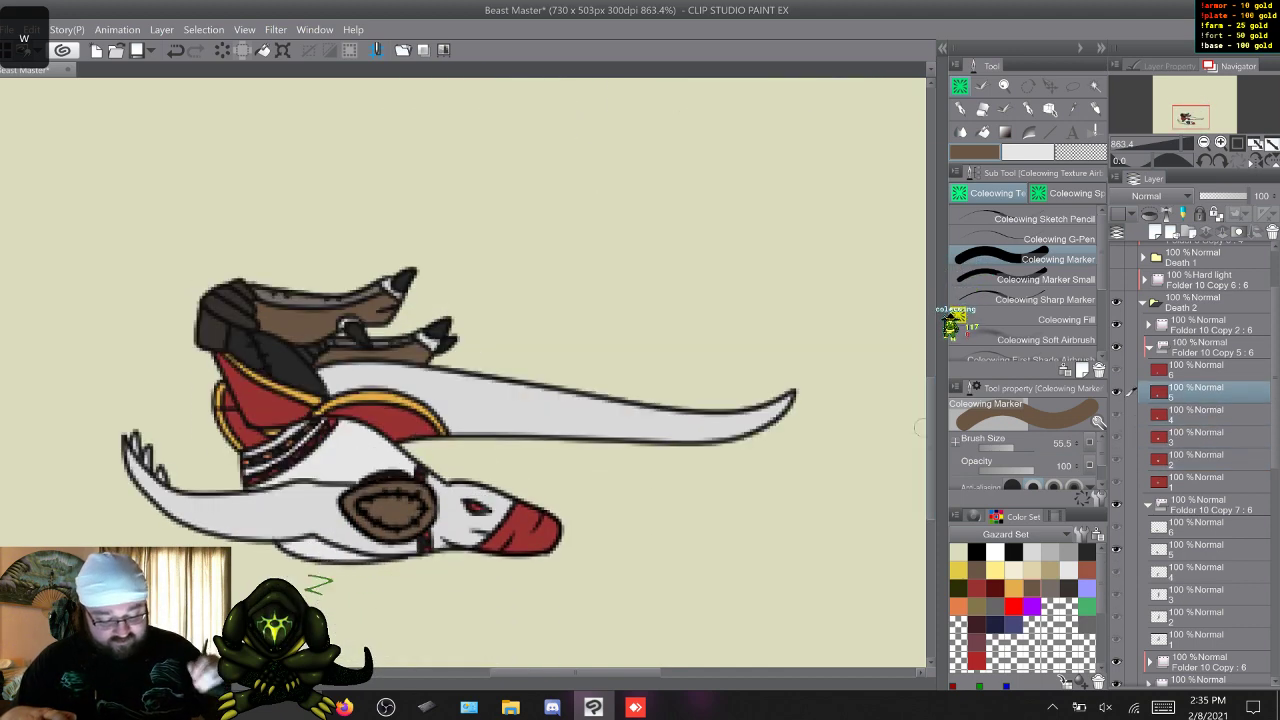
{"action": "key", "text": "w"}
{"action": "key", "text": "s"}
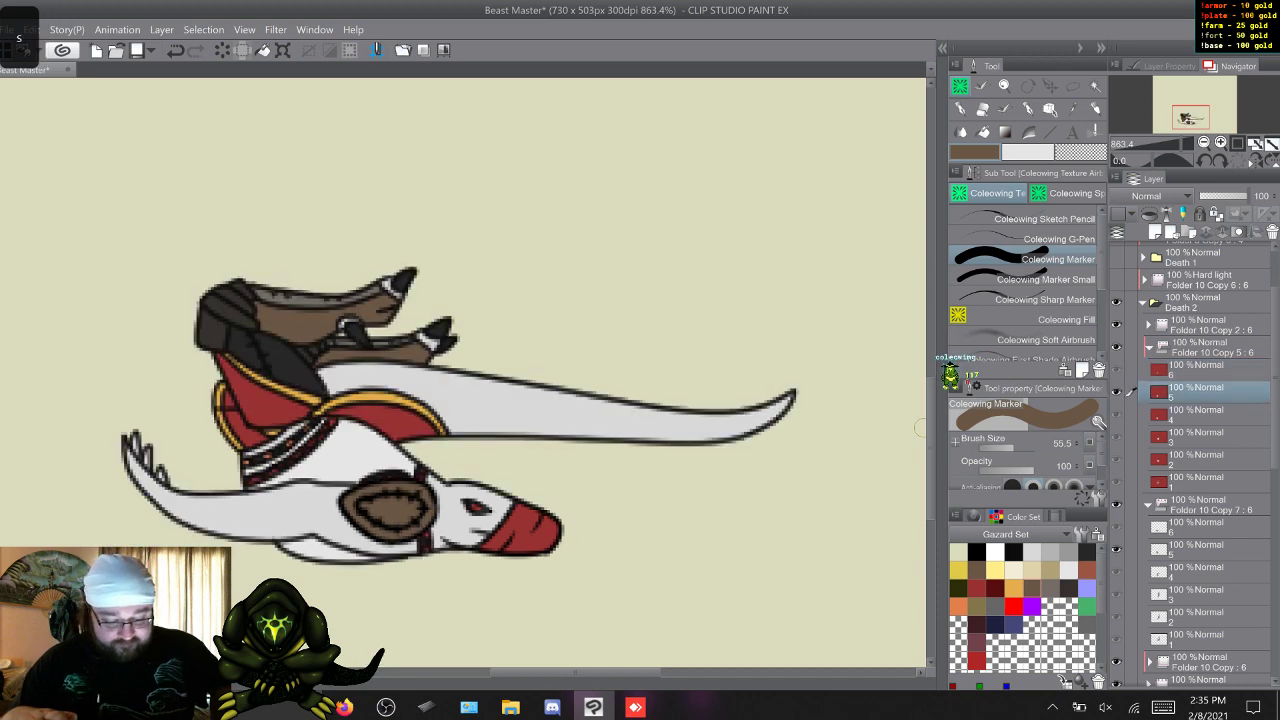
{"action": "key", "text": "s"}
{"action": "key", "text": "w"}
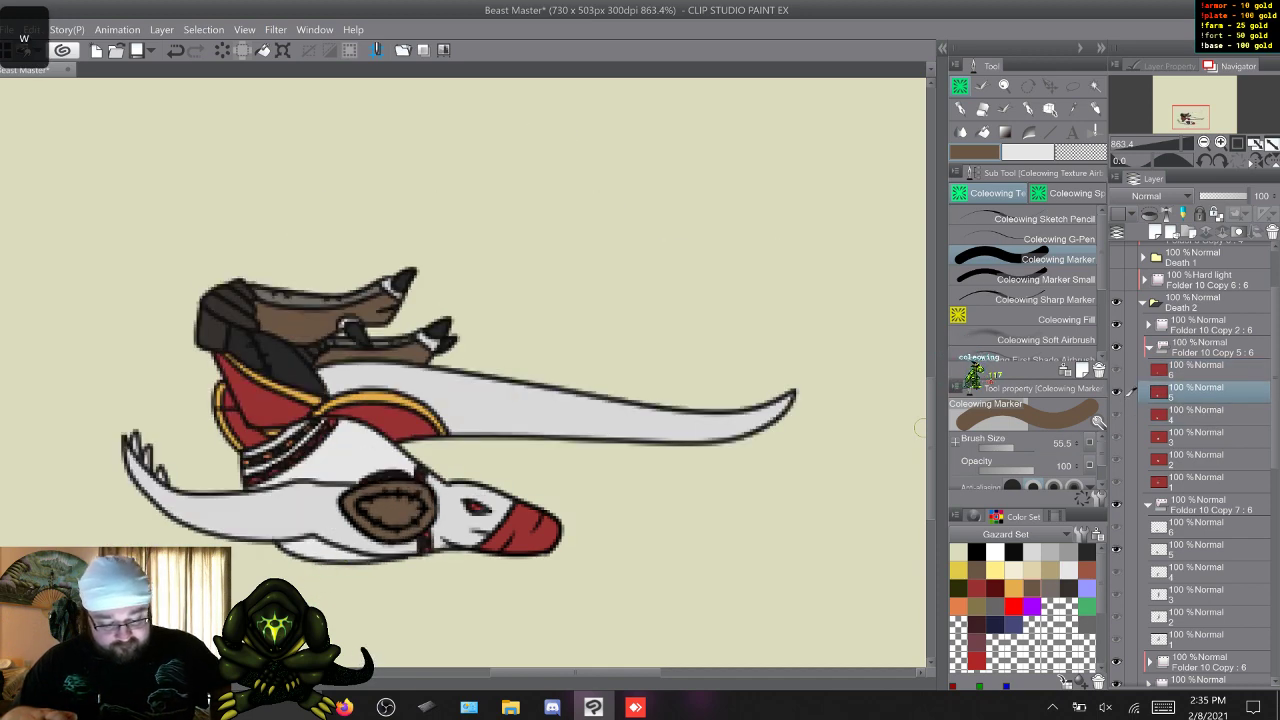
{"action": "key", "text": "w"}
{"action": "key", "text": "w"}
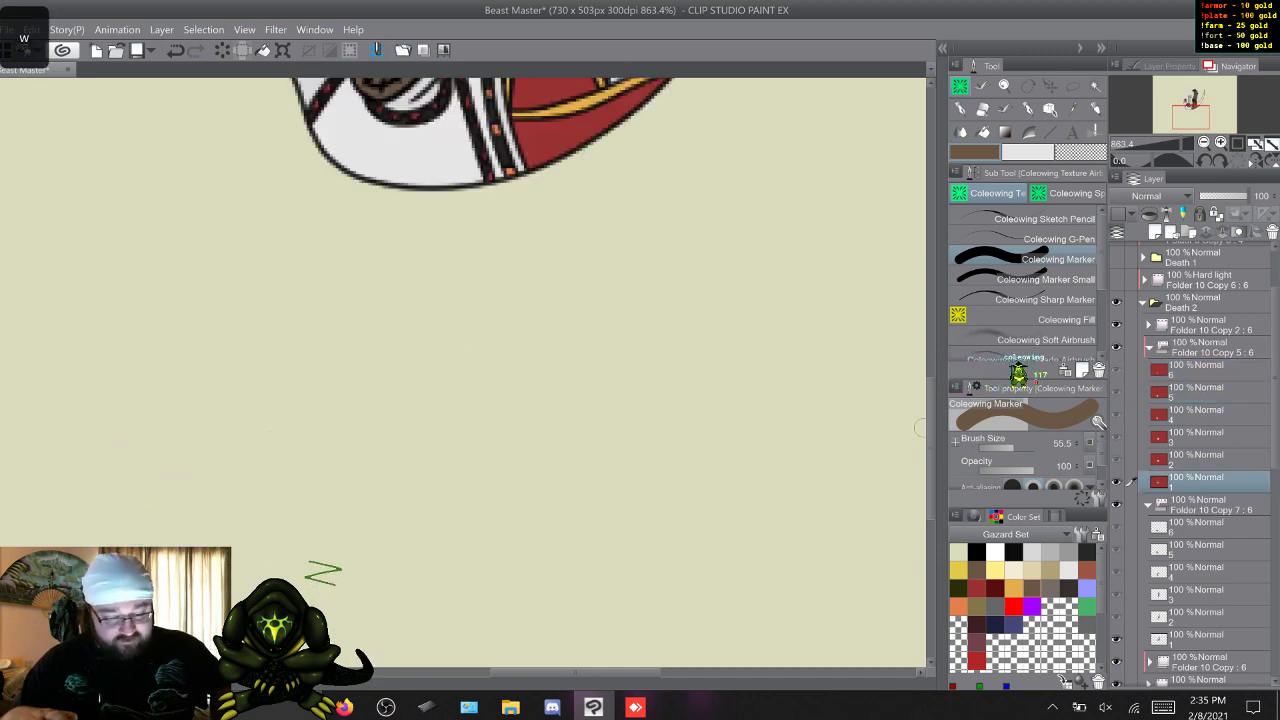
{"action": "key", "text": "w"}
{"action": "key", "text": "w"}
{"action": "key", "text": "w"}
{"action": "key", "text": "w"}
{"action": "key", "text": "w"}
{"action": "key", "text": "w"}
{"action": "key", "text": "w"}
{"action": "key", "text": "w"}
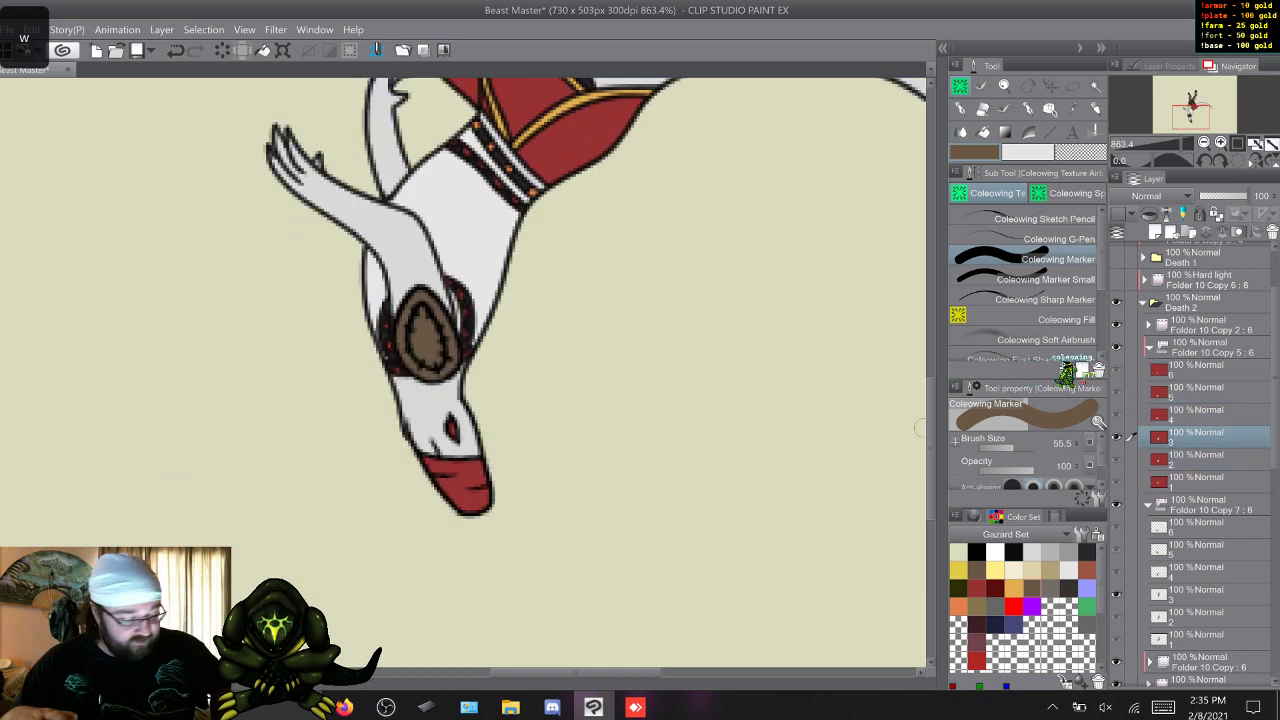
{"action": "key", "text": "w"}
{"action": "key", "text": "w"}
Collapse Folder 10 Copy 5, Folder 10 Copy 7 and the Death 2 folder, and hide Death 2.
{"action": "left_click", "coordinate": [1149, 347]}
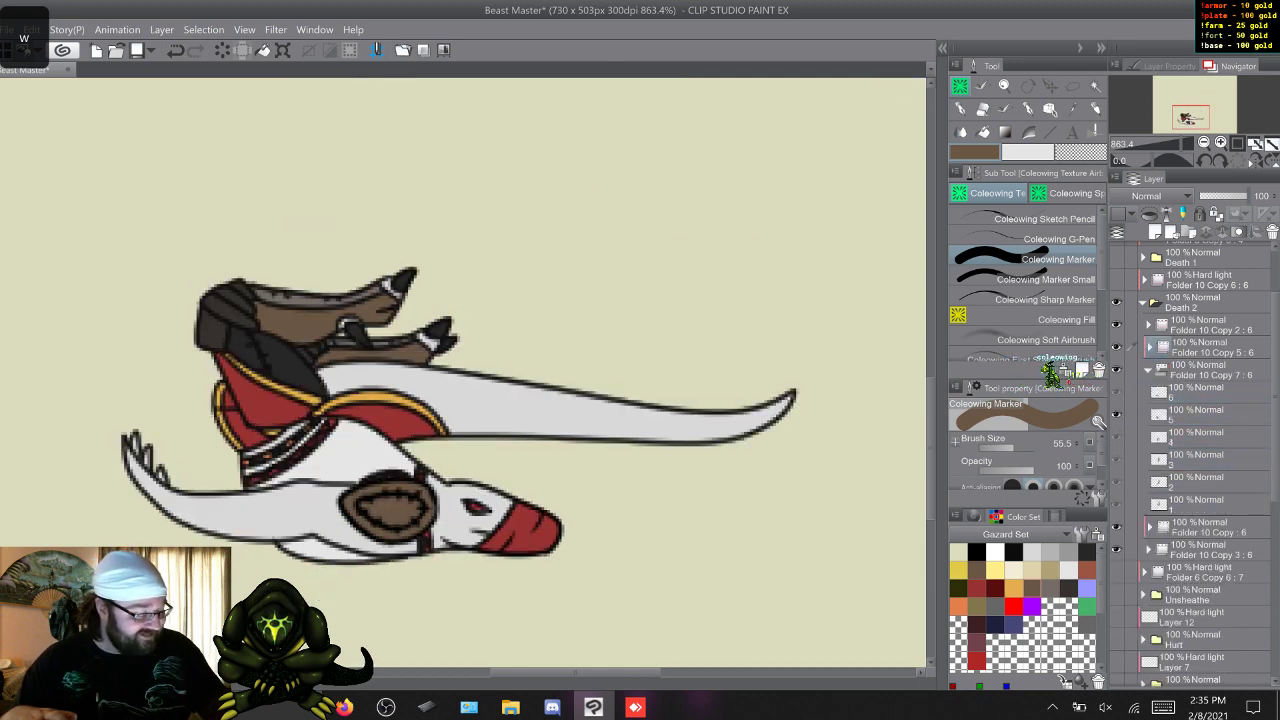
{"action": "left_click", "coordinate": [1148, 370]}
{"action": "left_click", "coordinate": [1144, 301]}
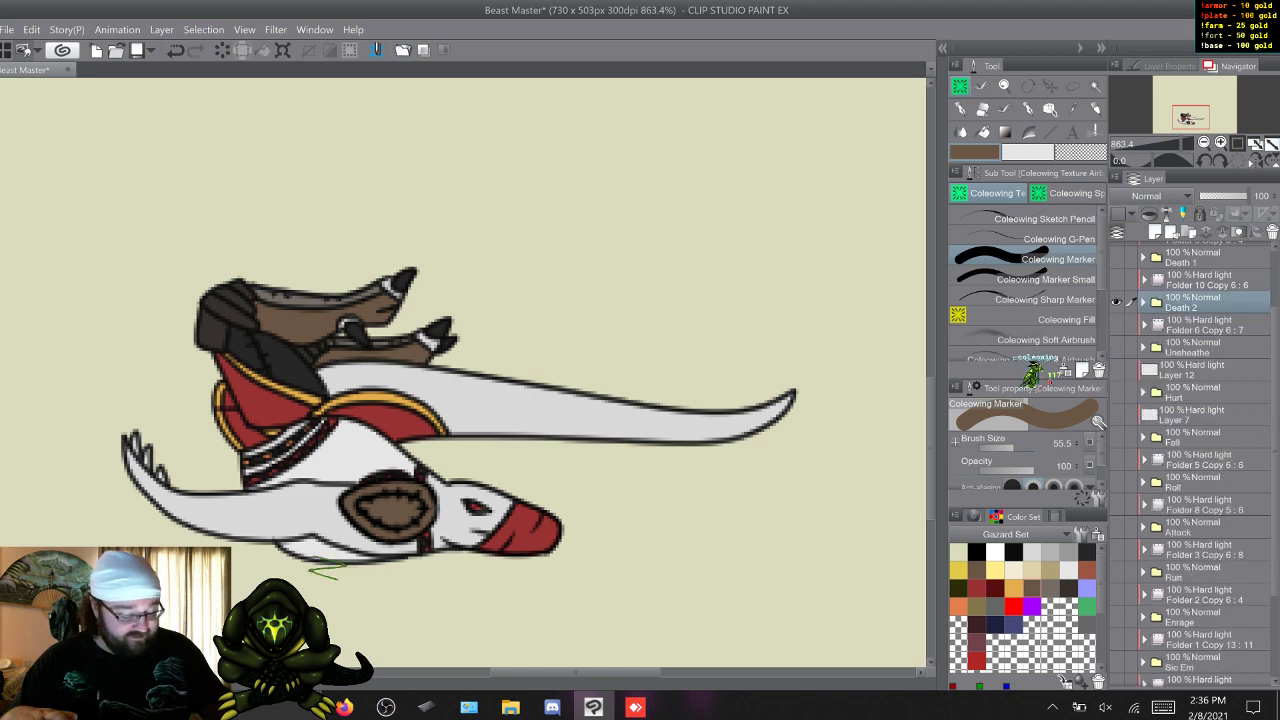
{"action": "scroll", "coordinate": [1195, 466], "scroll_direction": "up", "scroll_amount": 3}
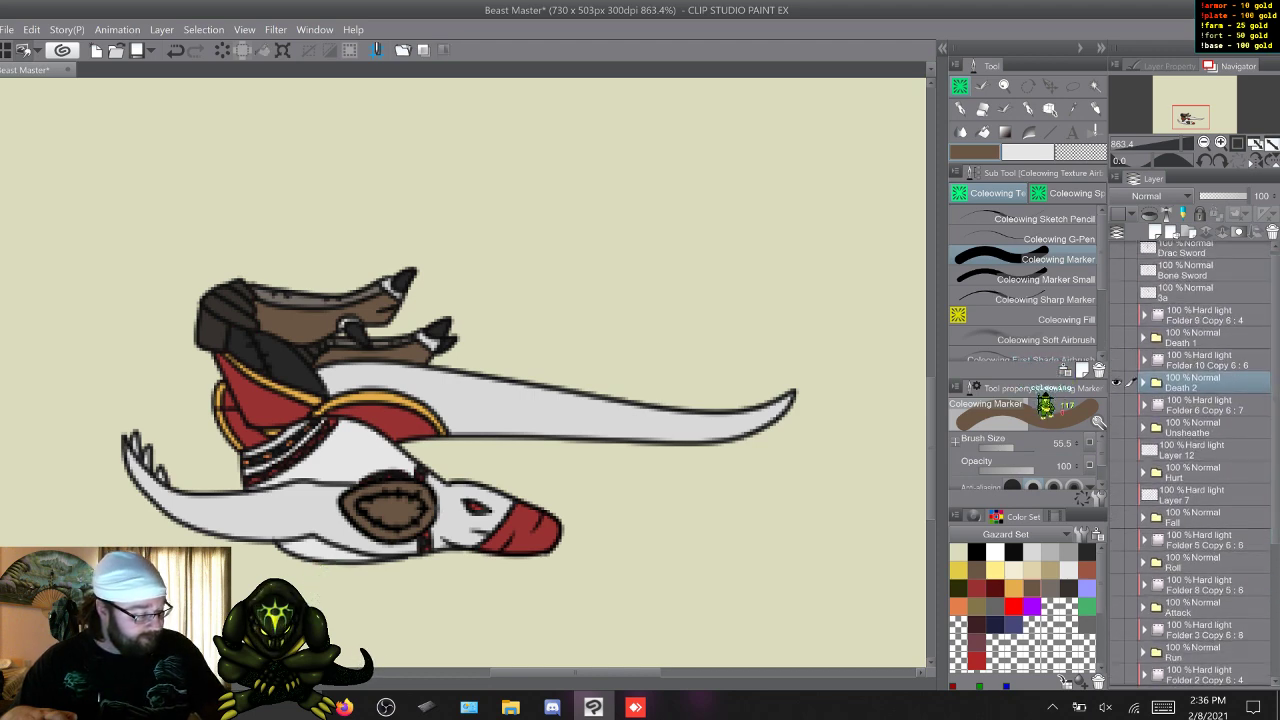
{"action": "left_click", "coordinate": [1116, 383]}
Check the Death 1 artwork and hide it again, and show the Bone Sword and 3a layers.
{"action": "left_click", "coordinate": [1116, 338]}
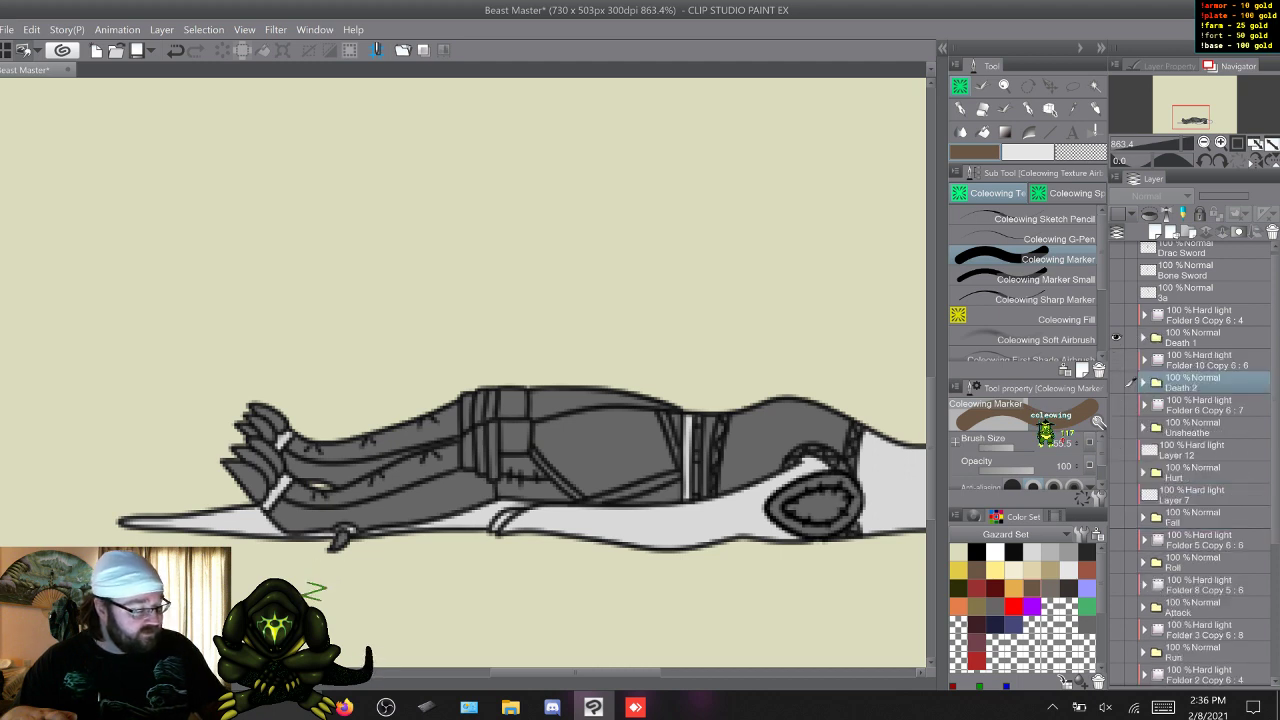
{"action": "left_click", "coordinate": [1116, 338]}
{"action": "left_click", "coordinate": [1116, 270]}
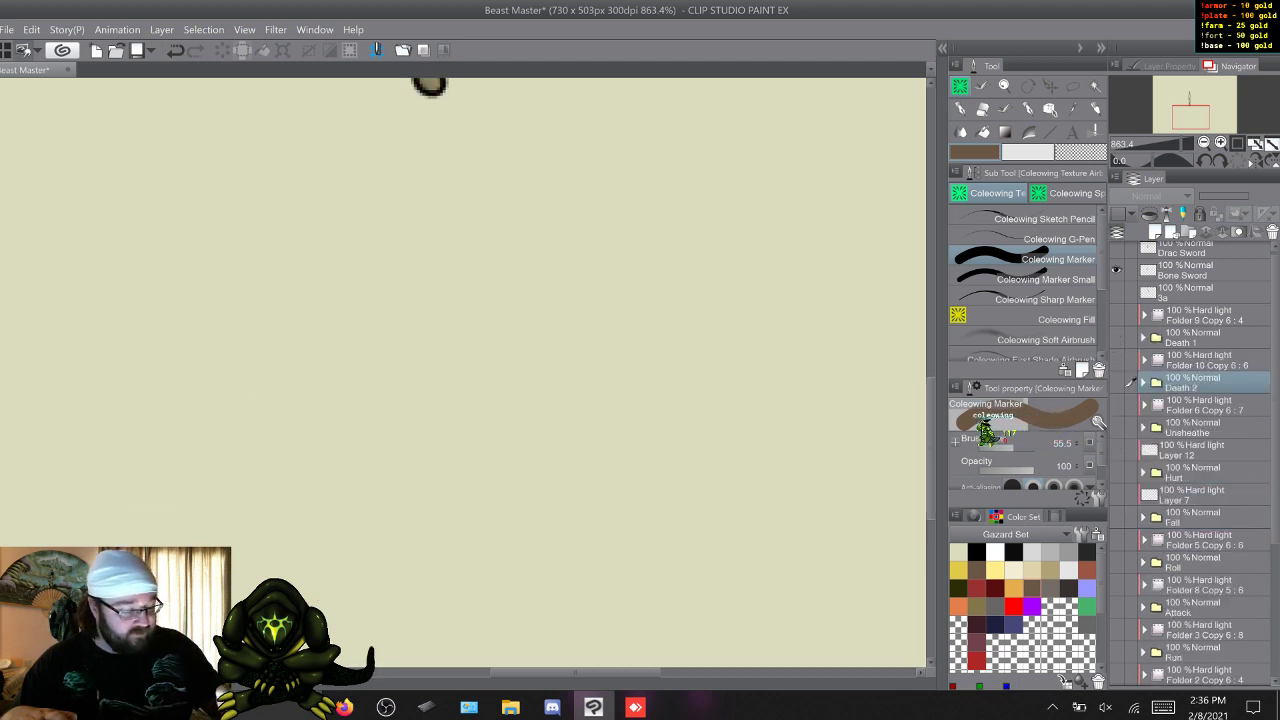
{"action": "left_click_drag", "start_coordinate": [931, 449], "coordinate": [931, 335]}
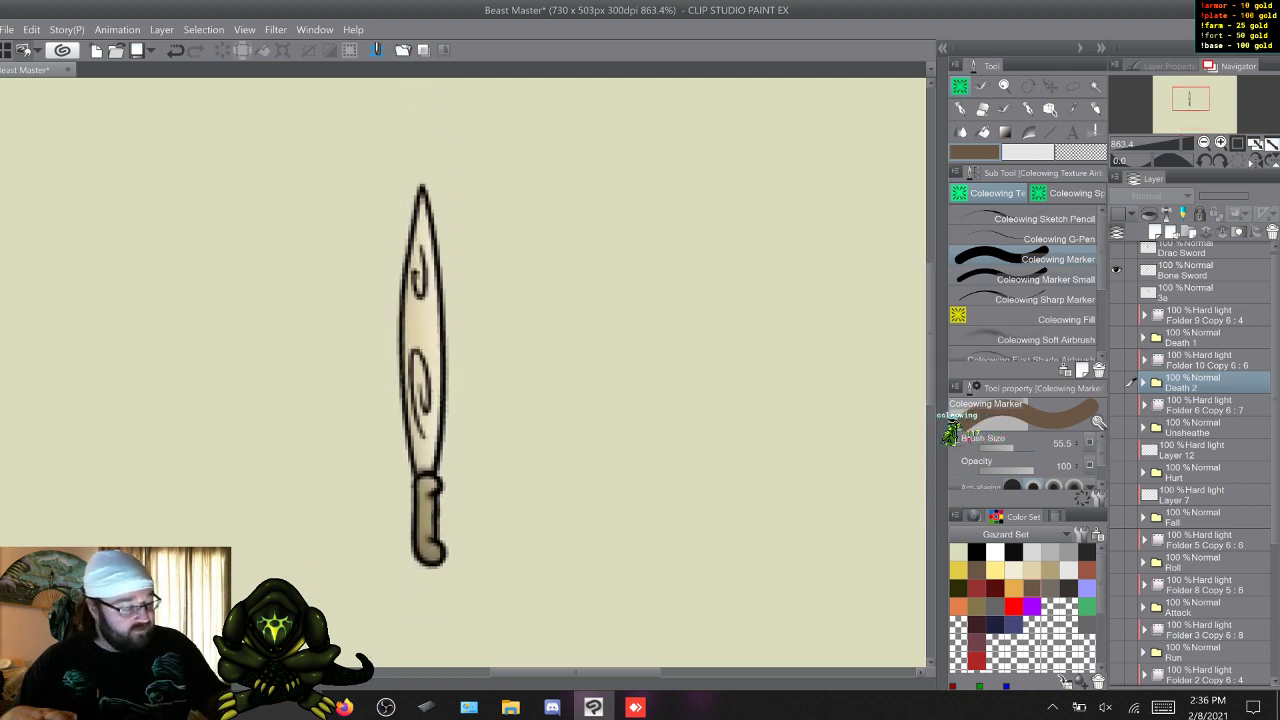
{"action": "left_click", "coordinate": [1116, 292]}
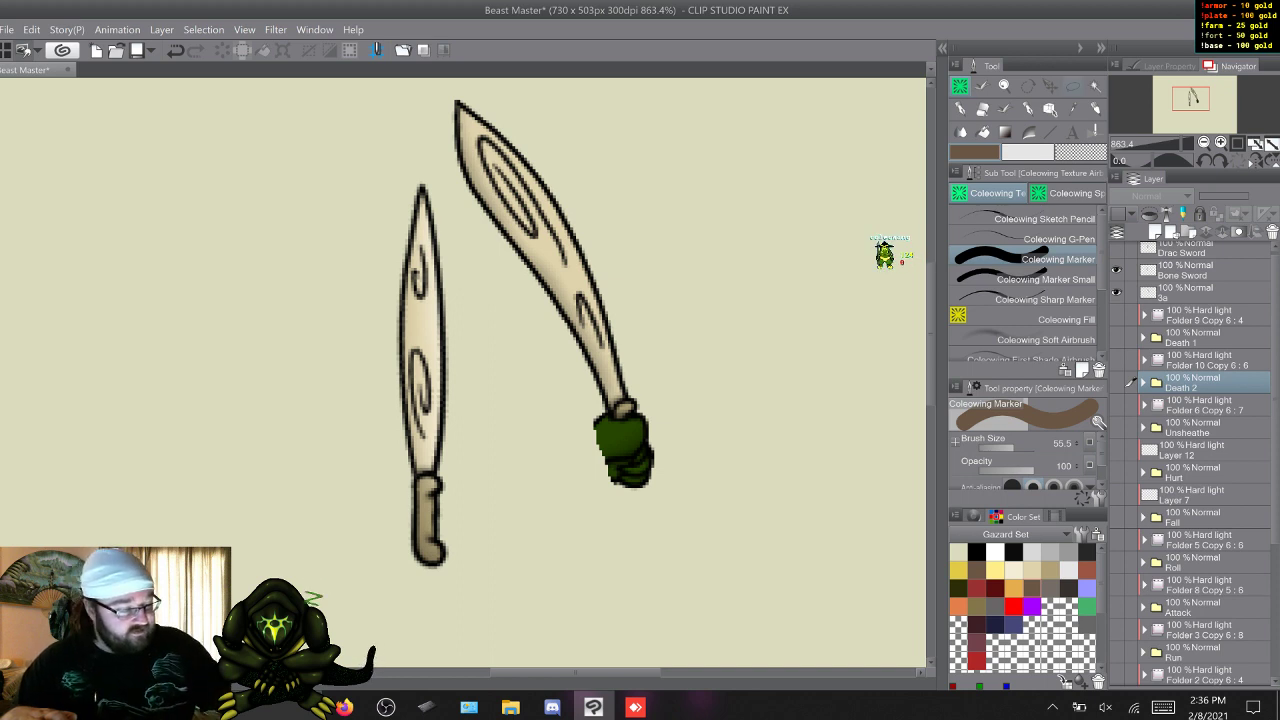
Lasso the curved blade on layer 3a and clear everything outside that selection, removing the green hand and grip.
{"action": "key", "text": "m"}
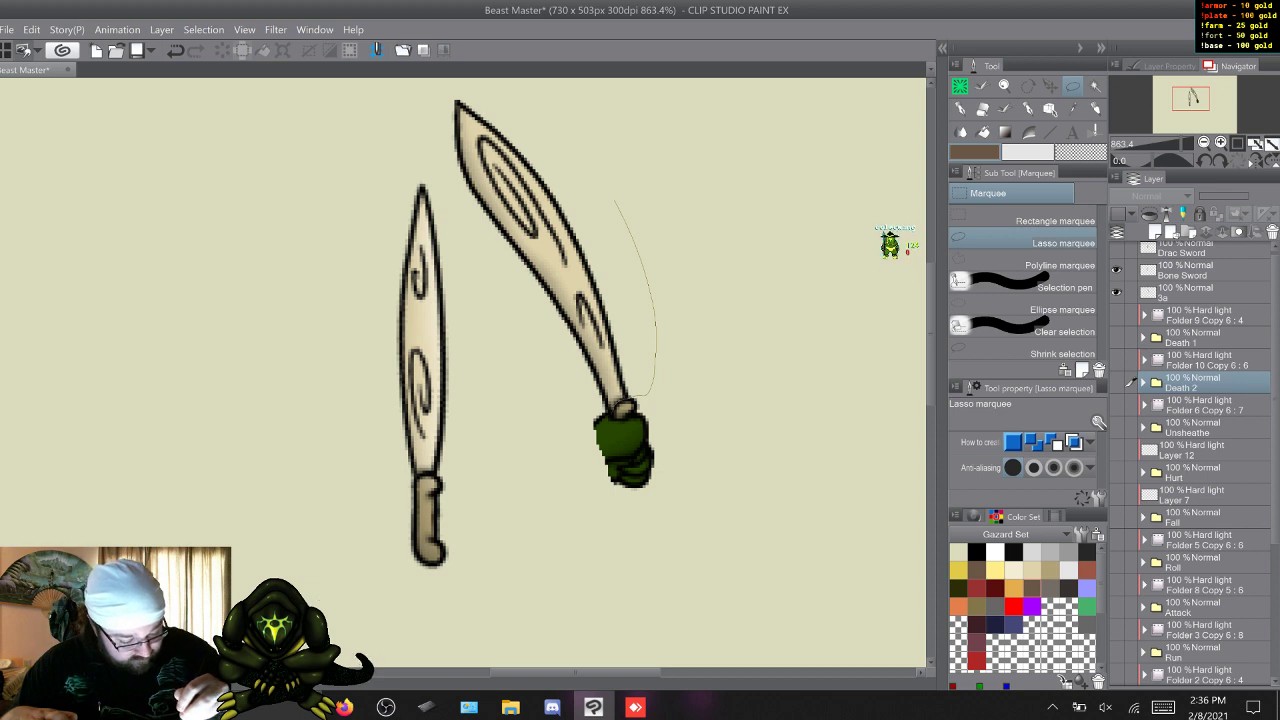
{"action": "mouse_move", "coordinate": [600, 405]}
{"action": "left_mouse_down"}
{"action": "mouse_move", "coordinate": [435, 100]}
{"action": "mouse_move", "coordinate": [615, 200]}
{"action": "left_mouse_up"}
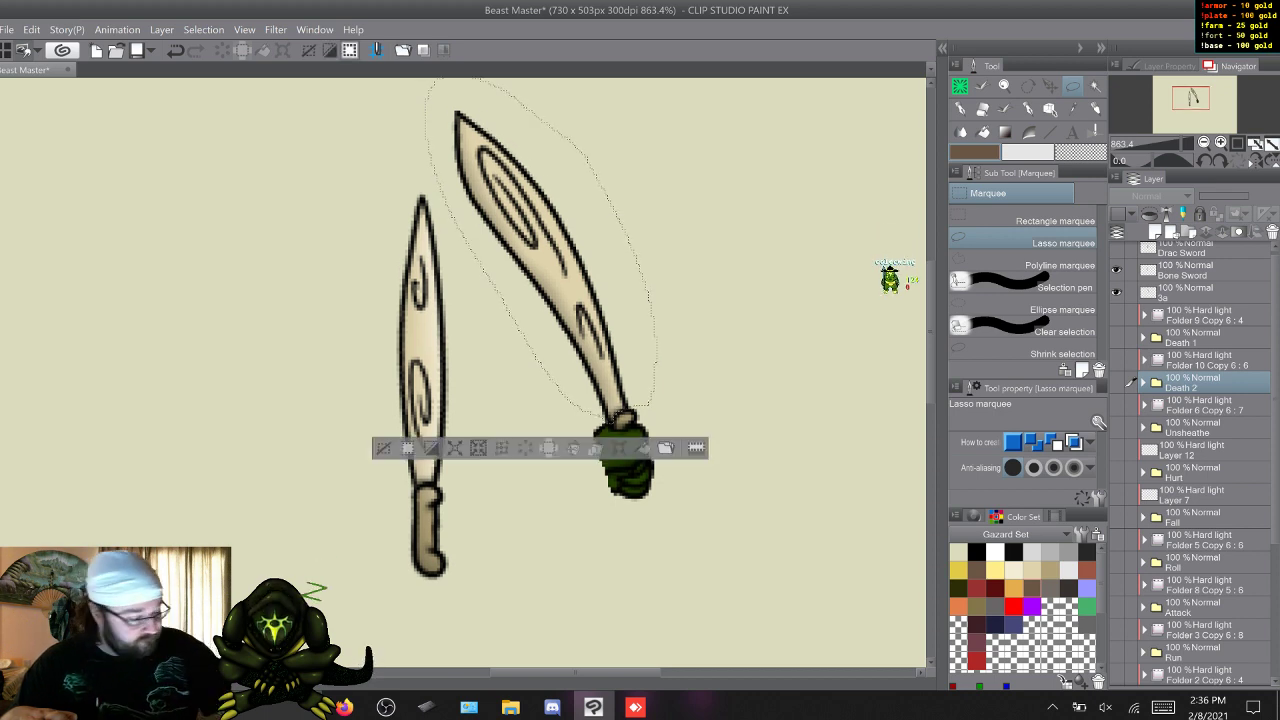
{"action": "left_click", "coordinate": [1200, 293]}
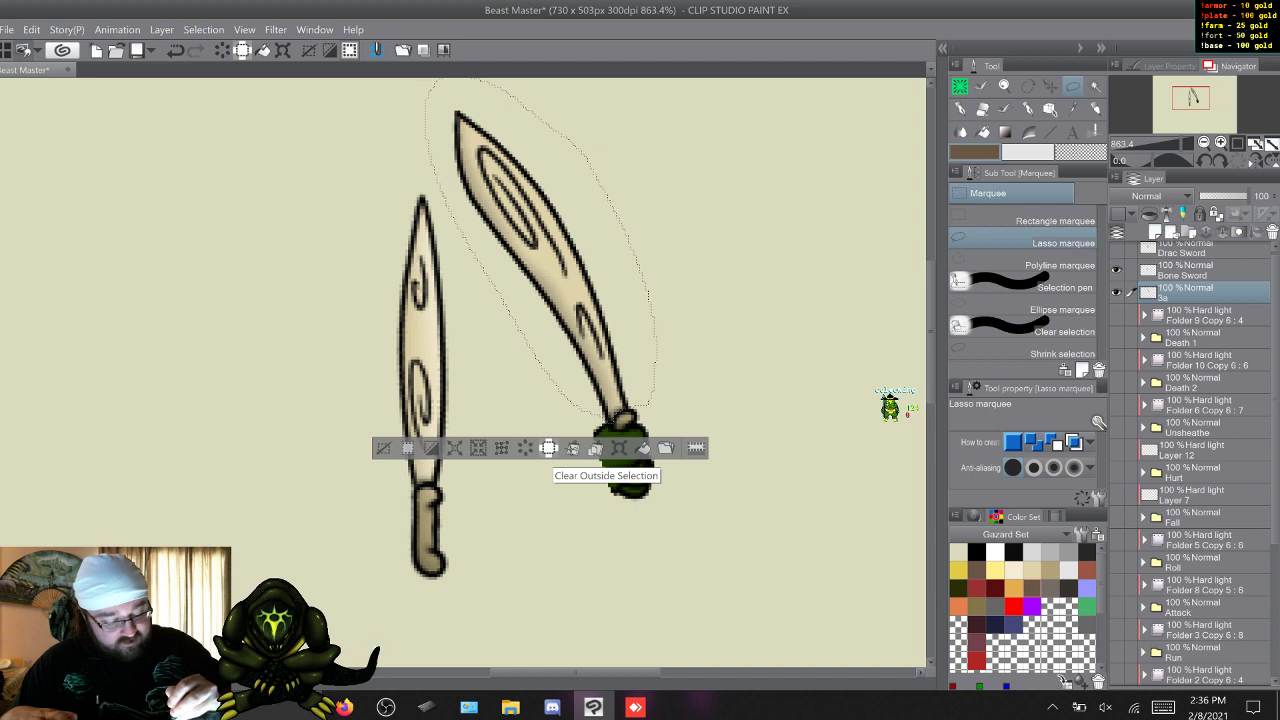
{"action": "key", "text": "Delete"}
{"action": "key", "text": "ctrl+d"}
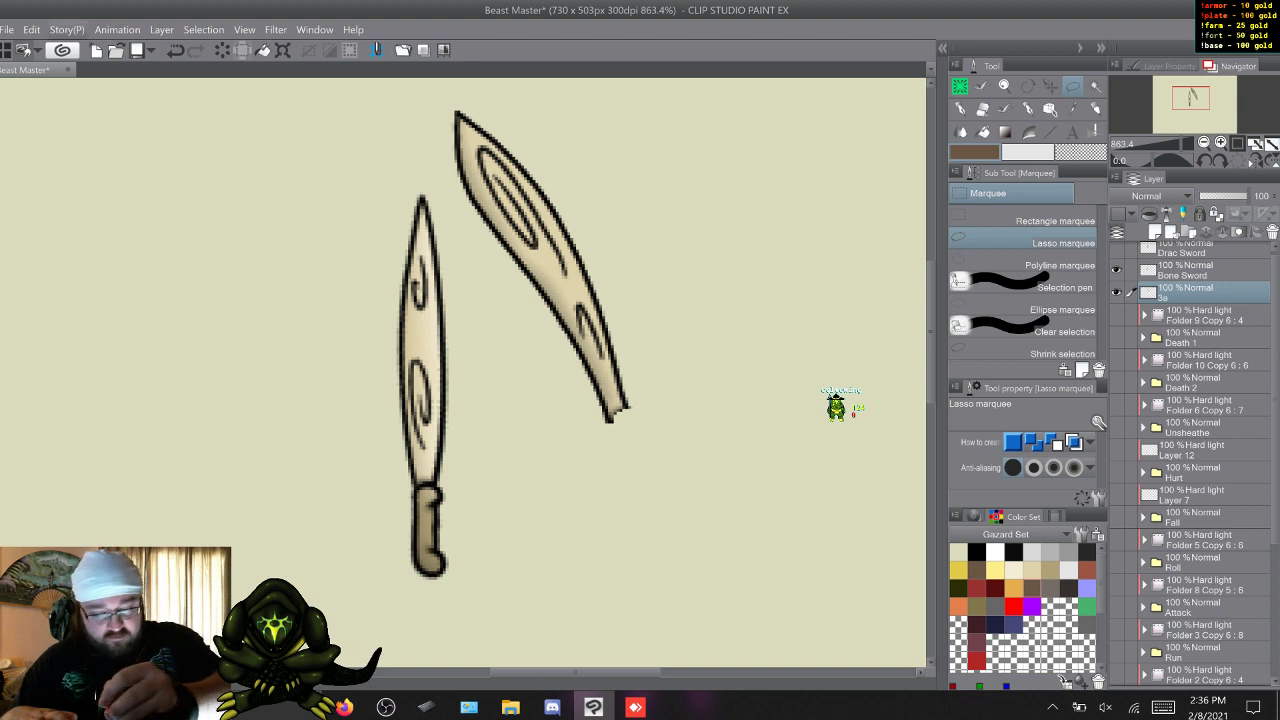
{"action": "left_click", "coordinate": [67, 30]}
{"action": "left_click", "coordinate": [276, 30]}
{"action": "key", "text": "ctrl+t"}
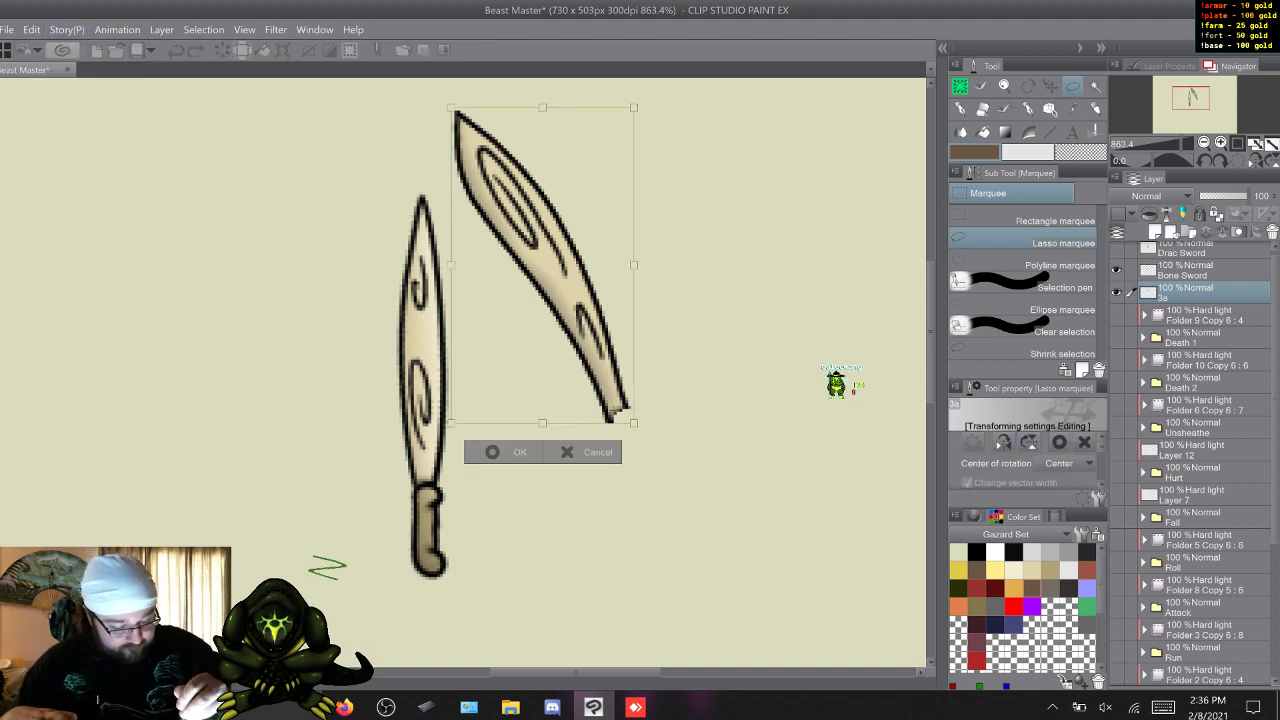
{"action": "left_click_drag", "start_coordinate": [542, 270], "coordinate": [352, 340]}
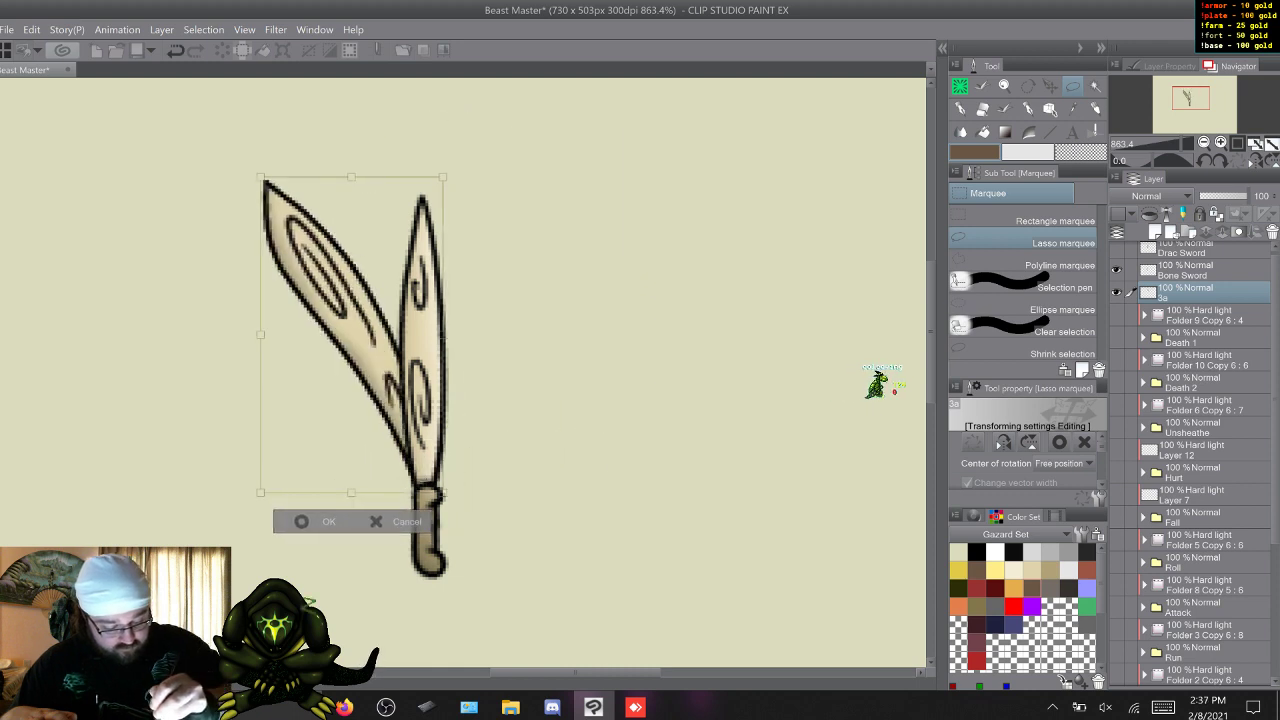
{"action": "key", "text": "Escape"}
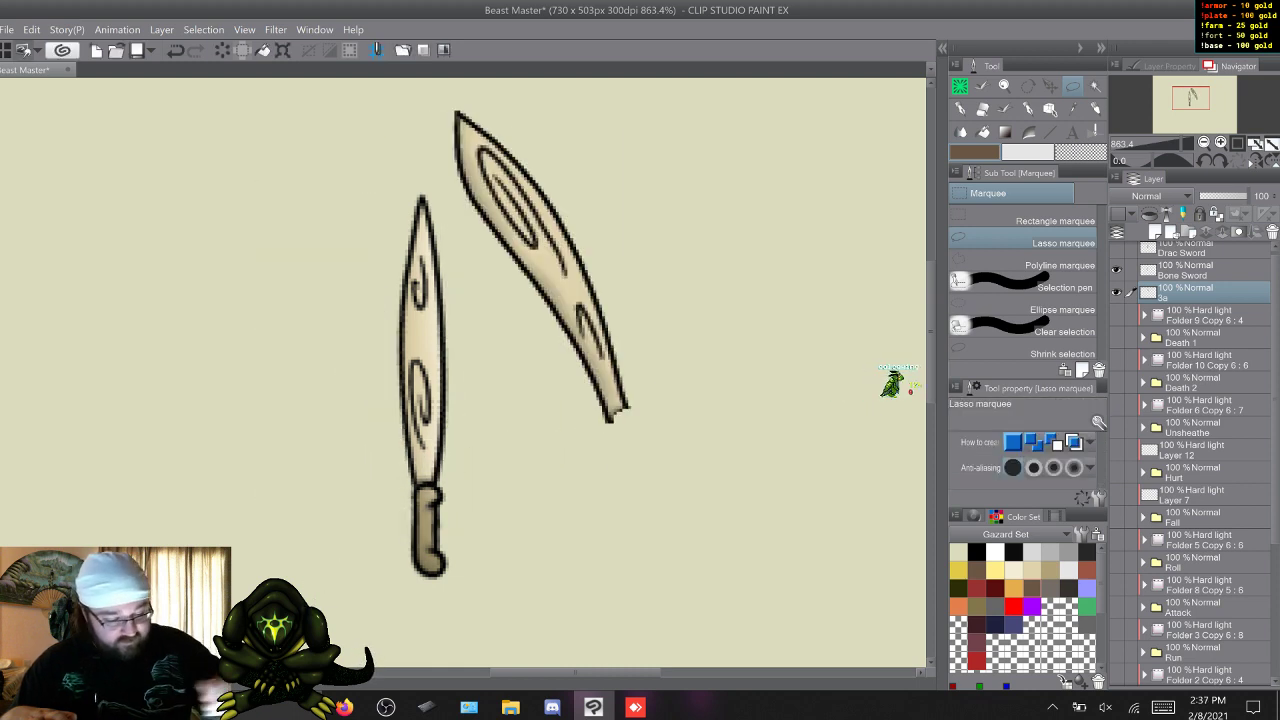
Place layer 3a above Bone Sword, and move and rotate its curved blade upright onto the bone sword's handle.
{"action": "left_click_drag", "start_coordinate": [1205, 292], "coordinate": [1205, 260]}
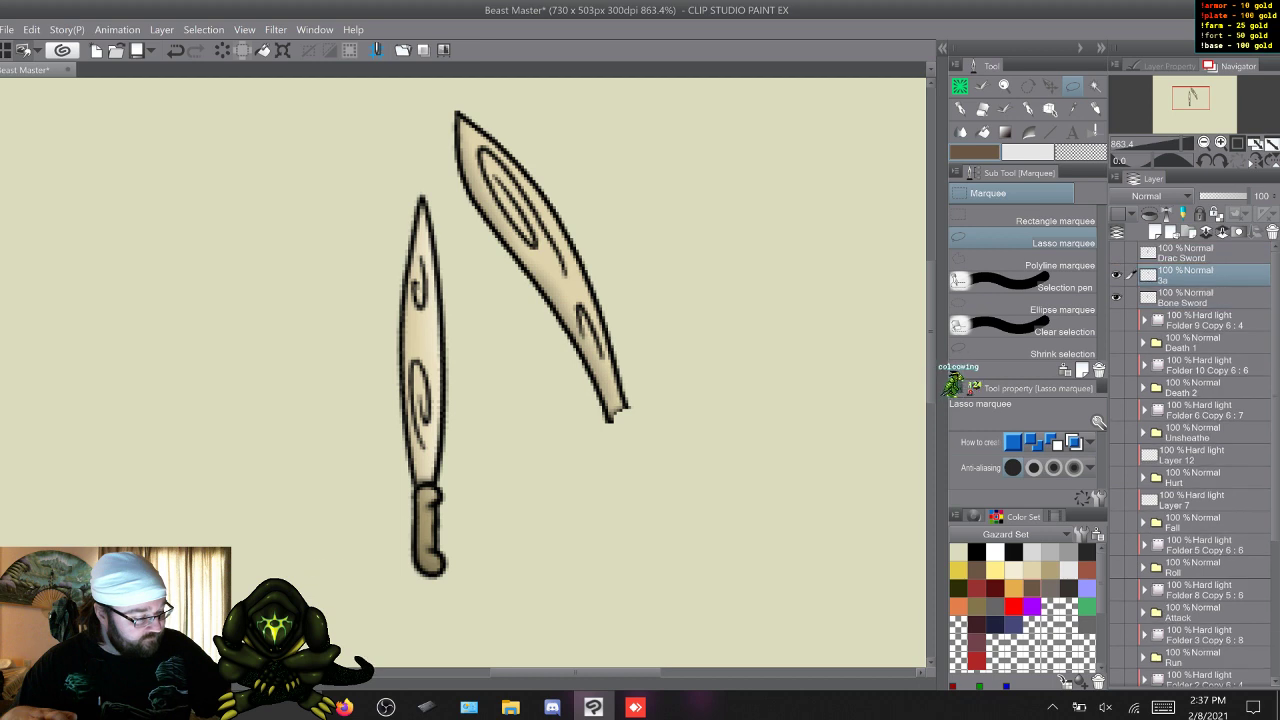
{"action": "key", "text": "ctrl+t"}
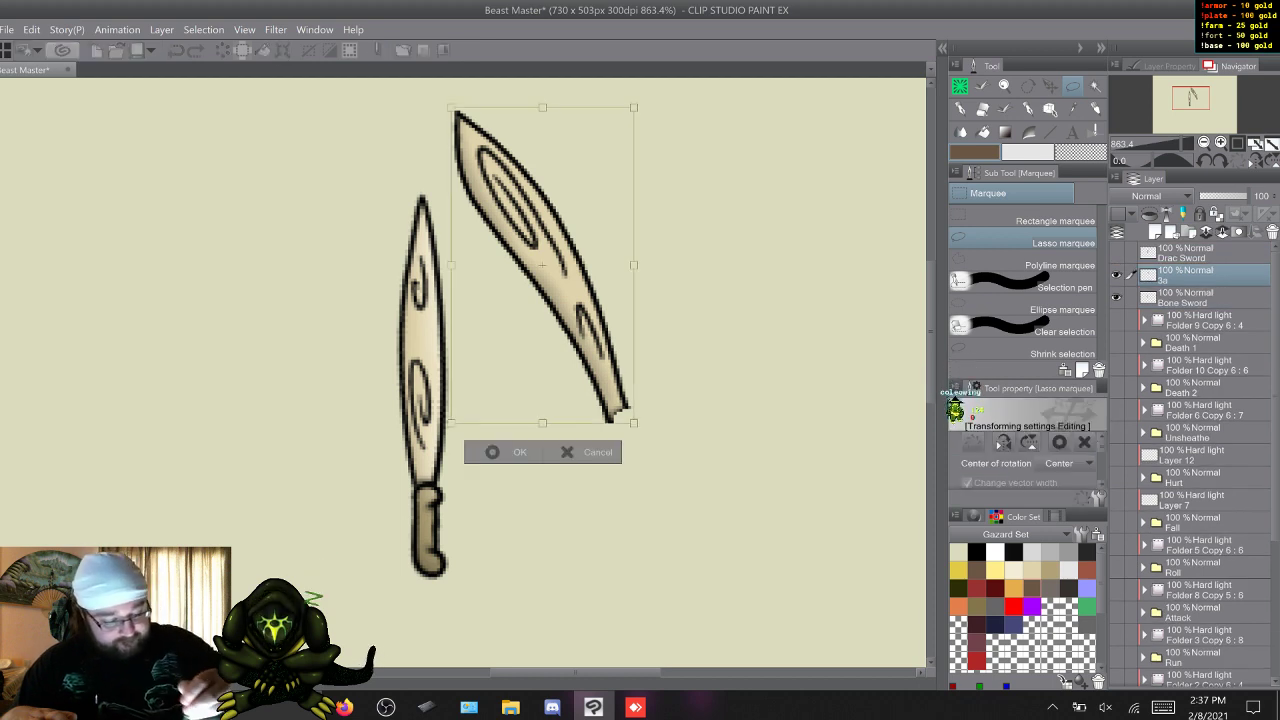
{"action": "left_click_drag", "start_coordinate": [560, 300], "coordinate": [366, 372]}
{"action": "left_click_drag", "start_coordinate": [480, 190], "coordinate": [595, 231]}
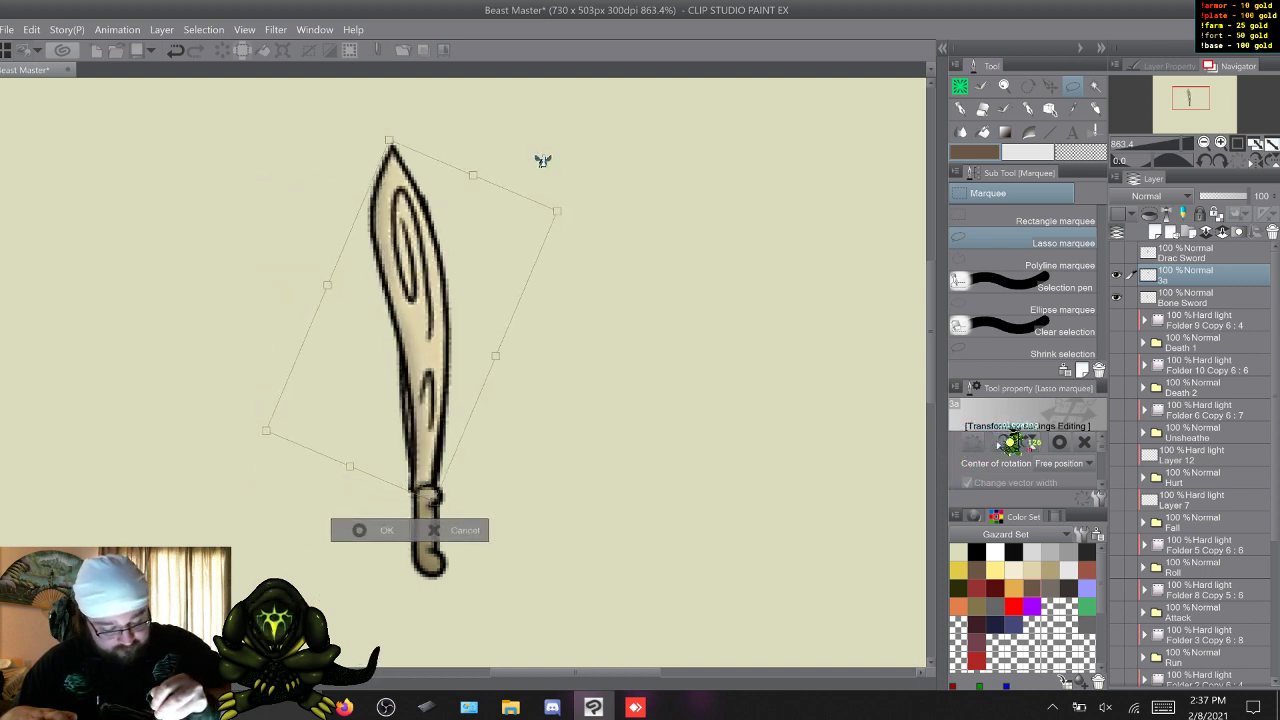
{"action": "key", "text": "Right"}
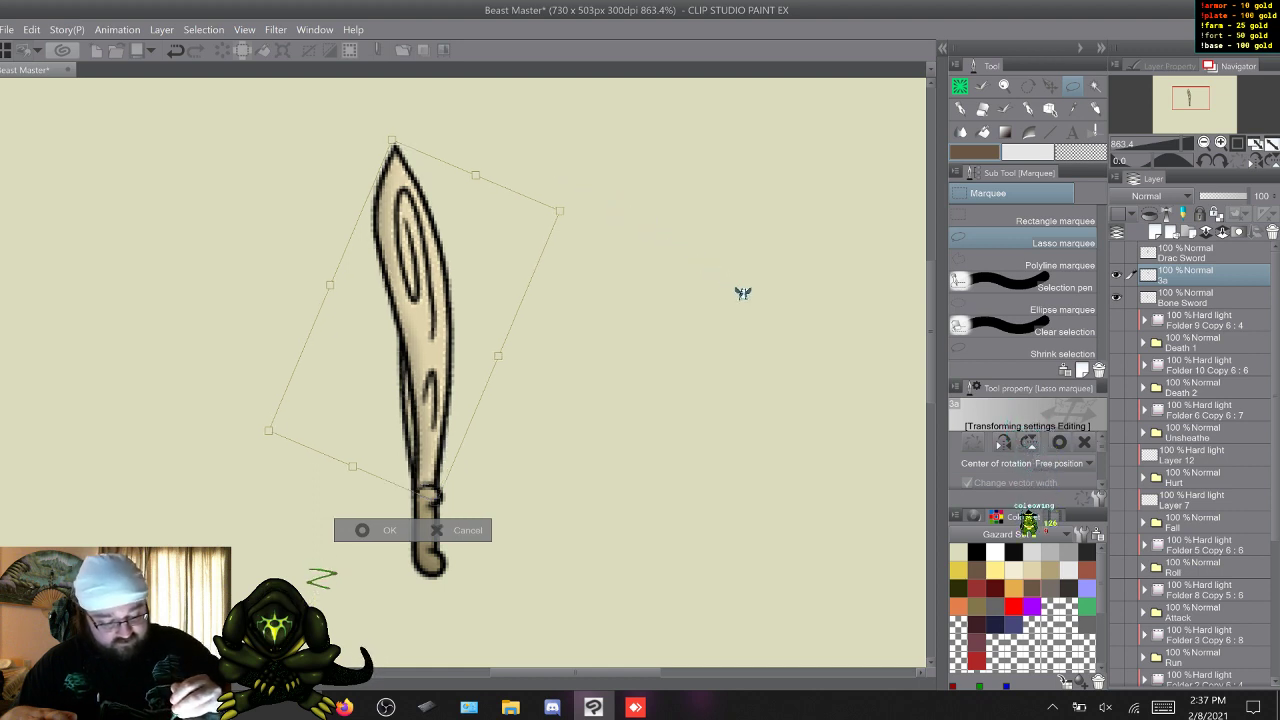
{"action": "key", "text": "Return"}
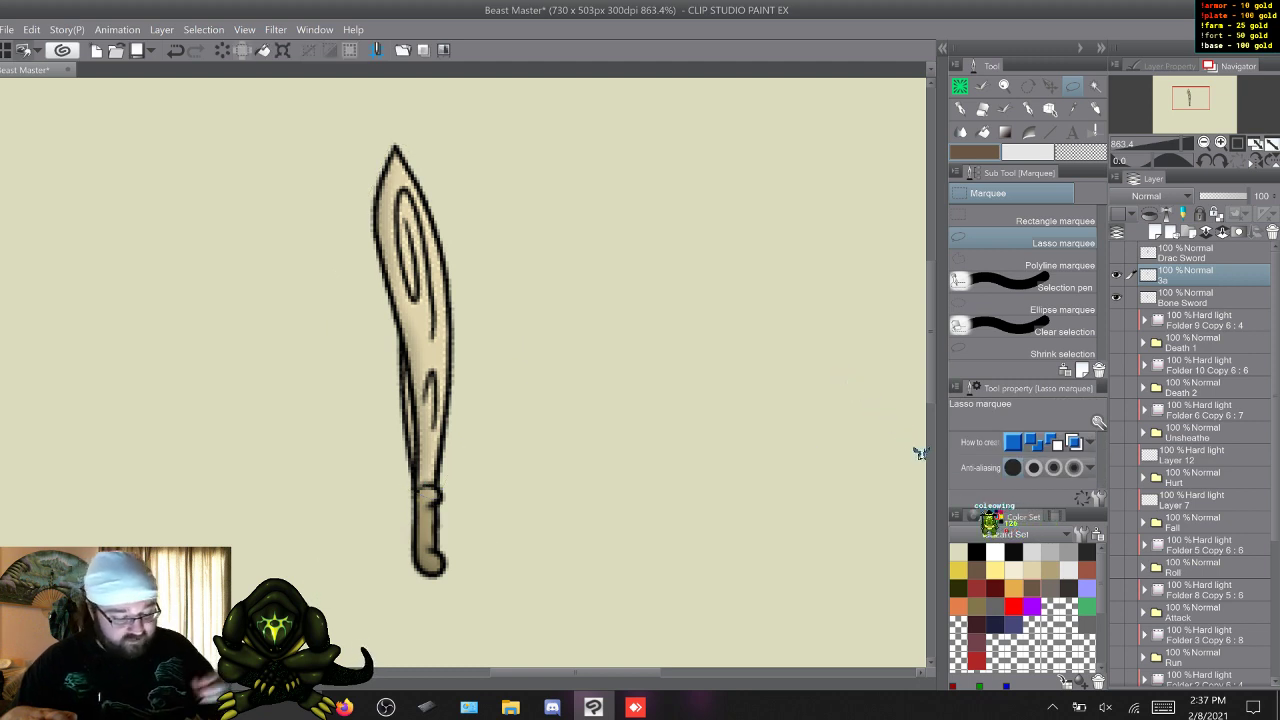
Lasso the old straight blade on the Bone Sword layer and delete it, keeping only the handle.
{"action": "key", "text": "alt+bracketleft"}
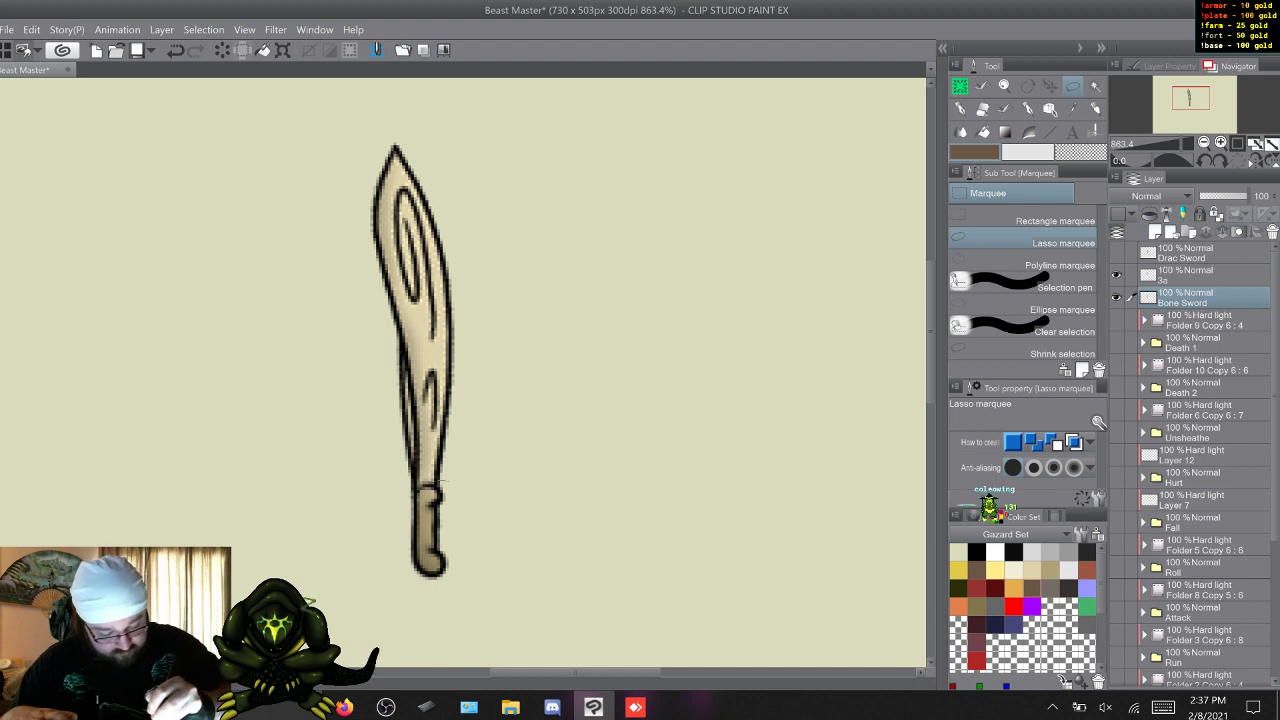
{"action": "mouse_move", "coordinate": [415, 489]}
{"action": "left_mouse_down"}
{"action": "mouse_move", "coordinate": [369, 300]}
{"action": "mouse_move", "coordinate": [375, 230]}
{"action": "mouse_move", "coordinate": [530, 290]}
{"action": "mouse_move", "coordinate": [430, 492]}
{"action": "left_mouse_up"}
{"action": "key", "text": "Delete"}
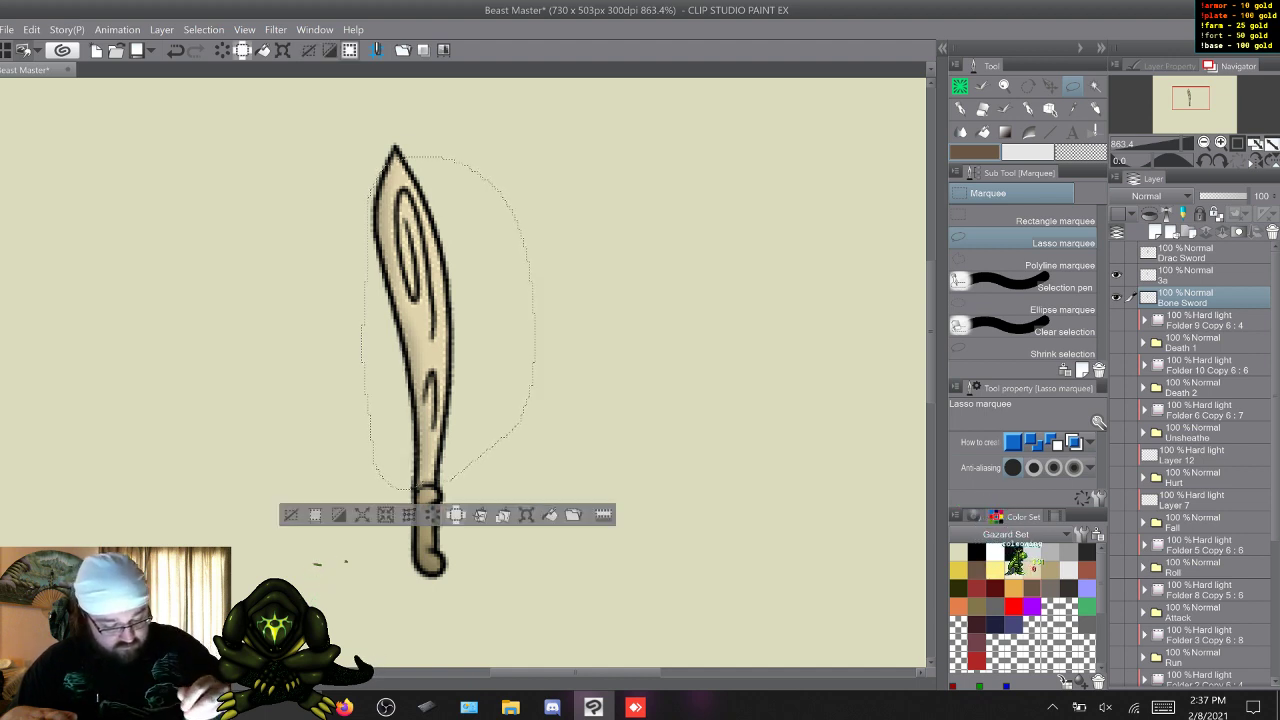
{"action": "key", "text": "ctrl+d"}
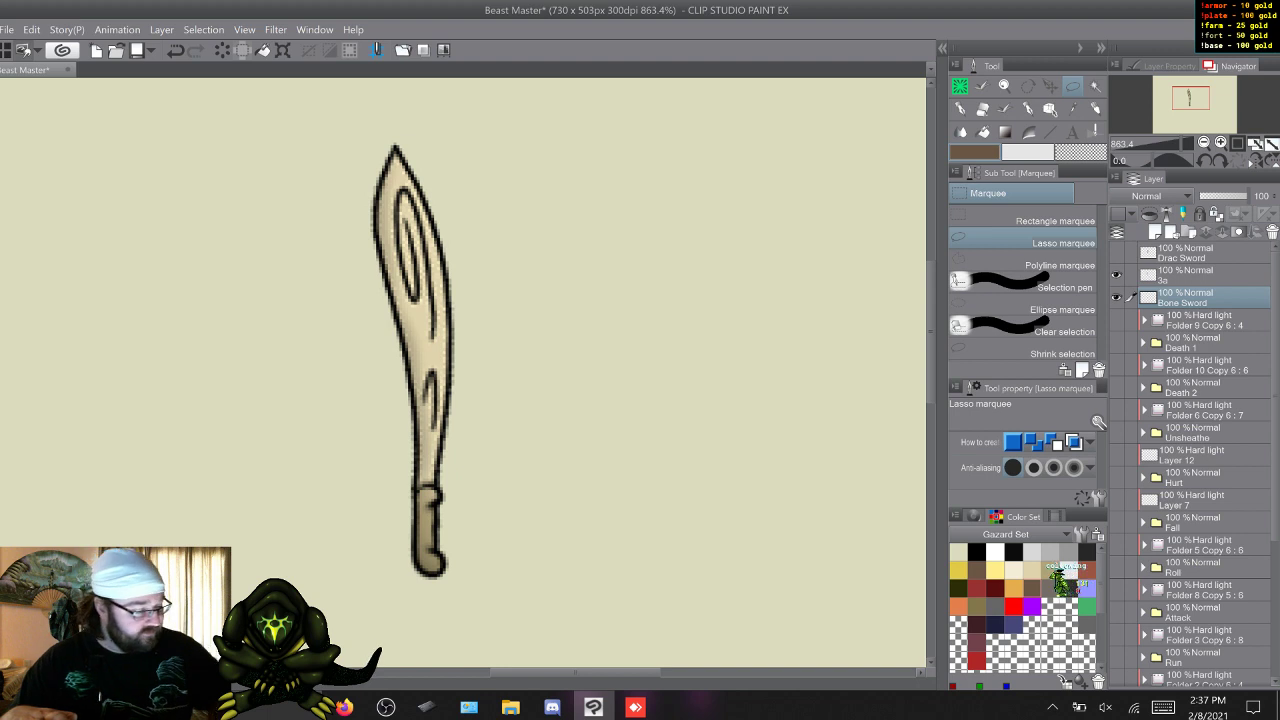
Merge layer 3a with the Bone Sword layer into a single sword layer.
{"action": "left_click", "coordinate": [1185, 273], "text": "shift"}
{"action": "right_click", "coordinate": [1185, 276]}
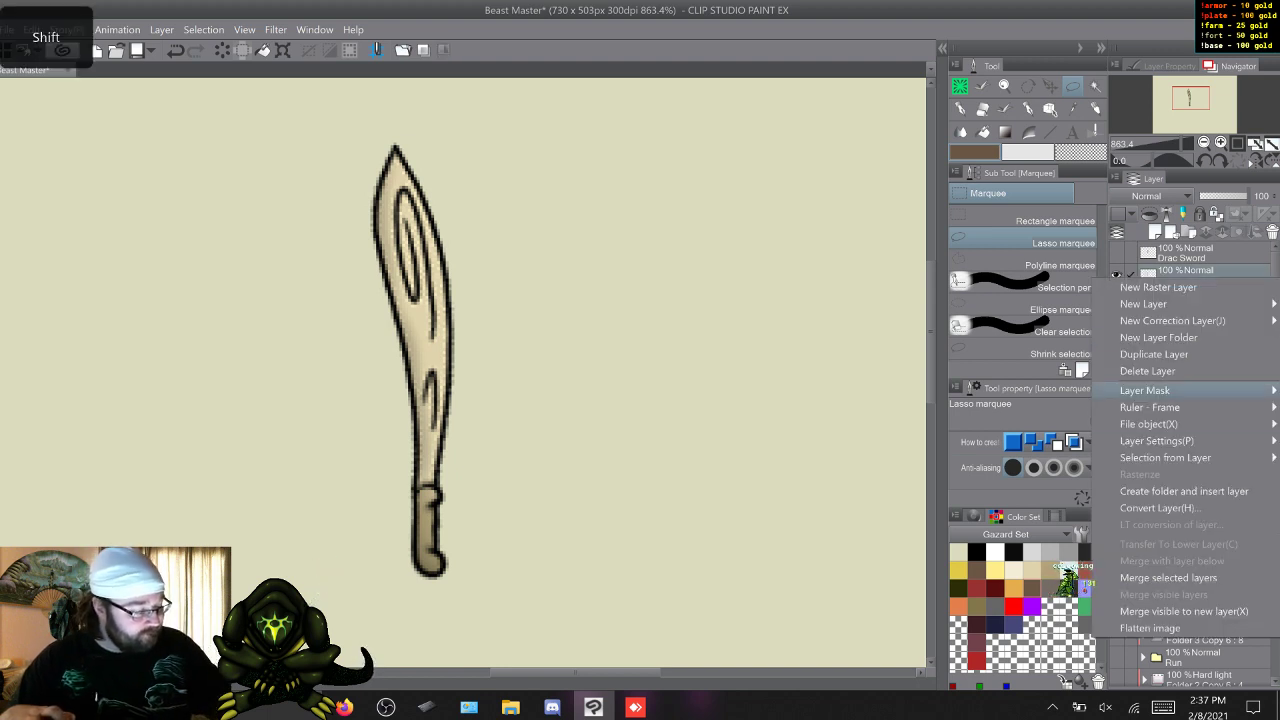
{"action": "left_click", "coordinate": [1168, 578]}
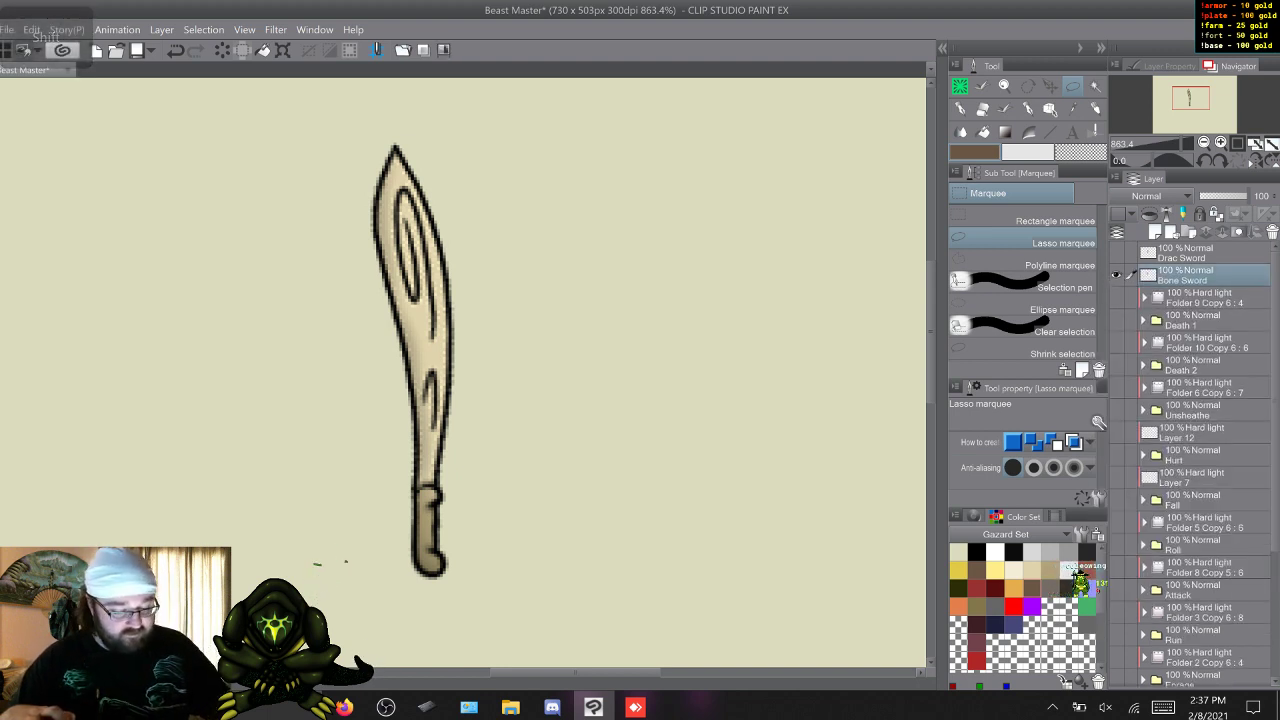
{"action": "left_click", "coordinate": [1200, 297]}
{"action": "left_click", "coordinate": [1185, 275]}
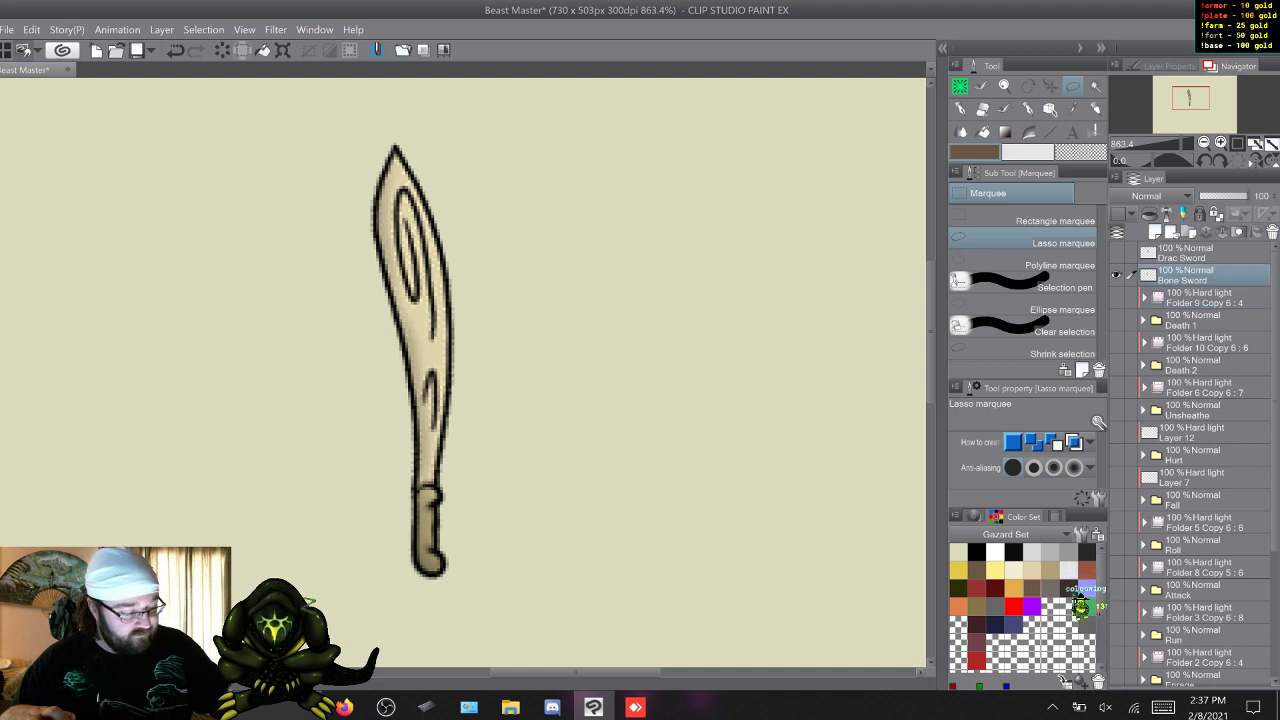
Hide the Bone Sword layer, show Death 1, and expand its folder and Folder 9 Copy 5.
{"action": "scroll", "coordinate": [463, 372], "scroll_direction": "down", "scroll_amount": 1}
{"action": "scroll", "coordinate": [463, 372], "scroll_direction": "down", "scroll_amount": 5}
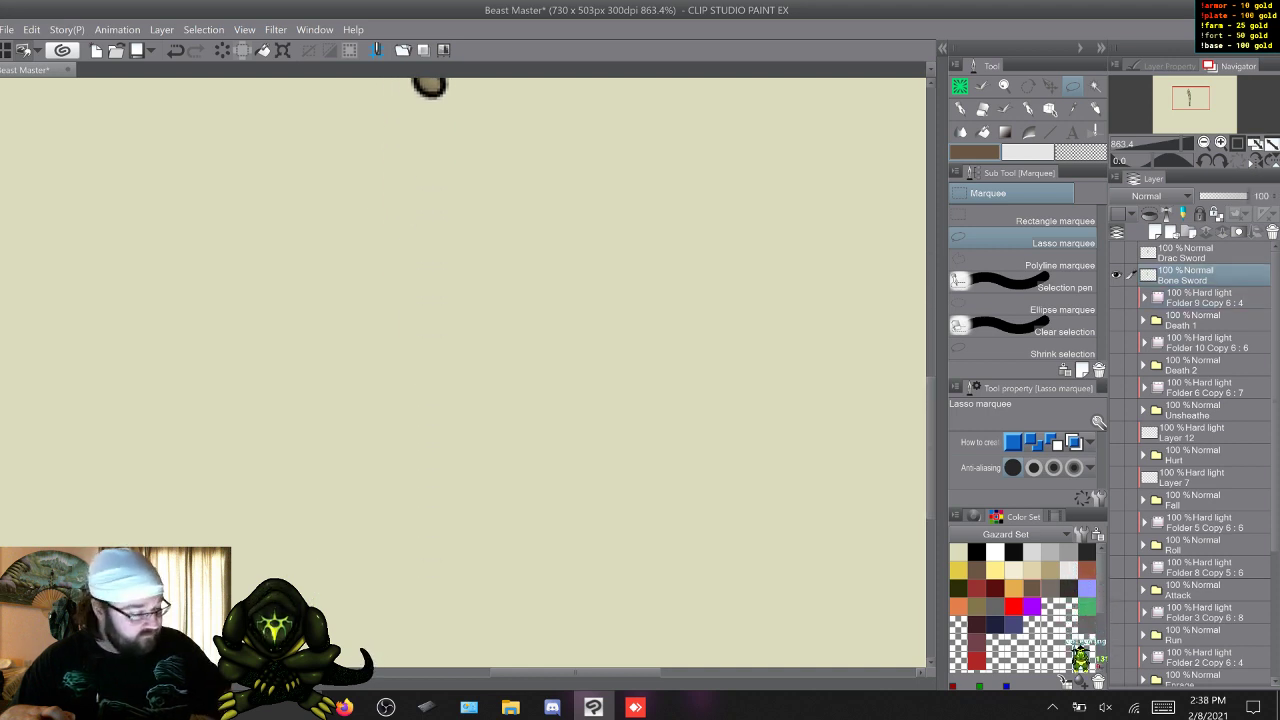
{"action": "left_click", "coordinate": [1116, 275]}
{"action": "left_click", "coordinate": [1116, 320]}
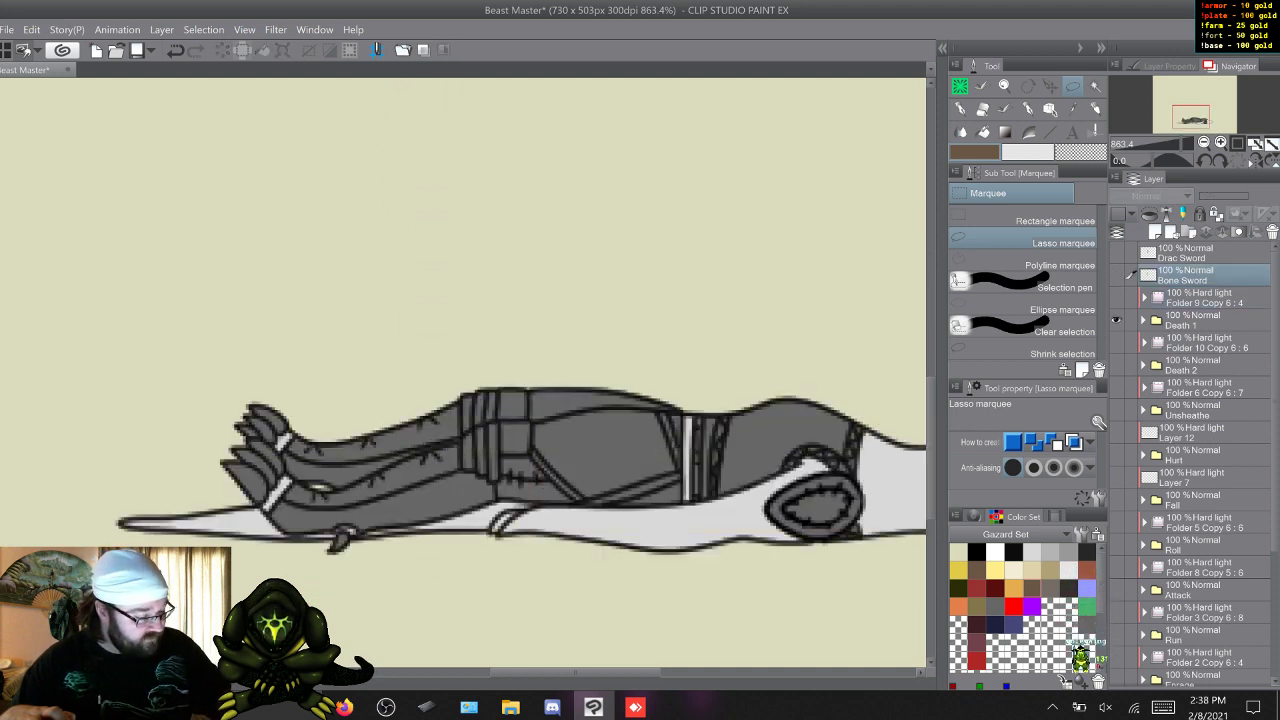
{"action": "left_click", "coordinate": [1143, 320]}
{"action": "left_click", "coordinate": [1149, 365]}
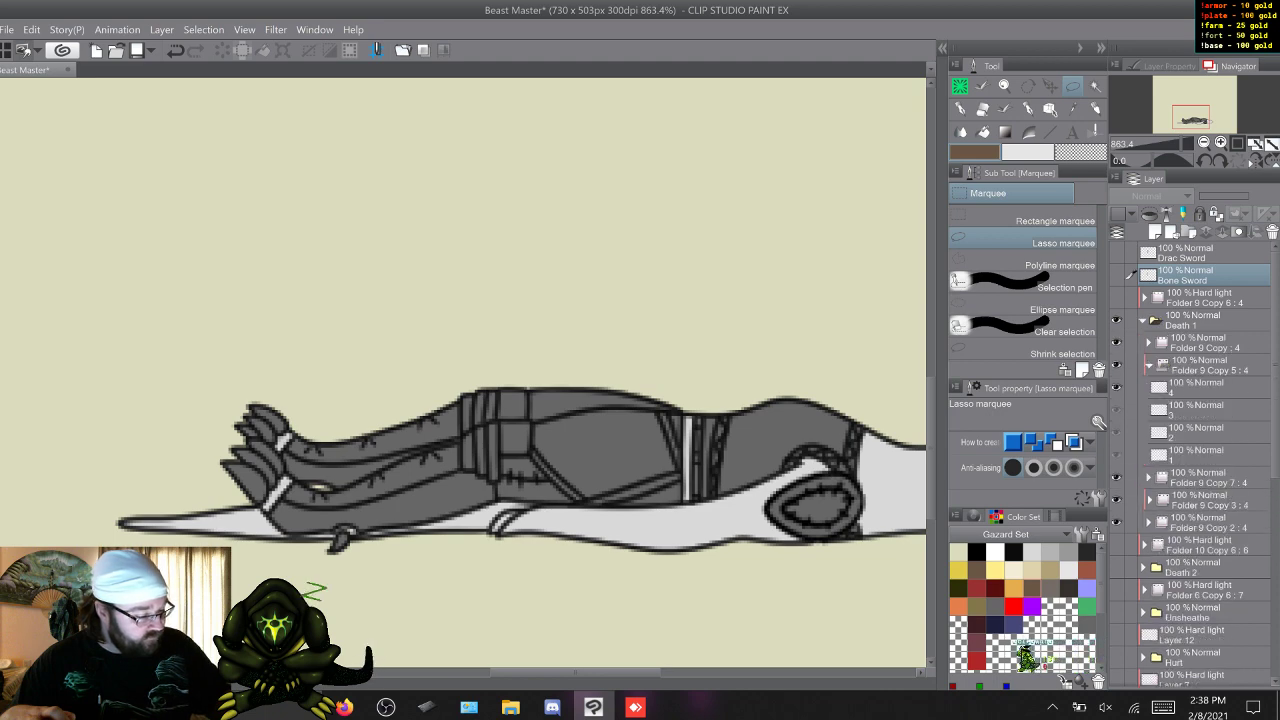
Fill frames 1 to 4 of Folder 9 Copy 5 in Death 1 with dark red using Coleowing Fill.
{"action": "left_click", "coordinate": [1205, 387]}
{"action": "key", "text": "w"}
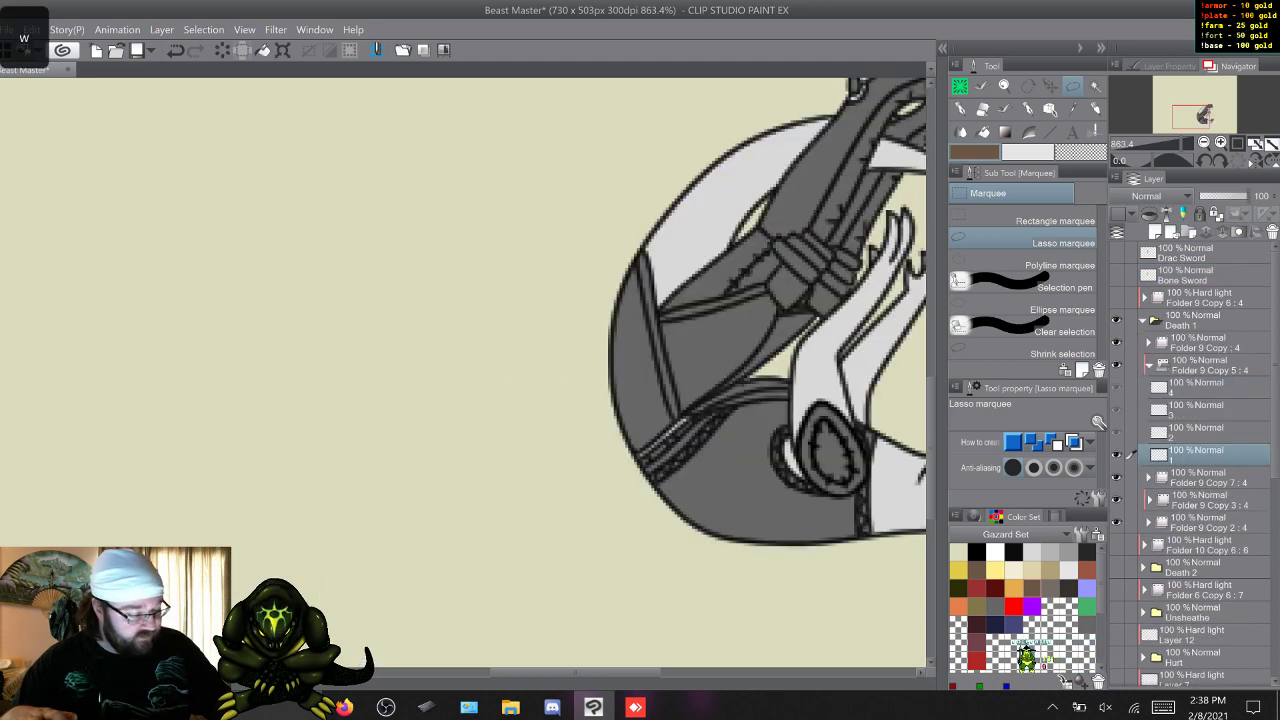
{"action": "left_click_drag", "start_coordinate": [590, 673], "coordinate": [621, 673]}
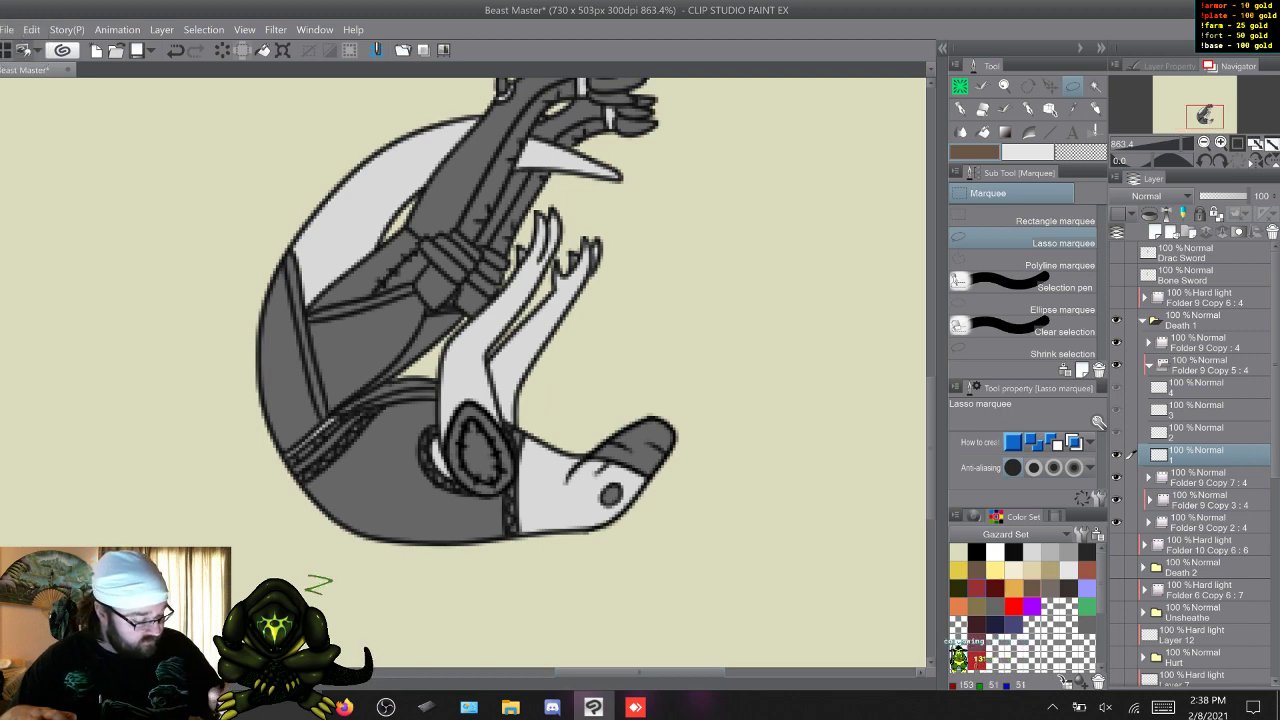
{"action": "left_click", "coordinate": [995, 588]}
{"action": "left_click", "coordinate": [960, 86]}
{"action": "left_click", "coordinate": [1050, 319]}
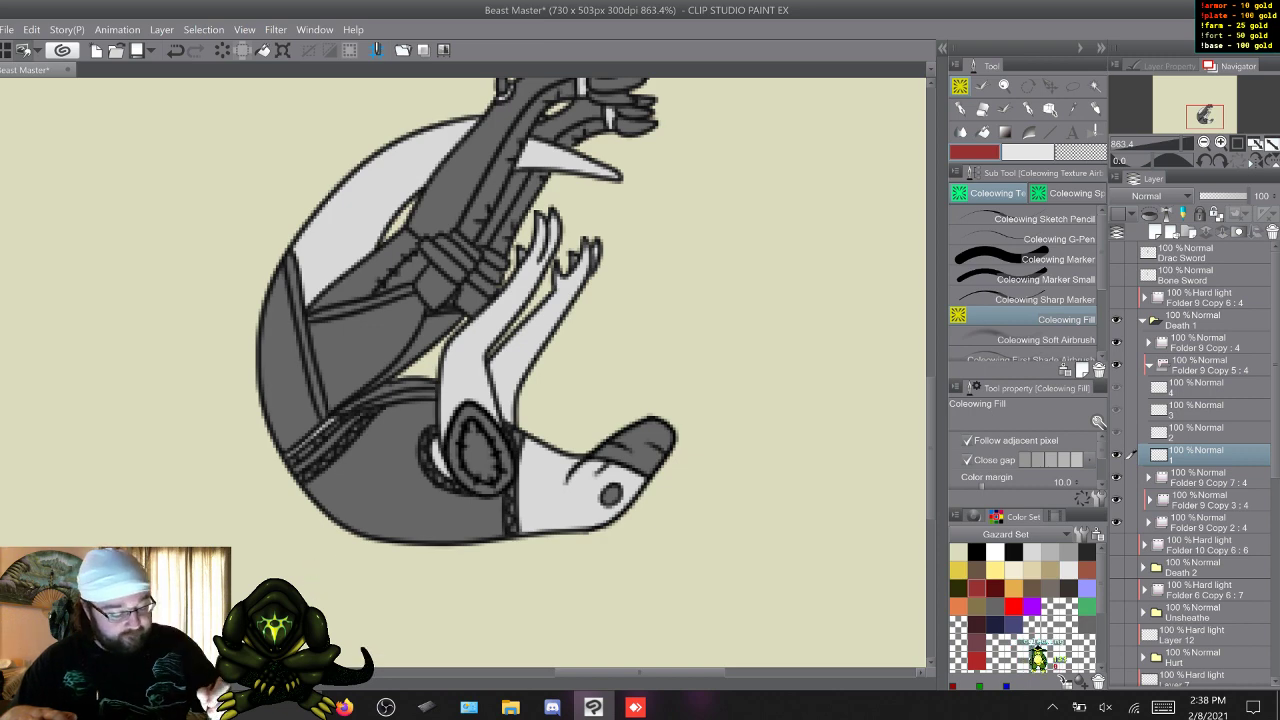
{"action": "left_click", "coordinate": [460, 370]}
{"action": "key", "text": "w"}
{"action": "left_click", "coordinate": [460, 370]}
{"action": "key", "text": "w"}
{"action": "left_click", "coordinate": [460, 370]}
{"action": "key", "text": "w"}
{"action": "left_click", "coordinate": [460, 370]}
Expand Folder 9 Copy 7 in Death 1 and touch up its frame 1 in dark grey with Coleowing Marker and Coleowing Marker Small.
{"action": "key", "text": "w"}
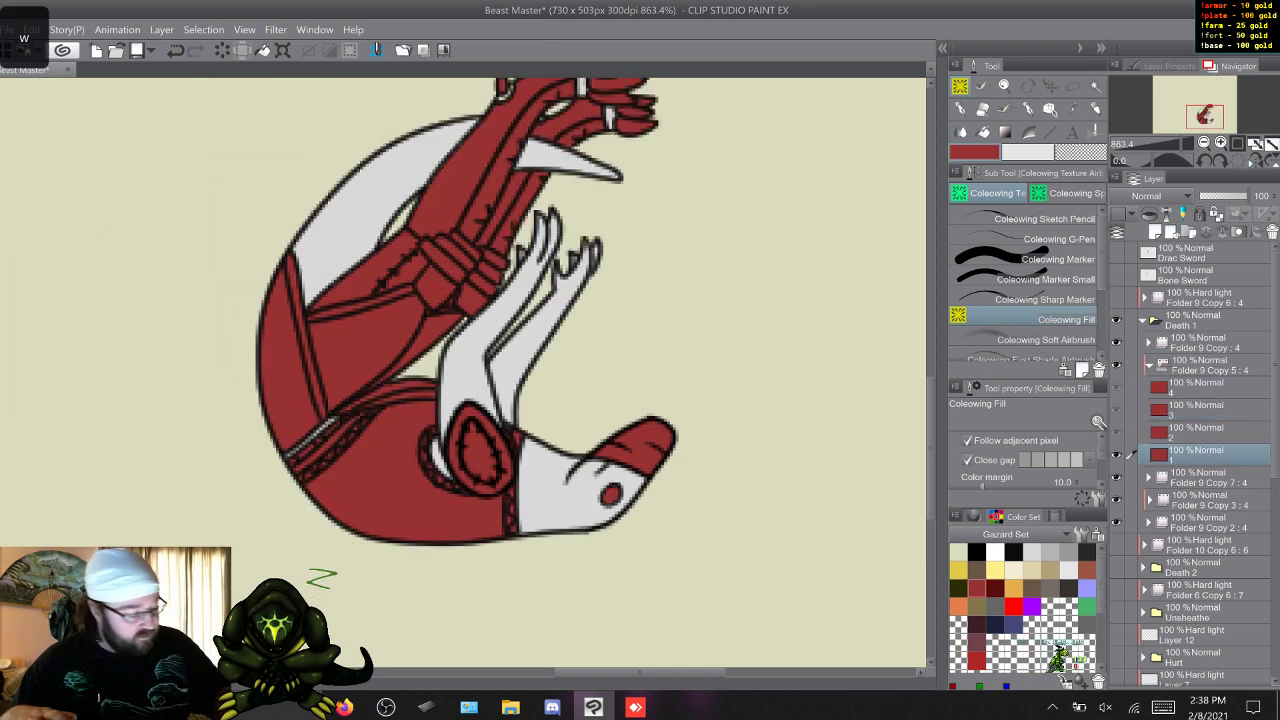
{"action": "key", "text": "w"}
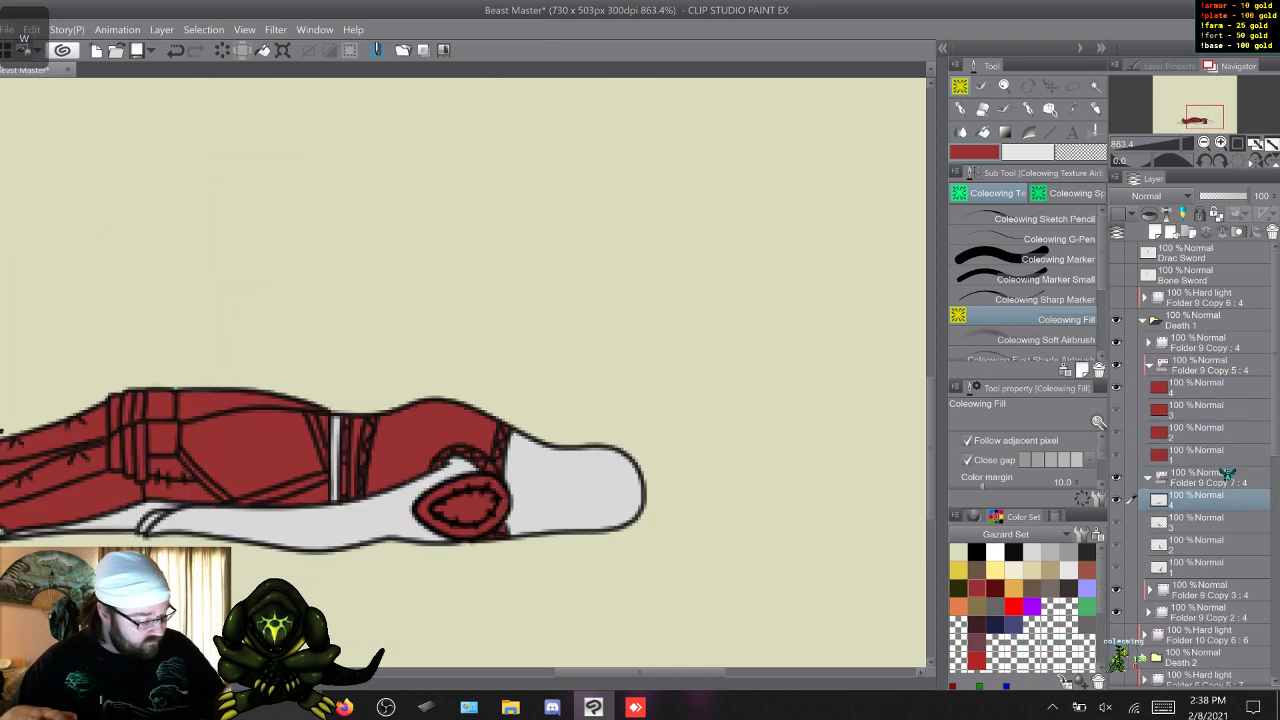
{"action": "left_click", "coordinate": [1087, 625]}
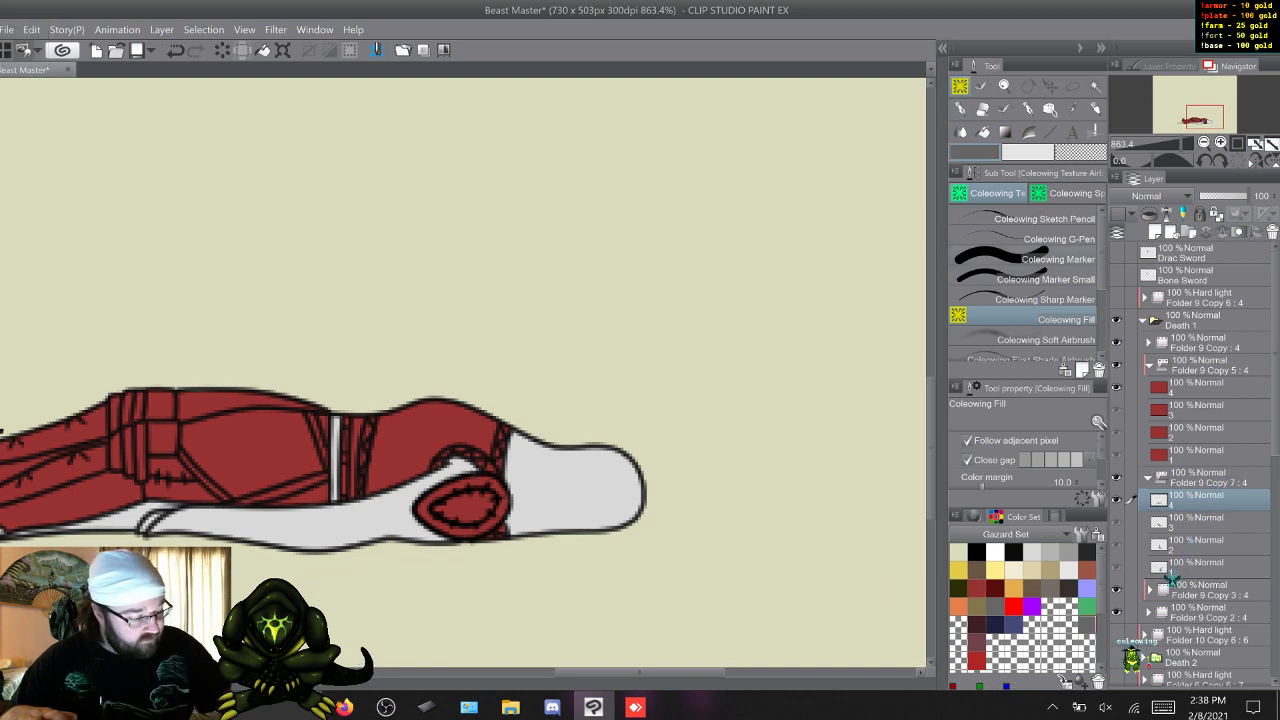
{"action": "left_click", "coordinate": [1040, 259]}
{"action": "left_click_drag", "start_coordinate": [640, 673], "coordinate": [598, 673]}
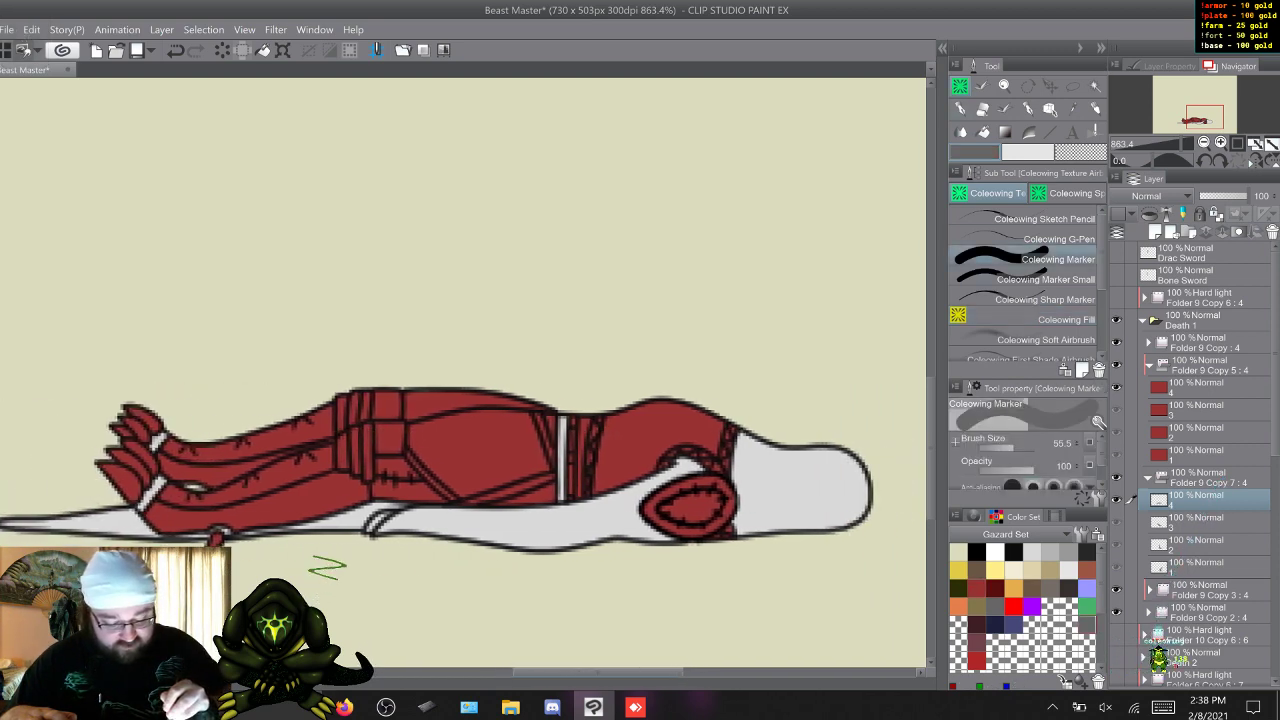
{"action": "key", "text": "w"}
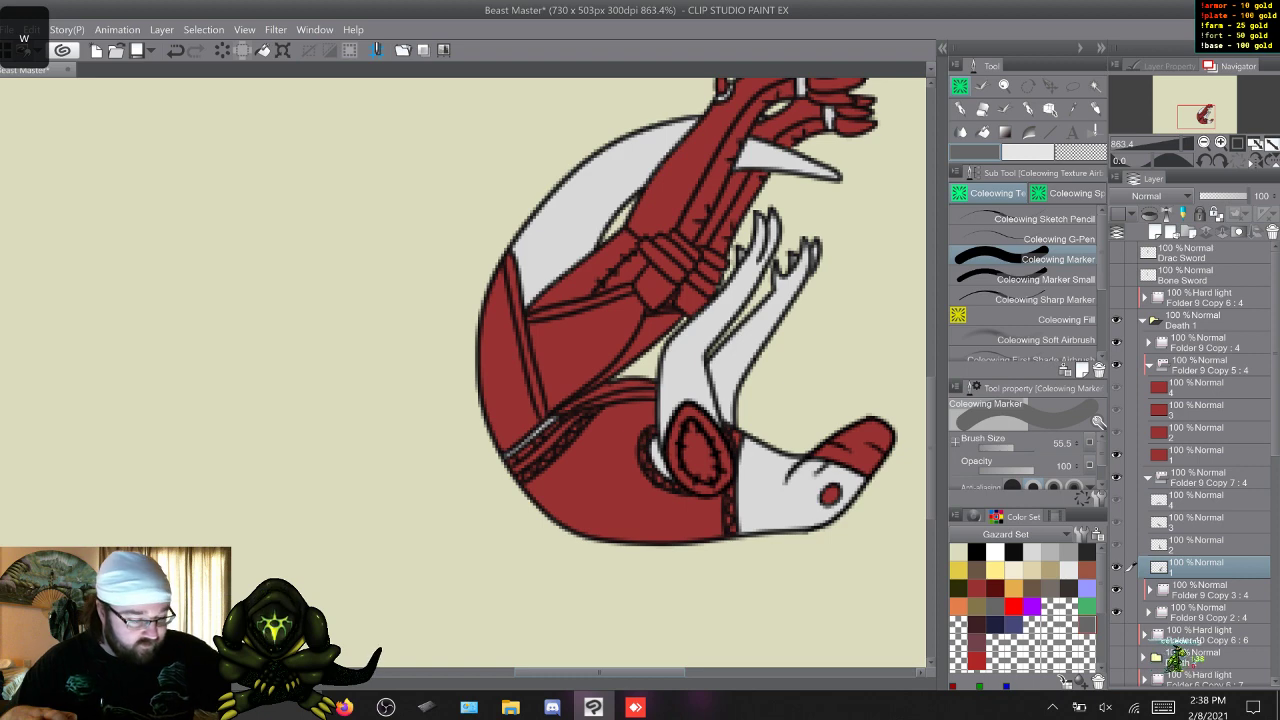
{"action": "left_click_drag", "start_coordinate": [600, 673], "coordinate": [615, 673]}
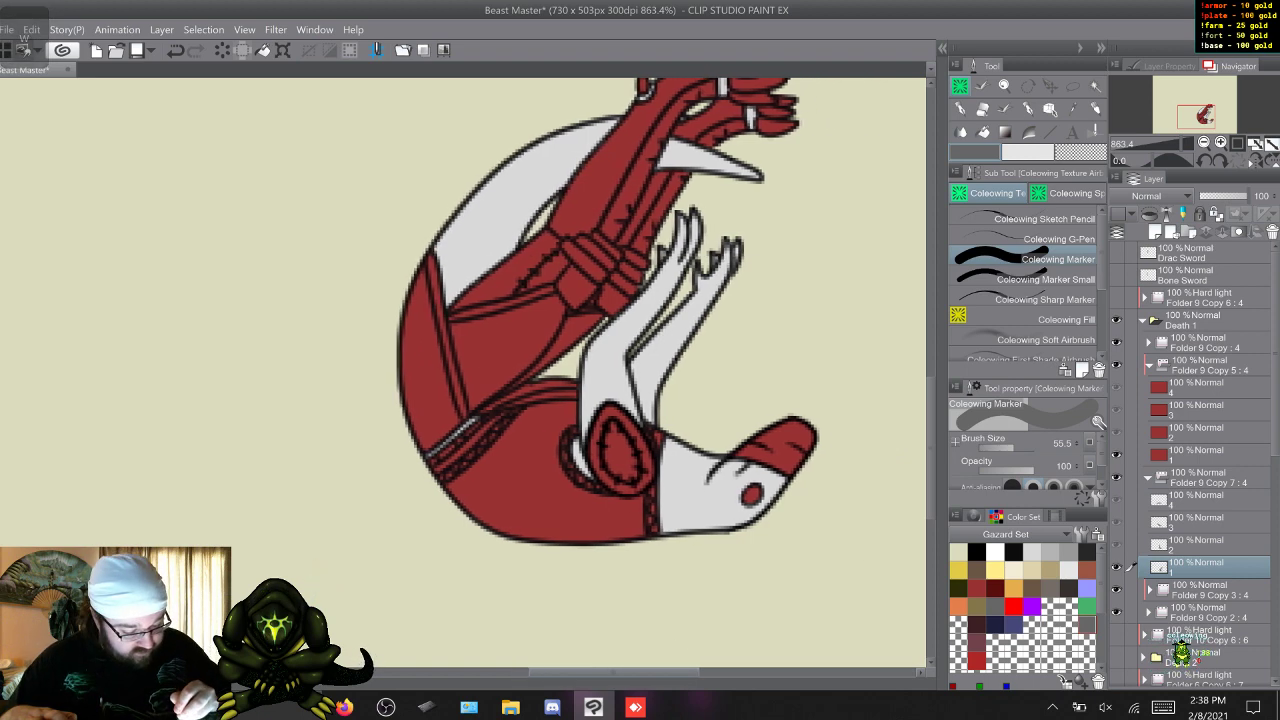
{"action": "key", "text": "z"}
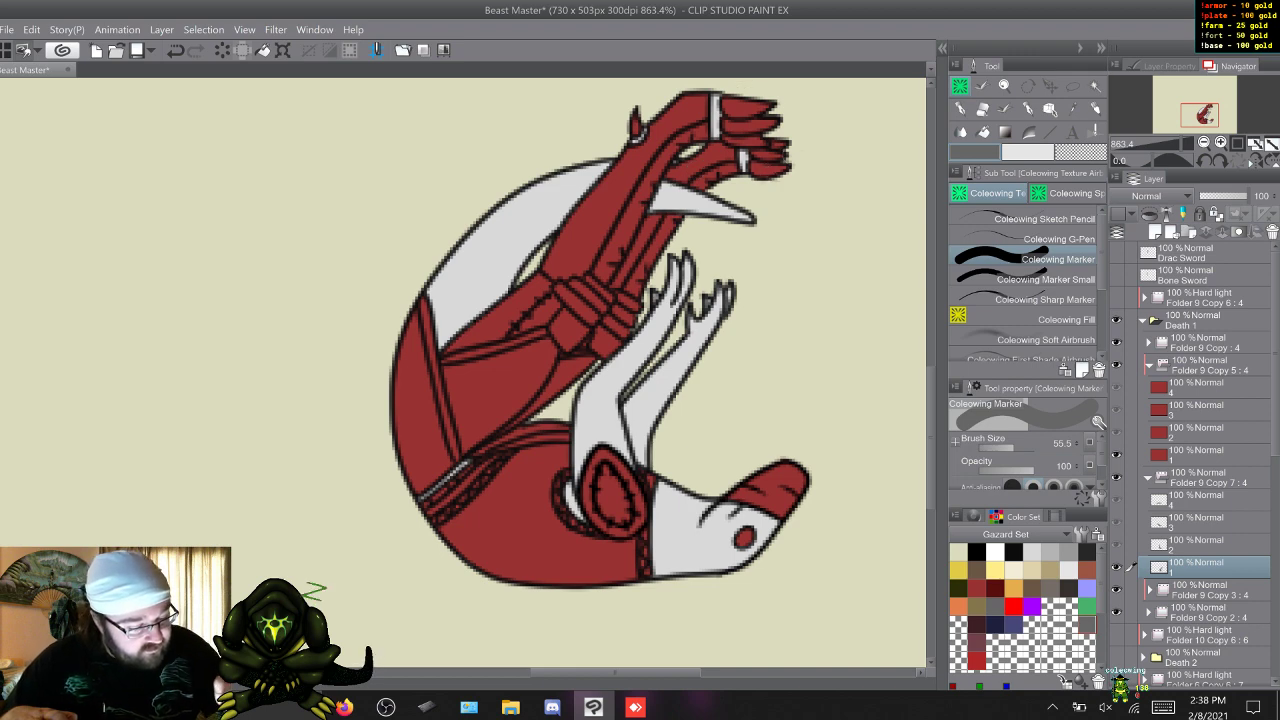
{"action": "left_click", "coordinate": [1040, 279]}
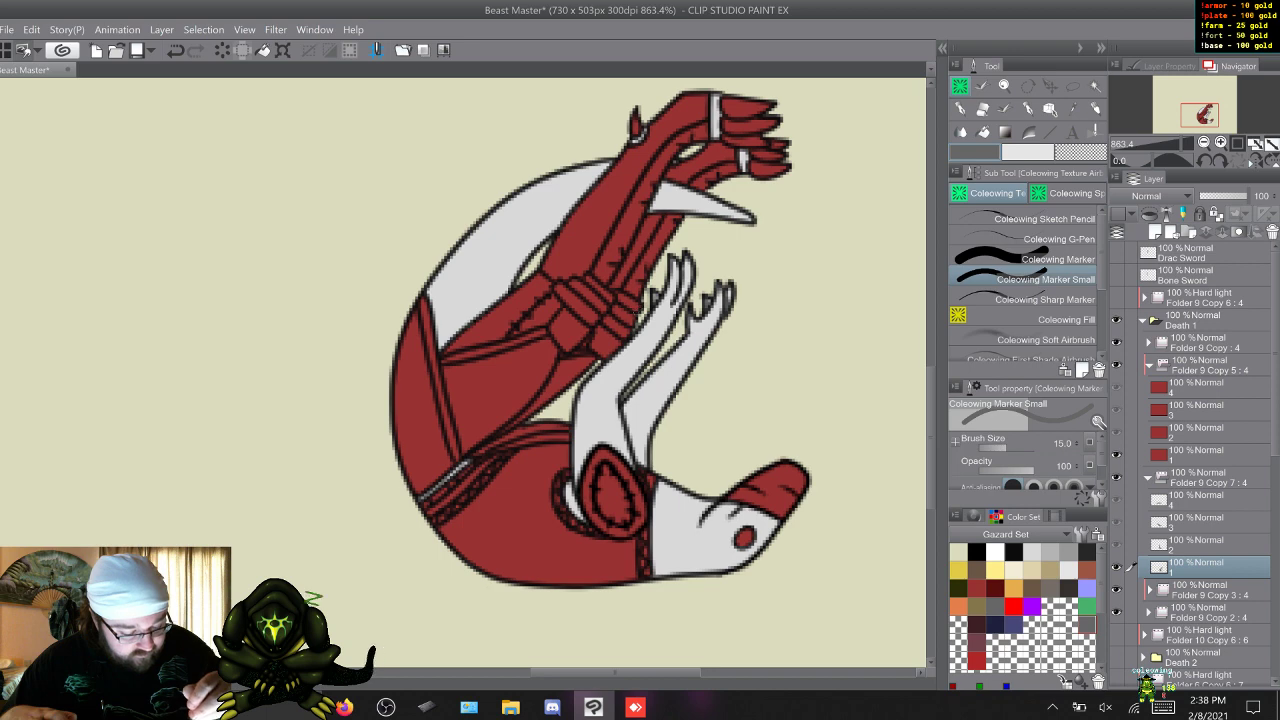
Touch up frames 2 to 4 of Folder 9 Copy 7 with Coleowing Marker Small and collapse the folder.
{"action": "key", "text": "w"}
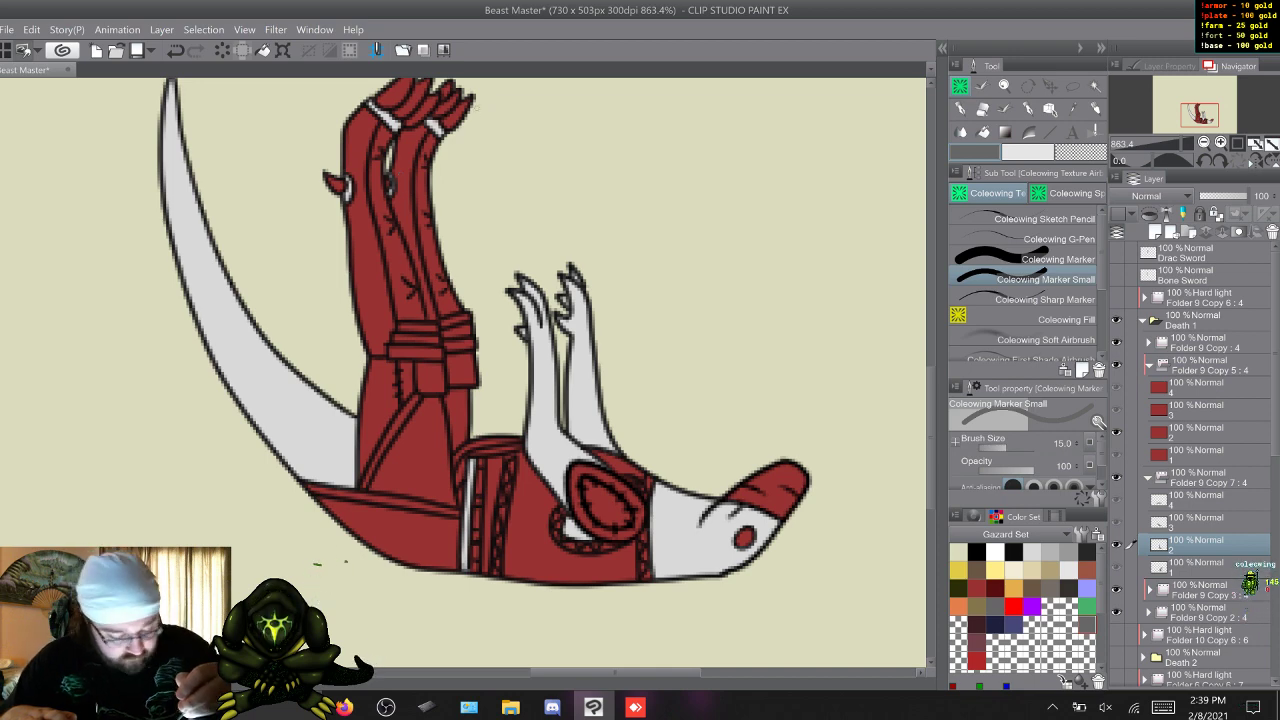
{"action": "key", "text": "w"}
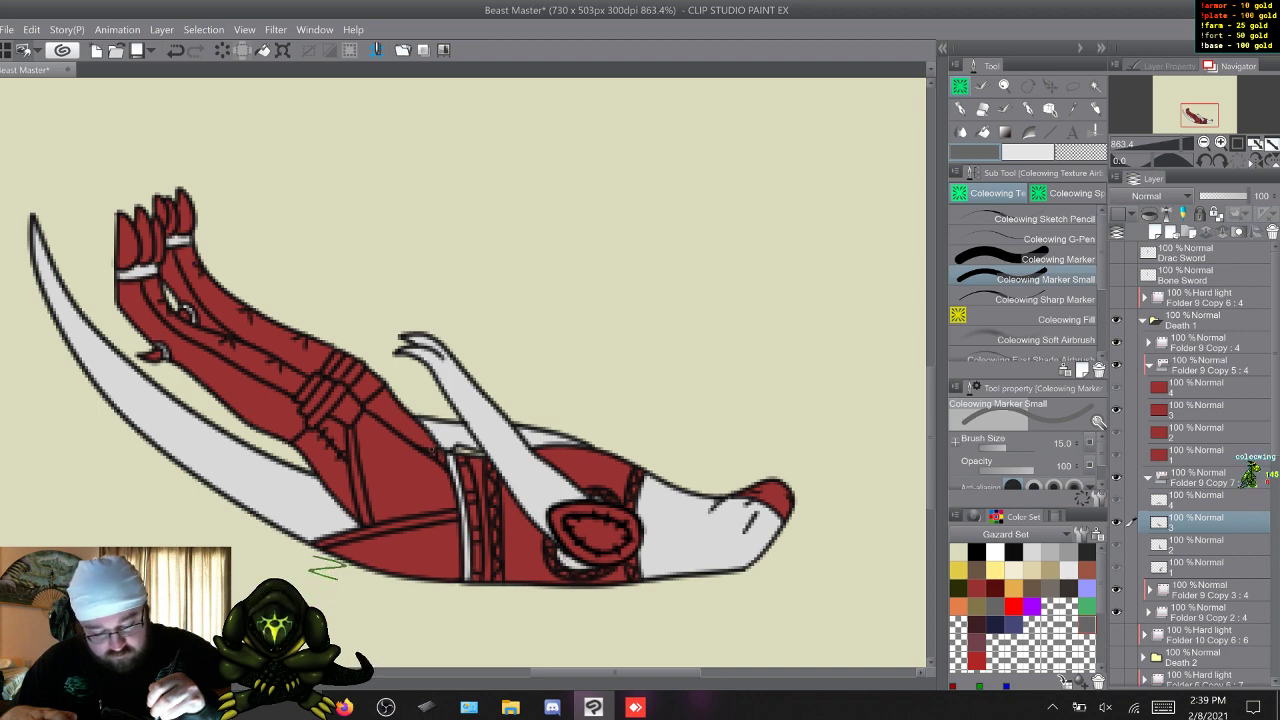
{"action": "key", "text": "w"}
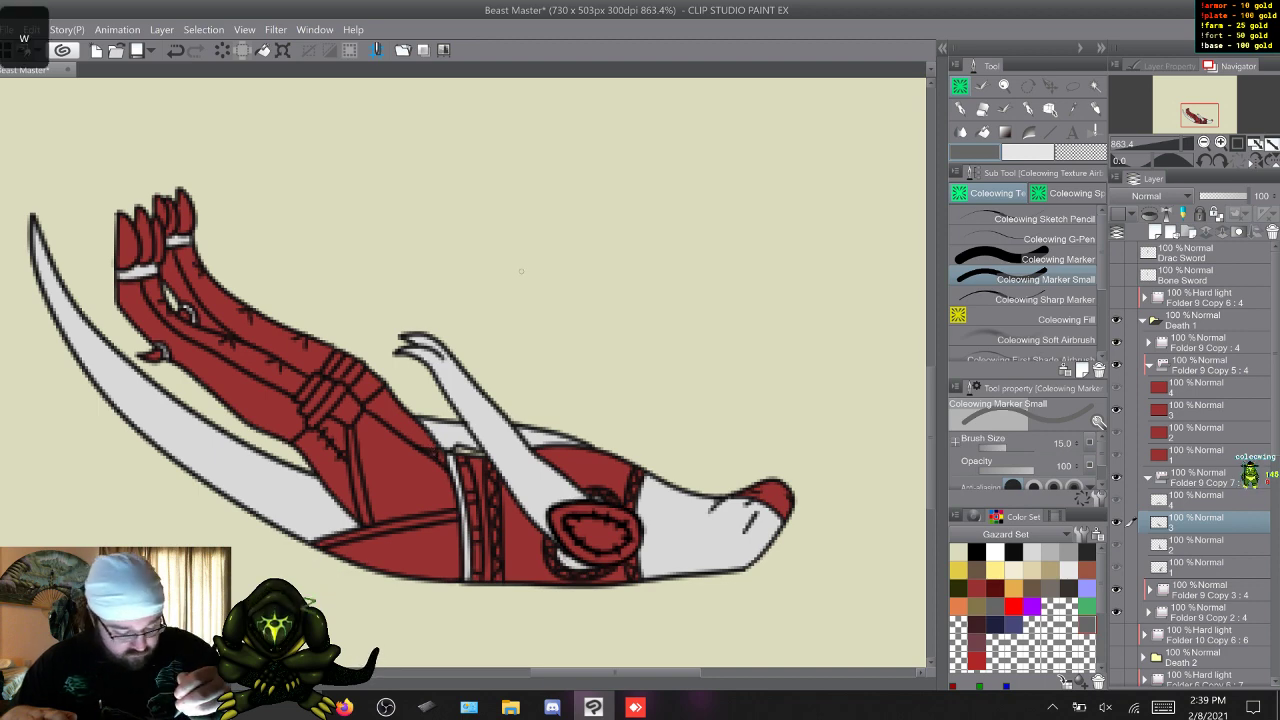
{"action": "key", "text": "q"}
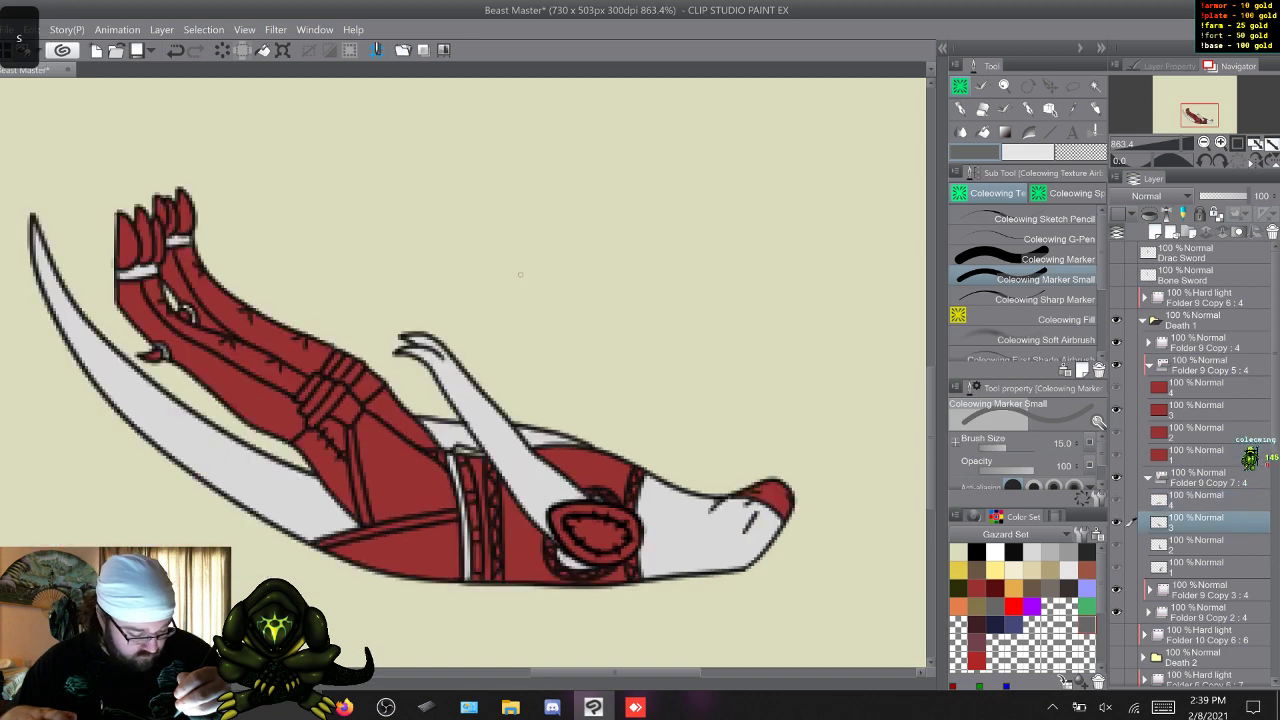
{"action": "key", "text": "w"}
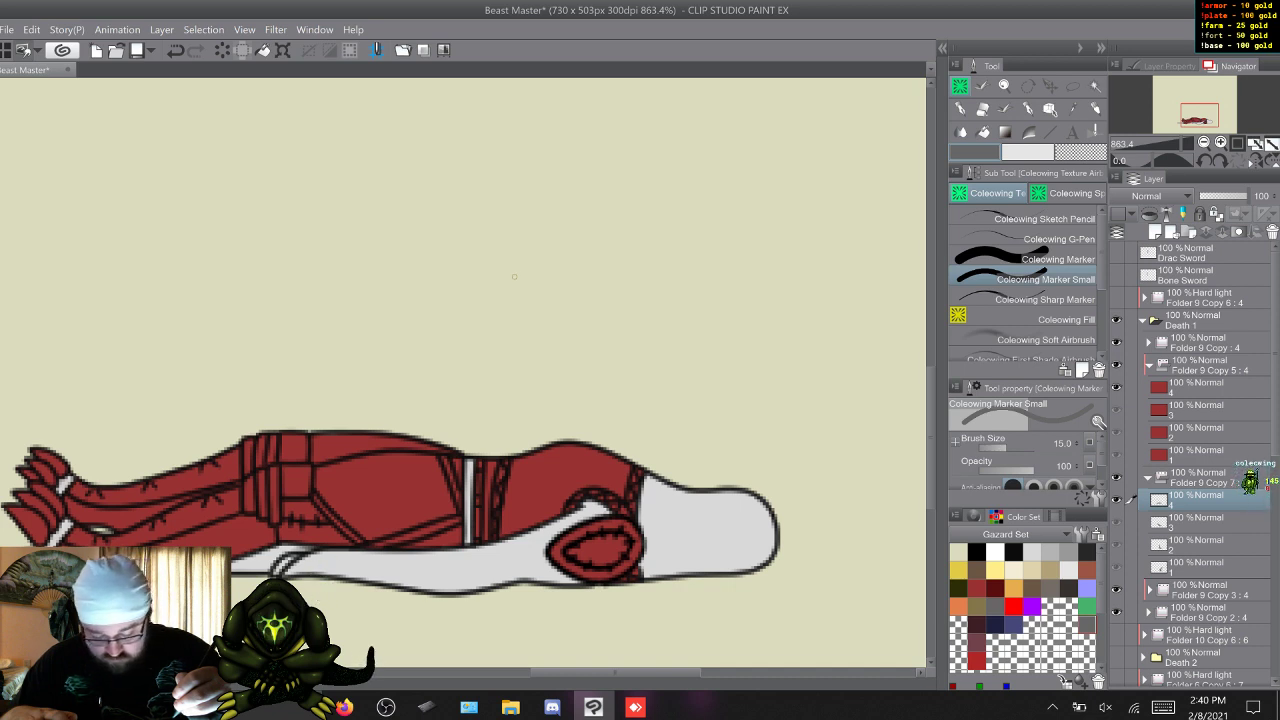
{"action": "left_click_drag", "start_coordinate": [310, 572], "coordinate": [346, 562]}
{"action": "key", "text": "ctrl+z"}
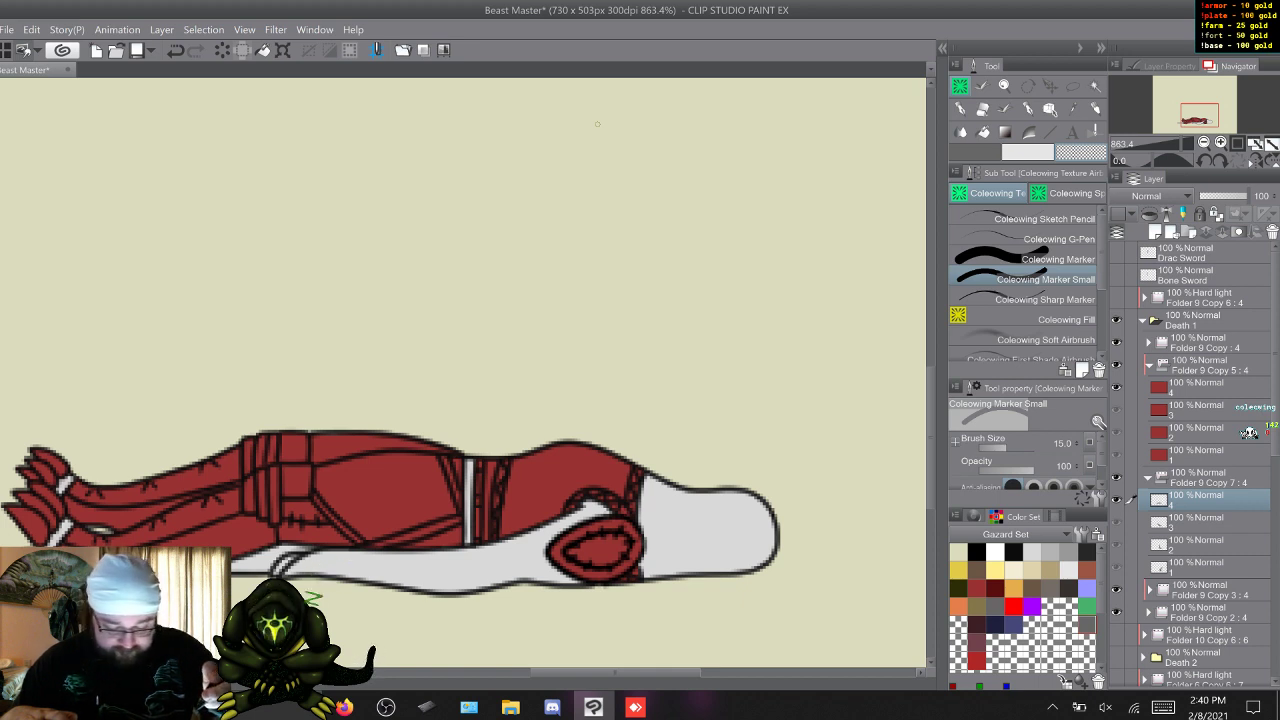
{"action": "key", "text": "w"}
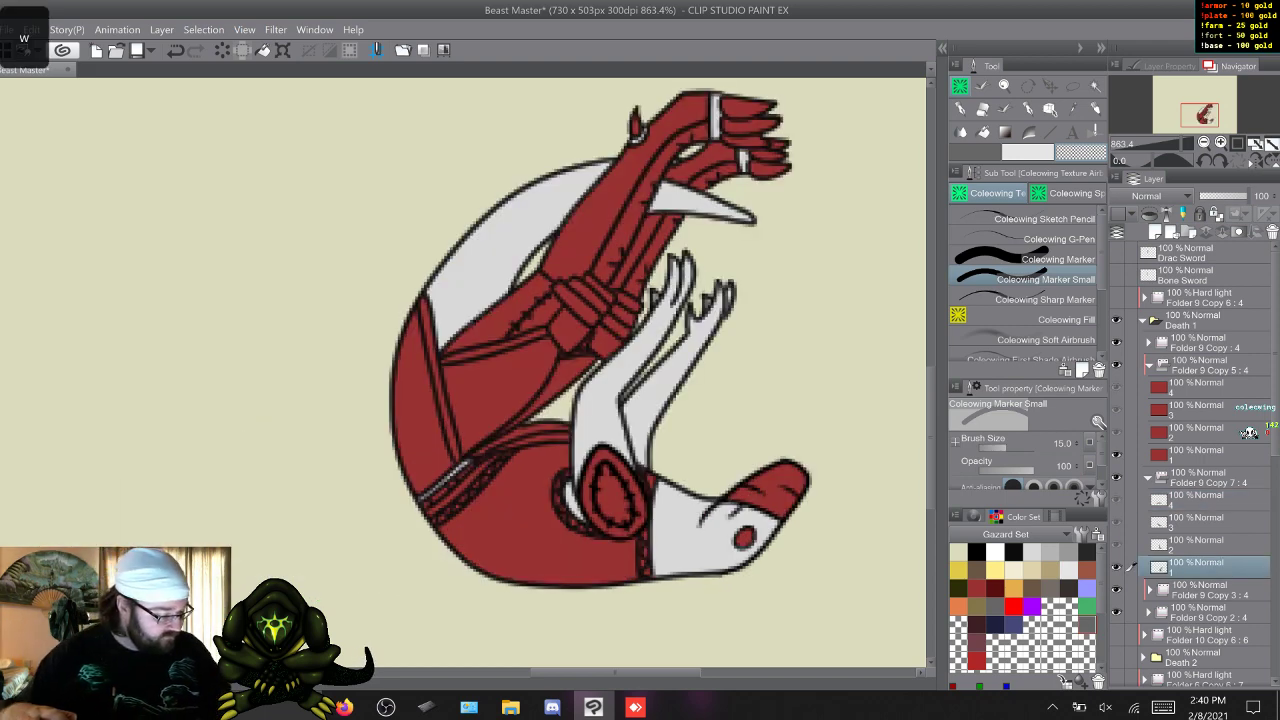
{"action": "left_click", "coordinate": [1148, 478]}
Lasso the torso and shoulder in frame 1 of Folder 9 Copy 5 and delete the dark red fill there.
{"action": "key", "text": "w"}
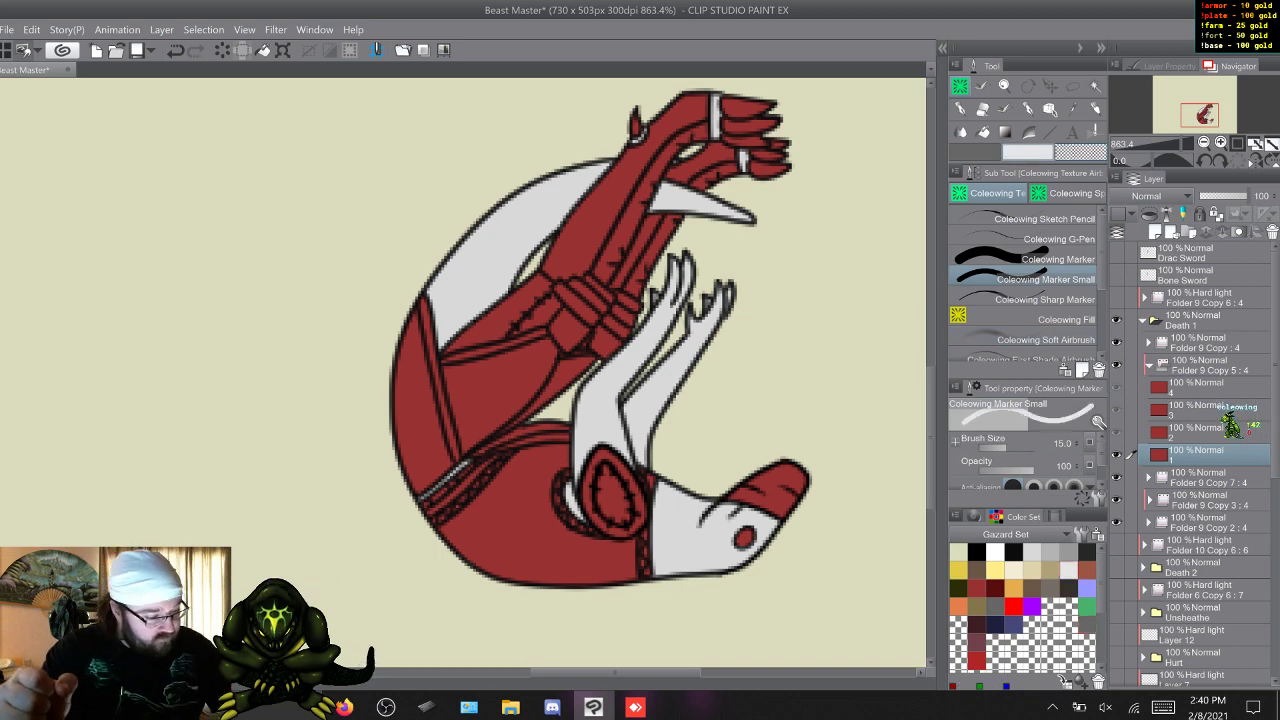
{"action": "key", "text": "m"}
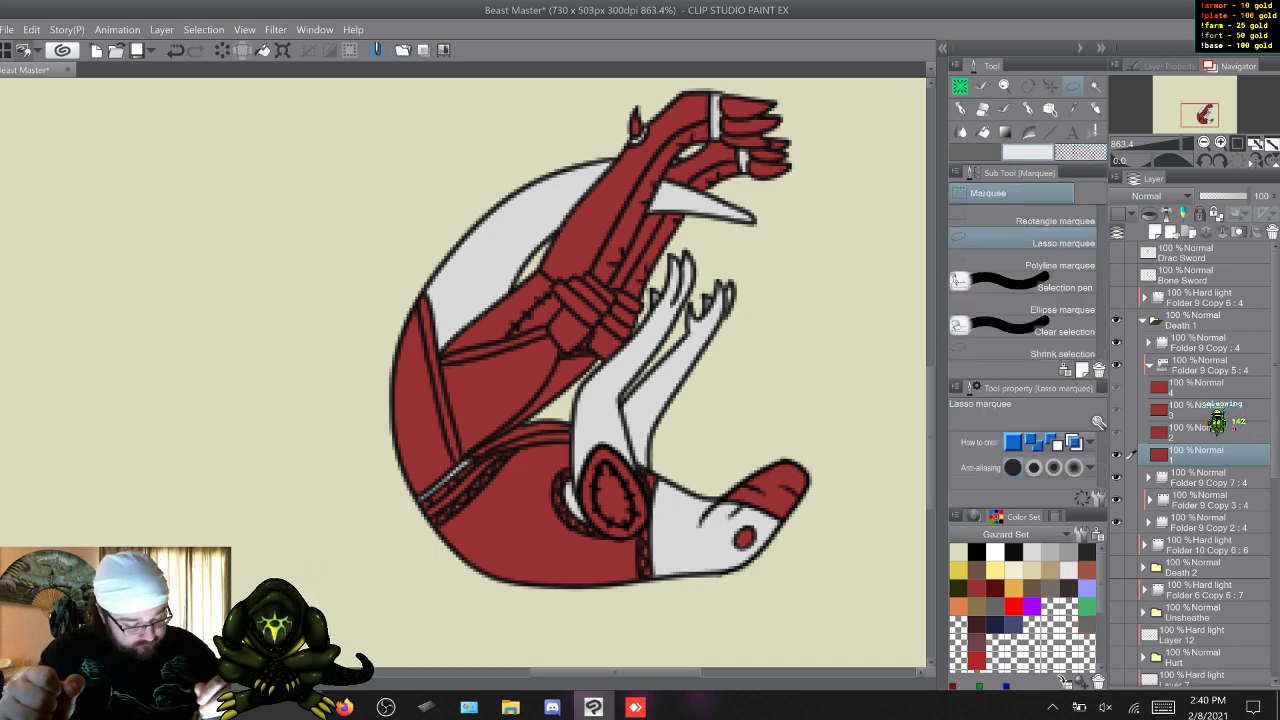
{"action": "mouse_move", "coordinate": [648, 622]}
{"action": "left_mouse_down"}
{"action": "mouse_move", "coordinate": [518, 605]}
{"action": "mouse_move", "coordinate": [406, 561]}
{"action": "mouse_move", "coordinate": [398, 505]}
{"action": "left_mouse_up"}
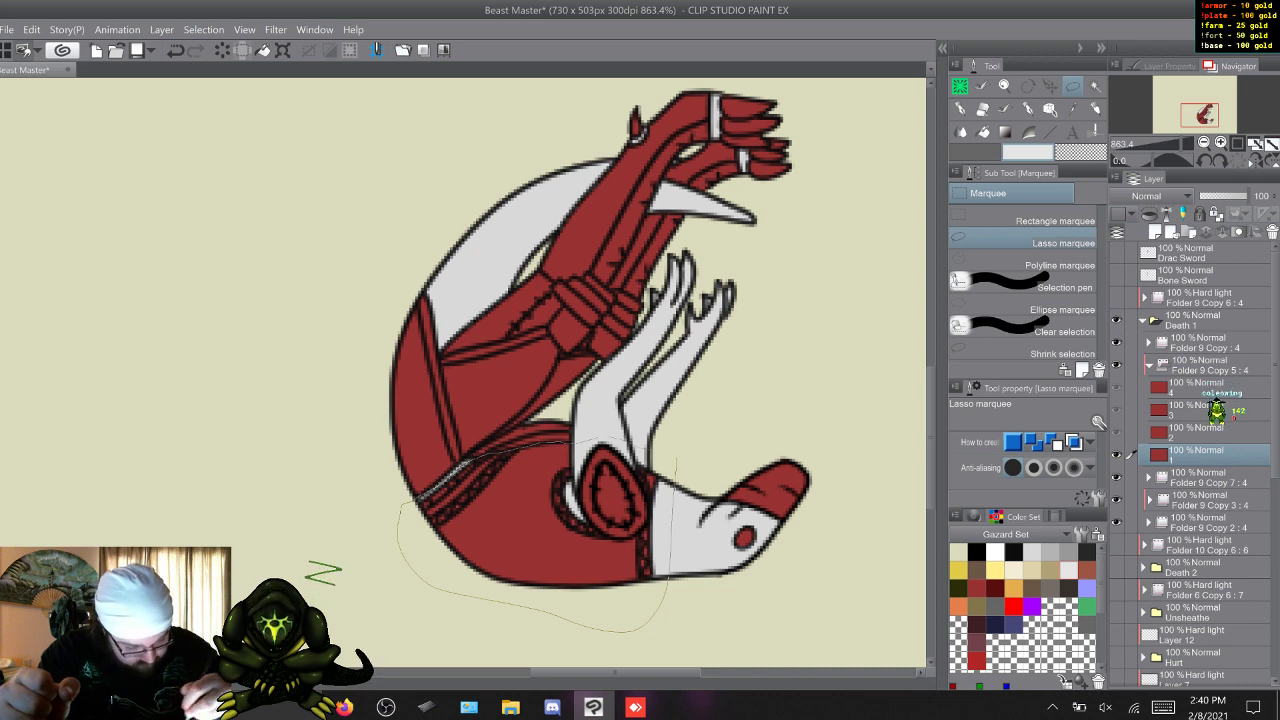
{"action": "key", "text": "Delete"}
{"action": "key", "text": "ctrl+d"}
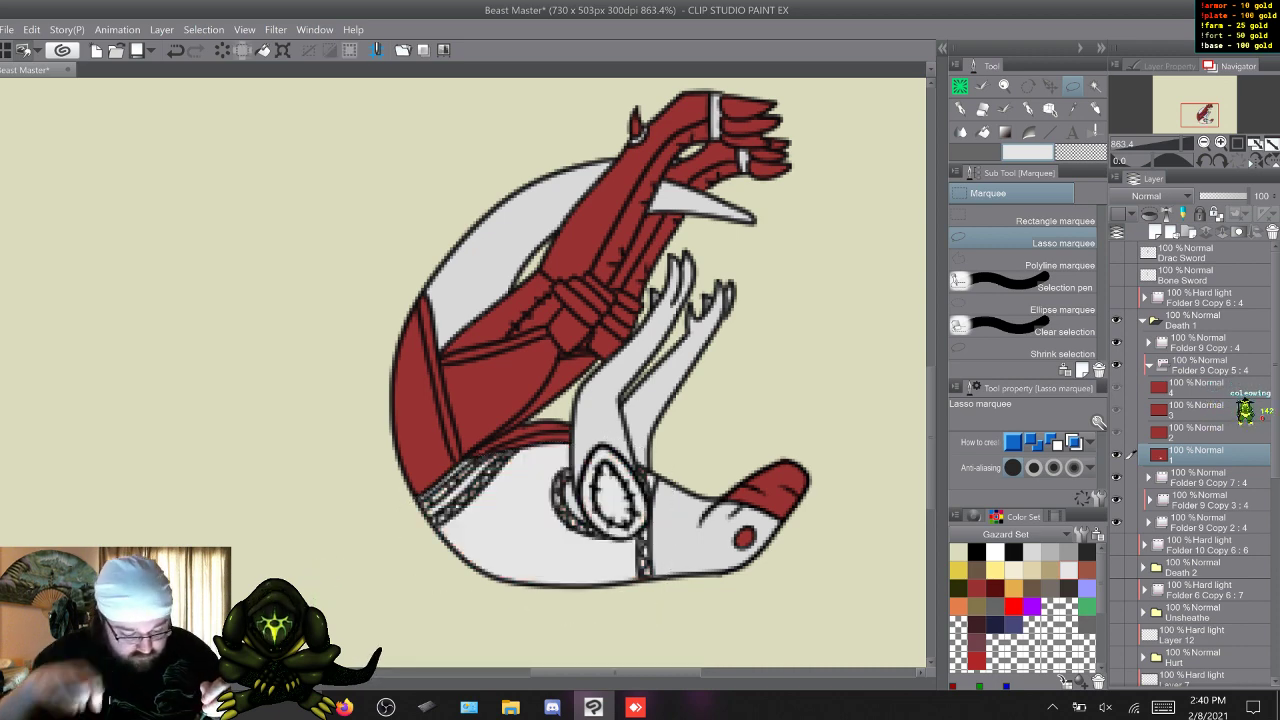
Lasso the torso and shoulder in frame 2 of Folder 9 Copy 5 and clear their dark red fill.
{"action": "key", "text": "w"}
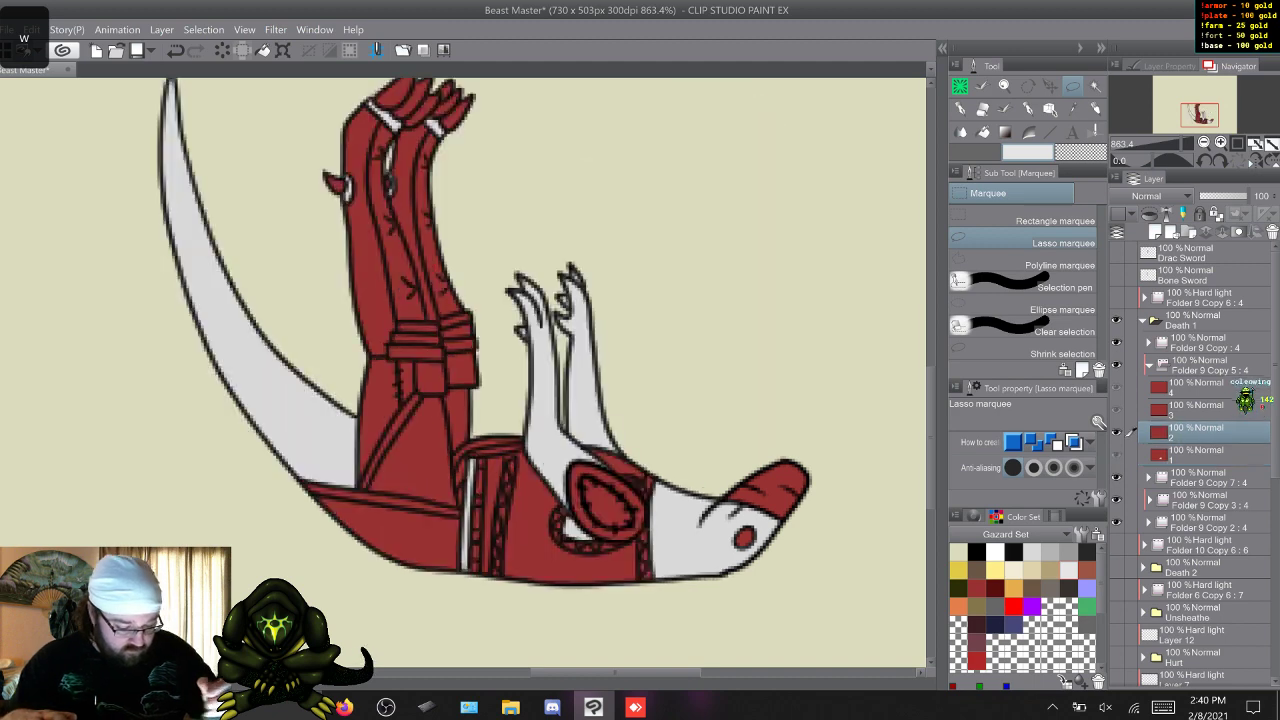
{"action": "mouse_move", "coordinate": [673, 575]}
{"action": "left_mouse_down"}
{"action": "mouse_move", "coordinate": [470, 582]}
{"action": "mouse_move", "coordinate": [469, 468]}
{"action": "left_mouse_up"}
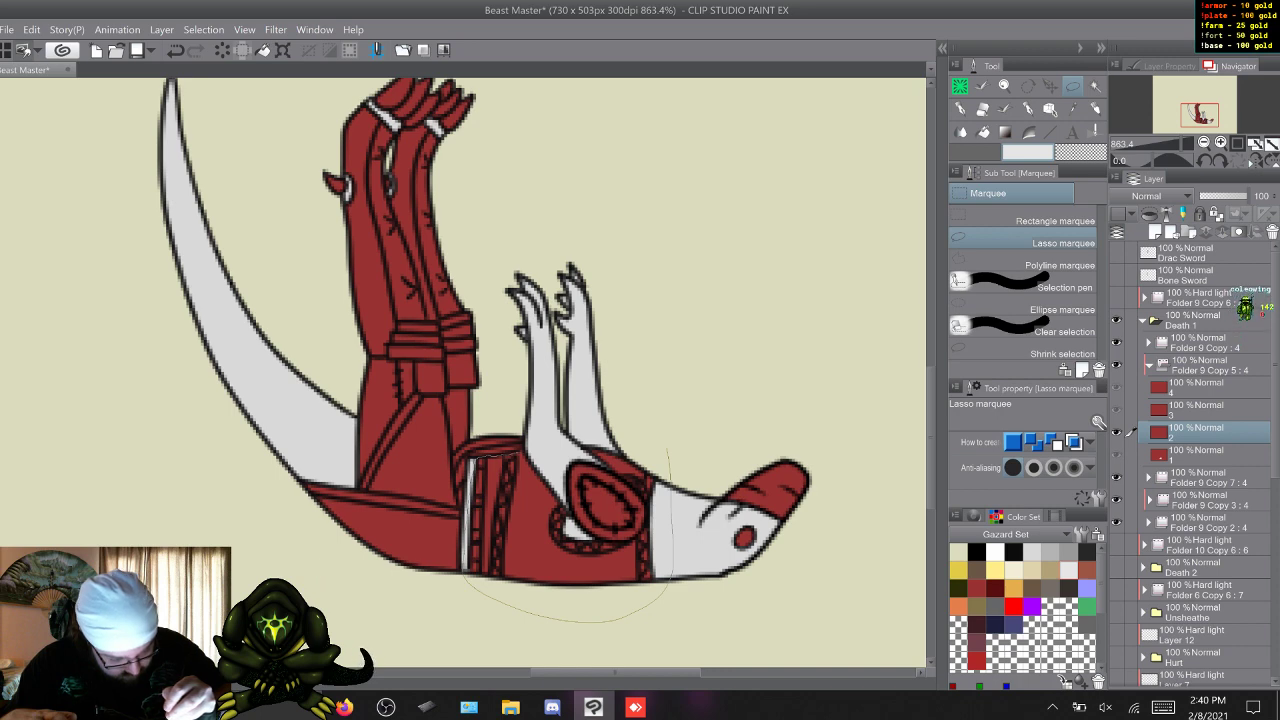
{"action": "left_click_drag", "start_coordinate": [469, 468], "coordinate": [665, 450]}
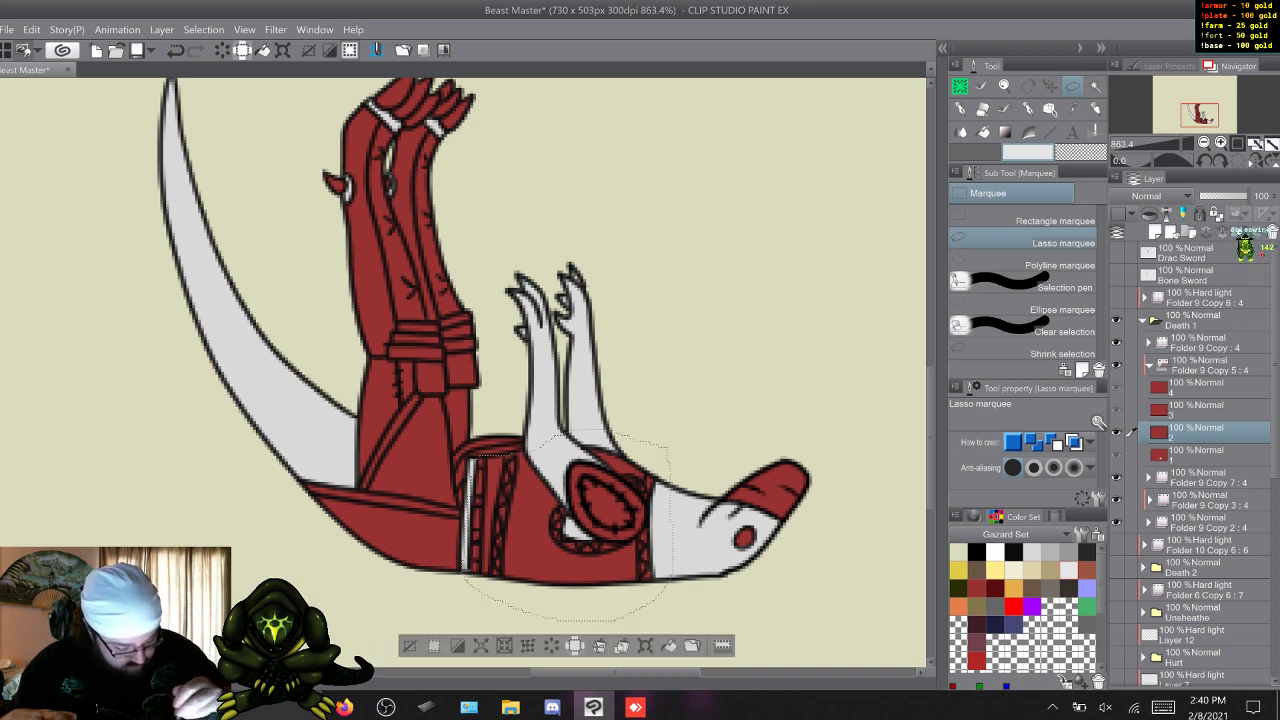
{"action": "left_click", "coordinate": [668, 645]}
{"action": "key", "text": "ctrl+d"}
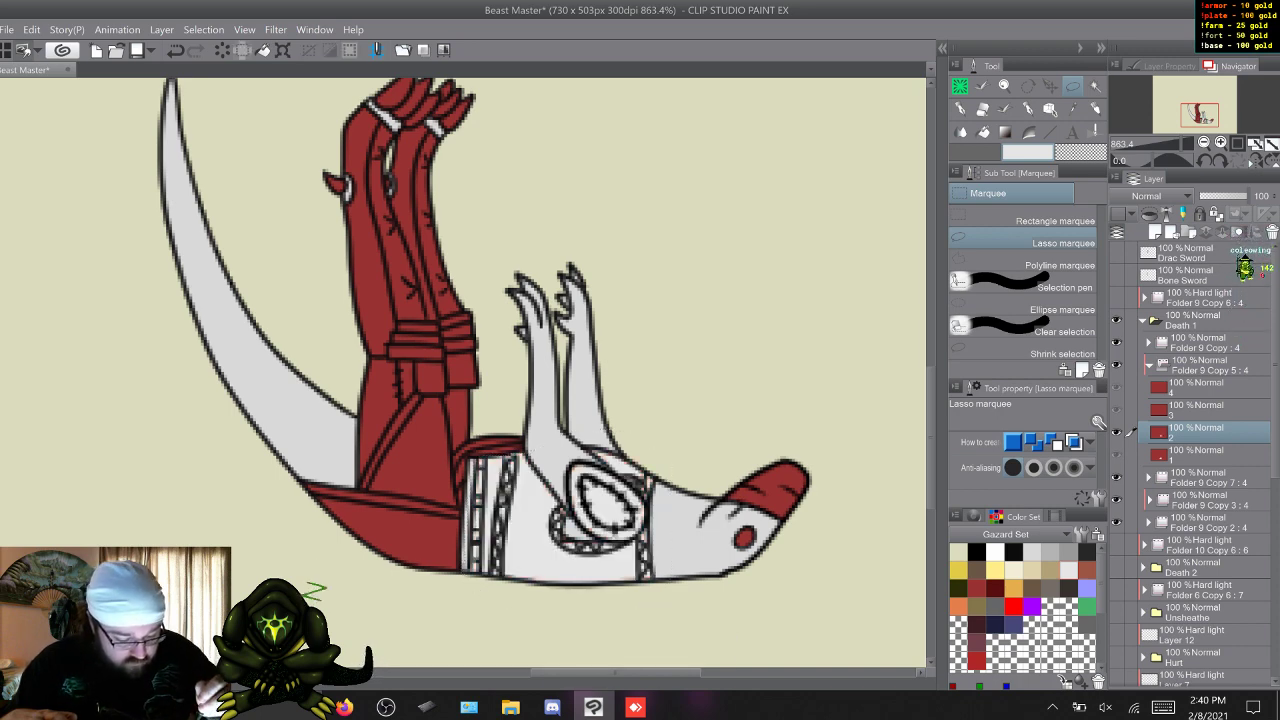
Remove the dark red fill from the lassoed torso and shoulder in frame 3 of Folder 9 Copy 5.
{"action": "key", "text": "b"}
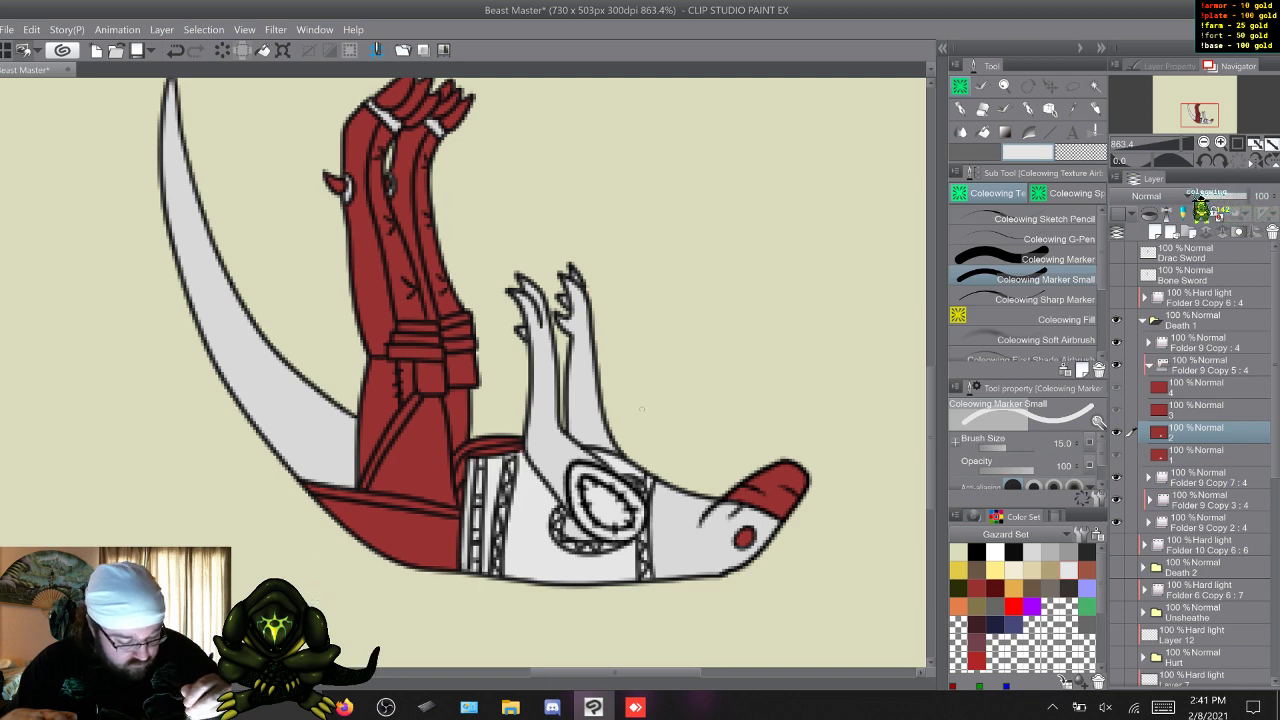
{"action": "key", "text": "period"}
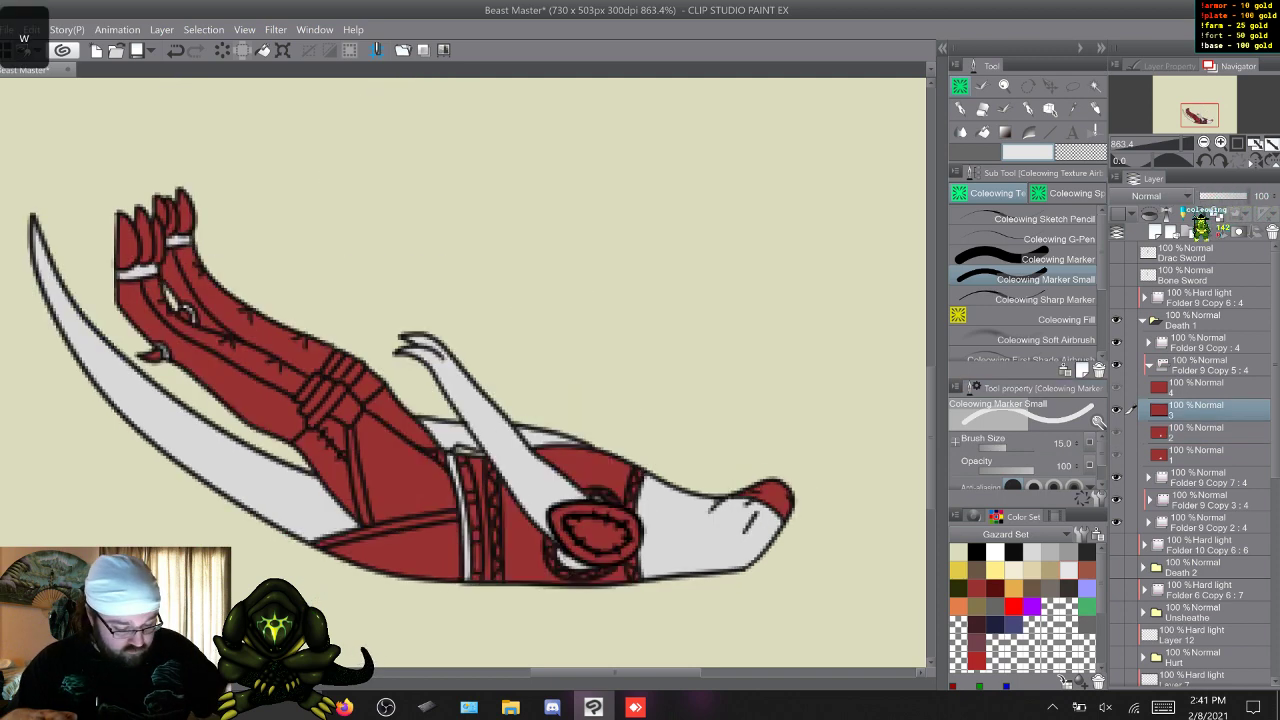
{"action": "key", "text": "w"}
{"action": "mouse_move", "coordinate": [652, 438]}
{"action": "left_mouse_down"}
{"action": "mouse_move", "coordinate": [659, 598]}
{"action": "mouse_move", "coordinate": [562, 611]}
{"action": "mouse_move", "coordinate": [467, 584]}
{"action": "left_mouse_up"}
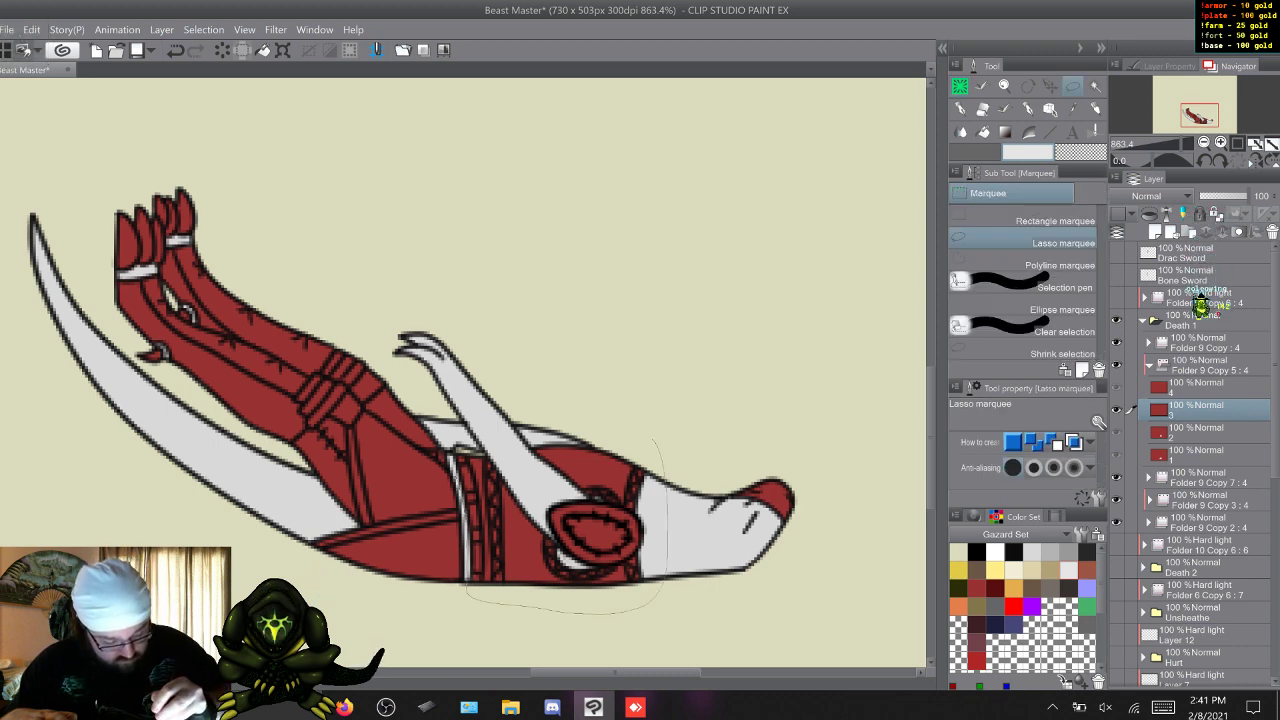
{"action": "mouse_move", "coordinate": [640, 386]}
{"action": "left_mouse_down"}
{"action": "mouse_move", "coordinate": [652, 438]}
{"action": "mouse_move", "coordinate": [683, 482]}
{"action": "mouse_move", "coordinate": [540, 618]}
{"action": "mouse_move", "coordinate": [478, 592]}
{"action": "mouse_move", "coordinate": [467, 548]}
{"action": "mouse_move", "coordinate": [482, 410]}
{"action": "mouse_move", "coordinate": [672, 432]}
{"action": "left_mouse_up"}
{"action": "key", "text": "Delete"}
{"action": "key", "text": "w"}
{"action": "key", "text": "ctrl+d"}
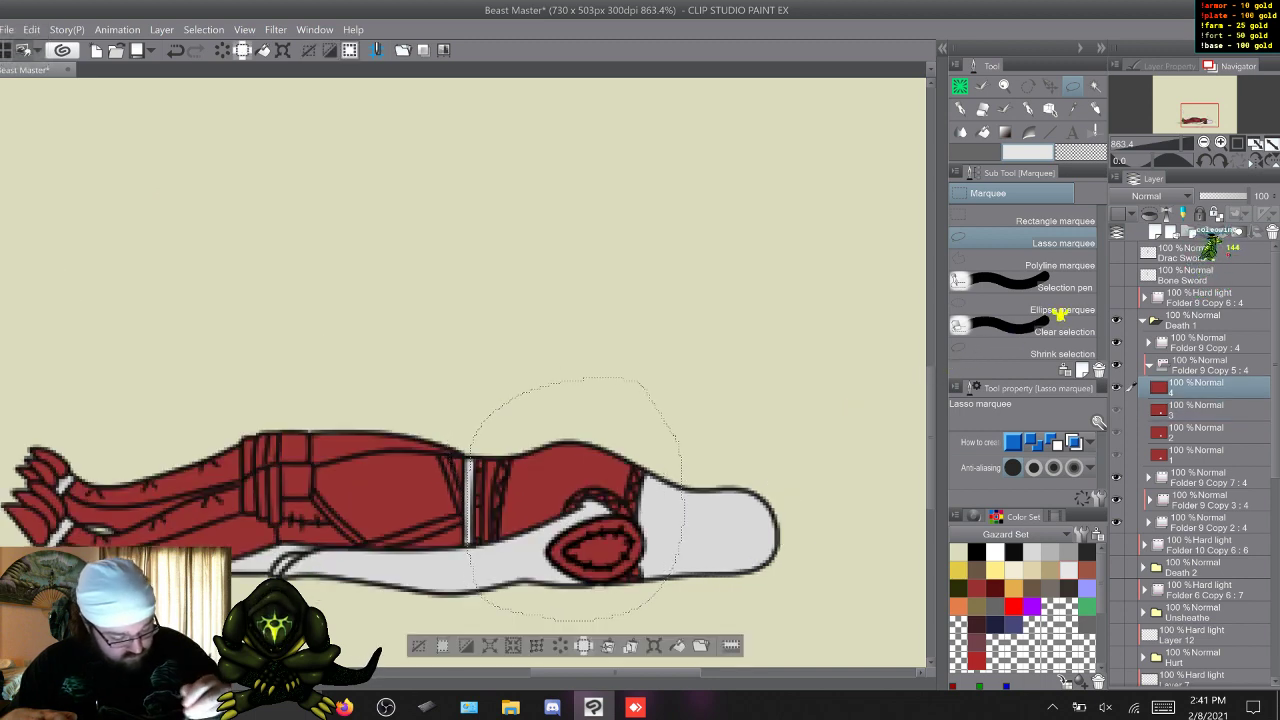
Delete the dark red fill inside the torso selection in frame 4 of Folder 9 Copy 5 and deselect.
{"action": "key", "text": "Delete"}
{"action": "key", "text": "ctrl+d"}
{"action": "key", "text": "w"}
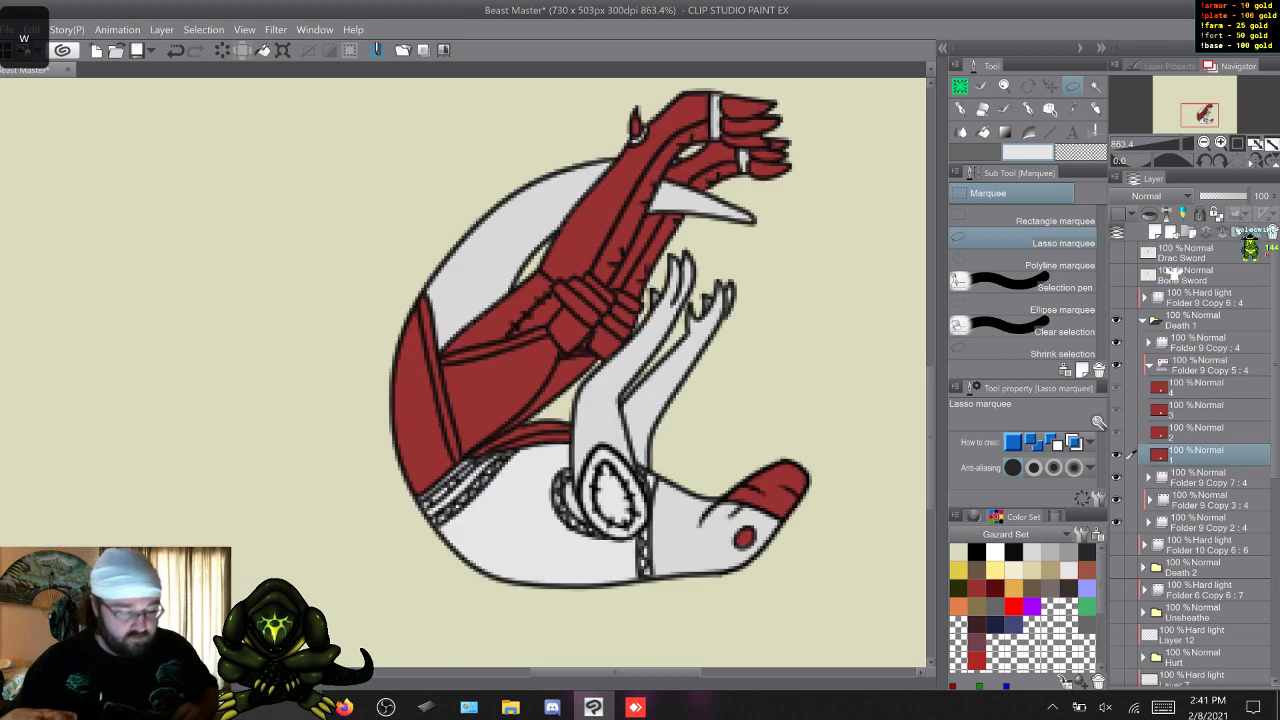
Paint the outer sections of both lower legs brown in frame 1 of Folder 9 Copy 5 with Coleowing Marker.
{"action": "left_click", "coordinate": [960, 86]}
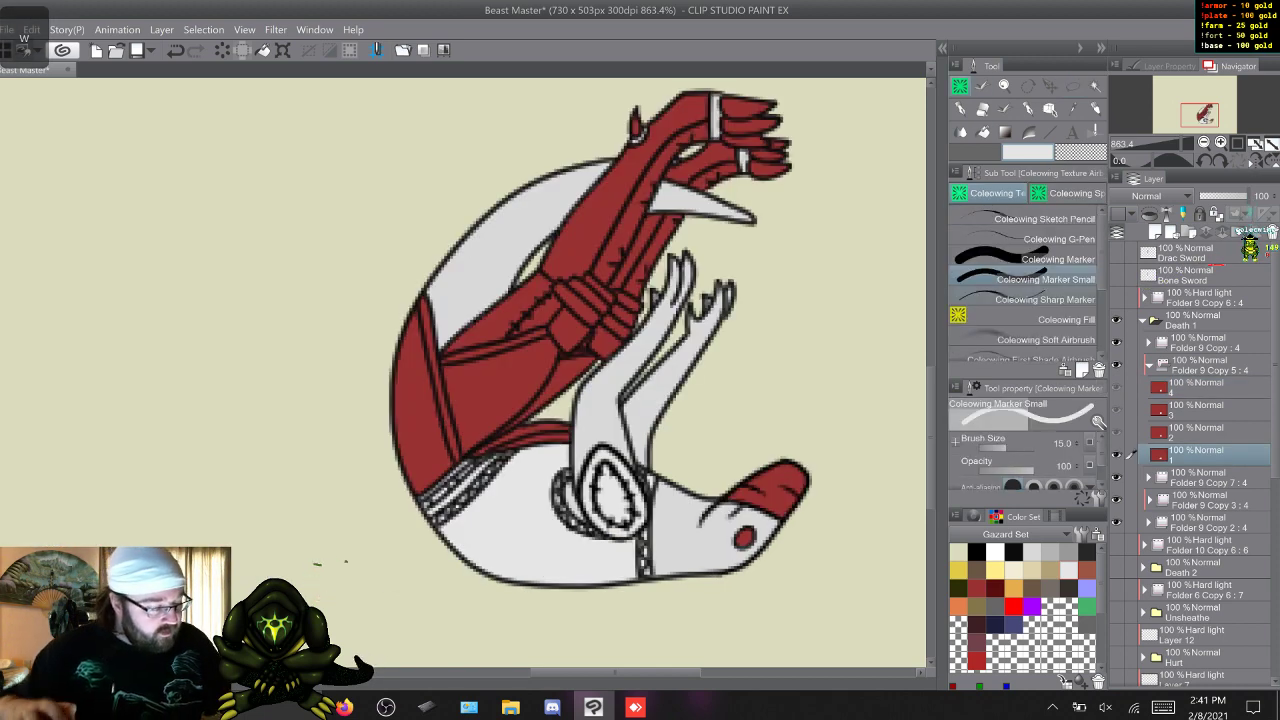
{"action": "left_click", "coordinate": [1031, 588]}
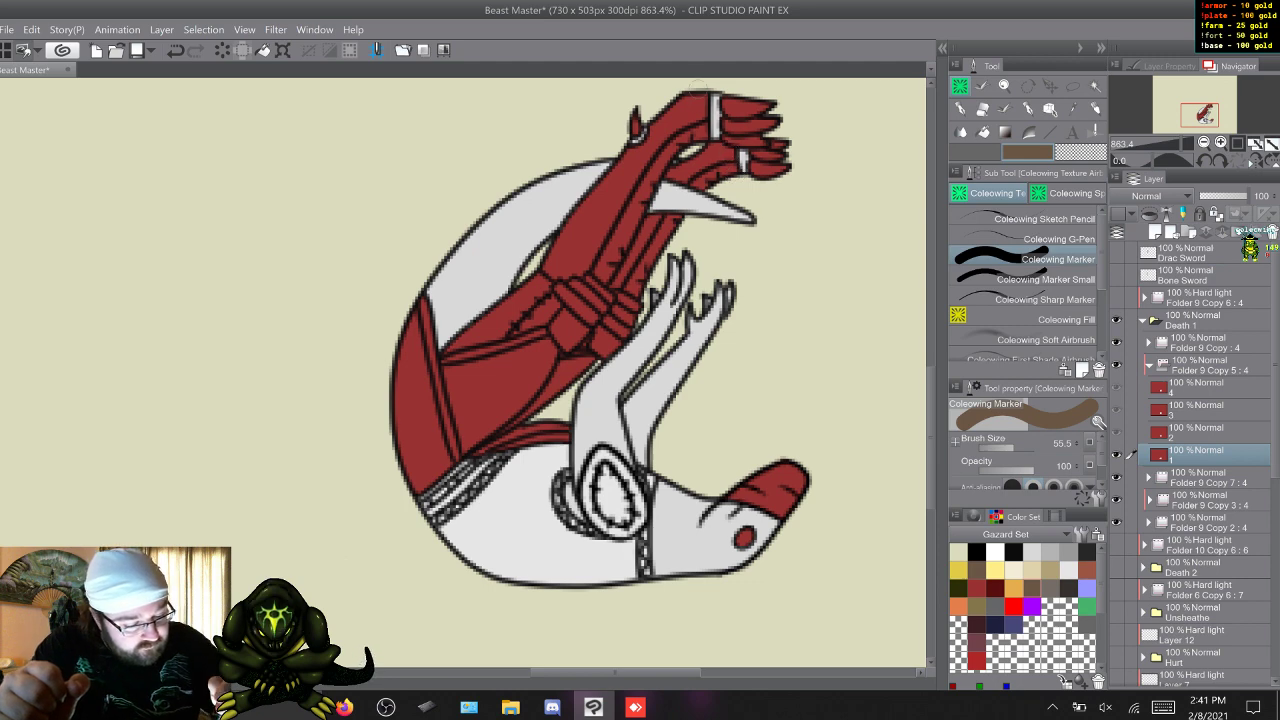
{"action": "mouse_move", "coordinate": [694, 113]}
{"action": "left_mouse_down"}
{"action": "mouse_move", "coordinate": [640, 148]}
{"action": "mouse_move", "coordinate": [615, 202]}
{"action": "mouse_move", "coordinate": [628, 157]}
{"action": "mouse_move", "coordinate": [570, 222]}
{"action": "mouse_move", "coordinate": [564, 232]}
{"action": "mouse_move", "coordinate": [608, 203]}
{"action": "mouse_move", "coordinate": [584, 262]}
{"action": "left_mouse_up"}
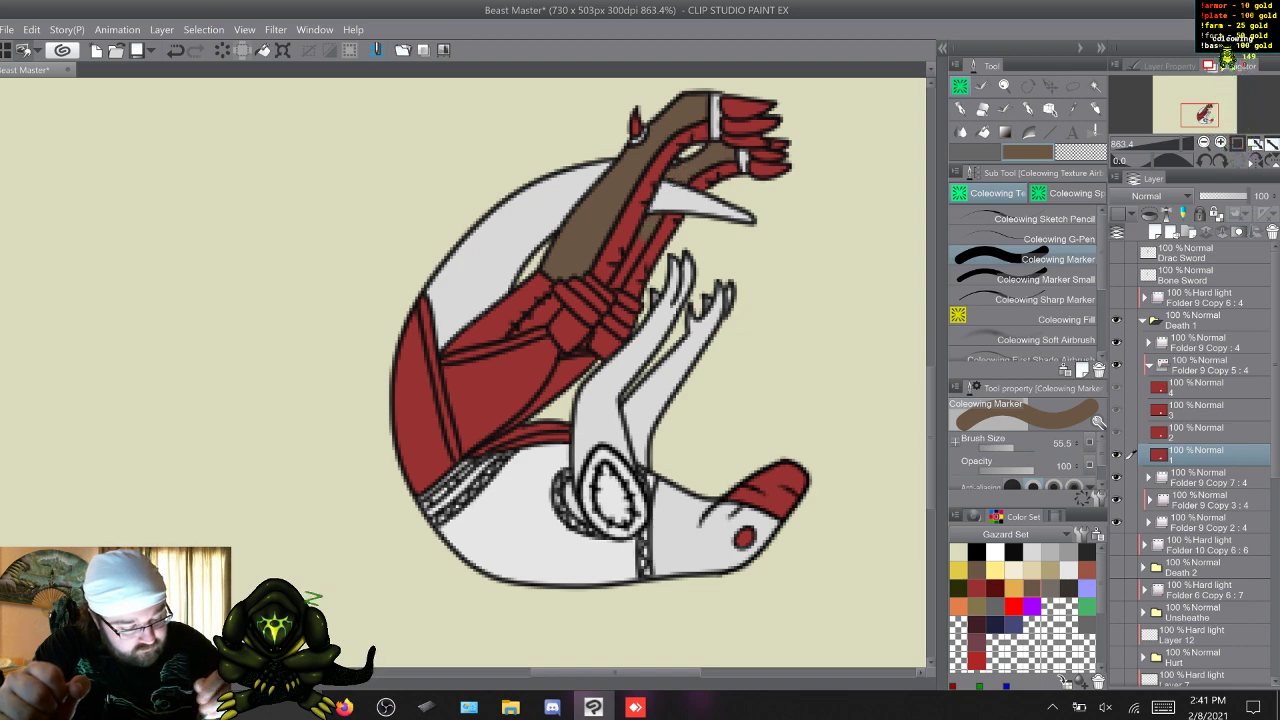
{"action": "key", "text": "period"}
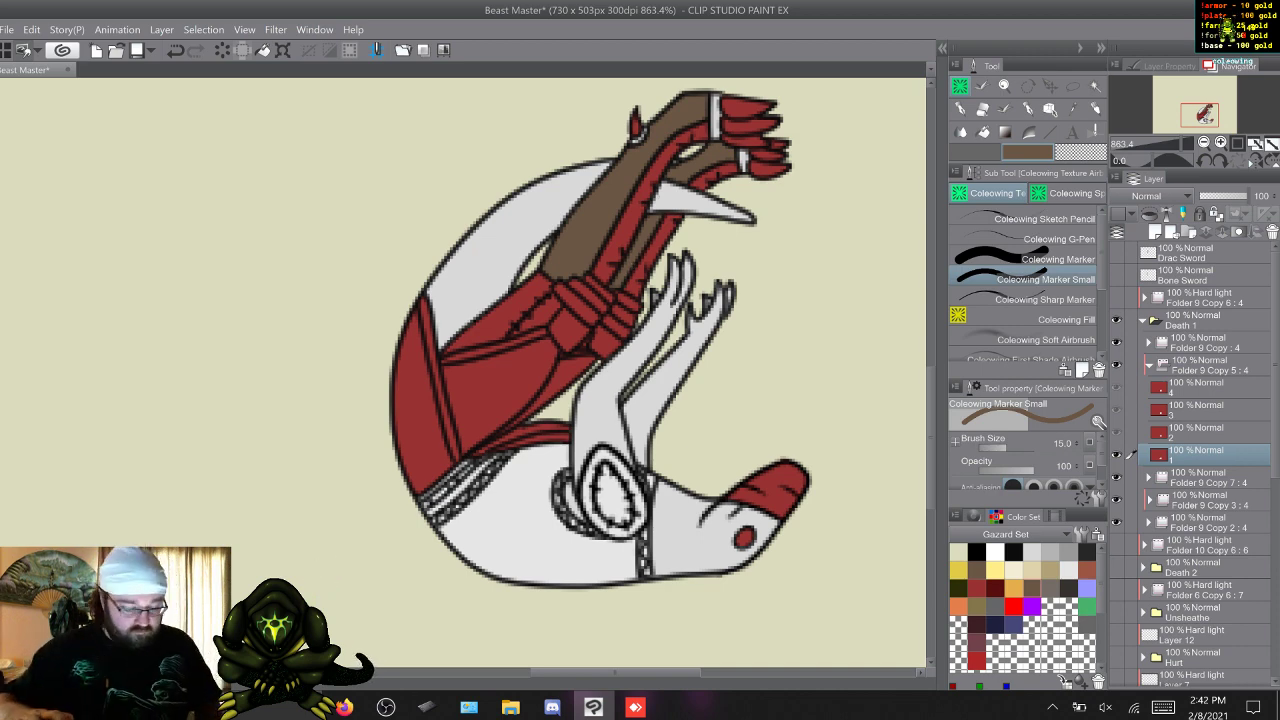
Paint the outer sections of both lower legs brown in frame 2 of Folder 9 Copy 5 with Coleowing Marker and Marker Small.
{"action": "key", "text": "w"}
{"action": "key", "text": "comma"}
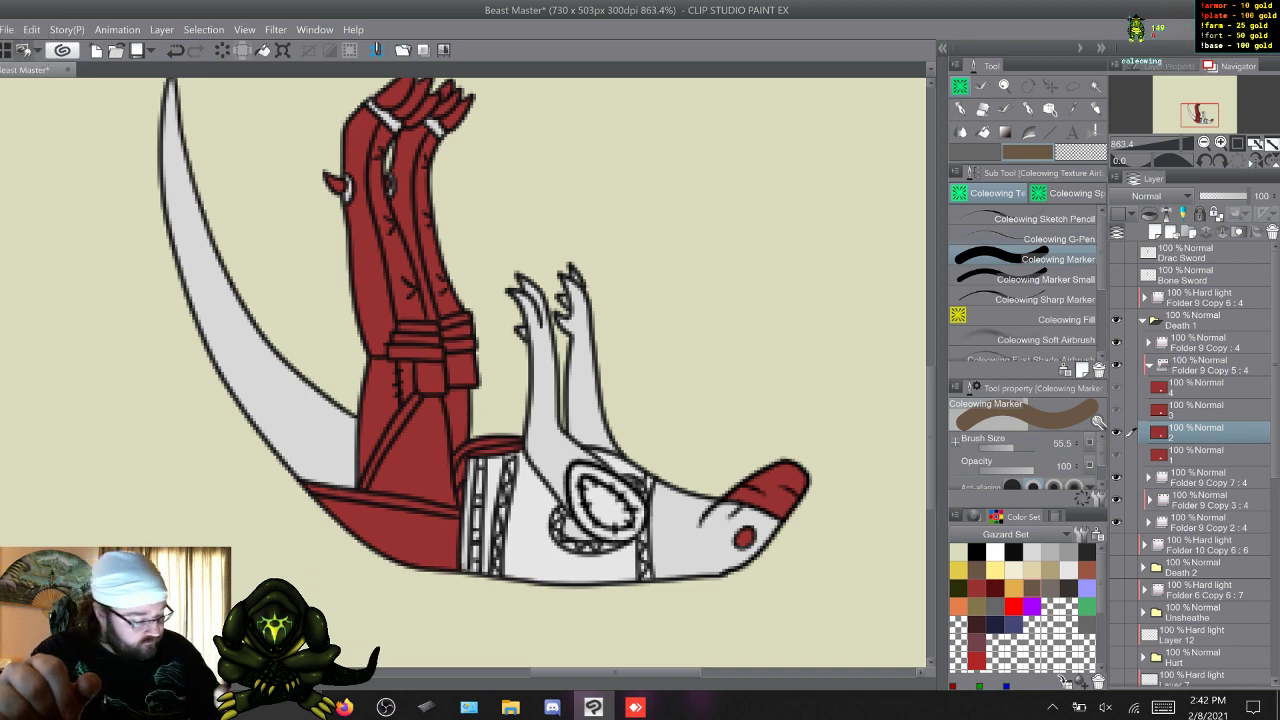
{"action": "left_click", "coordinate": [1087, 551]}
{"action": "key", "text": "x"}
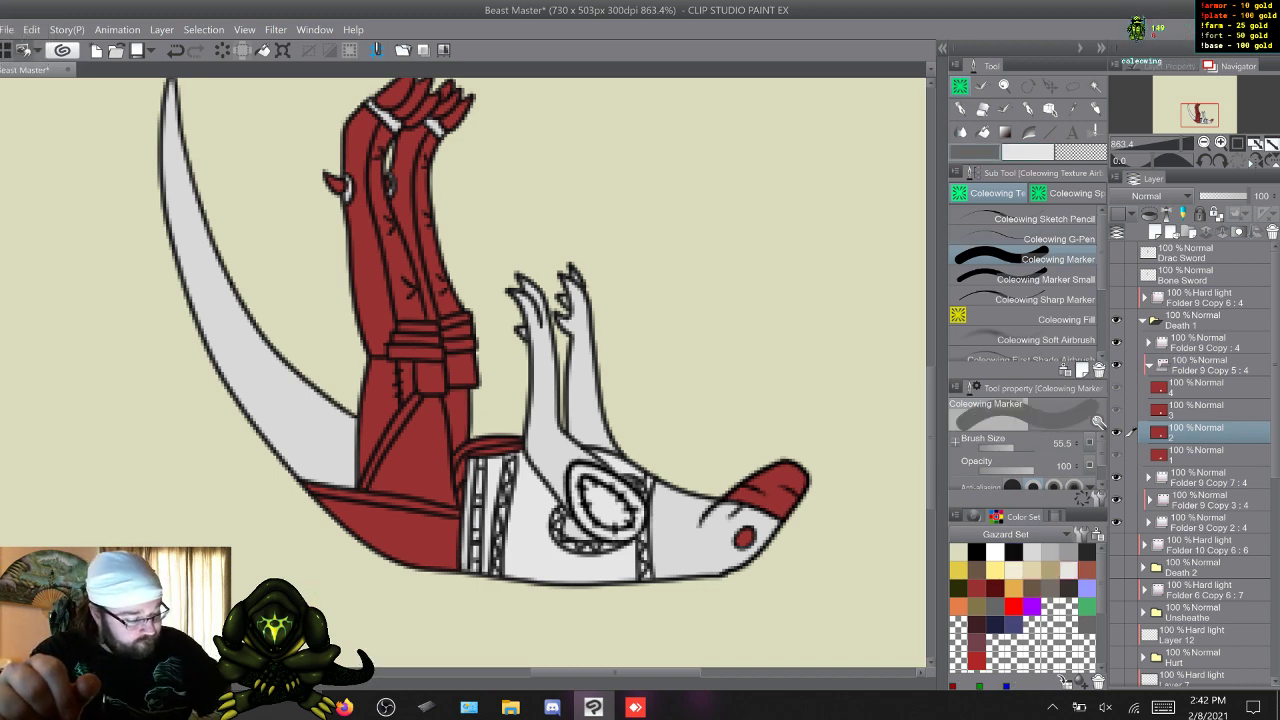
{"action": "left_click", "coordinate": [1068, 569]}
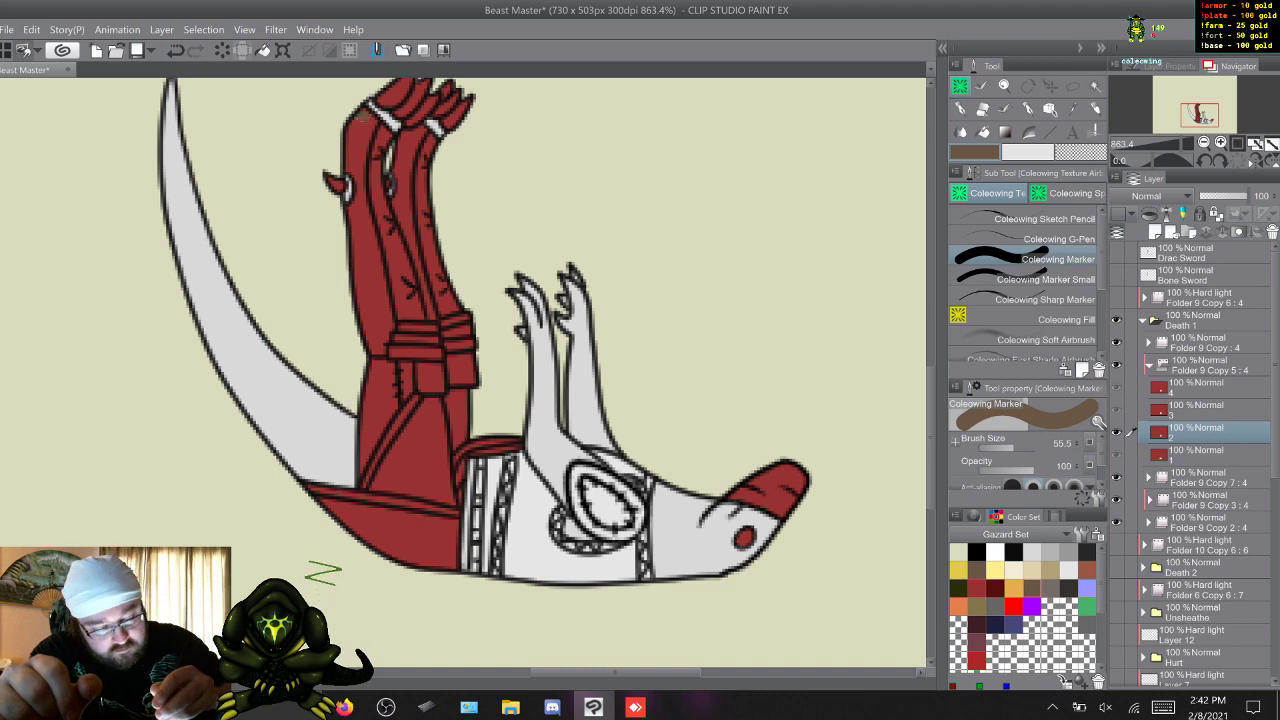
{"action": "mouse_move", "coordinate": [366, 130]}
{"action": "left_mouse_down"}
{"action": "mouse_move", "coordinate": [354, 152]}
{"action": "mouse_move", "coordinate": [356, 168]}
{"action": "mouse_move", "coordinate": [355, 133]}
{"action": "mouse_move", "coordinate": [381, 307]}
{"action": "left_mouse_up"}
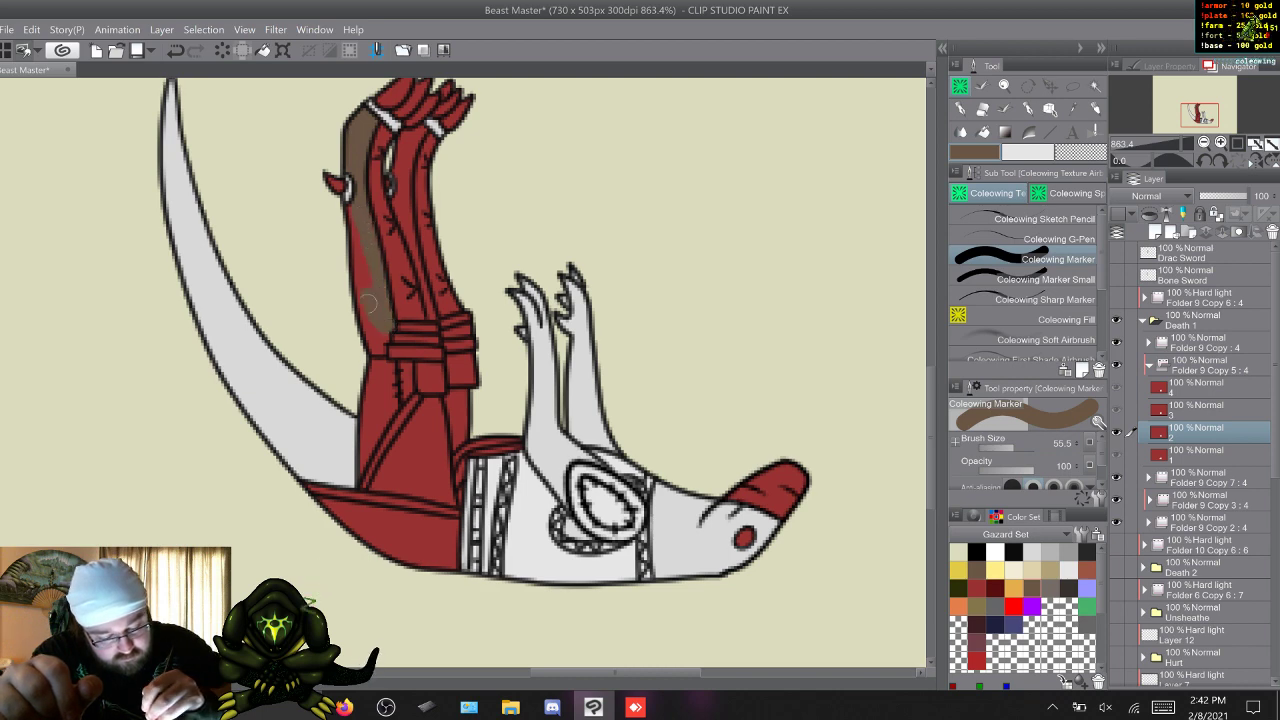
{"action": "left_click_drag", "start_coordinate": [358, 312], "coordinate": [374, 346]}
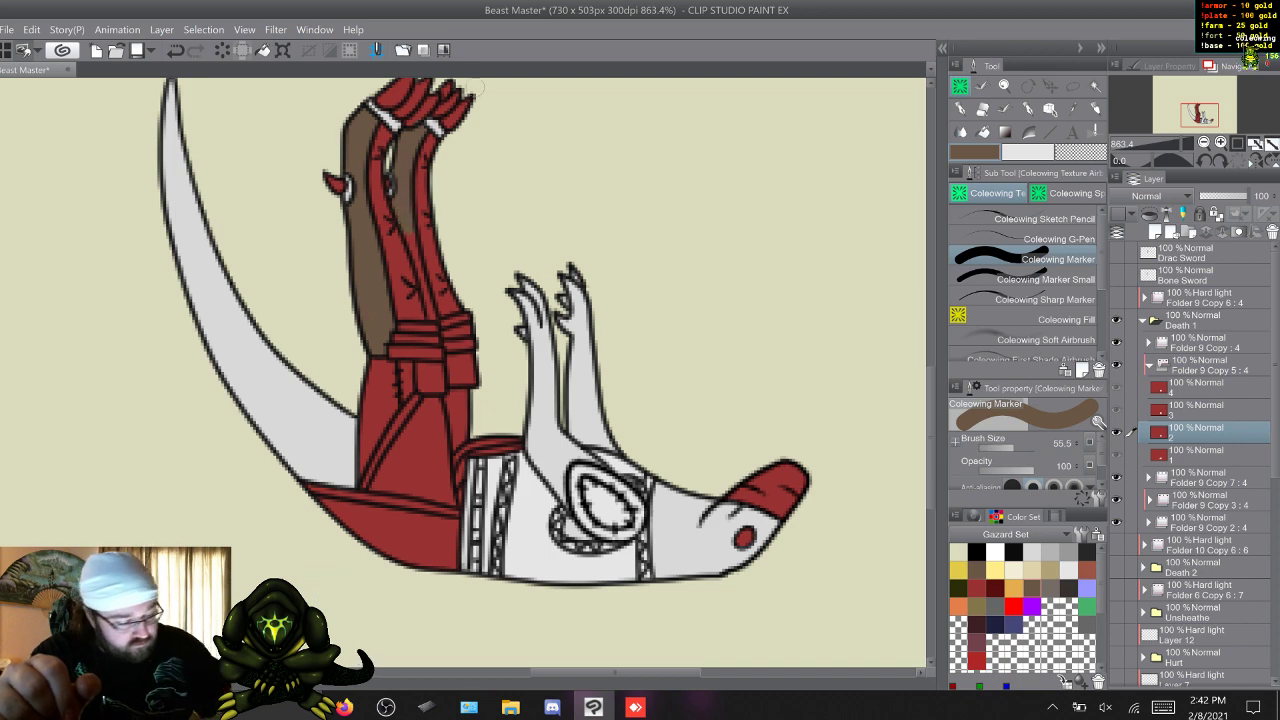
{"action": "left_click", "coordinate": [1030, 279]}
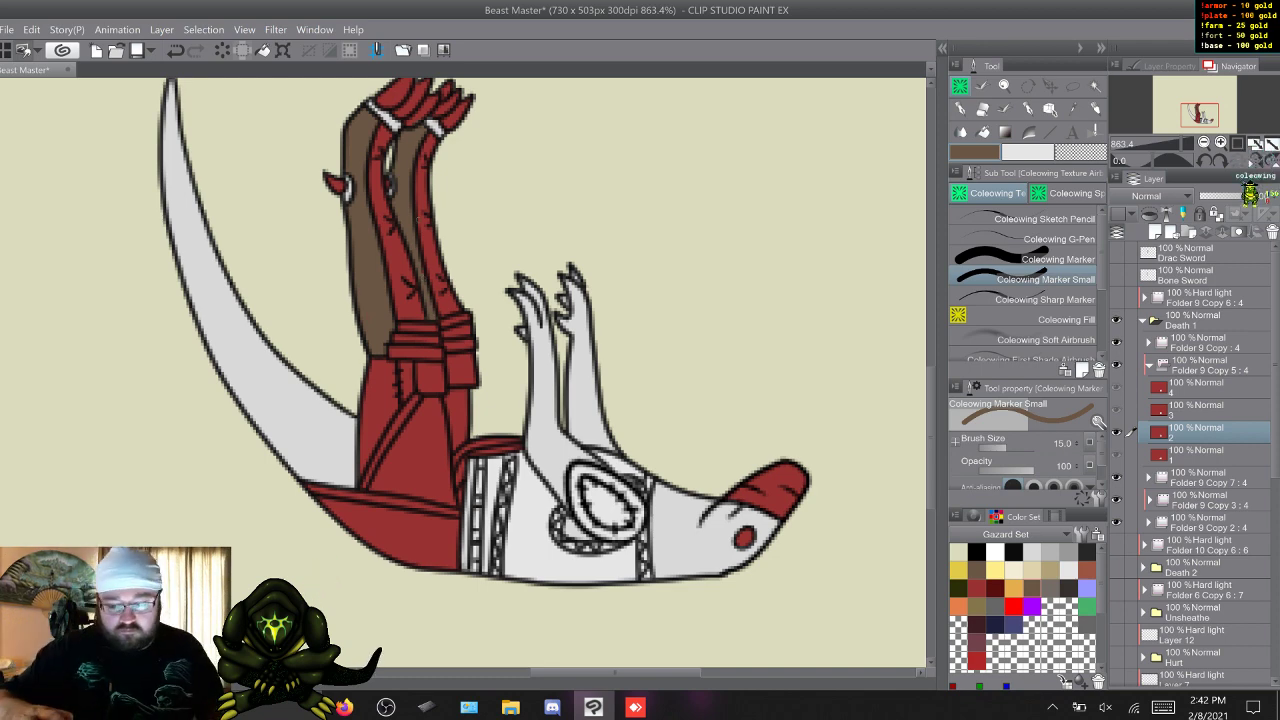
Colour the outer sections of both lower legs brown in frame 3 of Folder 9 Copy 5 with the Coleowing markers.
{"action": "key", "text": "w"}
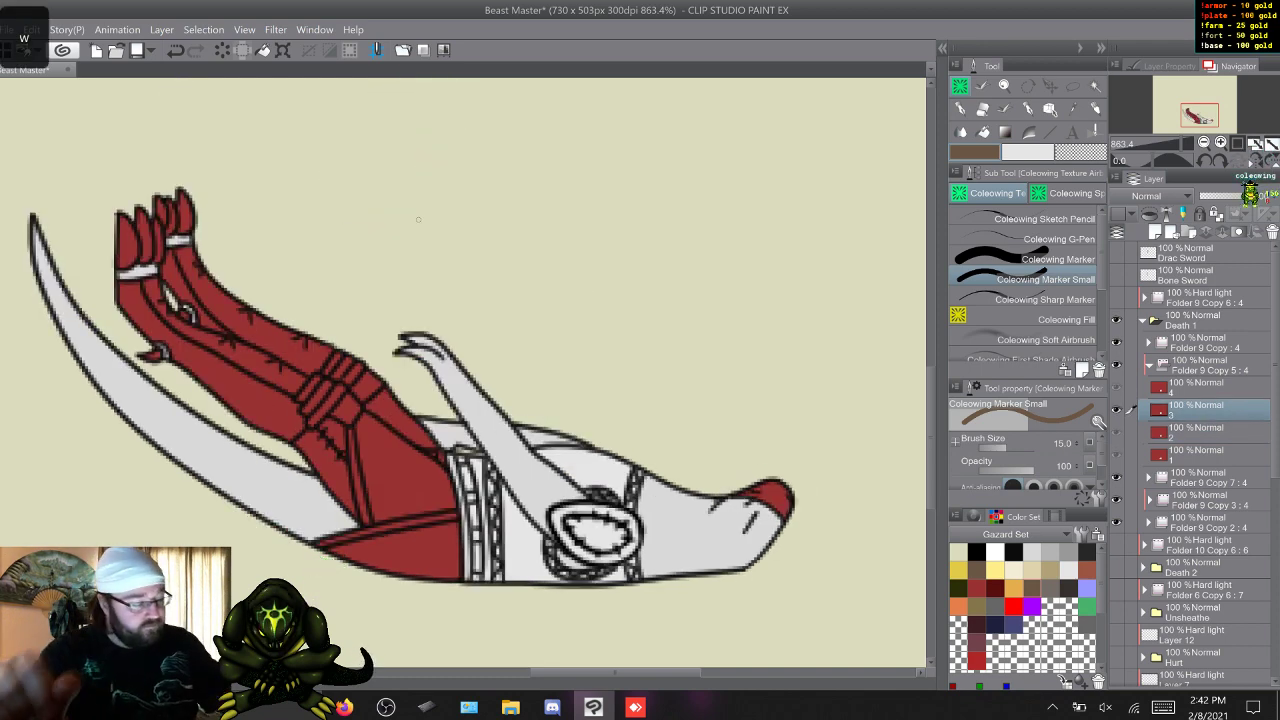
{"action": "left_click", "coordinate": [1043, 259]}
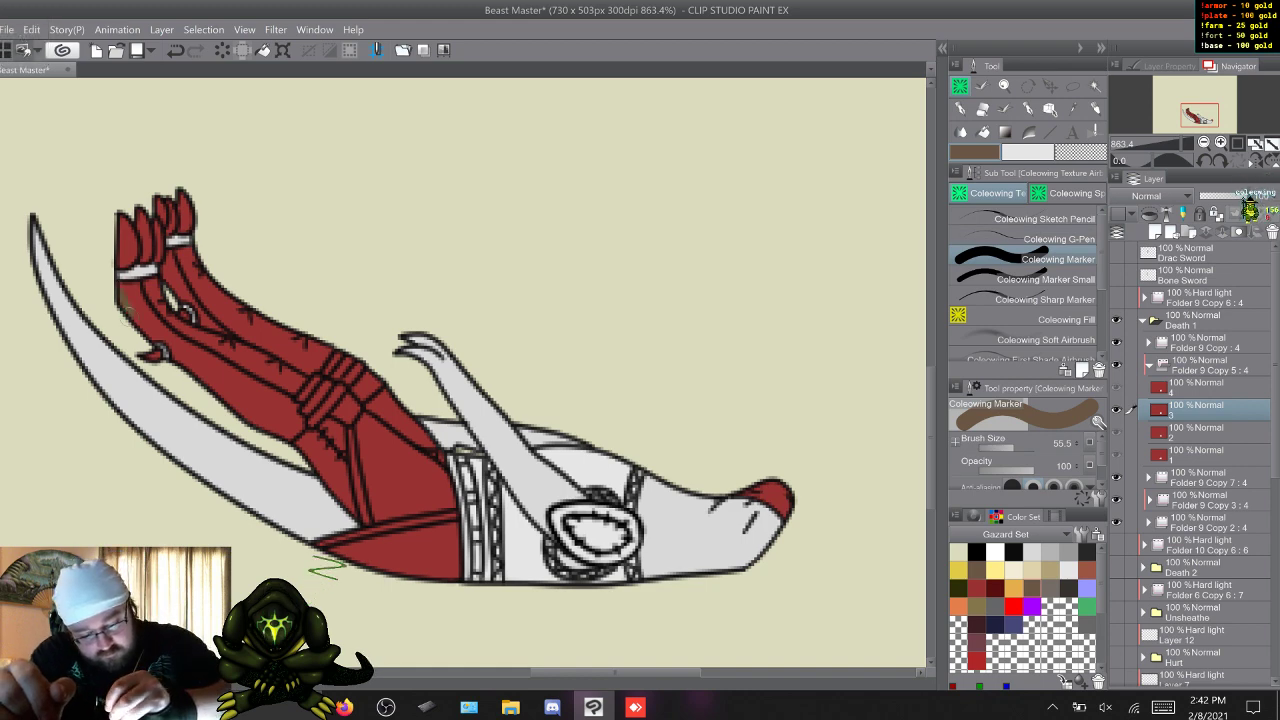
{"action": "mouse_move", "coordinate": [120, 282]}
{"action": "left_mouse_down"}
{"action": "mouse_move", "coordinate": [195, 363]}
{"action": "mouse_move", "coordinate": [198, 386]}
{"action": "mouse_move", "coordinate": [186, 349]}
{"action": "mouse_move", "coordinate": [286, 405]}
{"action": "left_mouse_up"}
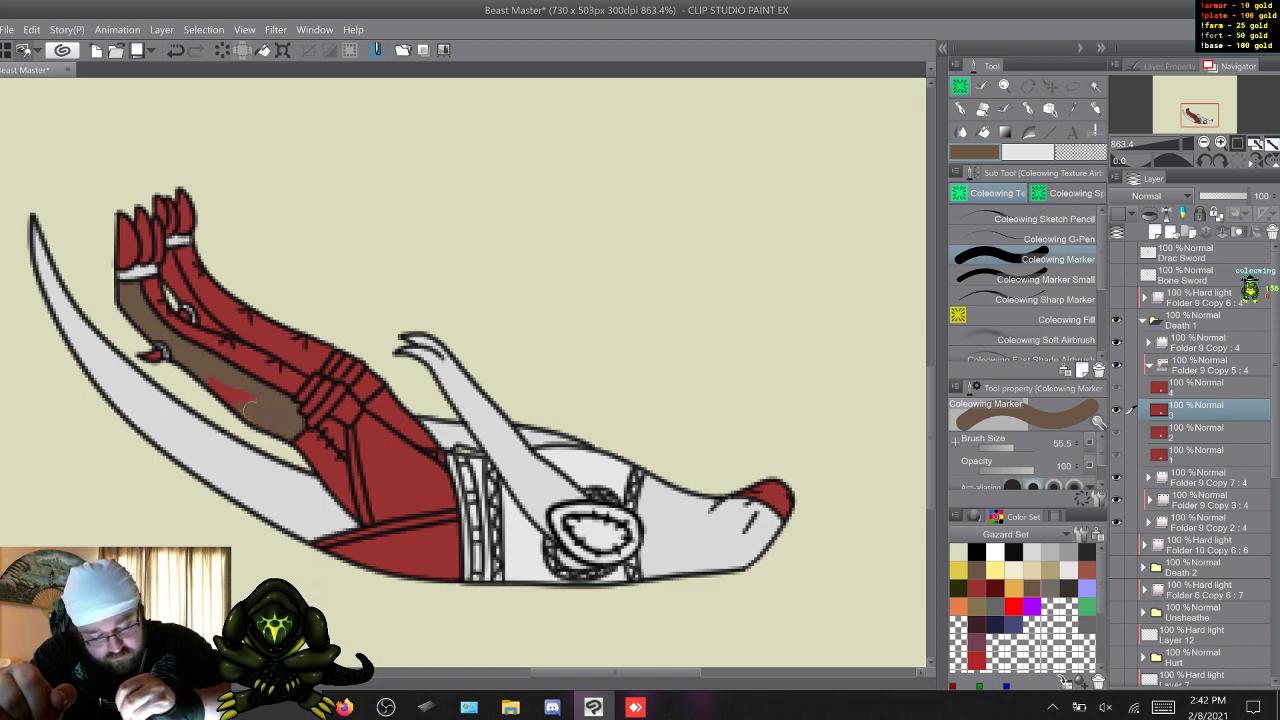
{"action": "mouse_move", "coordinate": [250, 407]}
{"action": "left_mouse_down"}
{"action": "mouse_move", "coordinate": [222, 396]}
{"action": "mouse_move", "coordinate": [234, 388]}
{"action": "left_mouse_up"}
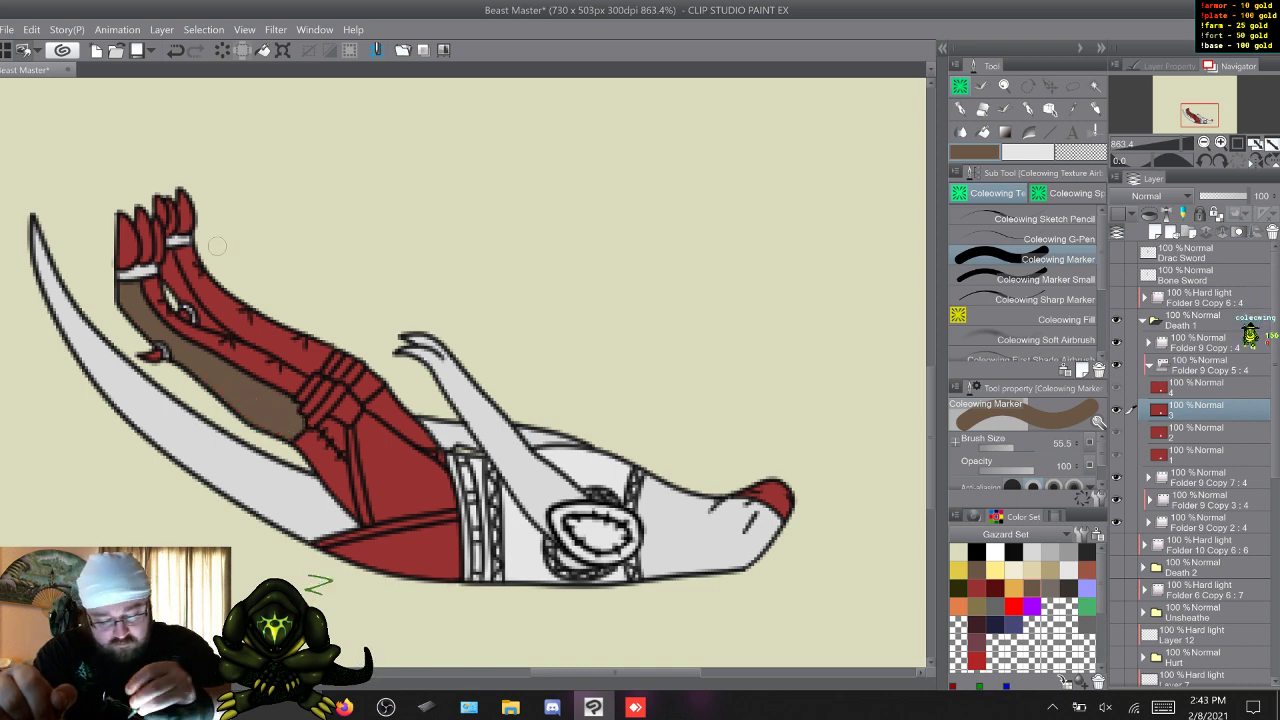
{"action": "left_click", "coordinate": [1044, 279]}
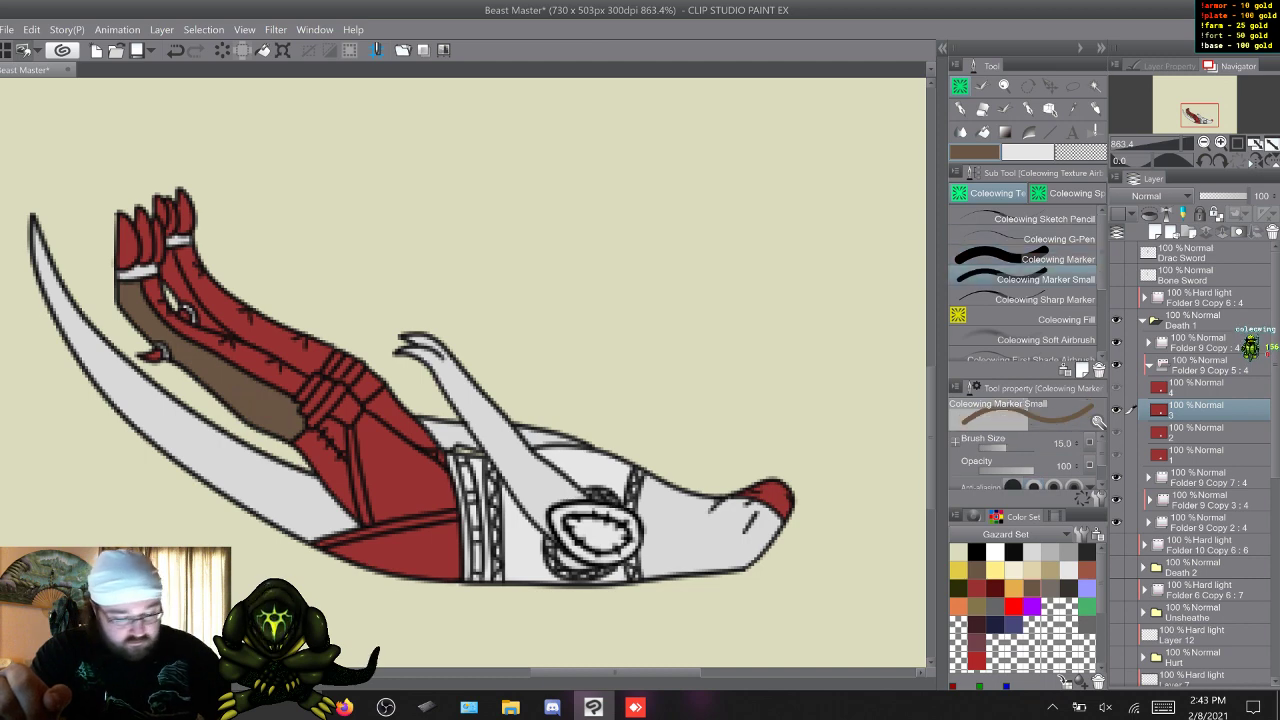
{"action": "left_click", "coordinate": [1044, 259]}
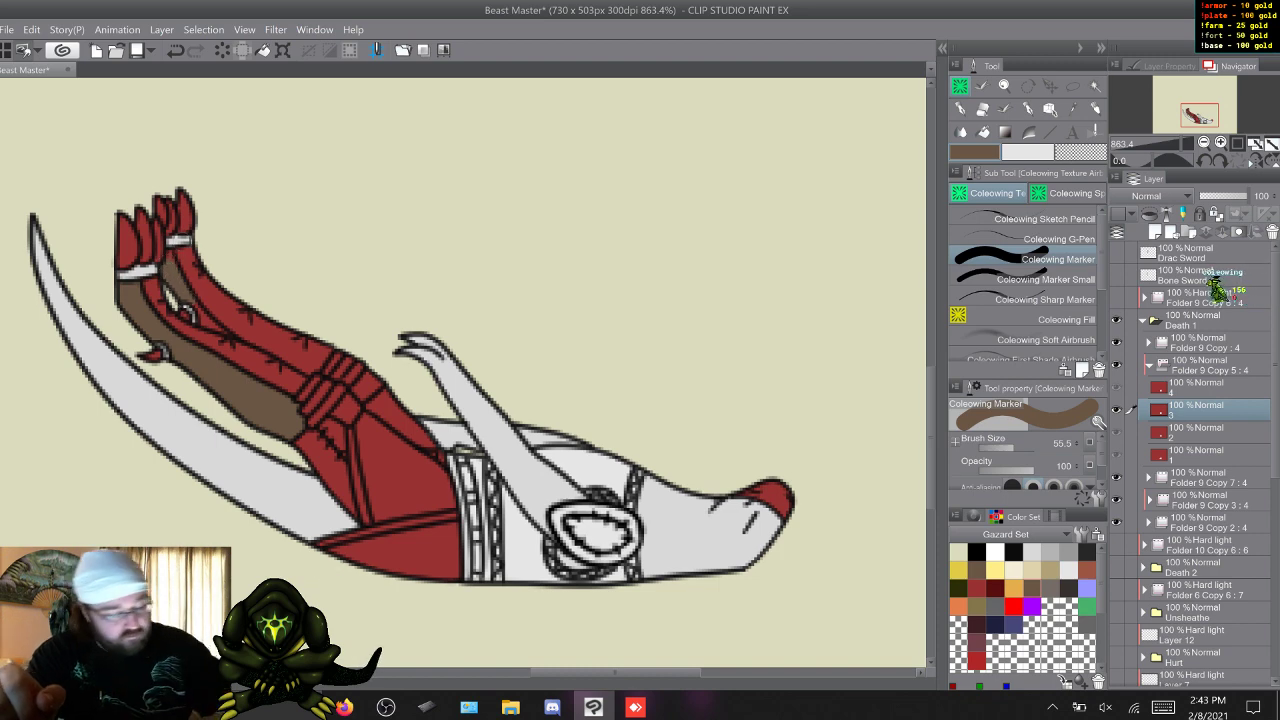
{"action": "left_click", "coordinate": [1044, 279]}
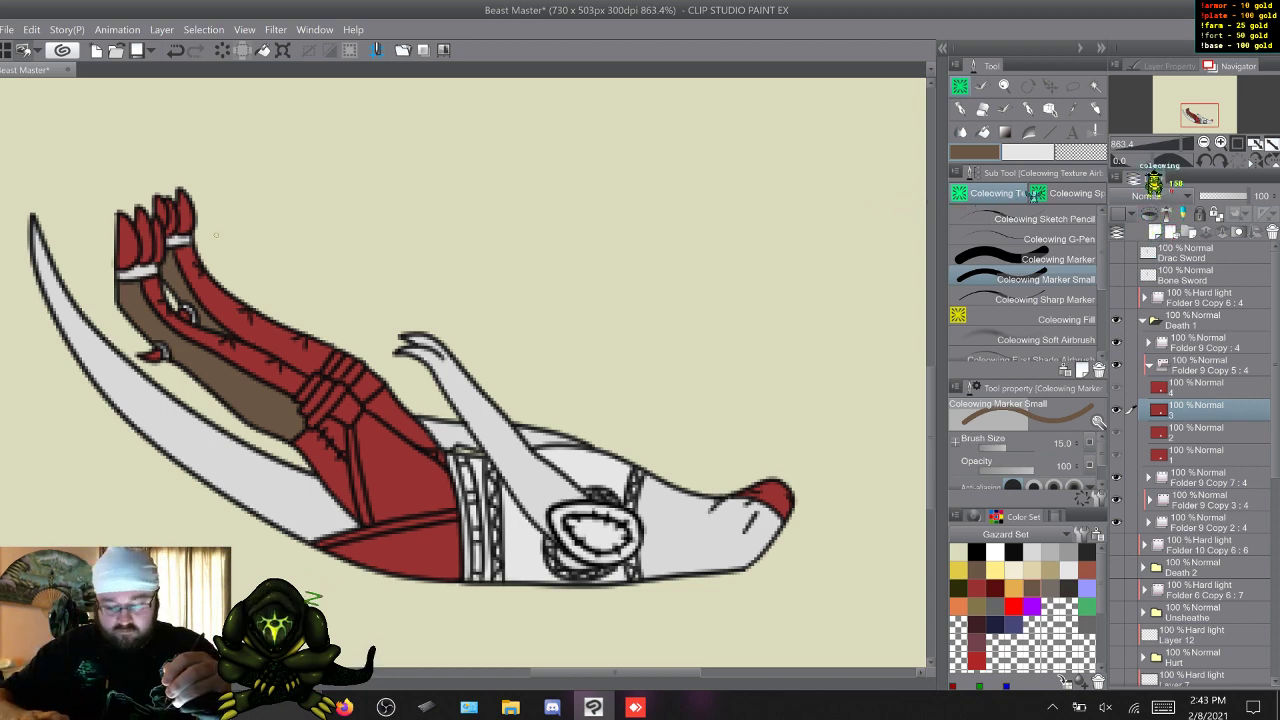
Fill the outer sections of both lower legs with the same brown in frame 4 of Folder 9 Copy 5.
{"action": "key", "text": "d"}
{"action": "key", "text": "s"}
{"action": "key", "text": "w"}
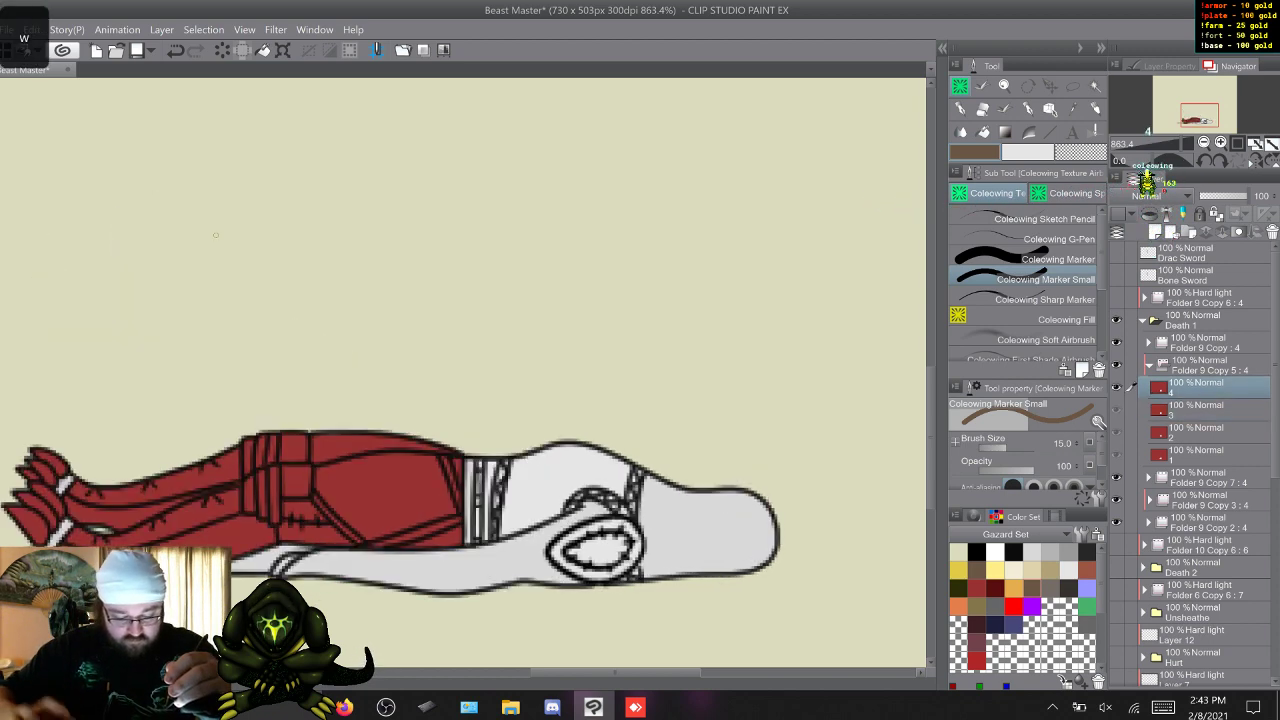
{"action": "left_click", "coordinate": [1030, 259]}
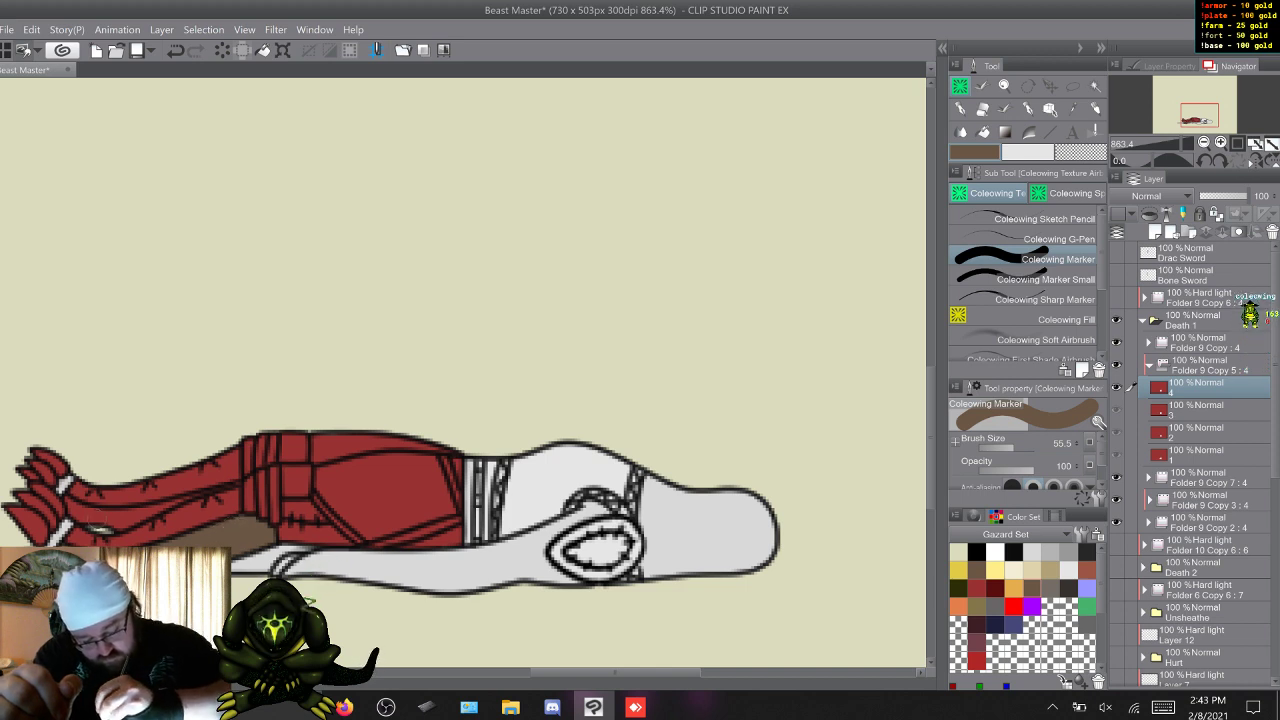
{"action": "mouse_move", "coordinate": [105, 521]}
{"action": "left_mouse_down"}
{"action": "mouse_move", "coordinate": [95, 517]}
{"action": "mouse_move", "coordinate": [147, 507]}
{"action": "mouse_move", "coordinate": [84, 514]}
{"action": "left_mouse_up"}
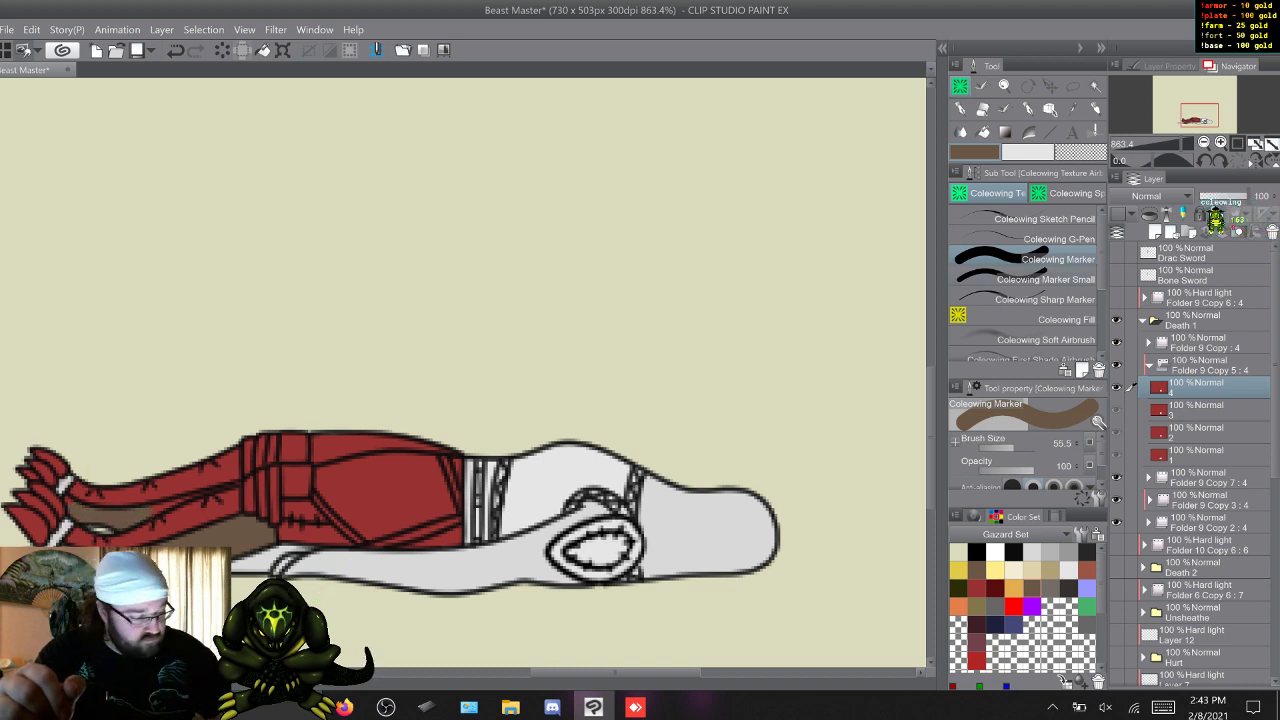
{"action": "left_click", "coordinate": [1040, 279]}
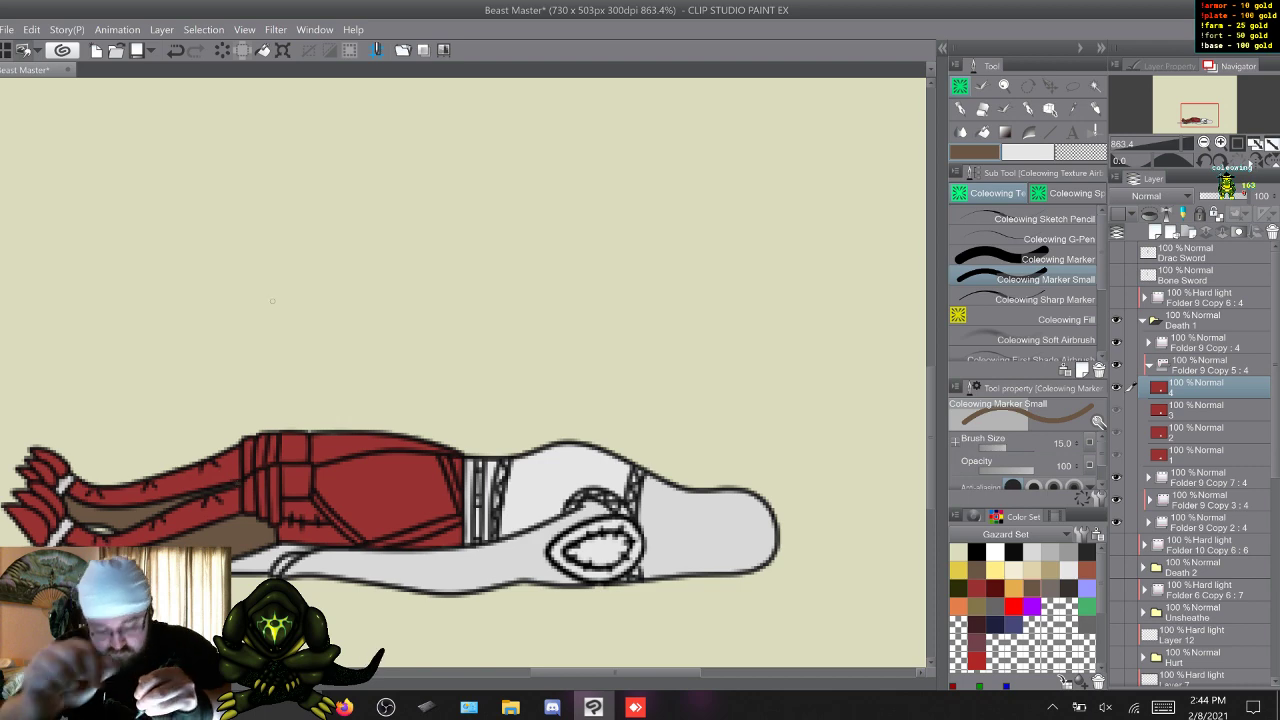
Paint the foot claws and heel spur near-black in frame 1 of Folder 9 Copy 5 with Coleowing Marker.
{"action": "key", "text": "w"}
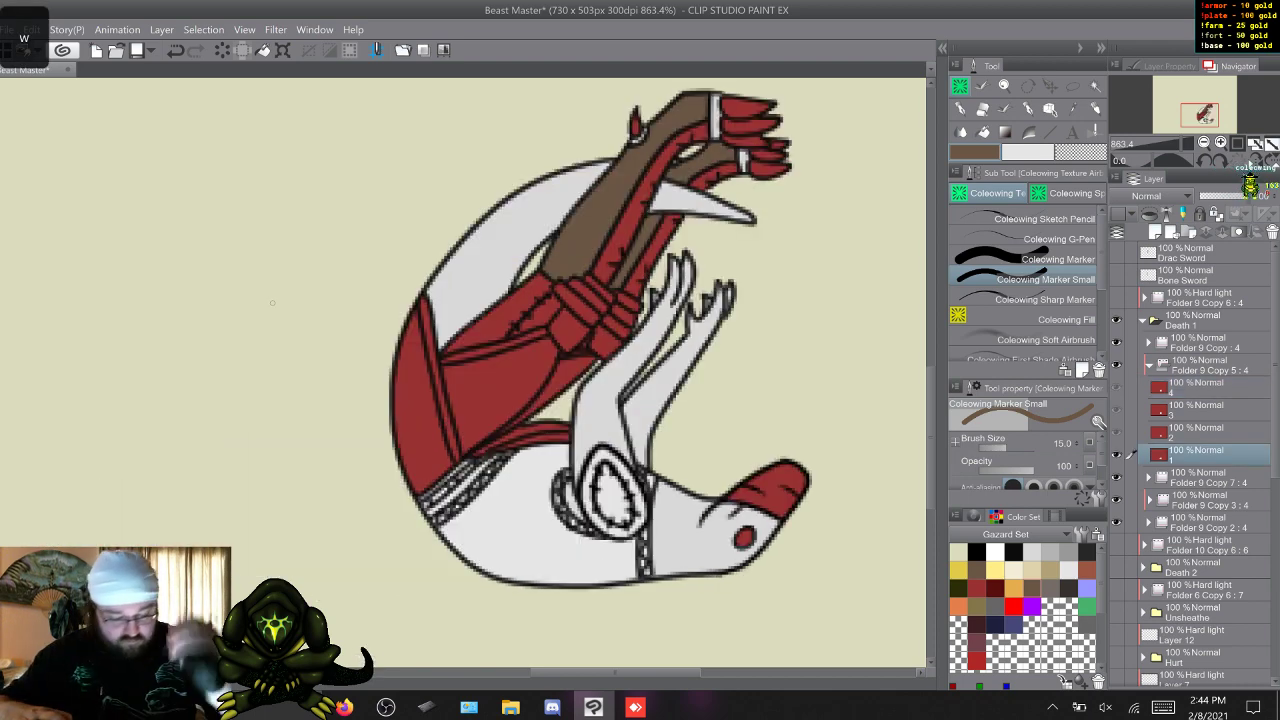
{"action": "left_click", "coordinate": [1087, 552]}
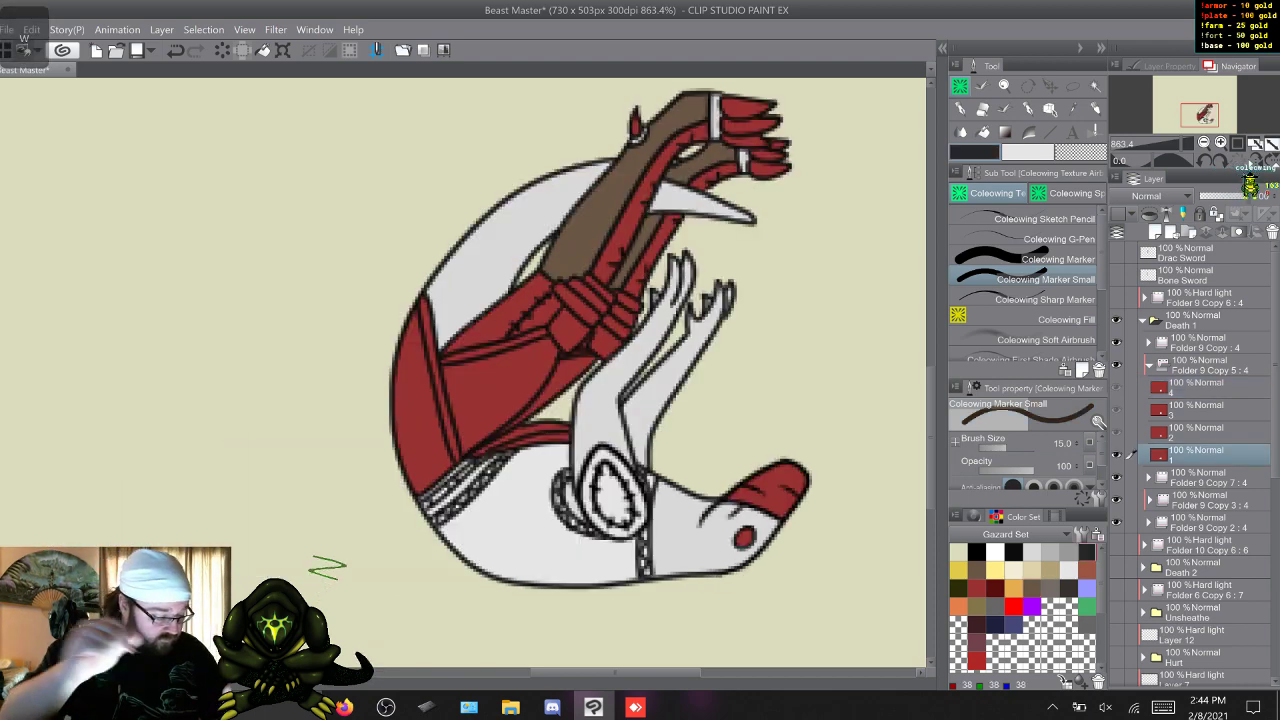
{"action": "left_click", "coordinate": [1045, 259]}
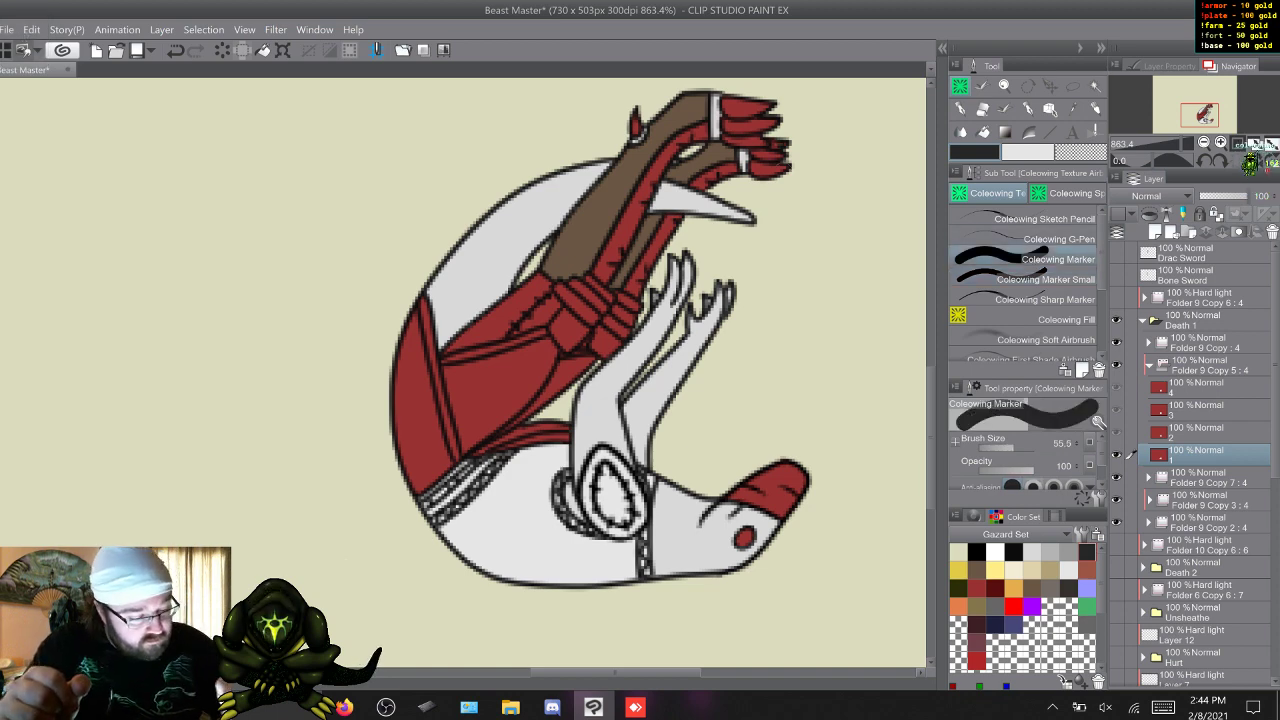
{"action": "left_click_drag", "start_coordinate": [780, 152], "coordinate": [758, 172]}
{"action": "mouse_move", "coordinate": [760, 128]}
{"action": "left_mouse_down"}
{"action": "mouse_move", "coordinate": [742, 146]}
{"action": "mouse_move", "coordinate": [729, 122]}
{"action": "mouse_move", "coordinate": [762, 122]}
{"action": "left_mouse_up"}
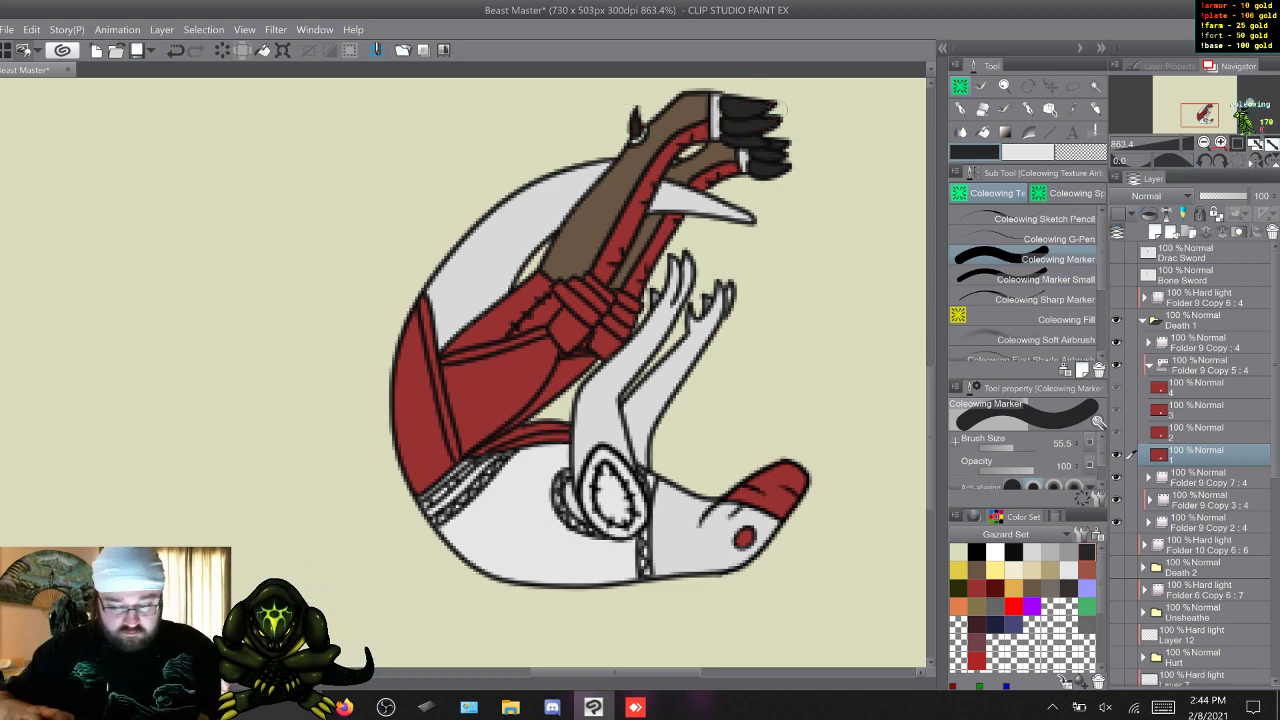
Colour the foot claws and heel spurs near-black in frame 2 of Folder 9 Copy 5 with the Coleowing markers.
{"action": "key", "text": "w"}
{"action": "left_click_drag", "start_coordinate": [931, 410], "coordinate": [931, 398]}
{"action": "mouse_move", "coordinate": [461, 134]}
{"action": "left_mouse_down"}
{"action": "mouse_move", "coordinate": [478, 179]}
{"action": "mouse_move", "coordinate": [458, 183]}
{"action": "mouse_move", "coordinate": [420, 153]}
{"action": "mouse_move", "coordinate": [411, 170]}
{"action": "mouse_move", "coordinate": [384, 150]}
{"action": "mouse_move", "coordinate": [415, 155]}
{"action": "mouse_move", "coordinate": [426, 116]}
{"action": "left_mouse_up"}
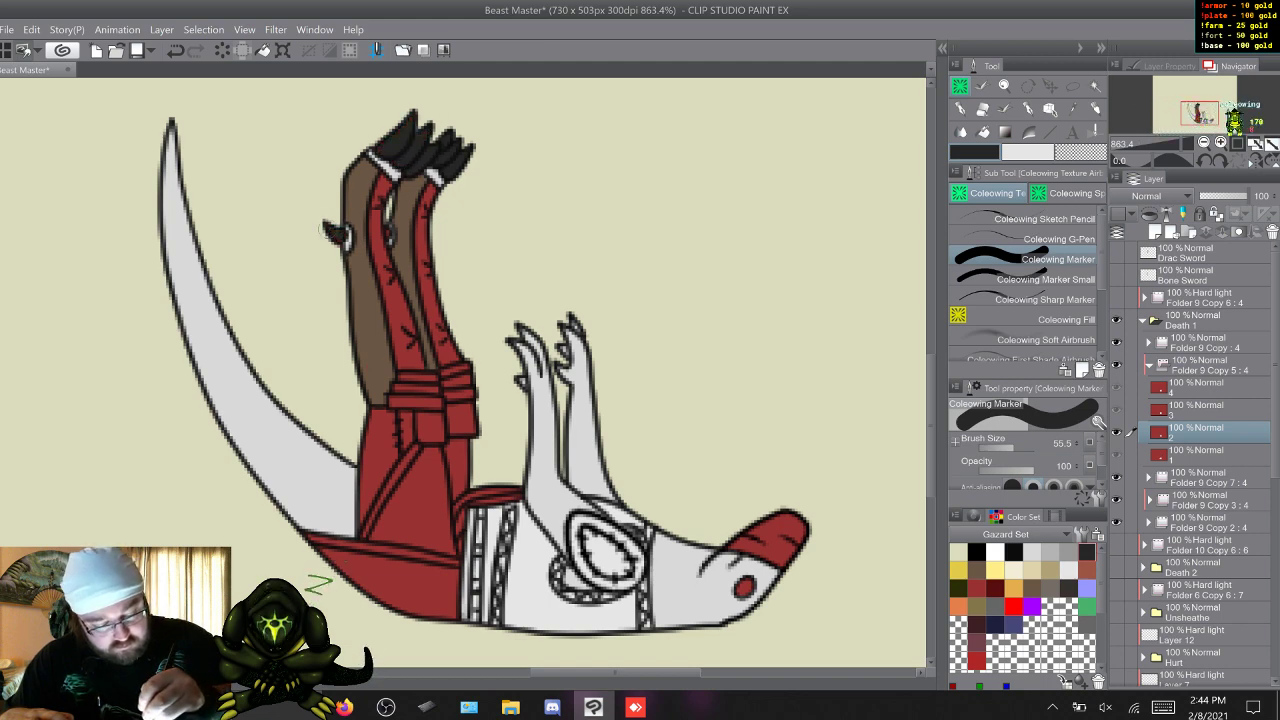
{"action": "left_click", "coordinate": [1044, 280]}
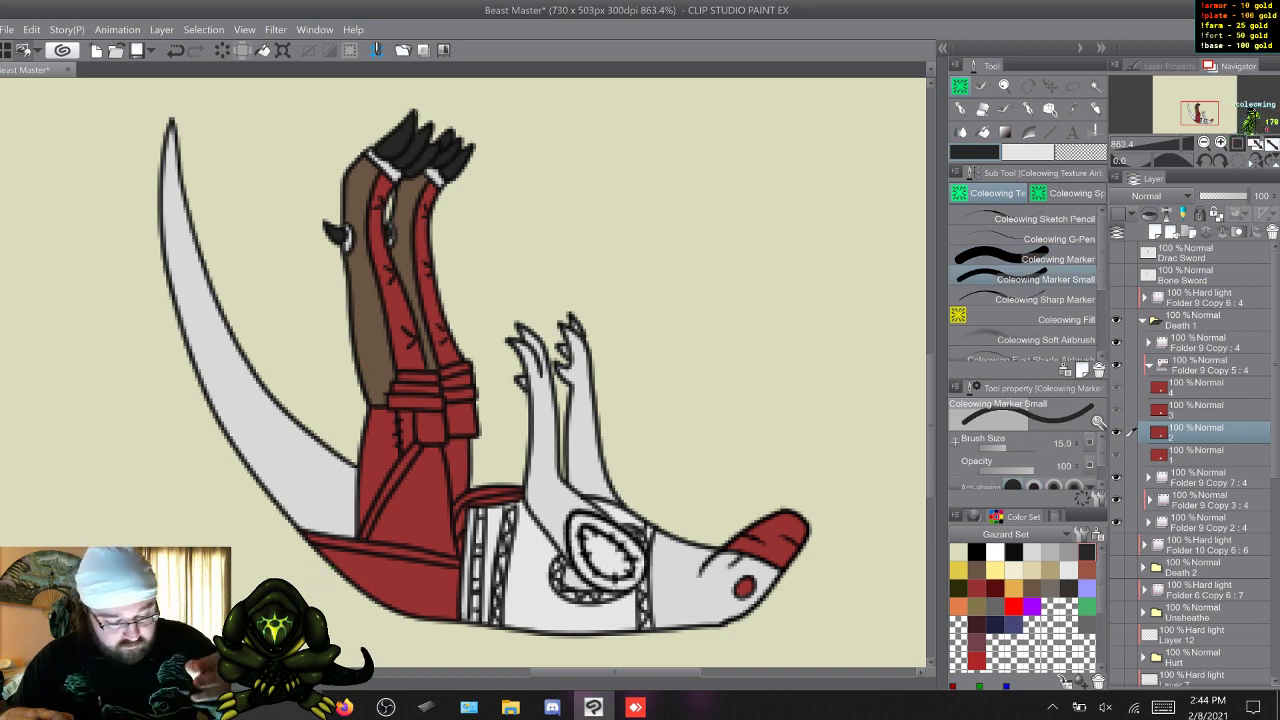
Cover the red foot claws and heel spurs with near-black in frame 3 of Folder 9 Copy 5.
{"action": "key", "text": "w"}
{"action": "left_click", "coordinate": [1044, 259]}
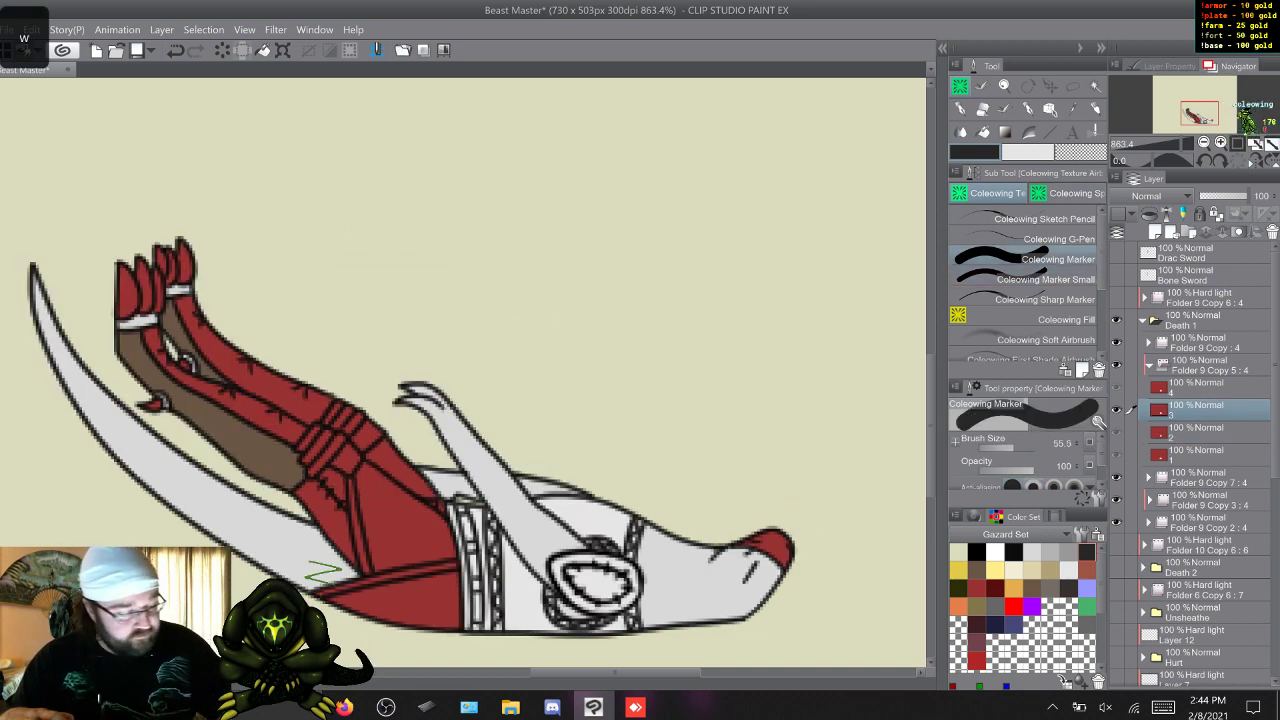
{"action": "mouse_move", "coordinate": [181, 246]}
{"action": "left_mouse_down"}
{"action": "mouse_move", "coordinate": [157, 268]}
{"action": "mouse_move", "coordinate": [150, 302]}
{"action": "mouse_move", "coordinate": [112, 267]}
{"action": "mouse_move", "coordinate": [118, 297]}
{"action": "left_mouse_up"}
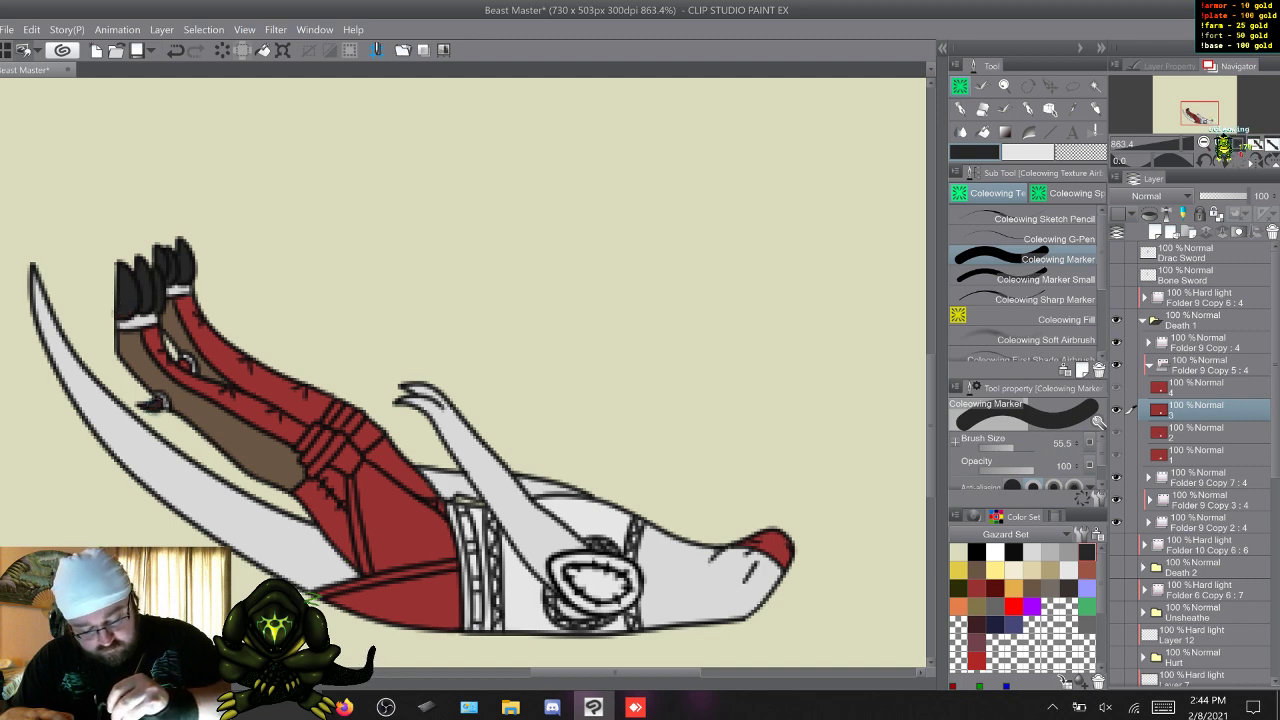
{"action": "left_click", "coordinate": [1045, 280]}
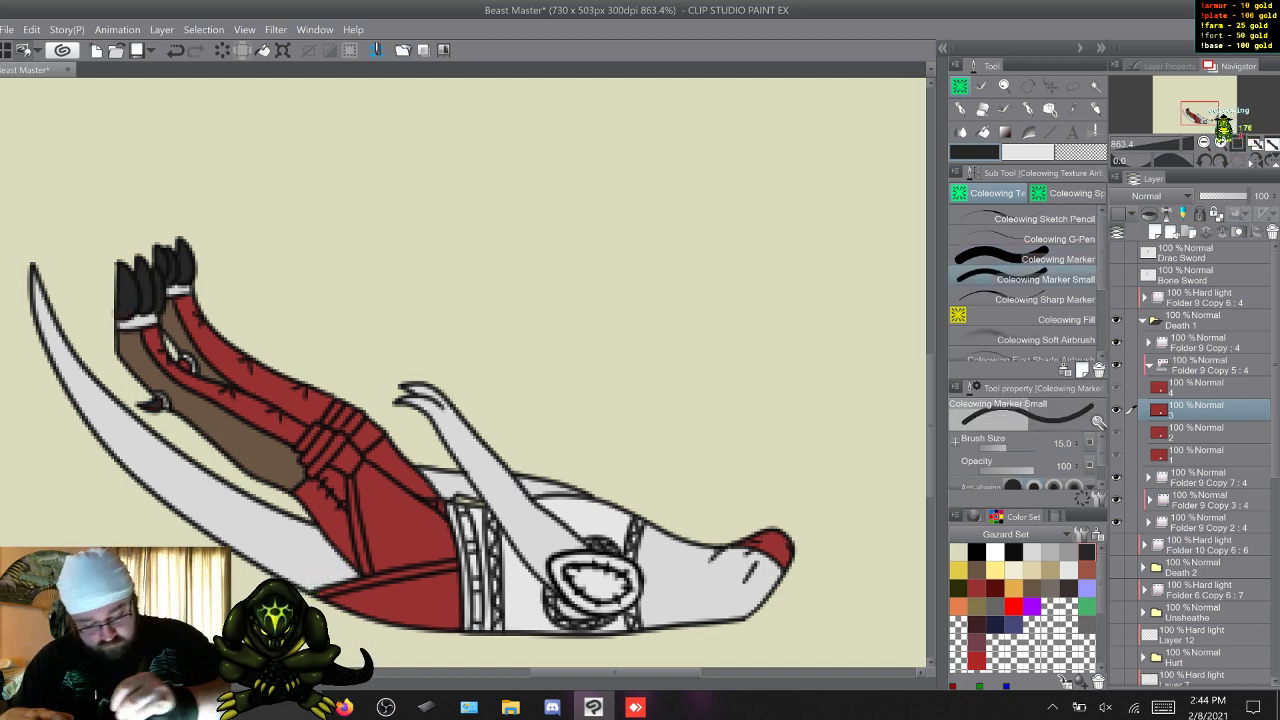
Paint the red foot claws and heel spur near-black in frame 4 of Folder 9 Copy 5 with Coleowing Marker.
{"action": "key", "text": "w"}
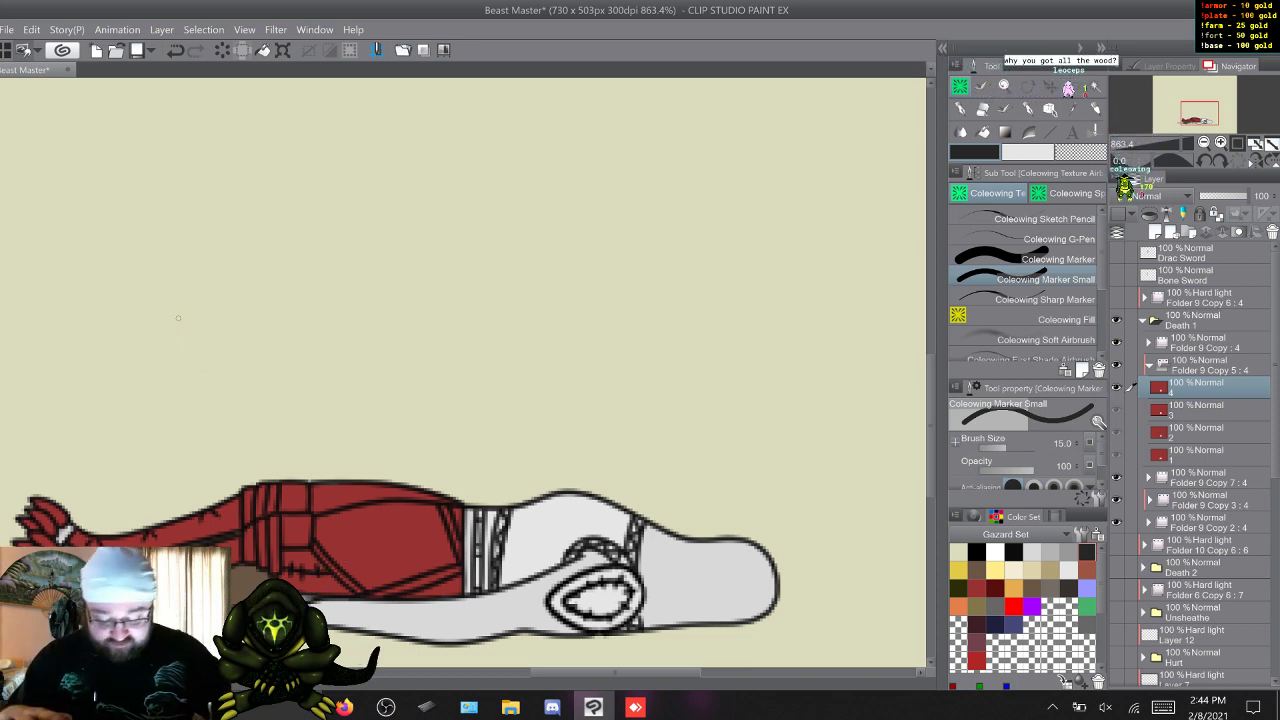
{"action": "key", "text": "q"}
{"action": "key", "text": "w"}
{"action": "left_click_drag", "start_coordinate": [931, 427], "coordinate": [931, 454]}
{"action": "left_click", "coordinate": [1040, 259]}
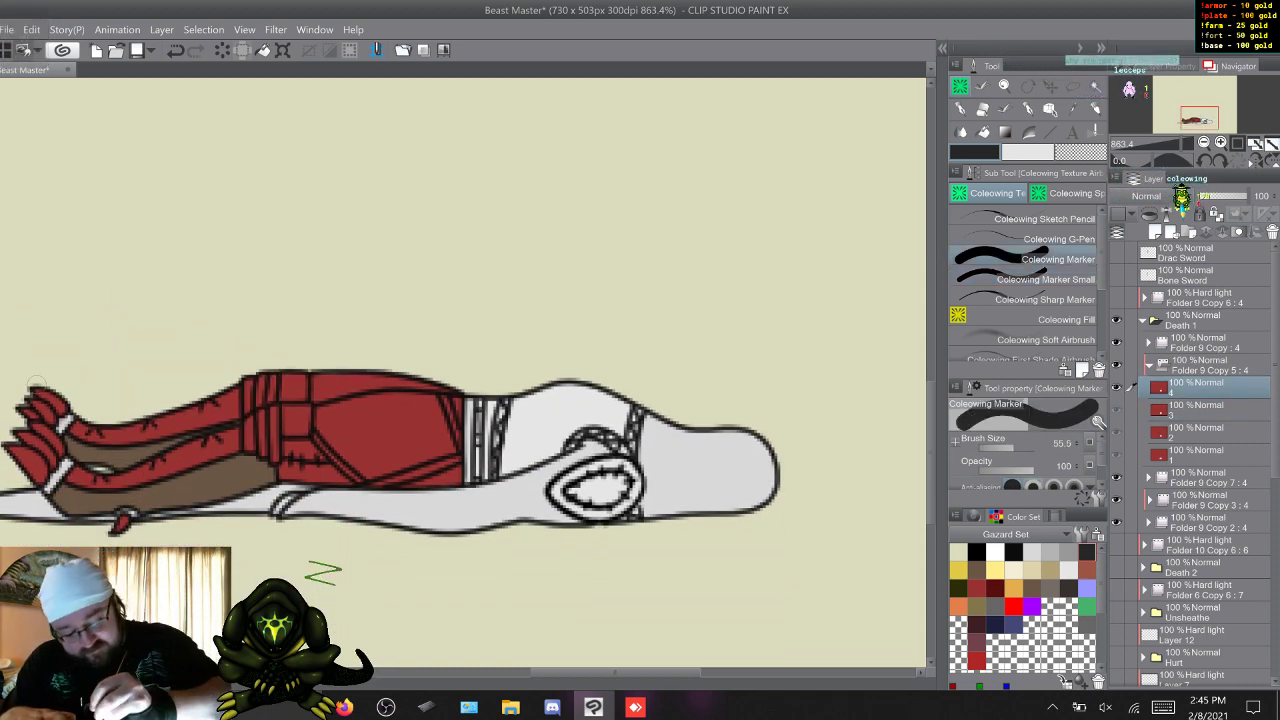
{"action": "mouse_move", "coordinate": [60, 413]}
{"action": "left_mouse_down"}
{"action": "mouse_move", "coordinate": [44, 398]}
{"action": "mouse_move", "coordinate": [40, 429]}
{"action": "left_mouse_up"}
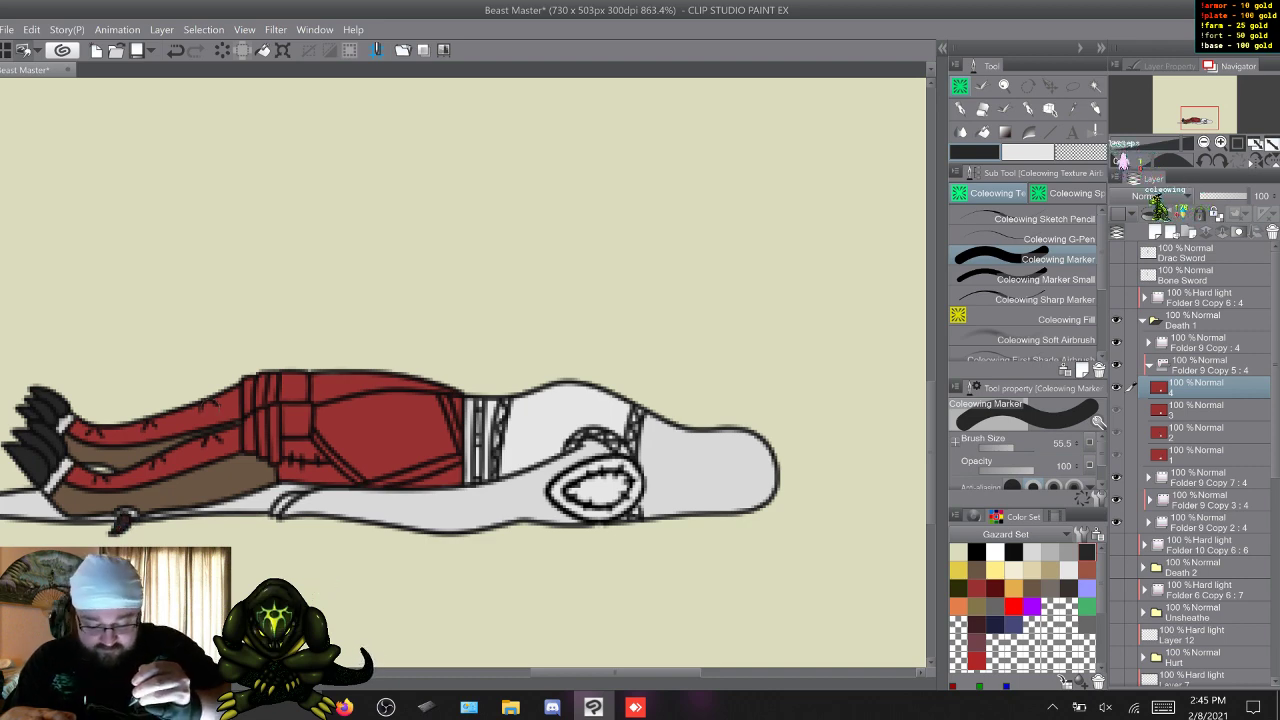
Paint the stitched inner sections of both lower legs grey-brown in frame 1 of Folder 9 Copy 5.
{"action": "key", "text": "w"}
{"action": "key", "text": "q"}
{"action": "key", "text": "w"}
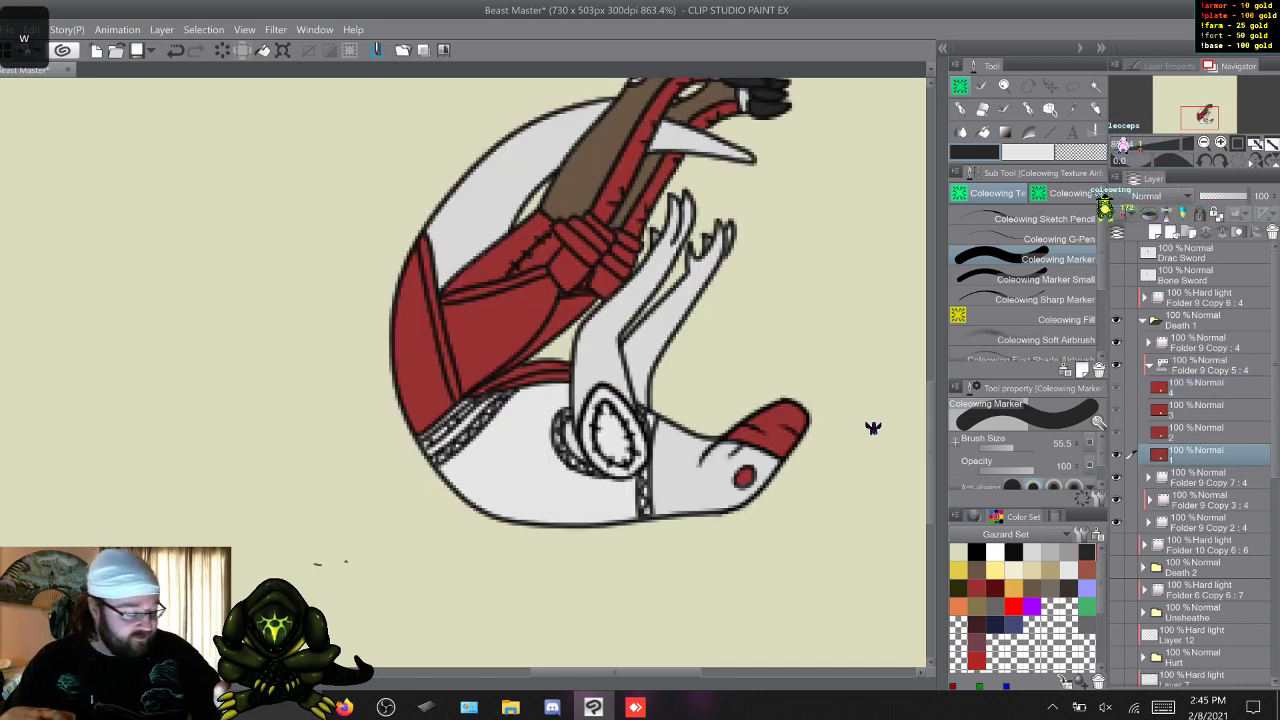
{"action": "key", "text": "w"}
{"action": "key", "text": "w"}
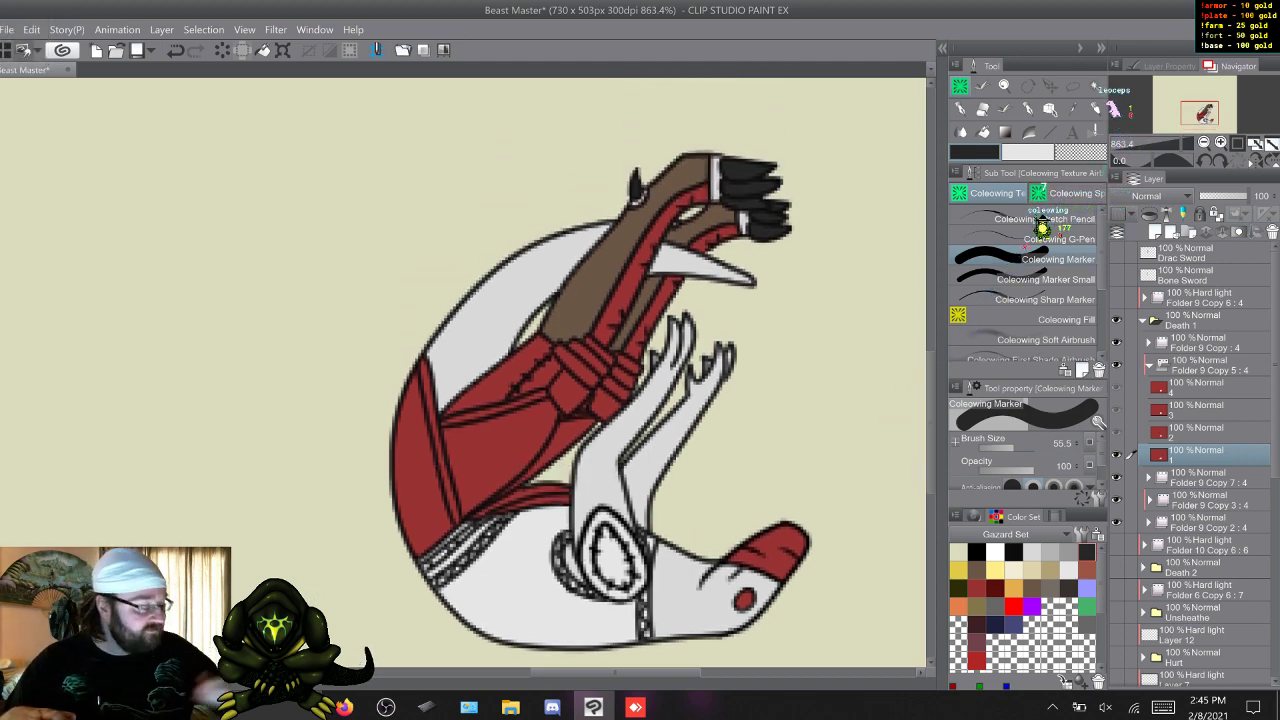
{"action": "left_click", "coordinate": [1049, 589]}
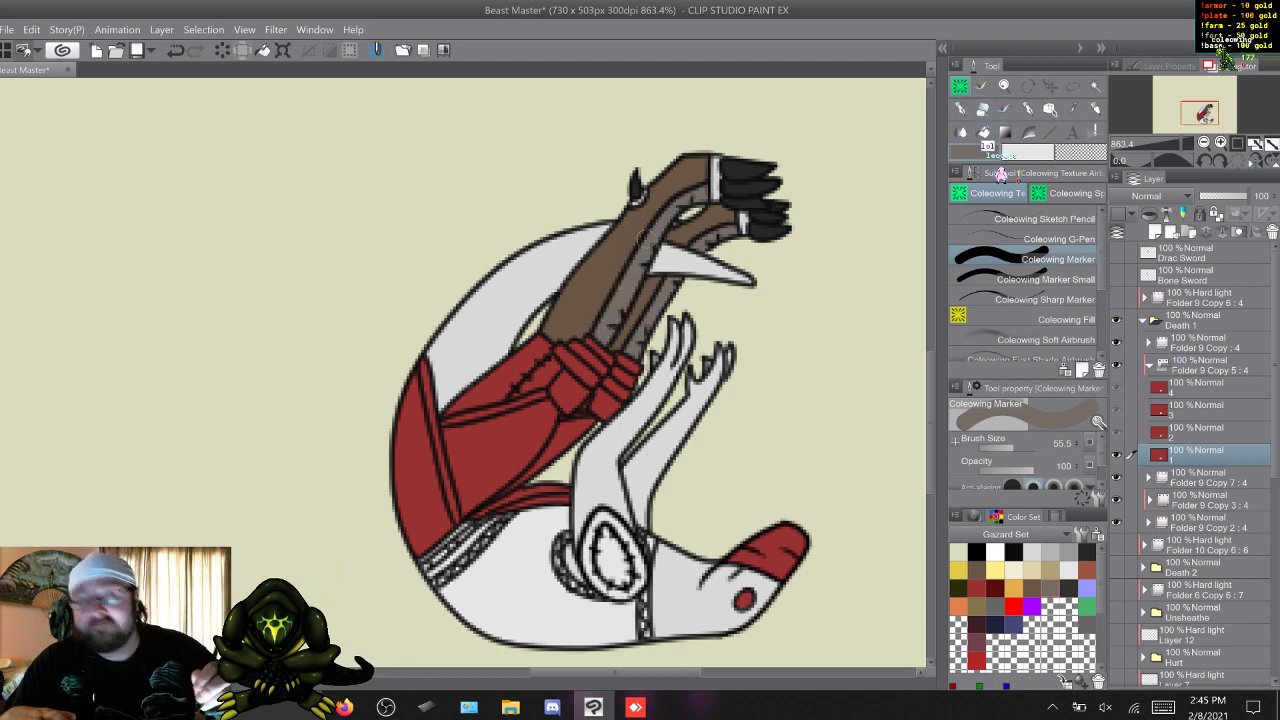
Paint the stitched inner sections of both lower legs grey-brown in frame 2 of Folder 9 Copy 5 with Coleowing Marker.
{"action": "key", "text": "d"}
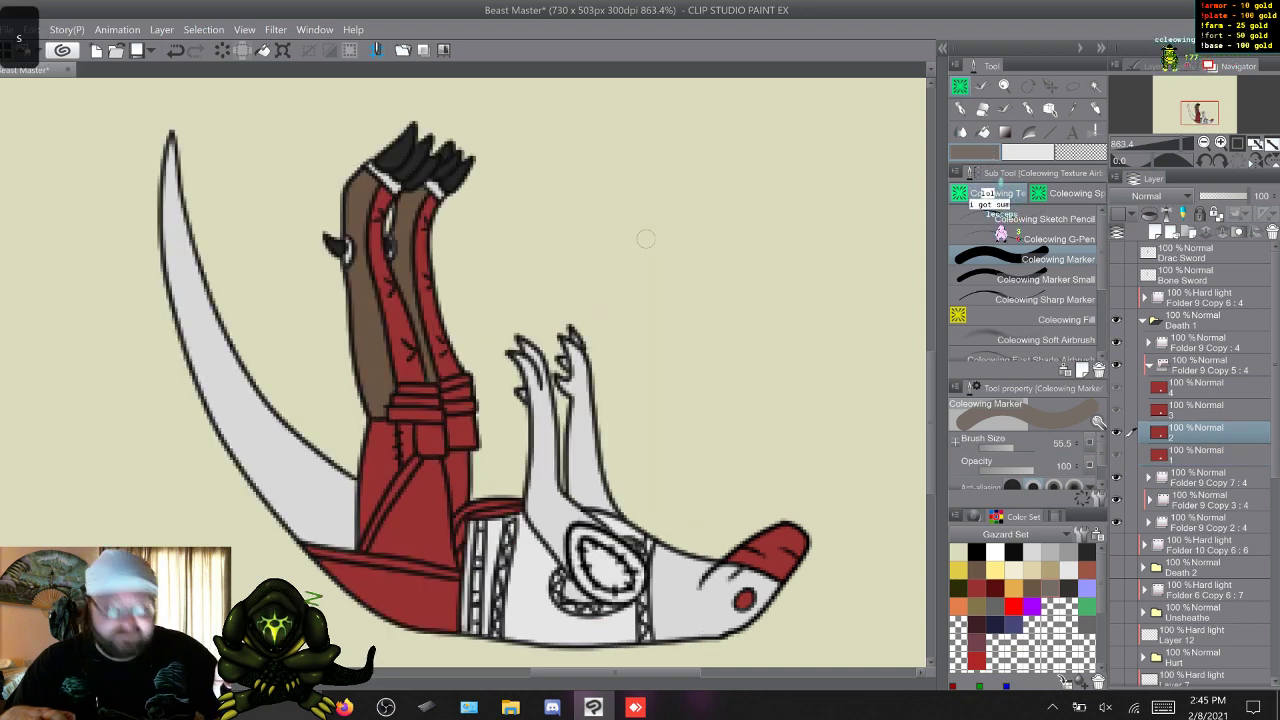
{"action": "key", "text": "s"}
{"action": "key", "text": "w"}
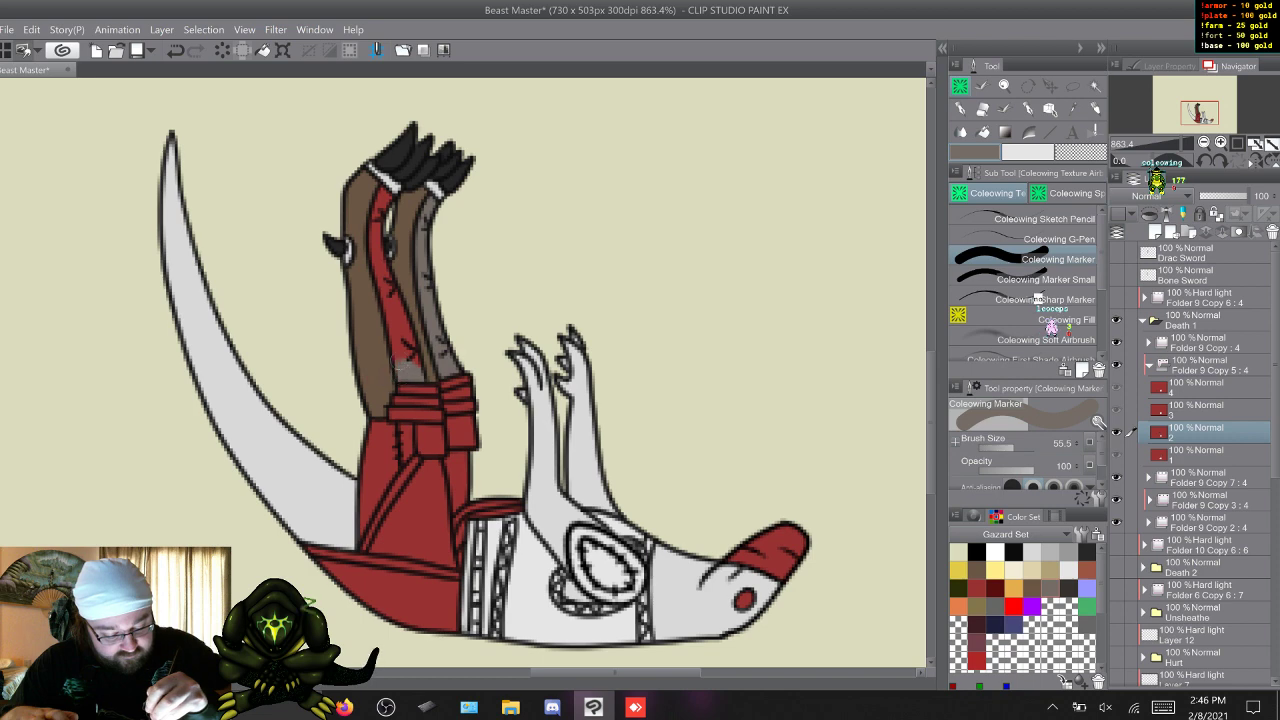
{"action": "mouse_move", "coordinate": [398, 341]}
{"action": "left_mouse_down"}
{"action": "mouse_move", "coordinate": [395, 324]}
{"action": "mouse_move", "coordinate": [397, 337]}
{"action": "left_mouse_up"}
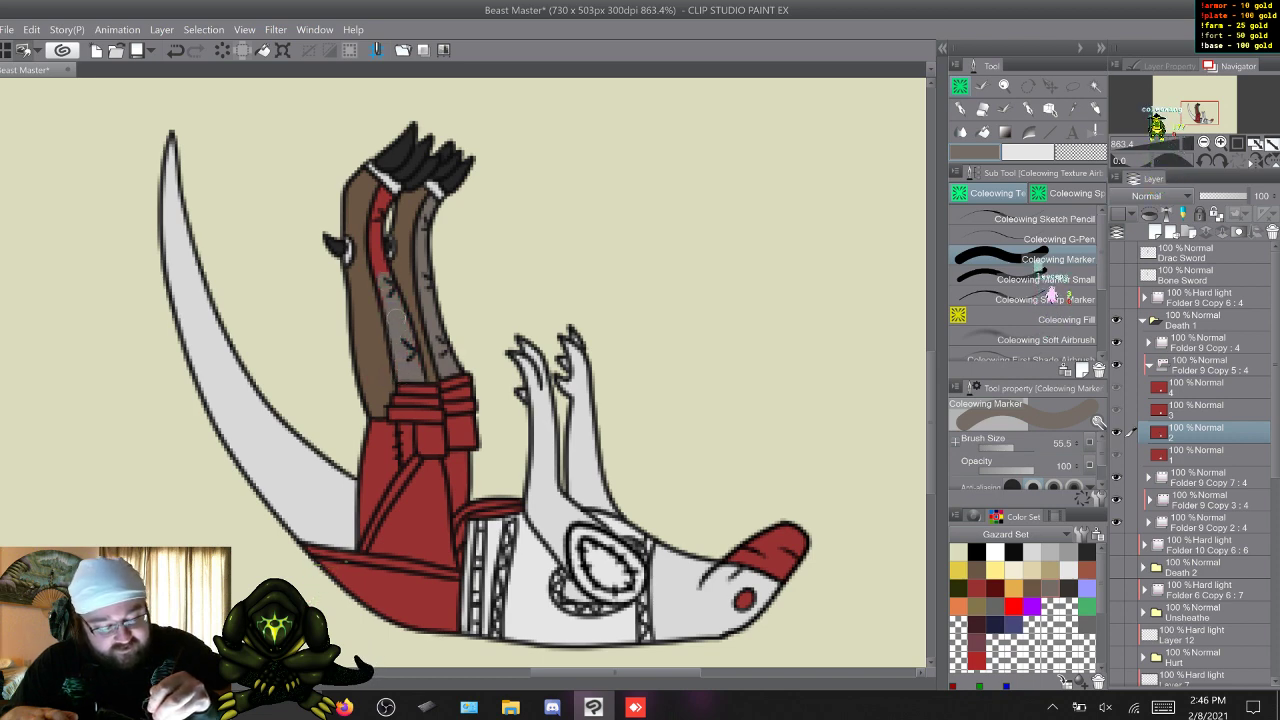
{"action": "left_click_drag", "start_coordinate": [378, 262], "coordinate": [385, 196]}
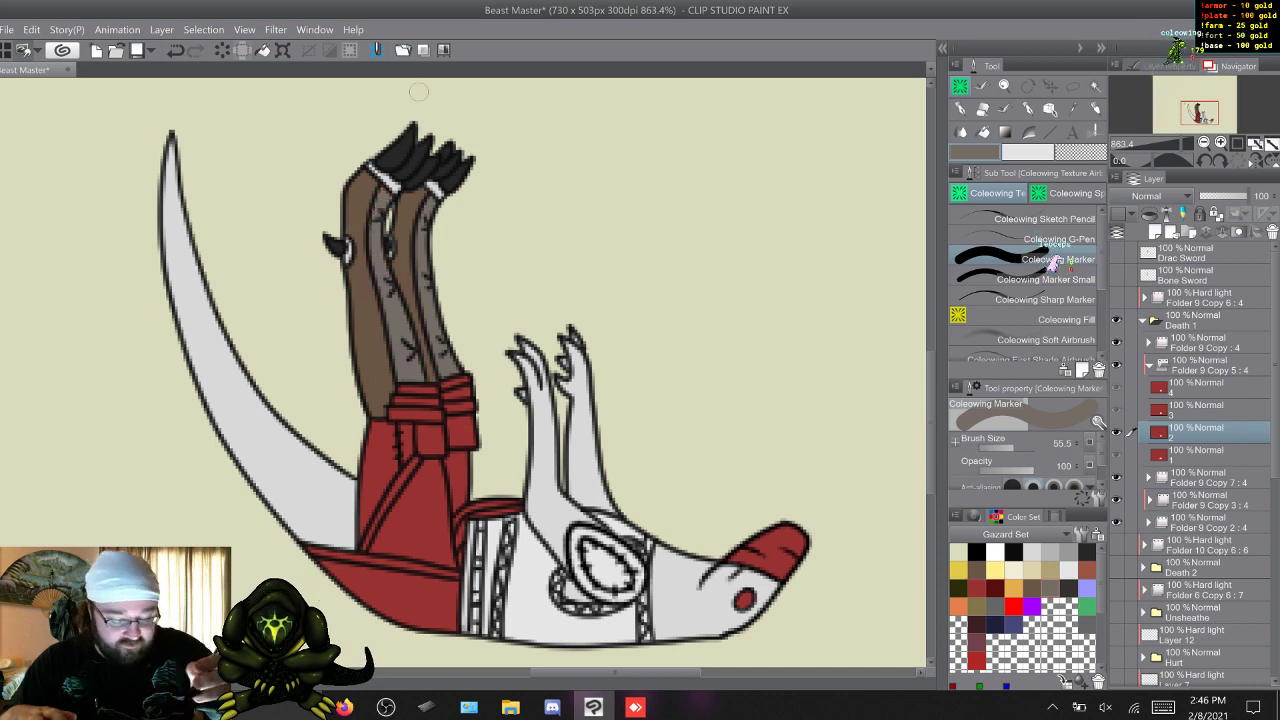
Cover the red inner sections of both lower legs with grey-brown in frame 3, using Coleowing Marker and Marker Small for the narrow parts.
{"action": "key", "text": "e"}
{"action": "key", "text": "w"}
{"action": "key", "text": "e"}
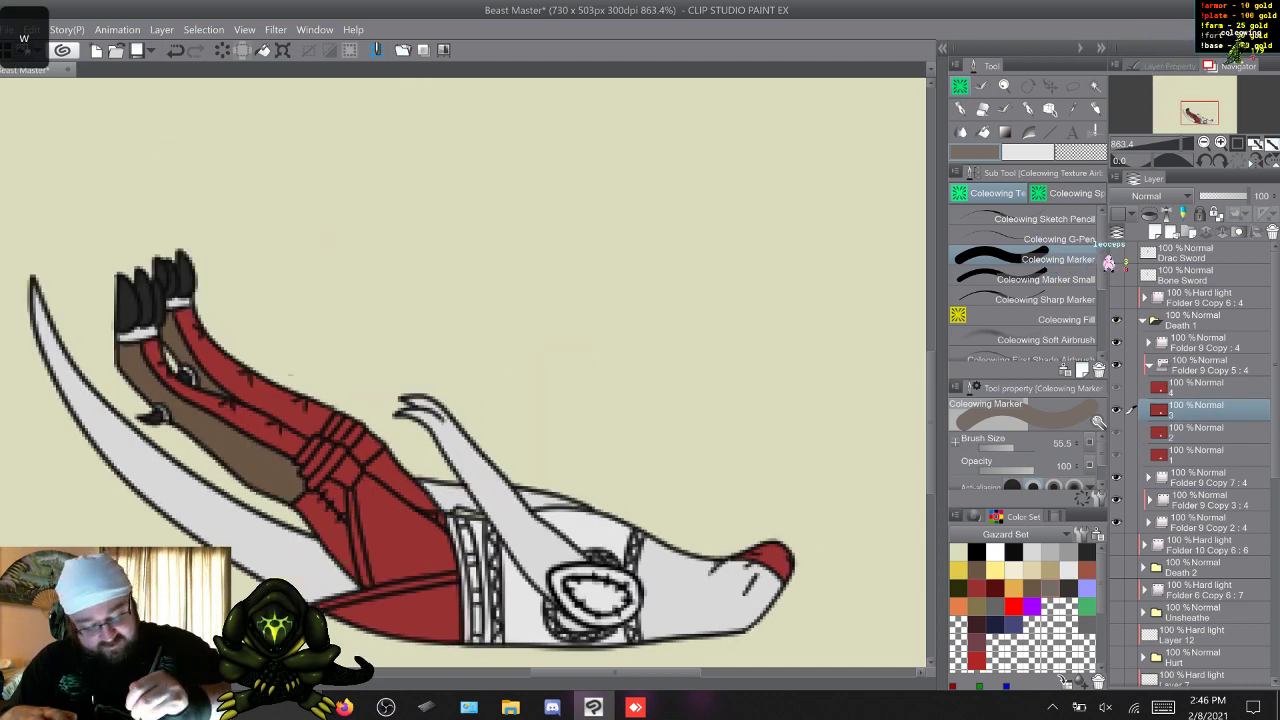
{"action": "left_click_drag", "start_coordinate": [319, 418], "coordinate": [295, 443]}
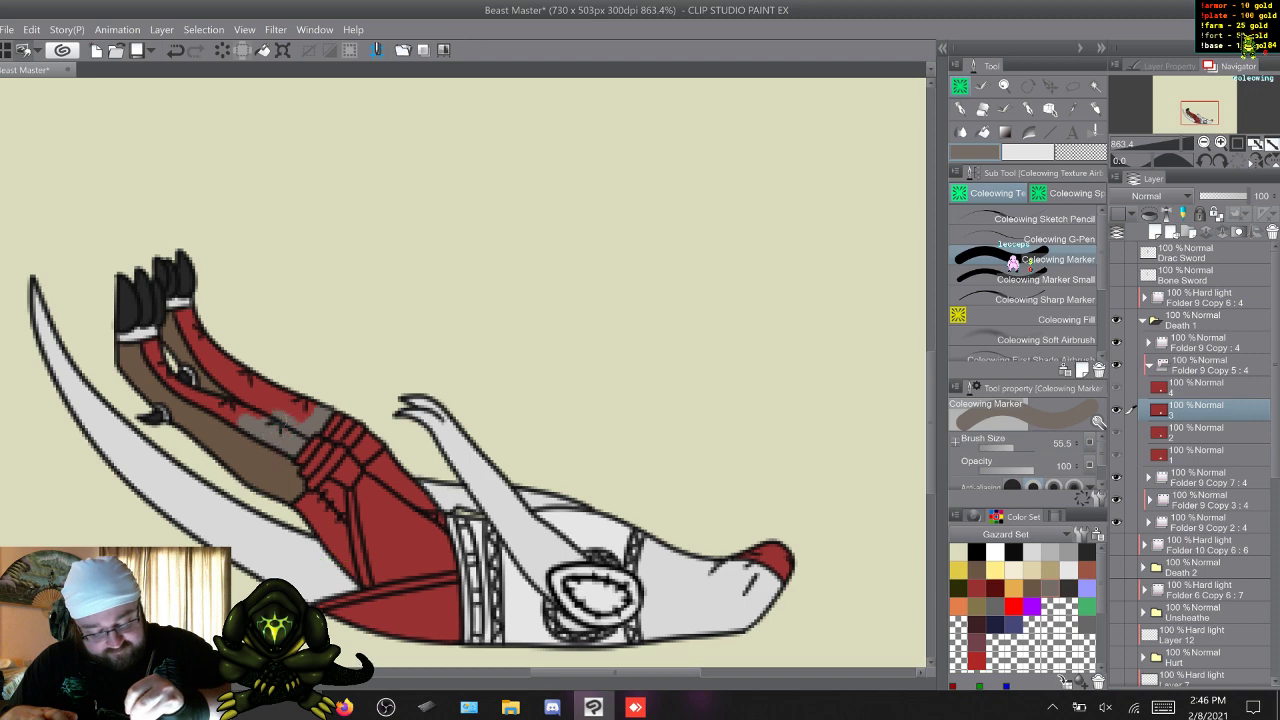
{"action": "left_click_drag", "start_coordinate": [279, 398], "coordinate": [247, 382]}
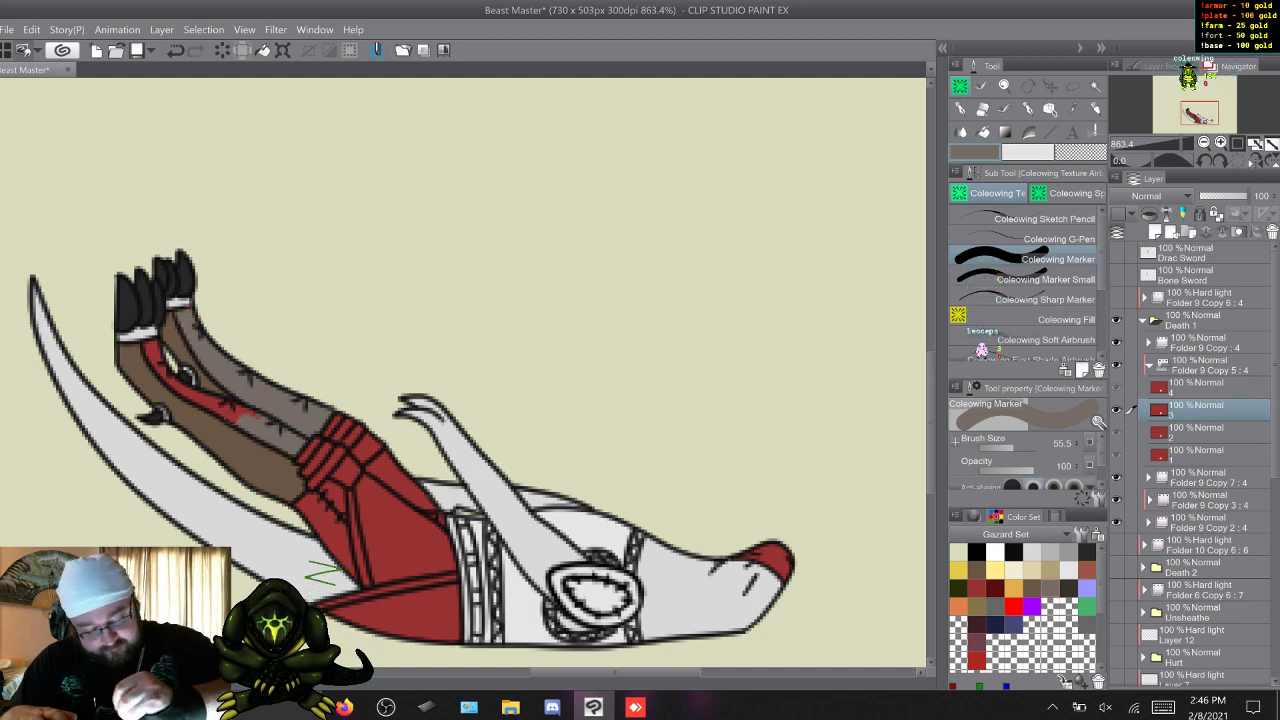
{"action": "left_click_drag", "start_coordinate": [254, 415], "coordinate": [198, 395]}
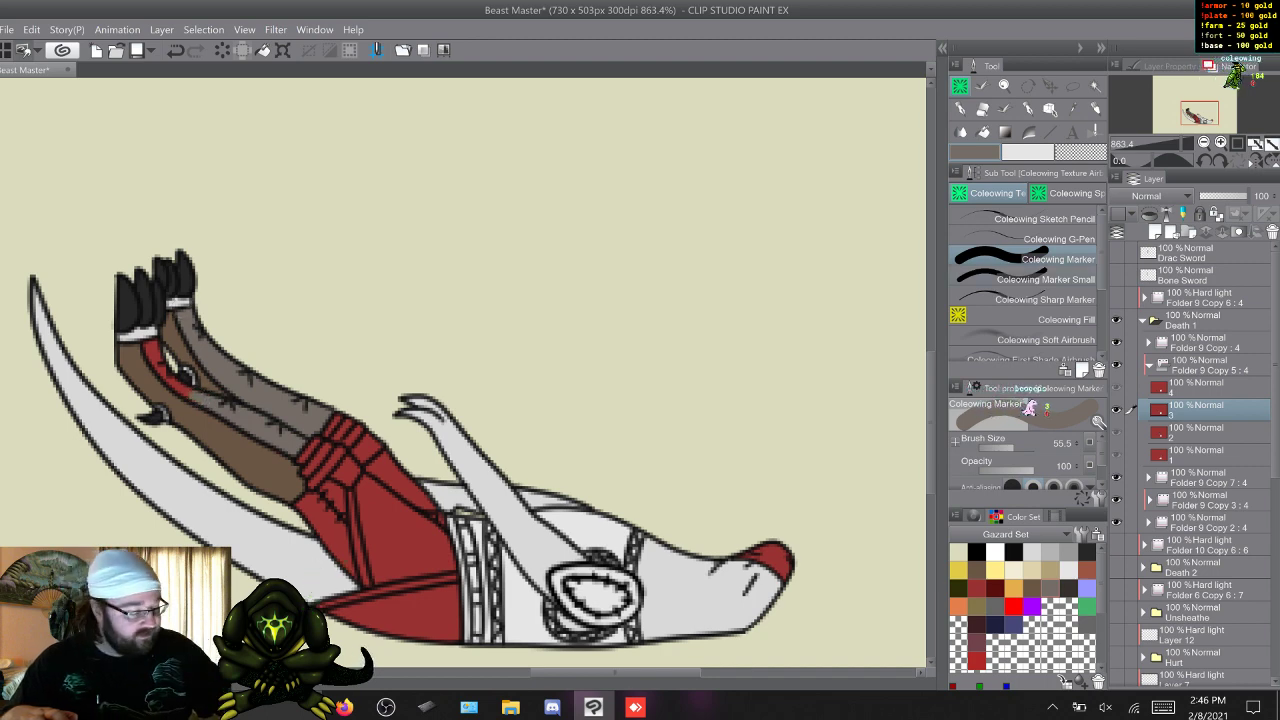
{"action": "left_click", "coordinate": [1040, 279]}
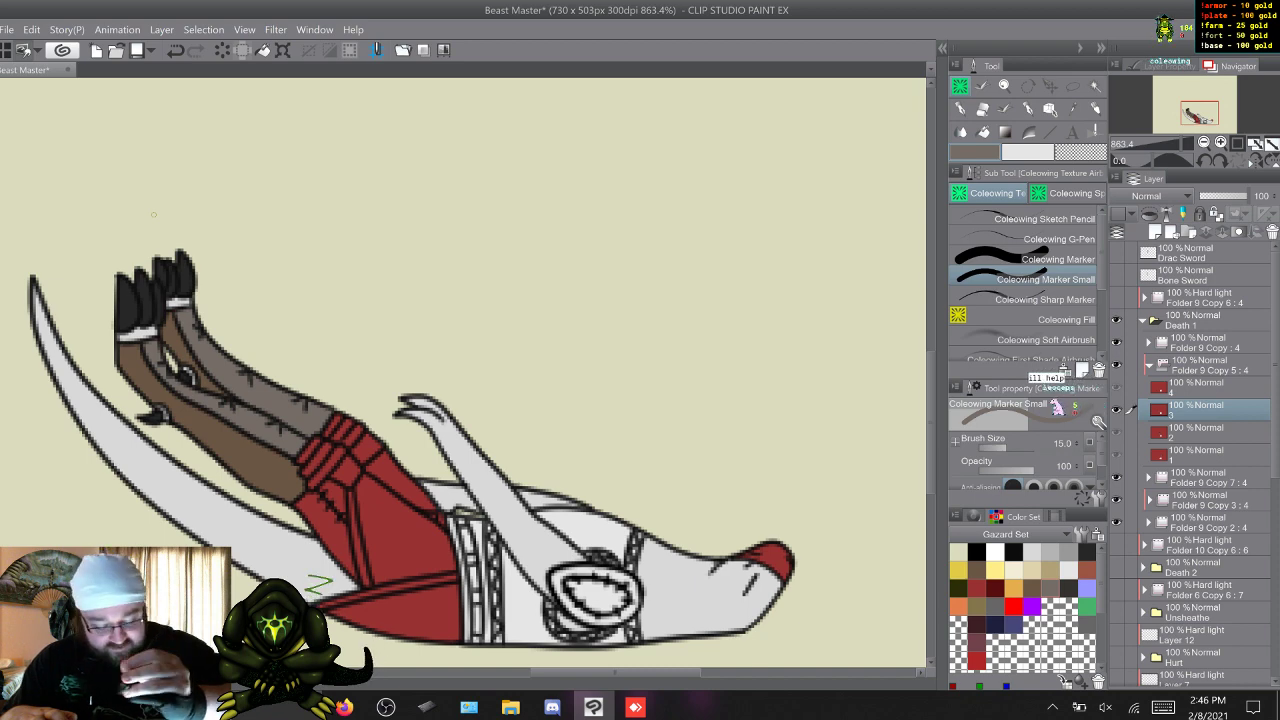
Paint the red inner lower-leg section grey-brown in frame 4 of Folder 9 Copy 5 with Coleowing Marker.
{"action": "key", "text": "alt+bracketright"}
{"action": "key", "text": "alt+bracketleft"}
{"action": "key", "text": "alt+bracketright"}
{"action": "key", "text": "w"}
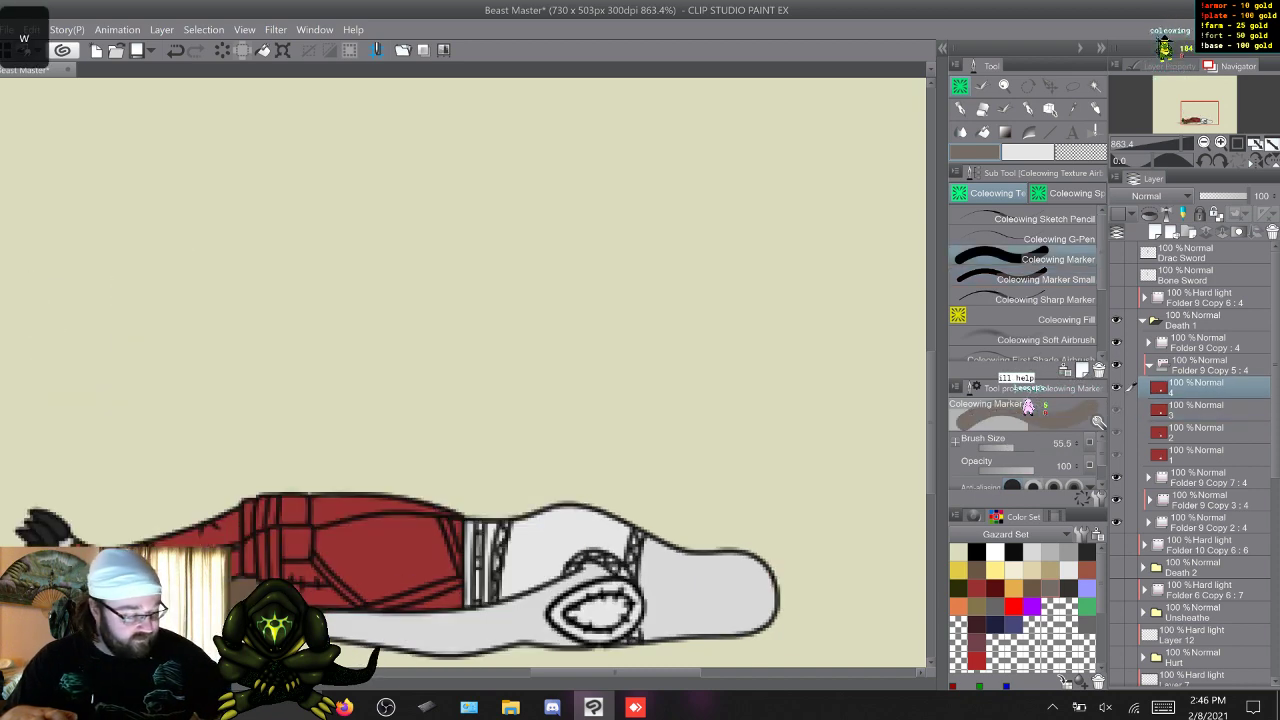
{"action": "key", "text": "alt+bracketleft"}
{"action": "key", "text": "alt+bracketright"}
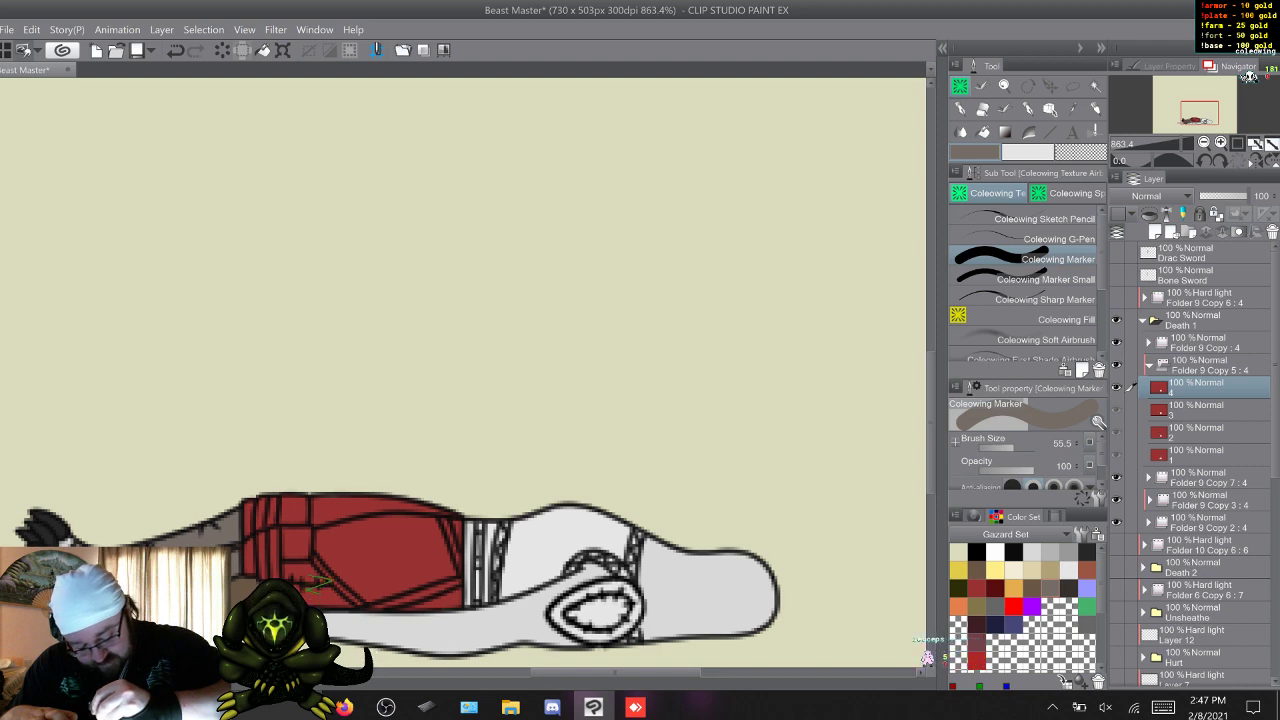
Check the recoloured legs across the frames and paint the knee wraps dark brown-grey in frame 1 of Folder 9 Copy 5.
{"action": "key", "text": "w"}
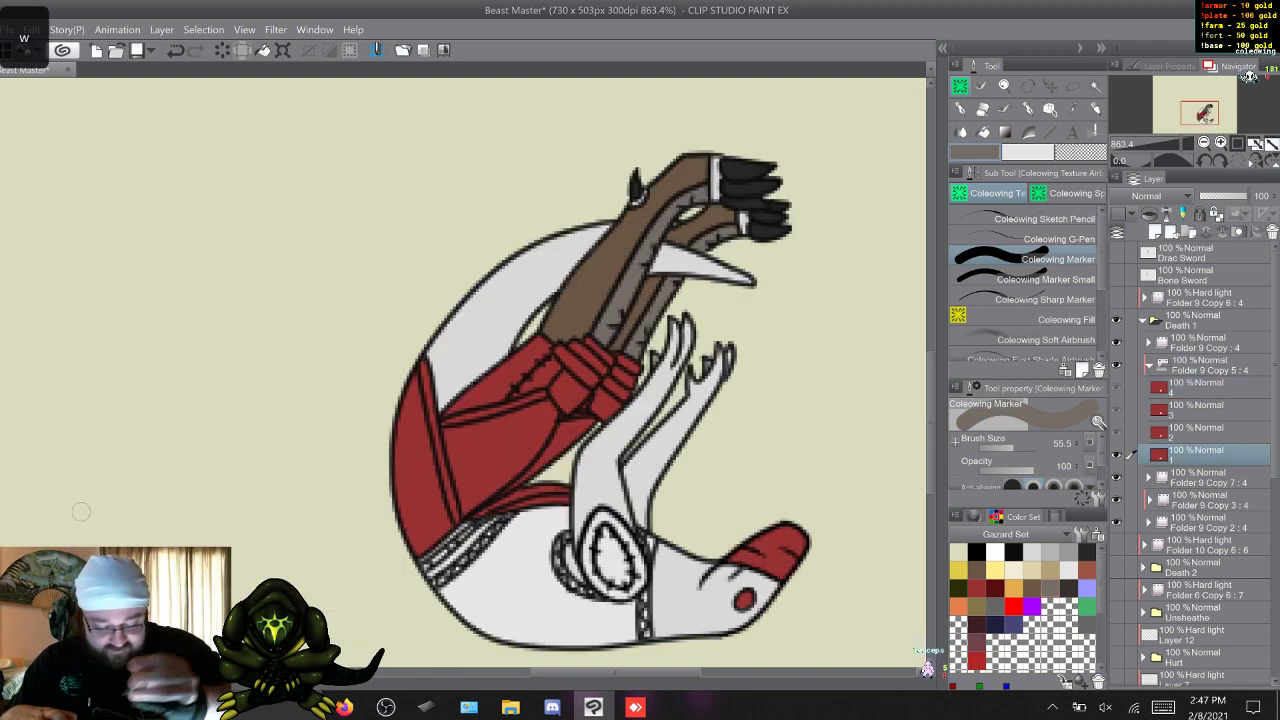
{"action": "key", "text": "q"}
{"action": "key", "text": "w"}
{"action": "key", "text": "w"}
{"action": "key", "text": "w"}
{"action": "key", "text": "w"}
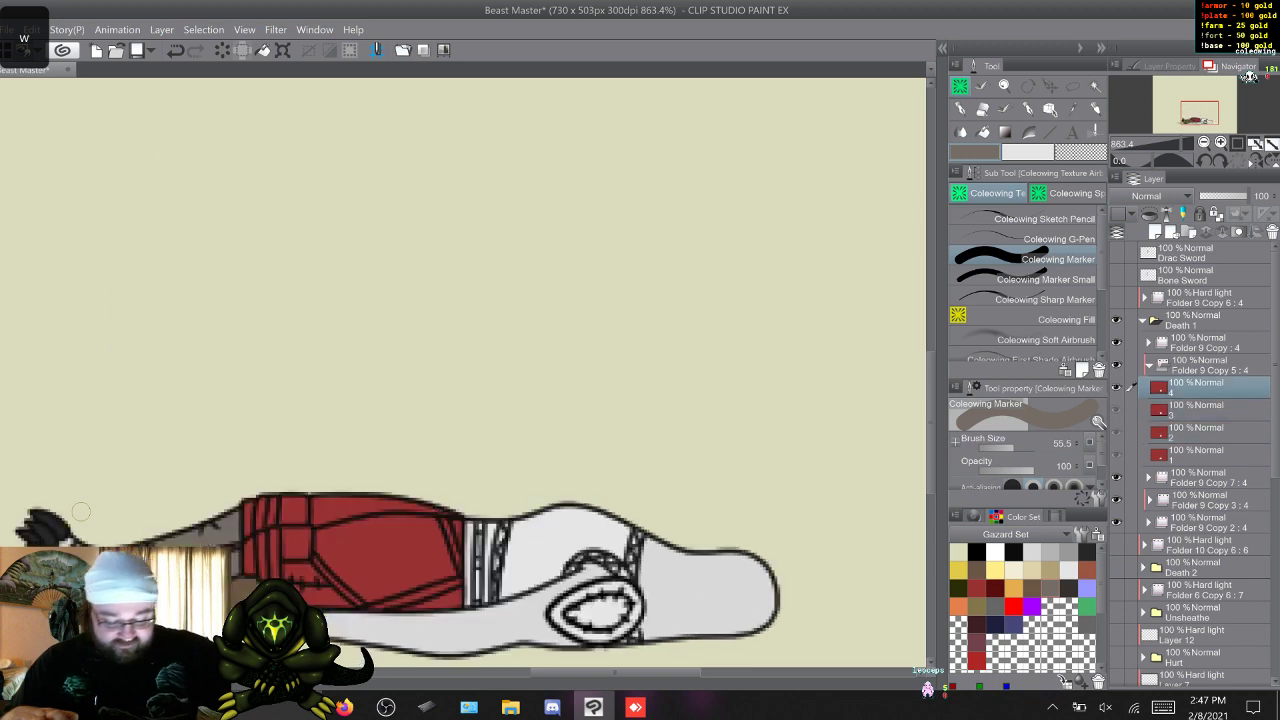
{"action": "key", "text": "w"}
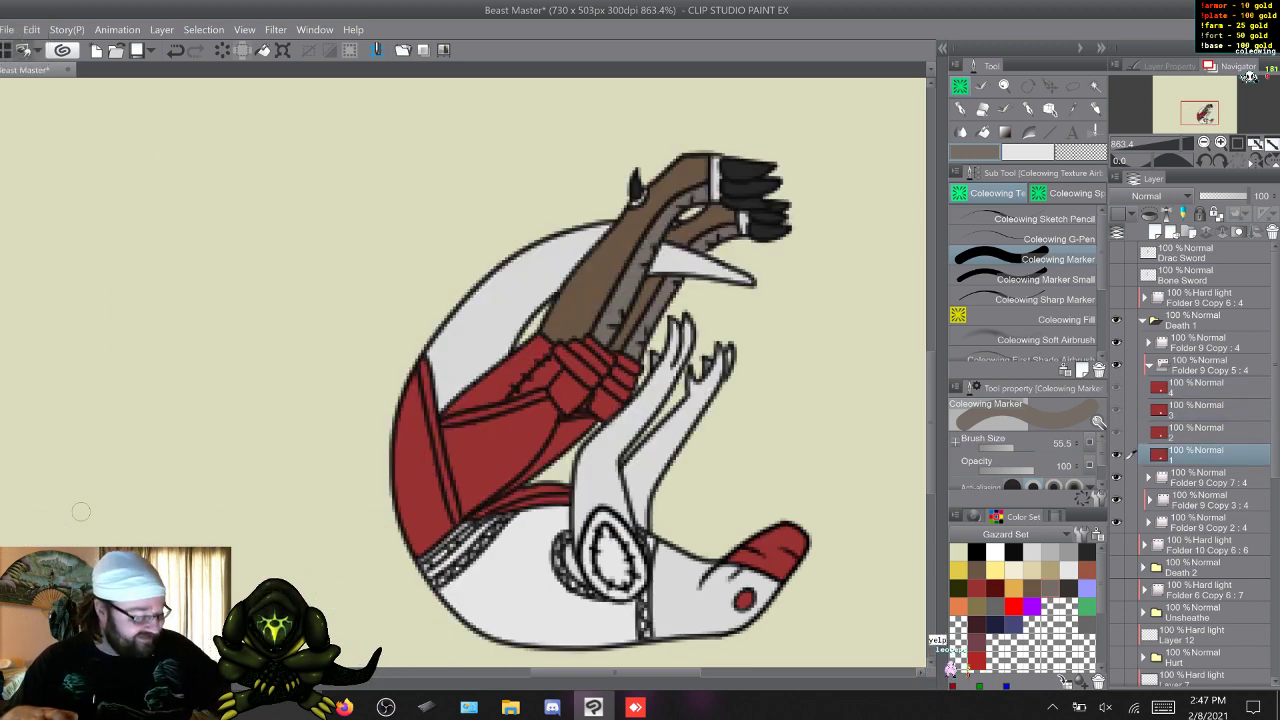
{"action": "left_click", "coordinate": [1069, 588]}
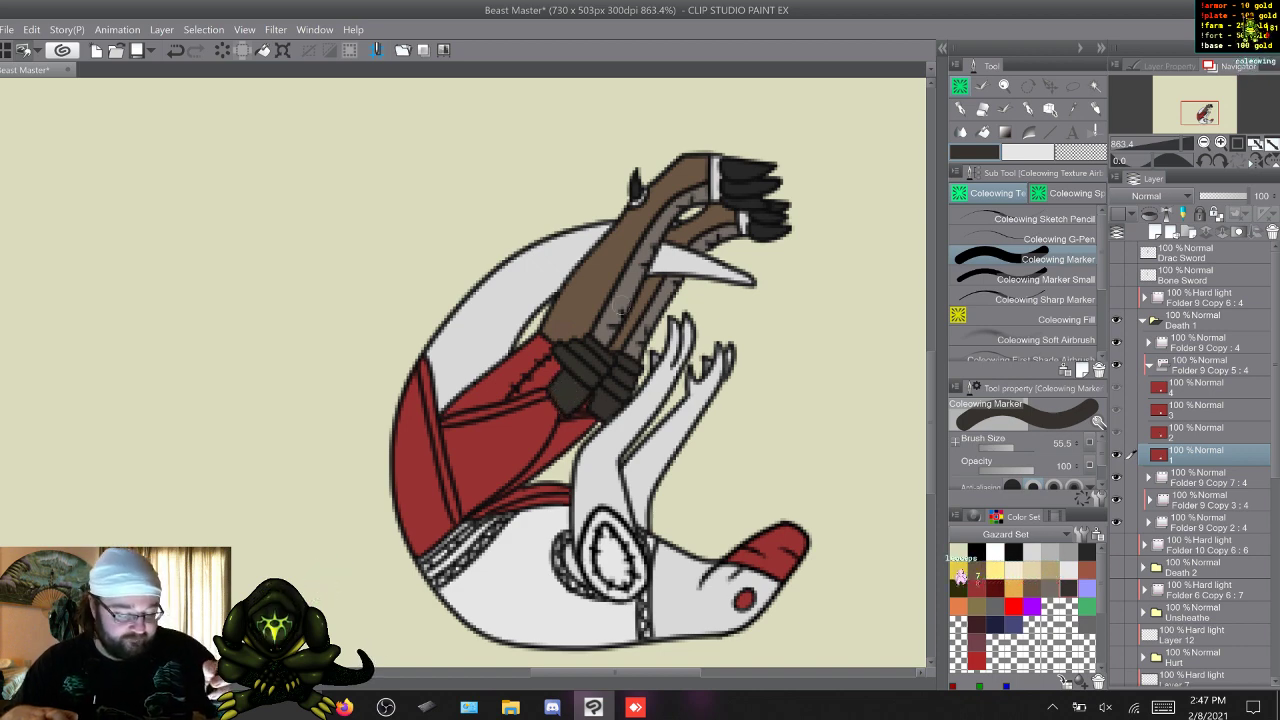
Paint the red knee wraps dark brown-grey in frames 2, 3 and 4 of Folder 9 Copy 5 with the Coleowing markers.
{"action": "key", "text": "w"}
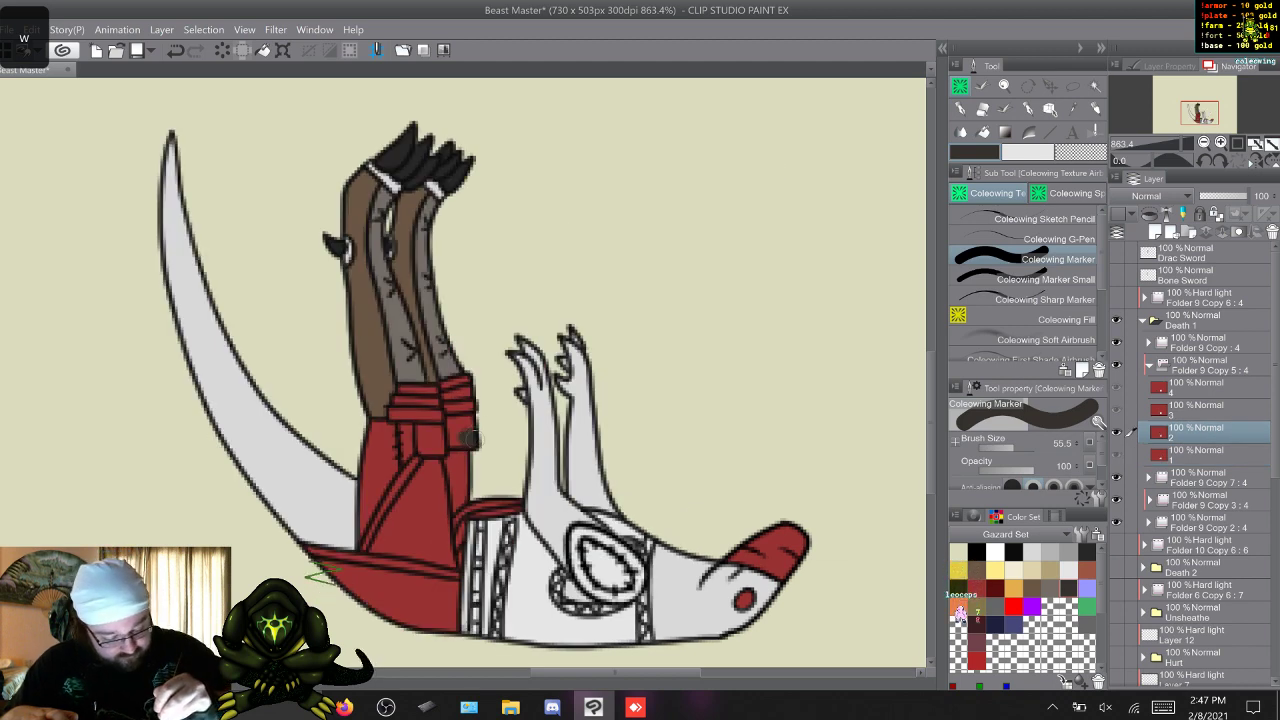
{"action": "mouse_move", "coordinate": [470, 439]}
{"action": "left_mouse_down"}
{"action": "mouse_move", "coordinate": [455, 436]}
{"action": "mouse_move", "coordinate": [462, 391]}
{"action": "left_mouse_up"}
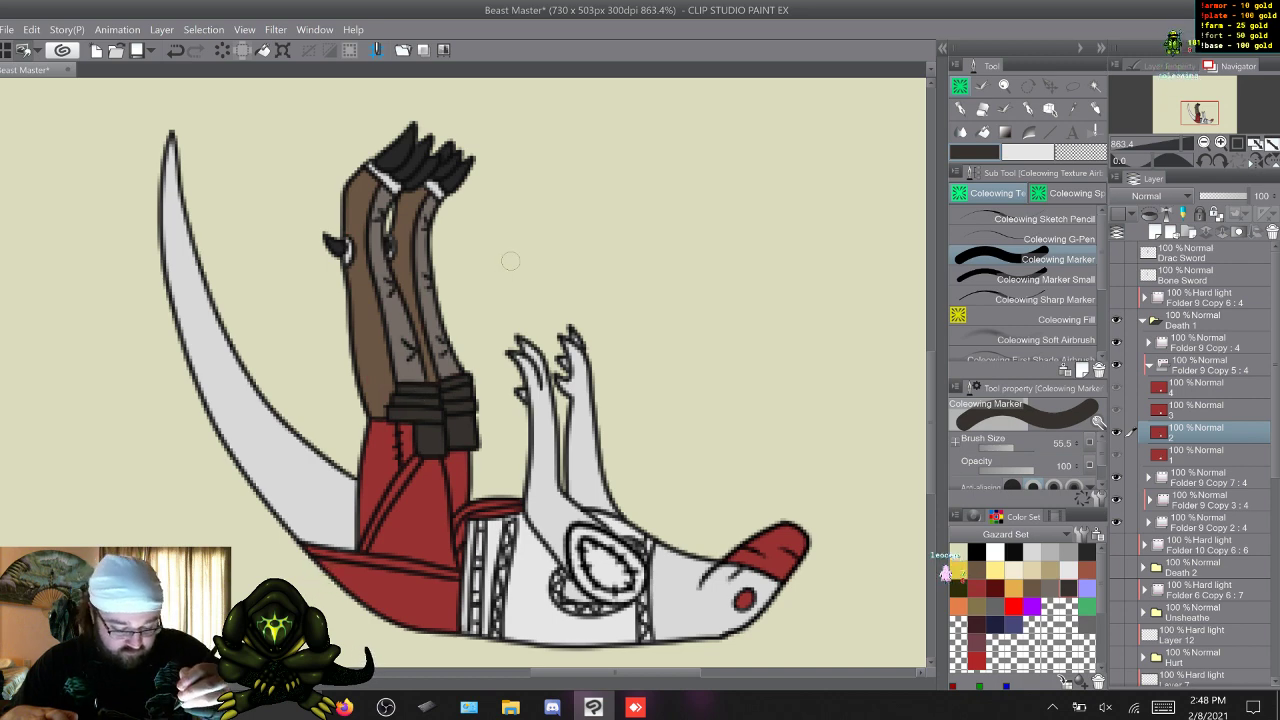
{"action": "key", "text": "w"}
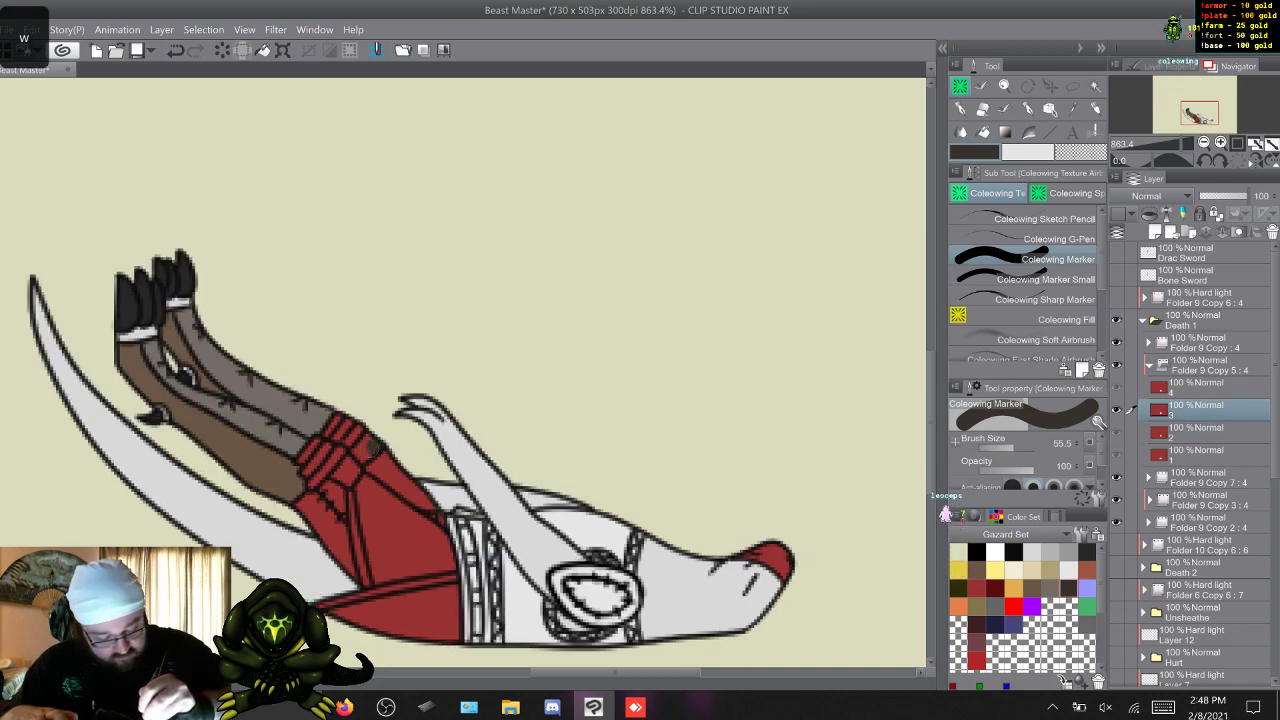
{"action": "mouse_move", "coordinate": [372, 441]}
{"action": "left_mouse_down"}
{"action": "mouse_move", "coordinate": [359, 453]}
{"action": "mouse_move", "coordinate": [345, 421]}
{"action": "left_mouse_up"}
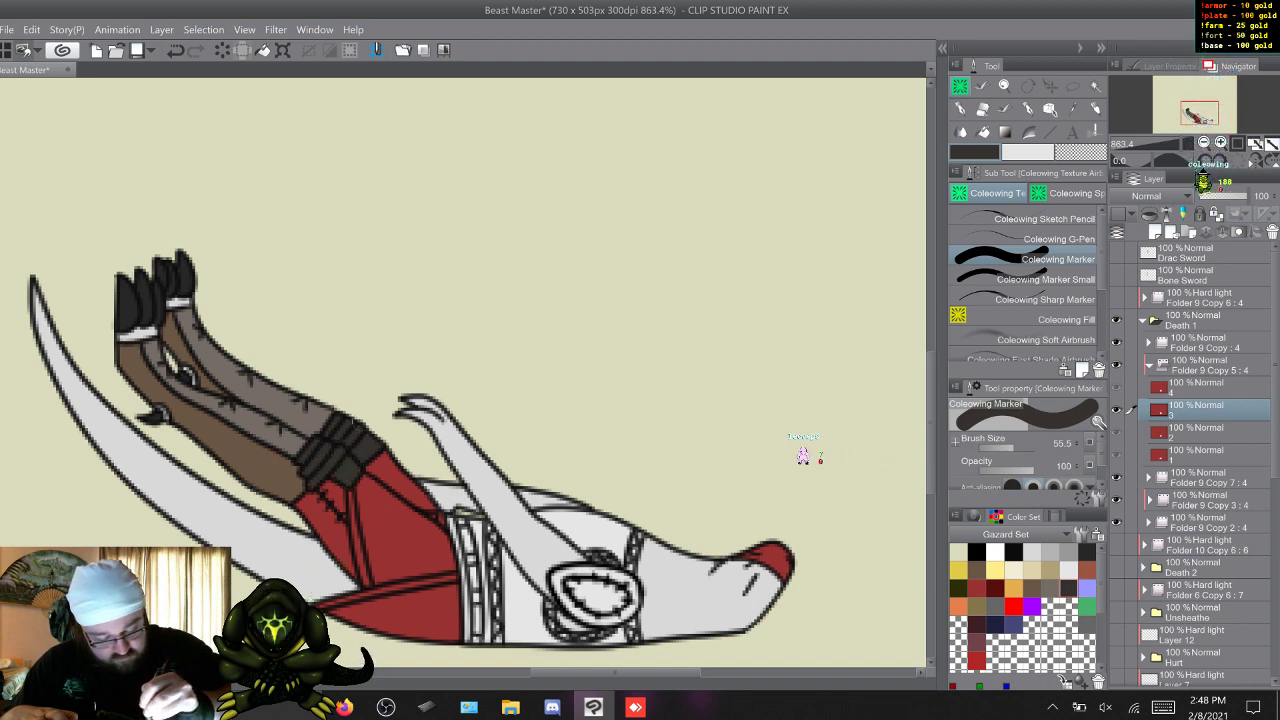
{"action": "key", "text": "w"}
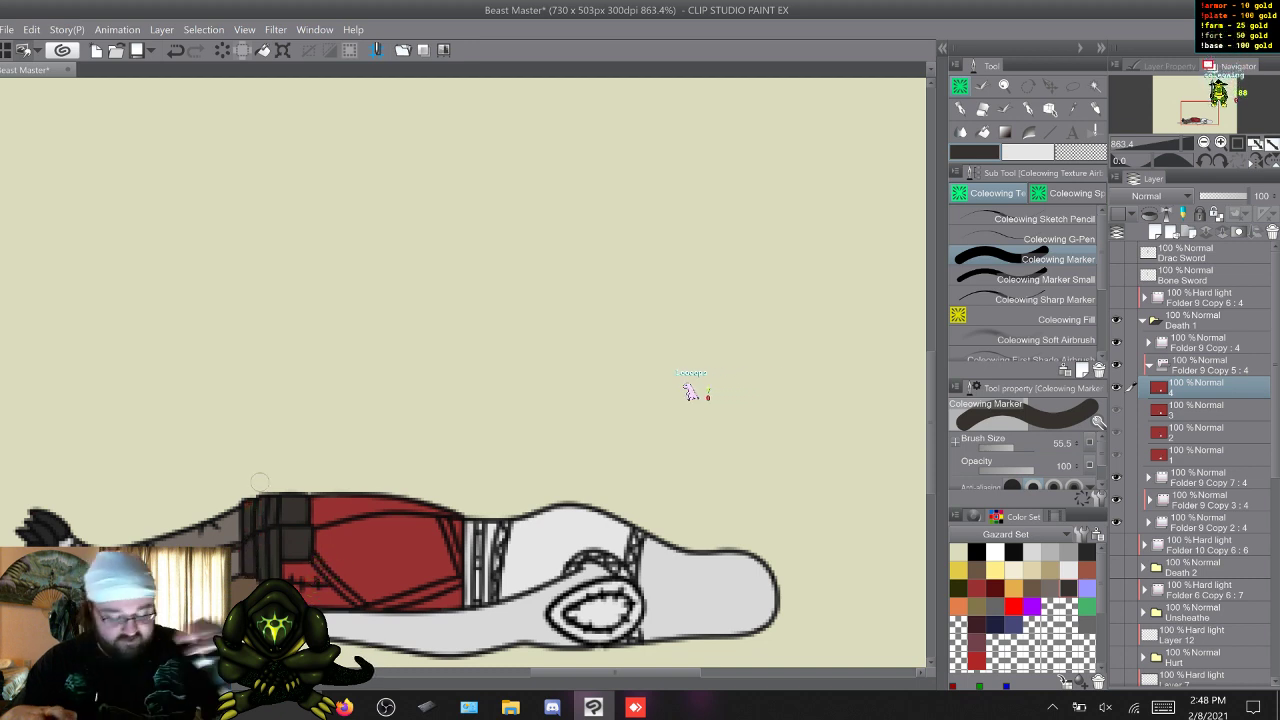
{"action": "left_click", "coordinate": [1040, 280]}
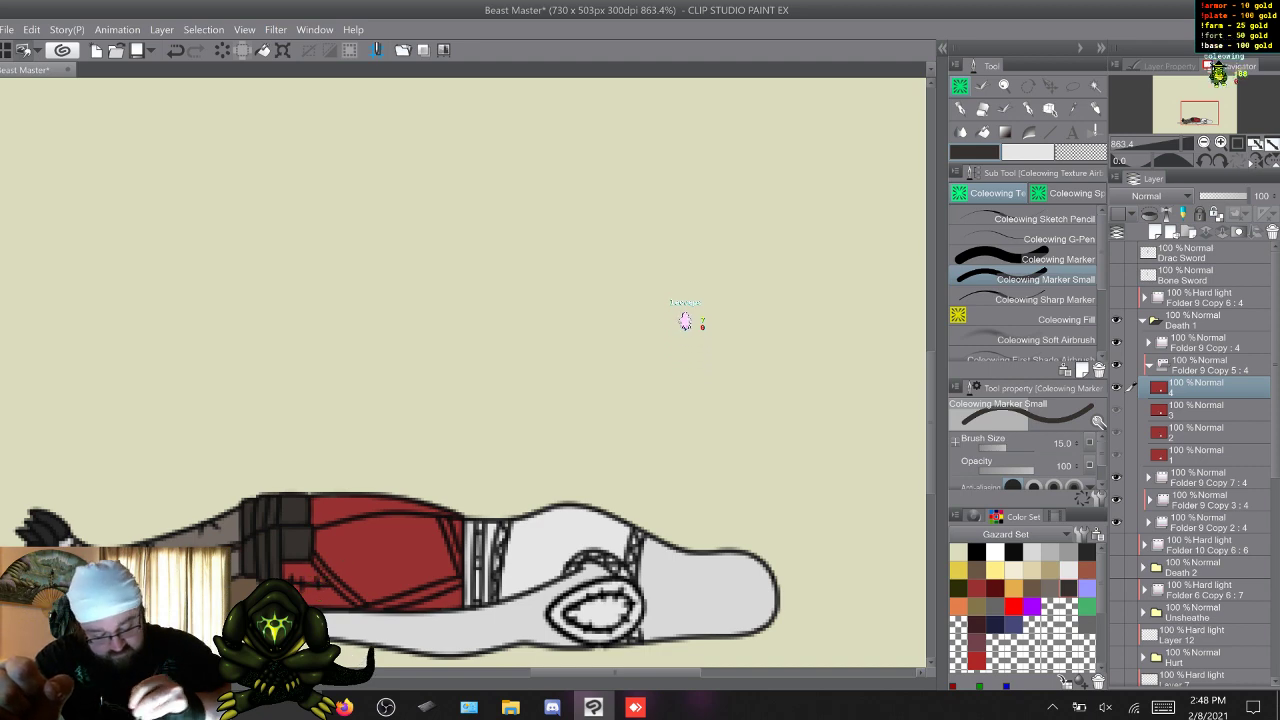
Flip through the four frames of Death 1 to check the recoloured lower legs and knee wraps.
{"action": "key", "text": "w"}
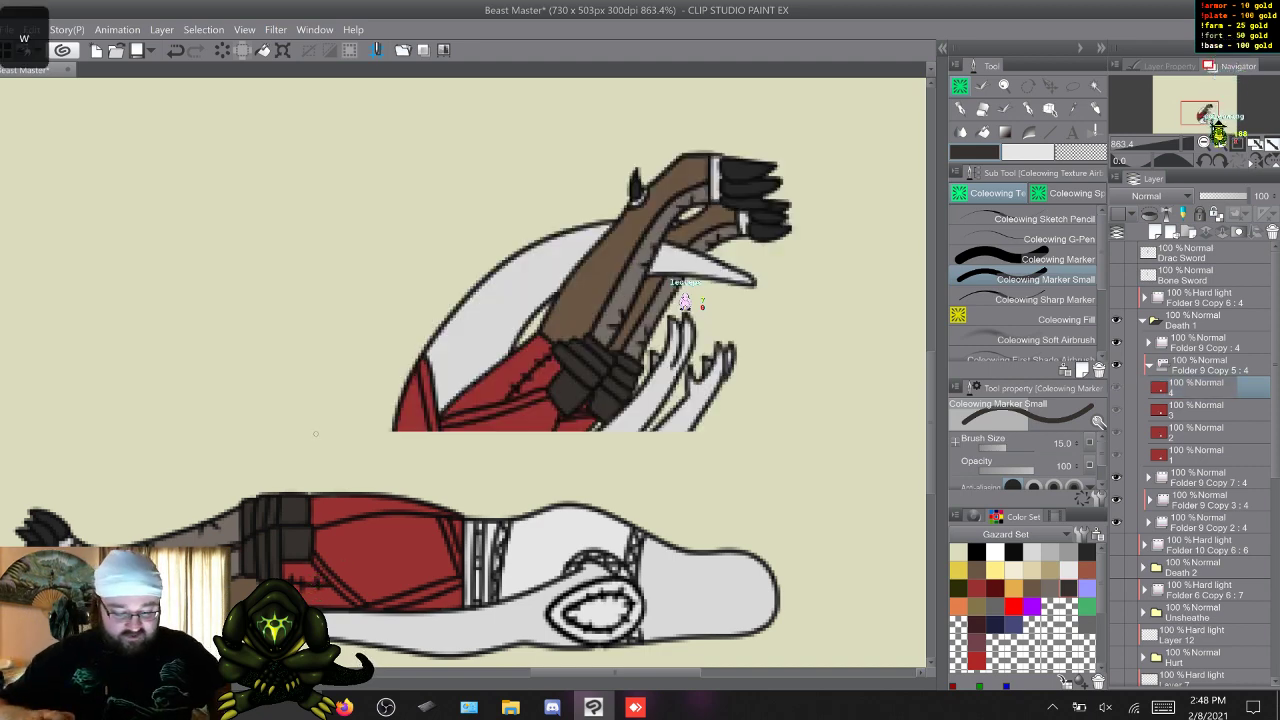
{"action": "key", "text": "q"}
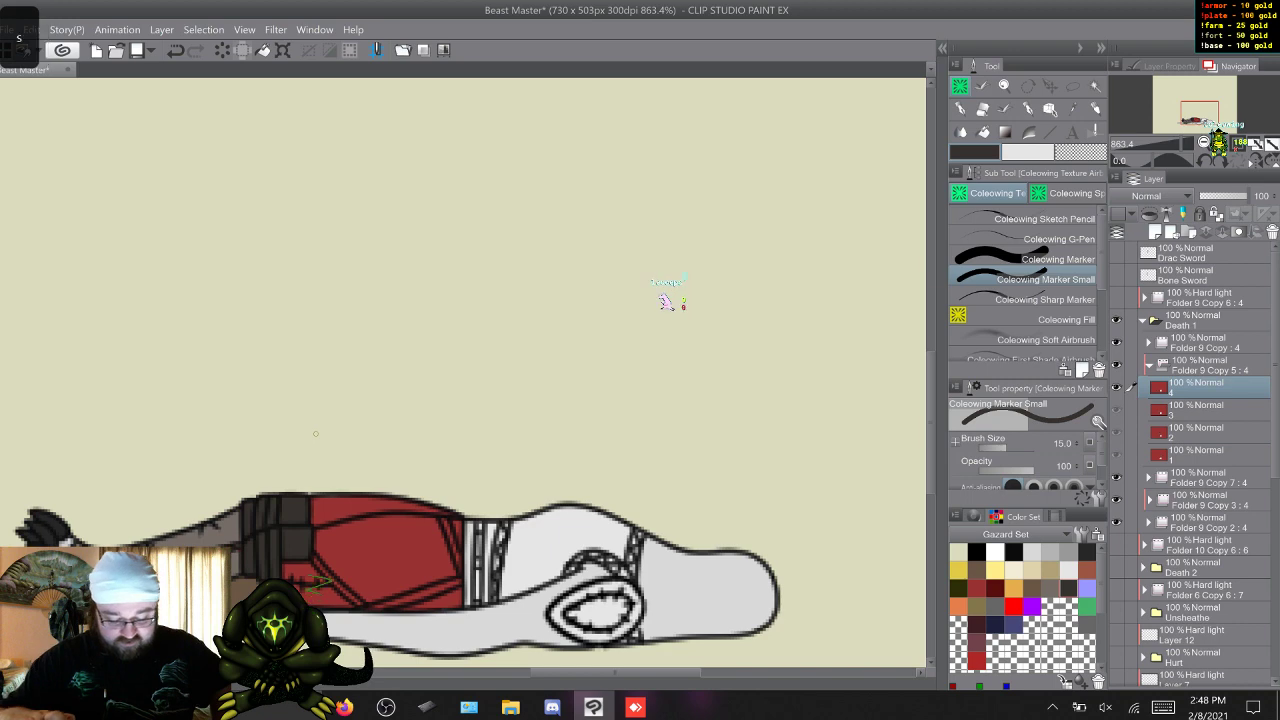
{"action": "key", "text": "w"}
{"action": "key", "text": "w"}
{"action": "key", "text": "w"}
{"action": "key", "text": "w"}
{"action": "key", "text": "w"}
{"action": "key", "text": "w"}
{"action": "key", "text": "w"}
{"action": "key", "text": "w"}
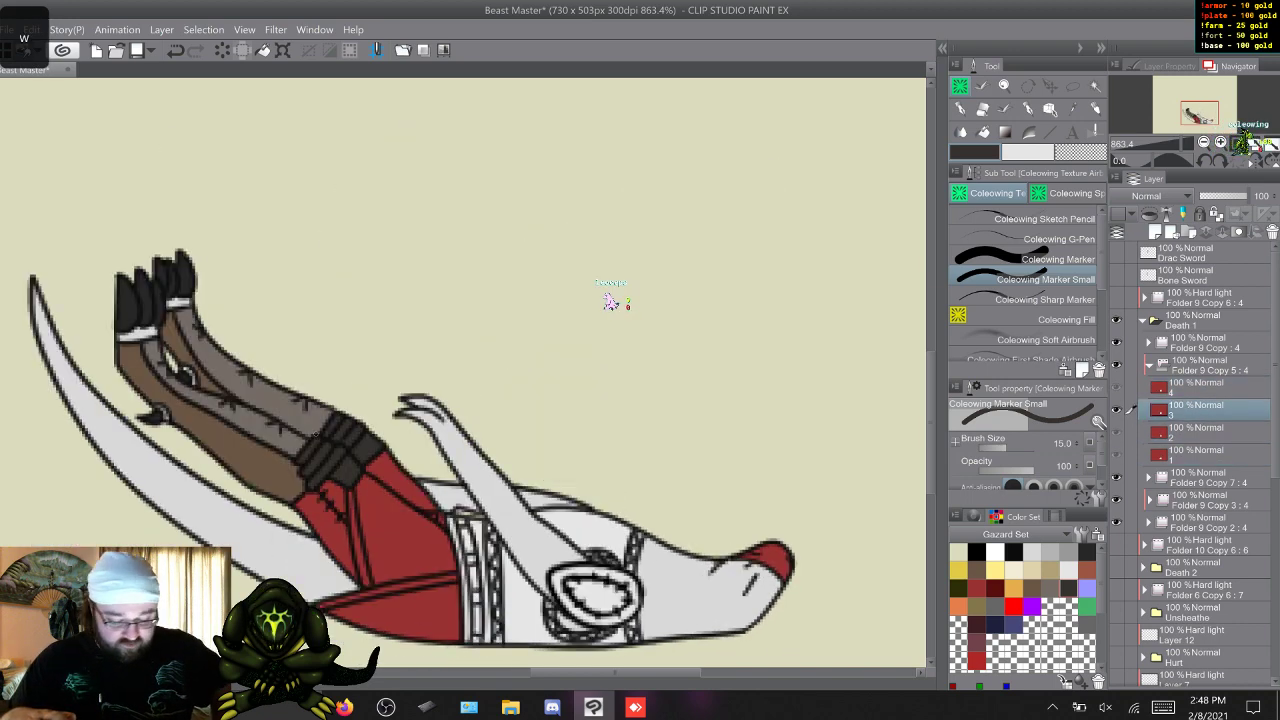
{"action": "key", "text": "w"}
{"action": "key", "text": "w"}
{"action": "key", "text": "w"}
{"action": "key", "text": "w"}
{"action": "key", "text": "w"}
{"action": "key", "text": "w"}
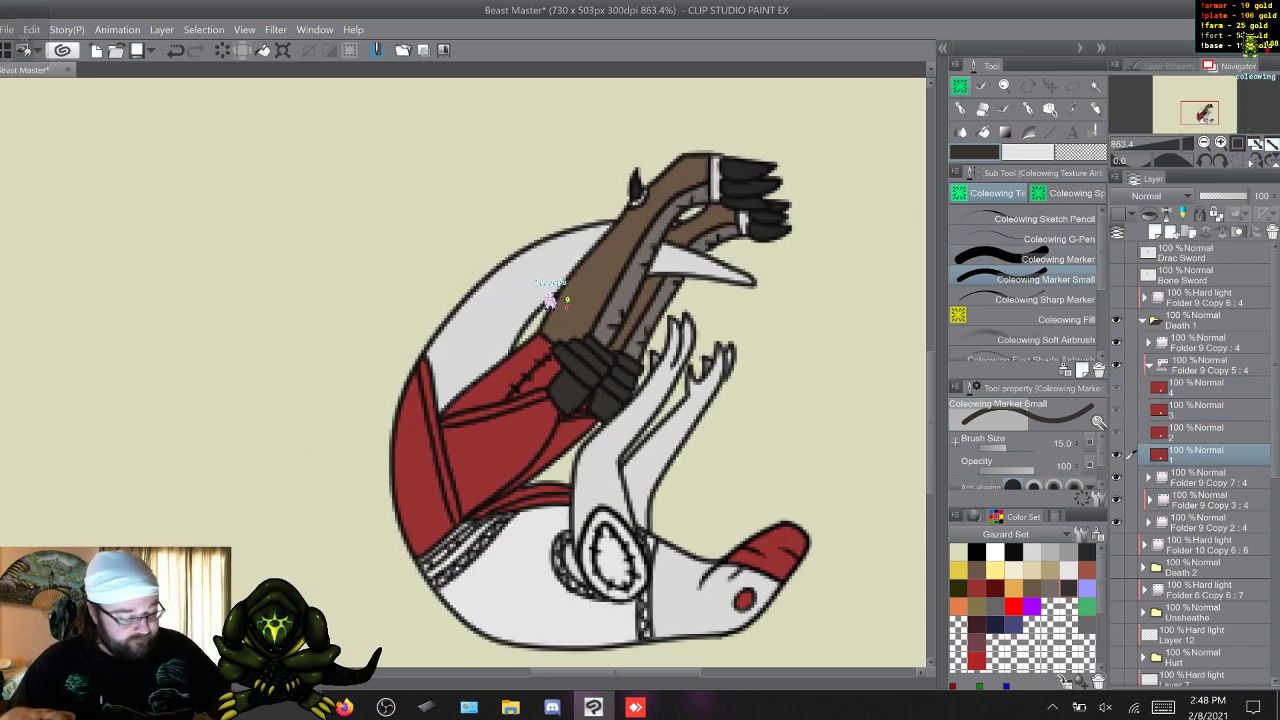
Paint the stitched thigh section above the knee wraps near-black in frame 1 of Folder 9 Copy 5 with Coleowing Marker.
{"action": "left_click", "coordinate": [1030, 259]}
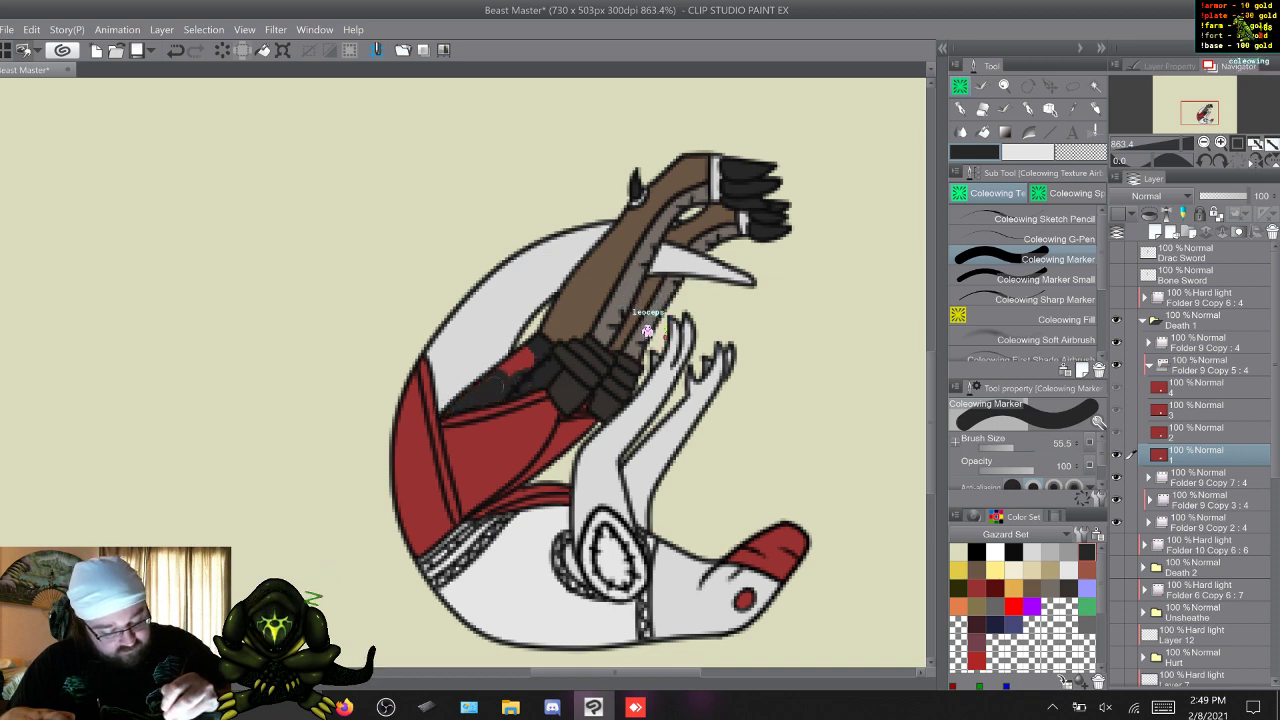
{"action": "left_click_drag", "start_coordinate": [509, 367], "coordinate": [526, 356]}
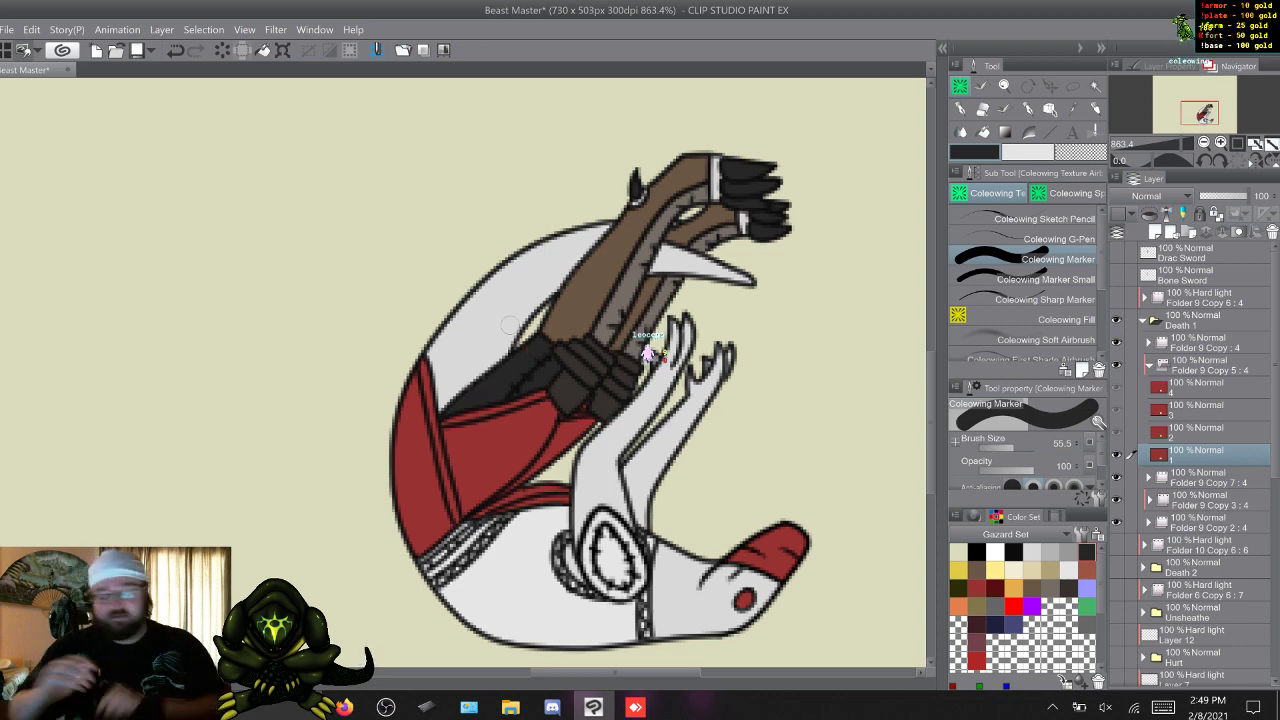
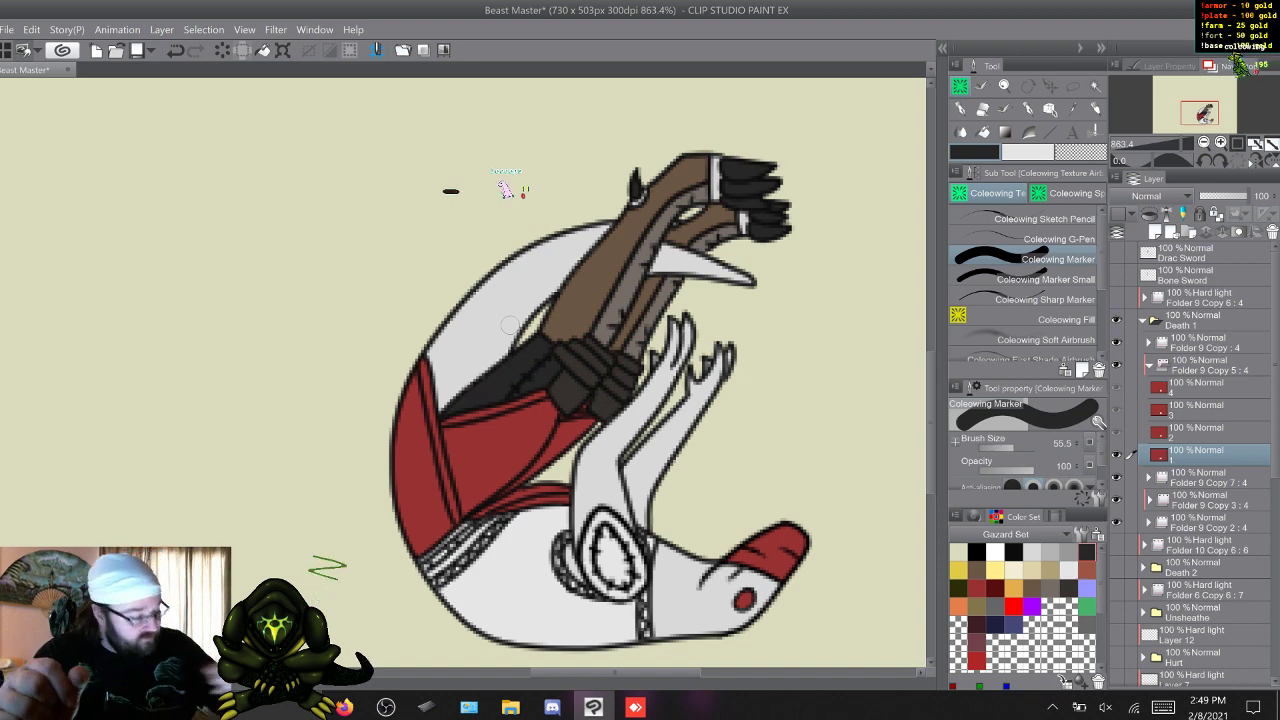
Paint the stitched thigh section next to the knee wraps near-black in frame 2 of Folder 9 Copy 5 with Coleowing Marker.
{"action": "left_click", "coordinate": [1046, 280]}
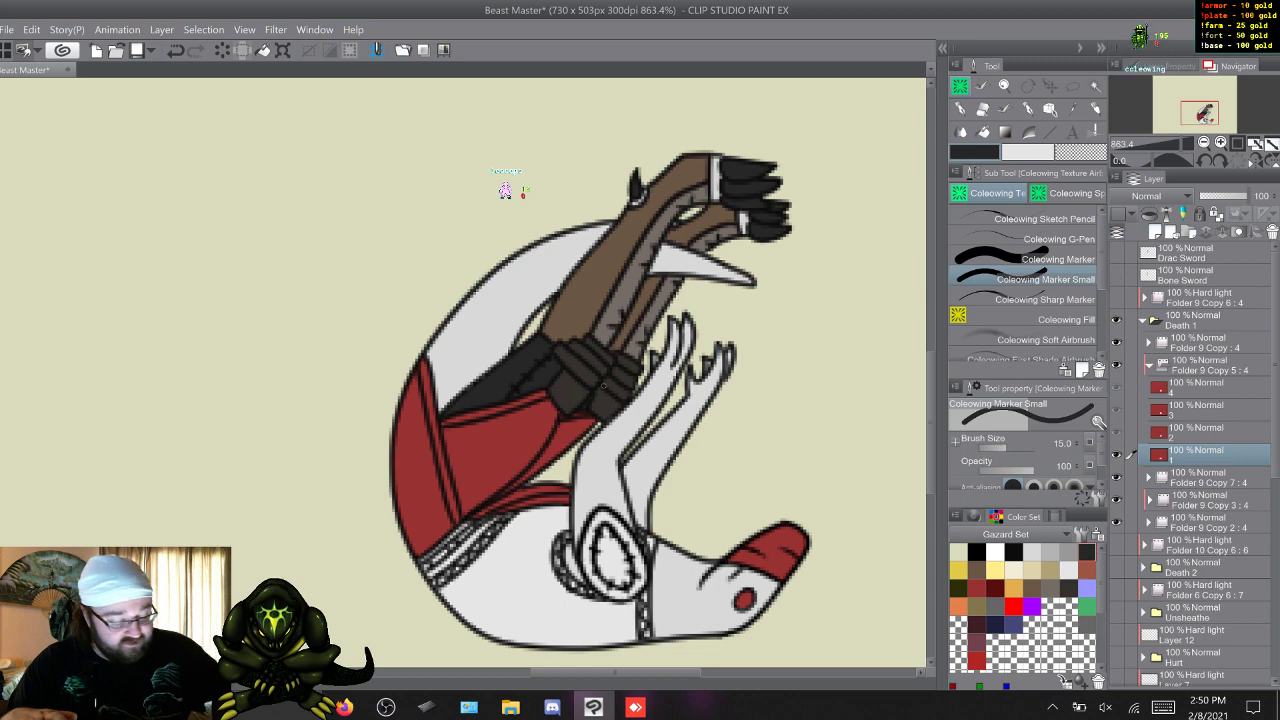
{"action": "key", "text": "s"}
{"action": "key", "text": "a"}
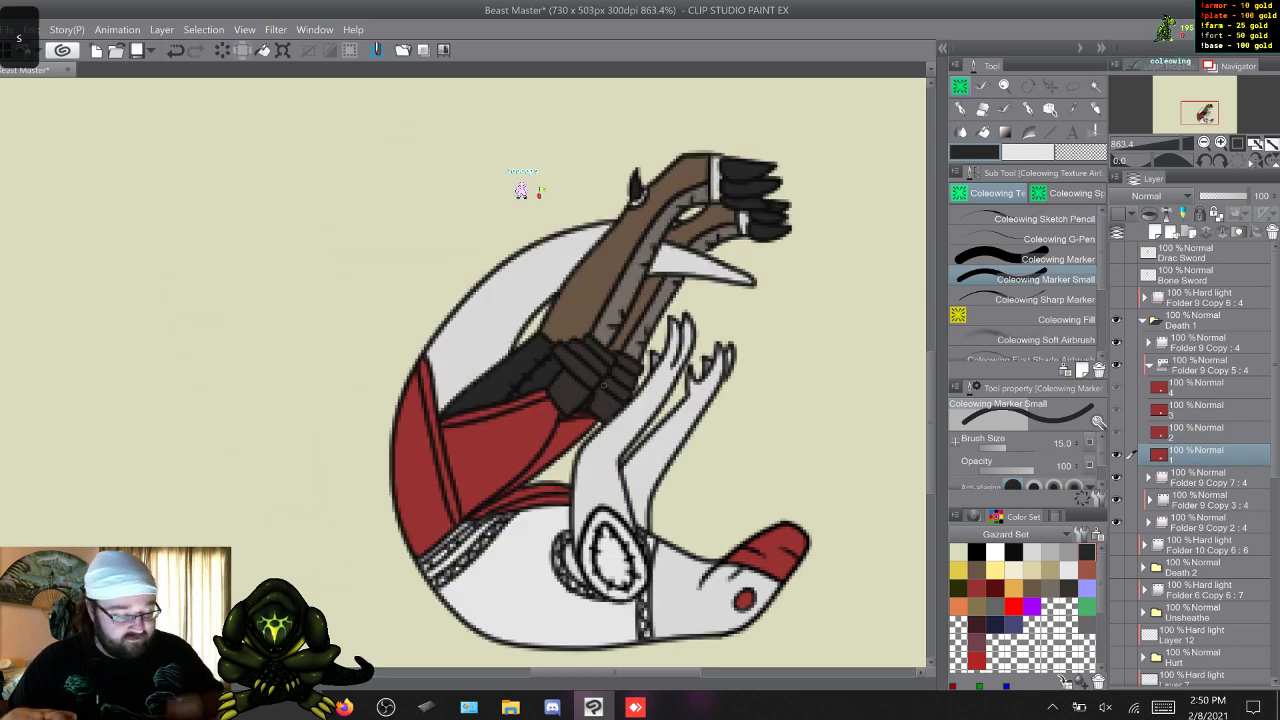
{"action": "key", "text": "s"}
{"action": "key", "text": "w"}
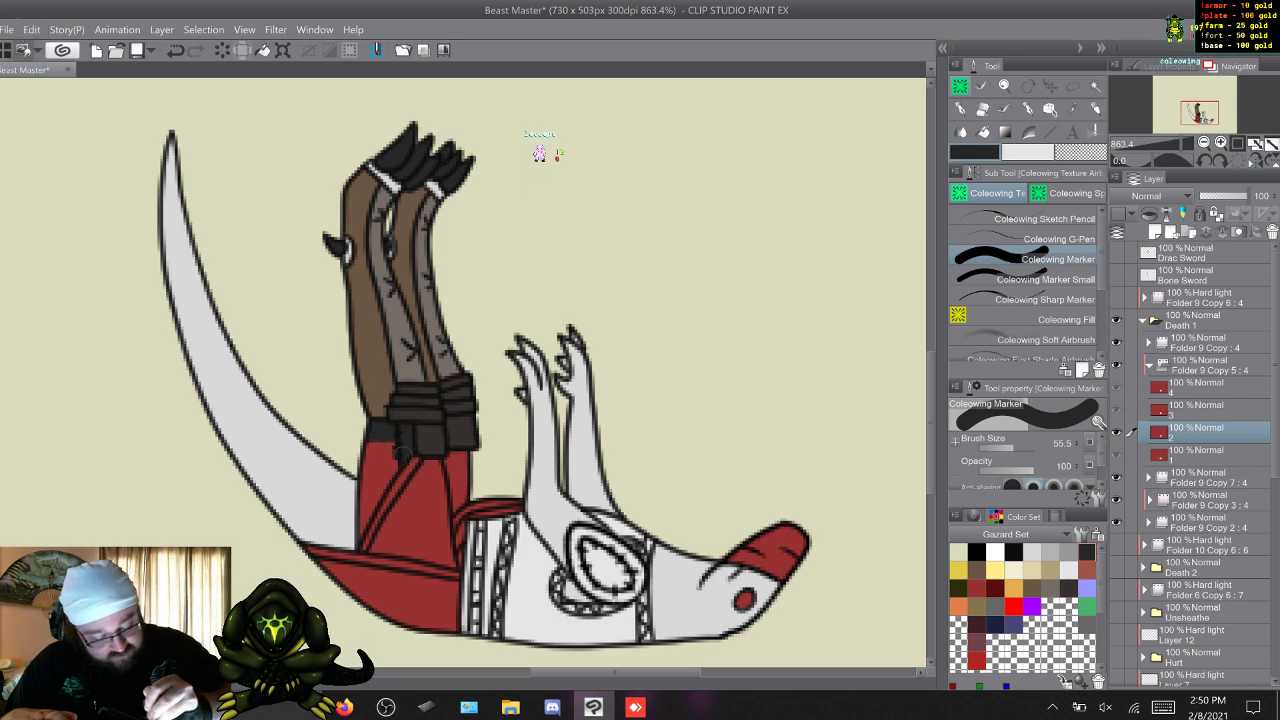
{"action": "mouse_move", "coordinate": [403, 452]}
{"action": "left_mouse_down"}
{"action": "mouse_move", "coordinate": [360, 522]}
{"action": "mouse_move", "coordinate": [381, 450]}
{"action": "left_mouse_up"}
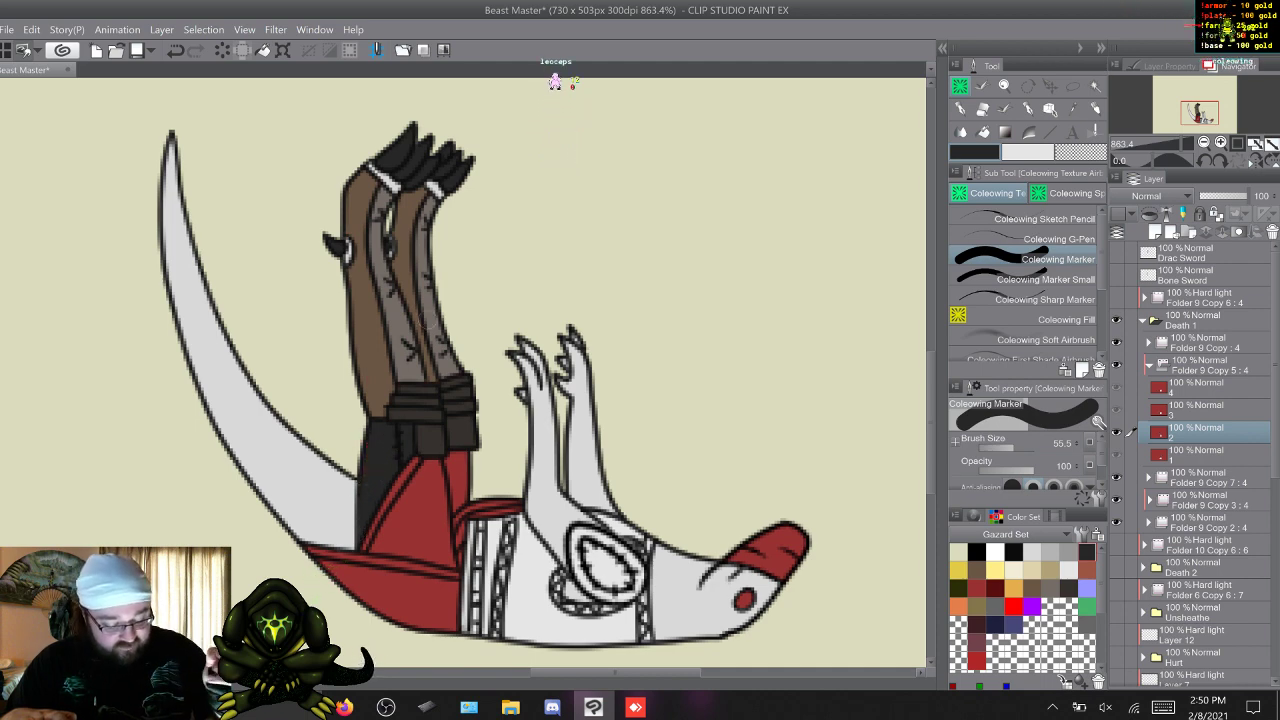
Paint the stitched thigh section near-black in frames 3 and 4 of Folder 9 Copy 5.
{"action": "key", "text": "w"}
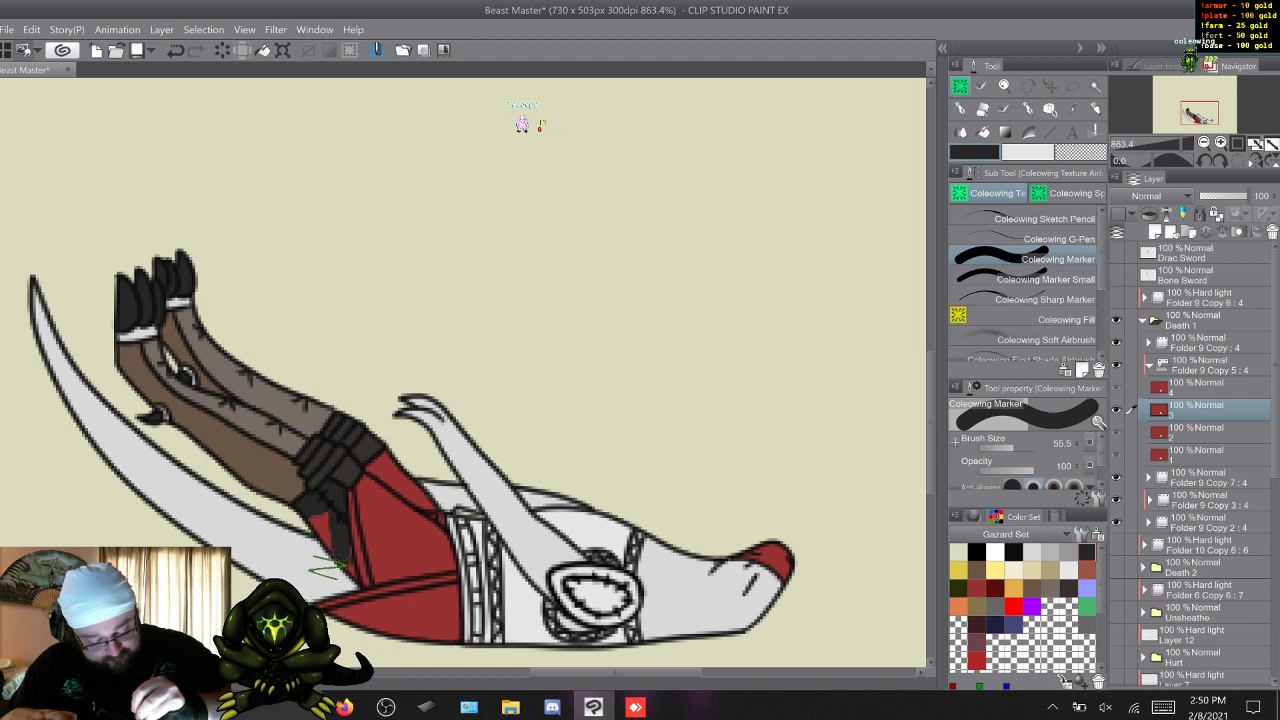
{"action": "left_click_drag", "start_coordinate": [316, 520], "coordinate": [330, 544]}
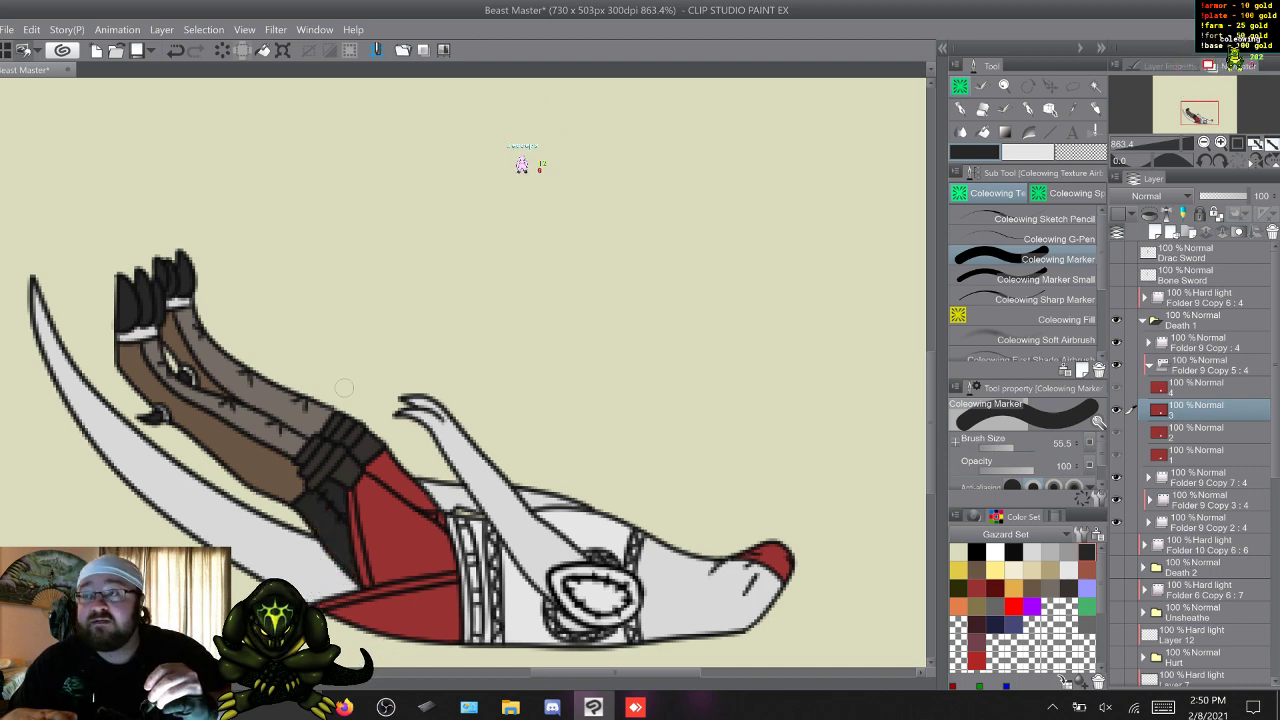
{"action": "key", "text": "w"}
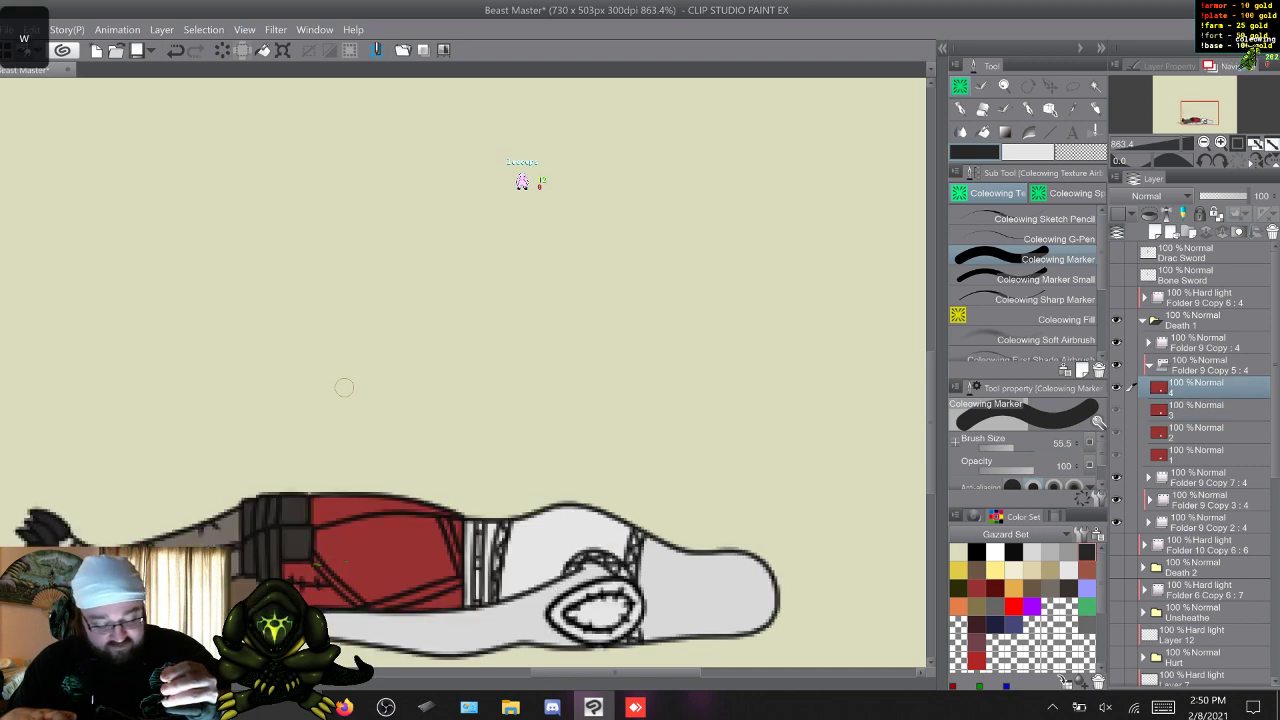
{"action": "key", "text": "q"}
{"action": "key", "text": "w"}
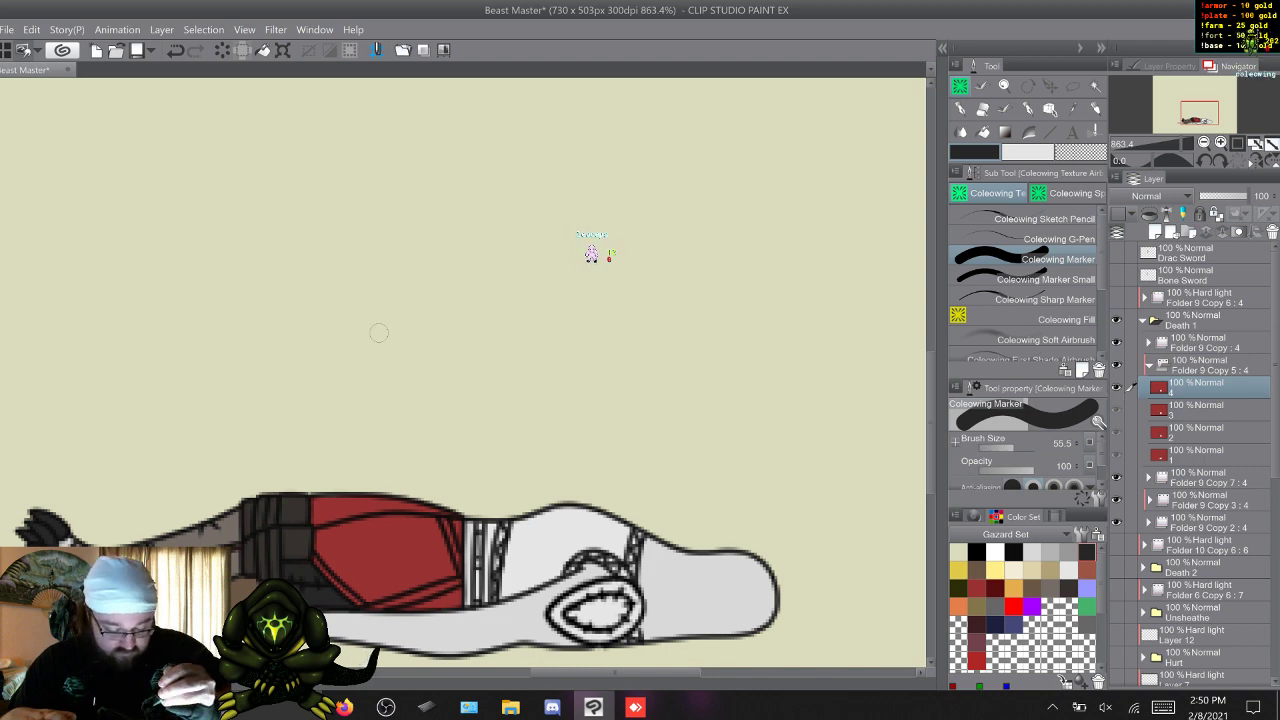
Flip through the four frames of Death 1 to check the dark thigh sections.
{"action": "key", "text": "w"}
{"action": "key", "text": "w"}
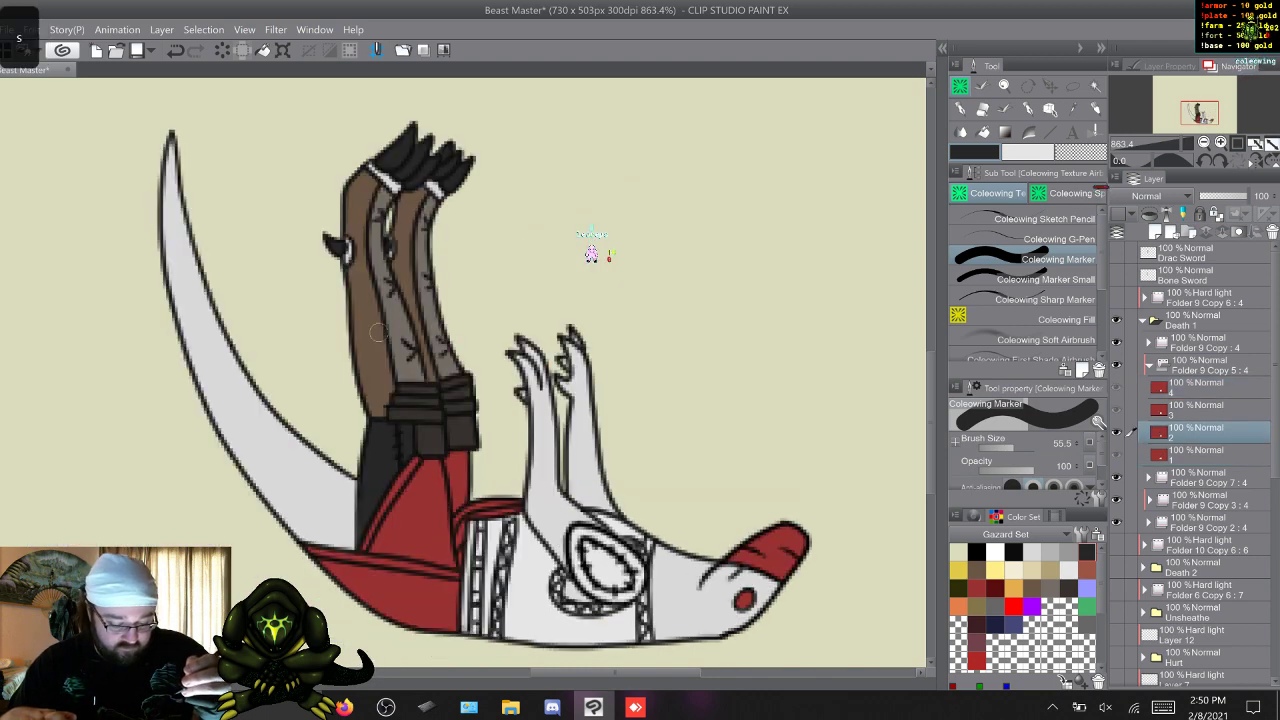
{"action": "key", "text": "q"}
{"action": "key", "text": "w"}
{"action": "key", "text": "w"}
{"action": "key", "text": "w"}
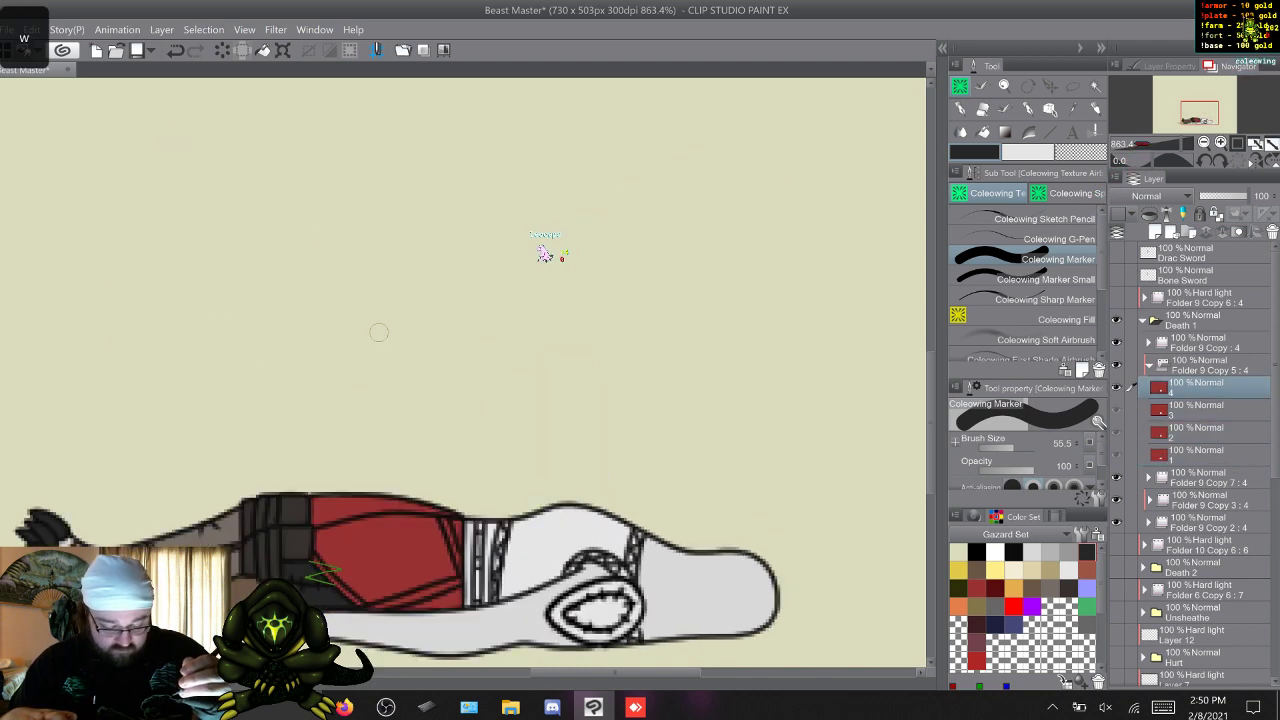
{"action": "key", "text": "w"}
{"action": "key", "text": "w"}
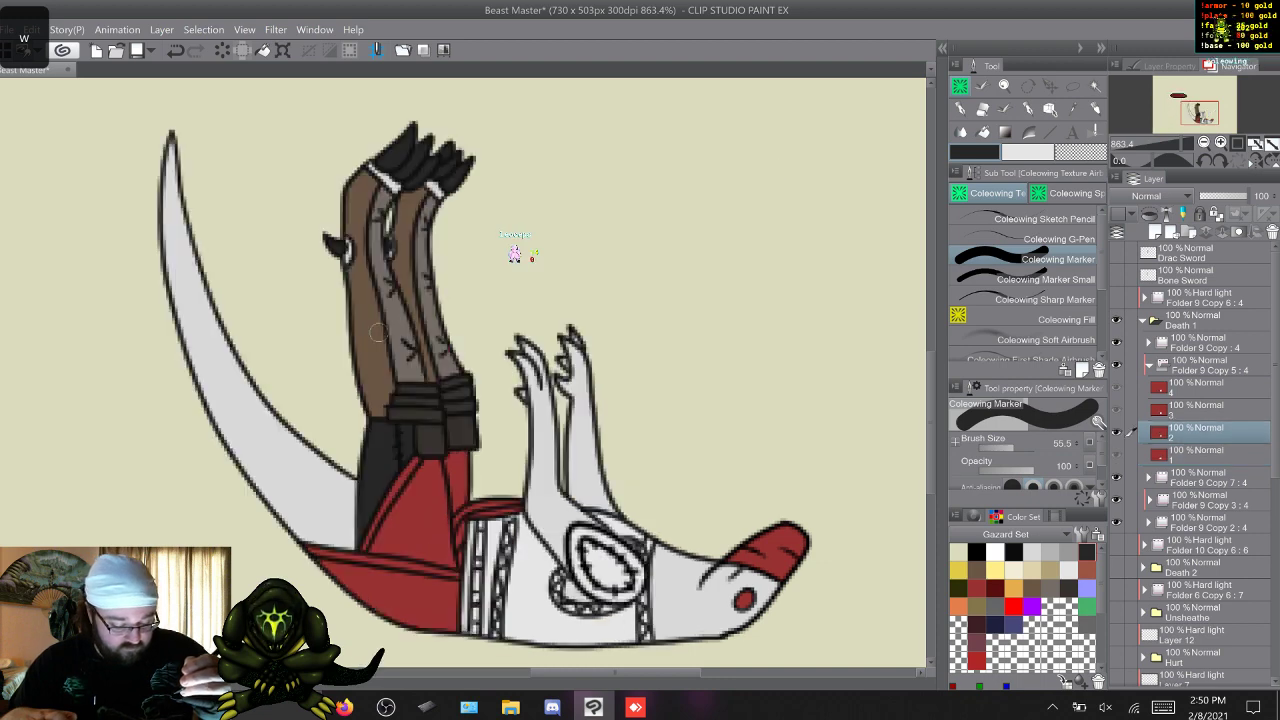
{"action": "key", "text": "w"}
{"action": "key", "text": "w"}
{"action": "key", "text": "w"}
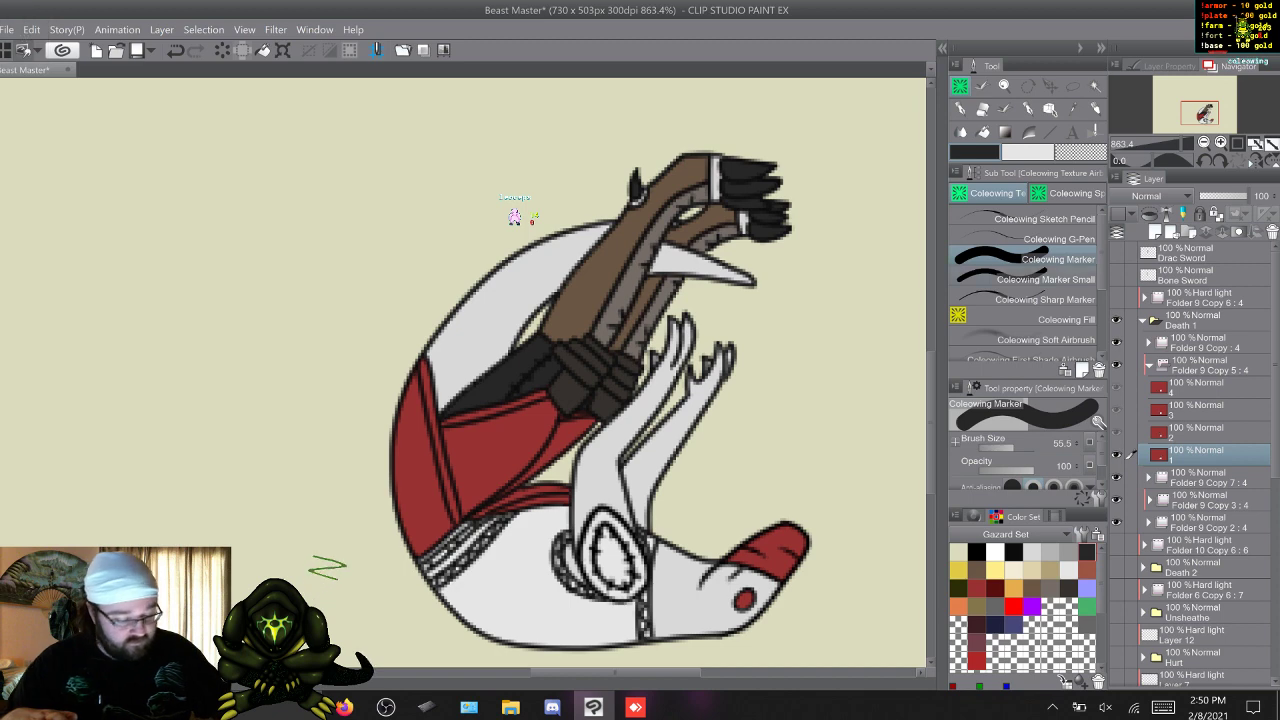
Paint the narrow trim bands along the hip and thigh of the red garment gold in frame 1 with Coleowing Marker Small.
{"action": "left_click", "coordinate": [1014, 588]}
{"action": "left_click", "coordinate": [1045, 279]}
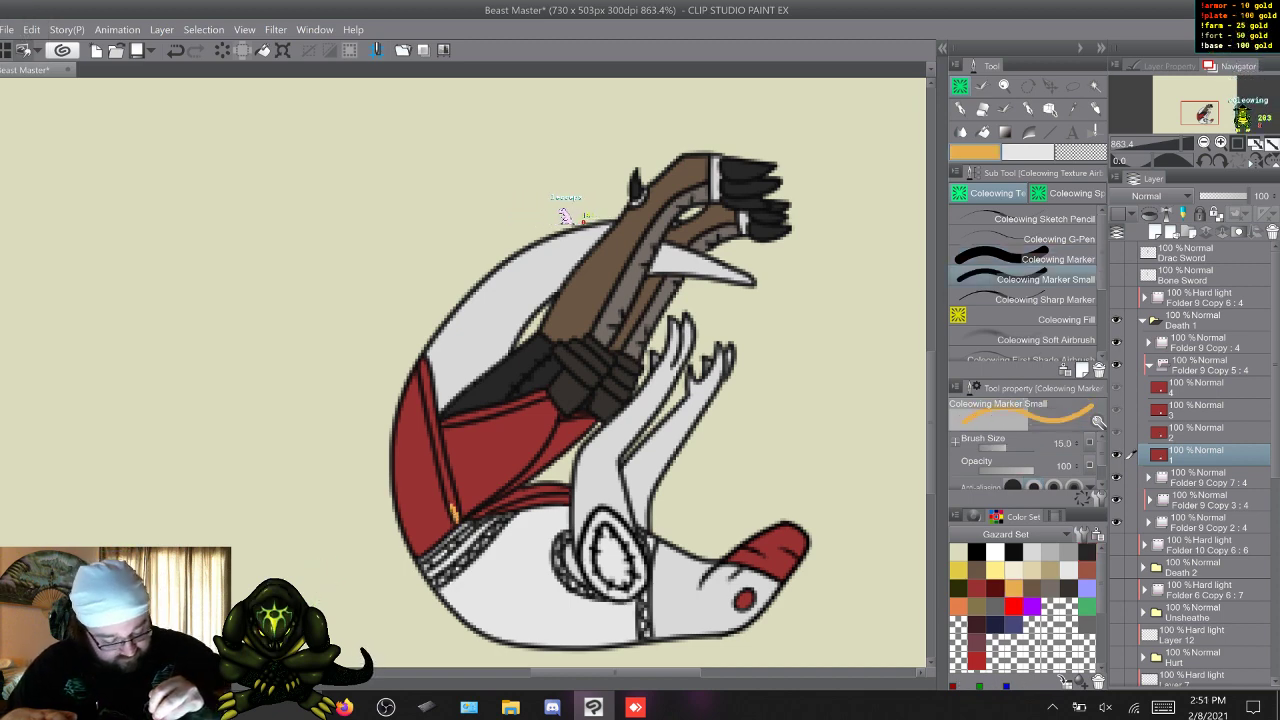
{"action": "mouse_move", "coordinate": [452, 504]}
{"action": "left_mouse_down"}
{"action": "mouse_move", "coordinate": [457, 521]}
{"action": "mouse_move", "coordinate": [431, 410]}
{"action": "left_mouse_up"}
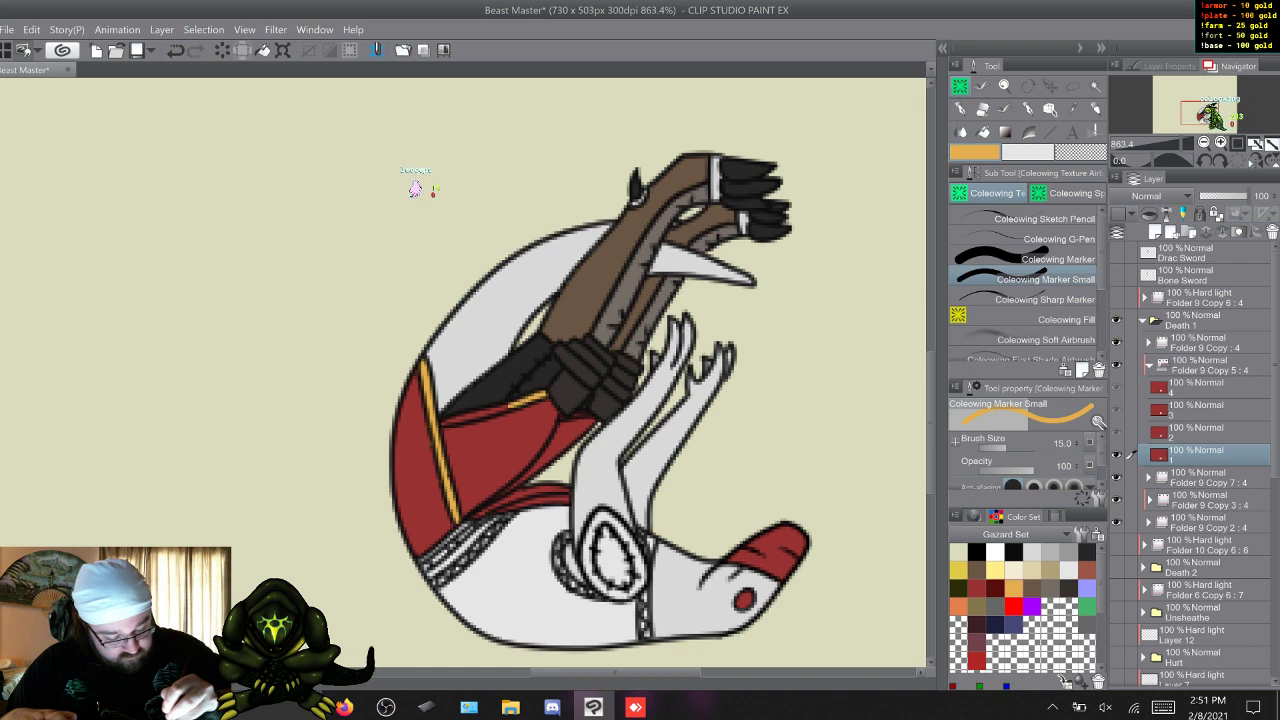
{"action": "left_click_drag", "start_coordinate": [526, 401], "coordinate": [458, 418]}
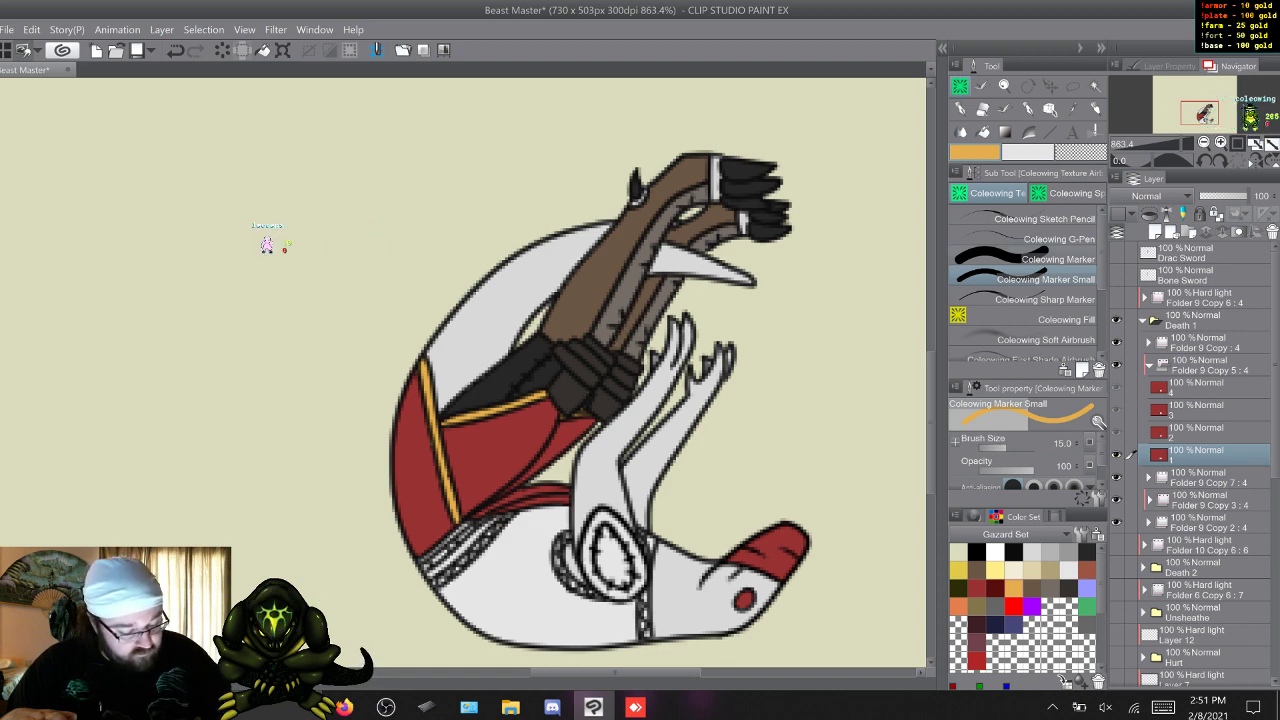
{"action": "left_click", "coordinate": [580, 408], "text": "alt"}
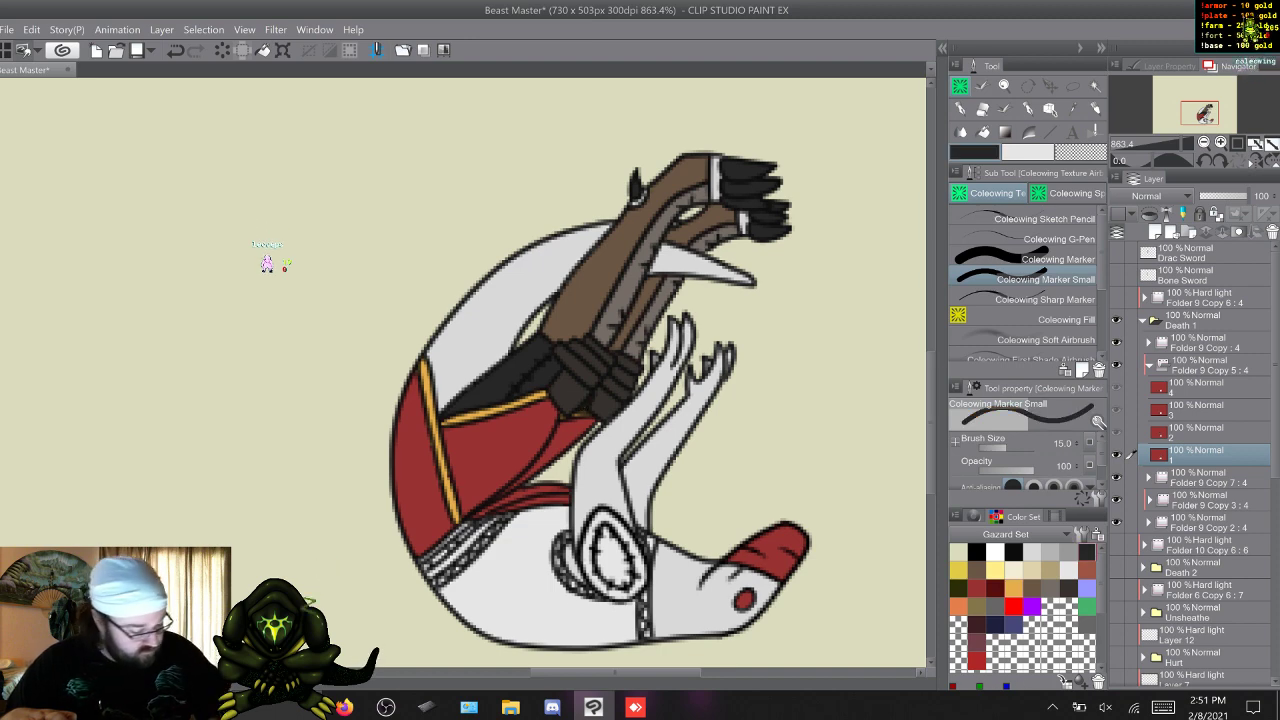
{"action": "left_click", "coordinate": [1014, 588]}
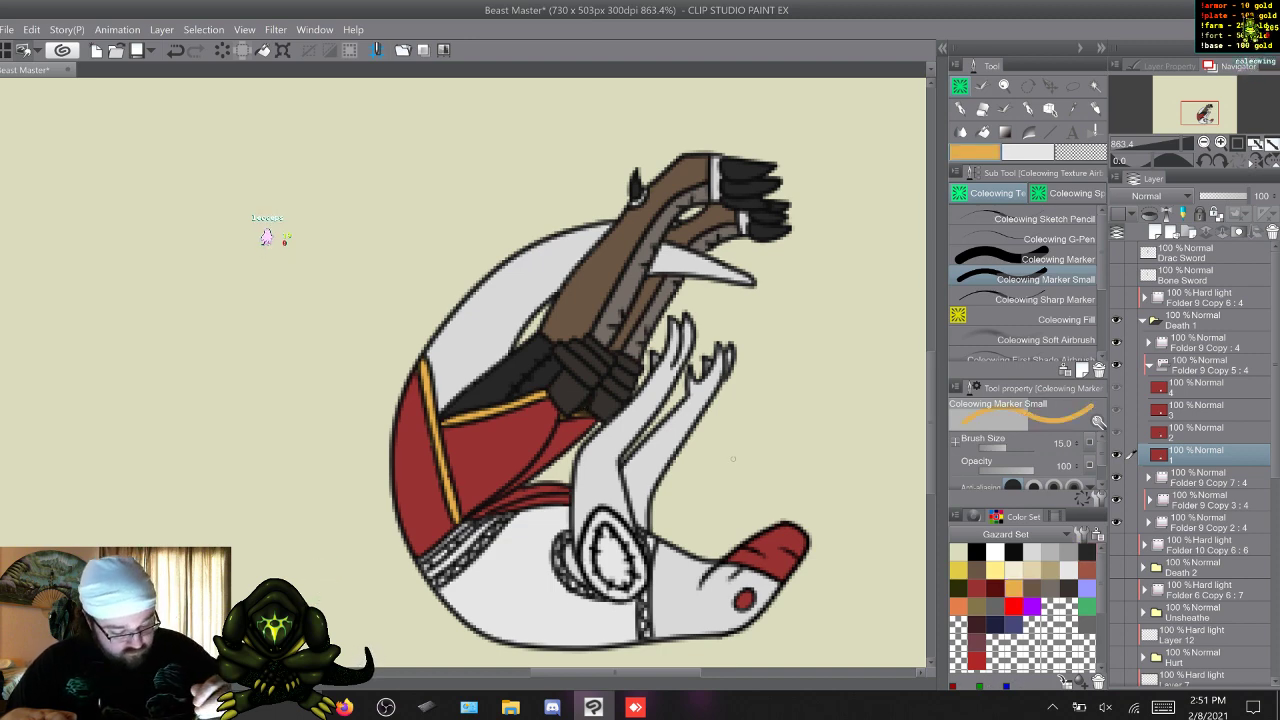
Compare the frames and paint the trim band on the red flap beside the waist gold in frame 1.
{"action": "key", "text": "q"}
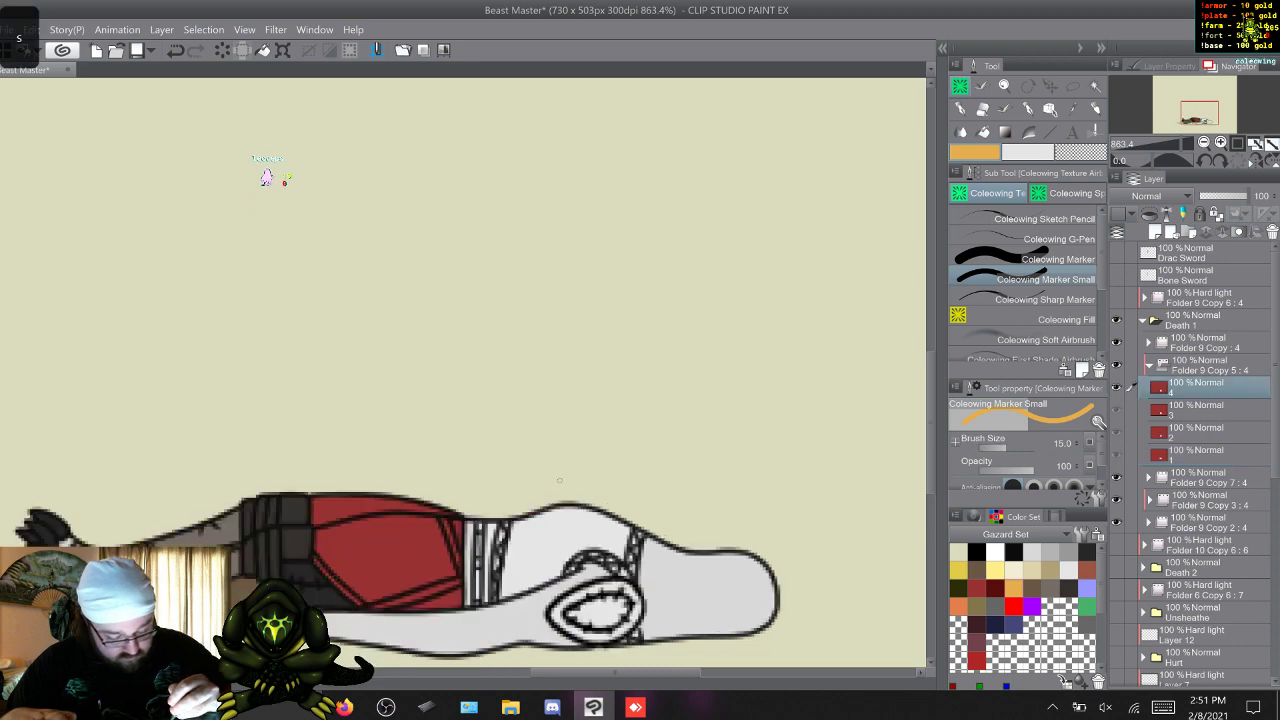
{"action": "key", "text": "w"}
{"action": "key", "text": "w"}
{"action": "key", "text": "q"}
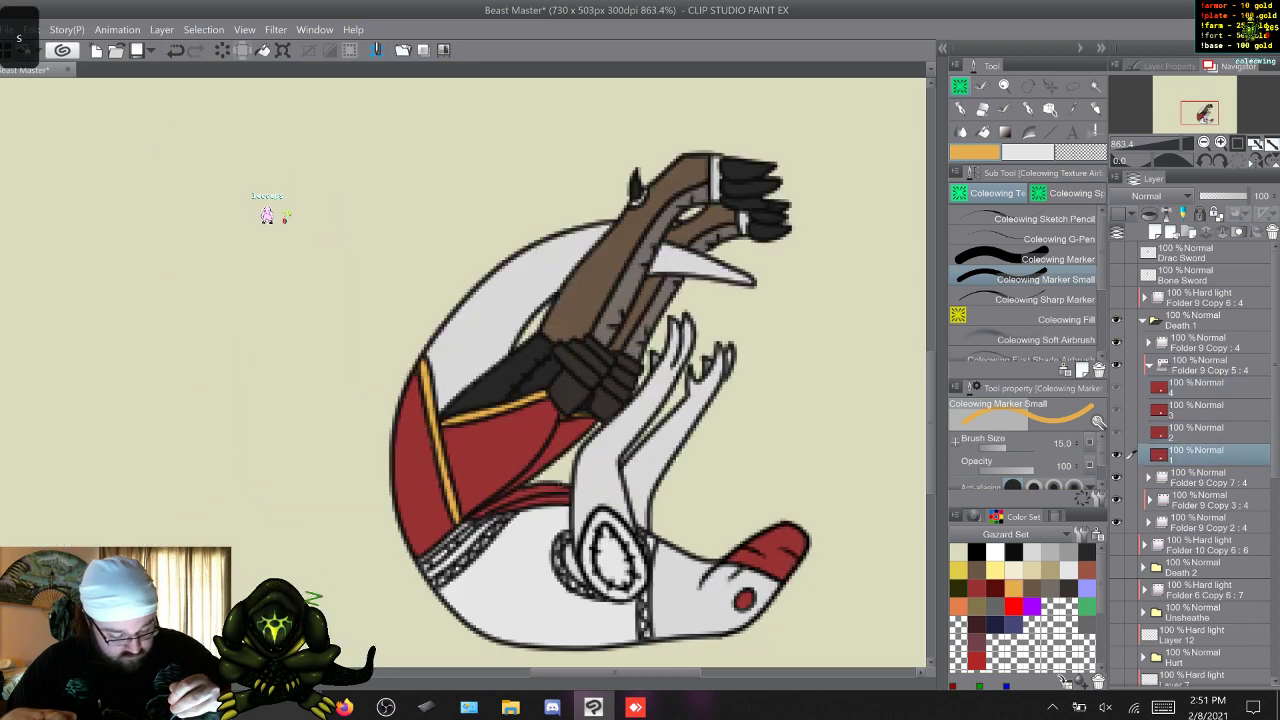
{"action": "key", "text": "w"}
{"action": "key", "text": "s"}
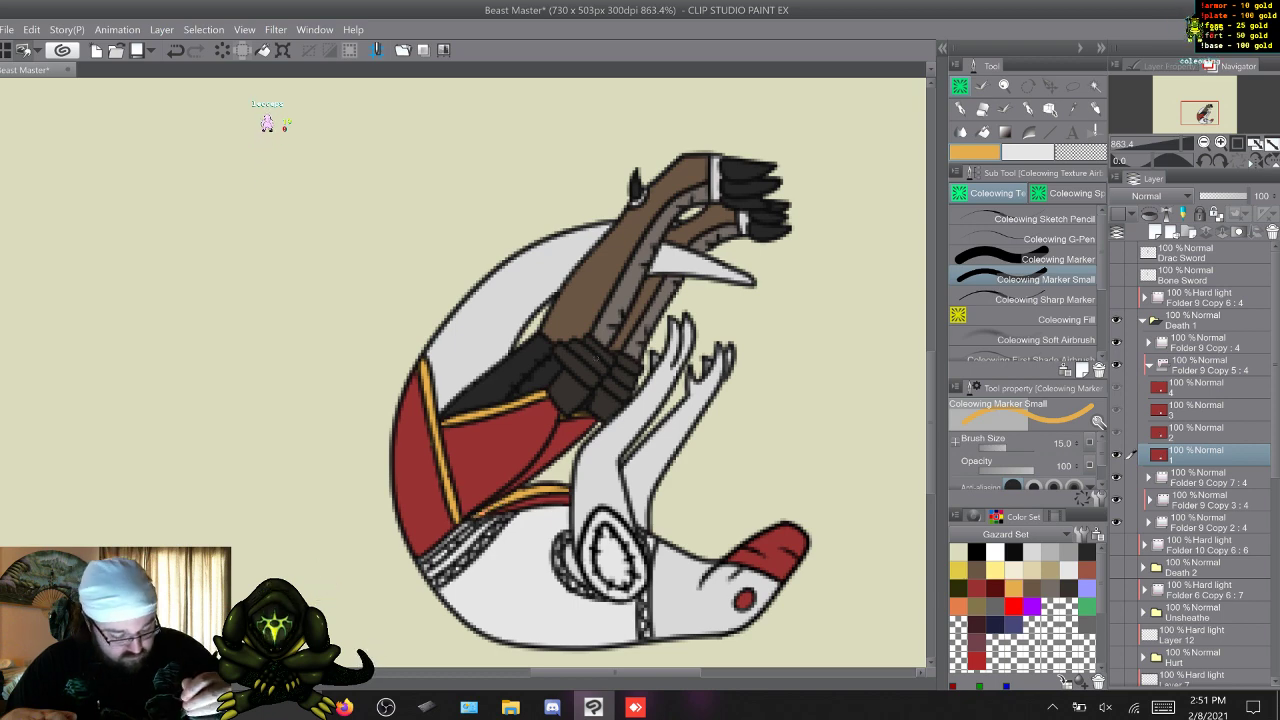
Paint the trim bands on the hip, thigh and waist flap of the red garment gold in frame 2.
{"action": "key", "text": "w"}
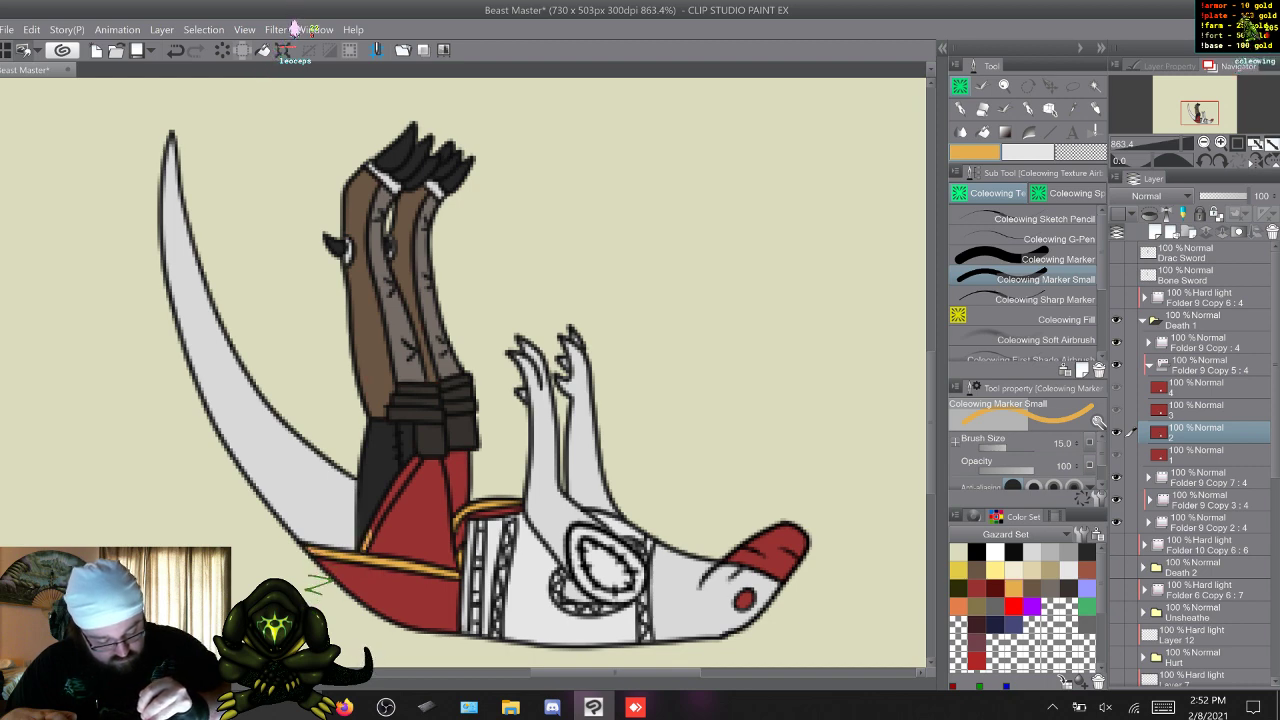
{"action": "left_click_drag", "start_coordinate": [378, 522], "coordinate": [398, 487]}
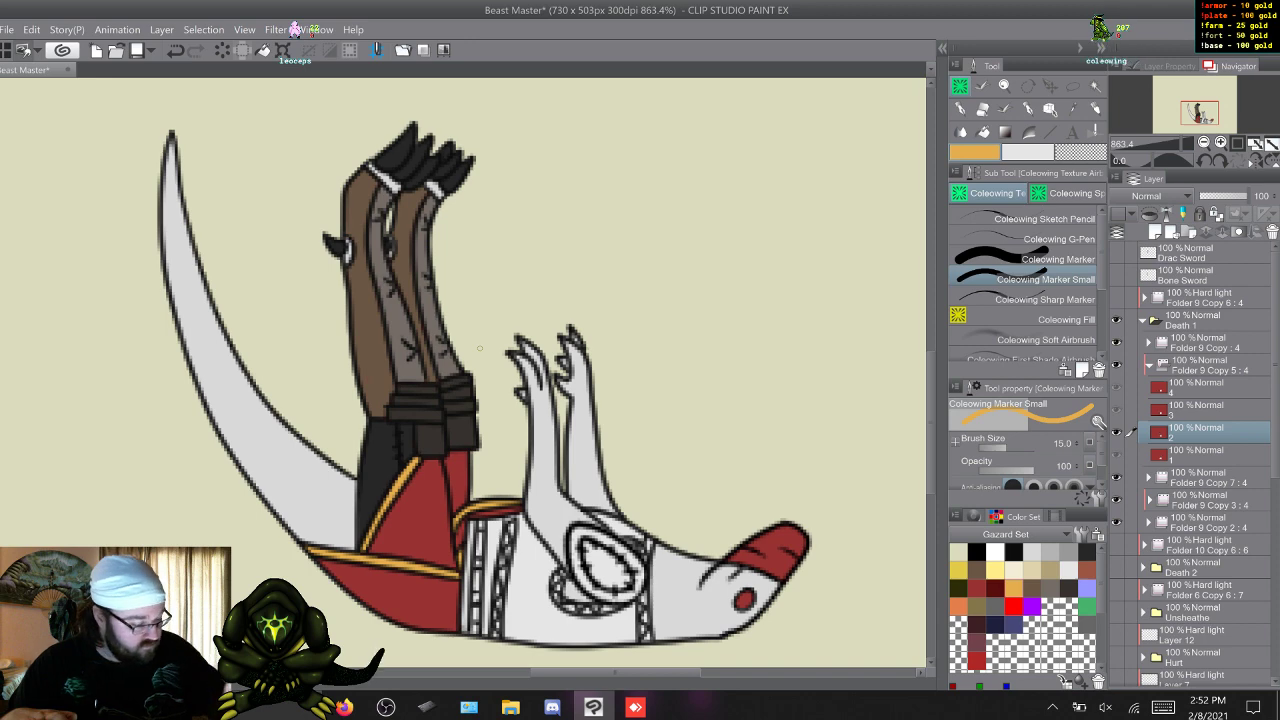
{"action": "left_click", "coordinate": [412, 508], "text": "alt"}
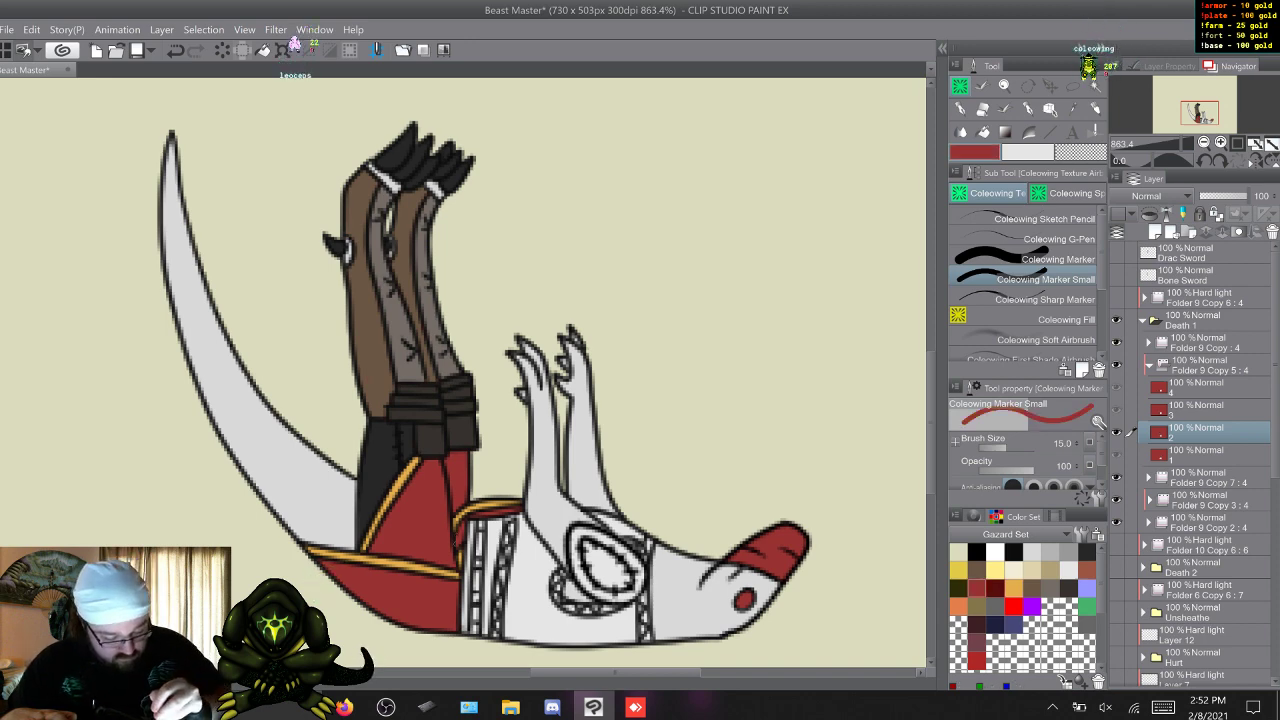
{"action": "left_click", "coordinate": [1013, 588]}
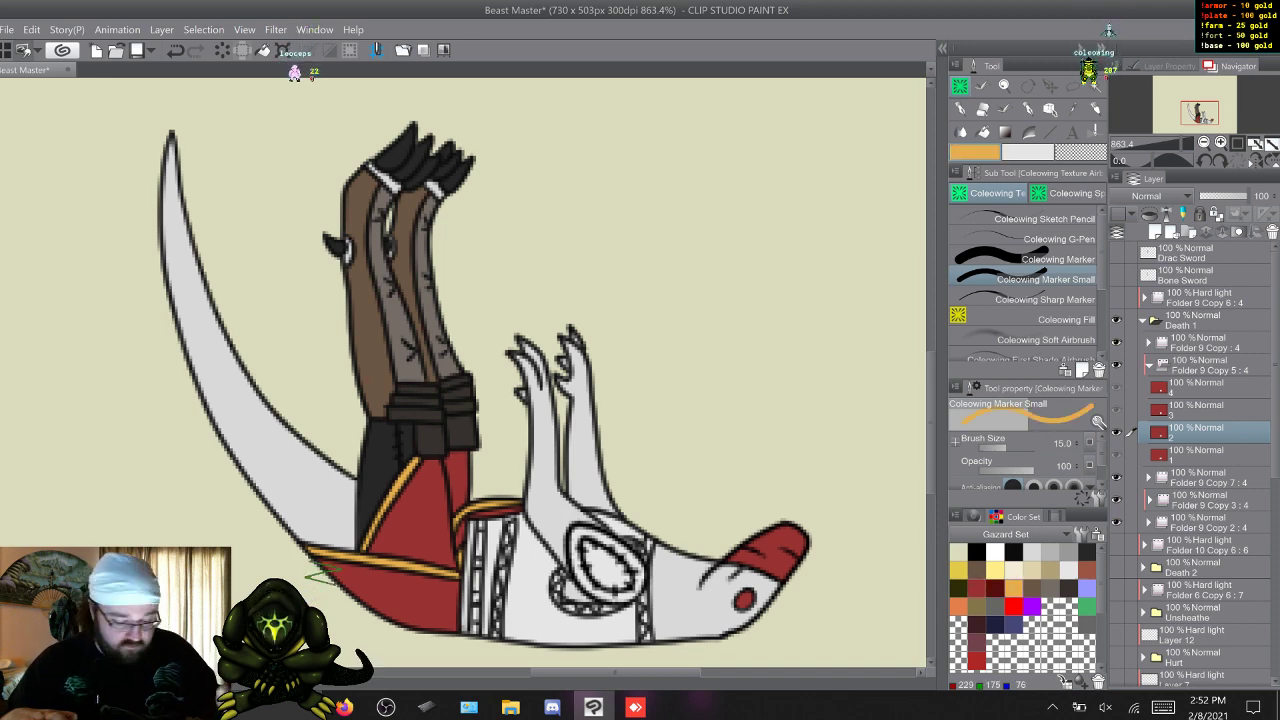
Paint the trim bands of the red garment gold in frames 3 and 4 of Folder 9 Copy 5.
{"action": "key", "text": "w"}
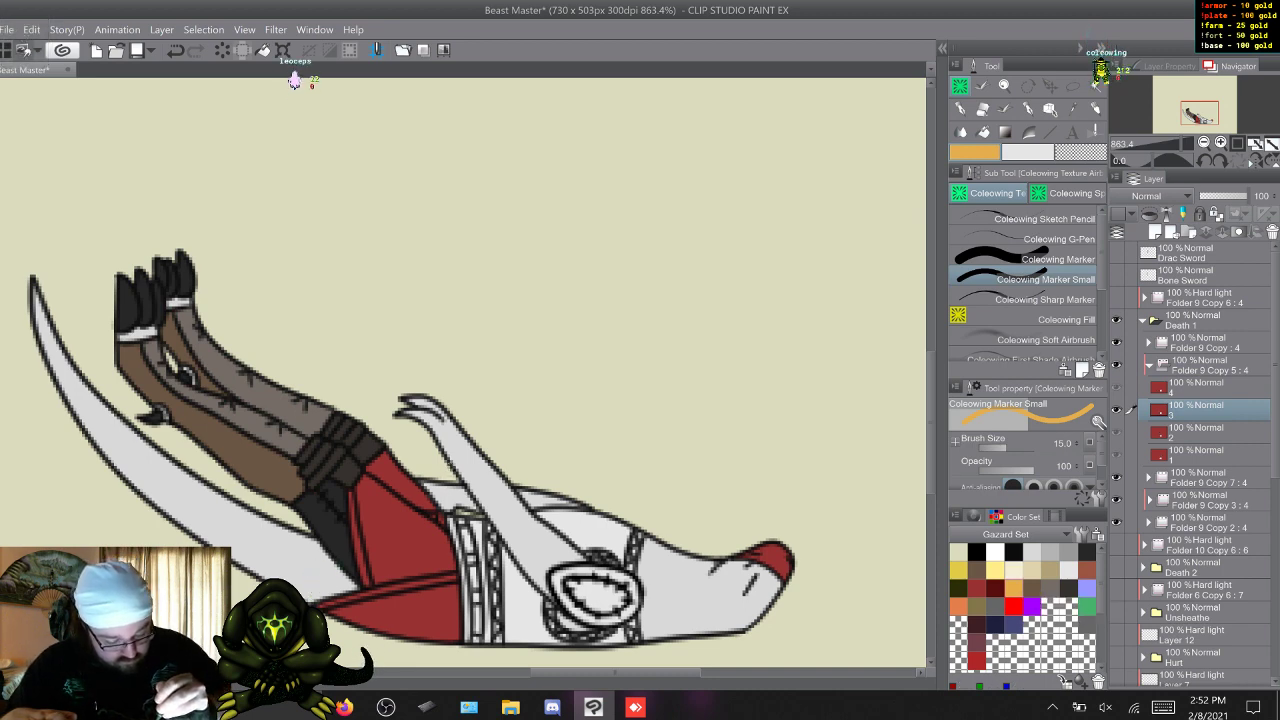
{"action": "key", "text": "s"}
{"action": "key", "text": "w"}
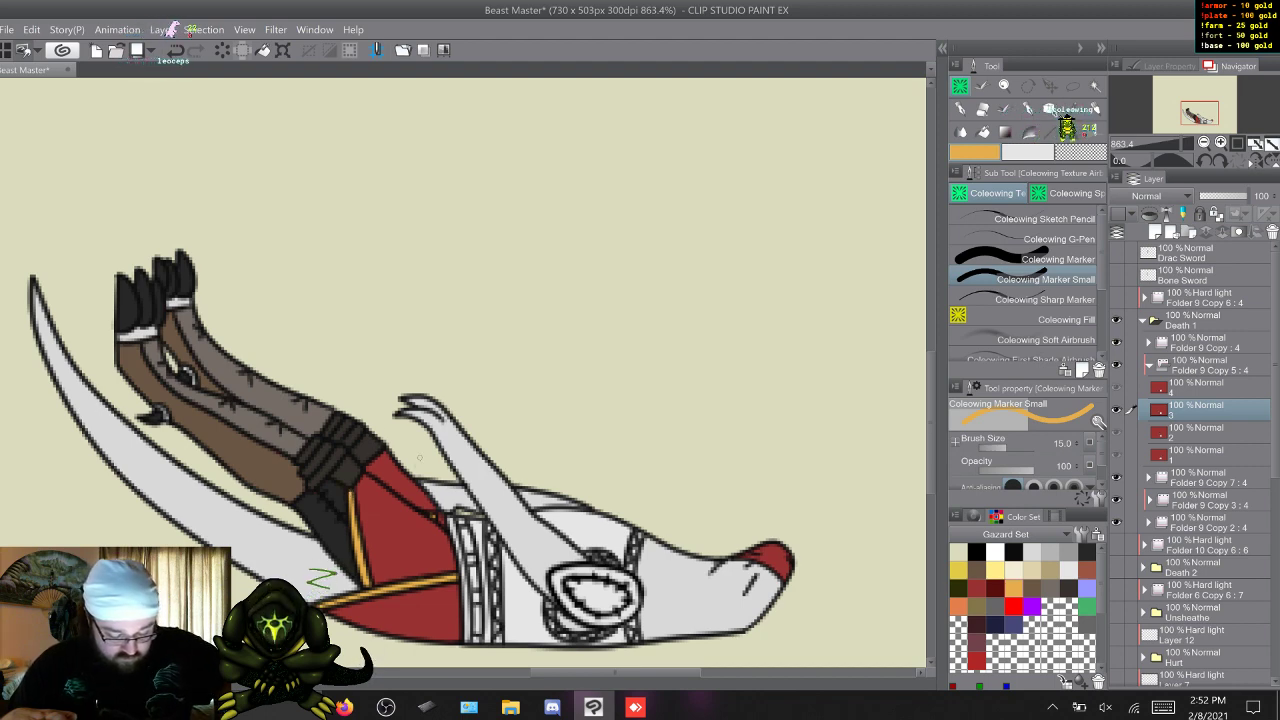
{"action": "key", "text": "w"}
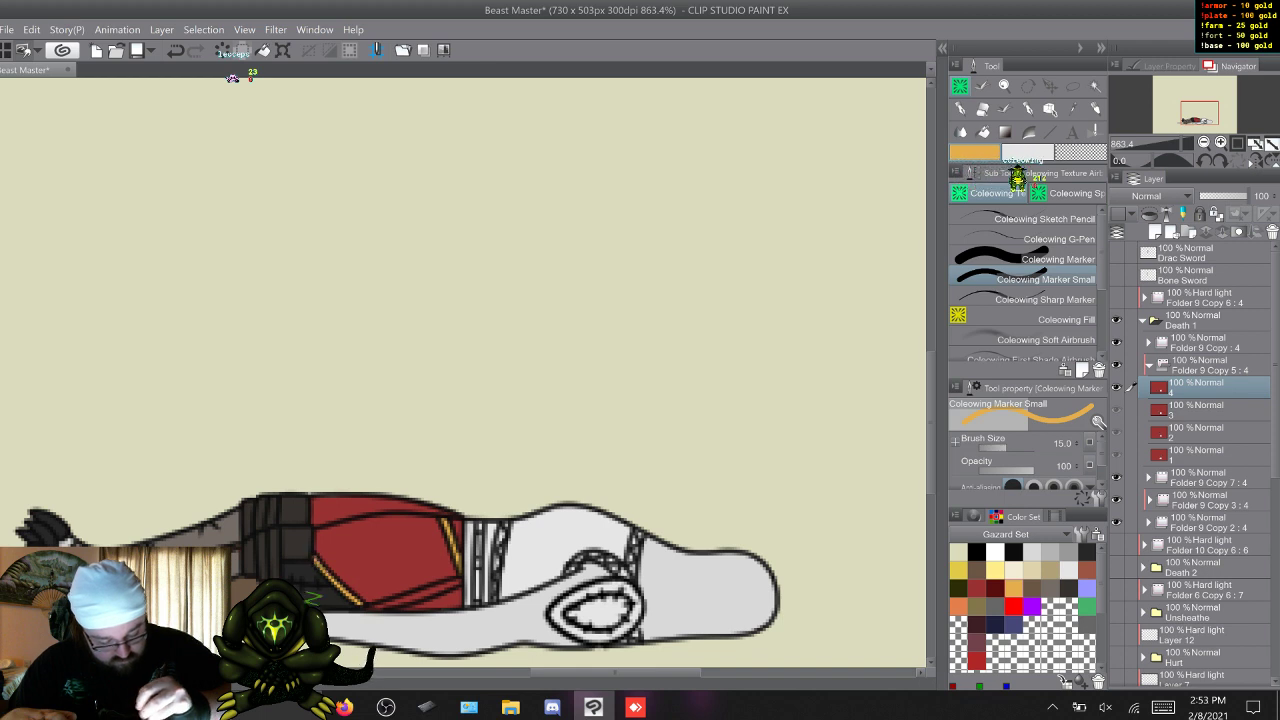
{"action": "left_click_drag", "start_coordinate": [453, 583], "coordinate": [419, 597]}
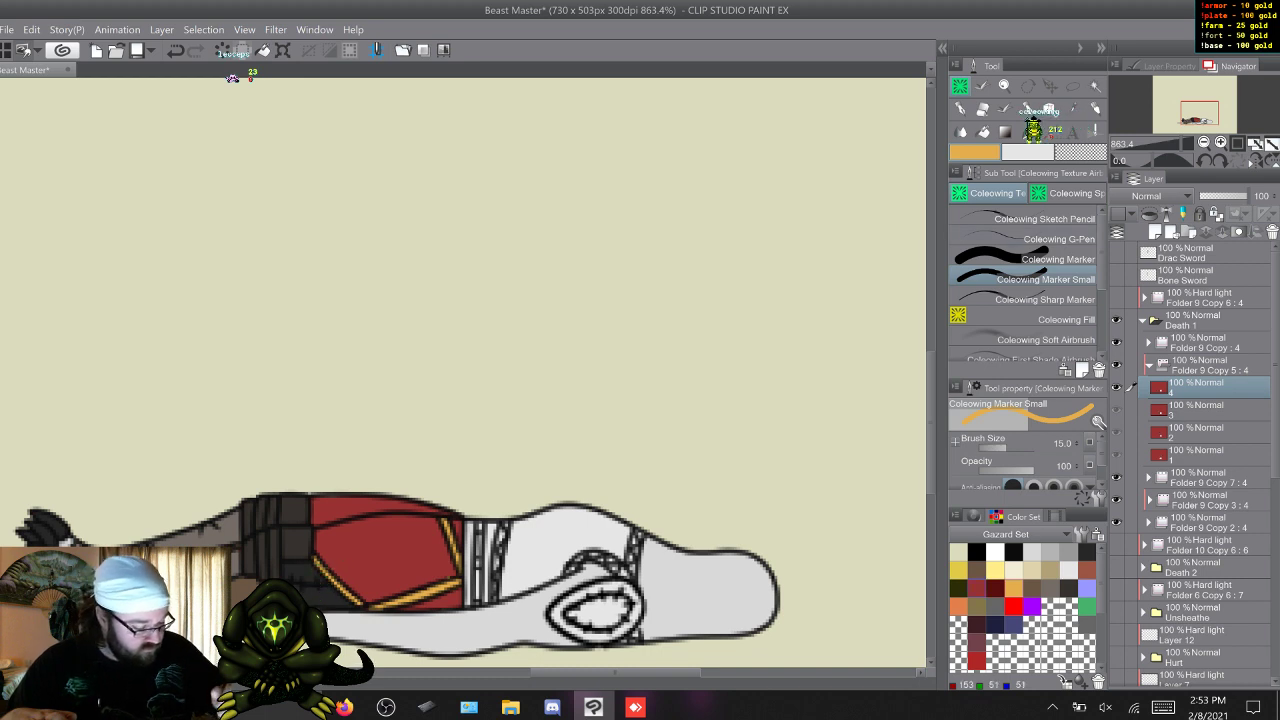
{"action": "left_click", "coordinate": [420, 565], "text": "alt"}
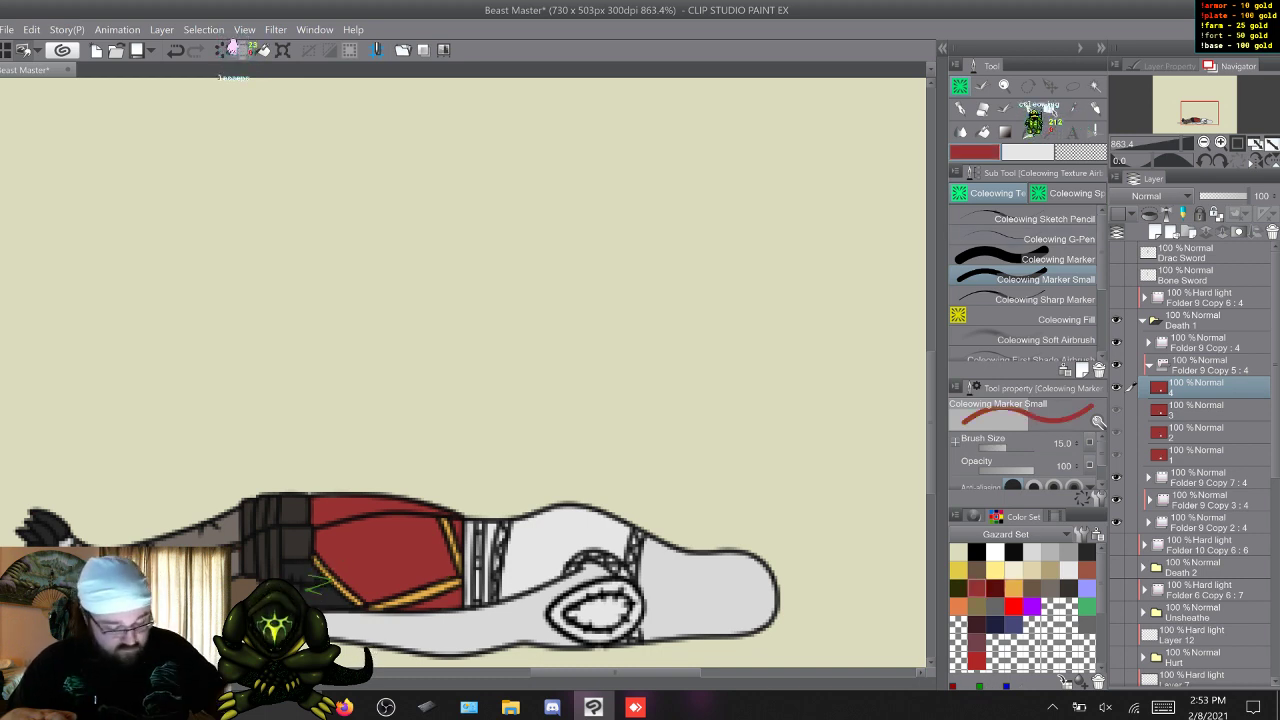
{"action": "left_click", "coordinate": [1014, 589]}
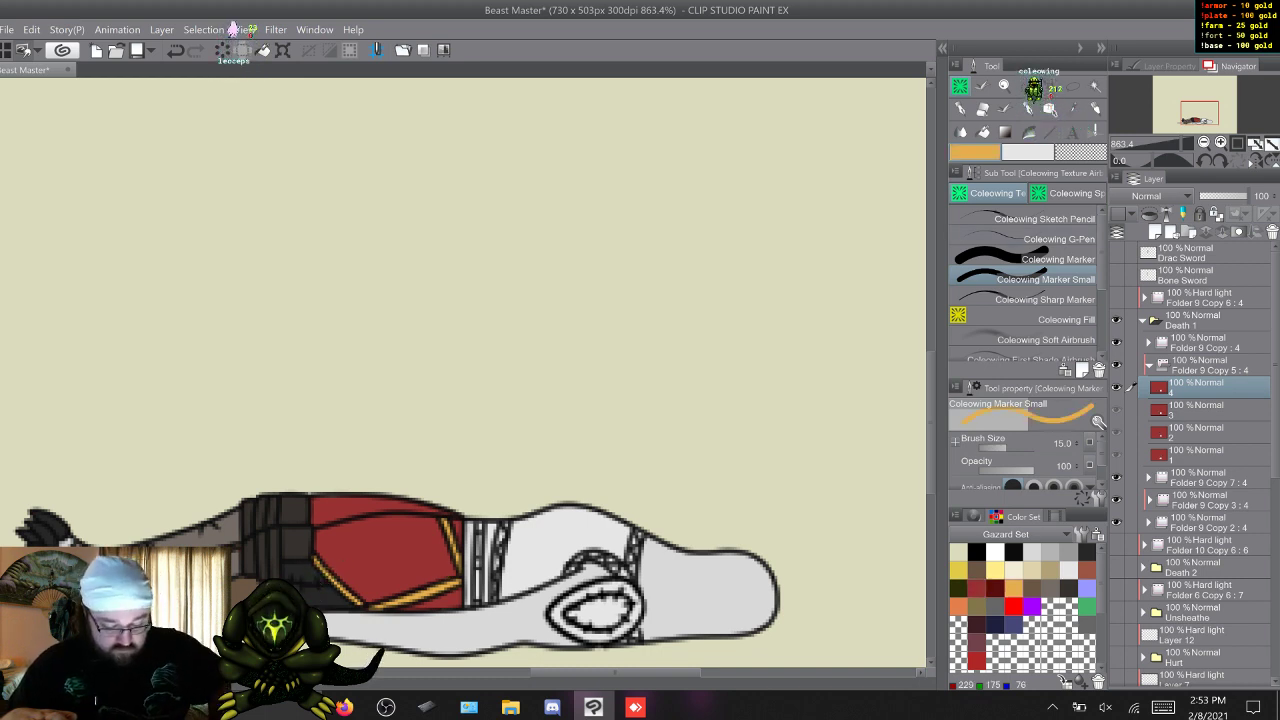
Paint the braided straps at the waist, shoulder and neck dark red in frames 4 and 1 of Folder 9 Copy 5 with Coleowing Marker Small.
{"action": "key", "text": "w"}
{"action": "key", "text": "w"}
{"action": "key", "text": "w"}
{"action": "key", "text": "w"}
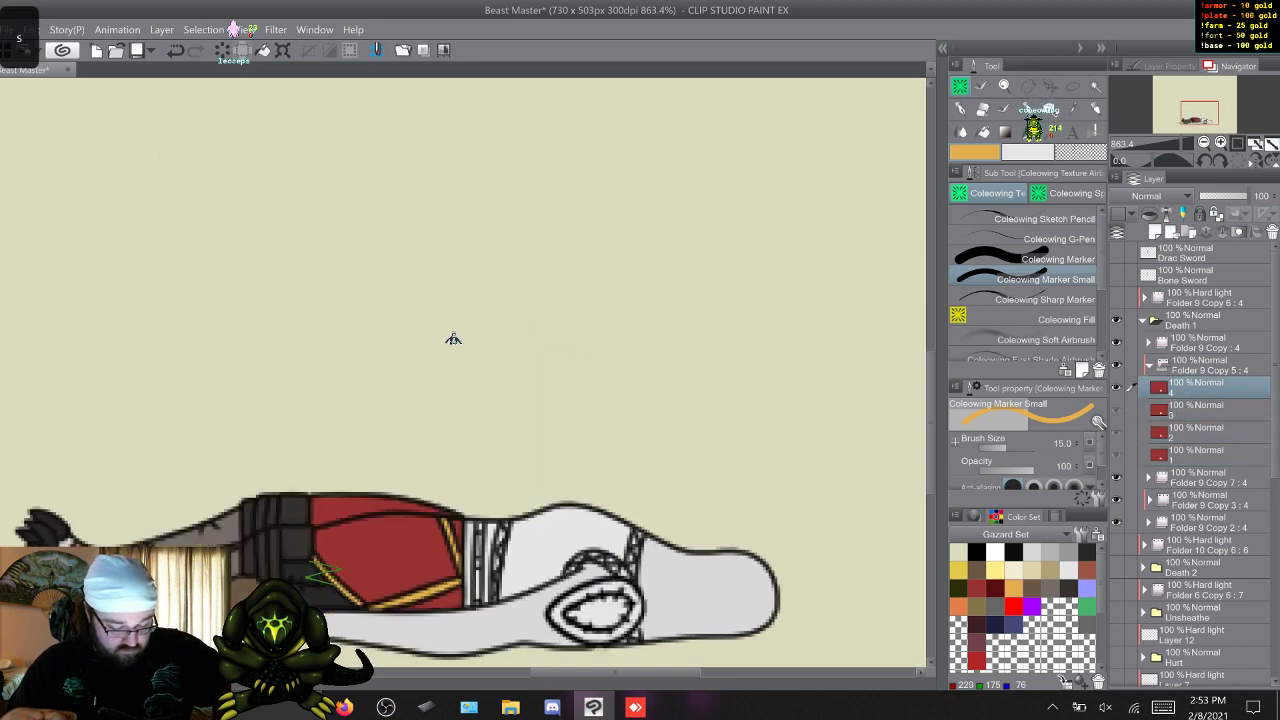
{"action": "key", "text": "q"}
{"action": "key", "text": "w"}
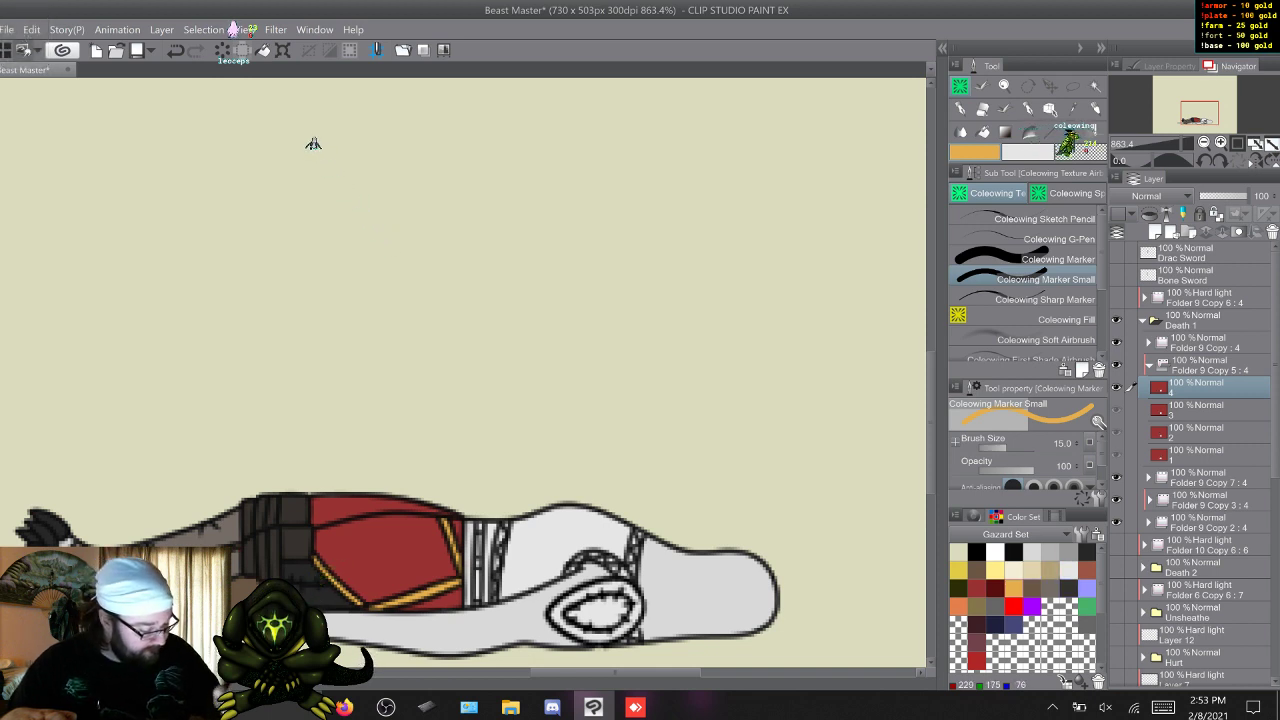
{"action": "left_click", "coordinate": [976, 589]}
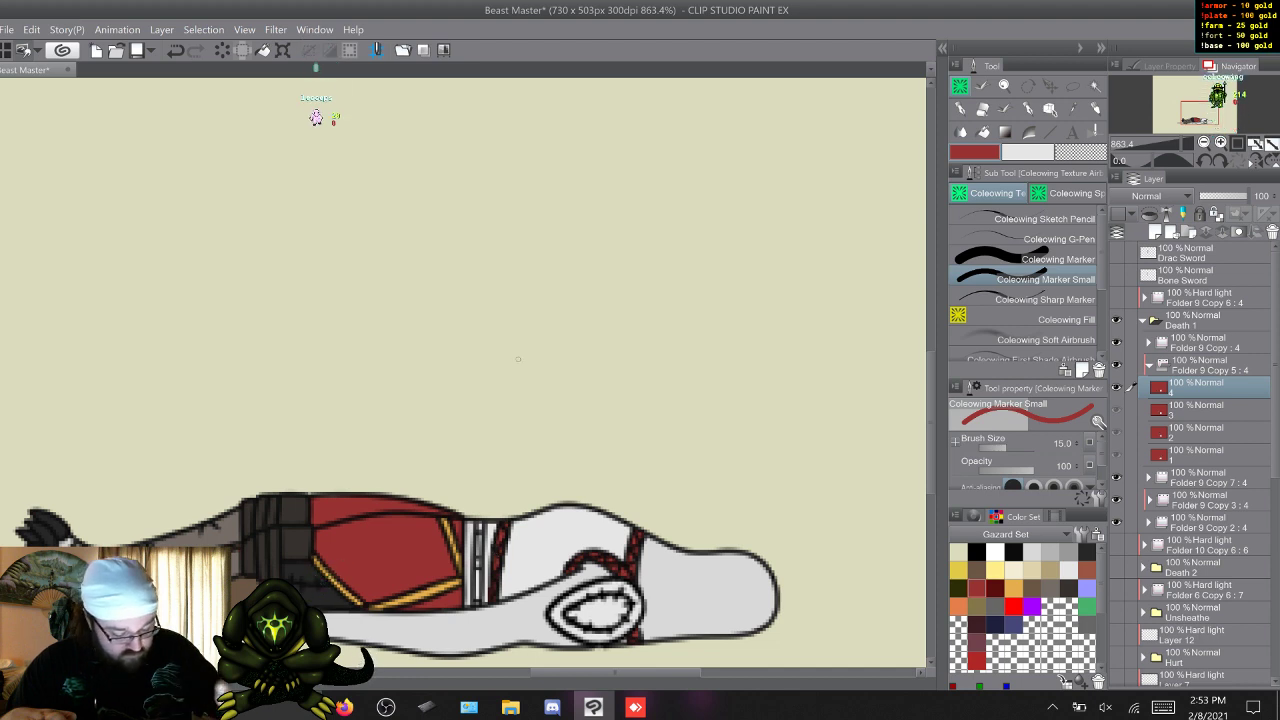
{"action": "key", "text": "x"}
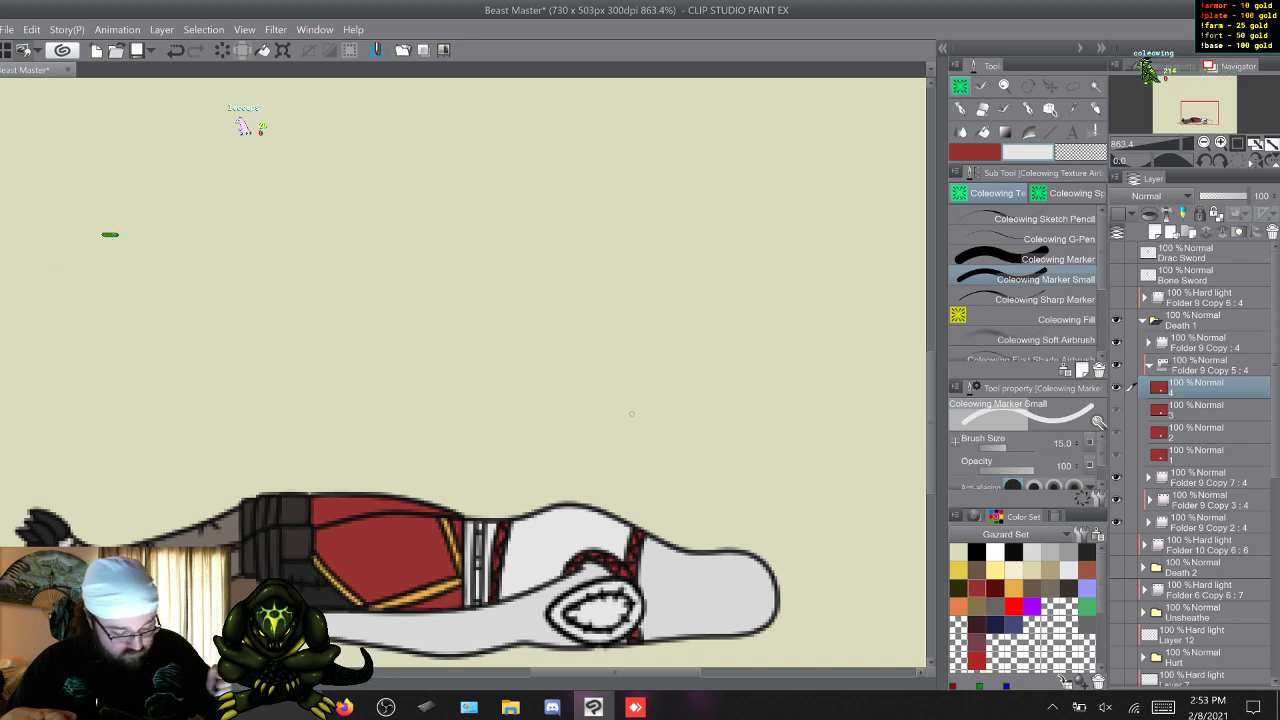
{"action": "key", "text": "w"}
{"action": "key", "text": "x"}
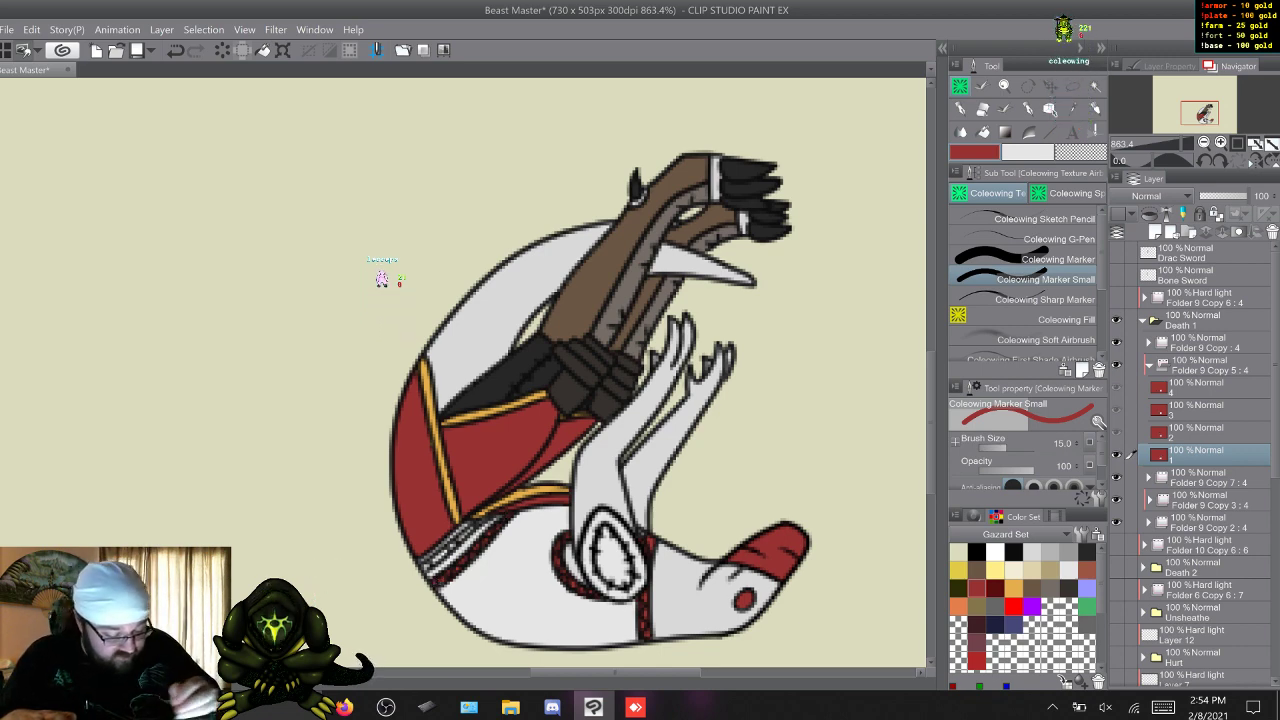
Paint the braided straps at the shoulder, neck and waist dark red in frame 2 of Folder 9 Copy 5.
{"action": "key", "text": "w"}
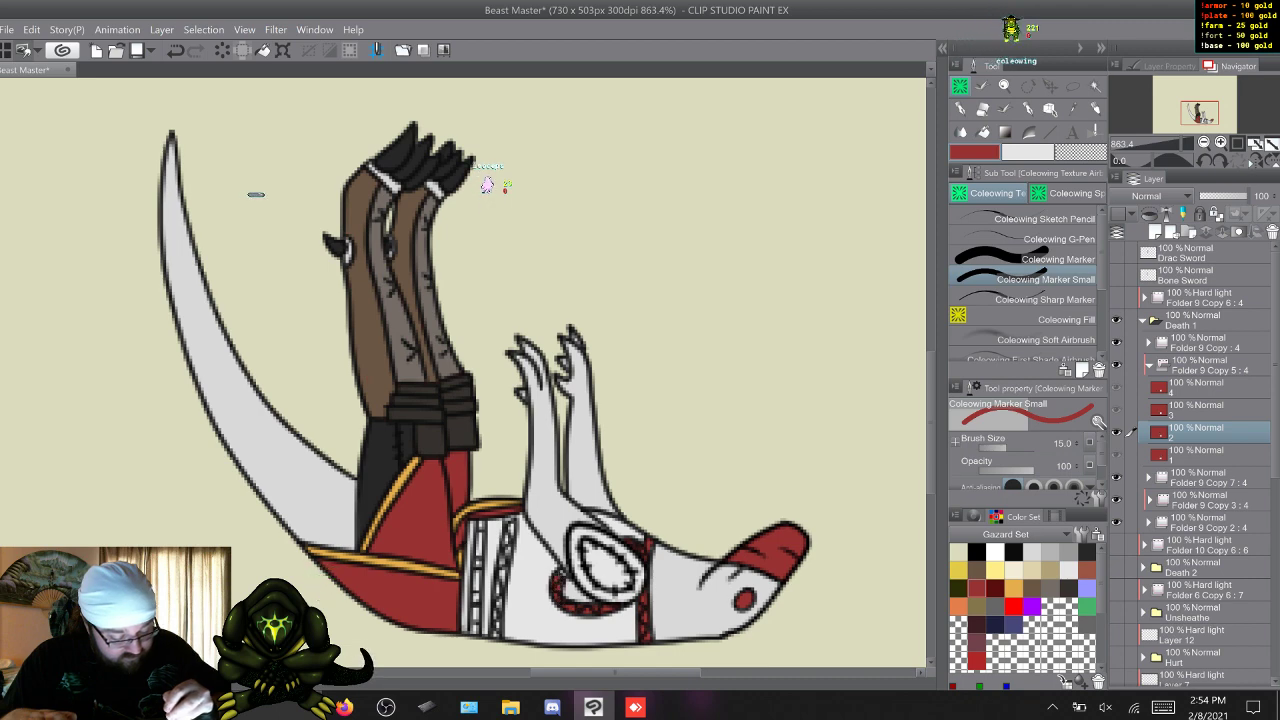
{"action": "key", "text": "w"}
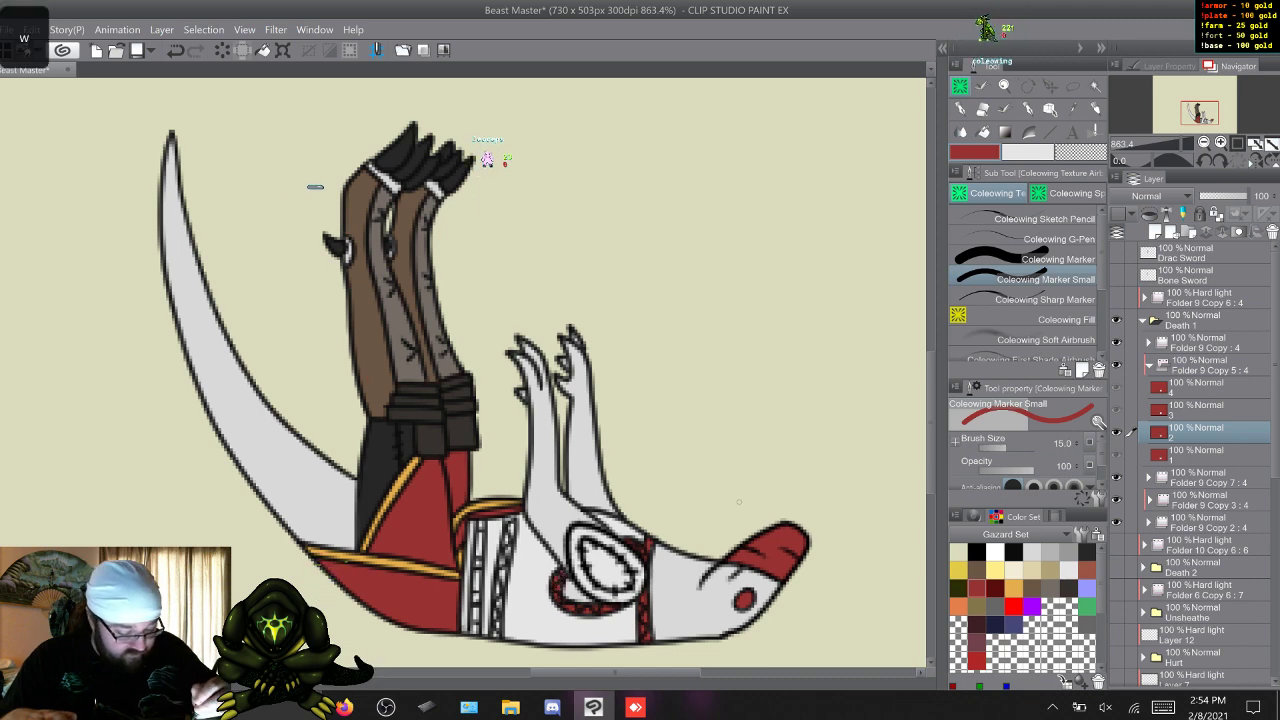
{"action": "key", "text": "s"}
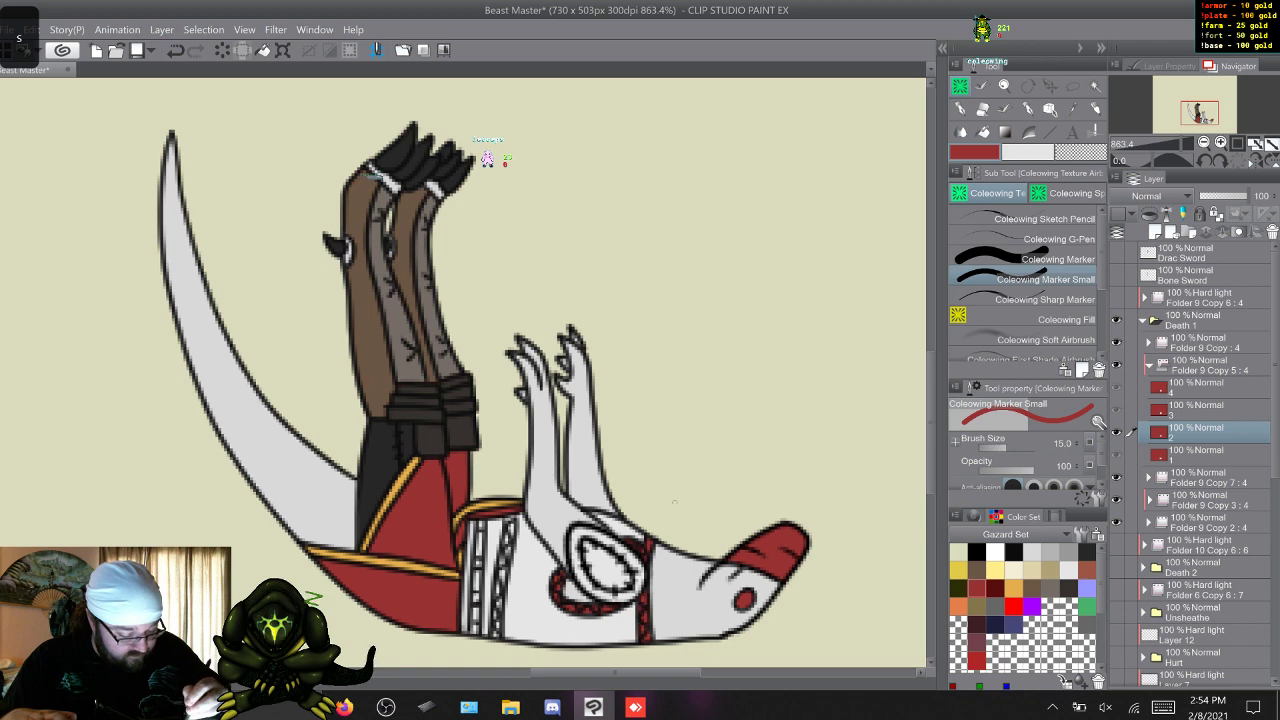
{"action": "key", "text": "w"}
{"action": "key", "text": "s"}
{"action": "key", "text": "s"}
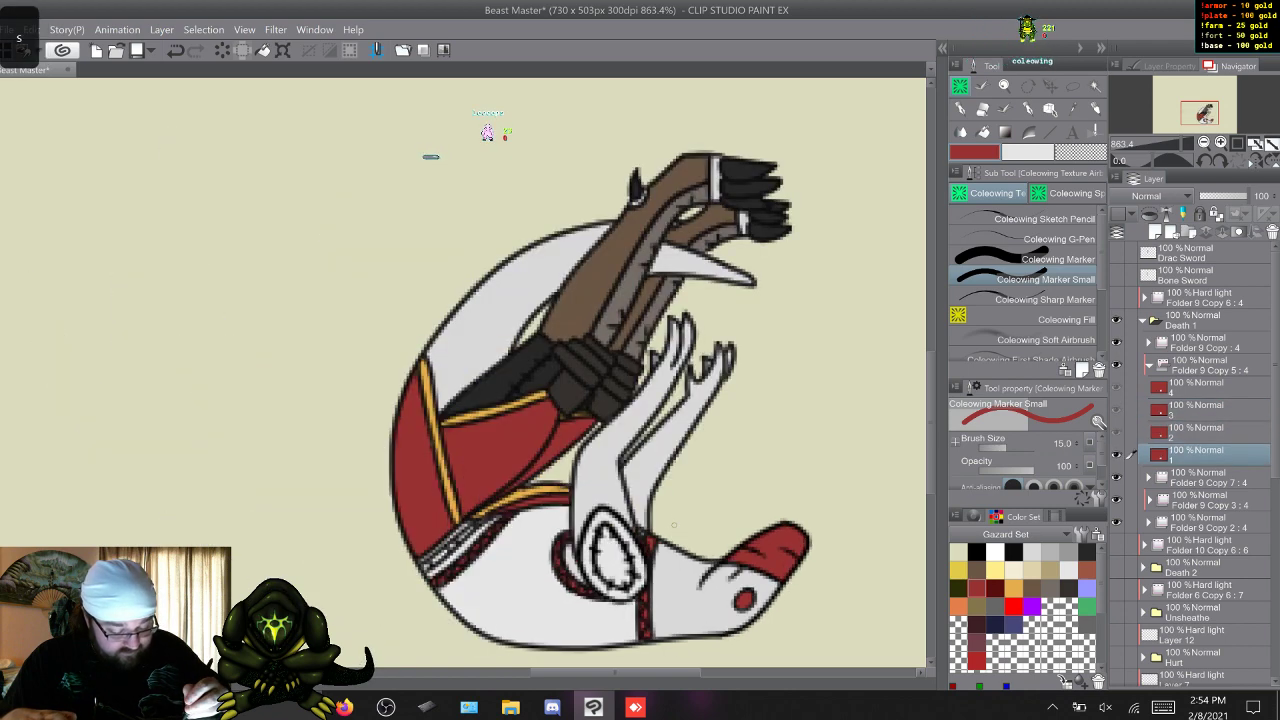
{"action": "key", "text": "w"}
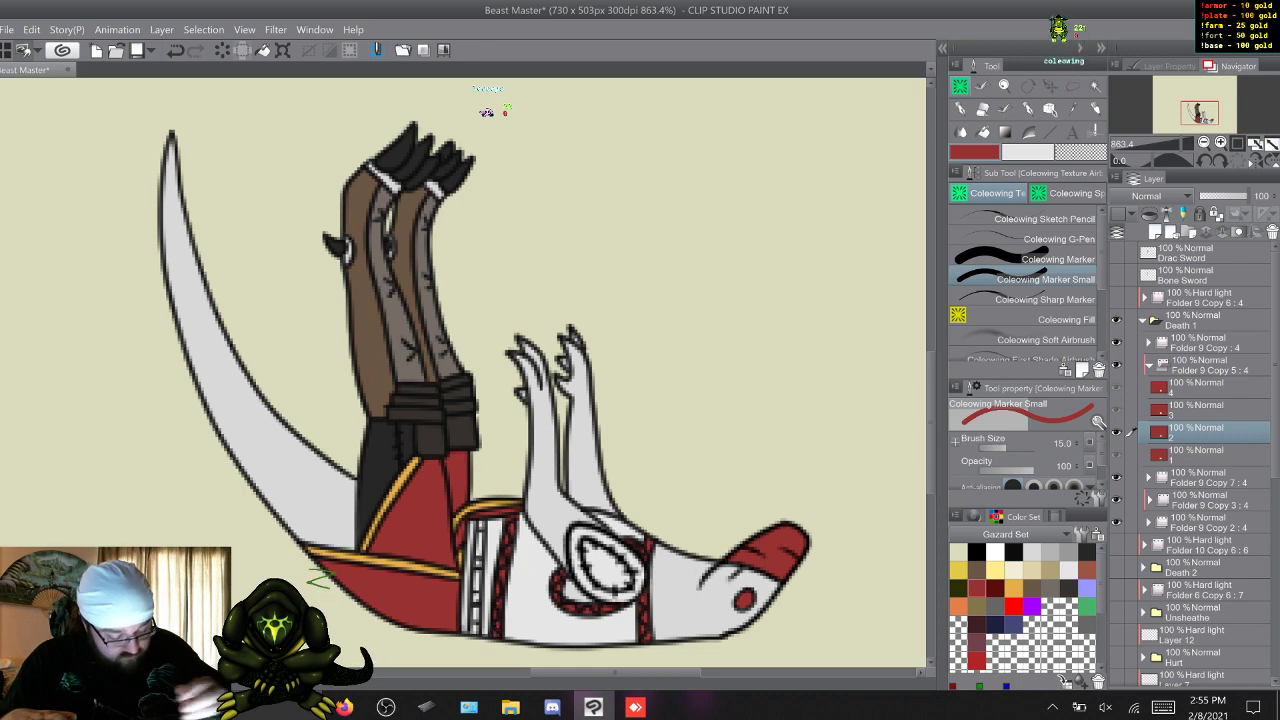
Paint the braided straps at the waist, shoulder and neck dark red in frame 3 of Folder 9 Copy 5.
{"action": "key", "text": "x"}
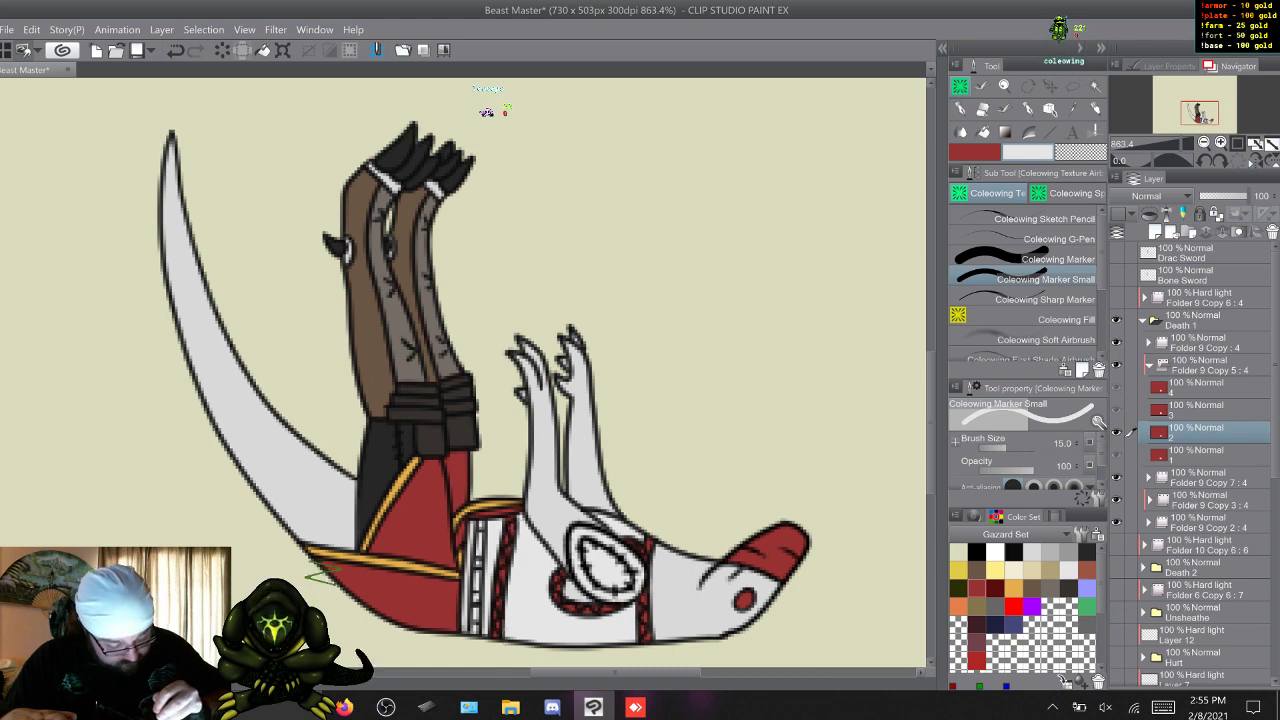
{"action": "key", "text": "x"}
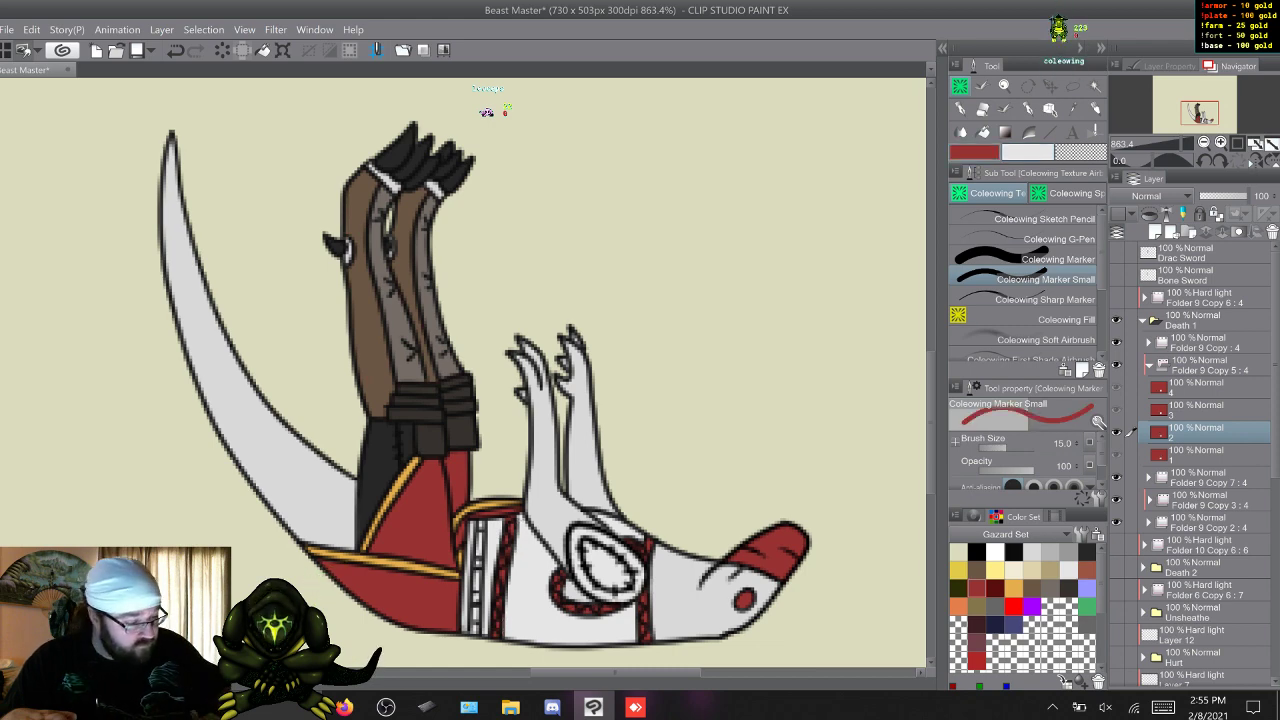
{"action": "key", "text": "s"}
{"action": "key", "text": "s"}
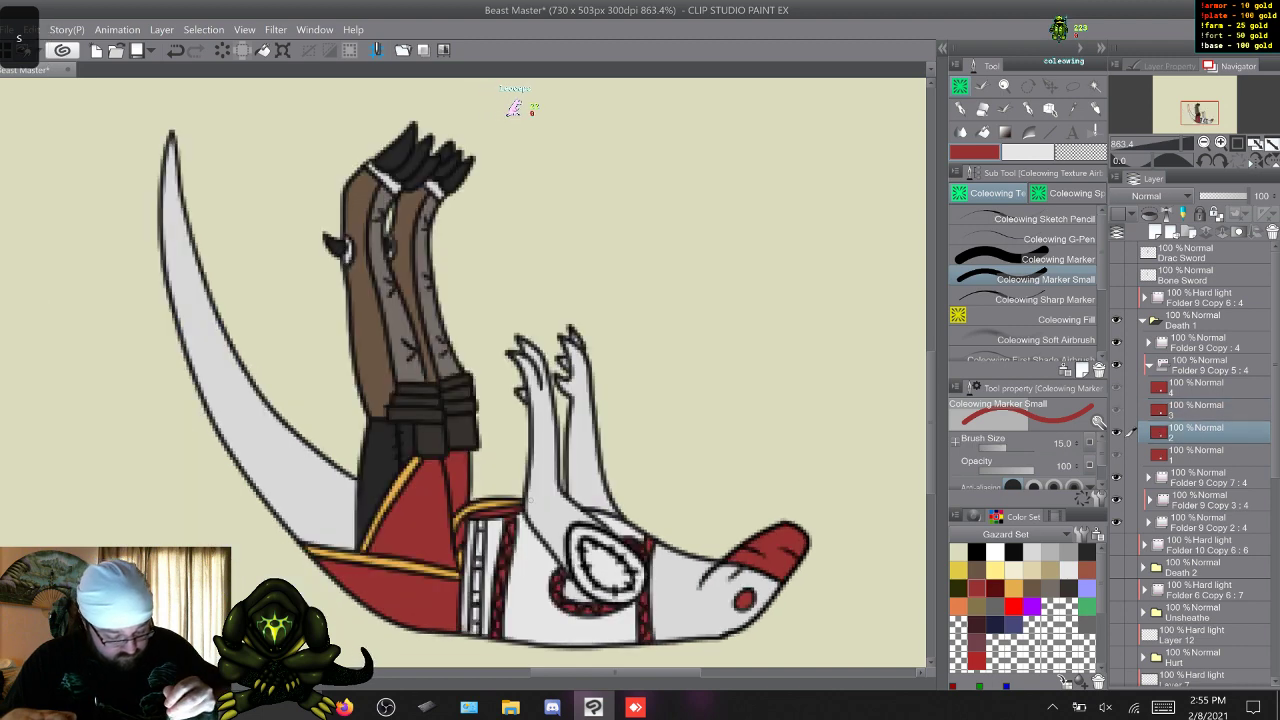
{"action": "key", "text": "w"}
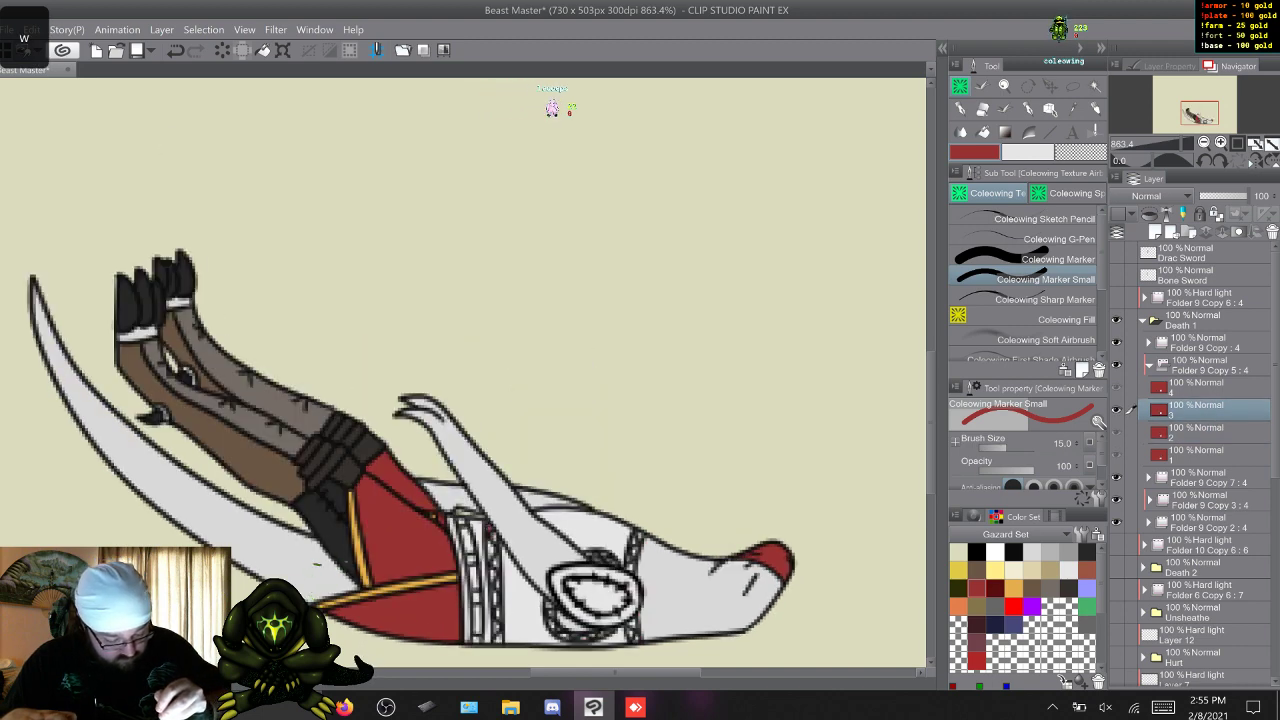
{"action": "key", "text": "s"}
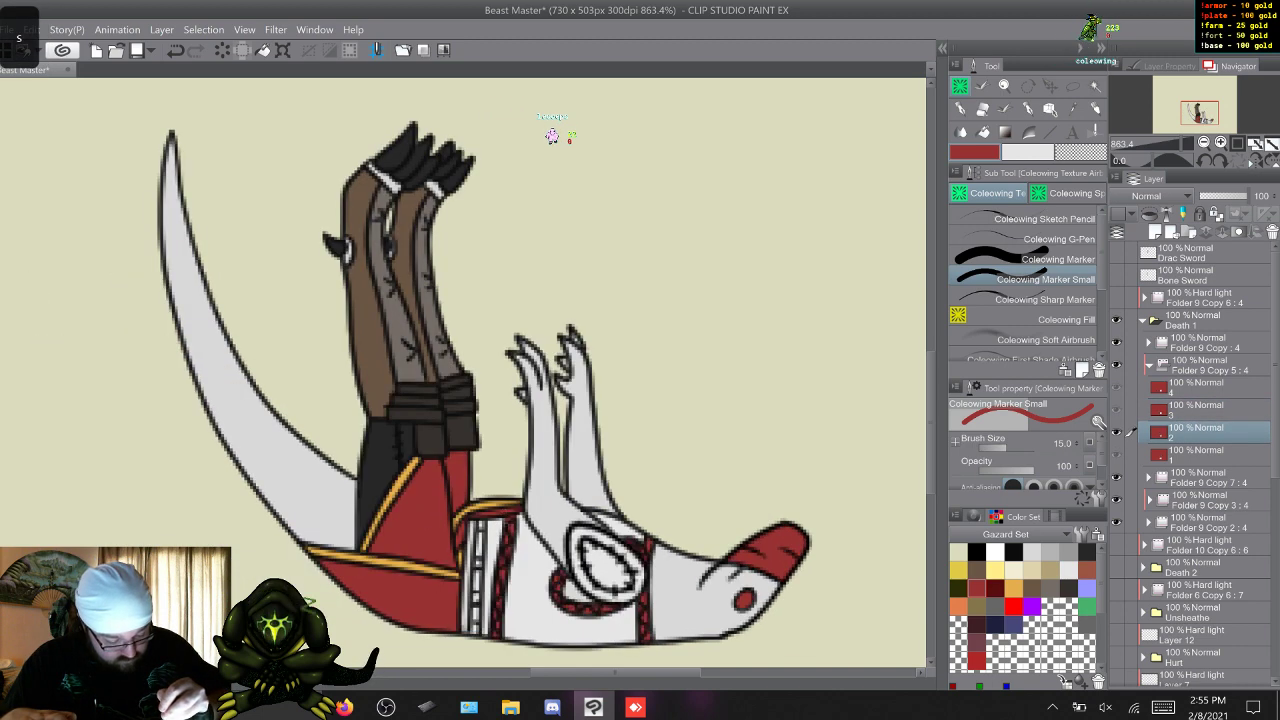
{"action": "key", "text": "w"}
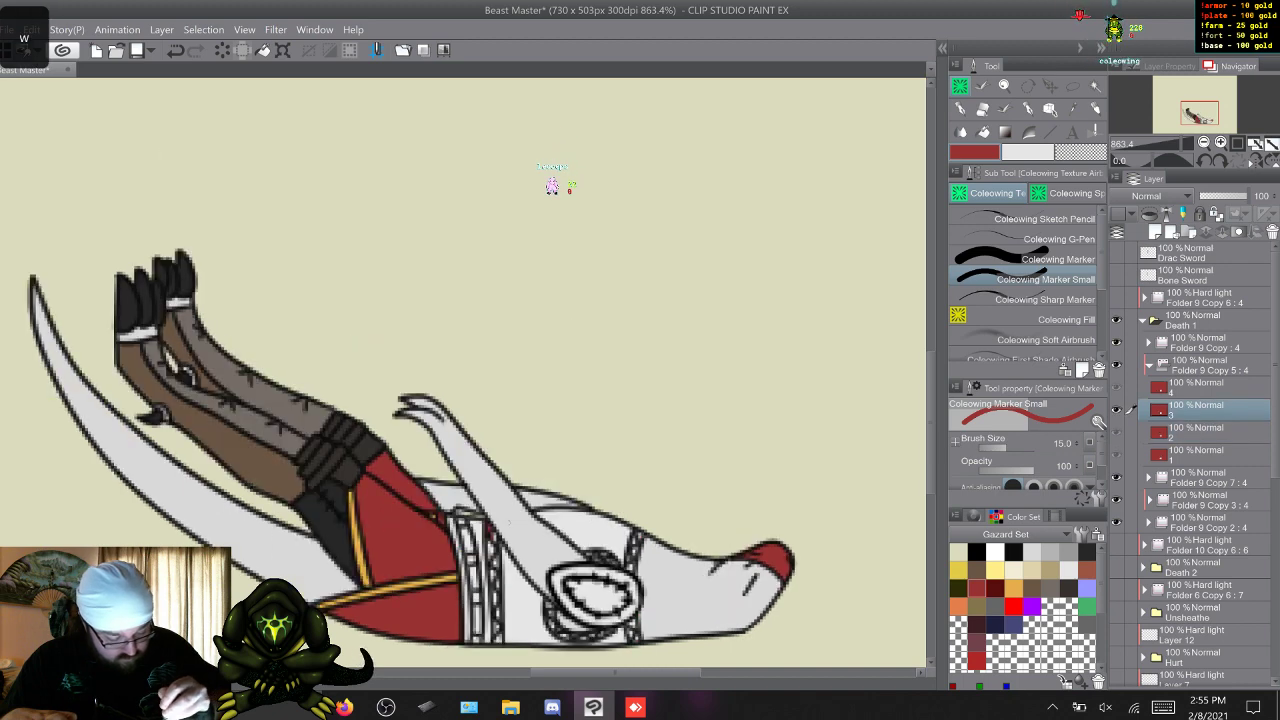
{"action": "left_click_drag", "start_coordinate": [493, 580], "coordinate": [499, 643]}
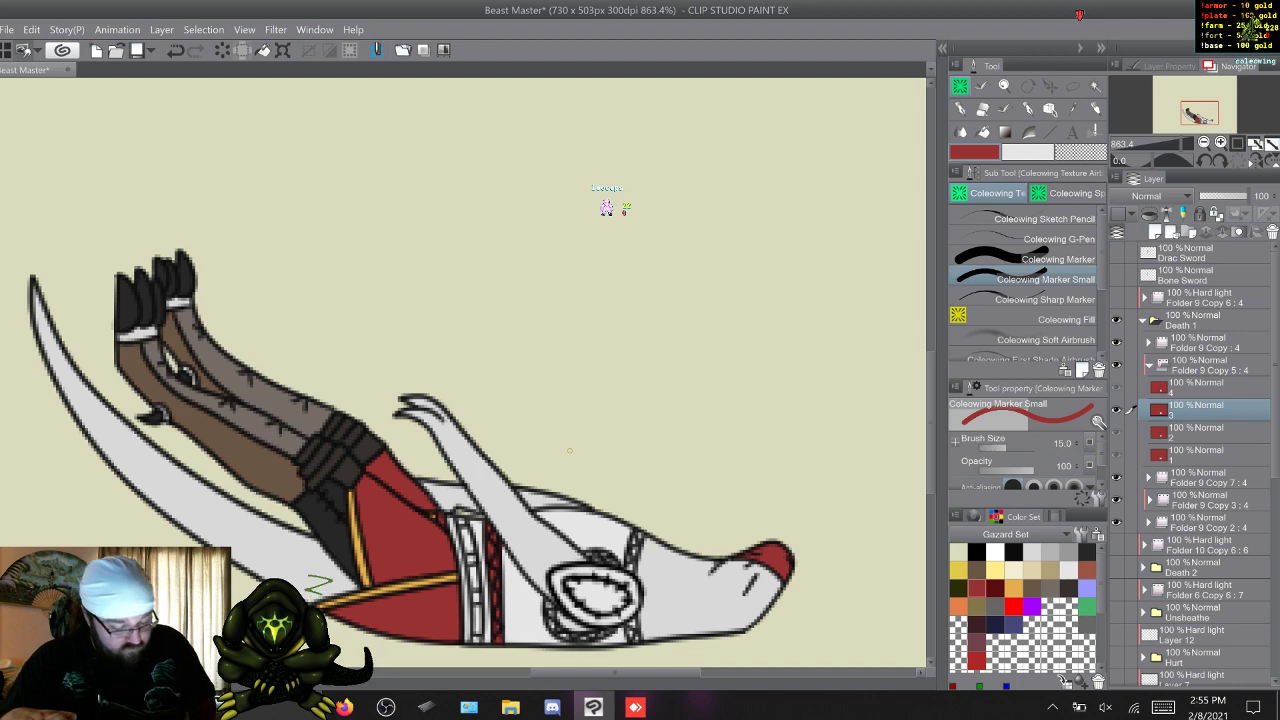
{"action": "key", "text": "q"}
{"action": "key", "text": "w"}
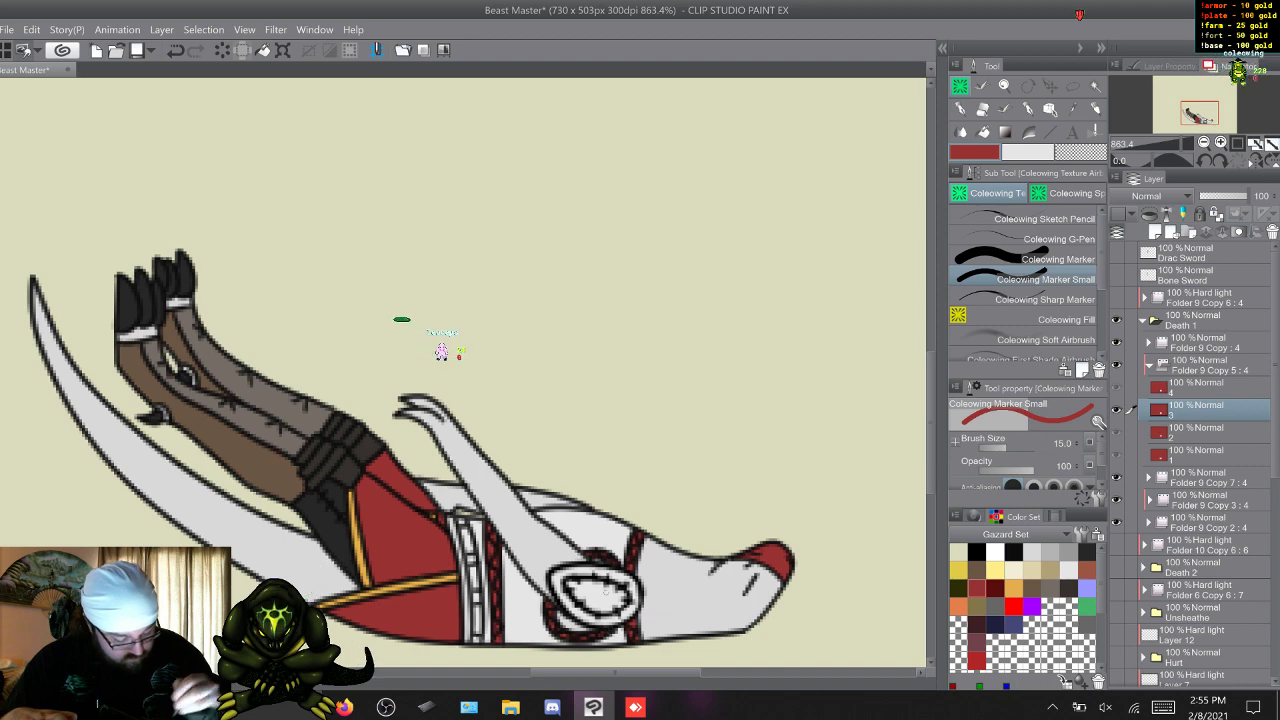
Flip through the frames of Folder 9 Copy 5 to check the red braided straps for consistency.
{"action": "key", "text": "w"}
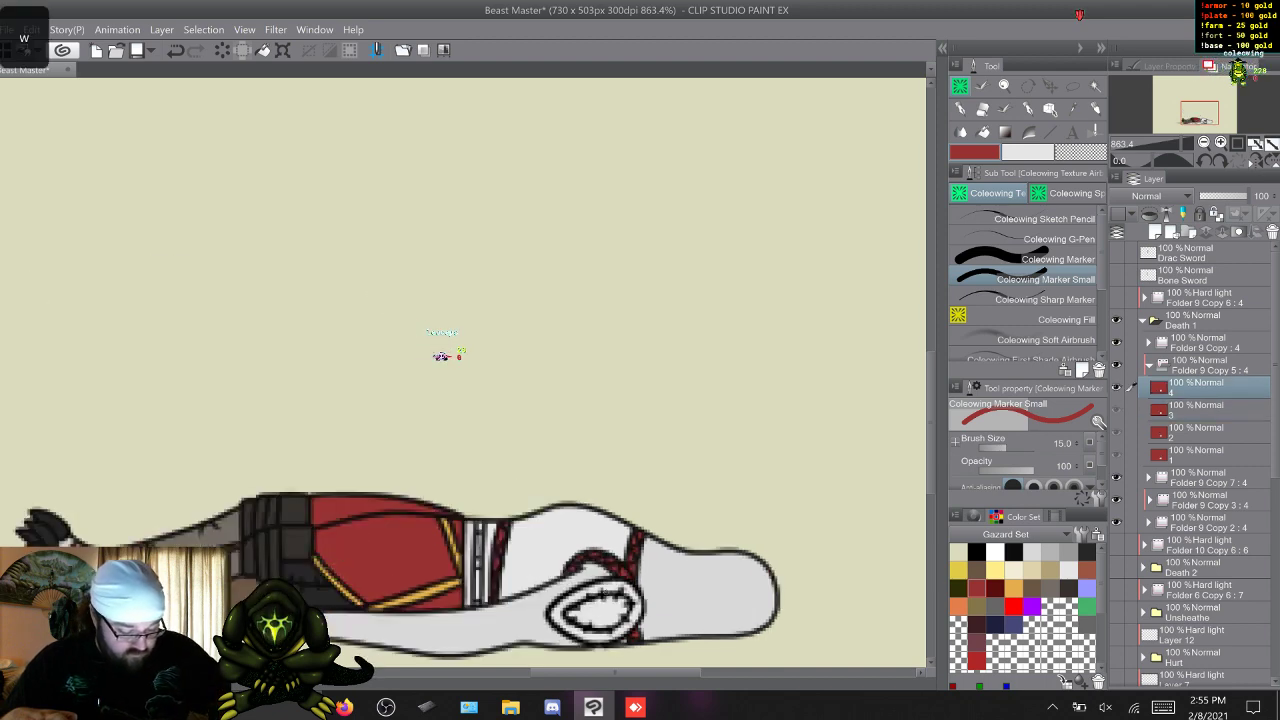
{"action": "key", "text": "q"}
{"action": "key", "text": "w"}
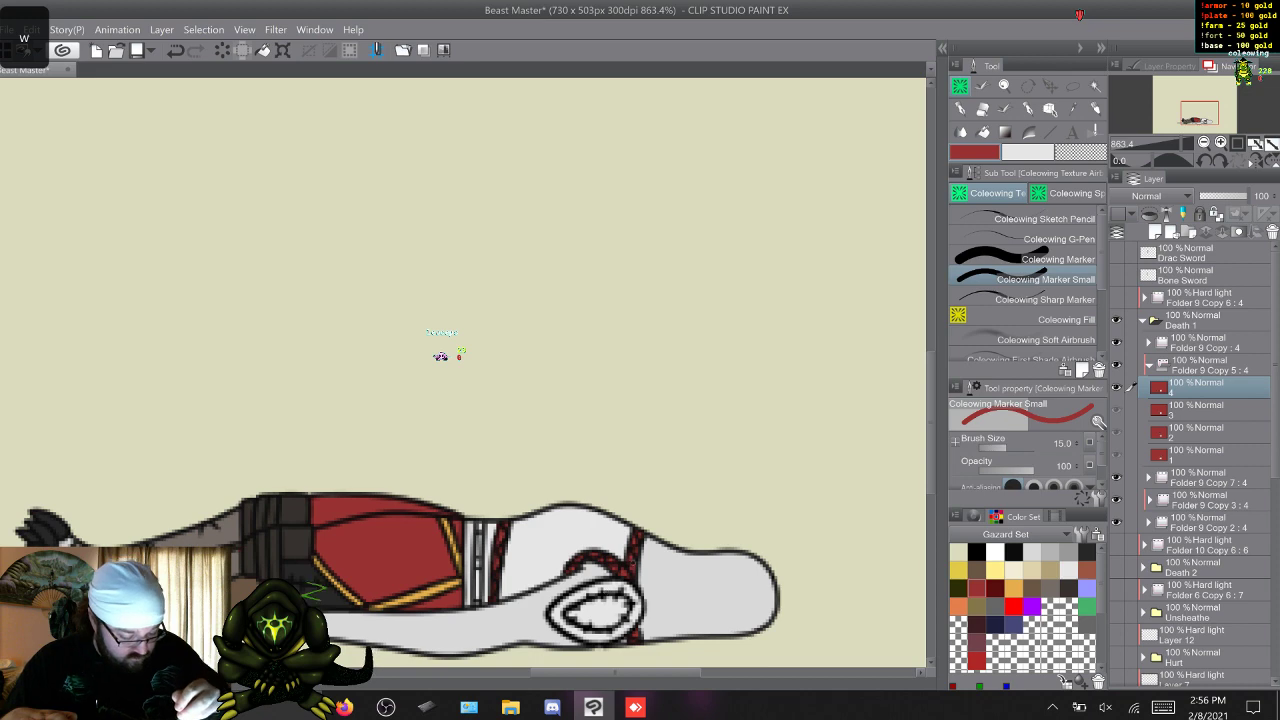
{"action": "key", "text": "w"}
{"action": "key", "text": "w"}
{"action": "key", "text": "w"}
{"action": "key", "text": "w"}
{"action": "key", "text": "w"}
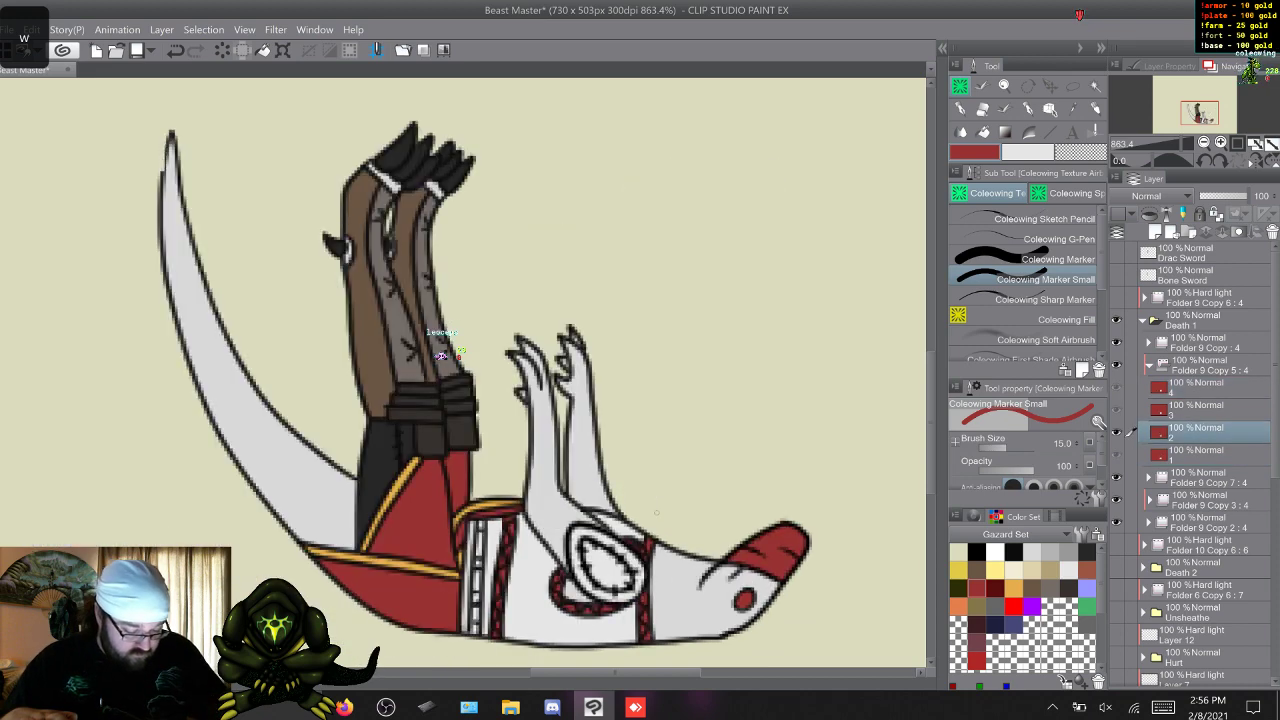
{"action": "key", "text": "w"}
{"action": "key", "text": "w"}
{"action": "key", "text": "w"}
{"action": "key", "text": "w"}
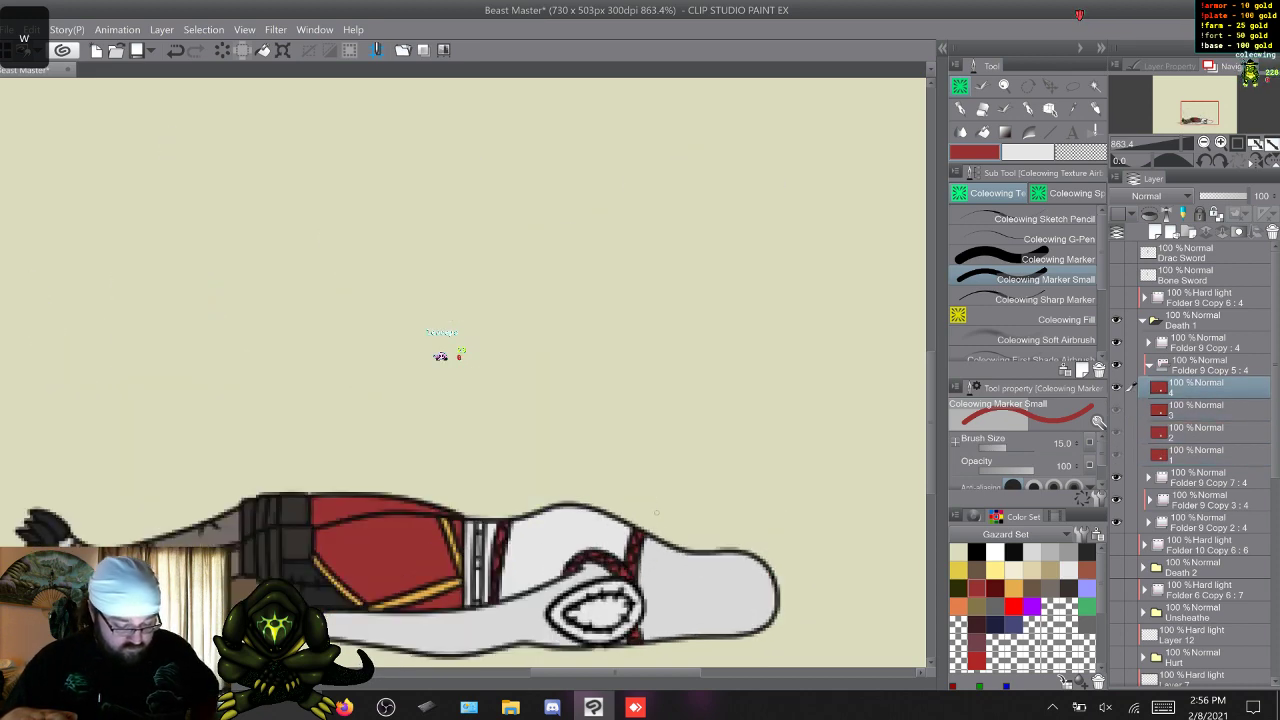
Paint the studded belt band between the waist and the braided strap dark in frames 1 and 2.
{"action": "right_click", "coordinate": [652, 513]}
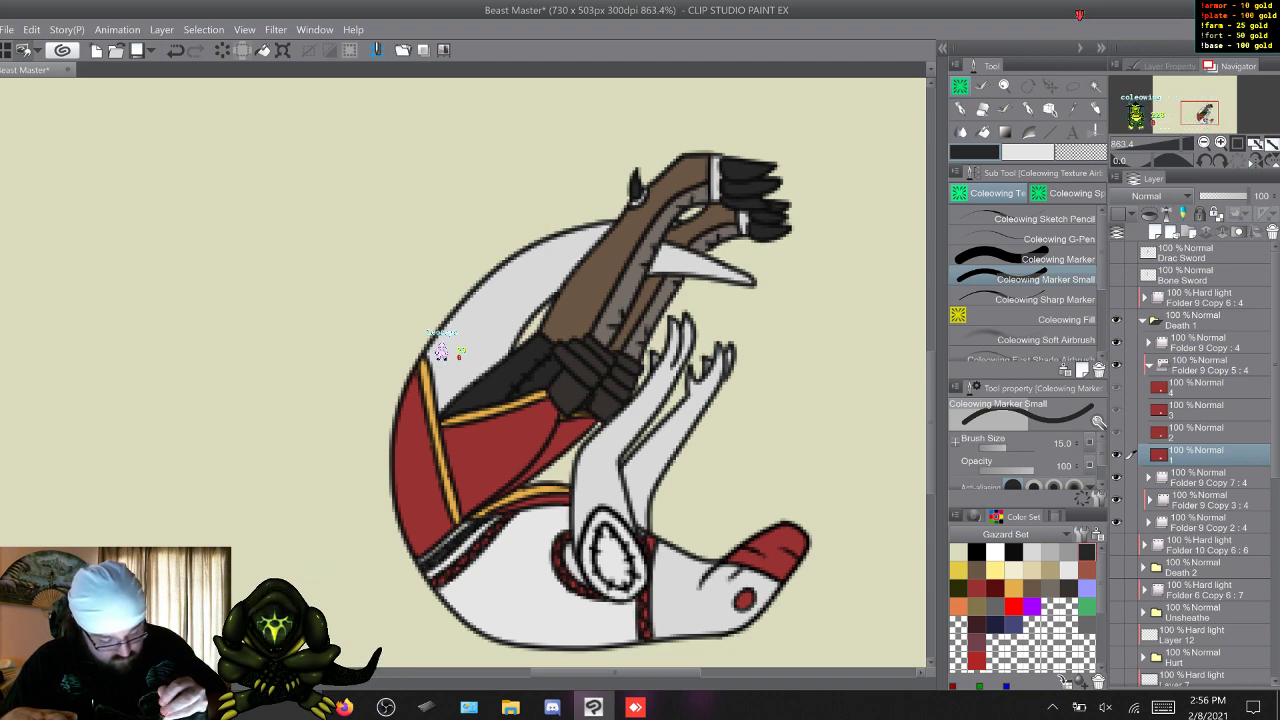
{"action": "key", "text": "w"}
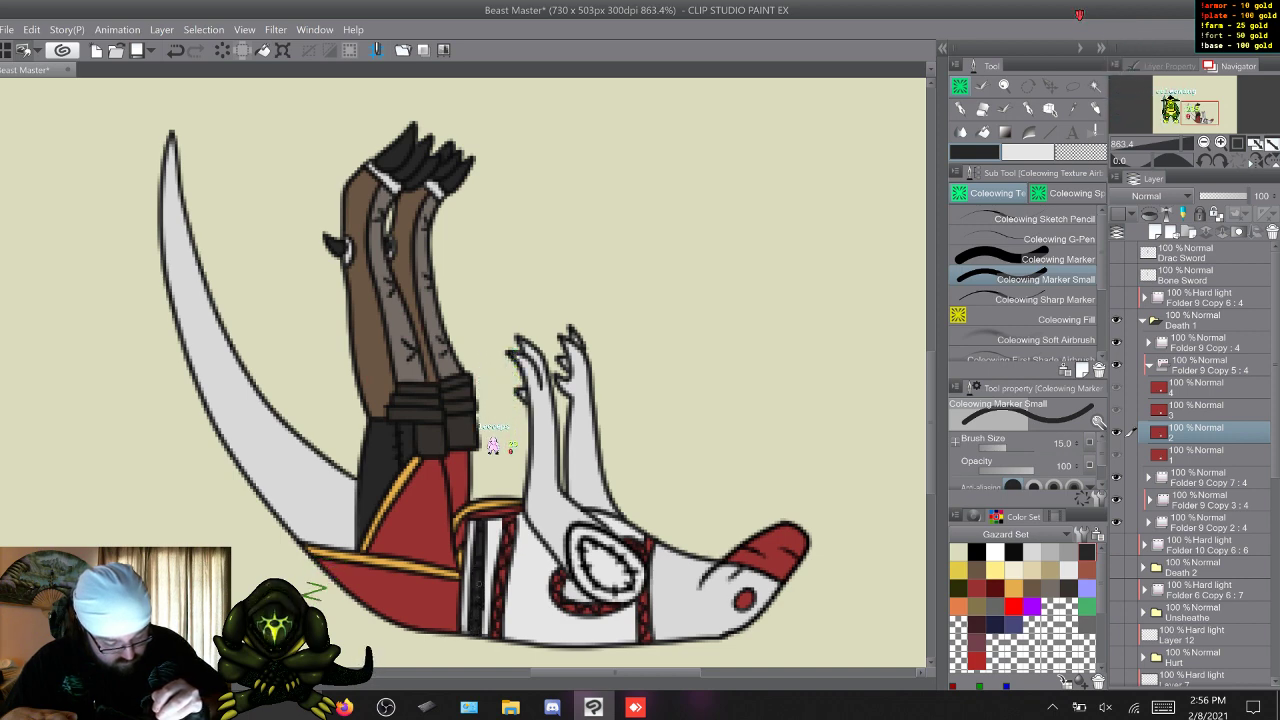
{"action": "key", "text": "w"}
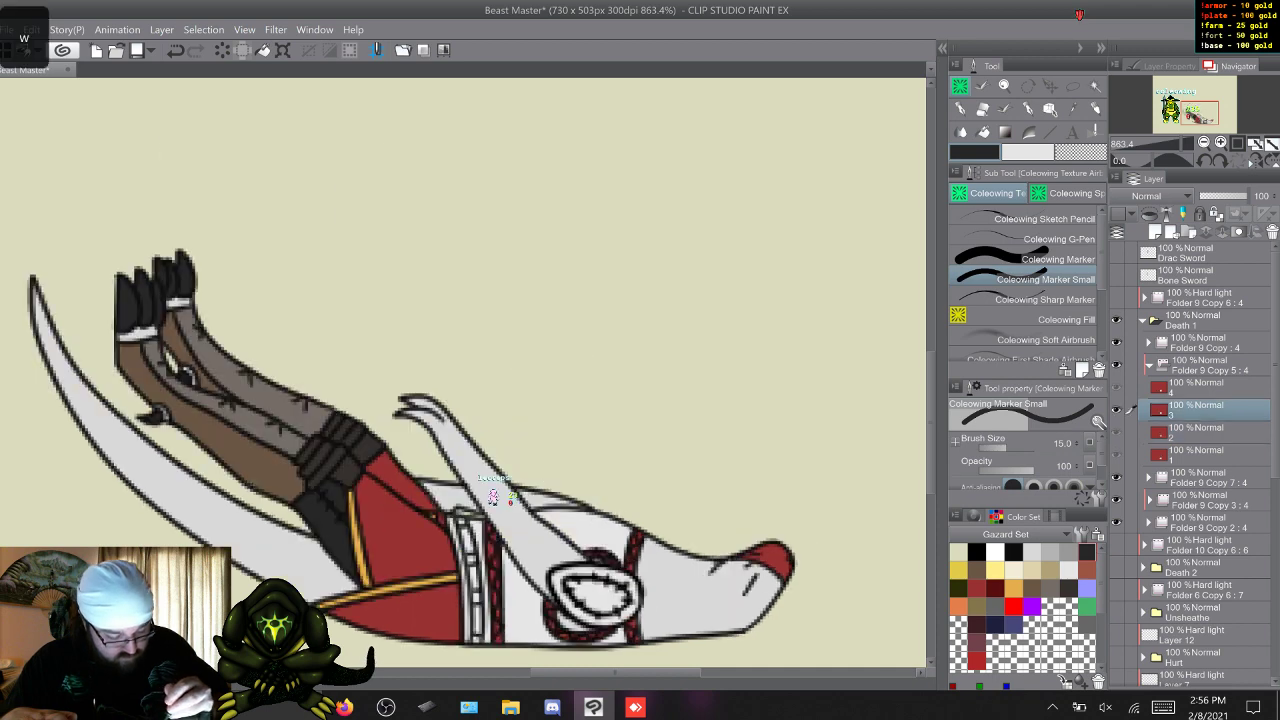
{"action": "key", "text": "s"}
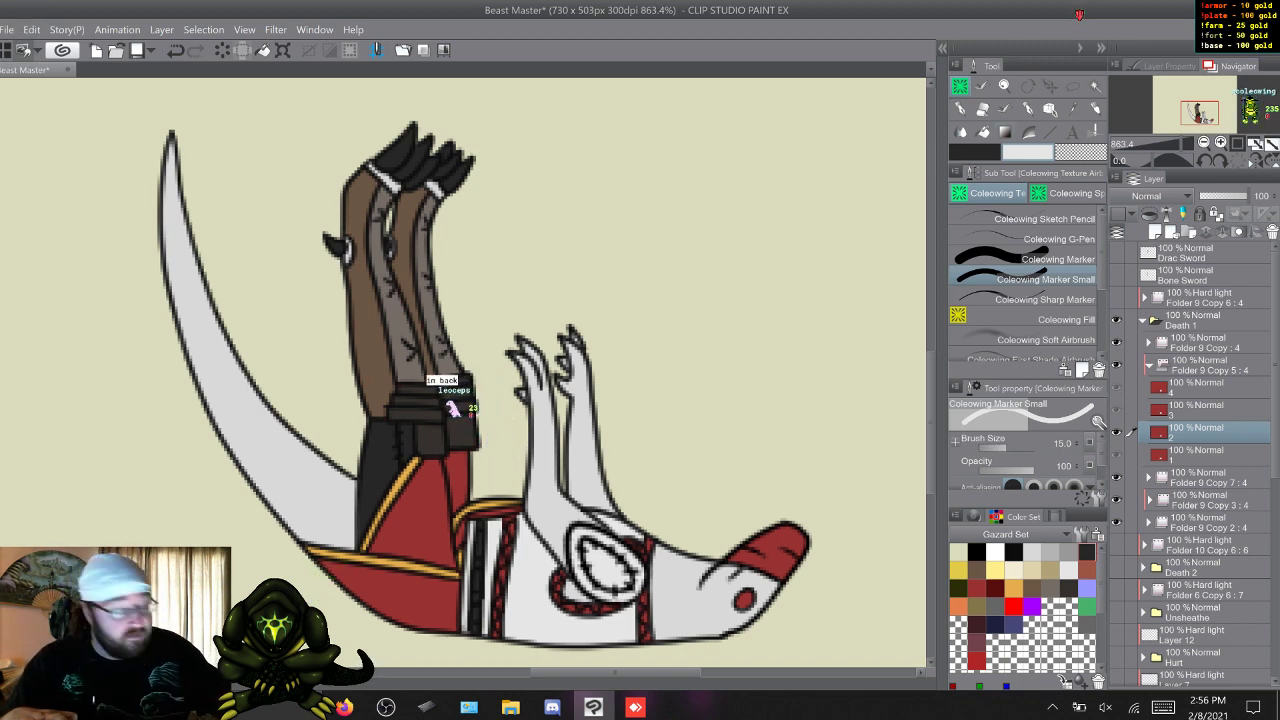
{"action": "key", "text": "x"}
Paint the studded belt band beside the waist dark in frames 3 and 4.
{"action": "key", "text": "w"}
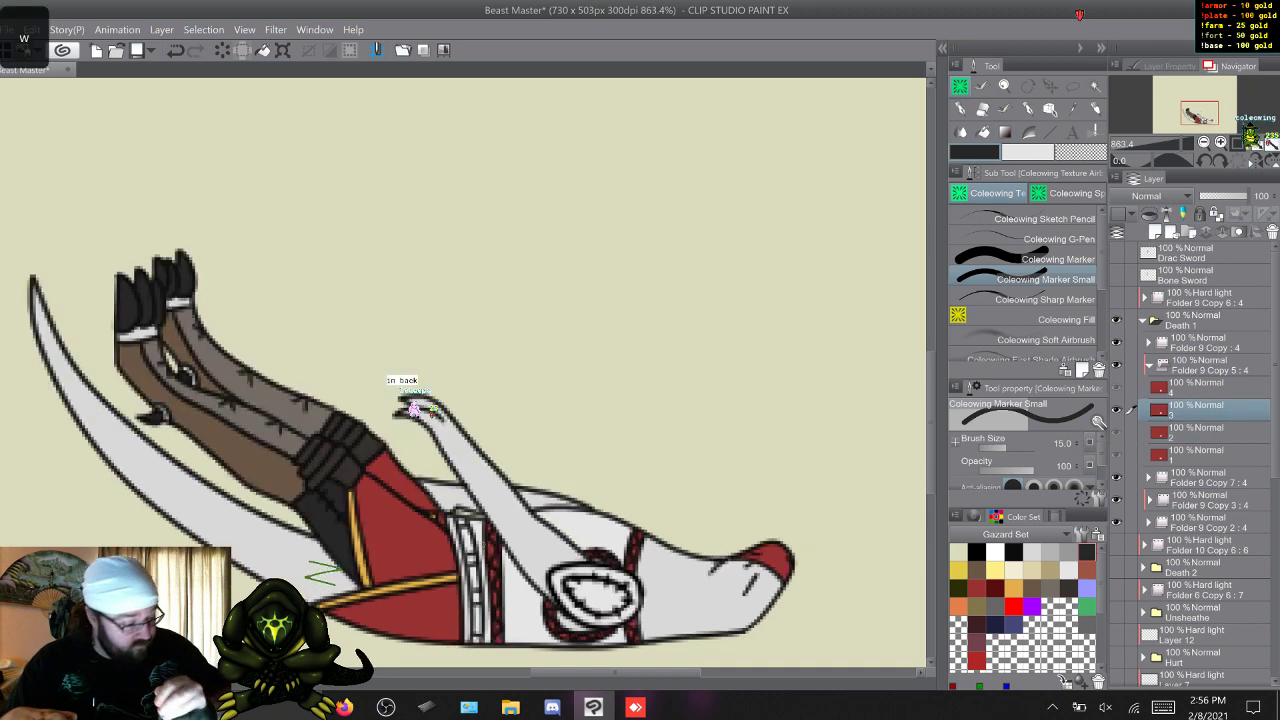
{"action": "key", "text": "s"}
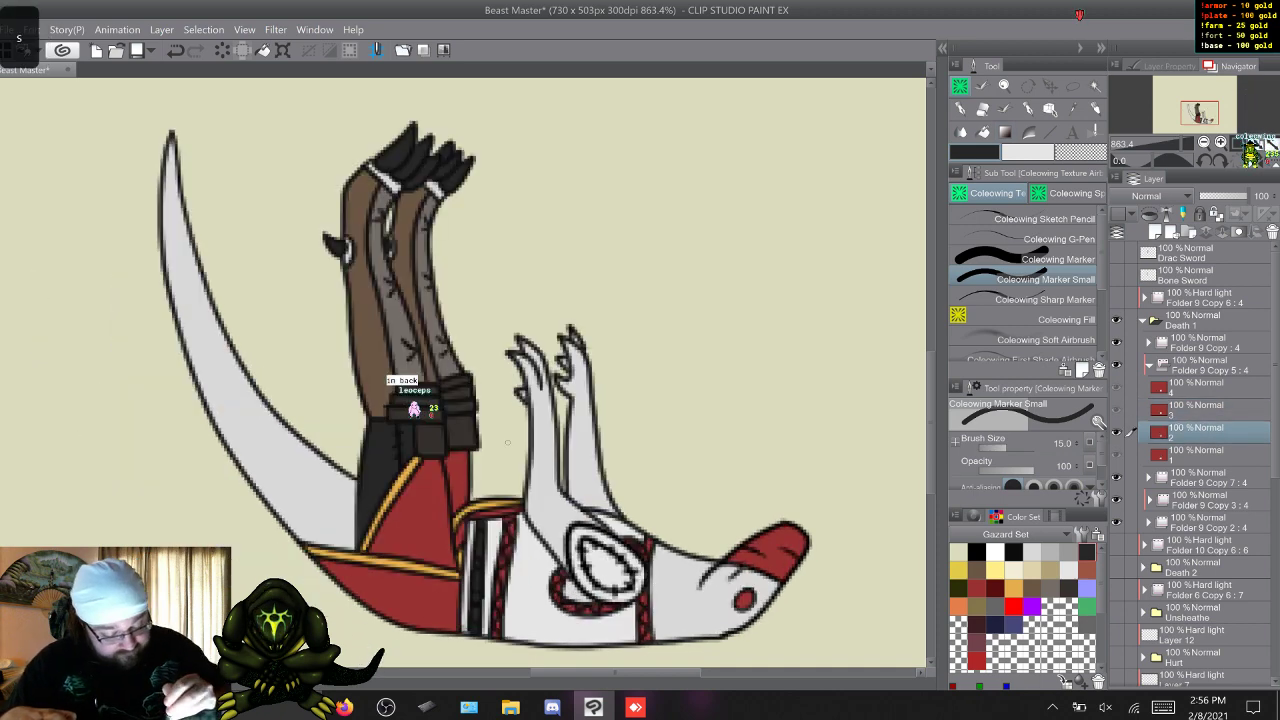
{"action": "key", "text": "w"}
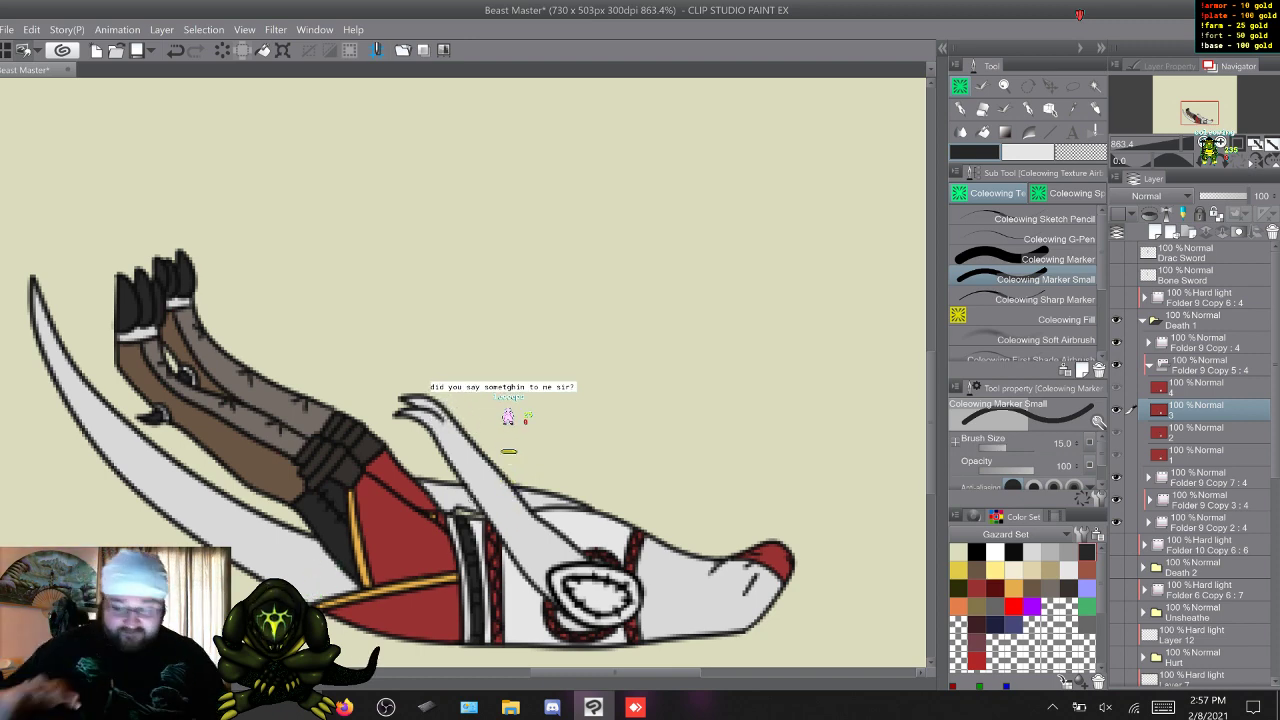
{"action": "key", "text": "w"}
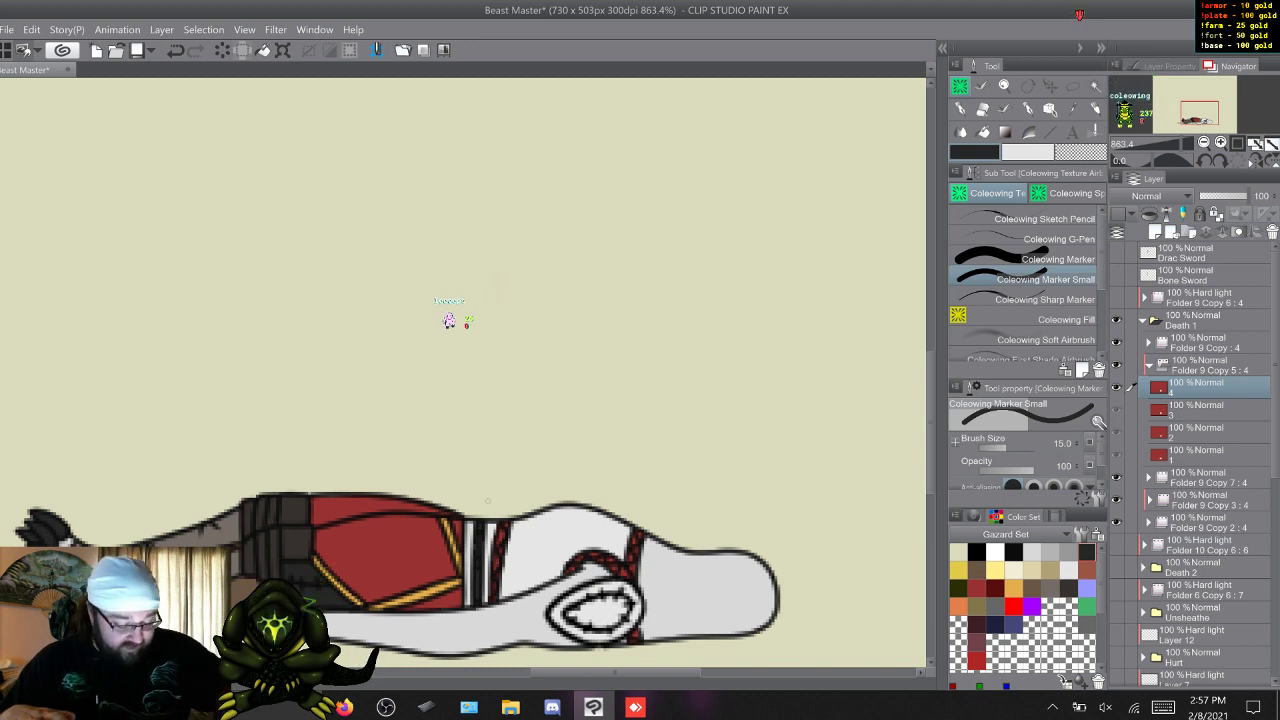
Paint the small studs on the dark waist belt orange in frame 1.
{"action": "key", "text": "w"}
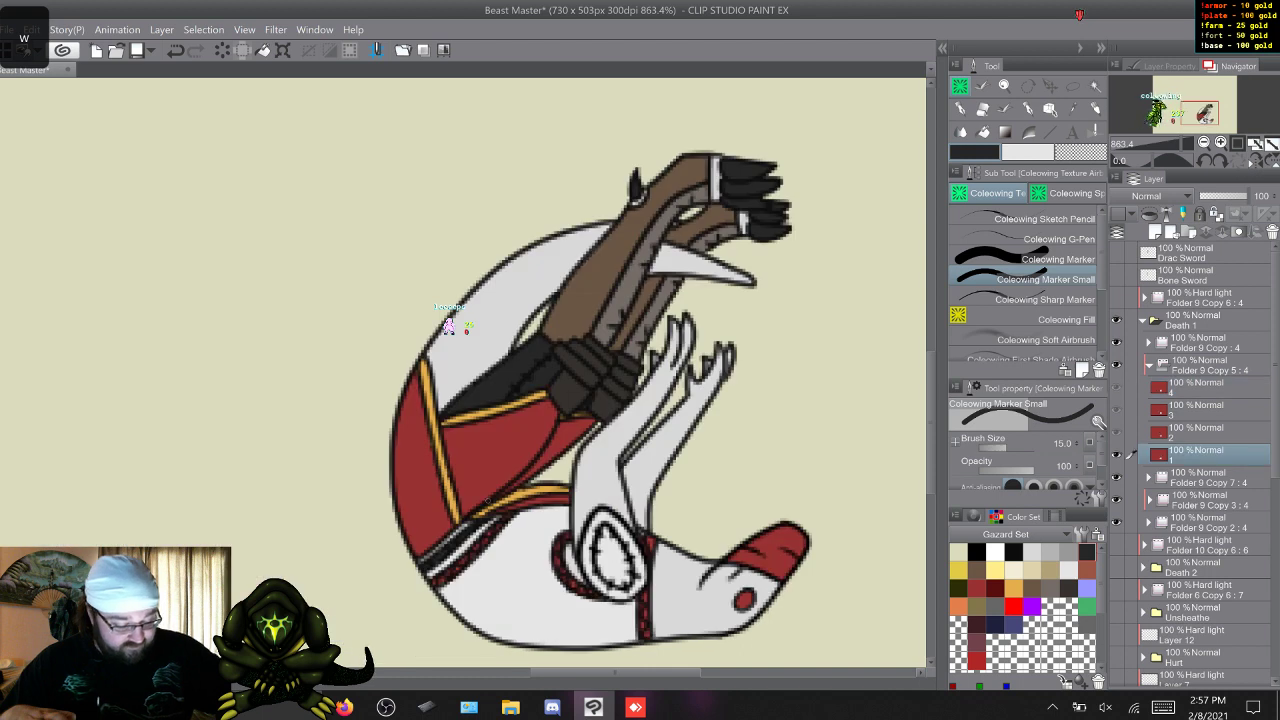
{"action": "left_click", "coordinate": [959, 606]}
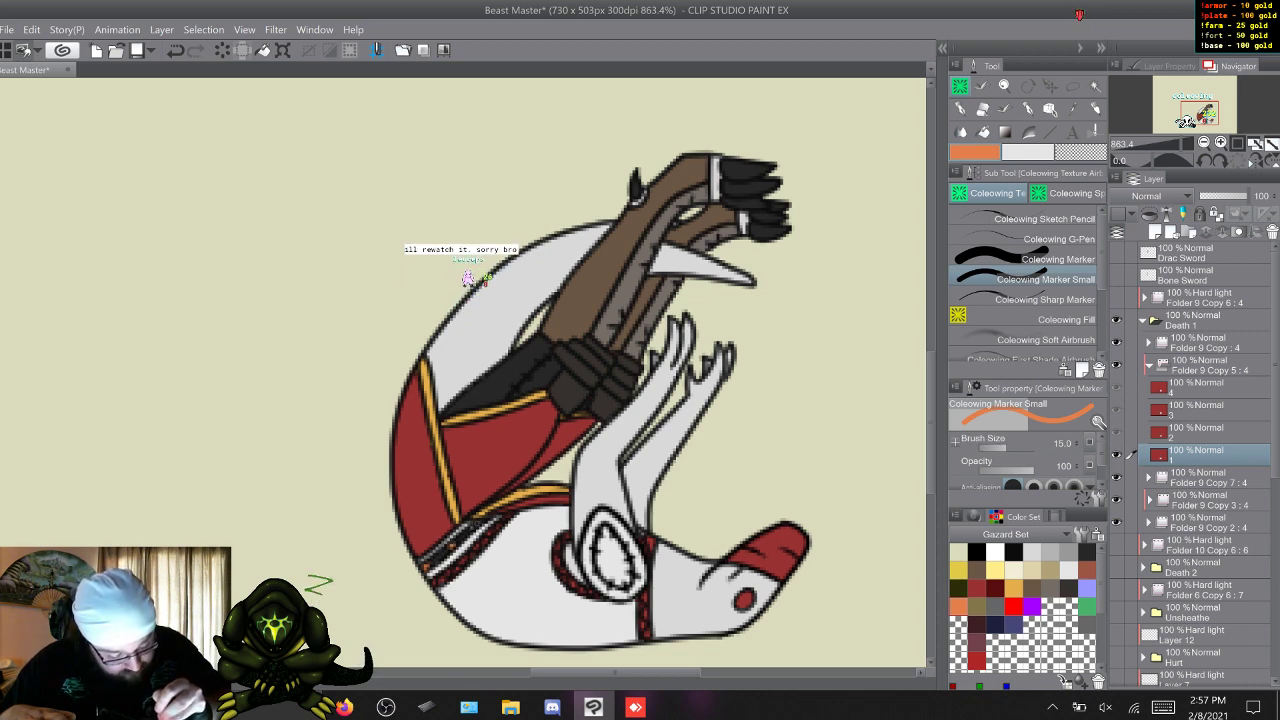
{"action": "key", "text": "w"}
{"action": "key", "text": "s"}
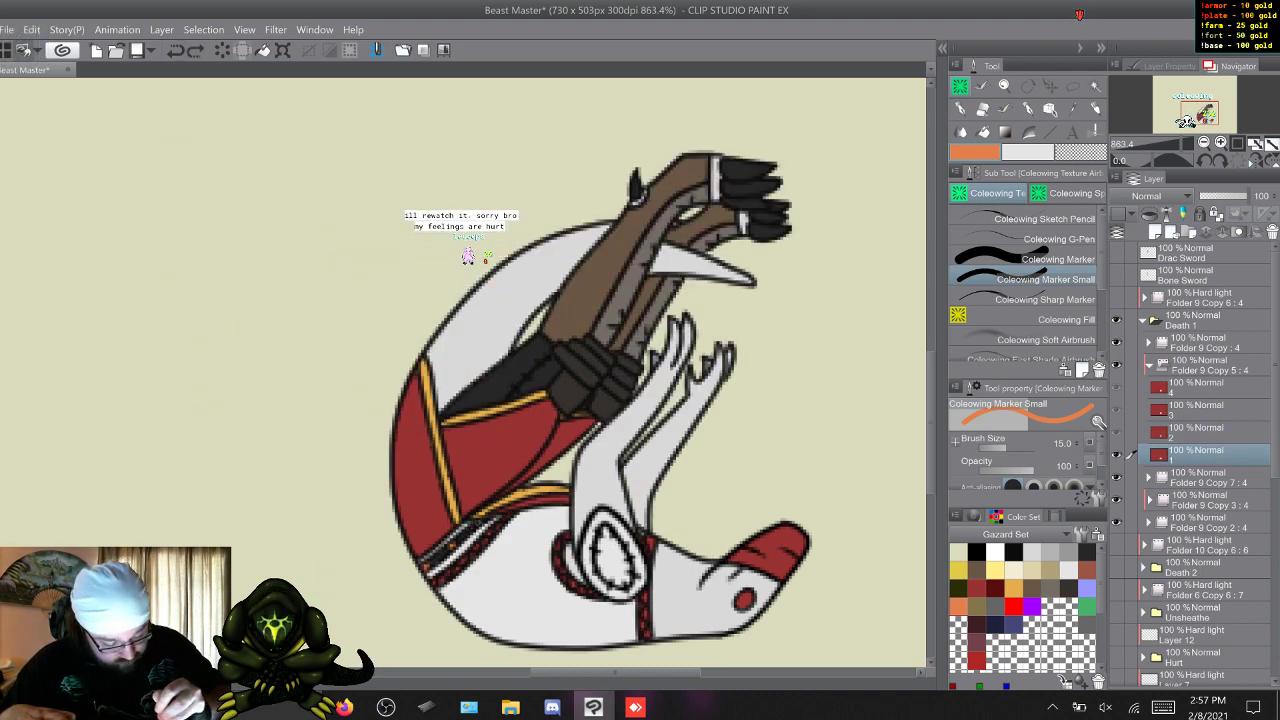
Paint the studs on the dark waist belt orange in frames 2, 3 and 4, then compare the frames.
{"action": "key", "text": "w"}
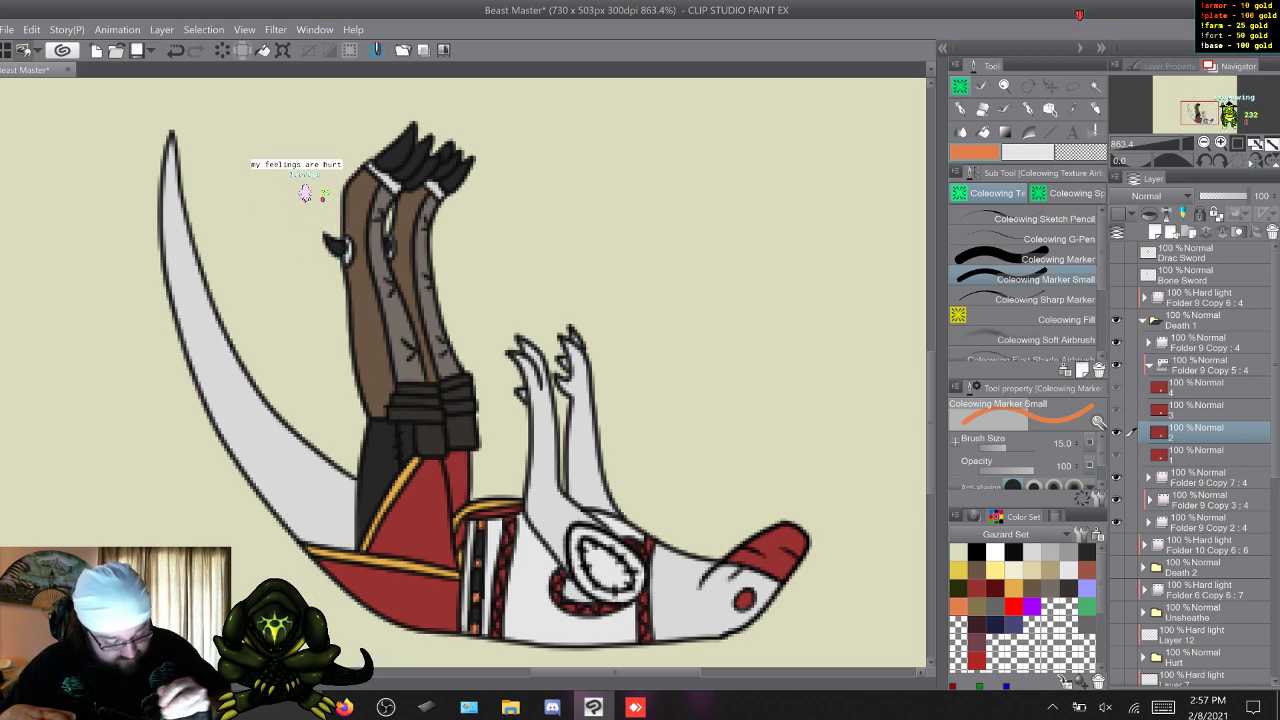
{"action": "key", "text": "w"}
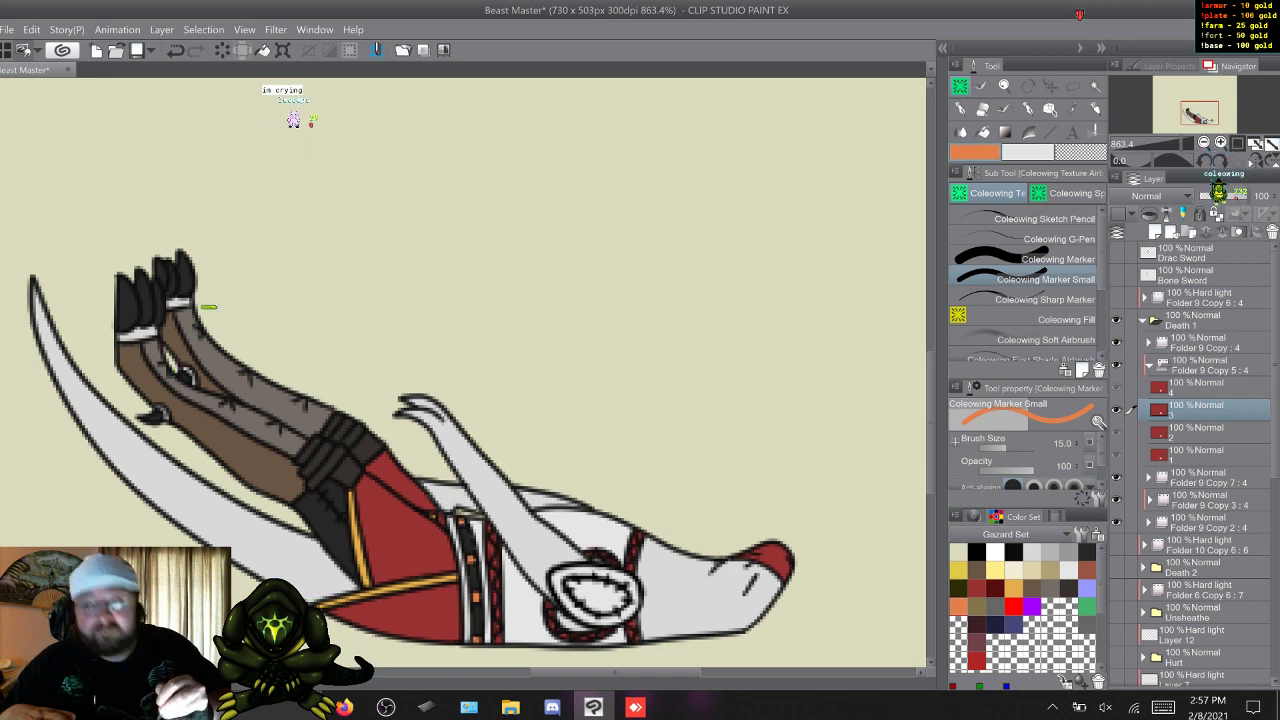
{"action": "key", "text": "w"}
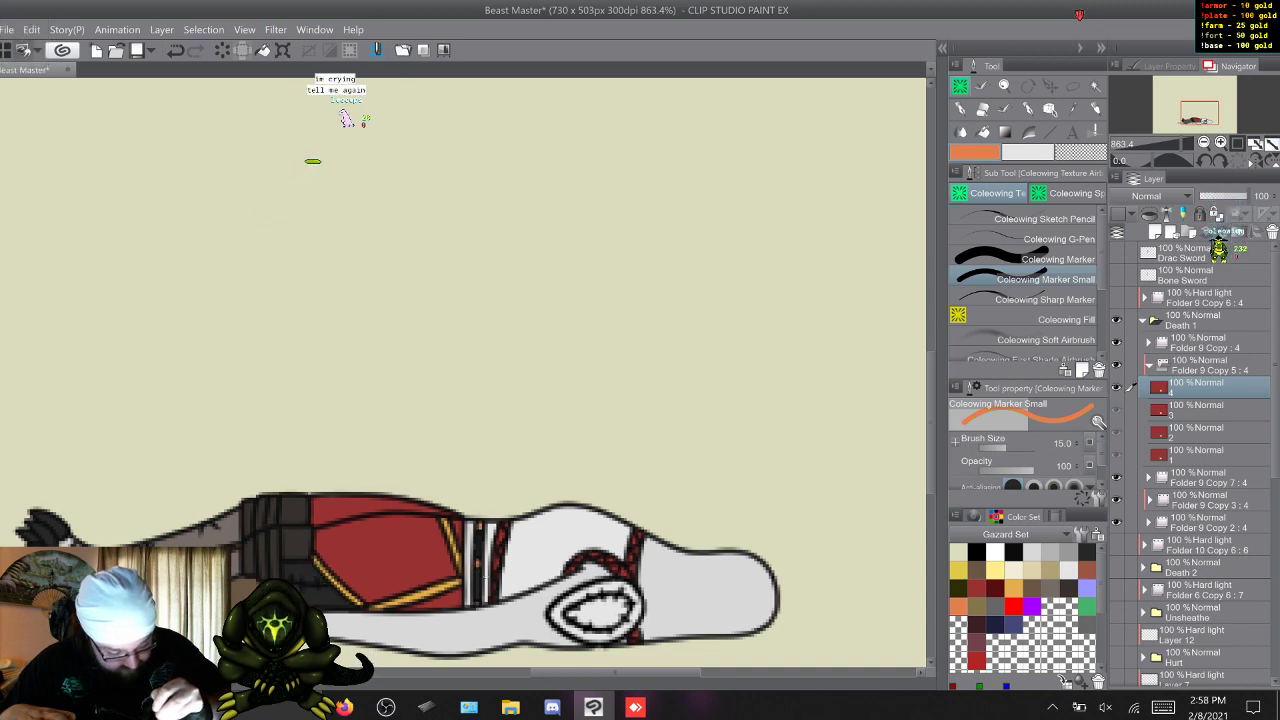
{"action": "key", "text": "w"}
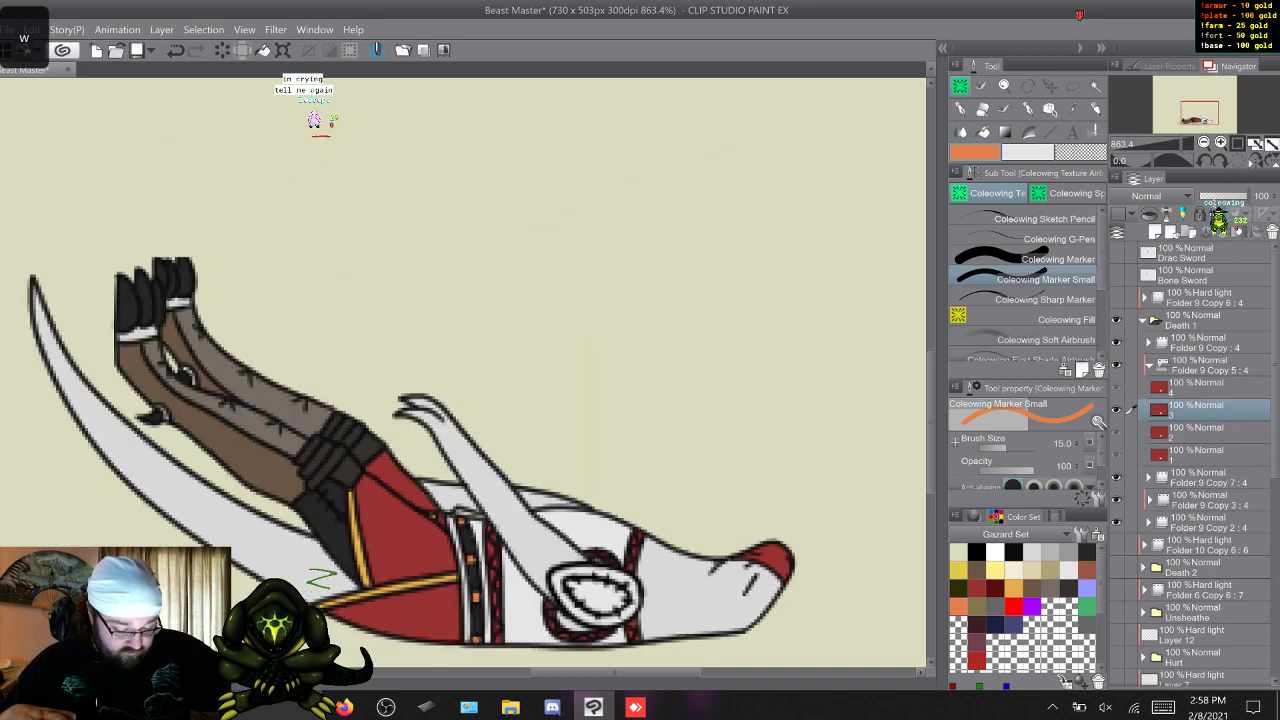
{"action": "key", "text": "w"}
{"action": "key", "text": "w"}
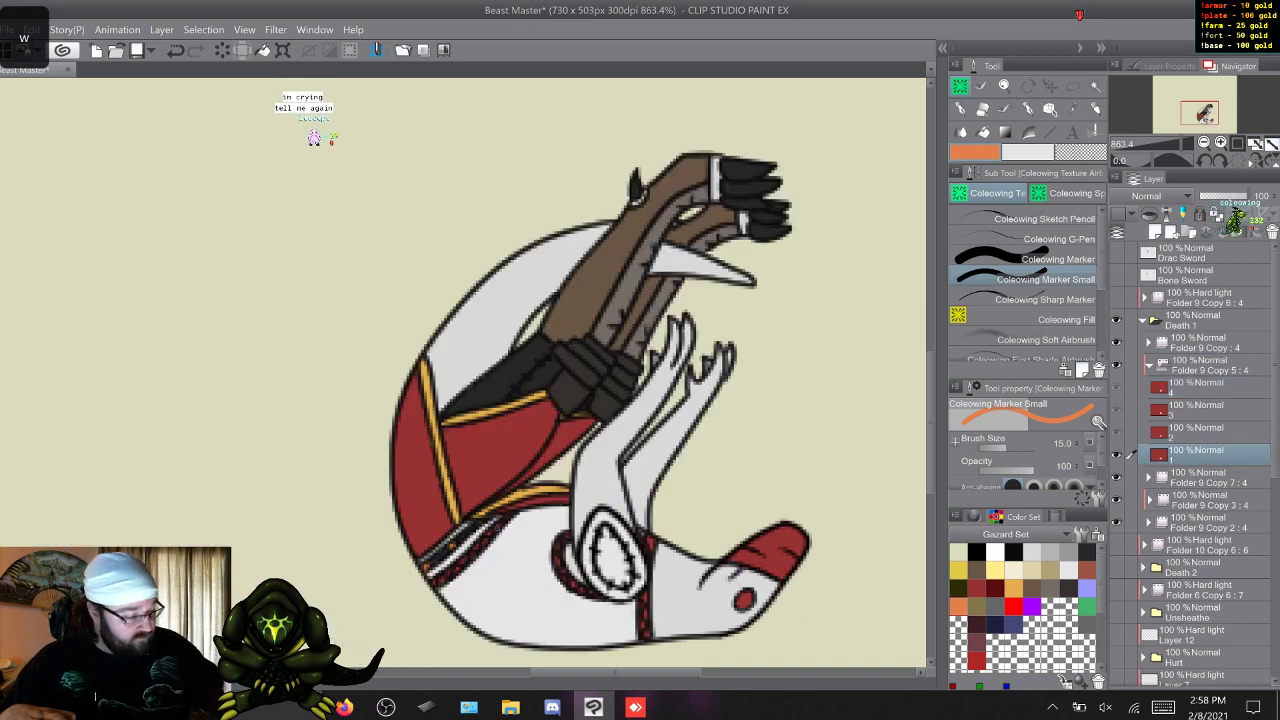
Paint the gaps between the red braids of the shoulder, neck and waist straps dark in frames 1 and 2.
{"action": "left_click", "coordinate": [1013, 552]}
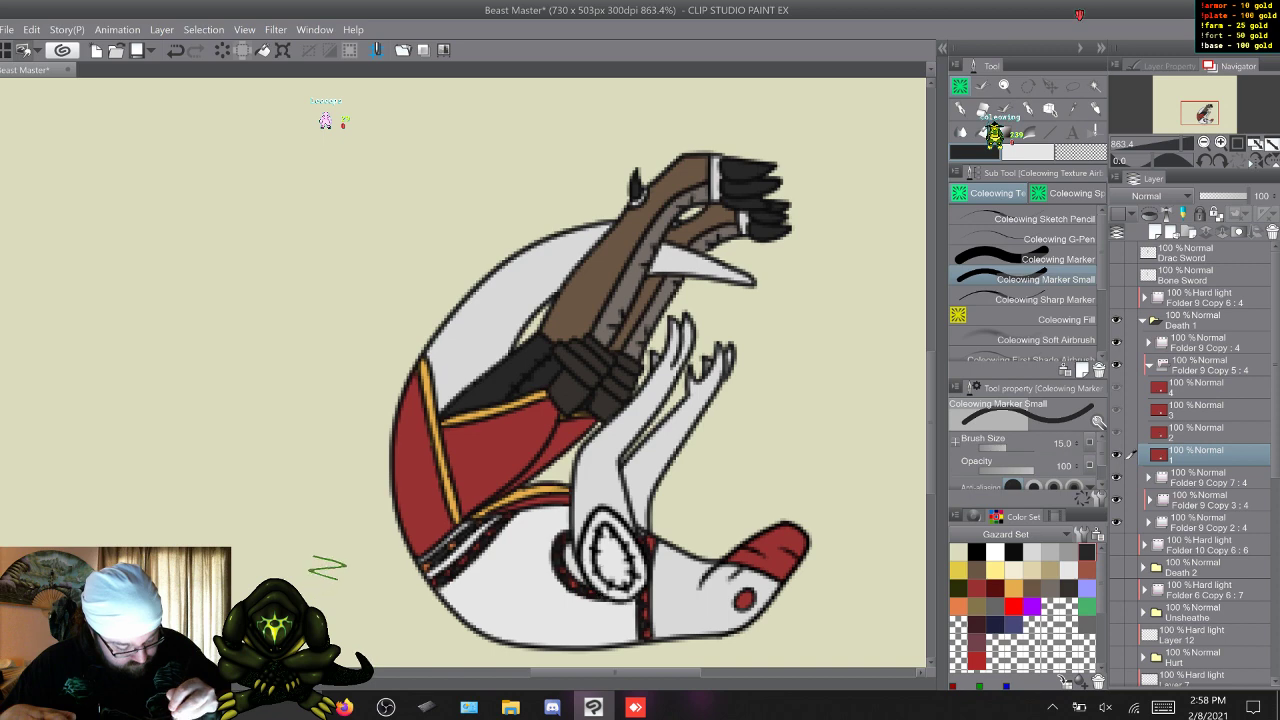
{"action": "key", "text": "w"}
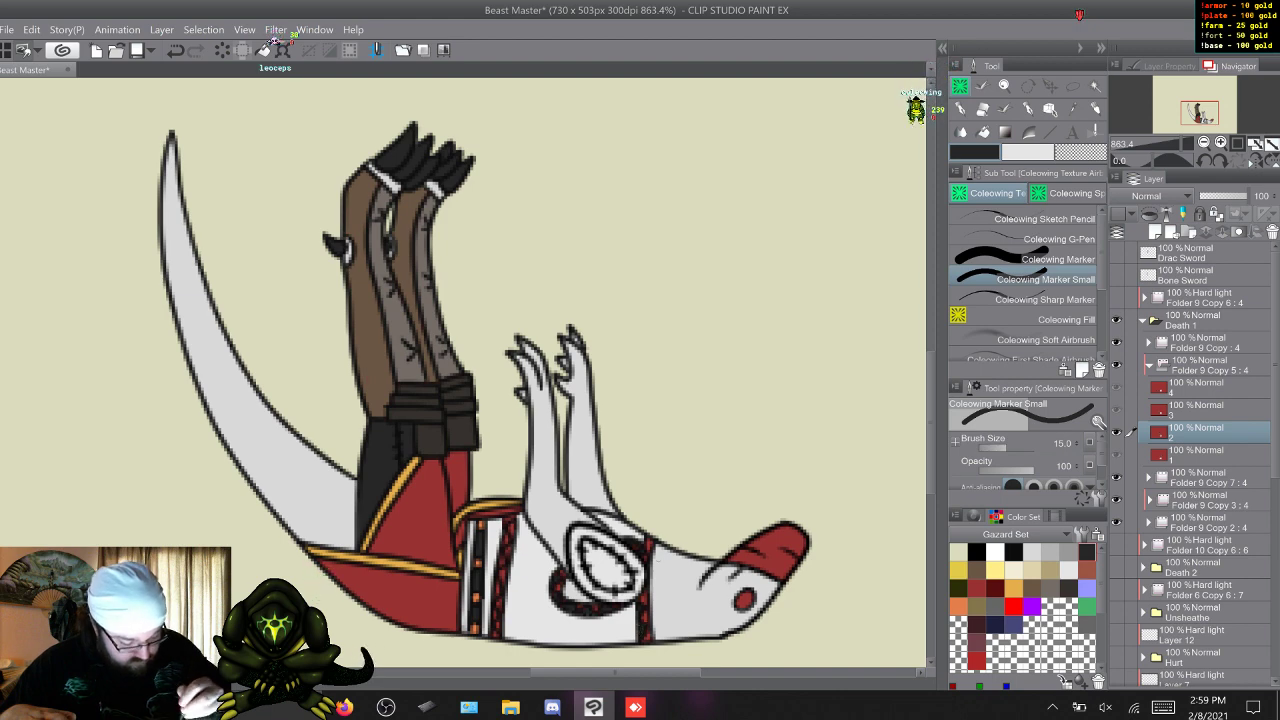
Paint the gaps between the red braids of the shoulder, neck and waist straps dark in frames 3 and 4.
{"action": "key", "text": "s"}
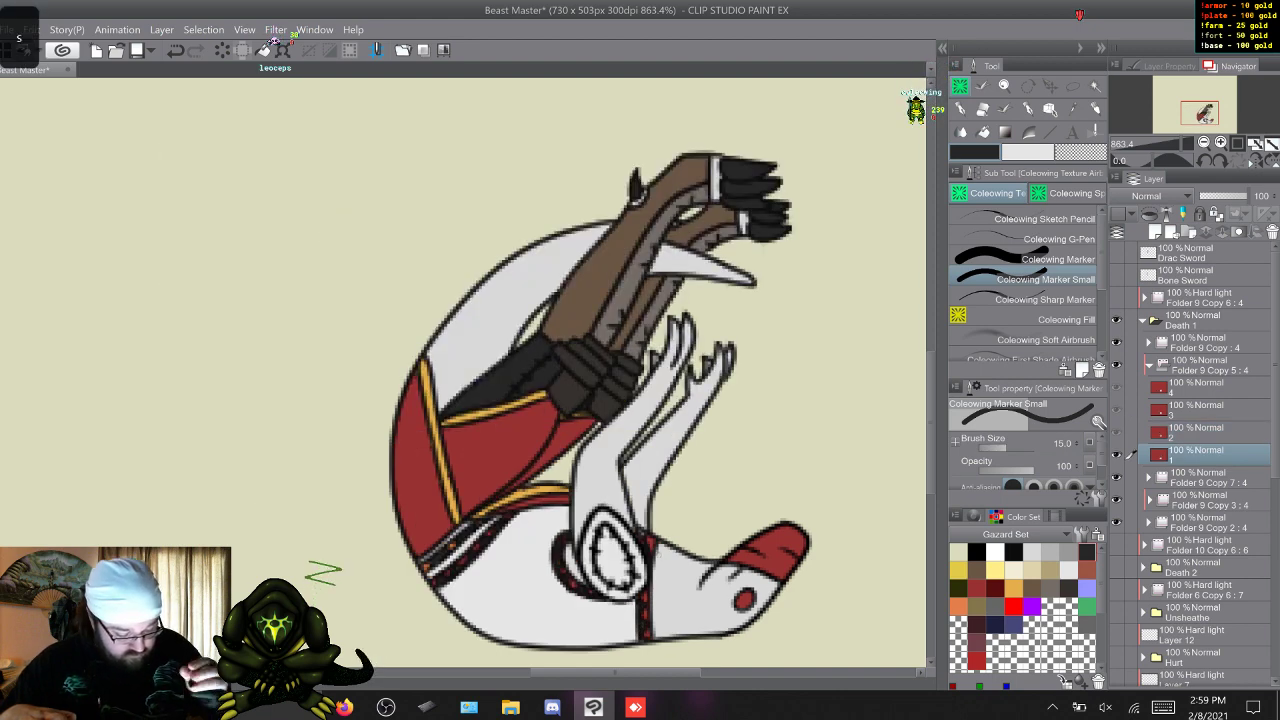
{"action": "key", "text": "w"}
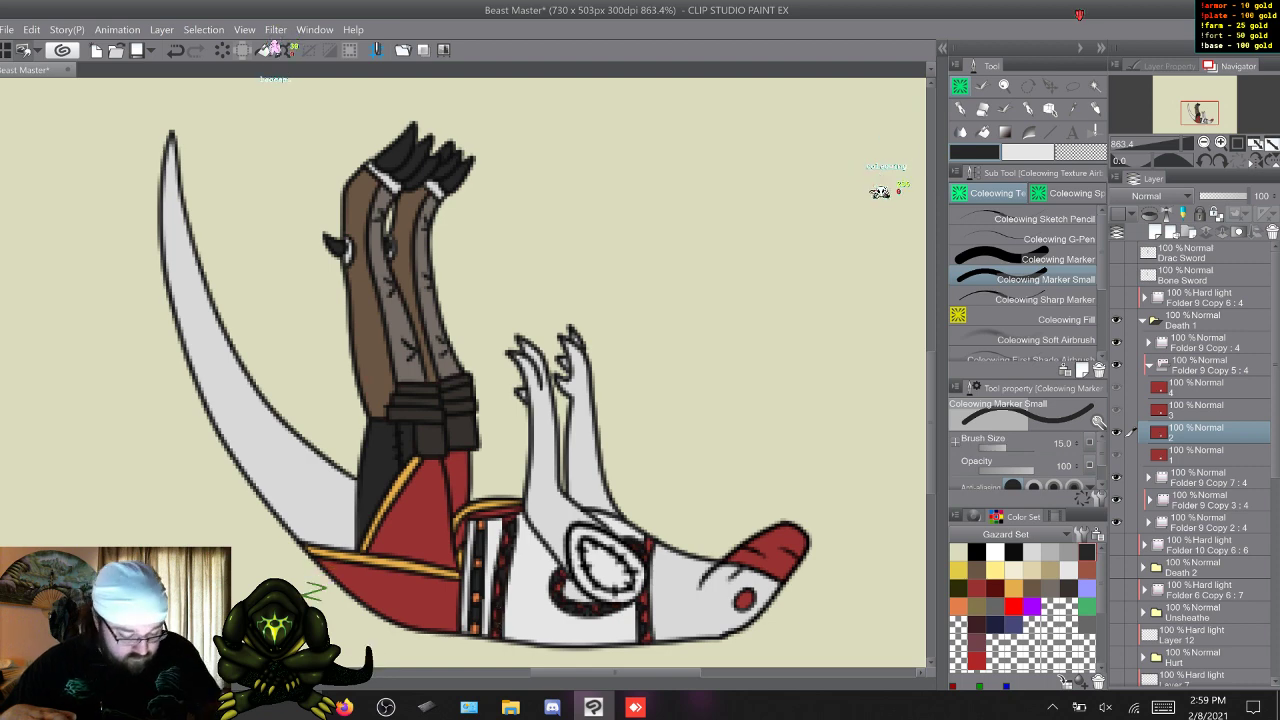
{"action": "key", "text": "w"}
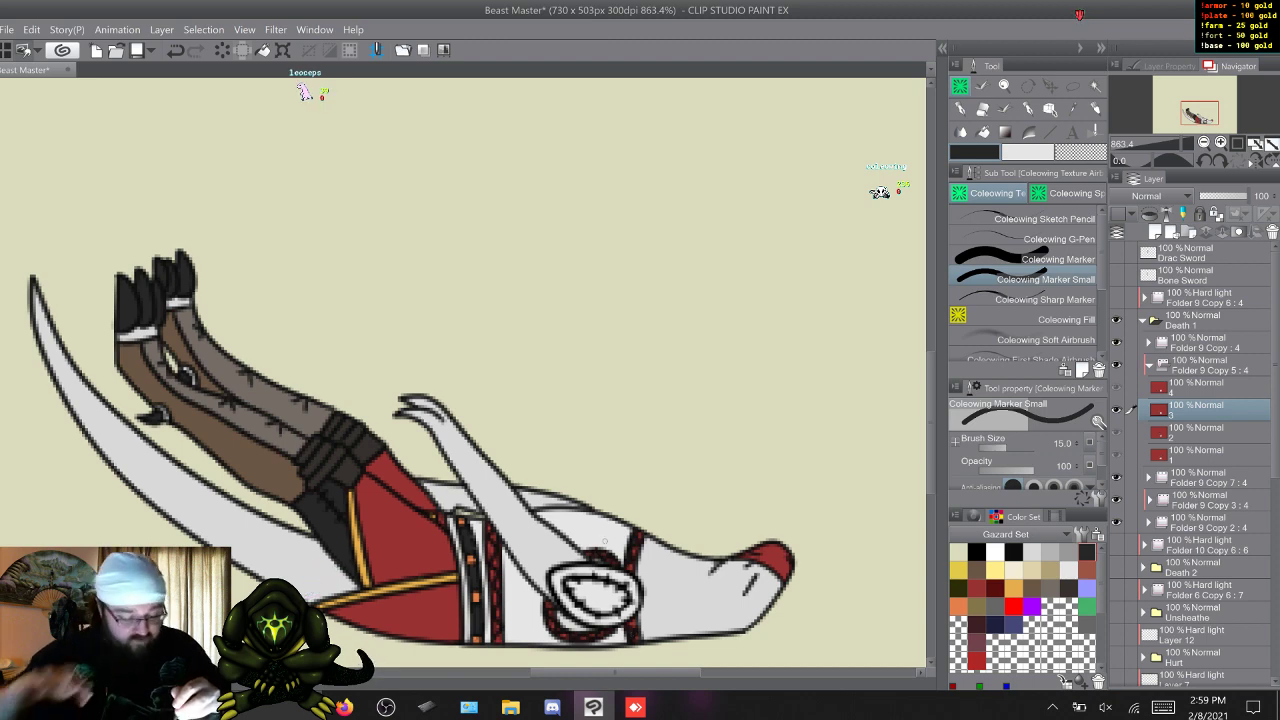
{"action": "key", "text": "x"}
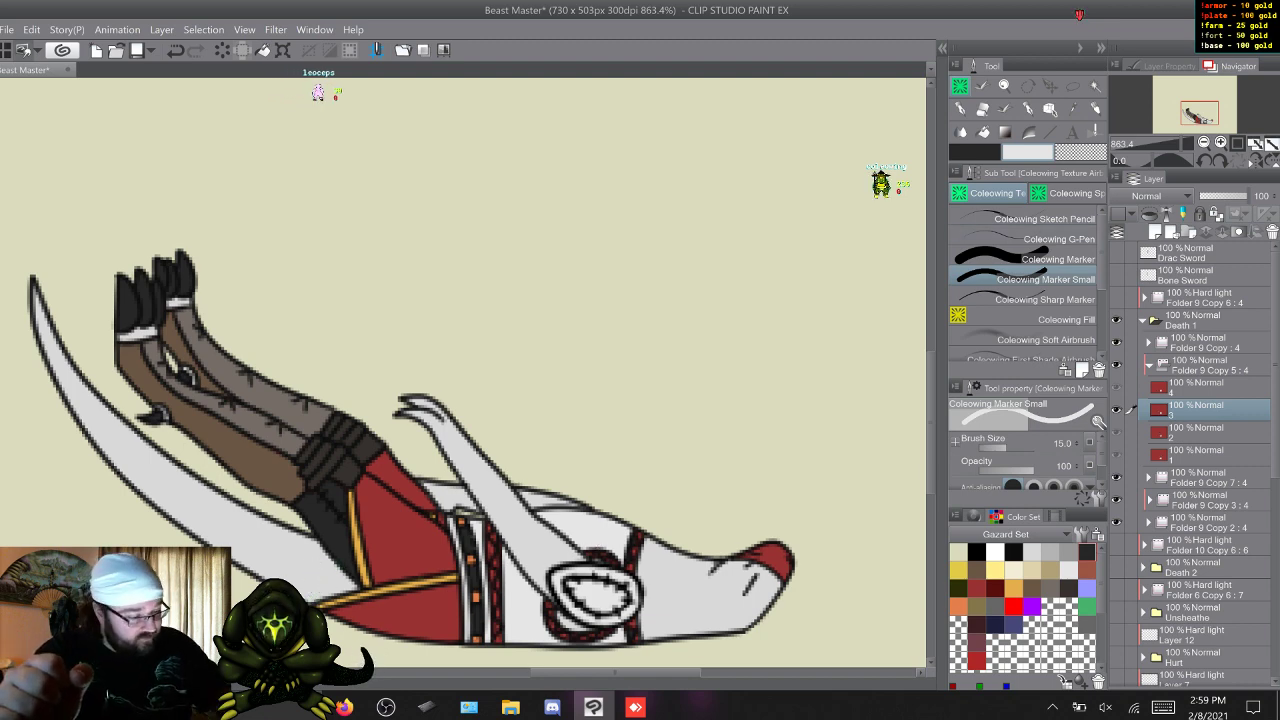
{"action": "key", "text": "x"}
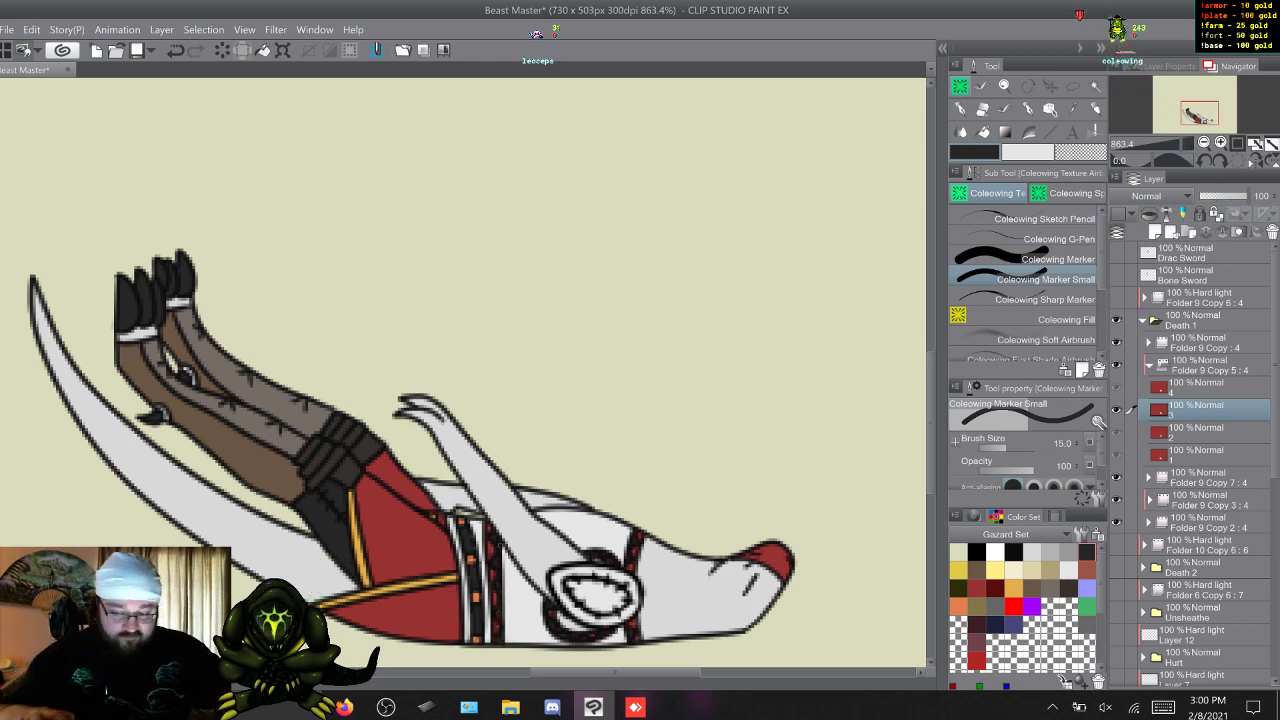
{"action": "key", "text": "w"}
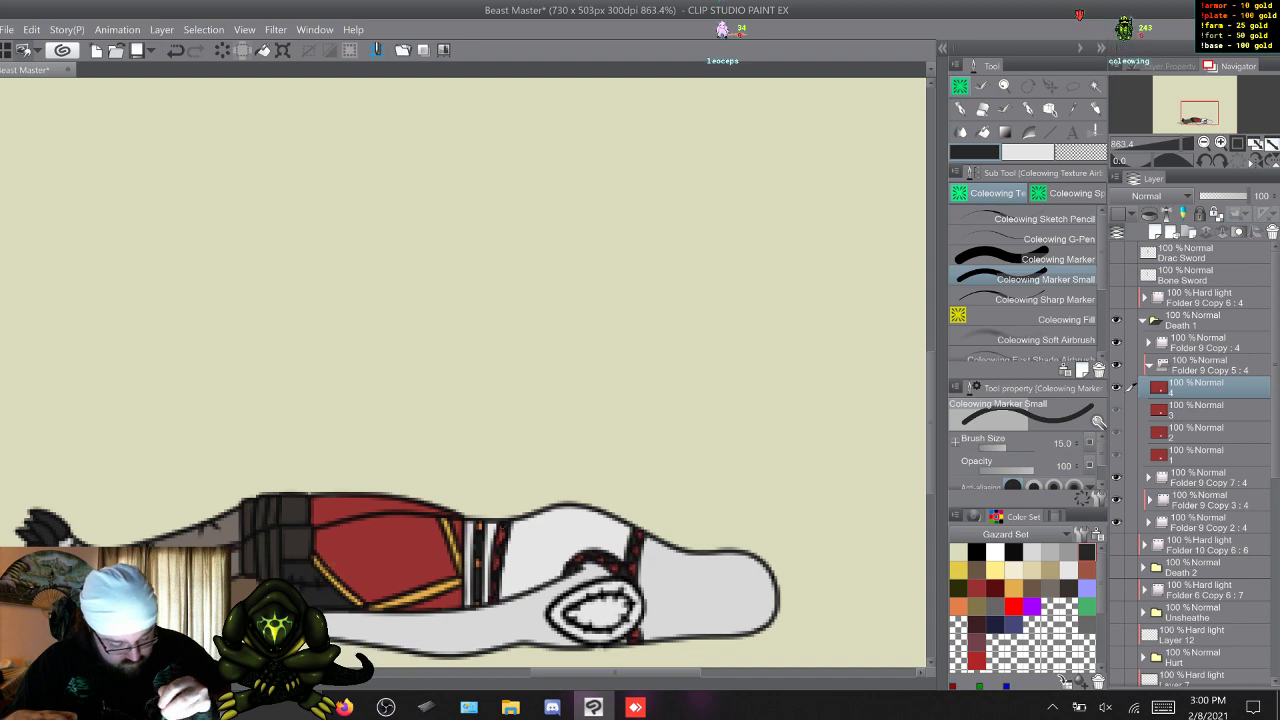
Flip through all four Death 1 frames to check the strap and belt colours for consistency.
{"action": "key", "text": "s"}
{"action": "key", "text": "s"}
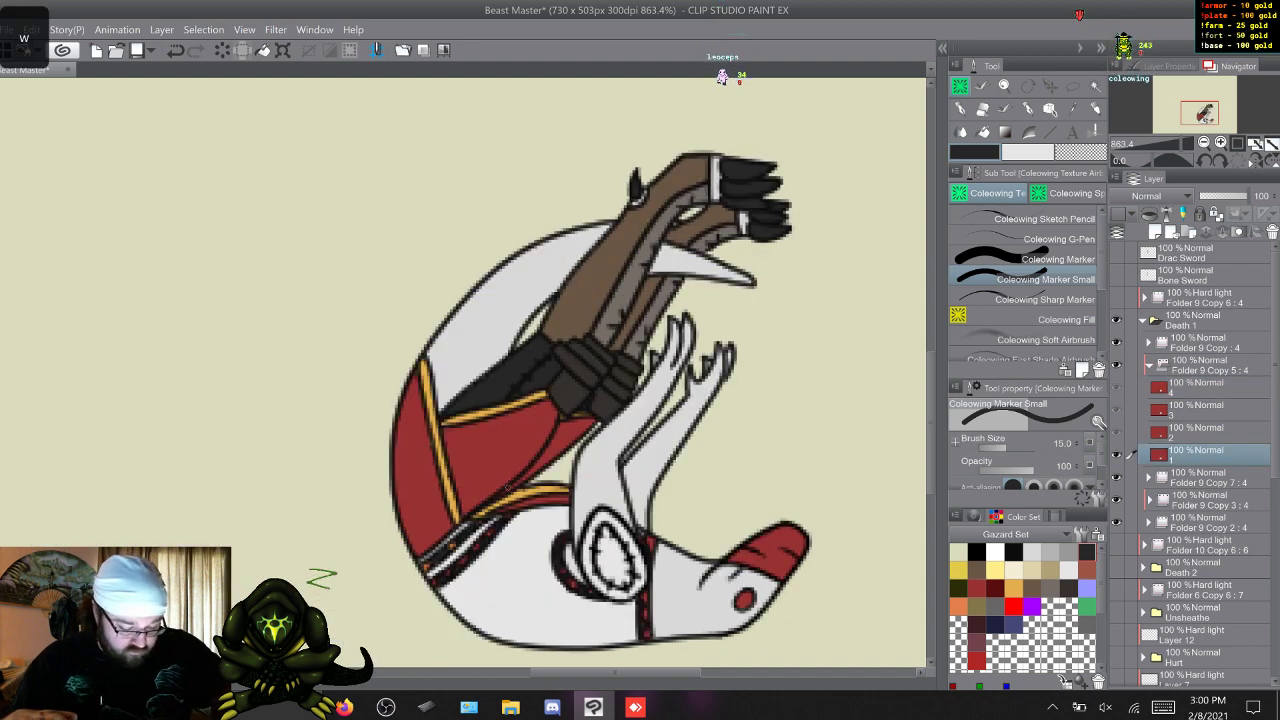
{"action": "key", "text": "s"}
{"action": "key", "text": "w"}
{"action": "key", "text": "w"}
{"action": "key", "text": "w"}
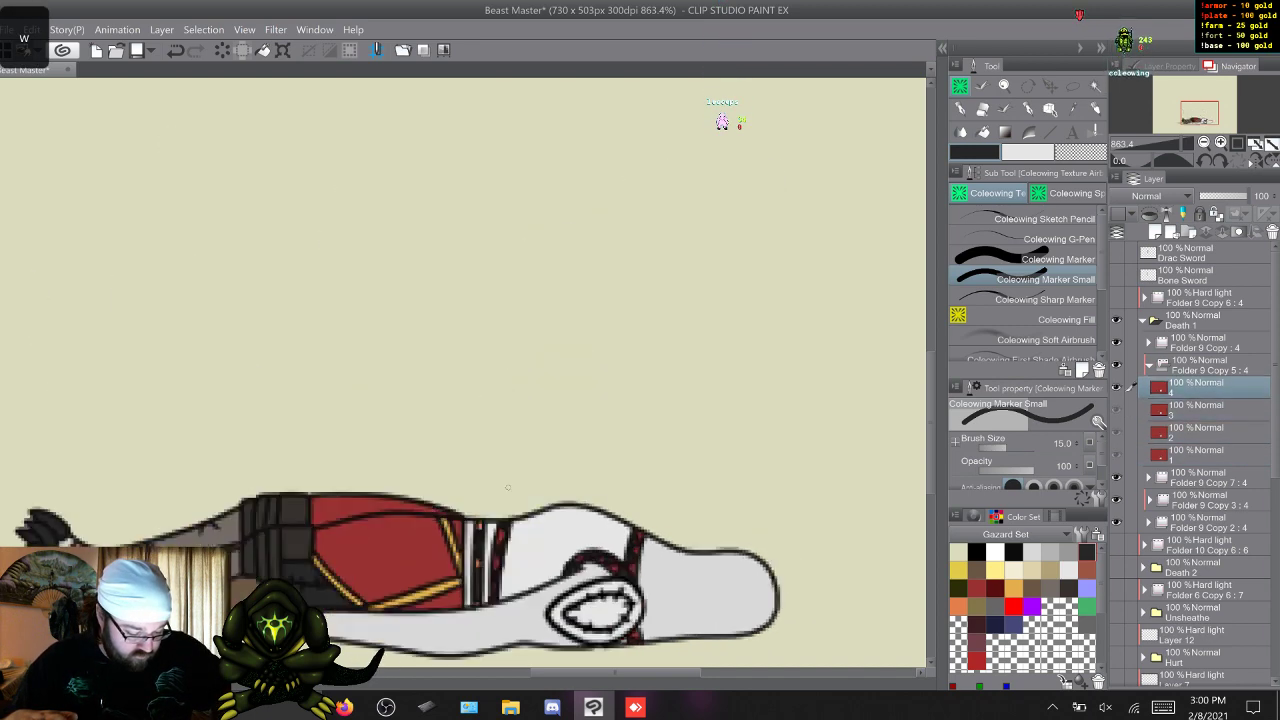
{"action": "key", "text": "w"}
{"action": "key", "text": "w"}
{"action": "key", "text": "w"}
{"action": "key", "text": "w"}
{"action": "key", "text": "w"}
{"action": "key", "text": "w"}
{"action": "key", "text": "w"}
{"action": "key", "text": "w"}
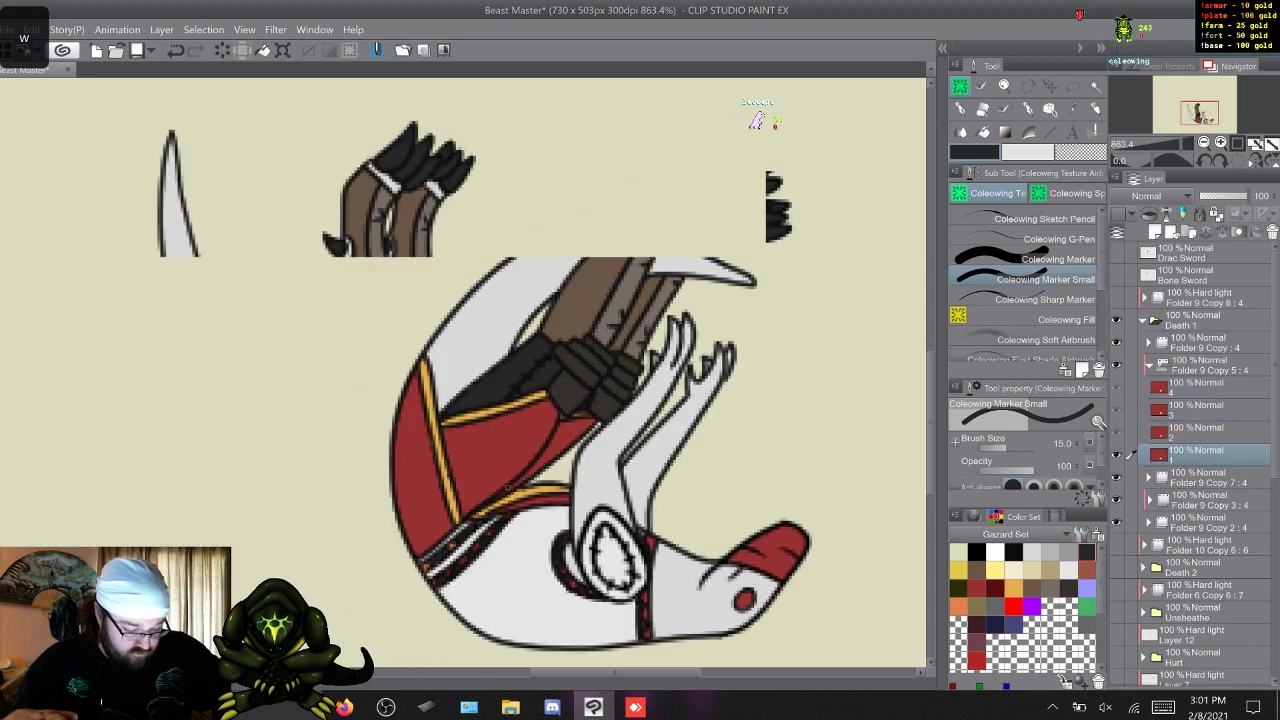
{"action": "key", "text": "w"}
{"action": "key", "text": "w"}
{"action": "key", "text": "w"}
{"action": "key", "text": "w"}
{"action": "key", "text": "w"}
{"action": "key", "text": "w"}
{"action": "key", "text": "w"}
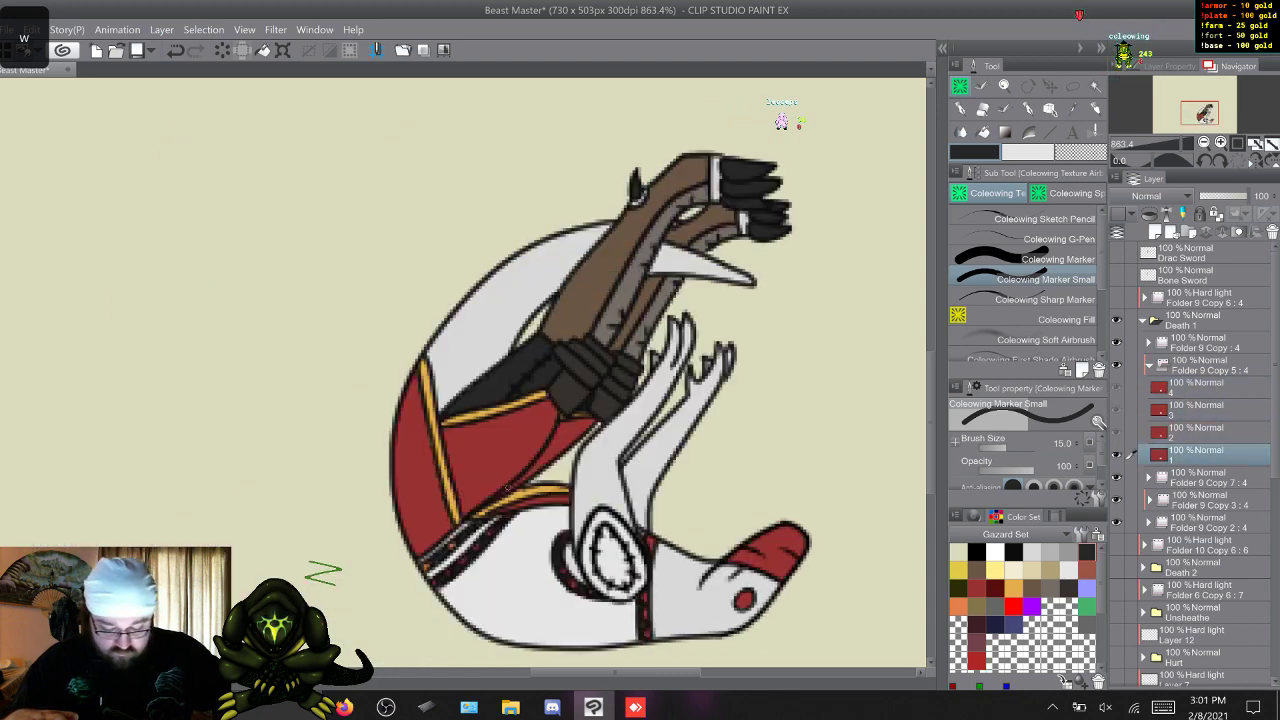
{"action": "key", "text": "w"}
{"action": "key", "text": "w"}
{"action": "key", "text": "w"}
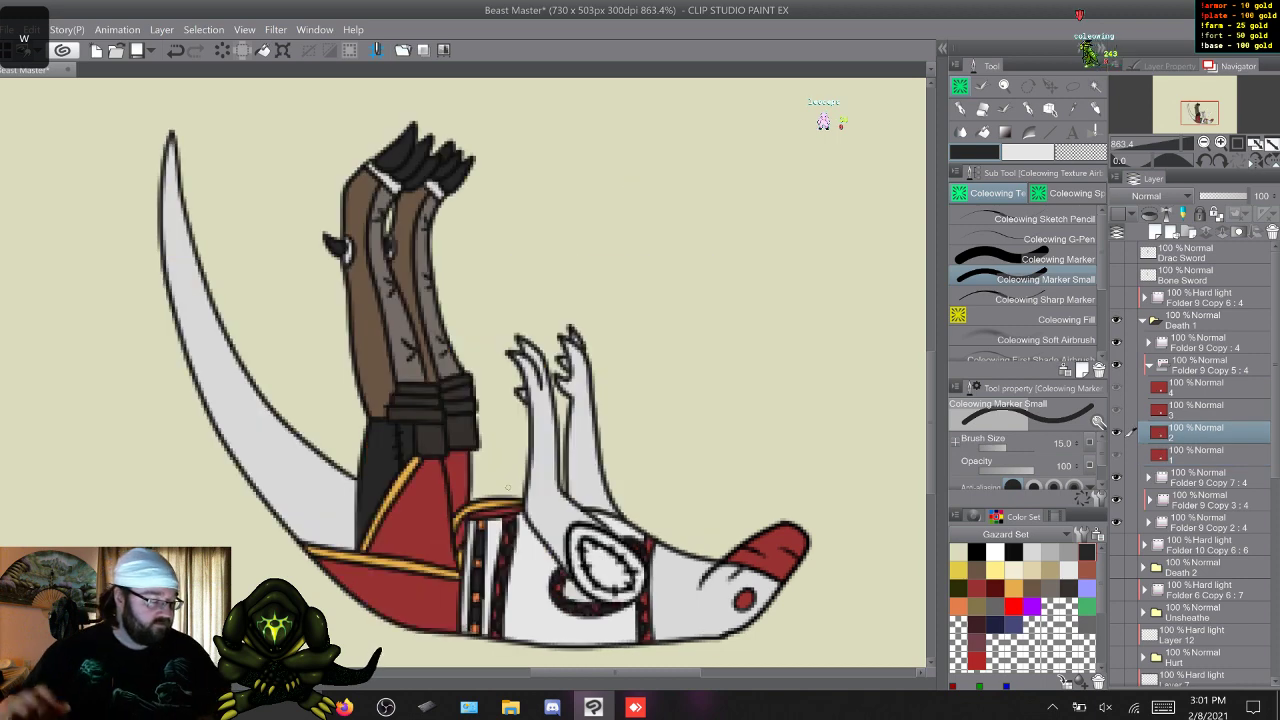
Collapse the Death 1 folder, show the Hard light folder Folder 9 Copy 6 above it and select its frame 1 layer.
{"action": "left_click", "coordinate": [1143, 320]}
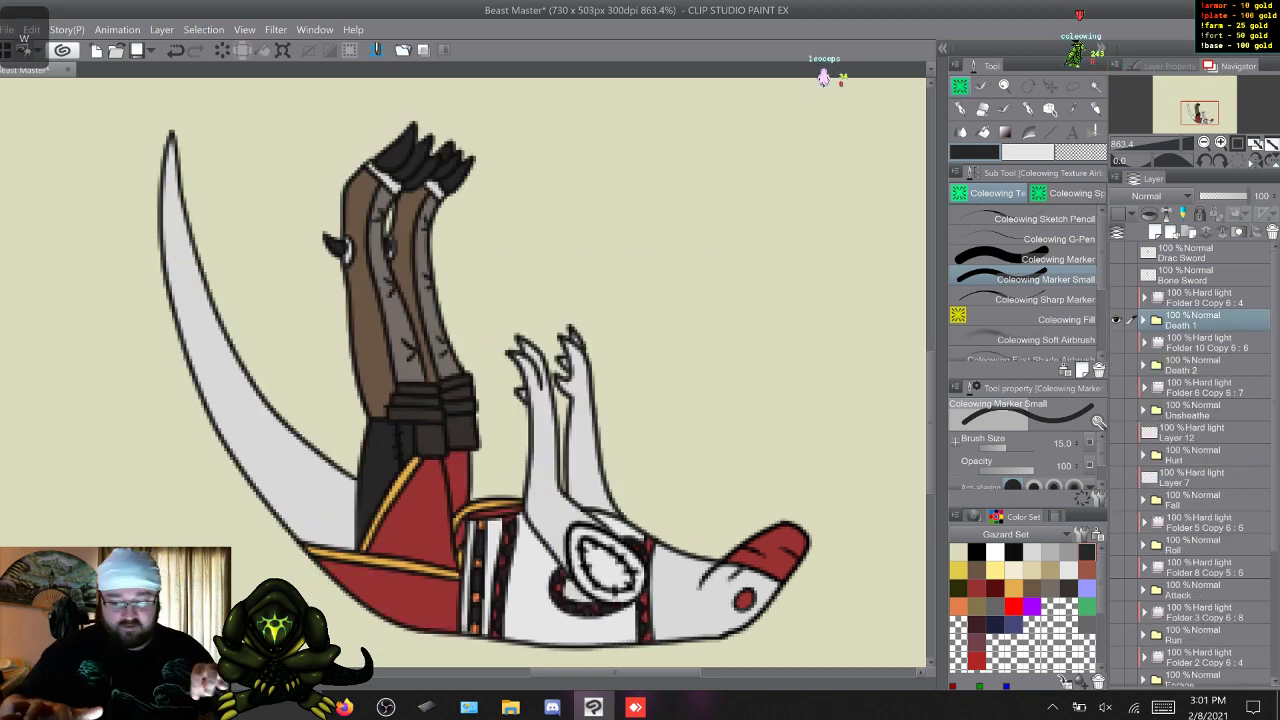
{"action": "scroll", "coordinate": [484, 386], "scroll_direction": "down", "scroll_amount": 4}
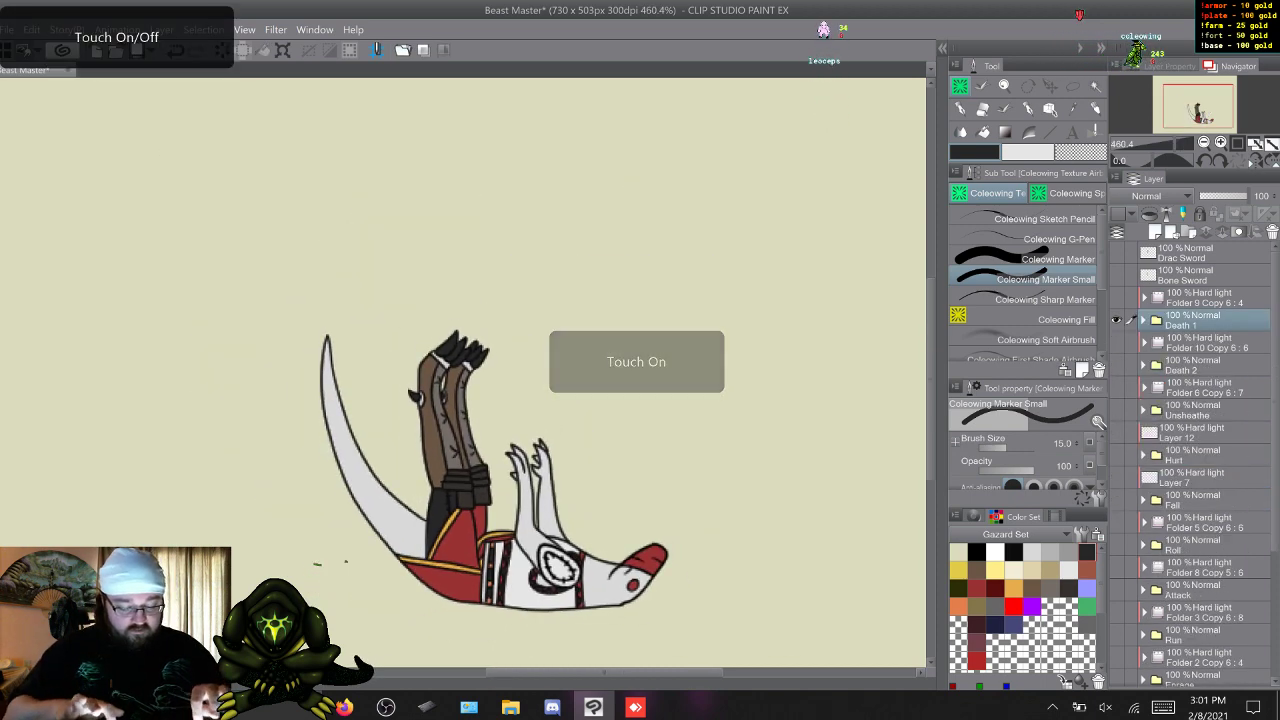
{"action": "mouse_move", "coordinate": [484, 386]}
{"action": "left_mouse_down"}
{"action": "mouse_move", "coordinate": [474, 382]}
{"action": "mouse_move", "coordinate": [482, 389]}
{"action": "left_mouse_up"}
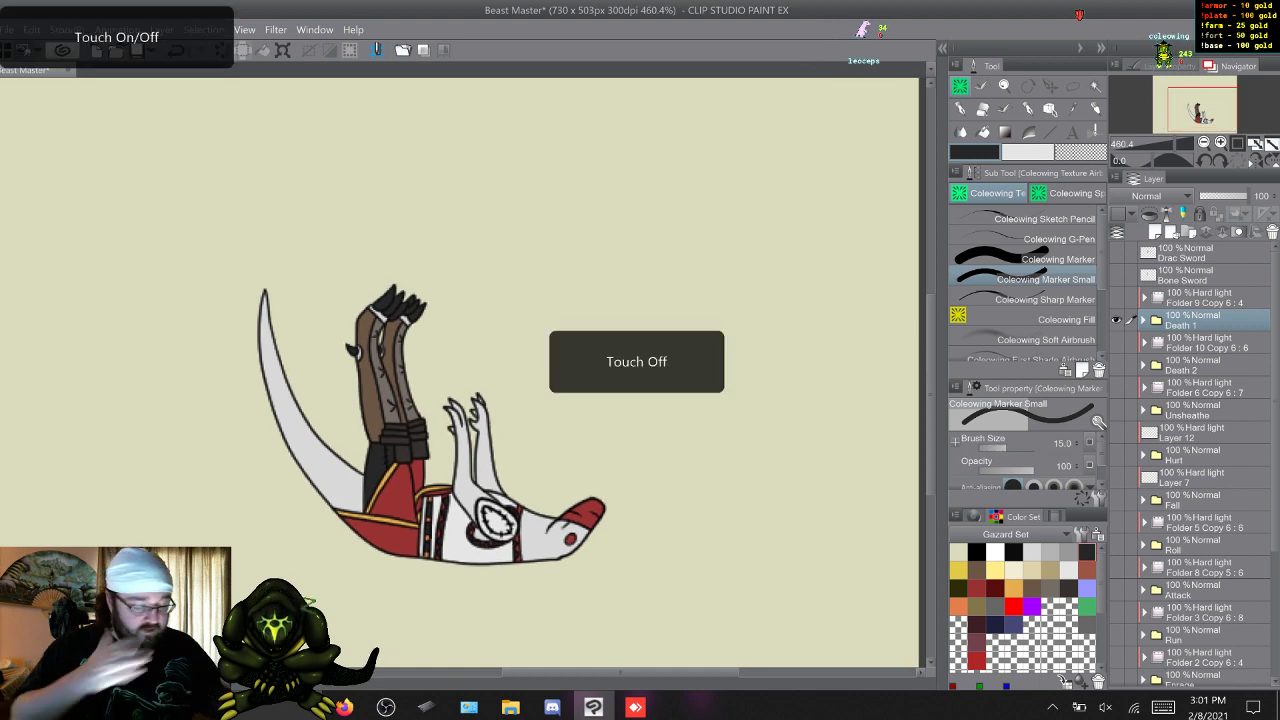
{"action": "left_click", "coordinate": [1116, 298]}
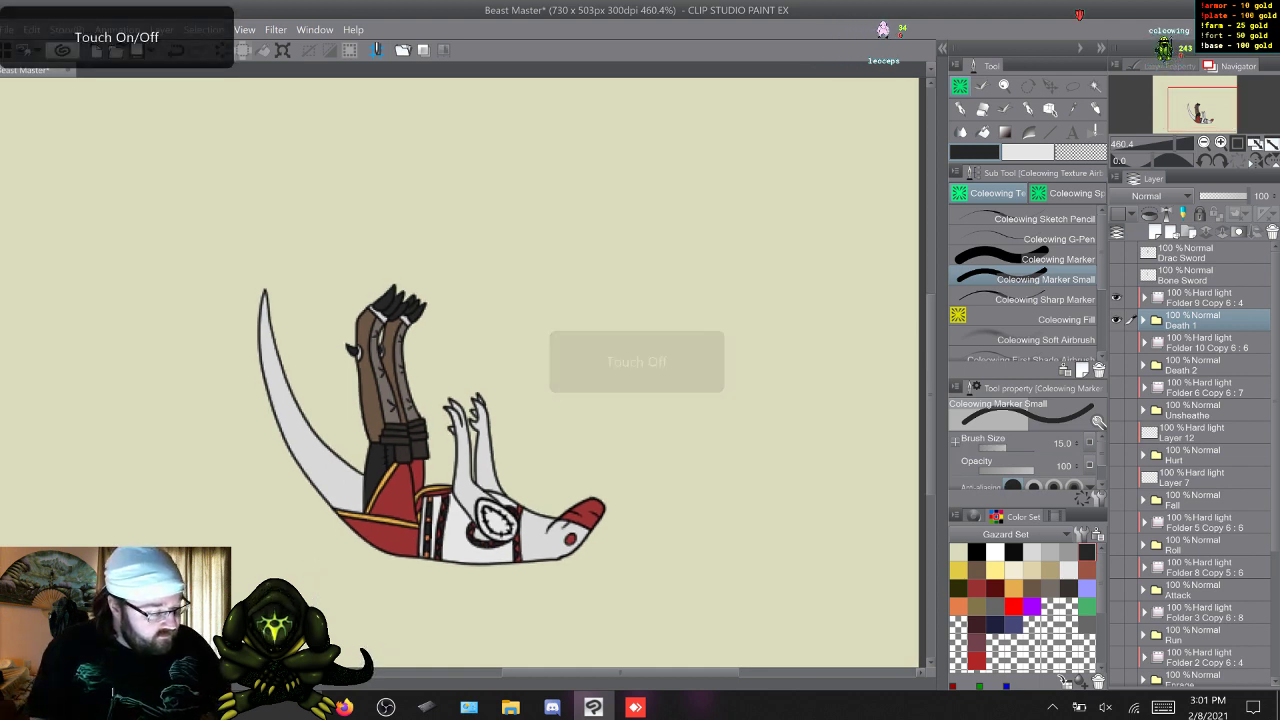
{"action": "left_click", "coordinate": [1144, 298]}
{"action": "left_click", "coordinate": [1190, 387]}
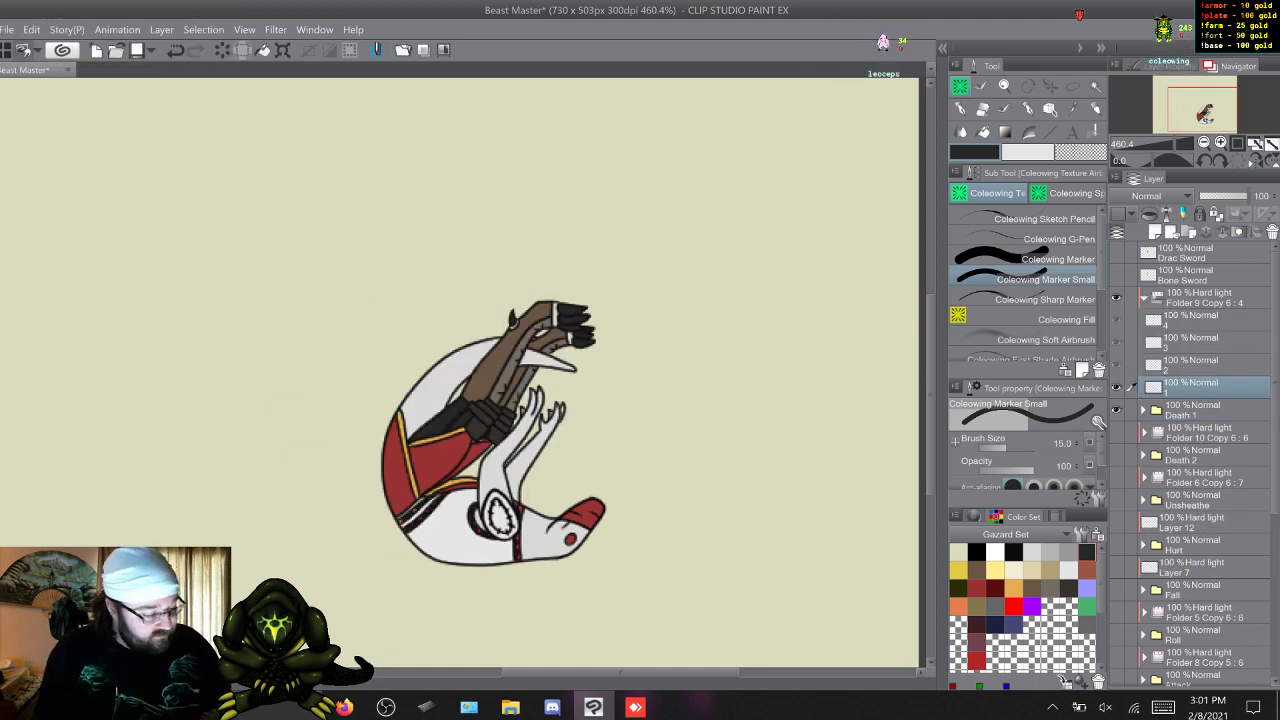
Set up the Coleowing First Shade Airbrush with black as the main colour and white as the sub colour for shading frame 1.
{"action": "scroll", "coordinate": [1028, 285], "scroll_direction": "down", "scroll_amount": 2}
{"action": "scroll", "coordinate": [1028, 285], "scroll_direction": "down", "scroll_amount": 1}
{"action": "left_click", "coordinate": [1031, 297]}
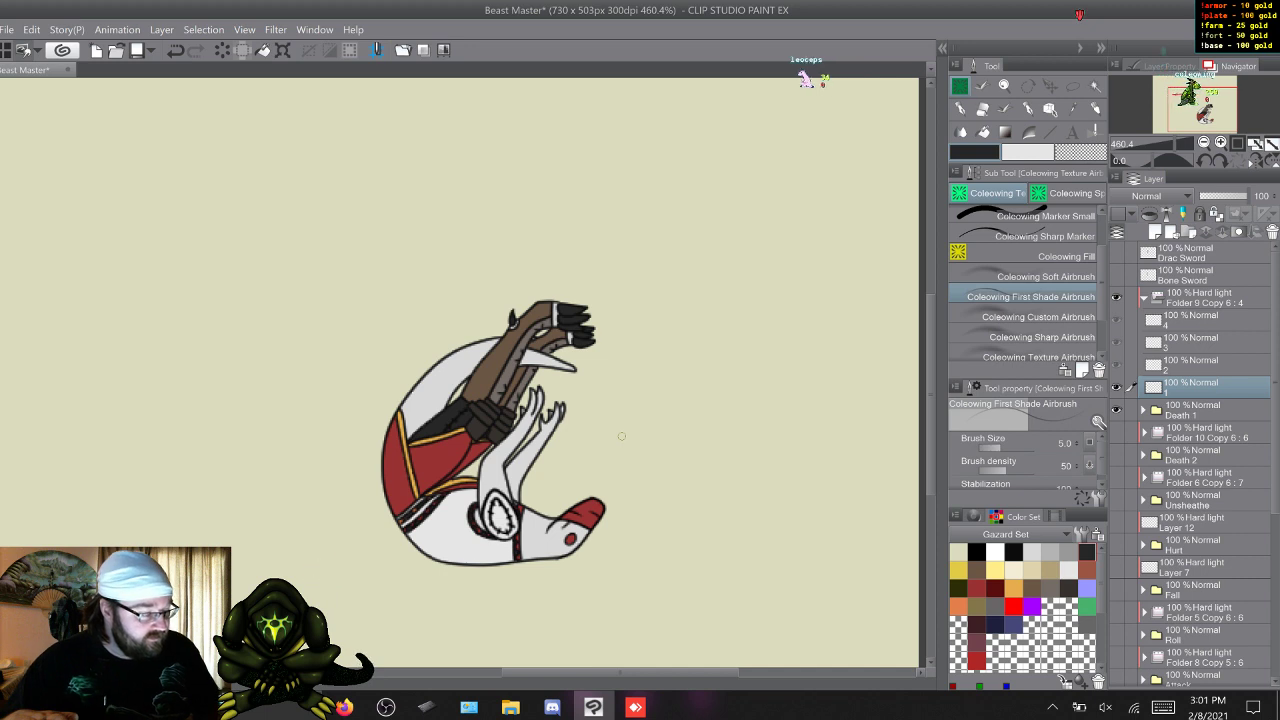
{"action": "left_click", "coordinate": [977, 552]}
{"action": "left_click", "coordinate": [1028, 152]}
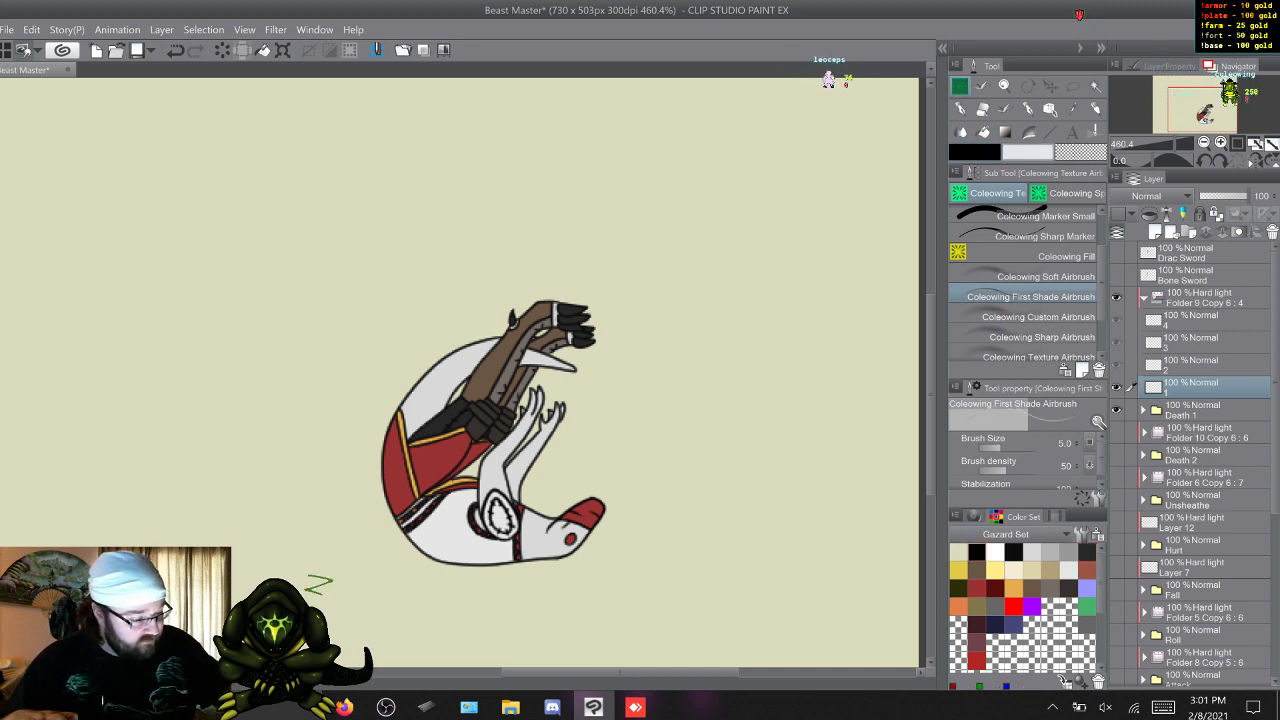
{"action": "left_click", "coordinate": [995, 552]}
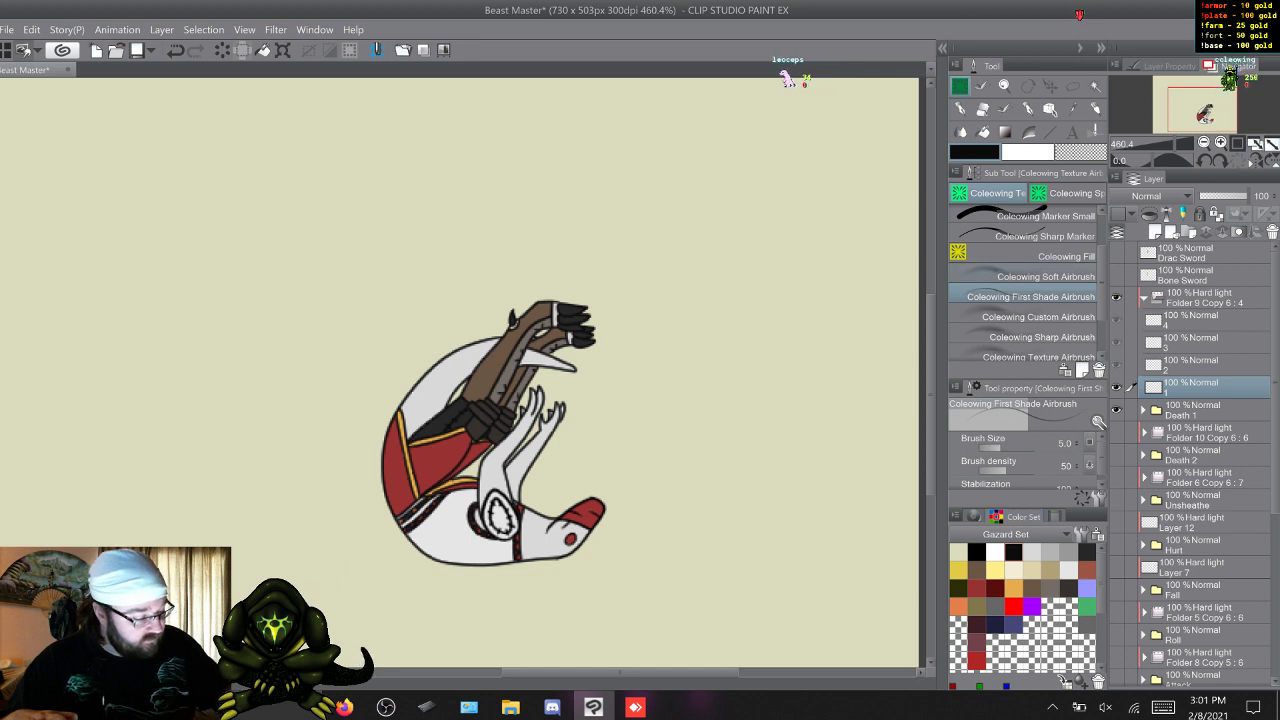
{"action": "scroll", "coordinate": [1020, 460], "scroll_direction": "down", "scroll_amount": 1}
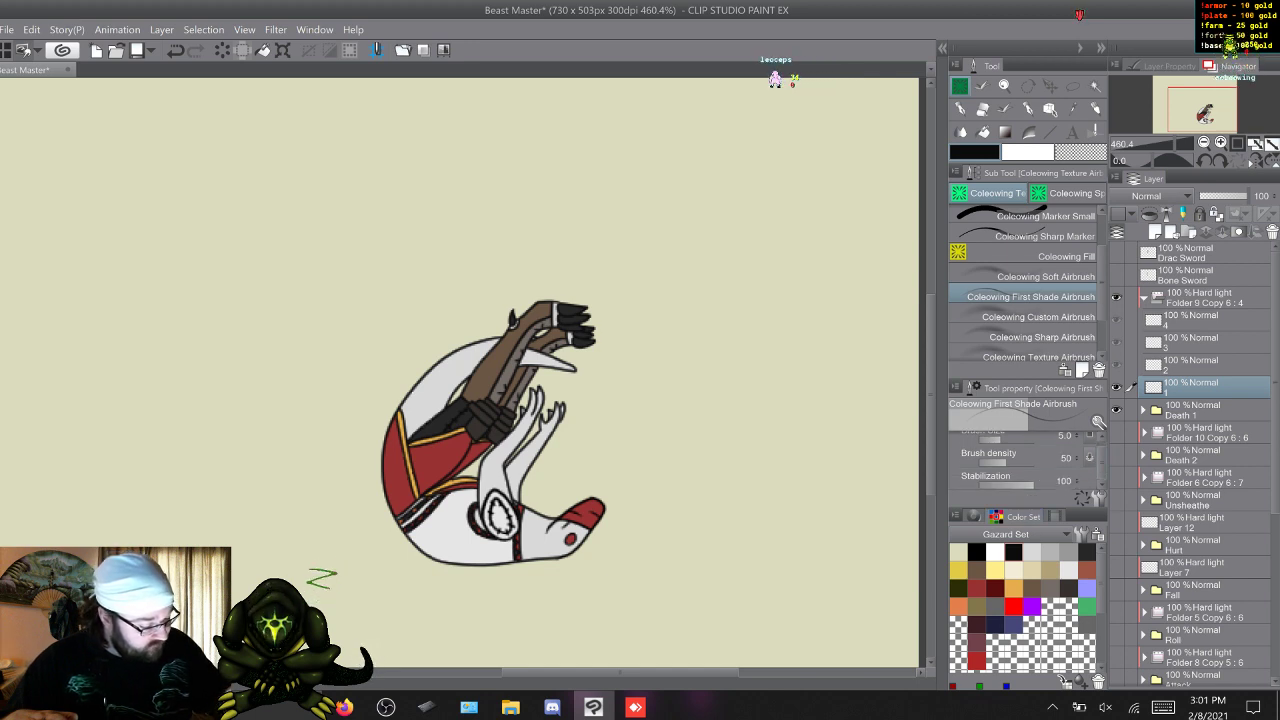
{"action": "scroll", "coordinate": [1020, 460], "scroll_direction": "up", "scroll_amount": 1}
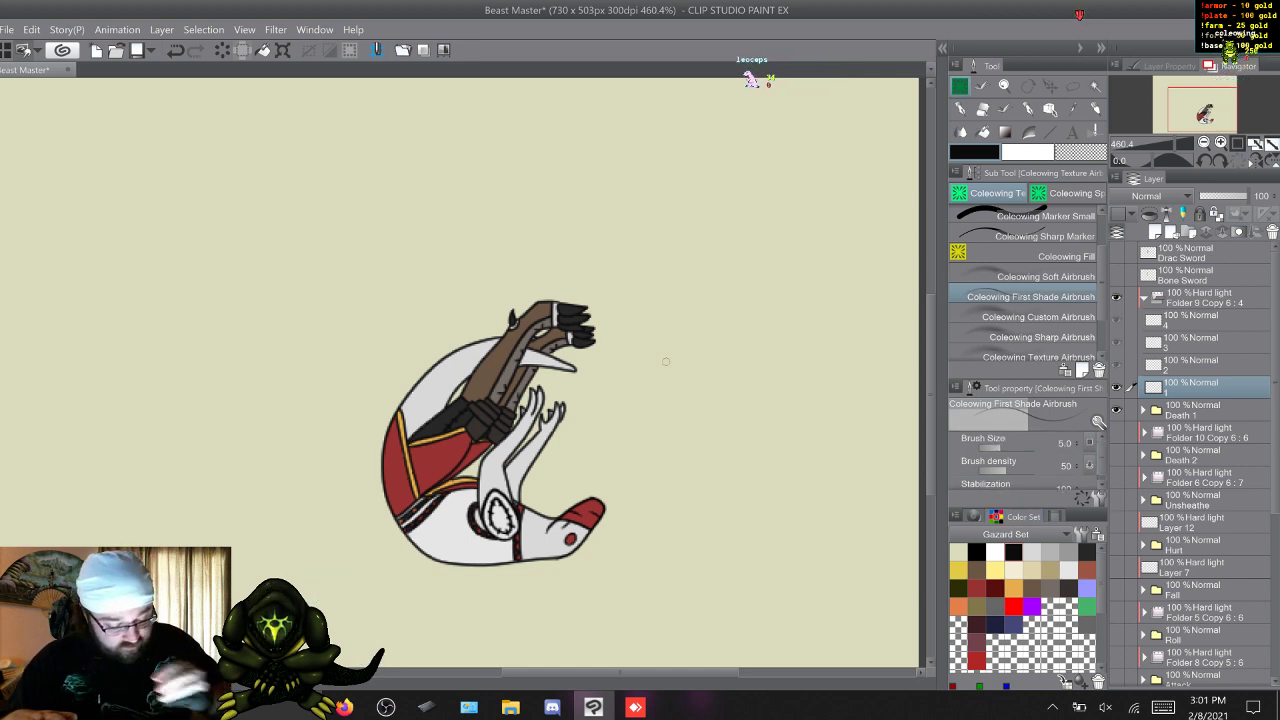
{"action": "scroll", "coordinate": [505, 373], "scroll_direction": "up", "scroll_amount": 3}
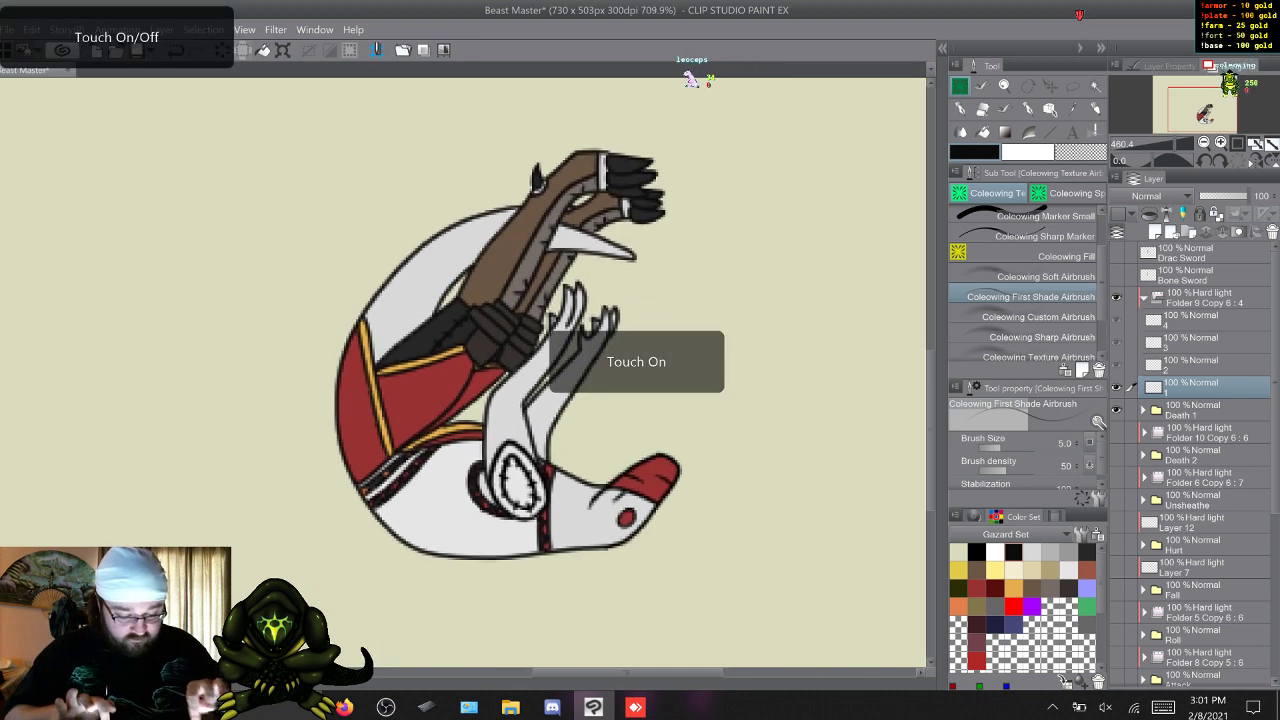
{"action": "scroll", "coordinate": [510, 360], "scroll_direction": "up", "scroll_amount": 1}
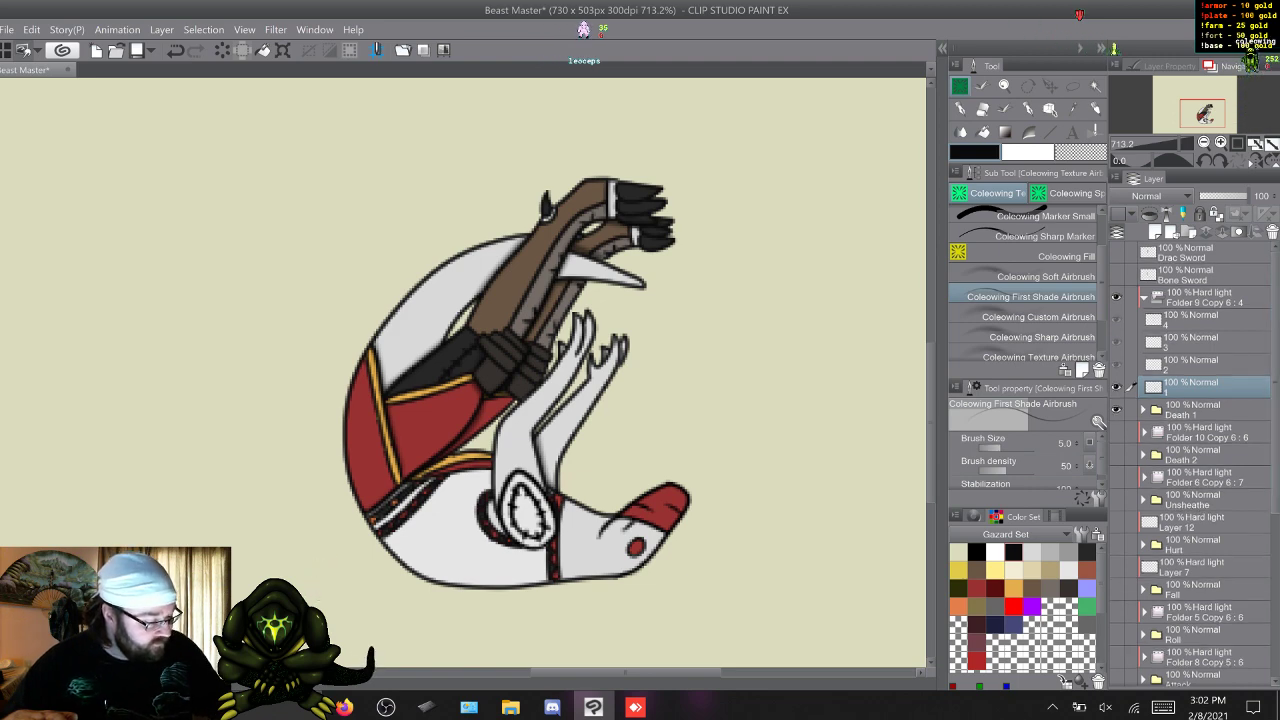
Paint the stitched oval shoulder pad brown on Death 1's frame 1 colour layer with the Coleowing Marker.
{"action": "left_click", "coordinate": [1143, 410]}
{"action": "left_click", "coordinate": [1150, 455]}
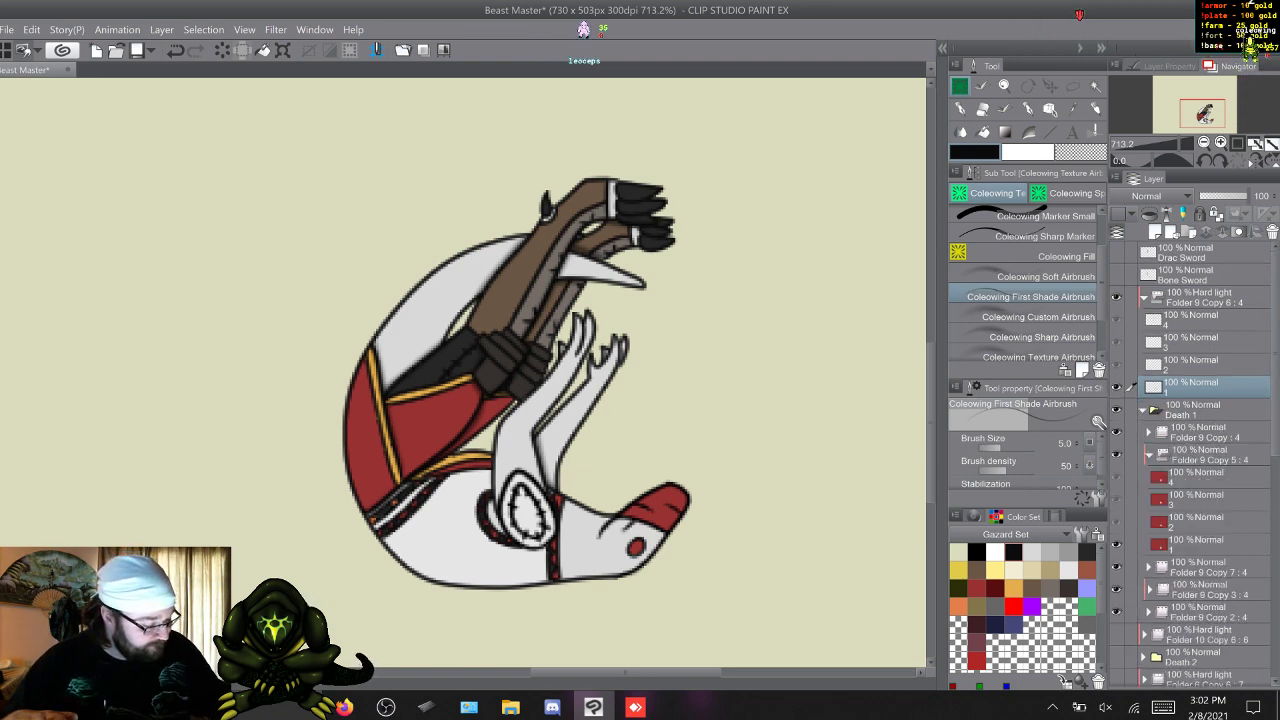
{"action": "left_click", "coordinate": [1190, 477]}
{"action": "left_click", "coordinate": [977, 570]}
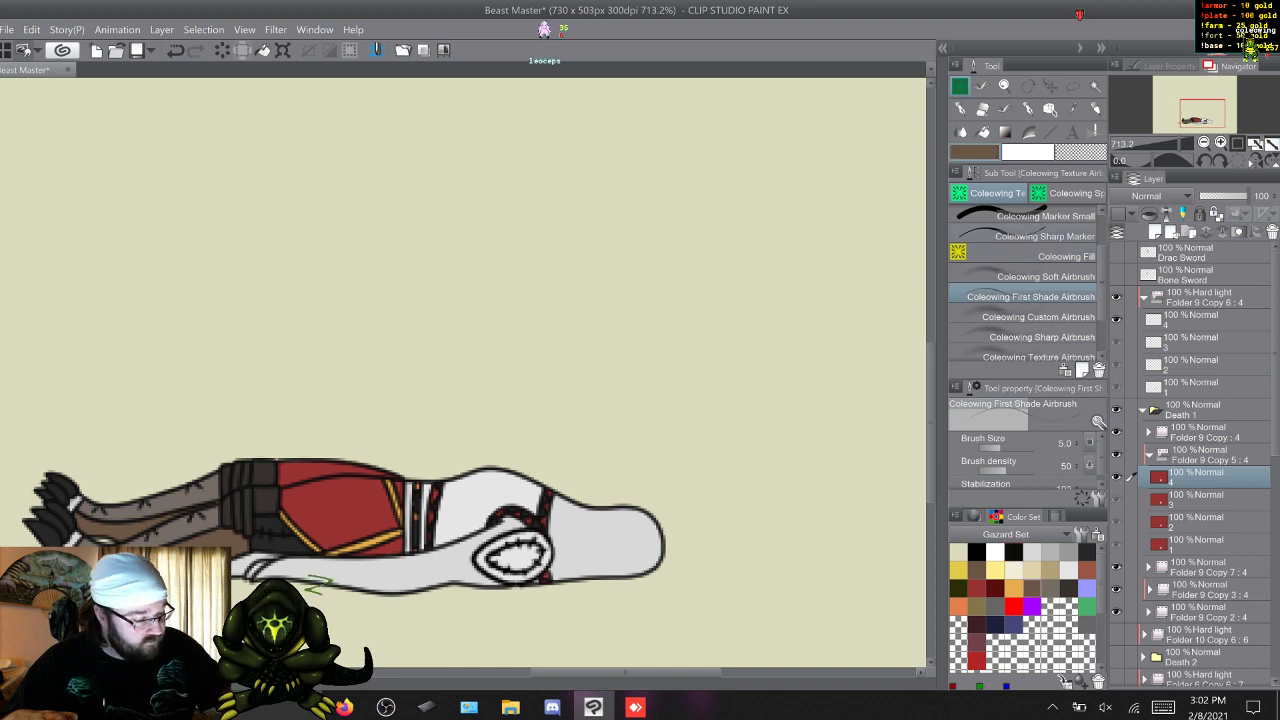
{"action": "left_click", "coordinate": [1058, 217]}
{"action": "left_click_drag", "start_coordinate": [1102, 274], "coordinate": [1102, 250]}
{"action": "left_click", "coordinate": [1070, 240]}
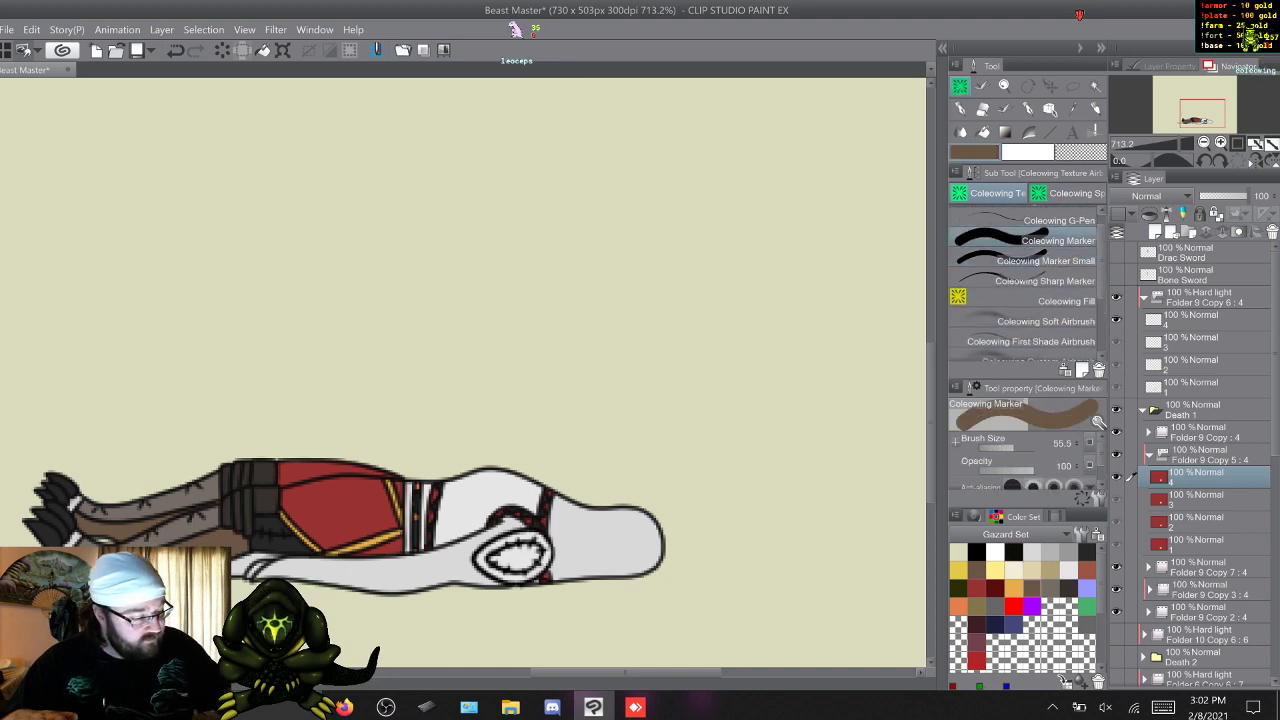
{"action": "left_click", "coordinate": [1131, 543]}
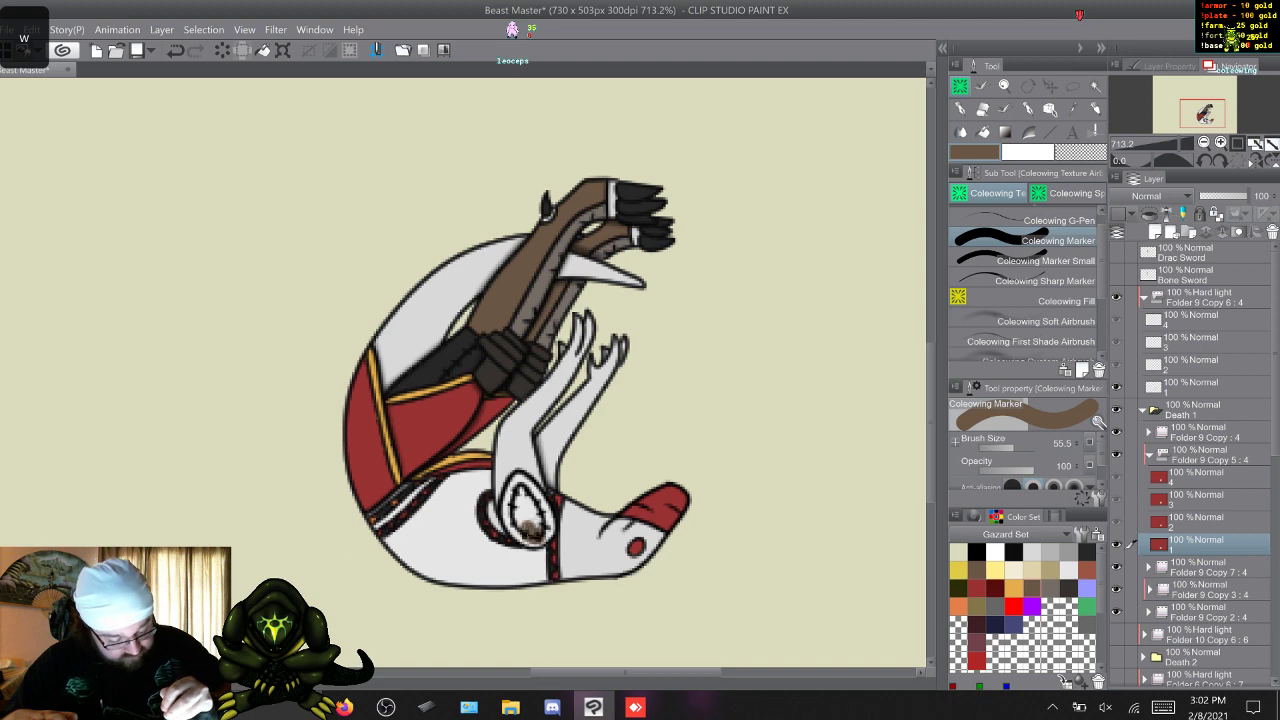
{"action": "mouse_move", "coordinate": [530, 531]}
{"action": "left_mouse_down"}
{"action": "mouse_move", "coordinate": [515, 514]}
{"action": "mouse_move", "coordinate": [535, 500]}
{"action": "mouse_move", "coordinate": [546, 530]}
{"action": "mouse_move", "coordinate": [532, 522]}
{"action": "left_mouse_up"}
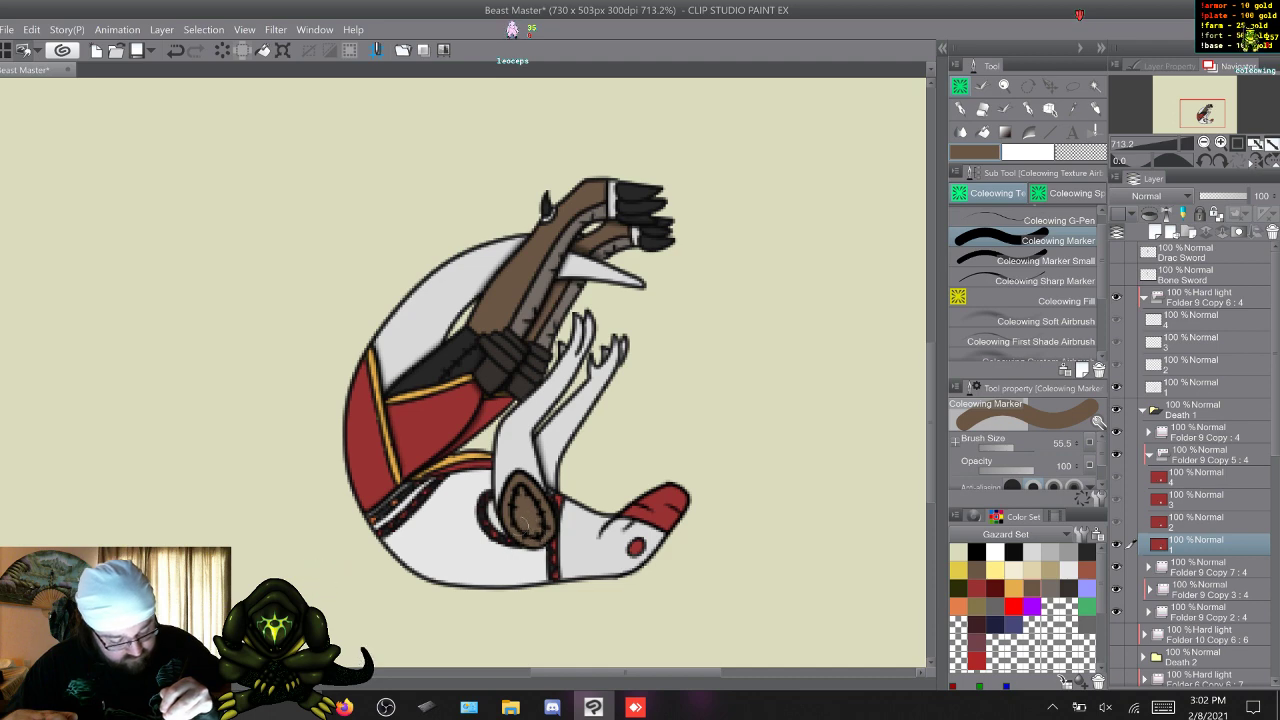
Paint the stitched shoulder pad brown in frames 2, 3 and 4, then compare the frames.
{"action": "key", "text": "w"}
{"action": "mouse_move", "coordinate": [516, 530]}
{"action": "left_mouse_down"}
{"action": "mouse_move", "coordinate": [507, 515]}
{"action": "mouse_move", "coordinate": [525, 540]}
{"action": "mouse_move", "coordinate": [543, 529]}
{"action": "mouse_move", "coordinate": [500, 498]}
{"action": "mouse_move", "coordinate": [517, 513]}
{"action": "left_mouse_up"}
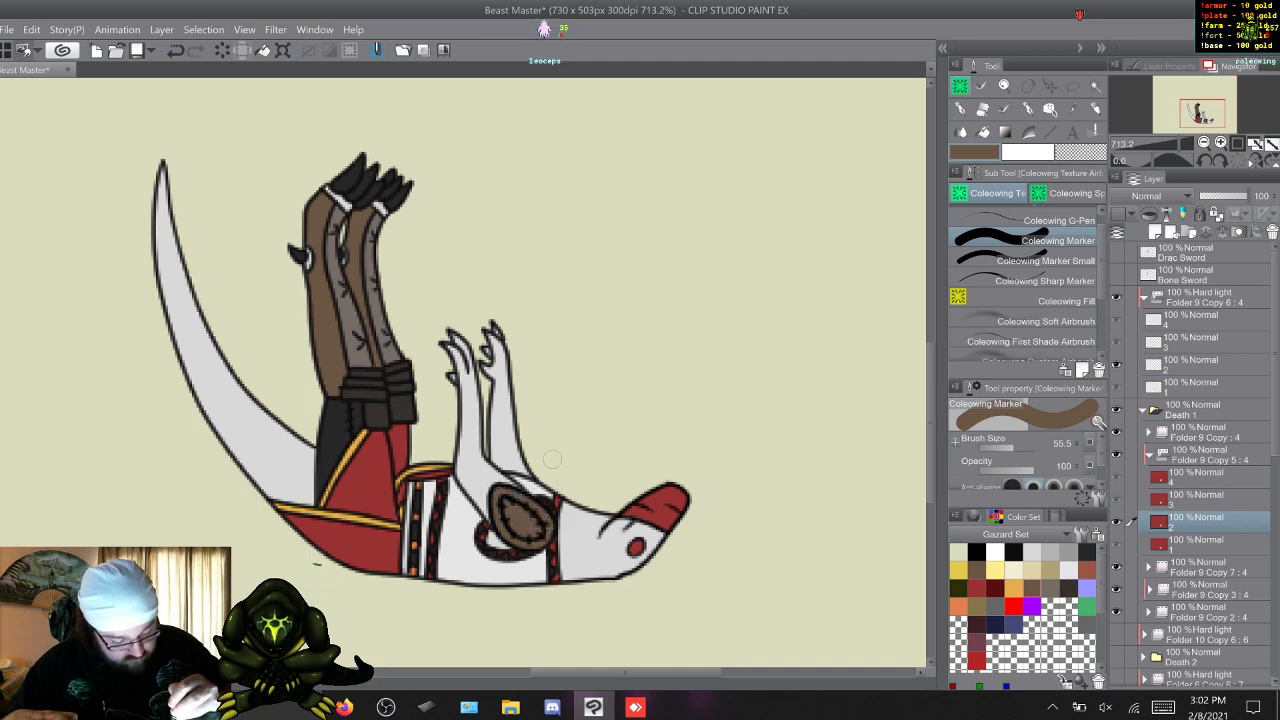
{"action": "key", "text": "w"}
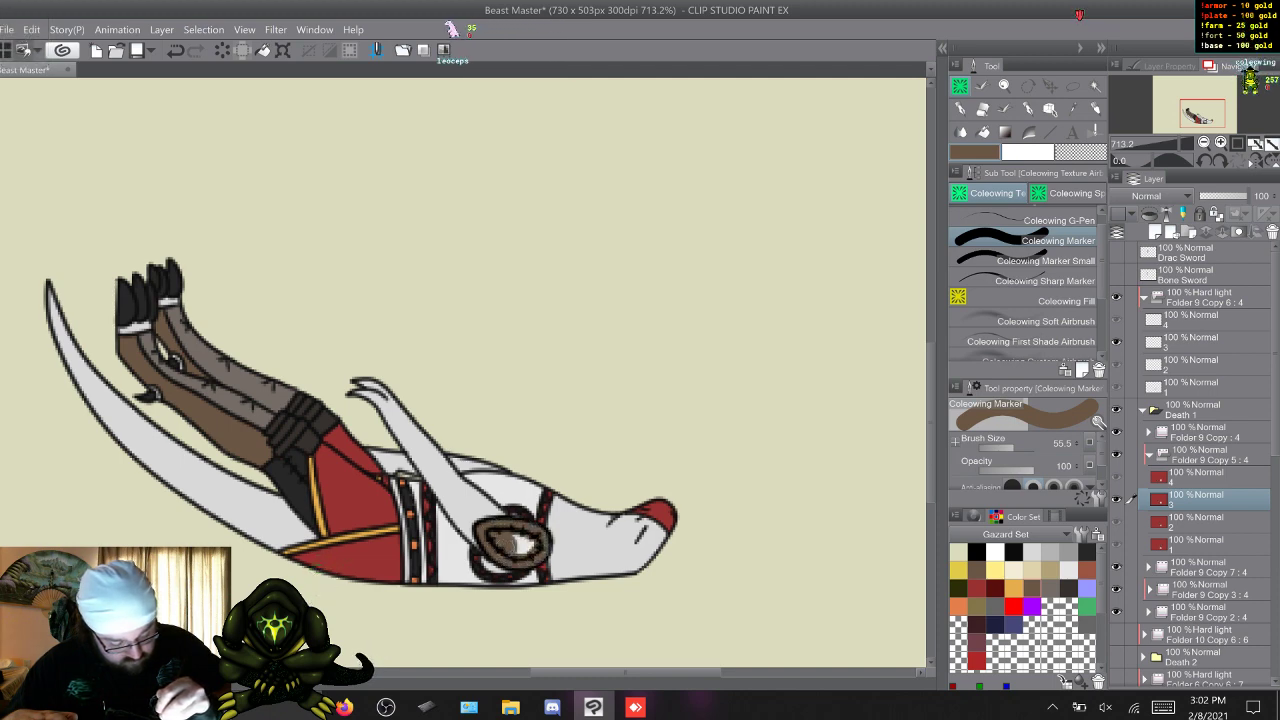
{"action": "key", "text": "w"}
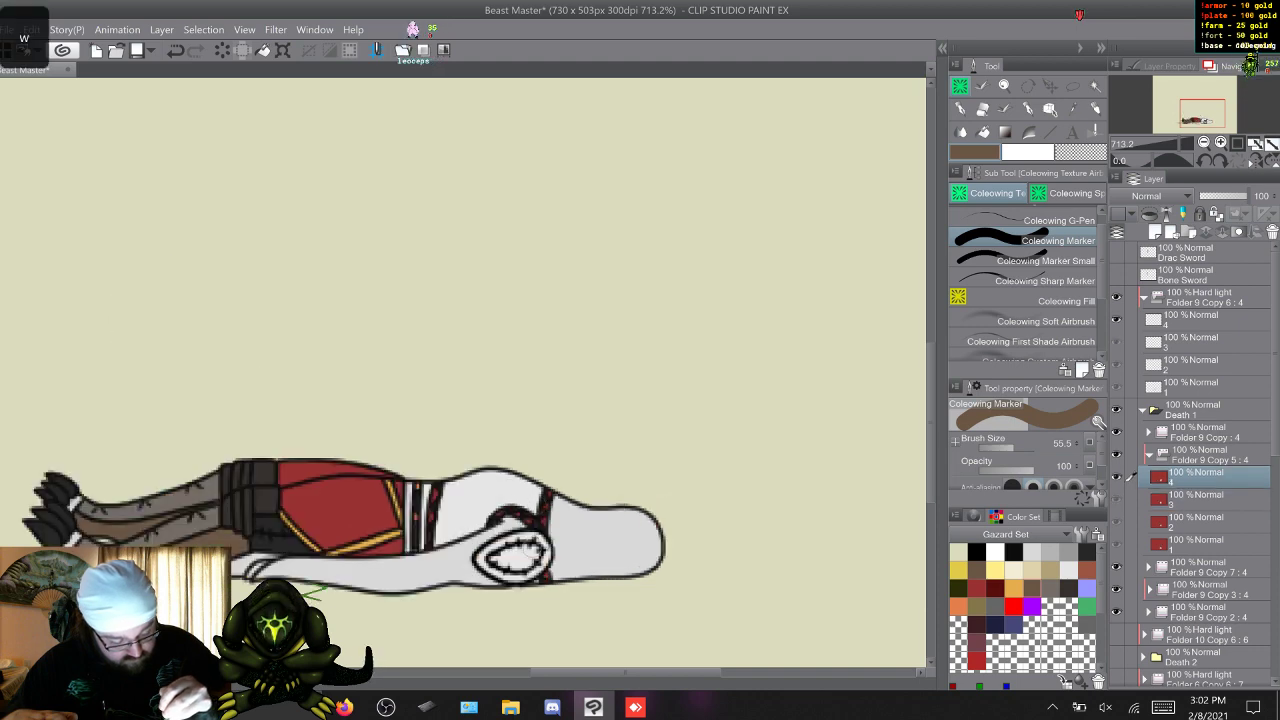
{"action": "mouse_move", "coordinate": [538, 553]}
{"action": "left_mouse_down"}
{"action": "mouse_move", "coordinate": [520, 574]}
{"action": "mouse_move", "coordinate": [482, 560]}
{"action": "mouse_move", "coordinate": [527, 540]}
{"action": "mouse_move", "coordinate": [516, 557]}
{"action": "mouse_move", "coordinate": [528, 556]}
{"action": "left_mouse_up"}
{"action": "key", "text": "w"}
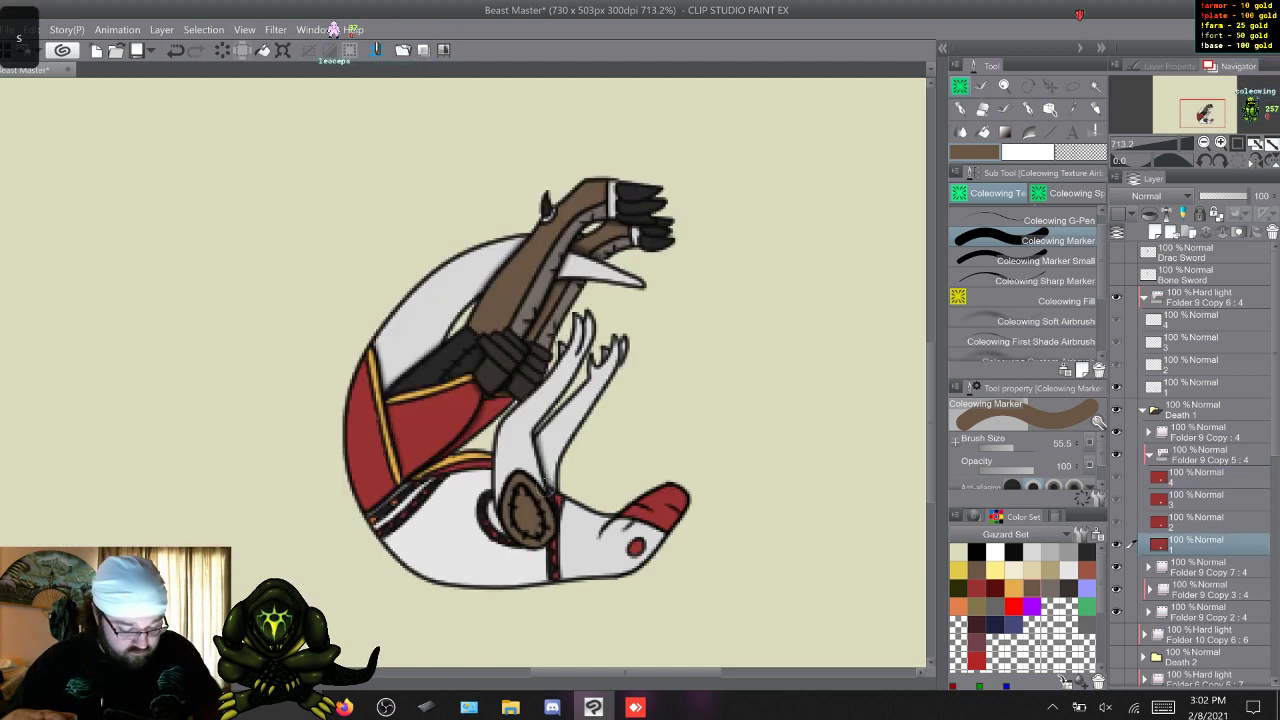
{"action": "key", "text": "s"}
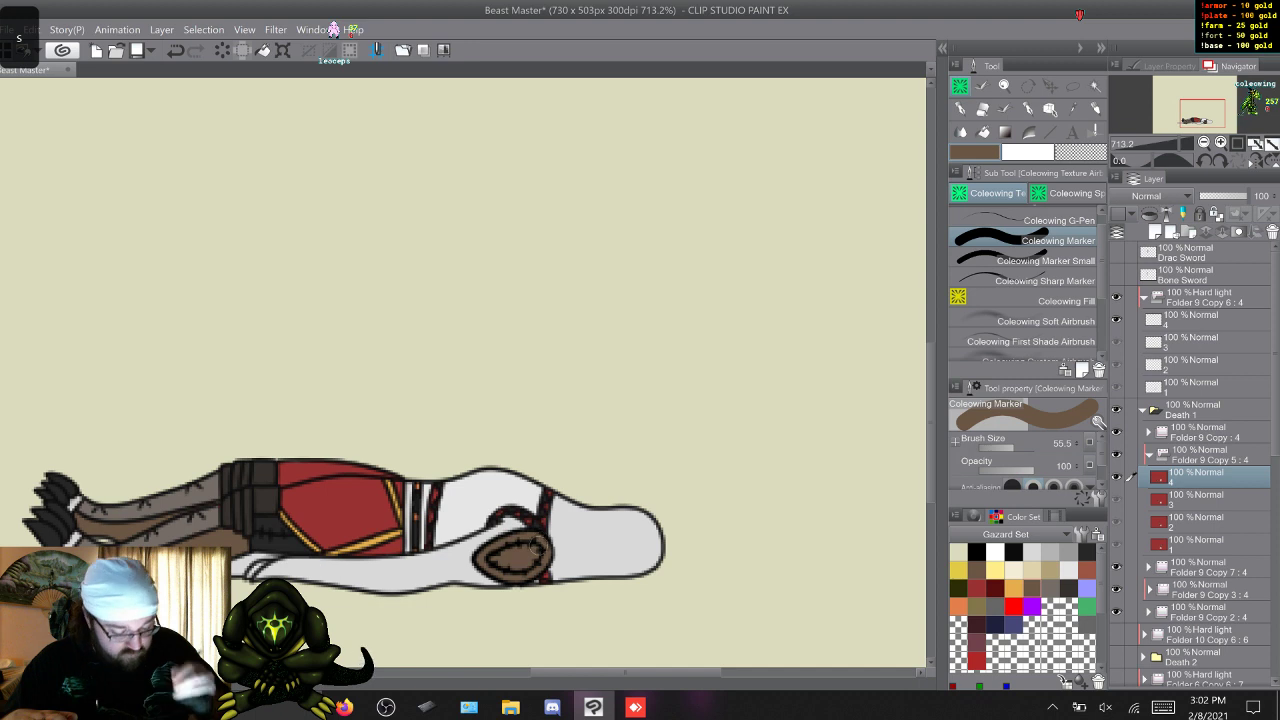
{"action": "key", "text": "w"}
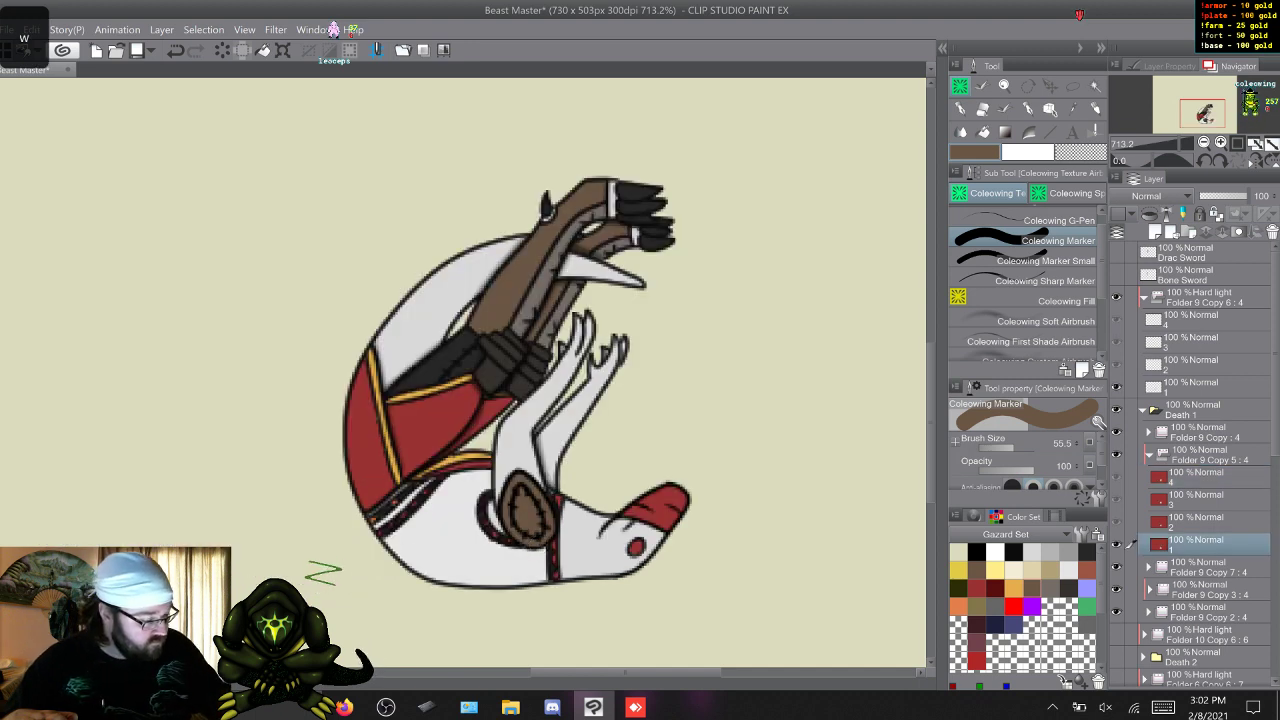
Select the frame 1 layer of the Hard light folder again and collapse the Death 1 folder.
{"action": "left_click", "coordinate": [1200, 387]}
{"action": "left_click", "coordinate": [1149, 455]}
{"action": "left_click", "coordinate": [1143, 410]}
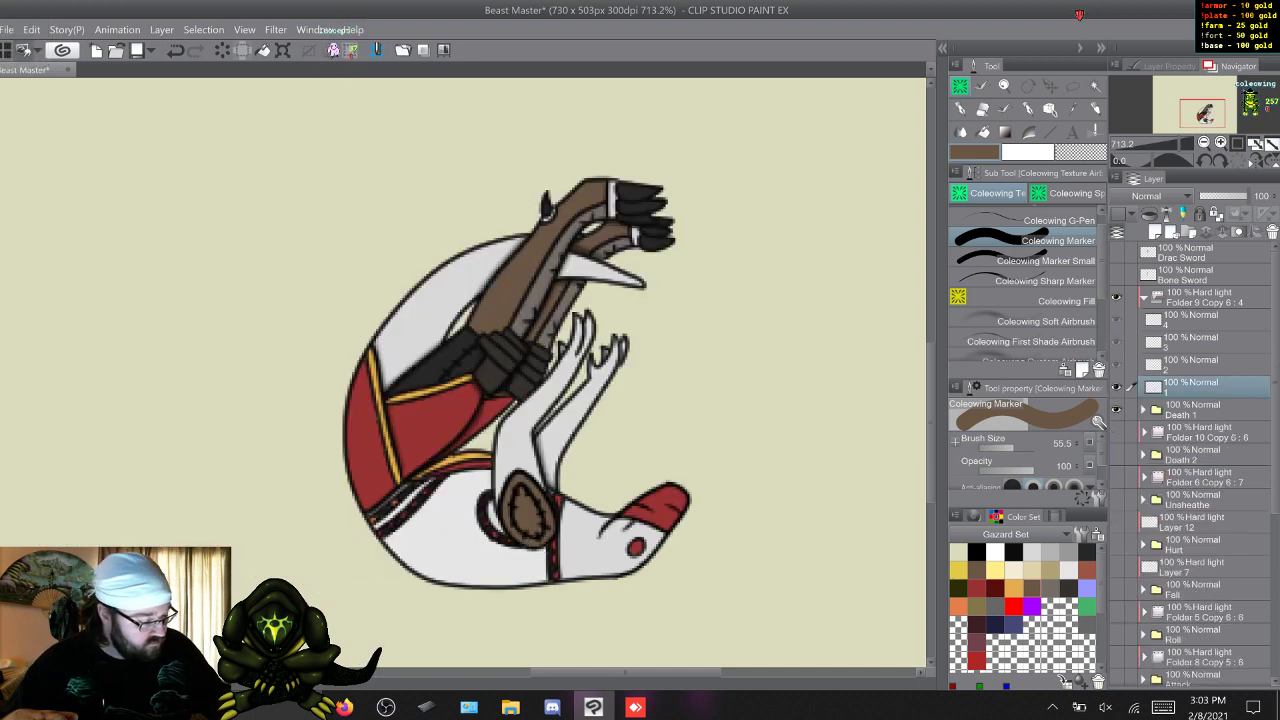
Shade frames 1 and 2 of Death 1's Hard light folder in black with the Coleowing First Shade Airbrush, comparing the two frames.
{"action": "left_click", "coordinate": [977, 552]}
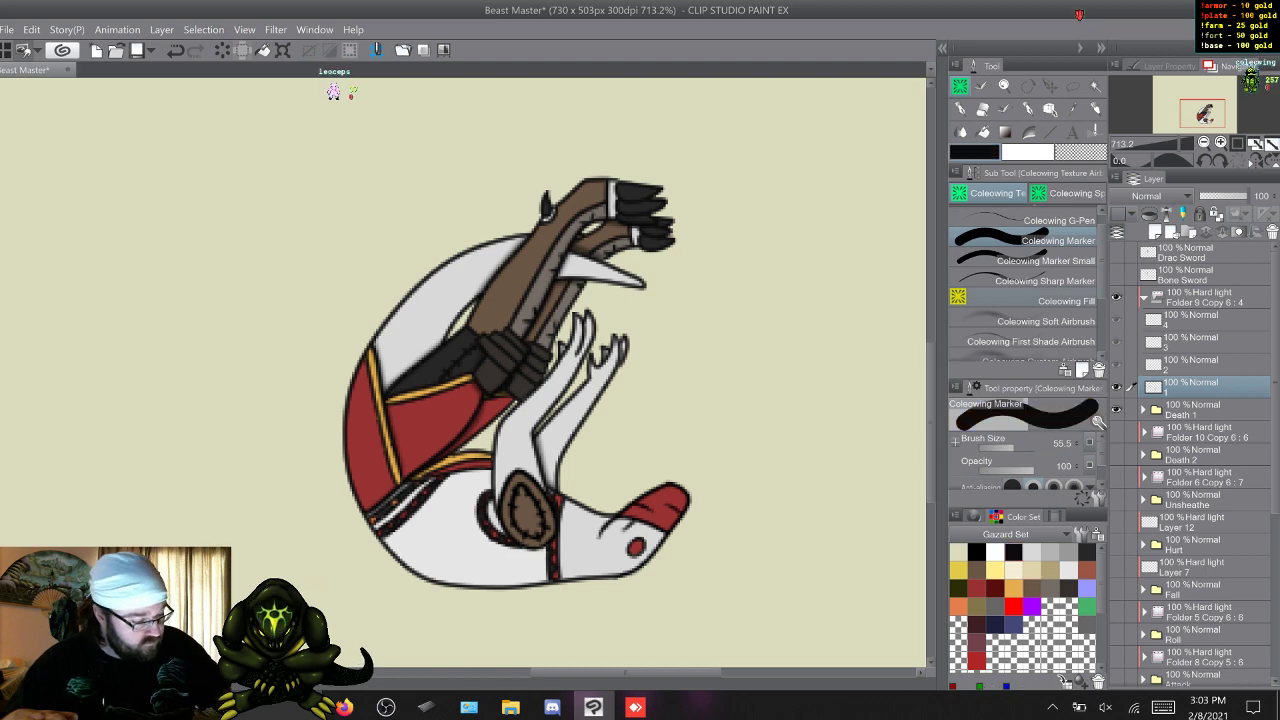
{"action": "left_click", "coordinate": [1032, 341]}
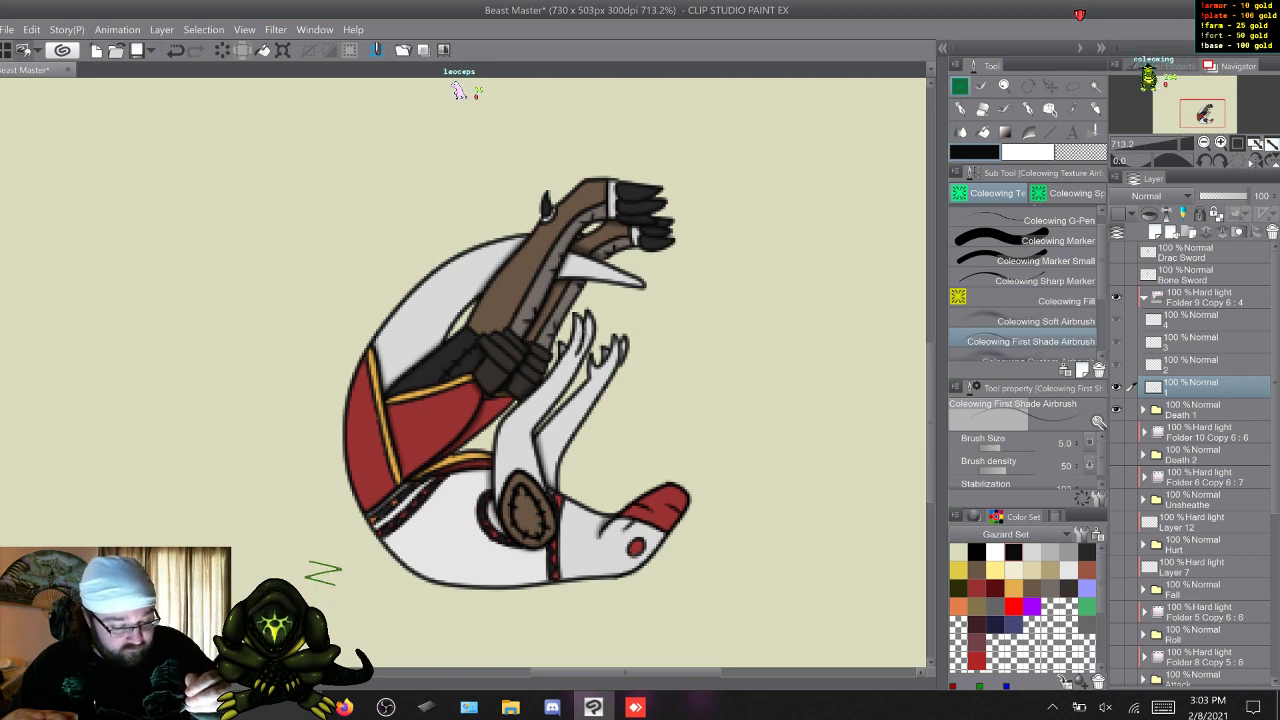
{"action": "key", "text": "w"}
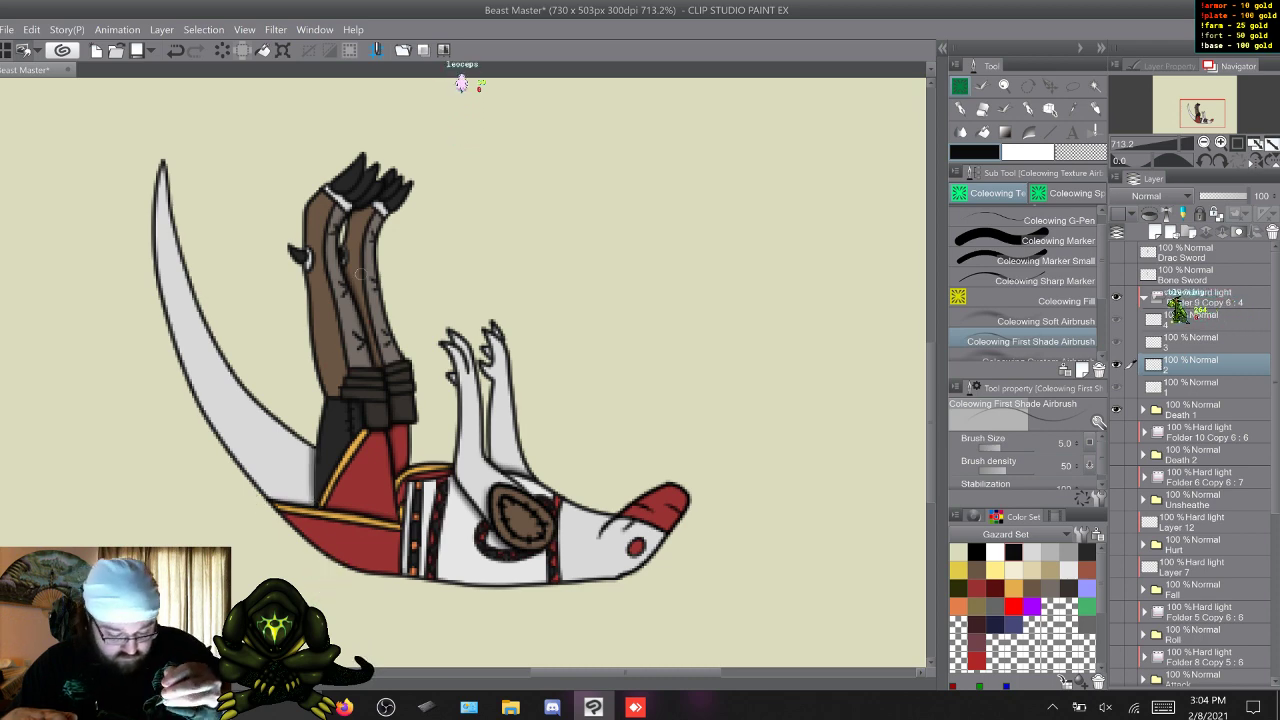
{"action": "key", "text": "s"}
{"action": "key", "text": "w"}
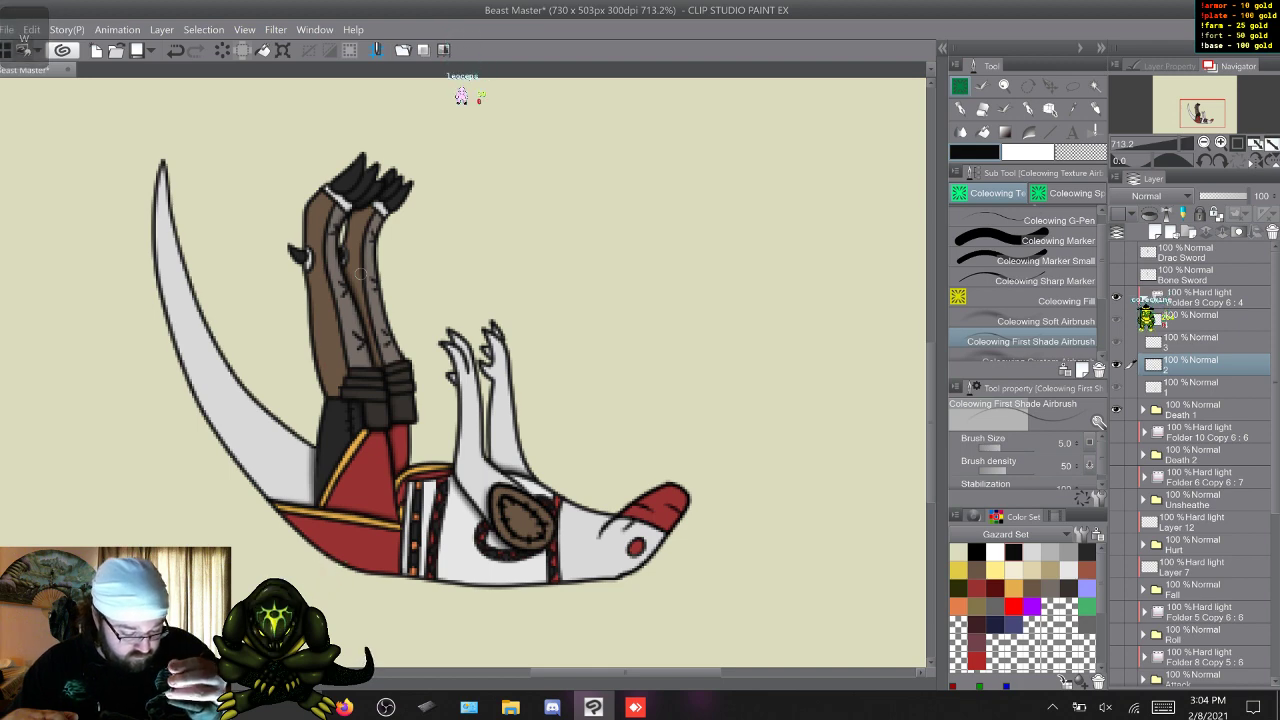
{"action": "key", "text": "s"}
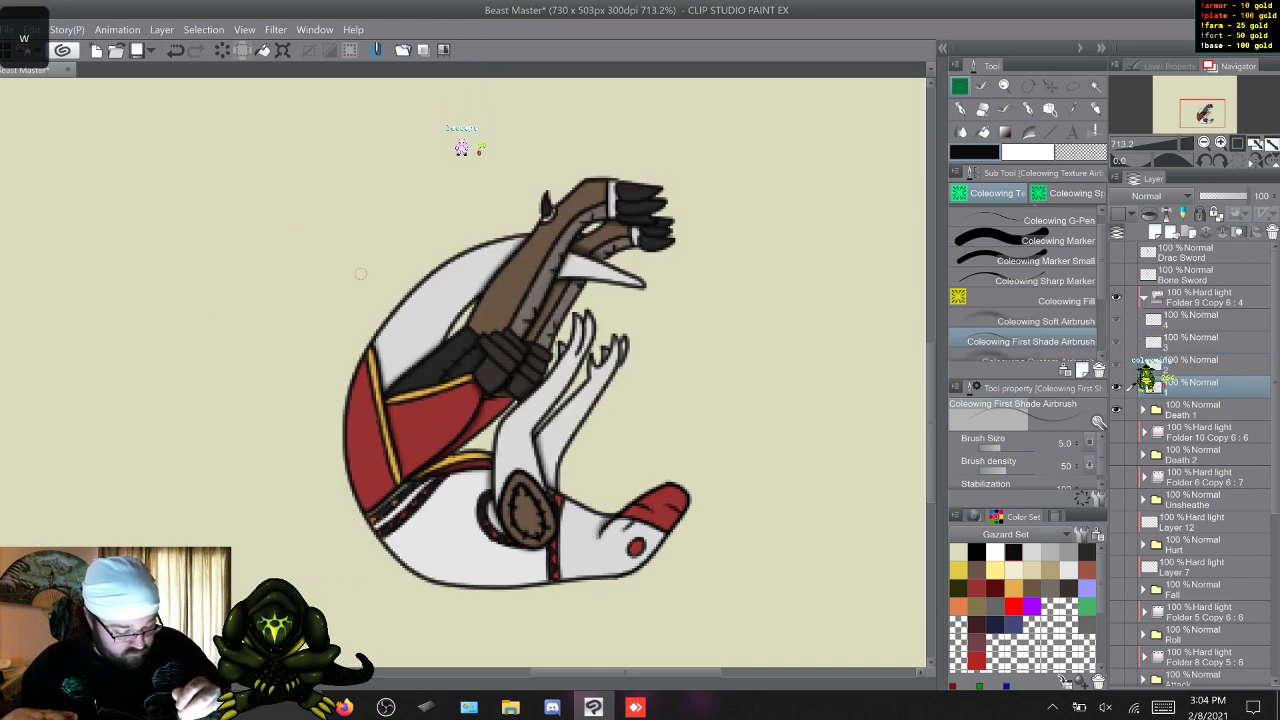
{"action": "key", "text": "w"}
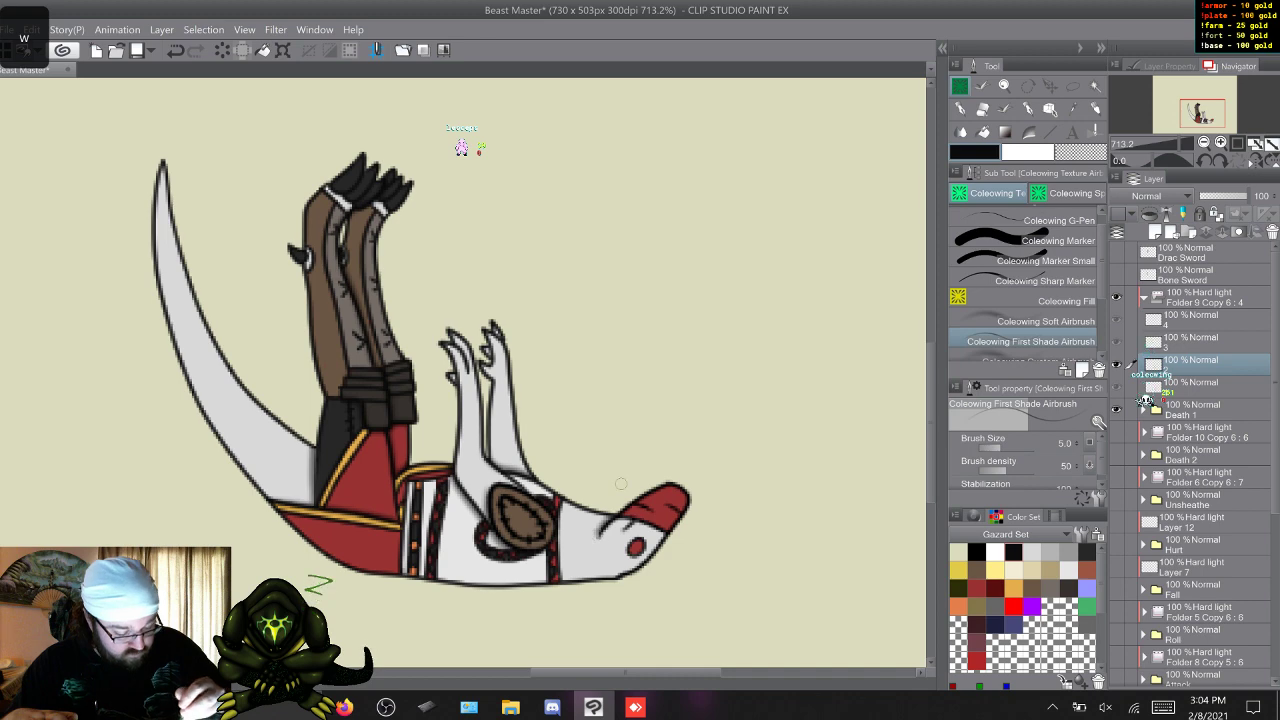
Shade frames 3 and 4 of Death 1's Hard light folder with the Coleowing First Shade Airbrush.
{"action": "key", "text": "w"}
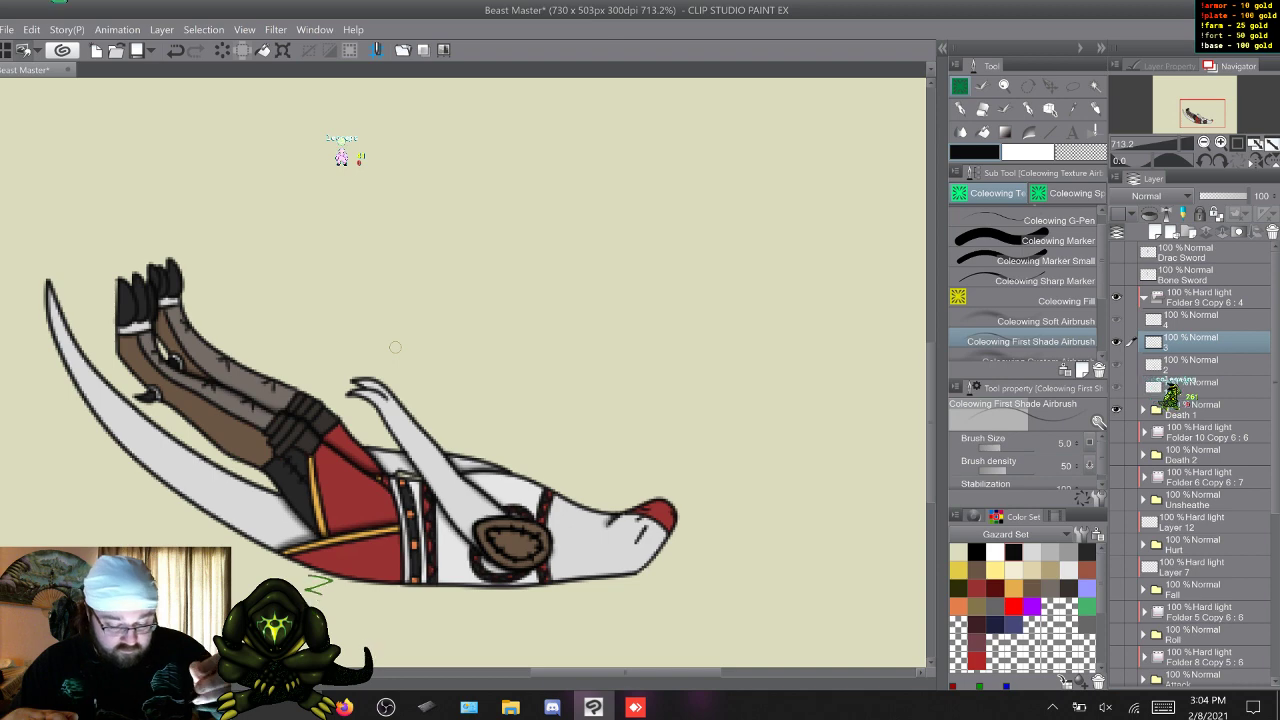
{"action": "key", "text": "w"}
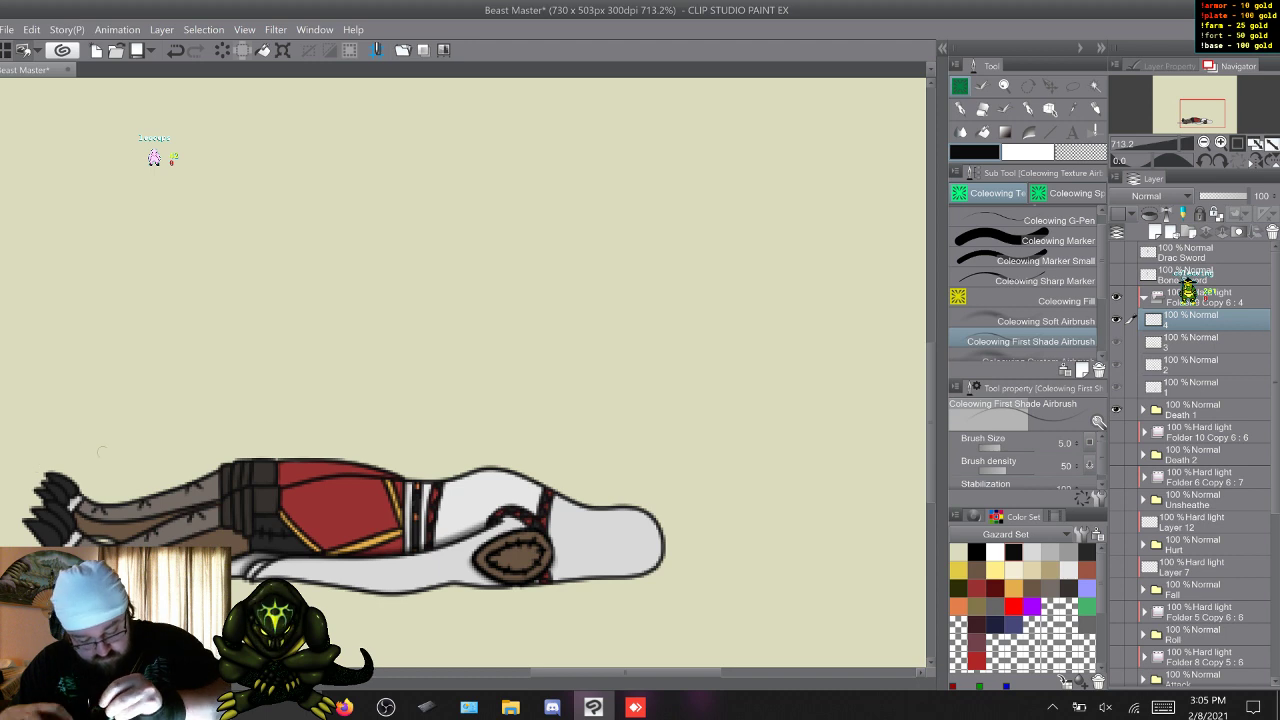
{"action": "right_click", "coordinate": [123, 466]}
{"action": "left_click", "coordinate": [122, 438]}
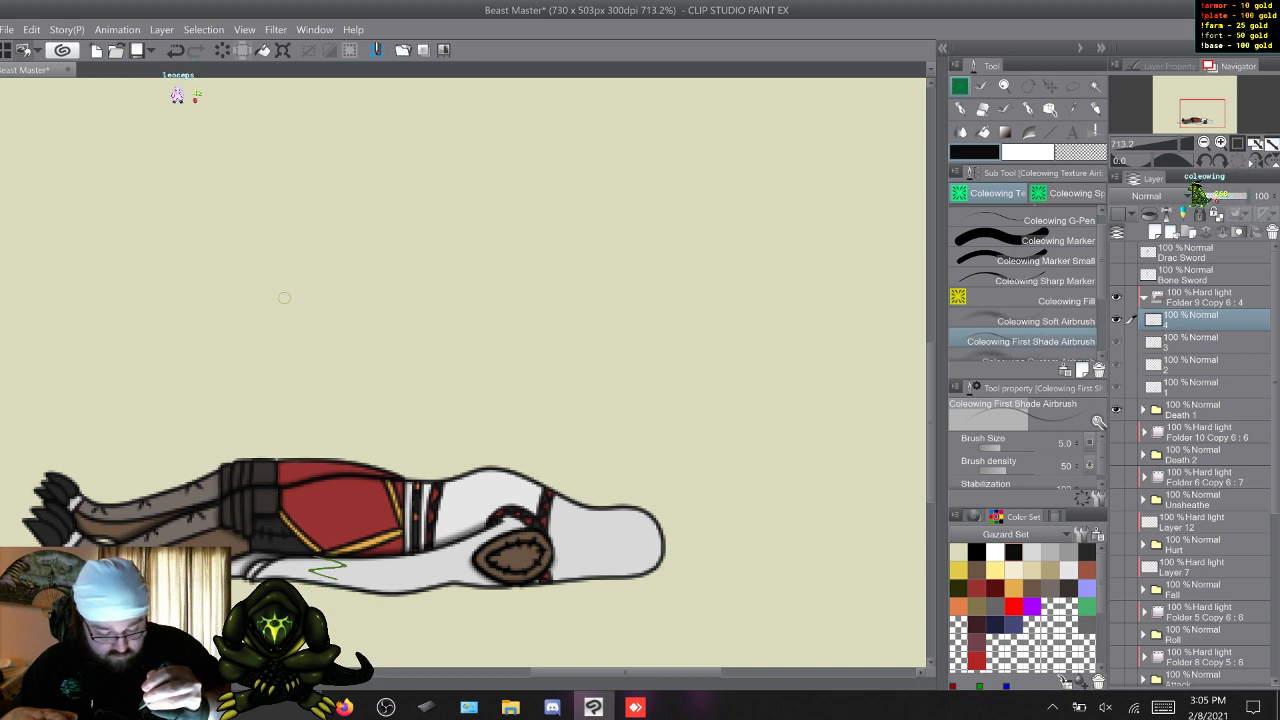
{"action": "key", "text": "q"}
{"action": "key", "text": "w"}
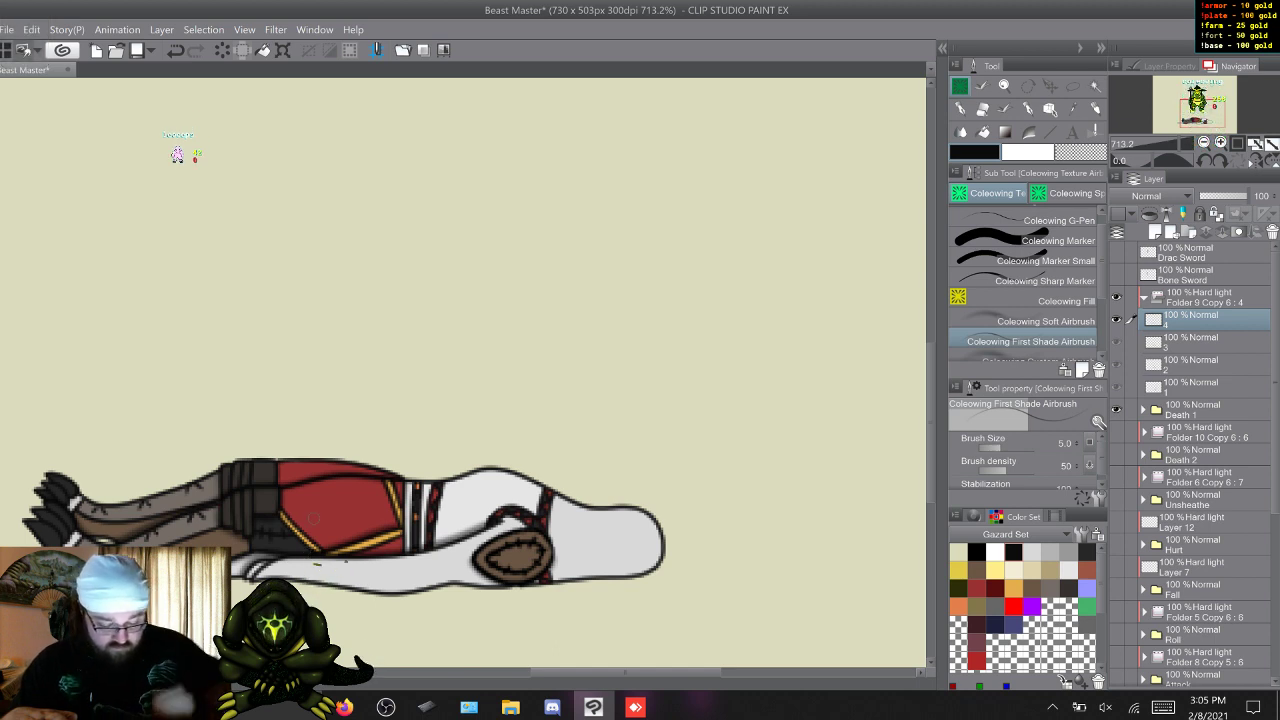
{"action": "left_click_drag", "start_coordinate": [564, 672], "coordinate": [544, 671]}
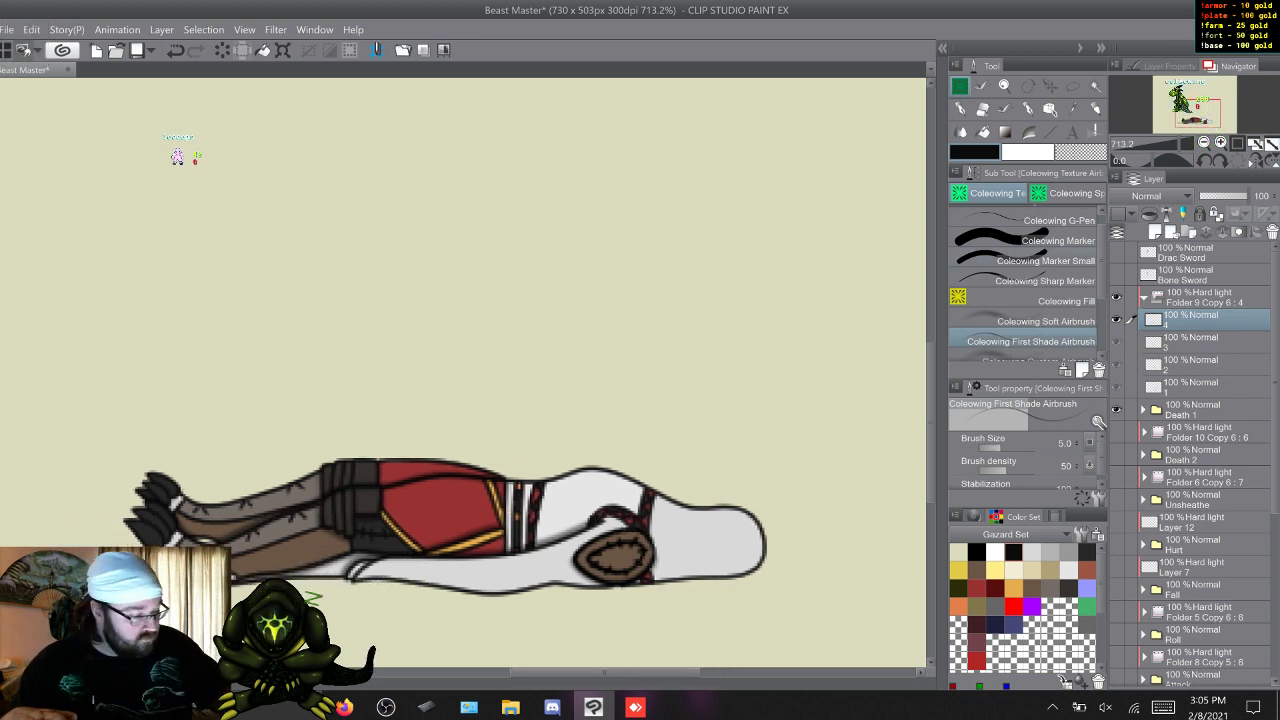
Add soft shading to Death 1's frames 1 to 4 with the Coleowing Soft Airbrush at size 20, then compare the frames.
{"action": "left_click", "coordinate": [1045, 321]}
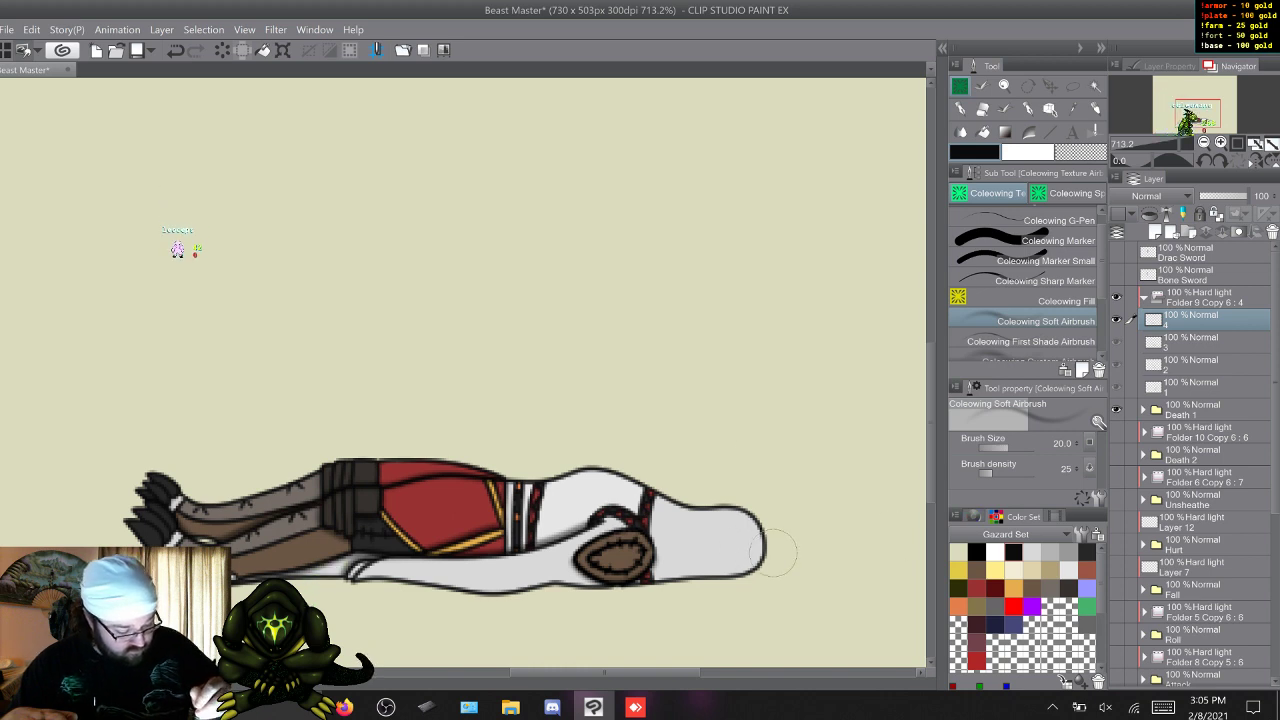
{"action": "key", "text": "w"}
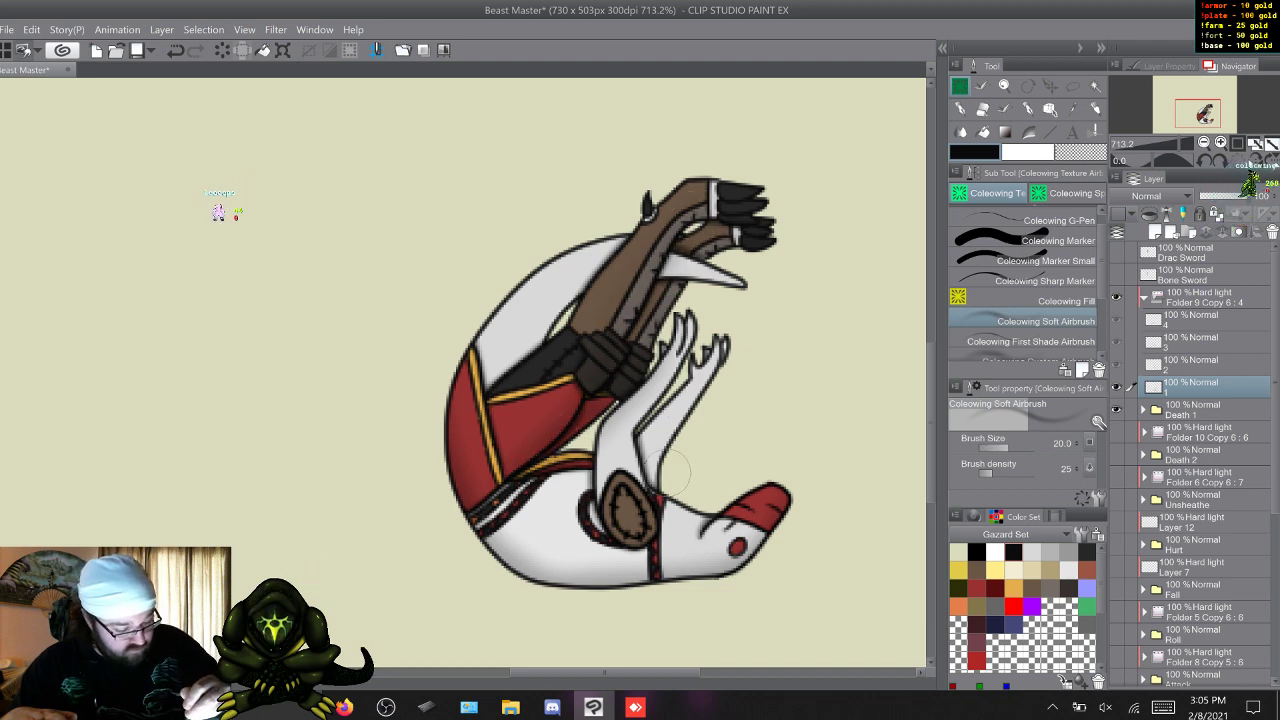
{"action": "key", "text": "w"}
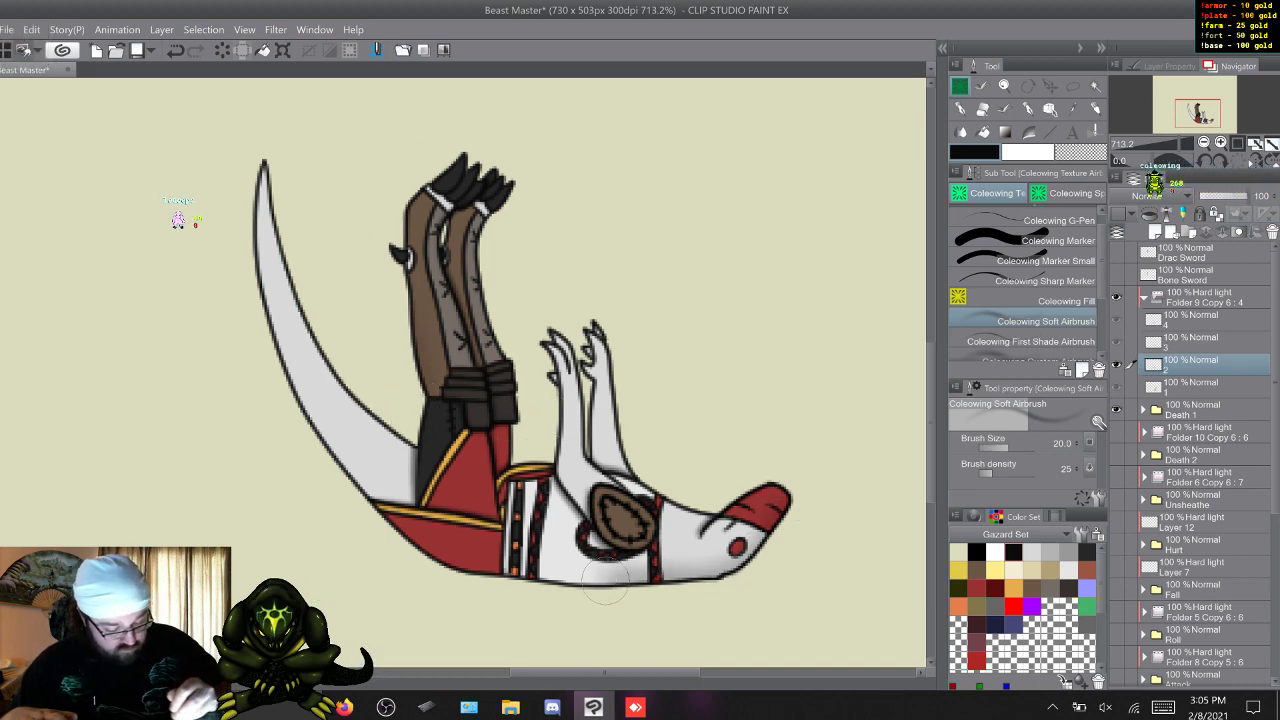
{"action": "key", "text": "z"}
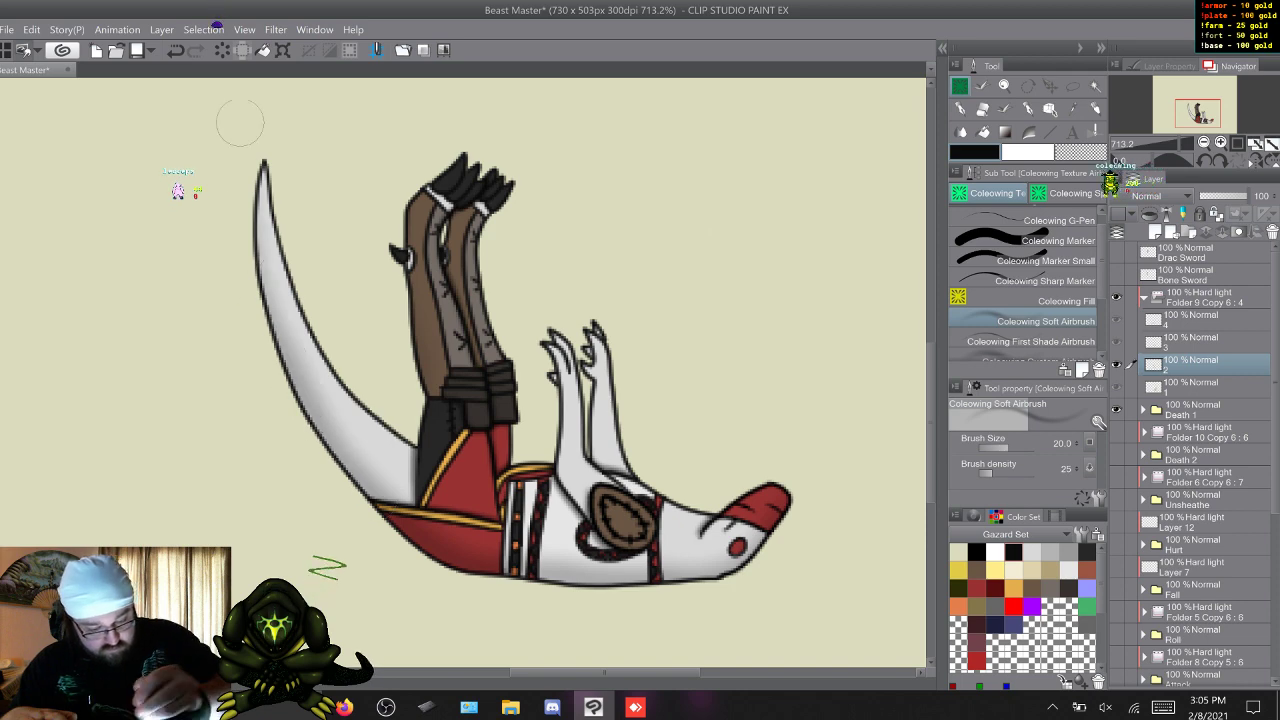
{"action": "key", "text": "w"}
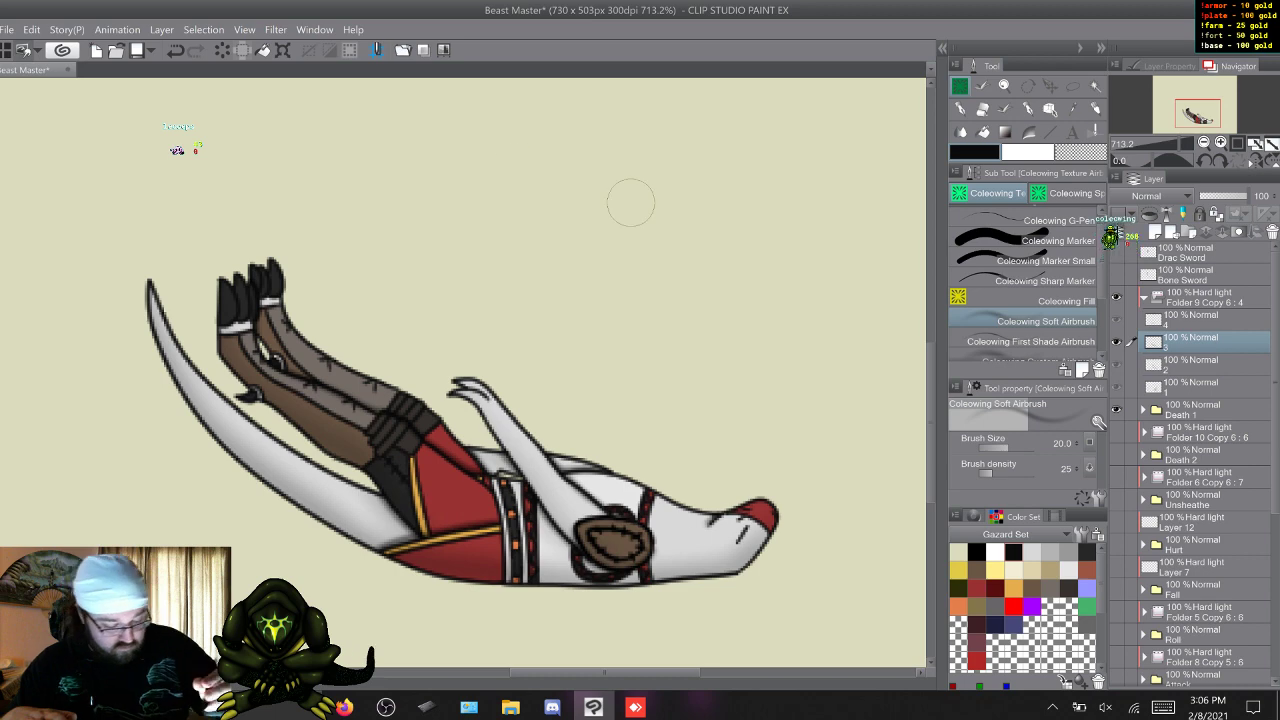
{"action": "key", "text": "w"}
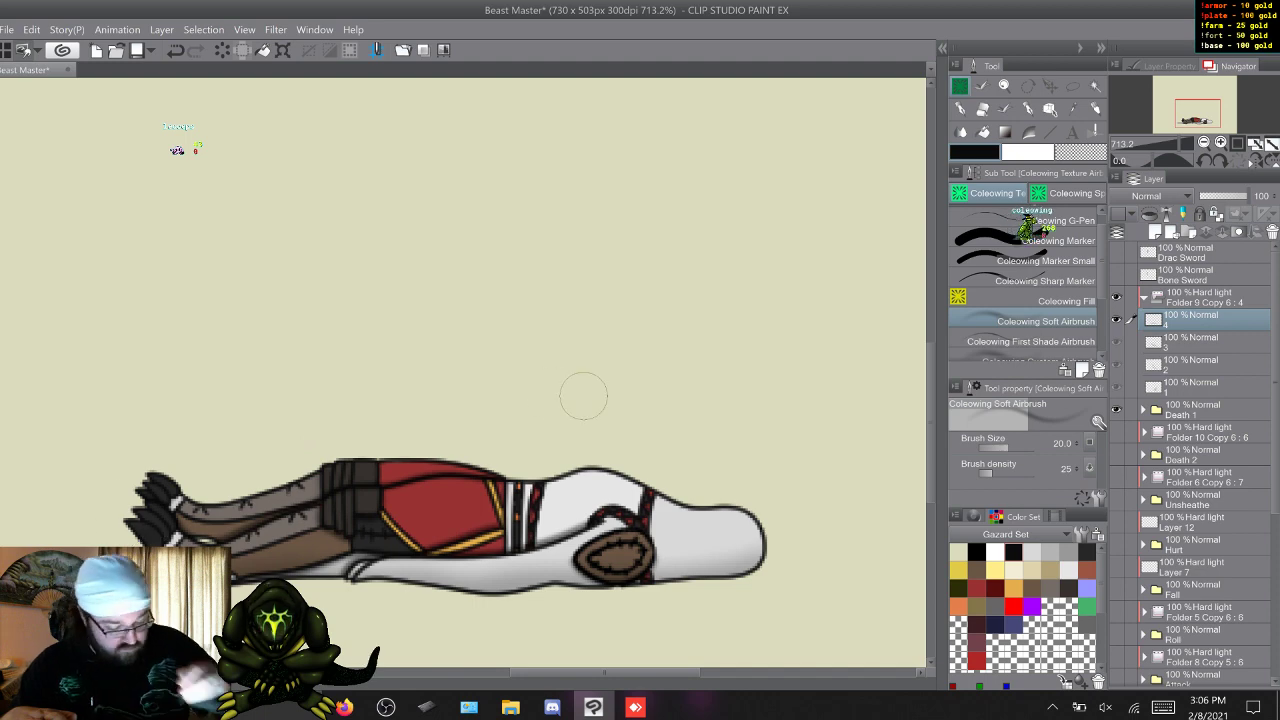
{"action": "key", "text": "w"}
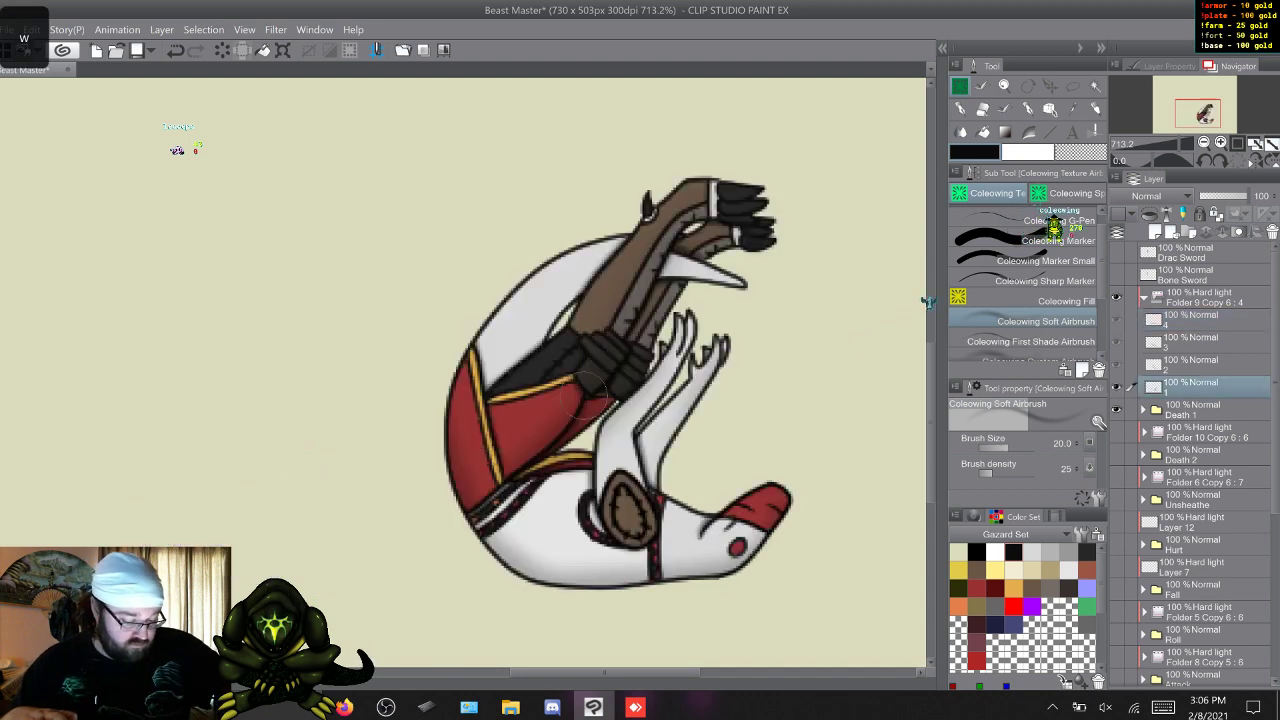
{"action": "key", "text": "w"}
{"action": "key", "text": "w"}
{"action": "key", "text": "w"}
{"action": "key", "text": "w"}
{"action": "key", "text": "w"}
{"action": "key", "text": "w"}
{"action": "key", "text": "w"}
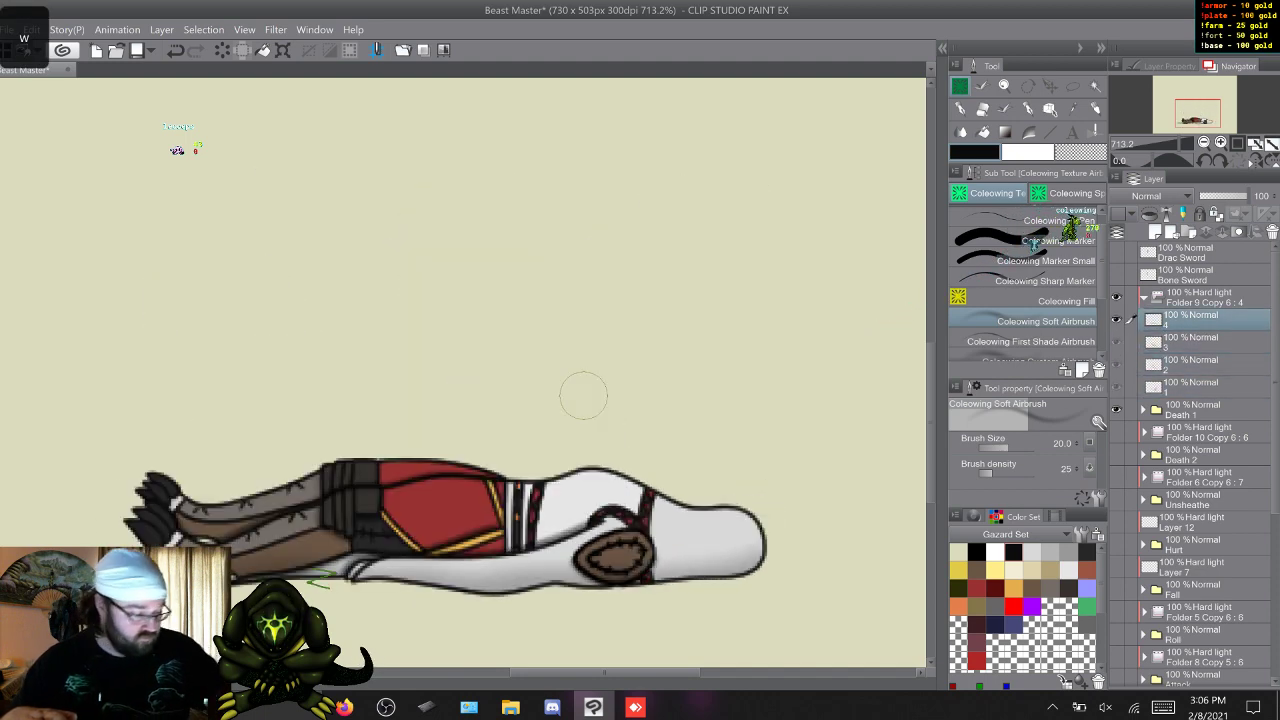
Hide Death 1 and its collapsed Hard light folder, show Death 2 with its Hard light folder, and select the latter's frame 1 layer.
{"action": "left_click", "coordinate": [1144, 298]}
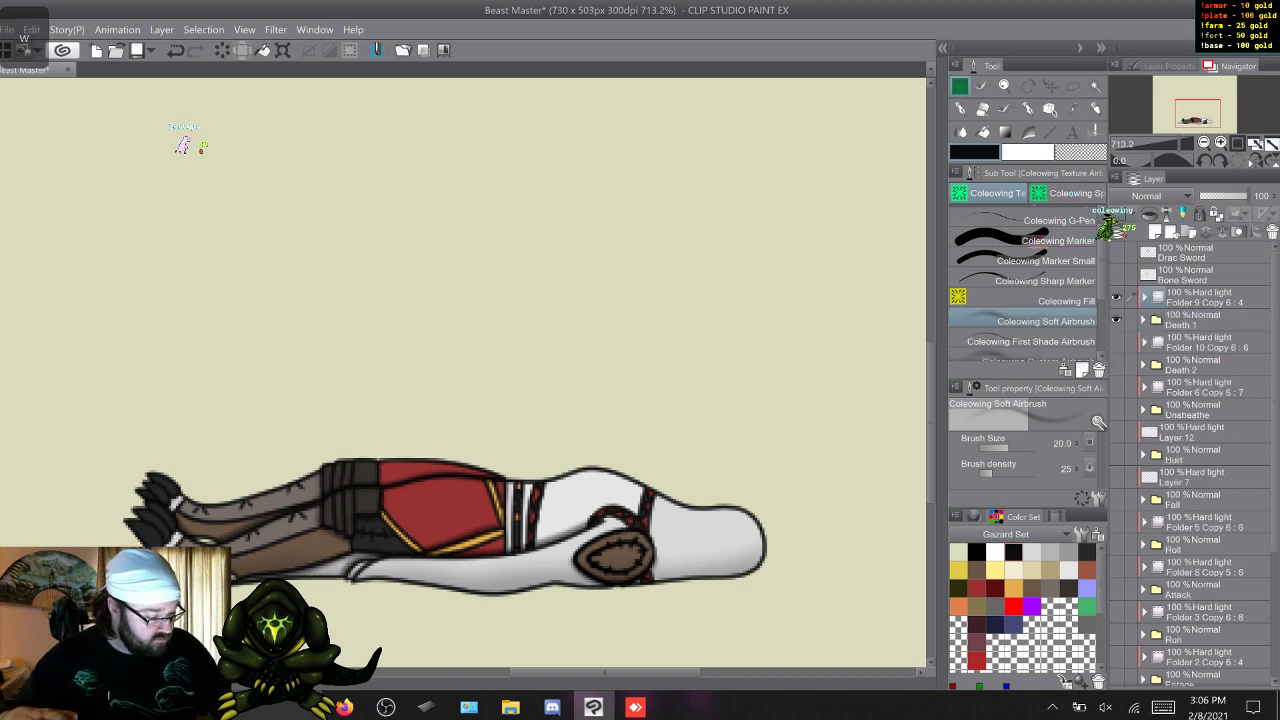
{"action": "left_click_drag", "start_coordinate": [1117, 298], "coordinate": [1117, 364]}
{"action": "left_click", "coordinate": [1144, 342]}
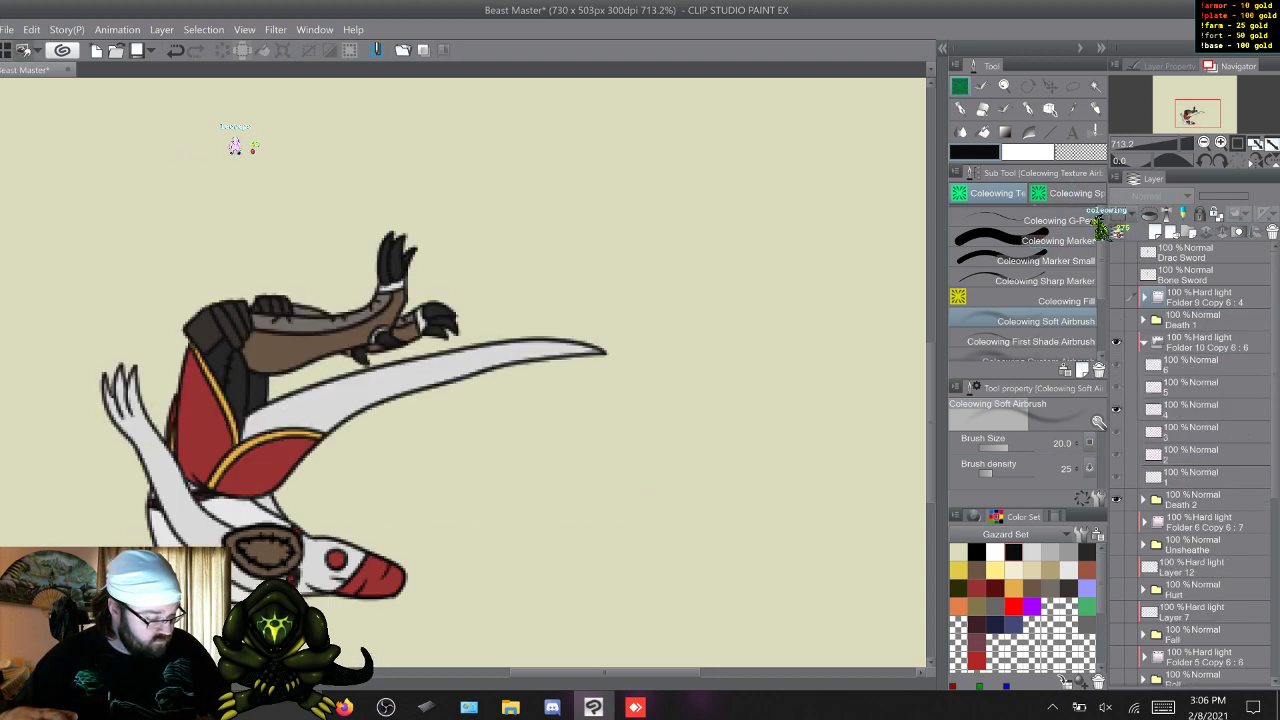
{"action": "left_click", "coordinate": [1190, 365]}
{"action": "key", "text": "w"}
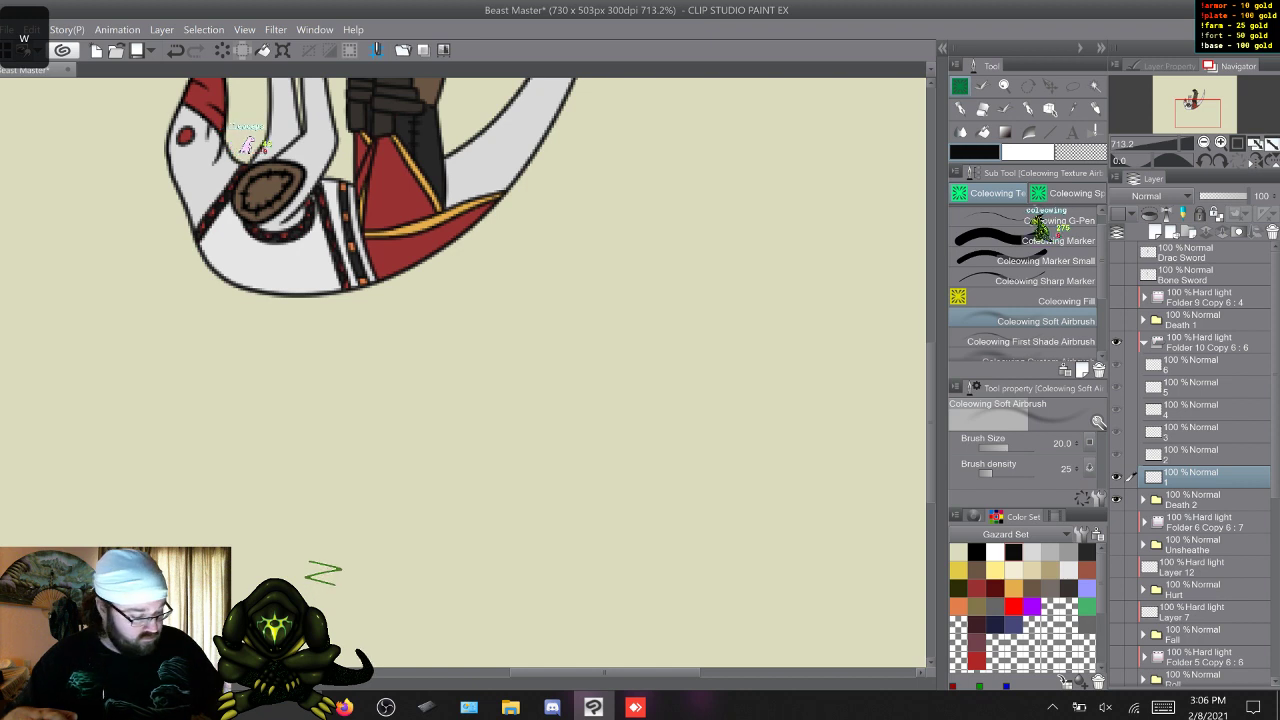
Shade frame 1 of Death 2's Hard light folder with the Coleowing First Shade Airbrush.
{"action": "left_click", "coordinate": [1031, 342]}
{"action": "scroll", "coordinate": [268, 145], "scroll_direction": "up", "scroll_amount": 3}
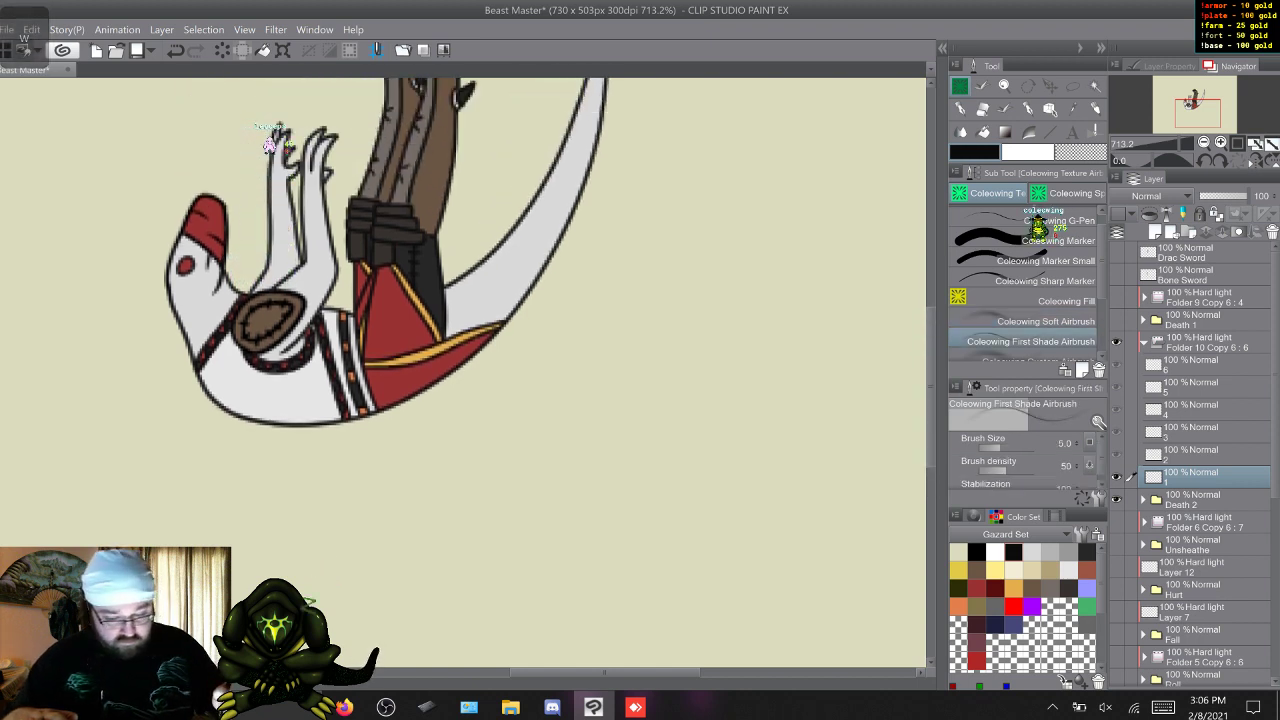
{"action": "scroll", "coordinate": [245, 145], "scroll_direction": "up", "scroll_amount": 2}
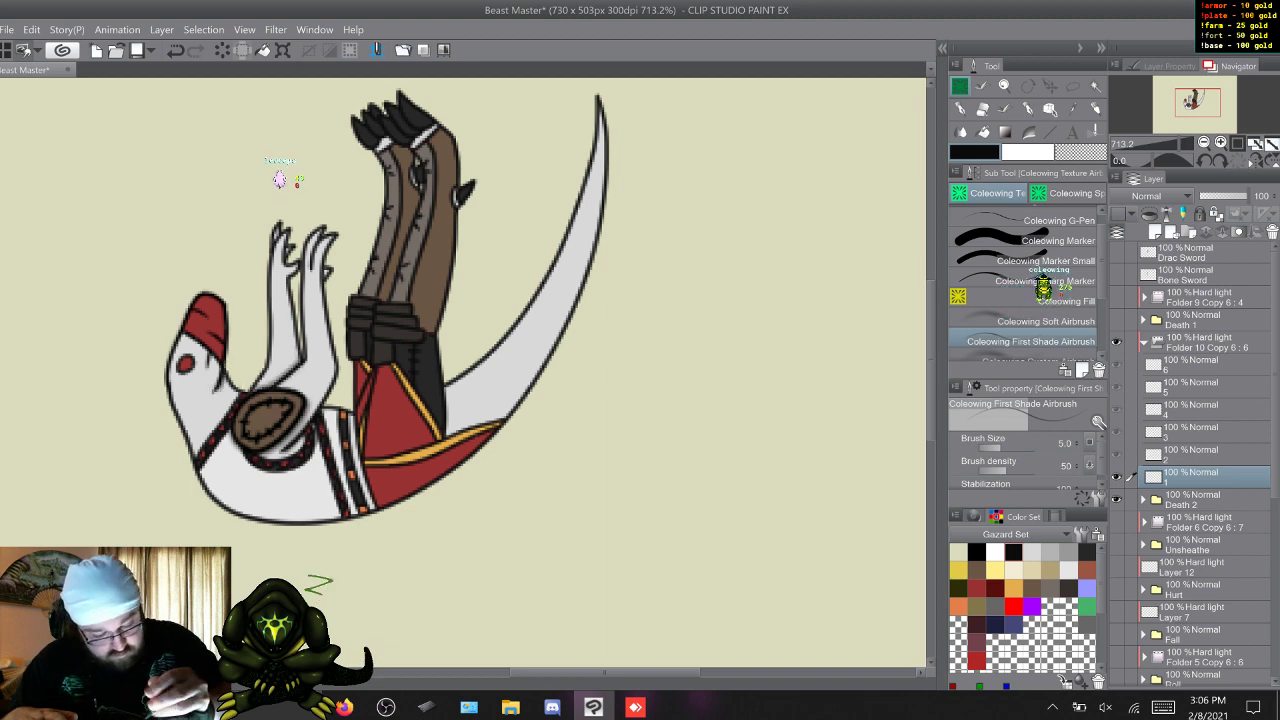
Shade frames 2 and 3 of Death 2's Hard light folder with the First Shade Airbrush, undoing a stray stroke on frame 2.
{"action": "key", "text": "w"}
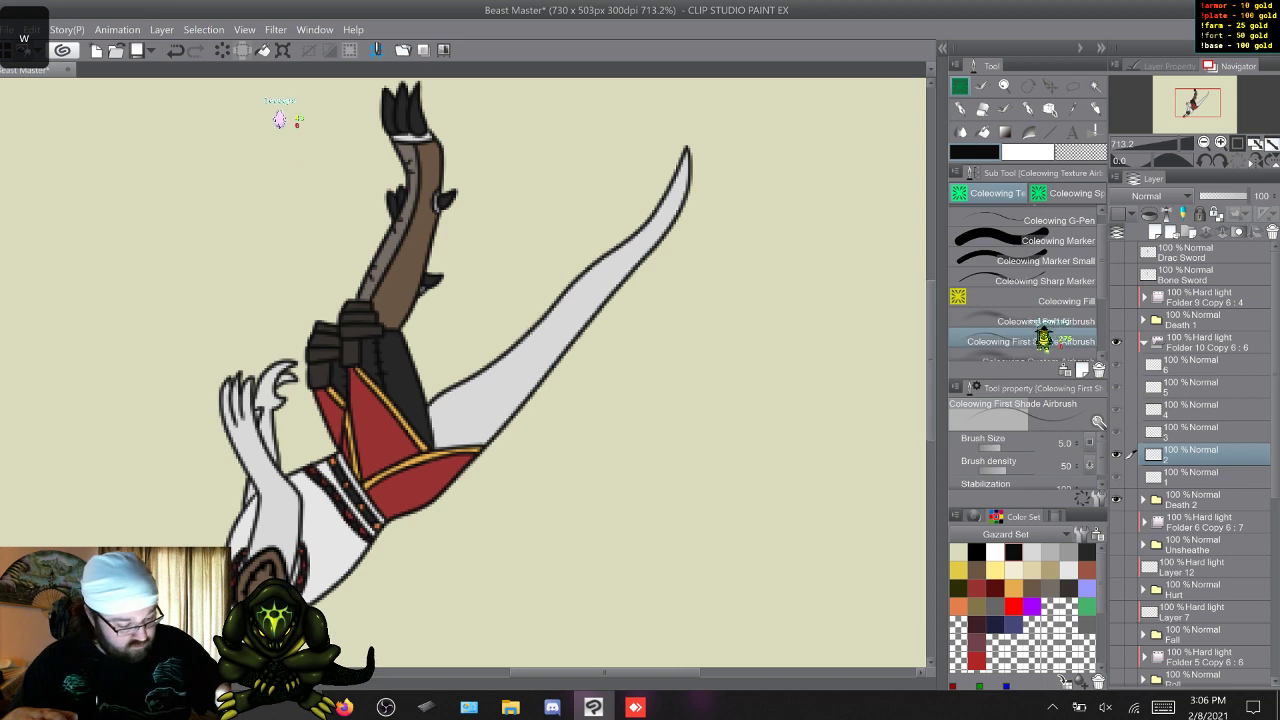
{"action": "scroll", "coordinate": [463, 372], "scroll_direction": "down", "scroll_amount": 3}
{"action": "left_click_drag", "start_coordinate": [312, 557], "coordinate": [344, 570]}
{"action": "key", "text": "ctrl+z"}
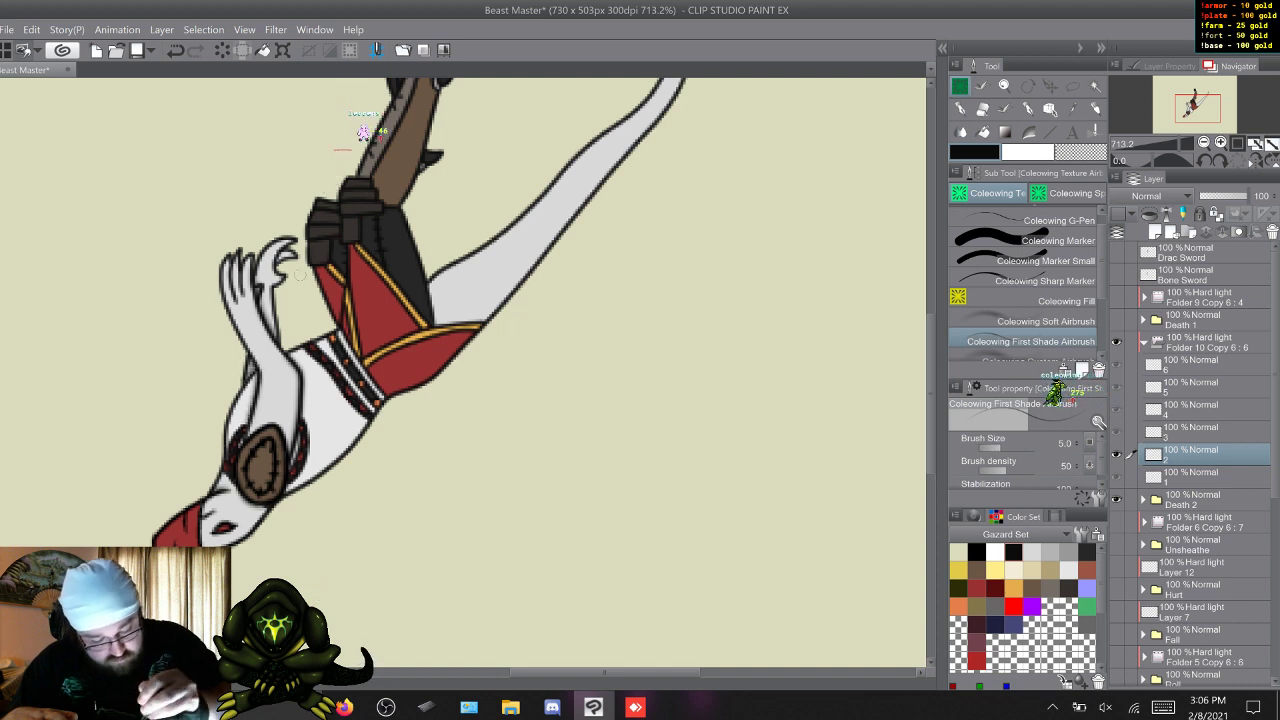
{"action": "key", "text": "s"}
{"action": "key", "text": "w"}
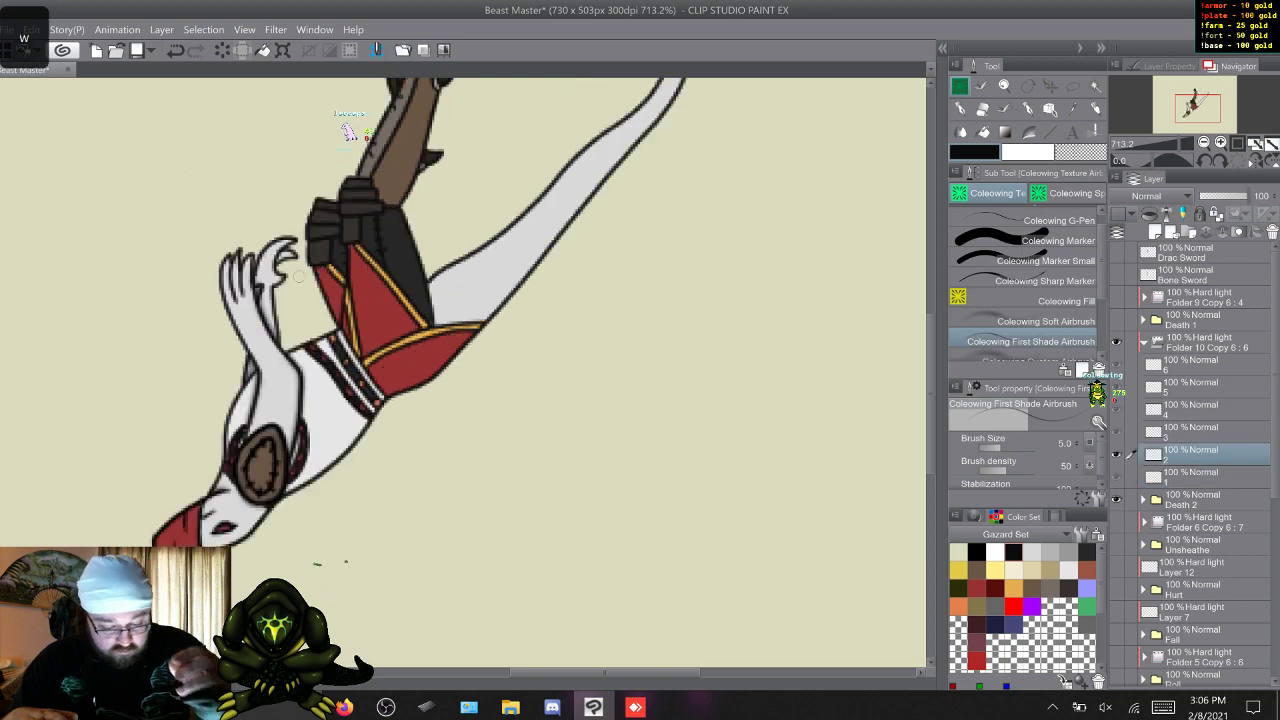
{"action": "key", "text": "w"}
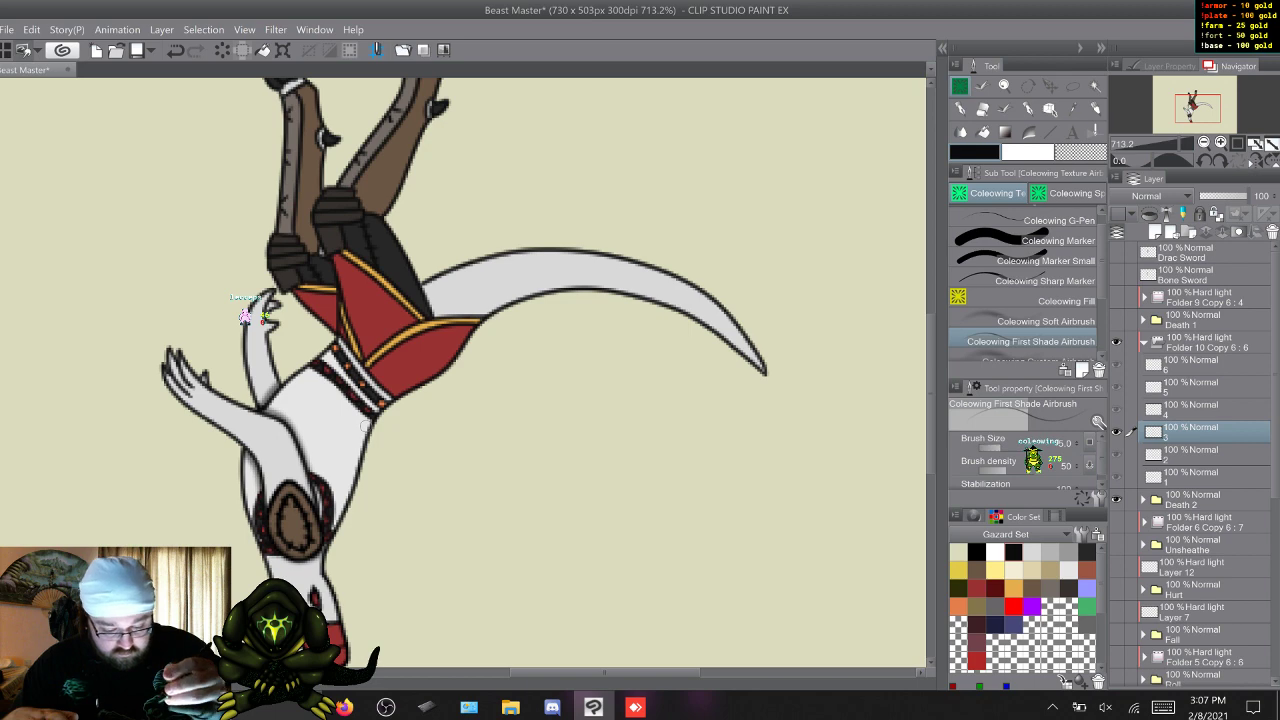
Flip back and forth through frames 4, 5 and 6 of Death 2 to compare the poses.
{"action": "key", "text": "w"}
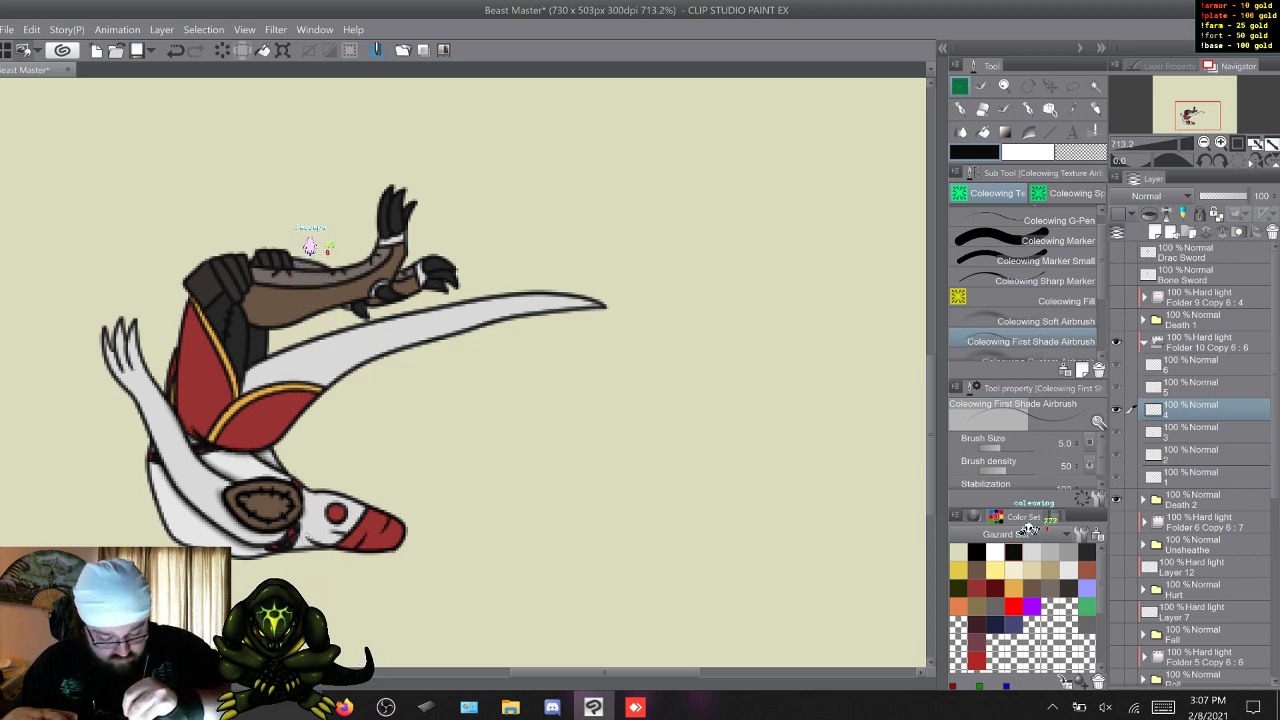
{"action": "key", "text": "w"}
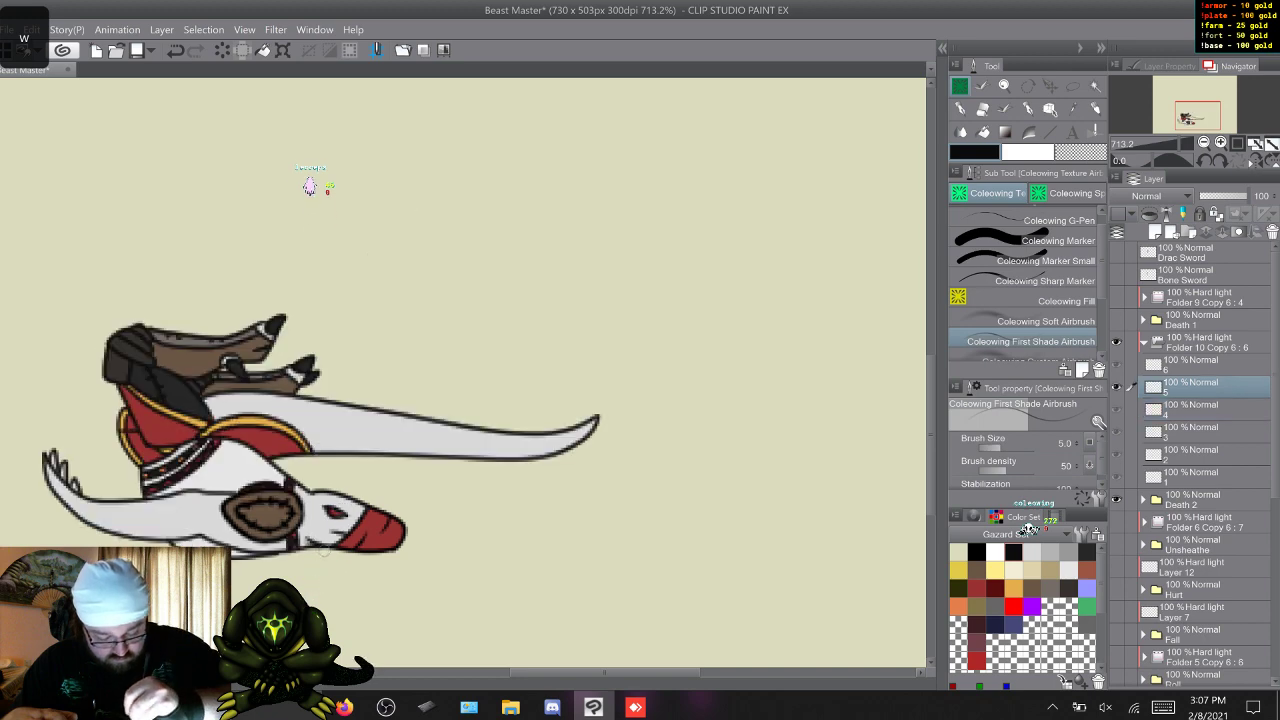
{"action": "key", "text": "w"}
{"action": "key", "text": "s"}
{"action": "key", "text": "s"}
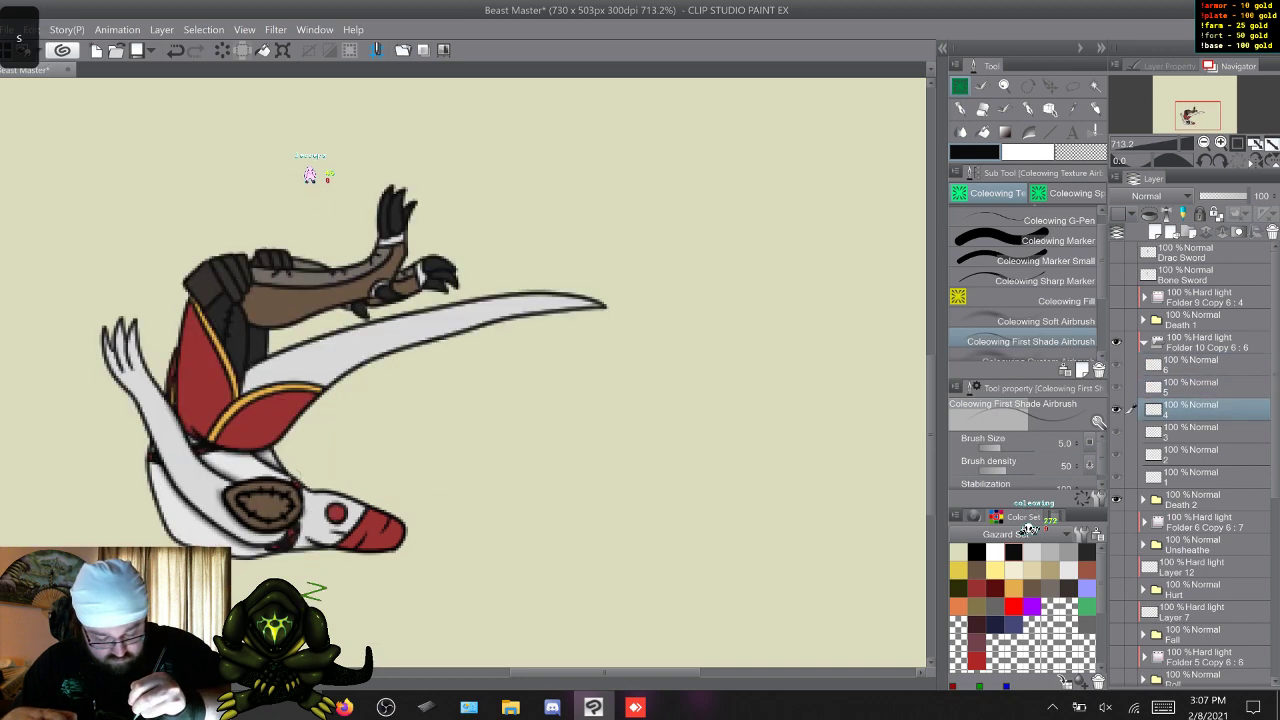
{"action": "key", "text": "w"}
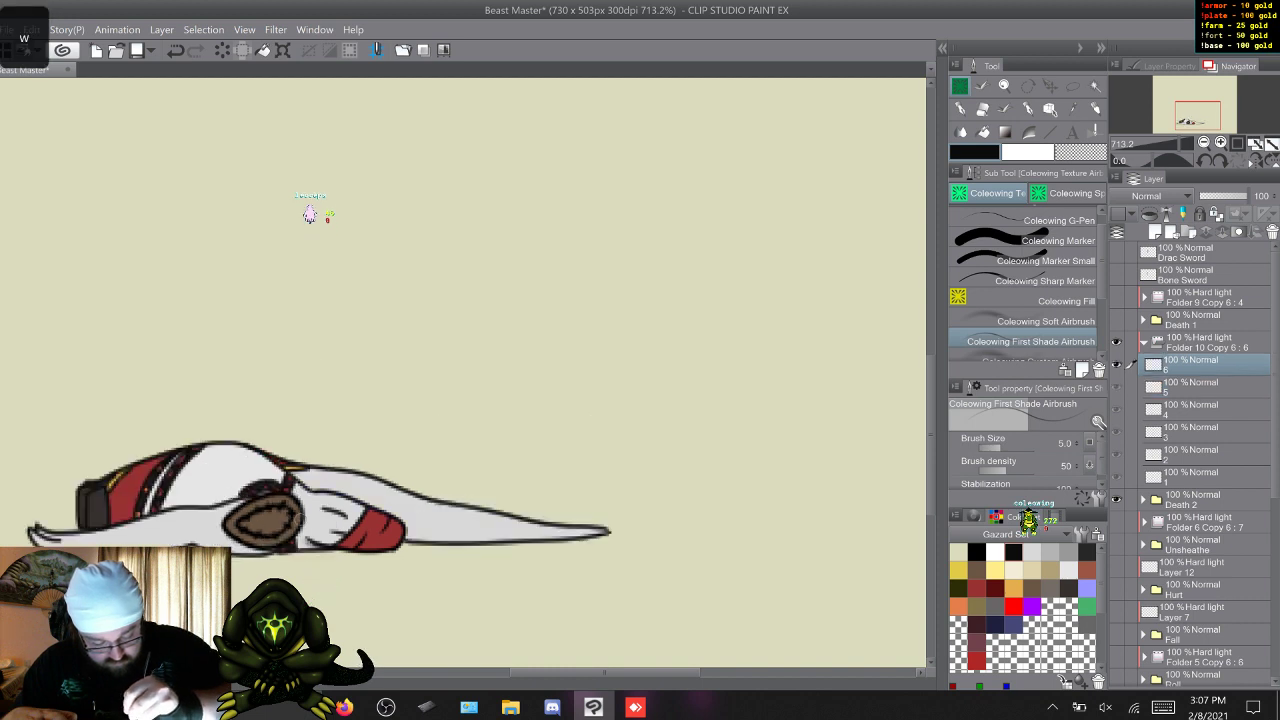
{"action": "key", "text": "w"}
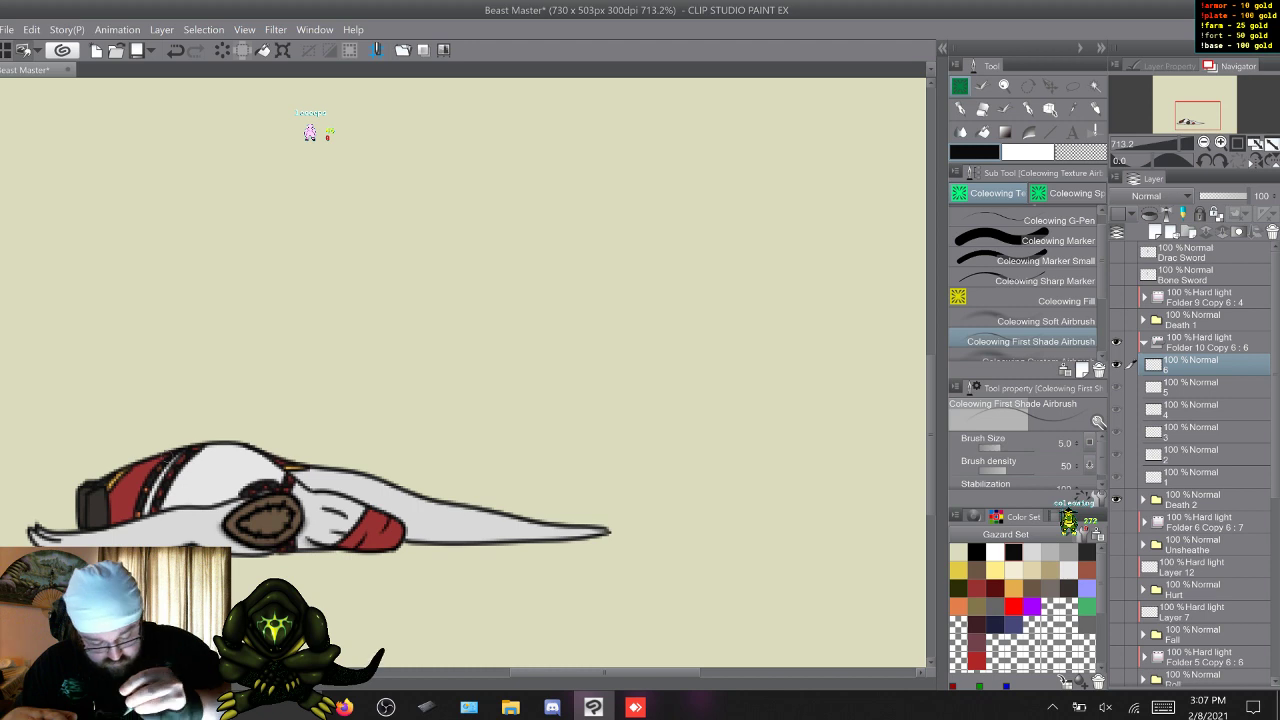
{"action": "key", "text": "s"}
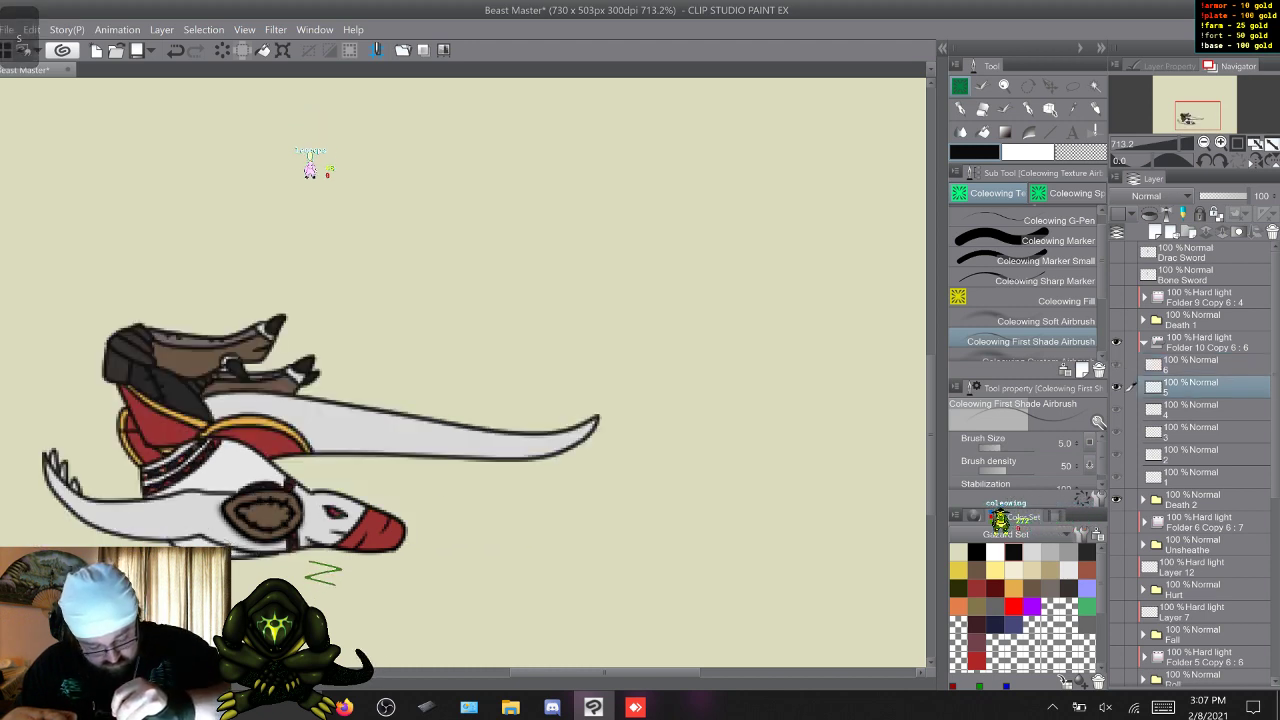
{"action": "key", "text": "w"}
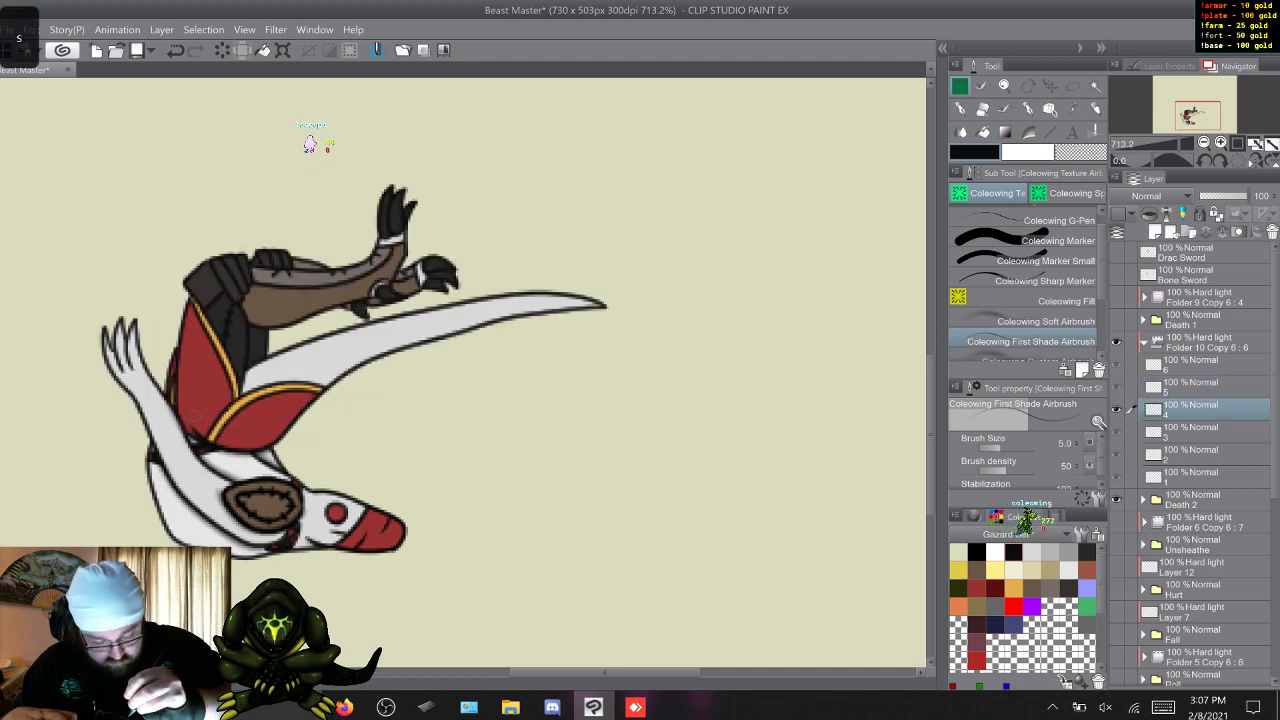
{"action": "key", "text": "s"}
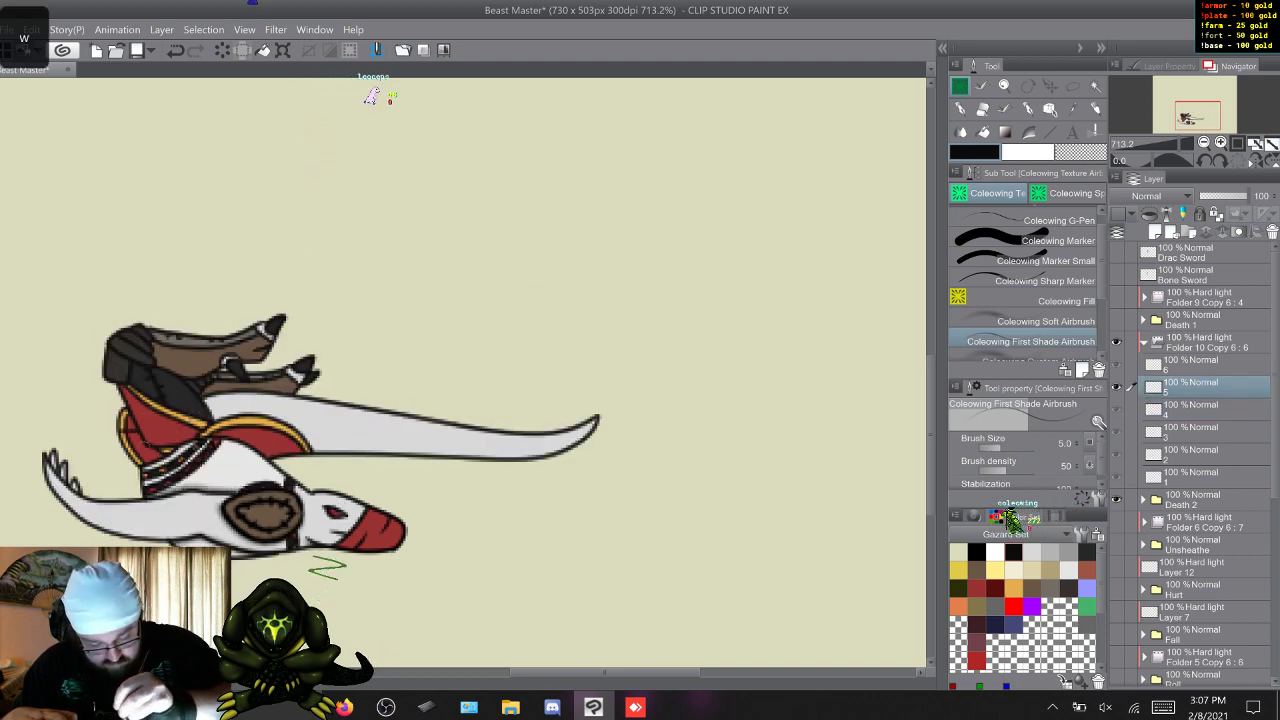
{"action": "key", "text": "w"}
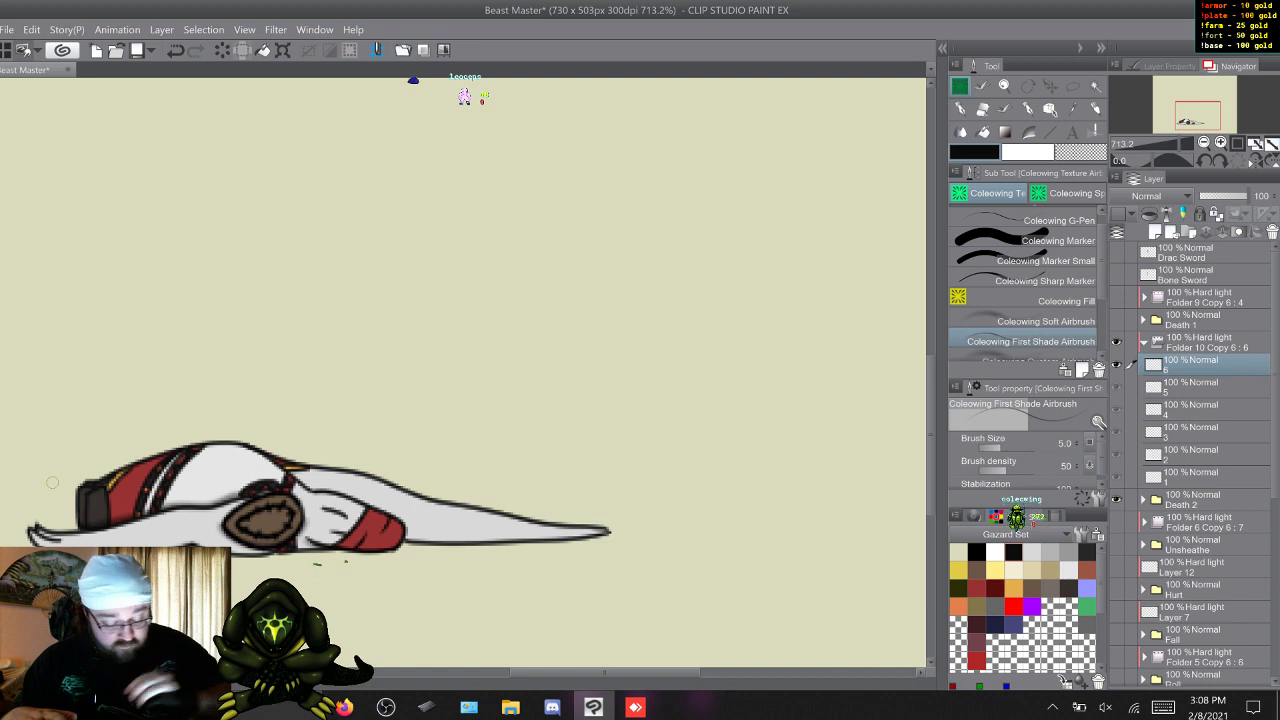
Touch up the dark shading on frames 1 to 3 of Death 2's Hard light folder with the Coleowing First Shade Airbrush.
{"action": "key", "text": "w"}
{"action": "key", "text": "w"}
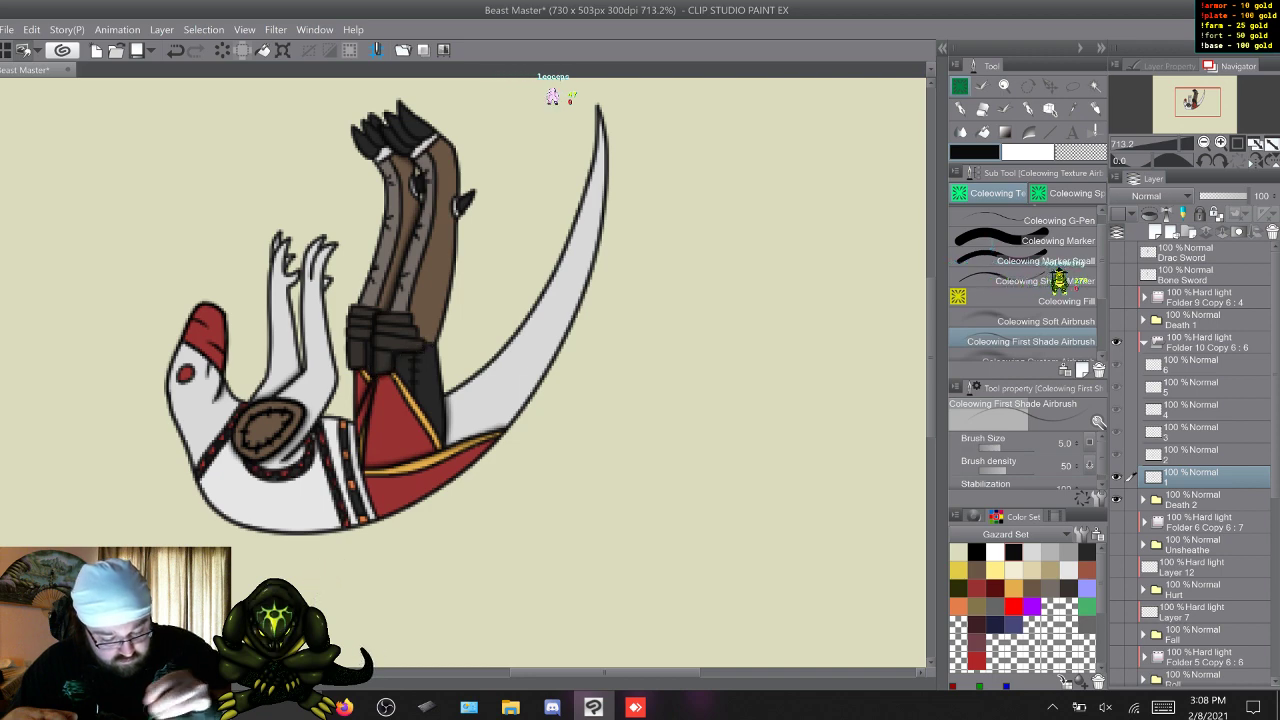
{"action": "key", "text": "w"}
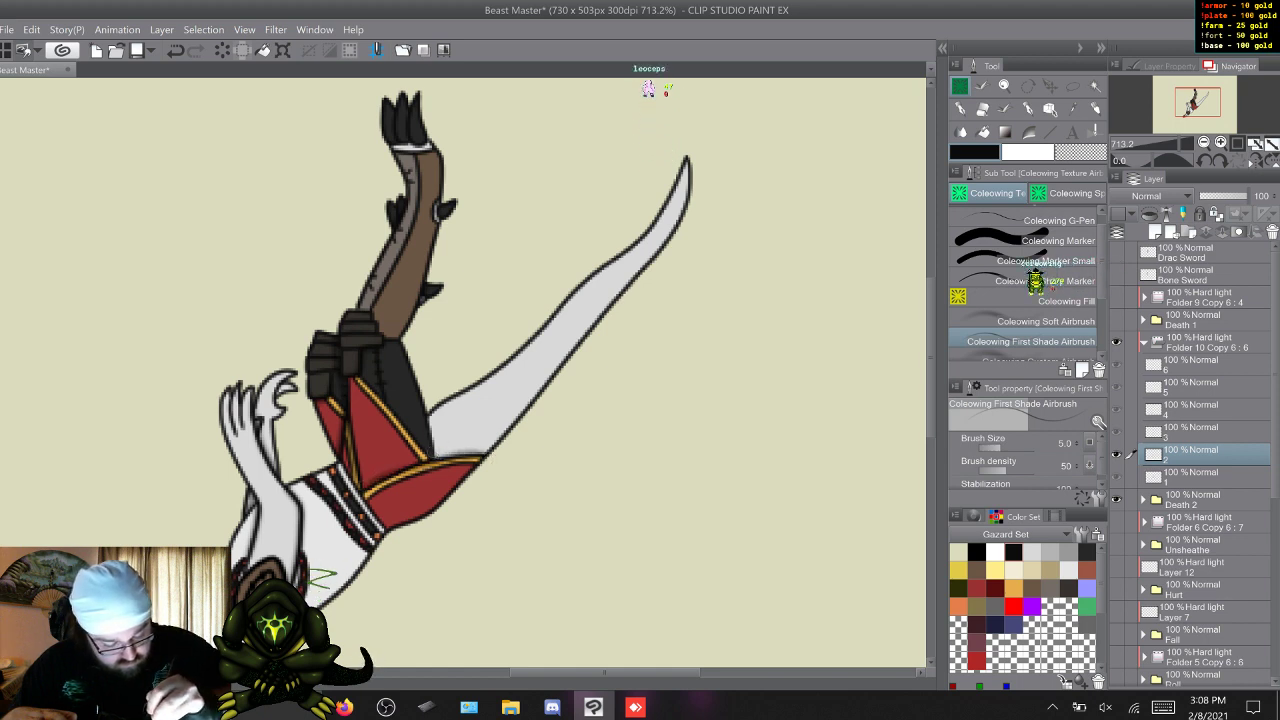
{"action": "key", "text": "w"}
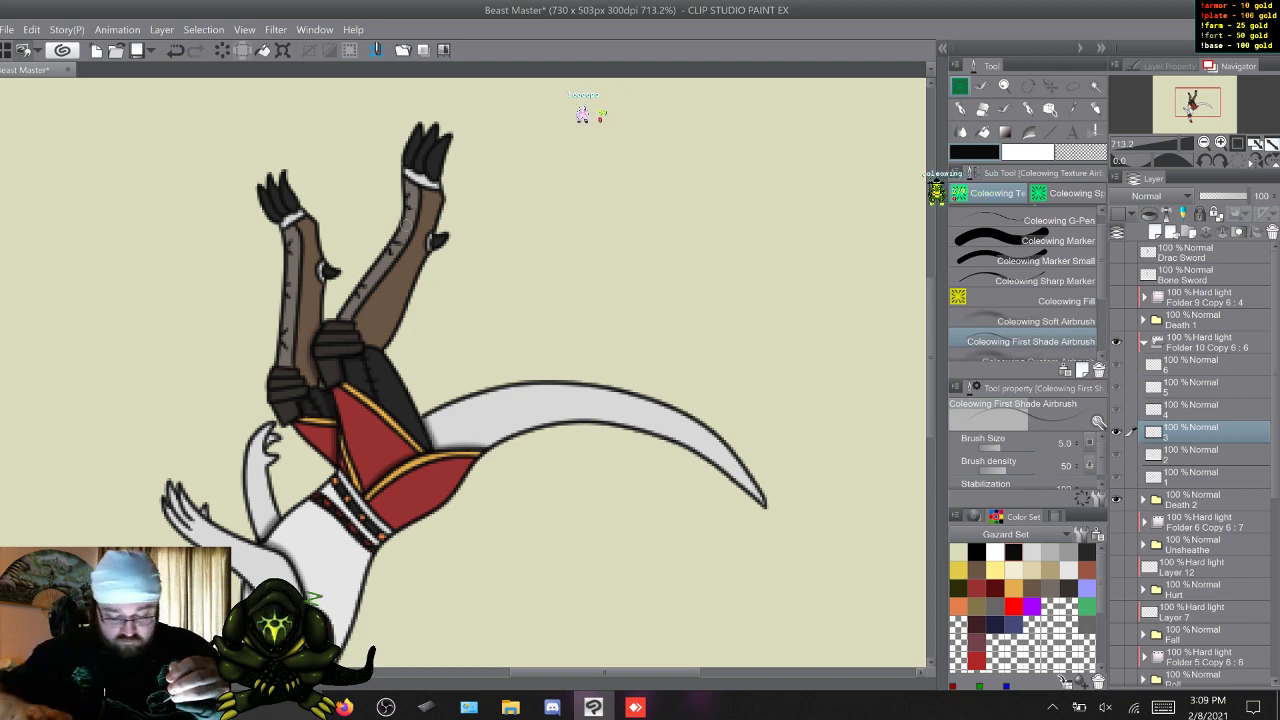
Shade frames 4 to 6 of Death 2's Hard light folder with the Coleowing First Shade Airbrush.
{"action": "key", "text": "w"}
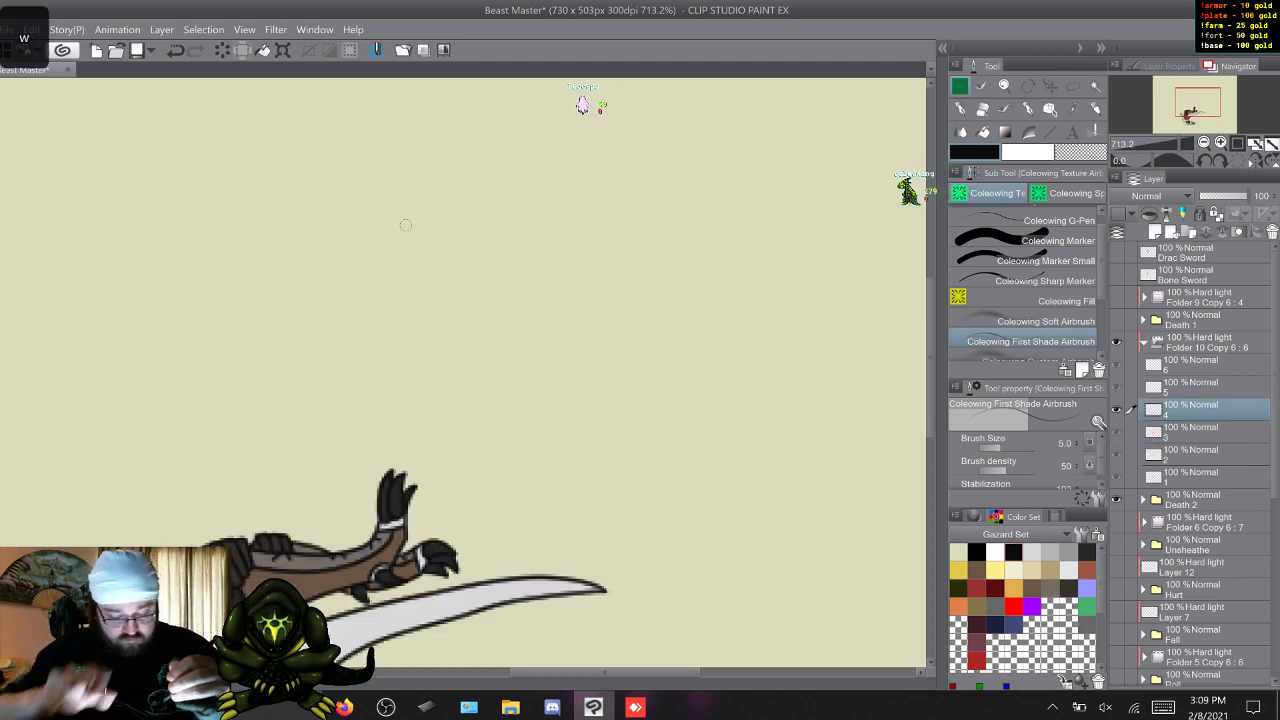
{"action": "left_click_drag", "start_coordinate": [931, 358], "coordinate": [931, 427]}
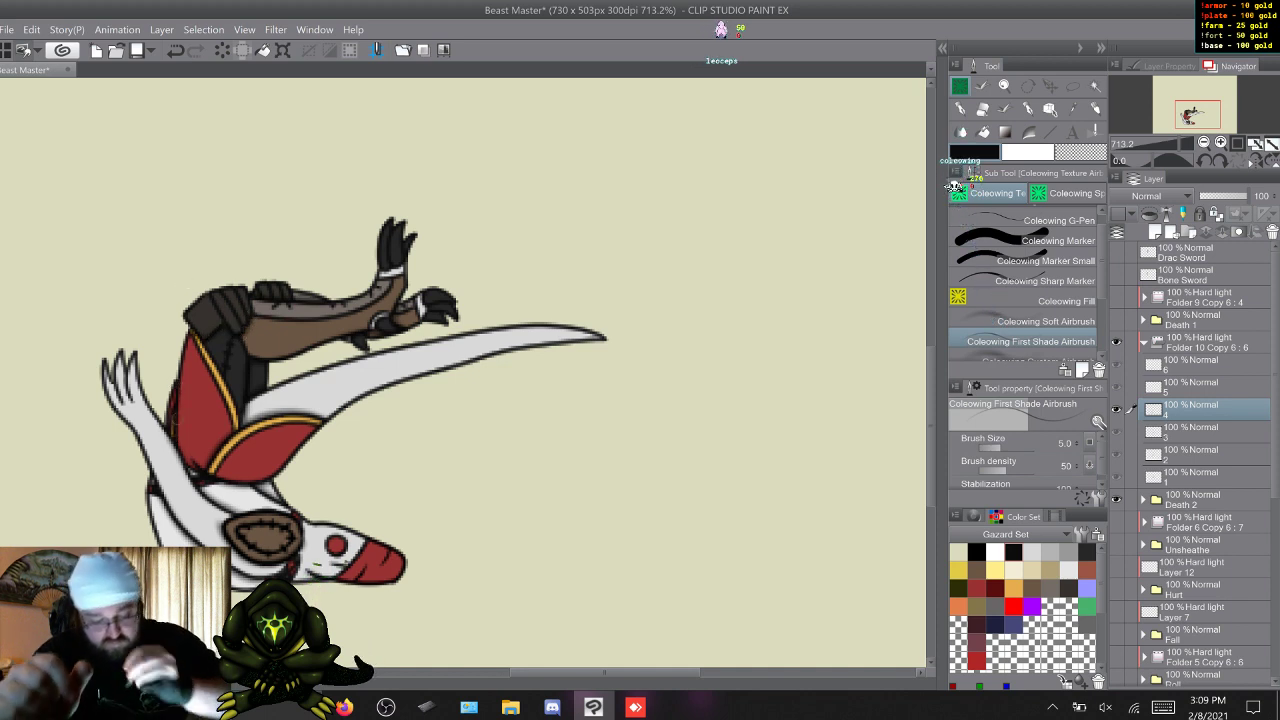
{"action": "key", "text": "w"}
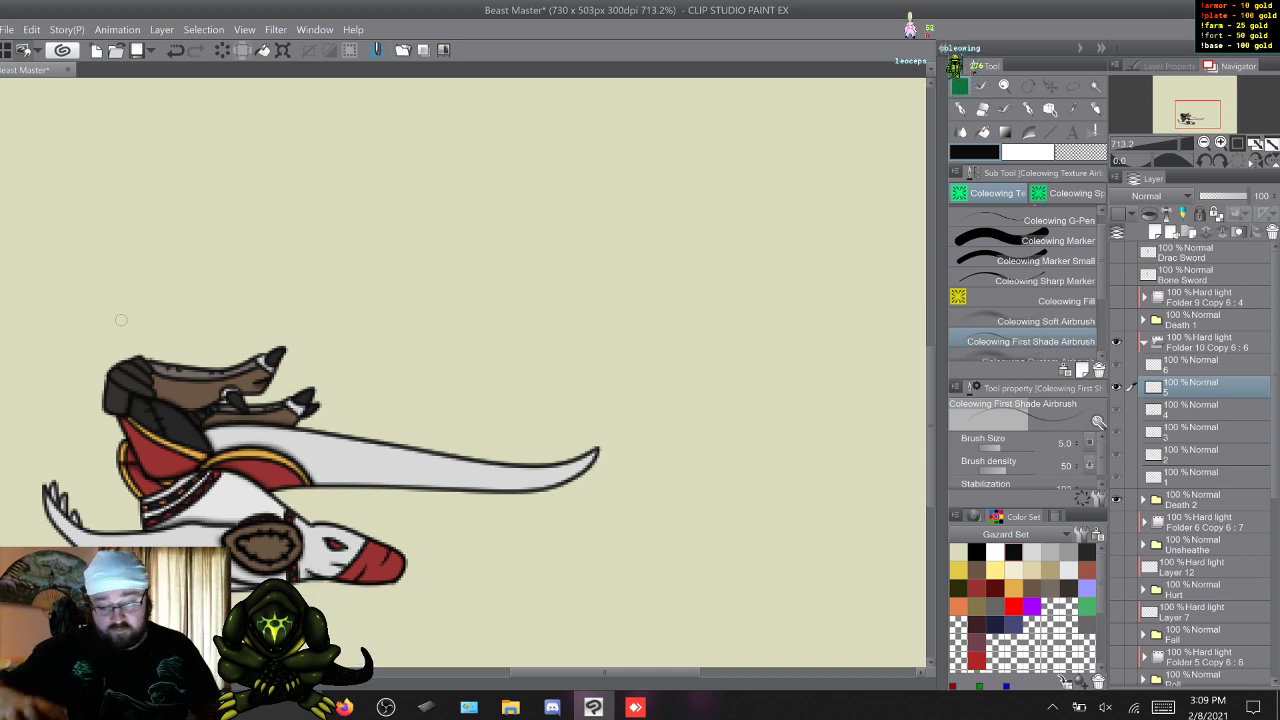
{"action": "key", "text": "w"}
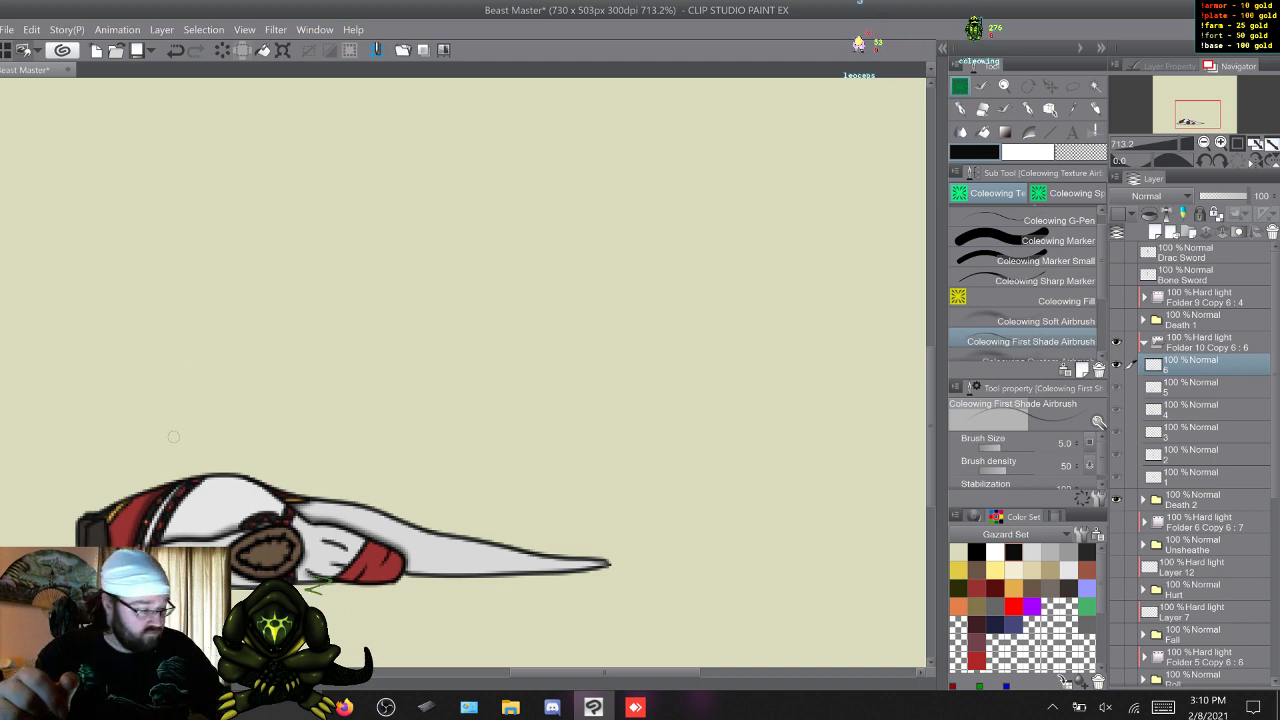
Add soft shading to the tail and body on Death 2's frames 1 and 2 with the Coleowing Soft Airbrush at size 20.
{"action": "left_click", "coordinate": [1031, 321]}
{"action": "key", "text": "w"}
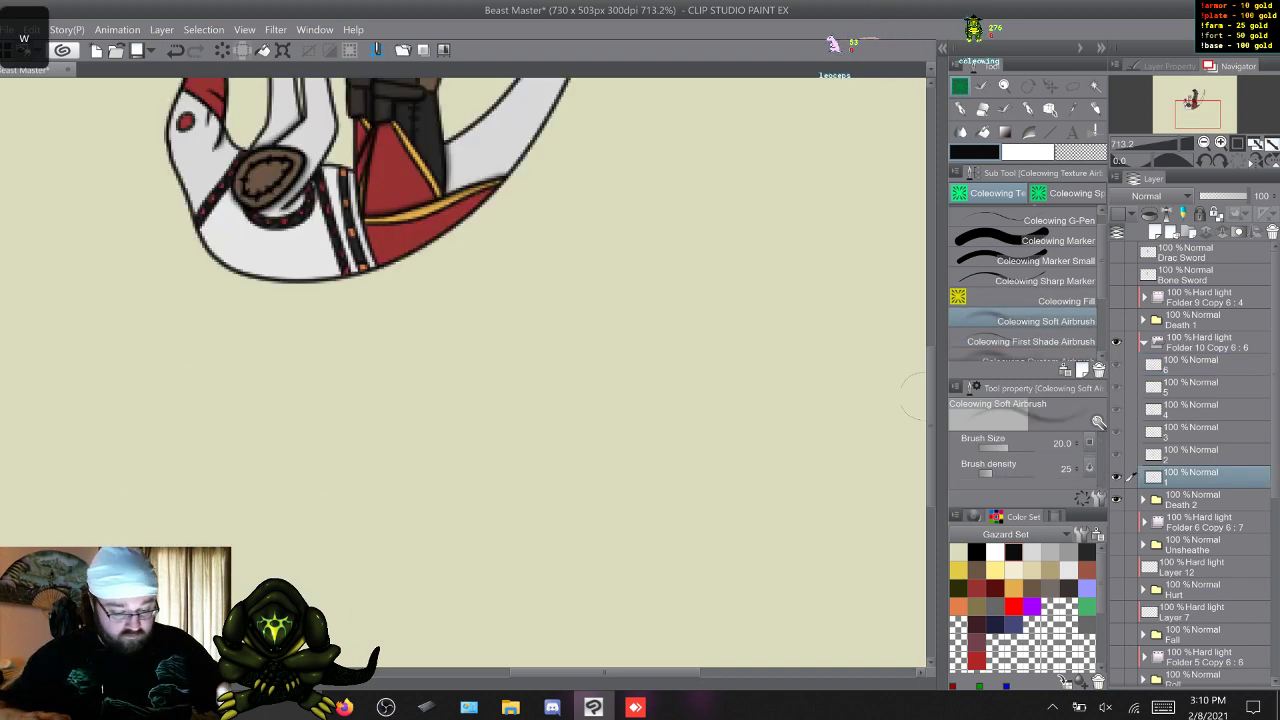
{"action": "scroll", "coordinate": [621, 153], "scroll_direction": "up", "scroll_amount": 5}
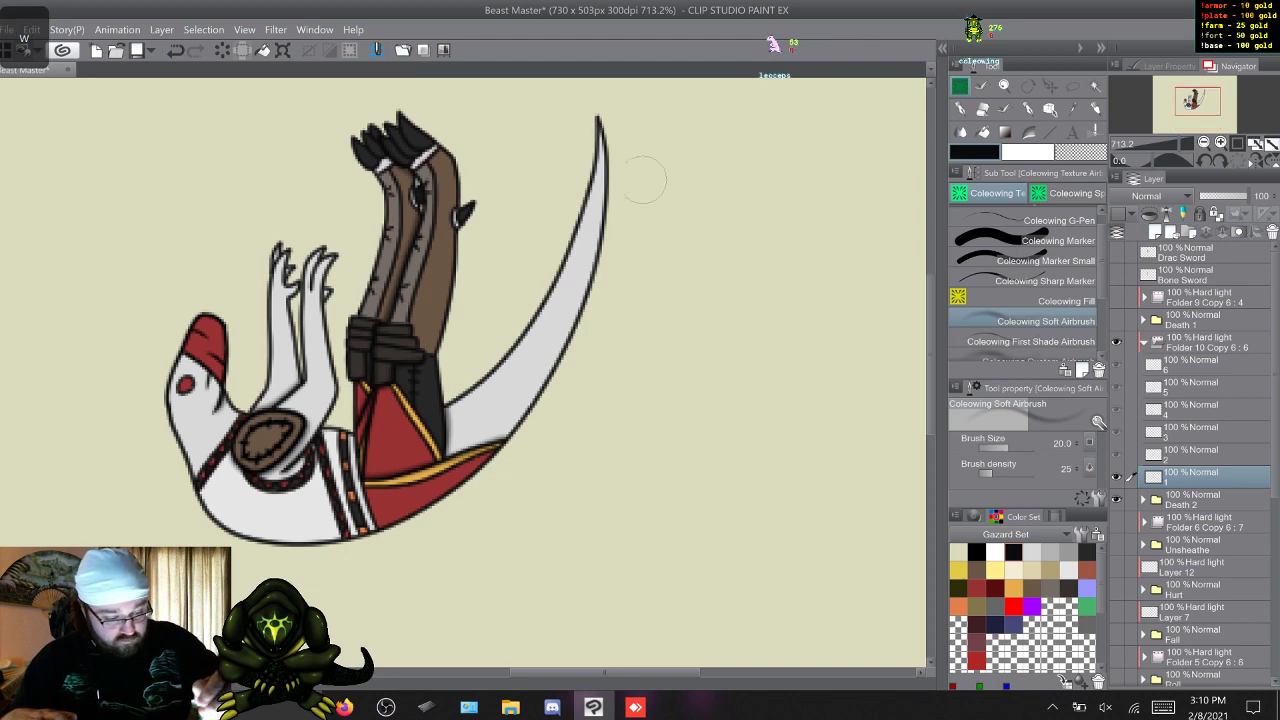
{"action": "mouse_move", "coordinate": [590, 240]}
{"action": "left_mouse_down"}
{"action": "mouse_move", "coordinate": [582, 316]}
{"action": "mouse_move", "coordinate": [485, 478]}
{"action": "mouse_move", "coordinate": [350, 548]}
{"action": "mouse_move", "coordinate": [285, 543]}
{"action": "mouse_move", "coordinate": [195, 500]}
{"action": "mouse_move", "coordinate": [172, 400]}
{"action": "left_mouse_up"}
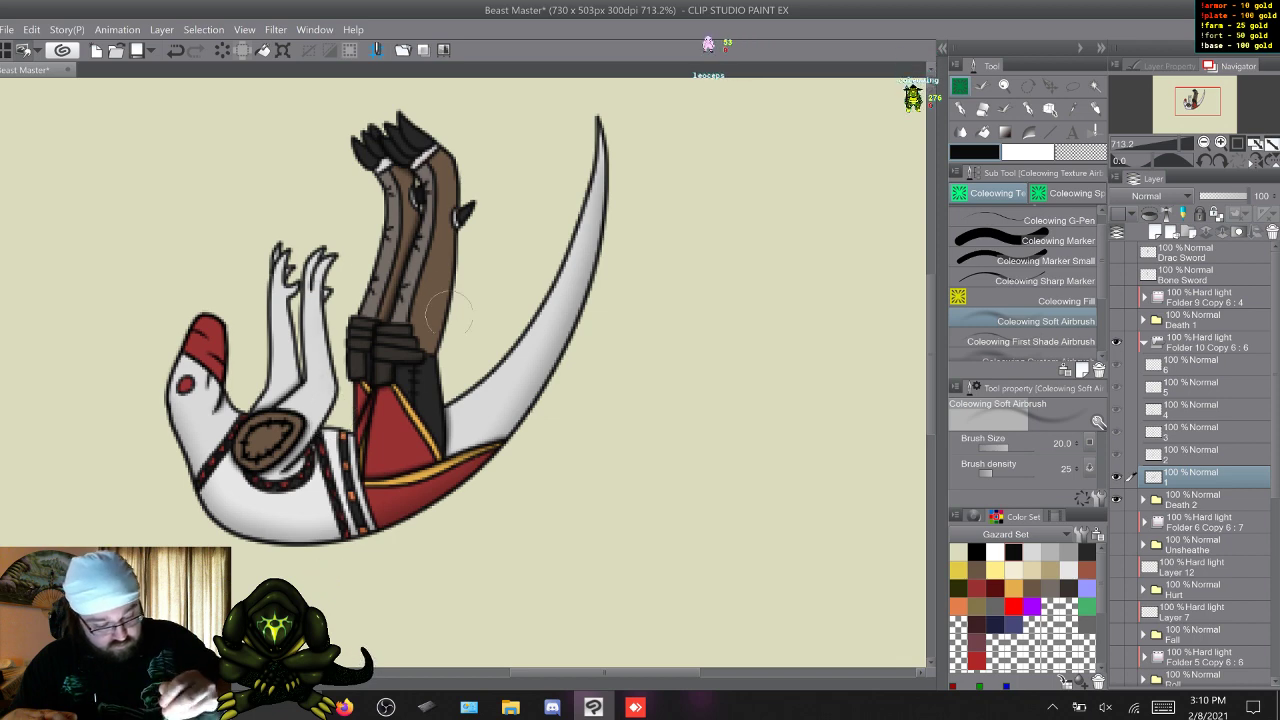
{"action": "key", "text": "w"}
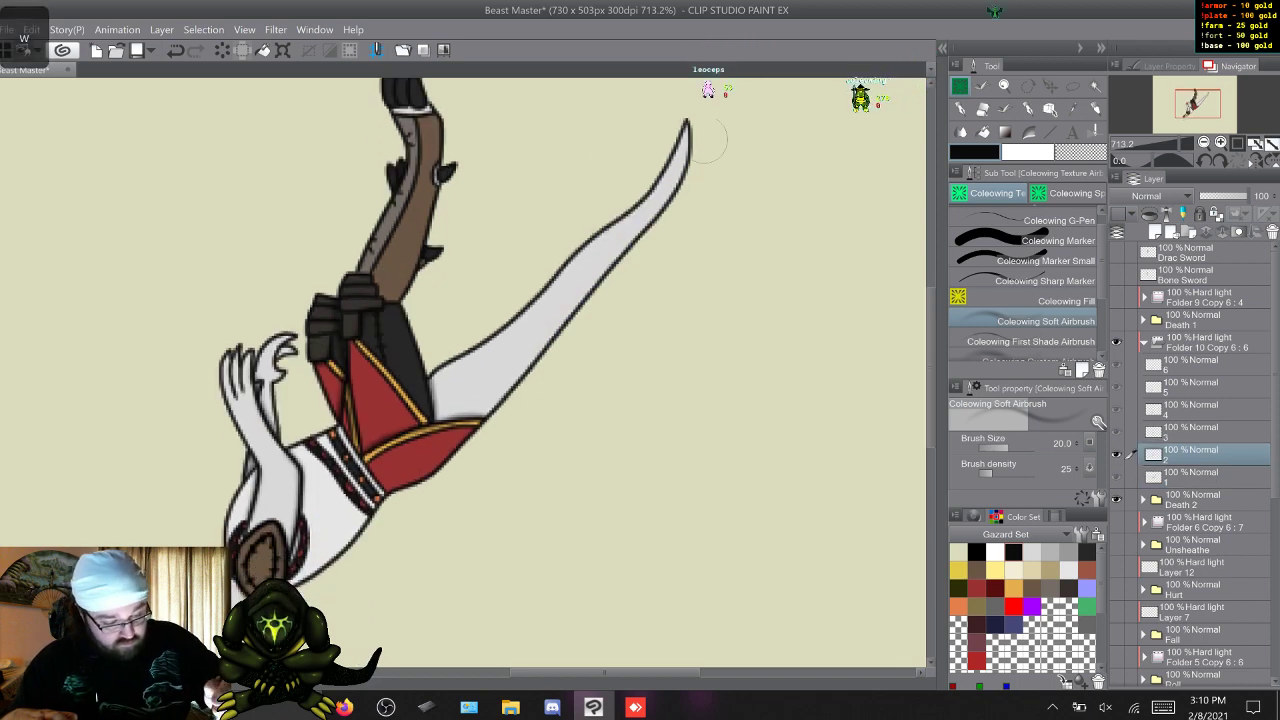
{"action": "mouse_move", "coordinate": [682, 158]}
{"action": "left_mouse_down"}
{"action": "mouse_move", "coordinate": [623, 271]}
{"action": "mouse_move", "coordinate": [530, 372]}
{"action": "mouse_move", "coordinate": [300, 560]}
{"action": "left_mouse_up"}
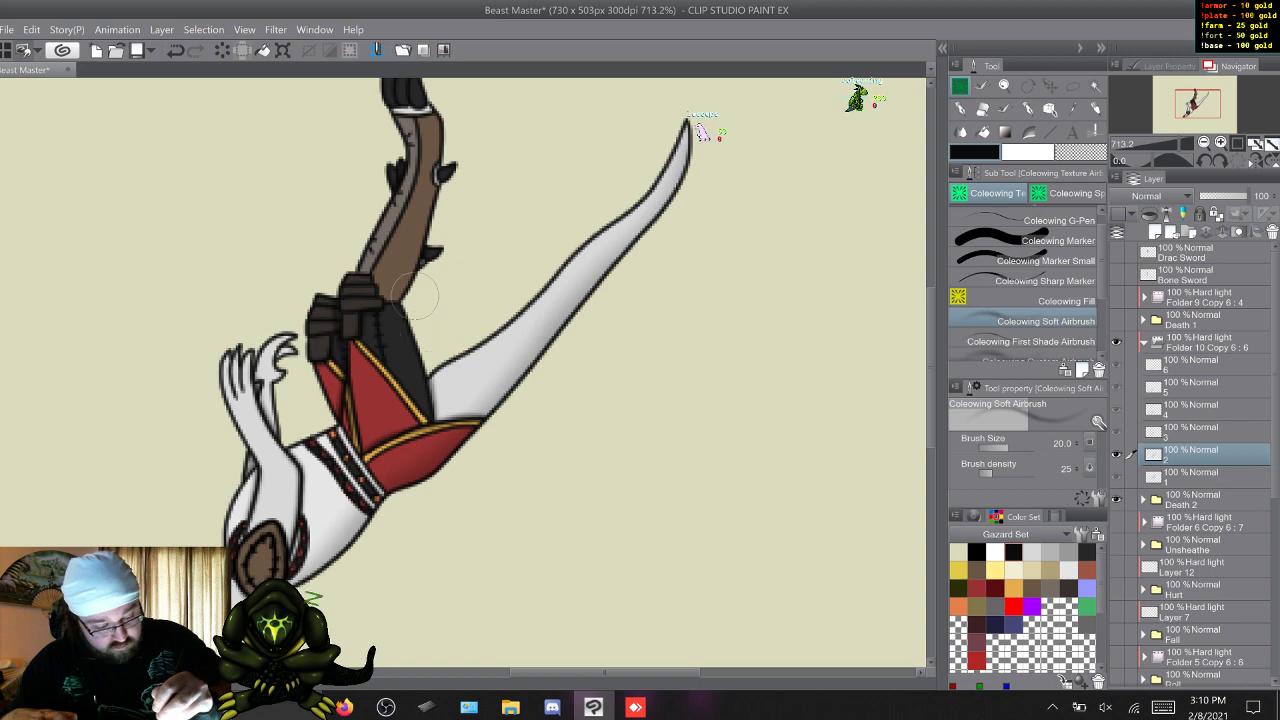
Add soft shading to the tail, torso, skirt and legs on Death 2's frame 3.
{"action": "key", "text": "w"}
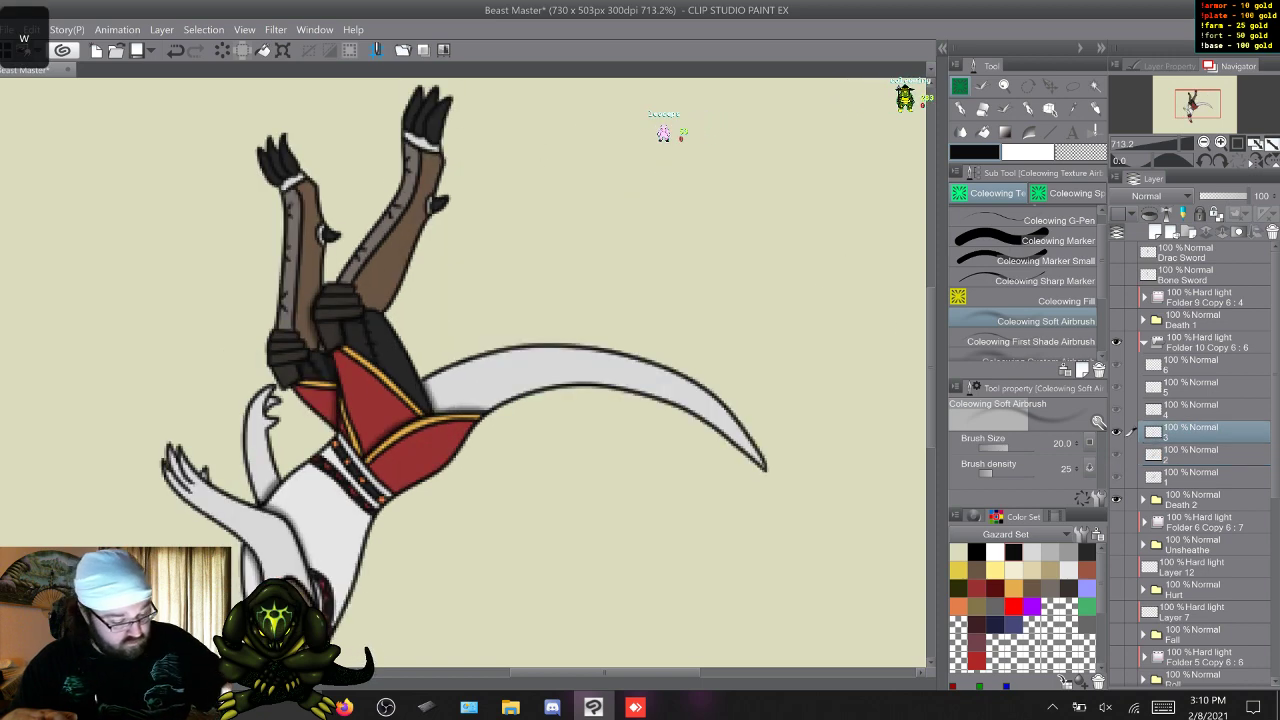
{"action": "scroll", "coordinate": [905, 415], "scroll_direction": "down", "scroll_amount": 2}
{"action": "scroll", "coordinate": [905, 415], "scroll_direction": "down", "scroll_amount": 2}
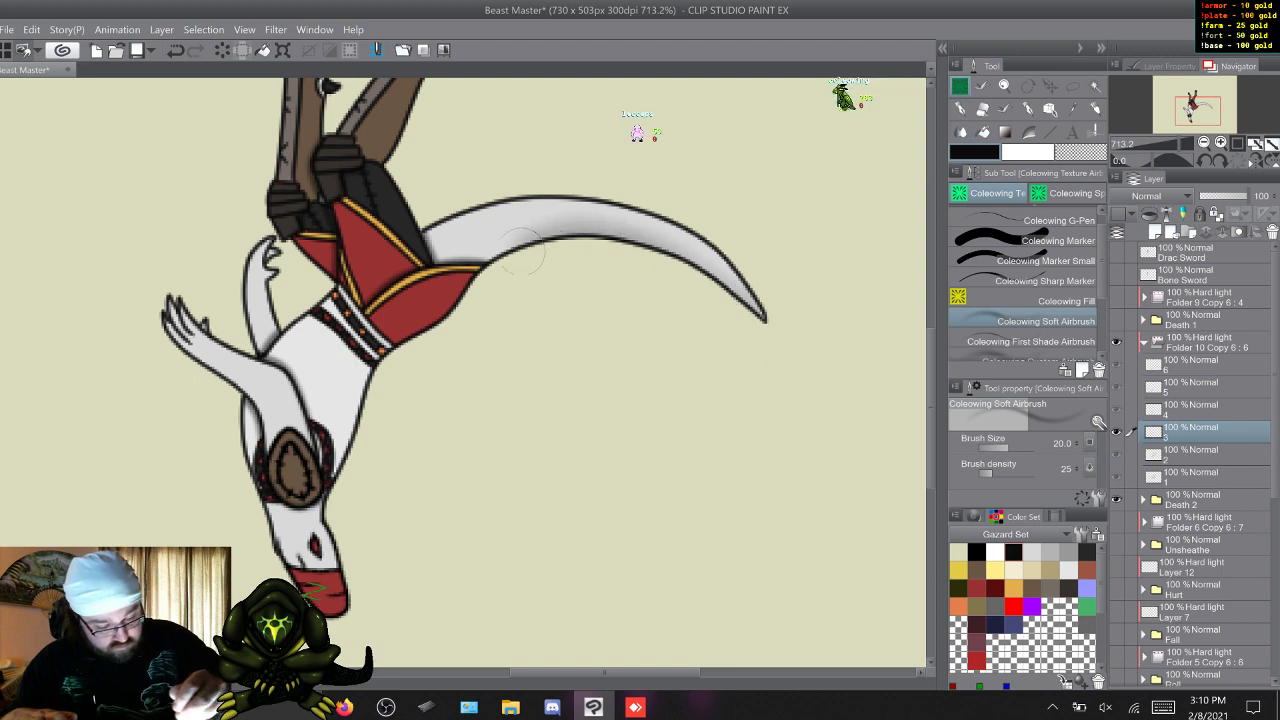
{"action": "left_click_drag", "start_coordinate": [380, 373], "coordinate": [348, 454]}
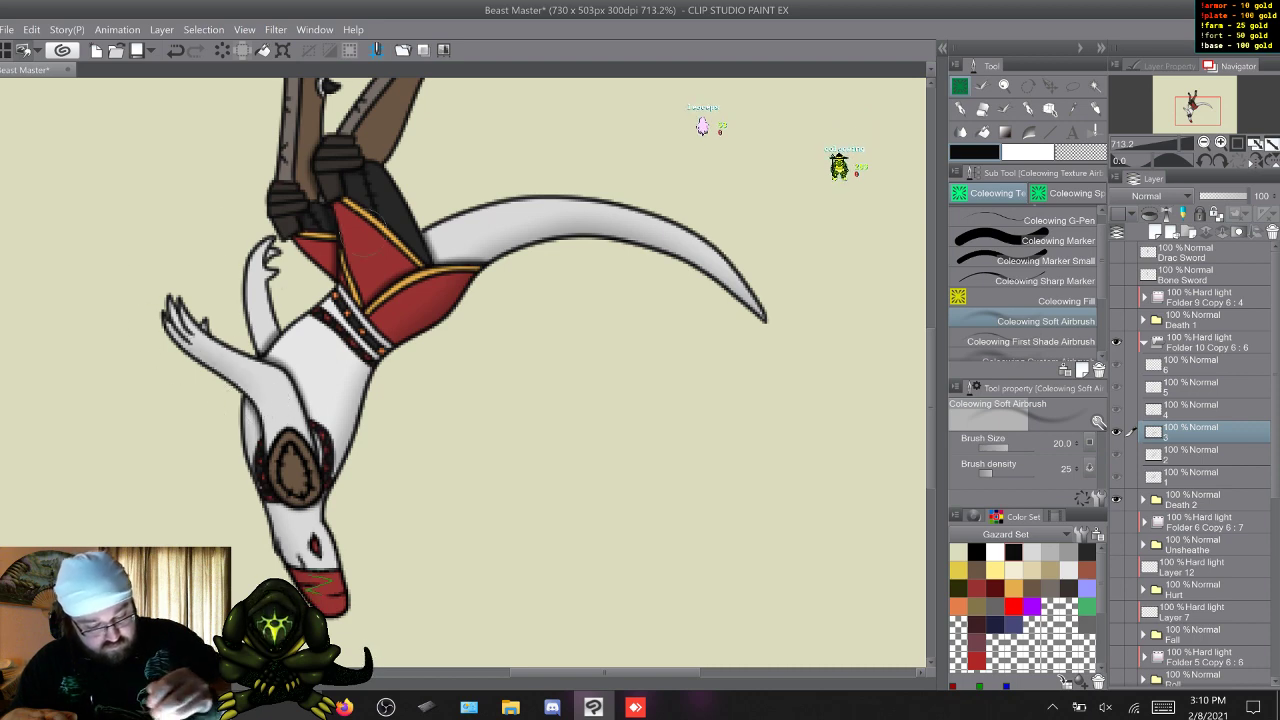
{"action": "left_click_drag", "start_coordinate": [931, 390], "coordinate": [931, 348]}
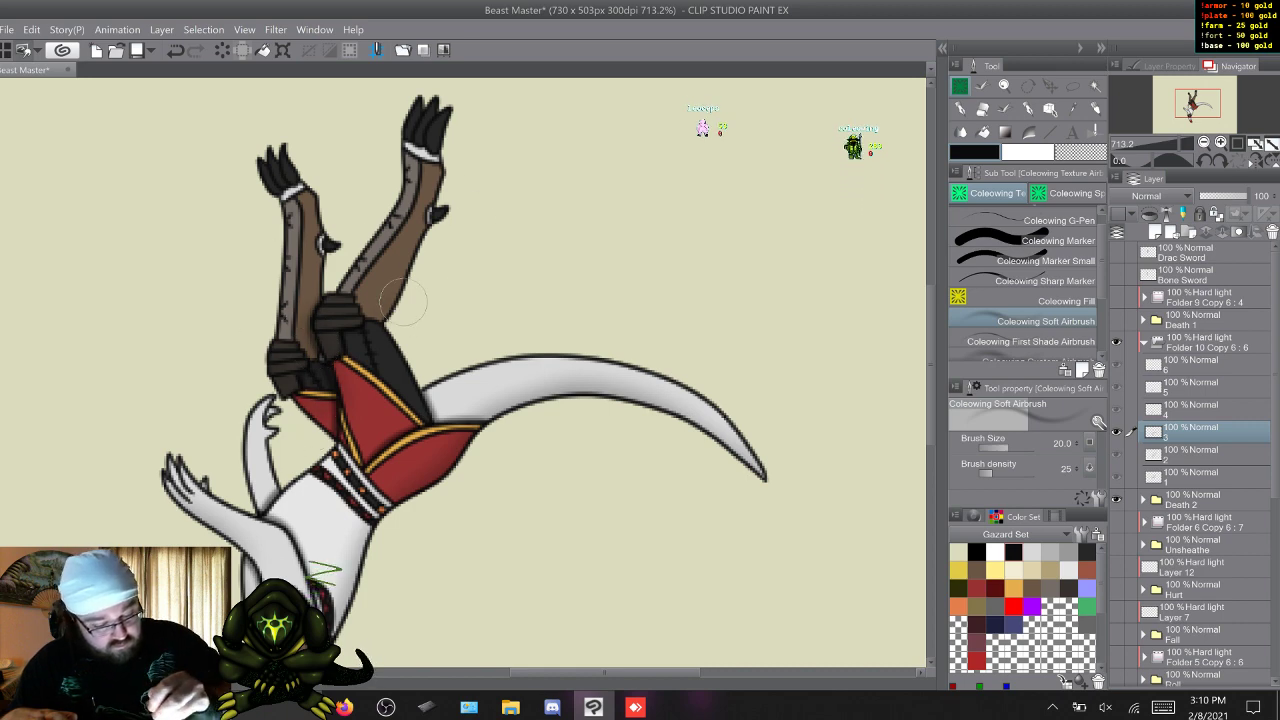
Add soft shading to the tail, body, arm and legs on Death 2's frames 4 and 5.
{"action": "key", "text": "w"}
{"action": "scroll", "coordinate": [388, 545], "scroll_direction": "down", "scroll_amount": 5}
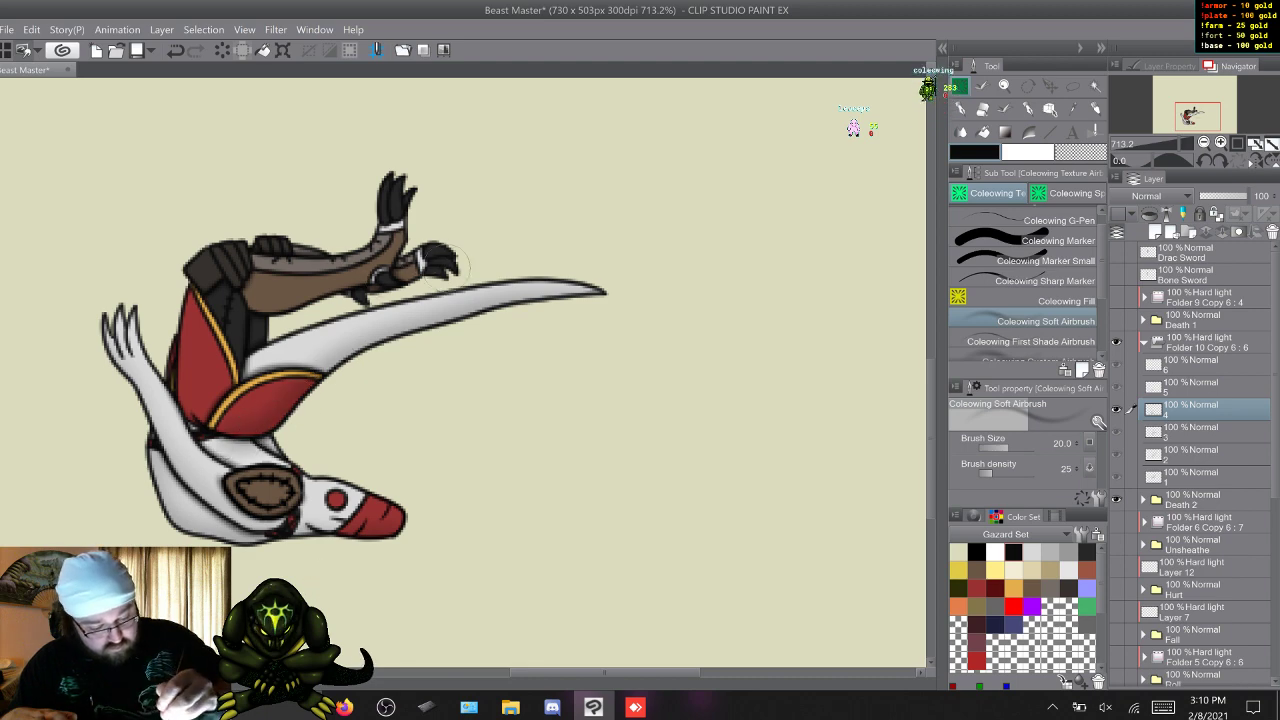
{"action": "key", "text": "w"}
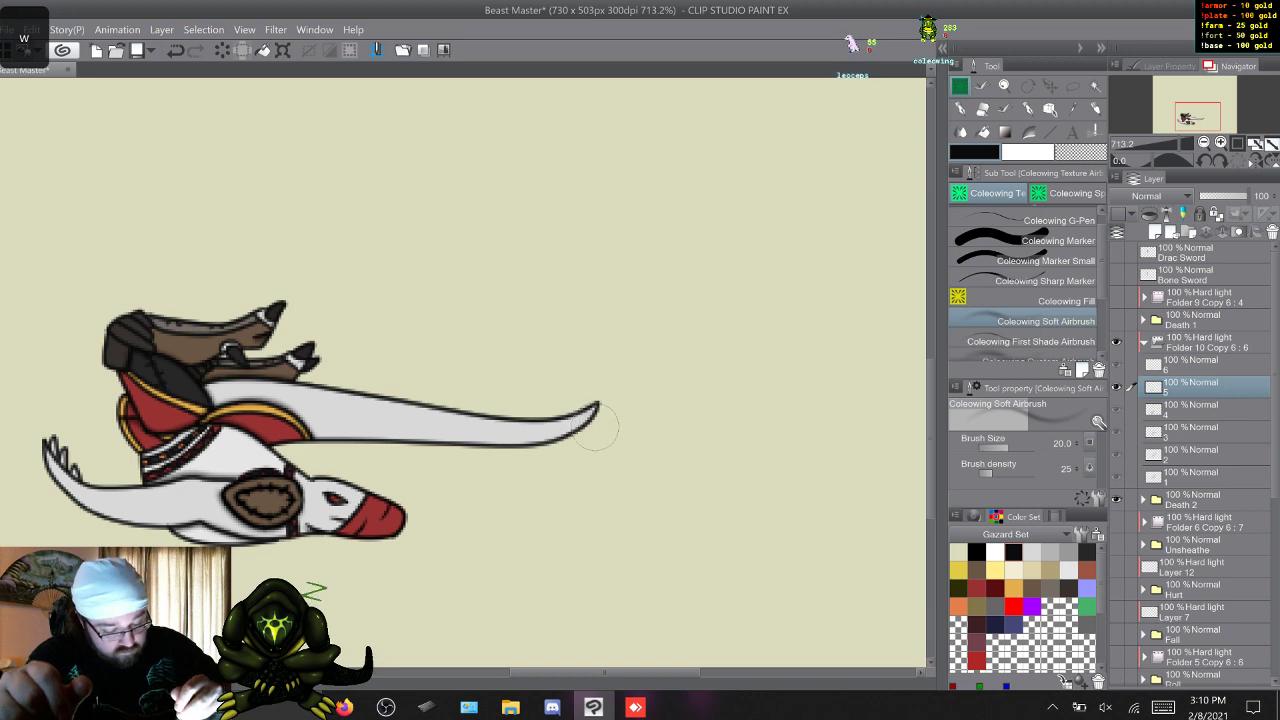
{"action": "mouse_move", "coordinate": [596, 428]}
{"action": "left_mouse_down"}
{"action": "mouse_move", "coordinate": [483, 451]}
{"action": "mouse_move", "coordinate": [295, 432]}
{"action": "left_mouse_up"}
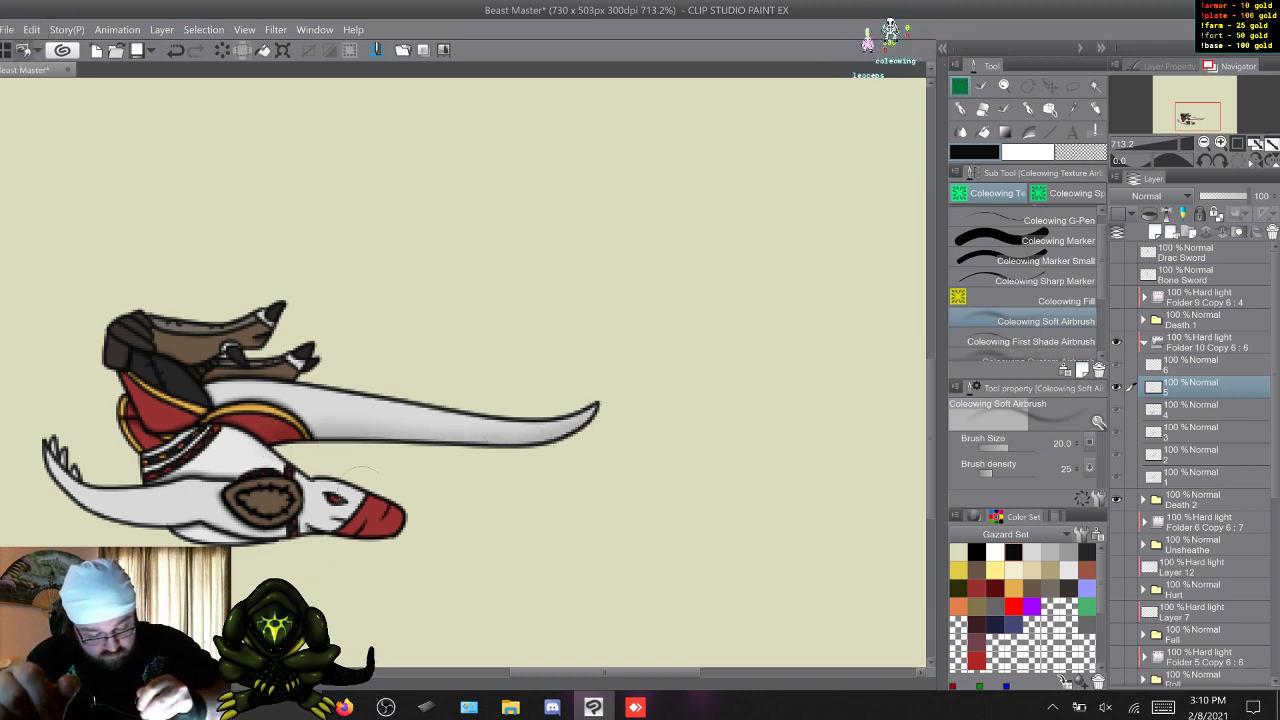
{"action": "mouse_move", "coordinate": [355, 545]}
{"action": "left_mouse_down"}
{"action": "mouse_move", "coordinate": [90, 495]}
{"action": "mouse_move", "coordinate": [55, 470]}
{"action": "left_mouse_up"}
{"action": "left_click_drag", "start_coordinate": [140, 345], "coordinate": [192, 379]}
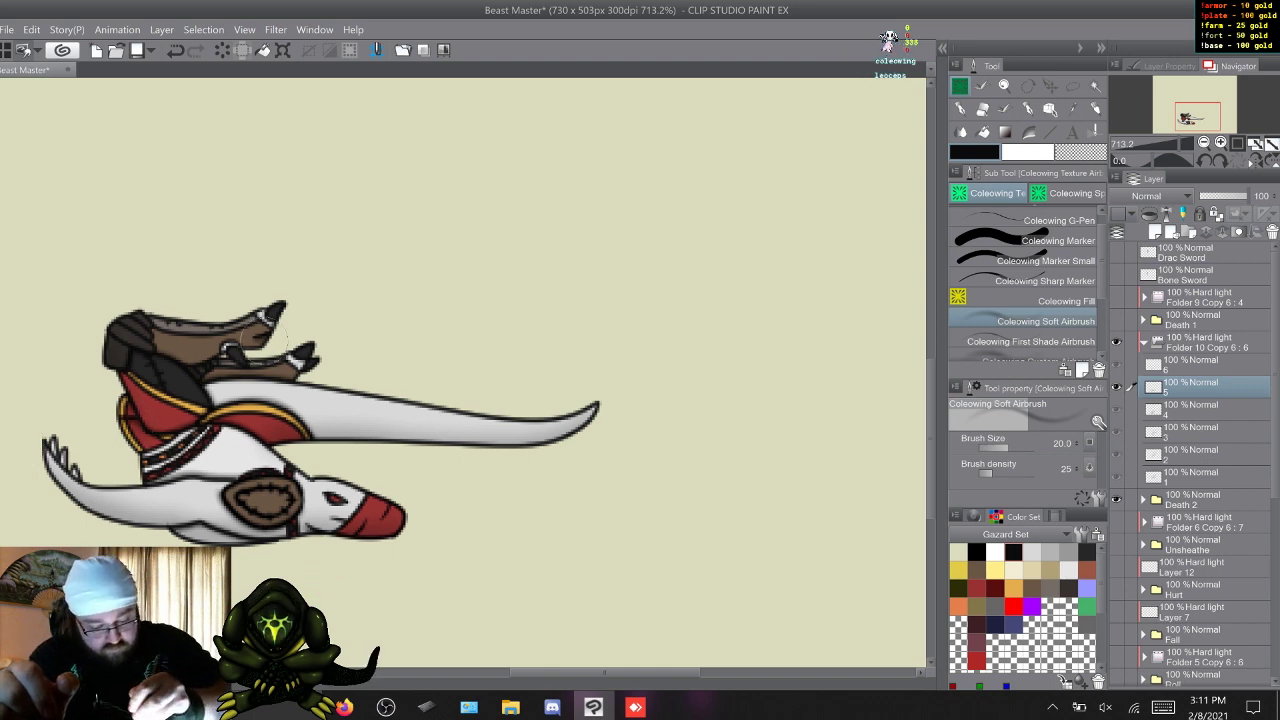
{"action": "mouse_move", "coordinate": [262, 336]}
{"action": "left_mouse_down"}
{"action": "mouse_move", "coordinate": [222, 347]}
{"action": "mouse_move", "coordinate": [250, 308]}
{"action": "left_mouse_up"}
Add soft shading along the underside of the lying body on Death 2's frame 6, then cycle through the frames to check the animation.
{"action": "key", "text": "w"}
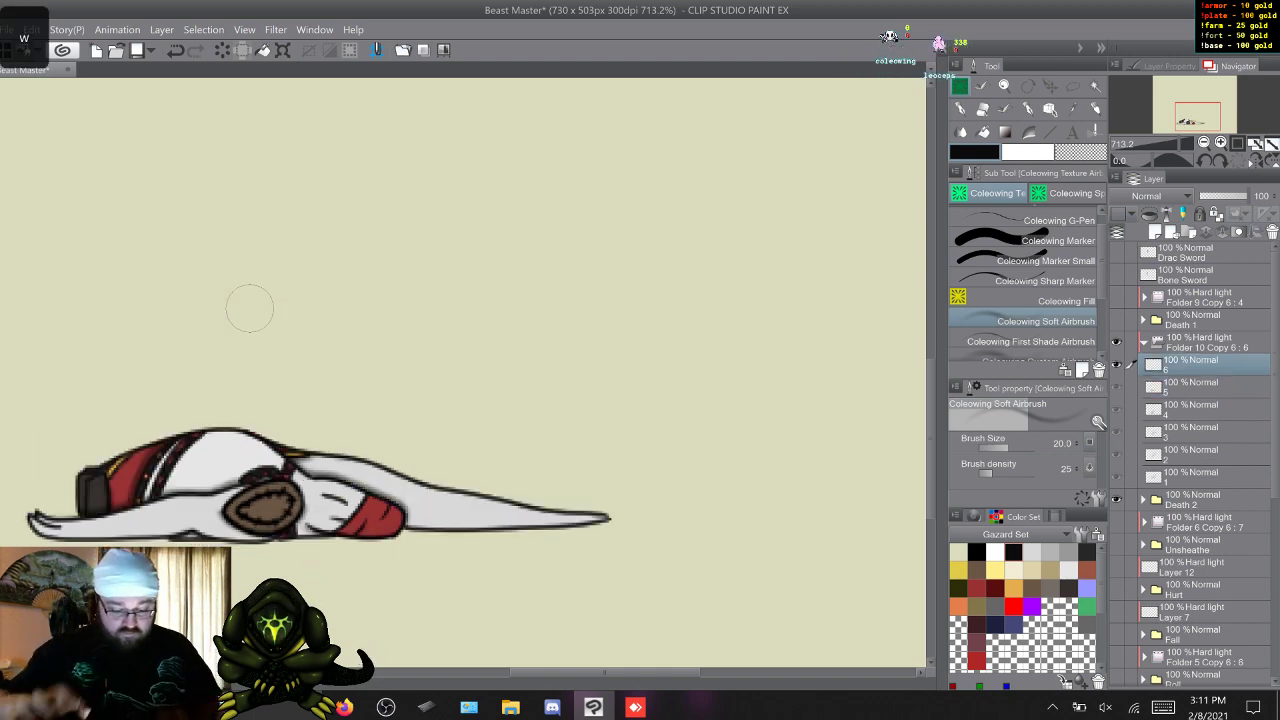
{"action": "mouse_move", "coordinate": [518, 535]}
{"action": "left_mouse_down"}
{"action": "mouse_move", "coordinate": [330, 540]}
{"action": "mouse_move", "coordinate": [195, 525]}
{"action": "left_mouse_up"}
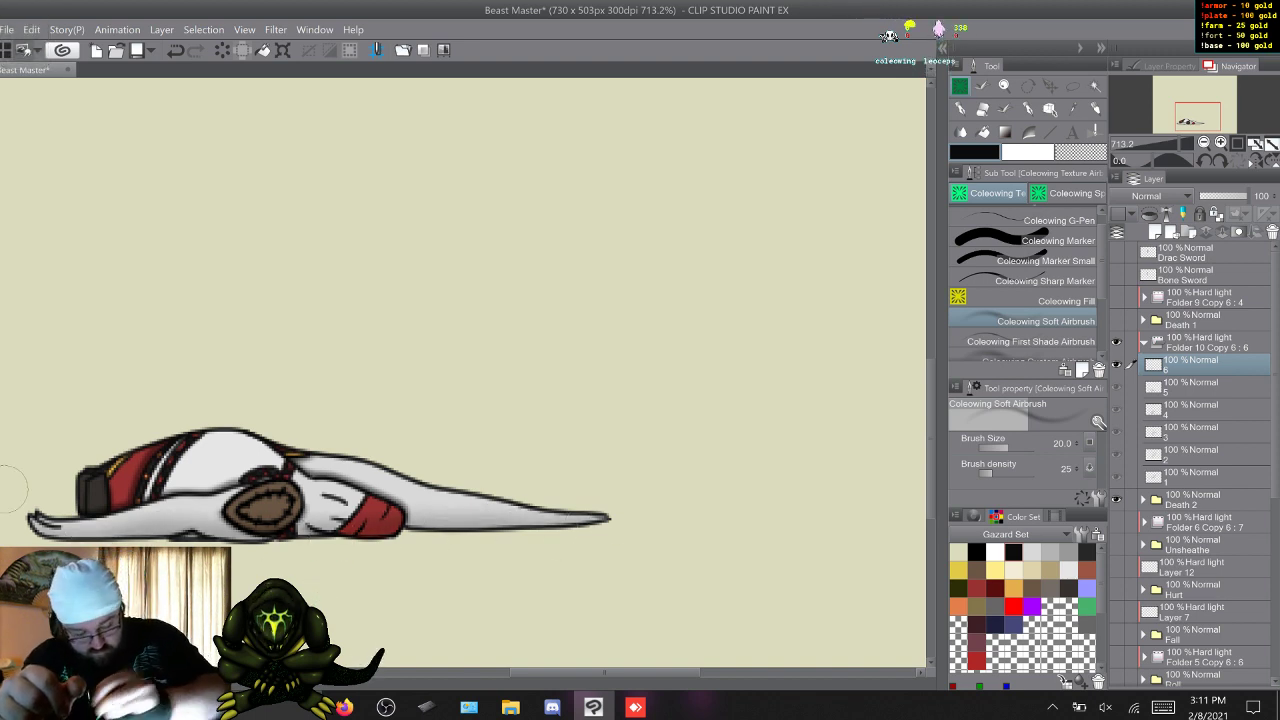
{"action": "key", "text": "q"}
{"action": "key", "text": "w"}
{"action": "key", "text": "w"}
{"action": "key", "text": "w"}
{"action": "key", "text": "w"}
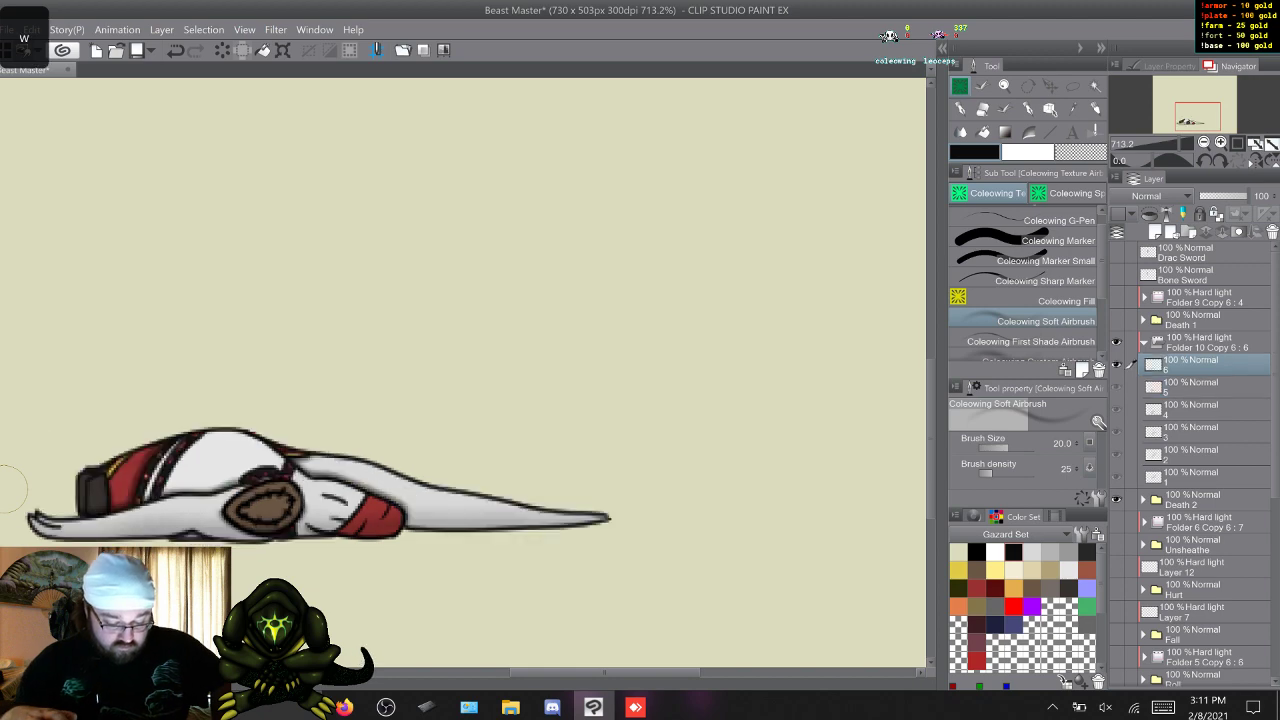
{"action": "key", "text": "w"}
{"action": "key", "text": "w"}
{"action": "key", "text": "w"}
{"action": "key", "text": "w"}
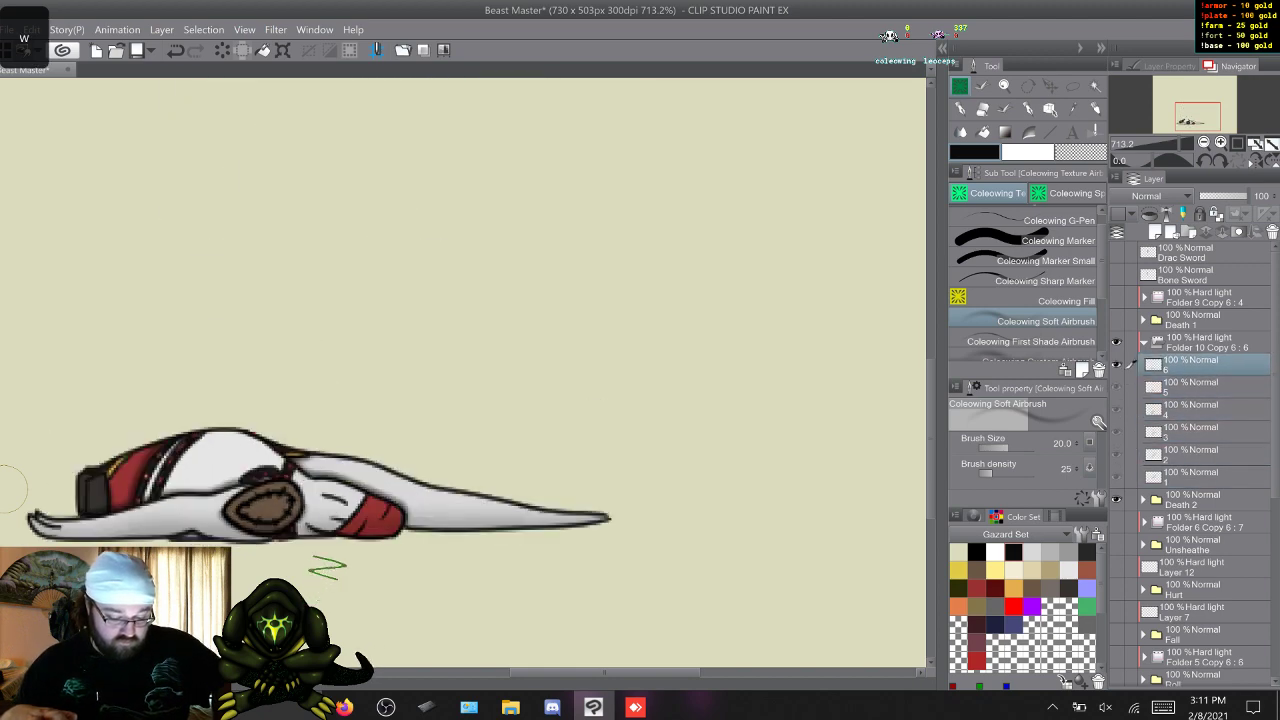
Collapse and hide Death 2's Hard light folder, hide Death 2, and show Unsheathe with its Hard light folder expanded.
{"action": "left_click", "coordinate": [1144, 342]}
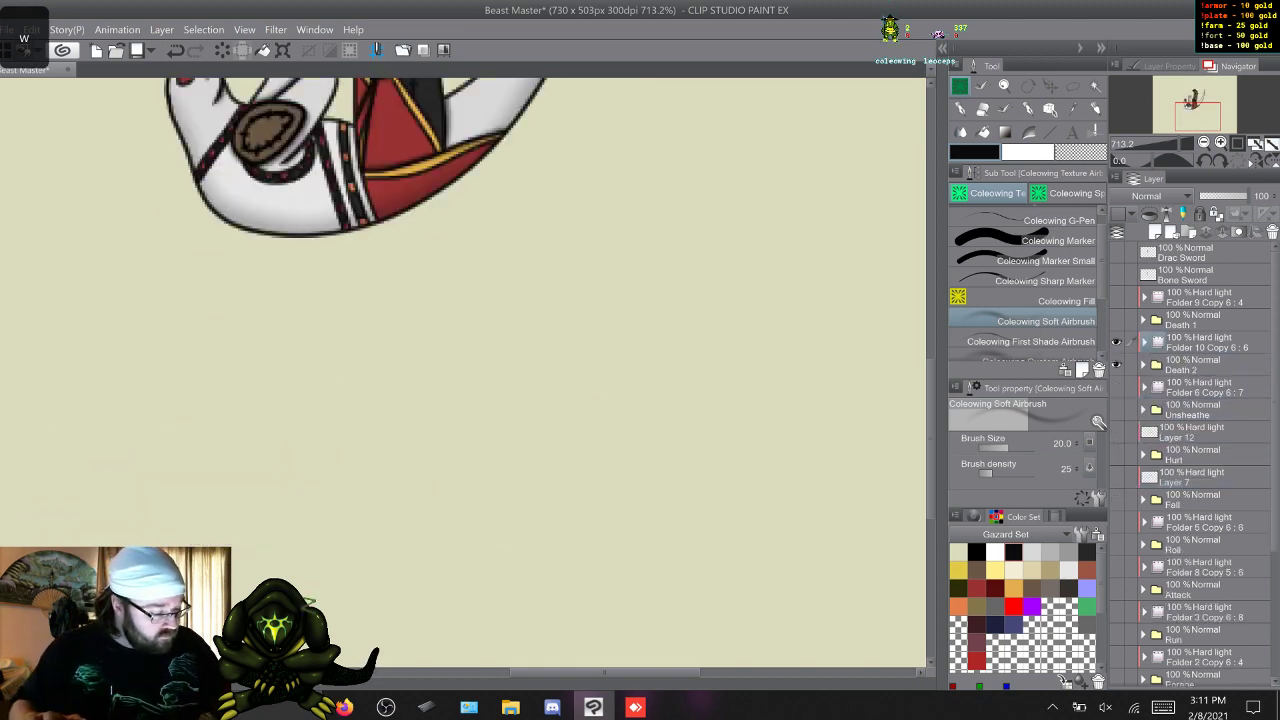
{"action": "left_click", "coordinate": [1116, 342]}
{"action": "left_click", "coordinate": [1116, 364]}
{"action": "left_click", "coordinate": [1116, 387]}
{"action": "left_click", "coordinate": [1116, 409]}
{"action": "left_click", "coordinate": [1144, 387]}
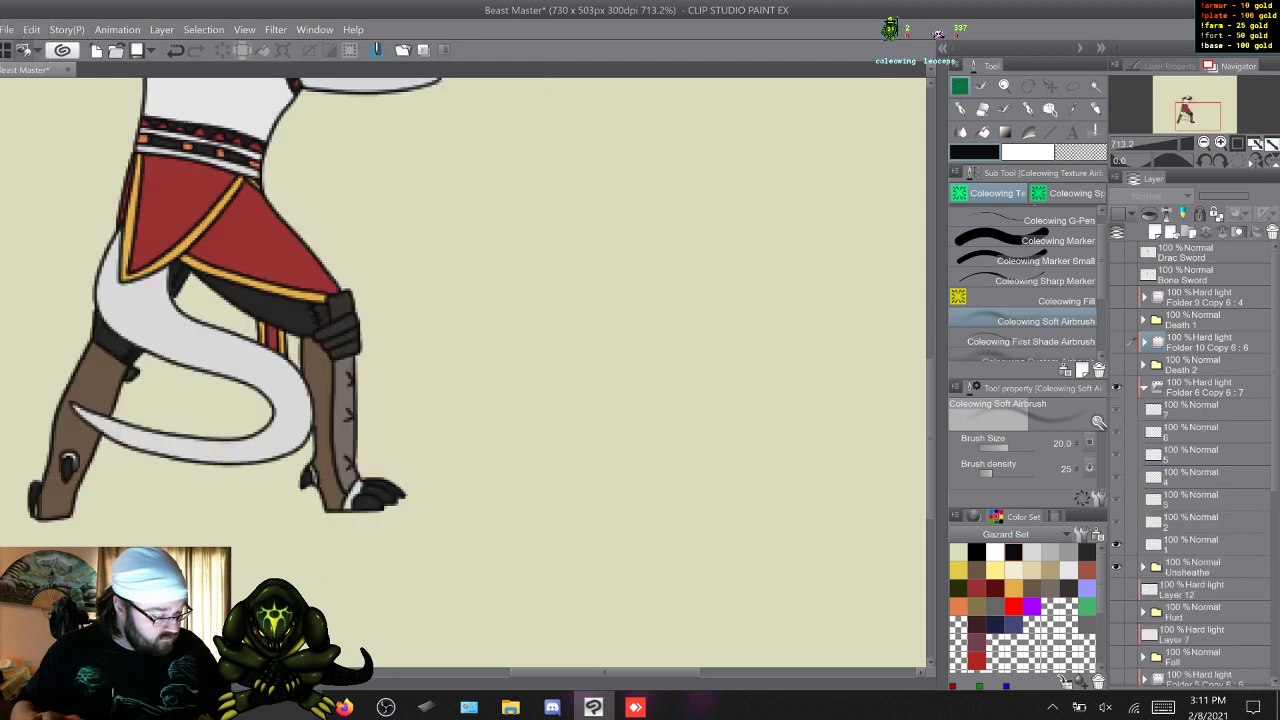
Using the First Shade Airbrush, add first shading around the jaw and neck on Unsheathe's frames 1 to 7.
{"action": "key", "text": "w"}
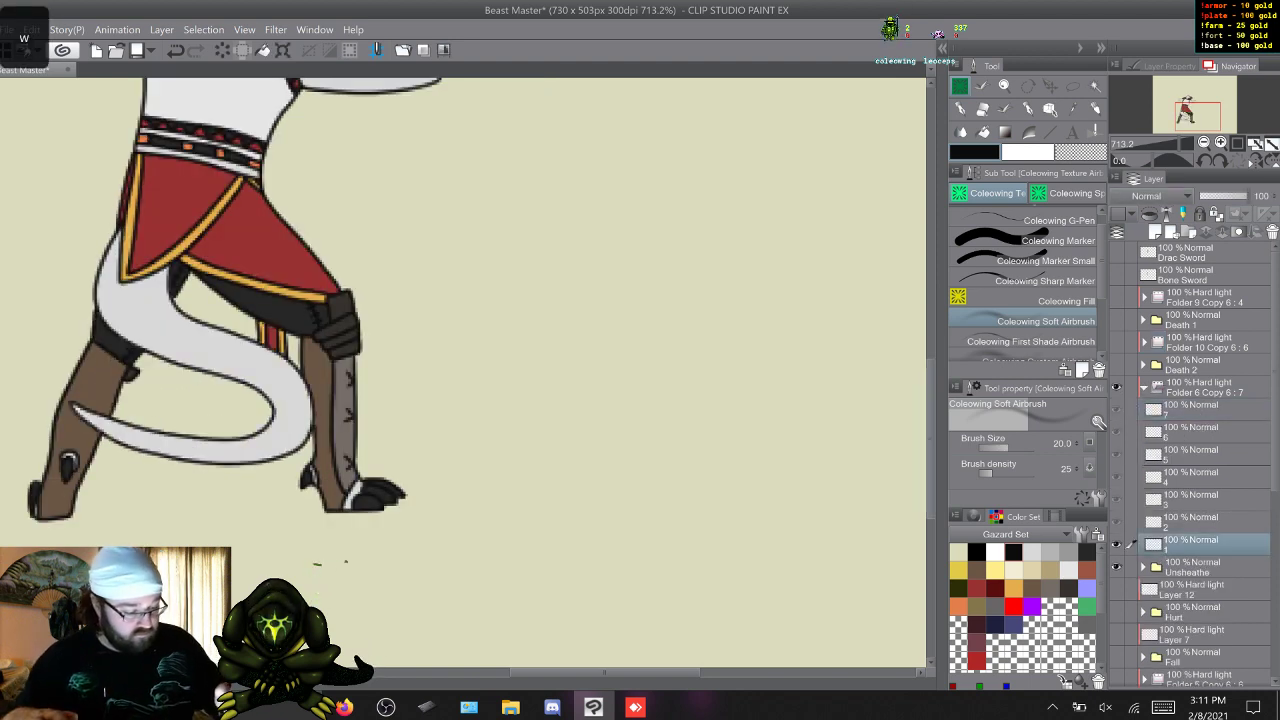
{"action": "scroll", "coordinate": [465, 370], "scroll_direction": "up", "scroll_amount": 5}
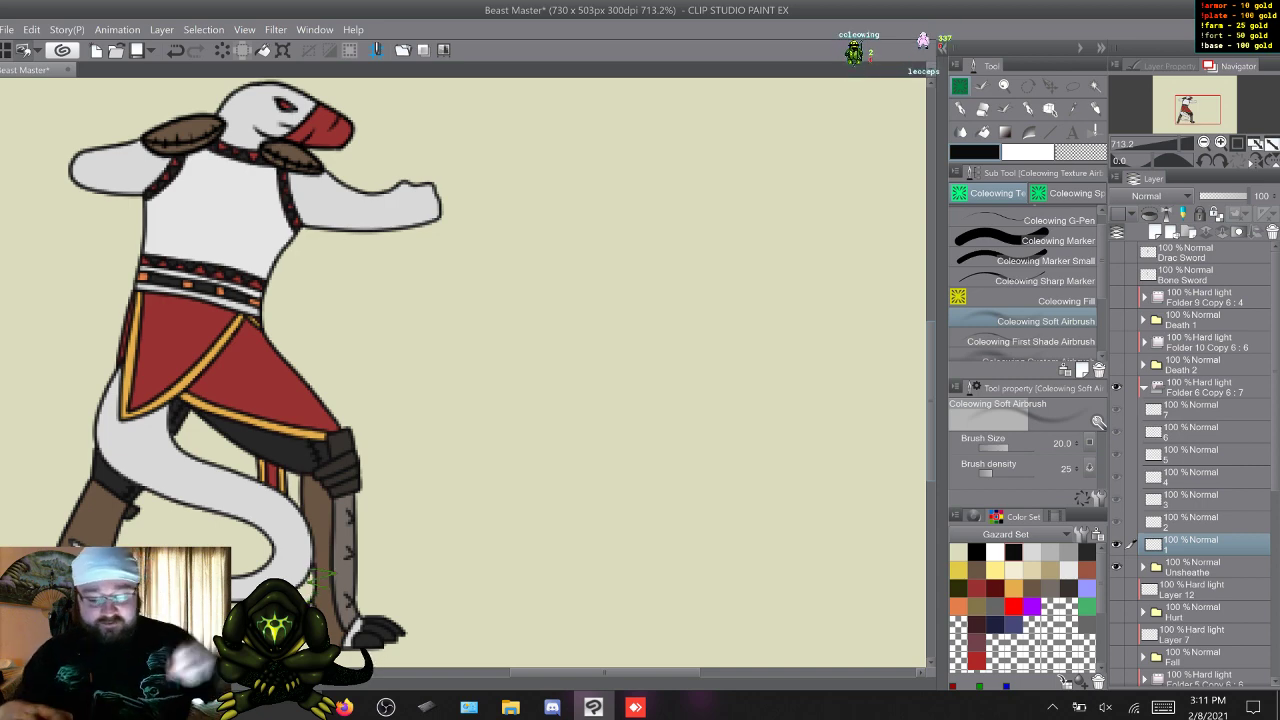
{"action": "left_click", "coordinate": [1030, 341]}
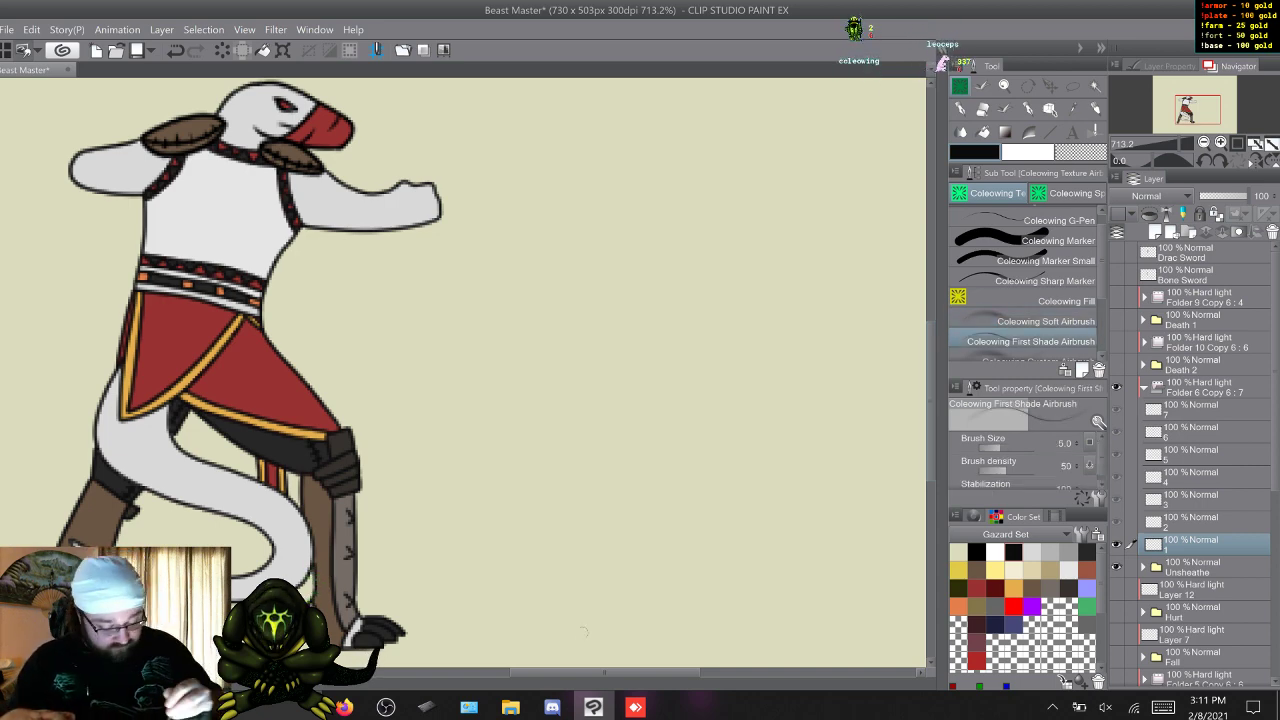
{"action": "left_click_drag", "start_coordinate": [585, 673], "coordinate": [554, 673]}
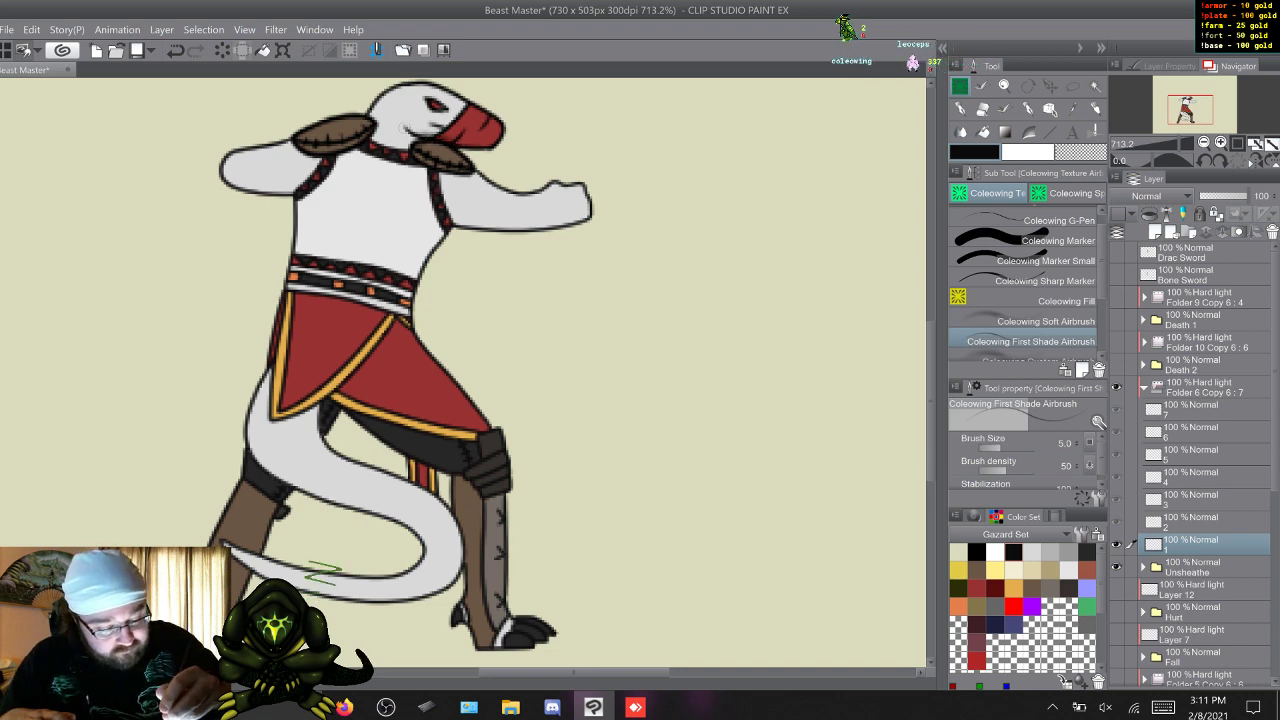
{"action": "key", "text": "w"}
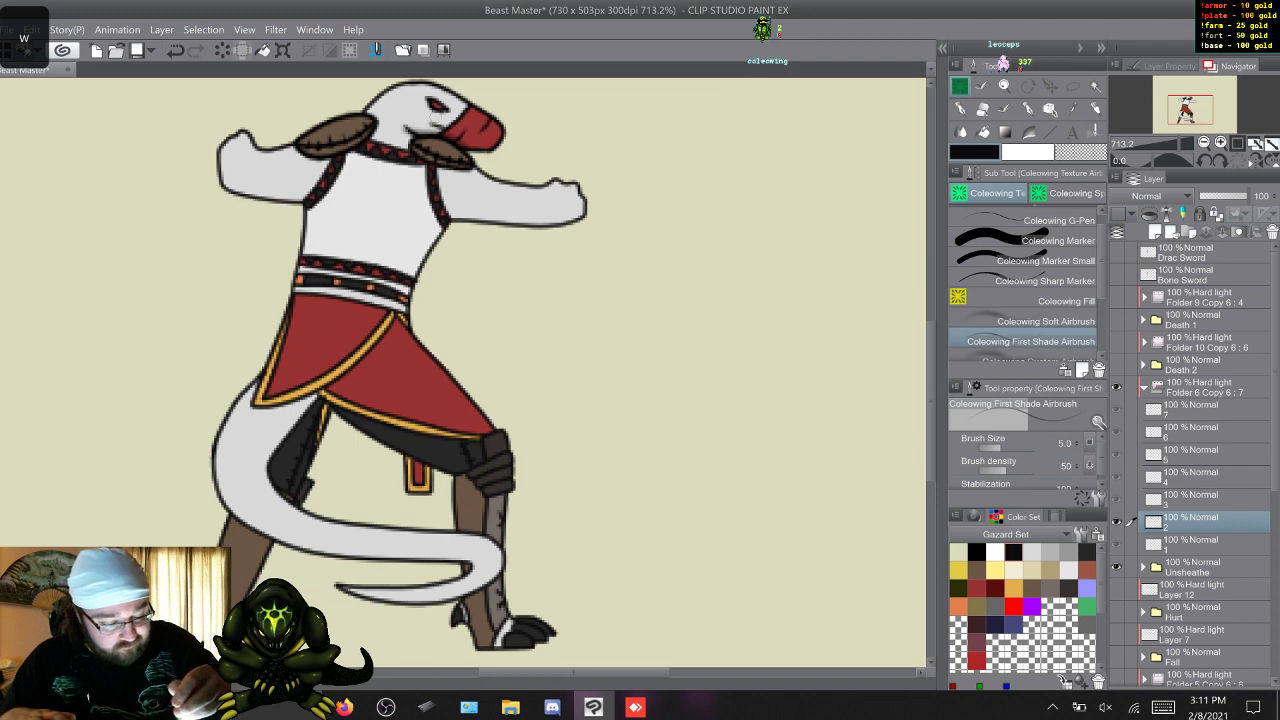
{"action": "key", "text": "w"}
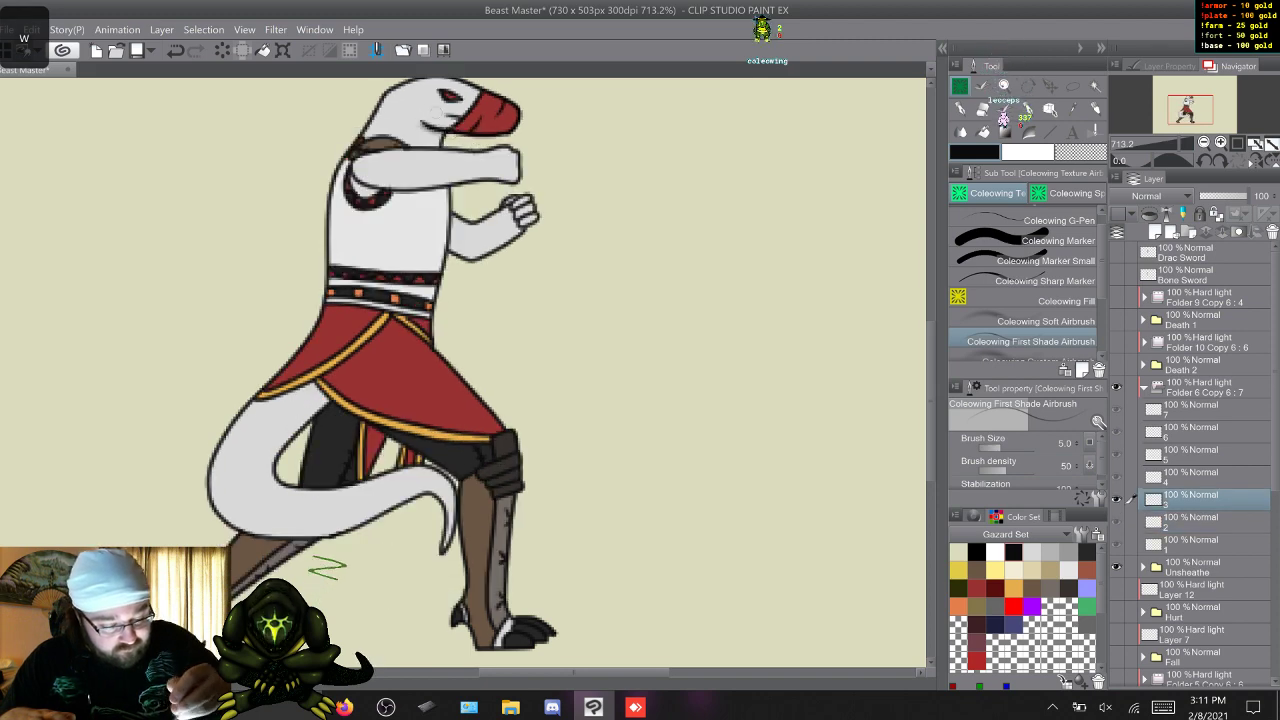
{"action": "key", "text": "w"}
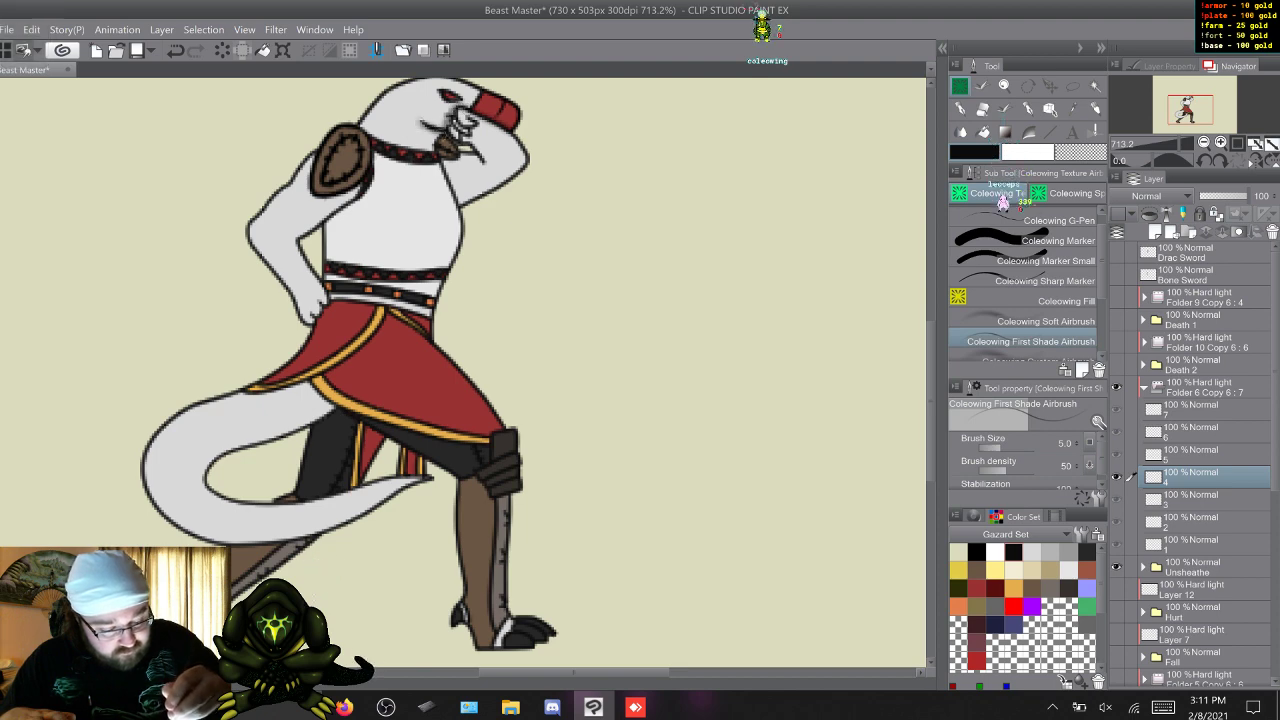
{"action": "key", "text": "w"}
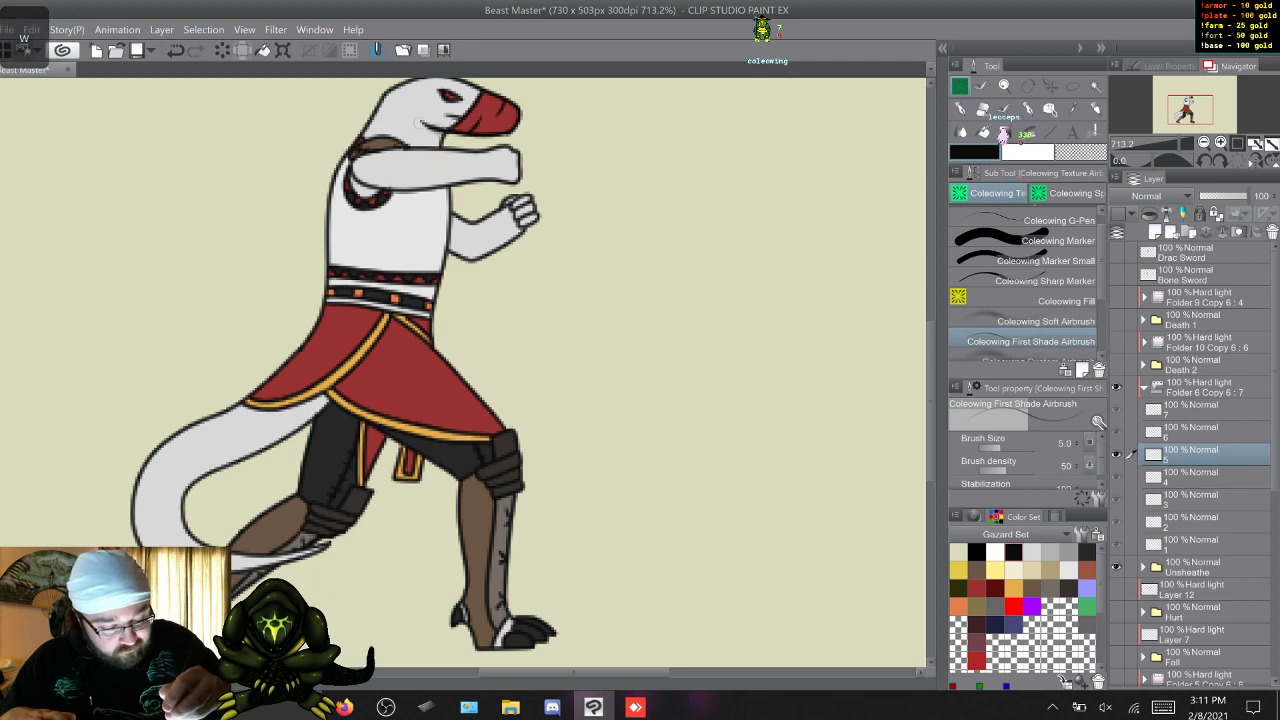
{"action": "key", "text": "w"}
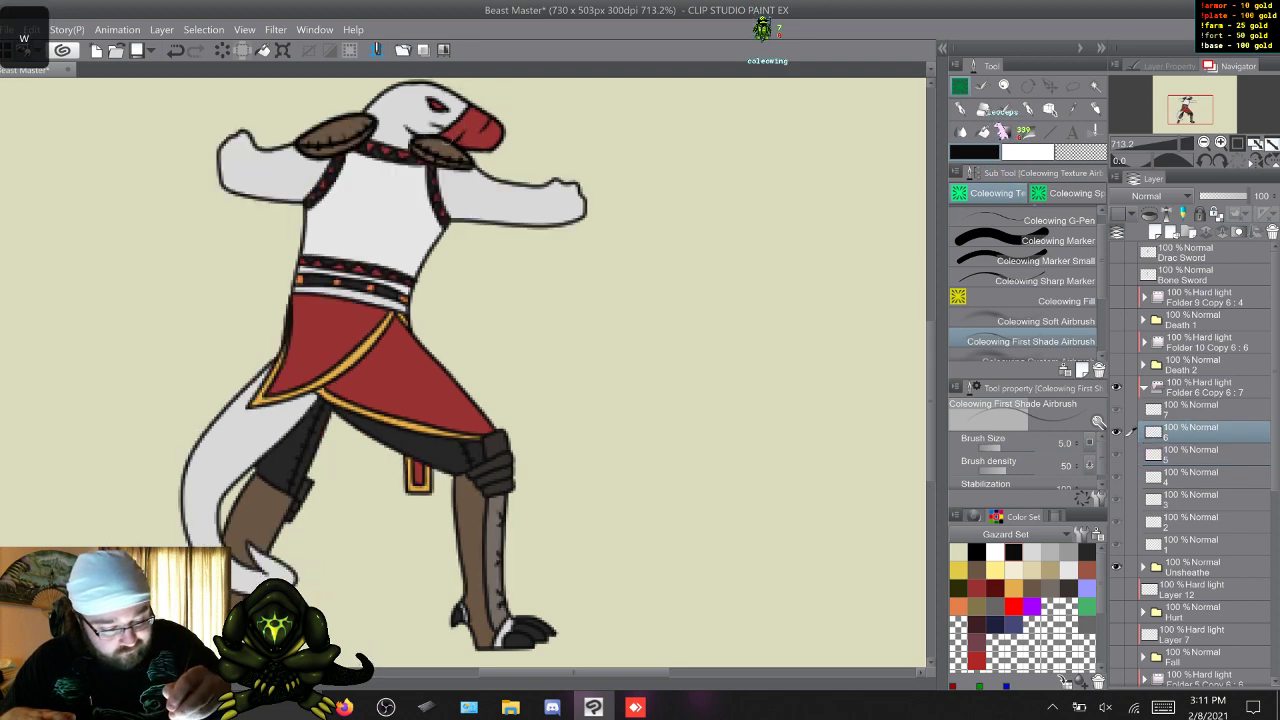
{"action": "key", "text": "w"}
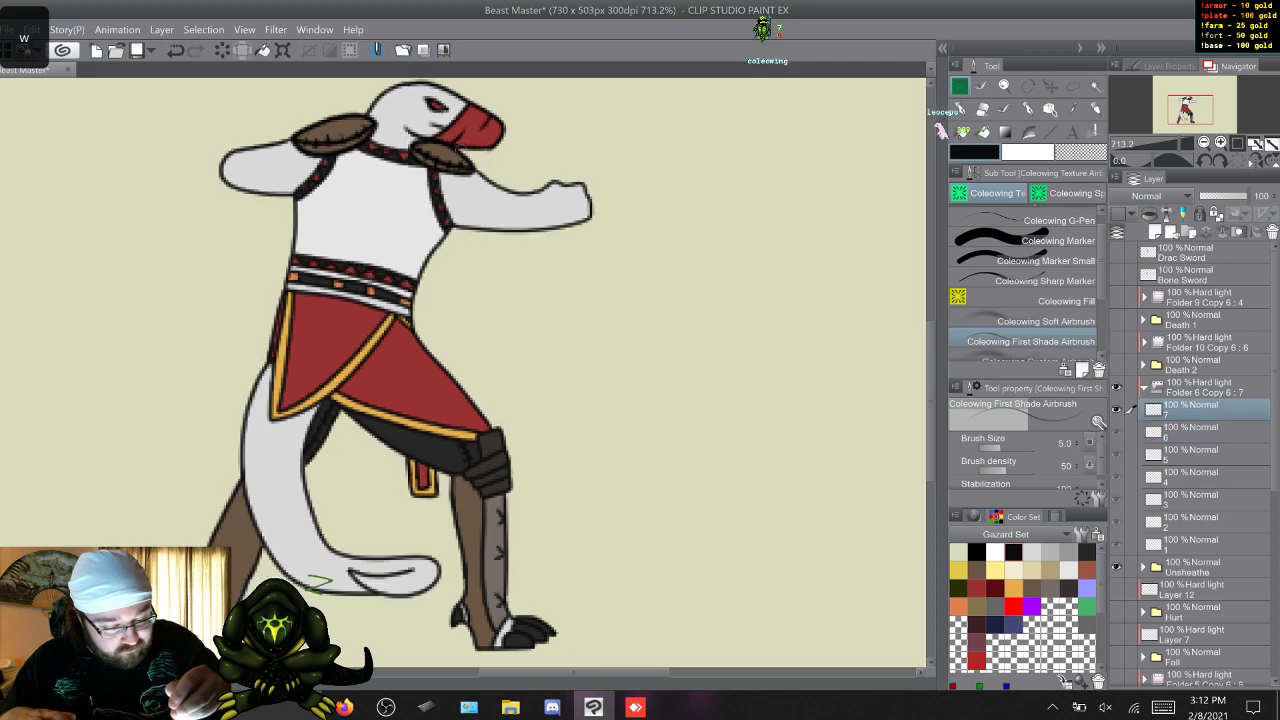
{"action": "key", "text": "w"}
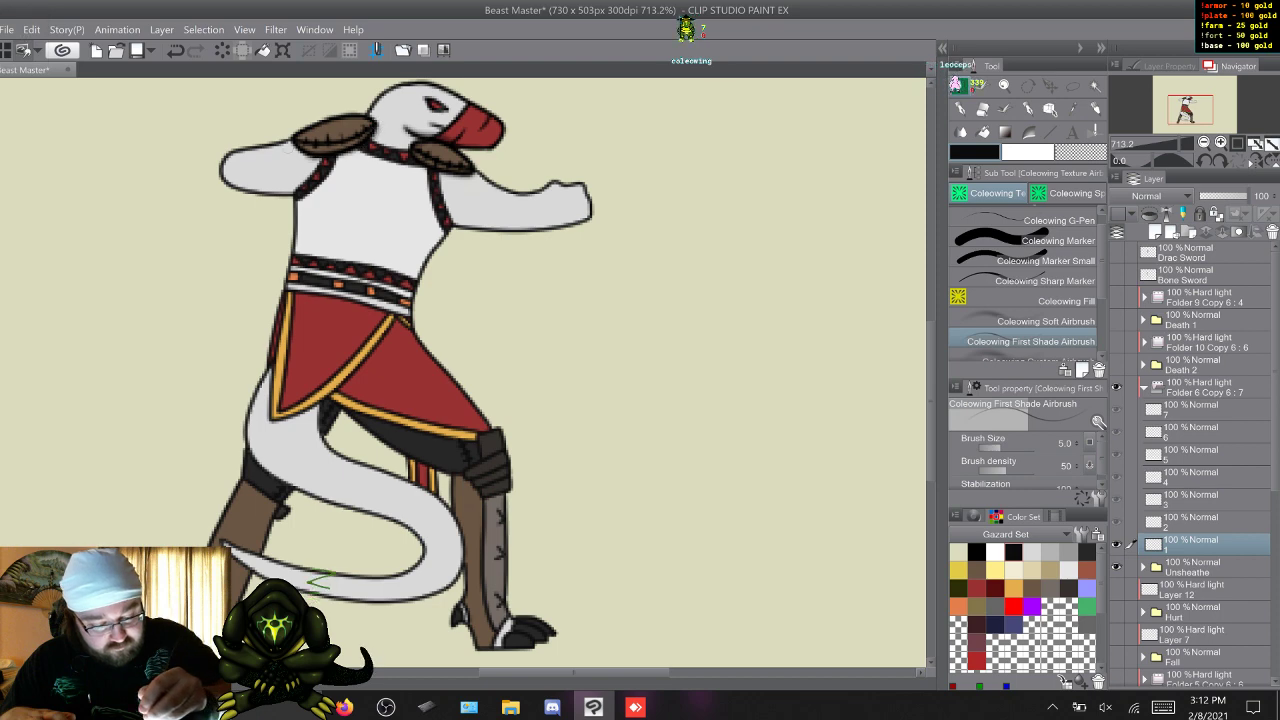
Add first shading beneath the back shoulder pad on Unsheathe's frames 1 to 5.
{"action": "key", "text": "w"}
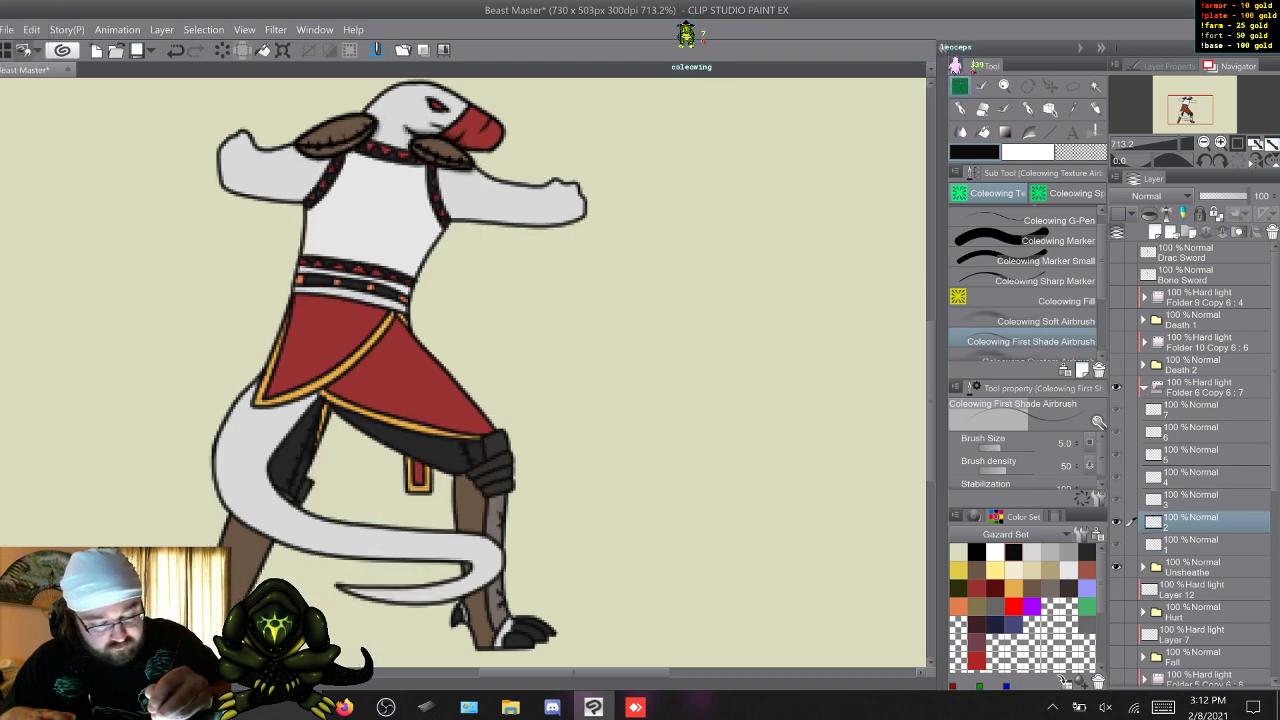
{"action": "key", "text": "w"}
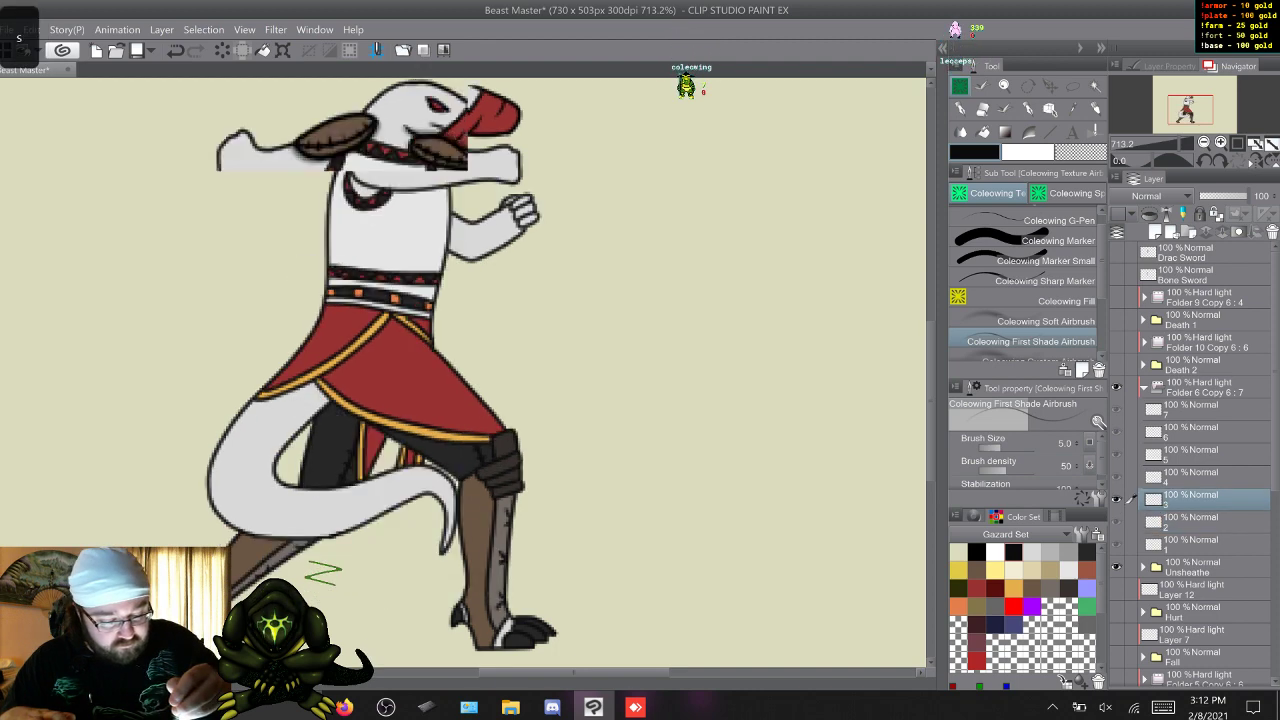
{"action": "key", "text": "s"}
{"action": "key", "text": "w"}
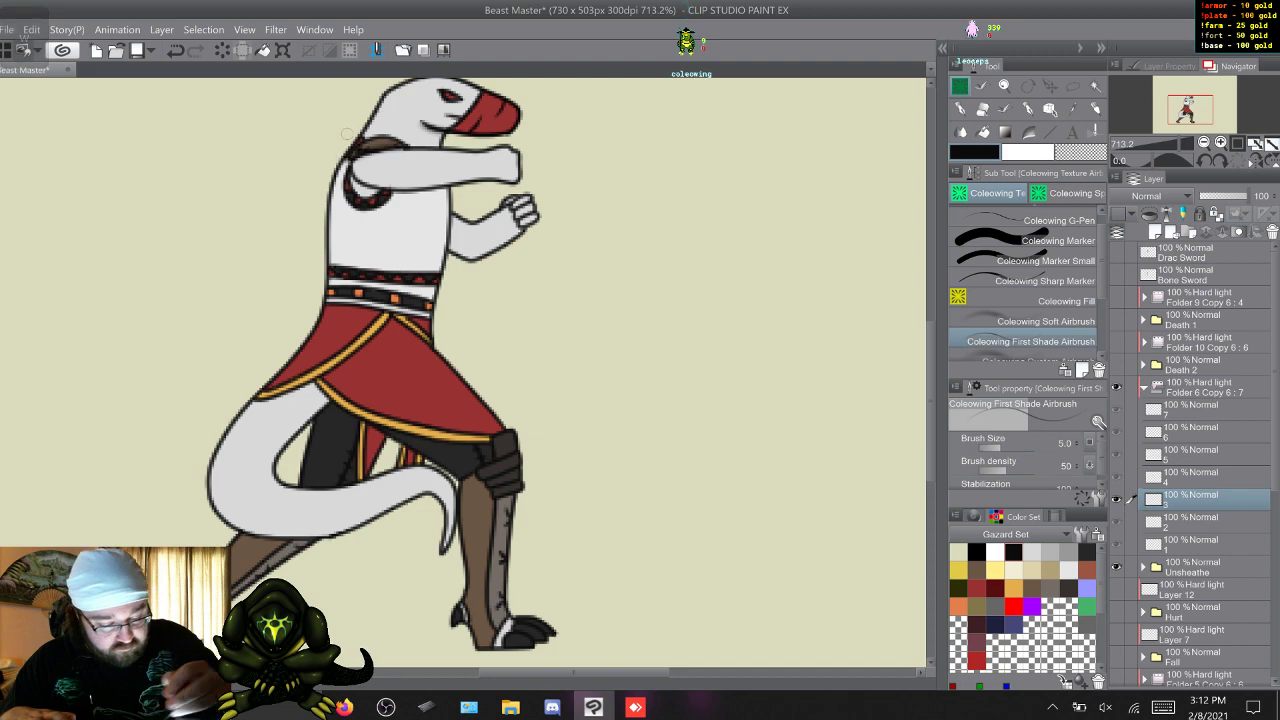
{"action": "key", "text": "w"}
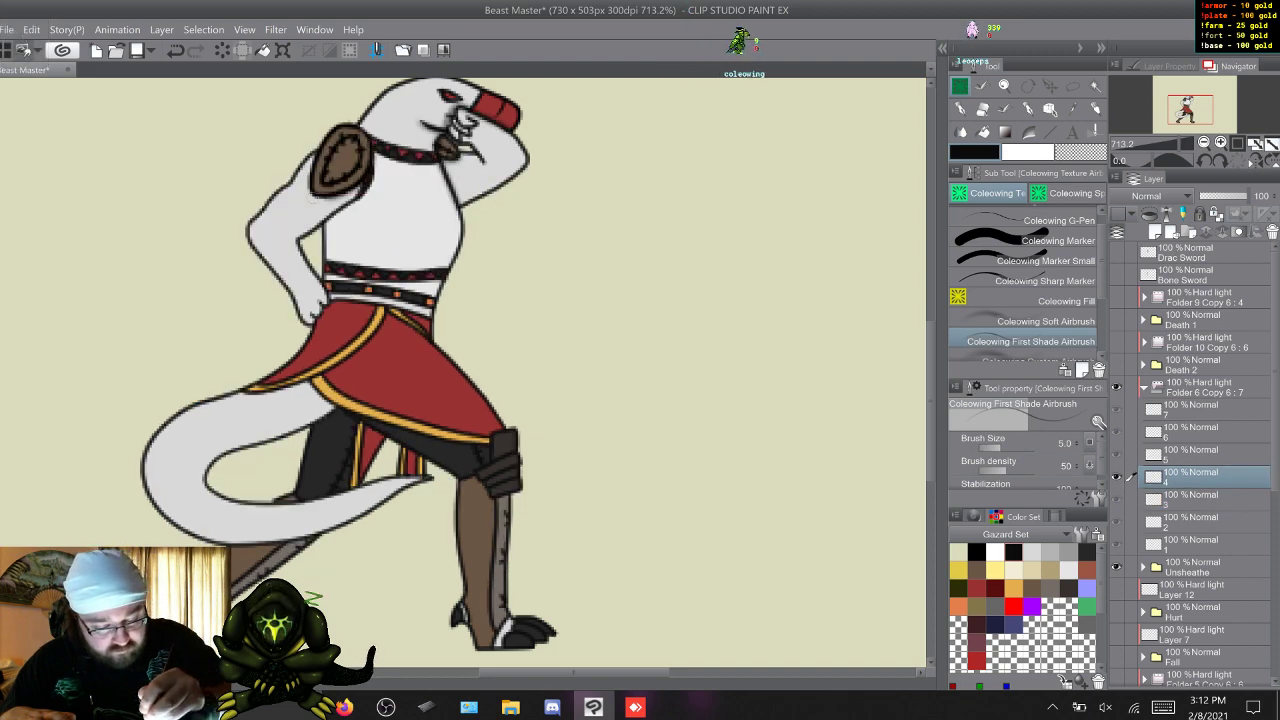
{"action": "key", "text": "w"}
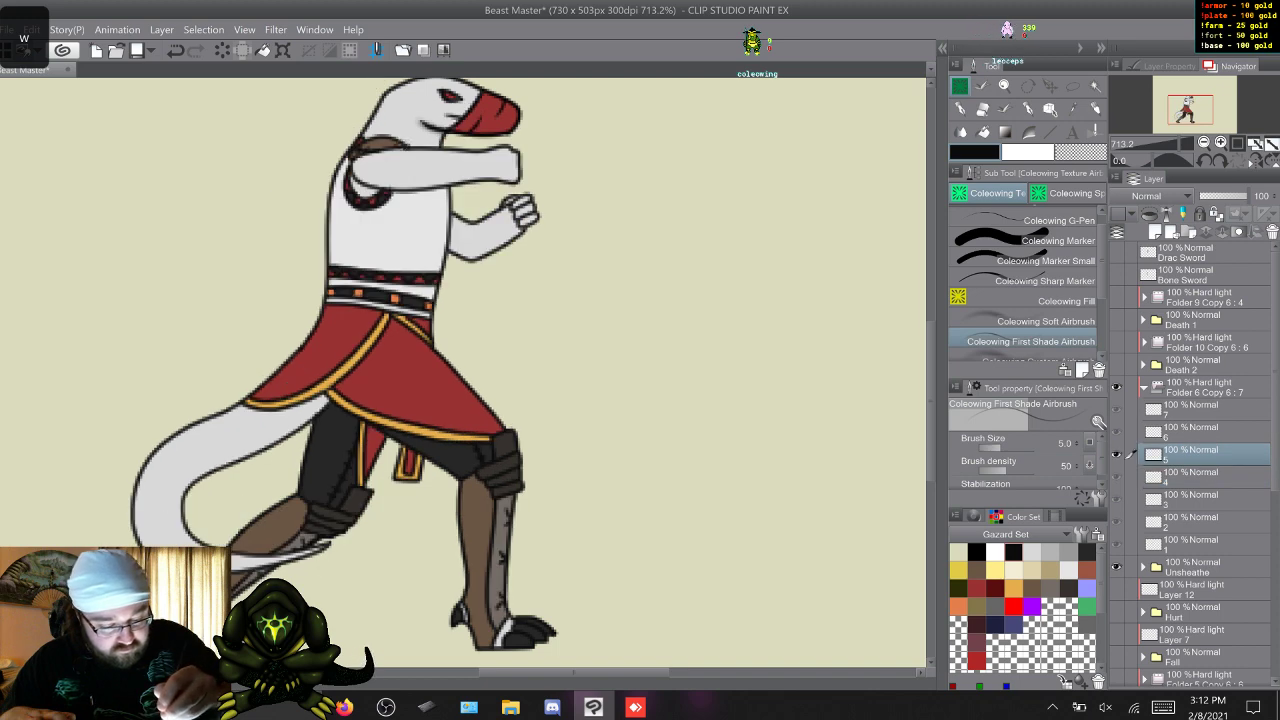
{"action": "key", "text": "w"}
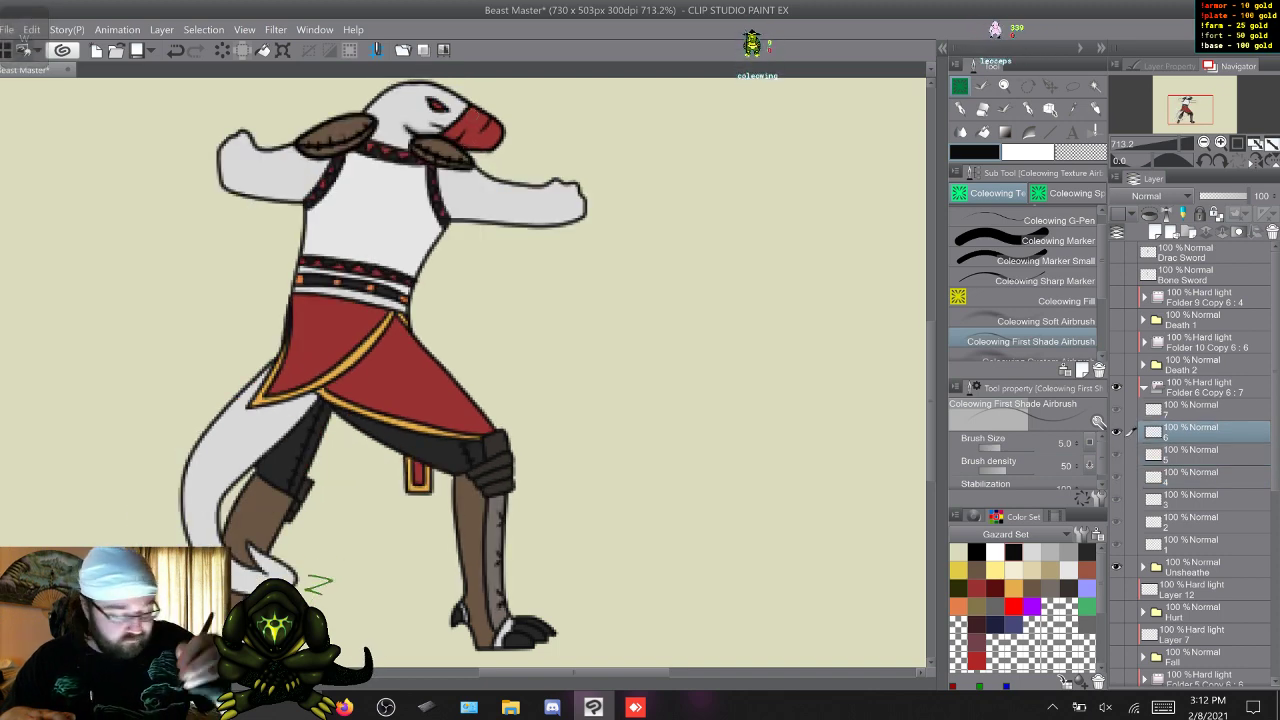
Compare Unsheathe's last frames with their neighbours and add first shading beneath the back shoulder pad on frames 6 and 7.
{"action": "key", "text": "w"}
{"action": "key", "text": "s"}
{"action": "key", "text": "w"}
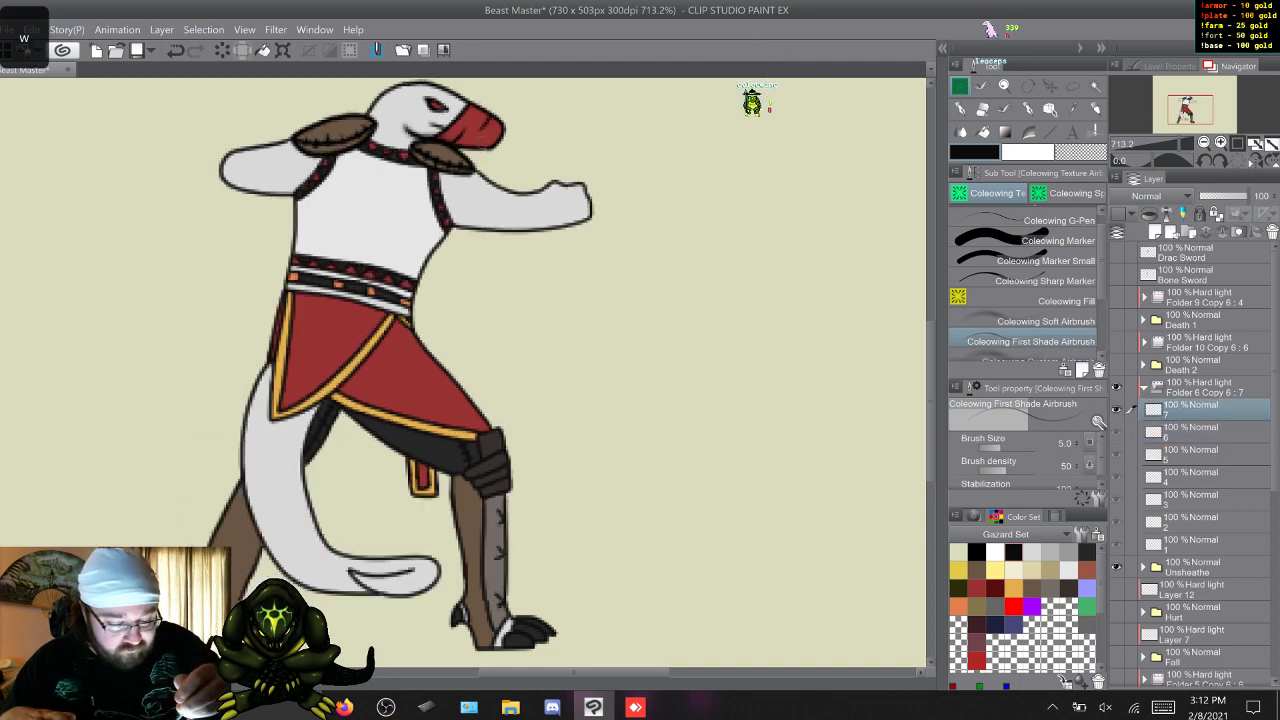
{"action": "key", "text": "w"}
{"action": "key", "text": "s"}
{"action": "key", "text": "s"}
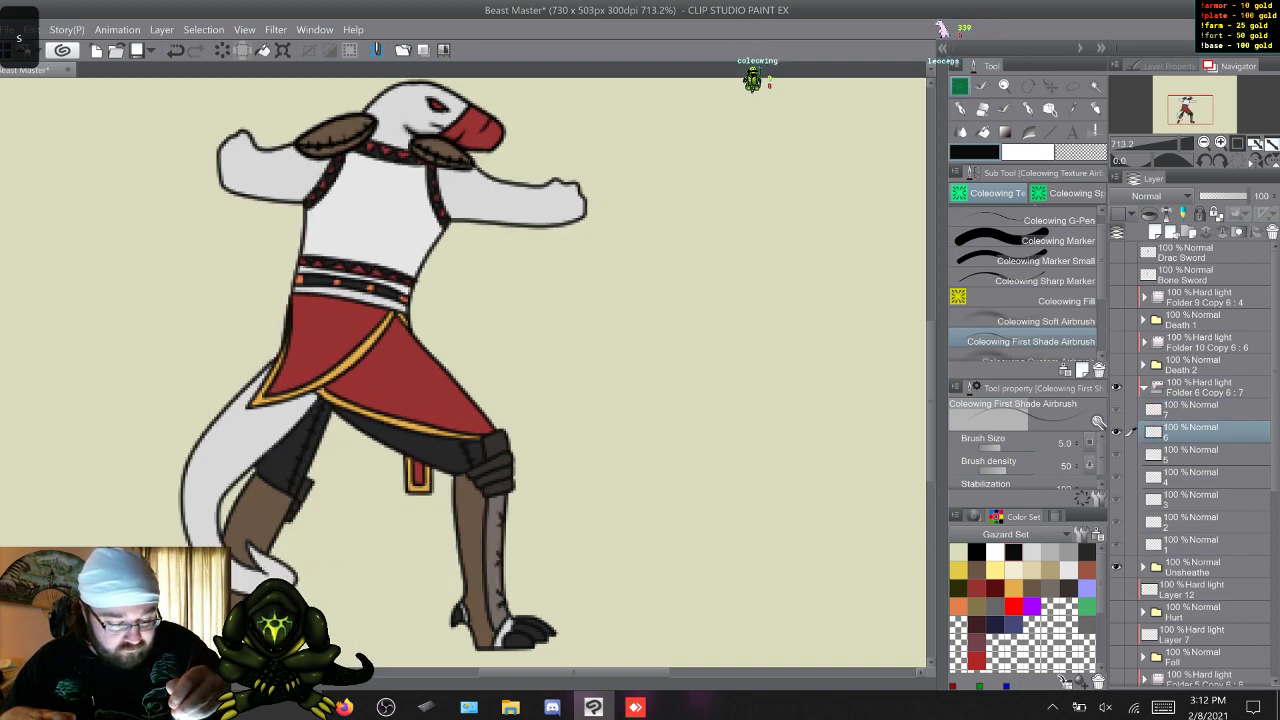
{"action": "key", "text": "s"}
{"action": "key", "text": "w"}
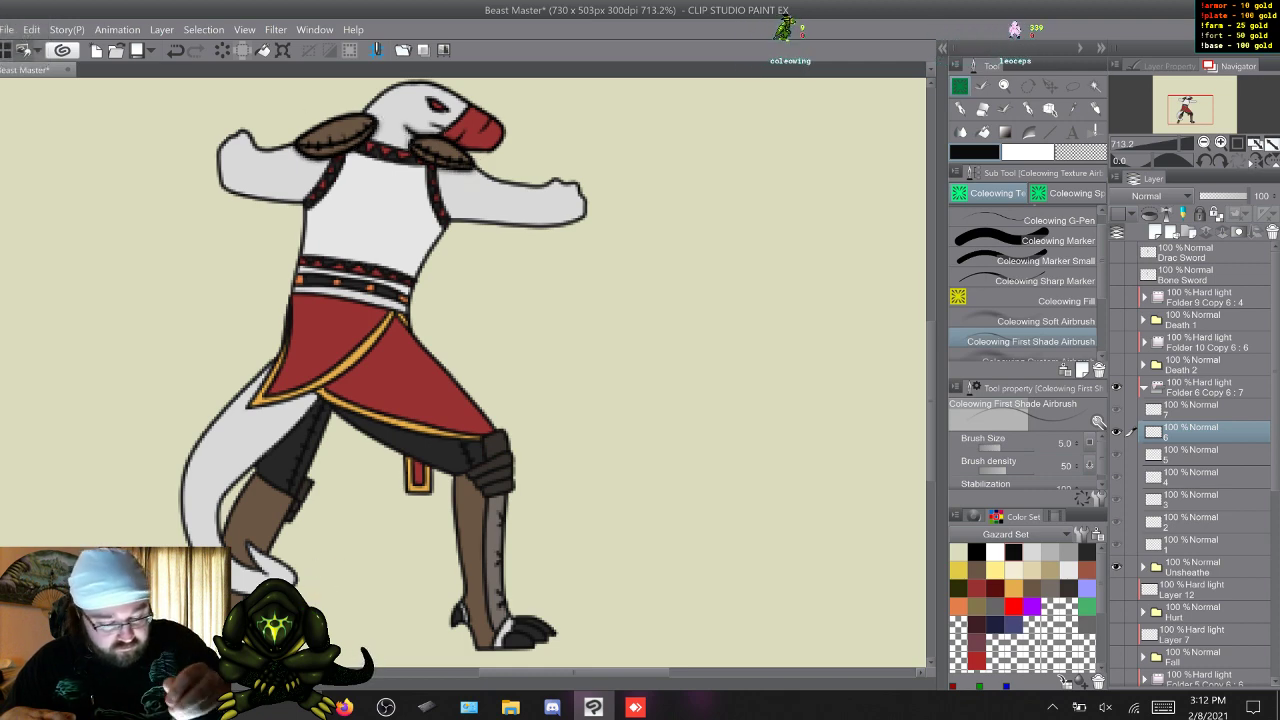
{"action": "key", "text": "w"}
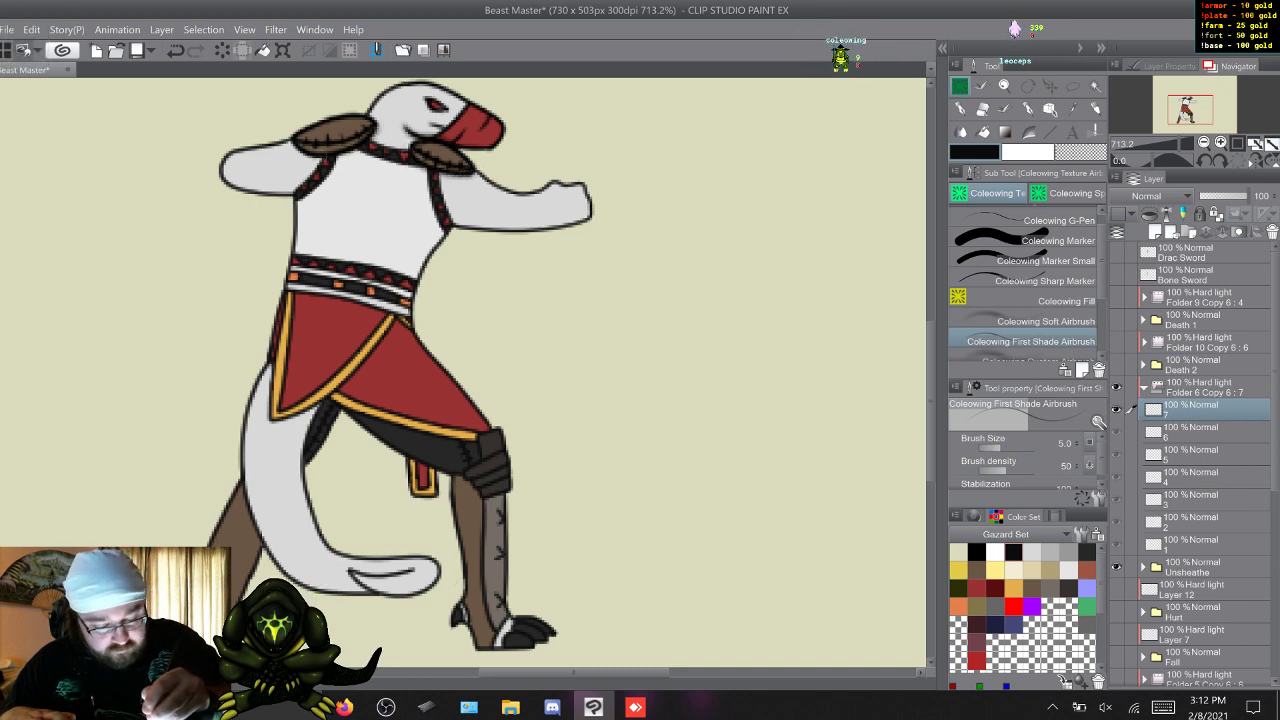
{"action": "key", "text": "w"}
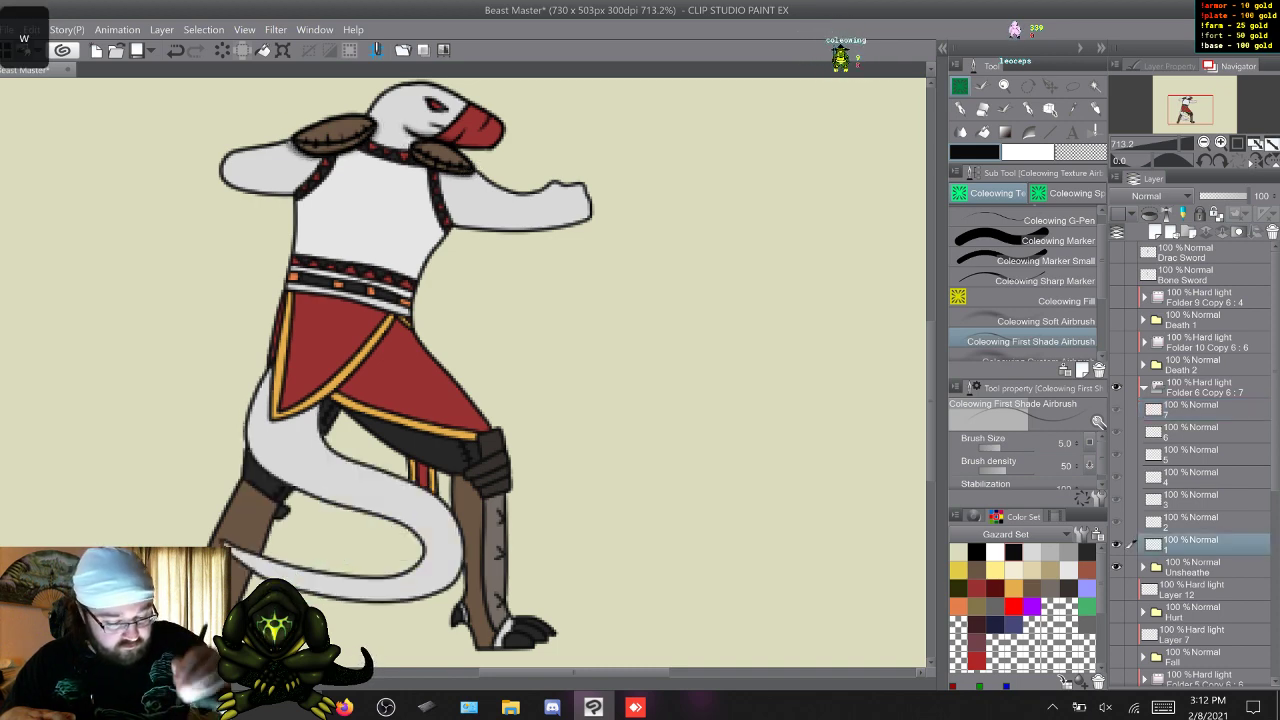
Add first shading around the front shoulder pad and arm across Unsheathe's seven frames, ending on frame 1.
{"action": "key", "text": "w"}
{"action": "key", "text": "w"}
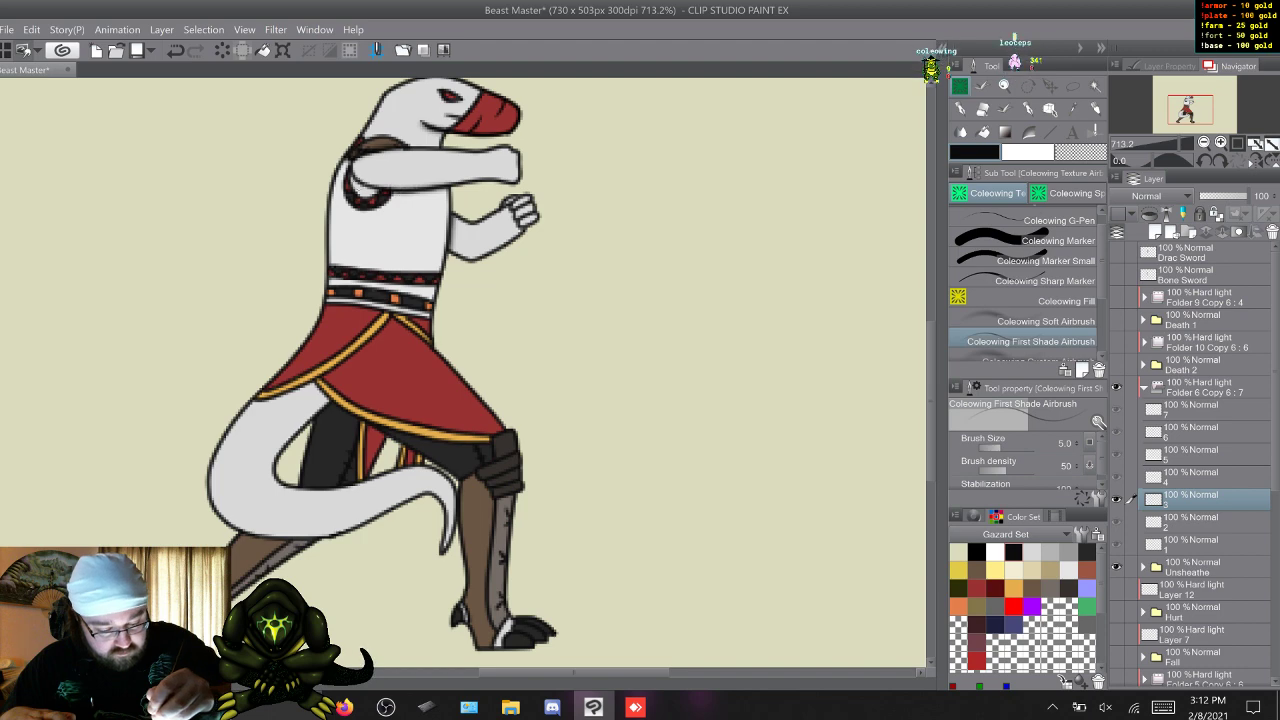
{"action": "key", "text": "w"}
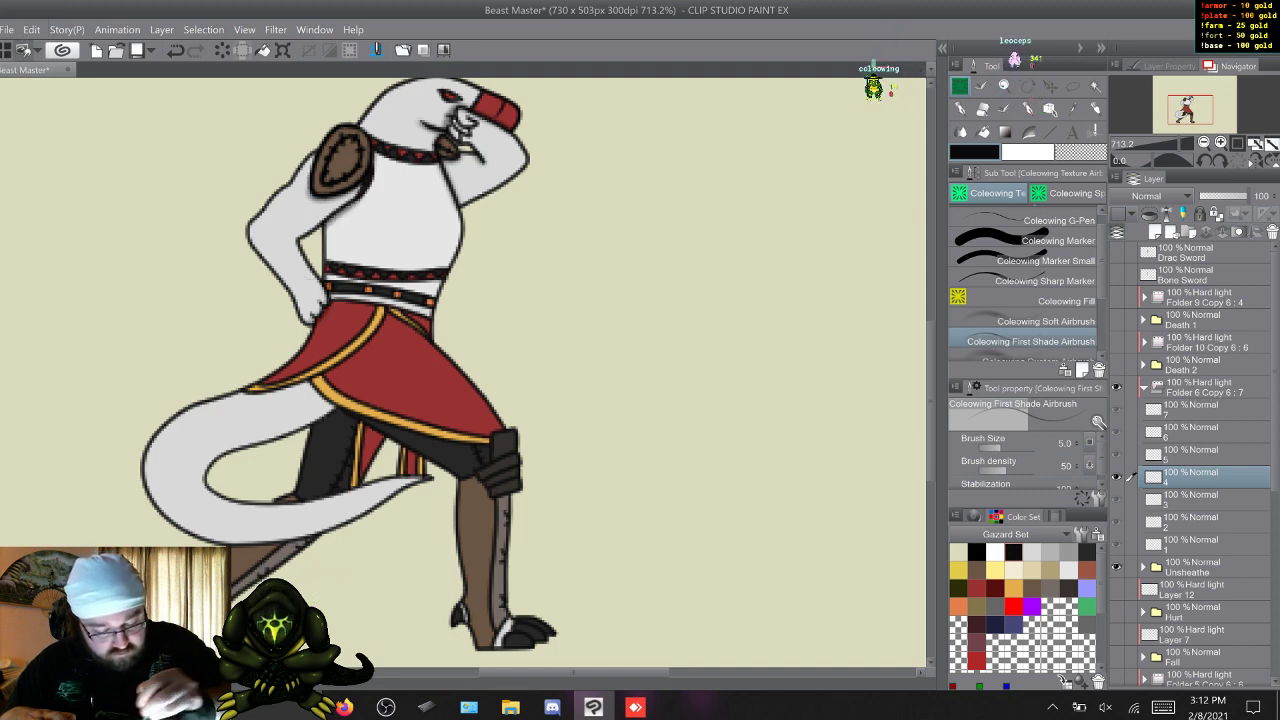
{"action": "key", "text": "w"}
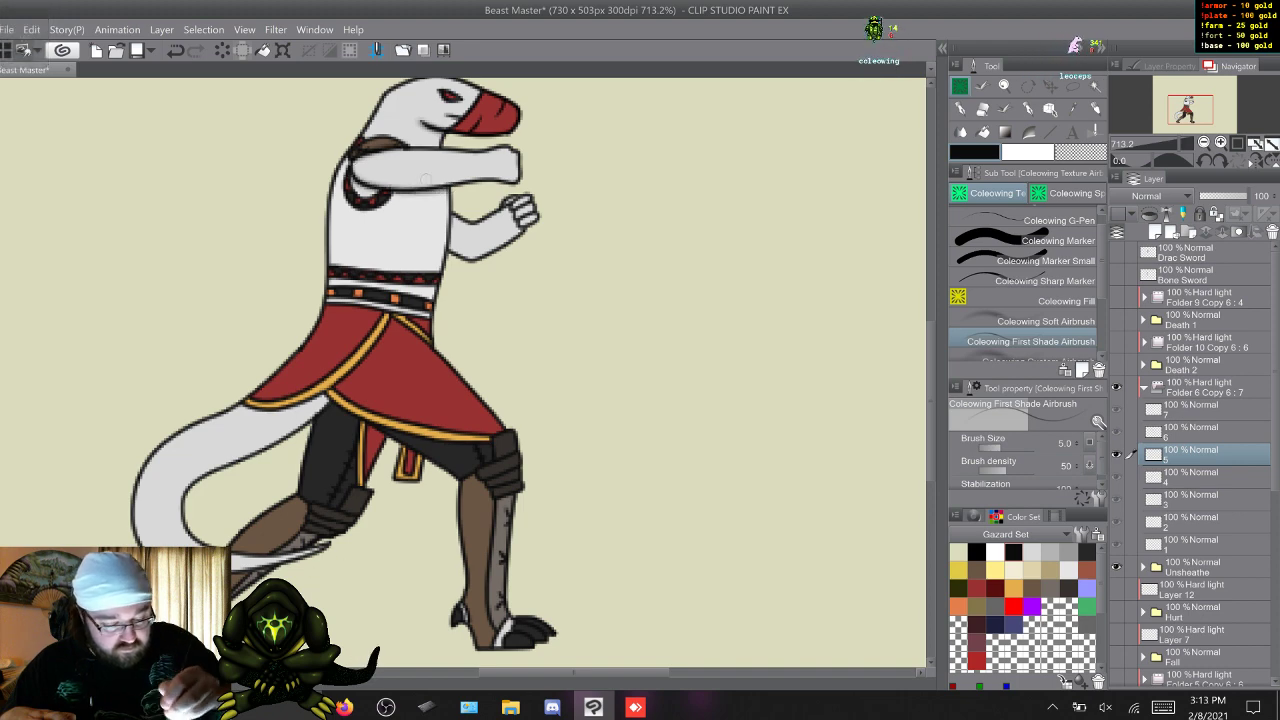
{"action": "key", "text": "w"}
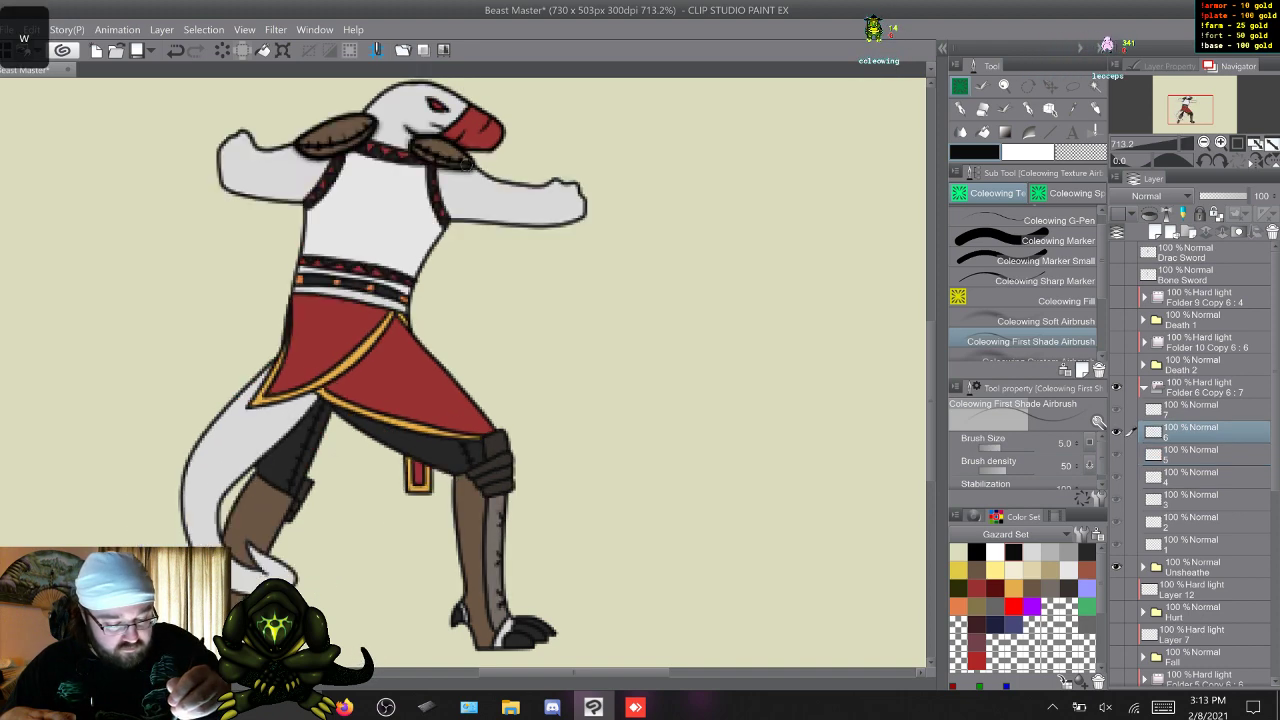
{"action": "key", "text": "w"}
{"action": "key", "text": "w"}
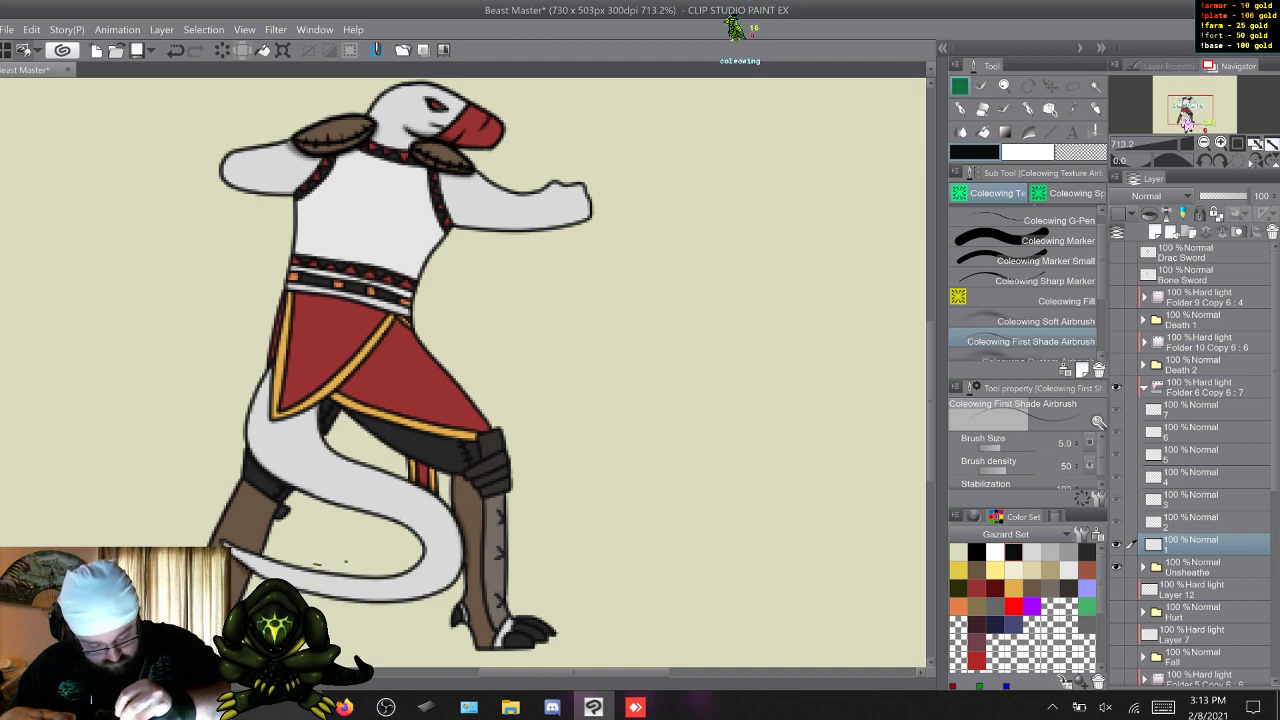
Add first shading around the tail across Unsheathe's seven frames, ending on frame 1.
{"action": "key", "text": "w"}
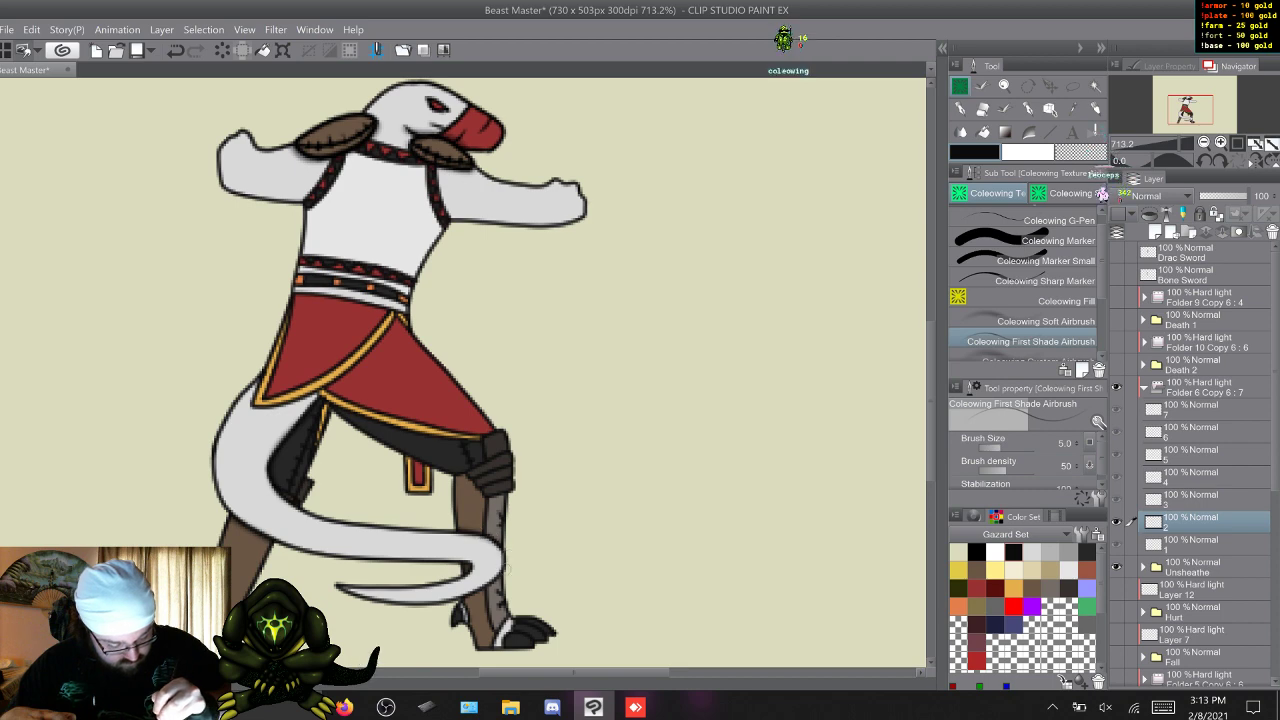
{"action": "key", "text": "w"}
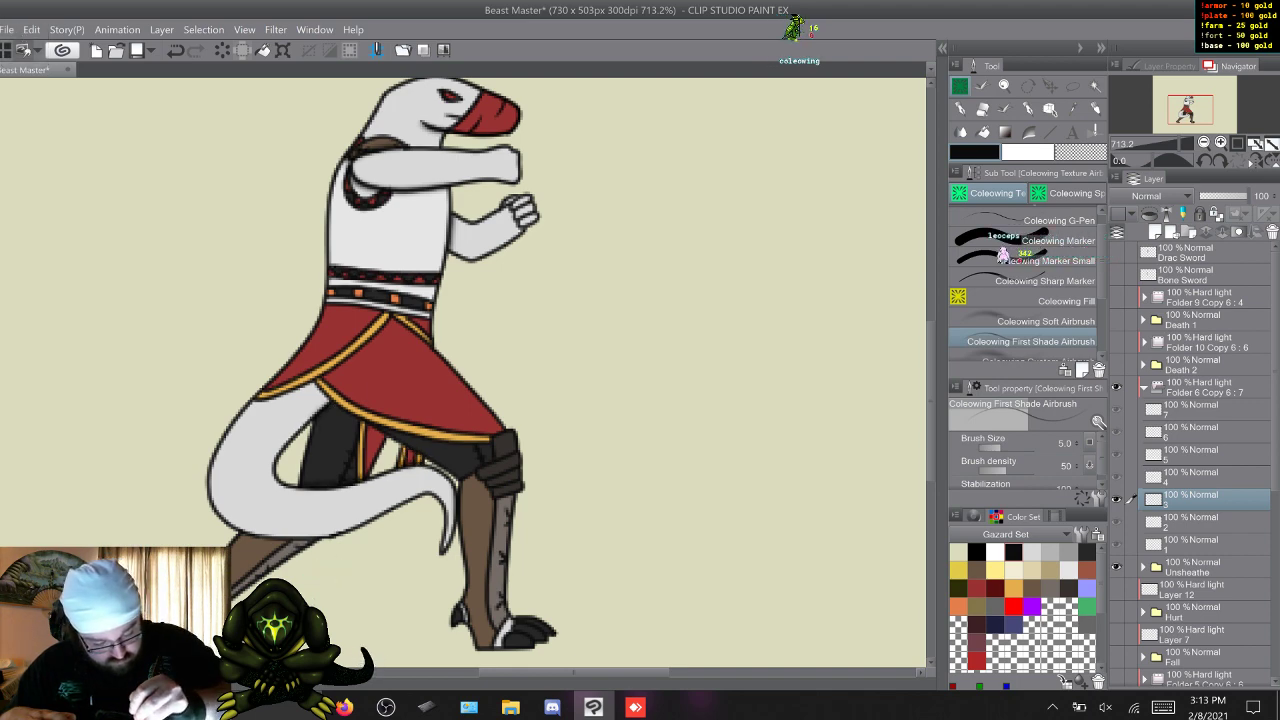
{"action": "key", "text": "q"}
{"action": "key", "text": "w"}
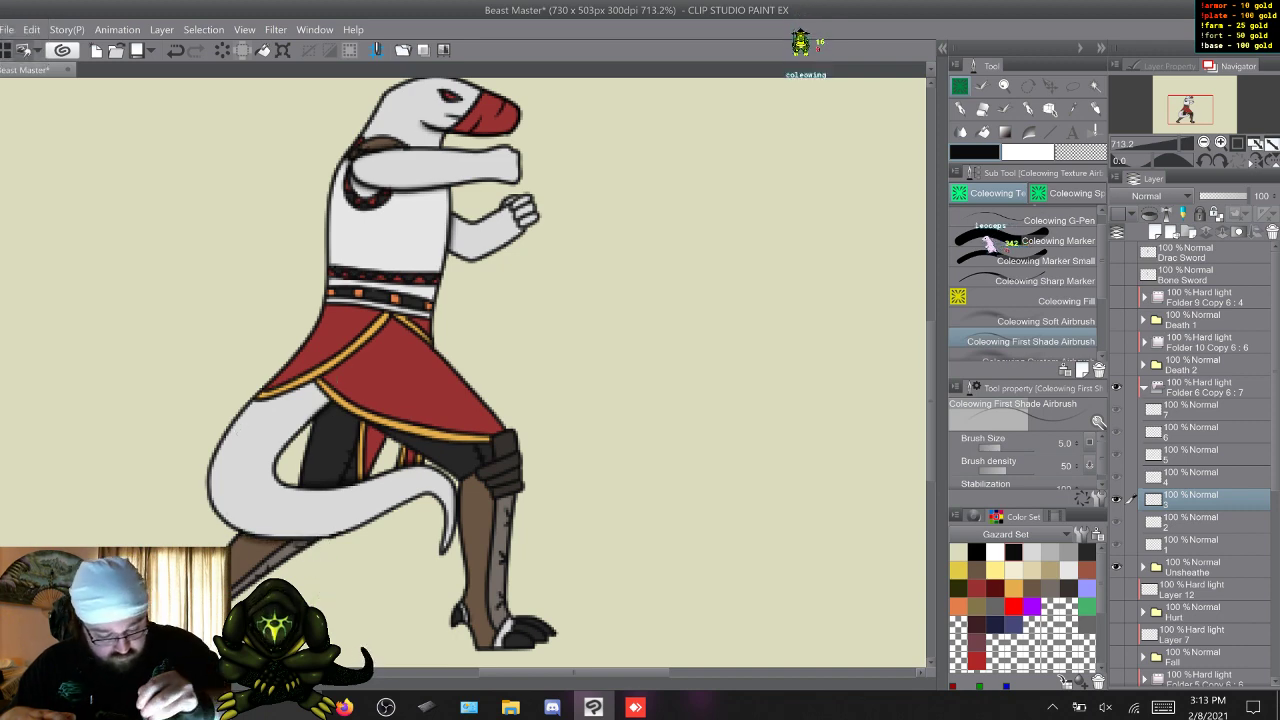
{"action": "key", "text": "w"}
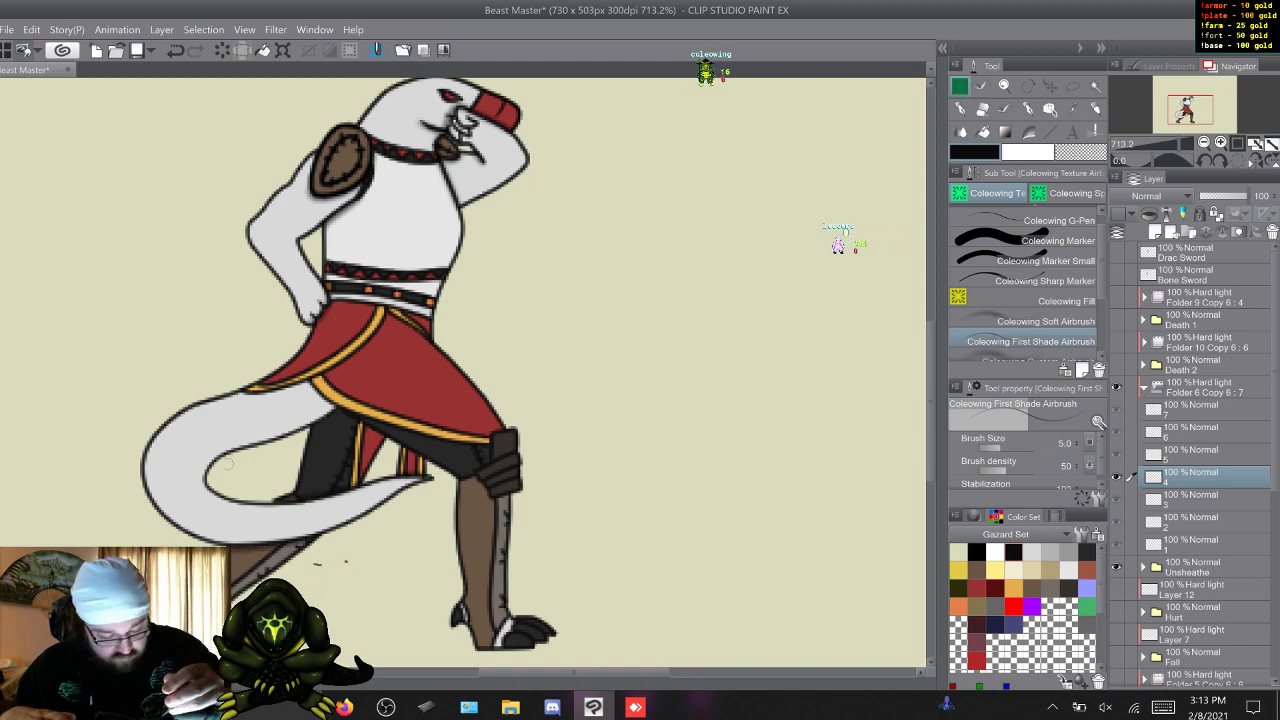
{"action": "key", "text": "w"}
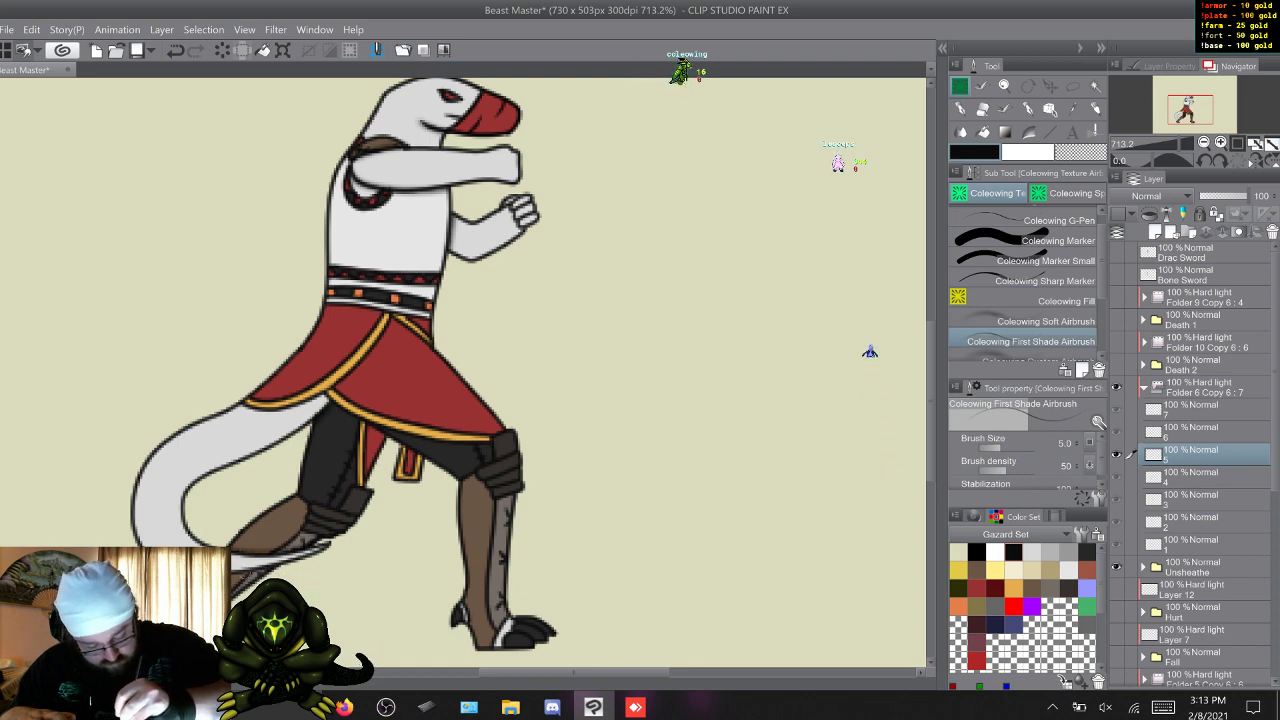
{"action": "key", "text": "w"}
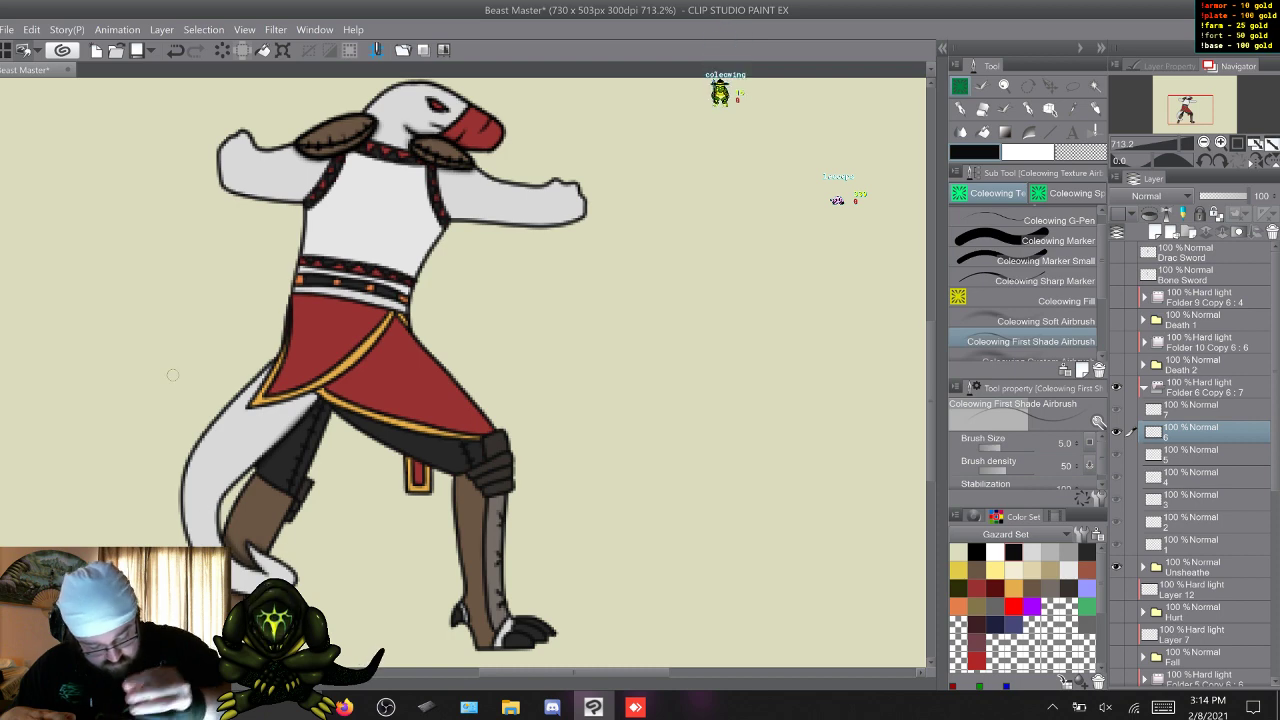
{"action": "key", "text": "w"}
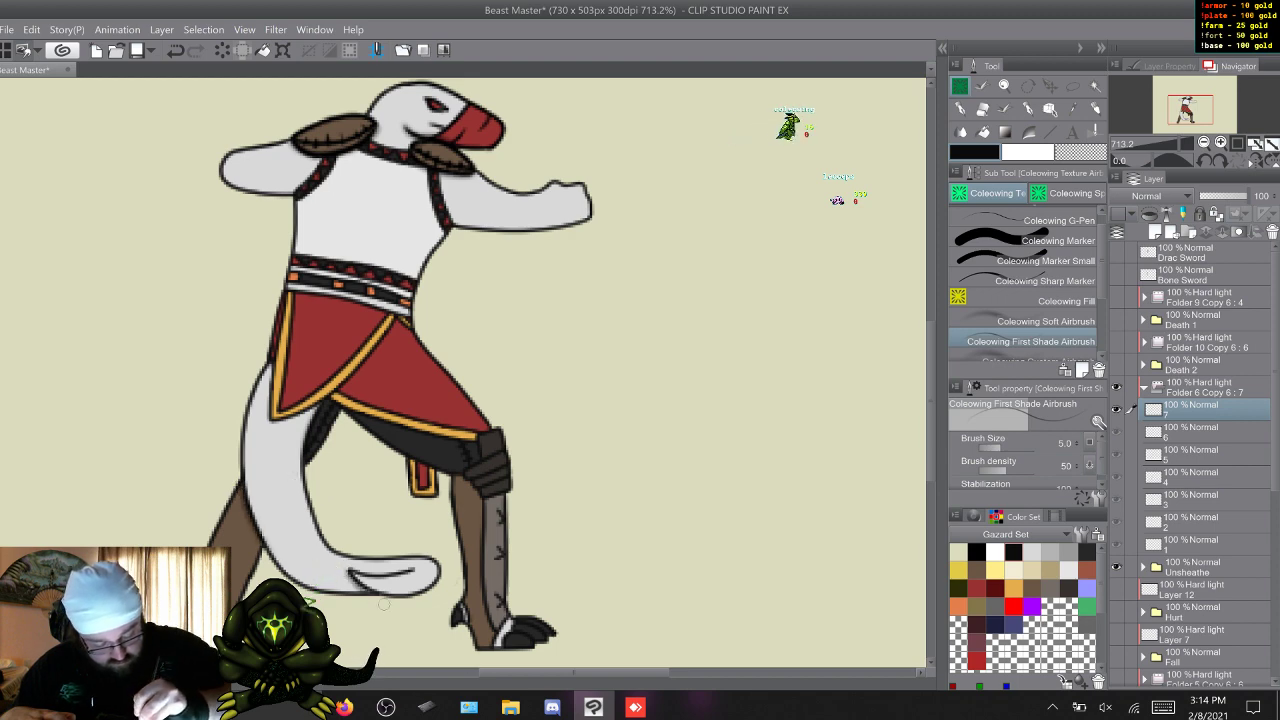
{"action": "key", "text": "w"}
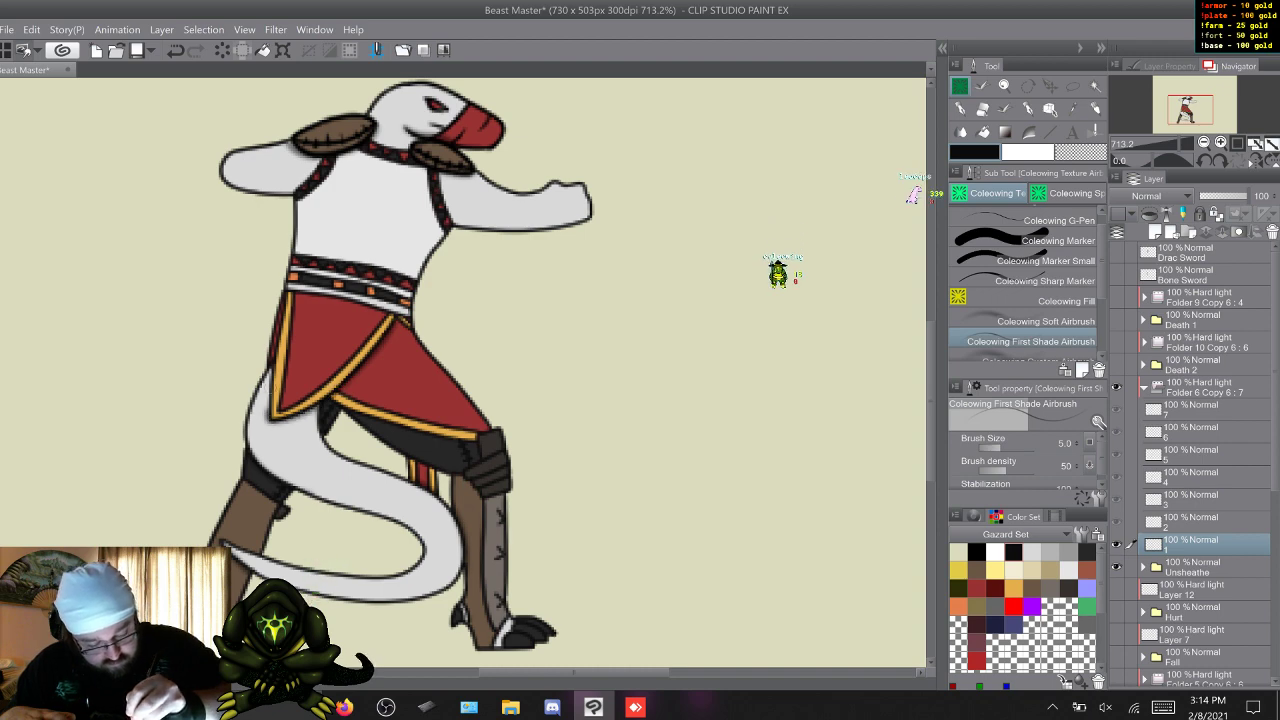
Add first shading along the rear edges of the red skirt across Unsheathe's seven frames, ending on frame 1.
{"action": "key", "text": "w"}
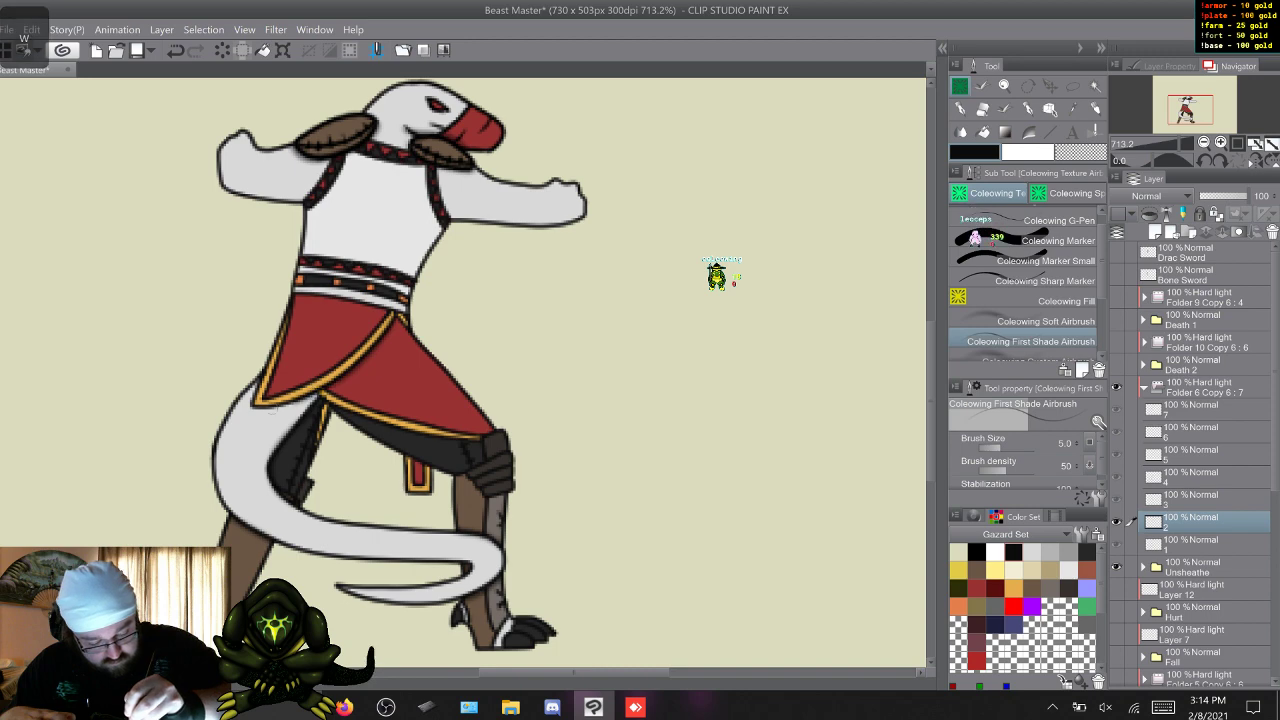
{"action": "left_click_drag", "start_coordinate": [257, 384], "coordinate": [249, 404]}
{"action": "key", "text": "w"}
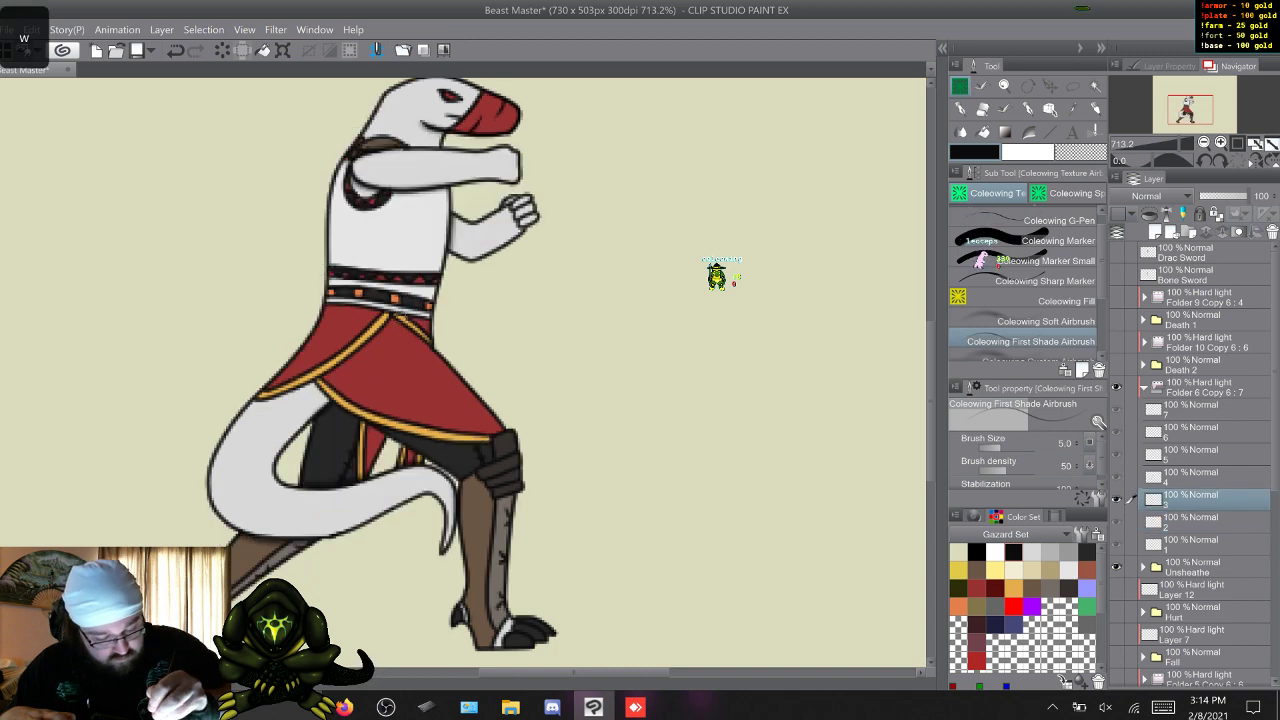
{"action": "left_click_drag", "start_coordinate": [321, 376], "coordinate": [311, 381]}
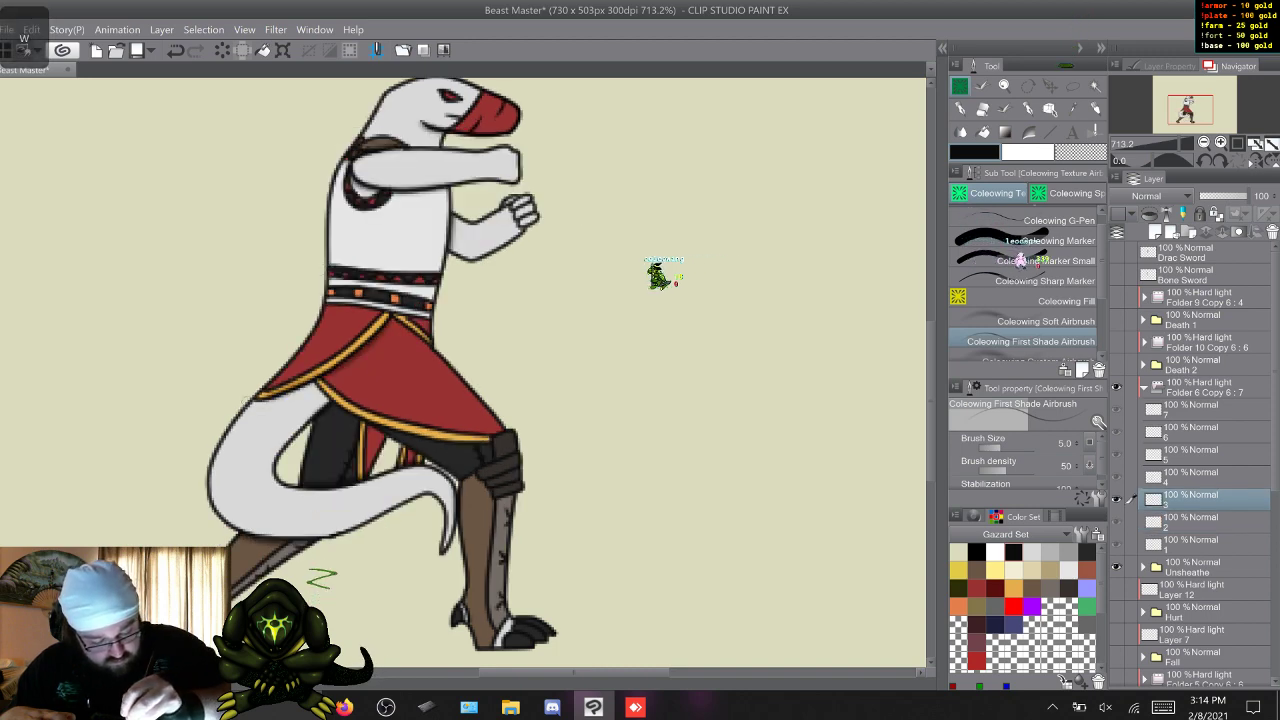
{"action": "key", "text": "w"}
{"action": "key", "text": "w"}
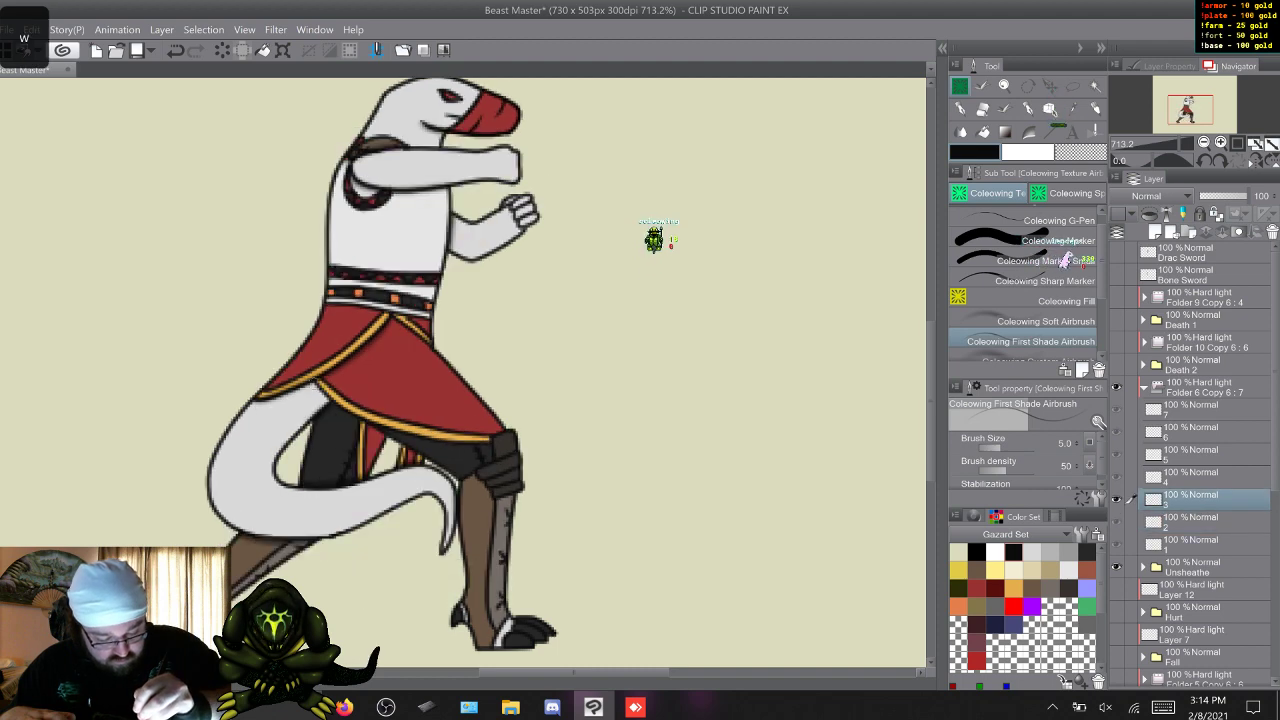
{"action": "key", "text": "w"}
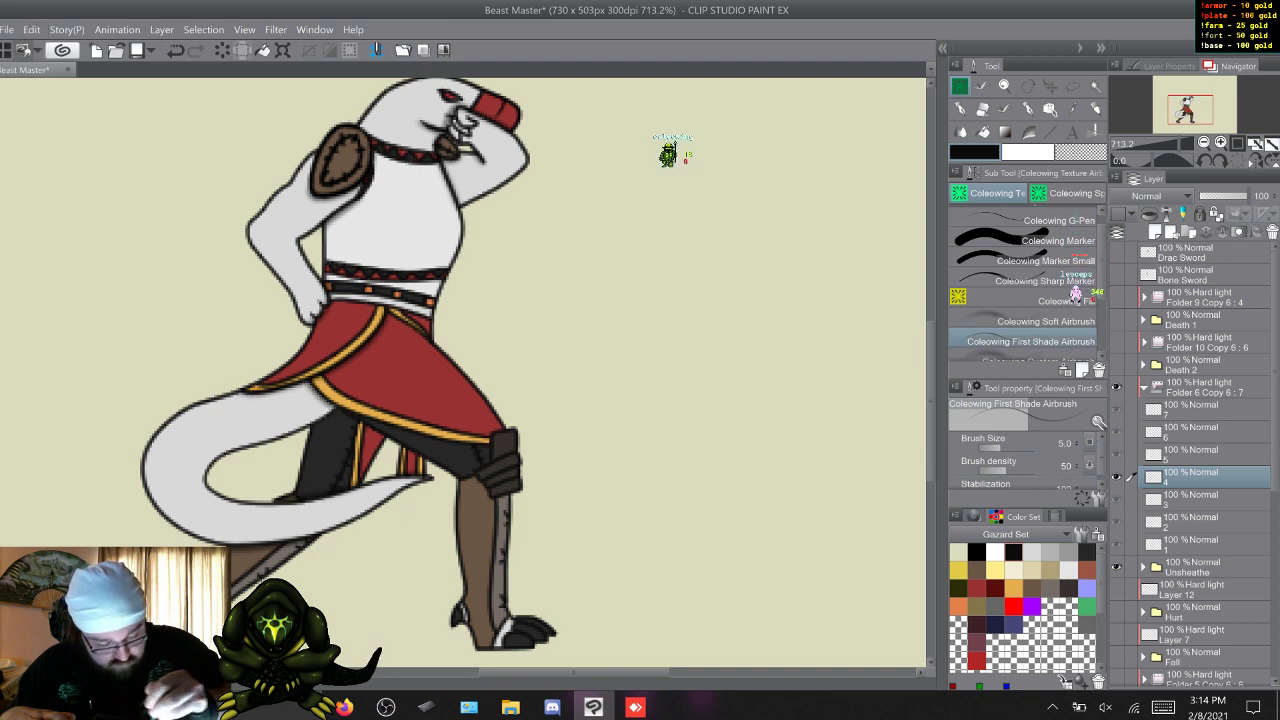
{"action": "key", "text": "w"}
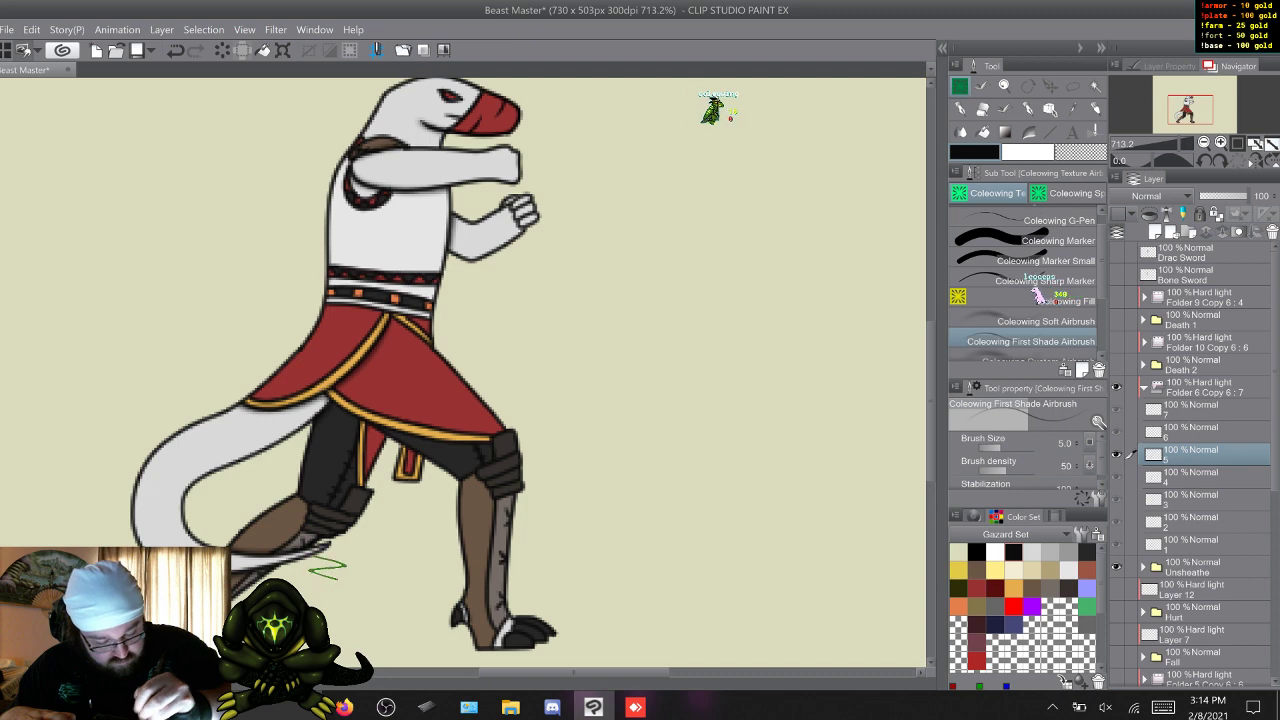
{"action": "key", "text": "w"}
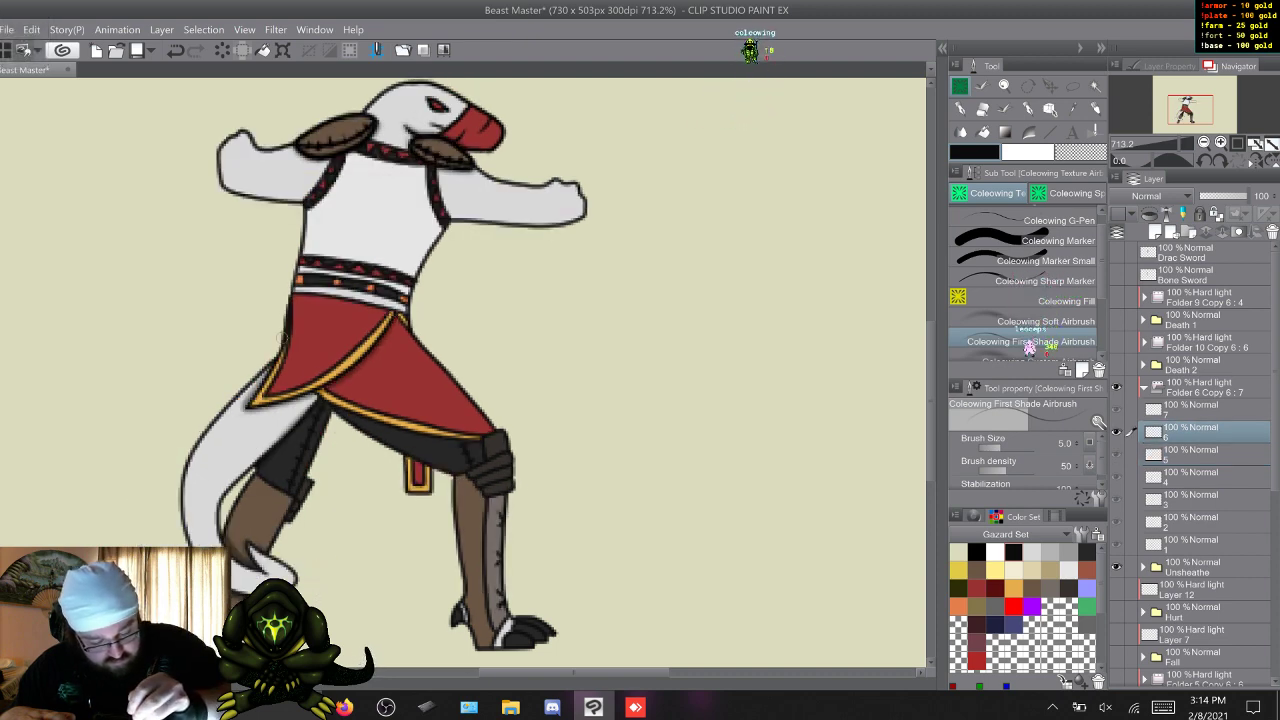
{"action": "key", "text": "w"}
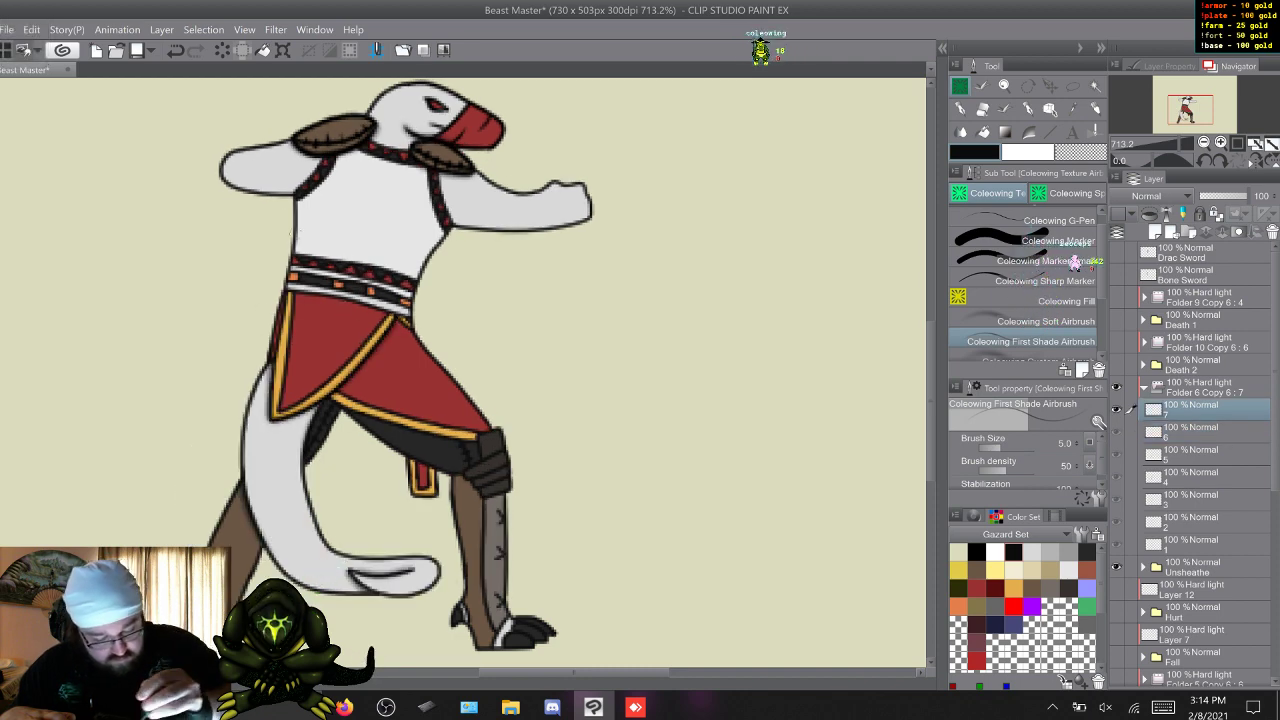
{"action": "key", "text": "w"}
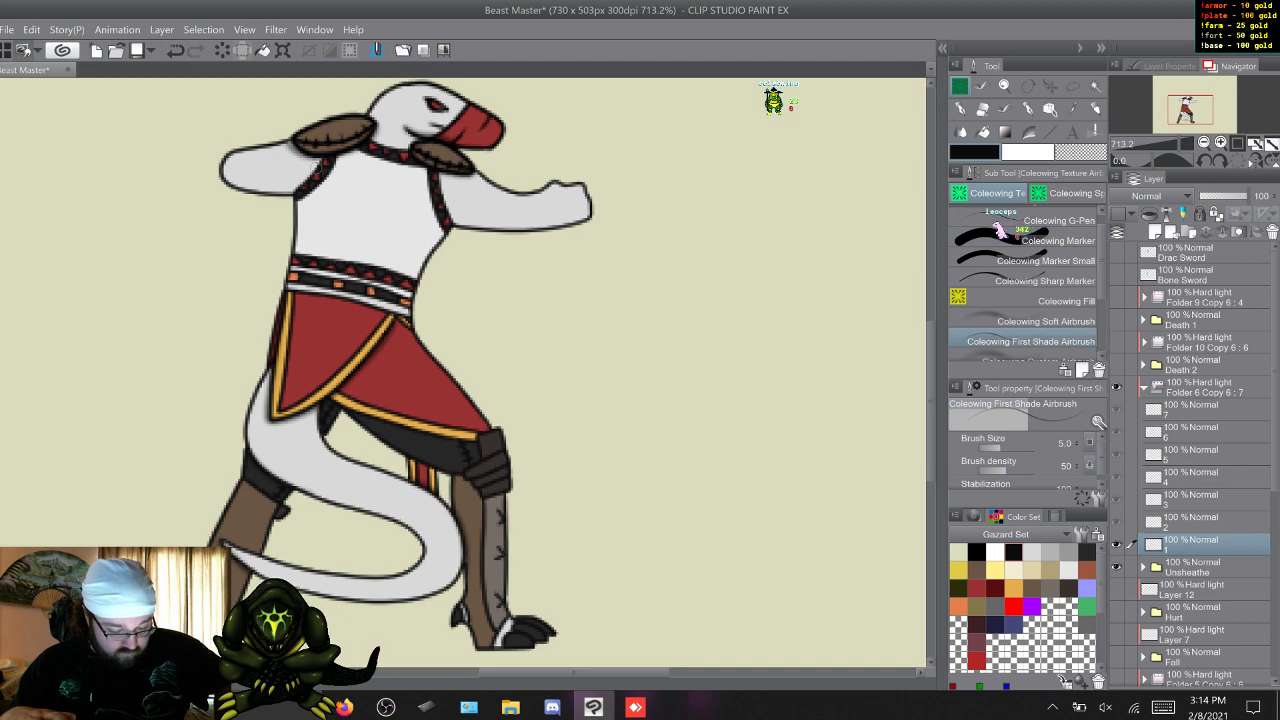
Add first shading to the front thigh beneath the skirt across Unsheathe's seven frames, ending on frame 1.
{"action": "key", "text": "s"}
{"action": "key", "text": "s"}
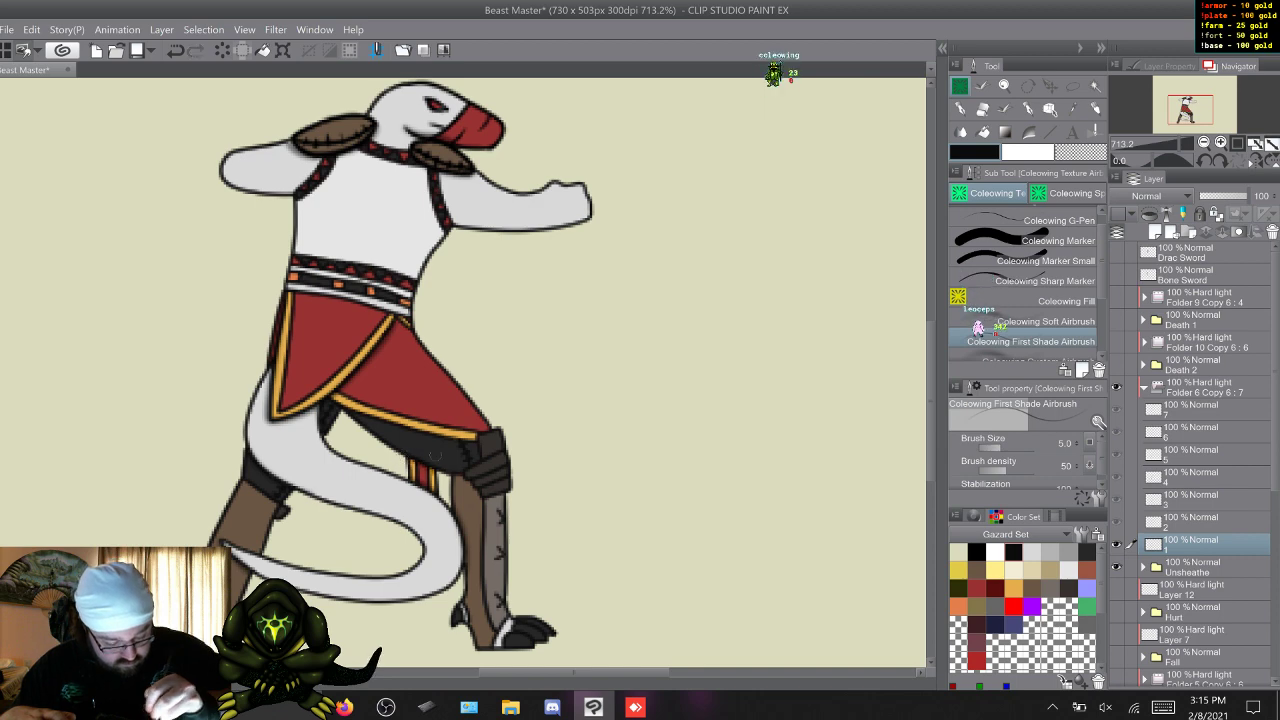
{"action": "key", "text": "w"}
{"action": "key", "text": "w"}
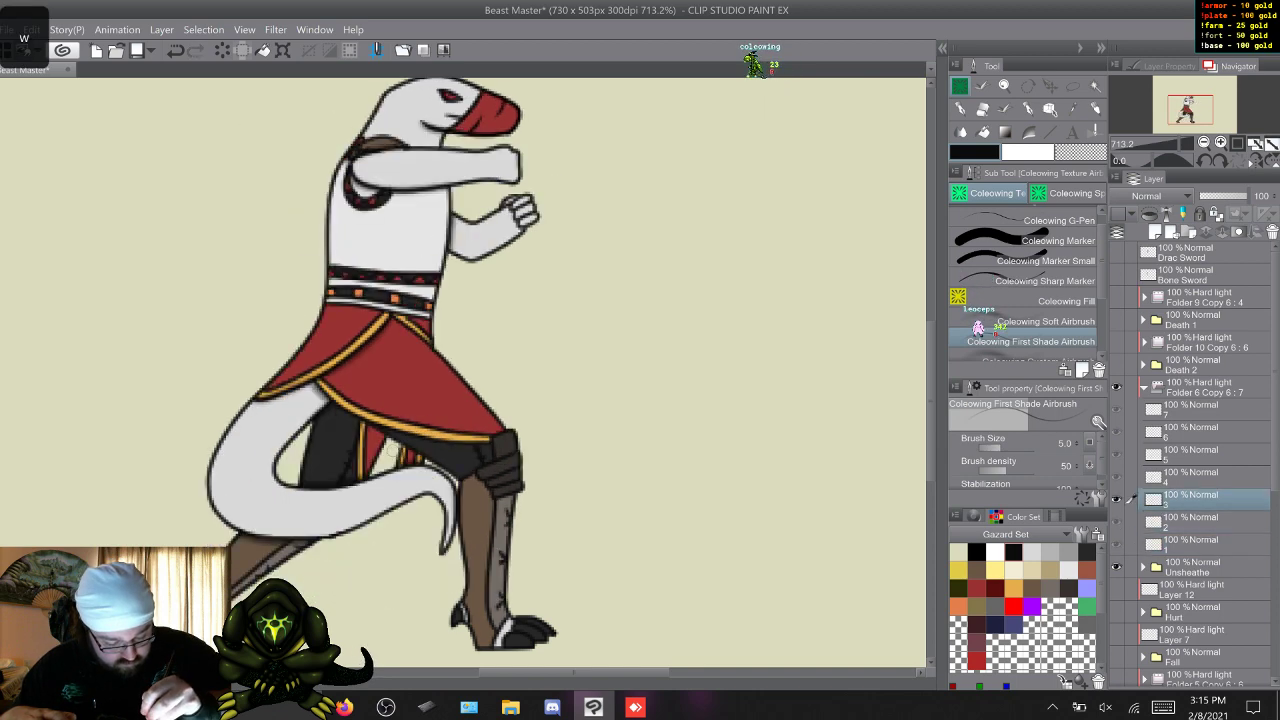
{"action": "key", "text": "w"}
{"action": "key", "text": "s"}
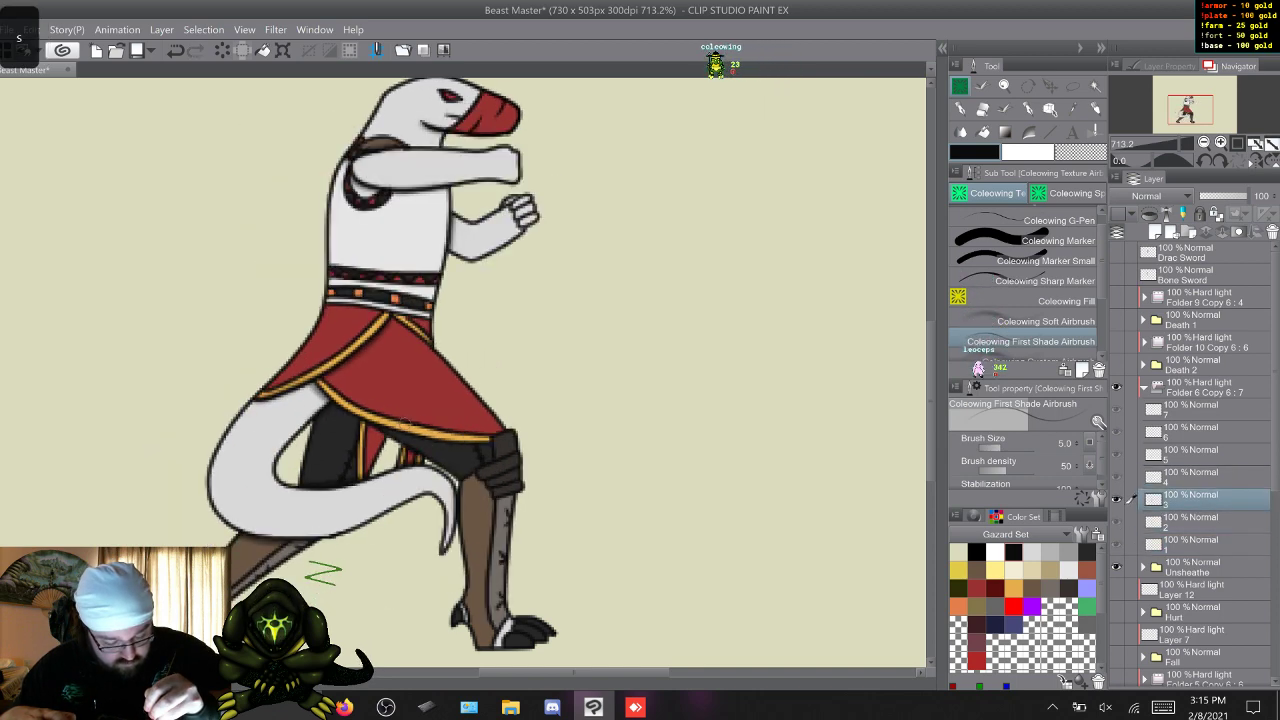
{"action": "key", "text": "s"}
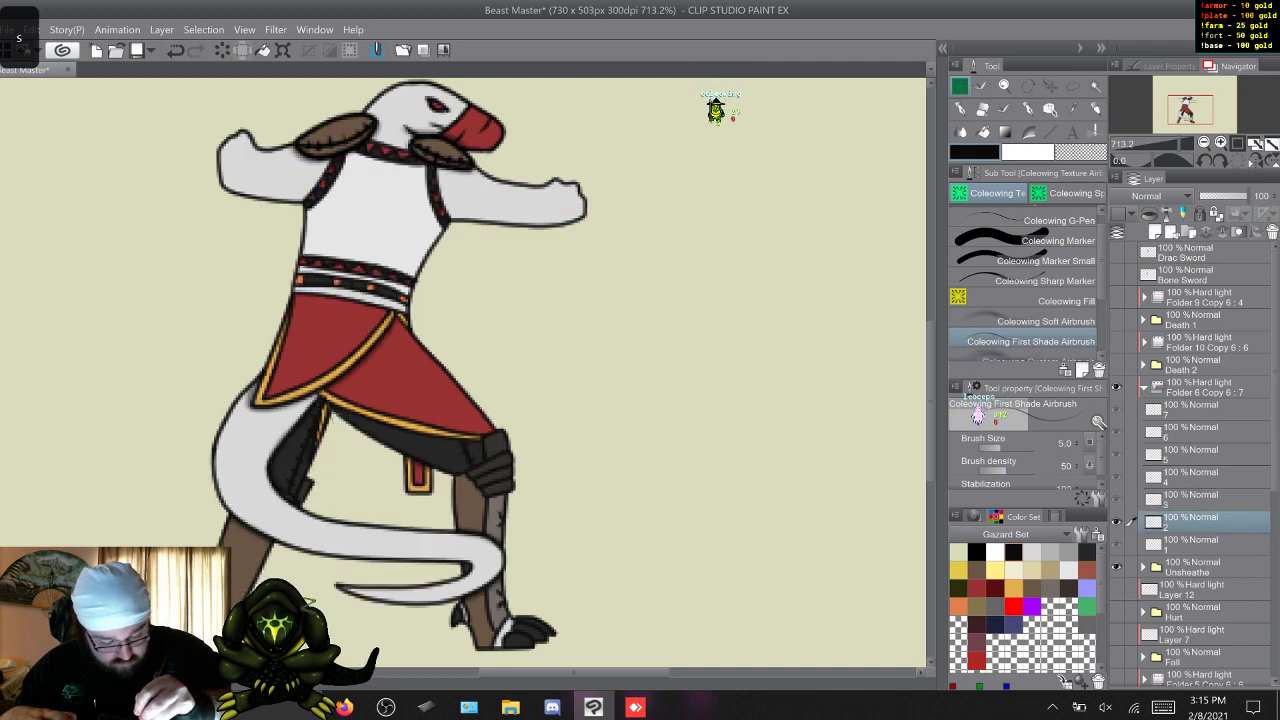
{"action": "key", "text": "w"}
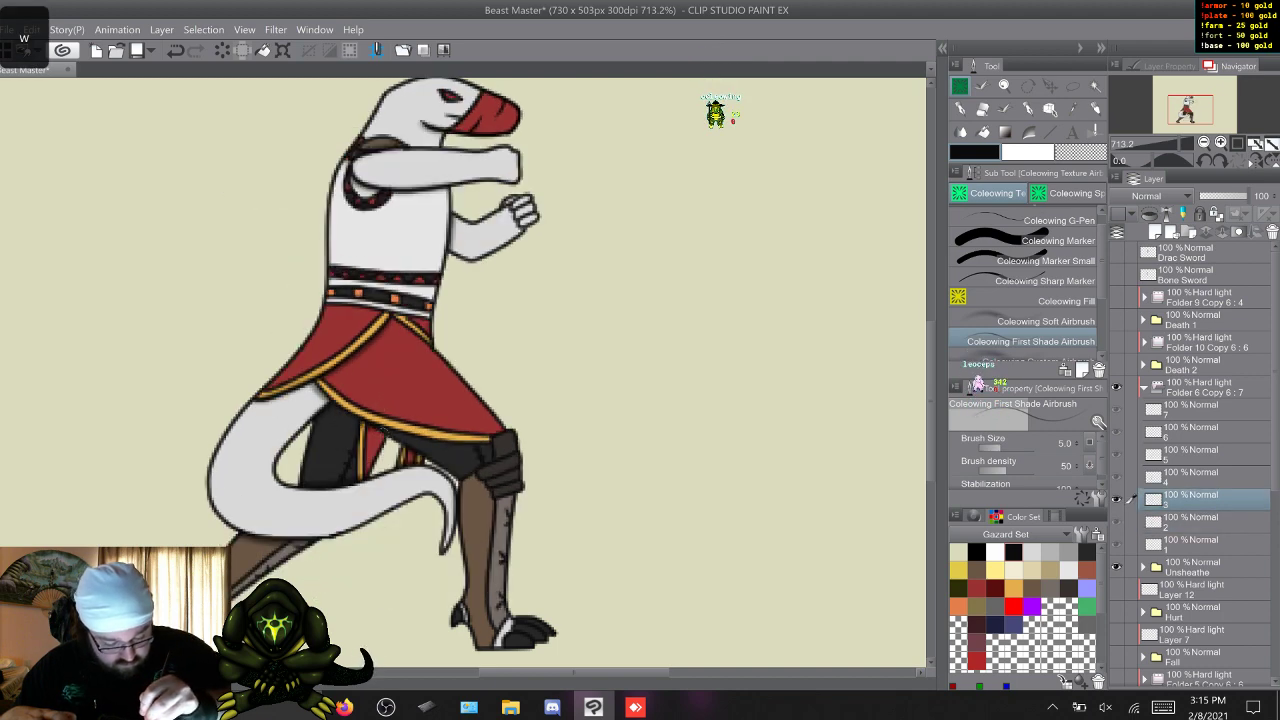
{"action": "key", "text": "w"}
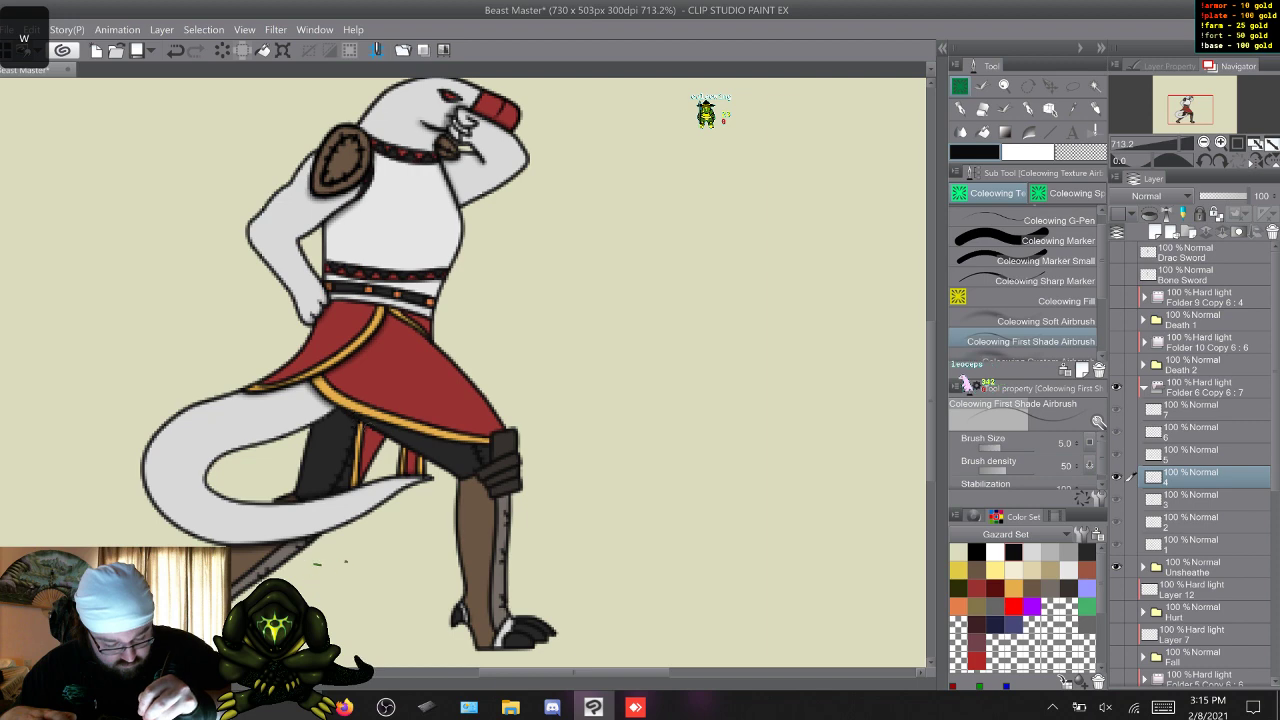
{"action": "key", "text": "w"}
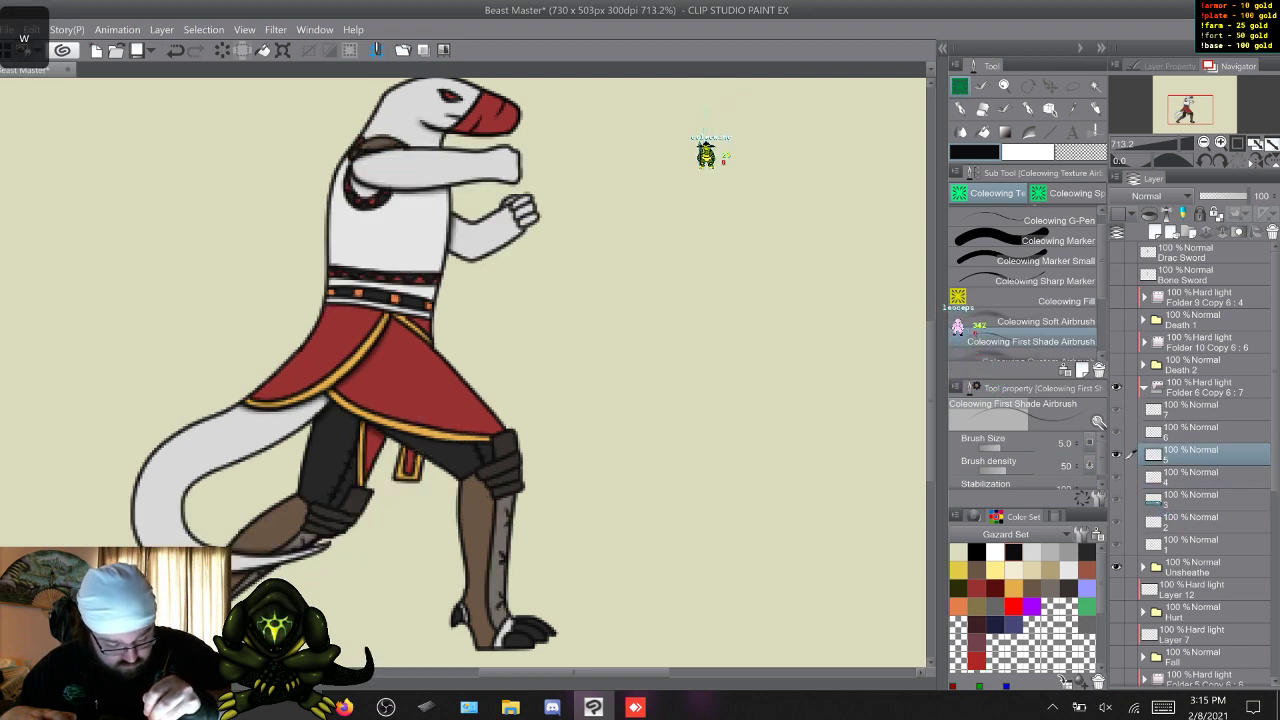
{"action": "key", "text": "w"}
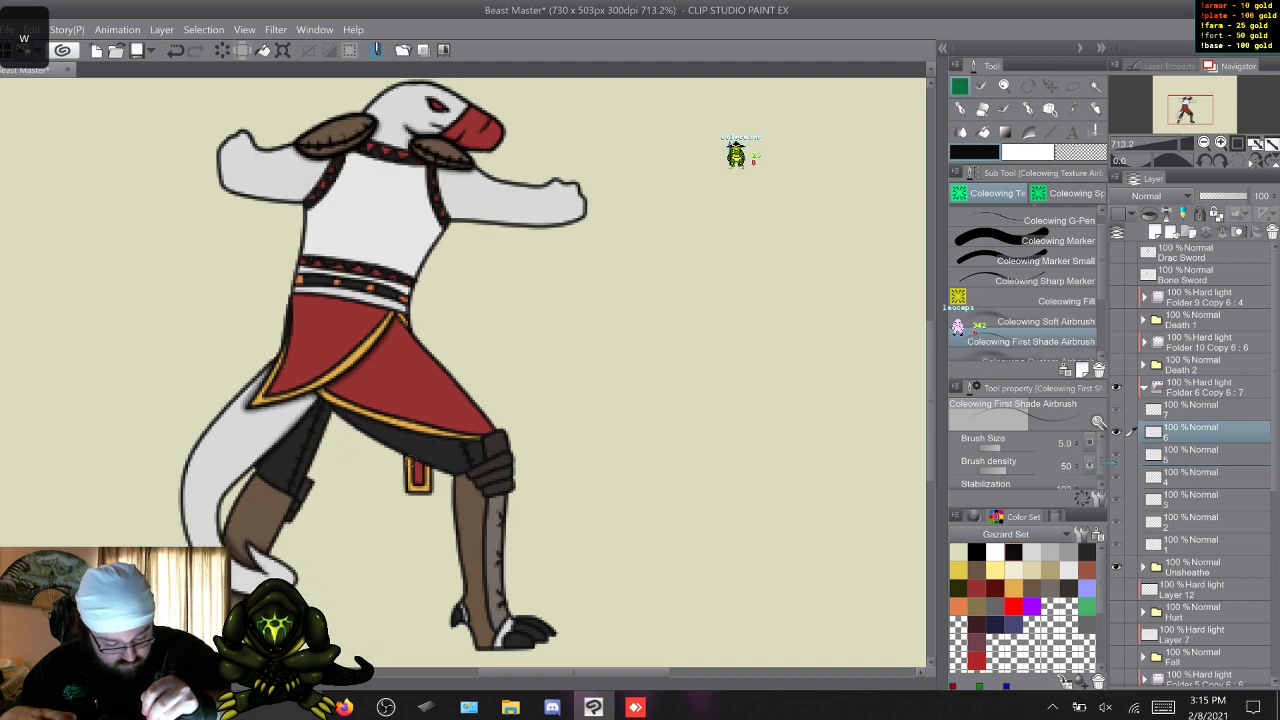
{"action": "key", "text": "w"}
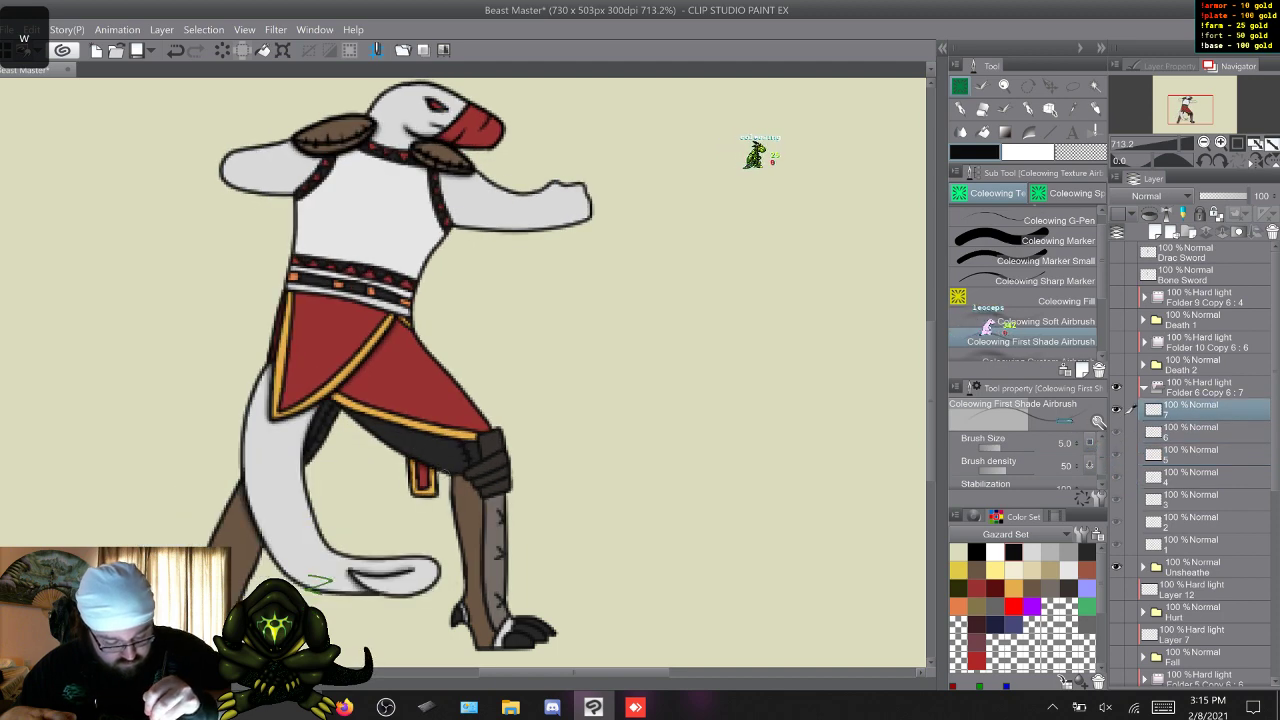
{"action": "key", "text": "w"}
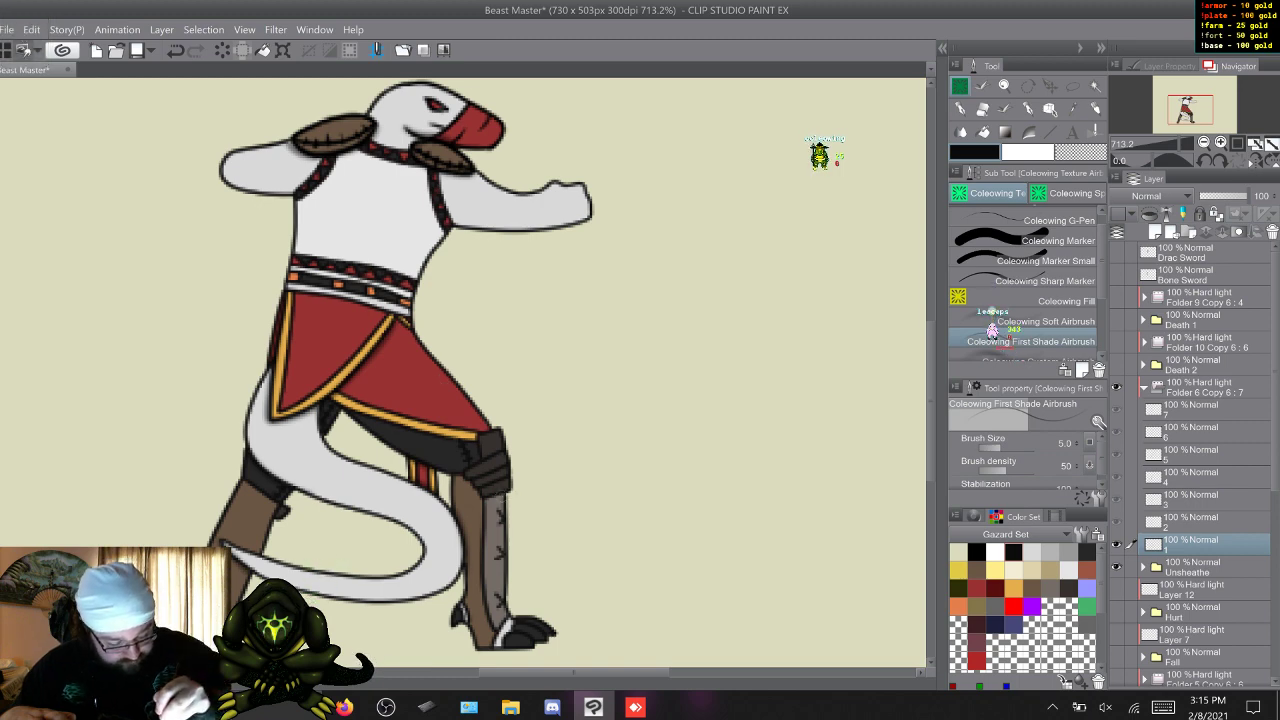
Add first shading around the front leg's knee pad across Unsheathe's seven frames, ending on frame 1.
{"action": "key", "text": "w"}
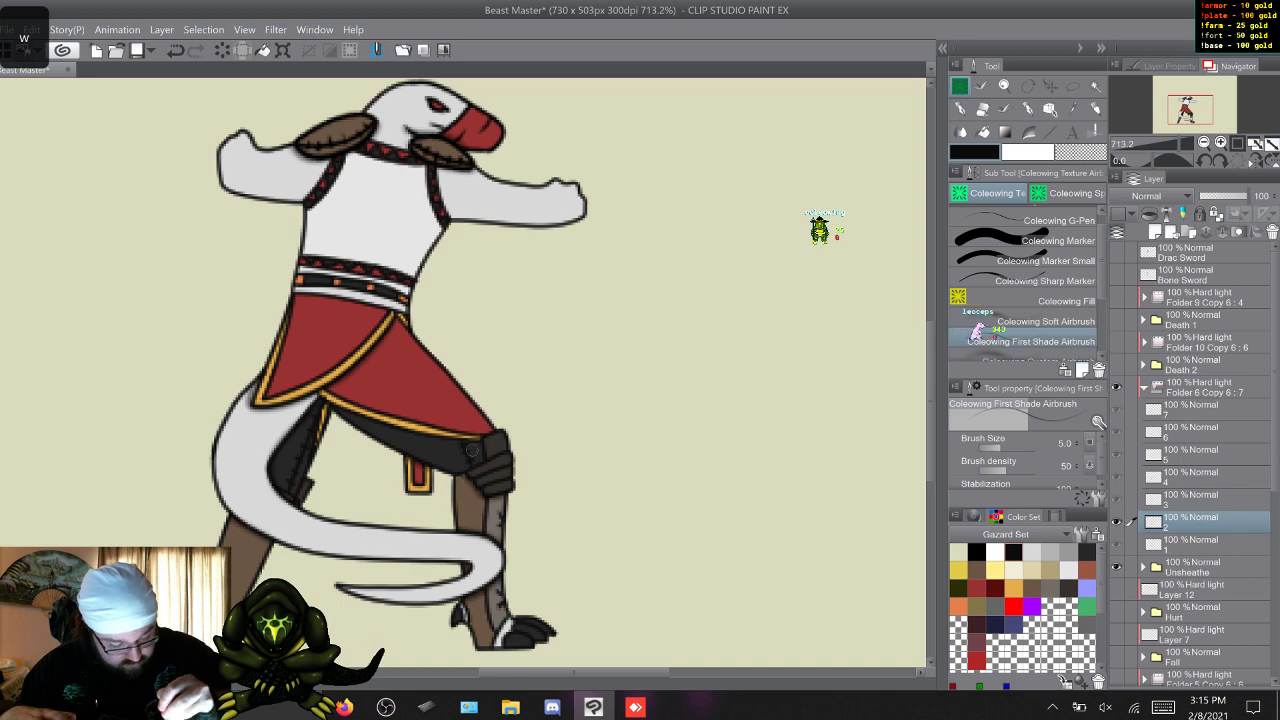
{"action": "key", "text": "w"}
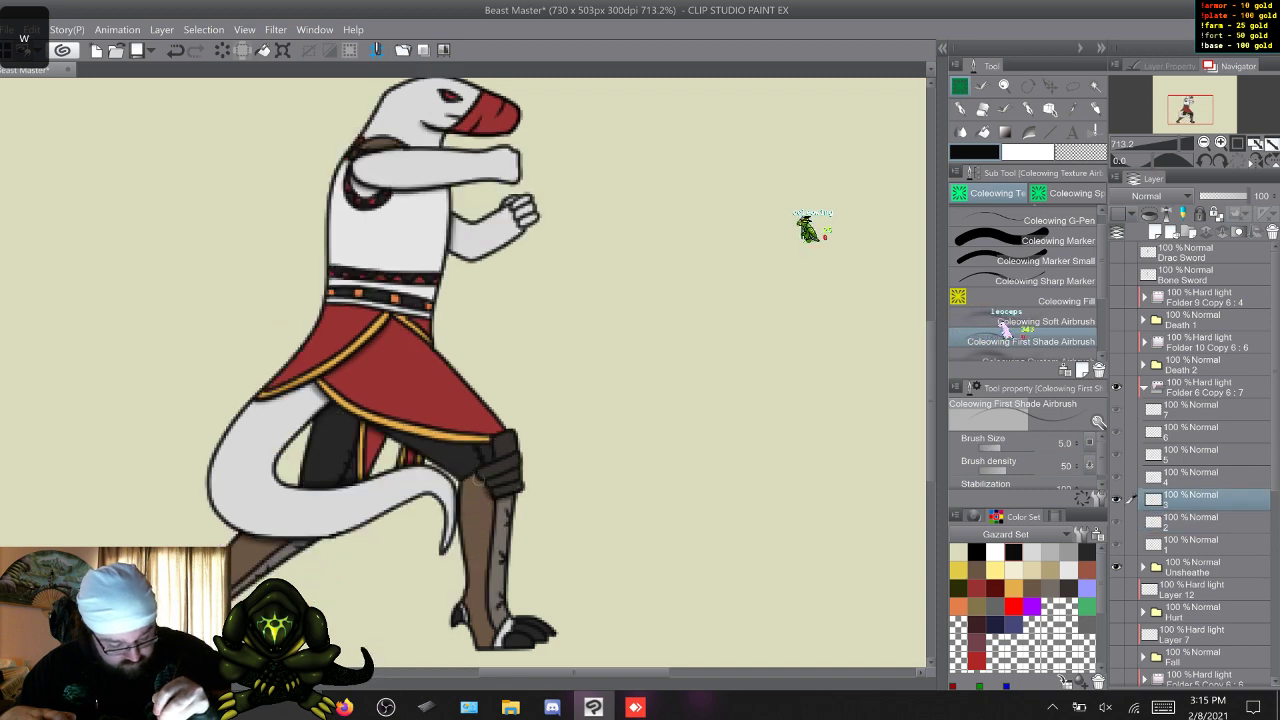
{"action": "key", "text": "w"}
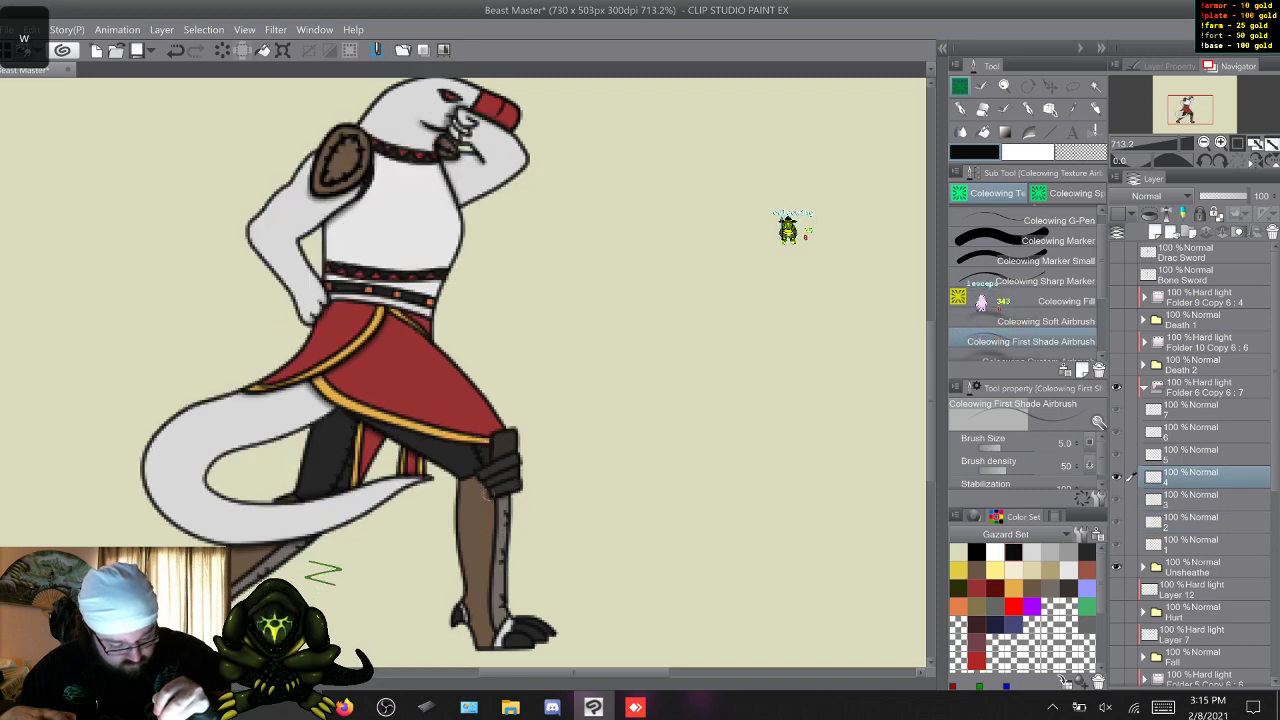
{"action": "key", "text": "w"}
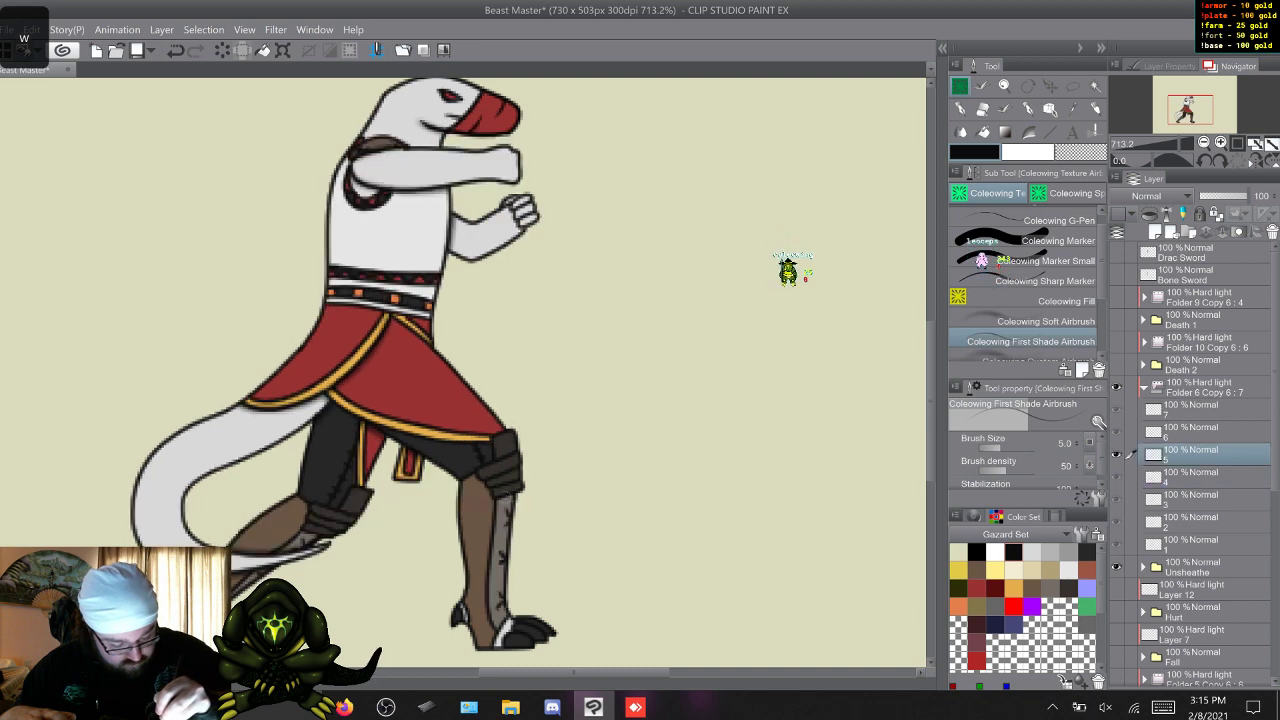
{"action": "key", "text": "w"}
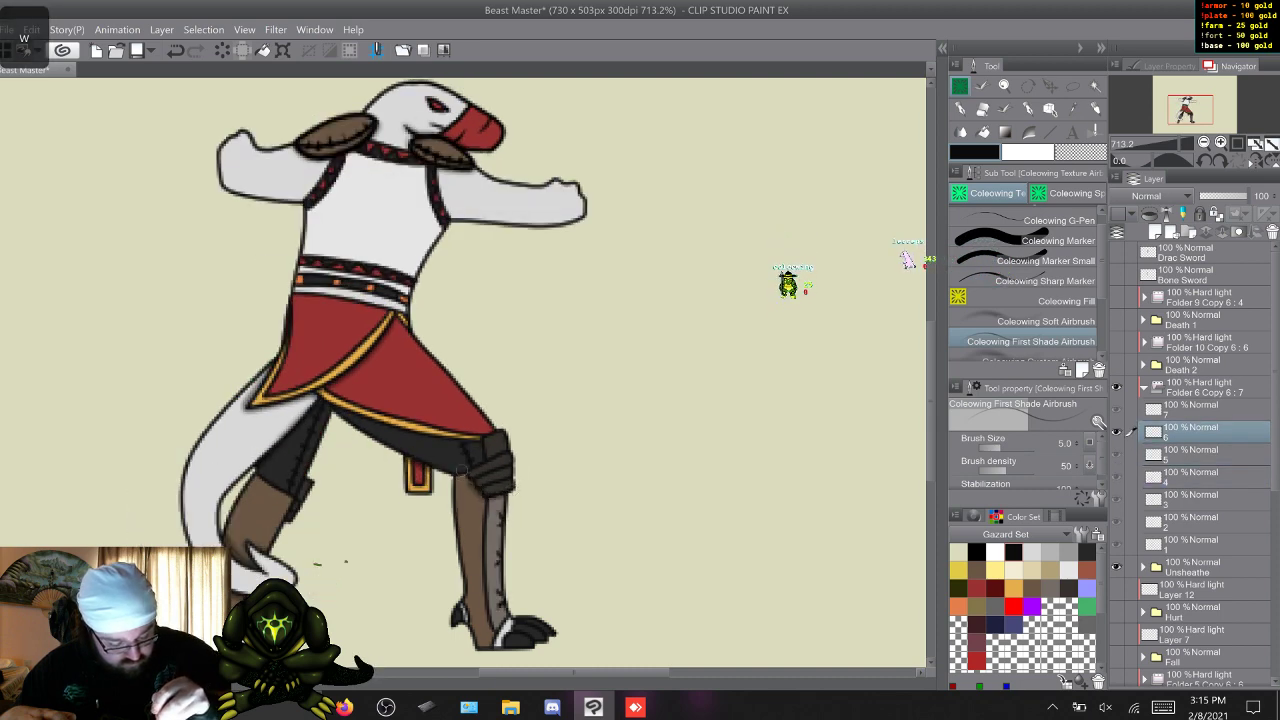
{"action": "key", "text": "w"}
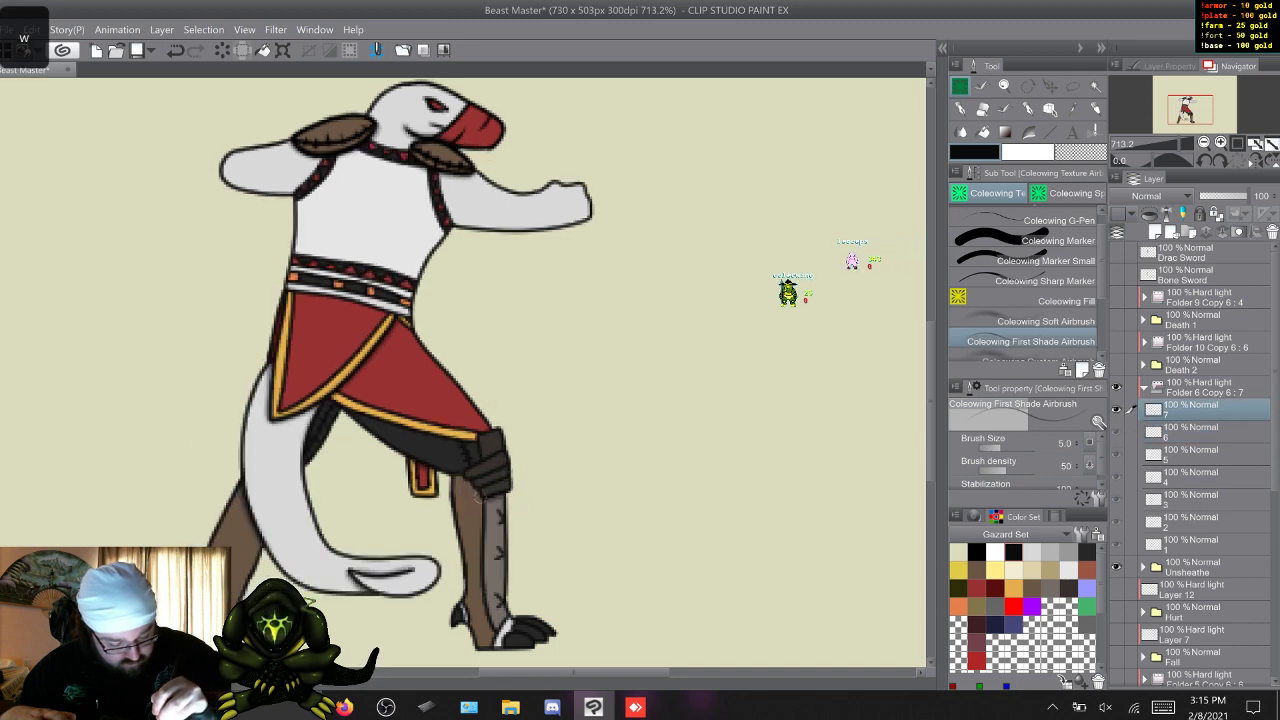
{"action": "key", "text": "w"}
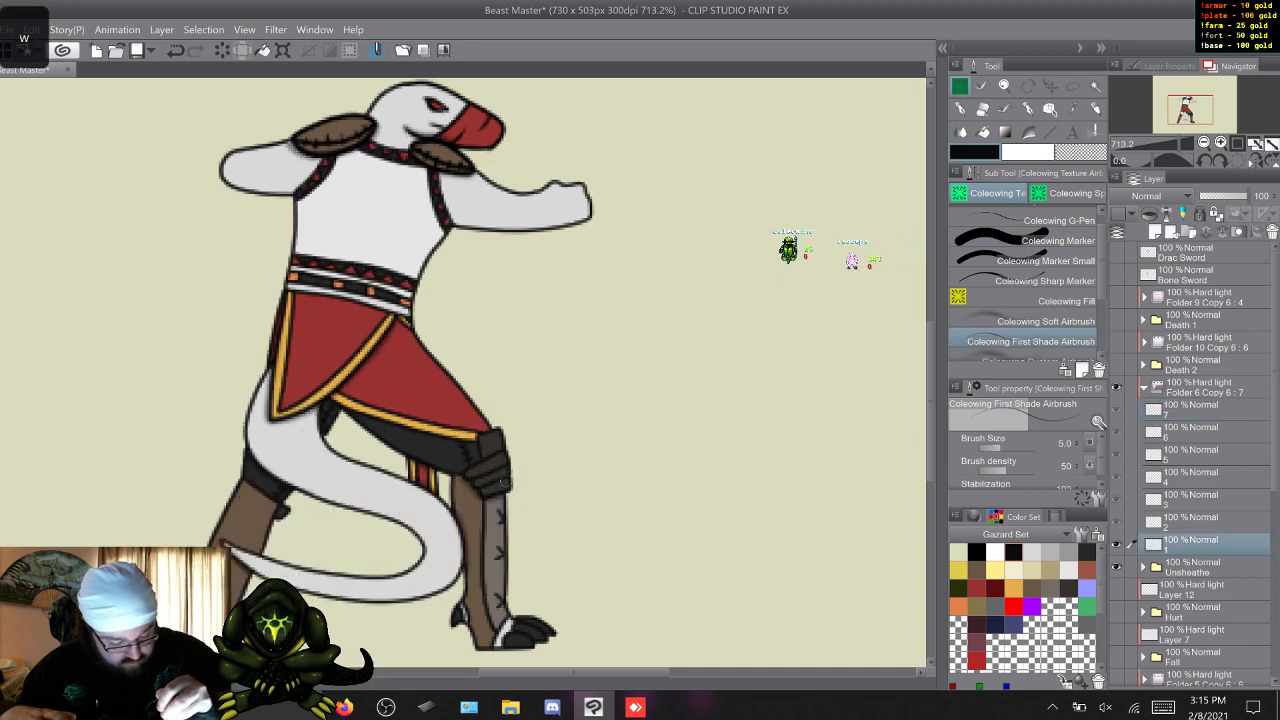
Flip repeatedly through Unsheathe's frames to check the first shading for consistency from frame to frame.
{"action": "key", "text": "w"}
{"action": "key", "text": "w"}
{"action": "key", "text": "w"}
{"action": "key", "text": "w"}
{"action": "key", "text": "w"}
{"action": "key", "text": "w"}
{"action": "key", "text": "w"}
{"action": "key", "text": "w"}
{"action": "key", "text": "w"}
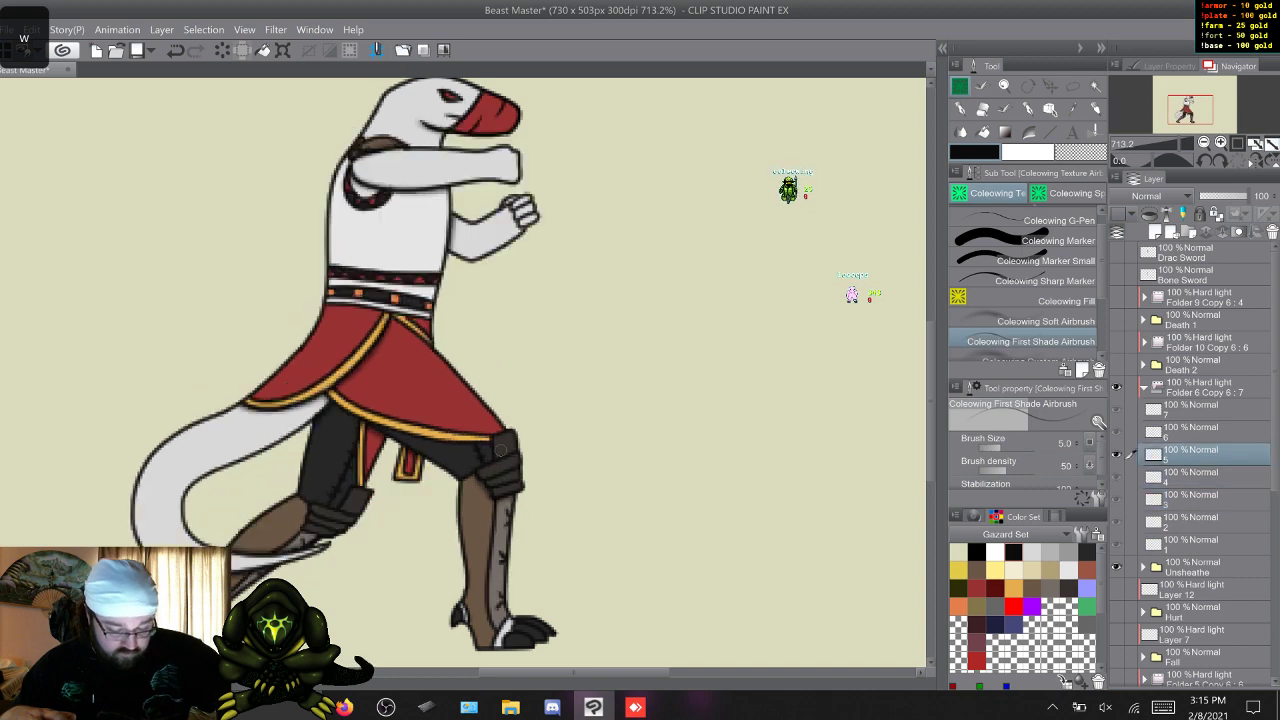
{"action": "key", "text": "w"}
{"action": "key", "text": "w"}
{"action": "key", "text": "w"}
{"action": "key", "text": "w"}
{"action": "key", "text": "w"}
{"action": "key", "text": "w"}
{"action": "key", "text": "w"}
{"action": "key", "text": "w"}
{"action": "key", "text": "w"}
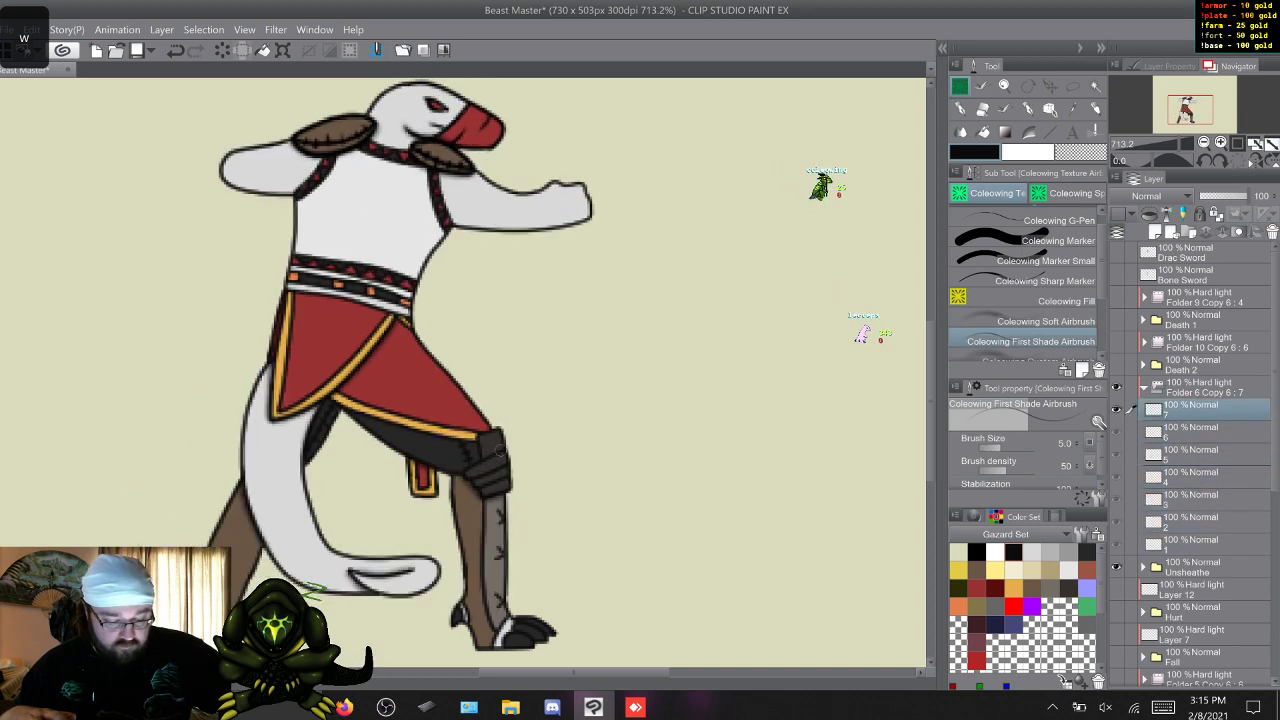
{"action": "key", "text": "w"}
{"action": "key", "text": "w"}
{"action": "key", "text": "w"}
{"action": "key", "text": "w"}
{"action": "key", "text": "w"}
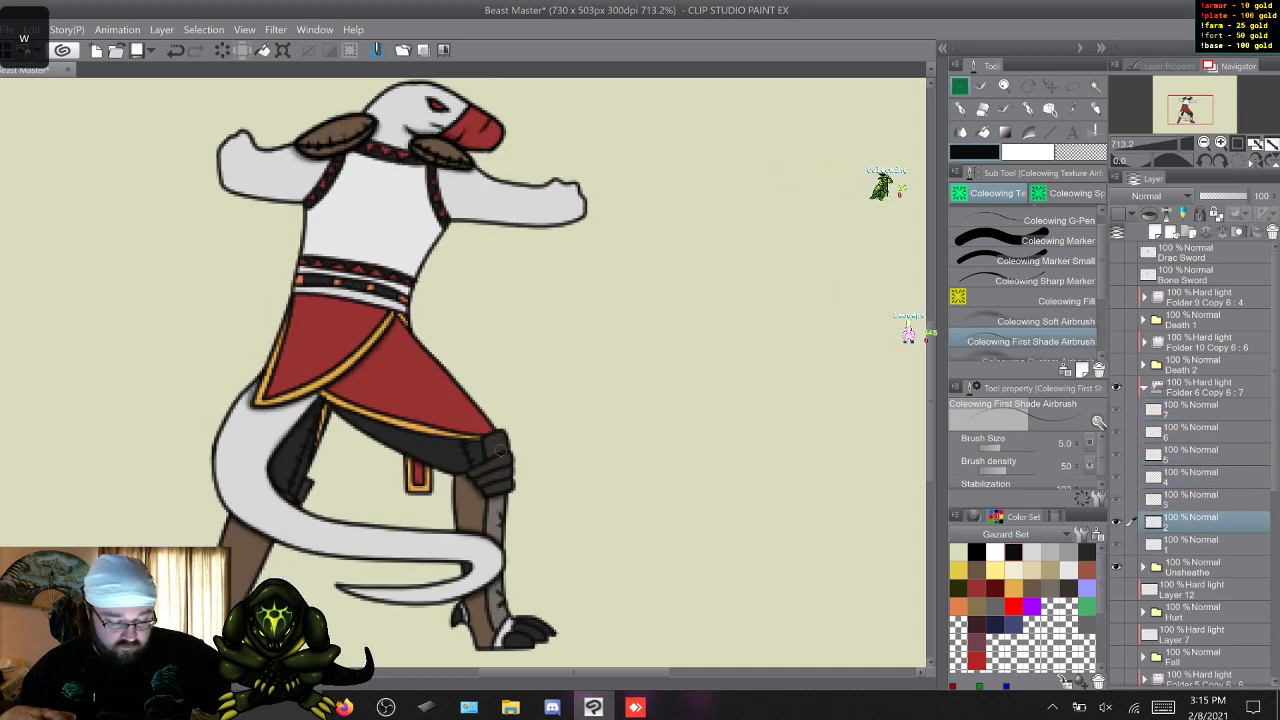
{"action": "key", "text": "s"}
{"action": "key", "text": "w"}
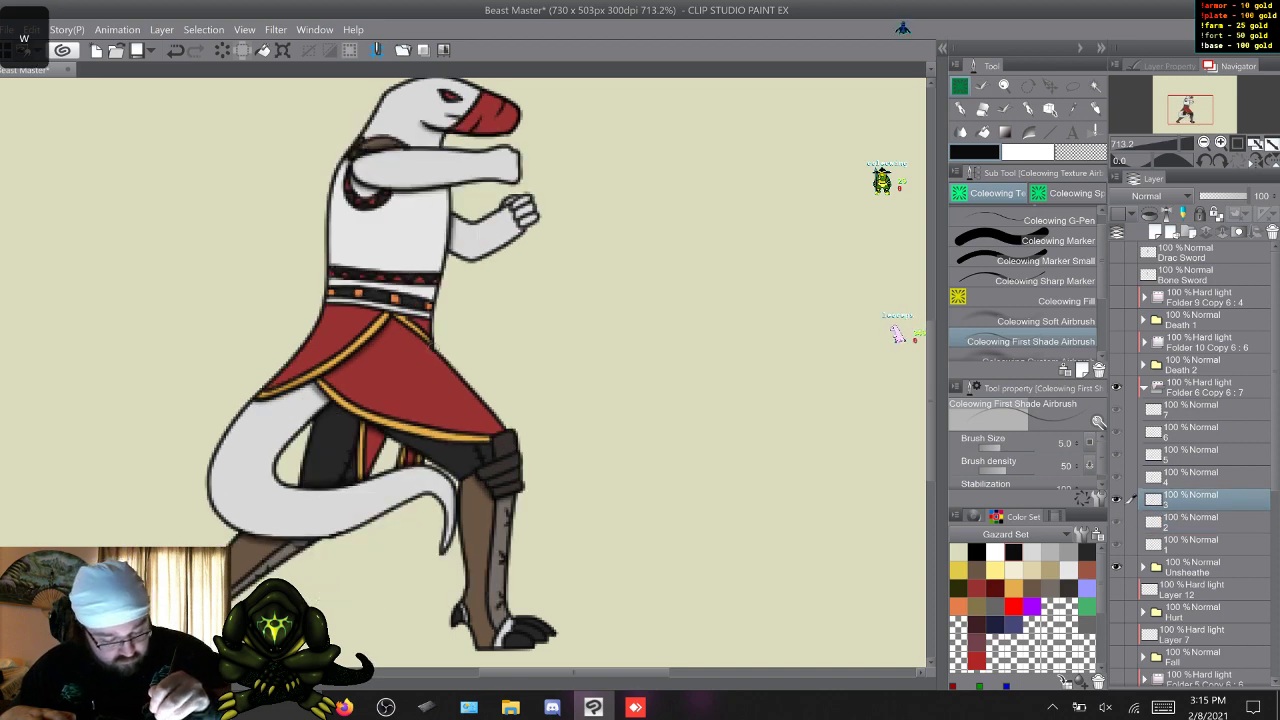
{"action": "key", "text": "w"}
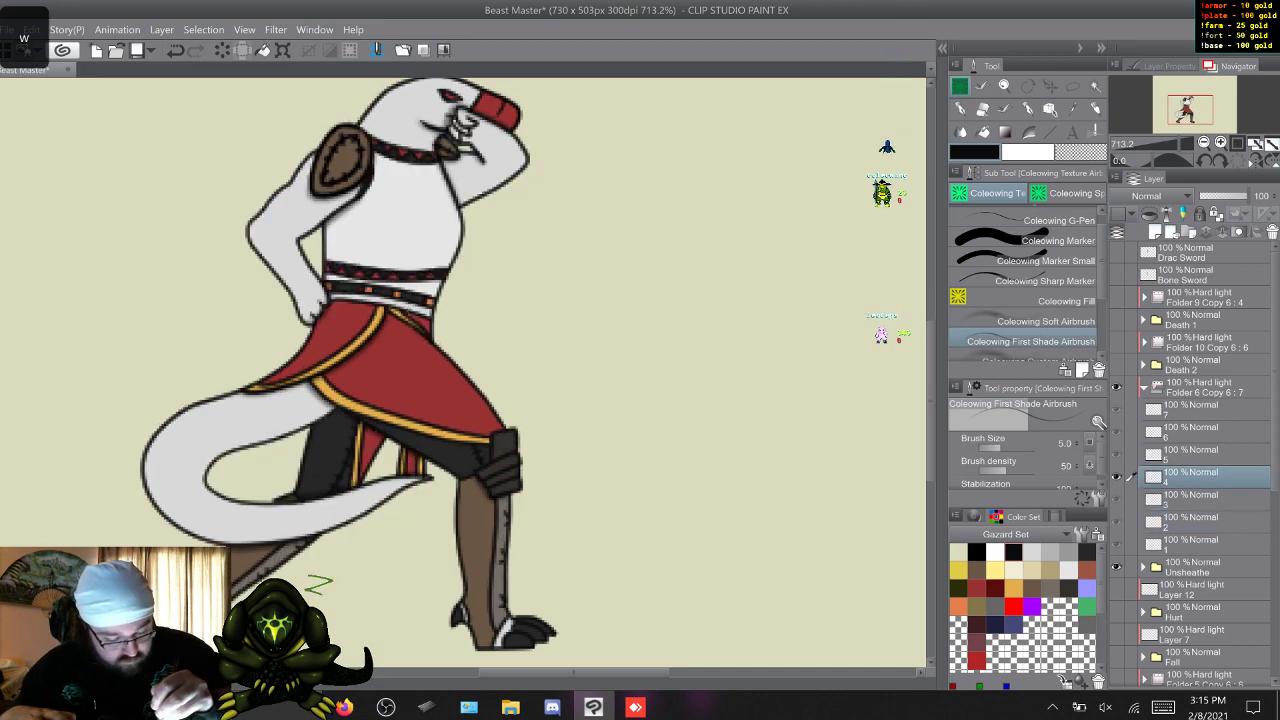
{"action": "key", "text": "w"}
{"action": "key", "text": "w"}
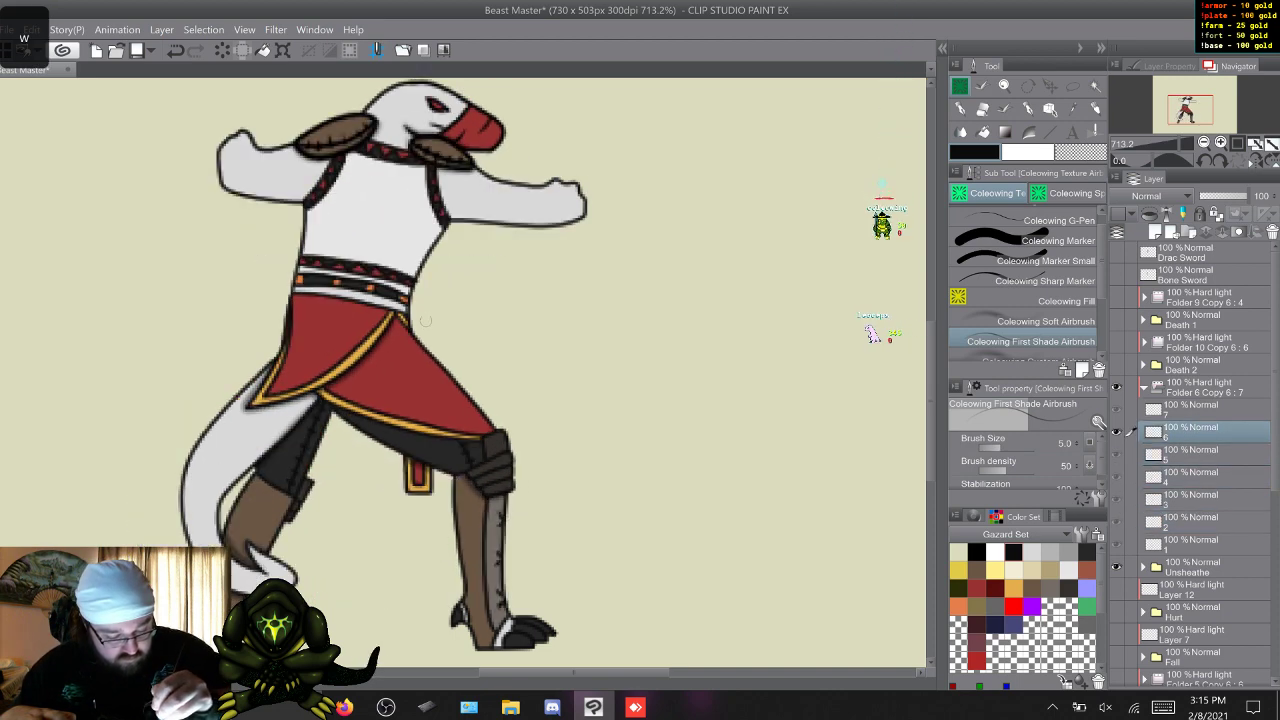
{"action": "key", "text": "w"}
{"action": "key", "text": "w"}
{"action": "key", "text": "w"}
{"action": "key", "text": "w"}
{"action": "key", "text": "w"}
{"action": "key", "text": "w"}
{"action": "key", "text": "w"}
{"action": "key", "text": "w"}
{"action": "key", "text": "w"}
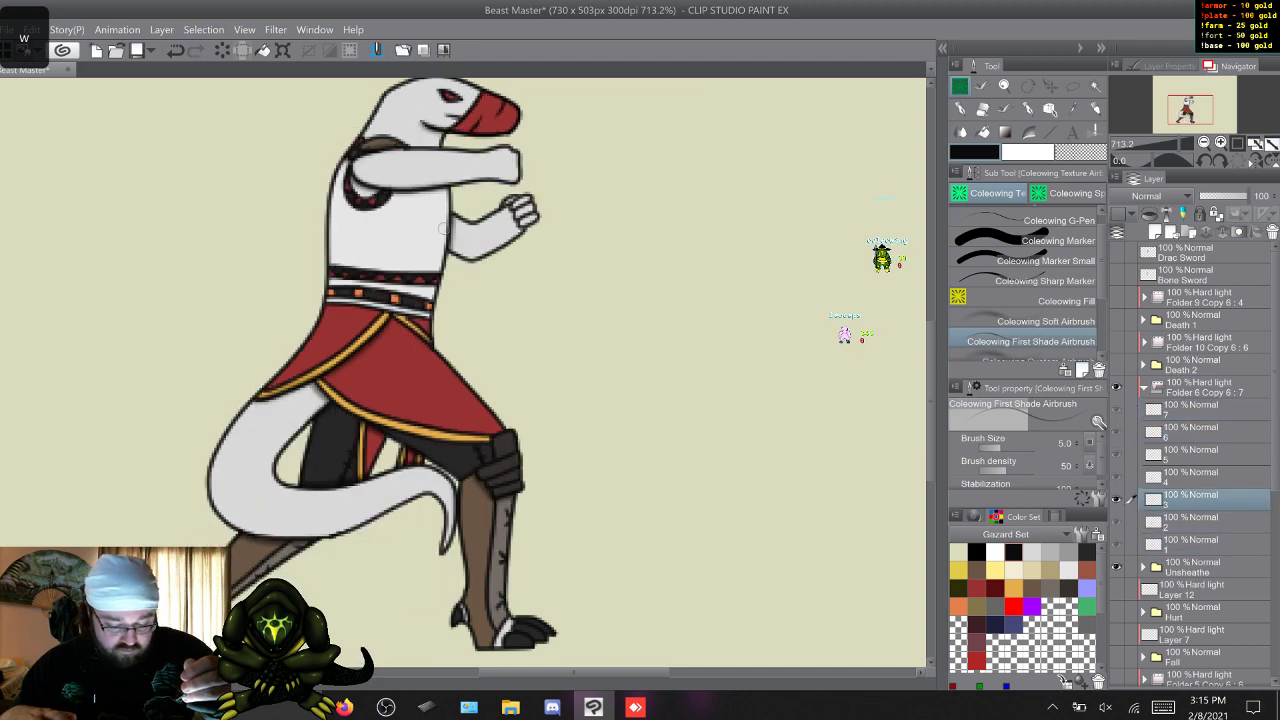
{"action": "key", "text": "w"}
{"action": "key", "text": "w"}
{"action": "key", "text": "w"}
{"action": "key", "text": "w"}
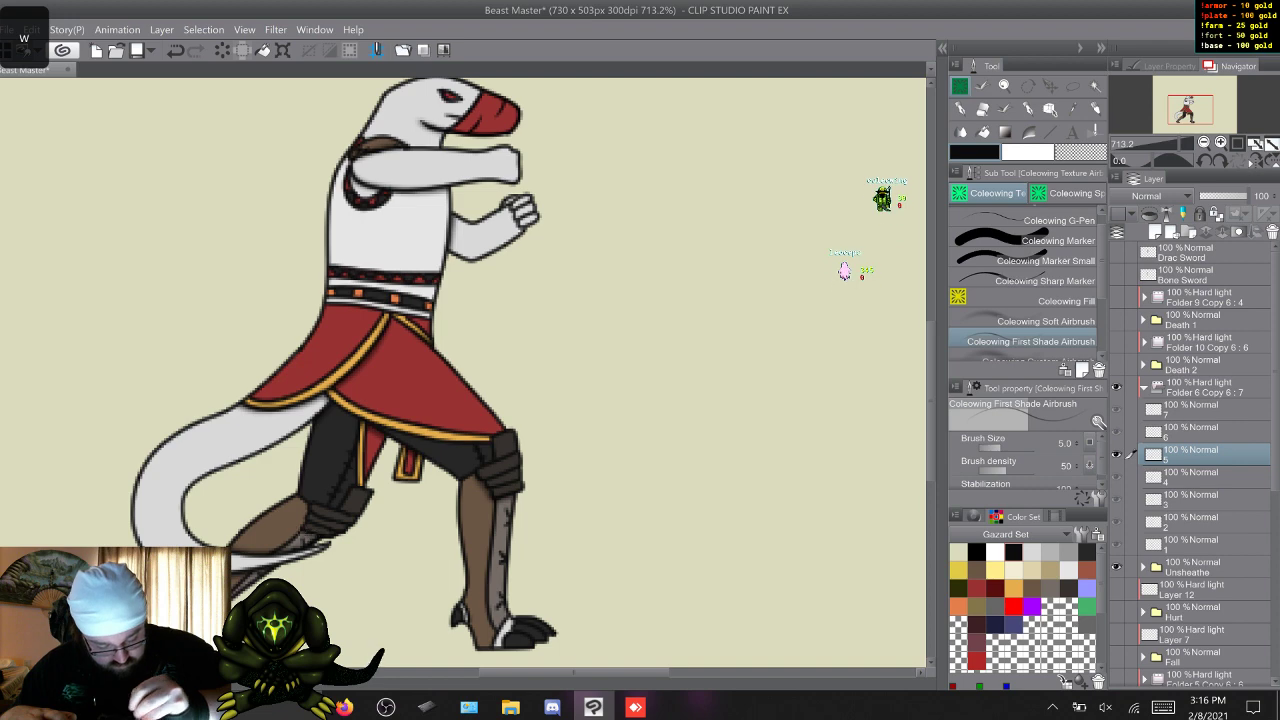
{"action": "key", "text": "w"}
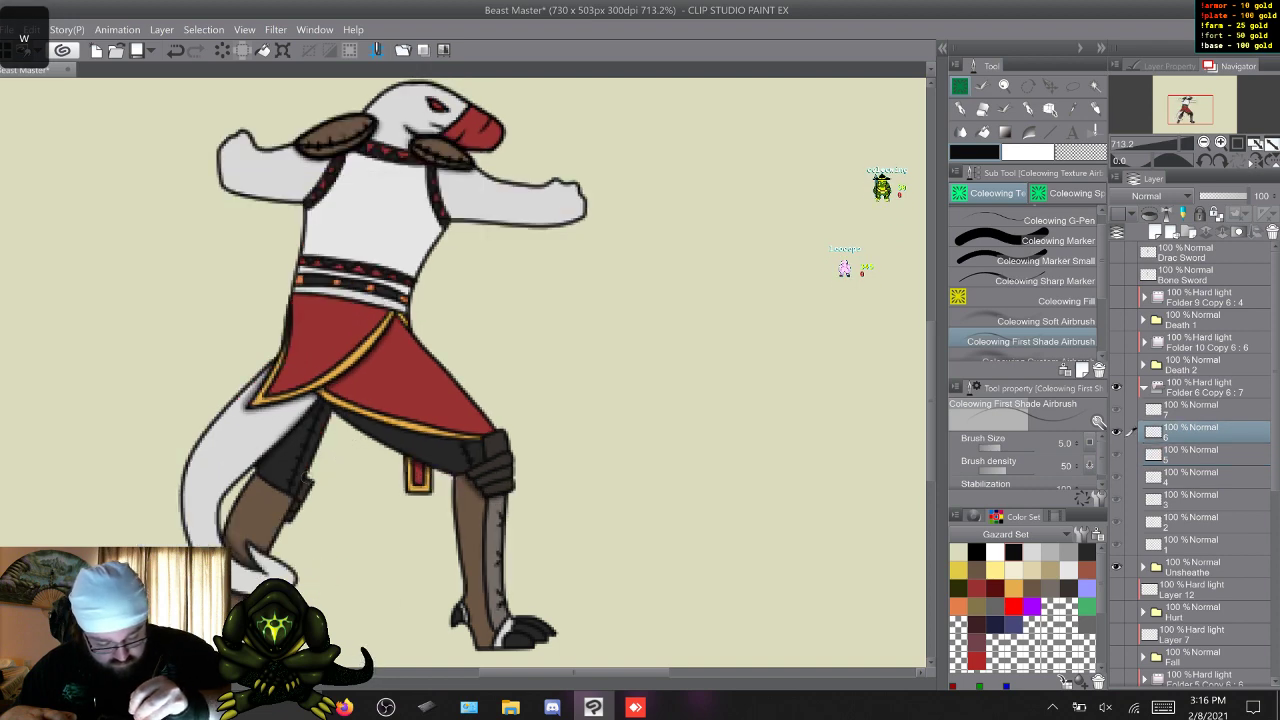
Switch to the Coleowing Soft Airbrush and cycle through Unsheathe's frames, ending on frame 1.
{"action": "key", "text": "w"}
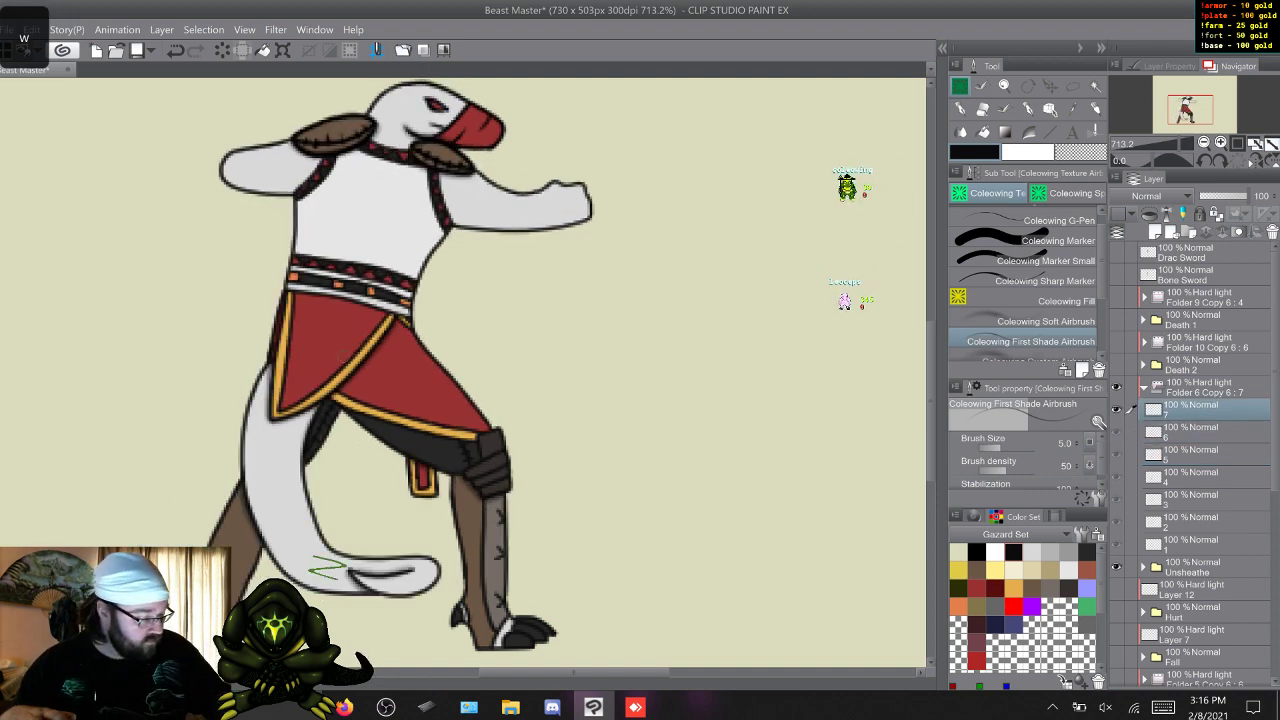
{"action": "key", "text": "w"}
{"action": "left_click", "coordinate": [1030, 321]}
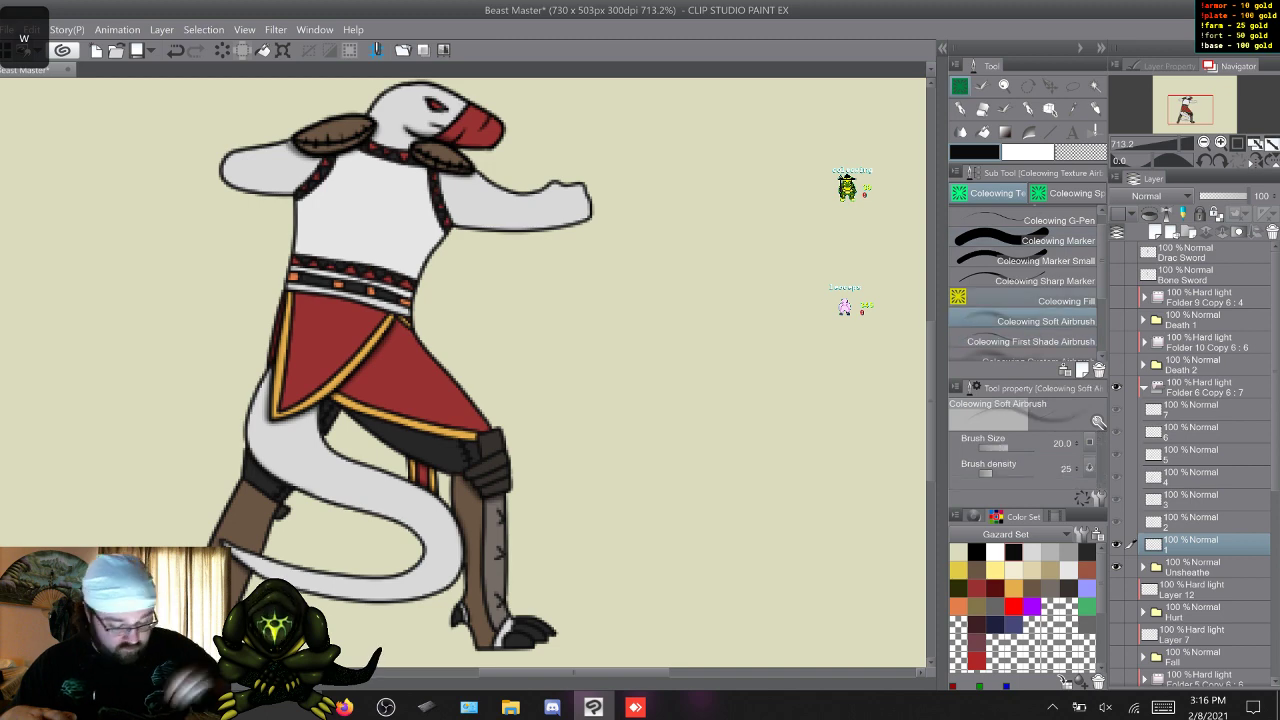
{"action": "key", "text": "w"}
{"action": "key", "text": "w"}
{"action": "key", "text": "w"}
{"action": "key", "text": "w"}
{"action": "key", "text": "w"}
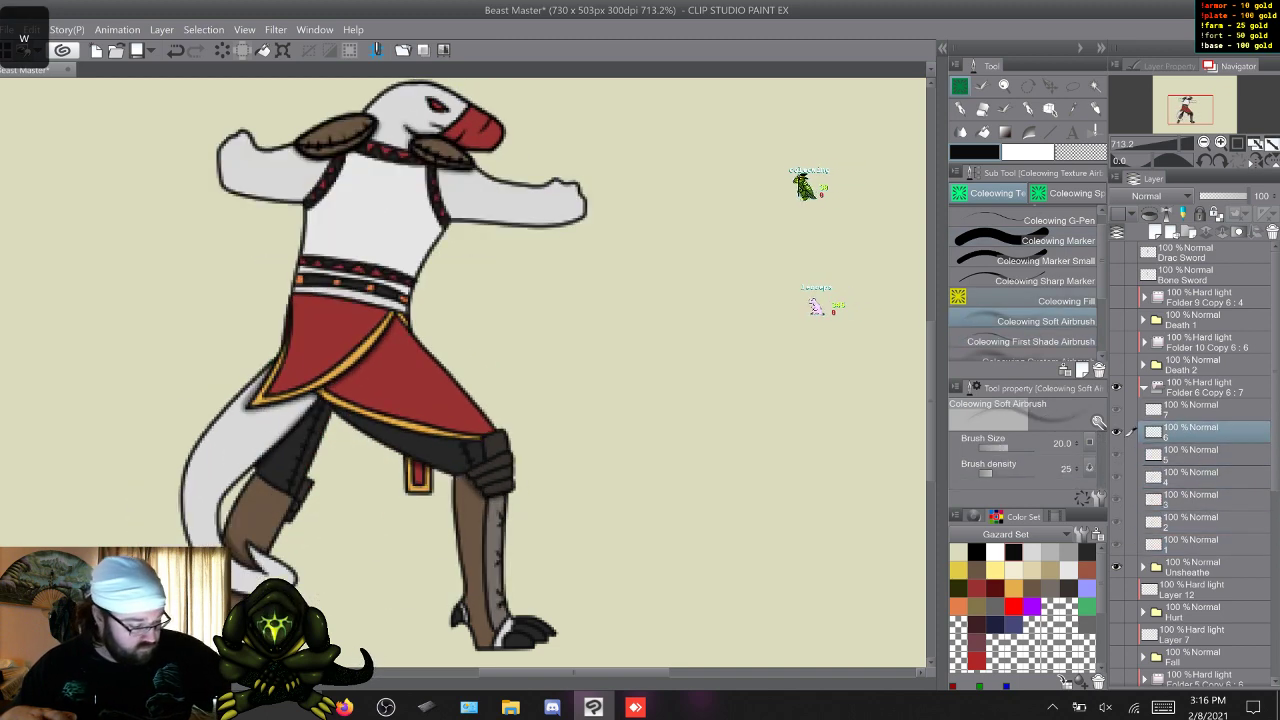
{"action": "key", "text": "w"}
{"action": "key", "text": "w"}
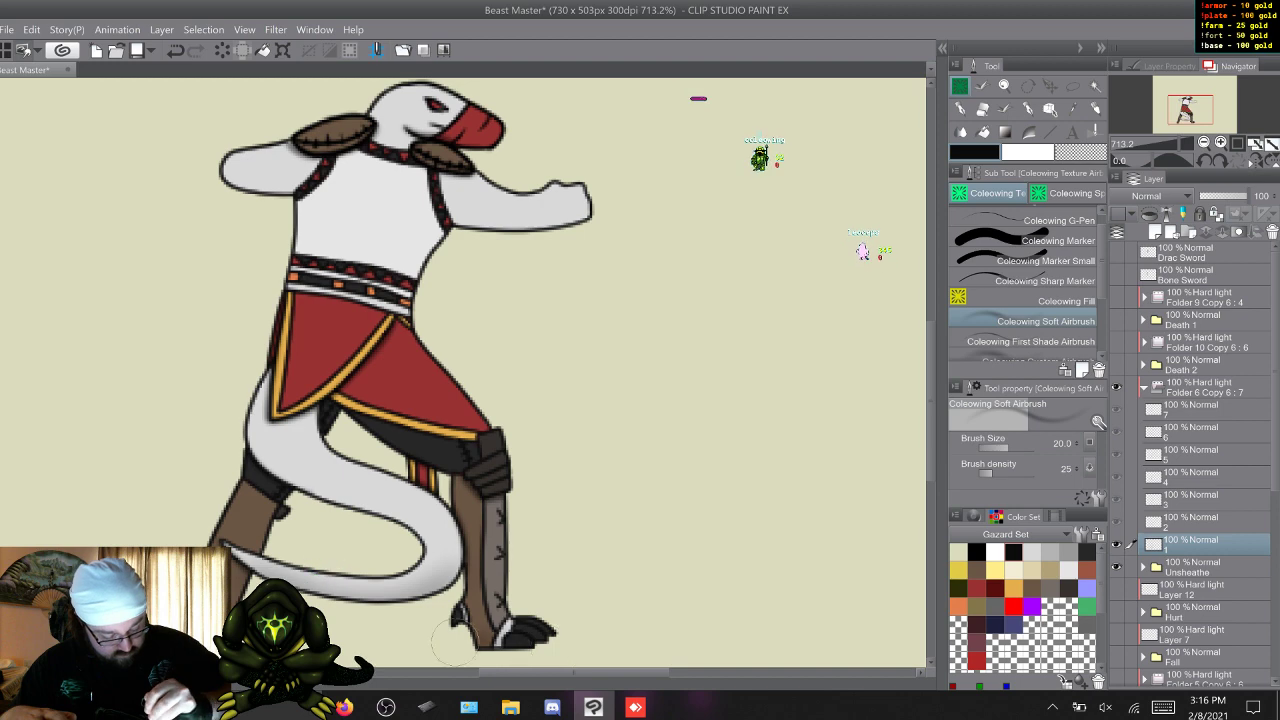
Add soft shading to the front lower leg and foot across Unsheathe's seven frames, ending on frame 1.
{"action": "key", "text": "w"}
{"action": "key", "text": "w"}
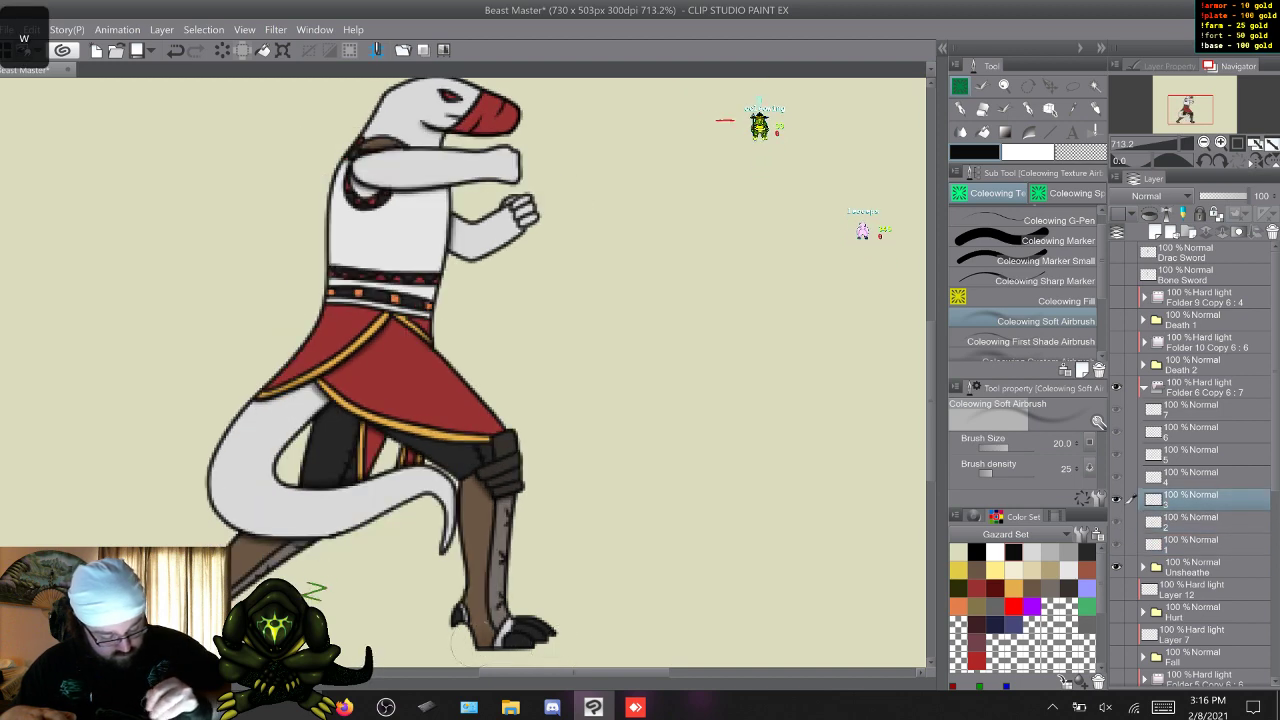
{"action": "key", "text": "w"}
{"action": "key", "text": "w"}
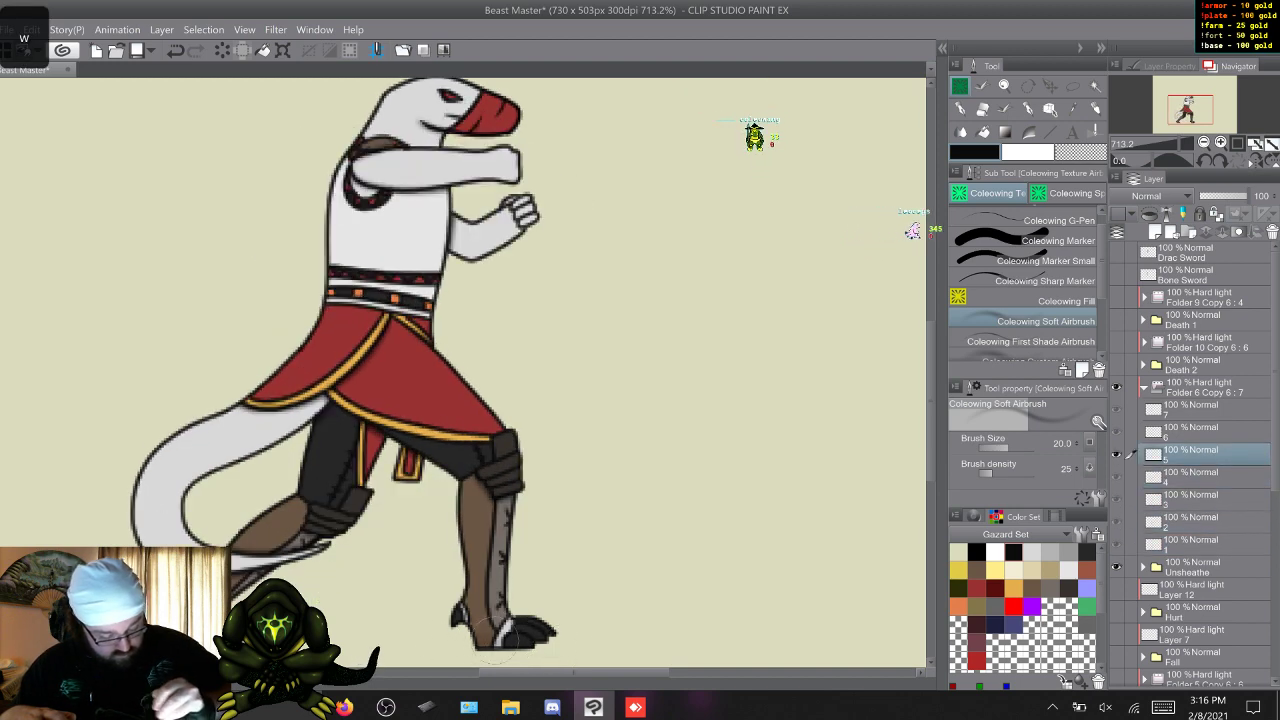
{"action": "key", "text": "w"}
{"action": "key", "text": "w"}
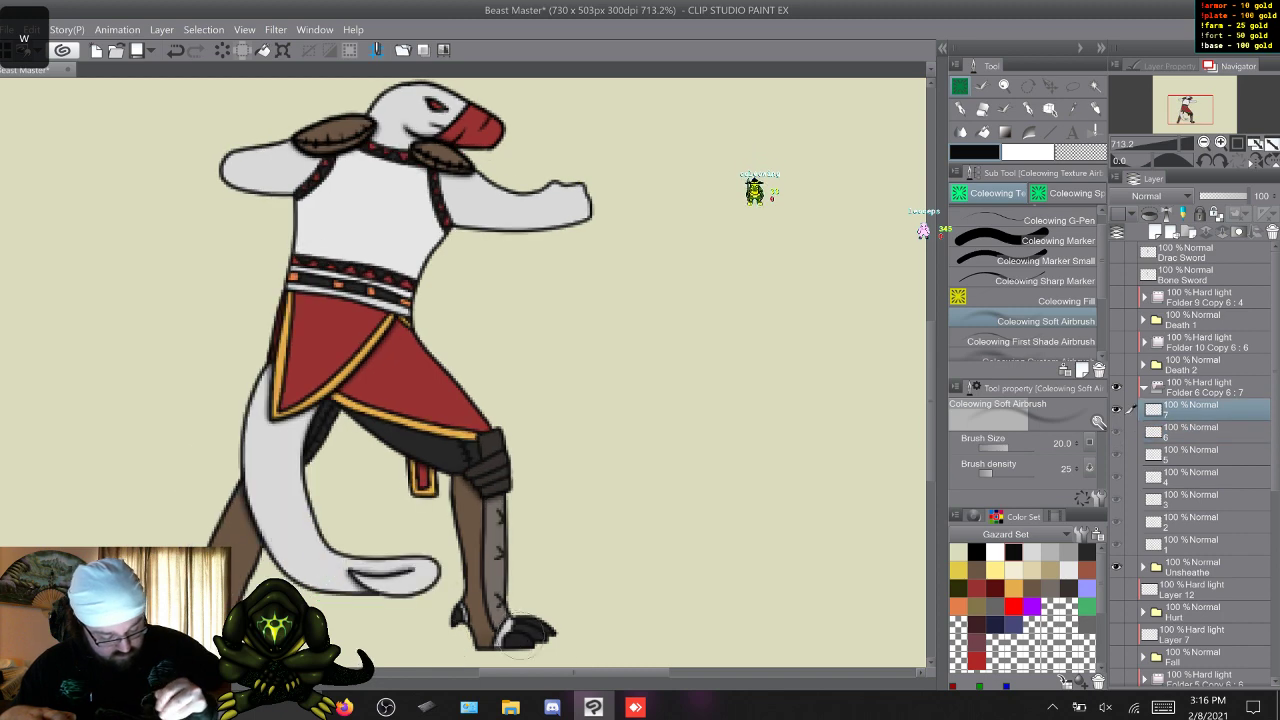
{"action": "key", "text": "w"}
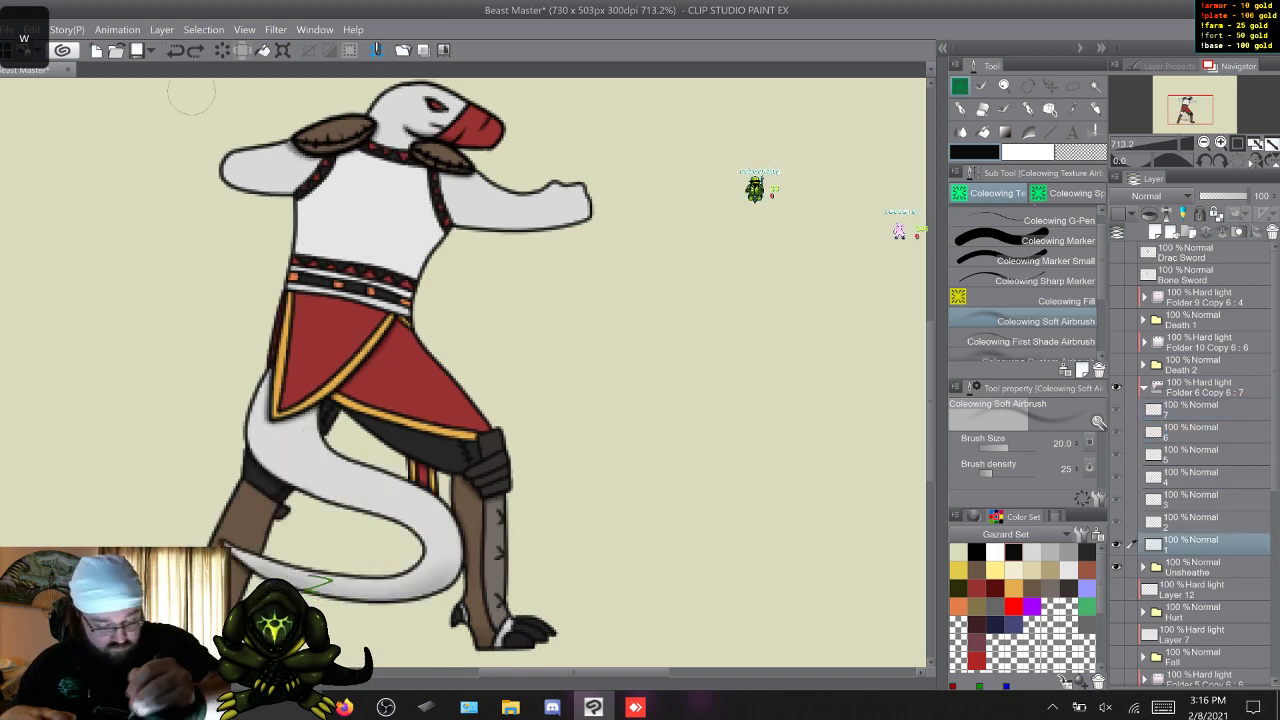
{"action": "key", "text": "w"}
{"action": "key", "text": "w"}
{"action": "key", "text": "w"}
{"action": "key", "text": "w"}
{"action": "key", "text": "w"}
{"action": "key", "text": "w"}
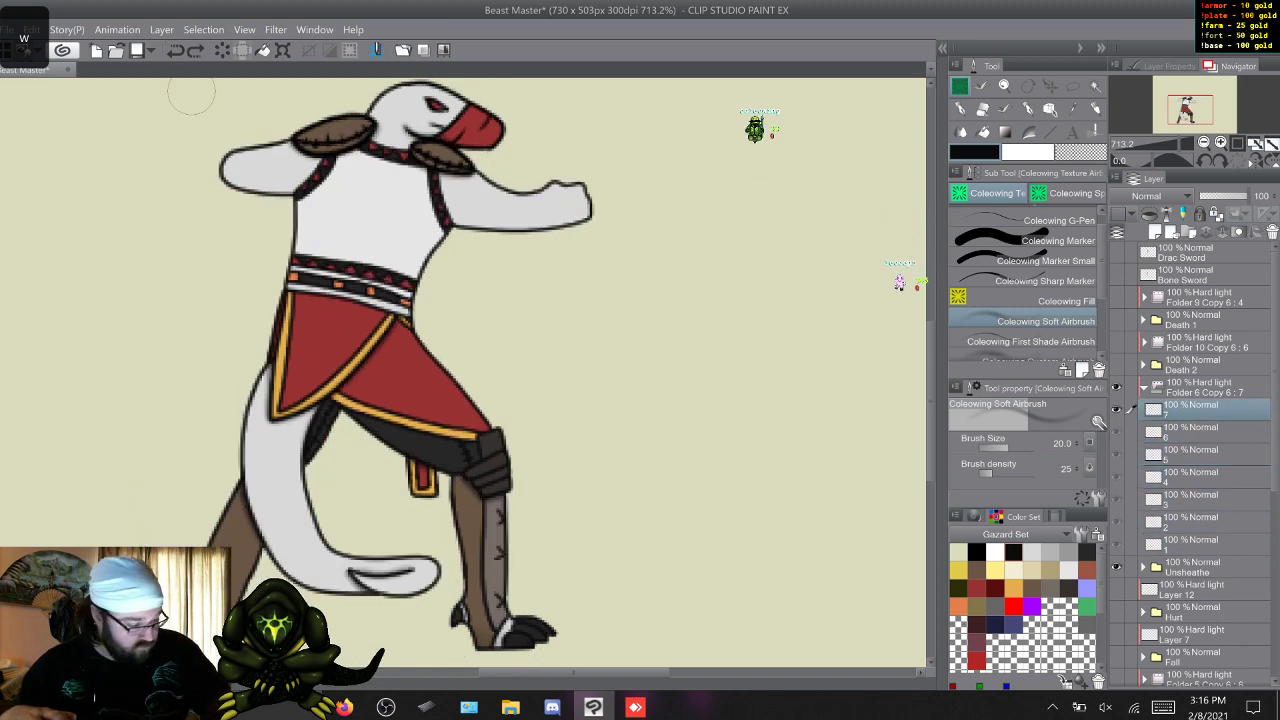
{"action": "key", "text": "w"}
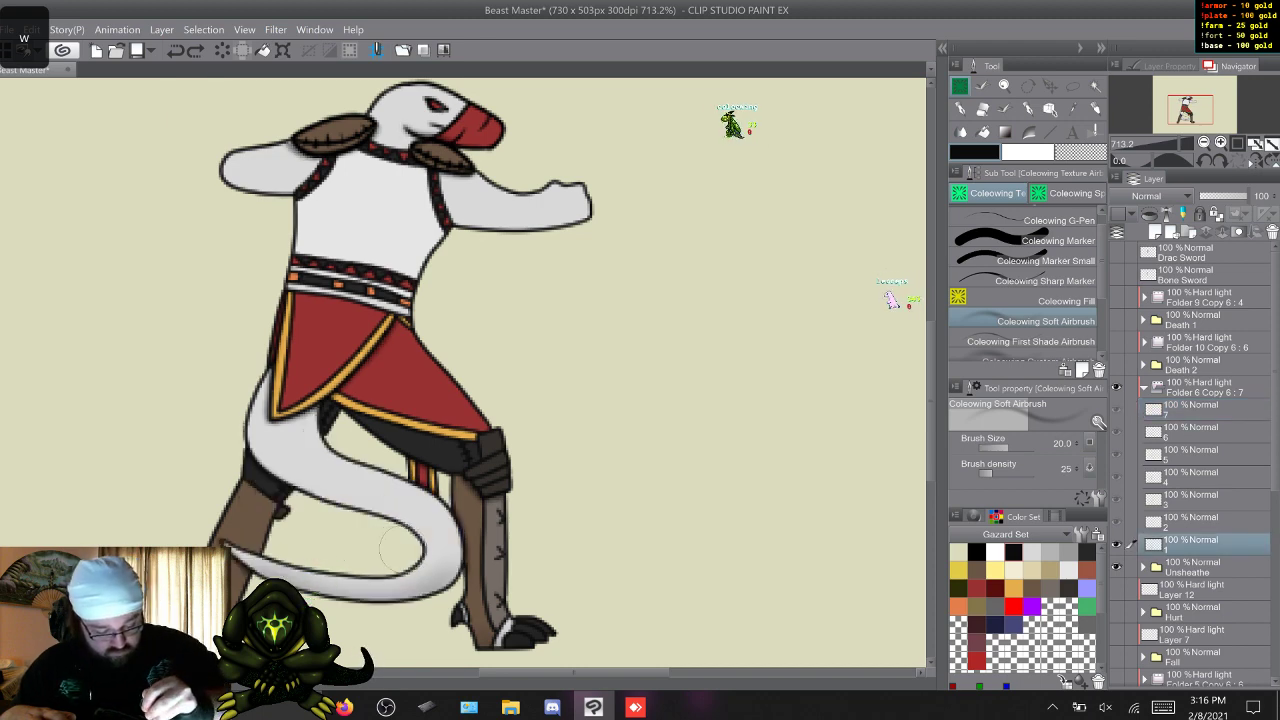
Add soft shading along the tail across Unsheathe's seven frames and check it by flipping through them, ending on frame 1.
{"action": "key", "text": "w"}
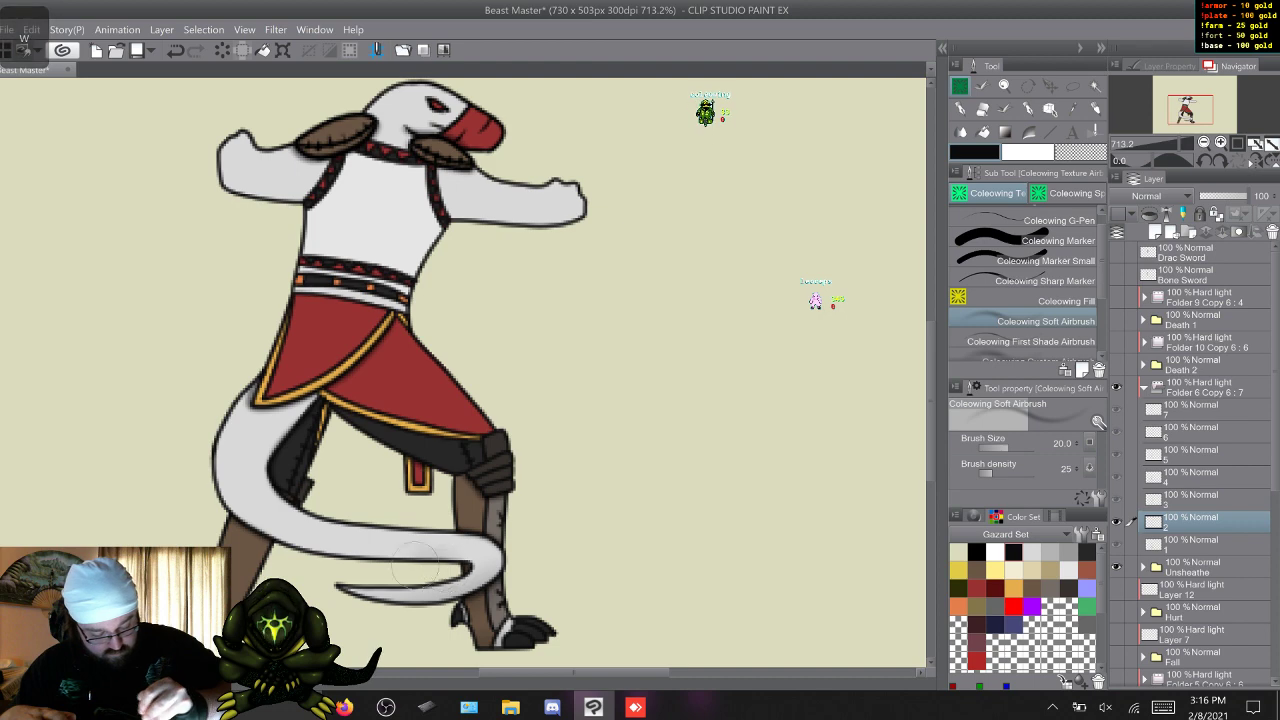
{"action": "key", "text": "w"}
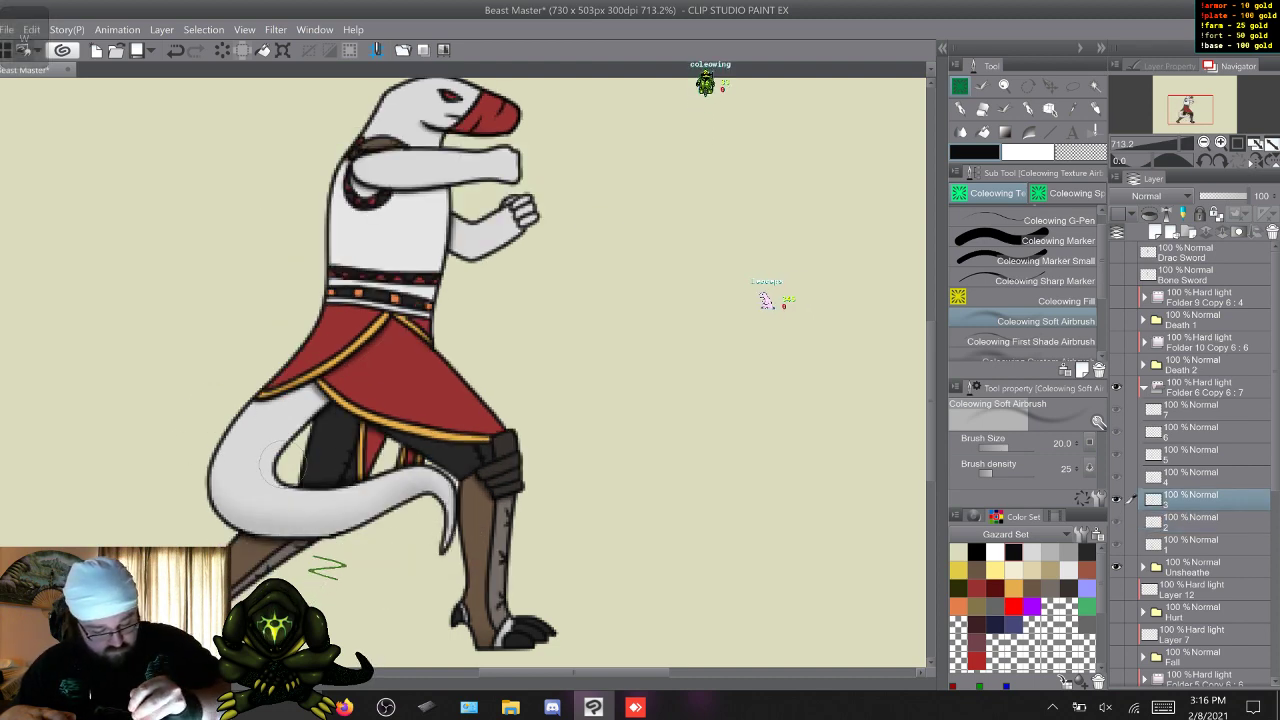
{"action": "key", "text": "s"}
{"action": "key", "text": "s"}
{"action": "key", "text": "w"}
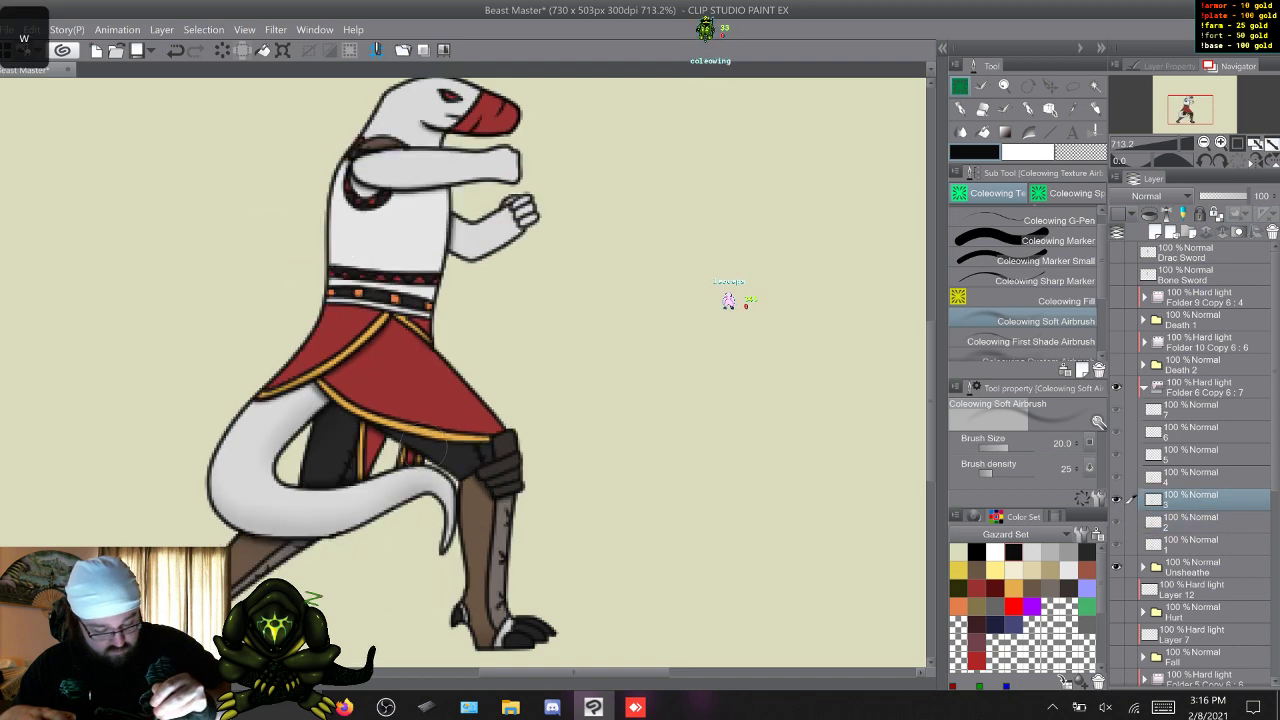
{"action": "key", "text": "w"}
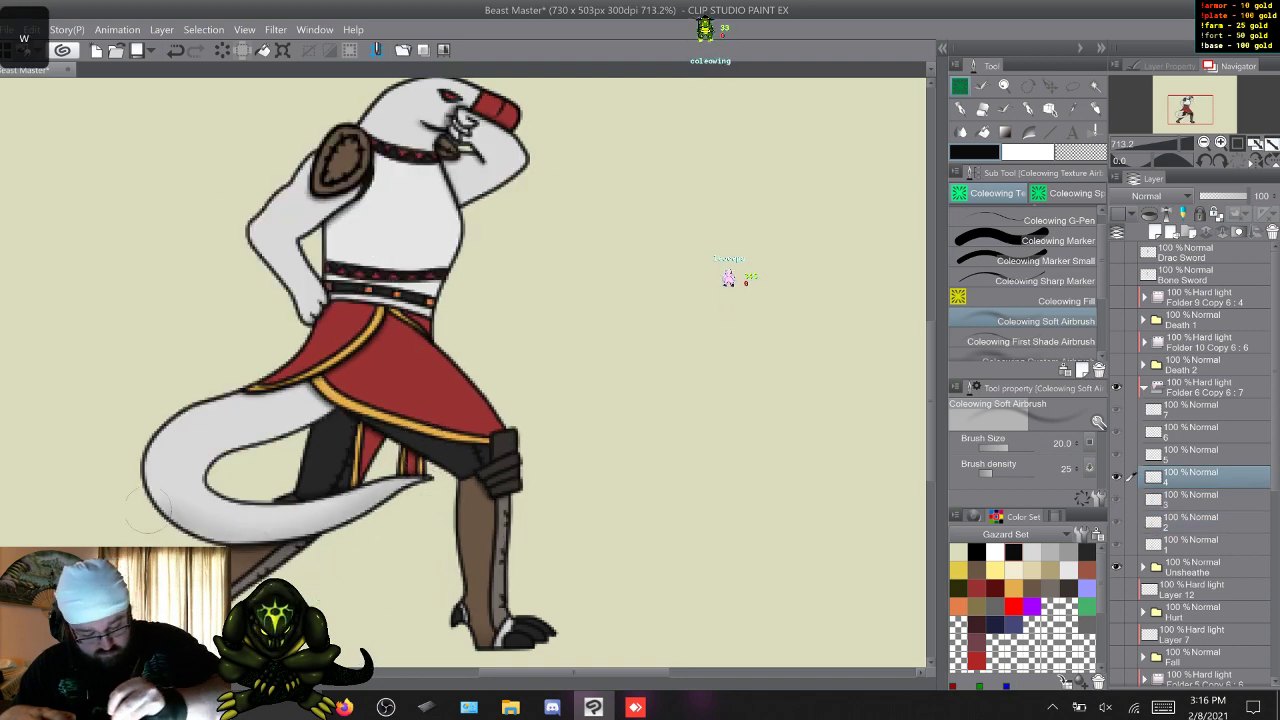
{"action": "key", "text": "w"}
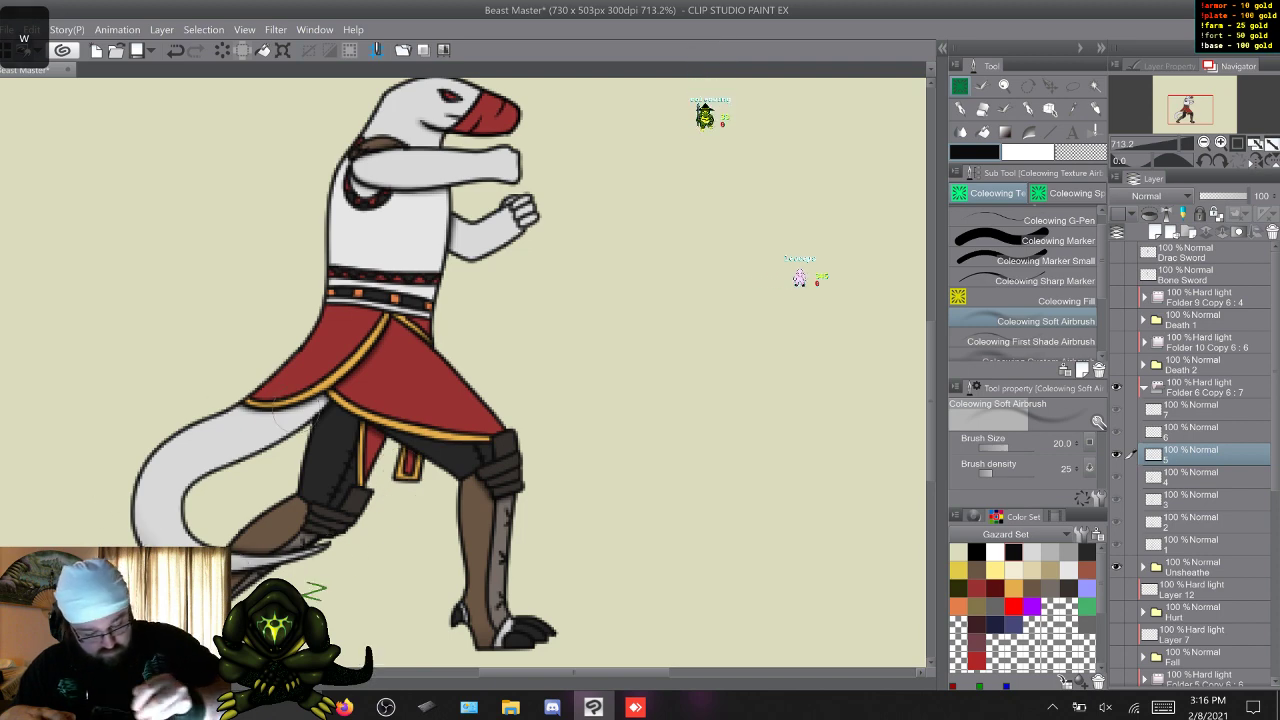
{"action": "key", "text": "w"}
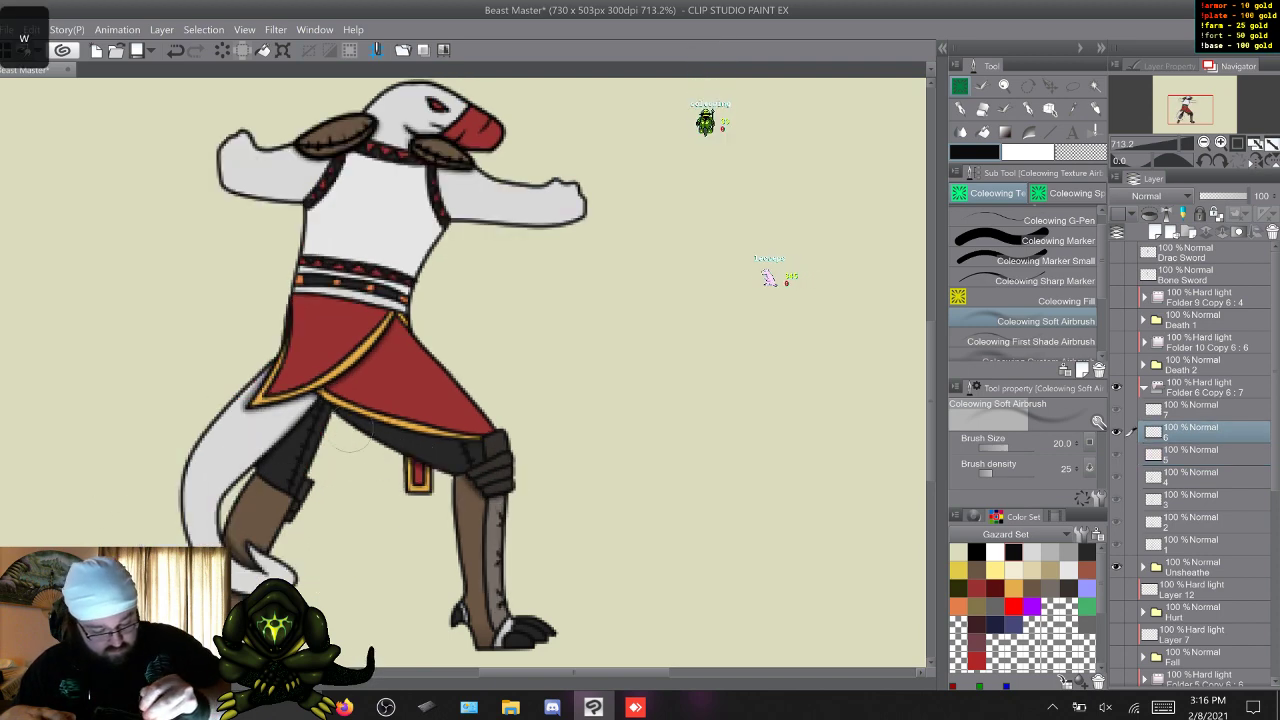
{"action": "left_click_drag", "start_coordinate": [312, 412], "coordinate": [230, 490]}
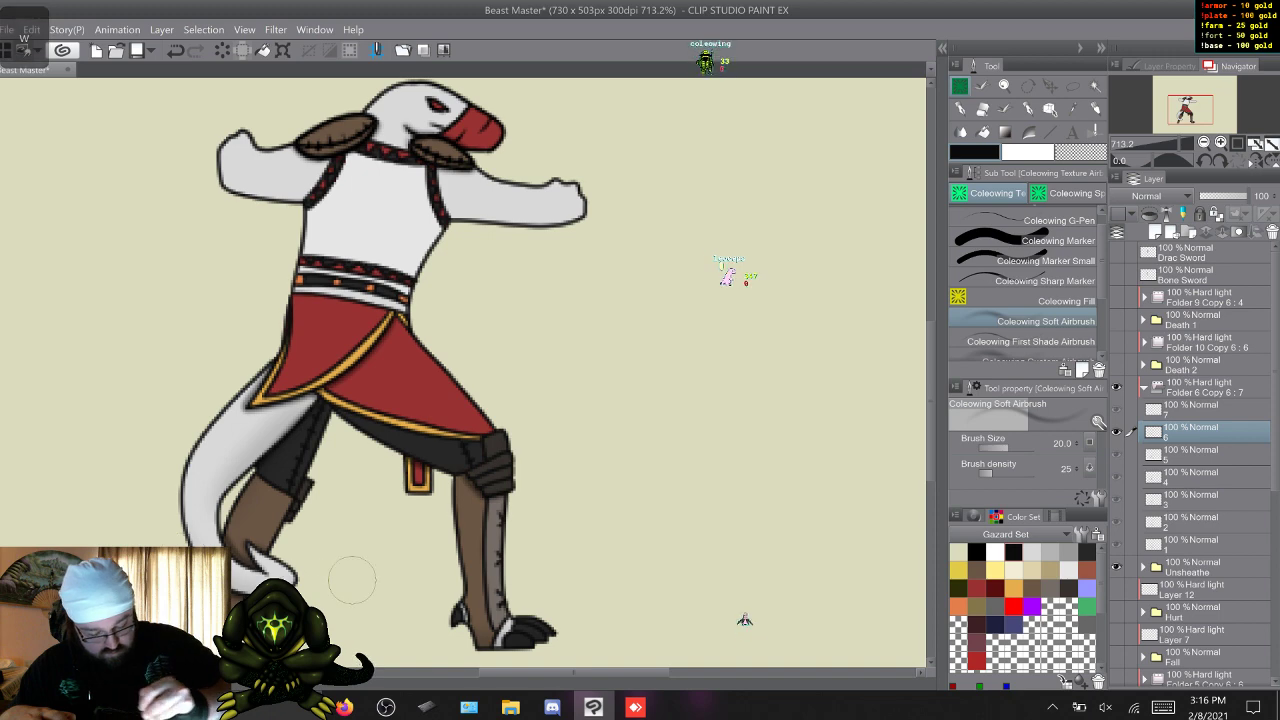
{"action": "key", "text": "w"}
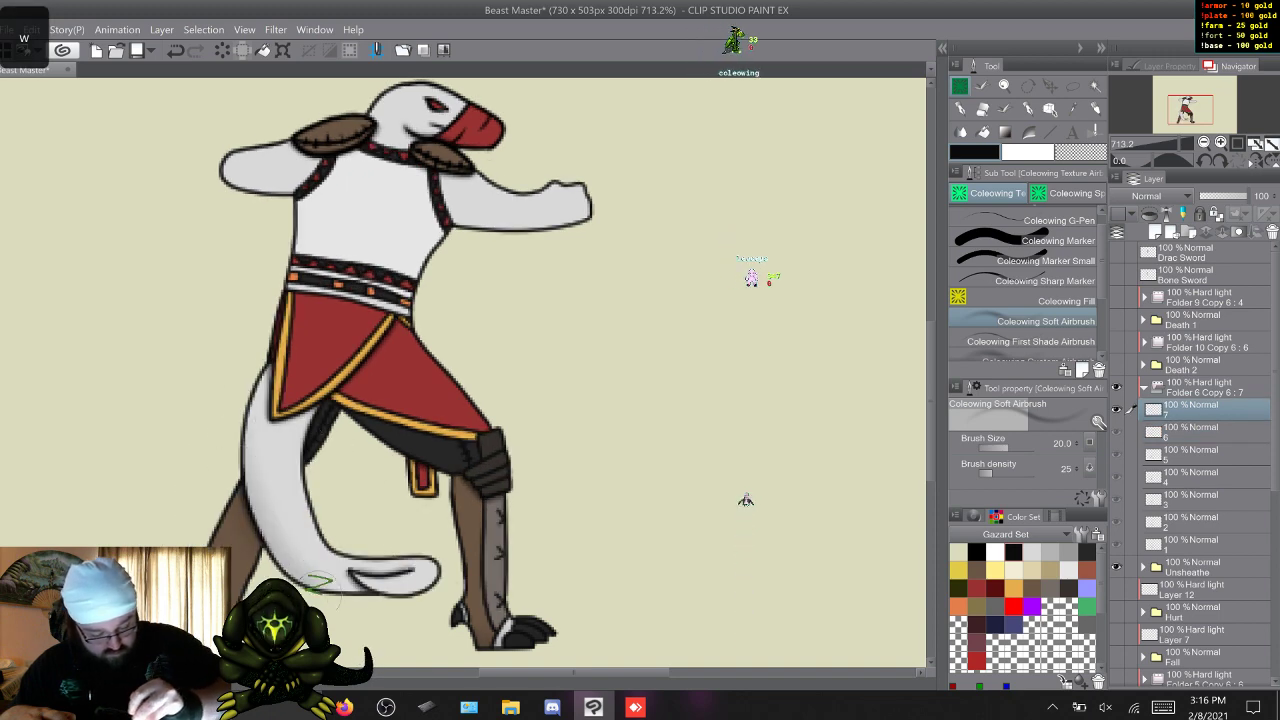
{"action": "key", "text": "w"}
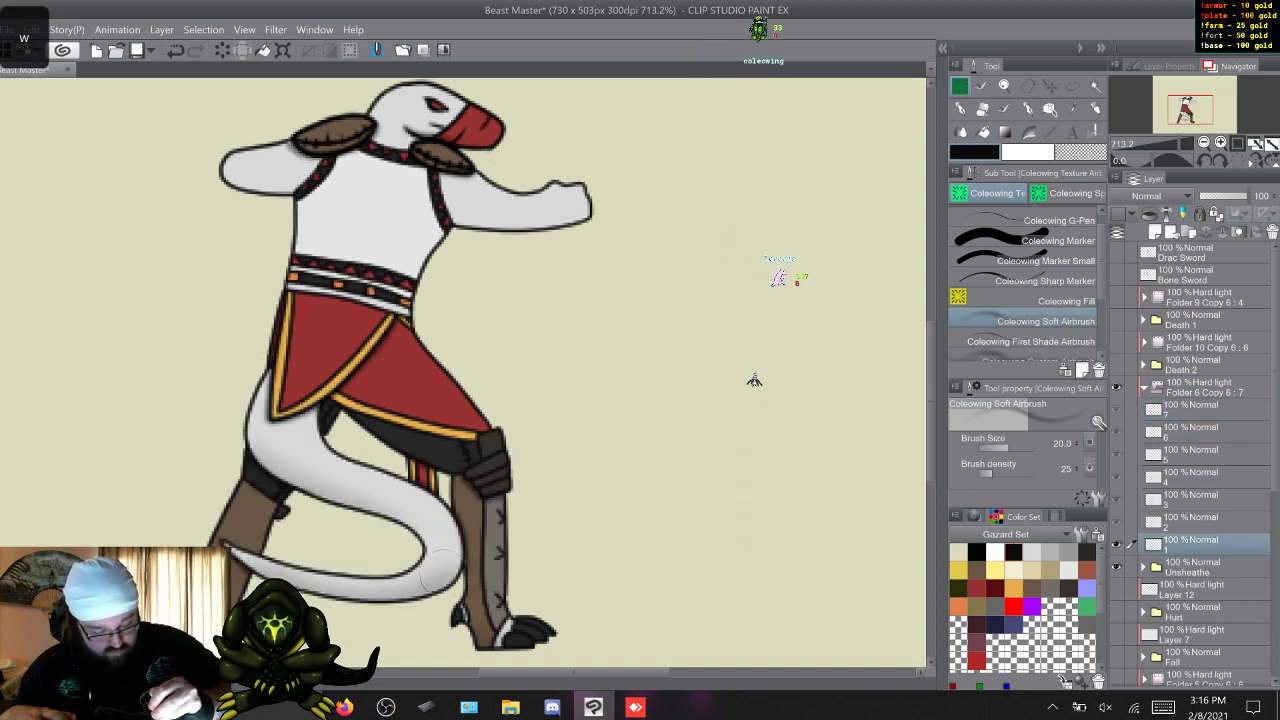
{"action": "key", "text": "w"}
{"action": "key", "text": "w"}
{"action": "key", "text": "w"}
{"action": "key", "text": "w"}
{"action": "key", "text": "w"}
{"action": "key", "text": "w"}
{"action": "key", "text": "w"}
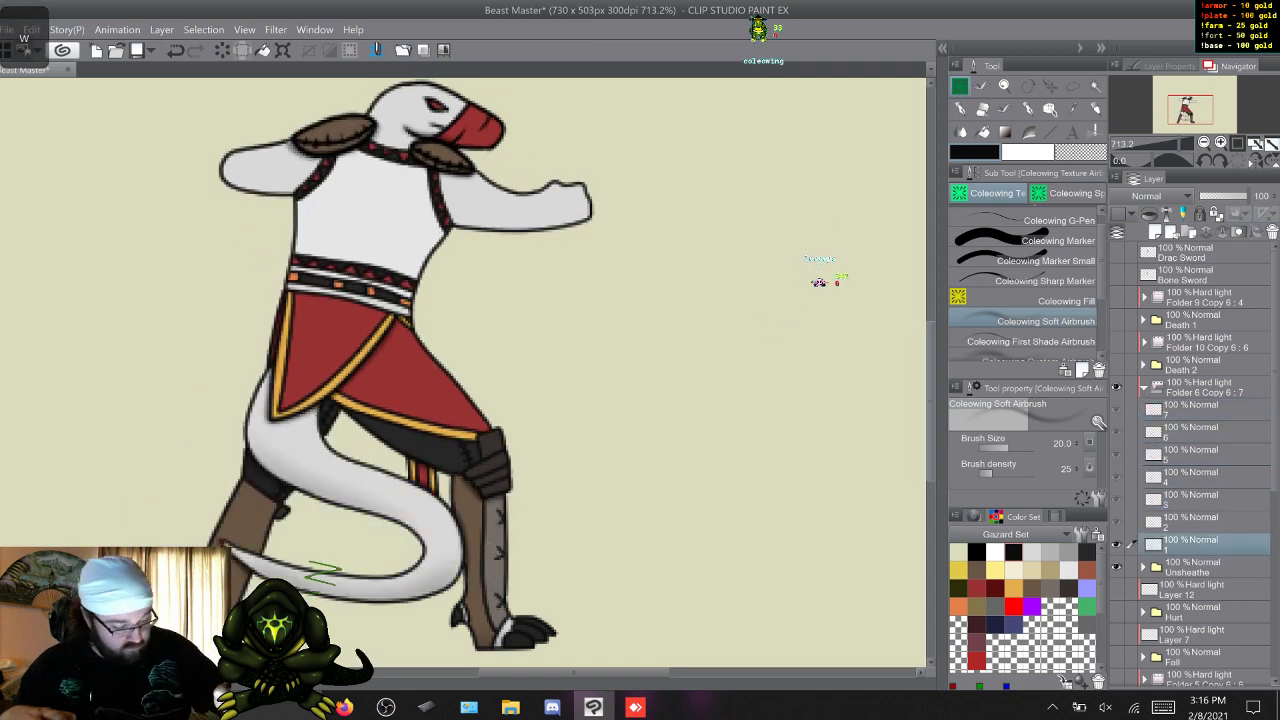
Add soft shading to the rear leg across Unsheathe's seven frames, ending on frame 1.
{"action": "scroll", "coordinate": [256, 398], "scroll_direction": "down", "scroll_amount": 2}
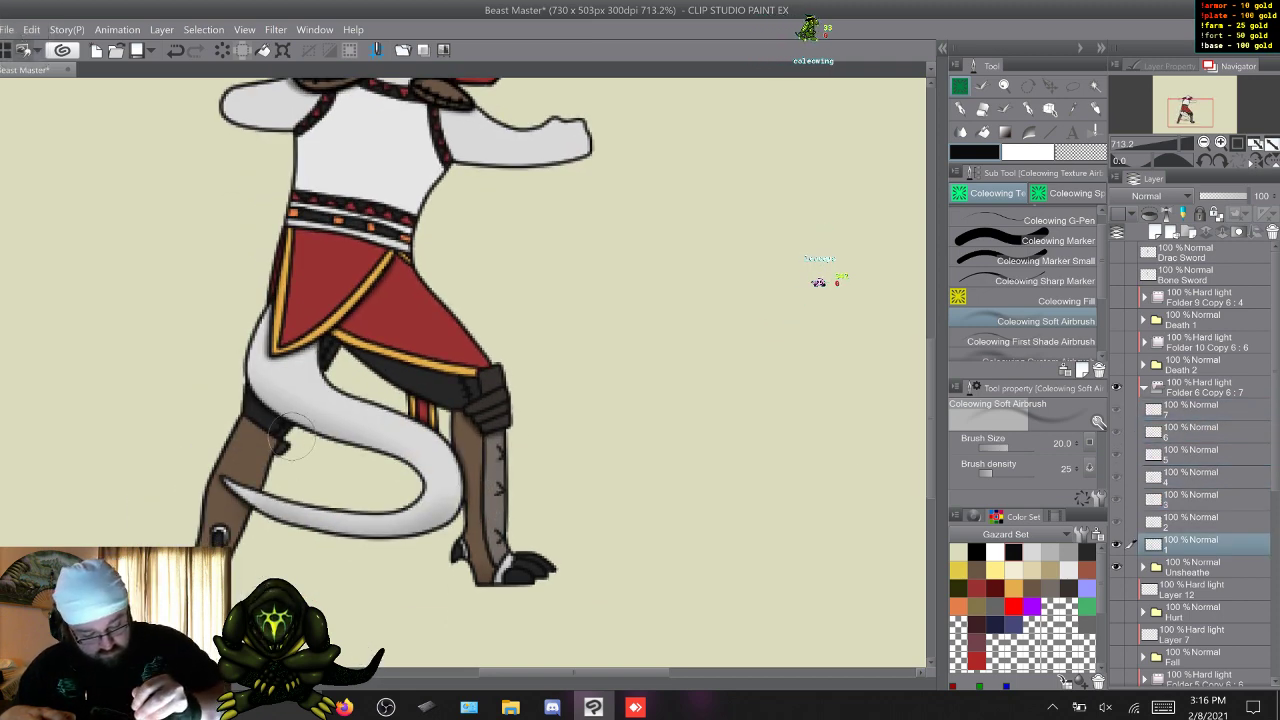
{"action": "key", "text": "w"}
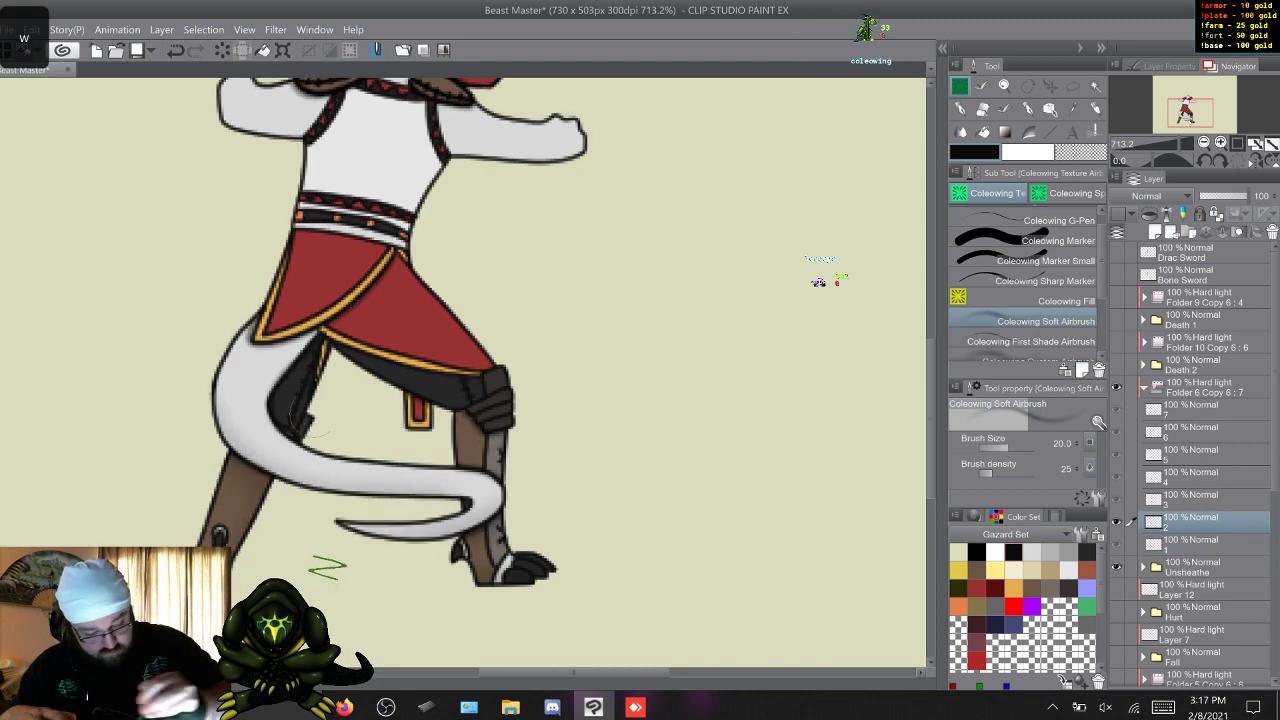
{"action": "key", "text": "w"}
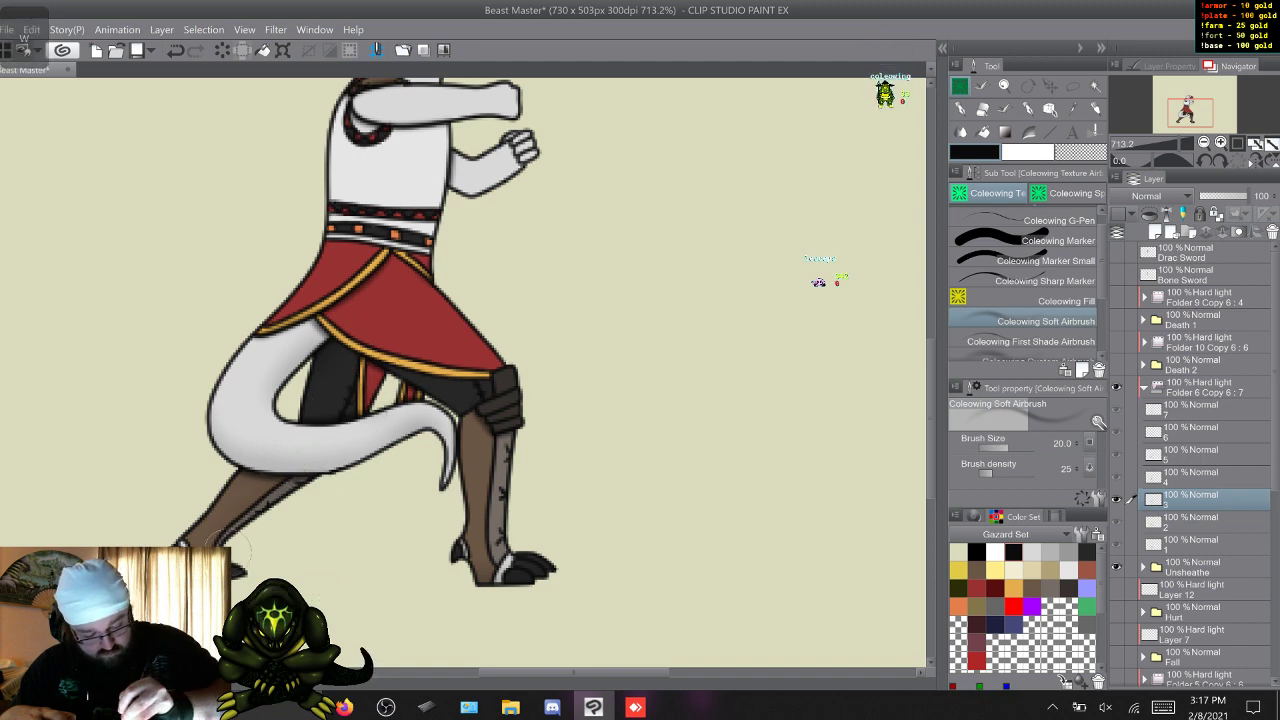
{"action": "key", "text": "w"}
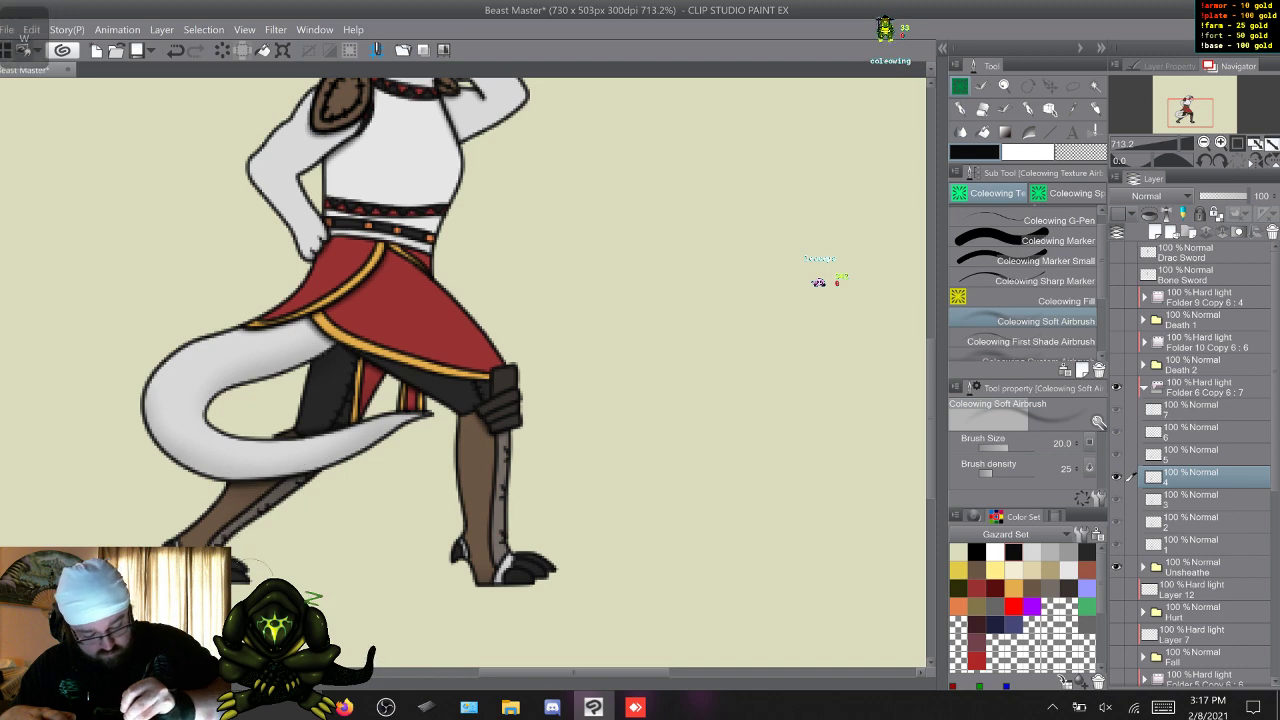
{"action": "key", "text": "w"}
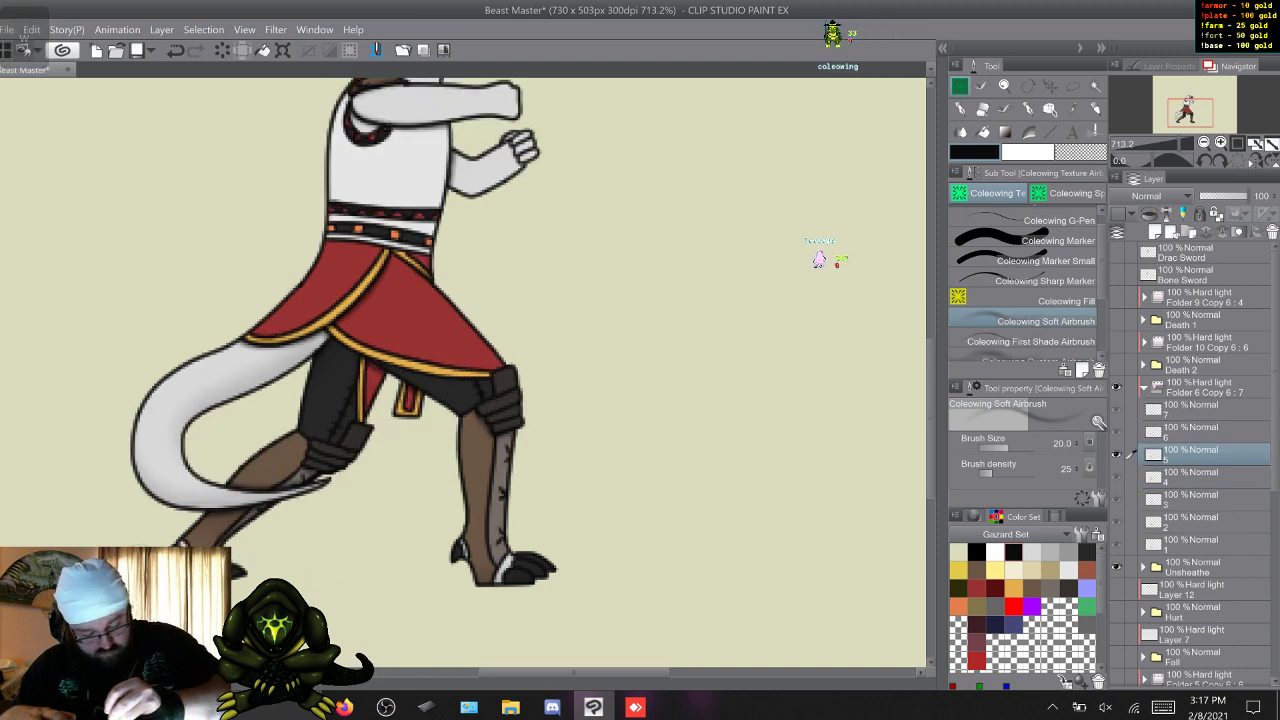
{"action": "key", "text": "w"}
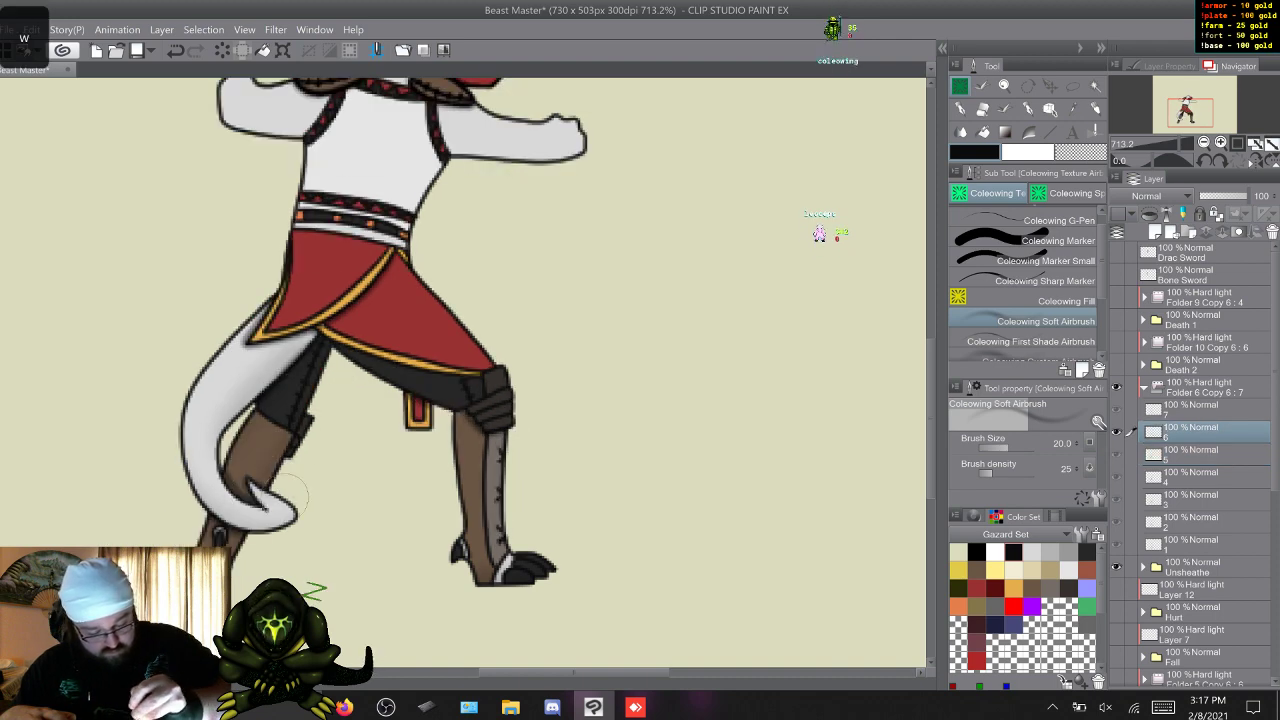
{"action": "key", "text": "w"}
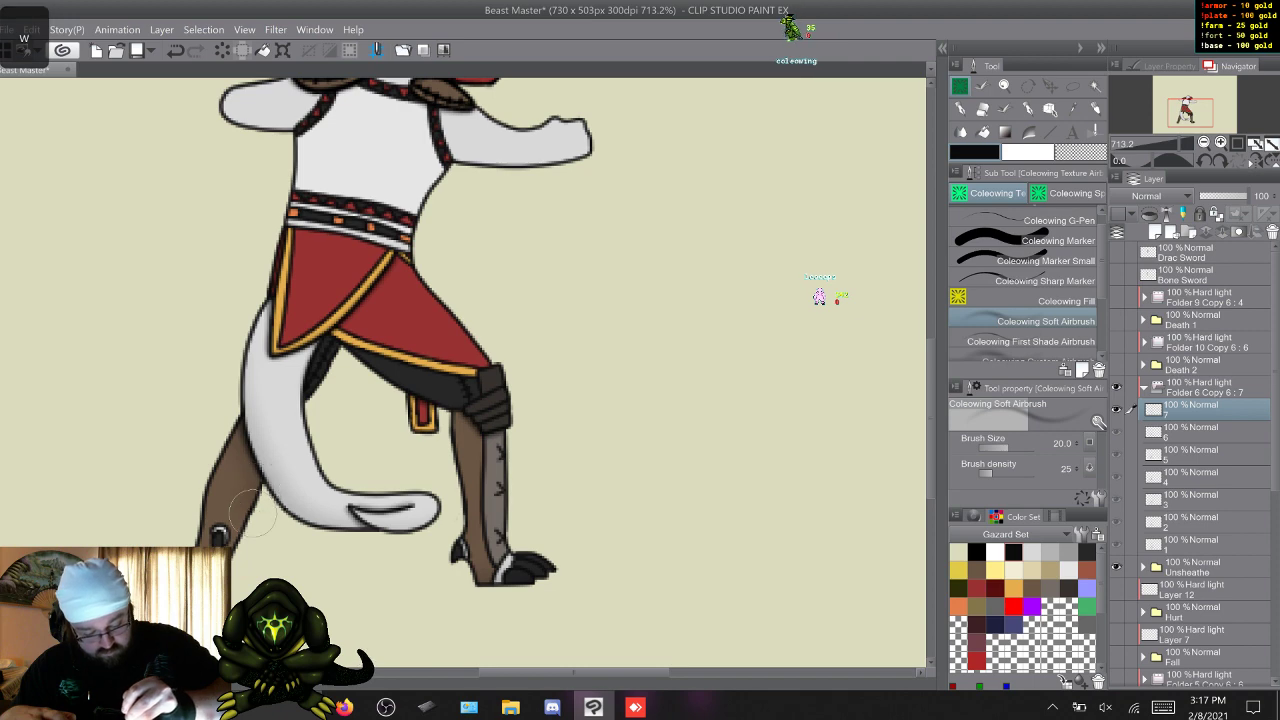
{"action": "key", "text": "w"}
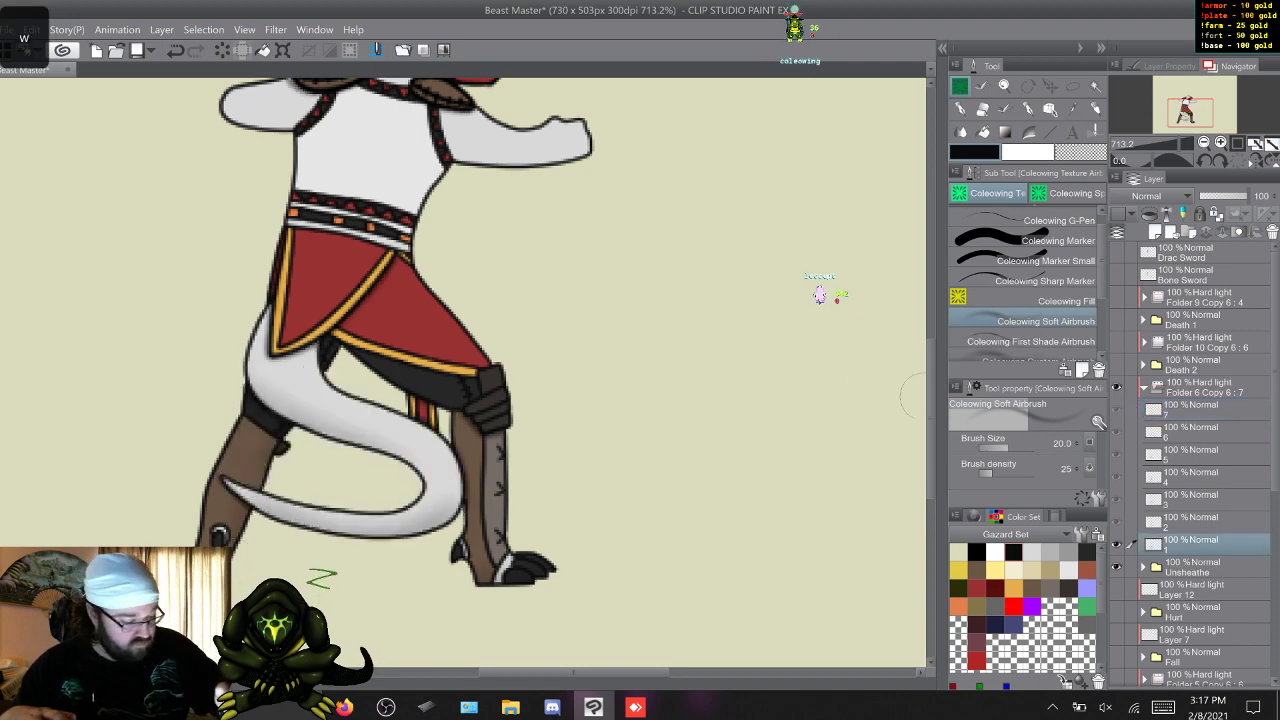
Add soft shading to the front arm and the front edge of the torso across Unsheathe's seven frames, ending on frame 1.
{"action": "scroll", "coordinate": [819, 290], "scroll_direction": "up", "scroll_amount": 3}
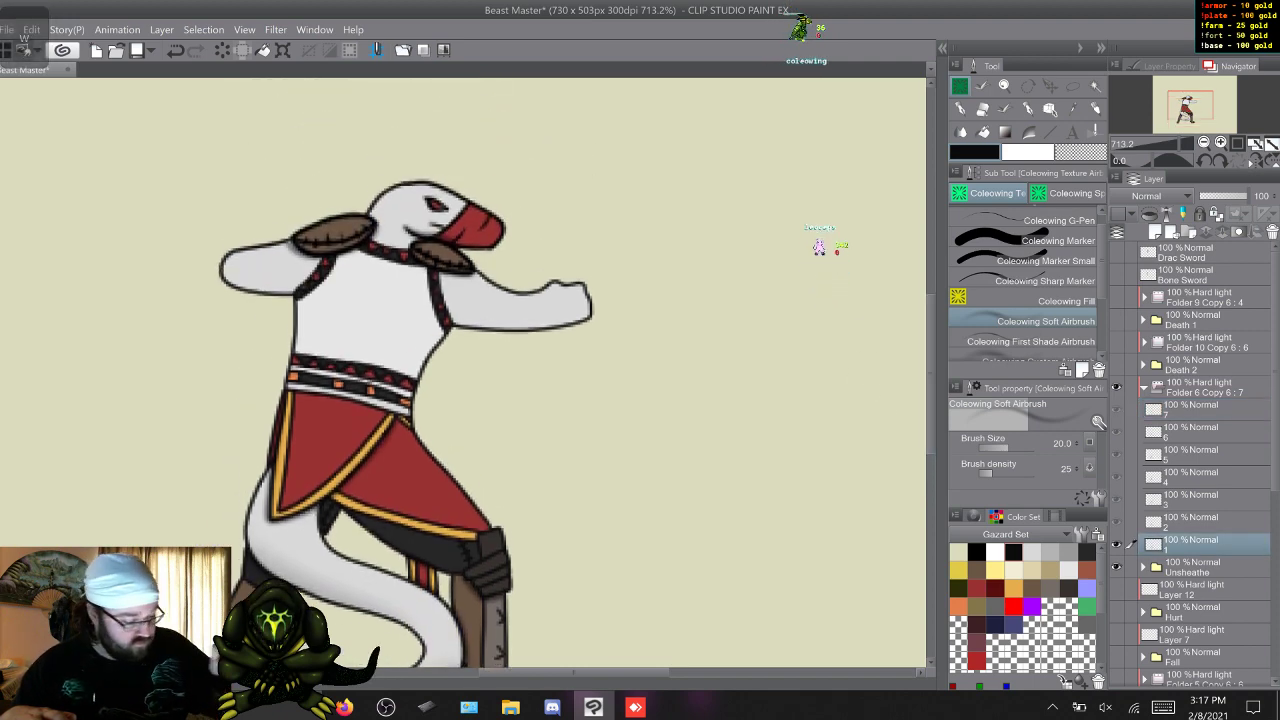
{"action": "mouse_move", "coordinate": [596, 321]}
{"action": "left_mouse_down"}
{"action": "mouse_move", "coordinate": [468, 327]}
{"action": "mouse_move", "coordinate": [435, 352]}
{"action": "left_mouse_up"}
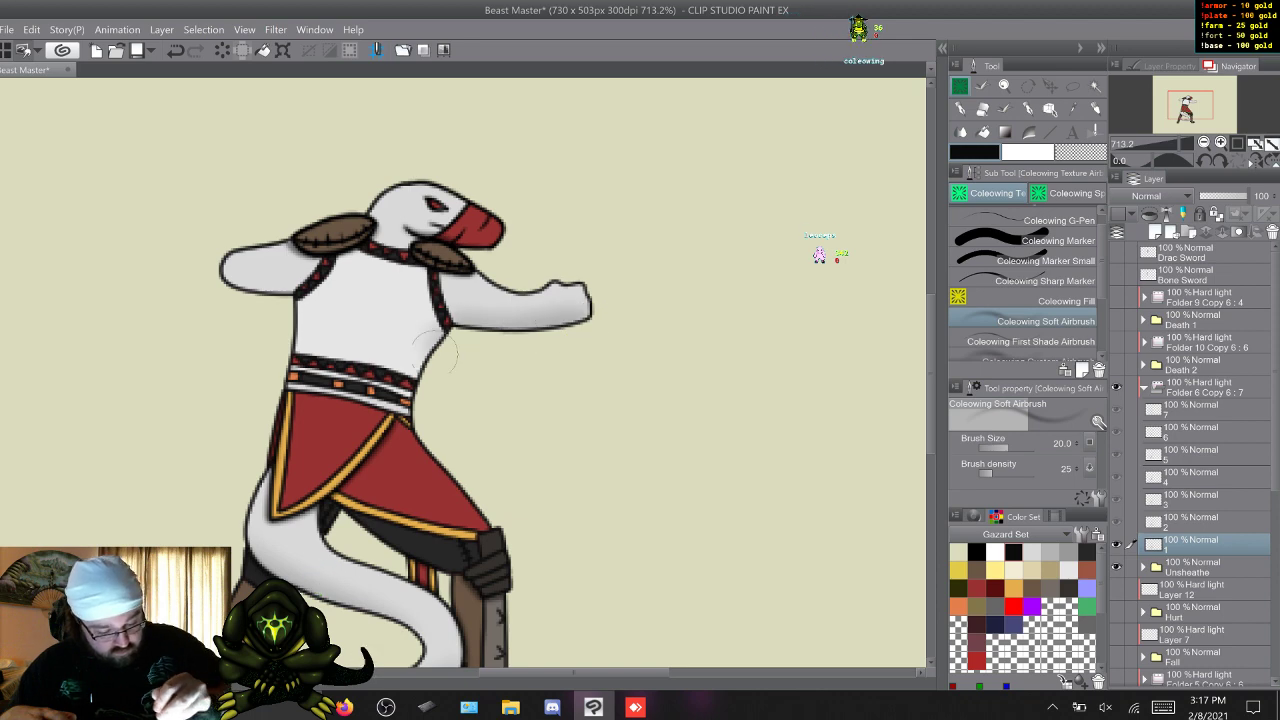
{"action": "key", "text": "w"}
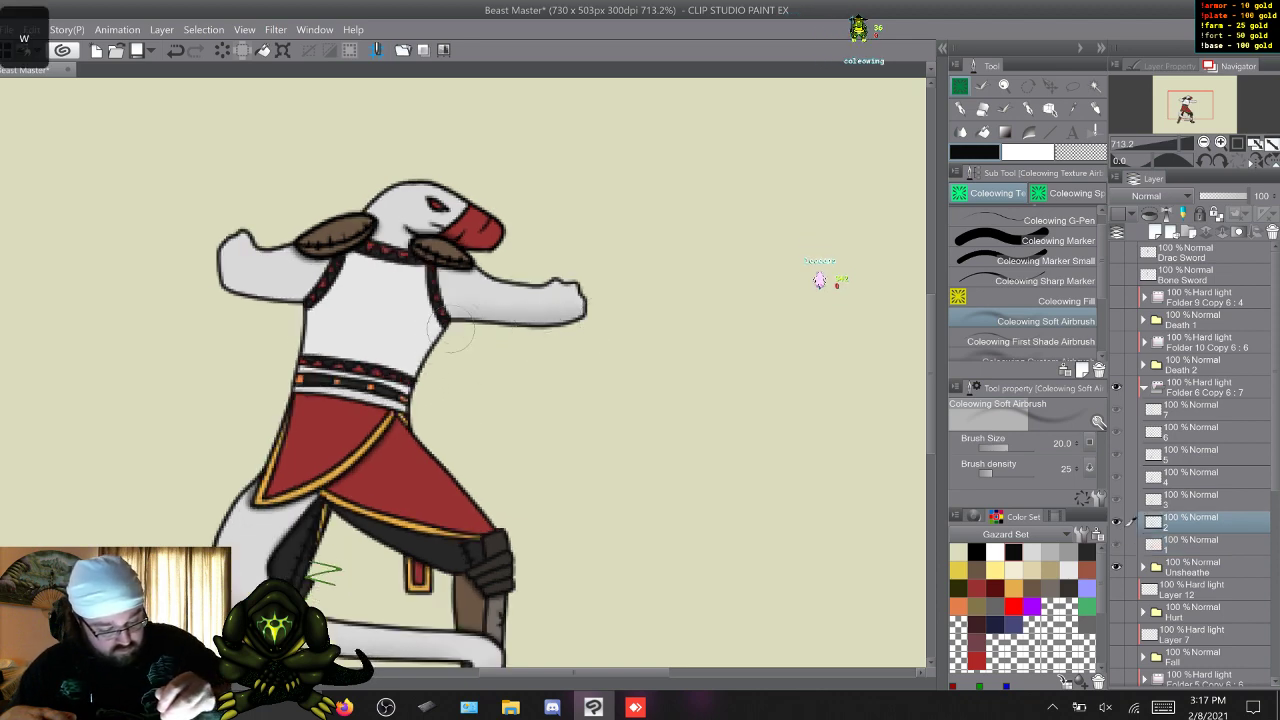
{"action": "key", "text": "w"}
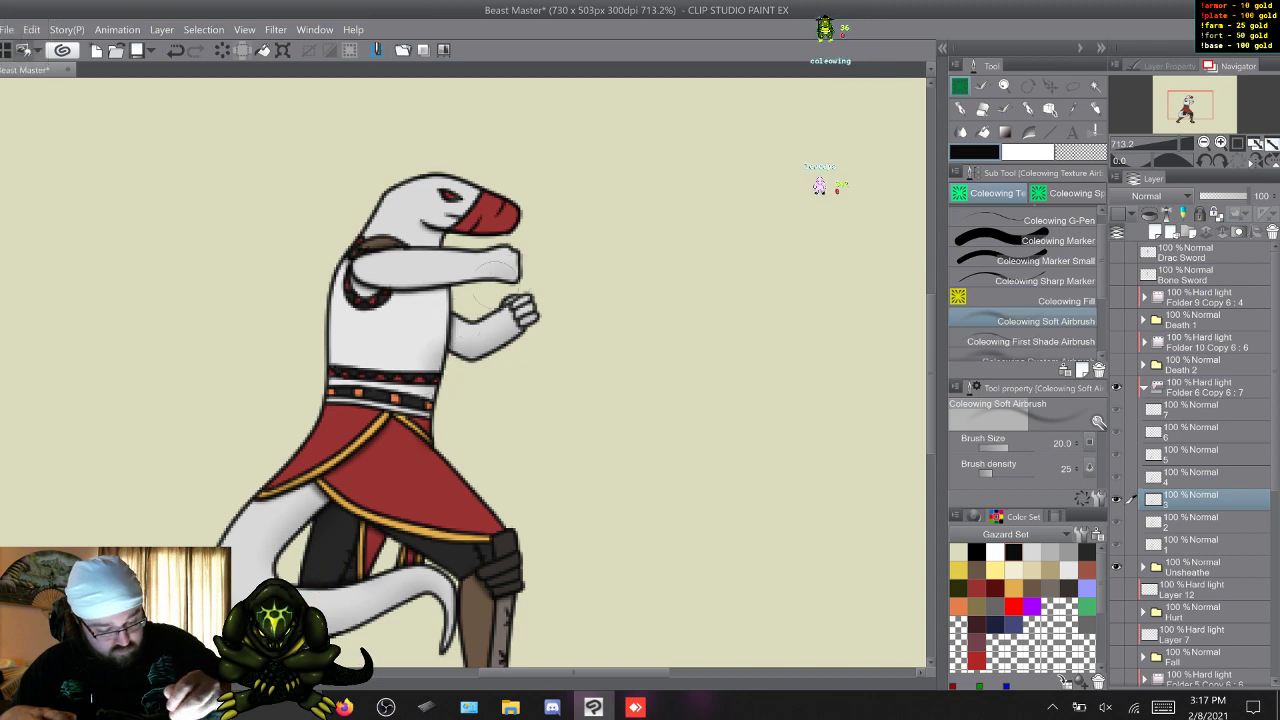
{"action": "key", "text": "w"}
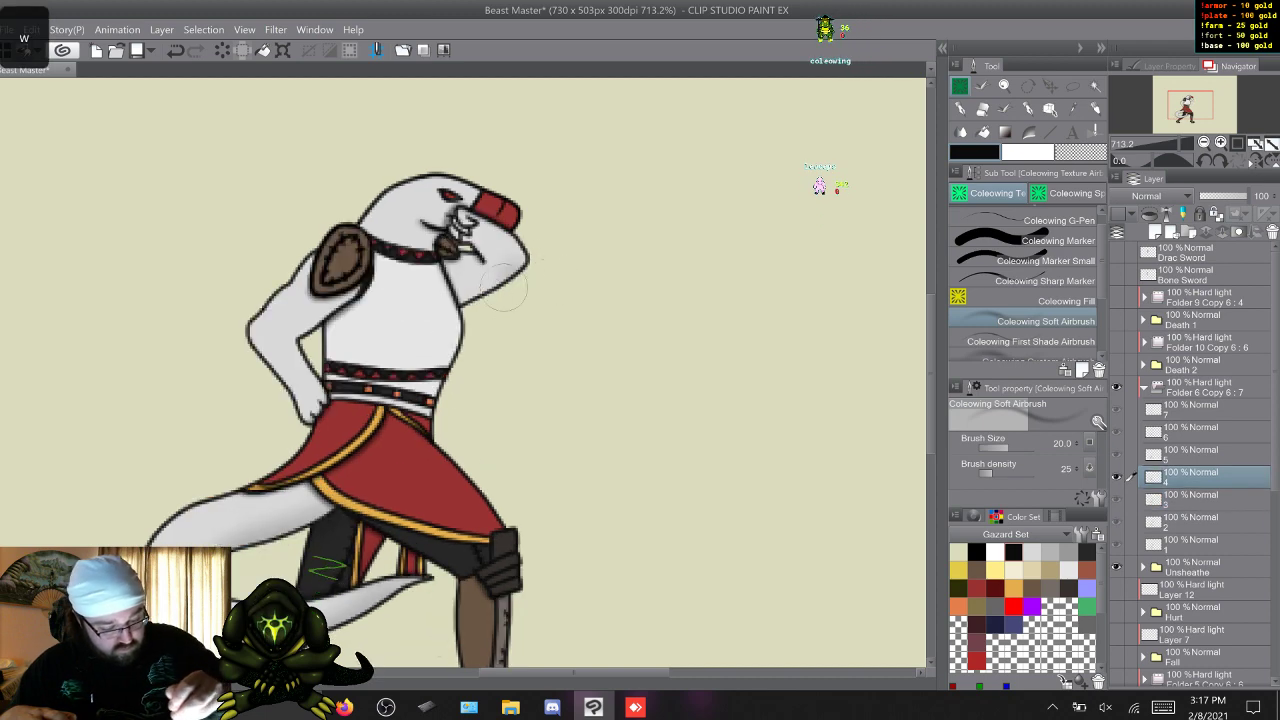
{"action": "key", "text": "w"}
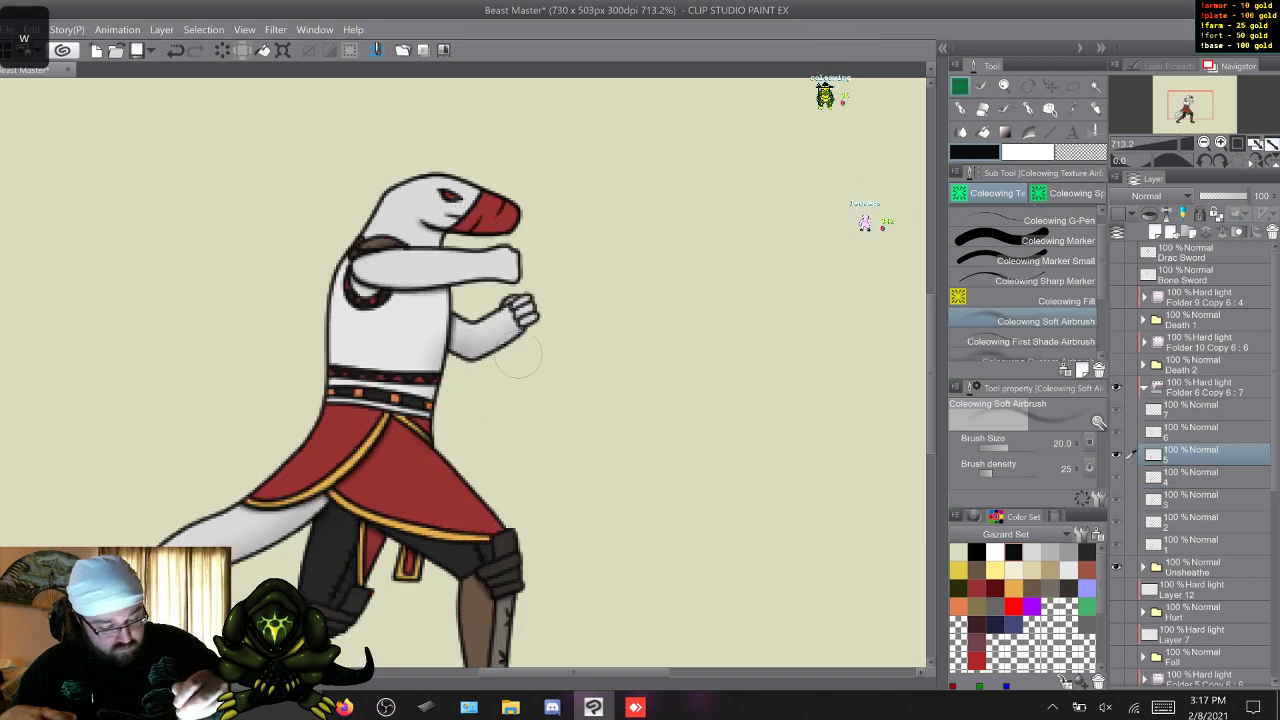
{"action": "key", "text": "w"}
{"action": "key", "text": "s"}
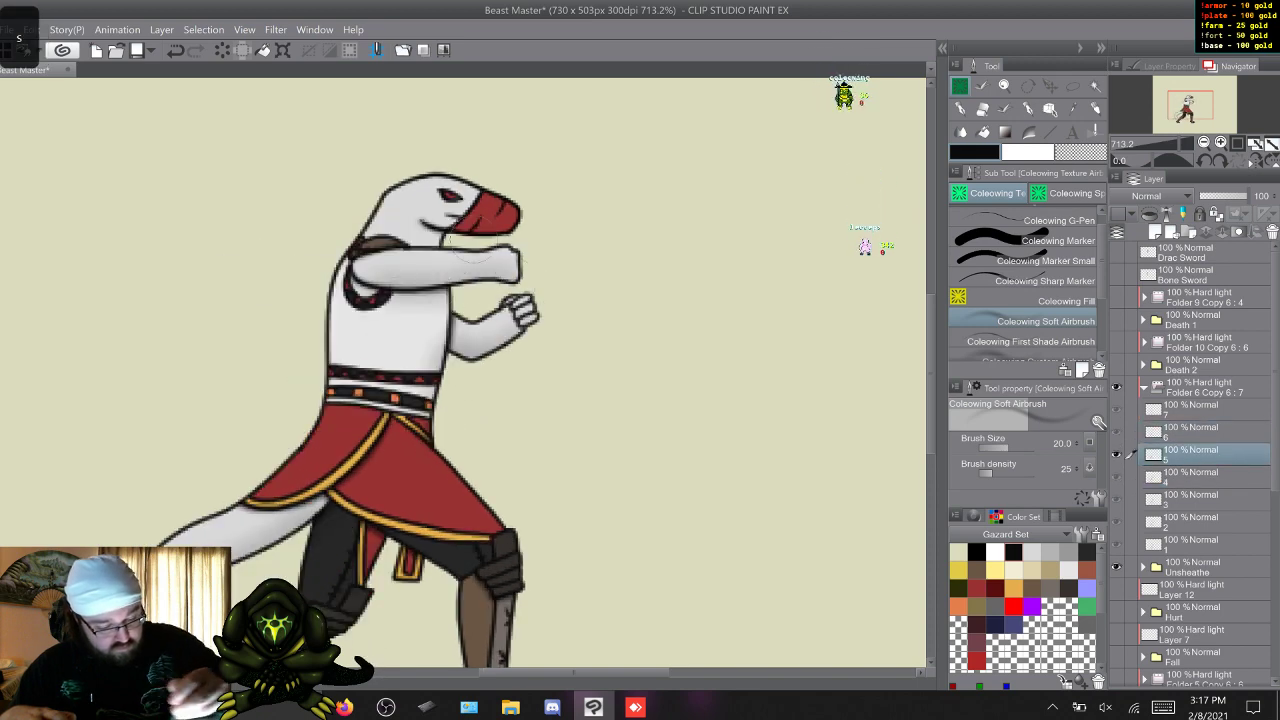
{"action": "key", "text": "w"}
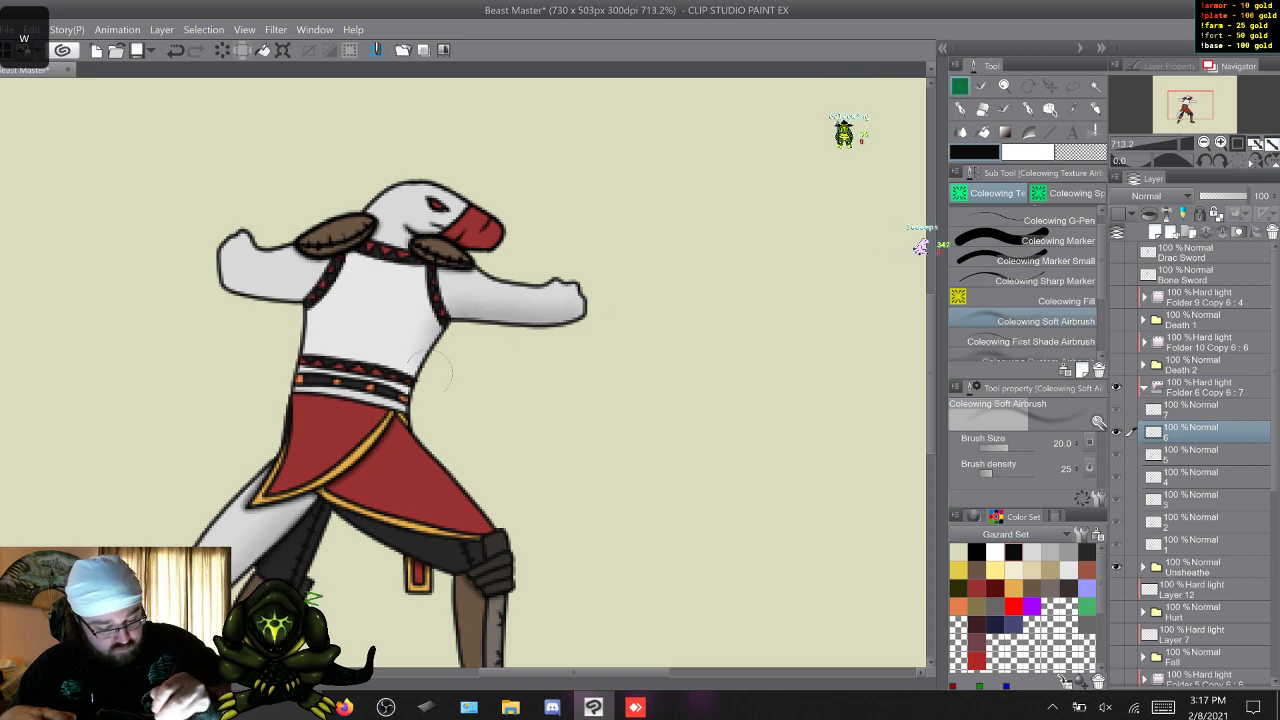
{"action": "key", "text": "w"}
{"action": "mouse_move", "coordinate": [590, 324]}
{"action": "left_mouse_down"}
{"action": "mouse_move", "coordinate": [448, 335]}
{"action": "mouse_move", "coordinate": [418, 376]}
{"action": "left_mouse_up"}
{"action": "key", "text": "w"}
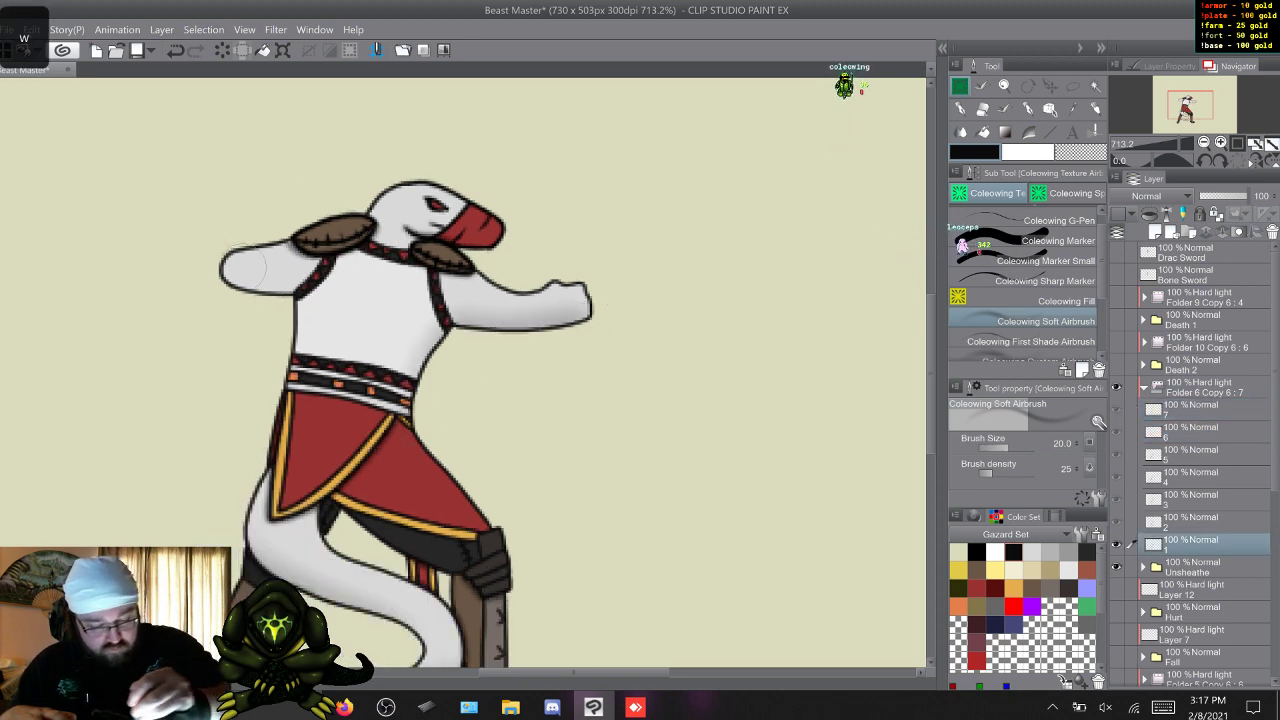
Add soft shading to the rear arm and back across Unsheathe's seven frames and check it by flipping through them, ending on frame 7.
{"action": "key", "text": "w"}
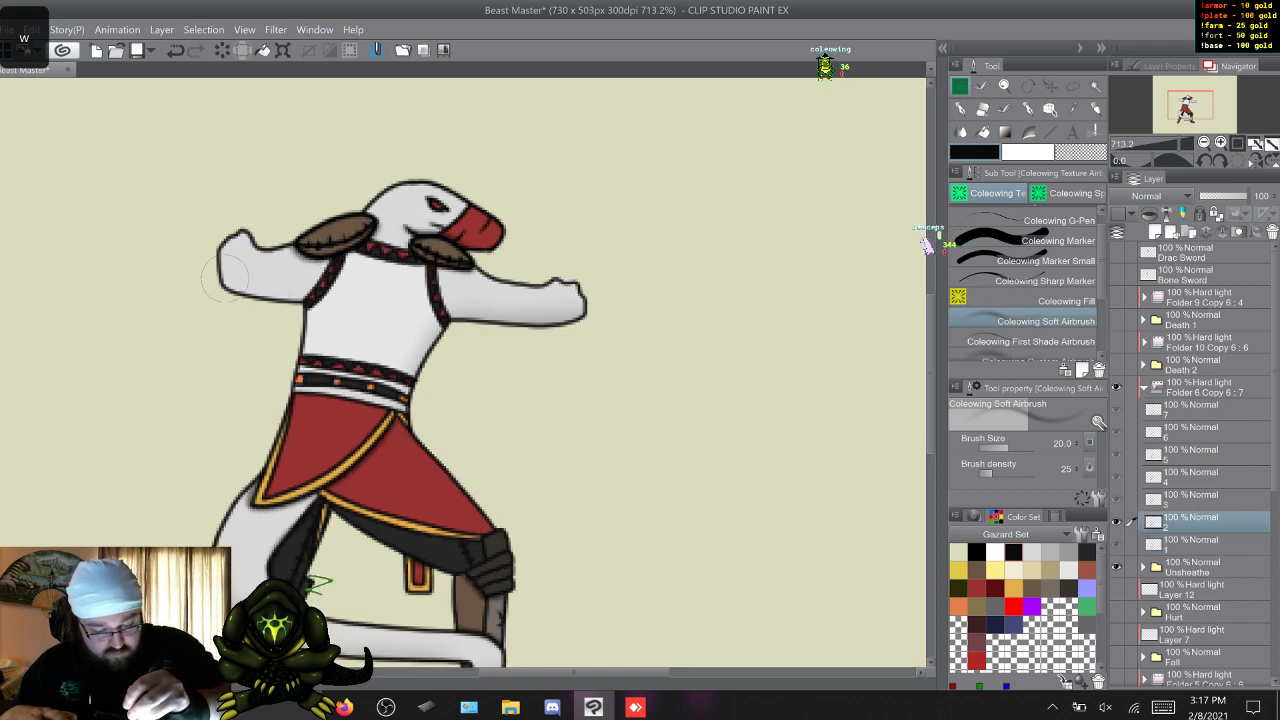
{"action": "key", "text": "w"}
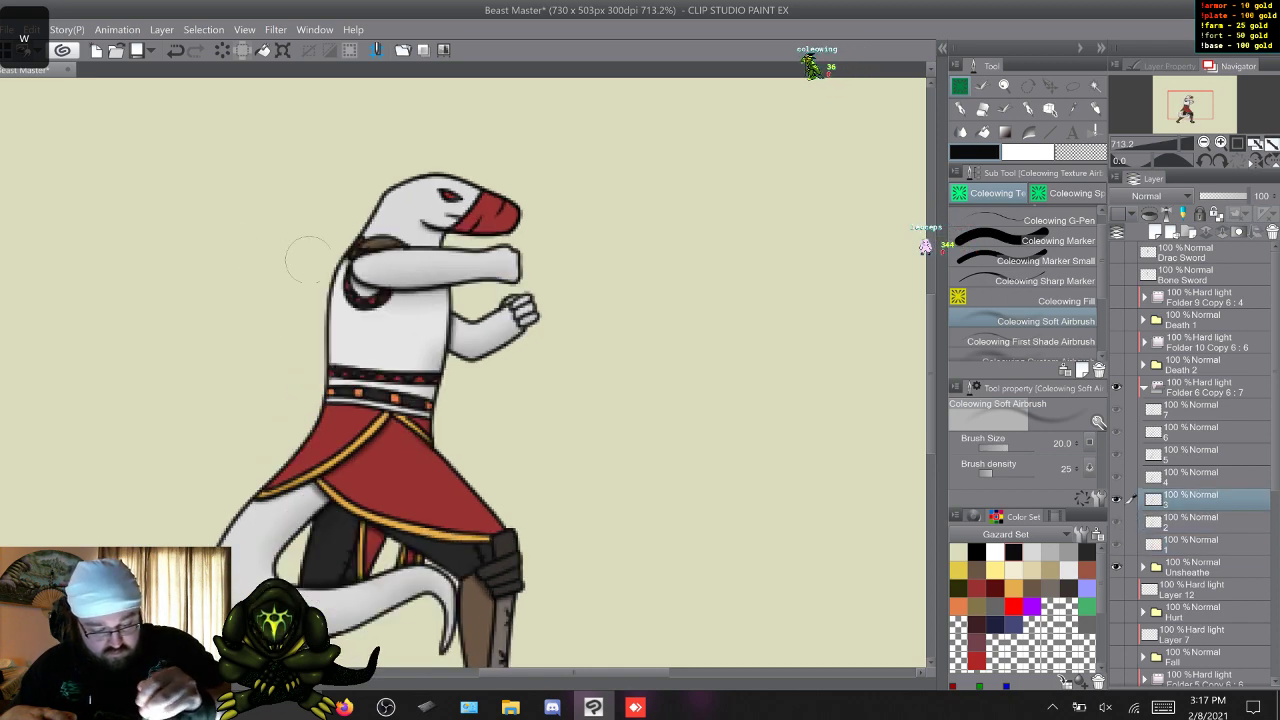
{"action": "key", "text": "w"}
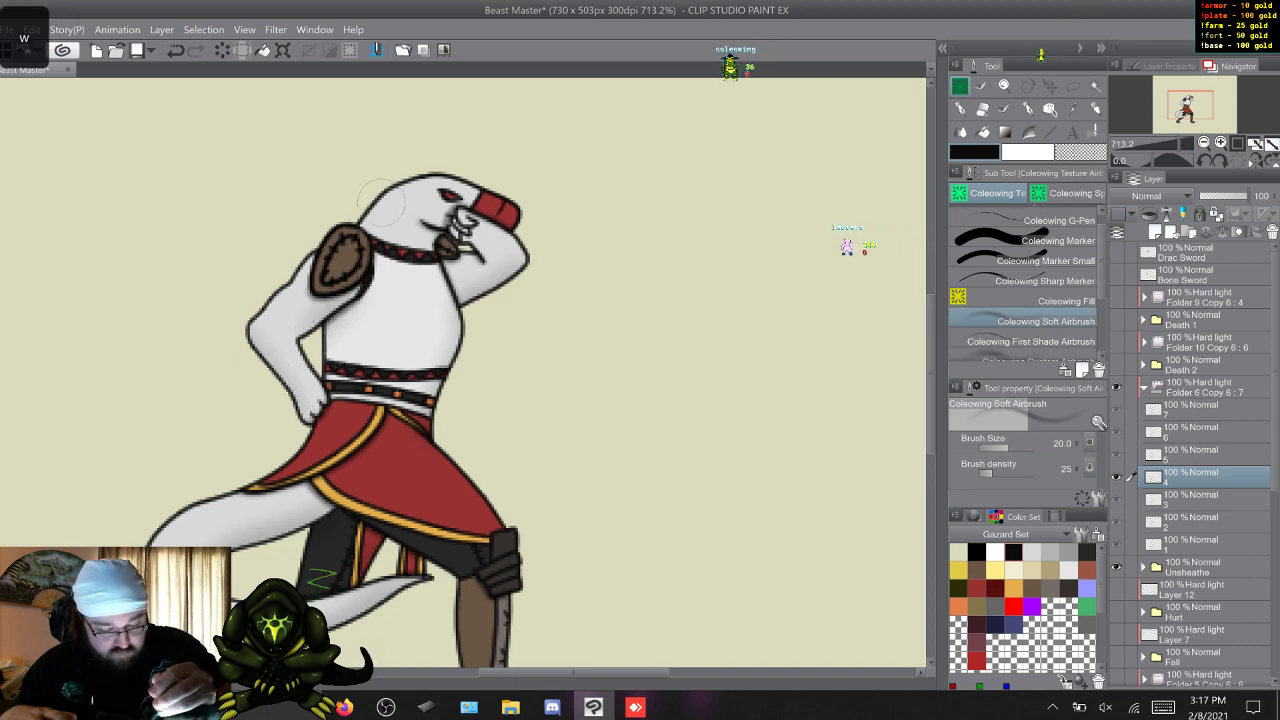
{"action": "key", "text": "w"}
{"action": "key", "text": "w"}
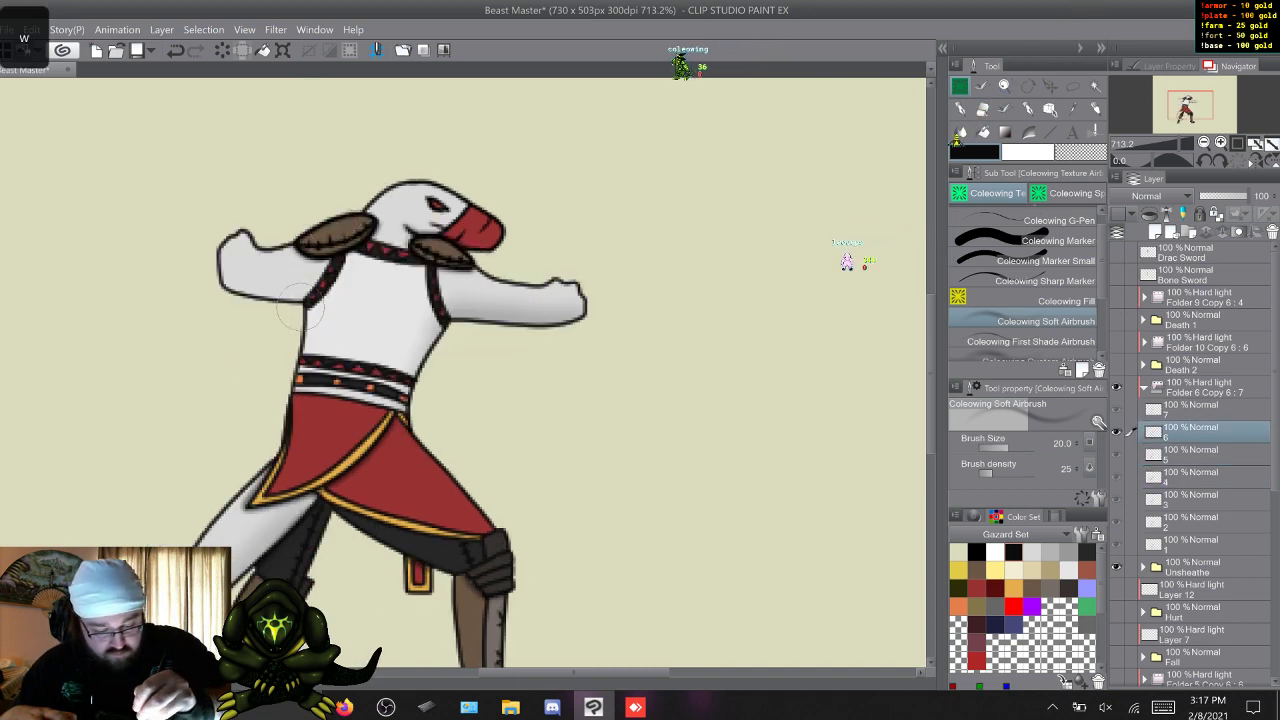
{"action": "key", "text": "w"}
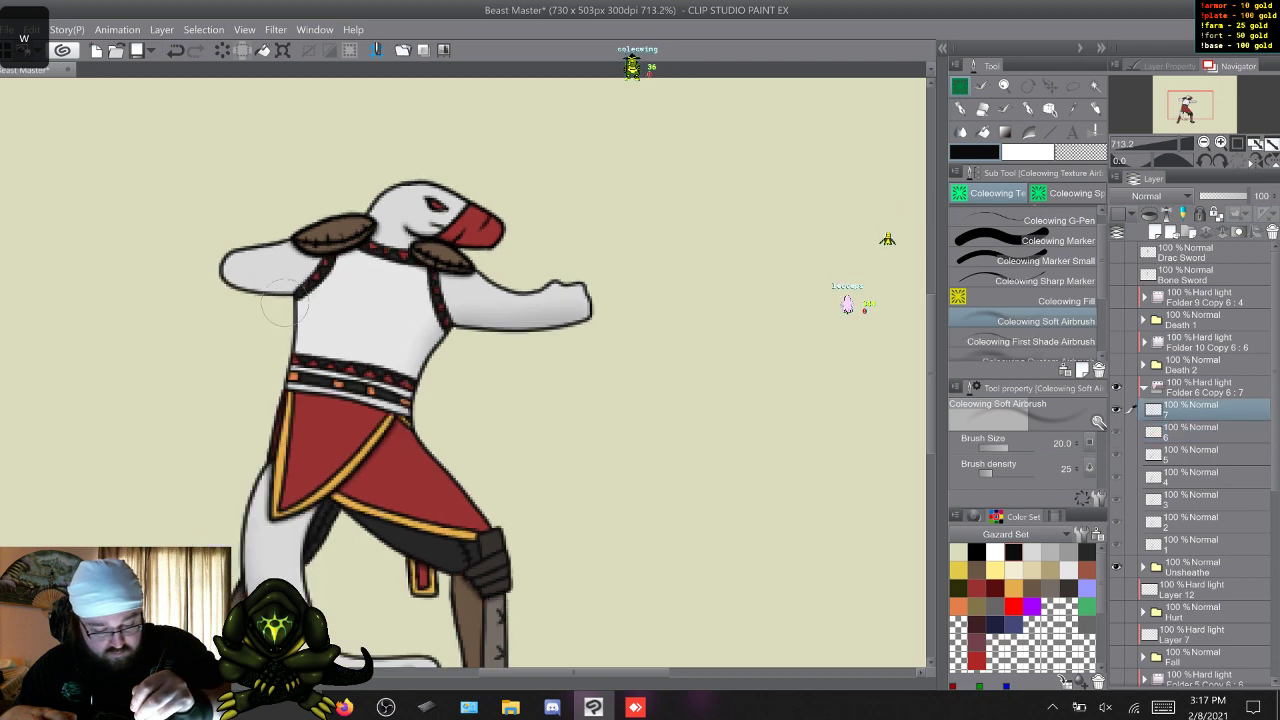
{"action": "key", "text": "w"}
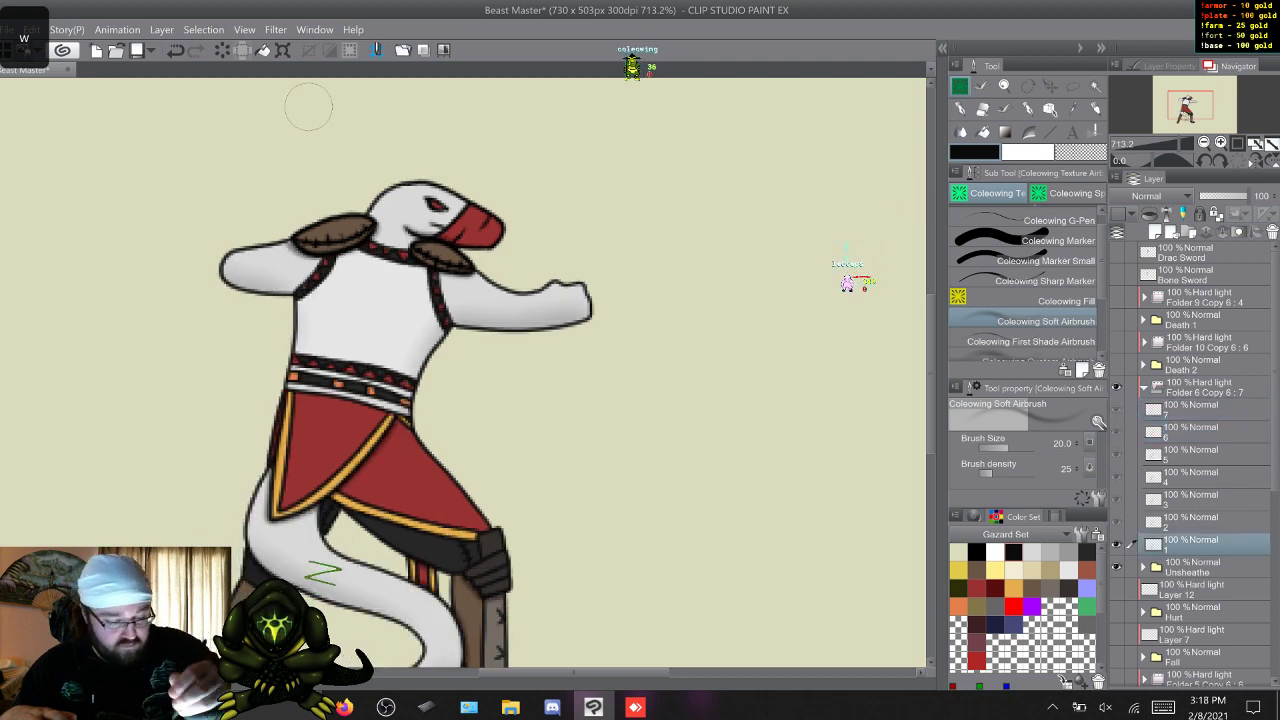
{"action": "key", "text": "w"}
{"action": "key", "text": "w"}
{"action": "key", "text": "w"}
{"action": "key", "text": "w"}
{"action": "key", "text": "w"}
{"action": "key", "text": "w"}
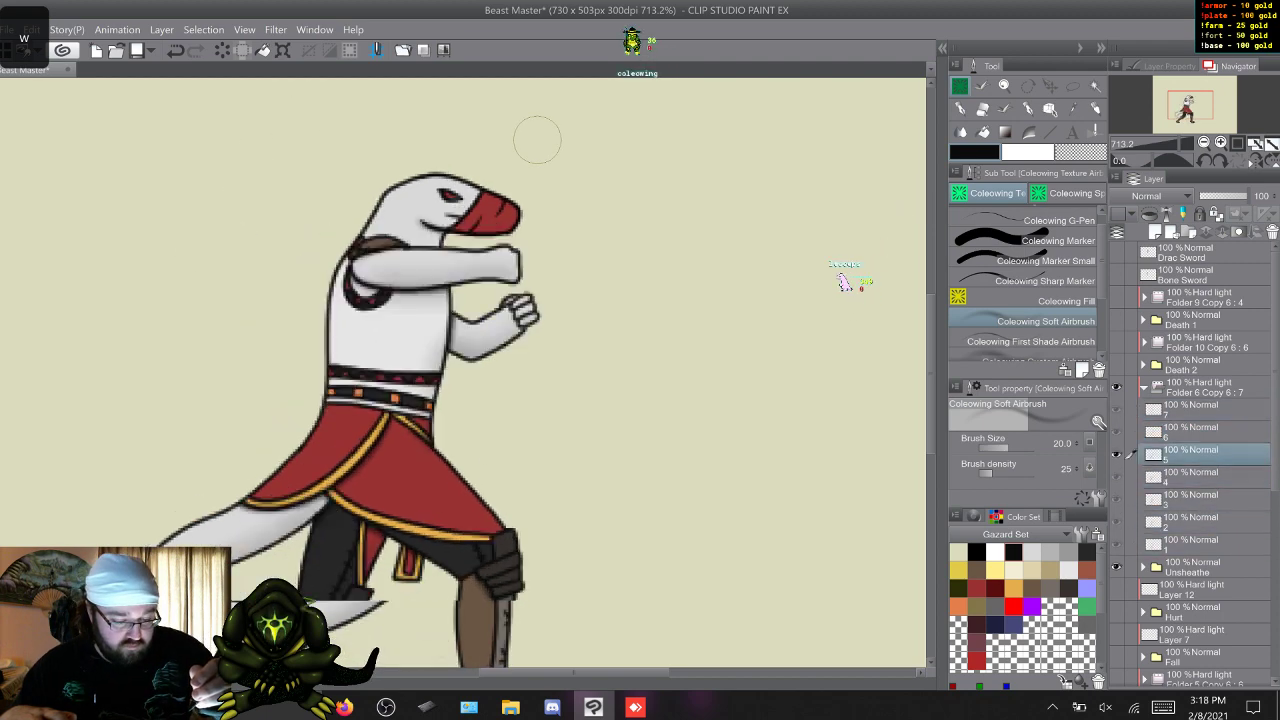
{"action": "key", "text": "w"}
{"action": "key", "text": "w"}
{"action": "key", "text": "w"}
{"action": "key", "text": "w"}
{"action": "key", "text": "w"}
{"action": "key", "text": "w"}
{"action": "key", "text": "w"}
{"action": "key", "text": "w"}
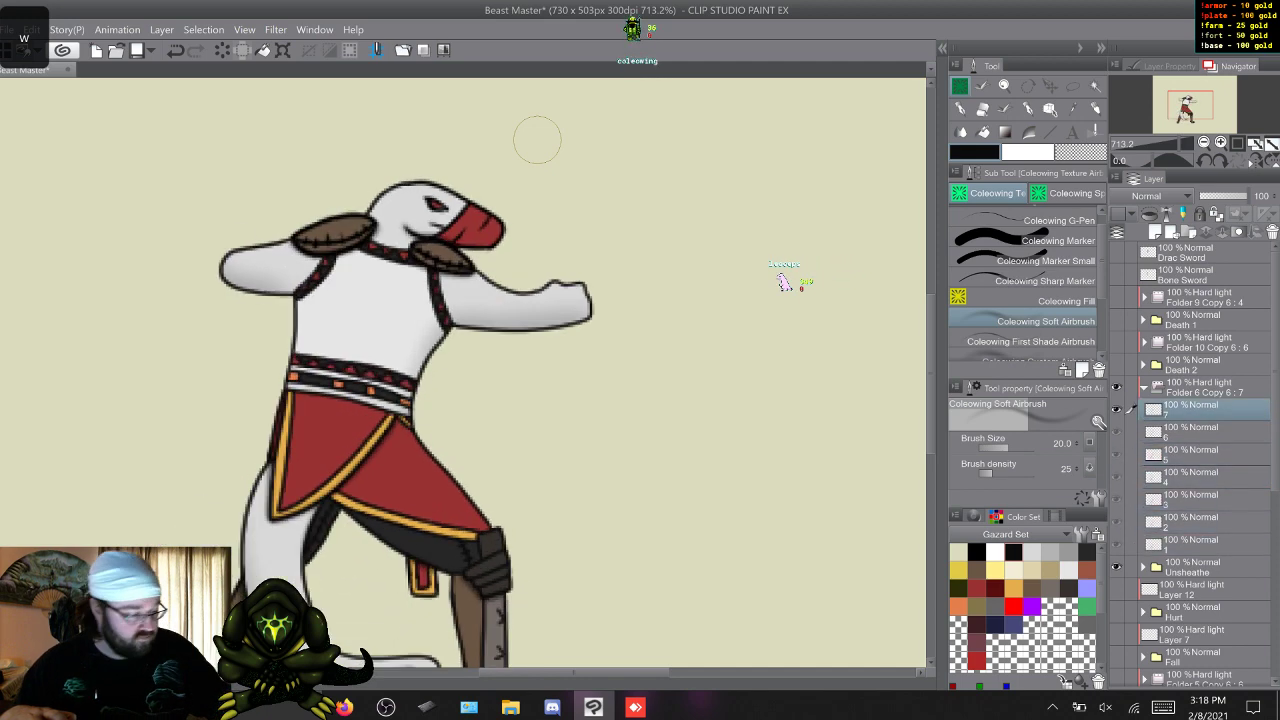
Show Hurt with its Hard light Layer 12 instead of Unsheathe, and shade the pose on that layer with the Coleowing First Shade Airbrush.
{"action": "left_click", "coordinate": [1144, 387]}
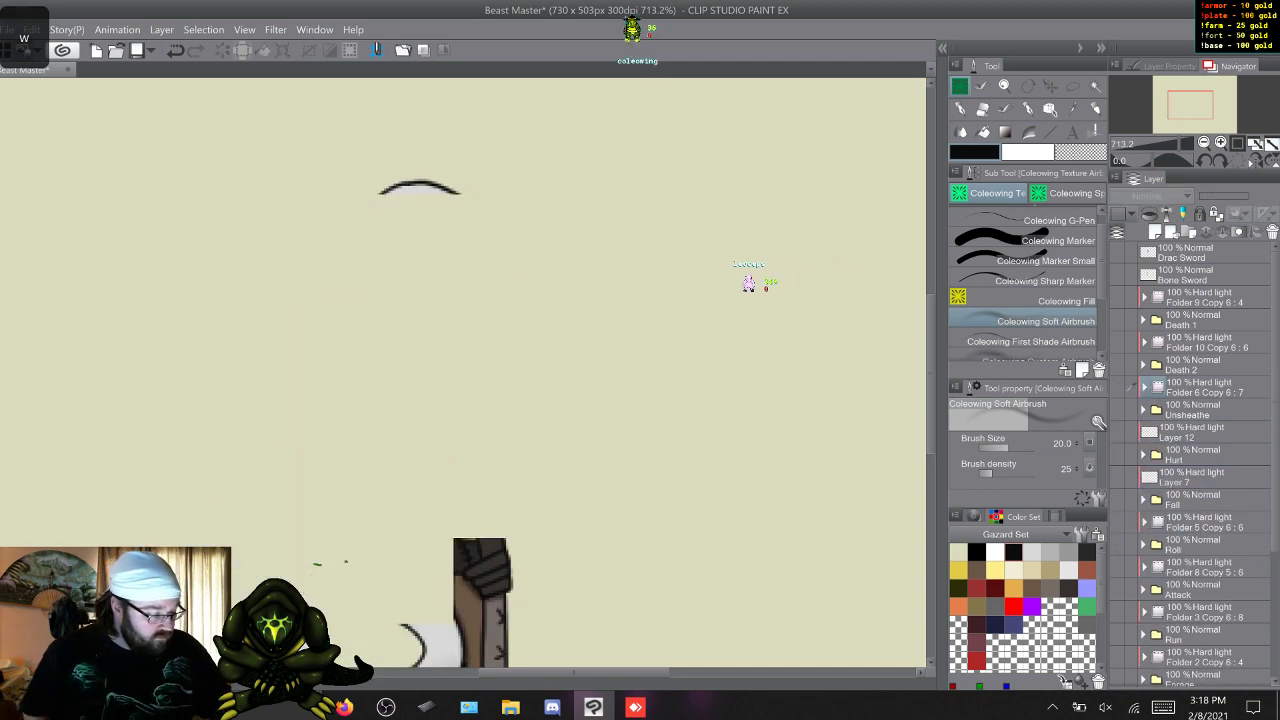
{"action": "left_click_drag", "start_coordinate": [1117, 432], "coordinate": [1117, 455]}
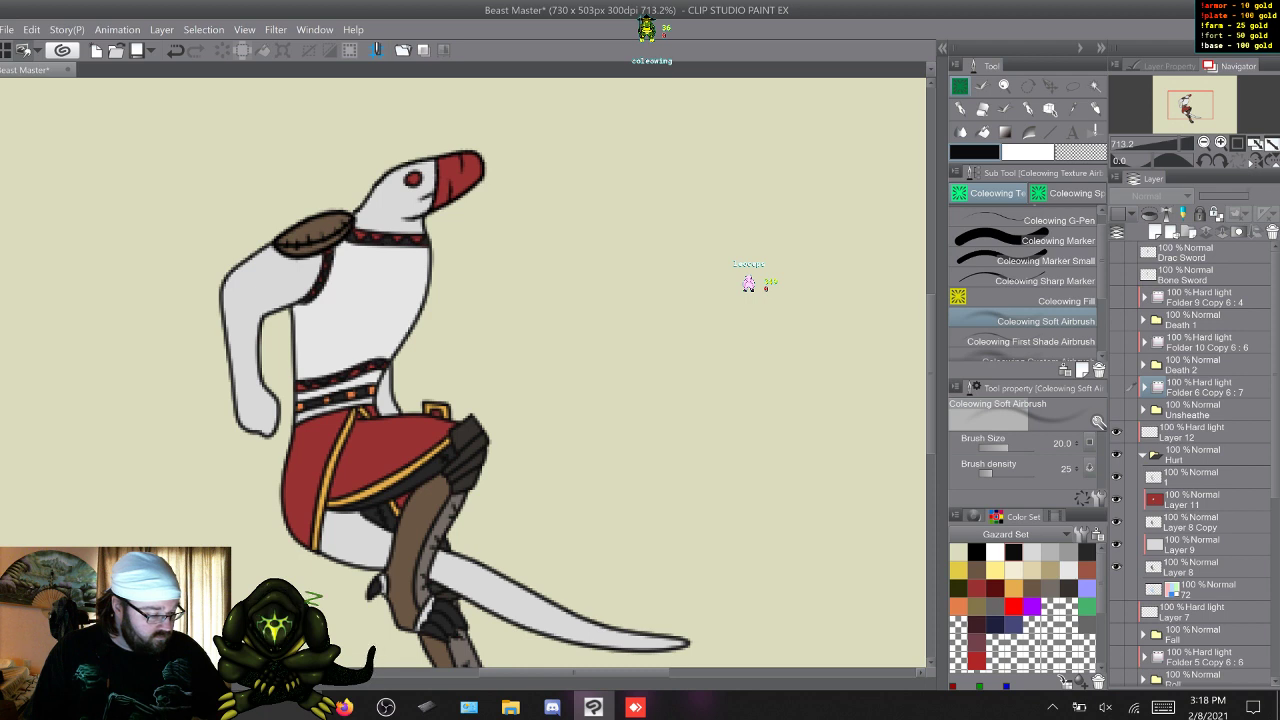
{"action": "left_click", "coordinate": [1200, 432]}
{"action": "left_click", "coordinate": [1030, 341]}
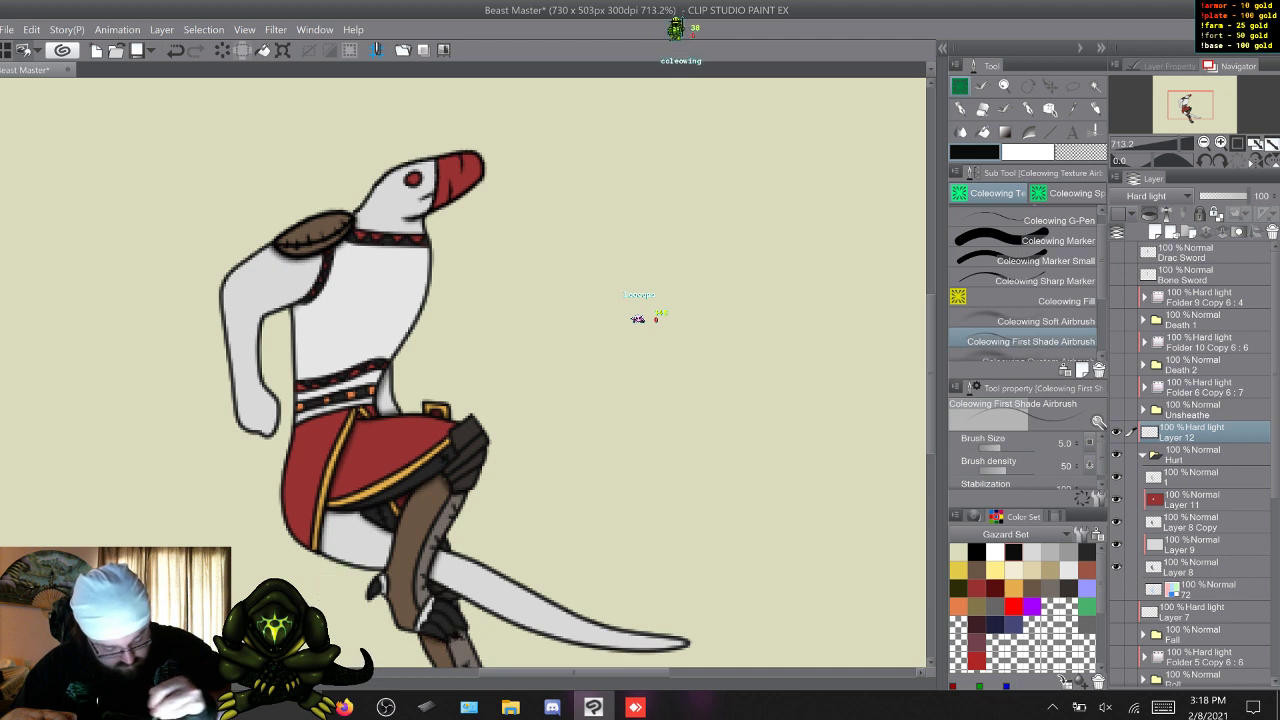
{"action": "scroll", "coordinate": [913, 425], "scroll_direction": "down", "scroll_amount": 3}
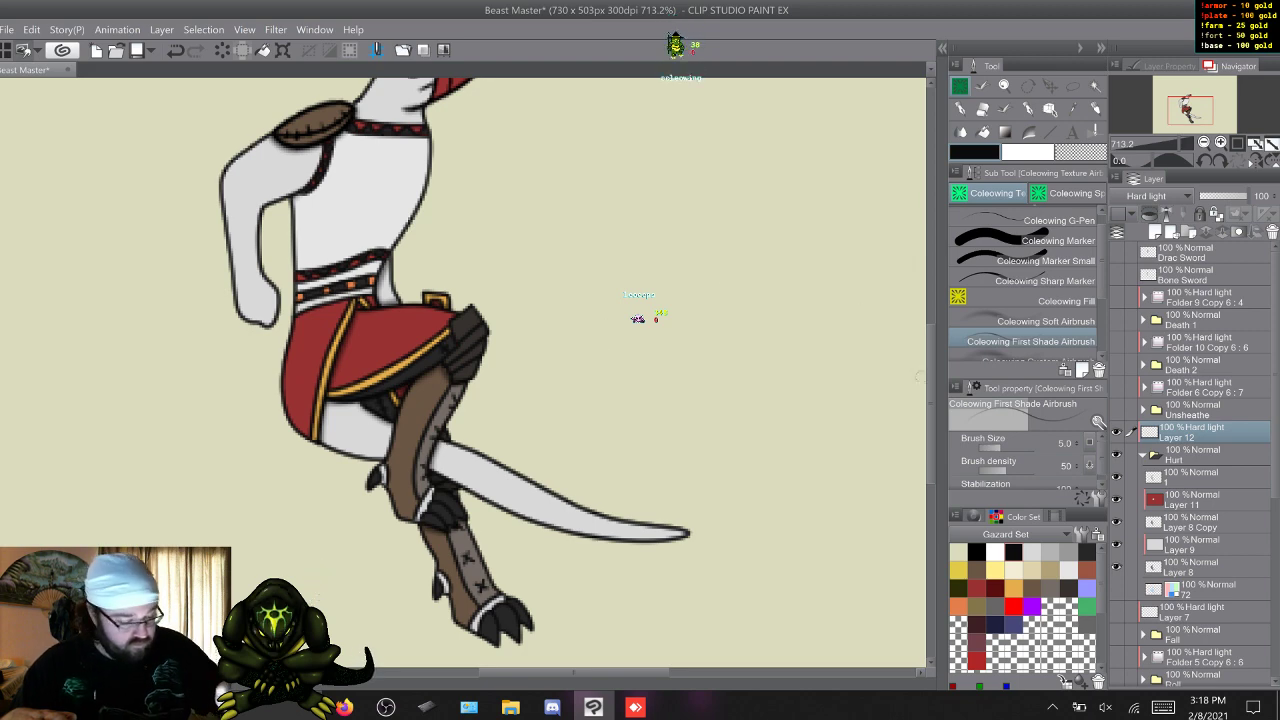
{"action": "mouse_move", "coordinate": [930, 400]}
{"action": "left_mouse_down"}
{"action": "mouse_move", "coordinate": [930, 380]}
{"action": "mouse_move", "coordinate": [930, 404]}
{"action": "left_mouse_up"}
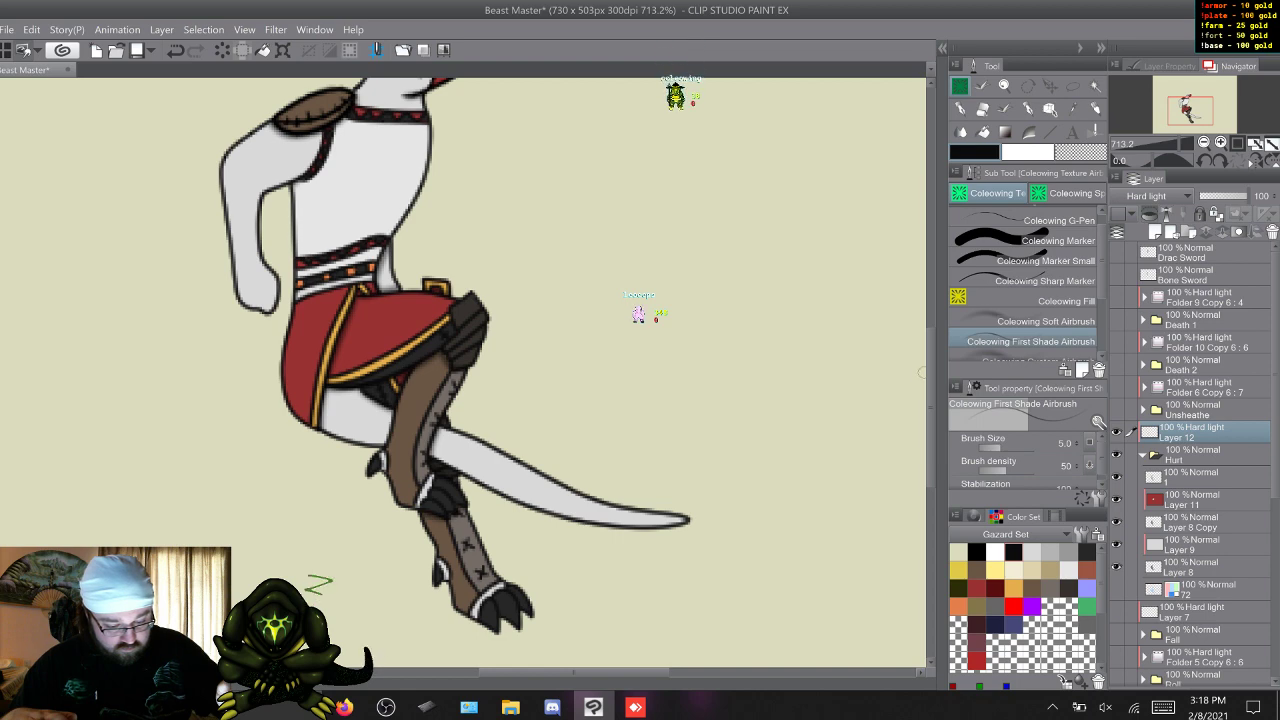
{"action": "key", "text": "w"}
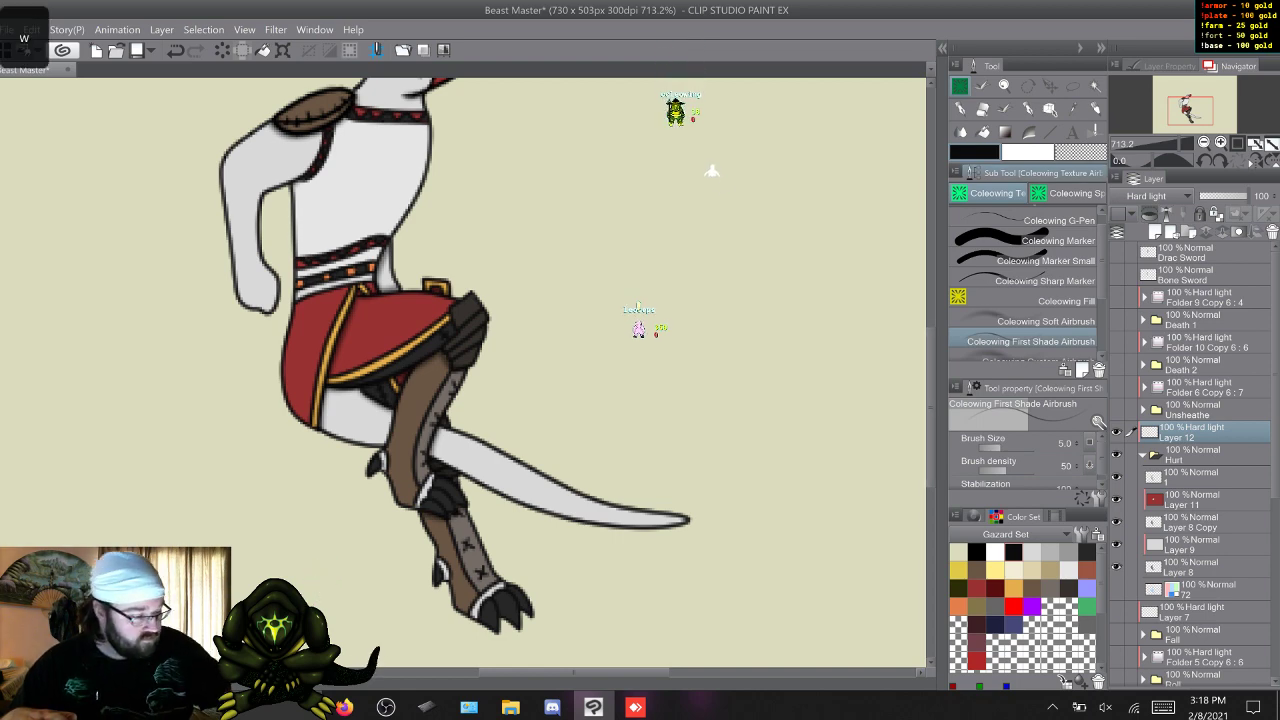
Add soft shading to the Hurt pose's tail, legs, torso and arm on Layer 12 with the Coleowing Soft Airbrush.
{"action": "left_click", "coordinate": [1040, 321]}
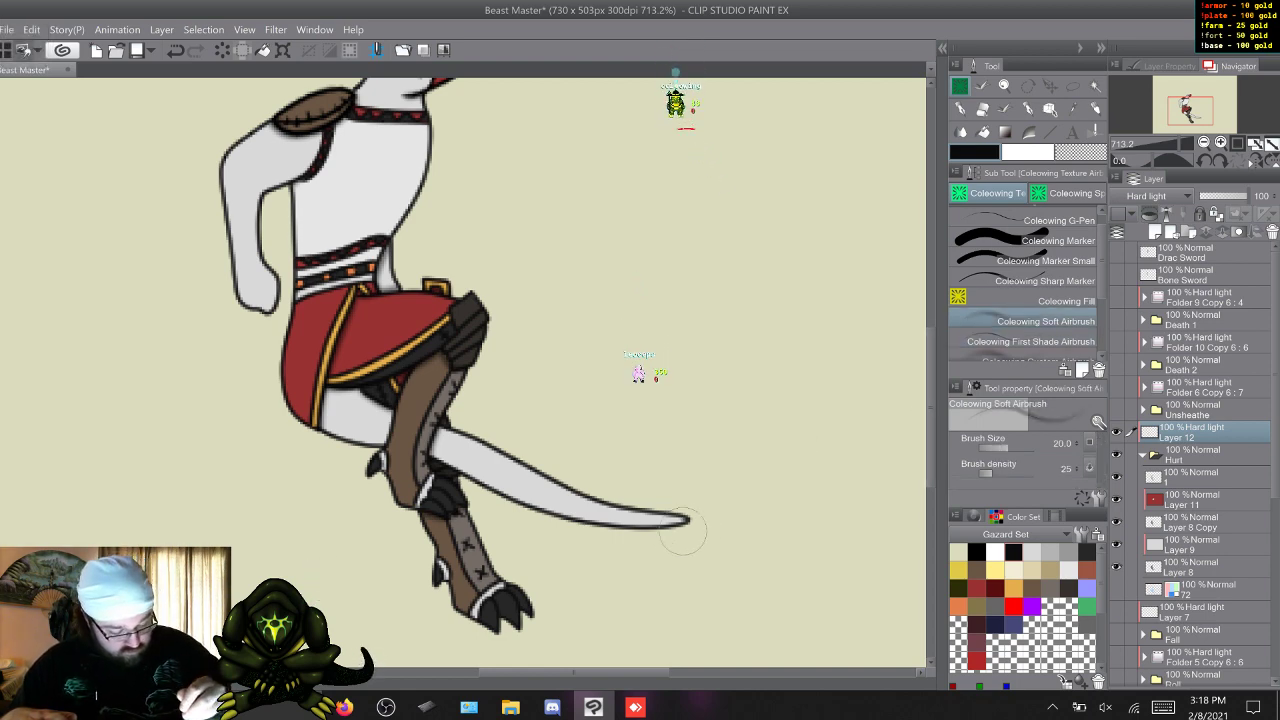
{"action": "key", "text": "z"}
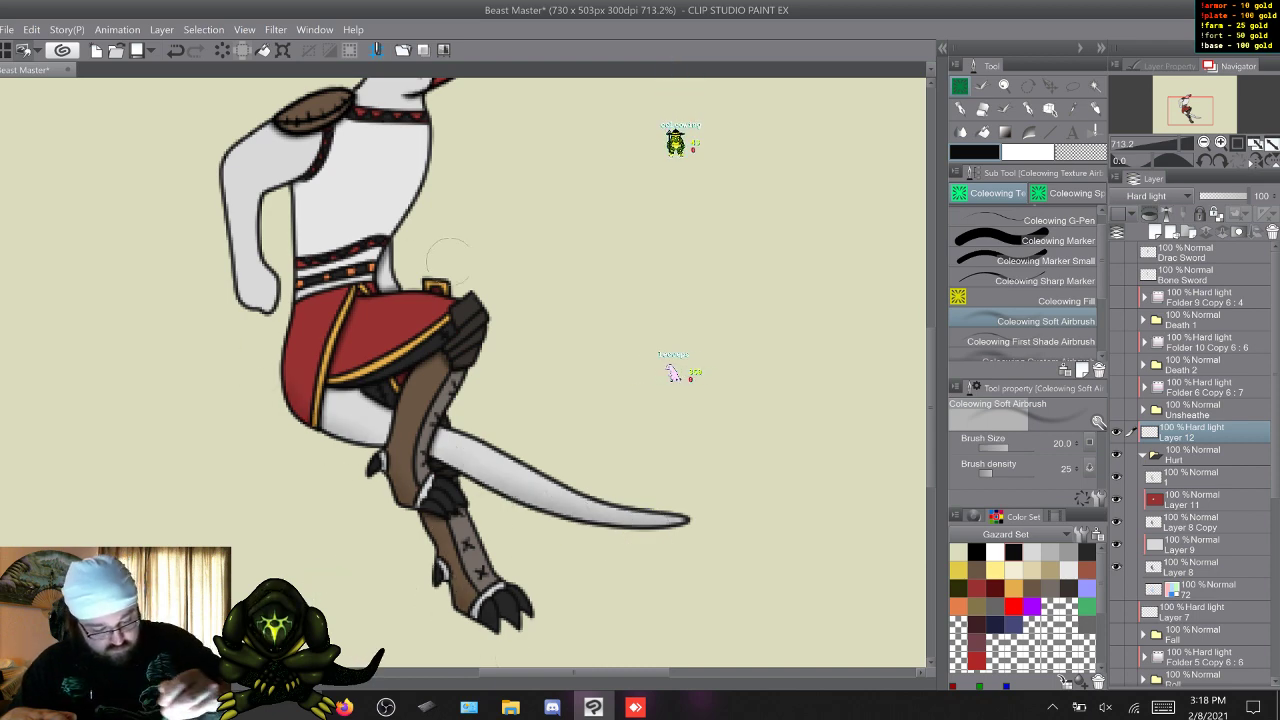
{"action": "scroll", "coordinate": [503, 300], "scroll_direction": "up", "scroll_amount": 3}
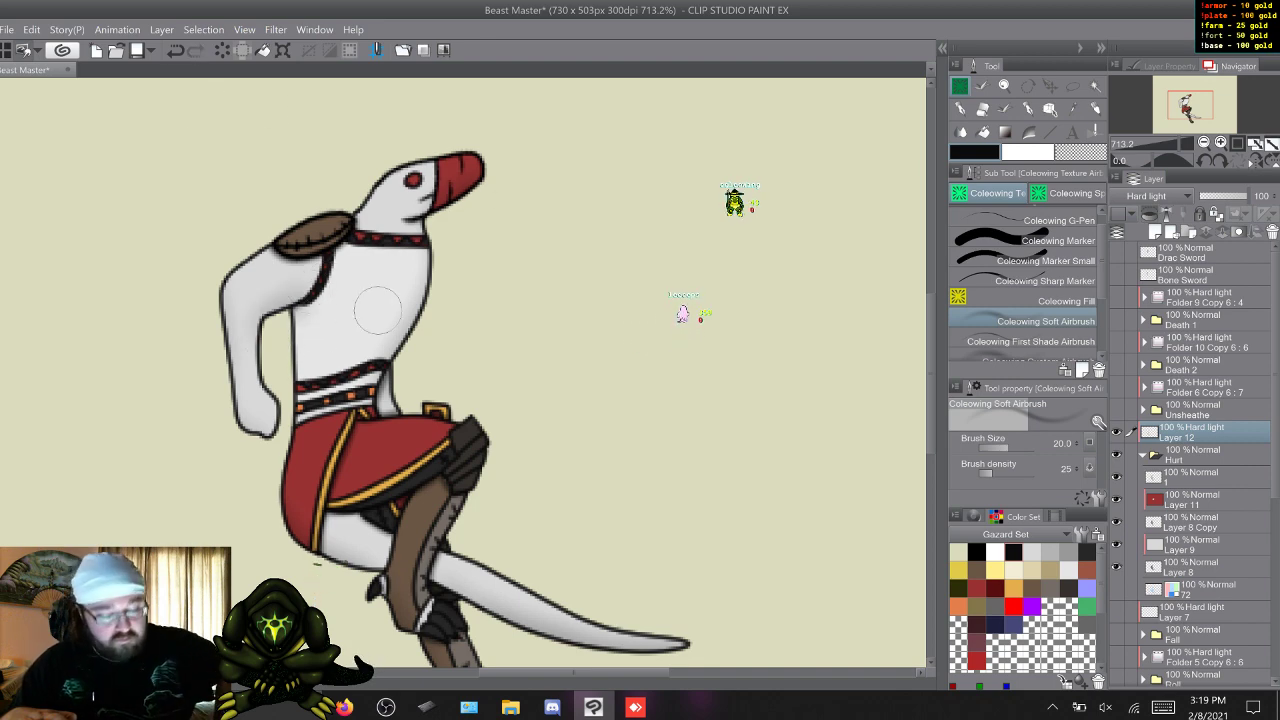
Show Fall with its Hard light Layer 7 instead of Hurt, and make Layer 7 active with the Coleowing First Shade Airbrush.
{"action": "left_click", "coordinate": [1143, 455]}
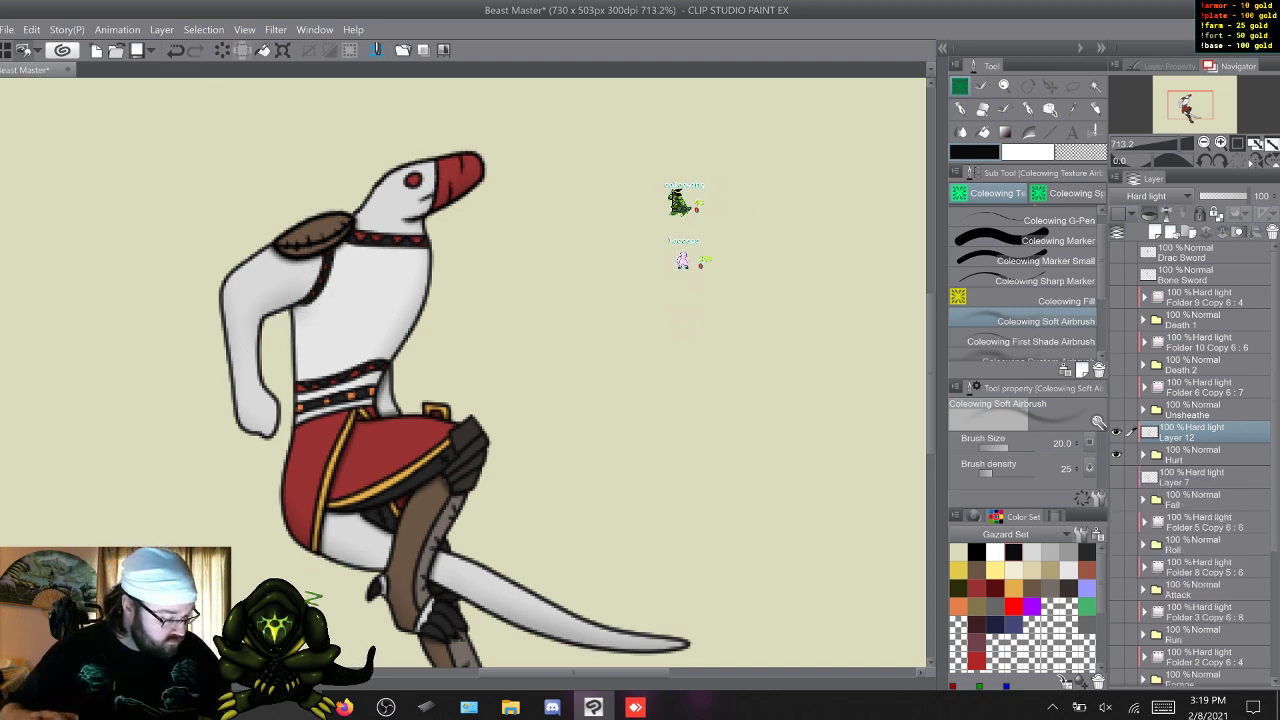
{"action": "left_click_drag", "start_coordinate": [1117, 432], "coordinate": [1117, 499]}
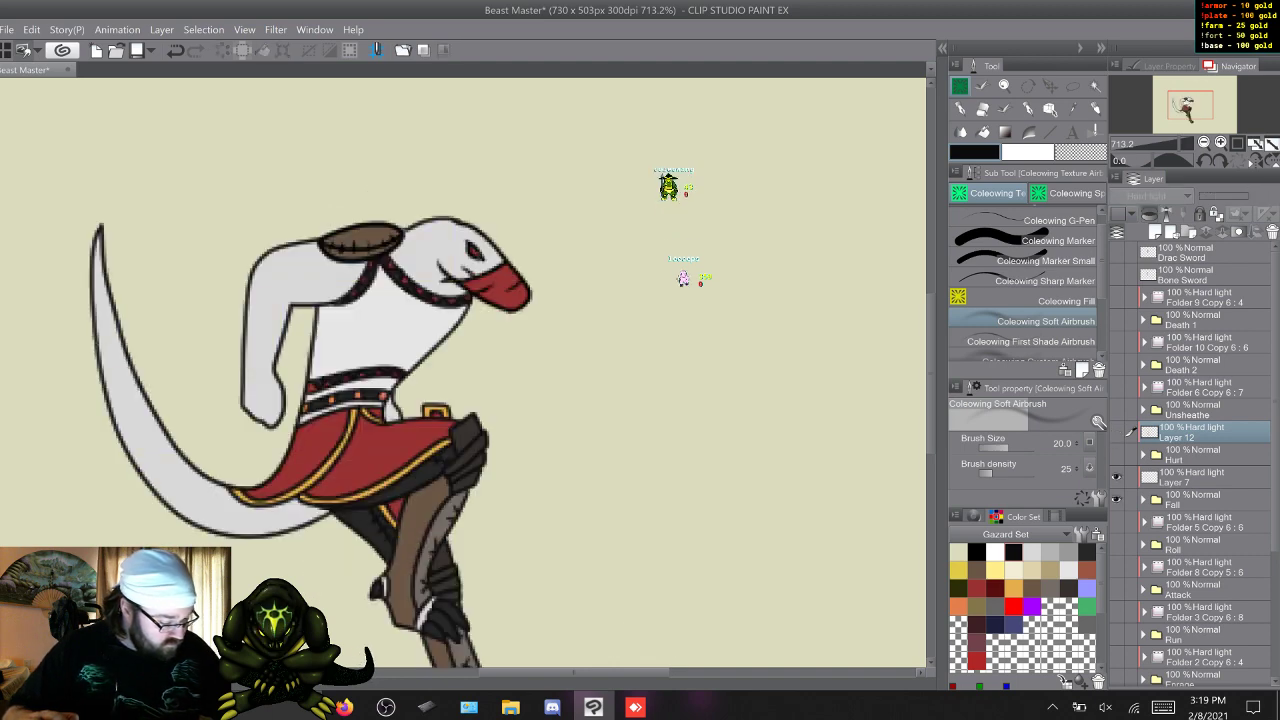
{"action": "left_click", "coordinate": [1190, 477]}
{"action": "scroll", "coordinate": [463, 372], "scroll_direction": "down", "scroll_amount": 2}
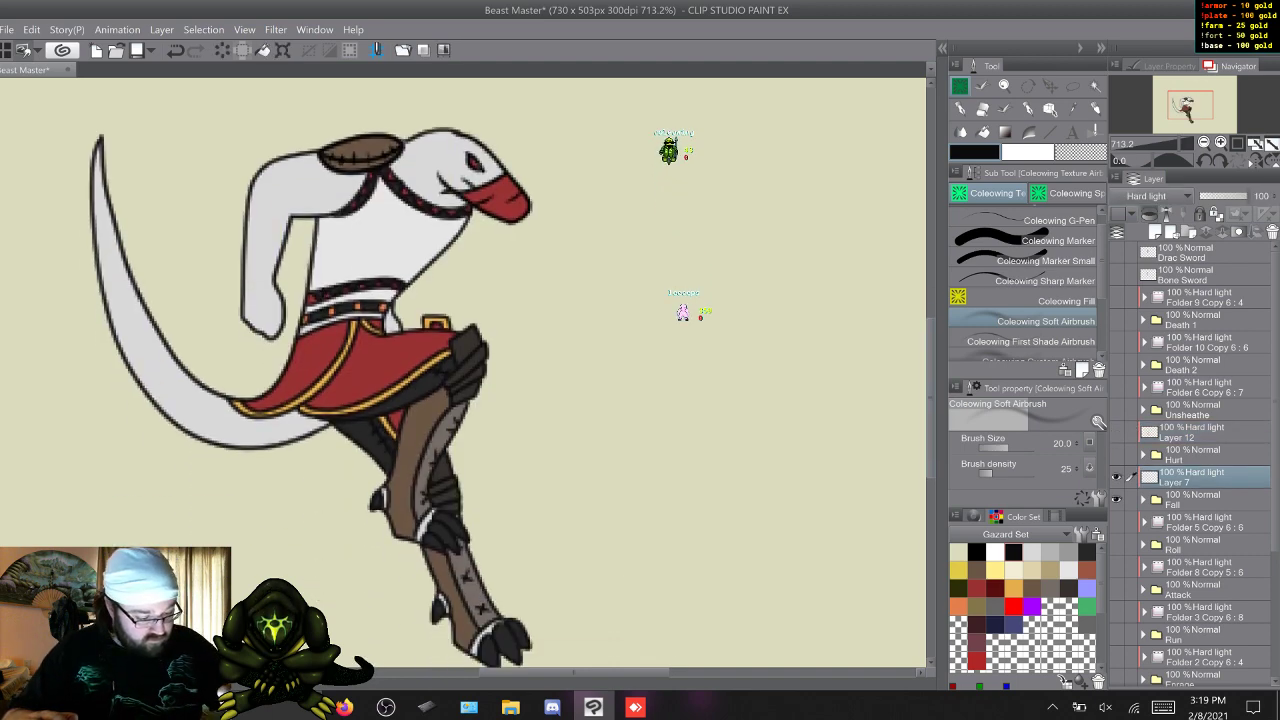
{"action": "scroll", "coordinate": [463, 372], "scroll_direction": "down", "scroll_amount": 1}
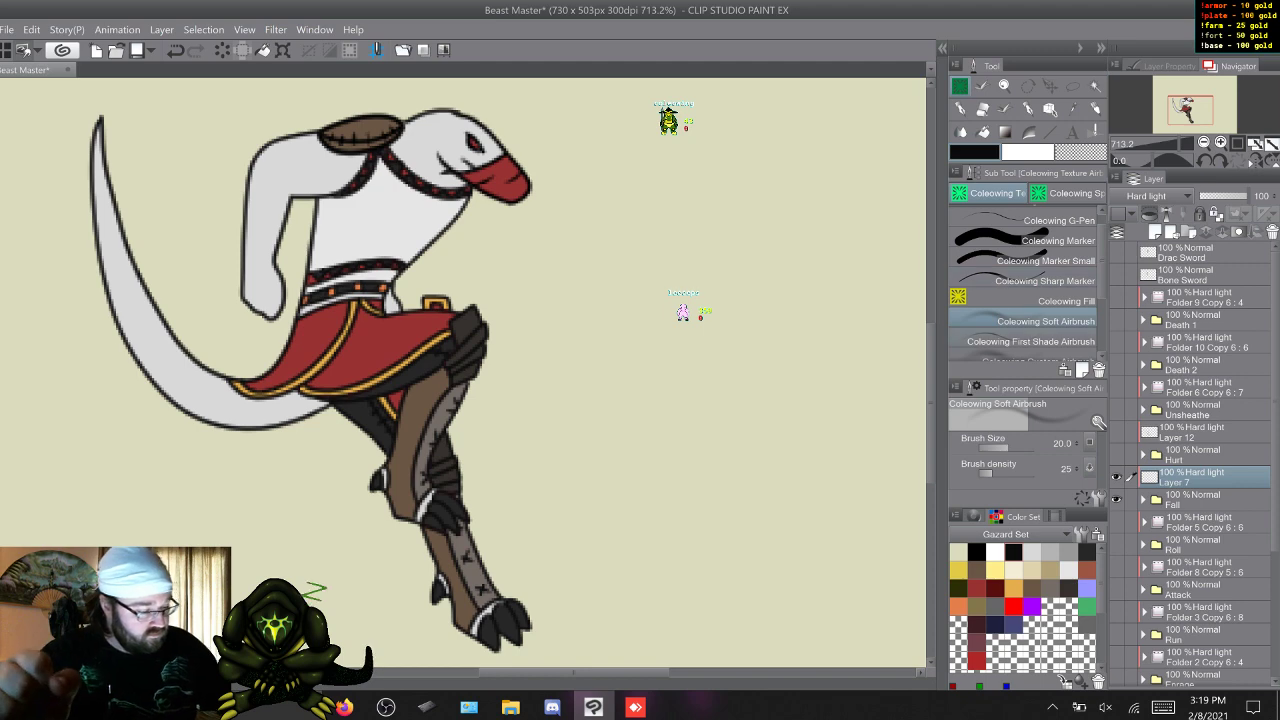
{"action": "left_click", "coordinate": [1030, 342]}
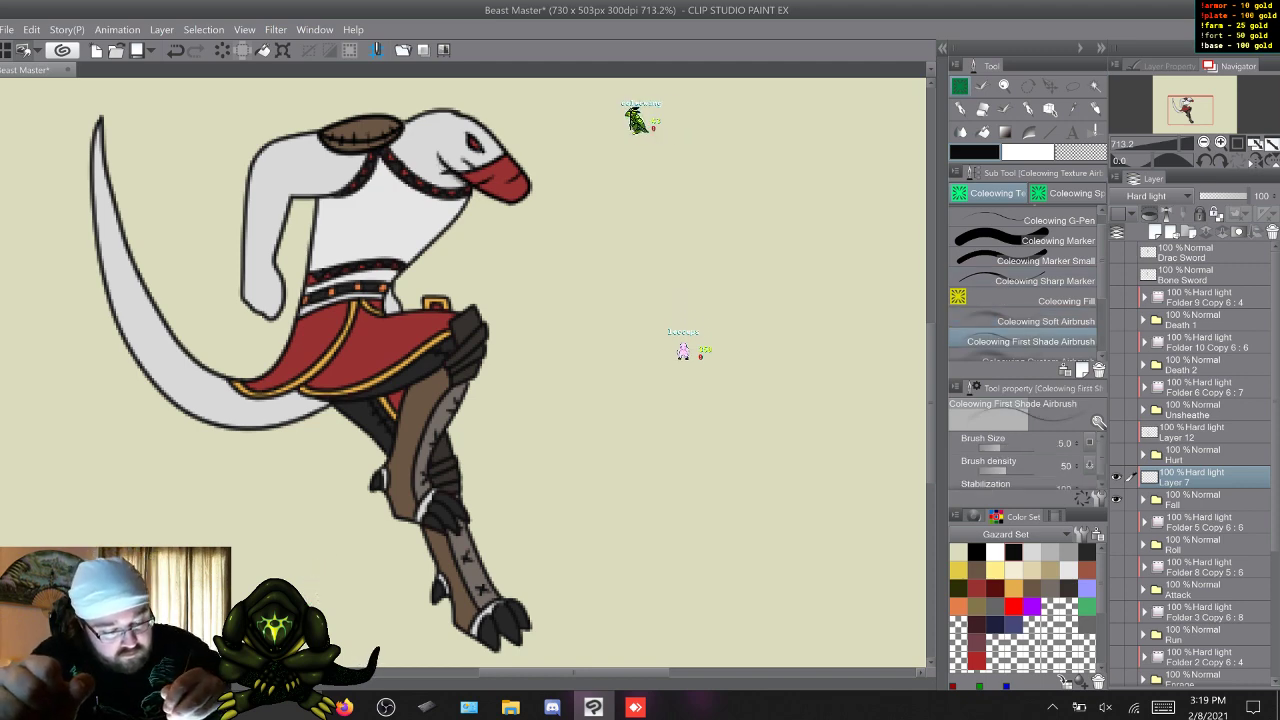
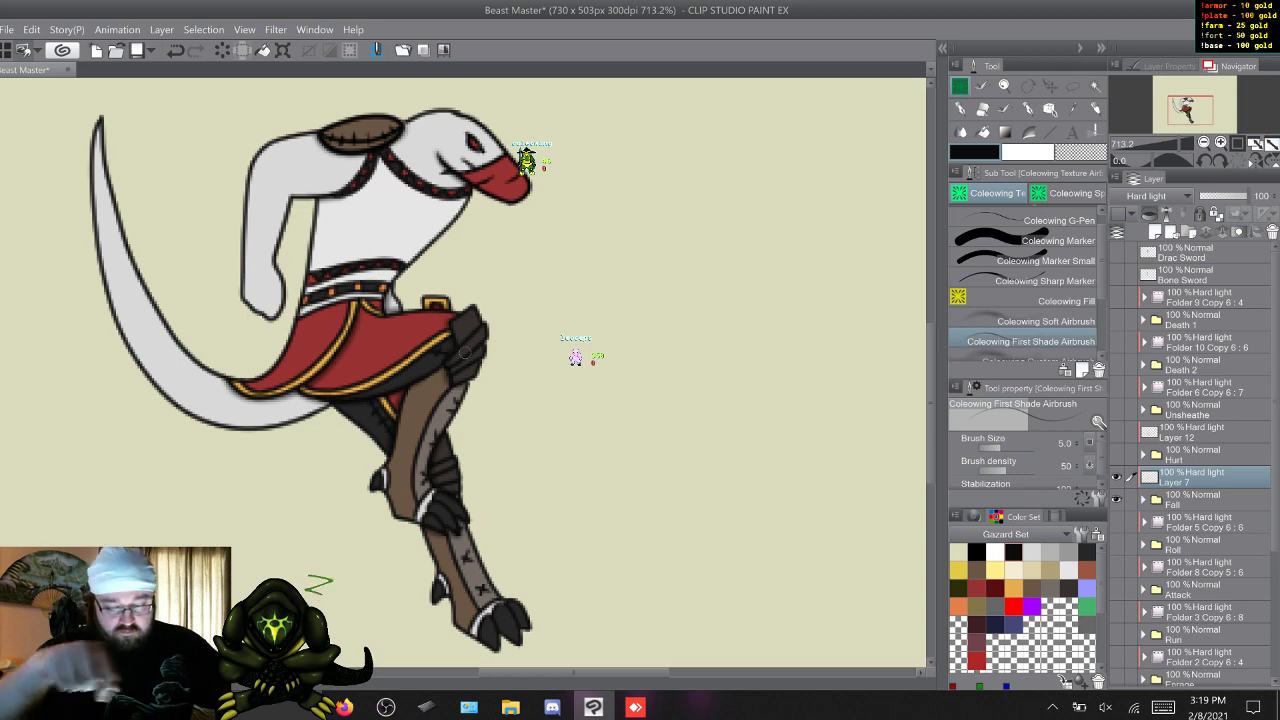
Add soft shading to the Fall pose on Layer 7 with the Coleowing Soft Airbrush.
{"action": "left_click", "coordinate": [1030, 321]}
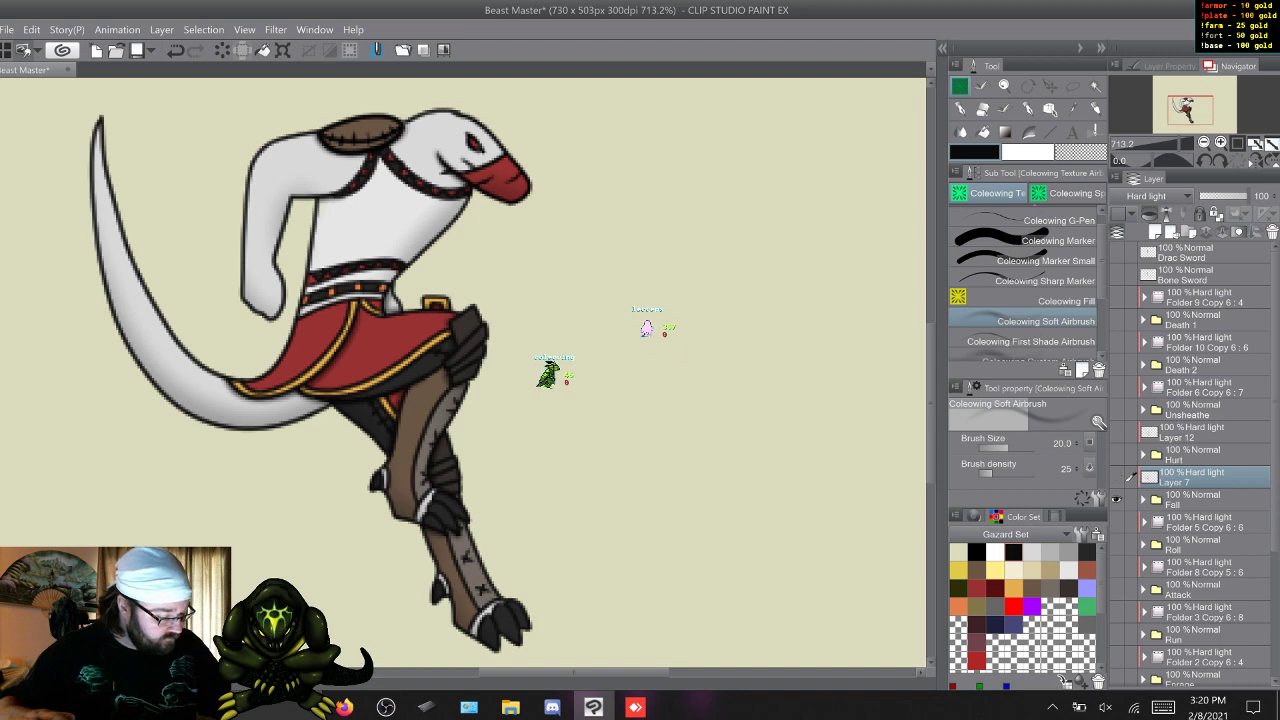
Show Roll with its Hard light Folder 5 Copy instead of Fall, make the folder's frame 1 layer active, and save the file.
{"action": "left_click_drag", "start_coordinate": [1116, 477], "coordinate": [1116, 544]}
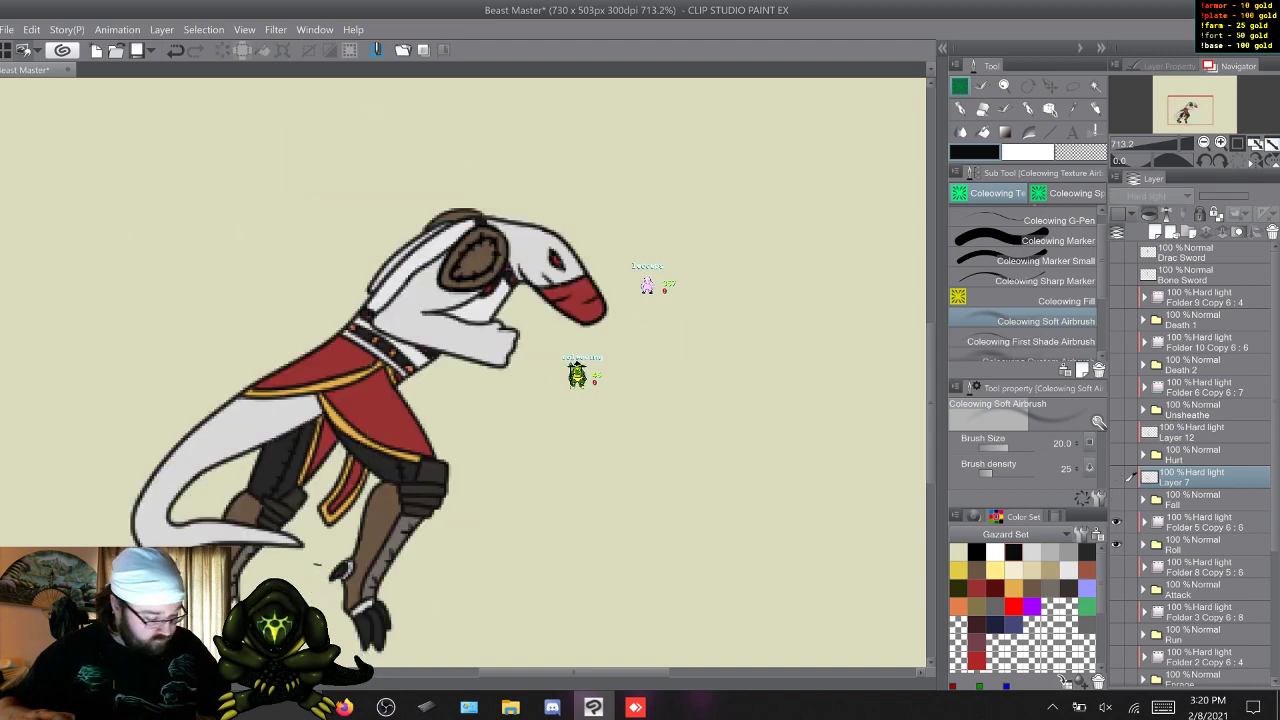
{"action": "left_click", "coordinate": [1144, 522]}
{"action": "left_click", "coordinate": [1185, 545]}
{"action": "key", "text": "w"}
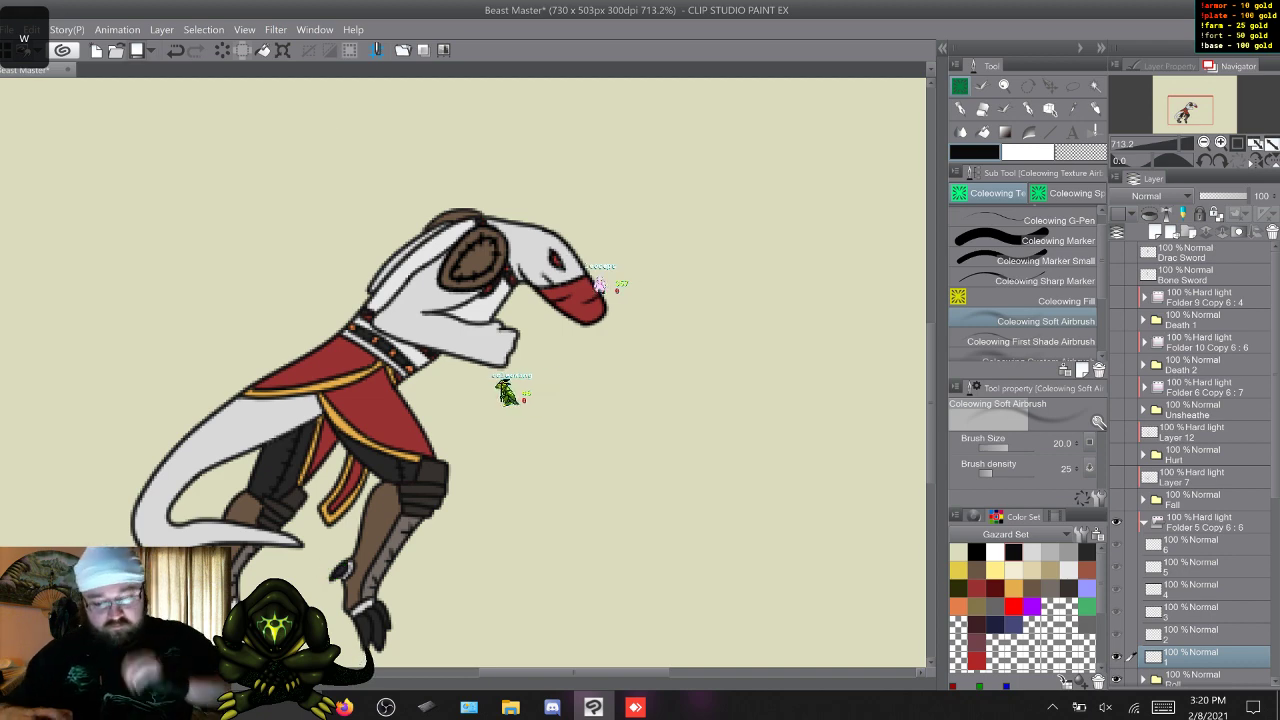
{"action": "key", "text": "ctrl+s"}
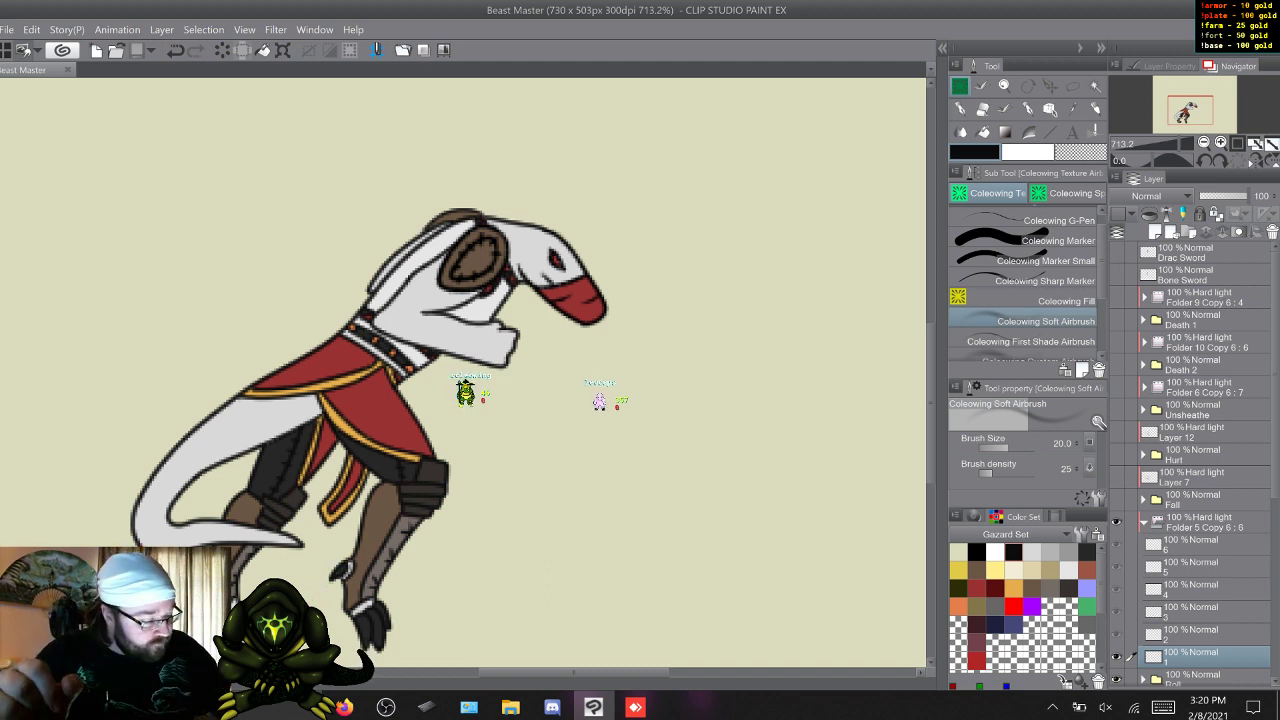
Shade the head and neck area across Roll's six frames with the Coleowing First Shade Airbrush, returning to frame 1.
{"action": "left_click", "coordinate": [1030, 342]}
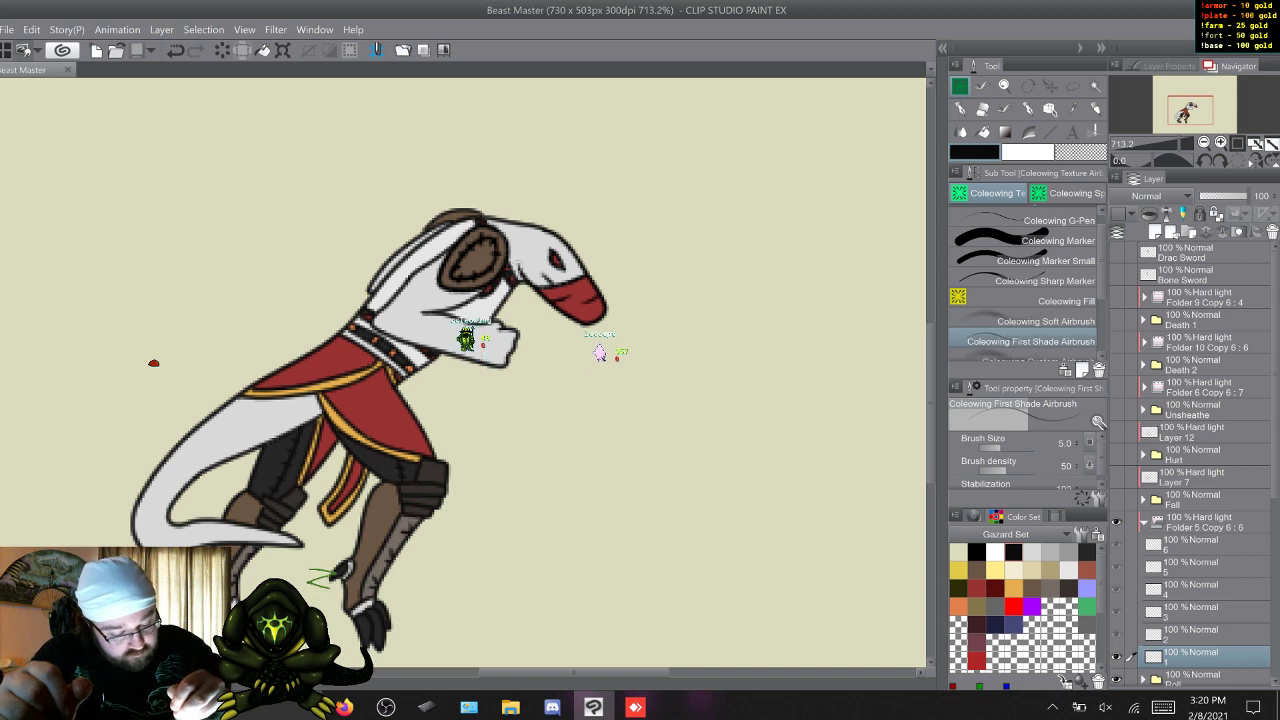
{"action": "left_click_drag", "start_coordinate": [521, 266], "coordinate": [540, 250]}
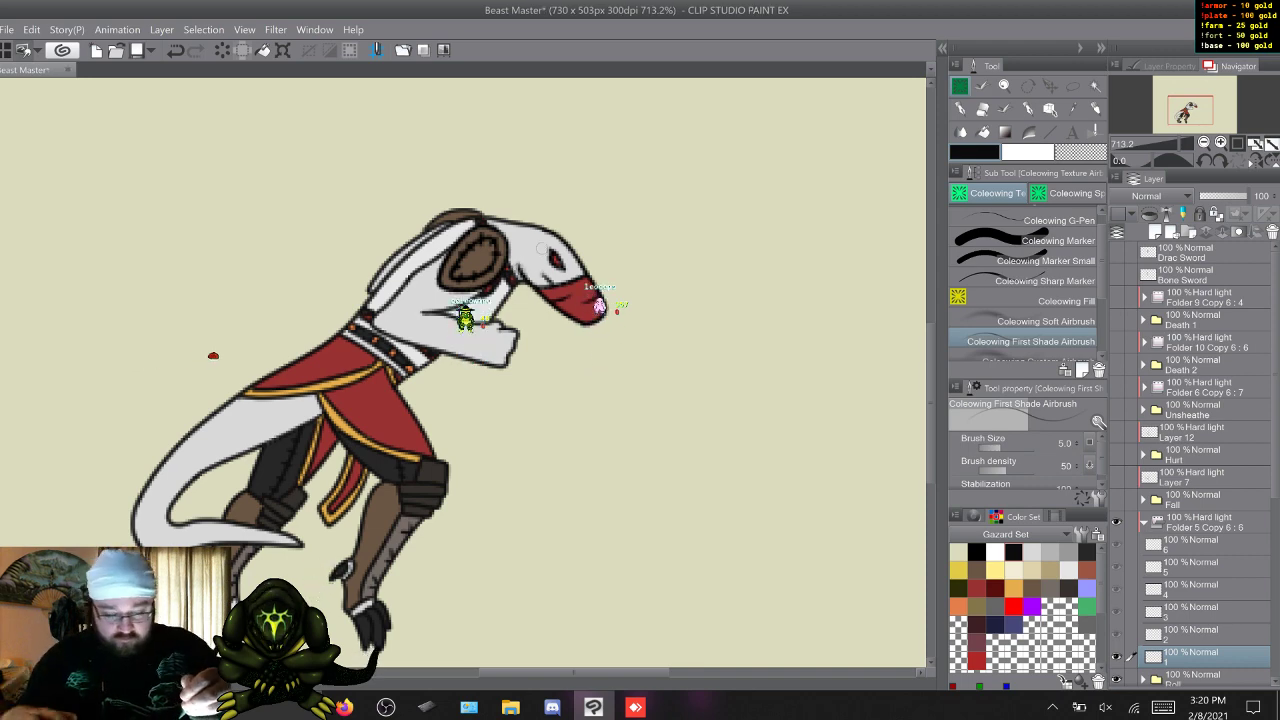
{"action": "key", "text": "w"}
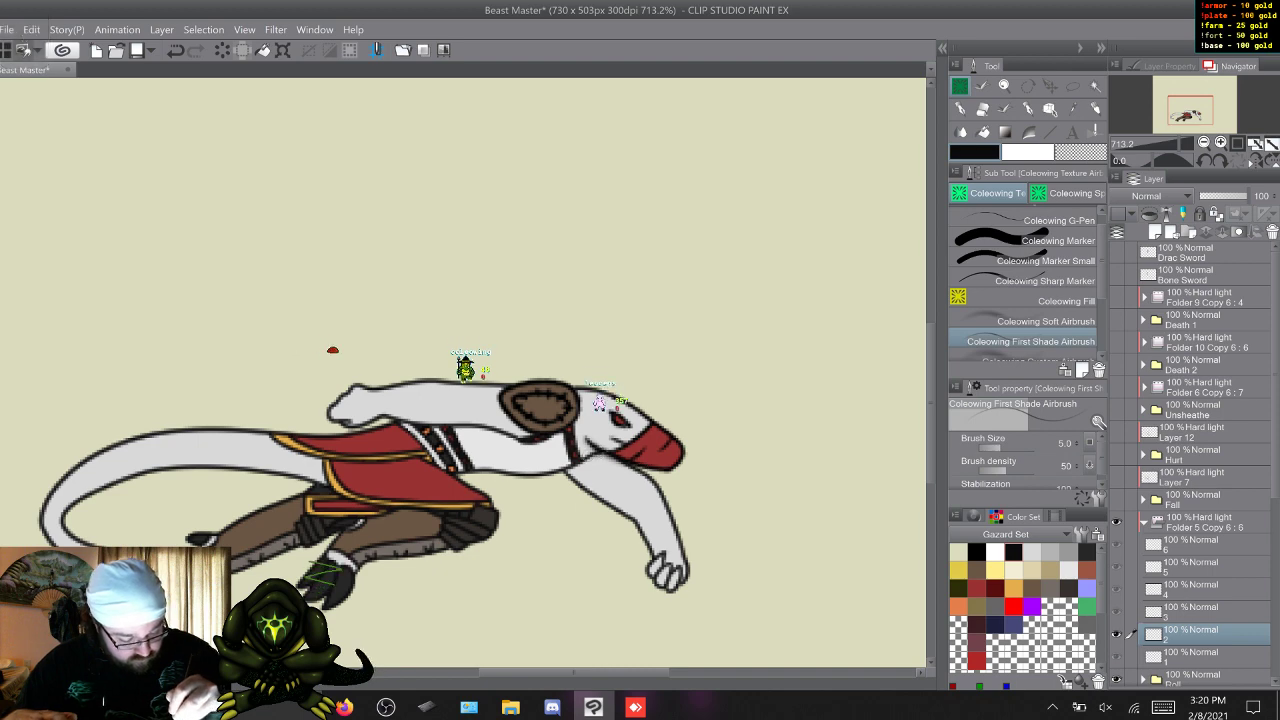
{"action": "key", "text": "s"}
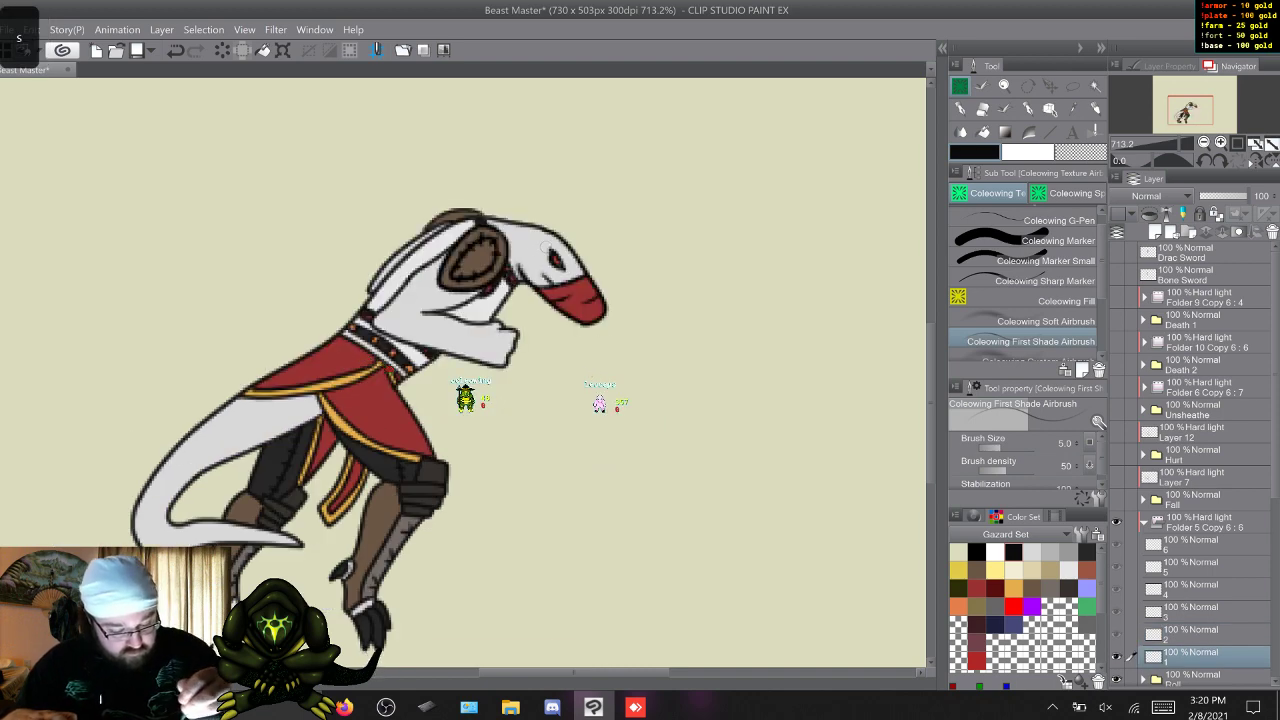
{"action": "key", "text": "w"}
{"action": "key", "text": "w"}
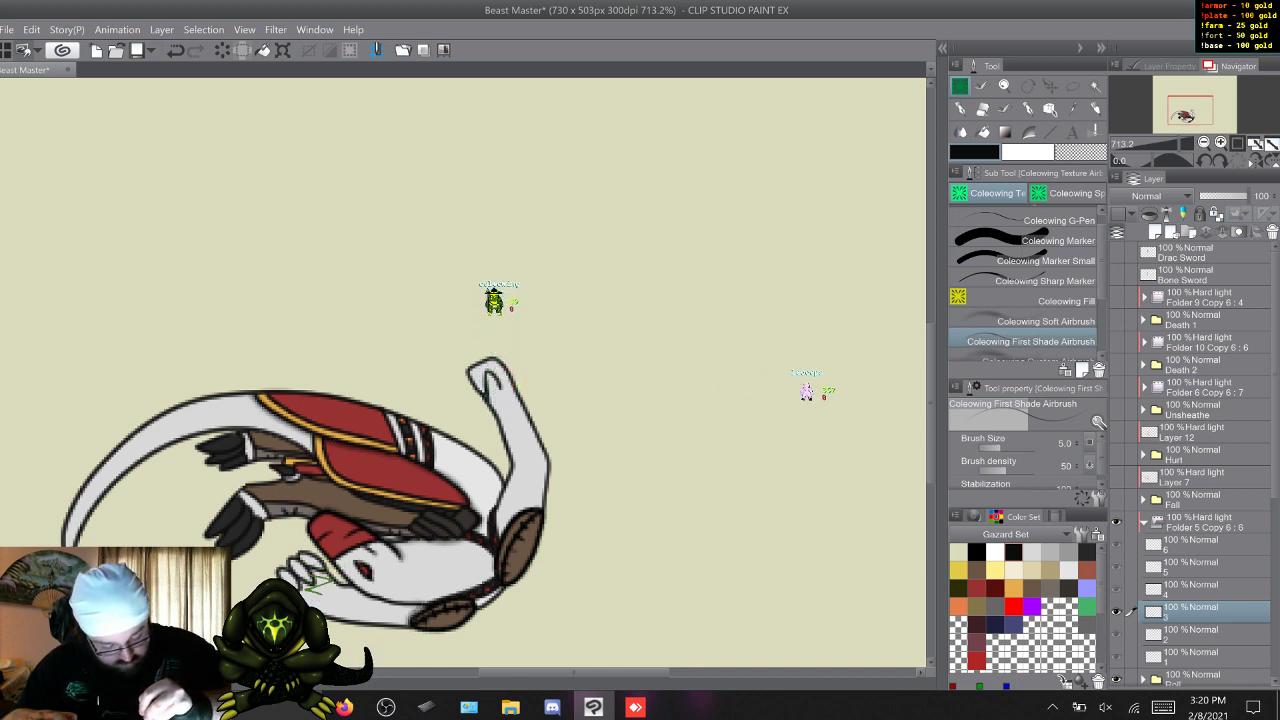
{"action": "key", "text": "w"}
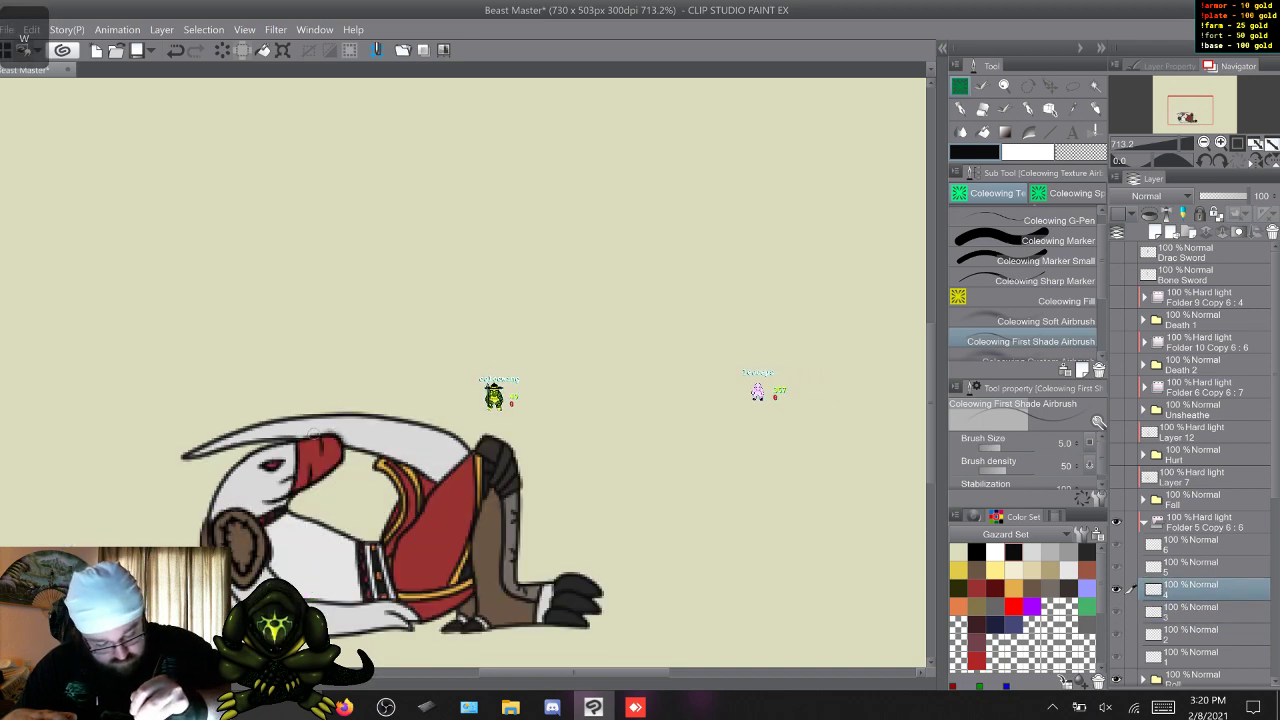
{"action": "key", "text": "w"}
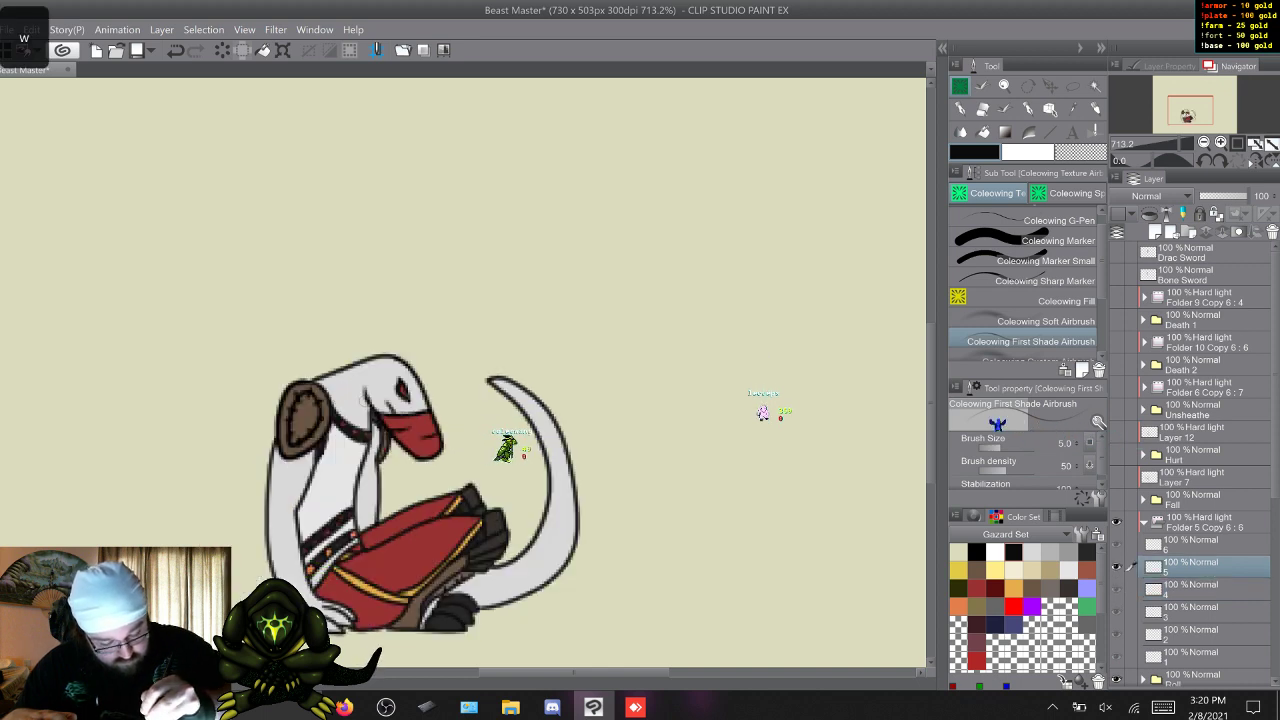
{"action": "key", "text": "w"}
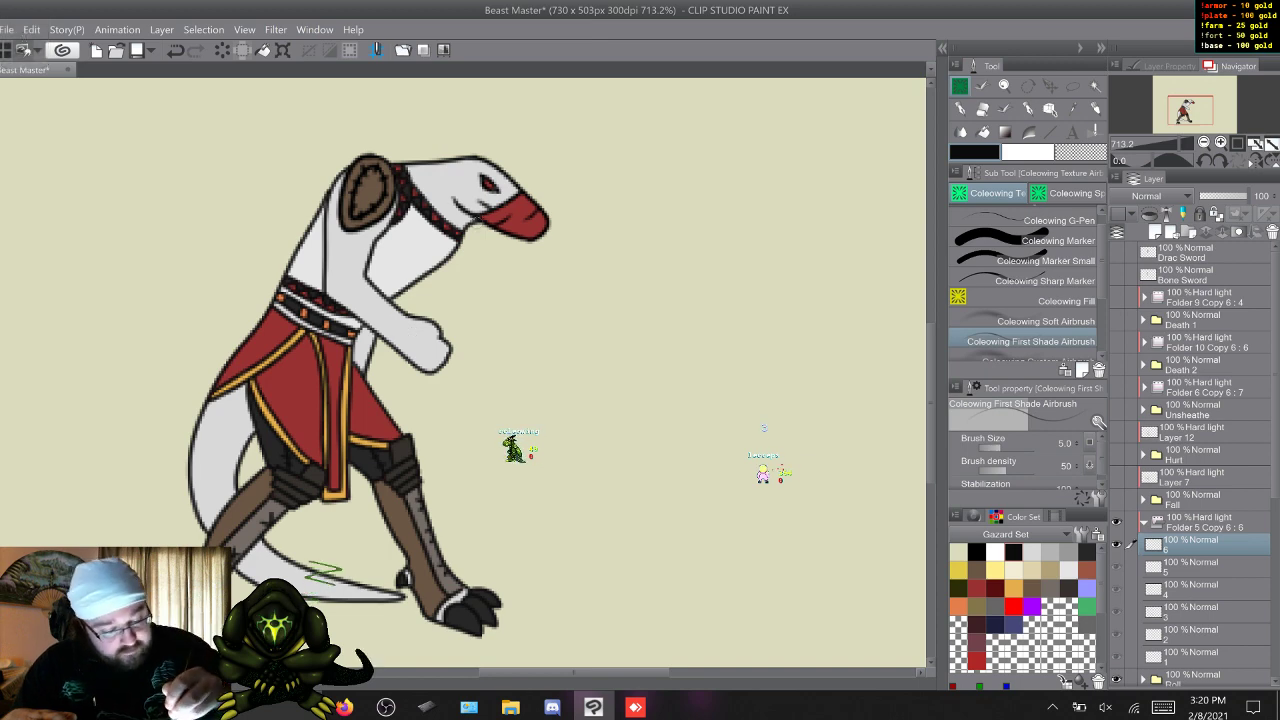
{"action": "key", "text": "w"}
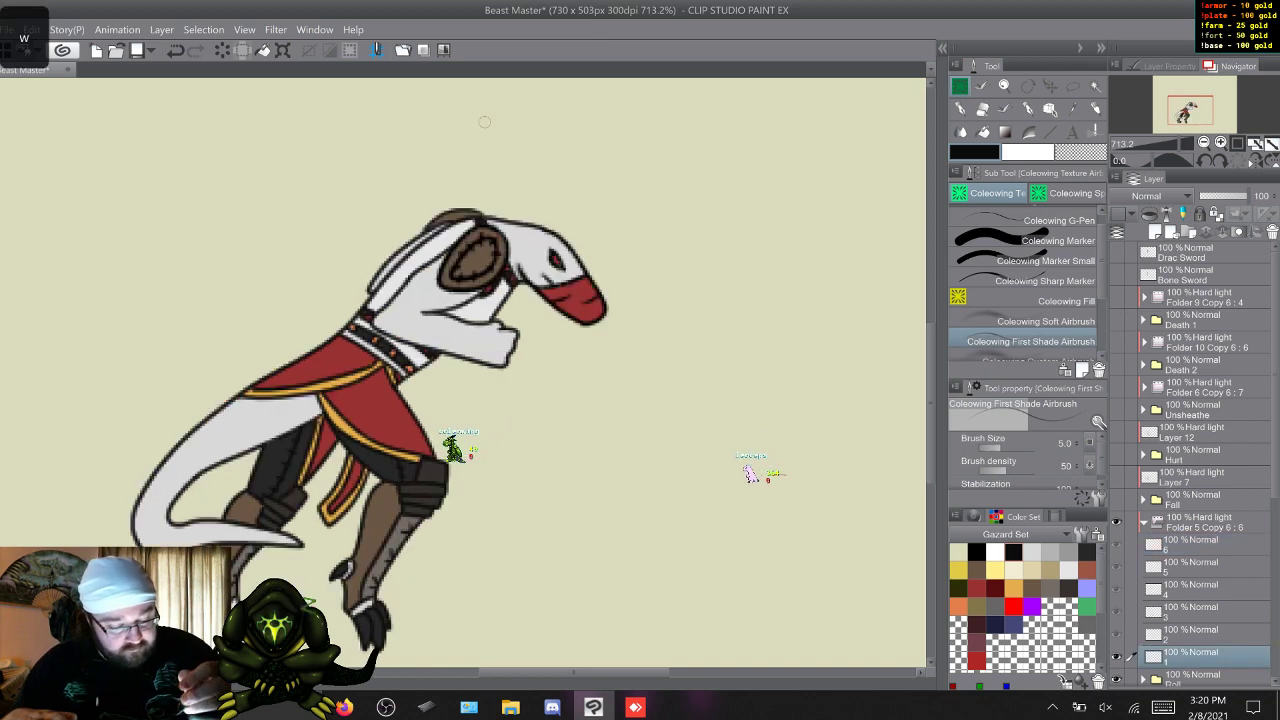
Continue the first shading of the upper body on Roll frames 1 and 2, flipping to the neighbouring frames to compare.
{"action": "key", "text": "s"}
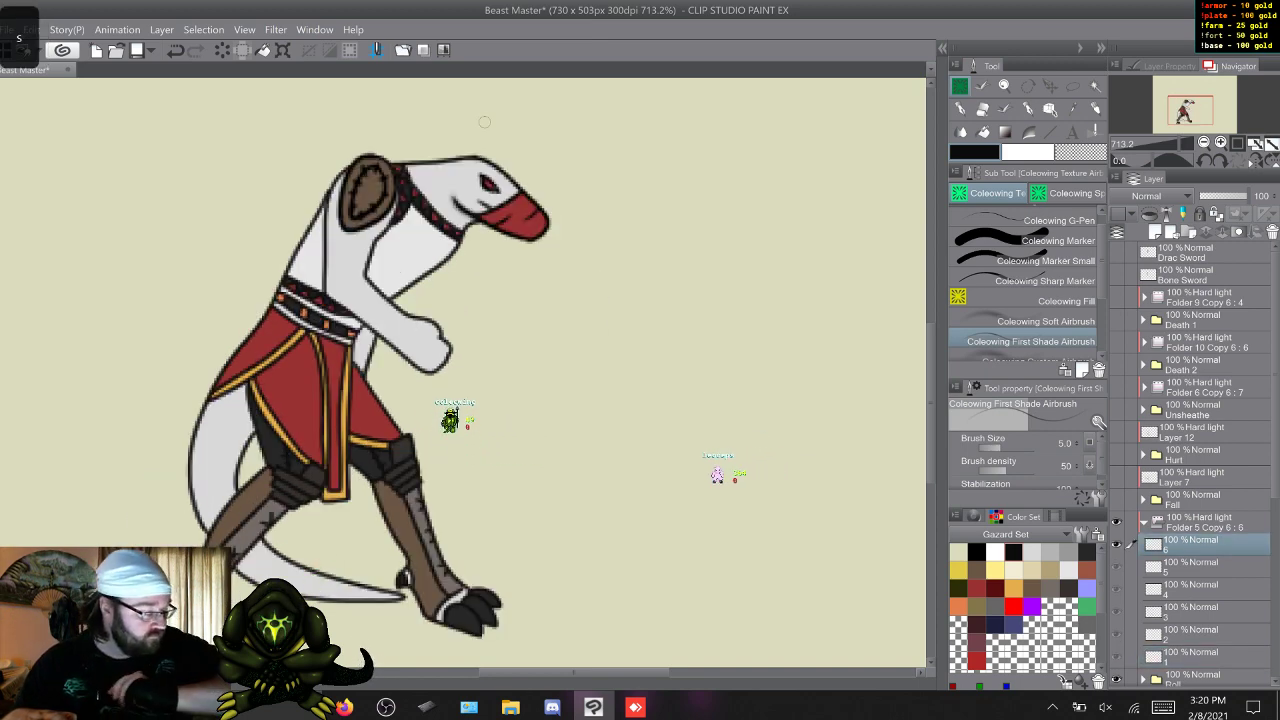
{"action": "key", "text": "w"}
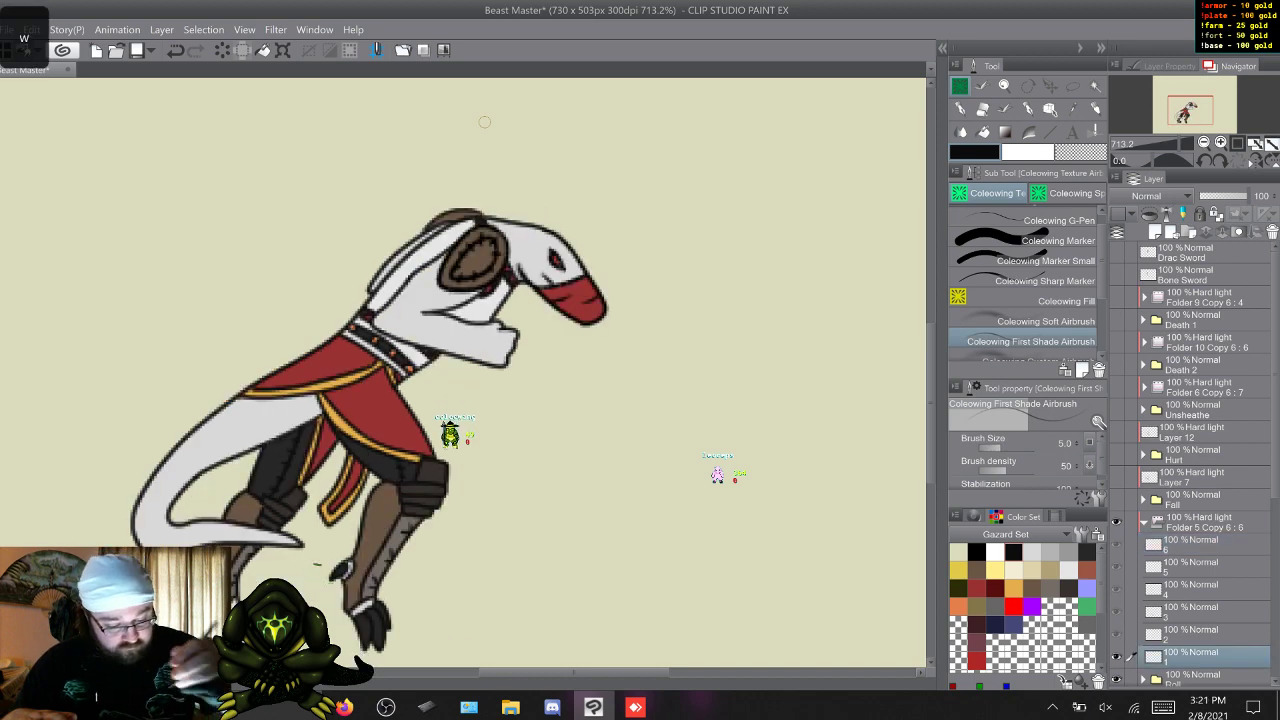
{"action": "key", "text": "s"}
{"action": "key", "text": "w"}
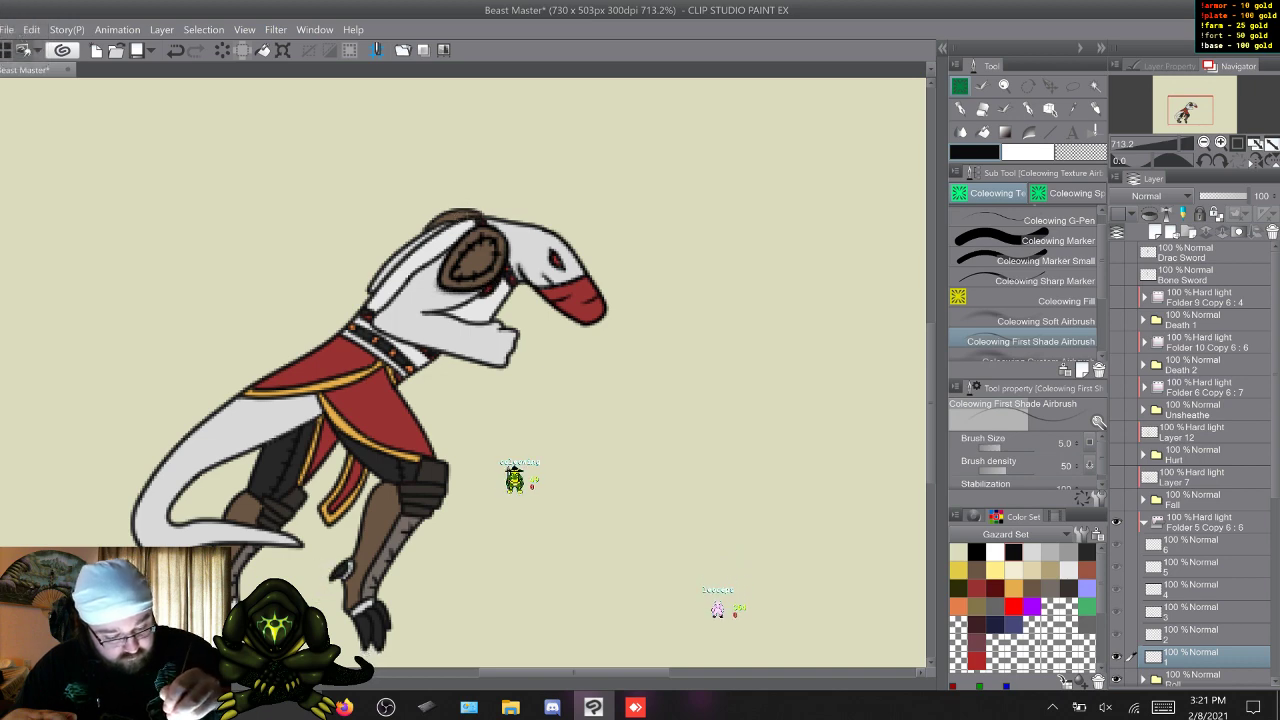
{"action": "key", "text": "w"}
{"action": "key", "text": "s"}
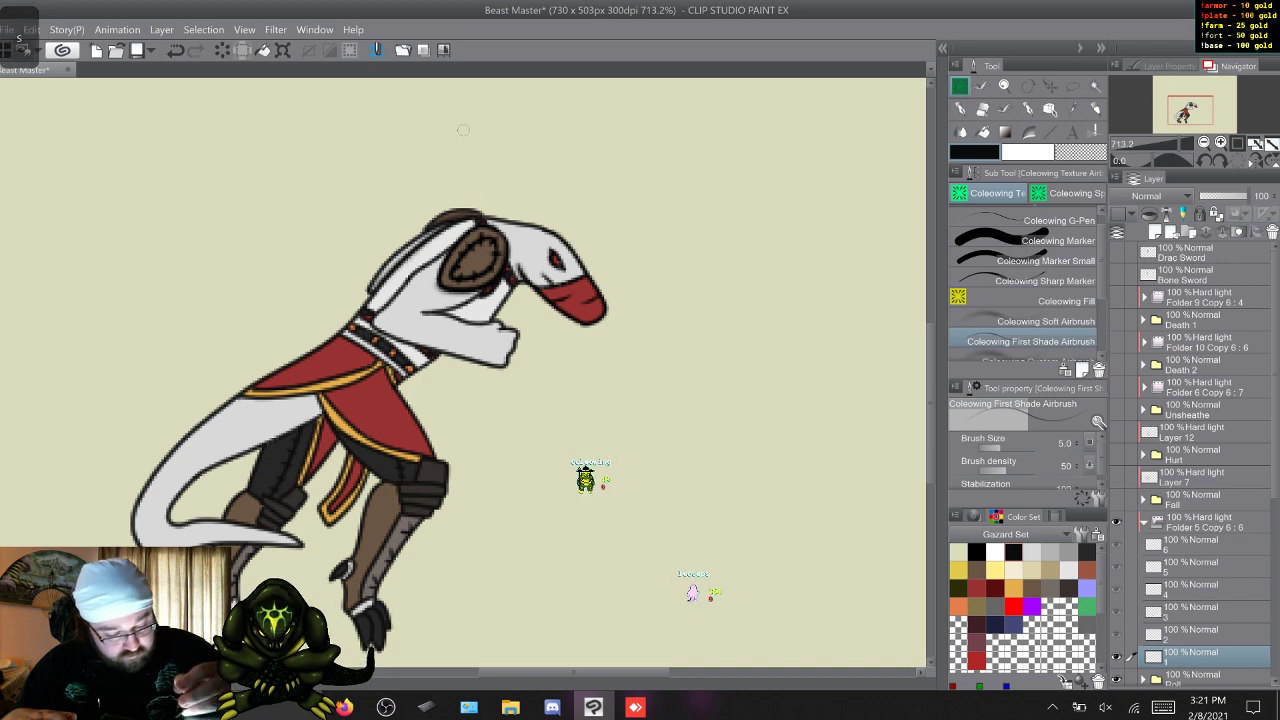
{"action": "key", "text": "w"}
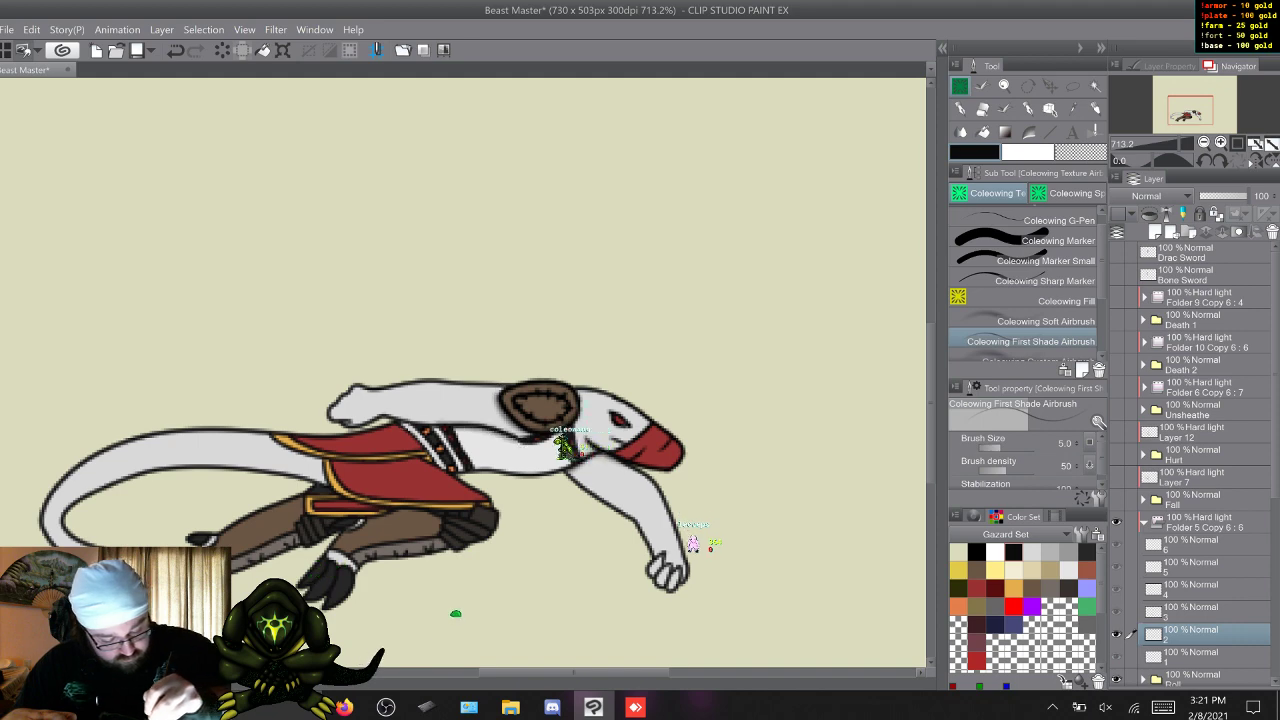
{"action": "key", "text": "s"}
{"action": "key", "text": "s"}
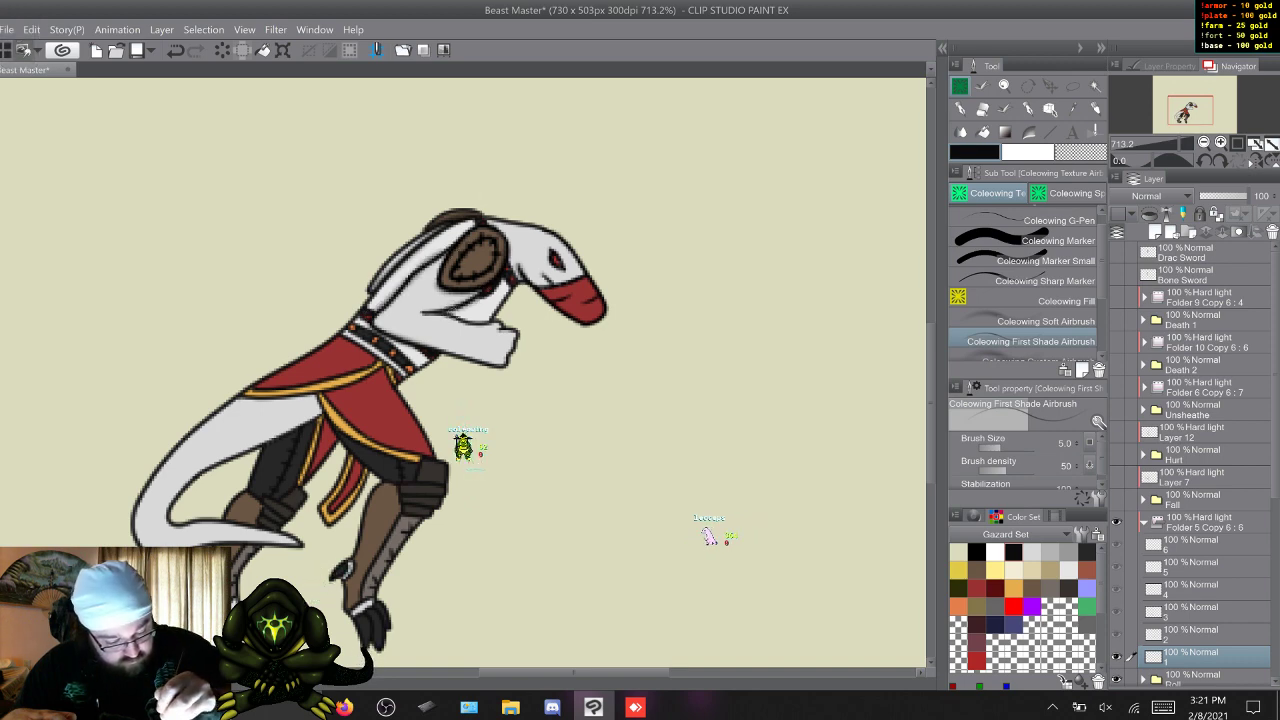
Shade the torso and arms on Roll frames 3 to 6 with the First Shade Airbrush, undoing unwanted strokes.
{"action": "key", "text": "w"}
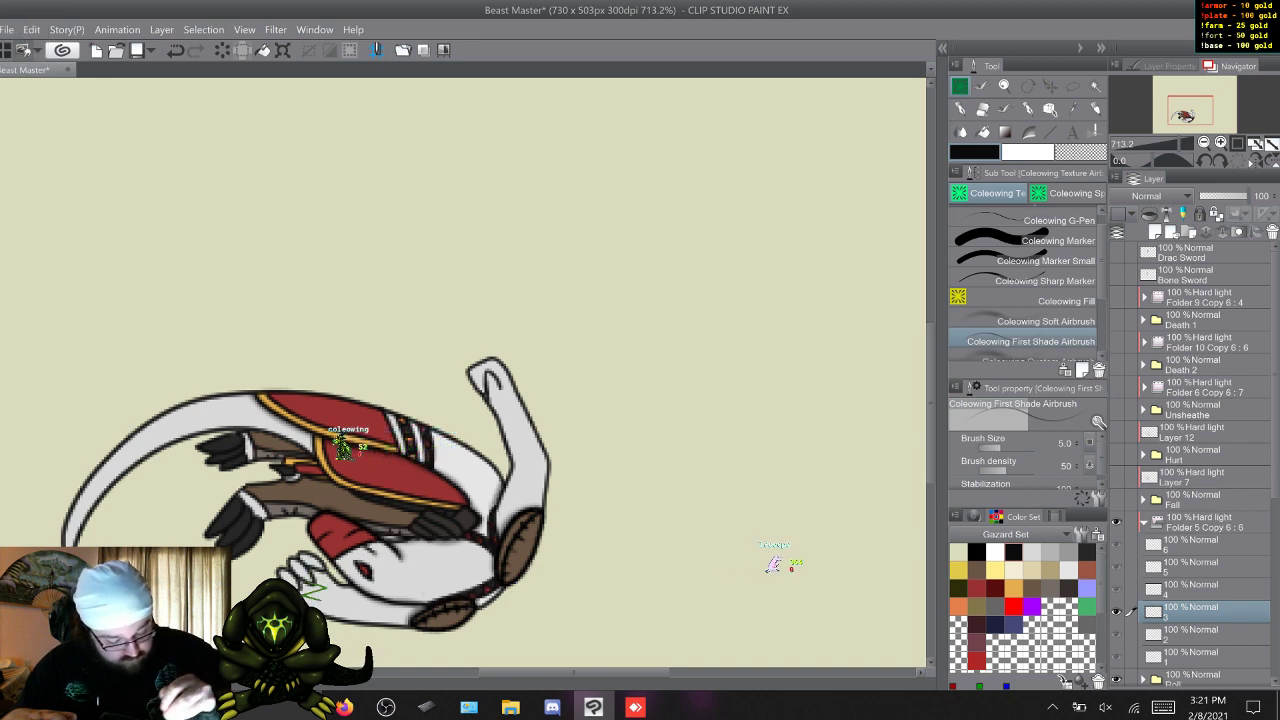
{"action": "key", "text": "w"}
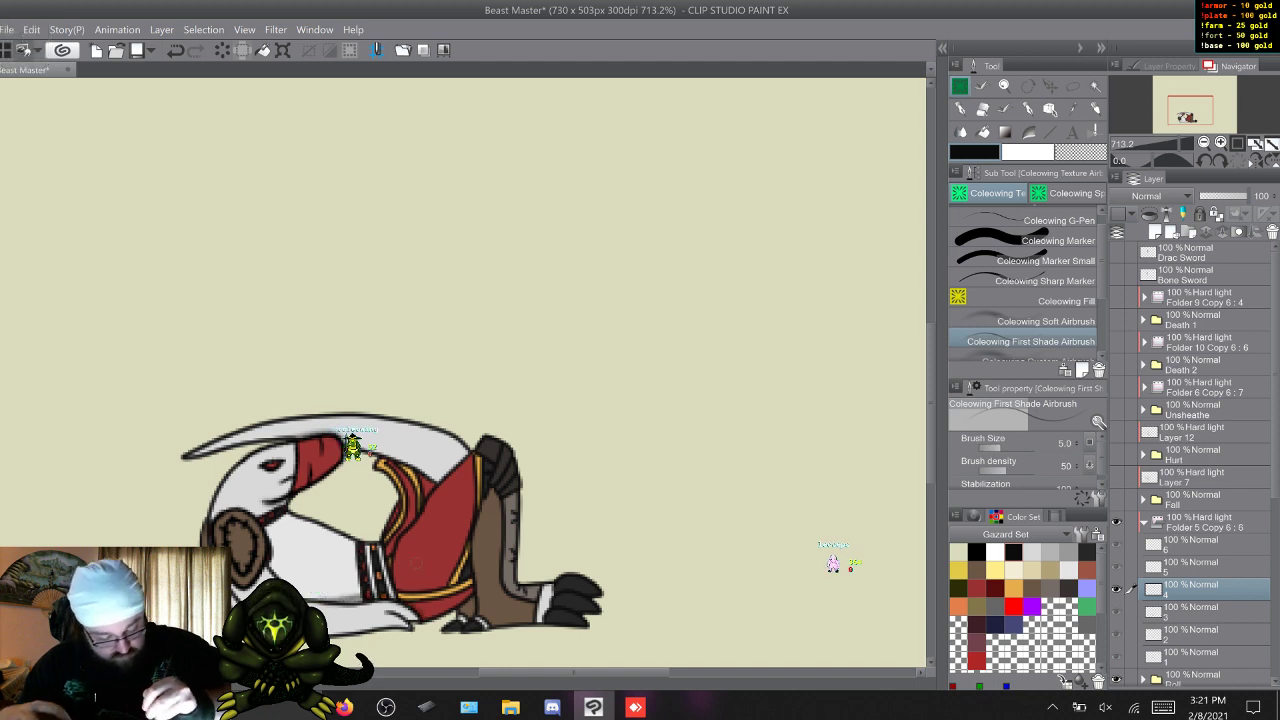
{"action": "key", "text": "ctrl+z"}
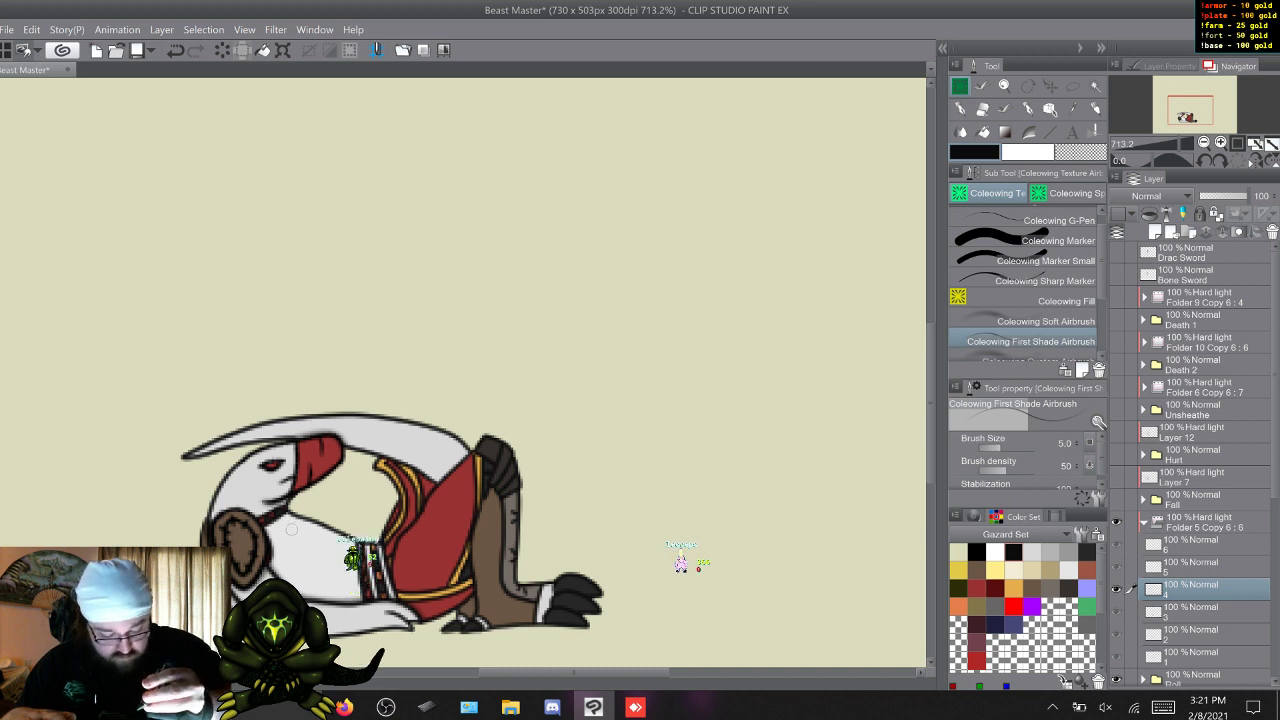
{"action": "key", "text": "w"}
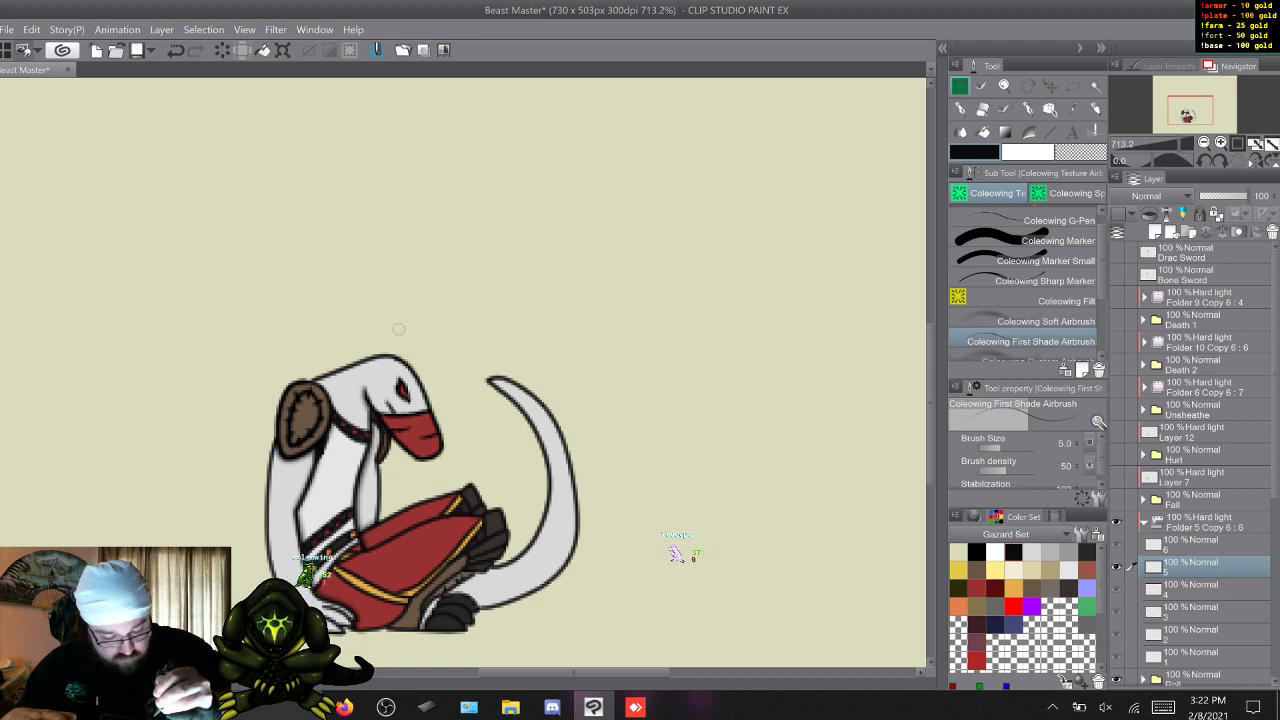
{"action": "key", "text": "w"}
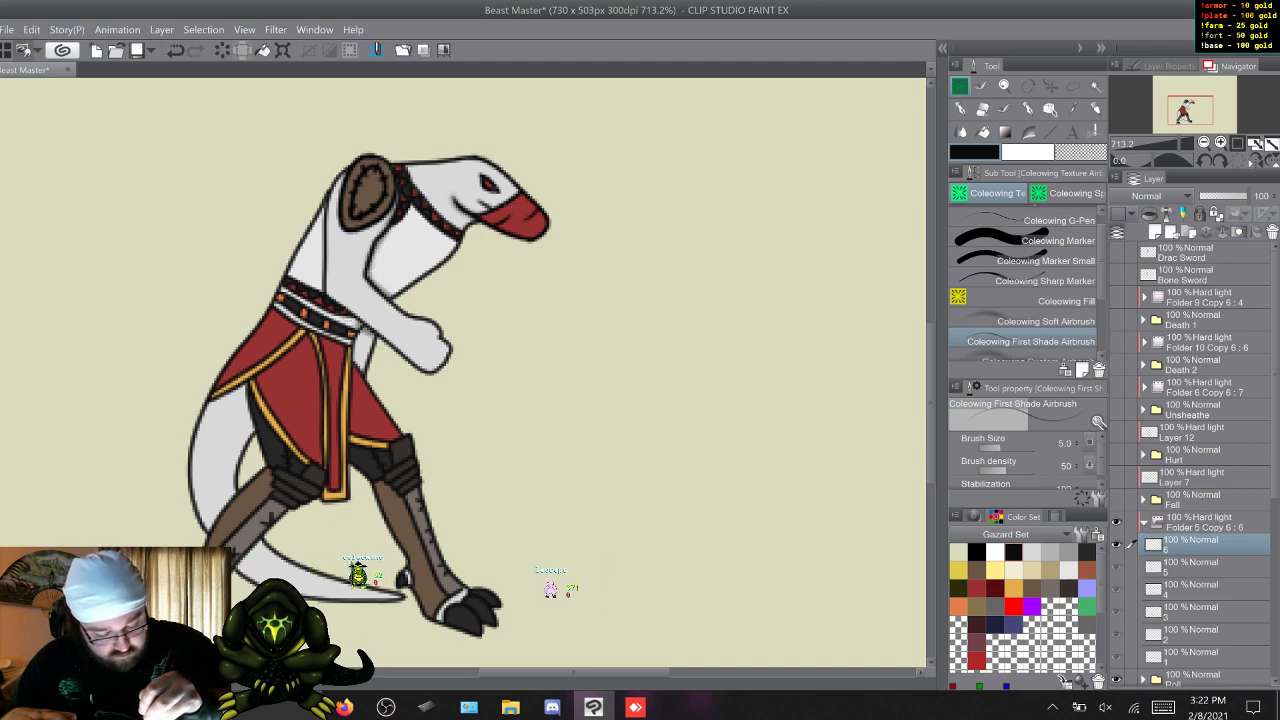
{"action": "left_click_drag", "start_coordinate": [344, 312], "coordinate": [360, 324]}
{"action": "key", "text": "ctrl+z"}
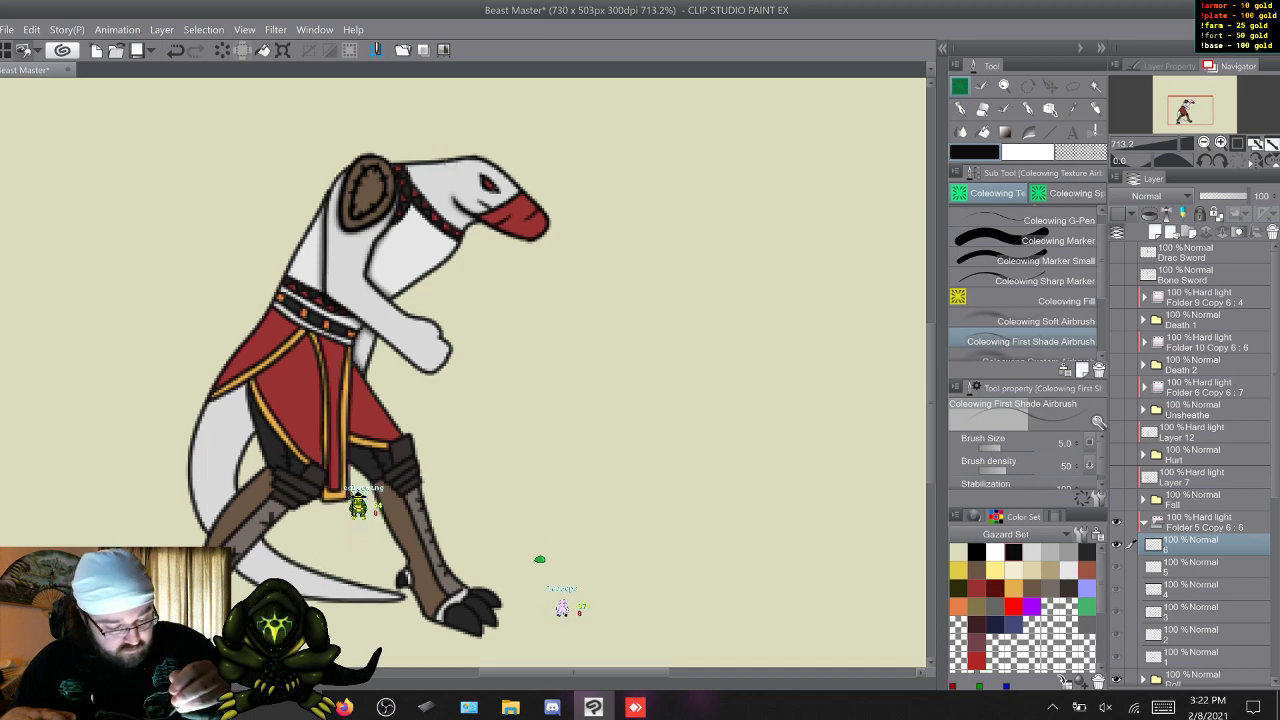
Add first shading to the skirt, legs and tail on Roll frames 1 to 3, comparing frames 1 and 2.
{"action": "key", "text": "w"}
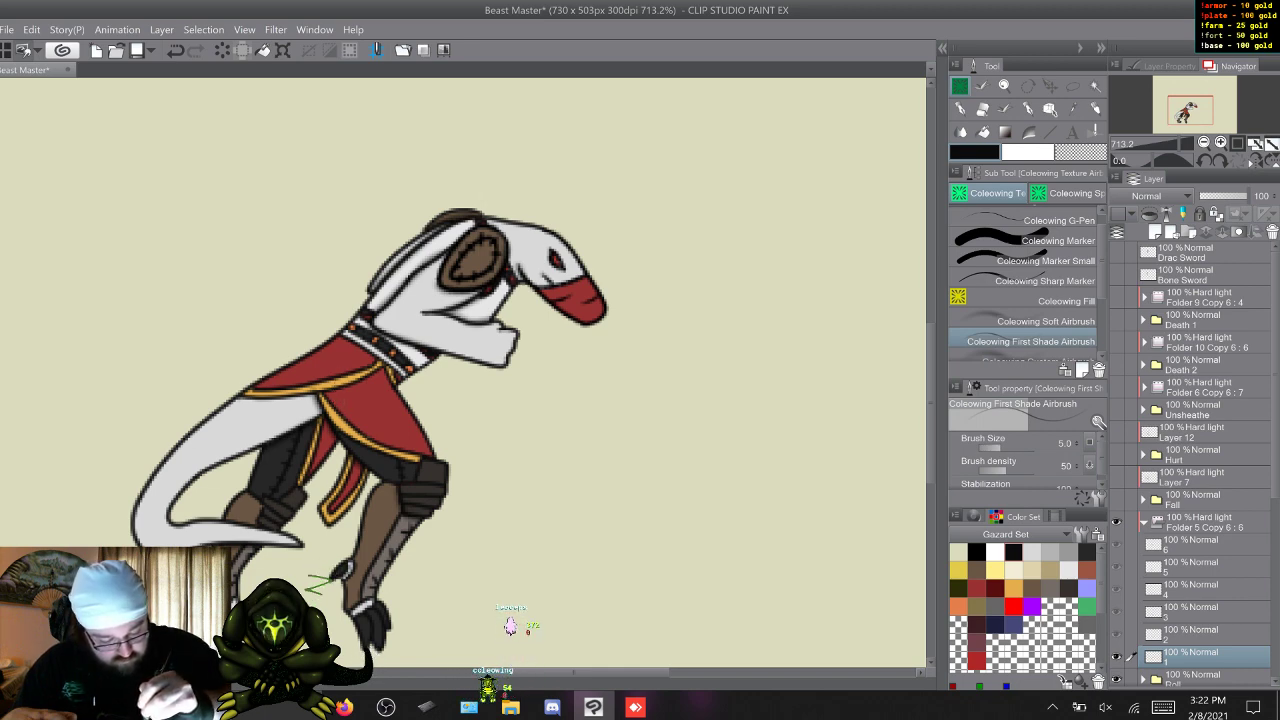
{"action": "key", "text": "w"}
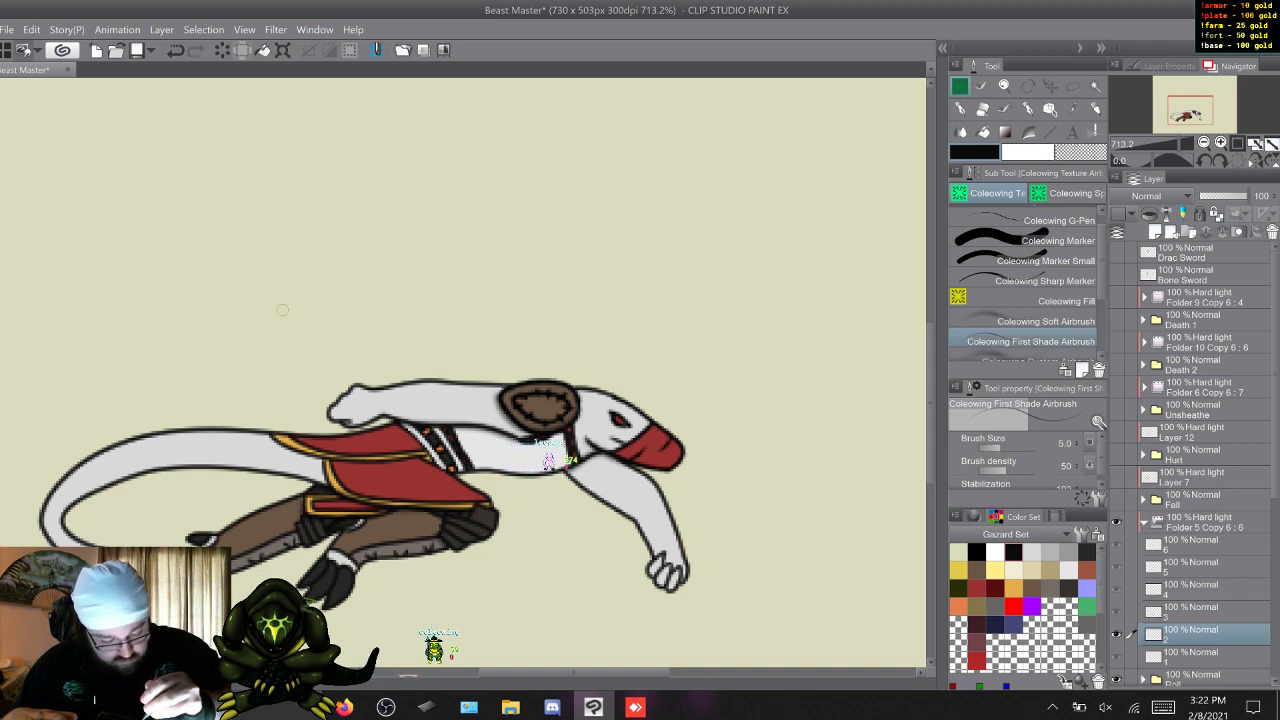
{"action": "key", "text": "s"}
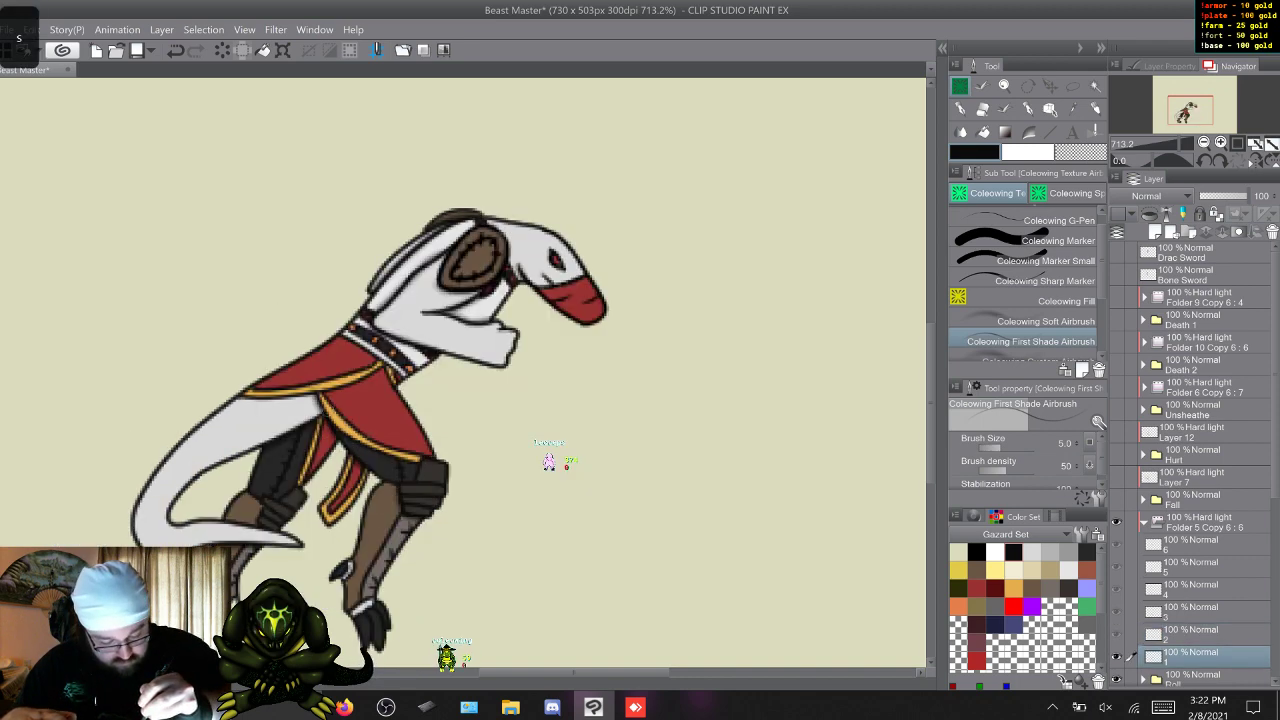
{"action": "key", "text": "w"}
{"action": "key", "text": "w"}
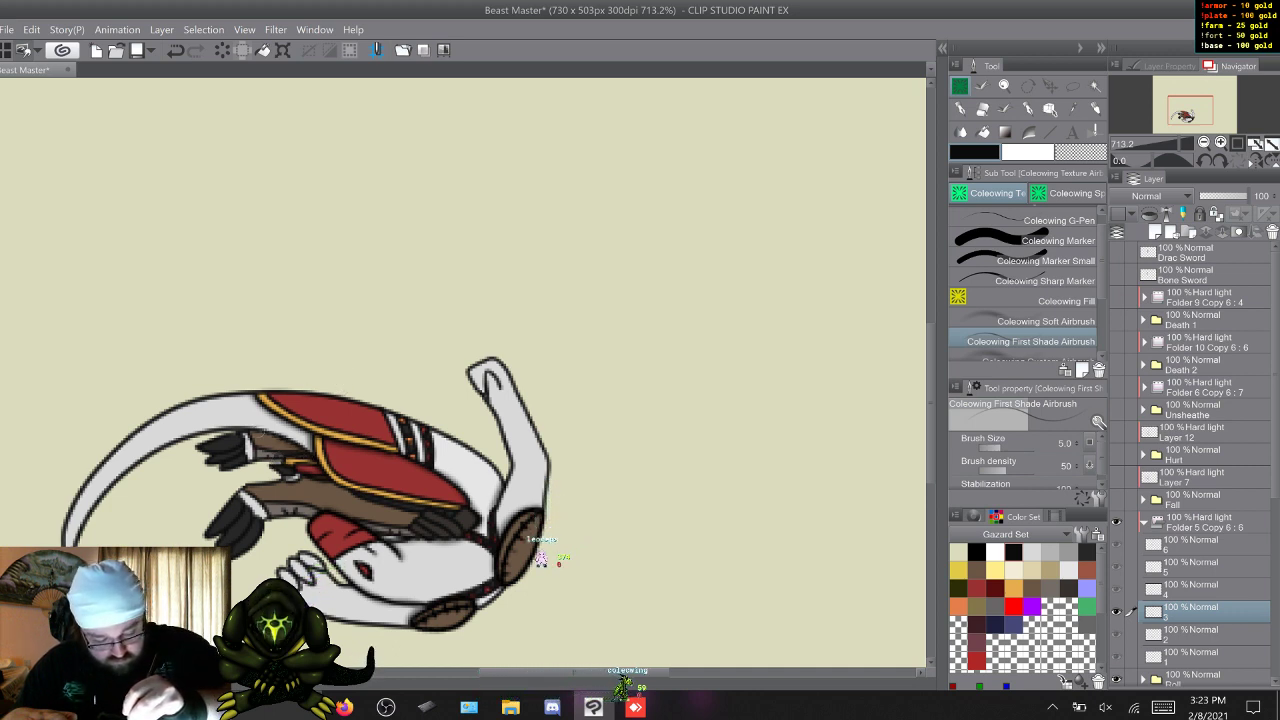
Add first shading to the skirt, legs and tail on Roll frames 4 to 6, undoing unwanted strokes.
{"action": "key", "text": "w"}
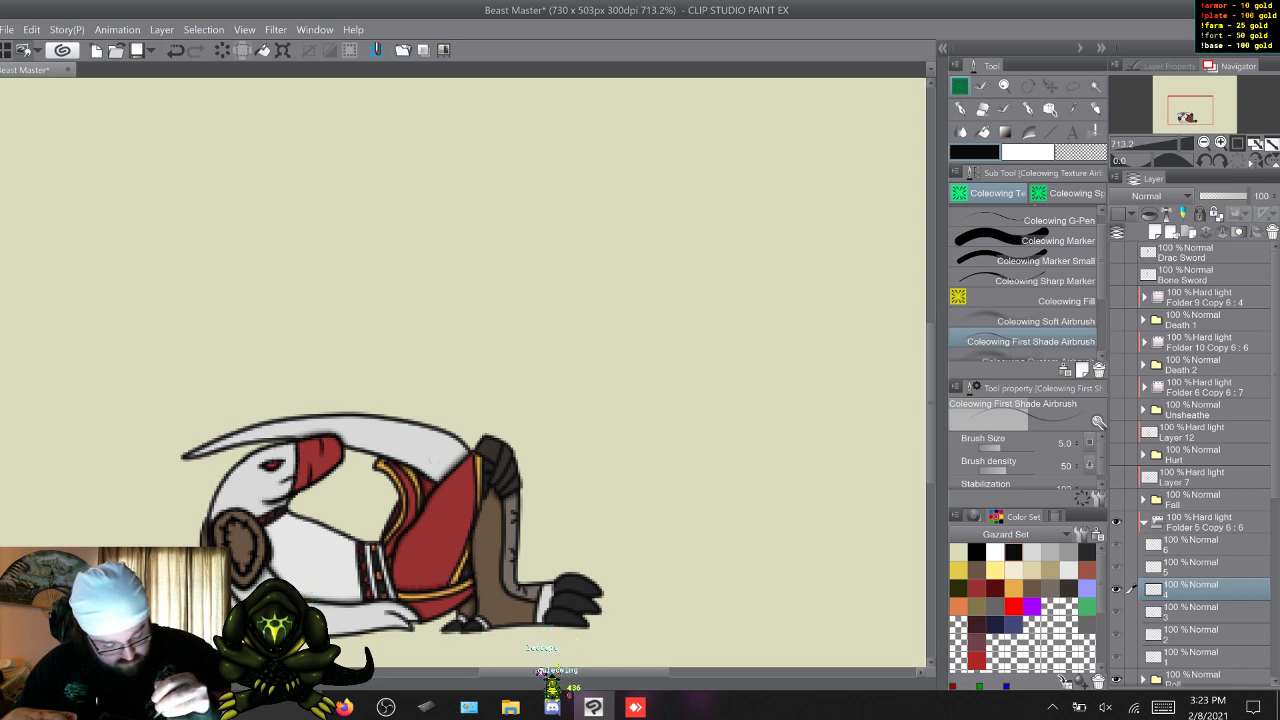
{"action": "key", "text": "w"}
{"action": "key", "text": "s"}
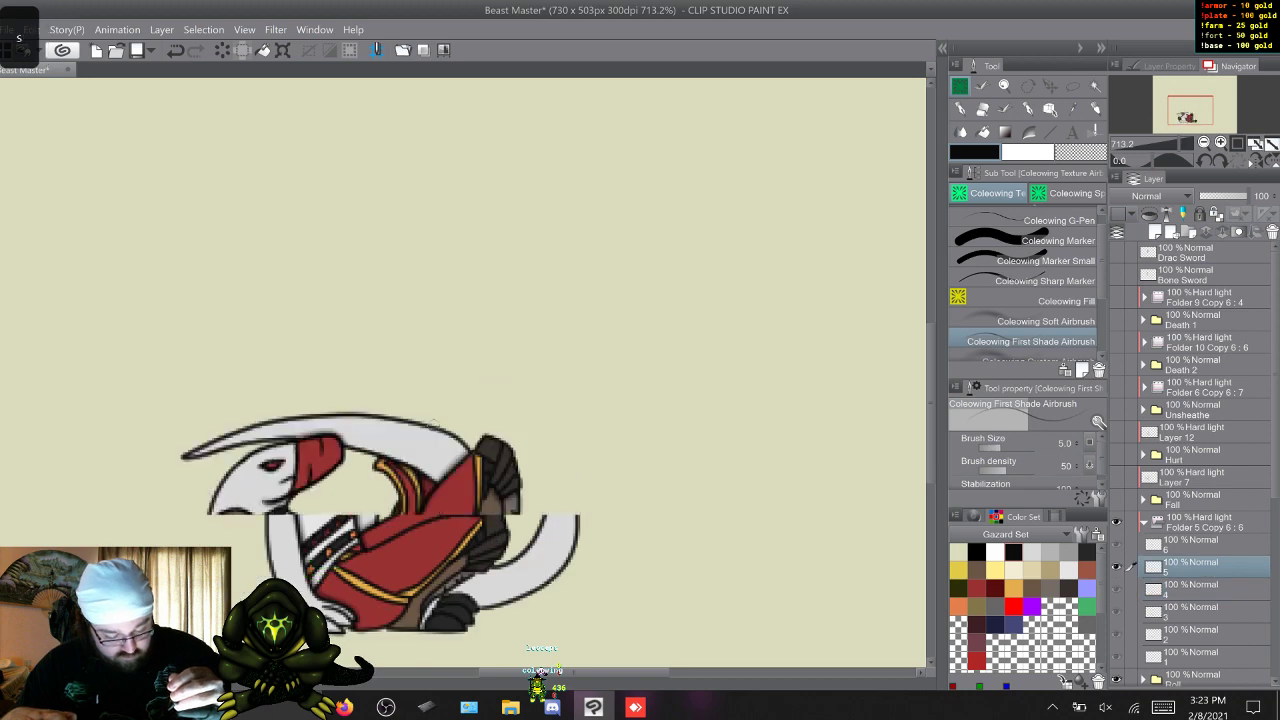
{"action": "key", "text": "w"}
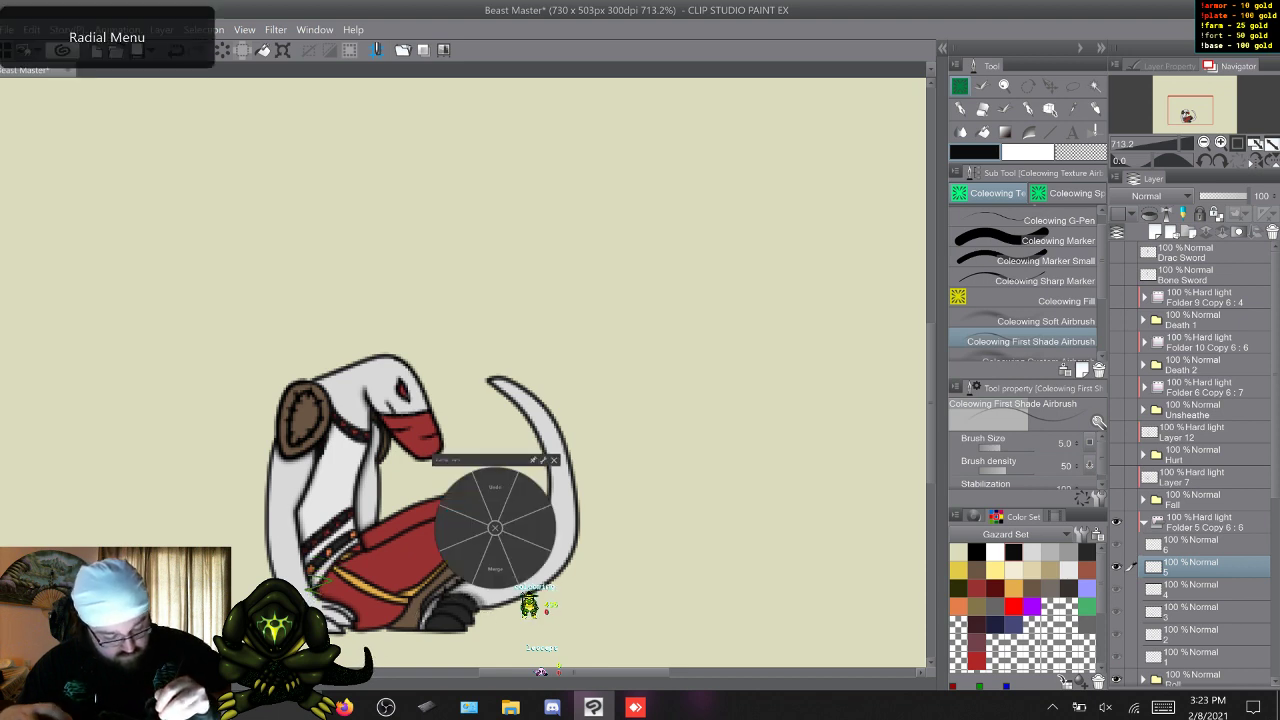
{"action": "key", "text": "ctrl+z"}
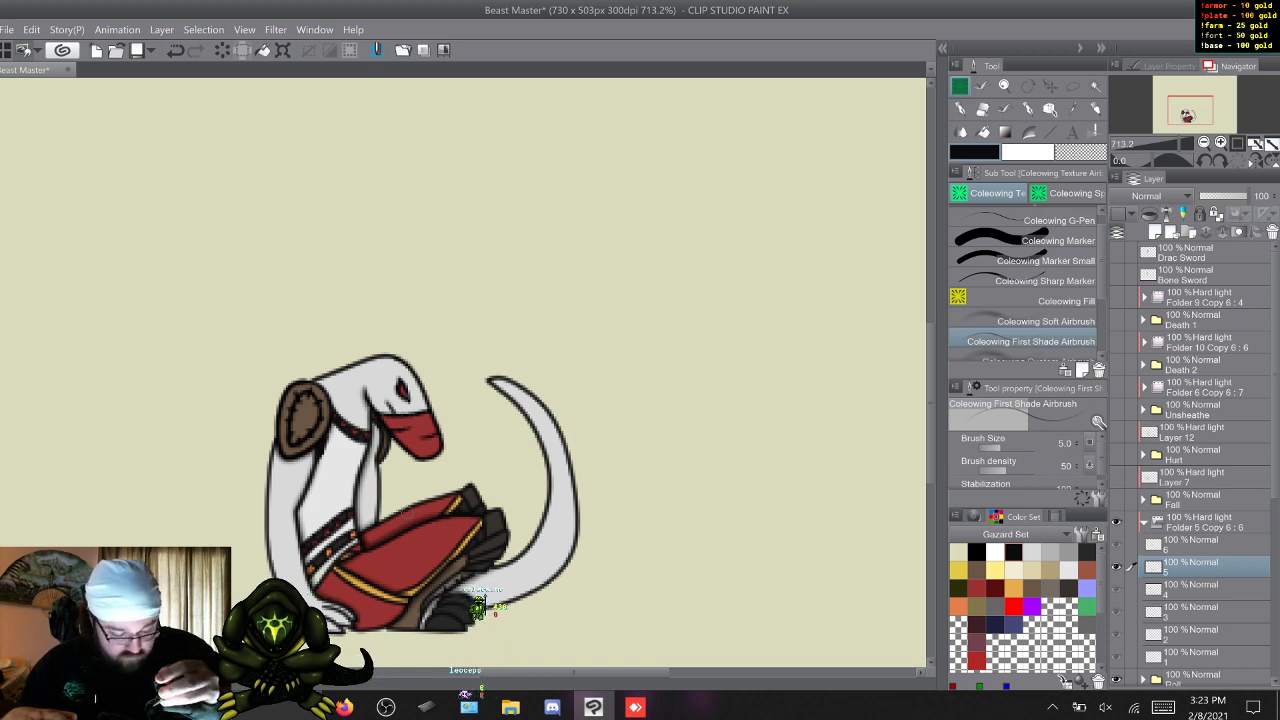
{"action": "key", "text": "w"}
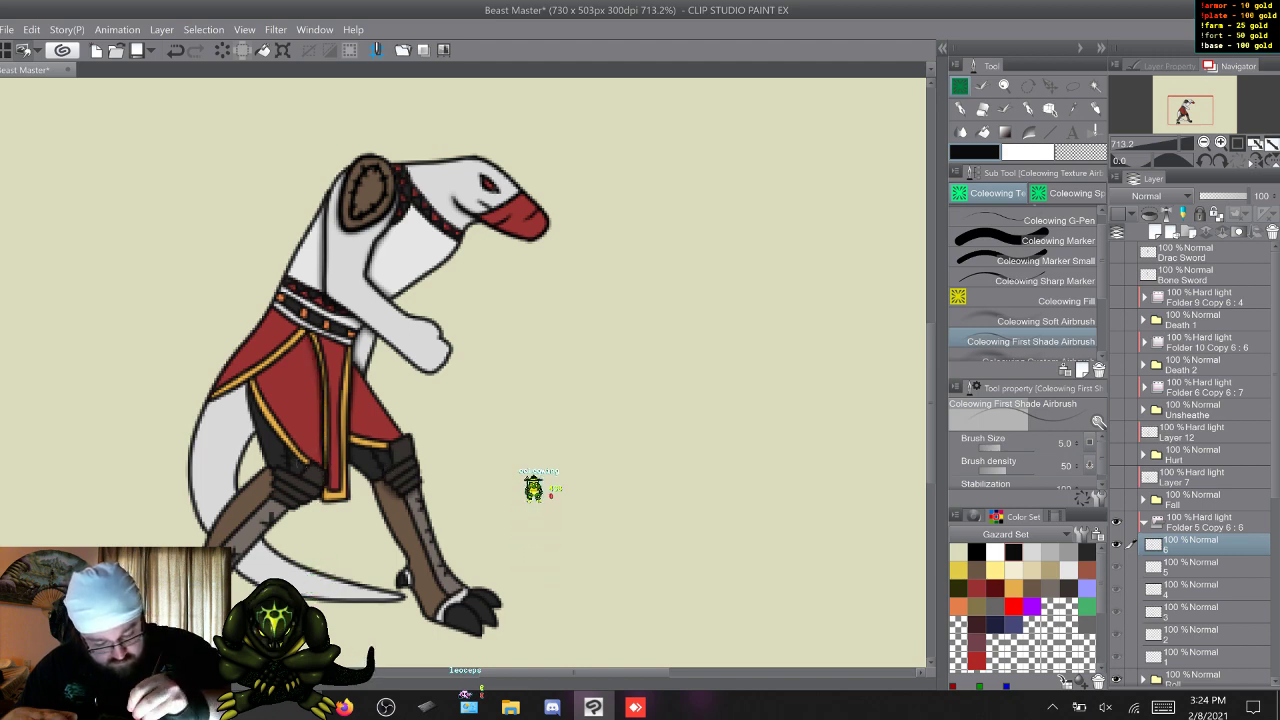
{"action": "left_click_drag", "start_coordinate": [315, 572], "coordinate": [345, 556]}
{"action": "key", "text": "ctrl+z"}
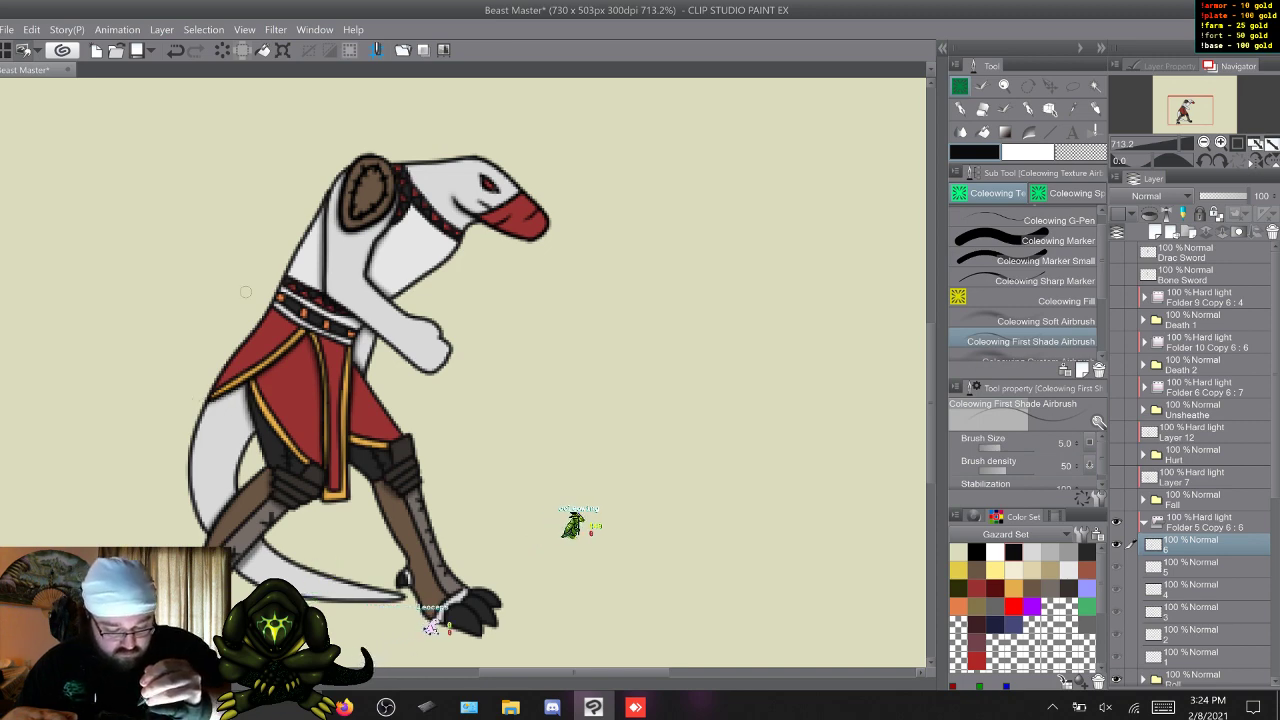
Flip through Roll frames 1 to 6 to check the first shading across the animation.
{"action": "key", "text": "w"}
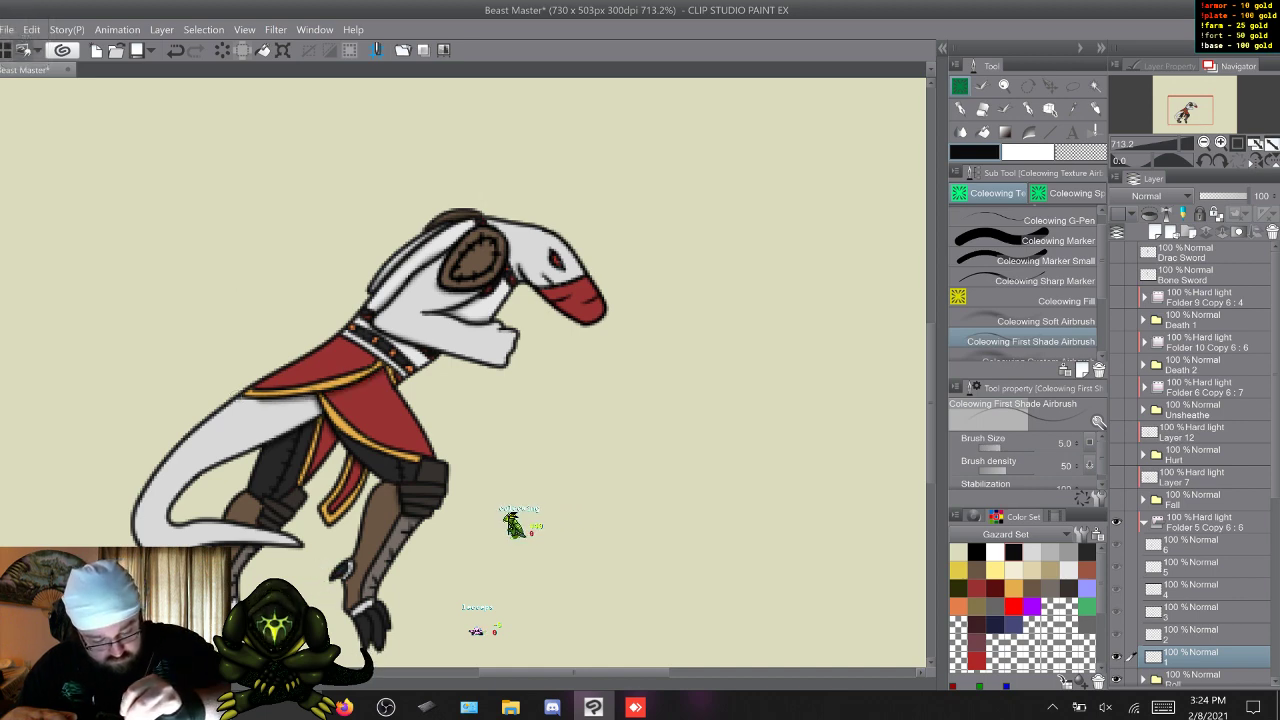
{"action": "key", "text": "w"}
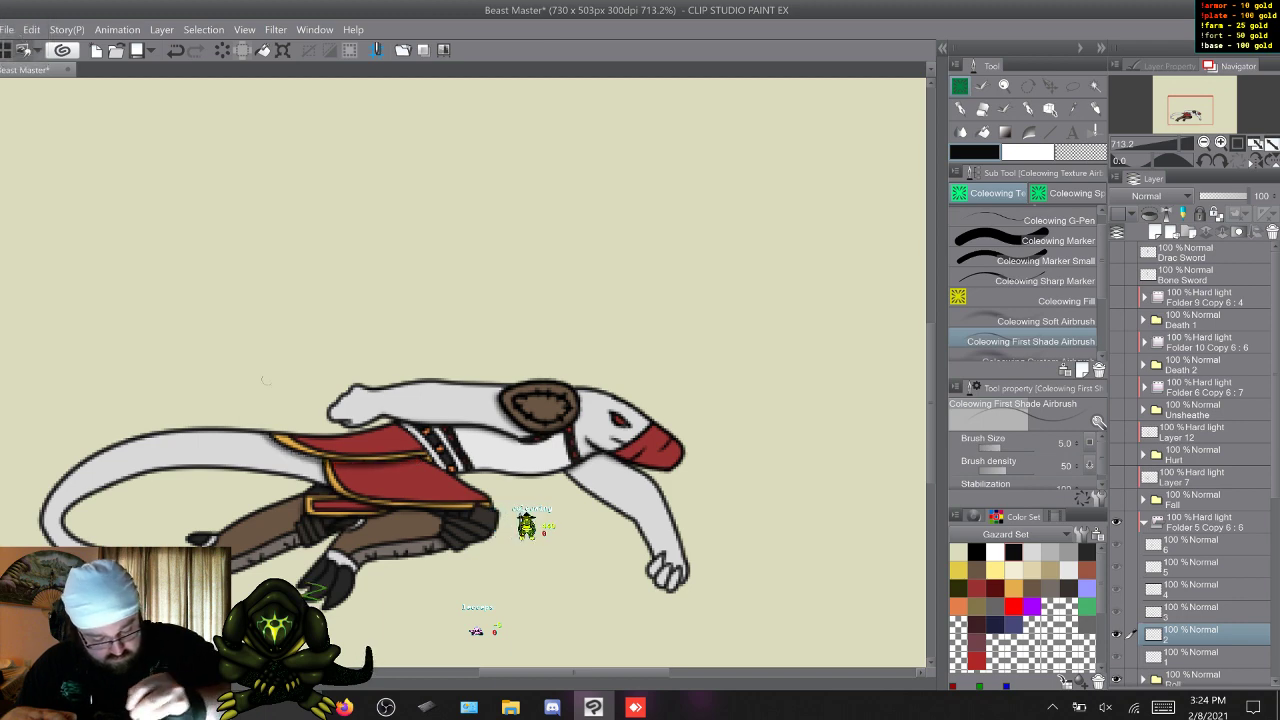
{"action": "key", "text": "w"}
{"action": "key", "text": "w"}
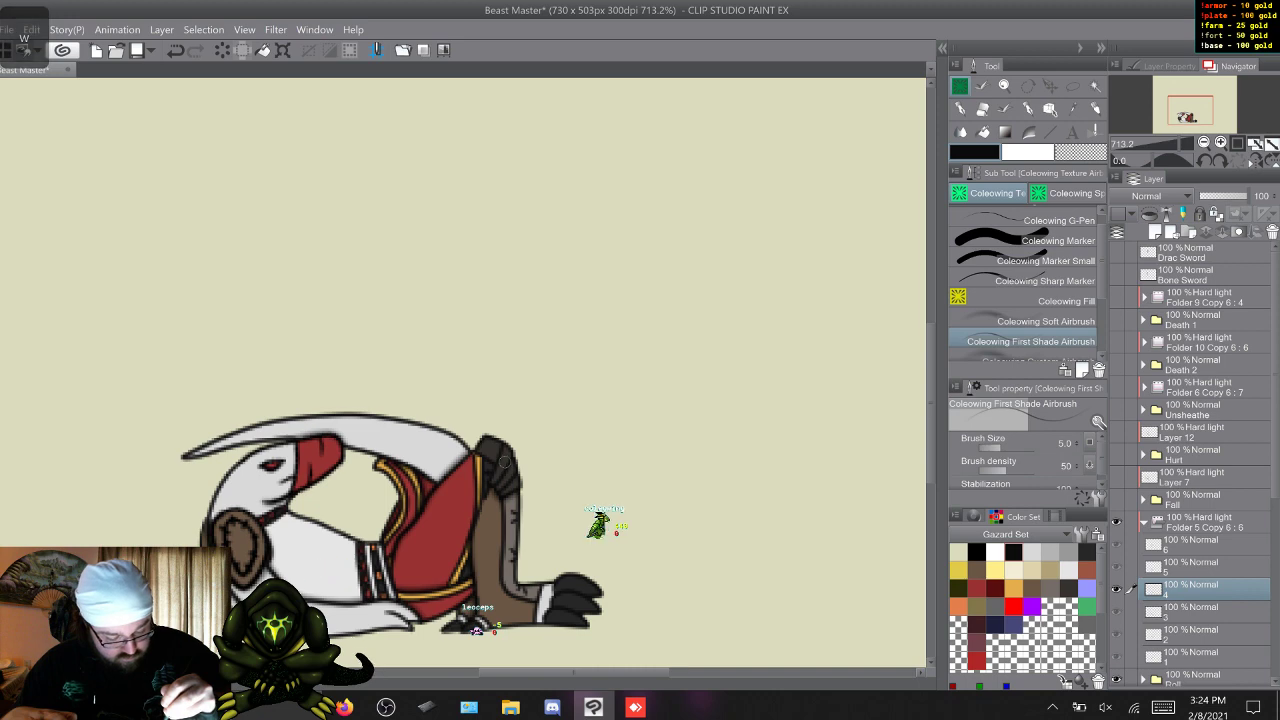
{"action": "key", "text": "w"}
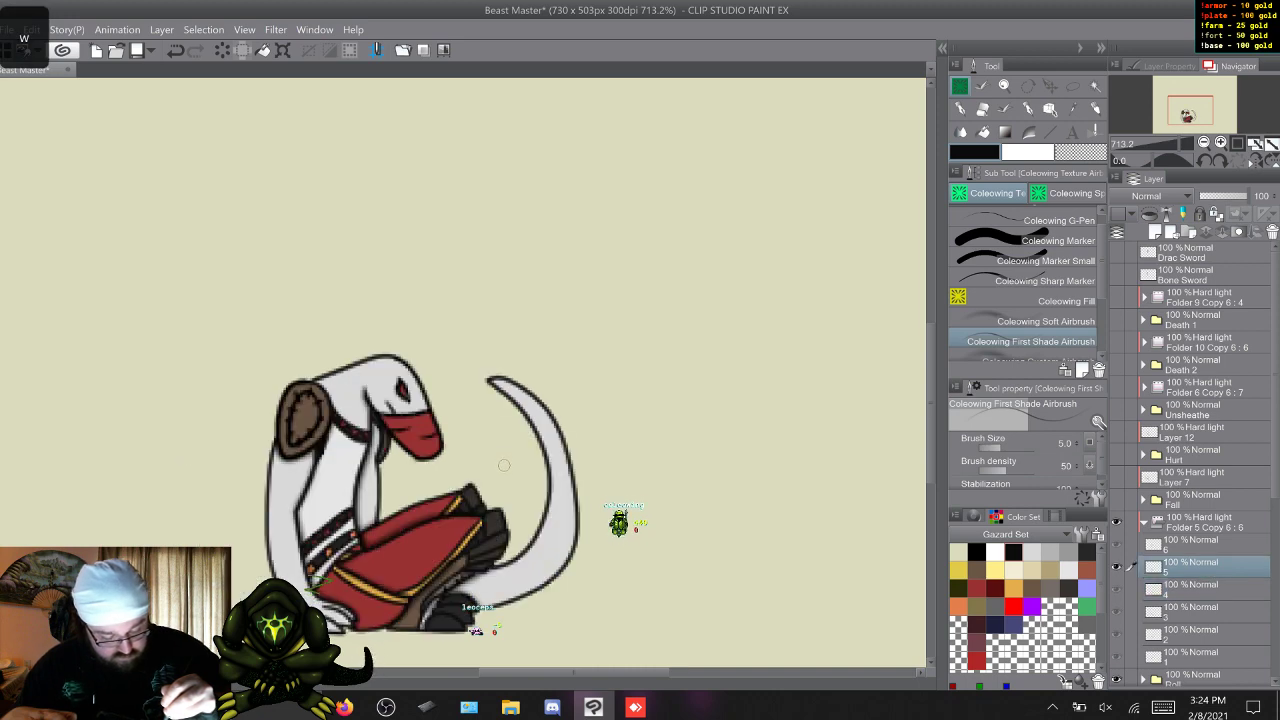
{"action": "key", "text": "w"}
{"action": "key", "text": "w"}
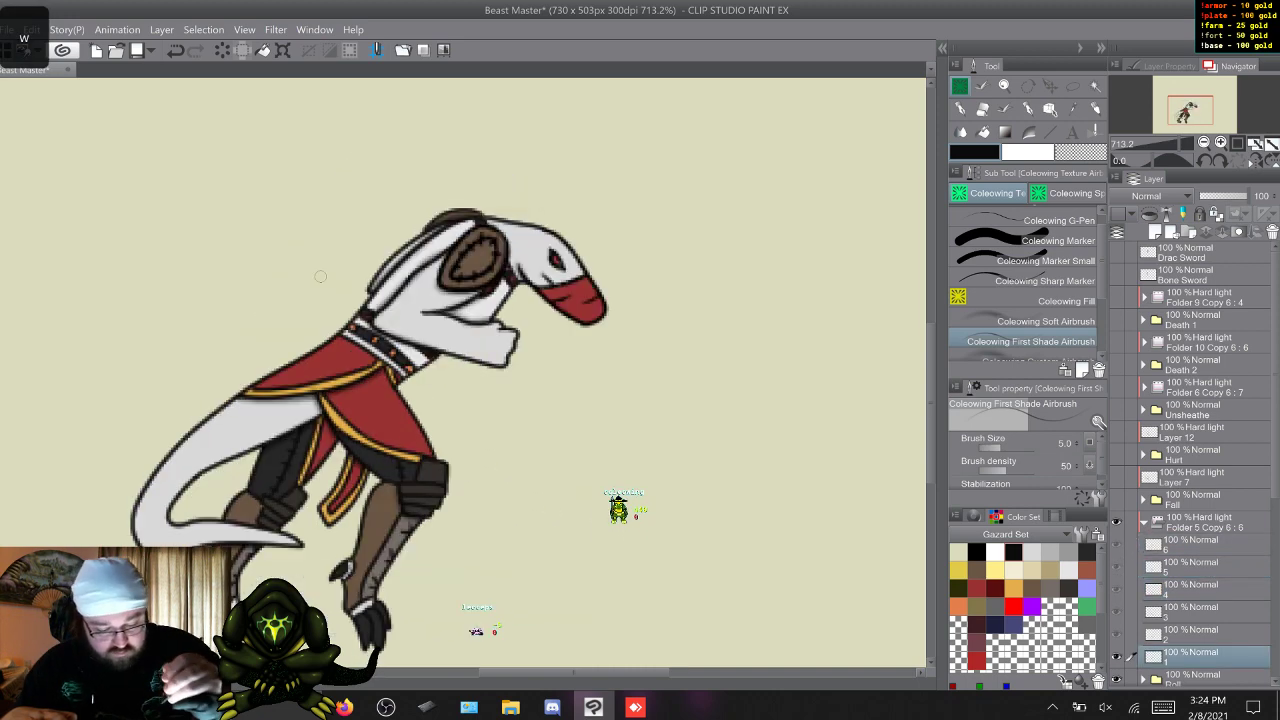
{"action": "key", "text": "s"}
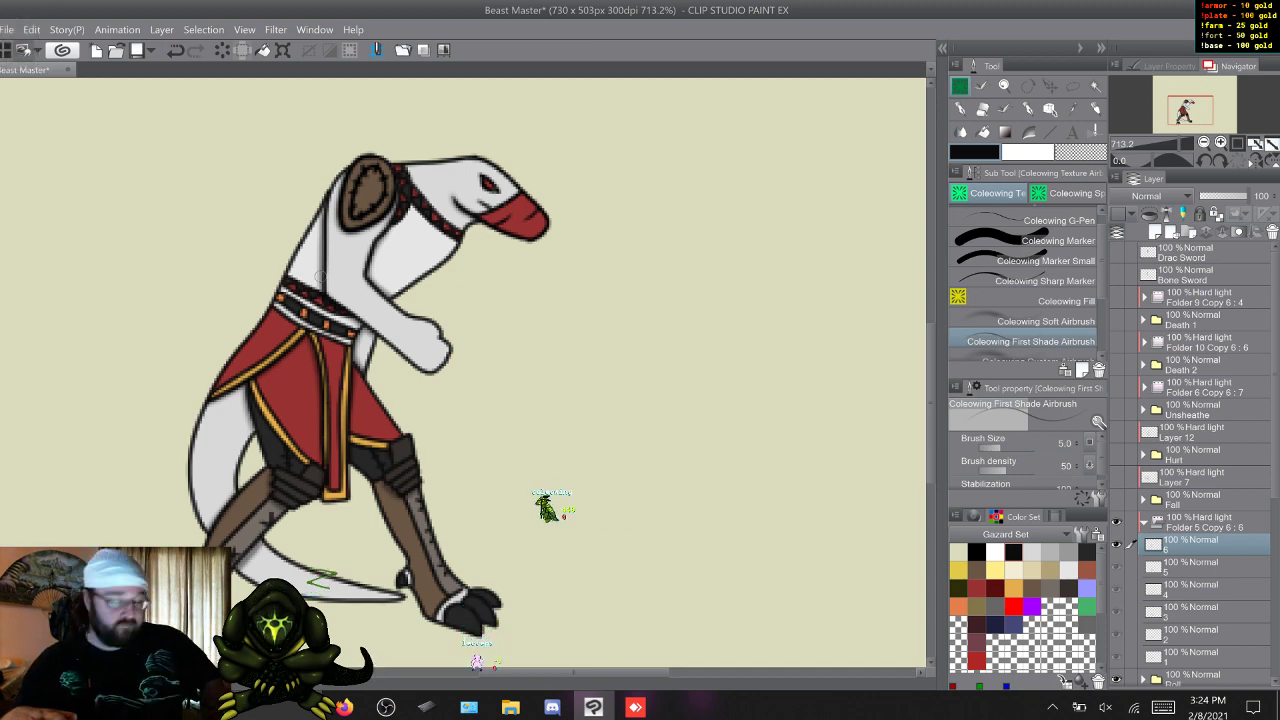
{"action": "key", "text": "w"}
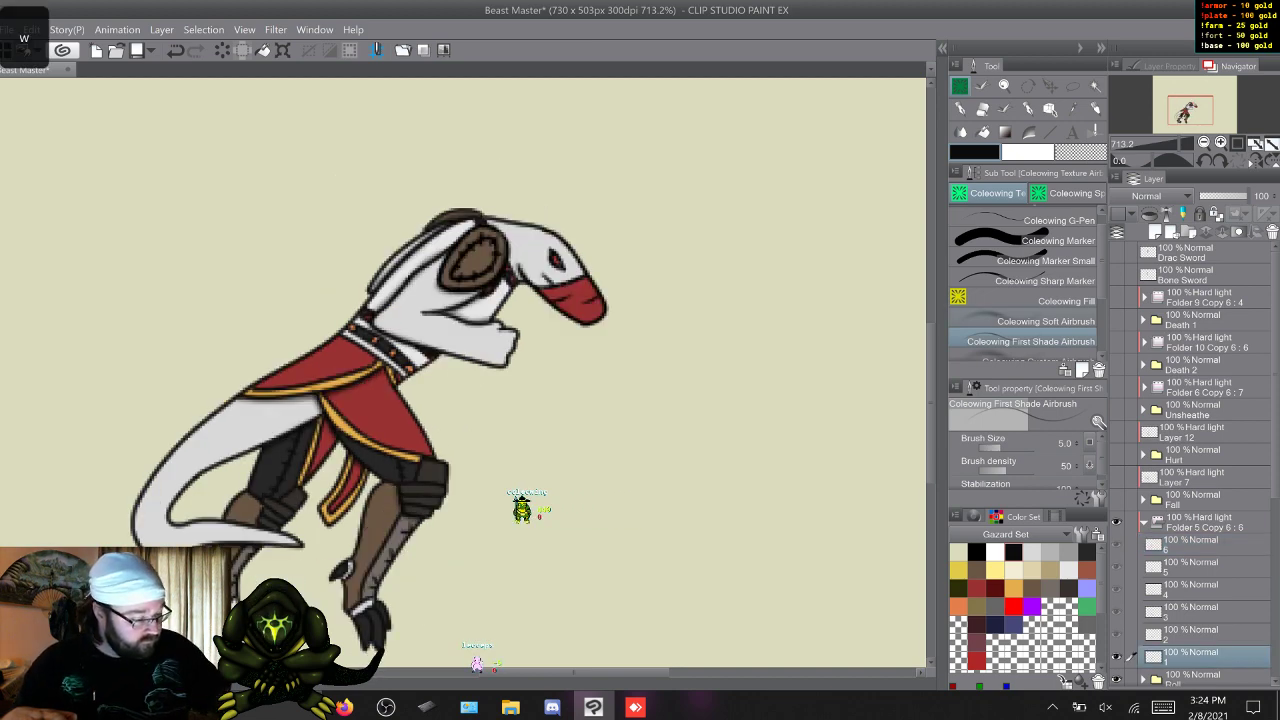
Add soft shading to the body, limbs and tail on Roll frames 1 to 3 with the Coleowing Soft Airbrush.
{"action": "left_click", "coordinate": [1030, 321]}
{"action": "scroll", "coordinate": [829, 343], "scroll_direction": "down", "scroll_amount": 2}
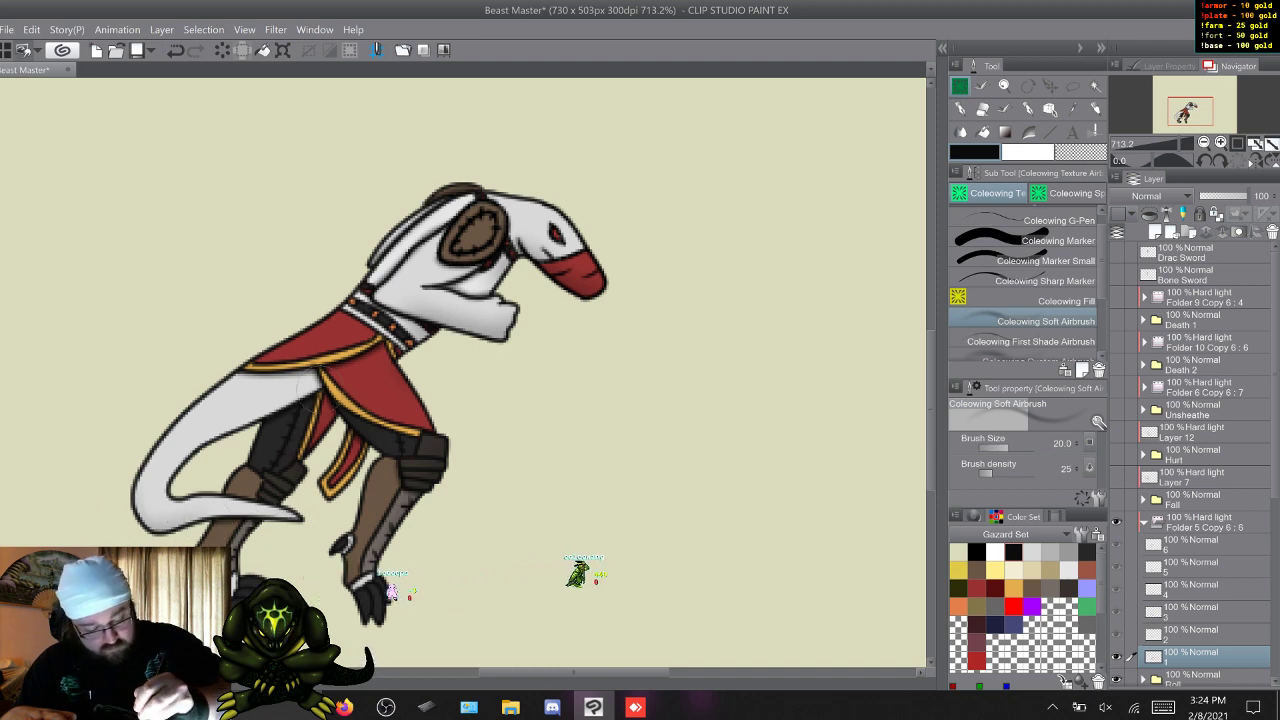
{"action": "key", "text": "w"}
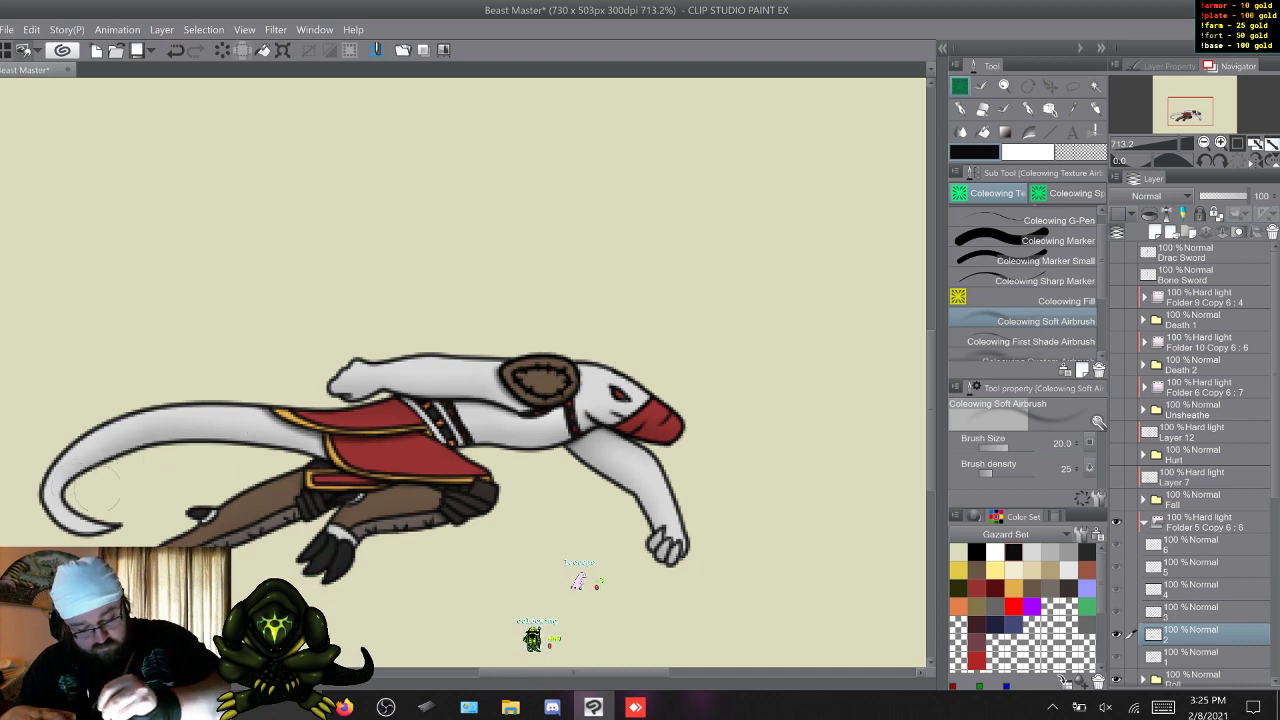
{"action": "key", "text": "w"}
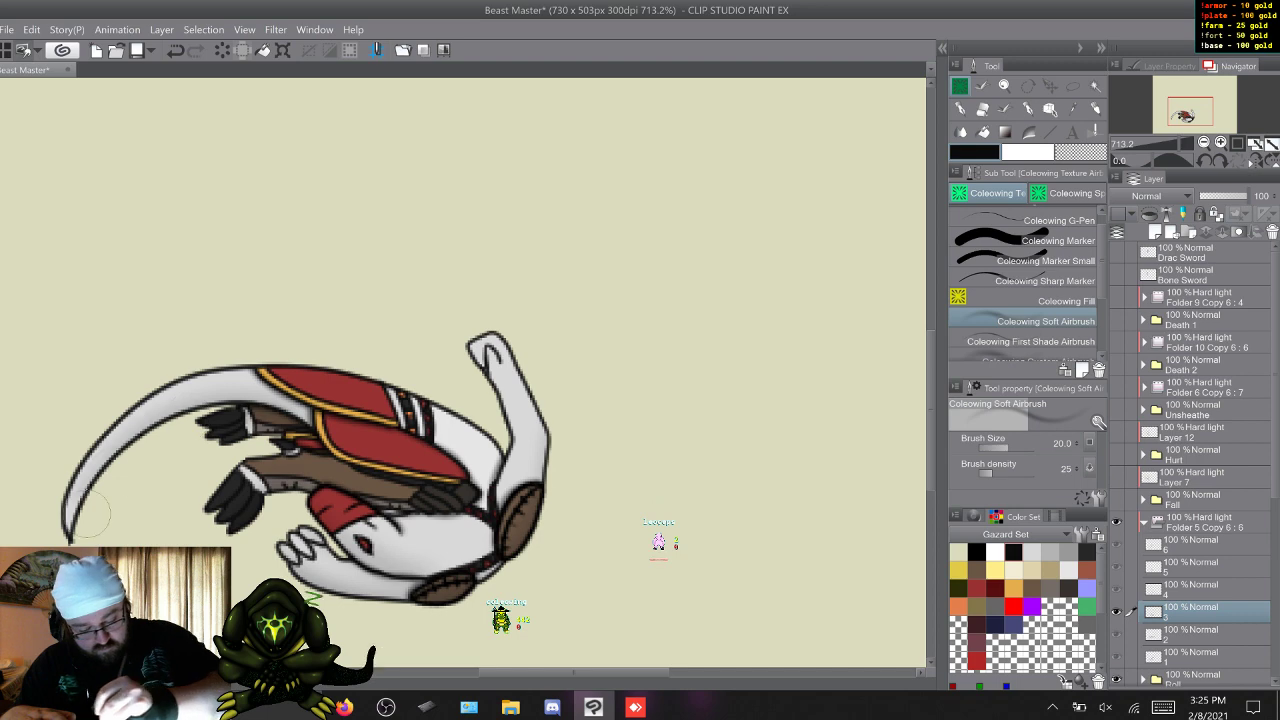
Soft-shade the body and tail on Roll frames 4 and 5, comparing frame 4 with frame 3.
{"action": "key", "text": "w"}
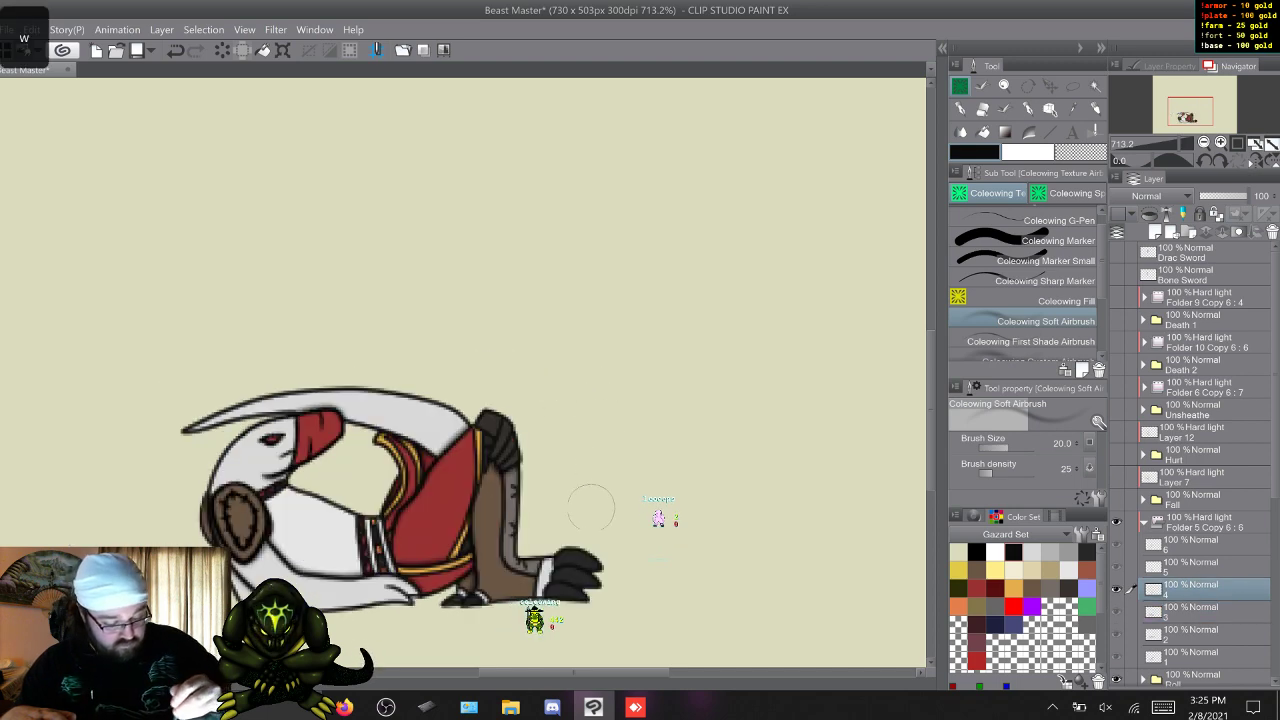
{"action": "key", "text": "s"}
{"action": "key", "text": "w"}
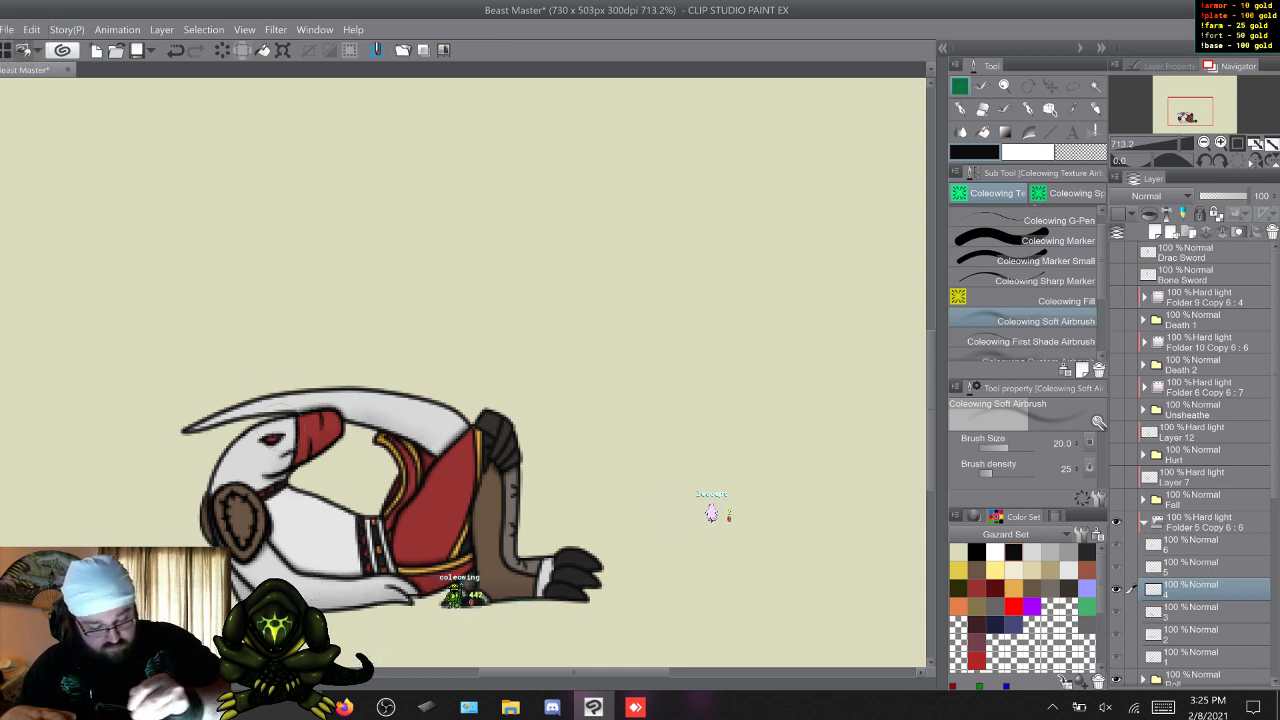
{"action": "key", "text": "w"}
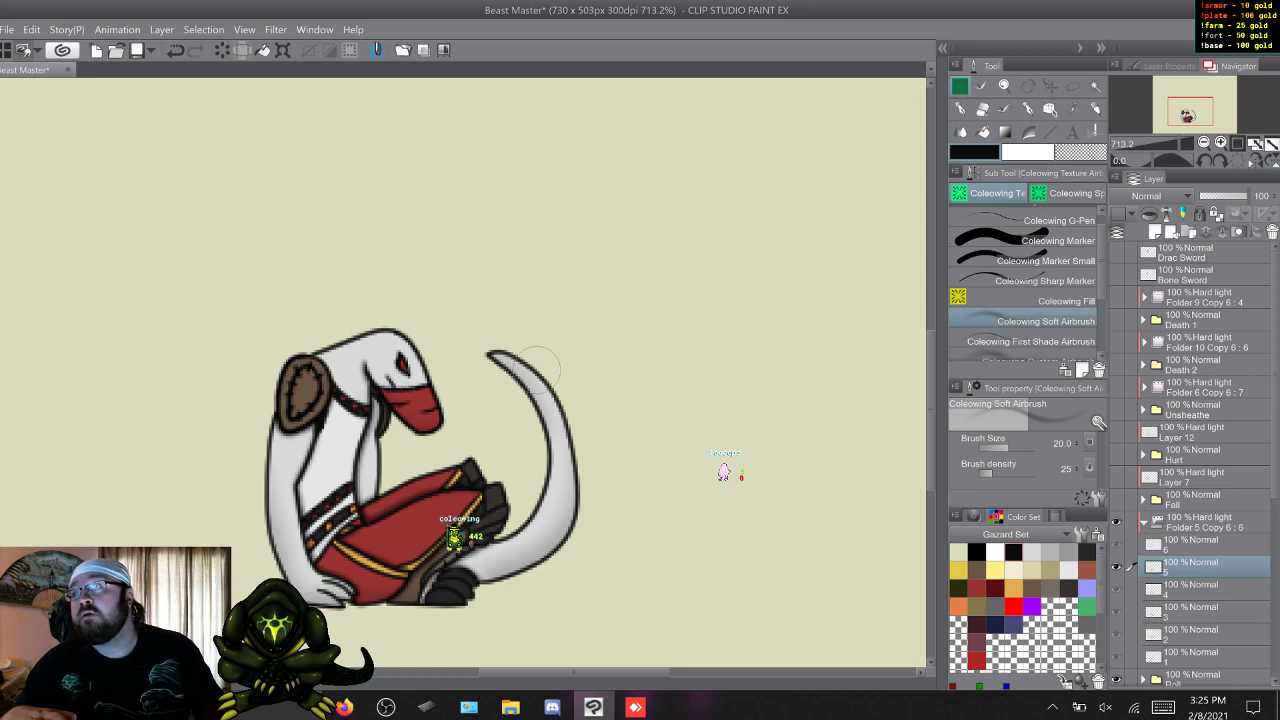
Soft-shade the neck, chest, arm and tail on Roll frame 6 and compare it with frame 1.
{"action": "key", "text": "w"}
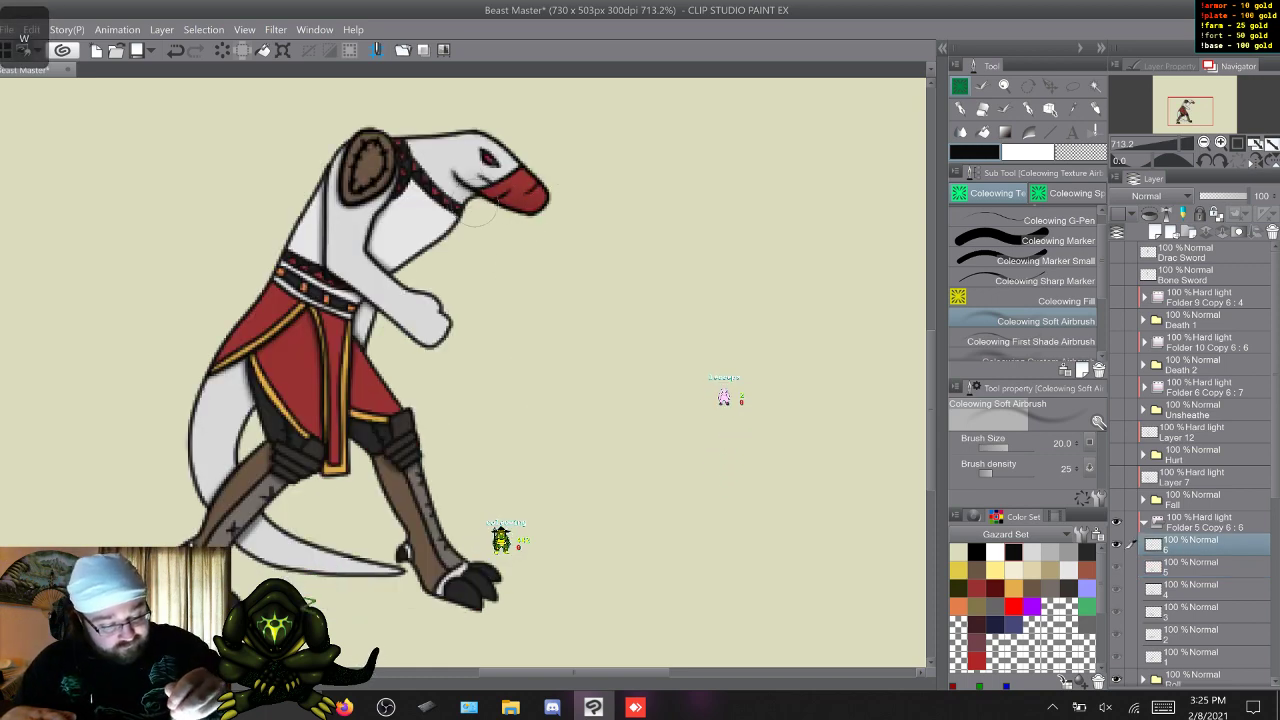
{"action": "left_click_drag", "start_coordinate": [475, 210], "coordinate": [391, 272]}
{"action": "mouse_move", "coordinate": [454, 328]}
{"action": "left_mouse_down"}
{"action": "mouse_move", "coordinate": [408, 330]}
{"action": "mouse_move", "coordinate": [336, 265]}
{"action": "mouse_move", "coordinate": [394, 198]}
{"action": "left_mouse_up"}
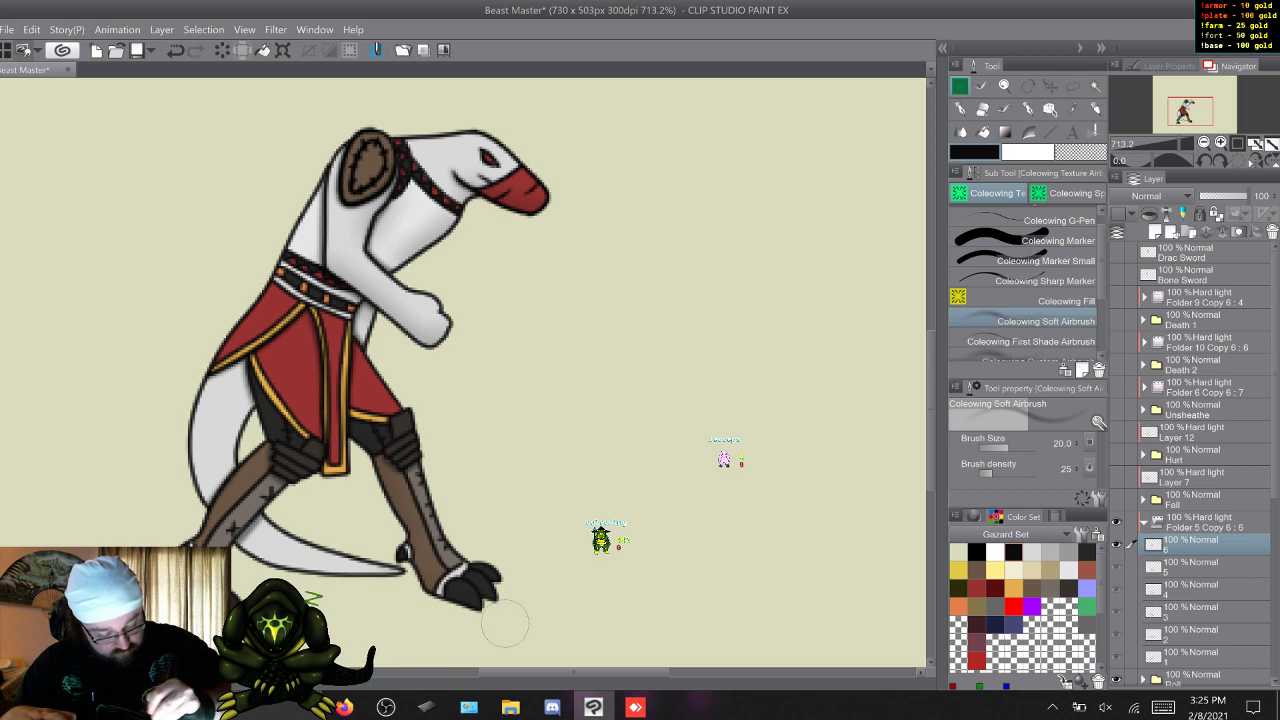
{"action": "mouse_move", "coordinate": [391, 578]}
{"action": "left_mouse_down"}
{"action": "mouse_move", "coordinate": [288, 575]}
{"action": "mouse_move", "coordinate": [250, 540]}
{"action": "mouse_move", "coordinate": [272, 565]}
{"action": "mouse_move", "coordinate": [325, 577]}
{"action": "left_mouse_up"}
{"action": "left_click_drag", "start_coordinate": [202, 500], "coordinate": [184, 442]}
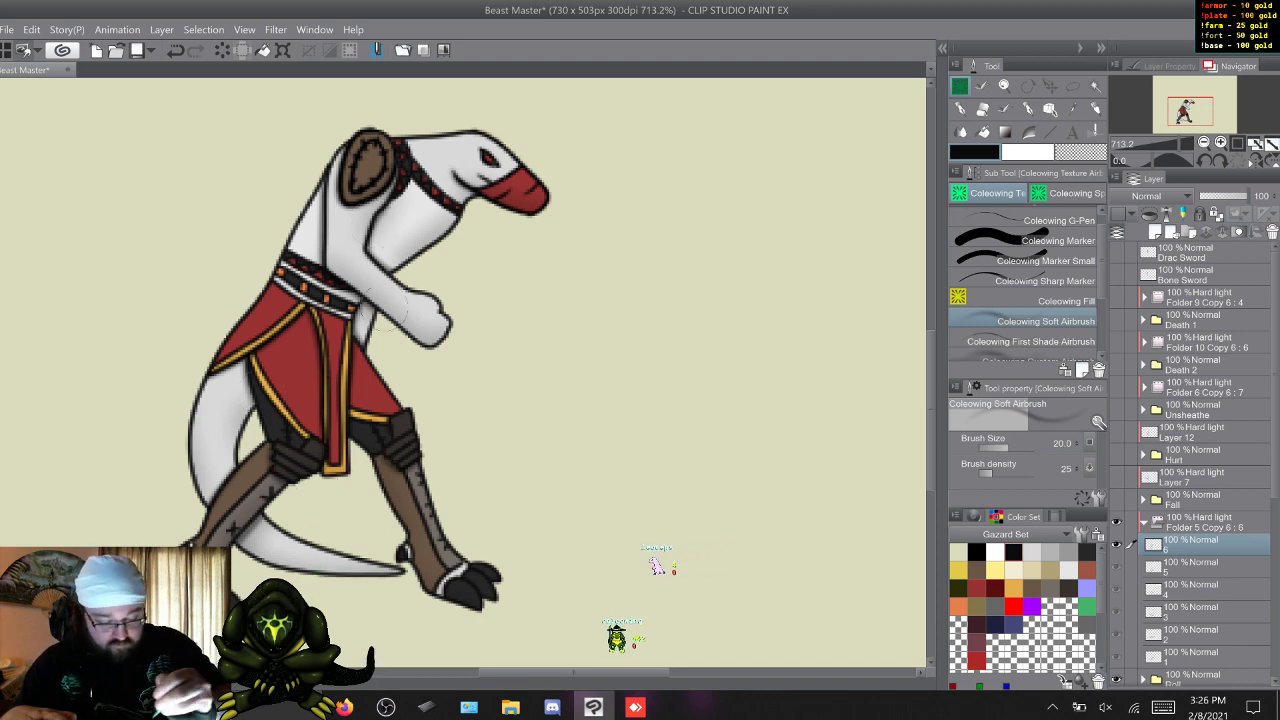
{"action": "key", "text": "w"}
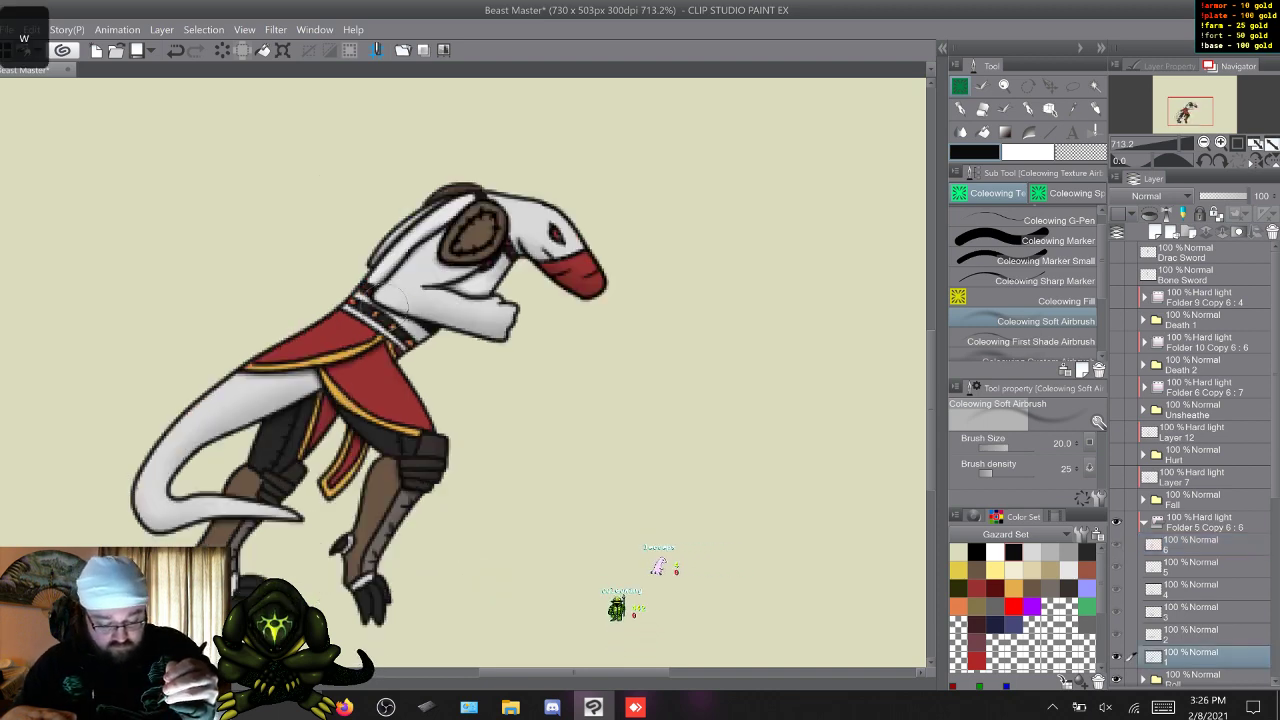
Hide the Roll animation and its shading folder, show Attack with its Hard light folder, and select shading frame 1.
{"action": "left_click", "coordinate": [1144, 522]}
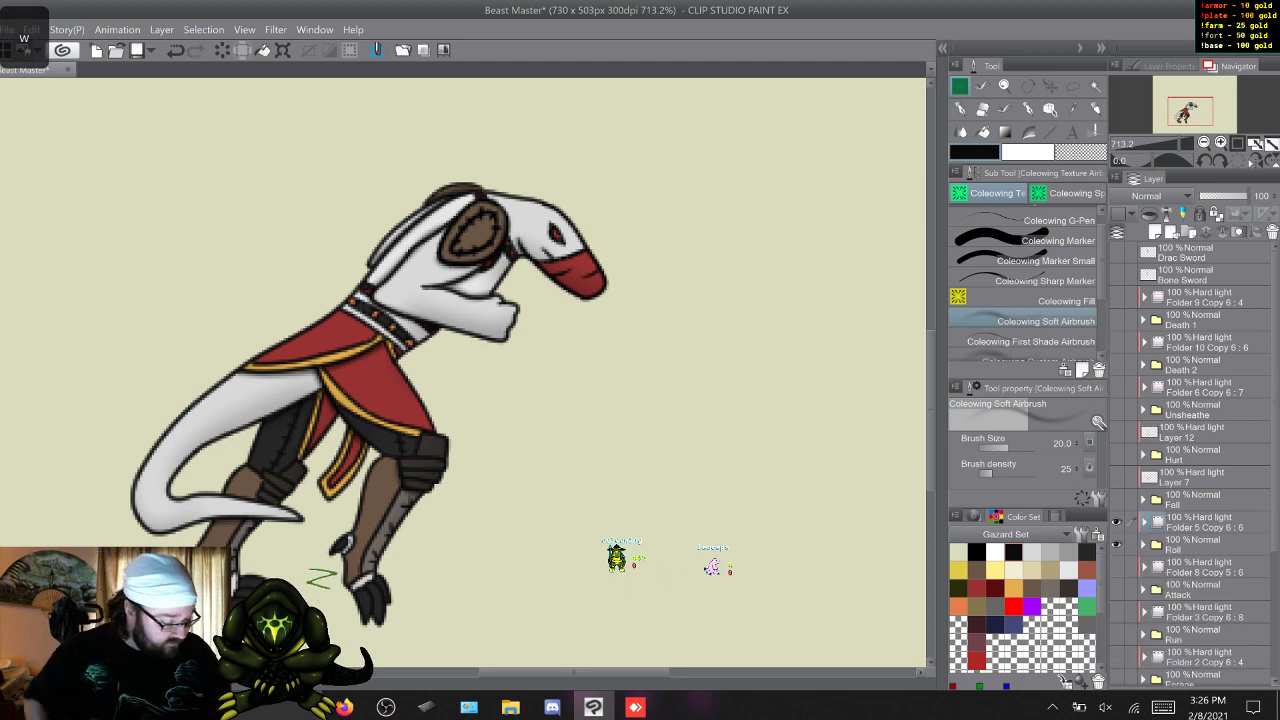
{"action": "left_click_drag", "start_coordinate": [1116, 522], "coordinate": [1116, 589]}
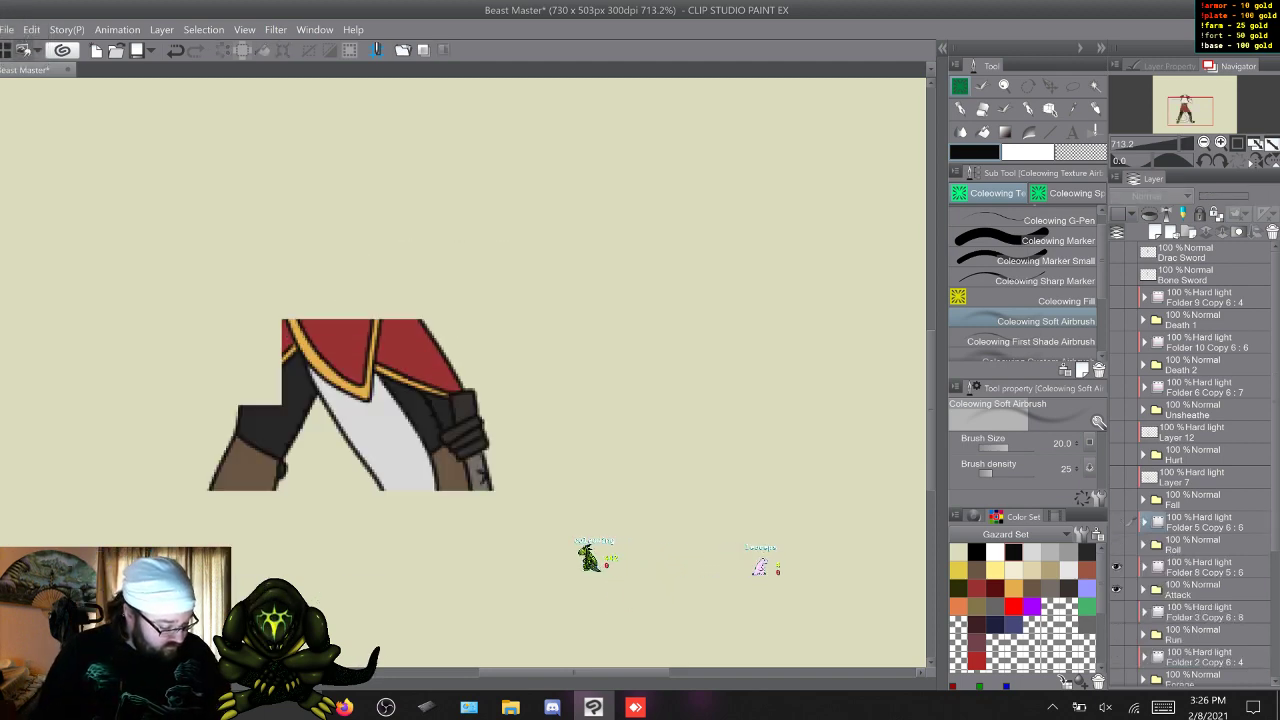
{"action": "scroll", "coordinate": [1190, 465], "scroll_direction": "down", "scroll_amount": 2}
{"action": "scroll", "coordinate": [1190, 465], "scroll_direction": "down", "scroll_amount": 4}
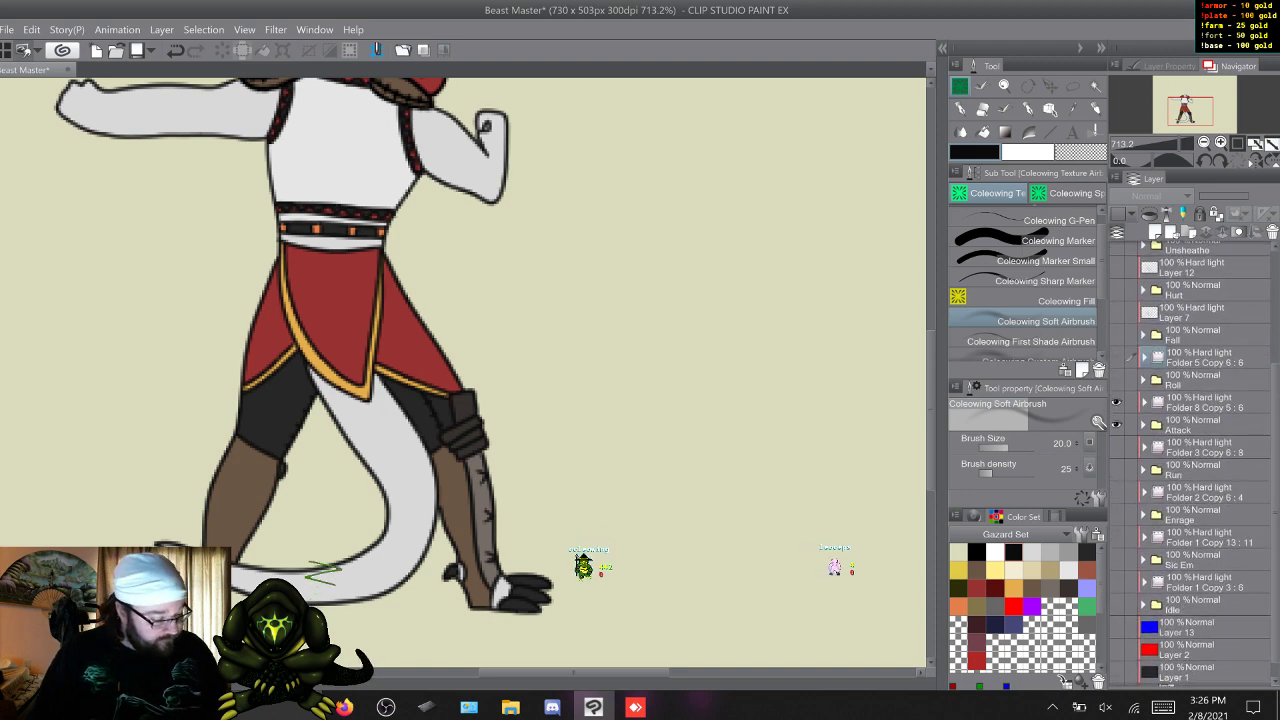
{"action": "left_click", "coordinate": [1144, 402]}
{"action": "left_click", "coordinate": [1190, 425]}
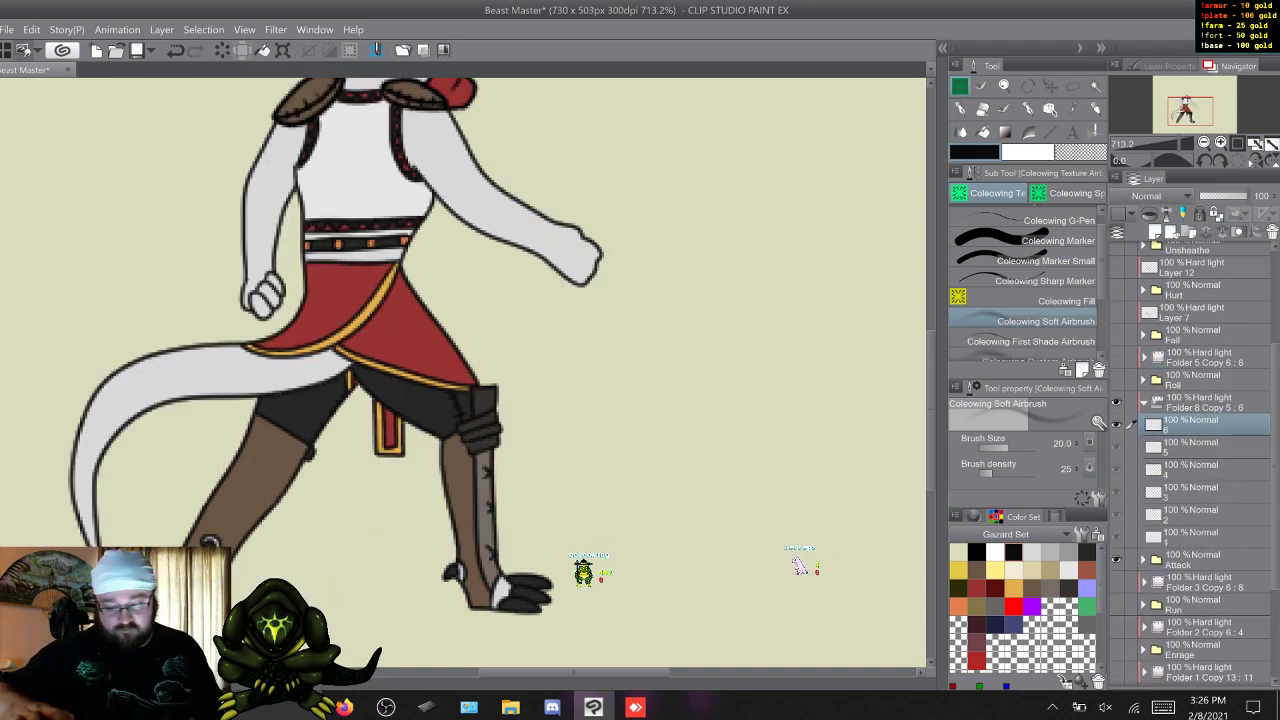
{"action": "key", "text": "w"}
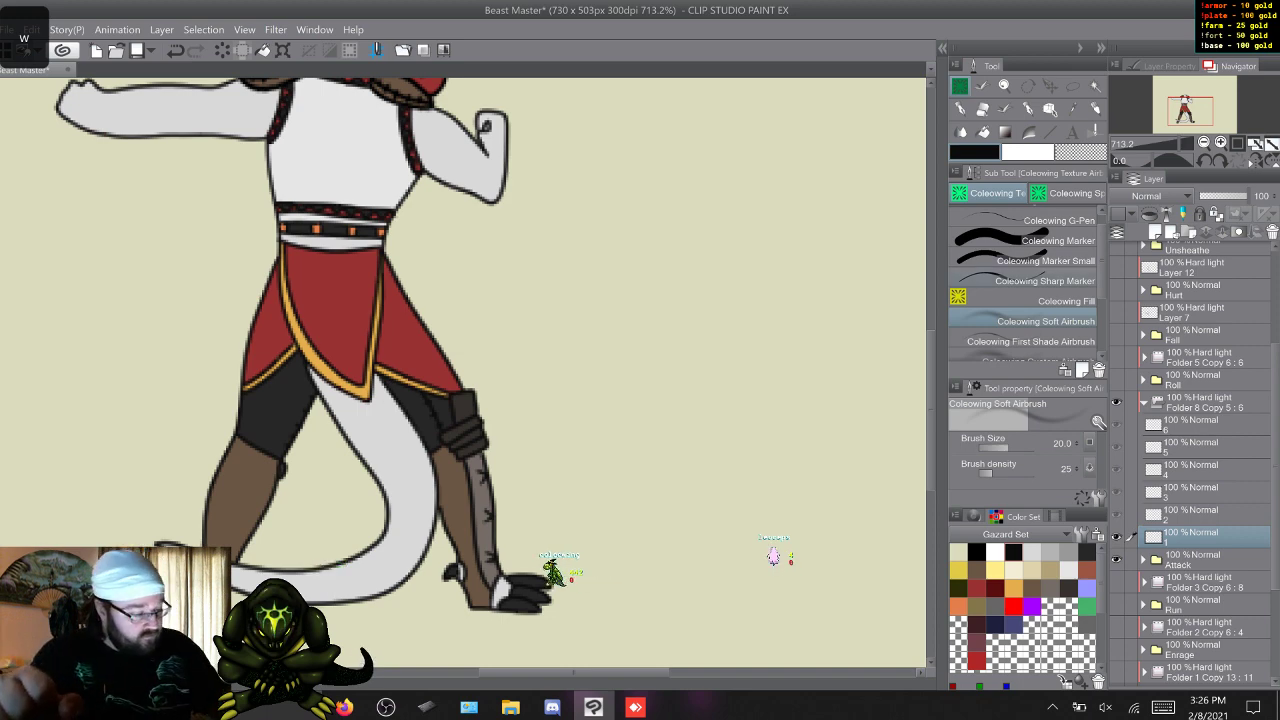
Shade the tail and legs just below the skirt on Attack frames 1 to 6 with the Coleowing First Shade Airbrush.
{"action": "left_click", "coordinate": [1045, 342]}
{"action": "mouse_move", "coordinate": [932, 408]}
{"action": "left_mouse_down"}
{"action": "mouse_move", "coordinate": [932, 387]}
{"action": "mouse_move", "coordinate": [932, 408]}
{"action": "left_mouse_up"}
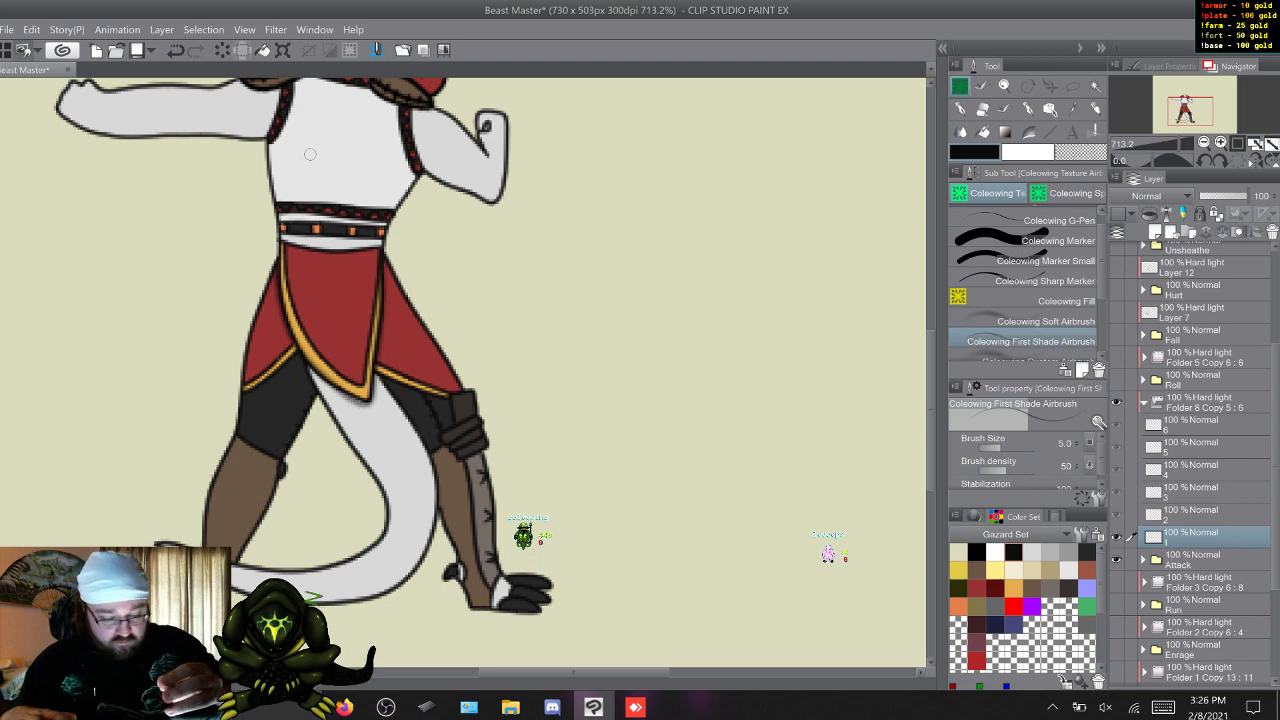
{"action": "key", "text": "w"}
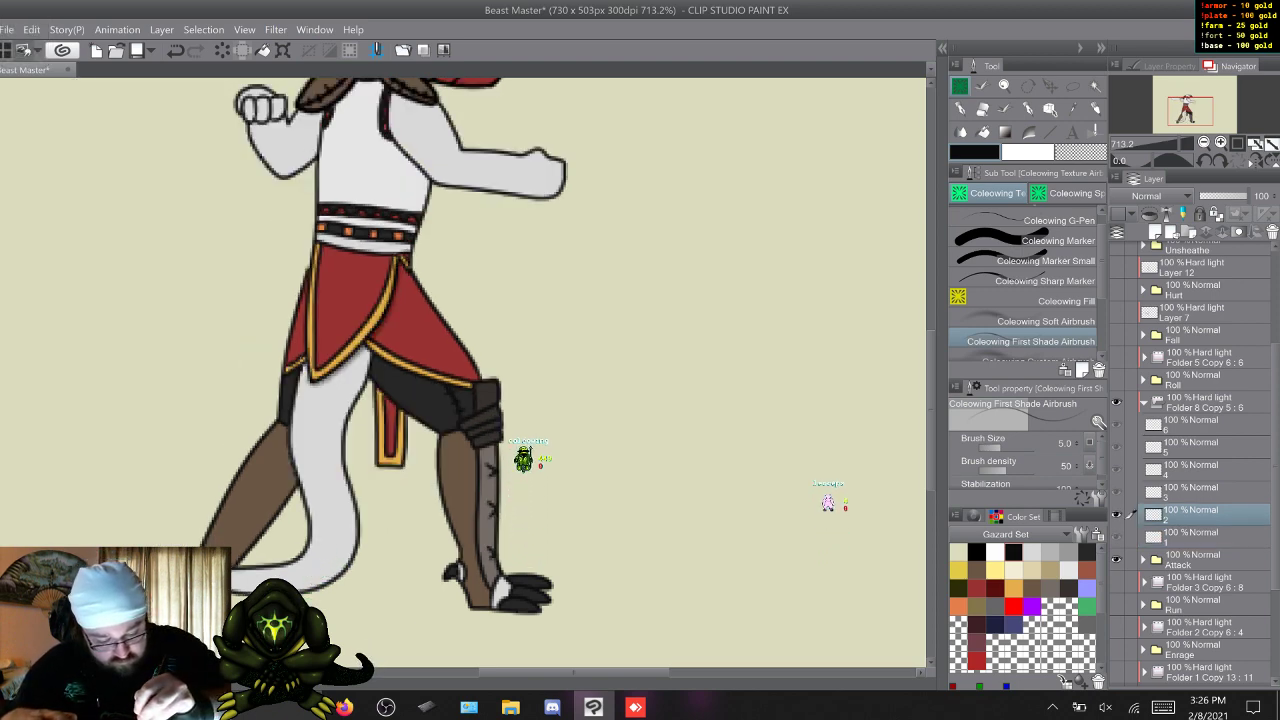
{"action": "key", "text": "w"}
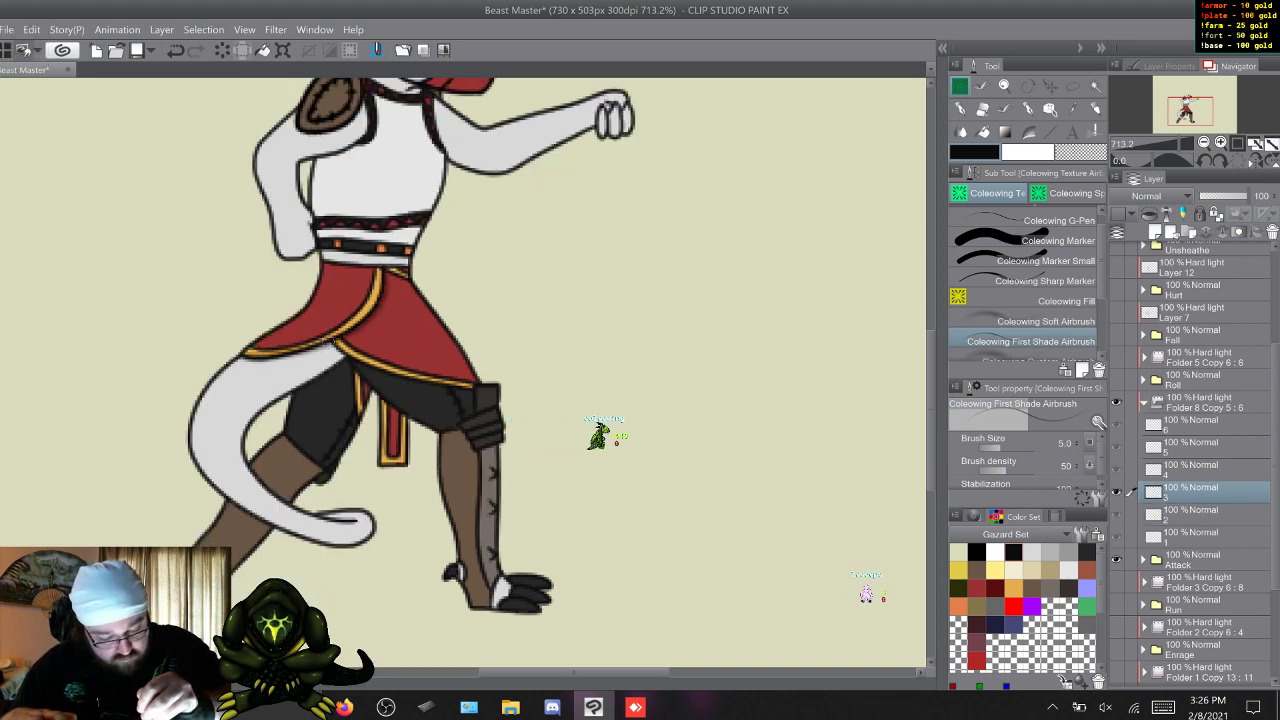
{"action": "key", "text": "w"}
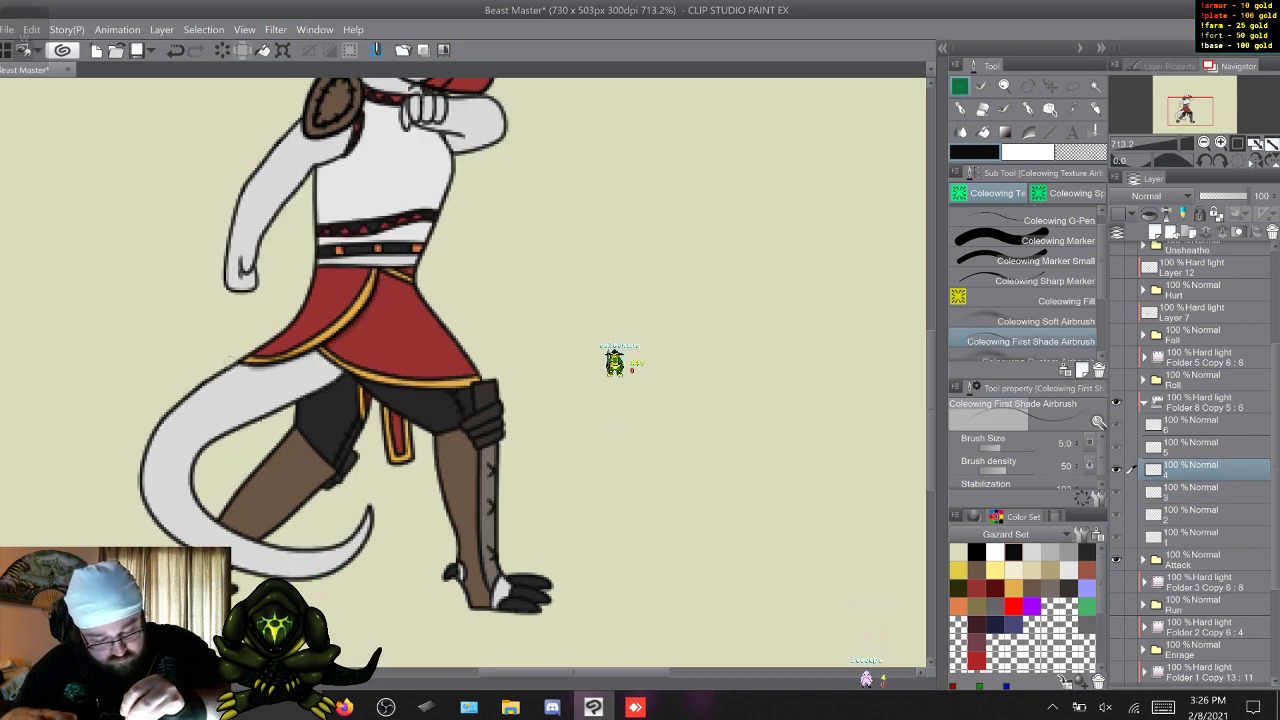
{"action": "key", "text": "w"}
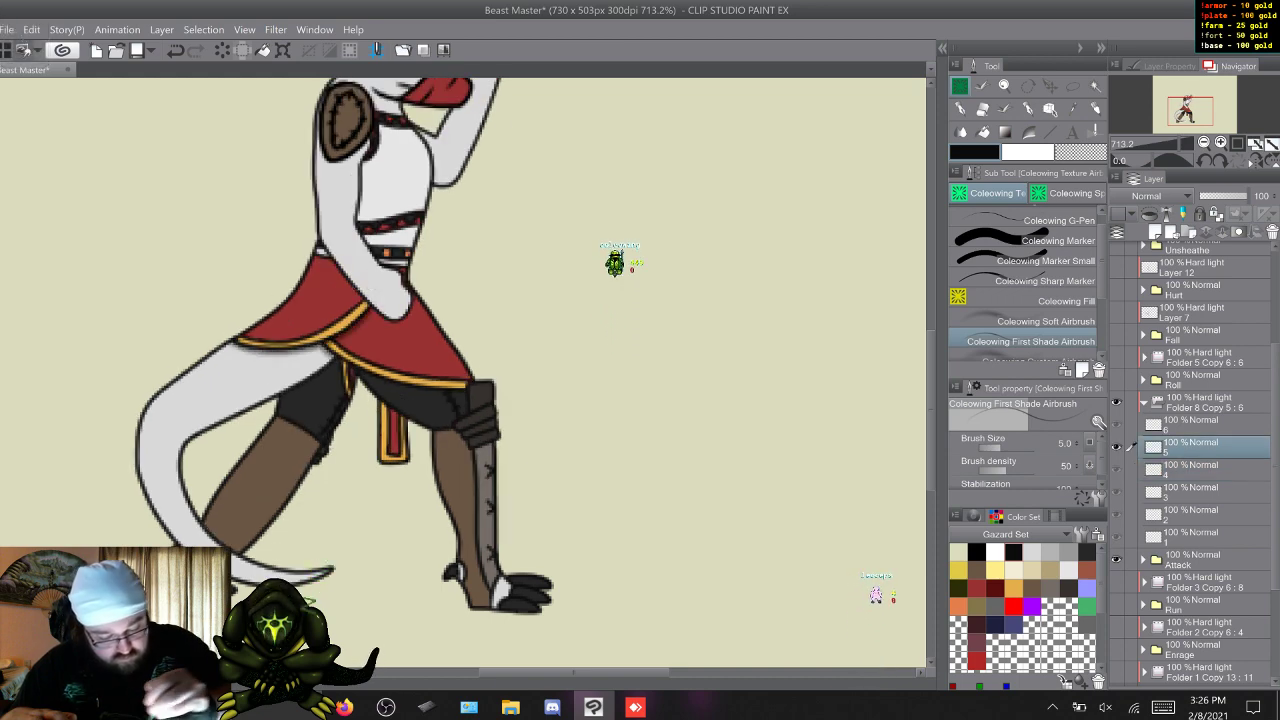
{"action": "key", "text": "w"}
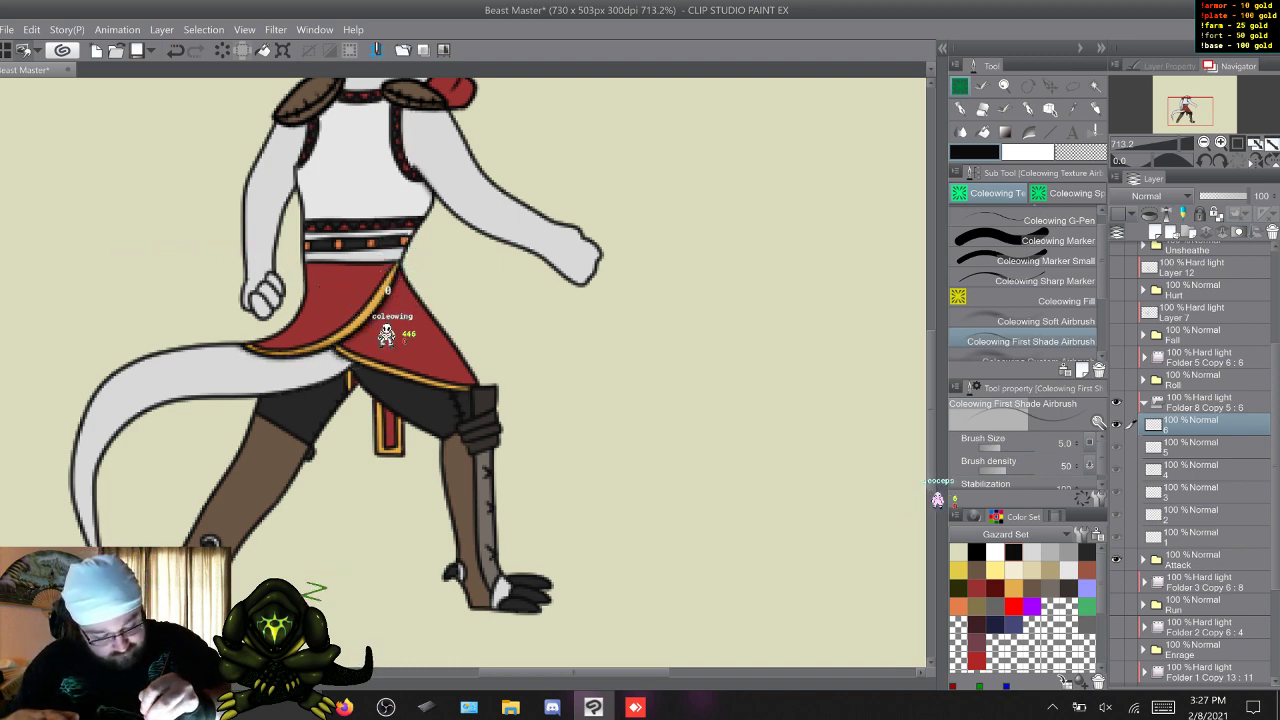
First-shade the rear leg around the knee and beside the tail on Attack frames 1 to 6, undoing one stroke on frame 2.
{"action": "key", "text": "w"}
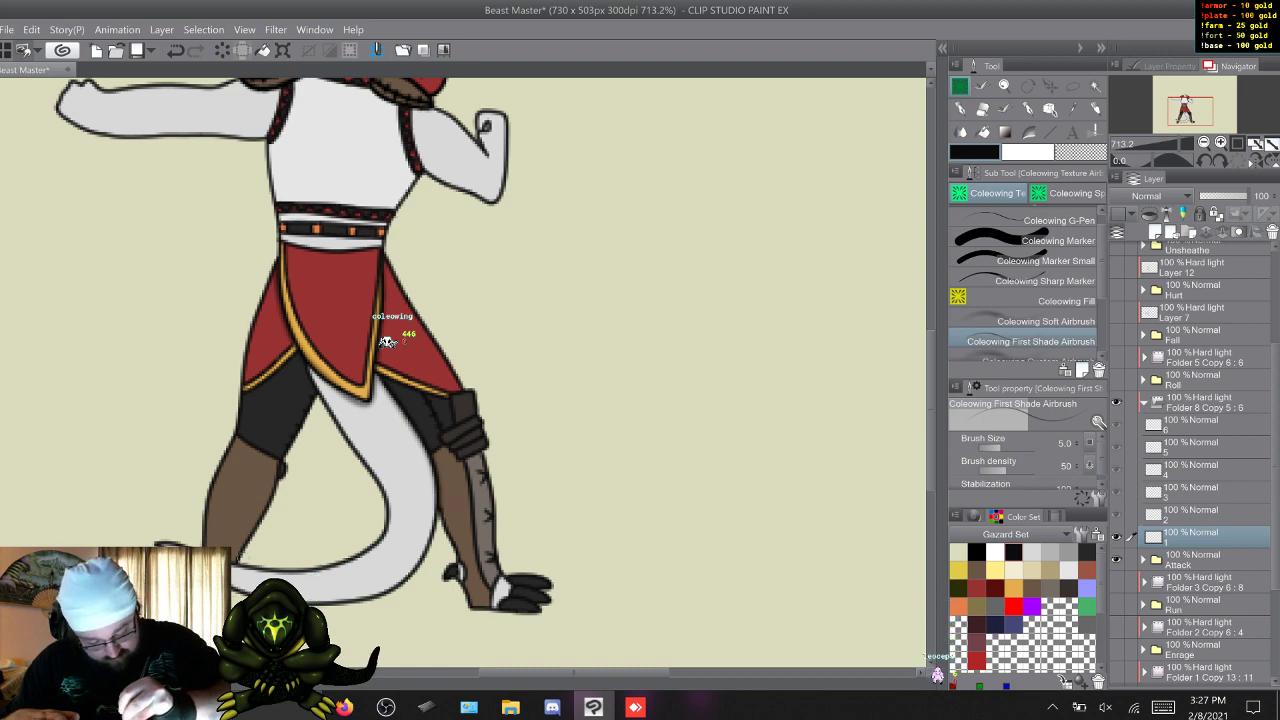
{"action": "key", "text": "w"}
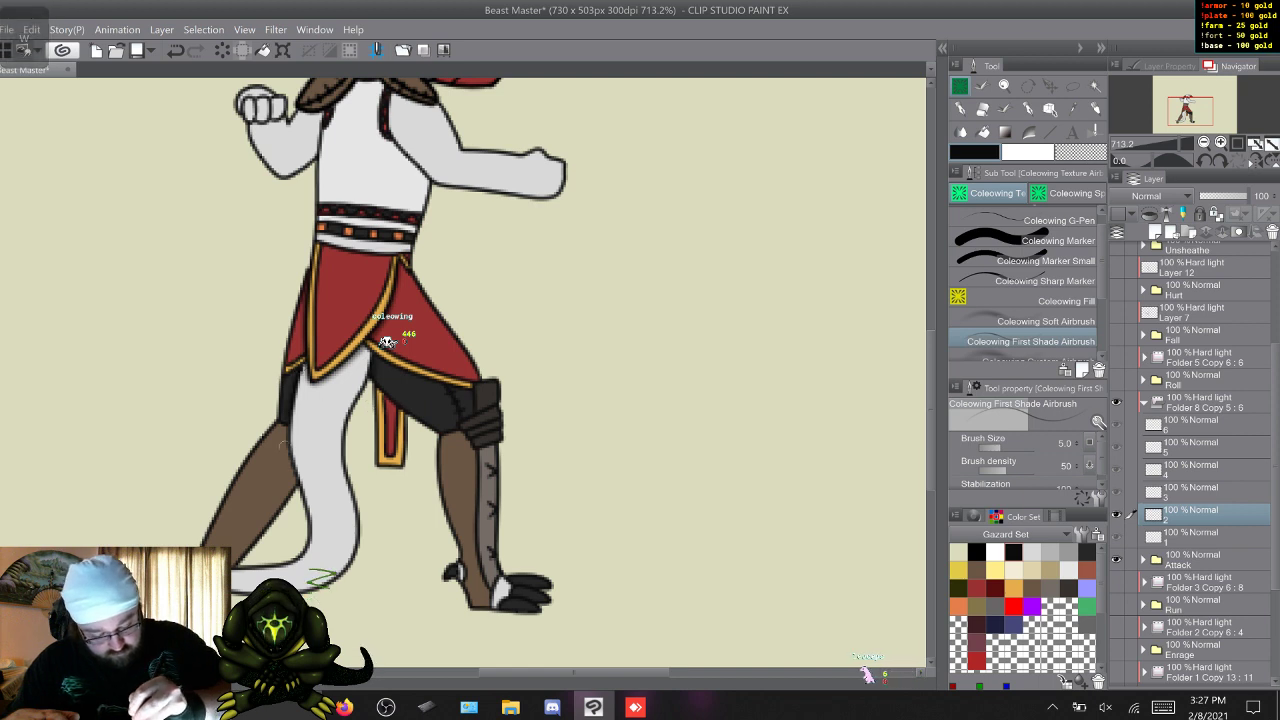
{"action": "right_click", "coordinate": [326, 432]}
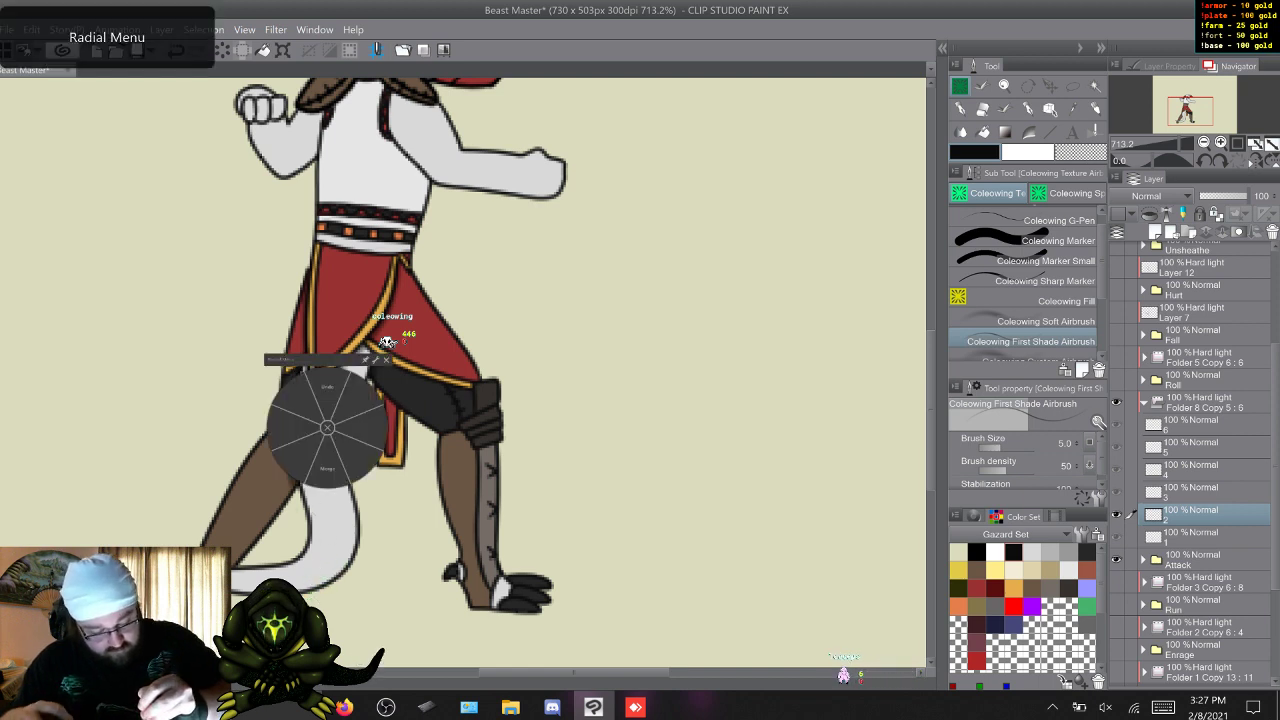
{"action": "left_click", "coordinate": [320, 394]}
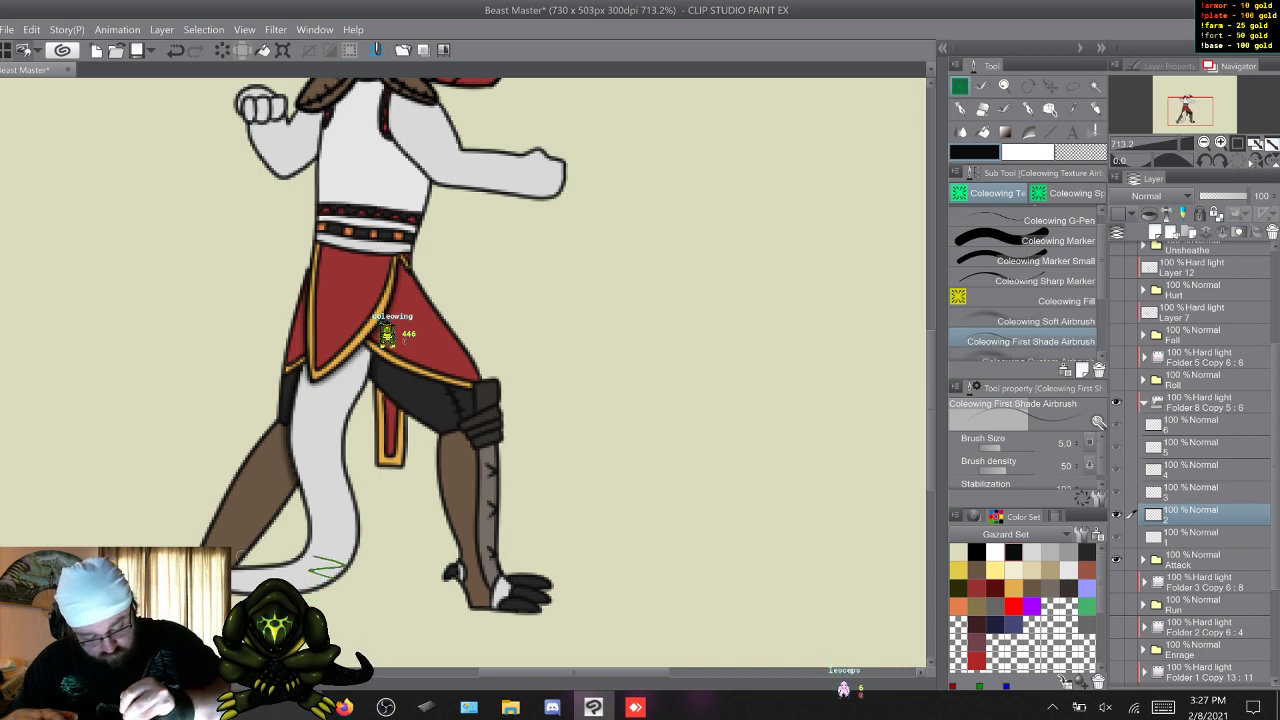
{"action": "key", "text": "w"}
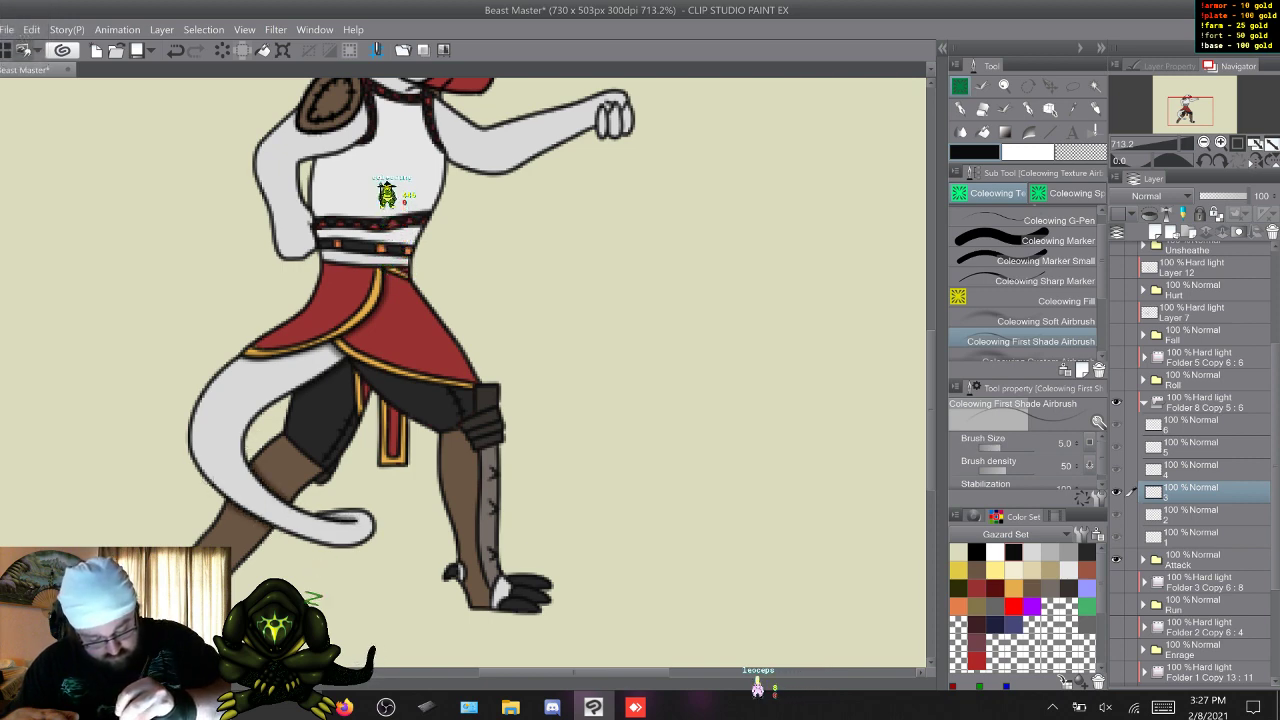
{"action": "key", "text": "w"}
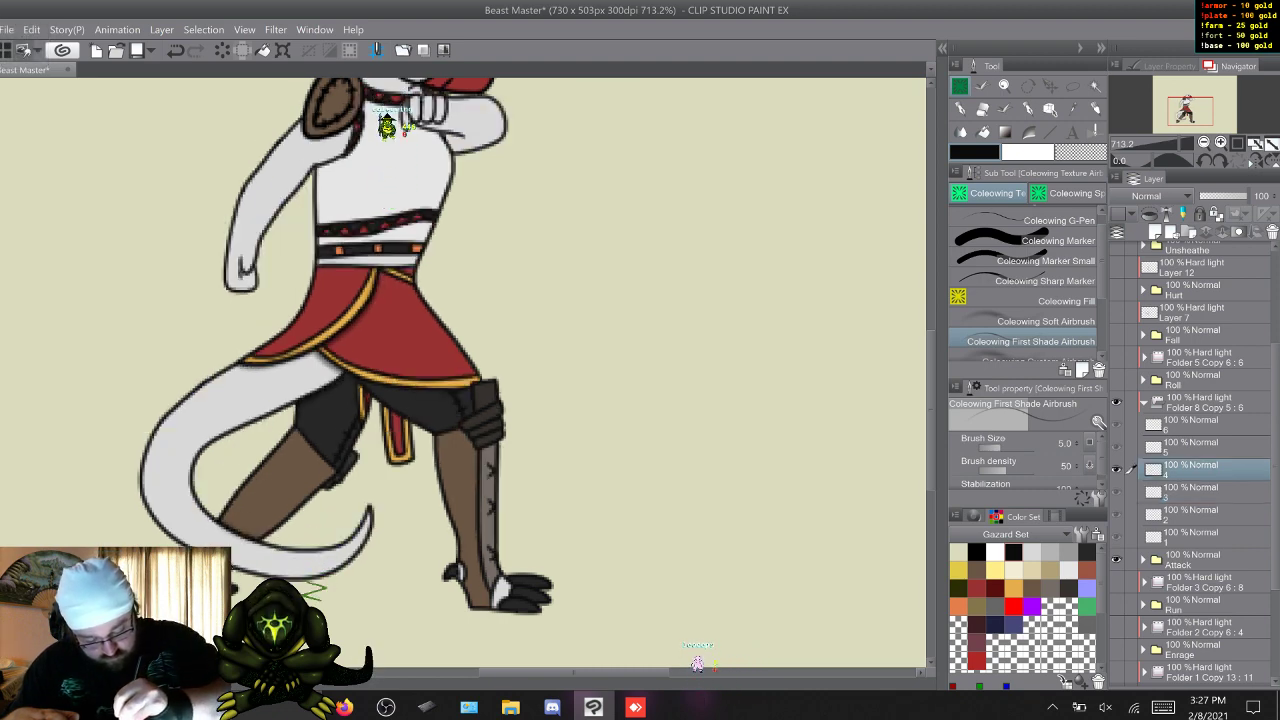
{"action": "key", "text": "w"}
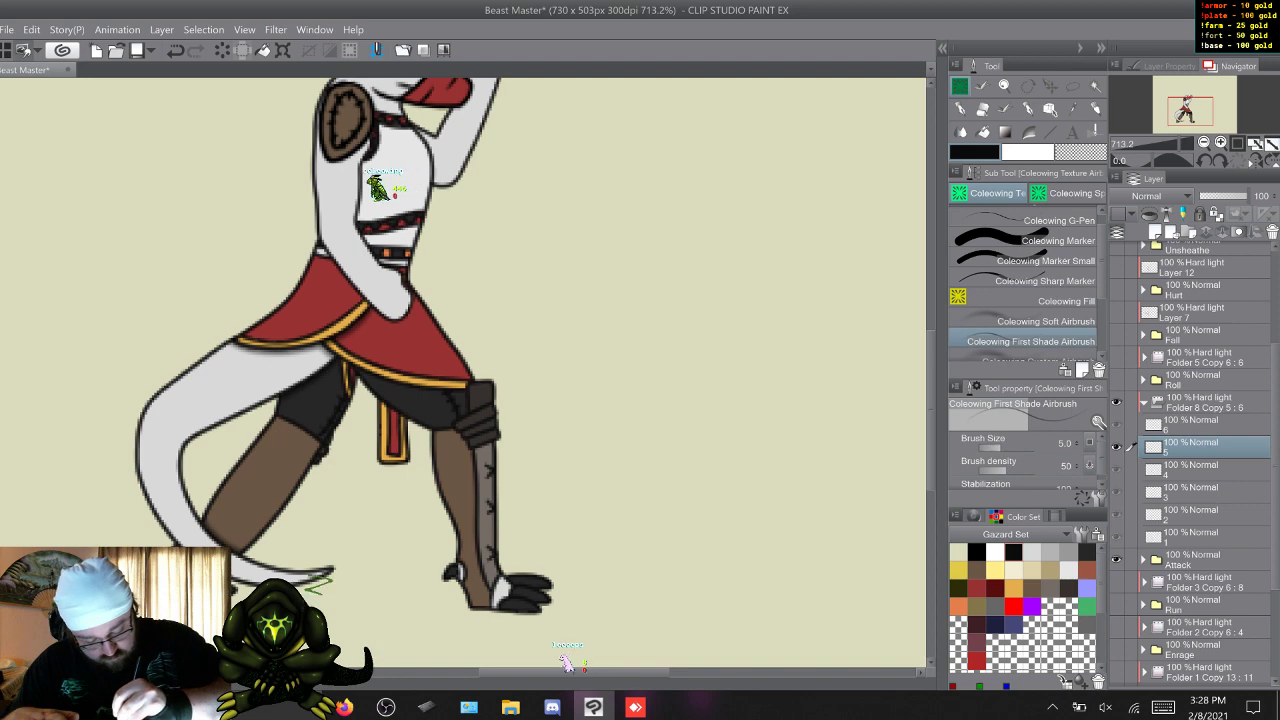
{"action": "key", "text": "w"}
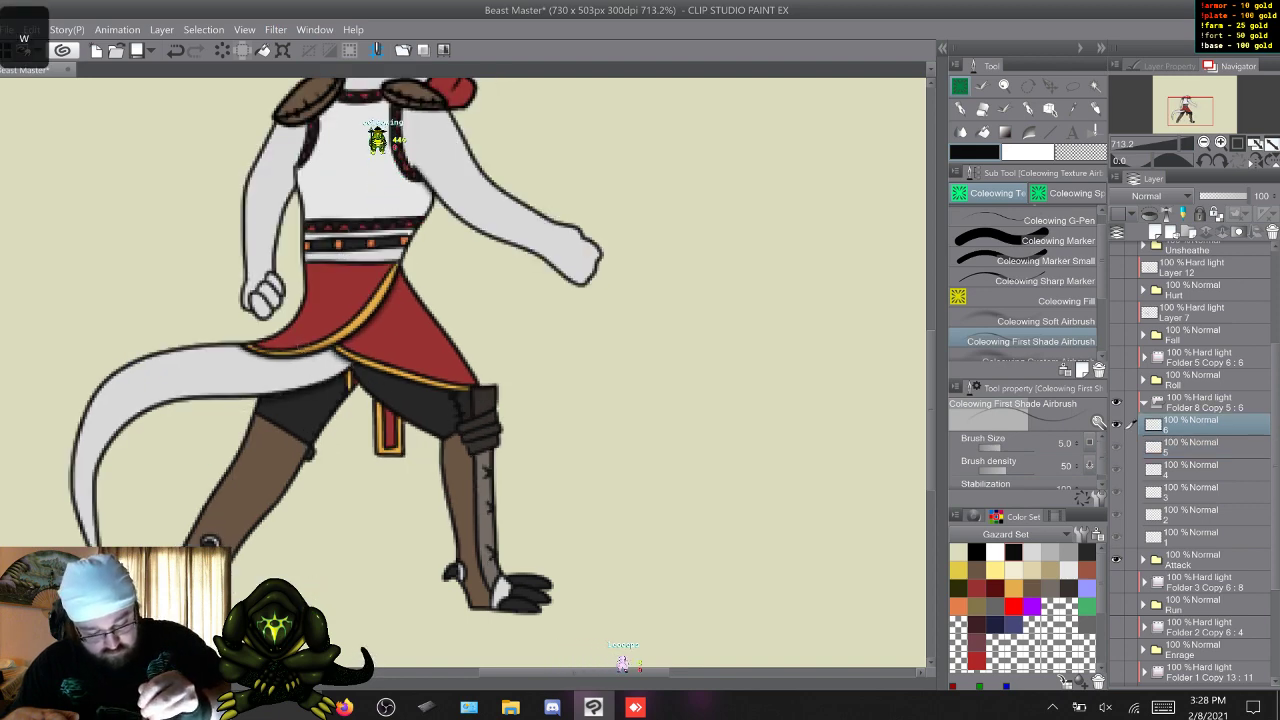
First-shade the front leg just below the knee guard on Attack frames 1 to 6.
{"action": "key", "text": "w"}
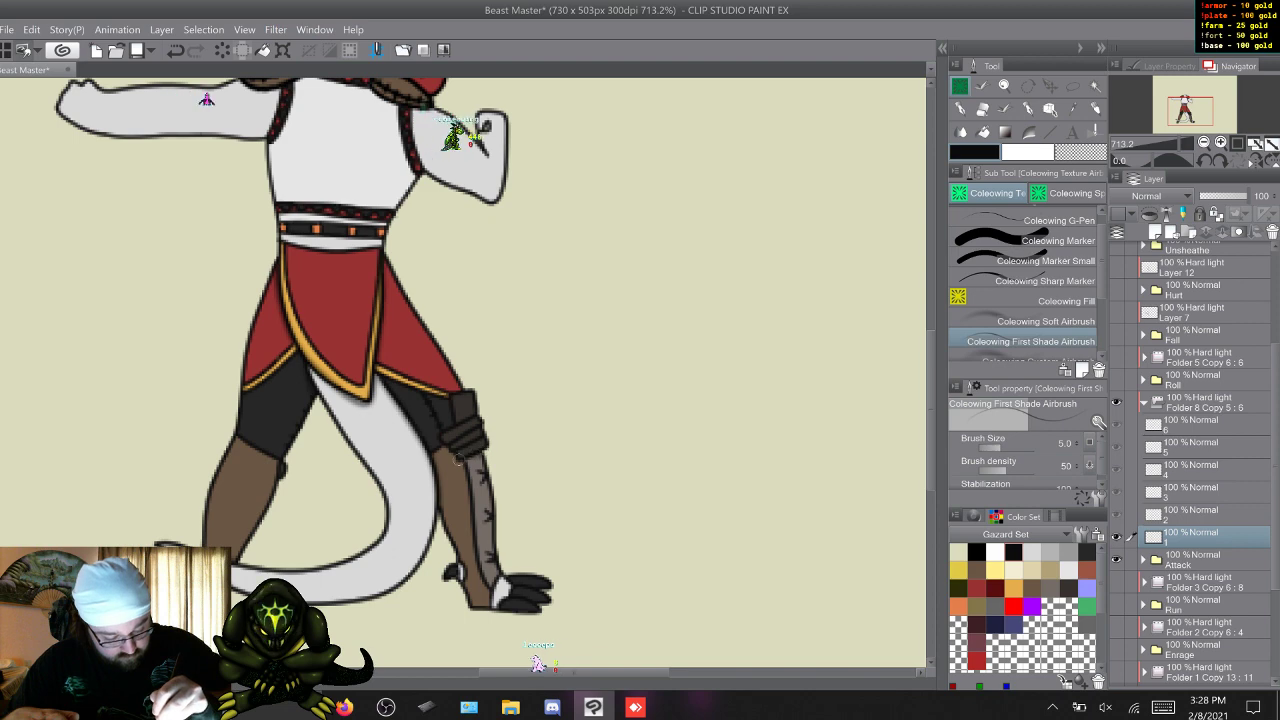
{"action": "key", "text": "w"}
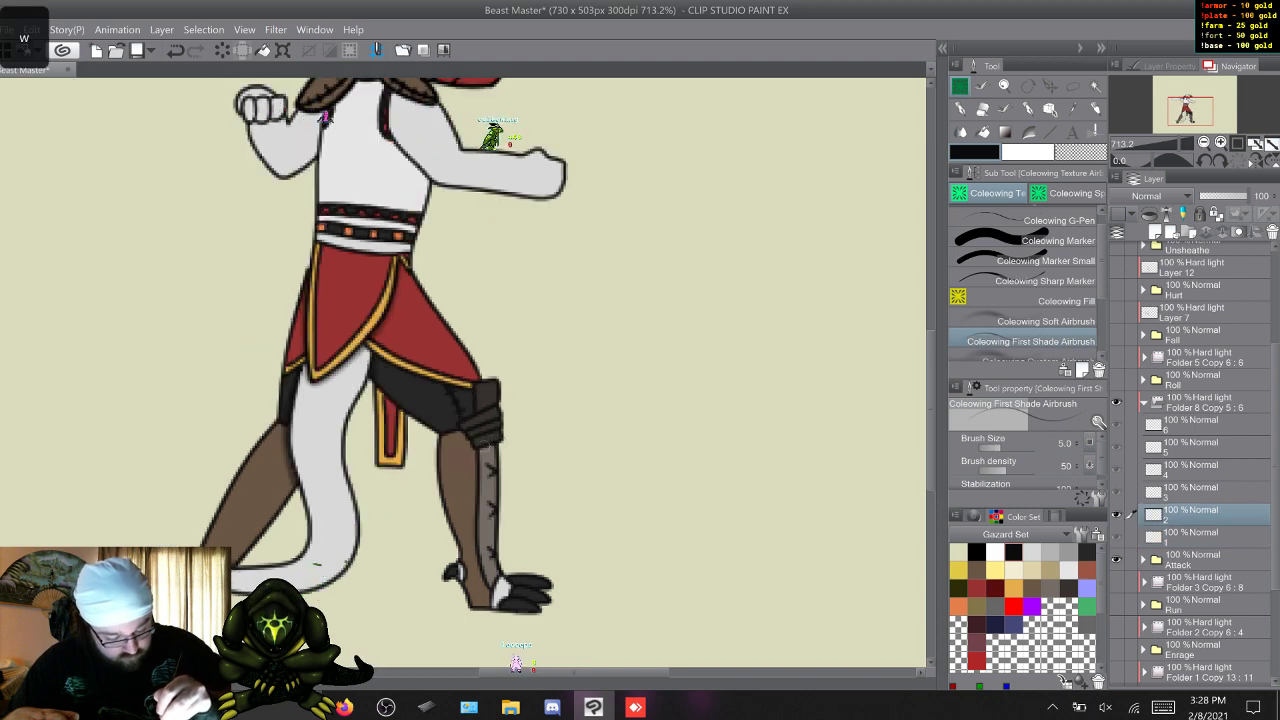
{"action": "key", "text": "w"}
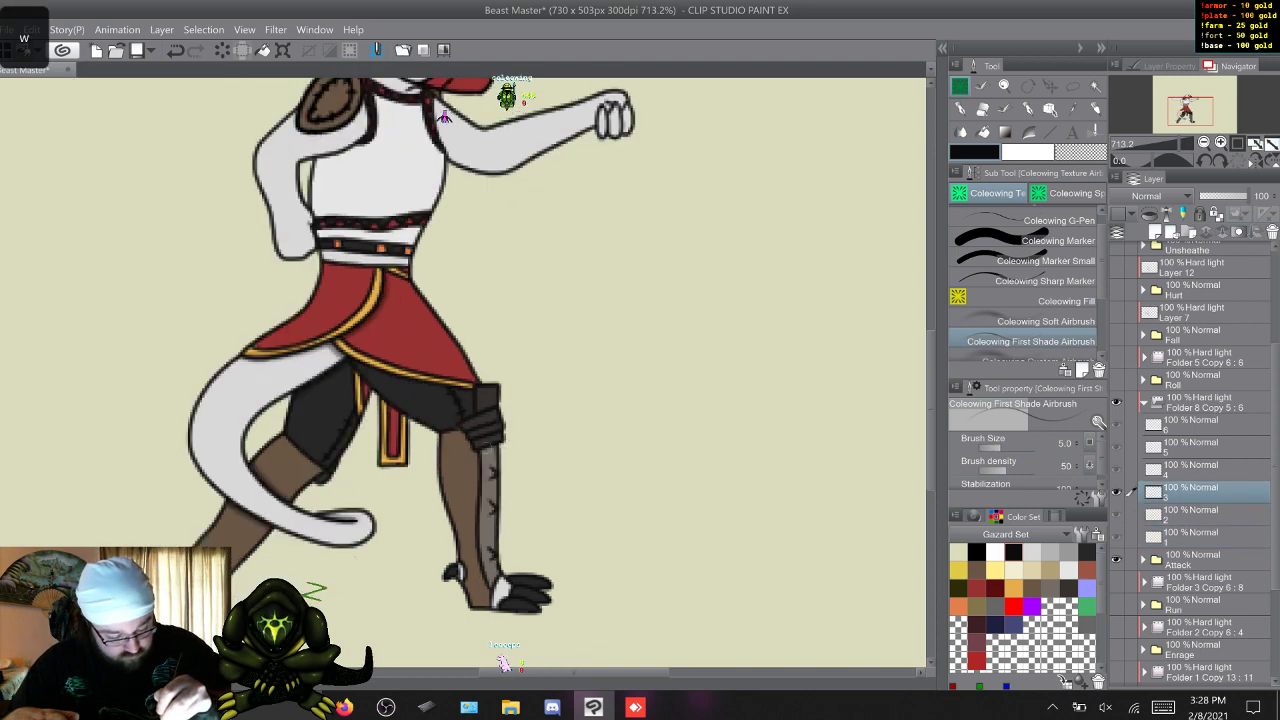
{"action": "key", "text": "w"}
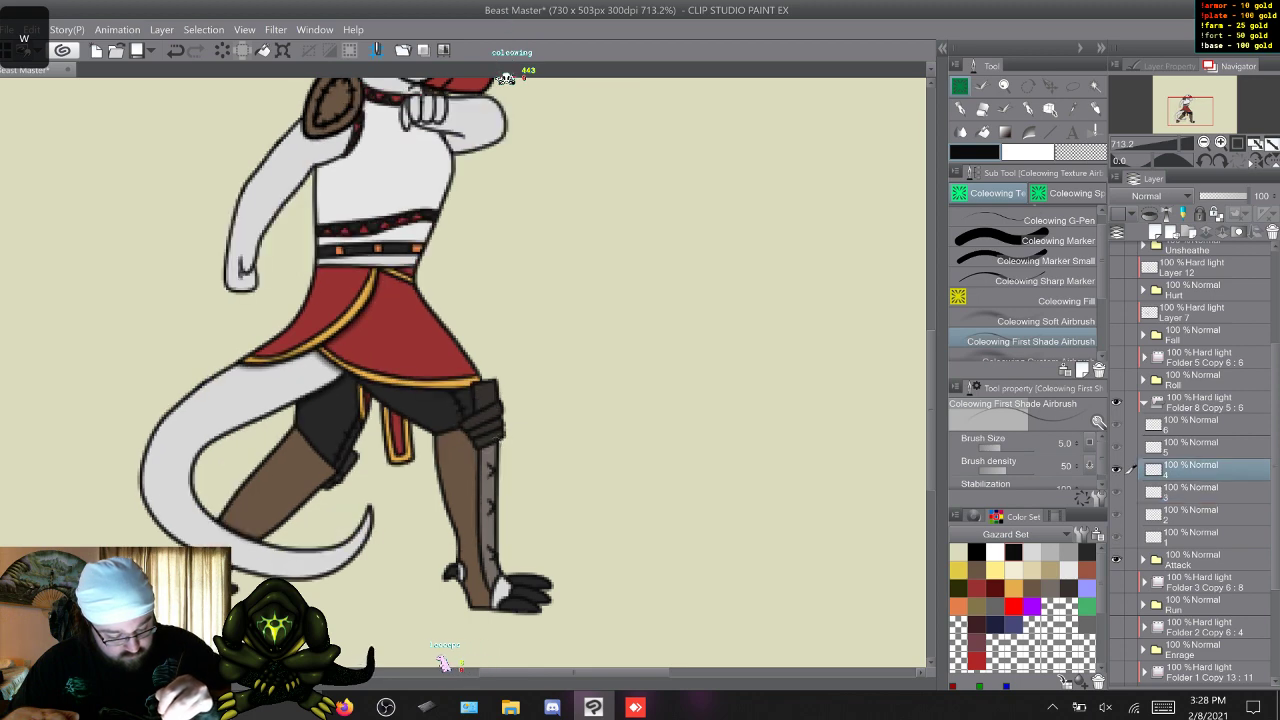
{"action": "key", "text": "w"}
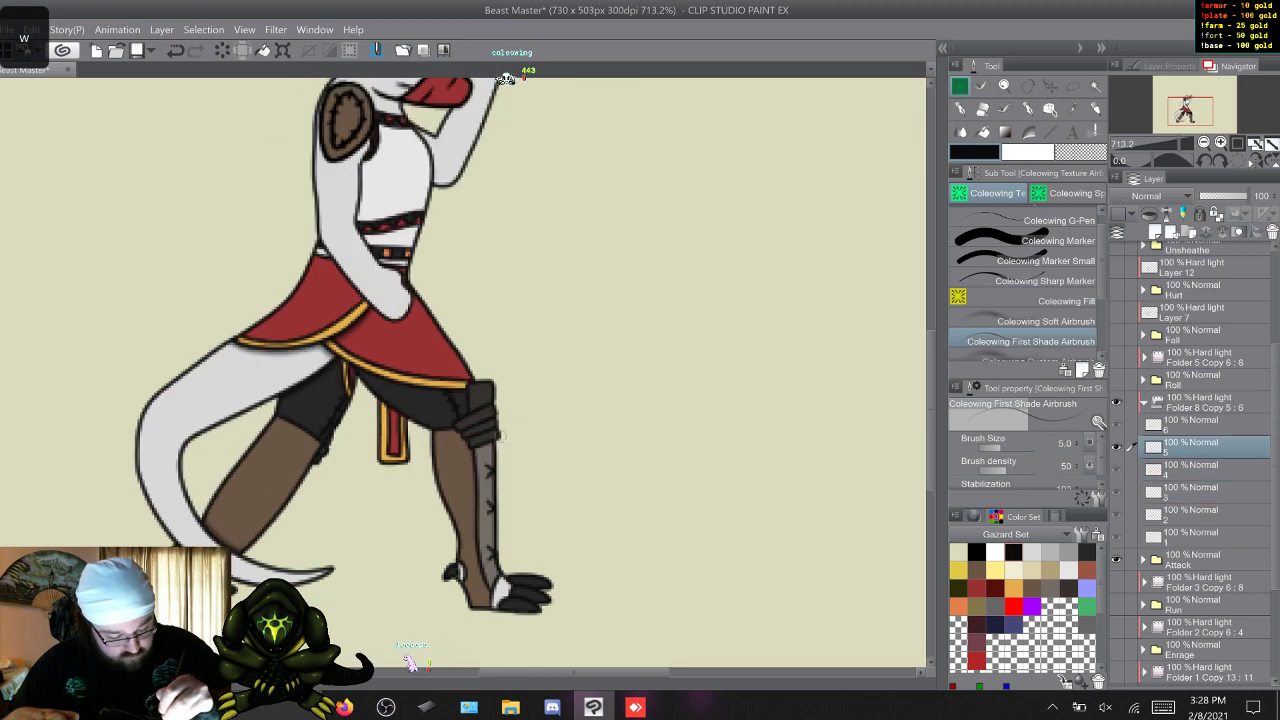
{"action": "key", "text": "w"}
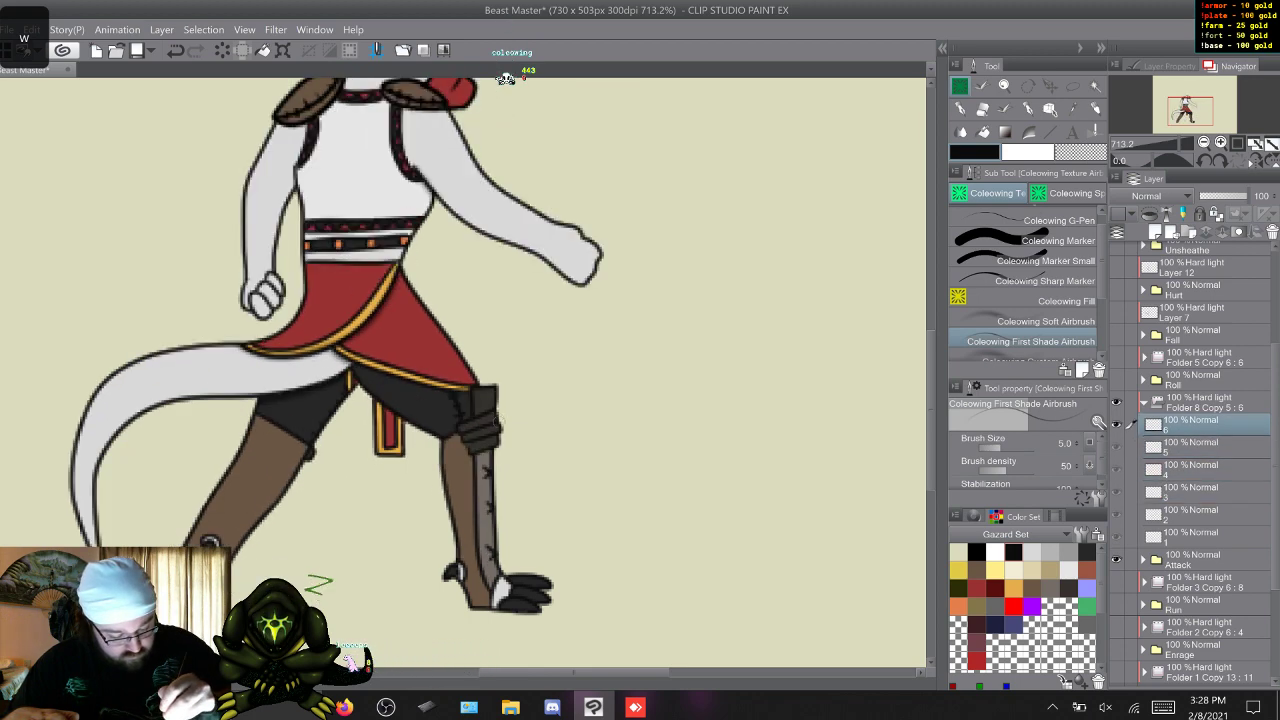
First-shade the upper body around the shoulder pads, collar and straps on Attack frames 1 to 6.
{"action": "key", "text": "w"}
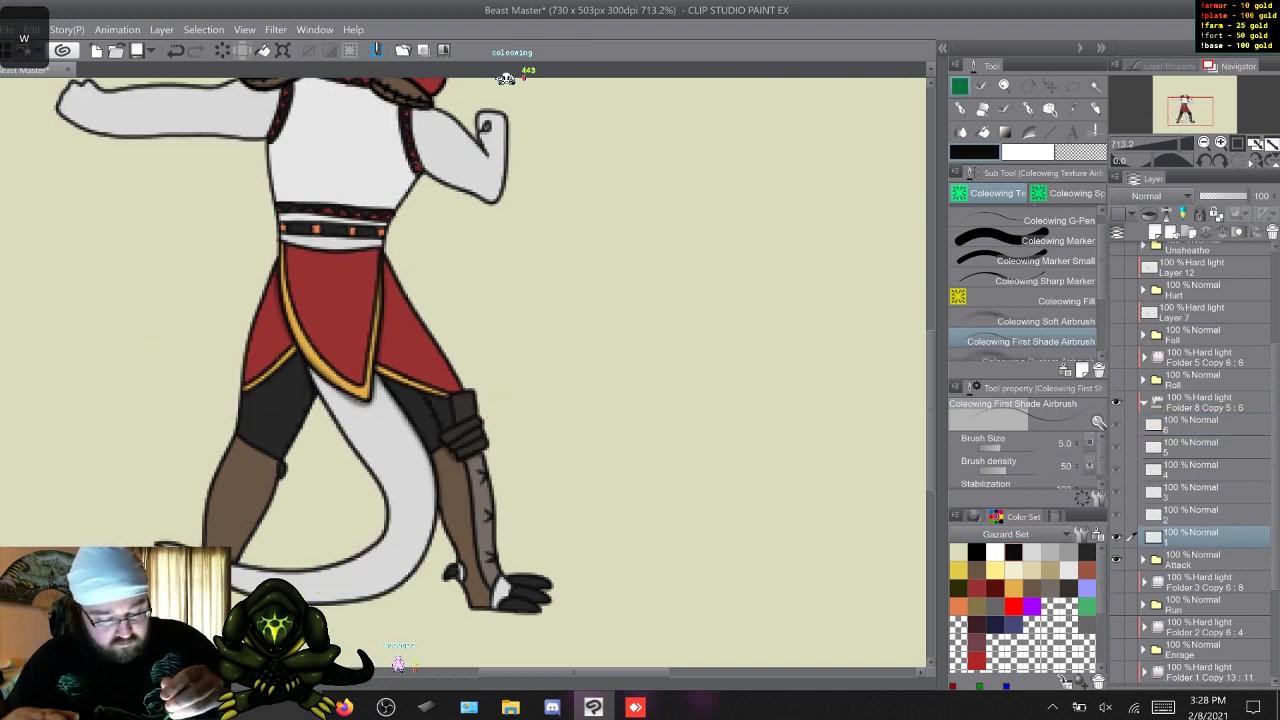
{"action": "left_click_drag", "start_coordinate": [931, 412], "coordinate": [931, 374]}
{"action": "scroll", "coordinate": [462, 372], "scroll_direction": "up", "scroll_amount": 1}
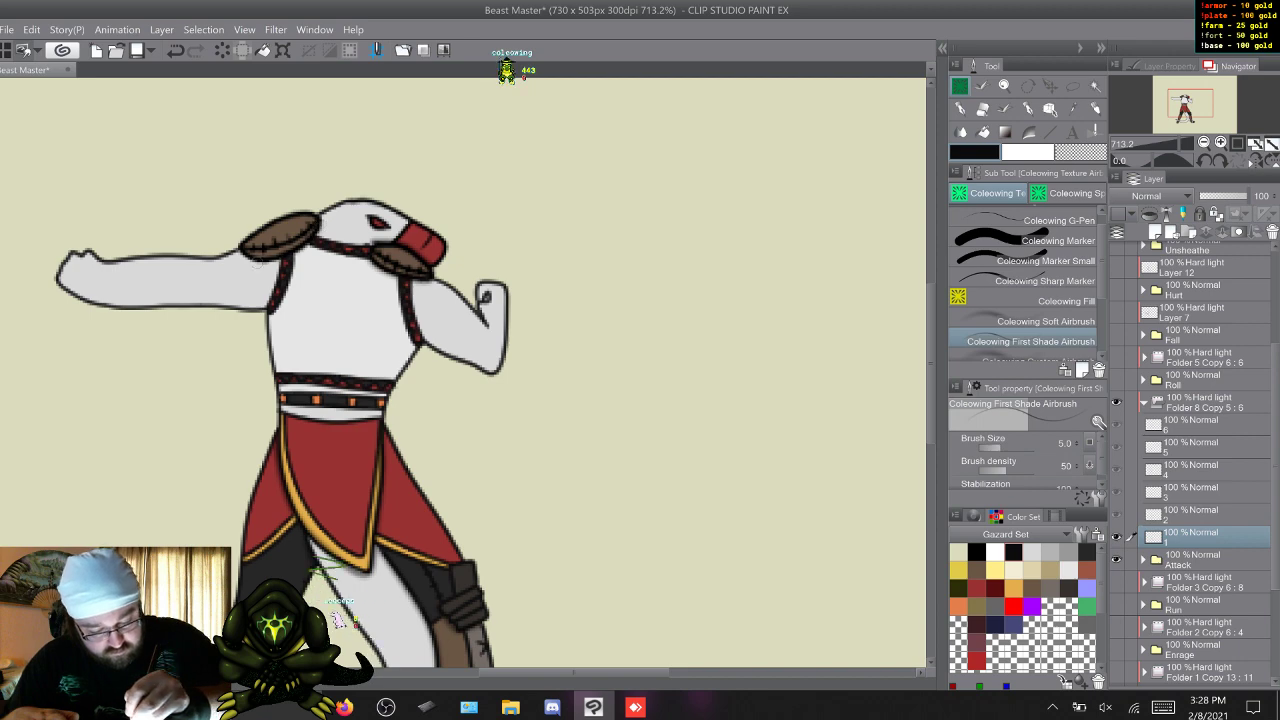
{"action": "key", "text": "w"}
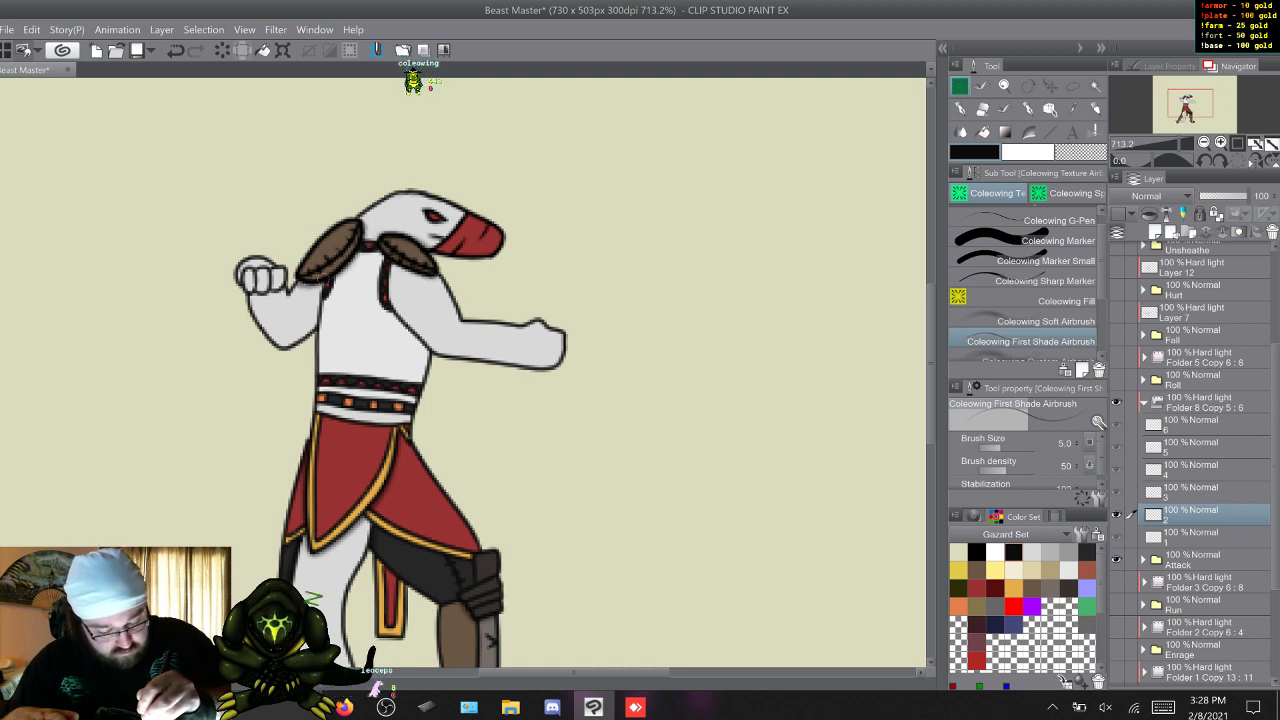
{"action": "key", "text": "w"}
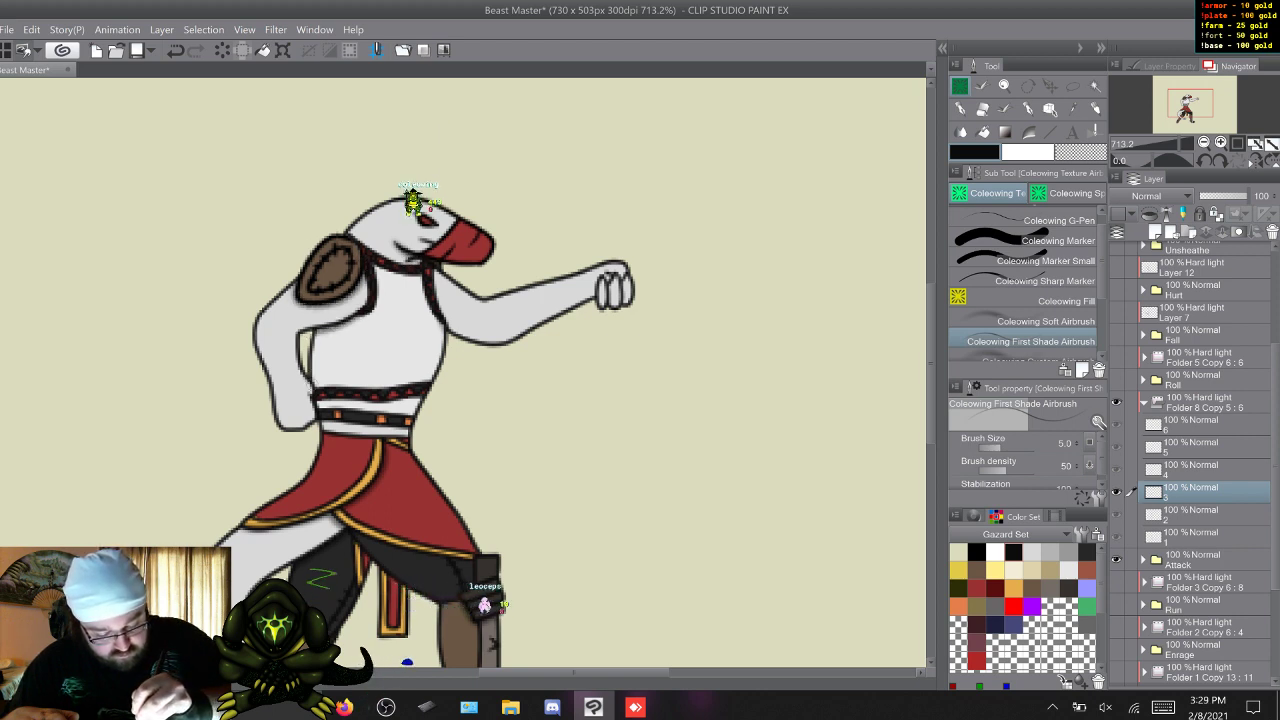
{"action": "key", "text": "w"}
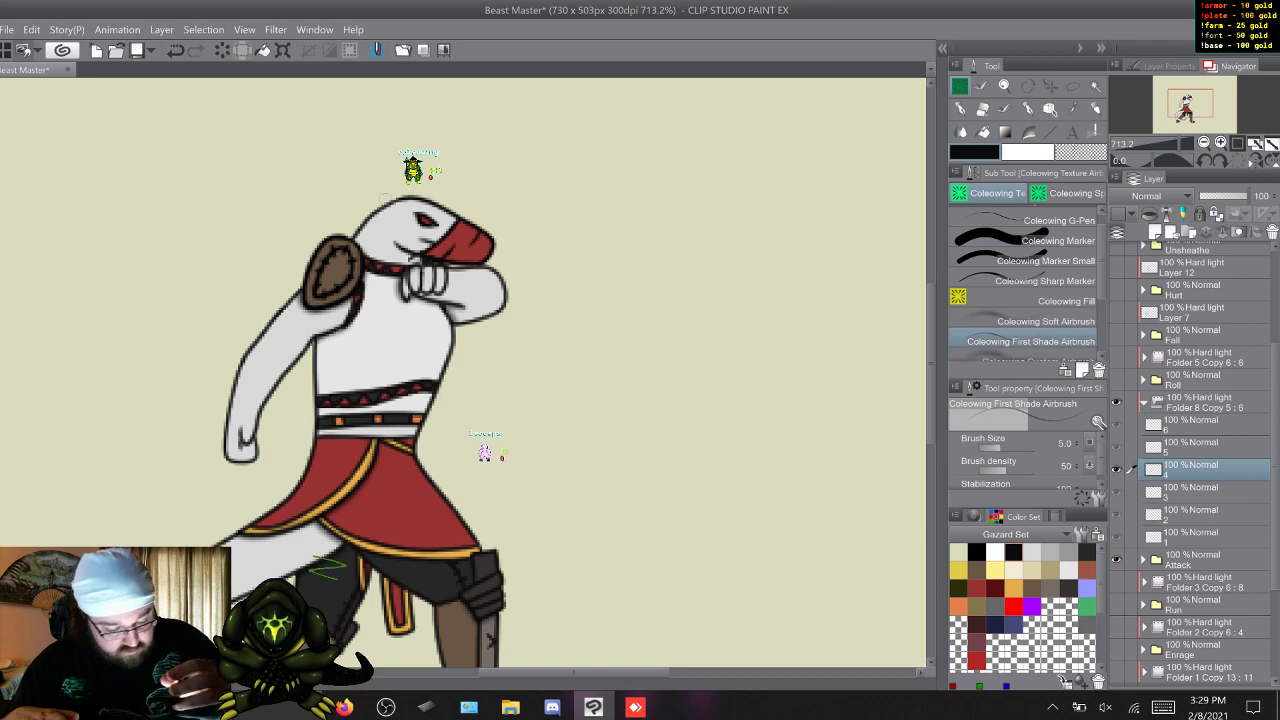
{"action": "key", "text": "w"}
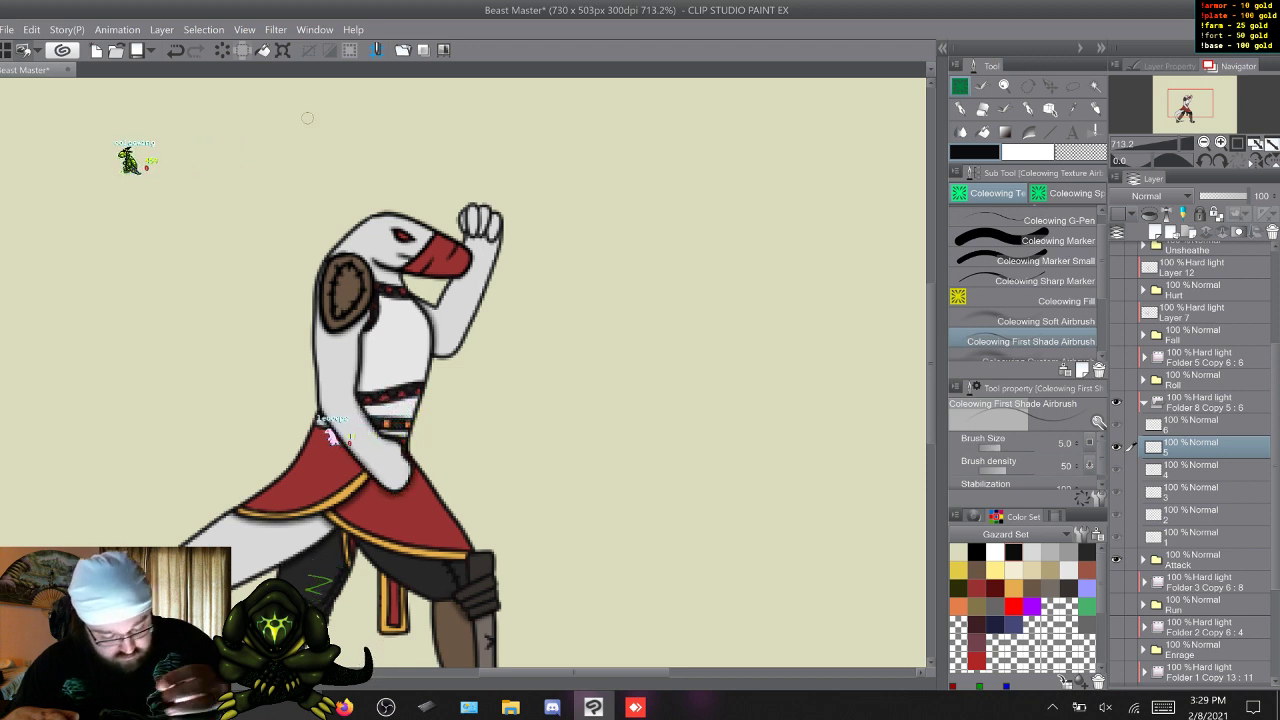
{"action": "key", "text": "w"}
{"action": "key", "text": "s"}
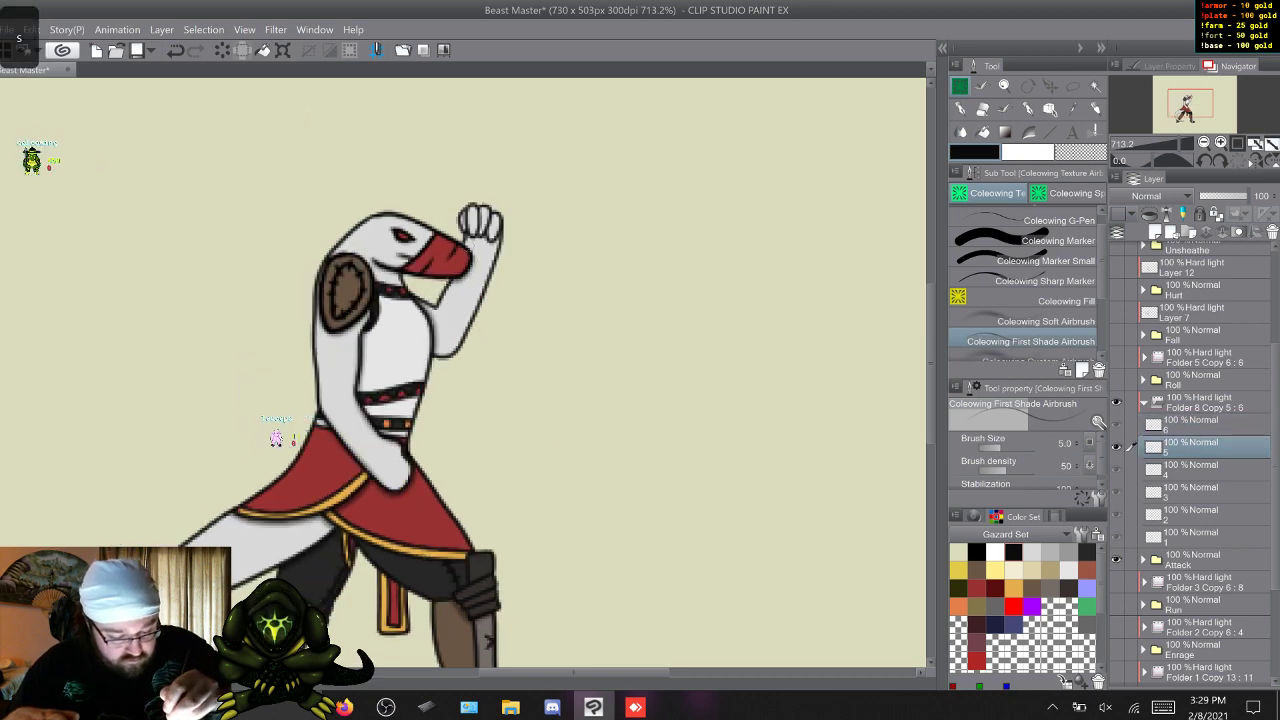
{"action": "key", "text": "w"}
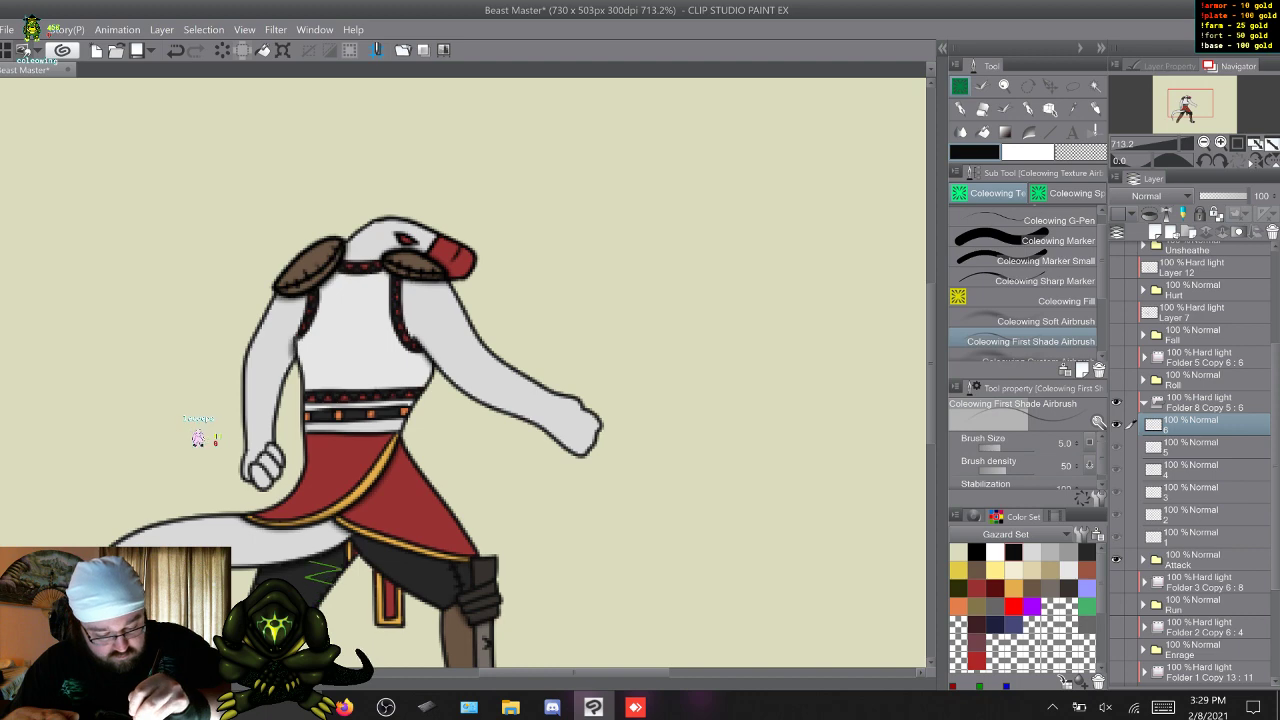
Go through Attack frames 1 to 6 and examine the first shading on the head, arms and chest.
{"action": "key", "text": "w"}
{"action": "key", "text": "q"}
{"action": "key", "text": "w"}
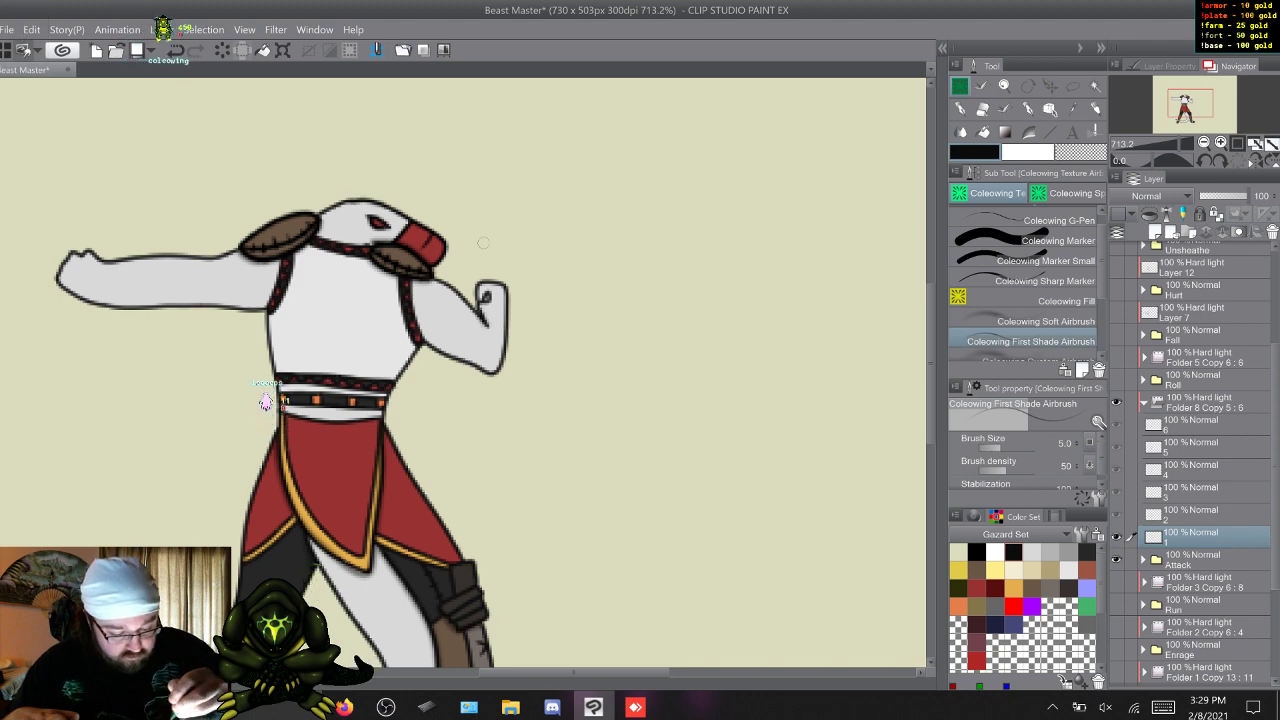
{"action": "key", "text": "w"}
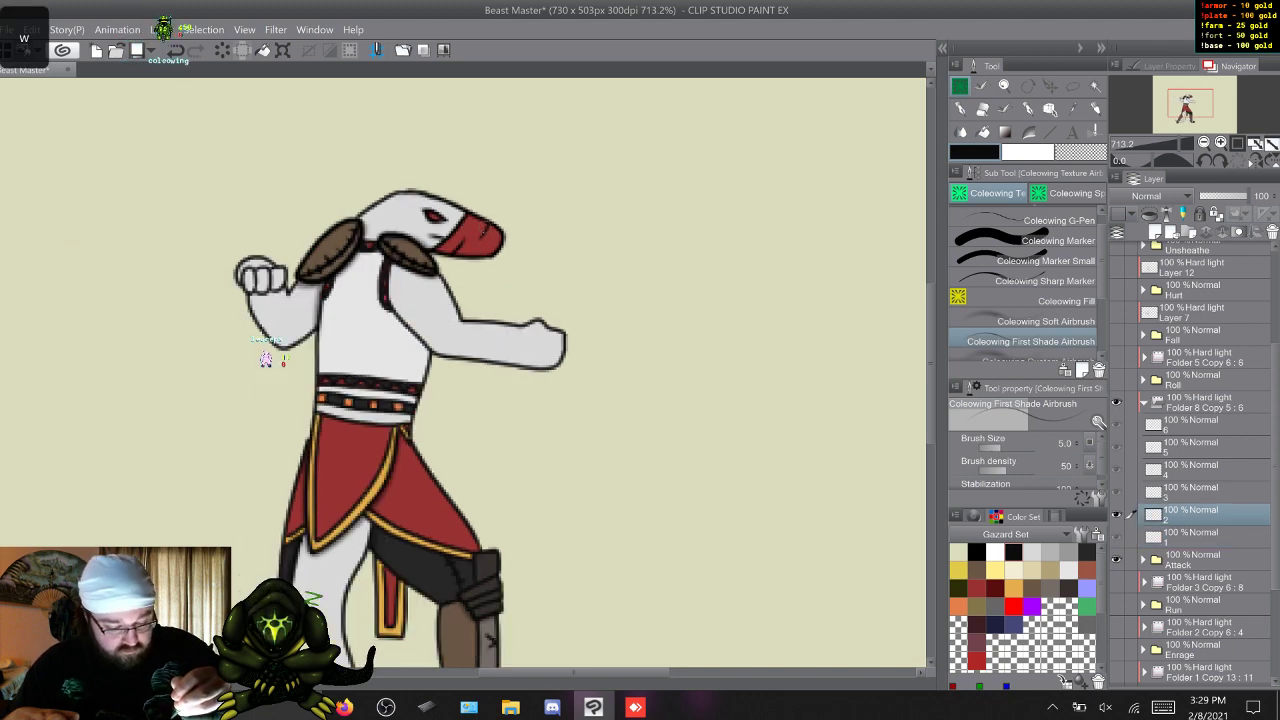
{"action": "key", "text": "w"}
{"action": "key", "text": "s"}
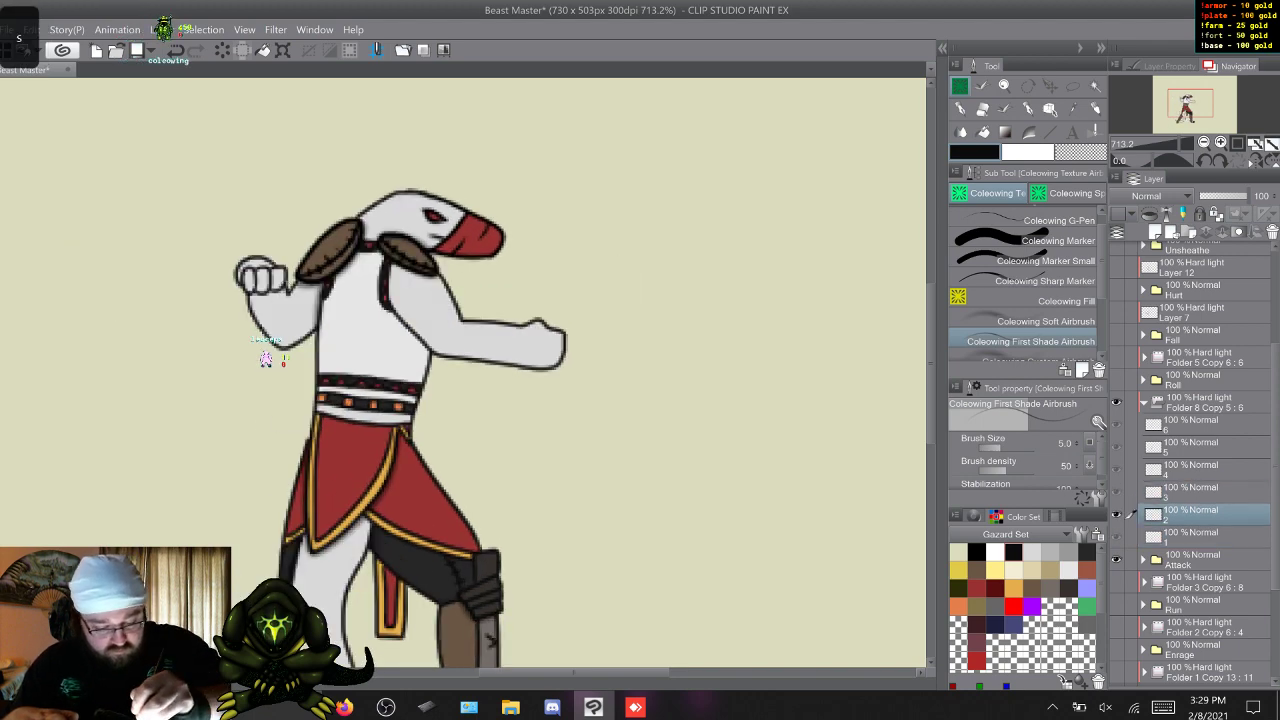
{"action": "key", "text": "w"}
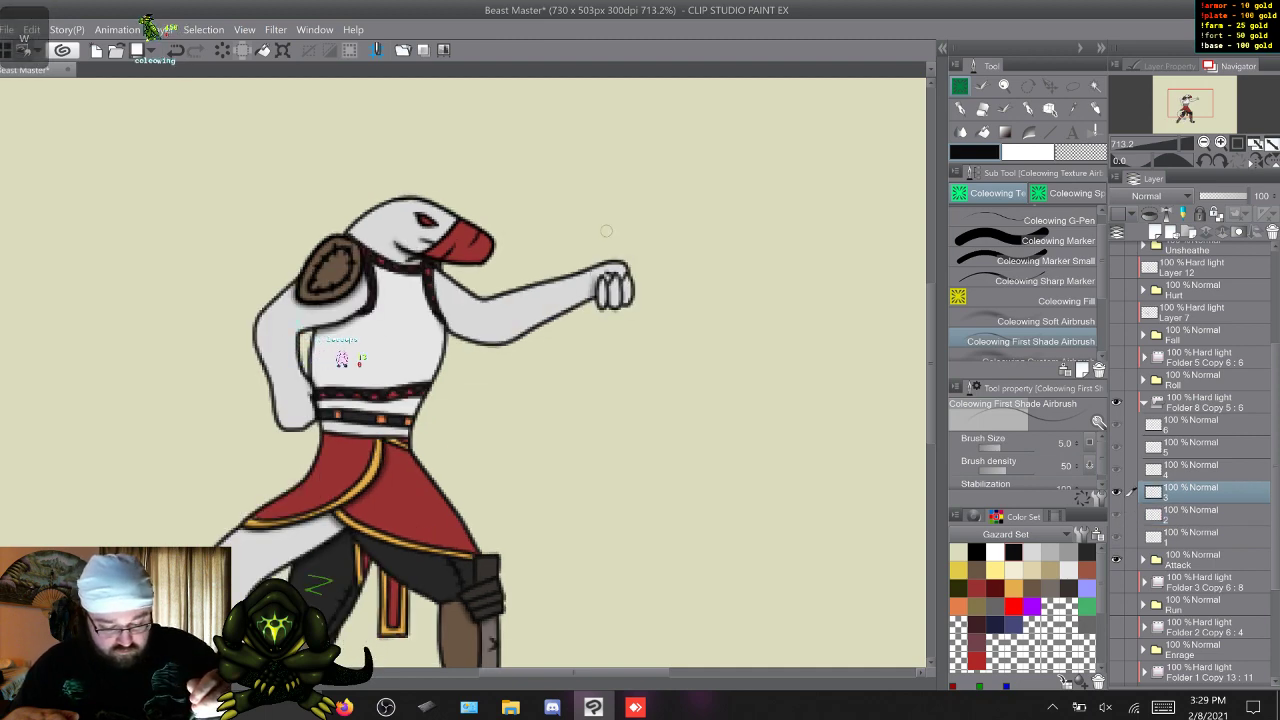
{"action": "key", "text": "w"}
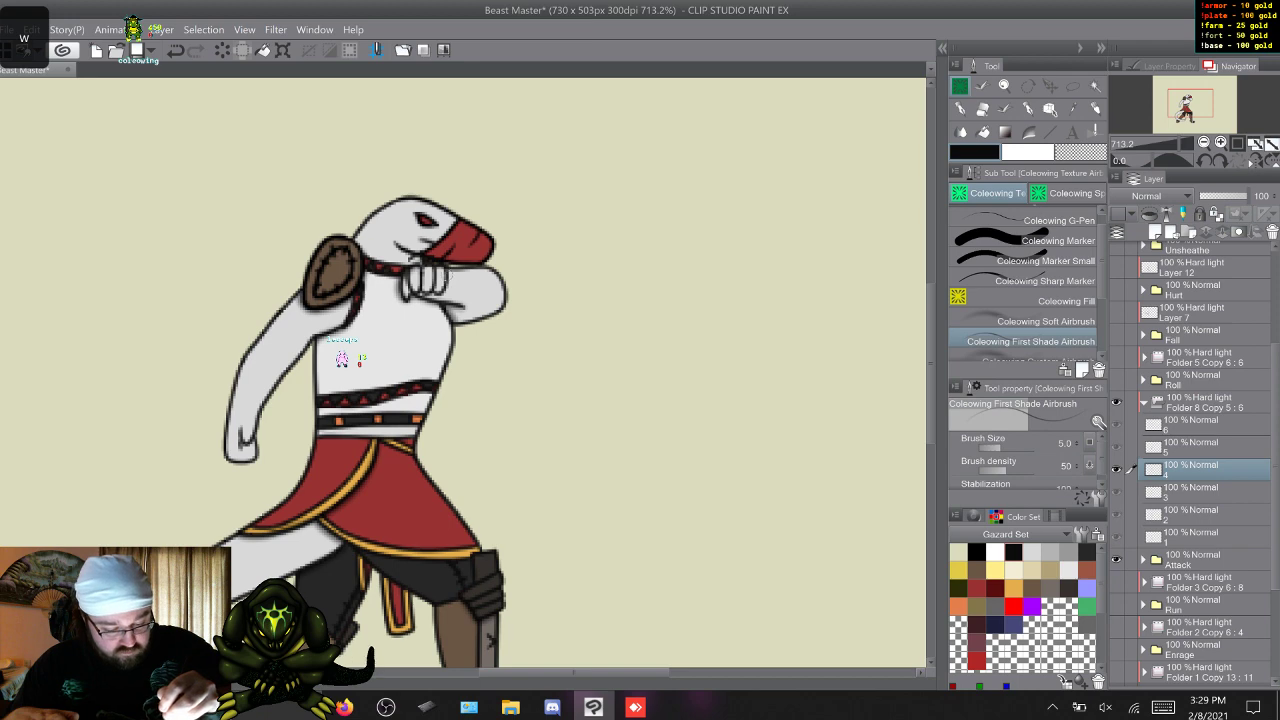
{"action": "key", "text": "w"}
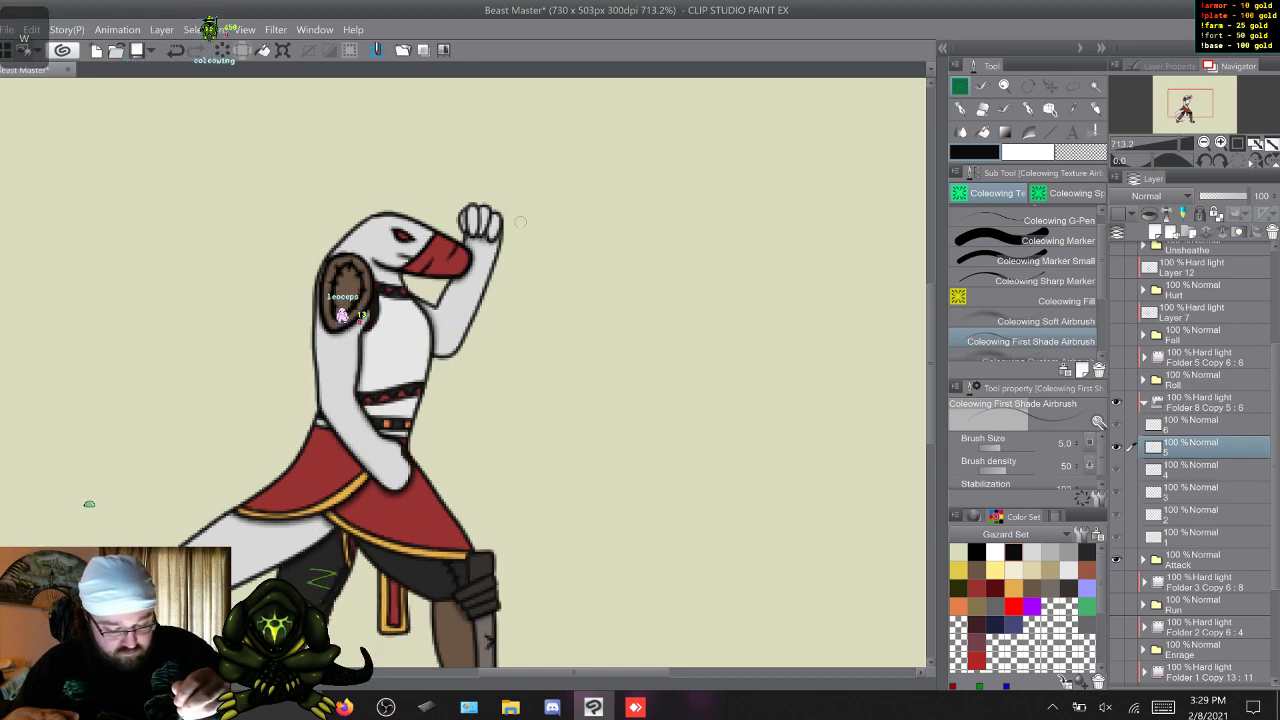
{"action": "key", "text": "w"}
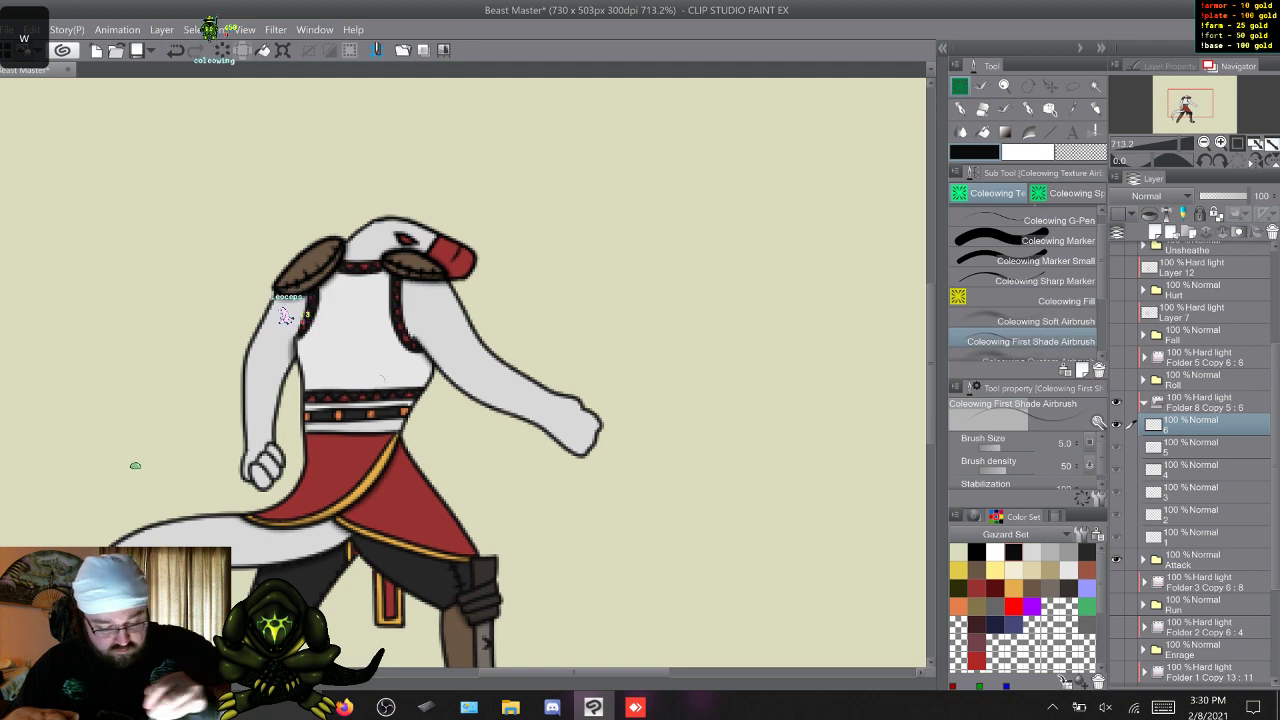
{"action": "key", "text": "w"}
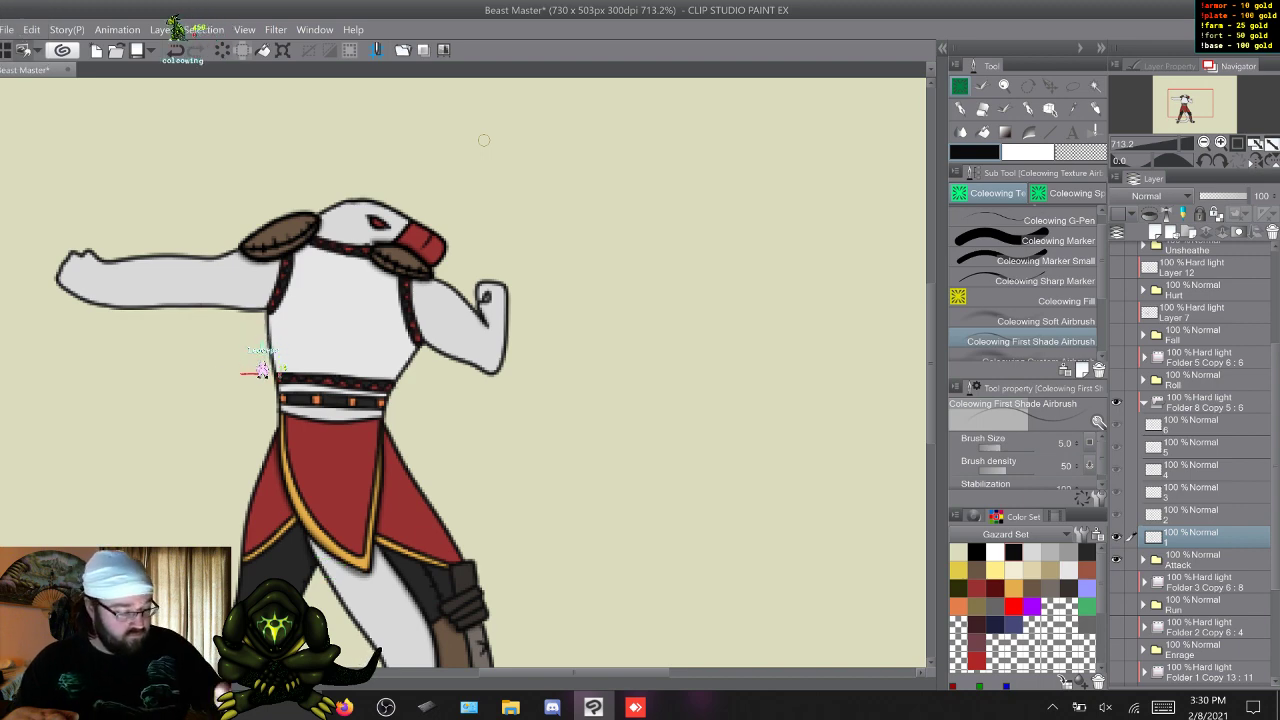
Switch to the Coleowing Soft Airbrush, compare Attack frames 1 and 2 at full figure, and select shading frame 1.
{"action": "left_click_drag", "start_coordinate": [931, 365], "coordinate": [931, 405]}
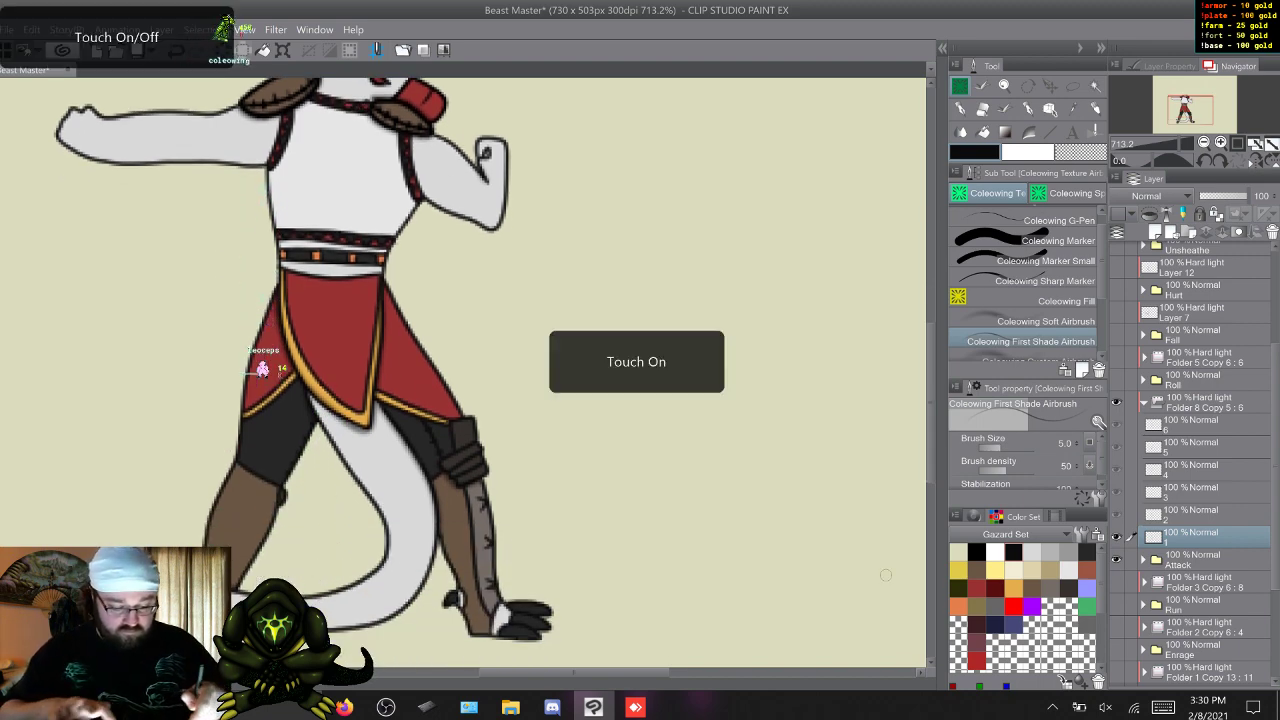
{"action": "scroll", "coordinate": [433, 432], "scroll_direction": "down", "scroll_amount": 3}
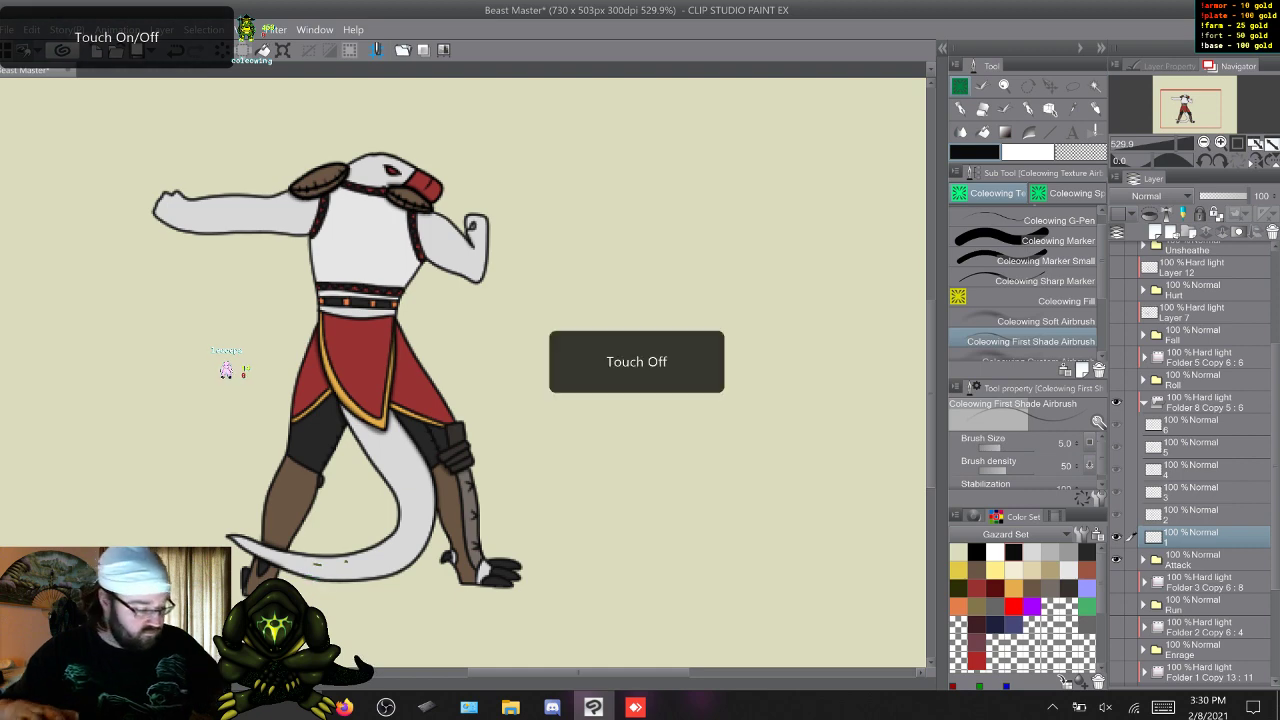
{"action": "key", "text": "w"}
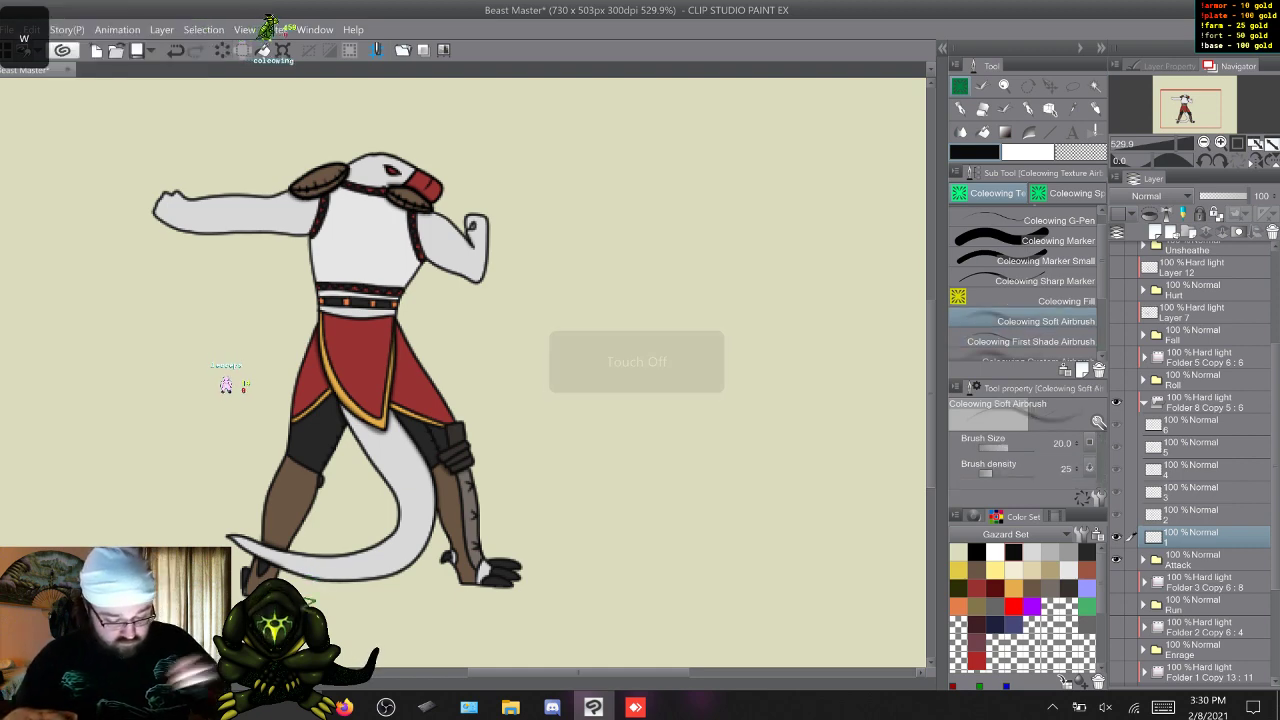
{"action": "left_click", "coordinate": [1190, 514]}
{"action": "key", "text": "w"}
{"action": "key", "text": "w"}
{"action": "key", "text": "w"}
{"action": "key", "text": "w"}
{"action": "key", "text": "w"}
{"action": "key", "text": "w"}
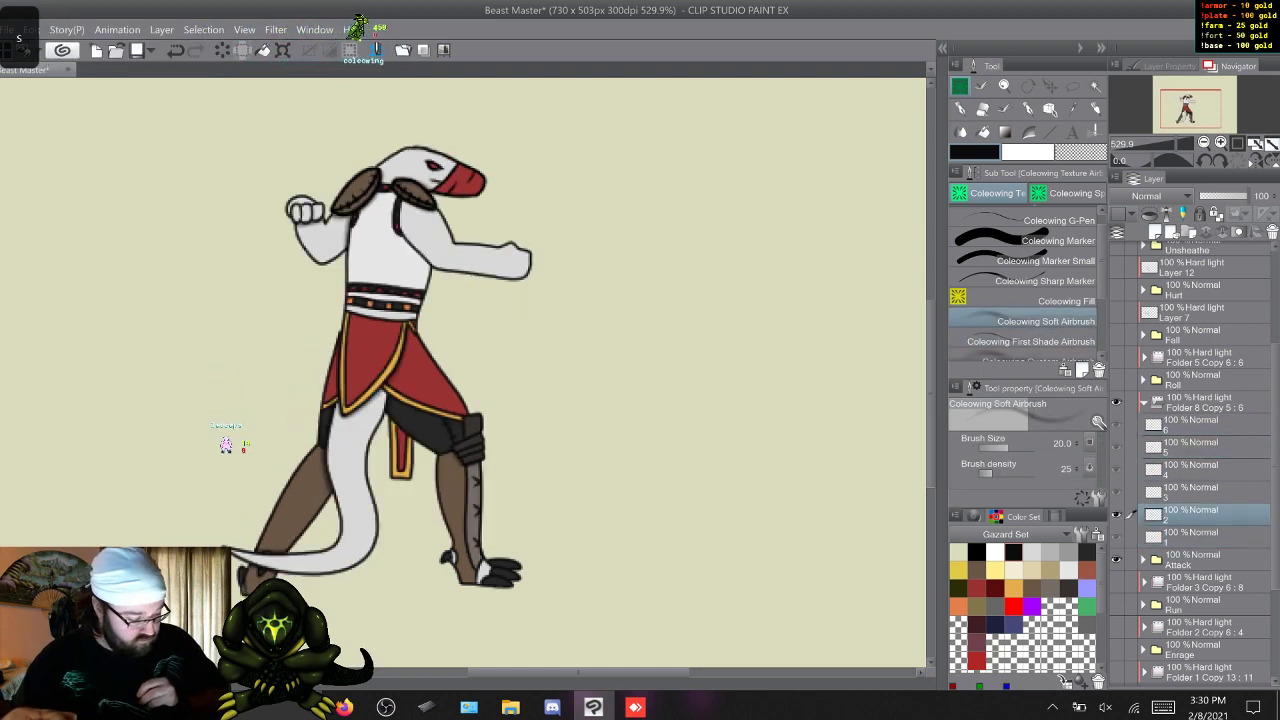
{"action": "key", "text": "s"}
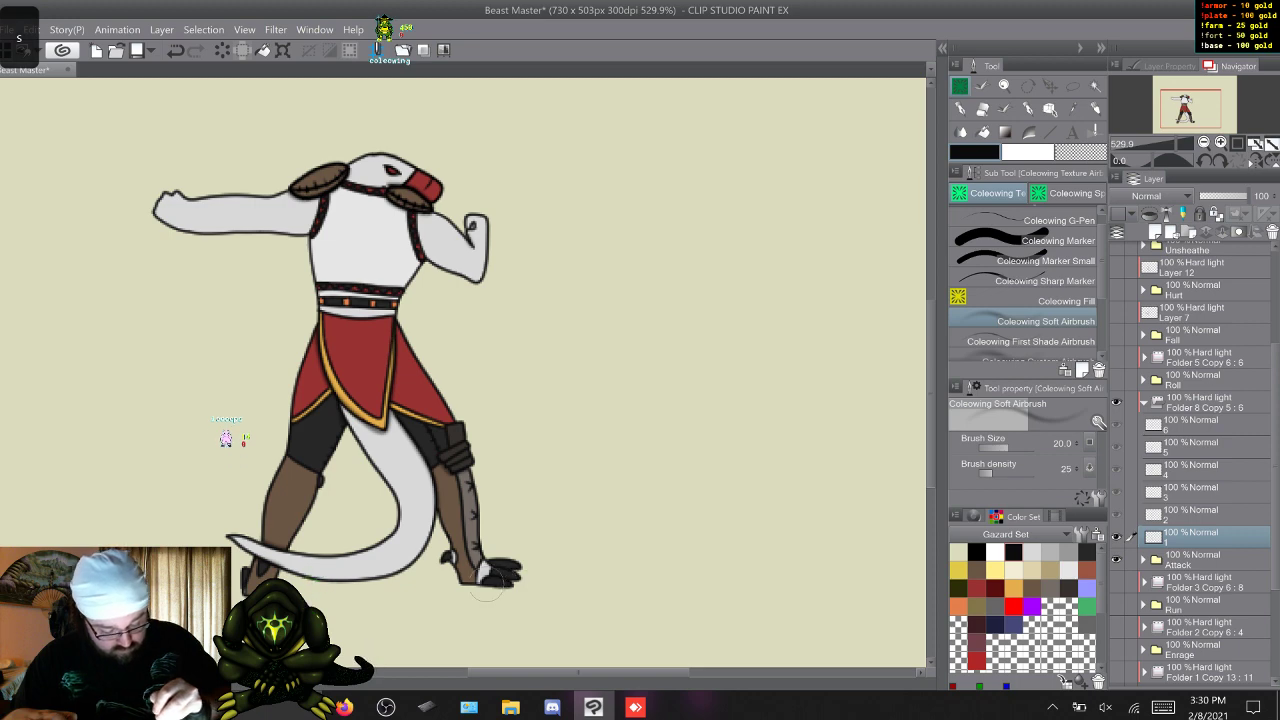
Soft-shade the front foot at the toes and heel on Attack frames 1 to 6 with the Coleowing Soft Airbrush.
{"action": "key", "text": "w"}
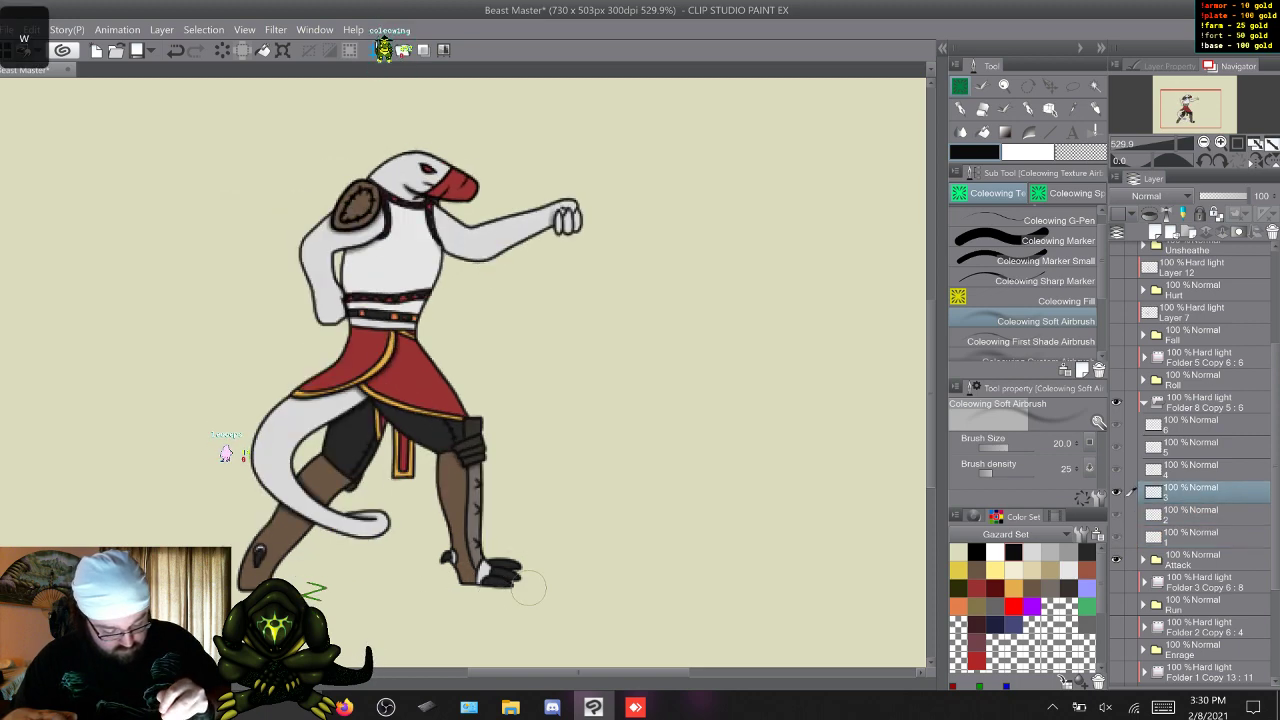
{"action": "key", "text": "w"}
{"action": "key", "text": "w"}
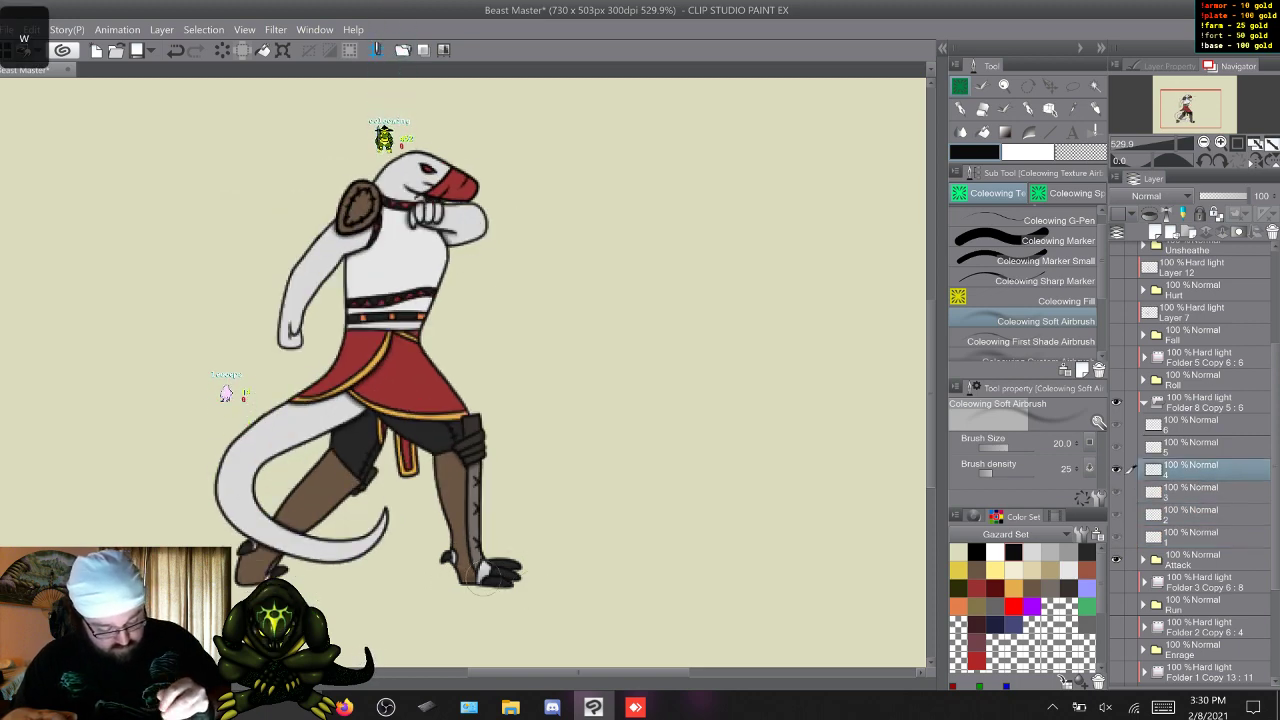
{"action": "key", "text": "w"}
{"action": "key", "text": "w"}
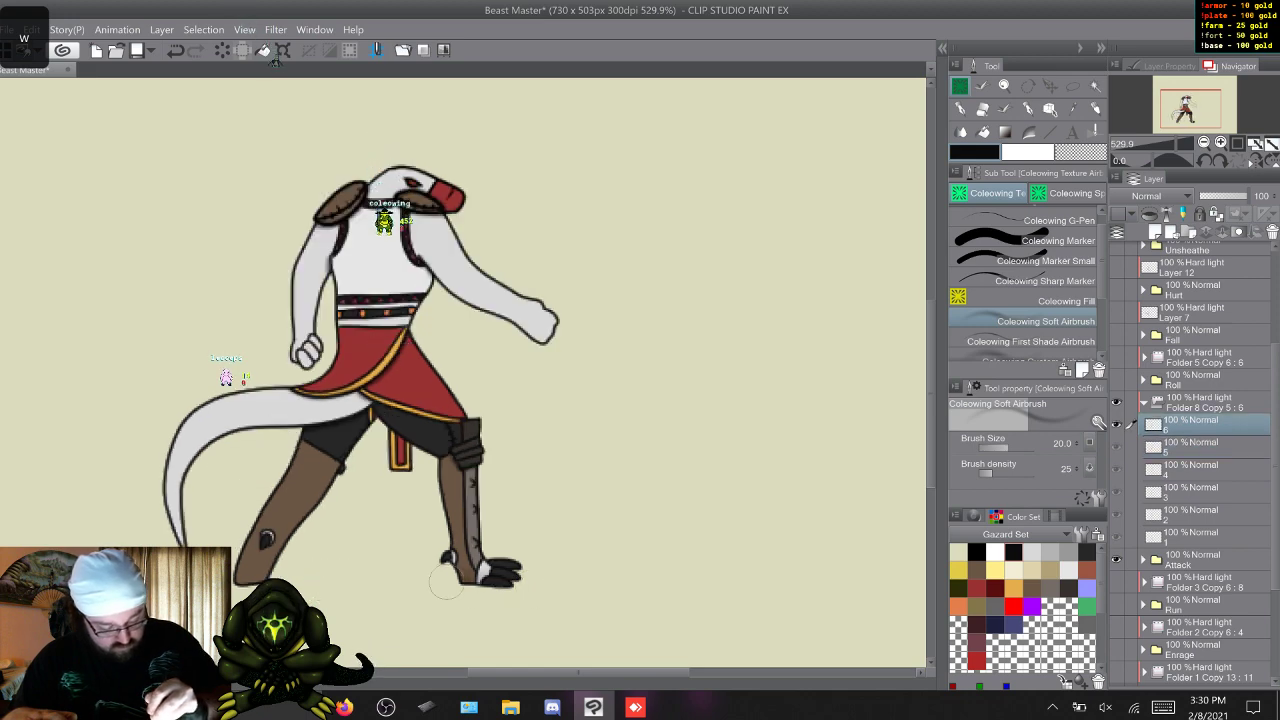
{"action": "key", "text": "w"}
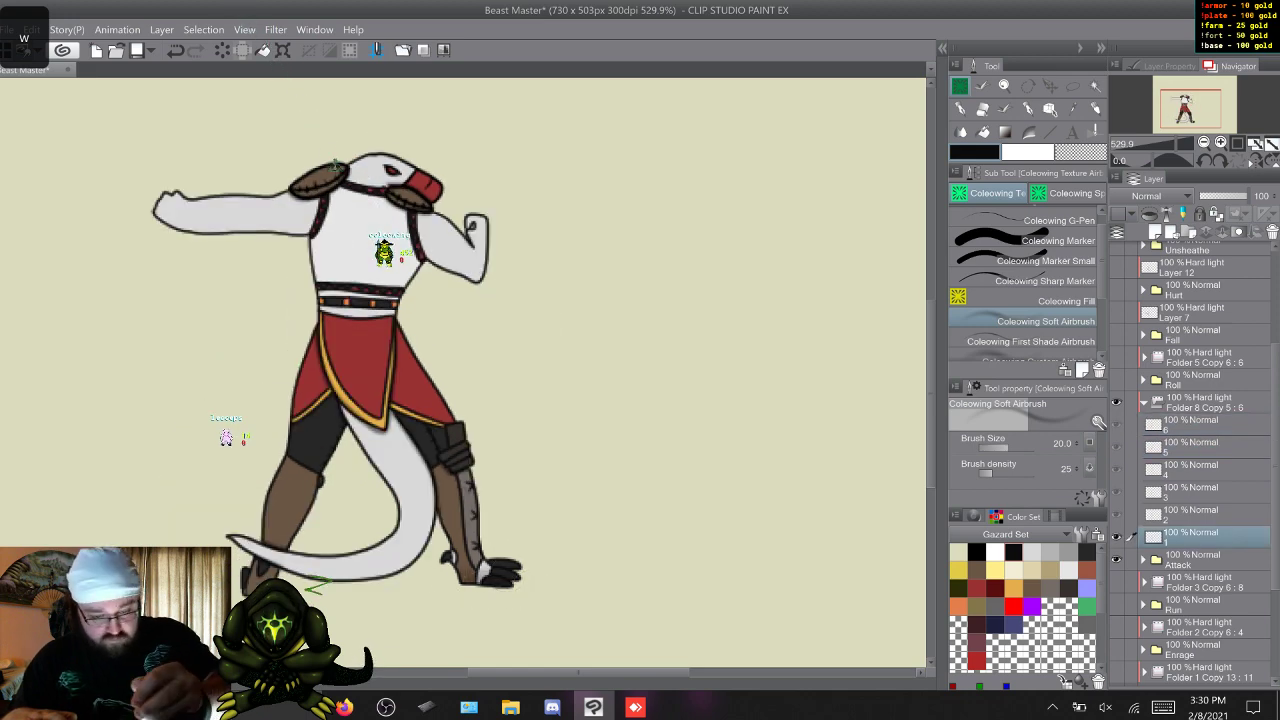
Review the Attack frames and soft-shade the back leg on frames 1 to 6, using the Coleowing First Shade Airbrush briefly on frame 3.
{"action": "key", "text": "w"}
{"action": "key", "text": "w"}
{"action": "key", "text": "w"}
{"action": "key", "text": "w"}
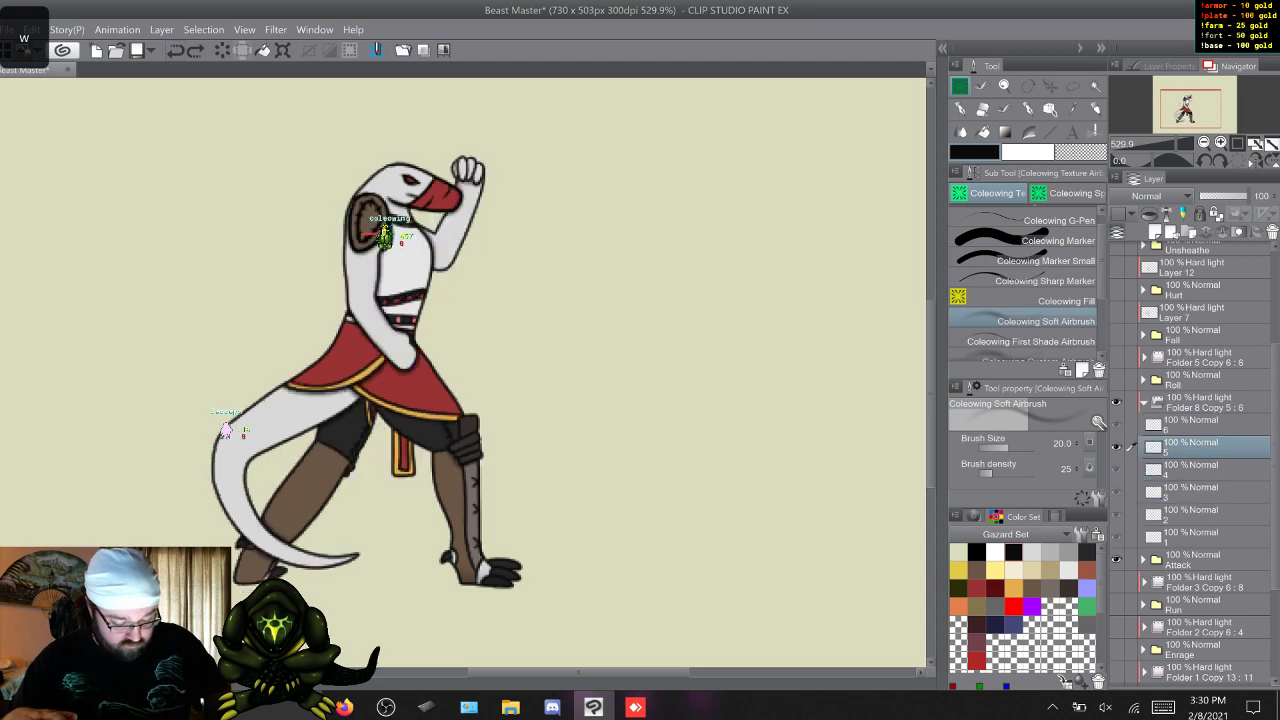
{"action": "key", "text": "s"}
{"action": "key", "text": "s"}
{"action": "key", "text": "s"}
{"action": "key", "text": "s"}
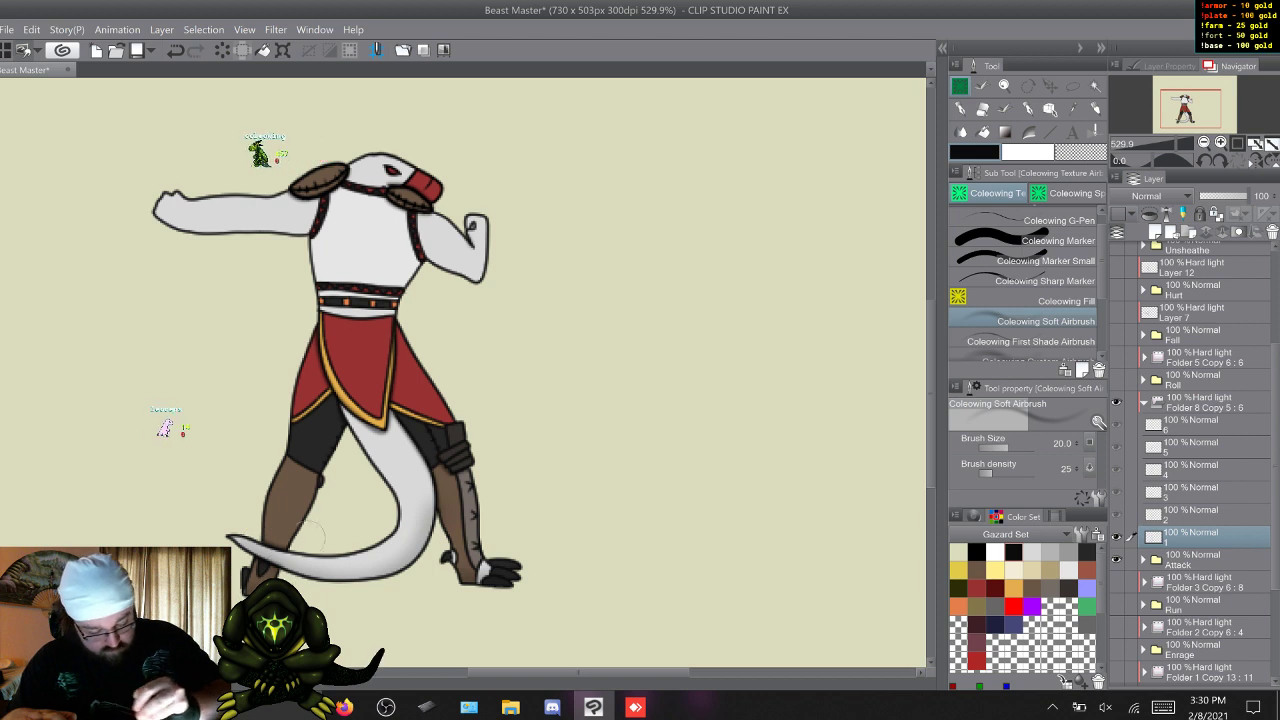
{"action": "key", "text": "w"}
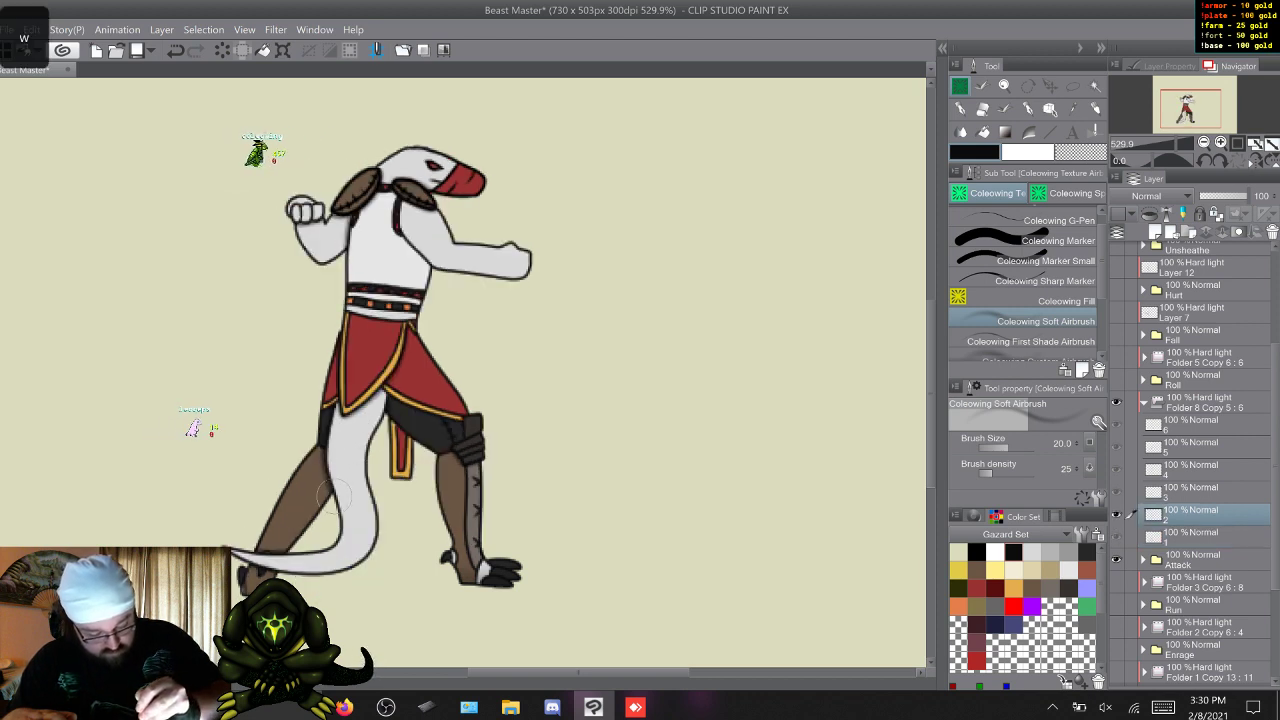
{"action": "key", "text": "w"}
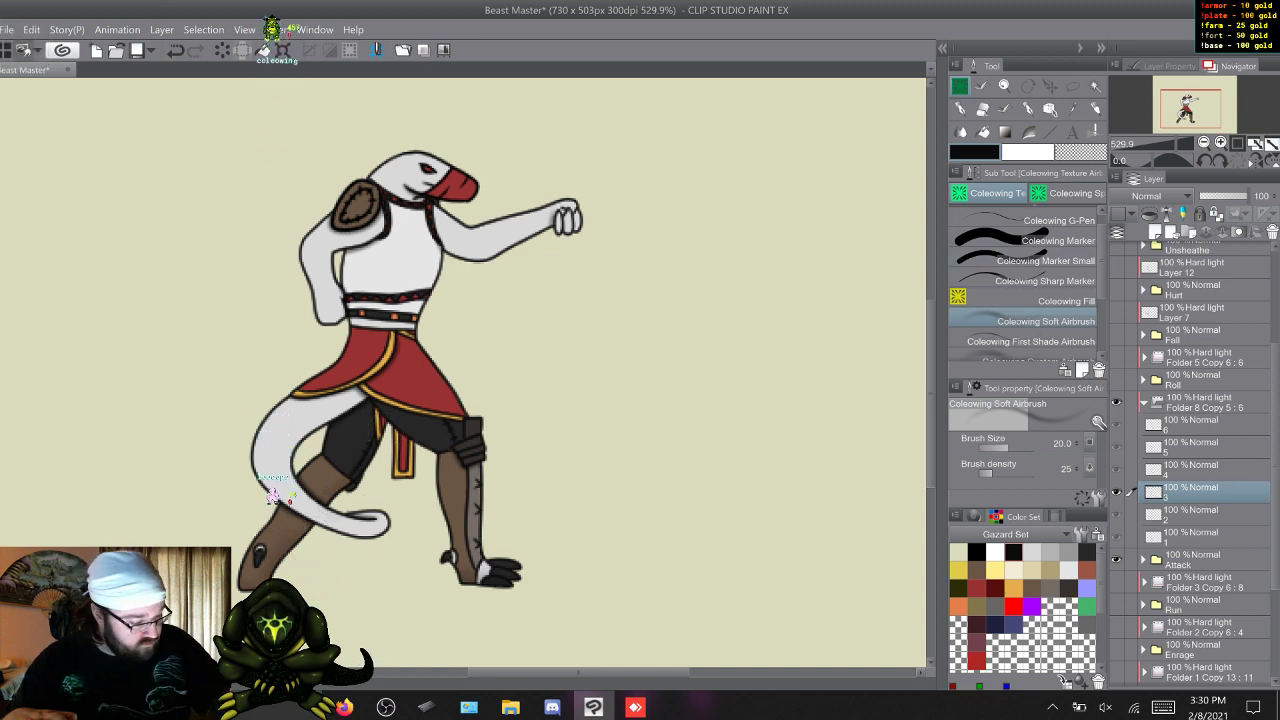
{"action": "left_click", "coordinate": [1030, 342]}
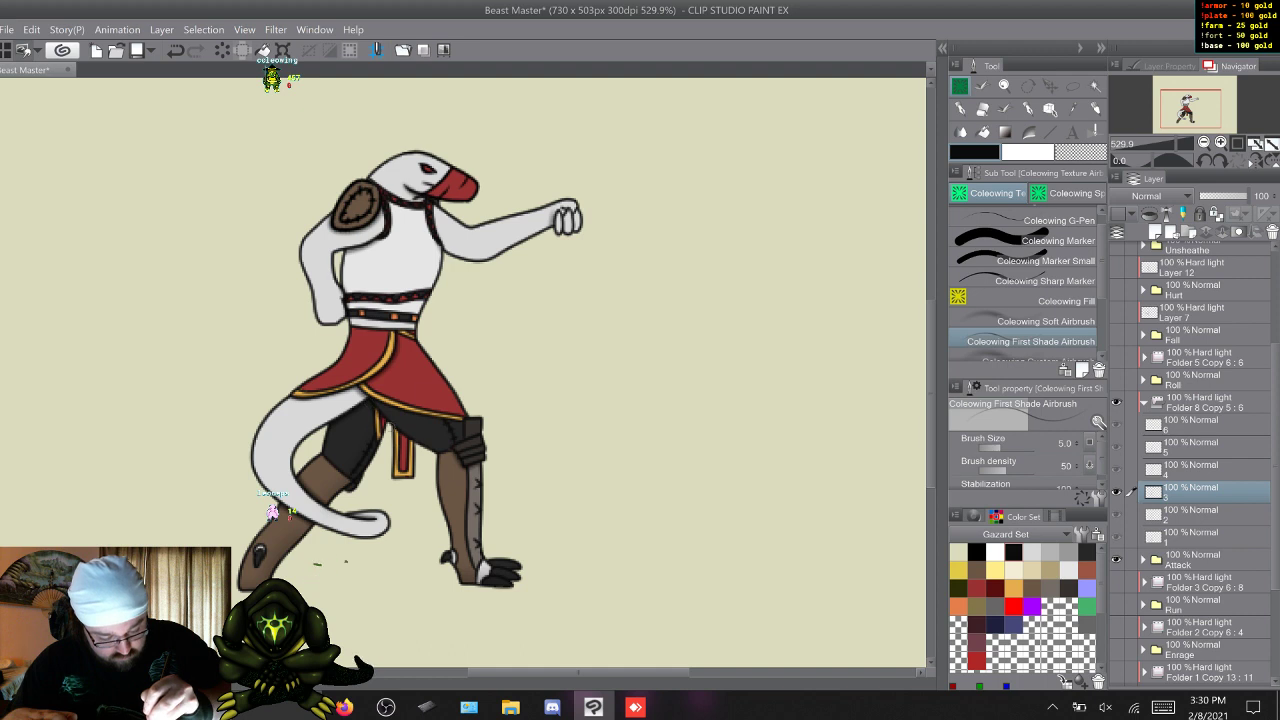
{"action": "key", "text": "w"}
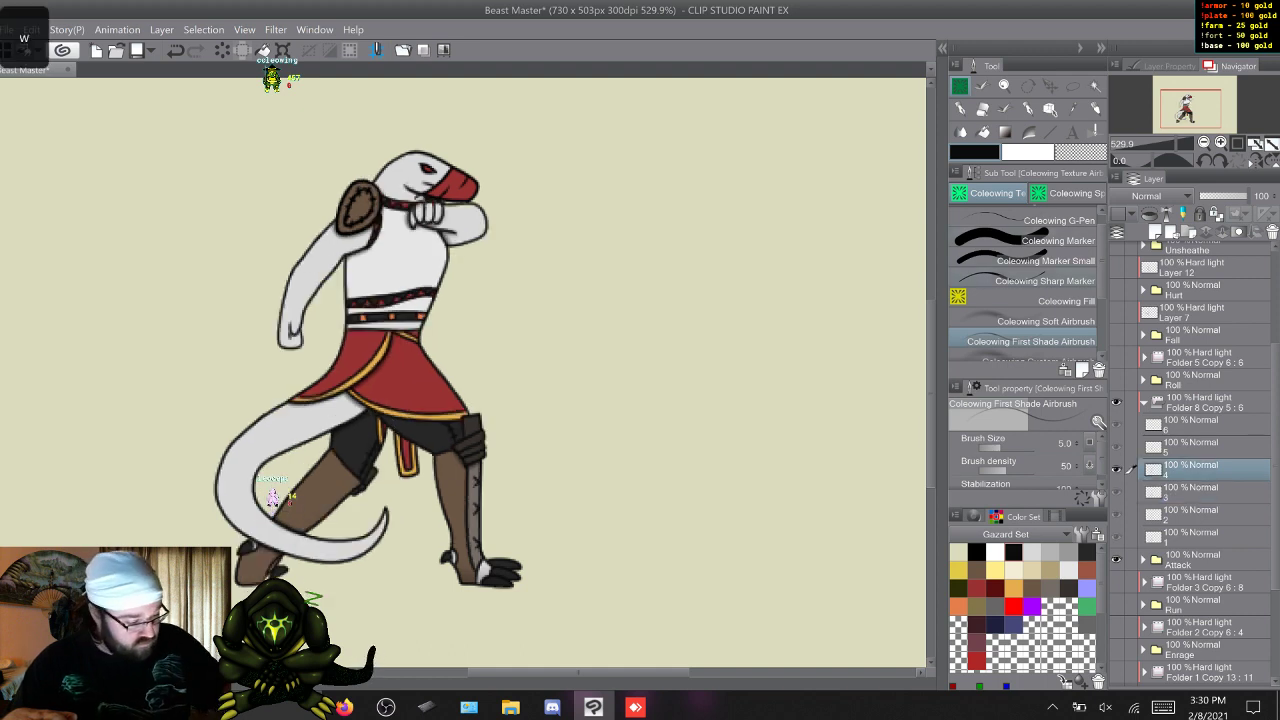
{"action": "left_click", "coordinate": [1030, 321]}
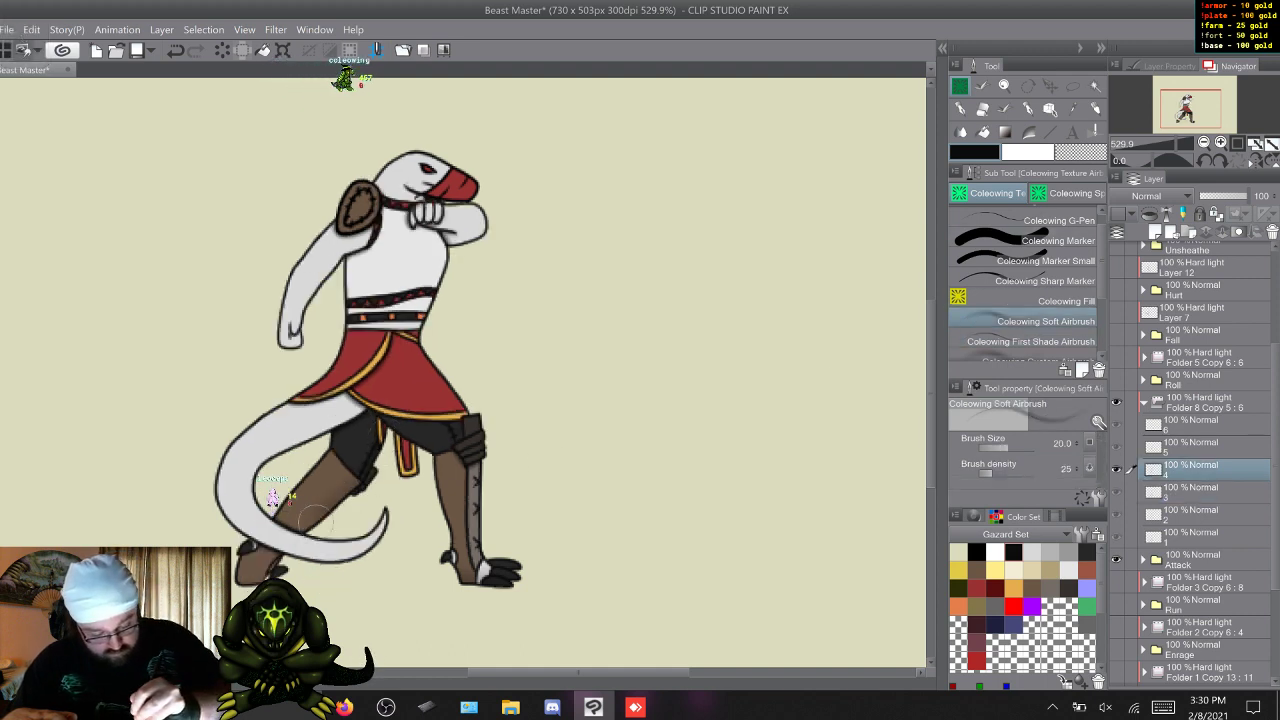
{"action": "key", "text": "w"}
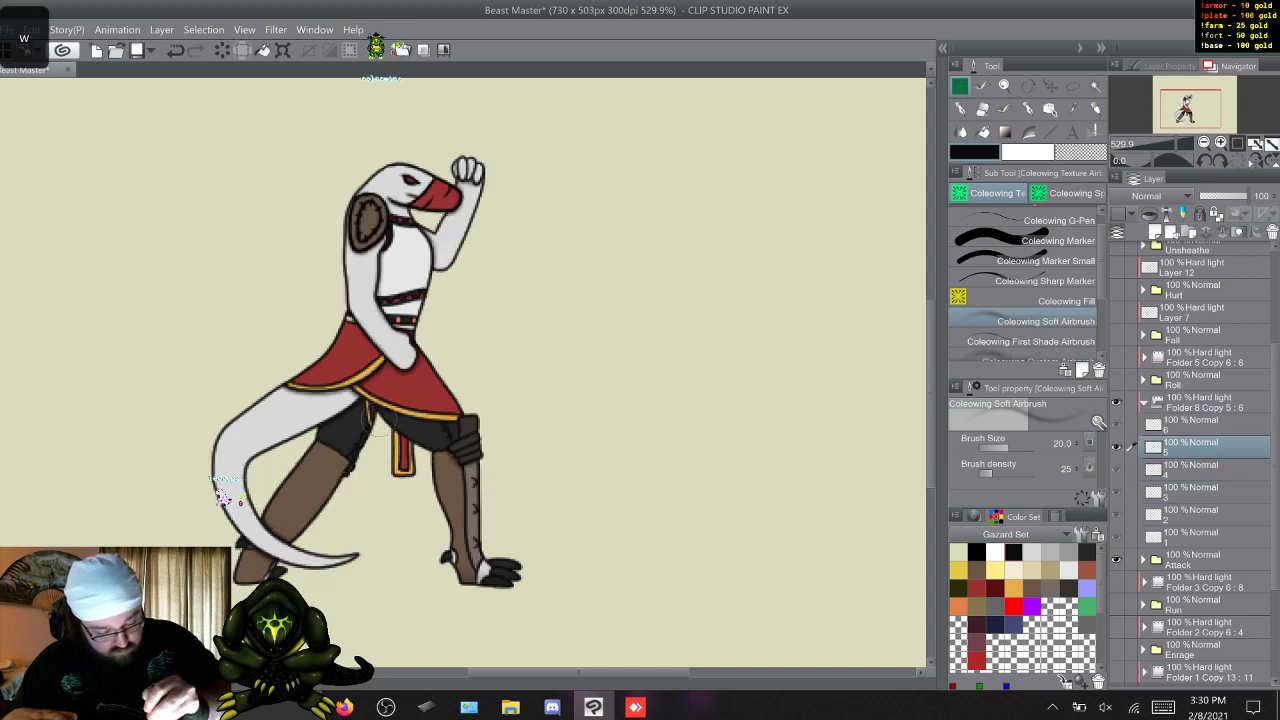
{"action": "key", "text": "w"}
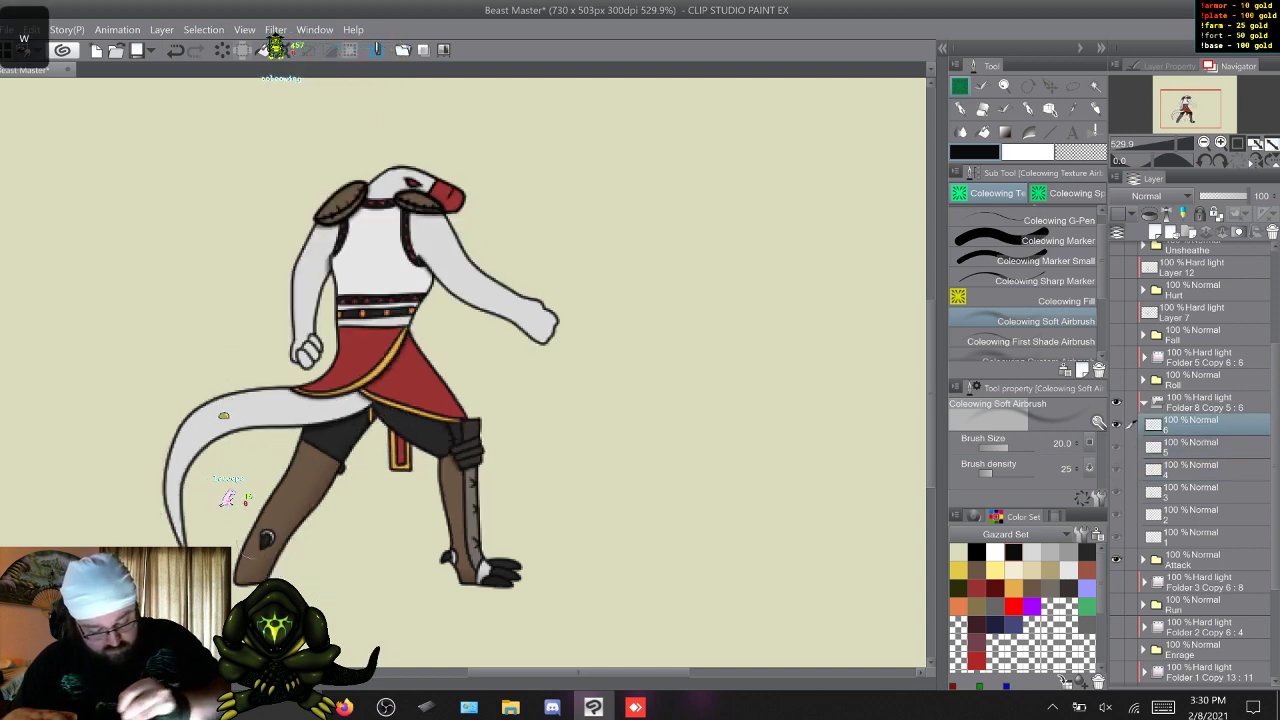
{"action": "key", "text": "w"}
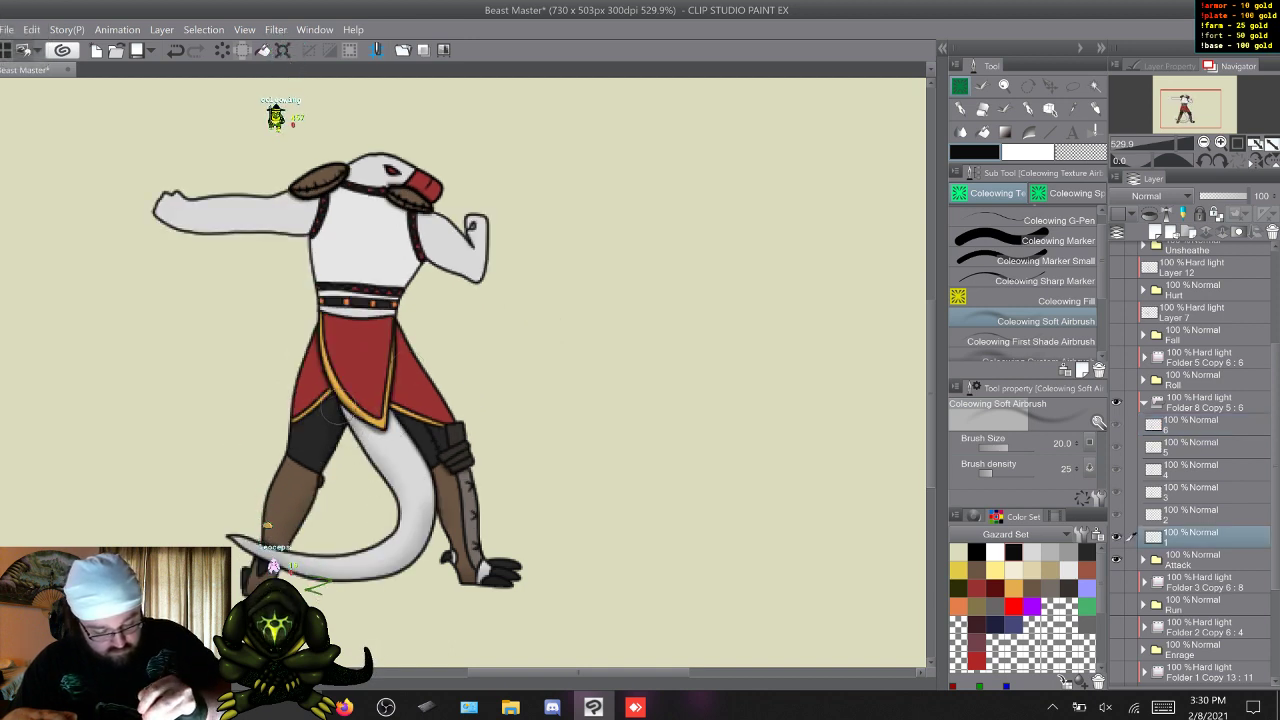
Soft-shade the tail along its curve on Attack frames 1 to 6.
{"action": "key", "text": "w"}
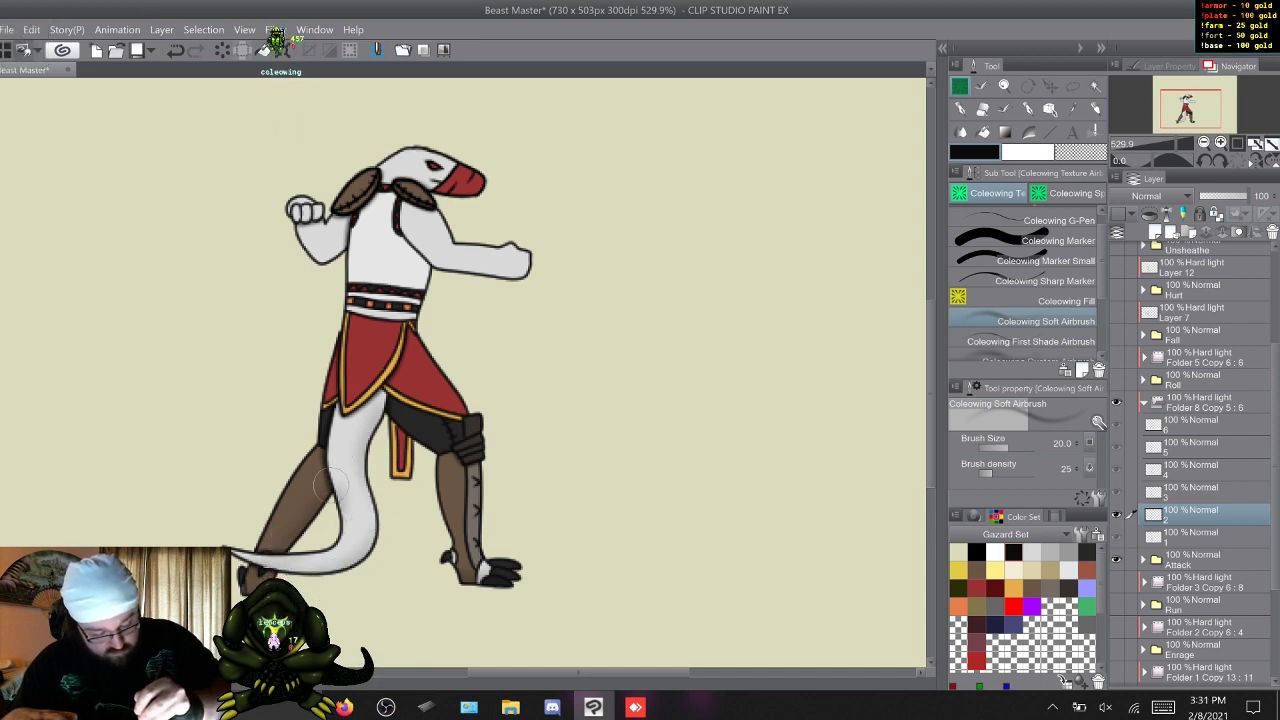
{"action": "key", "text": "w"}
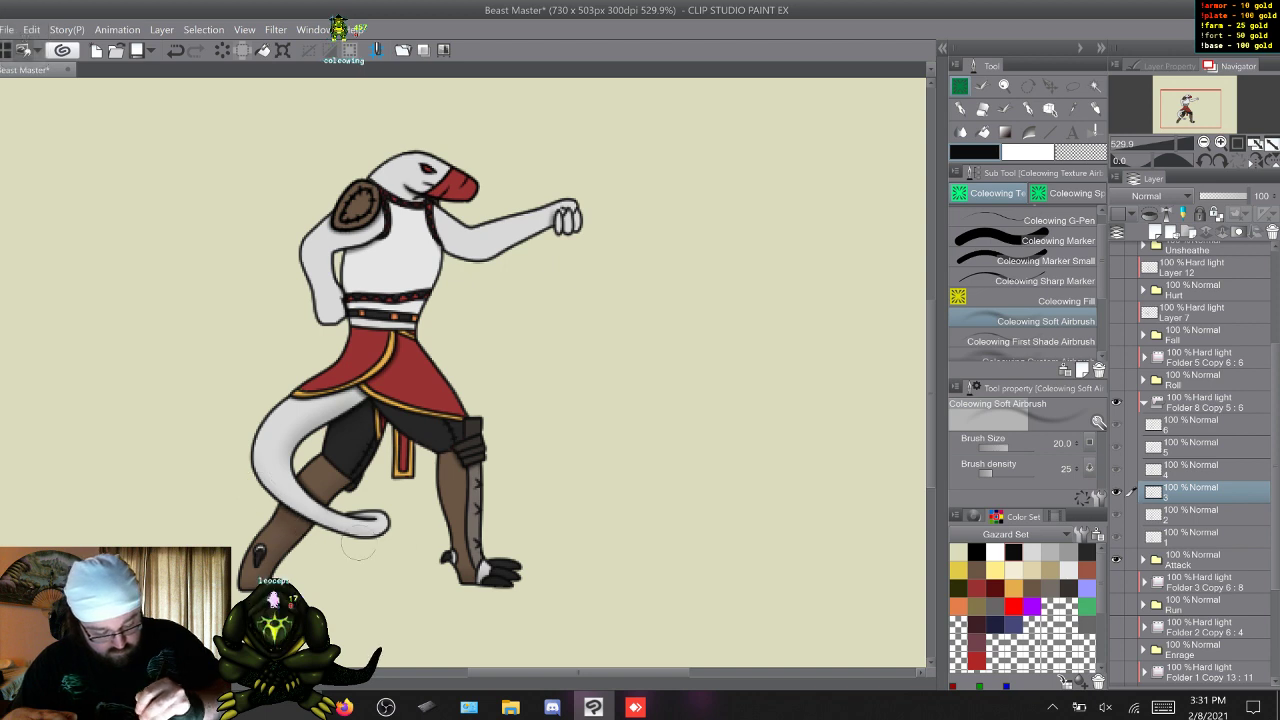
{"action": "key", "text": "w"}
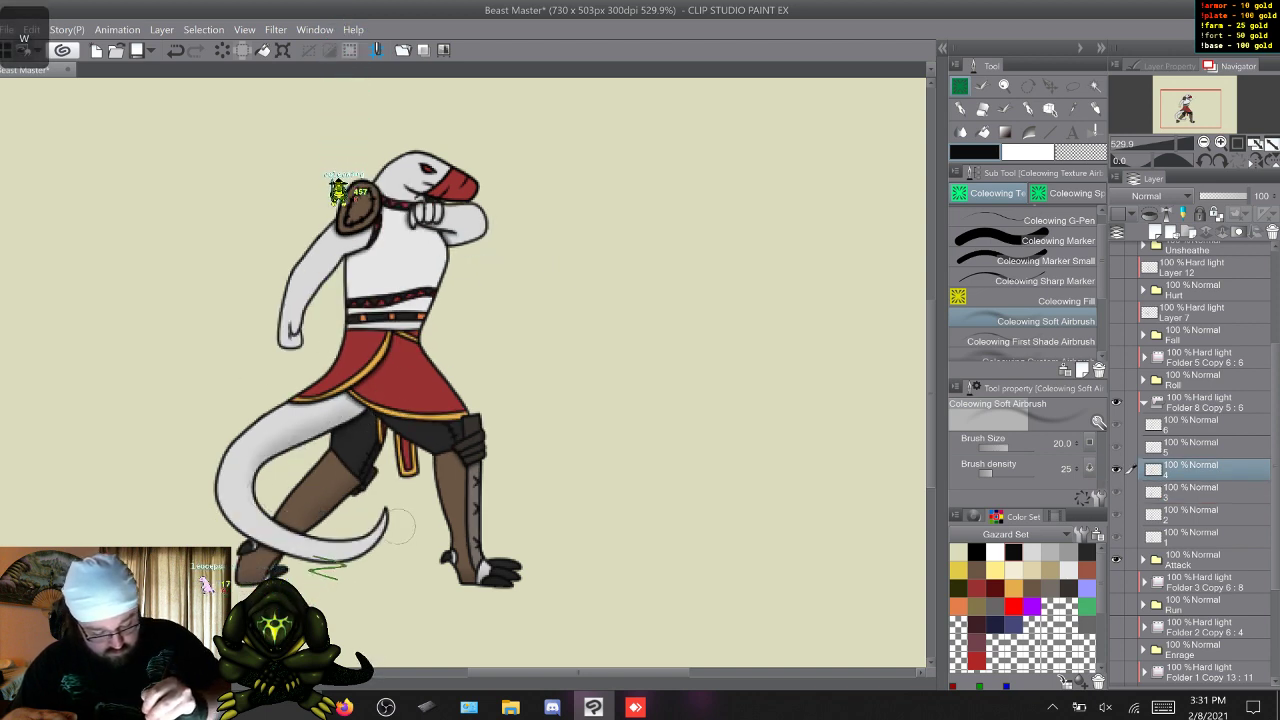
{"action": "key", "text": "w"}
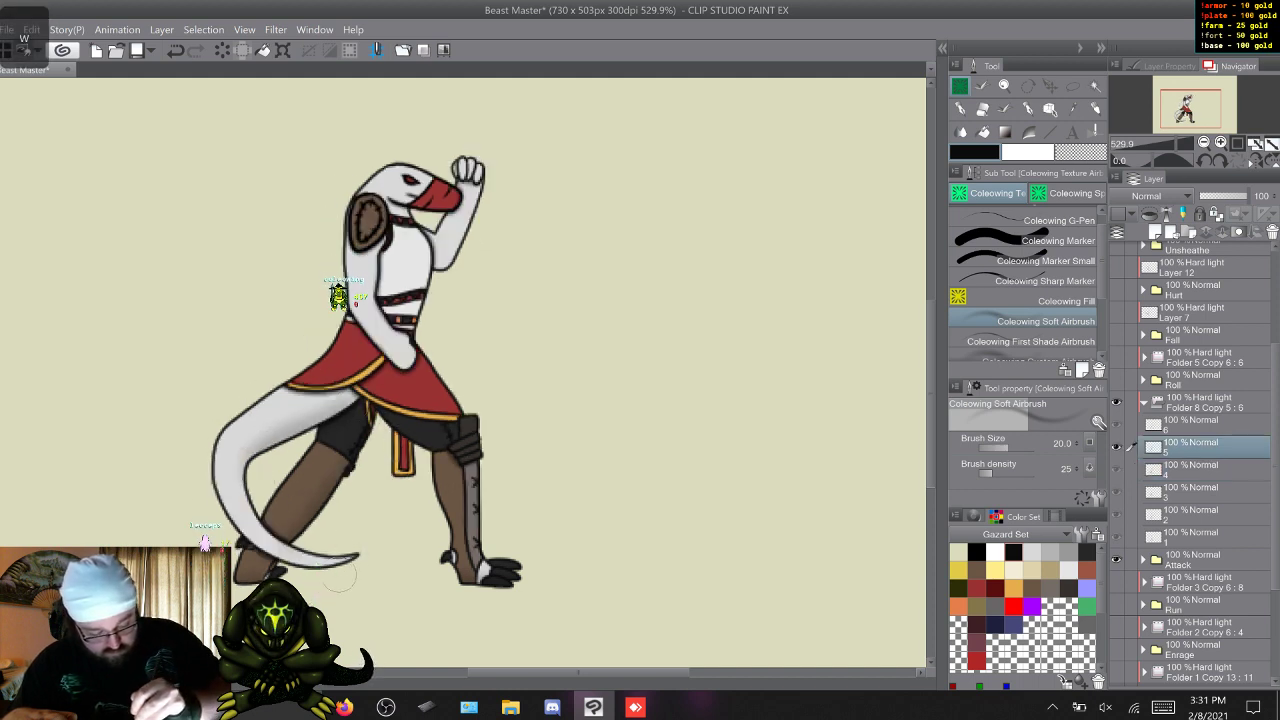
{"action": "key", "text": "w"}
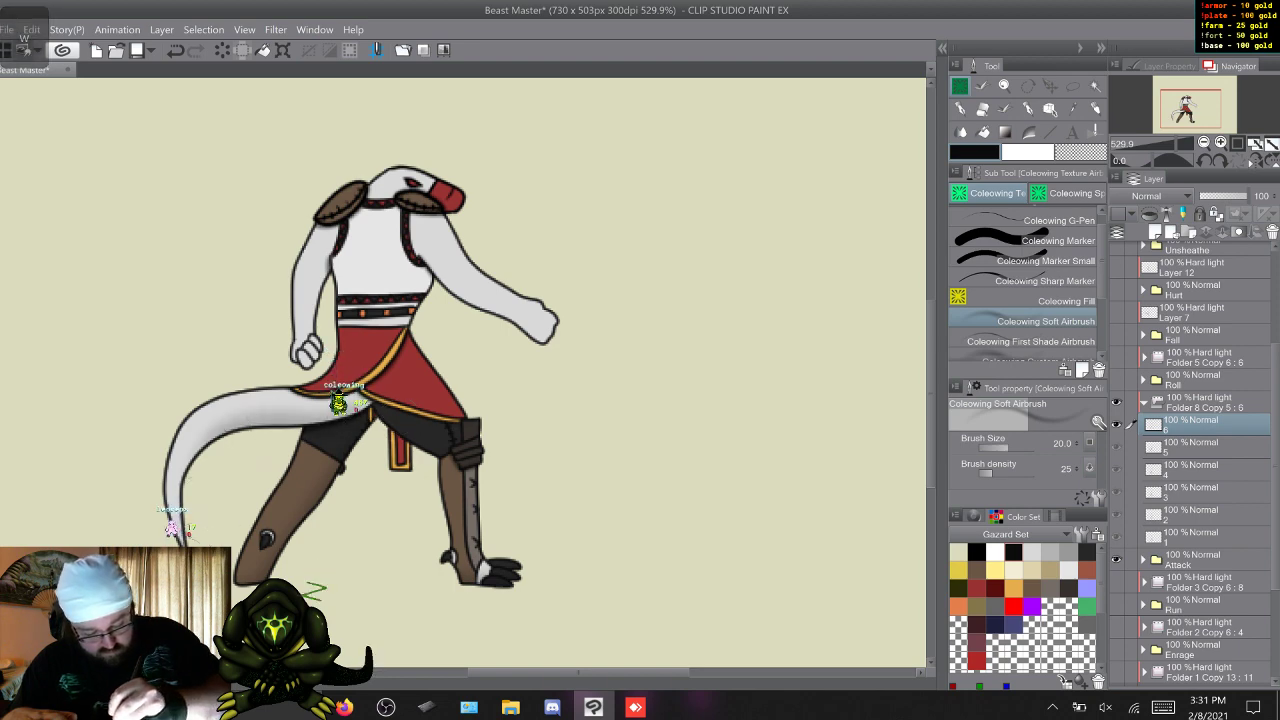
{"action": "key", "text": "w"}
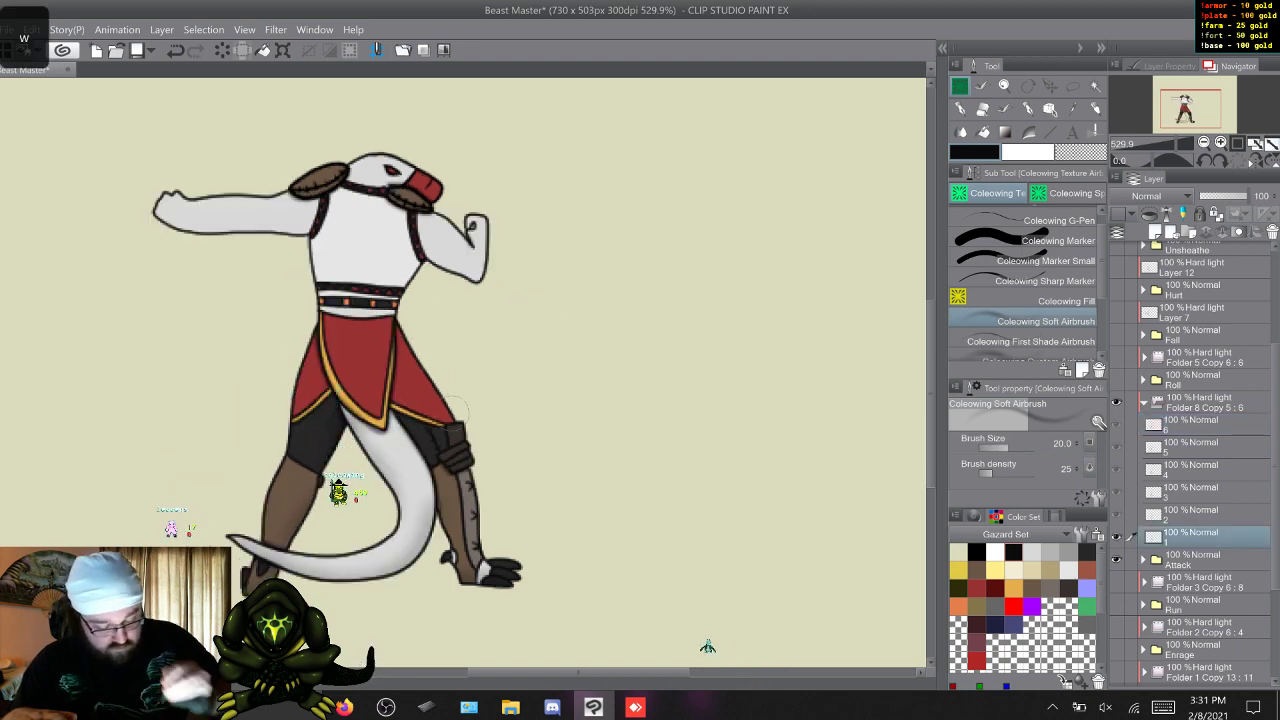
Go through the Attack frames and examine the soft shading on the legs and tail.
{"action": "key", "text": "w"}
{"action": "key", "text": "w"}
{"action": "key", "text": "w"}
{"action": "key", "text": "w"}
{"action": "key", "text": "w"}
{"action": "key", "text": "w"}
{"action": "key", "text": "w"}
{"action": "key", "text": "w"}
{"action": "key", "text": "w"}
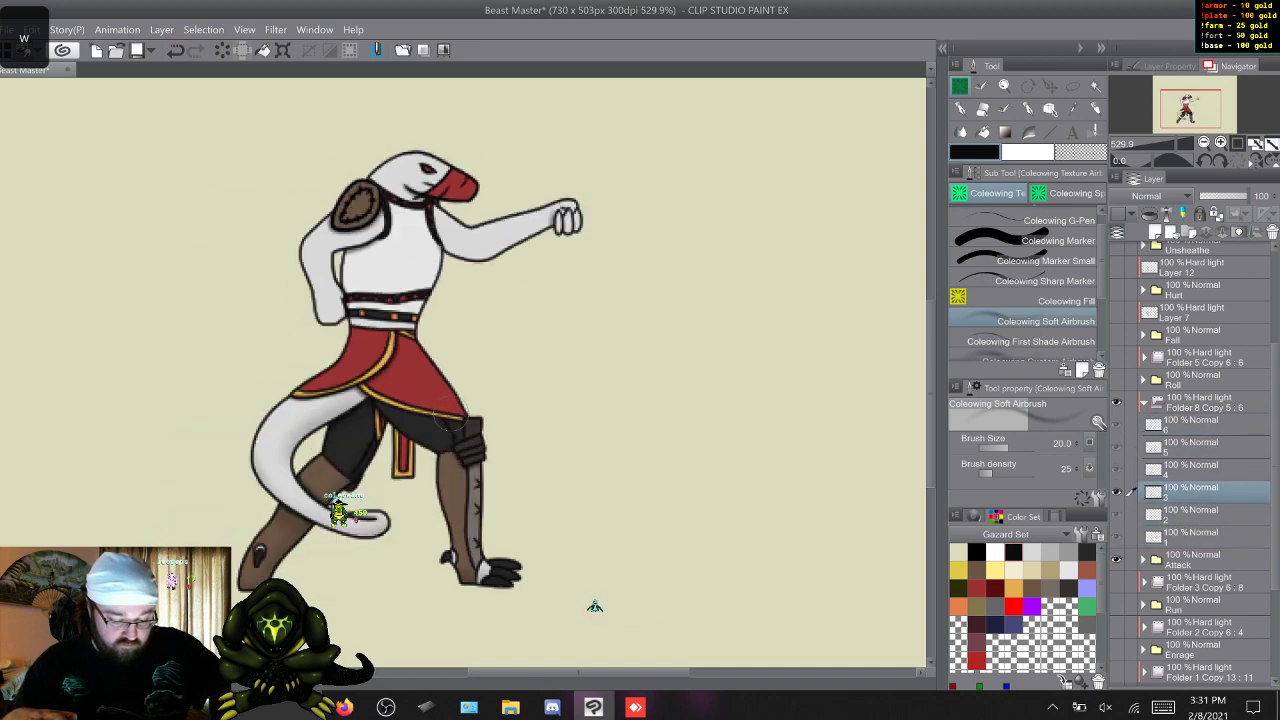
{"action": "key", "text": "w"}
{"action": "key", "text": "w"}
{"action": "key", "text": "w"}
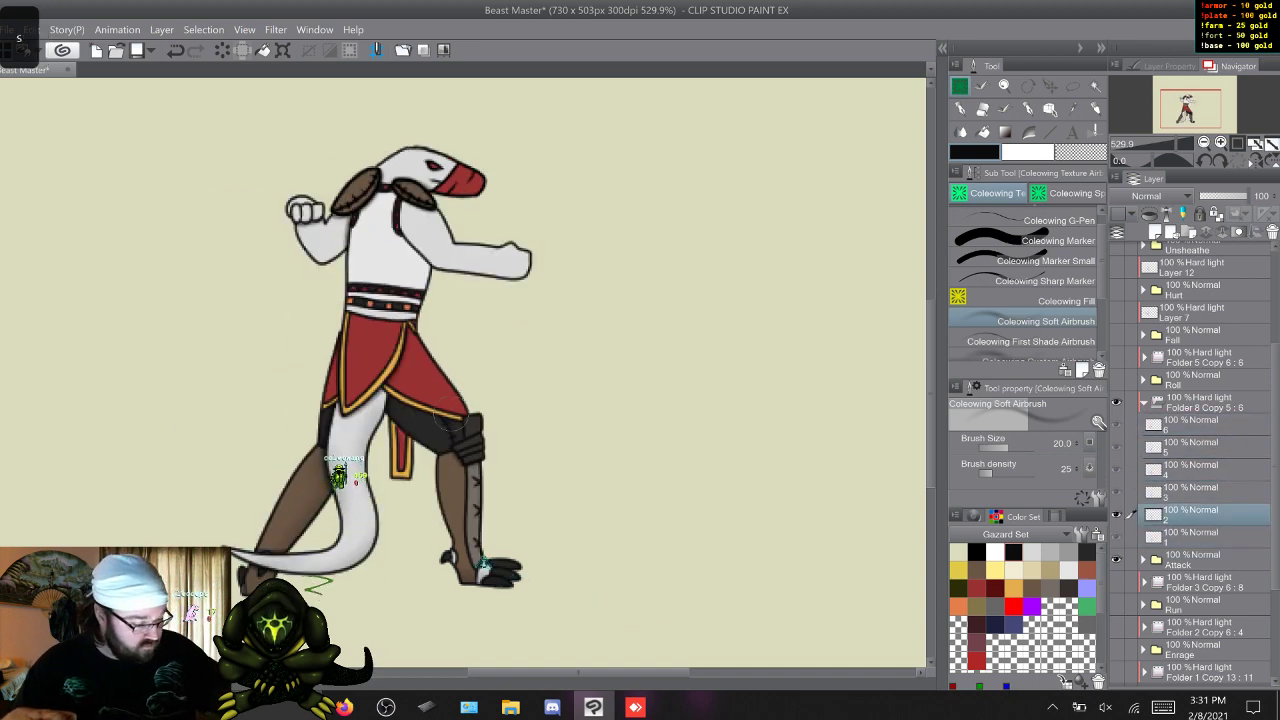
{"action": "key", "text": "s"}
Switch to the Coleowing First Shade Airbrush and first-shade the front thigh just below the skirt on Attack frames 2 to 6.
{"action": "key", "text": "period"}
{"action": "key", "text": "w"}
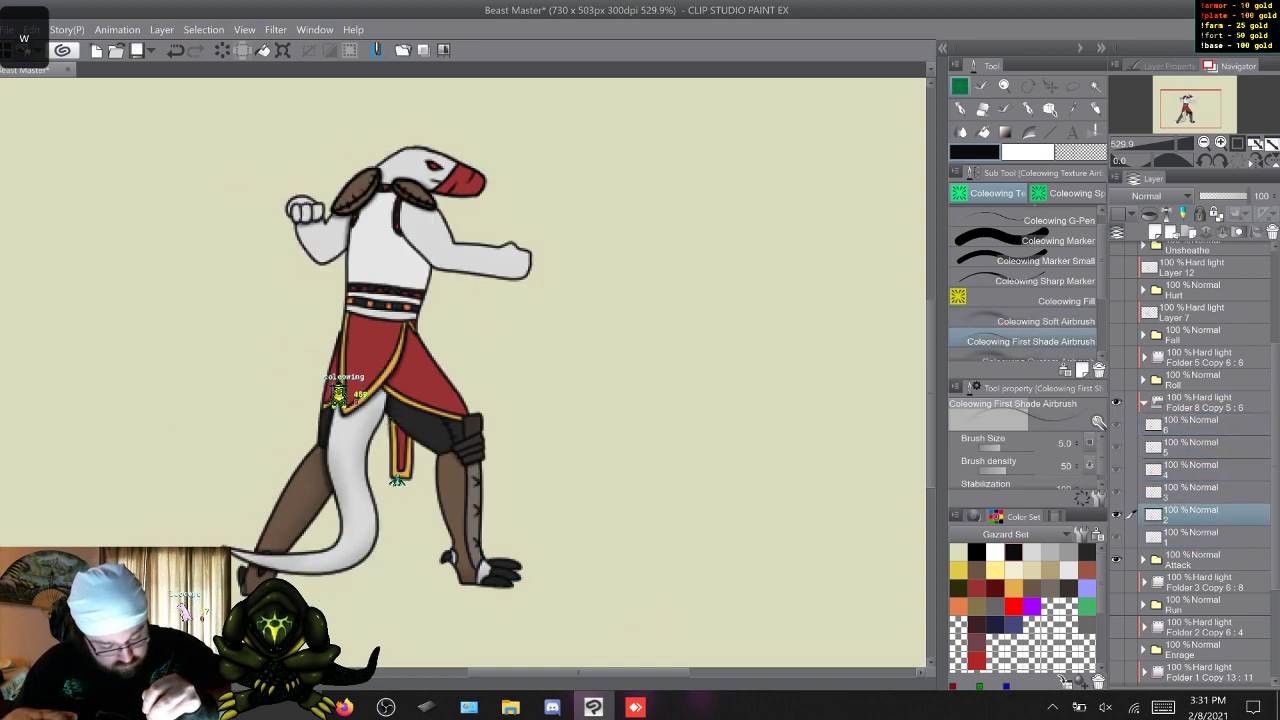
{"action": "key", "text": "w"}
{"action": "key", "text": "s"}
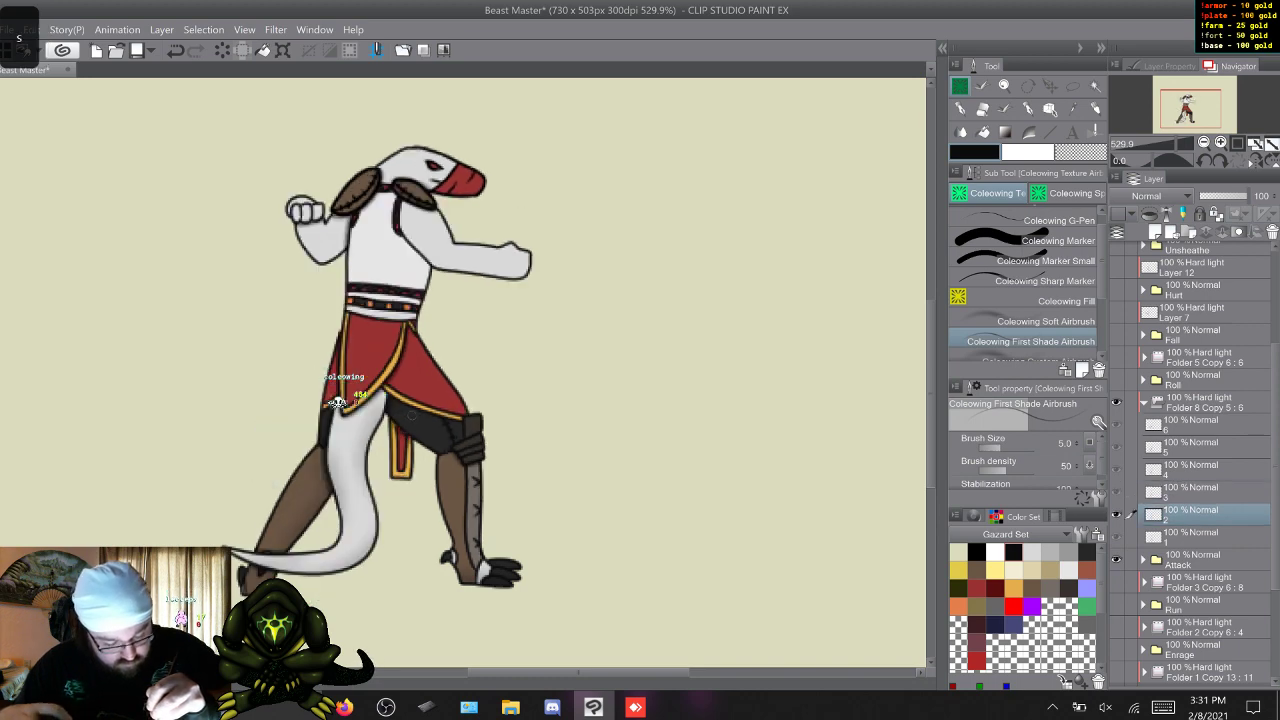
{"action": "right_click", "coordinate": [411, 415]}
{"action": "left_click", "coordinate": [411, 378]}
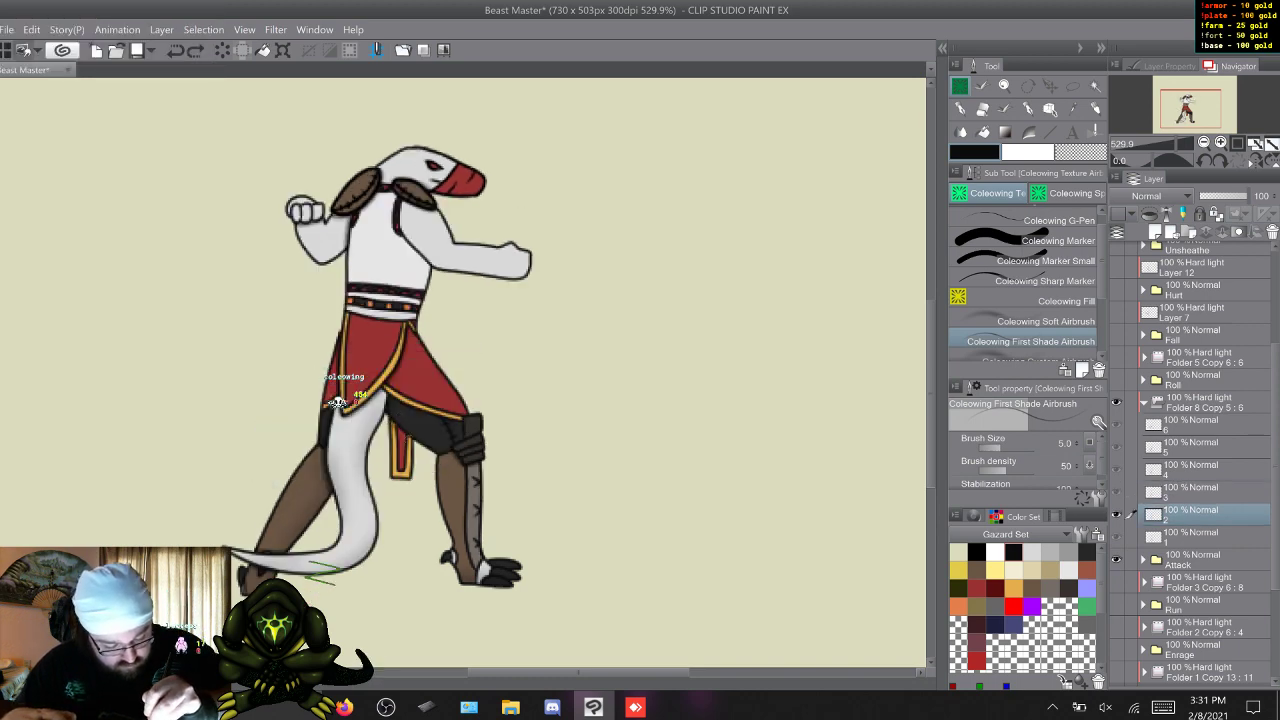
{"action": "key", "text": "w"}
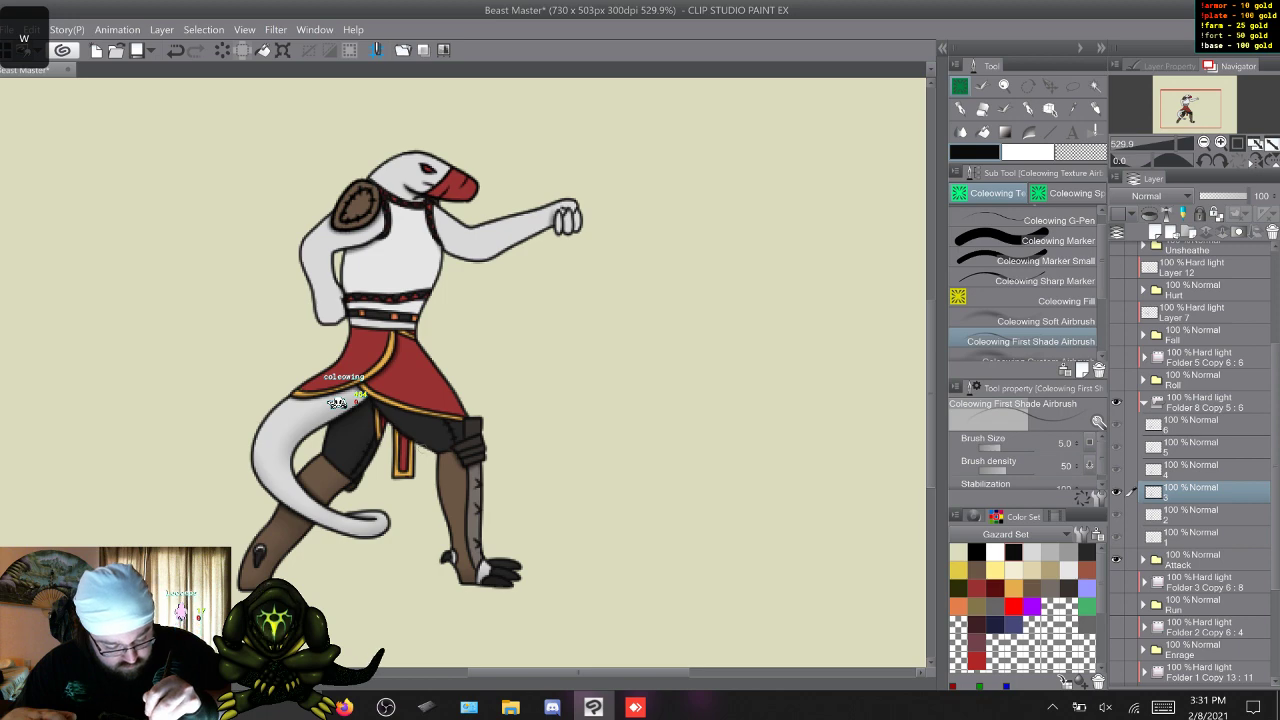
{"action": "key", "text": "w"}
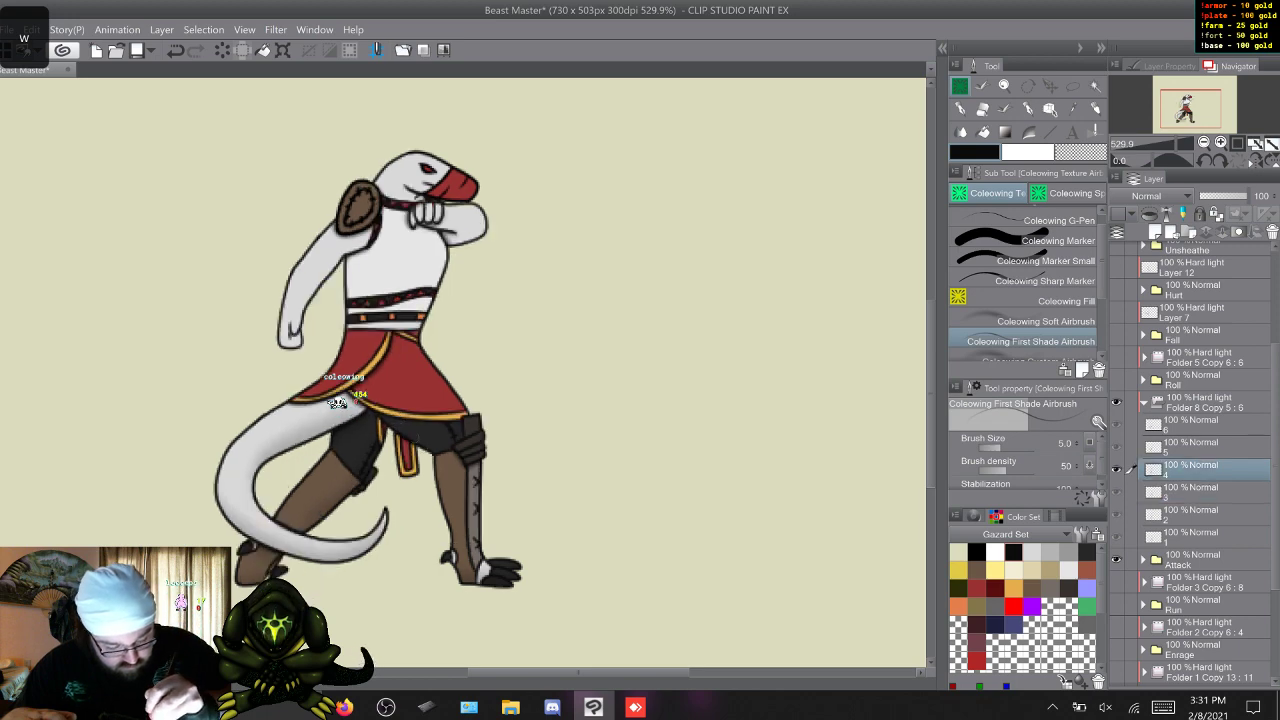
{"action": "key", "text": "w"}
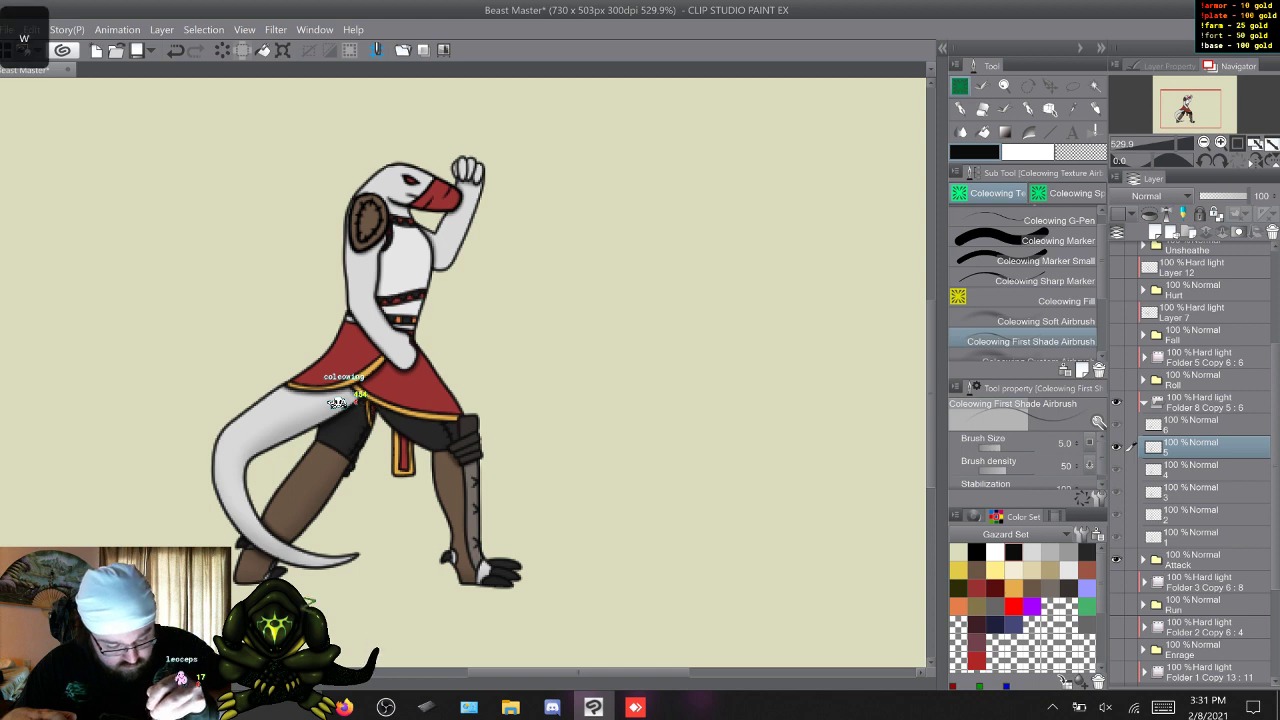
{"action": "key", "text": "w"}
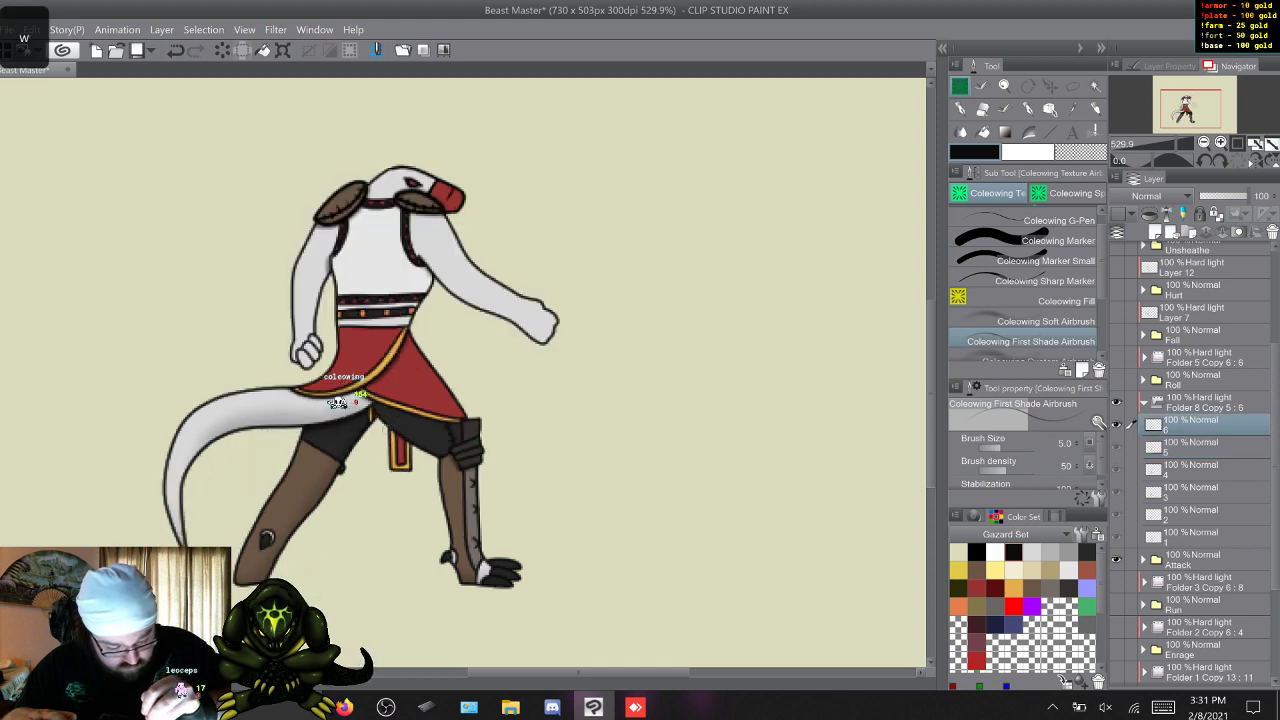
{"action": "key", "text": "w"}
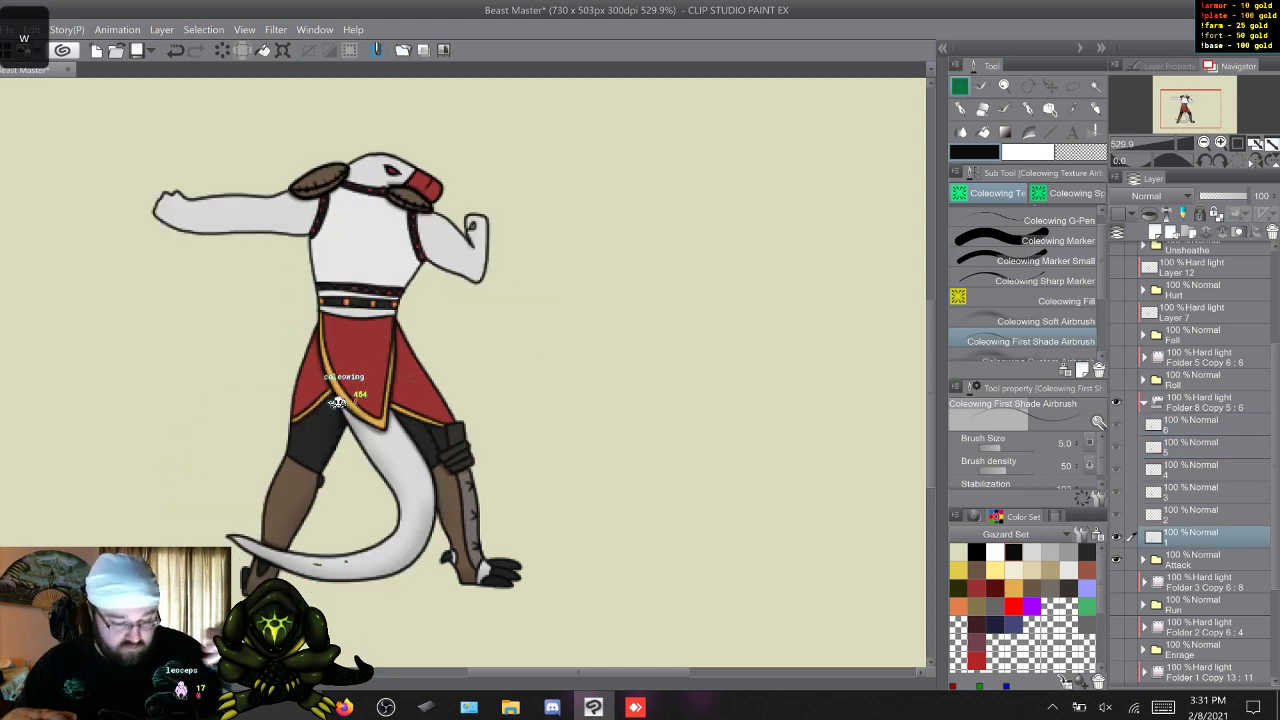
Soft-shade the front arm on Attack frames 1 to 6 with the Coleowing Soft Airbrush, using the First Shade Airbrush briefly on frame 2.
{"action": "left_click", "coordinate": [1040, 321]}
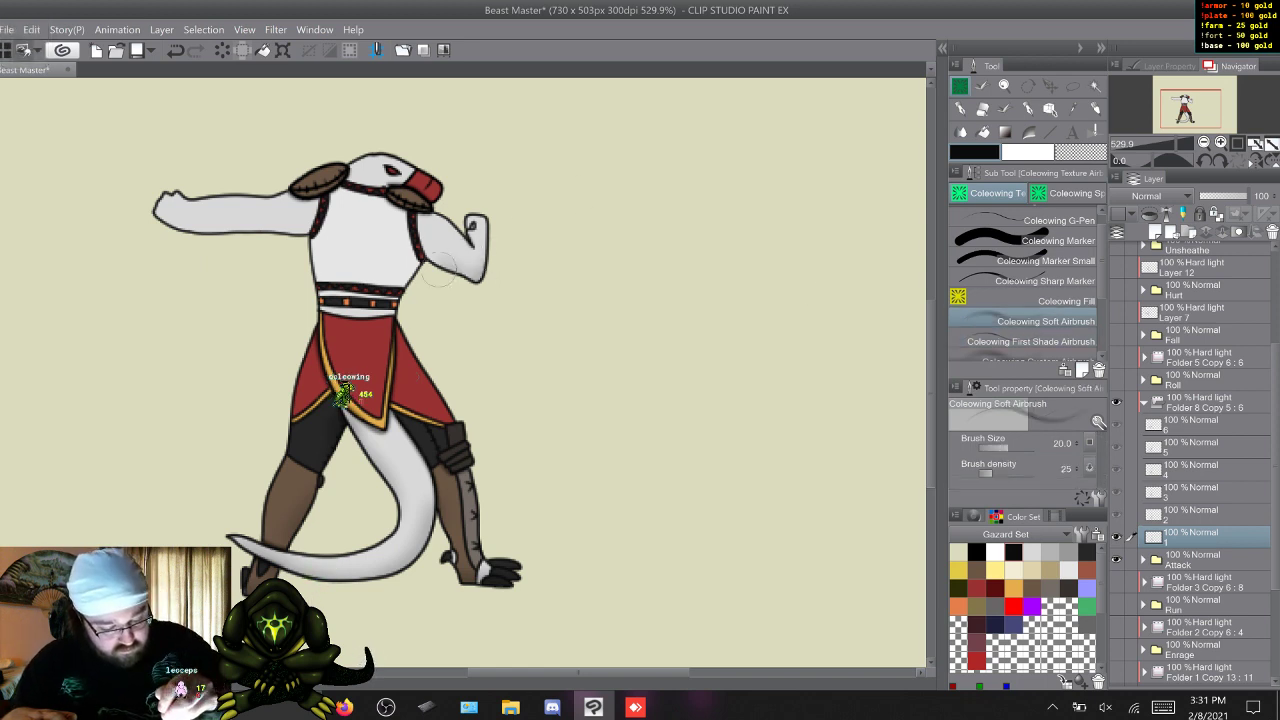
{"action": "key", "text": "w"}
{"action": "mouse_move", "coordinate": [527, 277]}
{"action": "left_mouse_down"}
{"action": "mouse_move", "coordinate": [450, 268]}
{"action": "mouse_move", "coordinate": [424, 317]}
{"action": "left_mouse_up"}
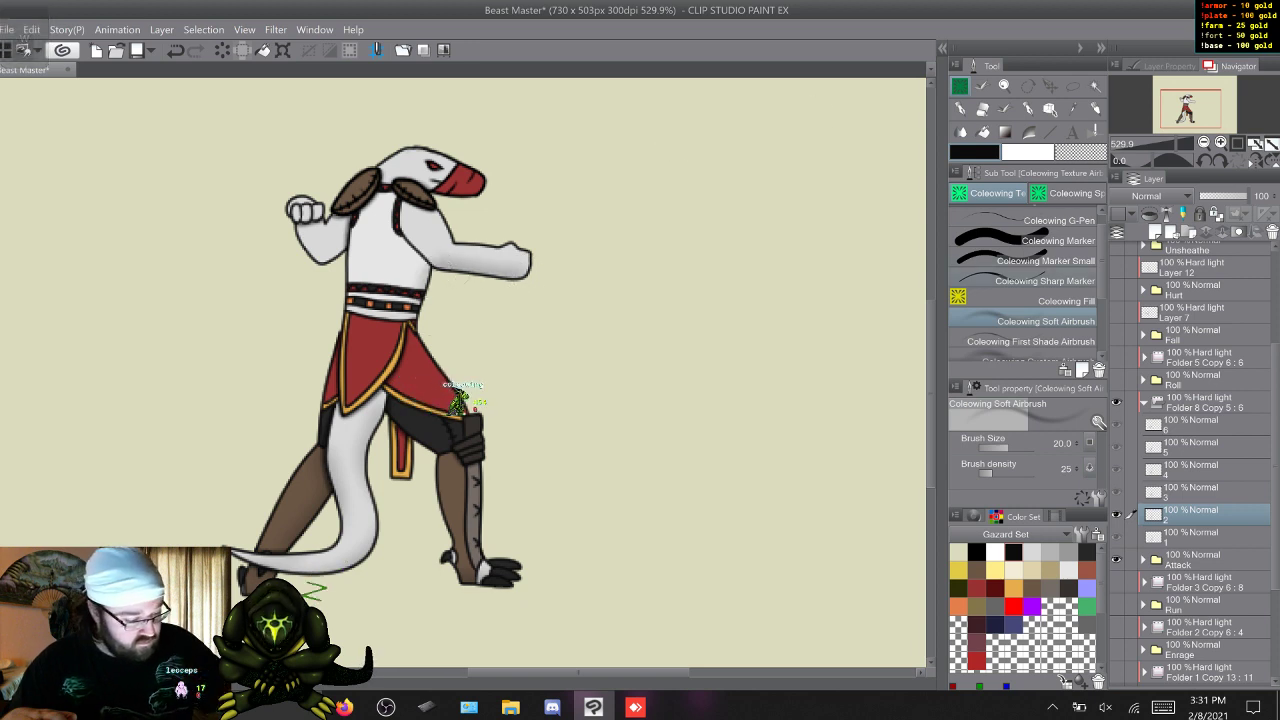
{"action": "left_click", "coordinate": [1032, 341]}
{"action": "left_click_drag", "start_coordinate": [434, 267], "coordinate": [398, 227]}
{"action": "key", "text": "w"}
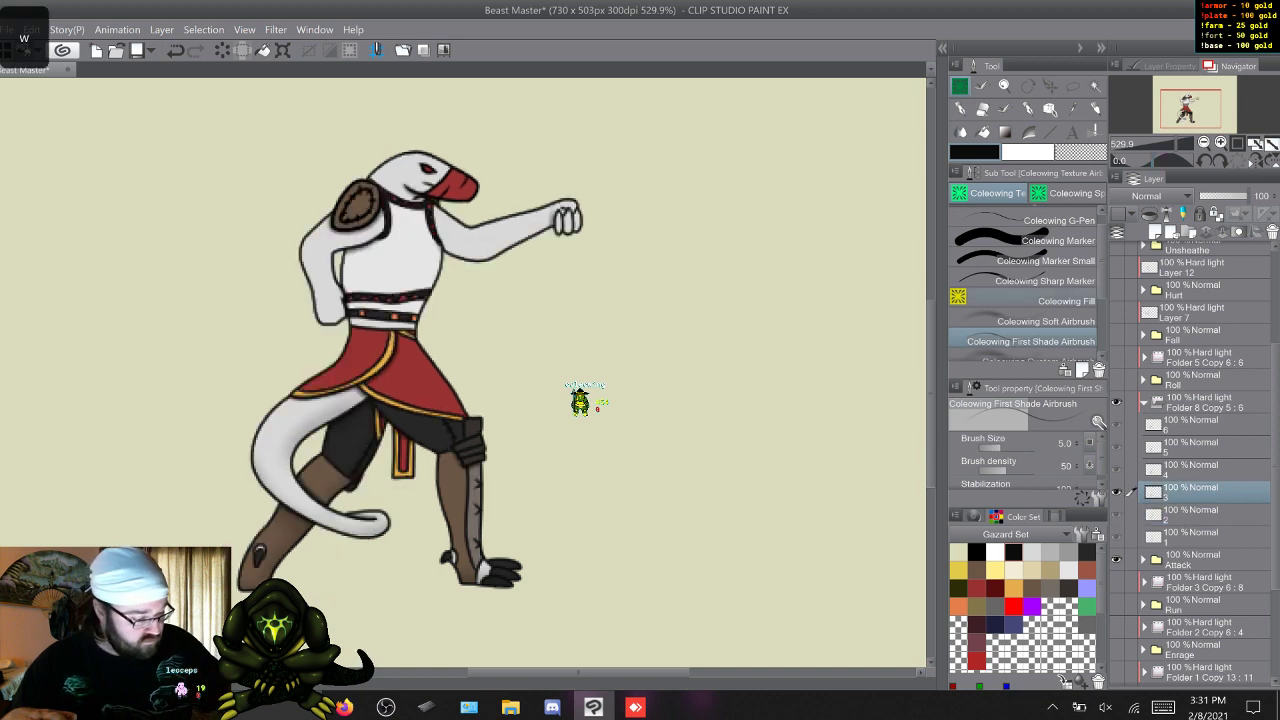
{"action": "left_click", "coordinate": [1032, 321]}
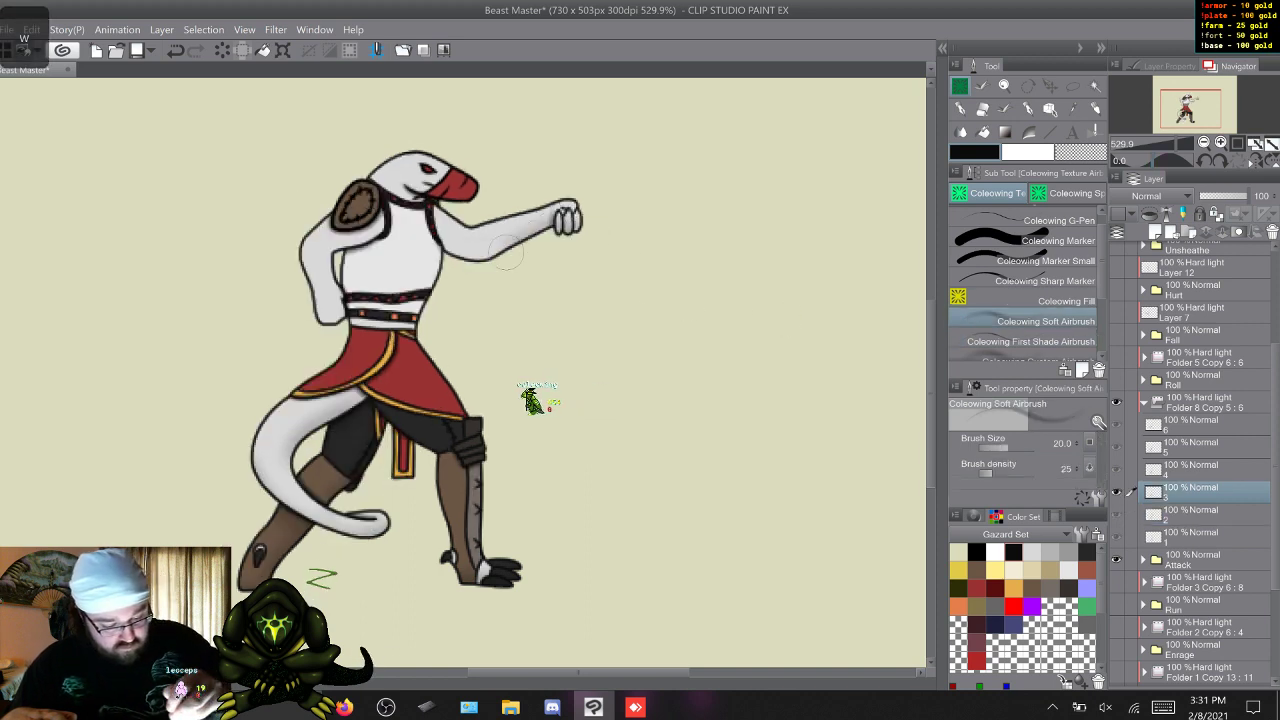
{"action": "key", "text": "w"}
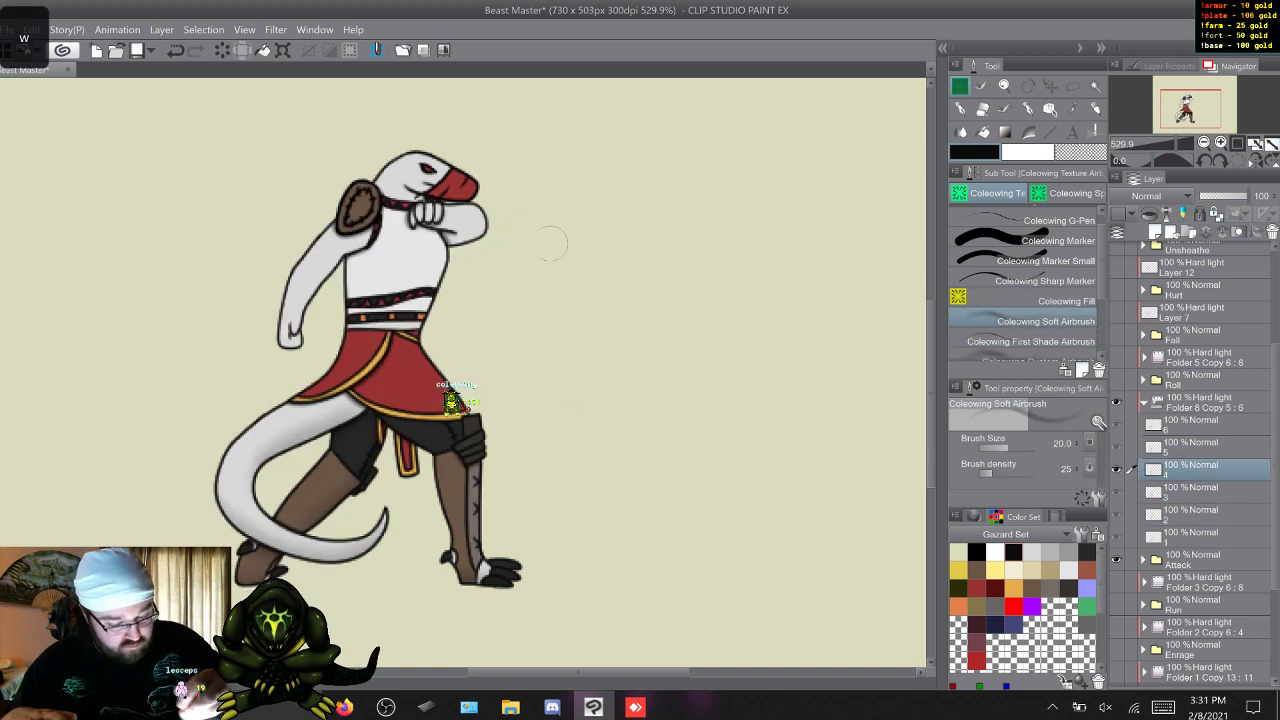
{"action": "key", "text": "w"}
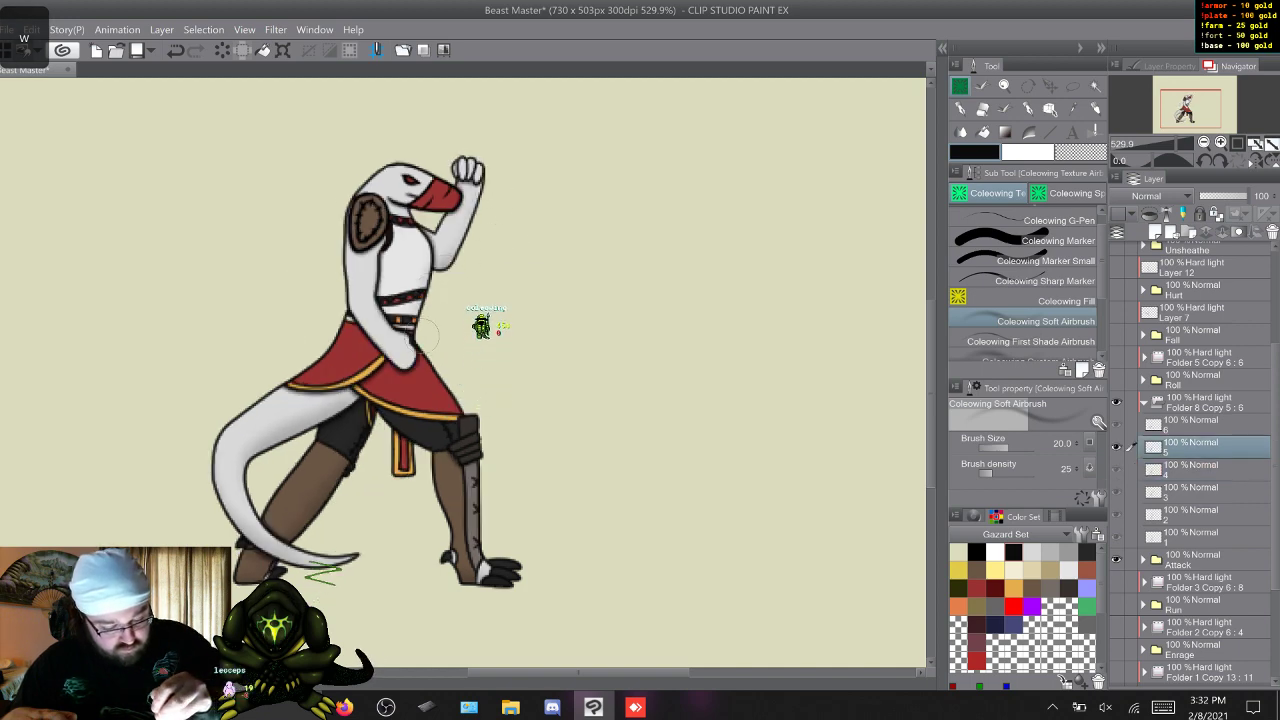
{"action": "key", "text": "w"}
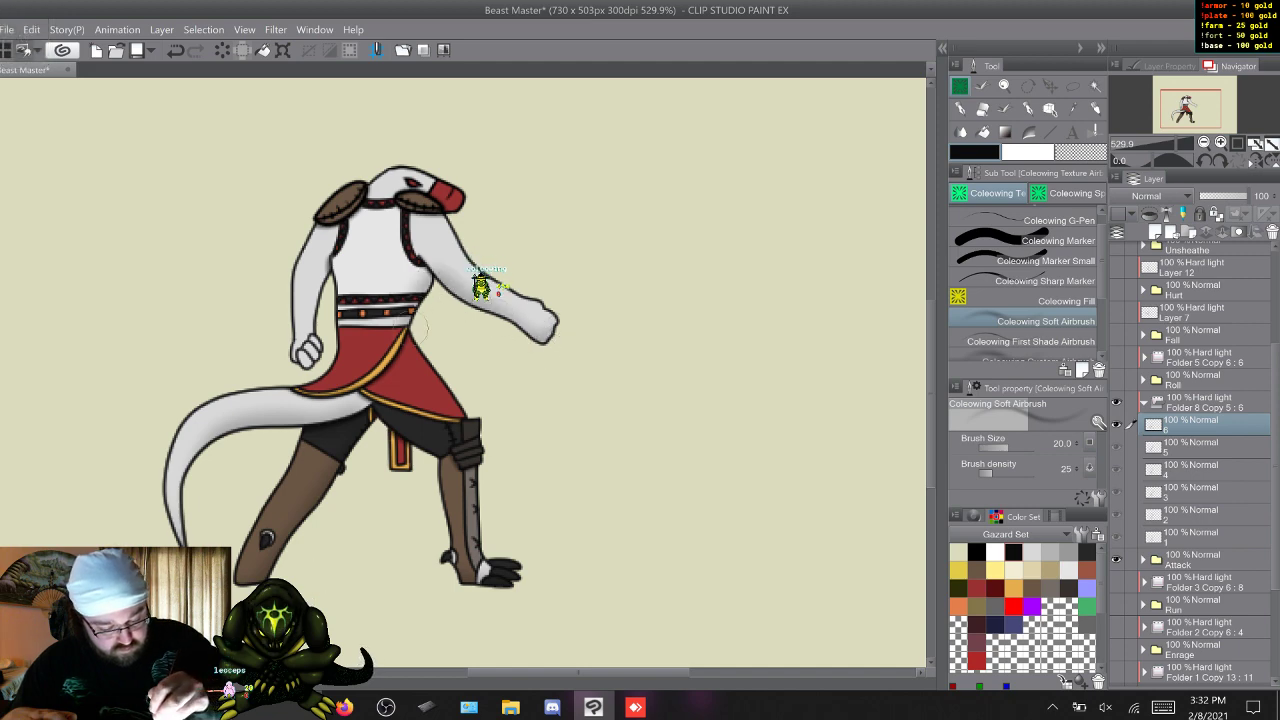
Soft-shade the back arm and shoulder on Attack frames 1 to 6.
{"action": "key", "text": "w"}
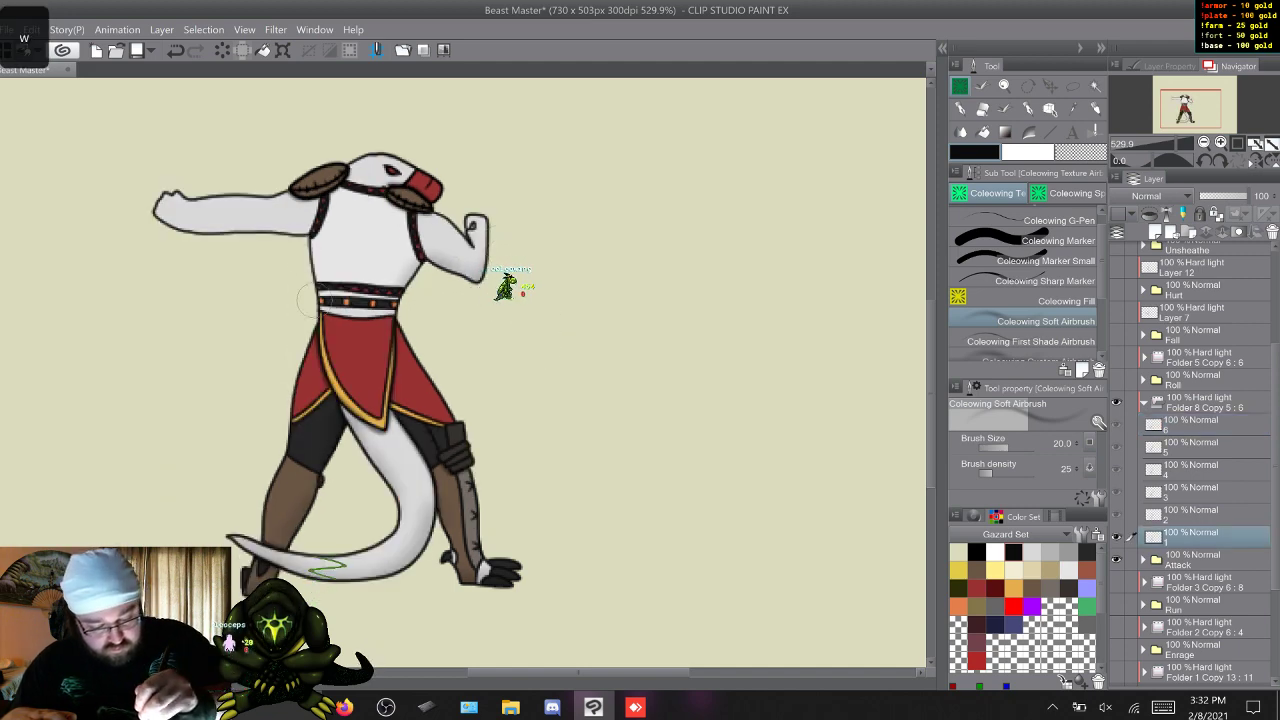
{"action": "key", "text": "w"}
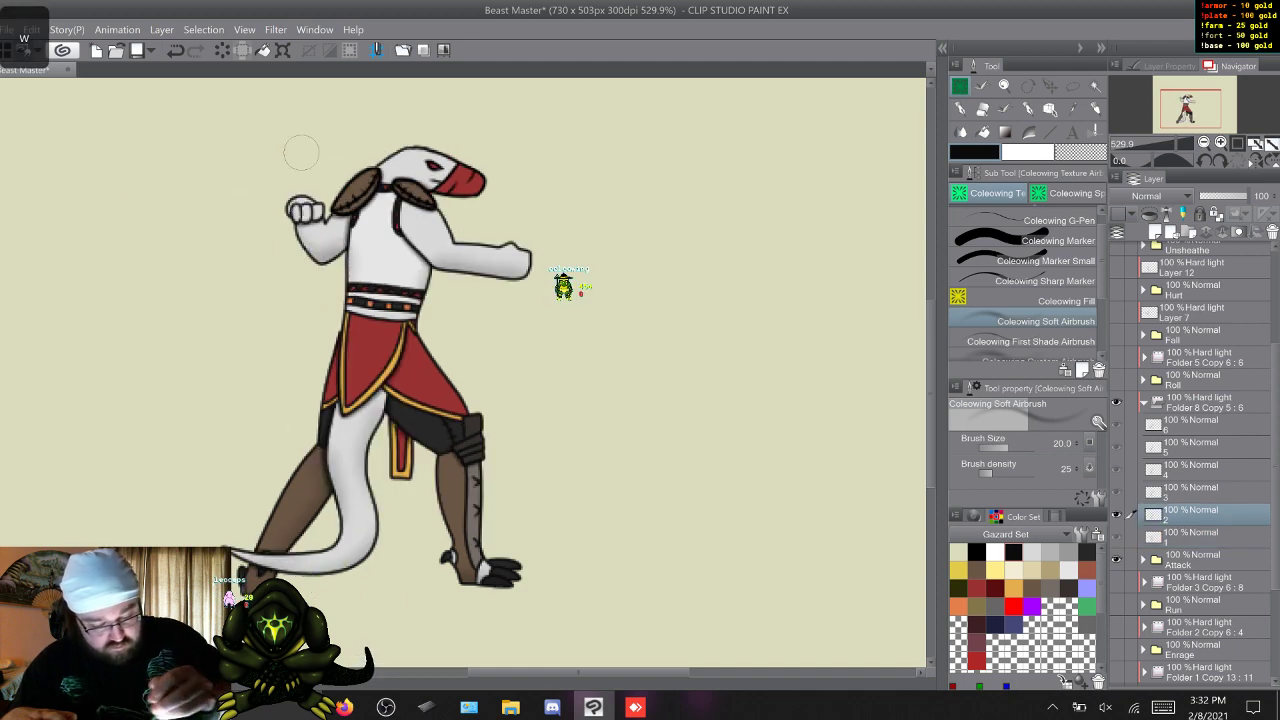
{"action": "key", "text": "w"}
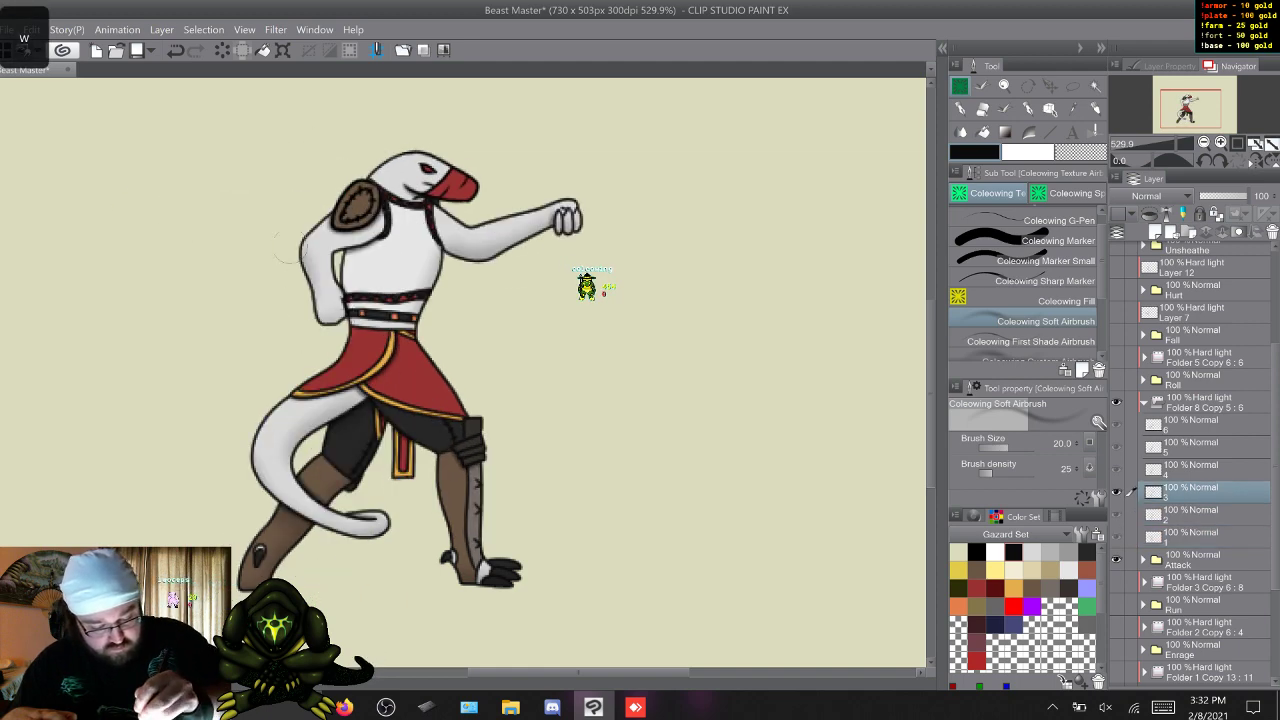
{"action": "key", "text": "w"}
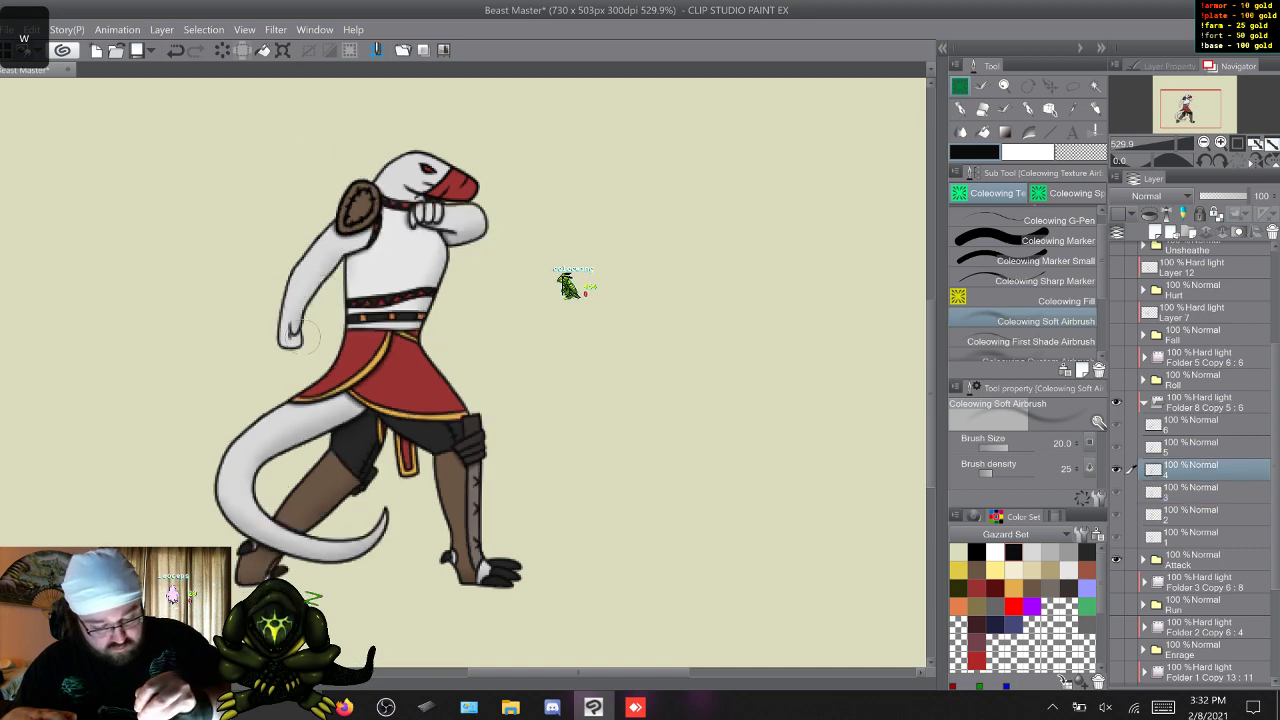
{"action": "key", "text": "w"}
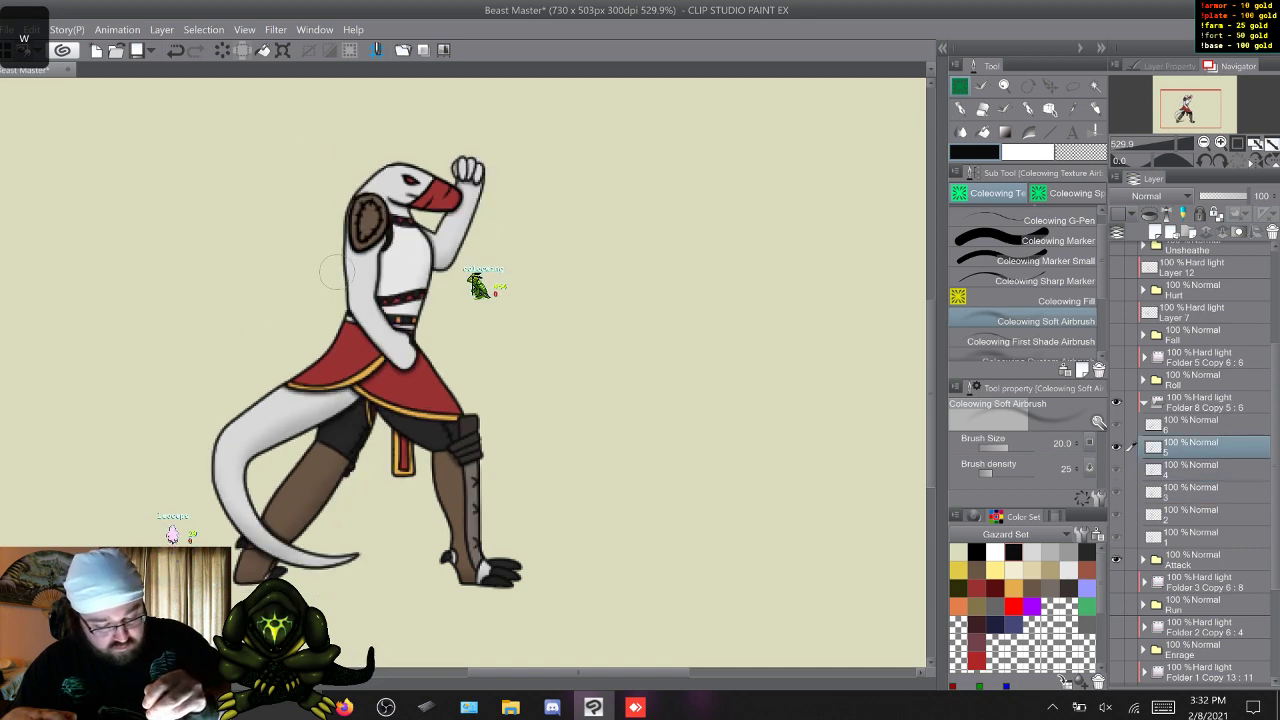
{"action": "key", "text": "w"}
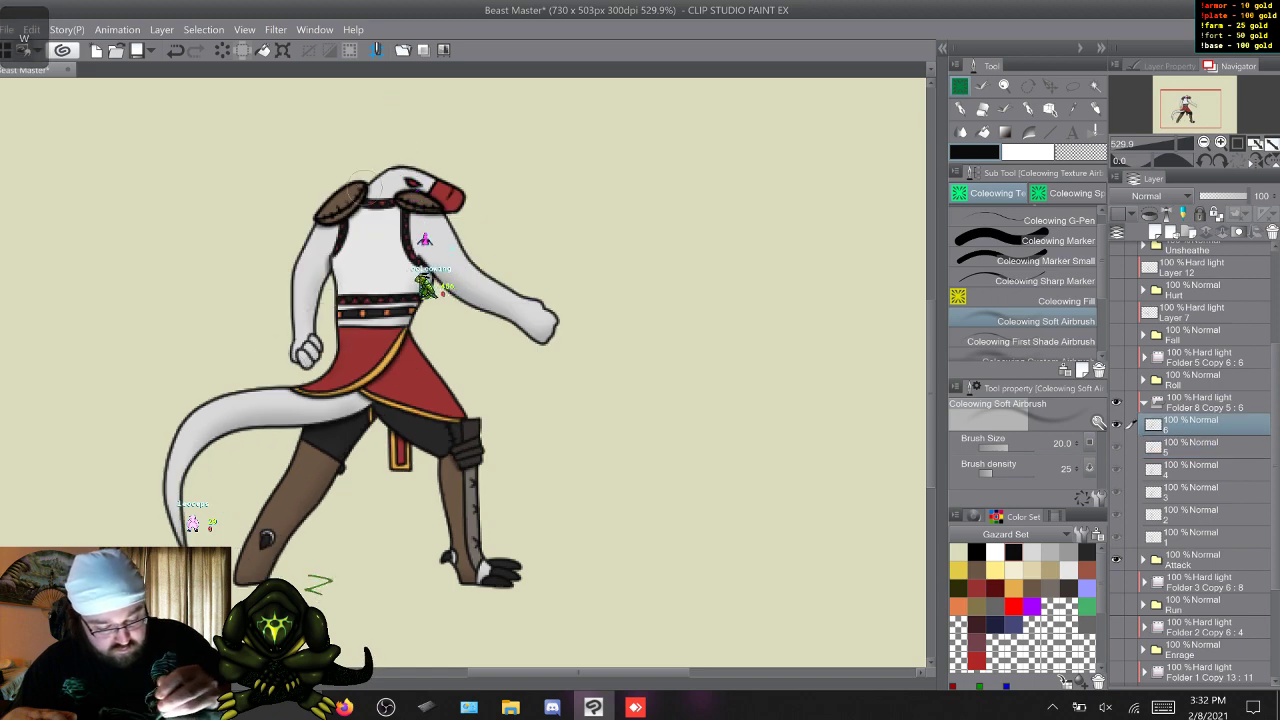
Go through the Attack frames and examine the soft shading on both arms.
{"action": "key", "text": "w"}
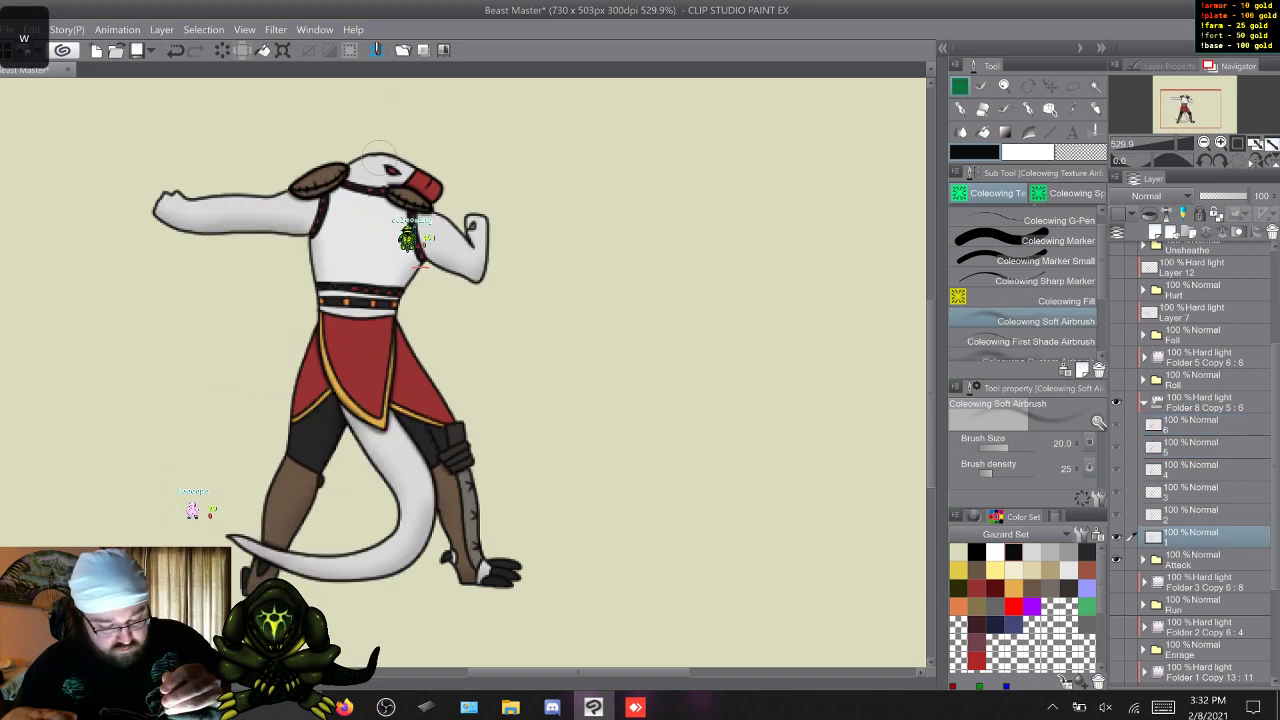
{"action": "key", "text": "w"}
{"action": "key", "text": "w"}
{"action": "key", "text": "w"}
{"action": "key", "text": "w"}
{"action": "key", "text": "w"}
{"action": "key", "text": "w"}
{"action": "key", "text": "w"}
{"action": "key", "text": "w"}
{"action": "key", "text": "w"}
{"action": "key", "text": "w"}
{"action": "key", "text": "w"}
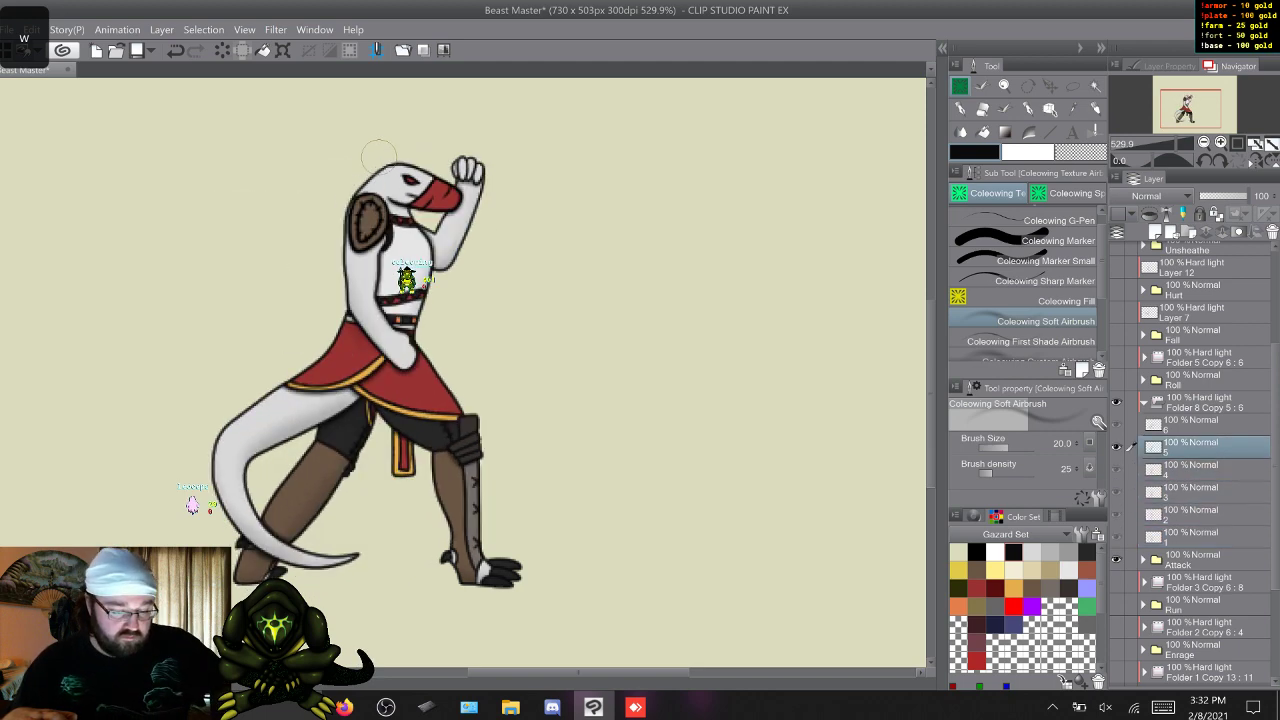
{"action": "key", "text": "w"}
{"action": "key", "text": "w"}
{"action": "key", "text": "w"}
{"action": "key", "text": "w"}
{"action": "key", "text": "w"}
{"action": "key", "text": "w"}
{"action": "key", "text": "w"}
{"action": "key", "text": "w"}
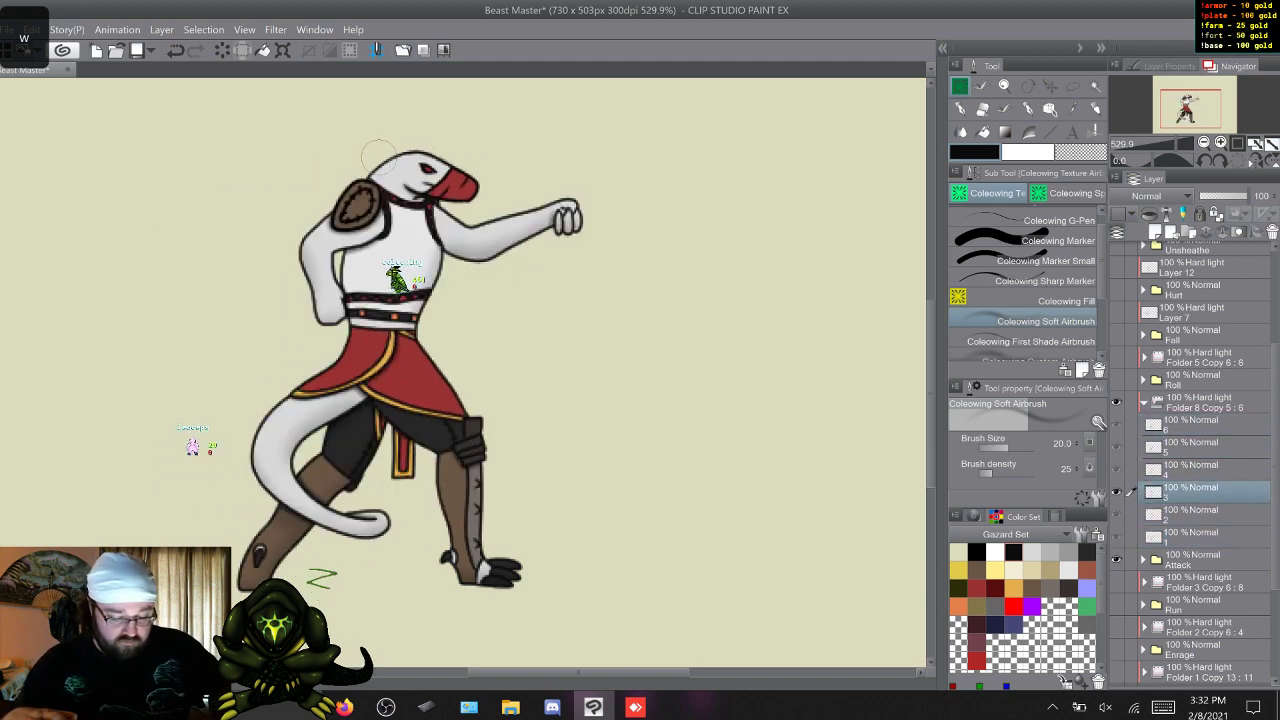
Hide Attack and its shading folder, show Run with Folder 3 Copy 6 : 8, and open its shading layers at frame 1.
{"action": "left_click", "coordinate": [1144, 402]}
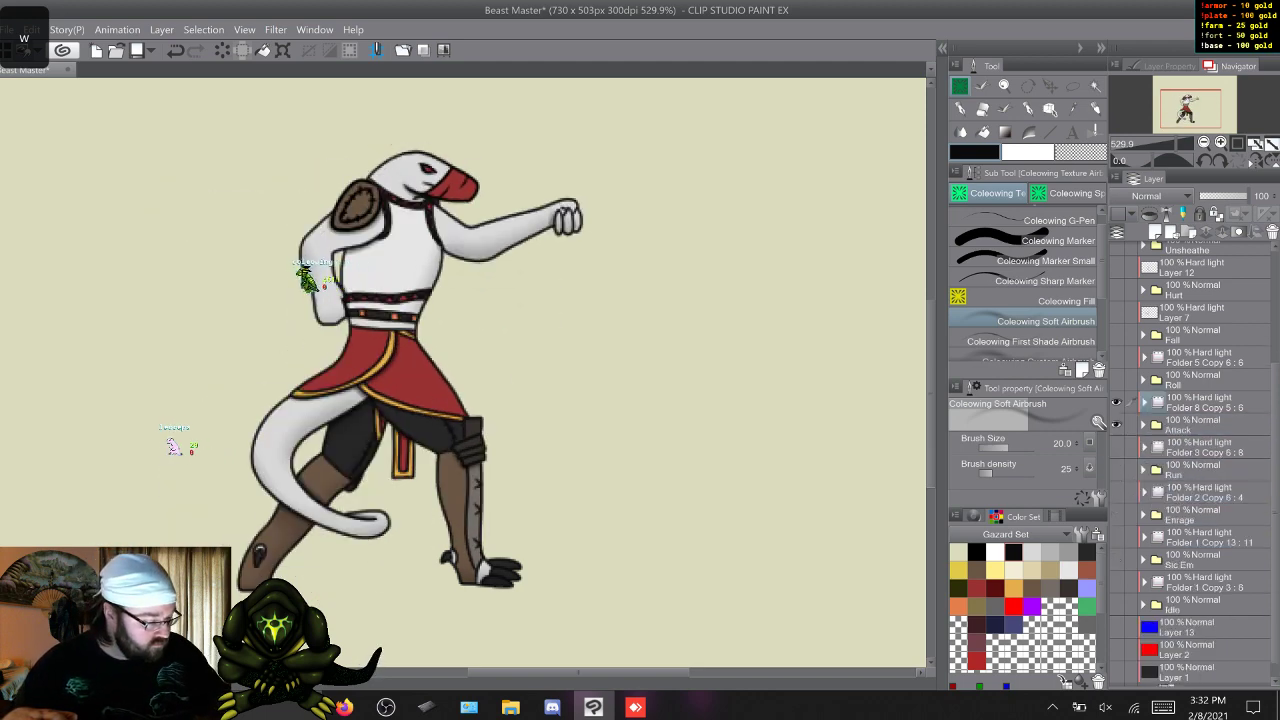
{"action": "left_click_drag", "start_coordinate": [1117, 402], "coordinate": [1117, 425]}
{"action": "left_click", "coordinate": [1117, 447]}
{"action": "left_click", "coordinate": [1117, 469]}
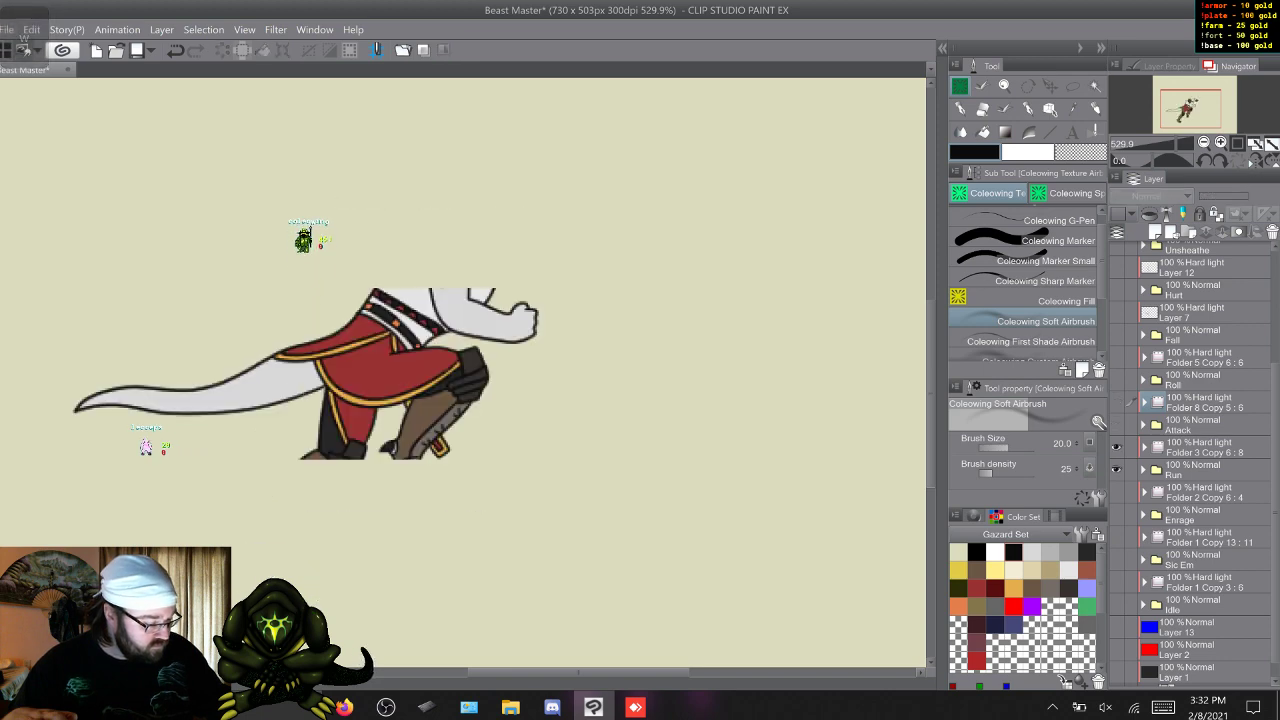
{"action": "left_click", "coordinate": [1144, 447]}
{"action": "left_click", "coordinate": [1190, 469]}
{"action": "key", "text": "w"}
{"action": "key", "text": "w"}
{"action": "key", "text": "w"}
{"action": "key", "text": "w"}
{"action": "key", "text": "w"}
{"action": "key", "text": "w"}
{"action": "key", "text": "w"}
{"action": "key", "text": "w"}
{"action": "key", "text": "w"}
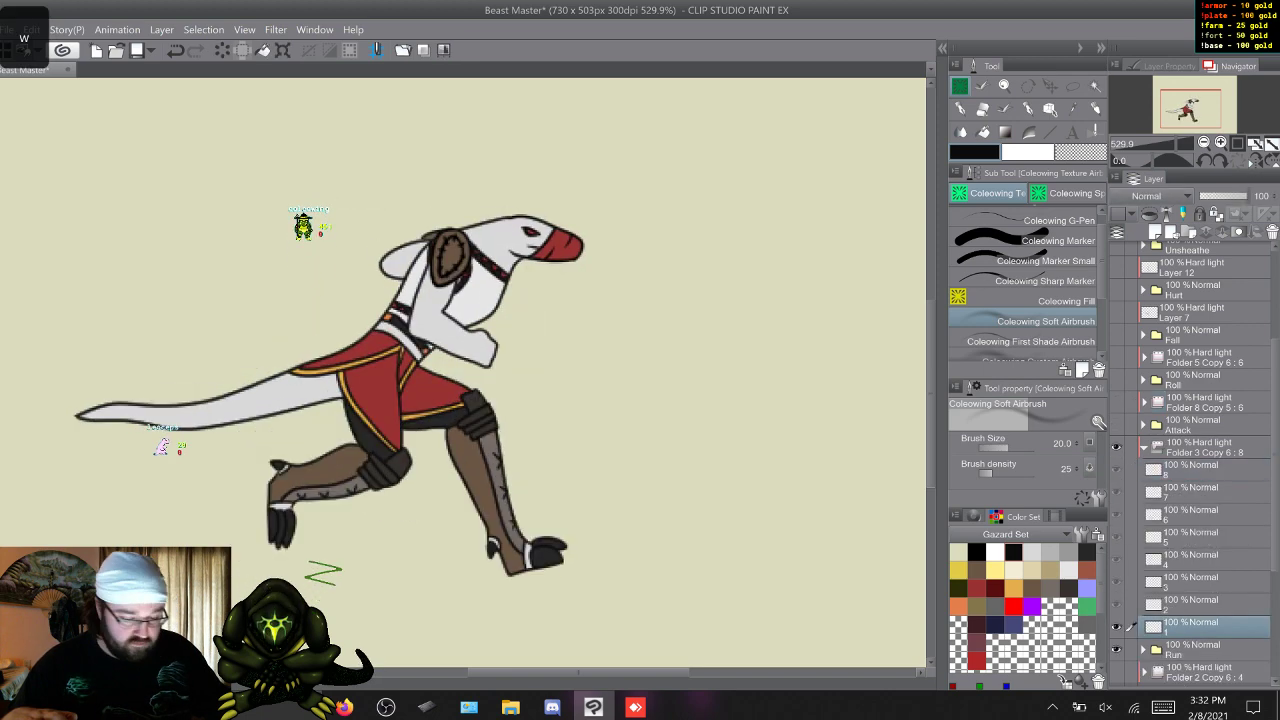
{"action": "key", "text": "w"}
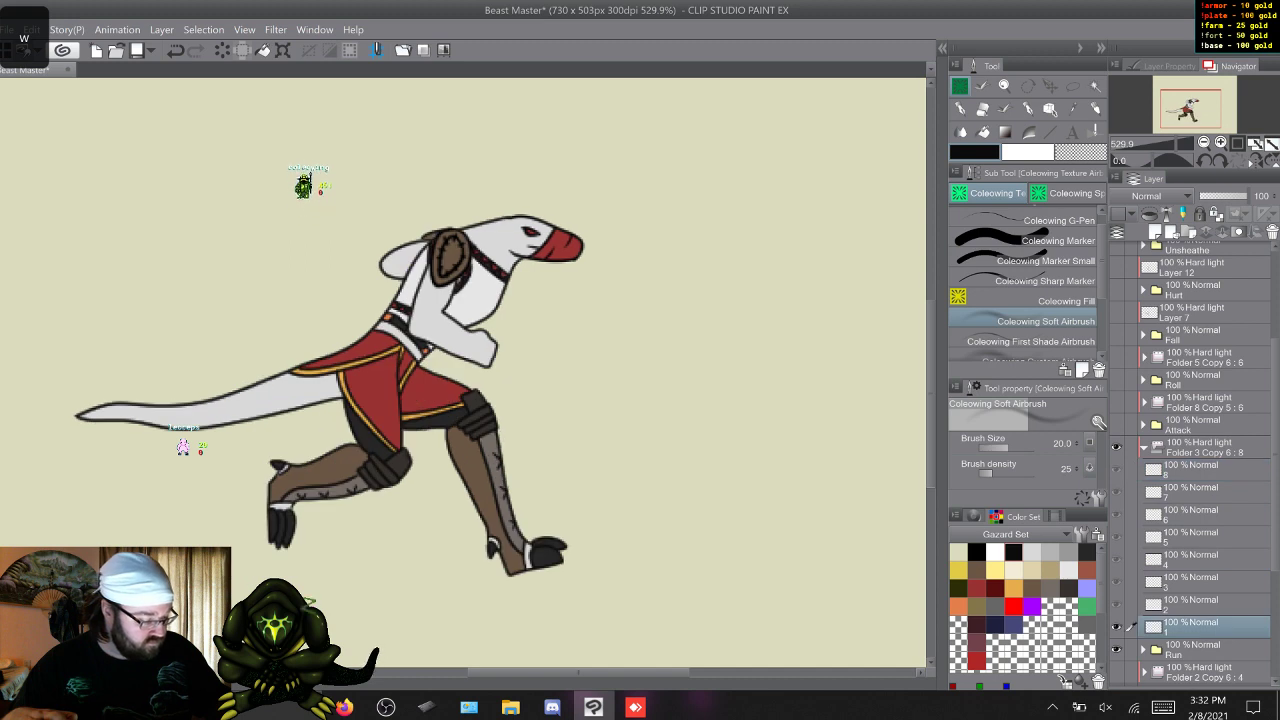
Switch to the Coleowing First Shade Airbrush and go through Run frames 1 to 8.
{"action": "left_click", "coordinate": [1030, 341]}
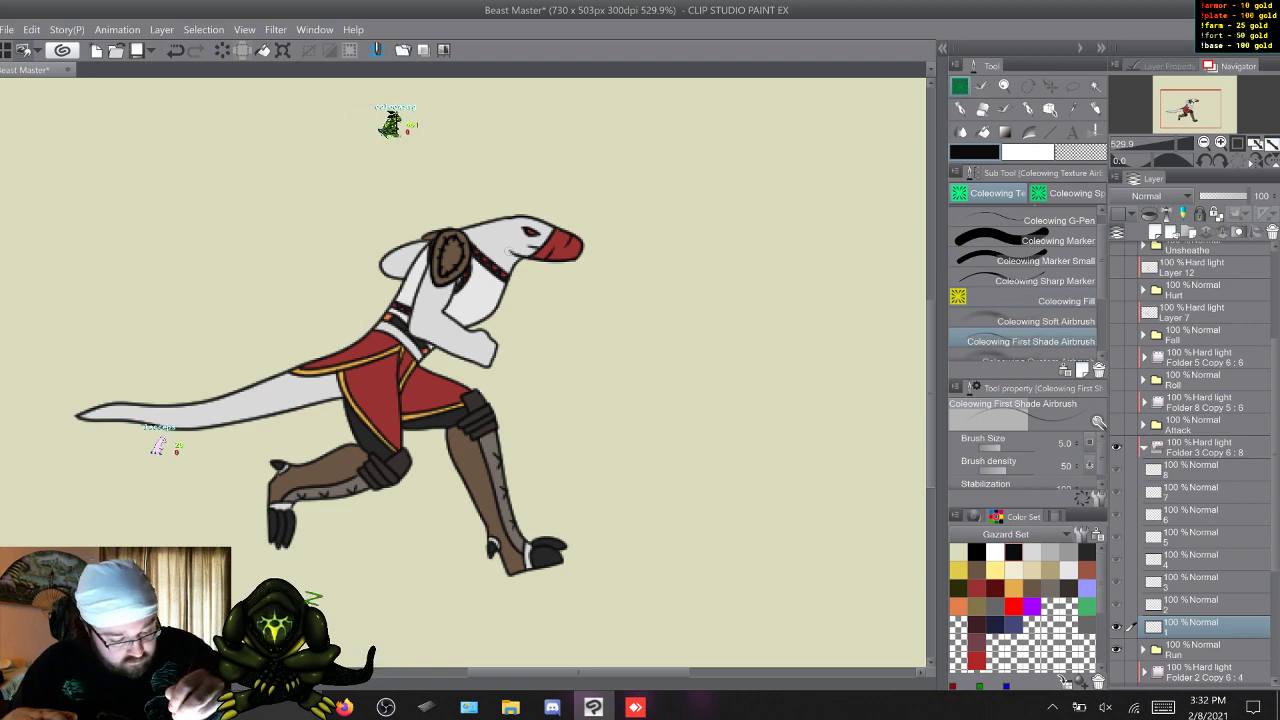
{"action": "key", "text": "w"}
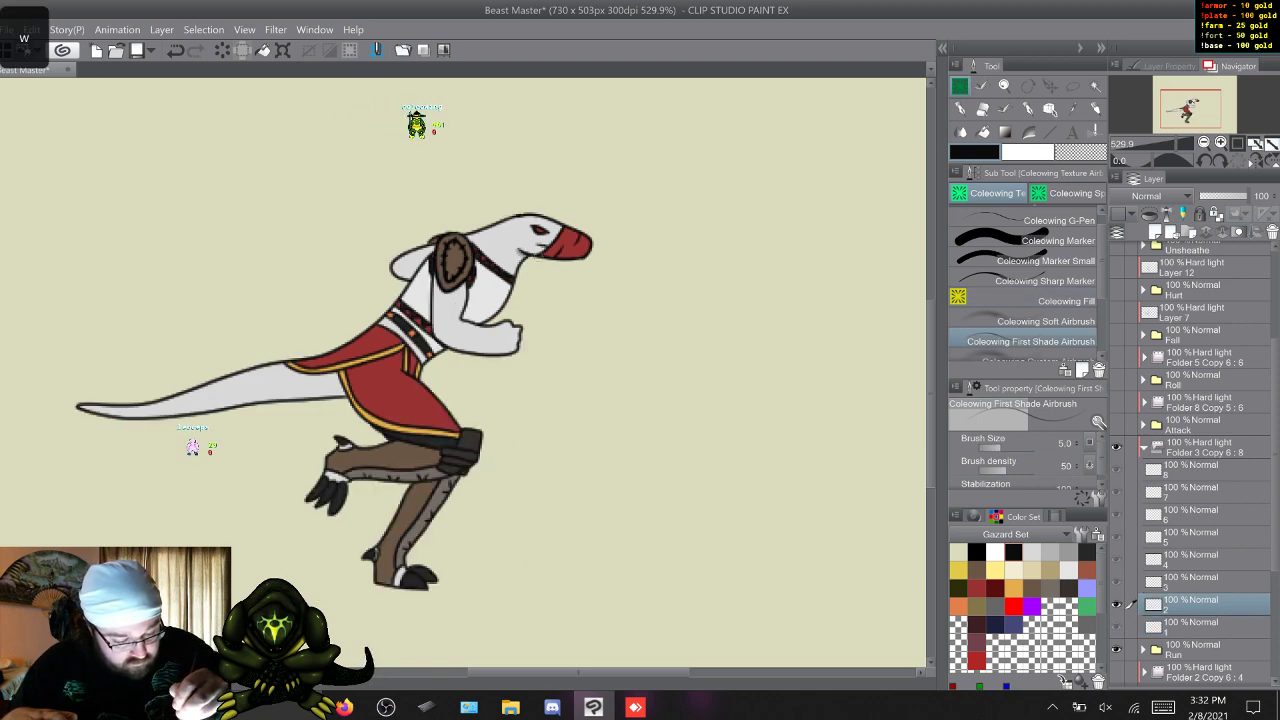
{"action": "key", "text": "w"}
{"action": "key", "text": "w"}
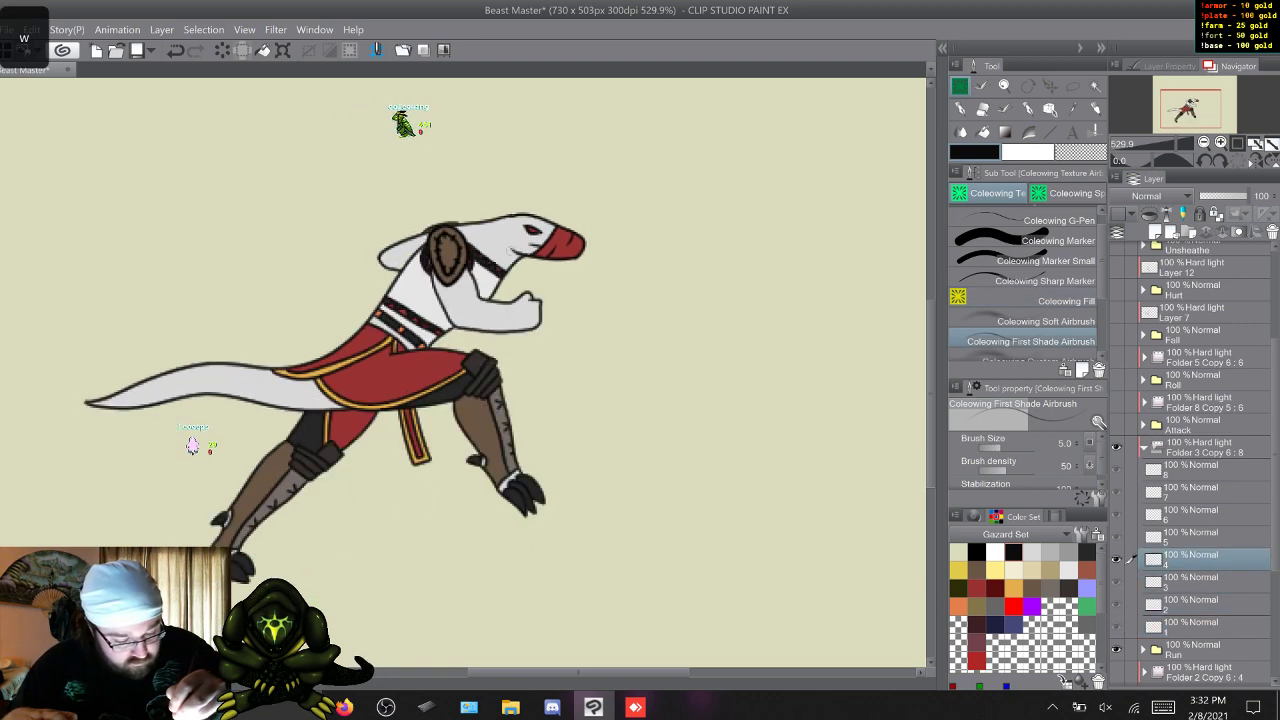
{"action": "key", "text": "w"}
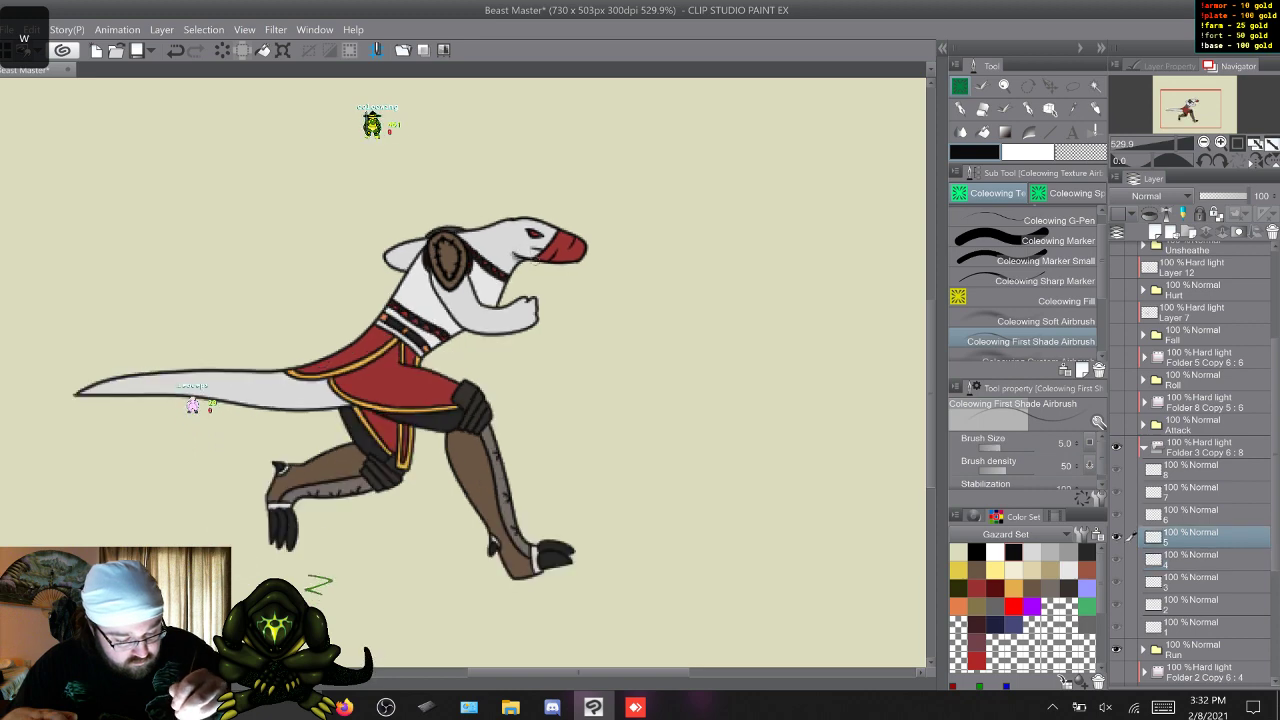
{"action": "key", "text": "w"}
{"action": "key", "text": "w"}
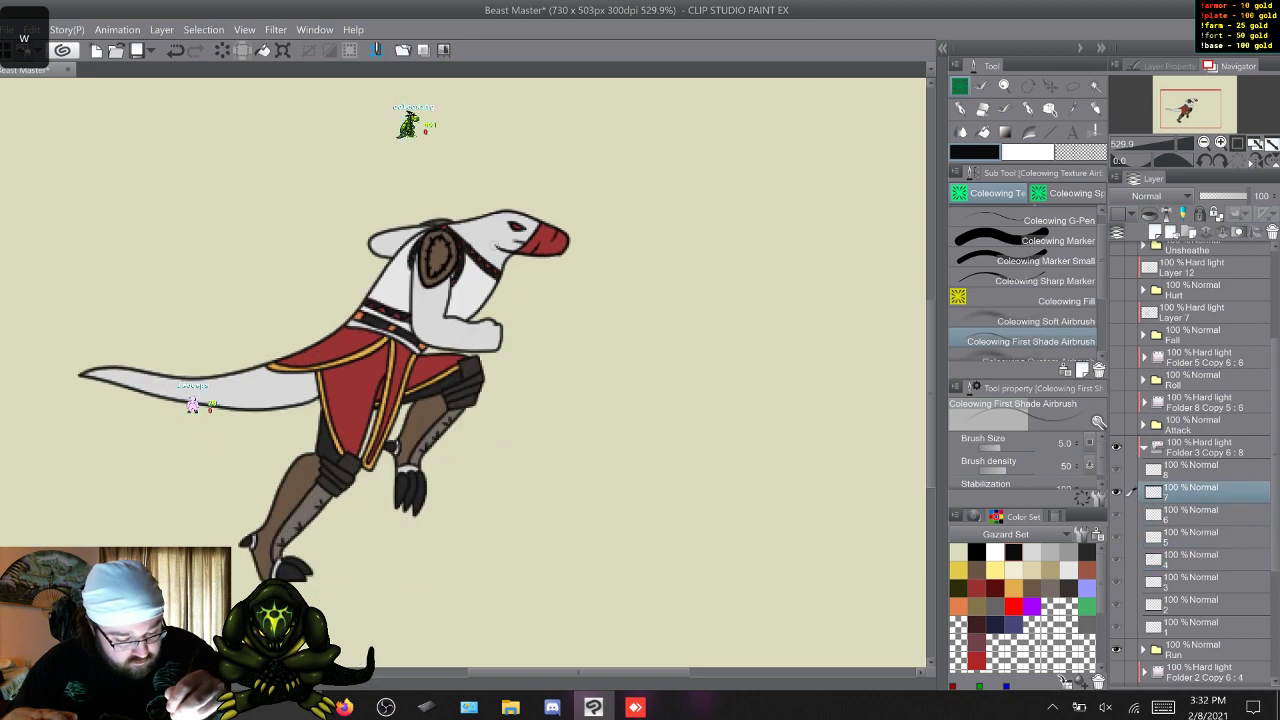
{"action": "key", "text": "w"}
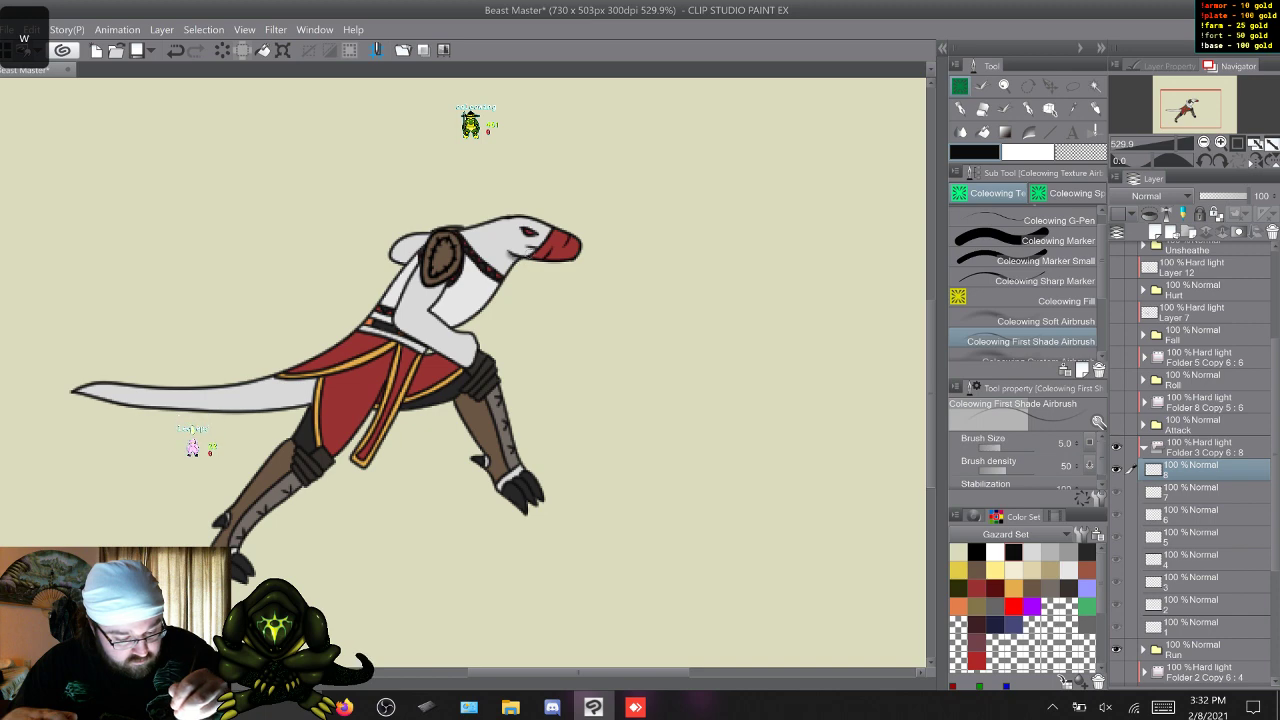
Go through Run frames 1 to 8 and add first shading around the shoulder pad and upper arm.
{"action": "key", "text": "w"}
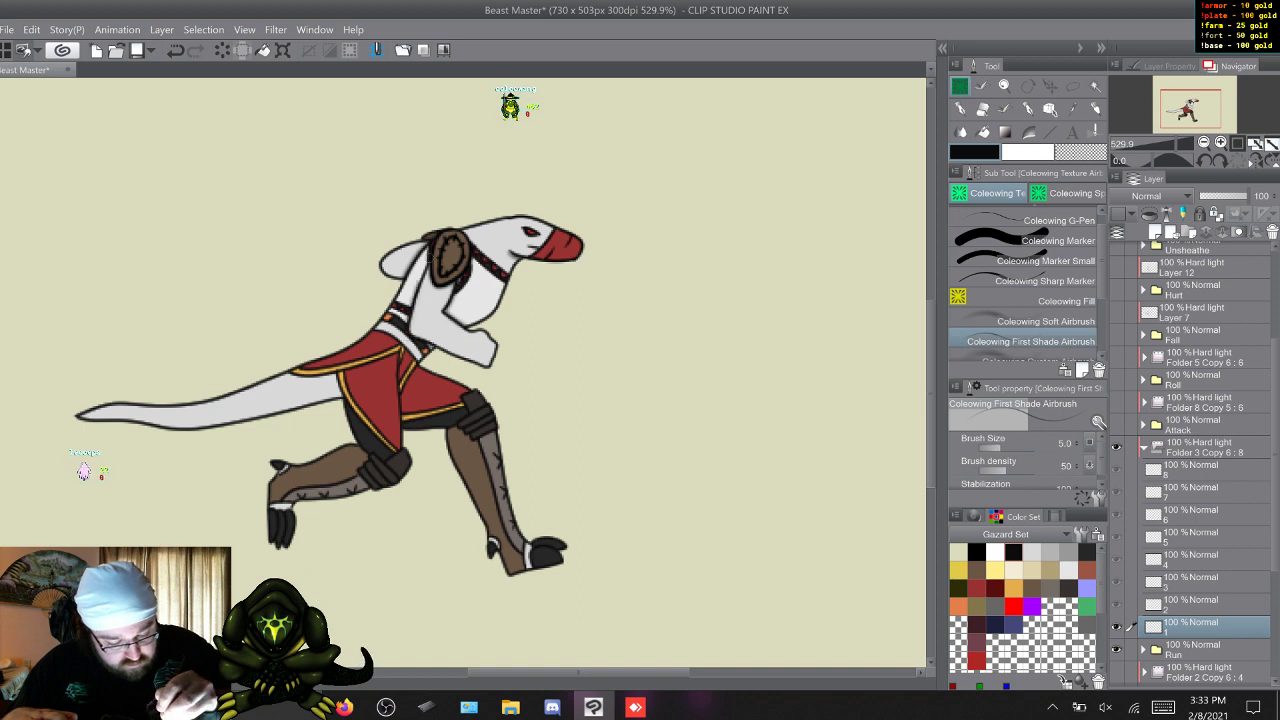
{"action": "key", "text": "w"}
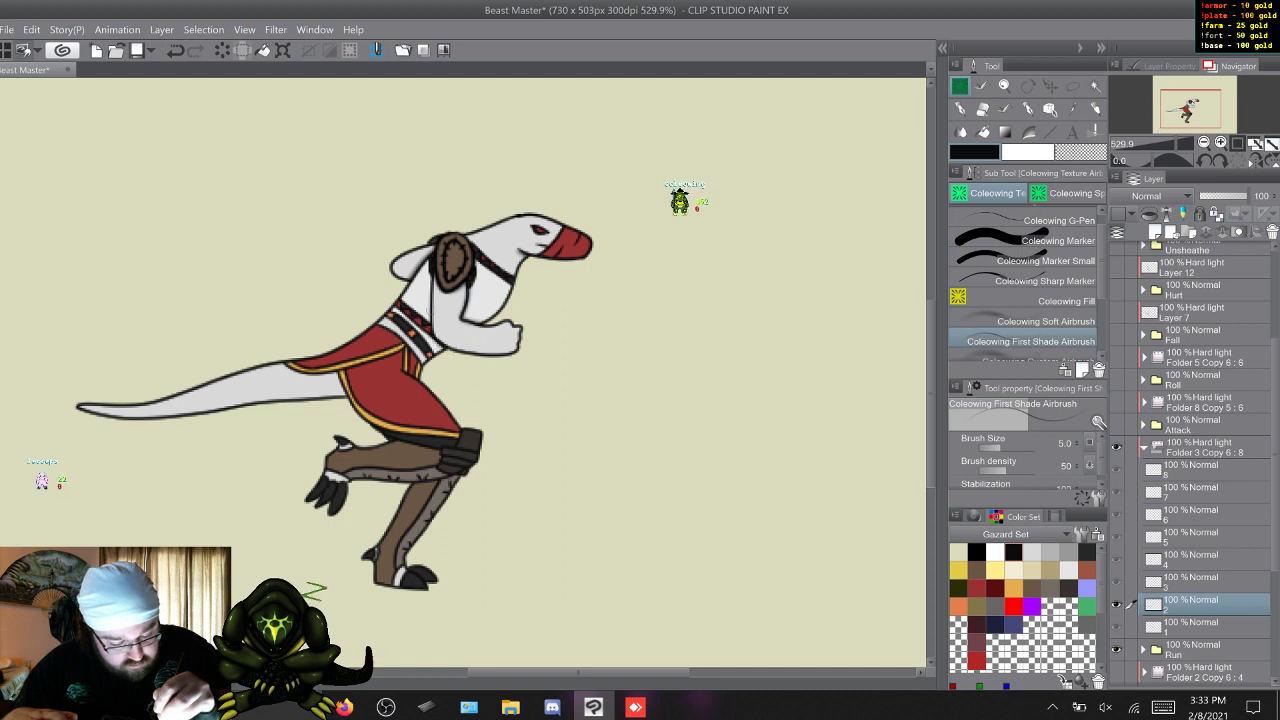
{"action": "key", "text": "w"}
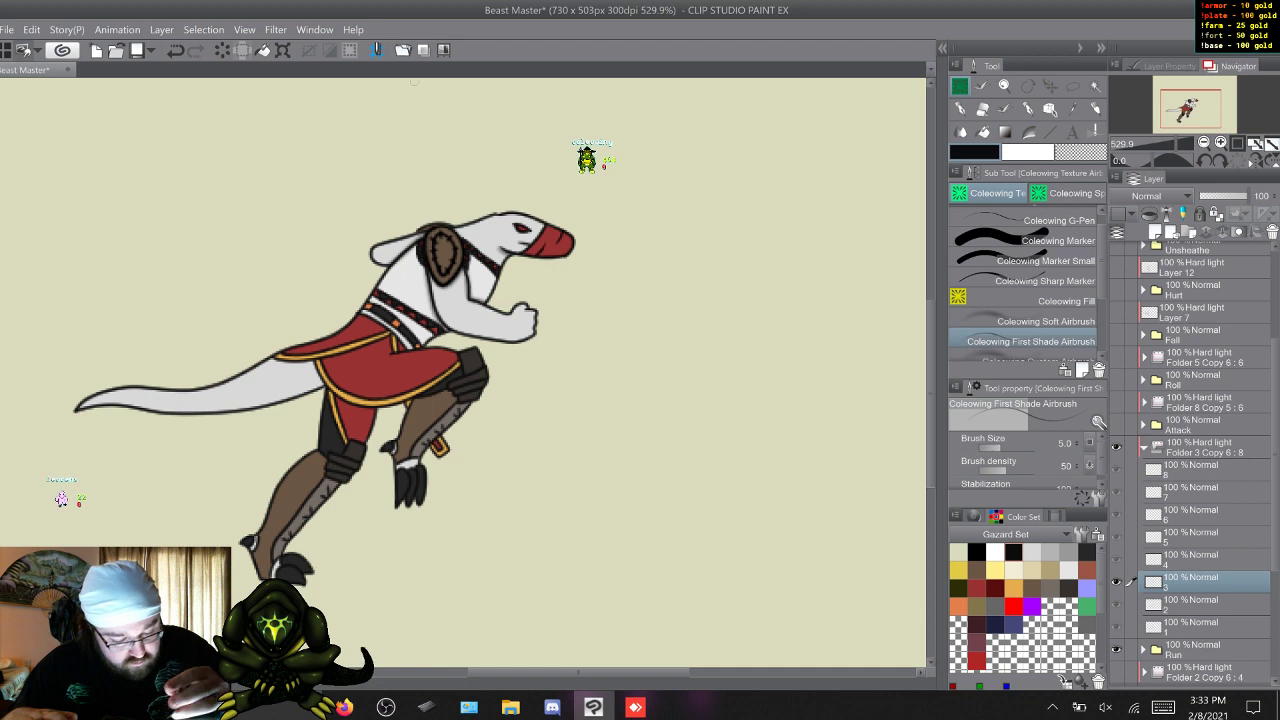
{"action": "key", "text": "w"}
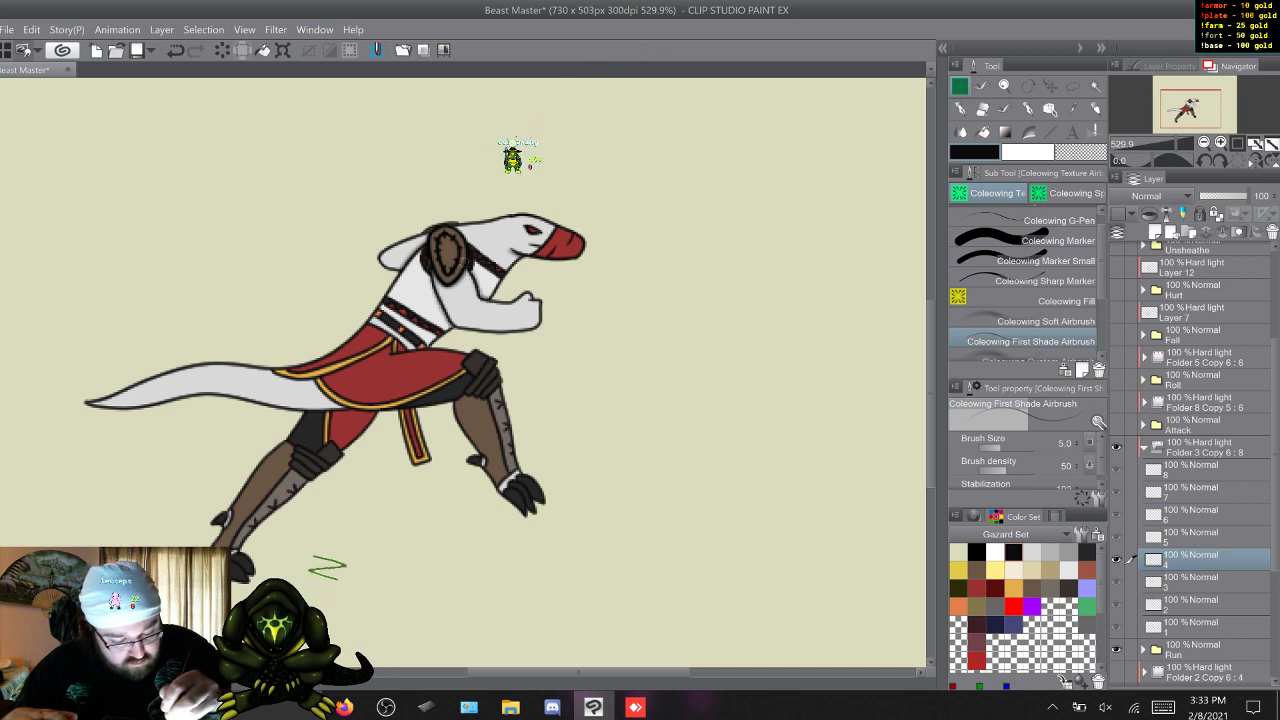
{"action": "key", "text": "w"}
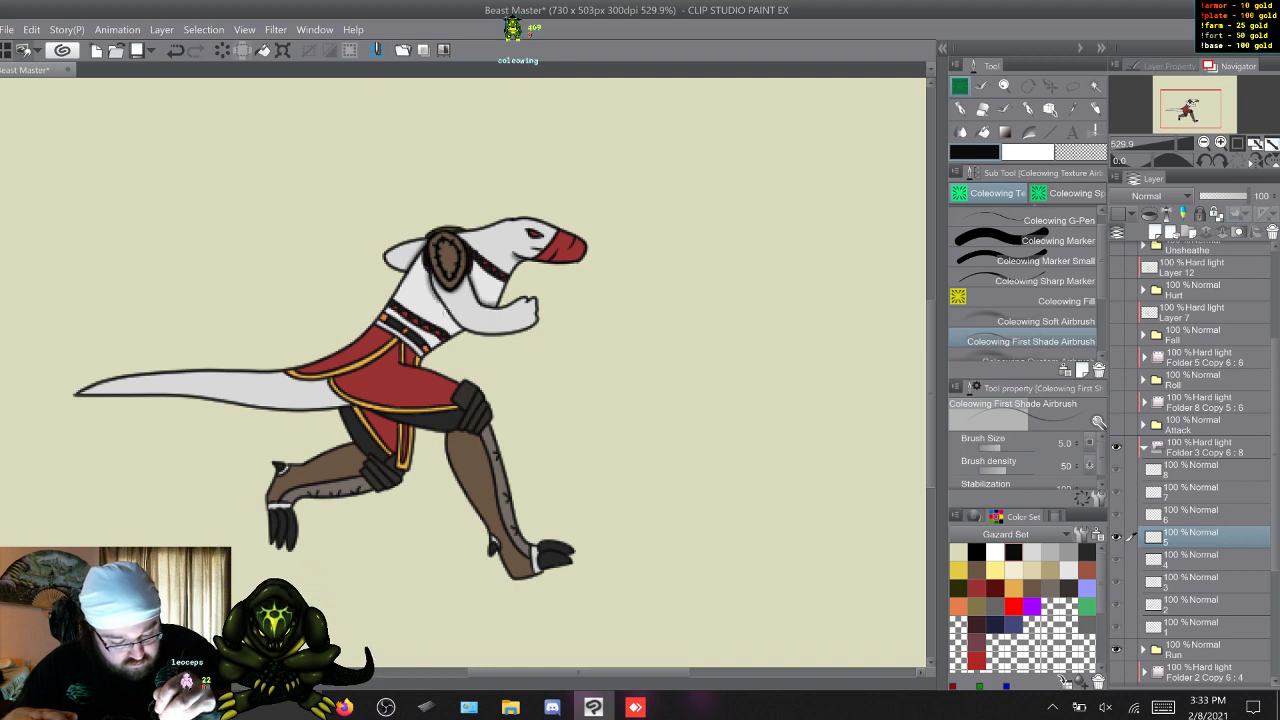
{"action": "key", "text": "w"}
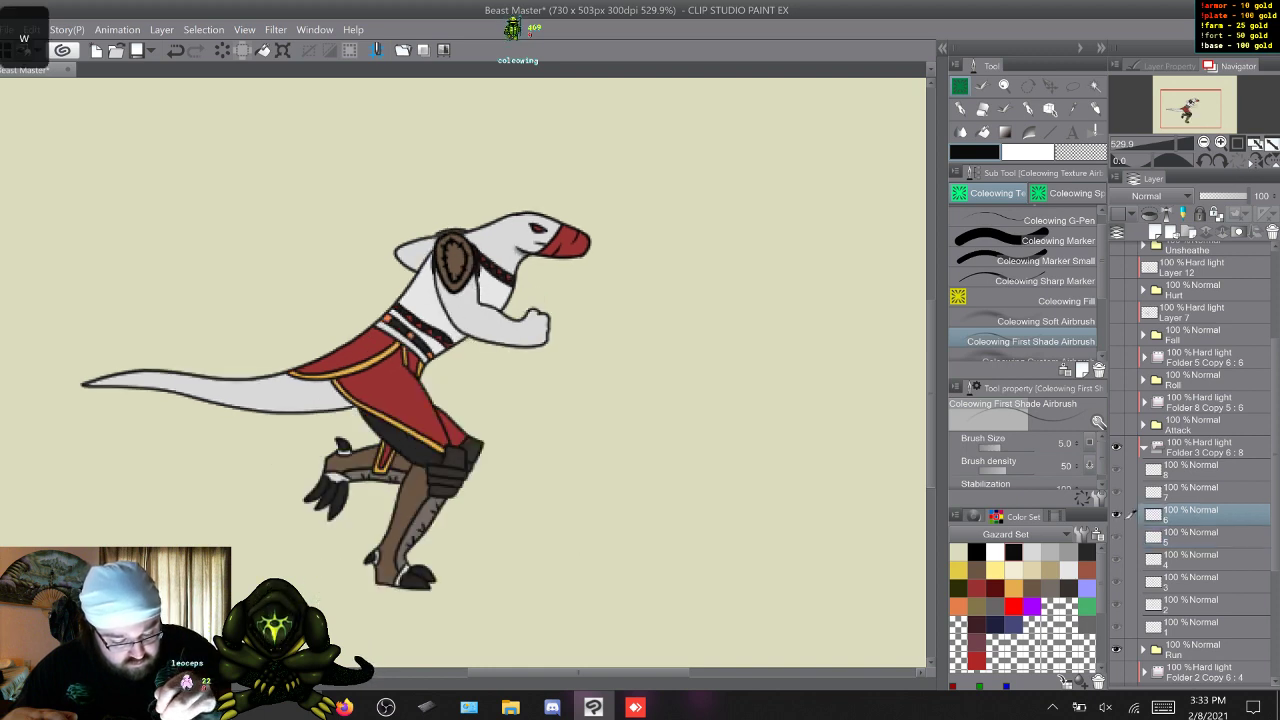
{"action": "left_click_drag", "start_coordinate": [435, 288], "coordinate": [436, 237]}
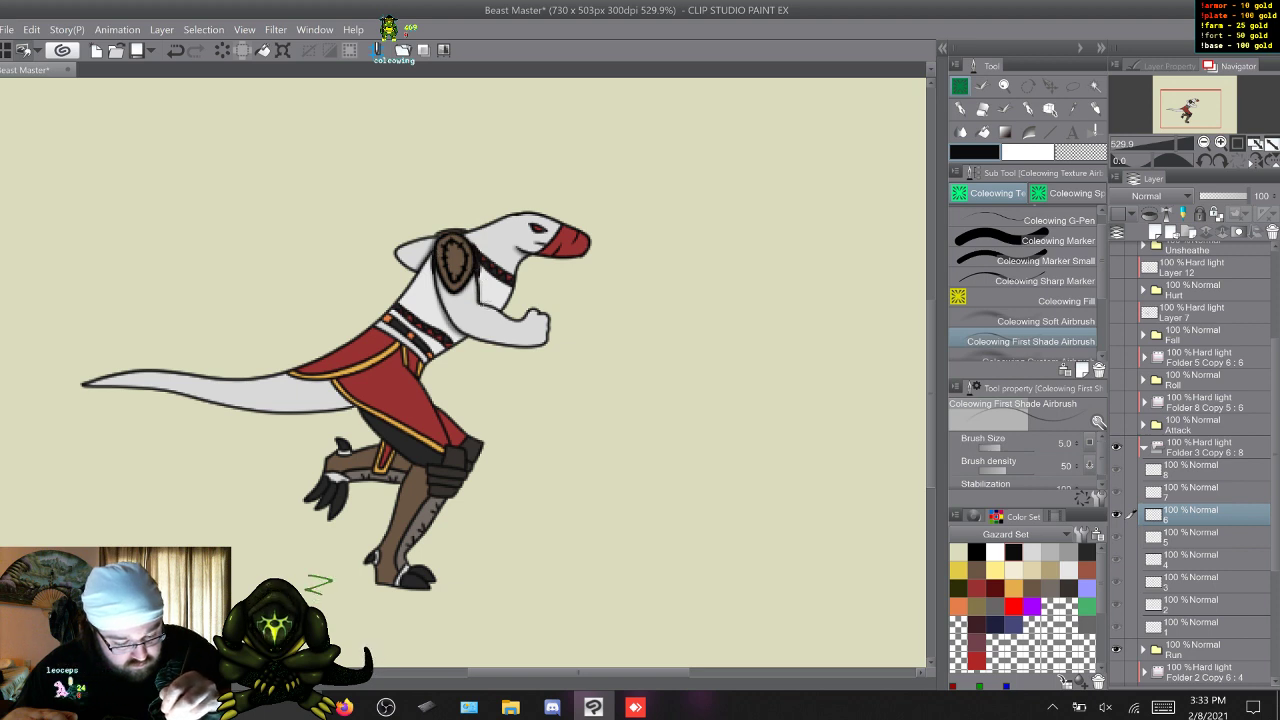
{"action": "key", "text": "w"}
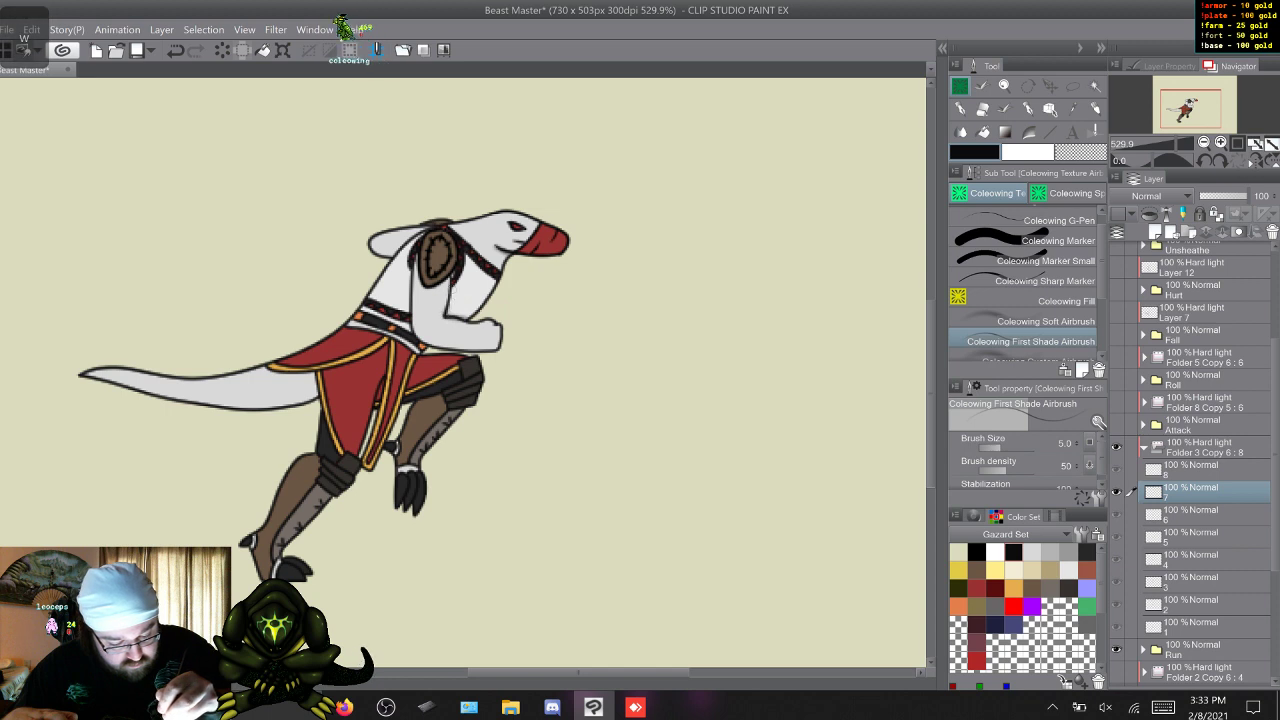
{"action": "left_click_drag", "start_coordinate": [306, 562], "coordinate": [341, 569]}
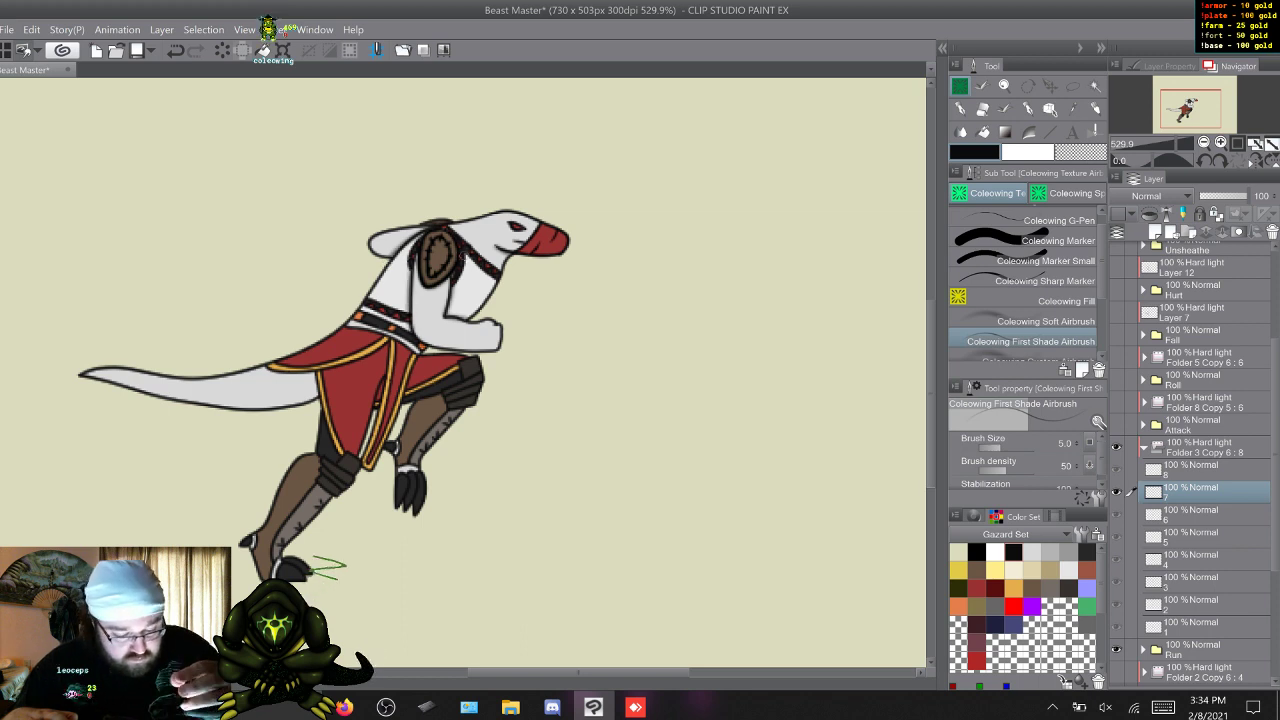
{"action": "key", "text": "w"}
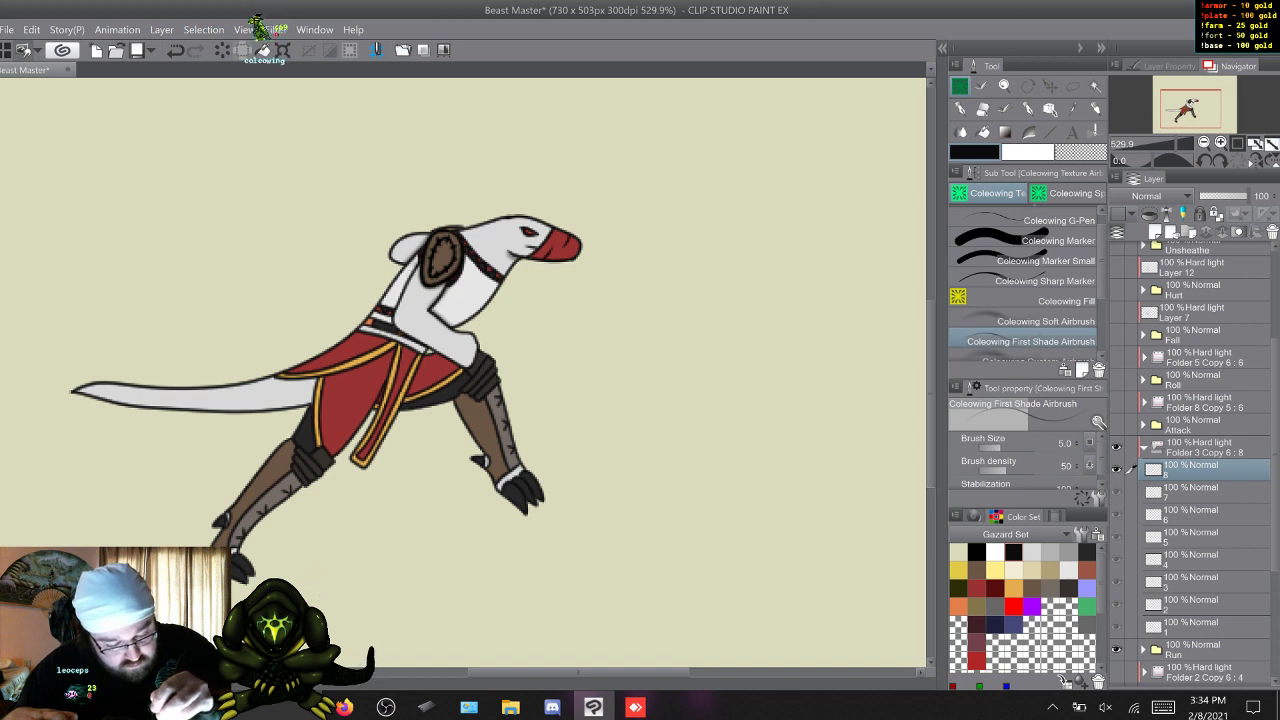
{"action": "left_click_drag", "start_coordinate": [313, 558], "coordinate": [346, 571]}
{"action": "key", "text": "ctrl+z"}
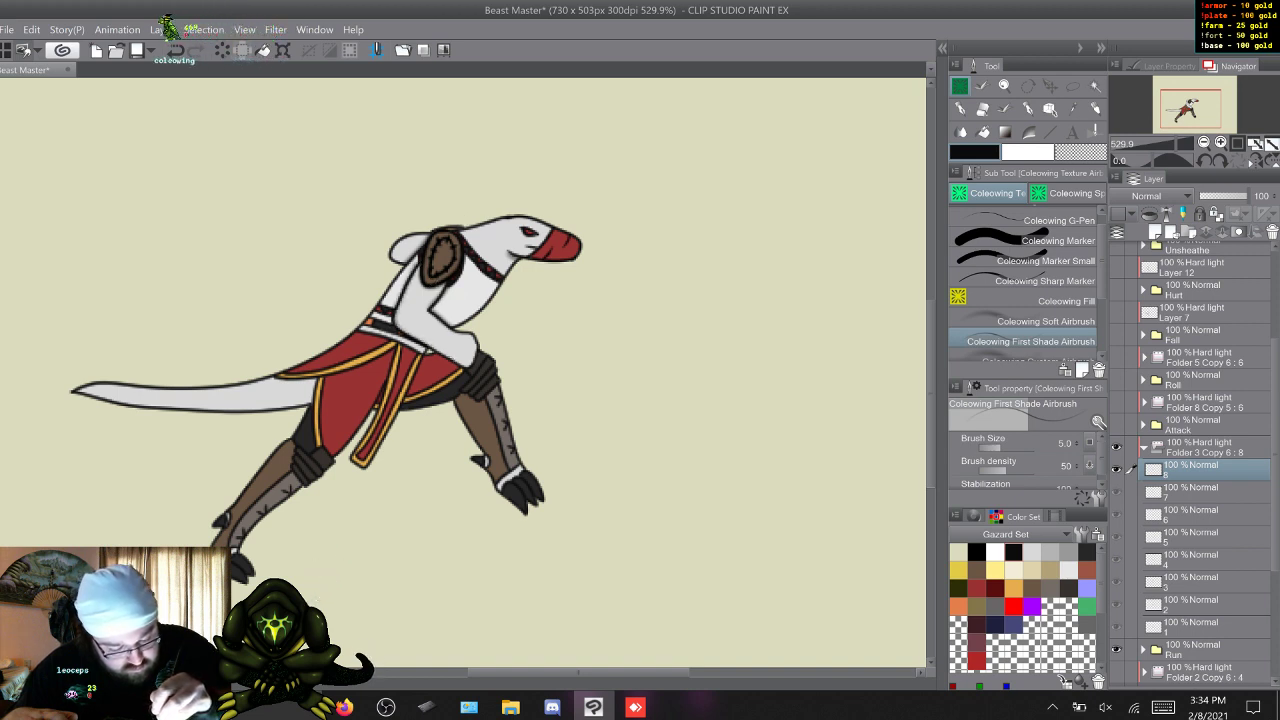
Step through Run frames 1 to 8 twice and examine the first shading for consistency between frames.
{"action": "key", "text": "w"}
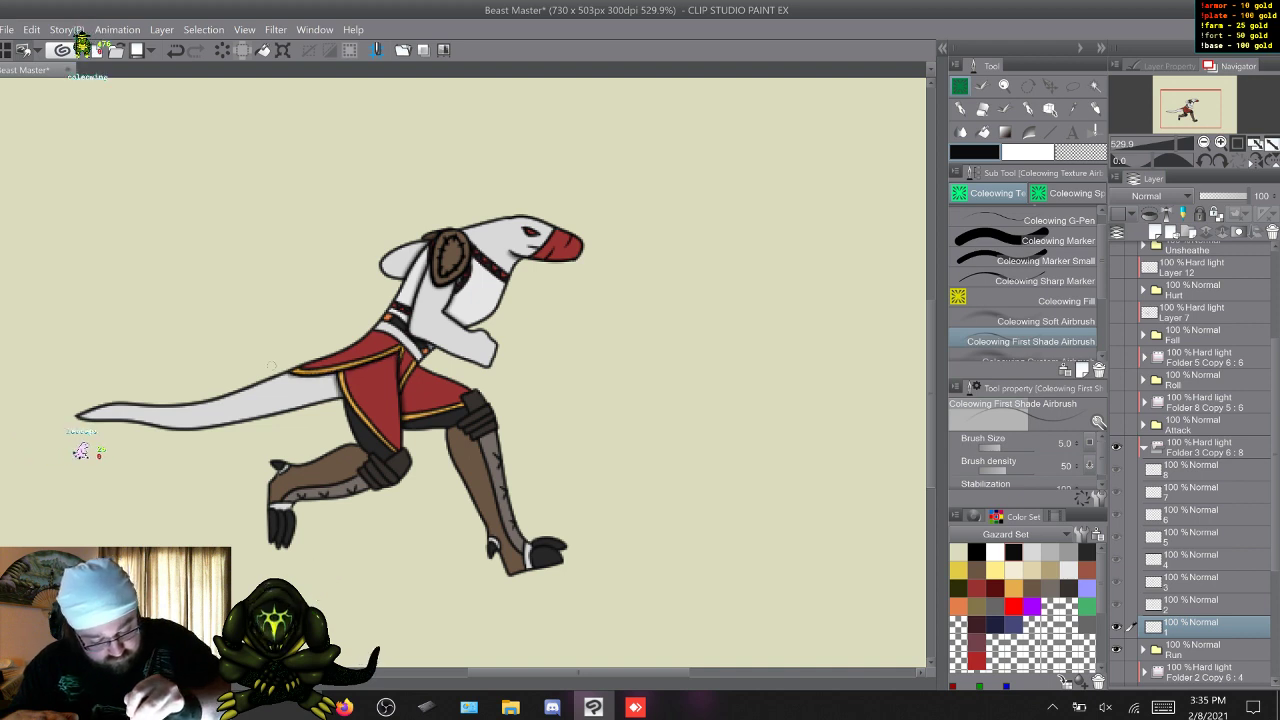
{"action": "key", "text": "w"}
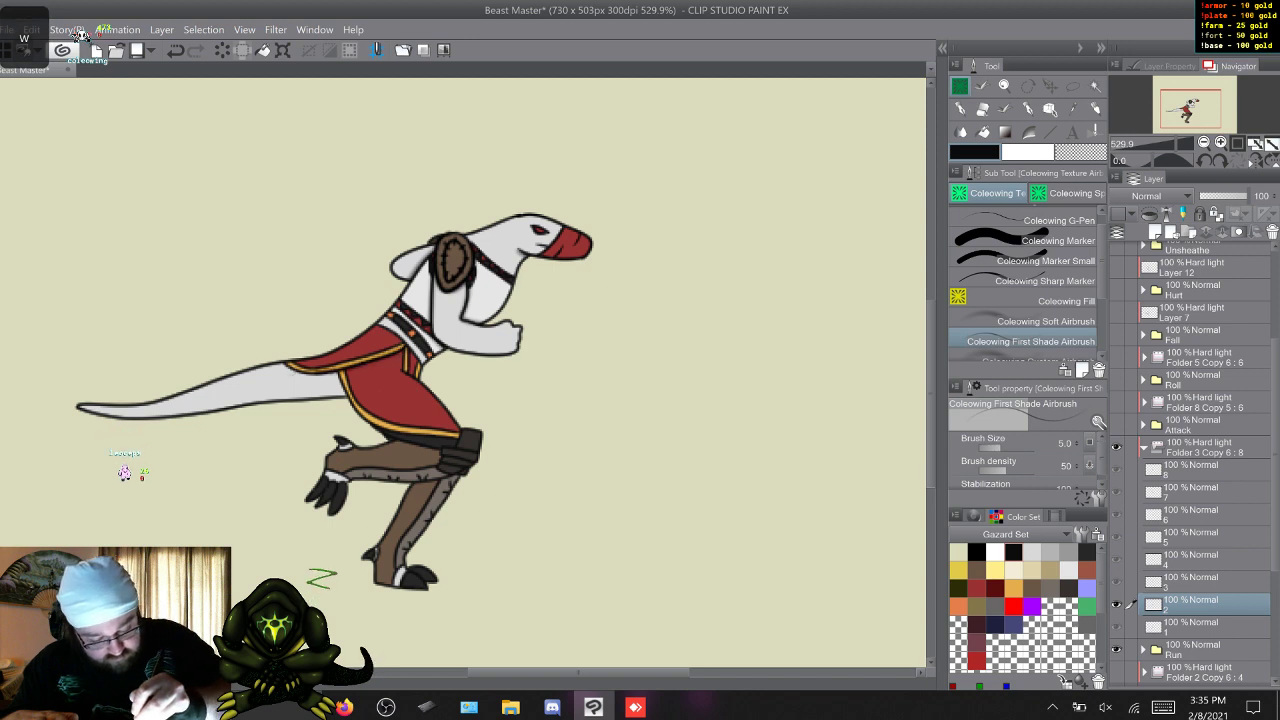
{"action": "key", "text": "w"}
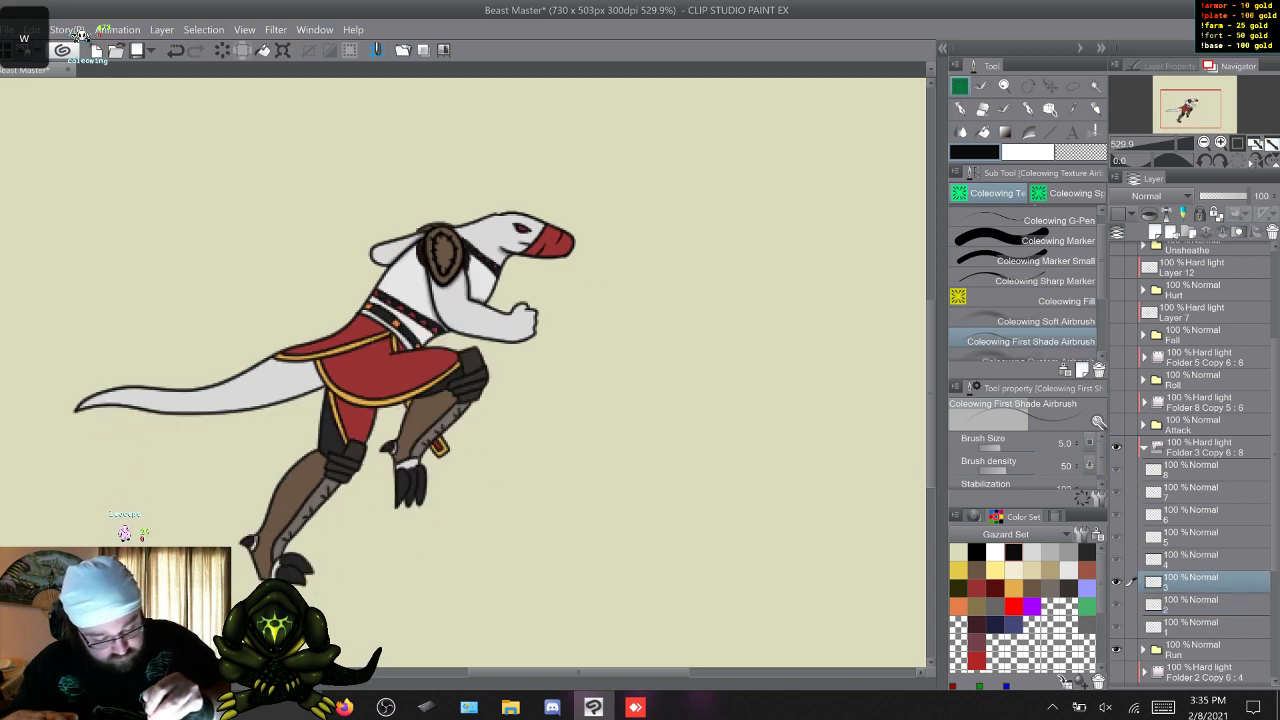
{"action": "key", "text": "w"}
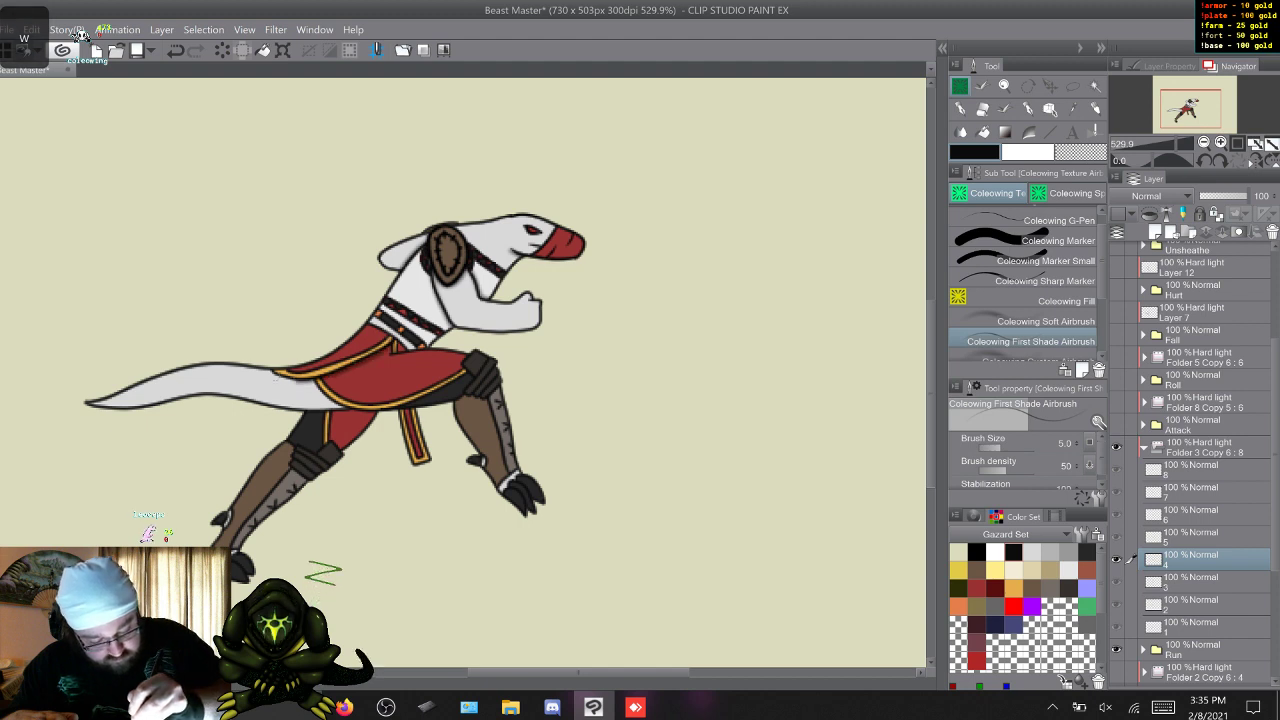
{"action": "key", "text": "w"}
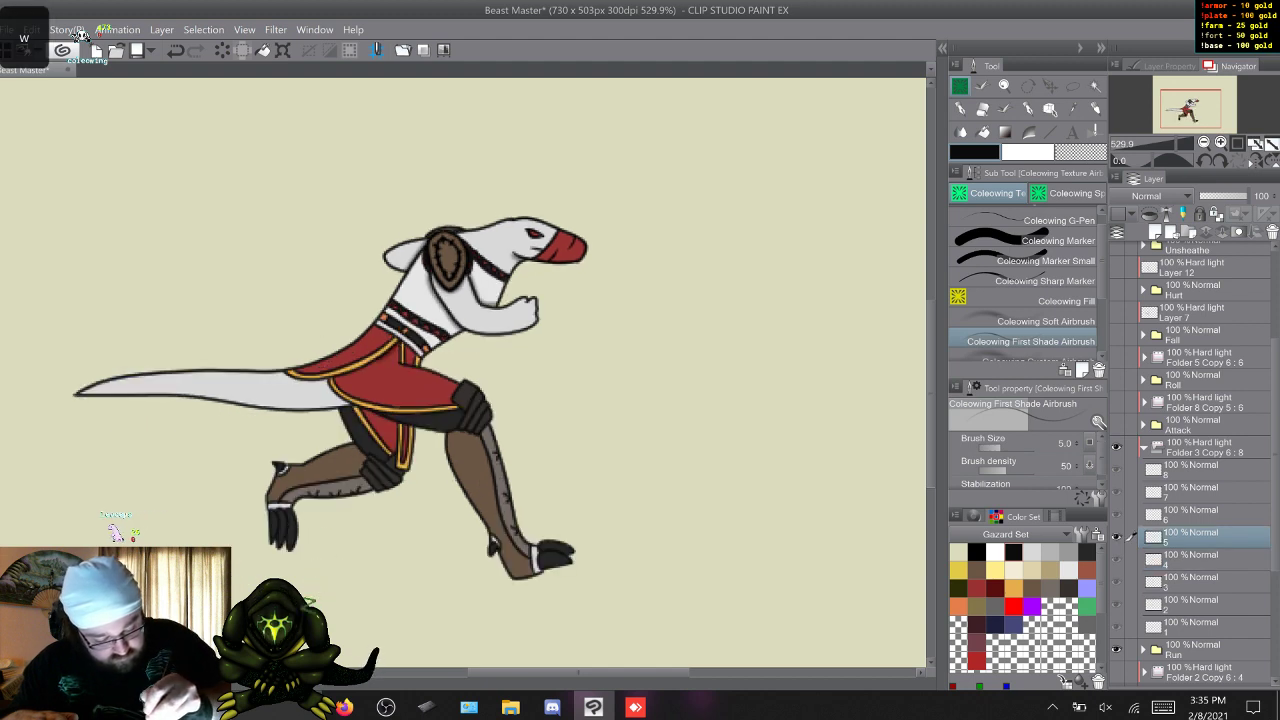
{"action": "key", "text": "w"}
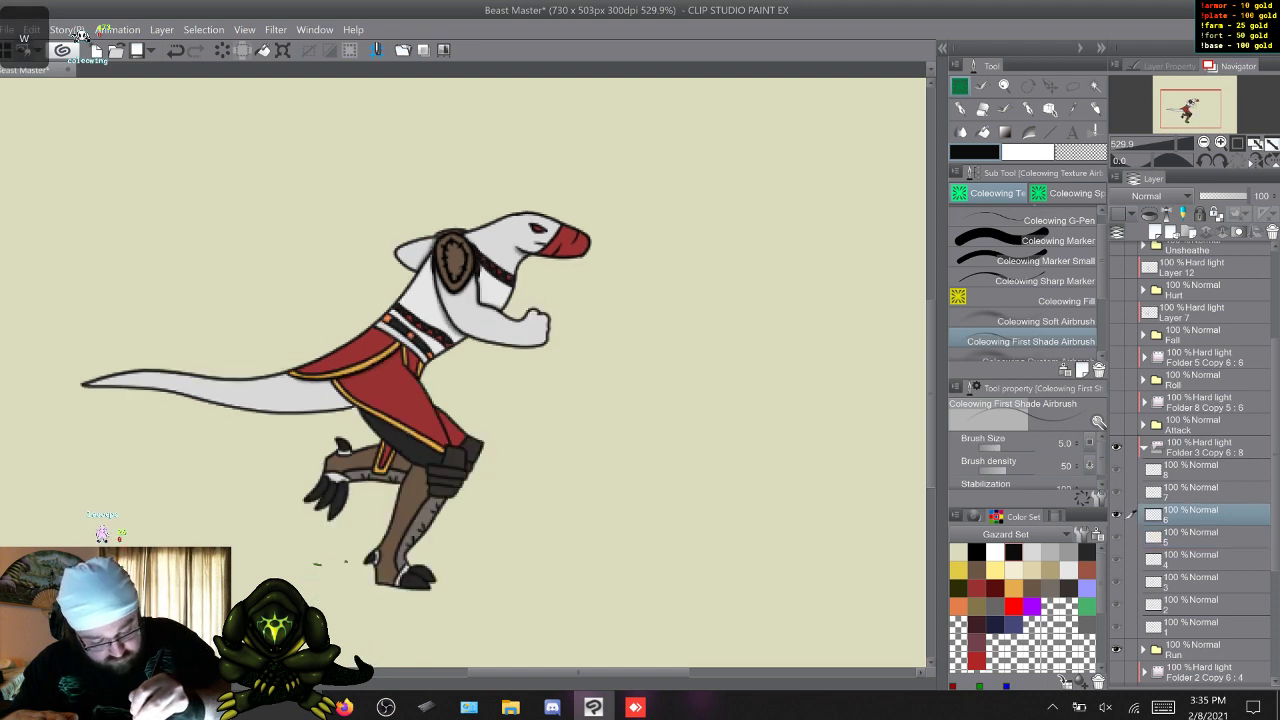
{"action": "key", "text": "w"}
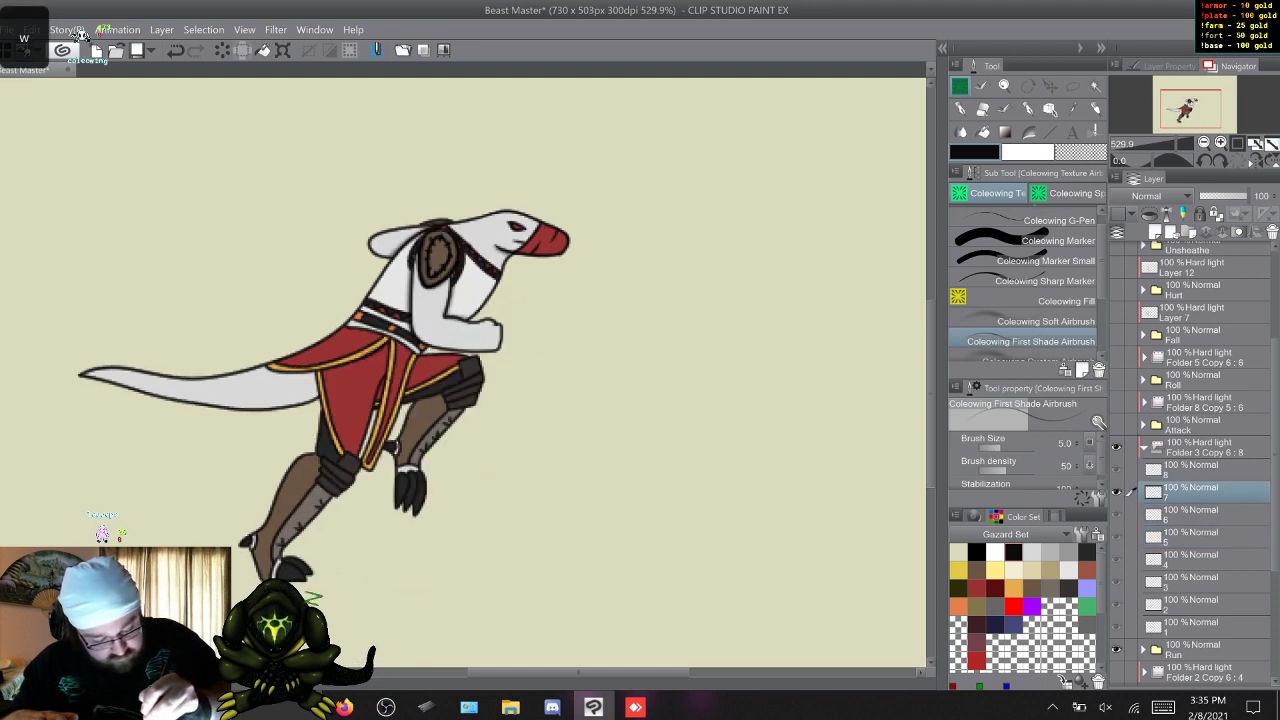
{"action": "key", "text": "w"}
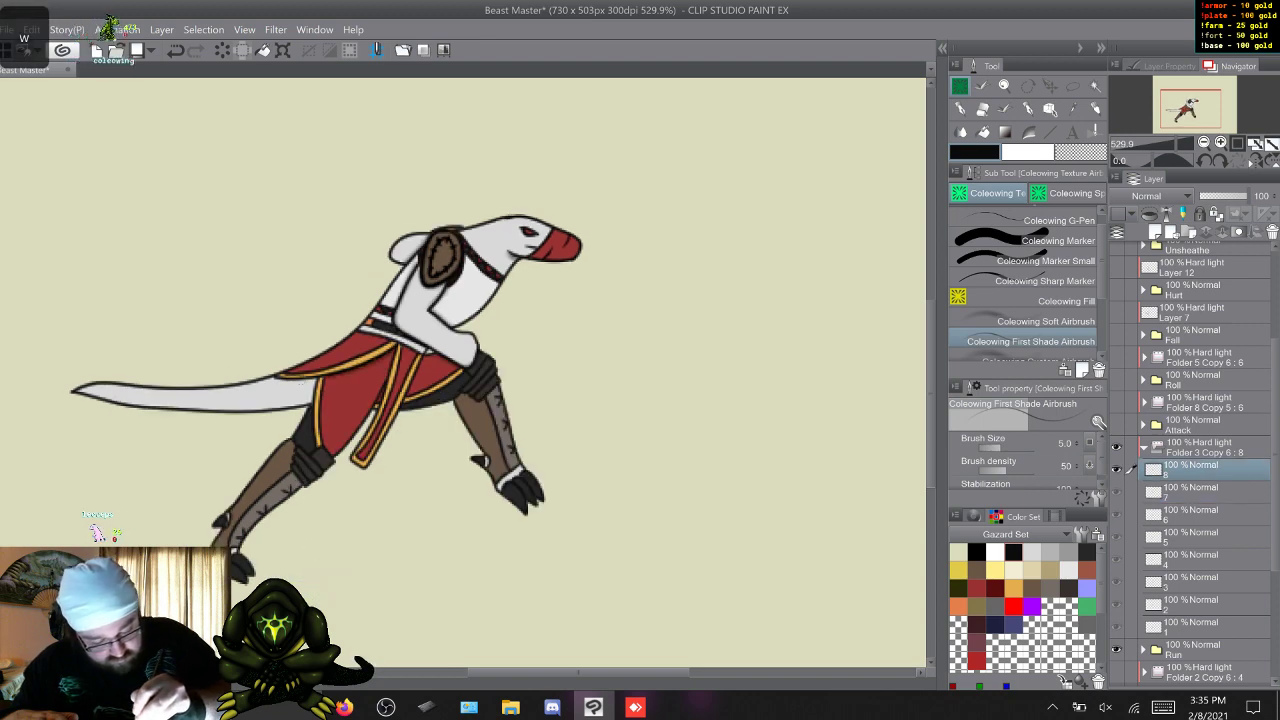
{"action": "key", "text": "w"}
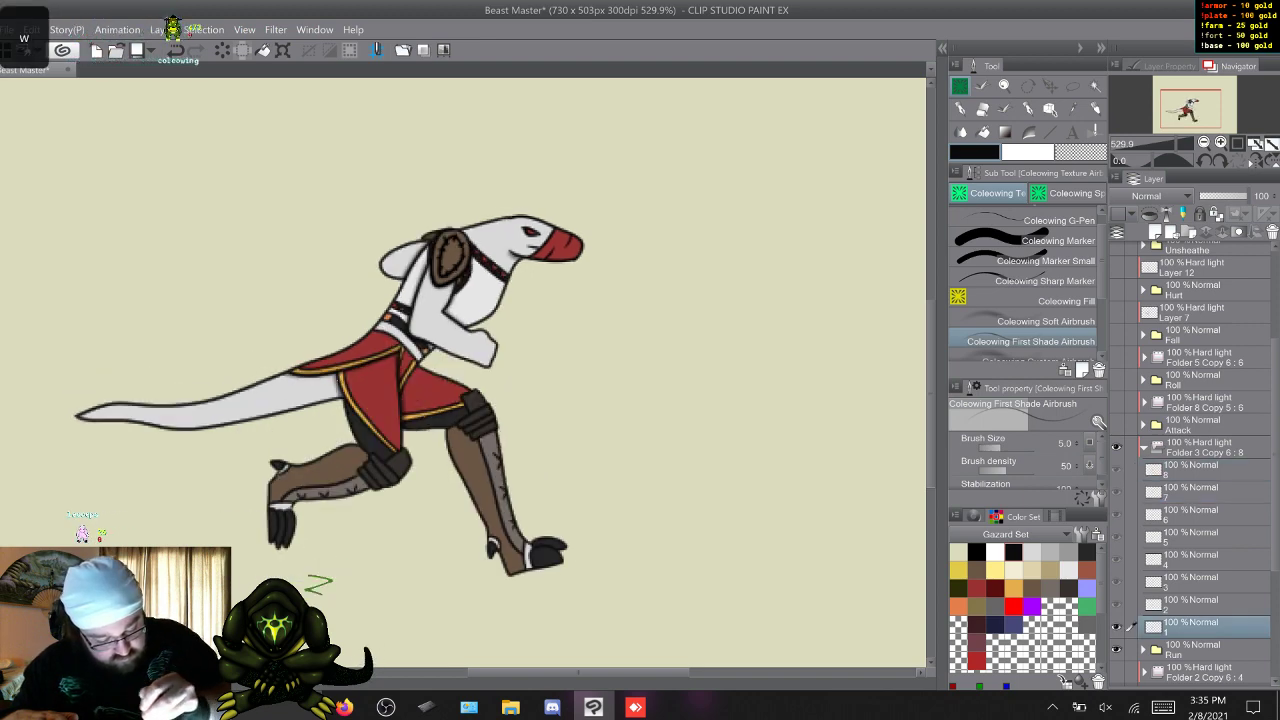
{"action": "key", "text": "w"}
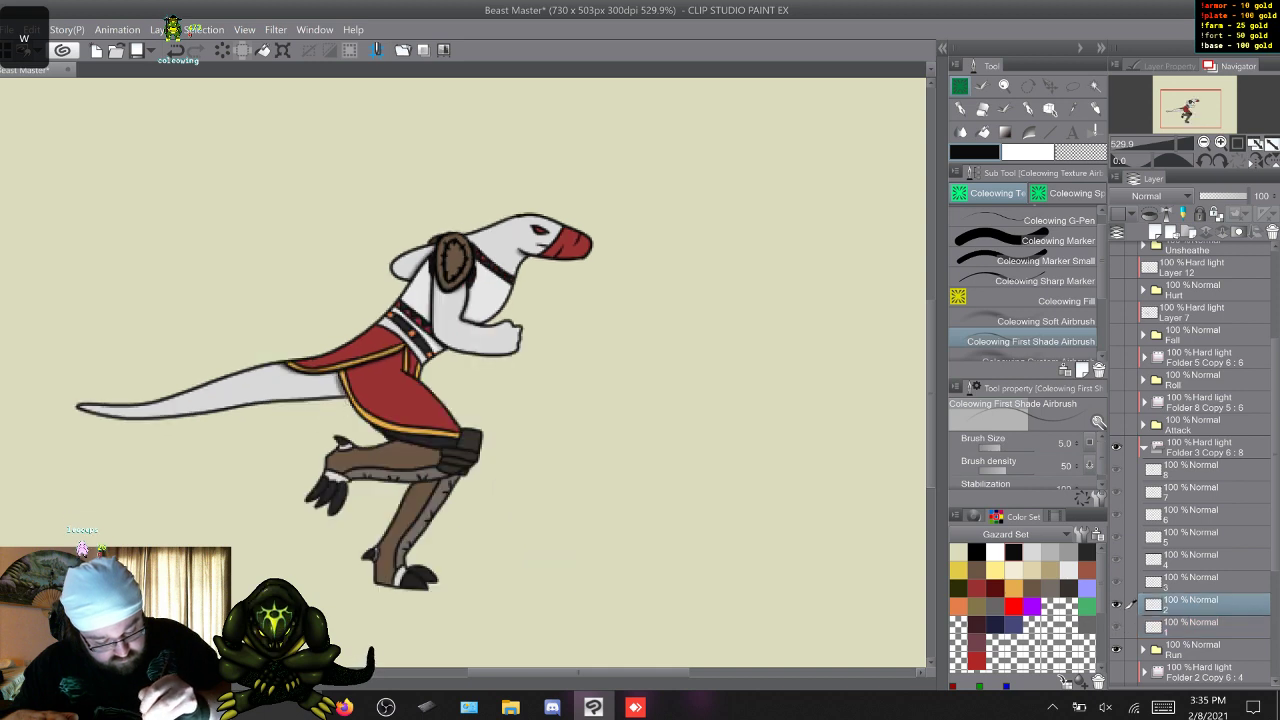
{"action": "key", "text": "w"}
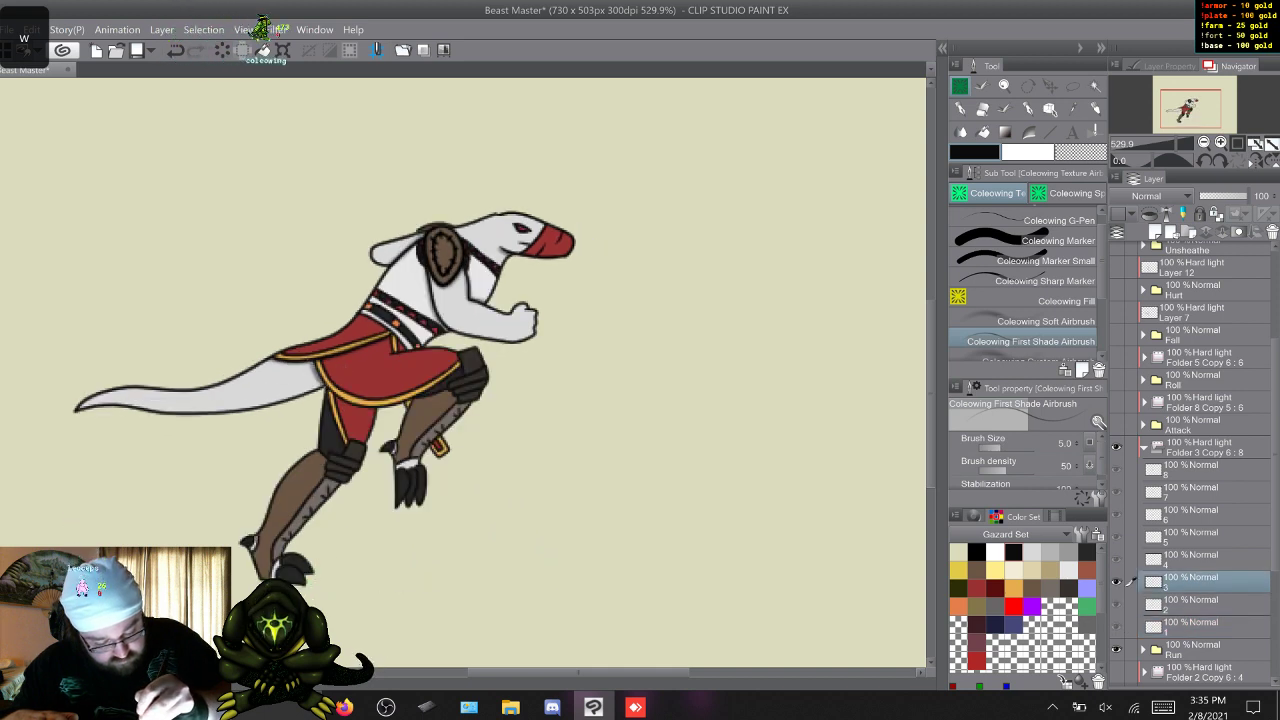
{"action": "key", "text": "w"}
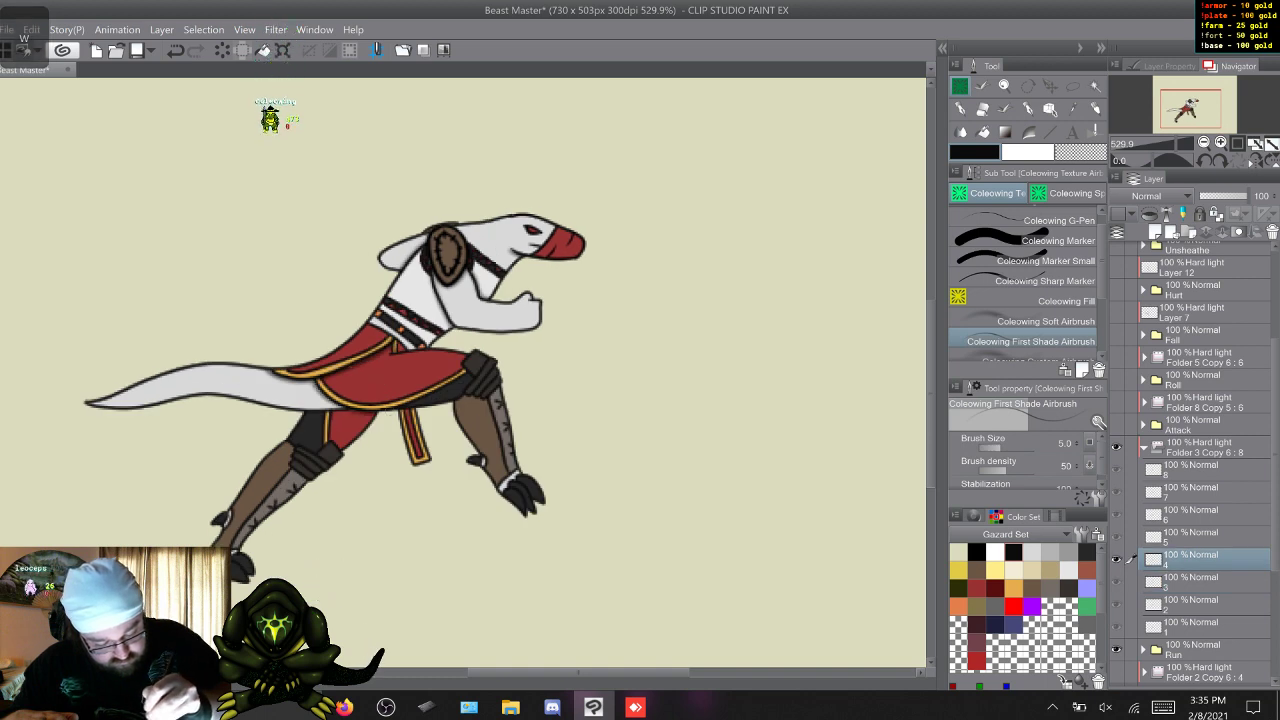
{"action": "key", "text": "w"}
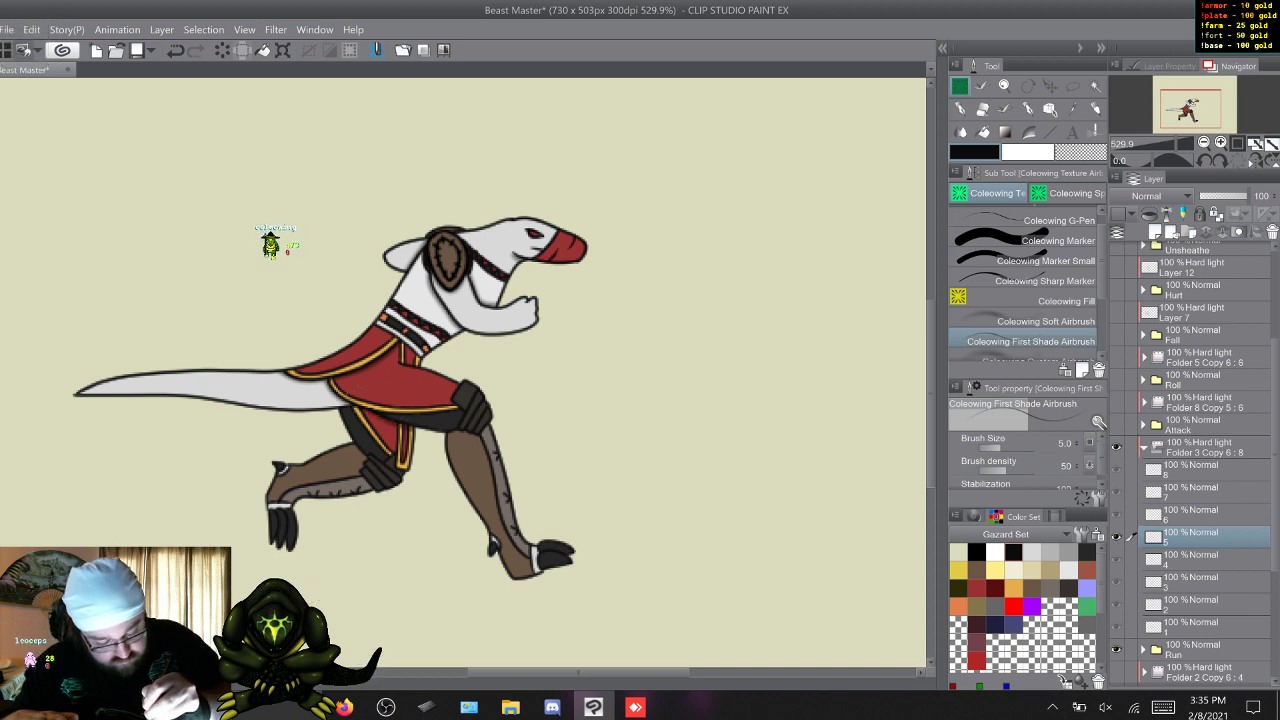
{"action": "key", "text": "w"}
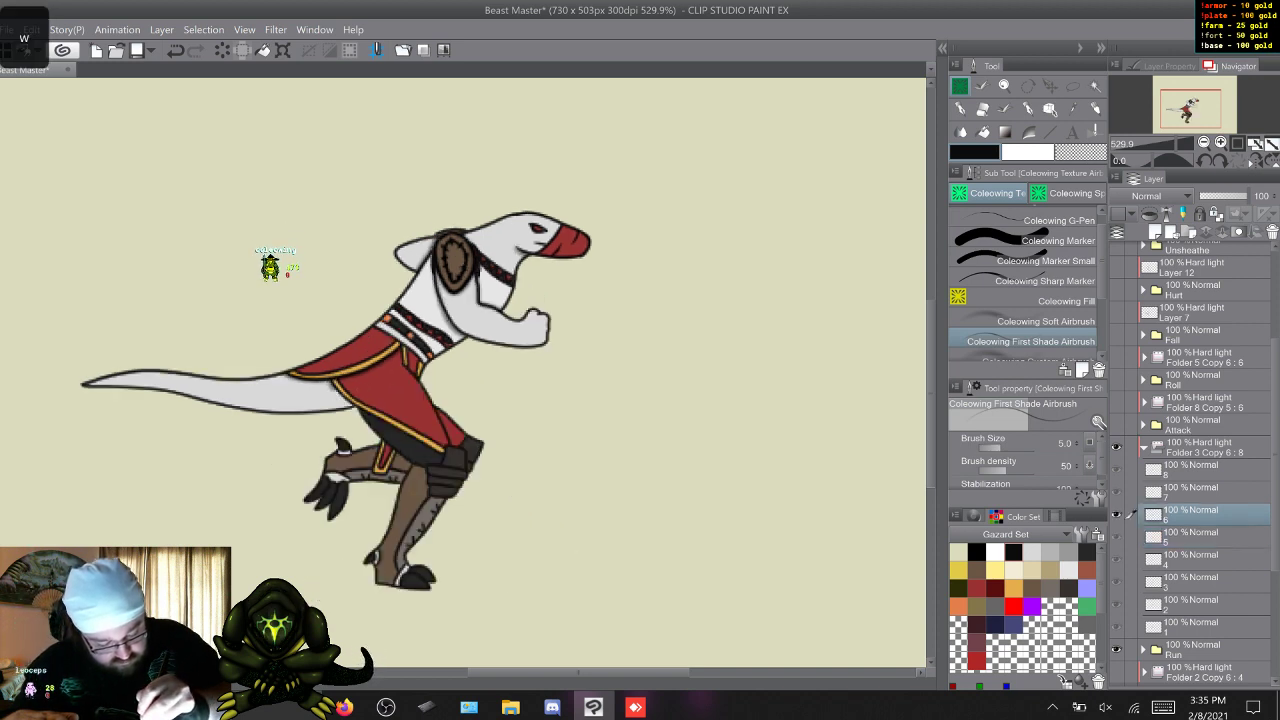
{"action": "key", "text": "w"}
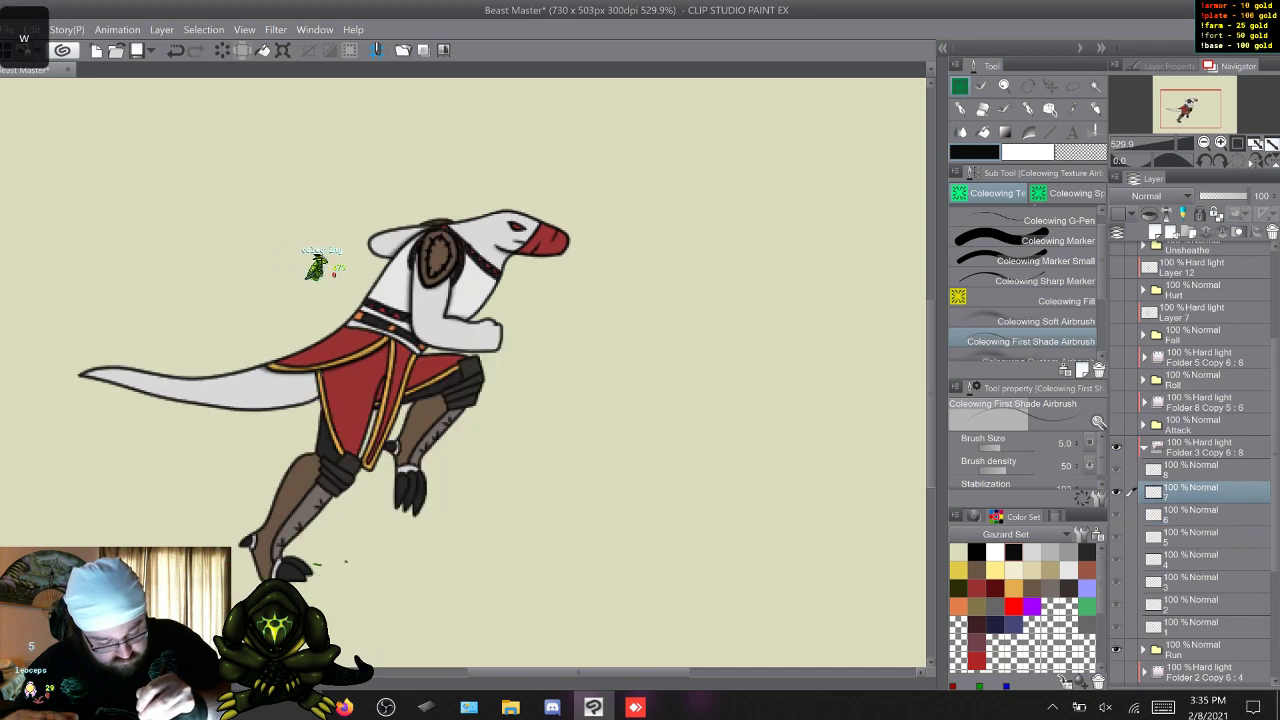
{"action": "key", "text": "w"}
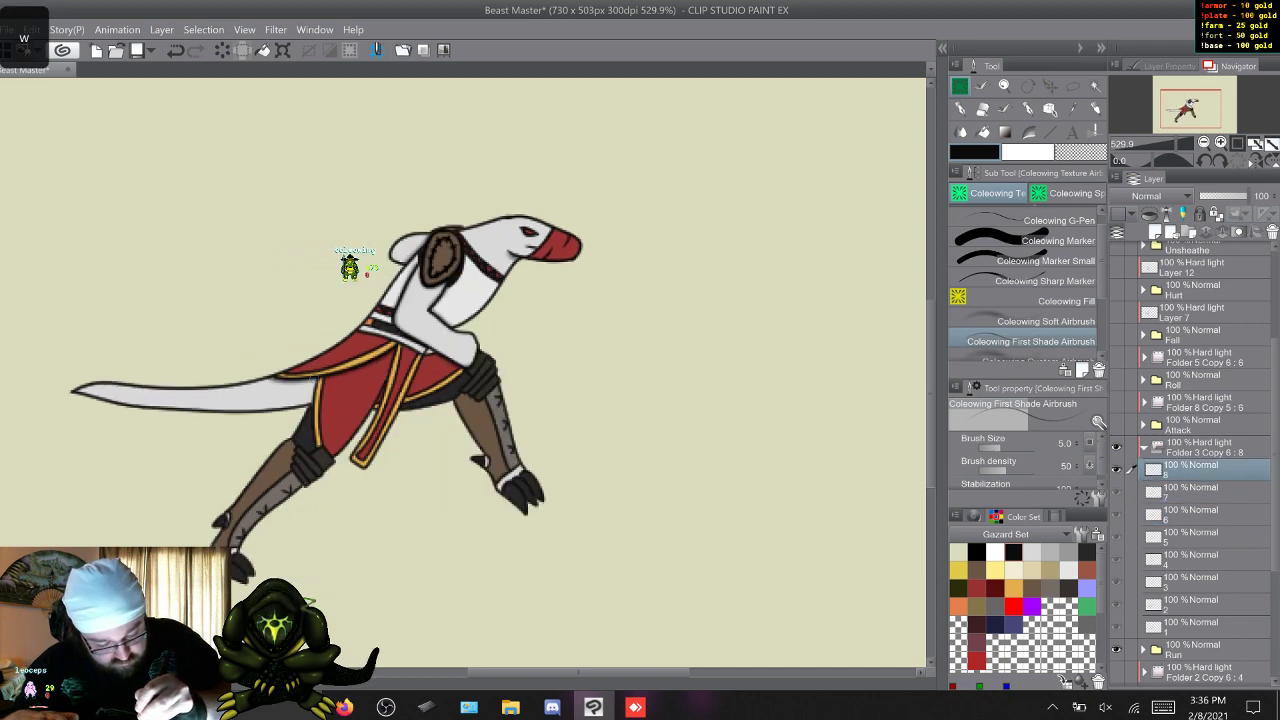
Go through Run frames 1 to 8 and add more first shading to the figure's torso and forearm.
{"action": "key", "text": "w"}
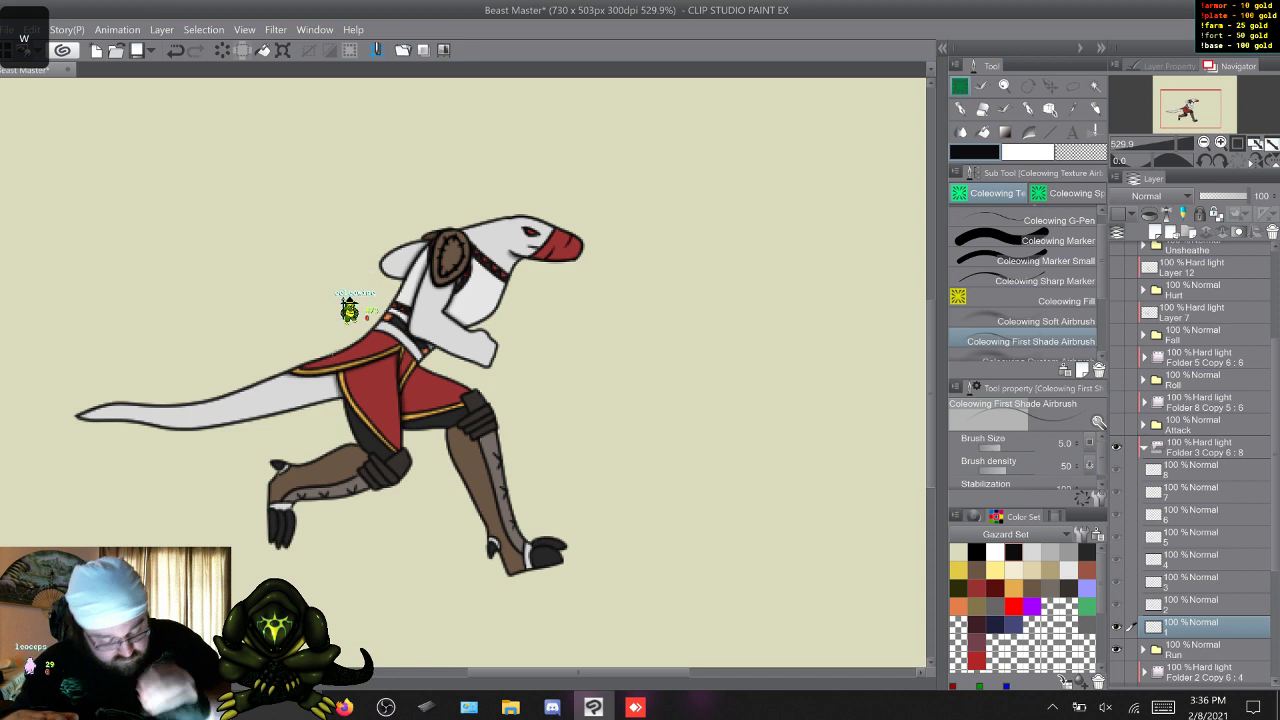
{"action": "key", "text": "w"}
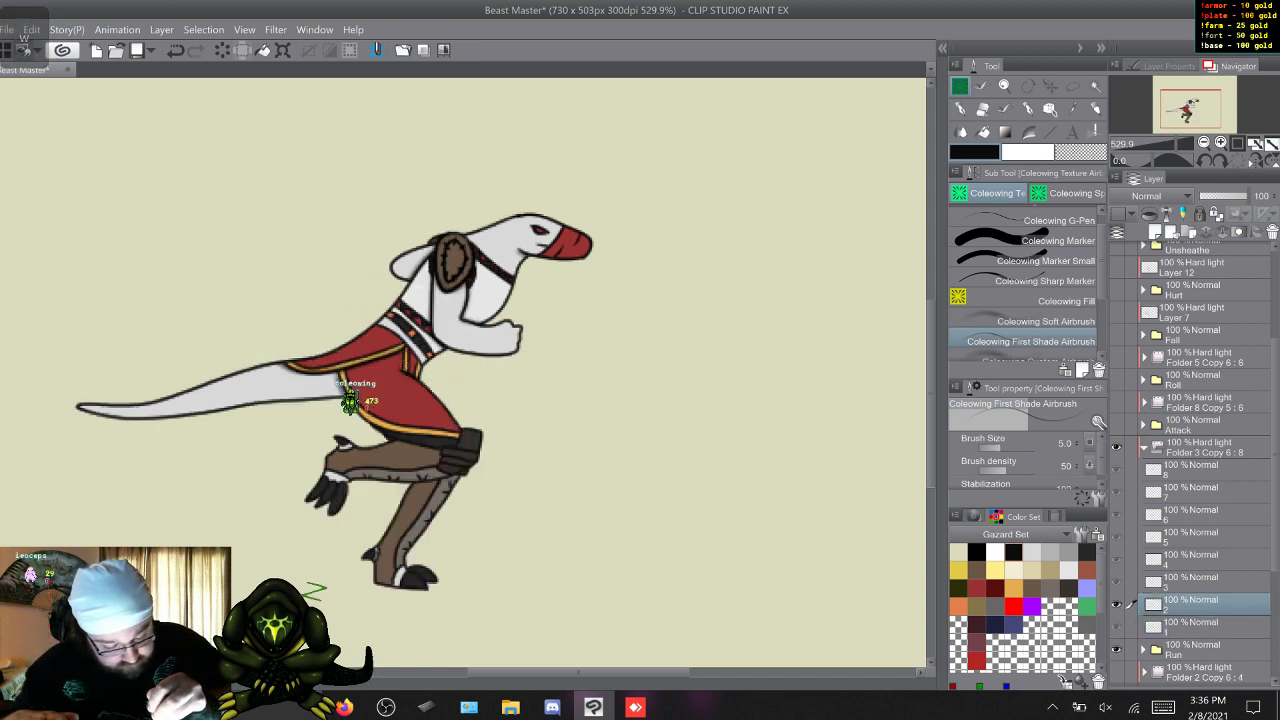
{"action": "key", "text": "w"}
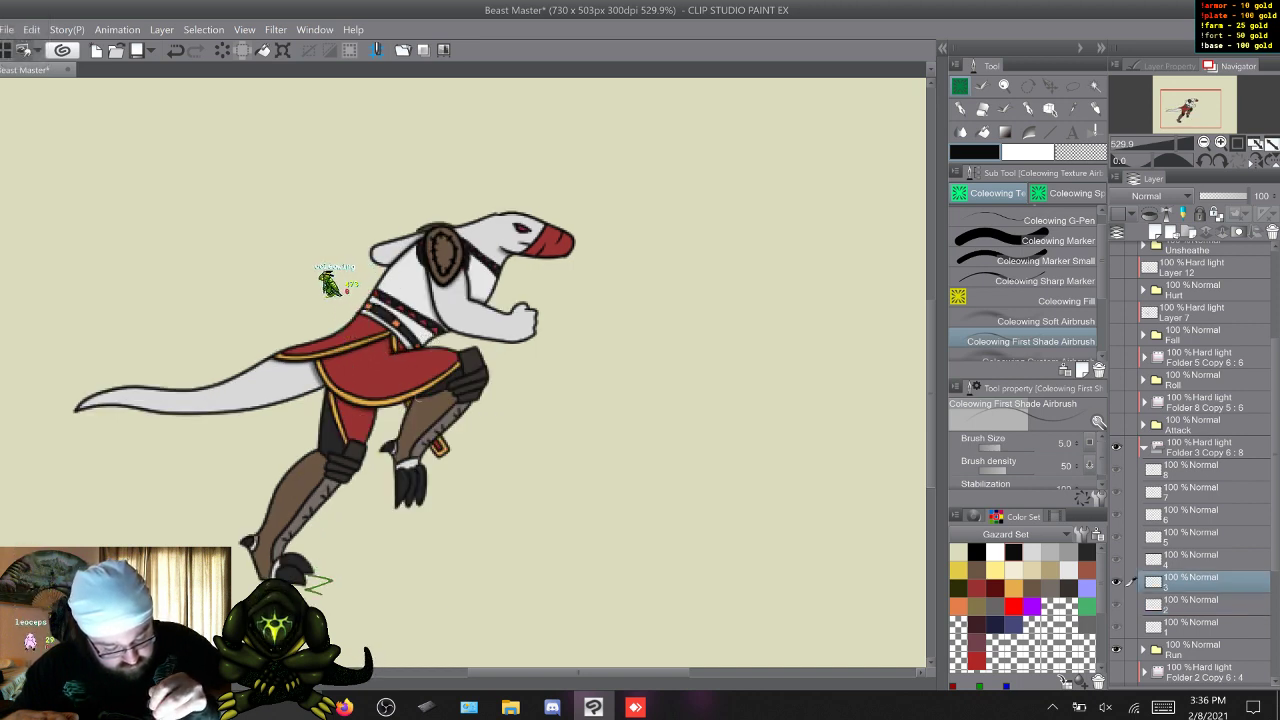
{"action": "key", "text": "w"}
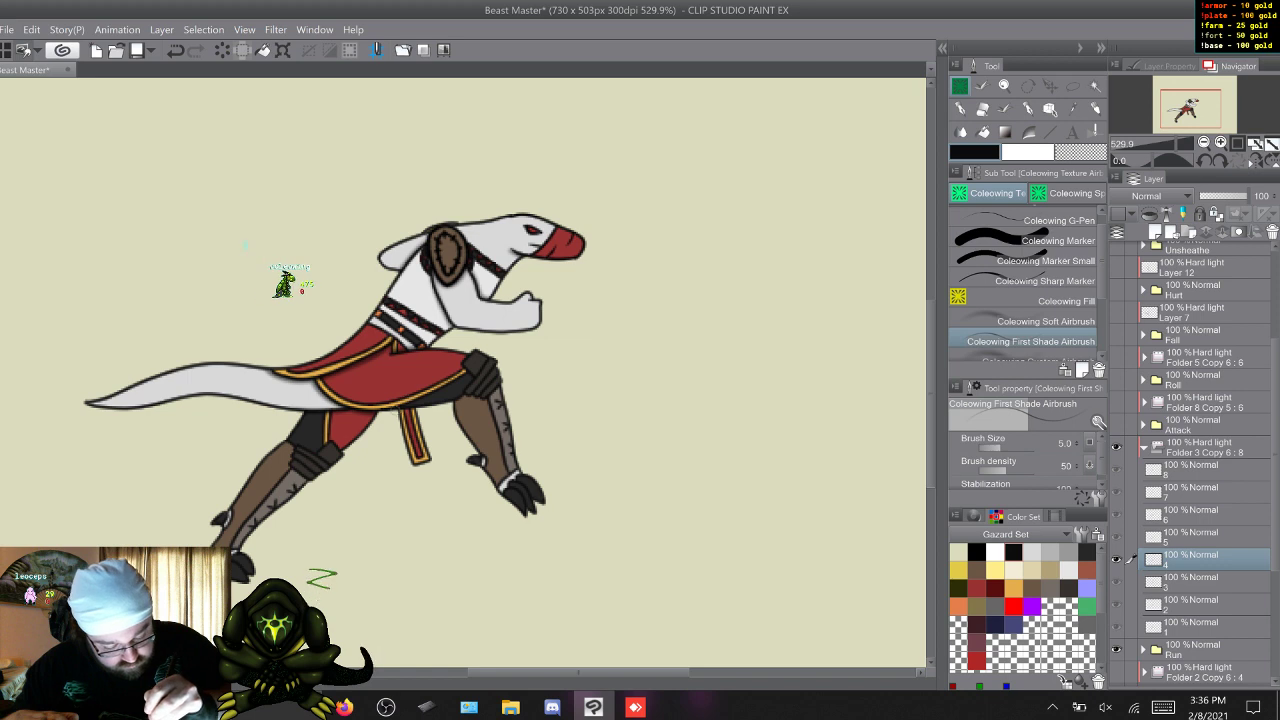
{"action": "key", "text": "w"}
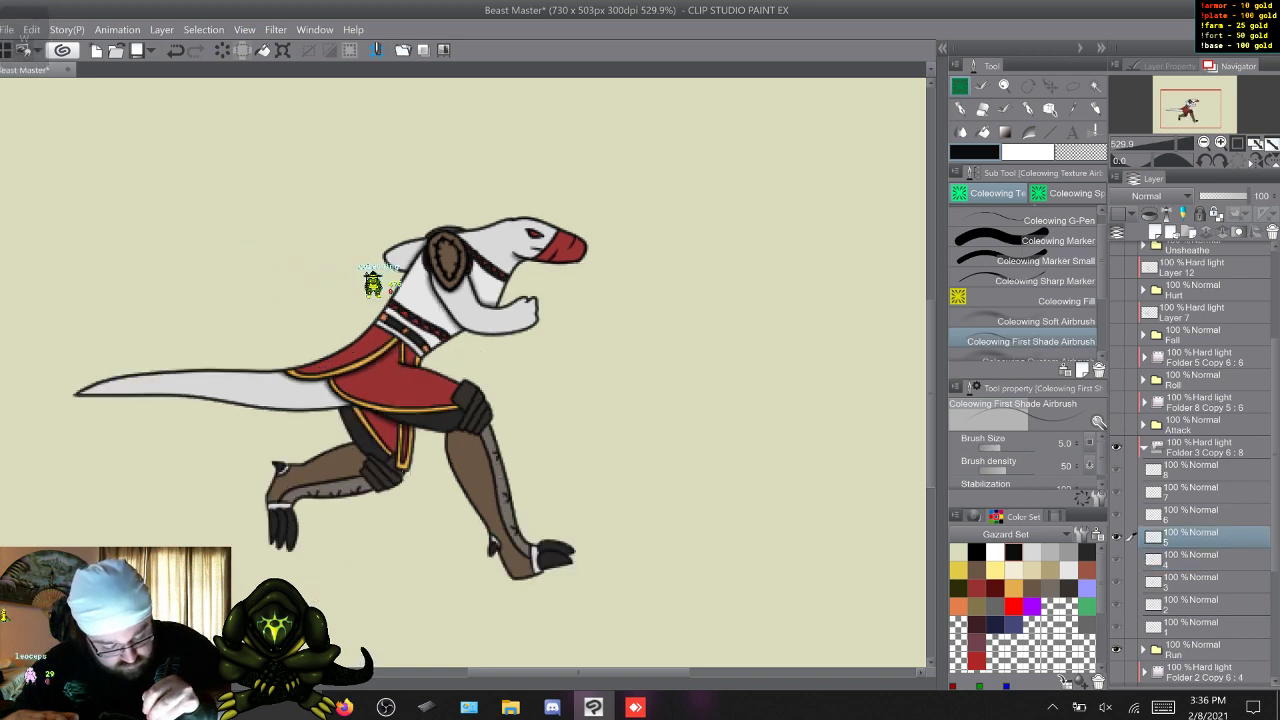
{"action": "key", "text": "w"}
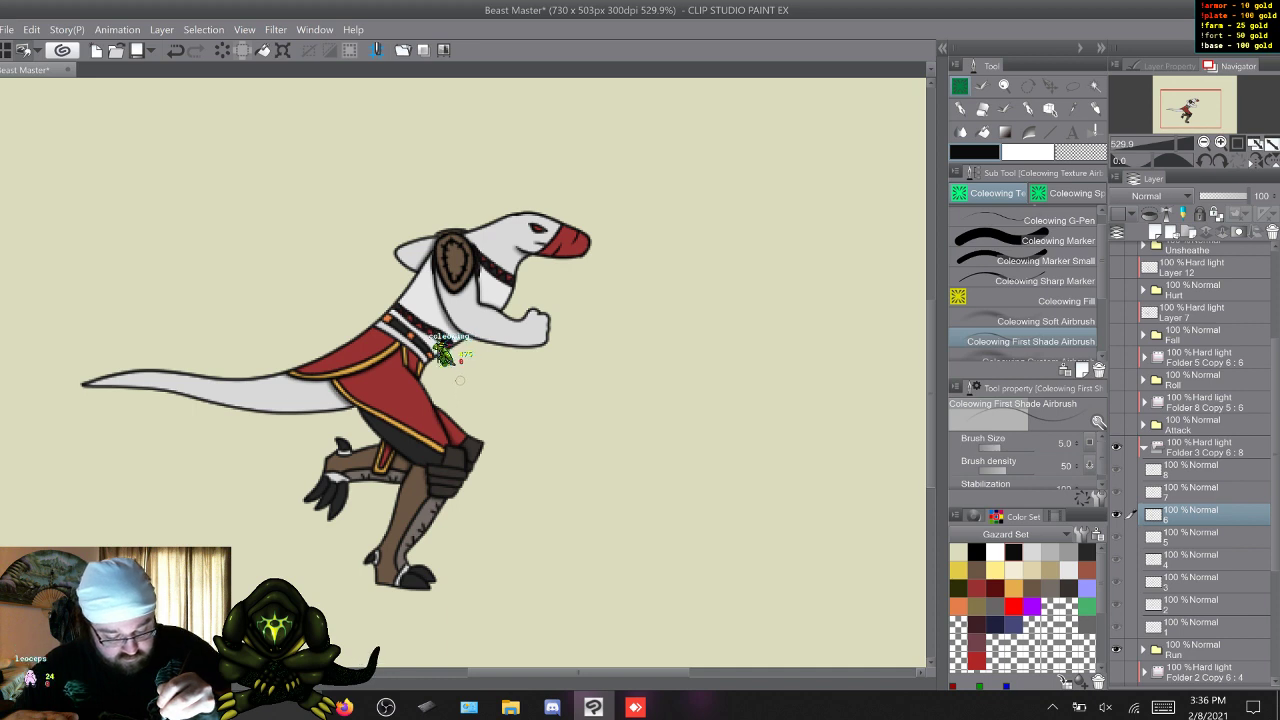
{"action": "key", "text": "w"}
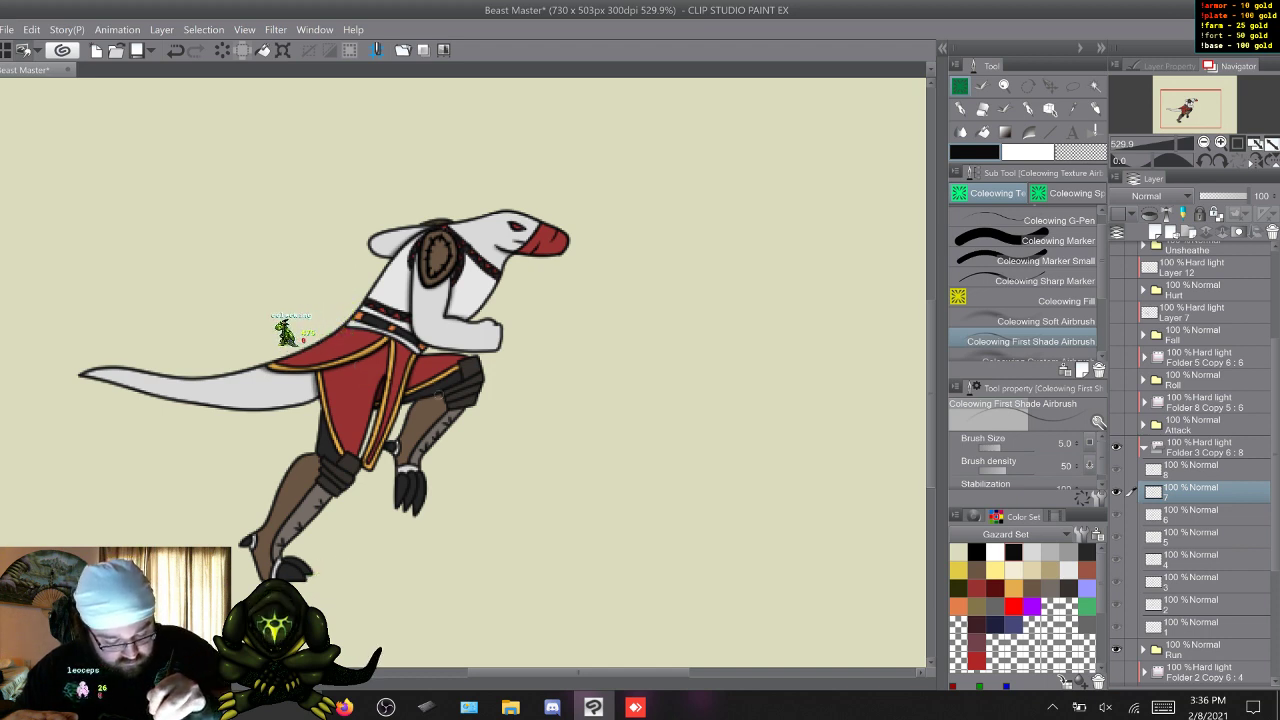
{"action": "key", "text": "w"}
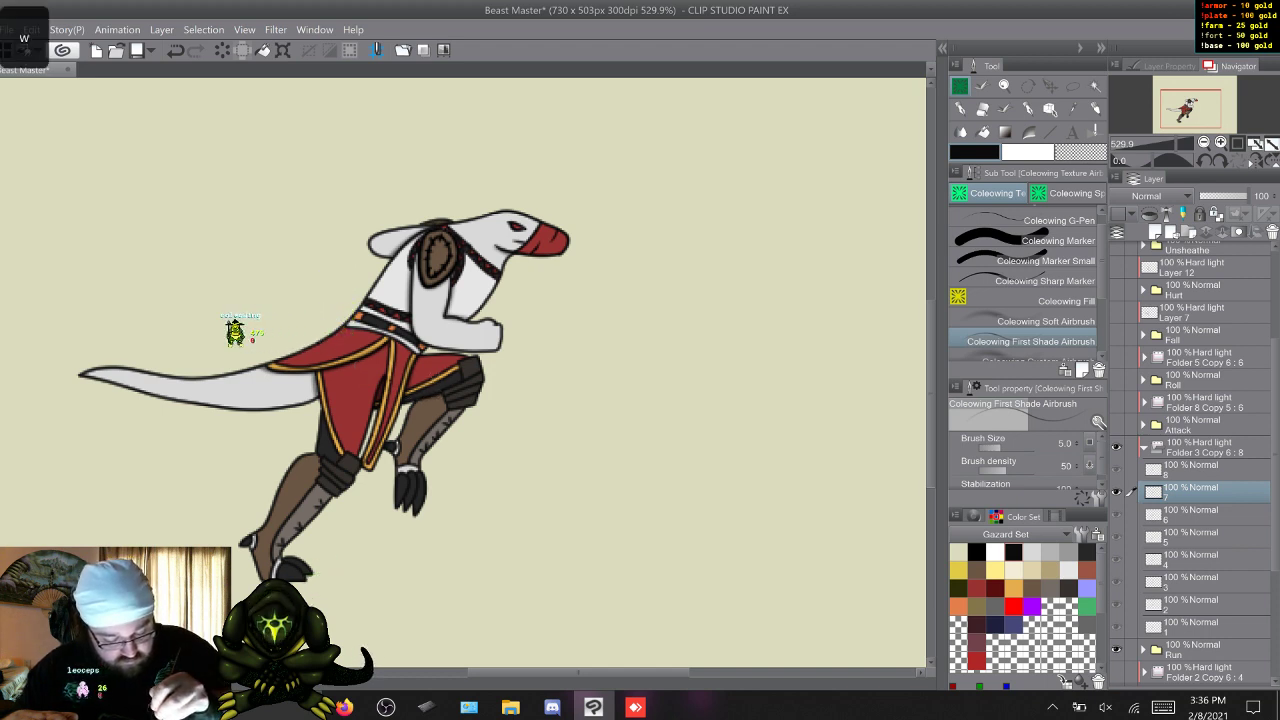
{"action": "key", "text": "q"}
{"action": "key", "text": "w"}
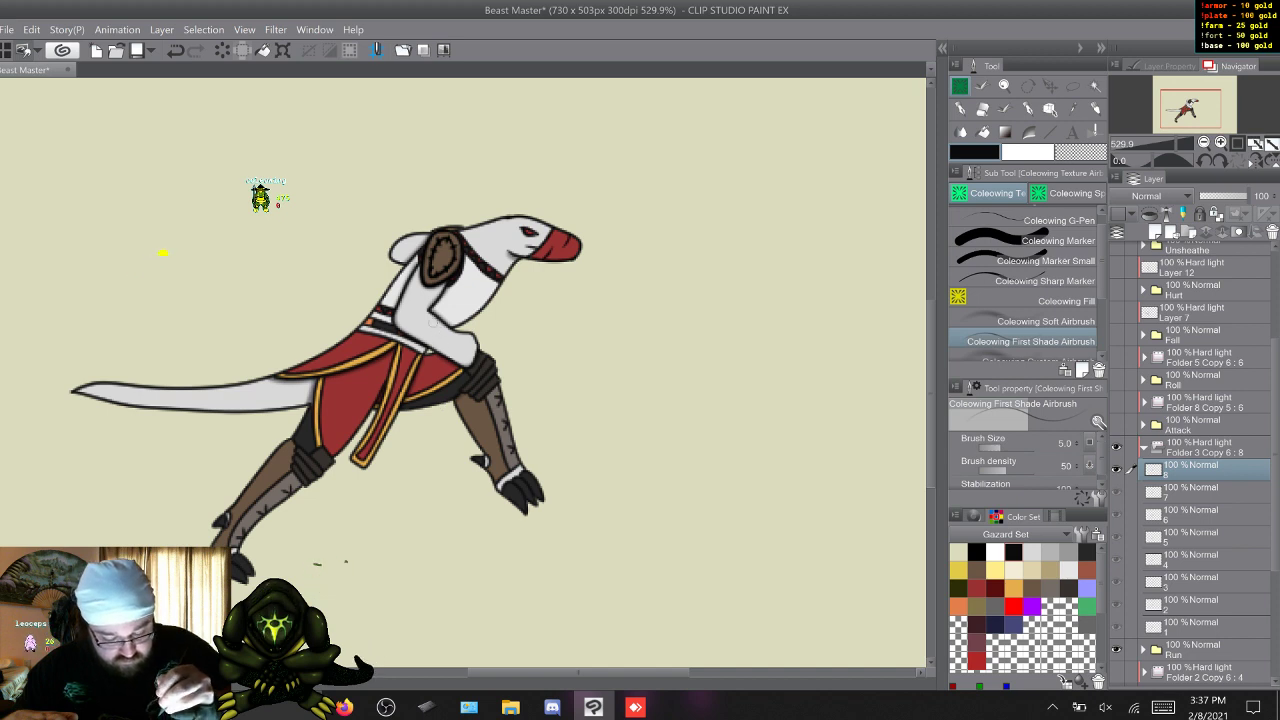
Refine the first shading on Run's frame layers 1 to 6.
{"action": "key", "text": "w"}
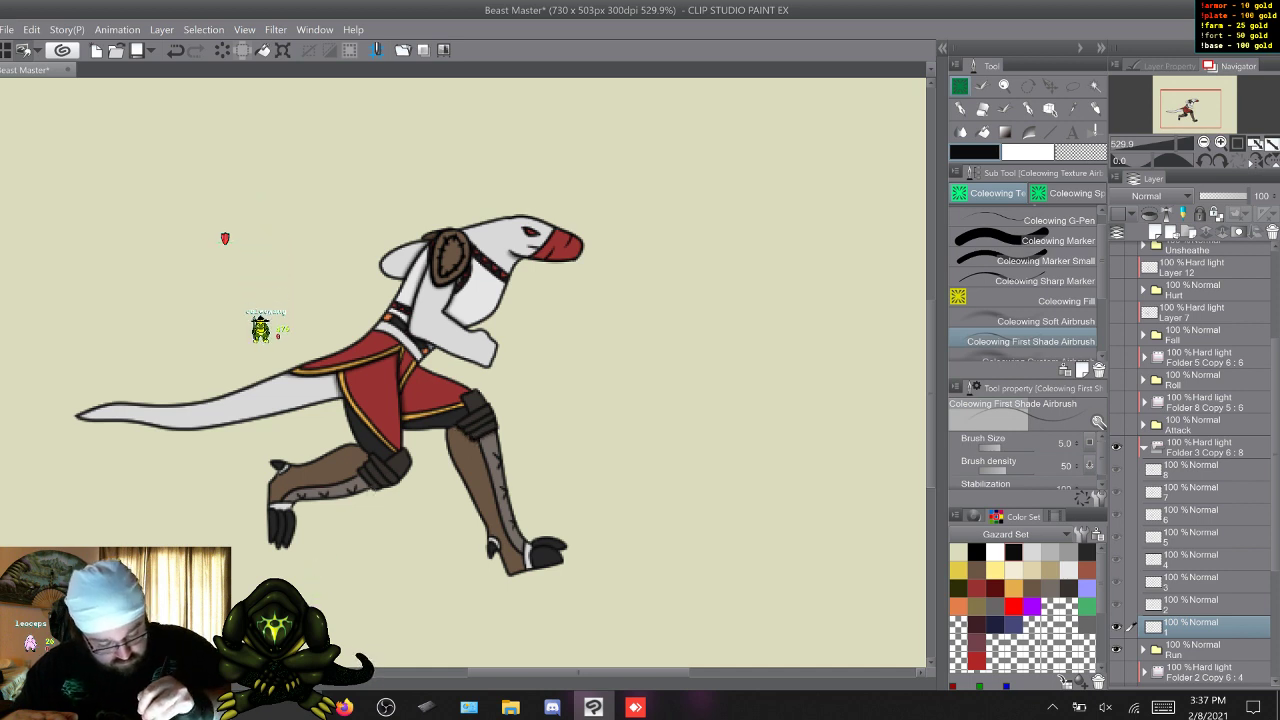
{"action": "key", "text": "w"}
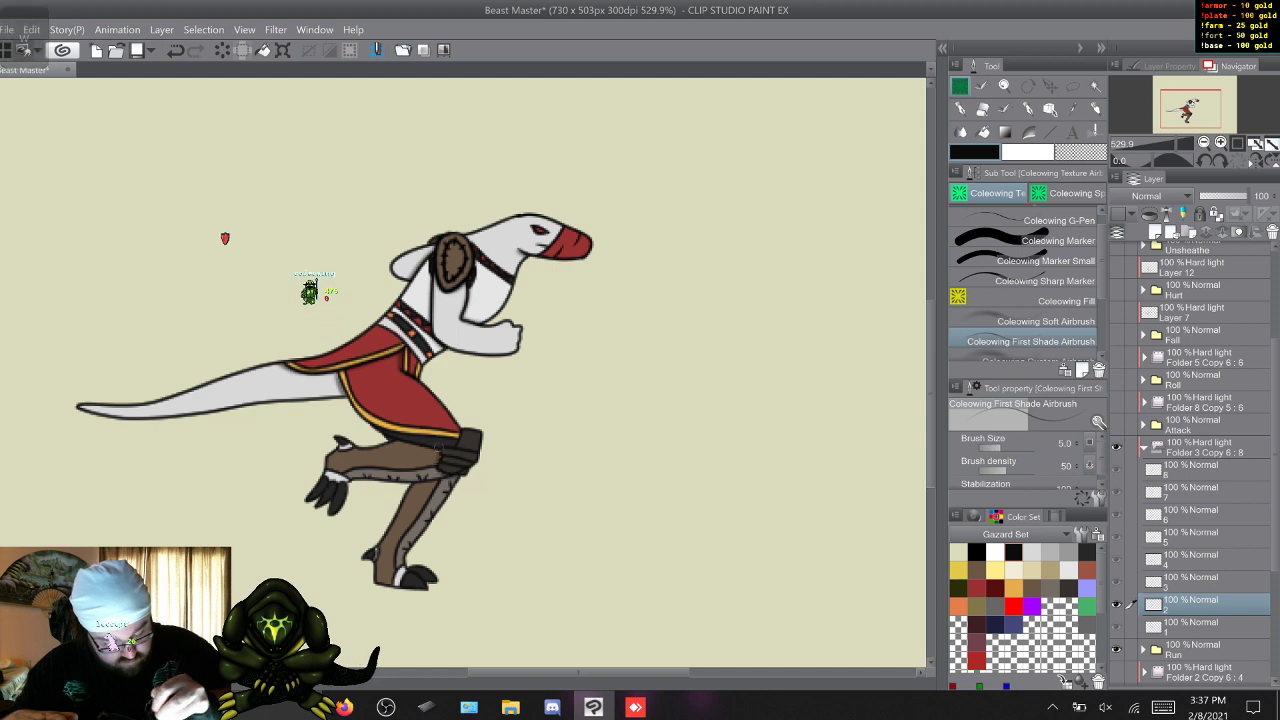
{"action": "key", "text": "w"}
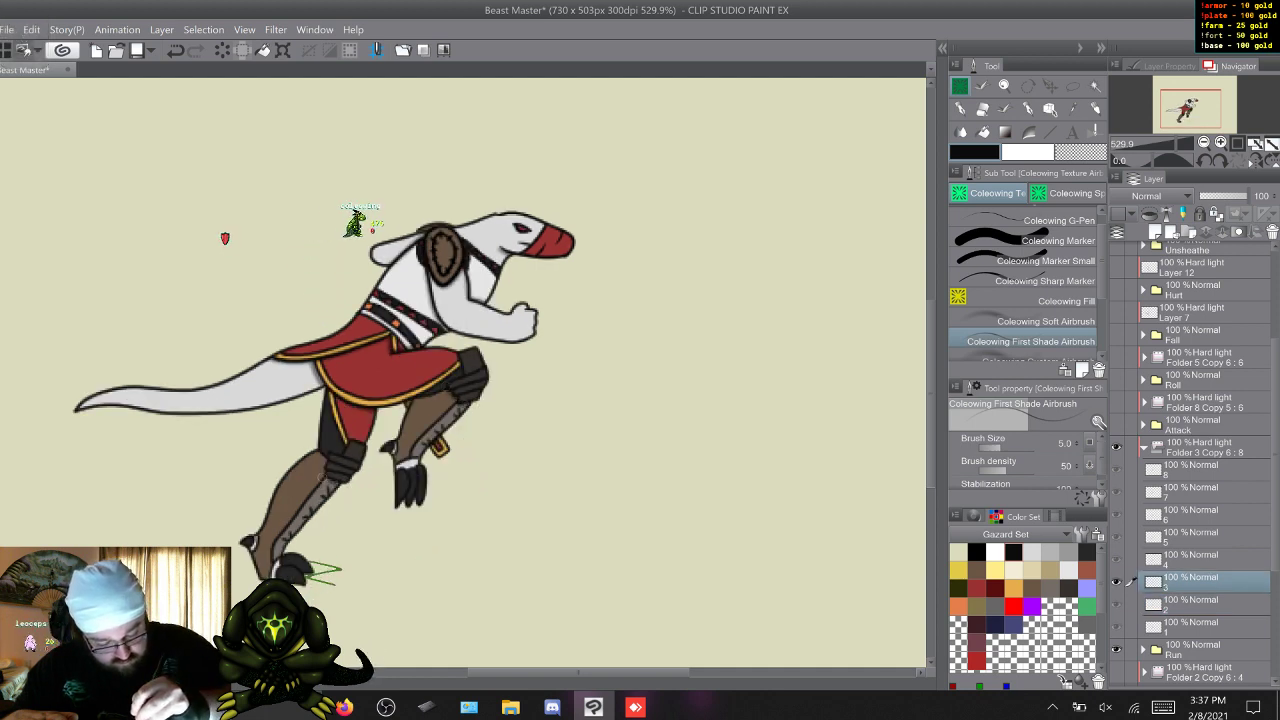
{"action": "key", "text": "w"}
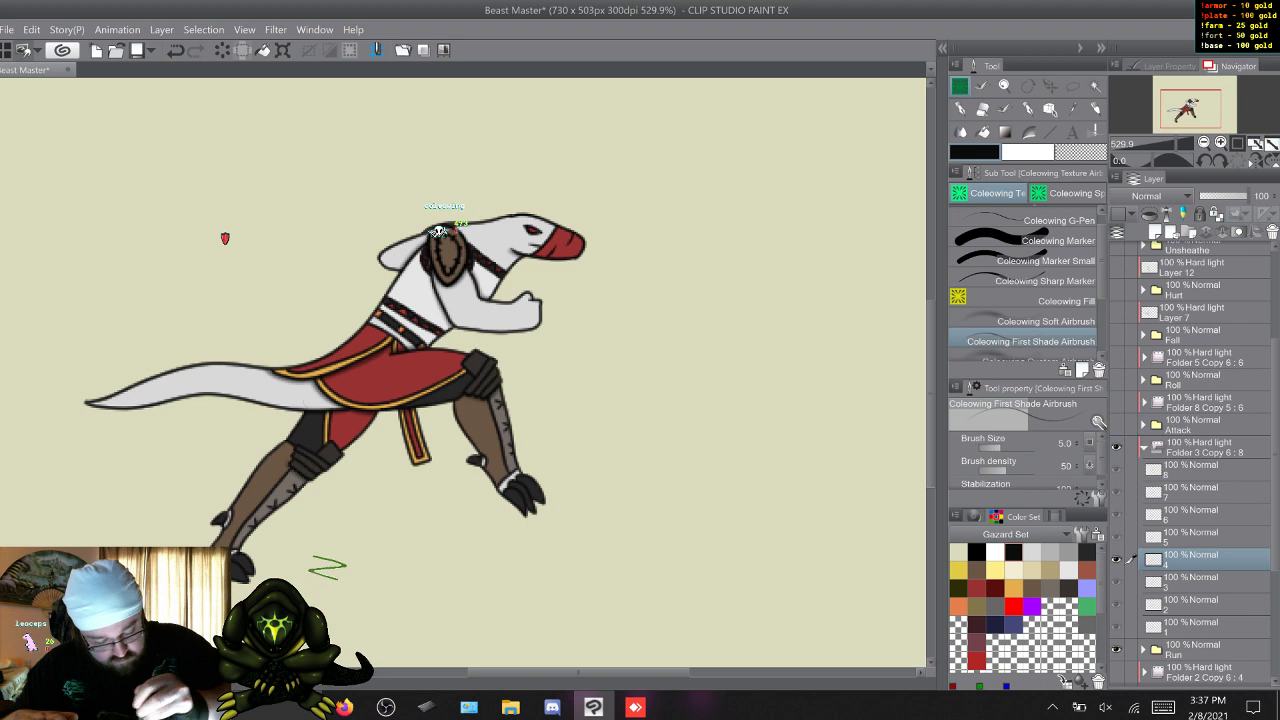
{"action": "key", "text": "w"}
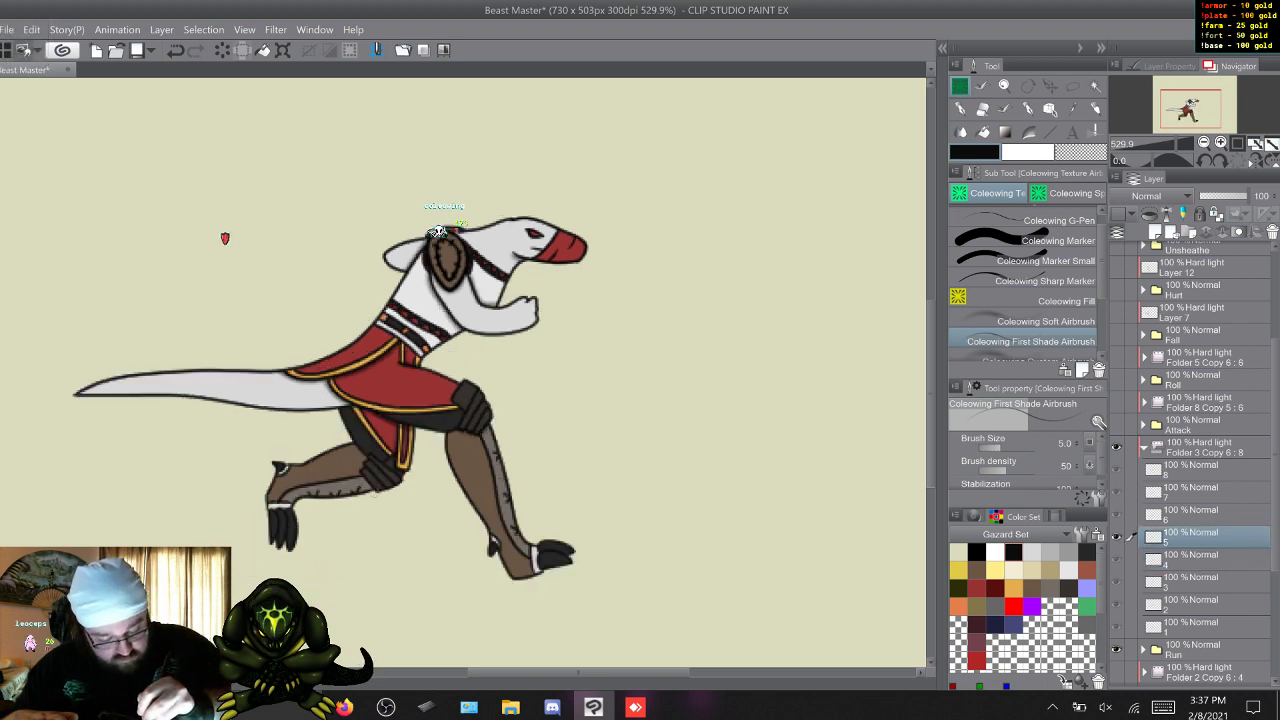
{"action": "key", "text": "w"}
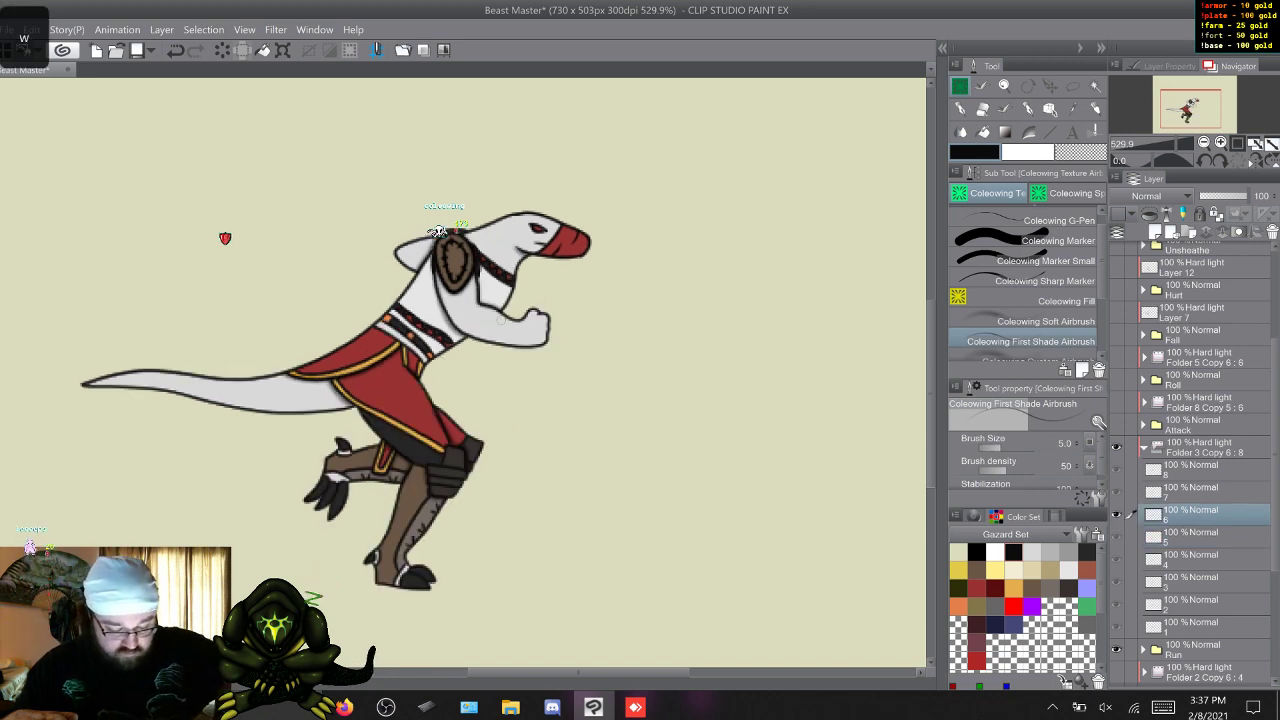
Cycle repeatedly through the Run frames and examine how the first shading holds up in motion.
{"action": "key", "text": "w"}
{"action": "key", "text": "w"}
{"action": "key", "text": "w"}
{"action": "key", "text": "w"}
{"action": "key", "text": "w"}
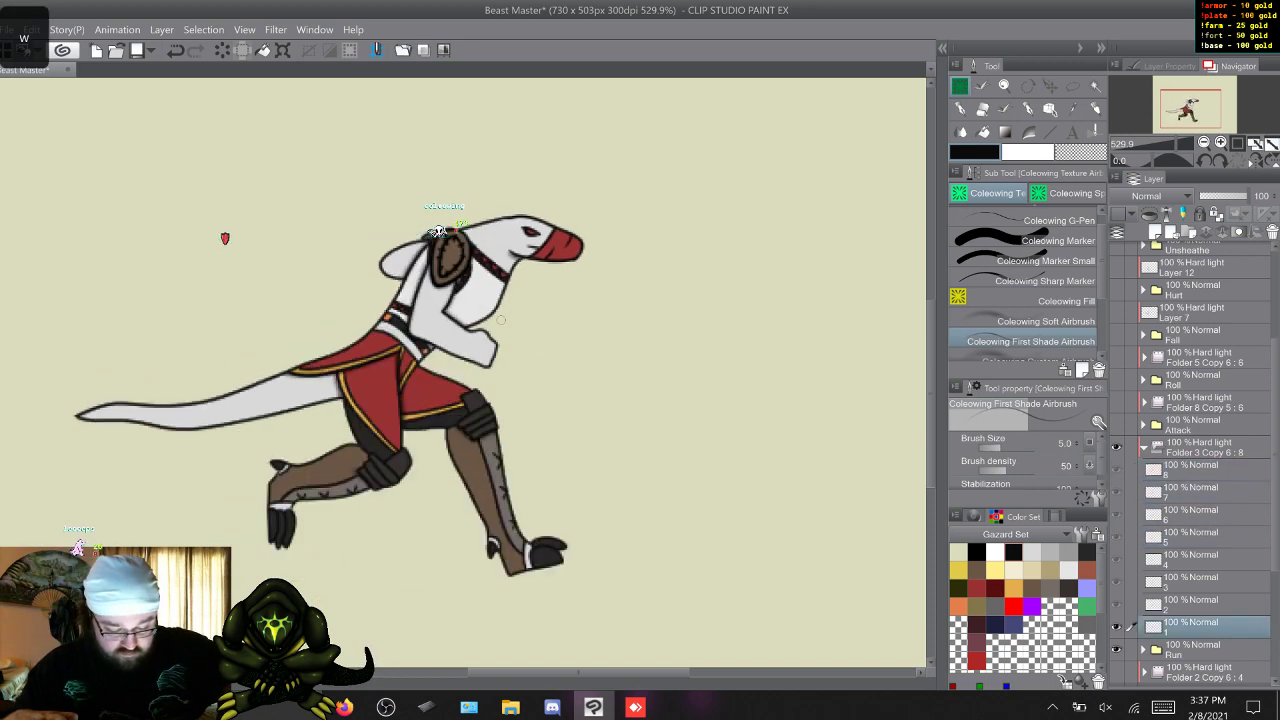
{"action": "key", "text": "w"}
{"action": "key", "text": "w"}
{"action": "key", "text": "w"}
{"action": "key", "text": "w"}
{"action": "key", "text": "w"}
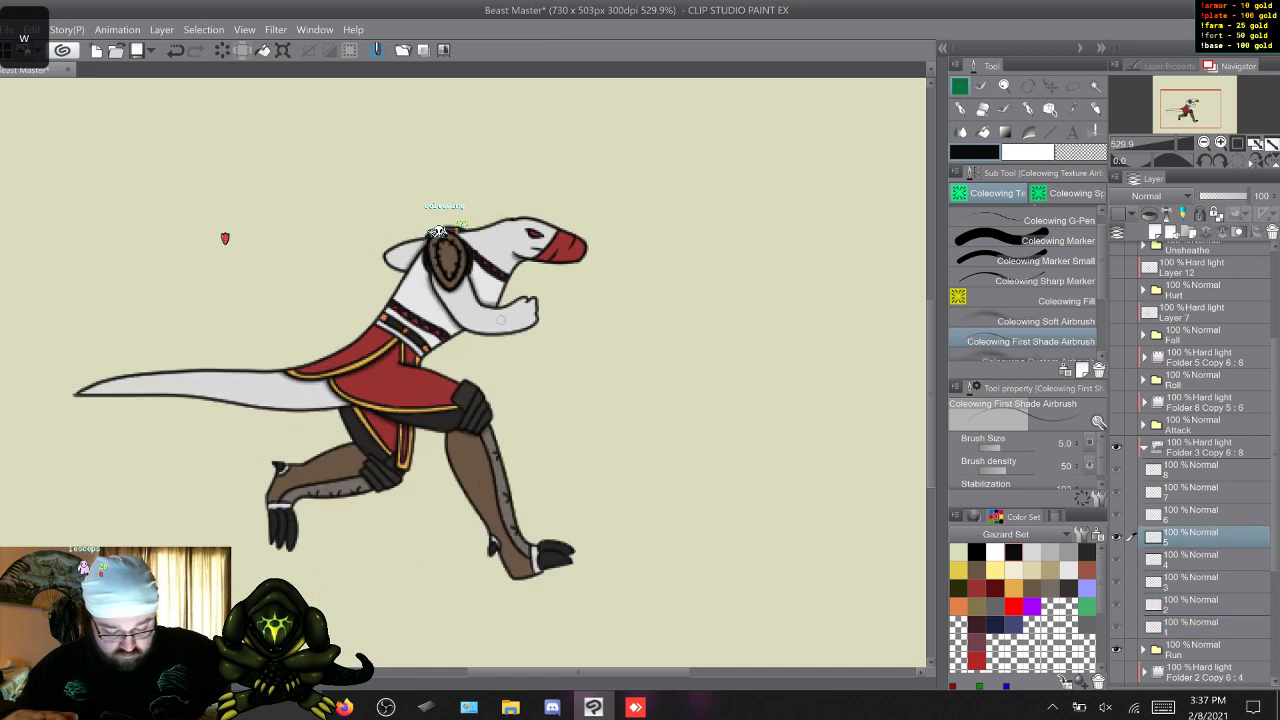
{"action": "key", "text": "w"}
{"action": "key", "text": "w"}
{"action": "key", "text": "w"}
{"action": "key", "text": "w"}
{"action": "key", "text": "w"}
{"action": "key", "text": "w"}
{"action": "key", "text": "w"}
{"action": "key", "text": "w"}
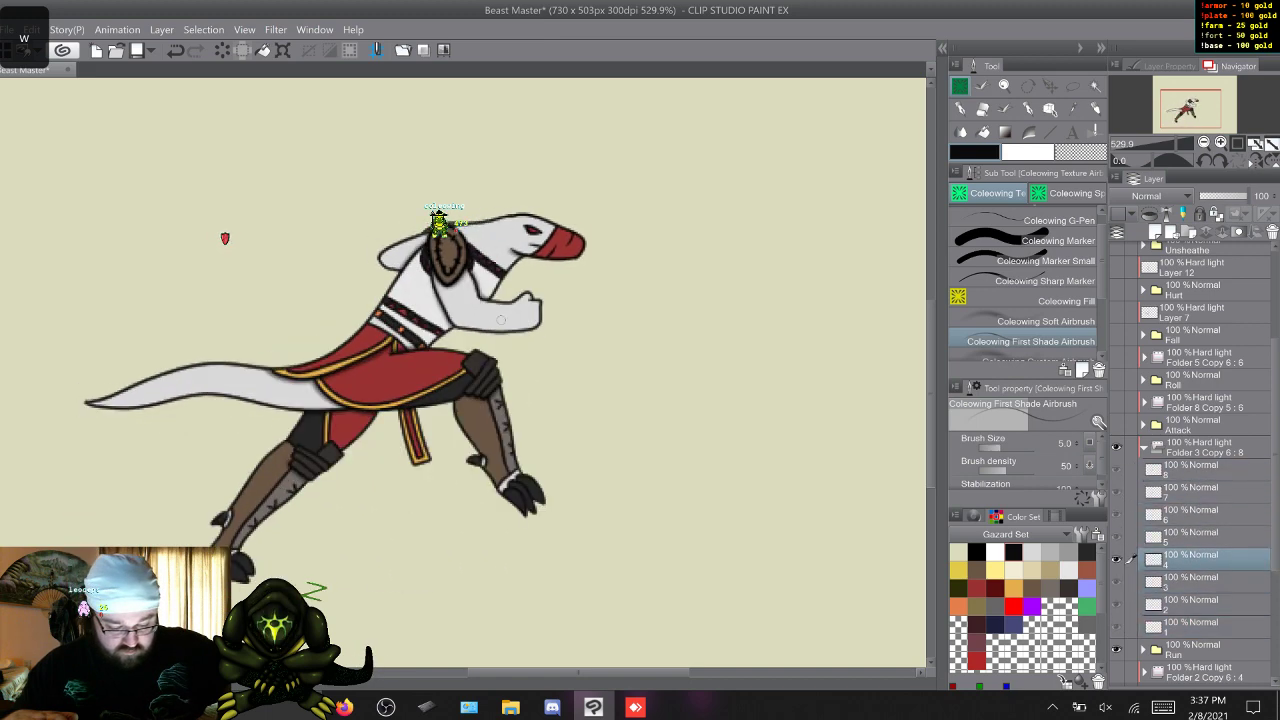
{"action": "key", "text": "w"}
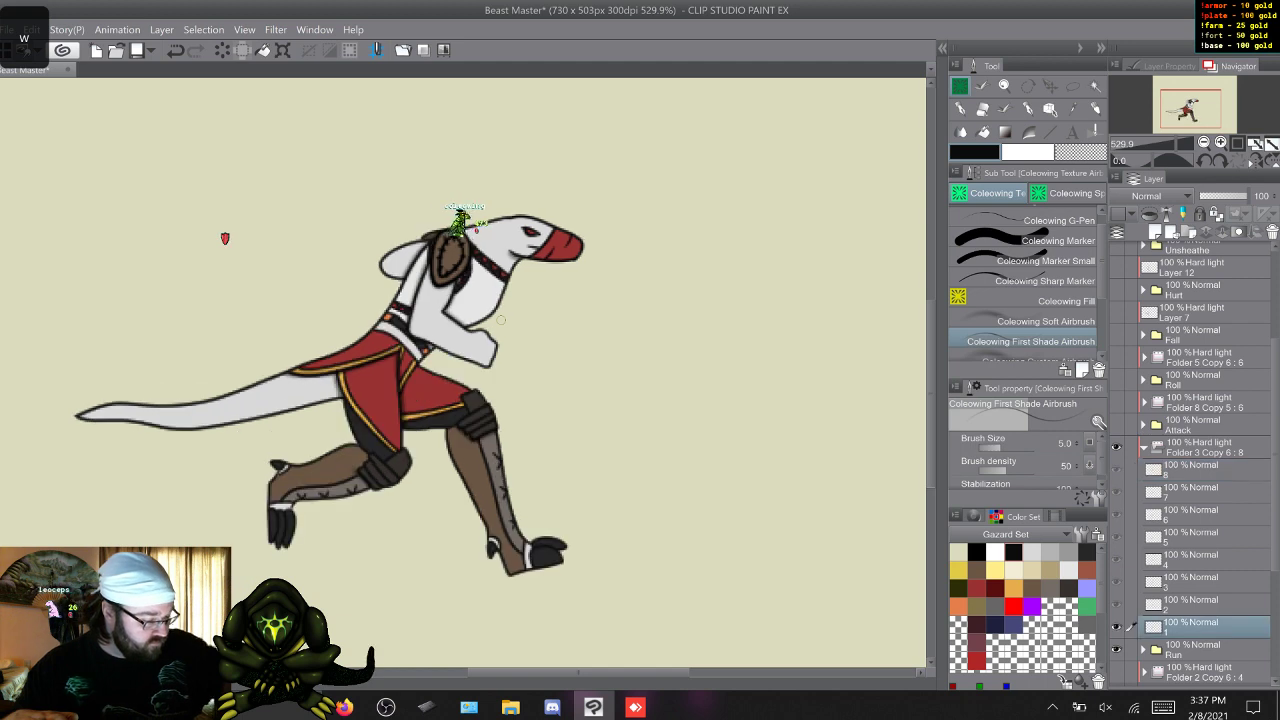
Switch to the Coleowing Soft Airbrush and add soft shading to the head, chest and forearm on Run frames 1 to 8.
{"action": "left_click", "coordinate": [1045, 321]}
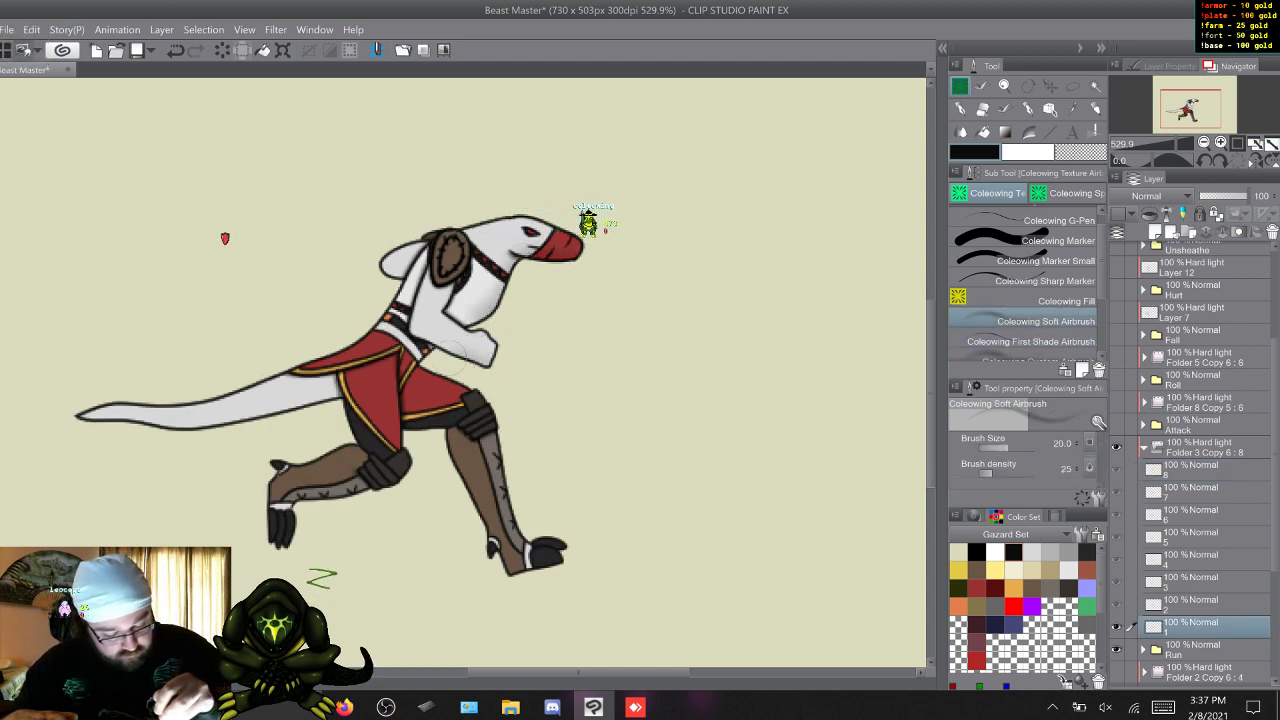
{"action": "key", "text": "w"}
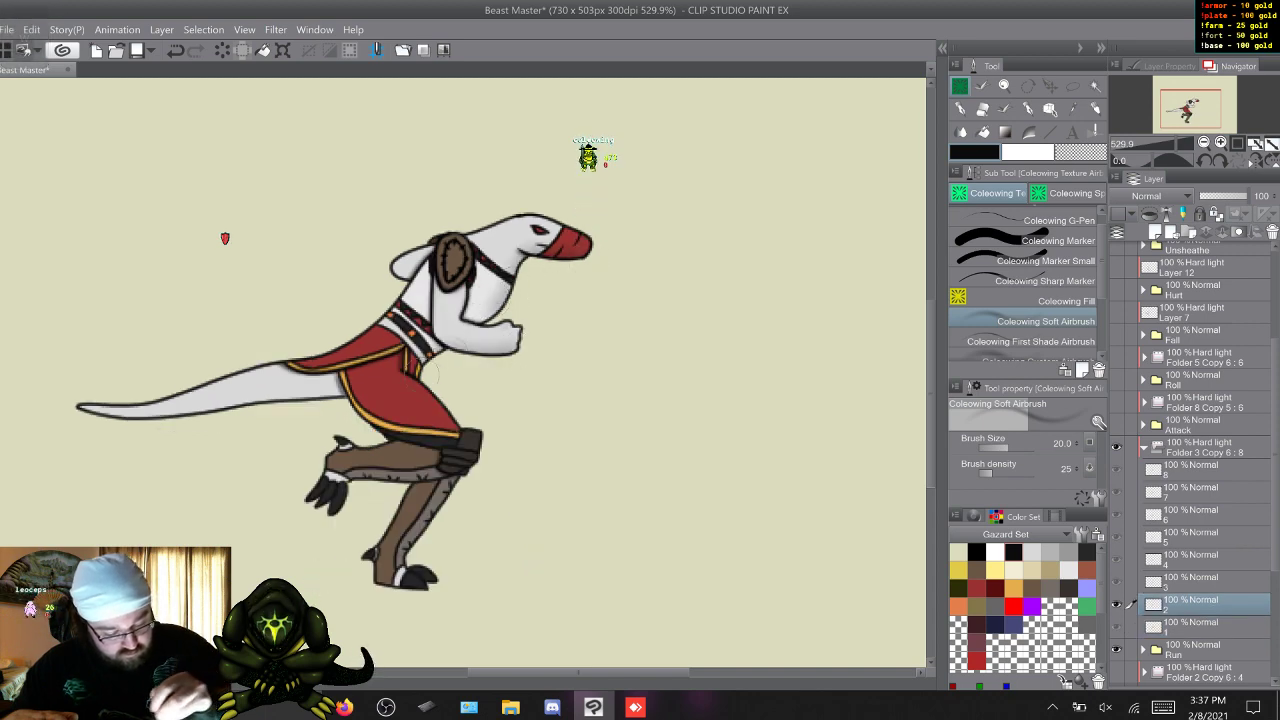
{"action": "key", "text": "w"}
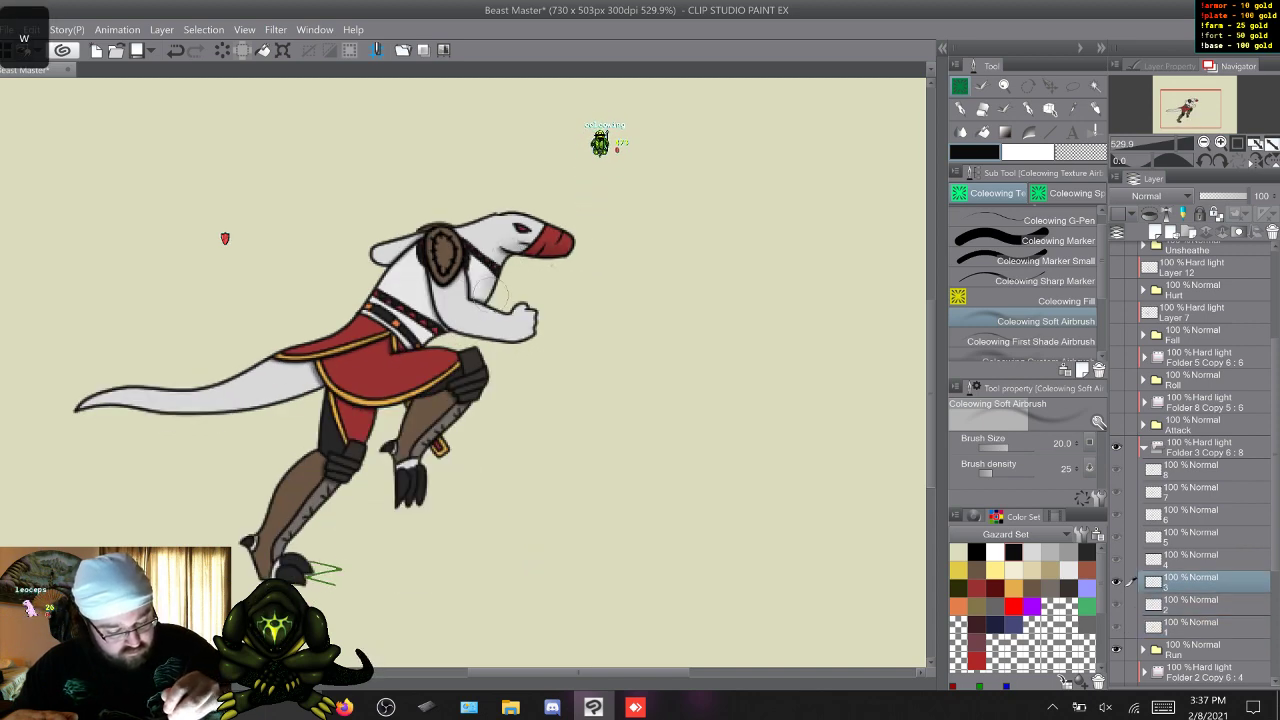
{"action": "key", "text": "w"}
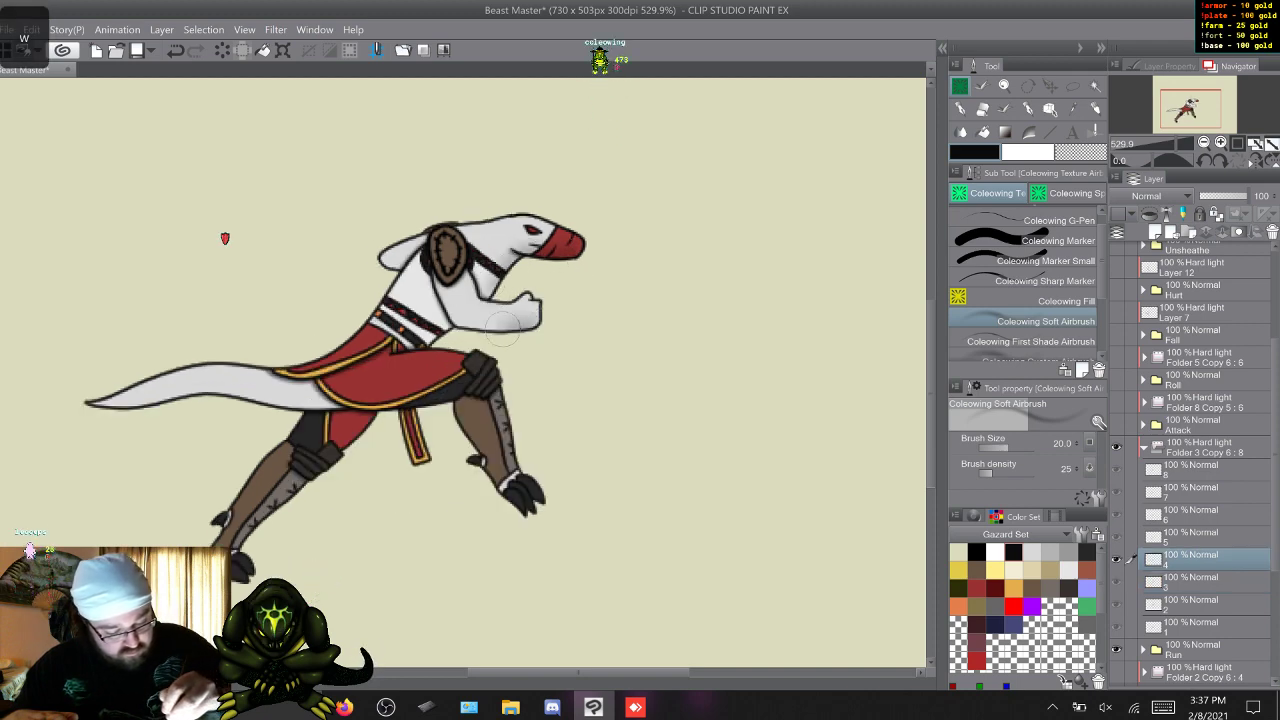
{"action": "key", "text": "w"}
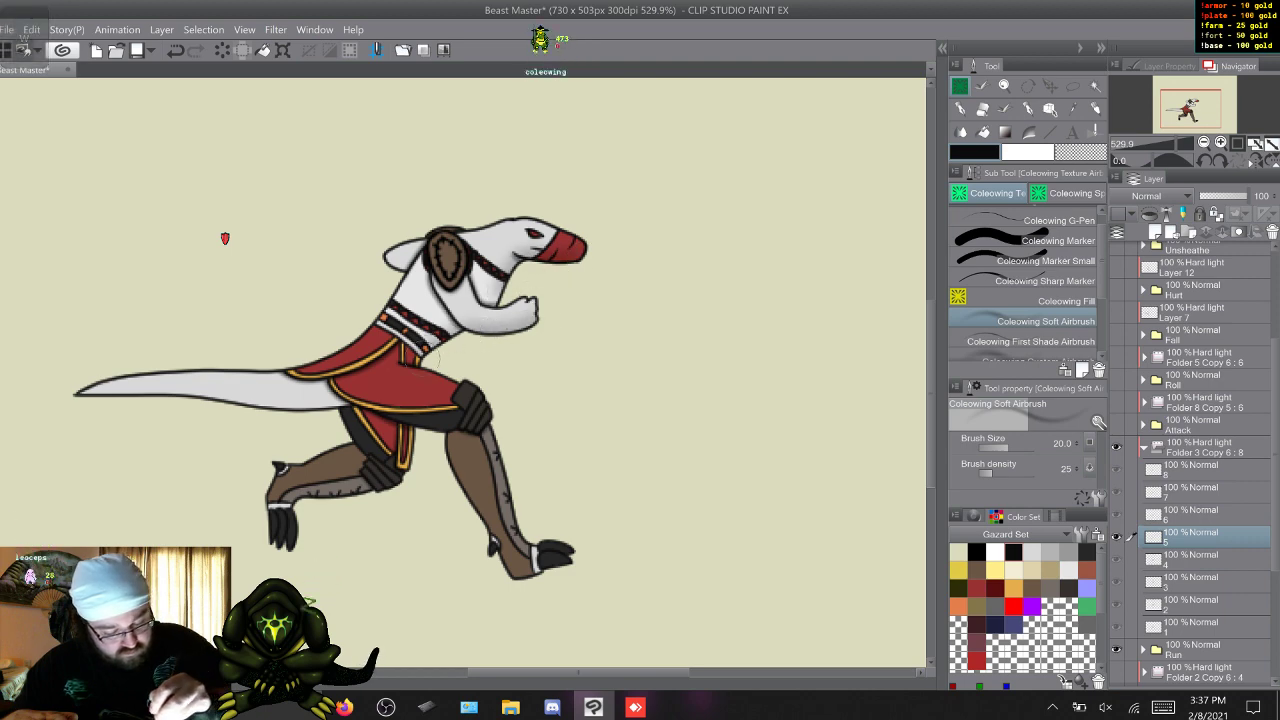
{"action": "key", "text": "w"}
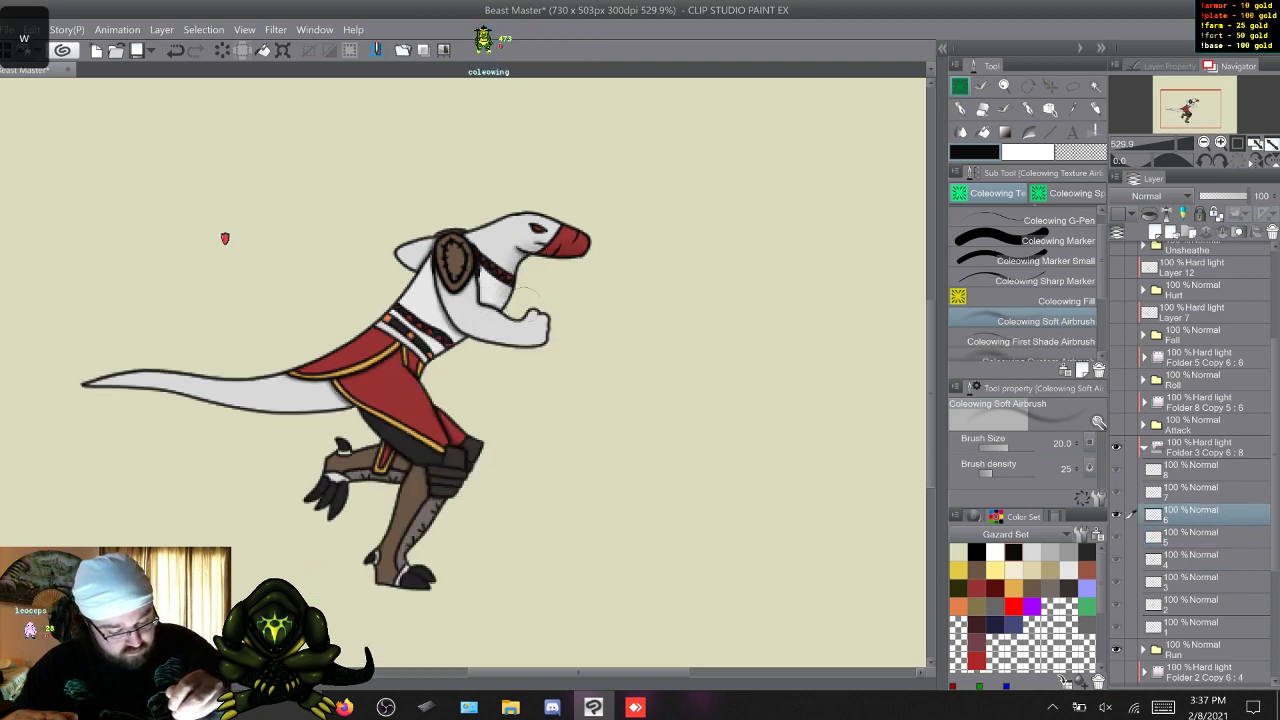
{"action": "key", "text": "w"}
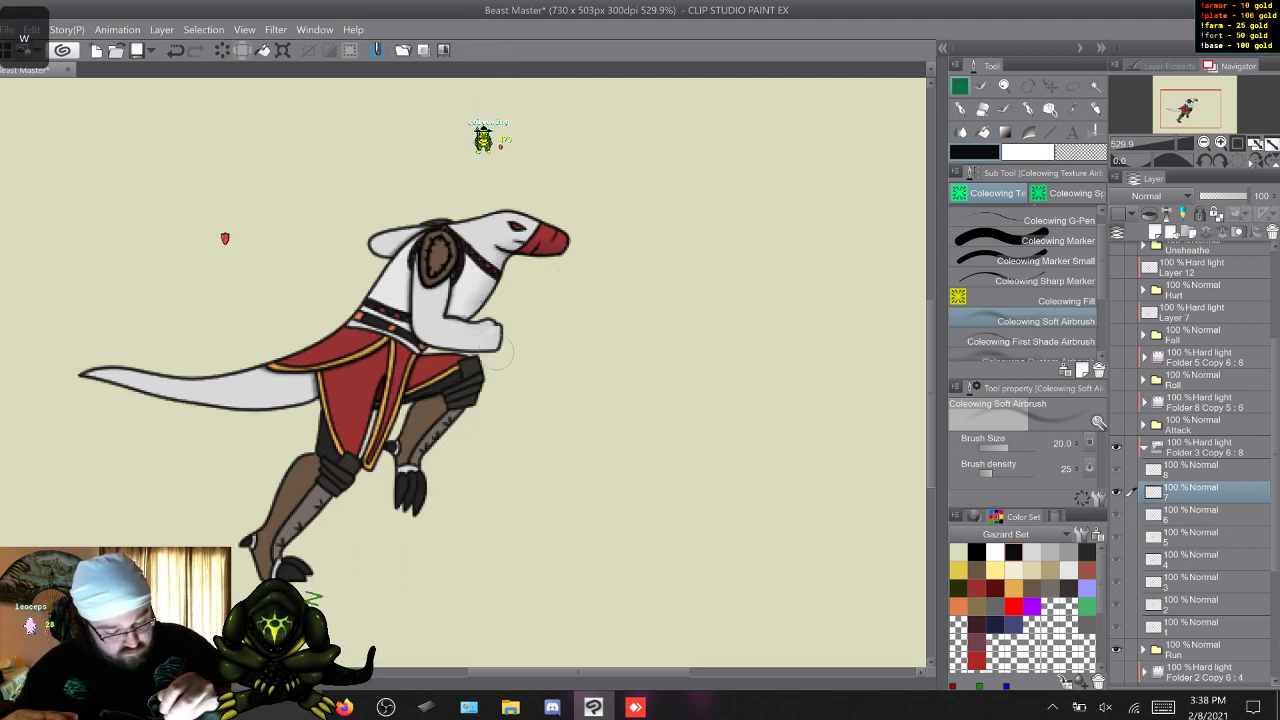
{"action": "key", "text": "w"}
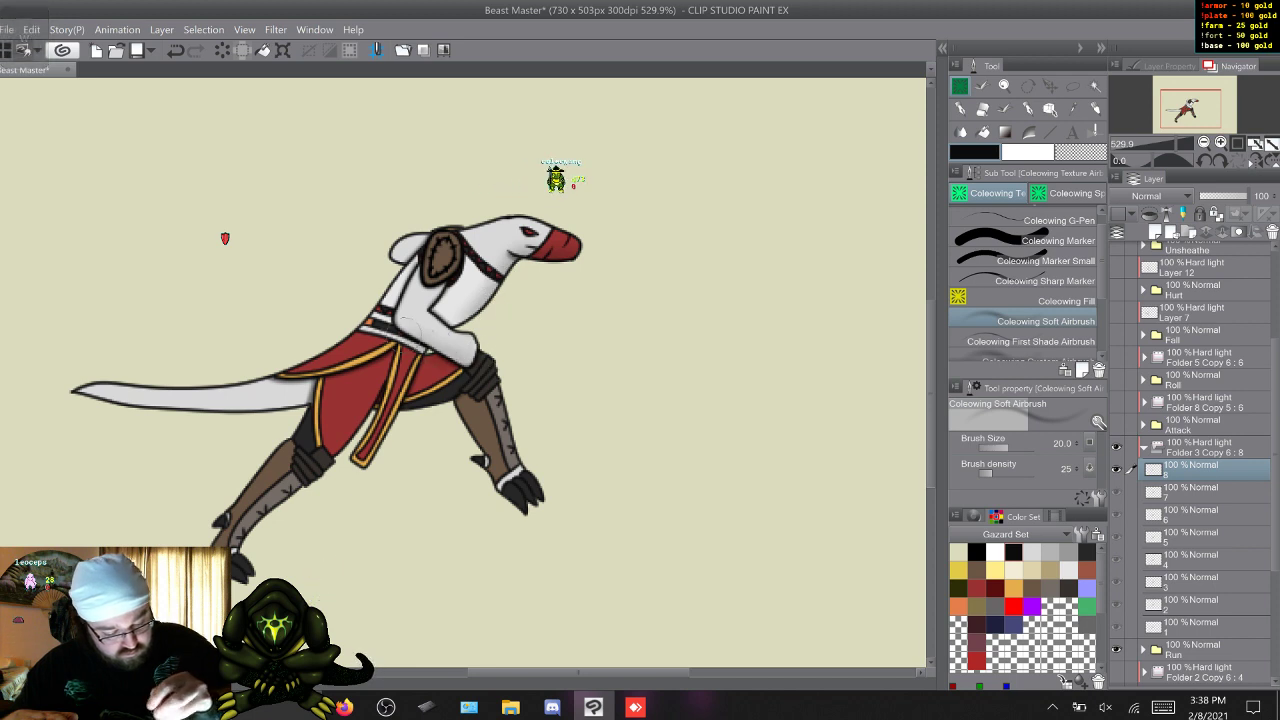
Add soft shading to the figure's legs on Run frames 1 to 4.
{"action": "key", "text": "w"}
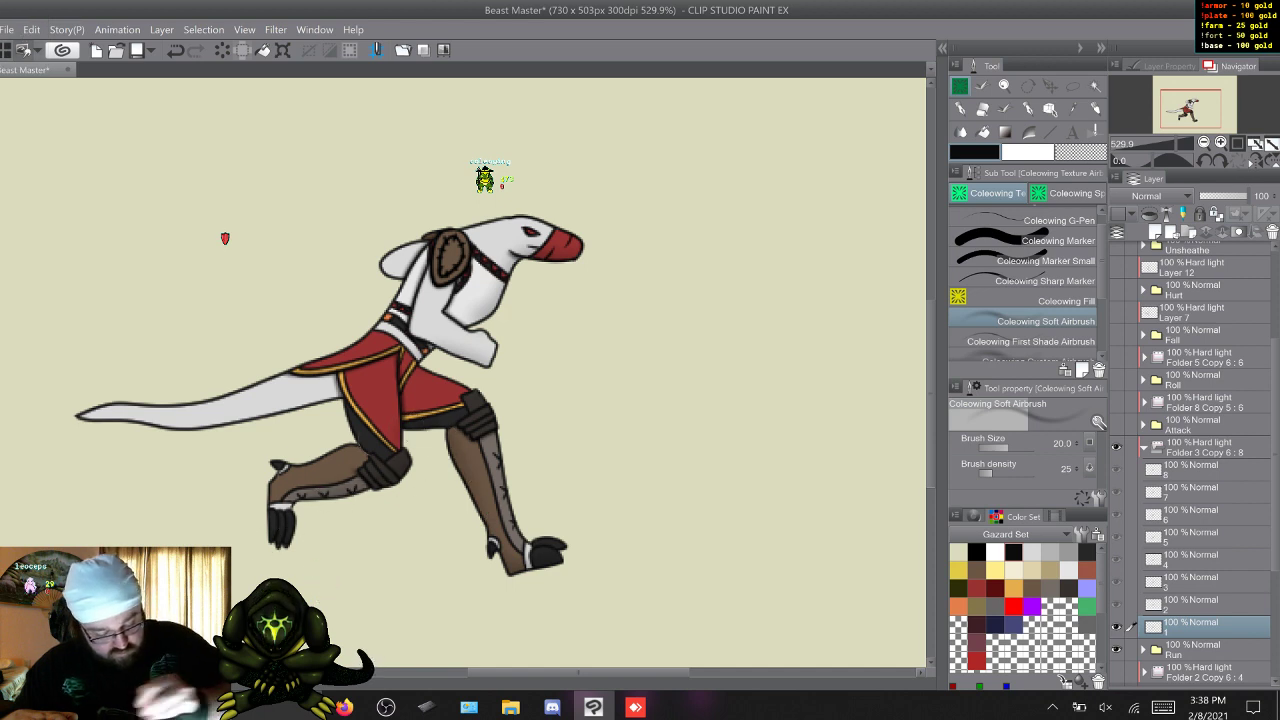
{"action": "key", "text": "w"}
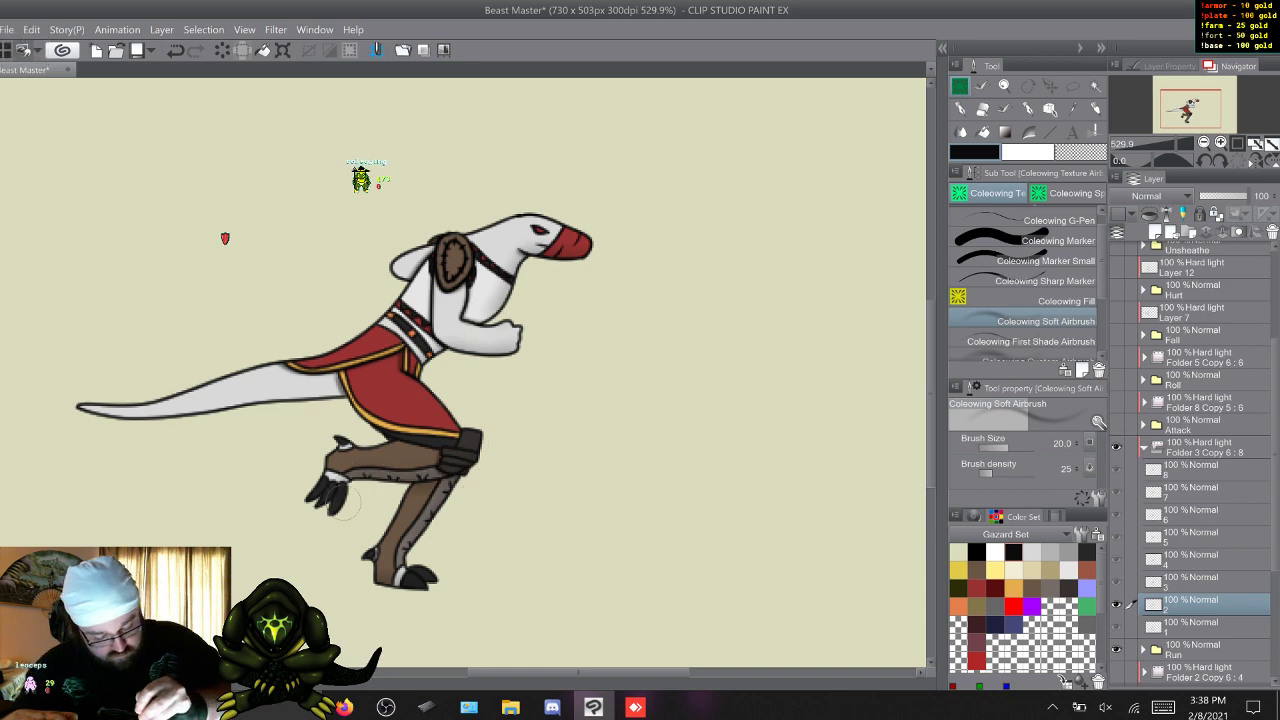
{"action": "key", "text": "s"}
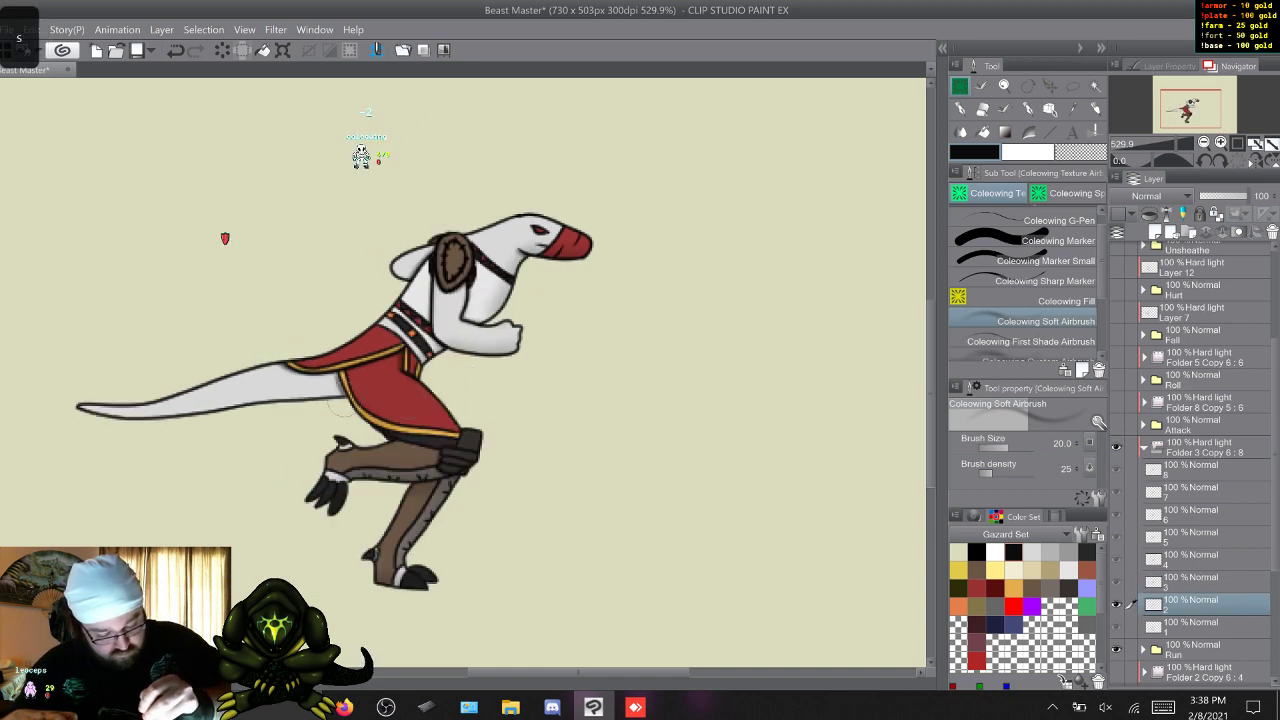
{"action": "key", "text": "s"}
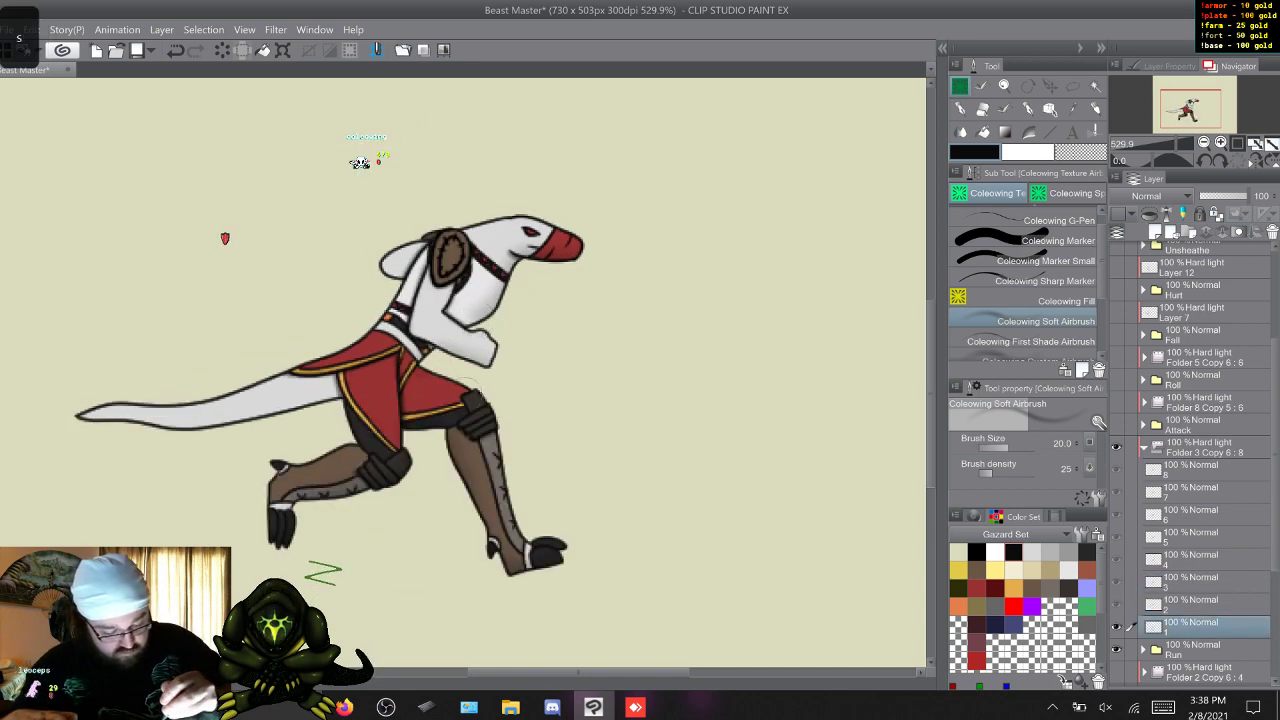
{"action": "key", "text": "w"}
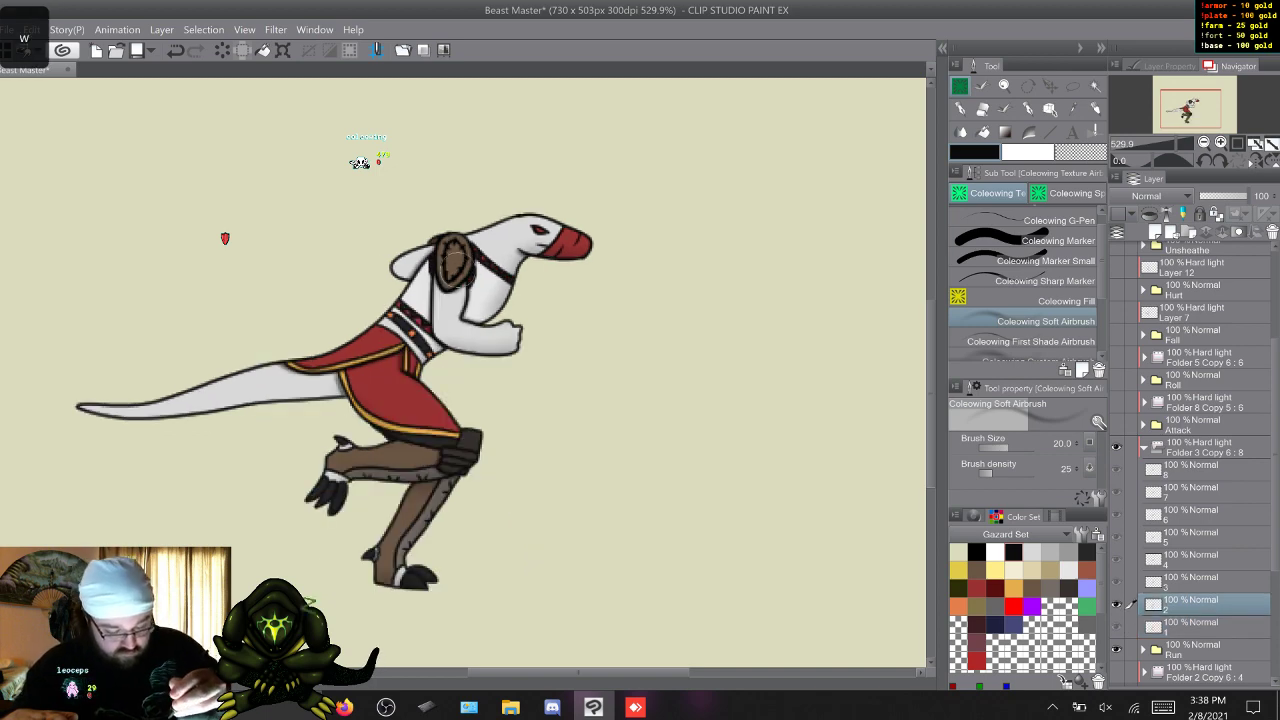
{"action": "key", "text": "w"}
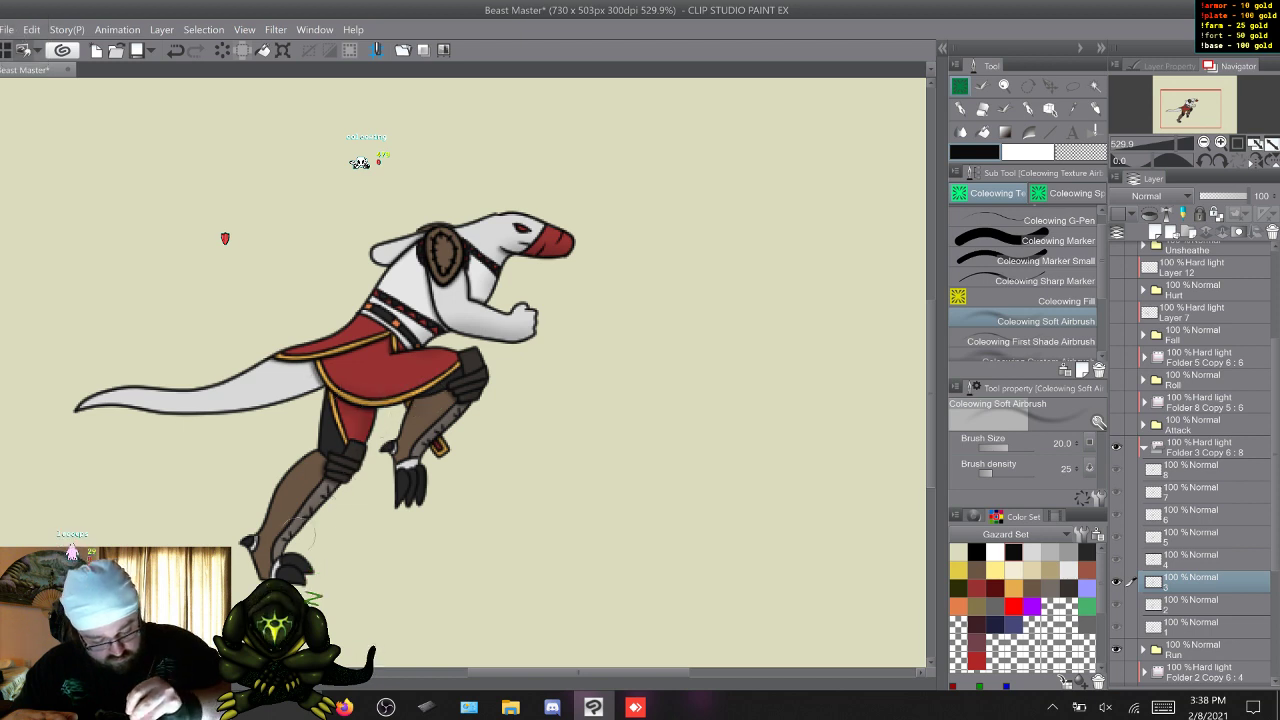
{"action": "key", "text": "w"}
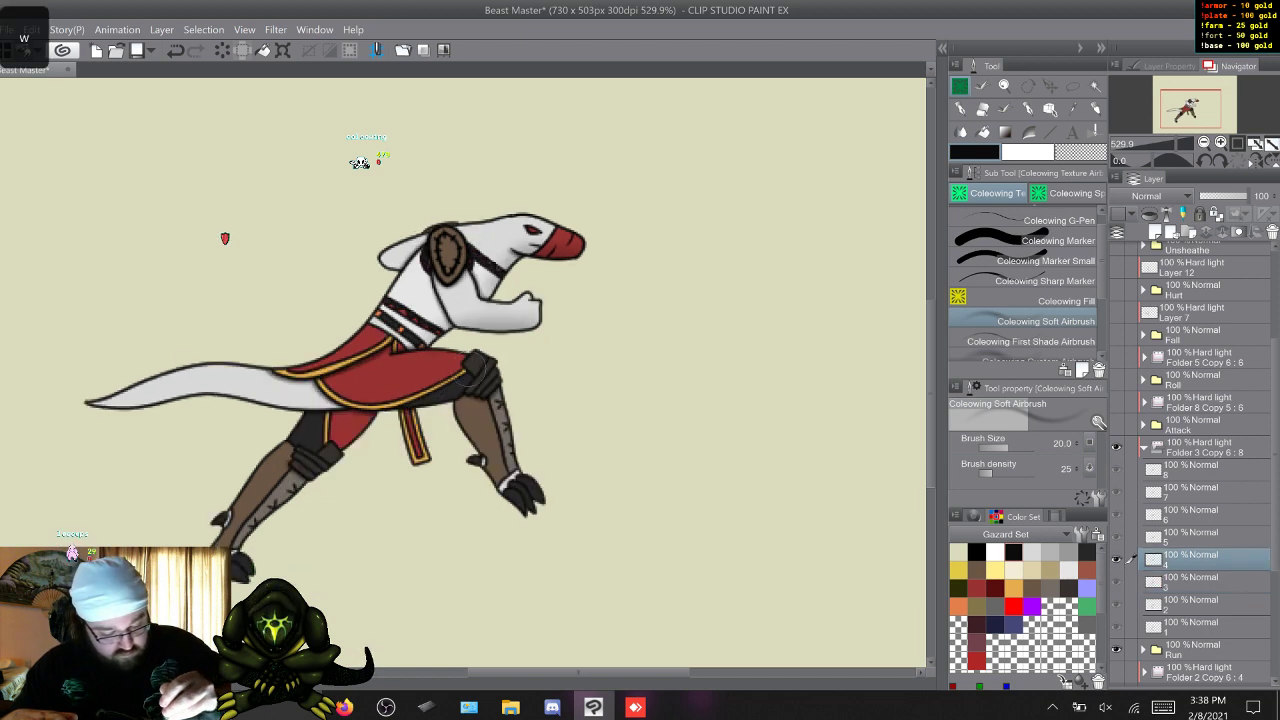
{"action": "key", "text": "s"}
{"action": "key", "text": "w"}
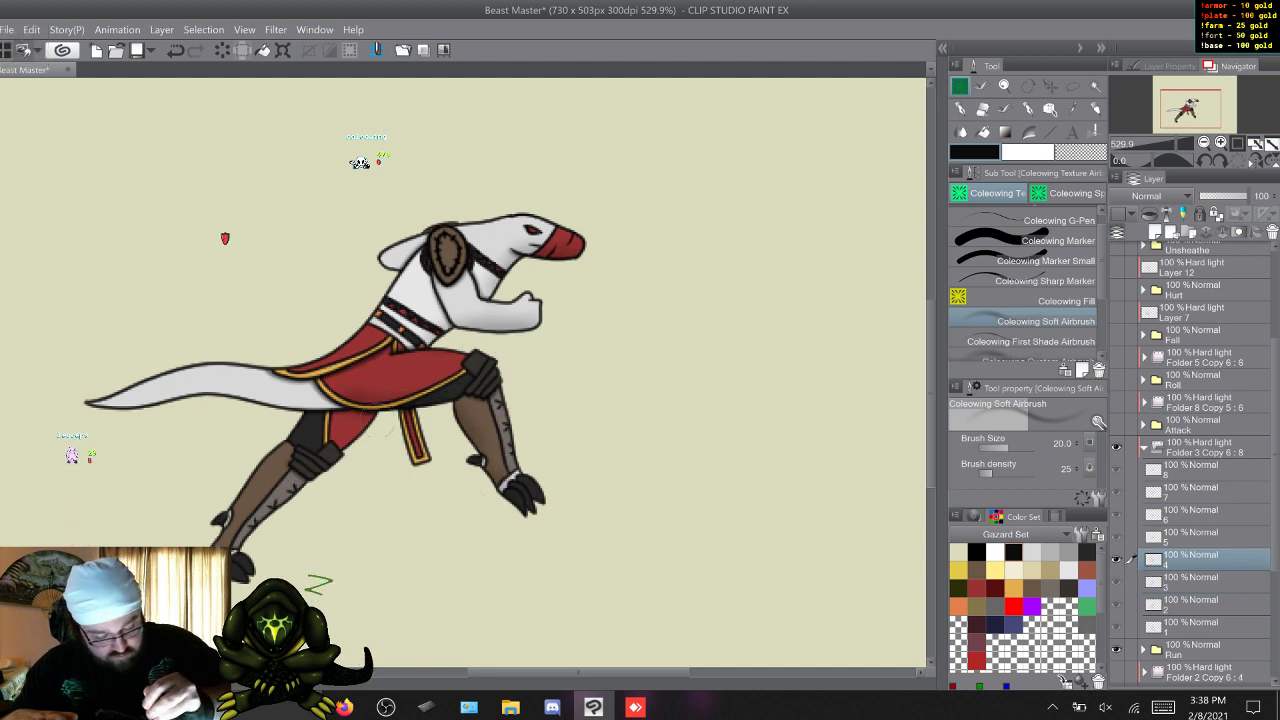
Continue the soft shading of the legs on Run frames 5 to 8.
{"action": "key", "text": "w"}
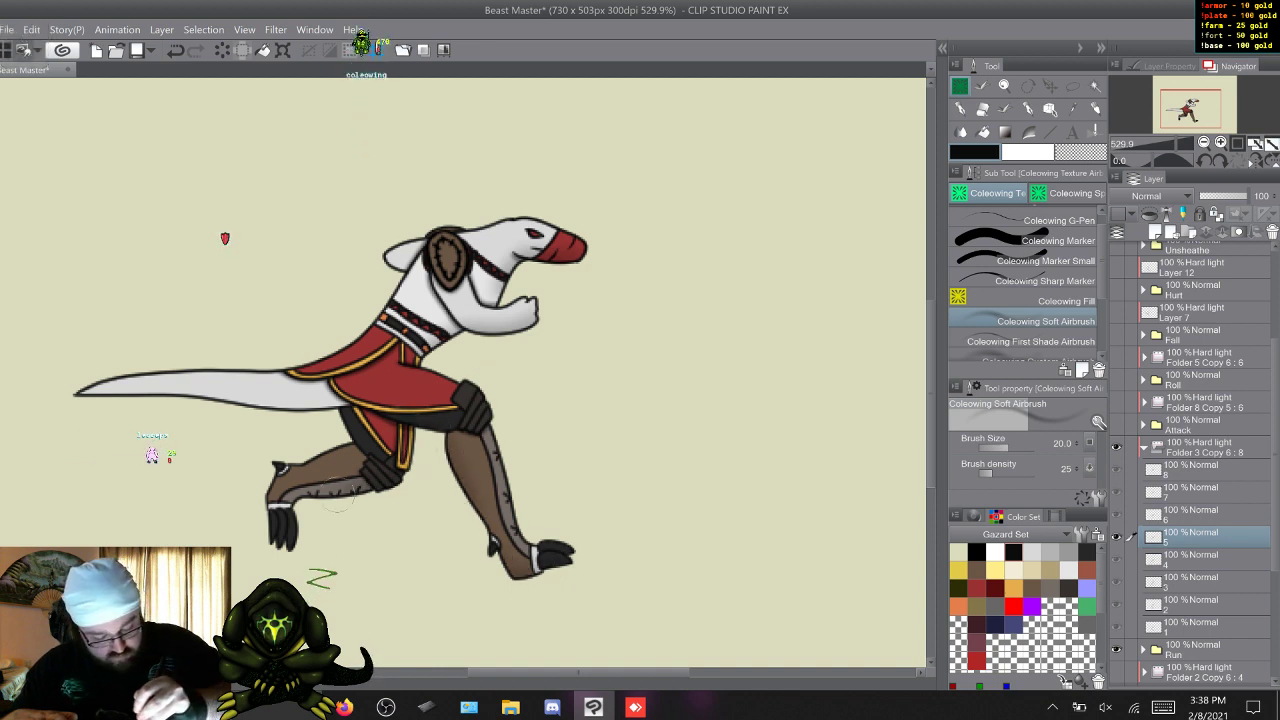
{"action": "key", "text": "w"}
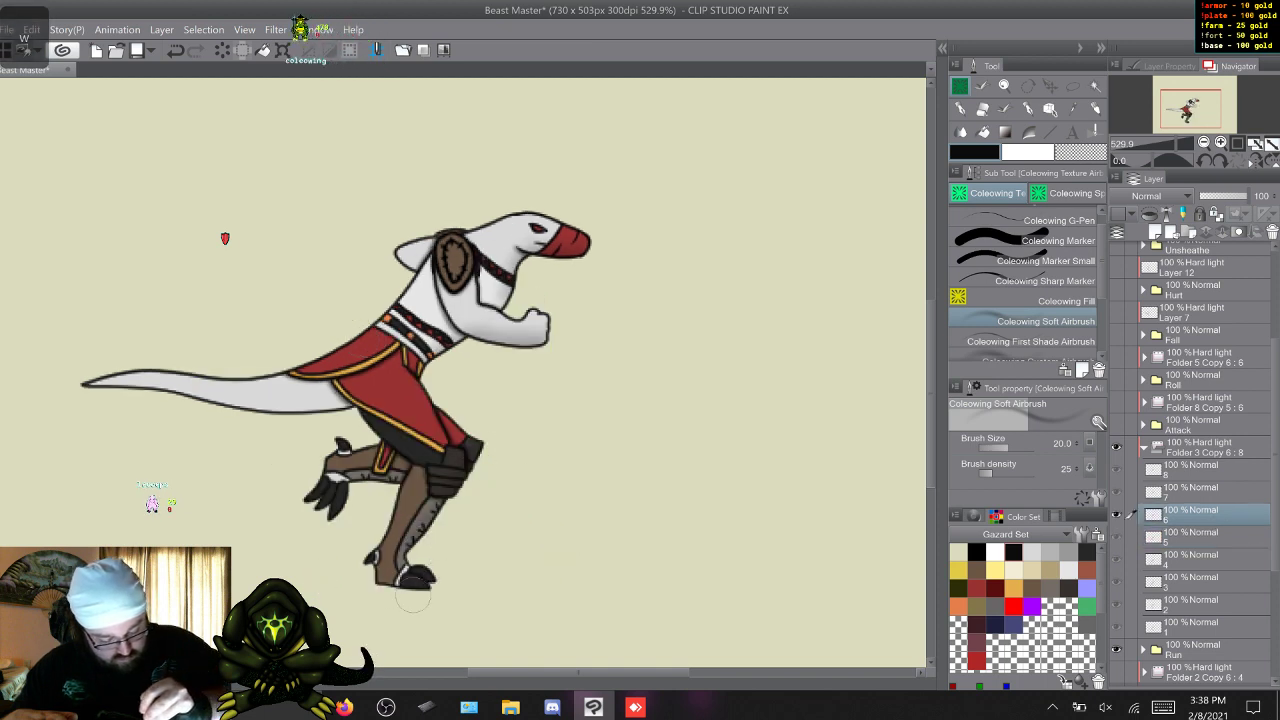
{"action": "key", "text": "w"}
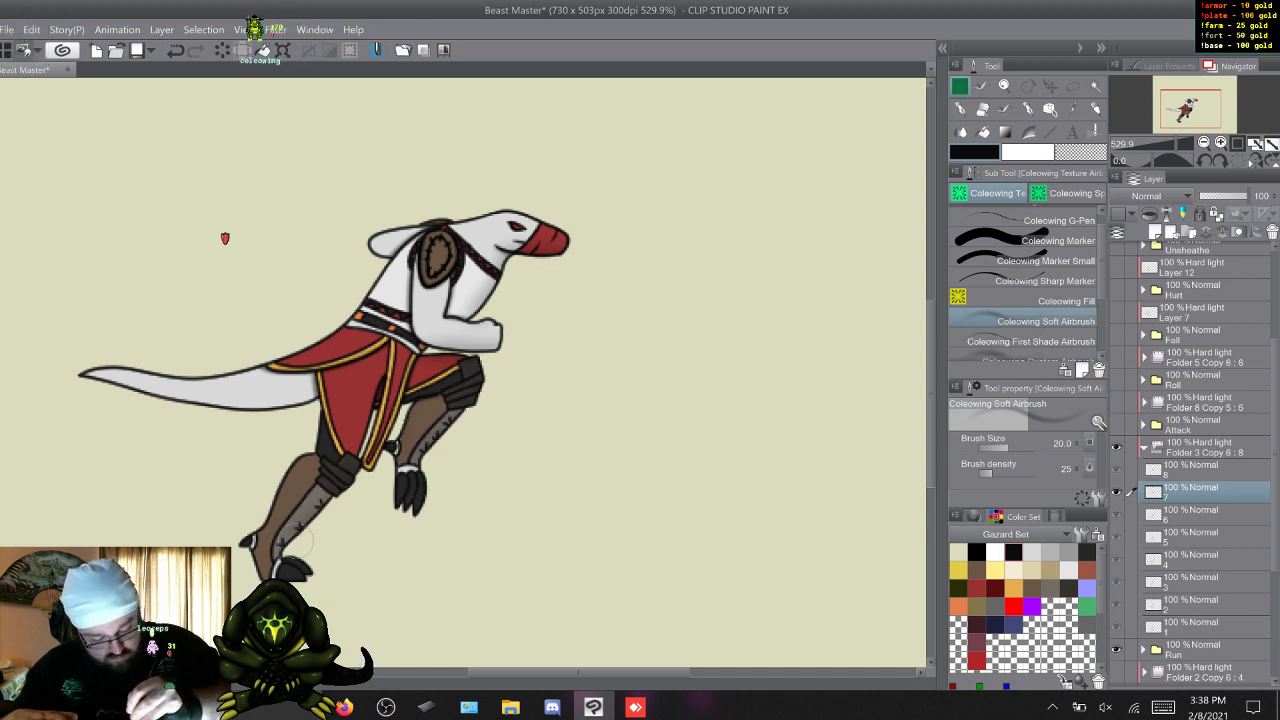
{"action": "key", "text": "w"}
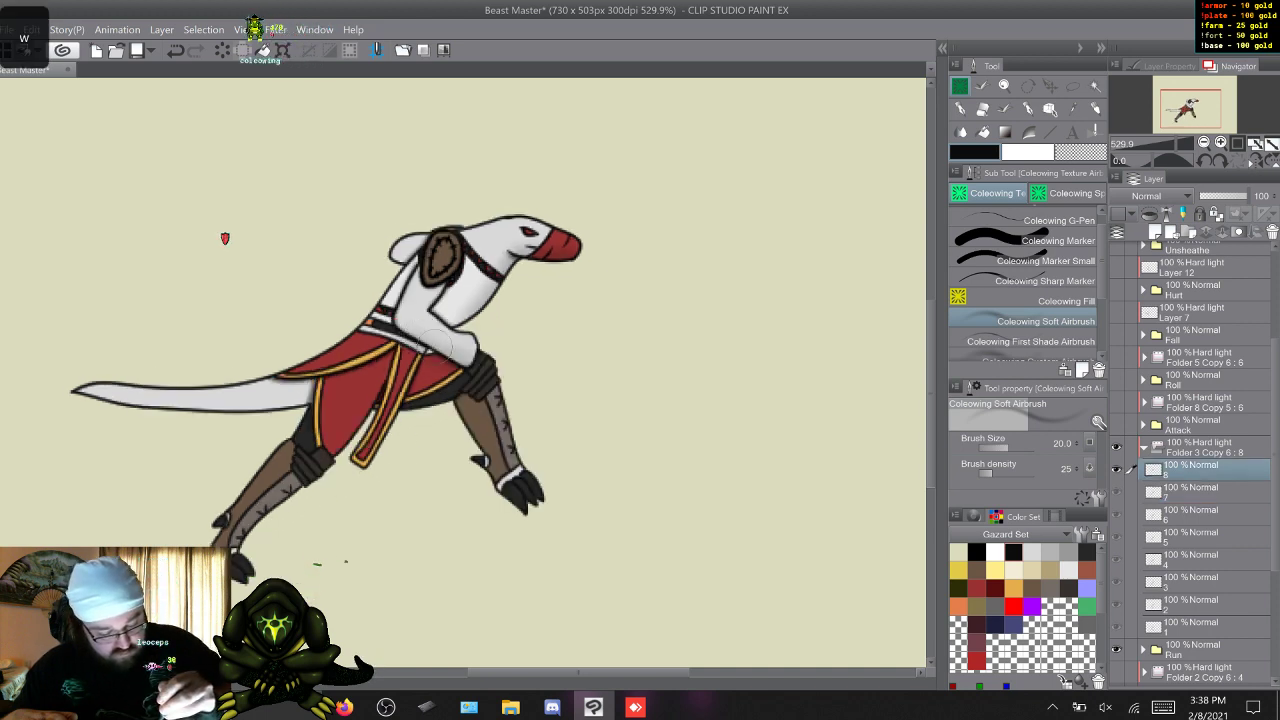
{"action": "key", "text": "s"}
{"action": "key", "text": "w"}
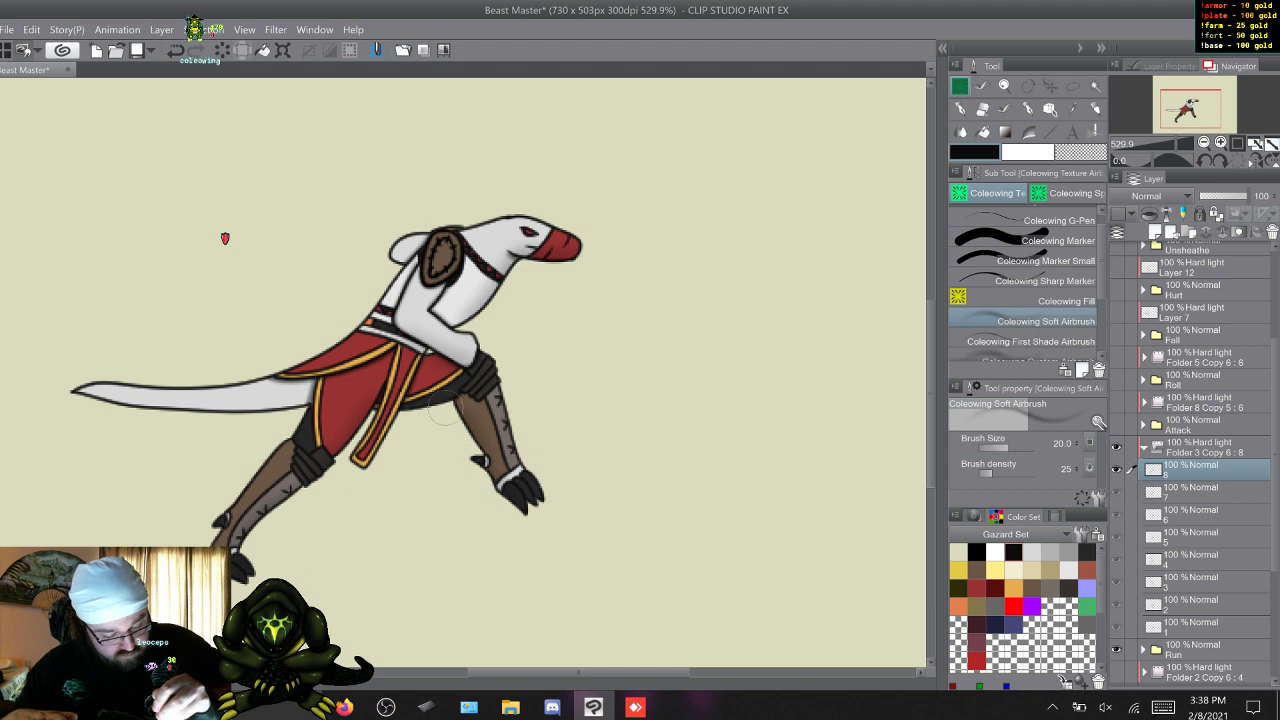
Soft-shade the figure's tail on Run frames 1 to 8.
{"action": "key", "text": "w"}
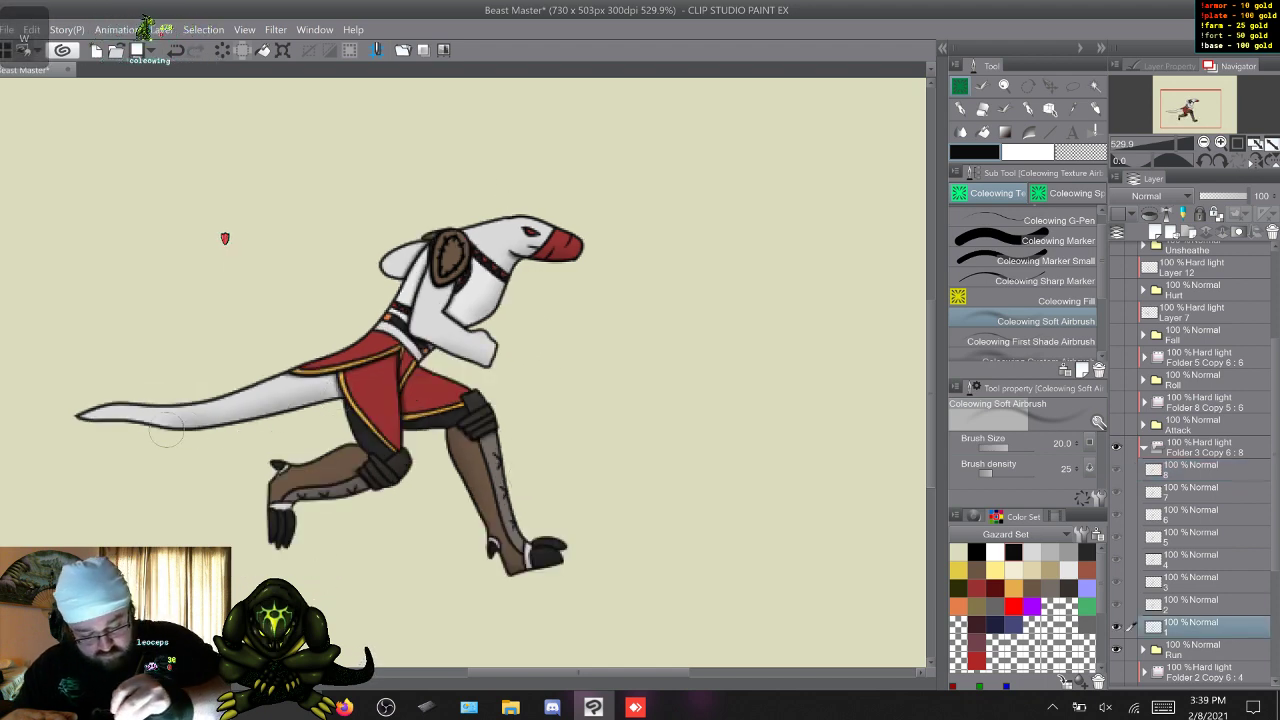
{"action": "key", "text": "w"}
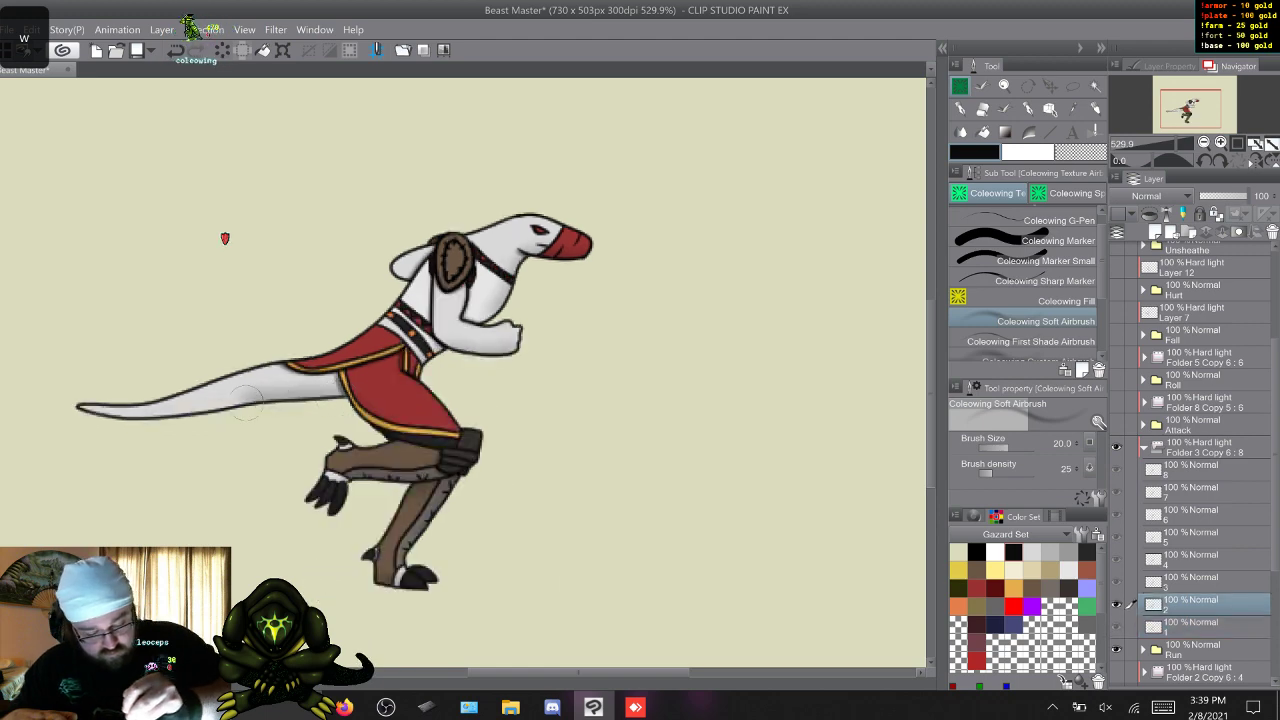
{"action": "key", "text": "w"}
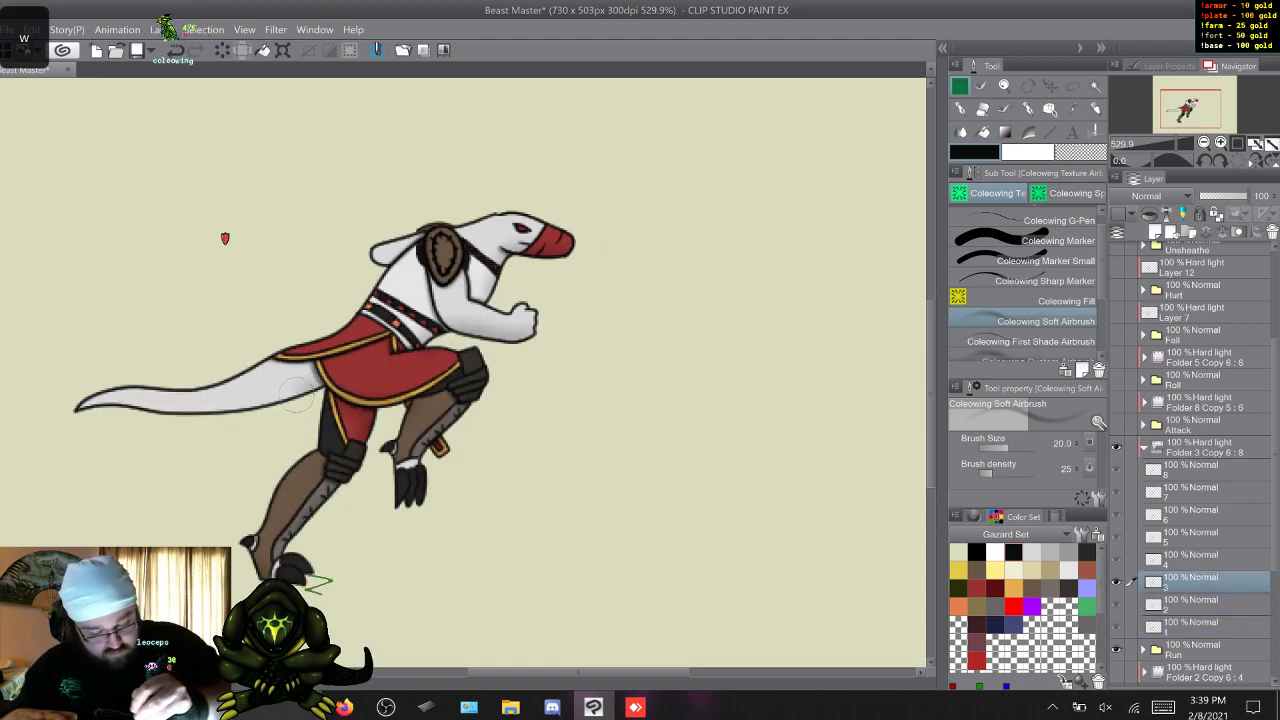
{"action": "key", "text": "w"}
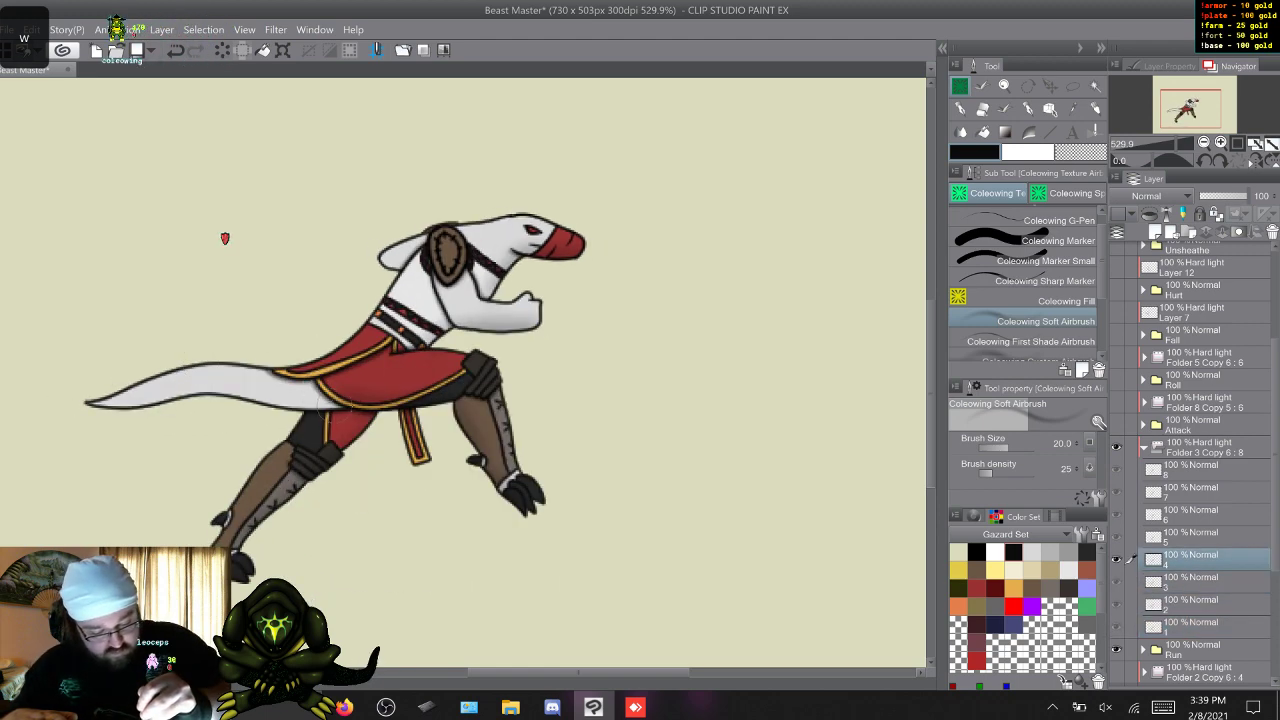
{"action": "key", "text": "w"}
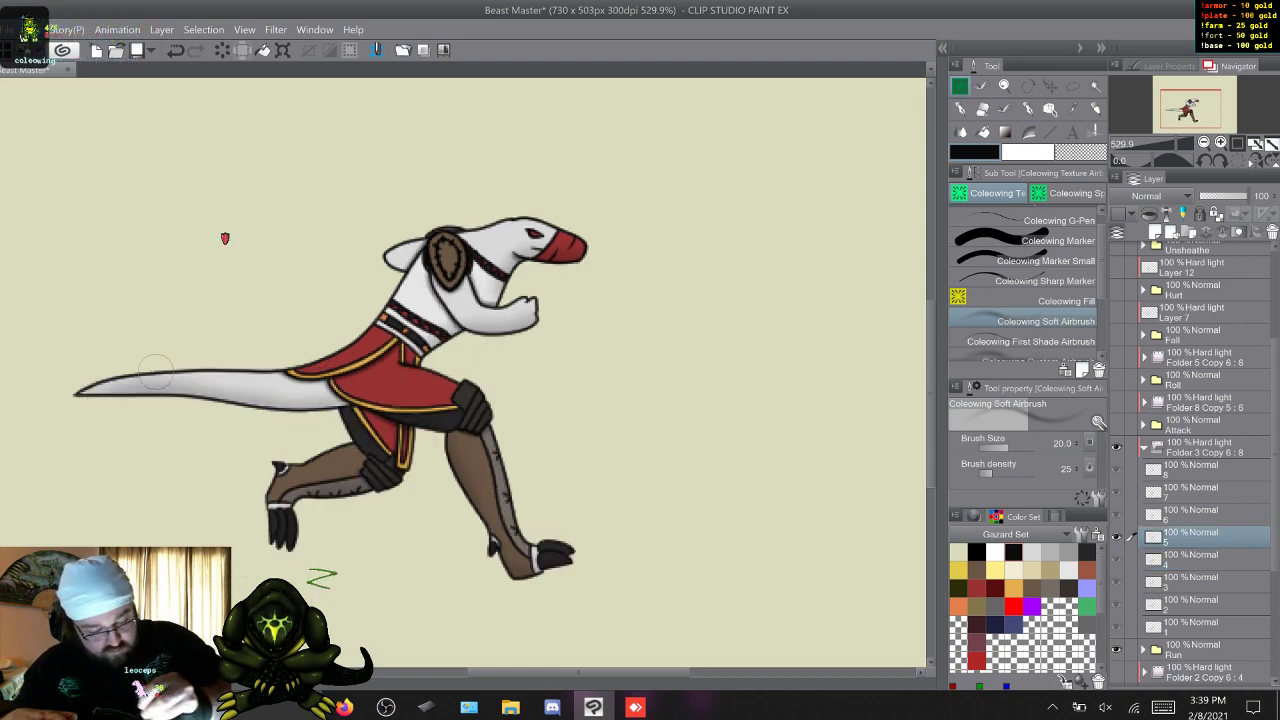
{"action": "key", "text": "w"}
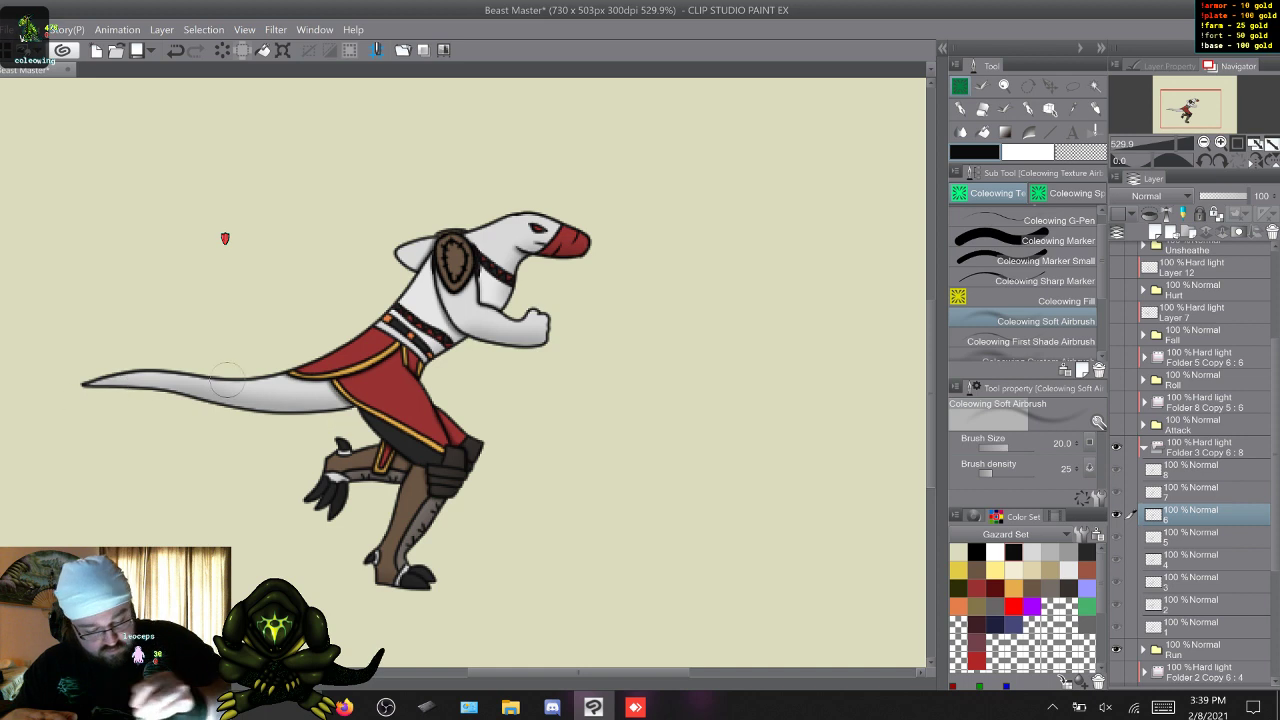
{"action": "key", "text": "w"}
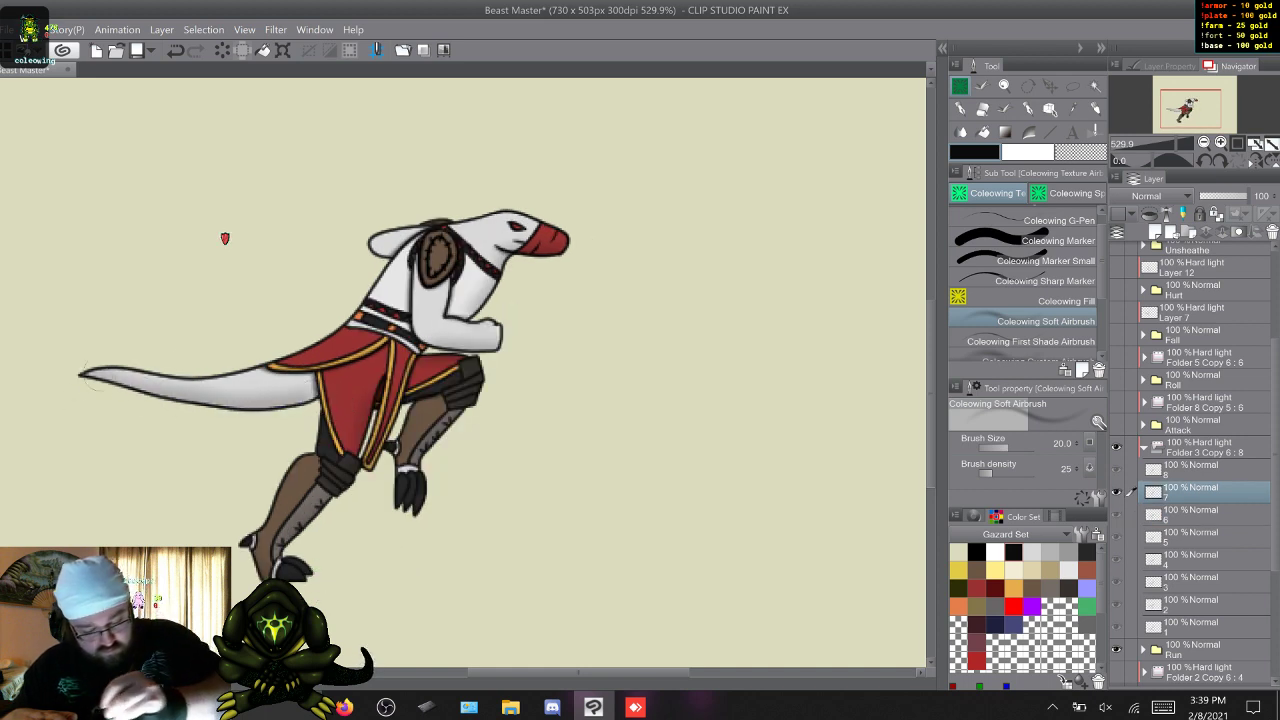
{"action": "key", "text": "w"}
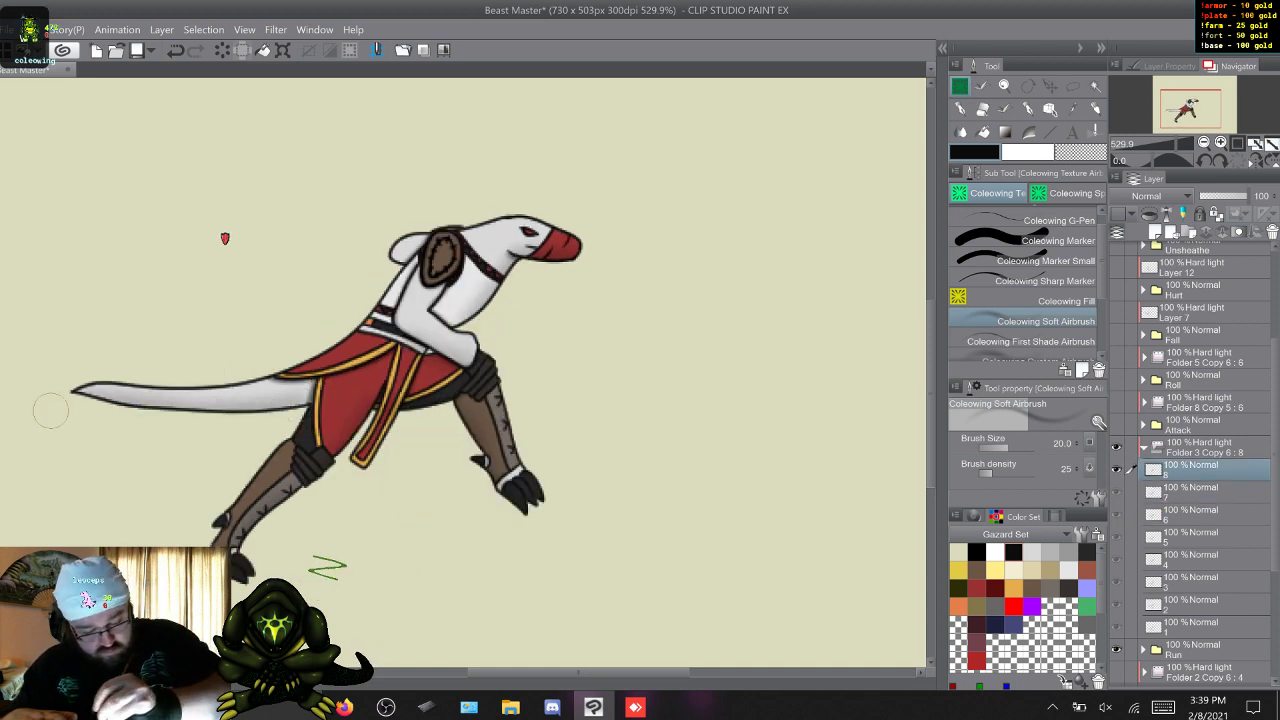
Cycle through the Run frames and examine how the tail and leg shading holds up in motion.
{"action": "key", "text": "w"}
{"action": "key", "text": "w"}
{"action": "key", "text": "w"}
{"action": "key", "text": "w"}
{"action": "key", "text": "w"}
{"action": "key", "text": "w"}
{"action": "key", "text": "w"}
{"action": "key", "text": "w"}
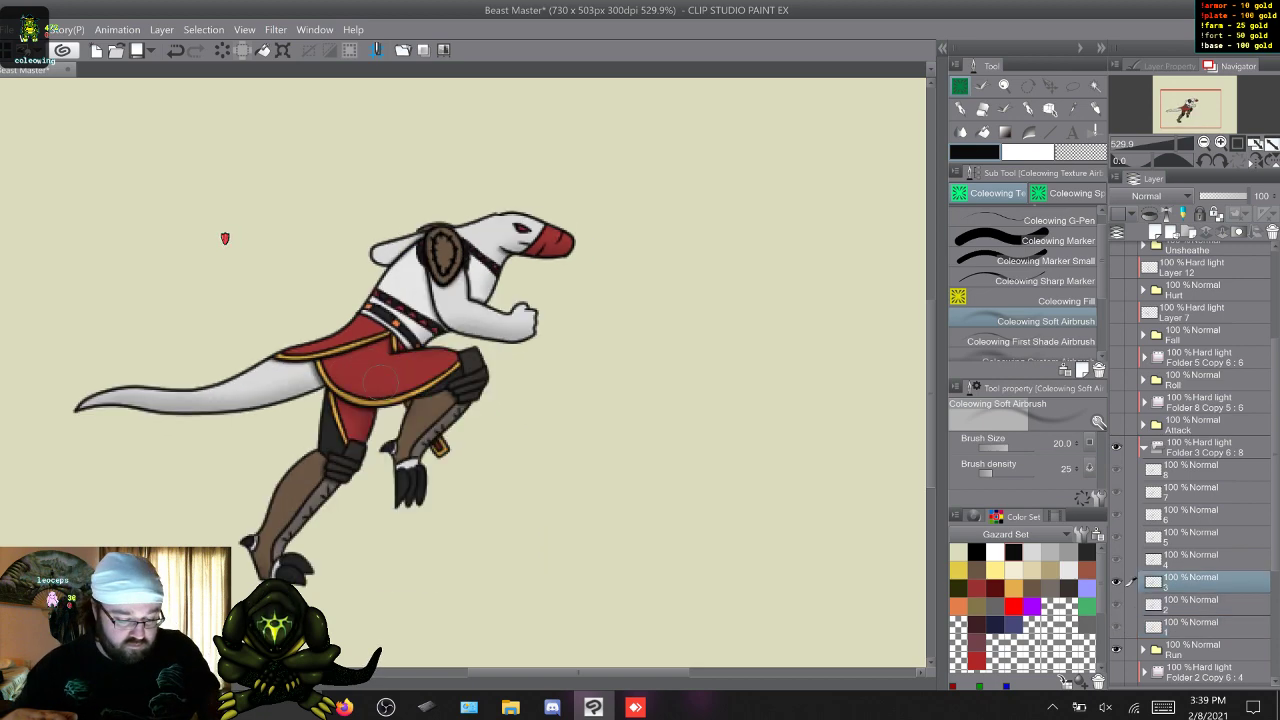
{"action": "key", "text": "w"}
{"action": "key", "text": "w"}
{"action": "key", "text": "w"}
{"action": "key", "text": "s"}
{"action": "key", "text": "s"}
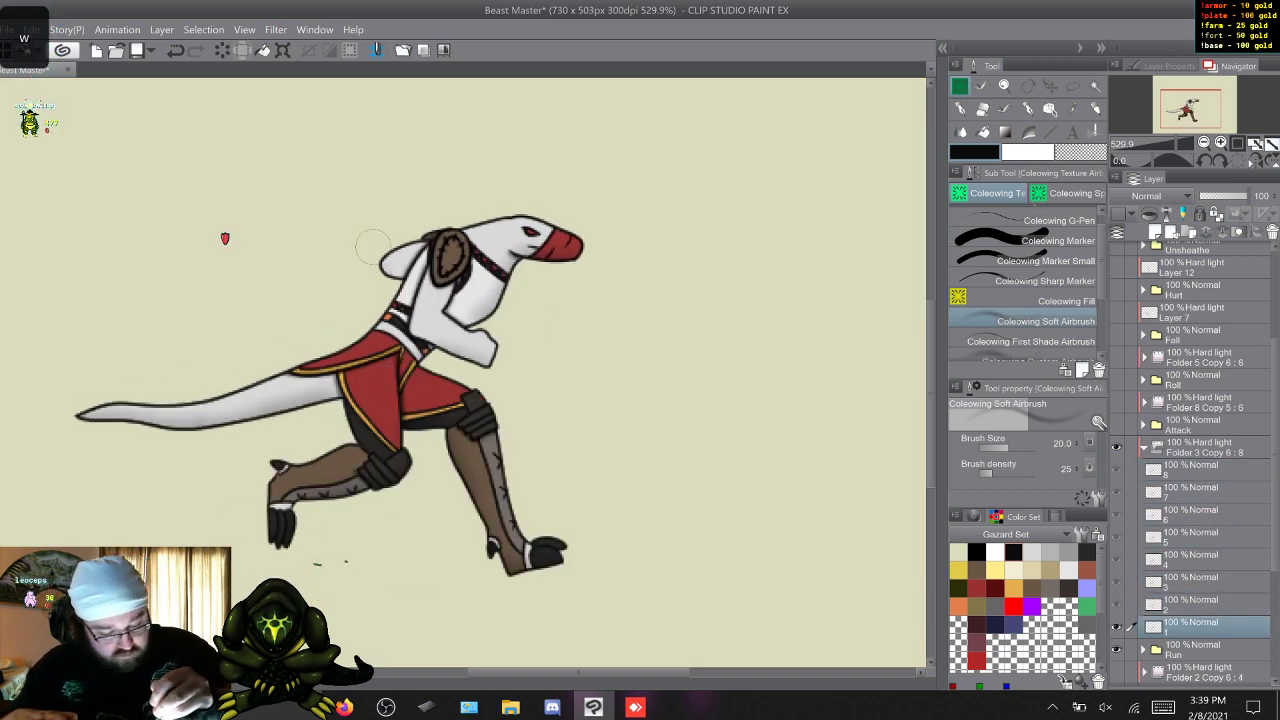
Add soft shading to the figure's far arm, going through Run frames 1 to 8.
{"action": "key", "text": "w"}
{"action": "key", "text": "w"}
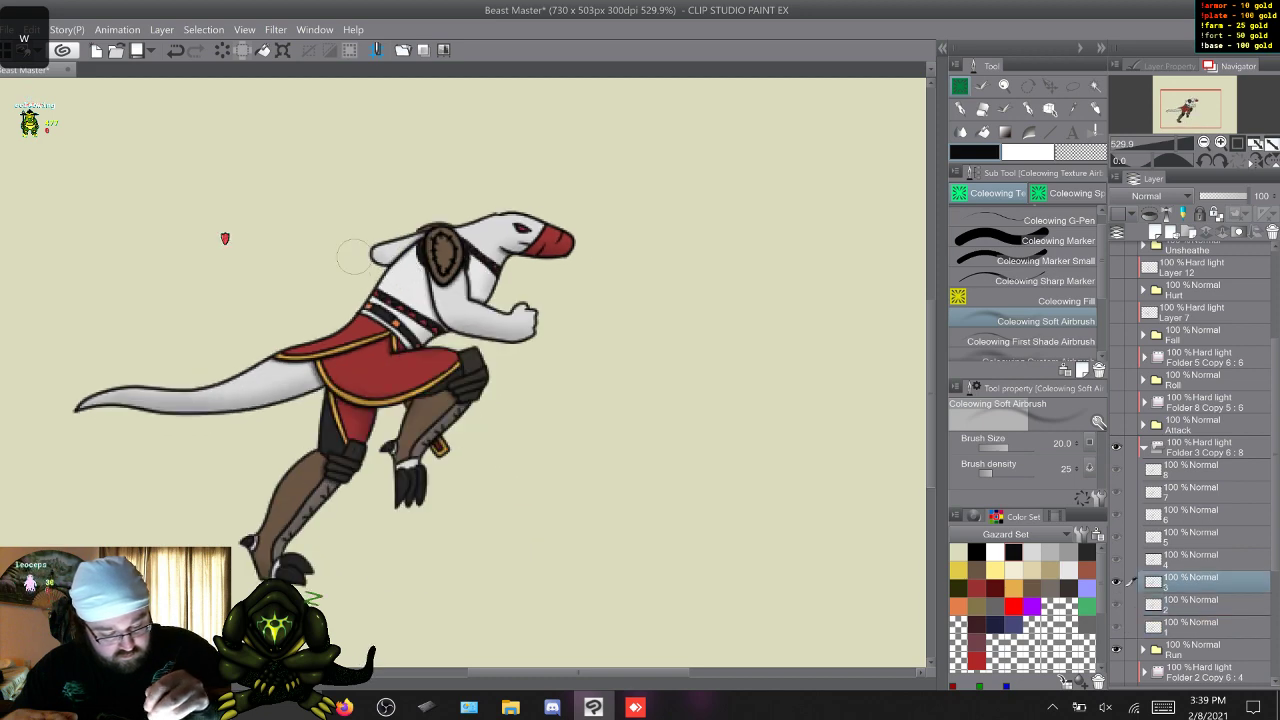
{"action": "key", "text": "w"}
{"action": "key", "text": "w"}
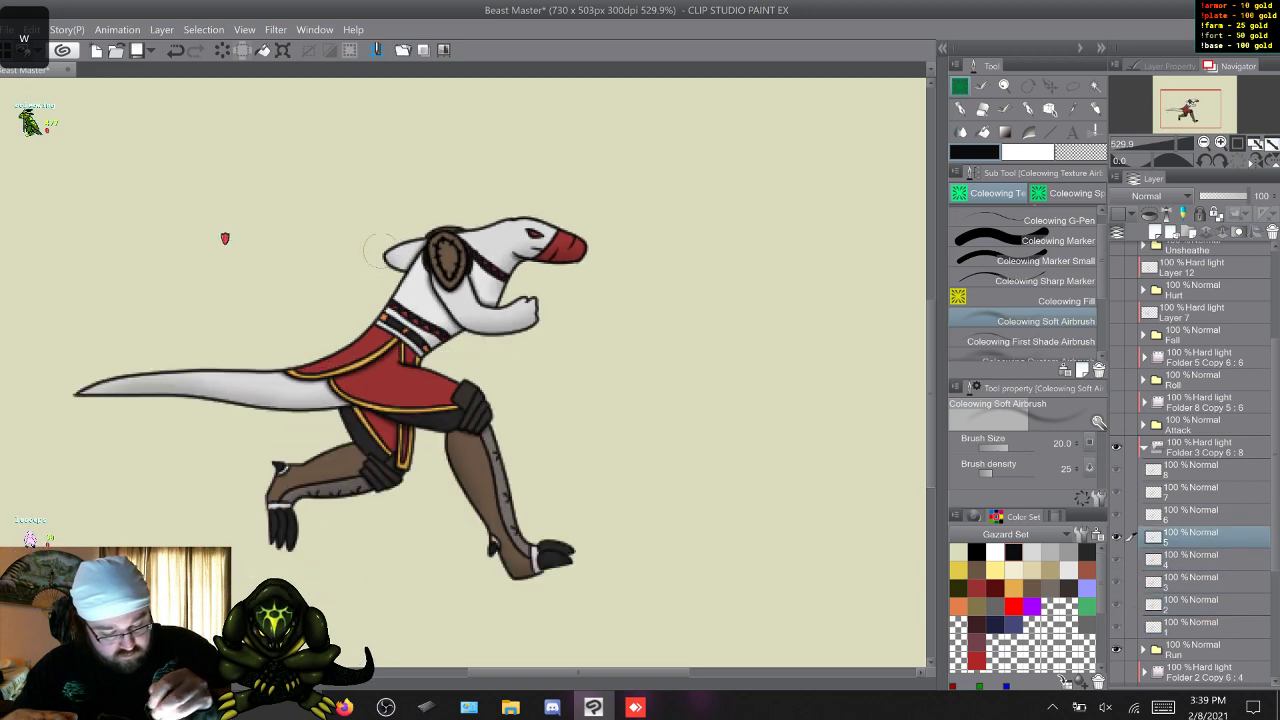
{"action": "key", "text": "w"}
{"action": "key", "text": "w"}
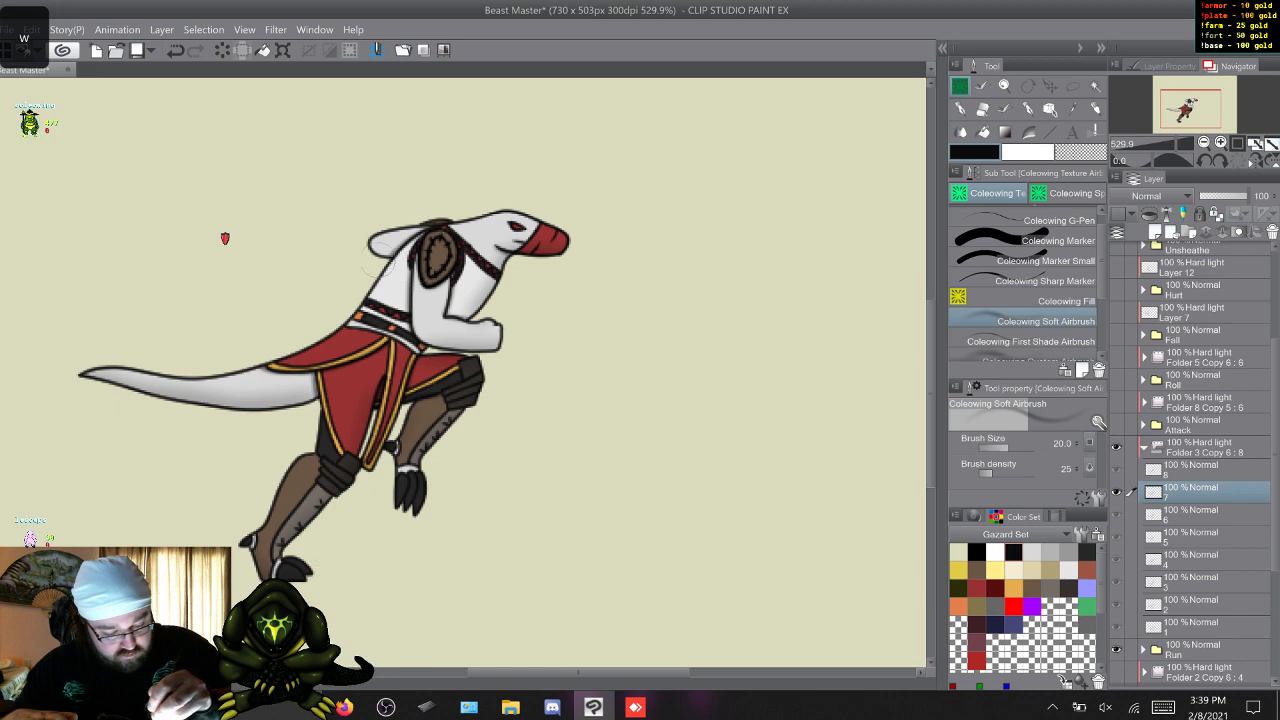
{"action": "key", "text": "w"}
{"action": "key", "text": "w"}
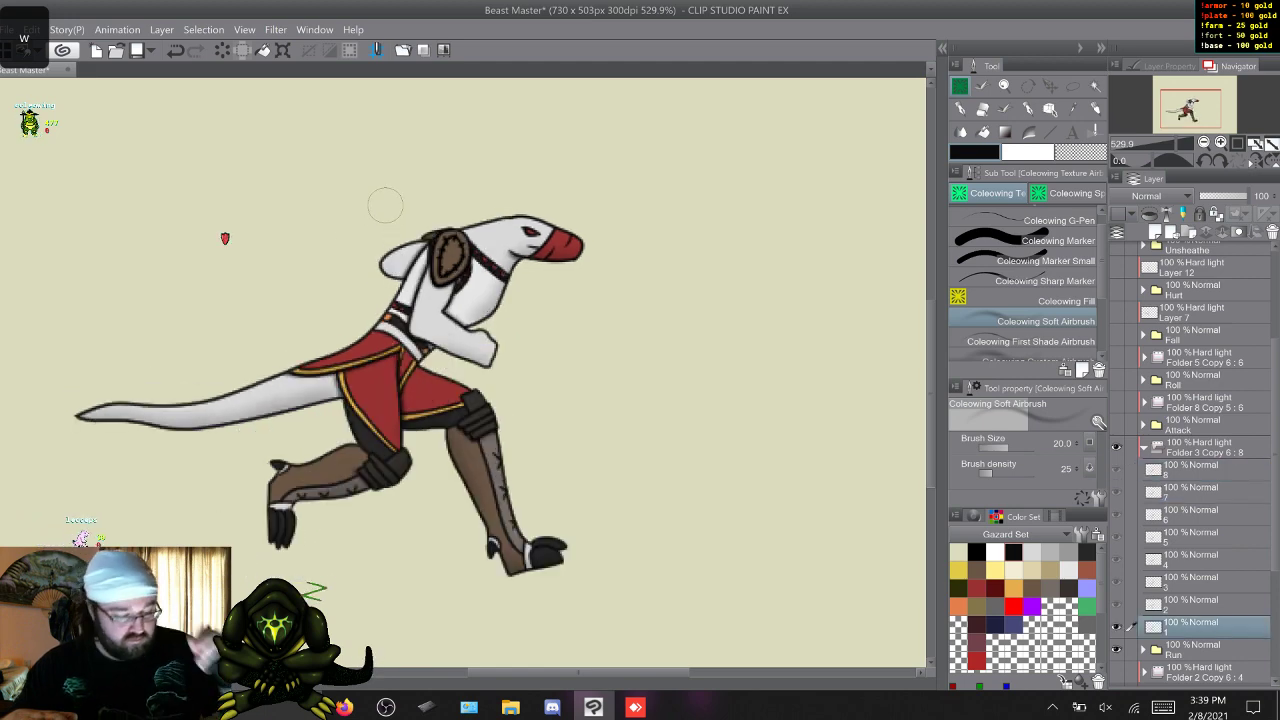
Collapse and hide Run's shading folder, hide Run, show Enrage with its Hard light folder, and select that folder's frame layer 1.
{"action": "left_click", "coordinate": [1144, 448]}
{"action": "left_click", "coordinate": [1117, 447]}
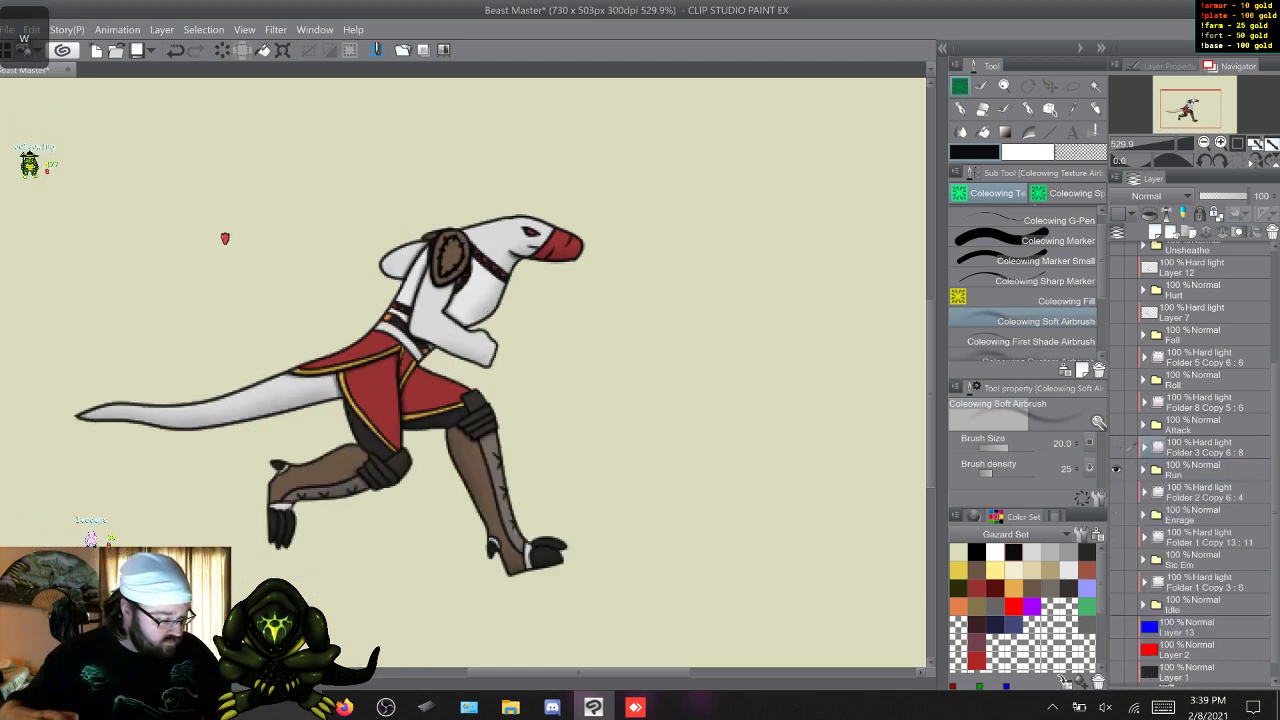
{"action": "left_click", "coordinate": [1117, 469]}
{"action": "left_click", "coordinate": [1117, 492]}
{"action": "left_click", "coordinate": [1117, 514]}
{"action": "left_click", "coordinate": [1144, 492]}
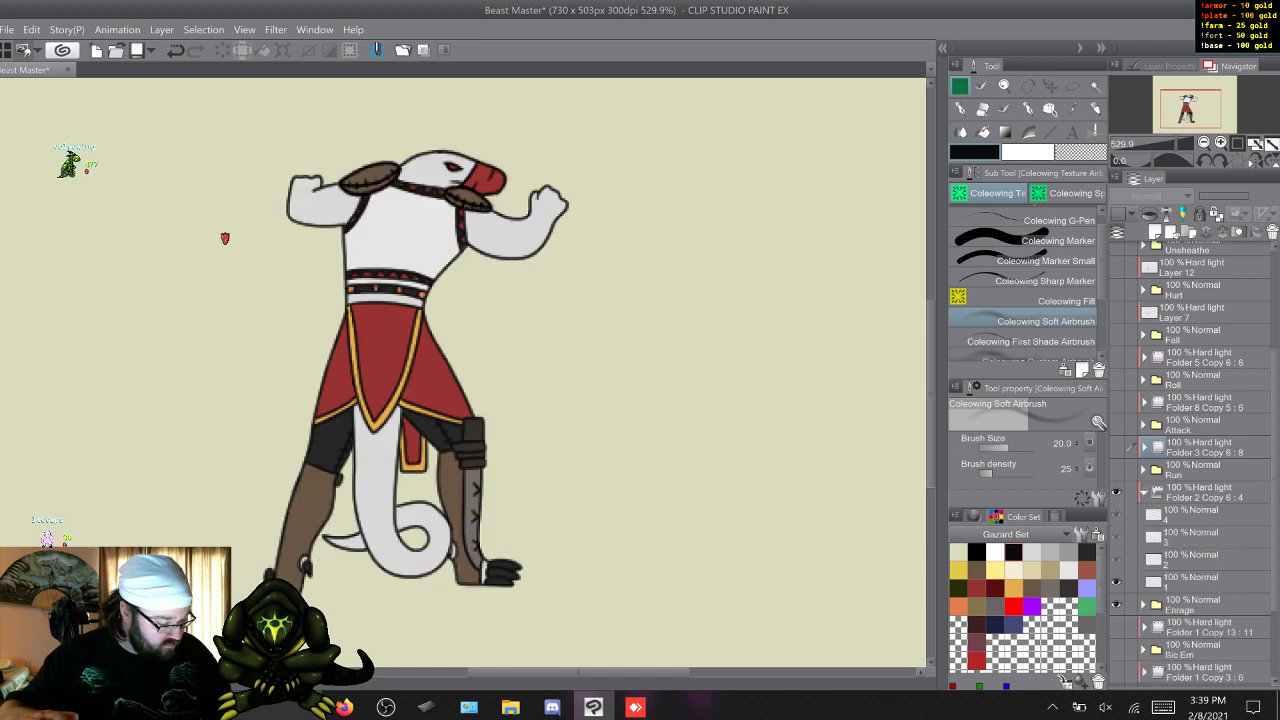
{"action": "left_click", "coordinate": [1190, 514]}
{"action": "key", "text": "w"}
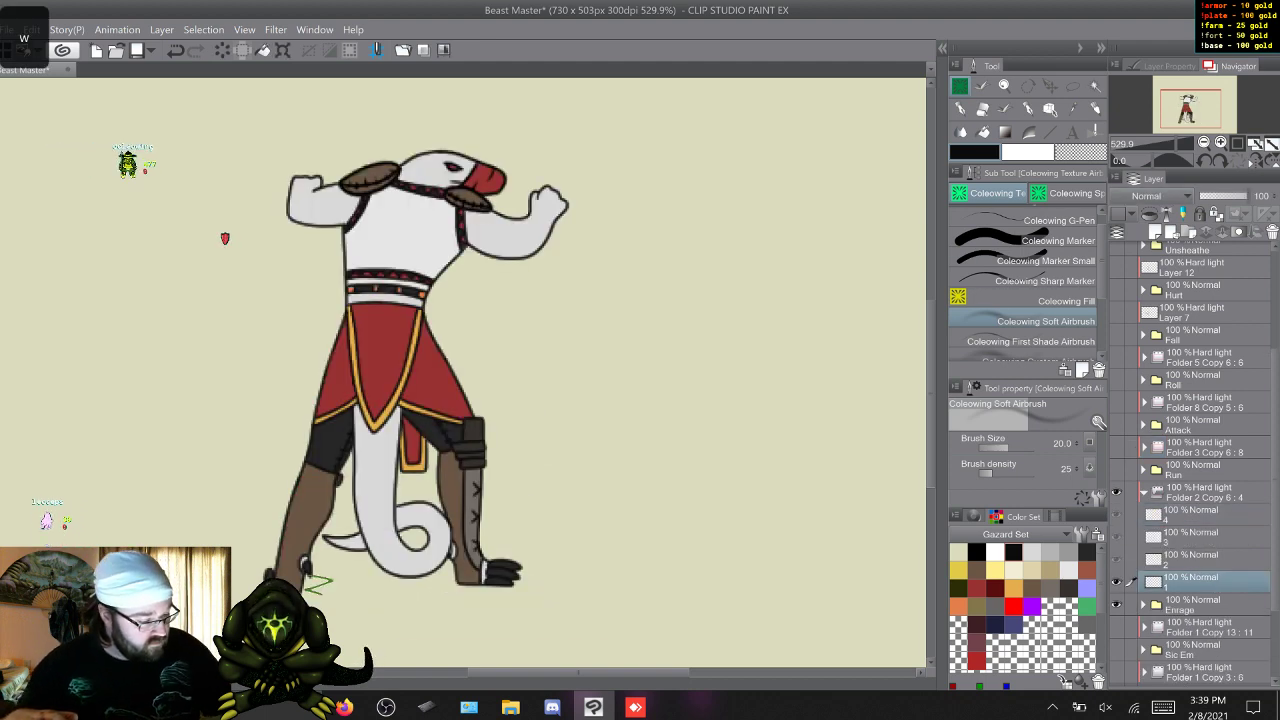
Switch to the Coleowing First Shade Airbrush and add first shading around the shoulder armor and arms, frame by frame from Enrage frame 1.
{"action": "left_click", "coordinate": [1031, 341]}
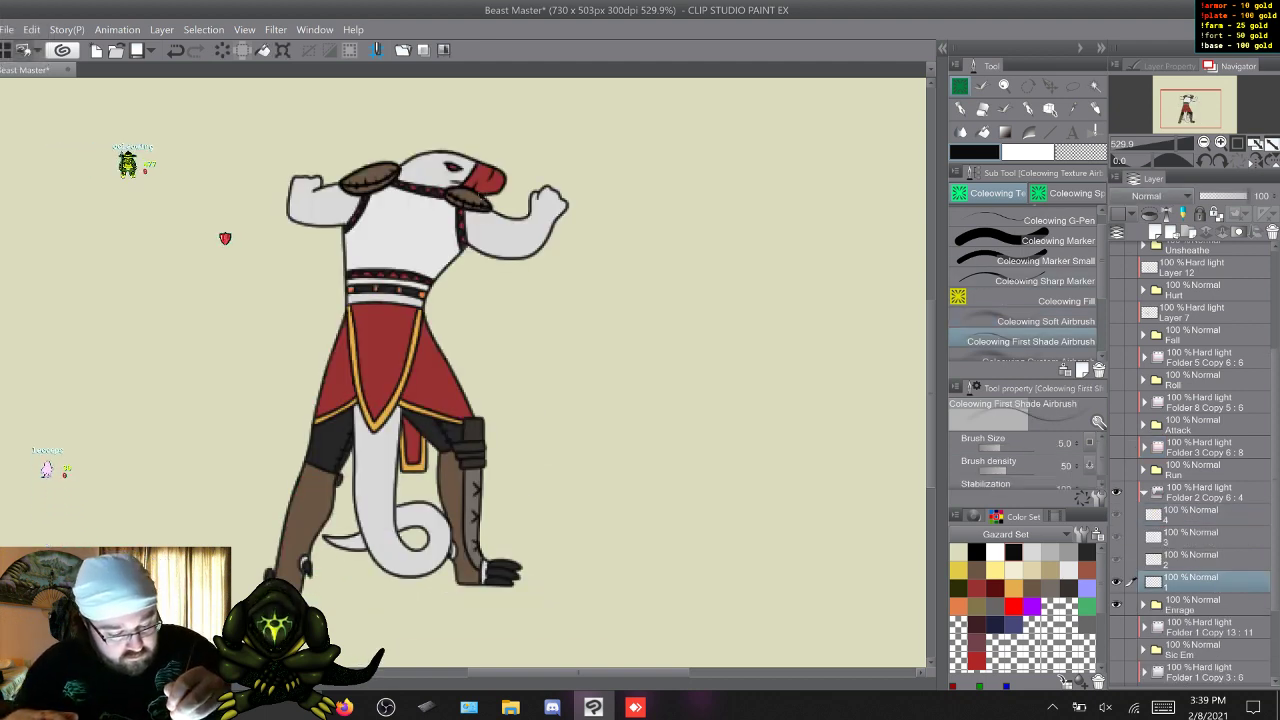
{"action": "left_click_drag", "start_coordinate": [310, 567], "coordinate": [336, 577]}
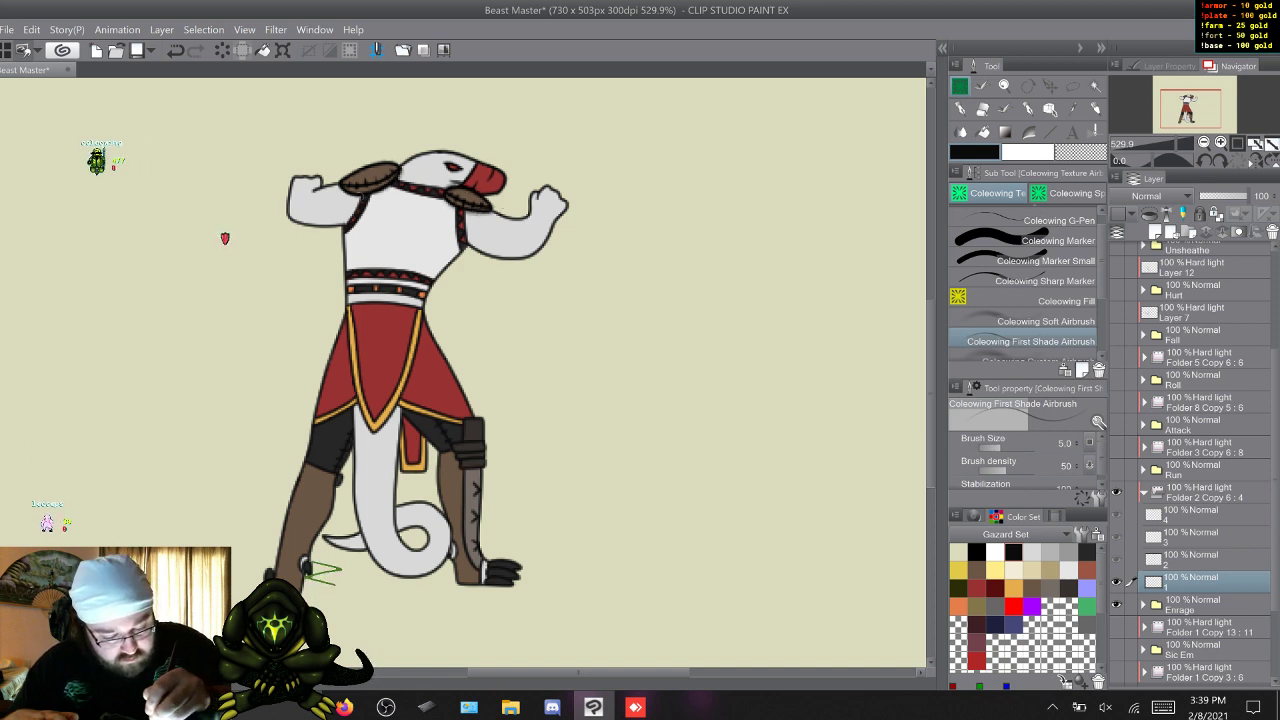
{"action": "key", "text": "ctrl+z"}
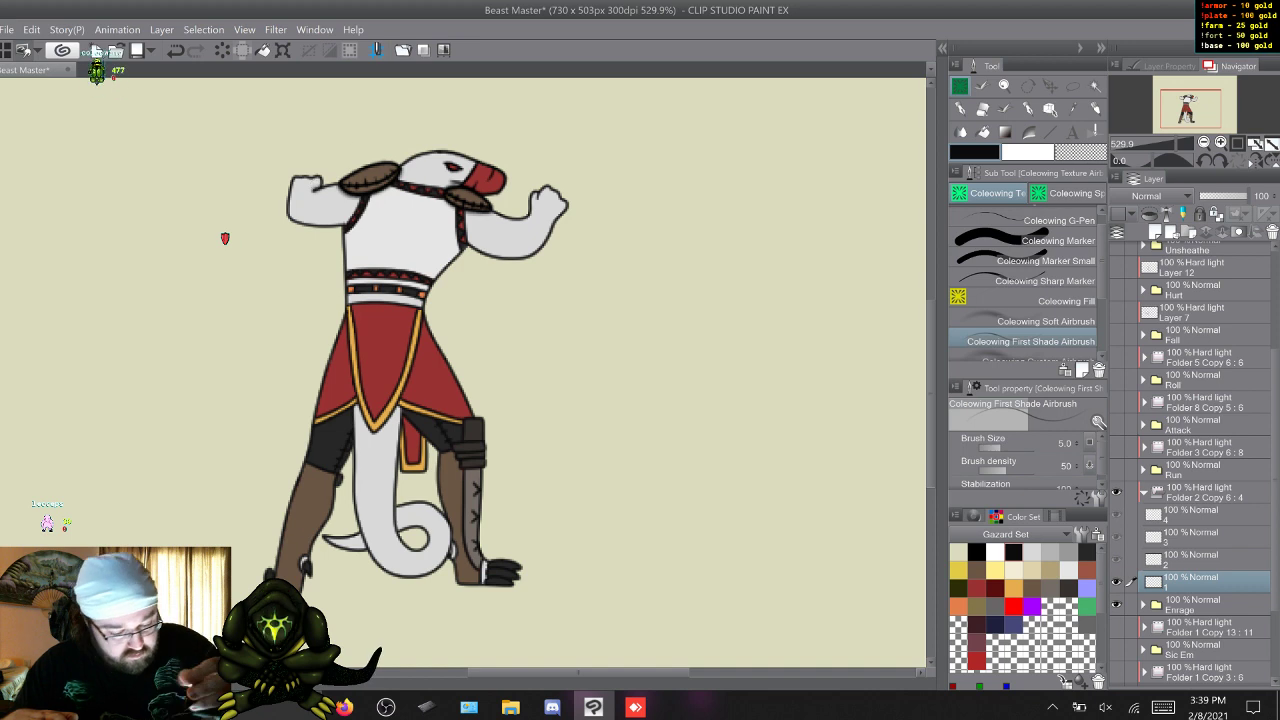
{"action": "key", "text": "w"}
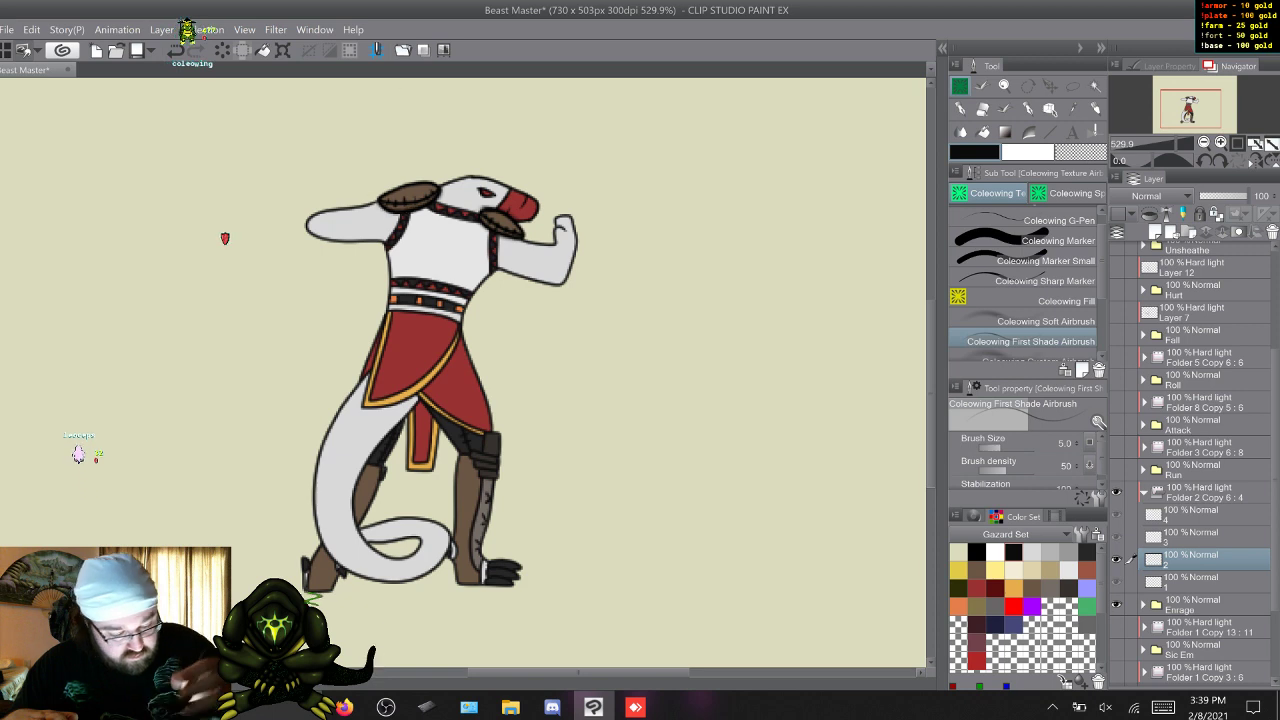
{"action": "key", "text": "w"}
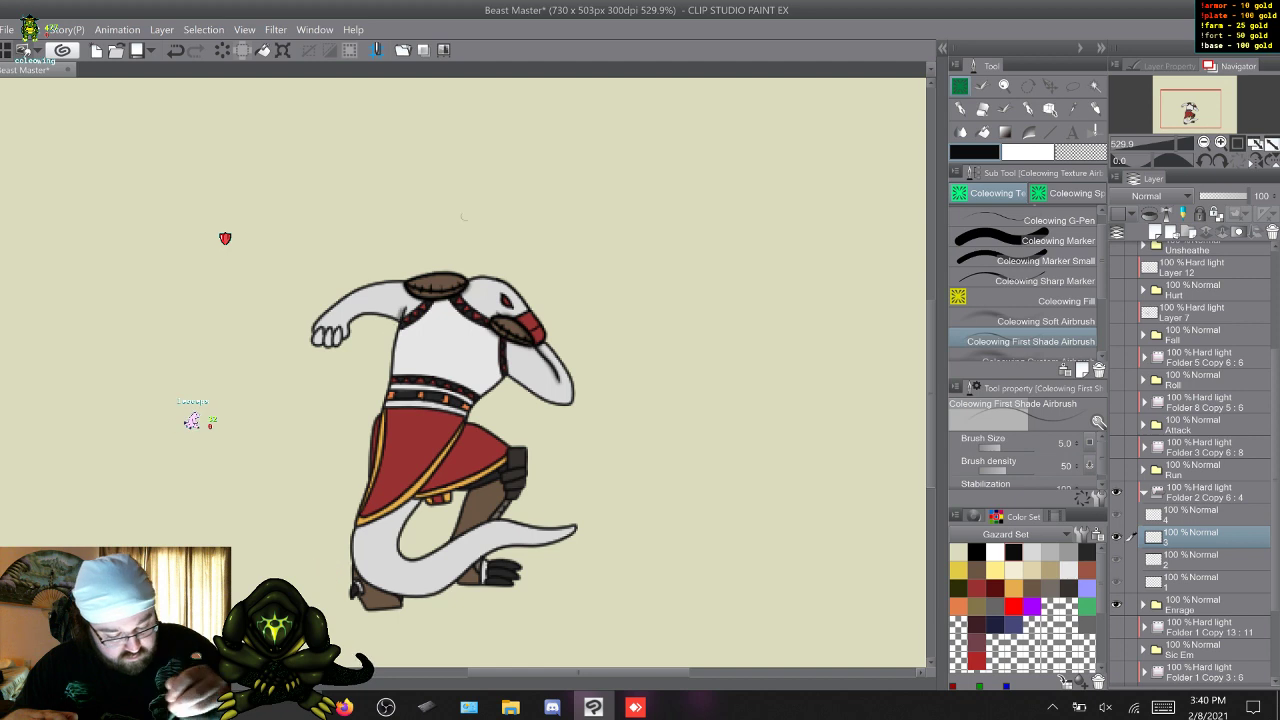
{"action": "key", "text": "w"}
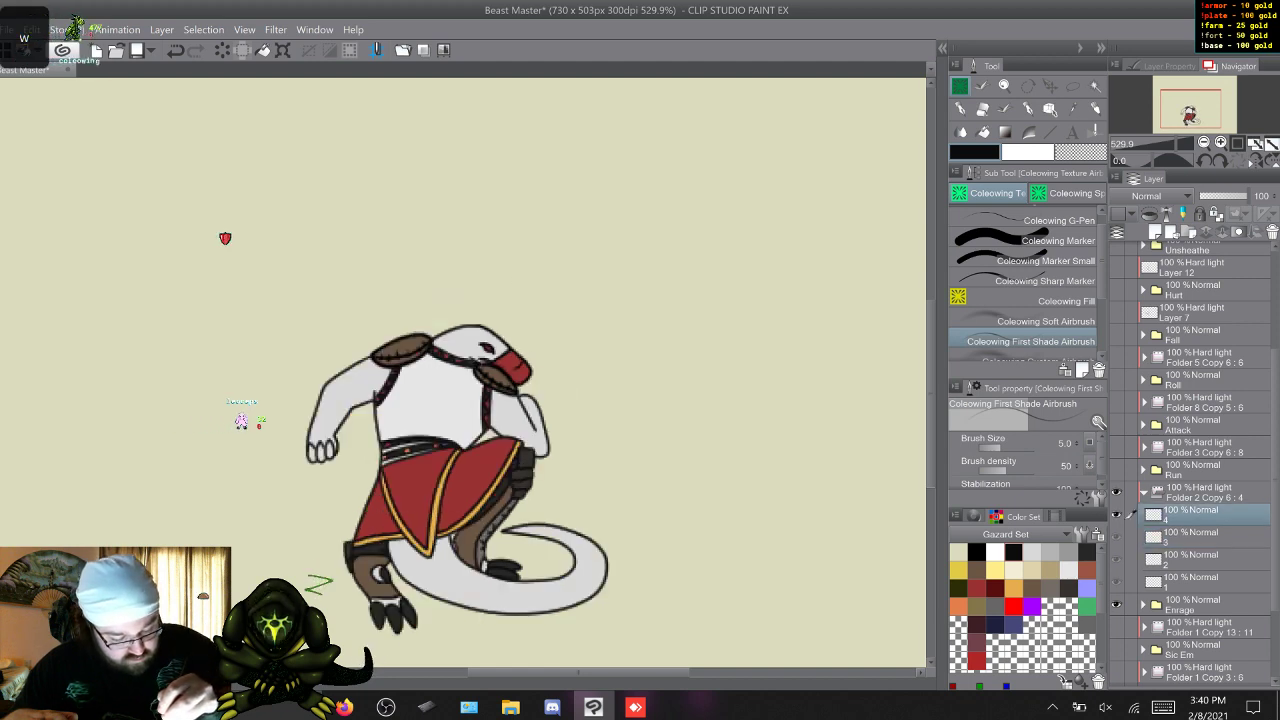
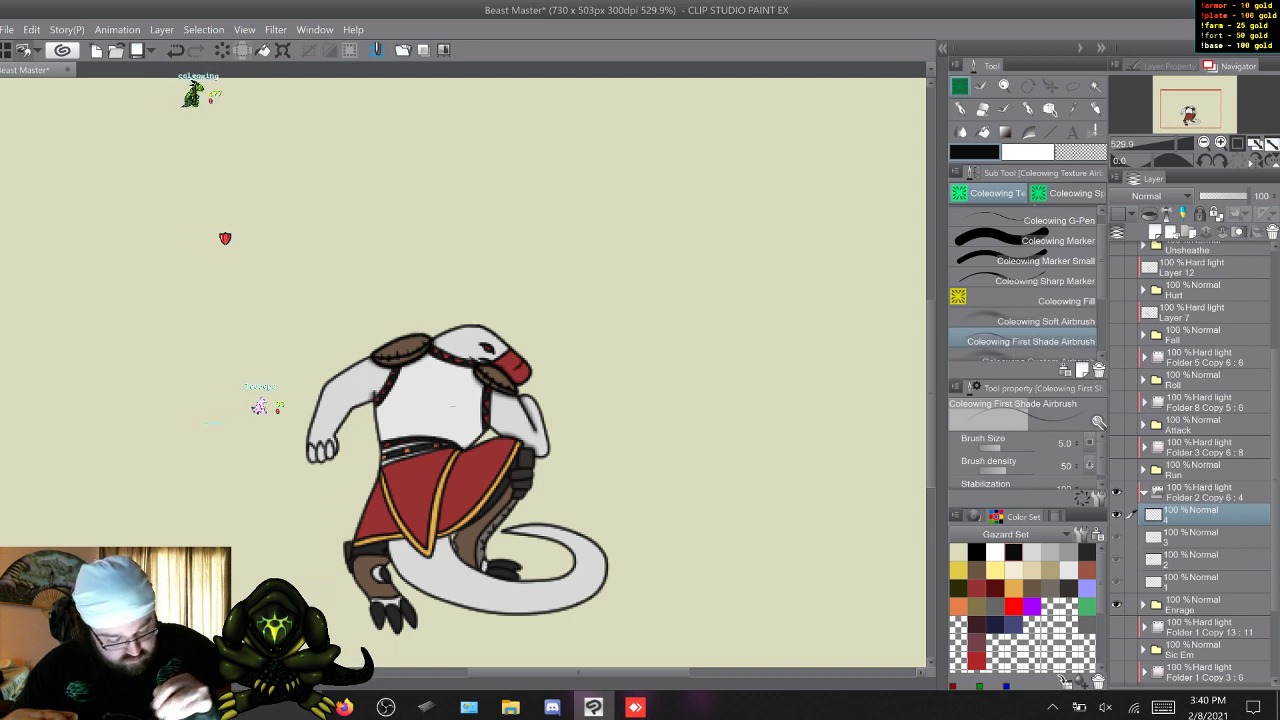
Add fine shading to the character on layers 1 to 4 with the First Shade Airbrush at size 5 and density 50.
{"action": "key", "text": "w"}
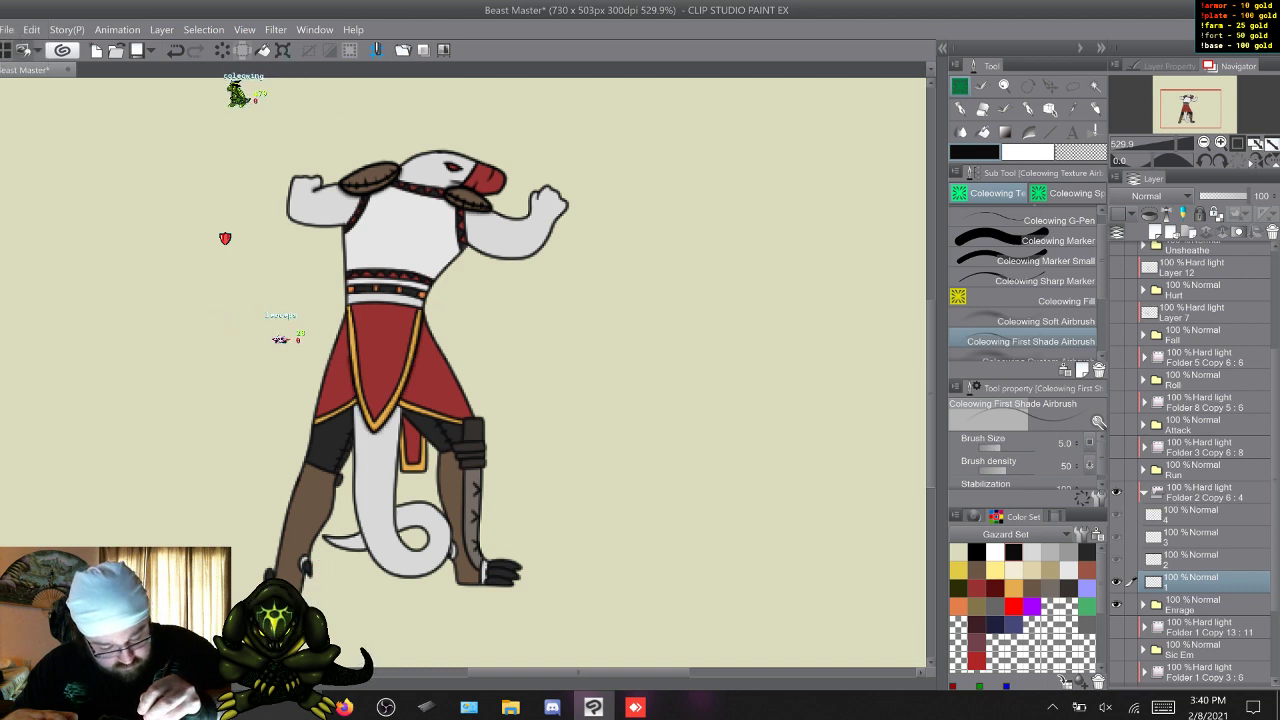
{"action": "key", "text": "w"}
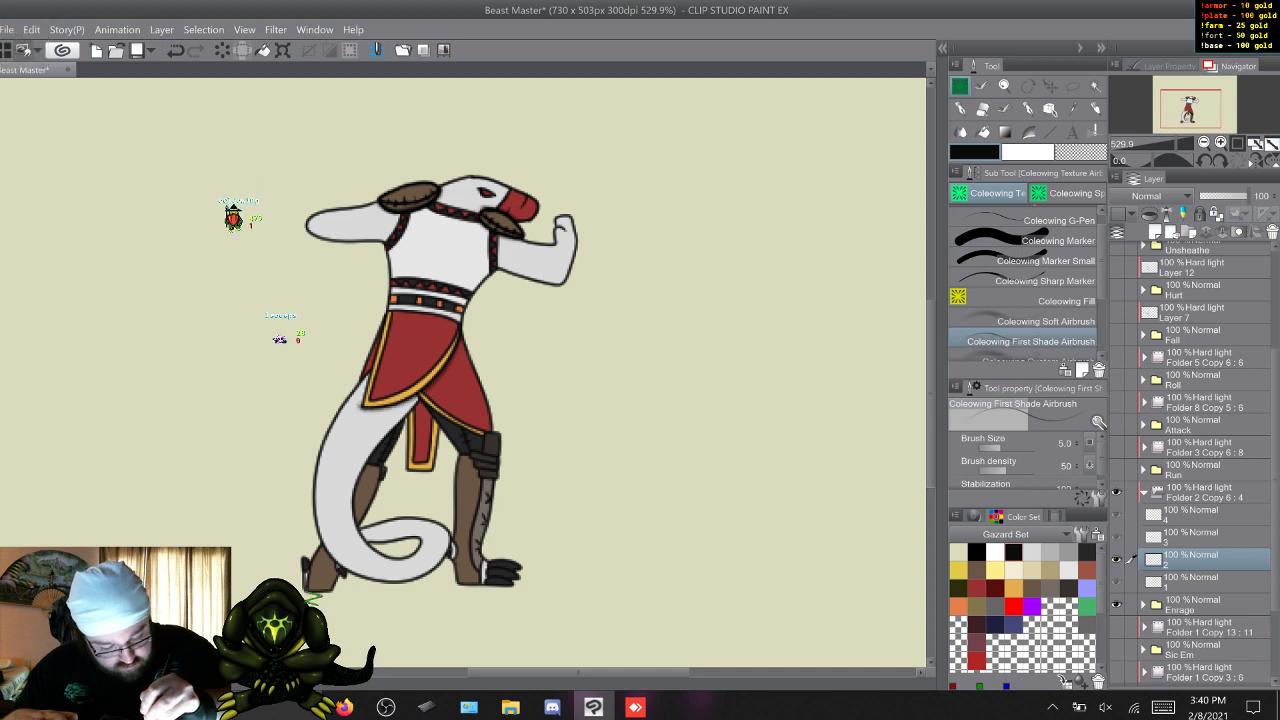
{"action": "key", "text": "w"}
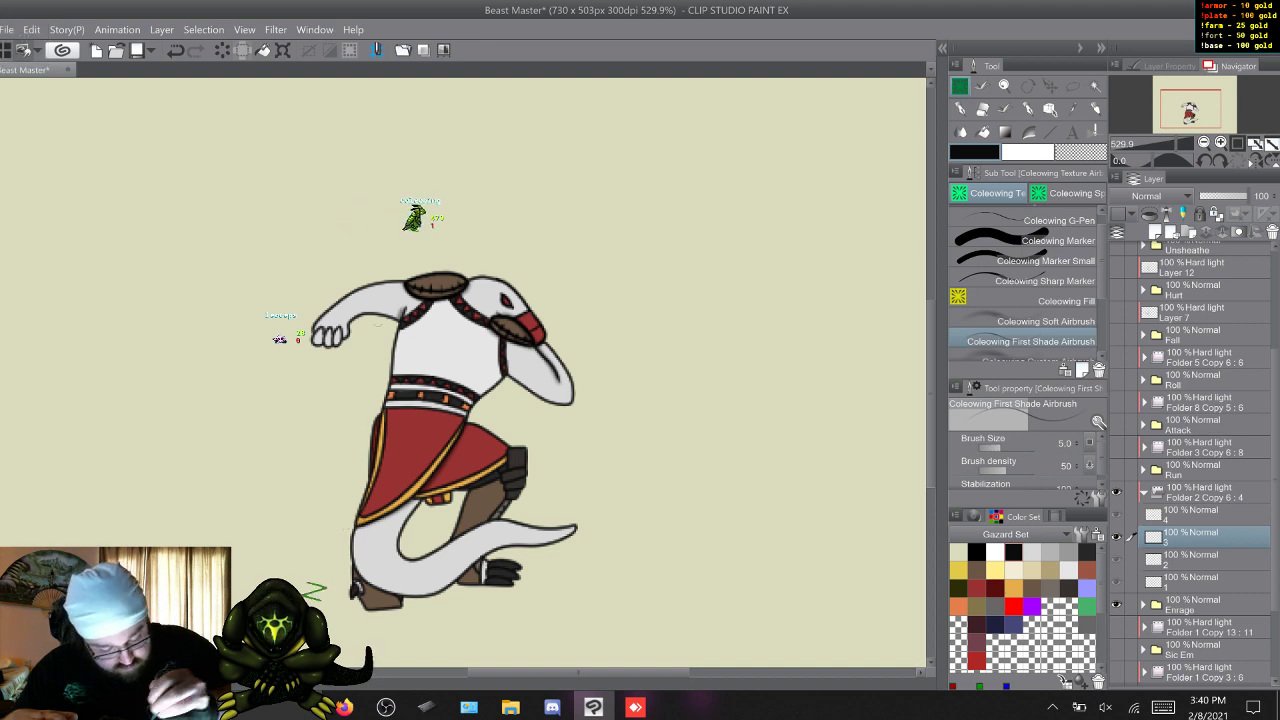
{"action": "key", "text": "w"}
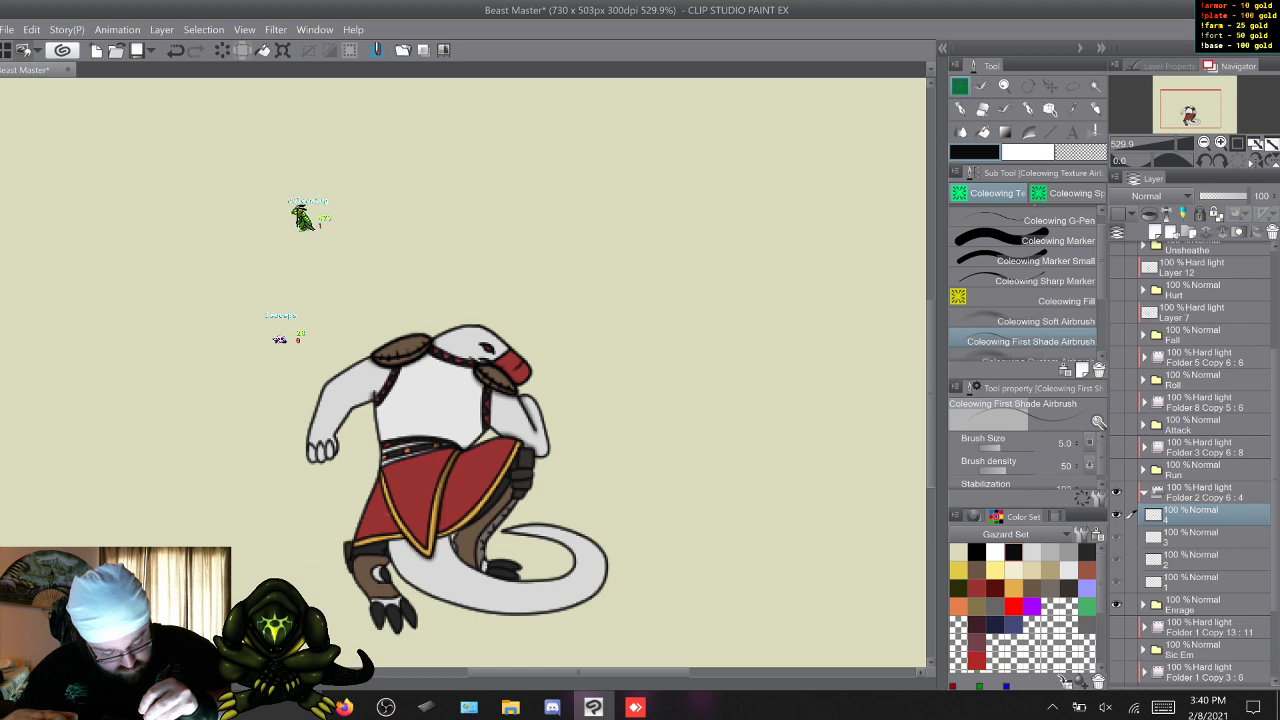
Build up fine airbrush shading around the red skirt on each of the four frame layers.
{"action": "key", "text": "w"}
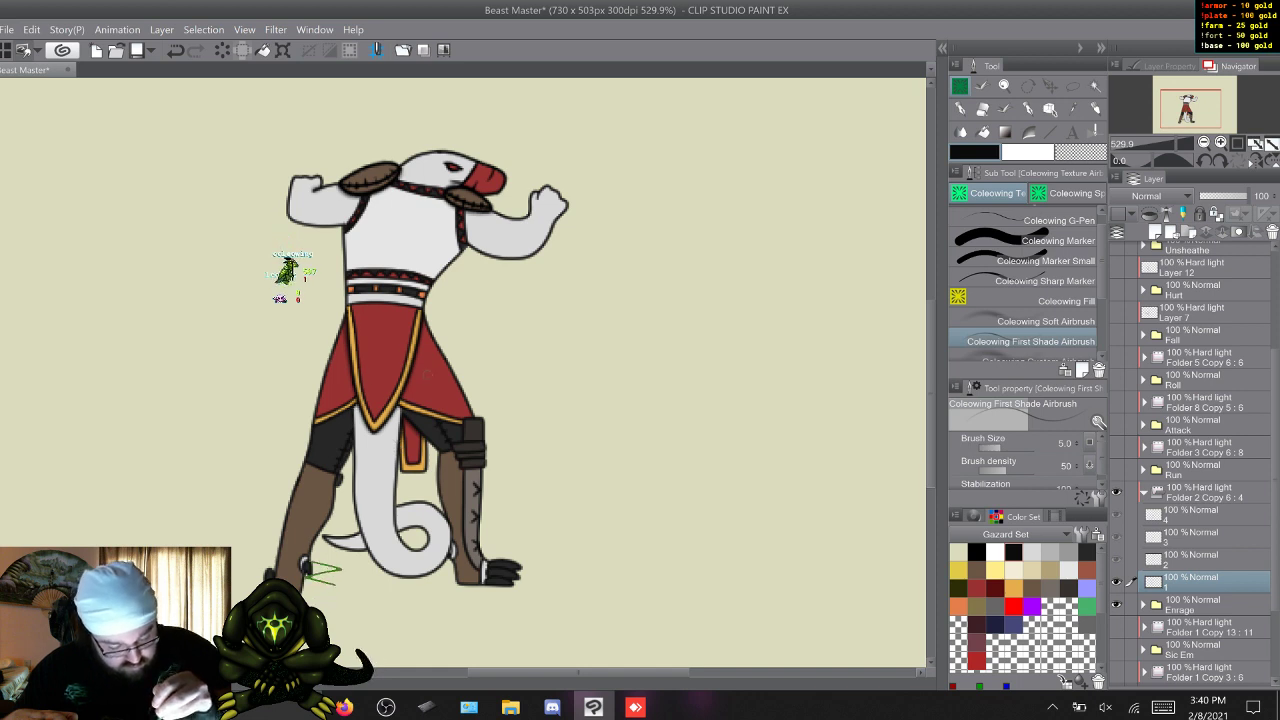
{"action": "key", "text": "w"}
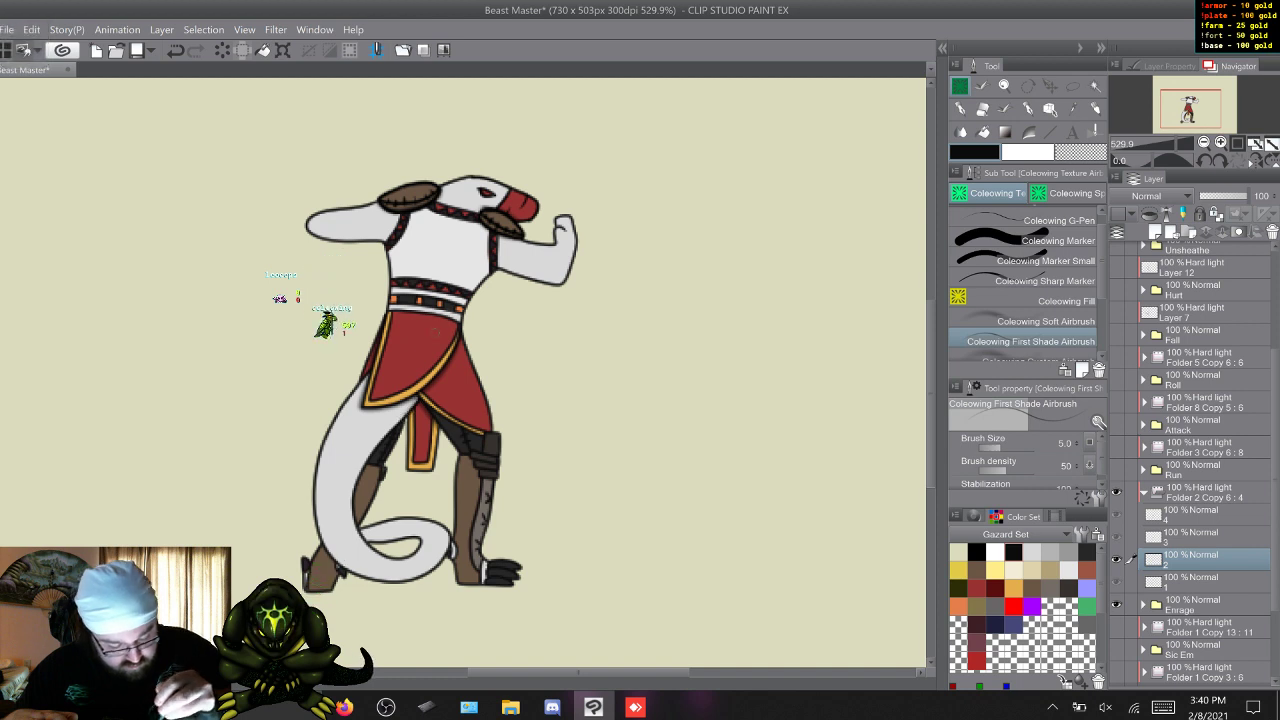
{"action": "key", "text": "w"}
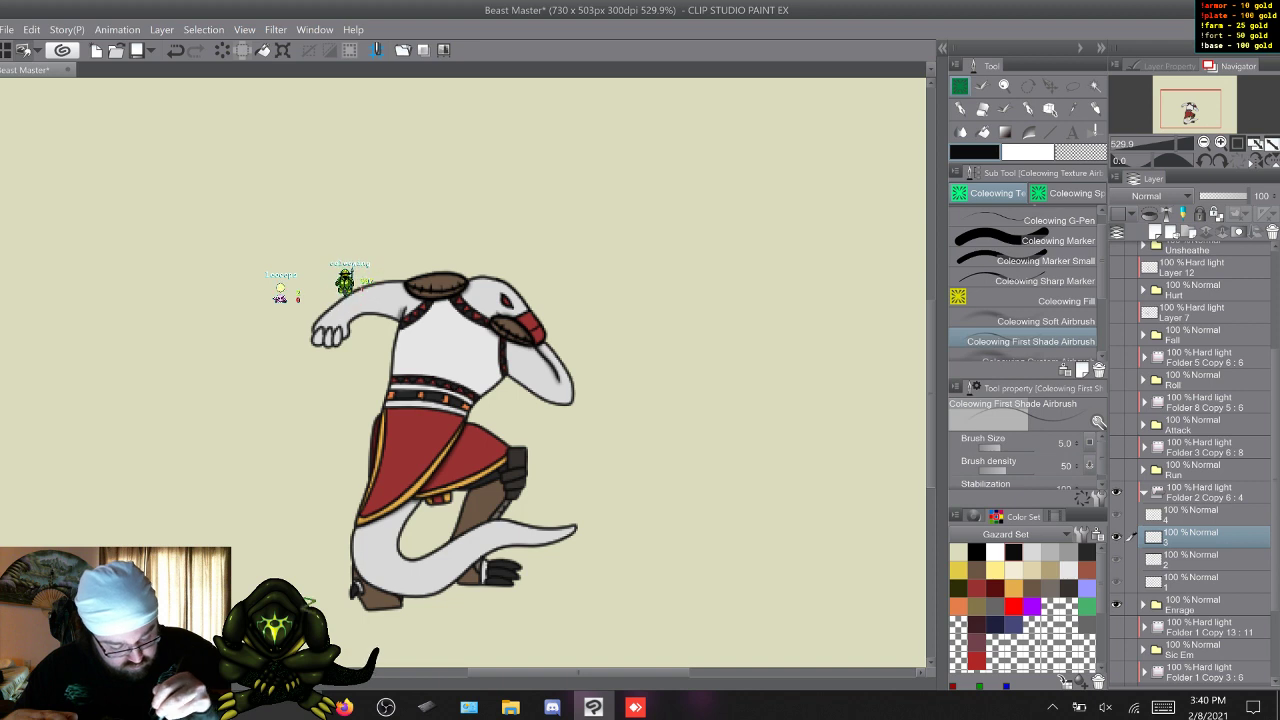
{"action": "key", "text": "w"}
{"action": "key", "text": "s"}
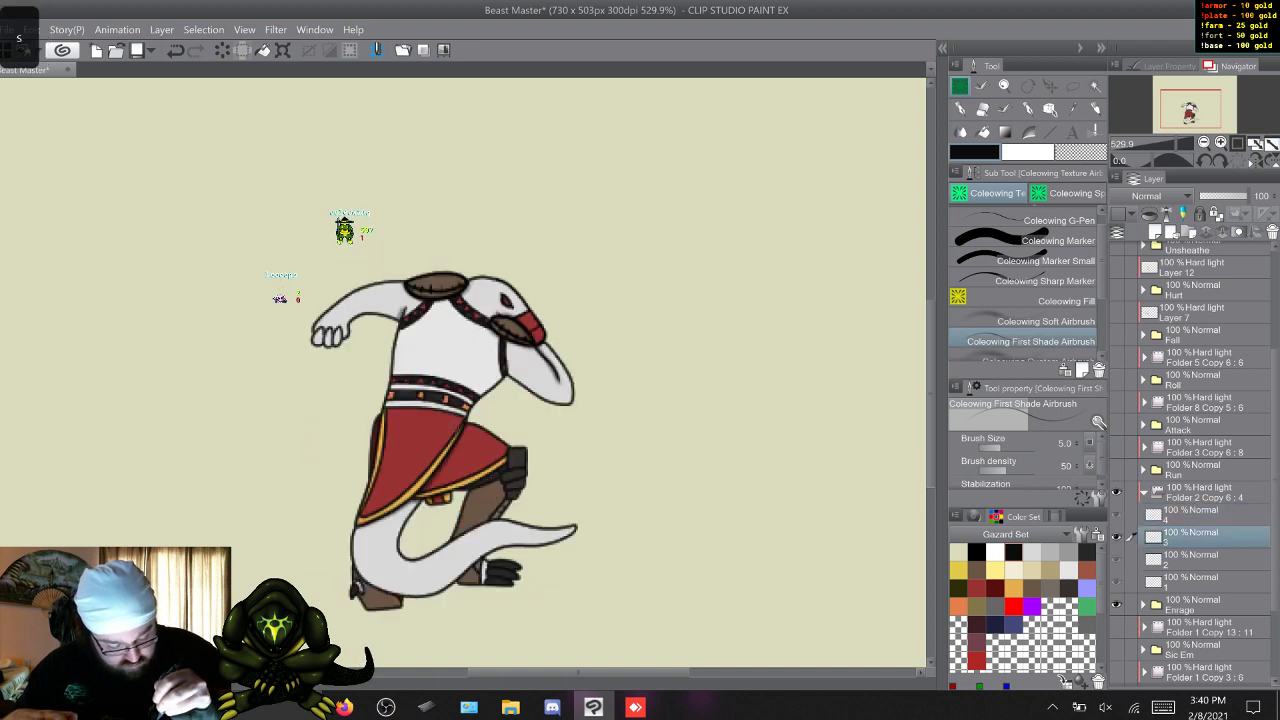
{"action": "key", "text": "w"}
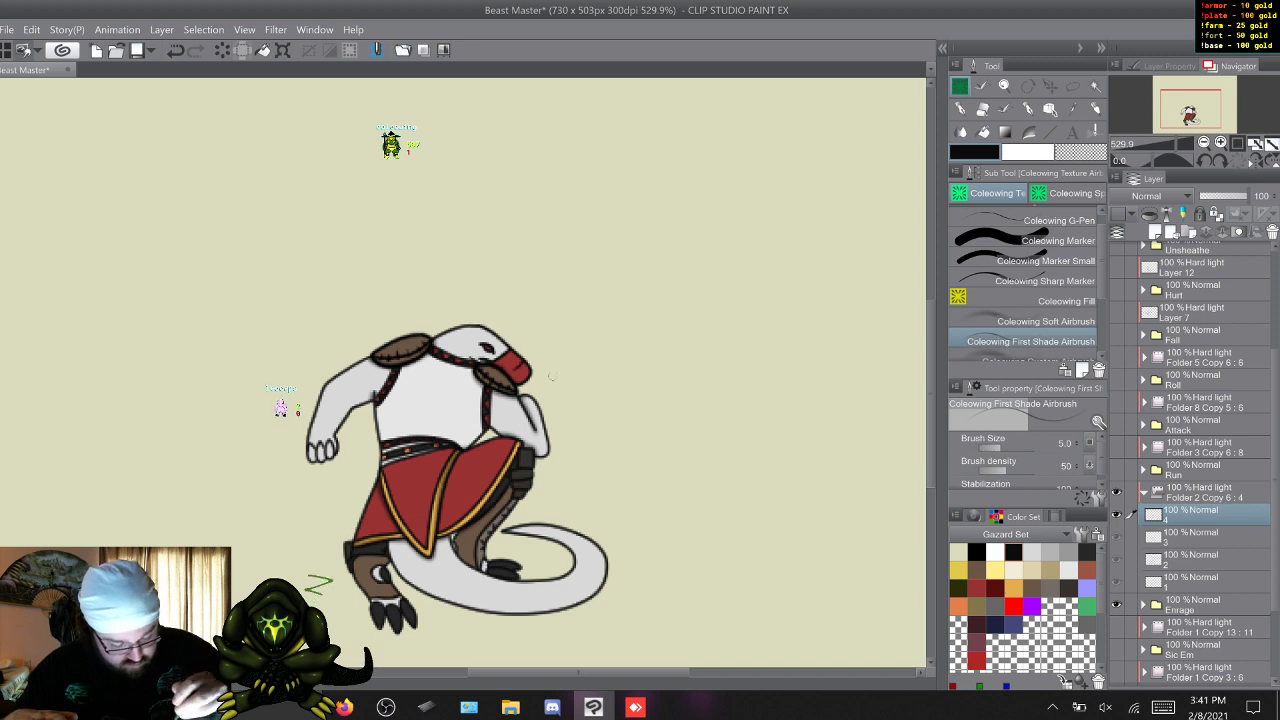
Touch up the character's remaining fine shading on frame layers 1 to 4 with the First Shade Airbrush.
{"action": "key", "text": "w"}
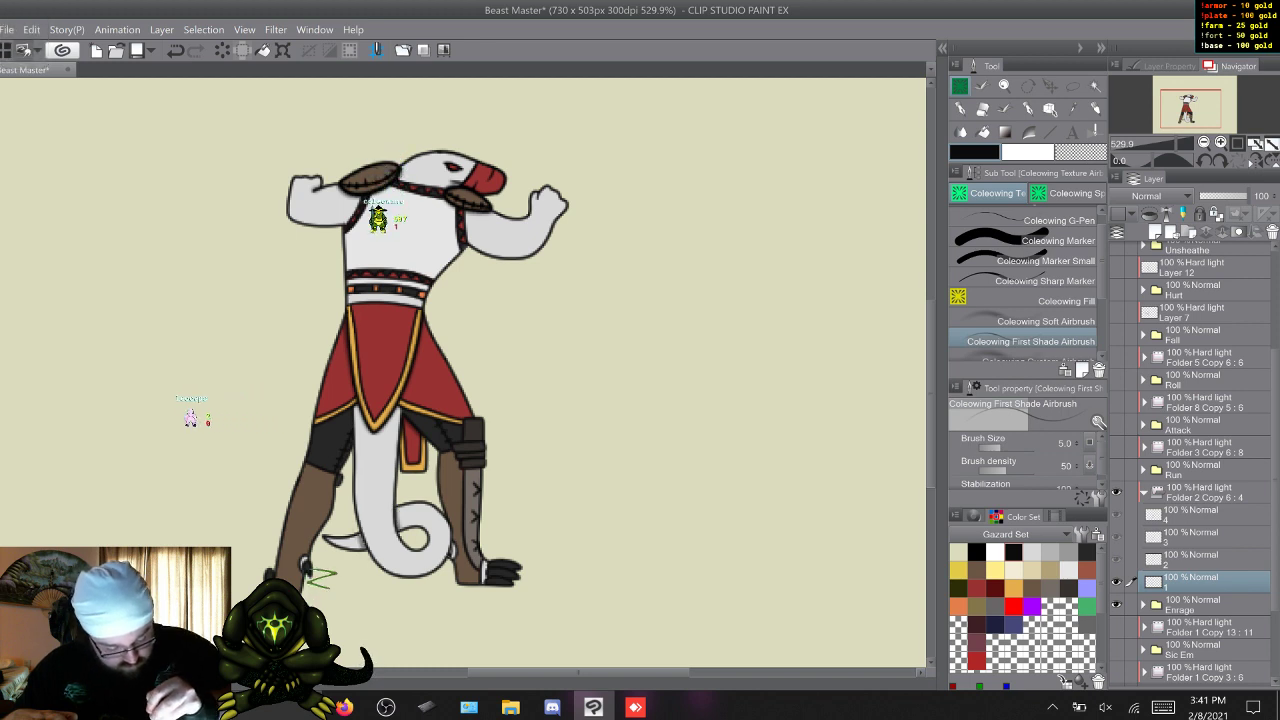
{"action": "key", "text": "w"}
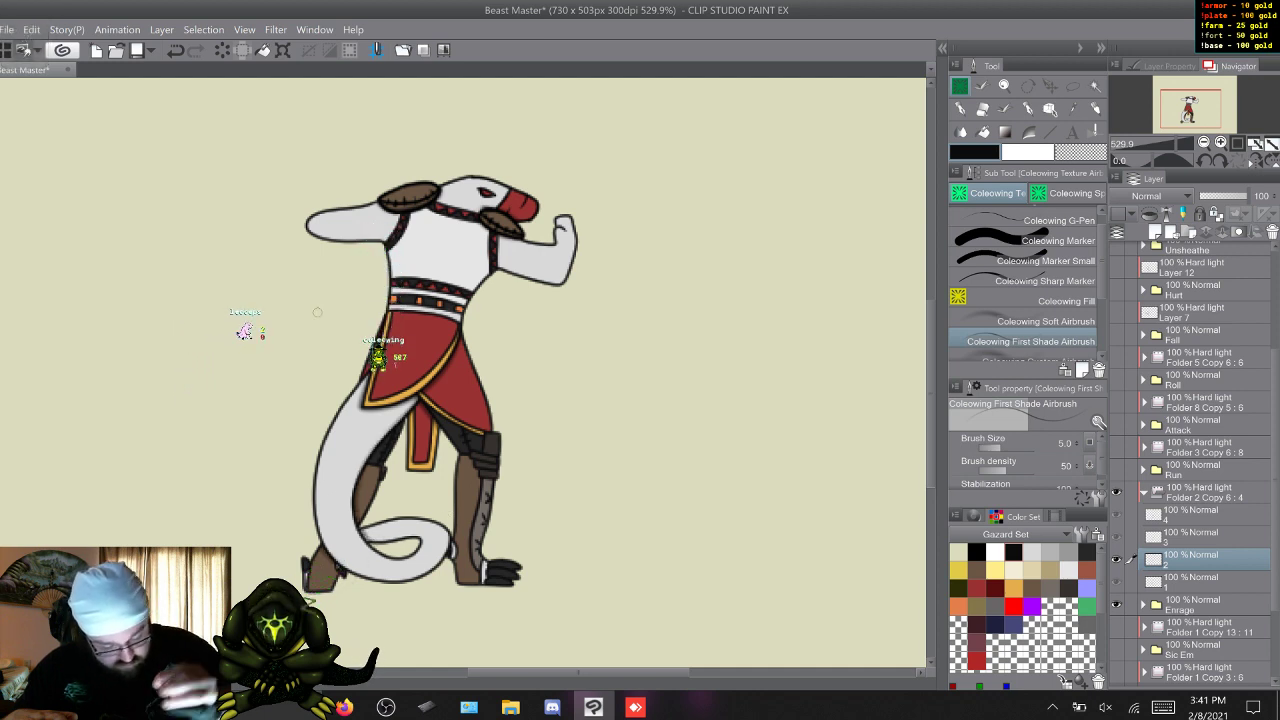
{"action": "key", "text": "w"}
{"action": "key", "text": "s"}
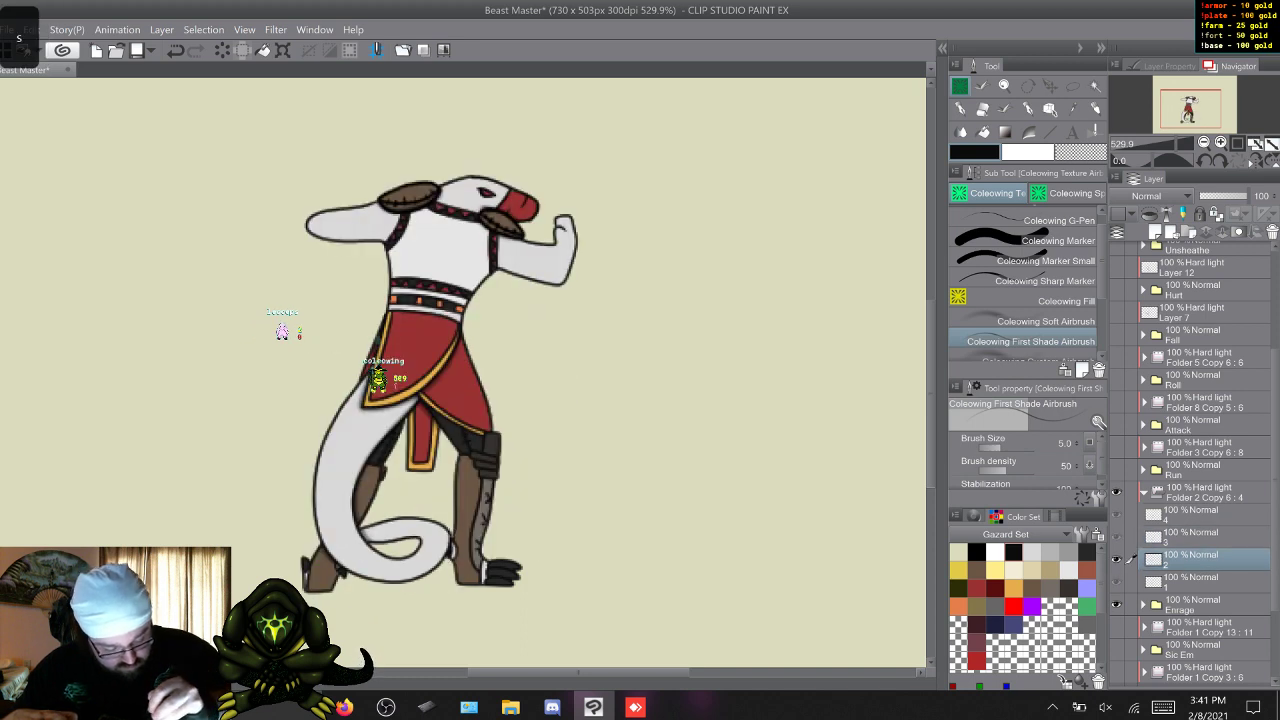
{"action": "key", "text": "w"}
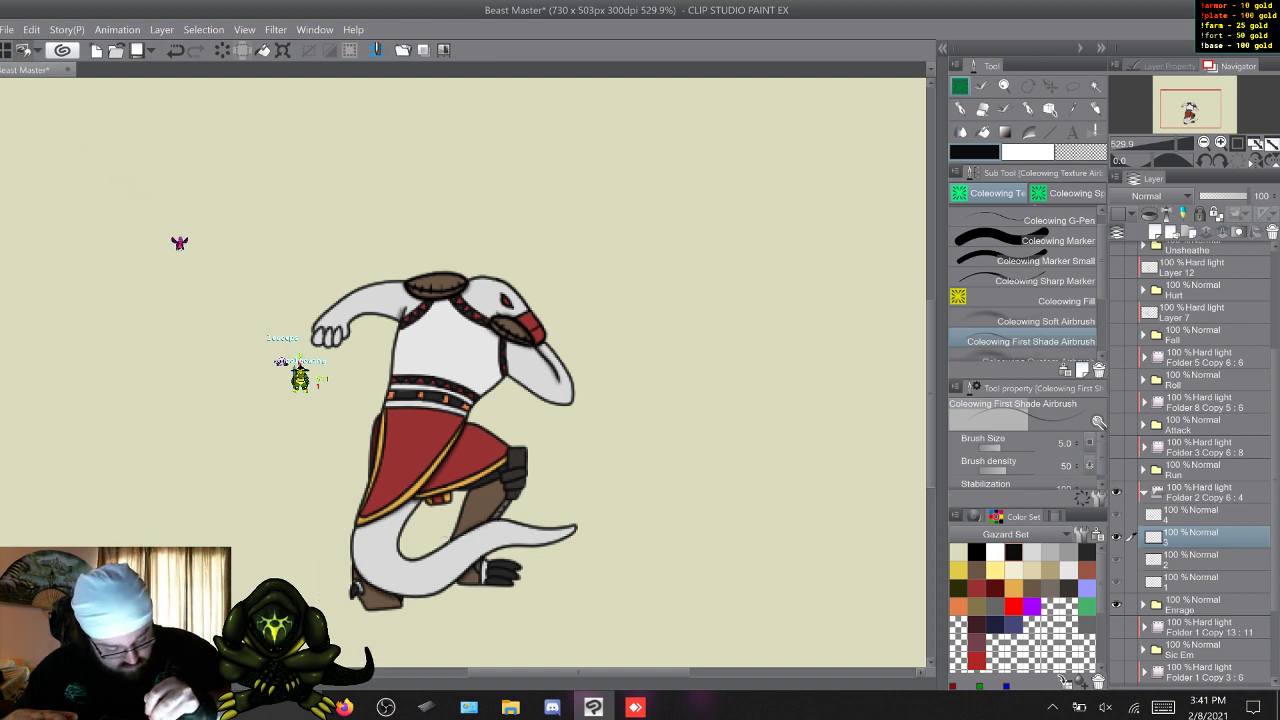
{"action": "key", "text": "w"}
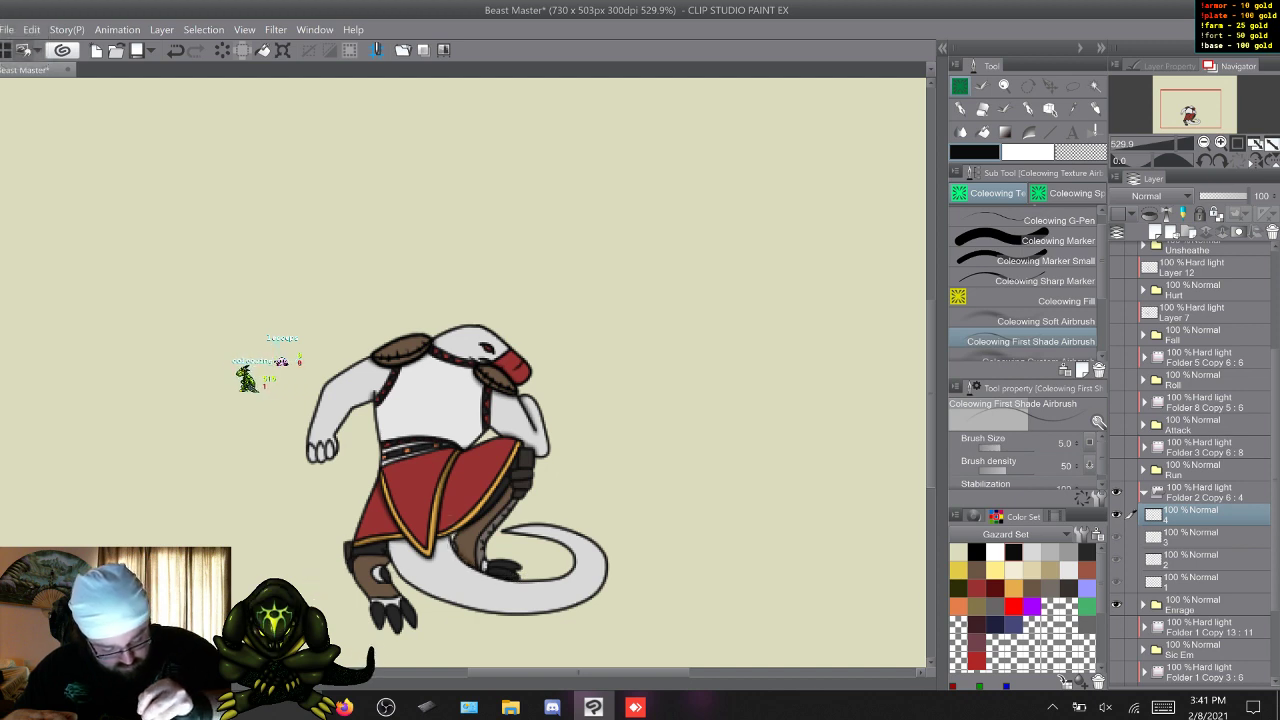
Flip repeatedly through the four animation frames to examine how the fine shading reads in motion.
{"action": "key", "text": "w"}
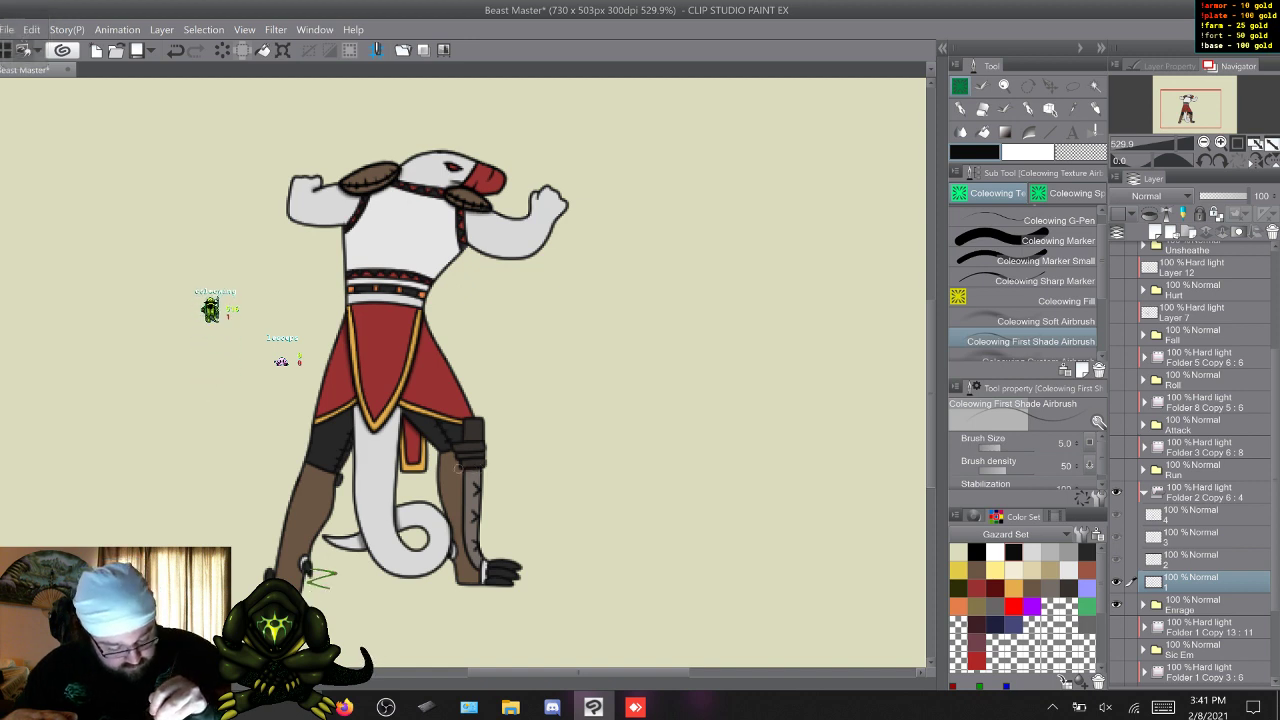
{"action": "key", "text": "w"}
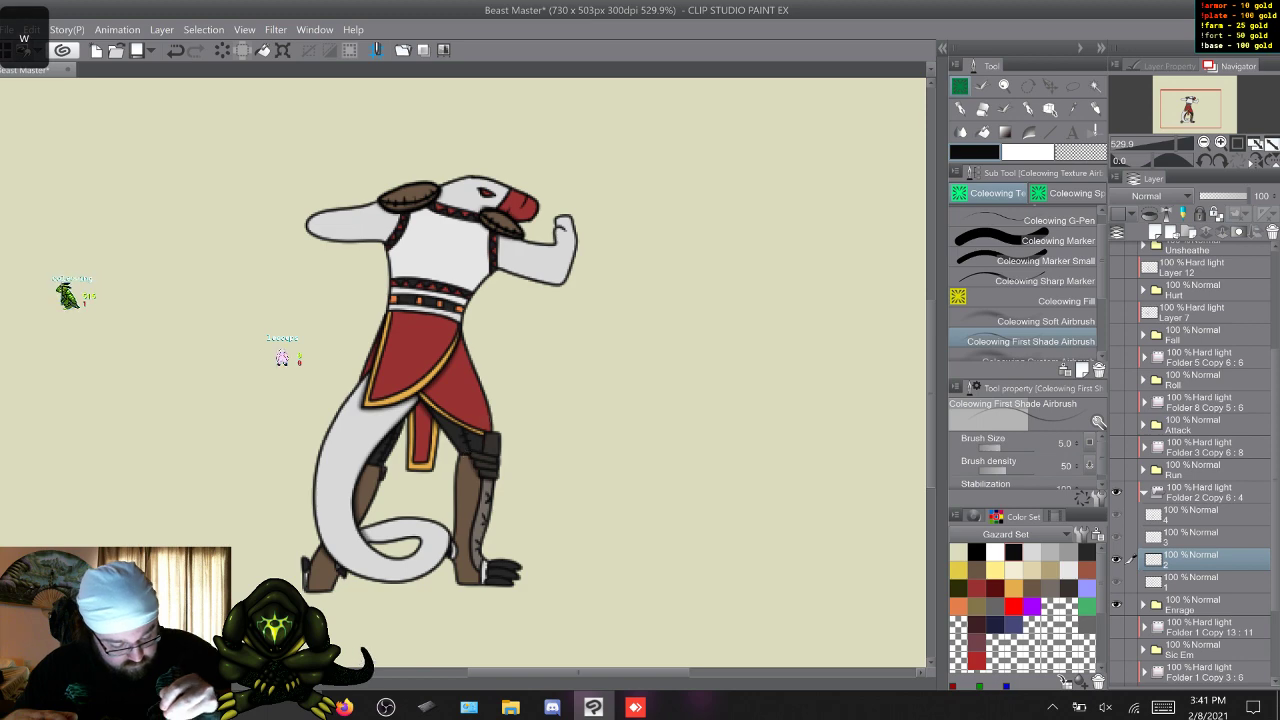
{"action": "key", "text": "w"}
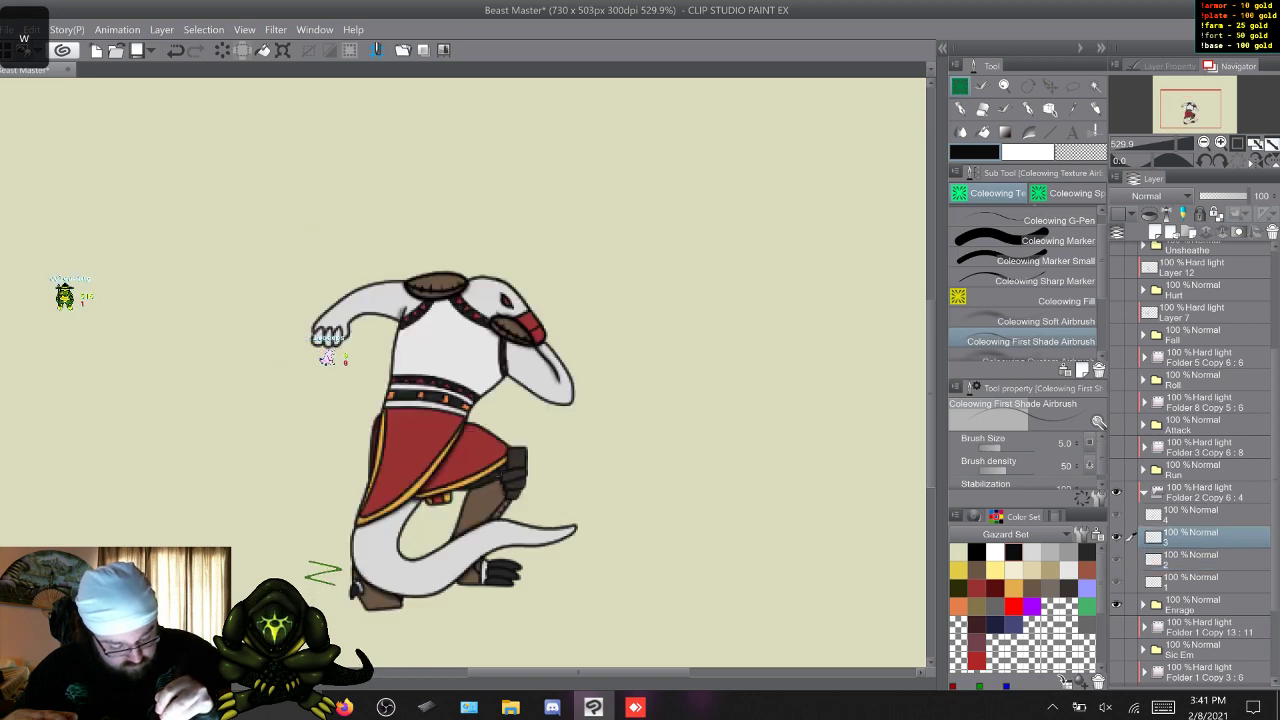
{"action": "key", "text": "w"}
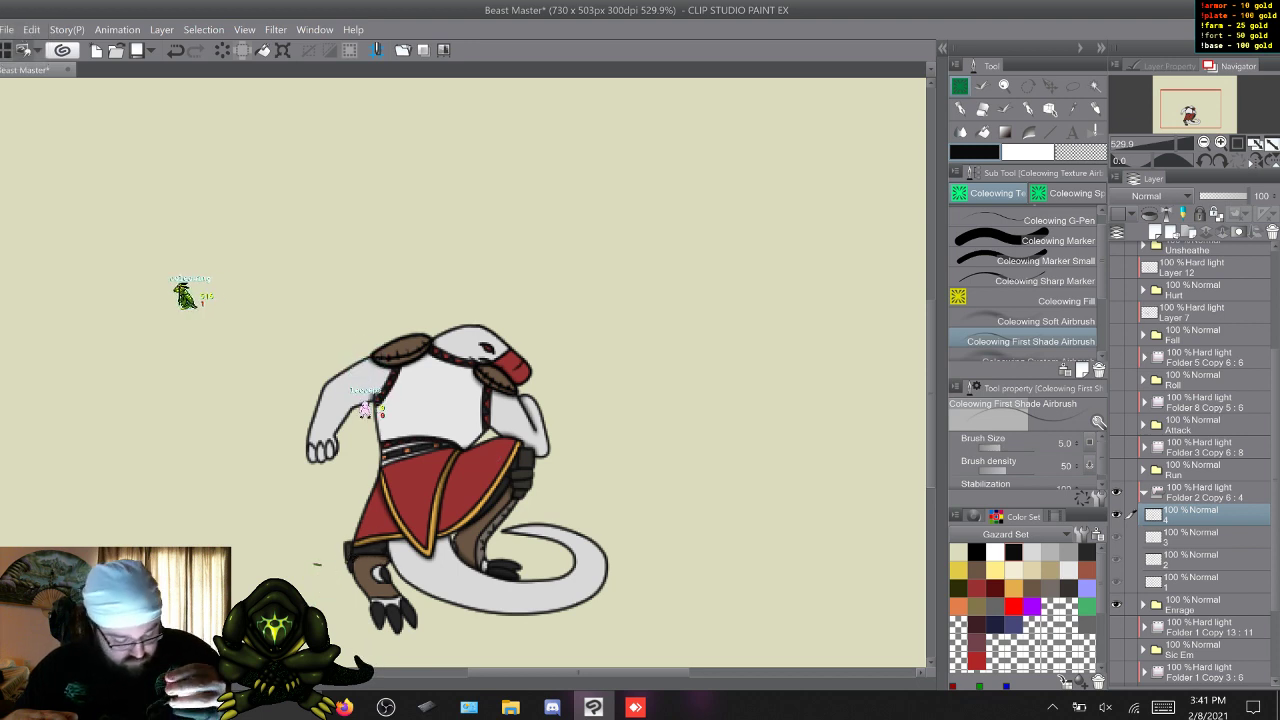
{"action": "key", "text": "w"}
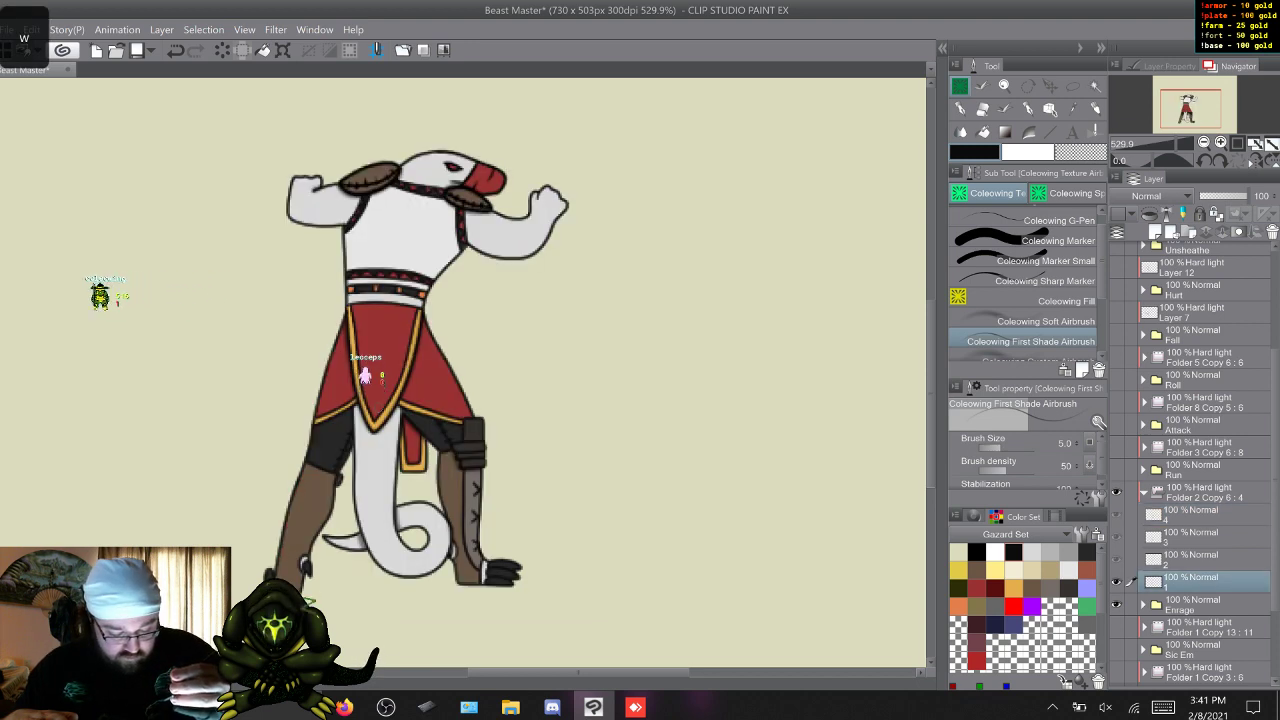
{"action": "key", "text": "w"}
{"action": "key", "text": "w"}
{"action": "key", "text": "w"}
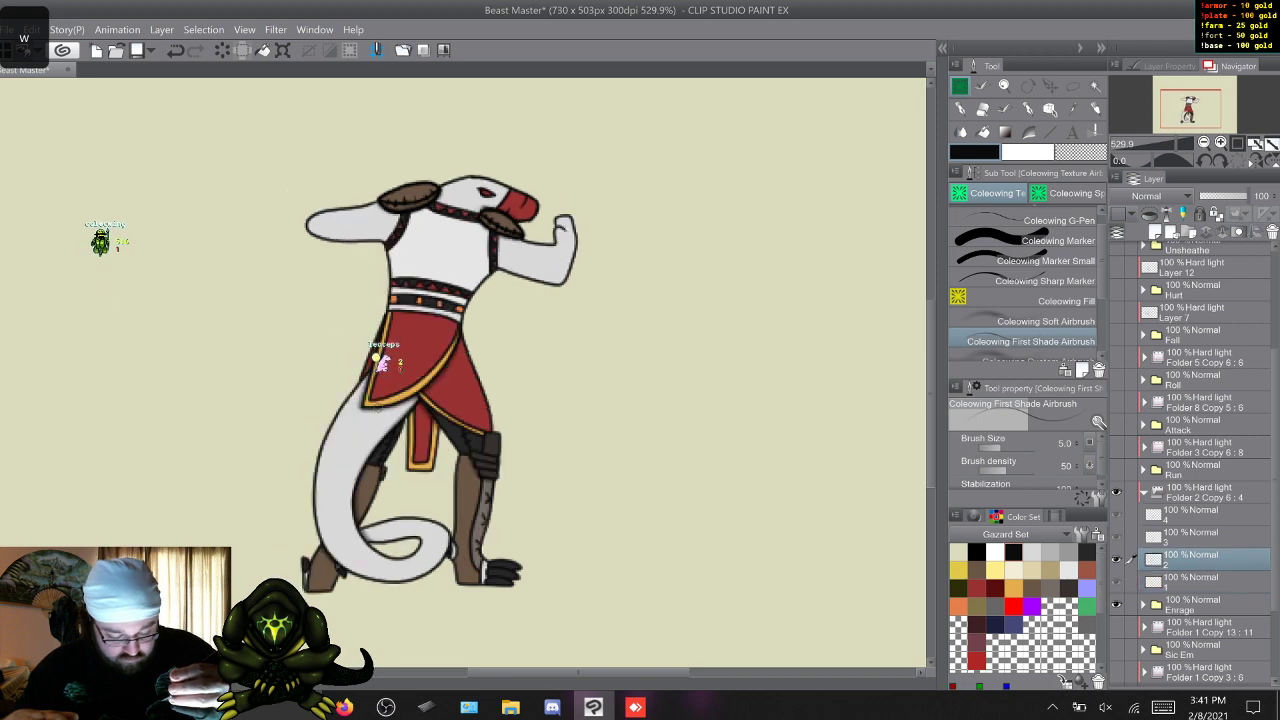
{"action": "key", "text": "w"}
{"action": "key", "text": "w"}
{"action": "key", "text": "w"}
{"action": "key", "text": "w"}
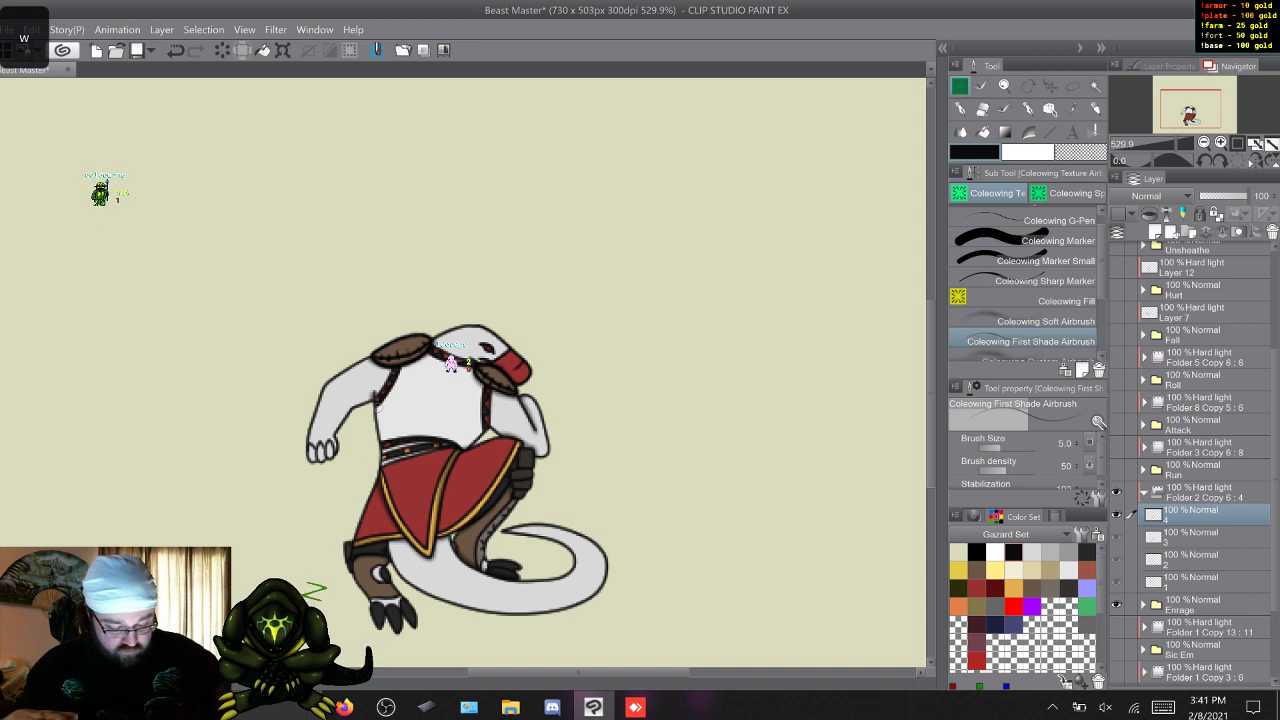
{"action": "key", "text": "w"}
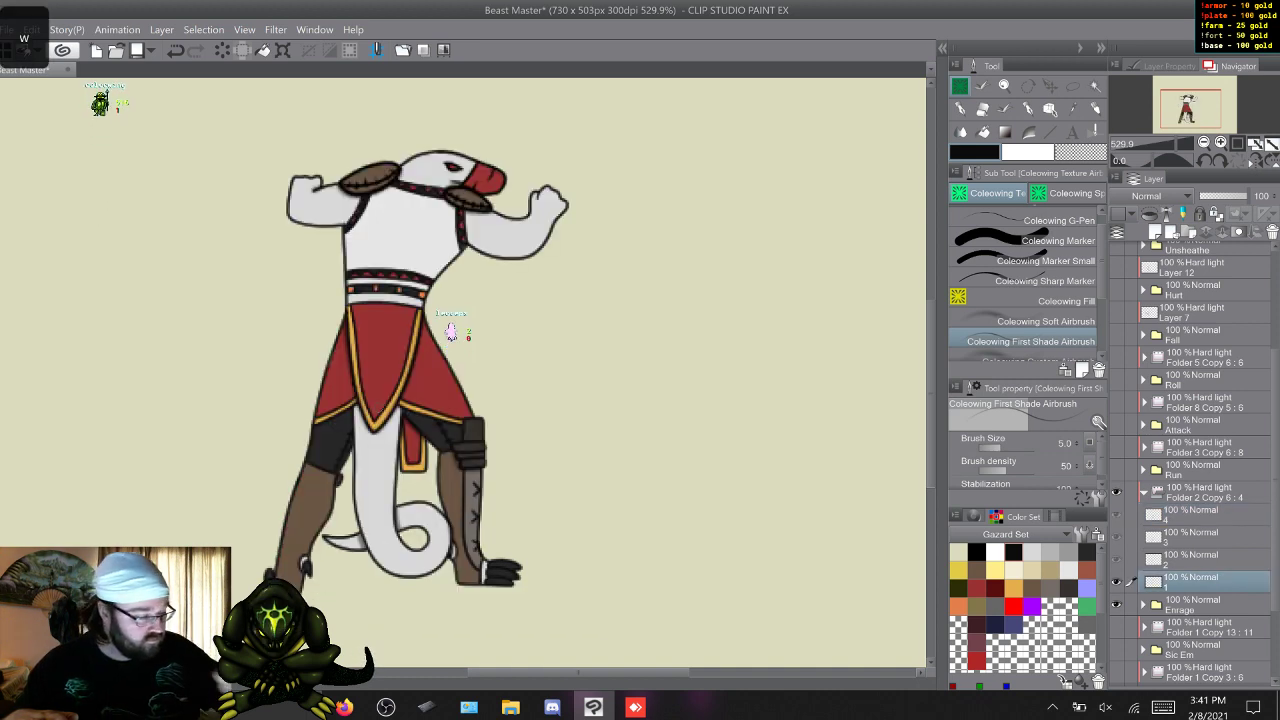
Shade the tail on frame layers 1 to 4 with the Soft Airbrush at size 20 and density 25.
{"action": "left_click", "coordinate": [1040, 321]}
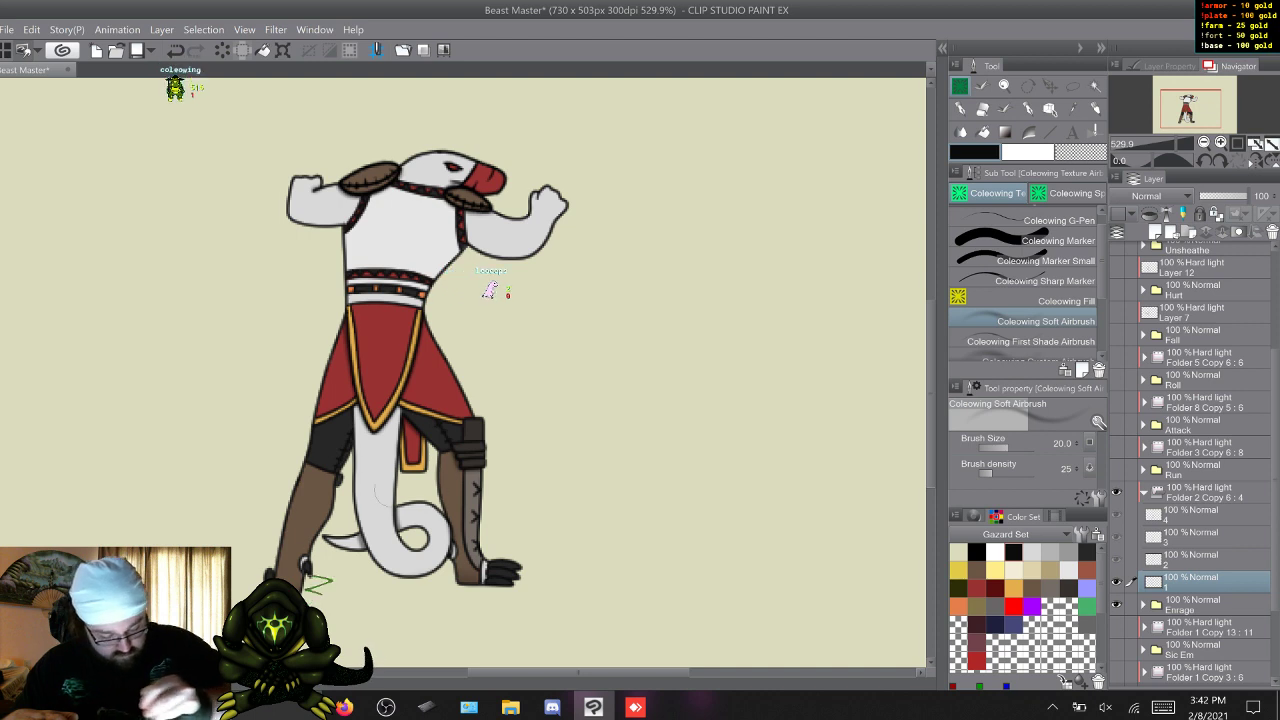
{"action": "key", "text": "w"}
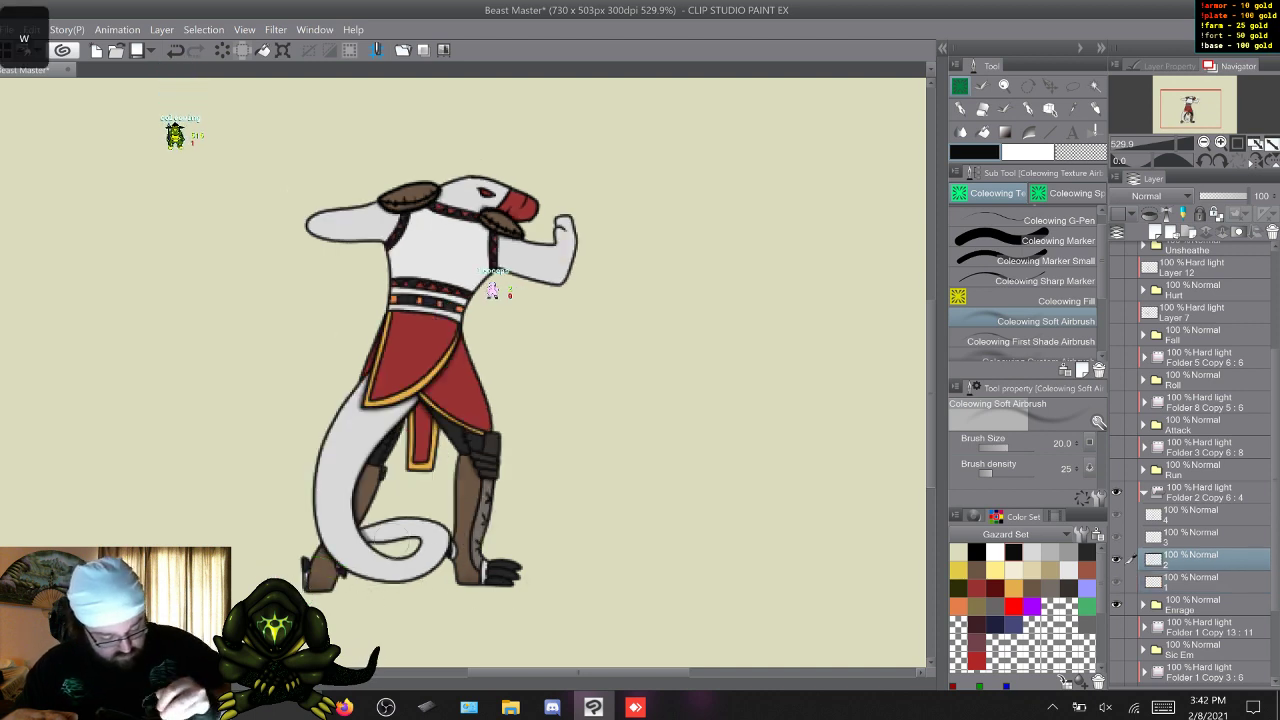
{"action": "key", "text": "w"}
{"action": "key", "text": "w"}
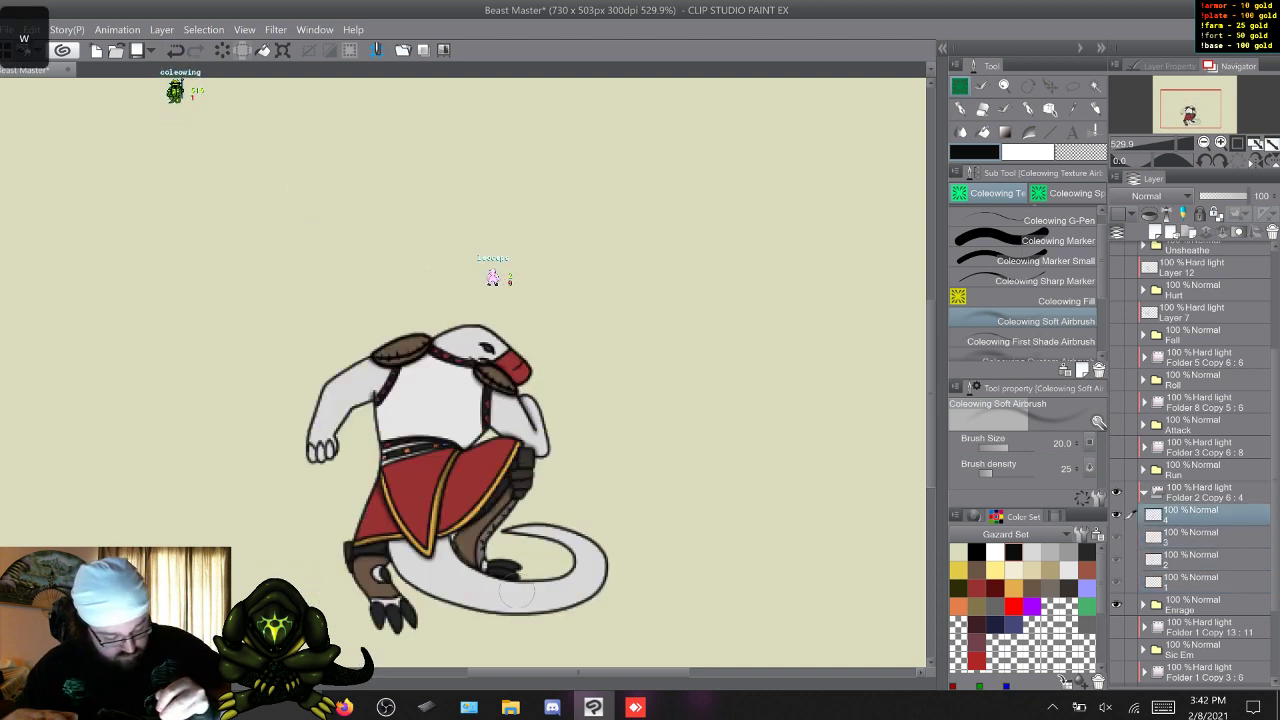
{"action": "key", "text": "w"}
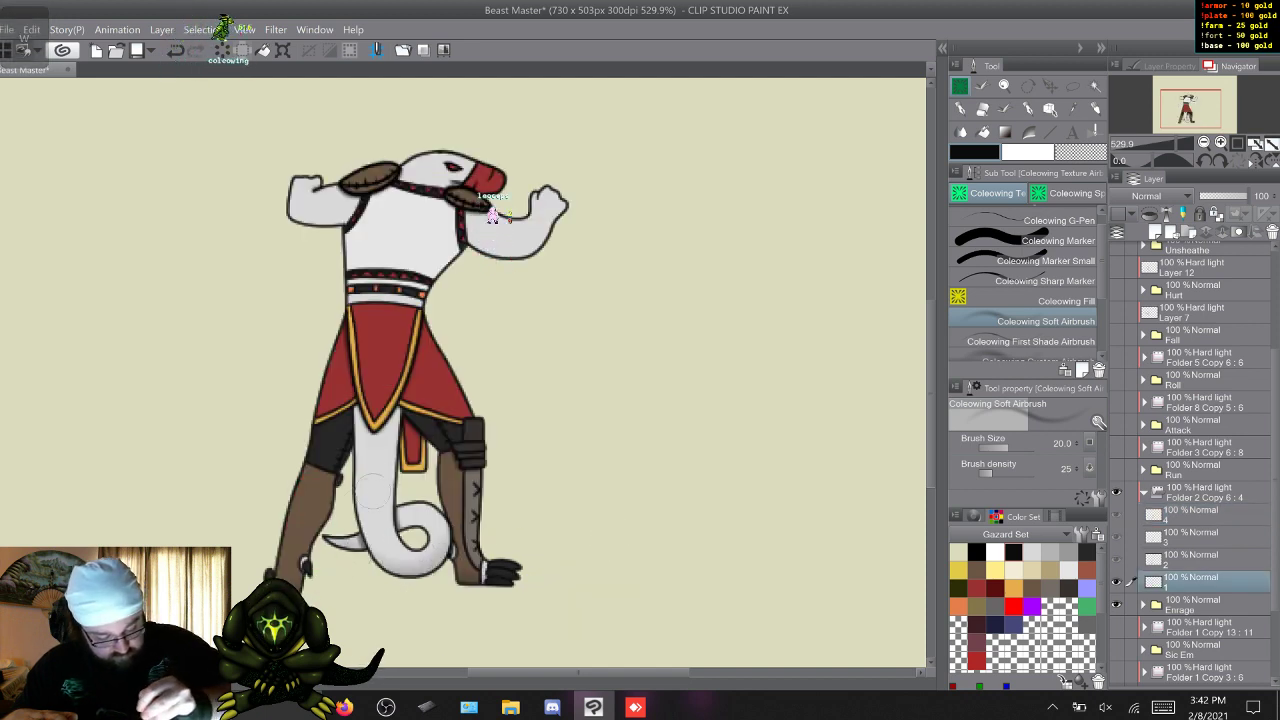
{"action": "key", "text": "w"}
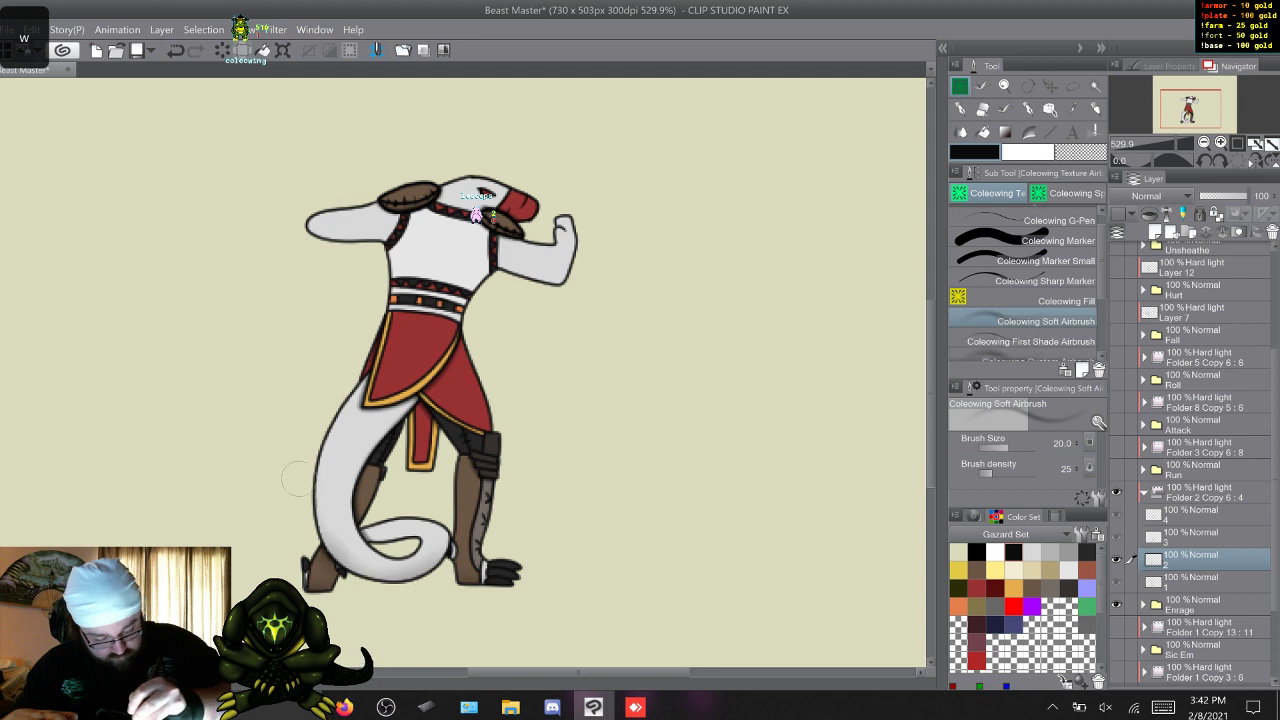
{"action": "key", "text": "w"}
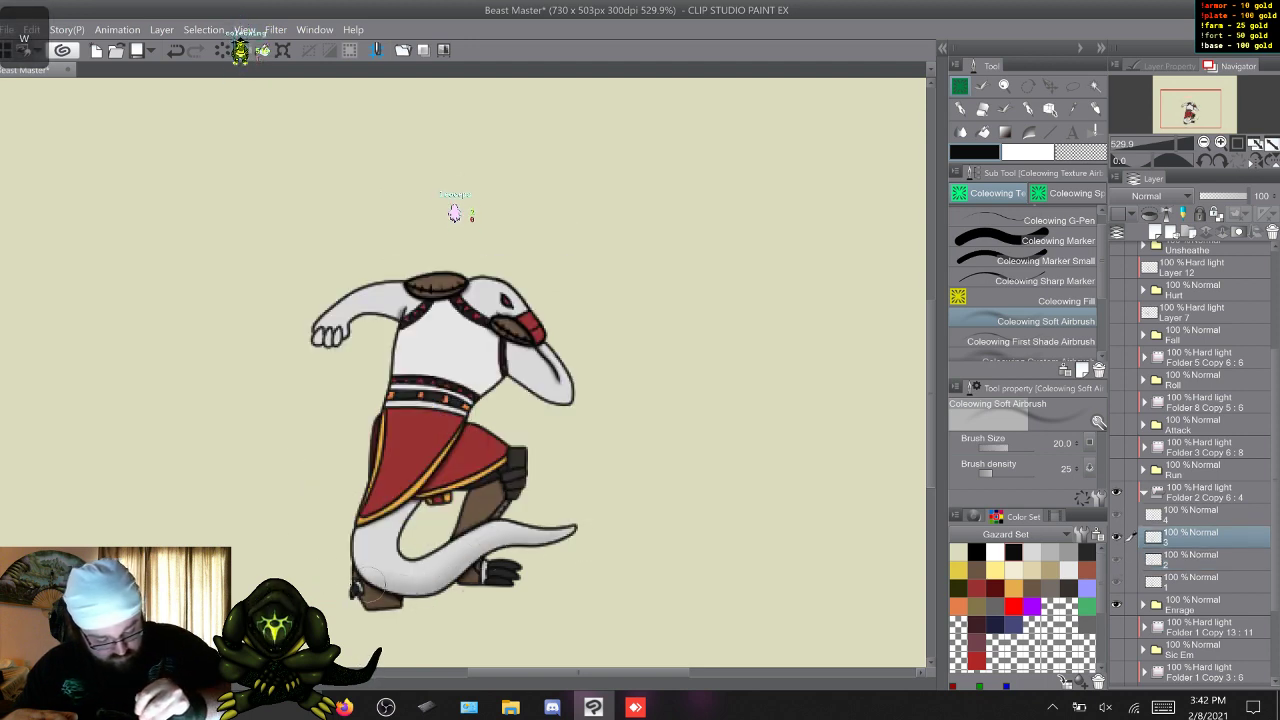
{"action": "key", "text": "w"}
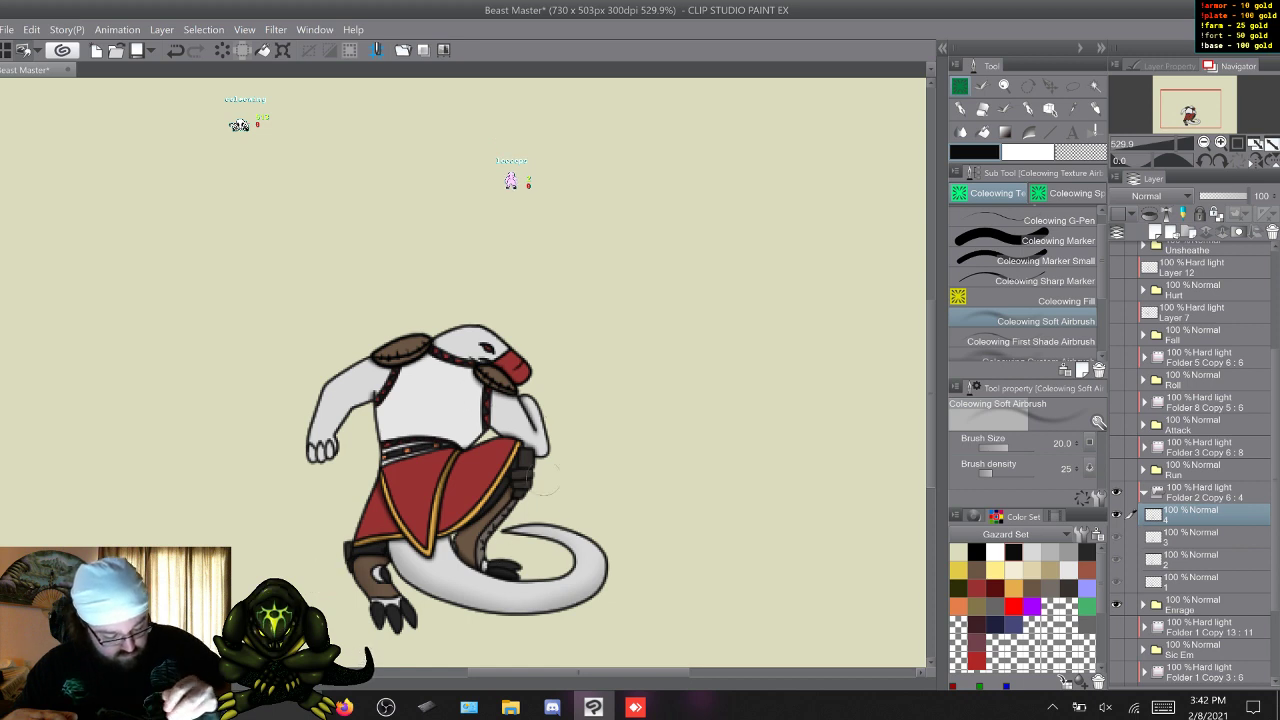
Refine the soft shading along the tail's inner curves across the four frames.
{"action": "key", "text": "w"}
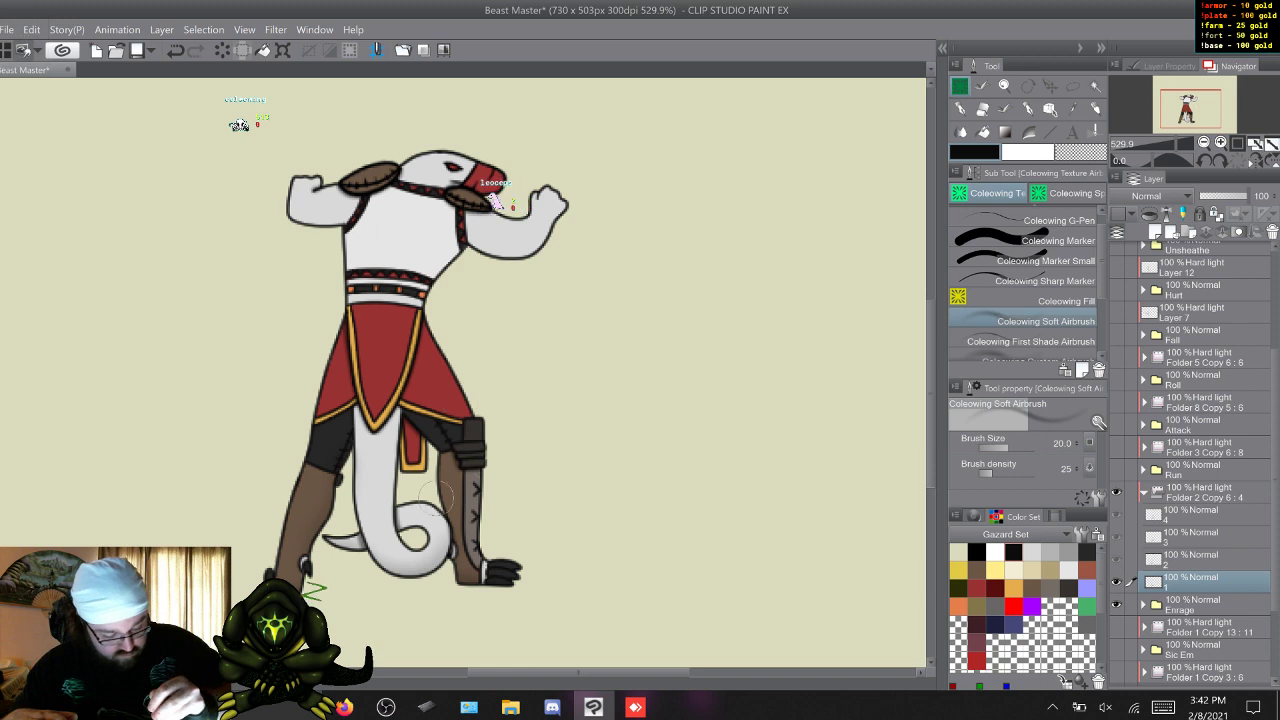
{"action": "key", "text": "w"}
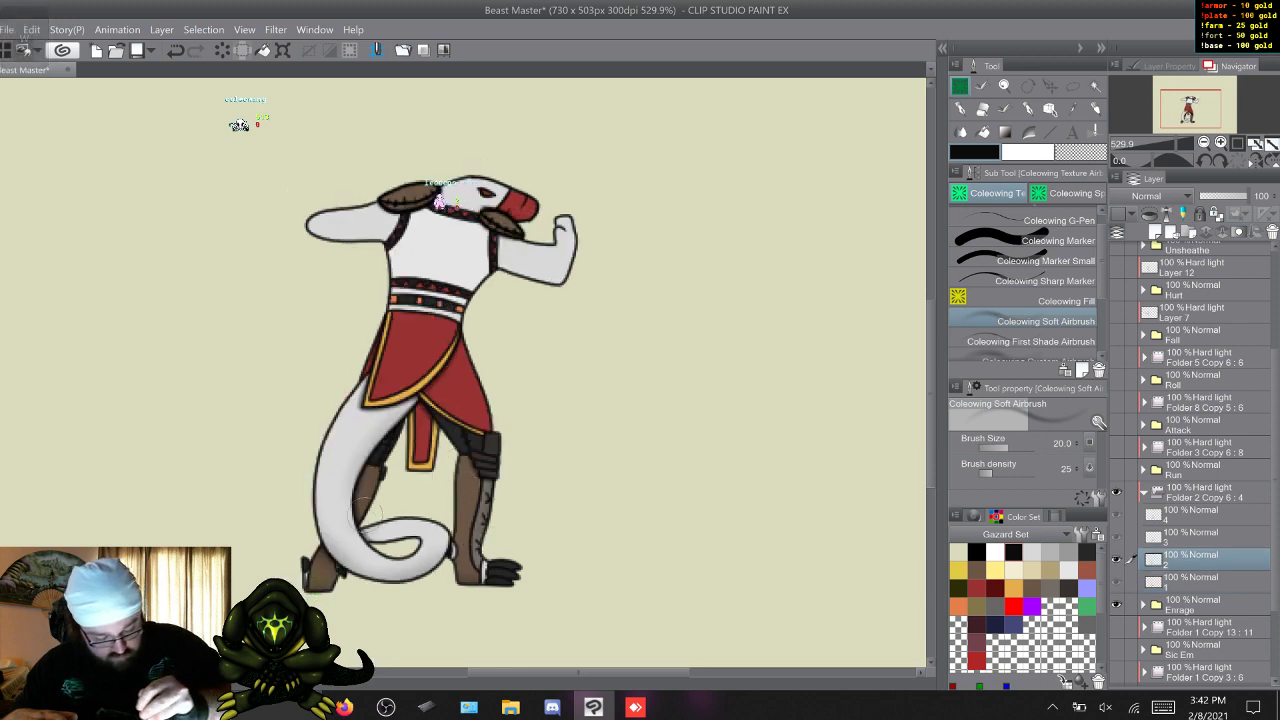
{"action": "key", "text": "w"}
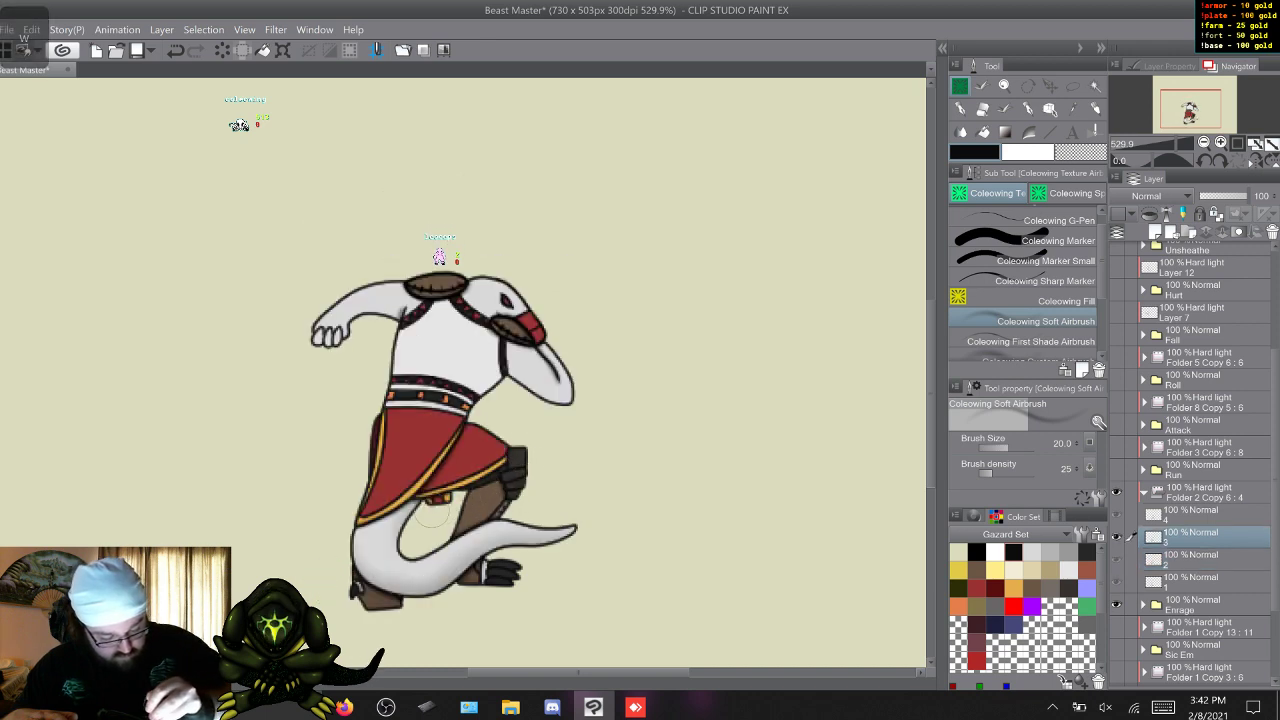
{"action": "key", "text": "w"}
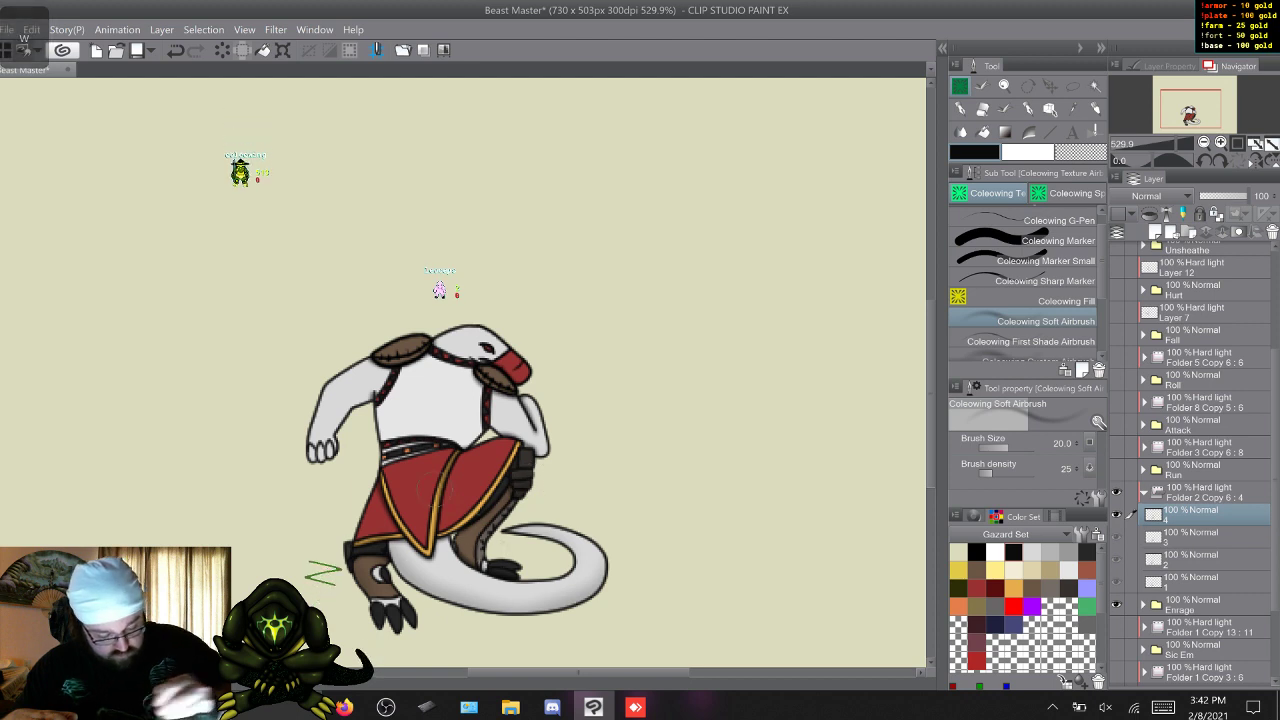
Shade the underside of the character's forward arm across frame layers 1 to 4 with the Soft Airbrush at size 20 and density 25.
{"action": "key", "text": "w"}
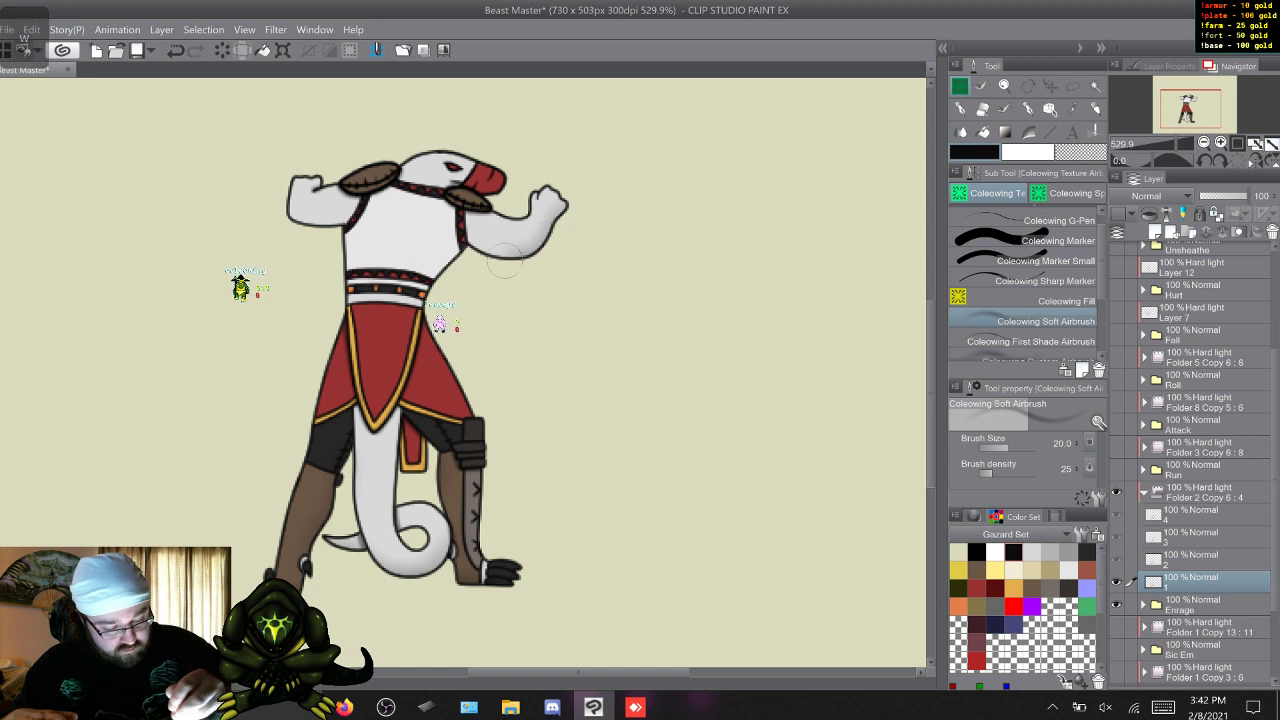
{"action": "key", "text": "w"}
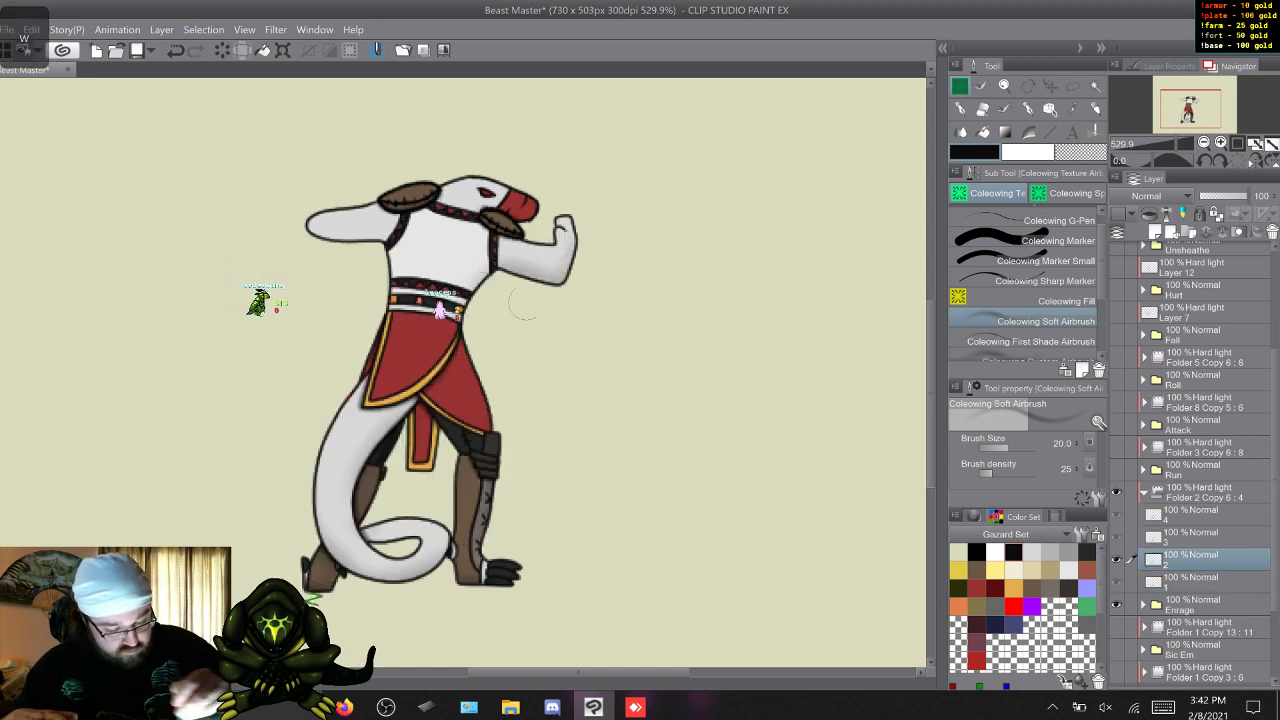
{"action": "key", "text": "w"}
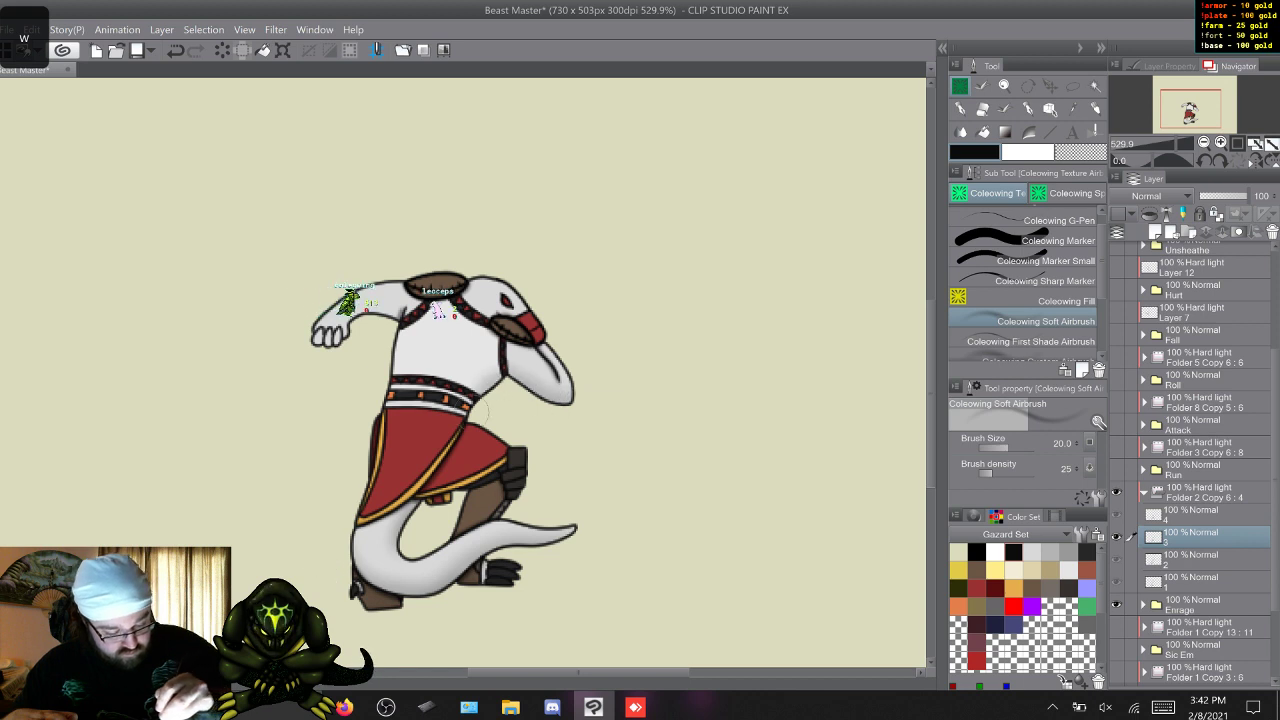
{"action": "key", "text": "w"}
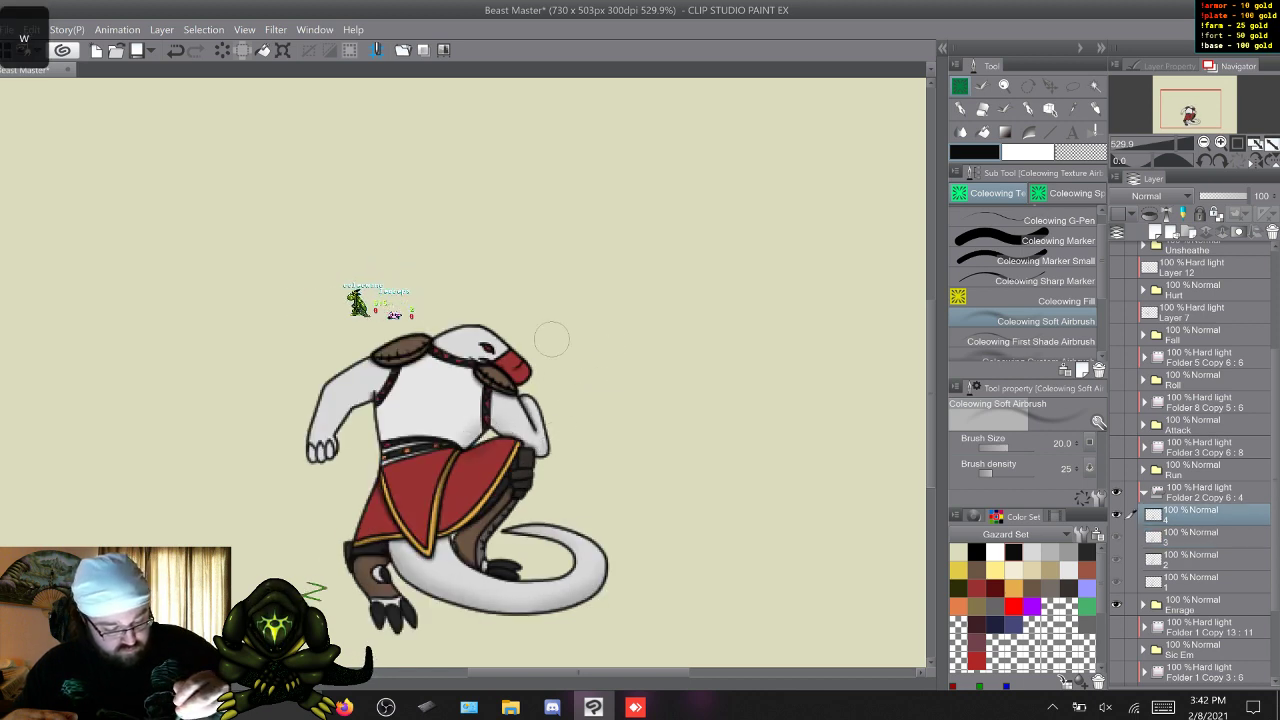
Shade the underside of the character's rear arm across frame layers 1 to 4 with the Soft Airbrush.
{"action": "key", "text": "w"}
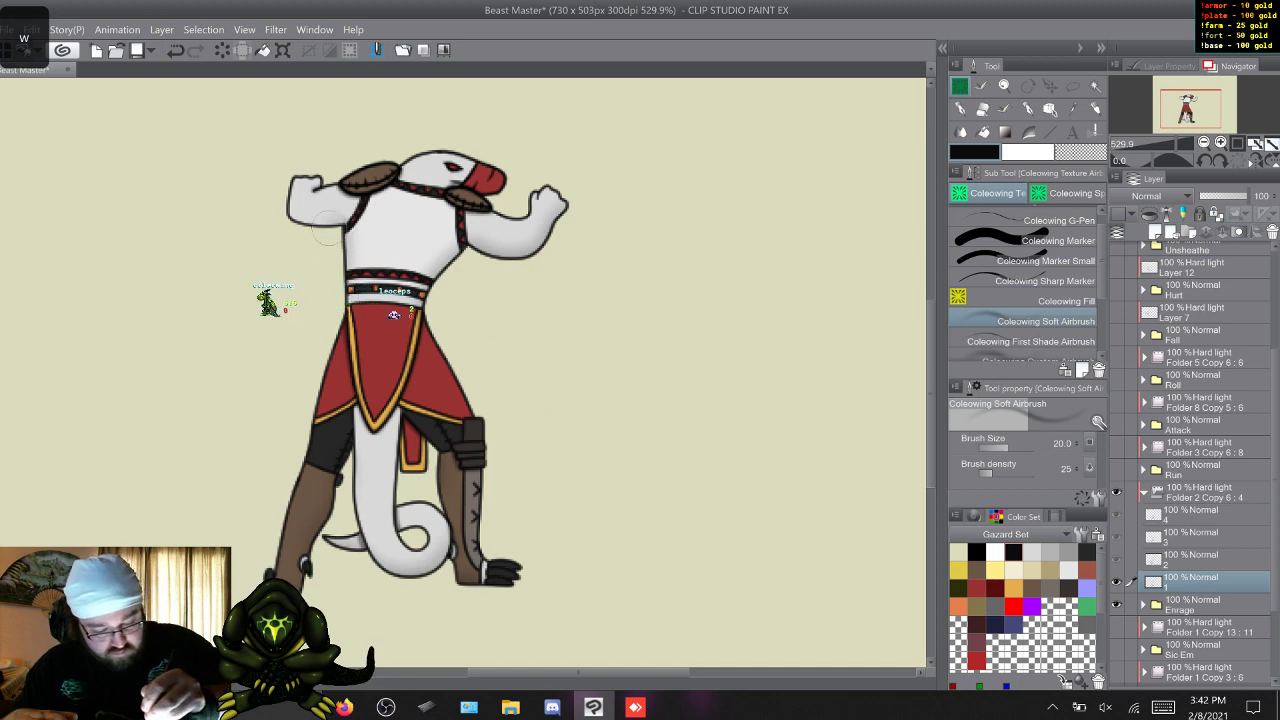
{"action": "key", "text": "w"}
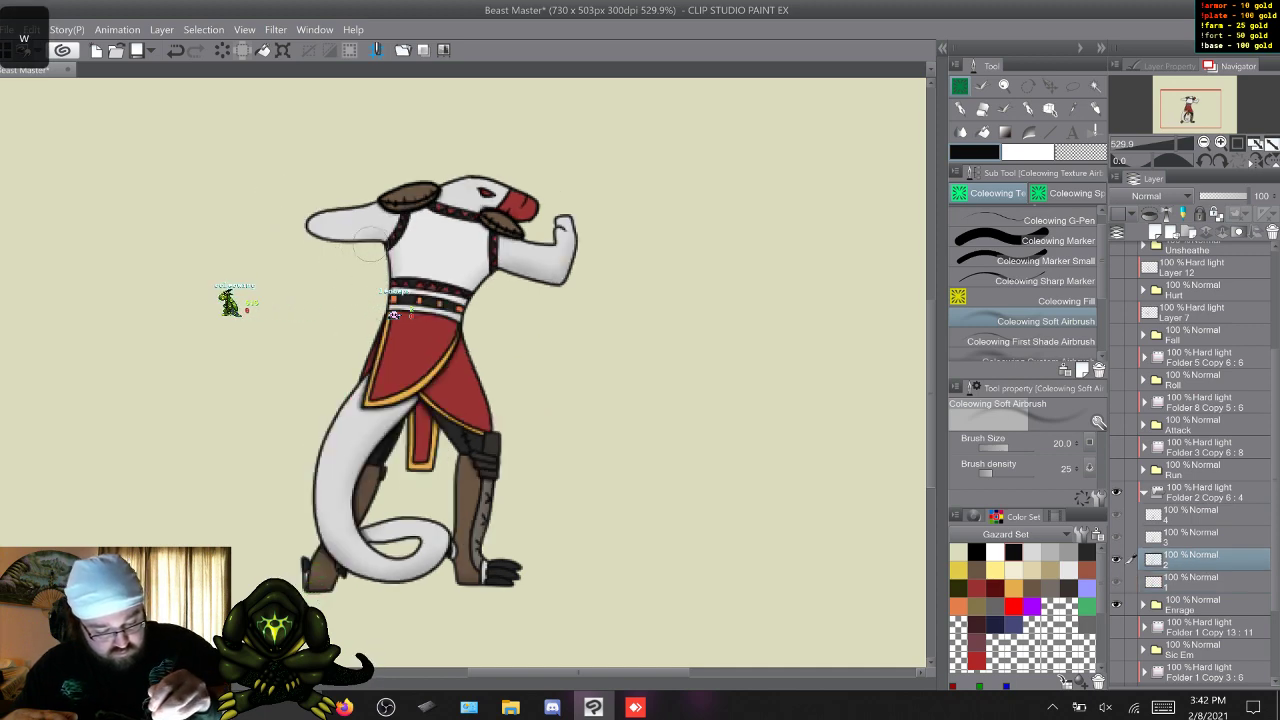
{"action": "key", "text": "w"}
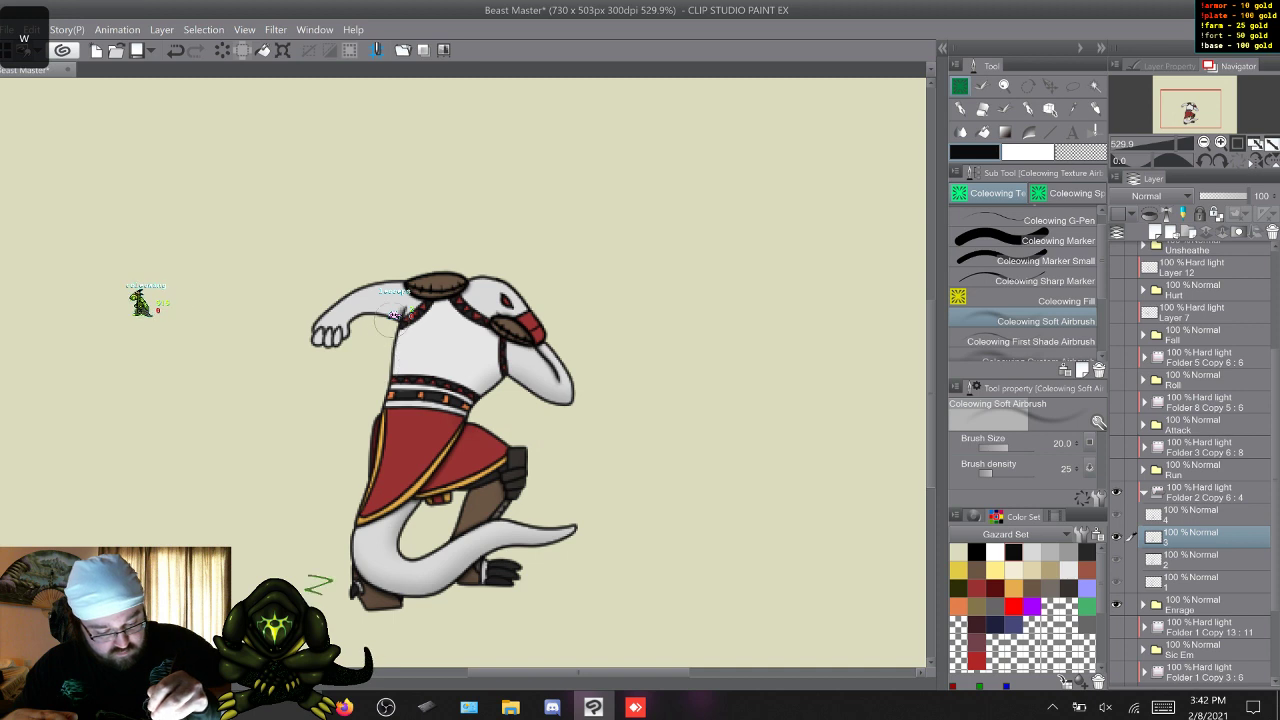
{"action": "key", "text": "w"}
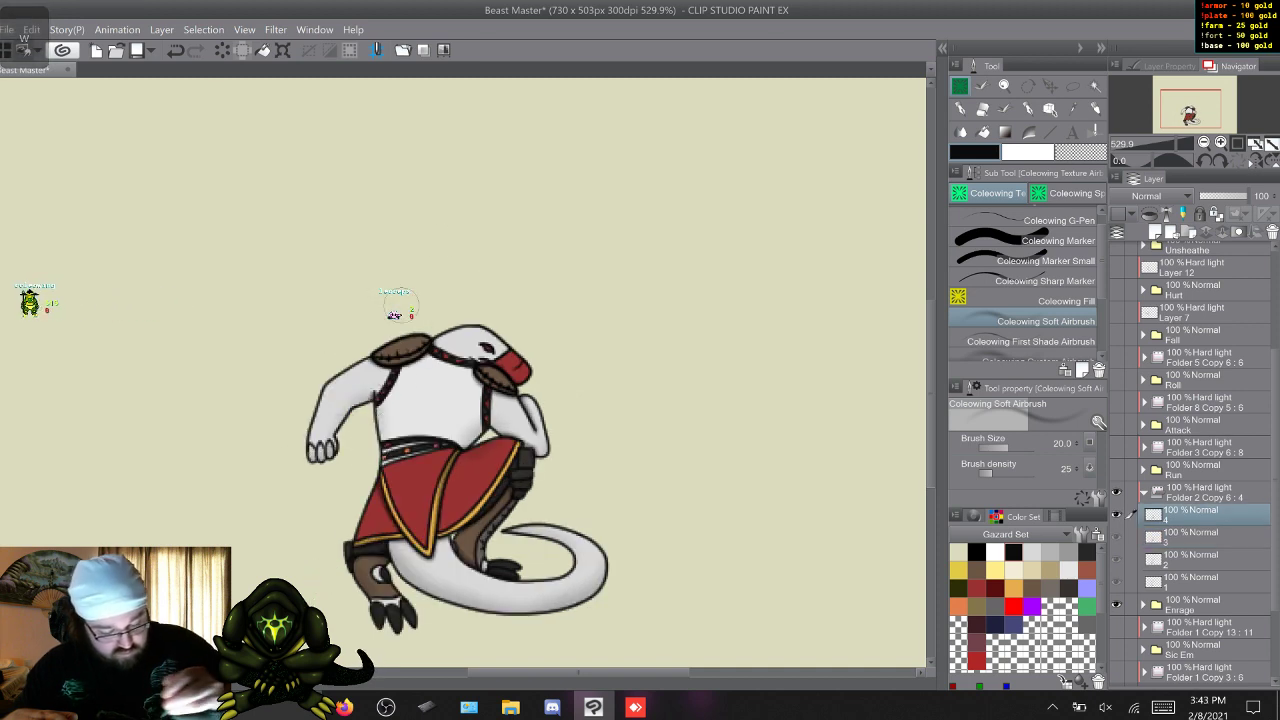
Flip repeatedly through the four Enrage frames to examine how the soft shading reads in motion.
{"action": "key", "text": "w"}
{"action": "key", "text": "w"}
{"action": "key", "text": "w"}
{"action": "key", "text": "w"}
{"action": "key", "text": "w"}
{"action": "key", "text": "w"}
{"action": "key", "text": "w"}
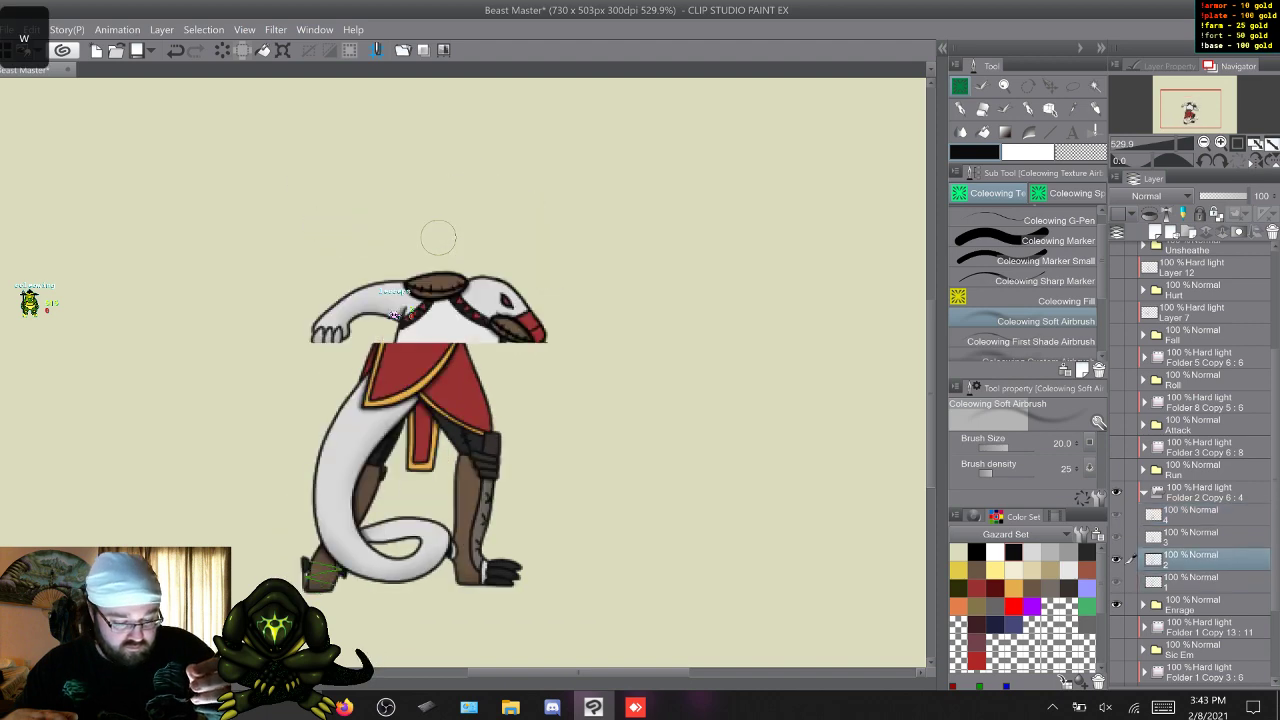
{"action": "key", "text": "w"}
{"action": "key", "text": "w"}
{"action": "key", "text": "w"}
{"action": "key", "text": "w"}
{"action": "key", "text": "w"}
{"action": "key", "text": "w"}
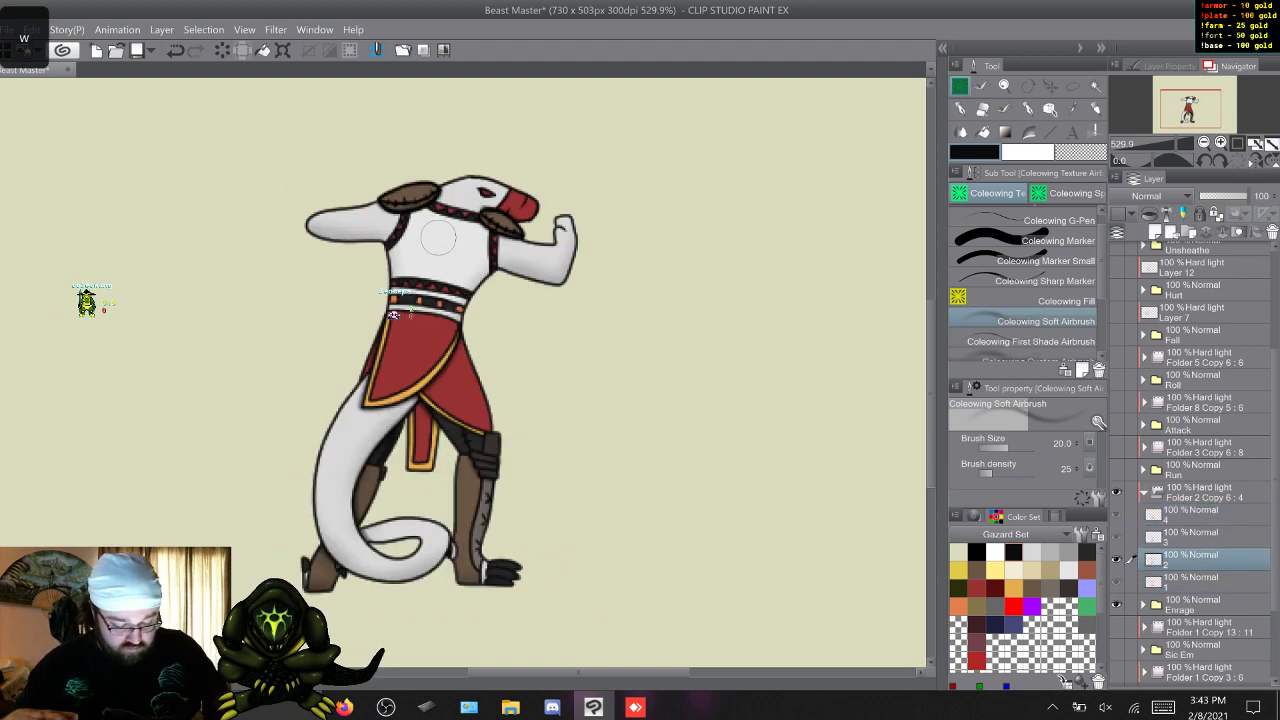
{"action": "key", "text": "w"}
{"action": "key", "text": "w"}
{"action": "key", "text": "w"}
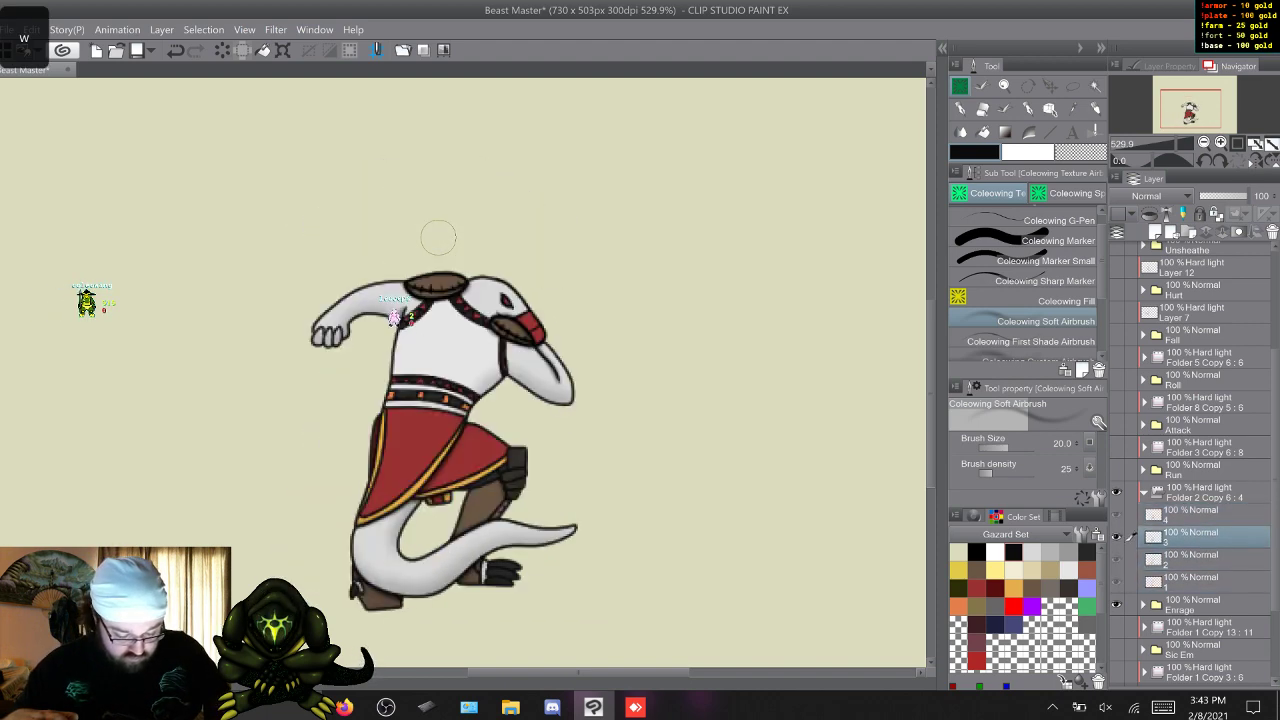
{"action": "key", "text": "w"}
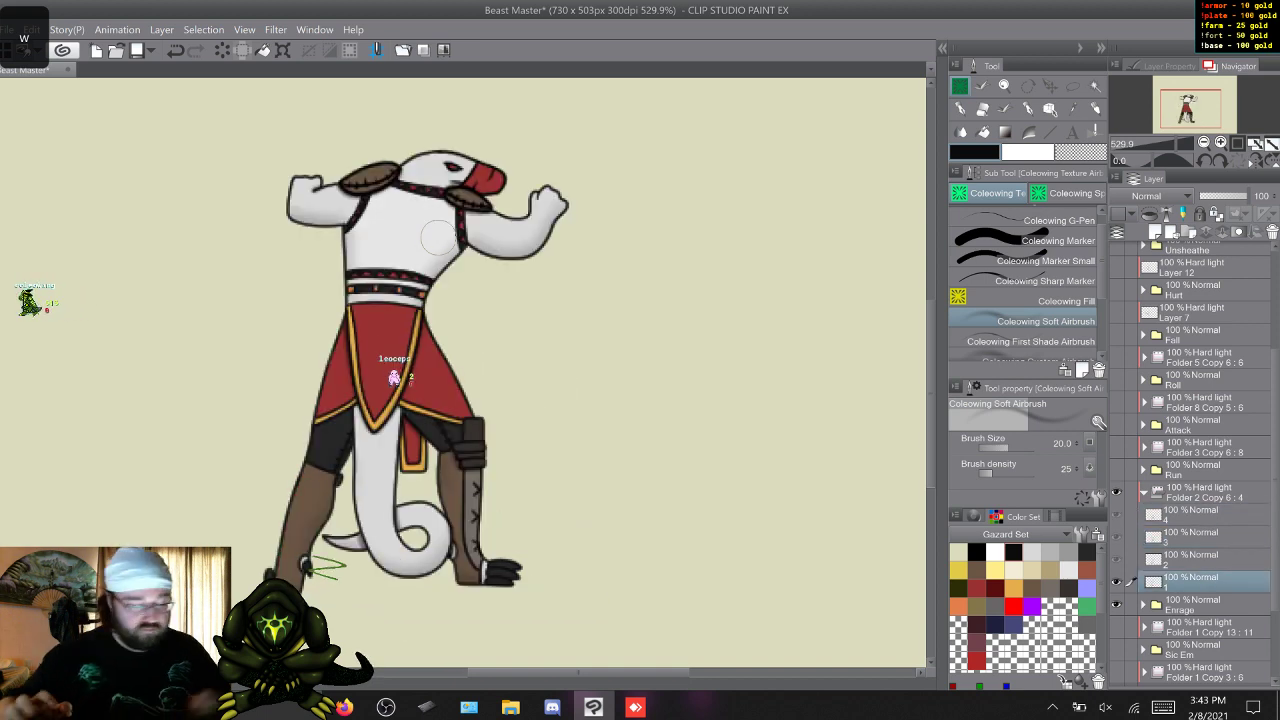
Collapse and hide the Enrage shading folder, hide Enrage, show Sic Em with its hard light folder, and expand that folder.
{"action": "left_click", "coordinate": [1144, 492]}
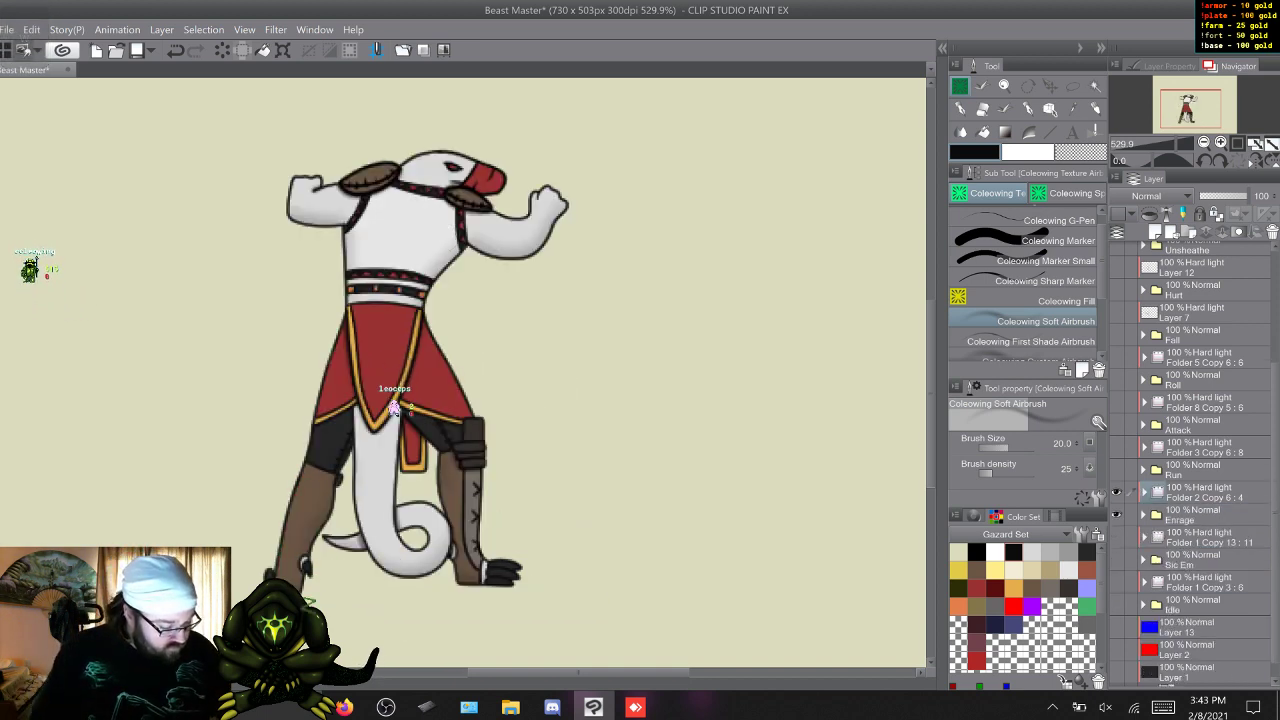
{"action": "left_click", "coordinate": [1116, 492]}
{"action": "left_click", "coordinate": [1116, 514]}
{"action": "left_click", "coordinate": [1116, 537]}
{"action": "left_click", "coordinate": [1116, 560]}
{"action": "left_click", "coordinate": [1144, 538]}
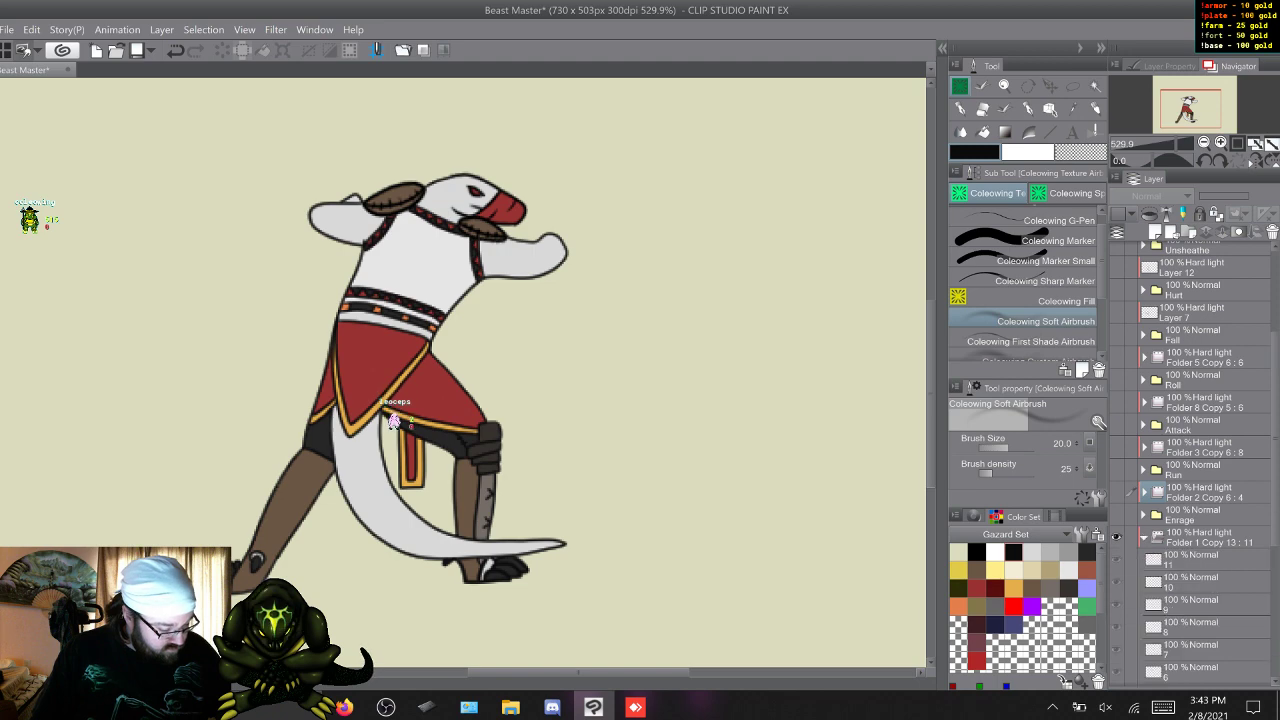
Step through the eleven Sic Em frames to examine the poses and their unshaded areas in sequence.
{"action": "left_click", "coordinate": [1190, 560]}
{"action": "key", "text": "w"}
{"action": "key", "text": "w"}
{"action": "key", "text": "w"}
{"action": "key", "text": "w"}
{"action": "key", "text": "w"}
{"action": "key", "text": "w"}
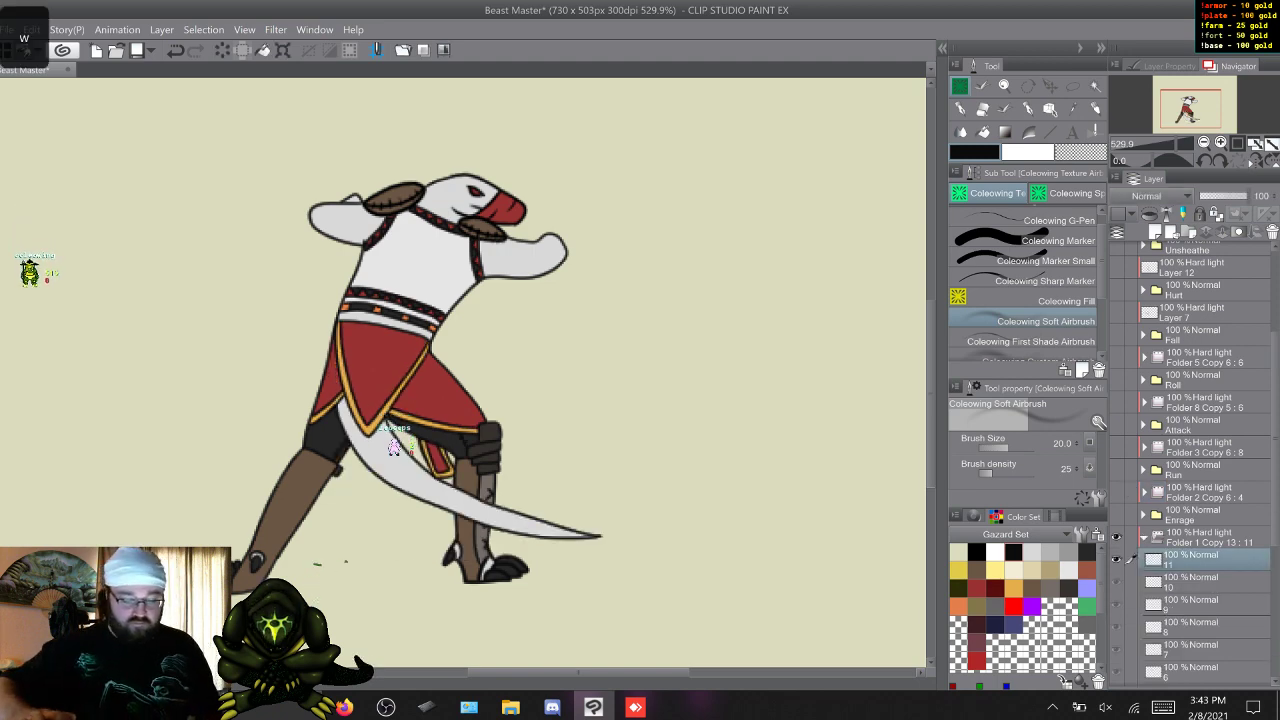
{"action": "key", "text": "w"}
{"action": "key", "text": "w"}
{"action": "key", "text": "w"}
{"action": "key", "text": "w"}
{"action": "key", "text": "w"}
{"action": "key", "text": "w"}
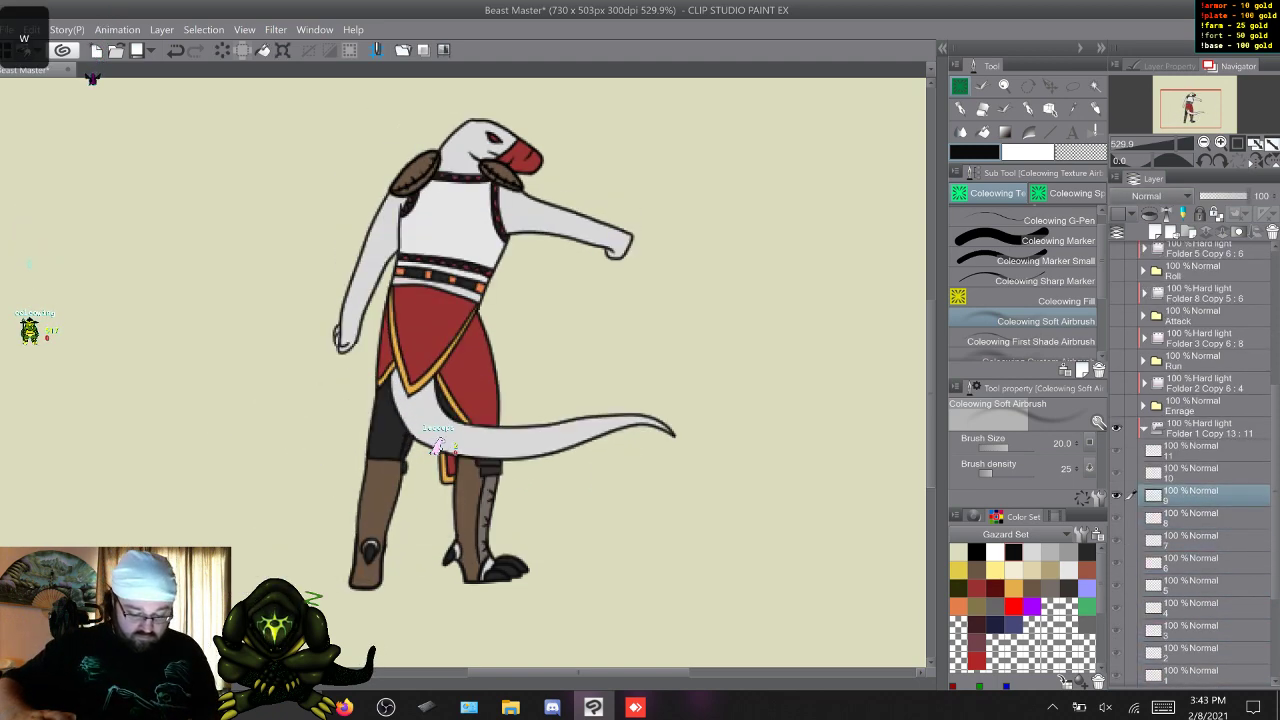
{"action": "key", "text": "w"}
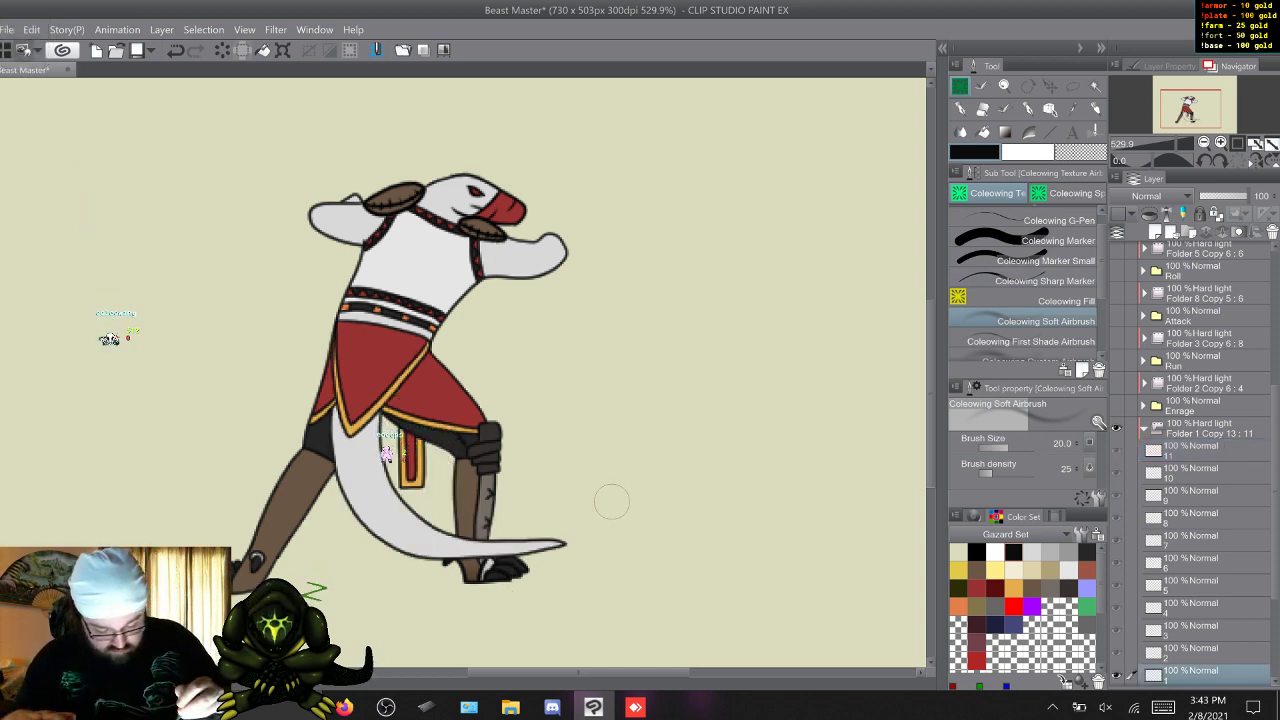
{"action": "key", "text": "w"}
{"action": "key", "text": "w"}
{"action": "key", "text": "w"}
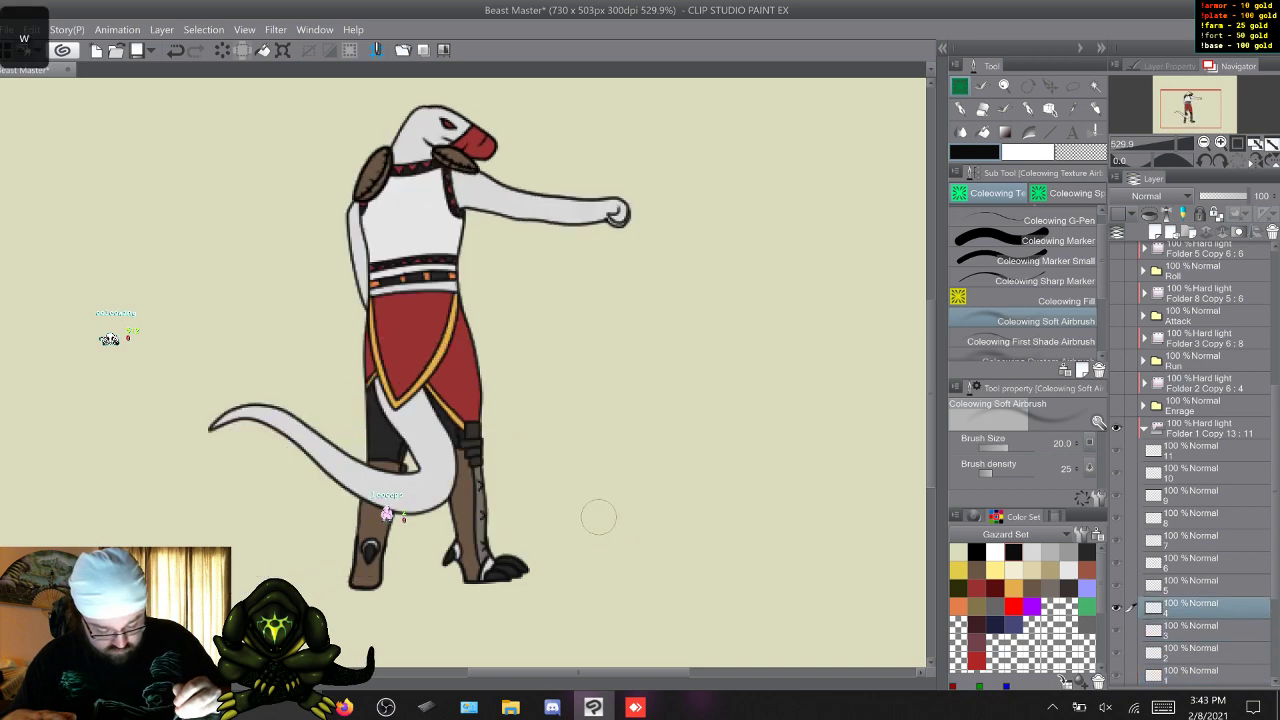
{"action": "key", "text": "s"}
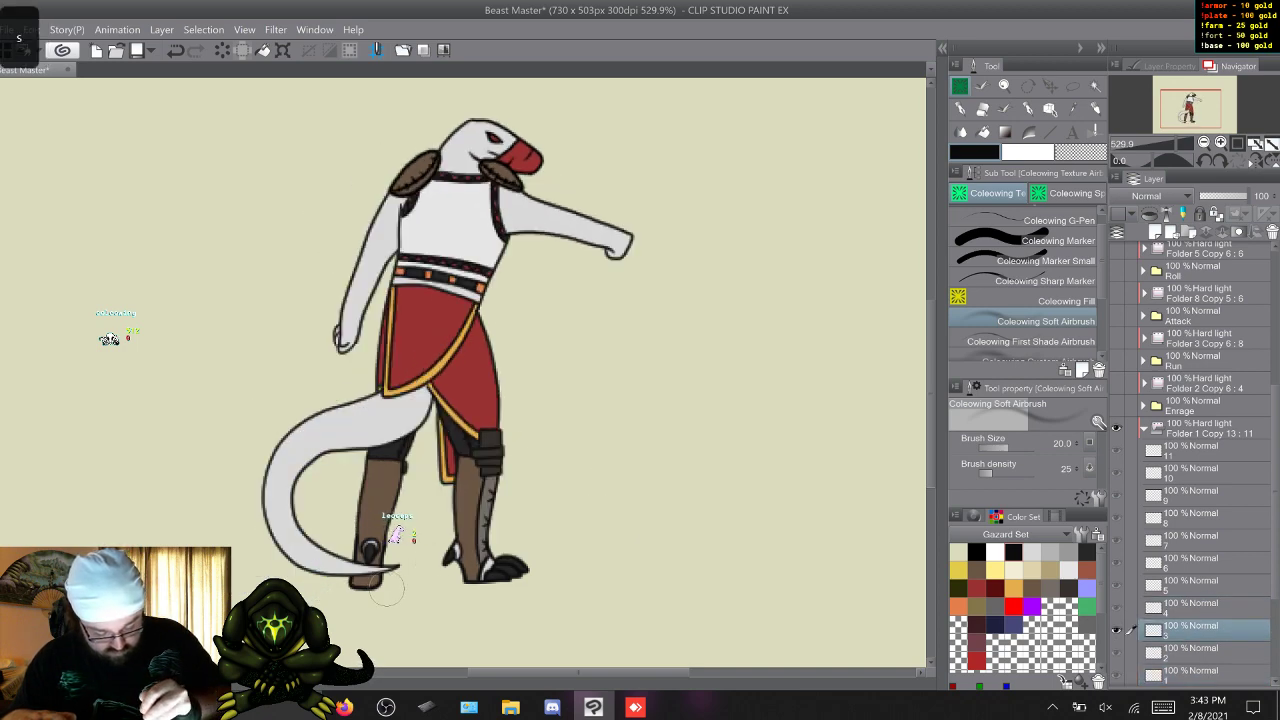
{"action": "key", "text": "w"}
{"action": "key", "text": "w"}
{"action": "key", "text": "w"}
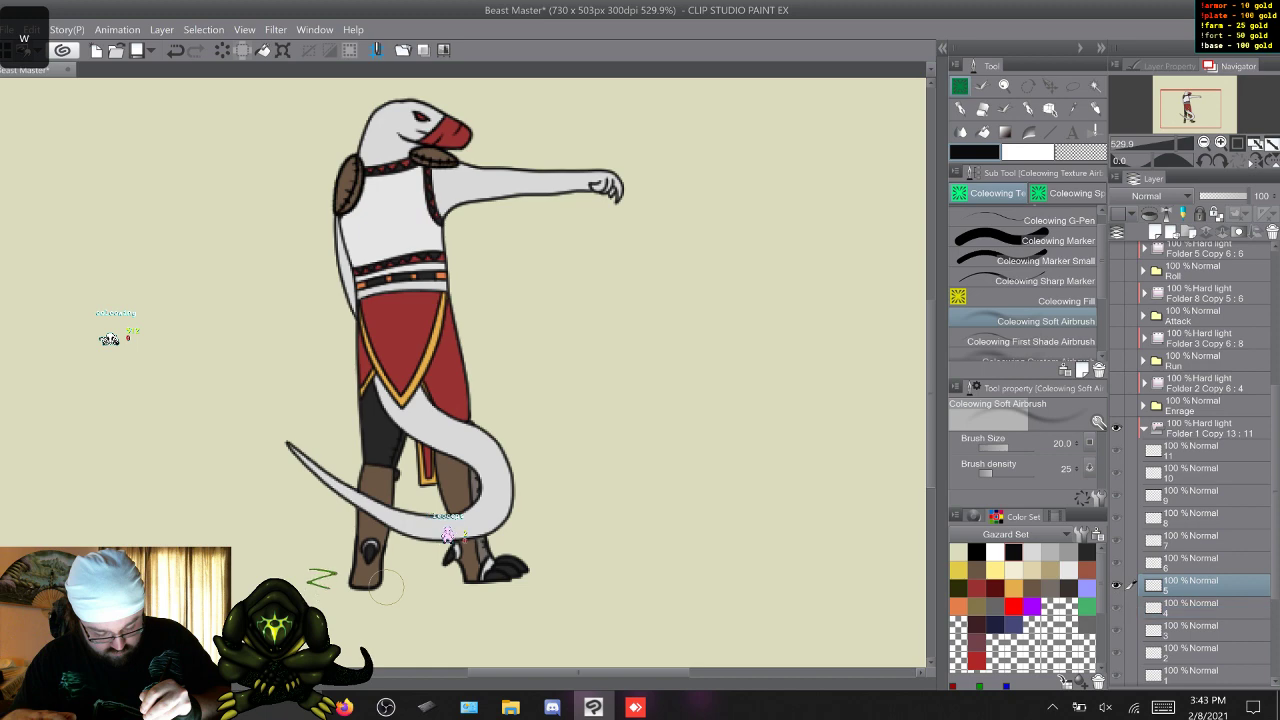
{"action": "key", "text": "w"}
{"action": "key", "text": "w"}
{"action": "key", "text": "w"}
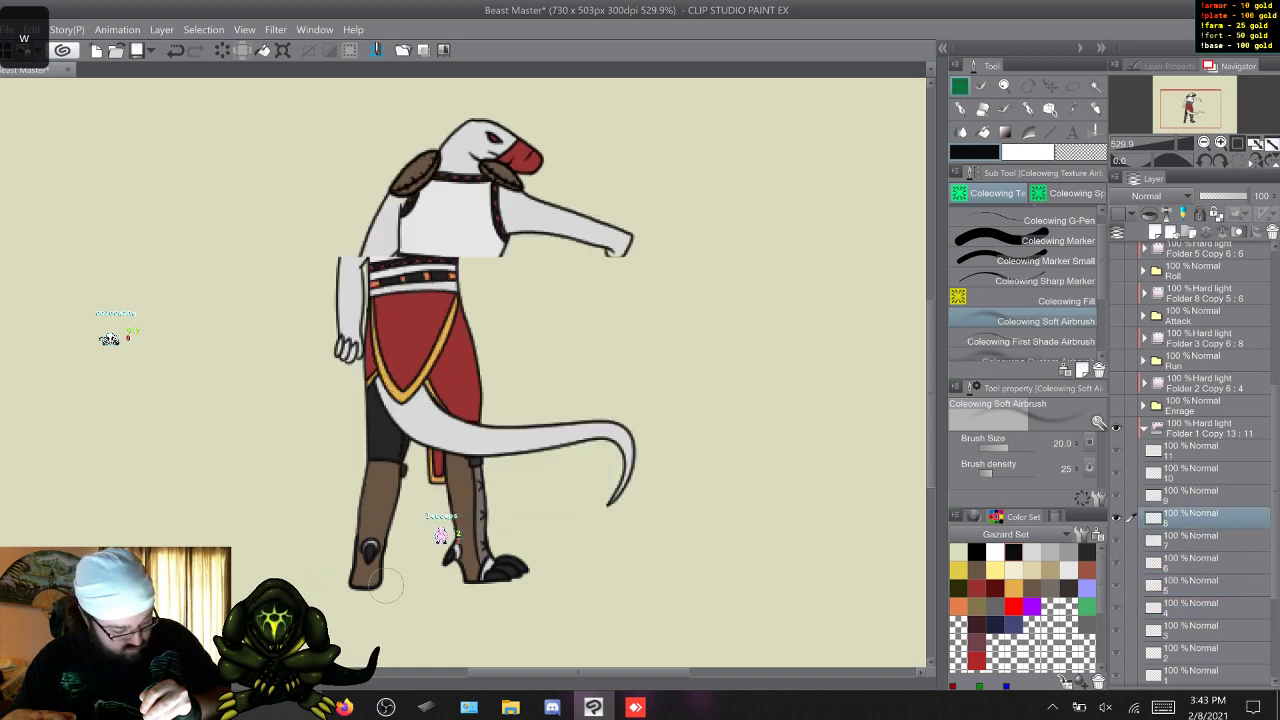
{"action": "key", "text": "w"}
{"action": "key", "text": "w"}
{"action": "key", "text": "w"}
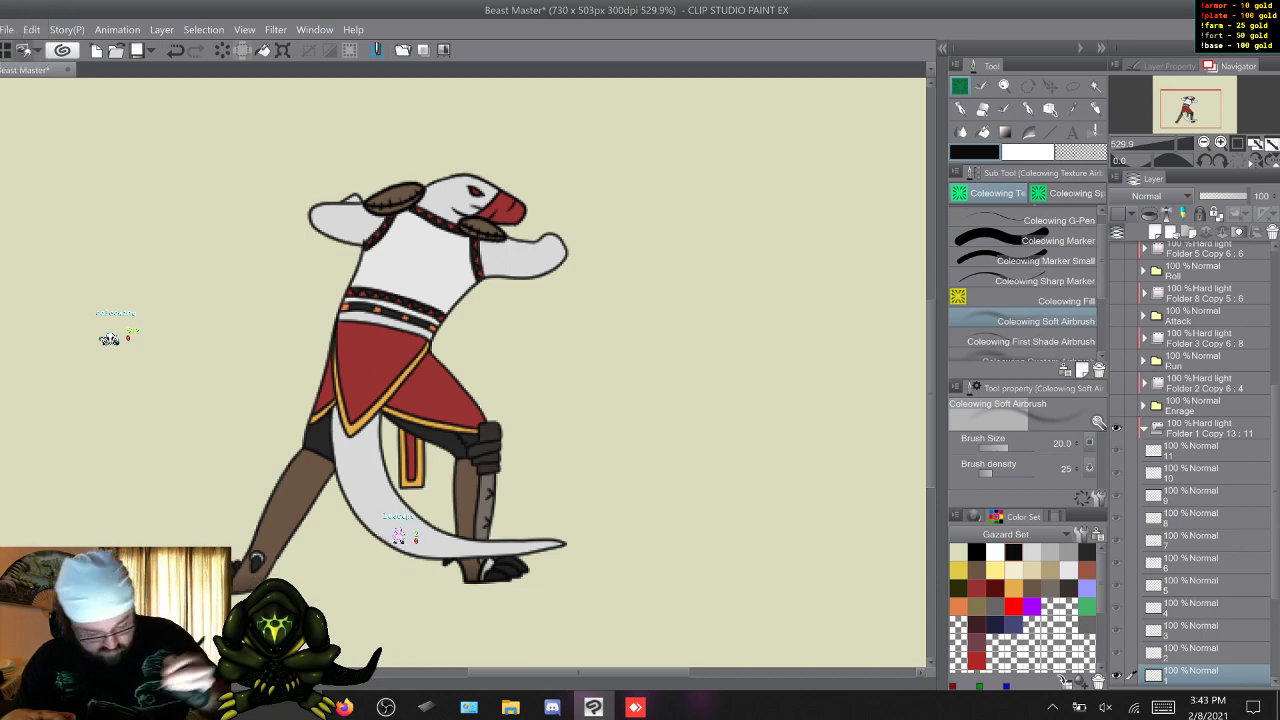
Select frame layers 2 to 11 together in the Sic Em hard light folder and apply the custom layer command to them.
{"action": "left_click", "coordinate": [1195, 652]}
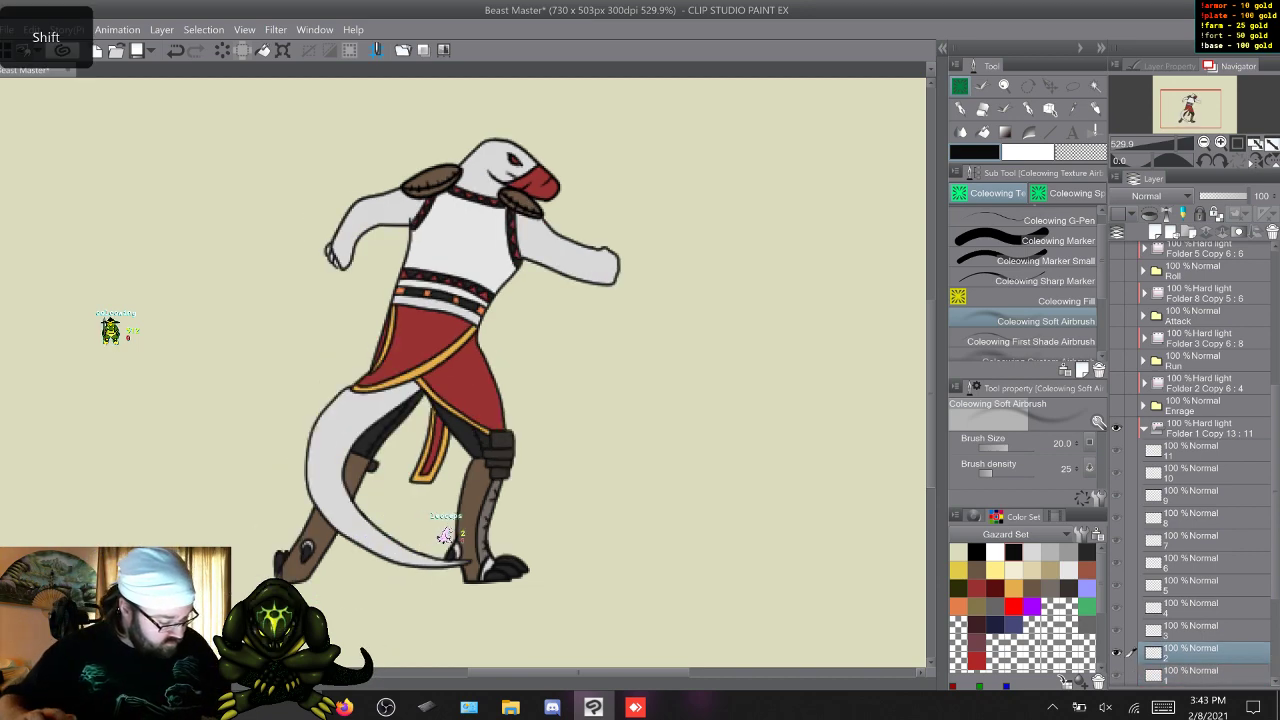
{"action": "left_click", "coordinate": [1195, 452], "text": "shift"}
{"action": "right_click", "coordinate": [1195, 452]}
{"action": "left_click", "coordinate": [1147, 186]}
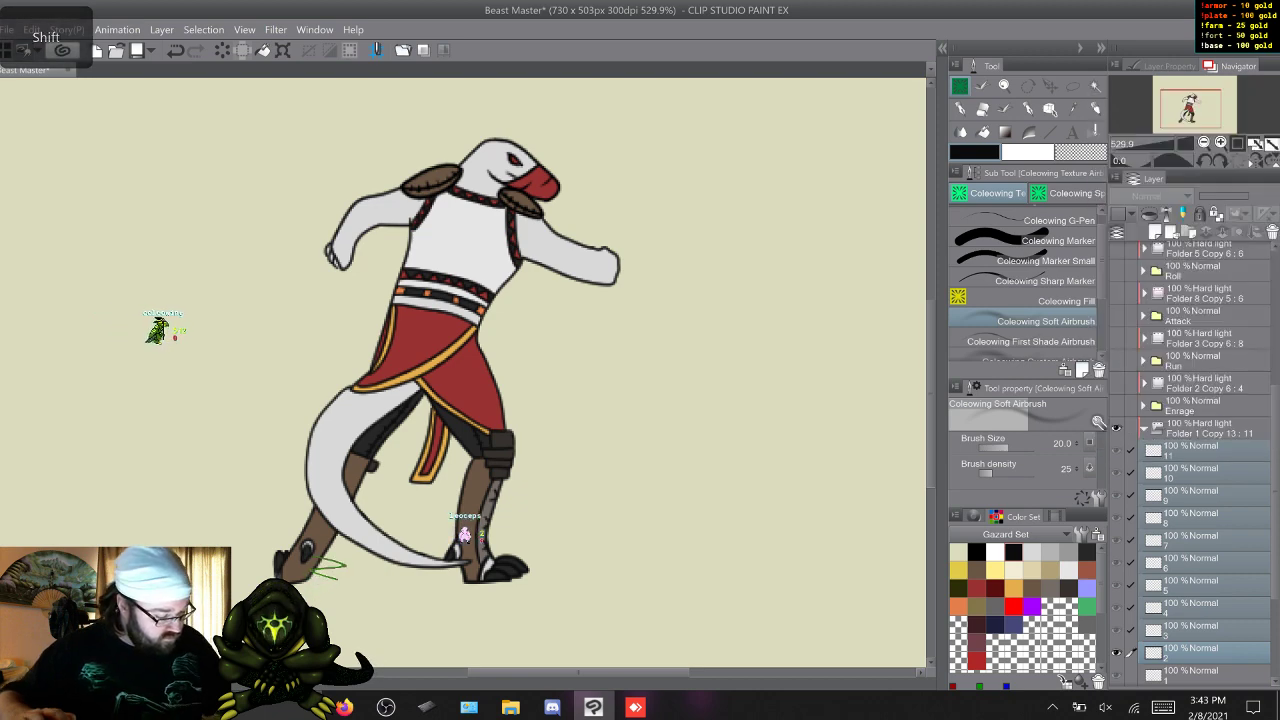
{"action": "key", "text": "F9"}
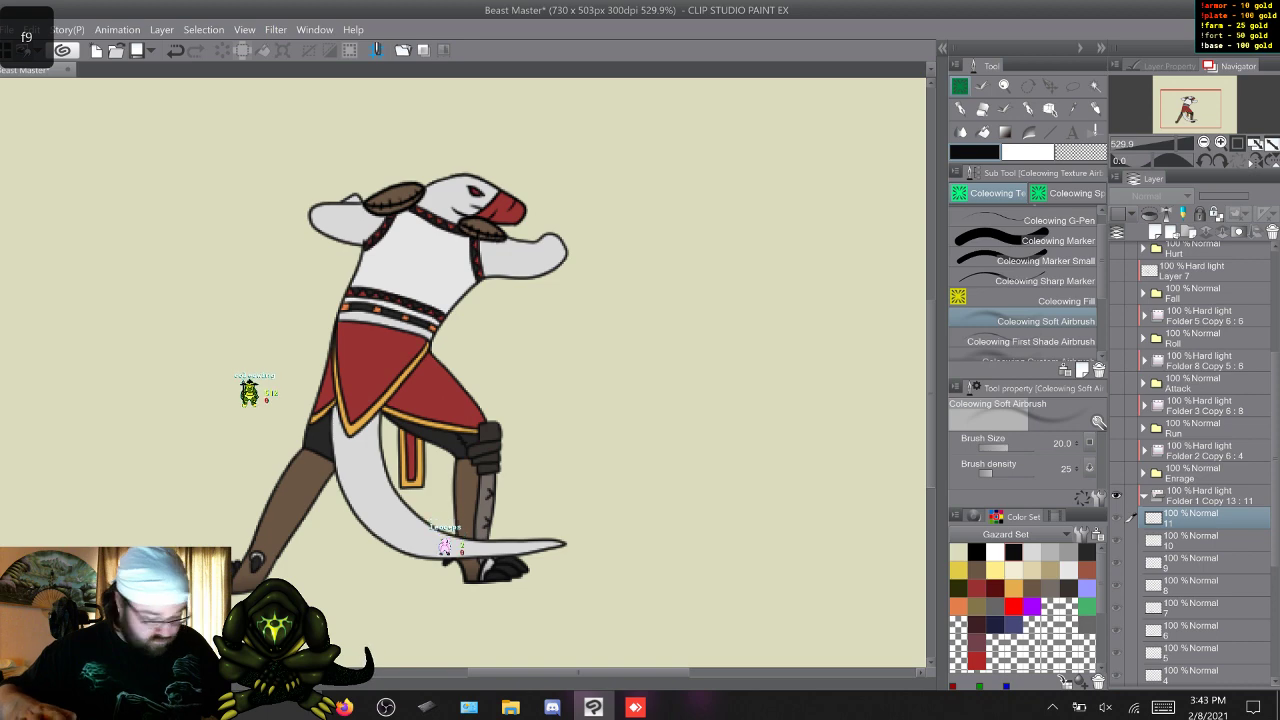
Cycle through the Sic Em frames to check that each layer displays its own pose, ending on frame 1.
{"action": "key", "text": "w"}
{"action": "key", "text": "w"}
{"action": "key", "text": "w"}
{"action": "key", "text": "w"}
{"action": "key", "text": "w"}
{"action": "key", "text": "w"}
{"action": "key", "text": "w"}
{"action": "key", "text": "w"}
{"action": "key", "text": "w"}
{"action": "key", "text": "w"}
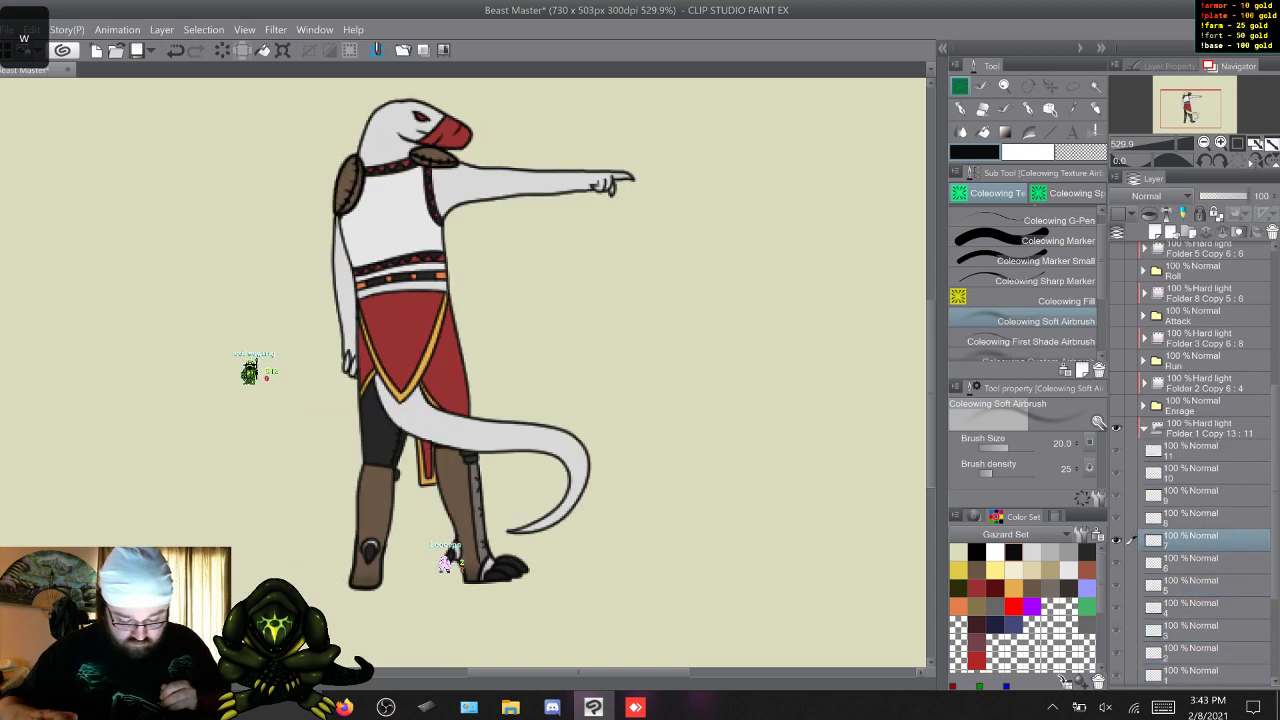
{"action": "key", "text": "w"}
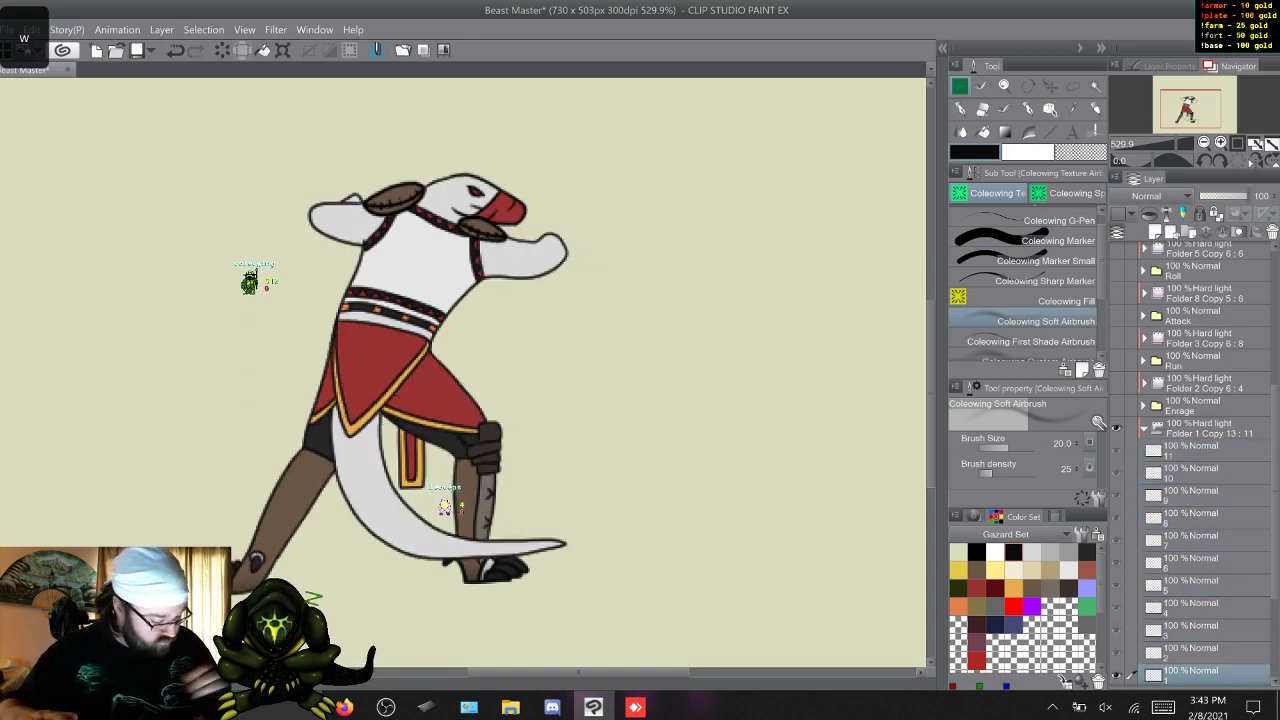
With the First Shade Airbrush at size 5, add fine shading to the character's head on Sic Em frames 1 to 6.
{"action": "key", "text": "."}
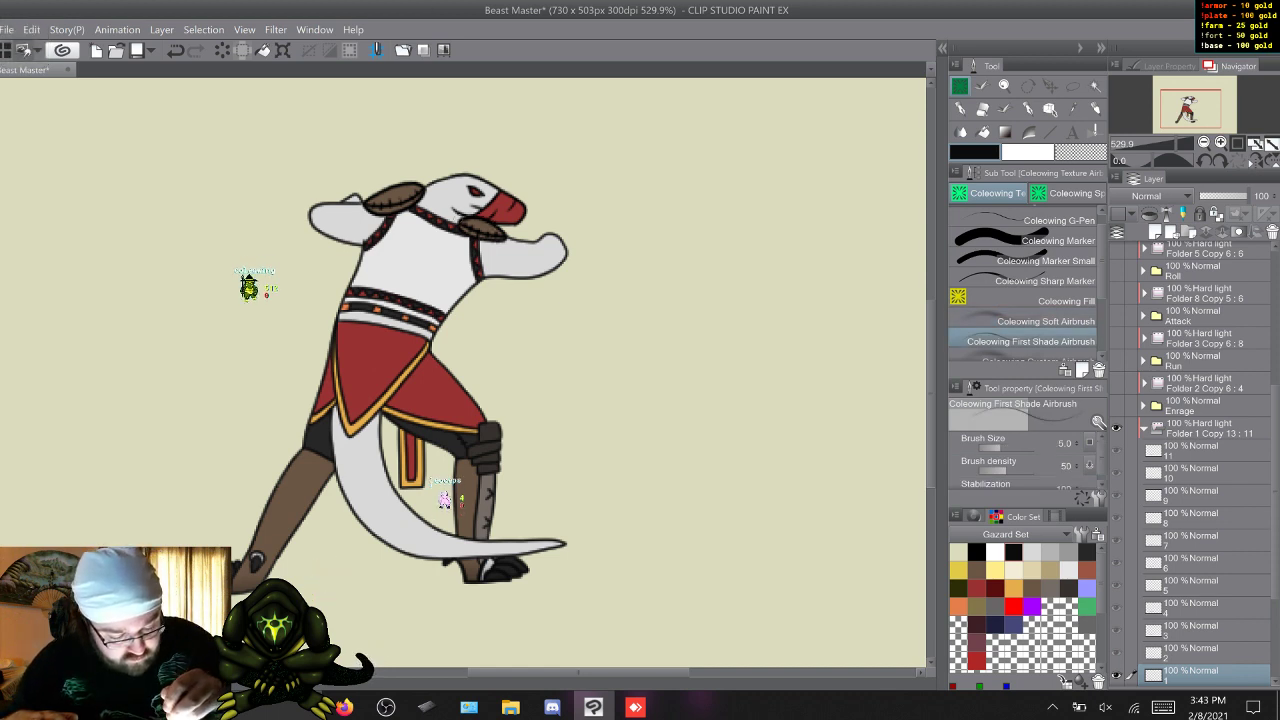
{"action": "key", "text": "w"}
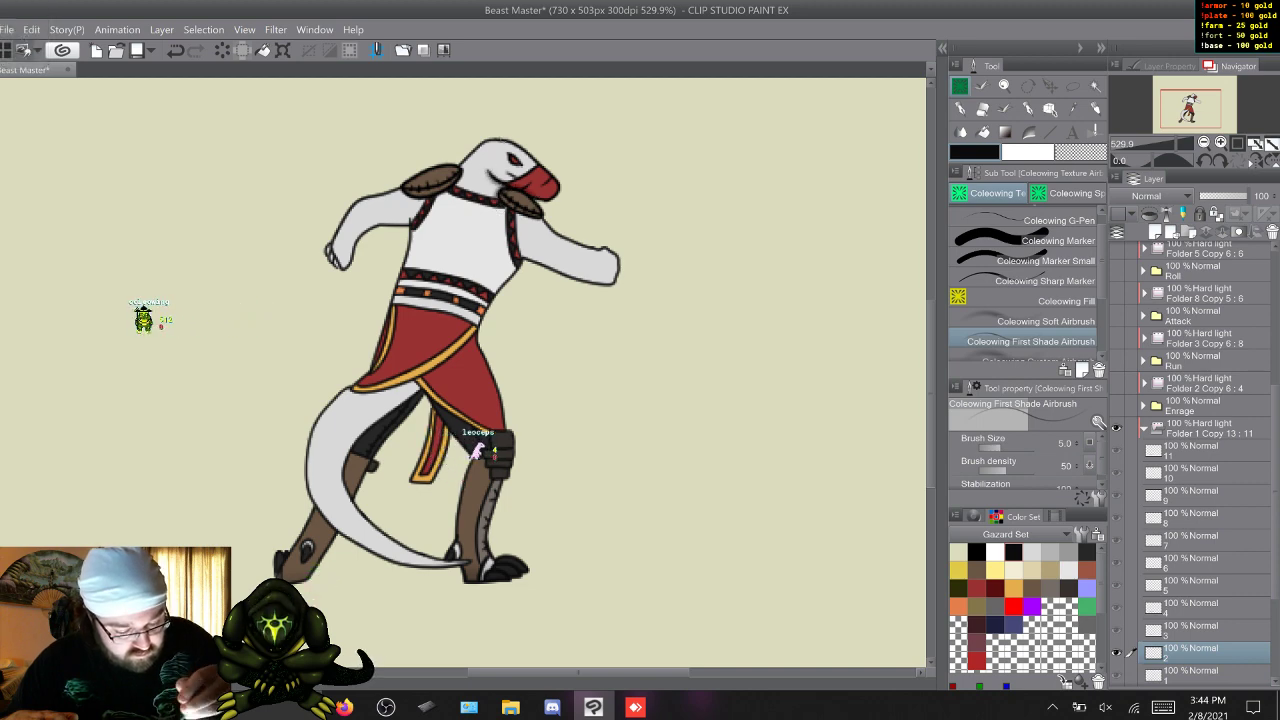
{"action": "key", "text": "w"}
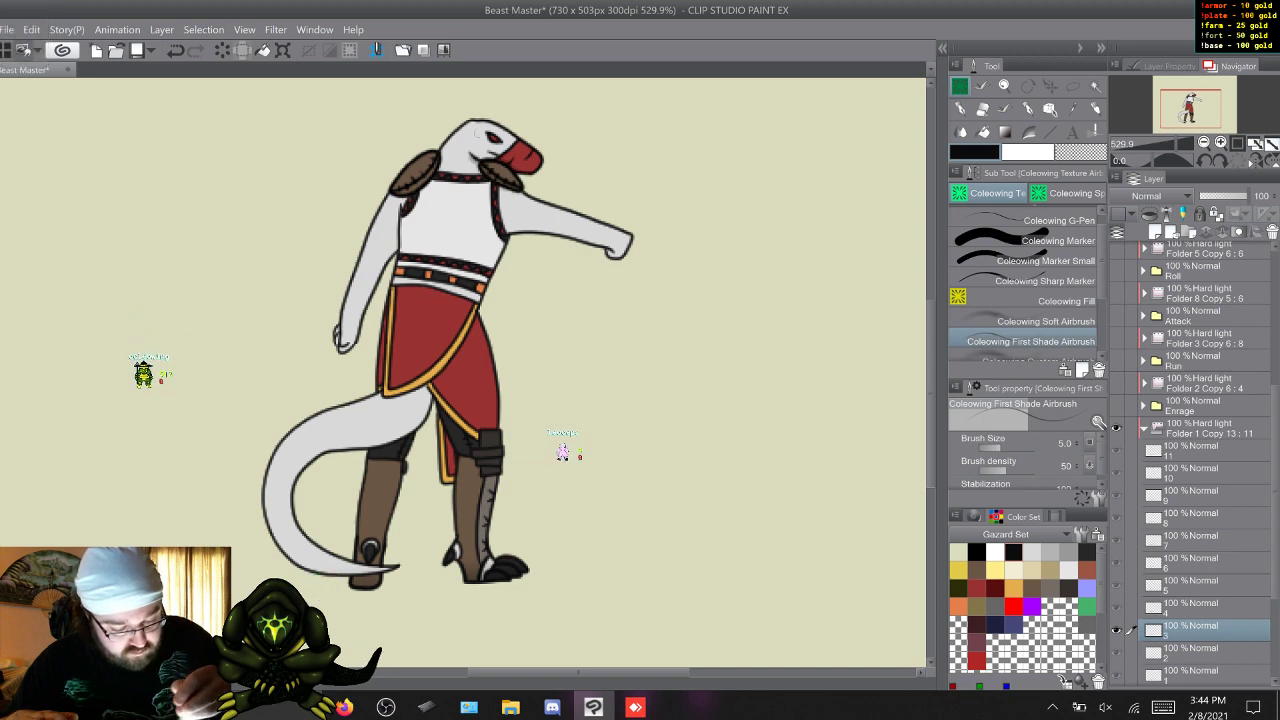
{"action": "key", "text": "w"}
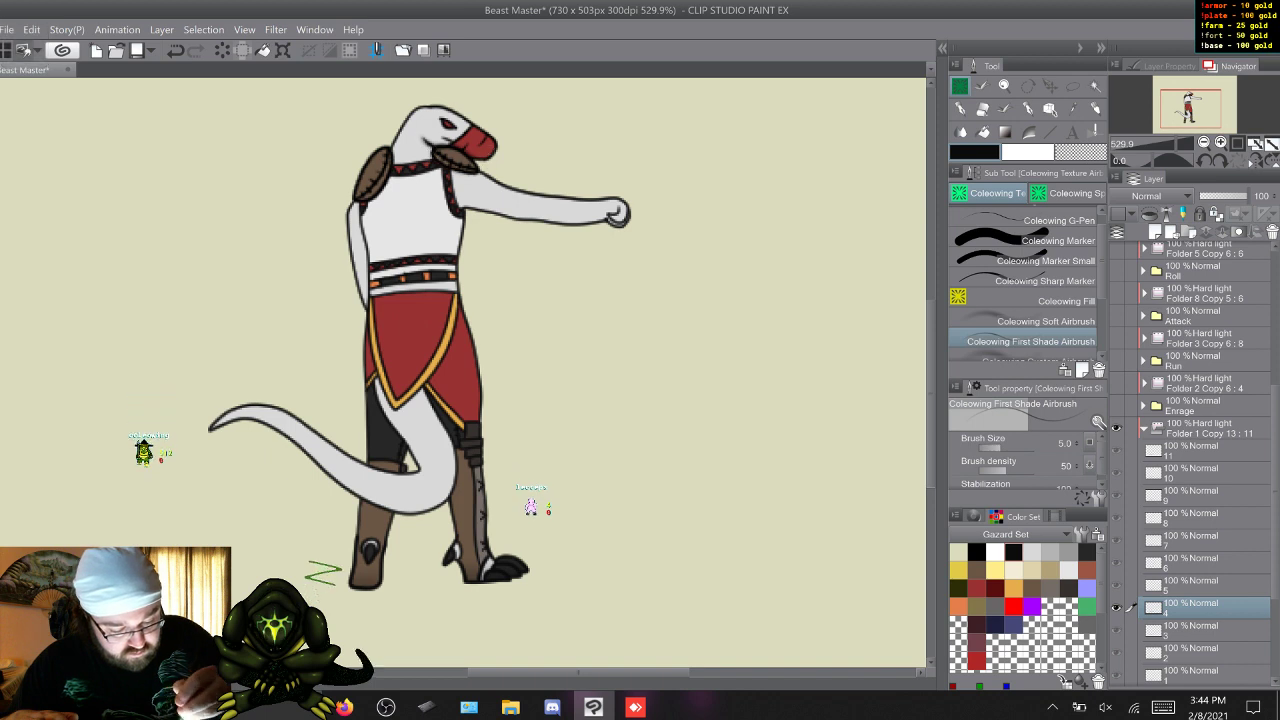
{"action": "key", "text": "w"}
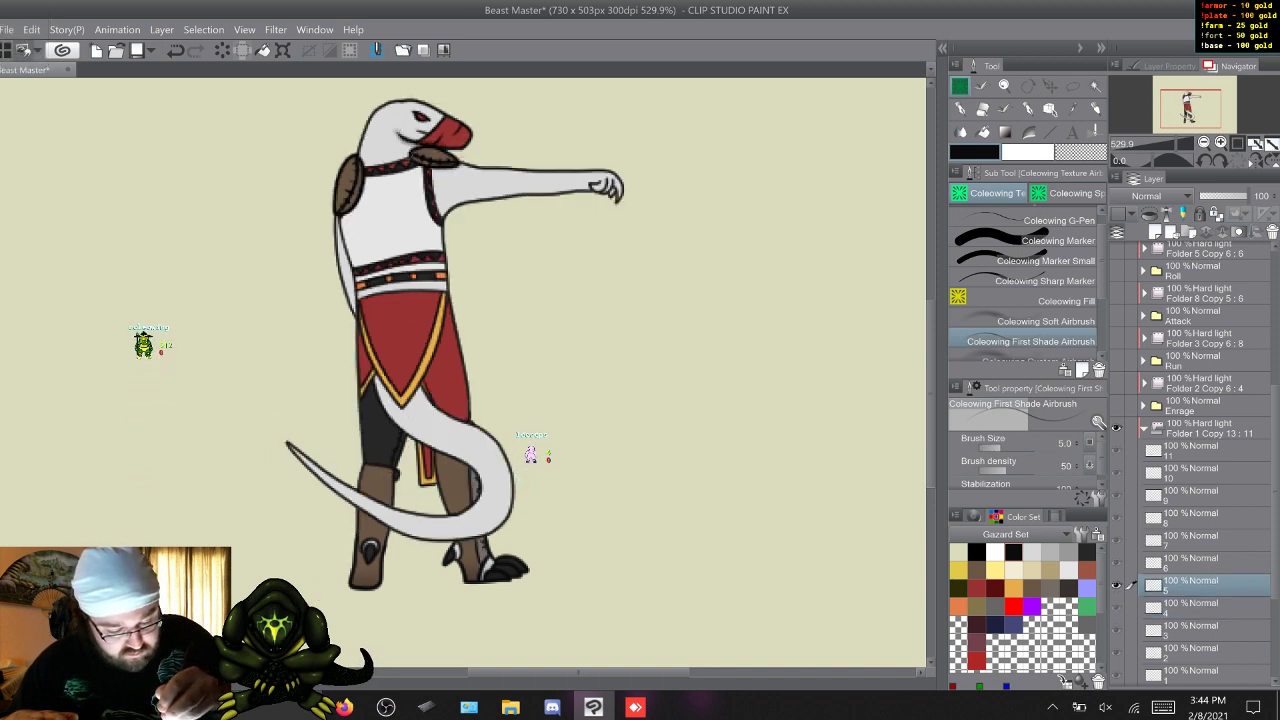
{"action": "key", "text": "w"}
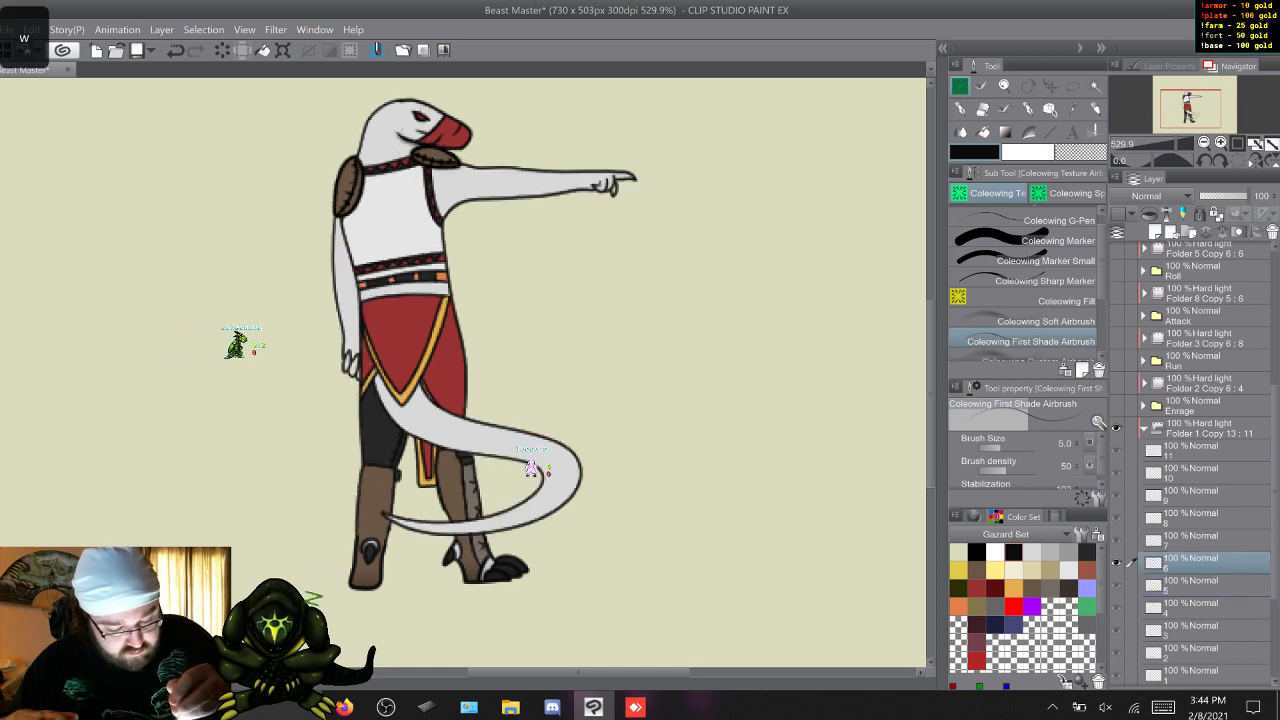
Continue the fine head shading on Sic Em frames 7 to 11, one frame layer at a time.
{"action": "key", "text": "w"}
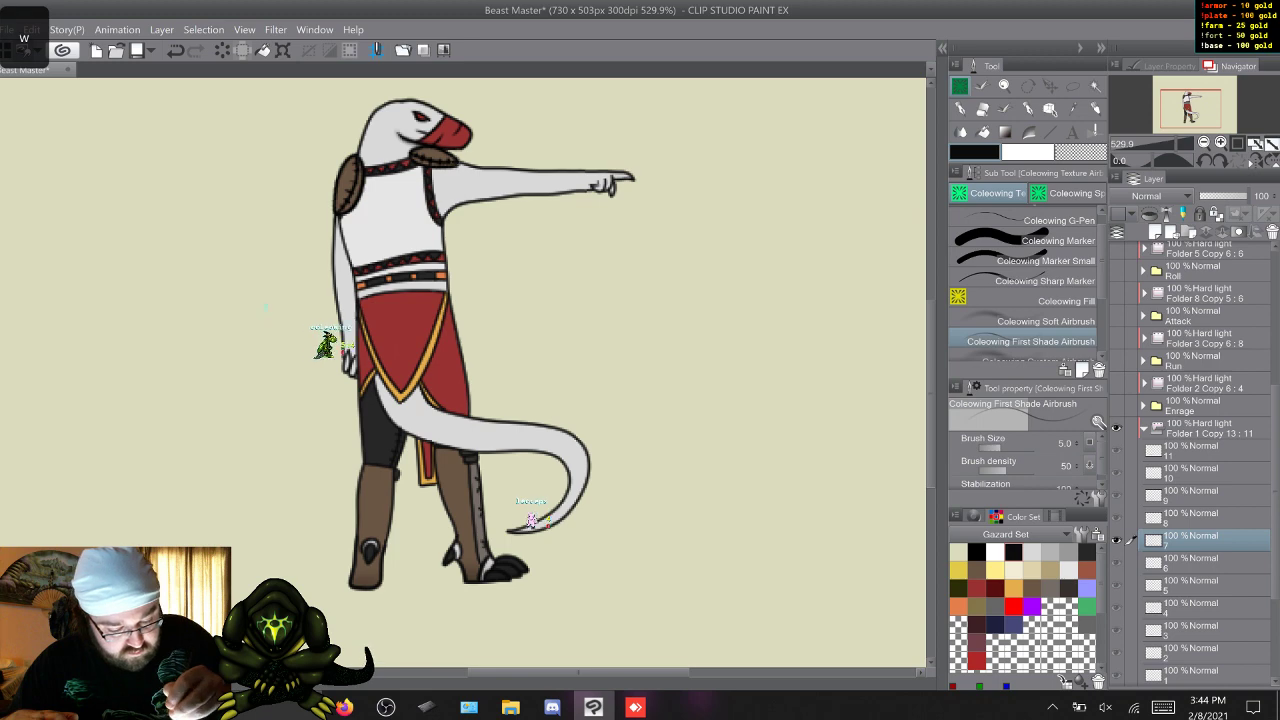
{"action": "key", "text": "w"}
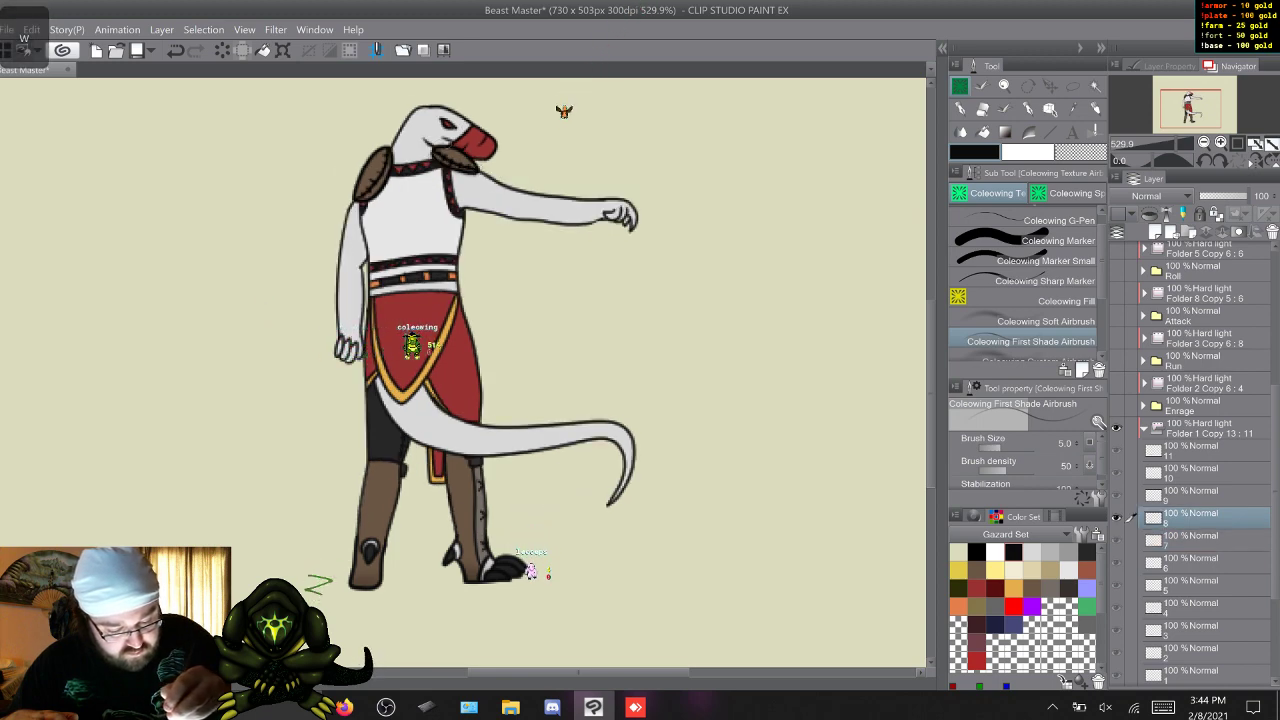
{"action": "key", "text": "w"}
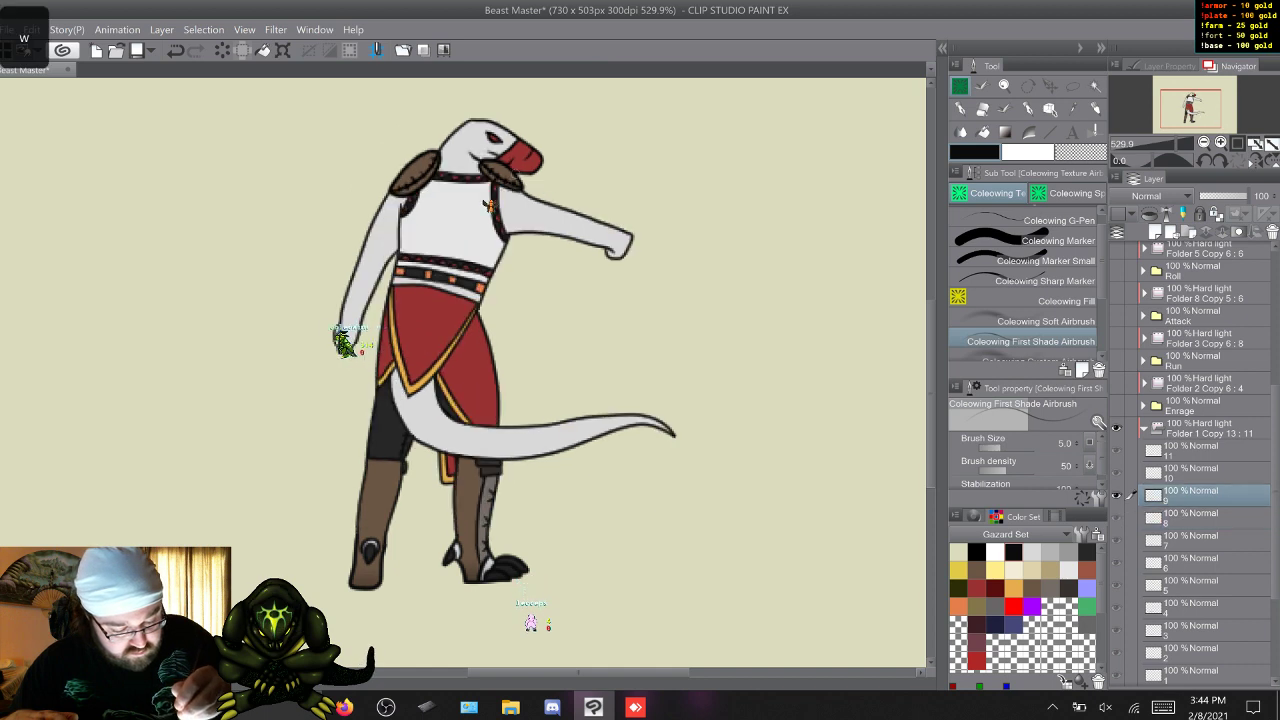
{"action": "key", "text": "w"}
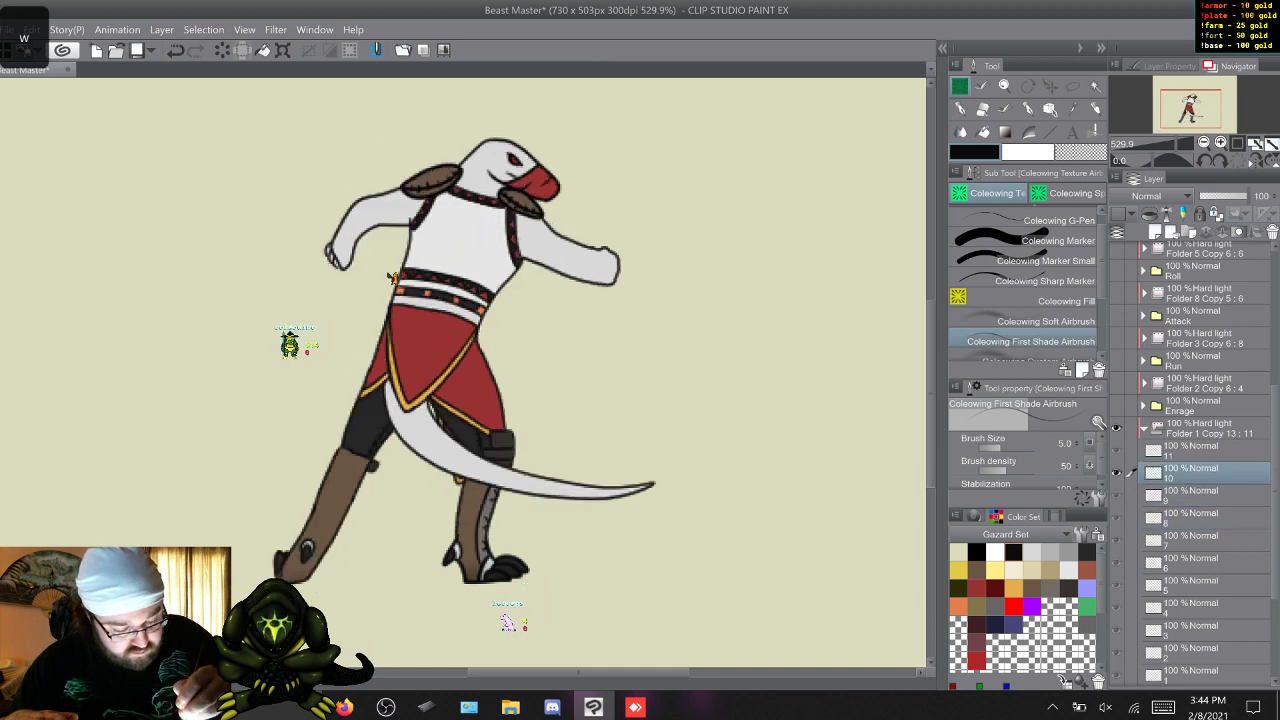
{"action": "key", "text": "w"}
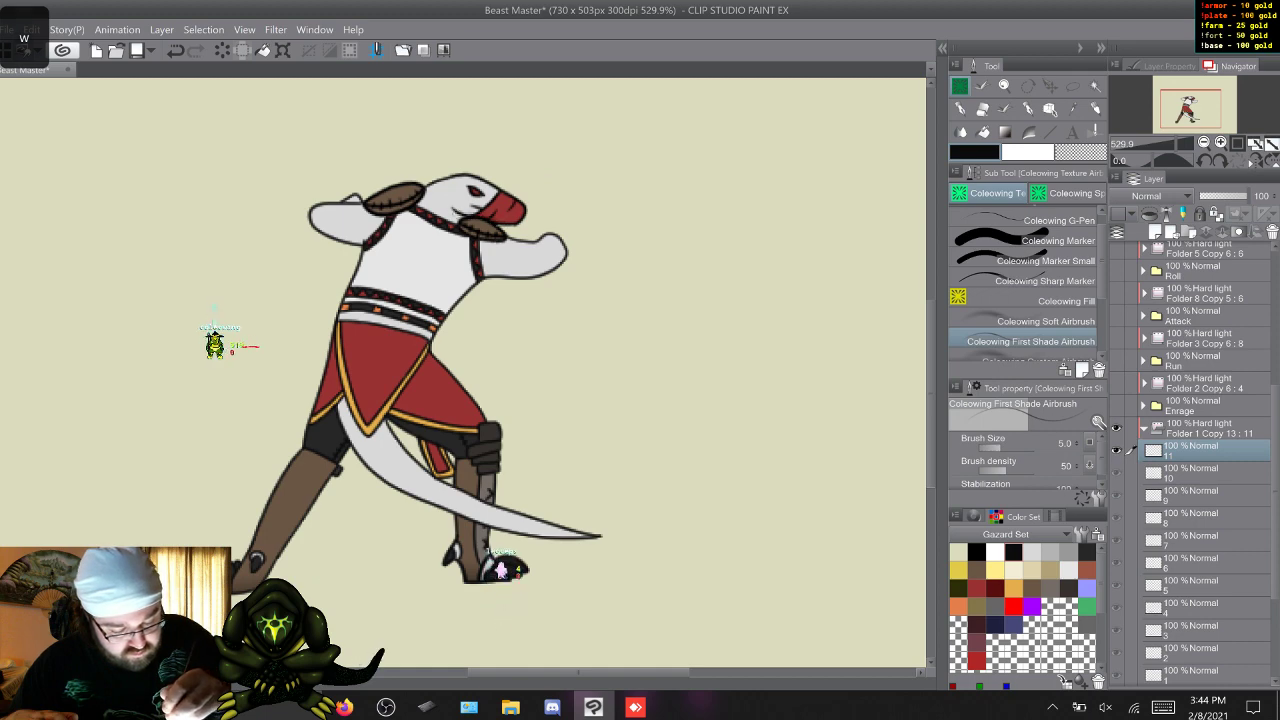
Return to frame 1 and airbrush fine shadows around the shoulder pads and upper arms on Sic Em frames 1 to 6.
{"action": "key", "text": "w"}
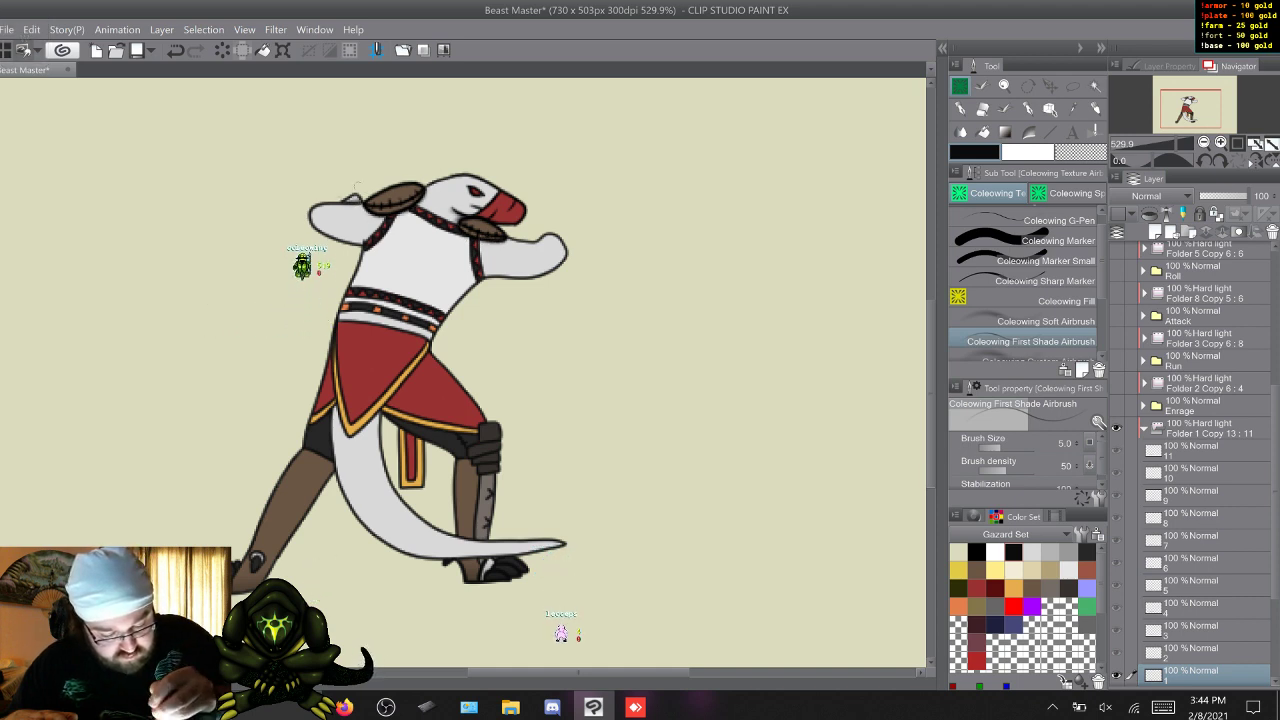
{"action": "key", "text": "w"}
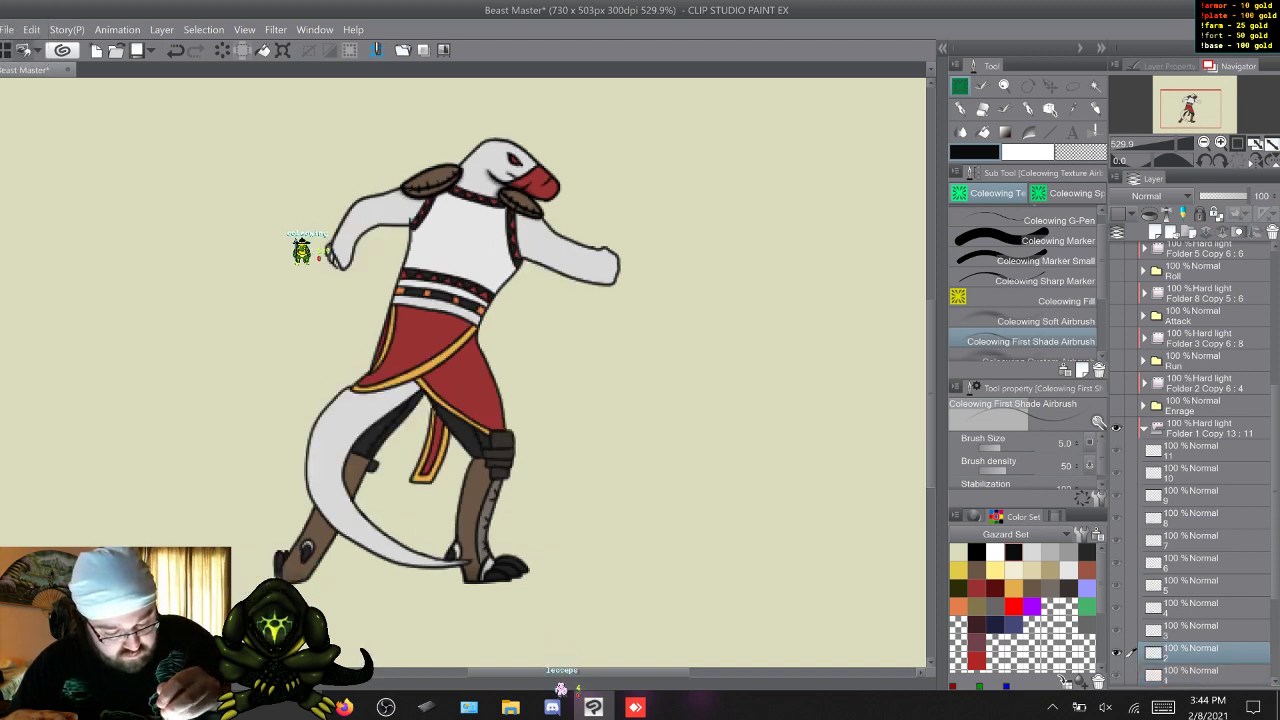
{"action": "key", "text": "w"}
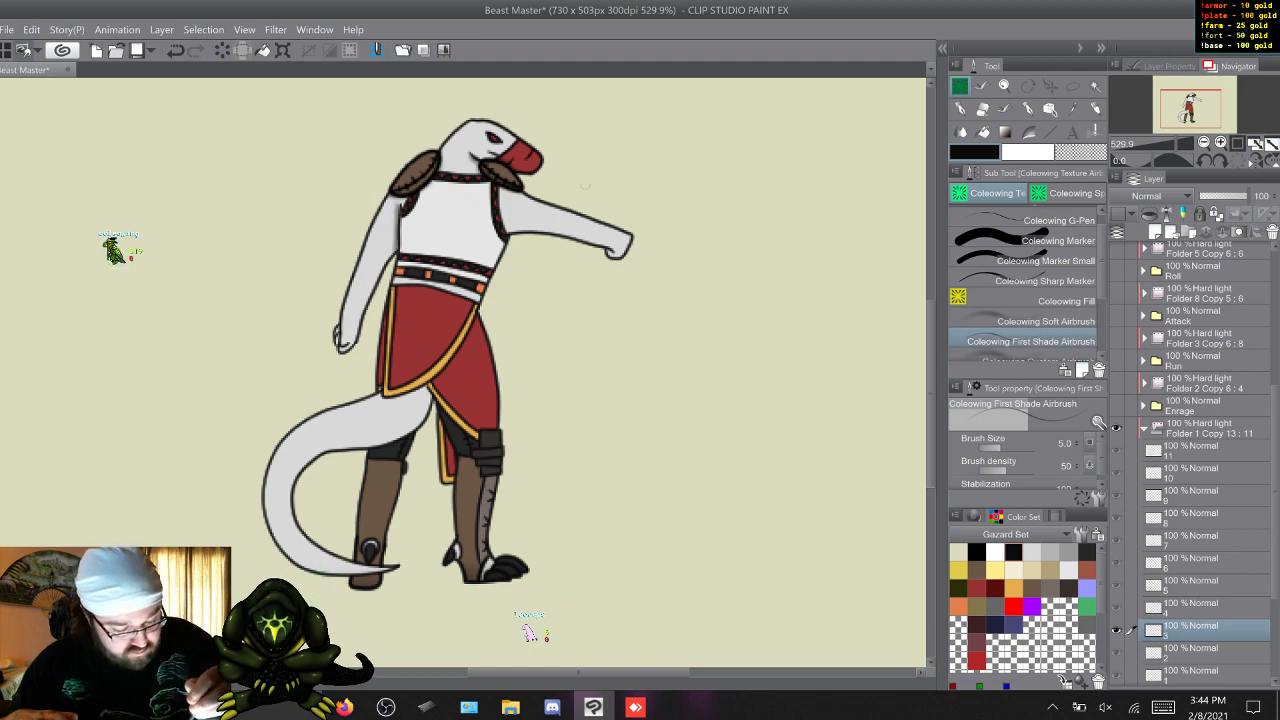
{"action": "key", "text": "w"}
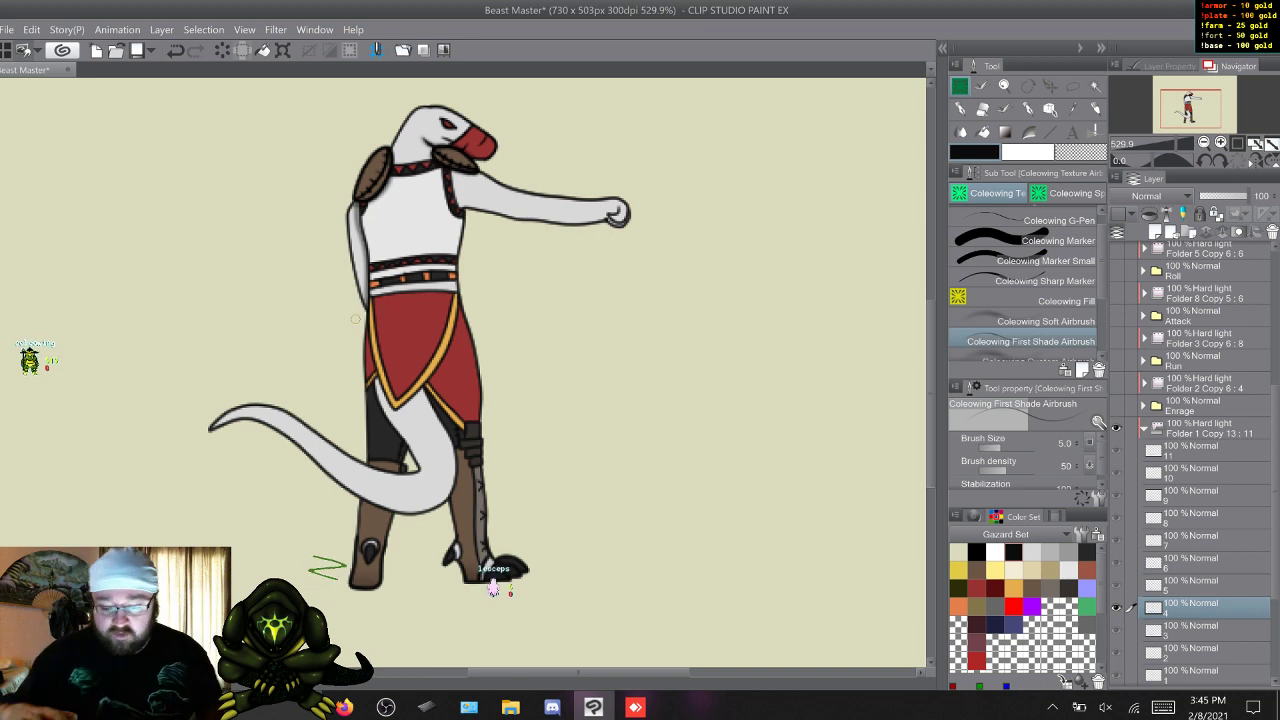
{"action": "key", "text": "w"}
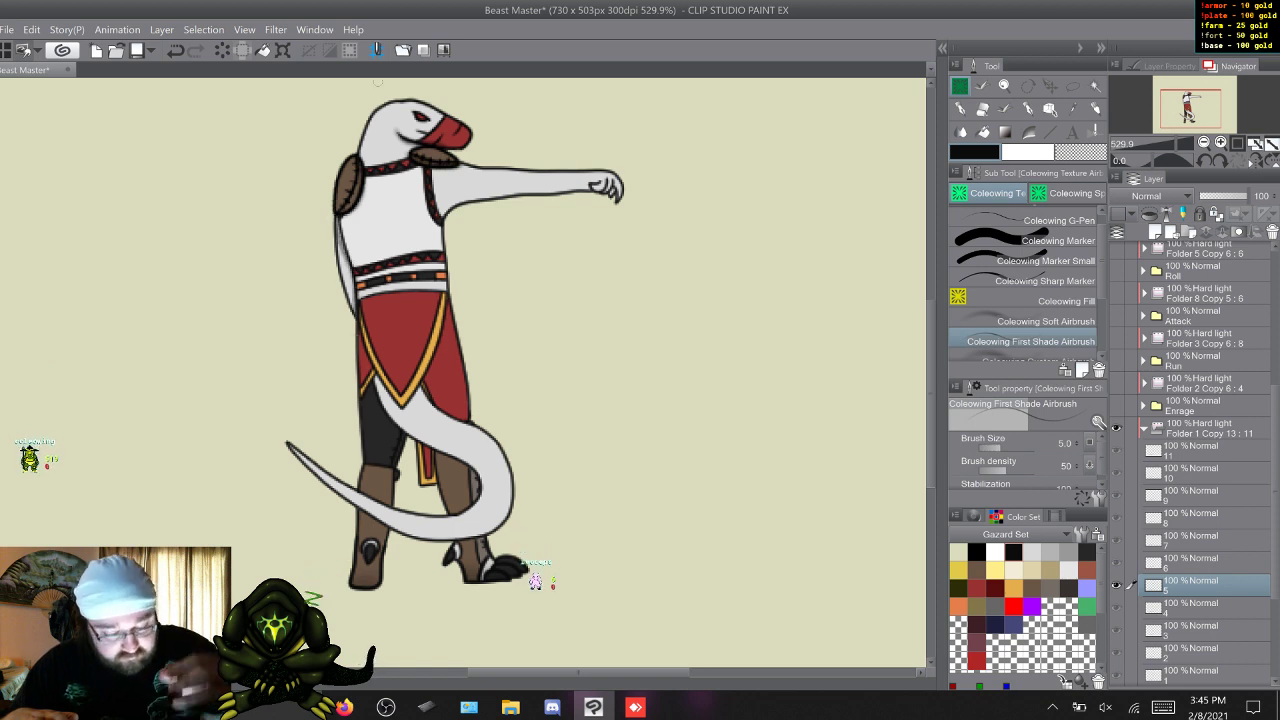
{"action": "key", "text": "w"}
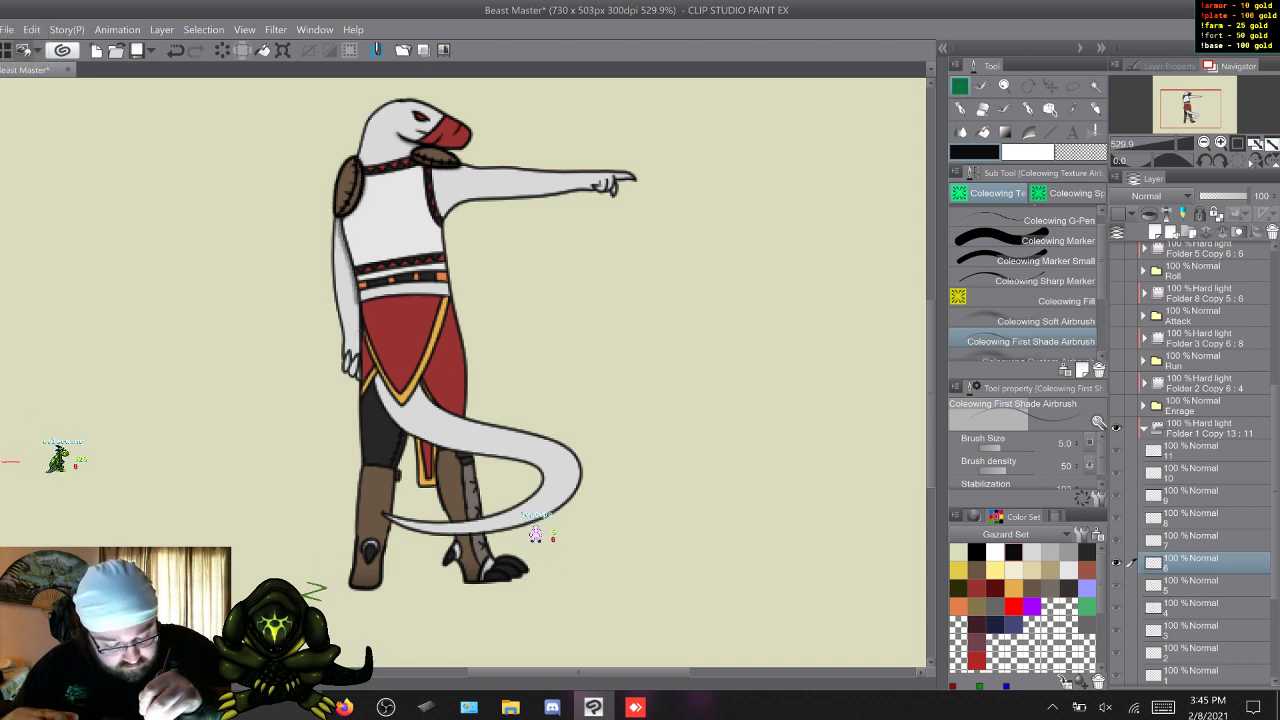
Carry the fine shoulder pad and upper arm shadows through Sic Em frames 7 to 11.
{"action": "key", "text": "w"}
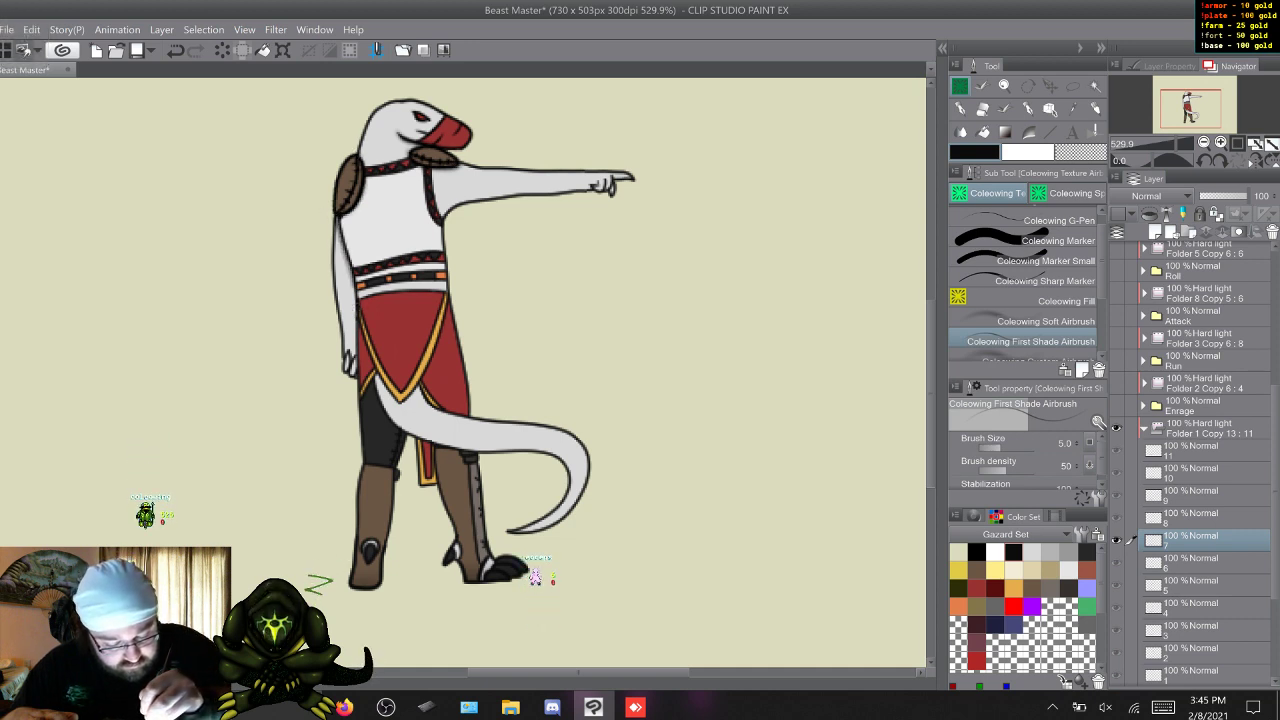
{"action": "key", "text": "w"}
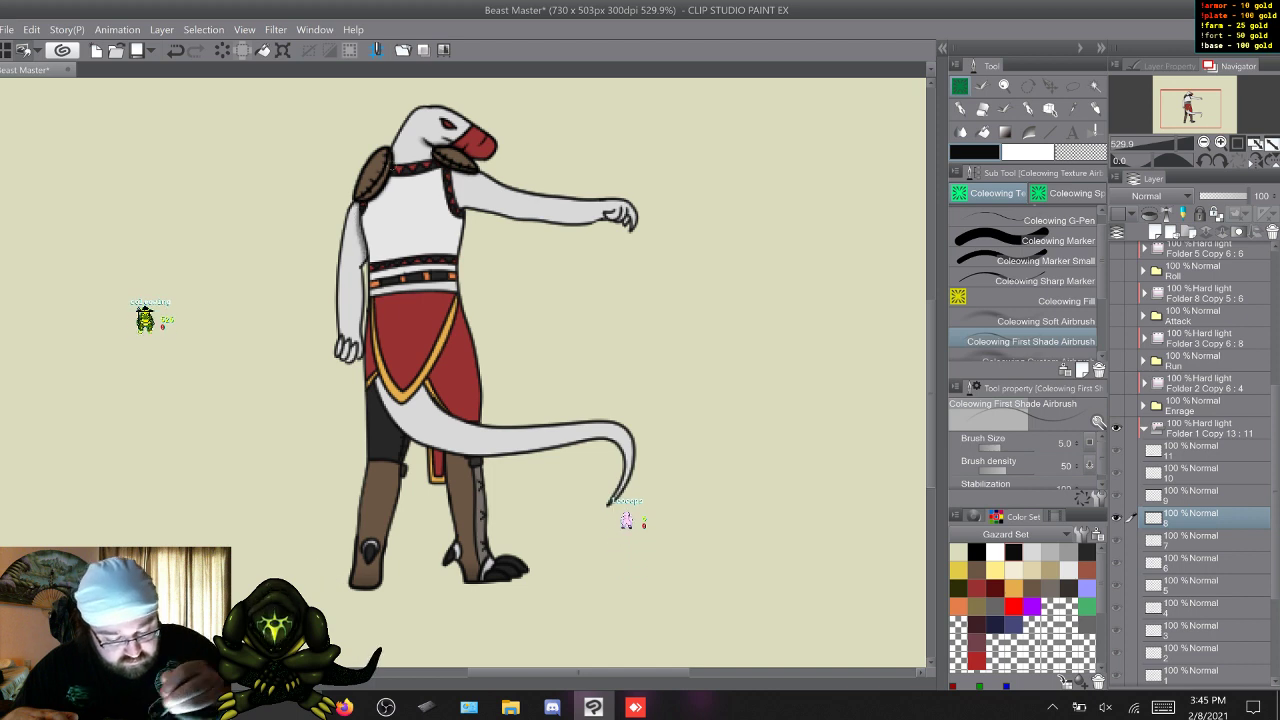
{"action": "key", "text": "w"}
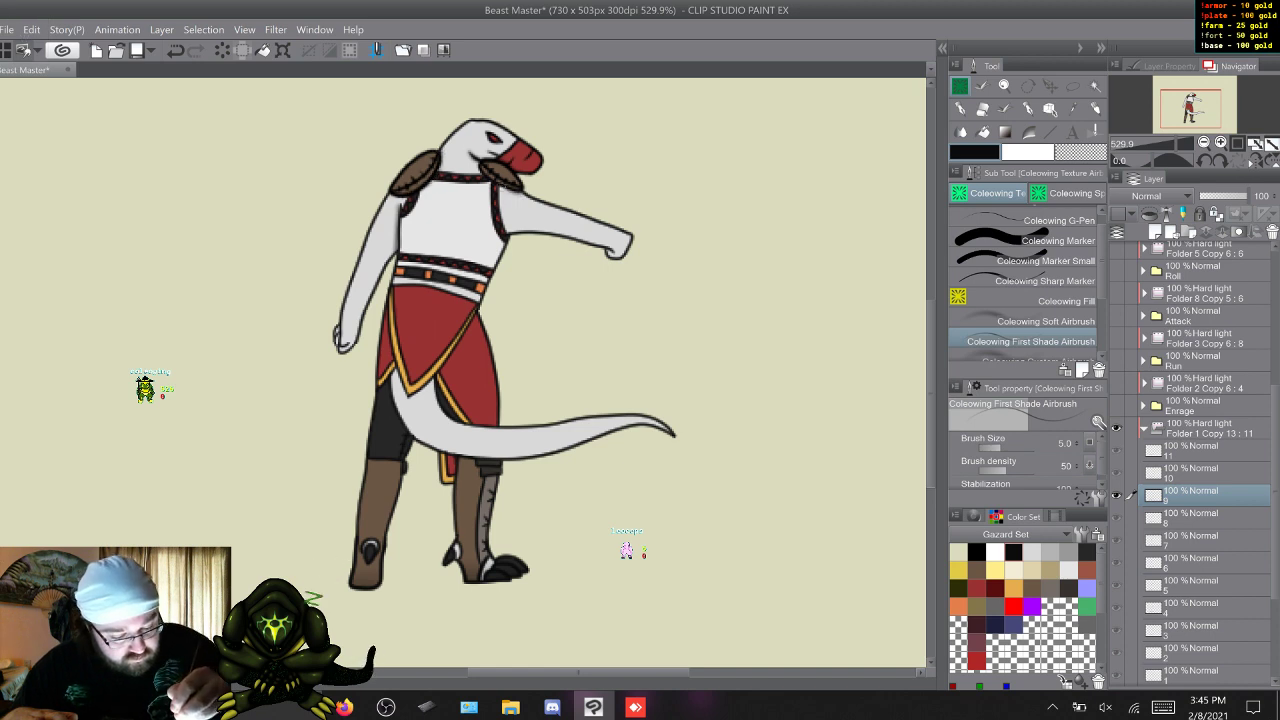
{"action": "key", "text": "w"}
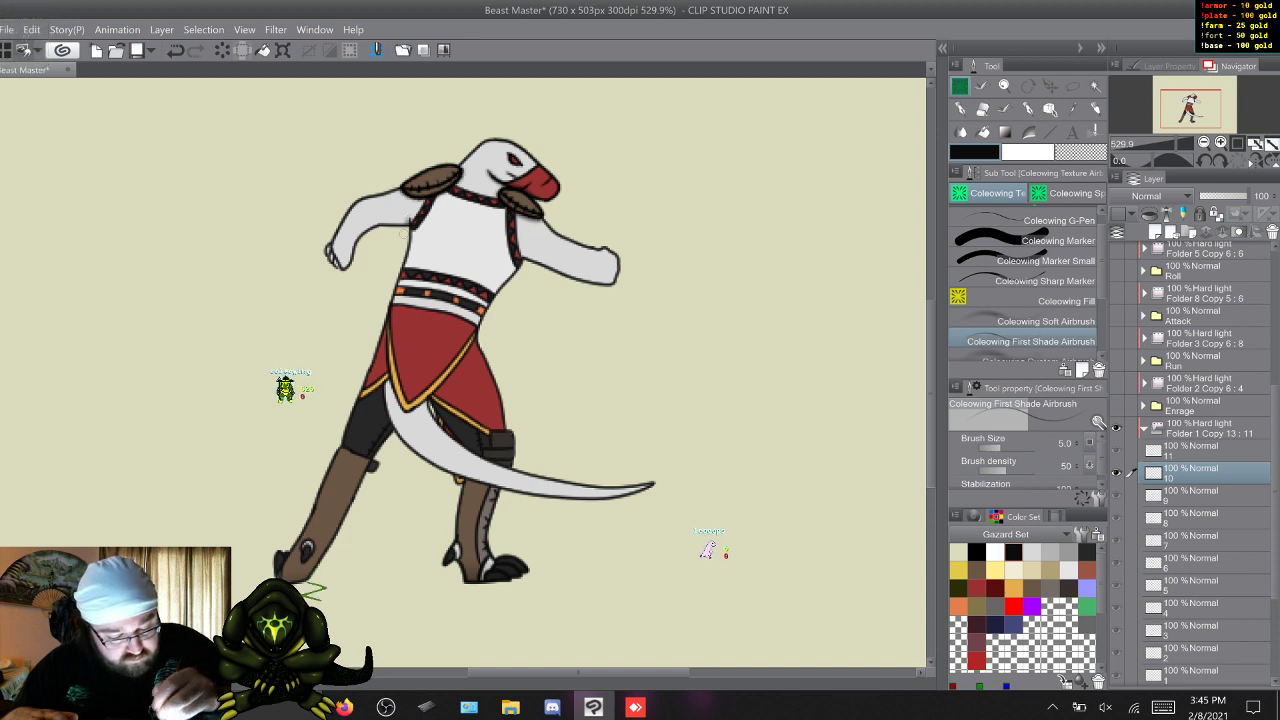
{"action": "key", "text": "w"}
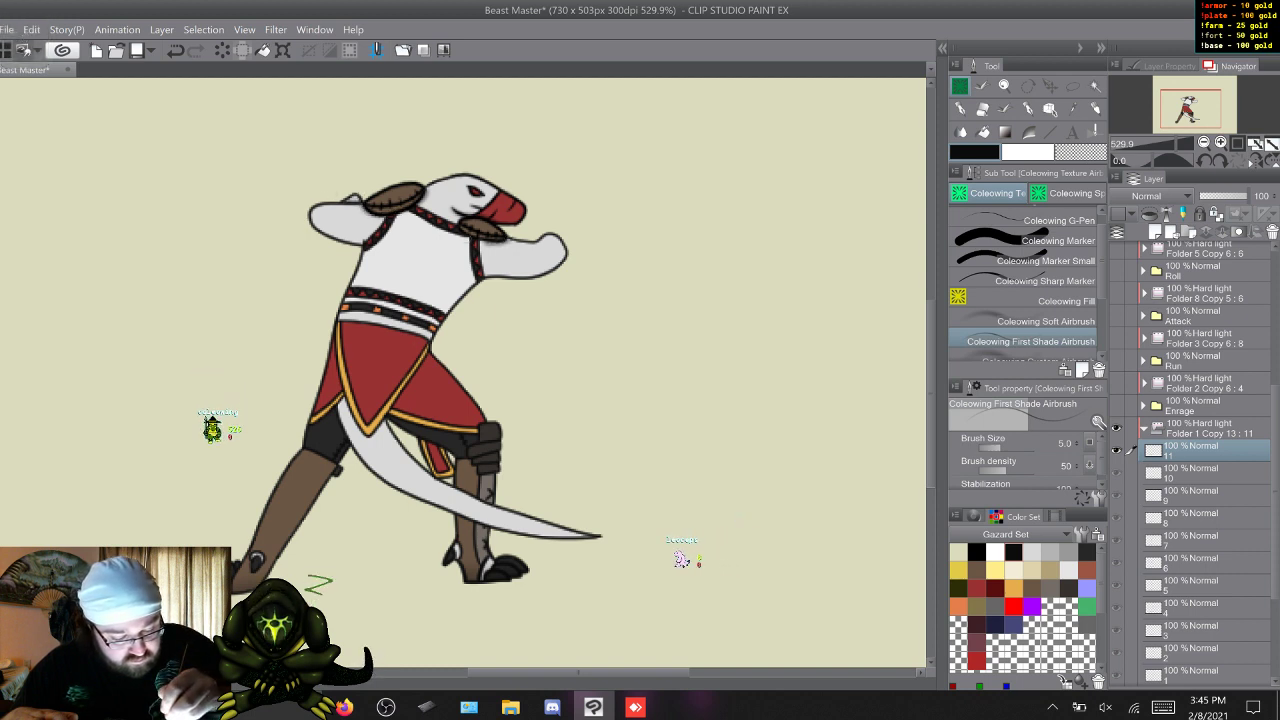
Go back to frame 1 and airbrush a fine shadow beneath the belt at the waist on Sic Em frames 1 to 6.
{"action": "key", "text": "w"}
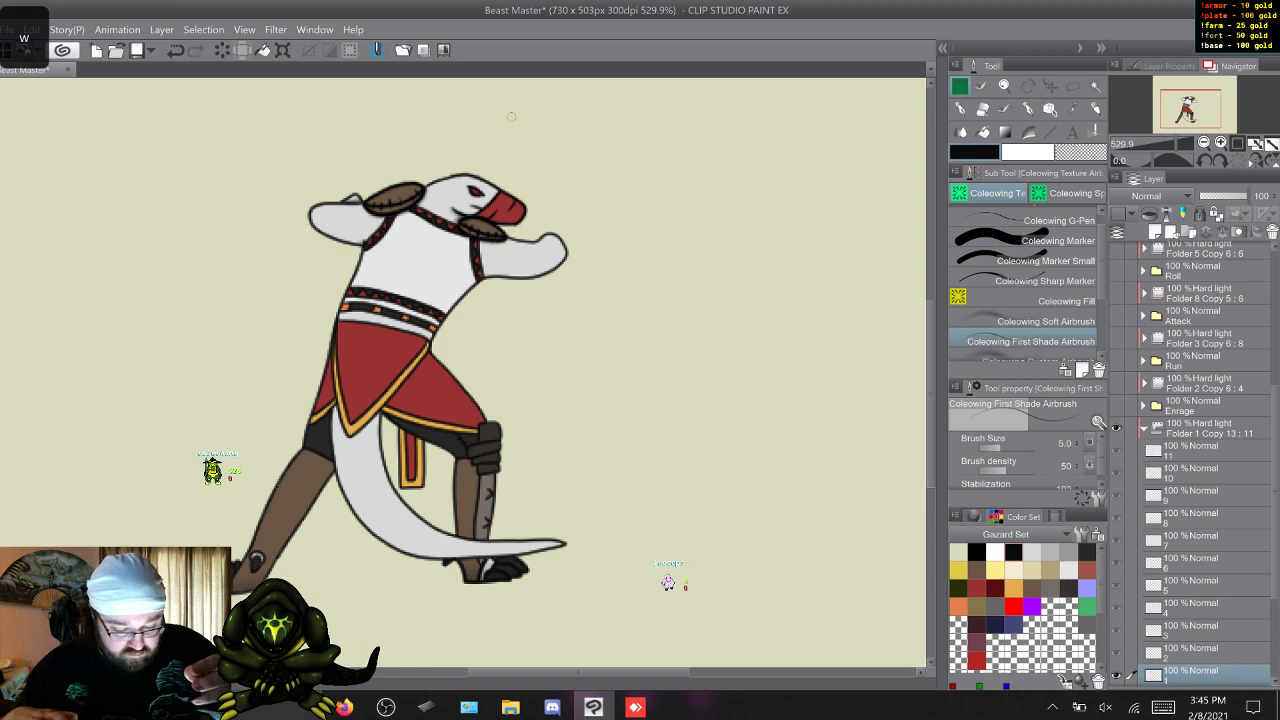
{"action": "key", "text": "q"}
{"action": "key", "text": "w"}
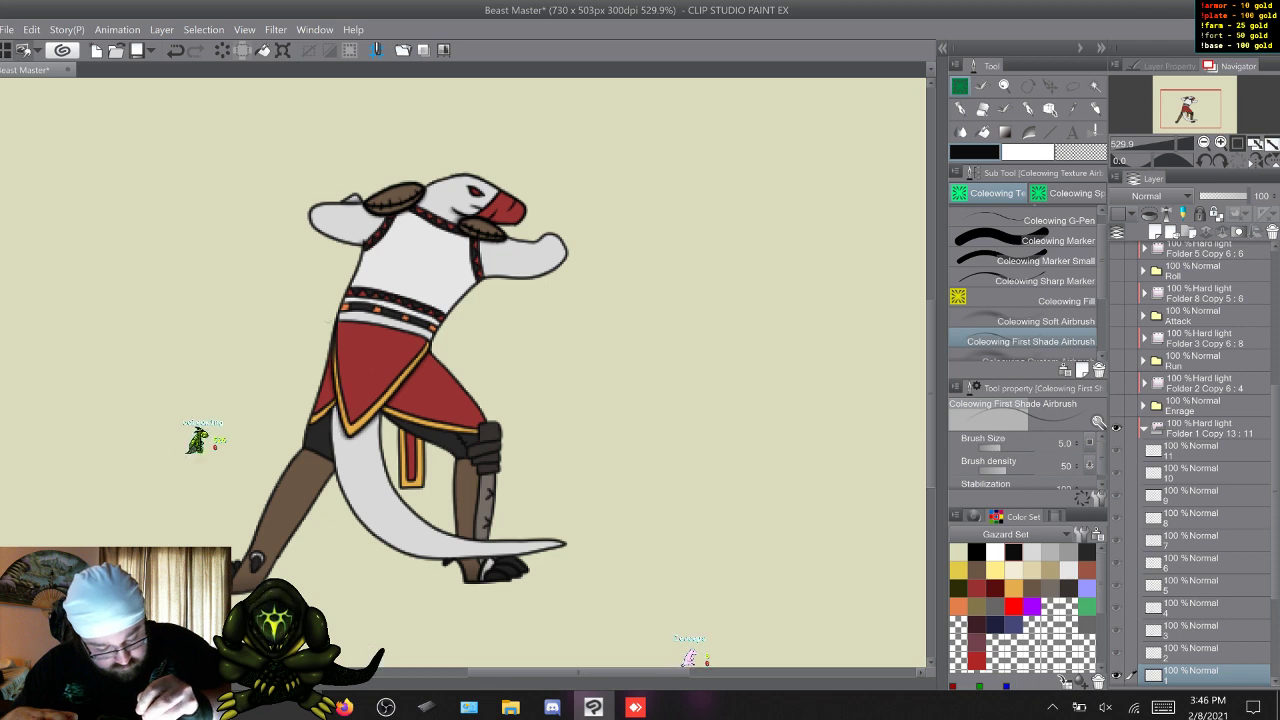
{"action": "key", "text": "w"}
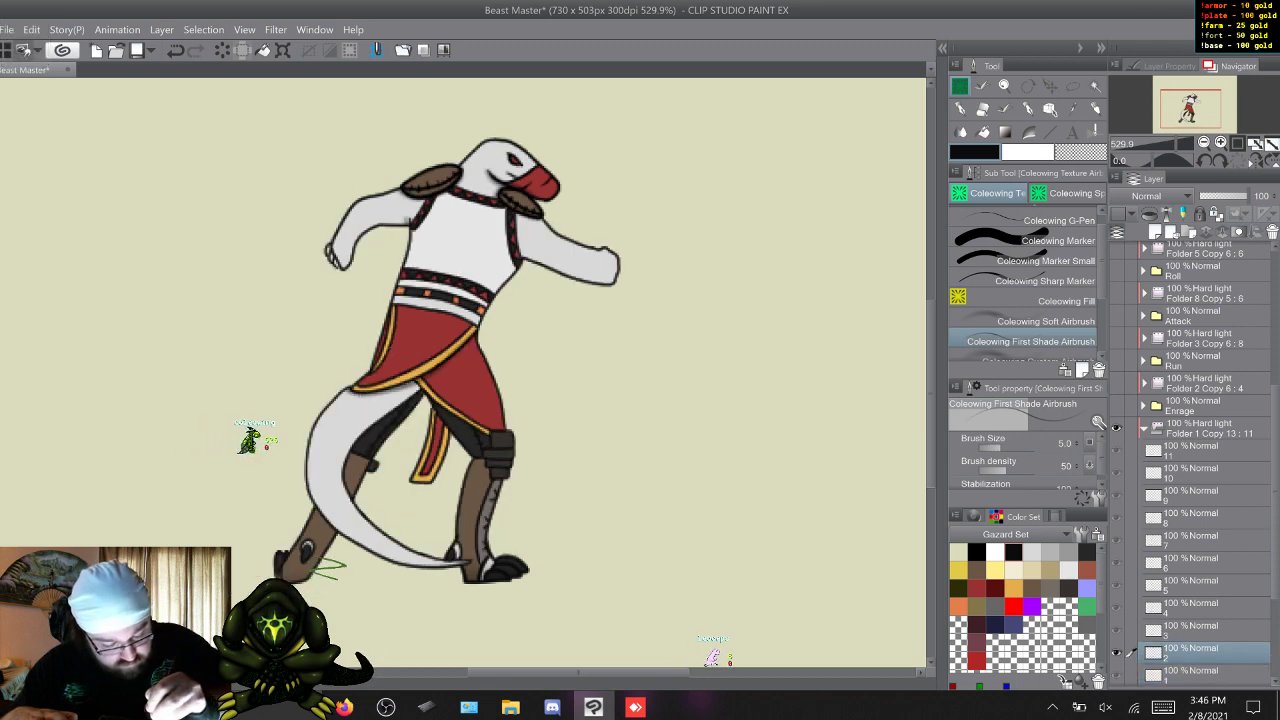
{"action": "key", "text": "w"}
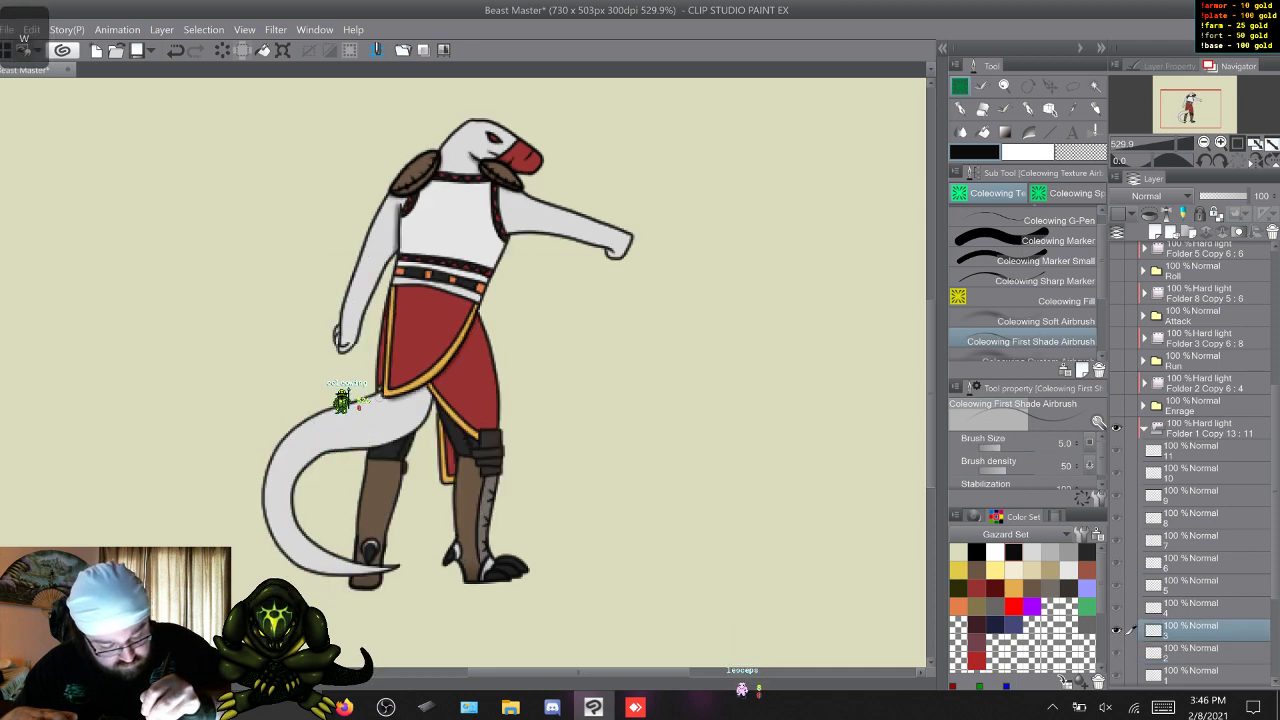
{"action": "key", "text": "w"}
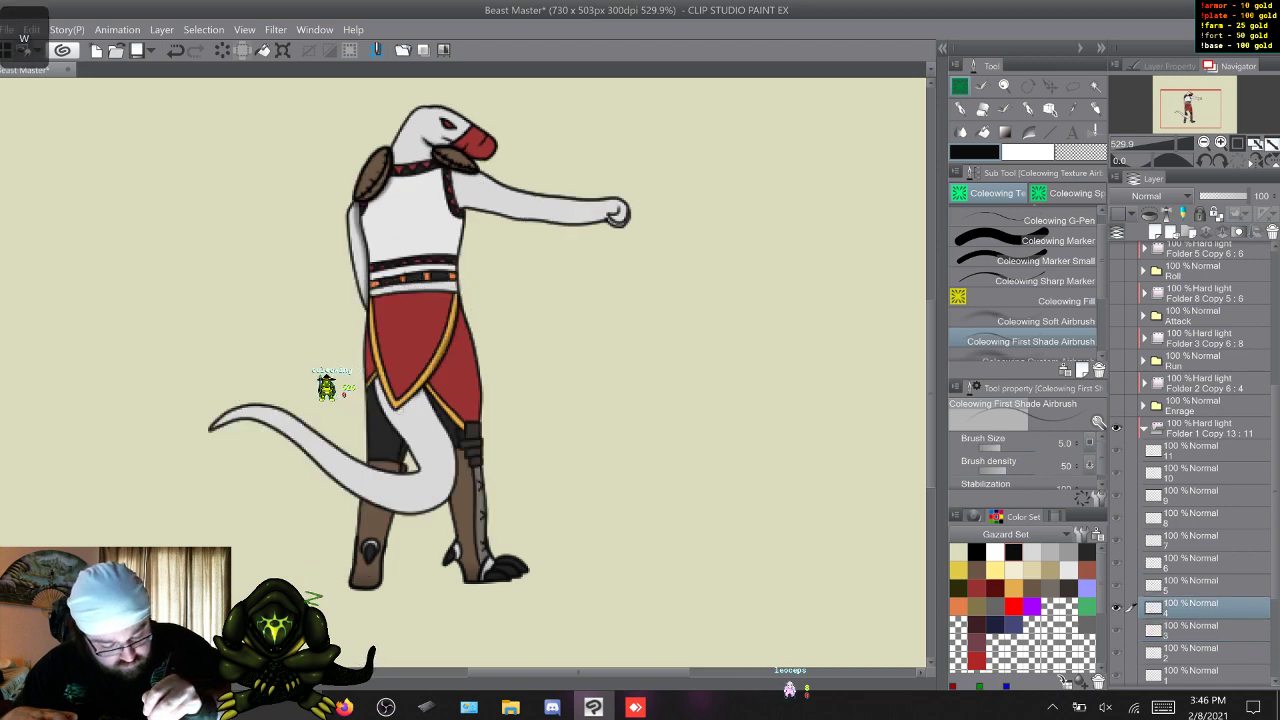
{"action": "key", "text": "w"}
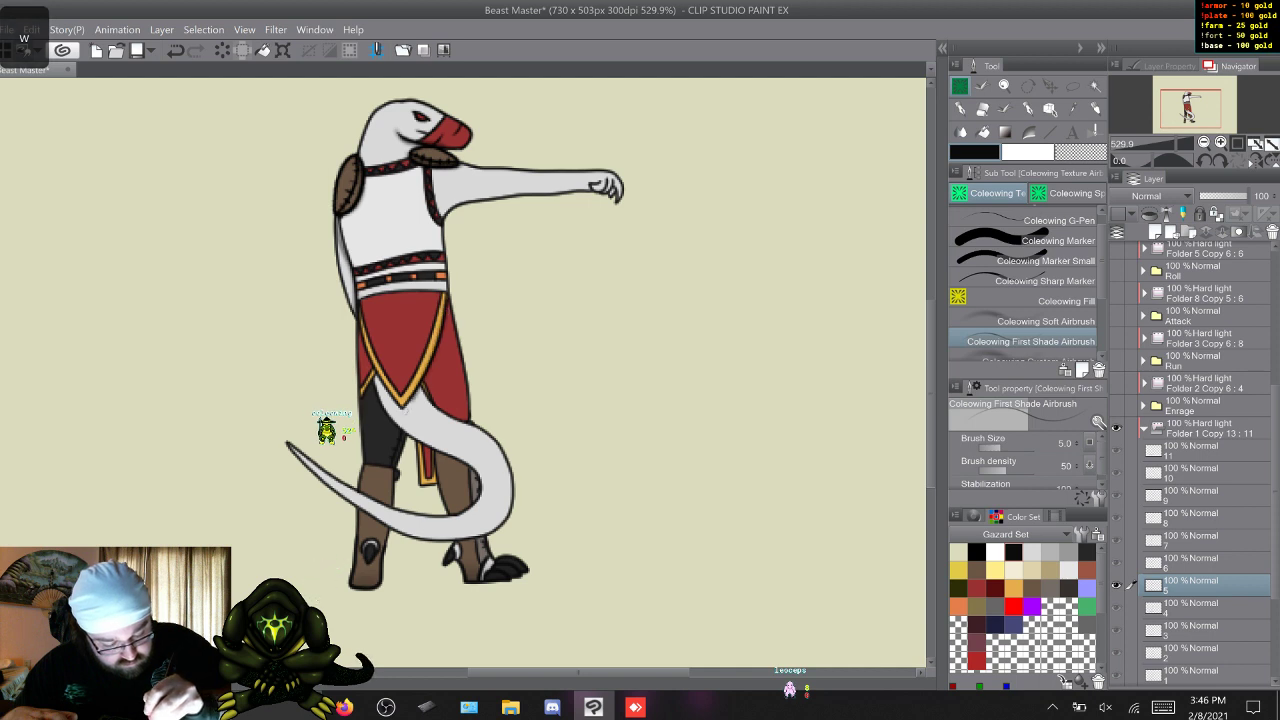
{"action": "key", "text": "w"}
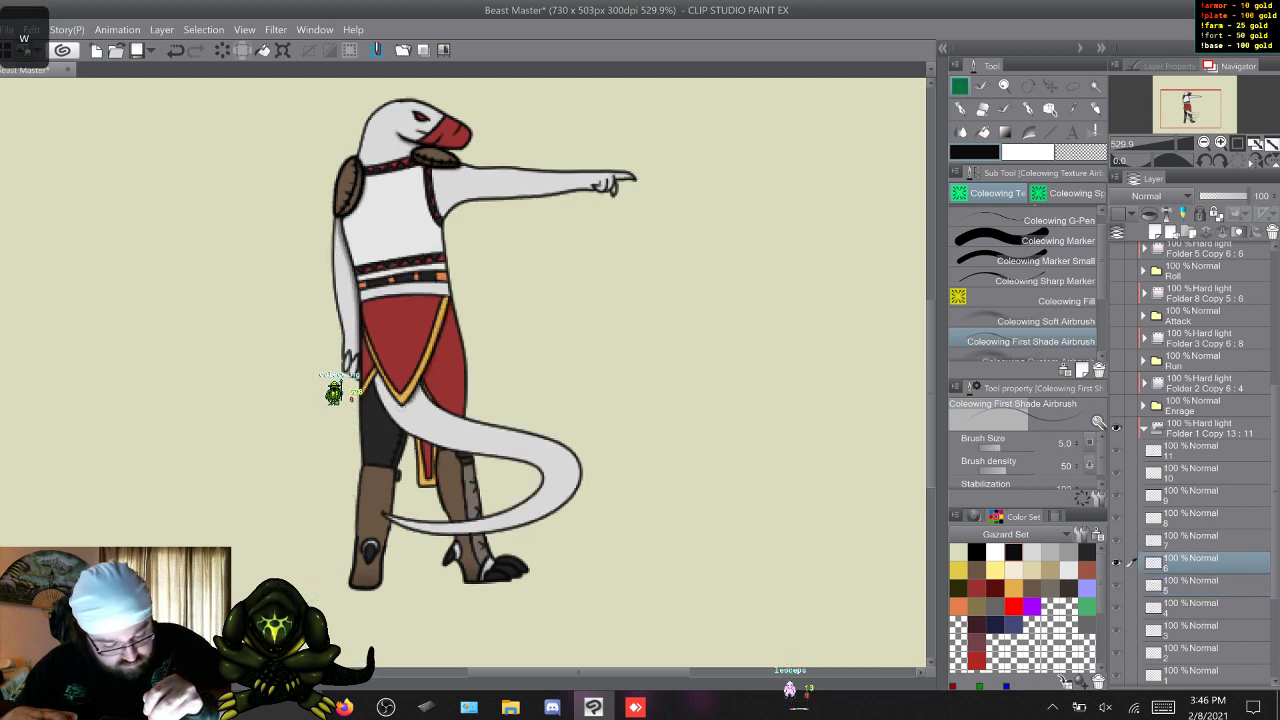
Finish the fine shadow beneath the belt on Sic Em frames 7 to 11 and return to frame 1.
{"action": "key", "text": "w"}
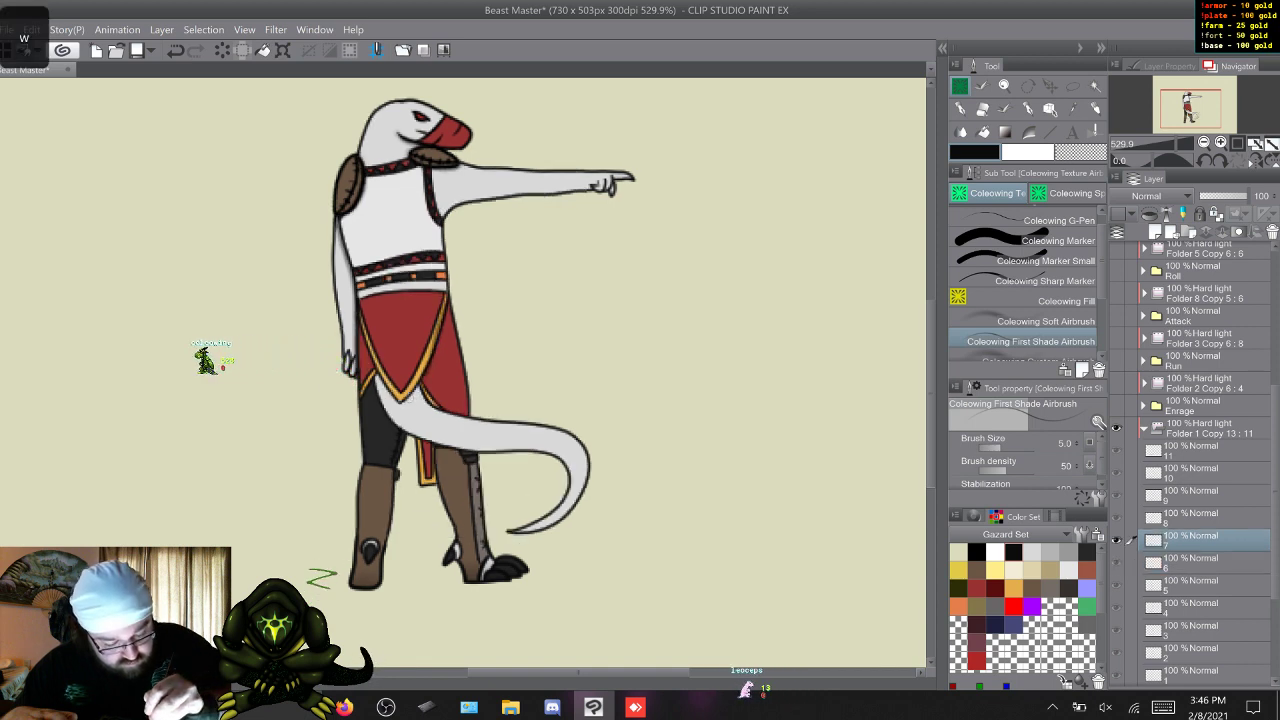
{"action": "key", "text": "w"}
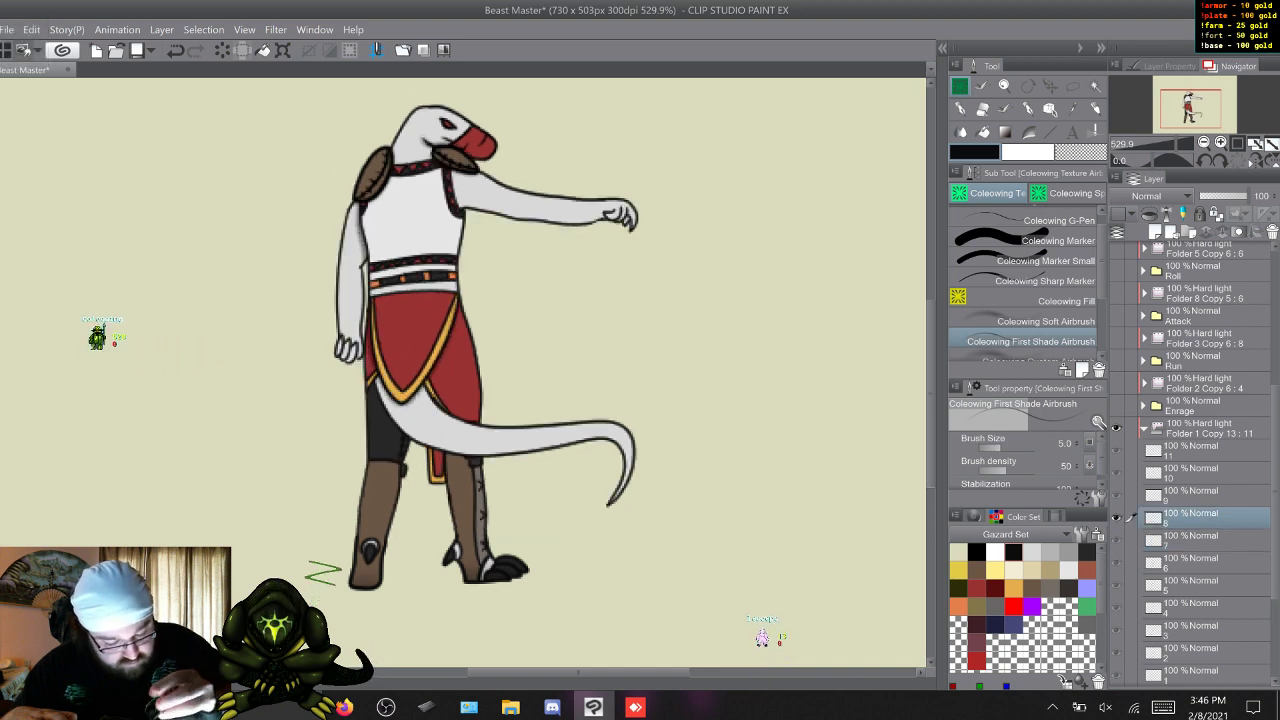
{"action": "key", "text": "w"}
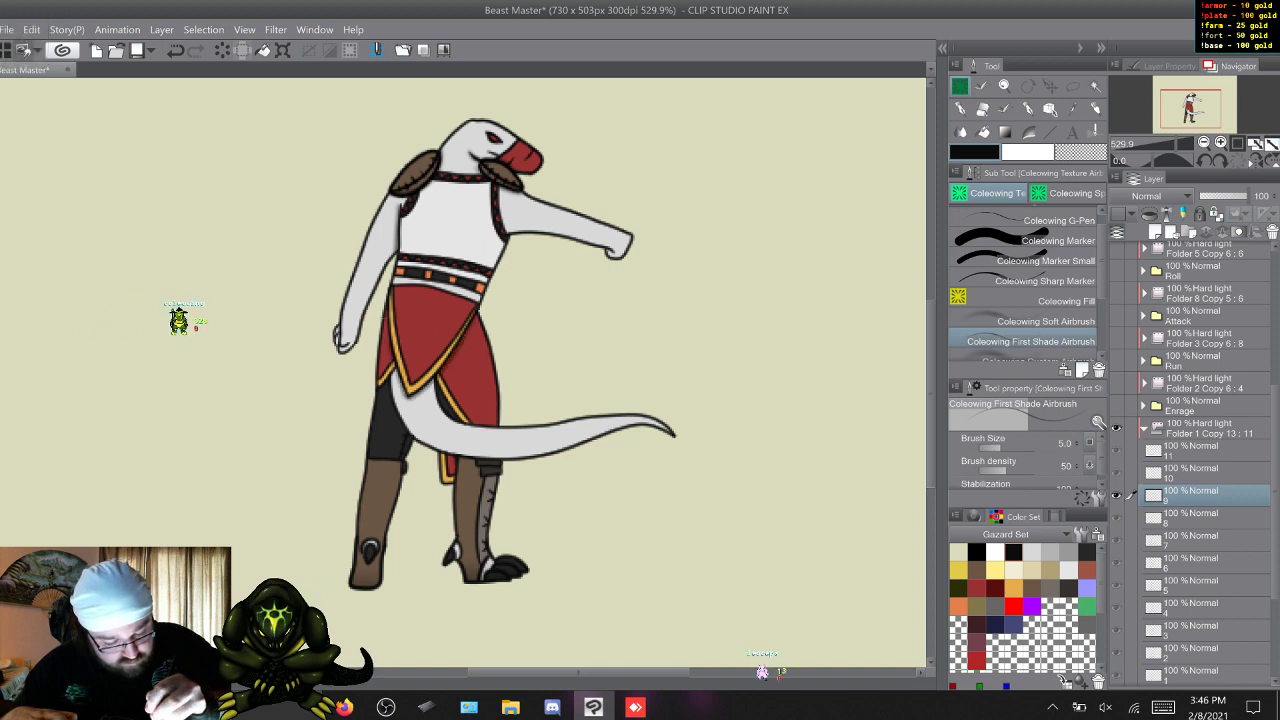
{"action": "key", "text": "w"}
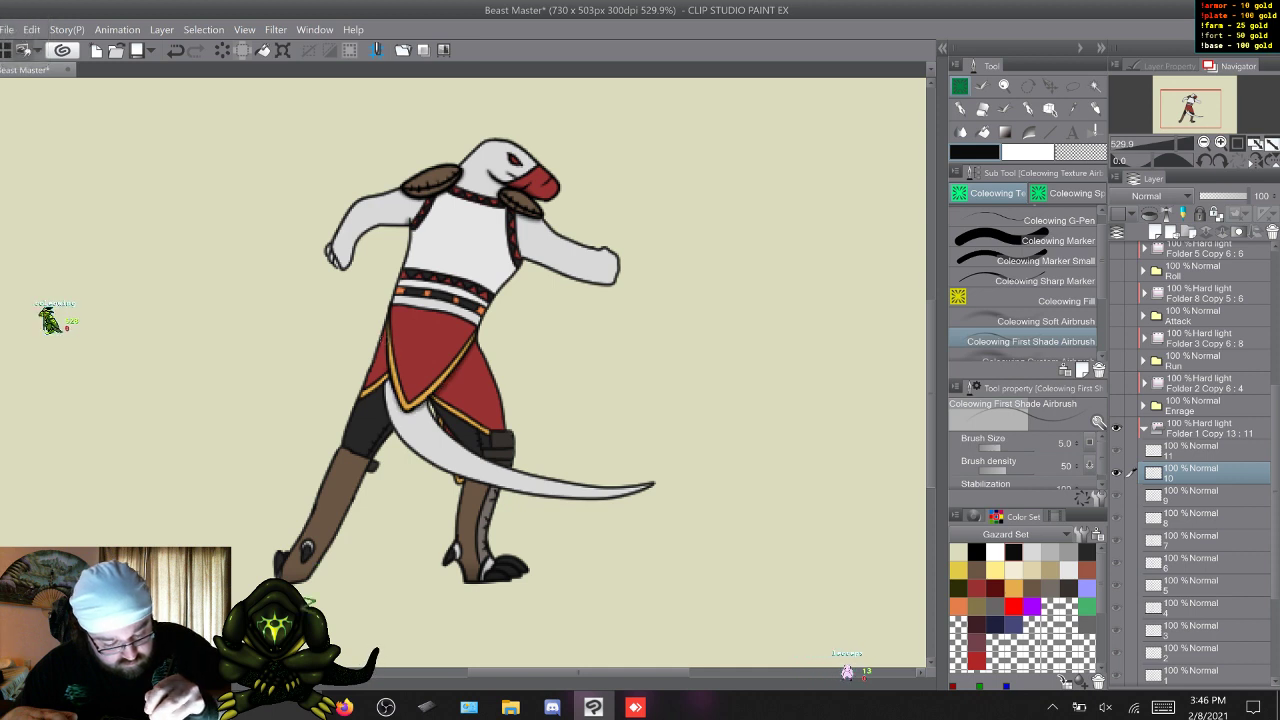
{"action": "key", "text": "w"}
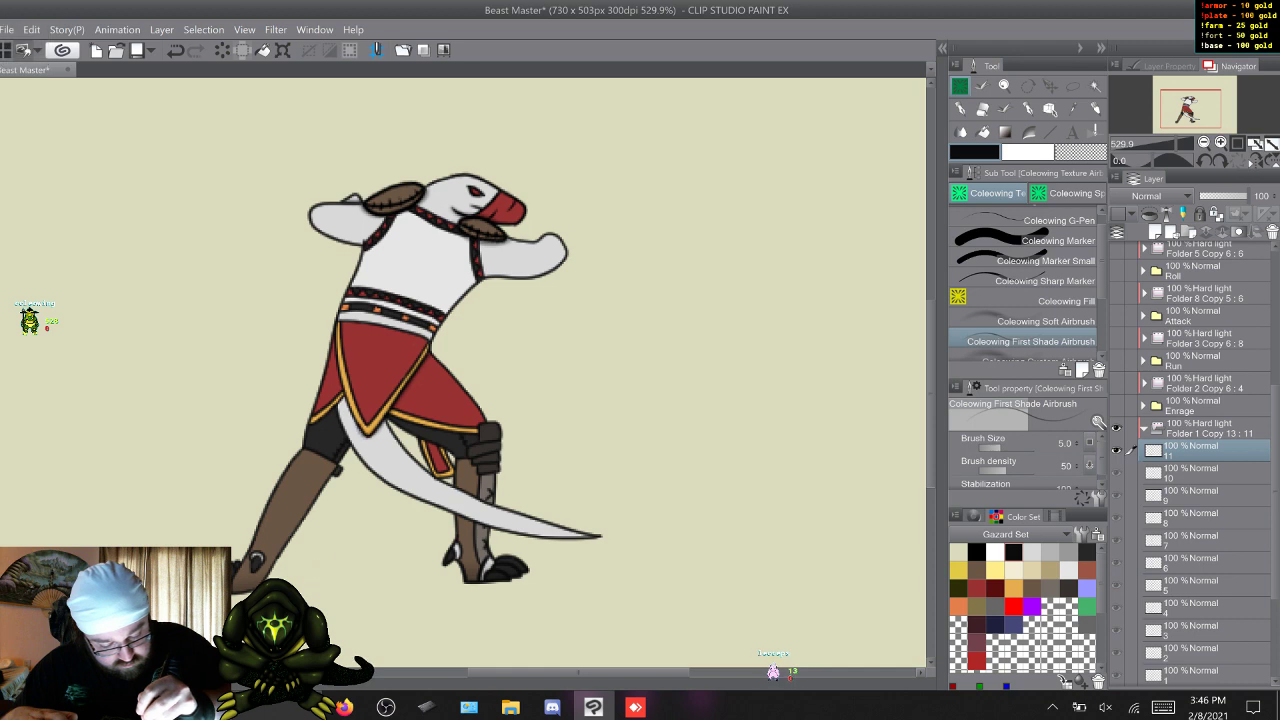
{"action": "key", "text": "w"}
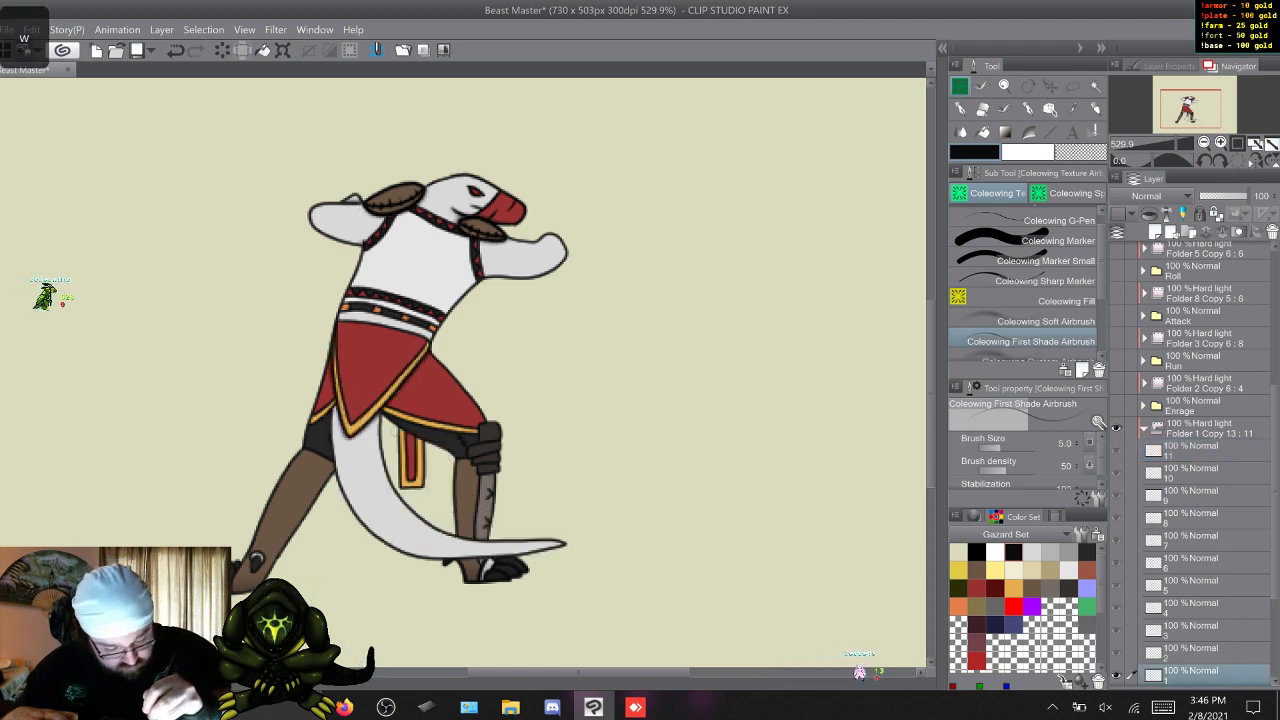
Airbrush fine shadows beneath the front flap of the kilt on Sic Em frames 1 to 5.
{"action": "left_click_drag", "start_coordinate": [311, 560], "coordinate": [345, 576]}
{"action": "key", "text": "w"}
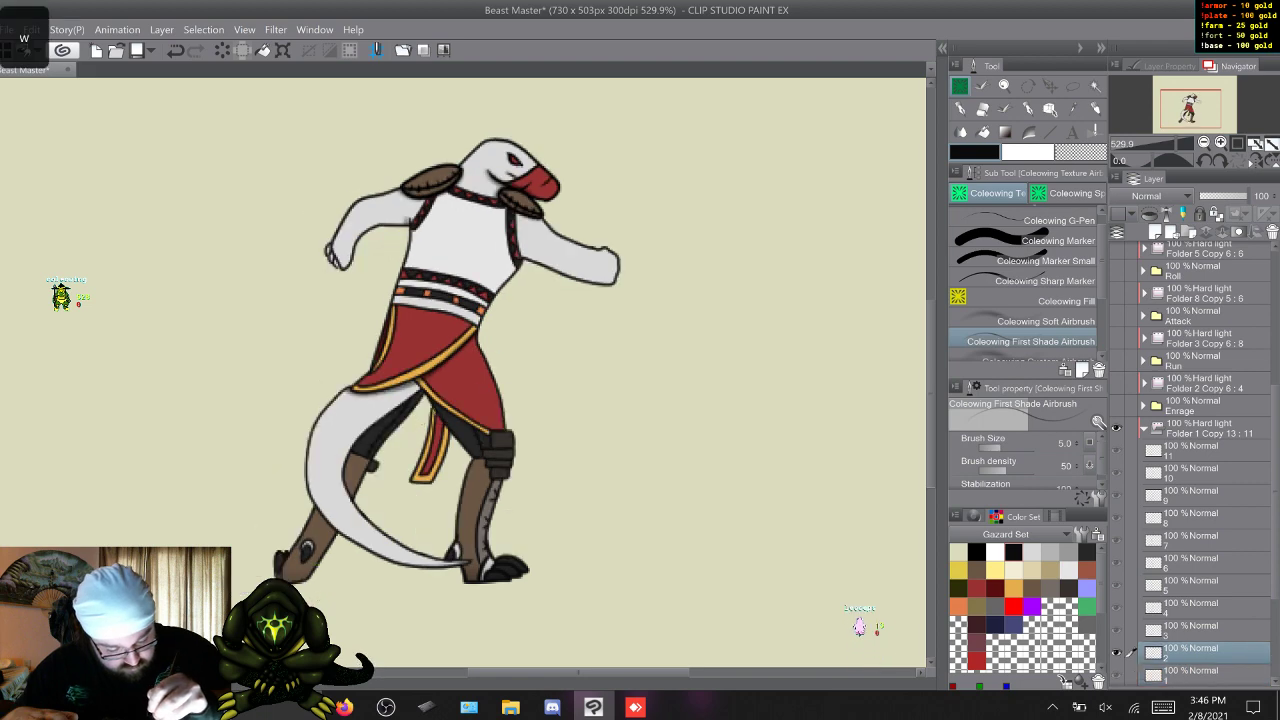
{"action": "key", "text": "w"}
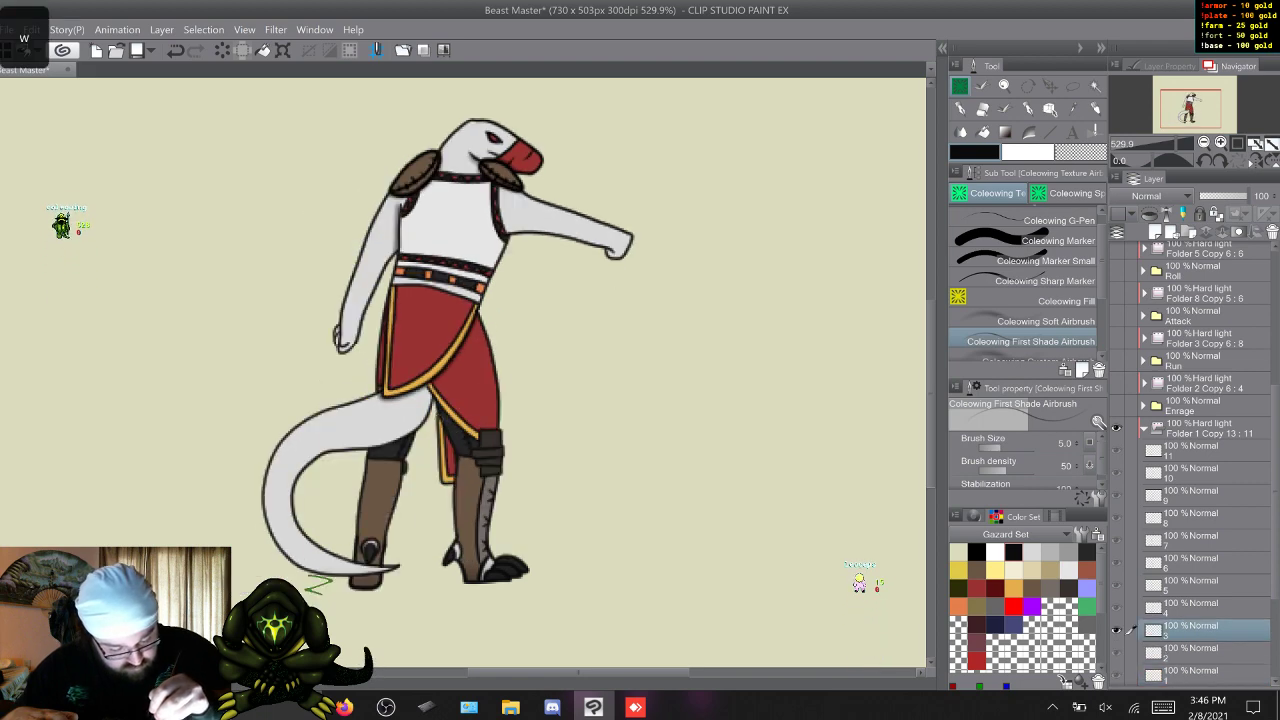
{"action": "key", "text": "w"}
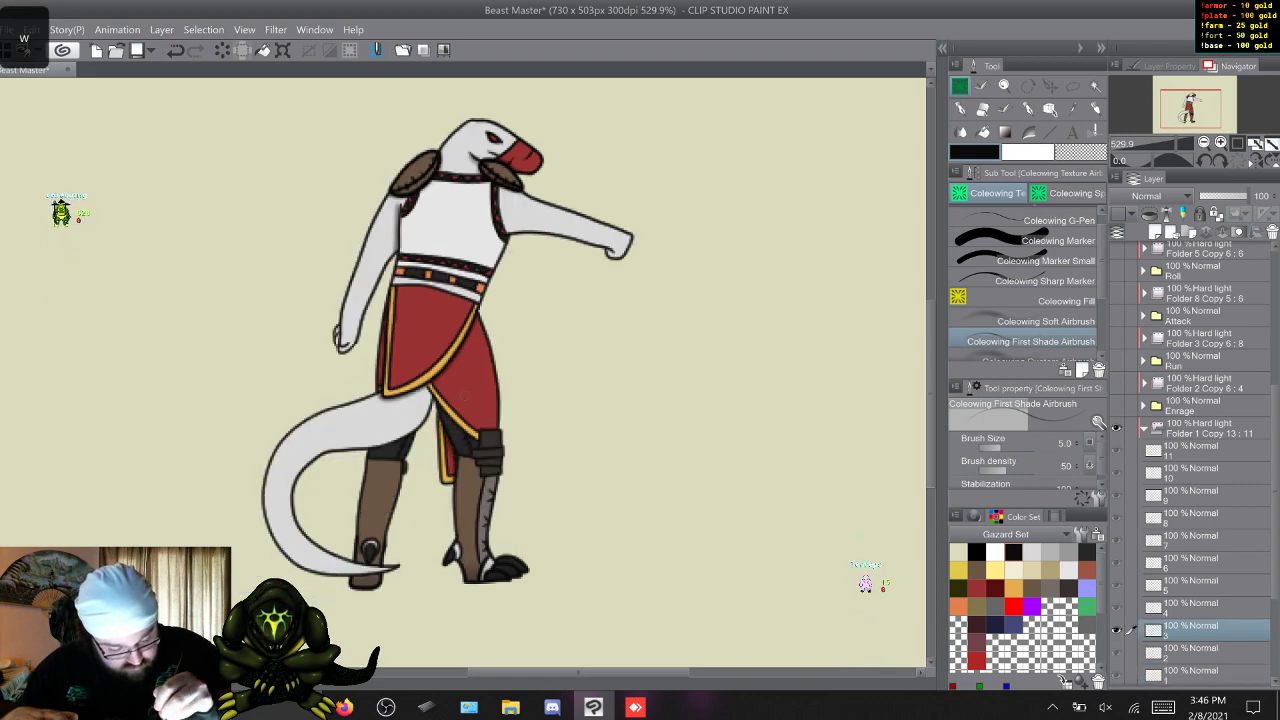
{"action": "key", "text": "w"}
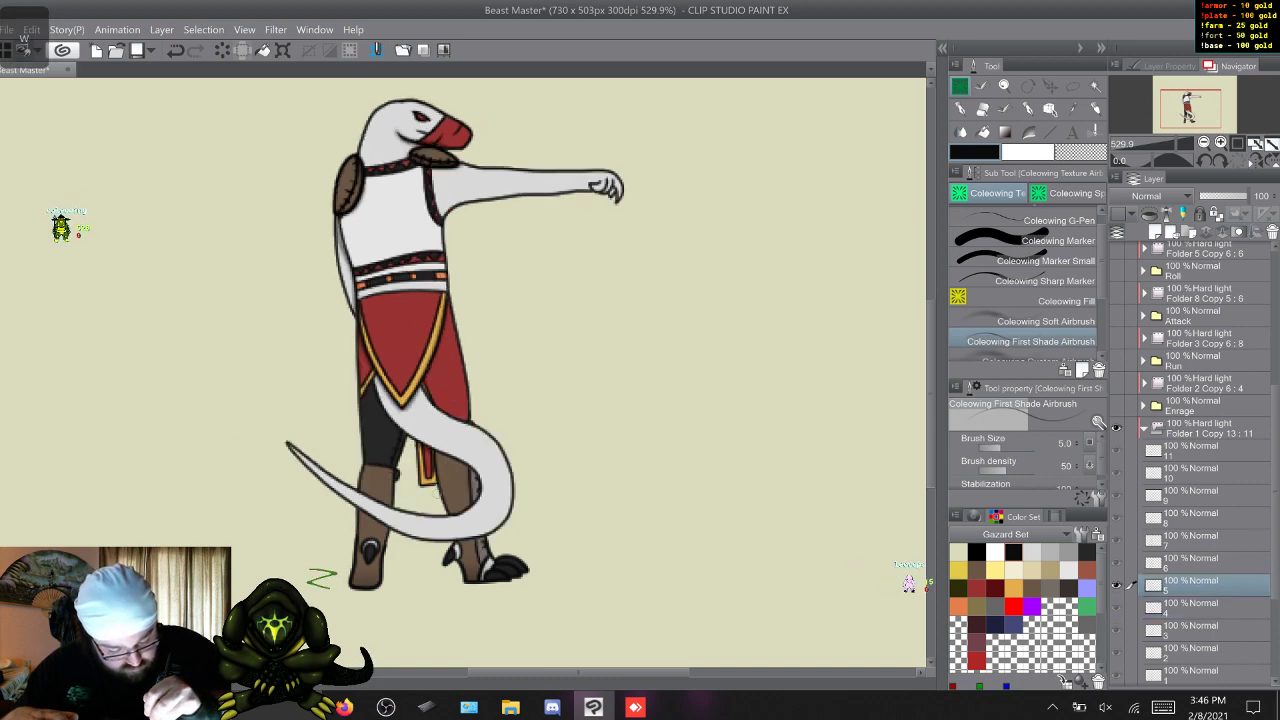
{"action": "key", "text": "w"}
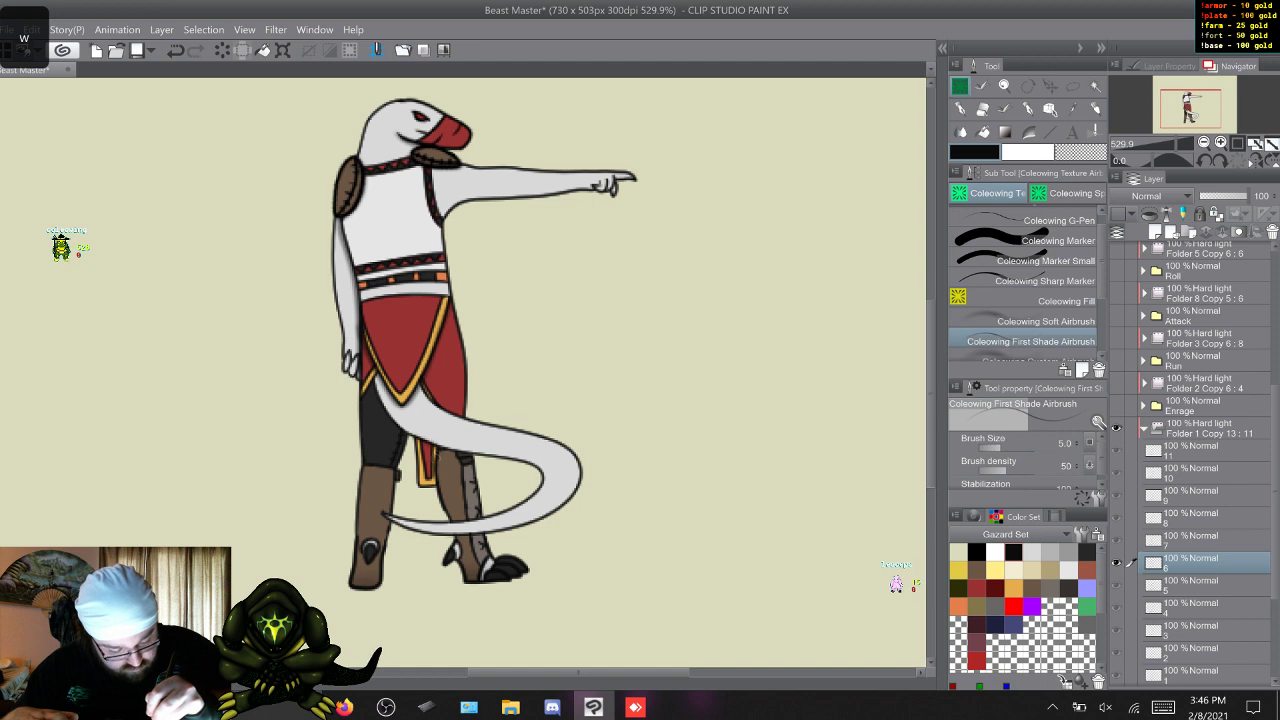
Continue the fine shadows beneath the kilt's front flap on Sic Em frames 6 to 11 and return to frame 1.
{"action": "key", "text": "w"}
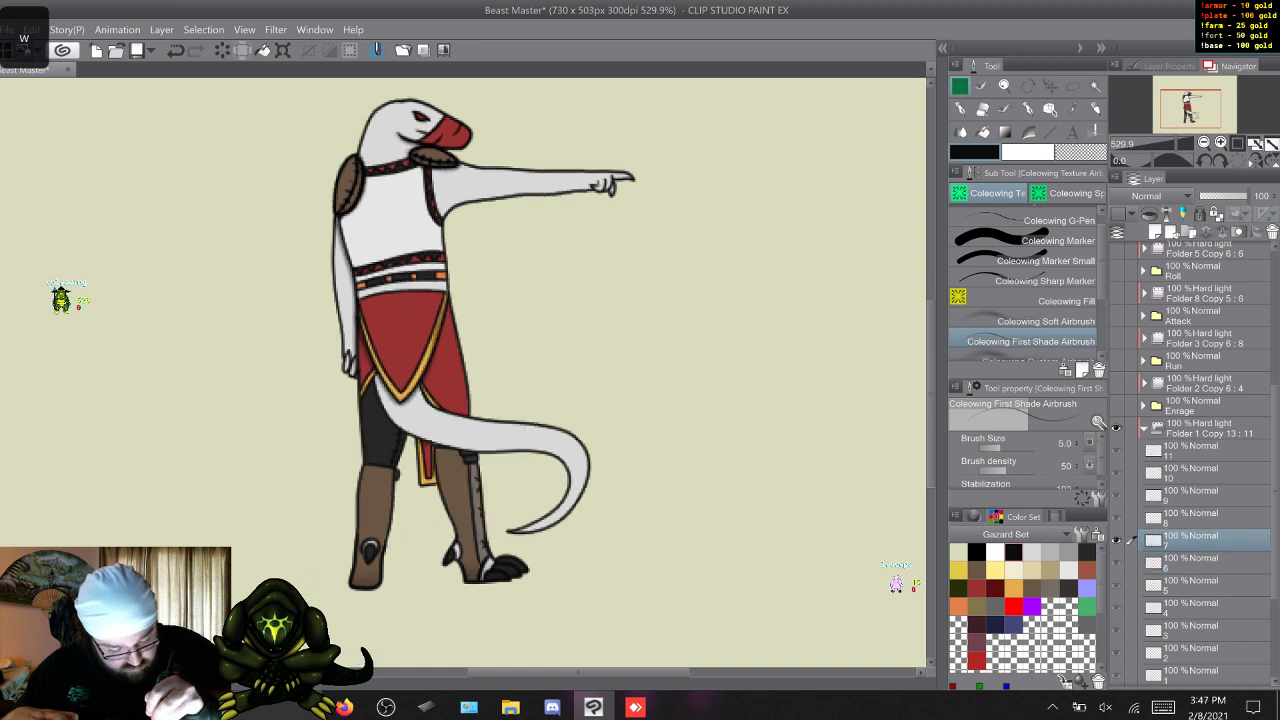
{"action": "key", "text": "w"}
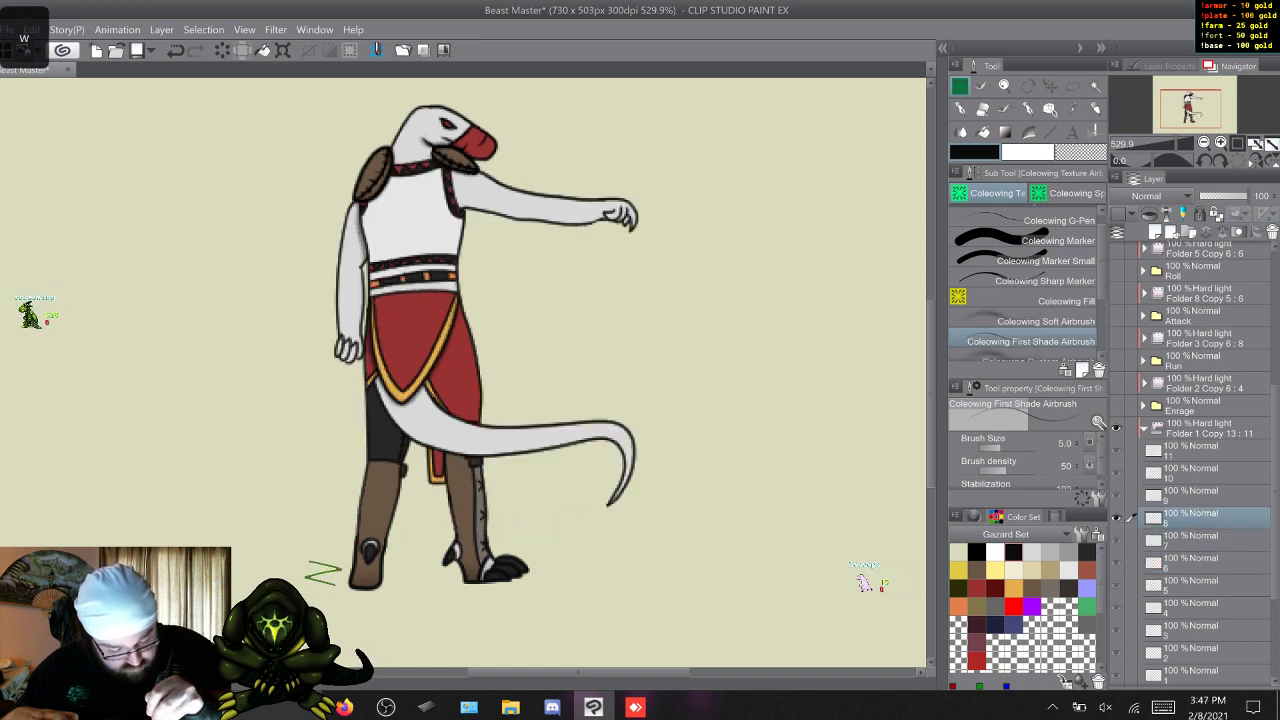
{"action": "key", "text": "w"}
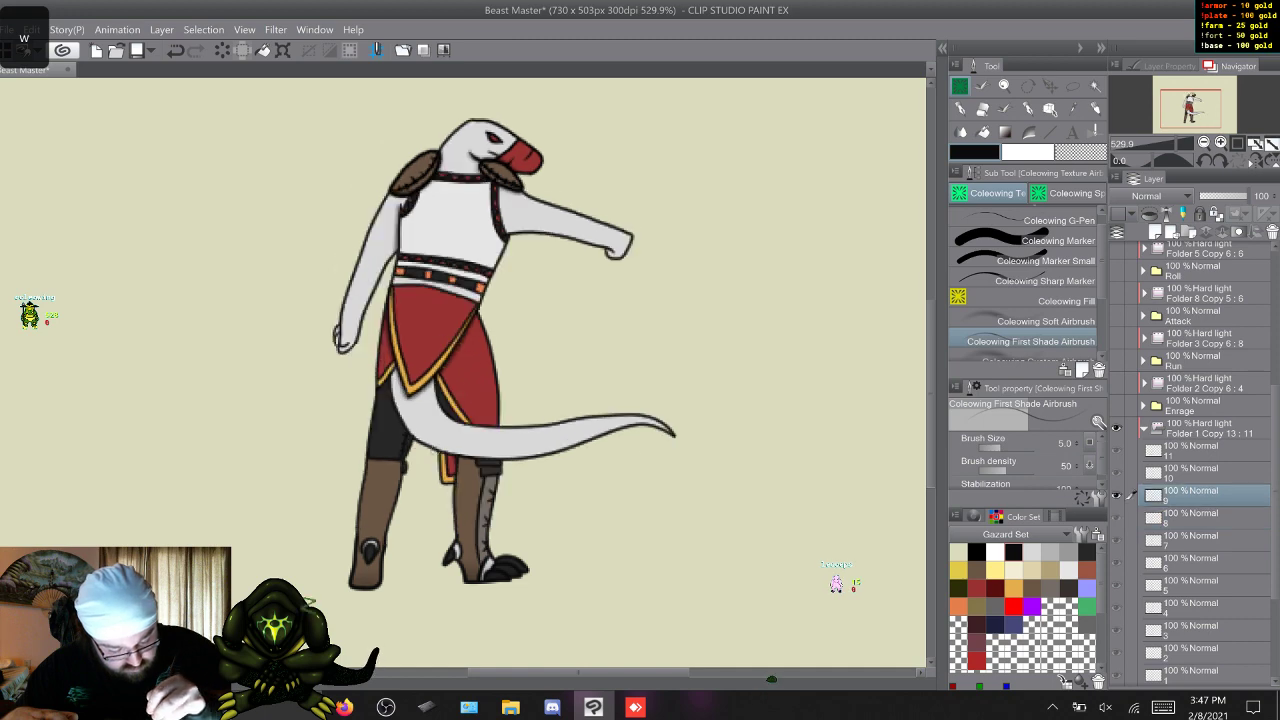
{"action": "key", "text": "w"}
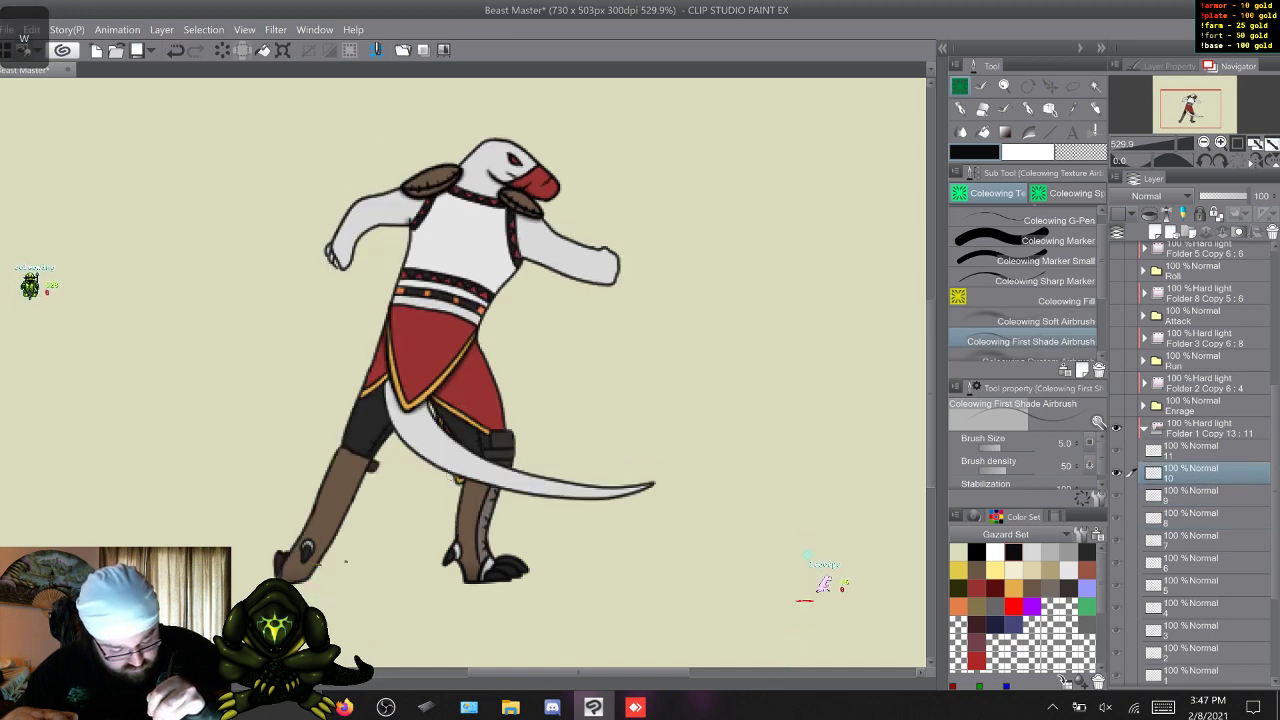
{"action": "key", "text": "w"}
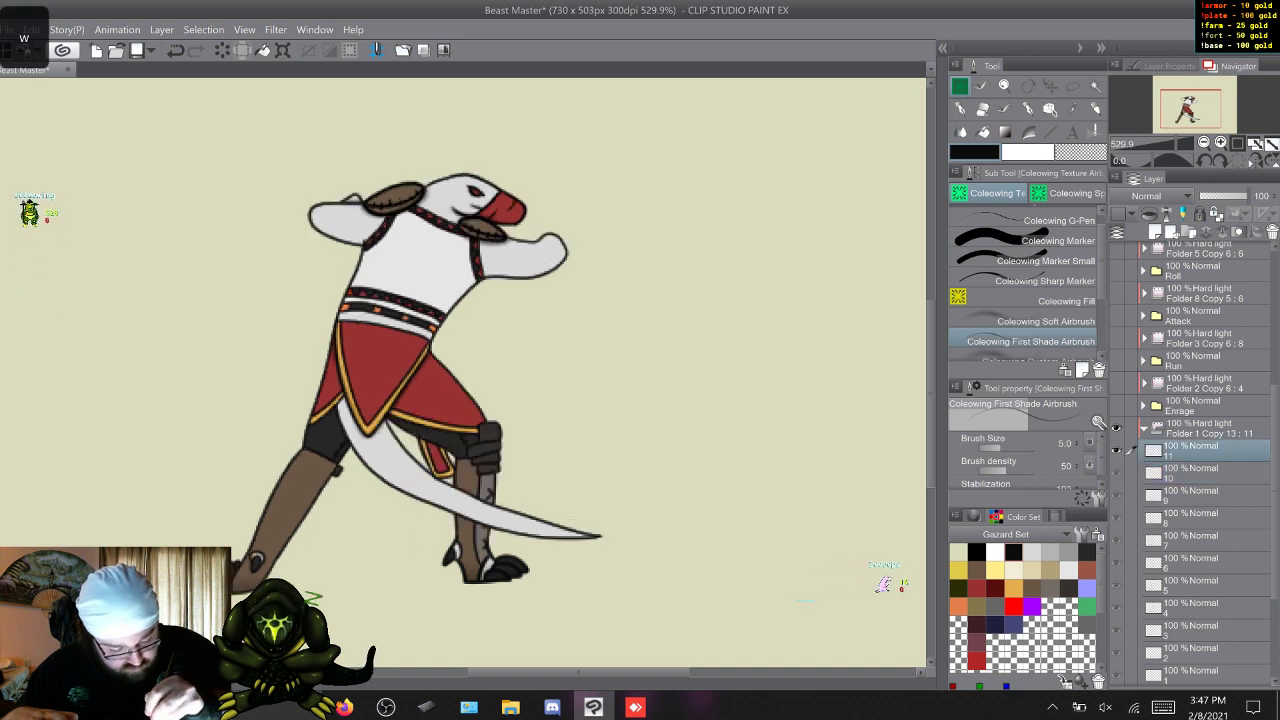
{"action": "key", "text": "w"}
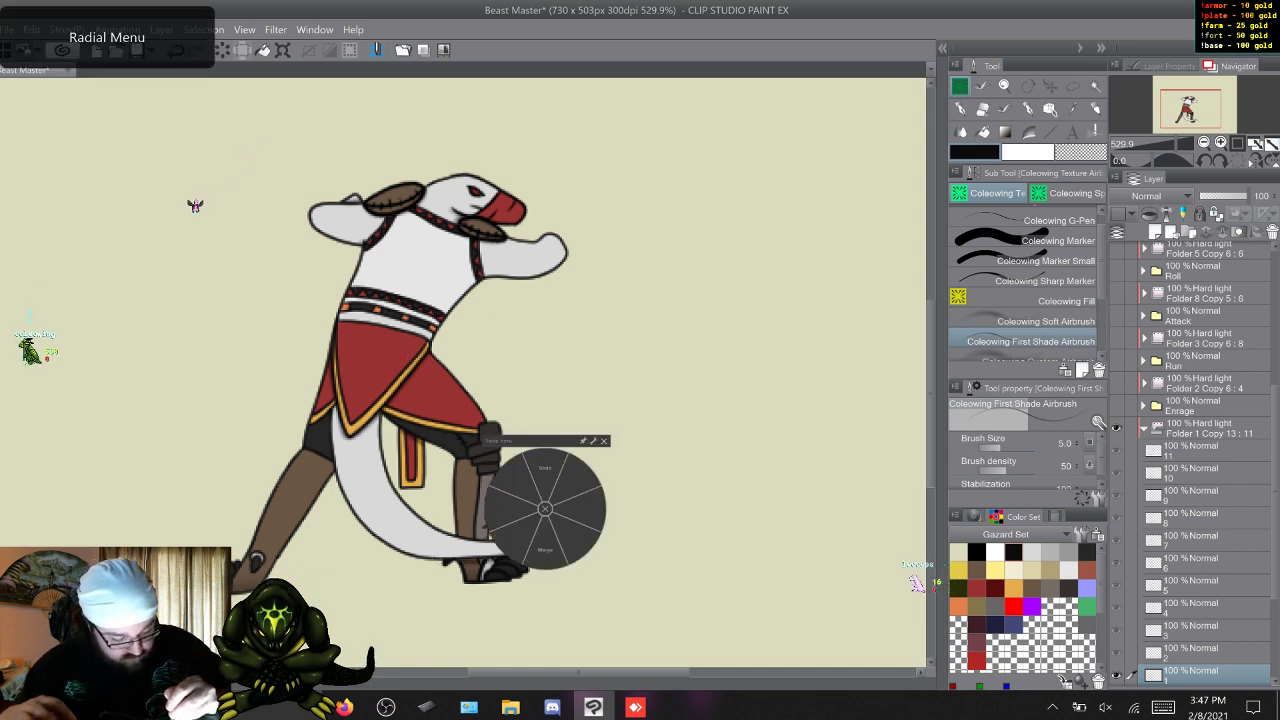
Airbrush a fine shadow on the tail base beneath the kilt on Sic Em frames 1 and 2.
{"action": "left_click", "coordinate": [545, 474]}
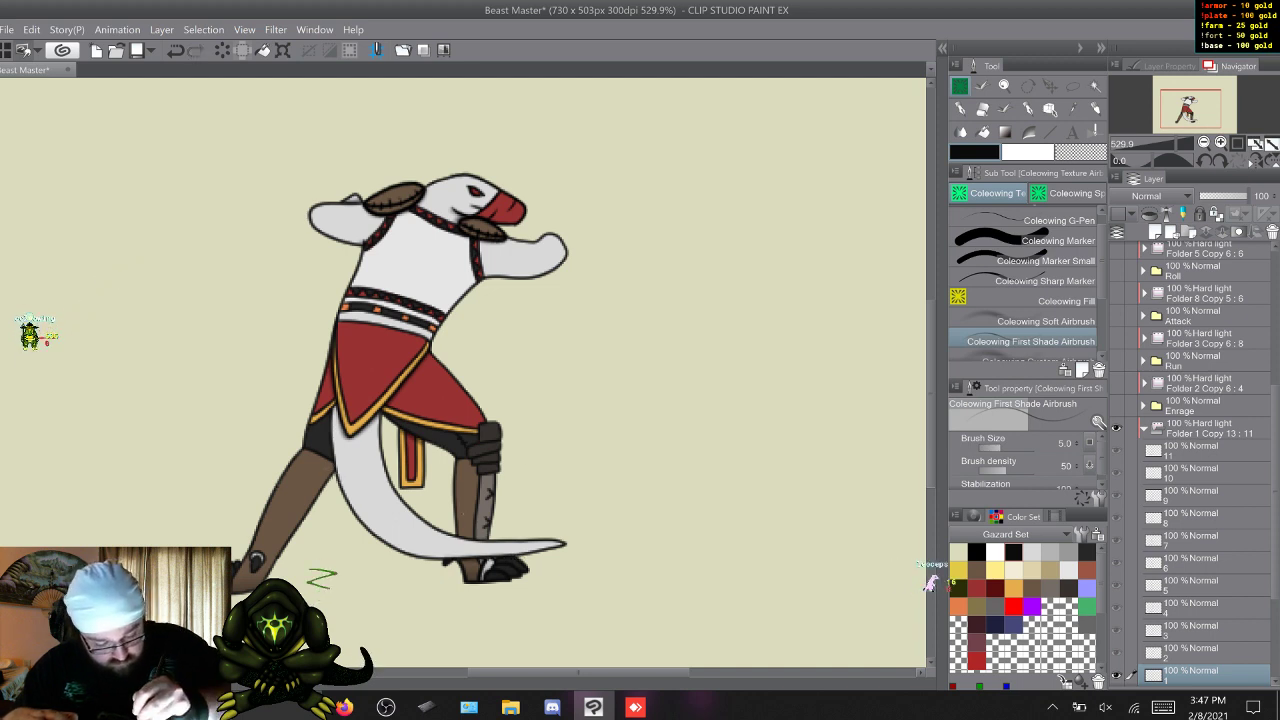
{"action": "key", "text": "w"}
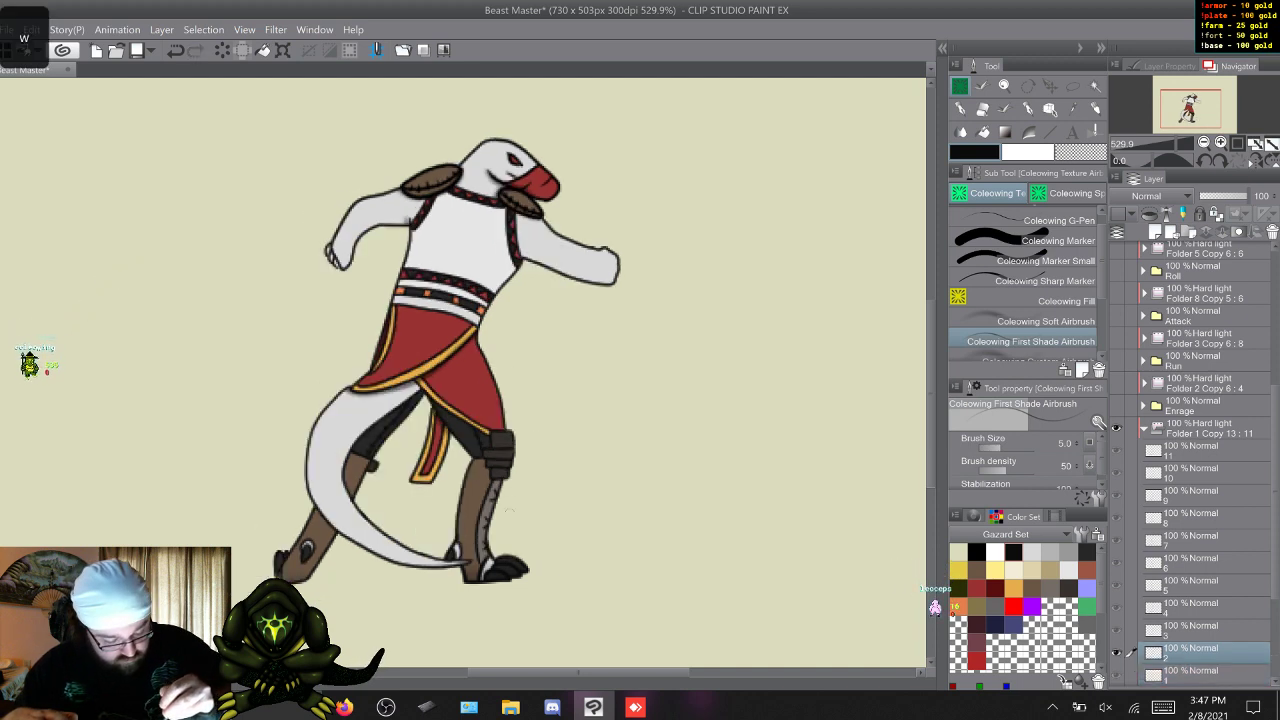
{"action": "key", "text": "q"}
{"action": "key", "text": "w"}
{"action": "key", "text": "w"}
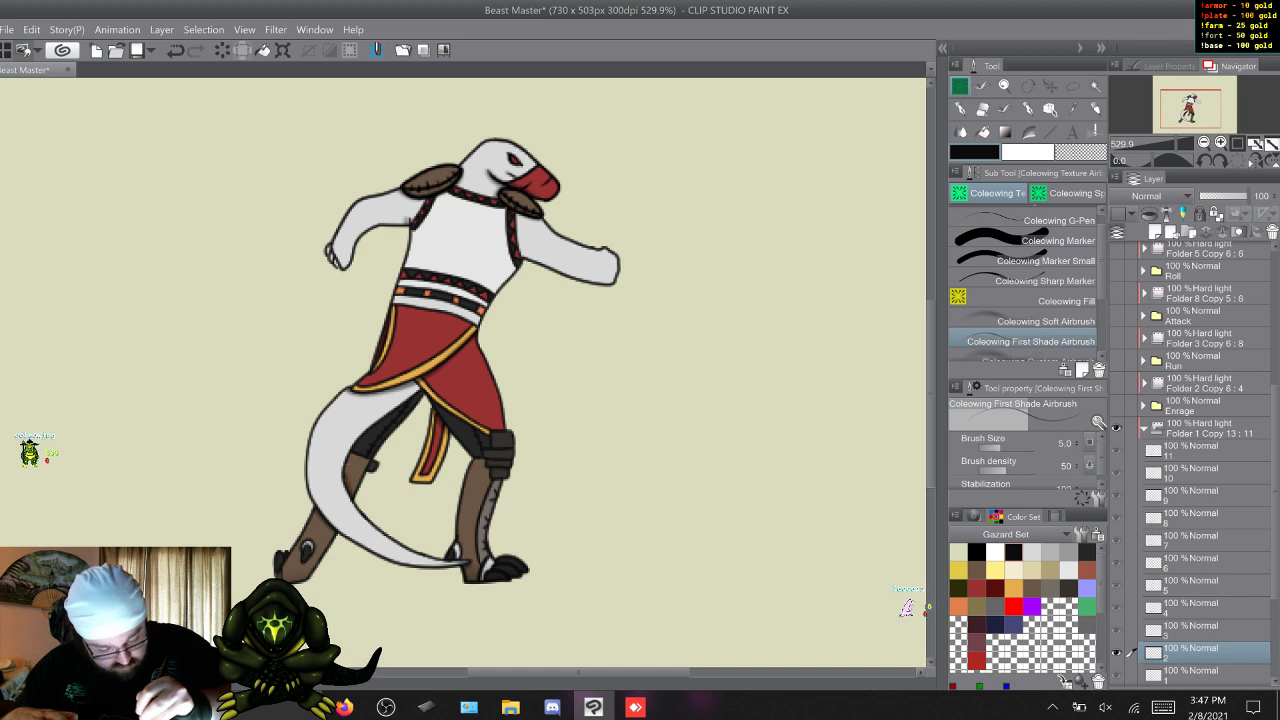
{"action": "left_click_drag", "start_coordinate": [345, 562], "coordinate": [312, 572]}
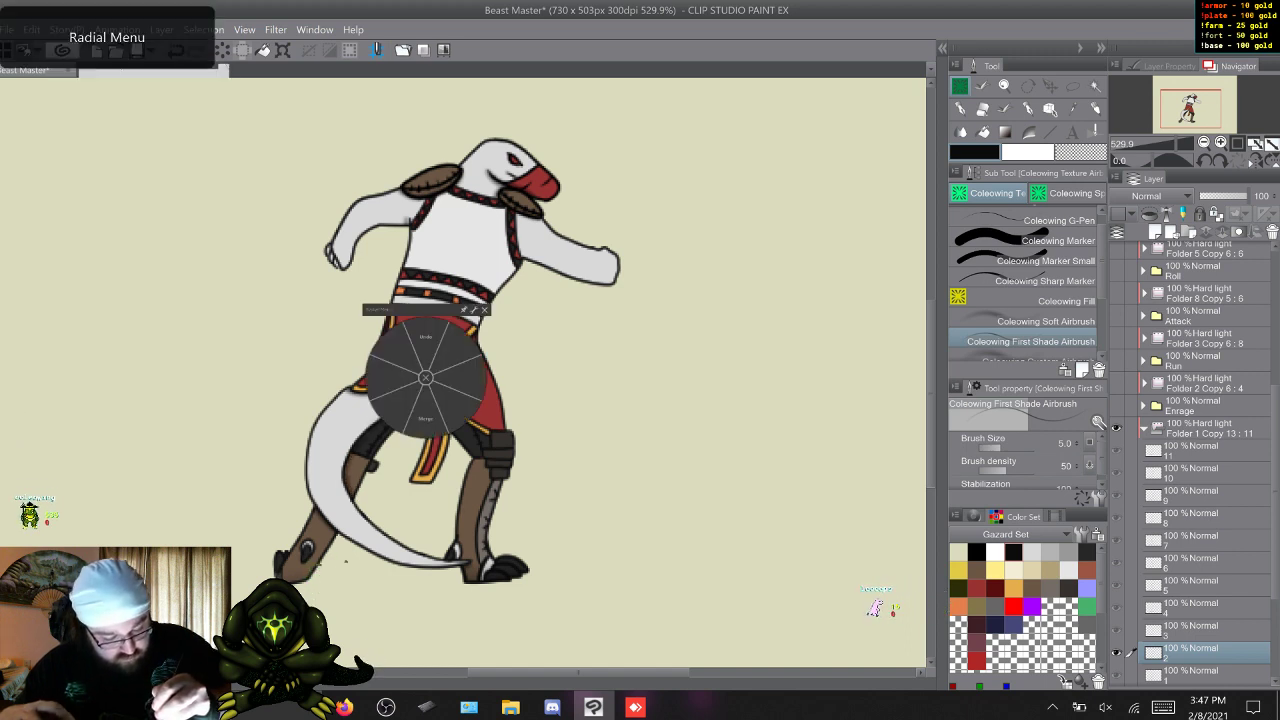
{"action": "key", "text": "ctrl+z"}
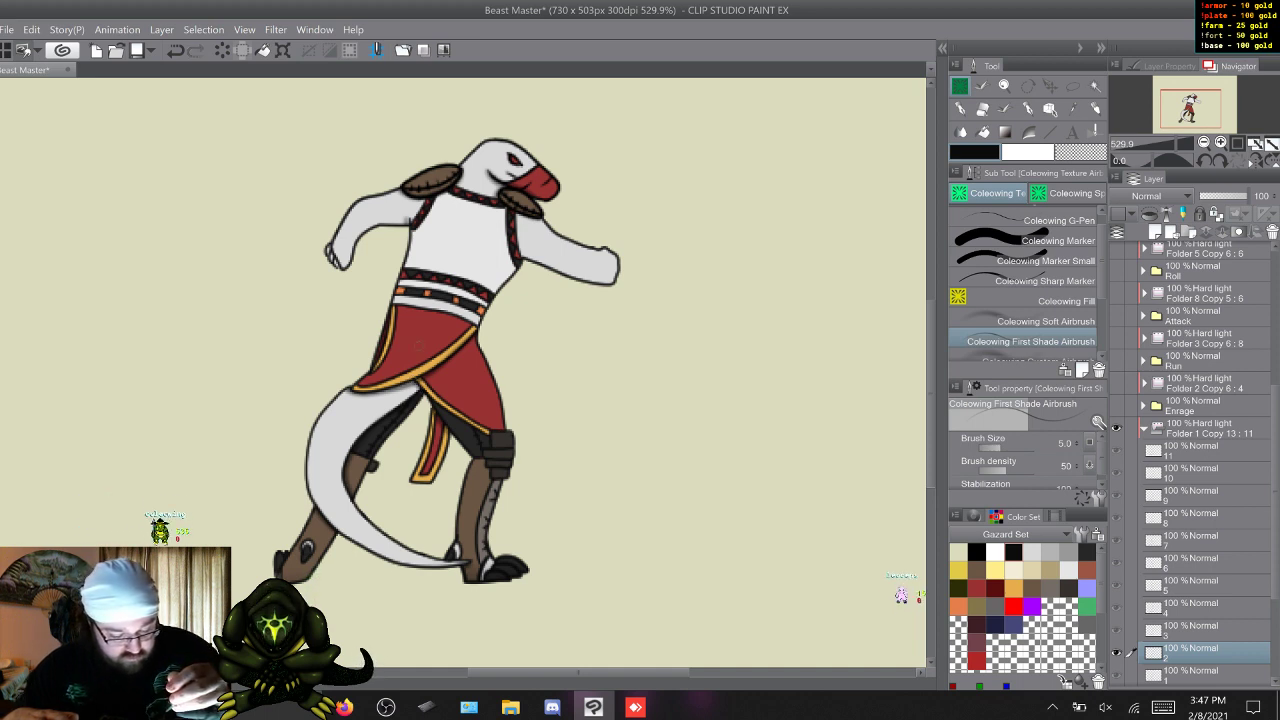
Add the fine tail-base shadow on Sic Em frames 3 to 5, flipping between neighbouring frames to compare them.
{"action": "key", "text": "w"}
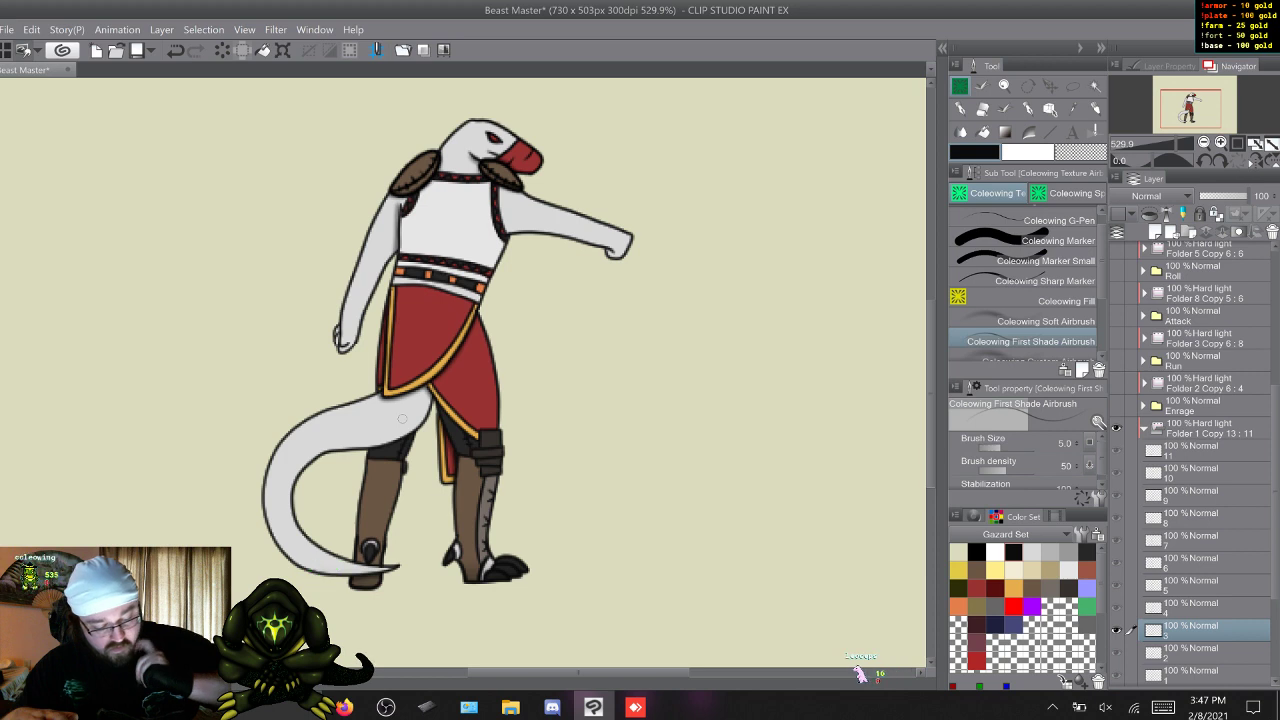
{"action": "key", "text": "w"}
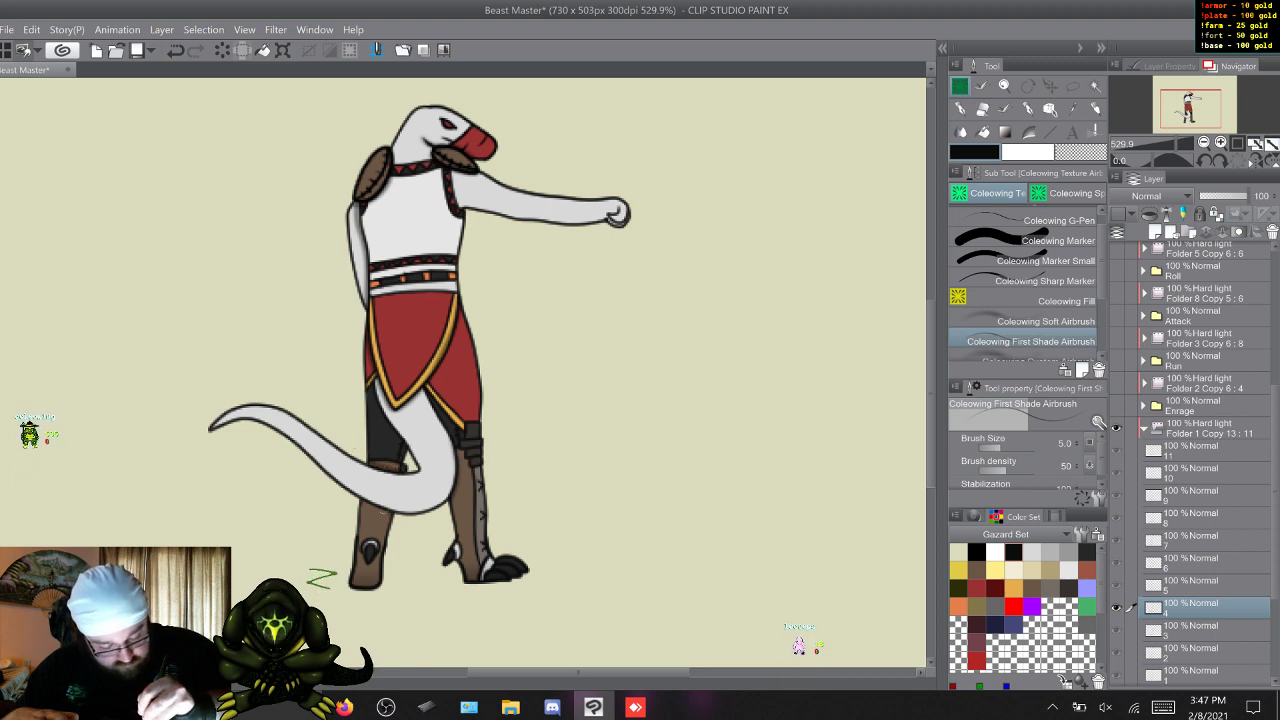
{"action": "key", "text": "w"}
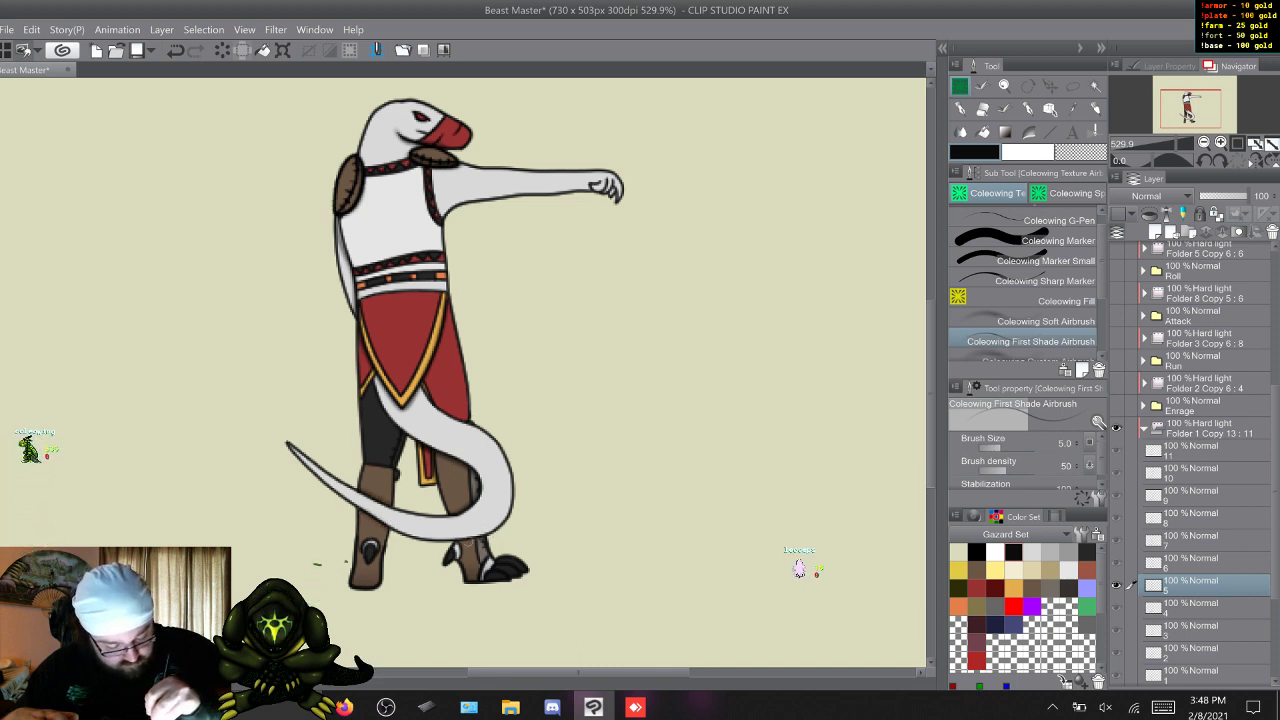
{"action": "key", "text": "w"}
{"action": "key", "text": "s"}
{"action": "key", "text": "s"}
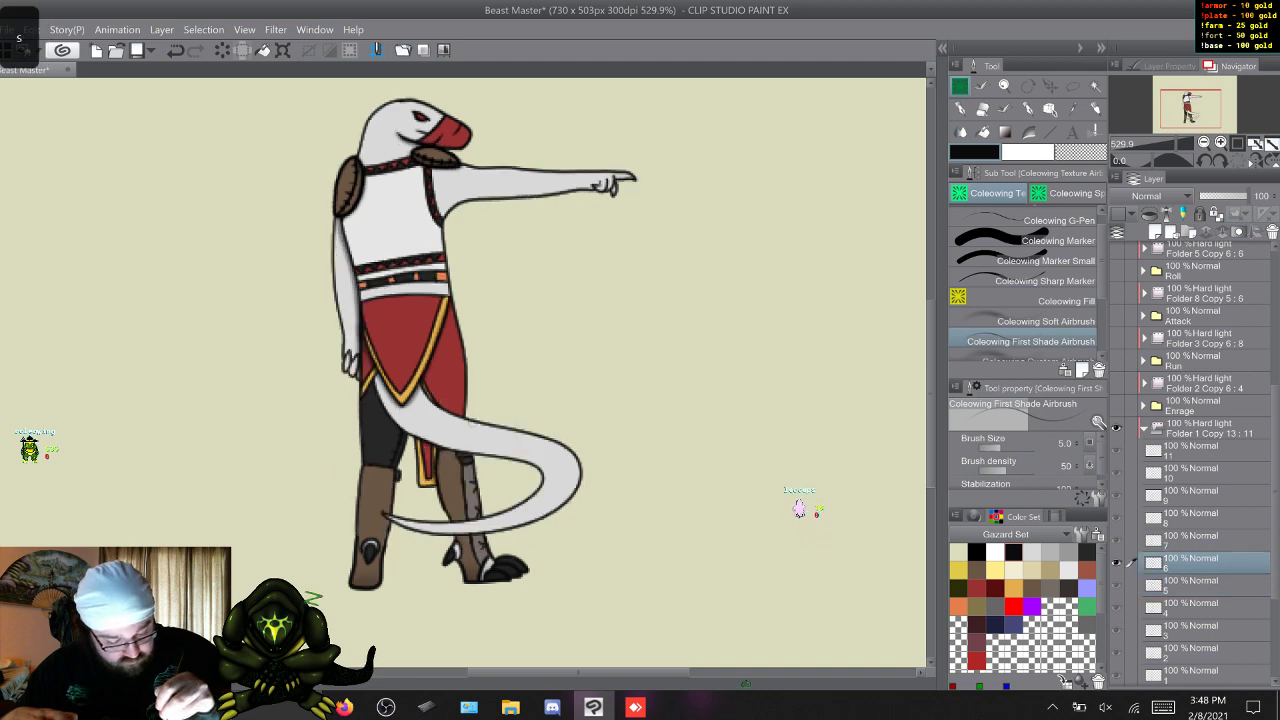
{"action": "key", "text": "w"}
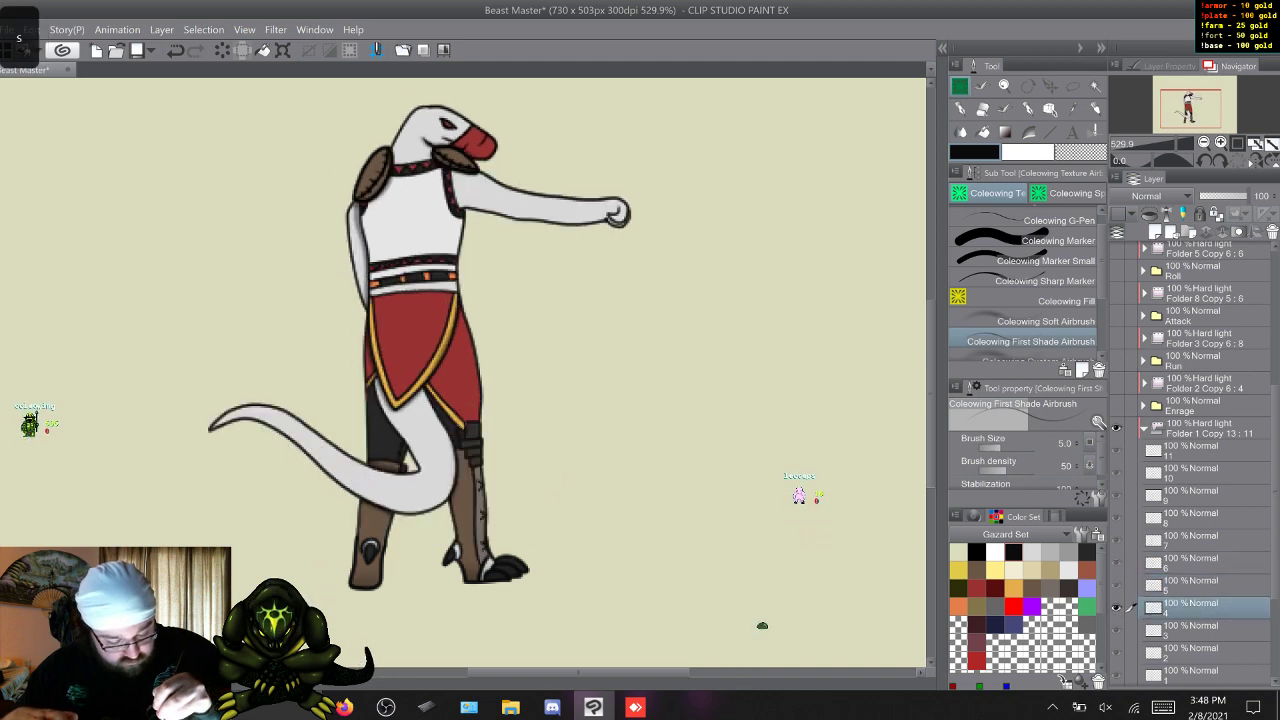
{"action": "key", "text": "w"}
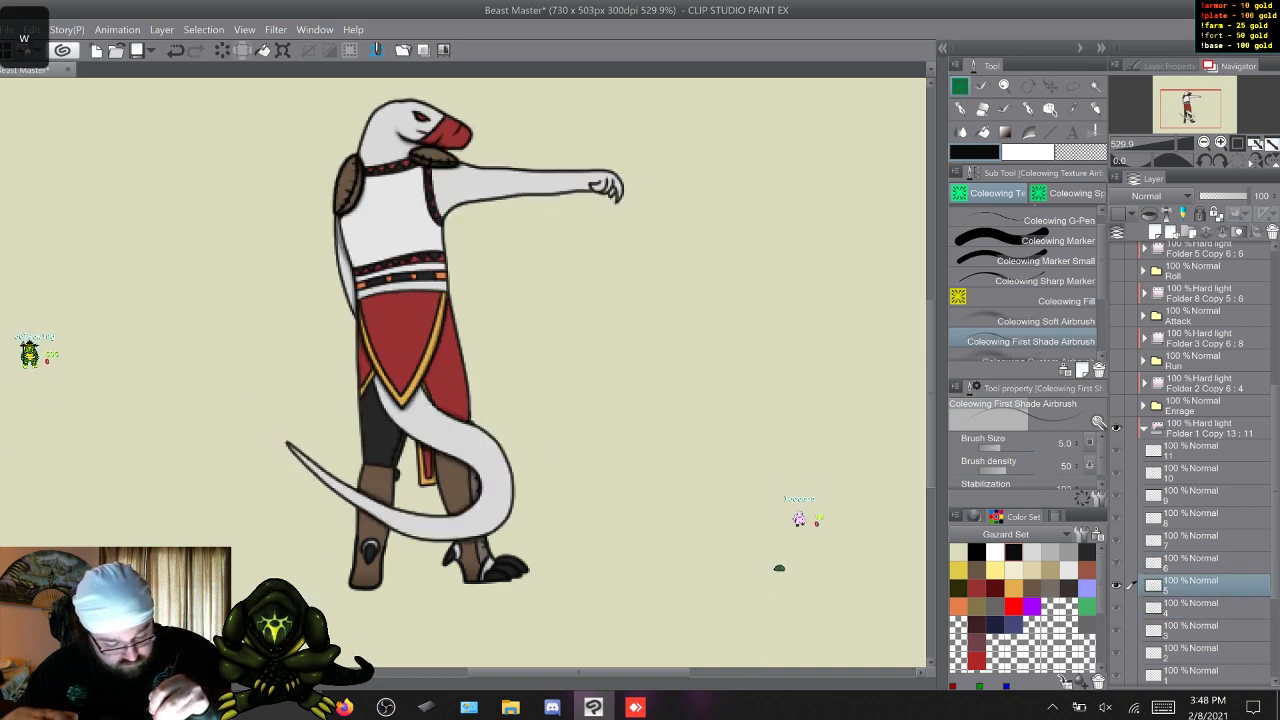
Finish the fine tail-base shadow beneath the kilt on Sic Em frames 6 to 11 and return to frame 1.
{"action": "key", "text": "w"}
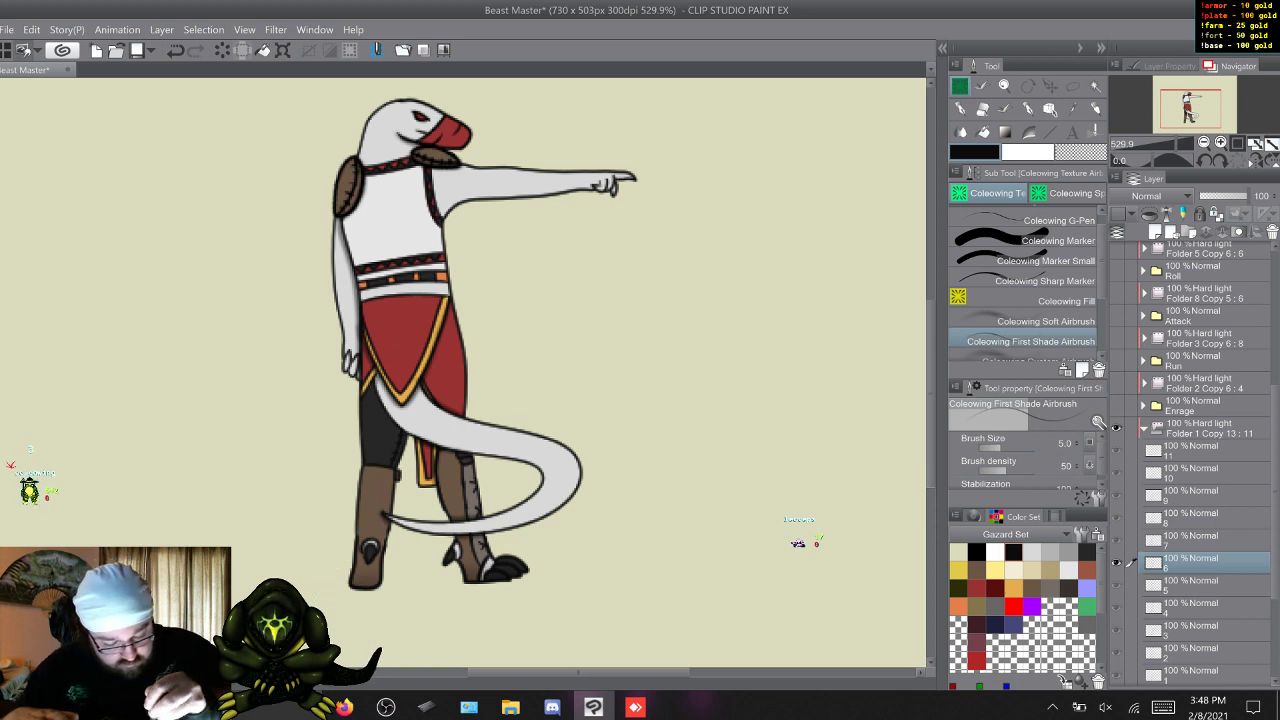
{"action": "key", "text": "w"}
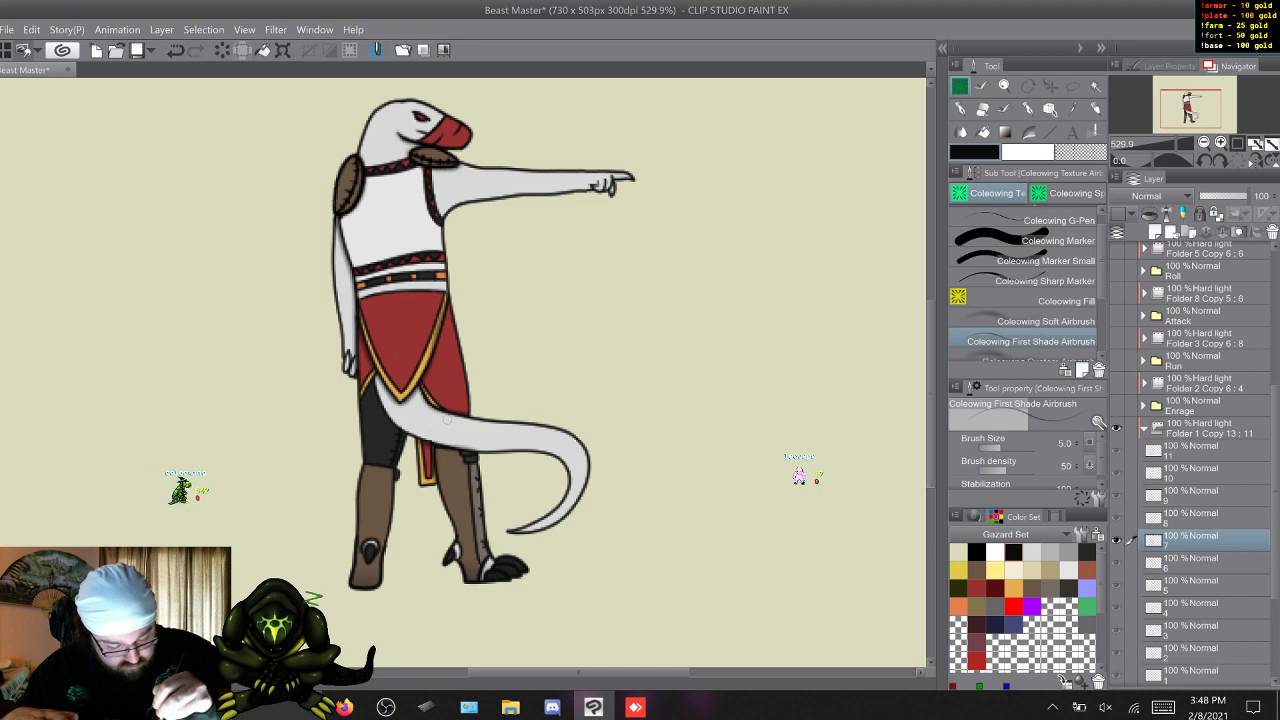
{"action": "key", "text": "w"}
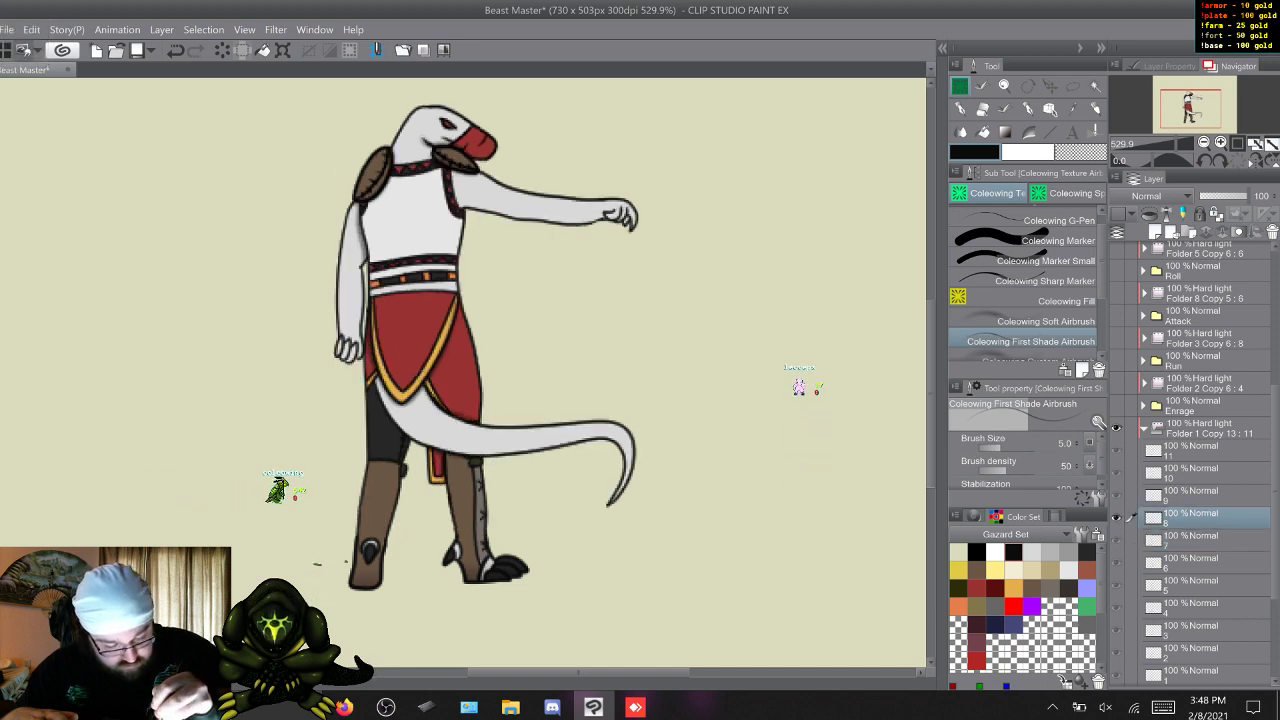
{"action": "key", "text": "w"}
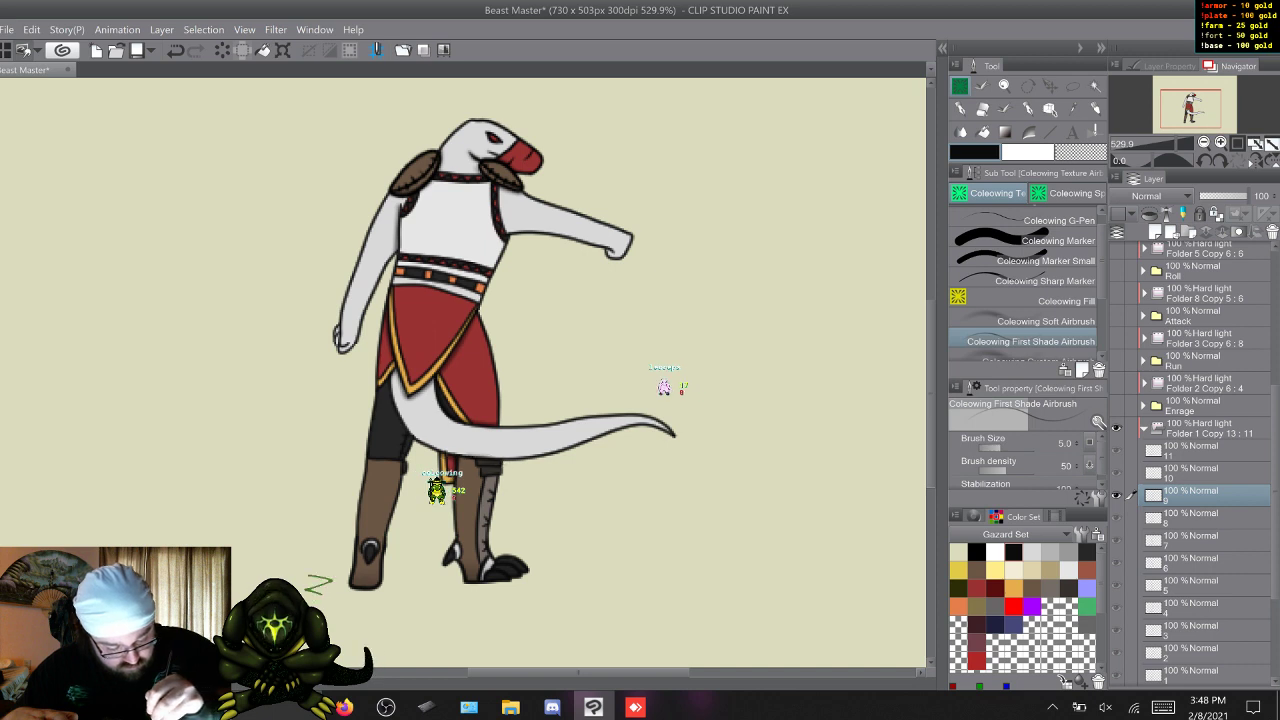
{"action": "key", "text": "w"}
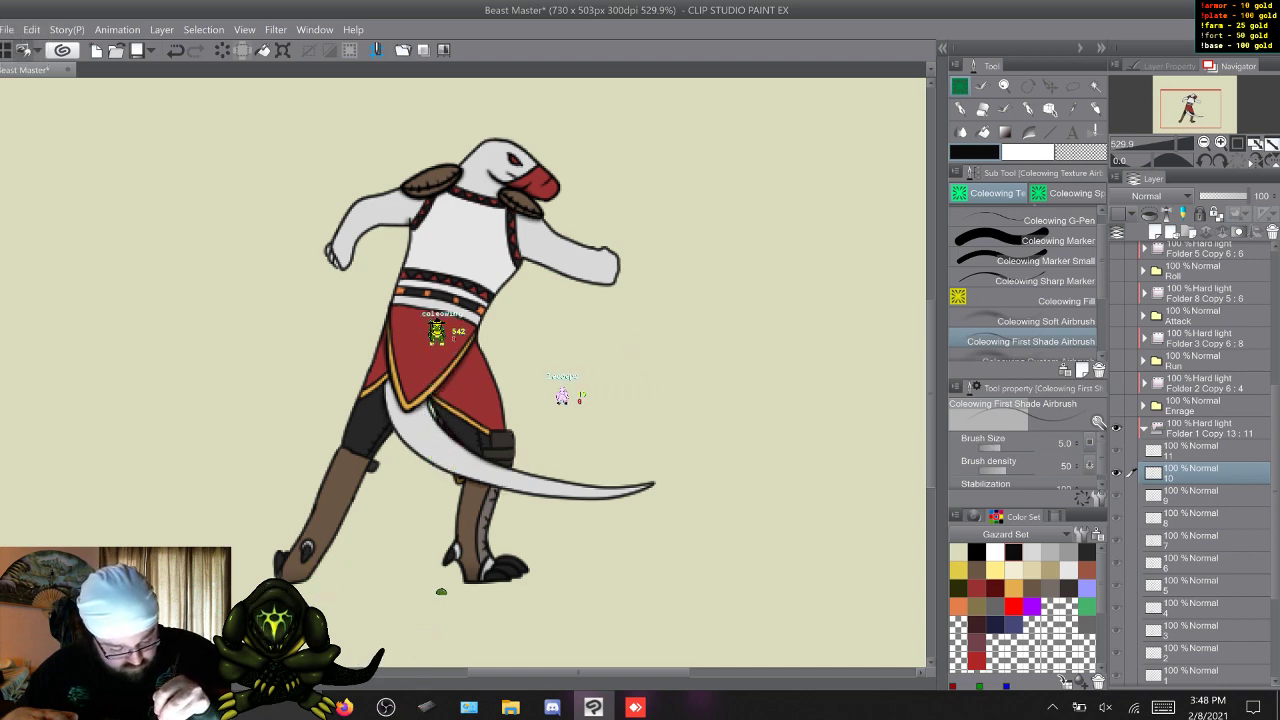
{"action": "key", "text": "w"}
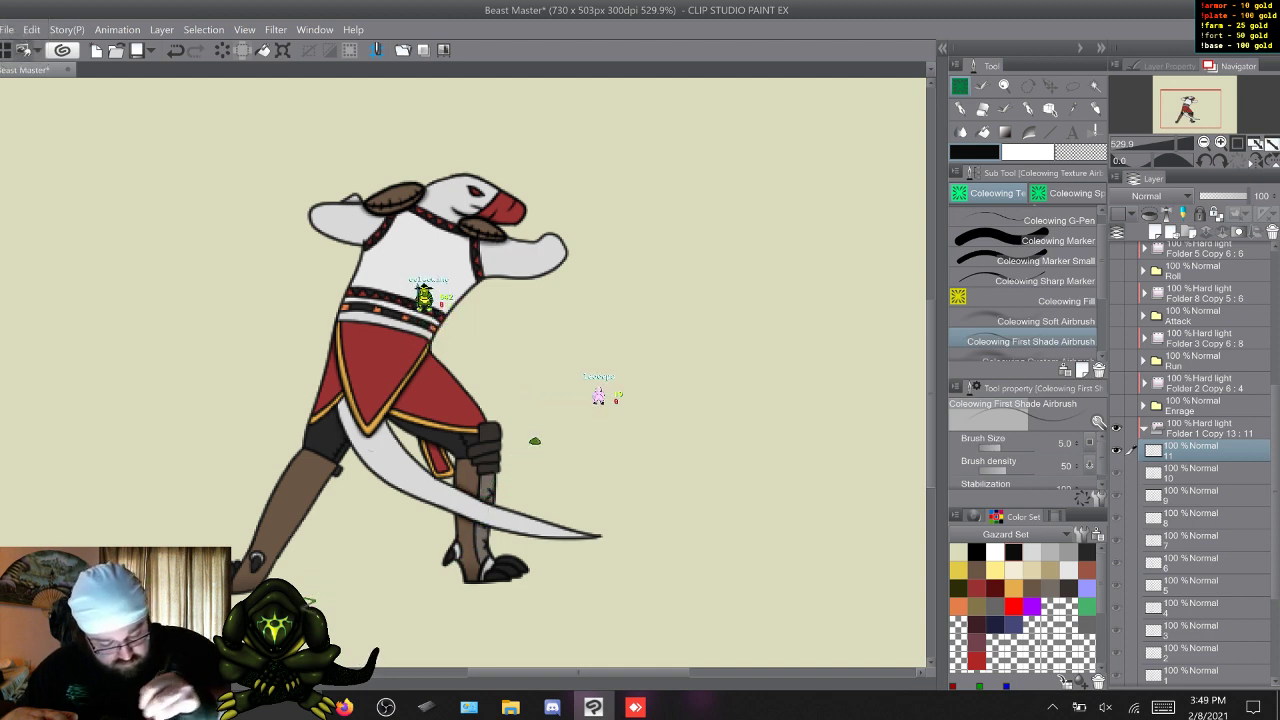
{"action": "key", "text": "w"}
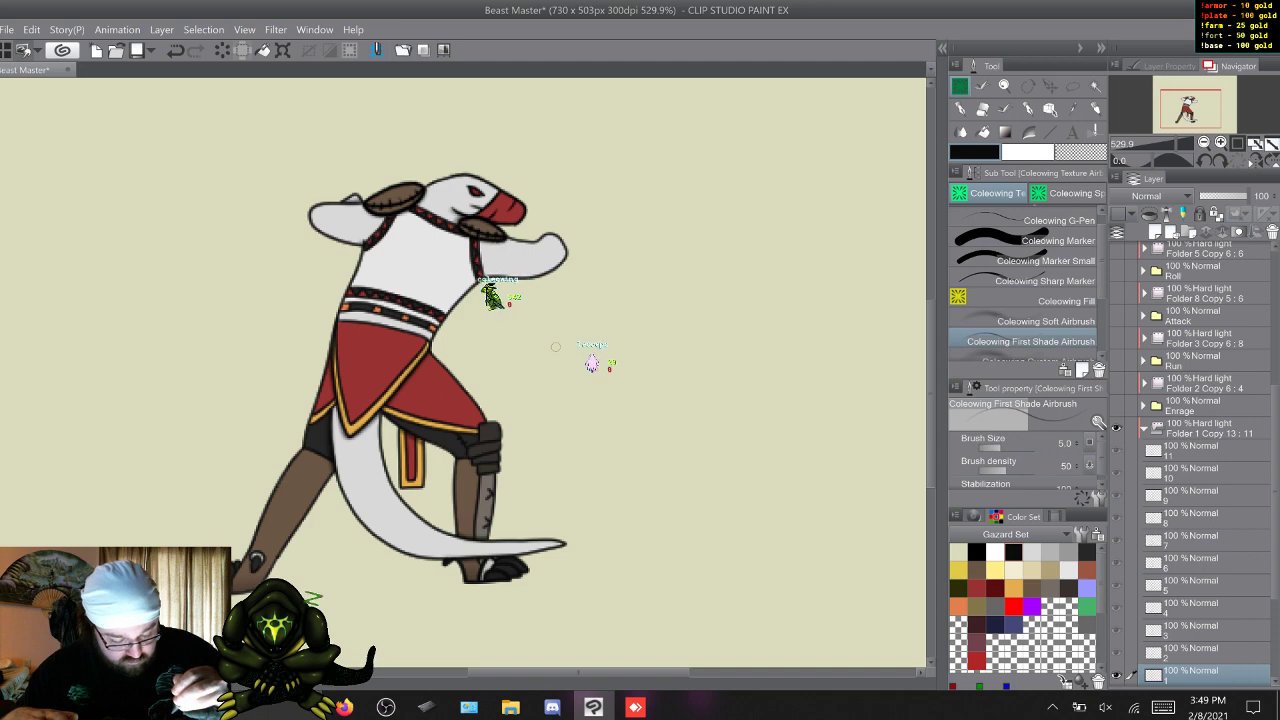
Airbrush fine shadows on the front leg below the kilt and knee guard on Sic Em frames 1 to 4.
{"action": "key", "text": "s"}
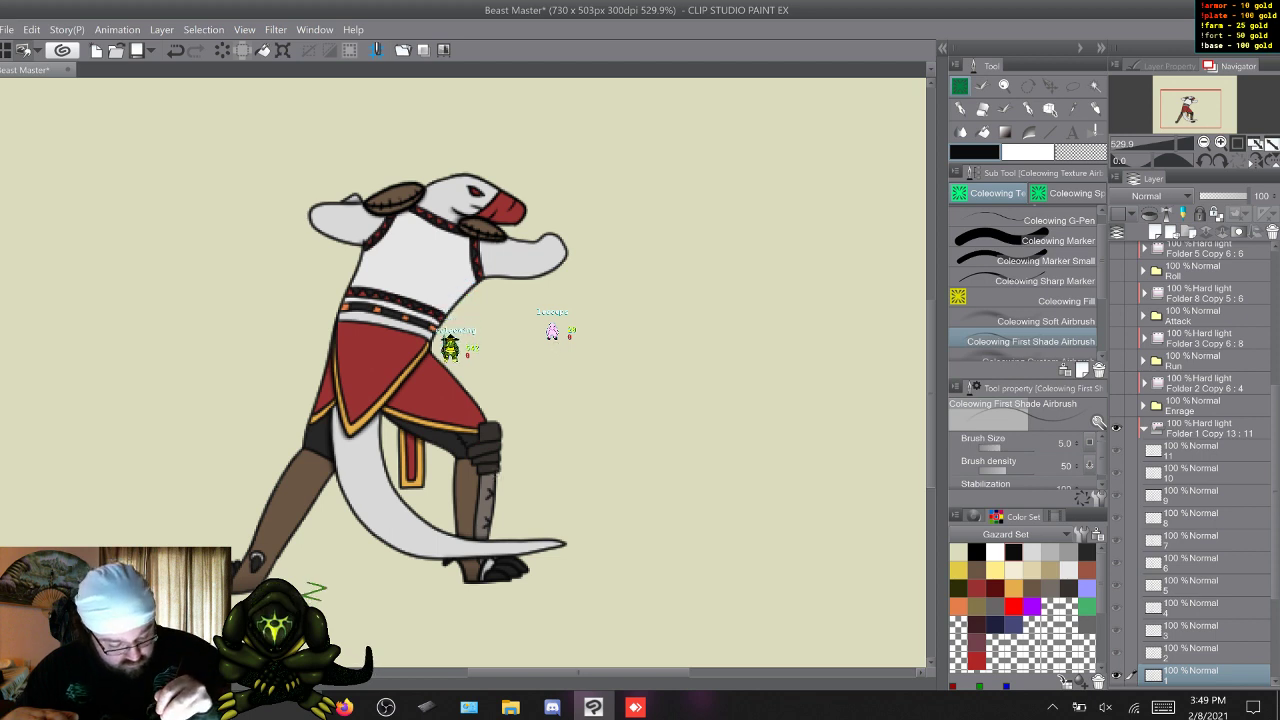
{"action": "key", "text": "w"}
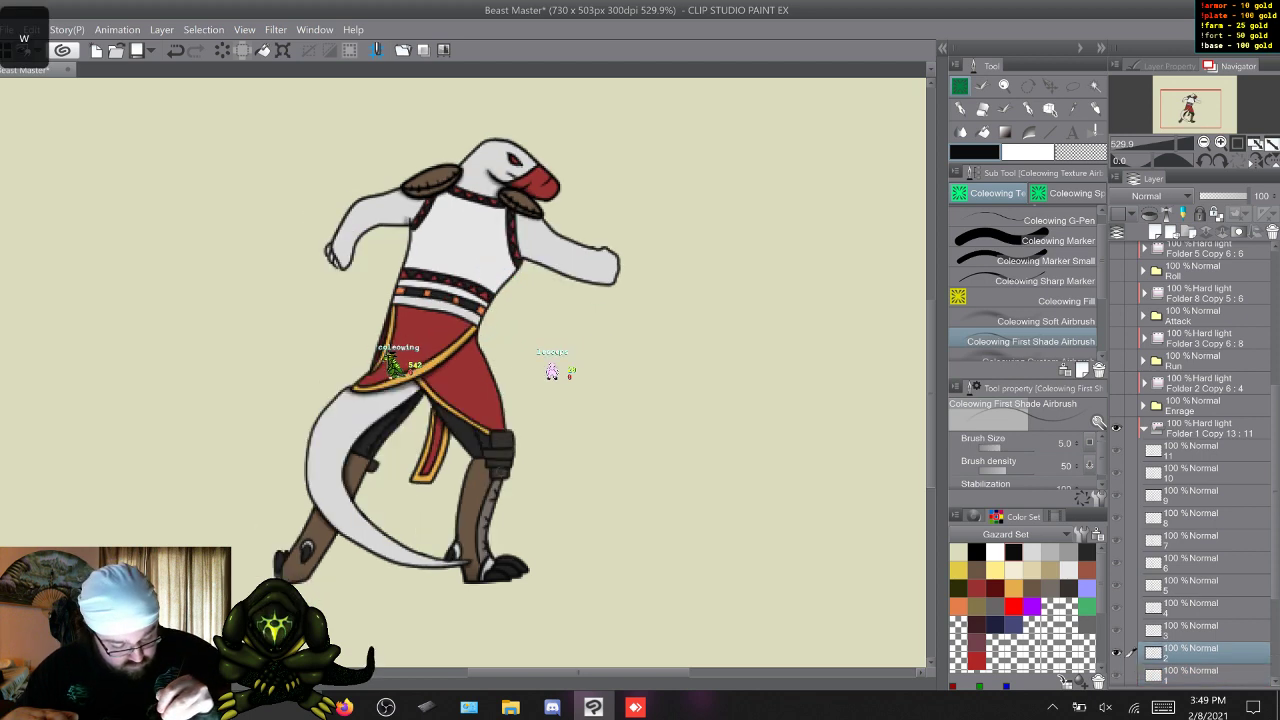
{"action": "key", "text": "w"}
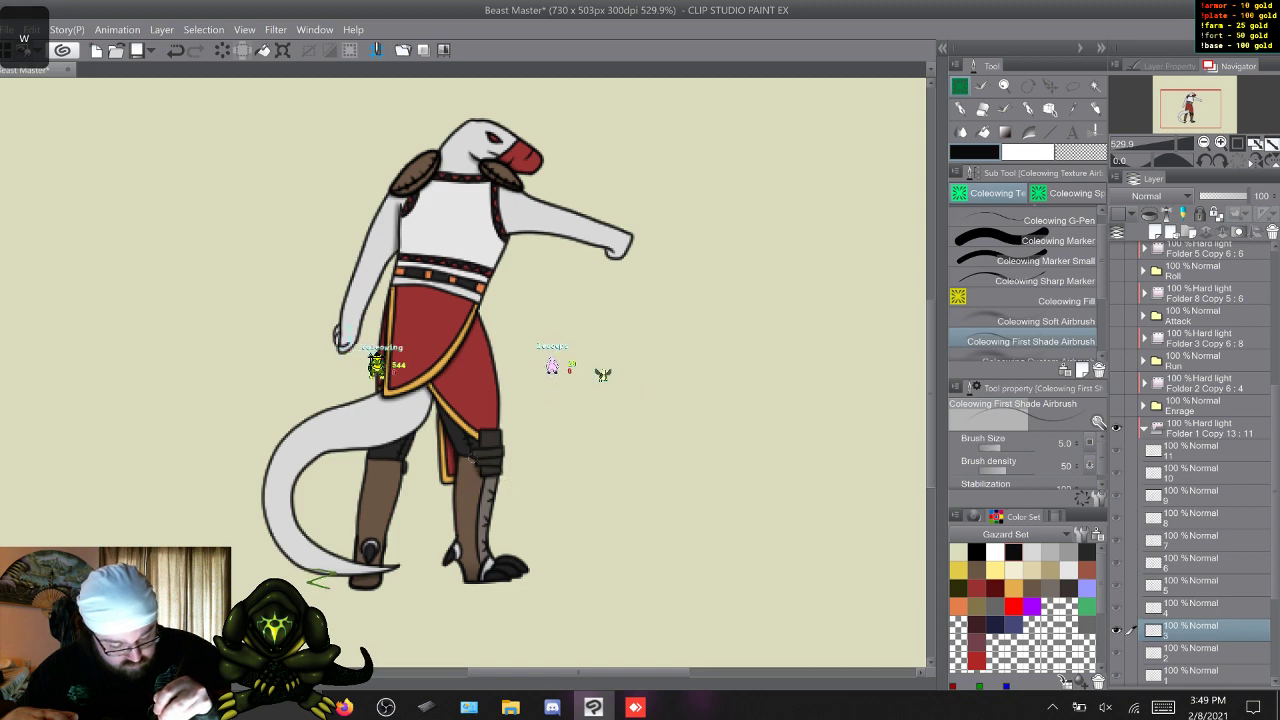
{"action": "key", "text": "w"}
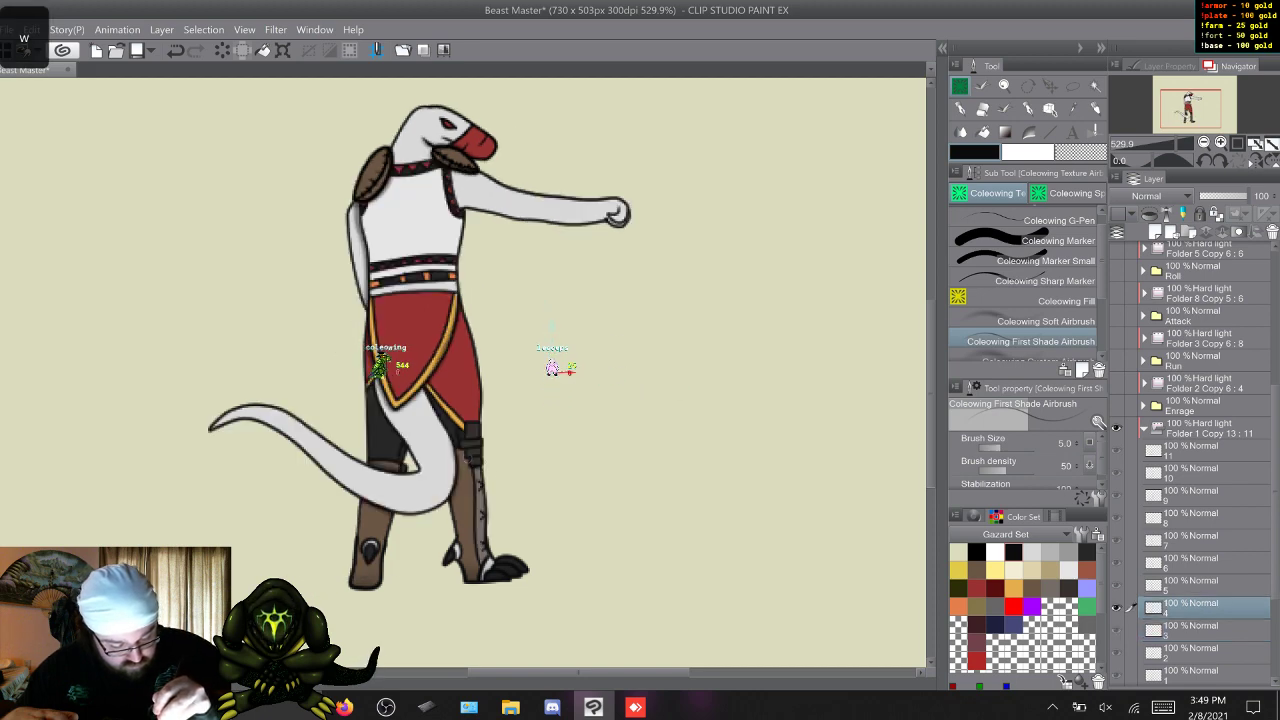
{"action": "key", "text": "w"}
{"action": "key", "text": "s"}
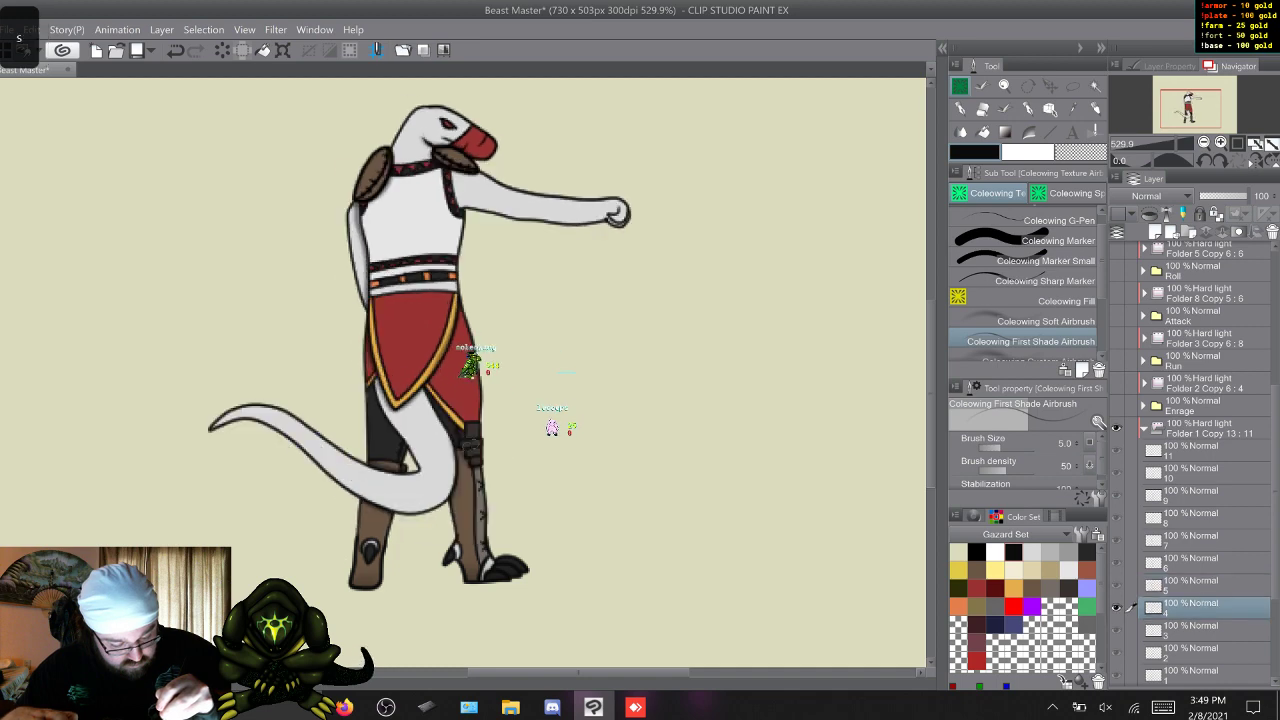
Continue the fine front-leg shadows below the kilt on Sic Em frames 5 to 11 and return to frame 1.
{"action": "key", "text": "w"}
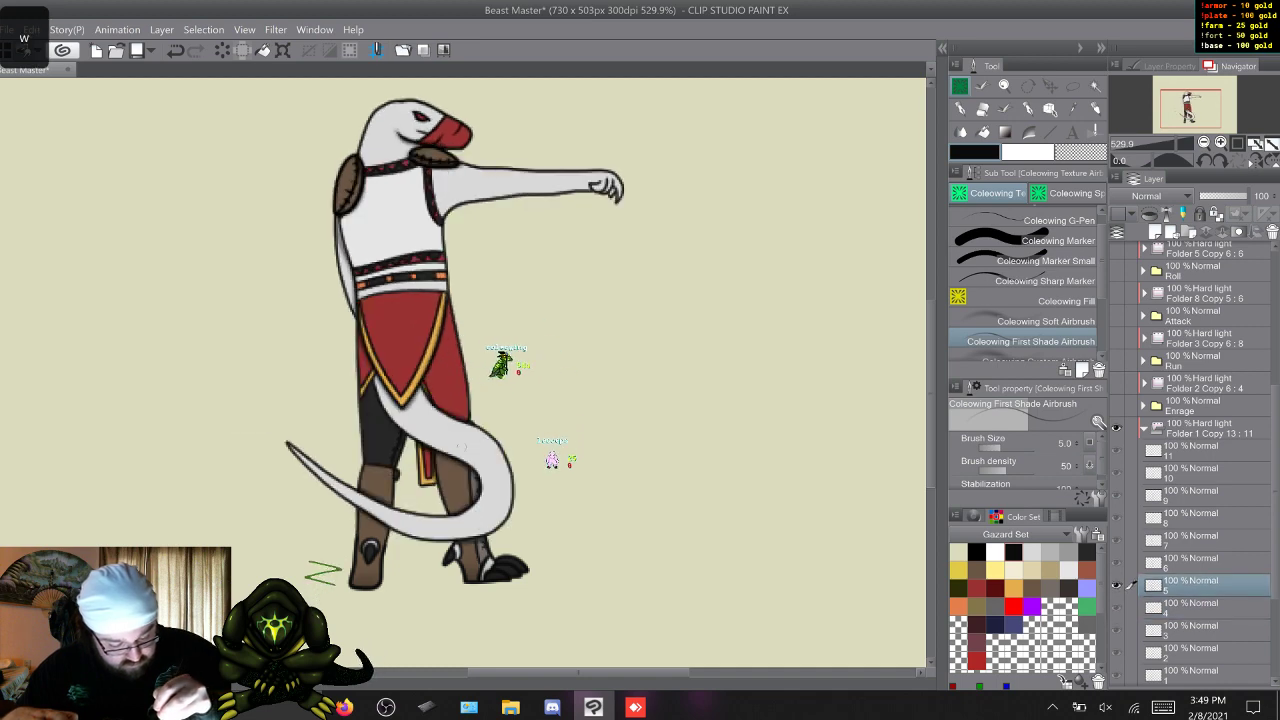
{"action": "key", "text": "w"}
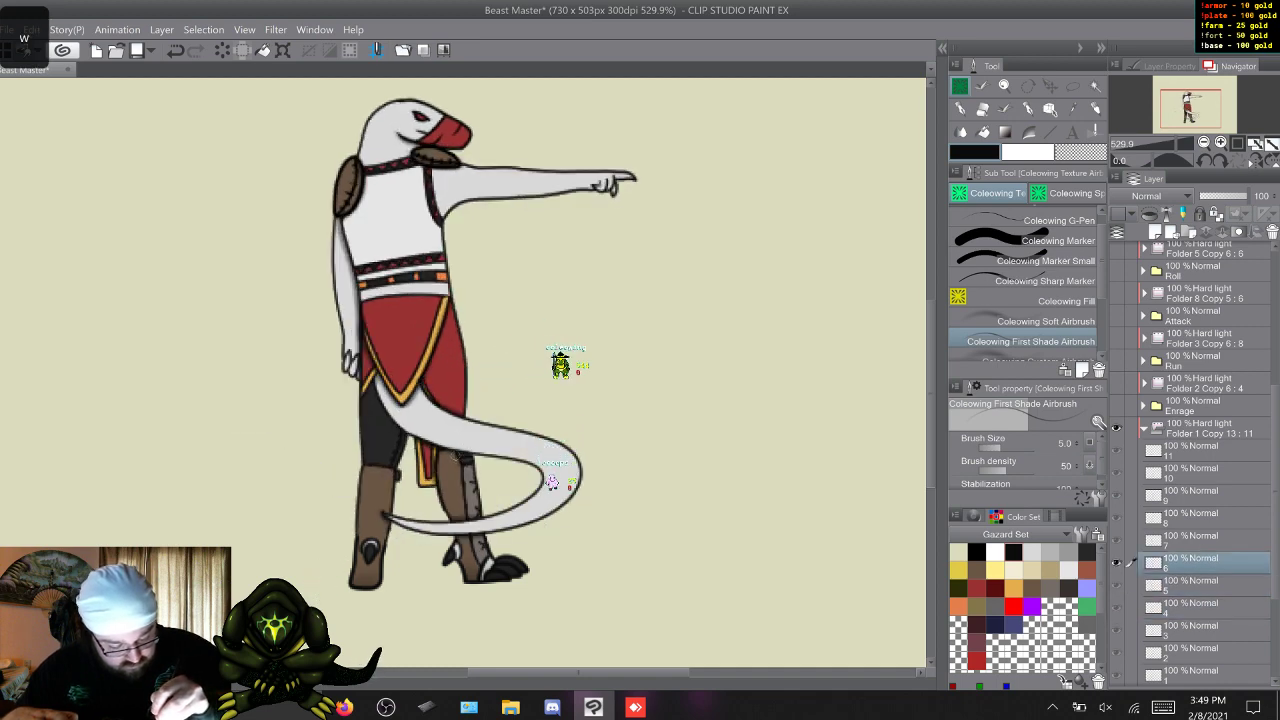
{"action": "key", "text": "w"}
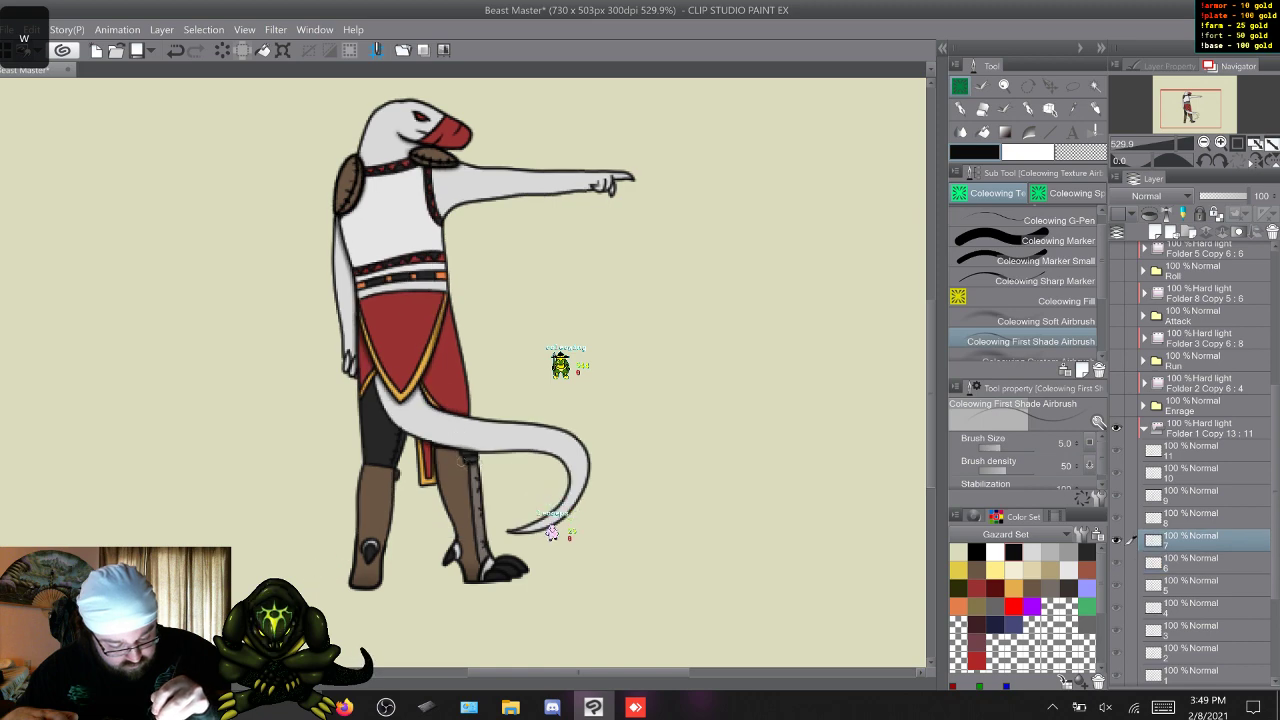
{"action": "key", "text": "w"}
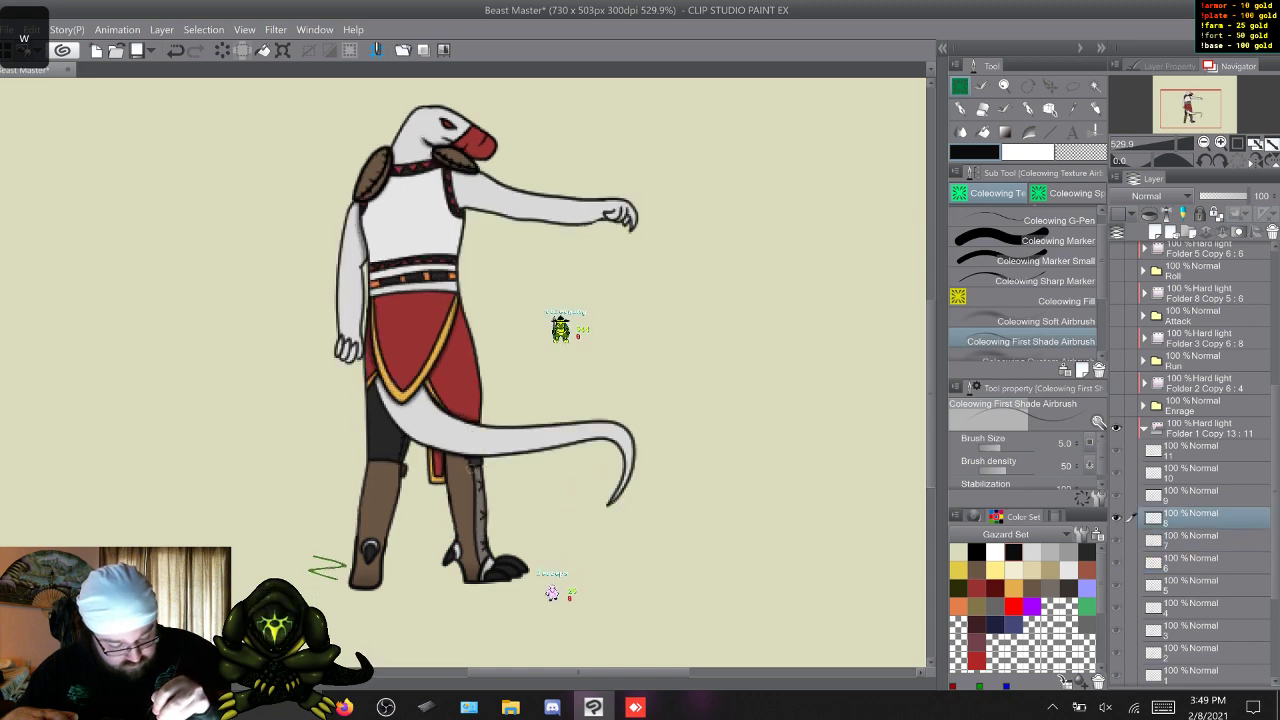
{"action": "key", "text": "w"}
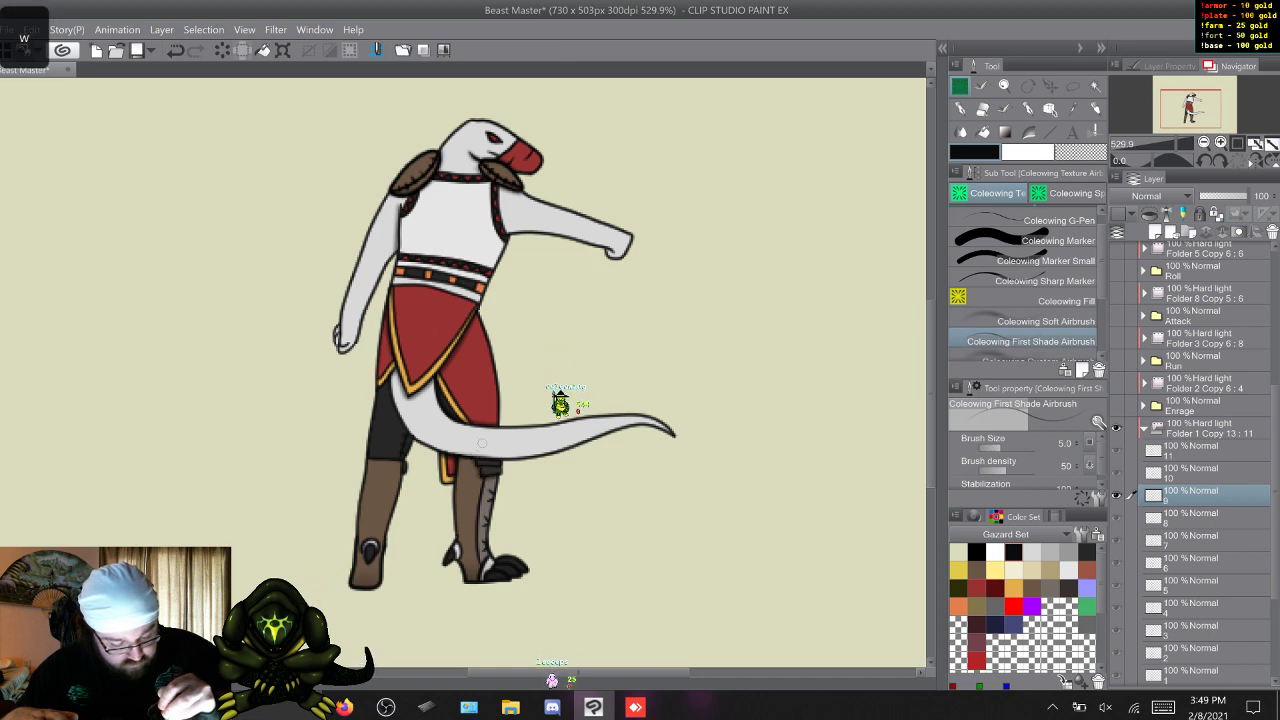
{"action": "key", "text": "w"}
{"action": "key", "text": "w"}
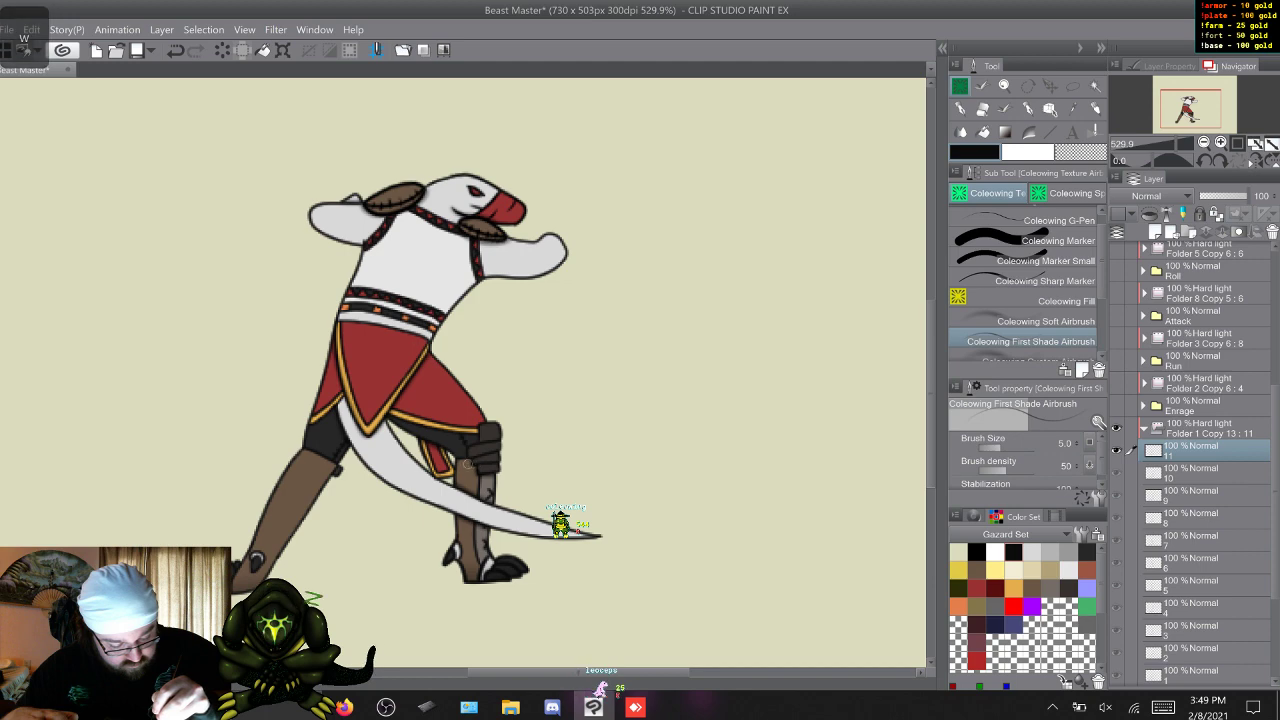
{"action": "key", "text": "w"}
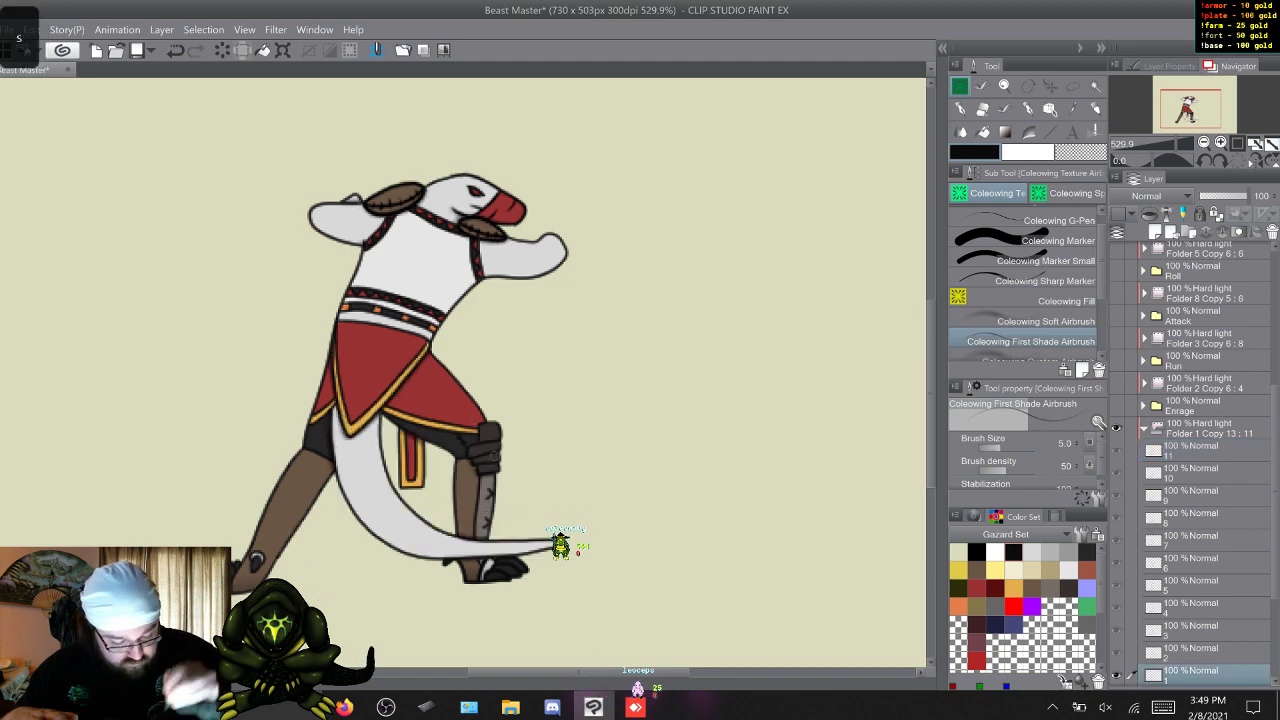
Flip through all Sic Em frames in sequence to check the fine shading in motion, ending on frame 1.
{"action": "key", "text": "s"}
{"action": "key", "text": "w"}
{"action": "key", "text": "w"}
{"action": "key", "text": "w"}
{"action": "key", "text": "w"}
{"action": "key", "text": "w"}
{"action": "key", "text": "w"}
{"action": "key", "text": "w"}
{"action": "key", "text": "w"}
{"action": "key", "text": "w"}
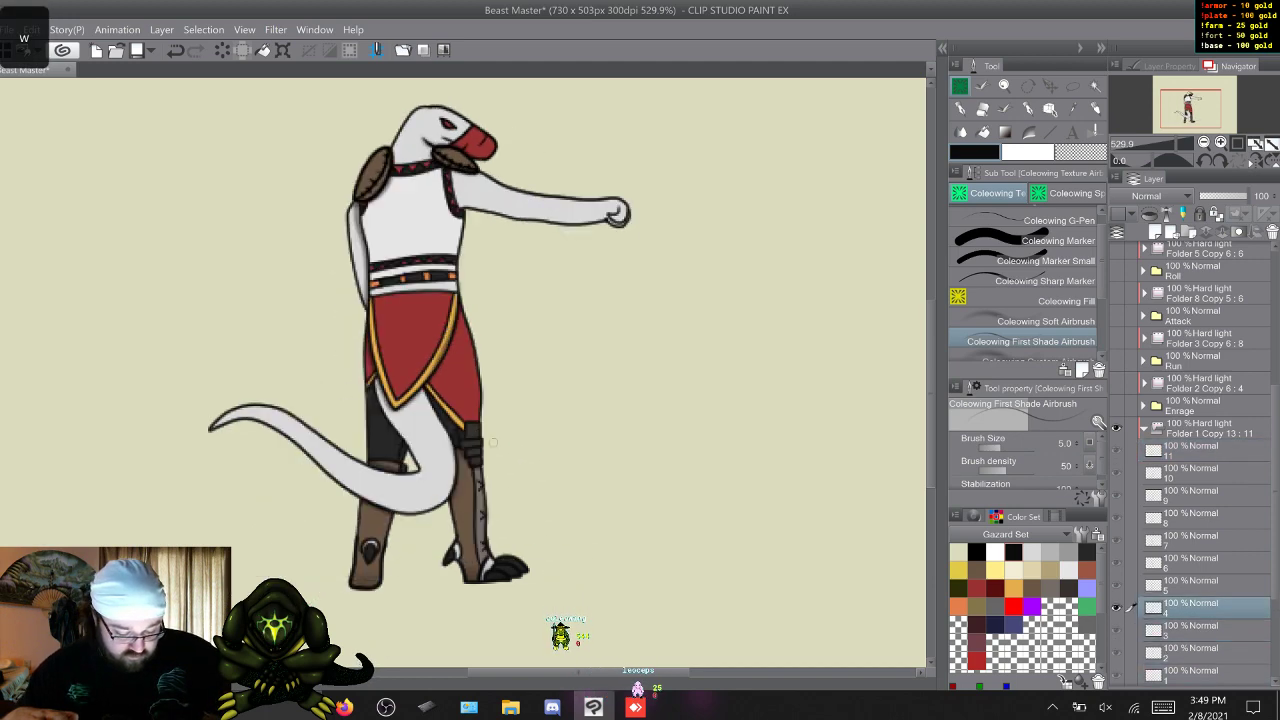
{"action": "key", "text": "w"}
{"action": "key", "text": "w"}
{"action": "key", "text": "w"}
{"action": "key", "text": "w"}
{"action": "key", "text": "w"}
{"action": "key", "text": "w"}
{"action": "key", "text": "w"}
{"action": "key", "text": "w"}
{"action": "key", "text": "w"}
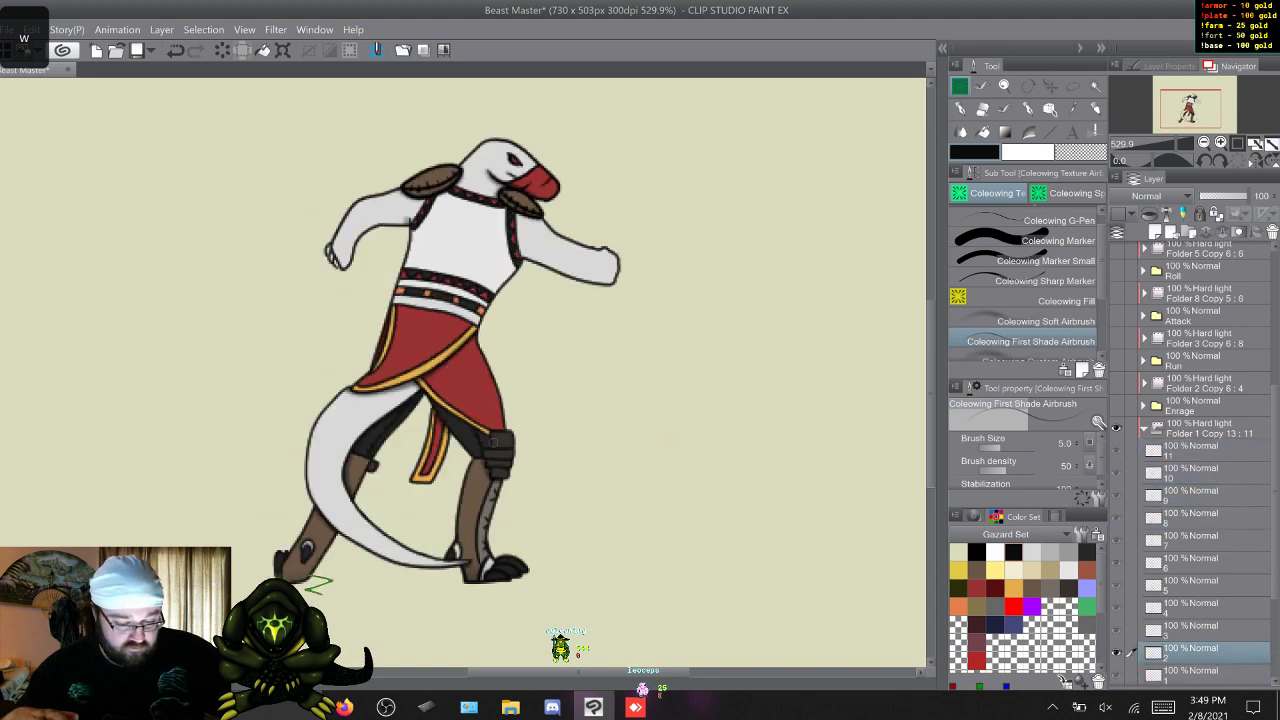
{"action": "key", "text": "w"}
{"action": "key", "text": "w"}
{"action": "key", "text": "w"}
{"action": "key", "text": "w"}
{"action": "key", "text": "w"}
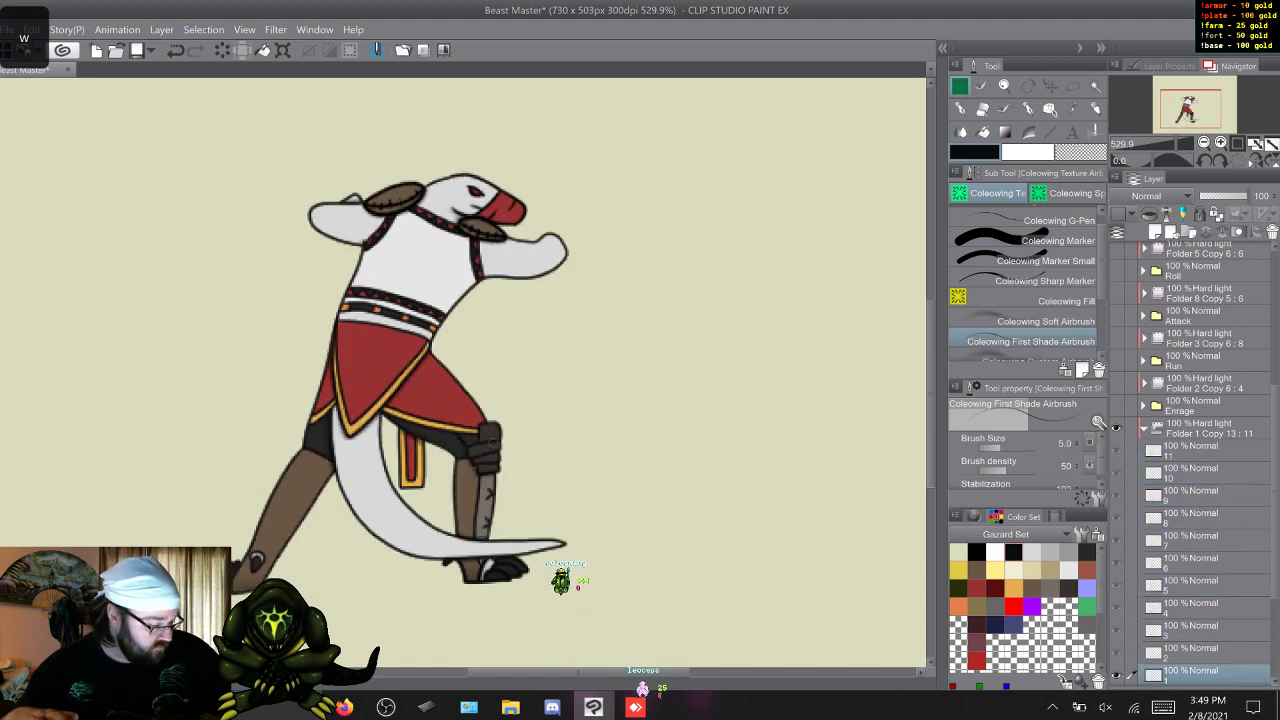
Switch to the Soft Airbrush and add soft shading to the front leg on Sic Em frames 1 to 5.
{"action": "left_click", "coordinate": [1036, 321]}
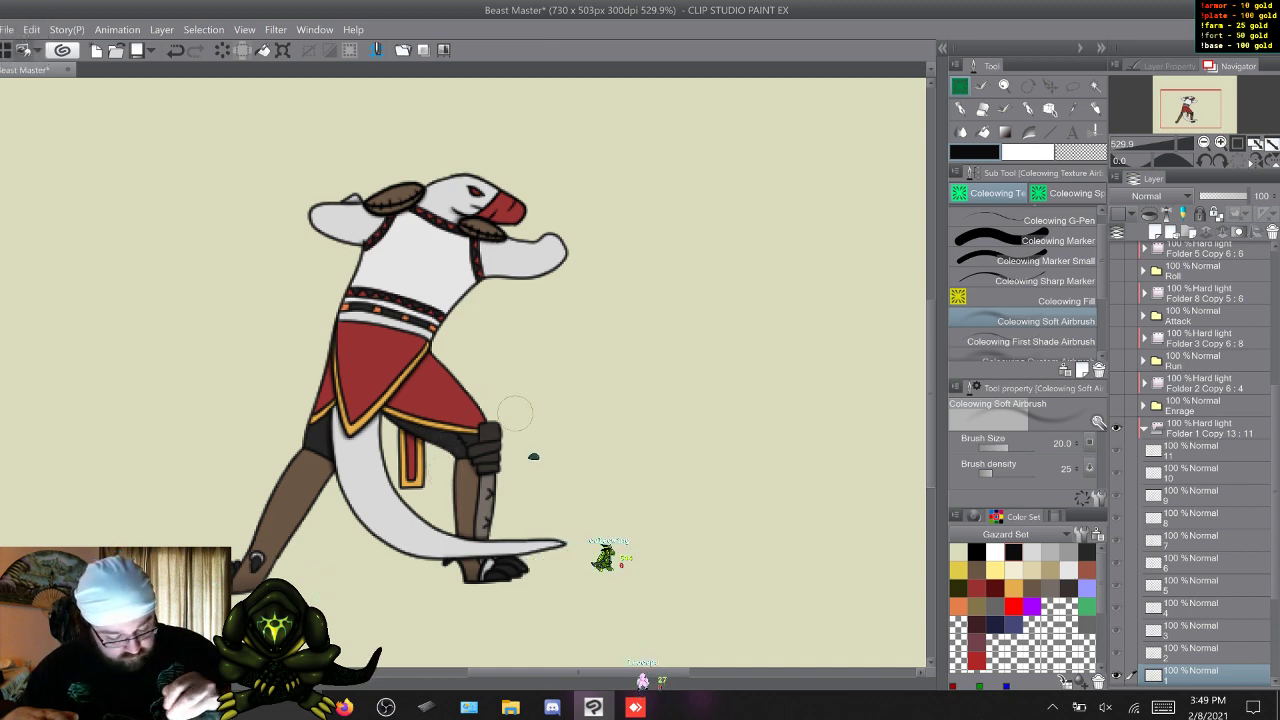
{"action": "key", "text": "w"}
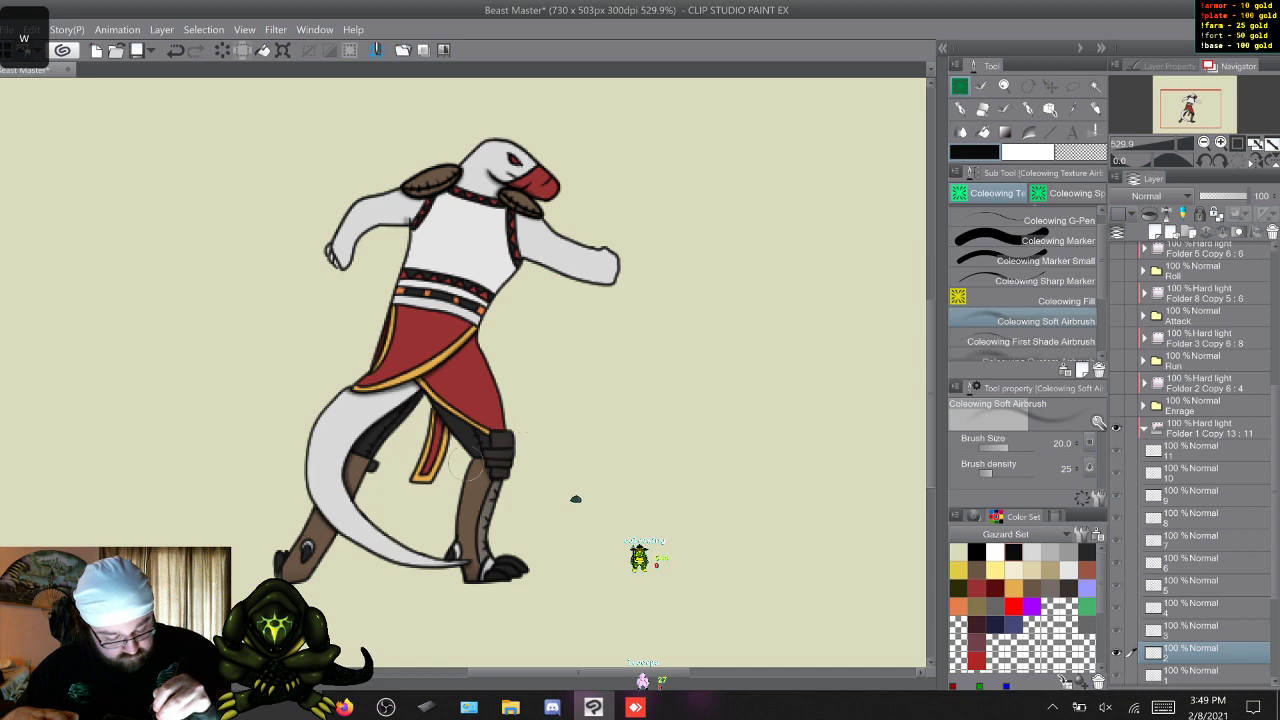
{"action": "key", "text": "w"}
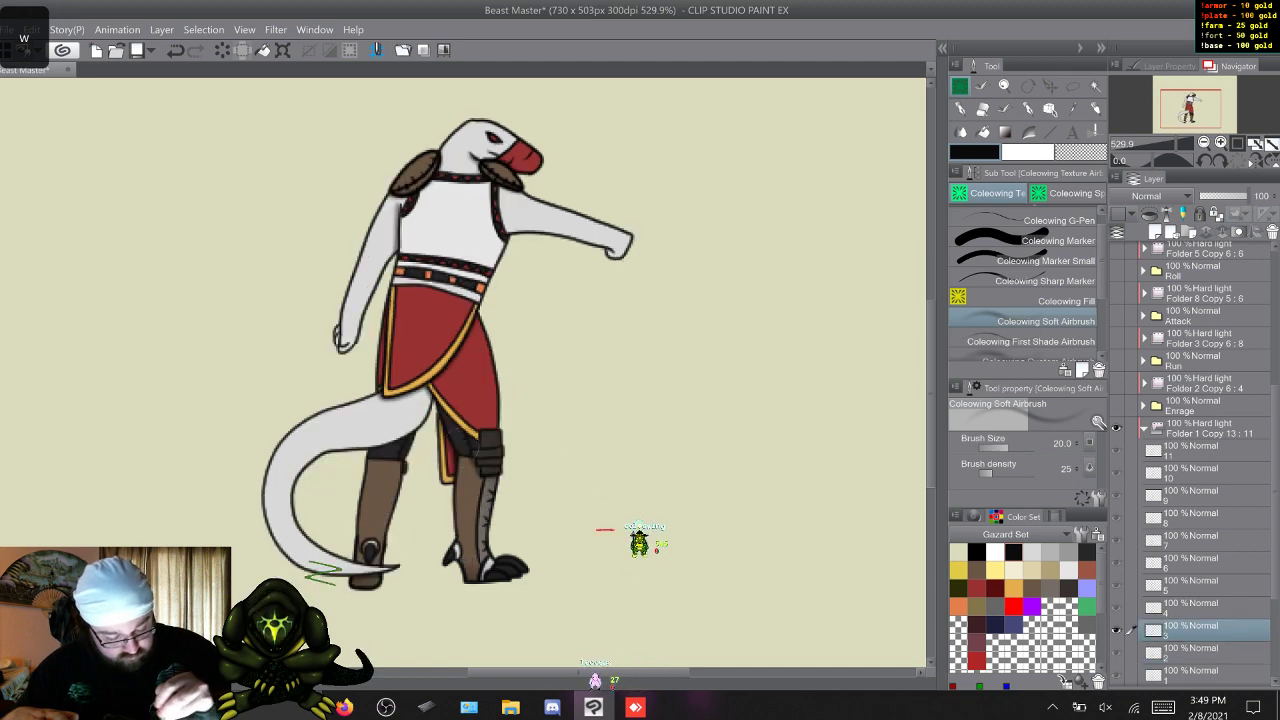
{"action": "key", "text": "w"}
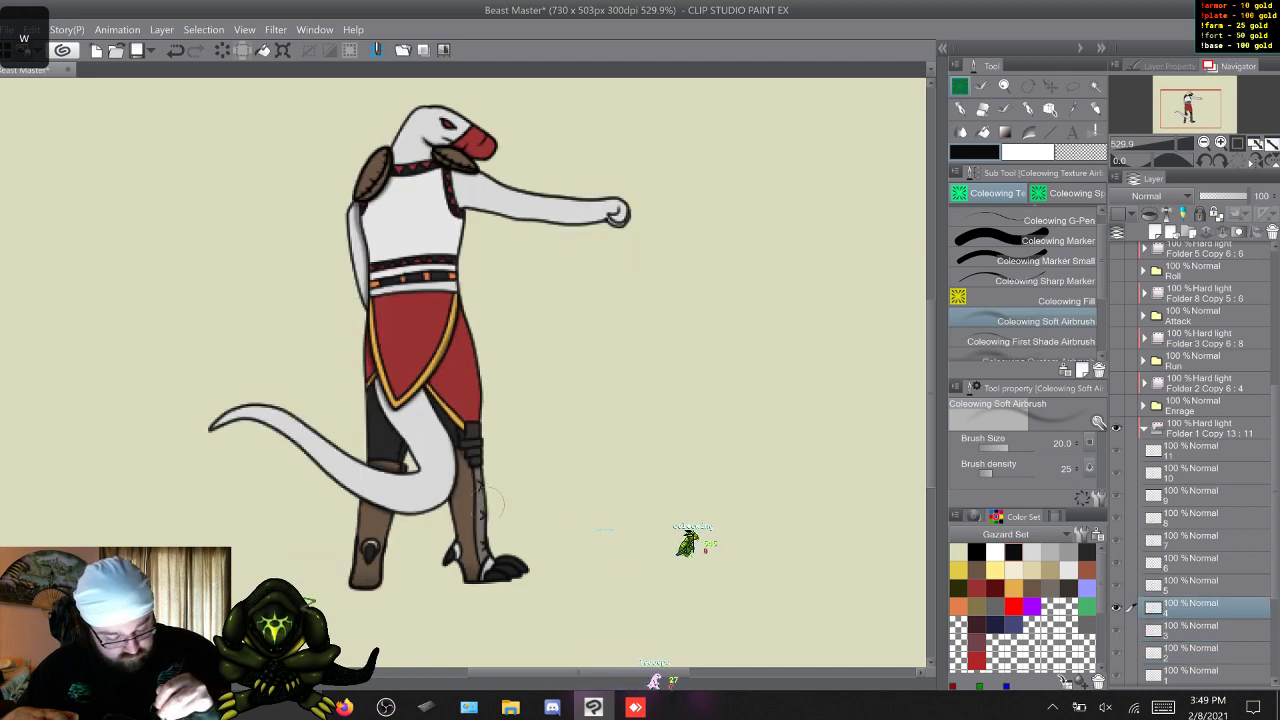
{"action": "key", "text": "w"}
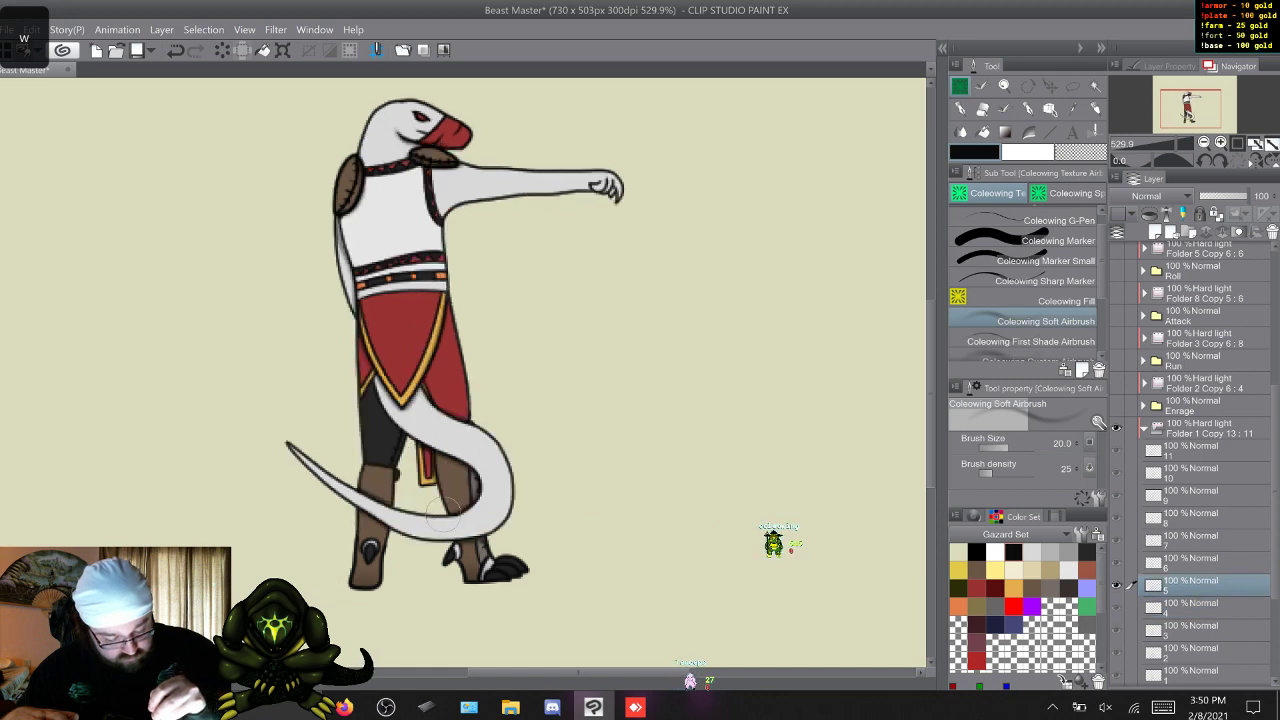
Continue the soft airbrush shading of the front leg on Sic Em frames 6 to 11.
{"action": "key", "text": "w"}
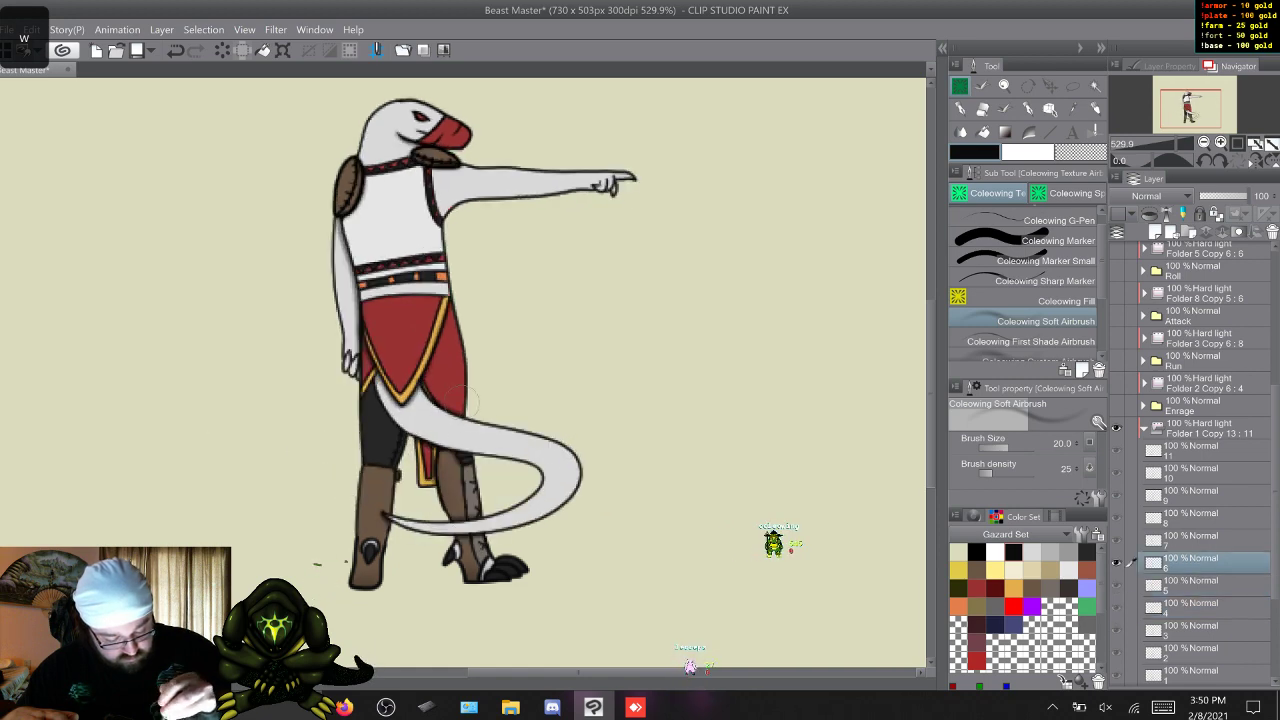
{"action": "key", "text": "w"}
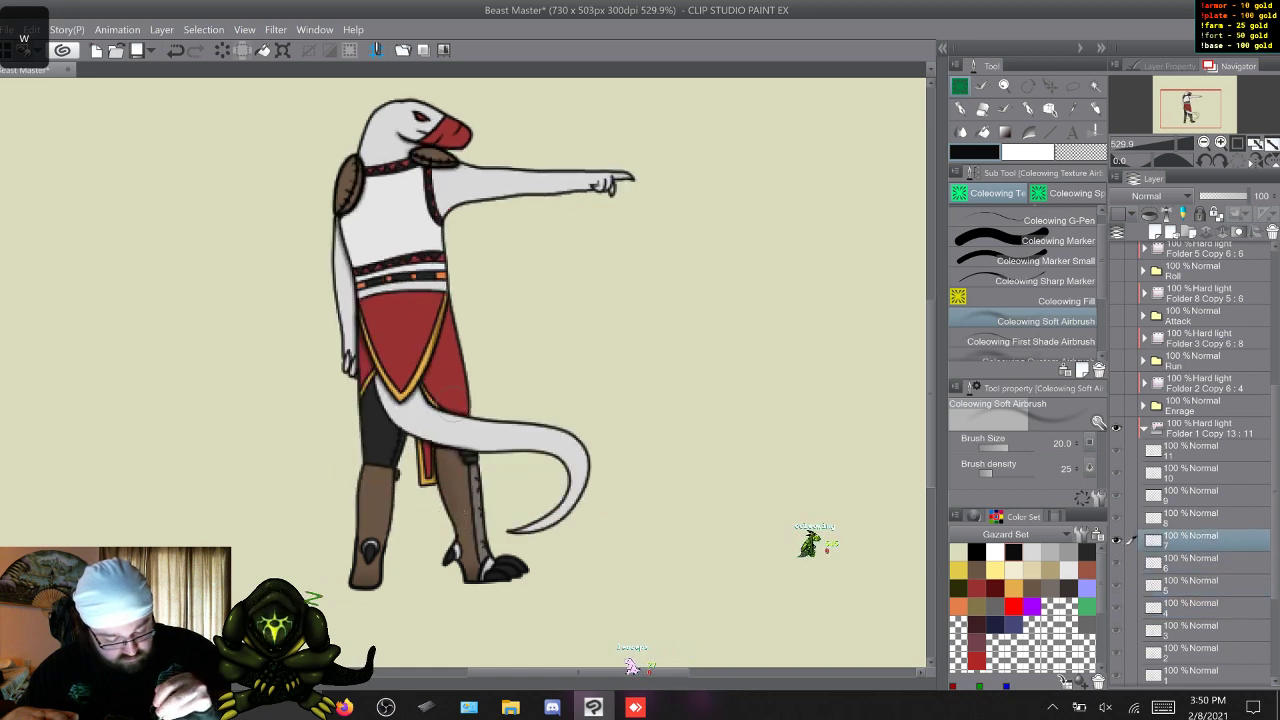
{"action": "key", "text": "w"}
{"action": "key", "text": "w"}
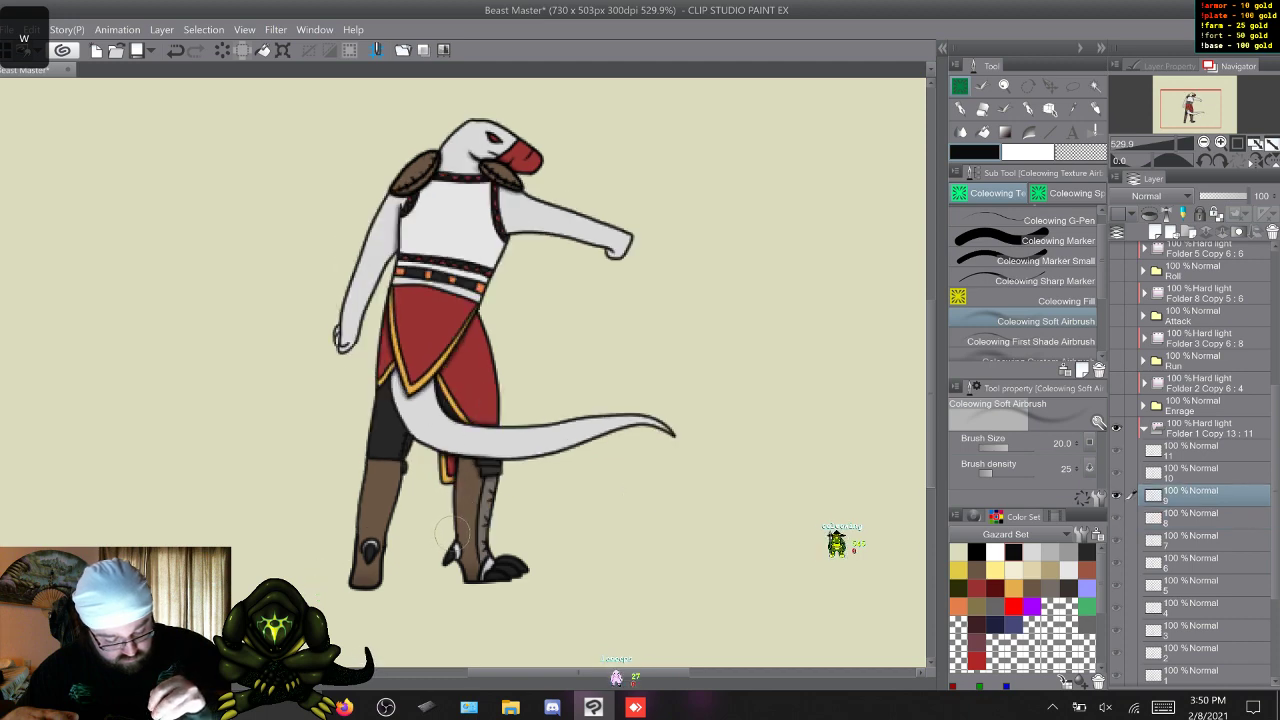
{"action": "key", "text": "w"}
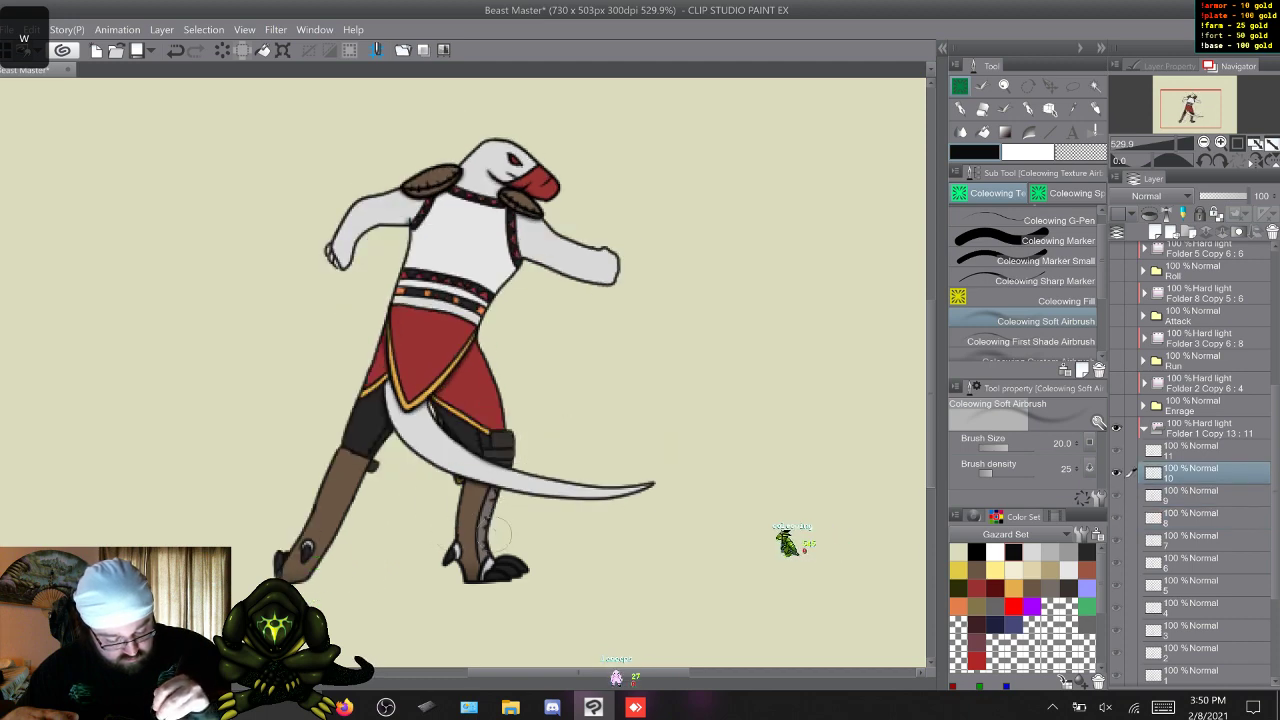
{"action": "key", "text": "w"}
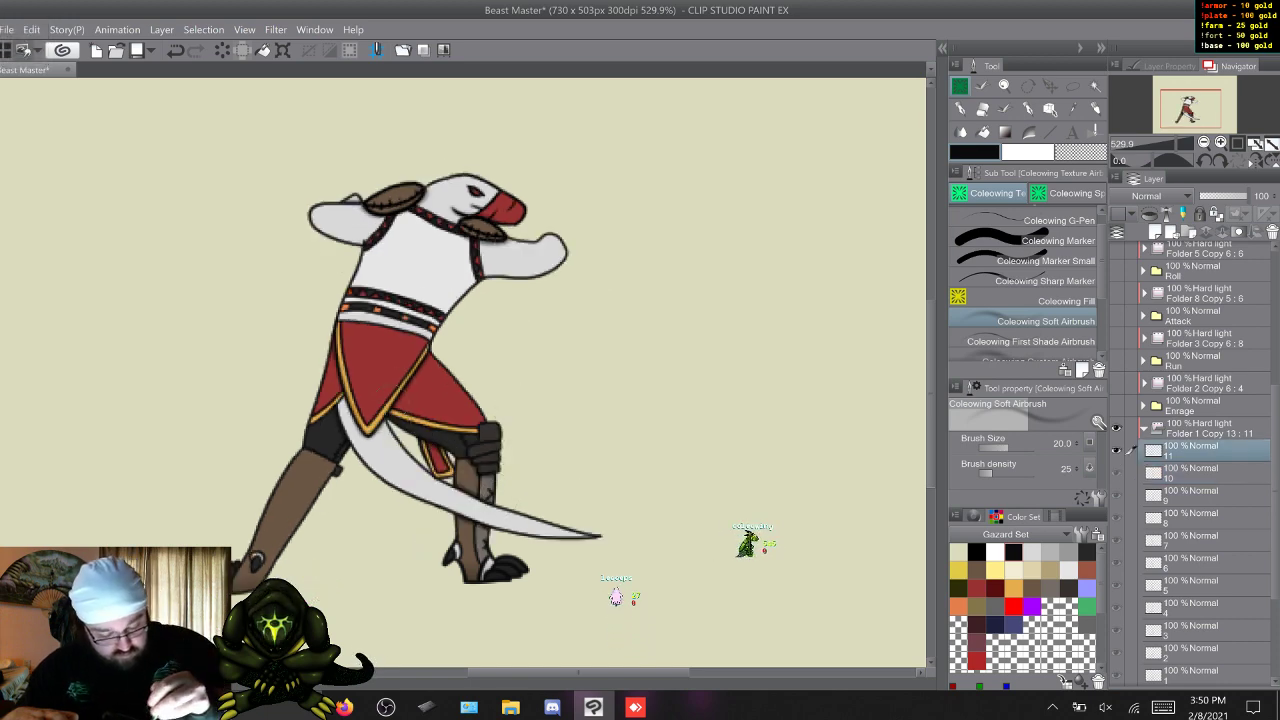
Airbrush soft shading onto the back leg and its boot on Sic Em frames 1 to 5.
{"action": "key", "text": "w"}
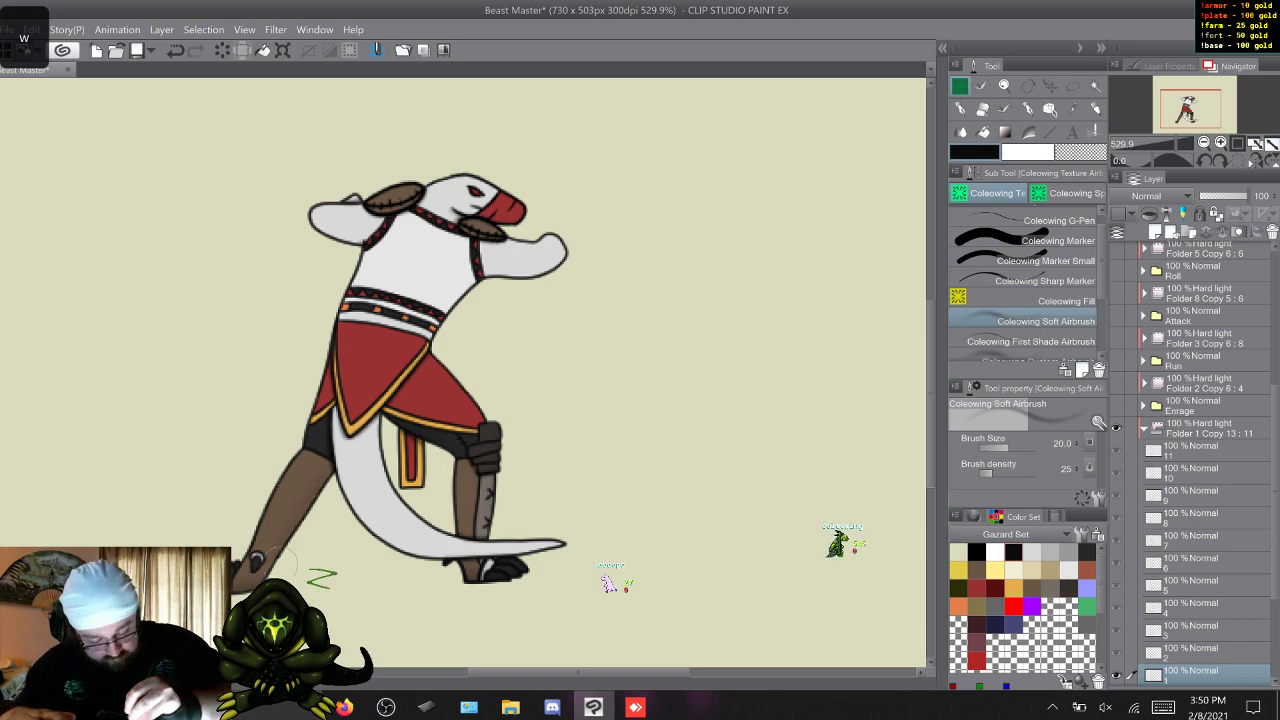
{"action": "key", "text": "w"}
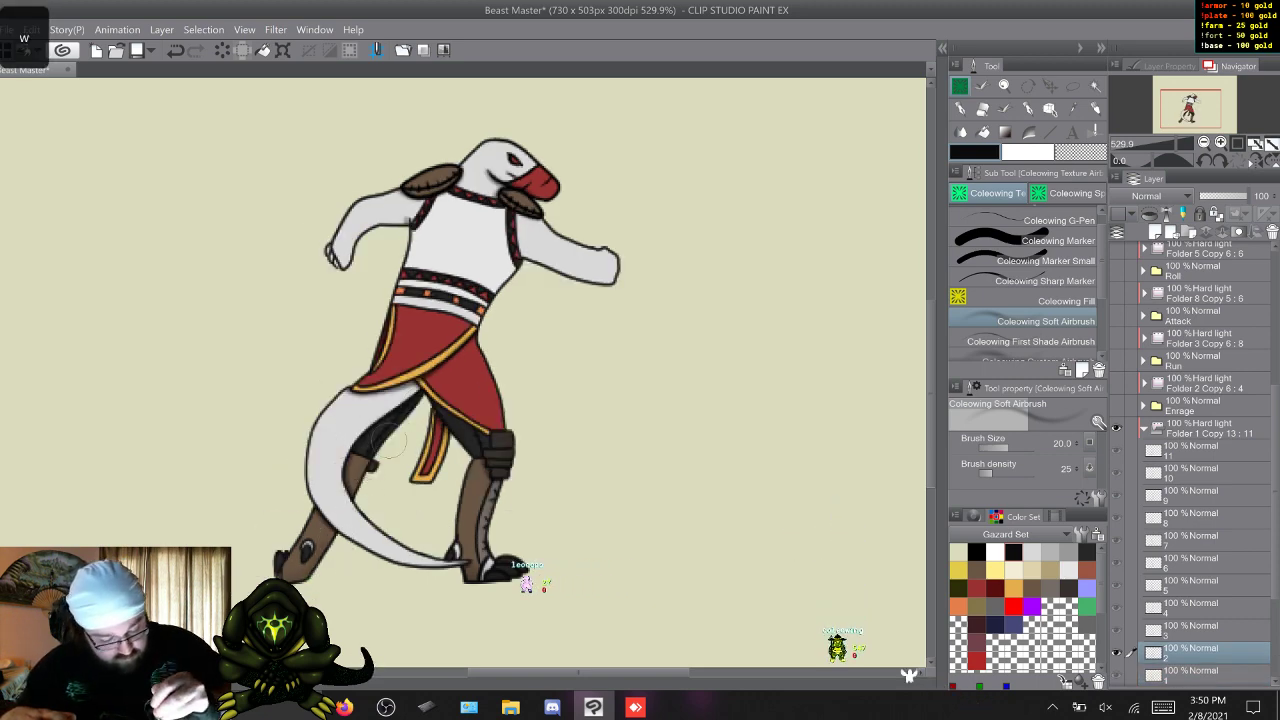
{"action": "key", "text": "w"}
{"action": "key", "text": "w"}
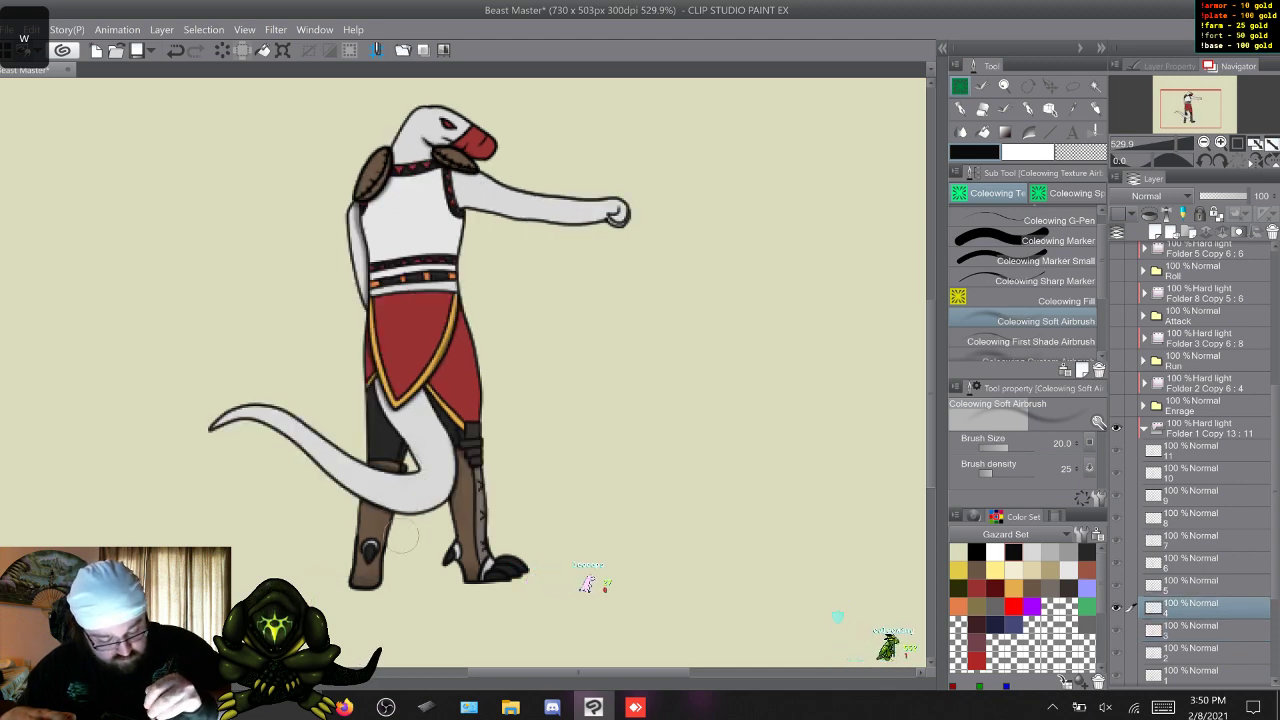
{"action": "key", "text": "w"}
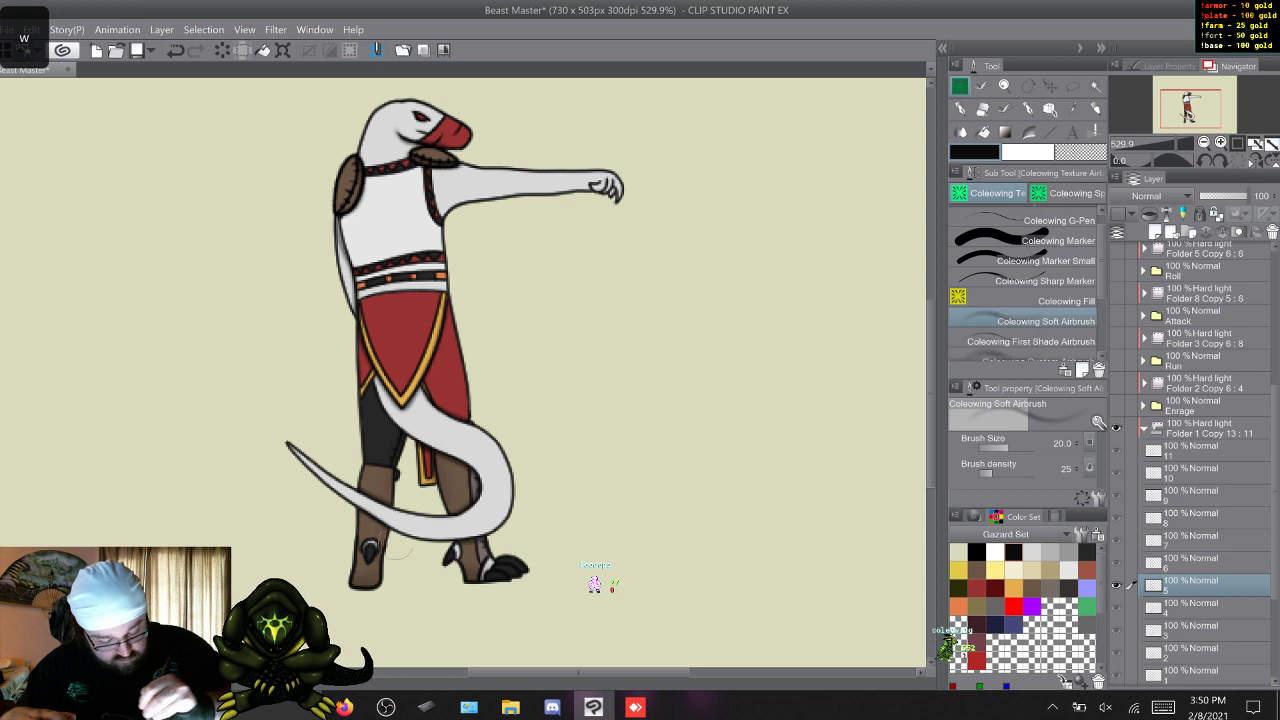
Finish the soft back-leg shading on Sic Em frames 6 to 11.
{"action": "key", "text": "w"}
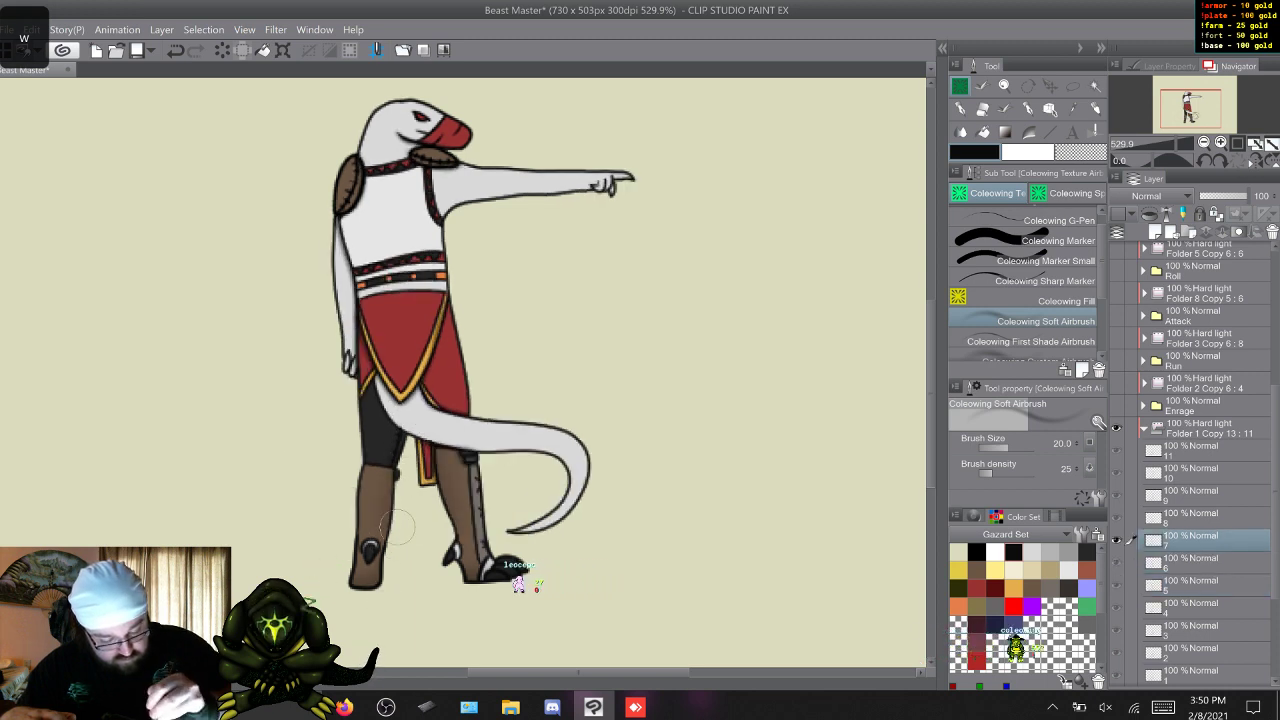
{"action": "key", "text": "w"}
{"action": "key", "text": "w"}
{"action": "key", "text": "w"}
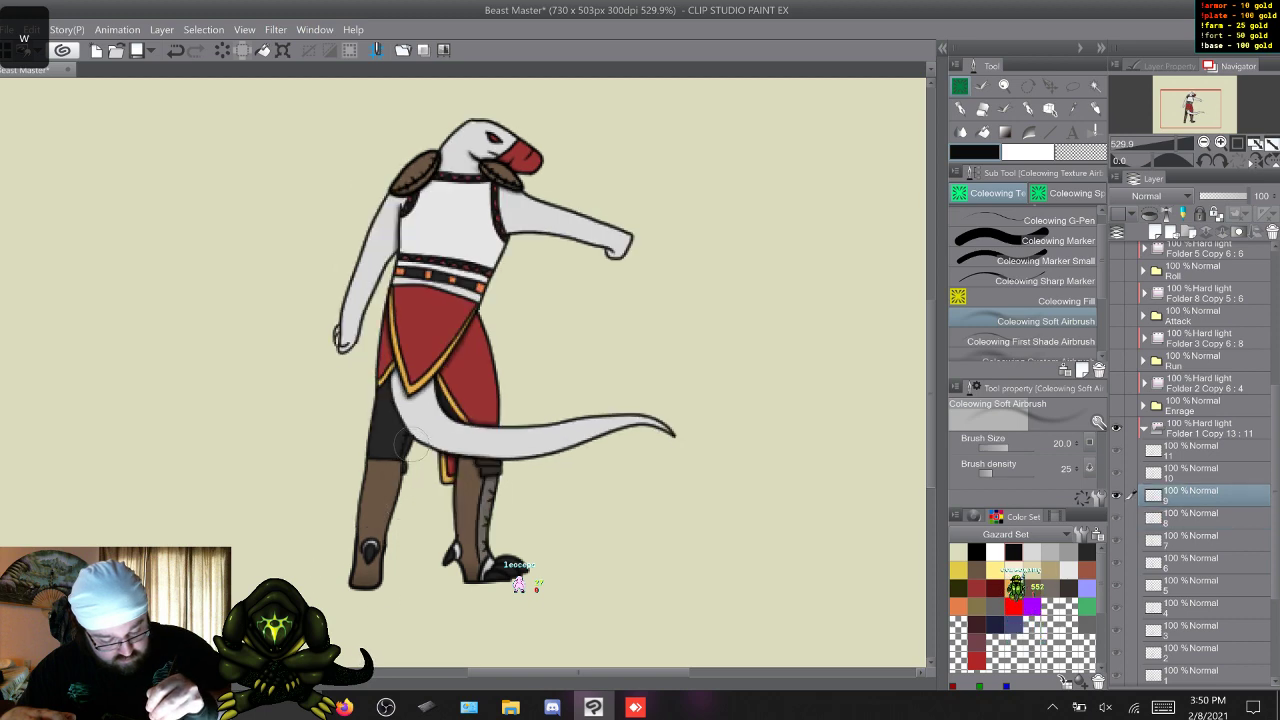
{"action": "key", "text": "w"}
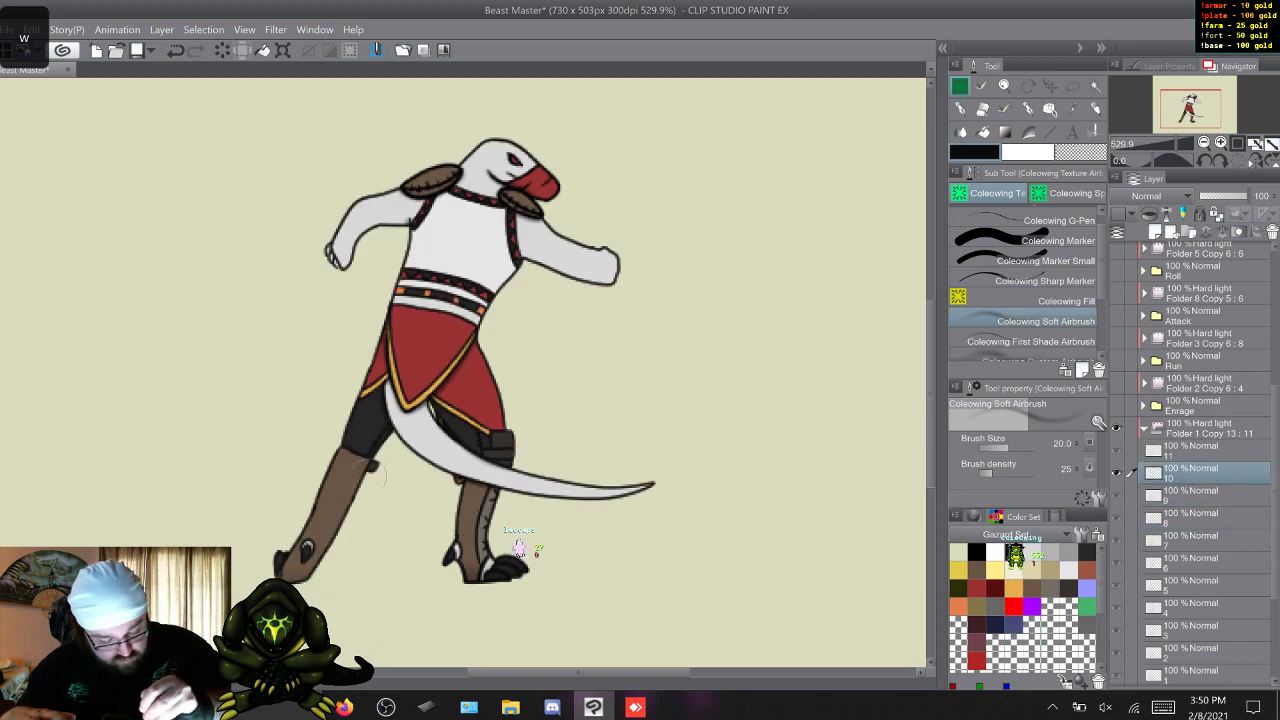
Airbrush soft shading along the tail on Sic Em frames 1 to 5, redoing the first stroke on frame 1.
{"action": "key", "text": "w"}
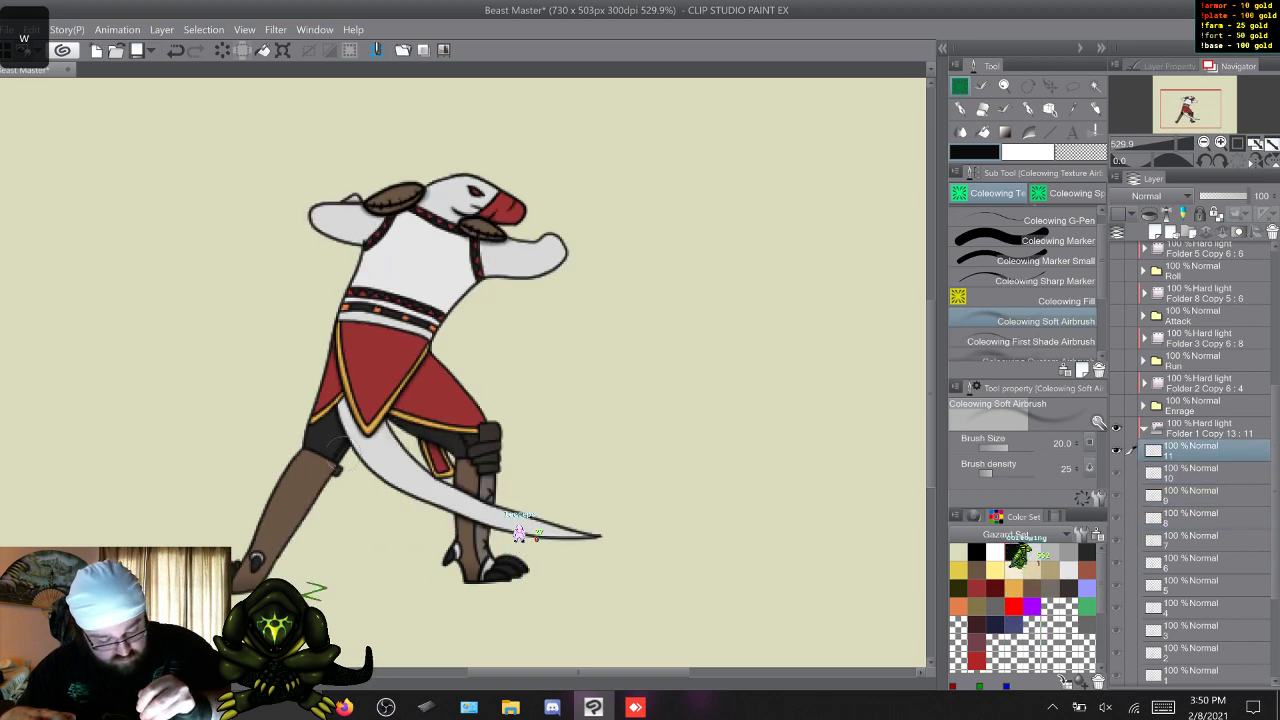
{"action": "key", "text": "w"}
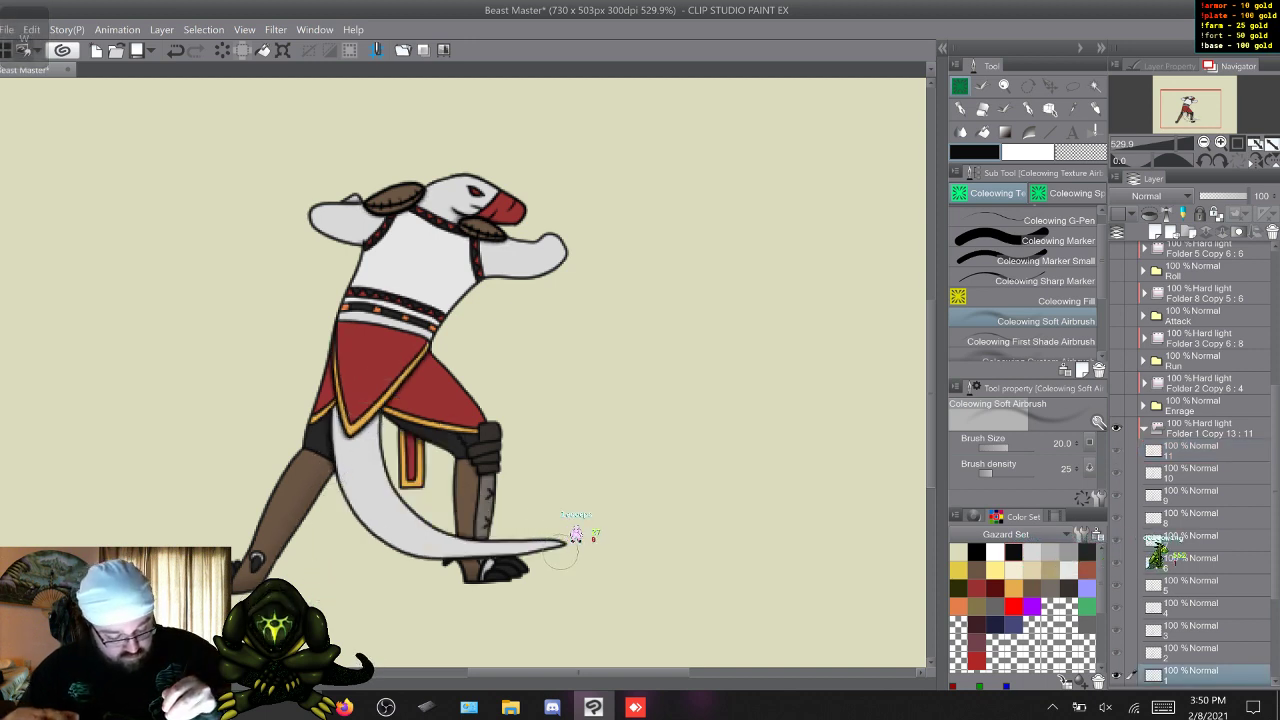
{"action": "left_click_drag", "start_coordinate": [361, 517], "coordinate": [332, 421]}
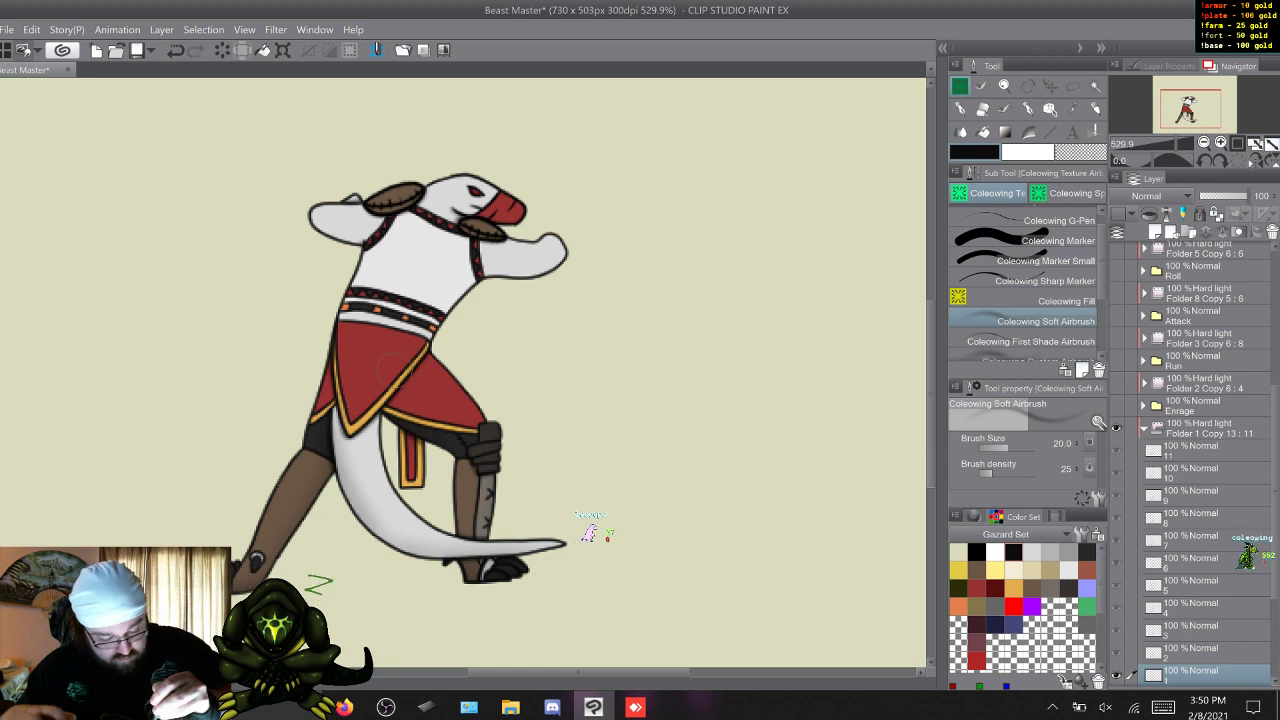
{"action": "right_click", "coordinate": [420, 419]}
{"action": "left_click", "coordinate": [420, 379]}
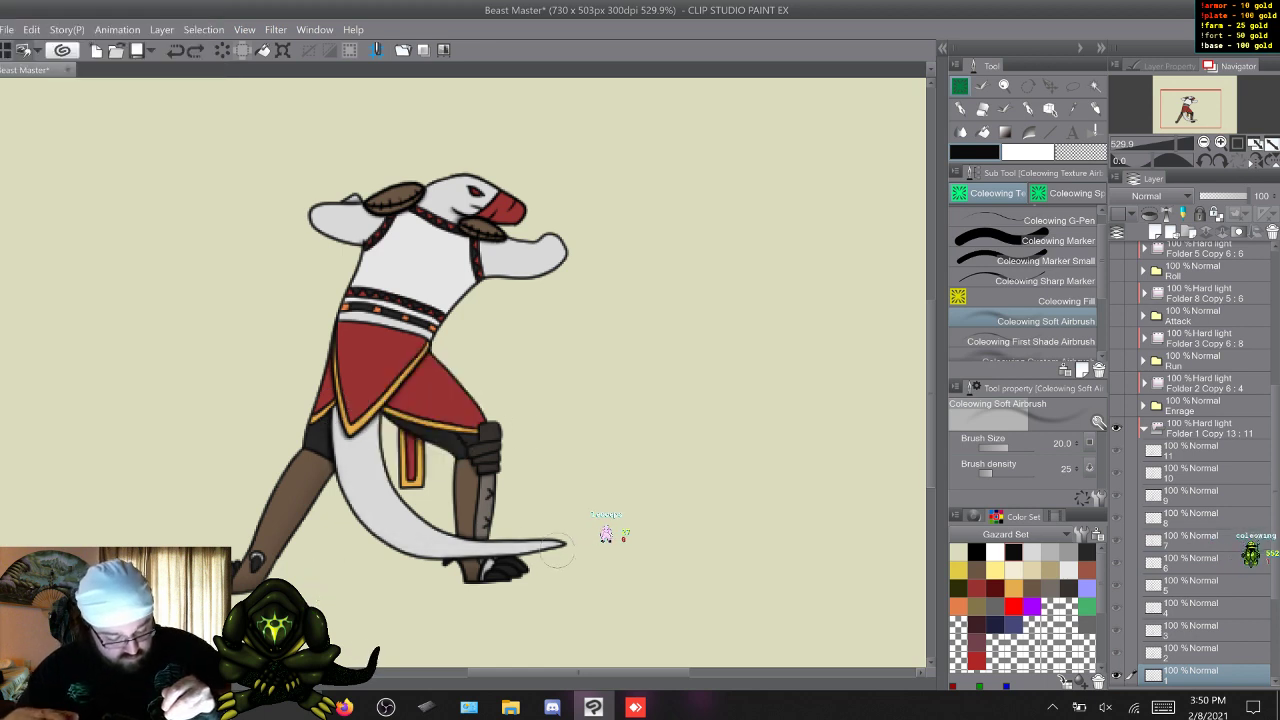
{"action": "mouse_move", "coordinate": [510, 542]}
{"action": "left_mouse_down"}
{"action": "mouse_move", "coordinate": [400, 532]}
{"action": "mouse_move", "coordinate": [328, 453]}
{"action": "left_mouse_up"}
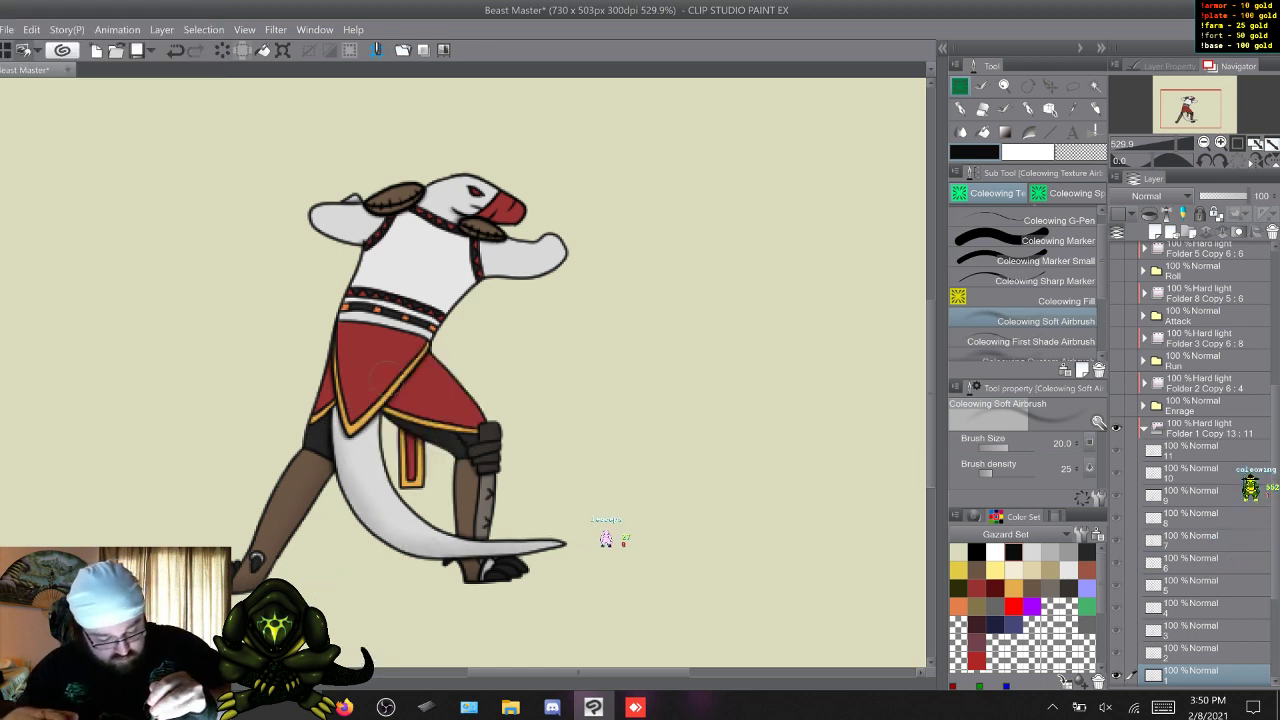
{"action": "key", "text": "w"}
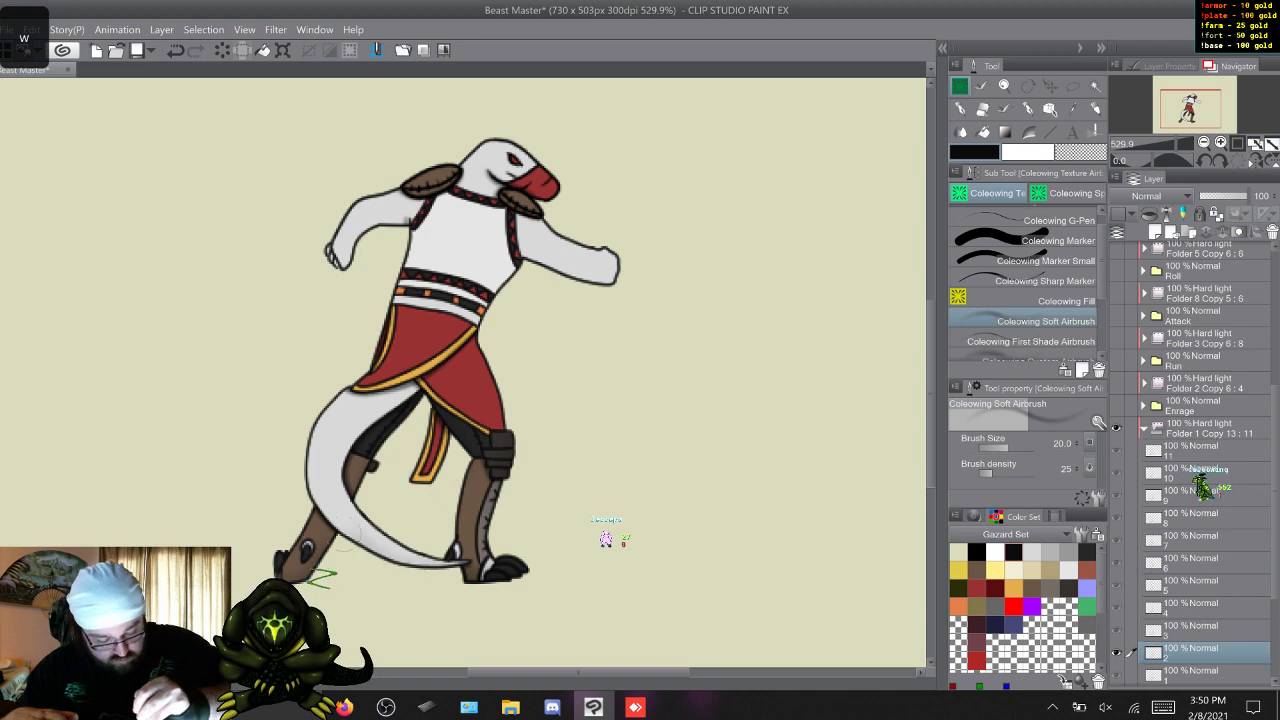
{"action": "key", "text": "w"}
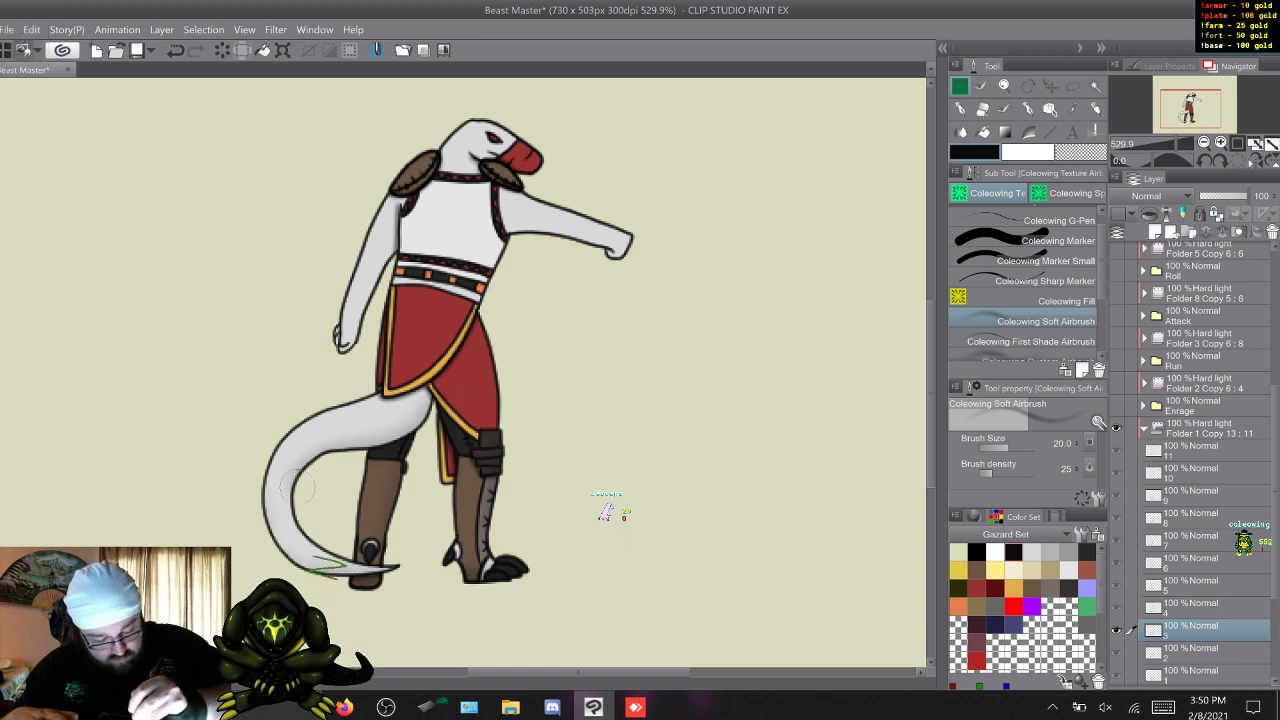
{"action": "key", "text": "w"}
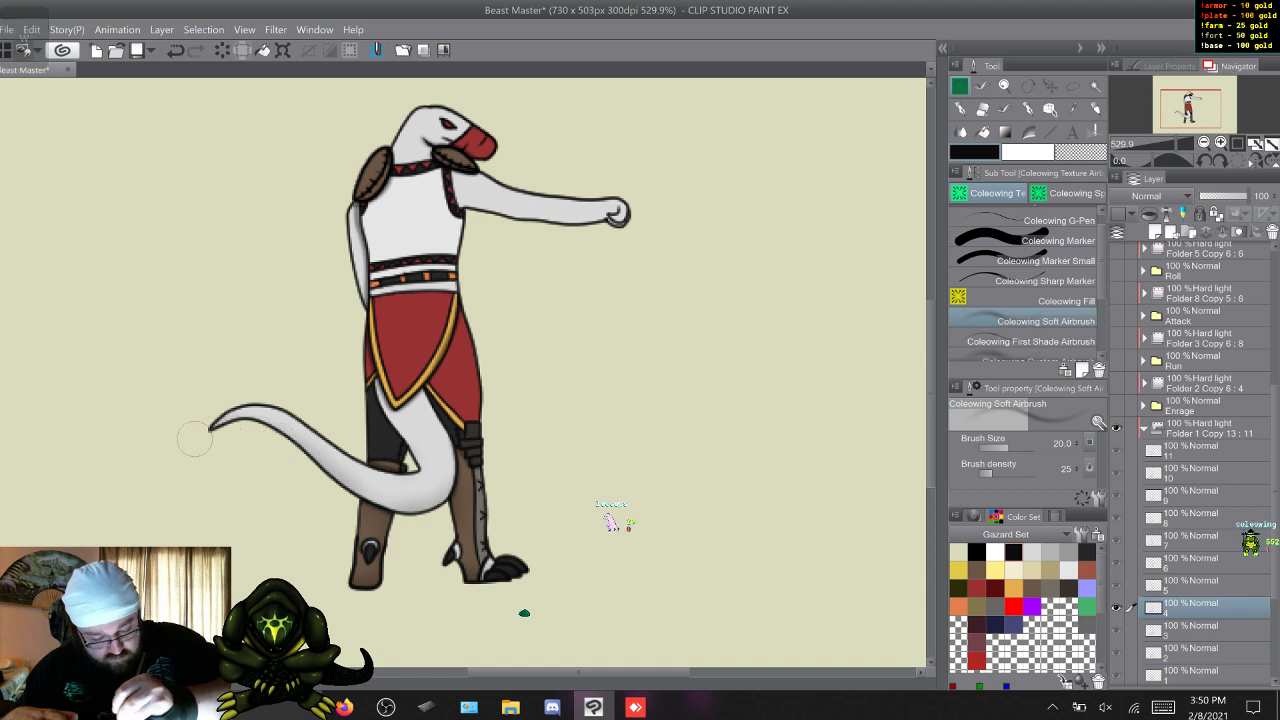
{"action": "key", "text": "w"}
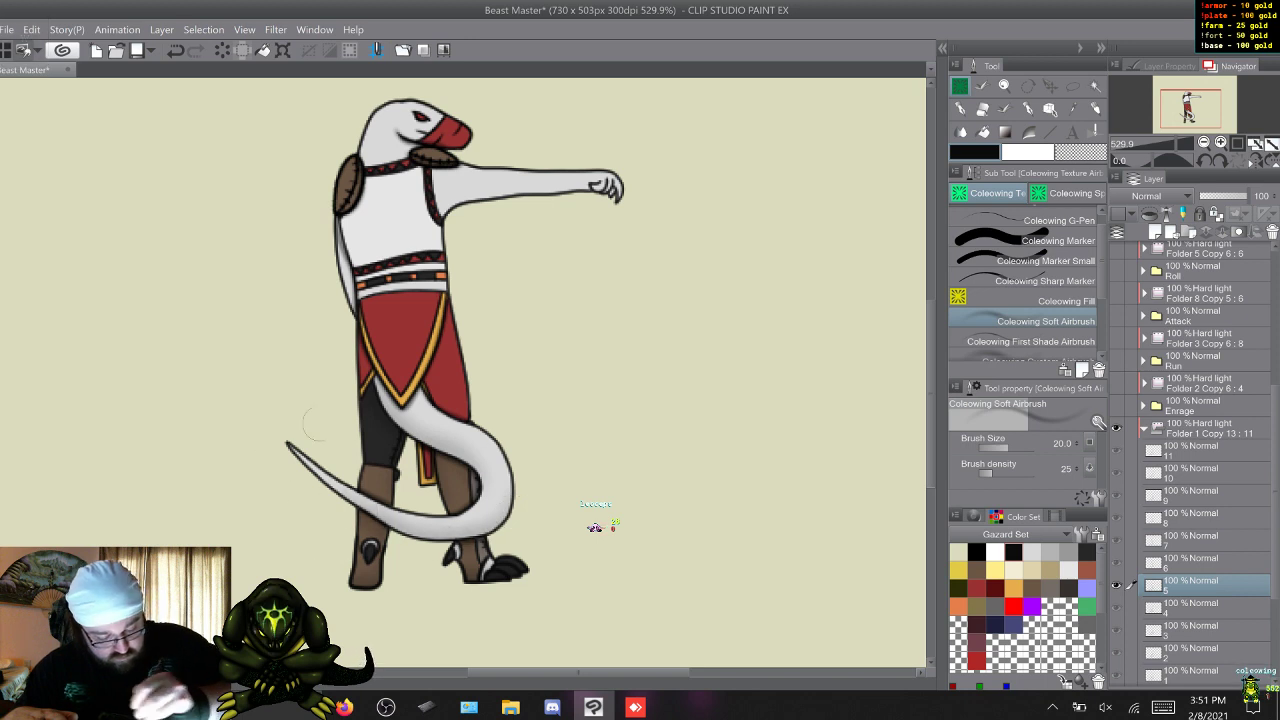
Continue the soft airbrush shading of the tail on Sic Em frames 6 to 11.
{"action": "key", "text": "w"}
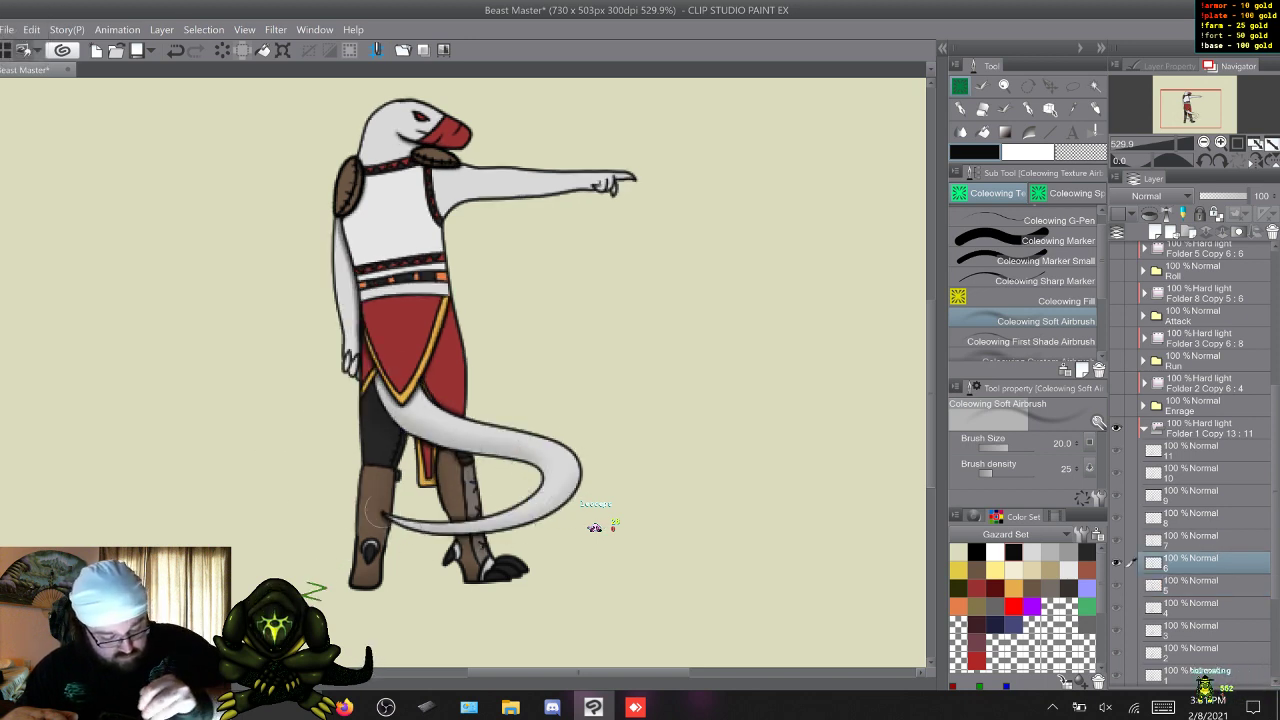
{"action": "key", "text": "w"}
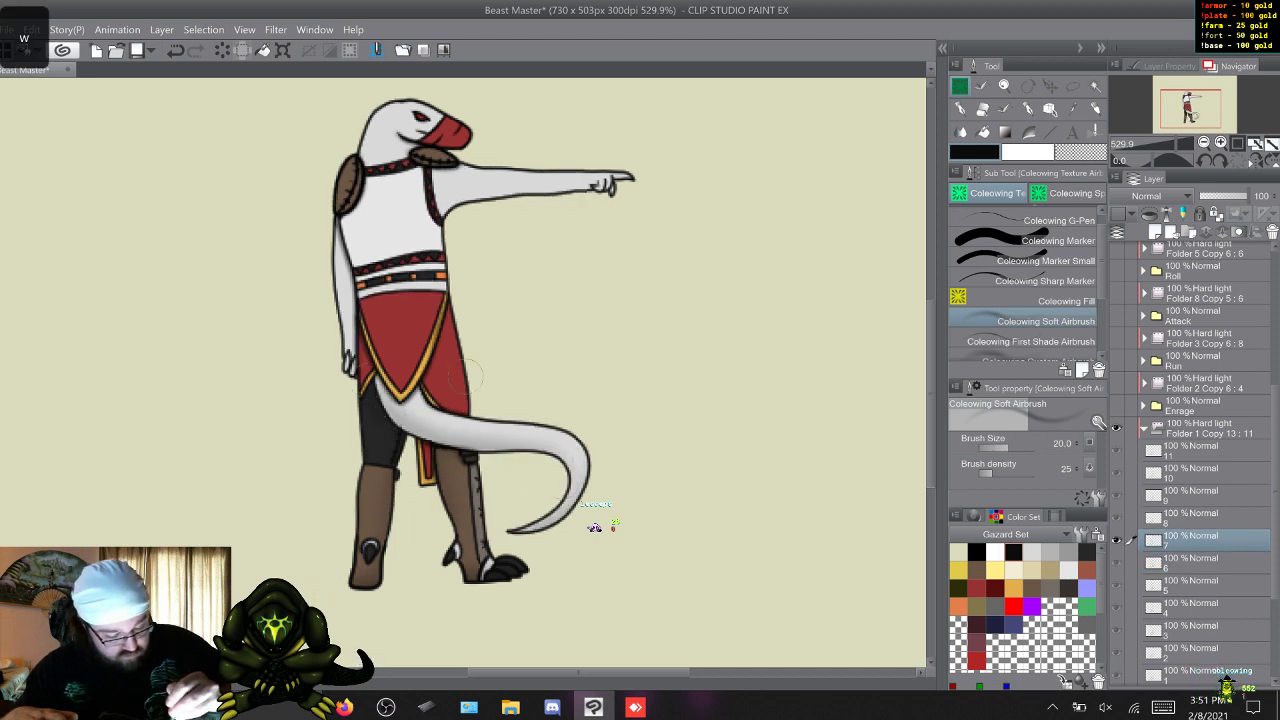
{"action": "key", "text": "w"}
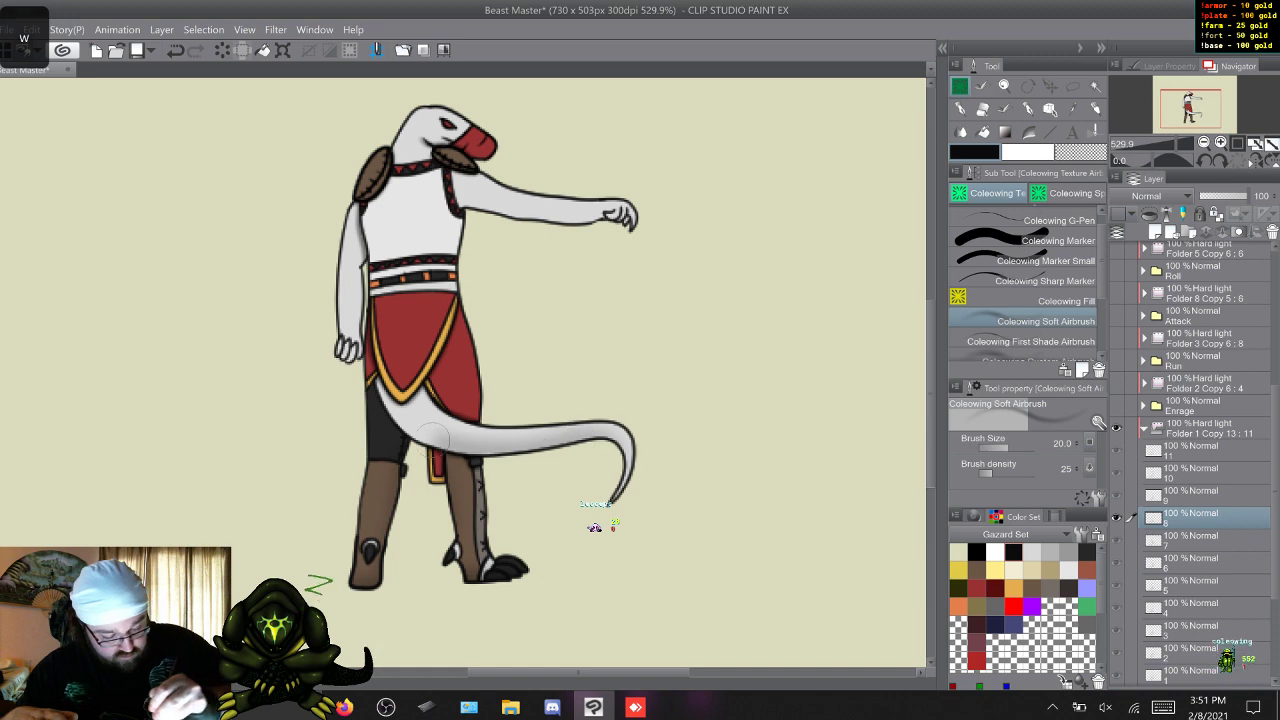
{"action": "key", "text": "w"}
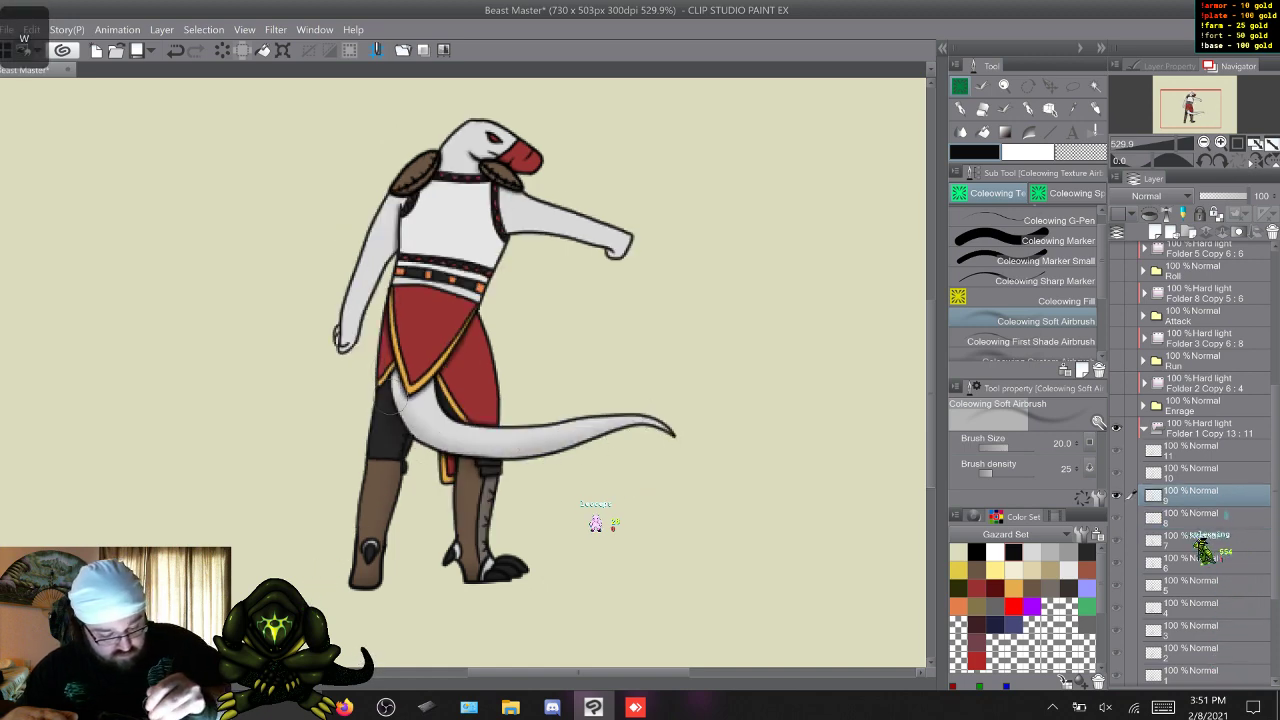
{"action": "key", "text": "w"}
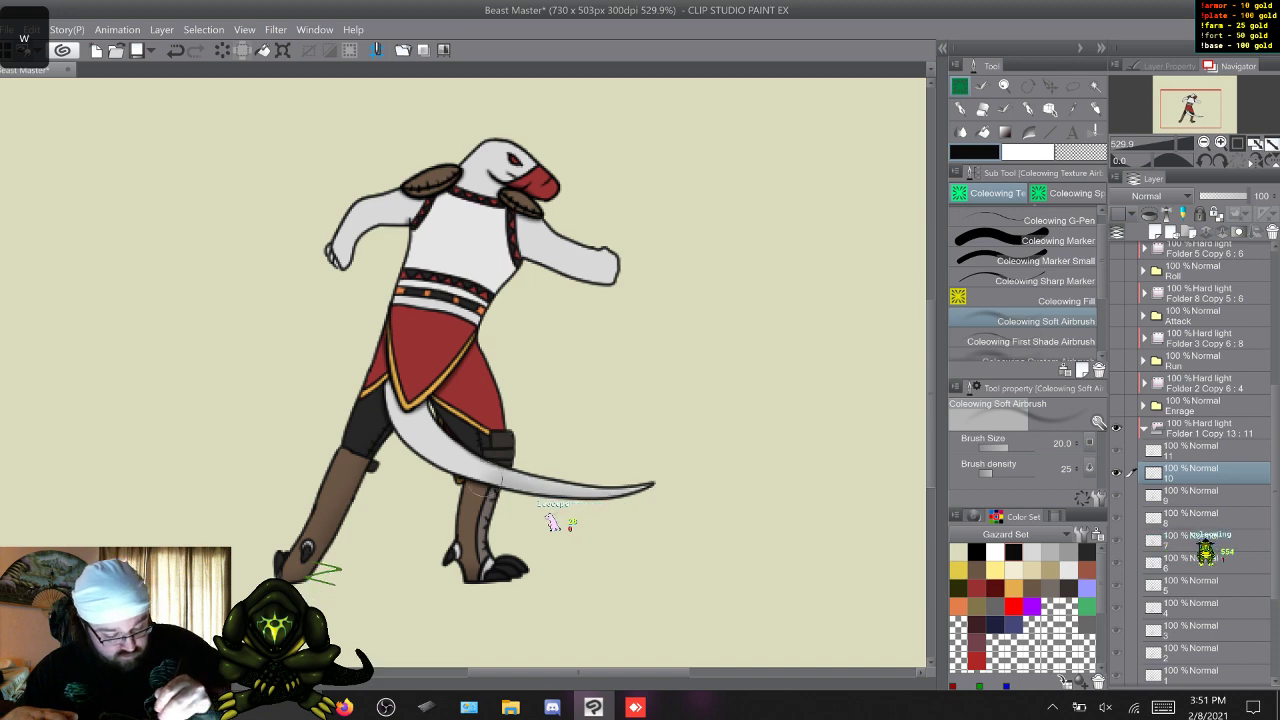
{"action": "key", "text": "w"}
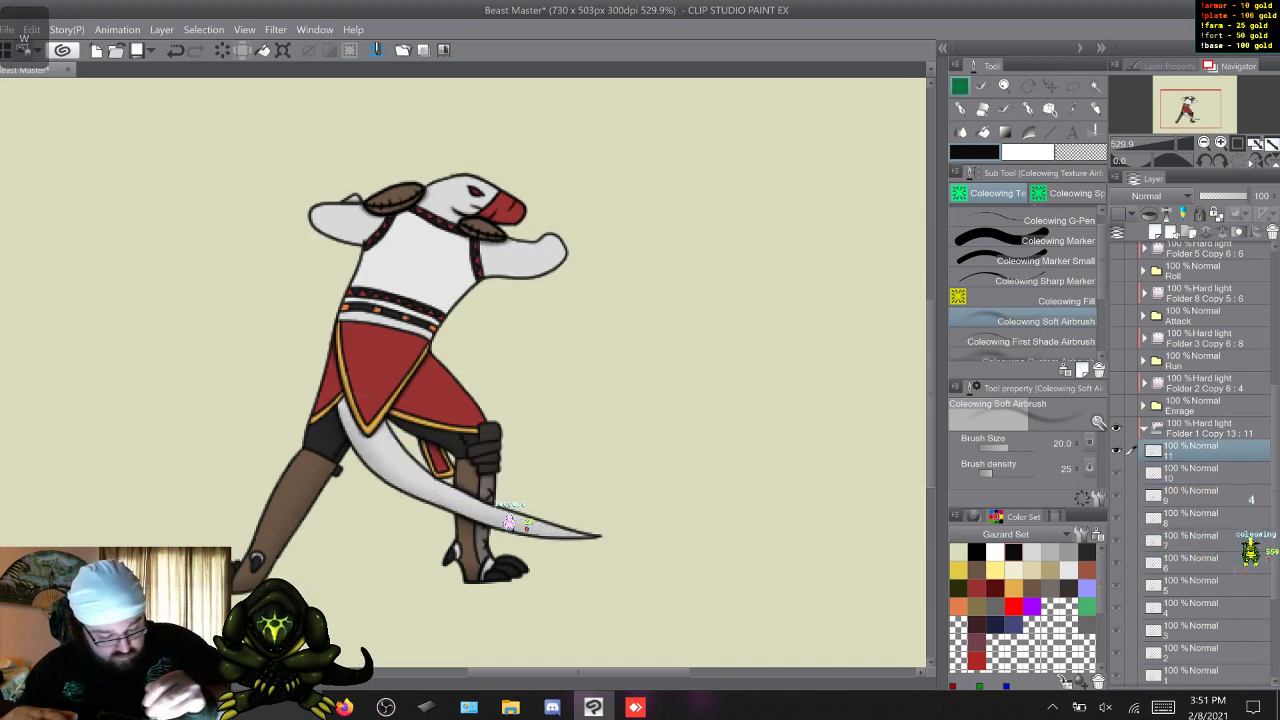
Add soft airbrush shading to the underside of the outstretched pointing arm on Sic Em frames 1 to 5.
{"action": "key", "text": "w"}
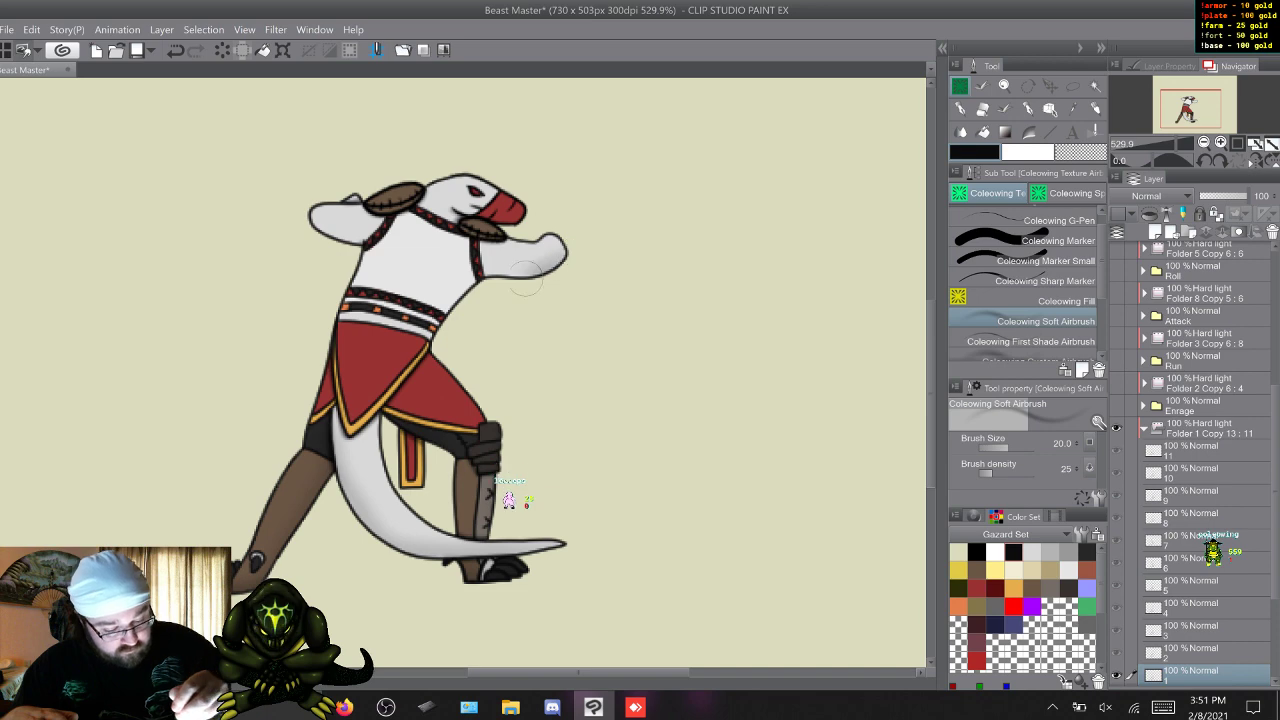
{"action": "key", "text": "w"}
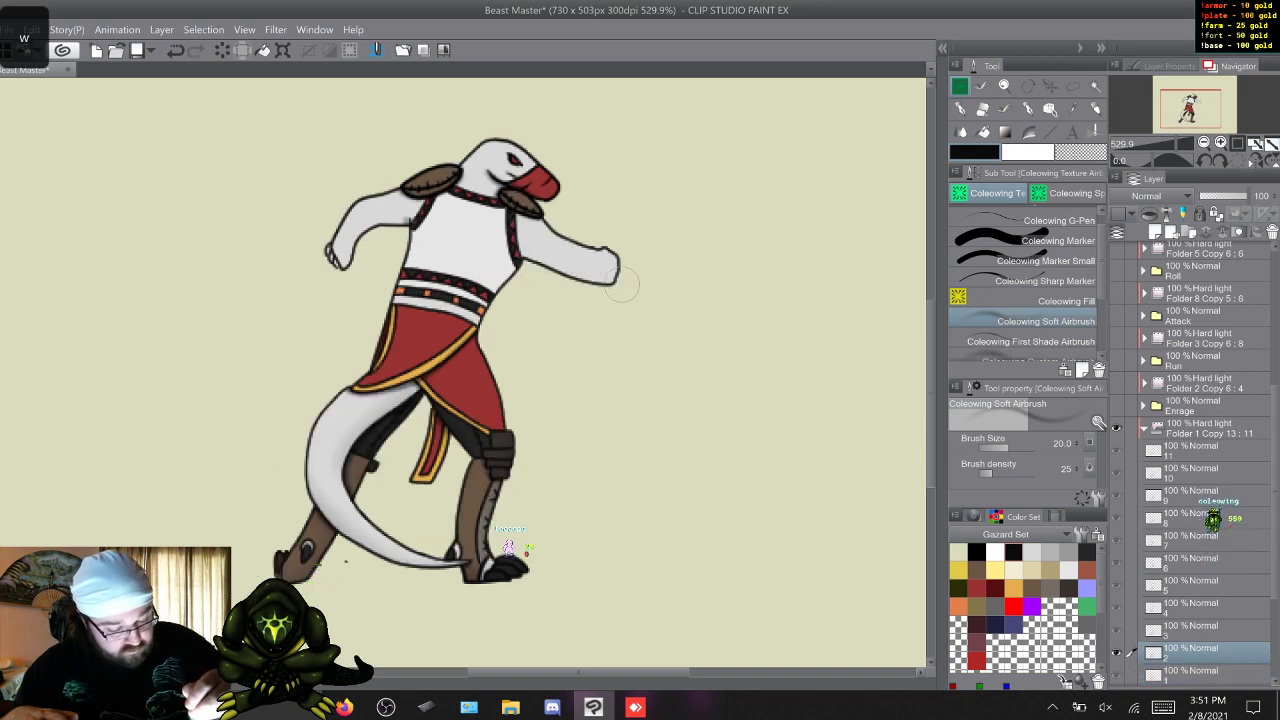
{"action": "key", "text": "w"}
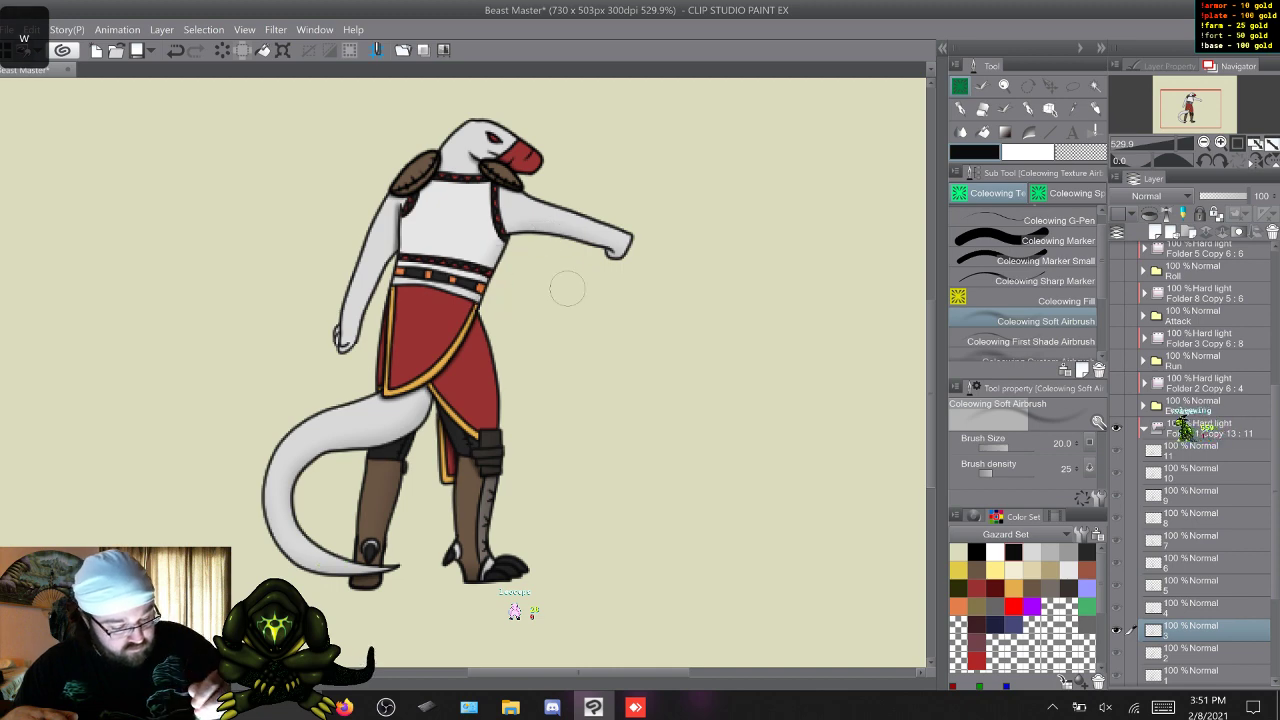
{"action": "key", "text": "w"}
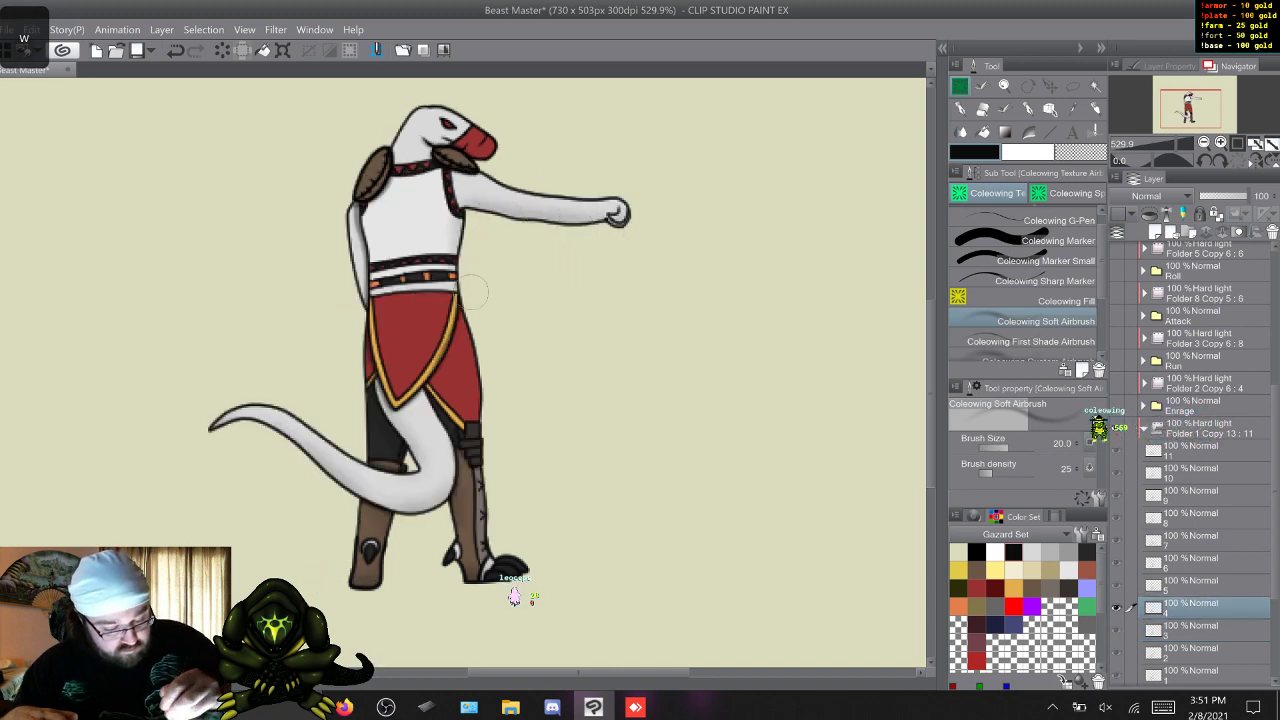
{"action": "key", "text": "w"}
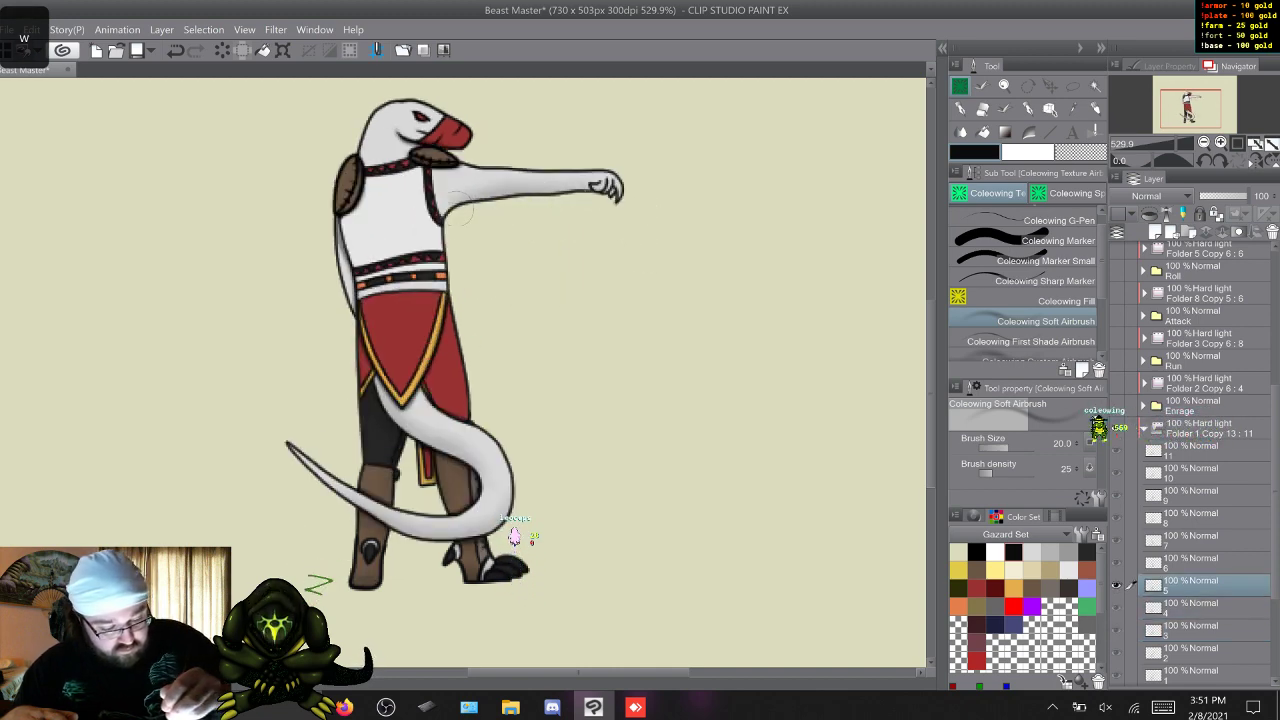
Finish the soft shading under the outstretched pointing arm on Sic Em frames 6 to 11.
{"action": "key", "text": "w"}
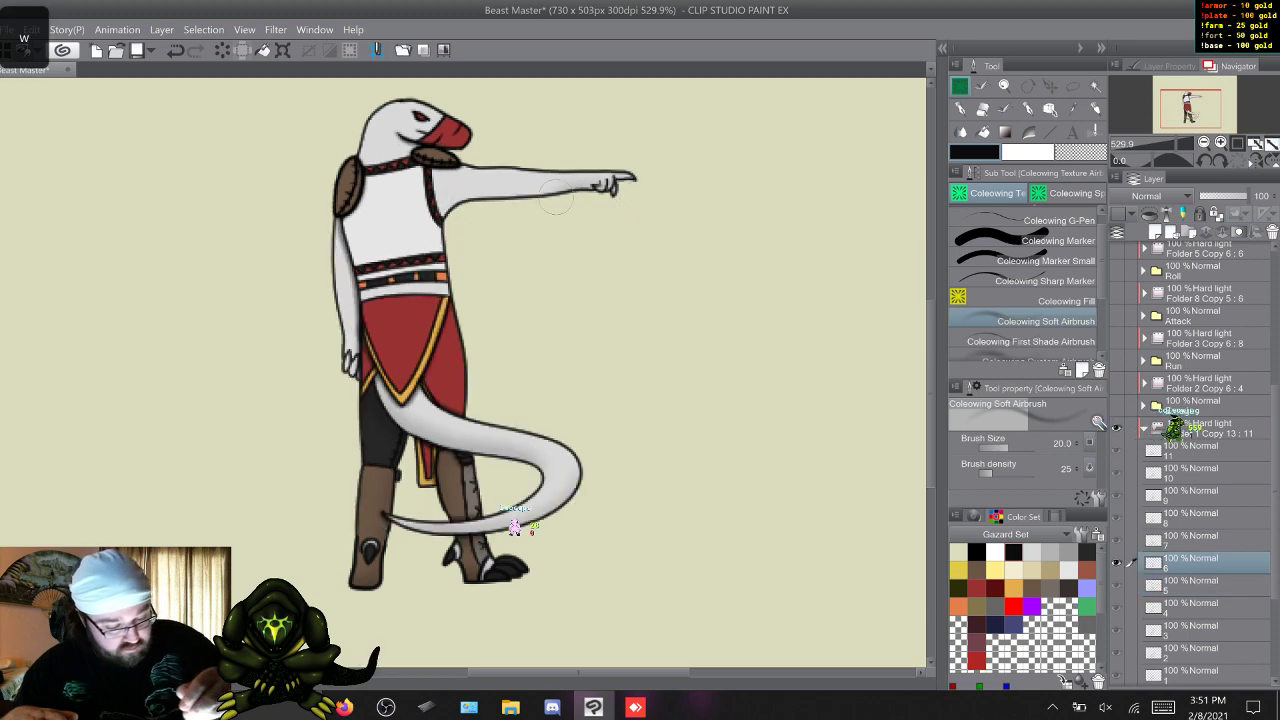
{"action": "key", "text": "w"}
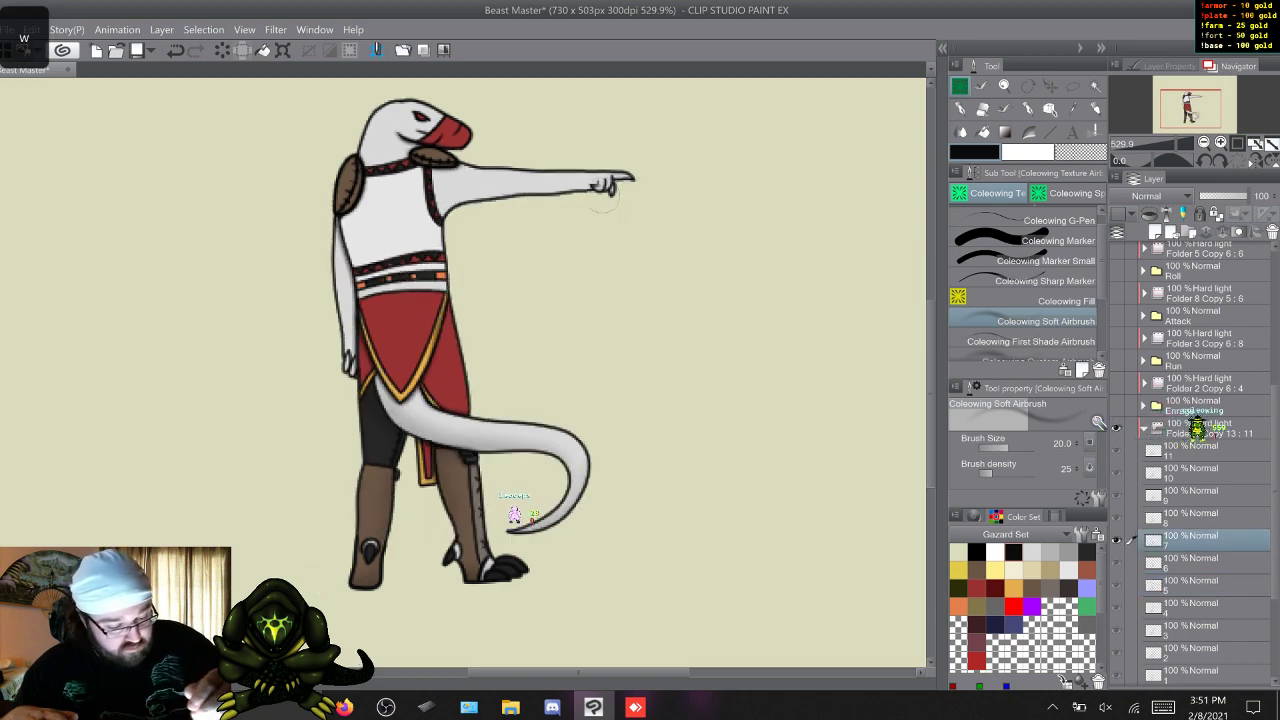
{"action": "key", "text": "w"}
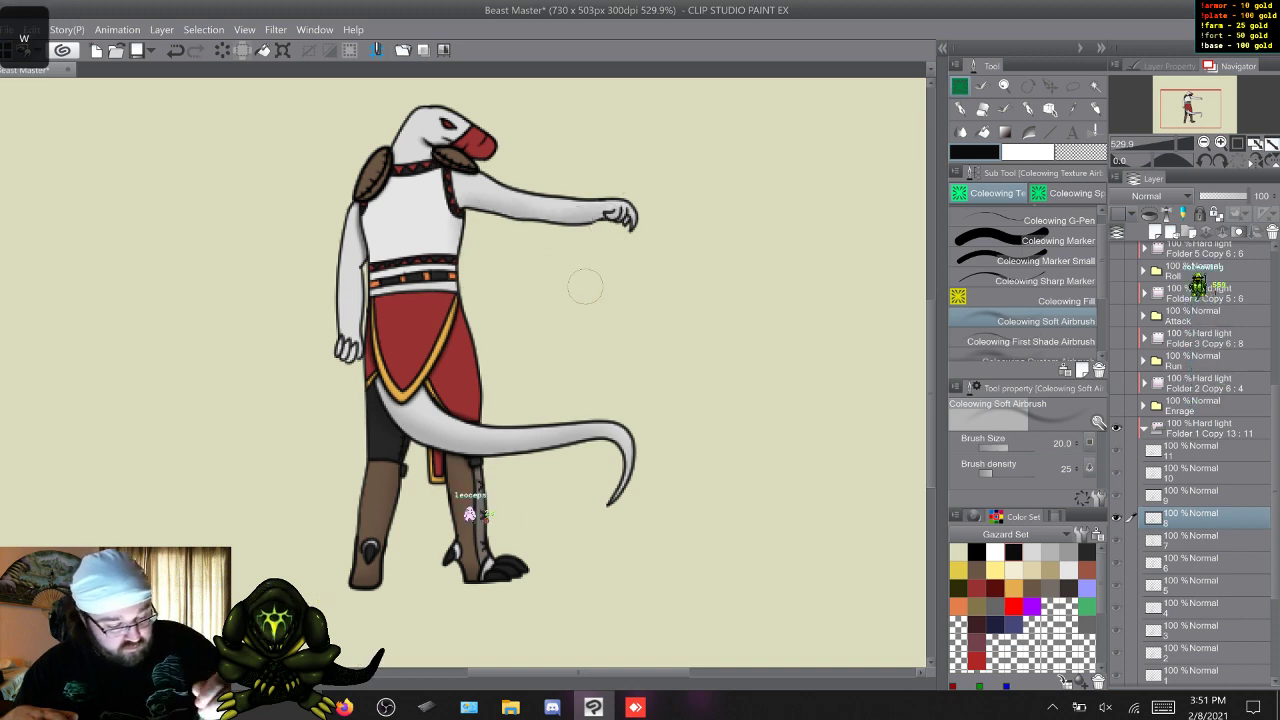
{"action": "key", "text": "w"}
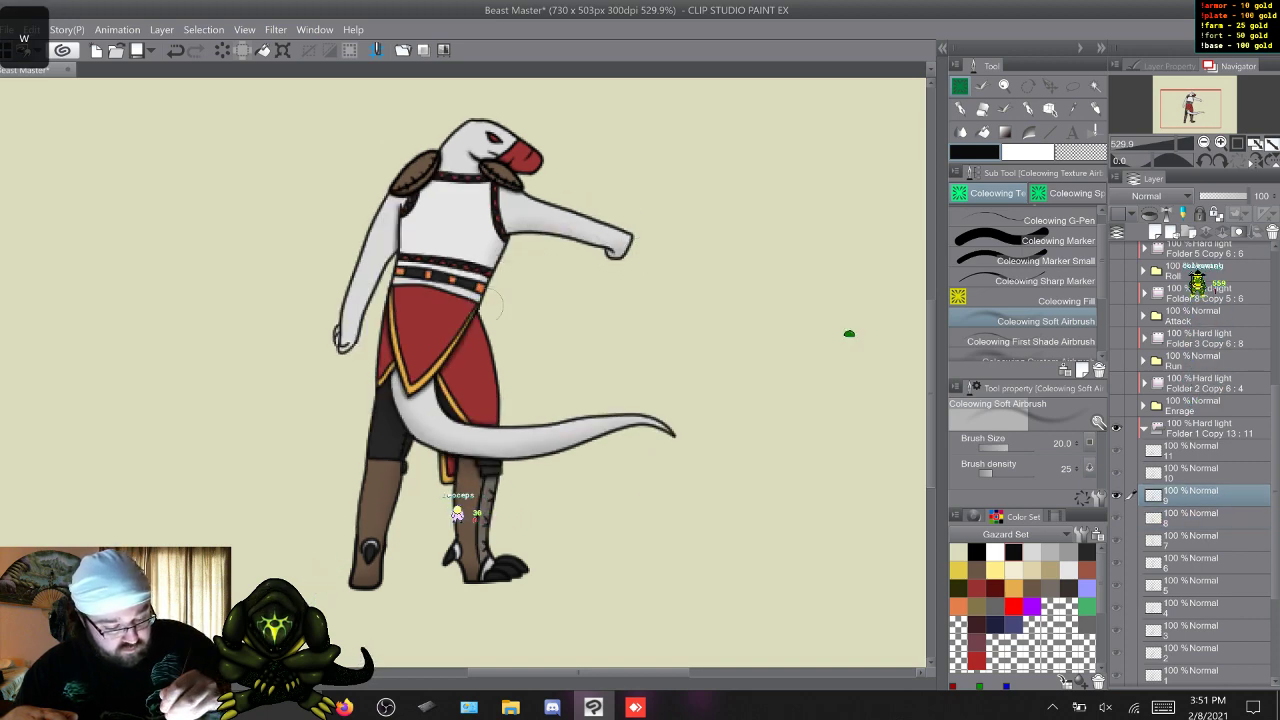
{"action": "key", "text": "w"}
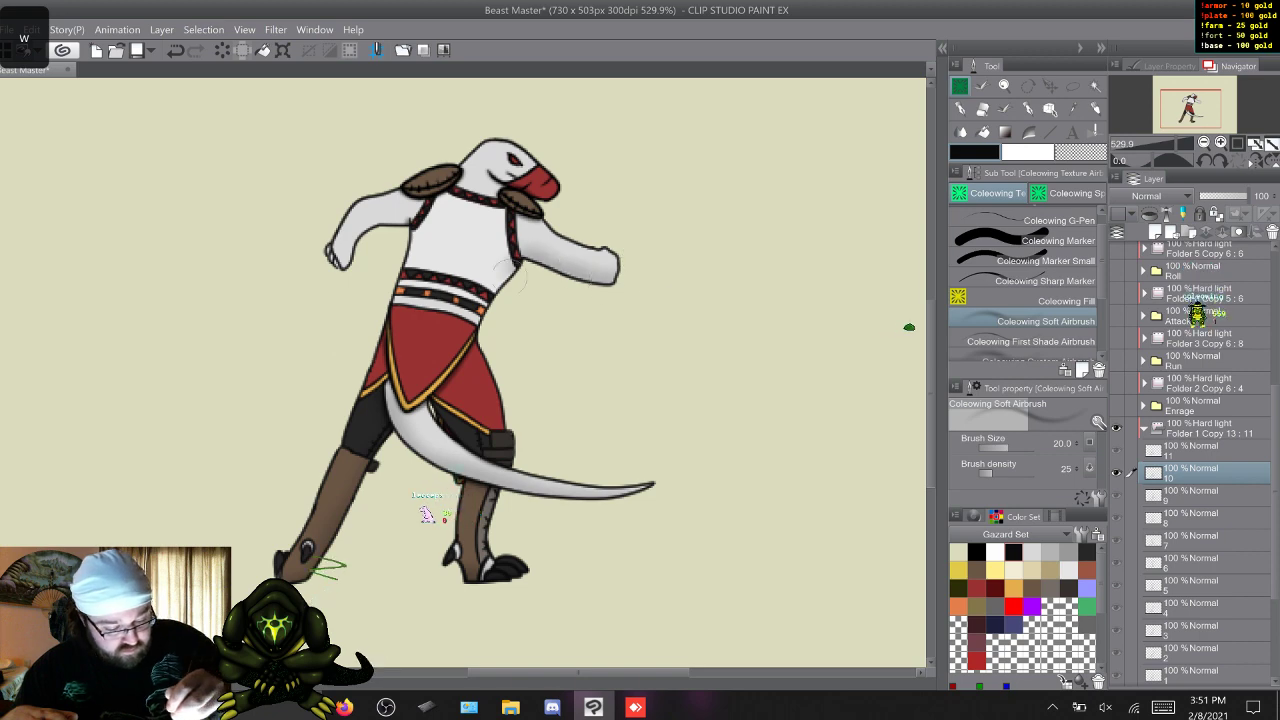
{"action": "key", "text": "w"}
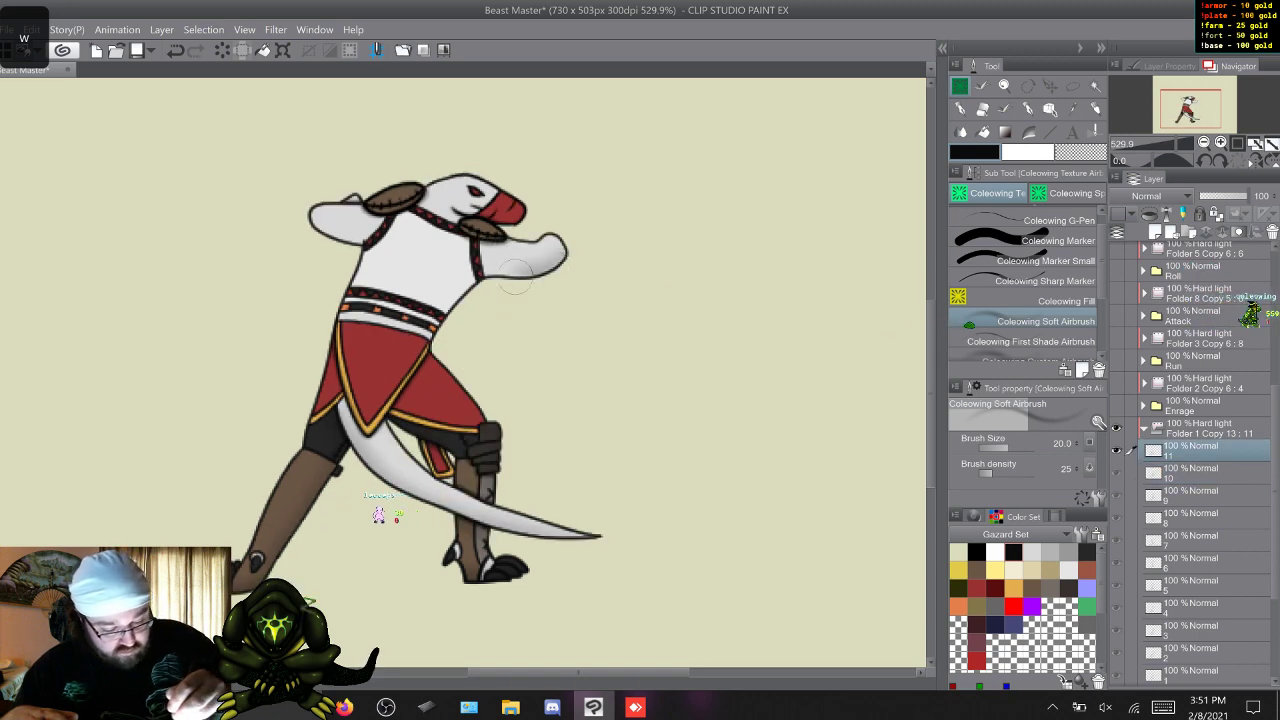
Airbrush soft shading onto the rear arm on Sic Em frames 1 to 5.
{"action": "key", "text": "w"}
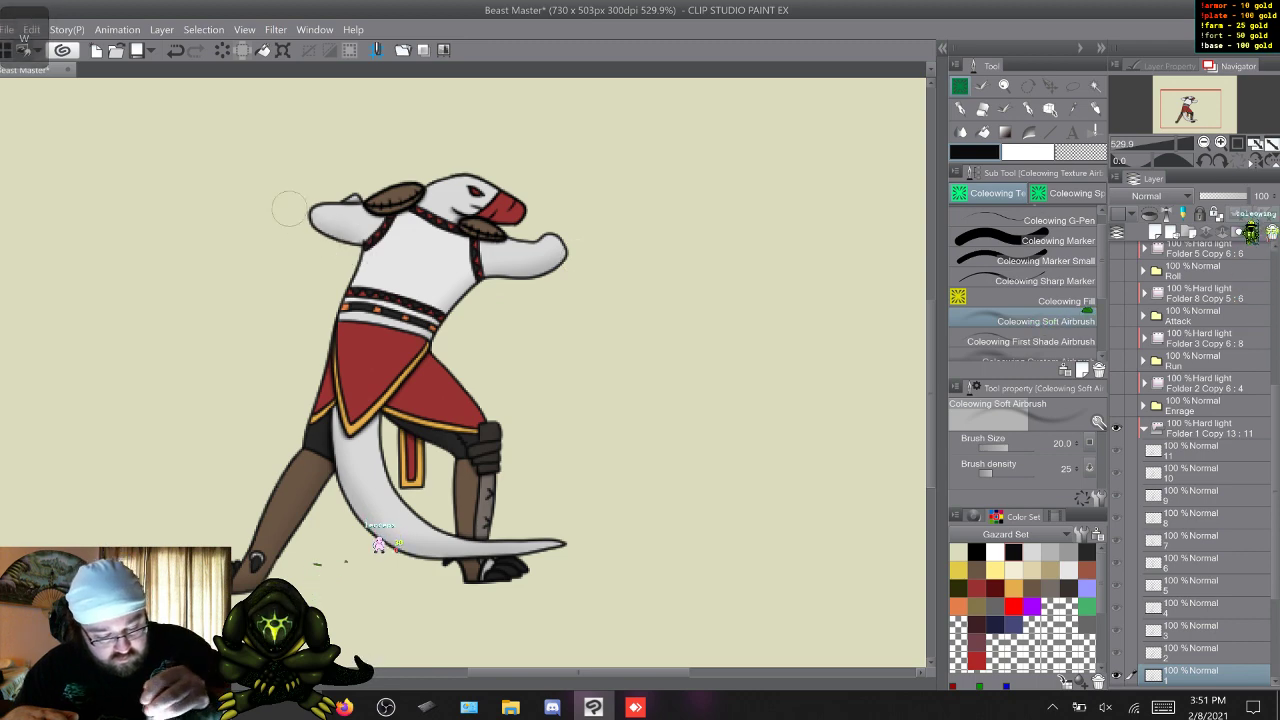
{"action": "key", "text": "w"}
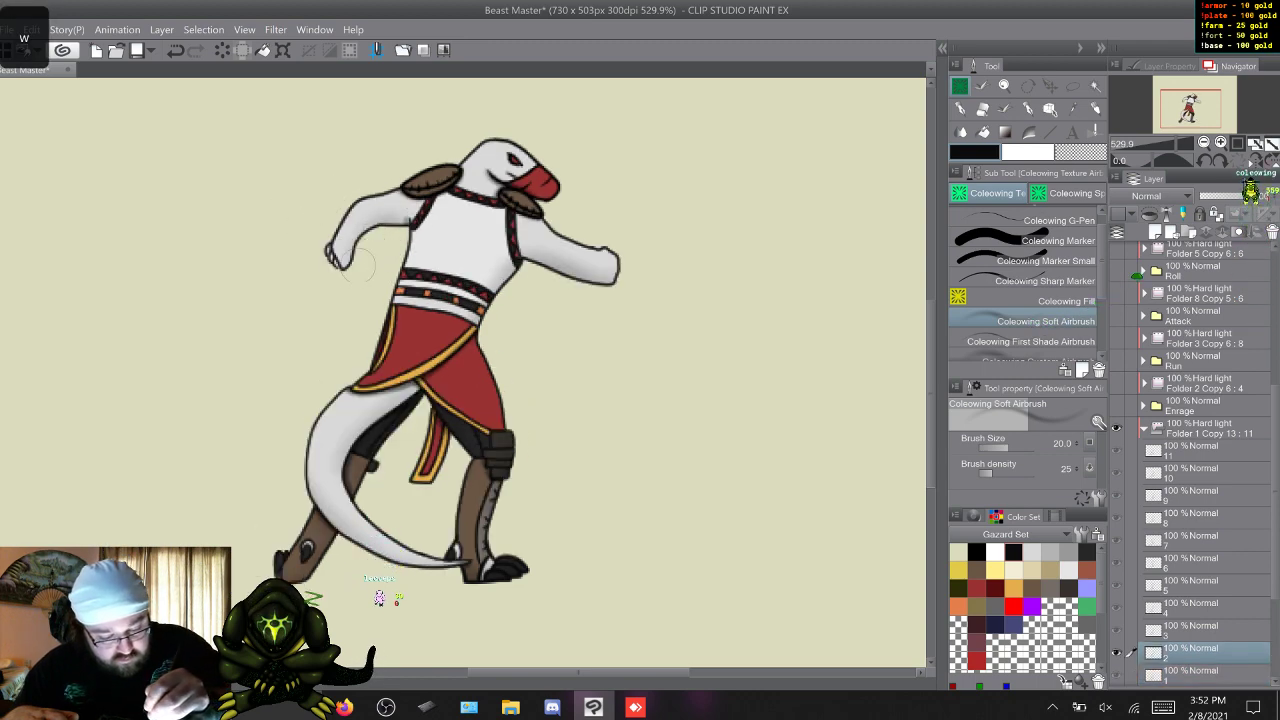
{"action": "key", "text": "w"}
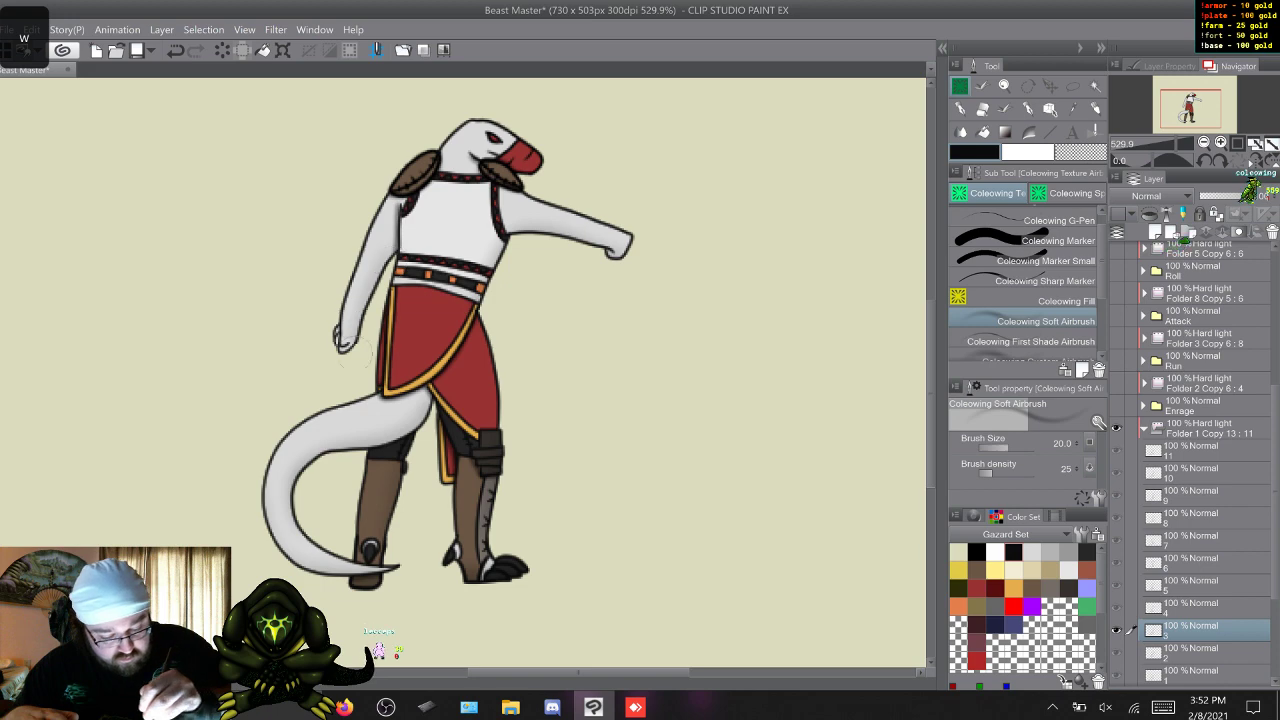
{"action": "key", "text": "w"}
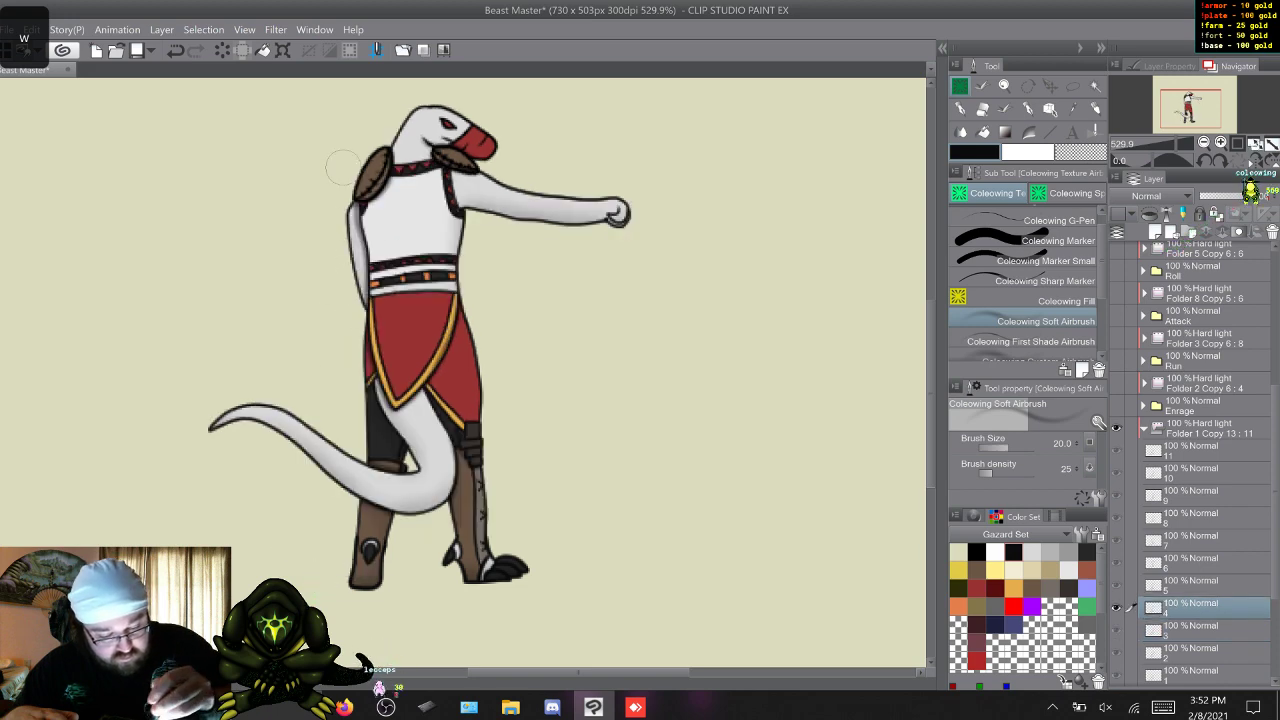
{"action": "key", "text": "w"}
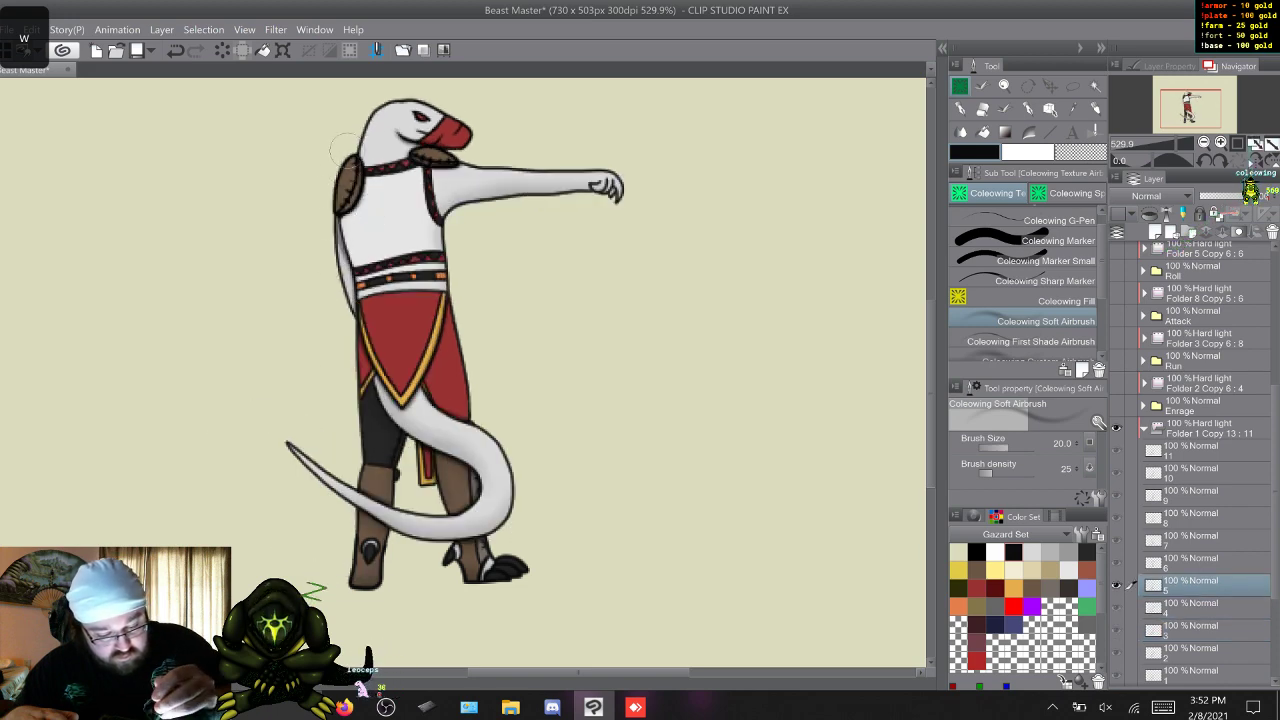
Carry the soft rear-arm shading through Sic Em frames 6 to 11.
{"action": "key", "text": "w"}
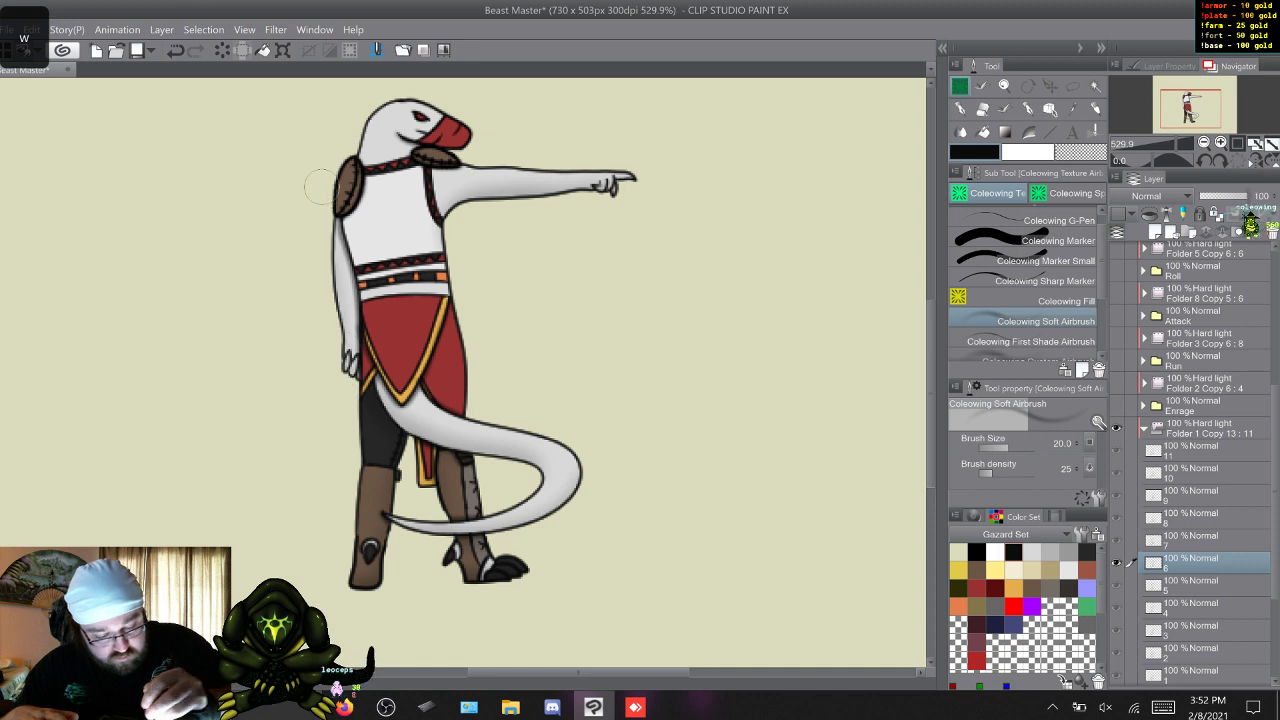
{"action": "key", "text": "w"}
{"action": "key", "text": "w"}
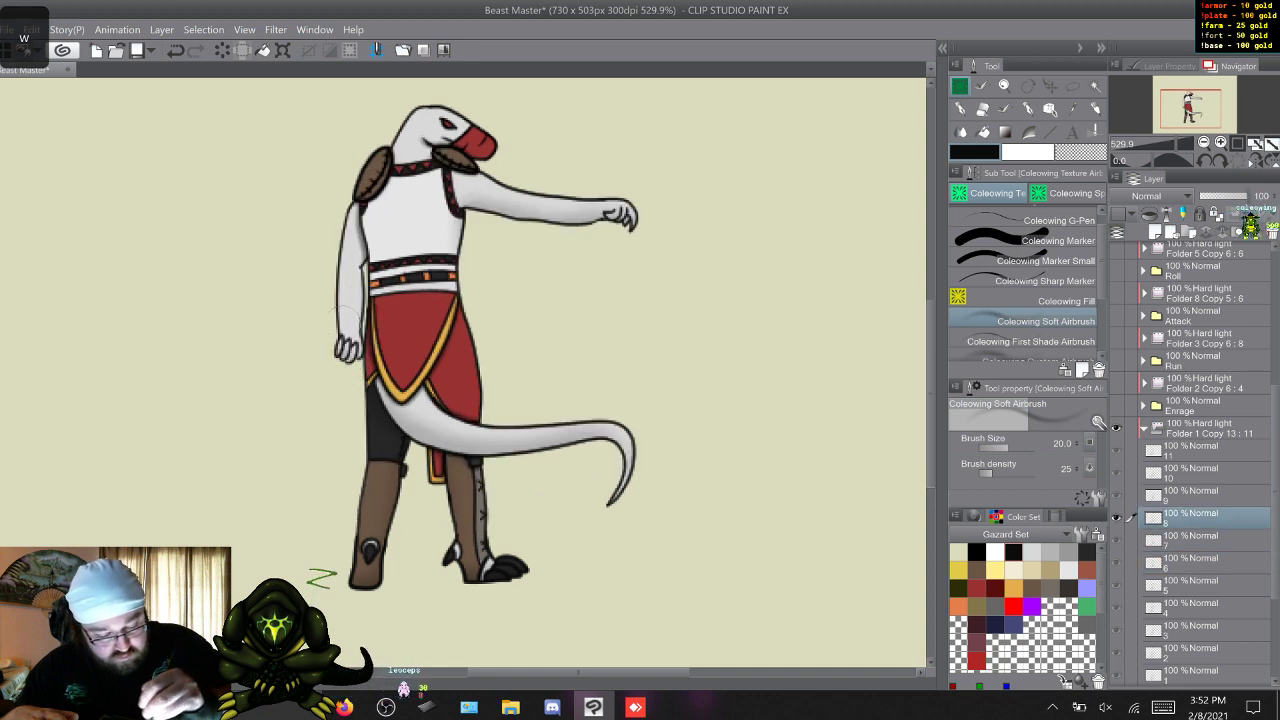
{"action": "key", "text": "w"}
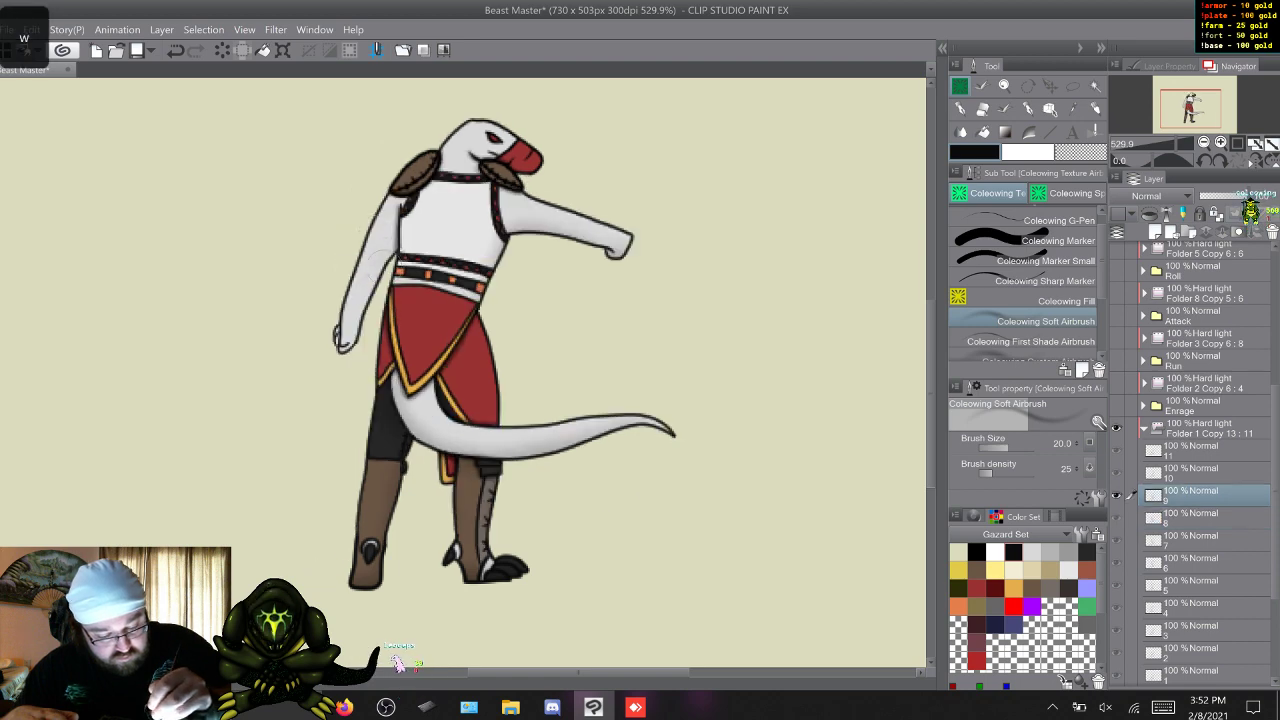
{"action": "key", "text": "w"}
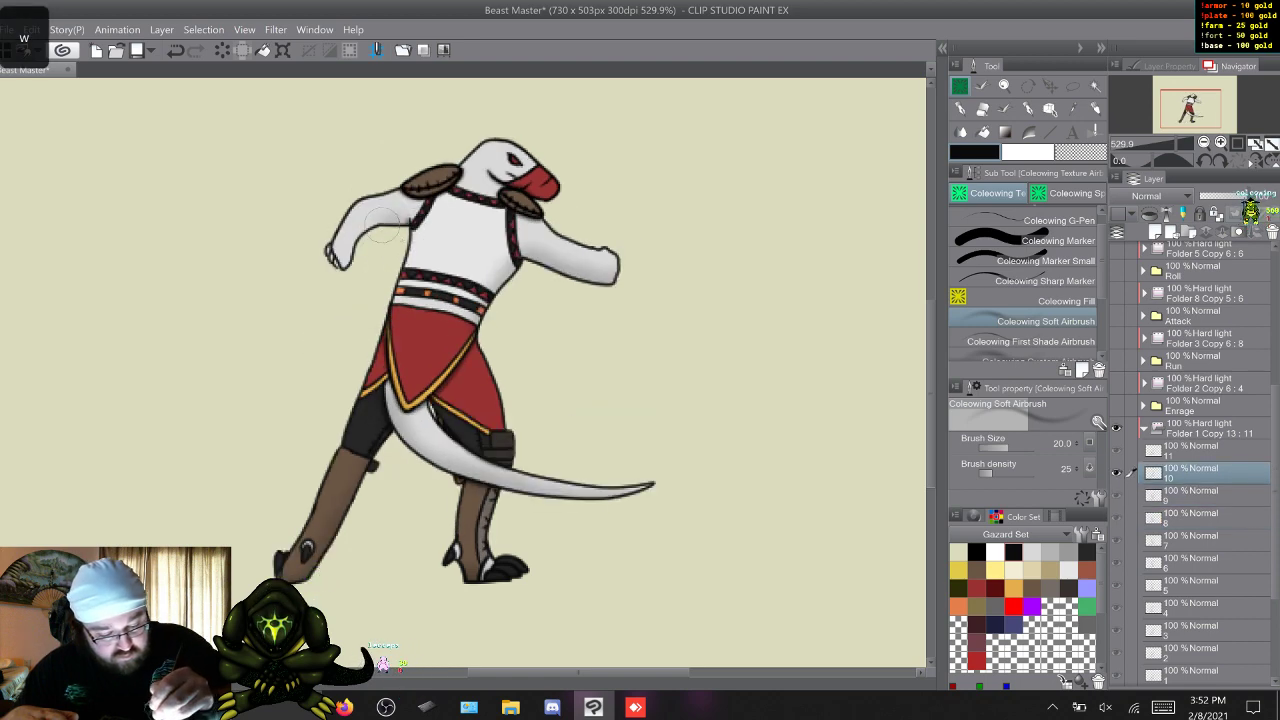
{"action": "key", "text": "w"}
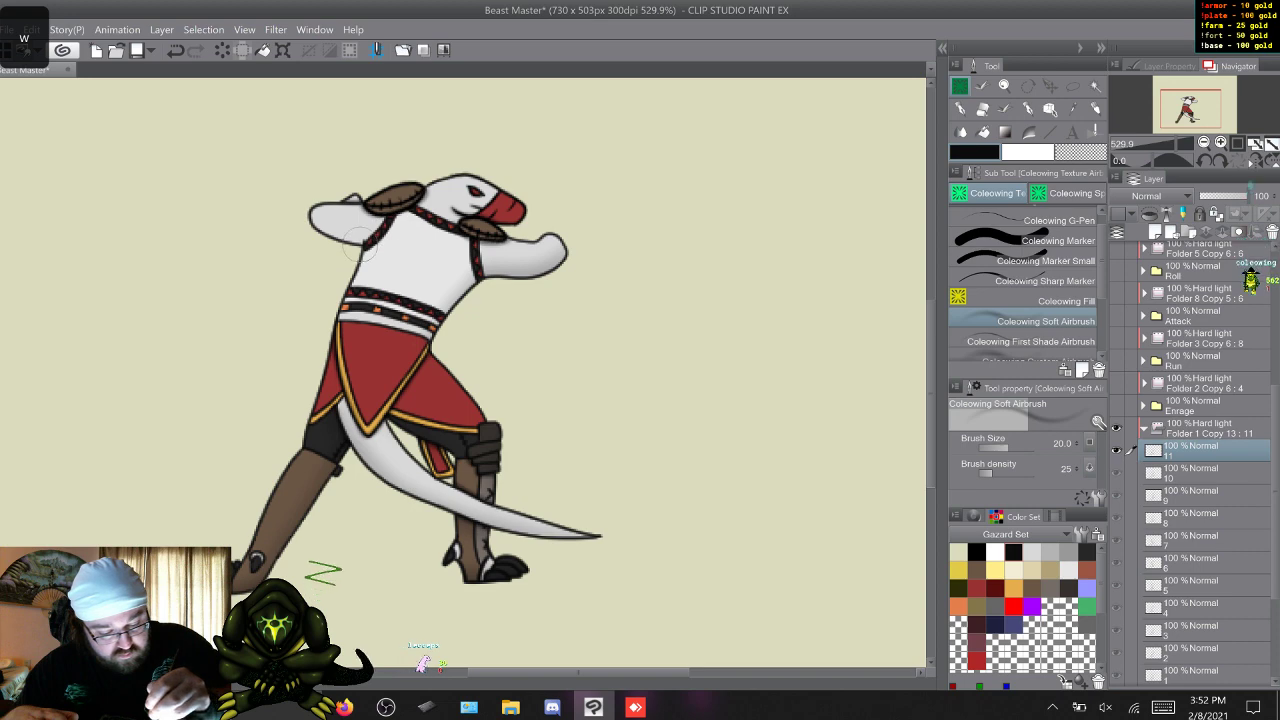
Flip through the Sic Em frames to check the finished soft arm shading in motion.
{"action": "key", "text": "w"}
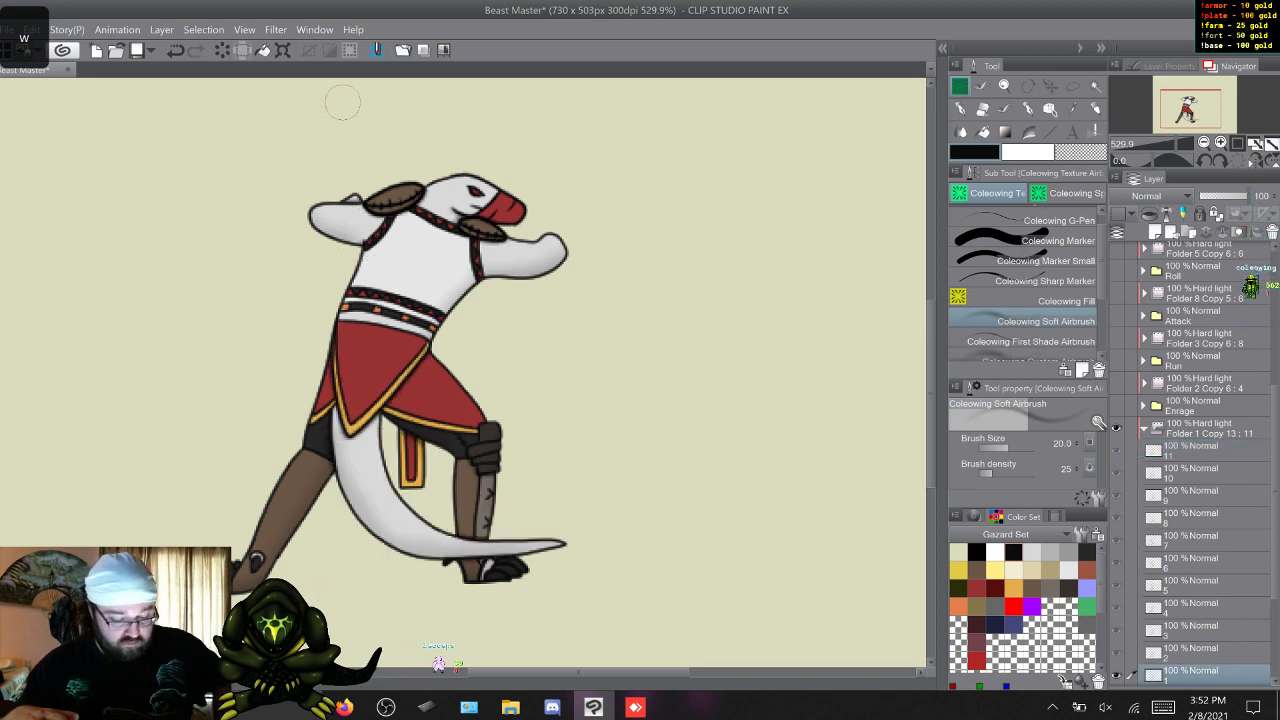
{"action": "key", "text": "w"}
{"action": "key", "text": "w"}
{"action": "key", "text": "w"}
{"action": "key", "text": "w"}
{"action": "key", "text": "w"}
{"action": "key", "text": "w"}
{"action": "key", "text": "w"}
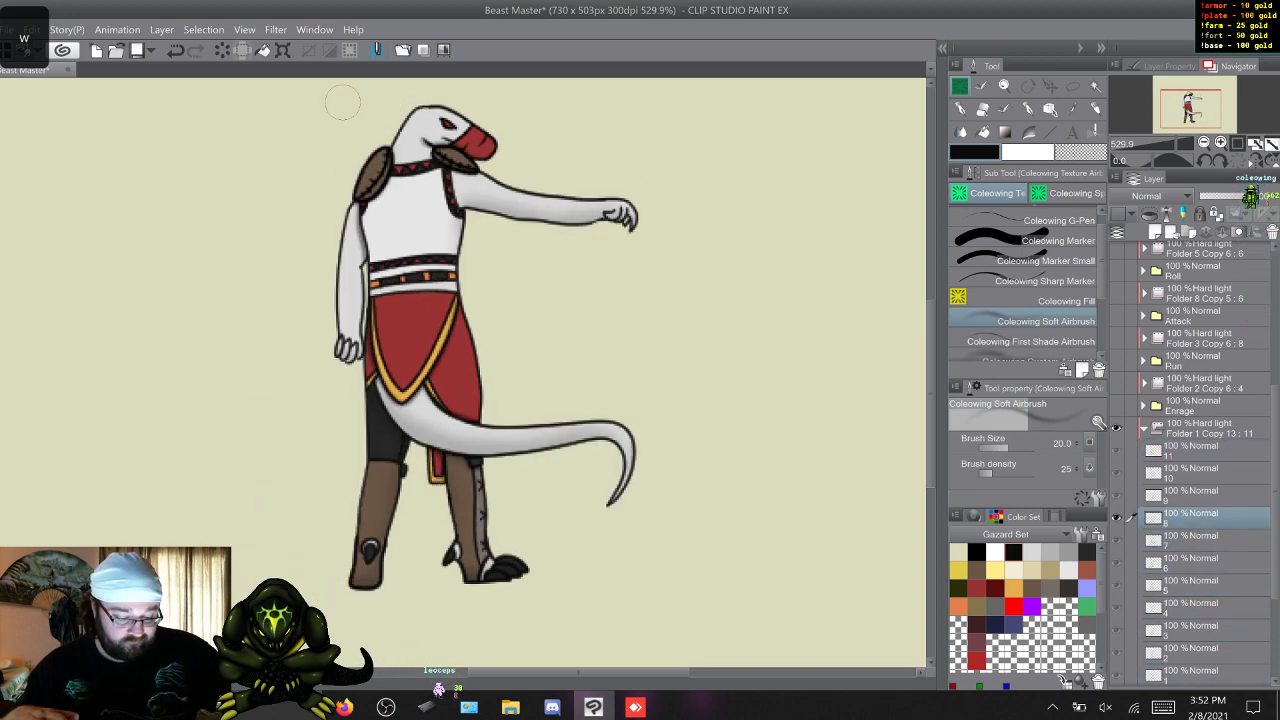
{"action": "key", "text": "w"}
{"action": "key", "text": "w"}
{"action": "key", "text": "w"}
{"action": "key", "text": "w"}
{"action": "key", "text": "w"}
{"action": "key", "text": "w"}
Hide Sic Em, show Idle with its hard light folder open on frame 1, choose the First Shade Airbrush and save.
{"action": "left_click", "coordinate": [1144, 428]}
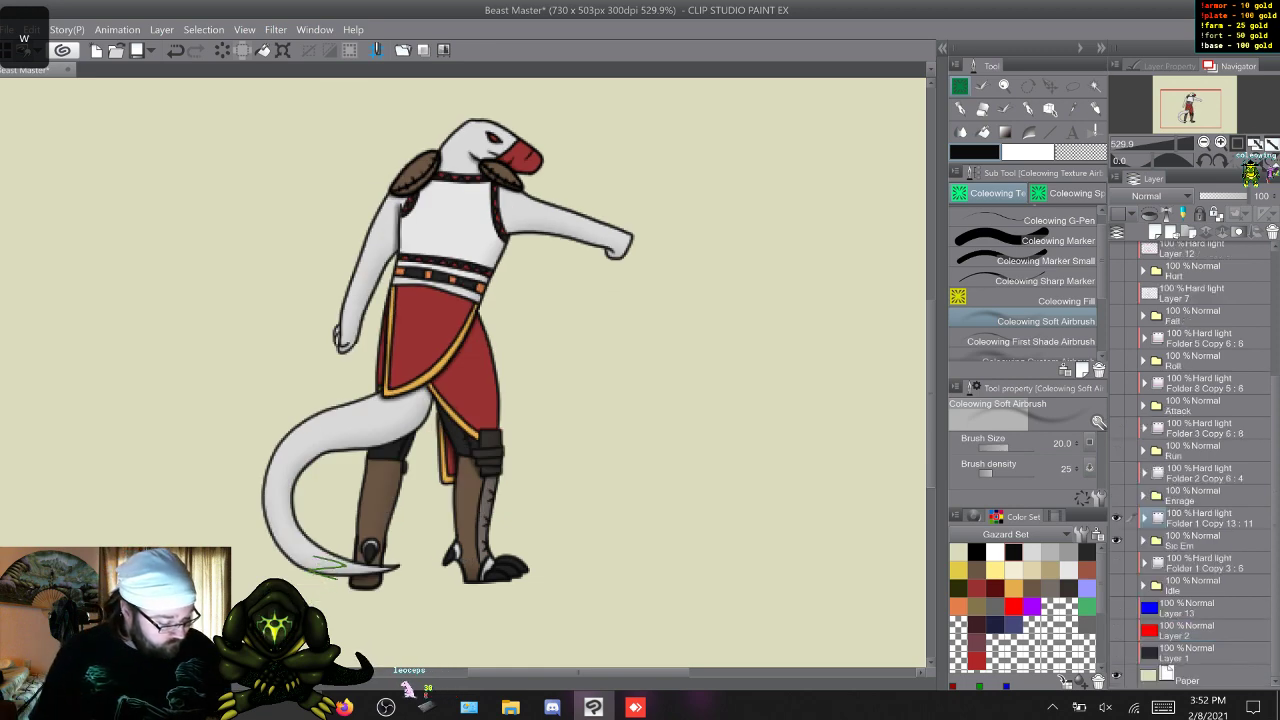
{"action": "left_click_drag", "start_coordinate": [1116, 518], "coordinate": [1116, 585]}
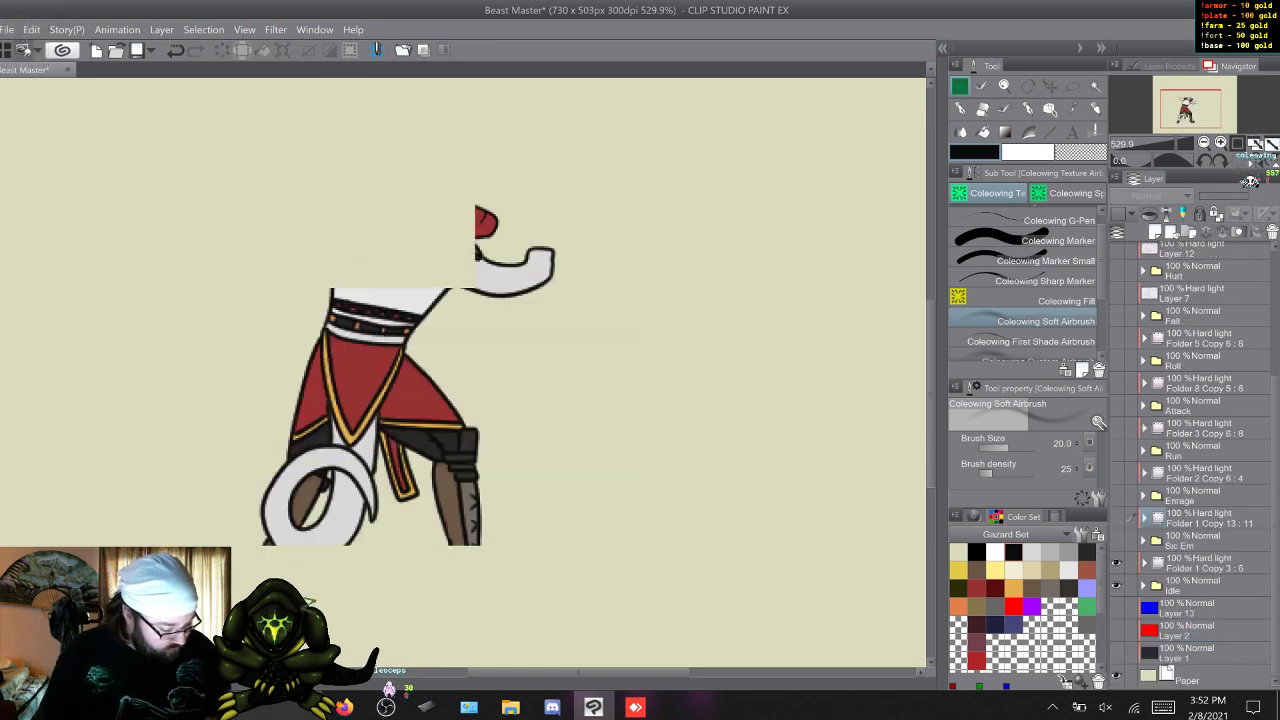
{"action": "left_click", "coordinate": [1144, 563]}
{"action": "left_click", "coordinate": [1195, 586]}
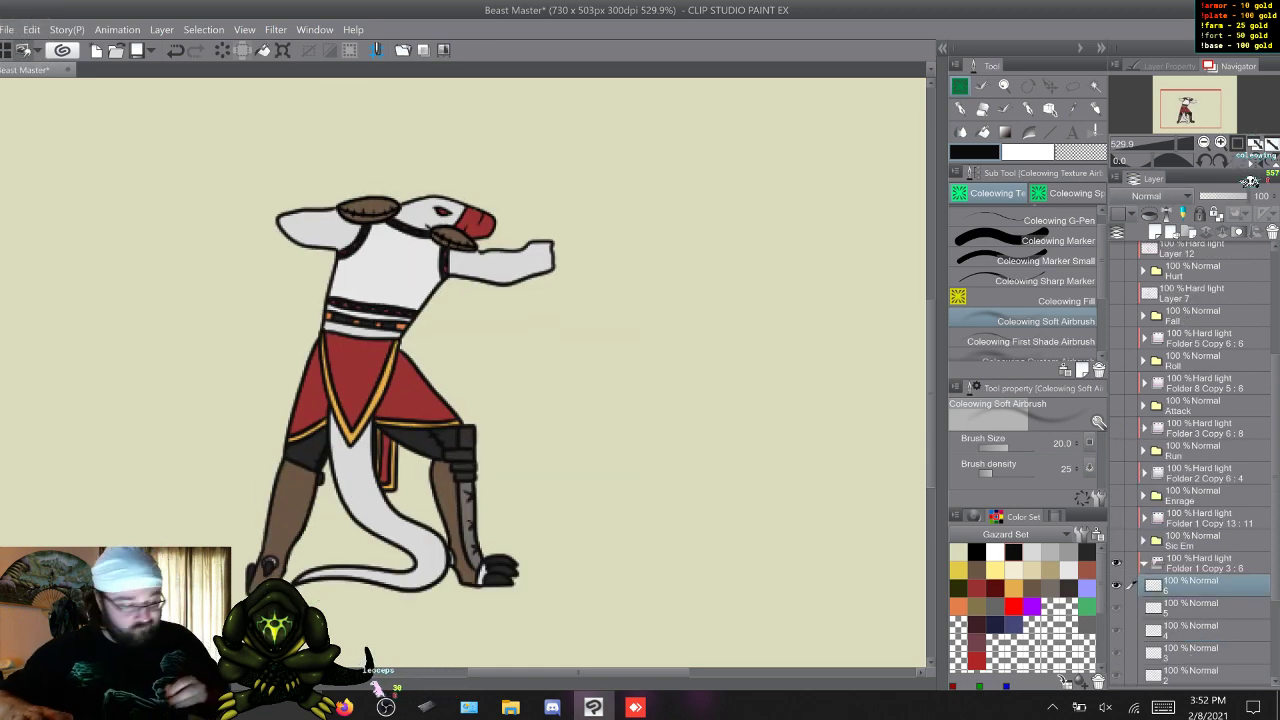
{"action": "key", "text": "w"}
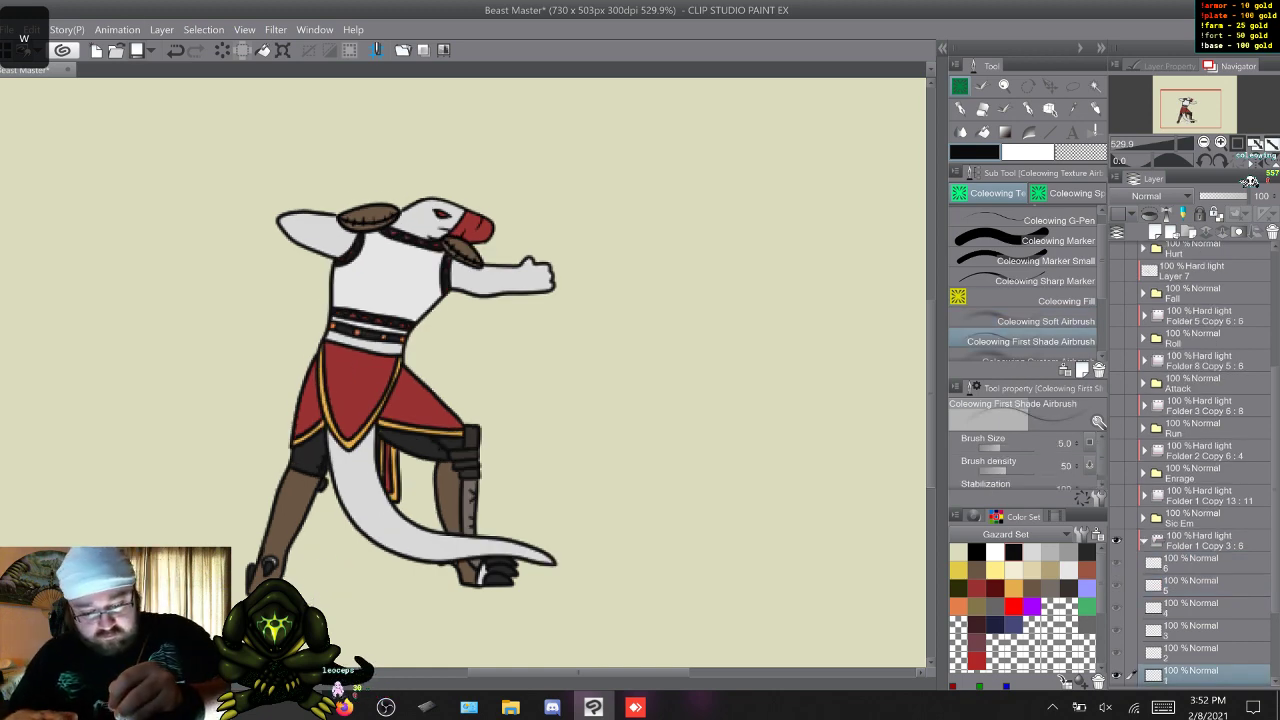
{"action": "key", "text": "ctrl+s"}
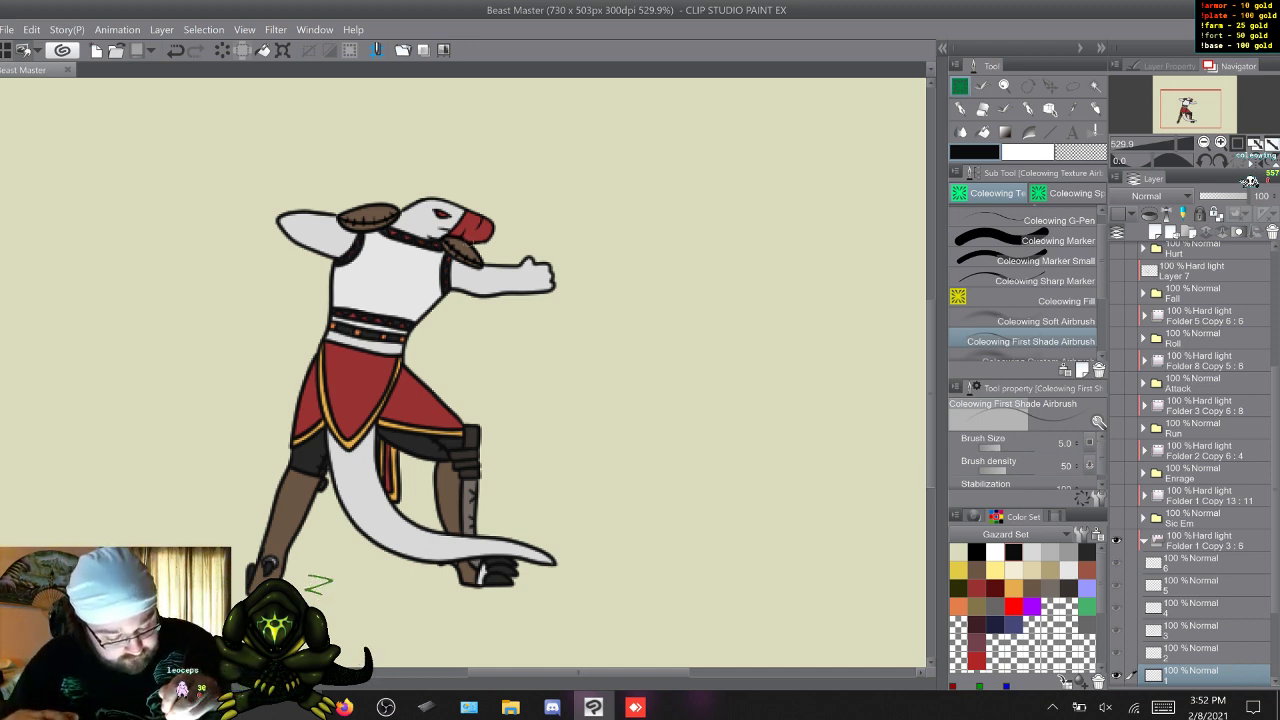
Add fine First Shade Airbrush shading beneath the shoulder pads on Idle frames 1 to 6.
{"action": "left_click_drag", "start_coordinate": [438, 244], "coordinate": [486, 264]}
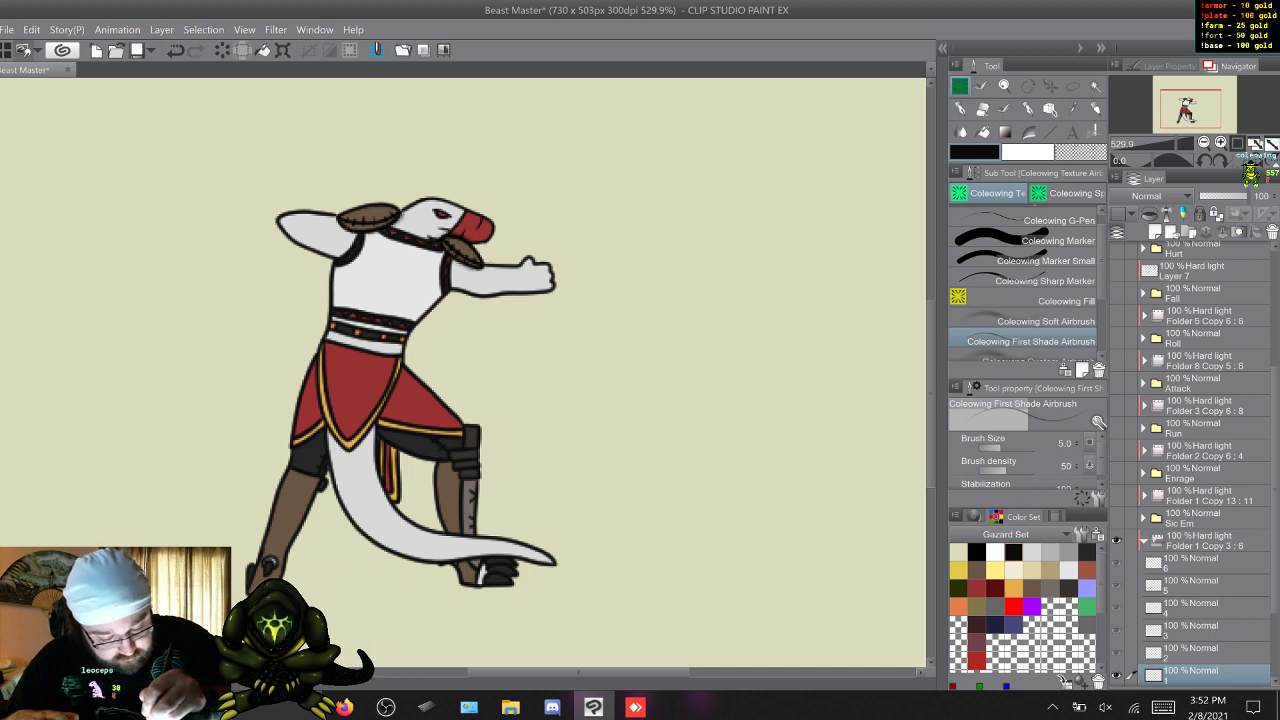
{"action": "key", "text": "w"}
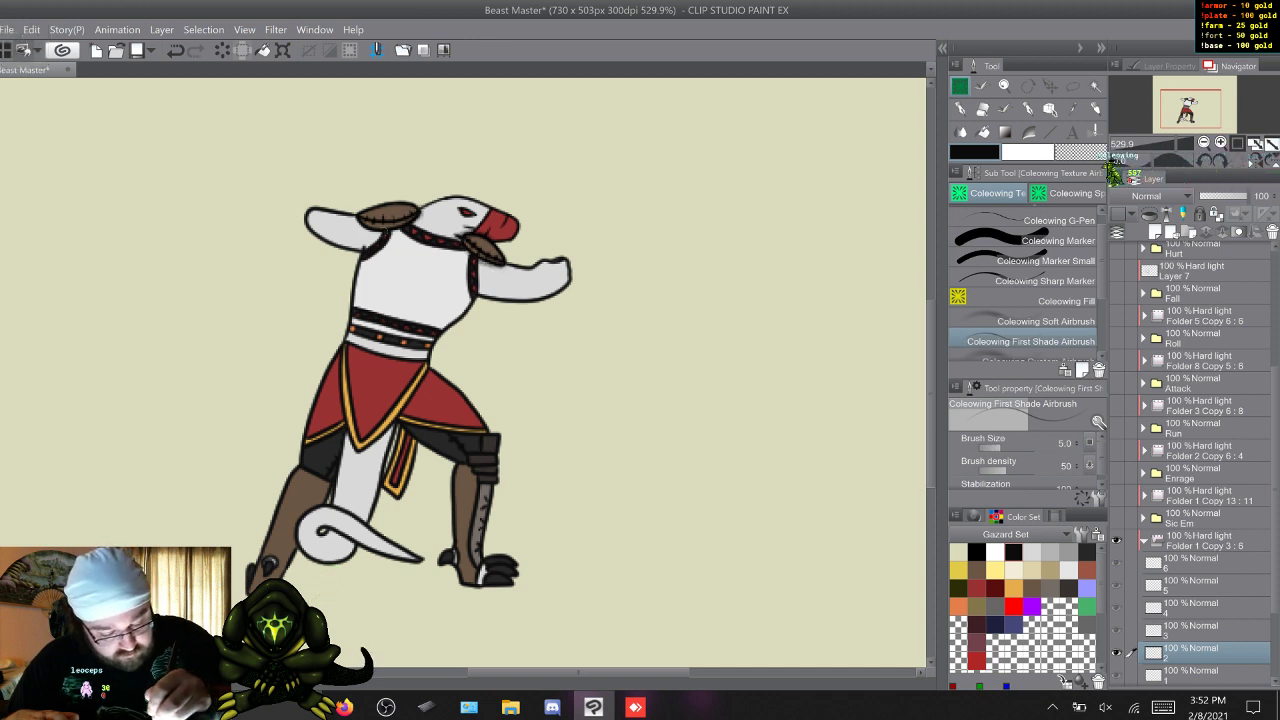
{"action": "key", "text": "w"}
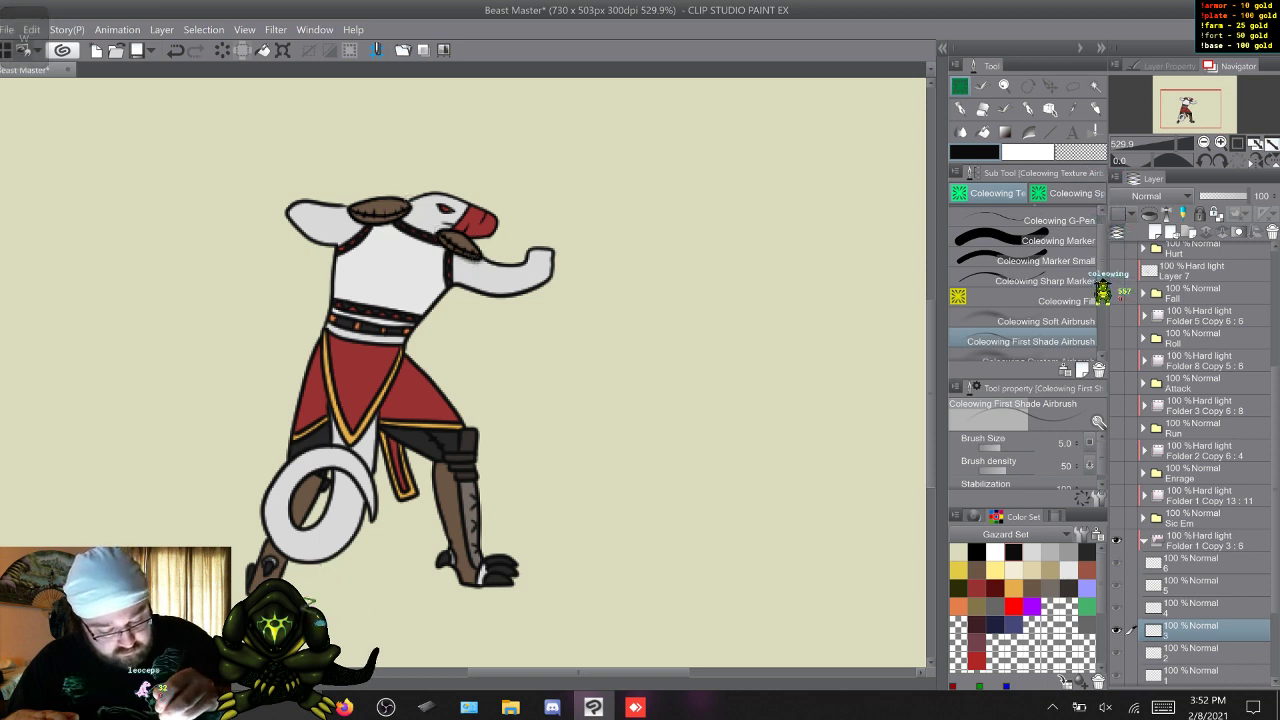
{"action": "key", "text": "w"}
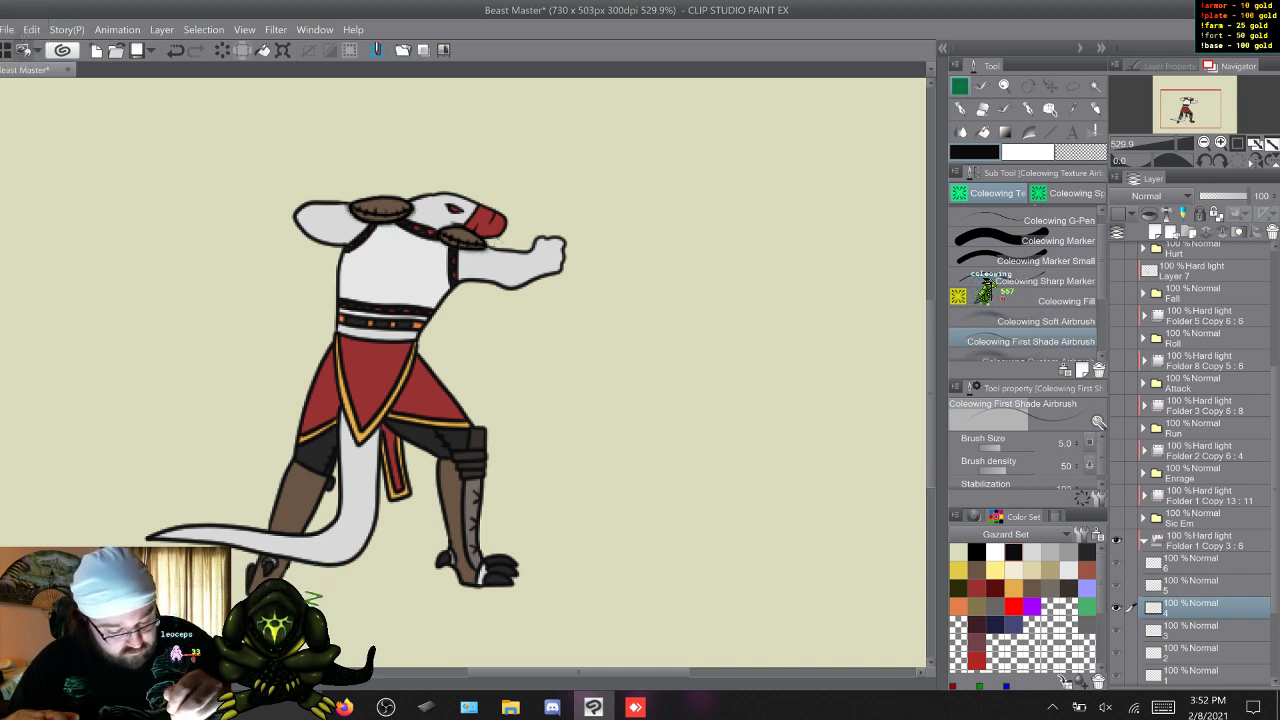
{"action": "key", "text": "w"}
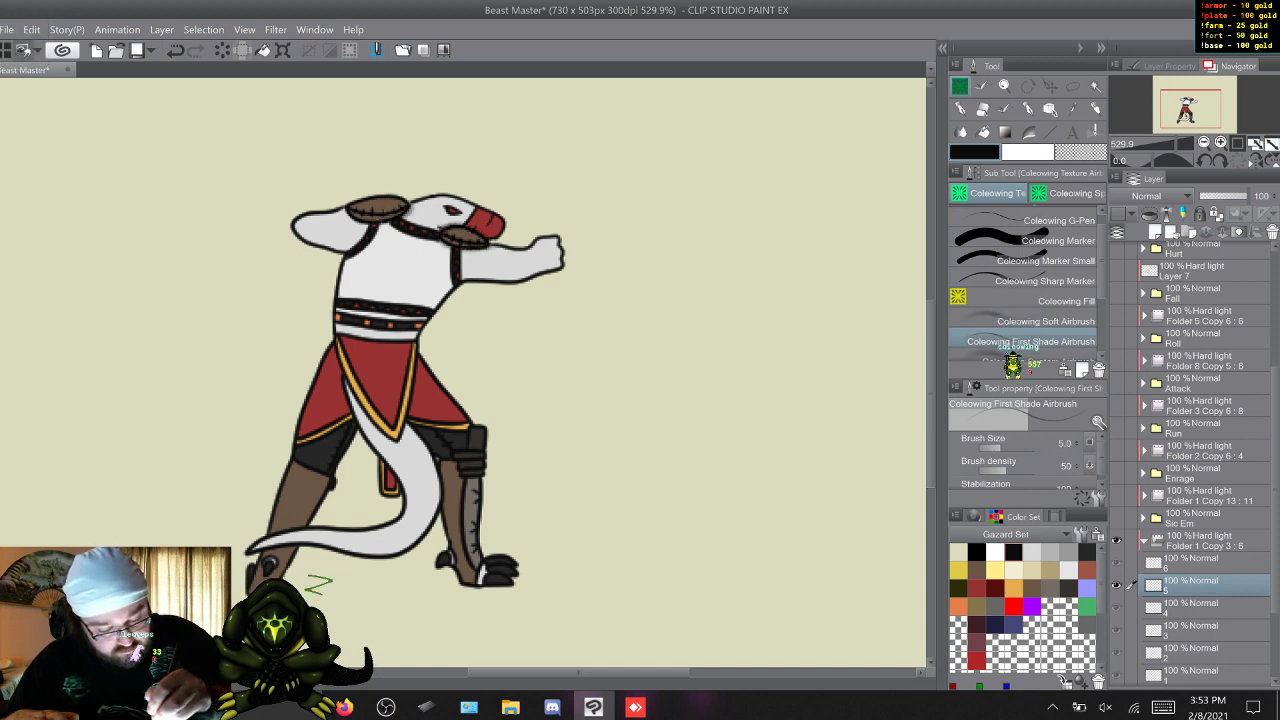
{"action": "key", "text": "w"}
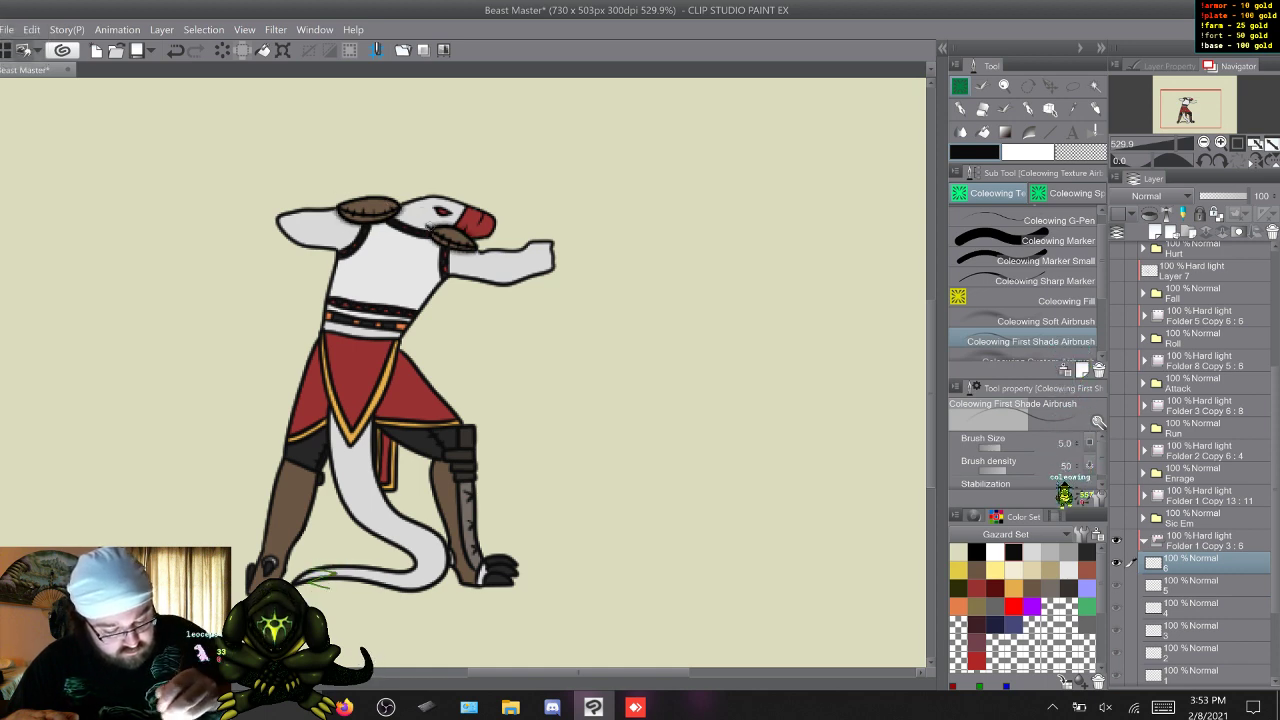
{"action": "key", "text": "w"}
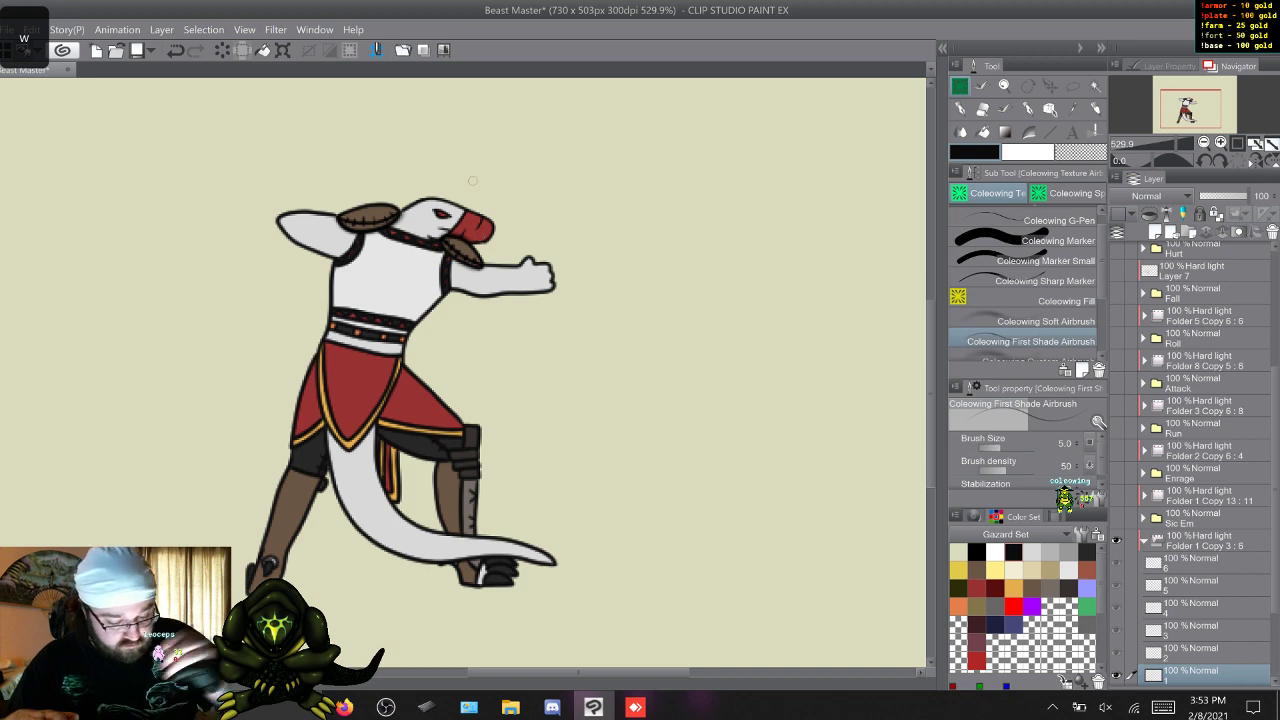
Flip back and forth through the Idle frames to compare the shoulder pad shading.
{"action": "key", "text": "w"}
{"action": "key", "text": "w"}
{"action": "key", "text": "s"}
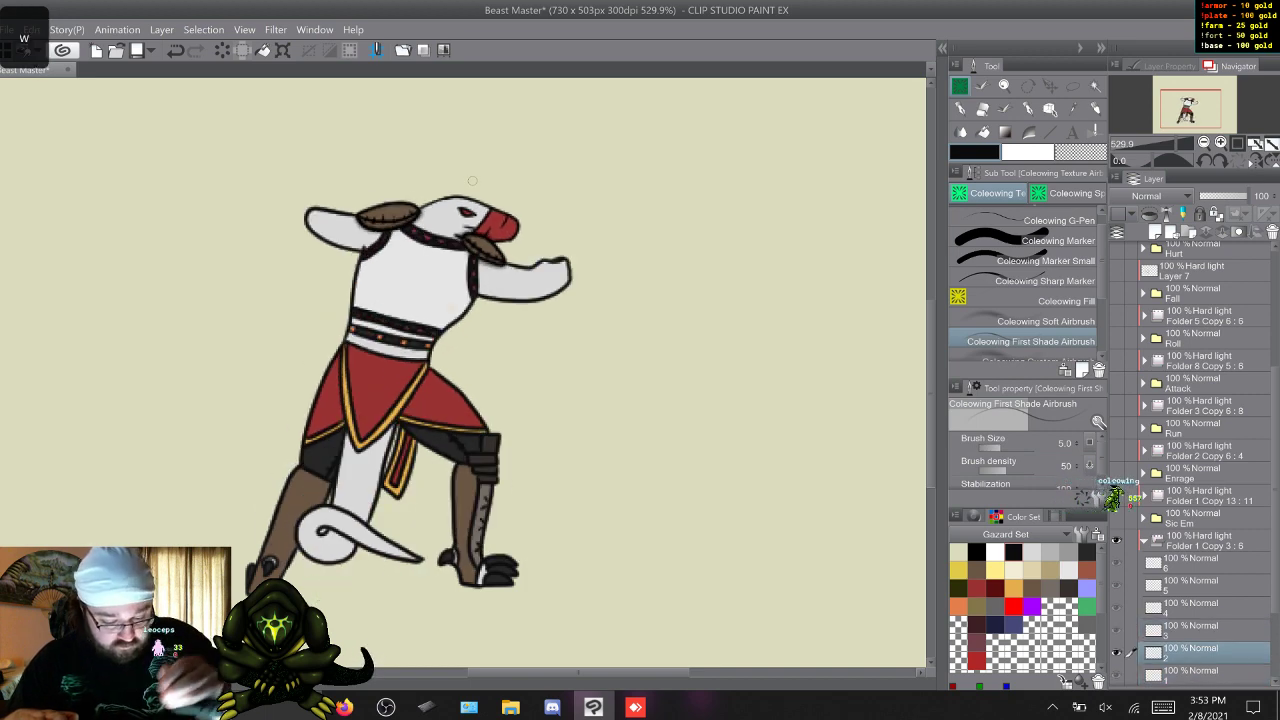
{"action": "key", "text": "w"}
{"action": "key", "text": "s"}
{"action": "key", "text": "w"}
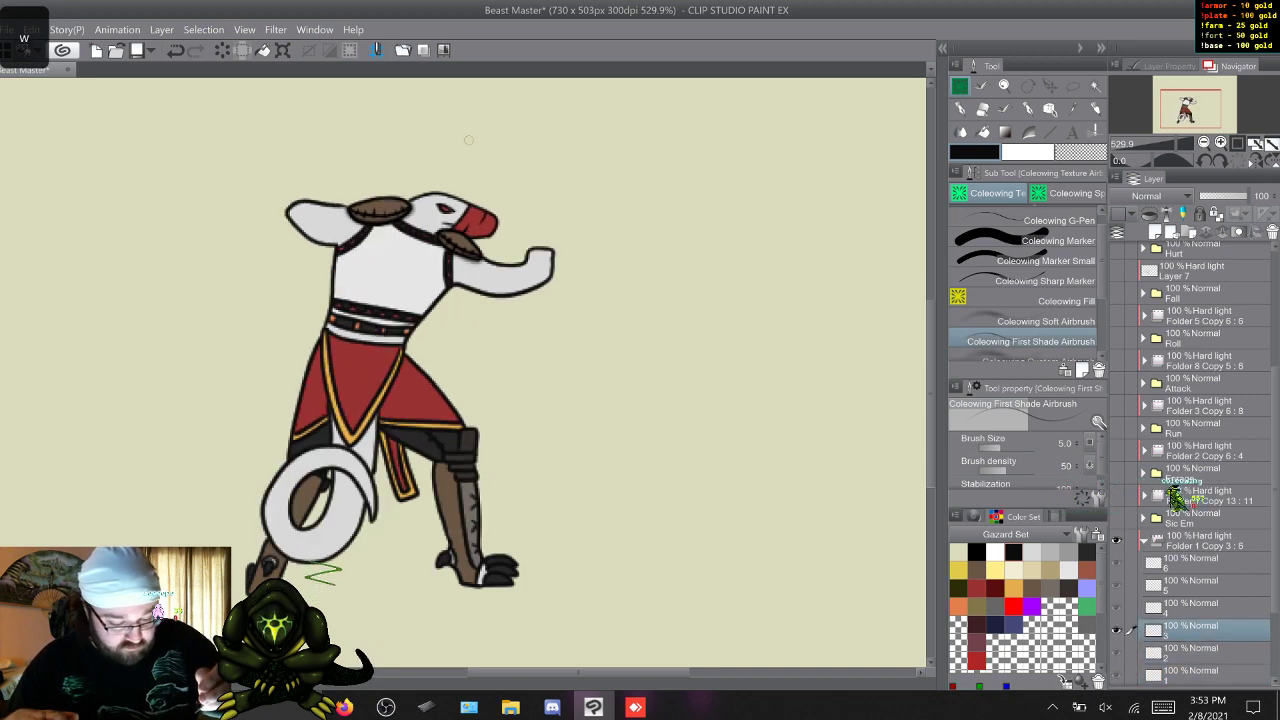
{"action": "key", "text": "w"}
{"action": "key", "text": "w"}
{"action": "key", "text": "w"}
{"action": "key", "text": "w"}
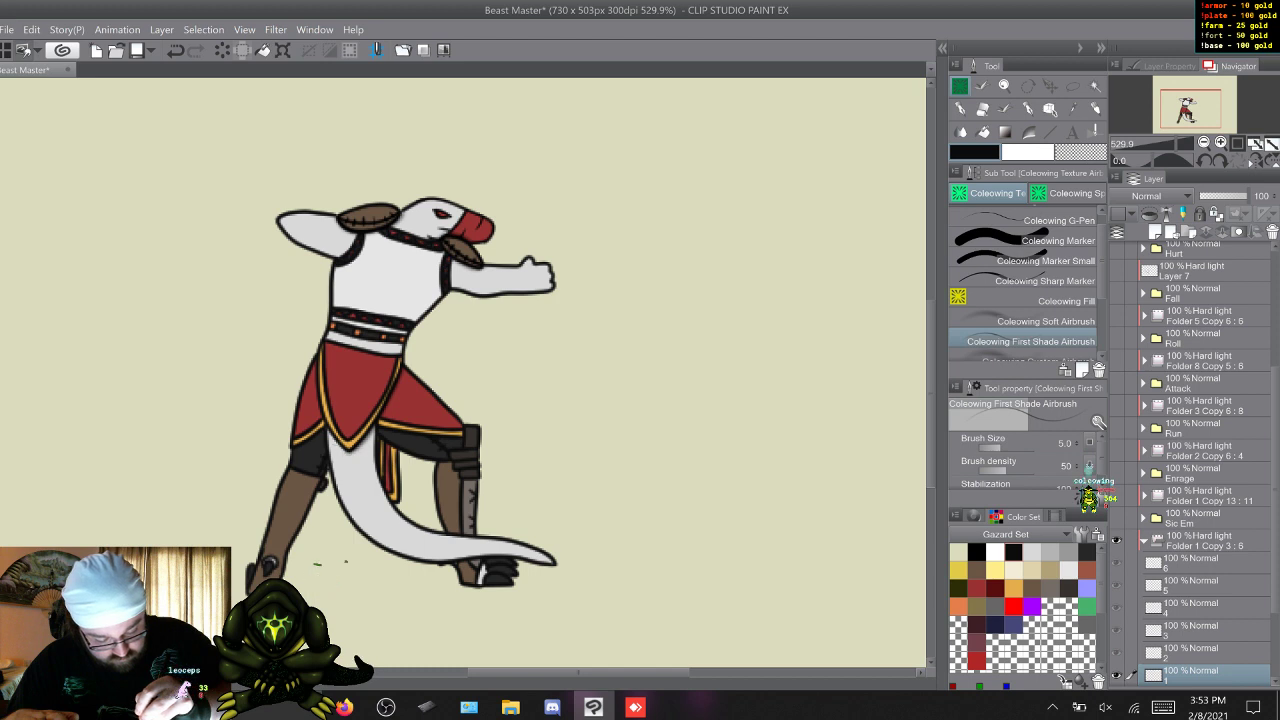
Carry fine shading beneath the skirt where it overlaps the tail through Idle frames 1 to 6.
{"action": "key", "text": "w"}
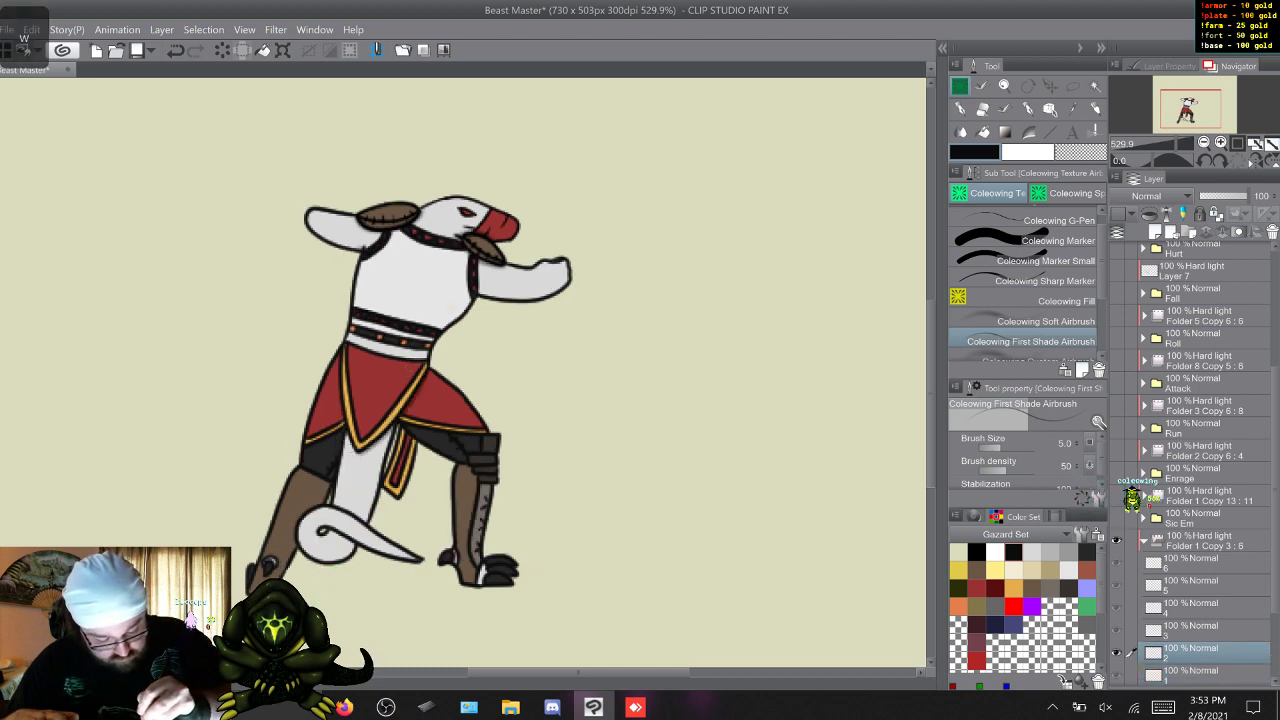
{"action": "key", "text": "w"}
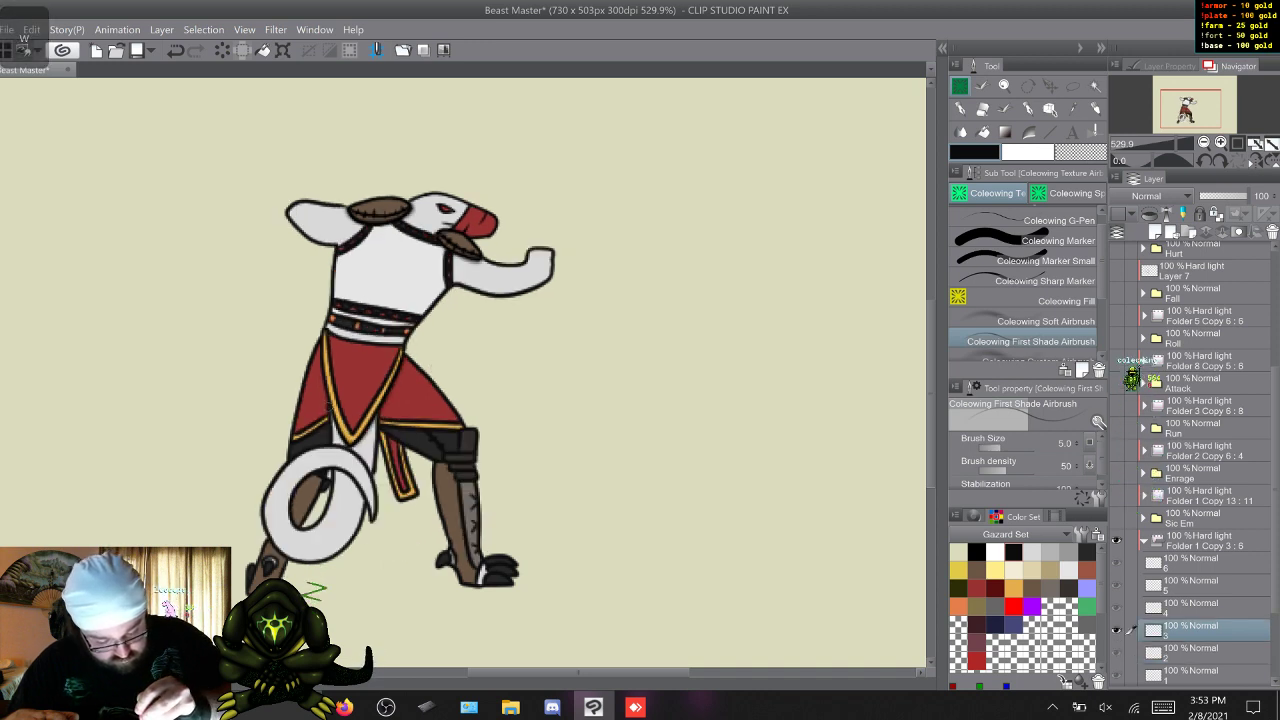
{"action": "key", "text": "w"}
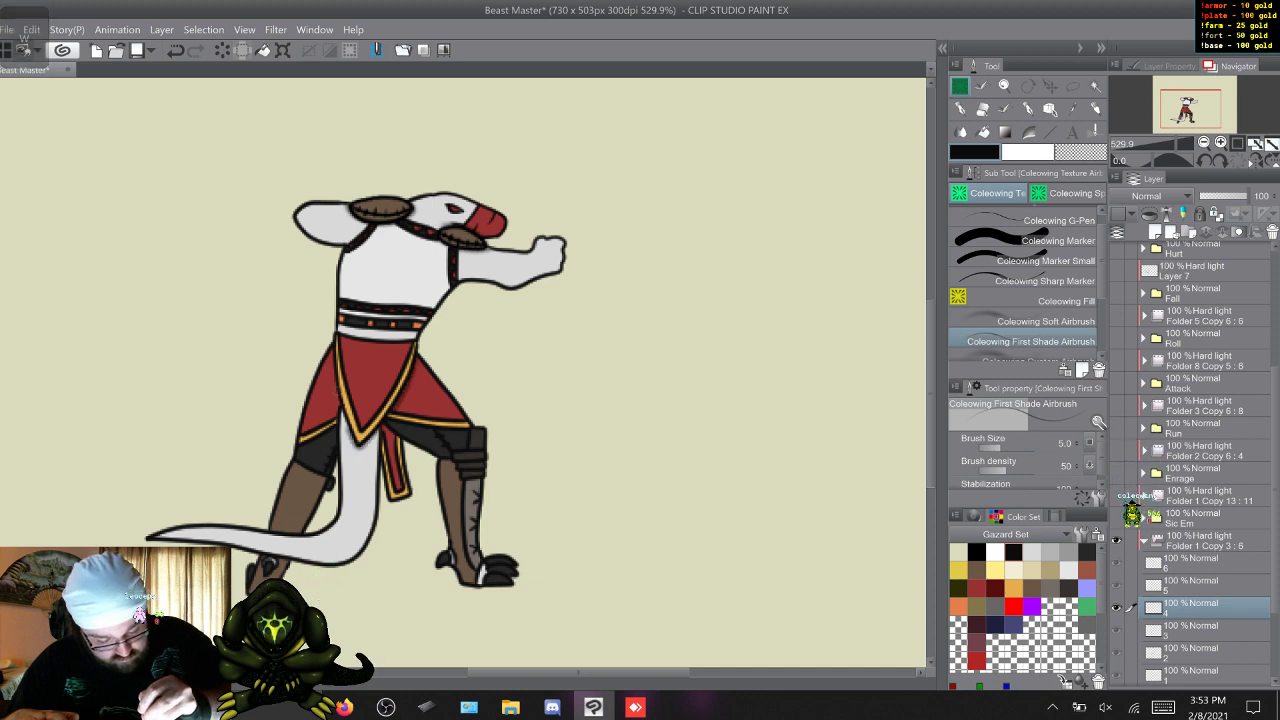
{"action": "key", "text": "w"}
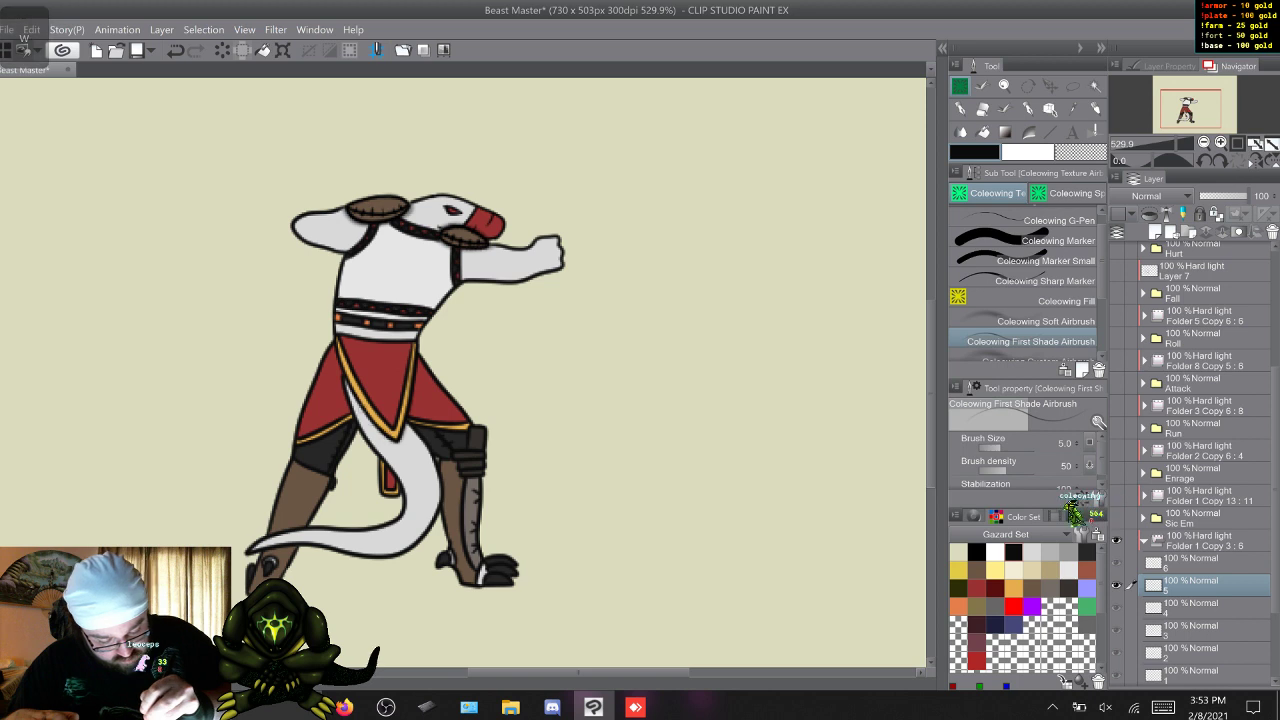
{"action": "key", "text": "w"}
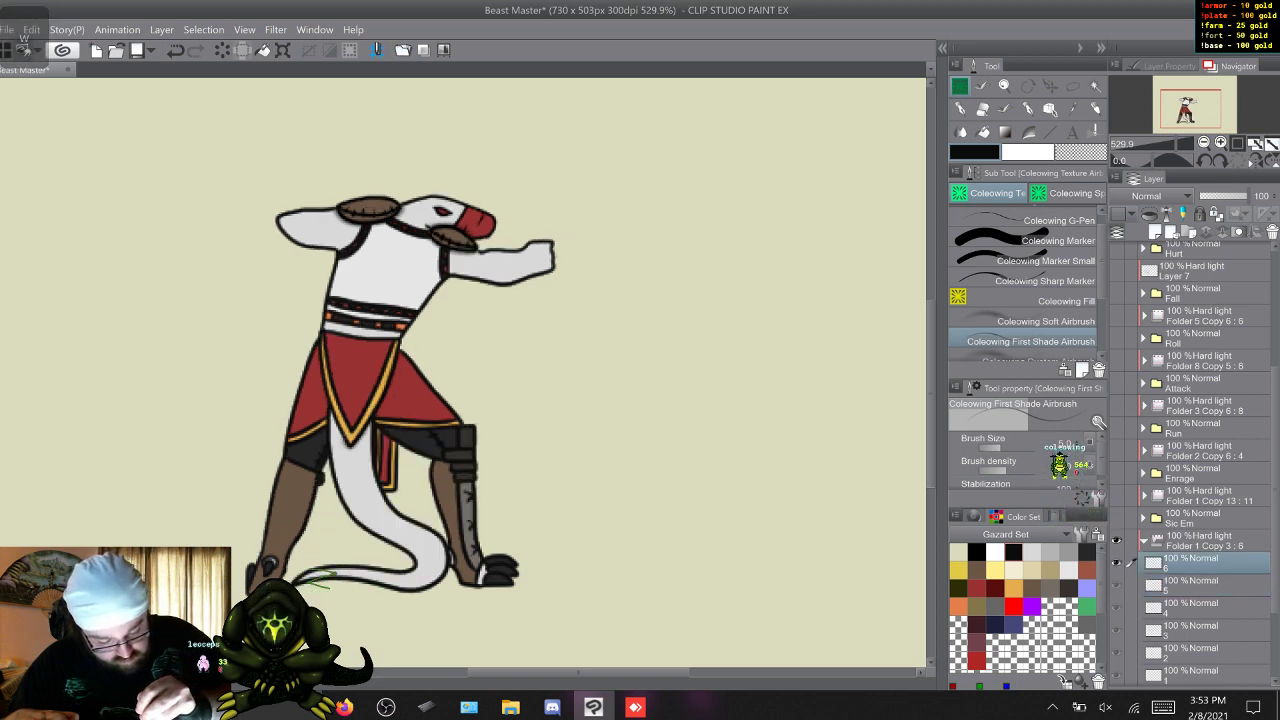
{"action": "key", "text": "w"}
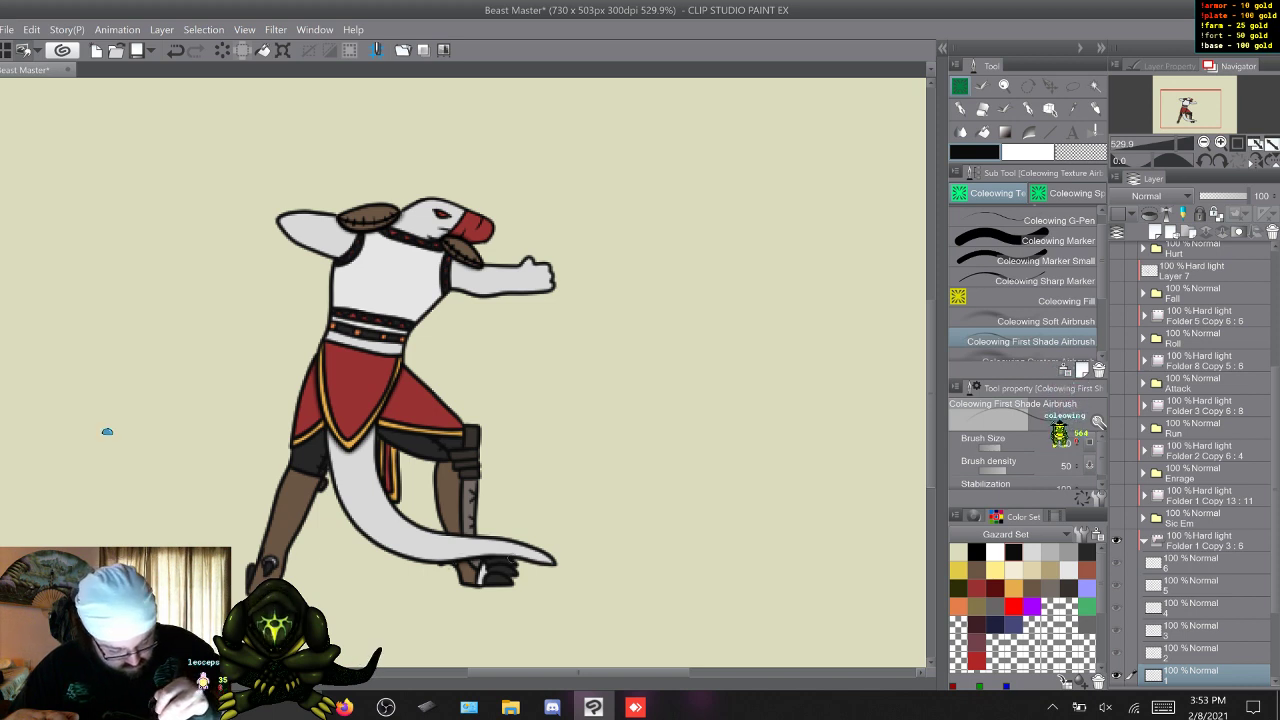
Add fine shading to the legs beneath the skirt's hem on Idle frames 1 to 6.
{"action": "key", "text": "w"}
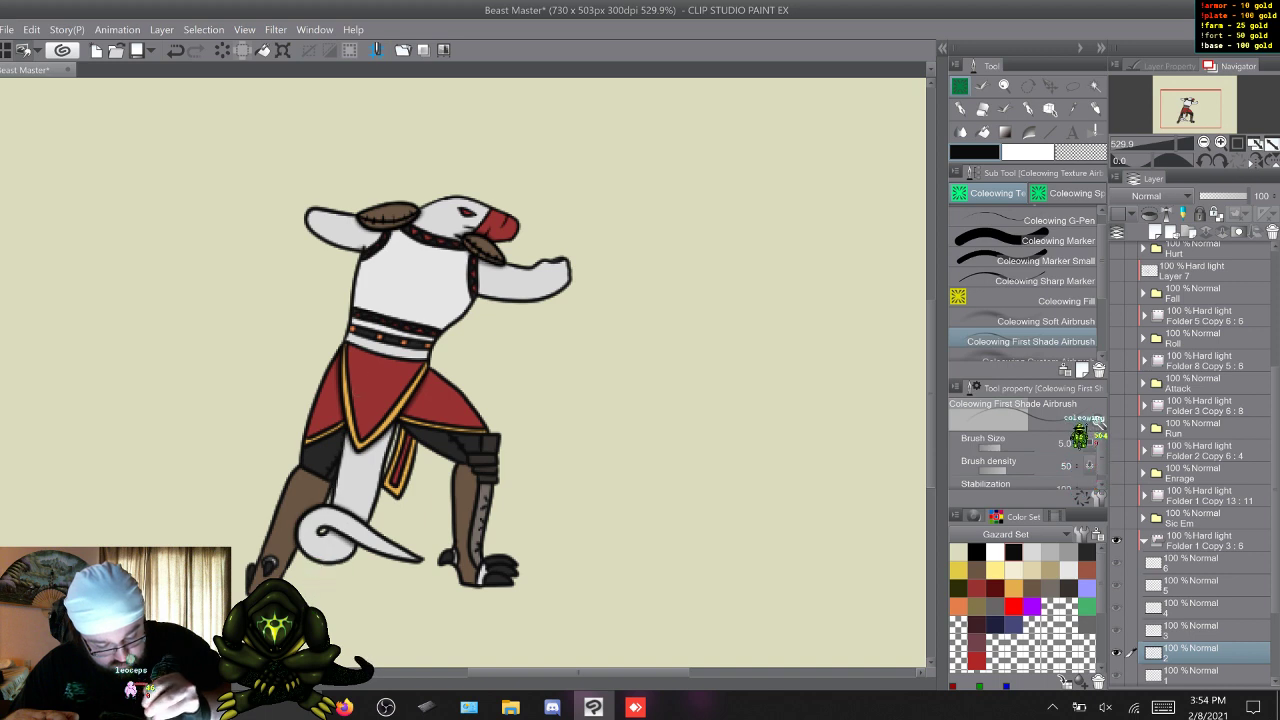
{"action": "key", "text": "w"}
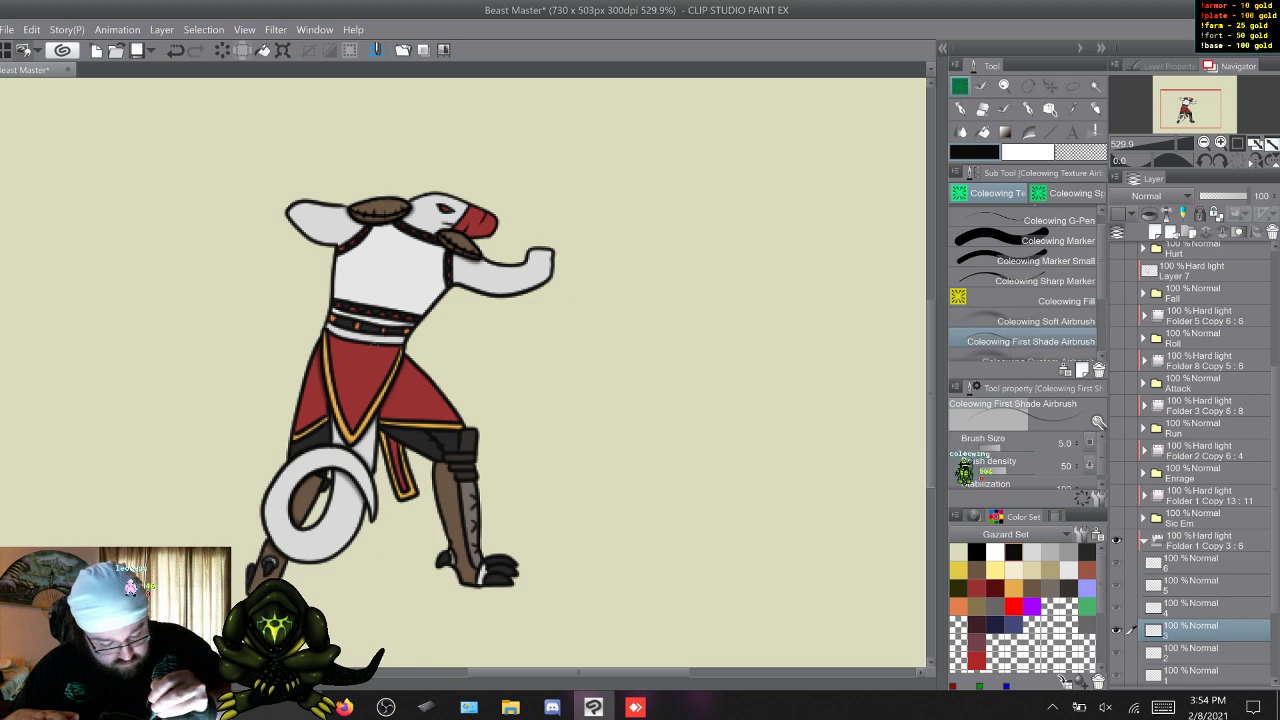
{"action": "key", "text": "w"}
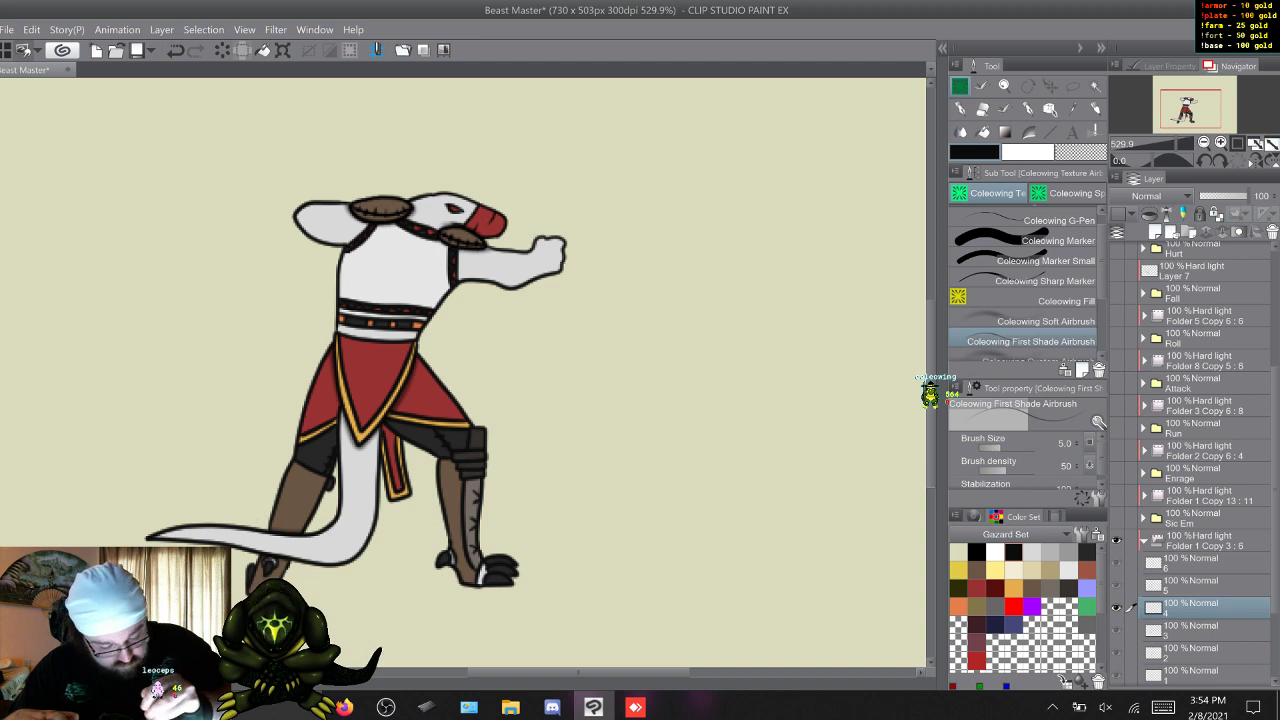
{"action": "key", "text": "w"}
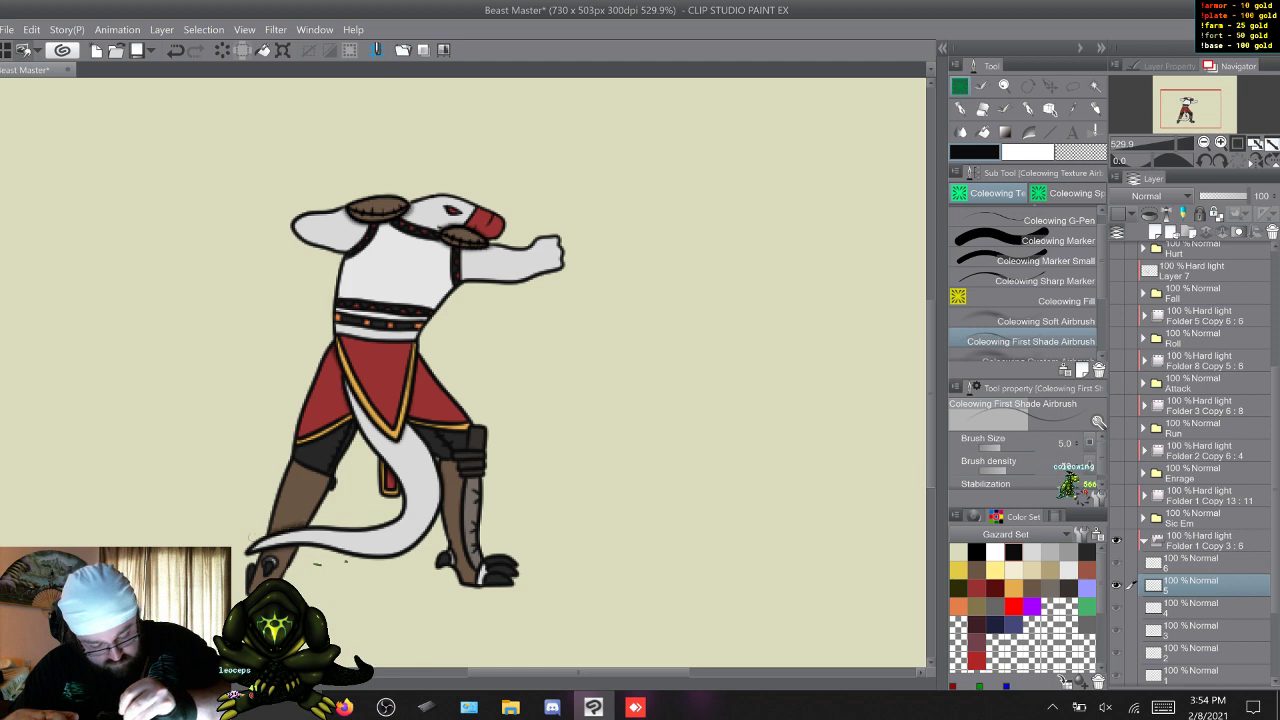
{"action": "key", "text": "w"}
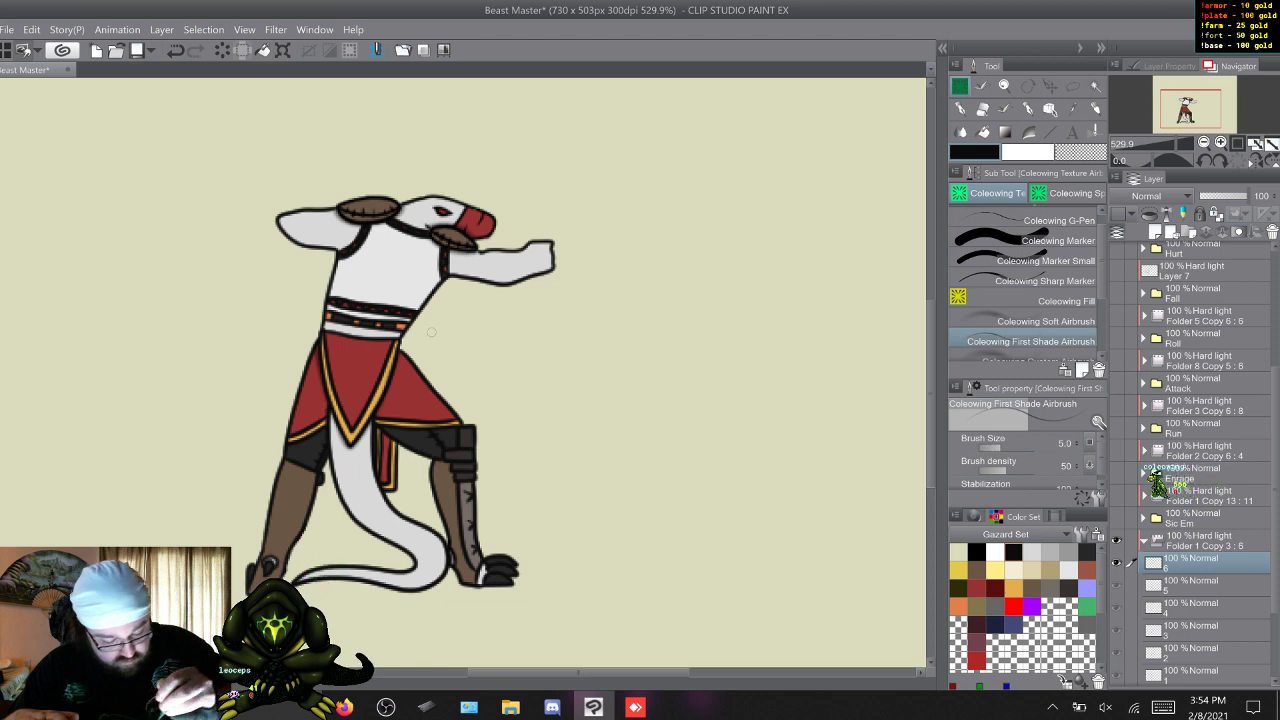
{"action": "key", "text": "w"}
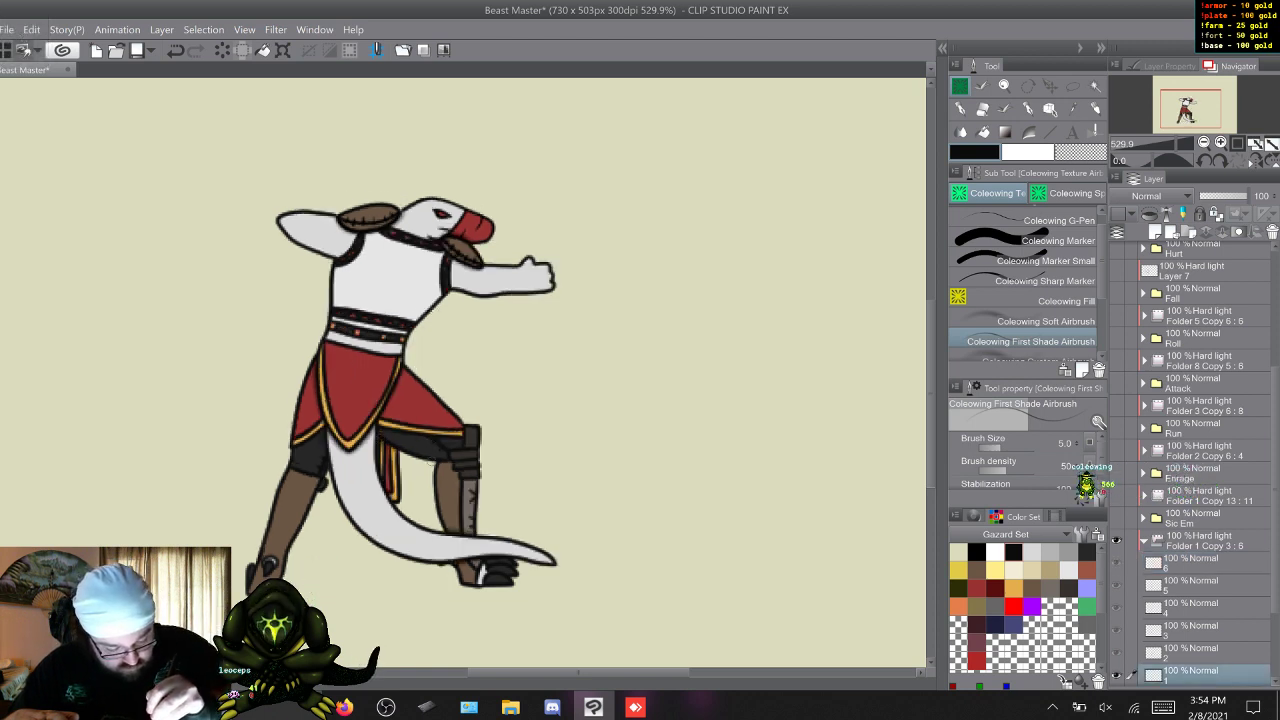
Add fine shading to the hanging red cloth strip beneath the skirt on Idle frames 1 to 6.
{"action": "key", "text": "w"}
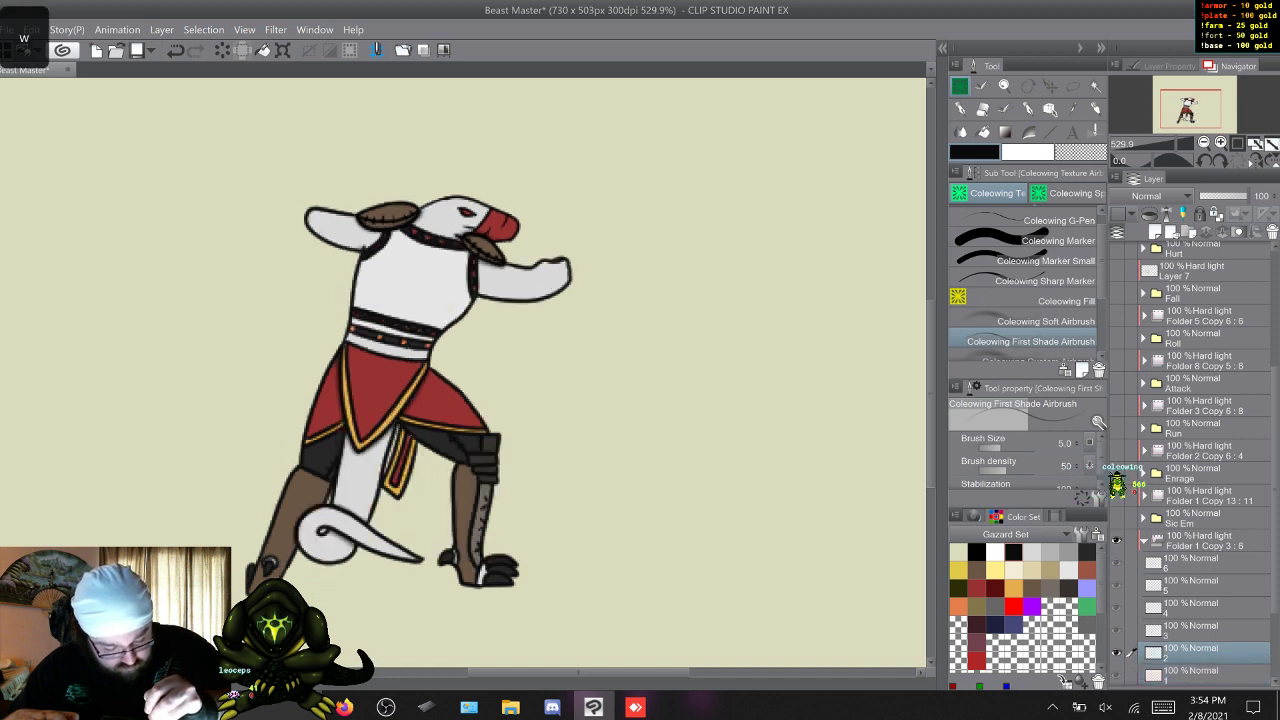
{"action": "key", "text": "w"}
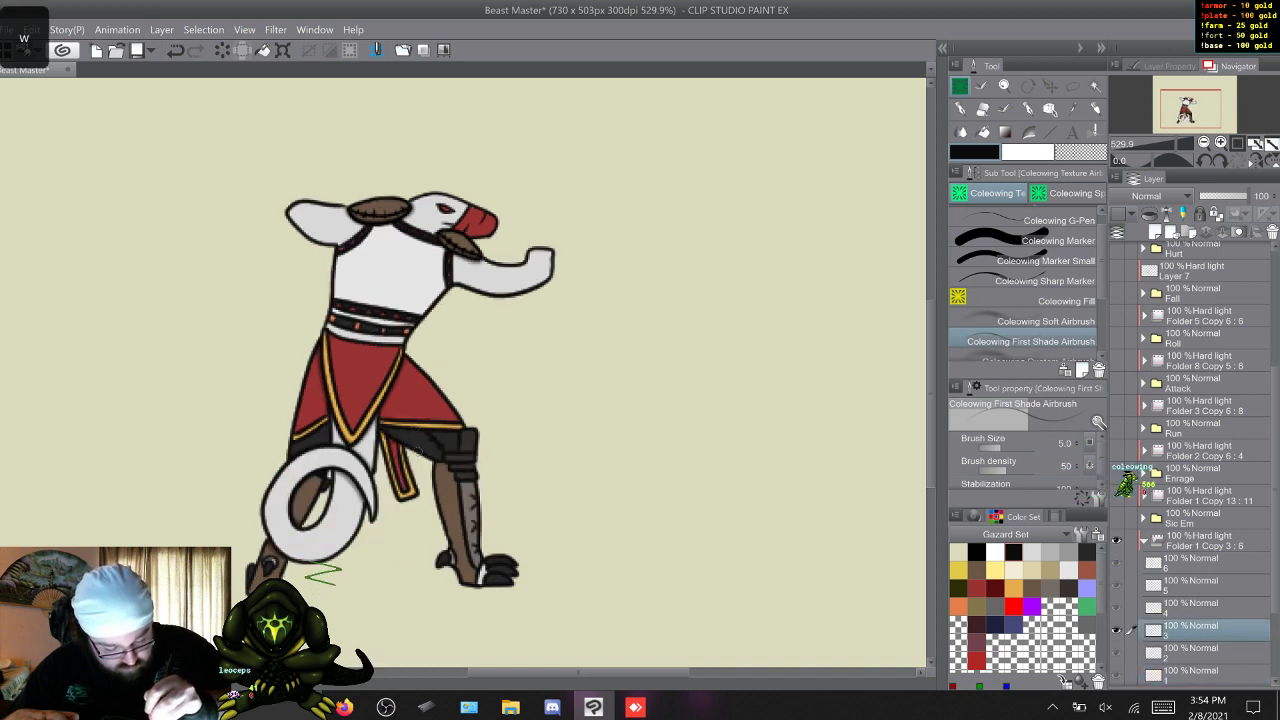
{"action": "key", "text": "w"}
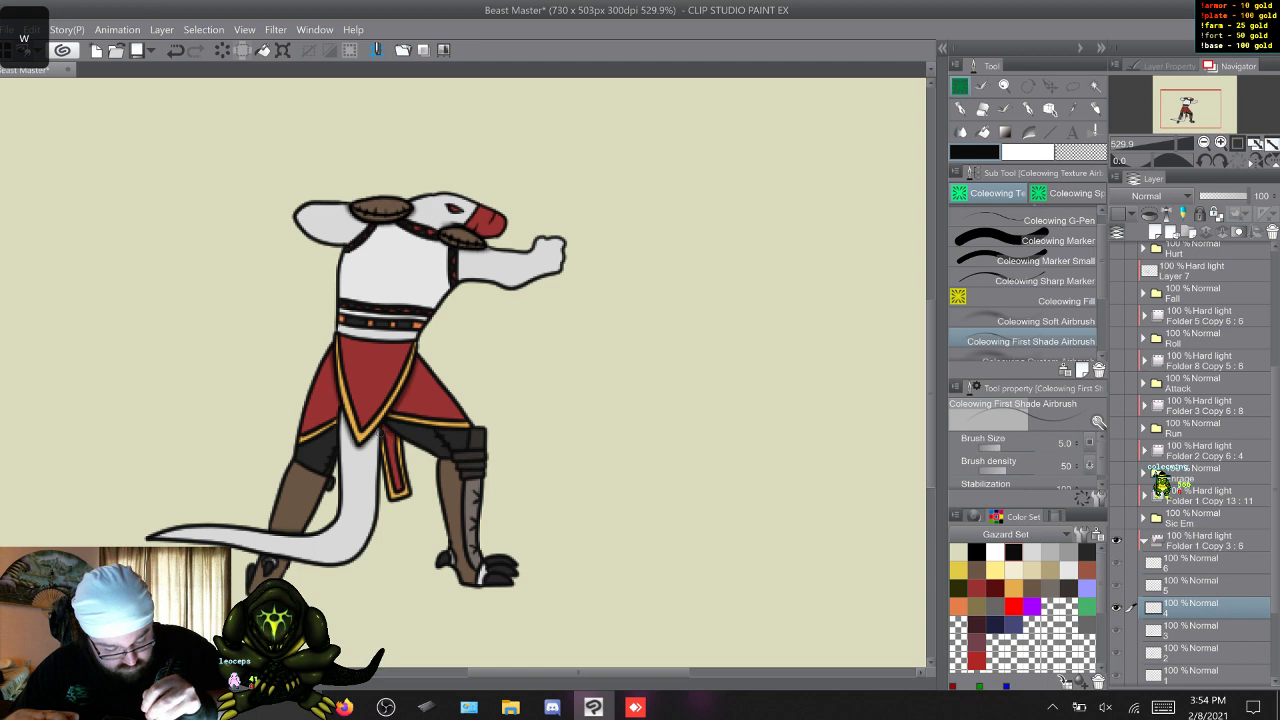
{"action": "key", "text": "w"}
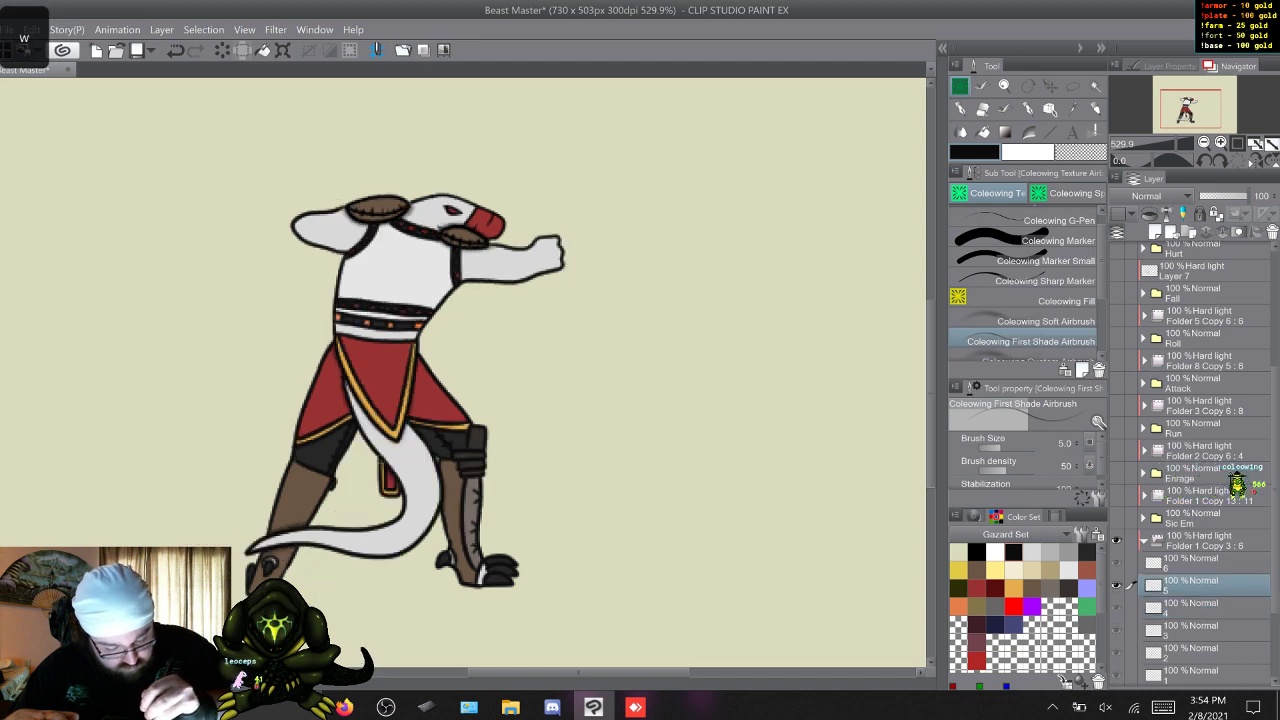
{"action": "key", "text": "w"}
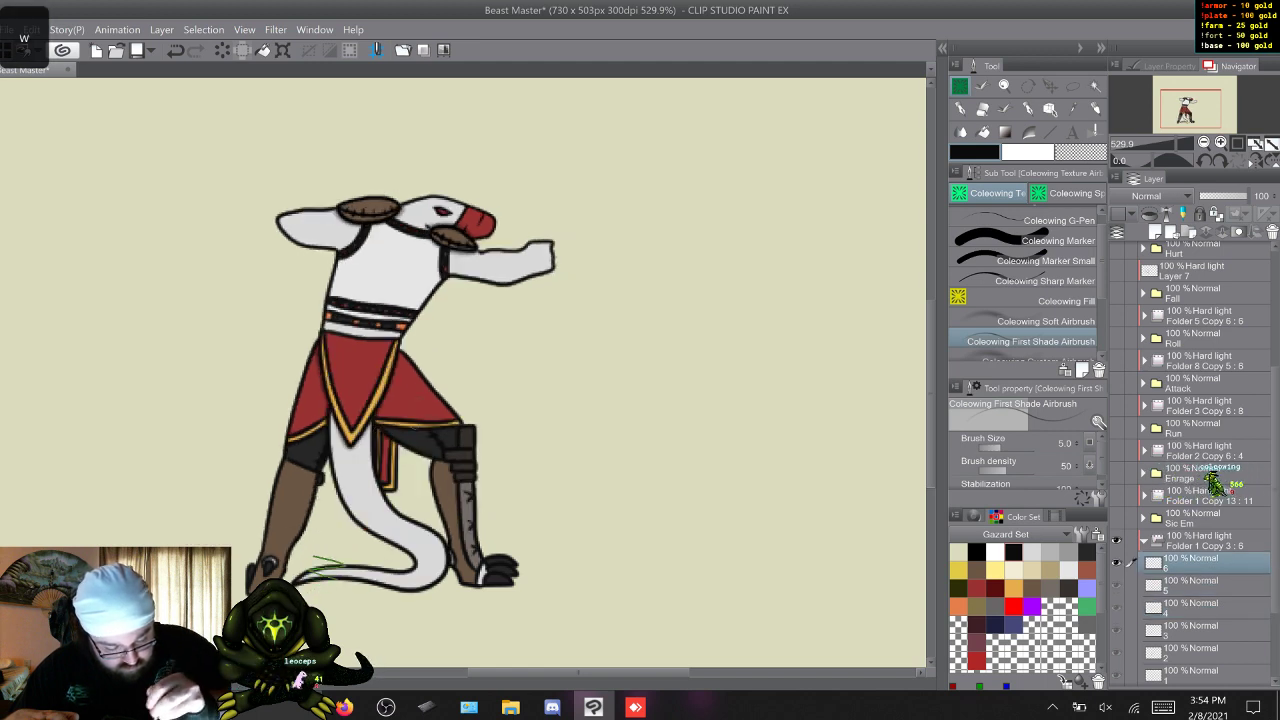
{"action": "key", "text": "w"}
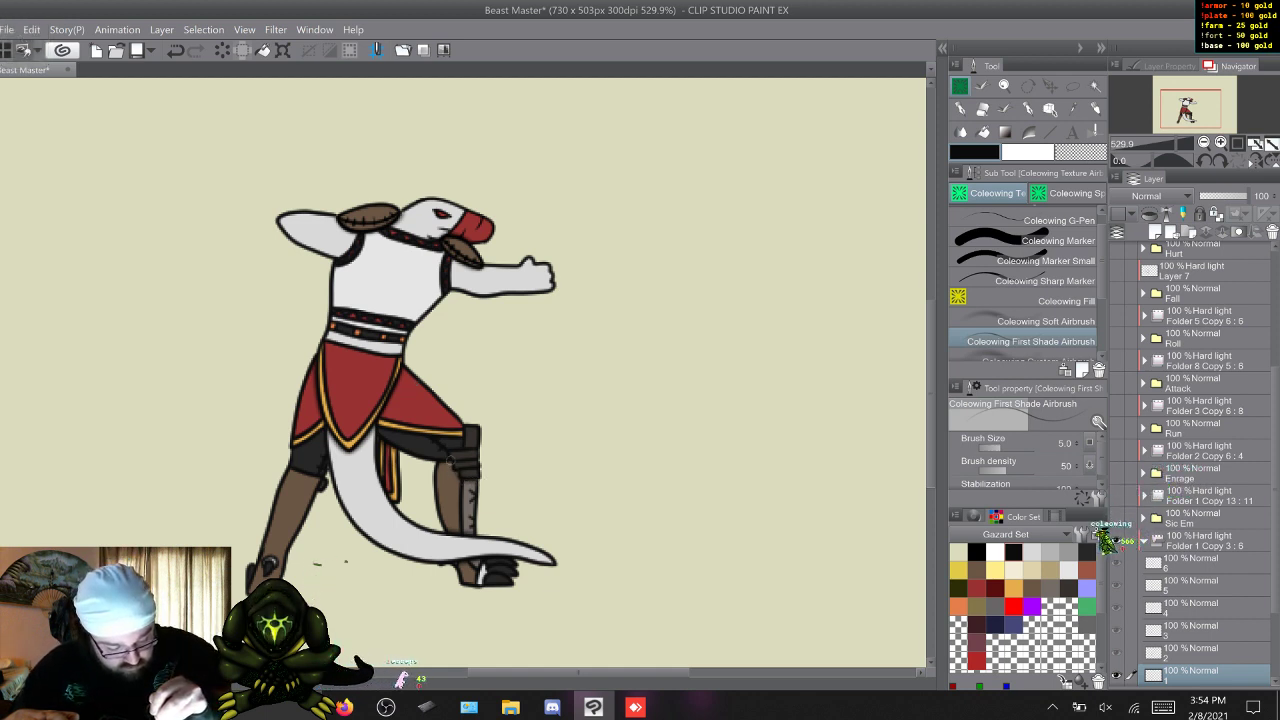
Add fine shading to the front leg beneath the knee guard on Idle frames 1 to 6.
{"action": "key", "text": "w"}
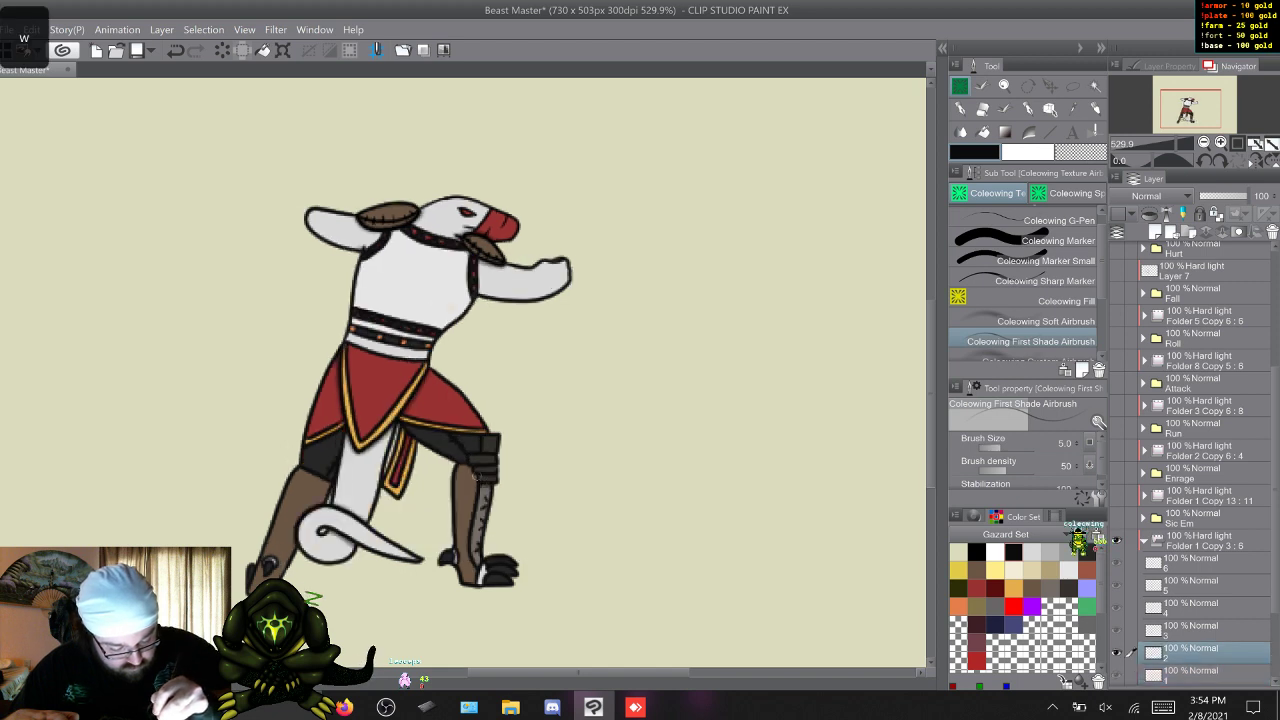
{"action": "key", "text": "w"}
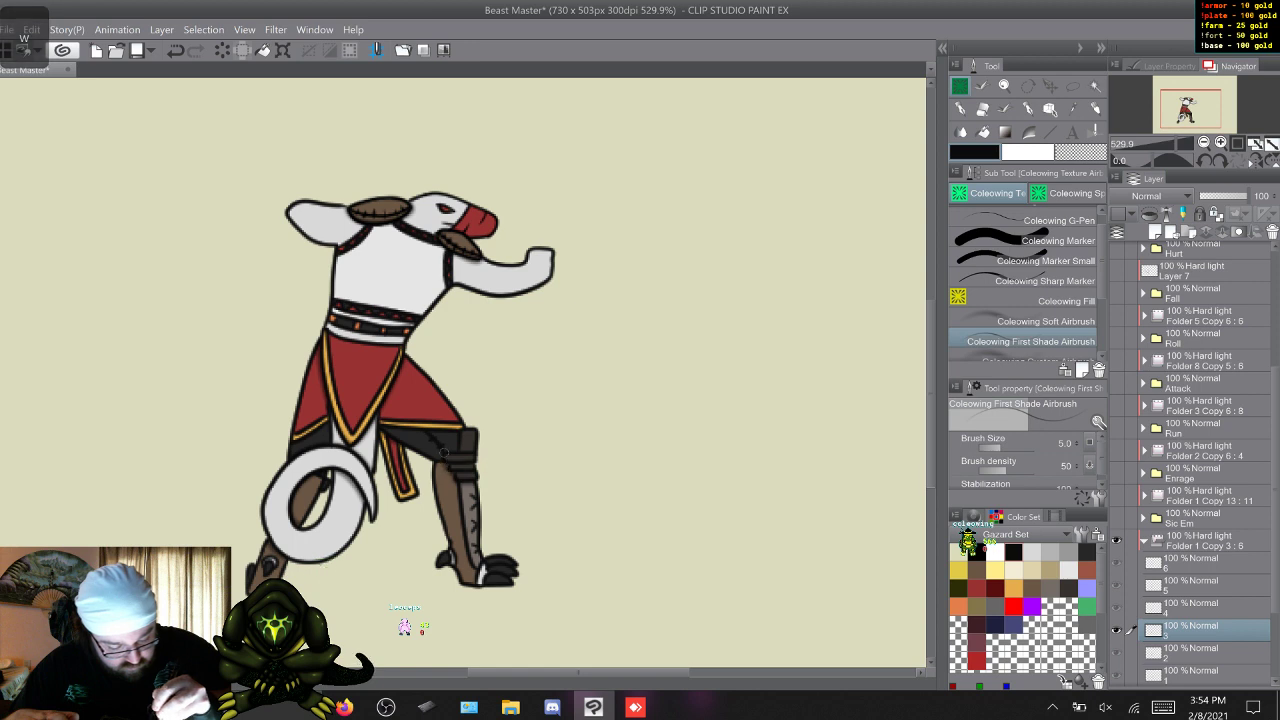
{"action": "key", "text": "w"}
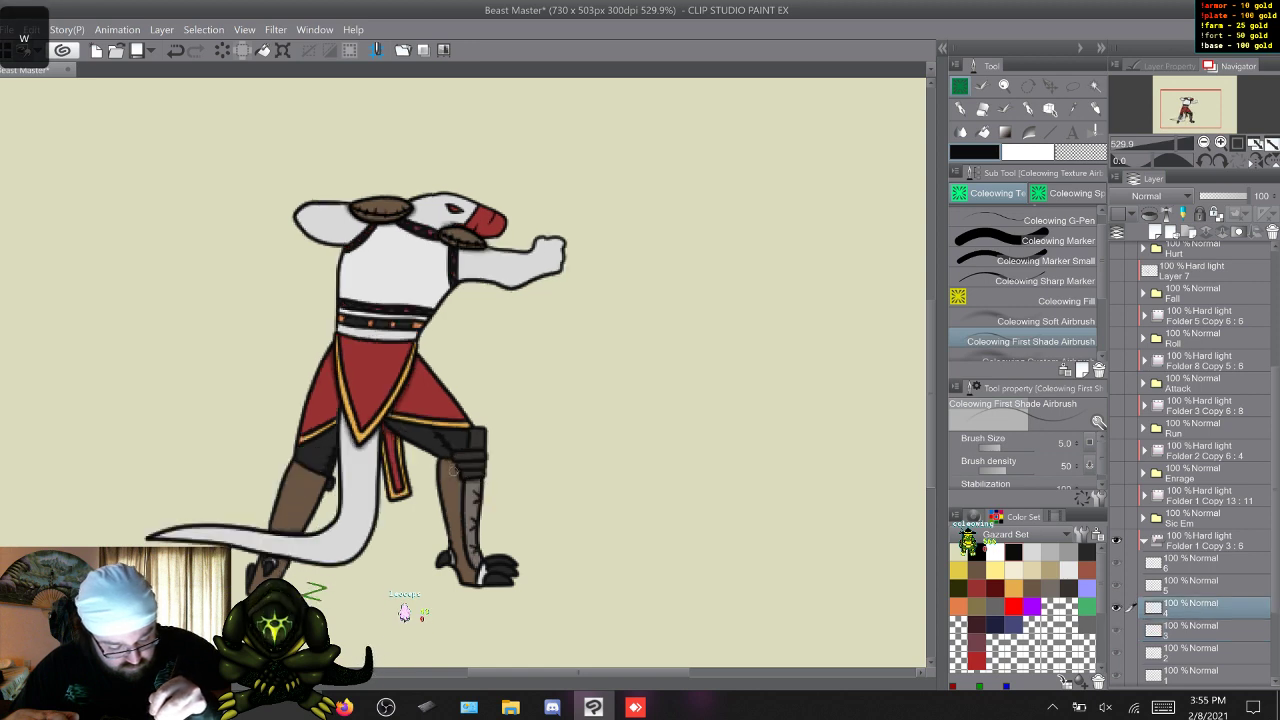
{"action": "key", "text": "w"}
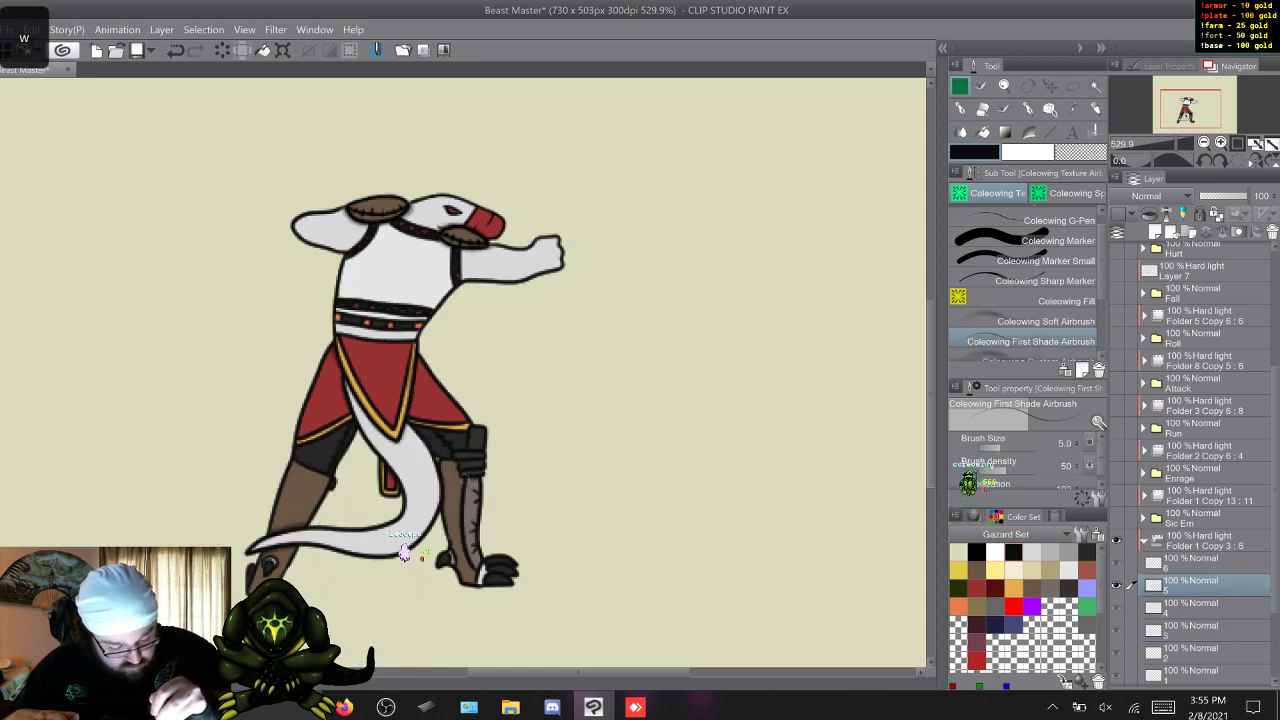
{"action": "key", "text": "w"}
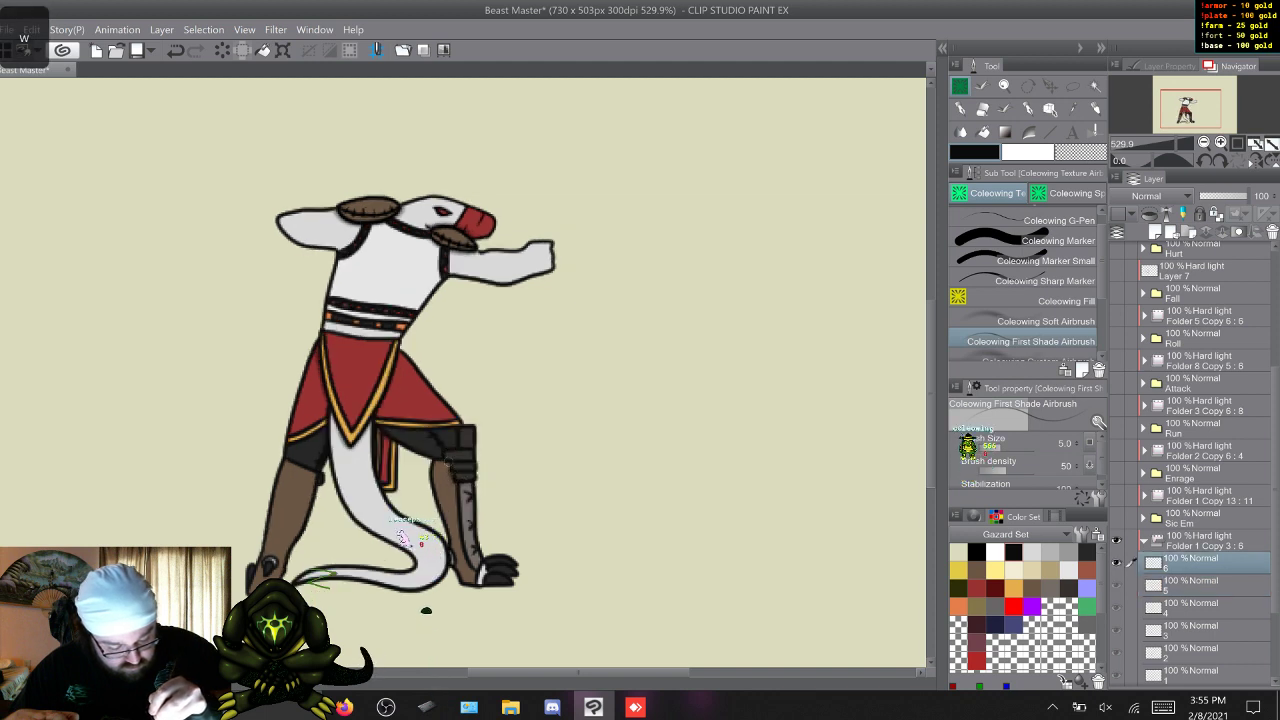
{"action": "key", "text": "w"}
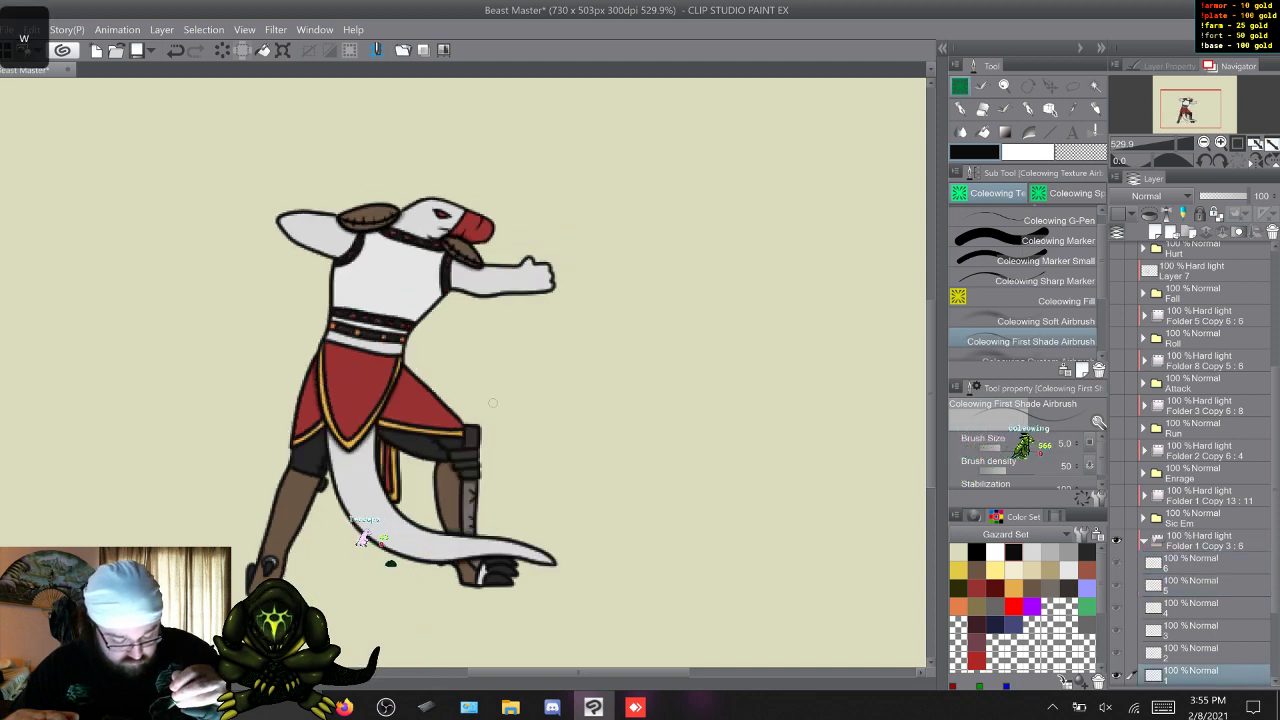
Flip back and forth through the Idle frames to compare the fine shading on the legs.
{"action": "key", "text": "w"}
{"action": "key", "text": "w"}
{"action": "key", "text": "w"}
{"action": "key", "text": "w"}
{"action": "key", "text": "w"}
{"action": "key", "text": "w"}
{"action": "key", "text": "w"}
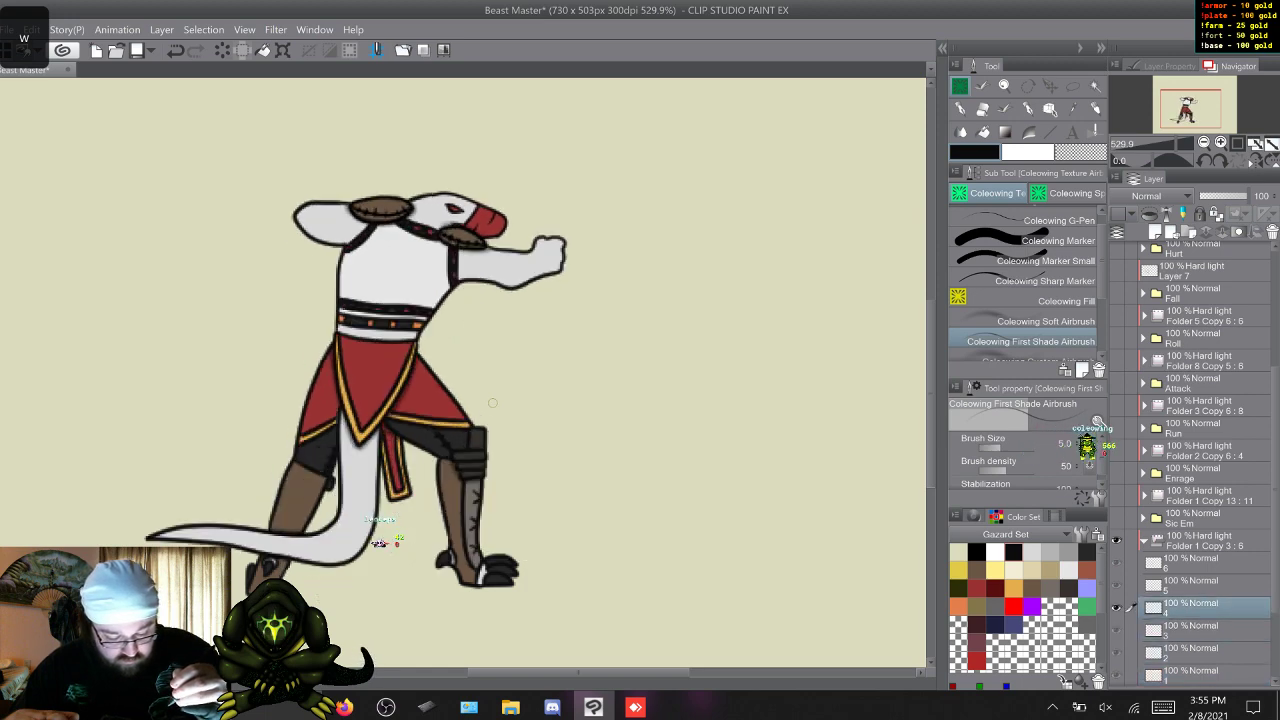
{"action": "key", "text": "w"}
{"action": "key", "text": "w"}
{"action": "key", "text": "w"}
{"action": "key", "text": "w"}
{"action": "key", "text": "w"}
{"action": "key", "text": "w"}
{"action": "key", "text": "w"}
{"action": "key", "text": "w"}
{"action": "key", "text": "w"}
{"action": "key", "text": "w"}
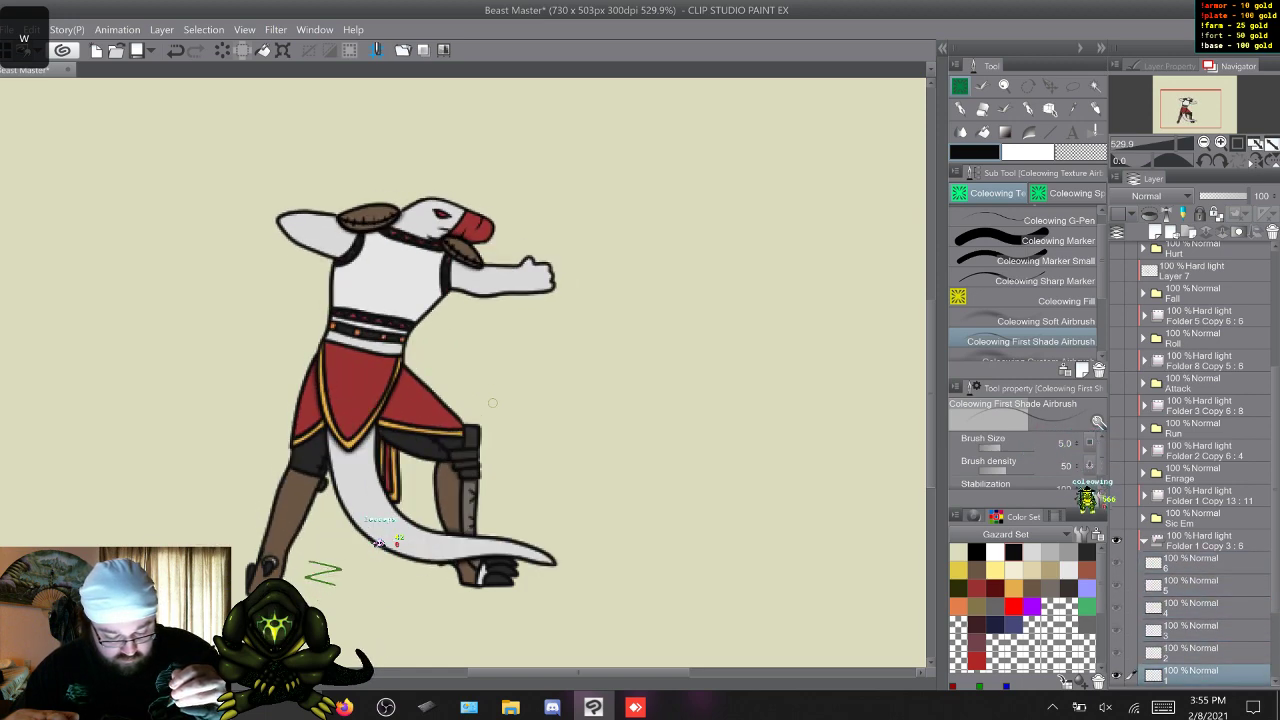
{"action": "key", "text": "w"}
{"action": "key", "text": "w"}
{"action": "key", "text": "w"}
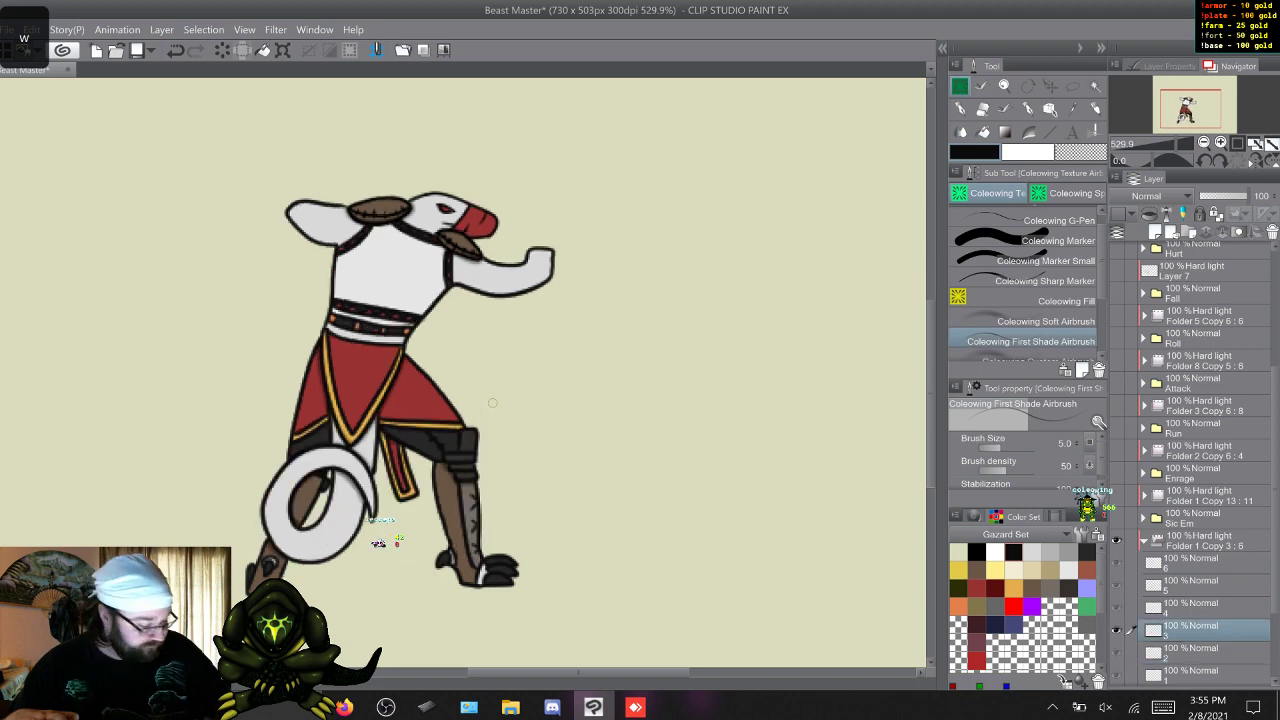
{"action": "key", "text": "s"}
{"action": "key", "text": "s"}
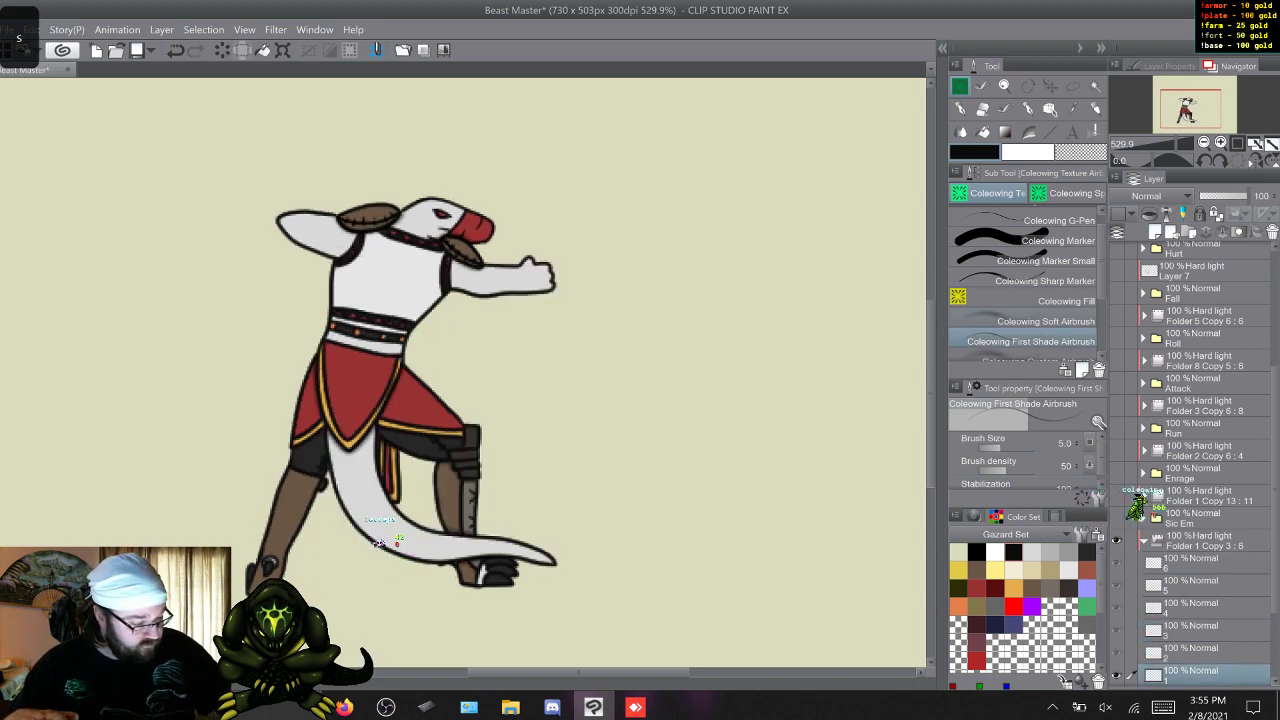
Switch to the Coleowing Soft Airbrush at size 20 and softly shade the feet on Idle frames 1 to 6.
{"action": "left_click", "coordinate": [1020, 321]}
{"action": "key", "text": "w"}
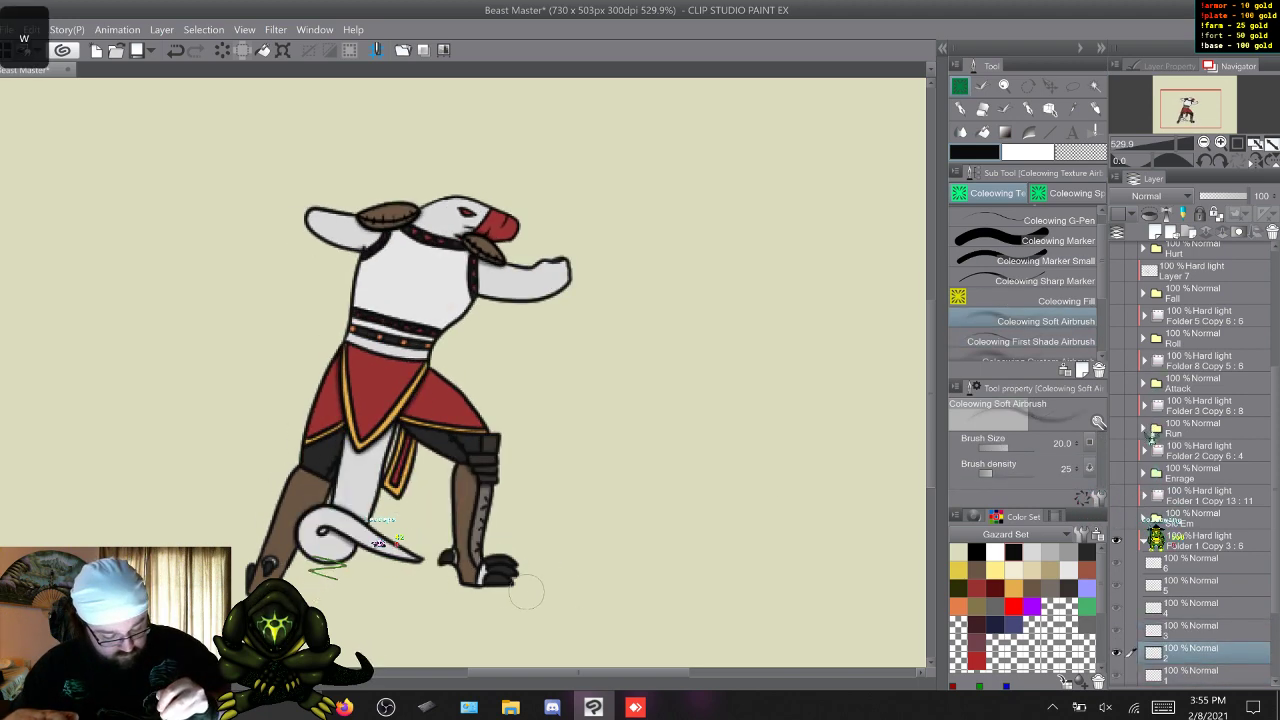
{"action": "key", "text": "w"}
{"action": "key", "text": "w"}
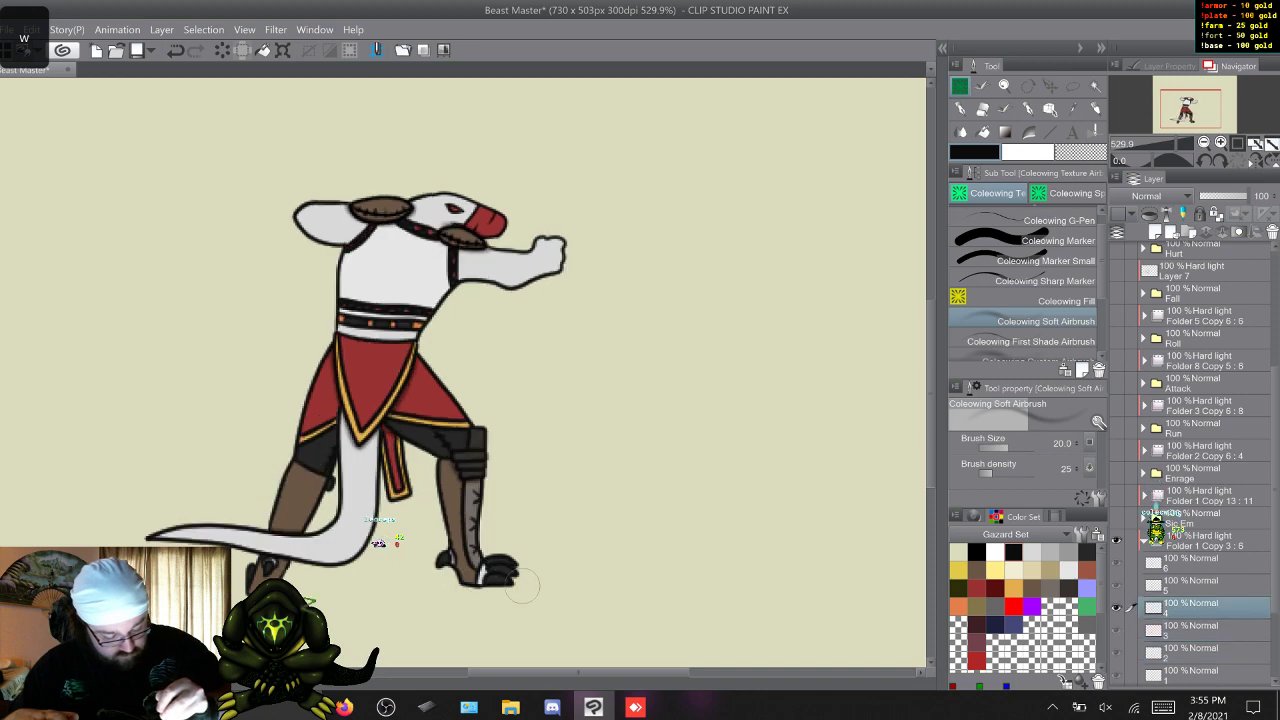
{"action": "key", "text": "w"}
{"action": "key", "text": "w"}
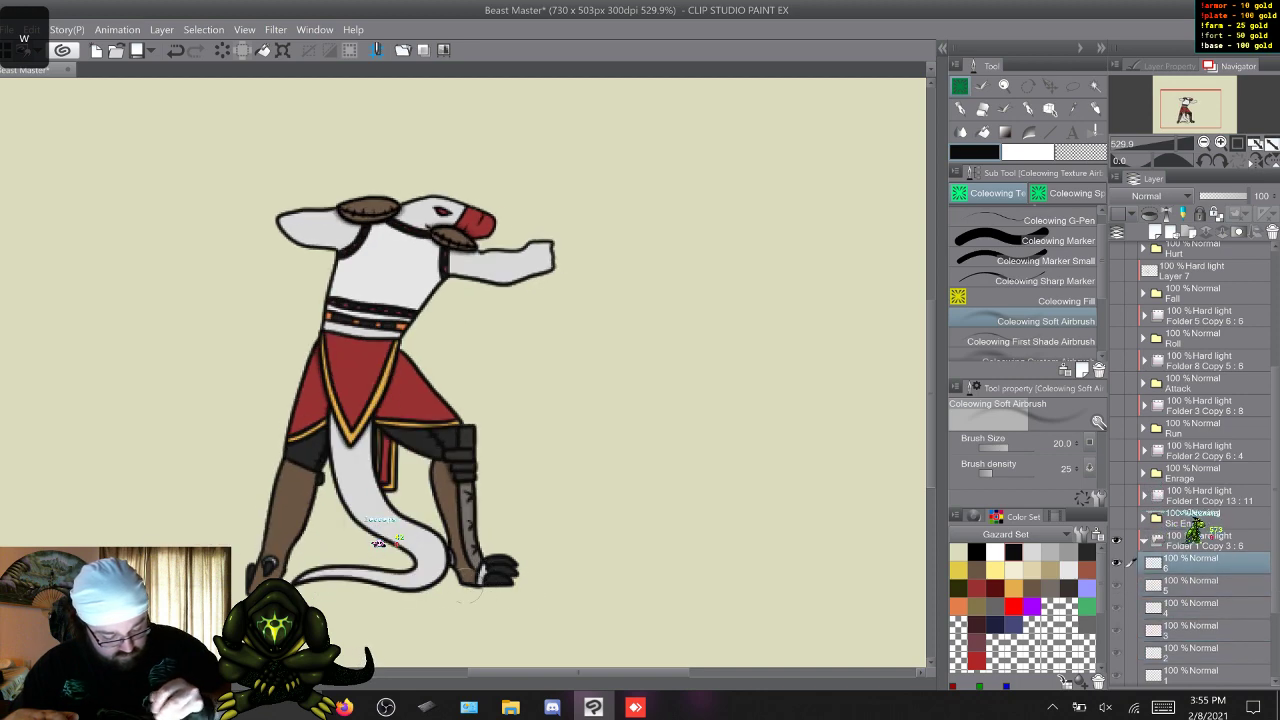
{"action": "key", "text": "w"}
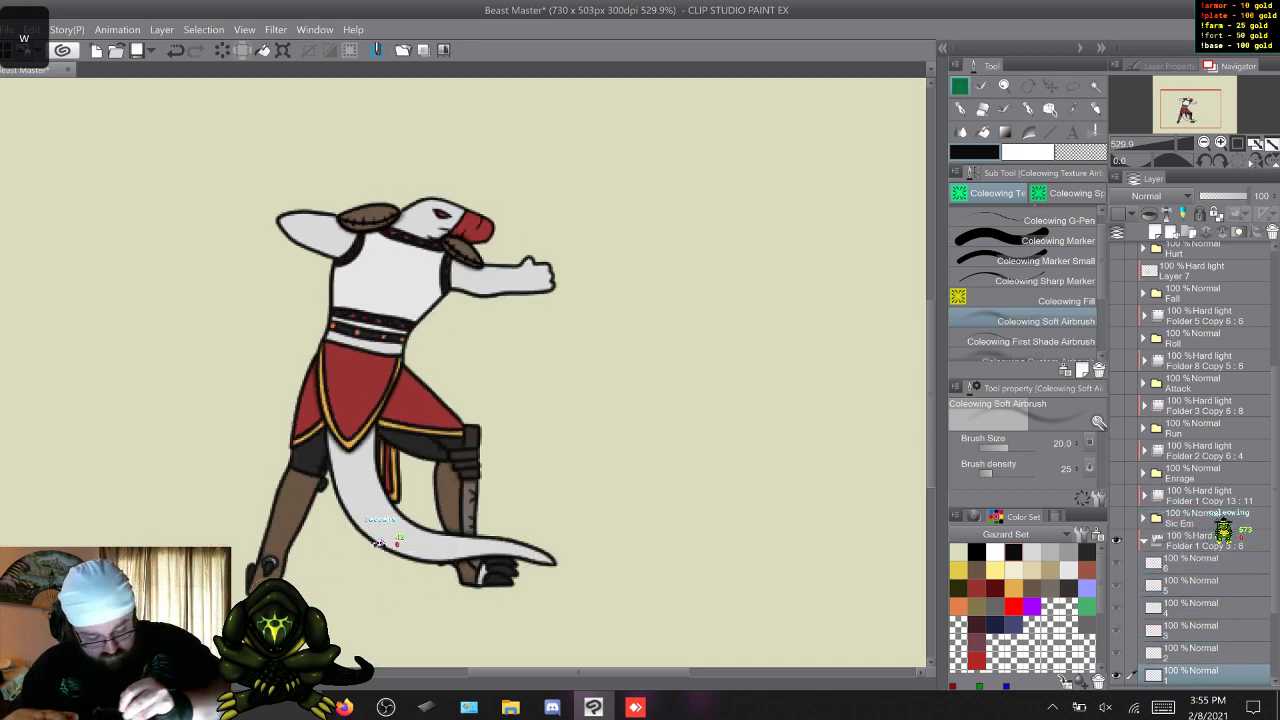
{"action": "key", "text": "w"}
{"action": "key", "text": "w"}
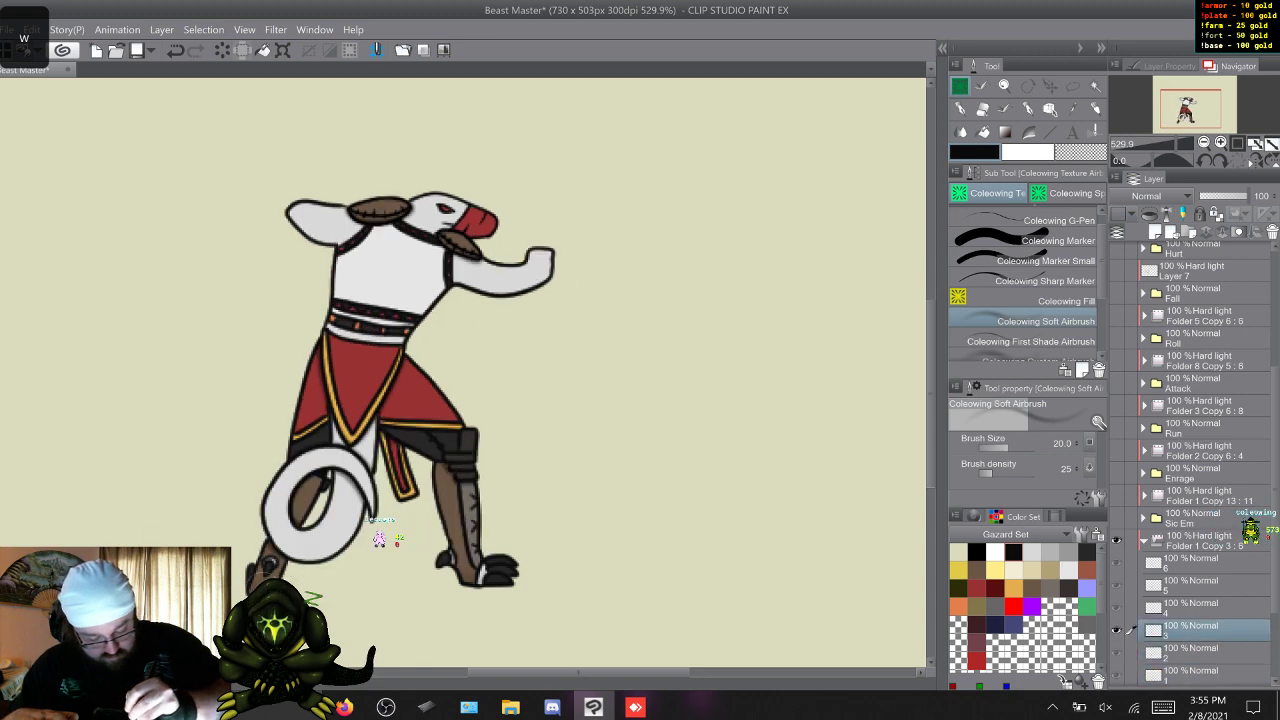
{"action": "key", "text": "w"}
{"action": "key", "text": "w"}
{"action": "key", "text": "w"}
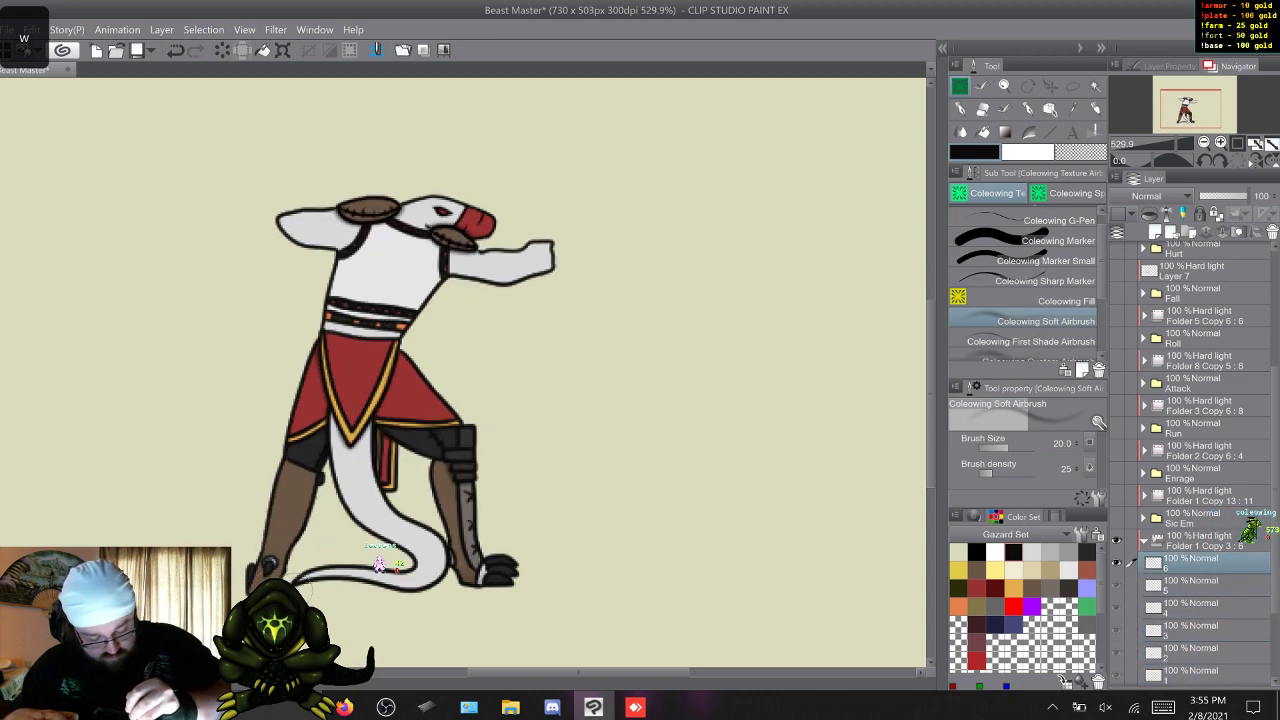
Add soft airbrush shading to the rear leg on Idle frames 1 to 6.
{"action": "key", "text": "w"}
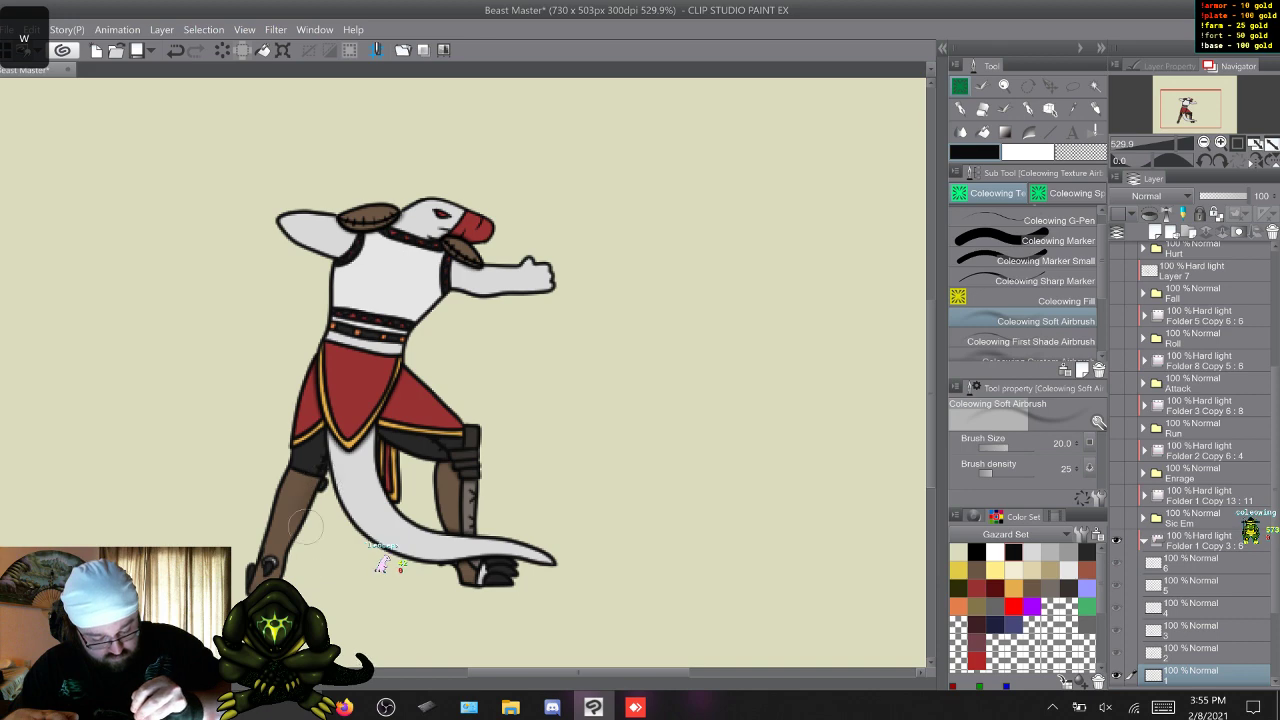
{"action": "key", "text": "w"}
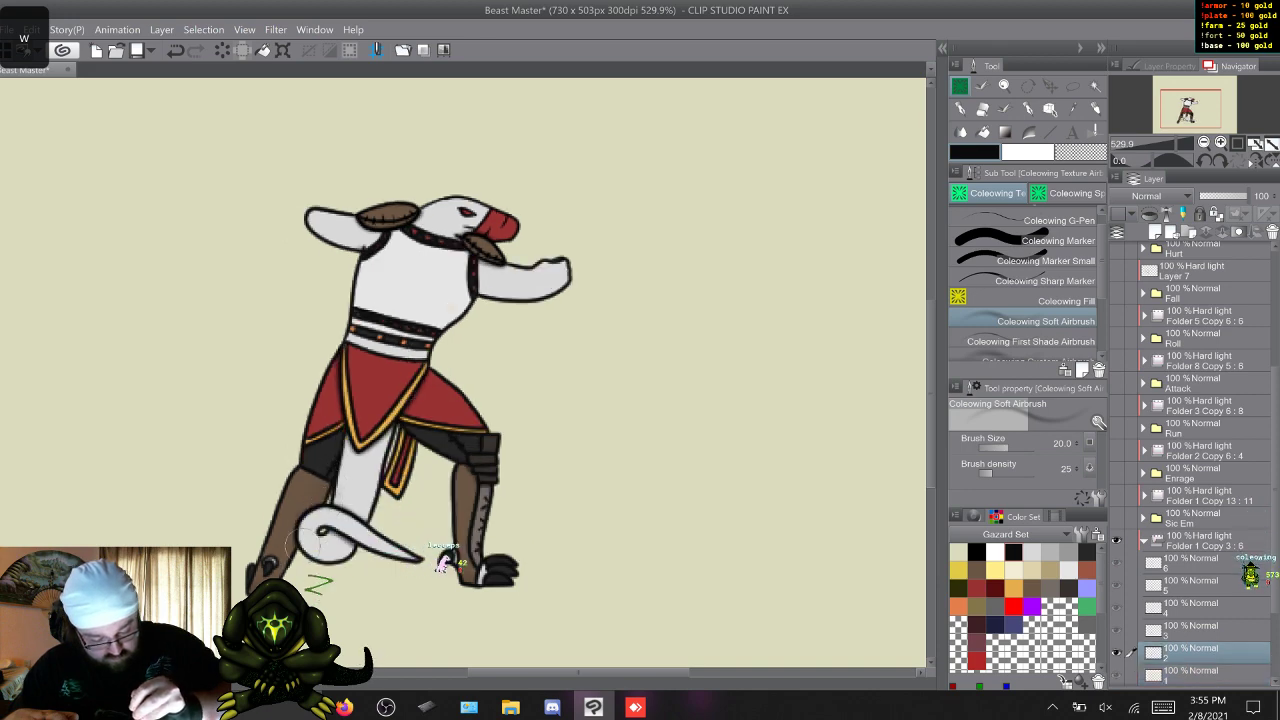
{"action": "key", "text": "w"}
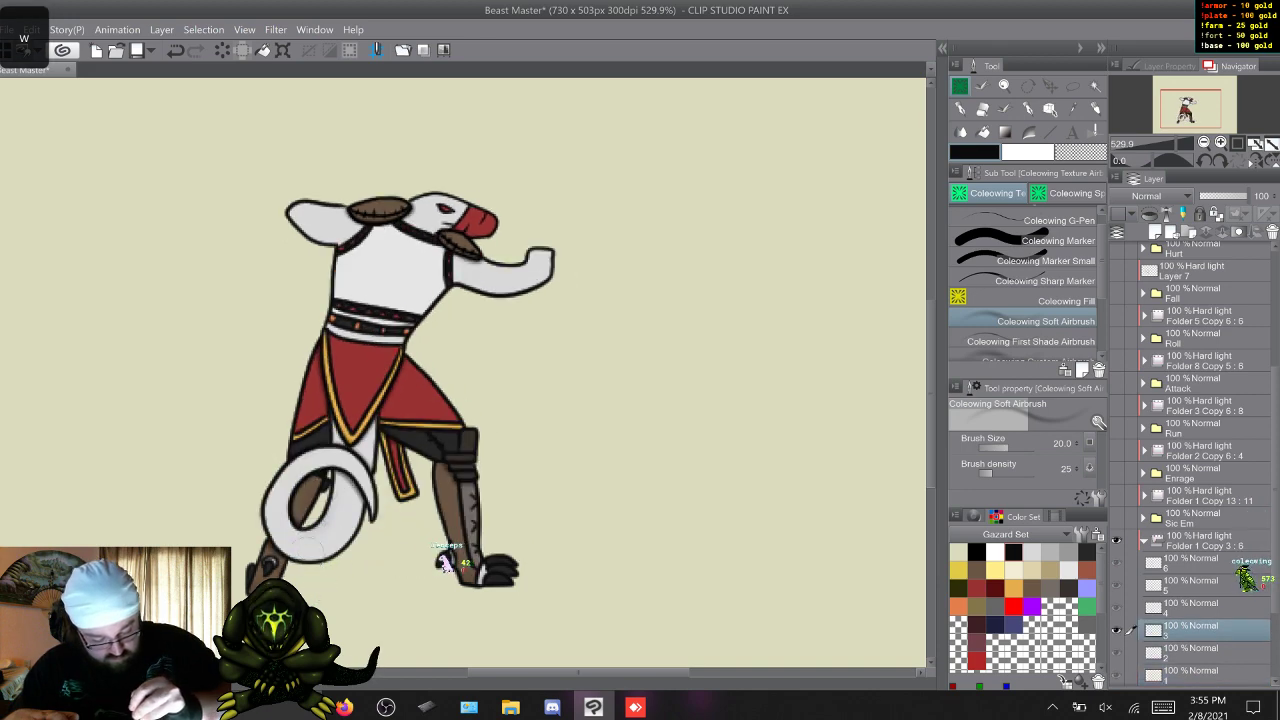
{"action": "key", "text": "w"}
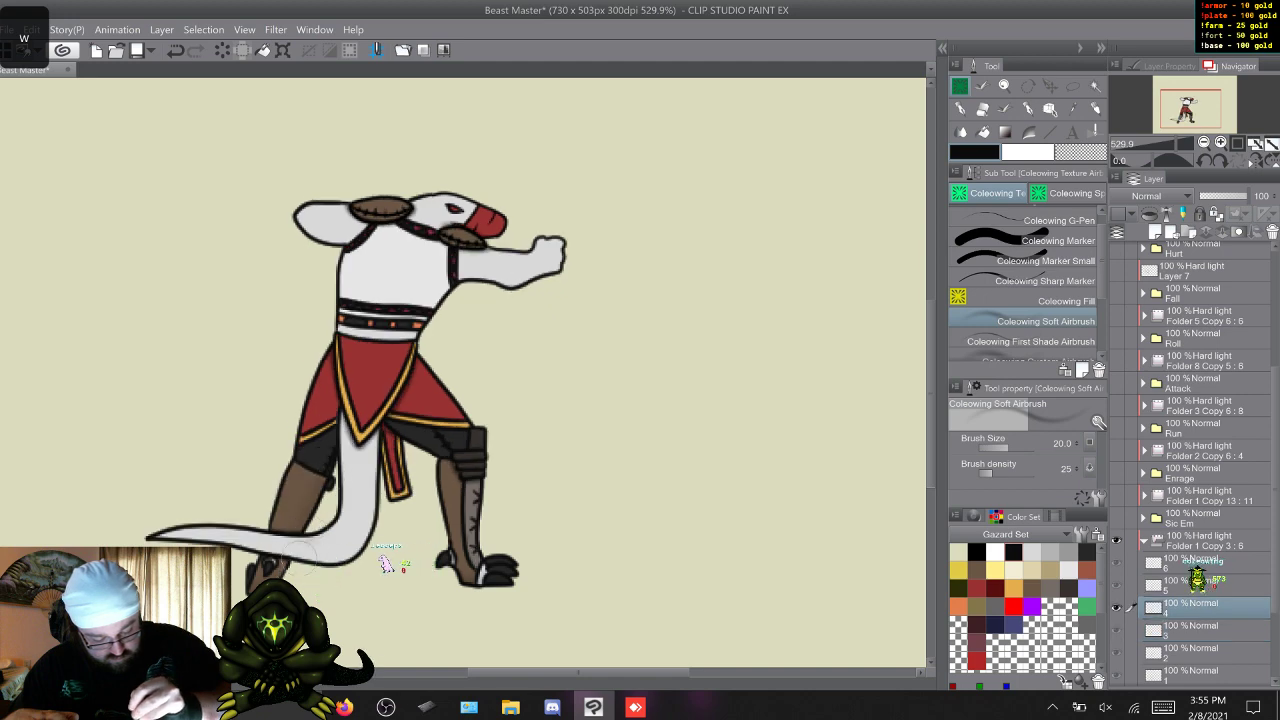
{"action": "key", "text": "w"}
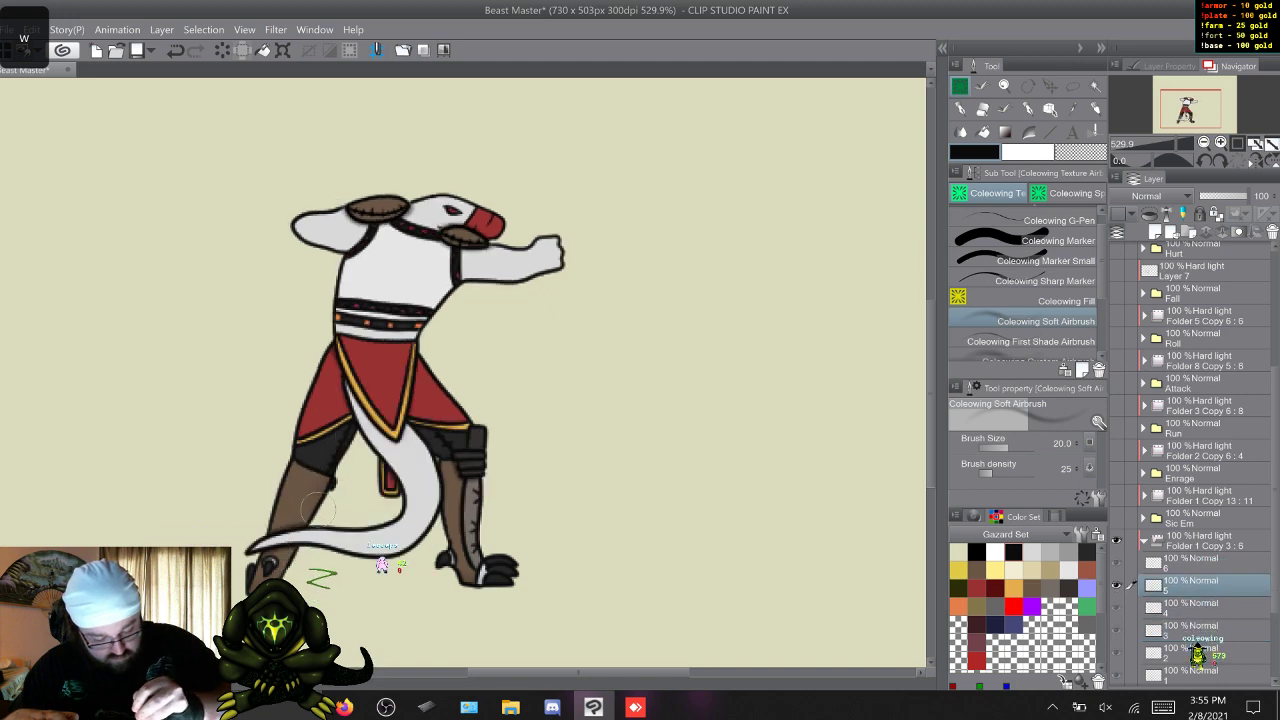
{"action": "key", "text": "w"}
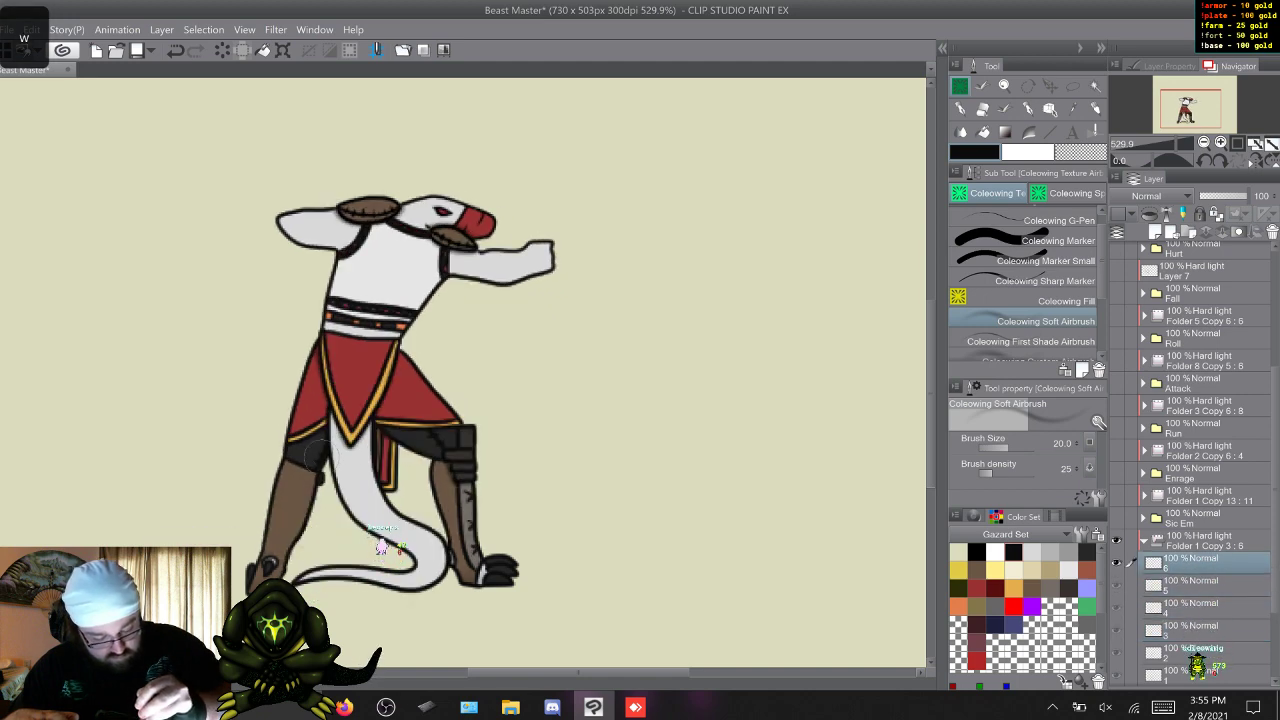
{"action": "key", "text": "w"}
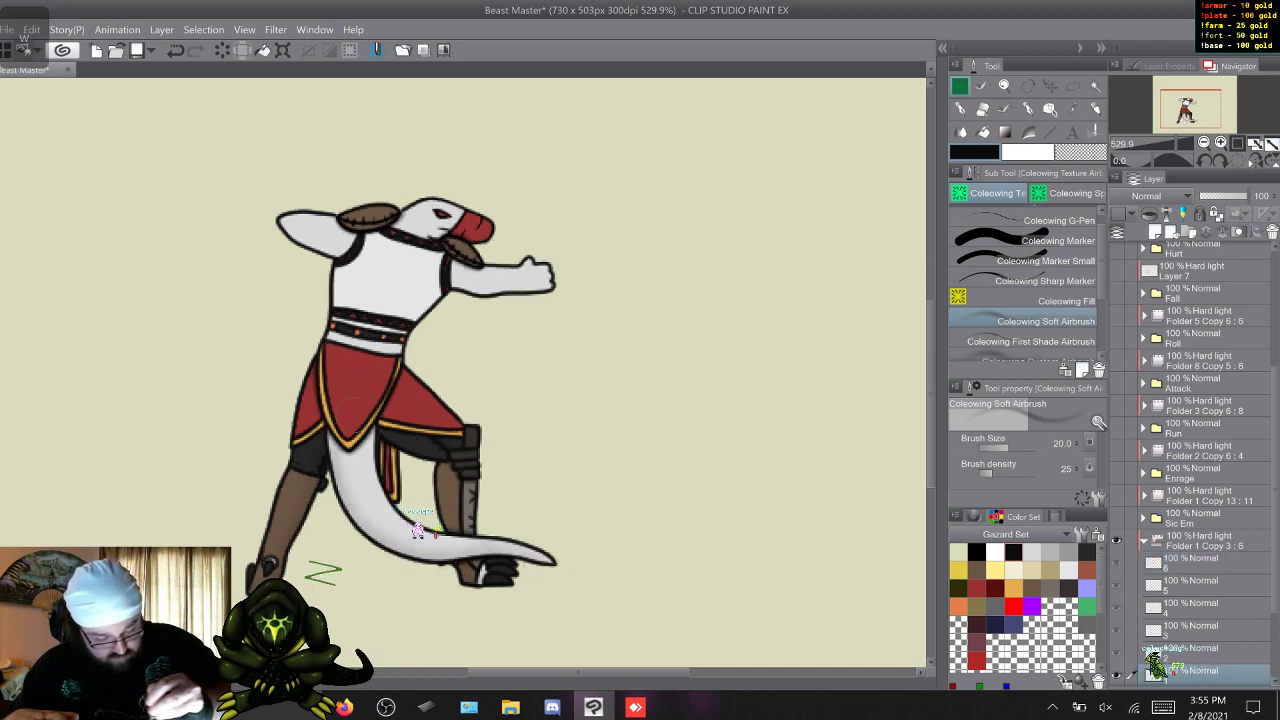
Add soft airbrush shading along the edges of the tail on Idle frames 1 to 6.
{"action": "key", "text": "w"}
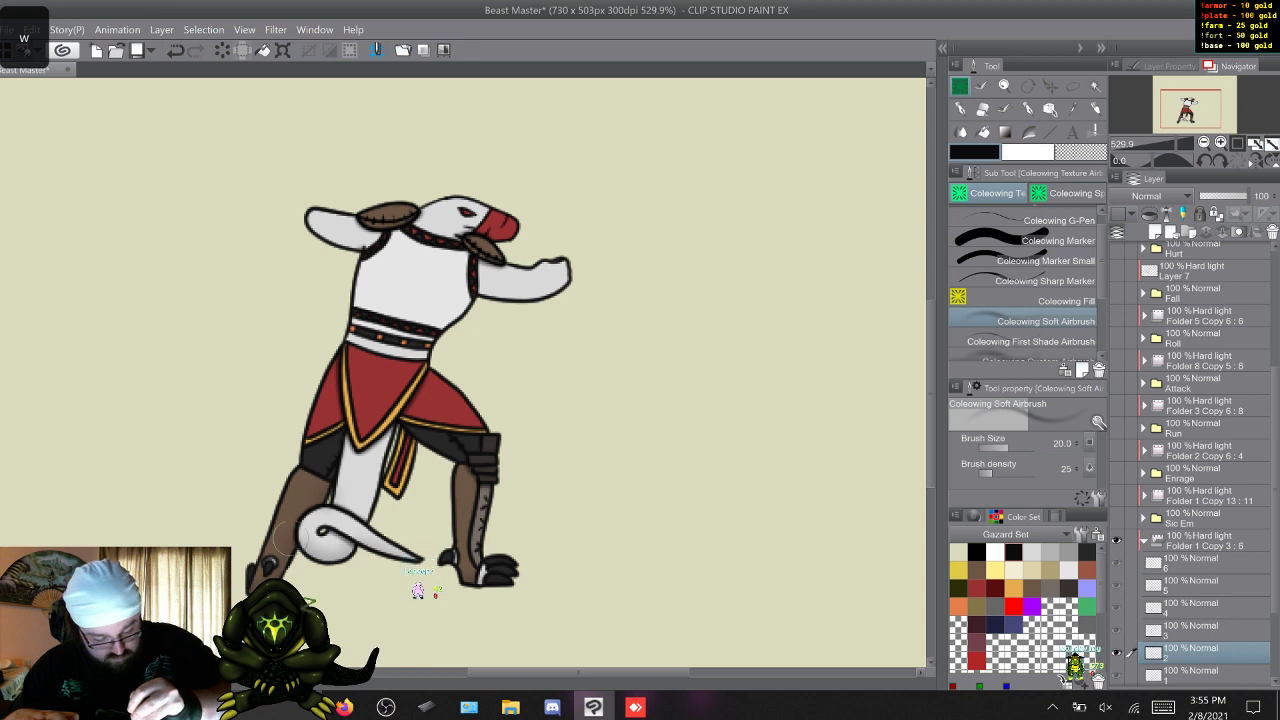
{"action": "key", "text": "w"}
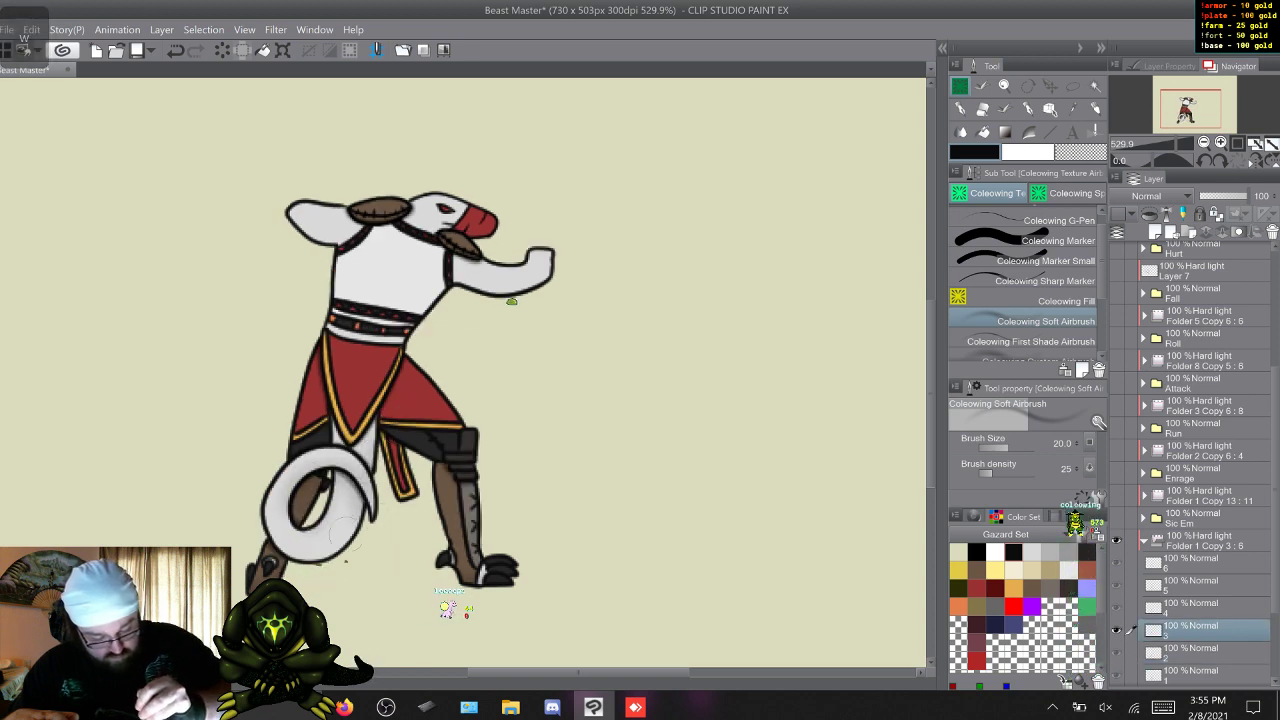
{"action": "key", "text": "w"}
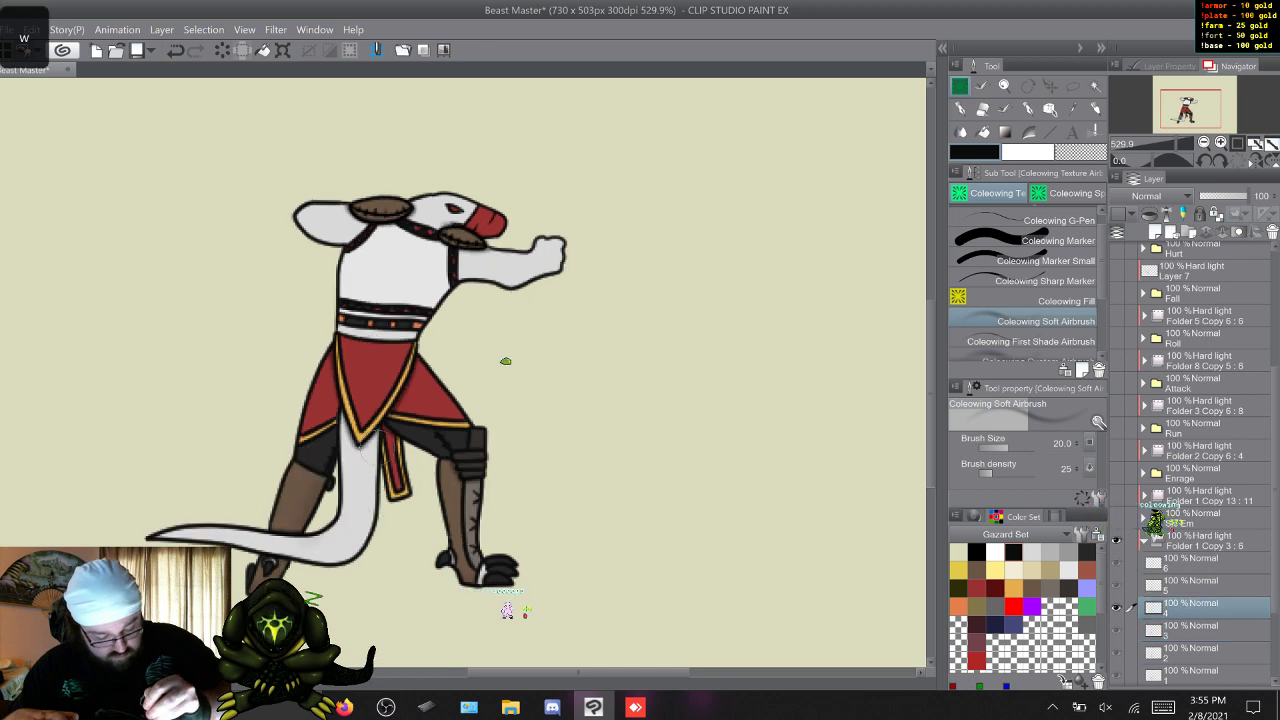
{"action": "key", "text": "w"}
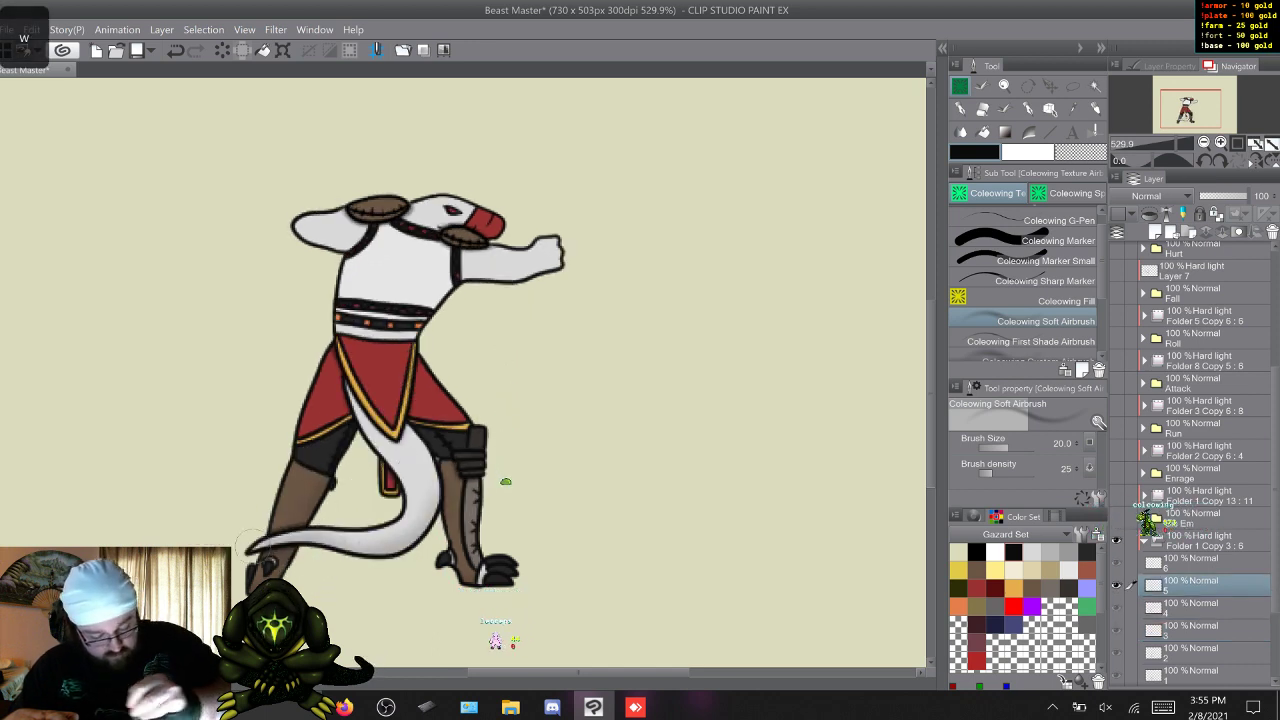
{"action": "key", "text": "w"}
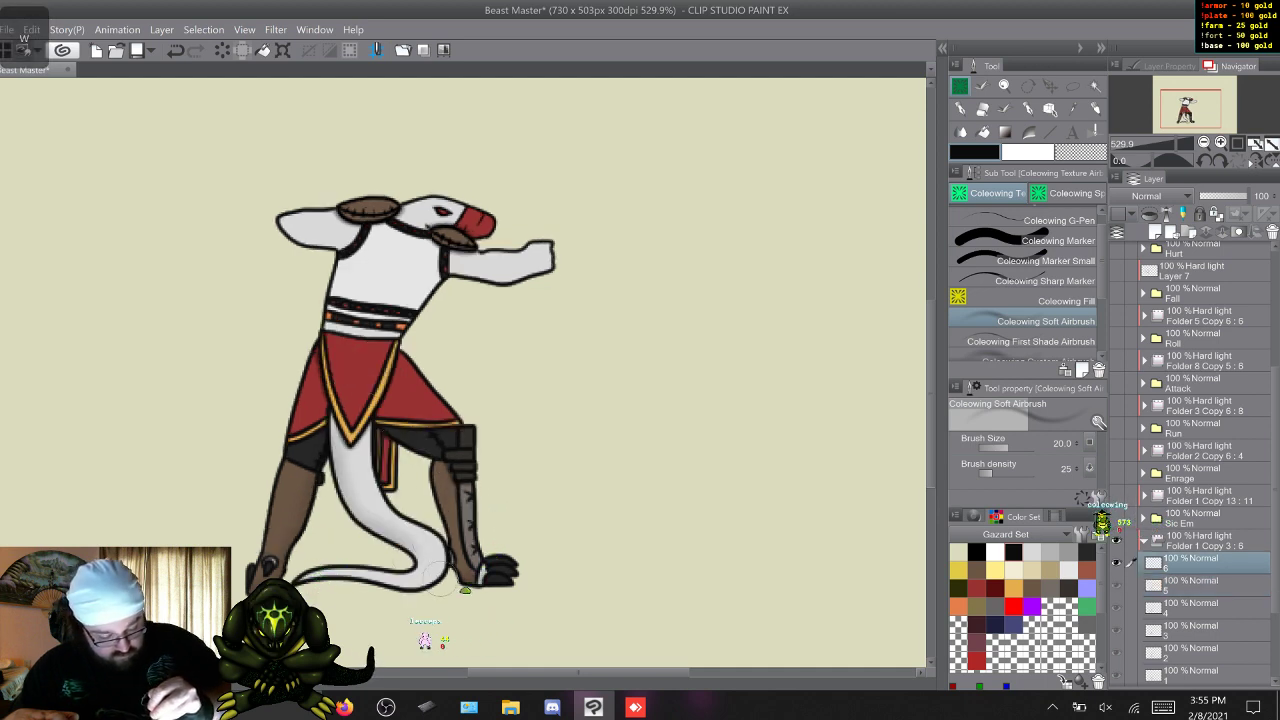
{"action": "key", "text": "w"}
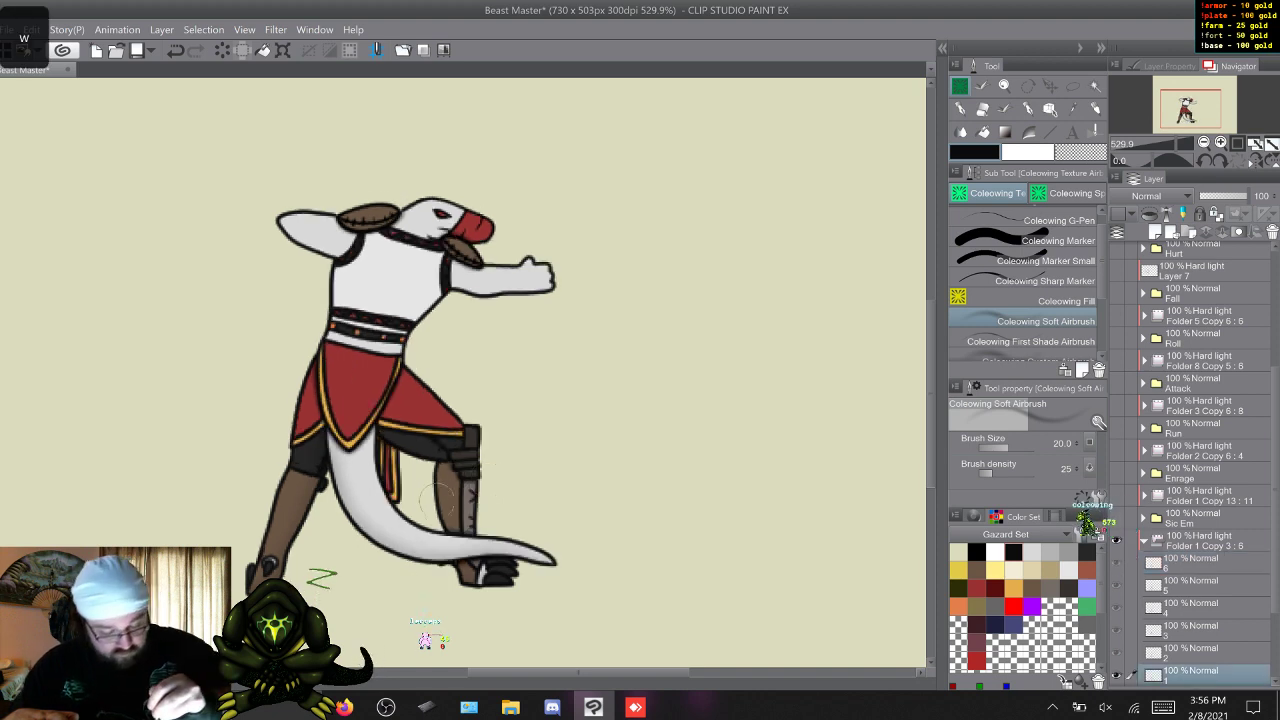
Add soft airbrush shading to the front lower leg on Idle frames 1 to 6.
{"action": "key", "text": "w"}
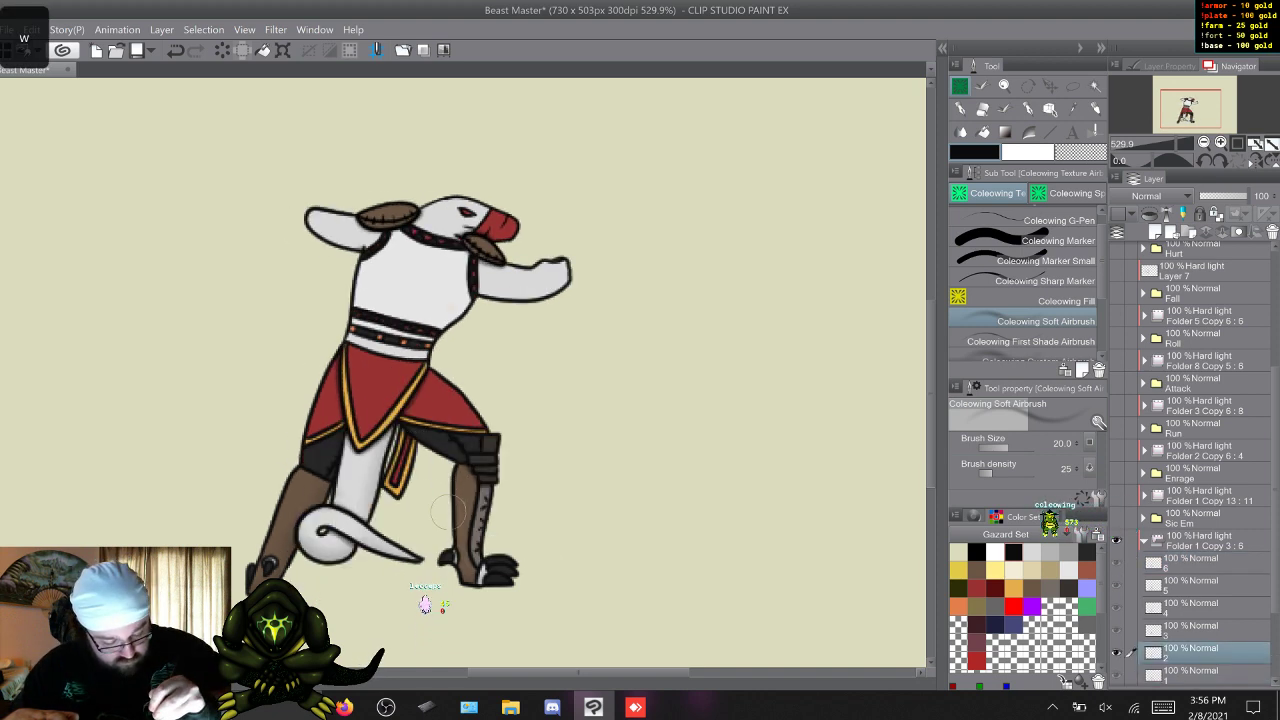
{"action": "key", "text": "w"}
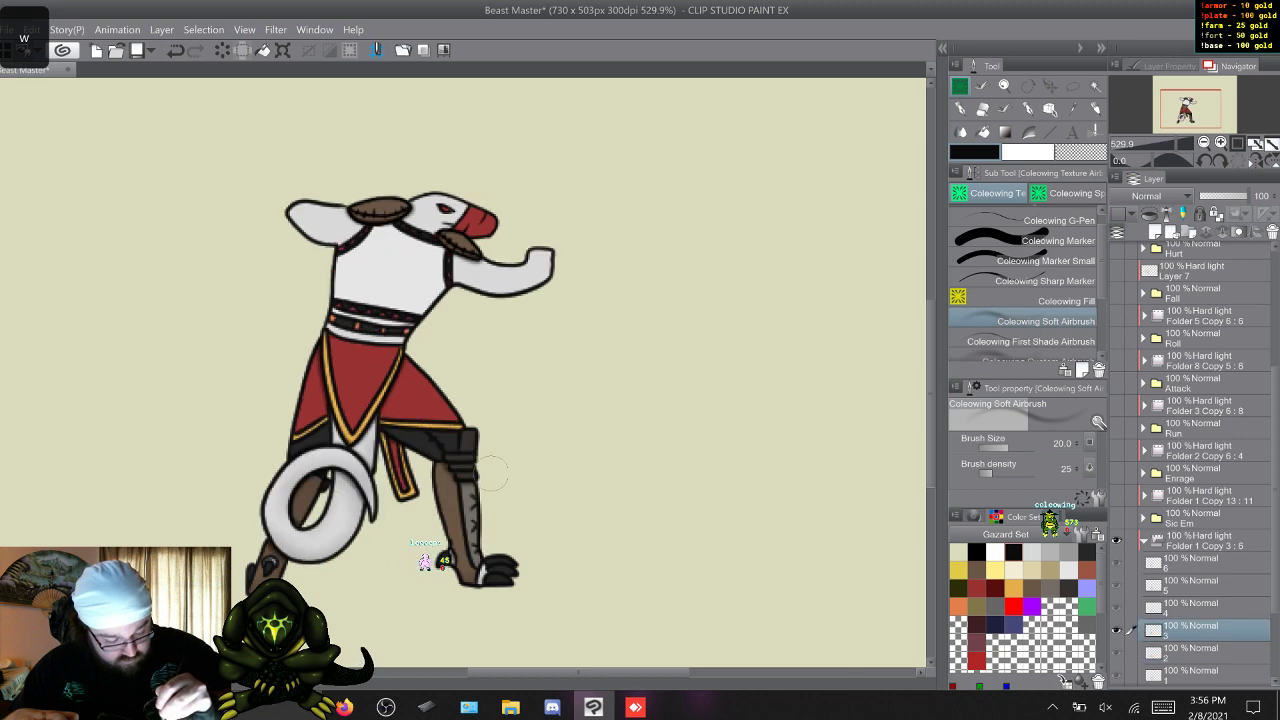
{"action": "key", "text": "s"}
{"action": "key", "text": "w"}
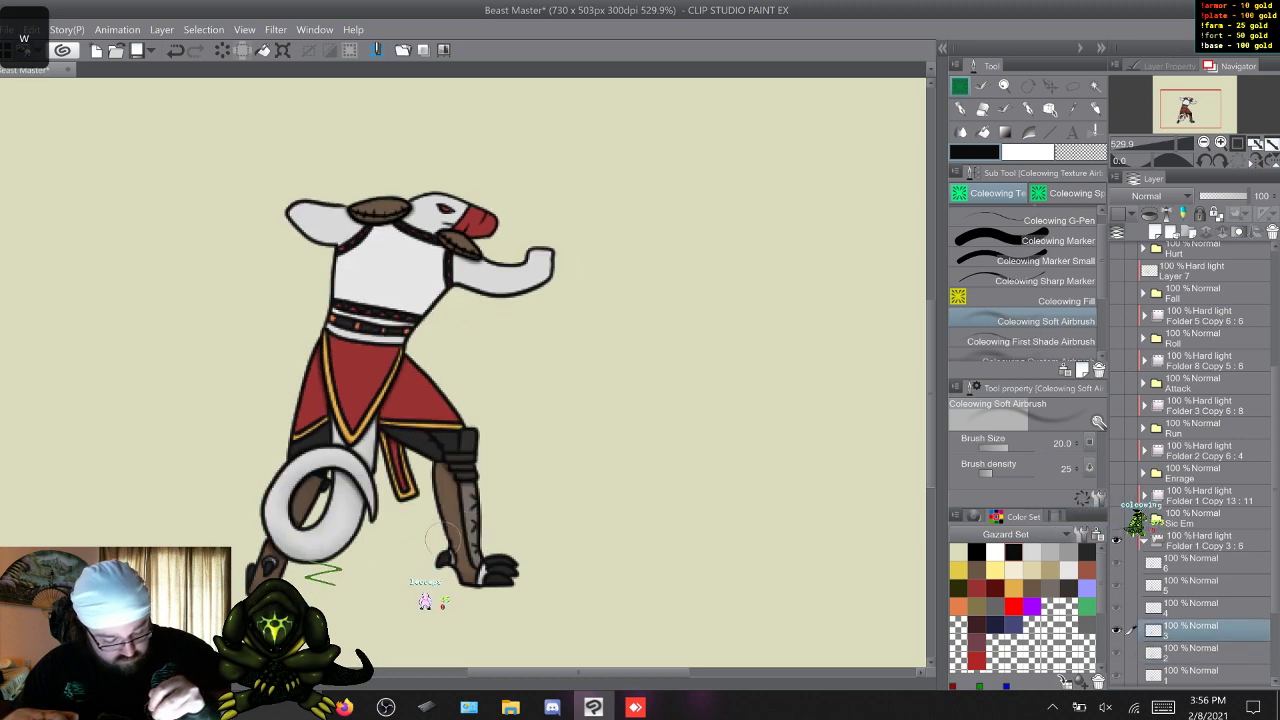
{"action": "key", "text": "w"}
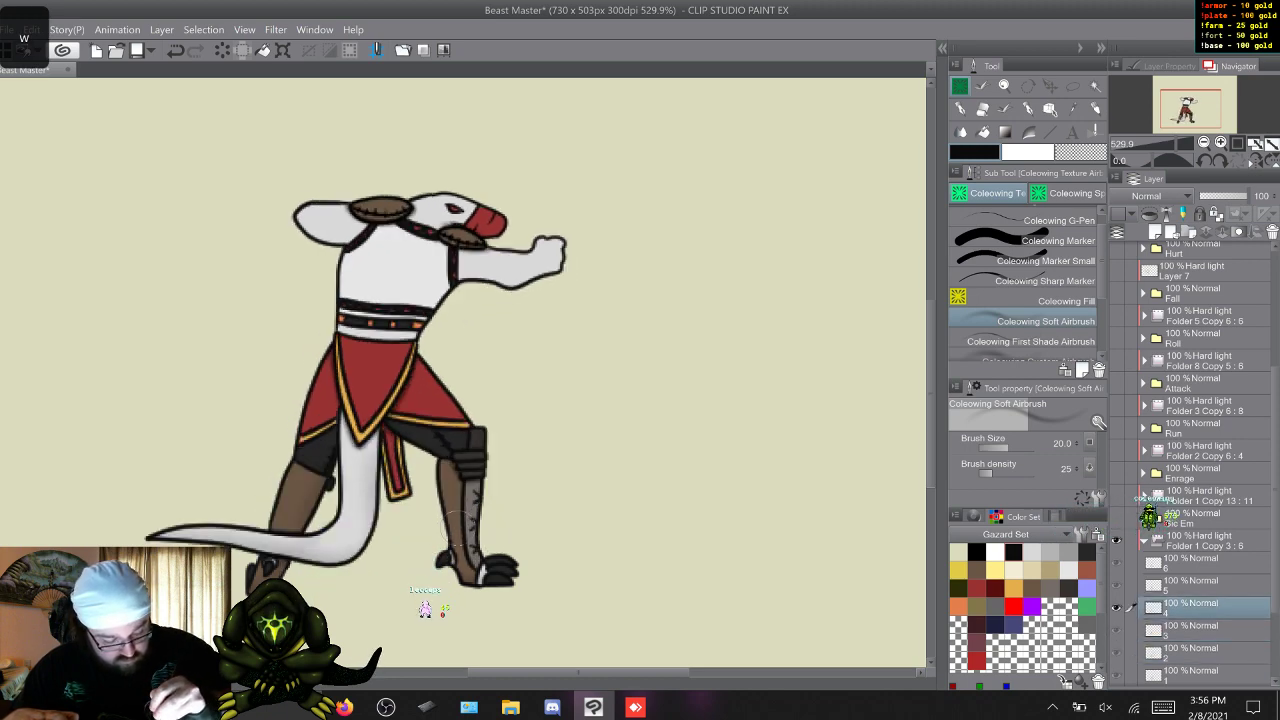
{"action": "key", "text": "w"}
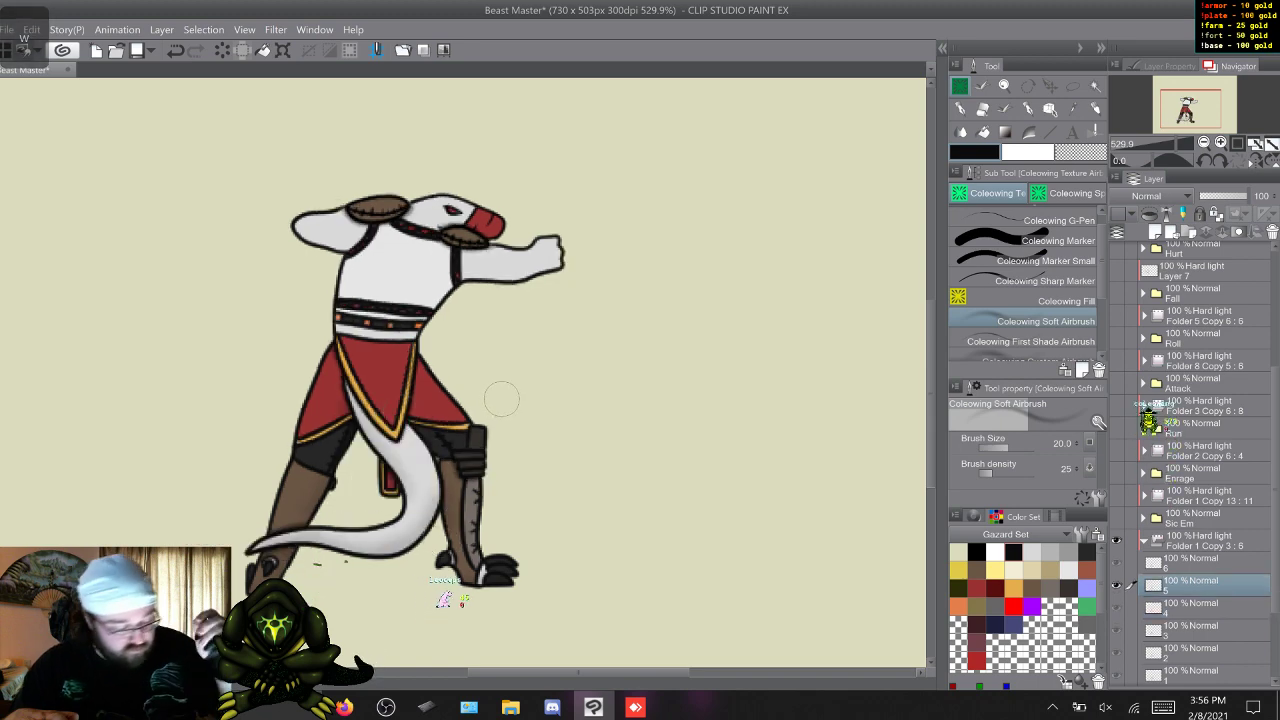
{"action": "key", "text": "w"}
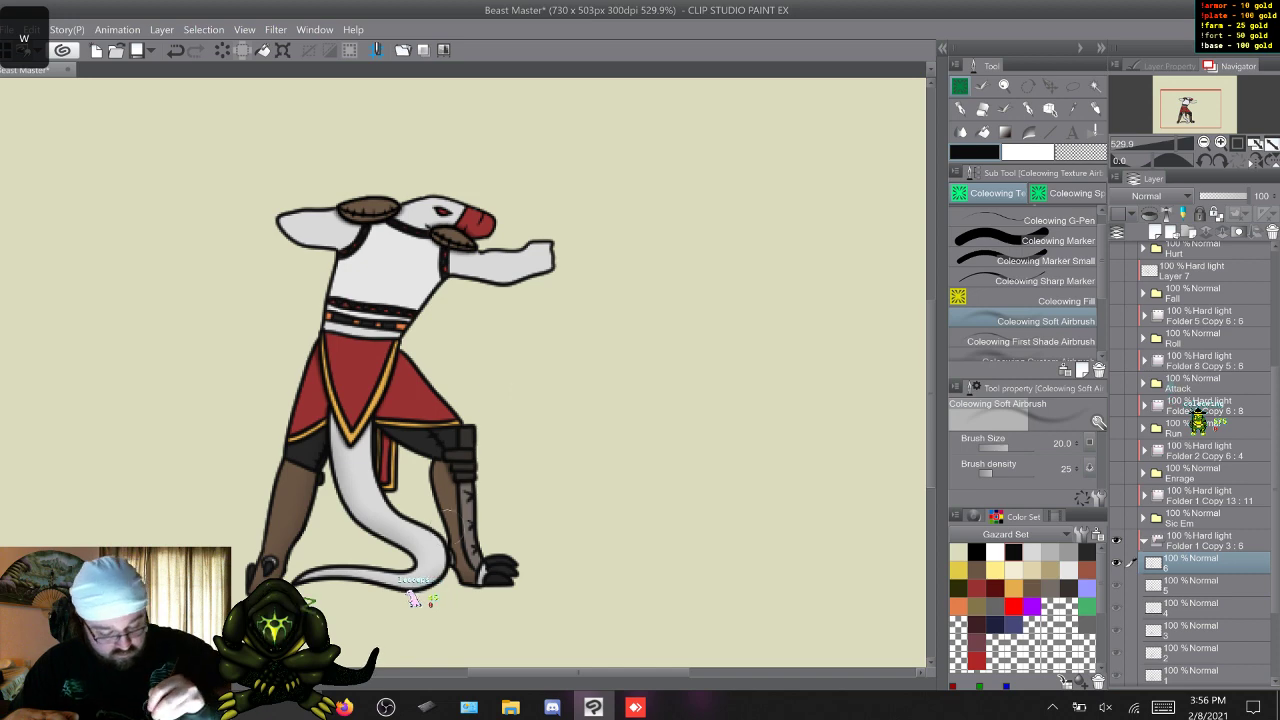
Softly shade the outstretched forward arm and the adjoining side of the torso on Idle frames 1 to 6.
{"action": "key", "text": "w"}
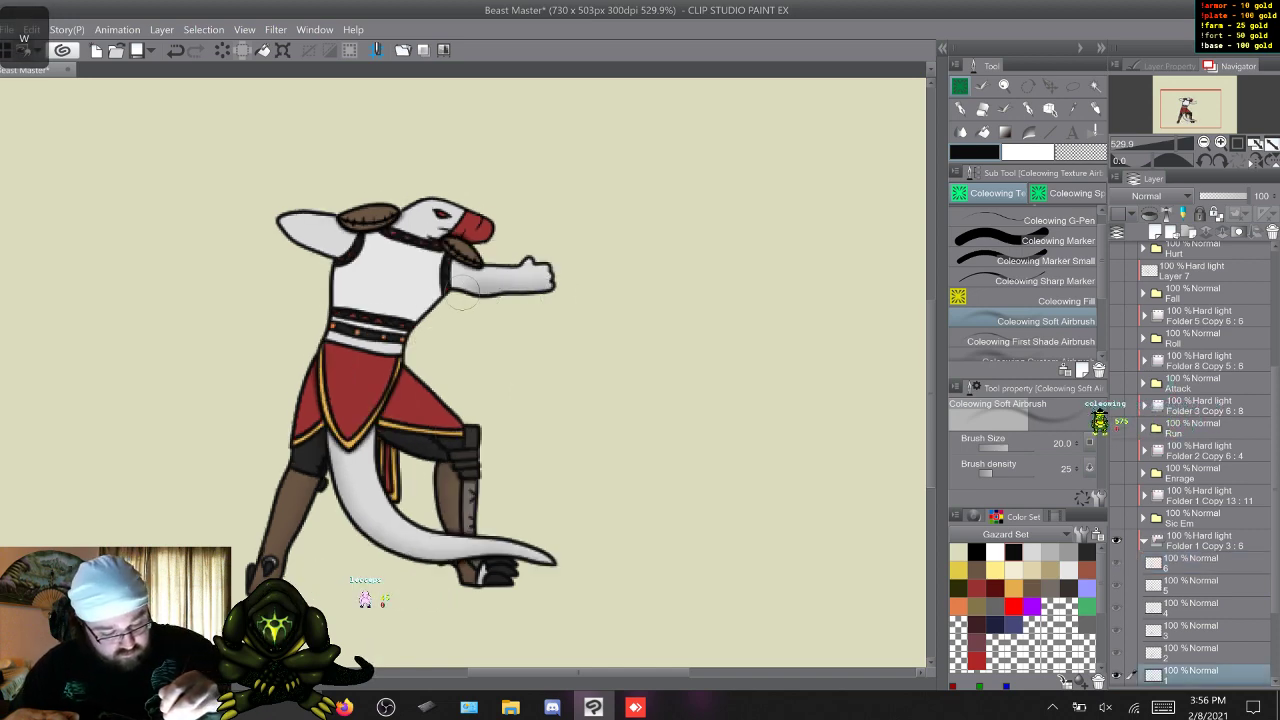
{"action": "key", "text": "w"}
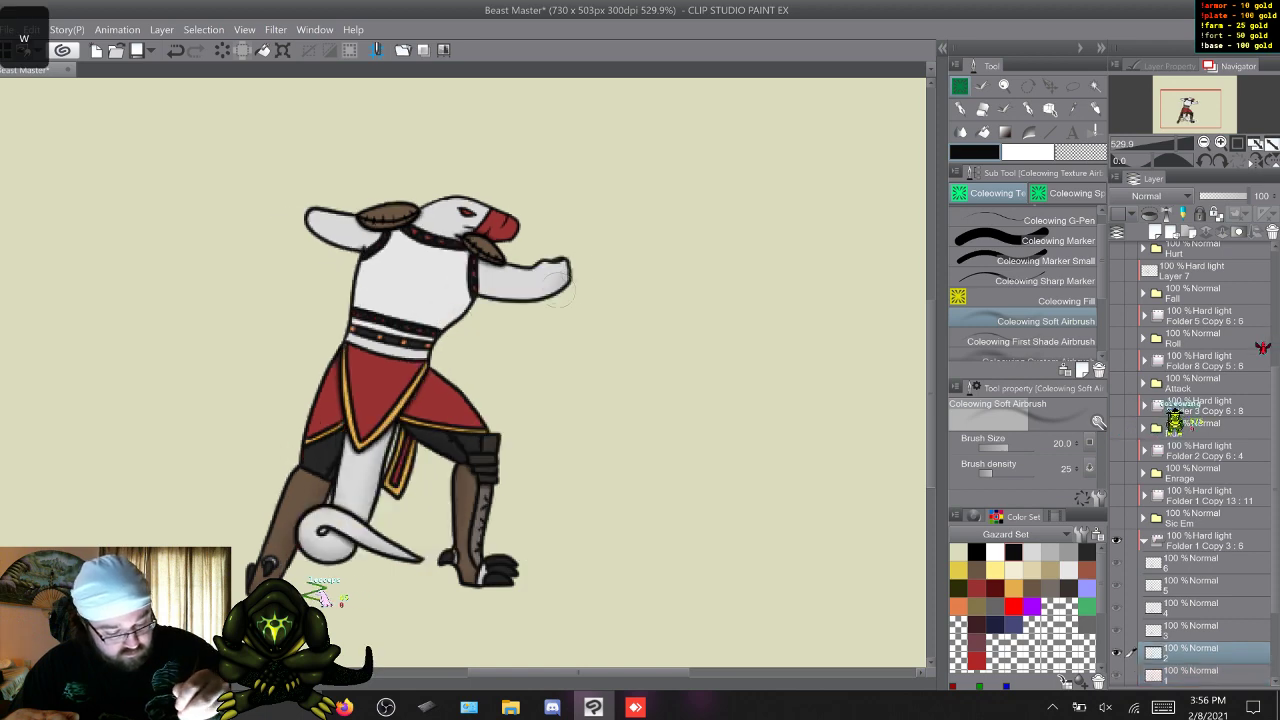
{"action": "key", "text": "w"}
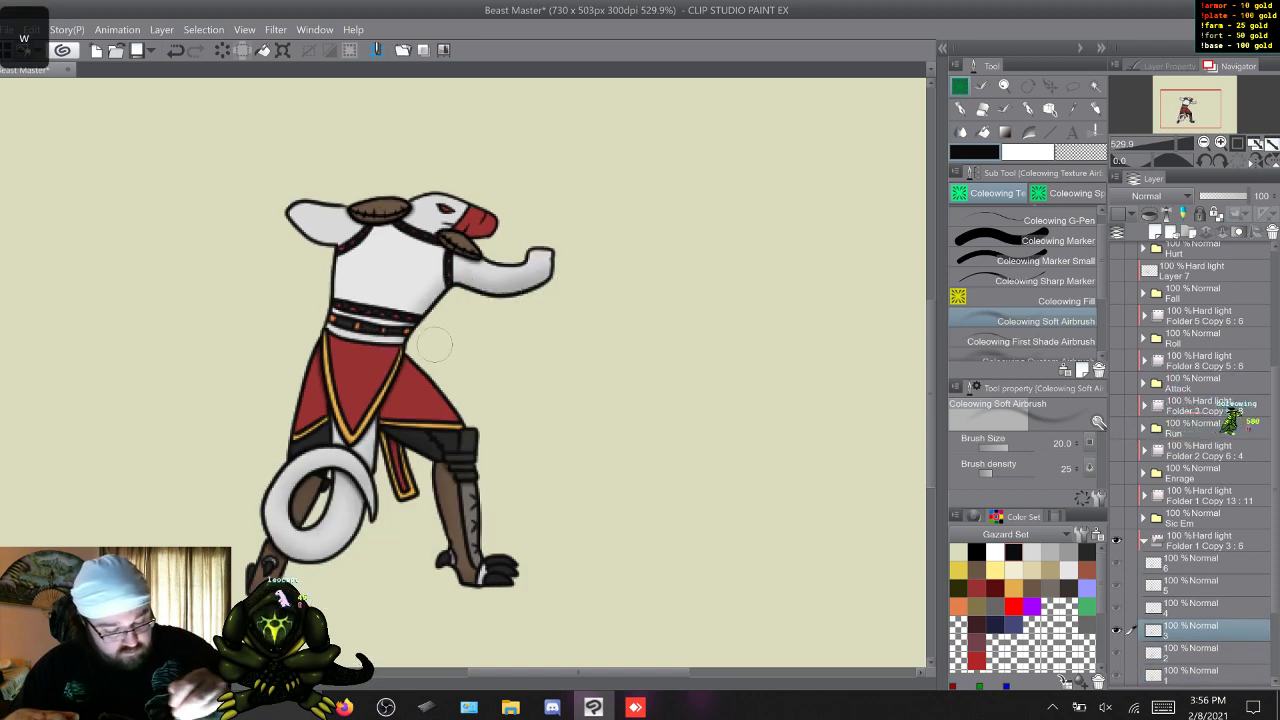
{"action": "key", "text": "w"}
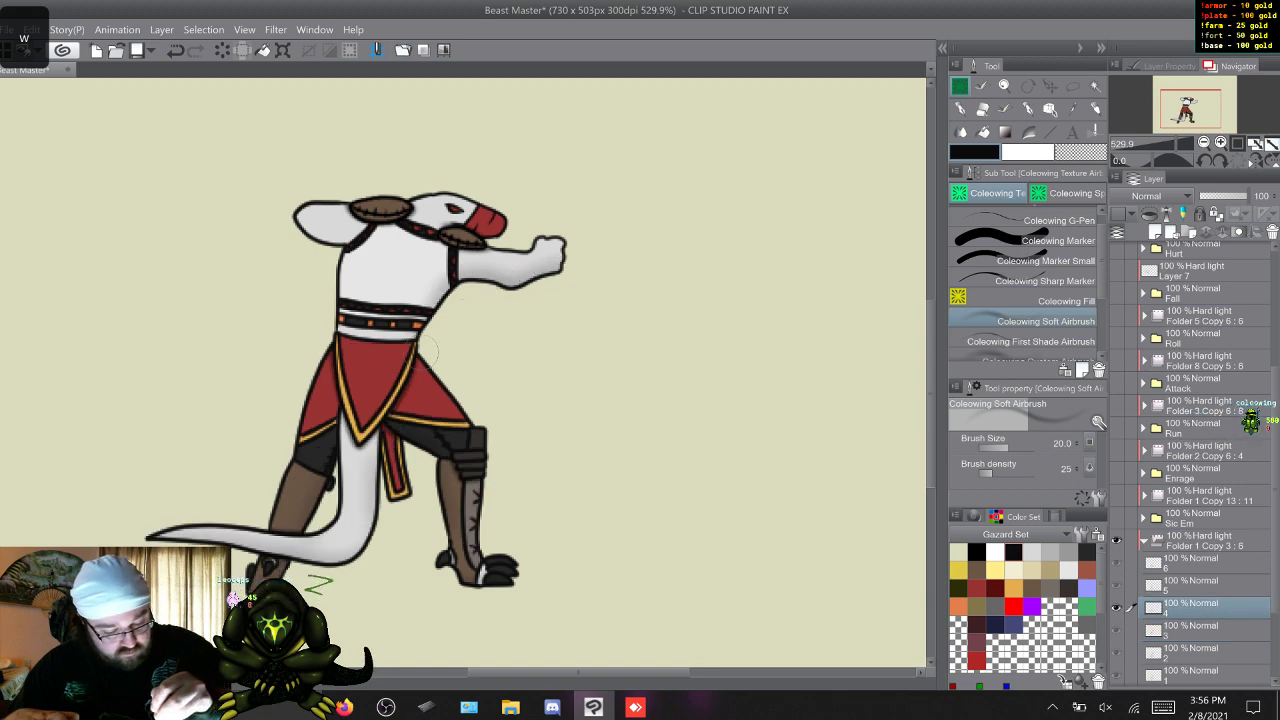
{"action": "key", "text": "w"}
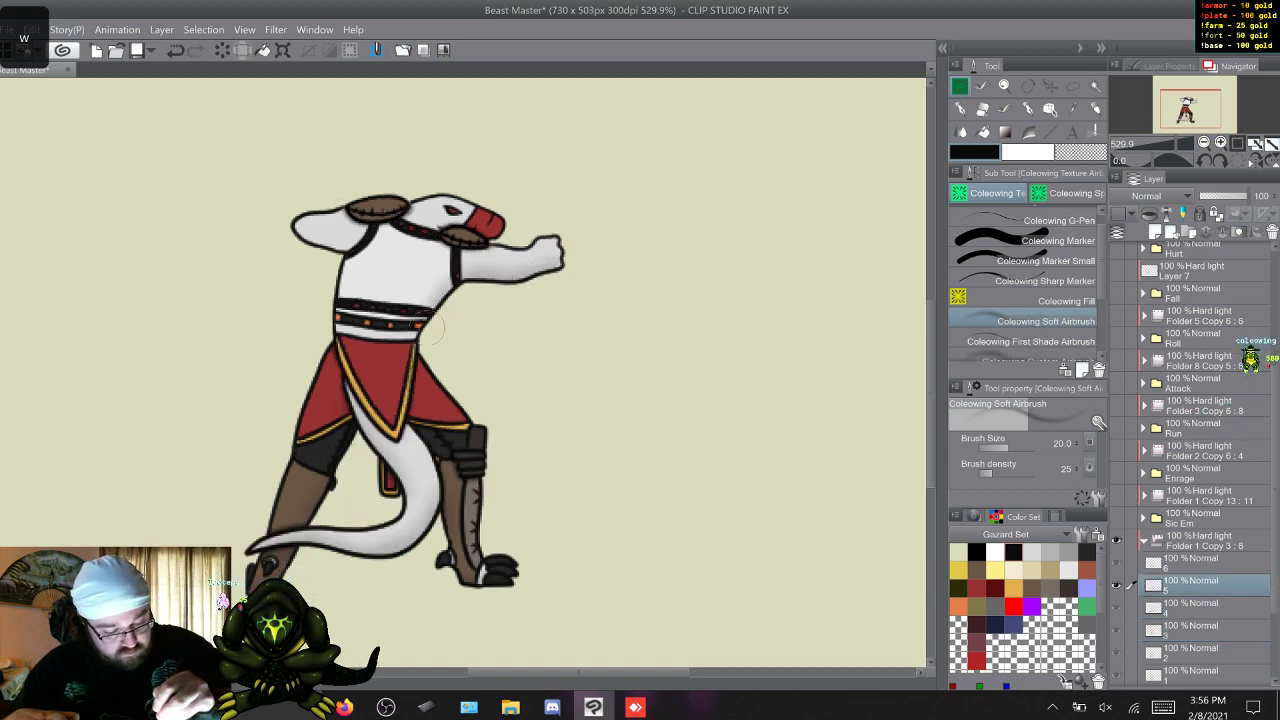
{"action": "key", "text": "w"}
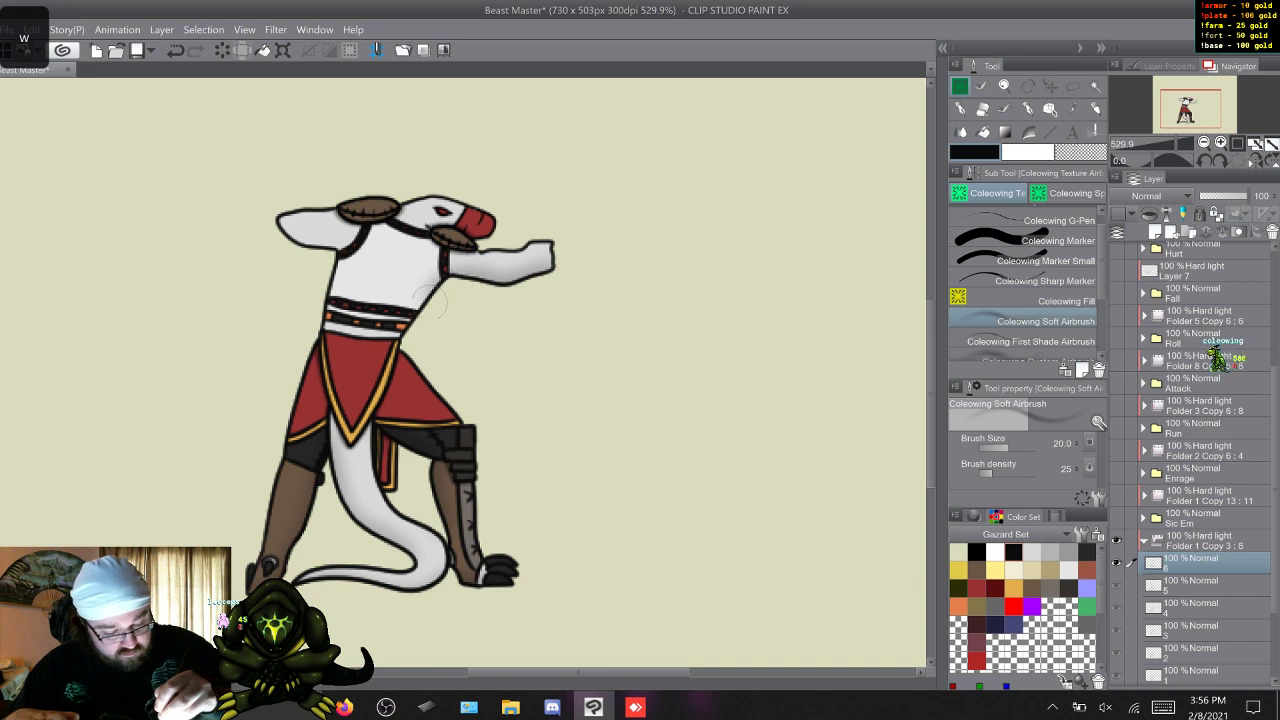
Add soft airbrush shading to the rear arm around the armpit on Idle frames 1 to 6.
{"action": "key", "text": "w"}
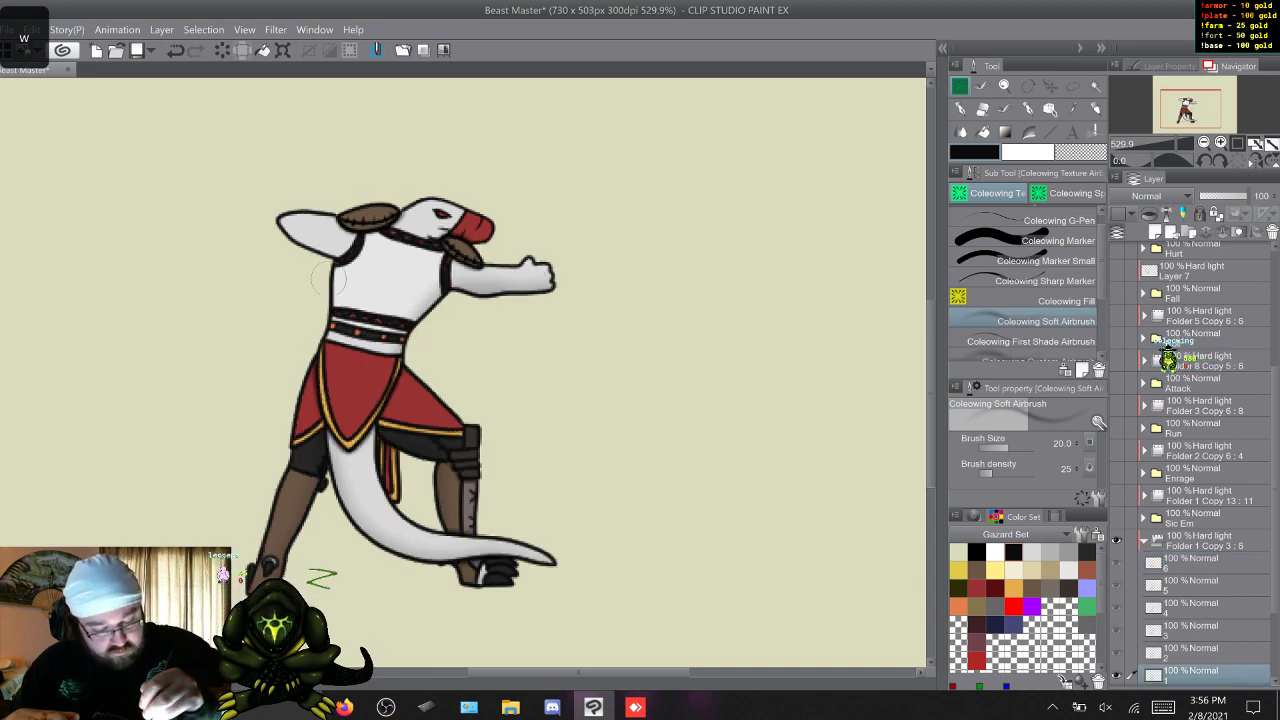
{"action": "key", "text": "w"}
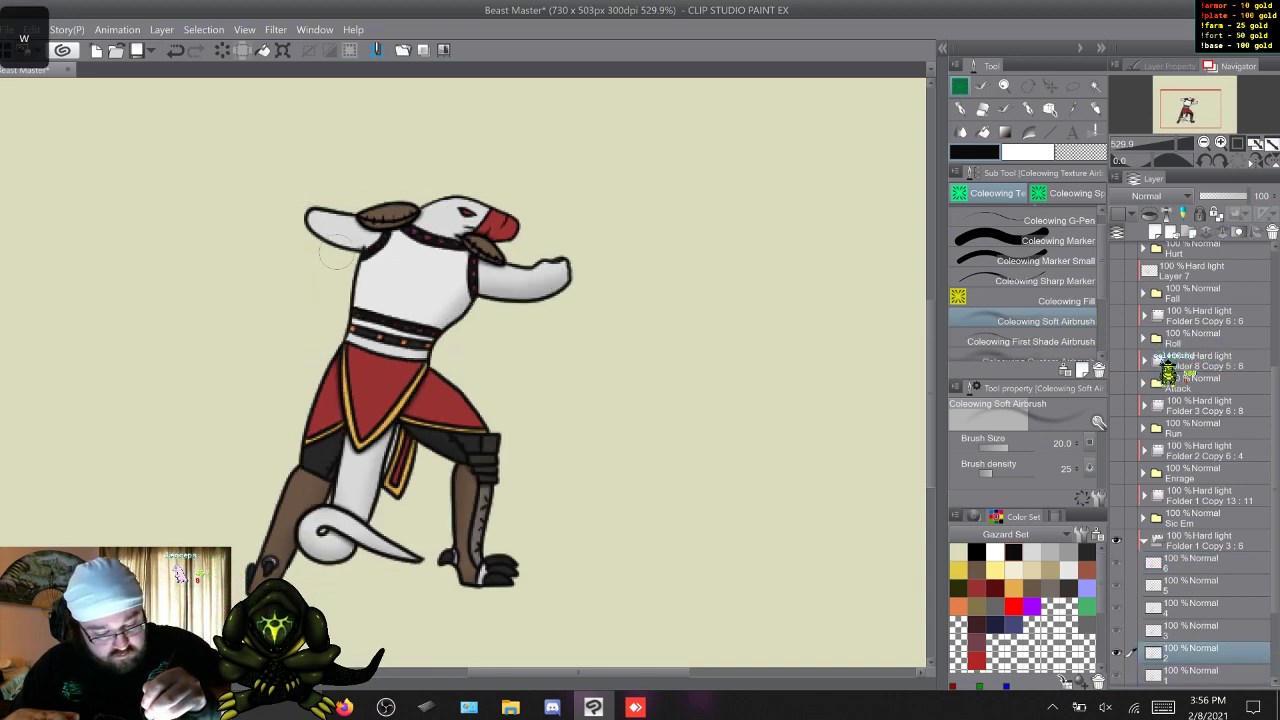
{"action": "key", "text": "w"}
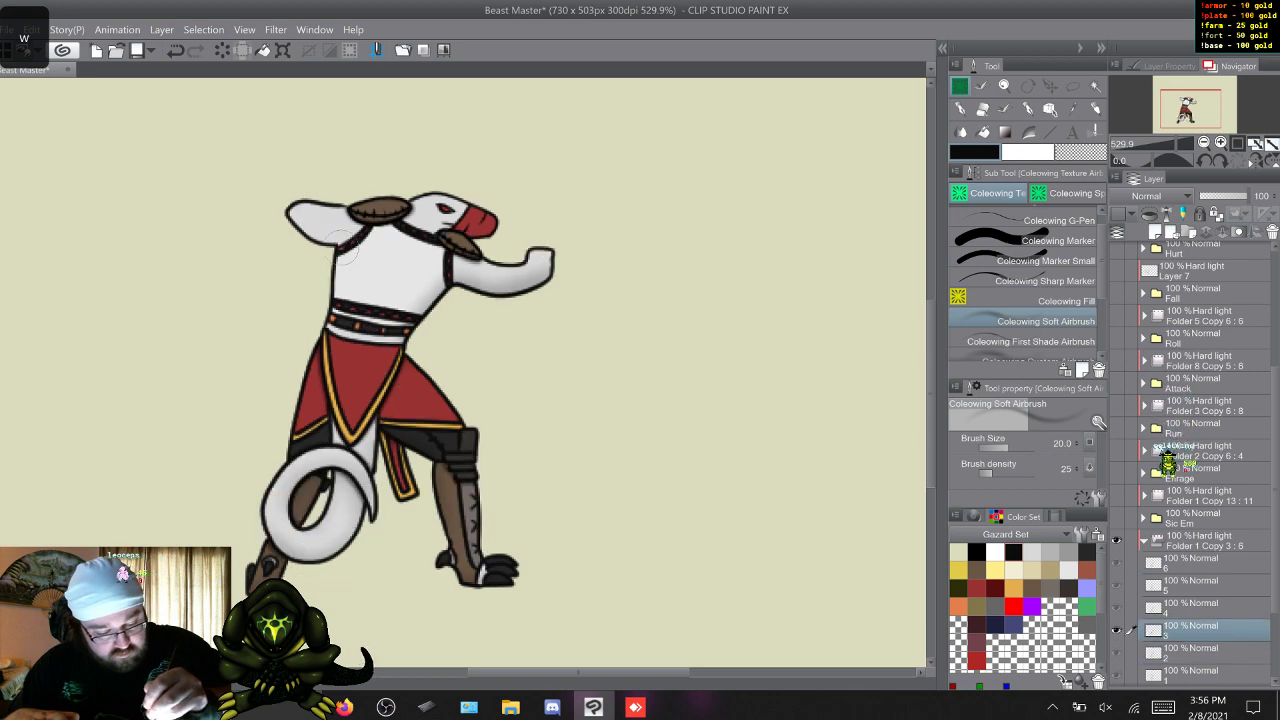
{"action": "key", "text": "w"}
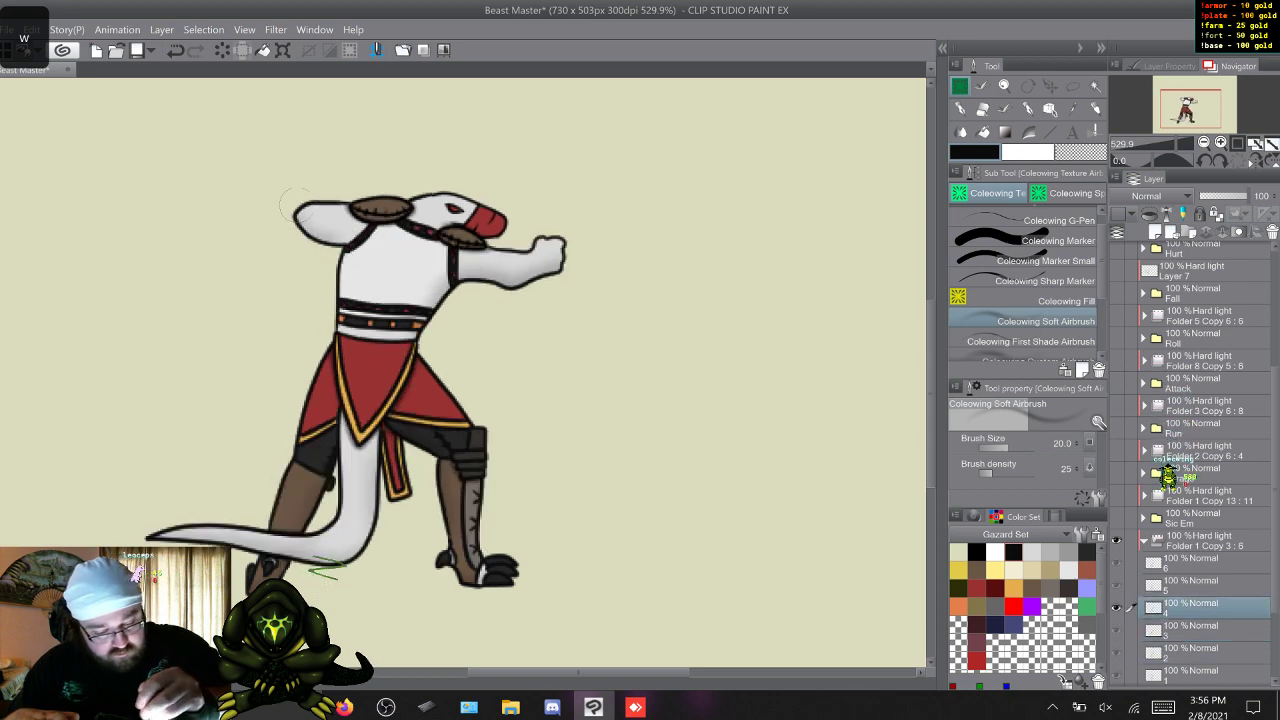
{"action": "key", "text": "w"}
Cycle through the Idle frames to check the soft shading, and collapse their hard light shading folder.
{"action": "key", "text": "w"}
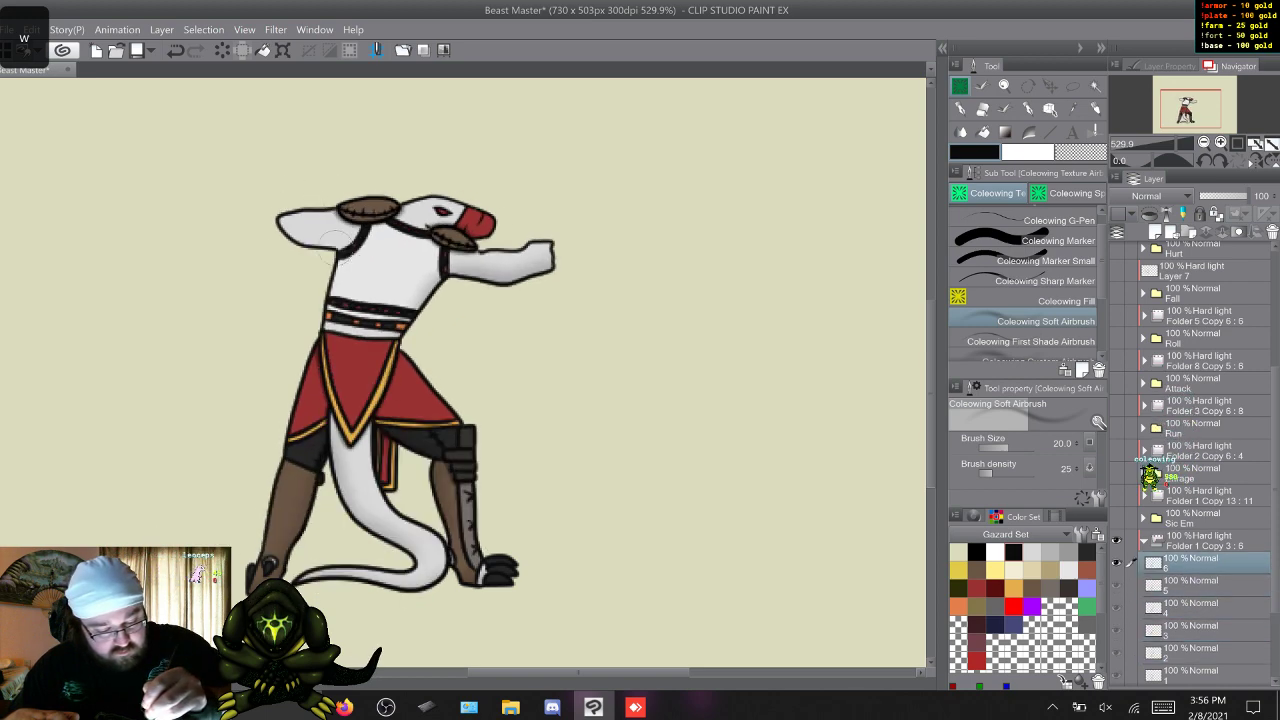
{"action": "key", "text": "w"}
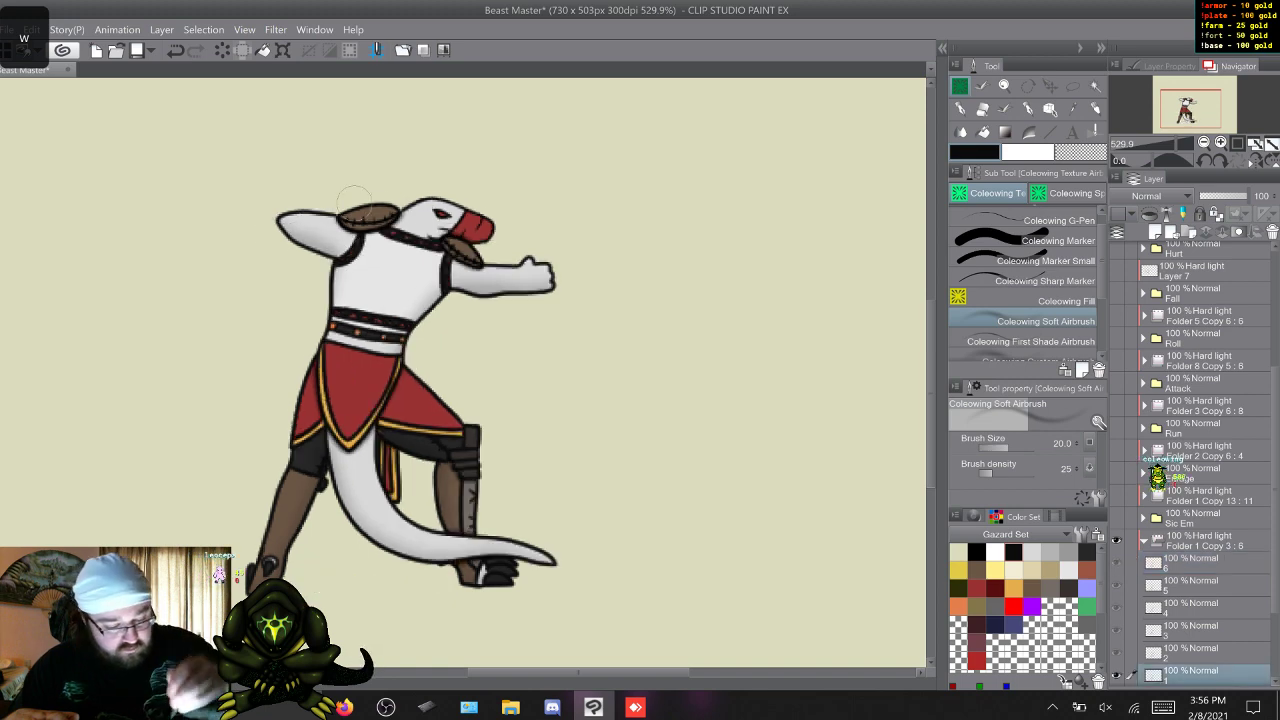
{"action": "key", "text": "w"}
{"action": "key", "text": "w"}
{"action": "key", "text": "w"}
{"action": "key", "text": "w"}
{"action": "key", "text": "w"}
{"action": "key", "text": "w"}
{"action": "key", "text": "w"}
{"action": "key", "text": "w"}
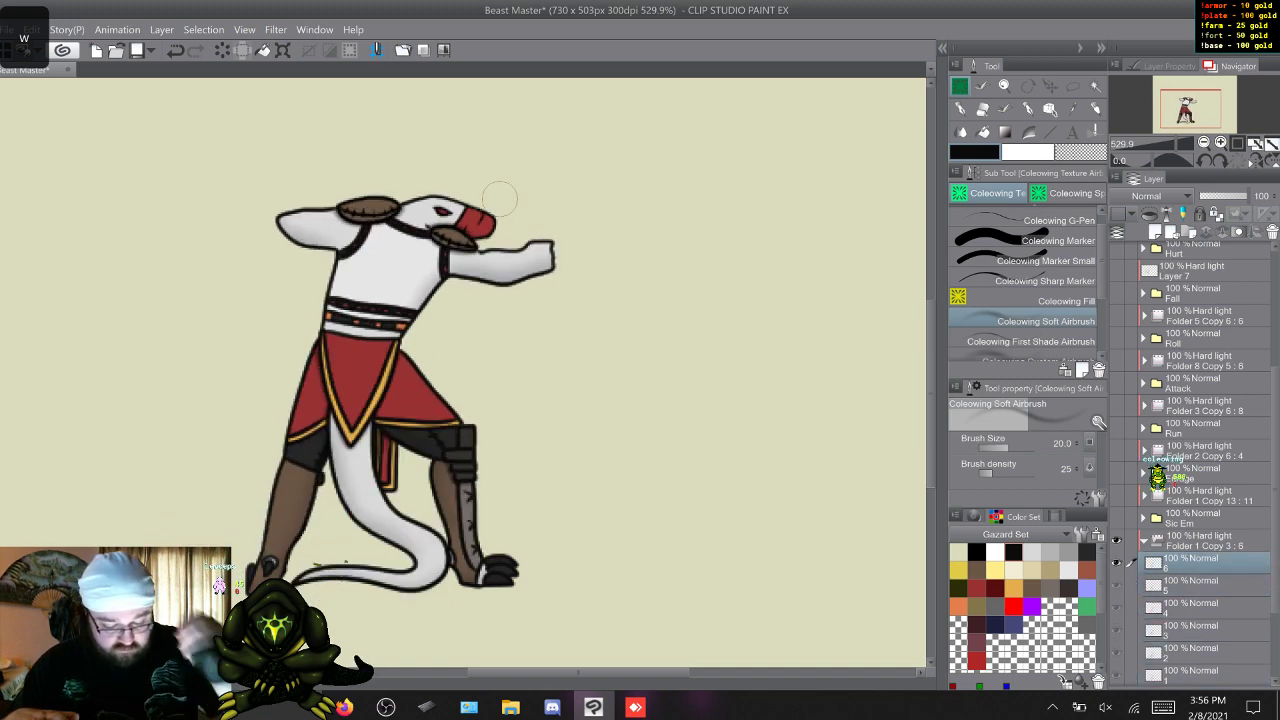
{"action": "key", "text": "w"}
{"action": "key", "text": "w"}
{"action": "key", "text": "w"}
{"action": "key", "text": "w"}
{"action": "key", "text": "w"}
{"action": "key", "text": "w"}
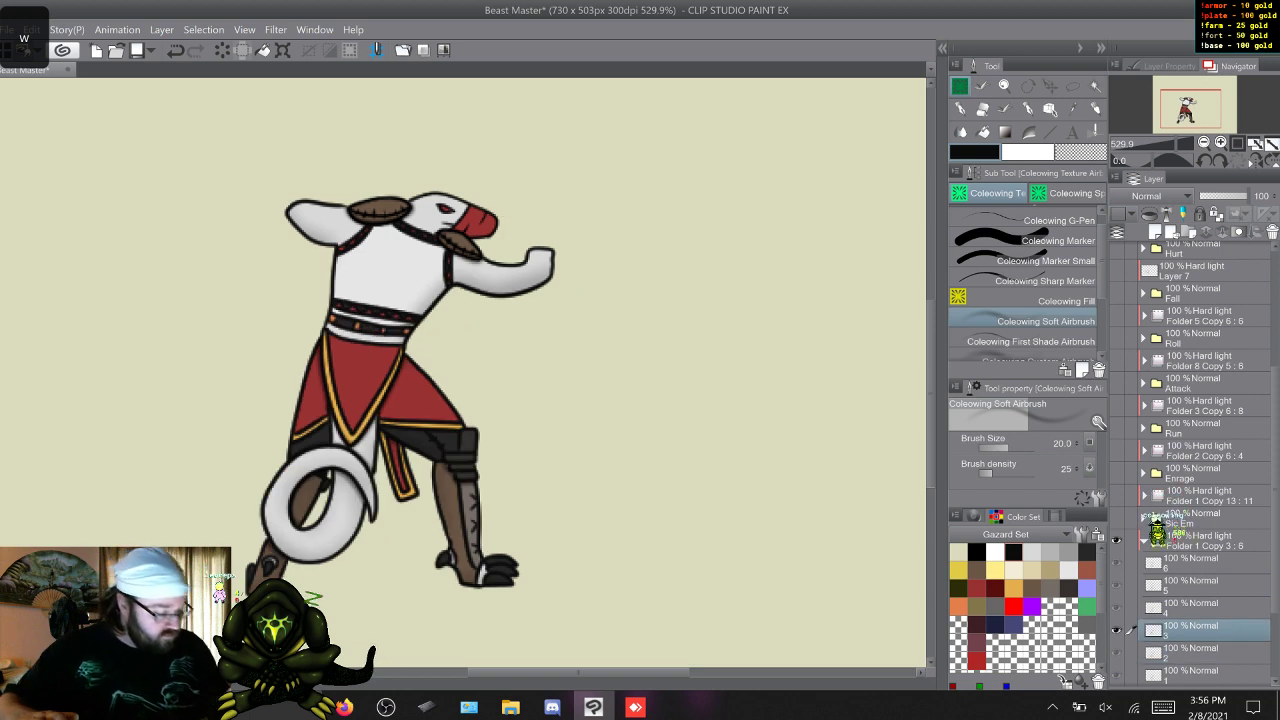
{"action": "left_click", "coordinate": [1144, 541]}
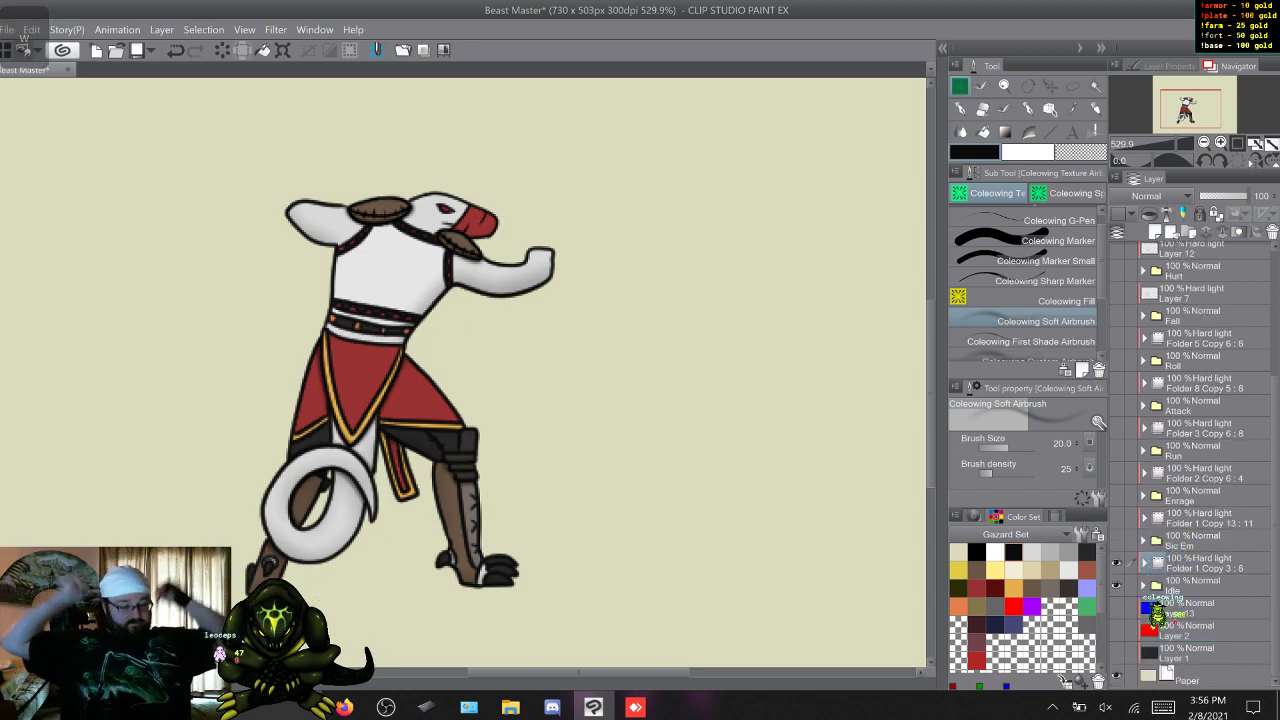
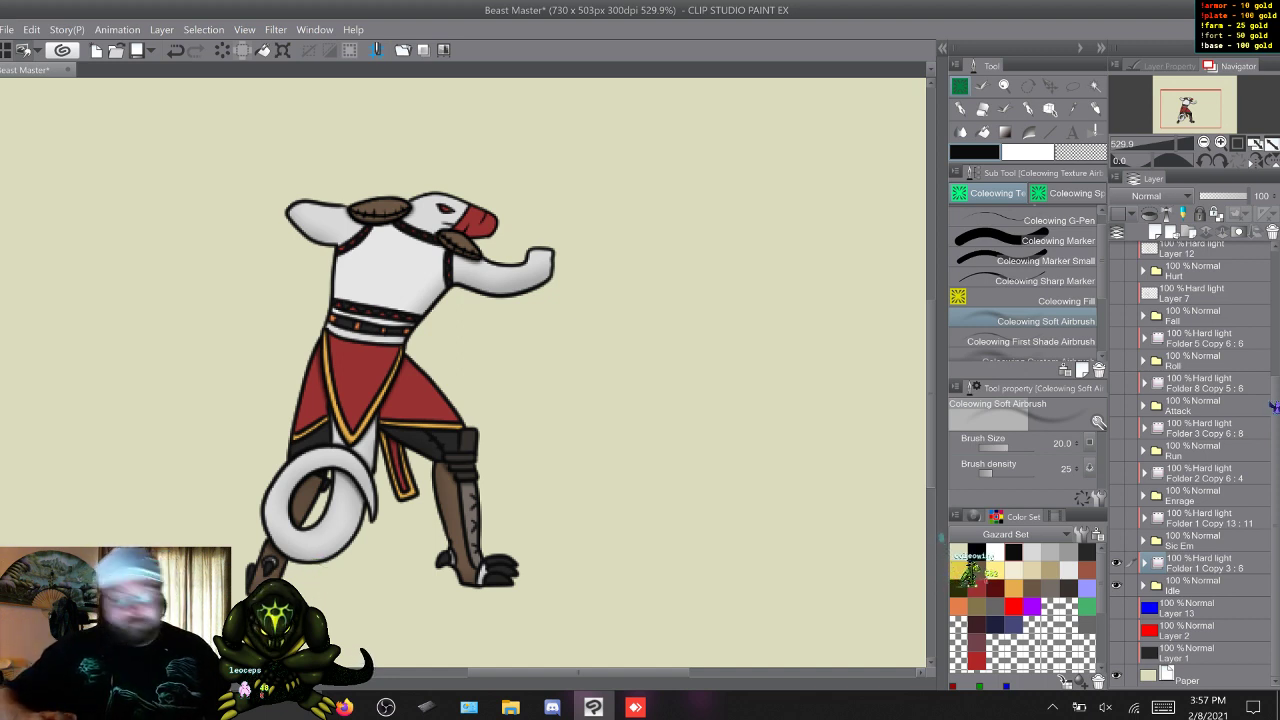
Add a new raster layer directly above the Bone Sword layer and show the Bone Sword artwork.
{"action": "left_click", "coordinate": [1206, 563]}
{"action": "scroll", "coordinate": [1200, 453], "scroll_direction": "up", "scroll_amount": 6}
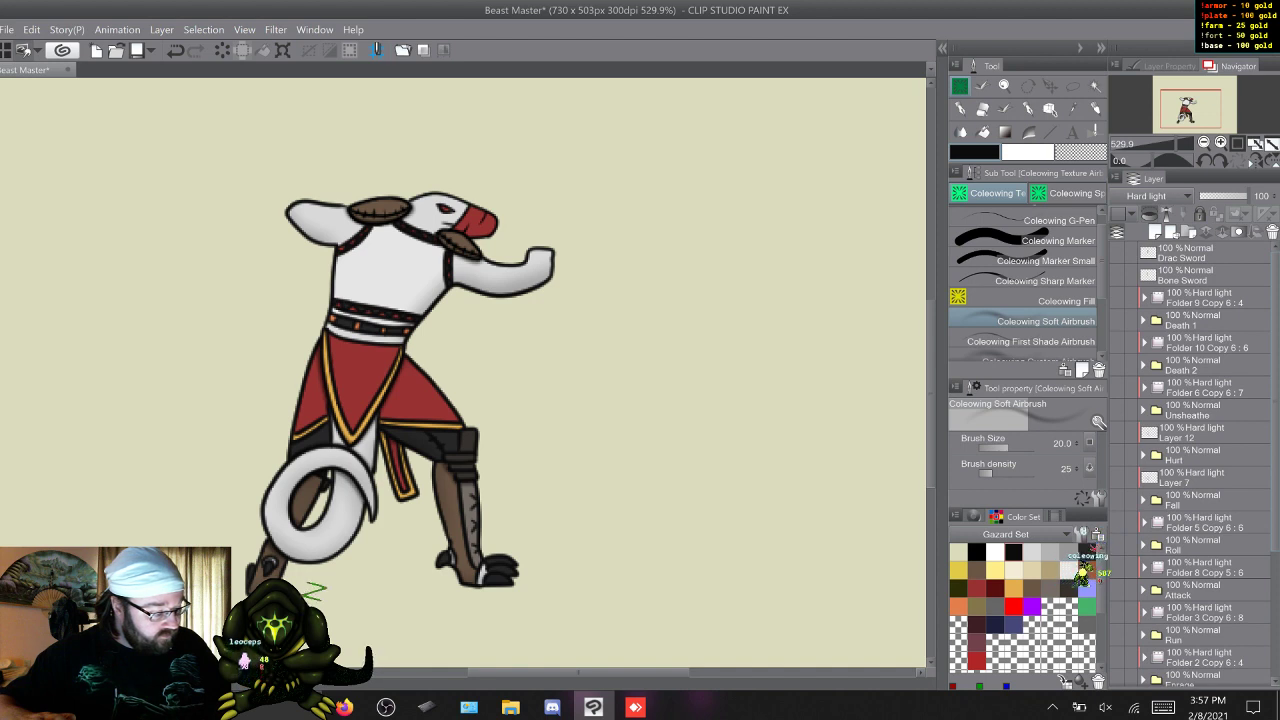
{"action": "scroll", "coordinate": [1190, 460], "scroll_direction": "down", "scroll_amount": 4}
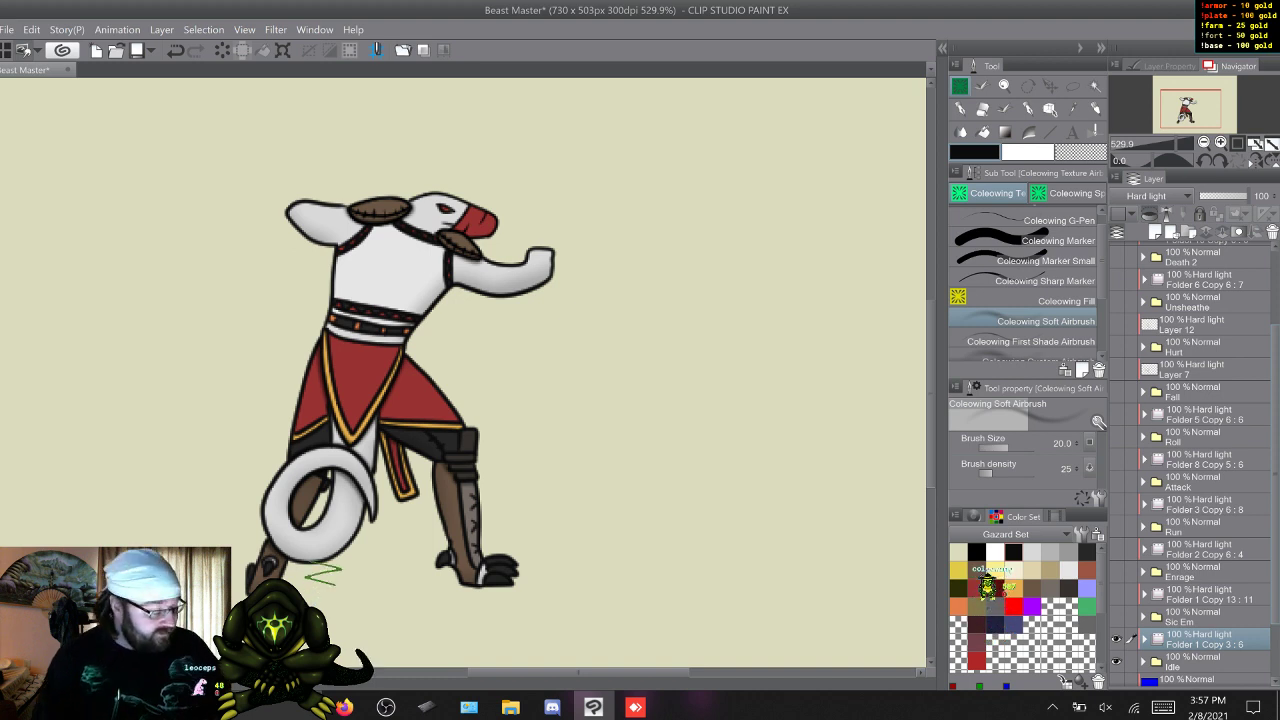
{"action": "scroll", "coordinate": [1190, 462], "scroll_direction": "up", "scroll_amount": 3}
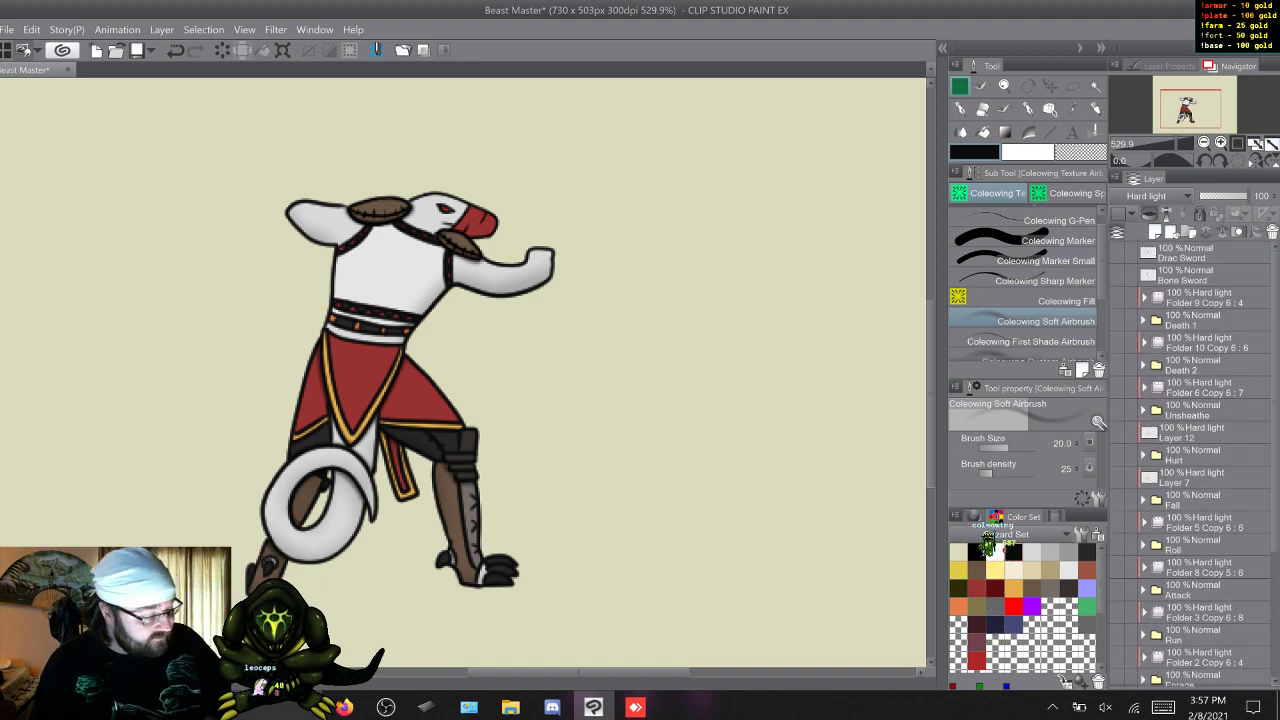
{"action": "left_click", "coordinate": [1186, 275]}
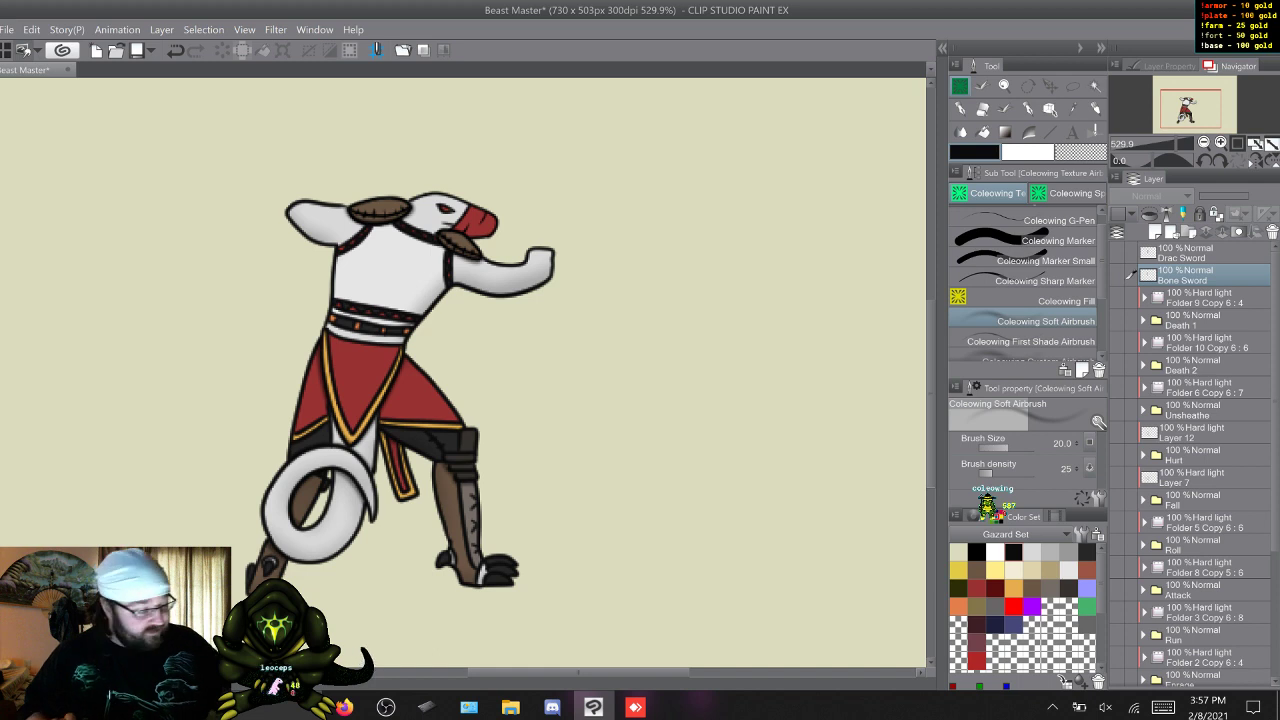
{"action": "left_click", "coordinate": [1155, 232]}
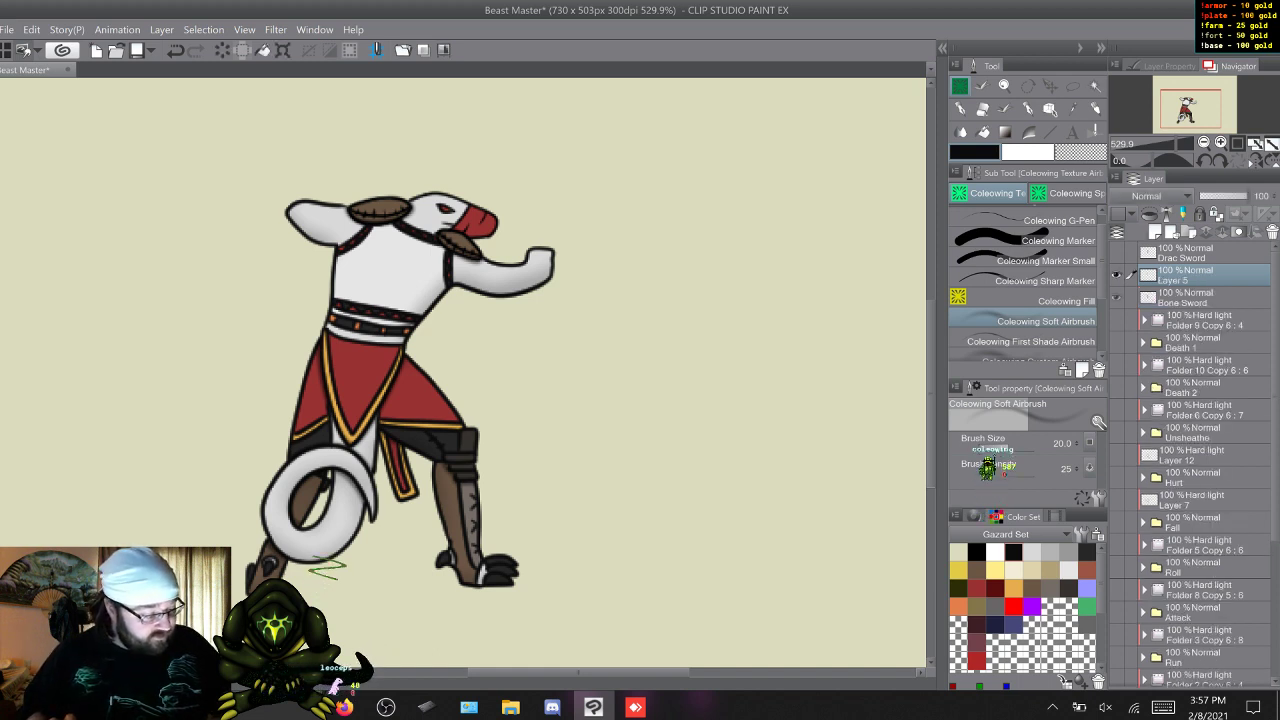
{"action": "left_click", "coordinate": [1117, 297]}
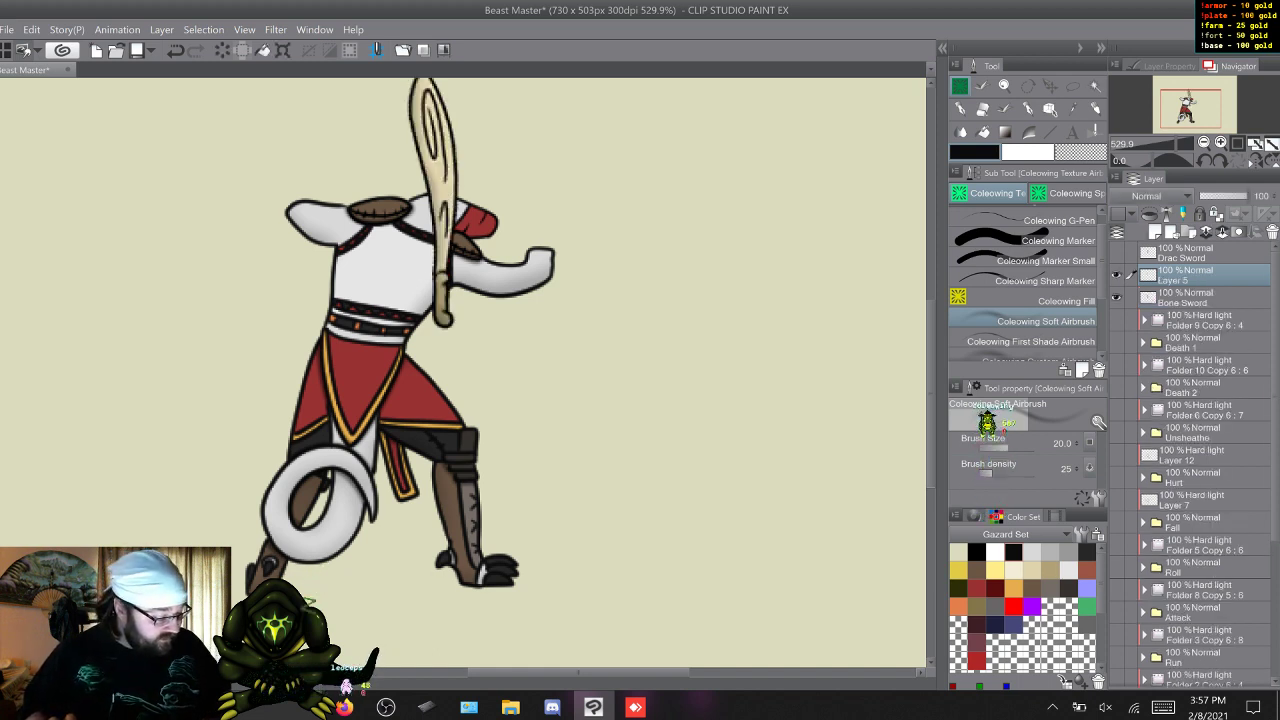
Hide the Idle animation folder and its hard light shading folder so only the bone sword is displayed.
{"action": "scroll", "coordinate": [1190, 462], "scroll_direction": "down", "scroll_amount": 5}
{"action": "scroll", "coordinate": [1190, 462], "scroll_direction": "up", "scroll_amount": 1}
{"action": "left_click", "coordinate": [1117, 599]}
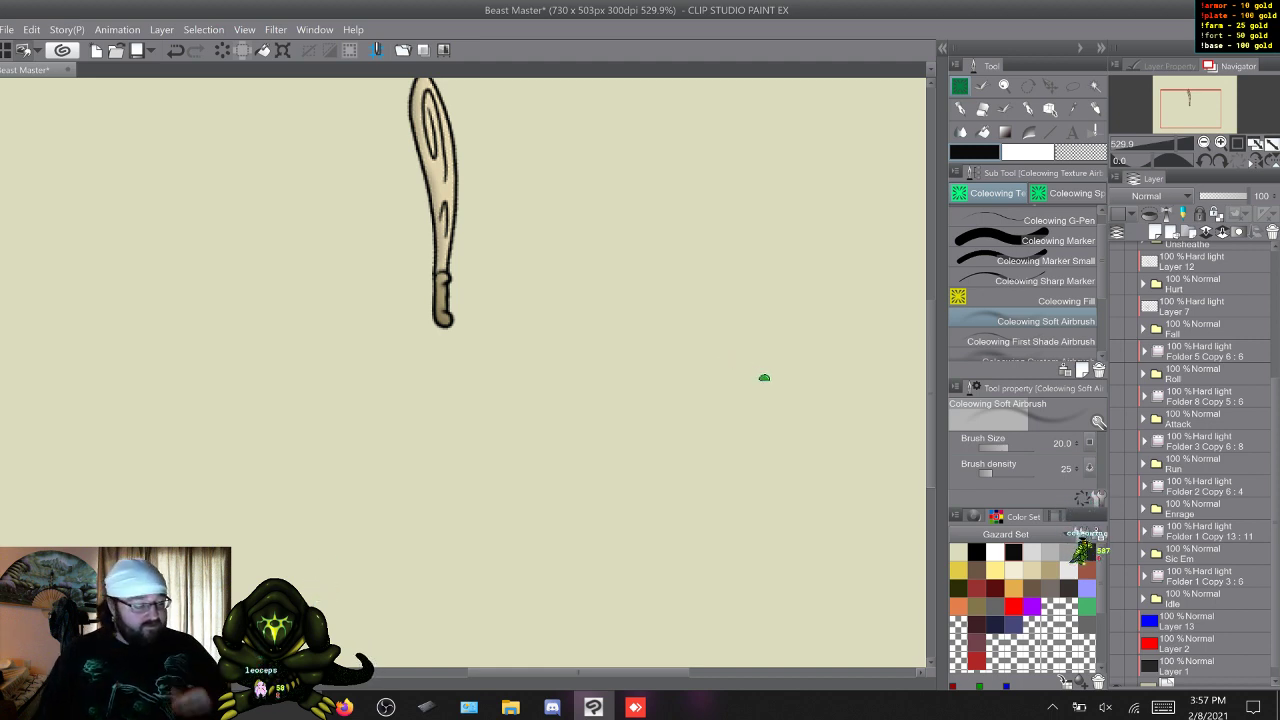
{"action": "scroll", "coordinate": [1192, 464], "scroll_direction": "up", "scroll_amount": 5}
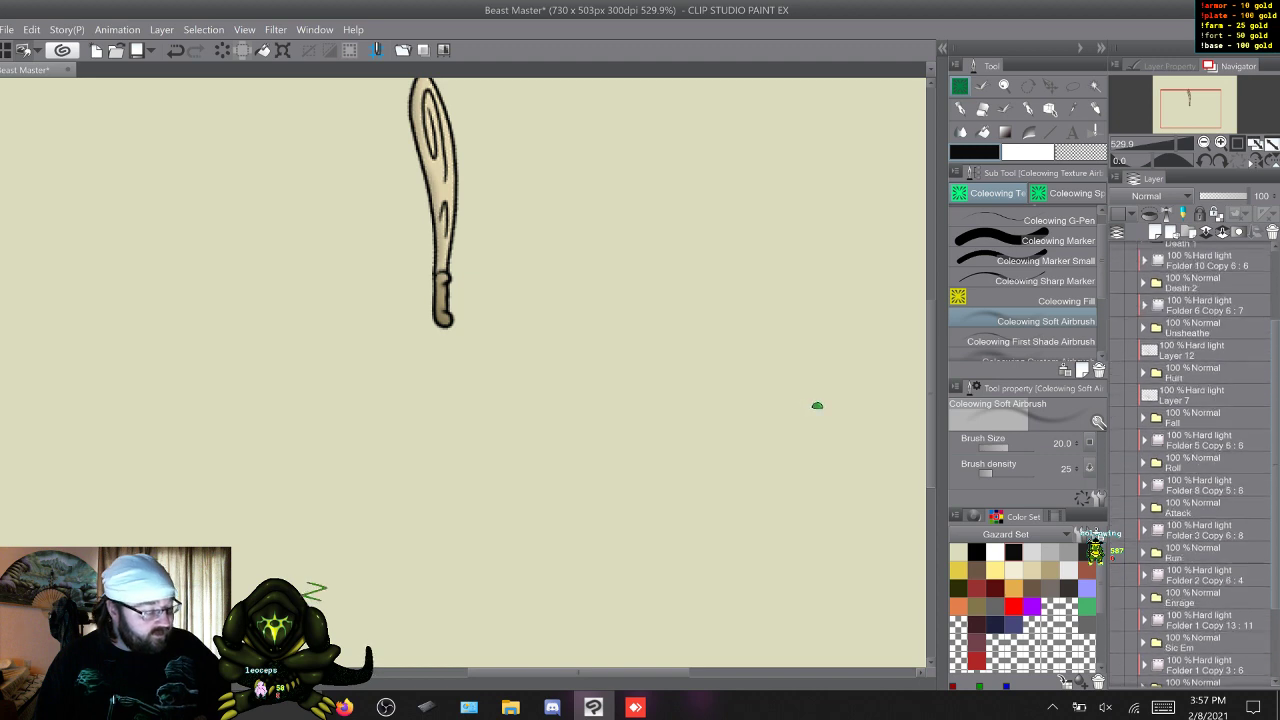
Display only the Drac Sword layer and lower its saturation to the minimum with Hue/Saturation/Luminosity.
{"action": "left_click_drag", "start_coordinate": [1116, 275], "coordinate": [1116, 297]}
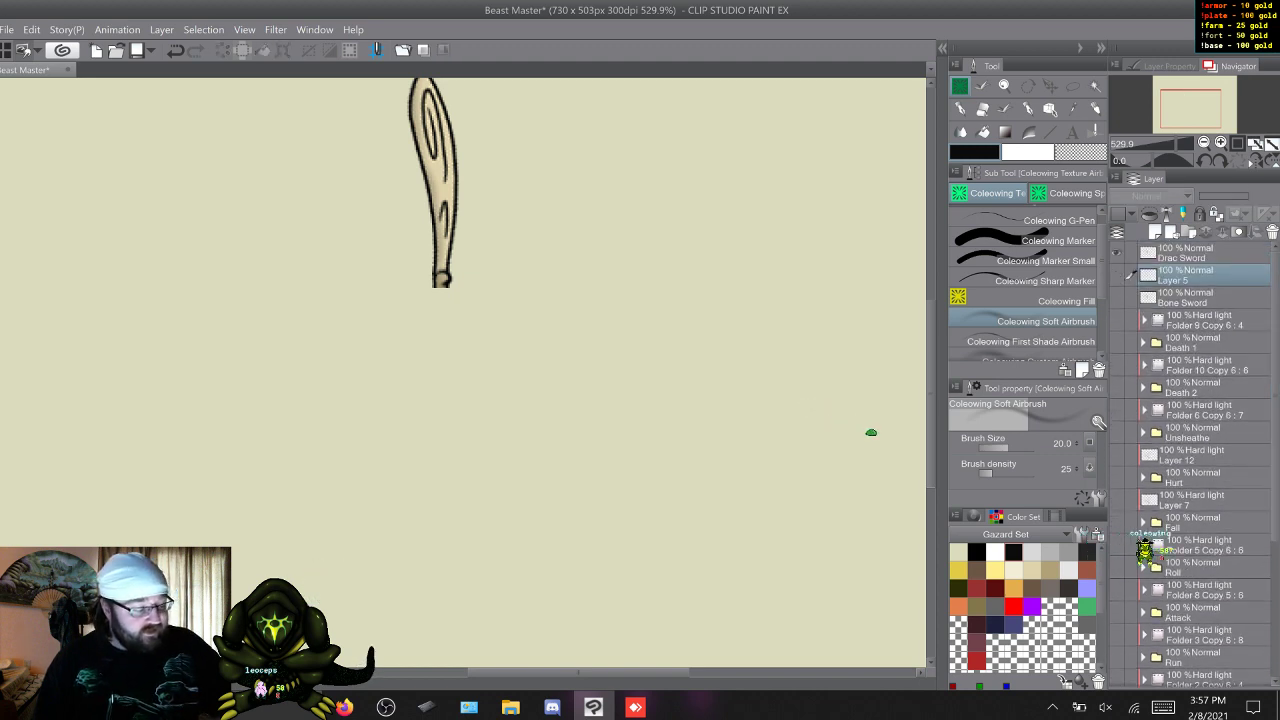
{"action": "left_click", "coordinate": [1116, 253]}
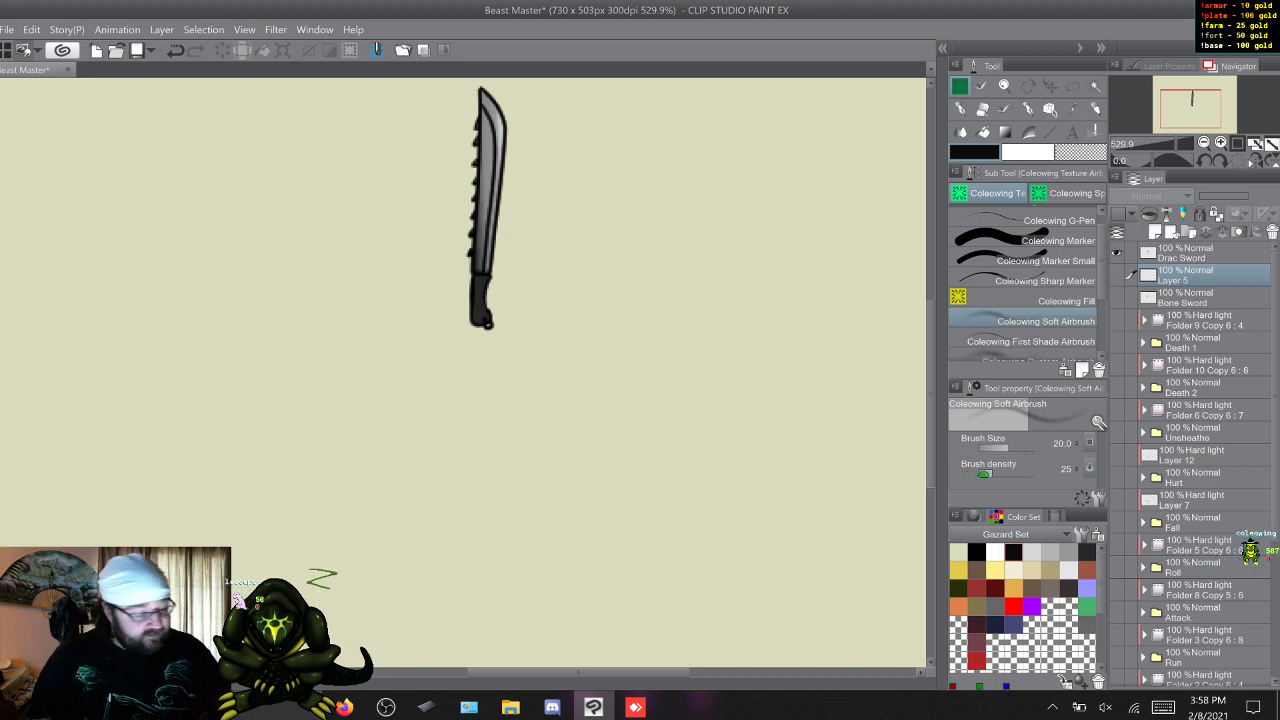
{"action": "left_click", "coordinate": [1185, 254]}
{"action": "left_click", "coordinate": [32, 30]}
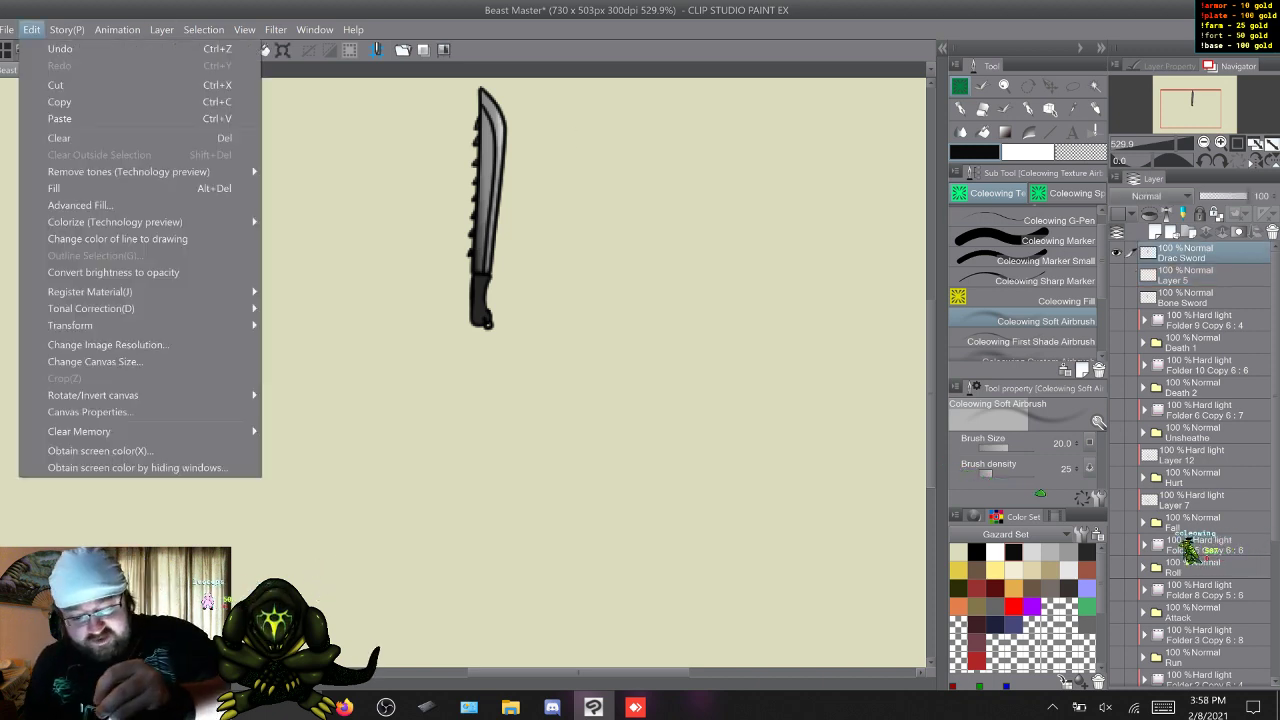
{"action": "mouse_move", "coordinate": [90, 308]}
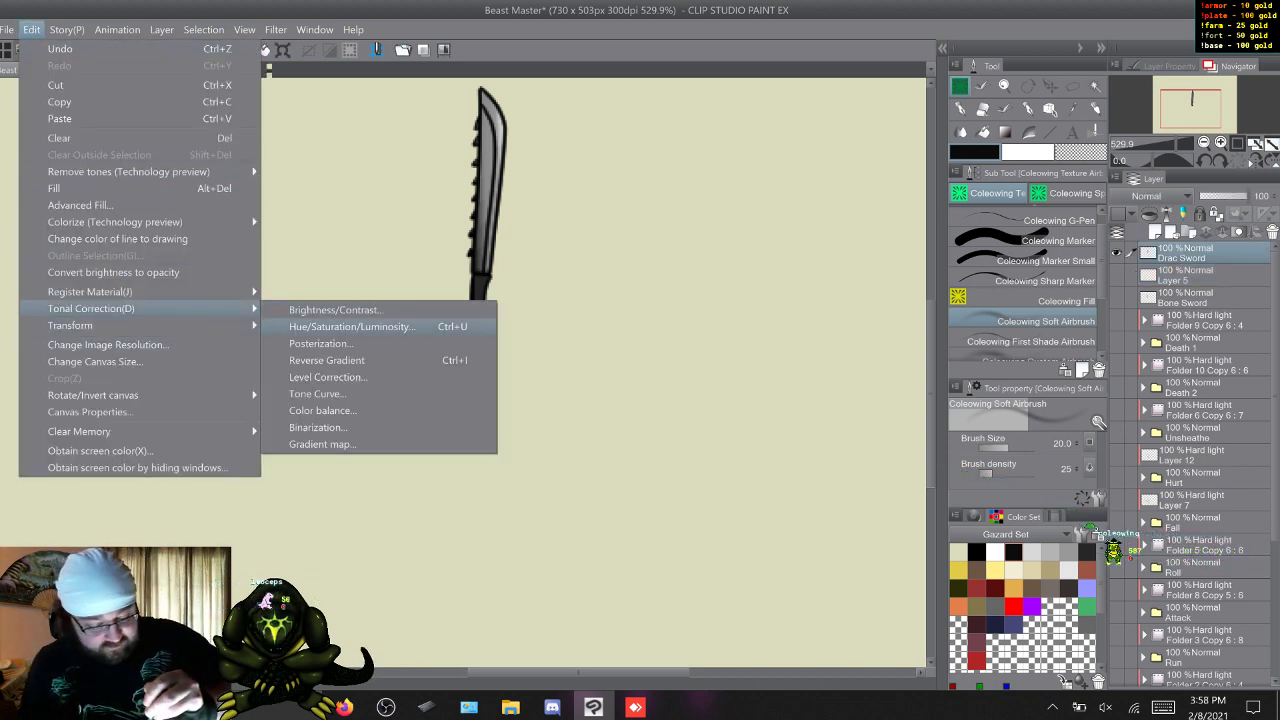
{"action": "left_click", "coordinate": [350, 326]}
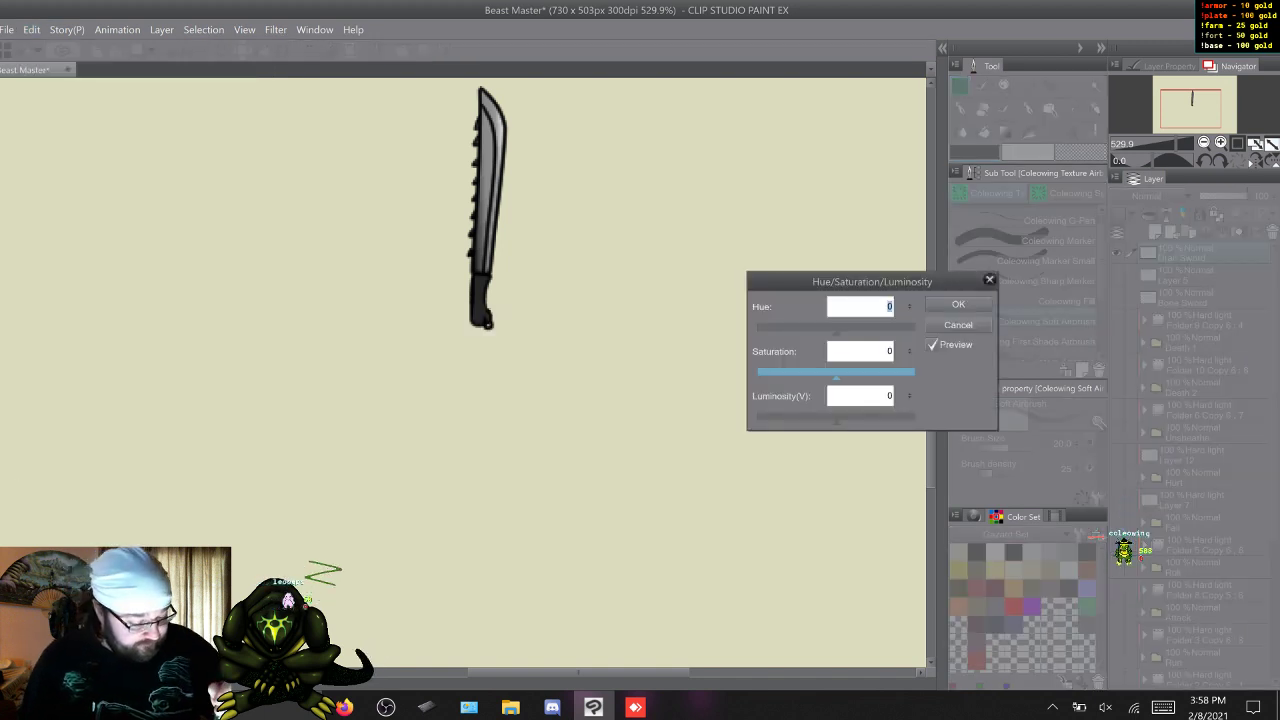
{"action": "left_click_drag", "start_coordinate": [836, 375], "coordinate": [757, 374]}
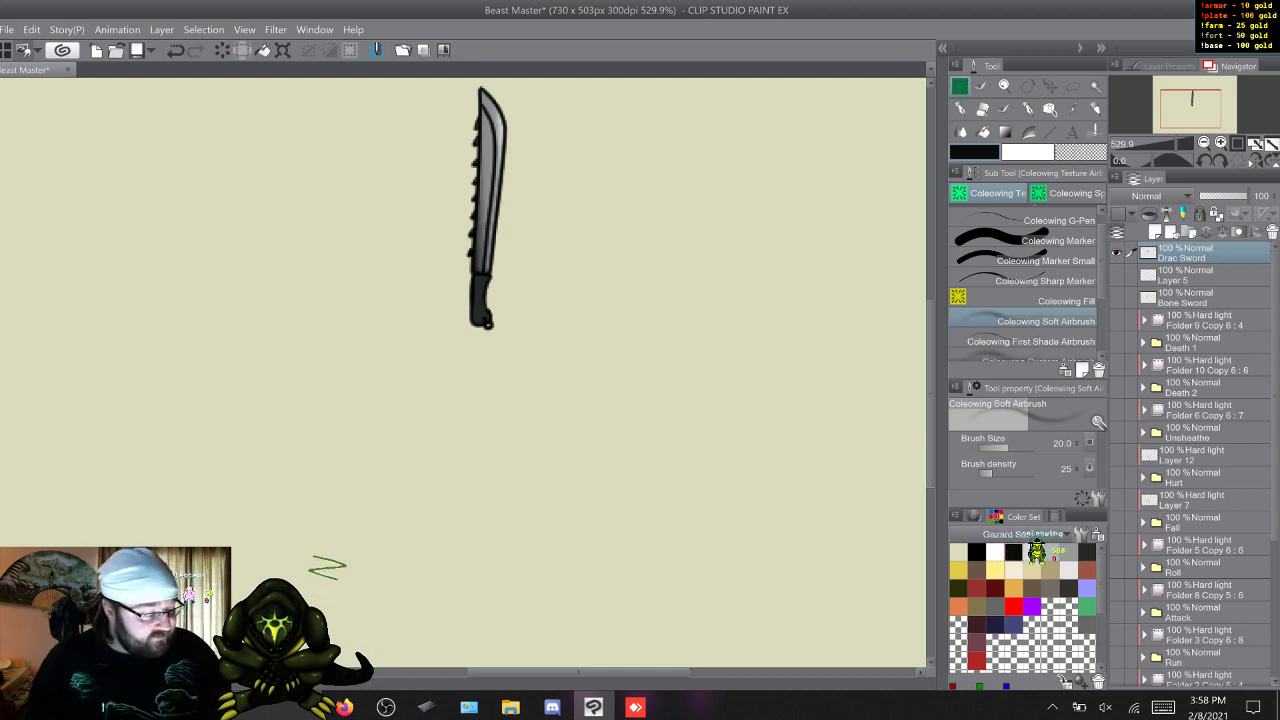
Hide the Drac Sword layer and show the Bone Sword layer and the blank layer above it.
{"action": "left_click", "coordinate": [1120, 253]}
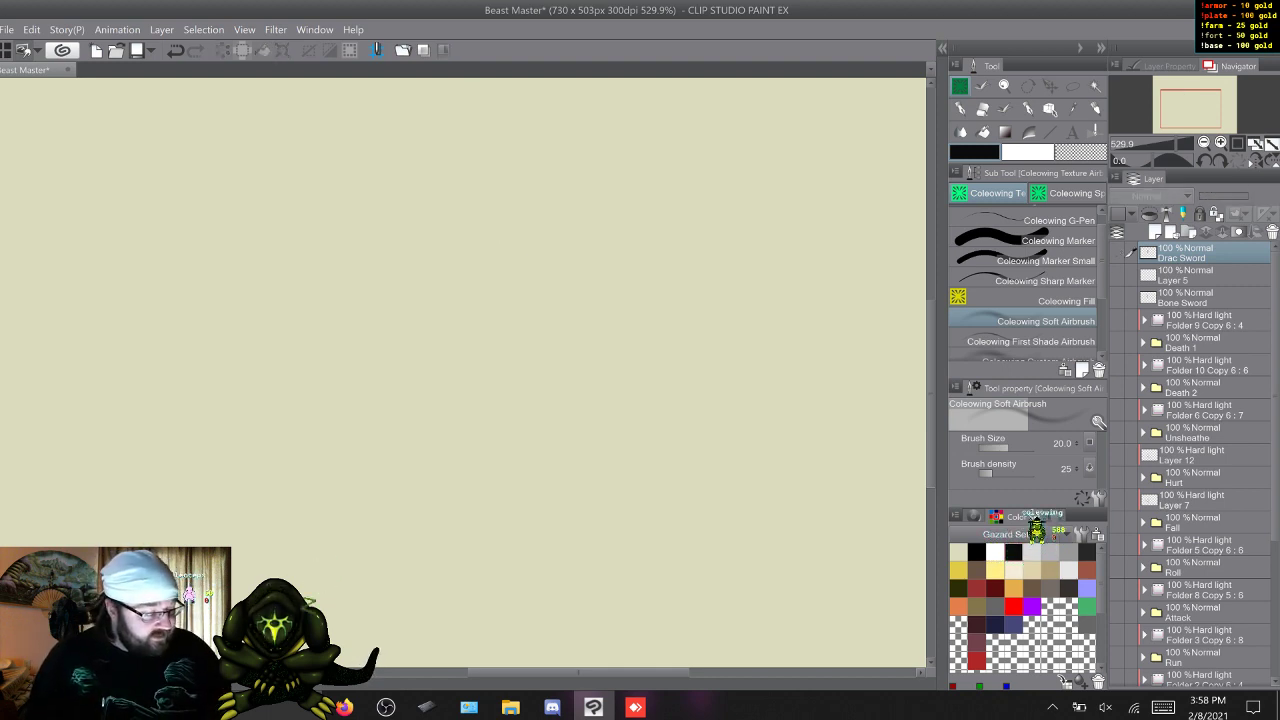
{"action": "left_click", "coordinate": [1116, 297]}
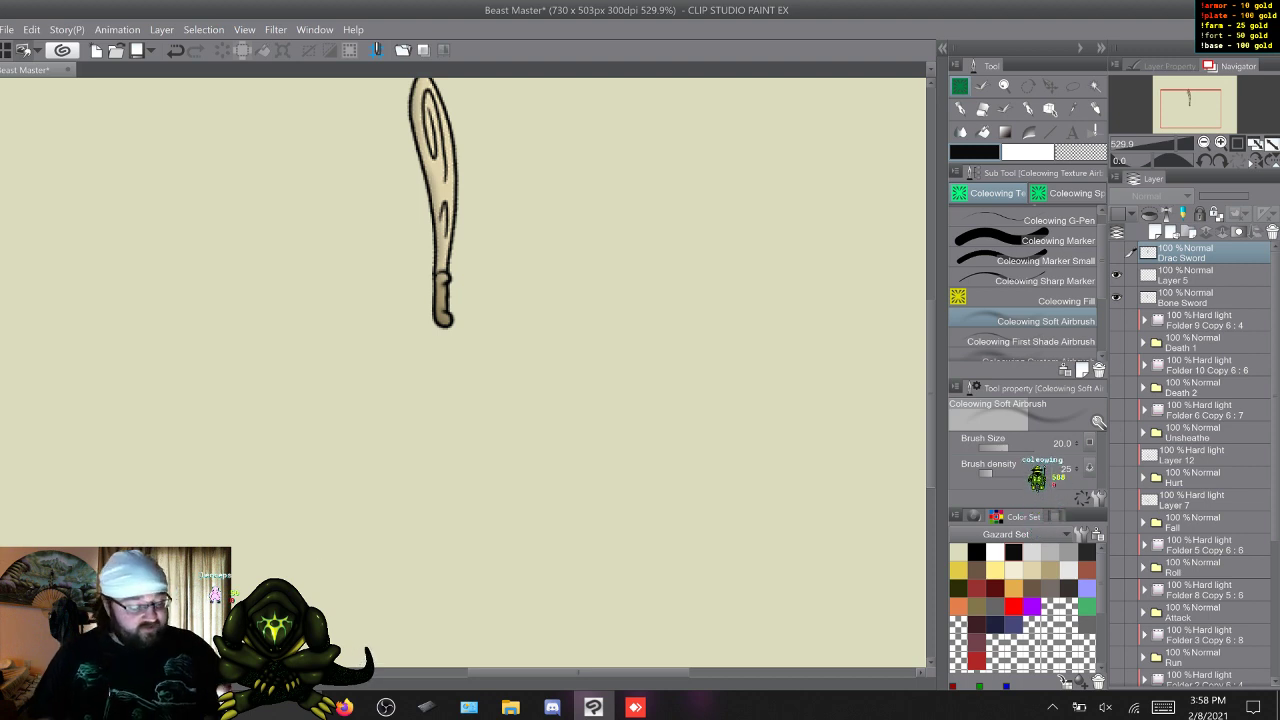
{"action": "scroll", "coordinate": [463, 372], "scroll_direction": "up", "scroll_amount": 2}
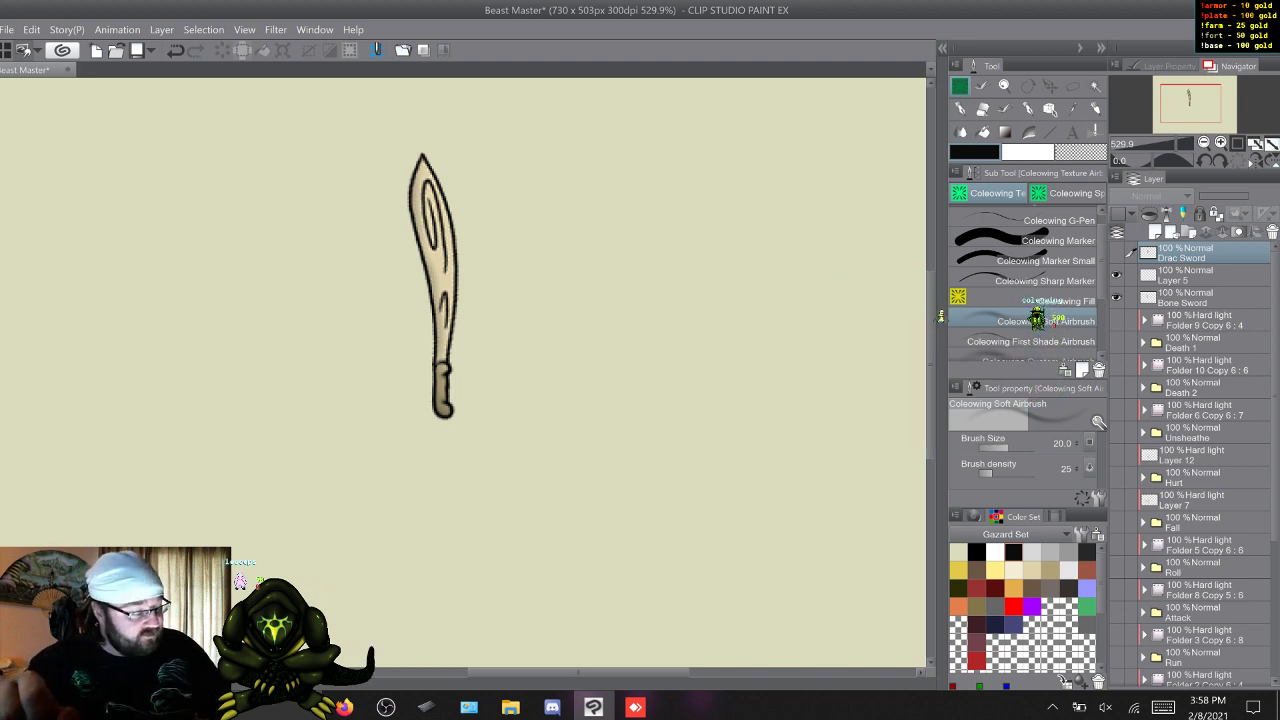
Turn on the blue layer color effect for the Bone Sword layer as a tracing reference.
{"action": "left_click", "coordinate": [1200, 275]}
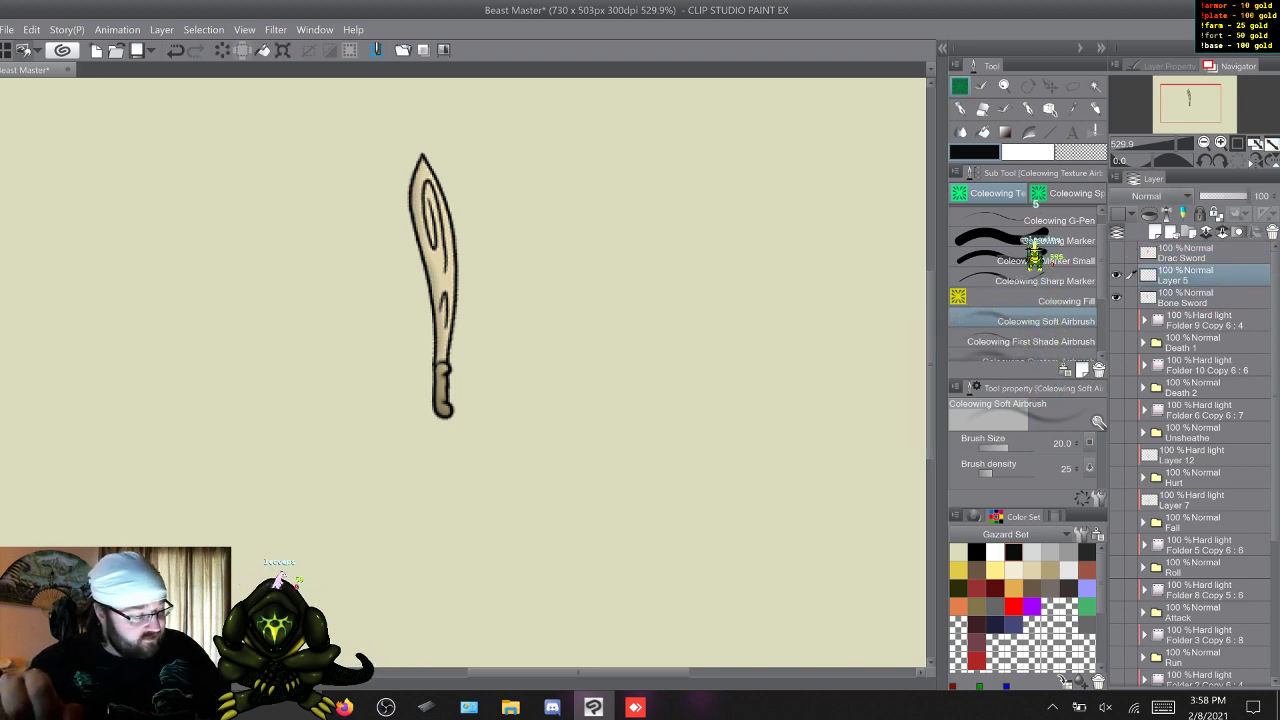
{"action": "left_click", "coordinate": [1200, 297]}
{"action": "left_click", "coordinate": [1200, 275]}
{"action": "left_click", "coordinate": [1200, 297]}
{"action": "left_click", "coordinate": [1200, 275]}
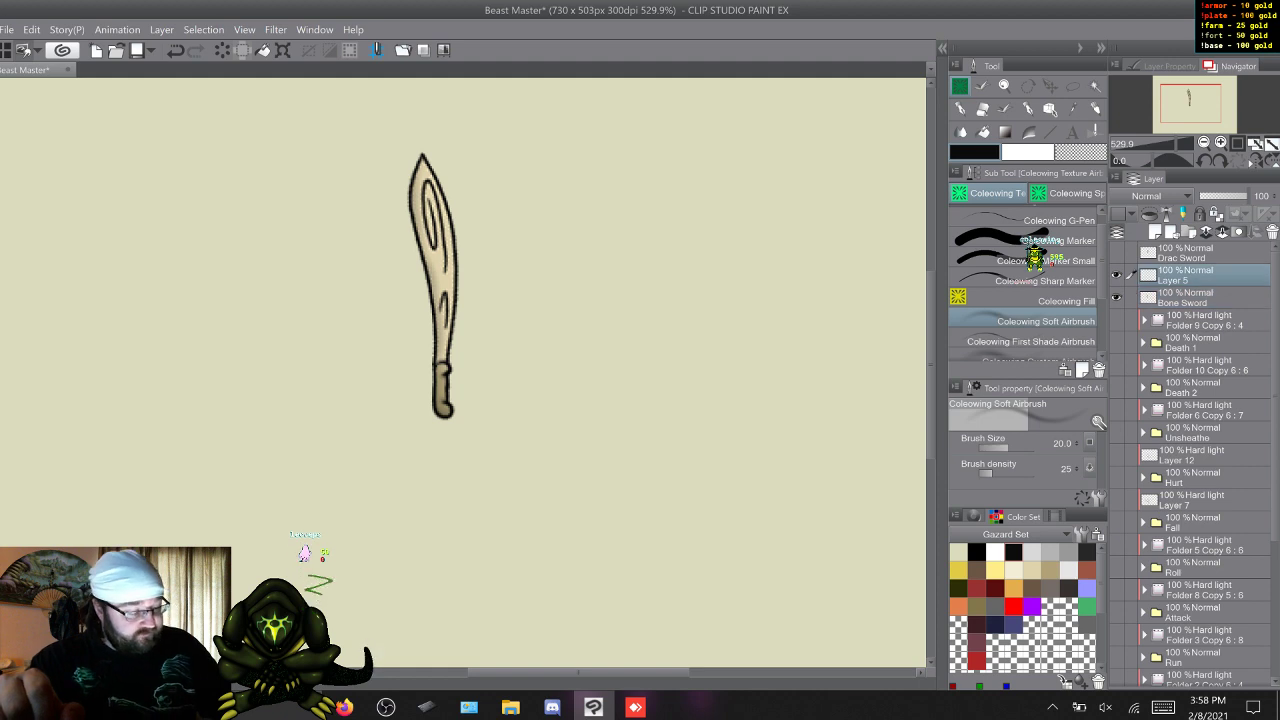
{"action": "left_click", "coordinate": [1200, 297]}
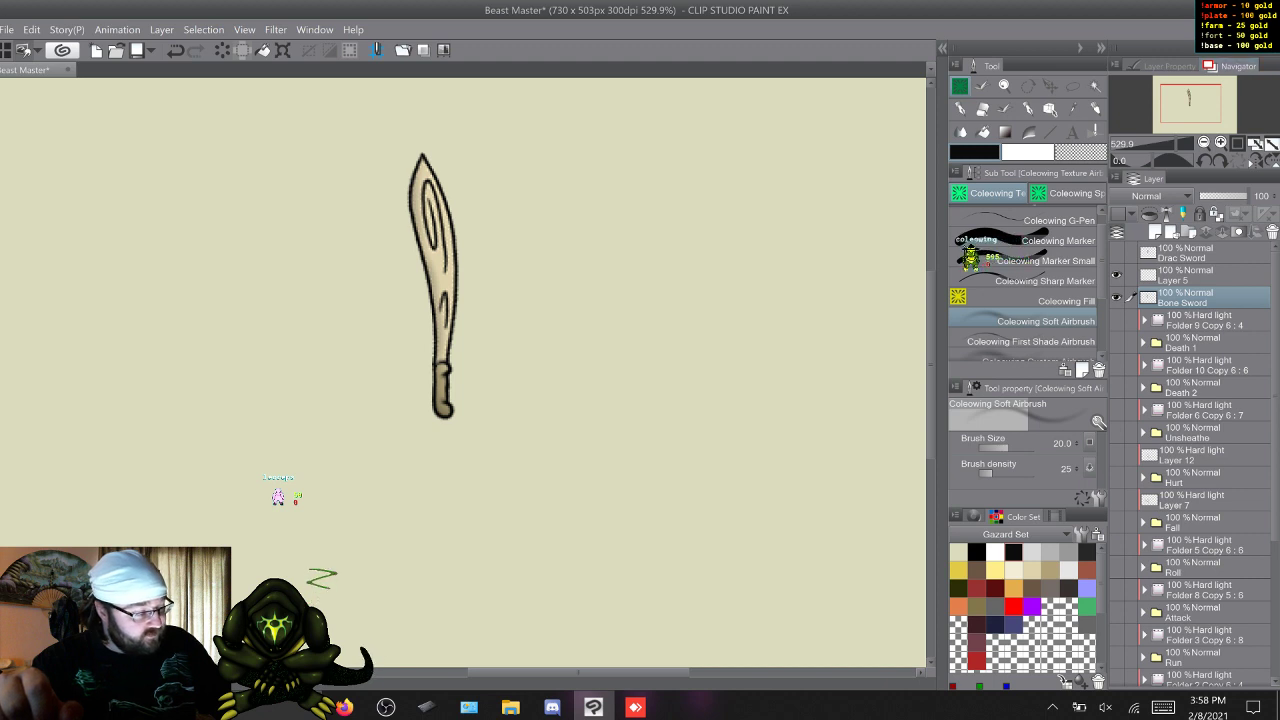
{"action": "left_click", "coordinate": [1167, 66]}
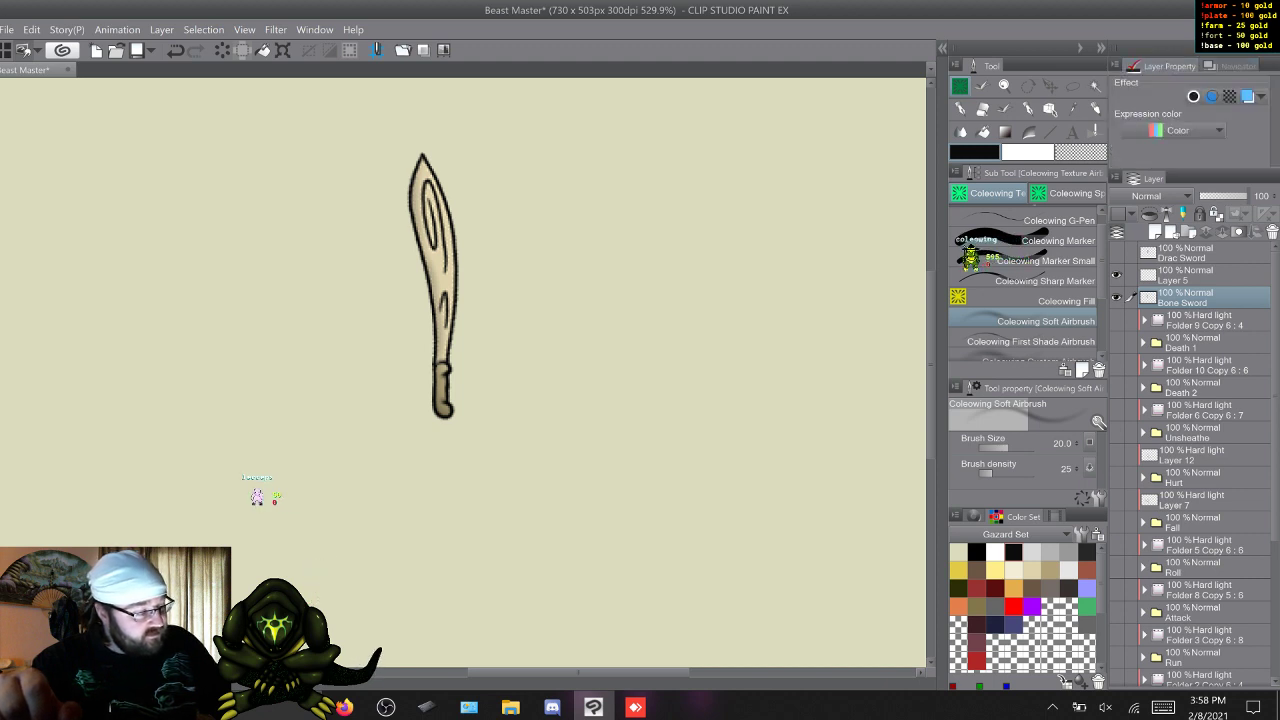
{"action": "left_click", "coordinate": [1247, 96]}
Trace the bone sword's handle in black on Layer 5 with the Coleowing G-Pen at size 3.0.
{"action": "left_click", "coordinate": [1190, 275]}
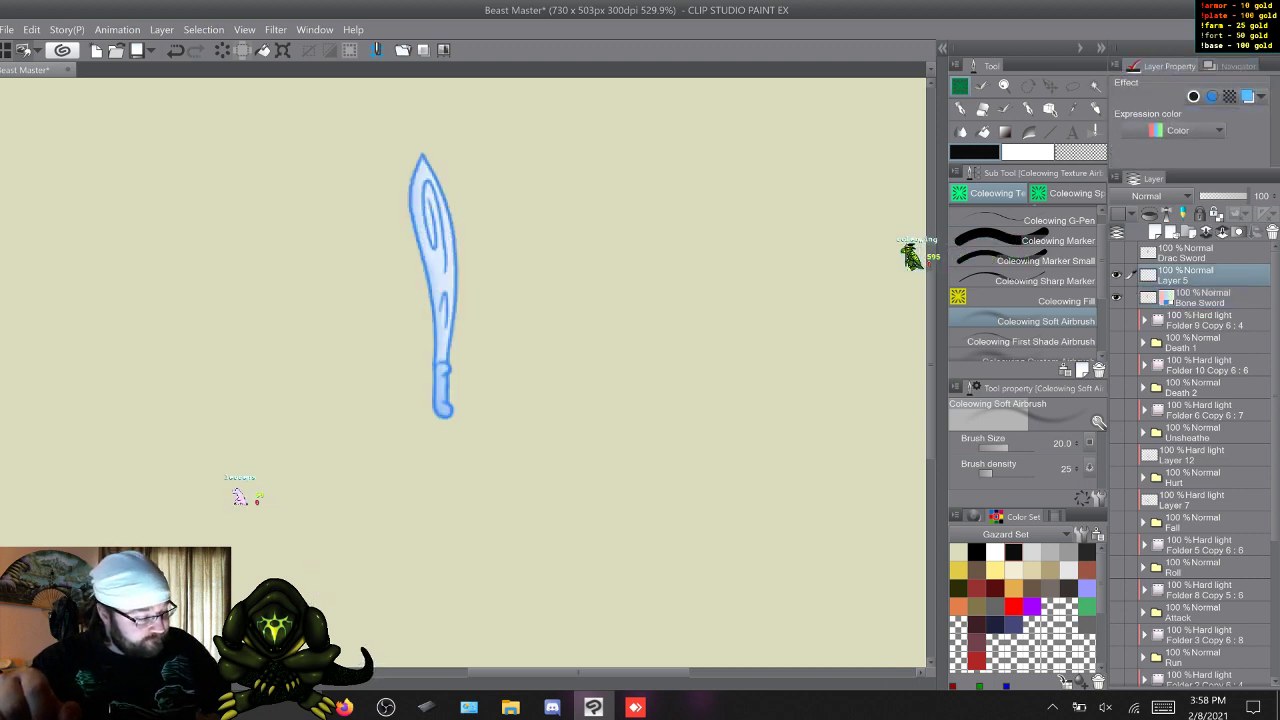
{"action": "key", "text": "p"}
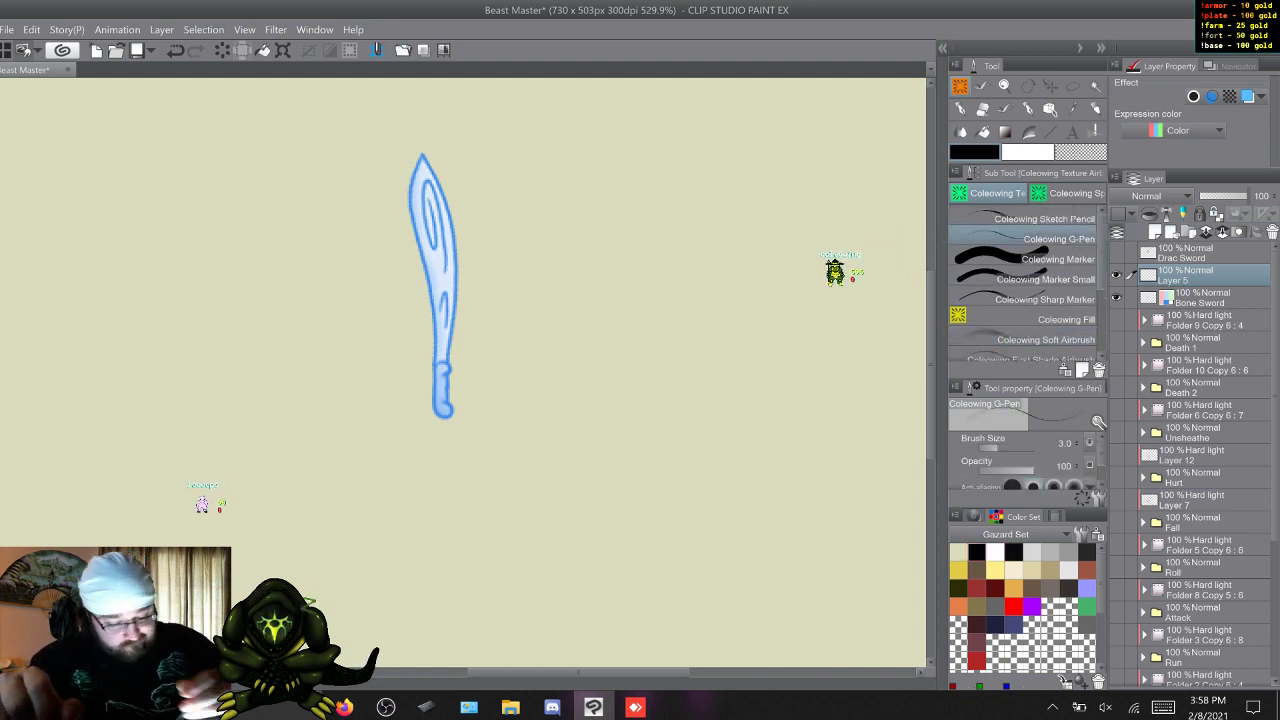
{"action": "left_click_drag", "start_coordinate": [434, 290], "coordinate": [434, 282]}
{"action": "scroll", "coordinate": [434, 280], "scroll_direction": "down", "scroll_amount": 1}
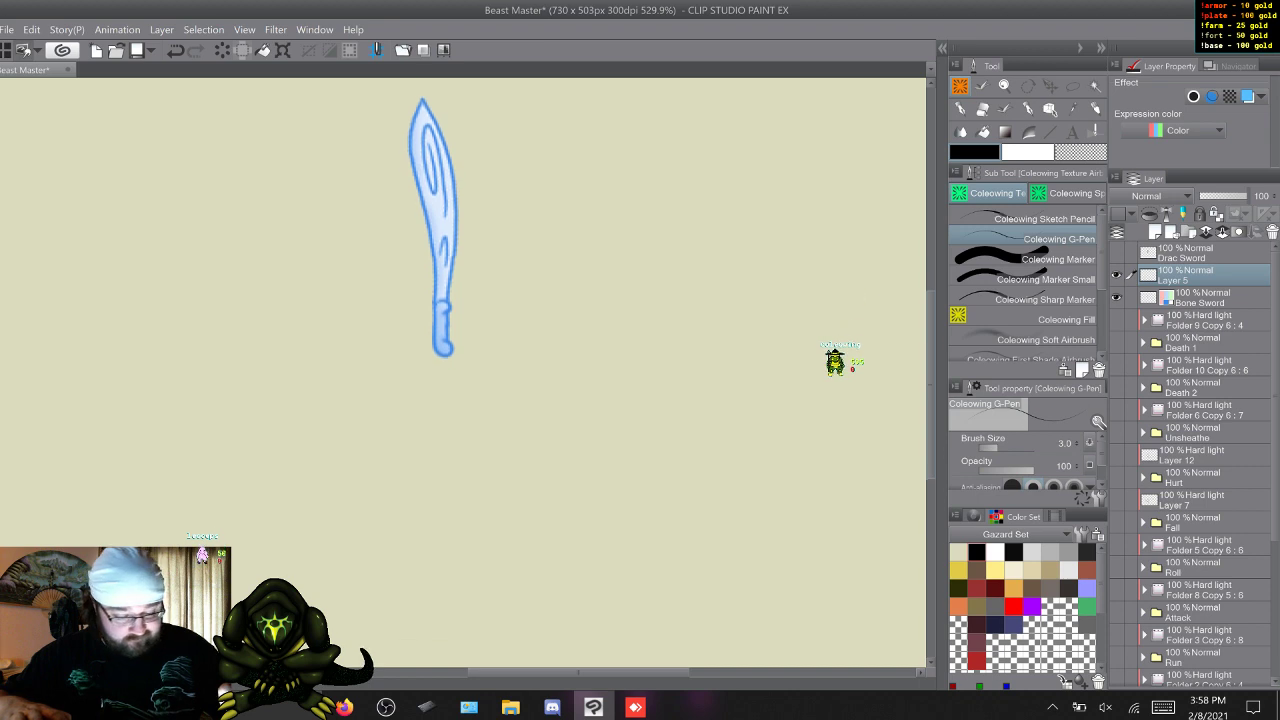
{"action": "scroll", "coordinate": [434, 280], "scroll_direction": "up", "scroll_amount": 3}
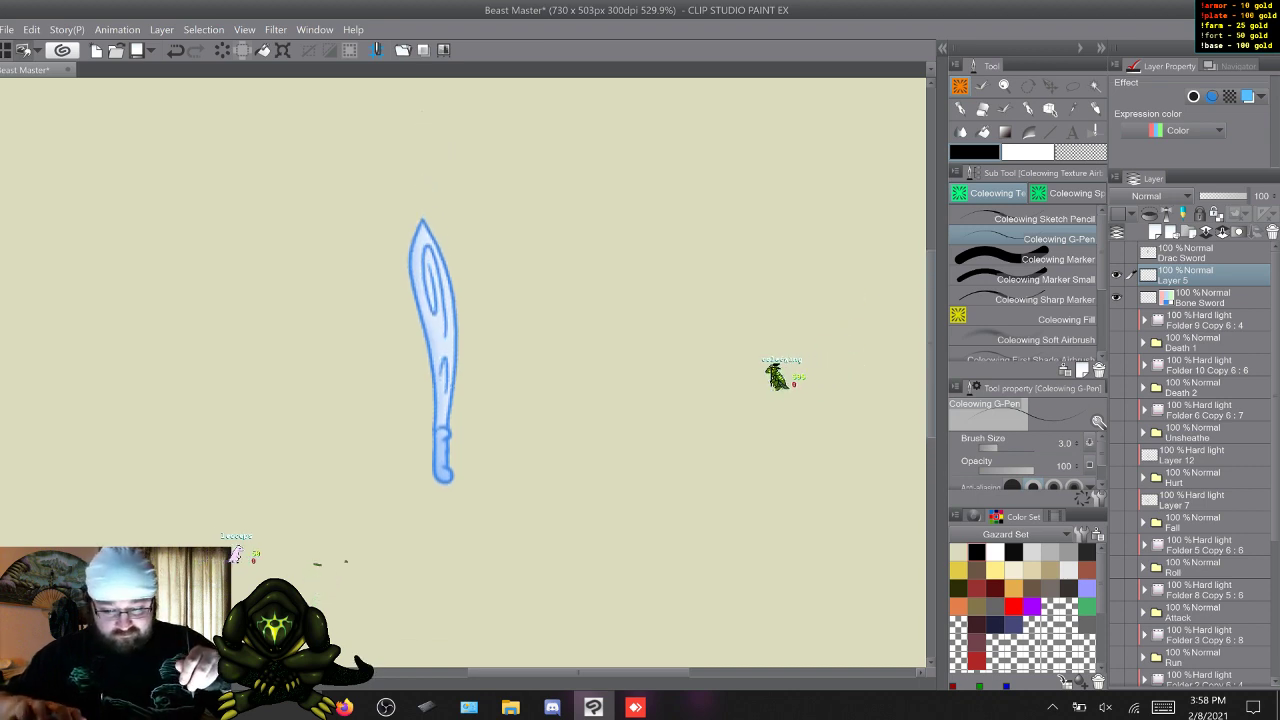
{"action": "scroll", "coordinate": [425, 452], "scroll_direction": "up", "scroll_amount": 2}
{"action": "scroll", "coordinate": [434, 320], "scroll_direction": "up", "scroll_amount": 2}
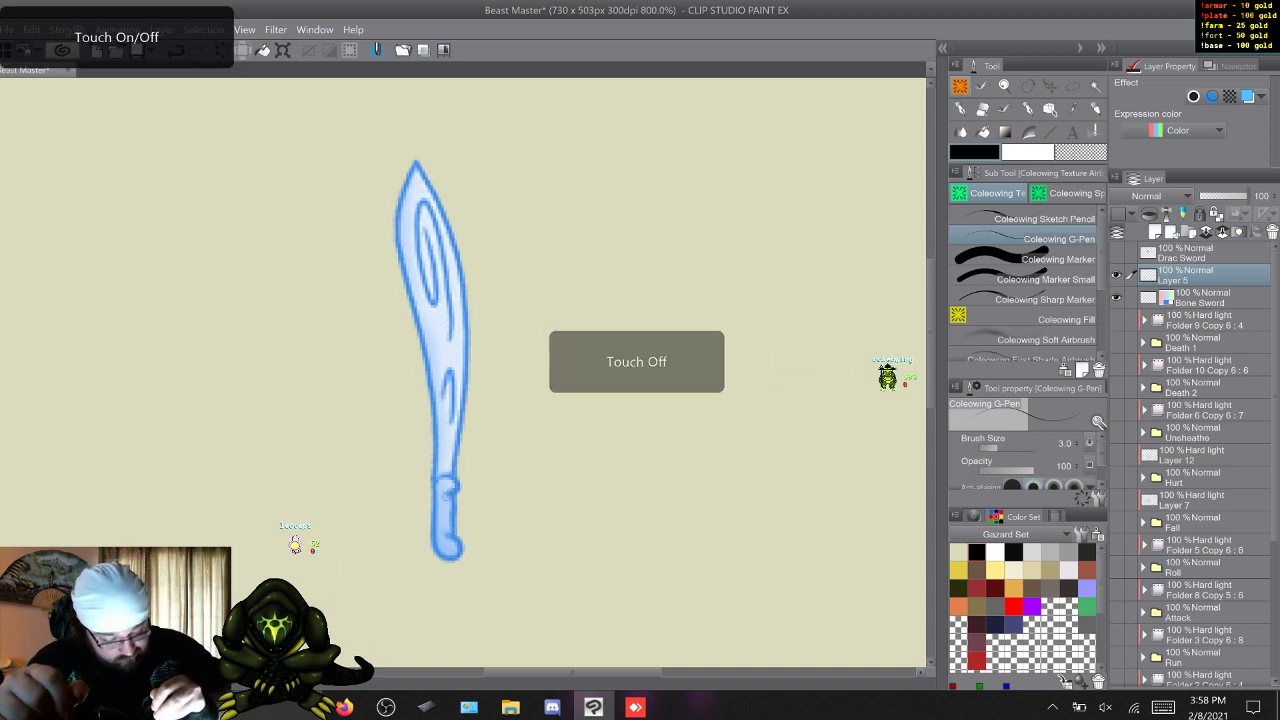
{"action": "mouse_move", "coordinate": [447, 494]}
{"action": "left_mouse_down"}
{"action": "mouse_move", "coordinate": [459, 486]}
{"action": "mouse_move", "coordinate": [443, 478]}
{"action": "mouse_move", "coordinate": [435, 546]}
{"action": "mouse_move", "coordinate": [459, 556]}
{"action": "mouse_move", "coordinate": [443, 535]}
{"action": "left_mouse_up"}
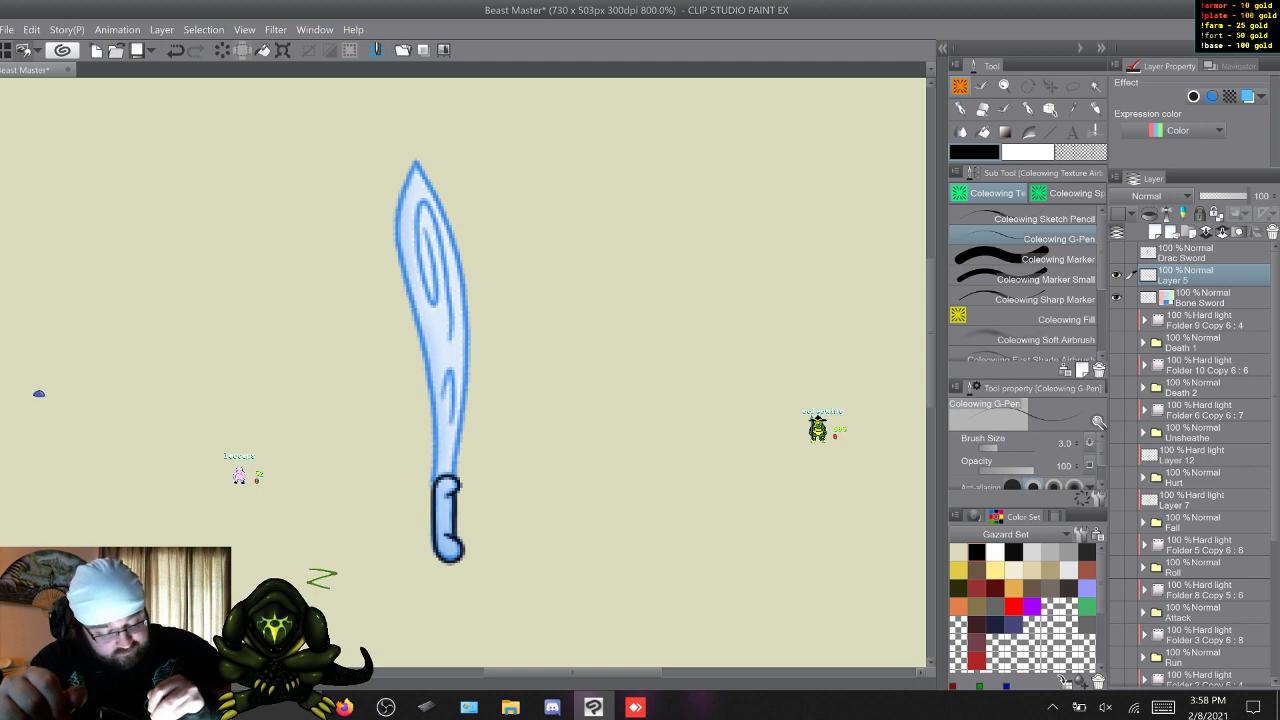
Trace the bone sword's blade outline on both edges up to the tip, plus its inner grain lines, in black.
{"action": "left_click_drag", "start_coordinate": [433, 430], "coordinate": [428, 370]}
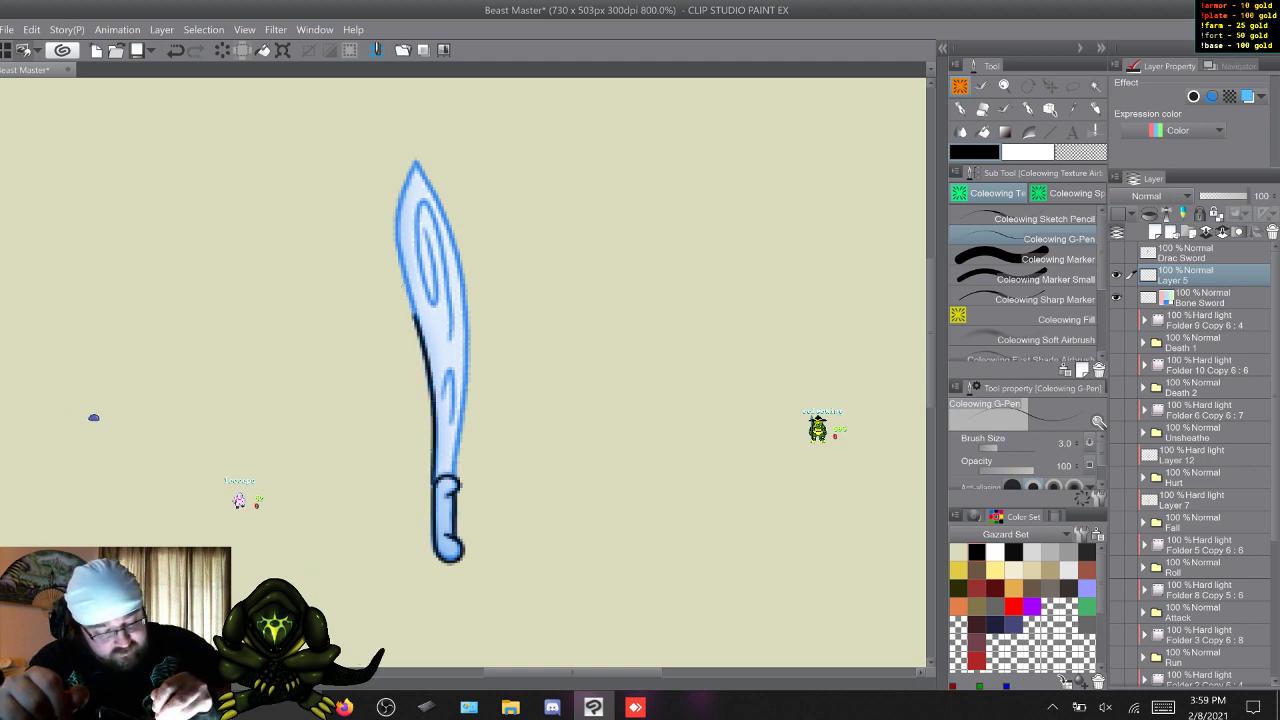
{"action": "mouse_move", "coordinate": [415, 318]}
{"action": "left_mouse_down"}
{"action": "mouse_move", "coordinate": [397, 228]}
{"action": "mouse_move", "coordinate": [414, 160]}
{"action": "left_mouse_up"}
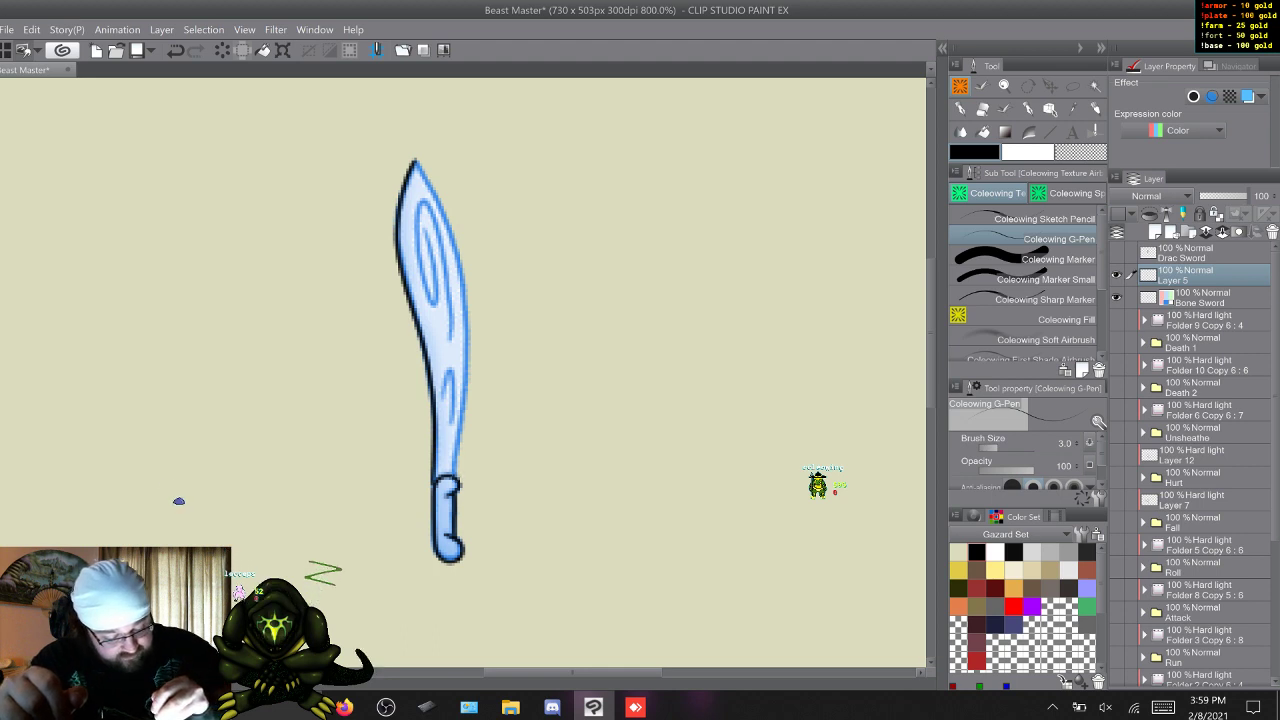
{"action": "left_click_drag", "start_coordinate": [456, 472], "coordinate": [465, 370]}
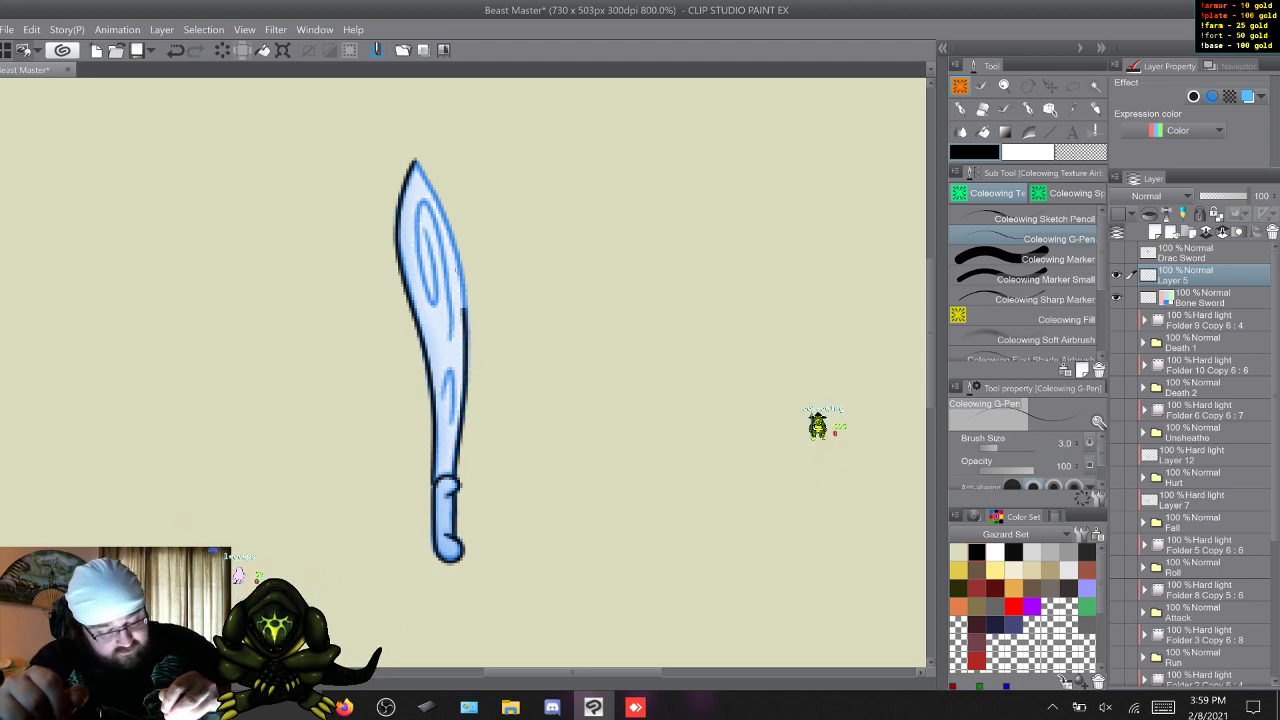
{"action": "left_click_drag", "start_coordinate": [465, 312], "coordinate": [458, 262]}
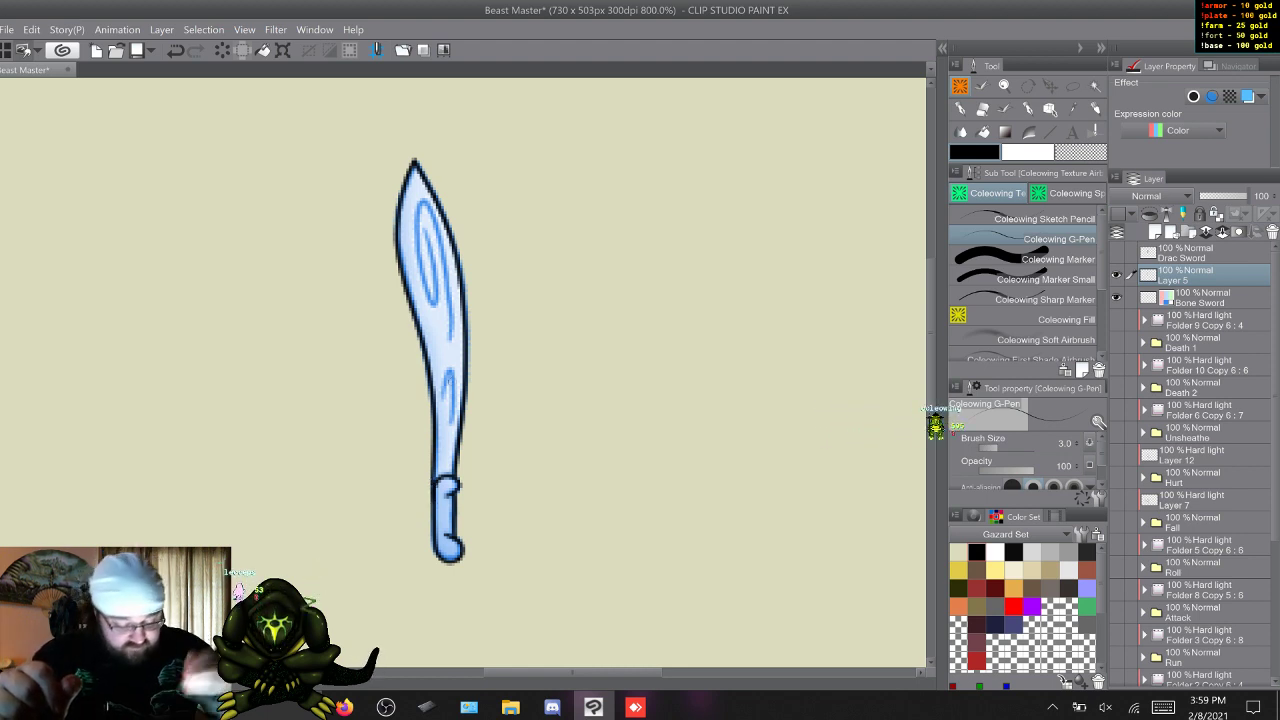
{"action": "mouse_move", "coordinate": [451, 423]}
{"action": "left_mouse_down"}
{"action": "mouse_move", "coordinate": [454, 369]}
{"action": "mouse_move", "coordinate": [443, 400]}
{"action": "left_mouse_up"}
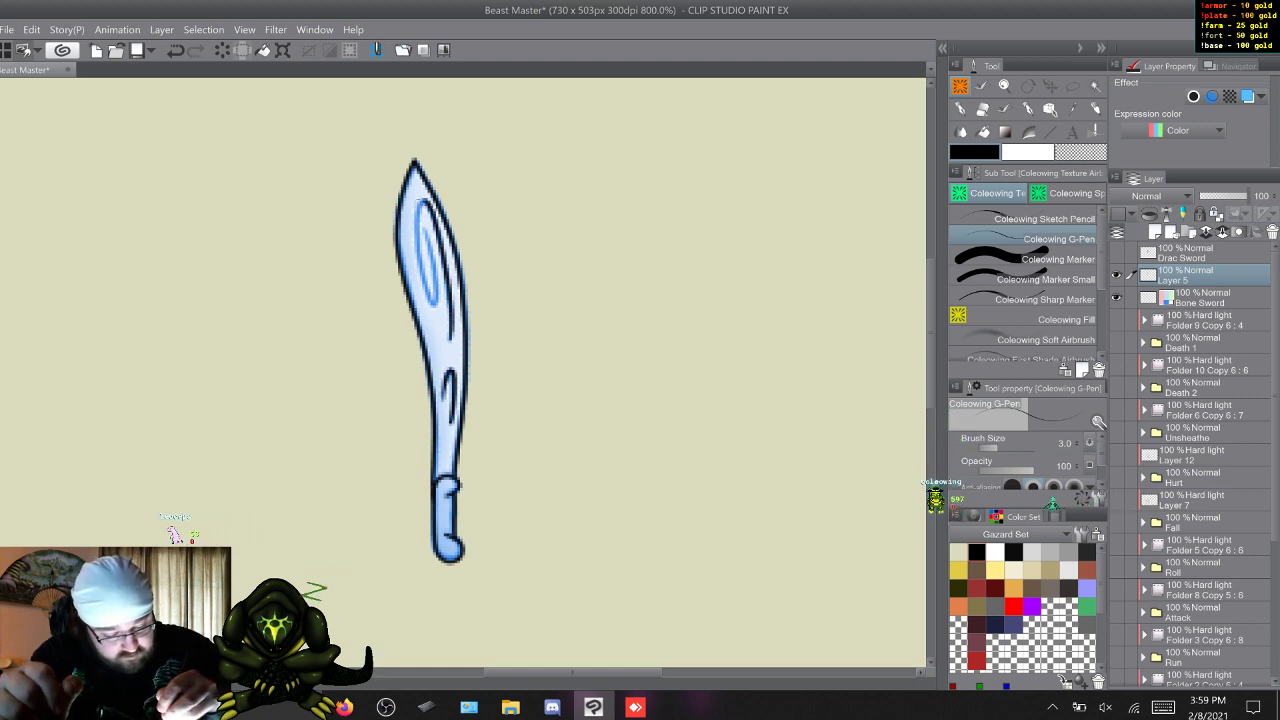
{"action": "left_click_drag", "start_coordinate": [438, 300], "coordinate": [425, 226]}
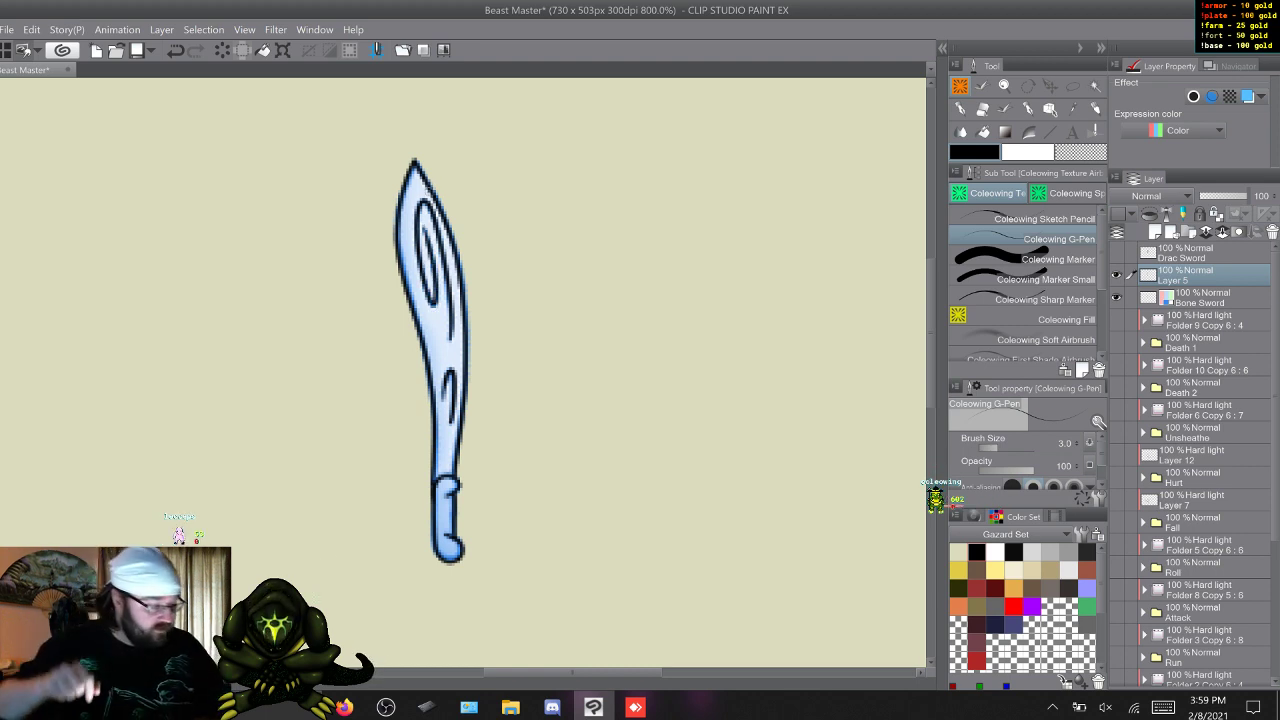
Add a new layer between the sword's line art and the Bone Sword layer, and hide the Bone Sword reference.
{"action": "left_click", "coordinate": [1203, 298]}
{"action": "left_click", "coordinate": [1155, 232]}
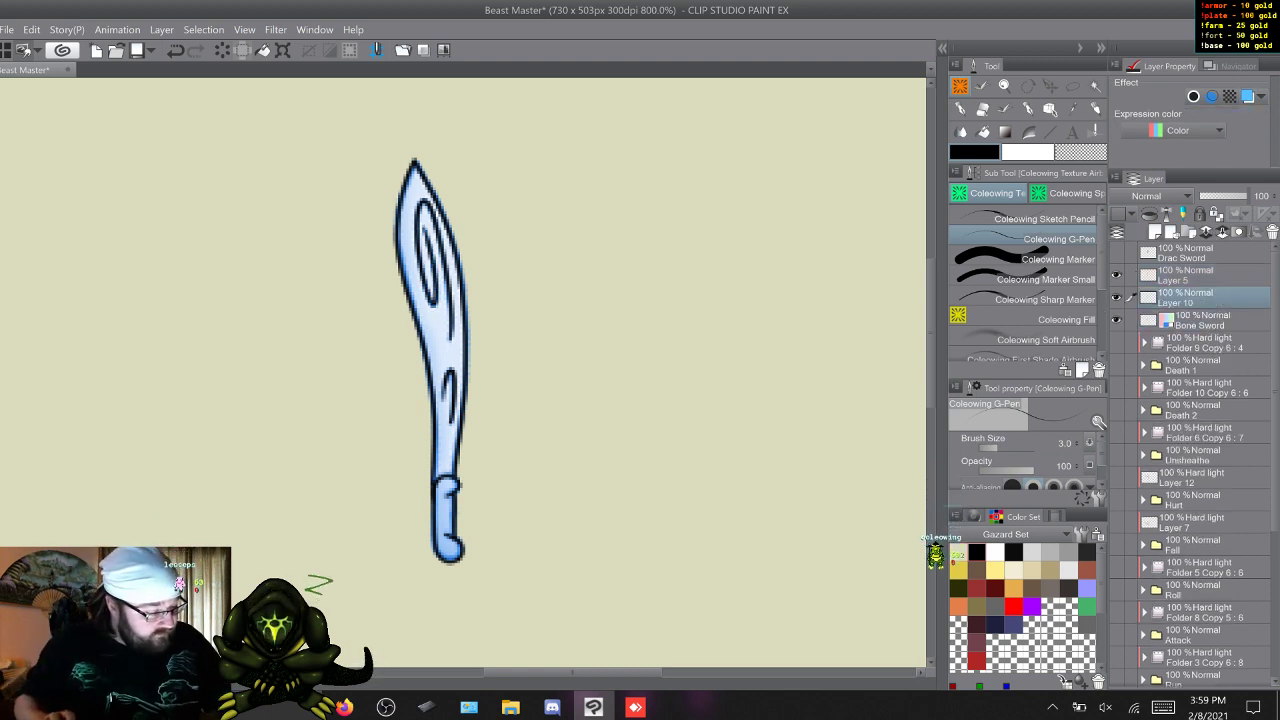
{"action": "left_click", "coordinate": [1116, 320]}
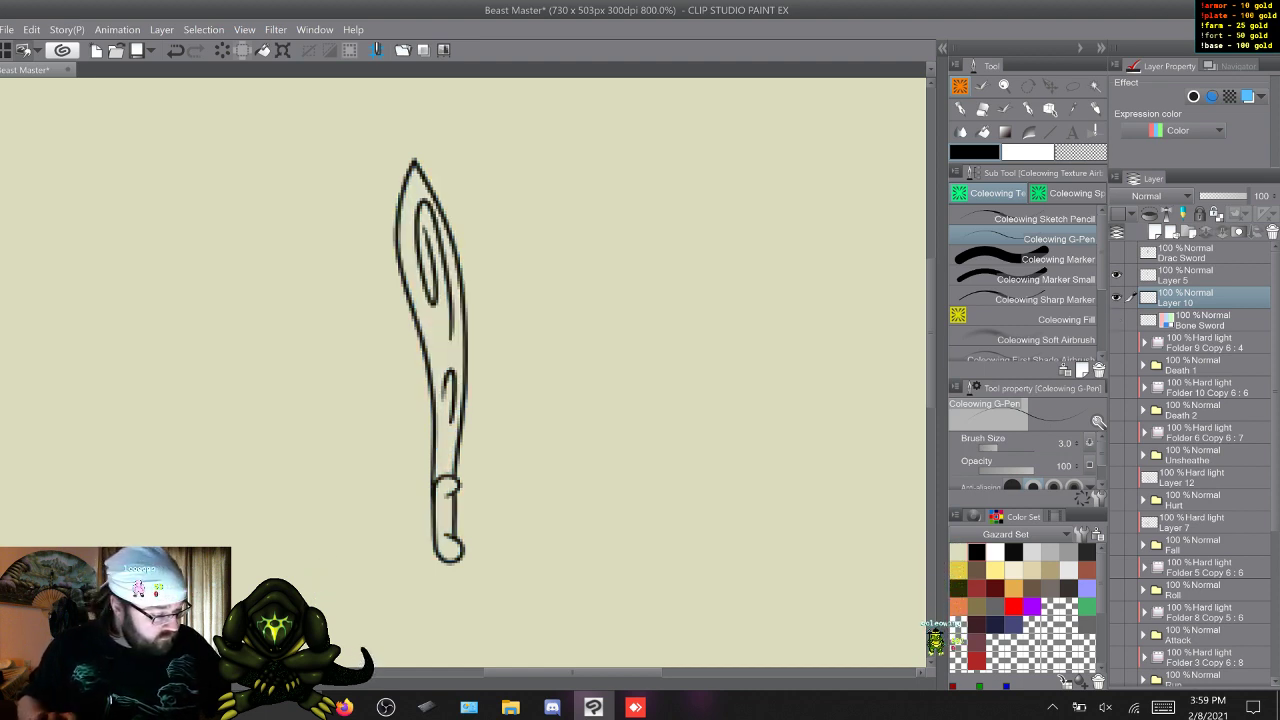
Add two more clipped layers between the sword's fill layer and its line art, and set the upper one to Hard light.
{"action": "left_click", "coordinate": [1155, 232]}
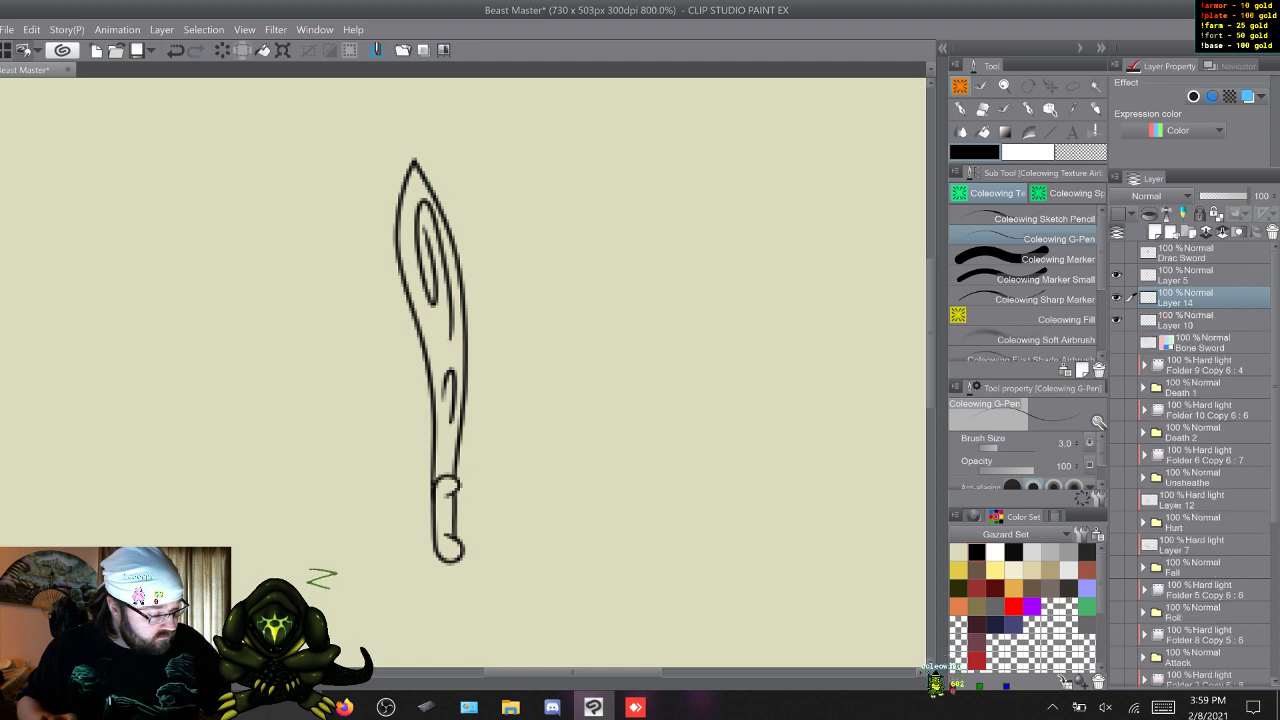
{"action": "left_click", "coordinate": [1155, 232]}
{"action": "left_click", "coordinate": [1190, 320]}
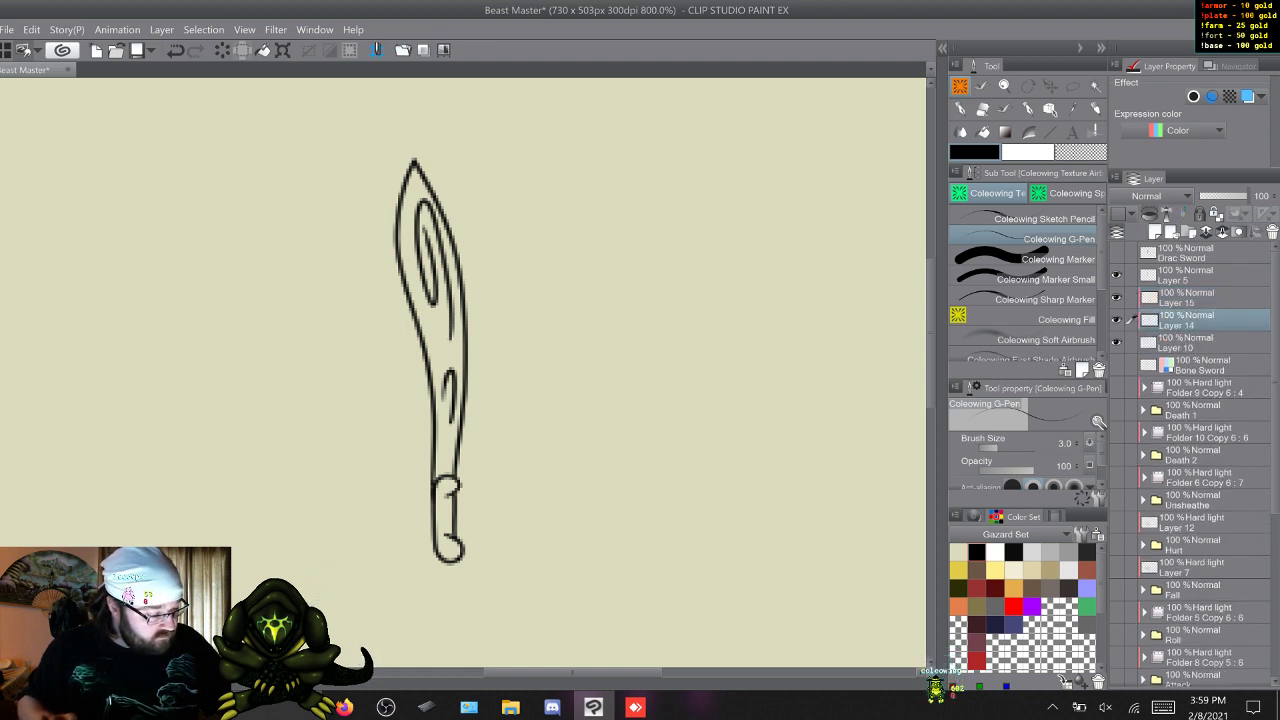
{"action": "left_click", "coordinate": [1190, 298]}
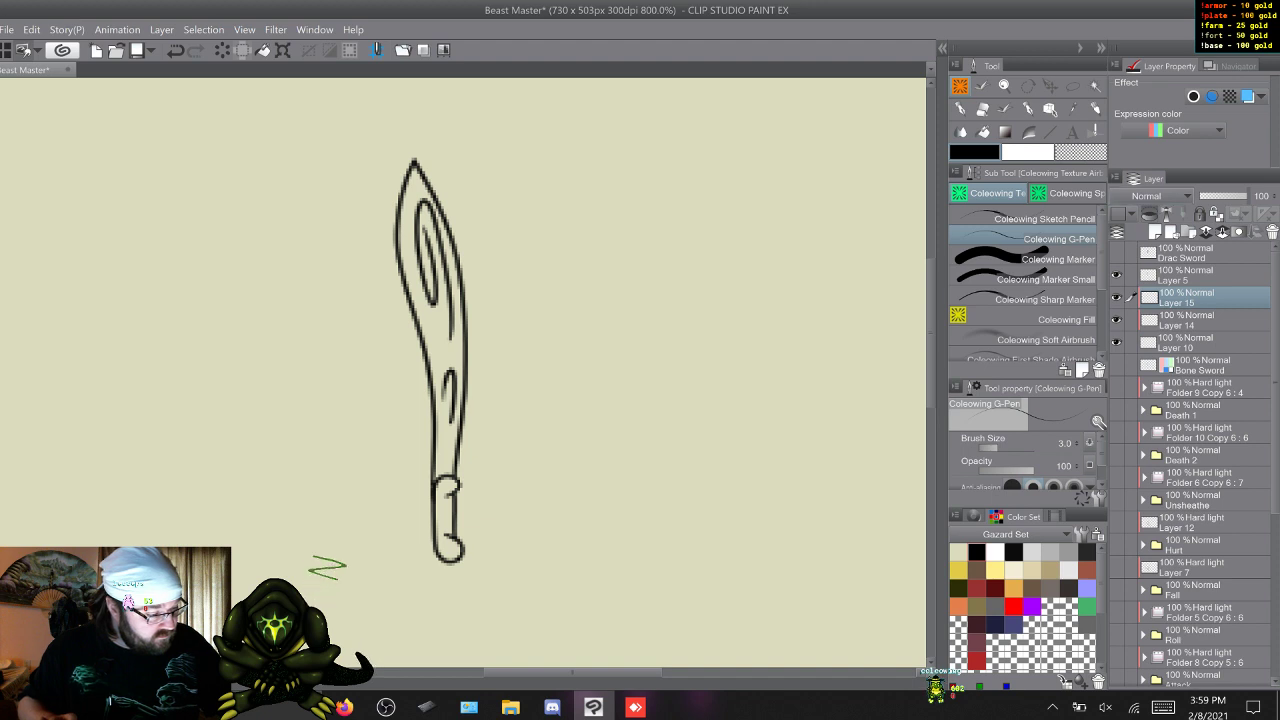
{"action": "left_click", "coordinate": [1160, 196]}
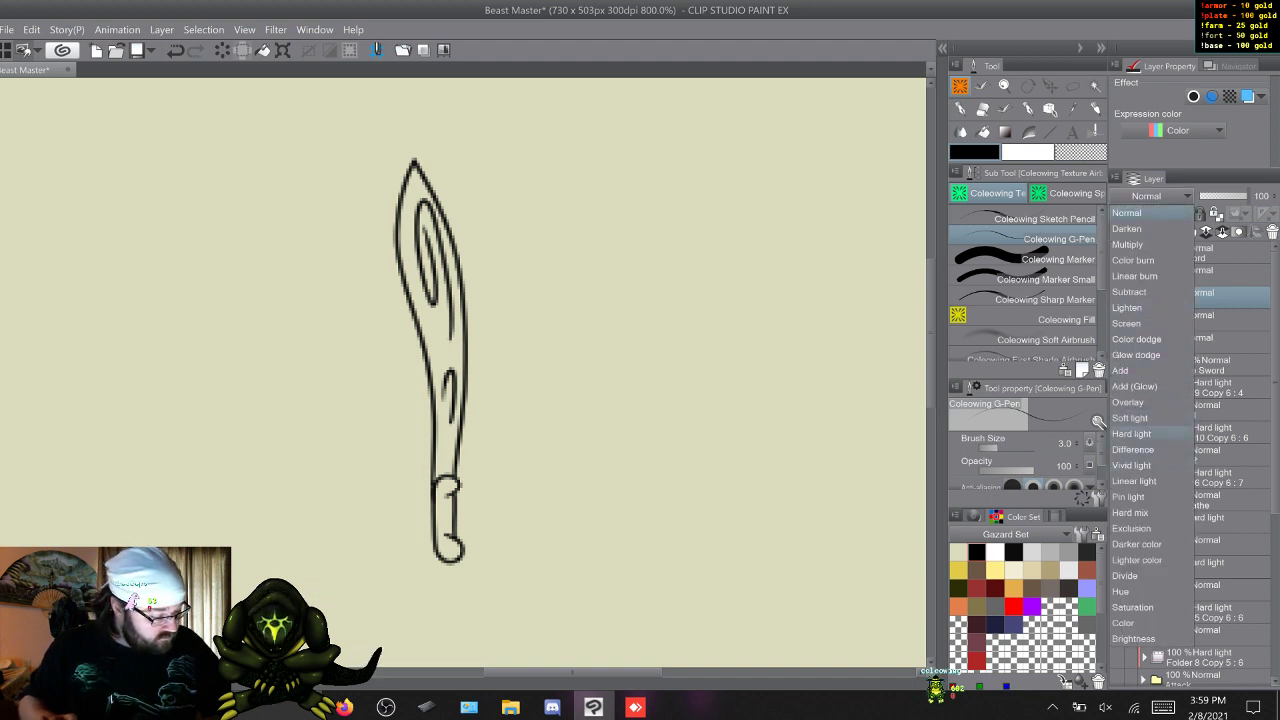
{"action": "left_click", "coordinate": [1131, 433]}
Set the line art on Layer 5 as the reference layer and choose Auto select's Selection for referred layers mode.
{"action": "left_click", "coordinate": [1190, 343]}
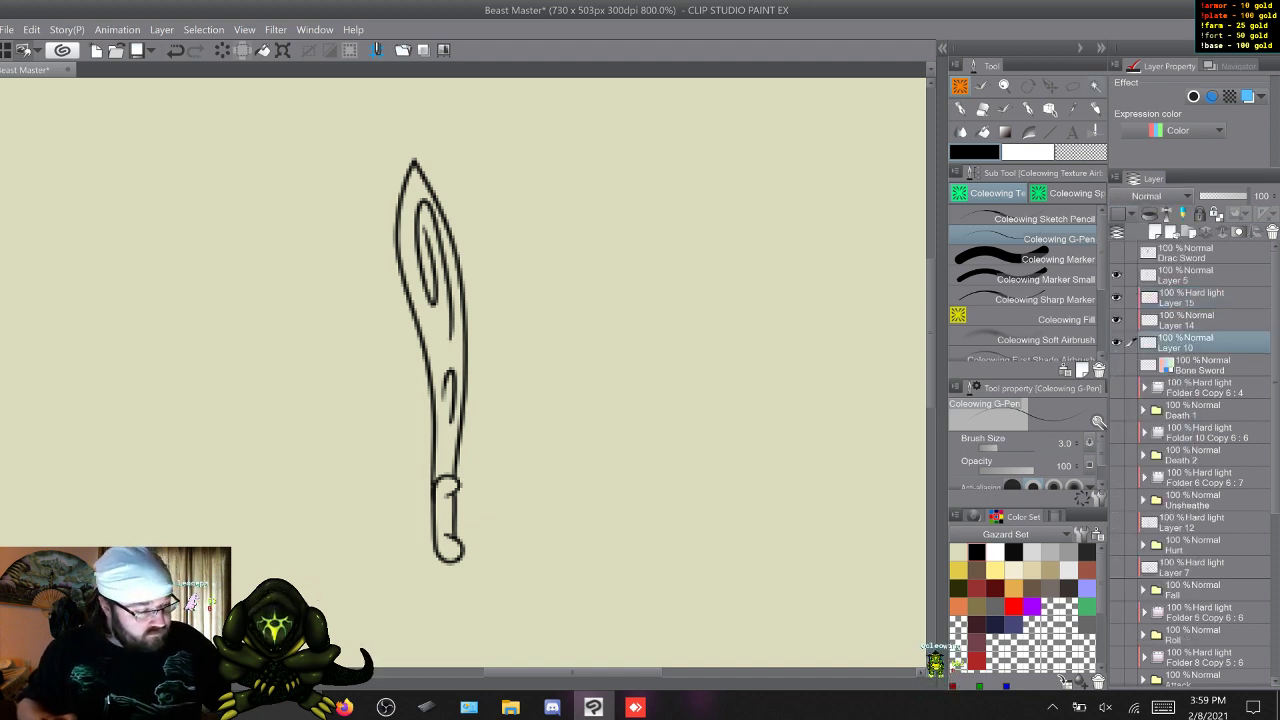
{"action": "left_click", "coordinate": [1094, 86]}
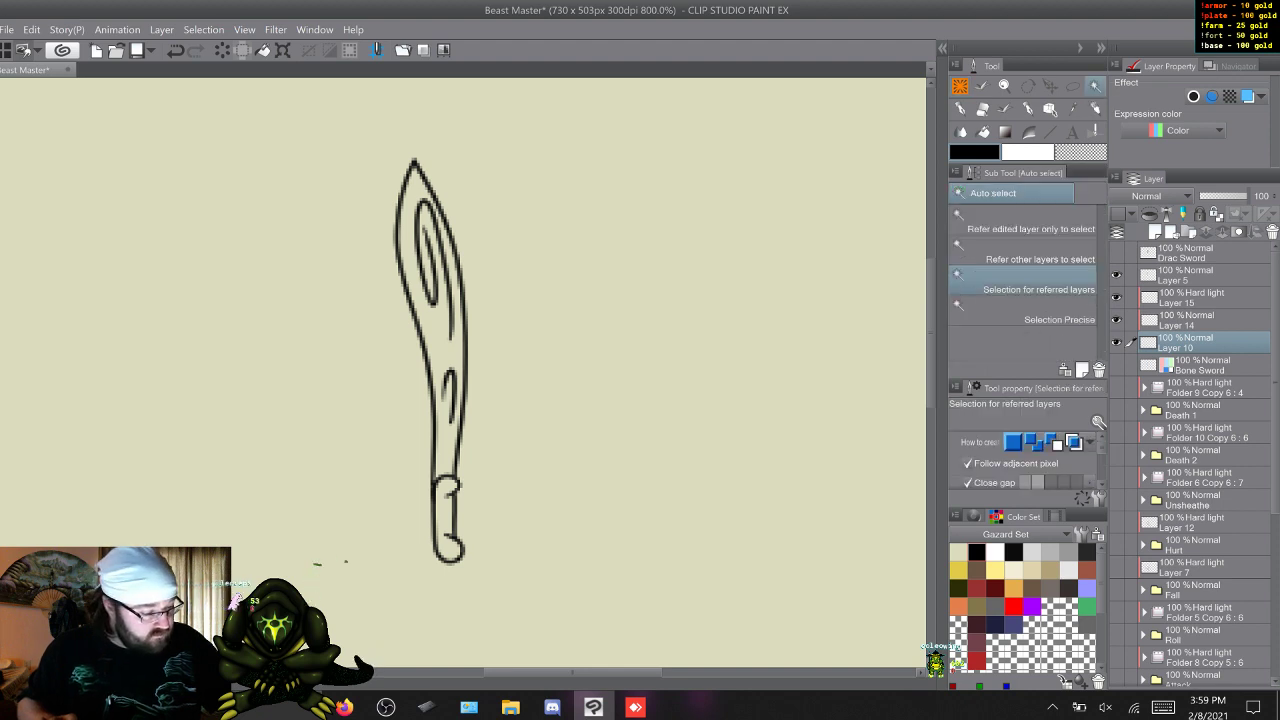
{"action": "left_click", "coordinate": [1200, 275]}
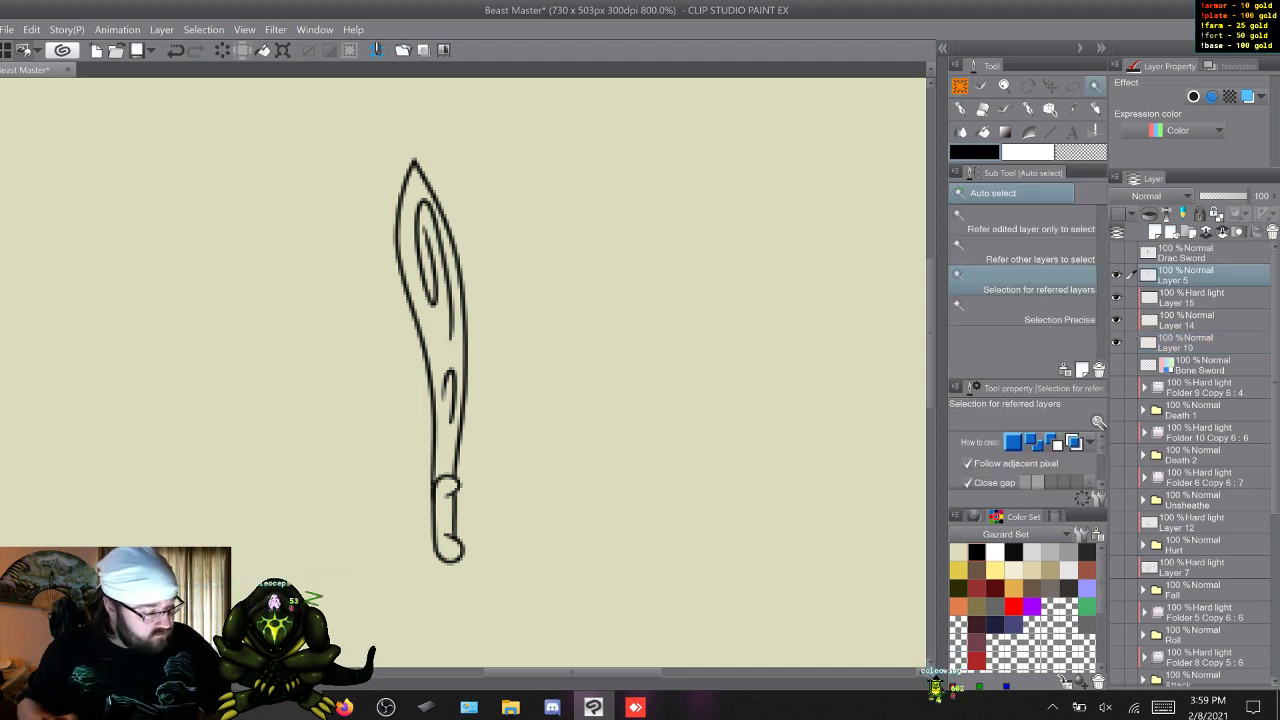
{"action": "left_click", "coordinate": [1166, 213]}
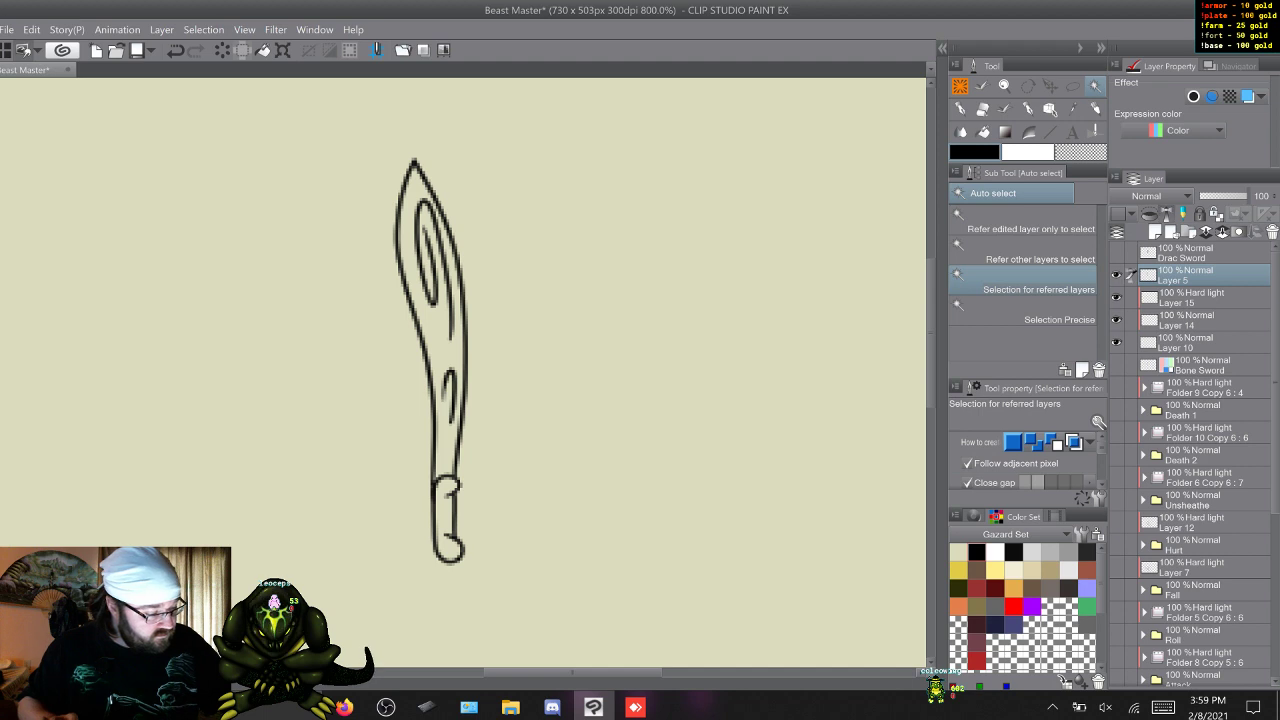
Select the sword's silhouette from its outline and fill it with grey (RGB 102, 102, 102) on Layer 10.
{"action": "left_click", "coordinate": [1195, 342]}
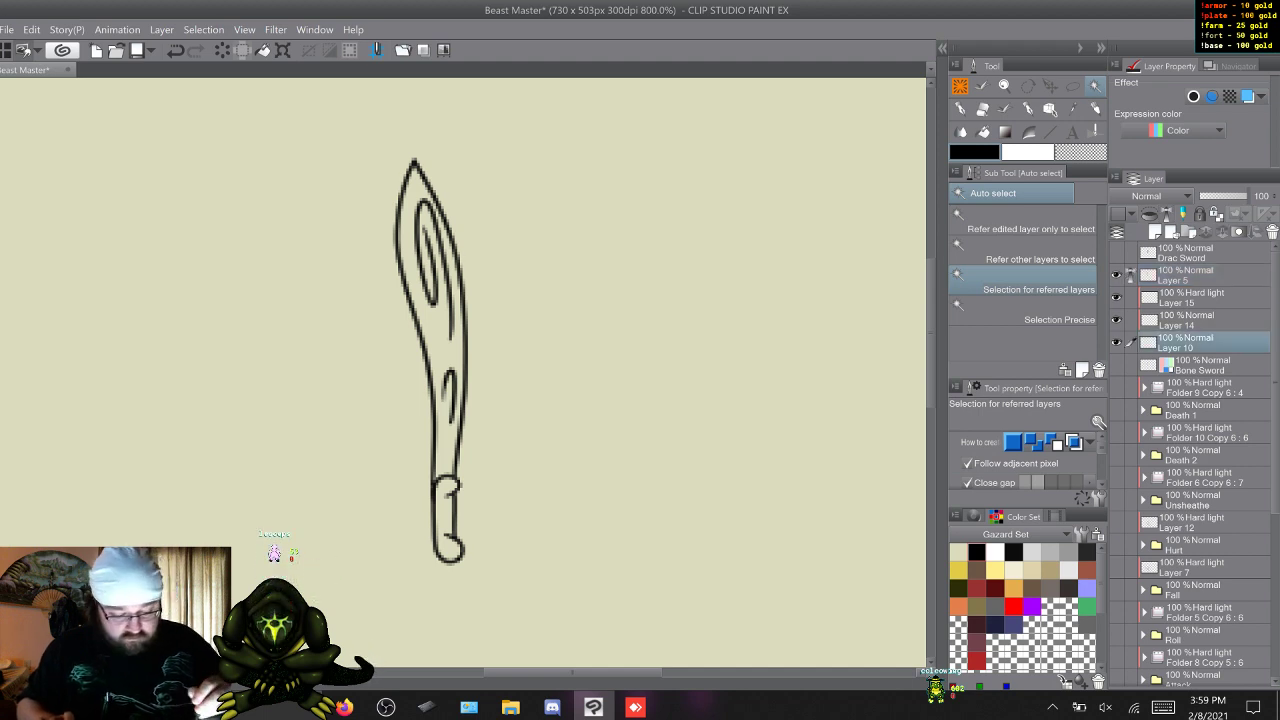
{"action": "left_click", "coordinate": [540, 340]}
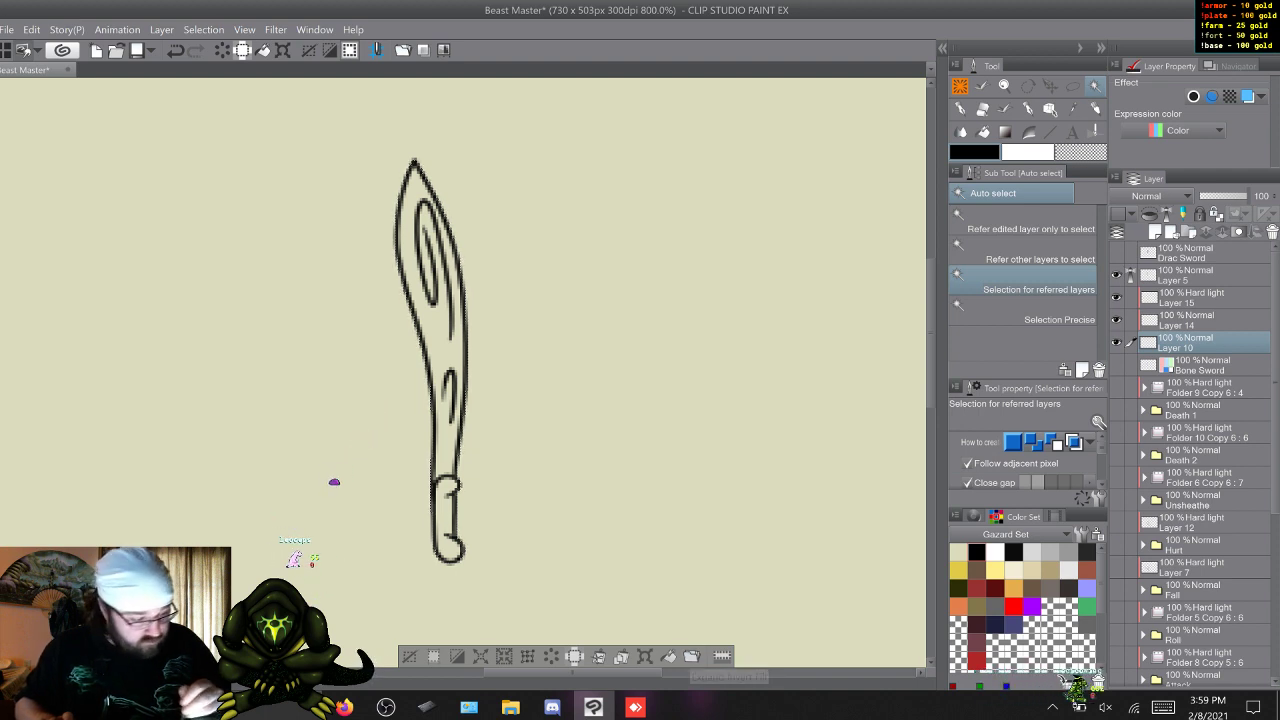
{"action": "left_click", "coordinate": [1087, 625]}
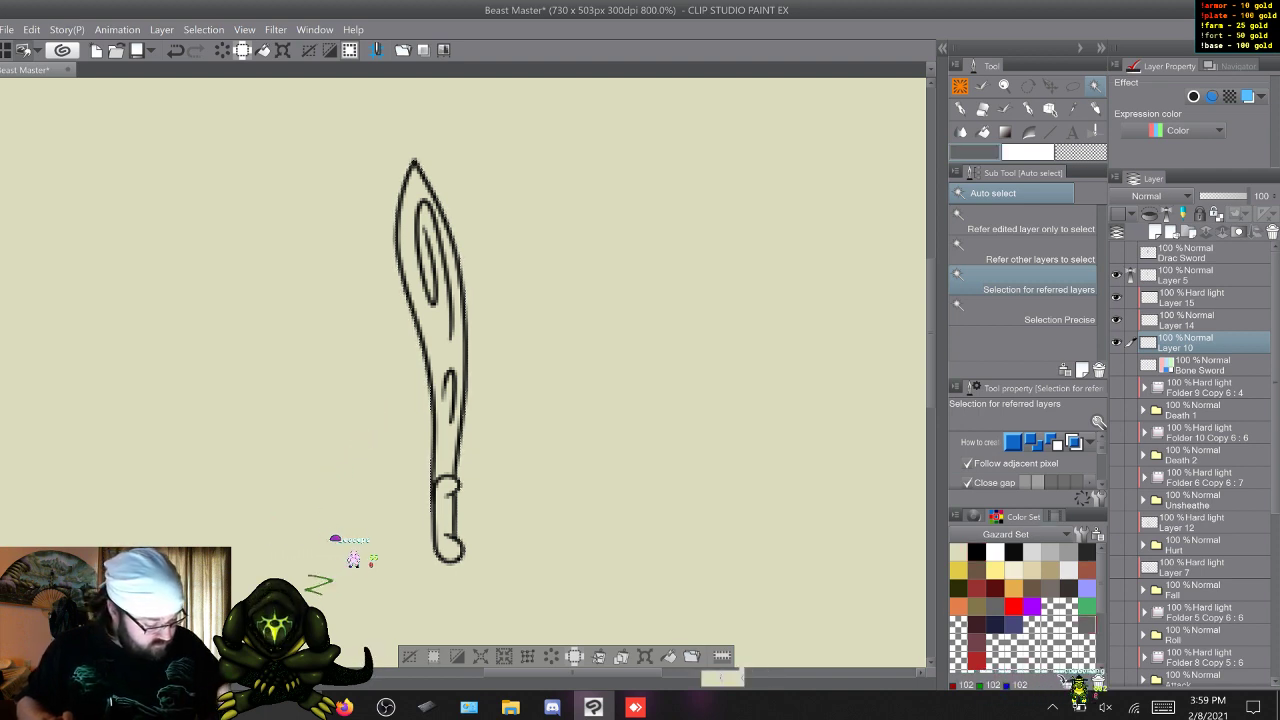
{"action": "left_click", "coordinate": [692, 656]}
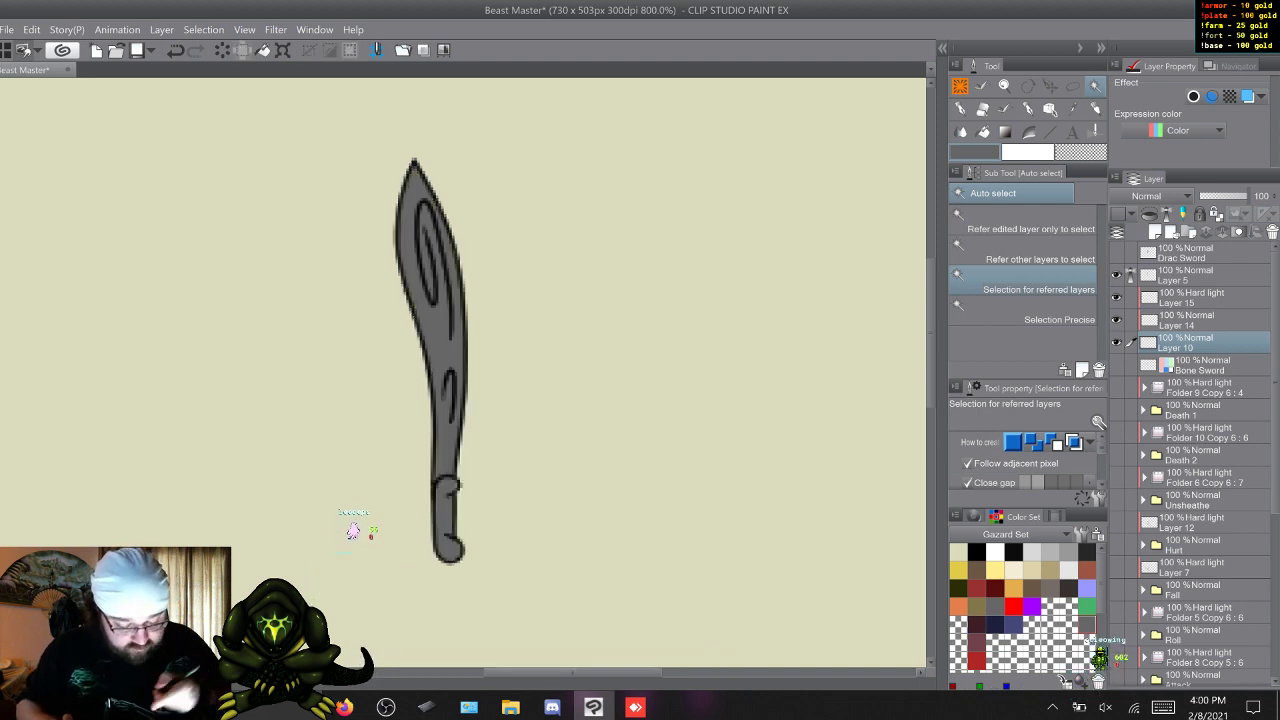
Paint the sword's handle tan (RGB 177, 163, 119) on Layer 14 with the Coleowing Marker at size 55.5.
{"action": "left_click", "coordinate": [960, 86]}
{"action": "left_click", "coordinate": [1030, 259]}
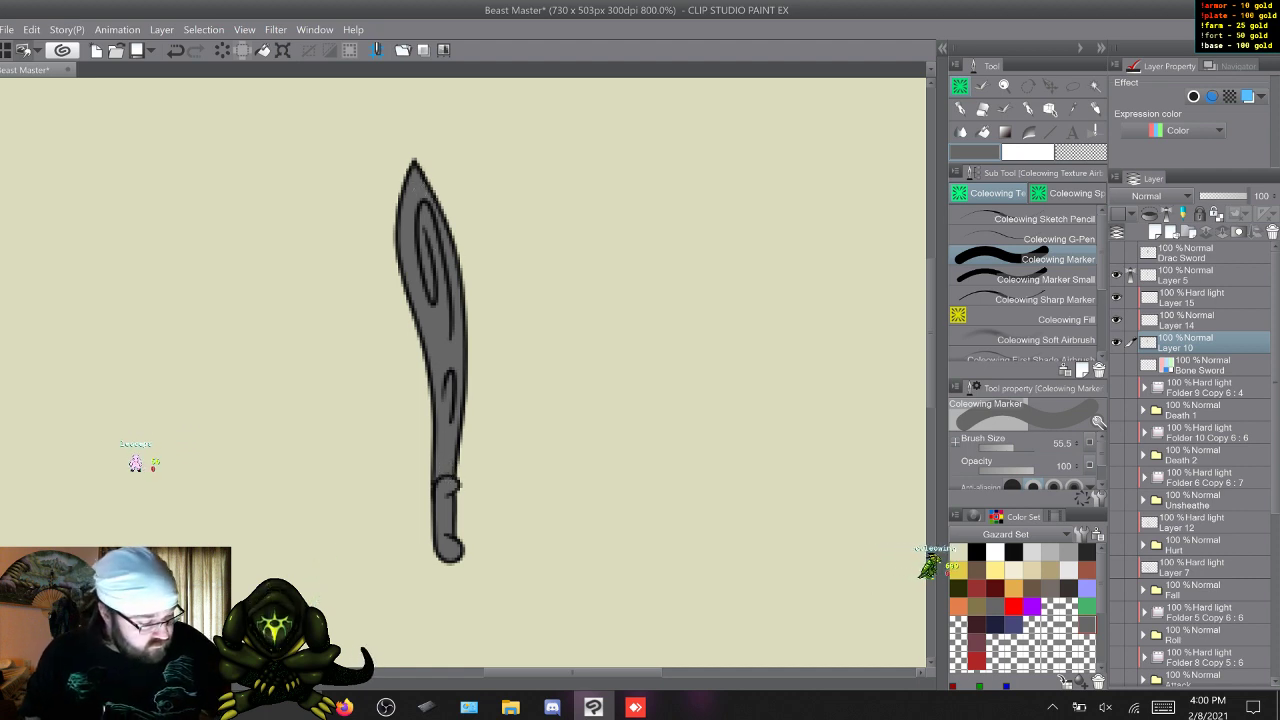
{"action": "left_click", "coordinate": [1030, 279]}
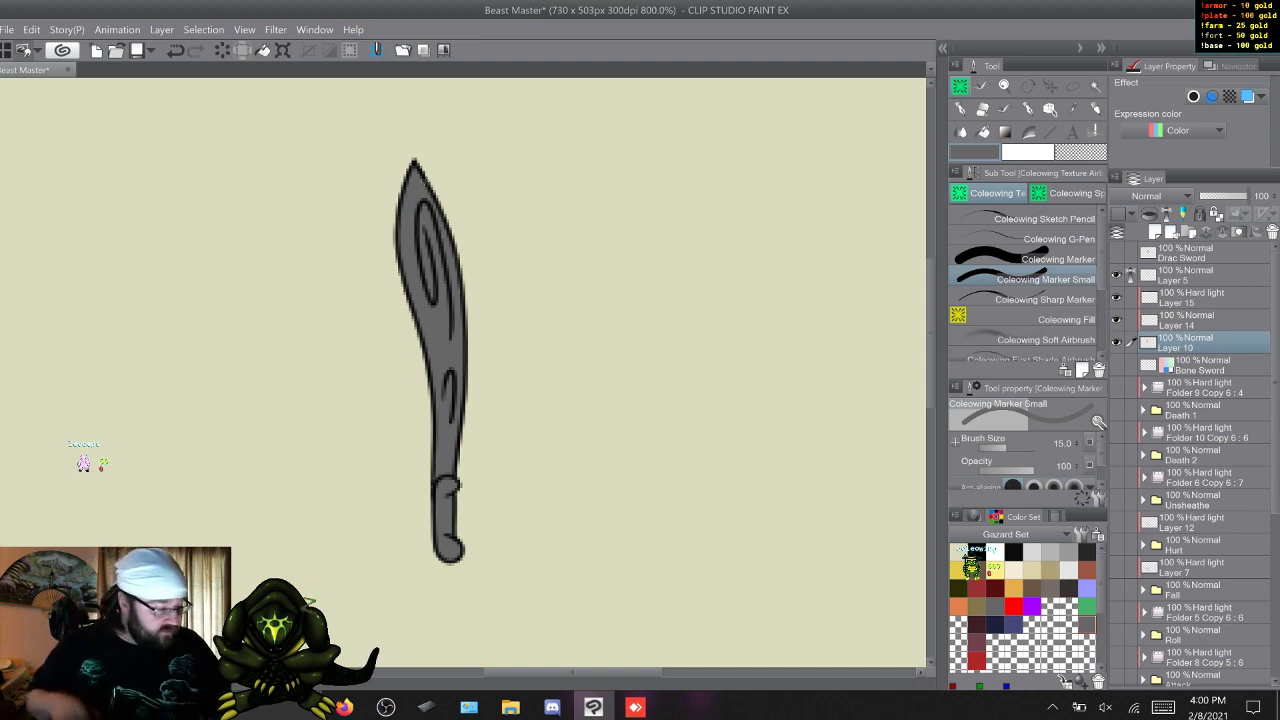
{"action": "left_click", "coordinate": [1188, 320]}
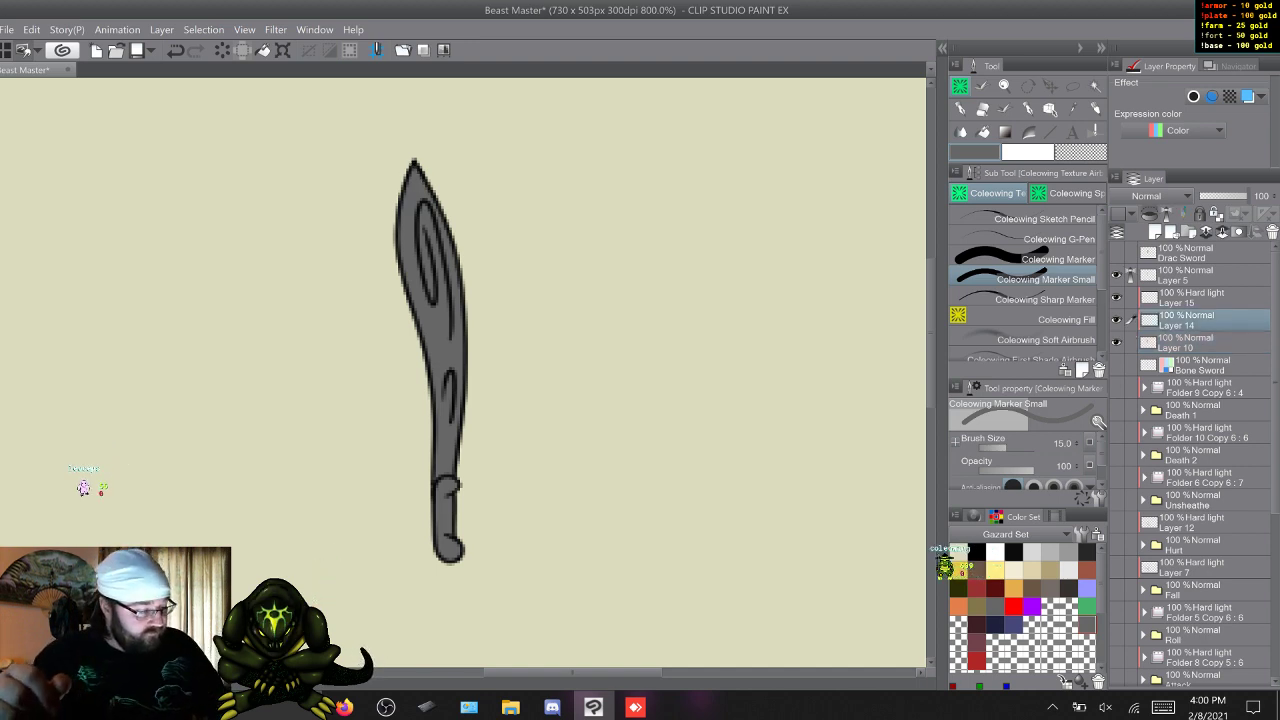
{"action": "left_click", "coordinate": [977, 570]}
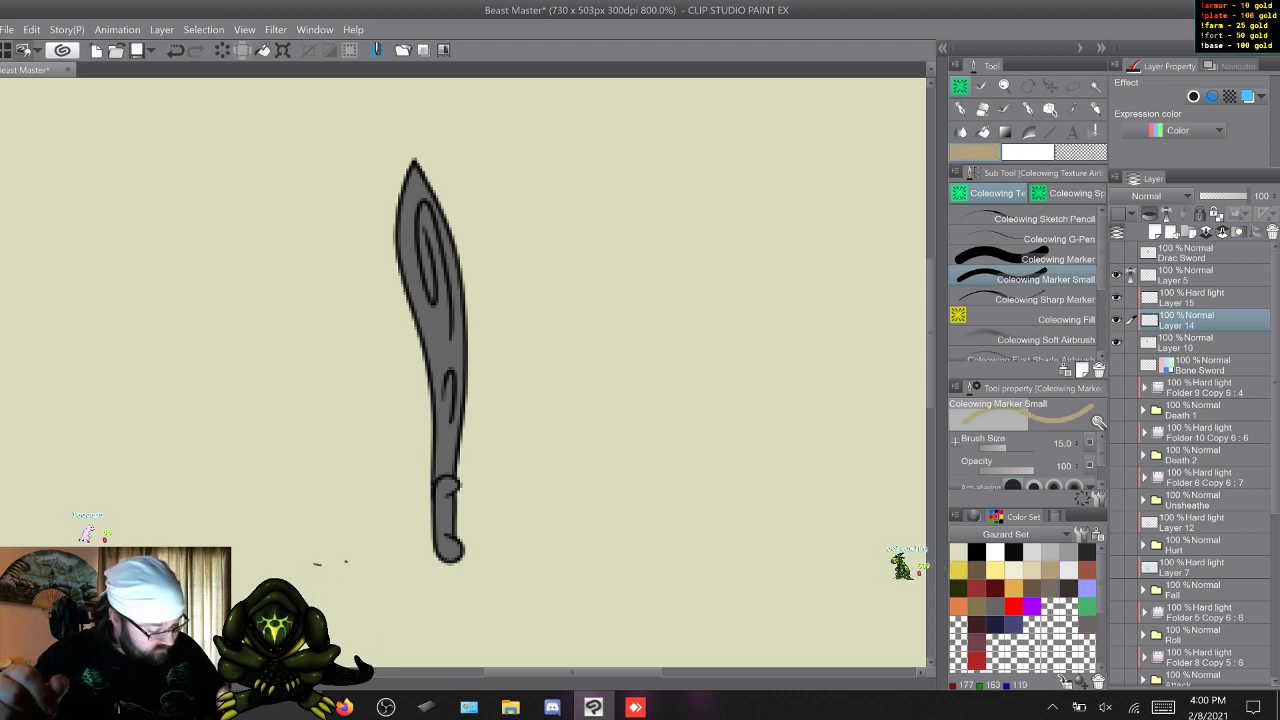
{"action": "left_click", "coordinate": [1030, 259]}
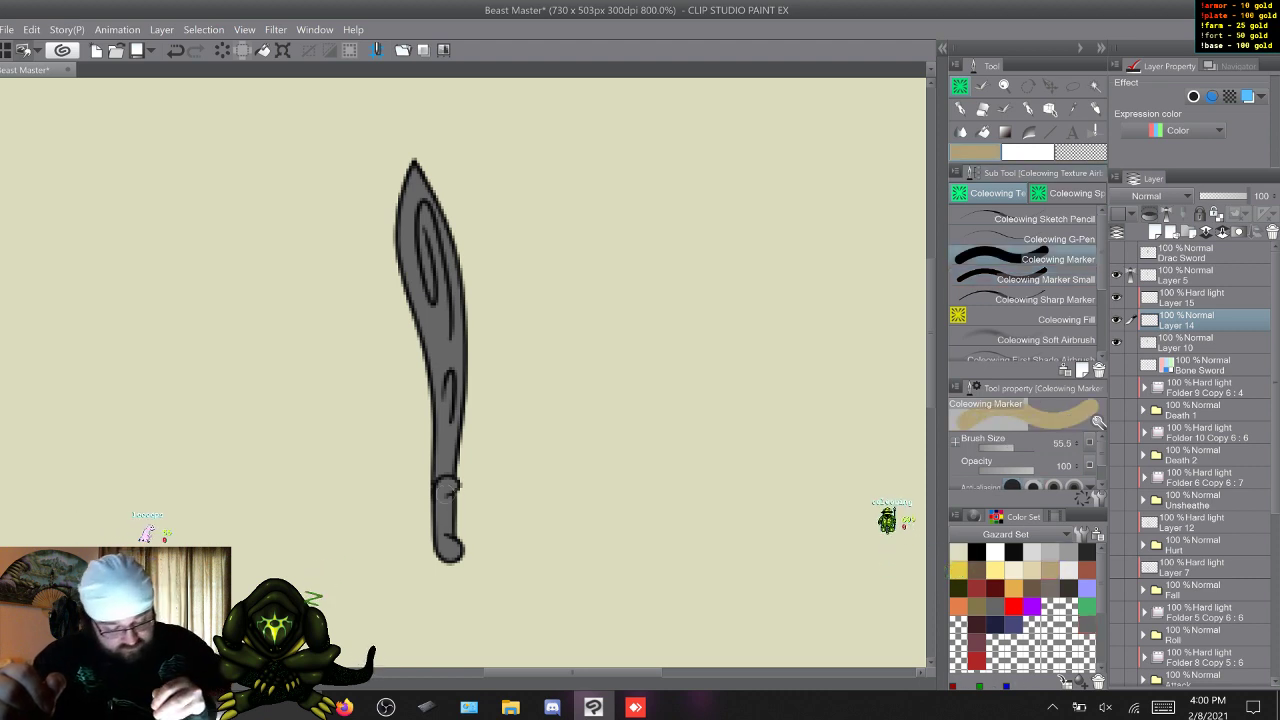
{"action": "left_click_drag", "start_coordinate": [452, 543], "coordinate": [449, 551]}
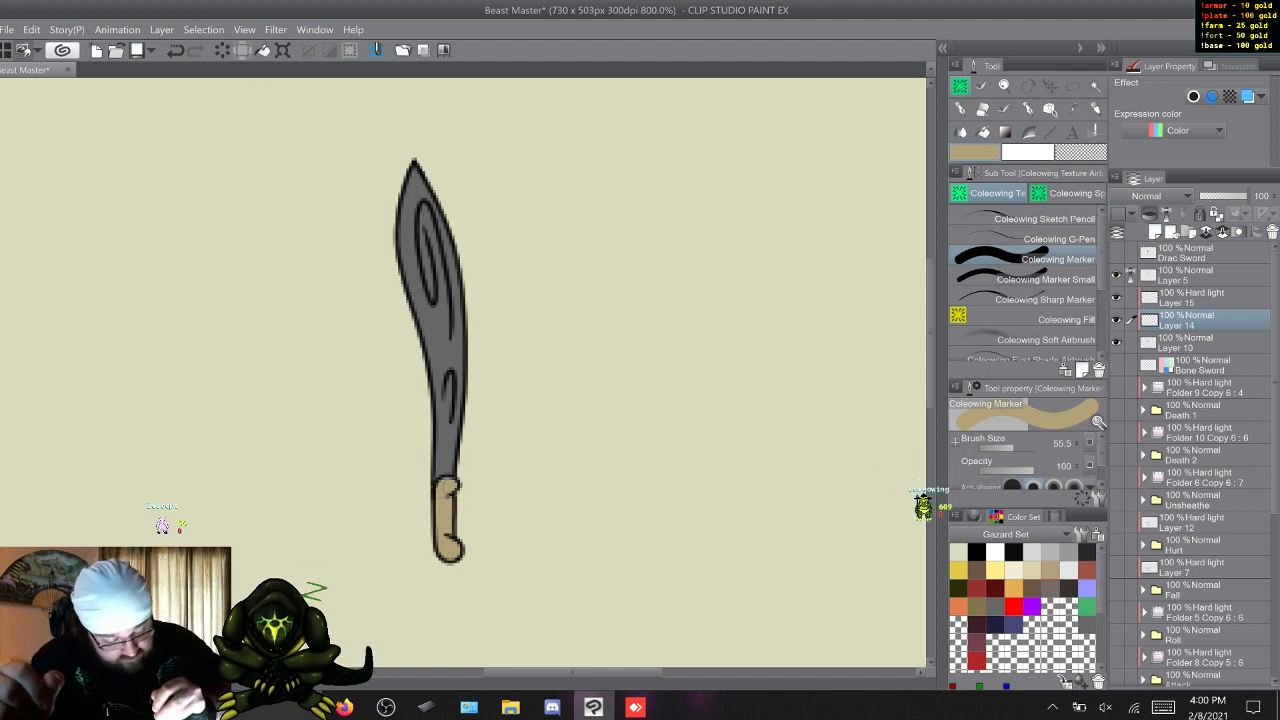
Paint the whole blade up to its tip light beige on Layer 14 with the Coleowing Marker.
{"action": "left_click", "coordinate": [552, 423], "text": "alt"}
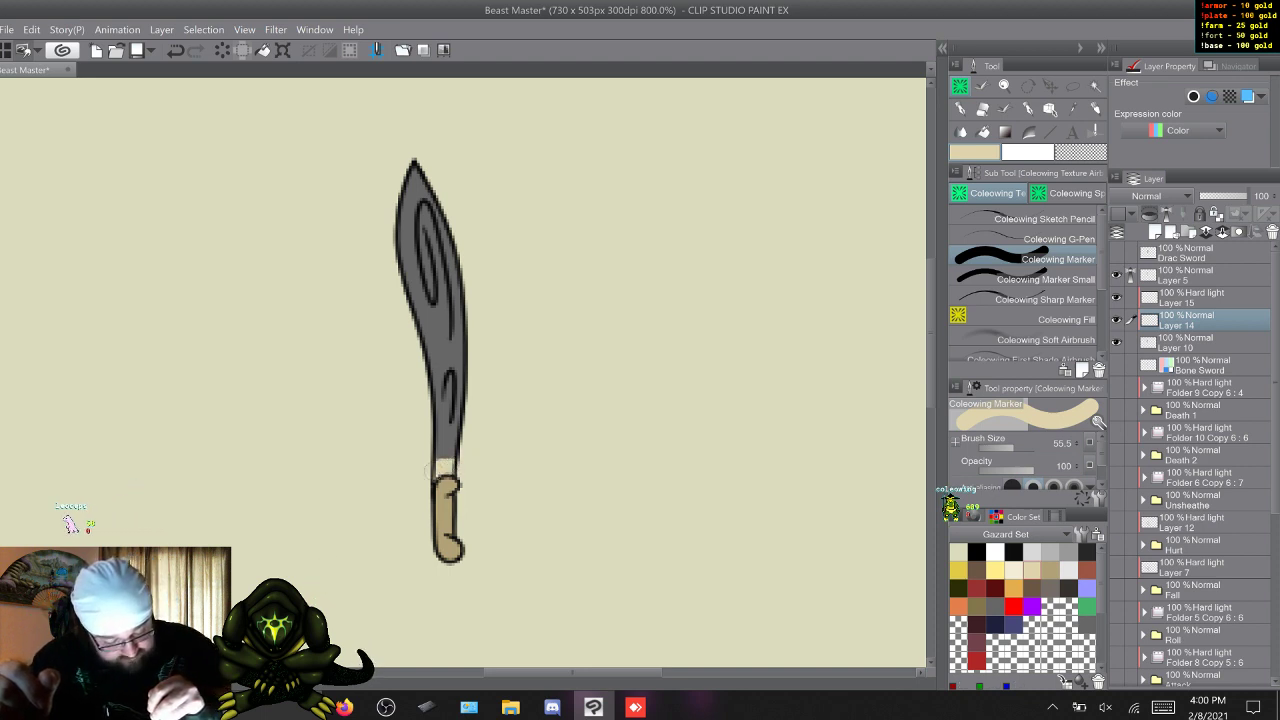
{"action": "mouse_move", "coordinate": [437, 466]}
{"action": "left_mouse_down"}
{"action": "mouse_move", "coordinate": [419, 407]}
{"action": "mouse_move", "coordinate": [441, 378]}
{"action": "mouse_move", "coordinate": [471, 419]}
{"action": "mouse_move", "coordinate": [406, 297]}
{"action": "mouse_move", "coordinate": [467, 346]}
{"action": "mouse_move", "coordinate": [443, 316]}
{"action": "mouse_move", "coordinate": [463, 268]}
{"action": "left_mouse_up"}
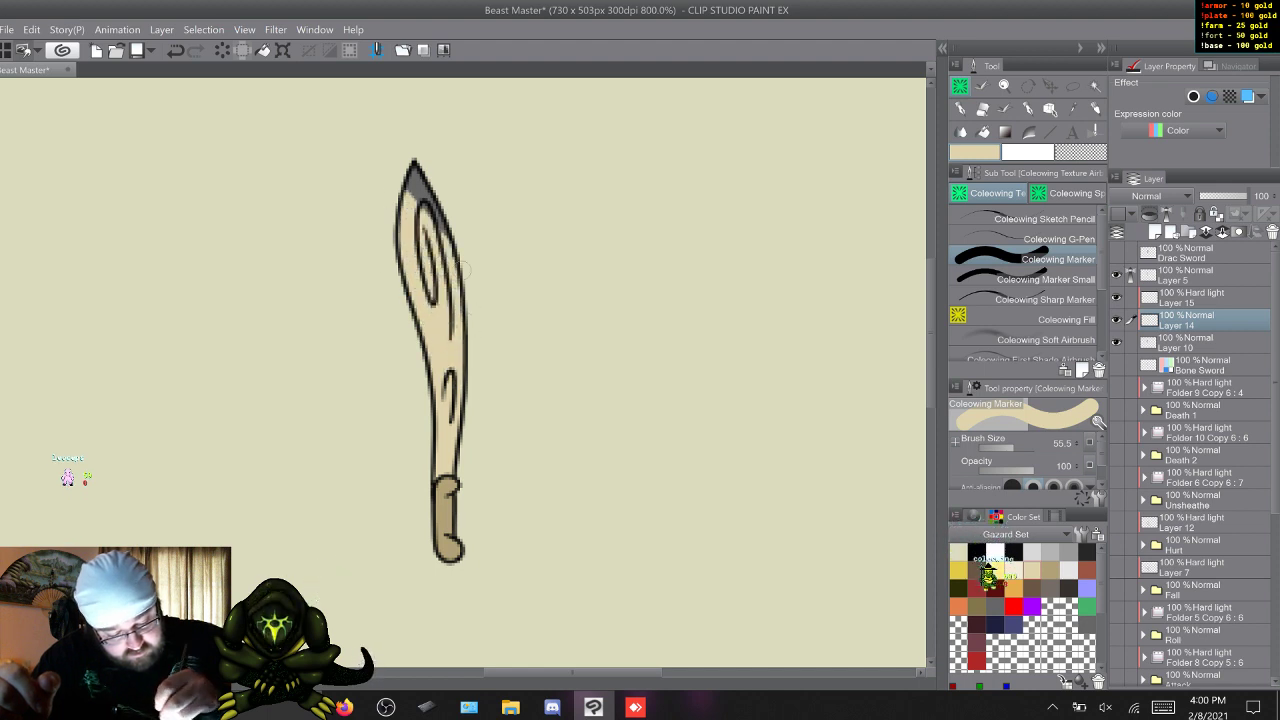
{"action": "left_click_drag", "start_coordinate": [426, 220], "coordinate": [414, 172]}
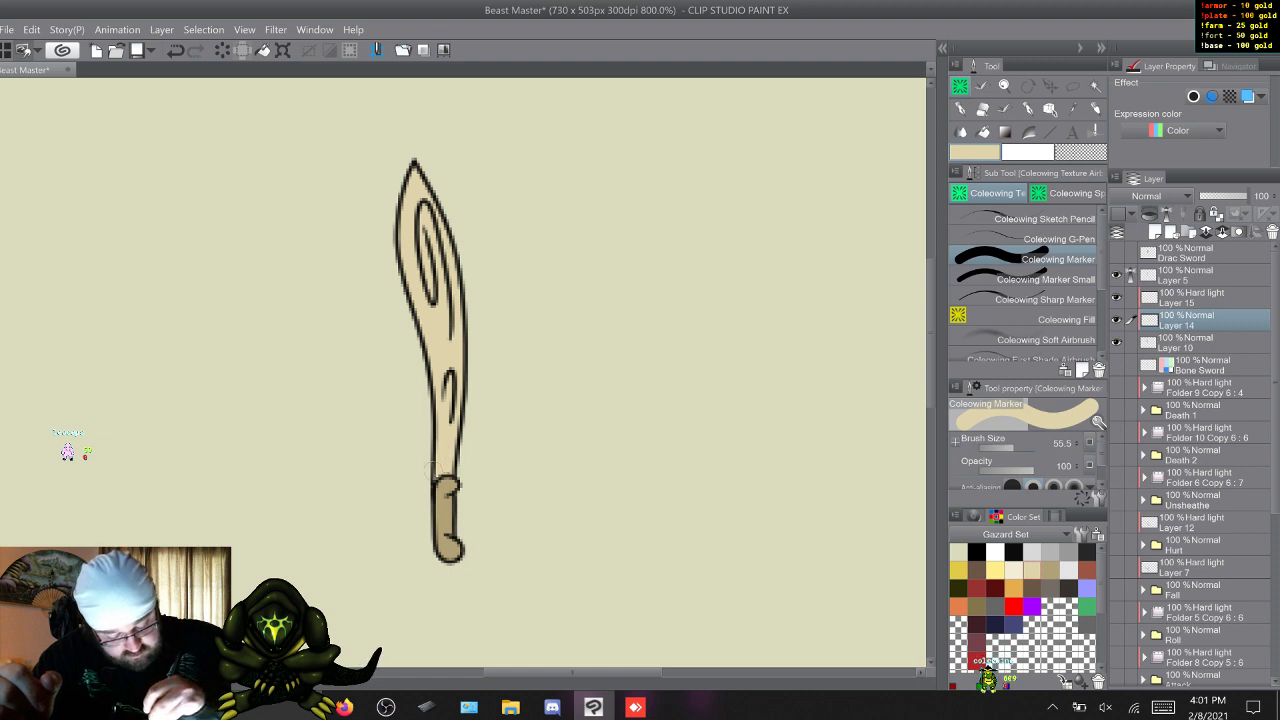
Remove the blue layer color effect from the Bone Sword layer, show it, and move the old sword beside the redrawn one.
{"action": "left_click", "coordinate": [1190, 365]}
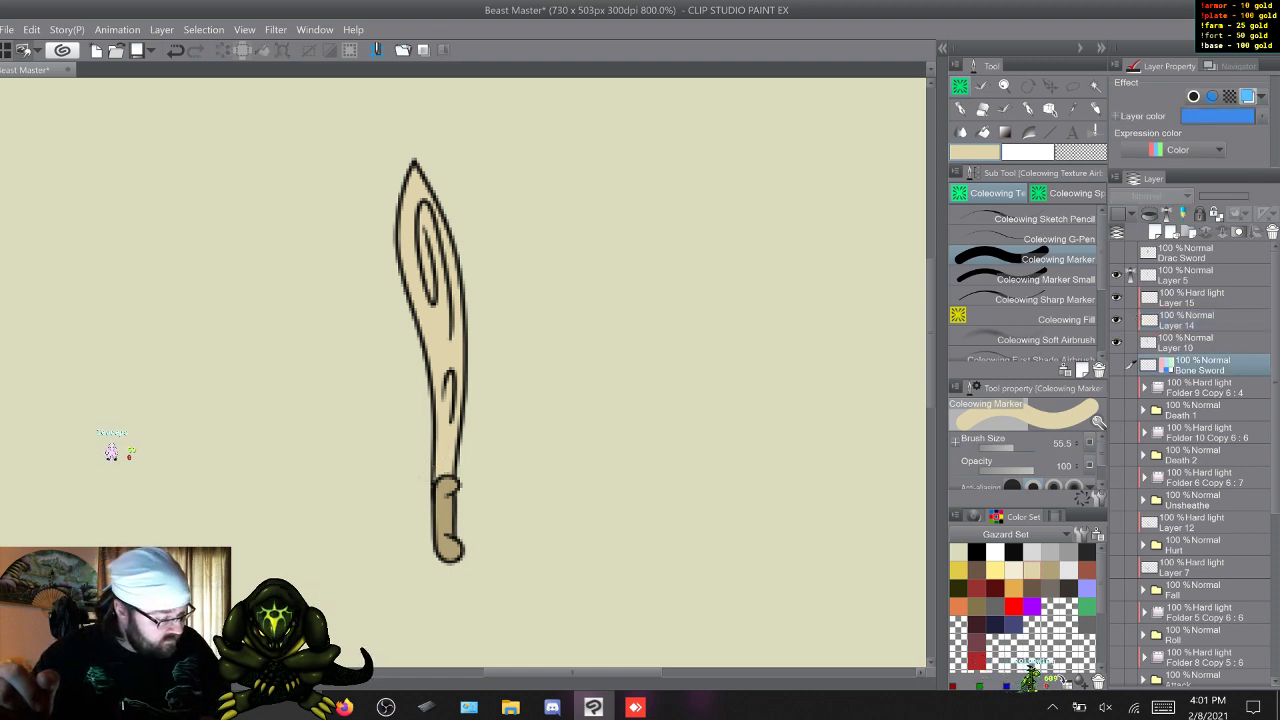
{"action": "left_click", "coordinate": [1247, 96]}
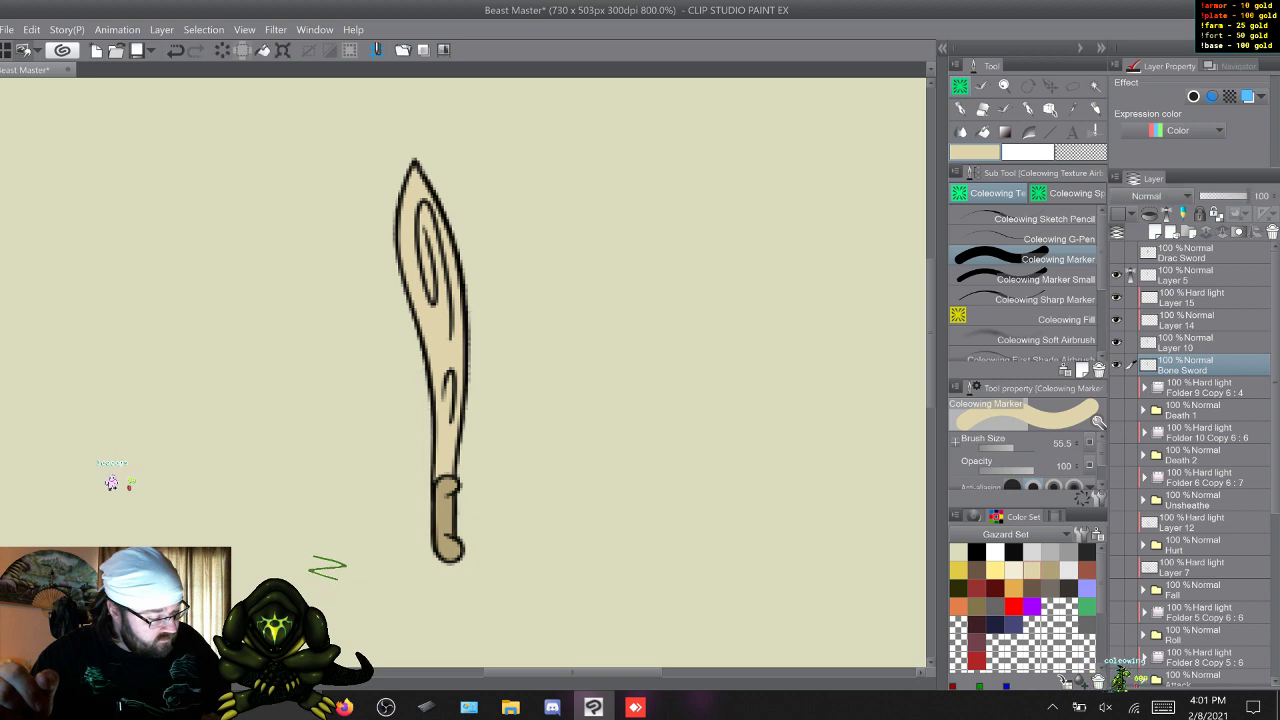
{"action": "key", "text": "k"}
{"action": "left_click_drag", "start_coordinate": [430, 360], "coordinate": [590, 360]}
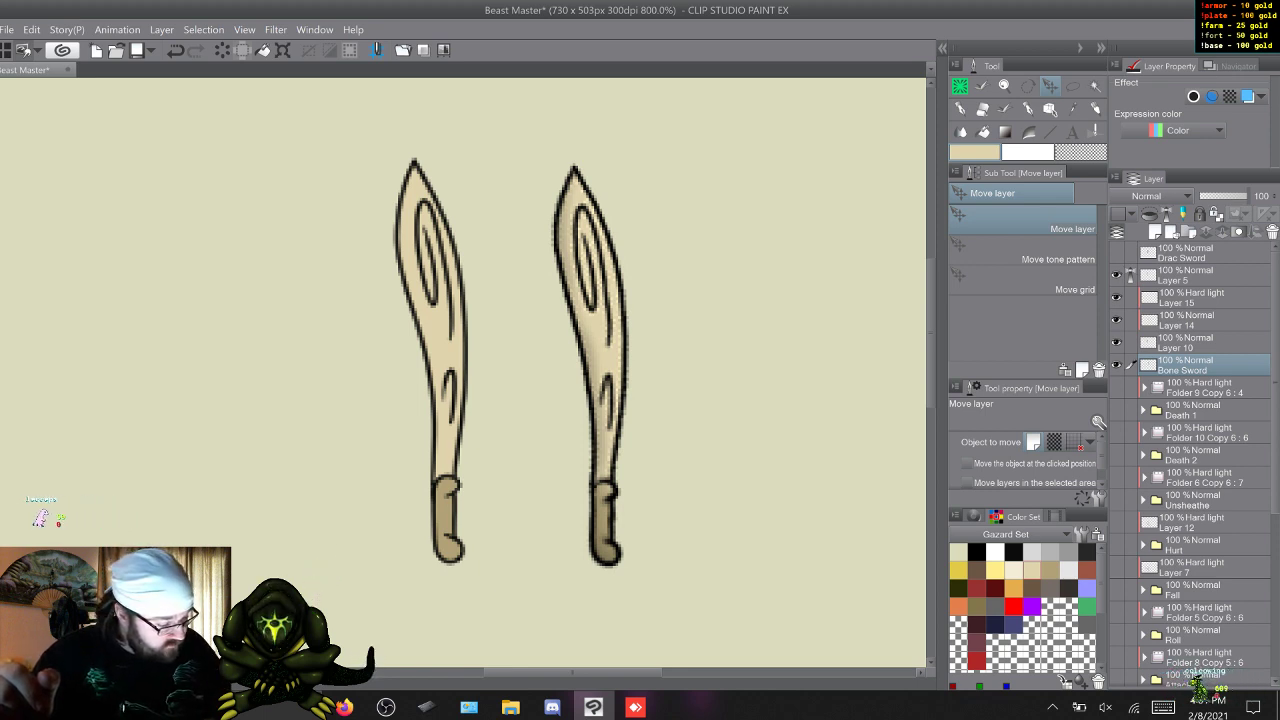
Add a pale cream highlight to the redrawn blade on Layer 14 with the Coleowing Soft Airbrush at size 20.0.
{"action": "left_click", "coordinate": [1187, 320]}
{"action": "left_click", "coordinate": [1013, 570]}
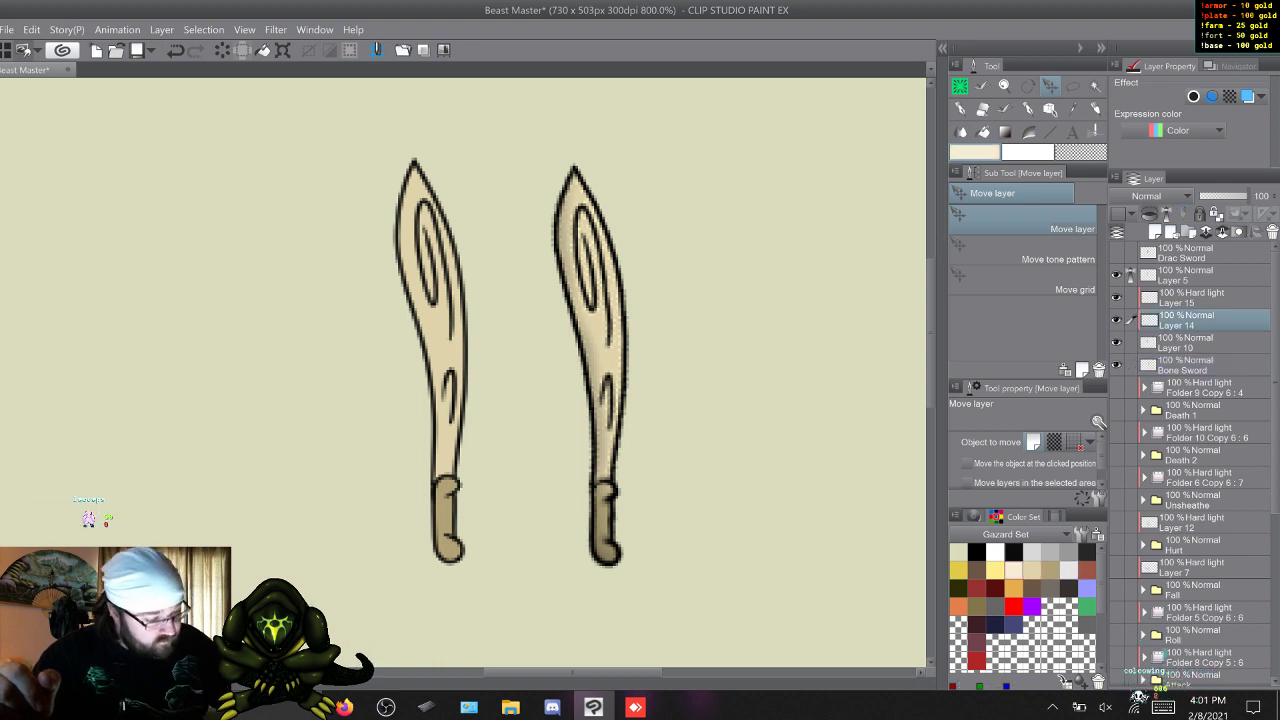
{"action": "left_click", "coordinate": [960, 87]}
{"action": "left_click", "coordinate": [1045, 340]}
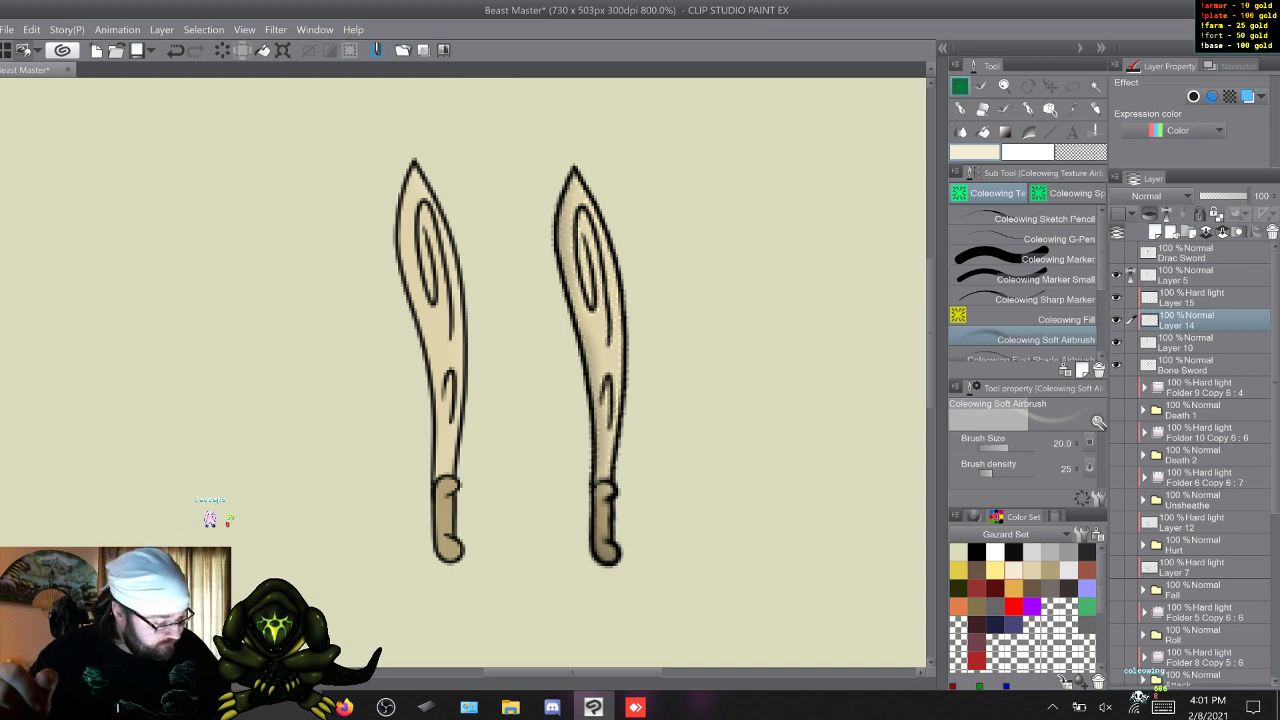
Shade the redrawn sword's edges in near-black on the Hard light layer, using the Coleowing Soft Airbrush and First Shade Airbrush at size 5.0.
{"action": "left_click", "coordinate": [1198, 298]}
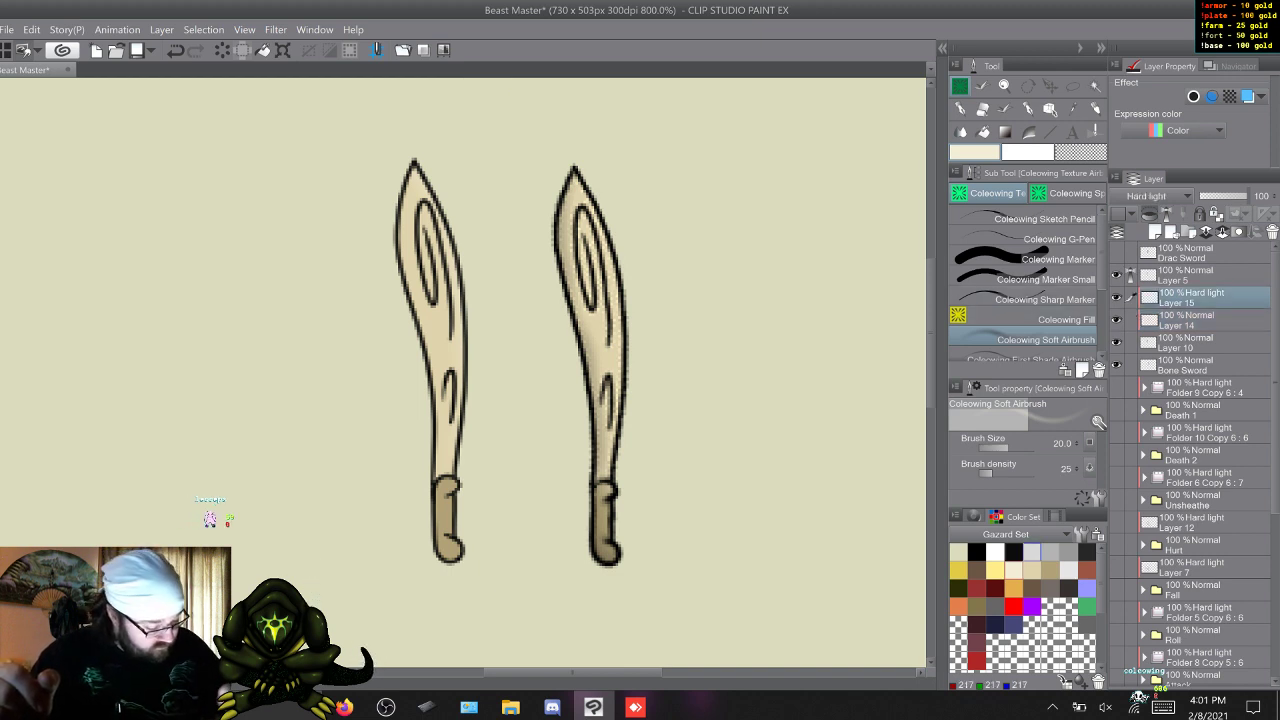
{"action": "left_click", "coordinate": [1014, 553]}
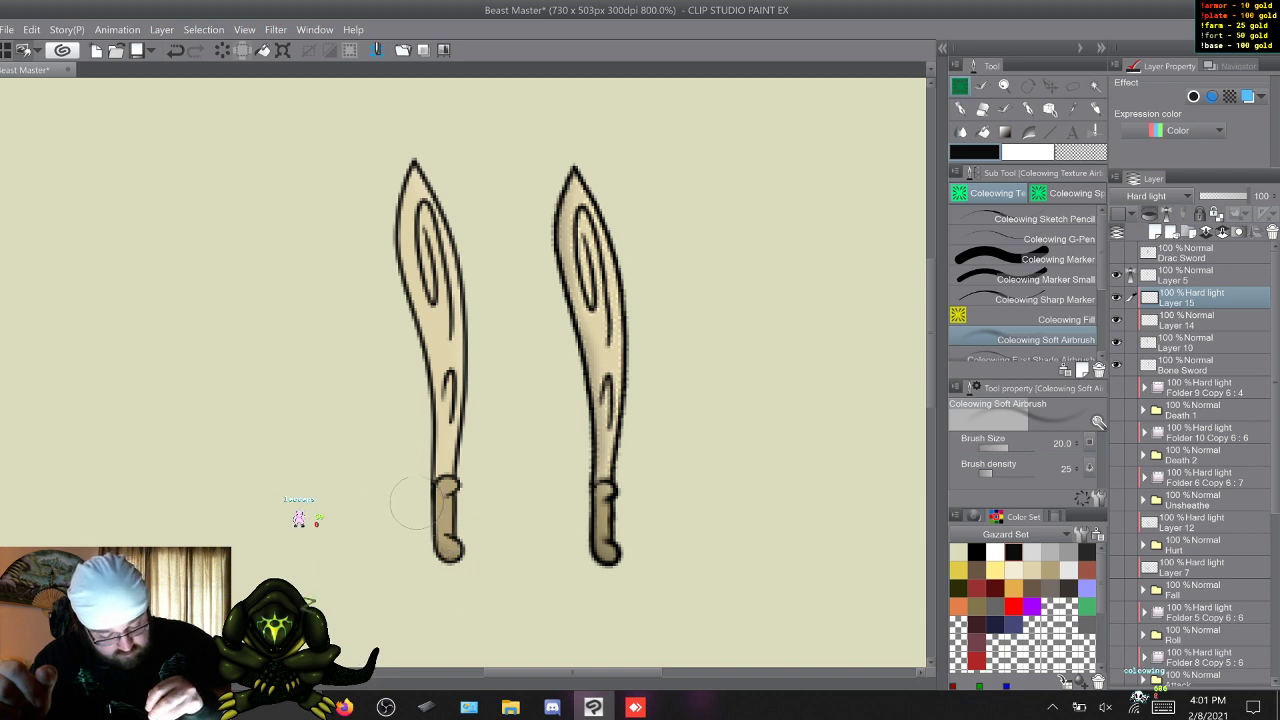
{"action": "left_click_drag", "start_coordinate": [415, 420], "coordinate": [410, 333]}
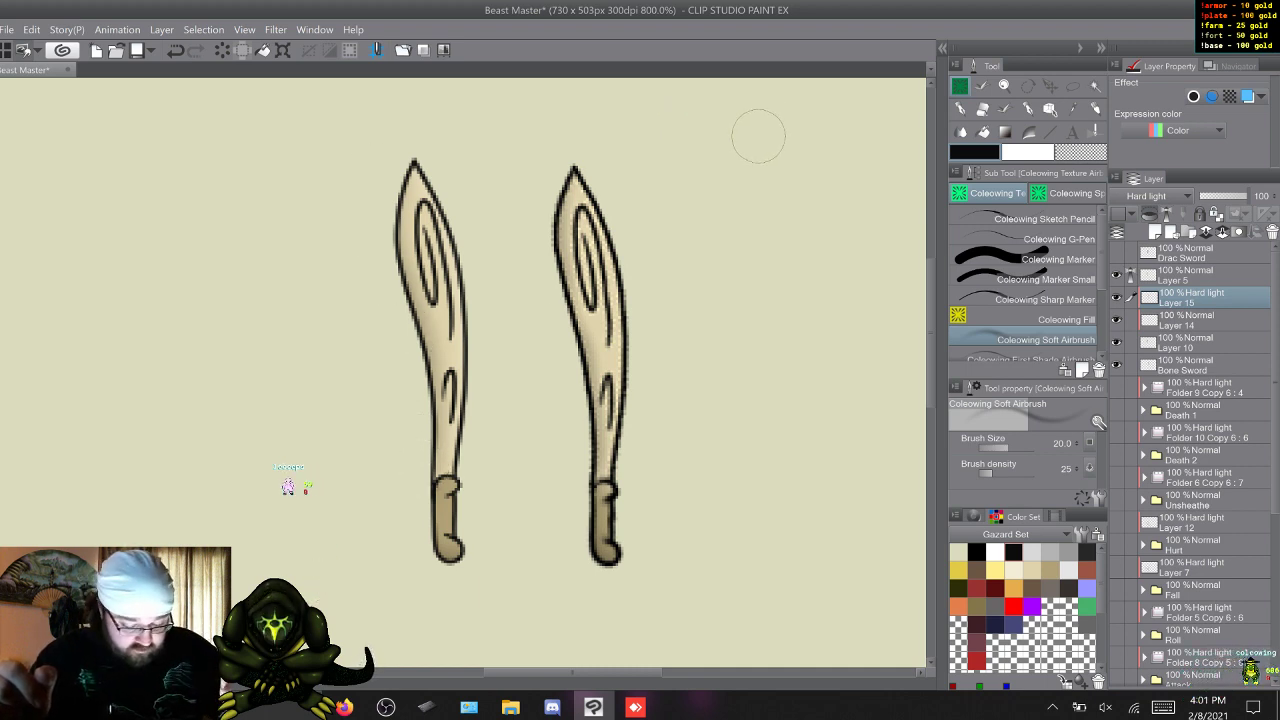
{"action": "left_click", "coordinate": [1030, 358]}
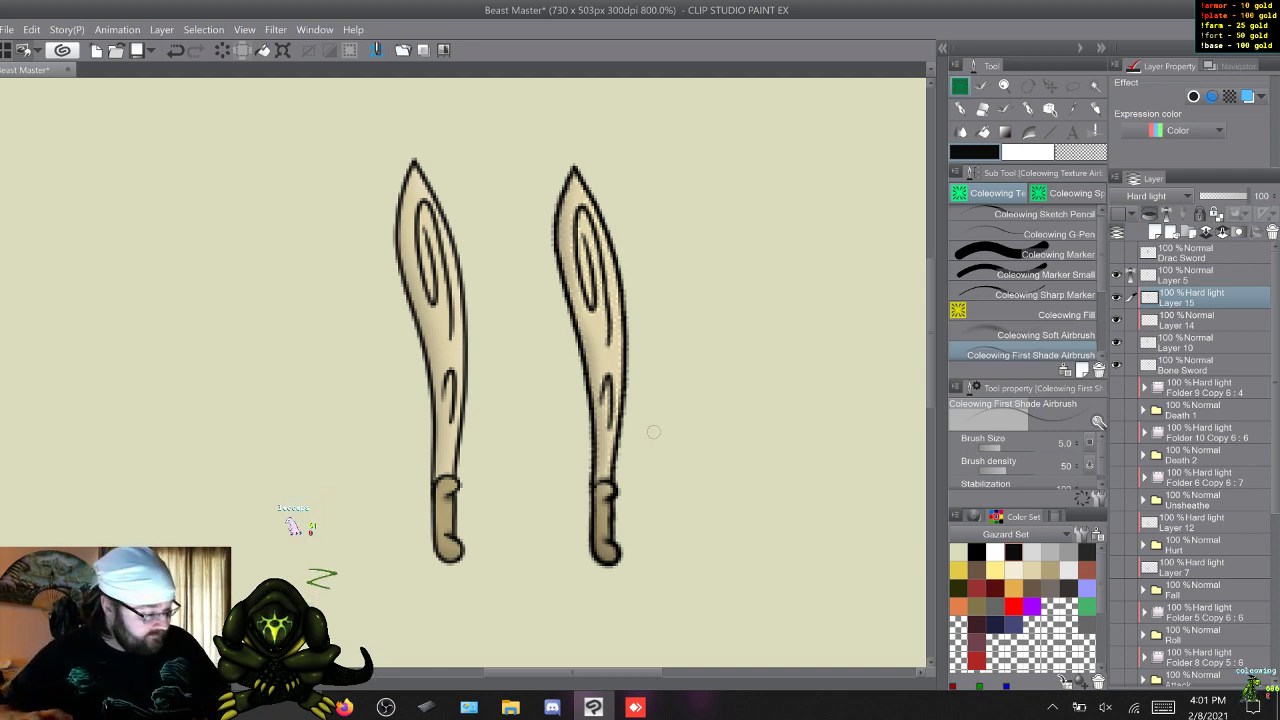
Merge the redrawn sword's Layers 5, 15, 14 and 10 into one, and merge the result with the Bone Sword layer.
{"action": "left_click", "coordinate": [1200, 276]}
{"action": "left_click", "coordinate": [1200, 343], "text": "shift"}
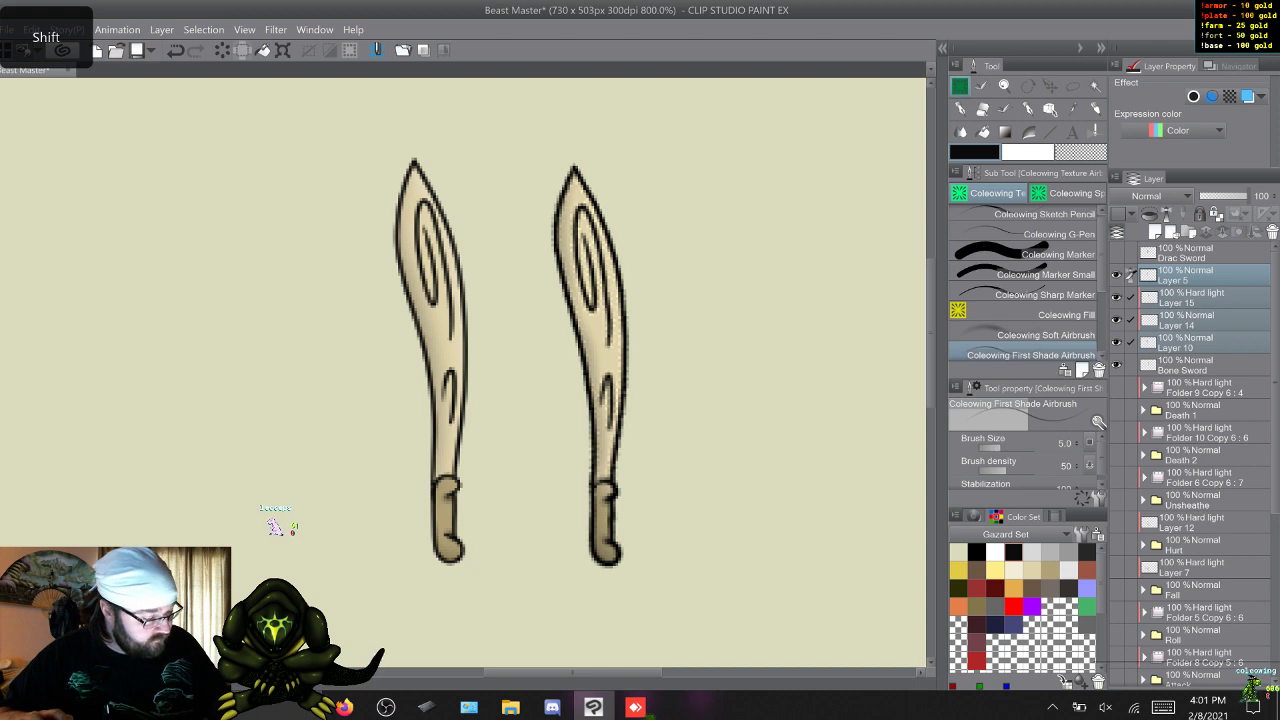
{"action": "right_click", "coordinate": [1200, 302]}
{"action": "left_click", "coordinate": [1190, 599]}
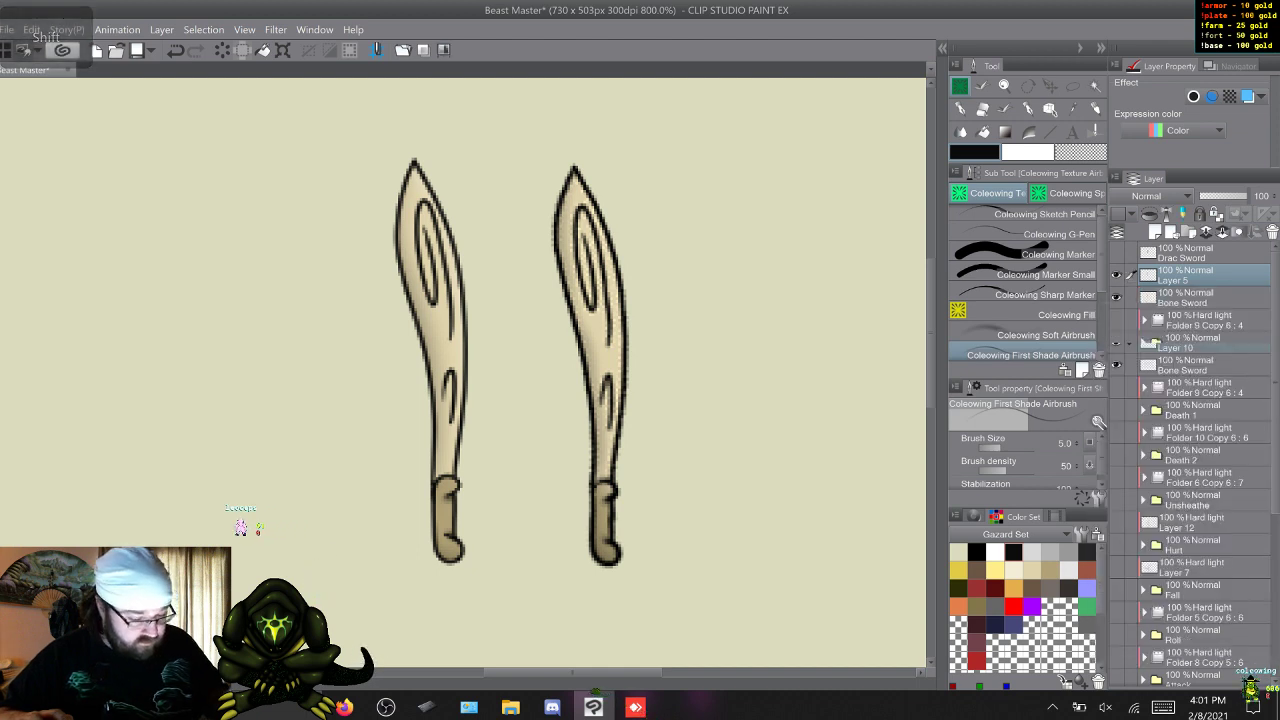
{"action": "right_click", "coordinate": [1116, 280]}
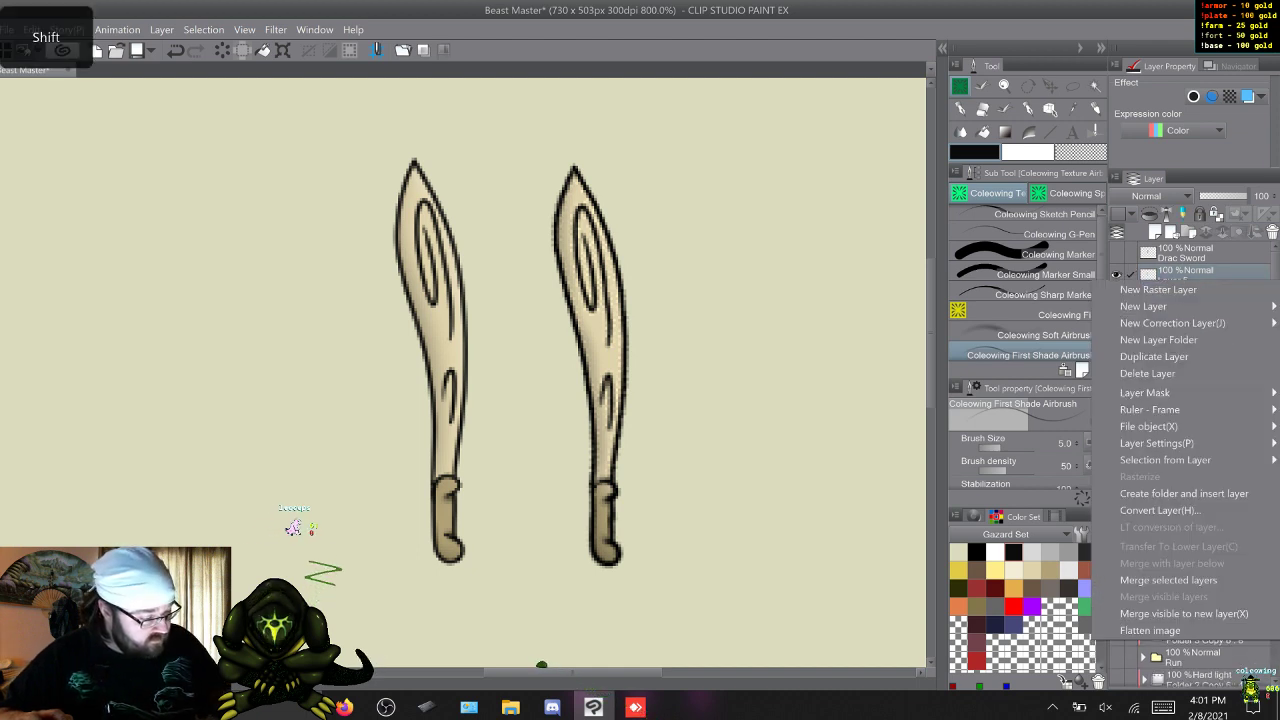
{"action": "left_click", "coordinate": [1168, 580]}
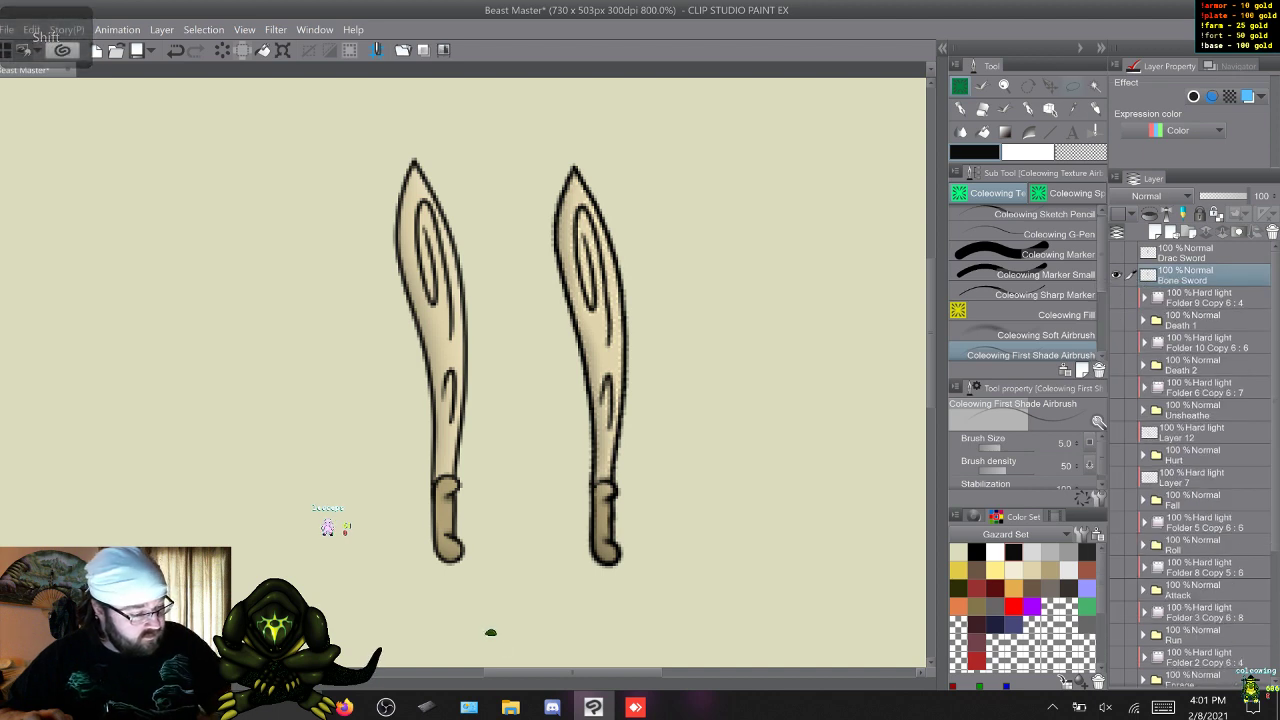
Lasso the old sword to the right of the redrawn one on the Bone Sword layer, delete it, and clear the selection.
{"action": "key", "text": "m"}
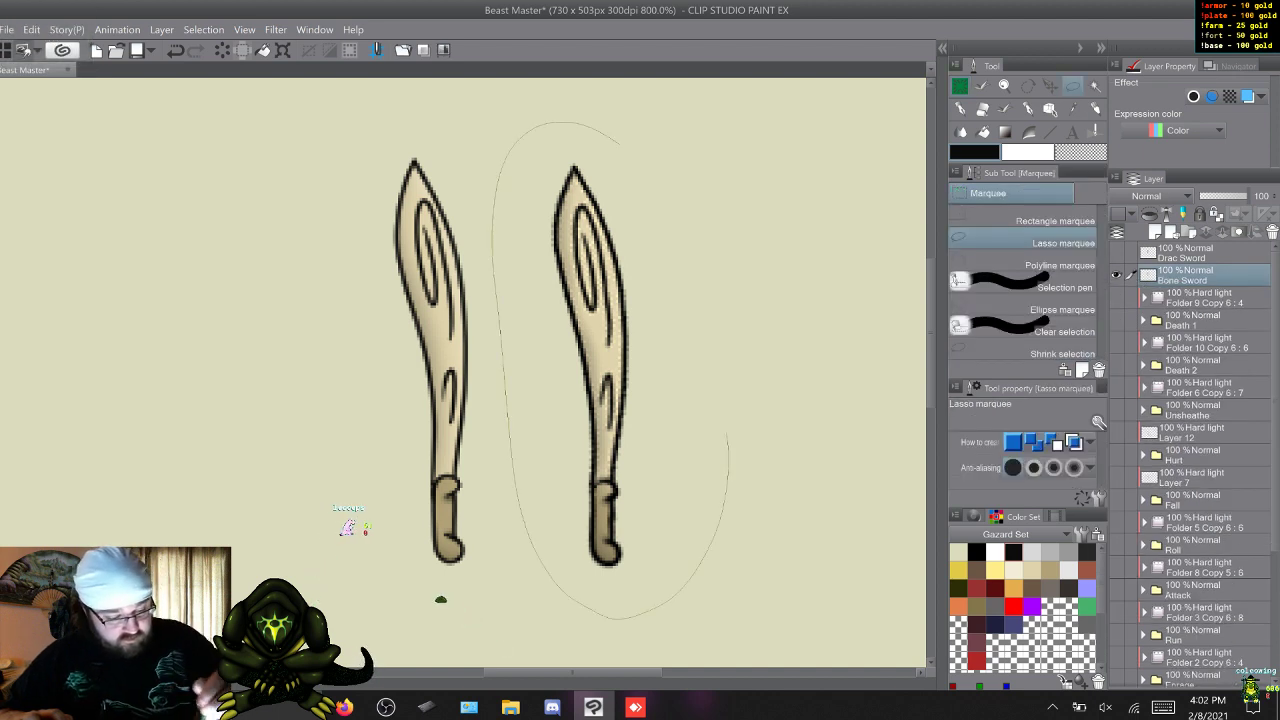
{"action": "left_click_drag", "start_coordinate": [728, 433], "coordinate": [625, 142]}
{"action": "key", "text": "Delete"}
{"action": "key", "text": "ctrl+d"}
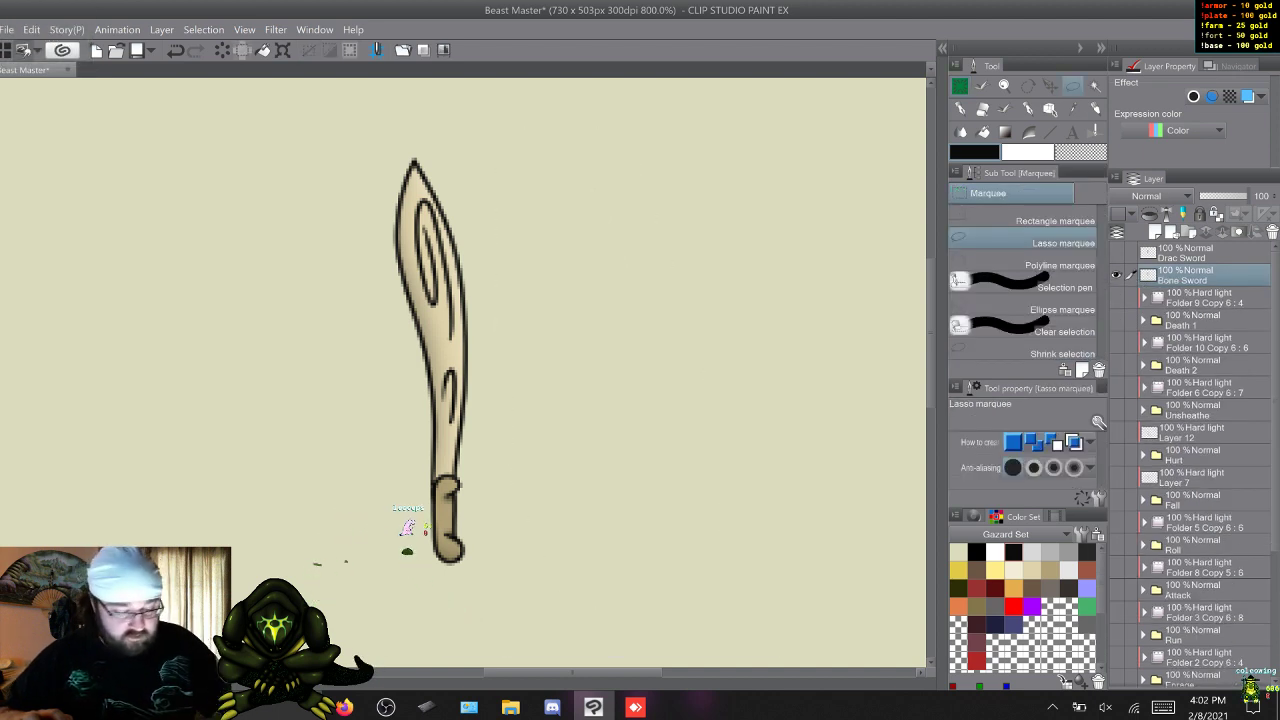
Show the Drac Sword layer alongside the bone sword and make it the active layer.
{"action": "left_click", "coordinate": [1116, 253]}
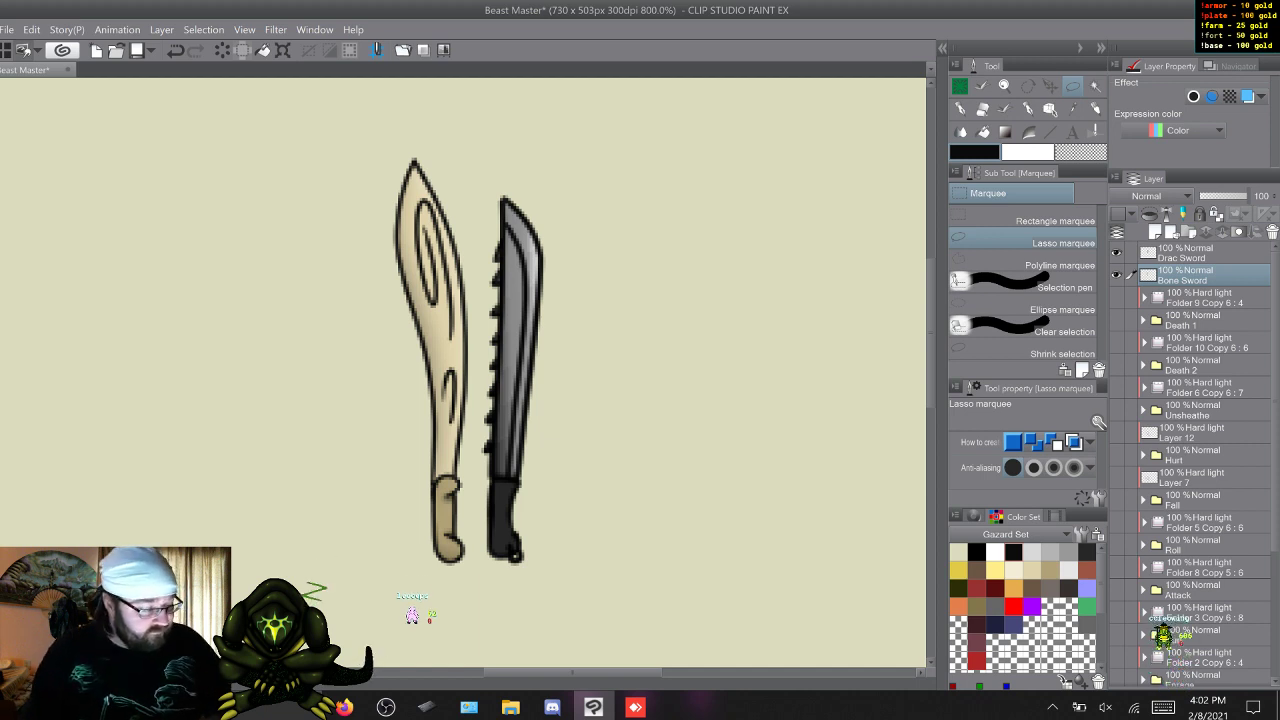
{"action": "key", "text": "alt+bracketright"}
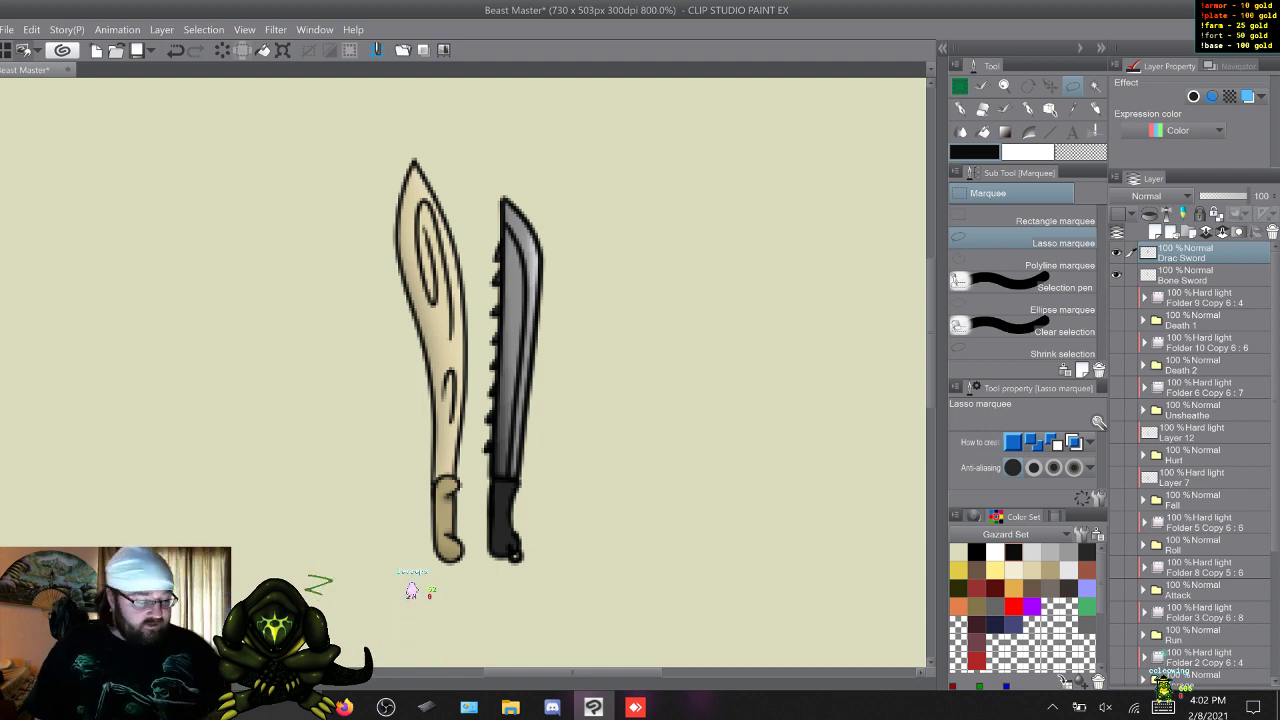
{"action": "key", "text": "alt+bracketleft"}
{"action": "key", "text": "alt+bracketright"}
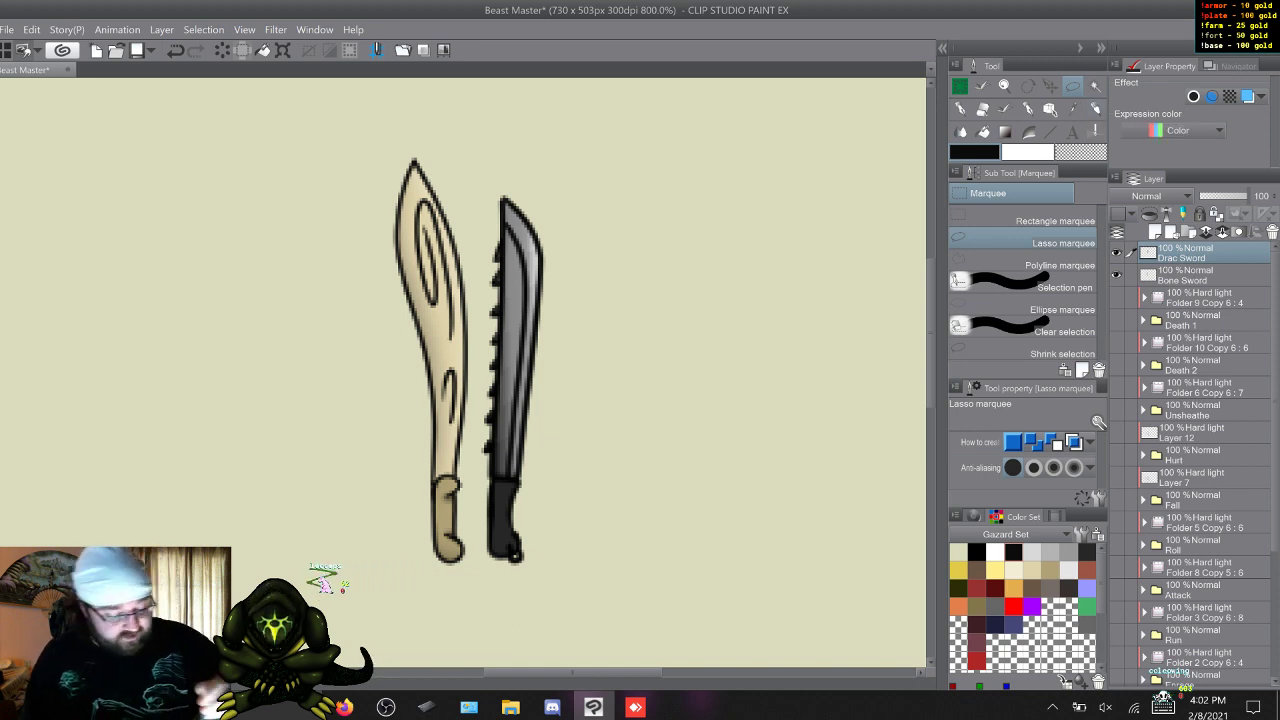
Lasso the Drac sword, stretch it vertically to a height of 133, and move it down toward the bone sword's handle level.
{"action": "left_click_drag", "start_coordinate": [451, 563], "coordinate": [673, 230]}
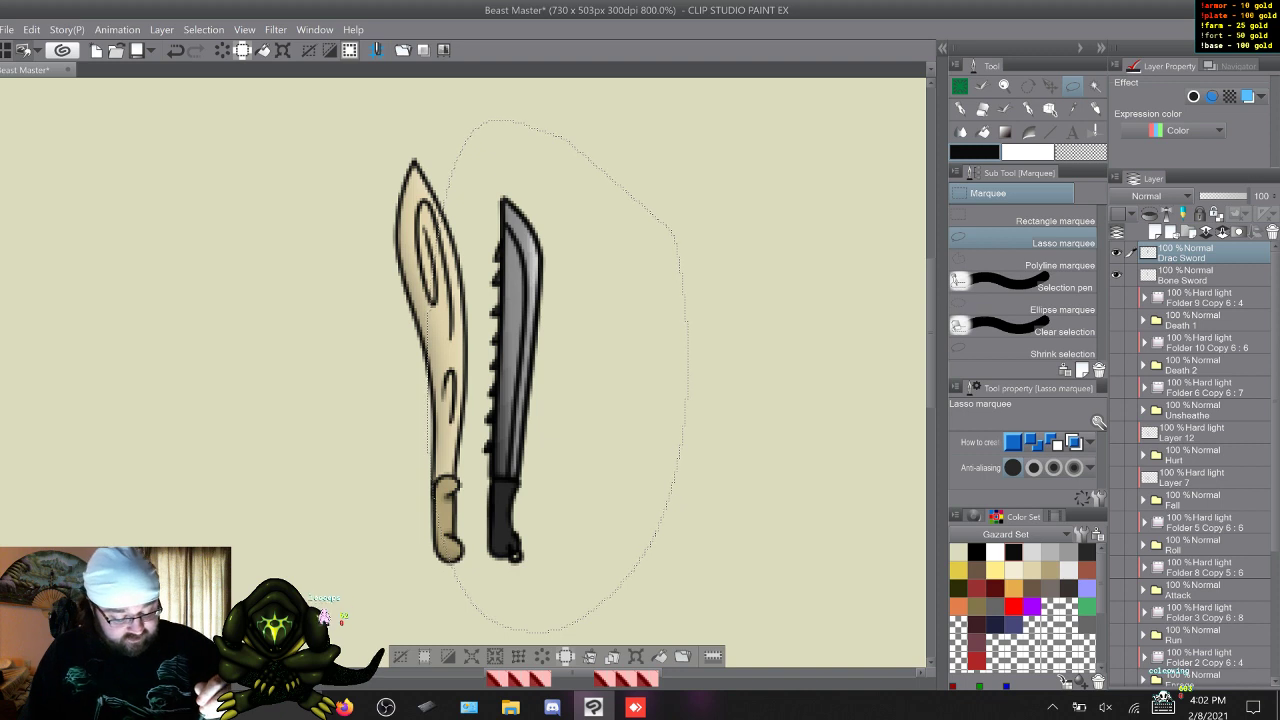
{"action": "left_click", "coordinate": [636, 656]}
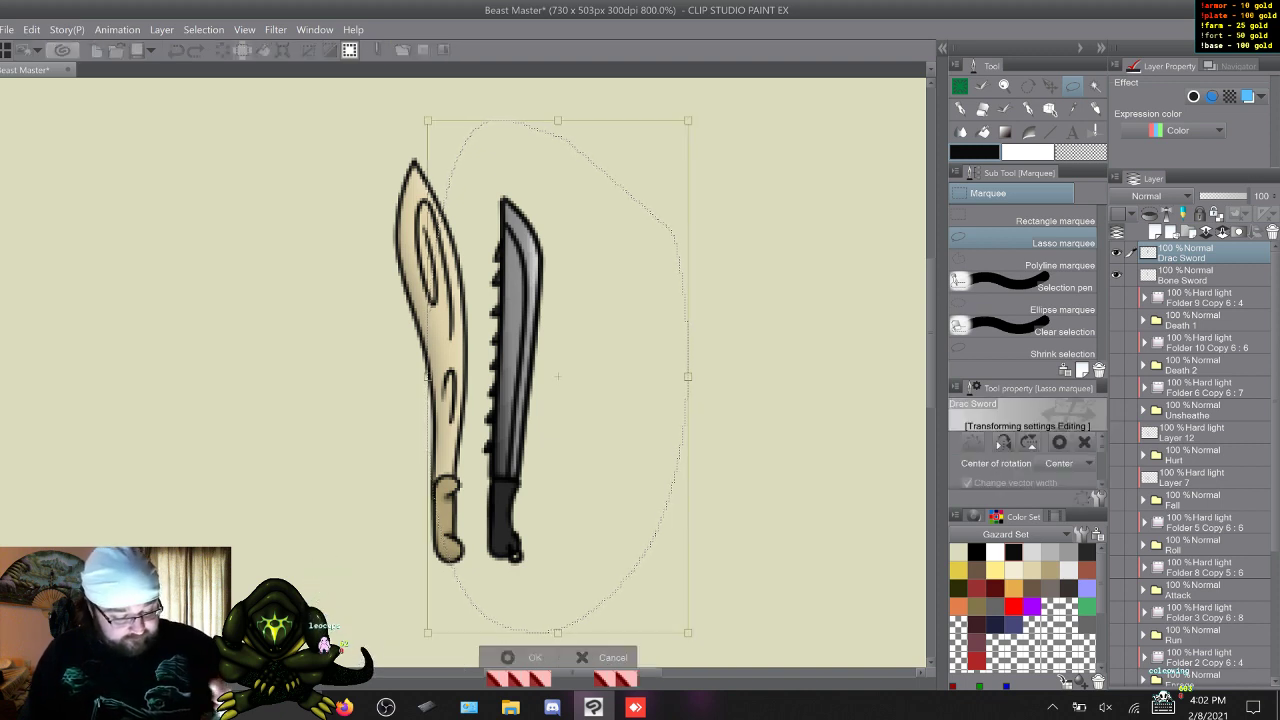
{"action": "left_click_drag", "start_coordinate": [931, 333], "coordinate": [931, 297]}
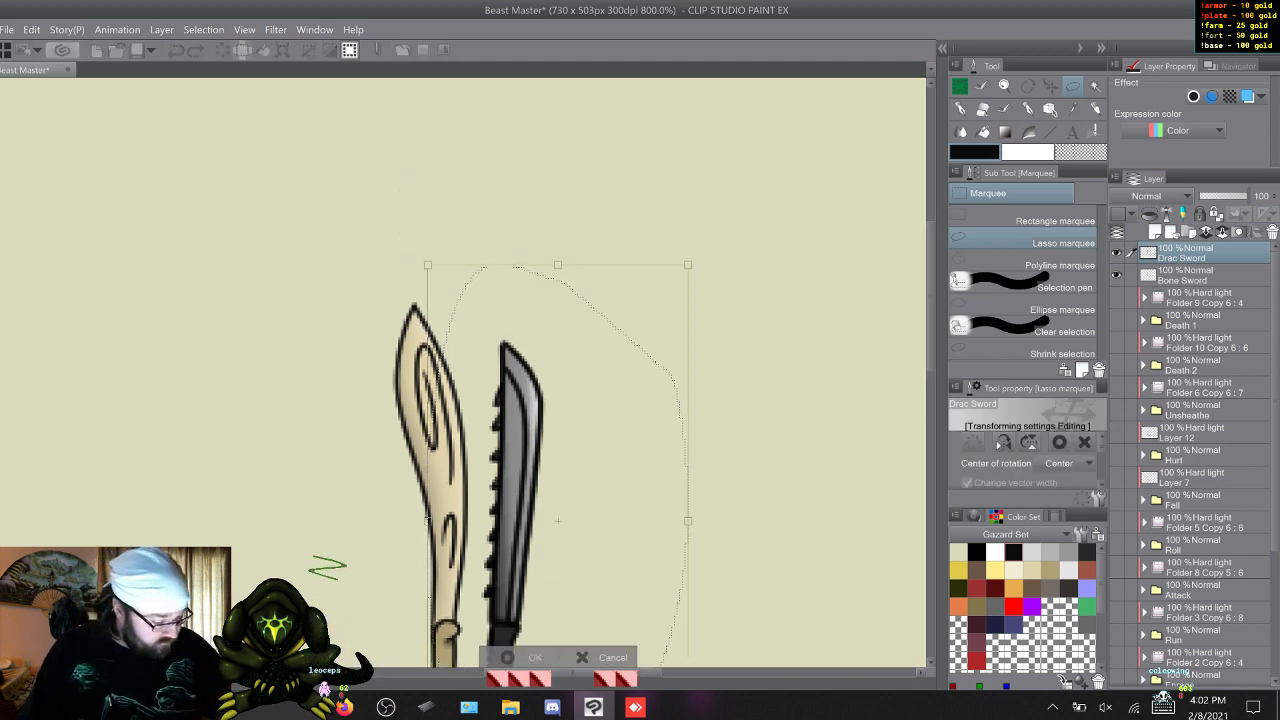
{"action": "left_click_drag", "start_coordinate": [1102, 449], "coordinate": [1102, 467]}
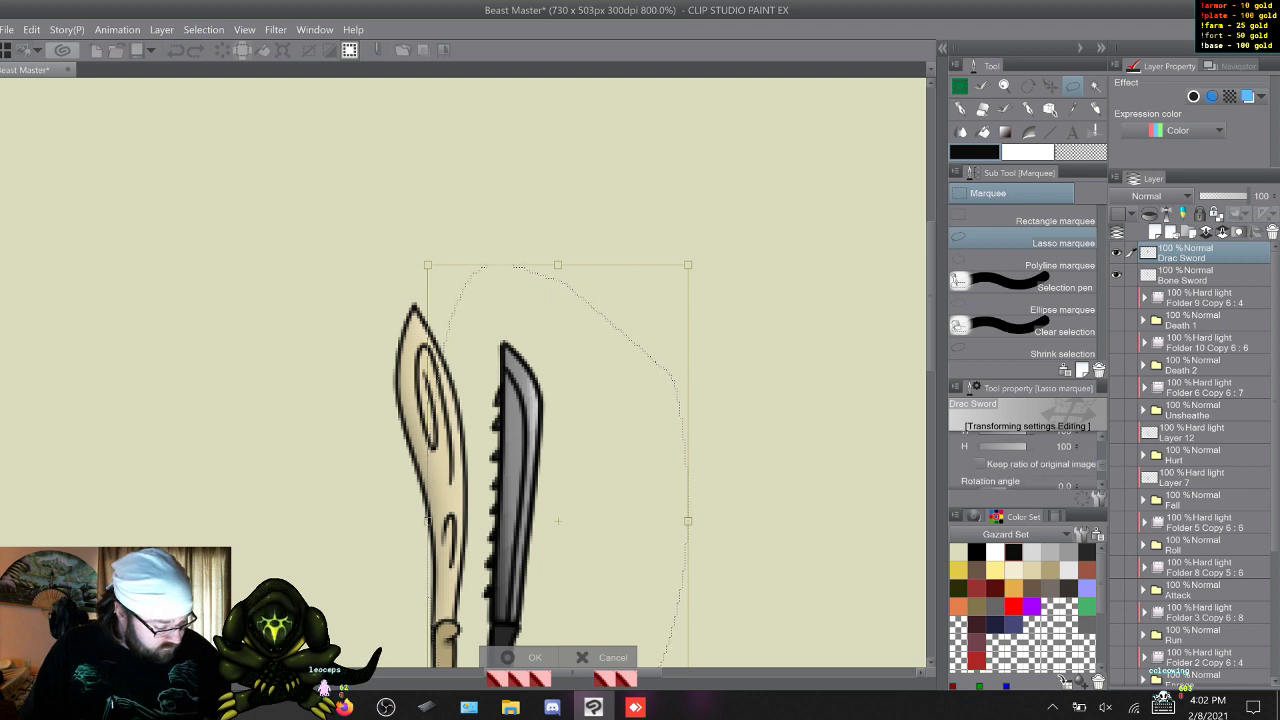
{"action": "left_click_drag", "start_coordinate": [557, 265], "coordinate": [557, 96]}
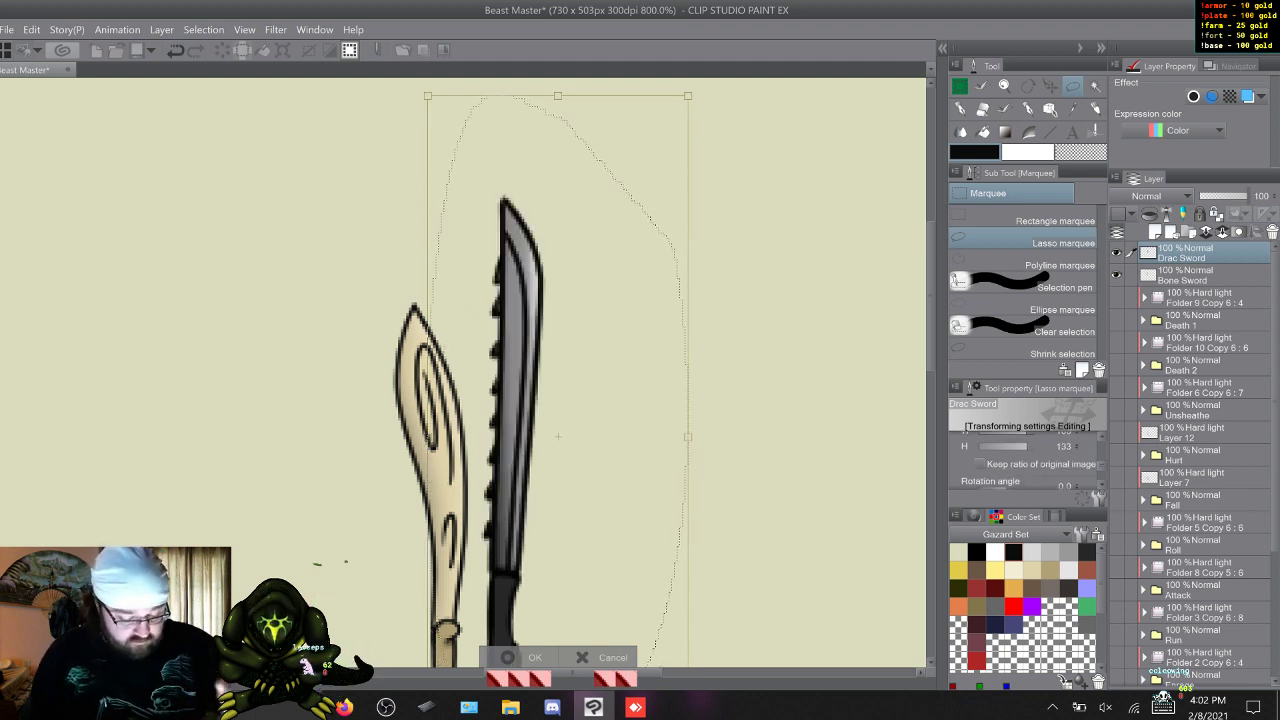
{"action": "left_click_drag", "start_coordinate": [931, 297], "coordinate": [931, 316]}
{"action": "left_click_drag", "start_coordinate": [558, 374], "coordinate": [558, 380]}
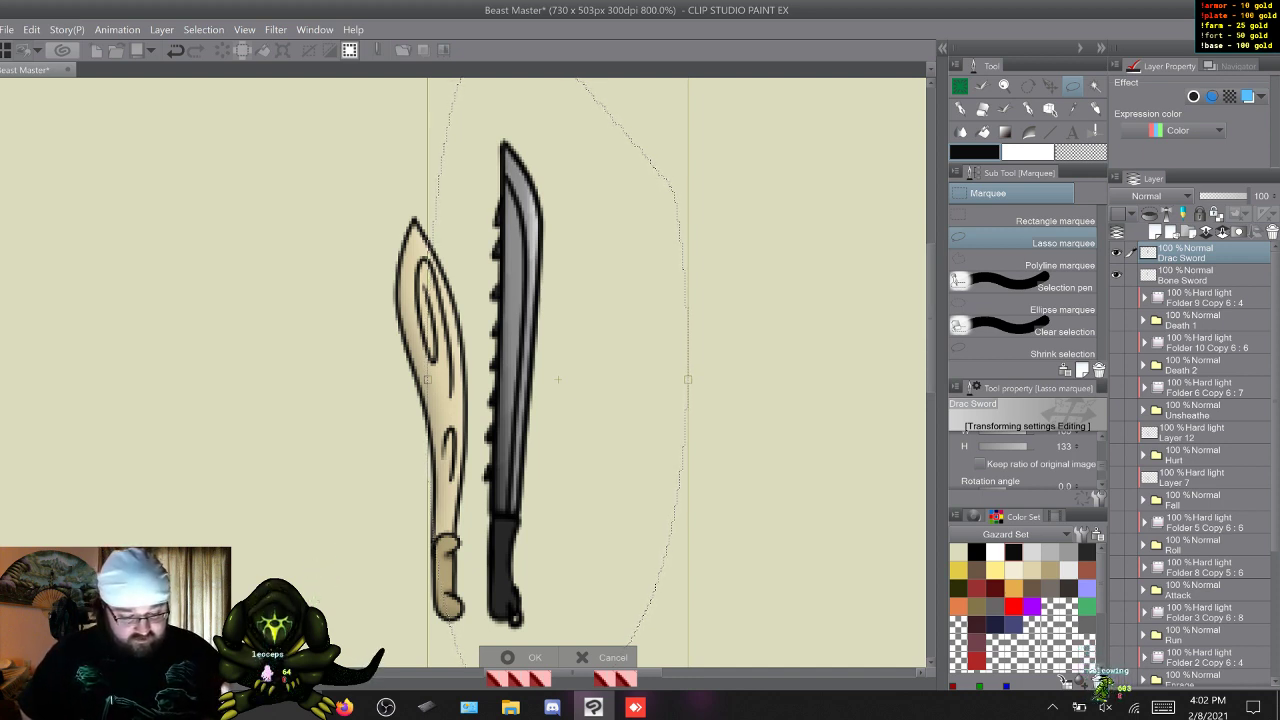
Stretch the Drac sword to a height of 137, nudge it slightly down and right, apply the transformation, and deselect.
{"action": "scroll", "coordinate": [463, 372], "scroll_direction": "up", "scroll_amount": 3}
{"action": "scroll", "coordinate": [463, 400], "scroll_direction": "up", "scroll_amount": 1}
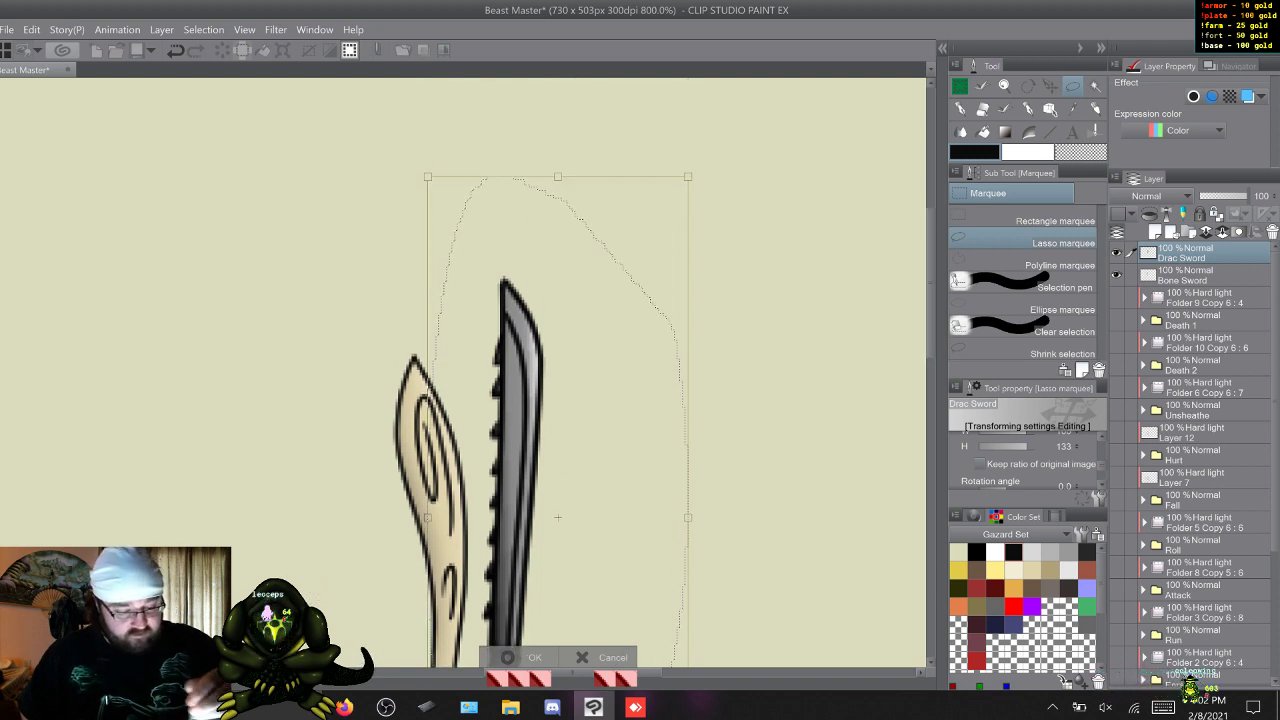
{"action": "left_click_drag", "start_coordinate": [557, 176], "coordinate": [557, 152]}
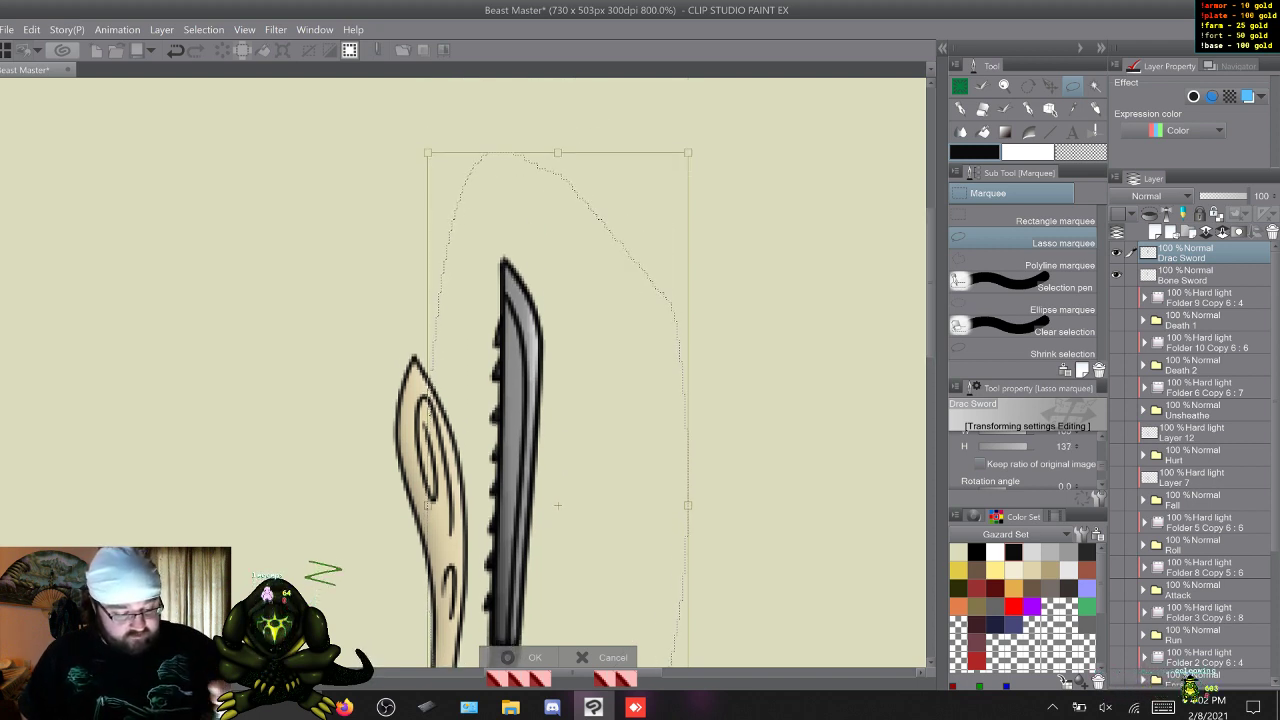
{"action": "scroll", "coordinate": [463, 372], "scroll_direction": "down", "scroll_amount": 5}
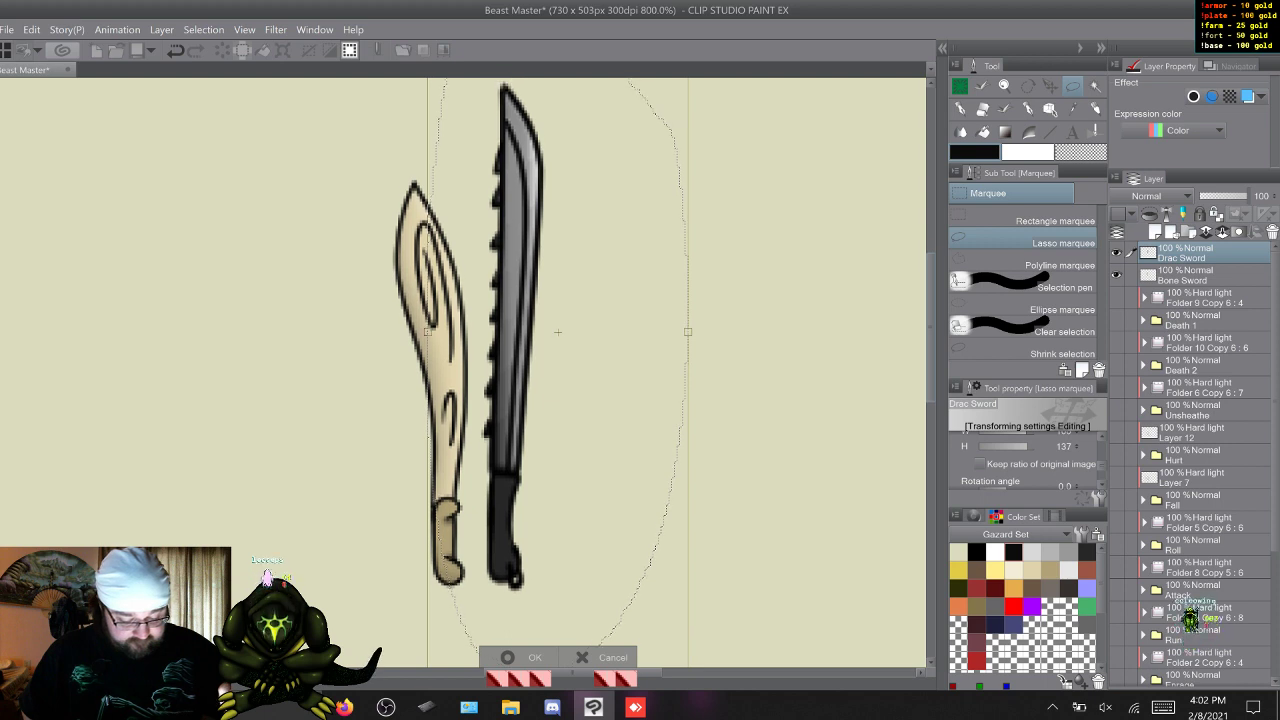
{"action": "left_click_drag", "start_coordinate": [520, 340], "coordinate": [523, 346]}
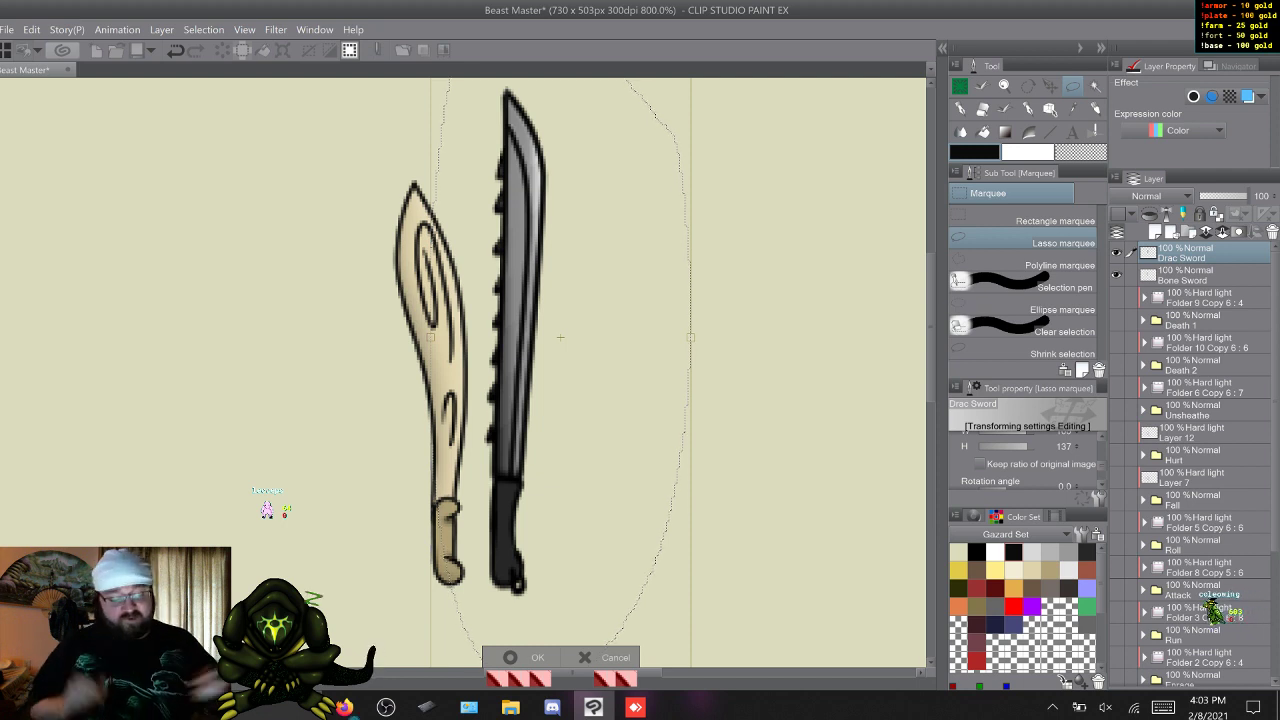
{"action": "key", "text": "Return"}
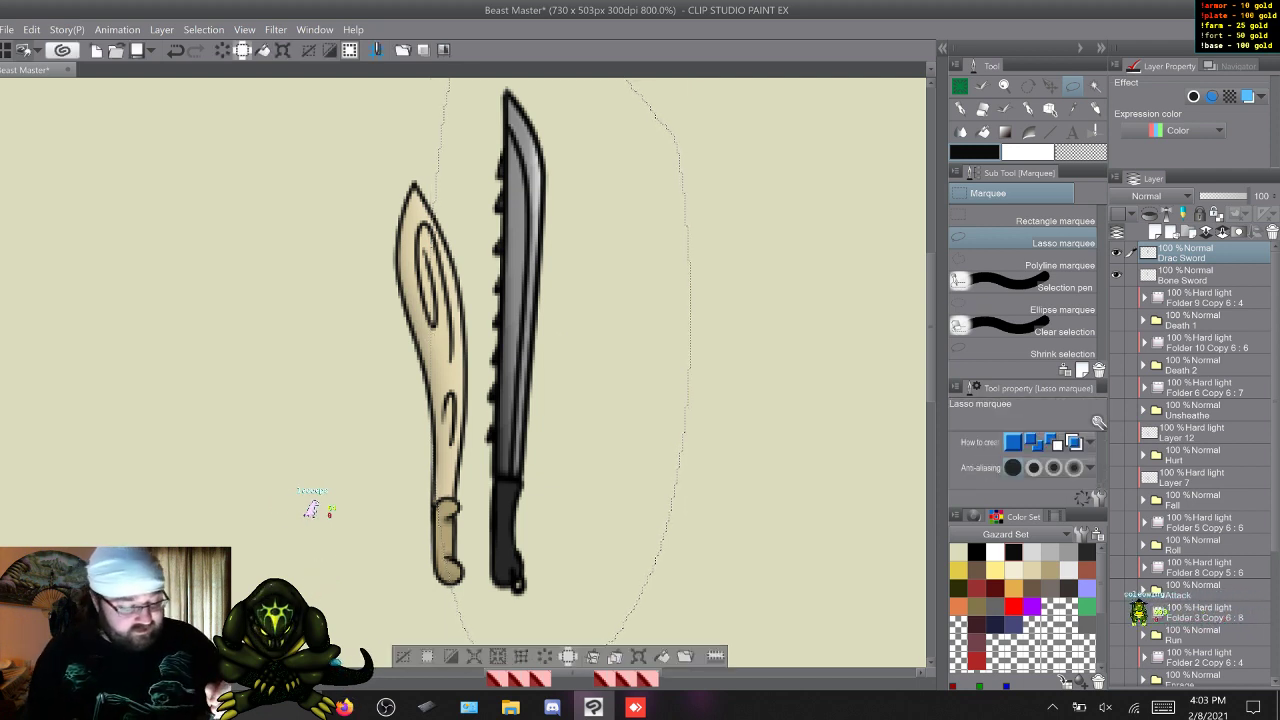
{"action": "key", "text": "ctrl+d"}
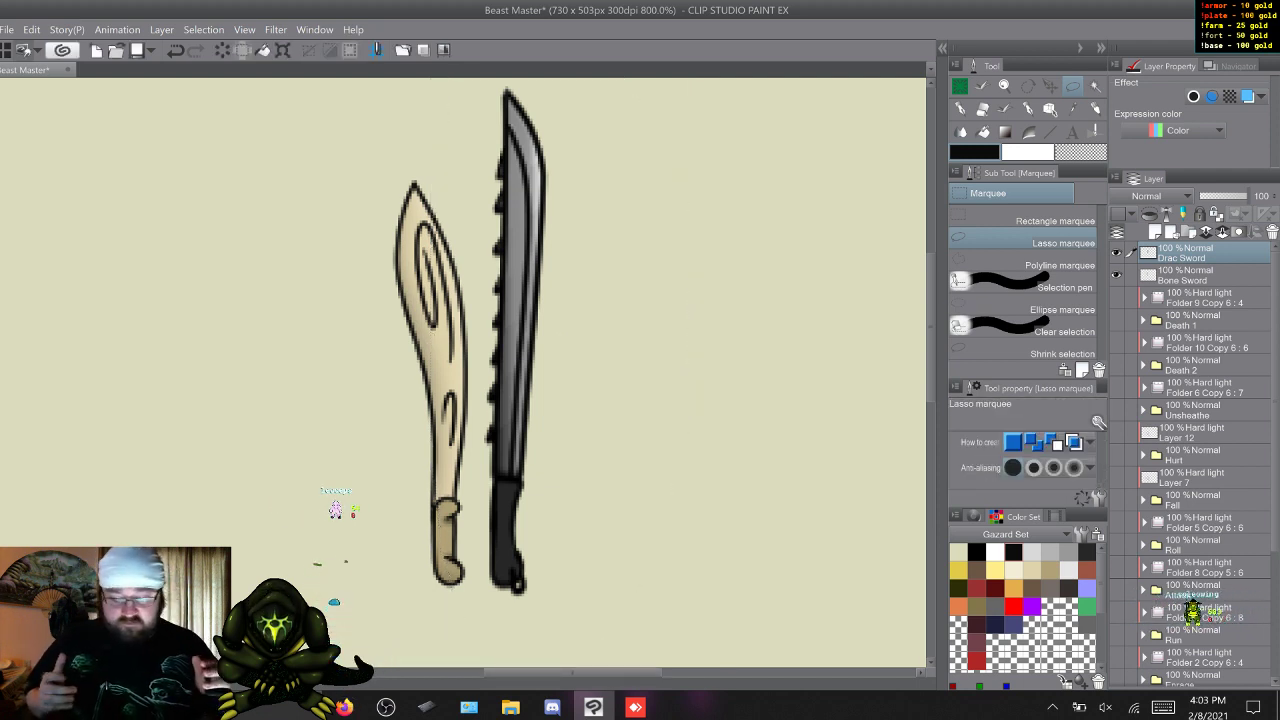
{"action": "mouse_move", "coordinate": [931, 327]}
{"action": "left_mouse_down"}
{"action": "mouse_move", "coordinate": [931, 308]}
{"action": "mouse_move", "coordinate": [931, 319]}
{"action": "left_mouse_up"}
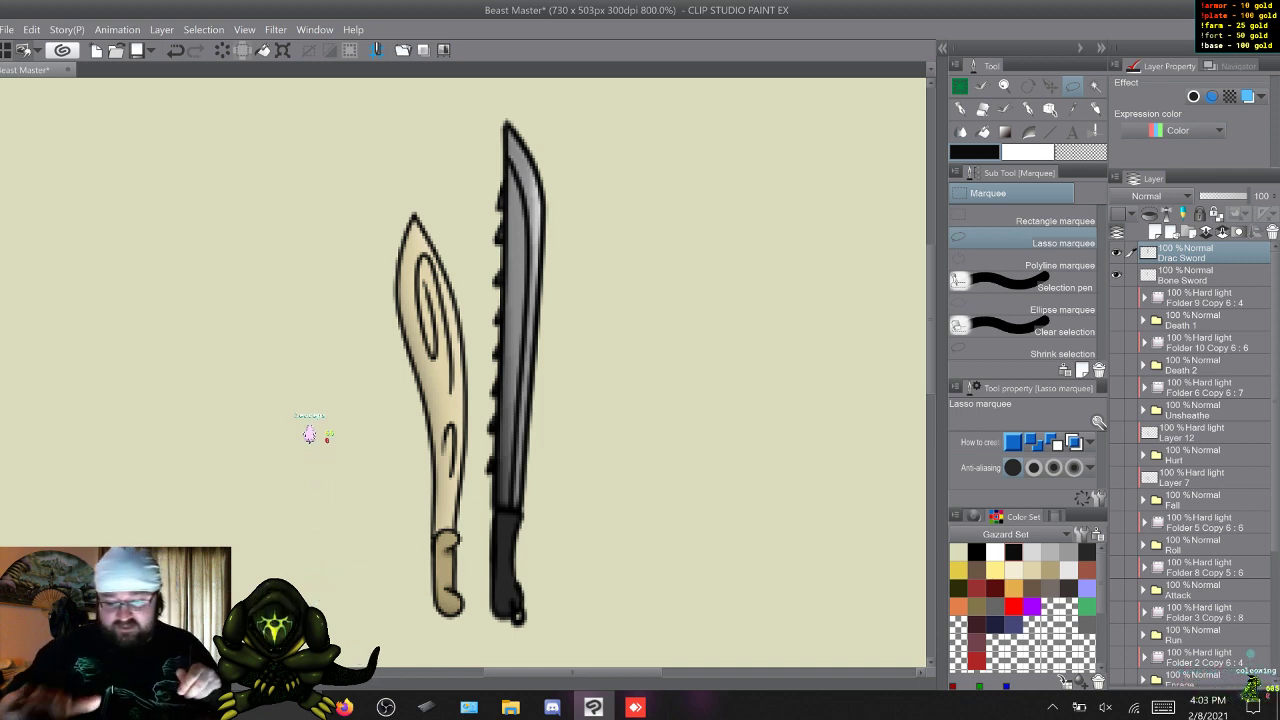
{"action": "scroll", "coordinate": [489, 500], "scroll_direction": "down", "scroll_amount": 6}
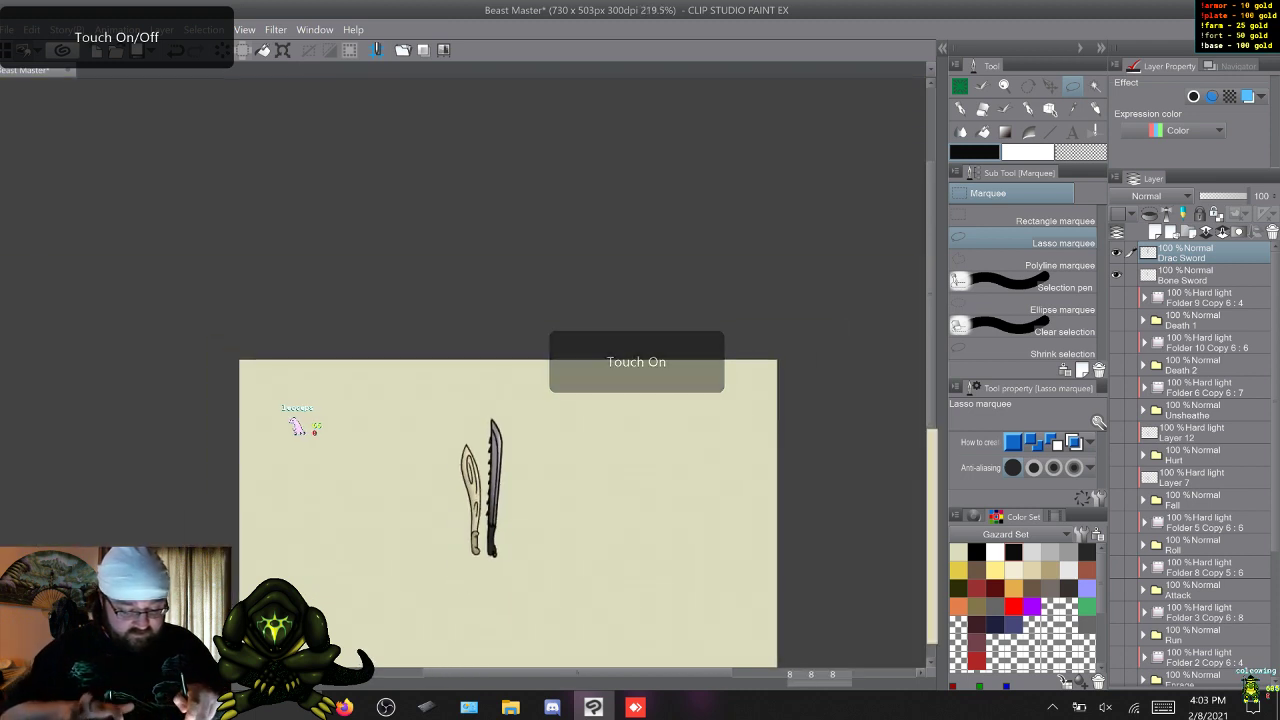
{"action": "scroll", "coordinate": [444, 500], "scroll_direction": "up", "scroll_amount": 3}
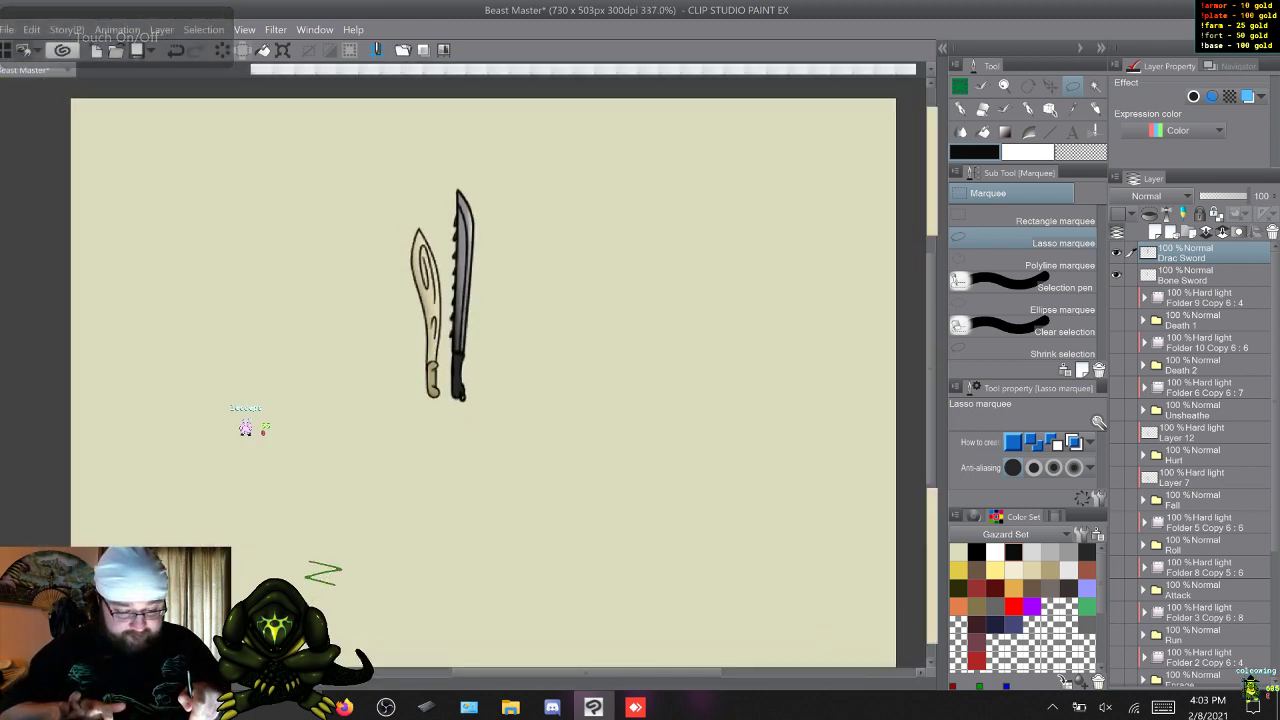
{"action": "scroll", "coordinate": [483, 382], "scroll_direction": "down", "scroll_amount": 1}
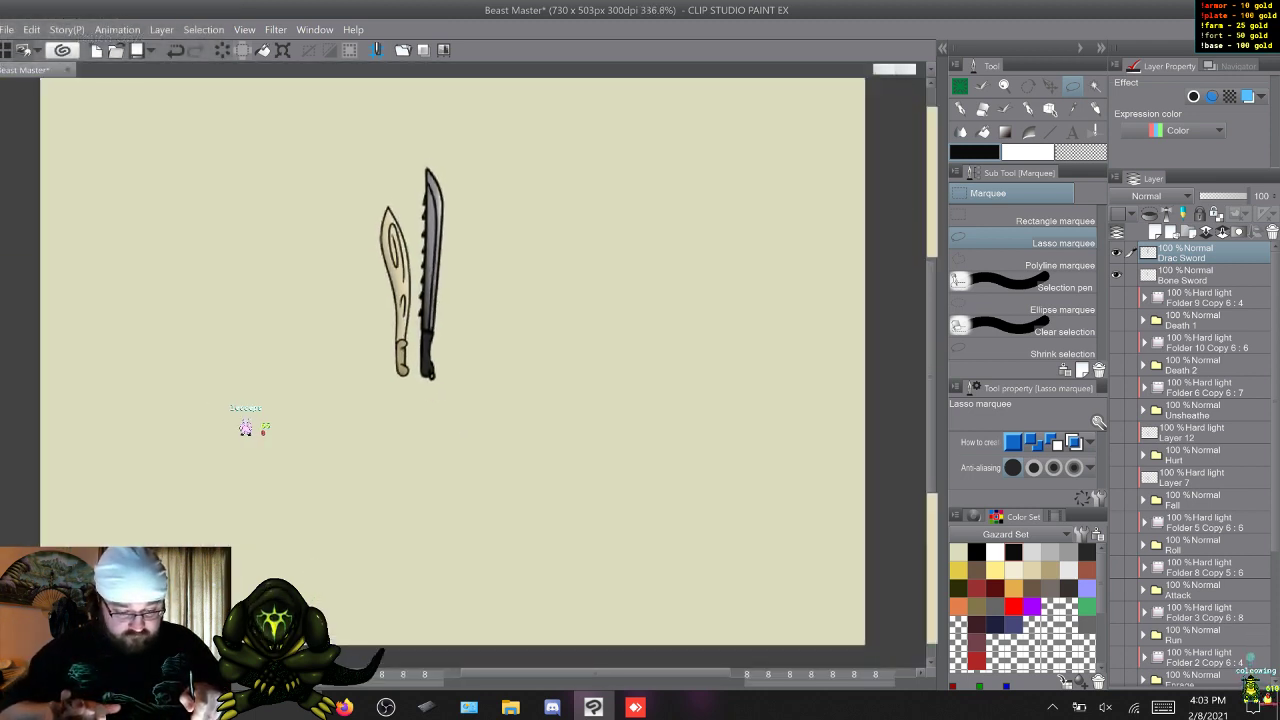
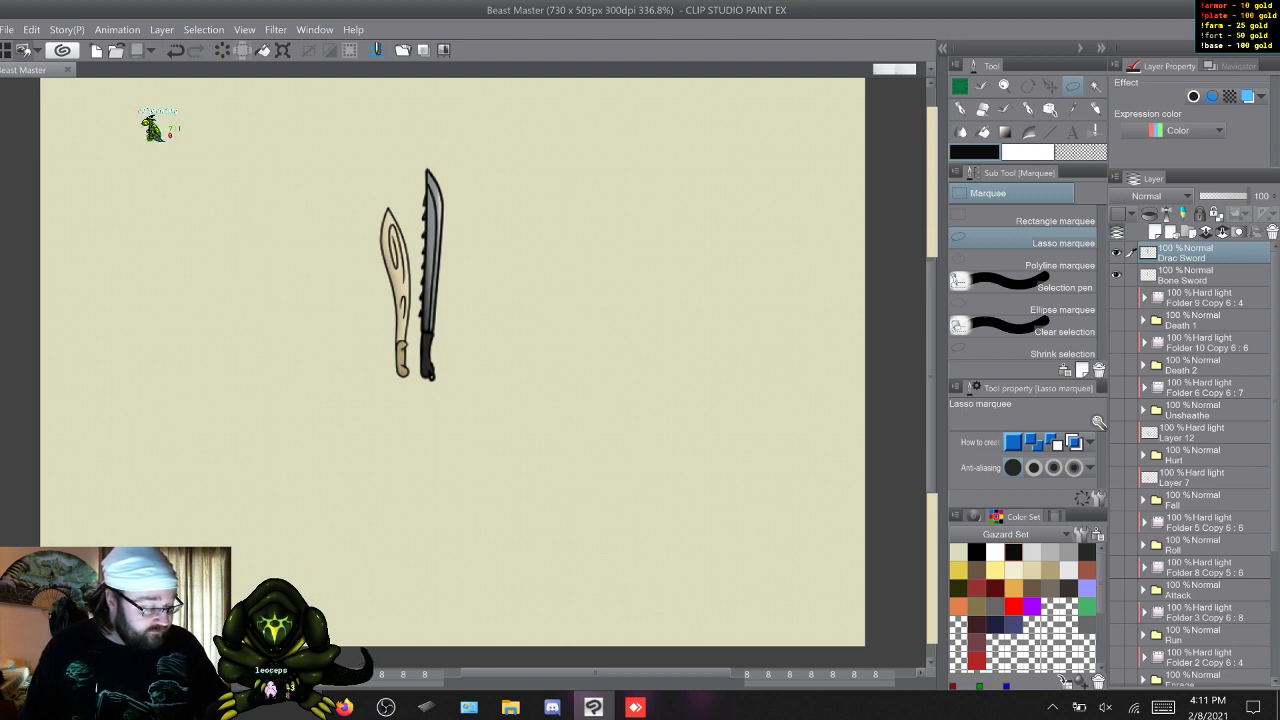
Duplicate the shading folder above Death 1, unclip and show the duplicate, and set its blending mode to Normal.
{"action": "left_click", "coordinate": [1205, 298]}
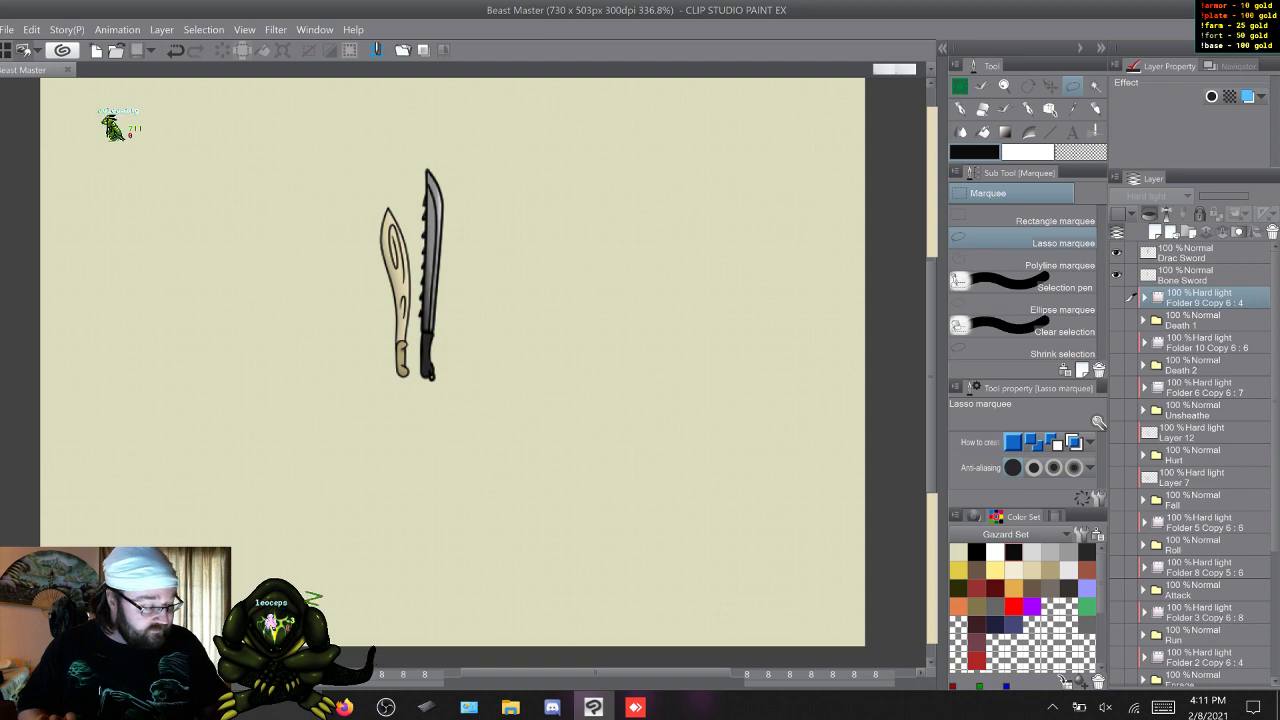
{"action": "left_click", "coordinate": [1143, 320]}
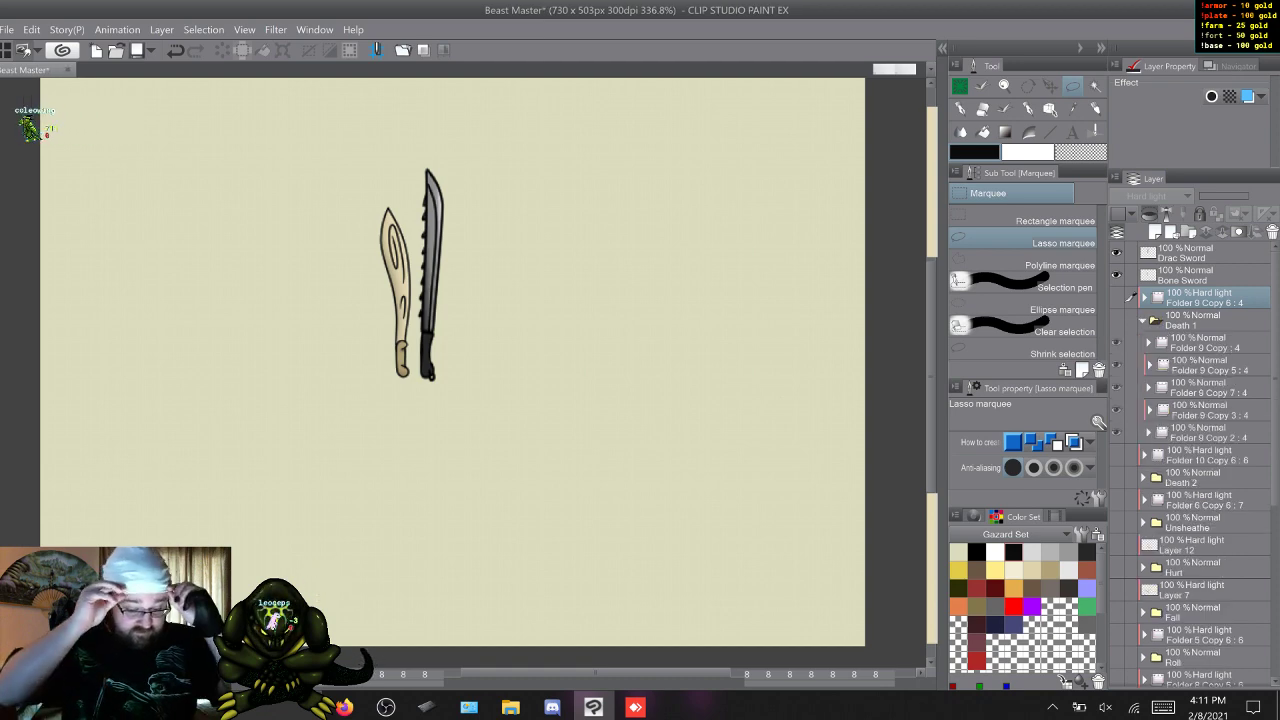
{"action": "left_click", "coordinate": [1143, 320]}
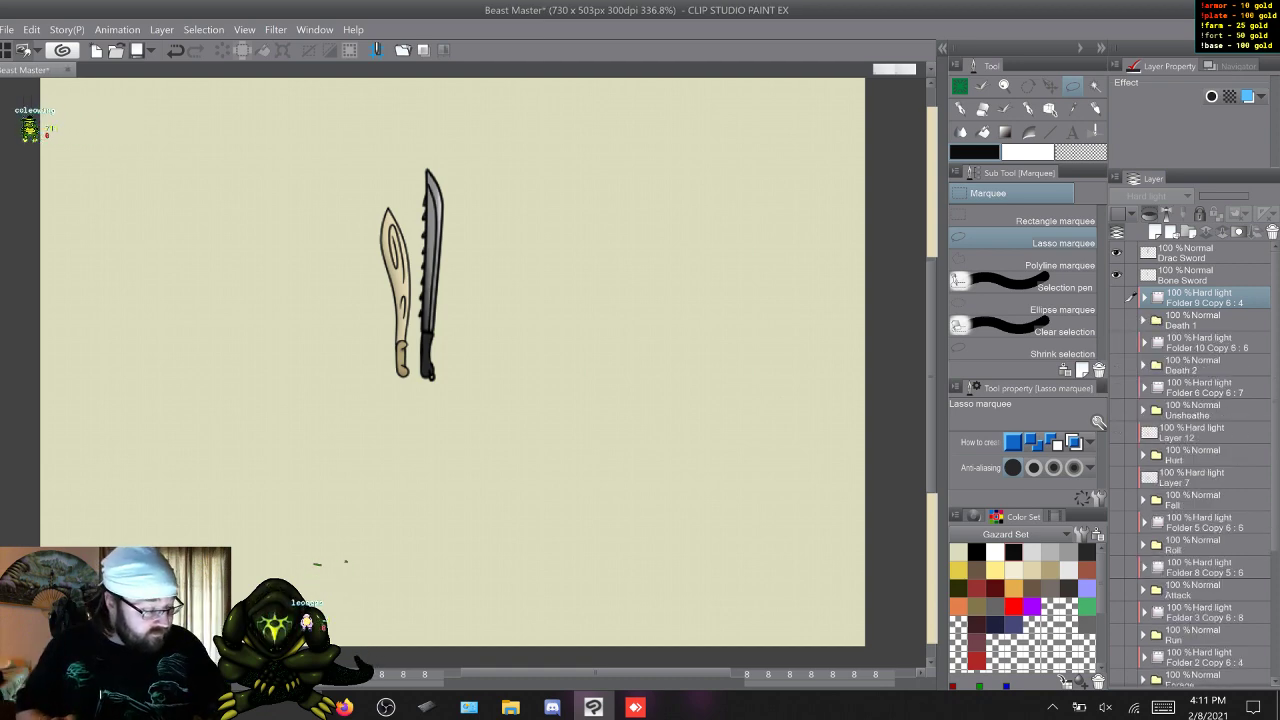
{"action": "key", "text": "F9"}
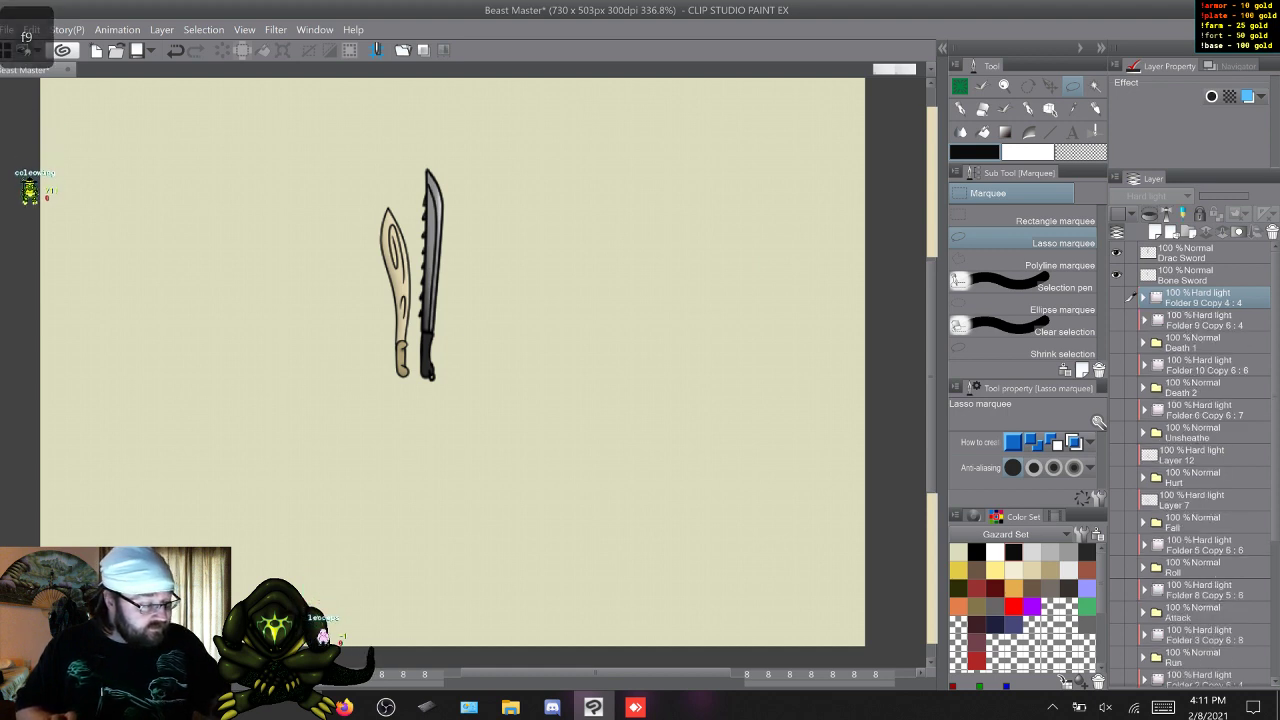
{"action": "left_click", "coordinate": [1149, 214]}
{"action": "left_click", "coordinate": [1116, 297]}
{"action": "left_click", "coordinate": [1160, 196]}
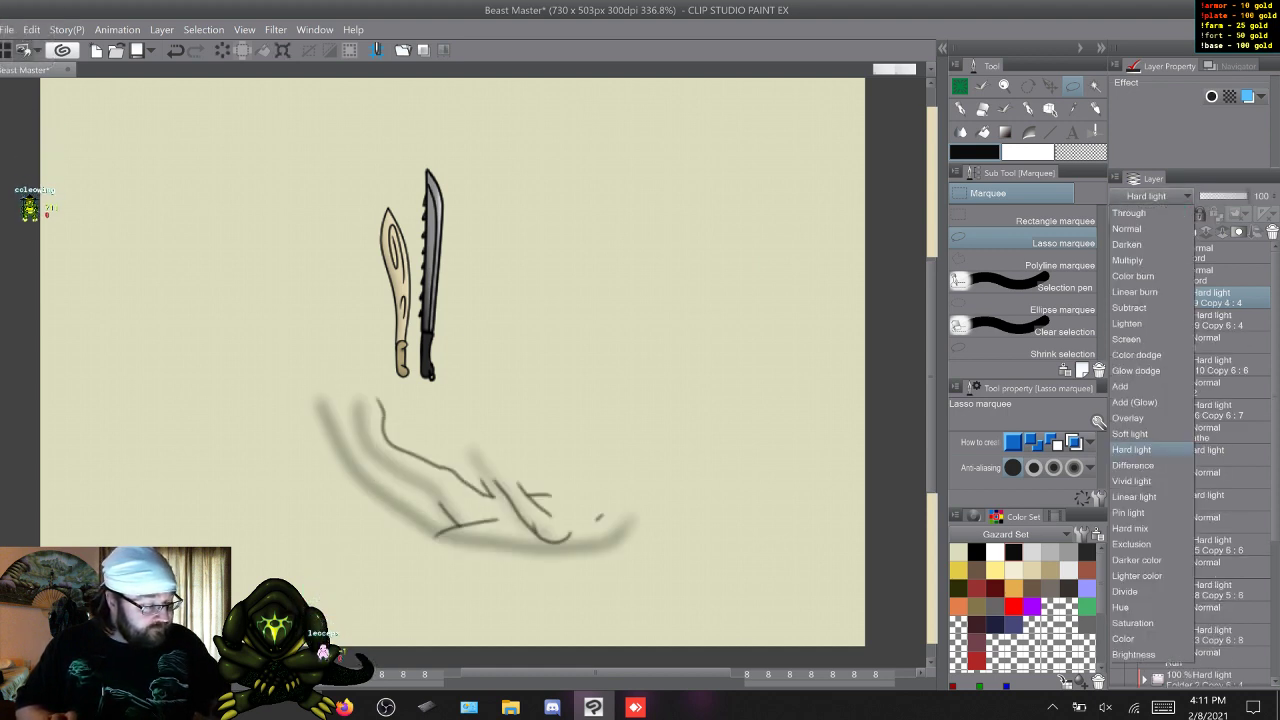
{"action": "left_click", "coordinate": [1160, 210]}
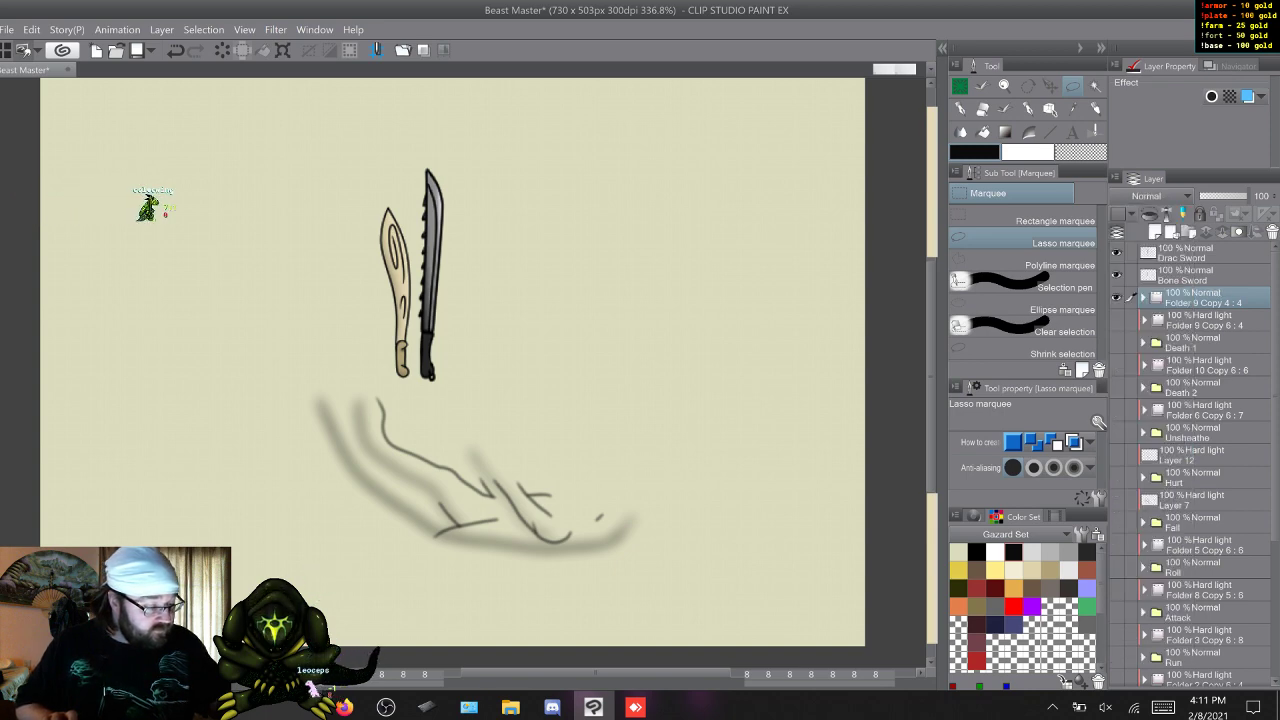
Clear the shading strokes from each of the four frames in the duplicated Death 1 shading folder.
{"action": "left_click", "coordinate": [1143, 297]}
{"action": "left_click", "coordinate": [1190, 320]}
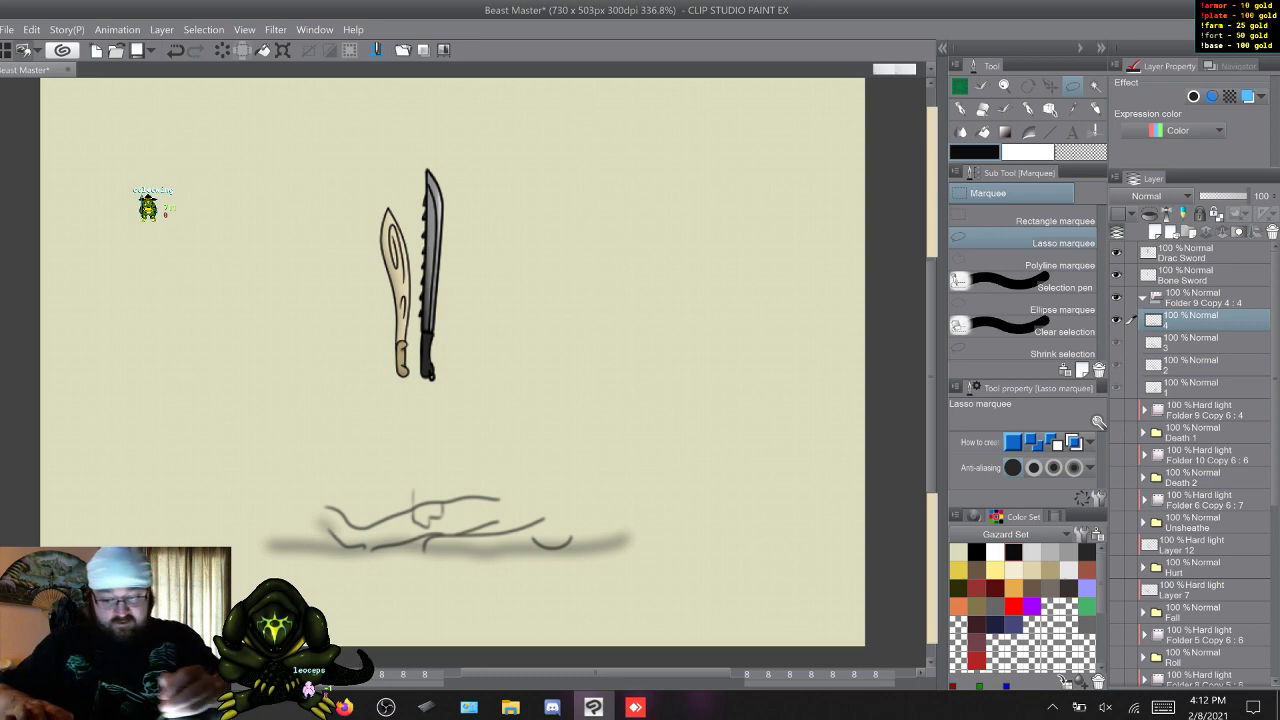
{"action": "key", "text": "Delete"}
{"action": "key", "text": "w"}
{"action": "key", "text": "Delete"}
{"action": "key", "text": "w"}
{"action": "key", "text": "Delete"}
{"action": "key", "text": "w"}
{"action": "key", "text": "Delete"}
{"action": "key", "text": "w"}
{"action": "key", "text": "w"}
{"action": "key", "text": "w"}
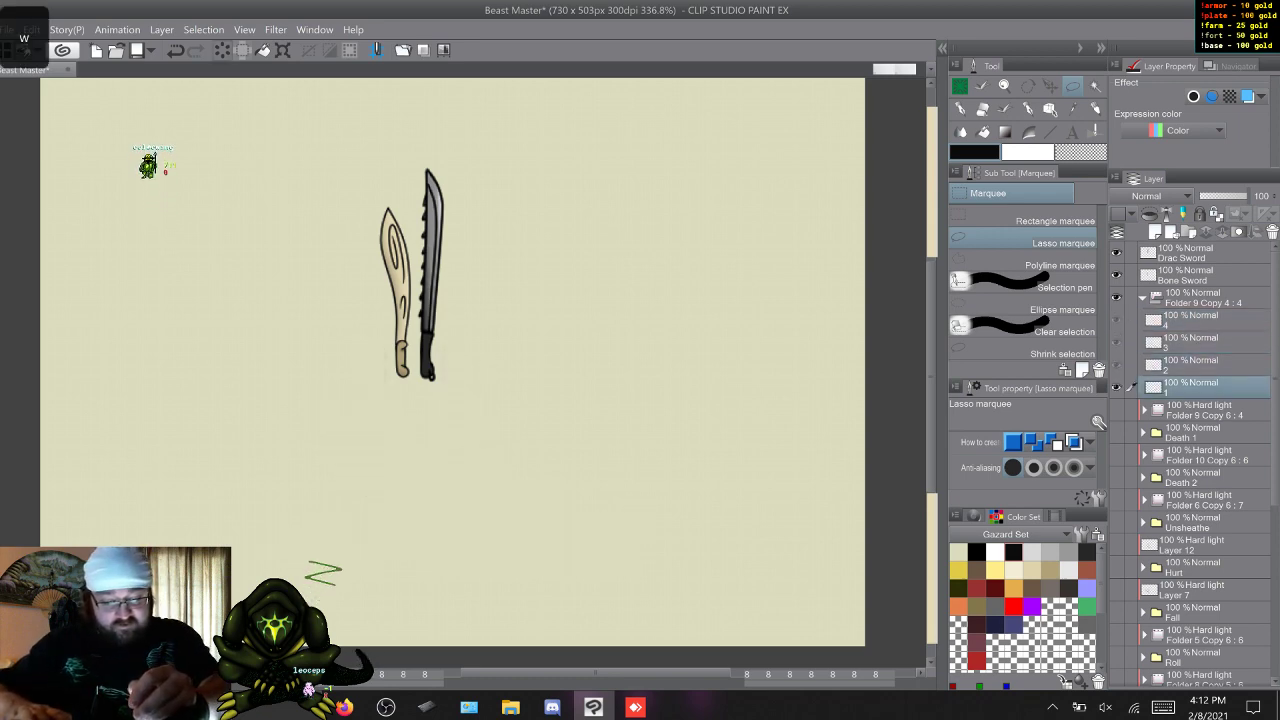
Show Death 1 with its shading and delete the emptied duplicate of the shading folder.
{"action": "left_click", "coordinate": [1143, 297]}
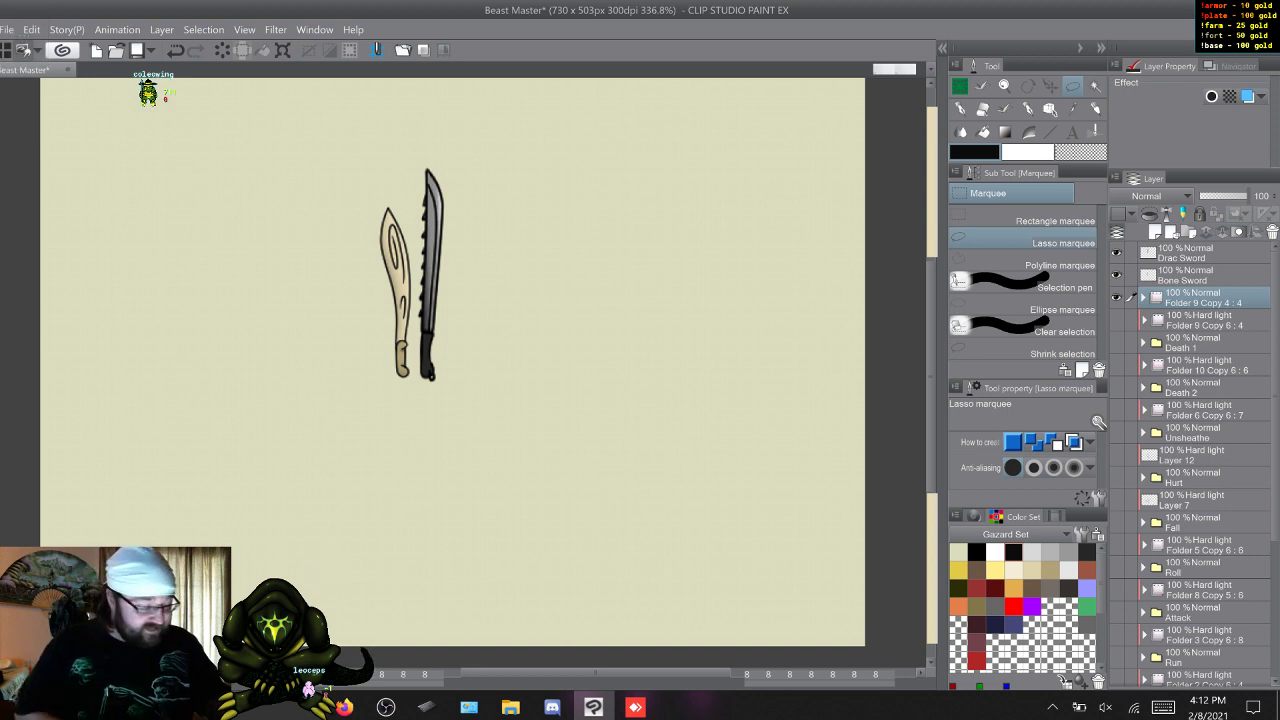
{"action": "left_click_drag", "start_coordinate": [1116, 320], "coordinate": [1116, 342]}
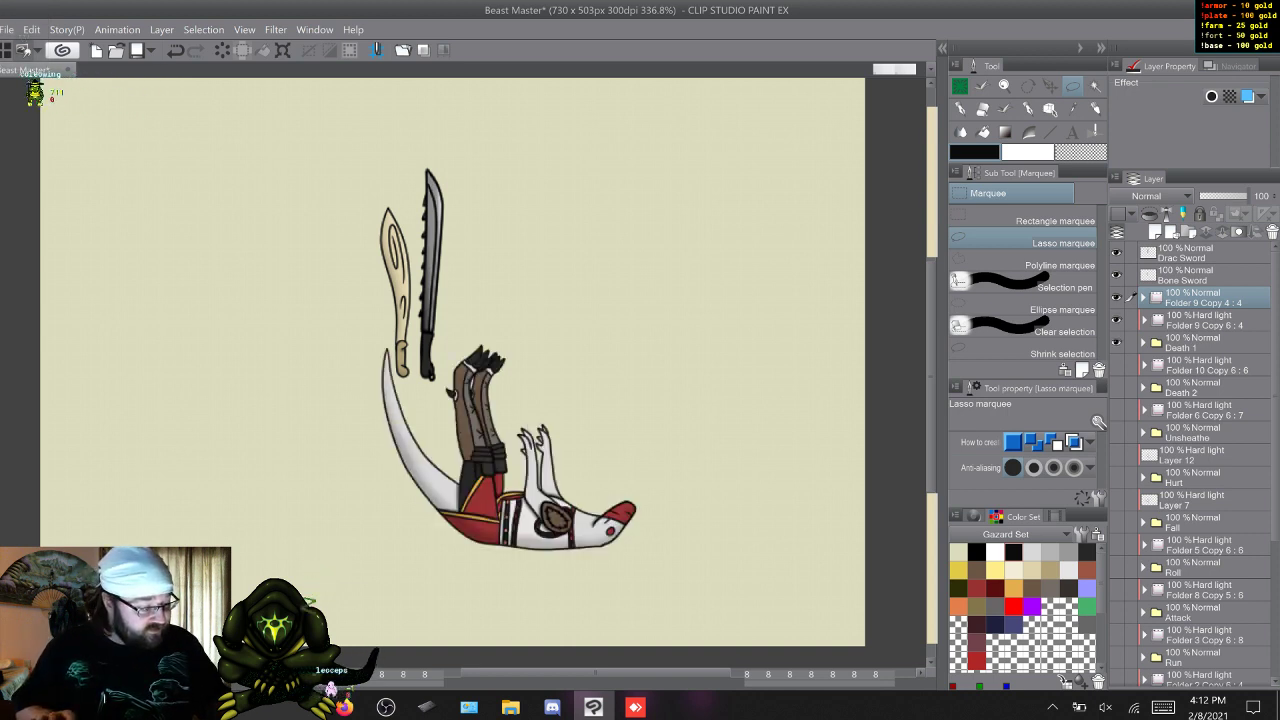
{"action": "right_click", "coordinate": [1140, 293]}
{"action": "left_click", "coordinate": [1150, 384]}
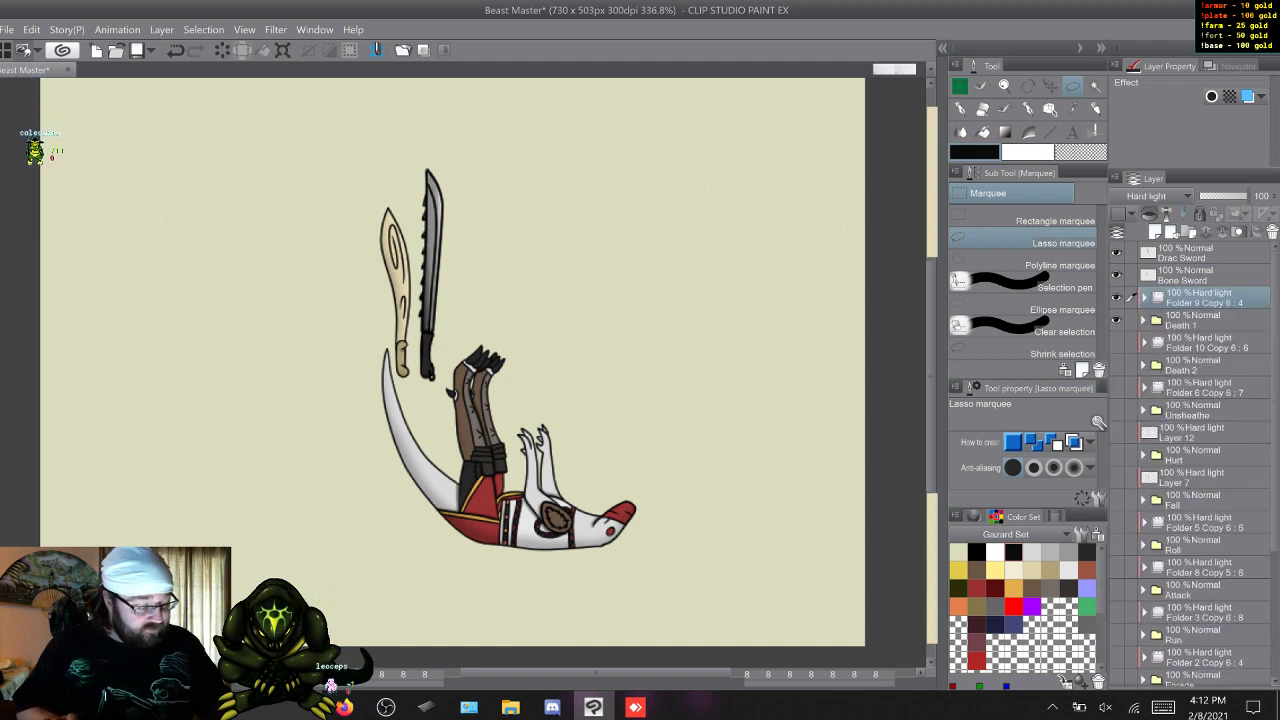
Display Unsheathe and its shading instead of Death 1, and duplicate the Unsheathe shading folder twice.
{"action": "left_click_drag", "start_coordinate": [1116, 297], "coordinate": [1116, 342]}
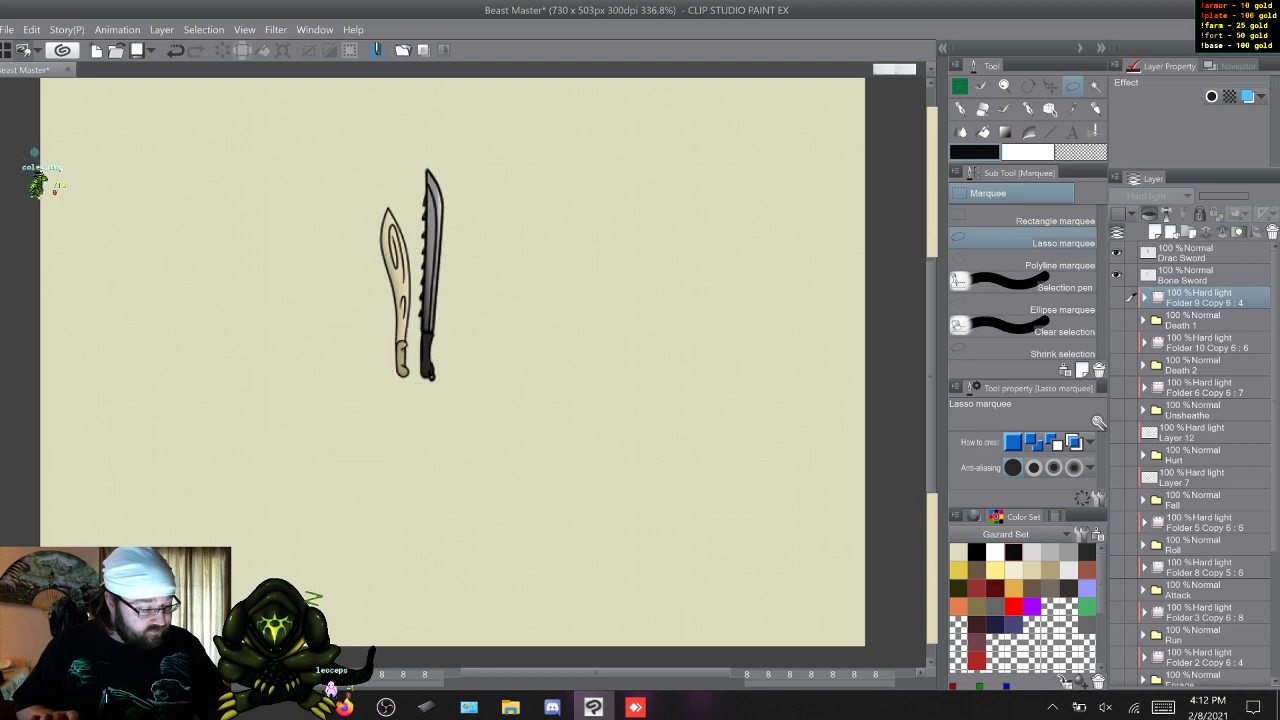
{"action": "left_click_drag", "start_coordinate": [1116, 387], "coordinate": [1116, 410]}
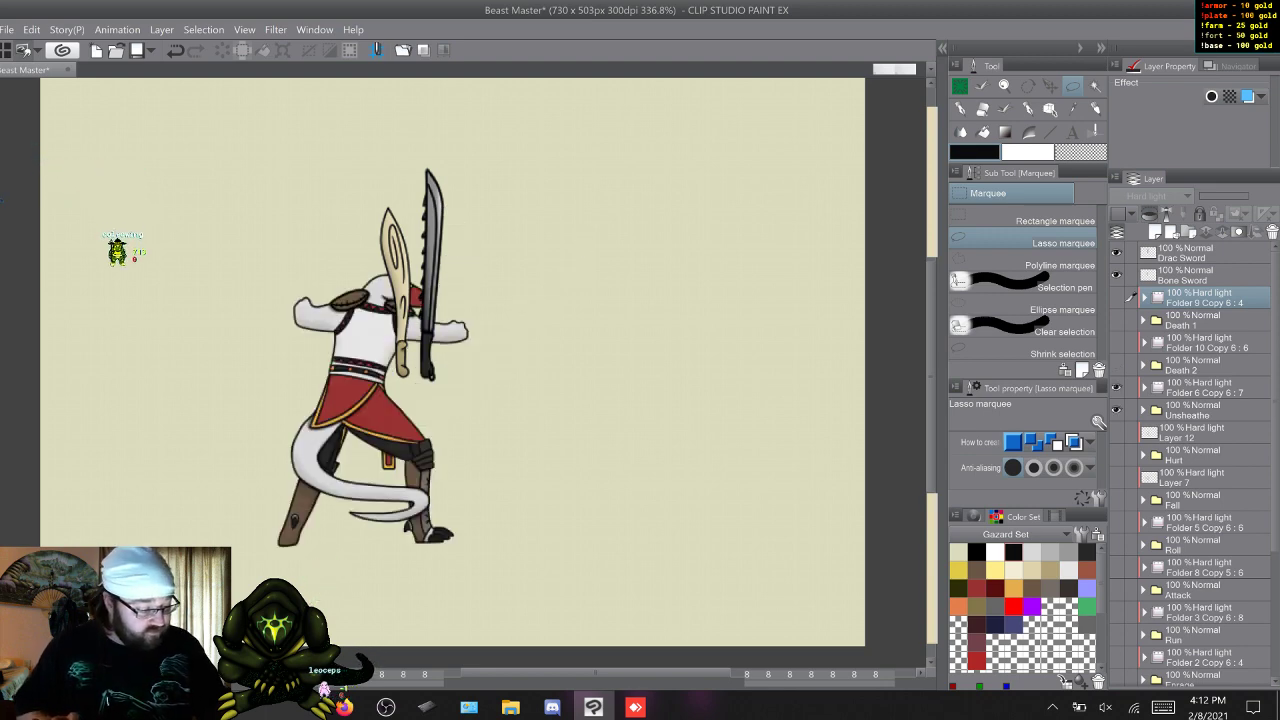
{"action": "left_click", "coordinate": [1205, 387]}
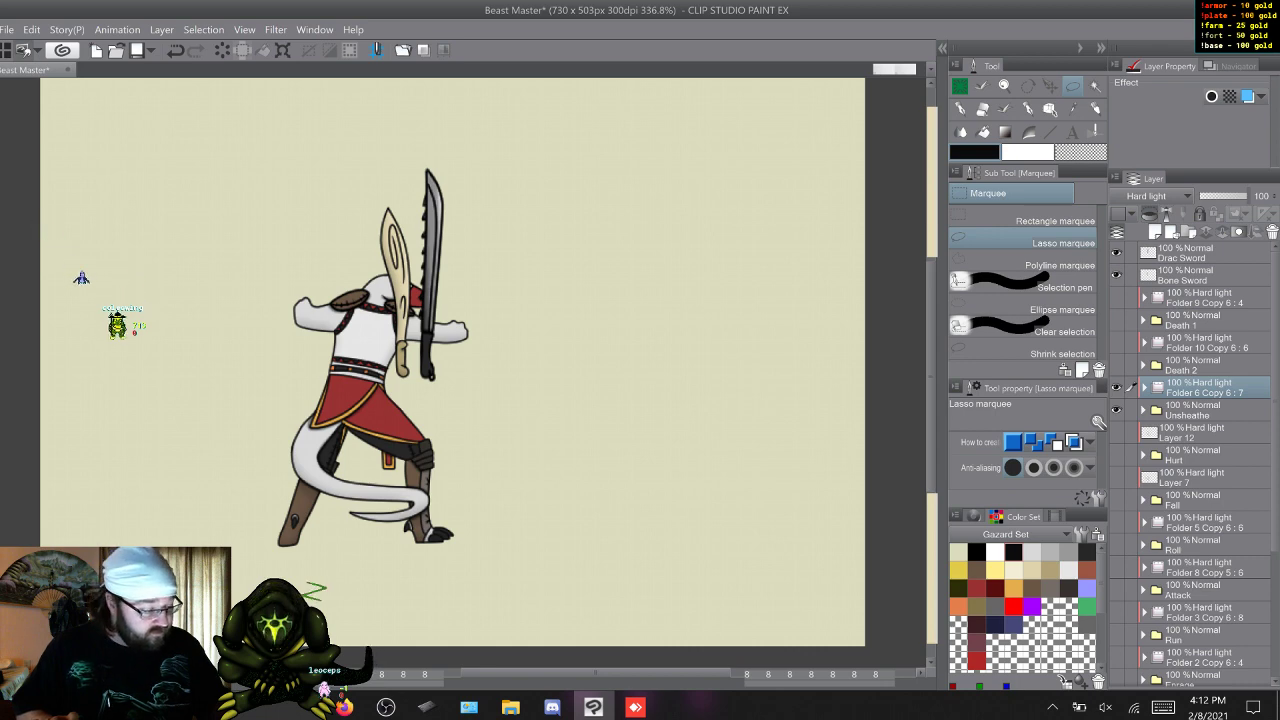
{"action": "key", "text": "F9"}
{"action": "key", "text": "F9"}
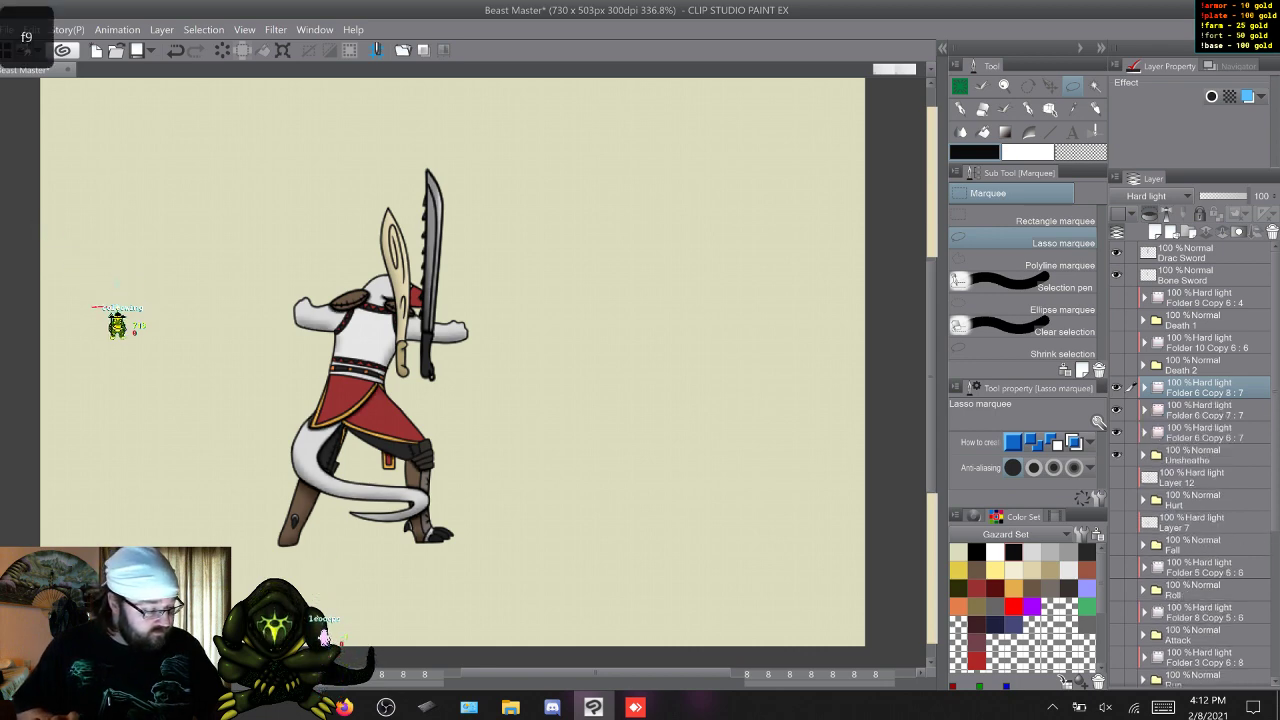
Hide Unsheathe and its original shading, then unclip both shading folder duplicates and set their blending mode to Normal.
{"action": "left_click_drag", "start_coordinate": [1116, 455], "coordinate": [1116, 432]}
{"action": "left_click", "coordinate": [1205, 410]}
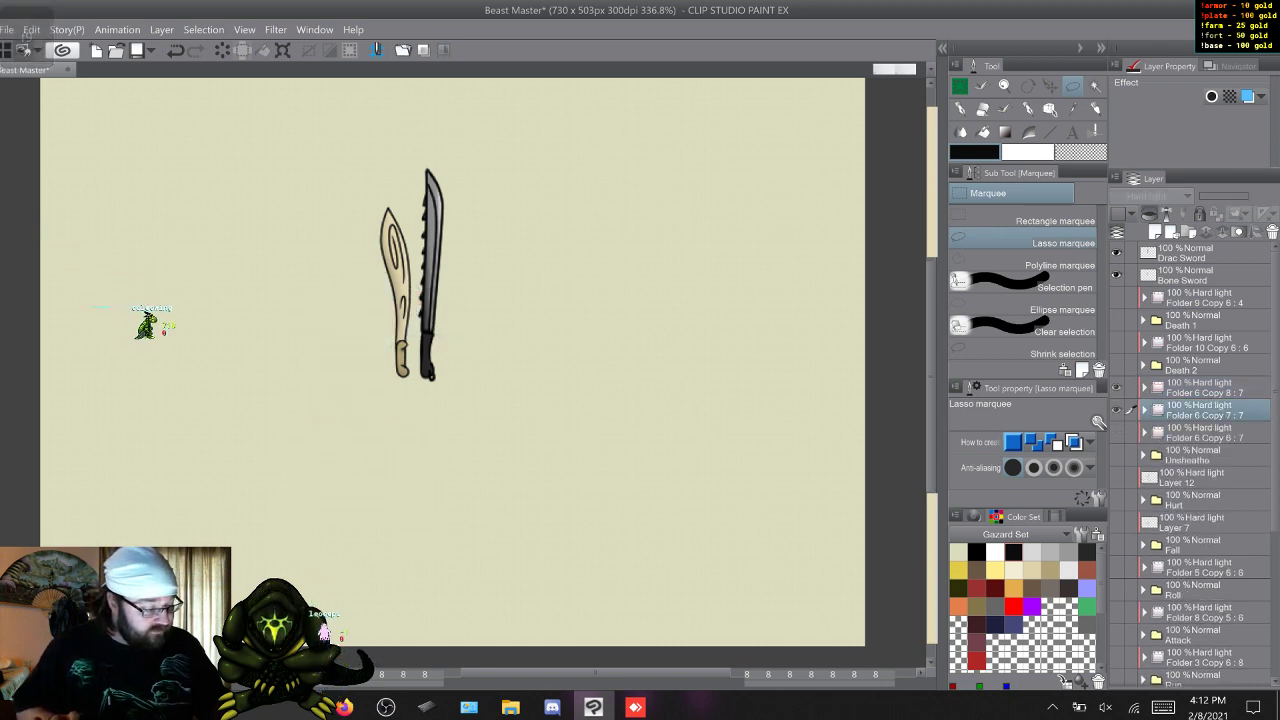
{"action": "left_click", "coordinate": [1149, 214]}
{"action": "left_click", "coordinate": [1205, 388]}
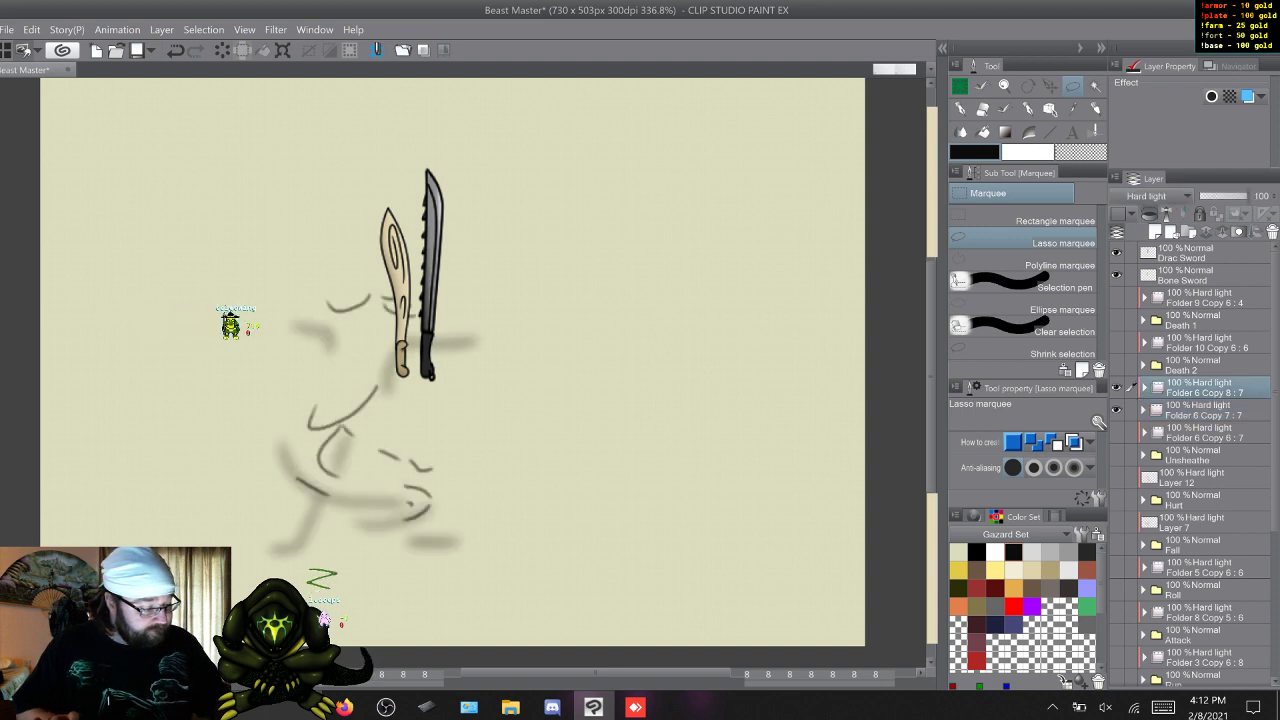
{"action": "left_click", "coordinate": [1149, 214]}
{"action": "left_click", "coordinate": [1180, 197]}
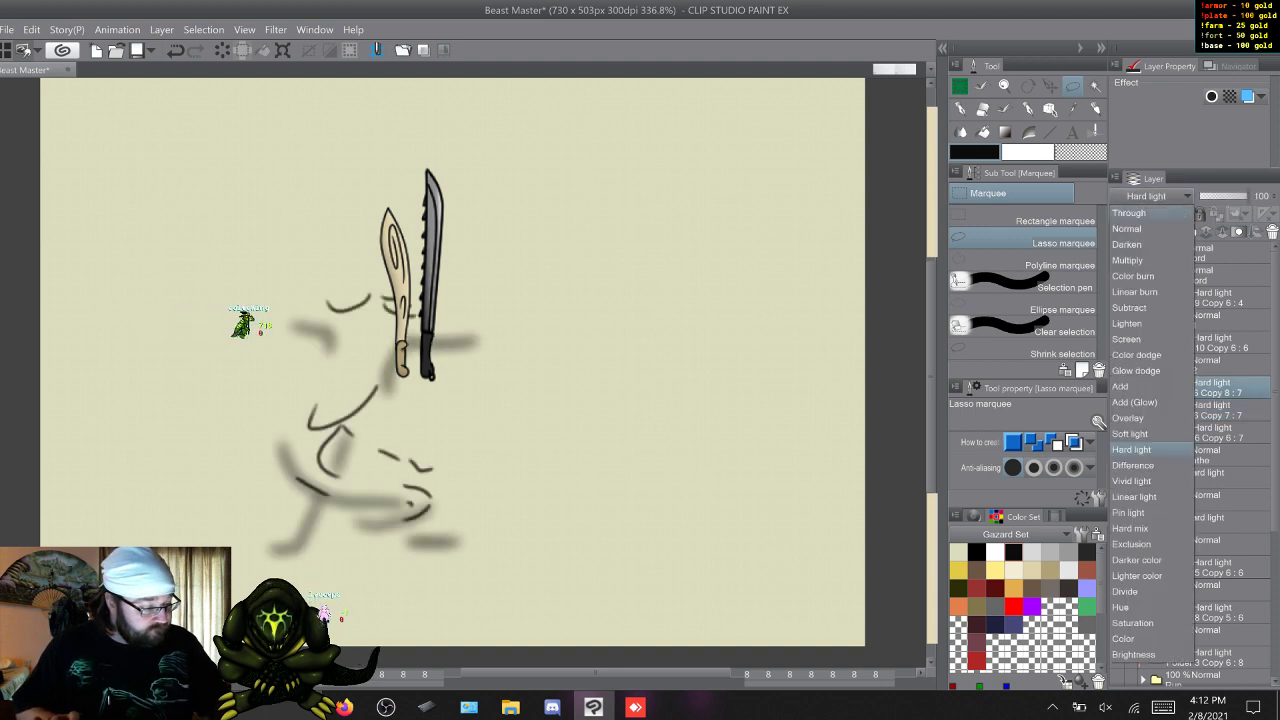
{"action": "left_click", "coordinate": [1182, 214]}
{"action": "left_click", "coordinate": [1205, 410]}
{"action": "left_click", "coordinate": [1178, 197]}
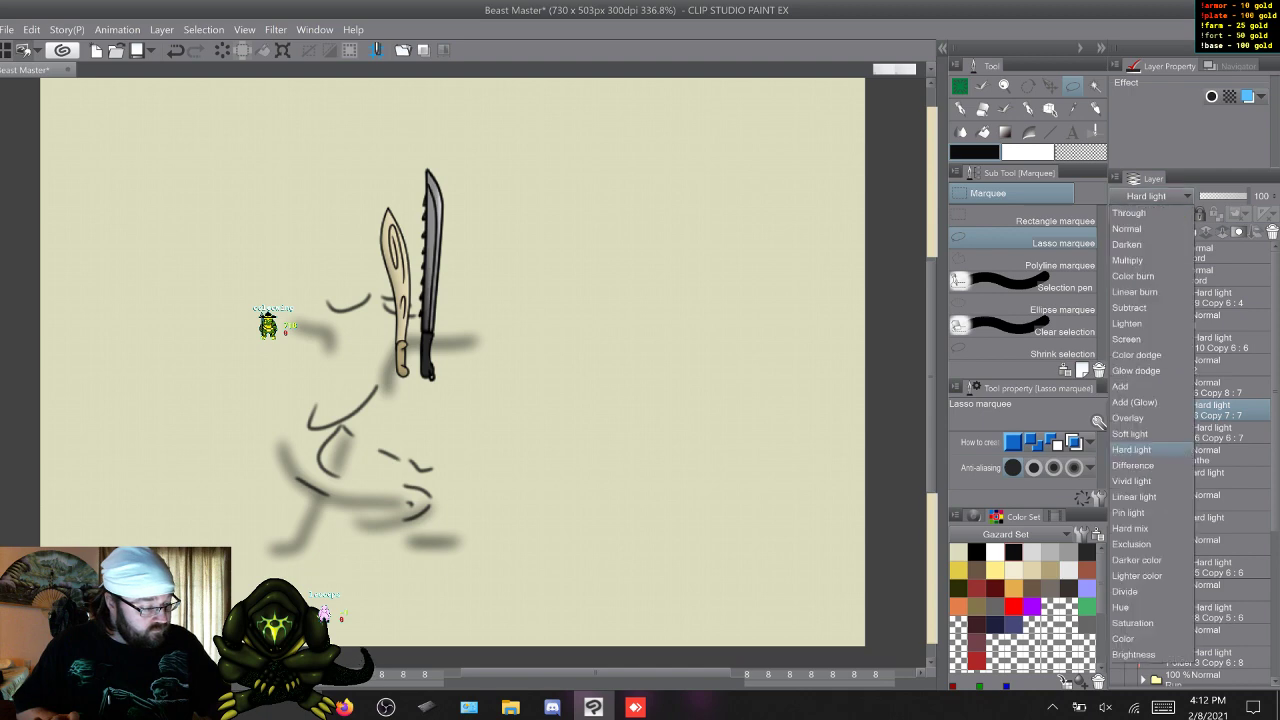
{"action": "left_click", "coordinate": [1150, 229]}
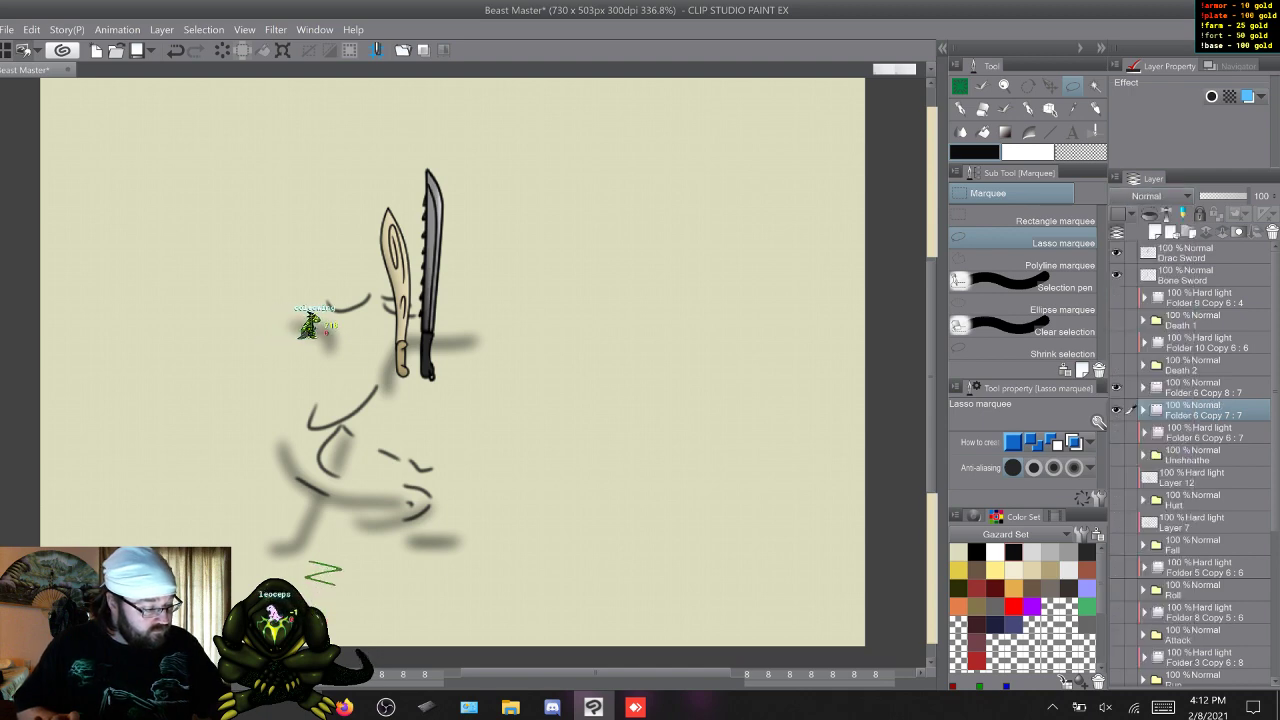
Duplicate the Drac Sword and Bone Sword layers and move the copies directly above the Folder 6 Copy 8 folder.
{"action": "left_click", "coordinate": [1143, 410]}
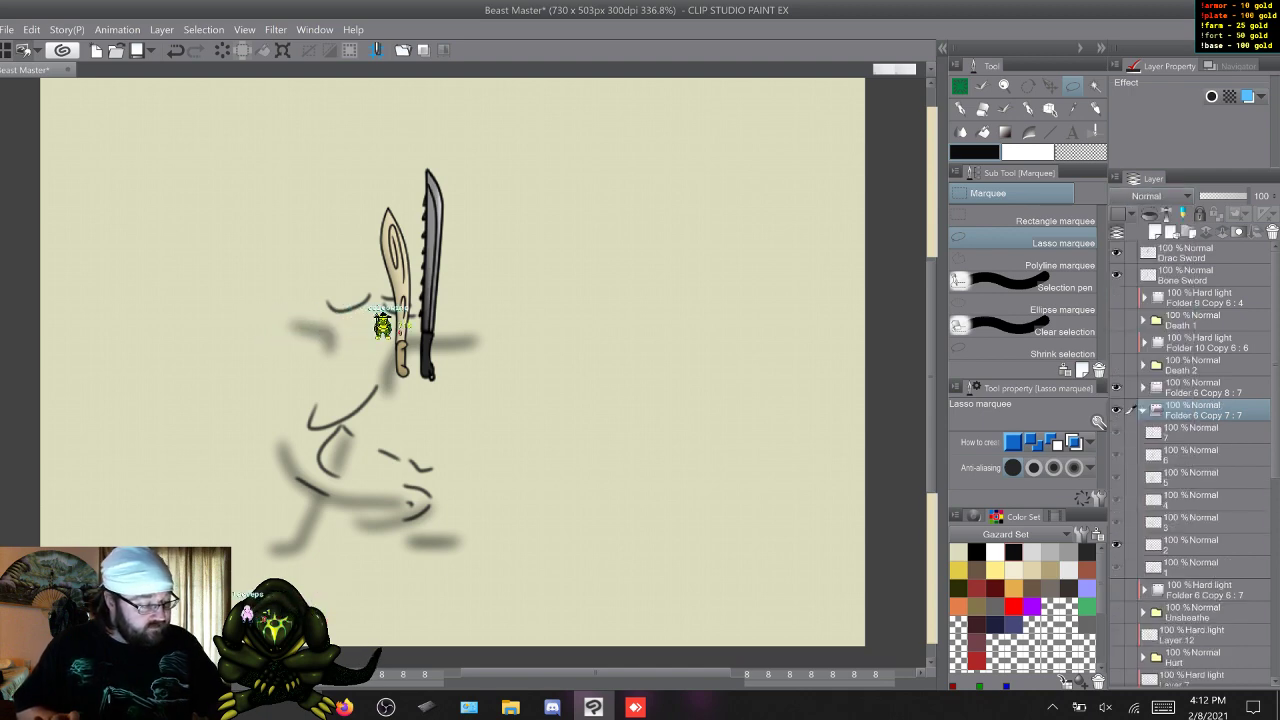
{"action": "left_click", "coordinate": [1131, 276]}
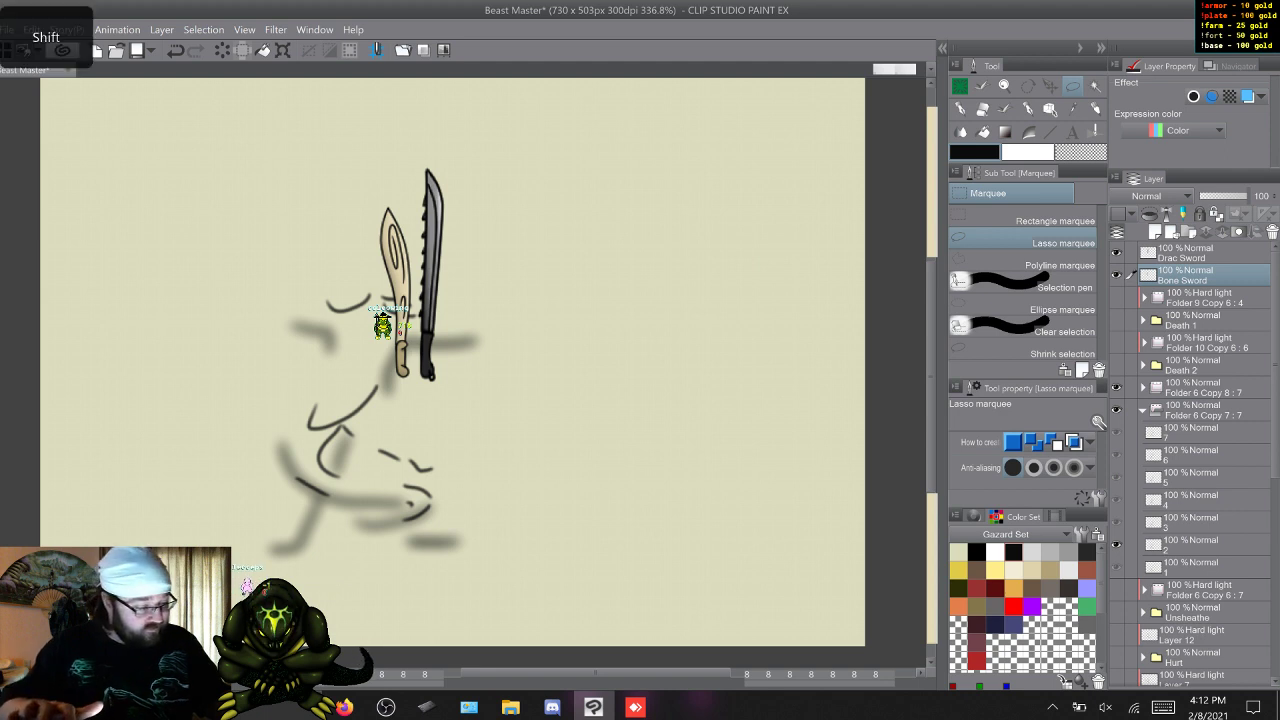
{"action": "key", "text": "F9"}
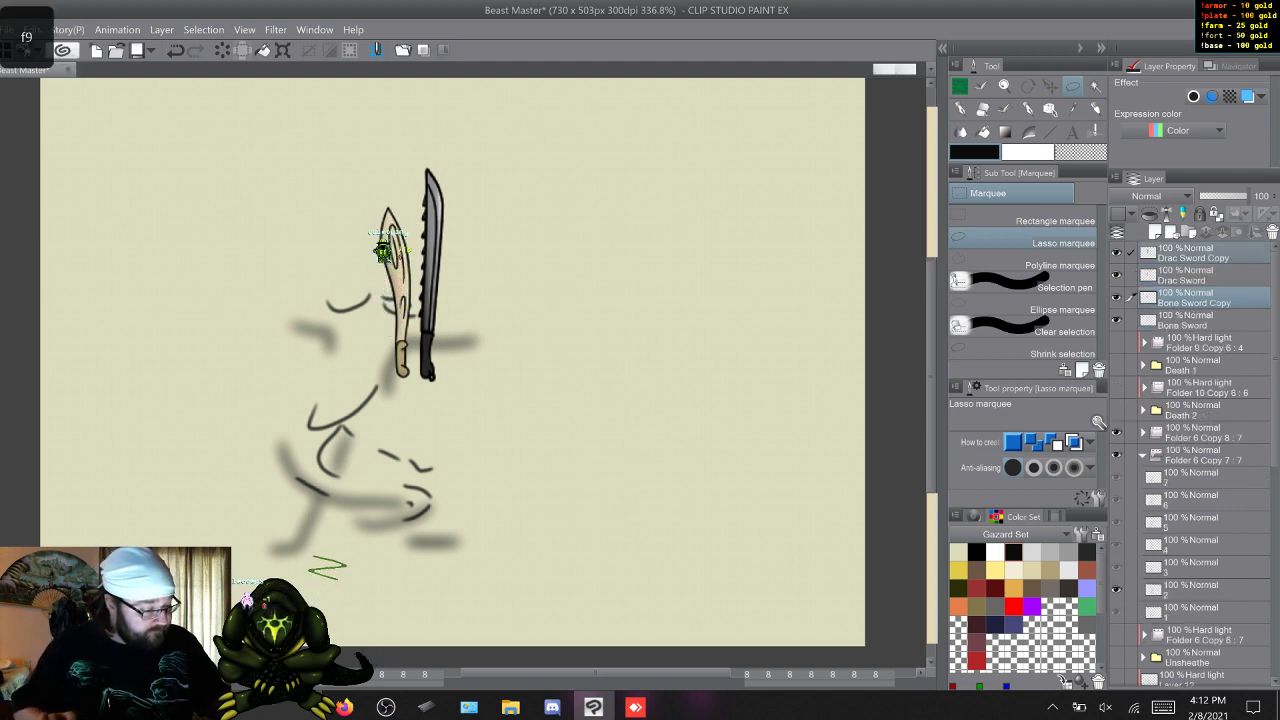
{"action": "left_click_drag", "start_coordinate": [1200, 298], "coordinate": [1200, 421]}
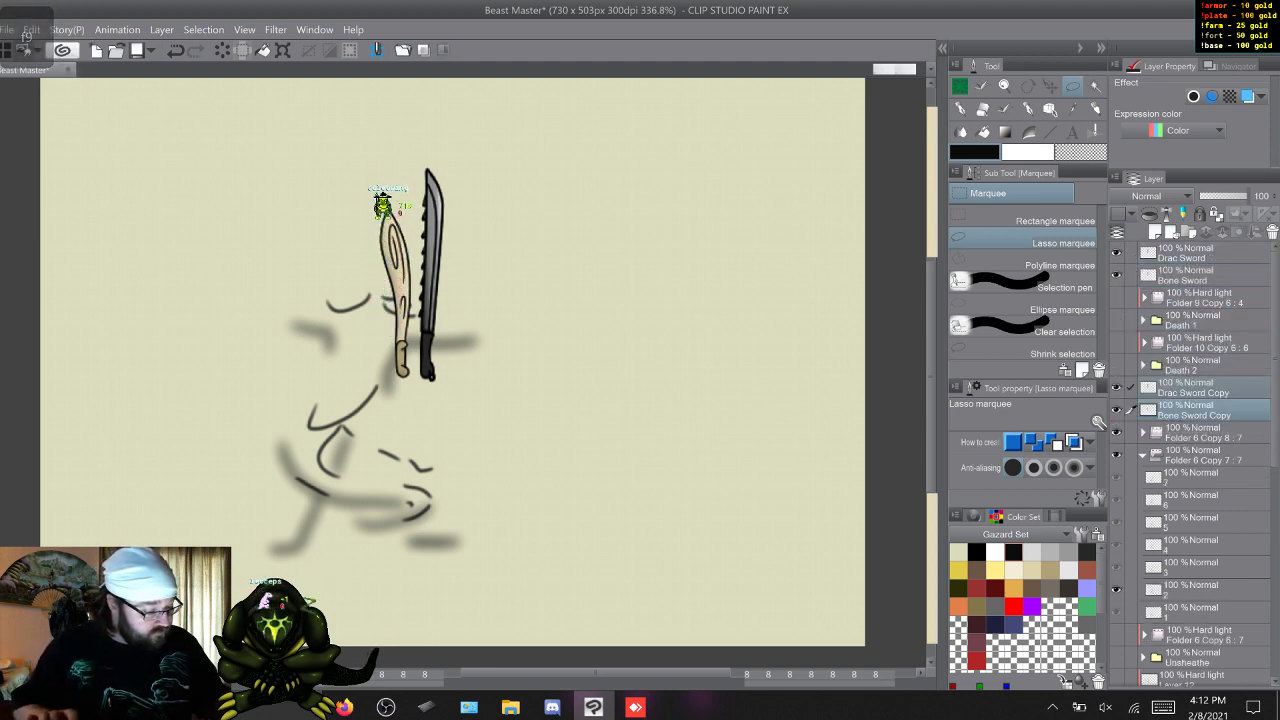
Rename both the Bone Sword copy and the Drac Sword copy as 1.
{"action": "double_click", "coordinate": [1195, 415]}
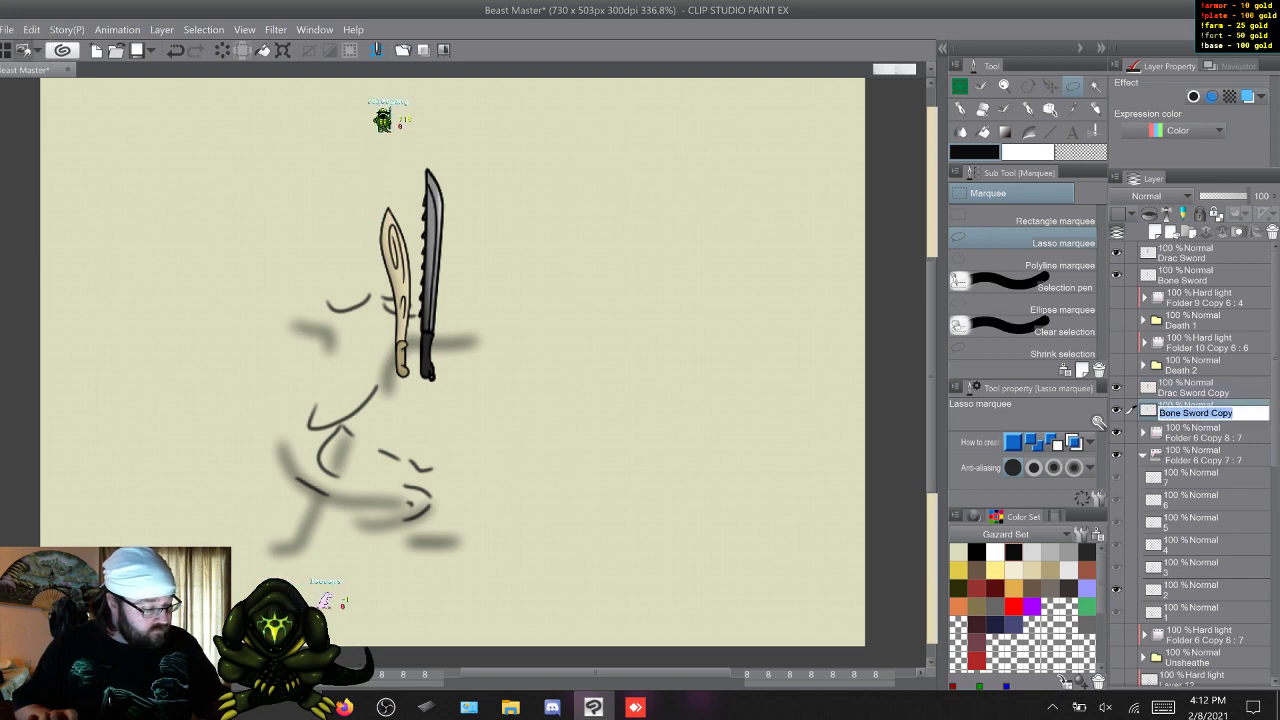
{"action": "left_click", "coordinate": [1163, 707]}
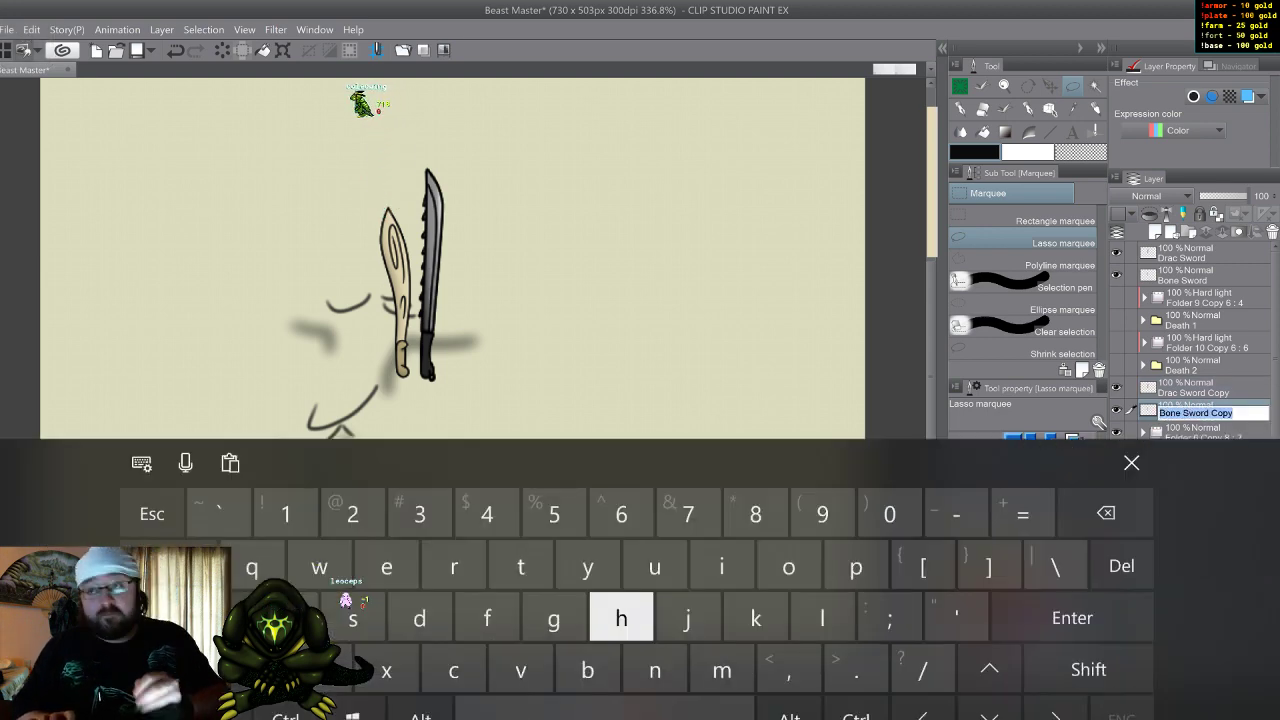
{"action": "left_click", "coordinate": [286, 494]}
{"action": "left_click", "coordinate": [1195, 389]}
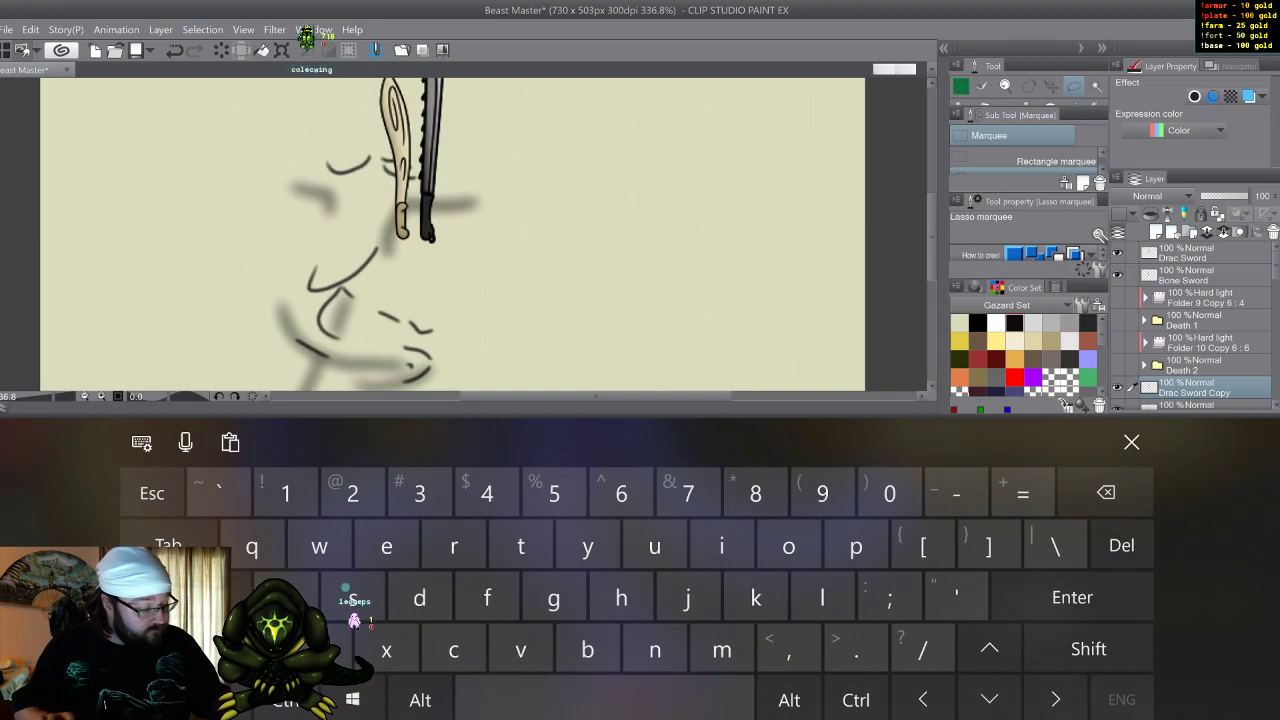
{"action": "double_click", "coordinate": [1195, 392]}
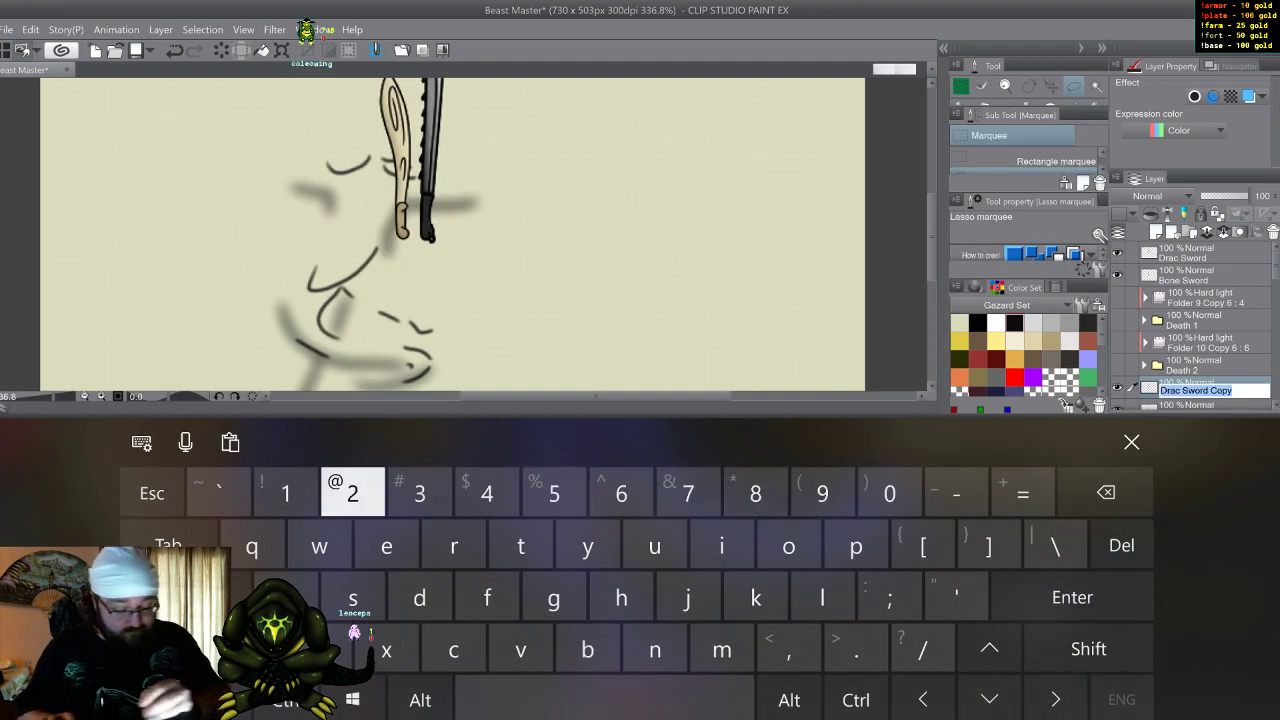
{"action": "left_click", "coordinate": [286, 494]}
{"action": "left_click", "coordinate": [1195, 404]}
{"action": "left_click", "coordinate": [1131, 442]}
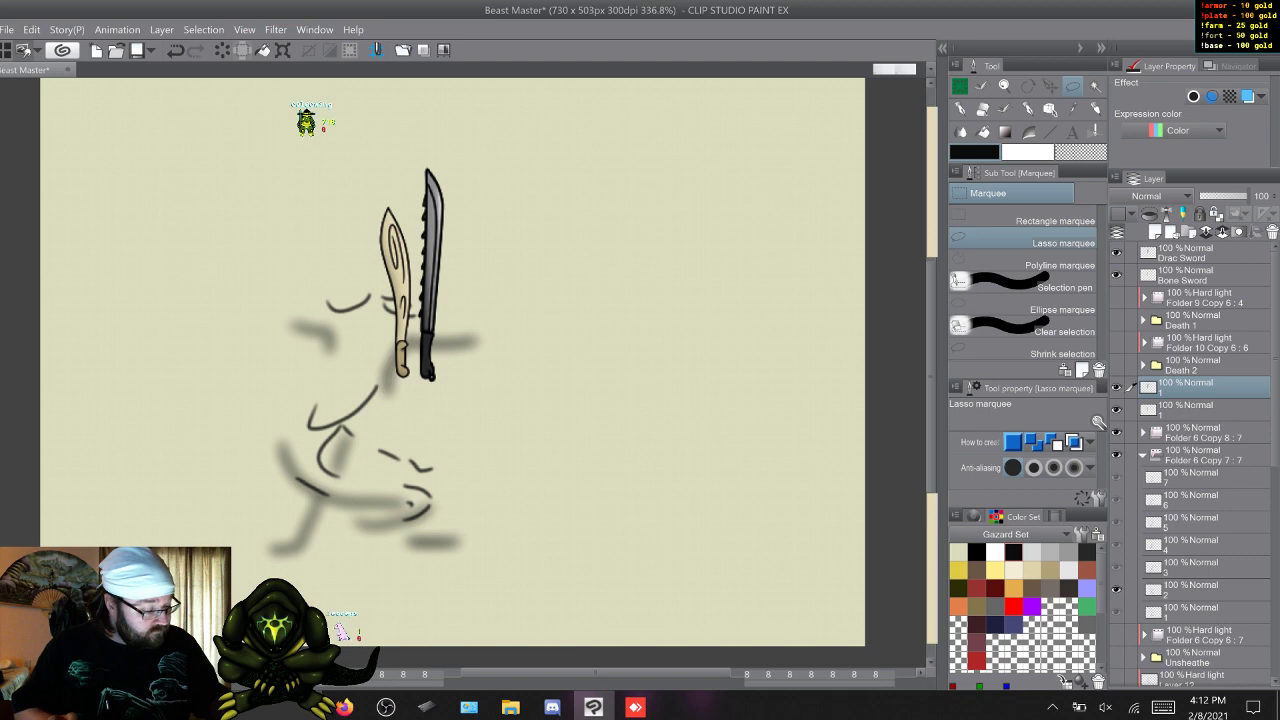
Delete all seven shading frames from both the Folder 6 Copy 7 and Folder 6 Copy 8 folders.
{"action": "left_click", "coordinate": [1195, 478]}
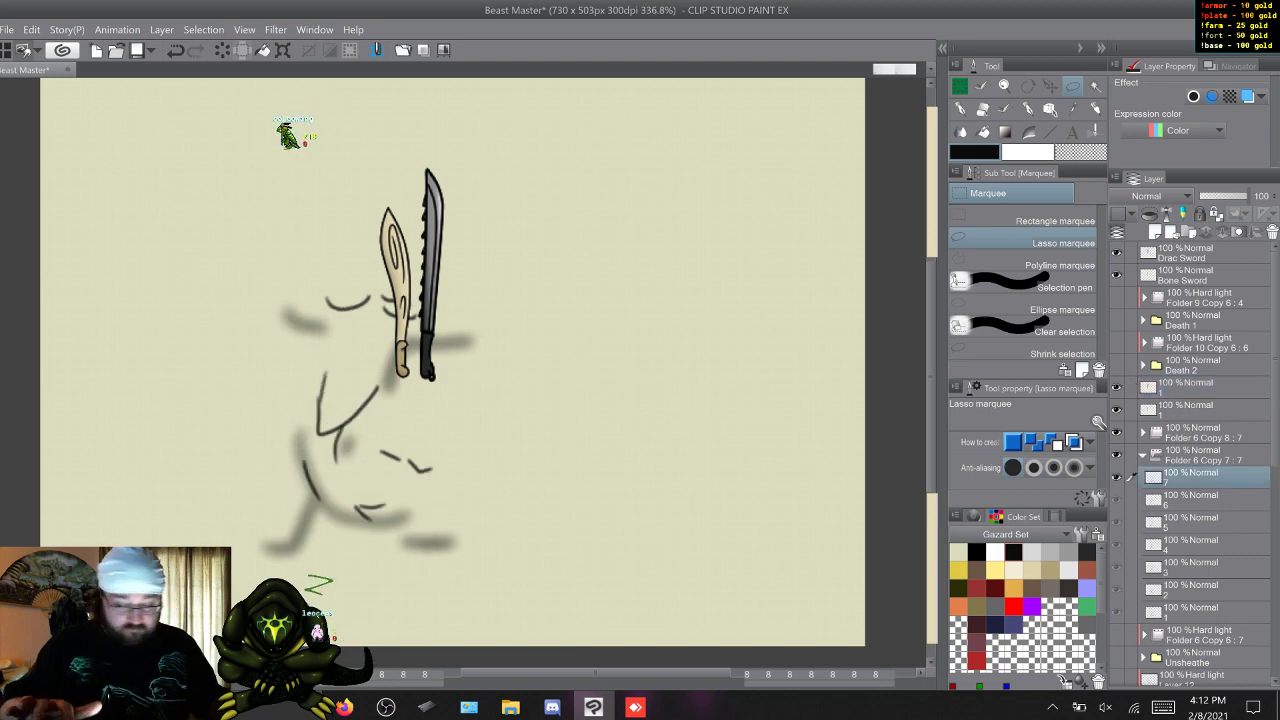
{"action": "left_click", "coordinate": [1195, 611], "text": "shift"}
{"action": "right_click", "coordinate": [1195, 518]}
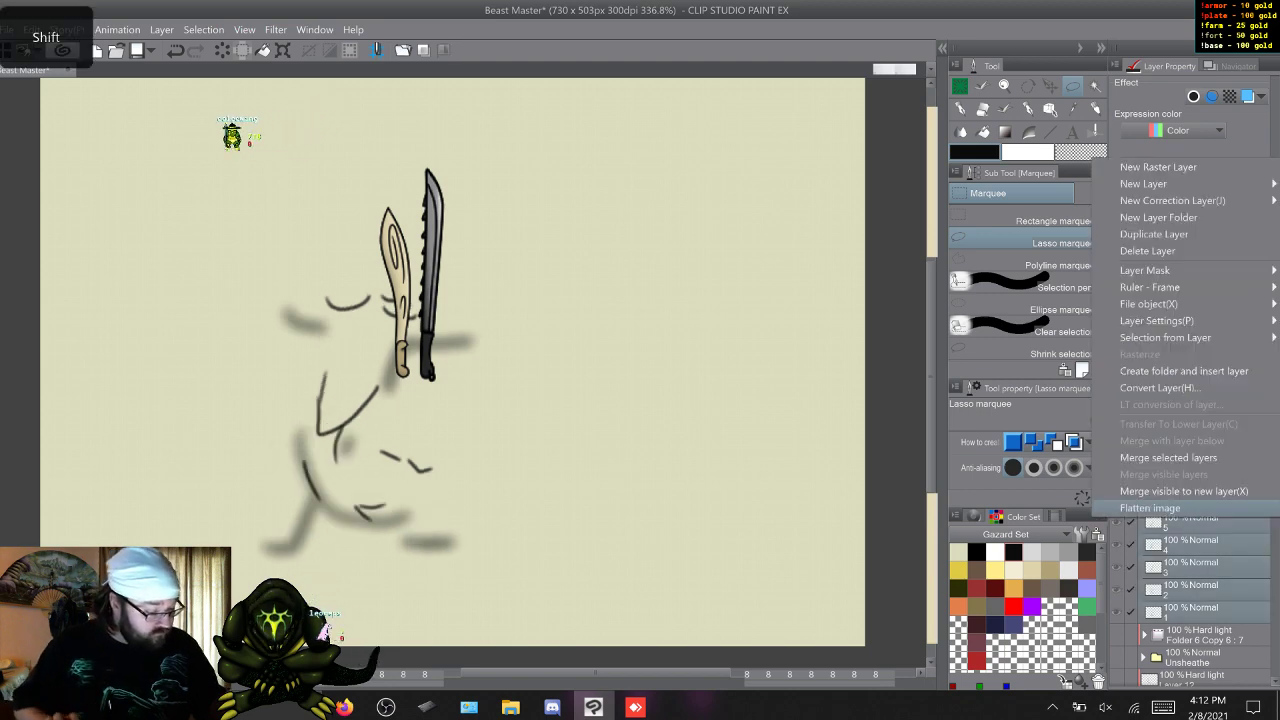
{"action": "left_click", "coordinate": [1147, 251]}
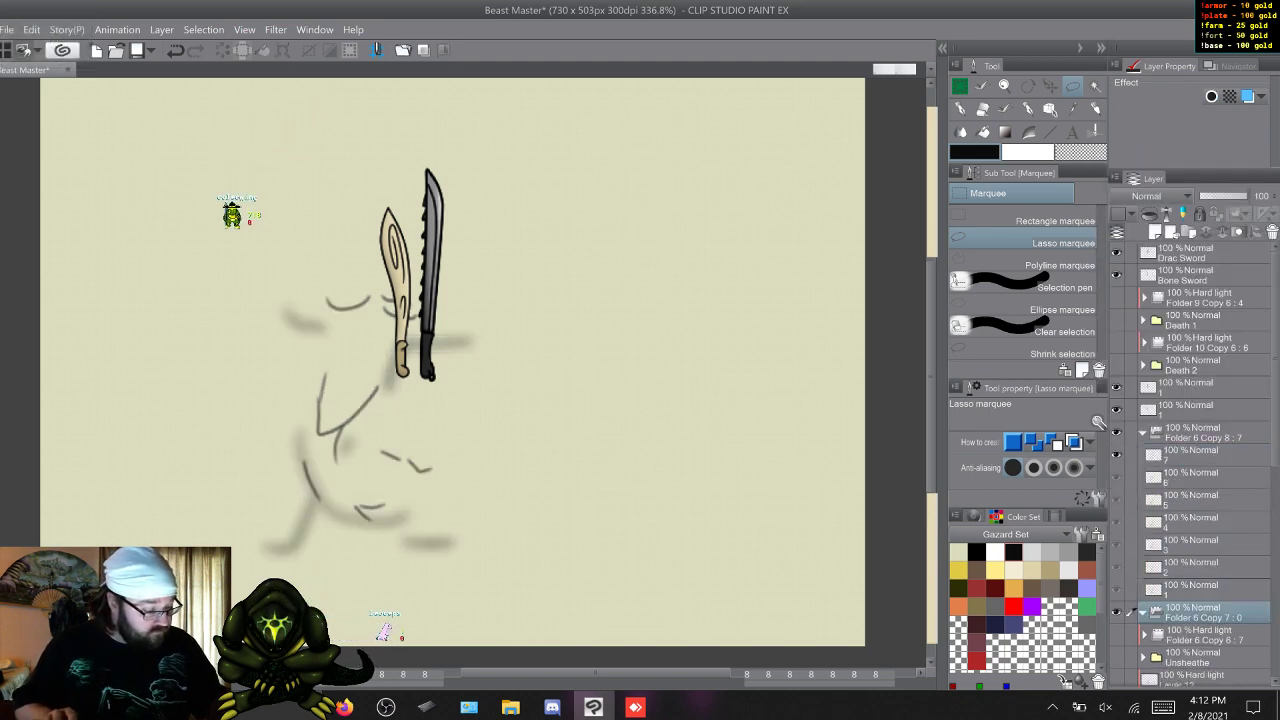
{"action": "left_click", "coordinate": [1195, 590], "text": "shift"}
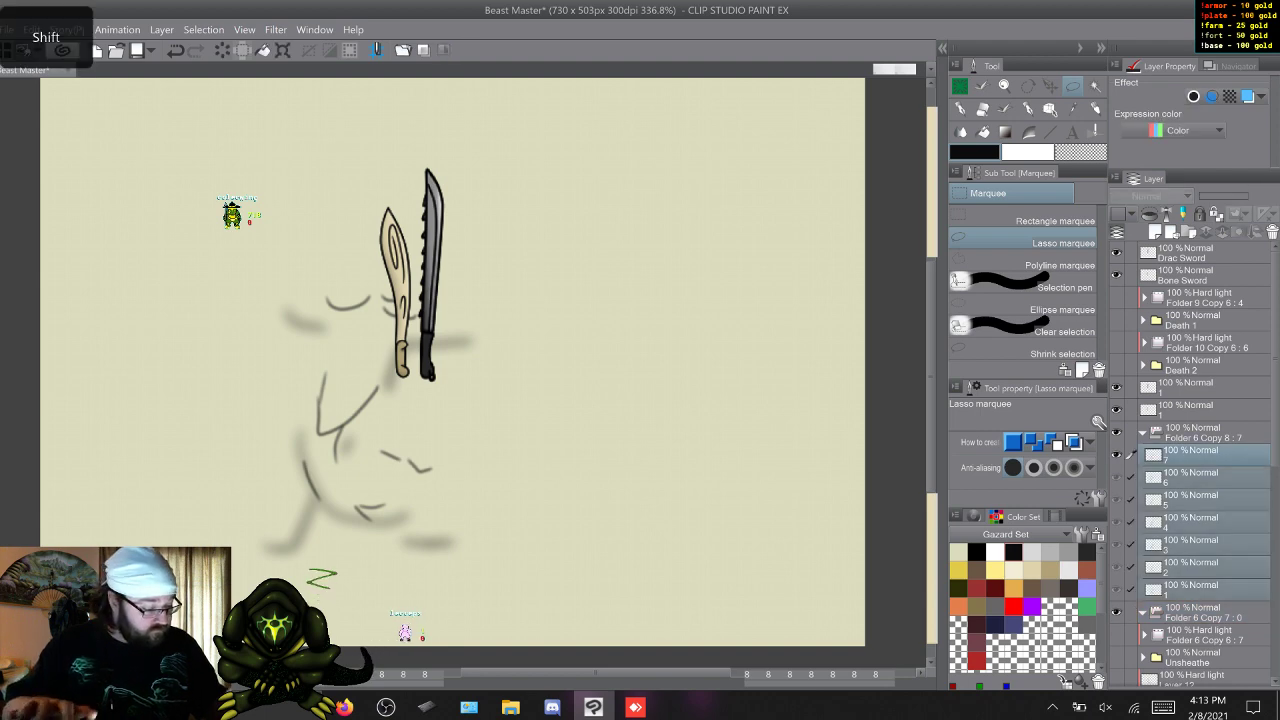
{"action": "right_click", "coordinate": [1195, 518]}
{"action": "left_click", "coordinate": [1160, 262]}
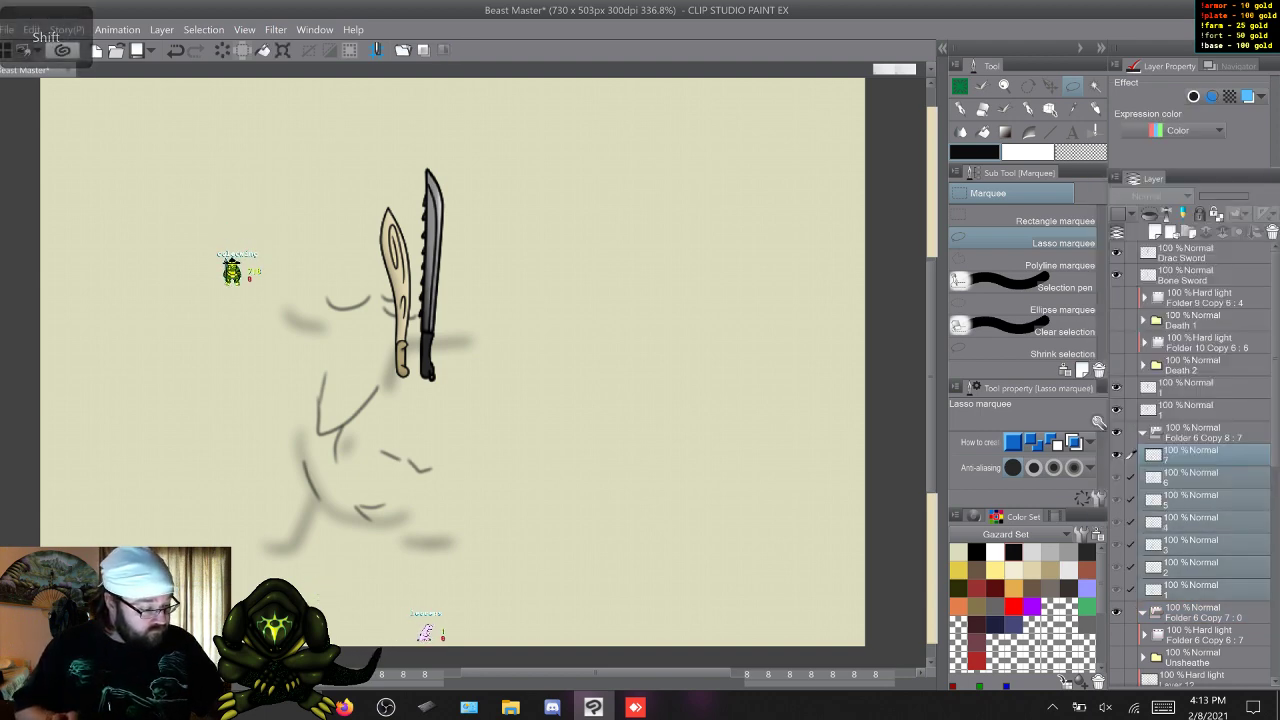
Move the bone sword copy into Folder 6 Copy 7 and the Drac sword copy into Folder 6 Copy 8.
{"action": "left_click_drag", "start_coordinate": [1195, 409], "coordinate": [1196, 456]}
{"action": "left_click_drag", "start_coordinate": [1195, 387], "coordinate": [1195, 411]}
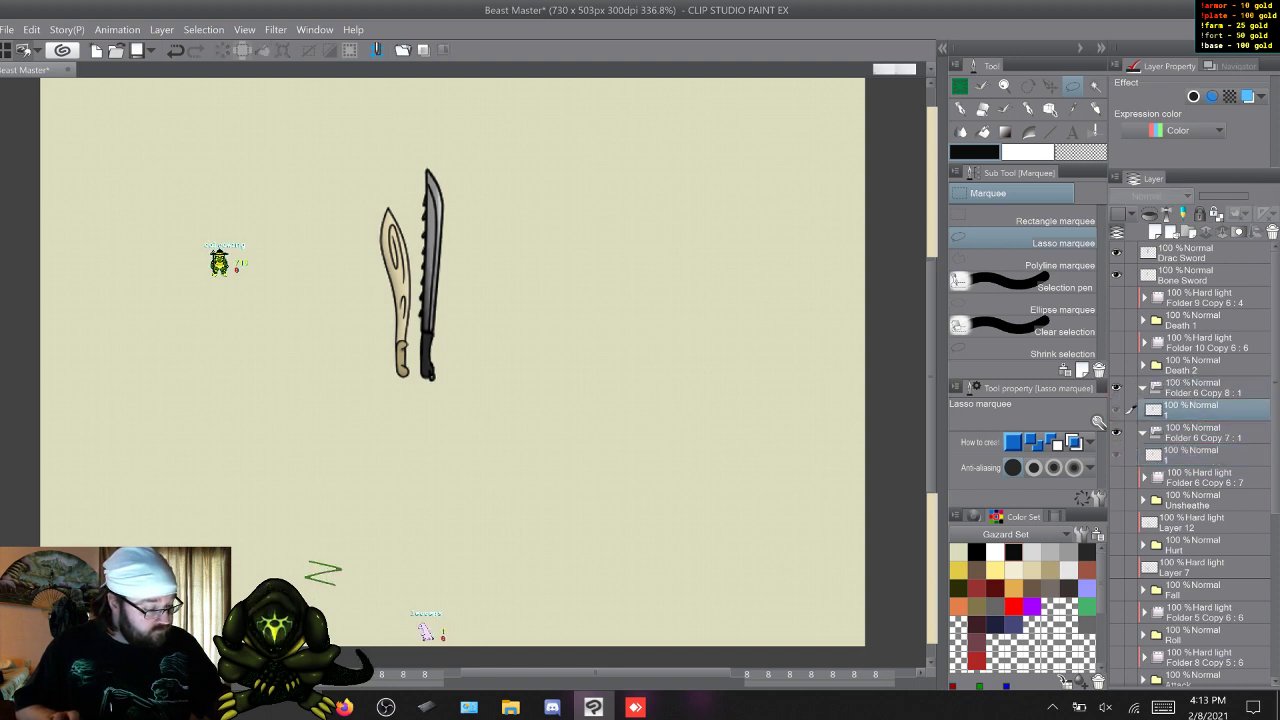
Duplicate the bone sword layer in Folder 6 Copy 7 until the folder holds seven frames, numbered 1 to 7.
{"action": "left_click", "coordinate": [1195, 455]}
{"action": "key", "text": "F9"}
{"action": "key", "text": "F9"}
{"action": "key", "text": "F9"}
{"action": "key", "text": "F9"}
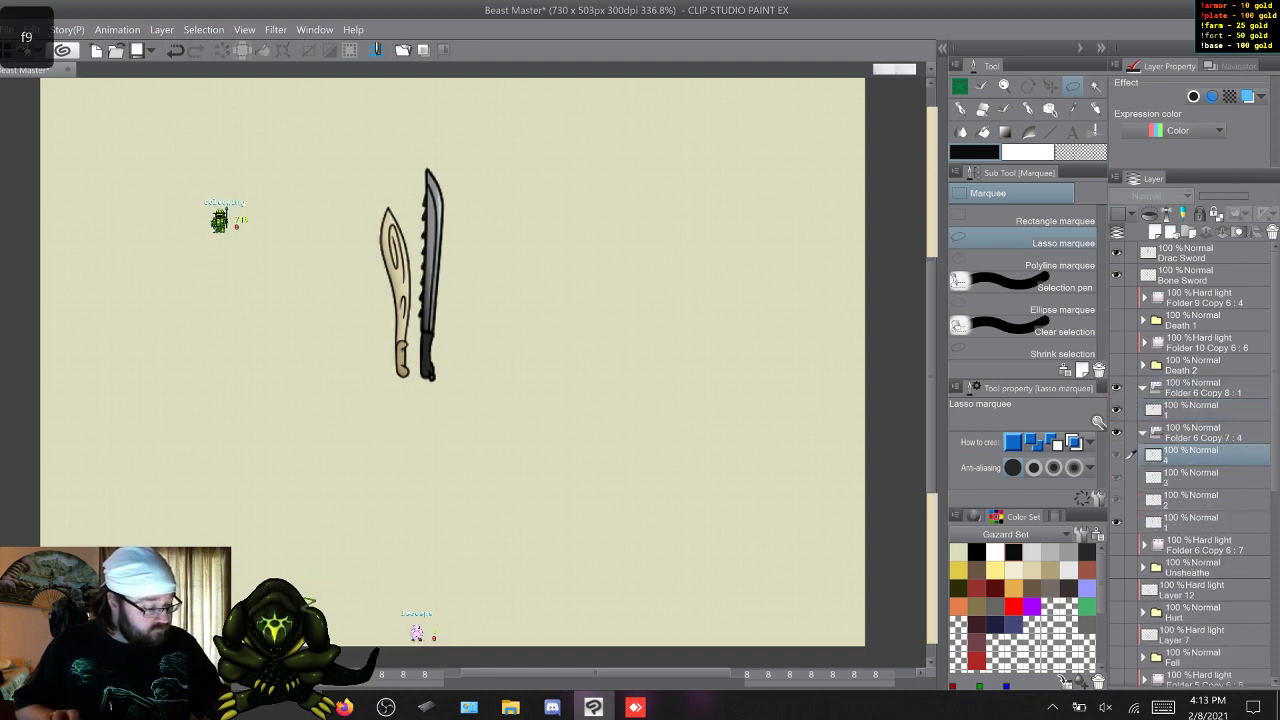
{"action": "key", "text": "F9"}
{"action": "key", "text": "F9"}
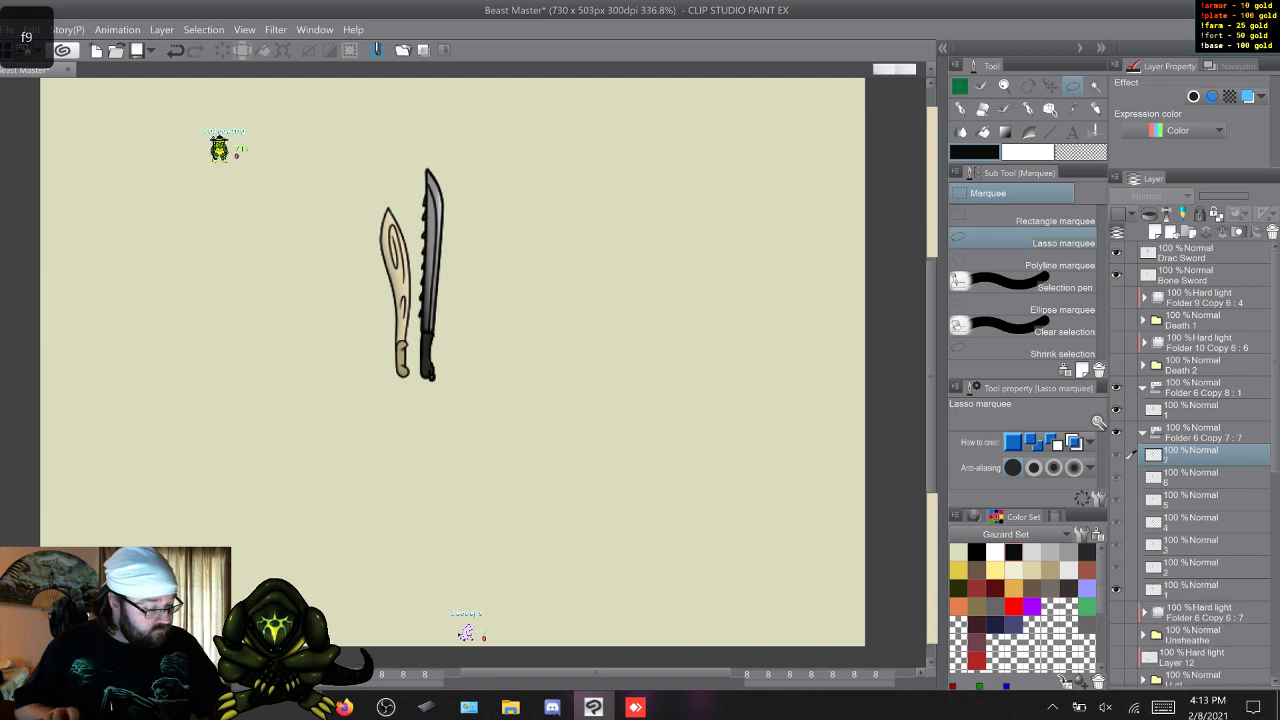
Duplicate the Drac sword layer in Folder 6 Copy 8 until it holds seven frames, and collapse the folder.
{"action": "left_click", "coordinate": [1195, 410]}
{"action": "key", "text": "F9"}
{"action": "key", "text": "F9"}
{"action": "key", "text": "F9"}
{"action": "key", "text": "F9"}
{"action": "key", "text": "F9"}
{"action": "key", "text": "F9"}
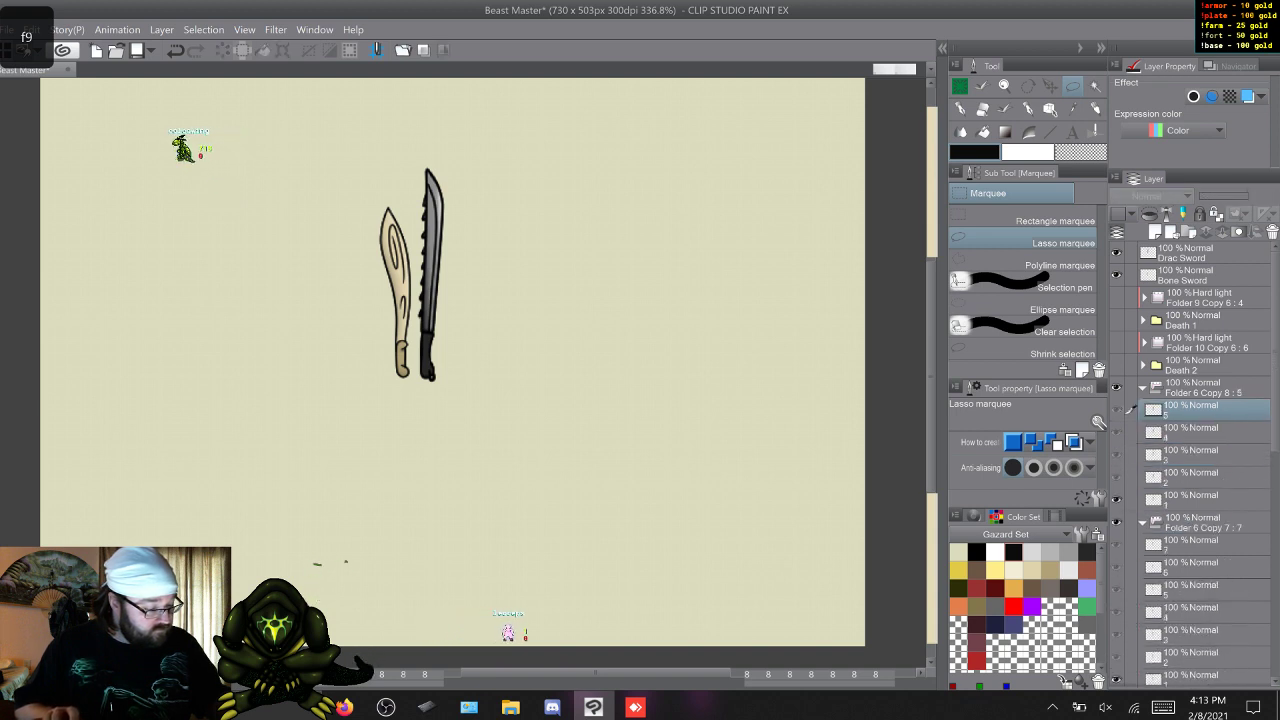
{"action": "left_click", "coordinate": [1140, 387]}
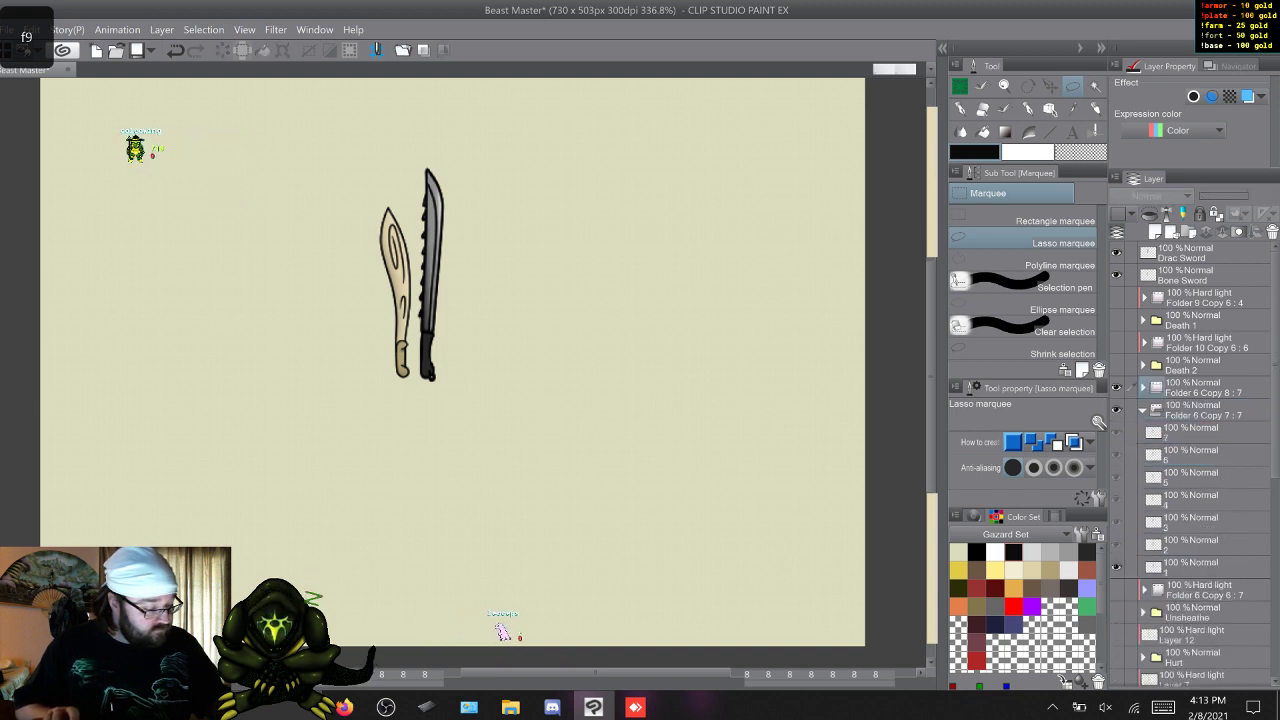
Show the Unsheathe and Folder 6 Copy 6 folders, and hide Folder 6 Copy 8 and the original Drac Sword and Bone Sword layers.
{"action": "left_click", "coordinate": [1116, 387]}
{"action": "left_click", "coordinate": [1116, 590]}
{"action": "left_click", "coordinate": [1116, 612]}
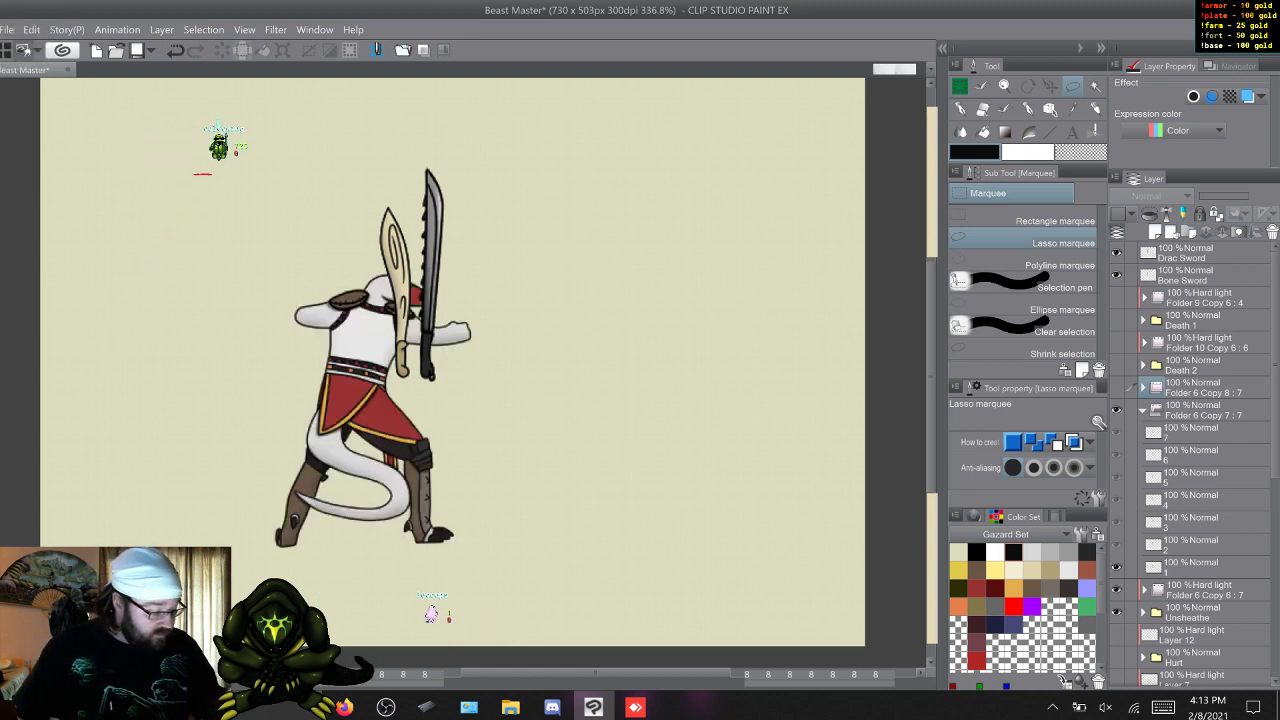
{"action": "left_click", "coordinate": [1190, 567]}
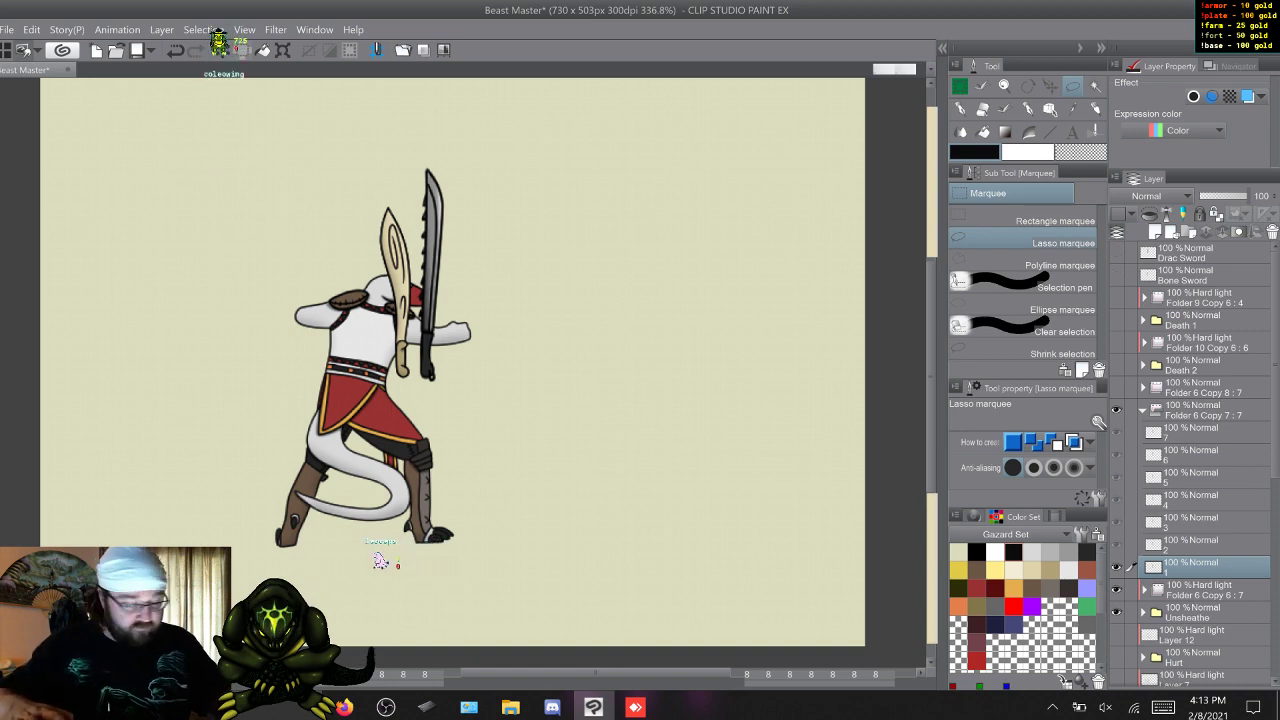
{"action": "left_click", "coordinate": [1117, 253]}
{"action": "left_click", "coordinate": [1117, 275]}
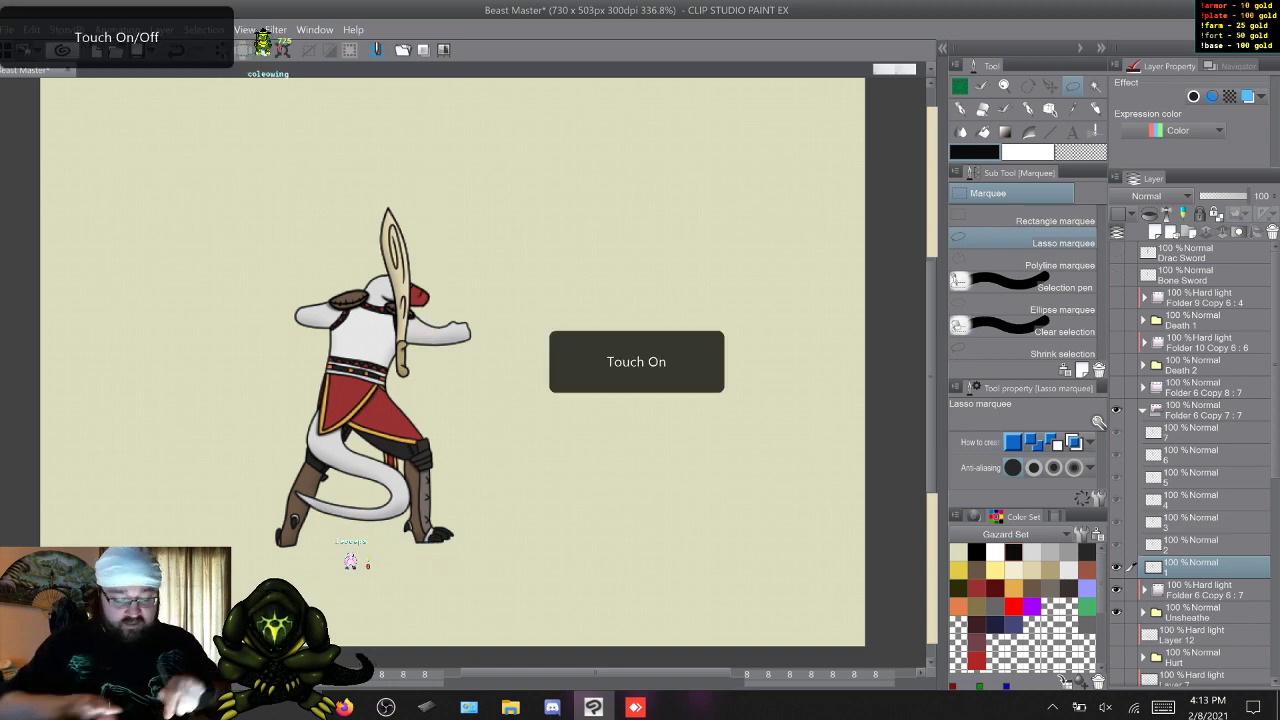
Rotate the bone sword in frame 1 tip-down and place it diagonally along the character's back, handle beside the head.
{"action": "scroll", "coordinate": [372, 505], "scroll_direction": "up", "scroll_amount": 5}
{"action": "left_click_drag", "start_coordinate": [372, 400], "coordinate": [467, 513]}
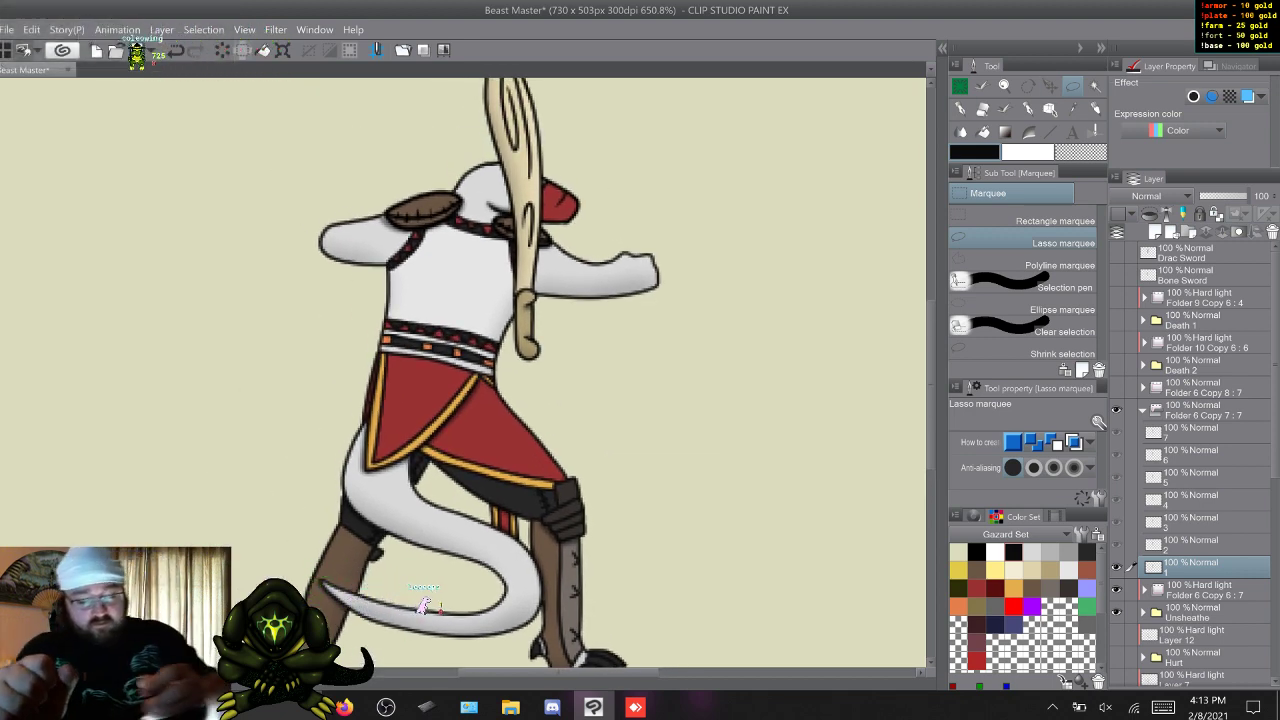
{"action": "key", "text": "ctrl+t"}
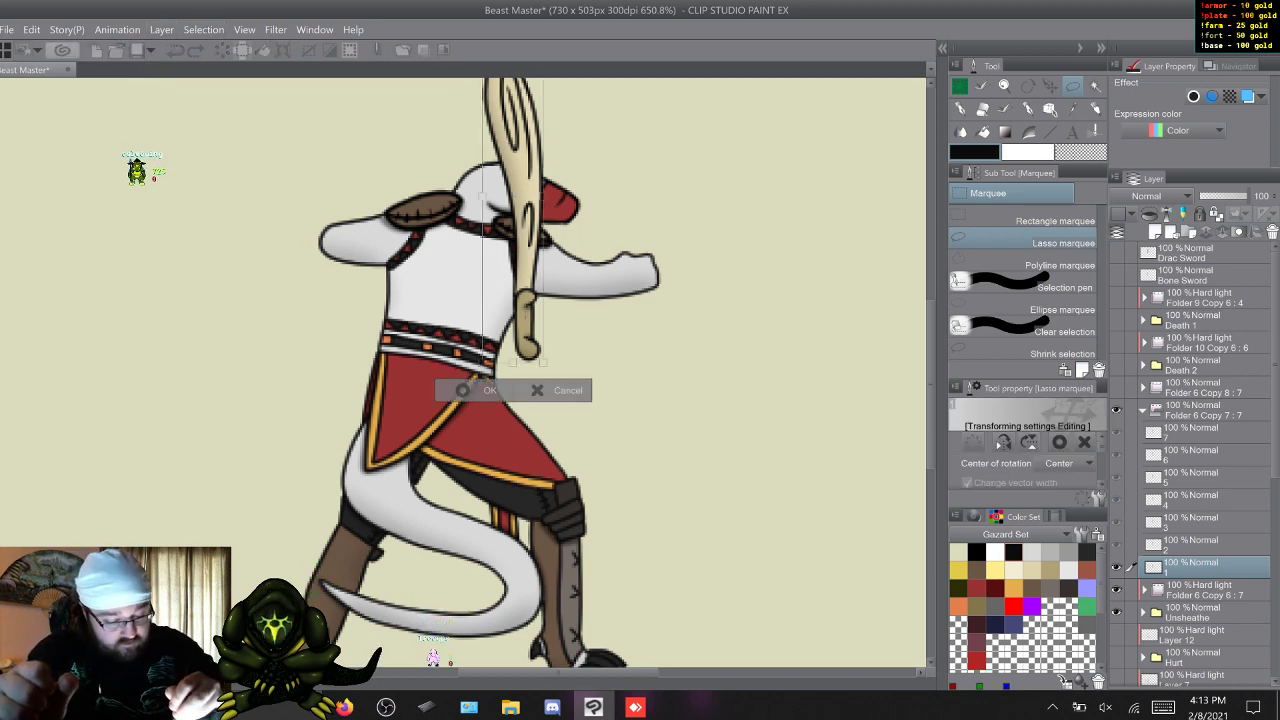
{"action": "left_click_drag", "start_coordinate": [513, 196], "coordinate": [525, 317]}
{"action": "left_click_drag", "start_coordinate": [580, 150], "coordinate": [441, 471]}
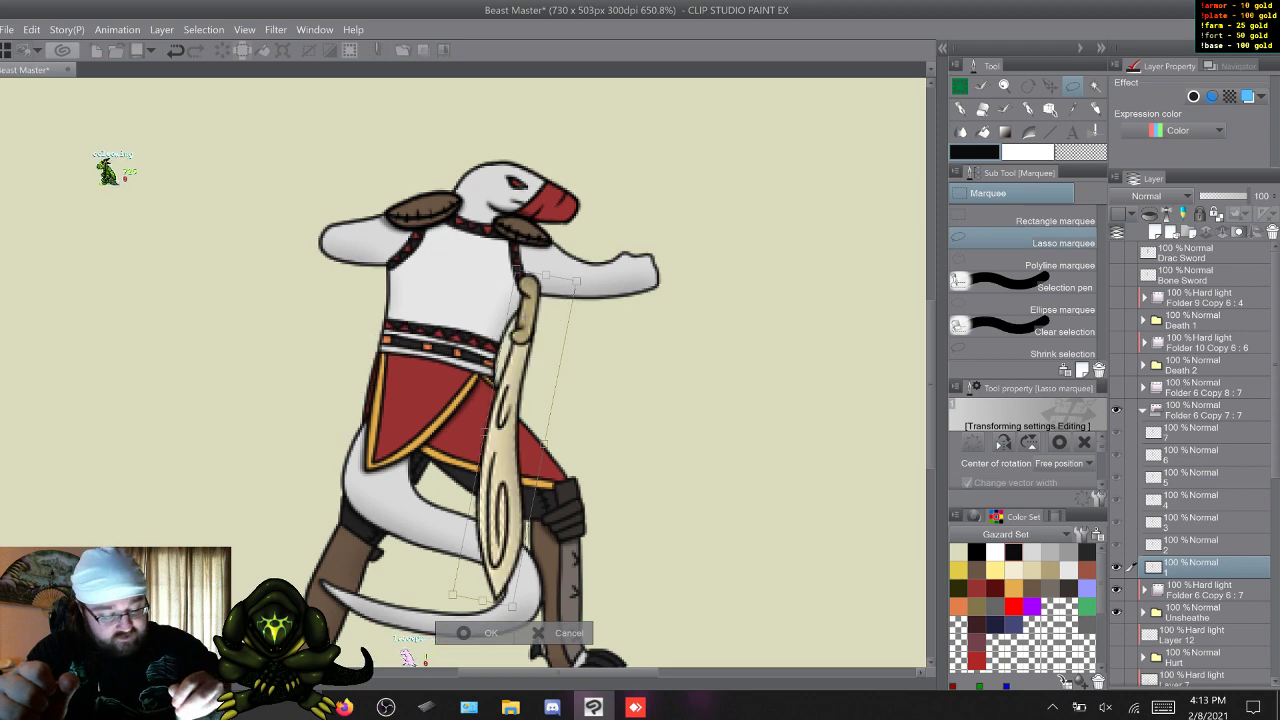
{"action": "left_click_drag", "start_coordinate": [505, 440], "coordinate": [447, 340]}
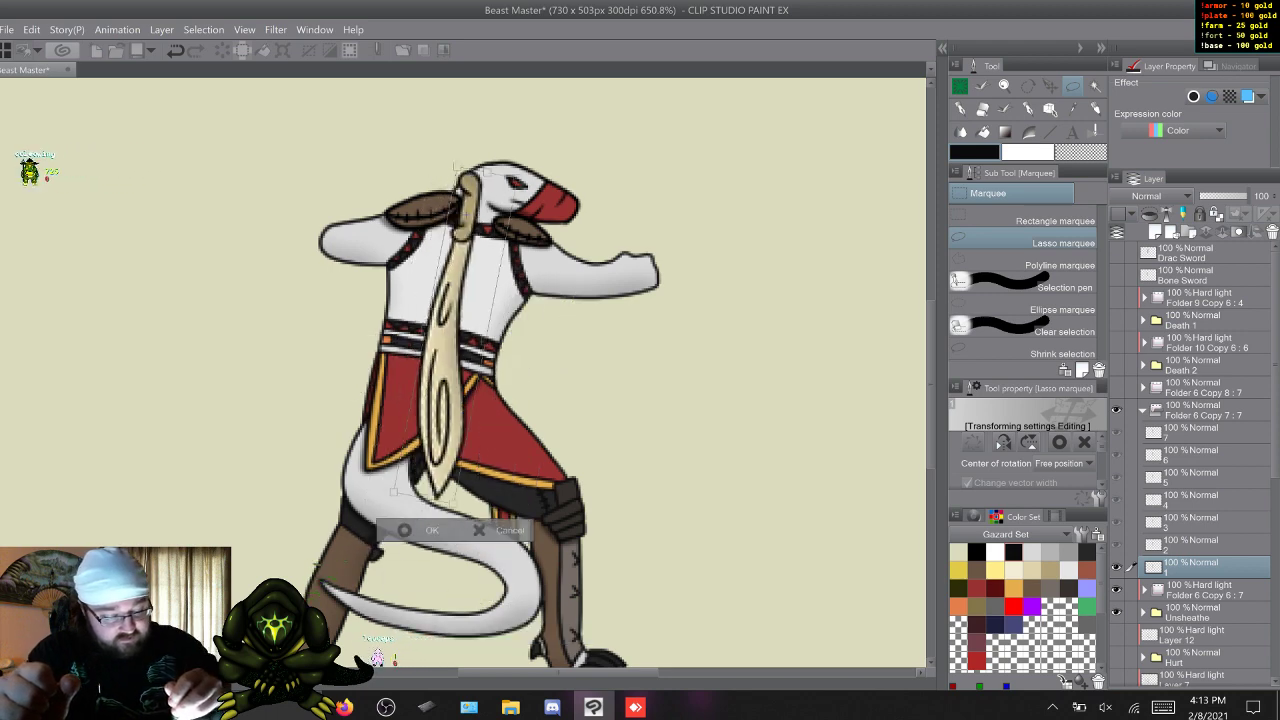
{"action": "left_click_drag", "start_coordinate": [500, 474], "coordinate": [484, 470]}
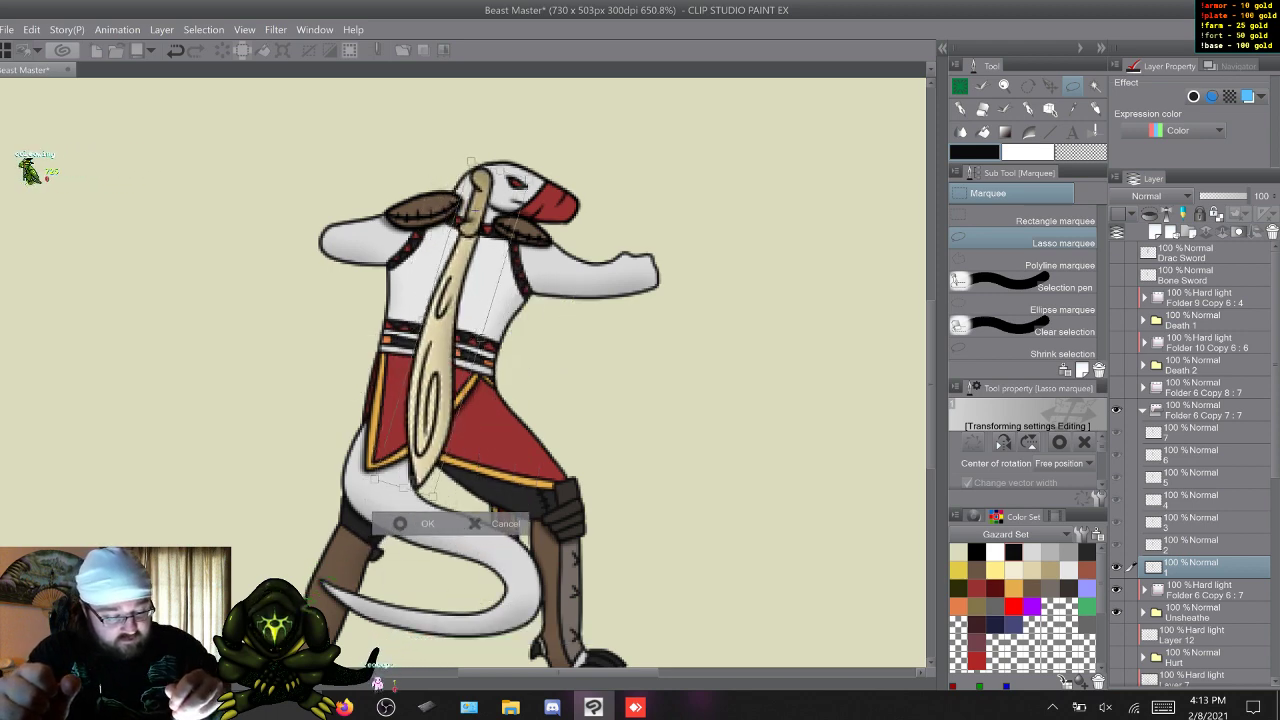
{"action": "key", "text": "Up"}
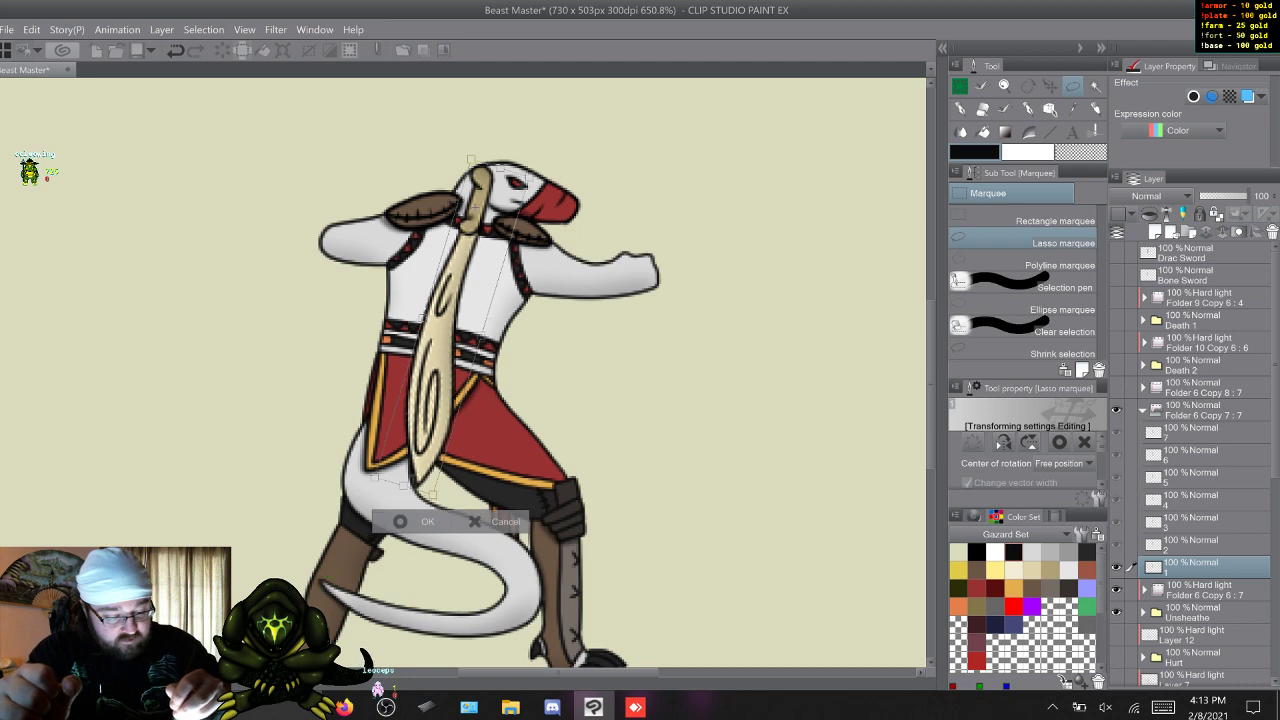
{"action": "key", "text": "Return"}
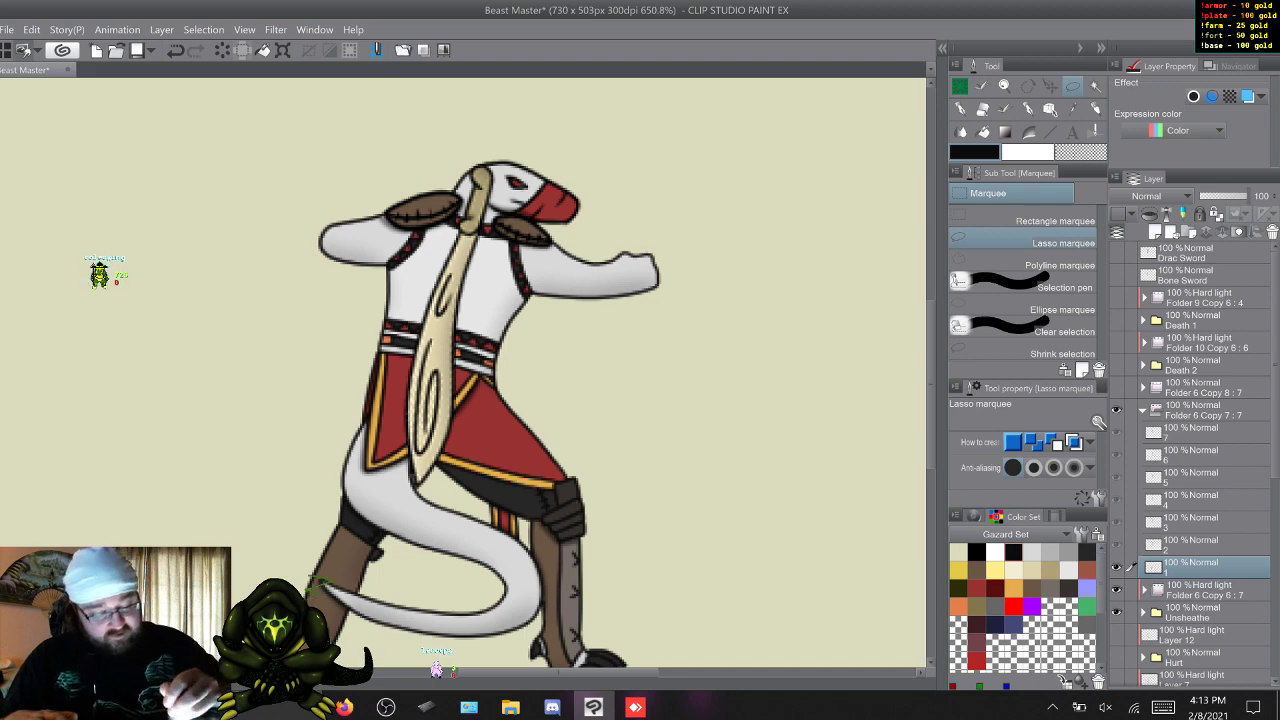
{"action": "left_click_drag", "start_coordinate": [455, 229], "coordinate": [472, 238]}
{"action": "key", "text": "ctrl+d"}
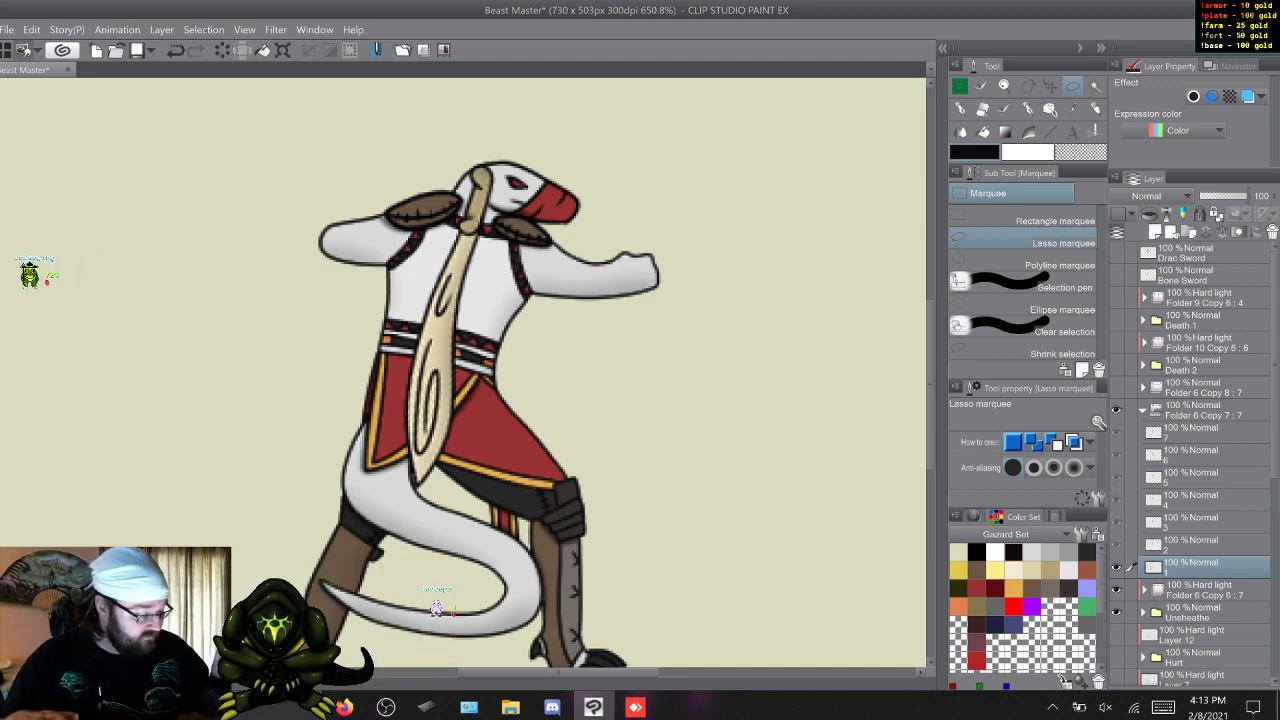
Rotate frame 2's bone sword tip-down, place it on the character's back, and compare its position with frame 1.
{"action": "key", "text": "w"}
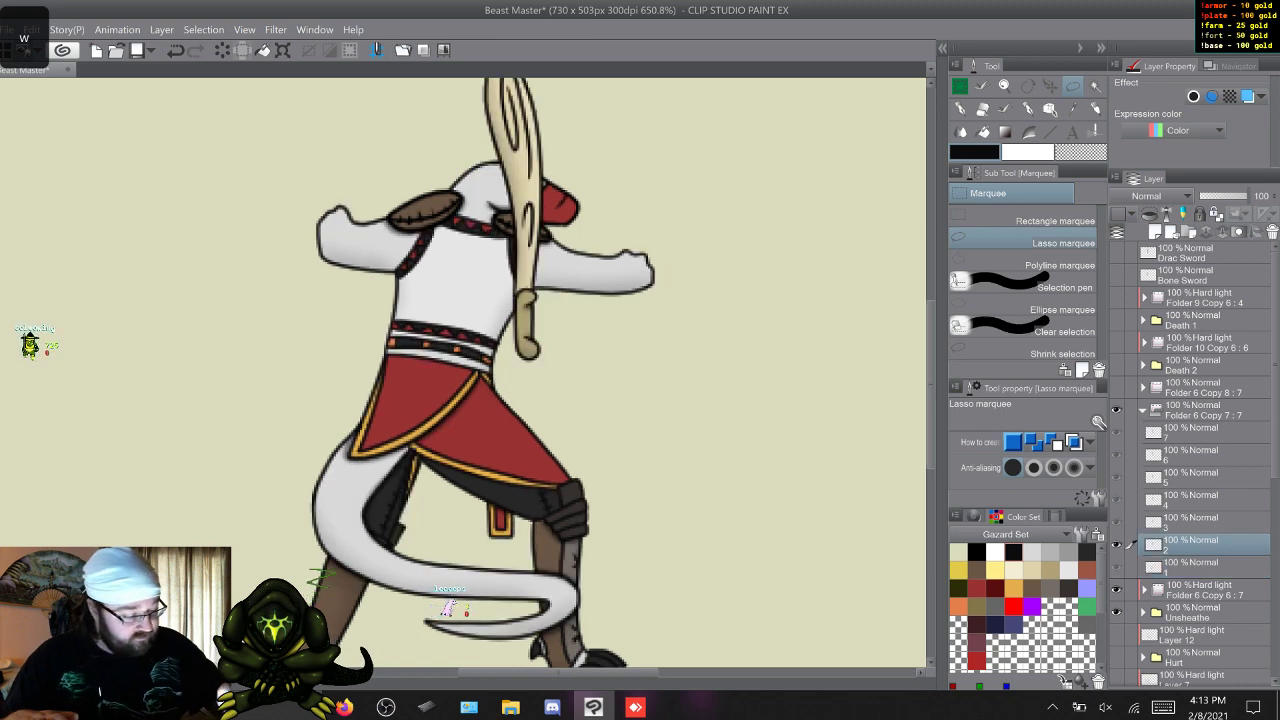
{"action": "key", "text": "ctrl+t"}
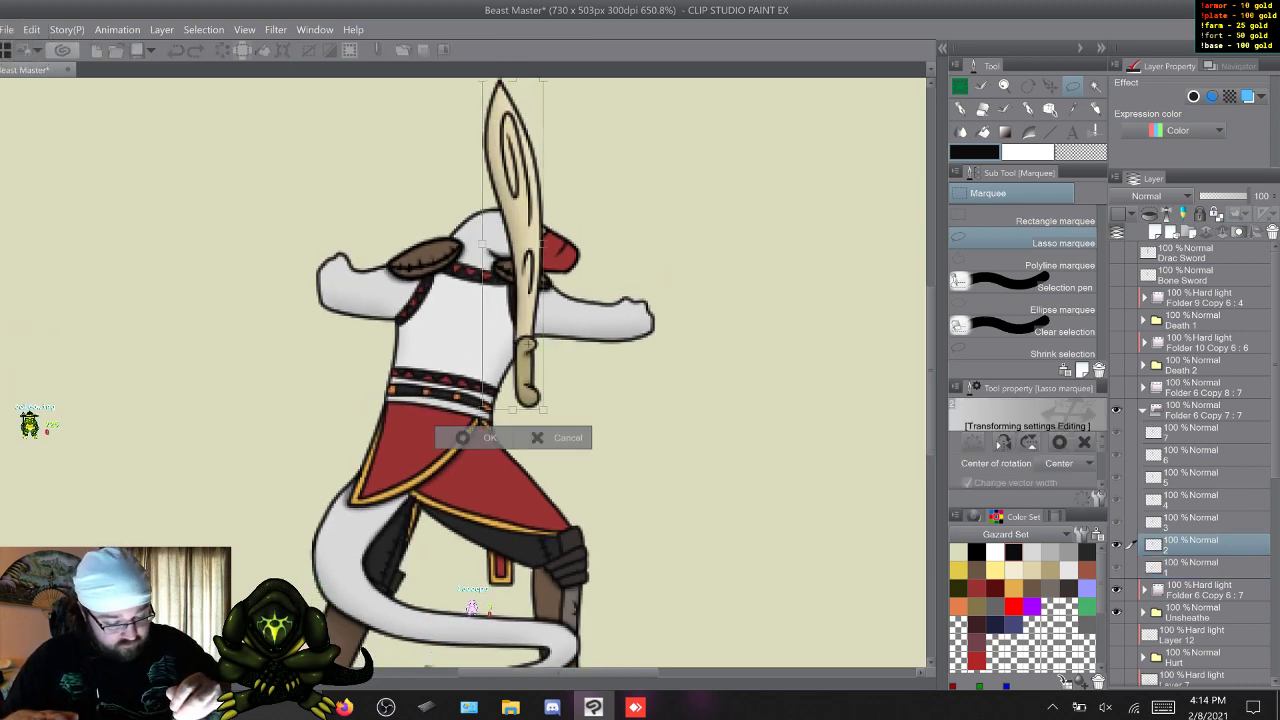
{"action": "left_click_drag", "start_coordinate": [528, 344], "coordinate": [471, 274]}
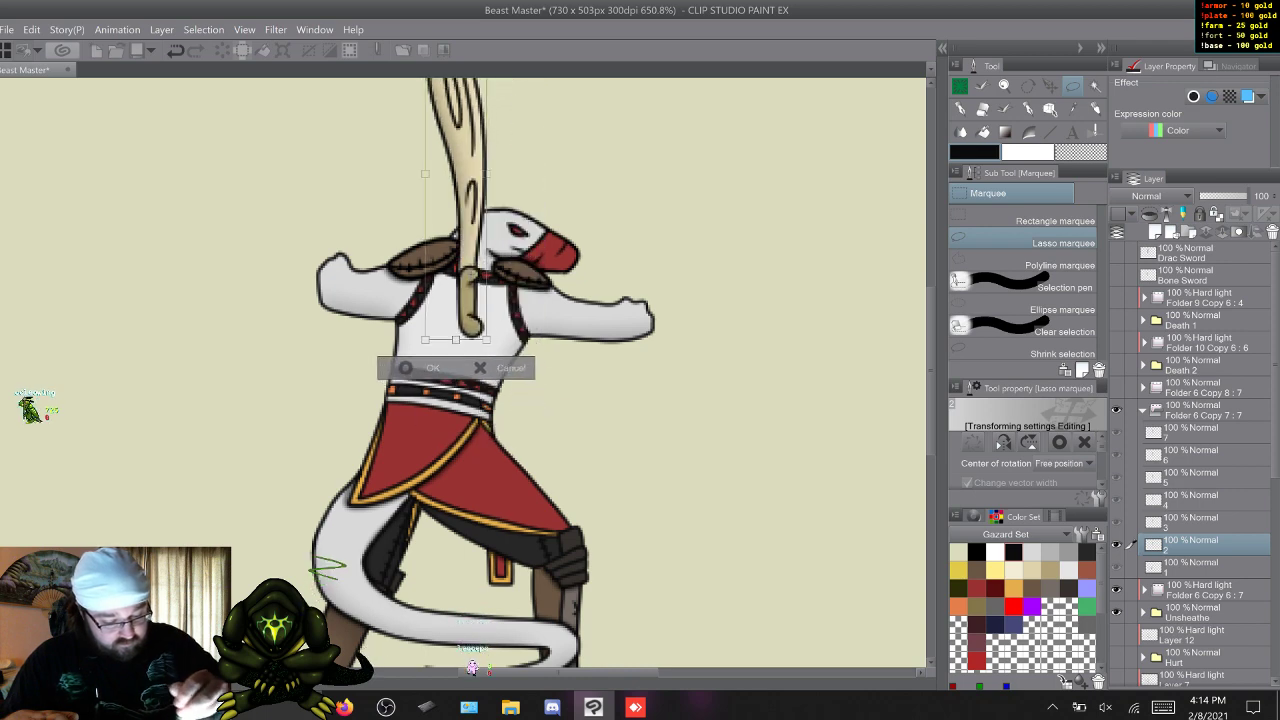
{"action": "left_click_drag", "start_coordinate": [520, 90], "coordinate": [388, 448]}
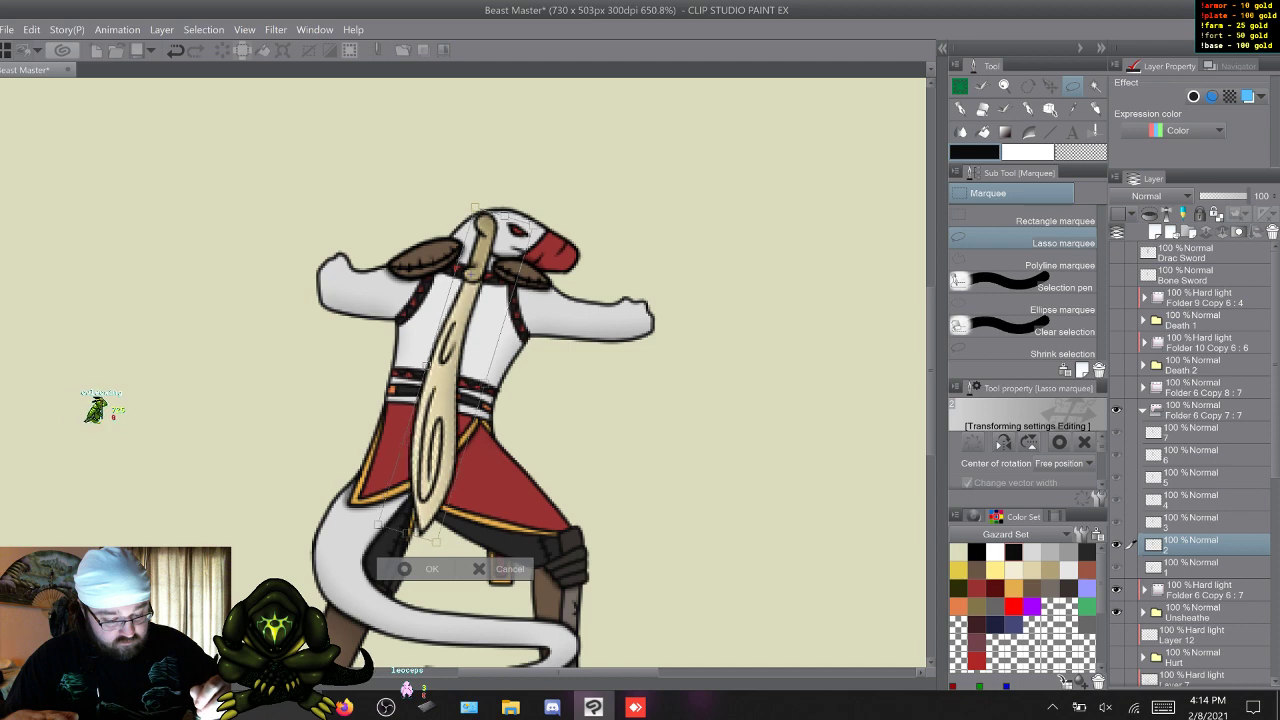
{"action": "left_click", "coordinate": [431, 569]}
{"action": "key", "text": "q"}
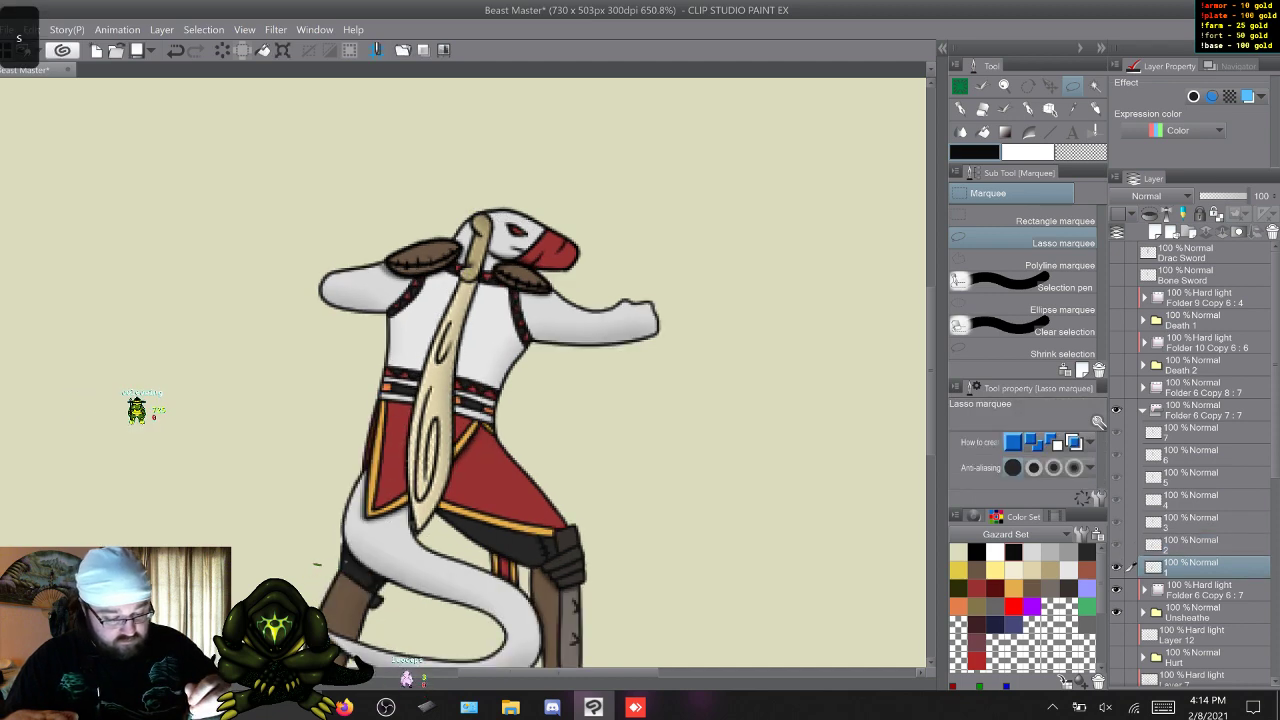
{"action": "key", "text": "w"}
{"action": "key", "text": "q"}
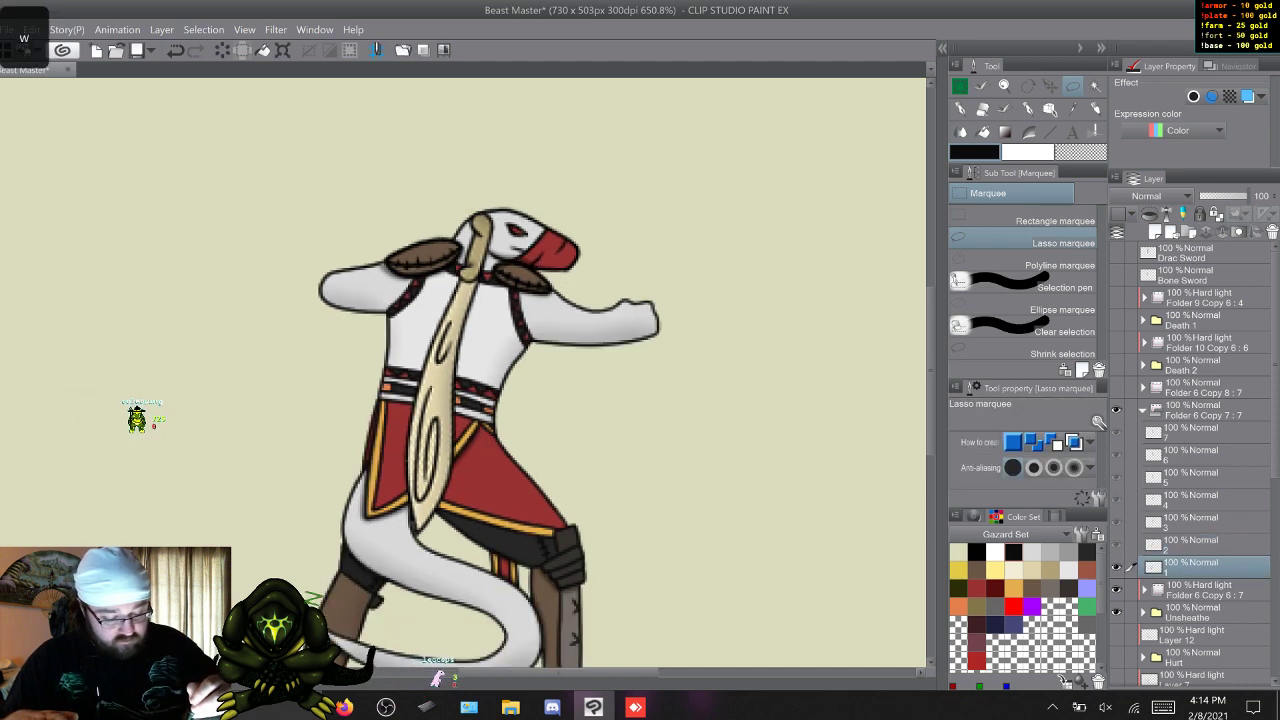
Rotate frame 3's bone sword tip-down and place it slanting behind the side-facing character's back, handle behind the head.
{"action": "key", "text": "w"}
{"action": "key", "text": "w"}
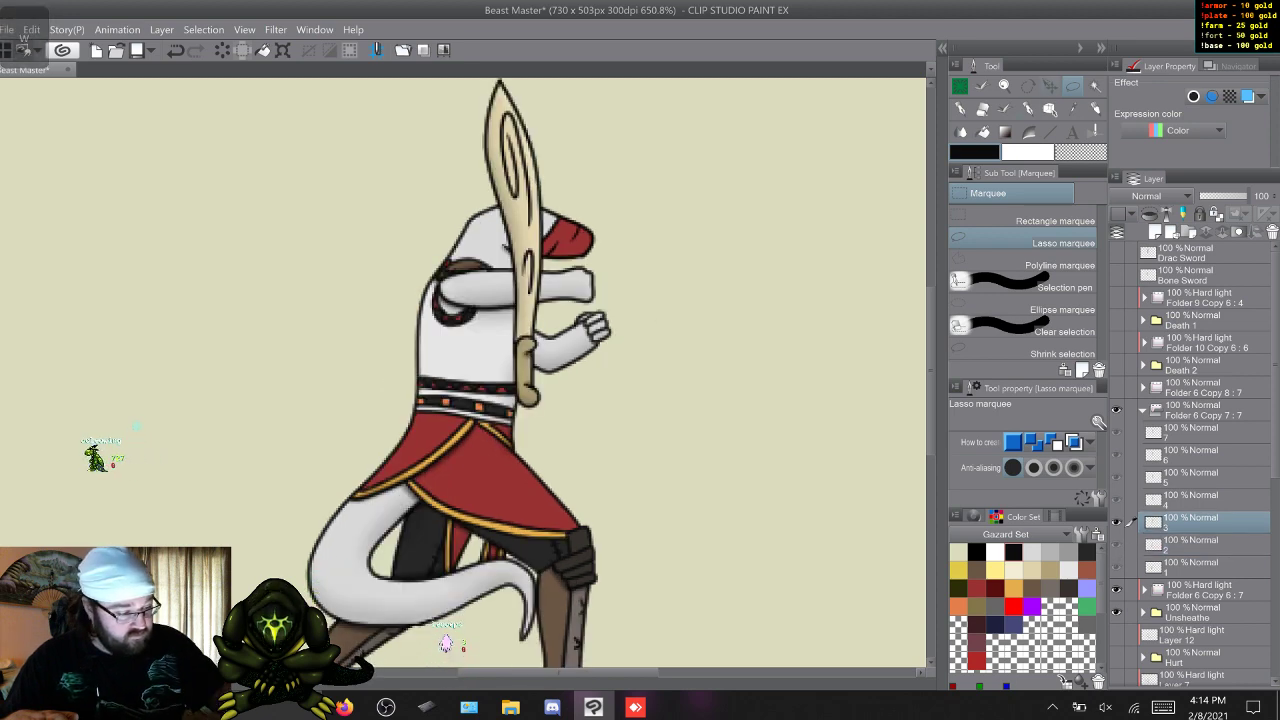
{"action": "key", "text": "ctrl+t"}
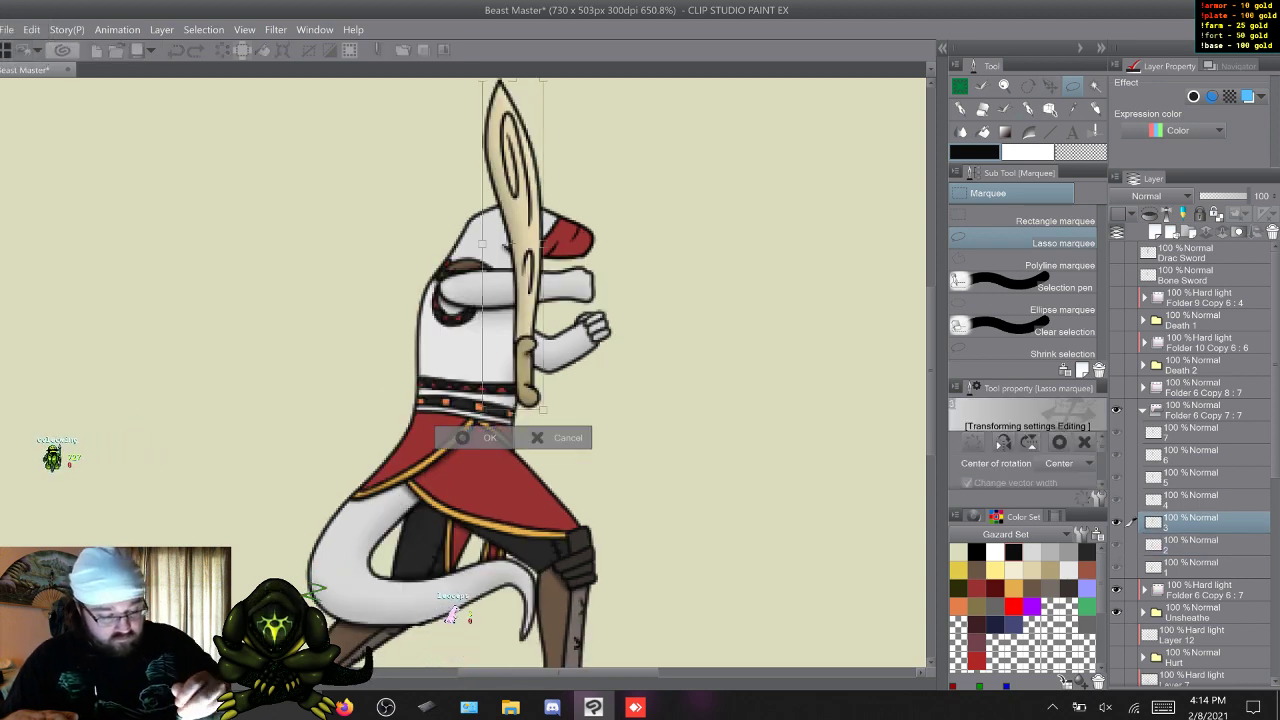
{"action": "left_click_drag", "start_coordinate": [558, 92], "coordinate": [550, 600]}
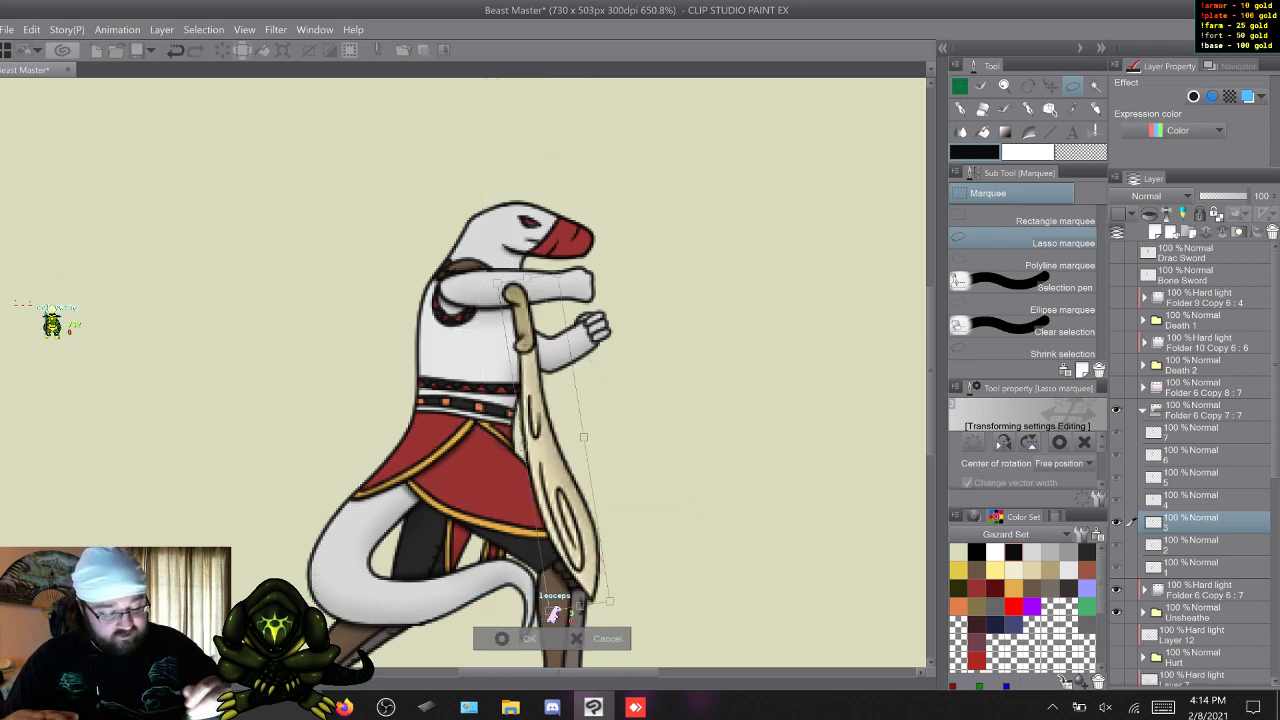
{"action": "left_click_drag", "start_coordinate": [550, 450], "coordinate": [475, 343]}
{"action": "left_click_drag", "start_coordinate": [540, 490], "coordinate": [404, 498]}
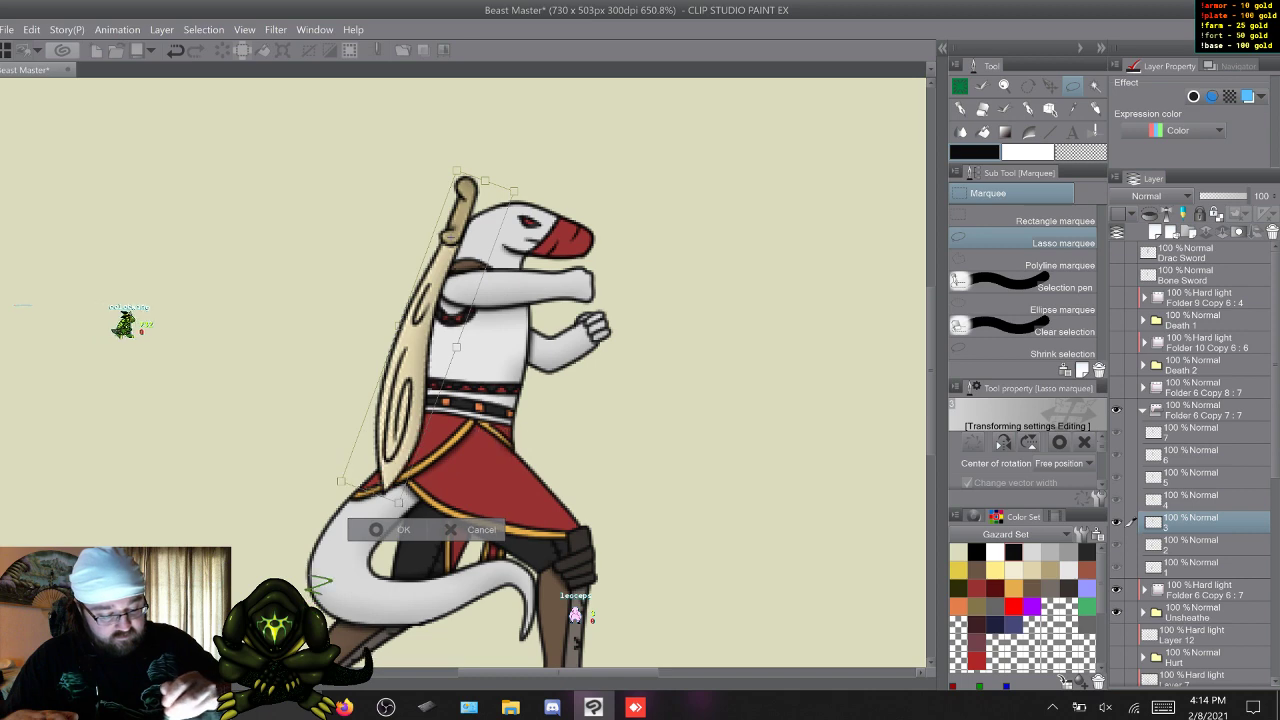
{"action": "left_click_drag", "start_coordinate": [430, 337], "coordinate": [412, 364]}
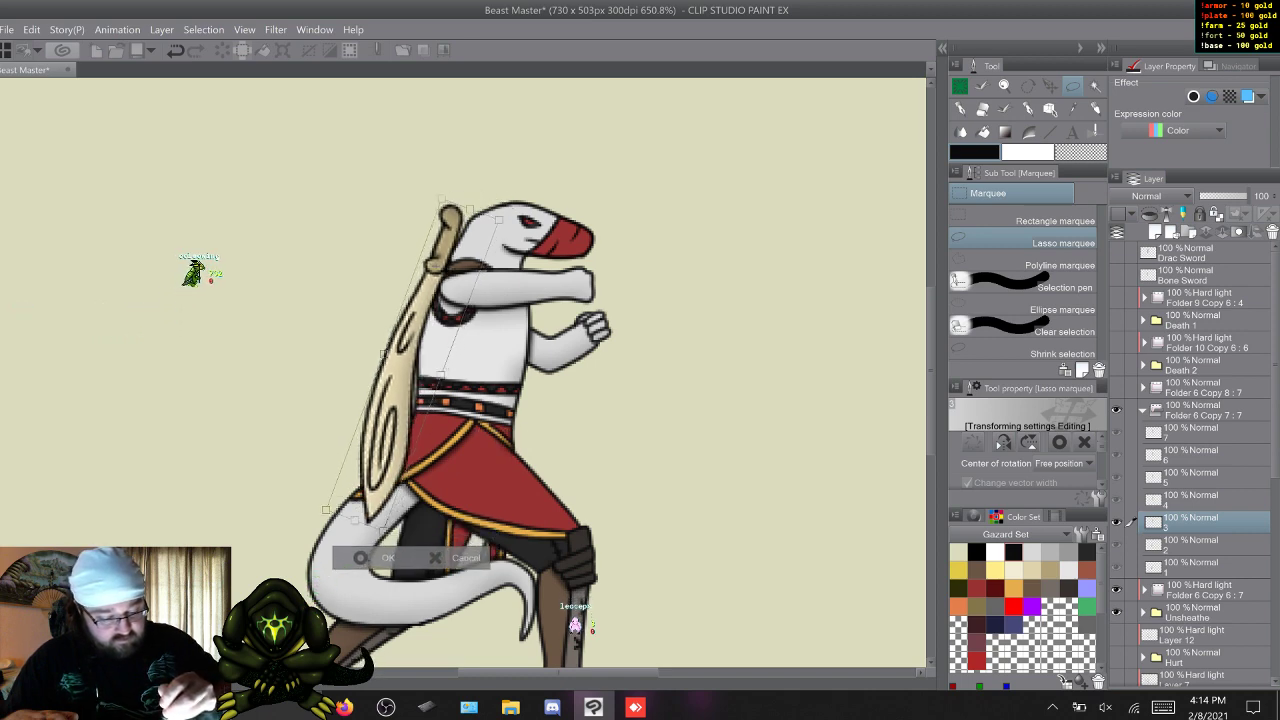
{"action": "key", "text": "Return"}
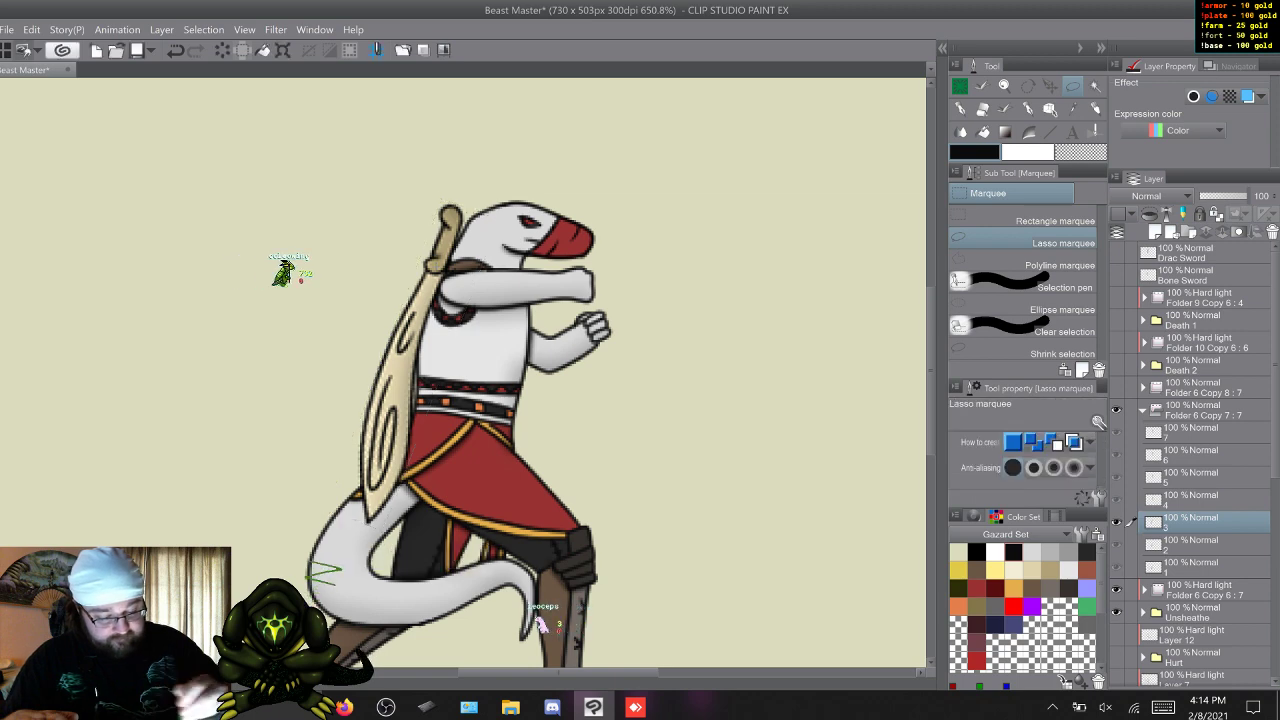
Compare frames 2 and 3, and rotate frame 3's bone sword more upright against the character's back.
{"action": "key", "text": "s"}
{"action": "key", "text": "w"}
{"action": "key", "text": "s"}
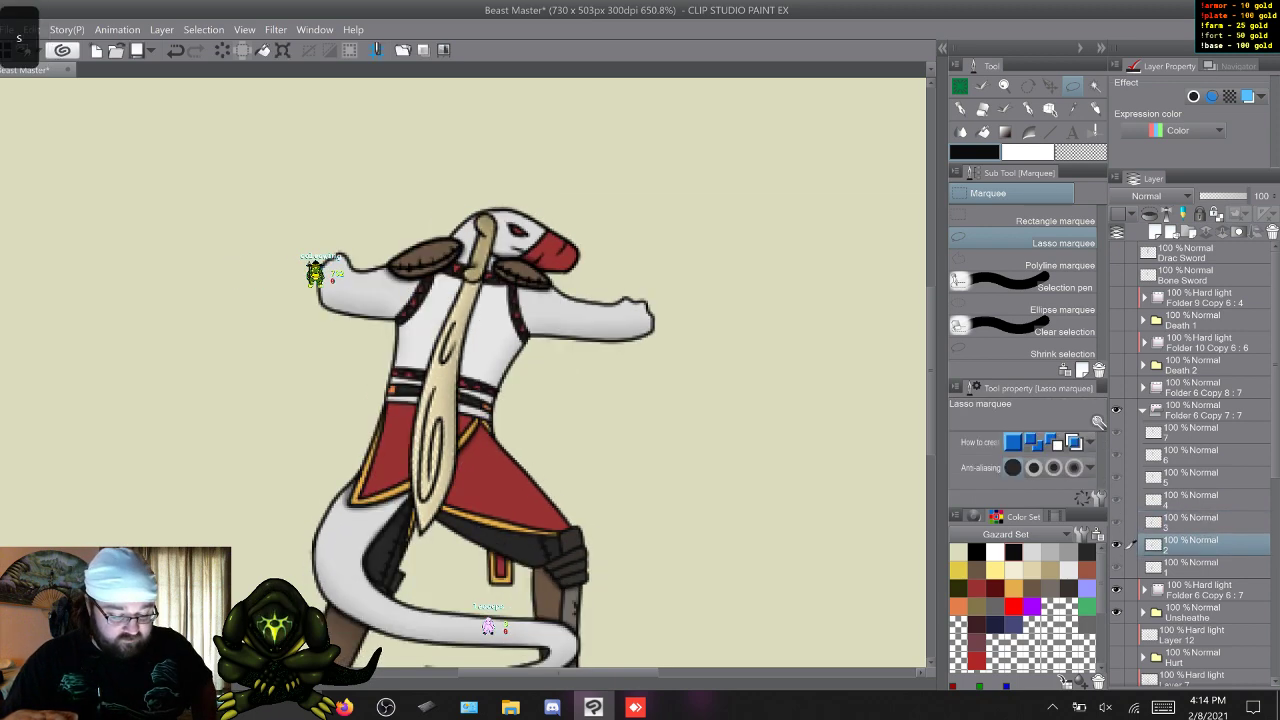
{"action": "key", "text": "w"}
{"action": "key", "text": "s"}
{"action": "key", "text": "w"}
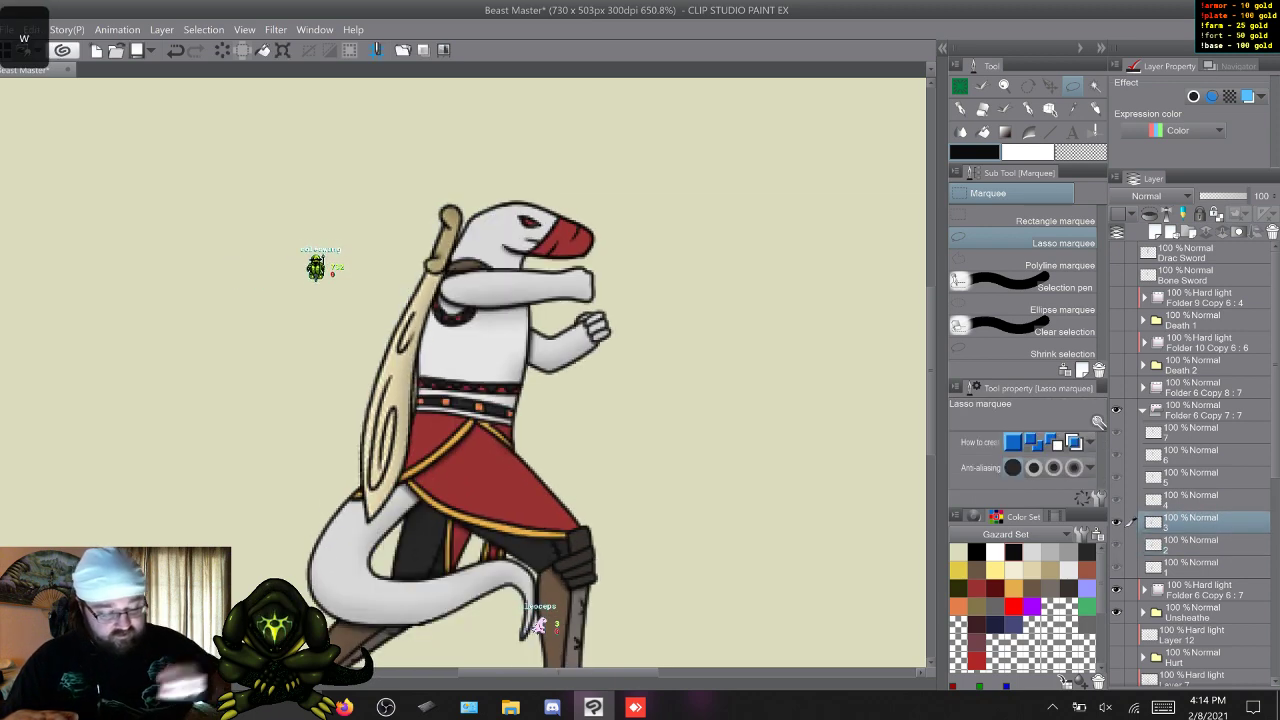
{"action": "mouse_move", "coordinate": [460, 410]}
{"action": "left_mouse_down"}
{"action": "mouse_move", "coordinate": [322, 285]}
{"action": "mouse_move", "coordinate": [347, 245]}
{"action": "left_mouse_up"}
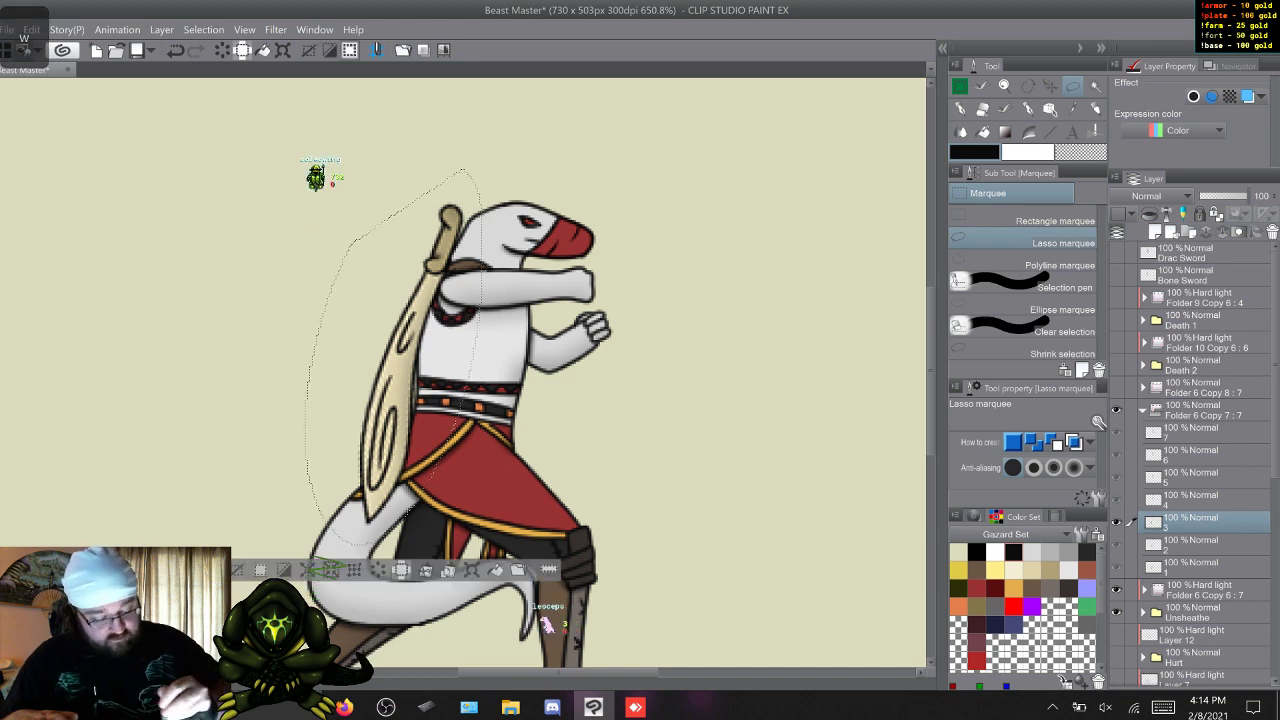
{"action": "key", "text": "ctrl+t"}
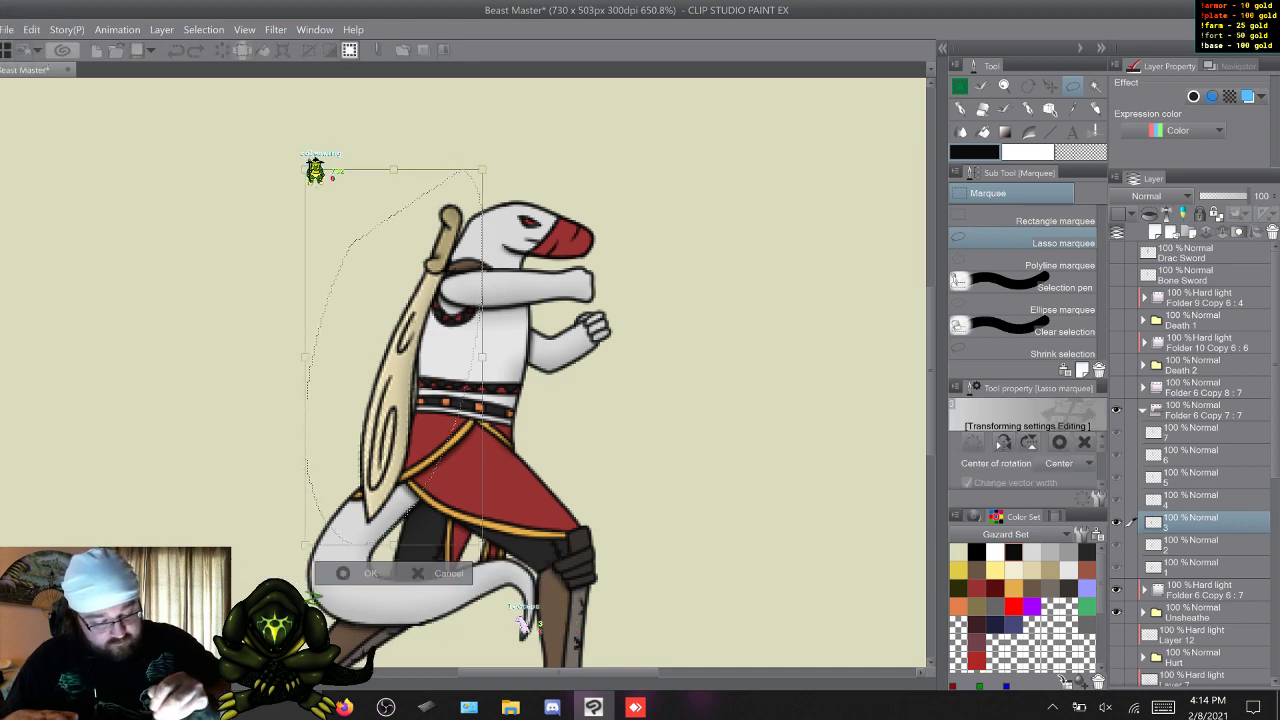
{"action": "key", "text": "Right"}
{"action": "key", "text": "Down"}
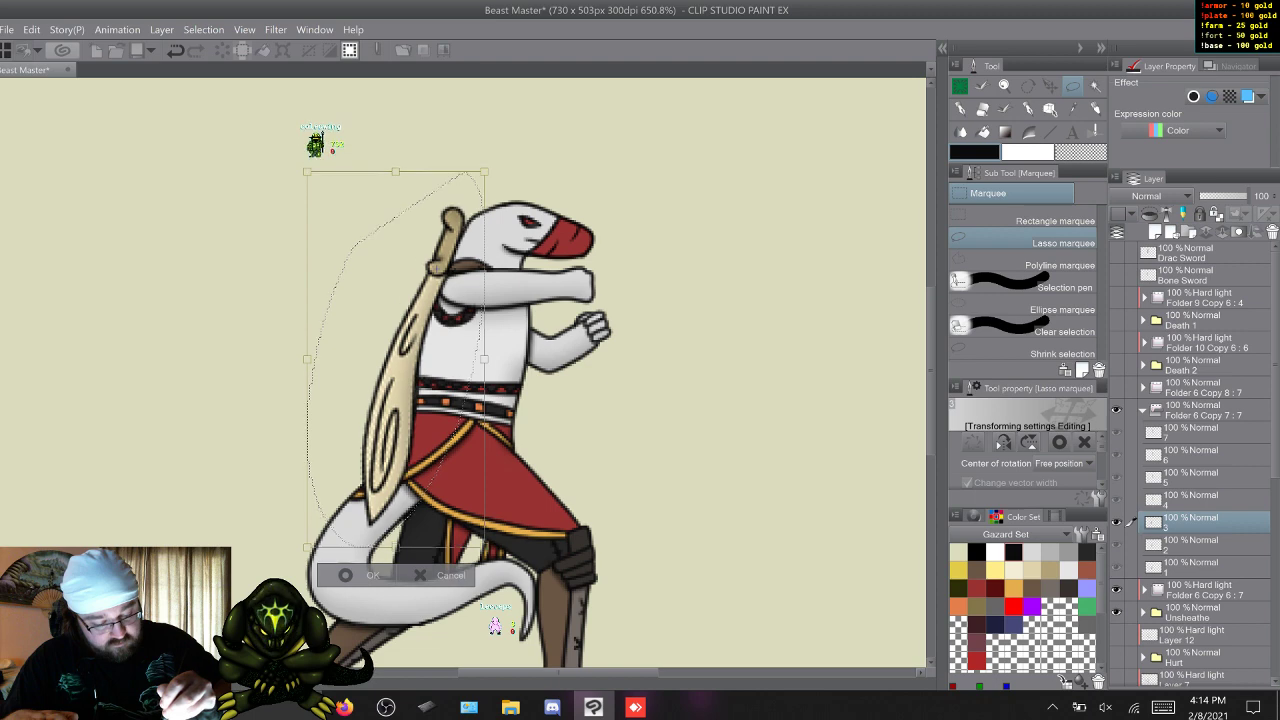
{"action": "left_click_drag", "start_coordinate": [492, 556], "coordinate": [537, 542]}
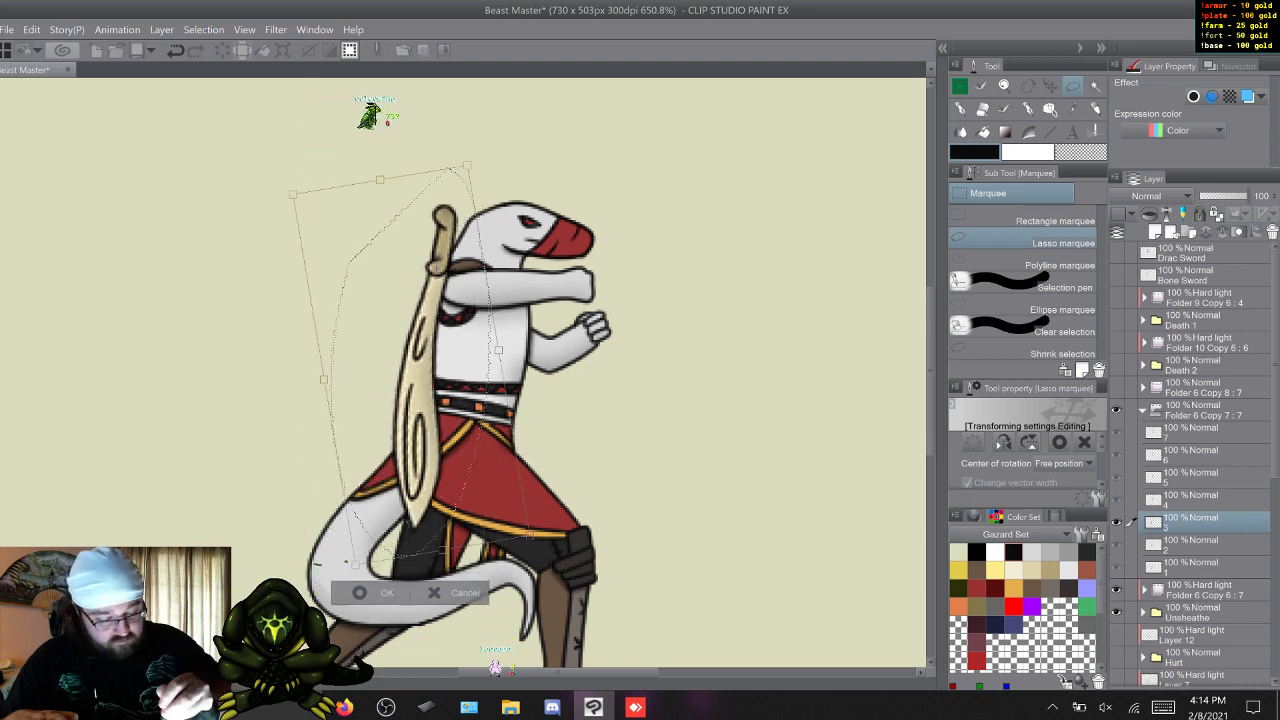
{"action": "left_click_drag", "start_coordinate": [420, 350], "coordinate": [415, 350]}
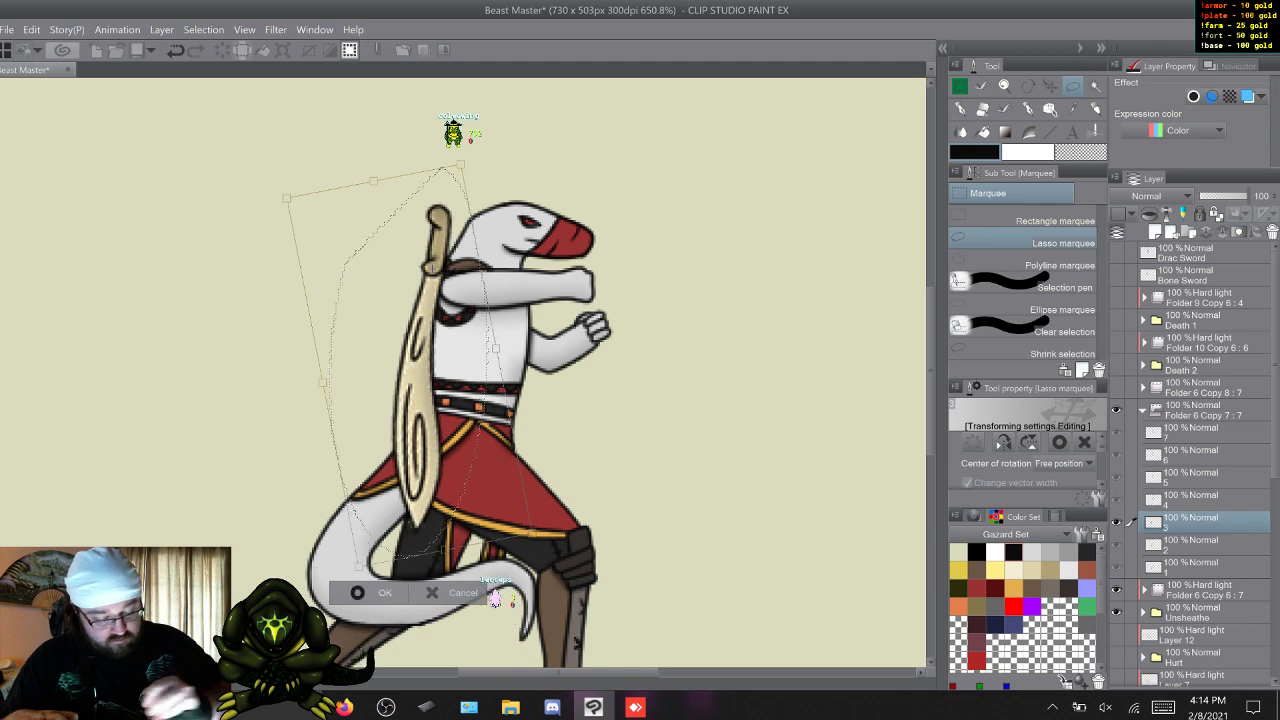
{"action": "key", "text": "Return"}
{"action": "key", "text": "ctrl+d"}
{"action": "key", "text": "s"}
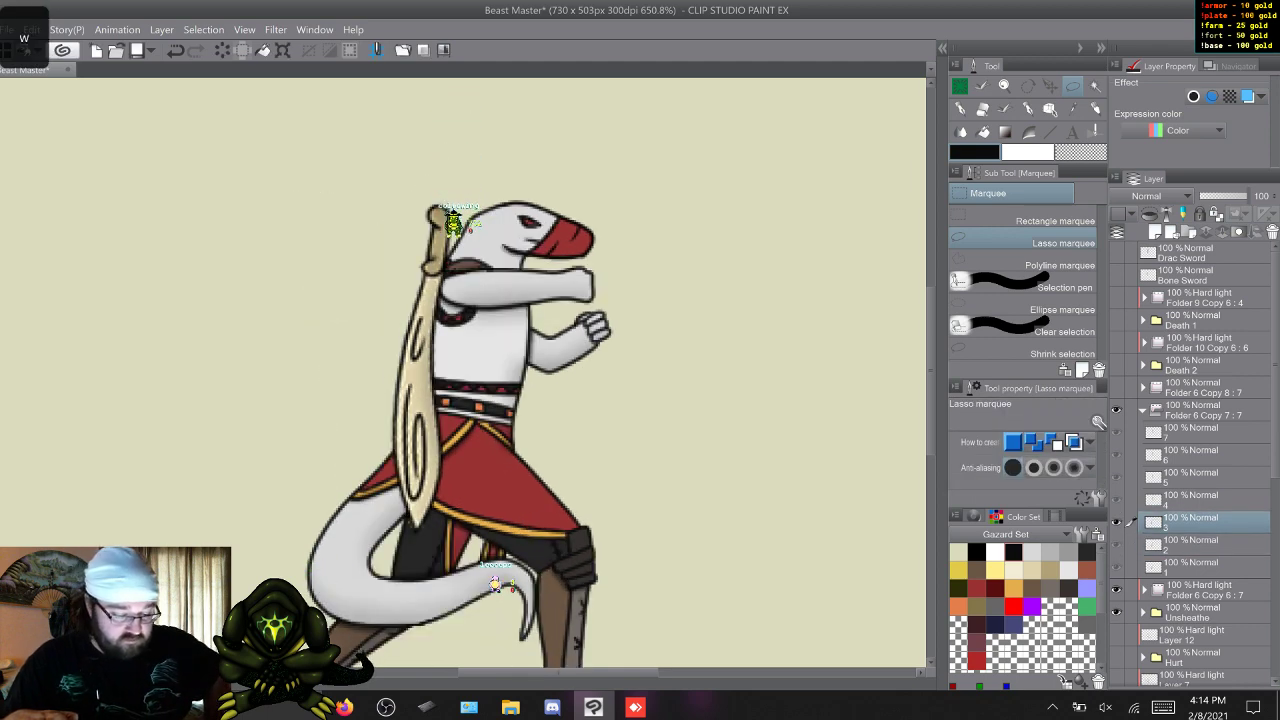
Rotate frame 4's bone sword tip-down and place it diagonally across the character's torso, handle at the raised hand by the beak.
{"action": "key", "text": "w"}
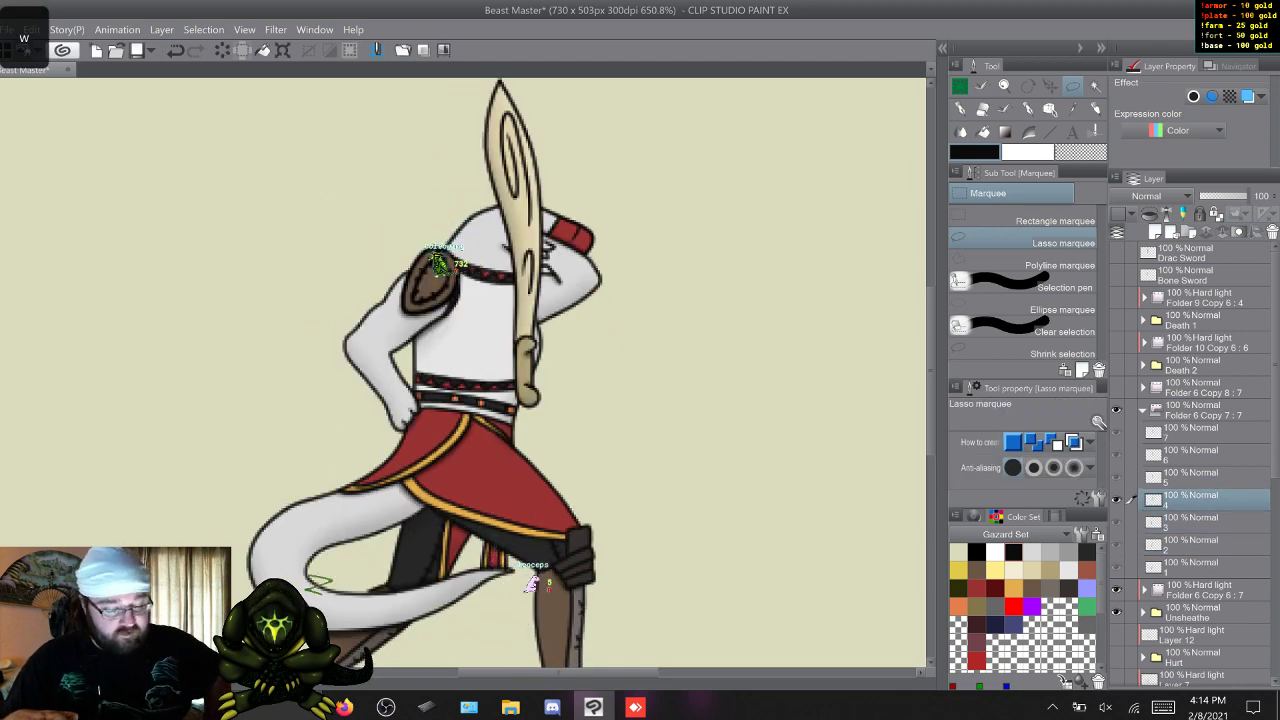
{"action": "left_click_drag", "start_coordinate": [615, 323], "coordinate": [606, 460]}
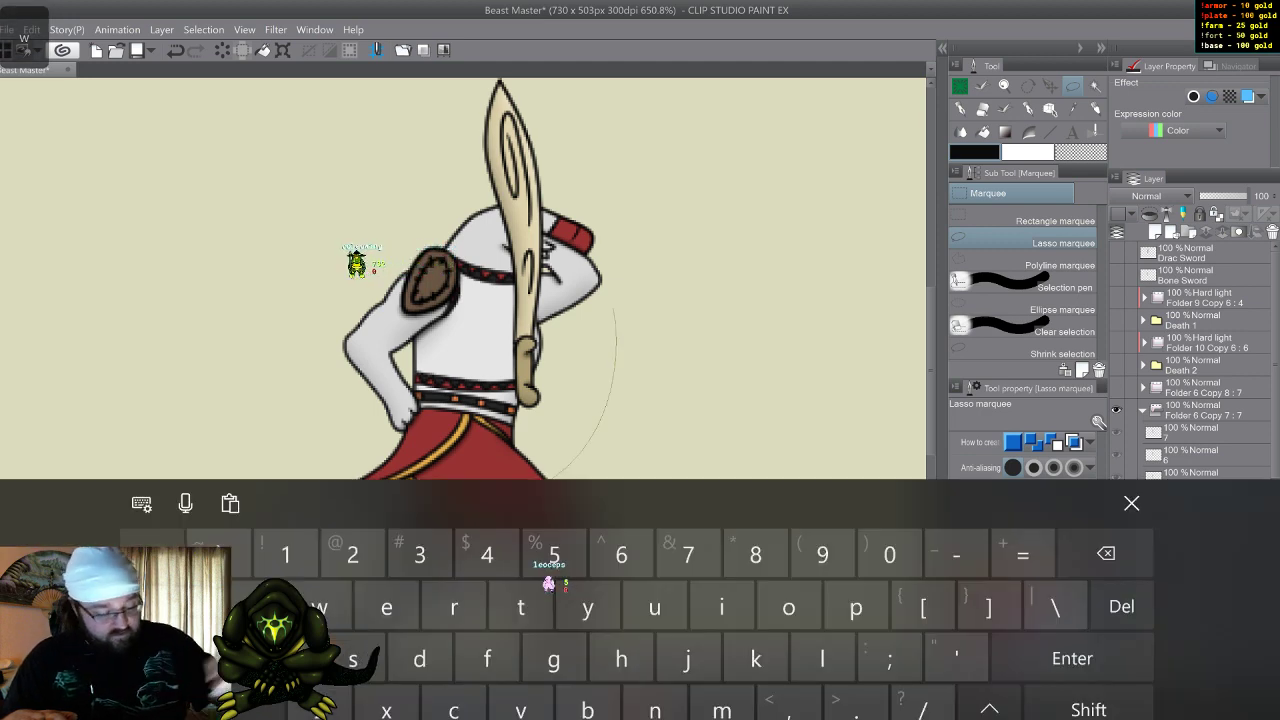
{"action": "left_click", "coordinate": [1131, 442]}
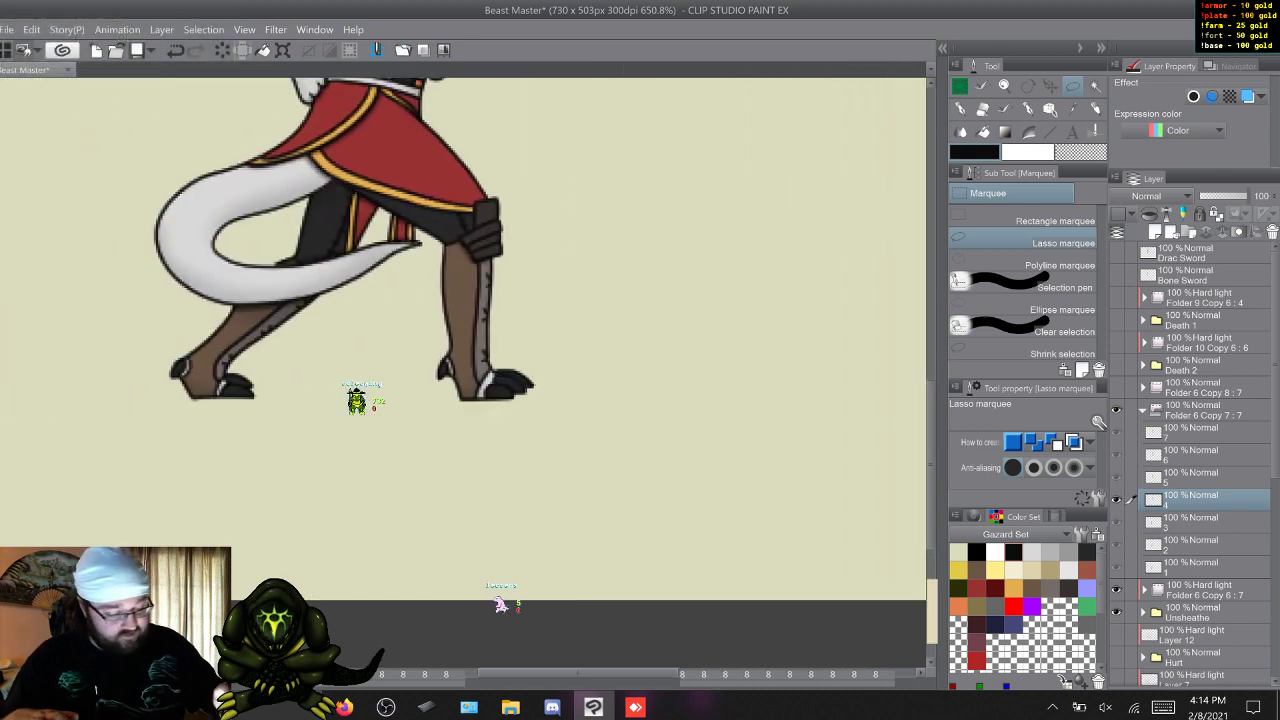
{"action": "left_click_drag", "start_coordinate": [930, 446], "coordinate": [930, 352]}
{"action": "mouse_move", "coordinate": [376, 123]}
{"action": "left_mouse_down"}
{"action": "mouse_move", "coordinate": [497, 374]}
{"action": "mouse_move", "coordinate": [487, 126]}
{"action": "left_mouse_up"}
{"action": "left_click", "coordinate": [456, 540]}
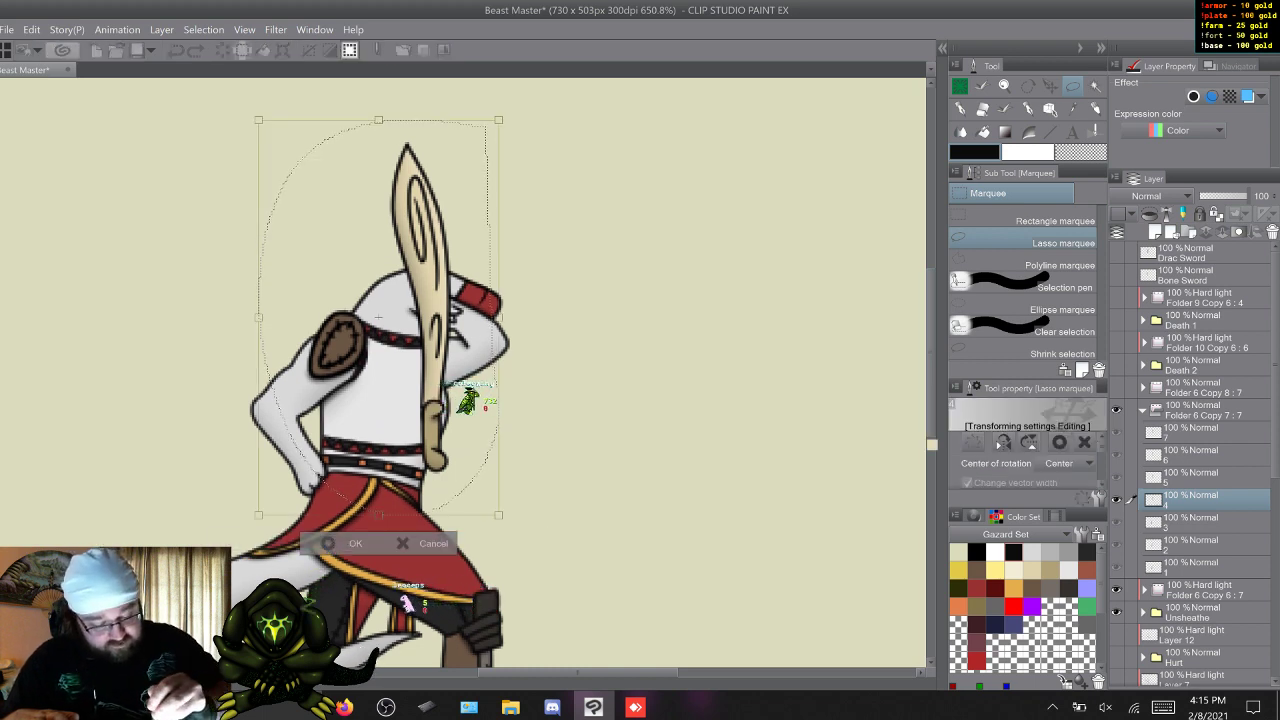
{"action": "left_click_drag", "start_coordinate": [378, 318], "coordinate": [434, 410]}
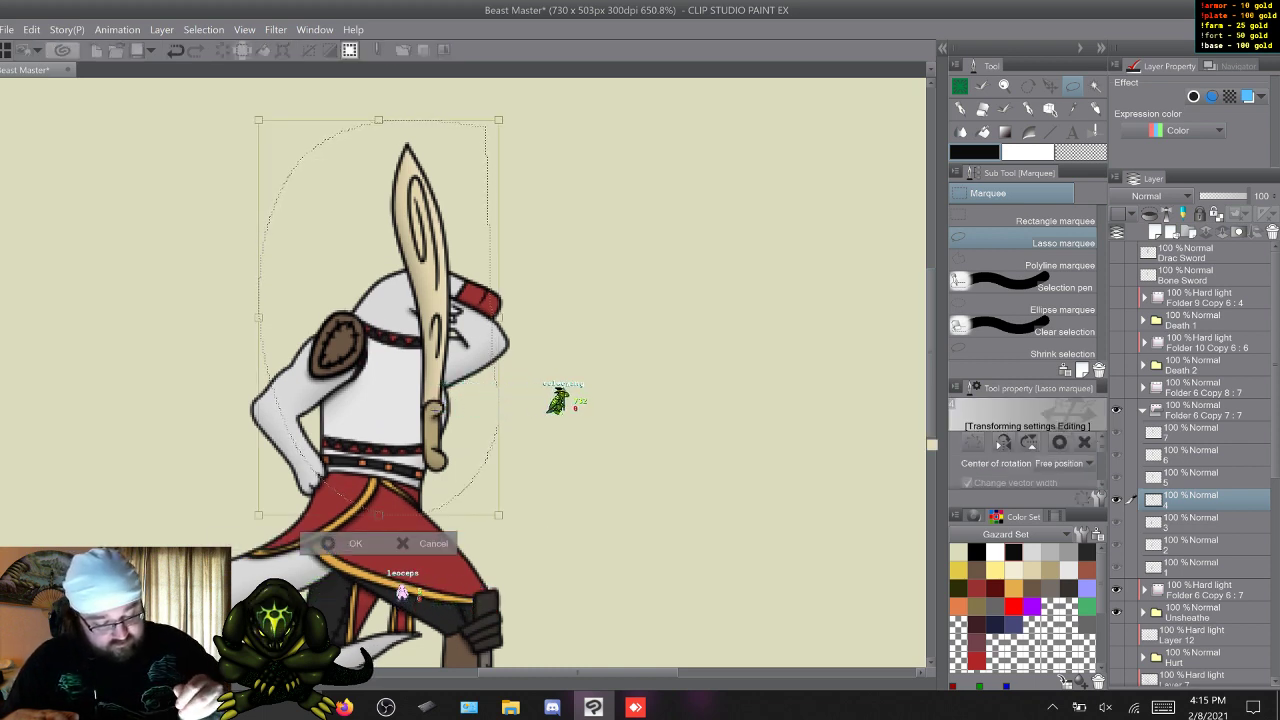
{"action": "left_click_drag", "start_coordinate": [400, 100], "coordinate": [167, 571]}
{"action": "left_click_drag", "start_coordinate": [400, 435], "coordinate": [394, 353]}
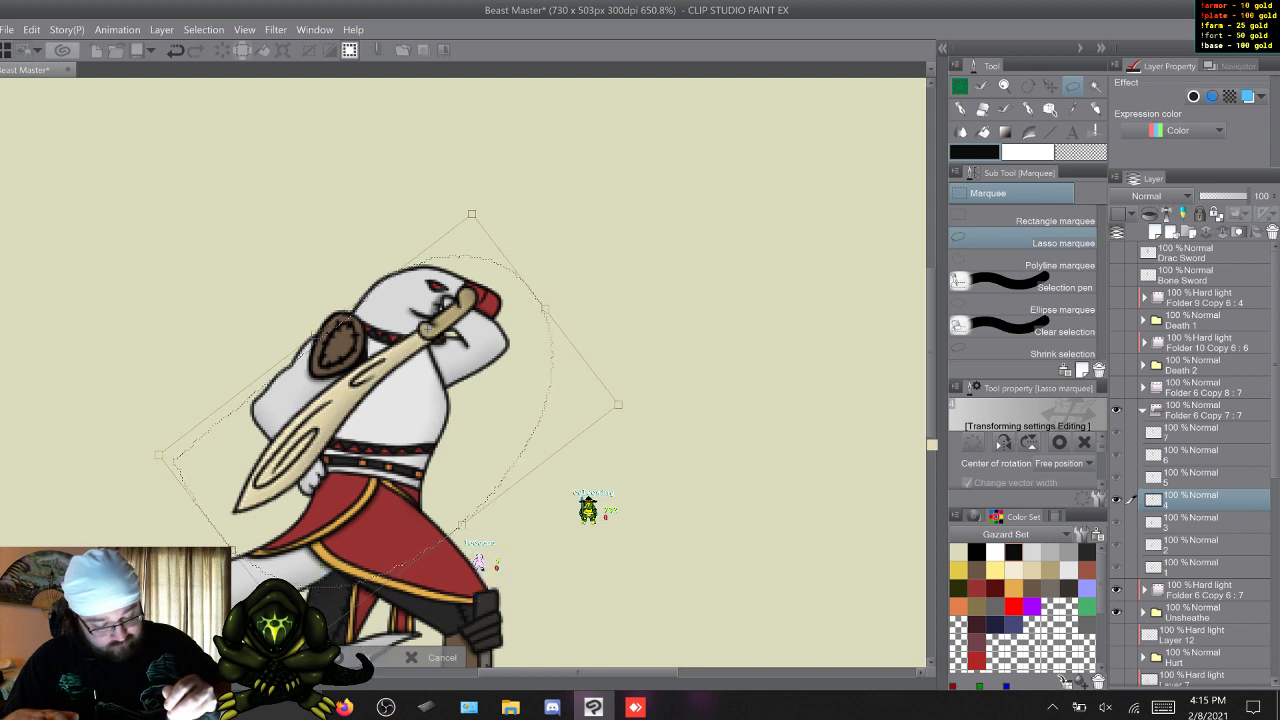
{"action": "left_click_drag", "start_coordinate": [381, 521], "coordinate": [383, 517]}
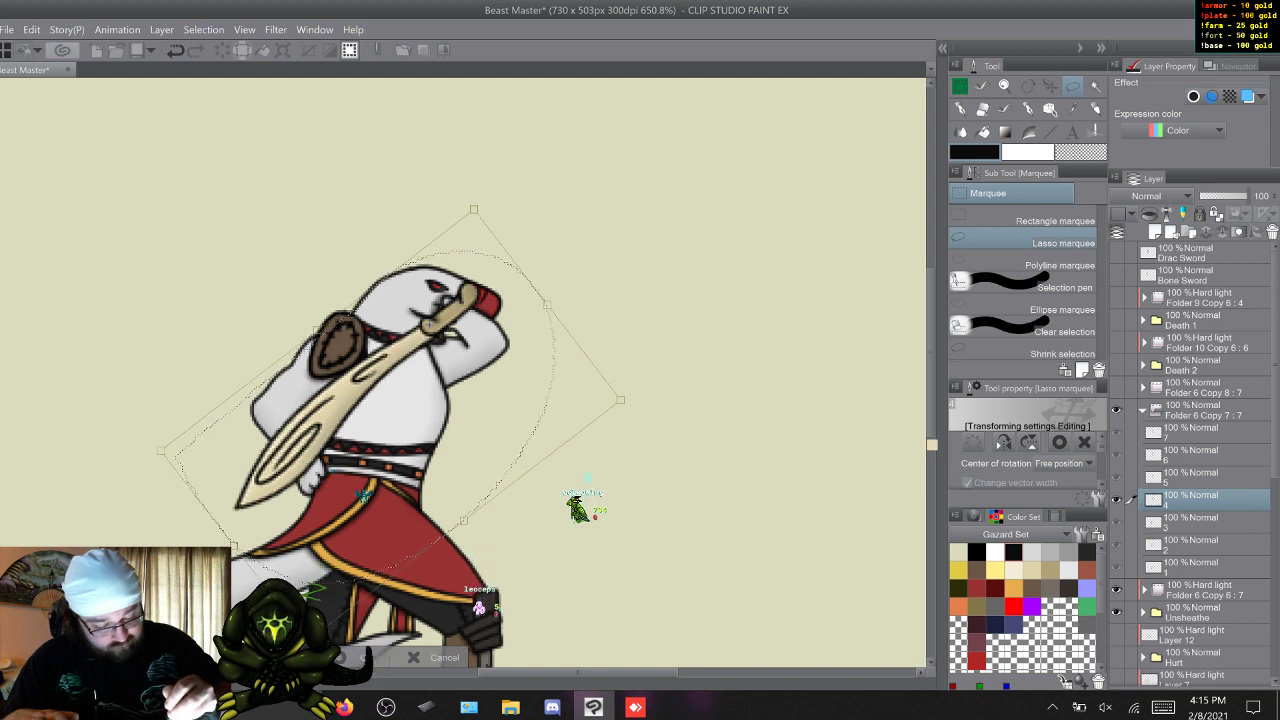
{"action": "key", "text": "Return"}
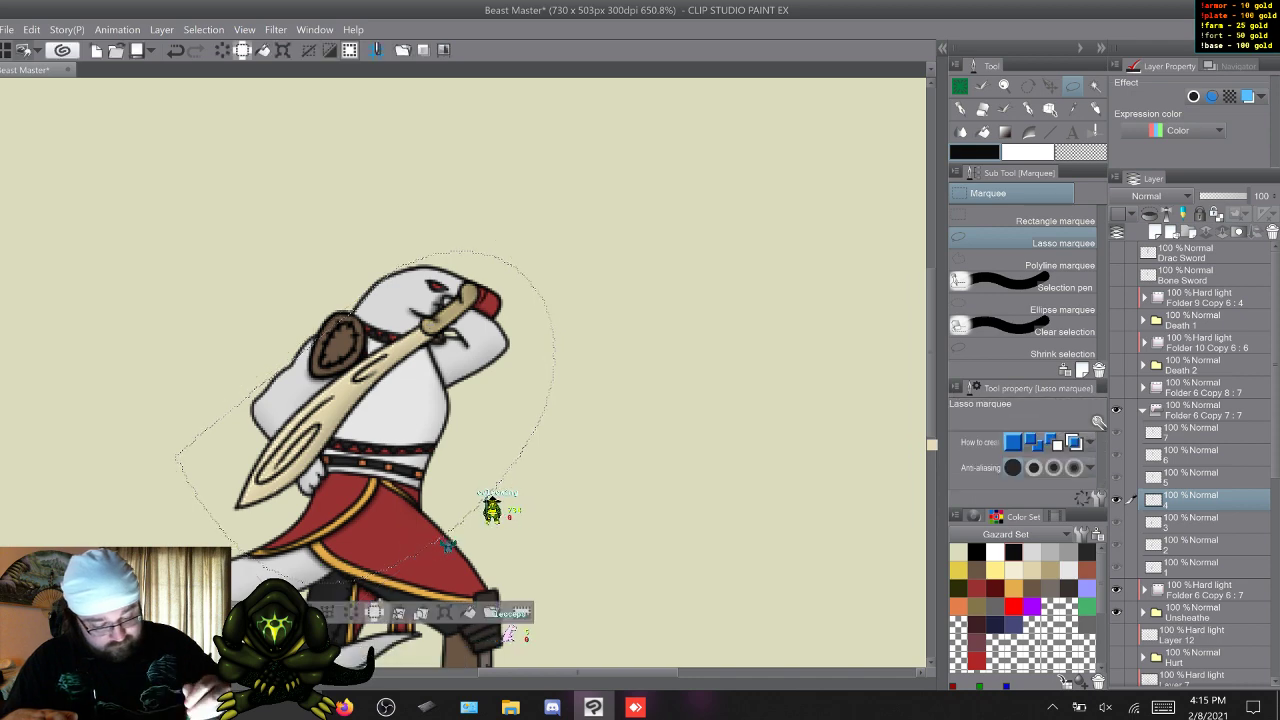
{"action": "key", "text": "ctrl+d"}
{"action": "key", "text": "s"}
{"action": "key", "text": "w"}
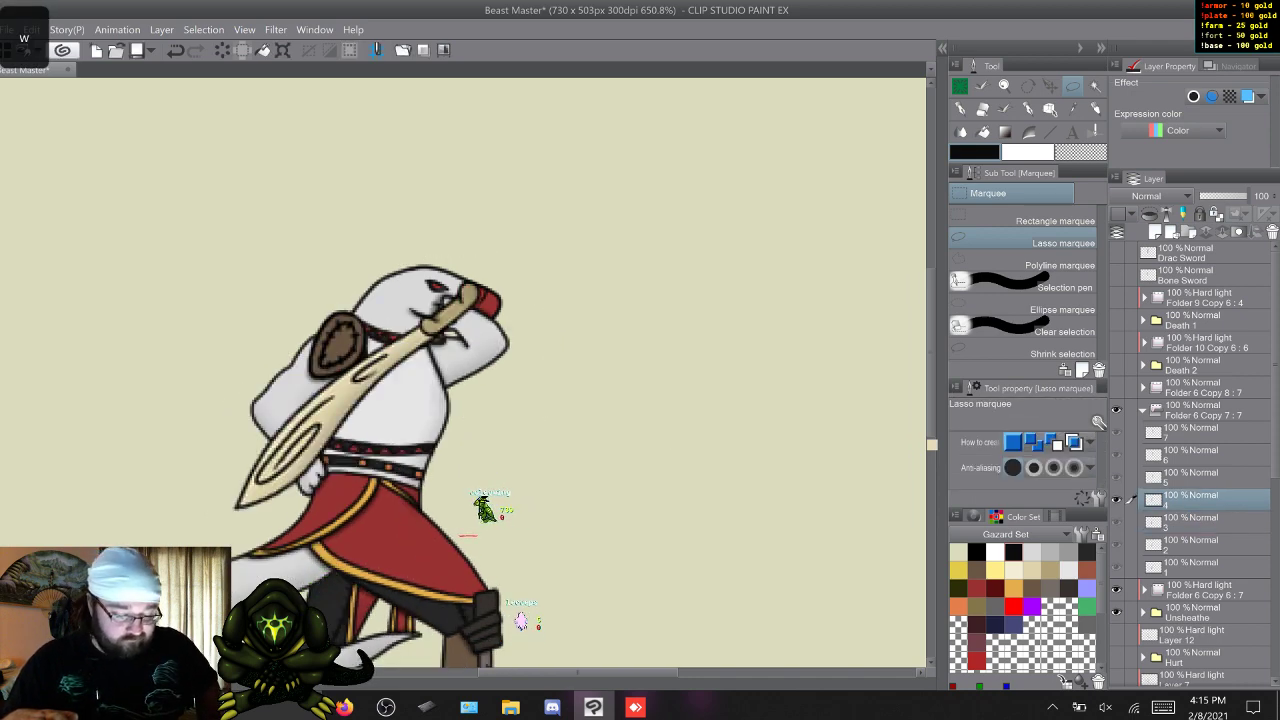
Place frame 5's bone sword handle at the character's outstretched hands, tilt the blade back over the head, and compare with frame 4.
{"action": "key", "text": "w"}
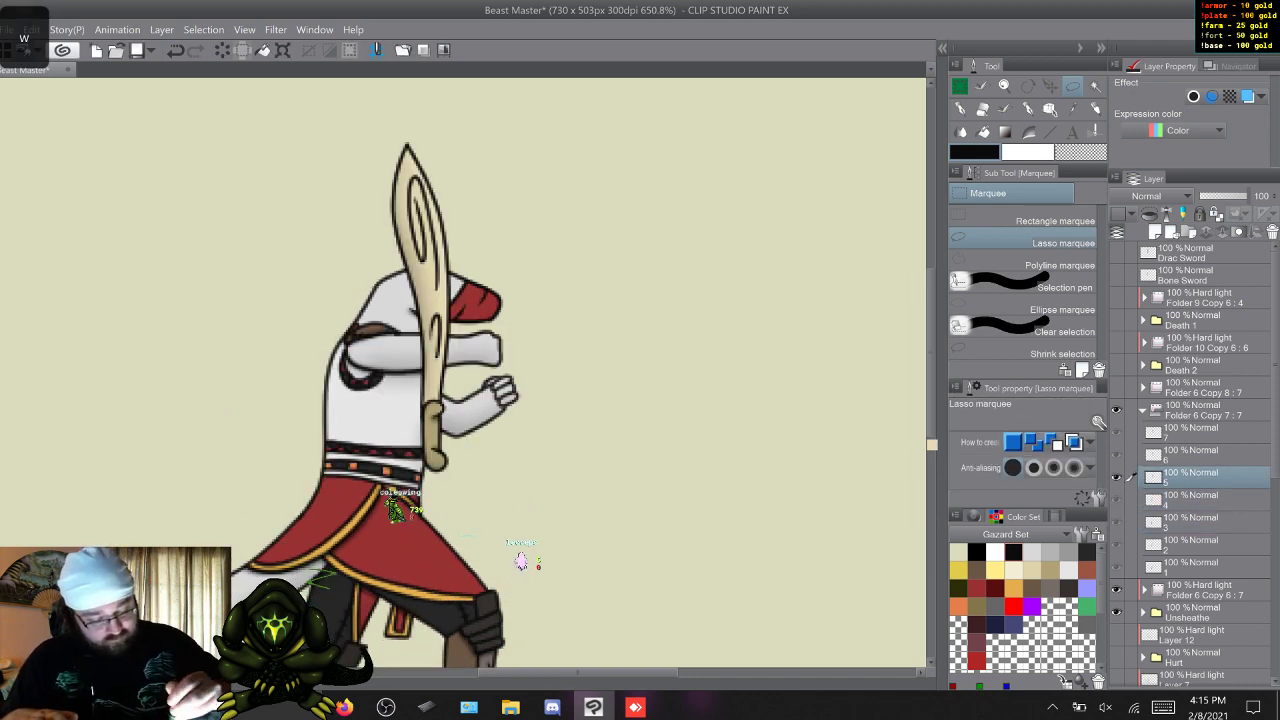
{"action": "mouse_move", "coordinate": [508, 372]}
{"action": "left_mouse_down"}
{"action": "mouse_move", "coordinate": [332, 284]}
{"action": "mouse_move", "coordinate": [475, 128]}
{"action": "left_mouse_up"}
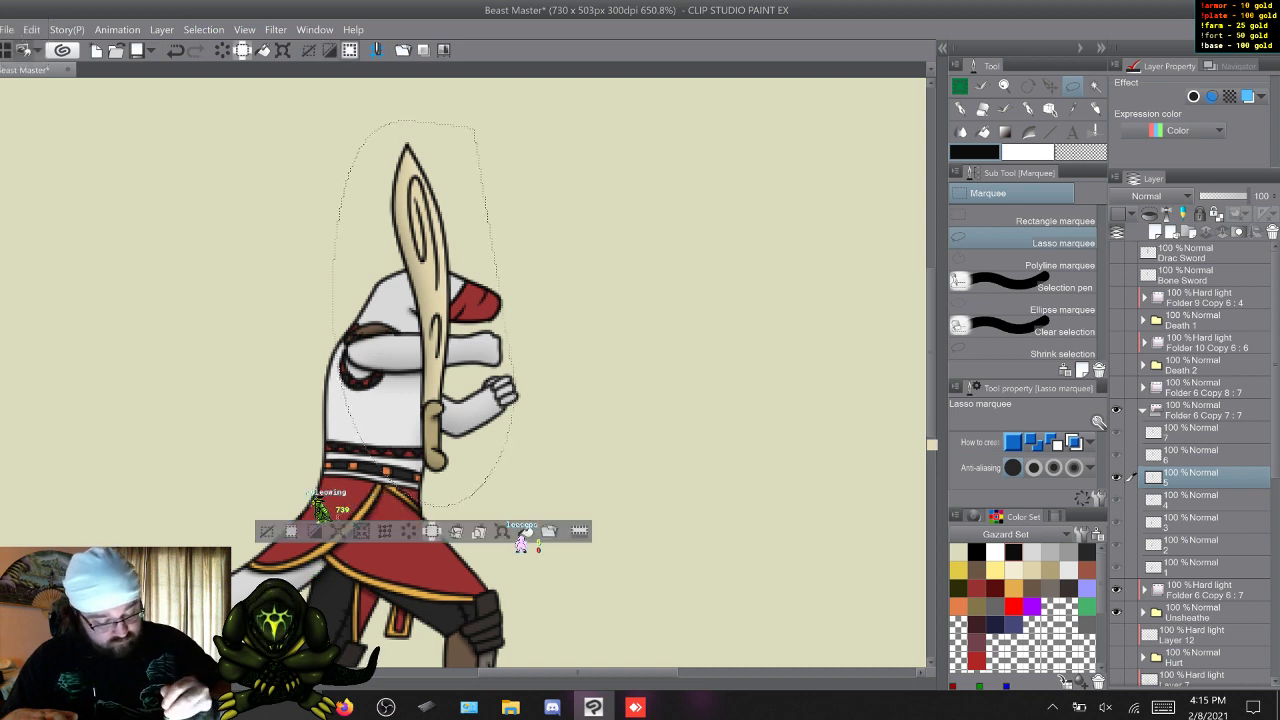
{"action": "key", "text": "ctrl+t"}
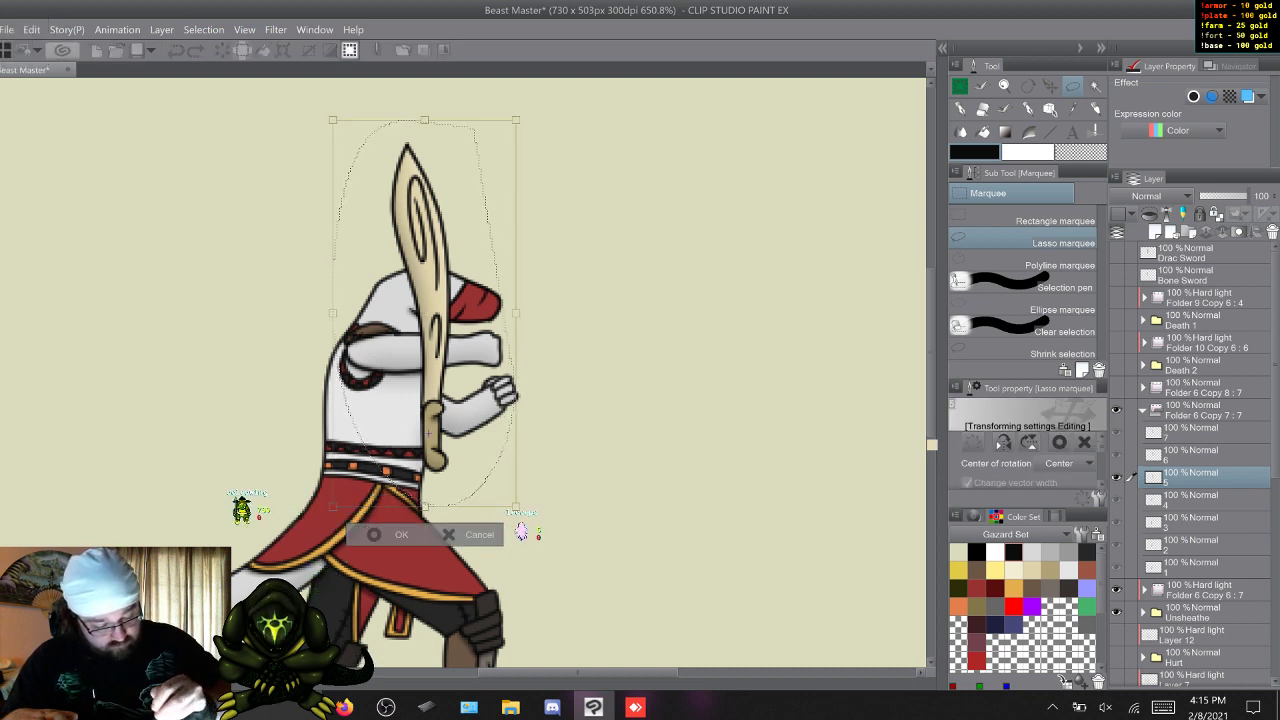
{"action": "left_click_drag", "start_coordinate": [432, 434], "coordinate": [504, 390]}
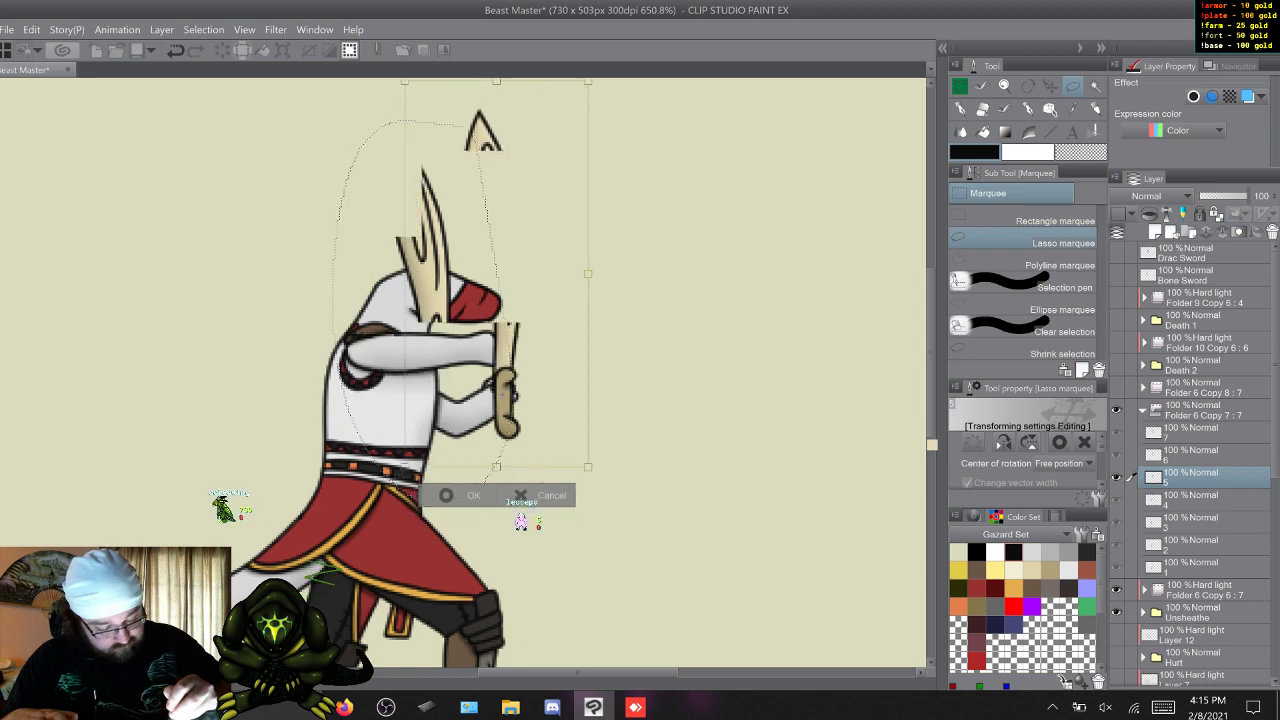
{"action": "left_click_drag", "start_coordinate": [650, 230], "coordinate": [554, 179]}
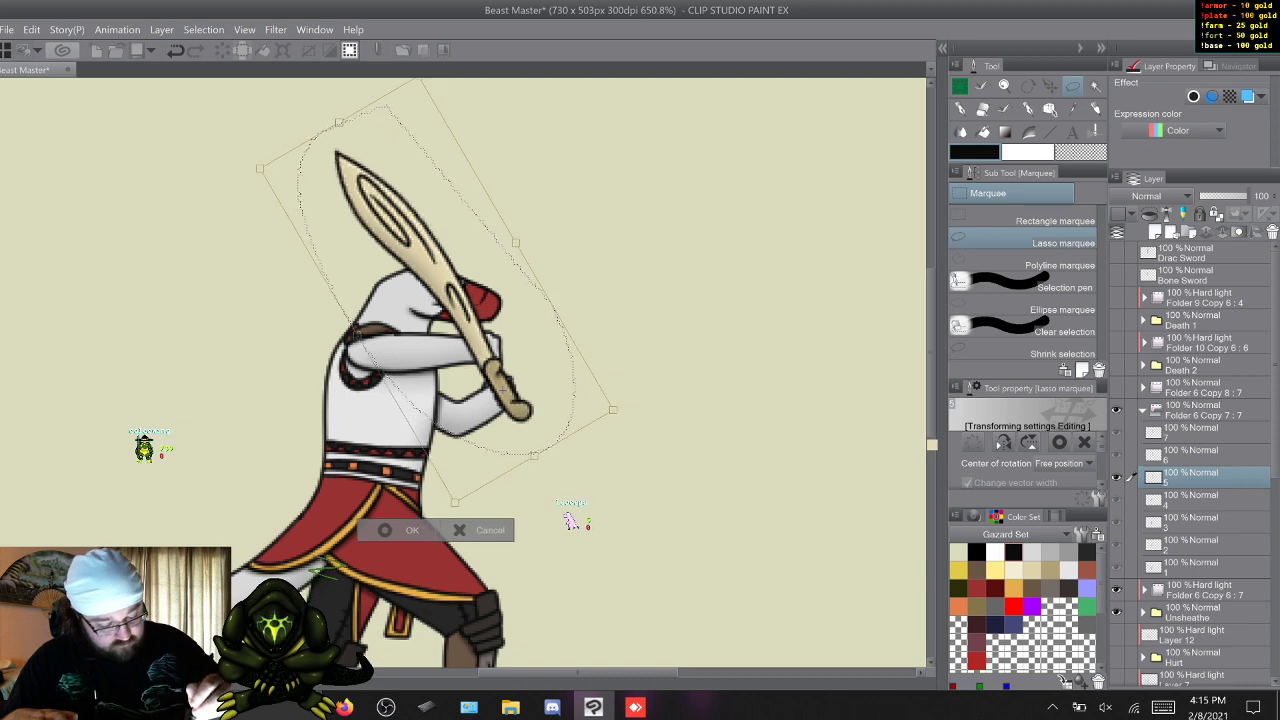
{"action": "key", "text": "Return"}
{"action": "key", "text": "s"}
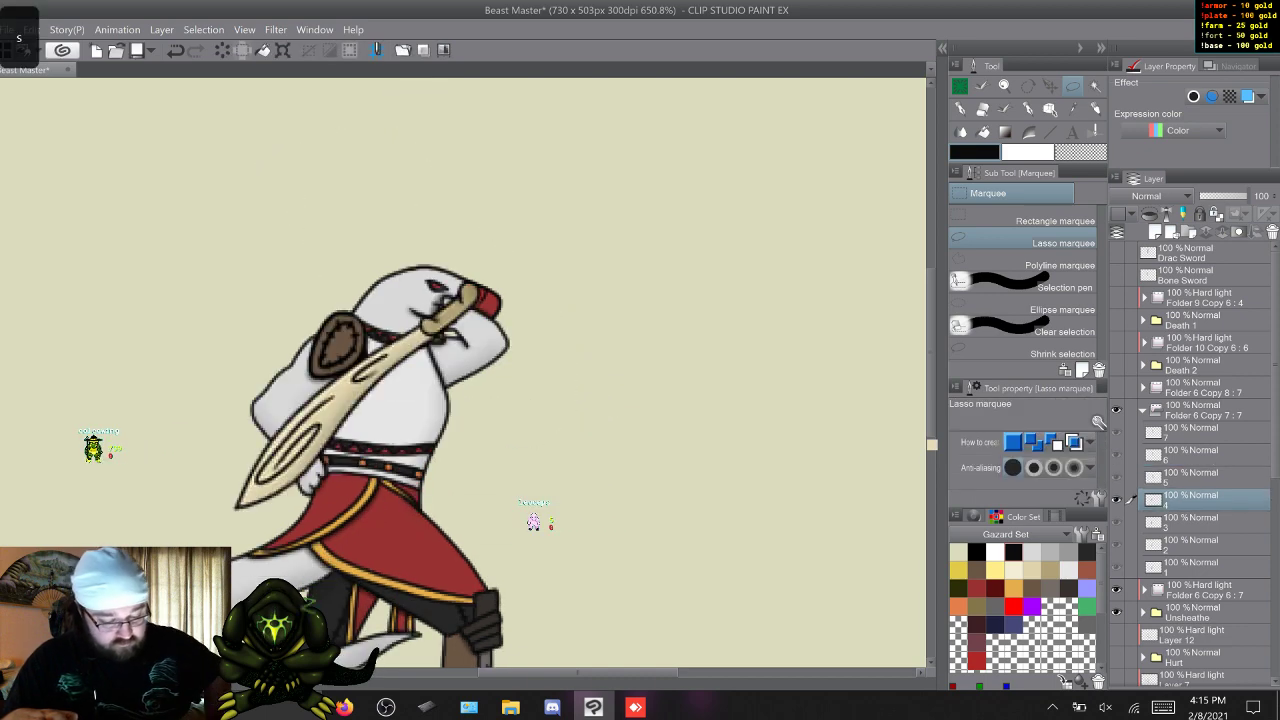
{"action": "key", "text": "w"}
{"action": "key", "text": "w"}
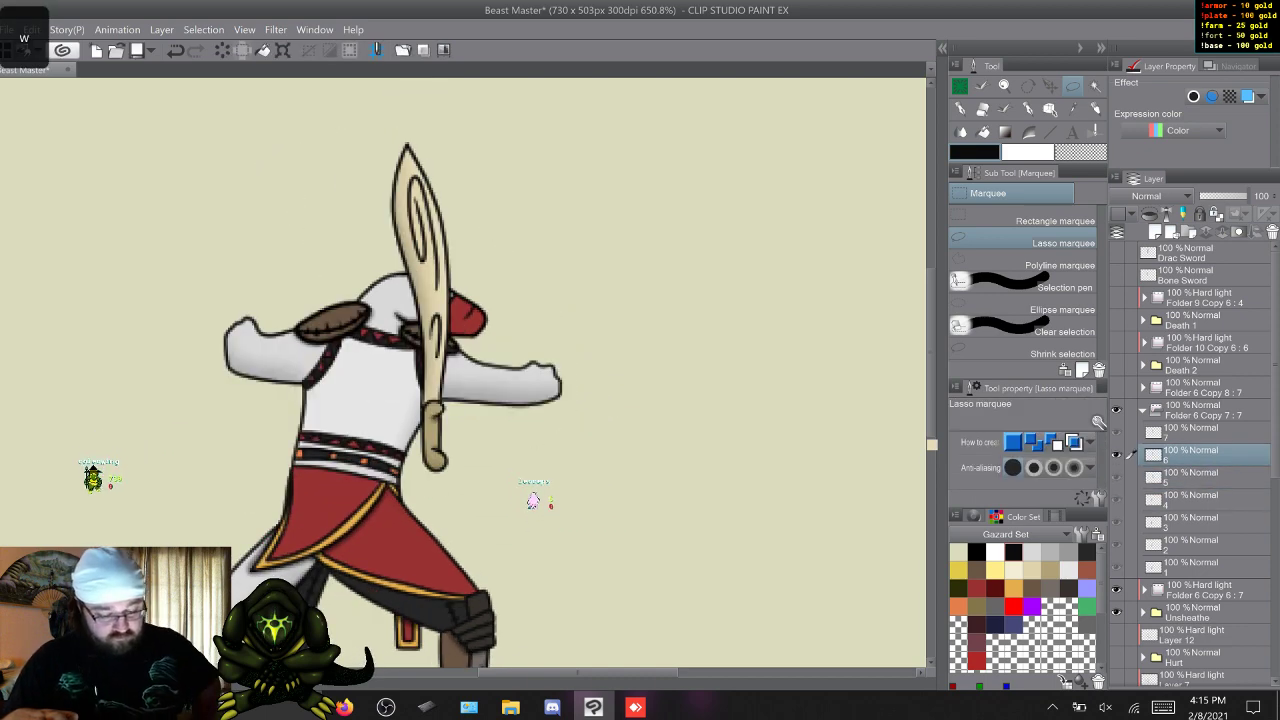
Move frame 6's bone sword to the character's rear hand and rotate it so the blade slants forward above the head.
{"action": "mouse_move", "coordinate": [509, 368]}
{"action": "left_mouse_down"}
{"action": "mouse_move", "coordinate": [398, 502]}
{"action": "mouse_move", "coordinate": [506, 120]}
{"action": "mouse_move", "coordinate": [518, 132]}
{"action": "left_mouse_up"}
{"action": "key", "text": "ctrl+t"}
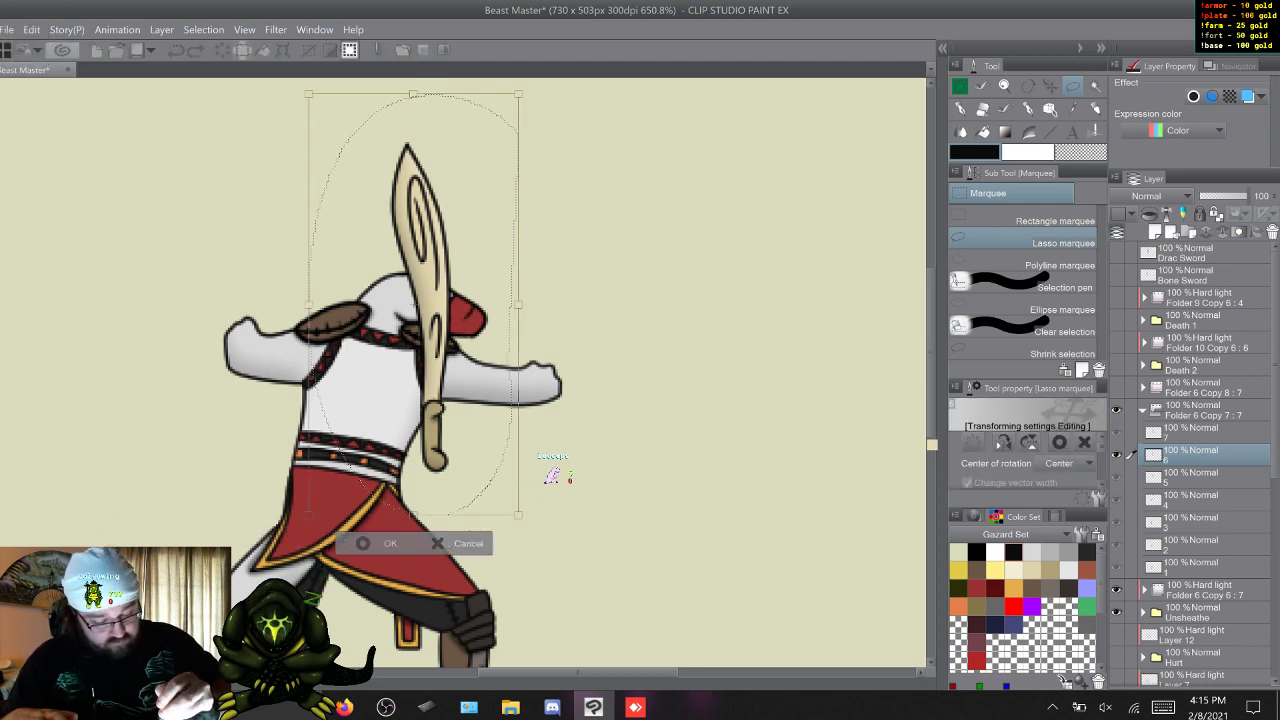
{"action": "left_click_drag", "start_coordinate": [430, 400], "coordinate": [239, 299]}
{"action": "left_click_drag", "start_coordinate": [380, 200], "coordinate": [429, 373]}
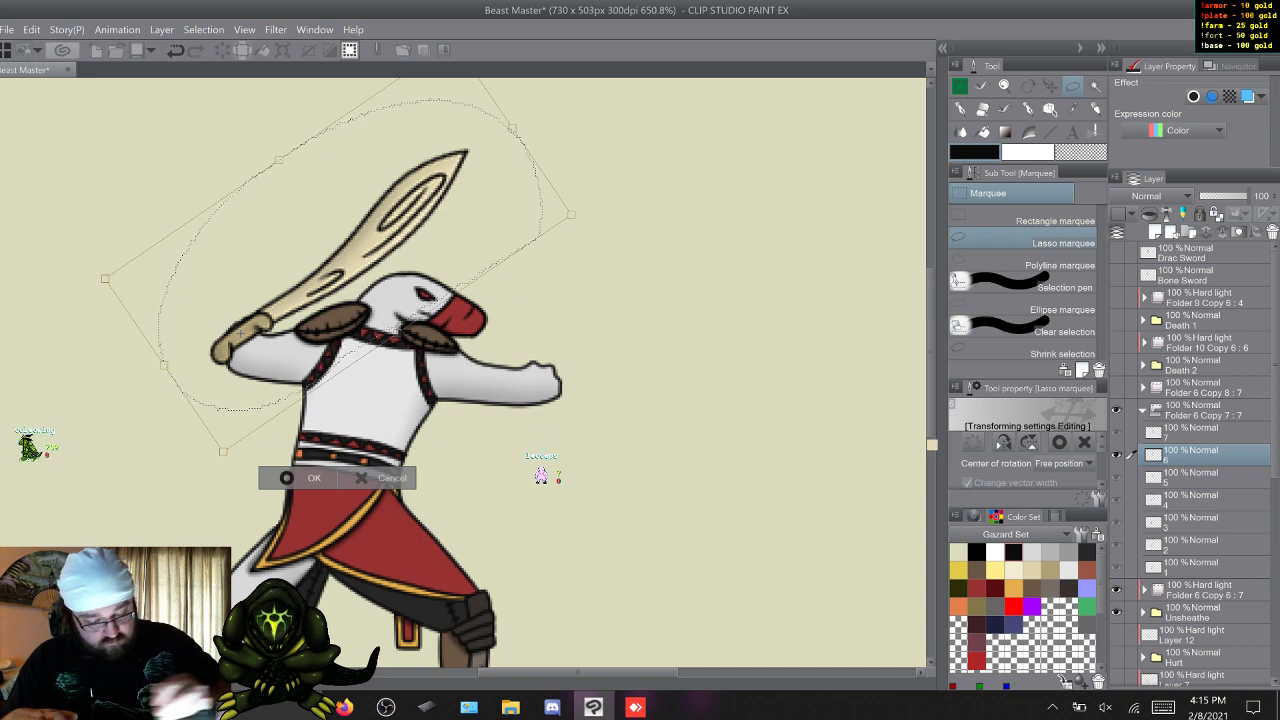
{"action": "key", "text": "Return"}
{"action": "key", "text": "ctrl+z"}
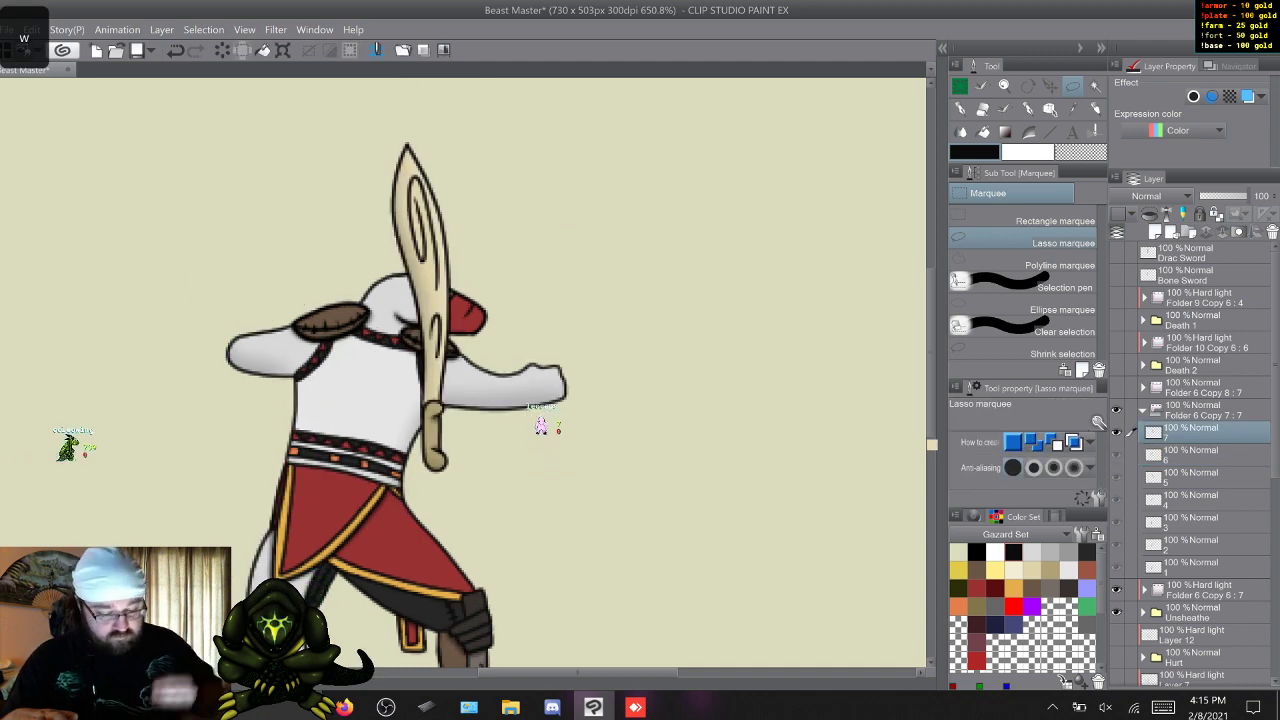
Place frame 7's bone sword handle at the character's rear hand and rotate the blade to slant up behind the head.
{"action": "mouse_move", "coordinate": [535, 372]}
{"action": "left_mouse_down"}
{"action": "mouse_move", "coordinate": [505, 485]}
{"action": "mouse_move", "coordinate": [372, 146]}
{"action": "mouse_move", "coordinate": [535, 372]}
{"action": "left_mouse_up"}
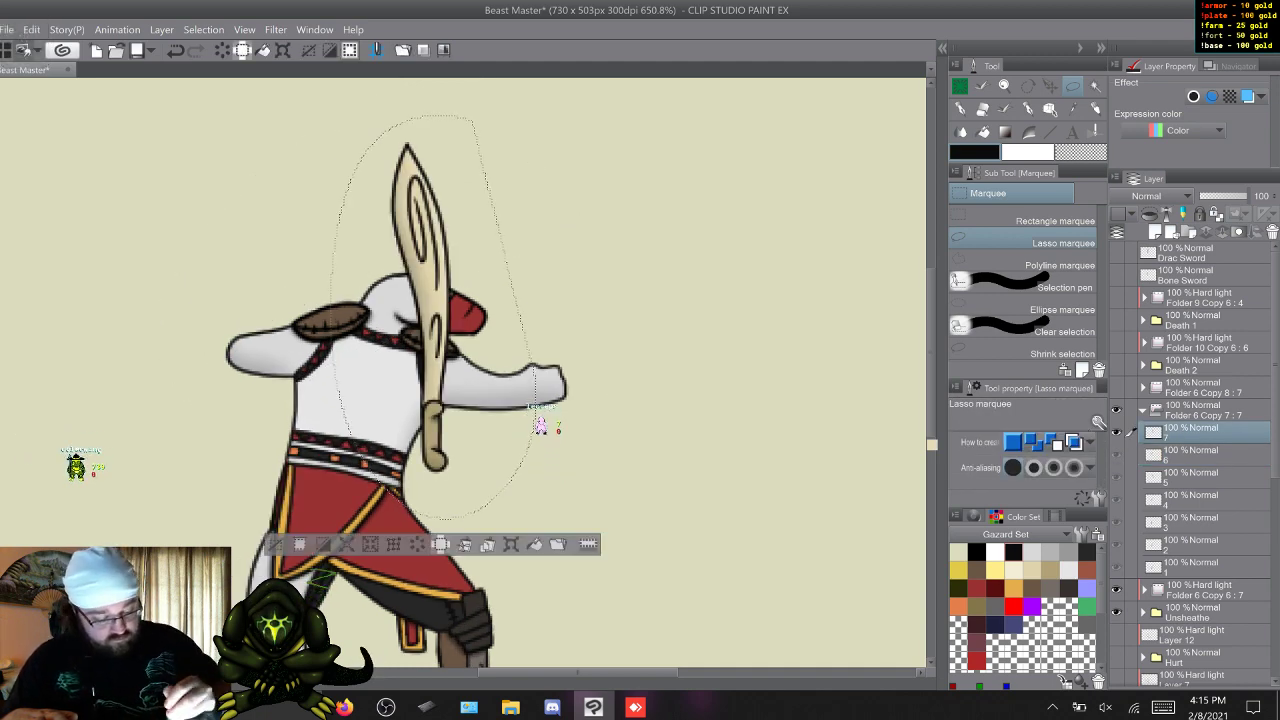
{"action": "key", "text": "ctrl+t"}
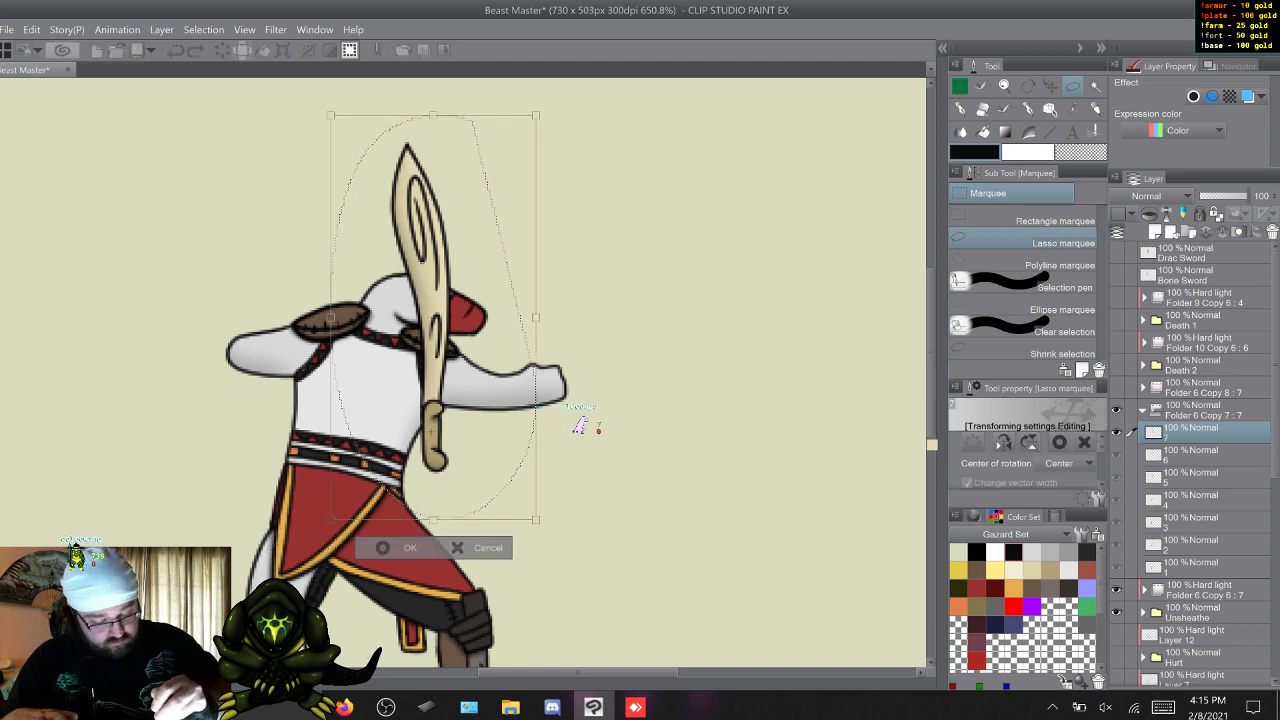
{"action": "left_click_drag", "start_coordinate": [430, 330], "coordinate": [251, 251]}
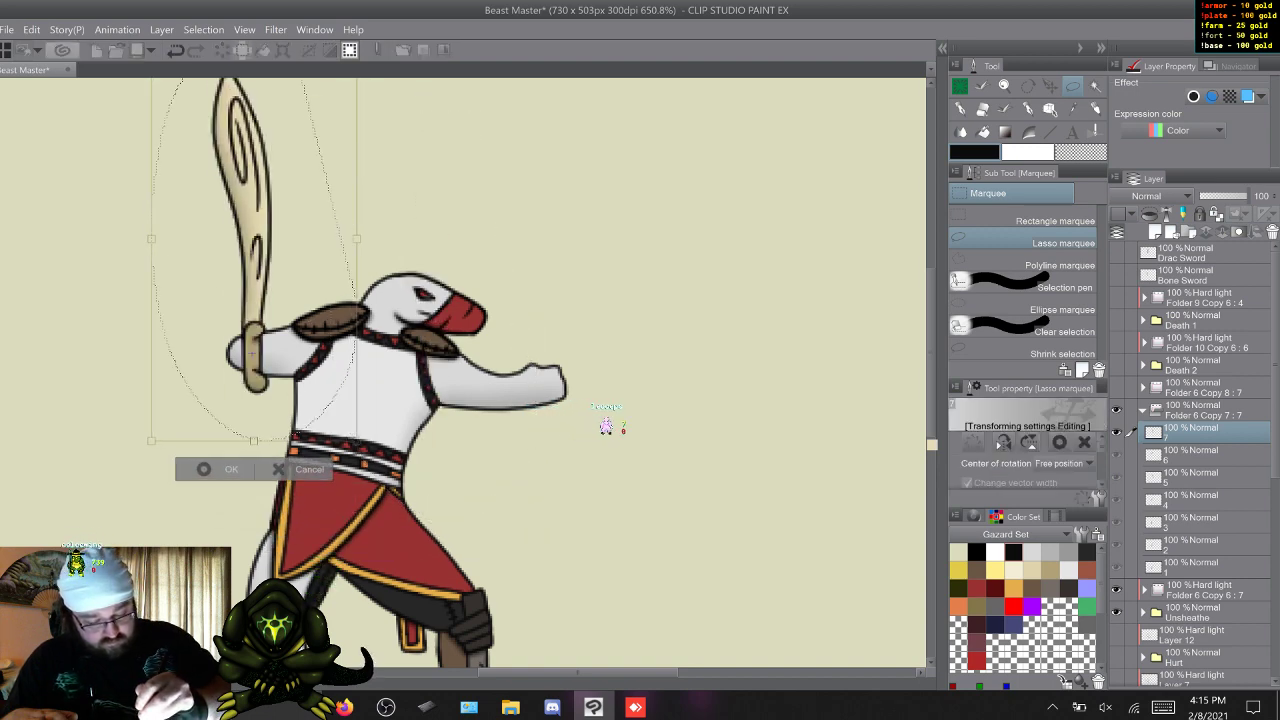
{"action": "left_click_drag", "start_coordinate": [450, 200], "coordinate": [498, 397]}
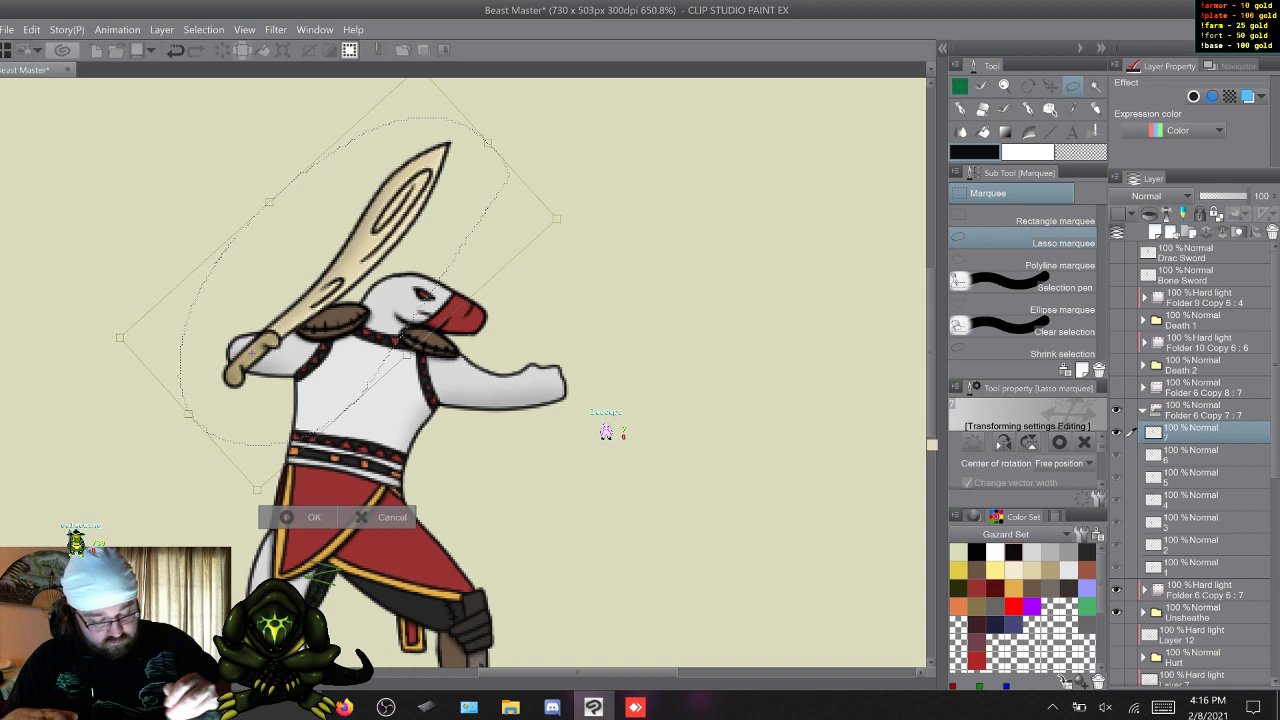
{"action": "key", "text": "Return"}
{"action": "key", "text": "ctrl+d"}
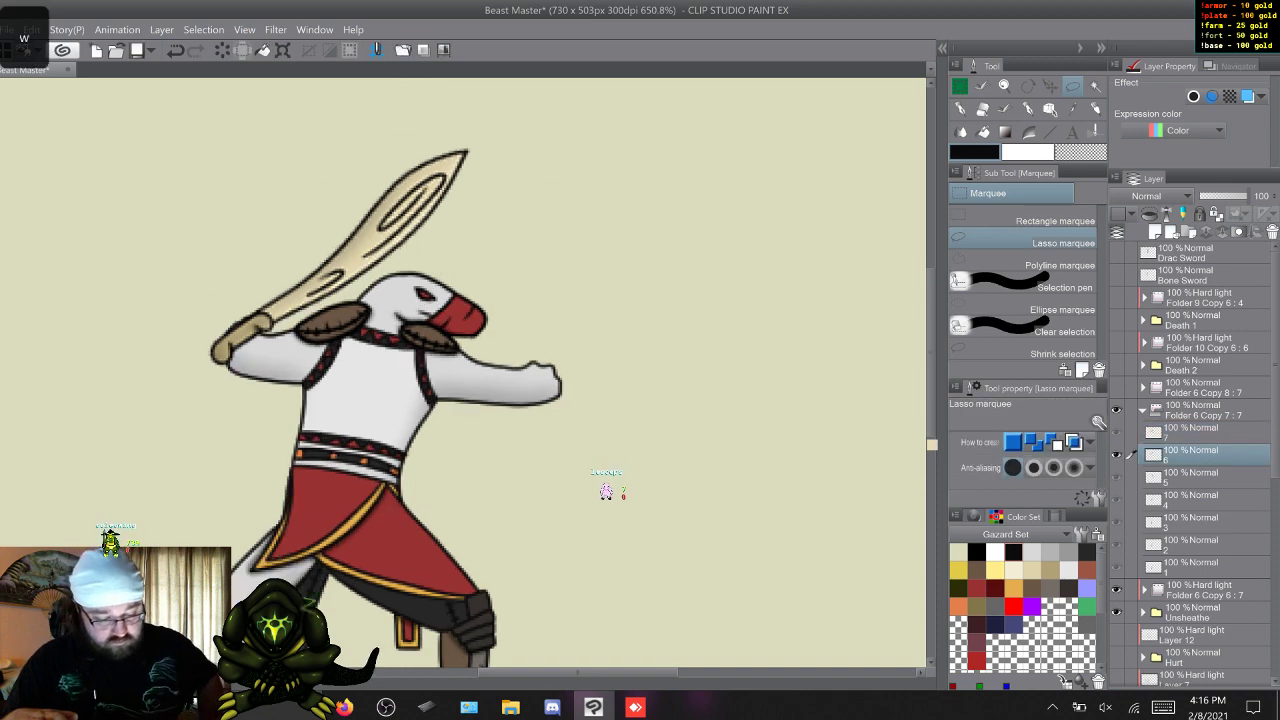
Cycle repeatedly through frames 1 to 7 to check the bone sword's motion across the Unsheathe animation.
{"action": "key", "text": "w"}
{"action": "key", "text": "w"}
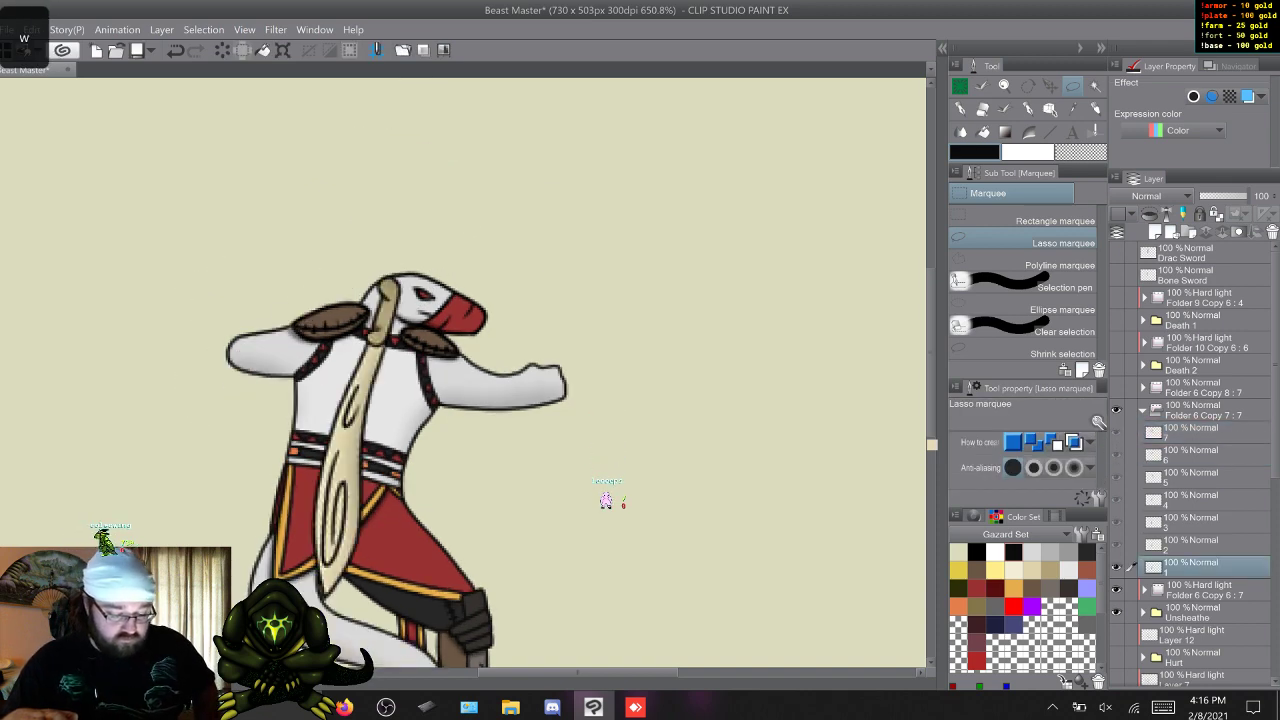
{"action": "key", "text": "w"}
{"action": "key", "text": "w"}
{"action": "key", "text": "w"}
{"action": "key", "text": "w"}
{"action": "key", "text": "w"}
{"action": "key", "text": "w"}
{"action": "key", "text": "w"}
{"action": "key", "text": "w"}
{"action": "key", "text": "w"}
{"action": "key", "text": "w"}
{"action": "key", "text": "w"}
{"action": "key", "text": "w"}
{"action": "key", "text": "w"}
{"action": "key", "text": "w"}
{"action": "key", "text": "w"}
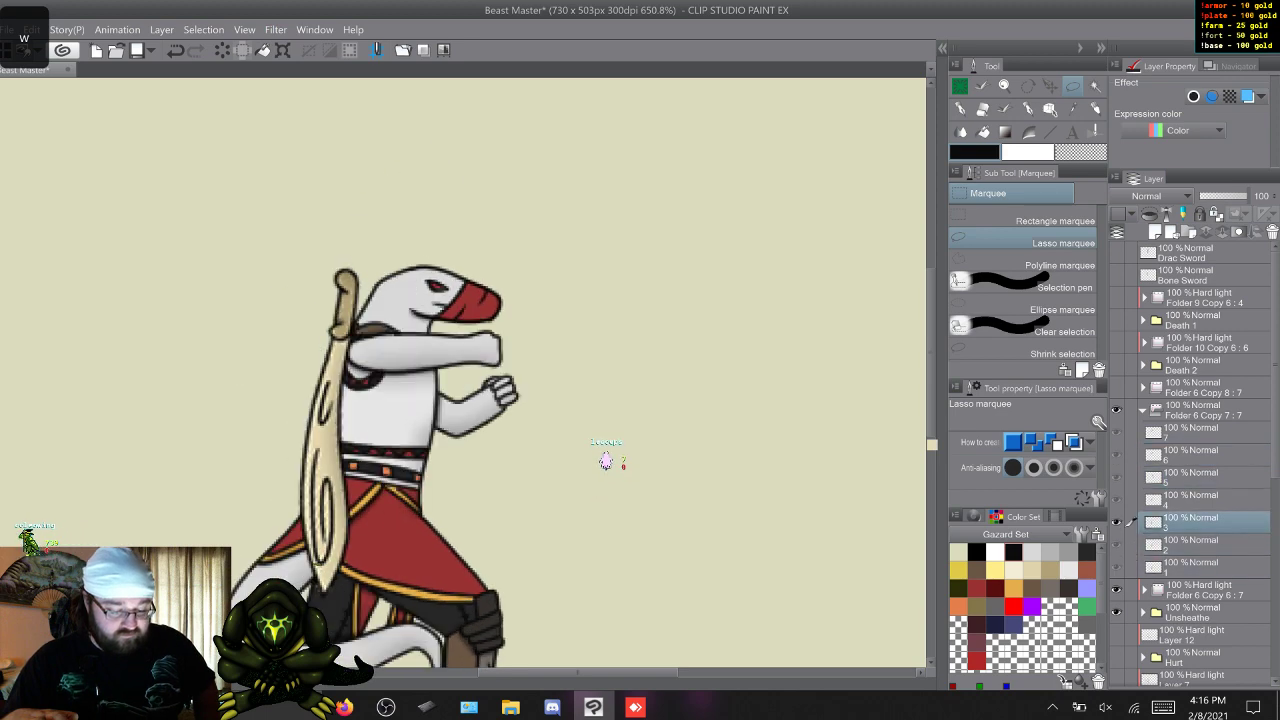
{"action": "key", "text": "w"}
{"action": "key", "text": "w"}
{"action": "key", "text": "w"}
{"action": "key", "text": "w"}
{"action": "key", "text": "w"}
{"action": "key", "text": "w"}
{"action": "key", "text": "w"}
{"action": "key", "text": "w"}
{"action": "key", "text": "w"}
{"action": "key", "text": "w"}
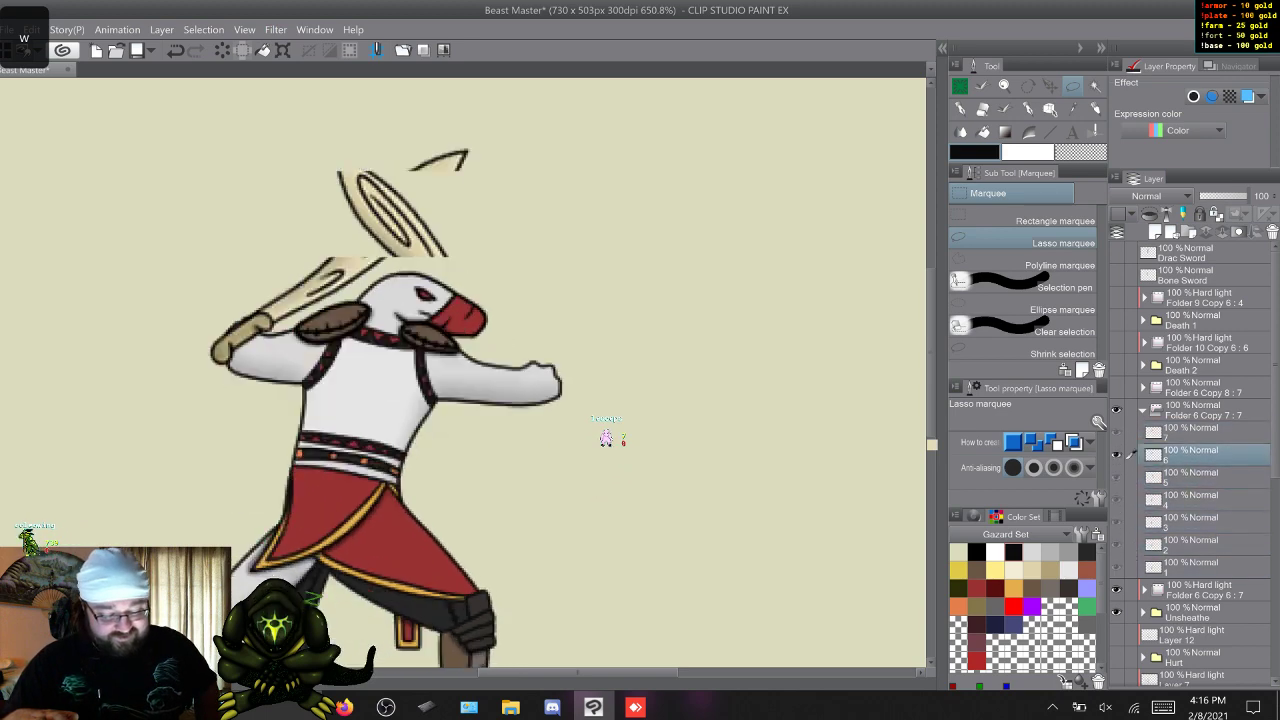
{"action": "key", "text": "w"}
{"action": "key", "text": "w"}
{"action": "key", "text": "w"}
{"action": "key", "text": "w"}
{"action": "key", "text": "w"}
{"action": "key", "text": "w"}
{"action": "key", "text": "w"}
{"action": "key", "text": "w"}
{"action": "key", "text": "w"}
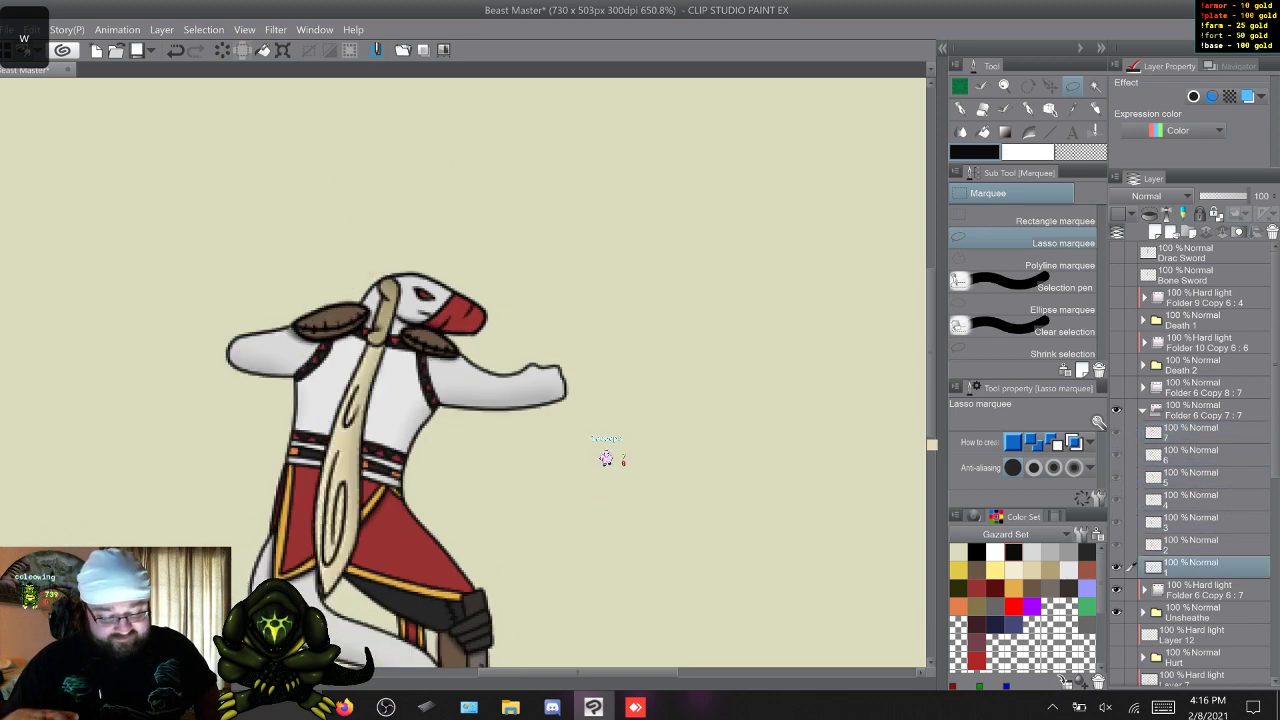
{"action": "key", "text": "w"}
{"action": "key", "text": "w"}
{"action": "key", "text": "w"}
{"action": "key", "text": "w"}
{"action": "key", "text": "w"}
{"action": "key", "text": "w"}
{"action": "key", "text": "w"}
{"action": "key", "text": "w"}
{"action": "key", "text": "w"}
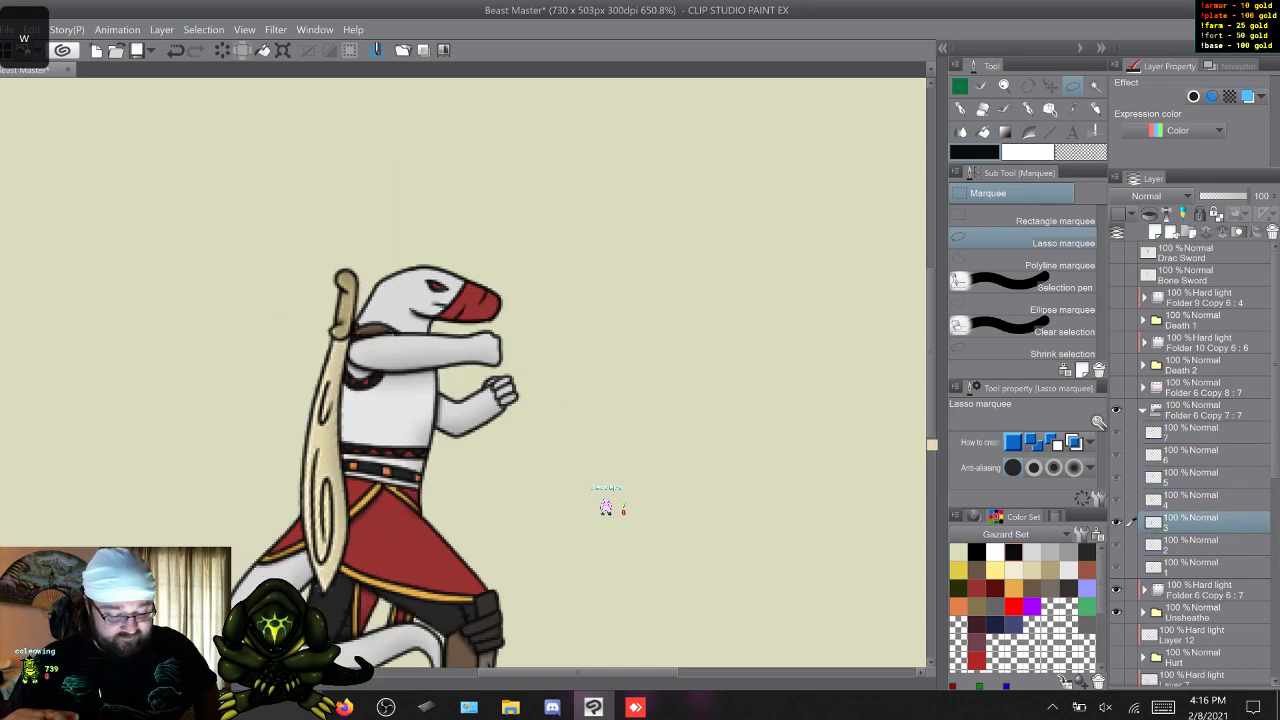
{"action": "key", "text": "w"}
{"action": "key", "text": "w"}
{"action": "key", "text": "w"}
{"action": "key", "text": "w"}
{"action": "key", "text": "w"}
{"action": "key", "text": "w"}
{"action": "key", "text": "w"}
{"action": "key", "text": "w"}
{"action": "key", "text": "w"}
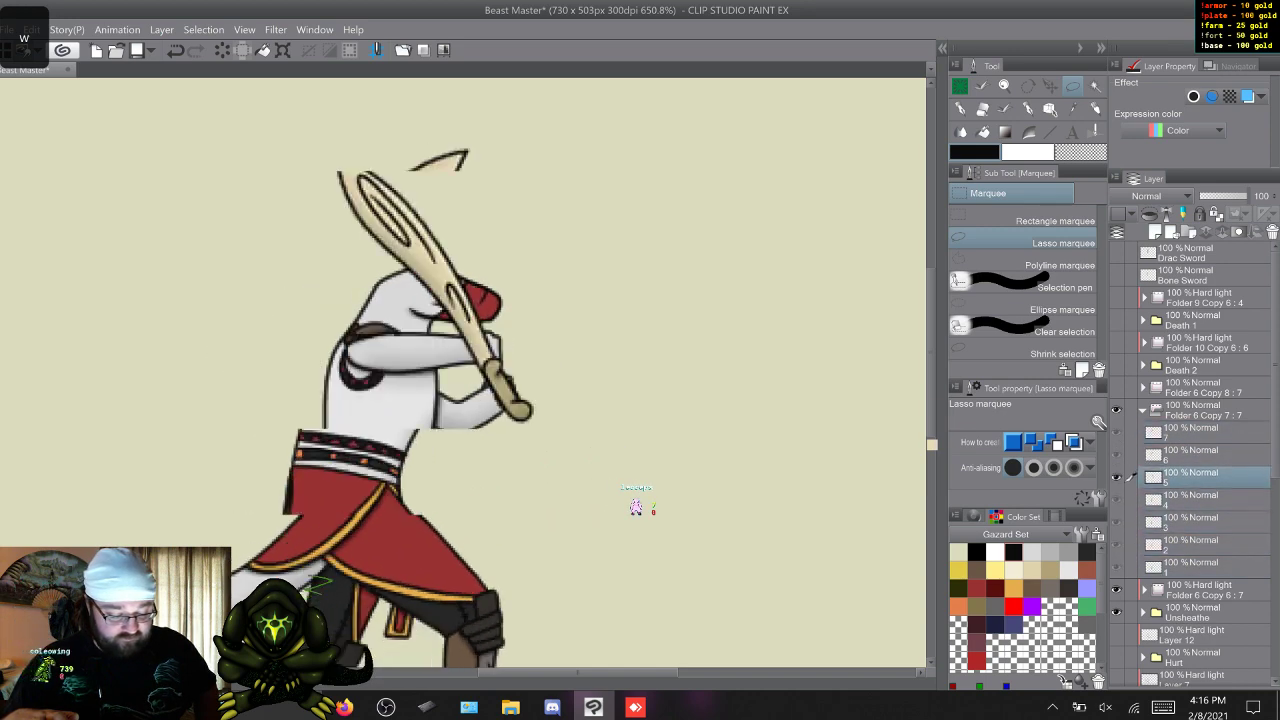
{"action": "key", "text": "w"}
{"action": "key", "text": "w"}
{"action": "key", "text": "w"}
{"action": "key", "text": "w"}
{"action": "key", "text": "w"}
{"action": "key", "text": "w"}
{"action": "key", "text": "w"}
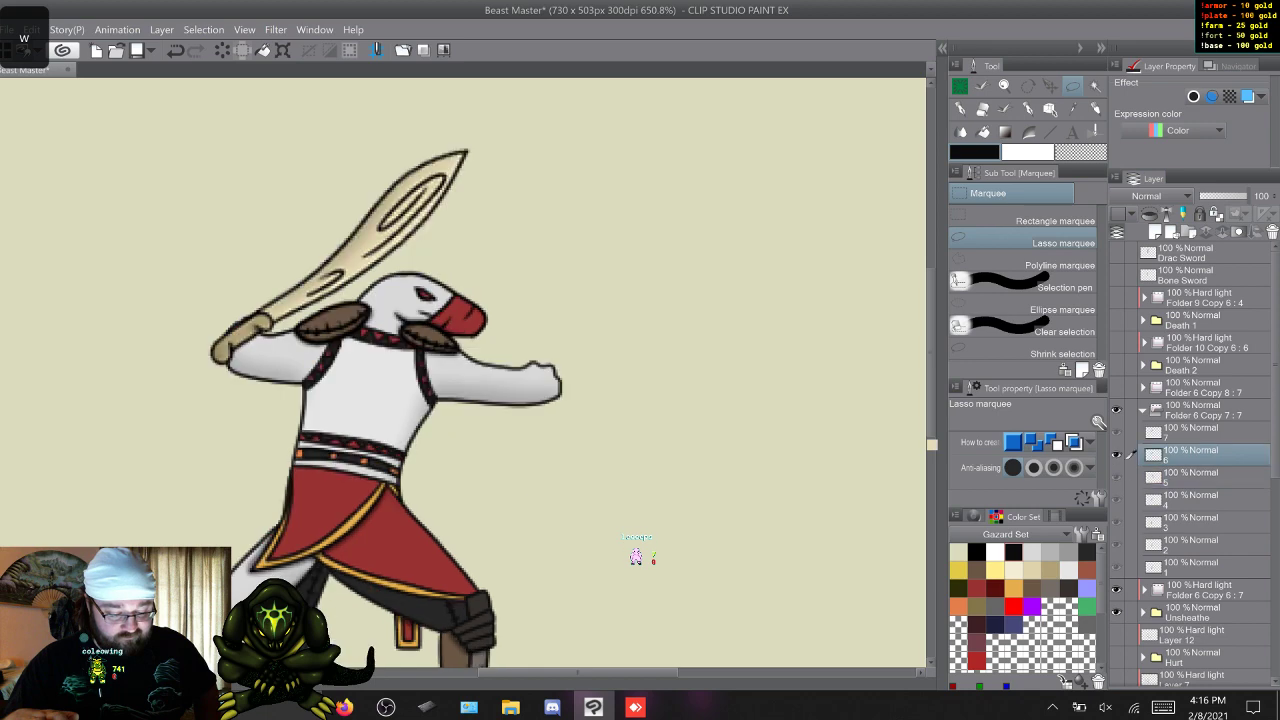
{"action": "key", "text": "w"}
{"action": "key", "text": "w"}
{"action": "key", "text": "w"}
{"action": "key", "text": "w"}
{"action": "key", "text": "w"}
{"action": "key", "text": "w"}
{"action": "key", "text": "w"}
{"action": "key", "text": "w"}
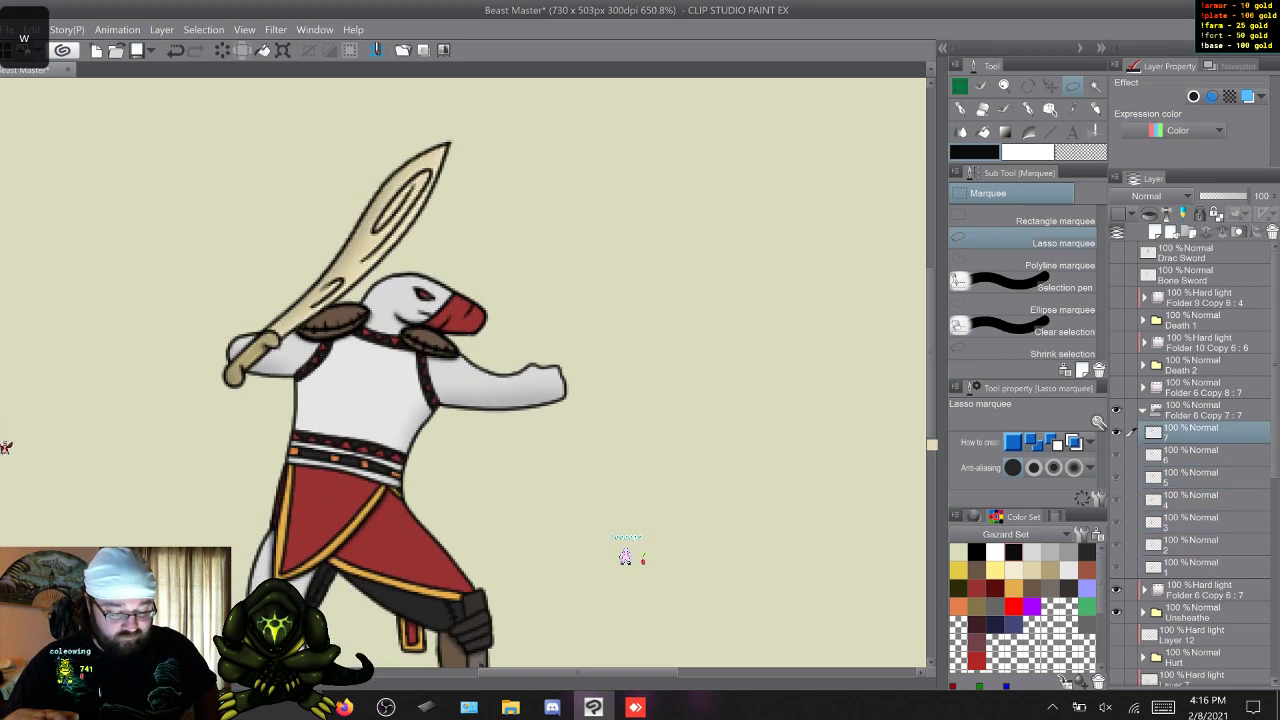
{"action": "key", "text": "w"}
{"action": "key", "text": "w"}
{"action": "key", "text": "w"}
{"action": "key", "text": "w"}
{"action": "key", "text": "w"}
{"action": "key", "text": "w"}
{"action": "key", "text": "w"}
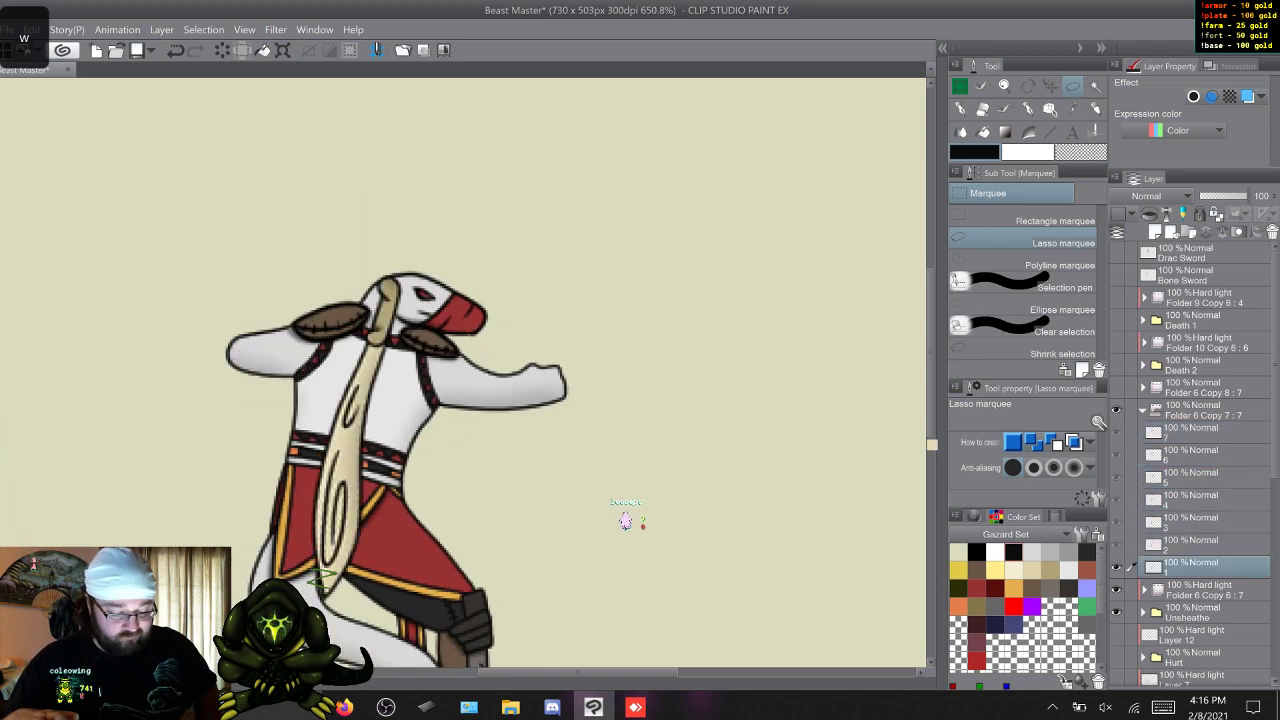
{"action": "key", "text": "w"}
{"action": "key", "text": "w"}
{"action": "key", "text": "w"}
{"action": "key", "text": "w"}
{"action": "key", "text": "w"}
{"action": "key", "text": "w"}
{"action": "key", "text": "w"}
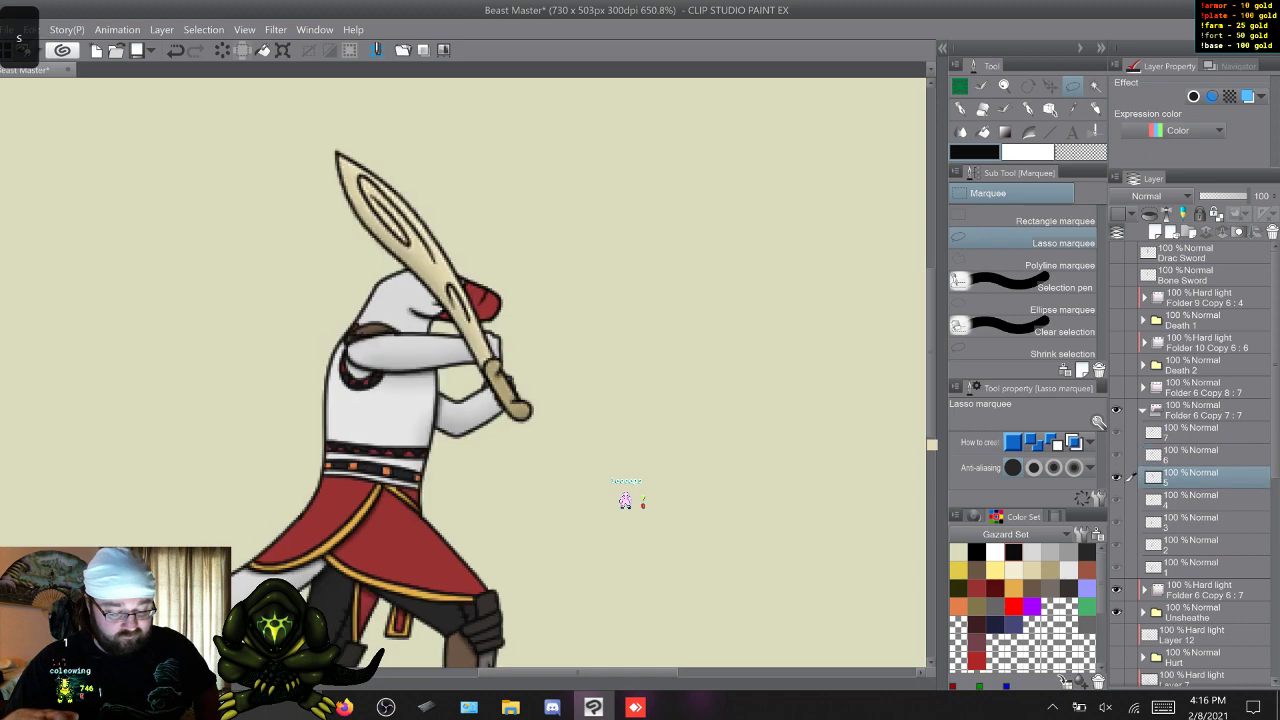
Cycle through the Unsheathe frames to examine where the bone sword's handle overlaps the character's hands.
{"action": "key", "text": "w"}
{"action": "key", "text": "w"}
{"action": "key", "text": "w"}
{"action": "key", "text": "w"}
{"action": "key", "text": "w"}
{"action": "key", "text": "w"}
{"action": "key", "text": "w"}
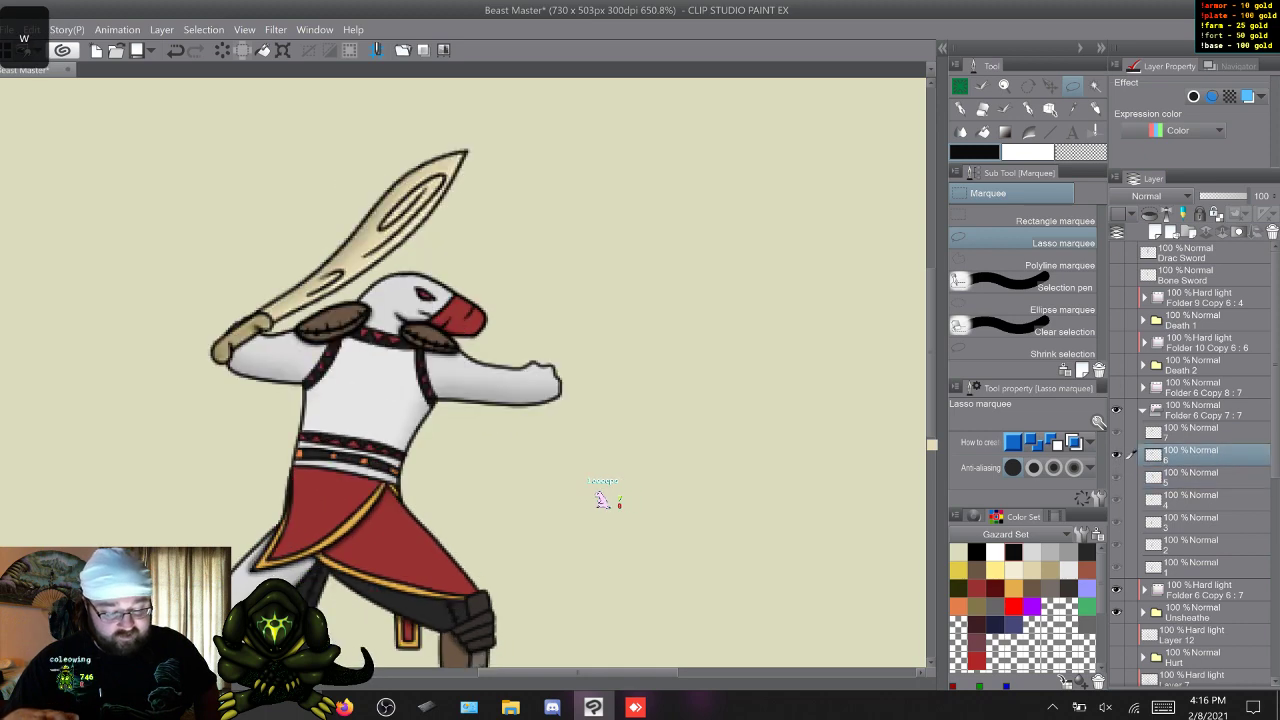
{"action": "key", "text": "w"}
{"action": "key", "text": "w"}
{"action": "key", "text": "w"}
{"action": "key", "text": "w"}
{"action": "key", "text": "w"}
{"action": "key", "text": "w"}
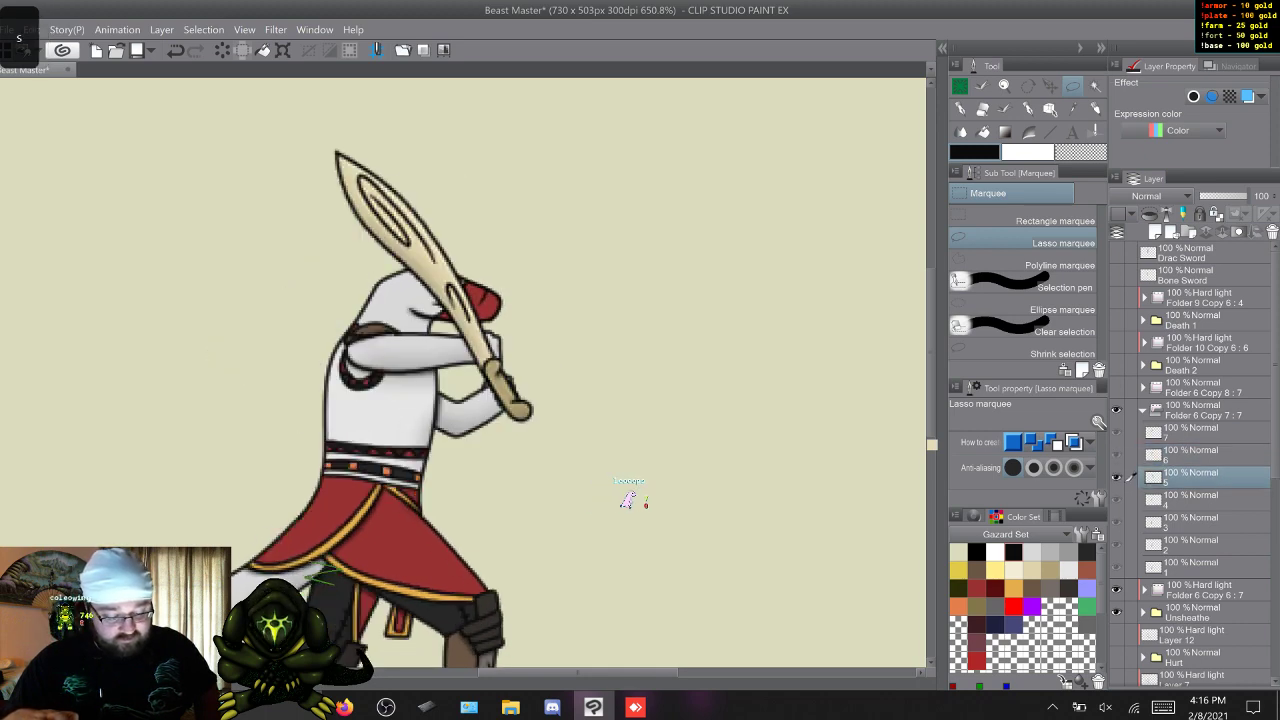
{"action": "key", "text": "w"}
{"action": "key", "text": "w"}
{"action": "key", "text": "w"}
{"action": "key", "text": "w"}
{"action": "key", "text": "w"}
{"action": "key", "text": "w"}
{"action": "key", "text": "w"}
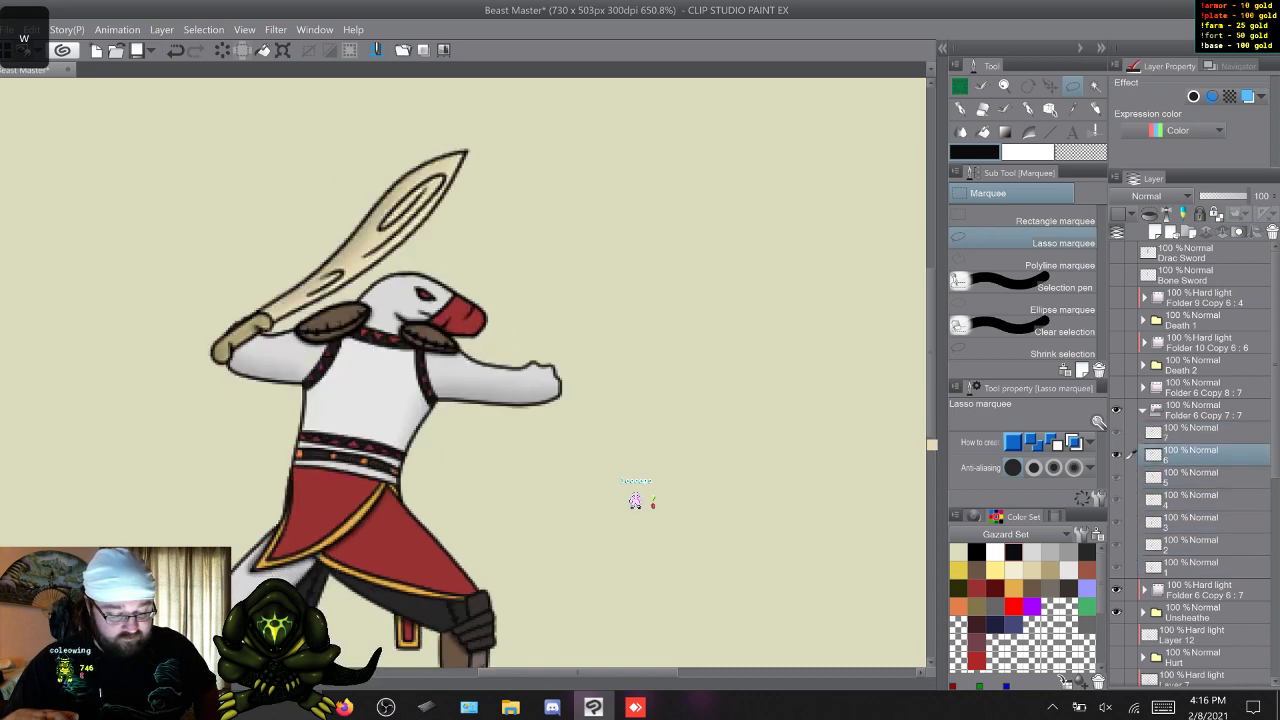
{"action": "key", "text": "w"}
{"action": "key", "text": "w"}
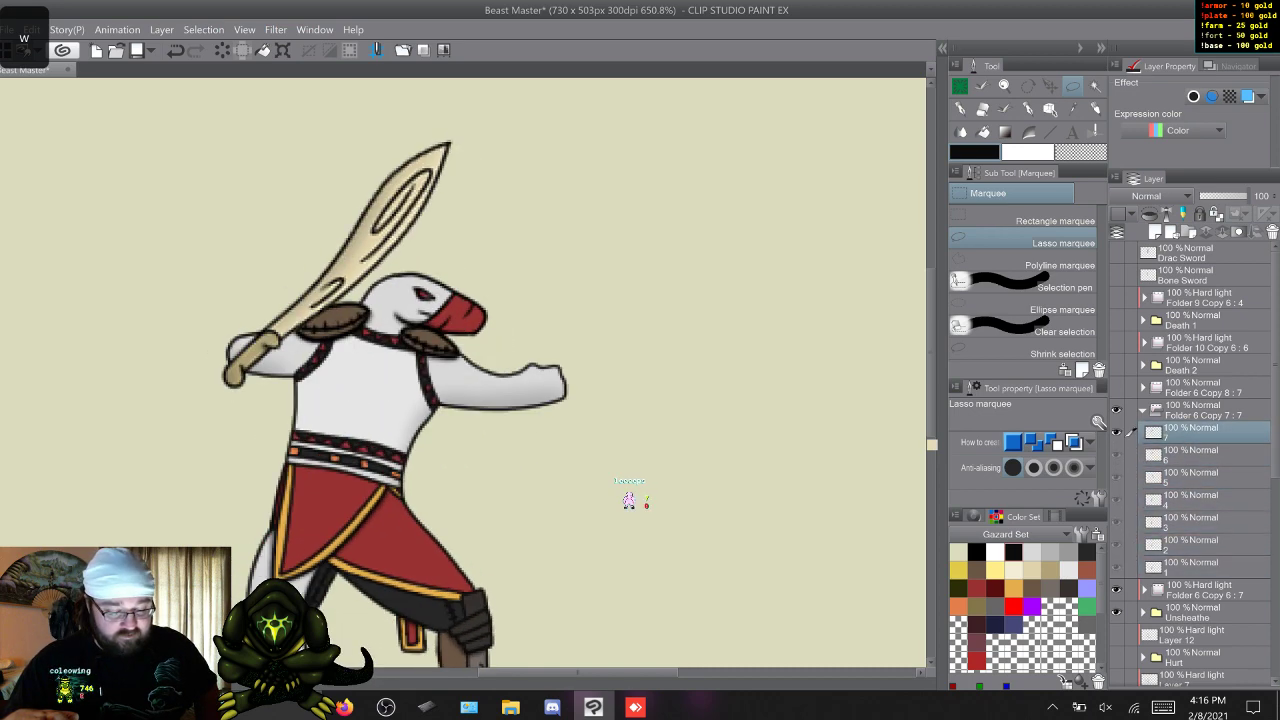
{"action": "key", "text": "w"}
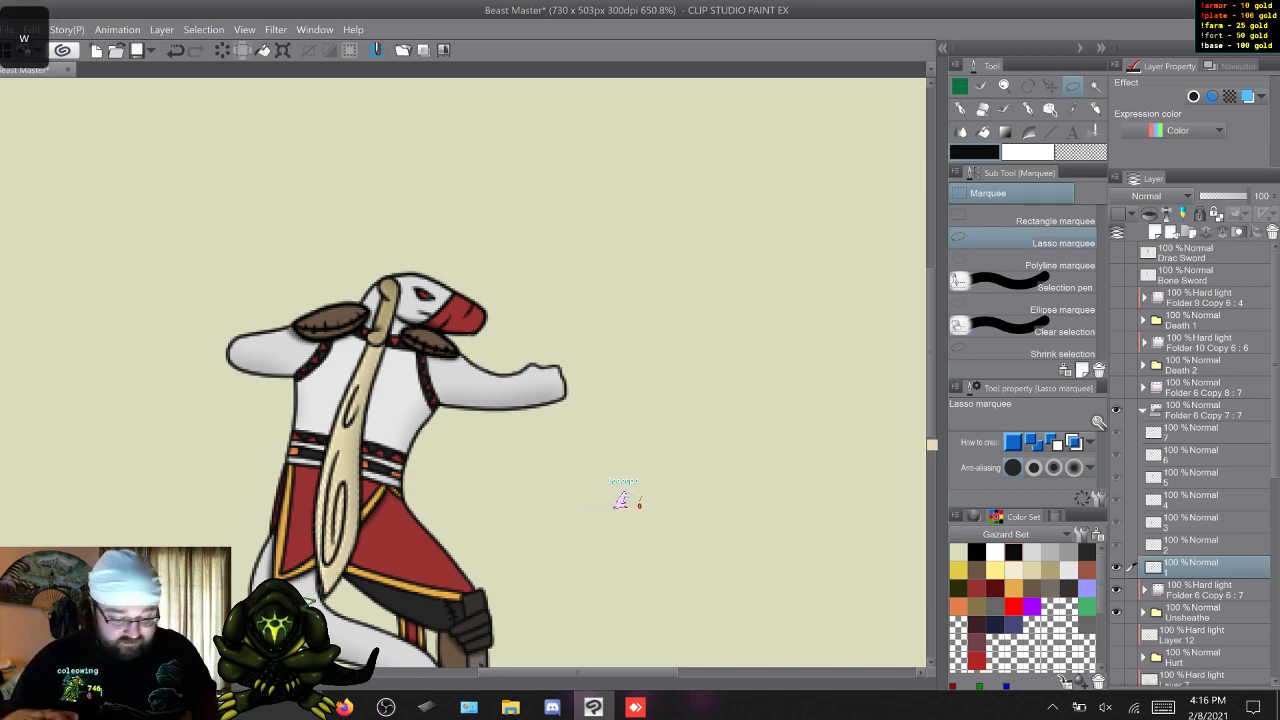
{"action": "key", "text": "w"}
{"action": "key", "text": "w"}
{"action": "key", "text": "w"}
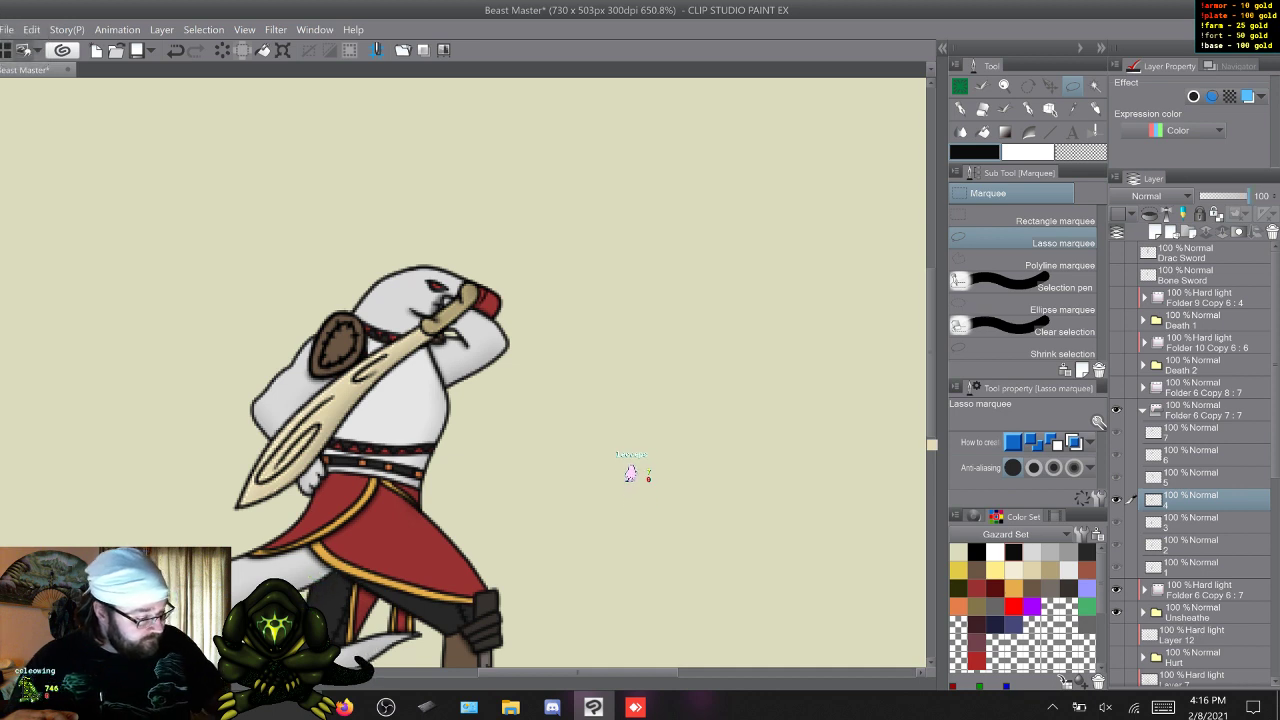
Lower the bone sword folder's opacity to 56% and erase the handle over the gripping fingers in frame 4 with Coleowing Marker Small.
{"action": "left_click", "coordinate": [1204, 410]}
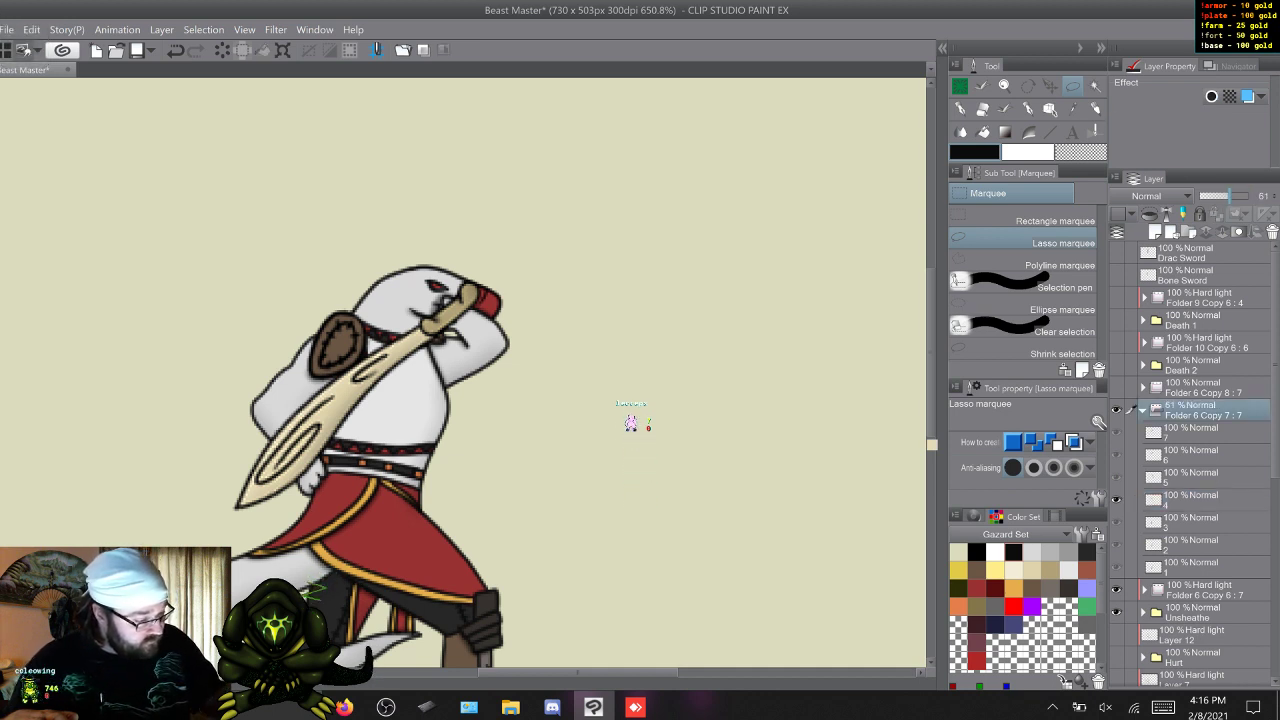
{"action": "left_click_drag", "start_coordinate": [1230, 196], "coordinate": [1228, 196]}
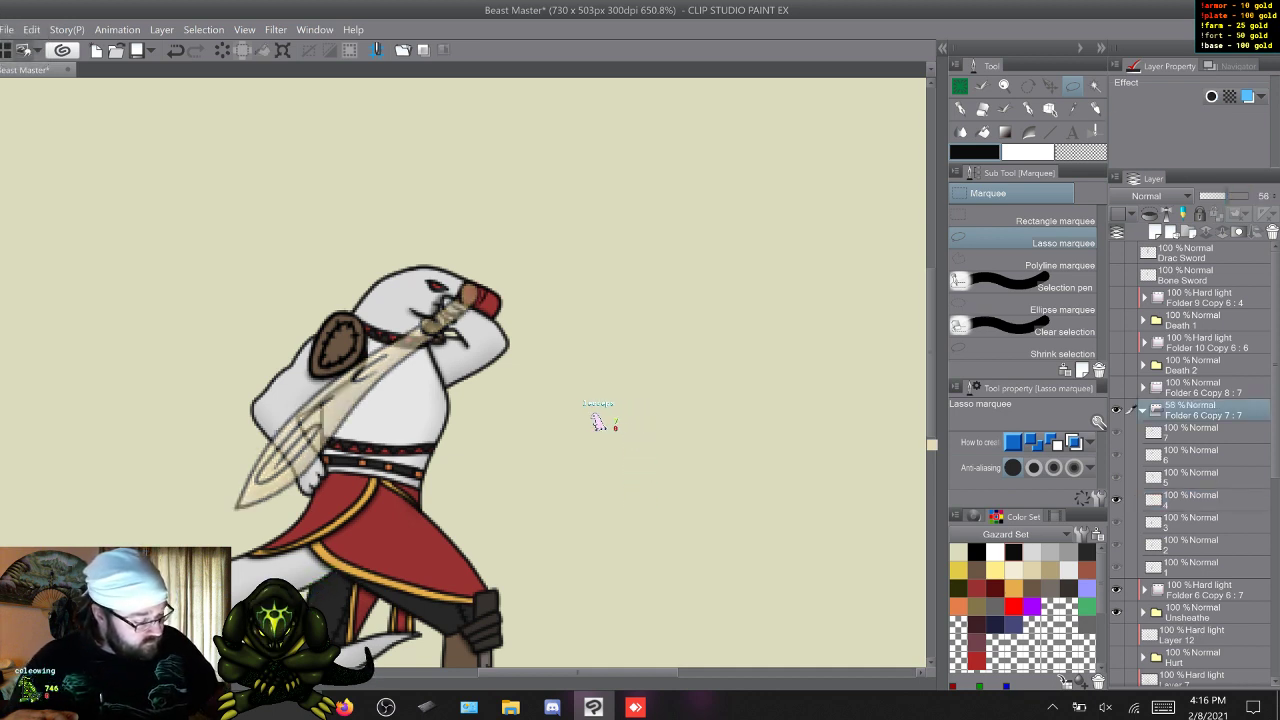
{"action": "left_click", "coordinate": [1204, 500]}
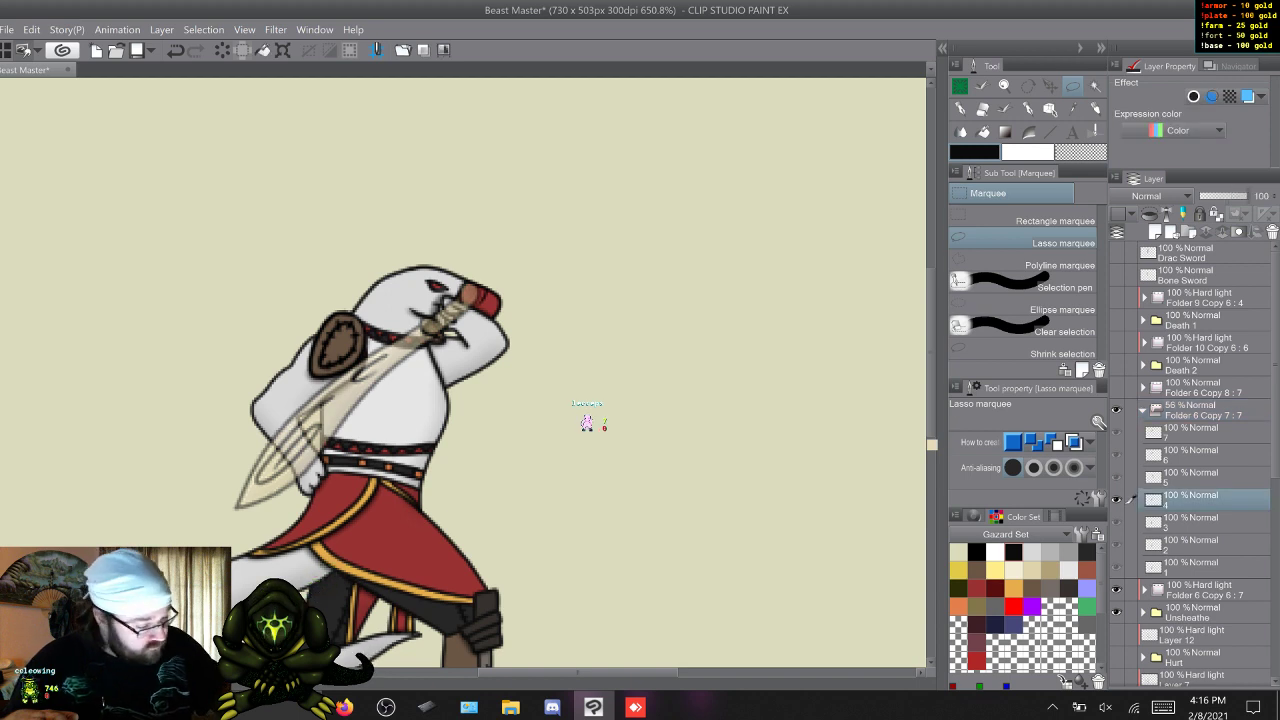
{"action": "key", "text": "b"}
{"action": "key", "text": "p"}
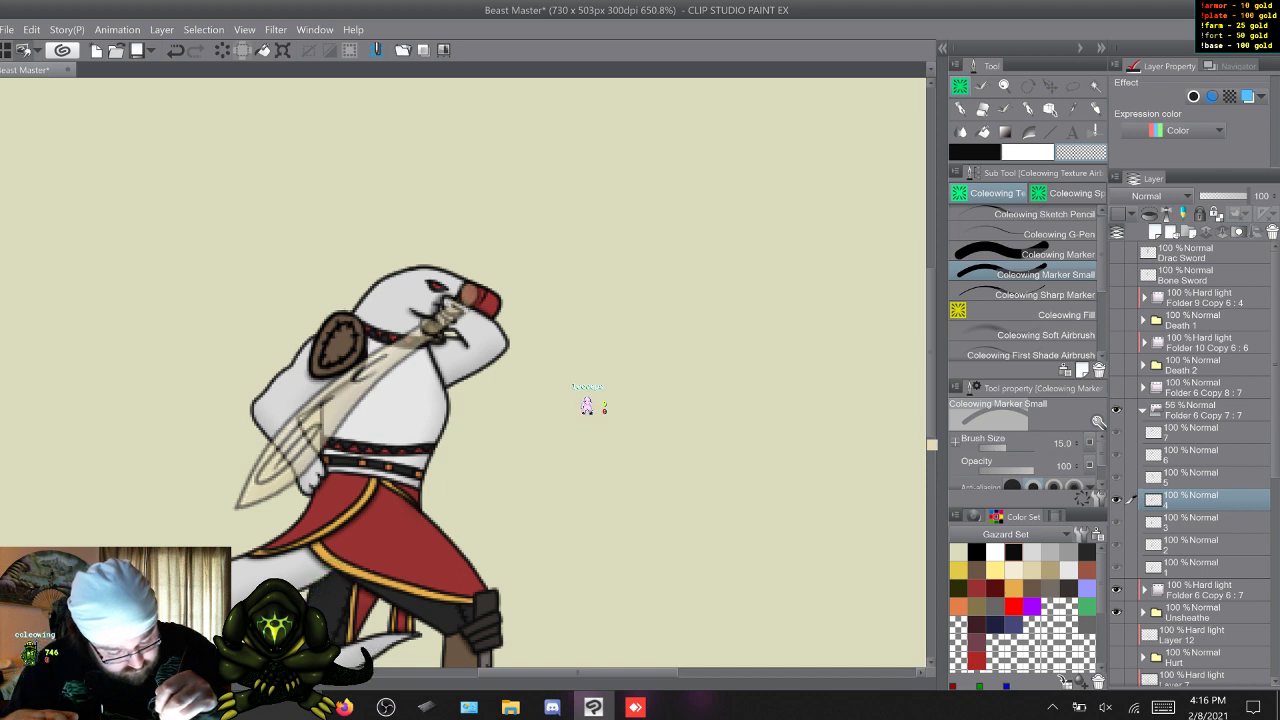
{"action": "right_click", "coordinate": [461, 285]}
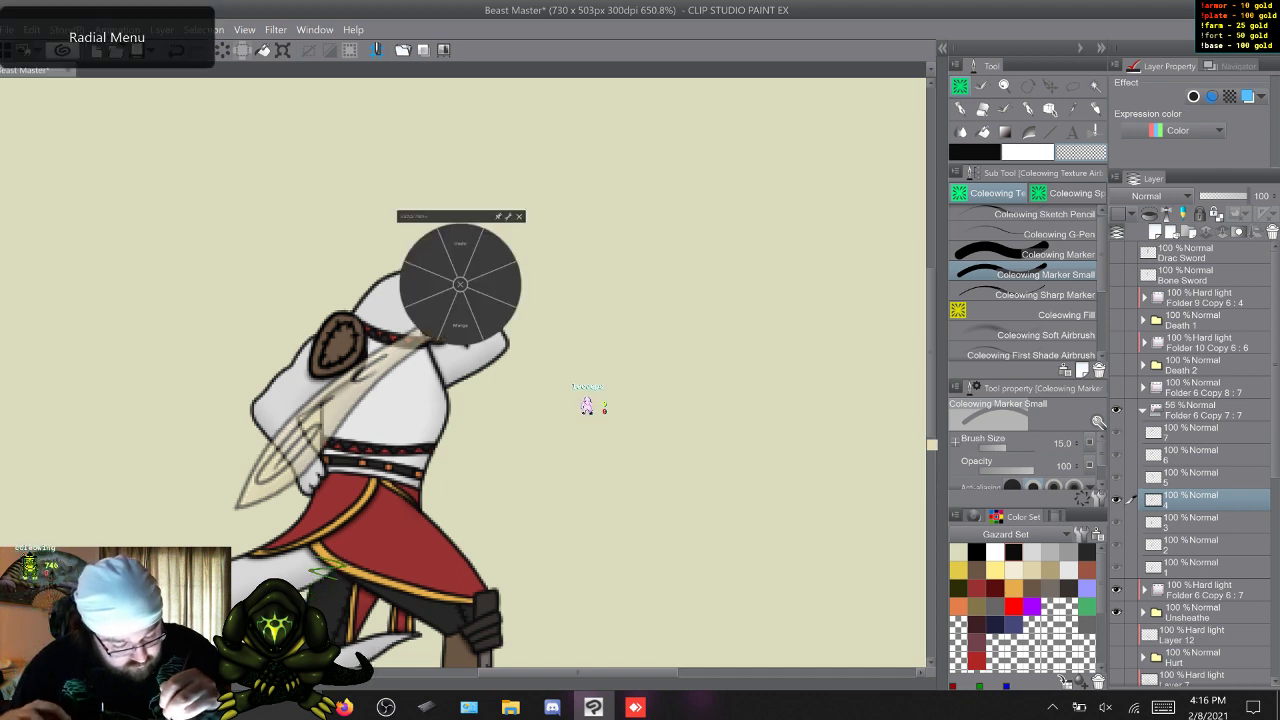
{"action": "left_click", "coordinate": [460, 258]}
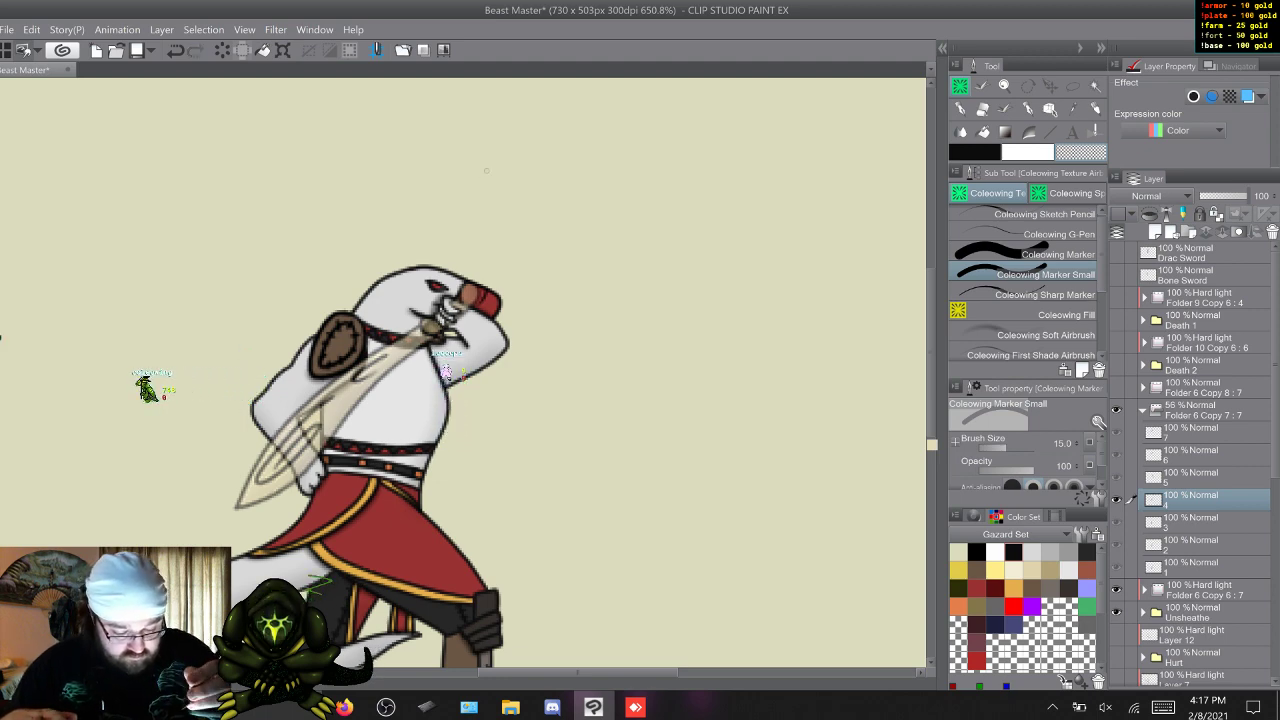
Erase the bone sword's handle over the gripping hand in frames 5, 6 and 7, using the larger Coleowing Marker from frame 6 on.
{"action": "key", "text": "w"}
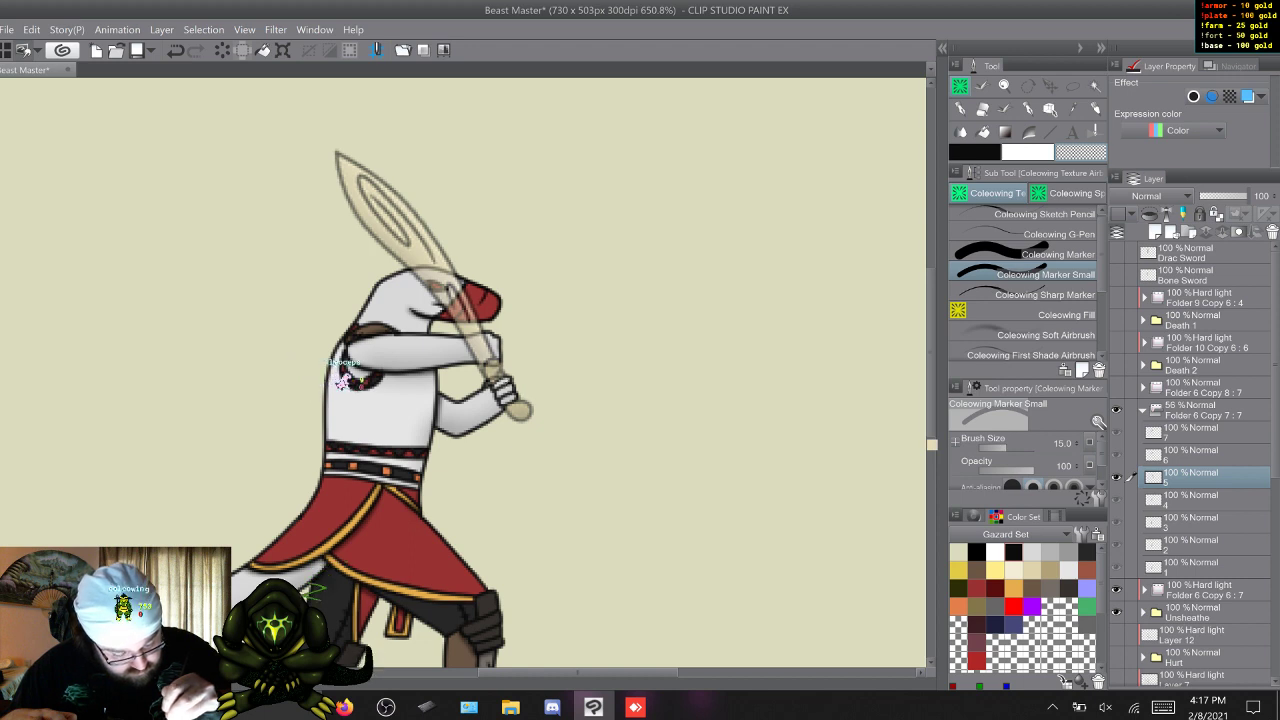
{"action": "key", "text": "w"}
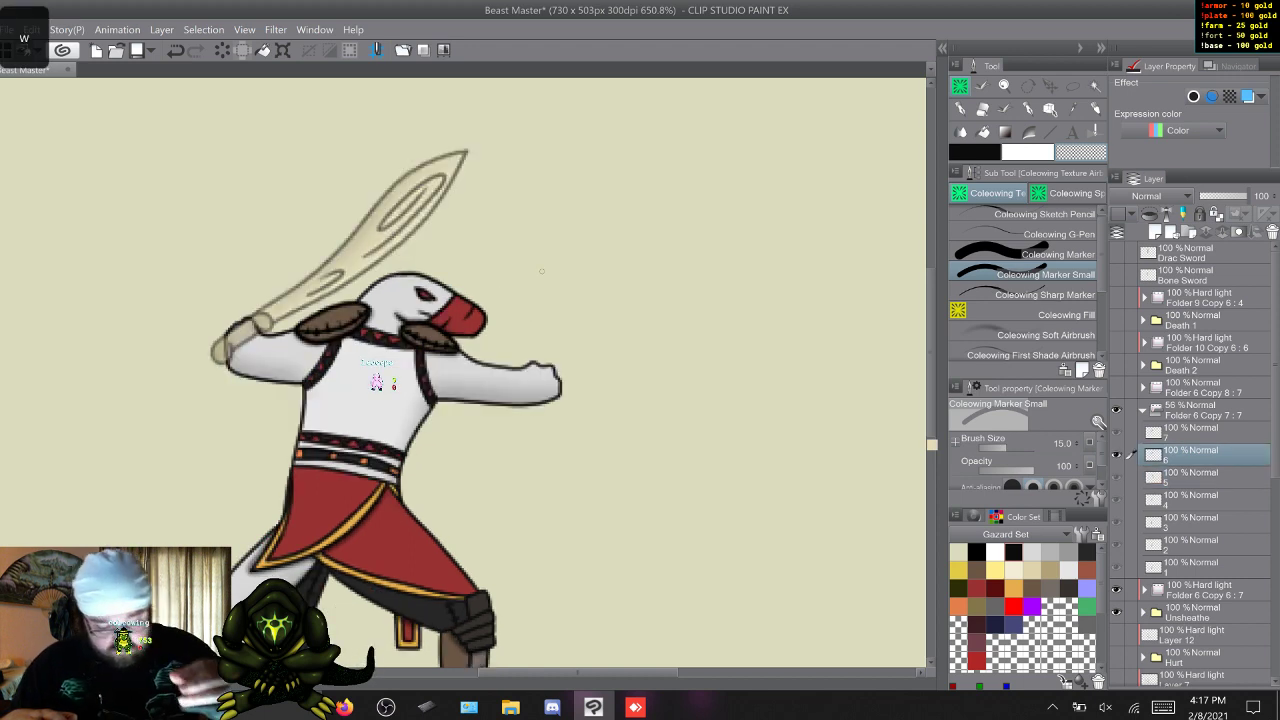
{"action": "left_click", "coordinate": [1045, 254]}
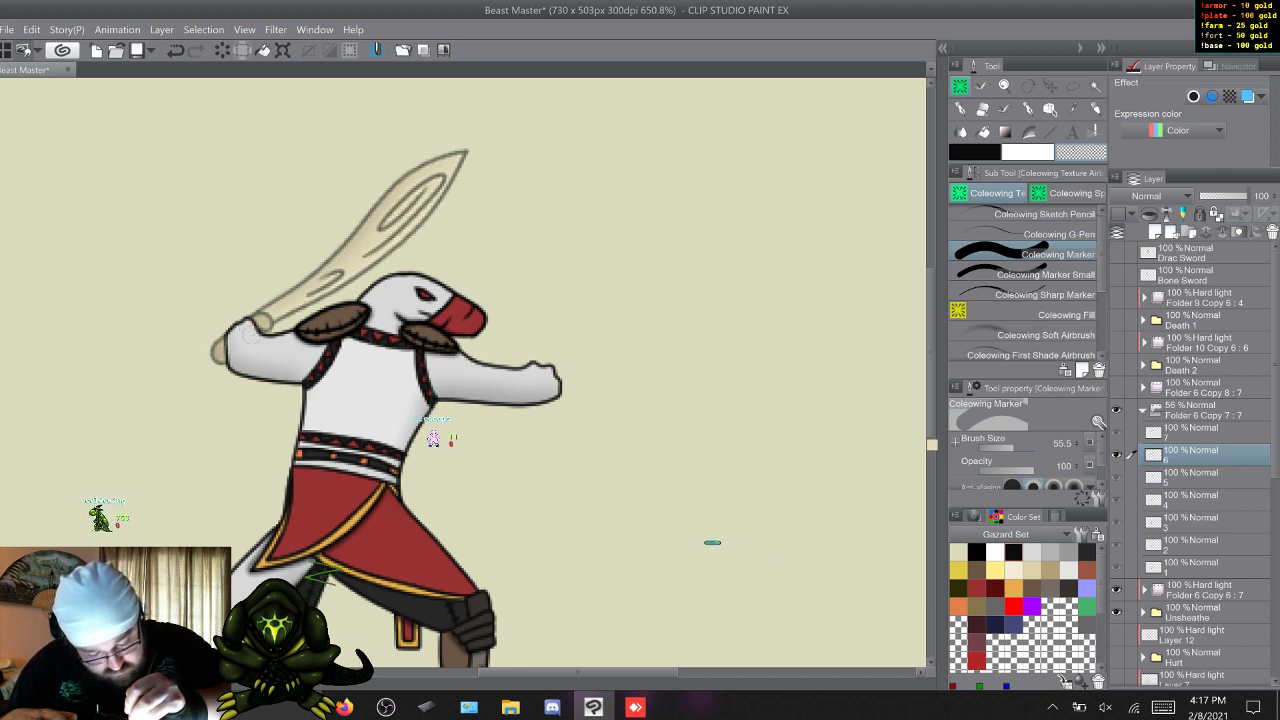
{"action": "key", "text": "w"}
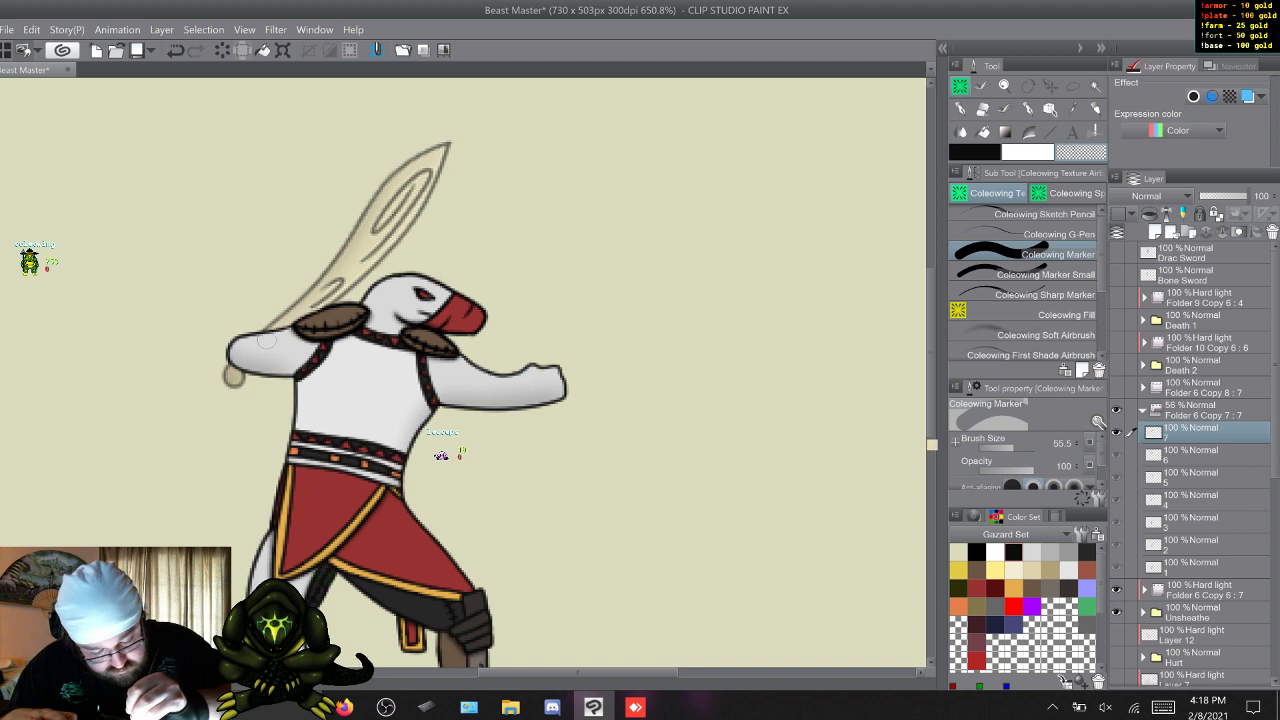
Restore the opacity of the bone sword folder, Folder 6 Copy 7, to 100% and return to its frame layers.
{"action": "key", "text": "w"}
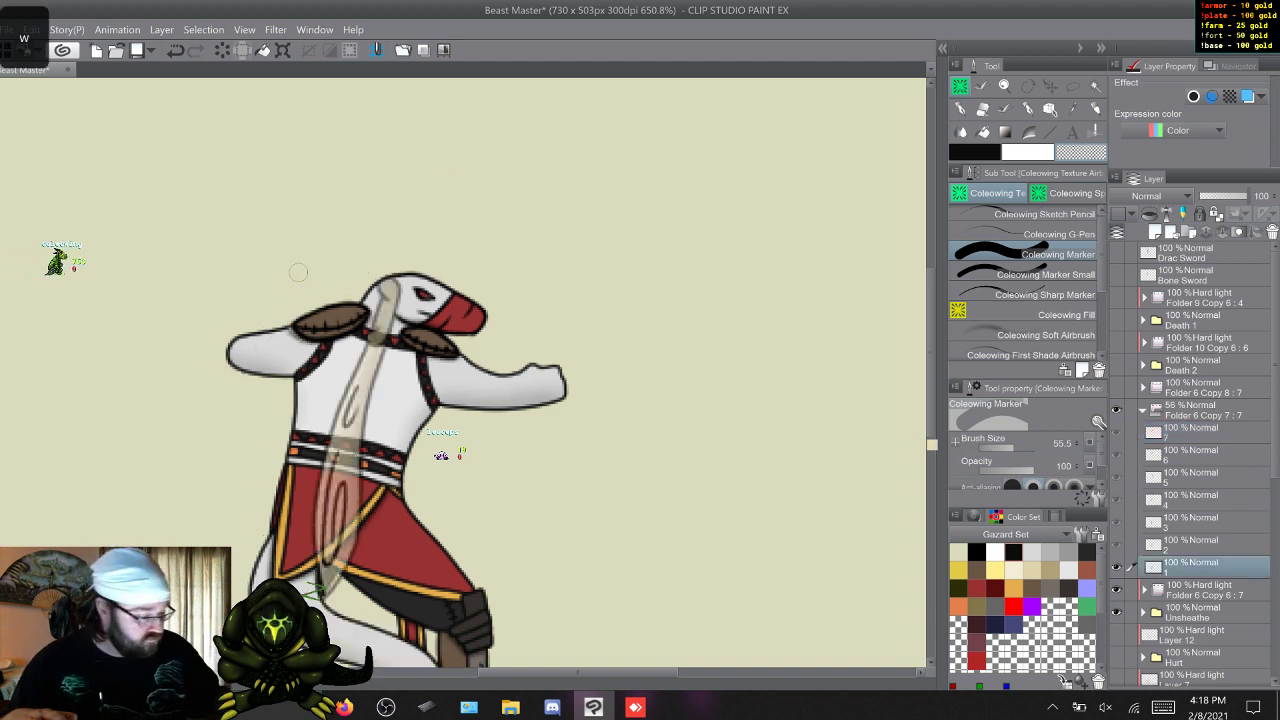
{"action": "left_click", "coordinate": [1203, 410]}
{"action": "left_click", "coordinate": [1246, 196]}
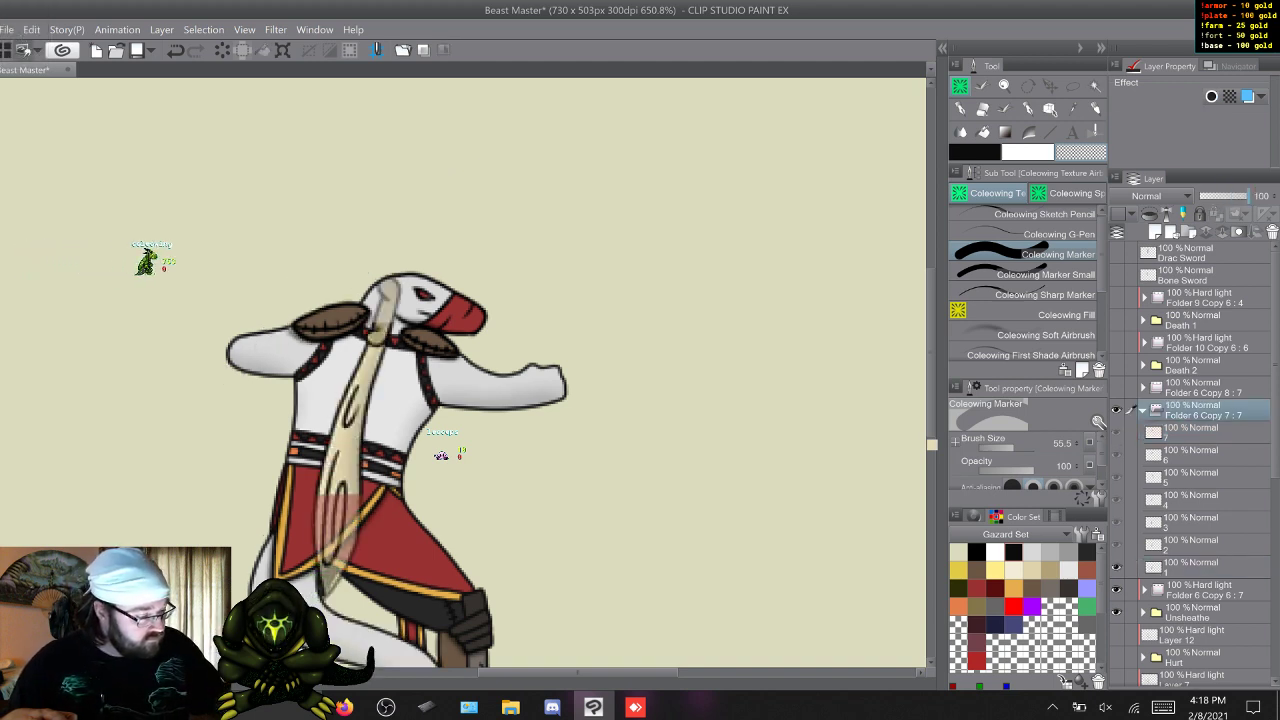
{"action": "left_click", "coordinate": [1203, 433]}
Review frames 1 to 7 of Unsheathe repeatedly at full opacity to check how the hands grip the bone sword.
{"action": "key", "text": "w"}
{"action": "key", "text": "w"}
{"action": "key", "text": "w"}
{"action": "key", "text": "w"}
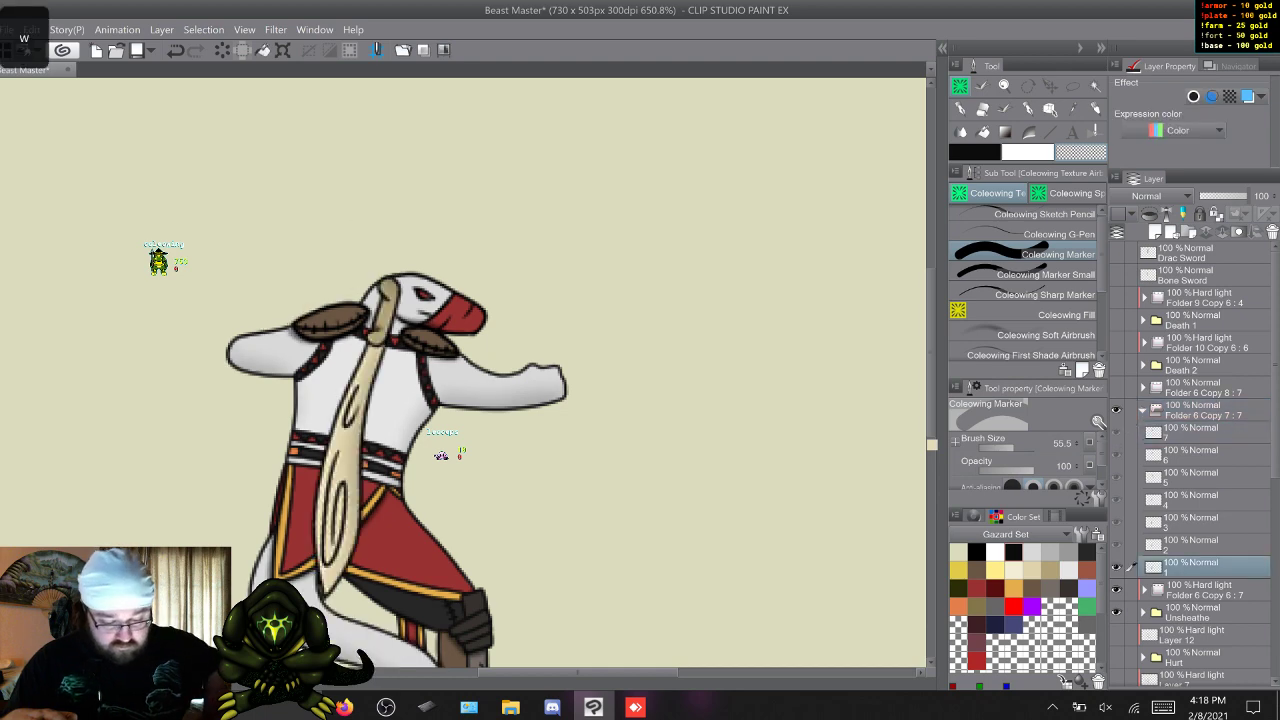
{"action": "key", "text": "w"}
{"action": "key", "text": "w"}
{"action": "key", "text": "w"}
{"action": "key", "text": "w"}
{"action": "key", "text": "w"}
{"action": "key", "text": "w"}
{"action": "key", "text": "w"}
{"action": "key", "text": "w"}
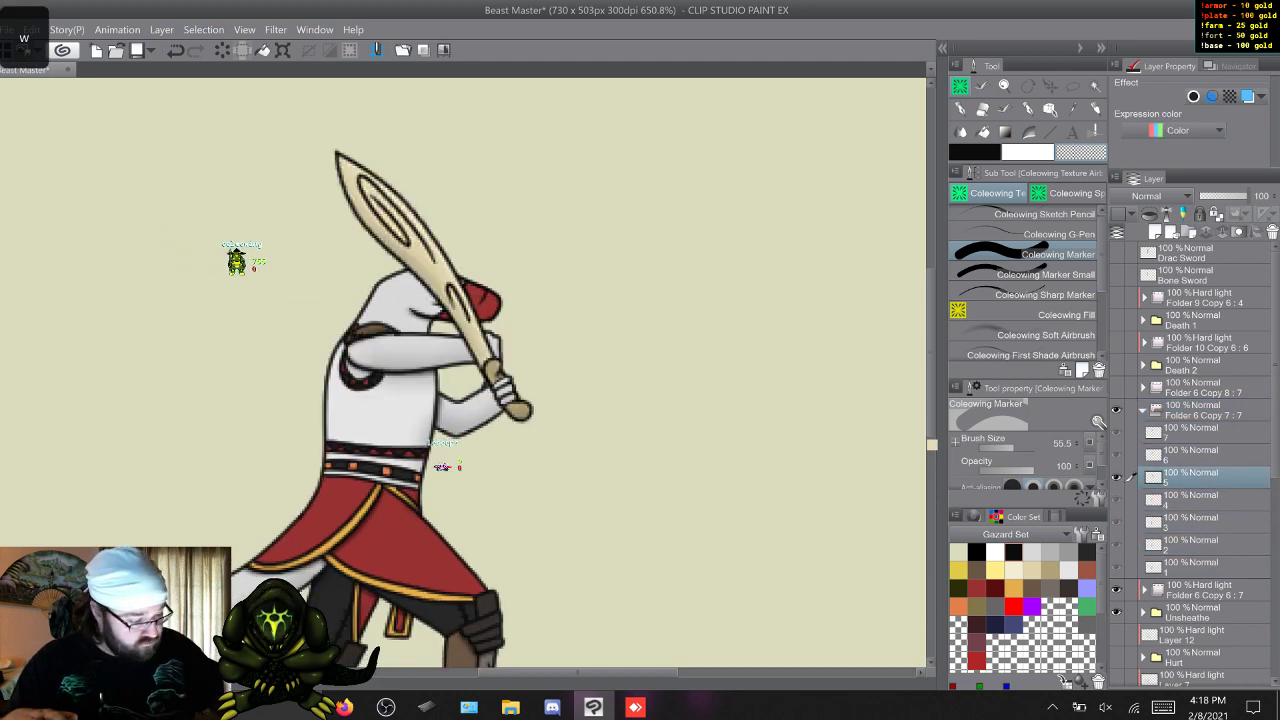
{"action": "left_click", "coordinate": [1044, 274]}
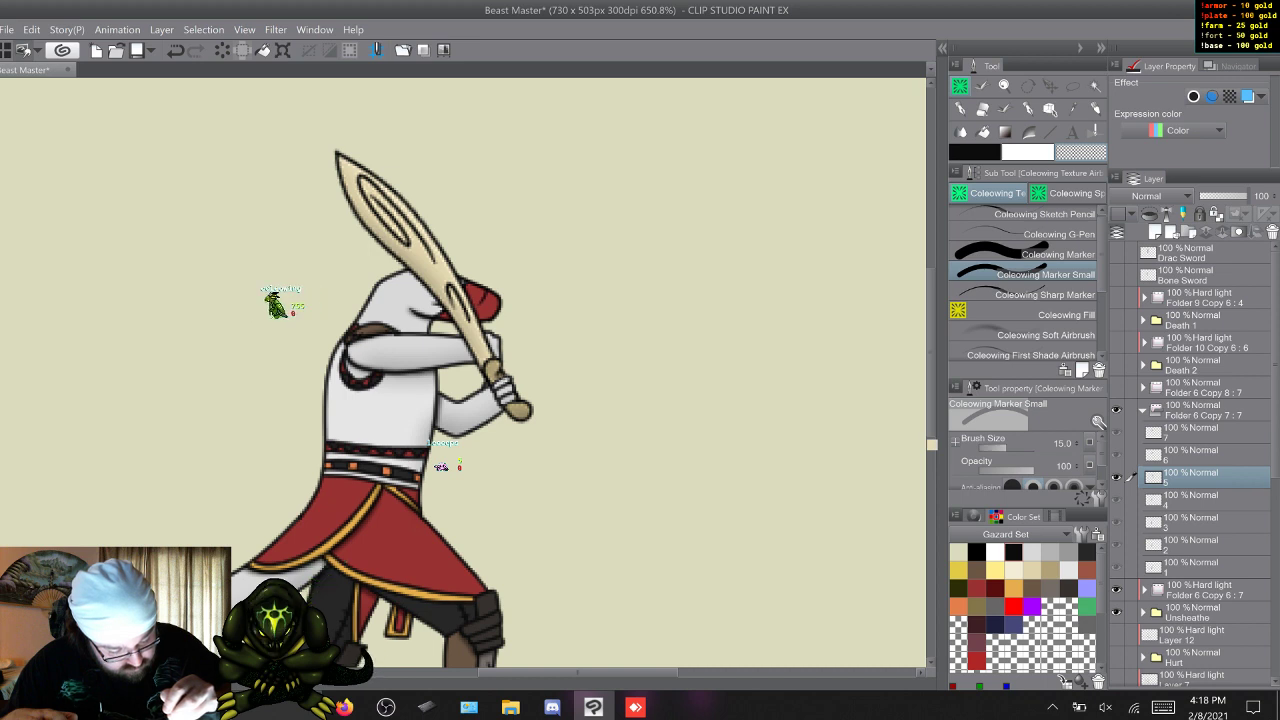
{"action": "key", "text": "w"}
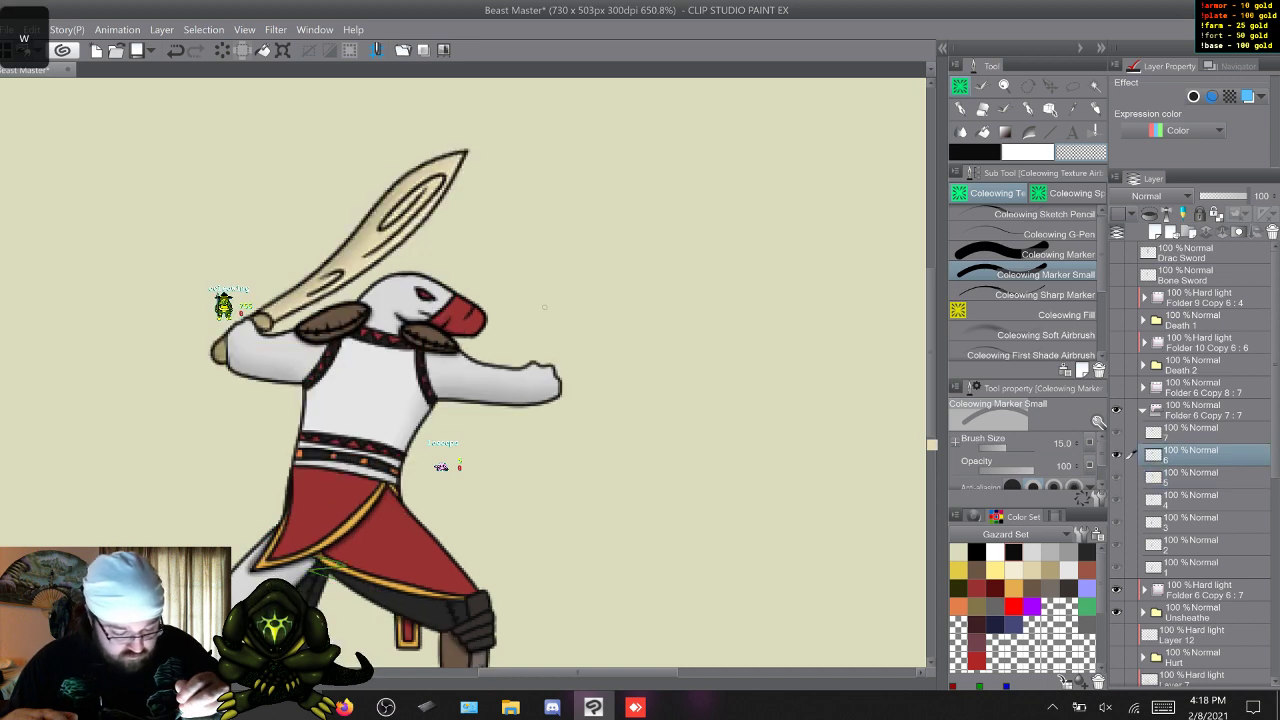
{"action": "key", "text": "w"}
{"action": "key", "text": "w"}
{"action": "key", "text": "w"}
{"action": "key", "text": "w"}
{"action": "key", "text": "w"}
{"action": "key", "text": "w"}
{"action": "key", "text": "w"}
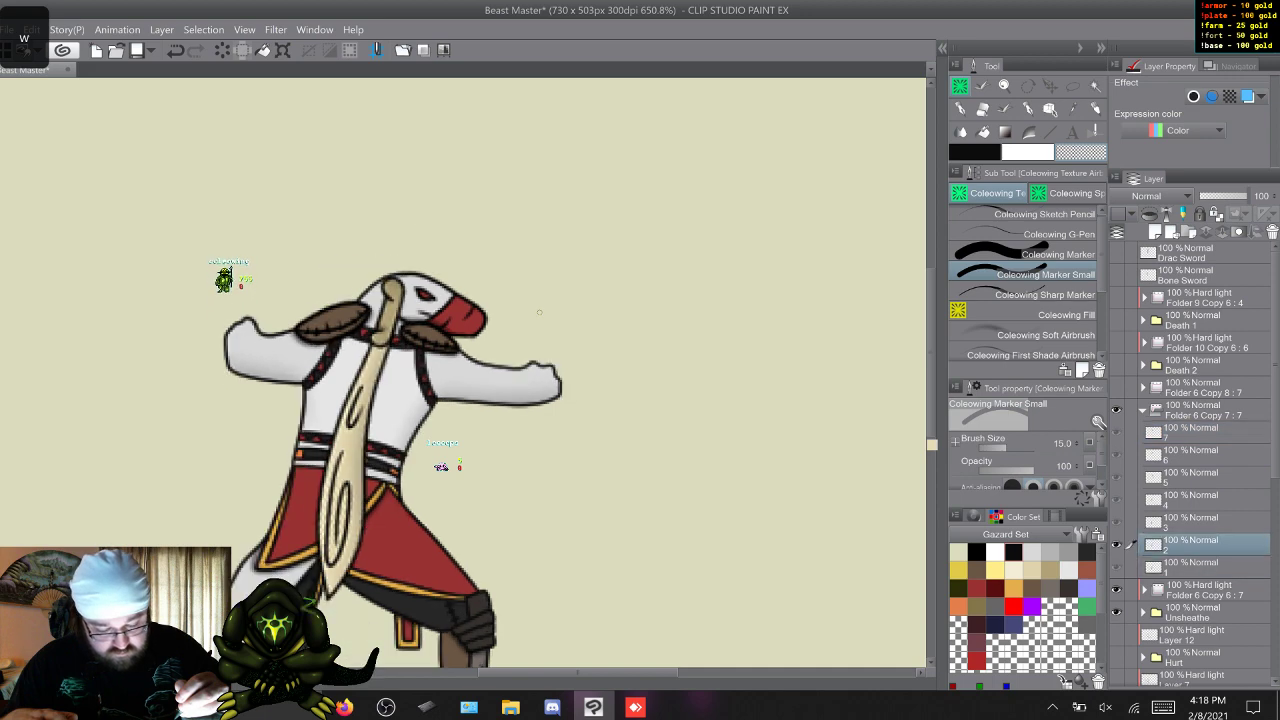
{"action": "key", "text": "w"}
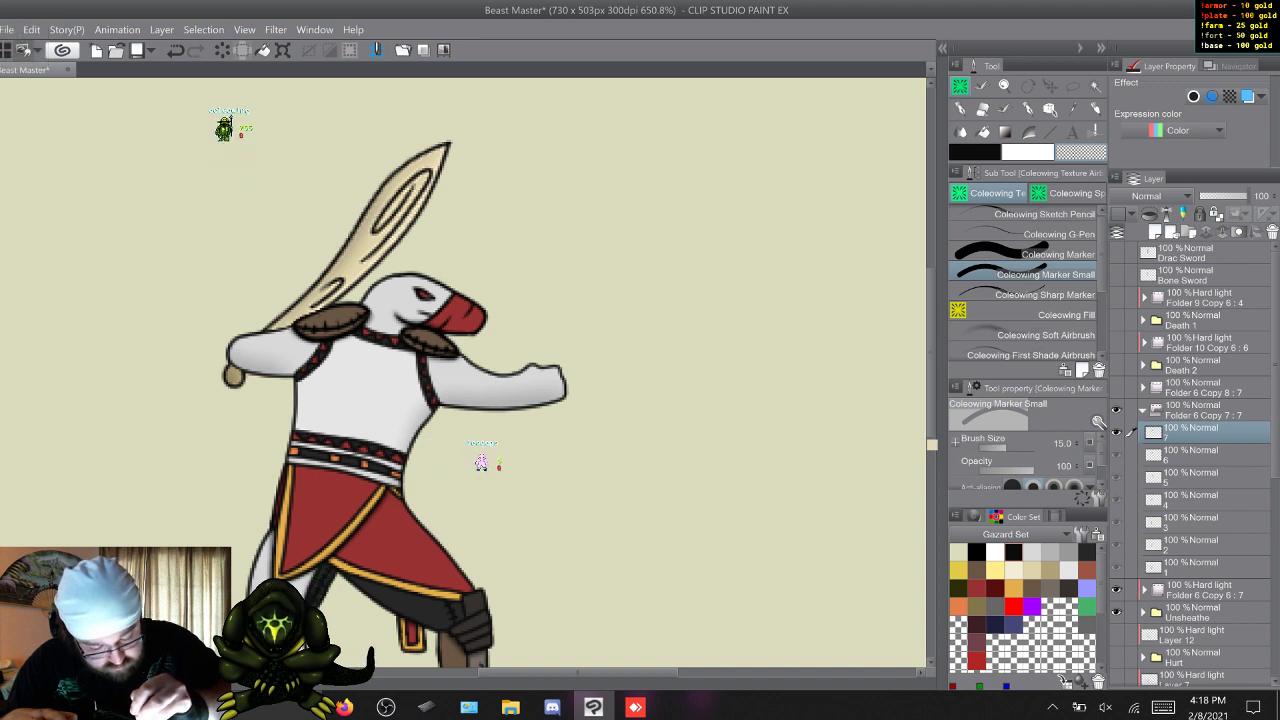
{"action": "key", "text": "w"}
{"action": "key", "text": "w"}
{"action": "key", "text": "w"}
{"action": "key", "text": "w"}
{"action": "key", "text": "w"}
{"action": "key", "text": "w"}
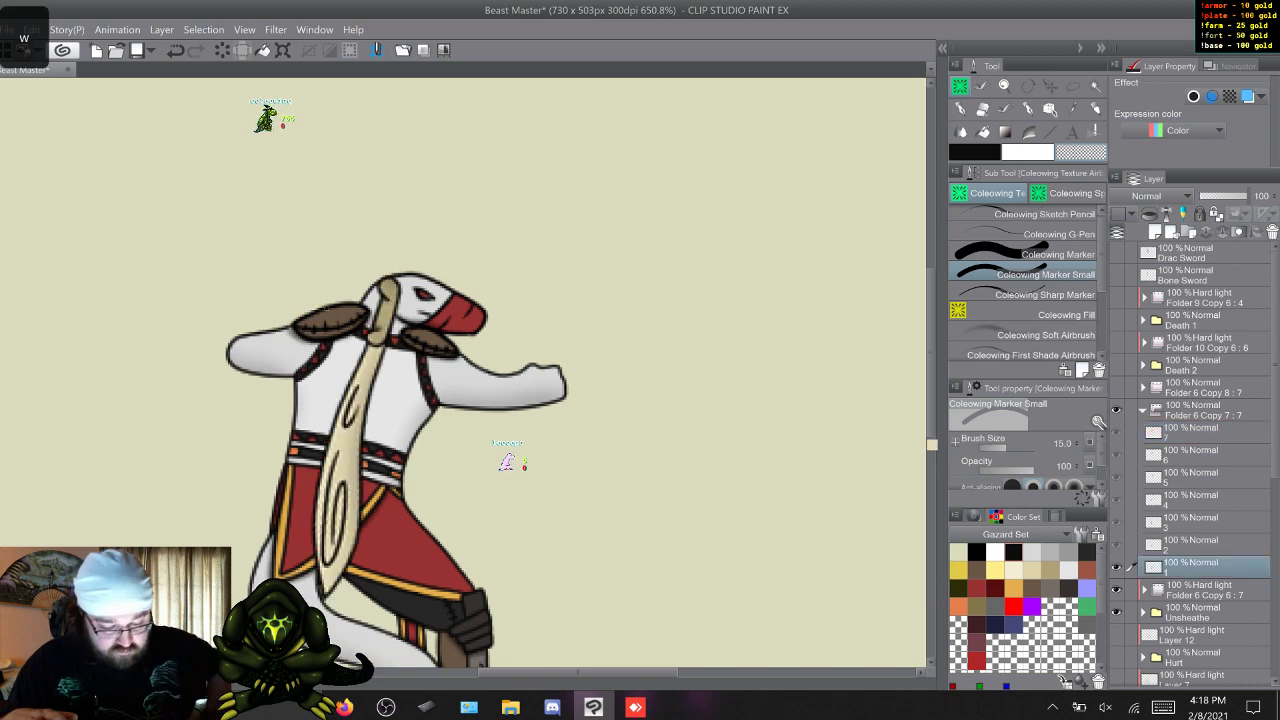
{"action": "key", "text": "w"}
{"action": "key", "text": "w"}
{"action": "key", "text": "w"}
{"action": "key", "text": "w"}
{"action": "key", "text": "w"}
{"action": "key", "text": "w"}
{"action": "key", "text": "w"}
{"action": "key", "text": "w"}
{"action": "key", "text": "w"}
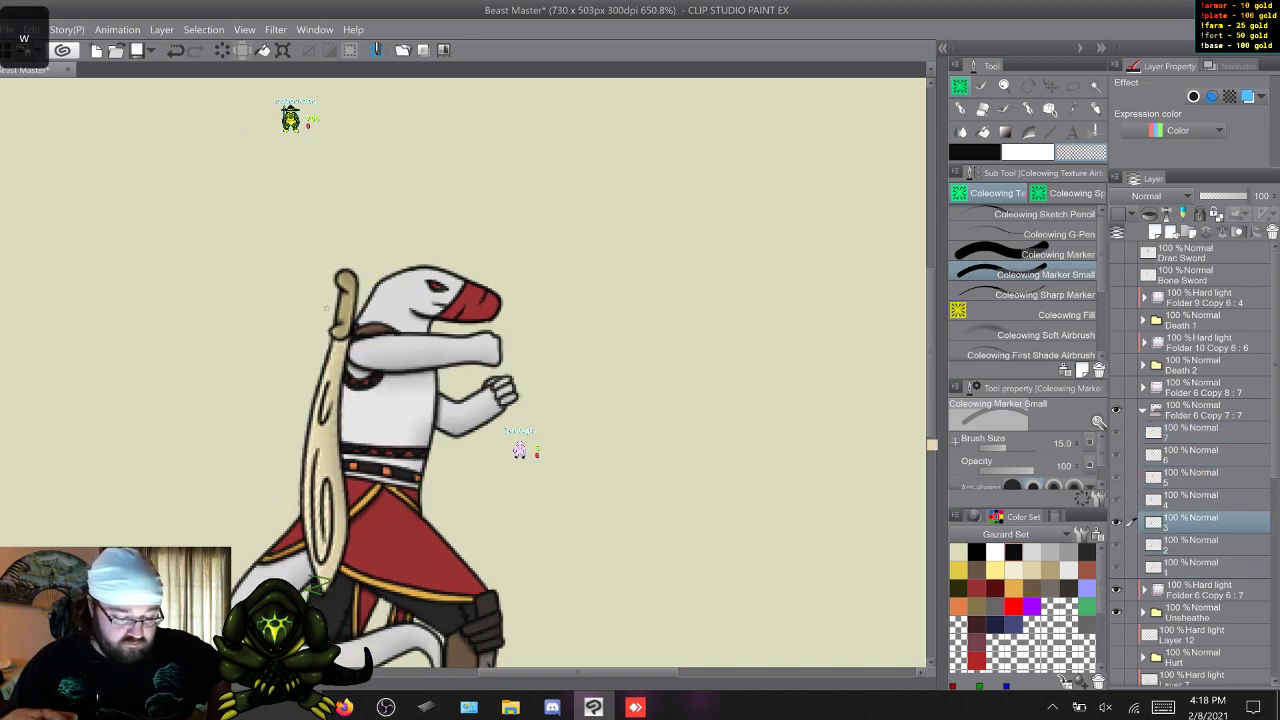
{"action": "key", "text": "w"}
{"action": "key", "text": "w"}
{"action": "key", "text": "w"}
{"action": "key", "text": "w"}
{"action": "key", "text": "w"}
{"action": "key", "text": "w"}
{"action": "key", "text": "w"}
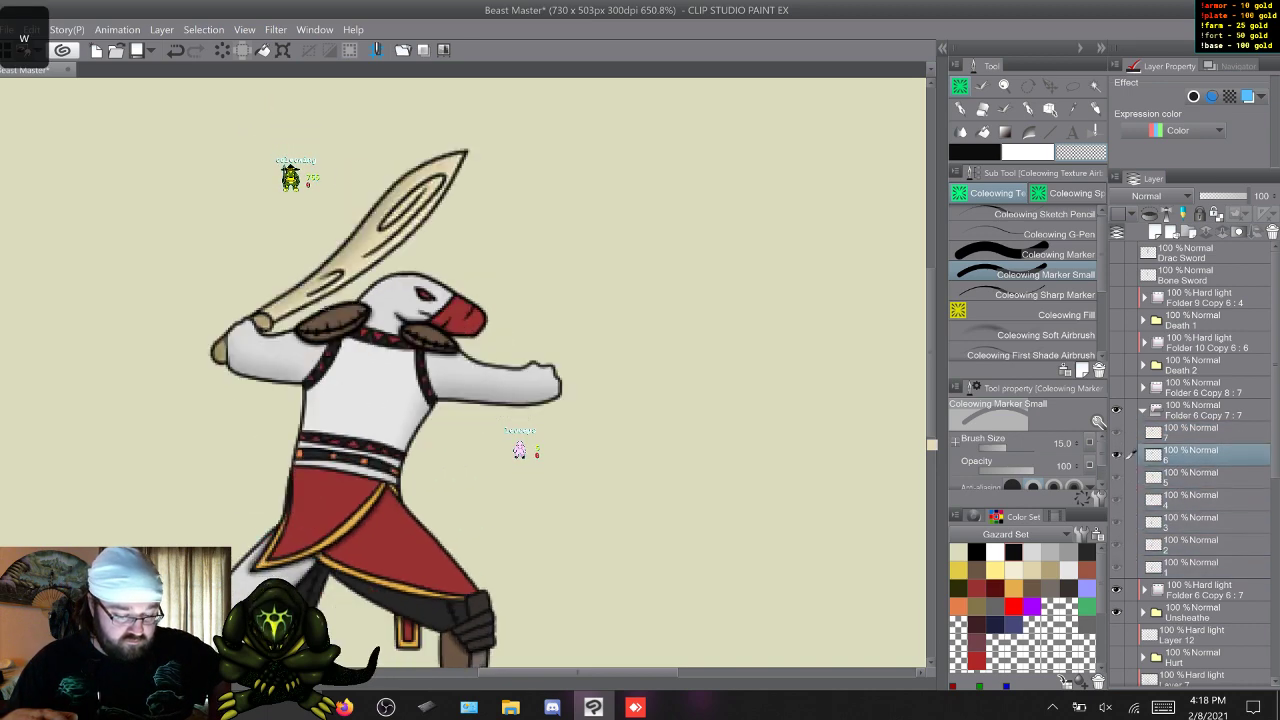
Collapse and hide the bone sword folder, show and expand the Drac sword folder Folder 6 Copy 8, and select its frame 1.
{"action": "left_click", "coordinate": [1143, 410]}
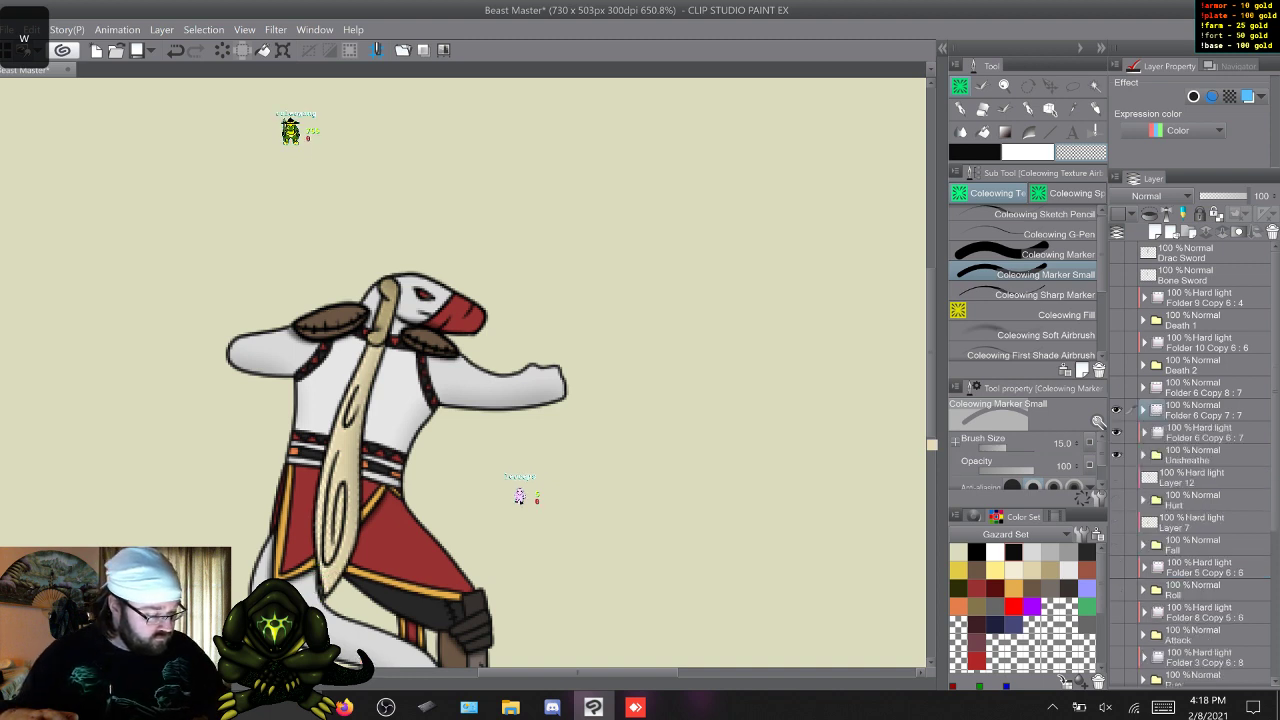
{"action": "left_click", "coordinate": [1117, 410]}
{"action": "left_click", "coordinate": [1117, 388]}
{"action": "left_click", "coordinate": [1143, 388]}
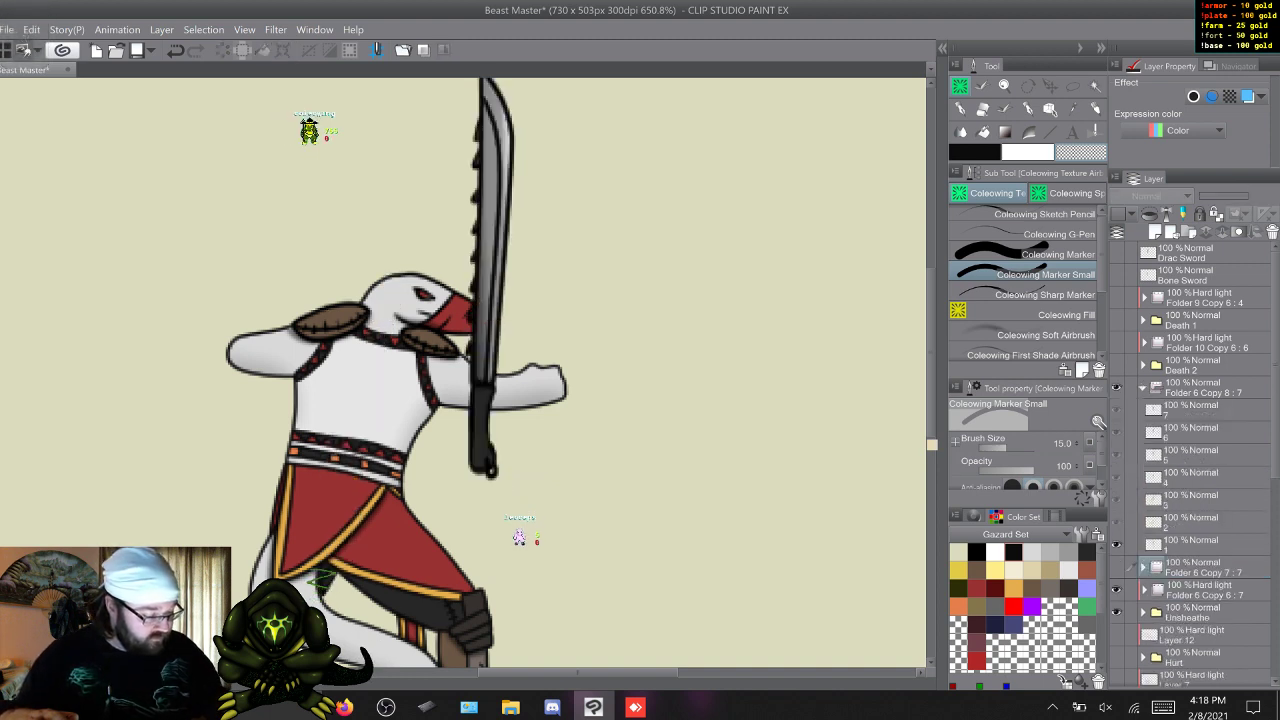
{"action": "left_click", "coordinate": [1200, 544]}
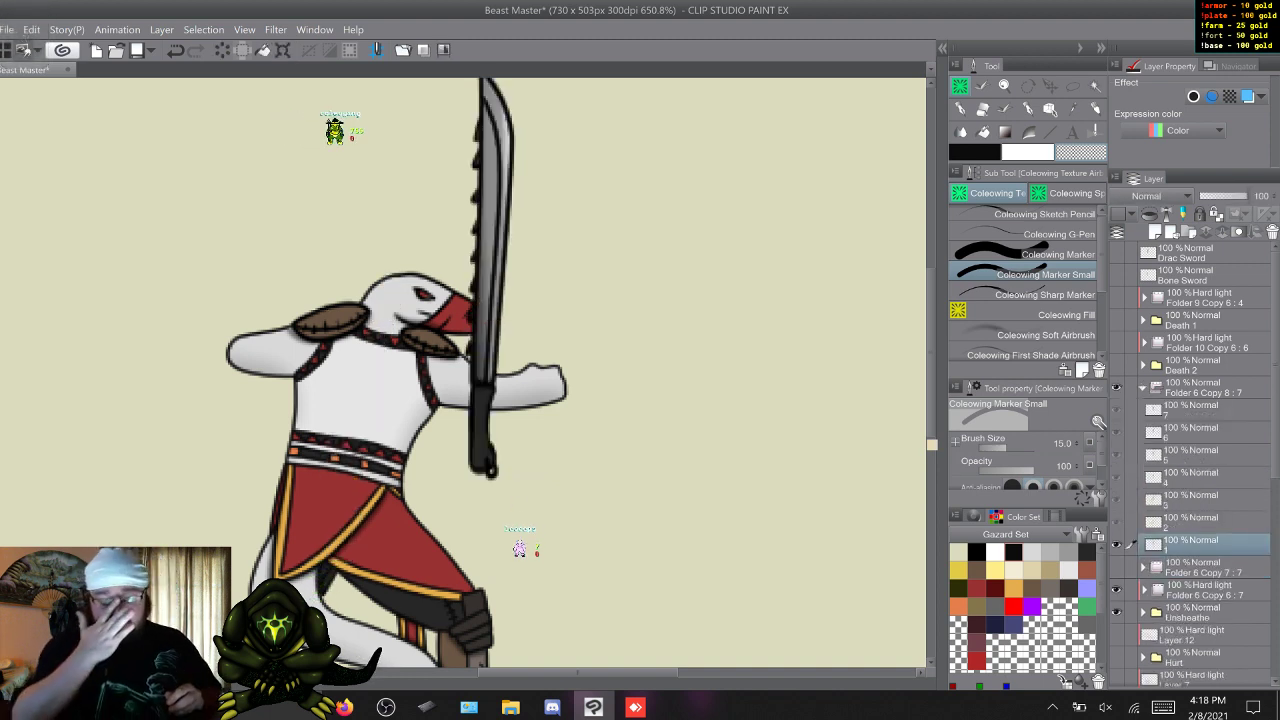
Move frame 1's Drac sword onto the character's back and rotate it so the handle sits beside the head and the blade points down.
{"action": "left_click", "coordinate": [1072, 86]}
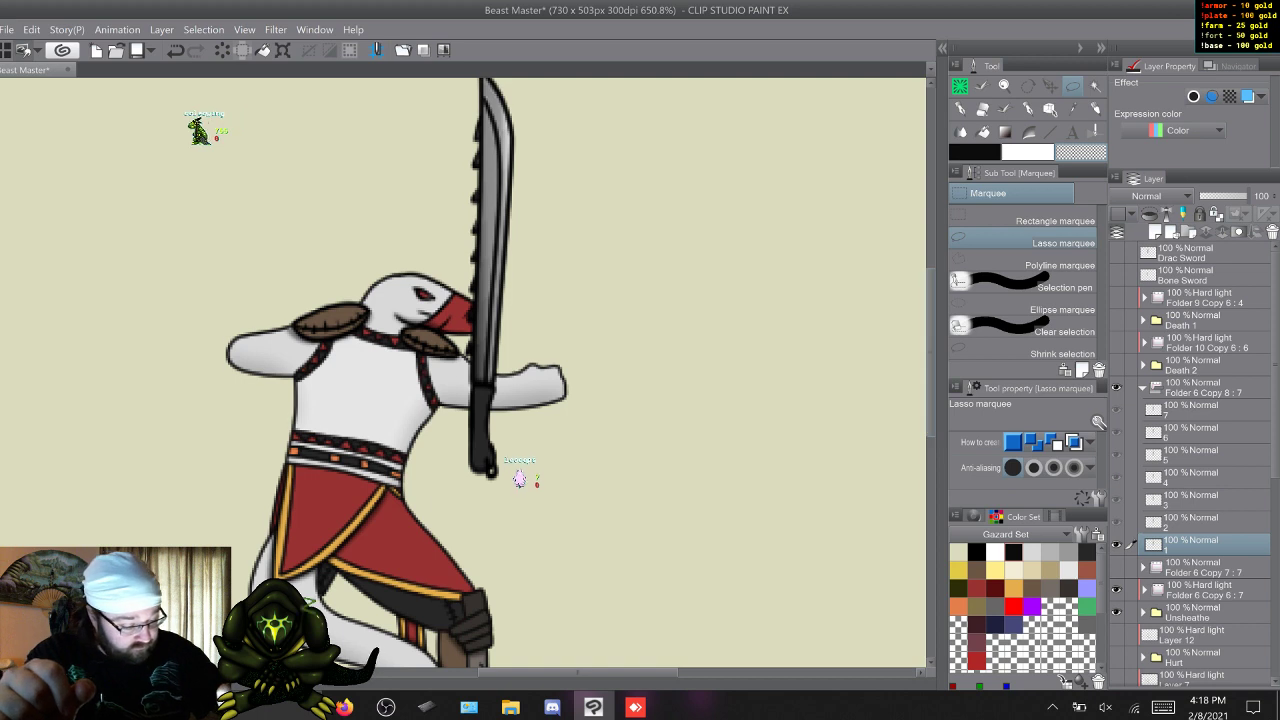
{"action": "left_click_drag", "start_coordinate": [931, 353], "coordinate": [931, 346]}
{"action": "mouse_move", "coordinate": [577, 421]}
{"action": "left_mouse_down"}
{"action": "mouse_move", "coordinate": [484, 79]}
{"action": "mouse_move", "coordinate": [422, 118]}
{"action": "left_mouse_up"}
{"action": "key", "text": "ctrl+t"}
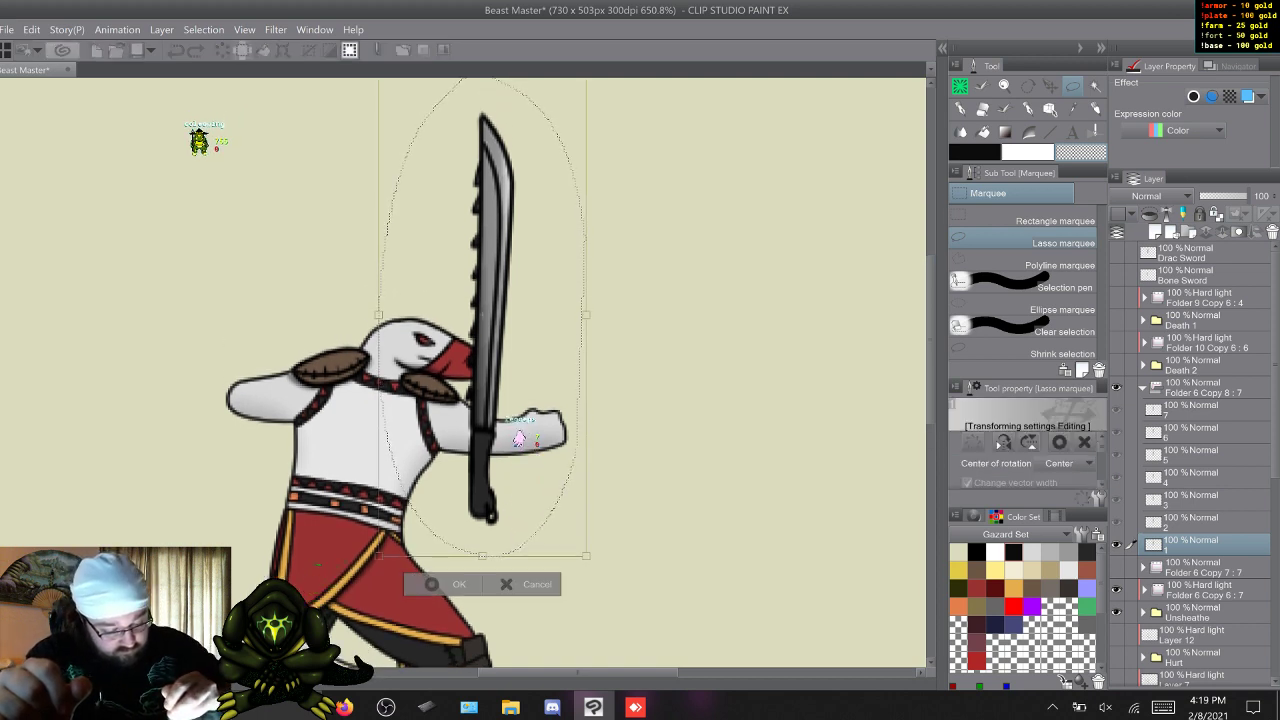
{"action": "left_click_drag", "start_coordinate": [484, 400], "coordinate": [382, 346]}
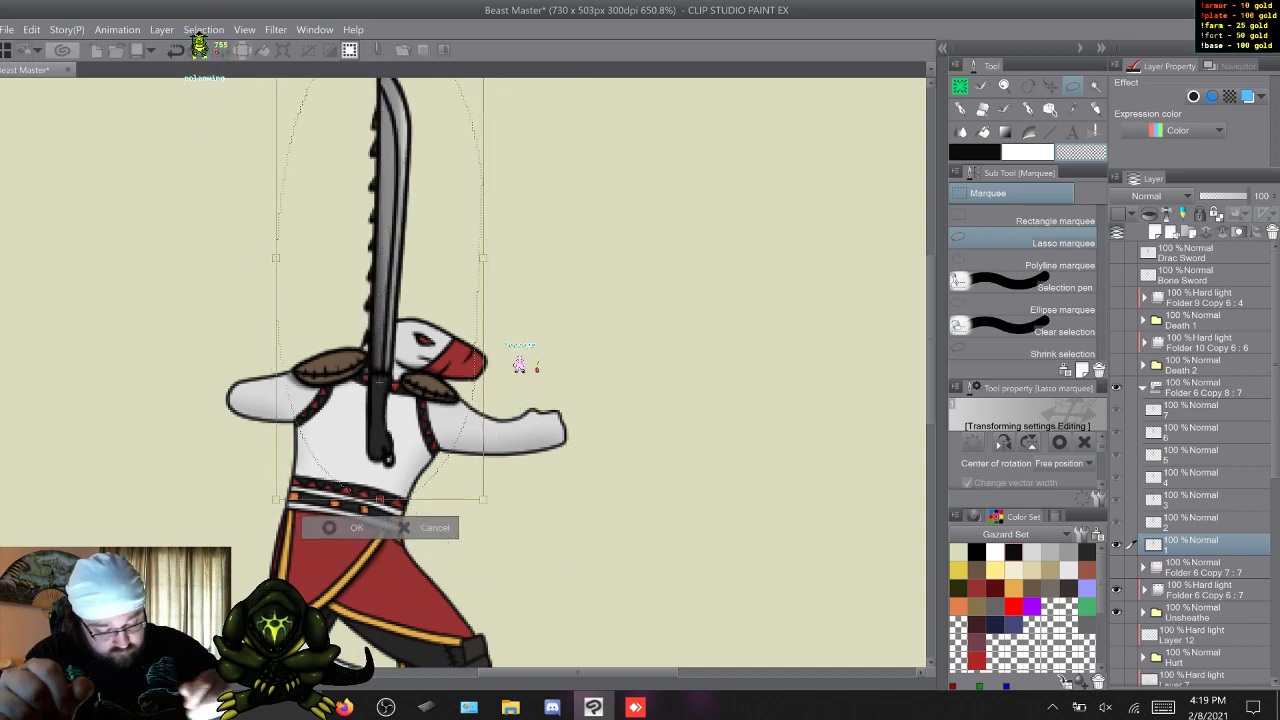
{"action": "left_click_drag", "start_coordinate": [540, 200], "coordinate": [230, 572]}
{"action": "left_click_drag", "start_coordinate": [519, 370], "coordinate": [519, 400]}
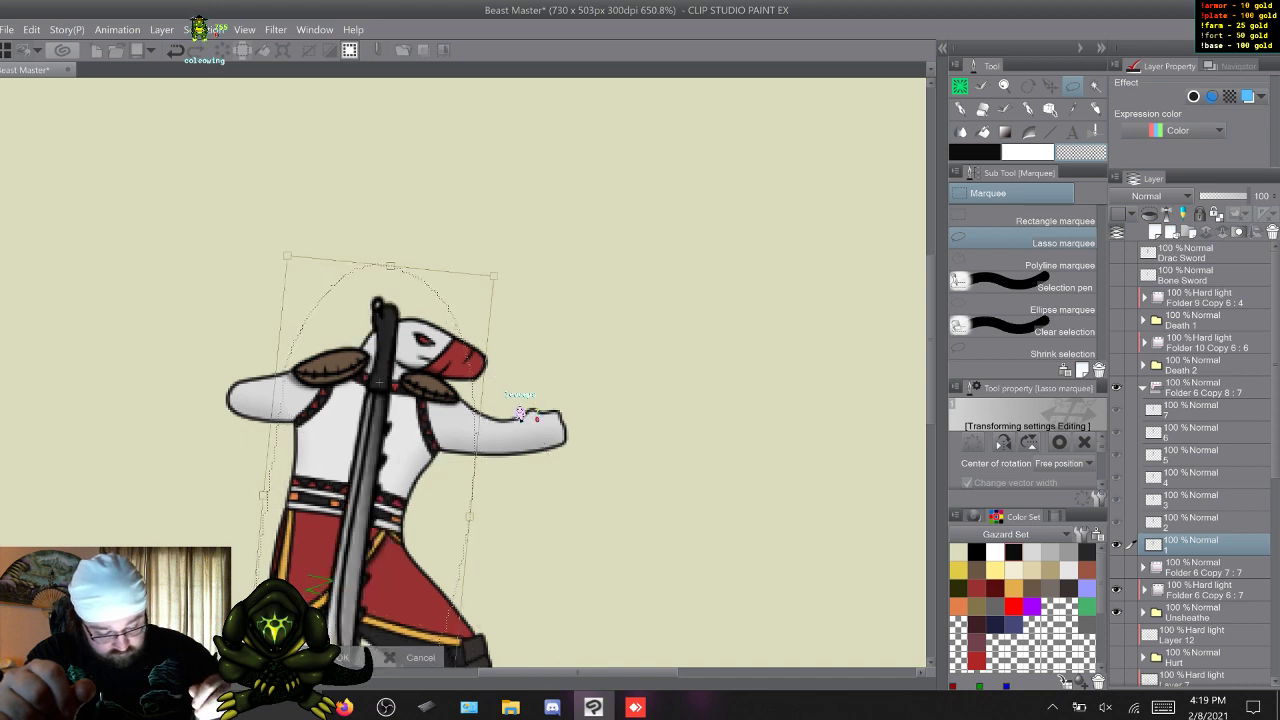
{"action": "scroll", "coordinate": [519, 445], "scroll_direction": "down", "scroll_amount": 3}
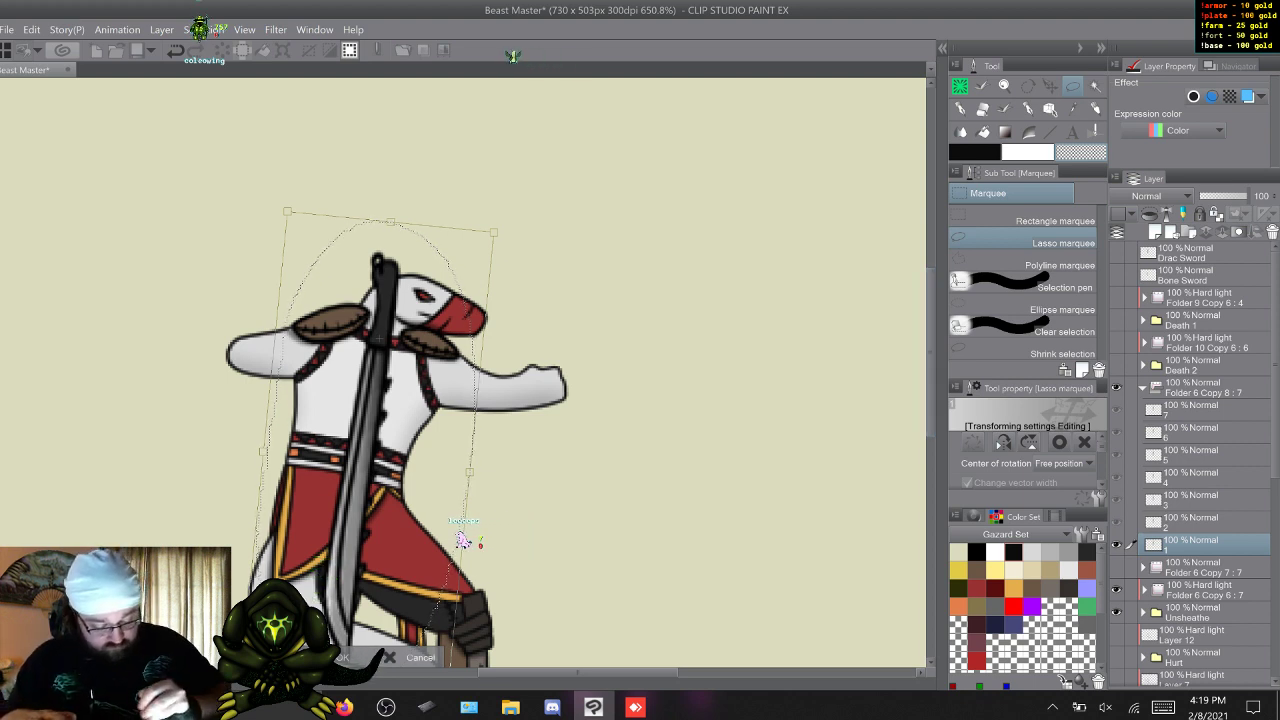
{"action": "key", "text": "Return"}
{"action": "key", "text": "w"}
{"action": "key", "text": "ctrl+d"}
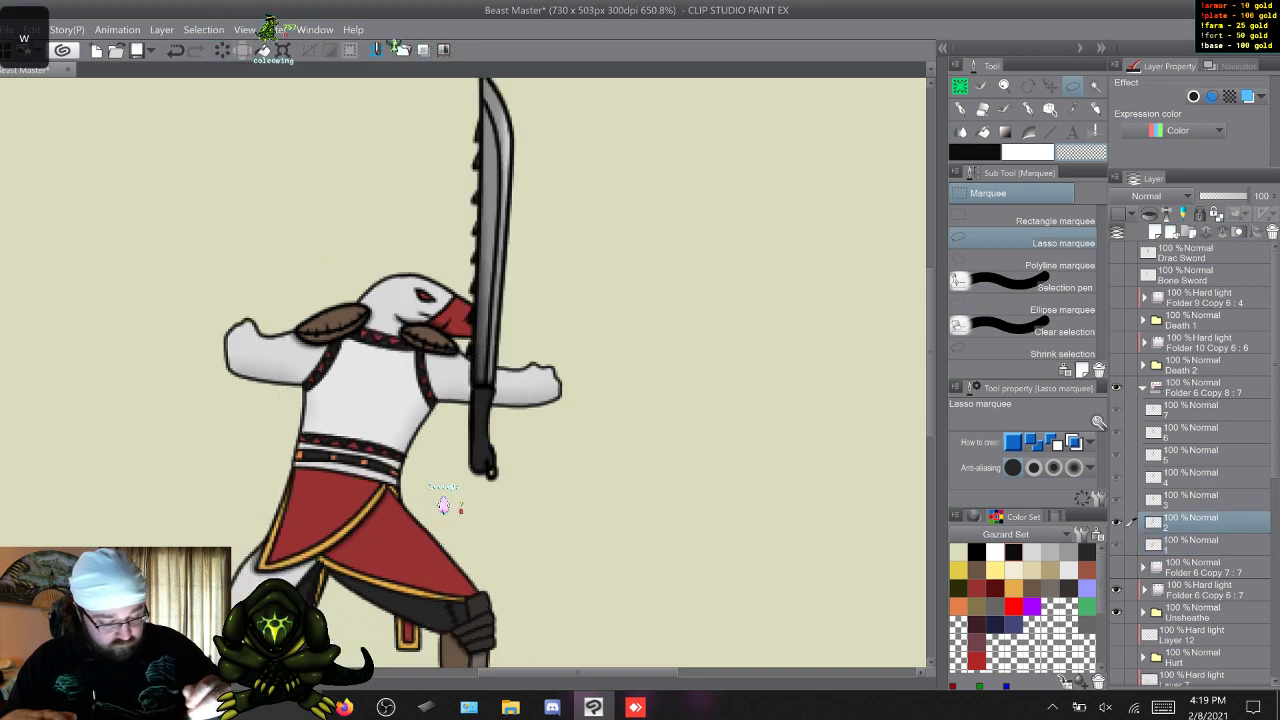
Move frame 2's Drac sword onto the character's back and rotate it so the handle sits beside the head and the blade points down.
{"action": "scroll", "coordinate": [463, 372], "scroll_direction": "up", "scroll_amount": 2}
{"action": "mouse_move", "coordinate": [645, 363]}
{"action": "left_mouse_down"}
{"action": "mouse_move", "coordinate": [622, 450]}
{"action": "mouse_move", "coordinate": [454, 79]}
{"action": "mouse_move", "coordinate": [615, 140]}
{"action": "left_mouse_up"}
{"action": "key", "text": "ctrl+t"}
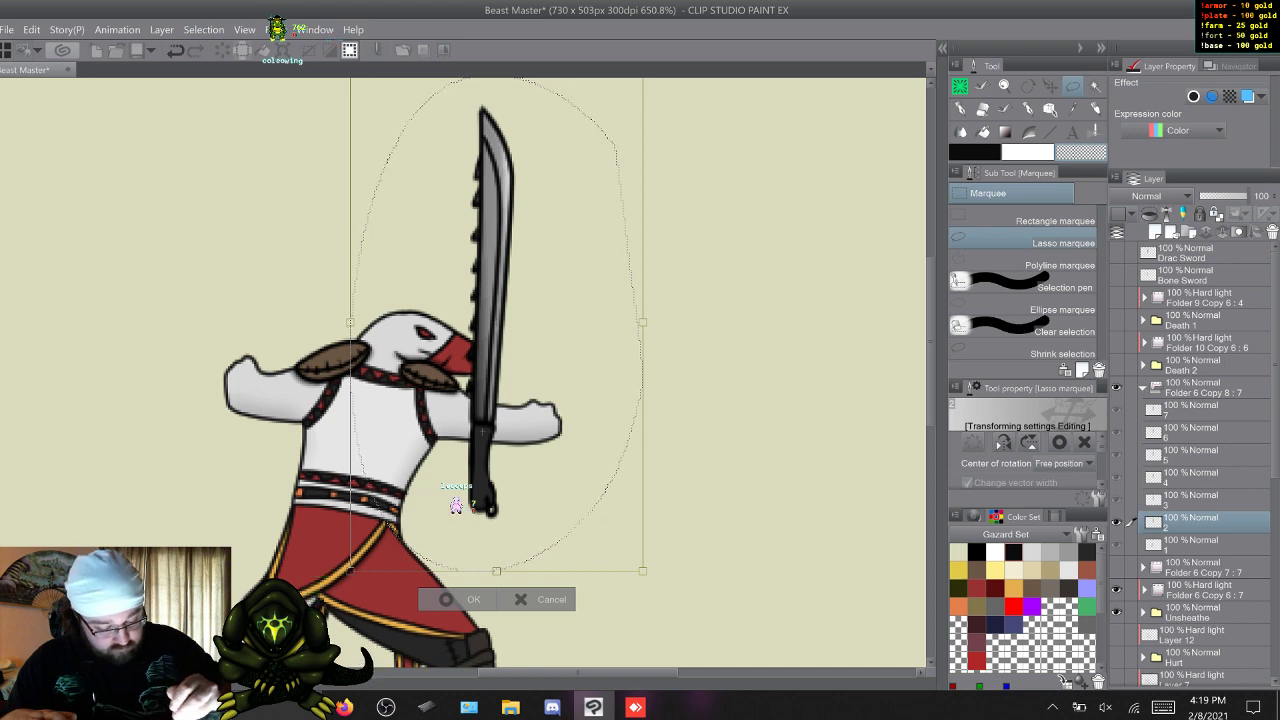
{"action": "left_click_drag", "start_coordinate": [482, 431], "coordinate": [382, 377]}
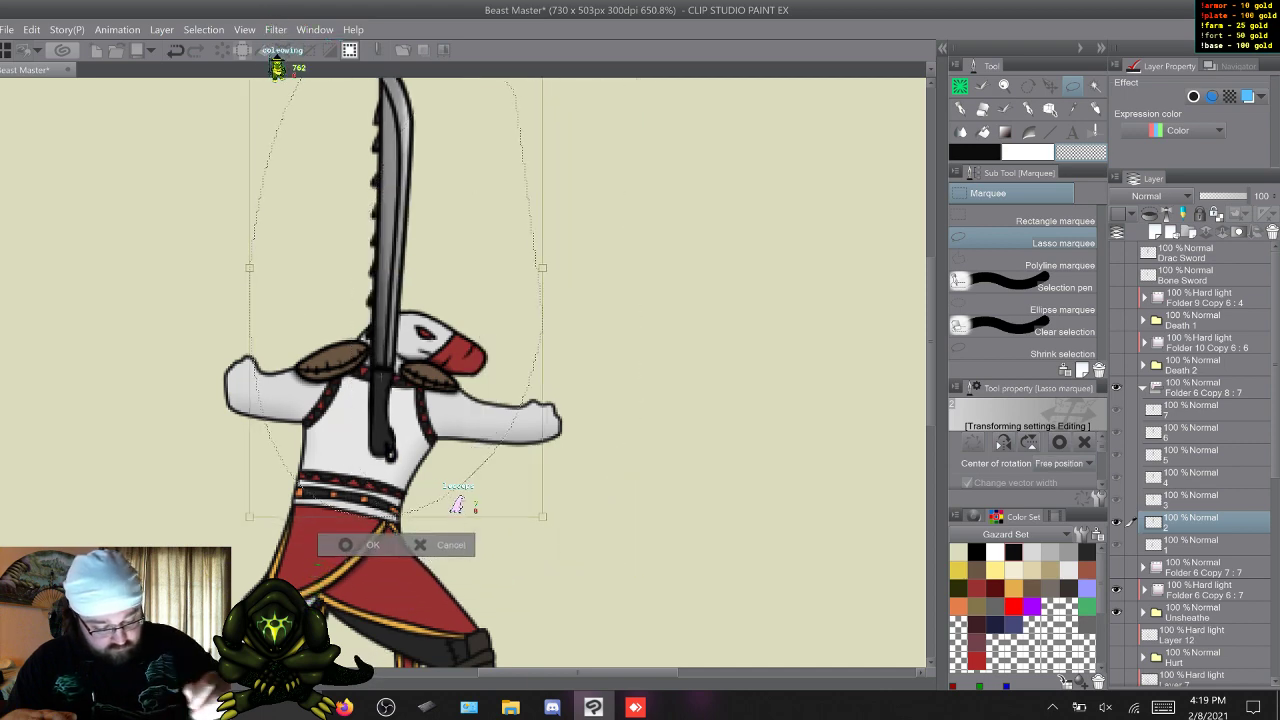
{"action": "left_click_drag", "start_coordinate": [590, 180], "coordinate": [155, 510]}
{"action": "key", "text": "Return"}
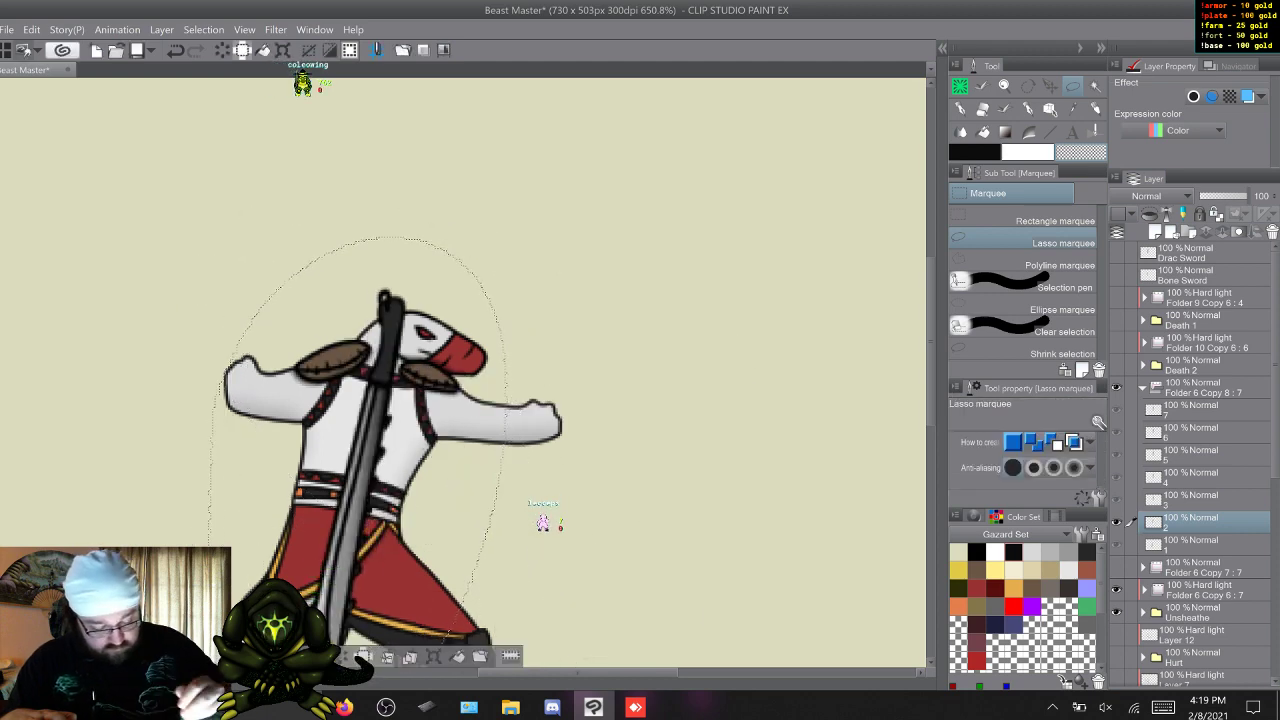
Place frame 3's Drac sword behind the character's back, rotated nearly upright with the handle behind the head and the blade pointing down.
{"action": "key", "text": "w"}
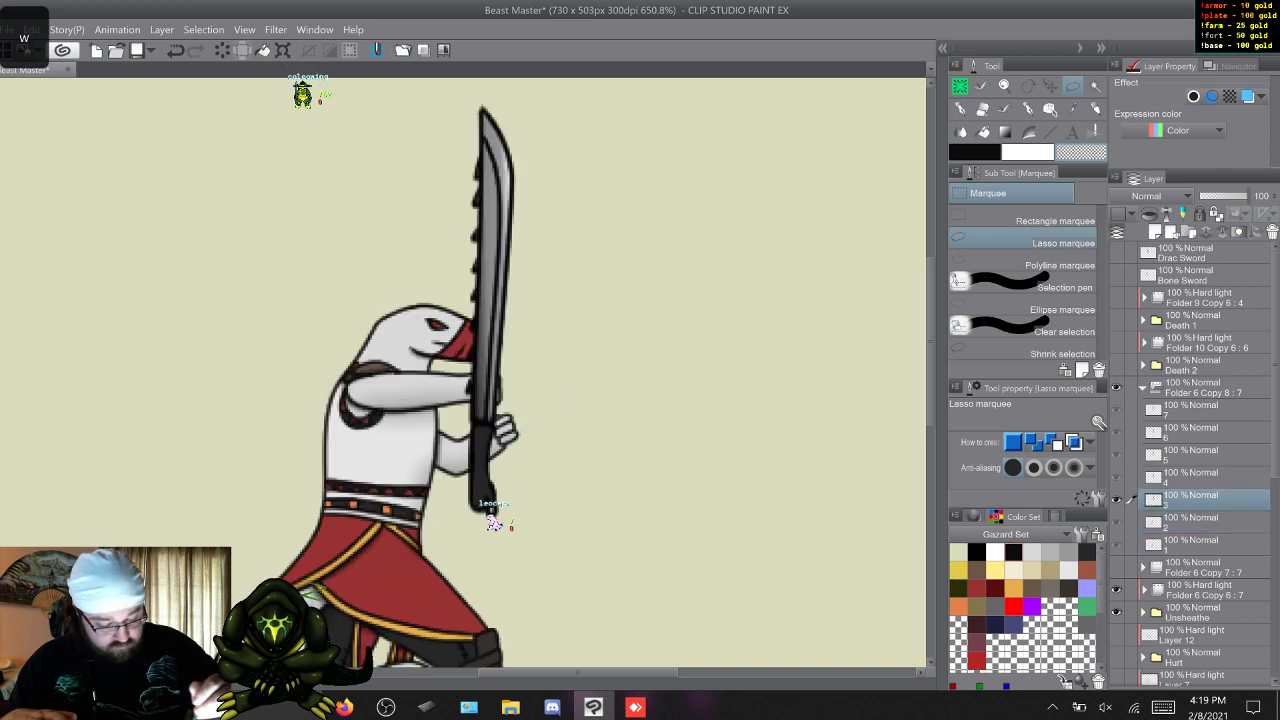
{"action": "mouse_move", "coordinate": [621, 447]}
{"action": "left_mouse_down"}
{"action": "mouse_move", "coordinate": [392, 138]}
{"action": "mouse_move", "coordinate": [643, 300]}
{"action": "left_mouse_up"}
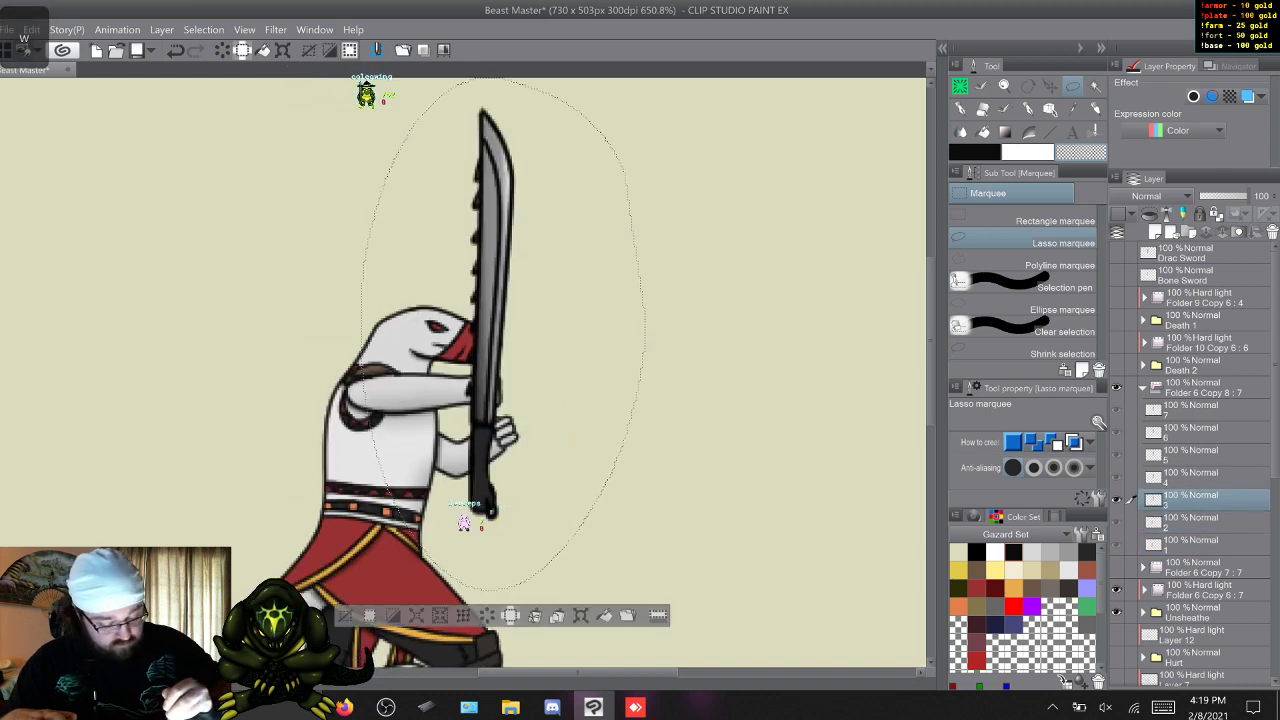
{"action": "key", "text": "ctrl+t"}
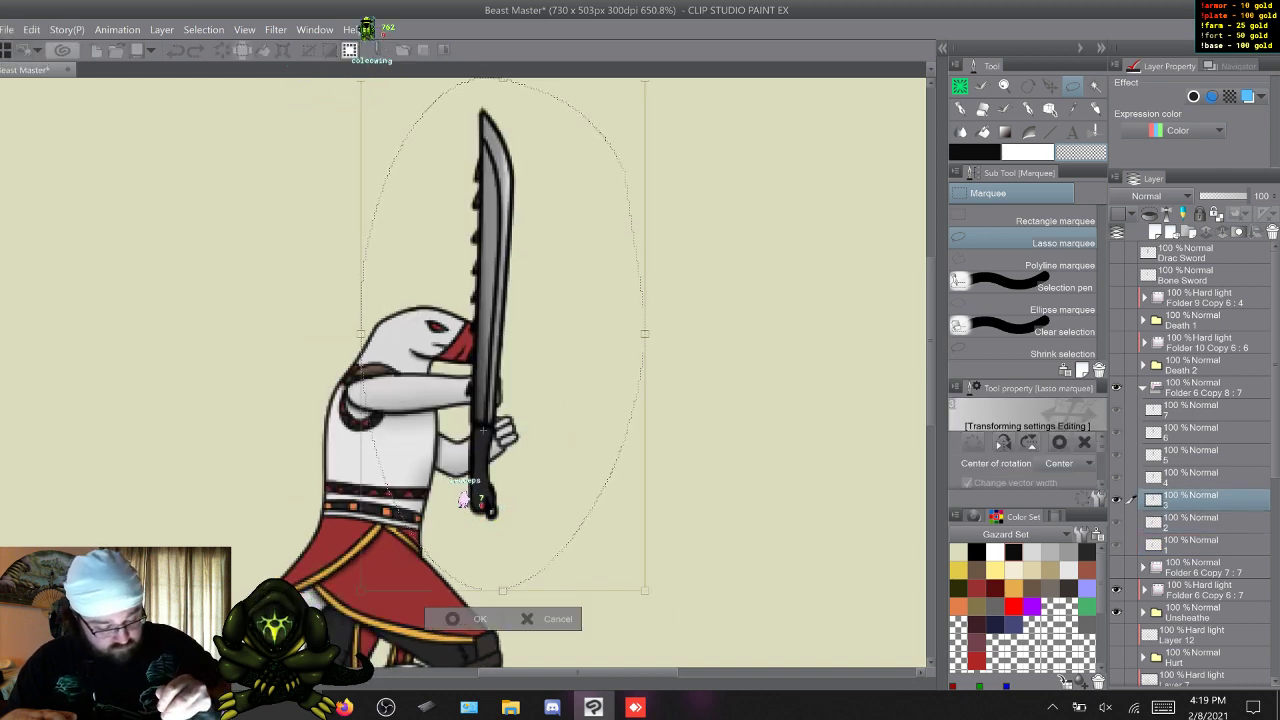
{"action": "left_click_drag", "start_coordinate": [510, 400], "coordinate": [370, 348]}
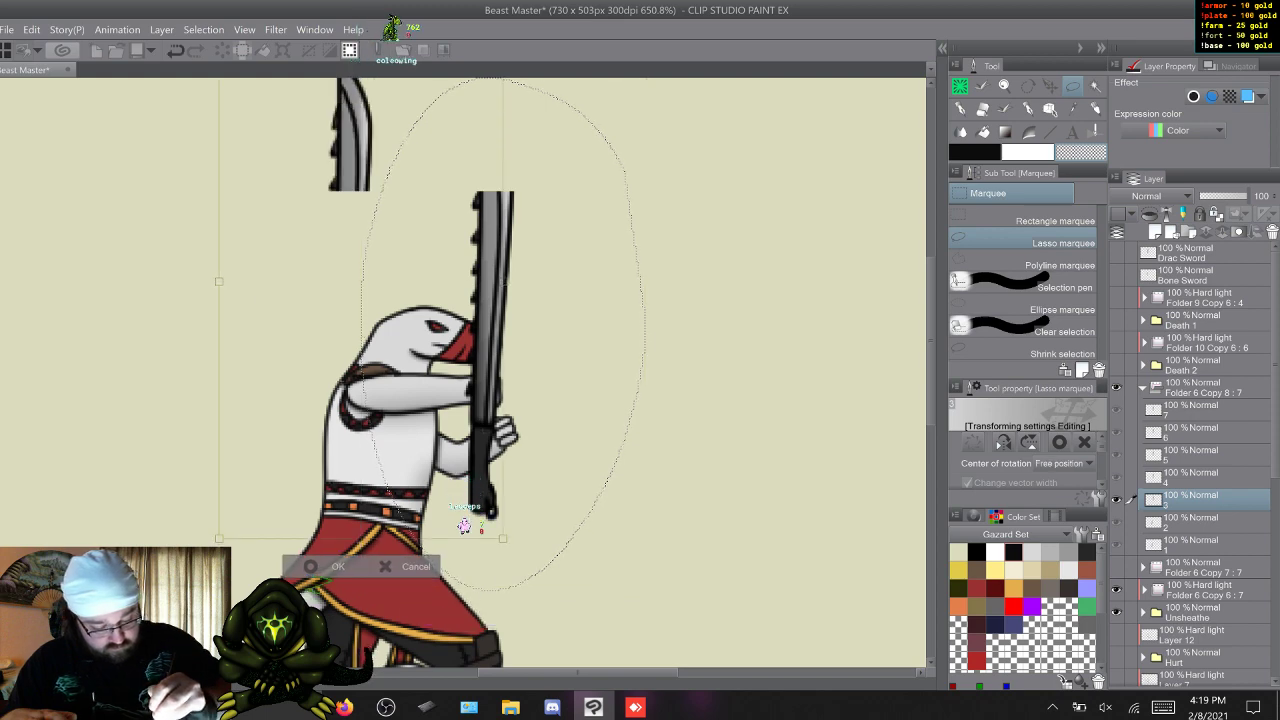
{"action": "left_click_drag", "start_coordinate": [463, 541], "coordinate": [535, 548]}
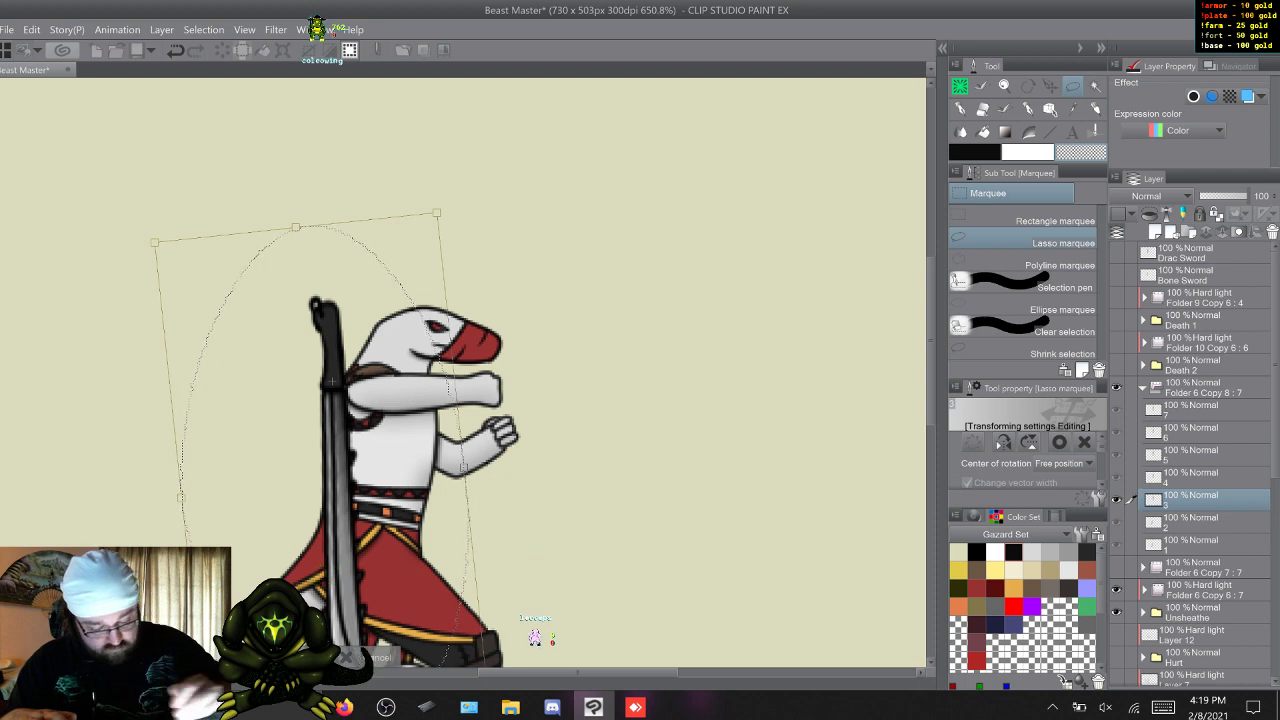
{"action": "key", "text": "Return"}
{"action": "key", "text": "ctrl+d"}
{"action": "key", "text": "q"}
{"action": "key", "text": "w"}
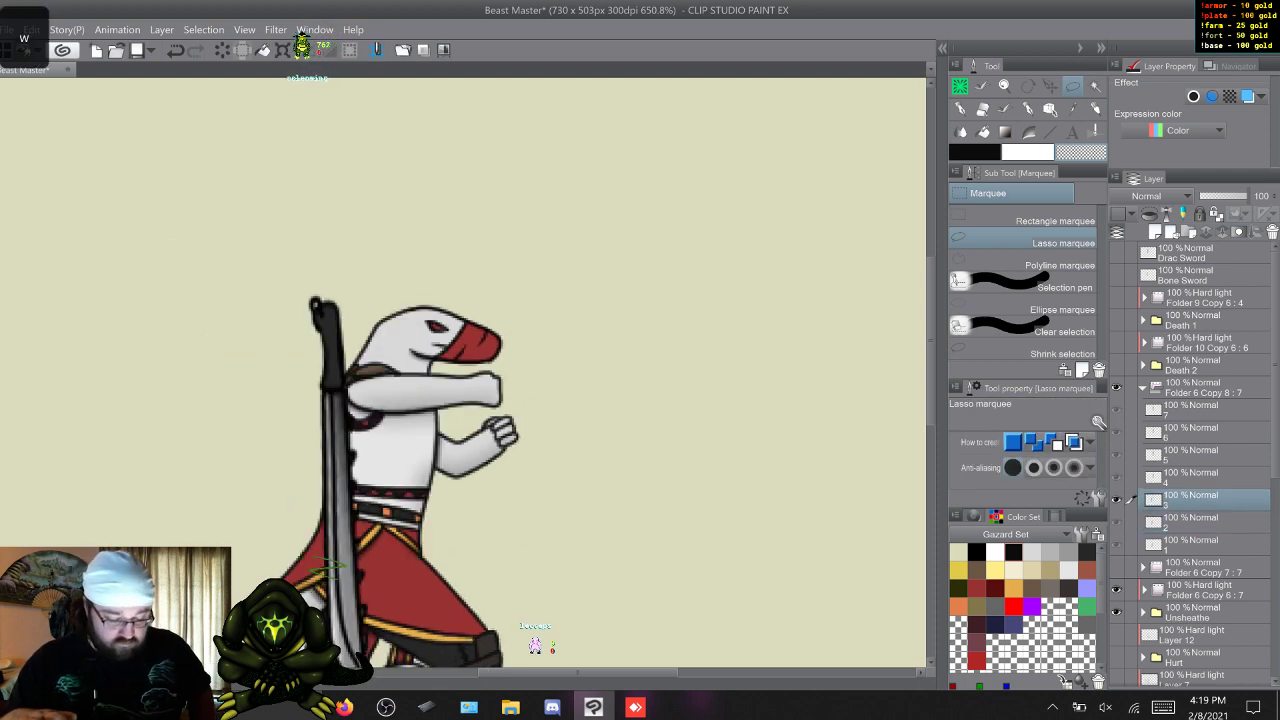
Rotate frame 4's Drac sword diagonally across the torso, with the handle at the hand near the face and the blade pointing down behind the hip.
{"action": "key", "text": "w"}
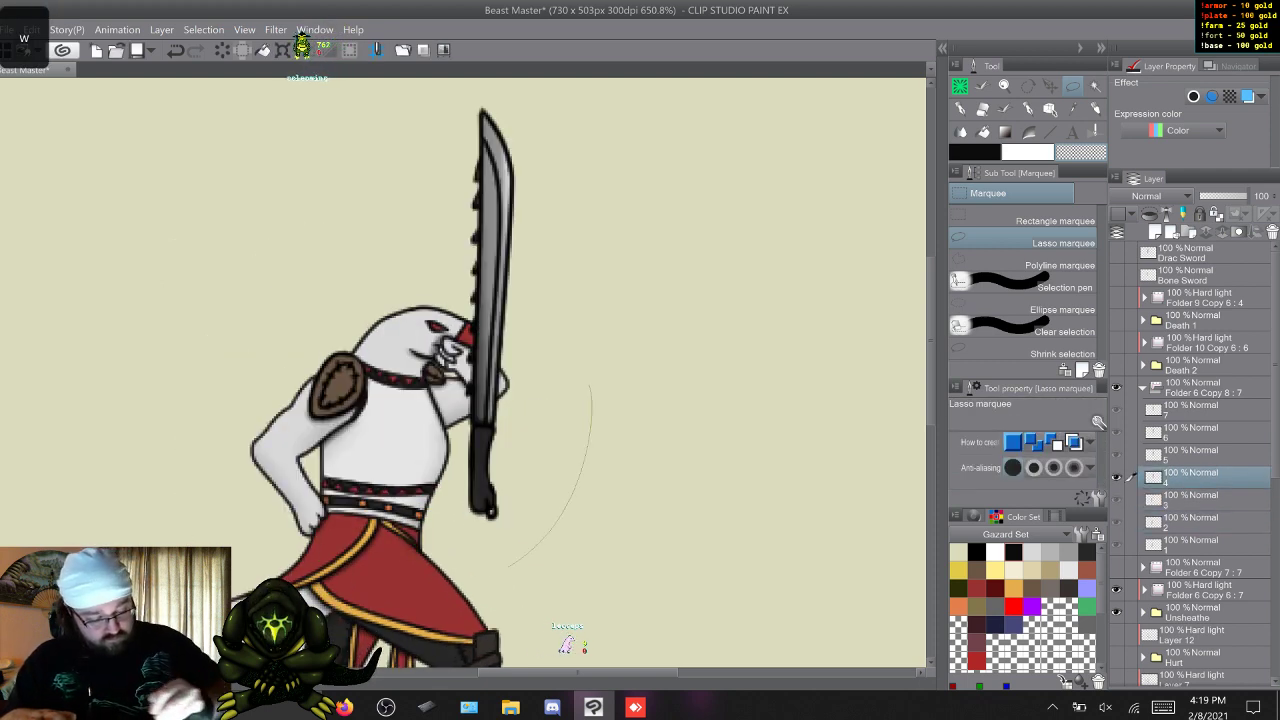
{"action": "mouse_move", "coordinate": [508, 567]}
{"action": "left_mouse_down"}
{"action": "mouse_move", "coordinate": [480, 82]}
{"action": "mouse_move", "coordinate": [588, 120]}
{"action": "left_mouse_up"}
{"action": "key", "text": "ctrl+t"}
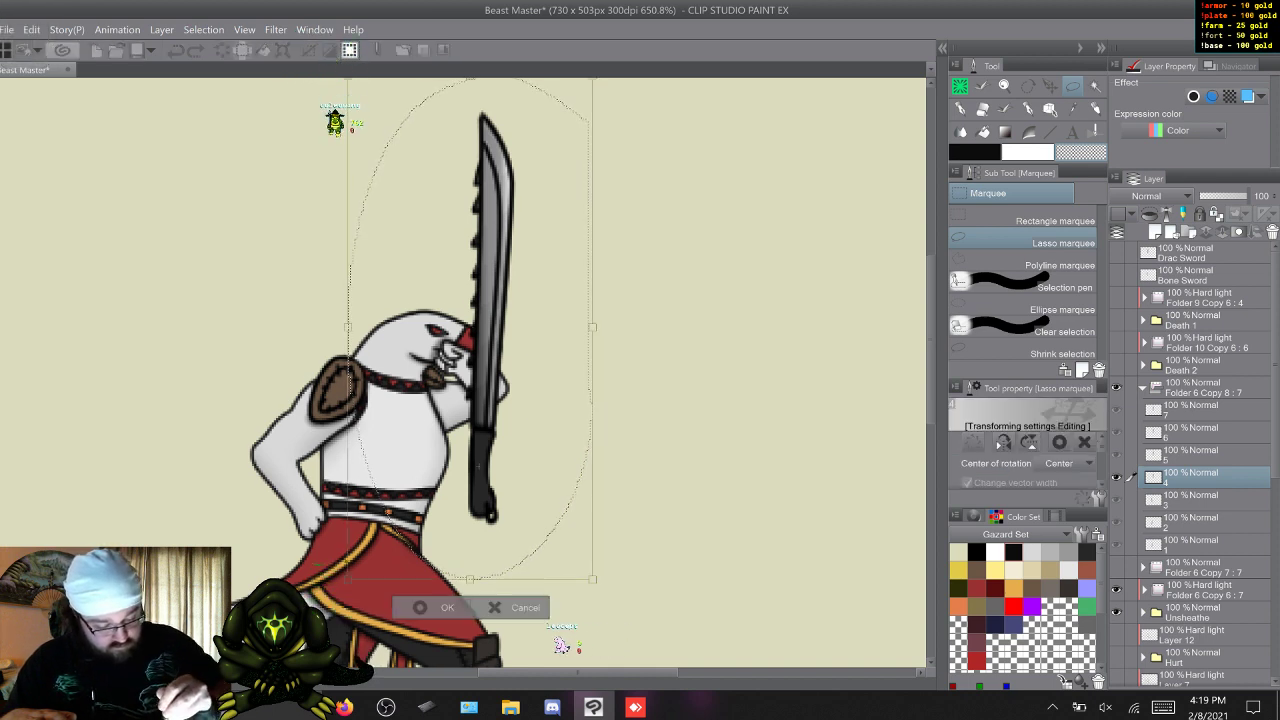
{"action": "left_click_drag", "start_coordinate": [640, 300], "coordinate": [248, 442]}
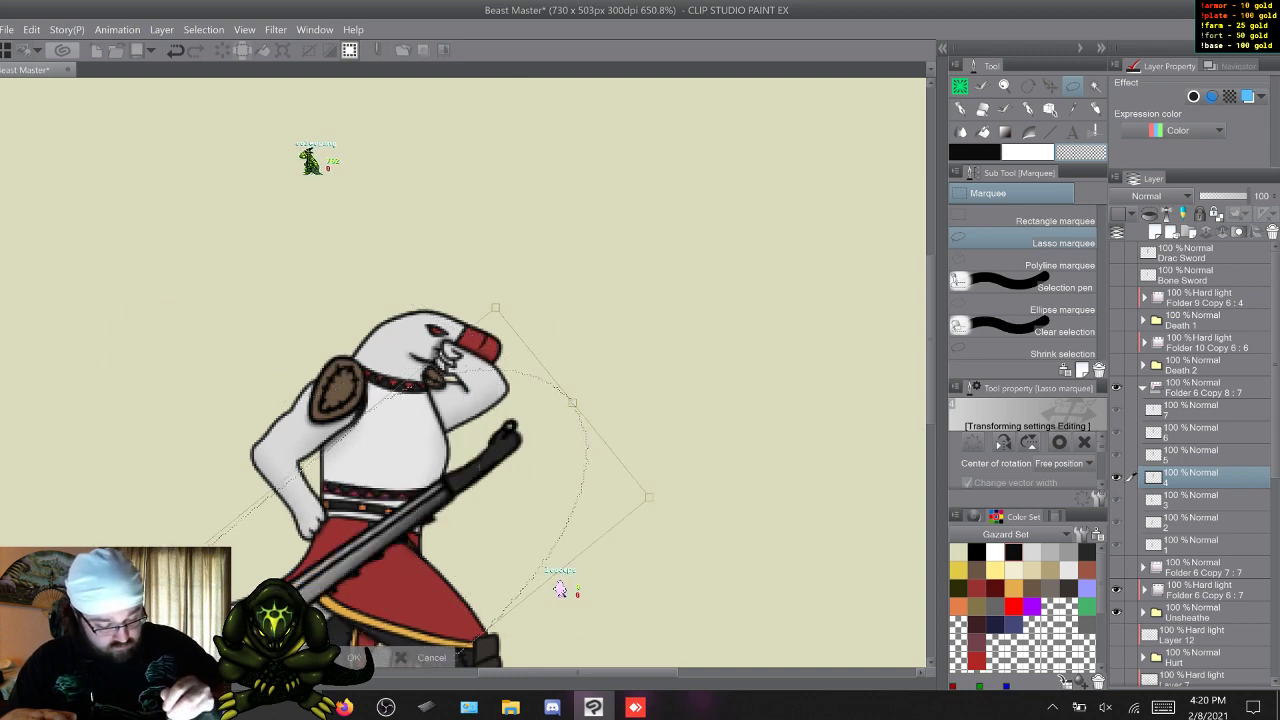
{"action": "left_click_drag", "start_coordinate": [420, 520], "coordinate": [382, 414]}
{"action": "left_click_drag", "start_coordinate": [640, 300], "coordinate": [615, 248]}
{"action": "left_click_drag", "start_coordinate": [420, 430], "coordinate": [424, 428]}
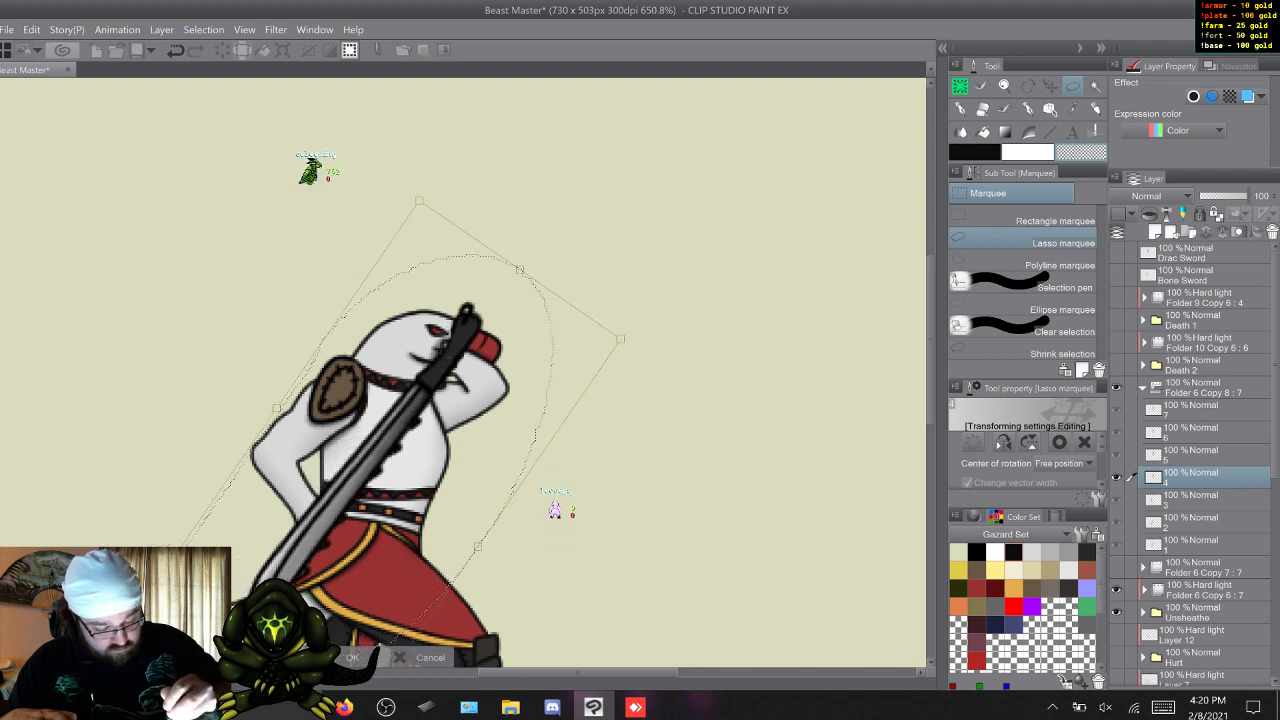
{"action": "left_click_drag", "start_coordinate": [627, 330], "coordinate": [626, 320]}
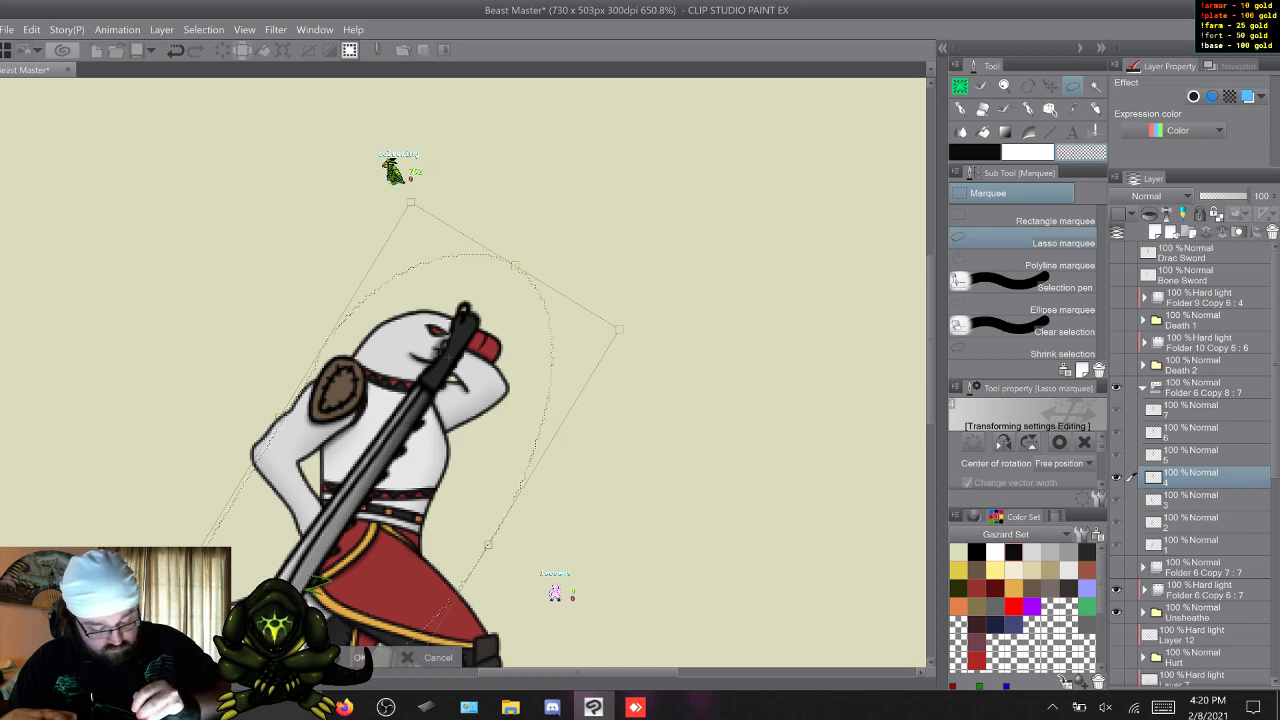
{"action": "left_click", "coordinate": [361, 657]}
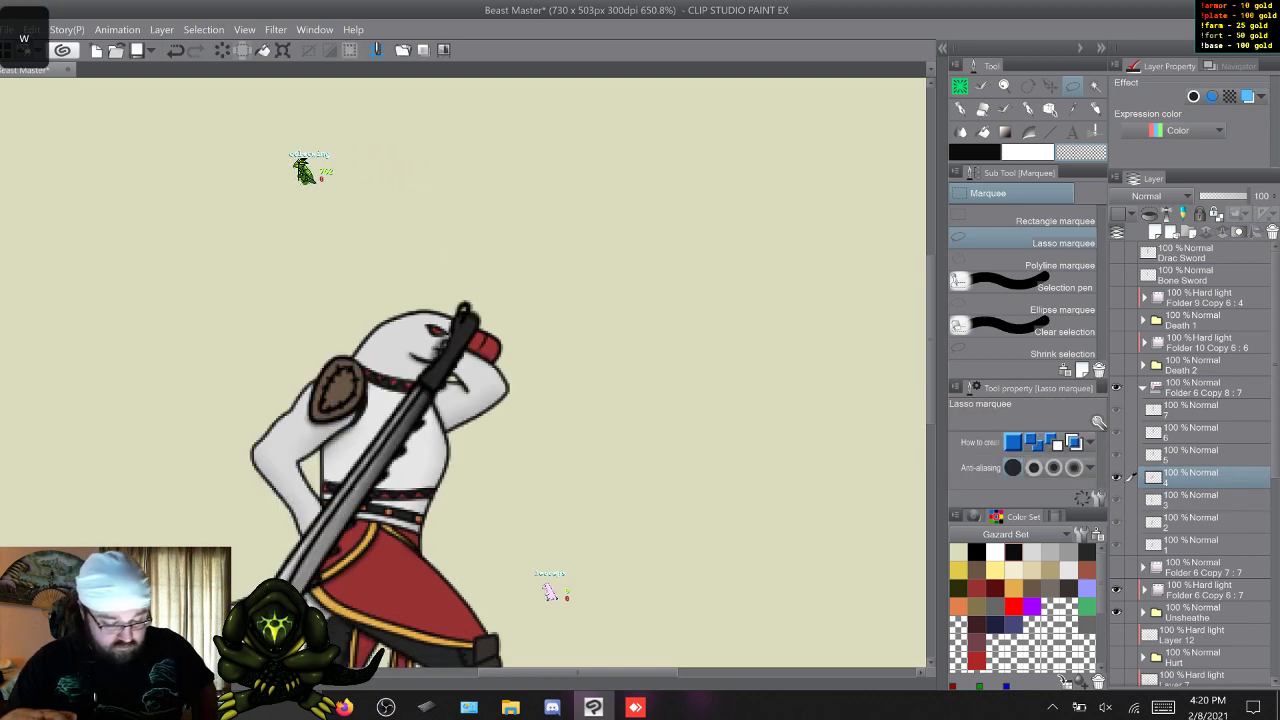
Move frame 5's Drac sword to the outstretched hands, tilt its blade back over the head, and compare it with the neighbouring frames.
{"action": "key", "text": "w"}
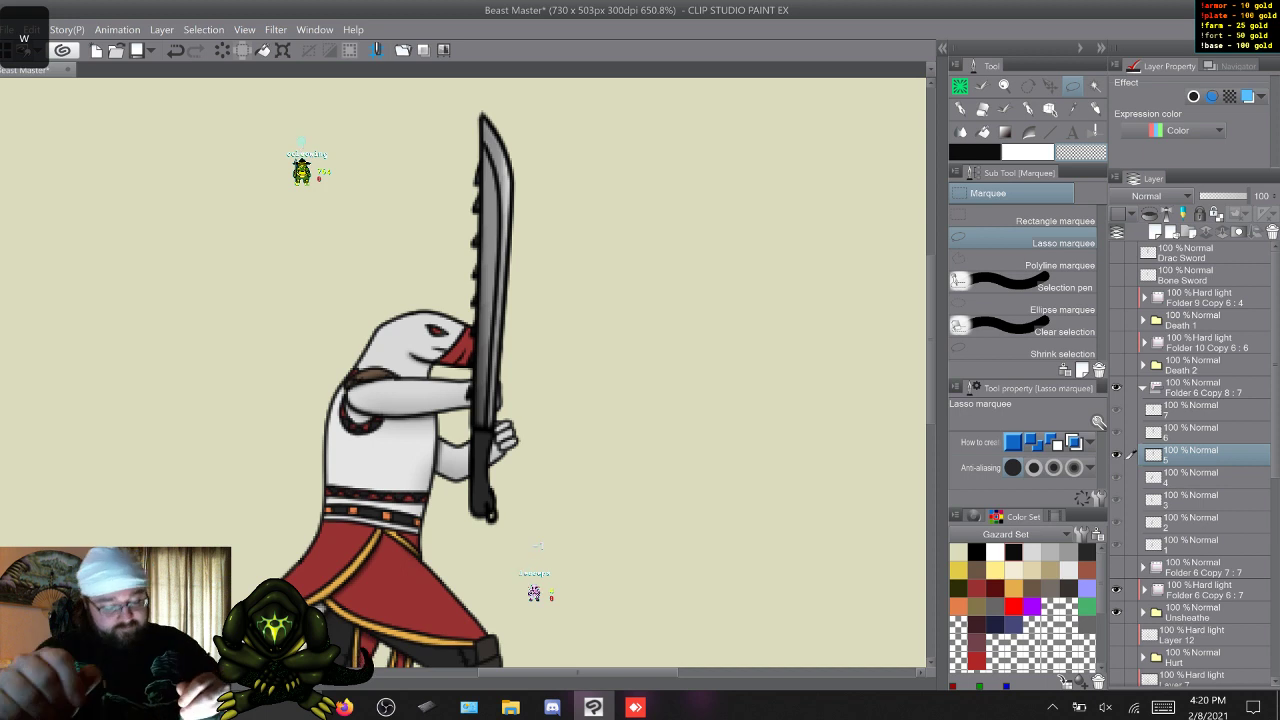
{"action": "mouse_move", "coordinate": [472, 577]}
{"action": "left_mouse_down"}
{"action": "mouse_move", "coordinate": [390, 375]}
{"action": "mouse_move", "coordinate": [480, 88]}
{"action": "mouse_move", "coordinate": [573, 143]}
{"action": "left_mouse_up"}
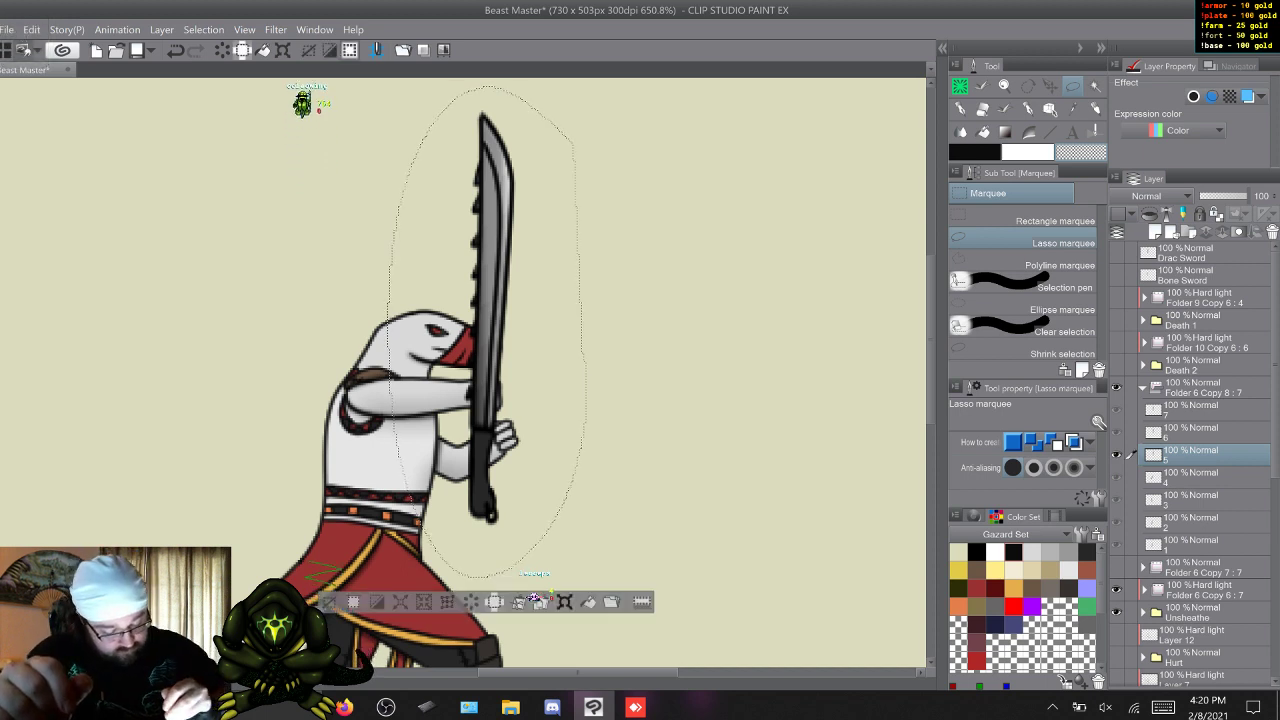
{"action": "left_click", "coordinate": [564, 602]}
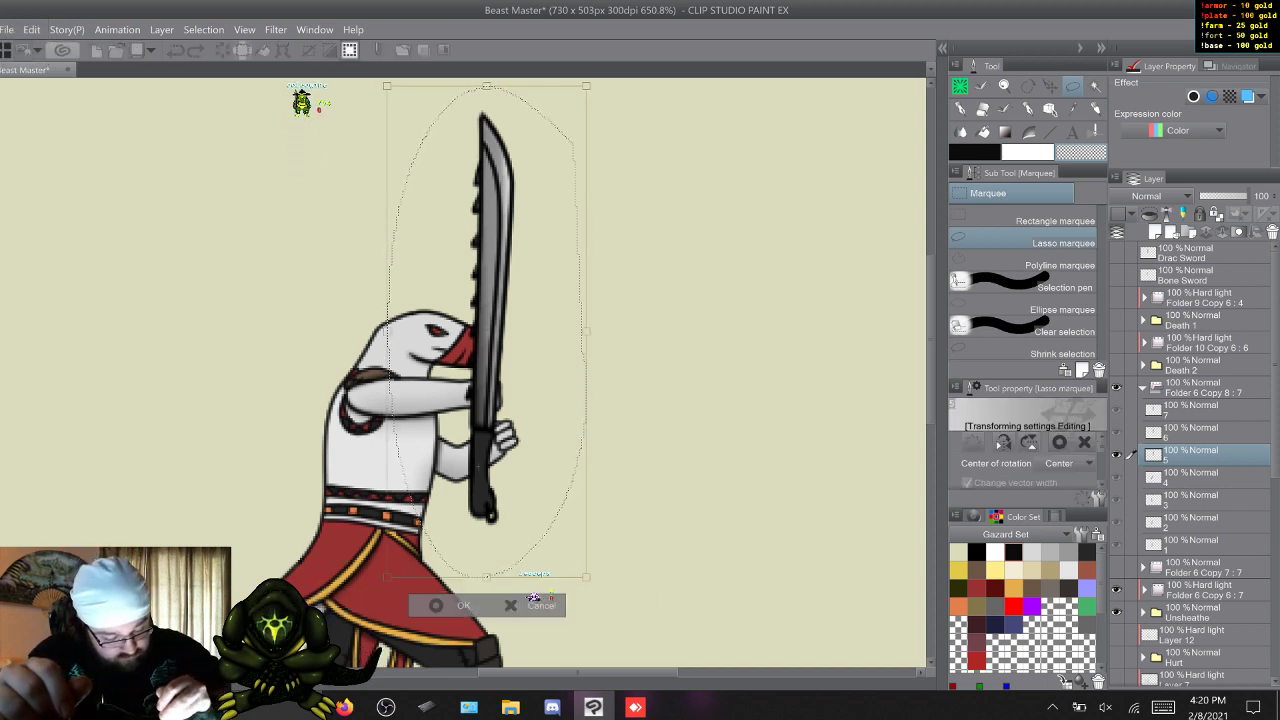
{"action": "left_click_drag", "start_coordinate": [478, 467], "coordinate": [504, 428]}
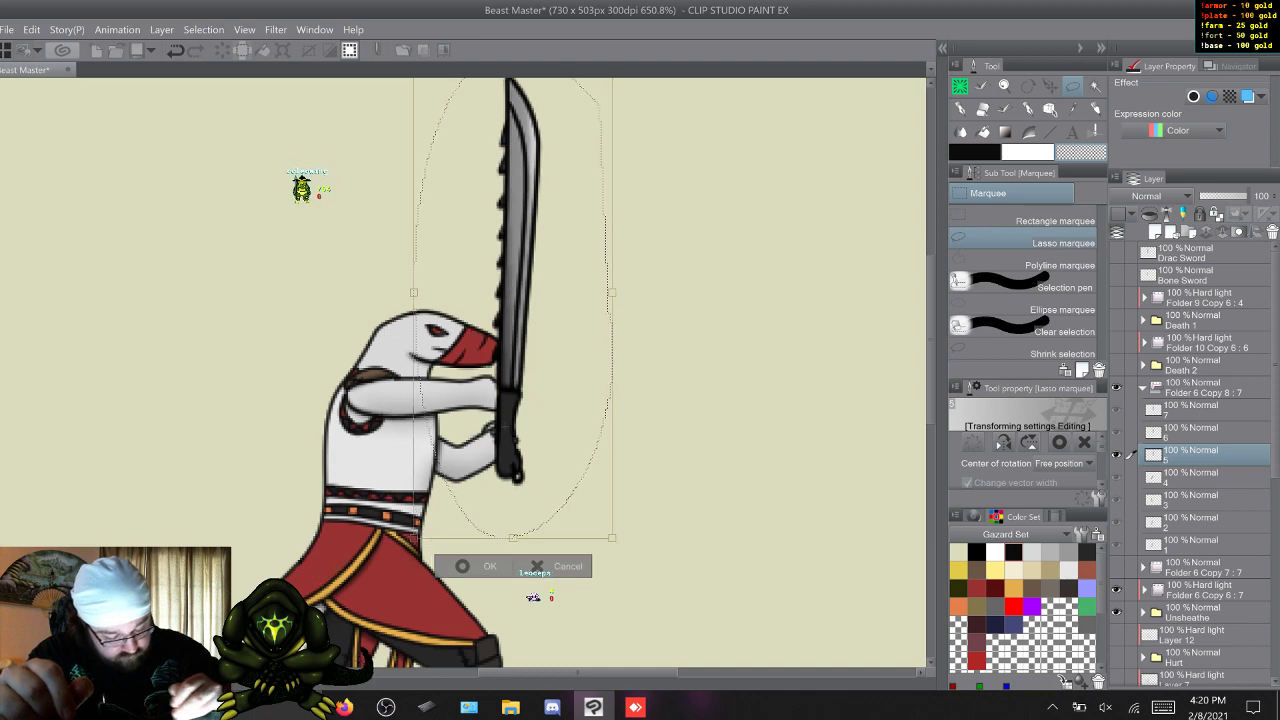
{"action": "left_click_drag", "start_coordinate": [622, 545], "coordinate": [663, 473]}
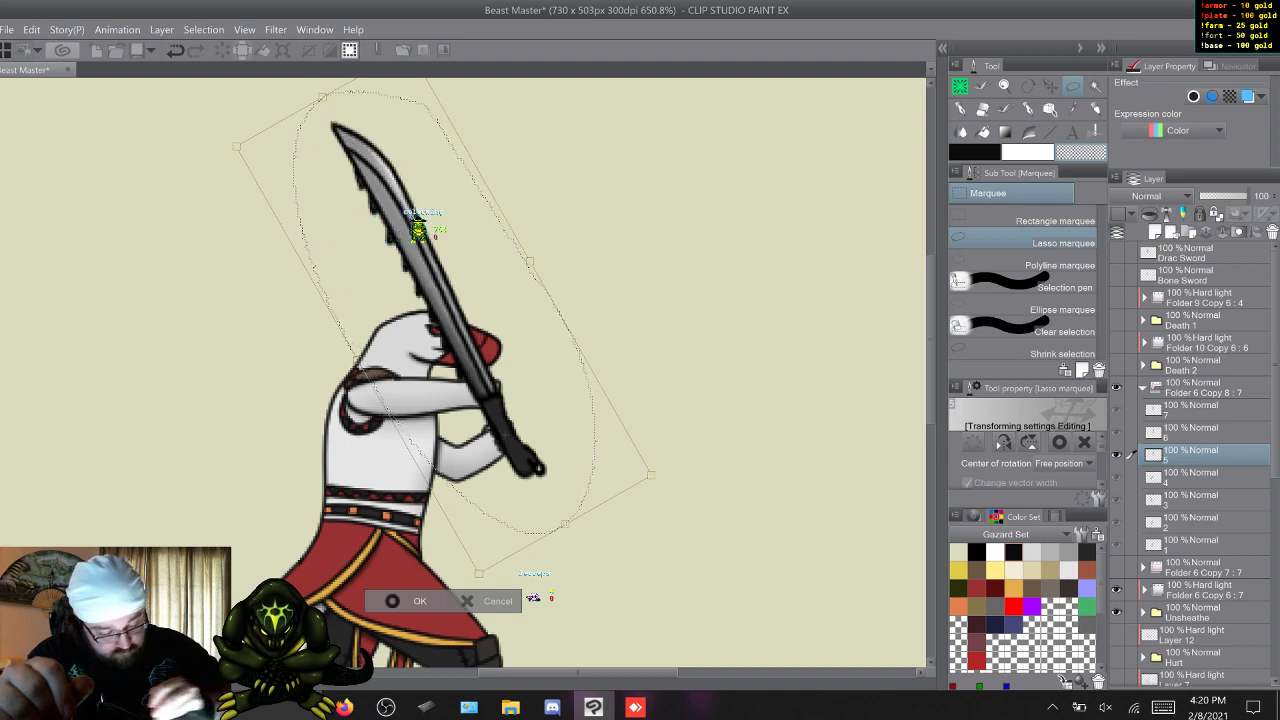
{"action": "key", "text": "Return"}
{"action": "key", "text": "ctrl+d"}
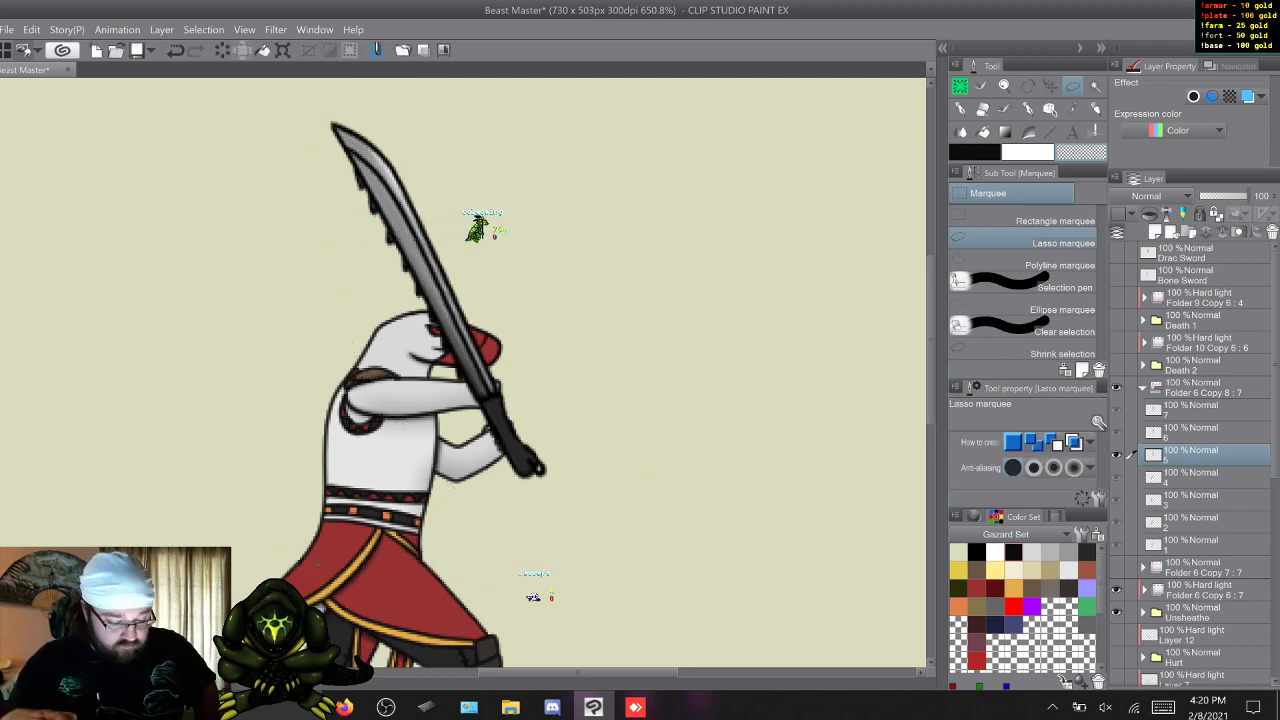
{"action": "key", "text": "w"}
{"action": "key", "text": "s"}
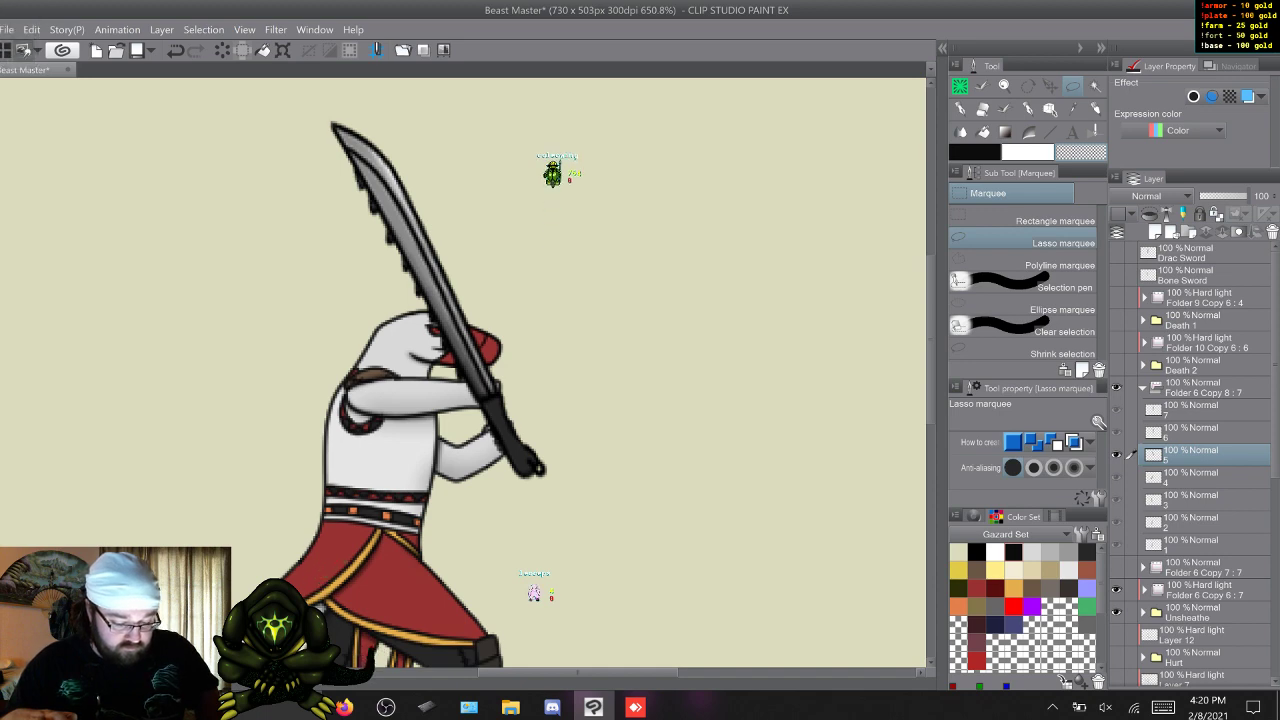
{"action": "key", "text": "s"}
{"action": "key", "text": "w"}
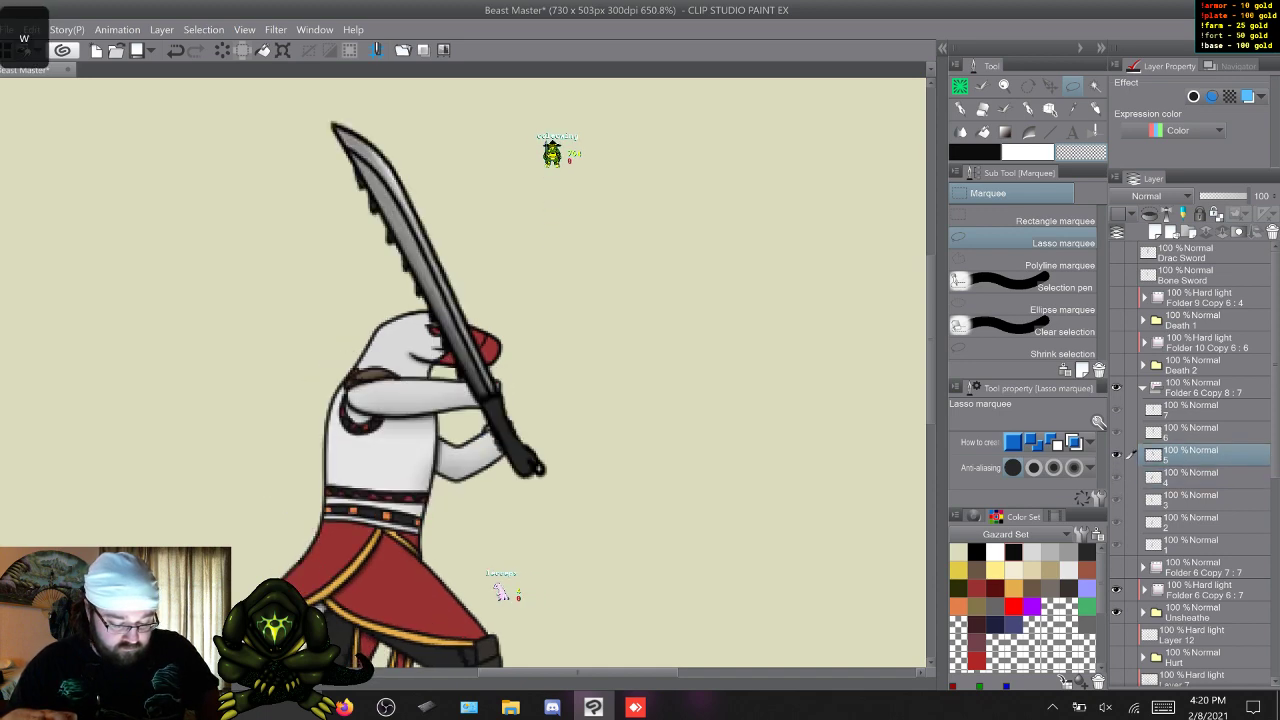
{"action": "key", "text": "s"}
{"action": "key", "text": "w"}
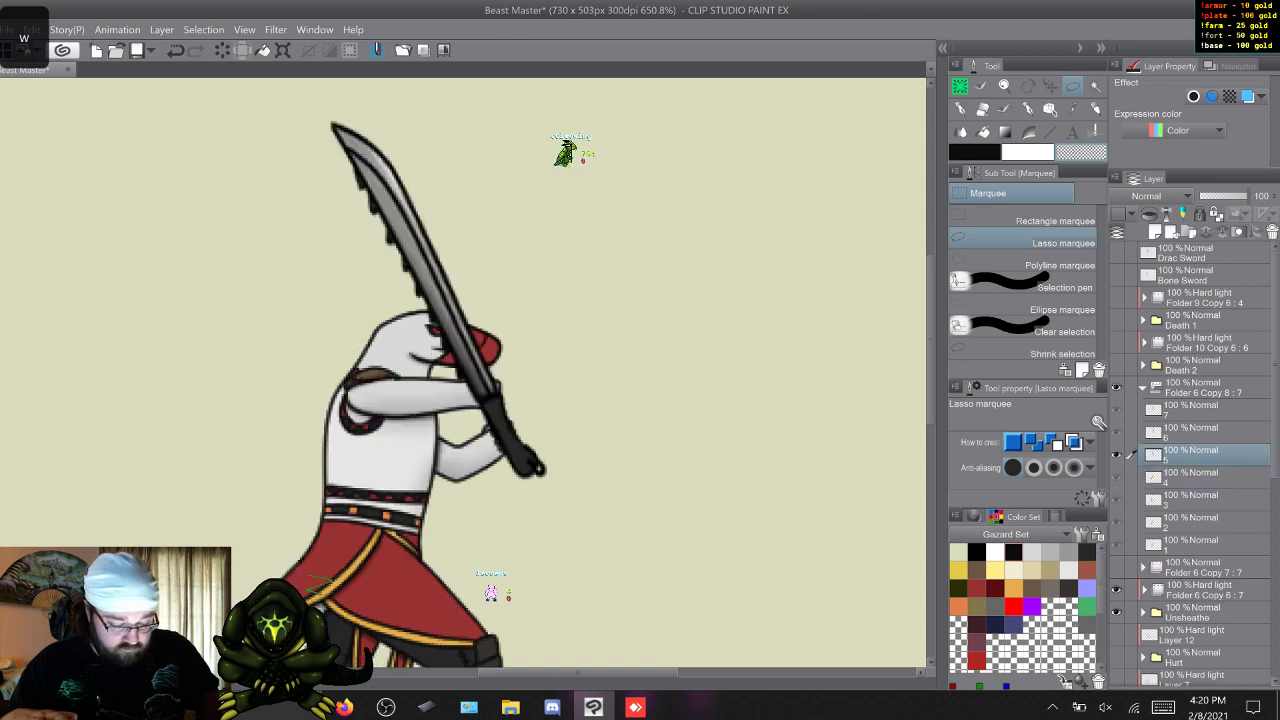
Move frame 6's Drac sword to the raised rear hand and rotate it so the blade slants forward and upward above the head.
{"action": "key", "text": "w"}
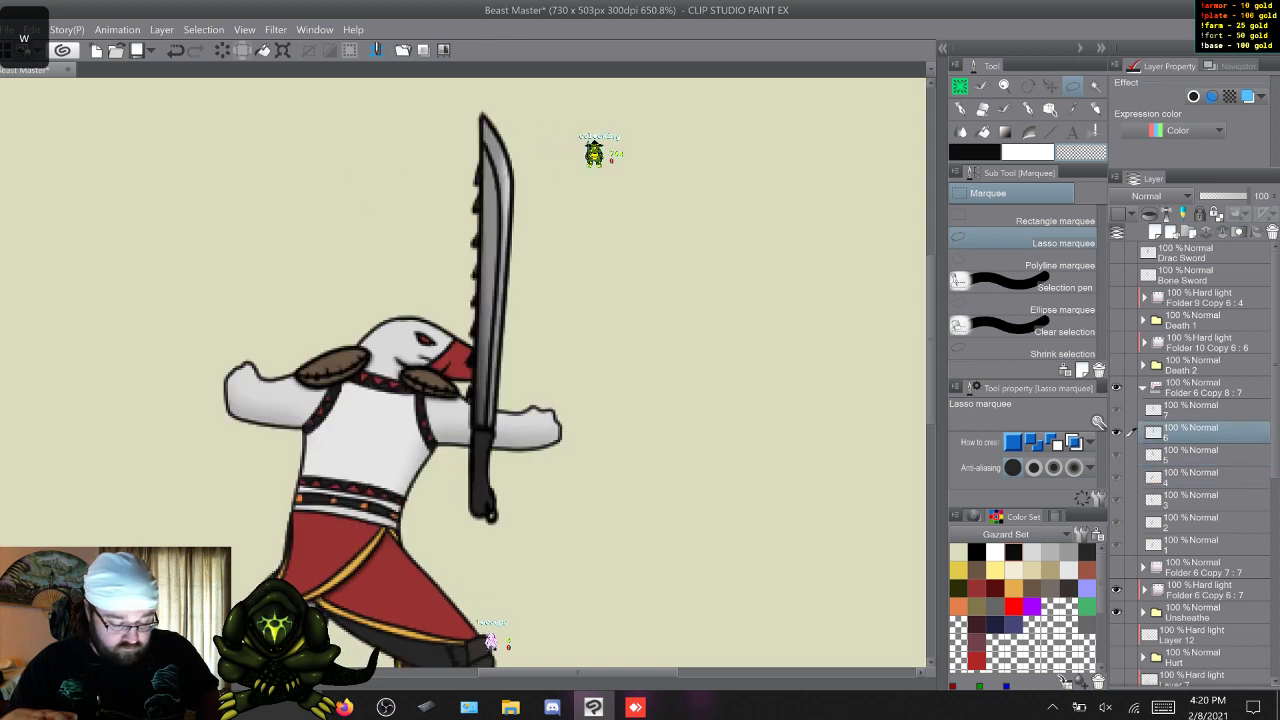
{"action": "mouse_move", "coordinate": [570, 480]}
{"action": "left_mouse_down"}
{"action": "mouse_move", "coordinate": [560, 350]}
{"action": "mouse_move", "coordinate": [415, 430]}
{"action": "mouse_move", "coordinate": [565, 500]}
{"action": "left_mouse_up"}
{"action": "key", "text": "ctrl+t"}
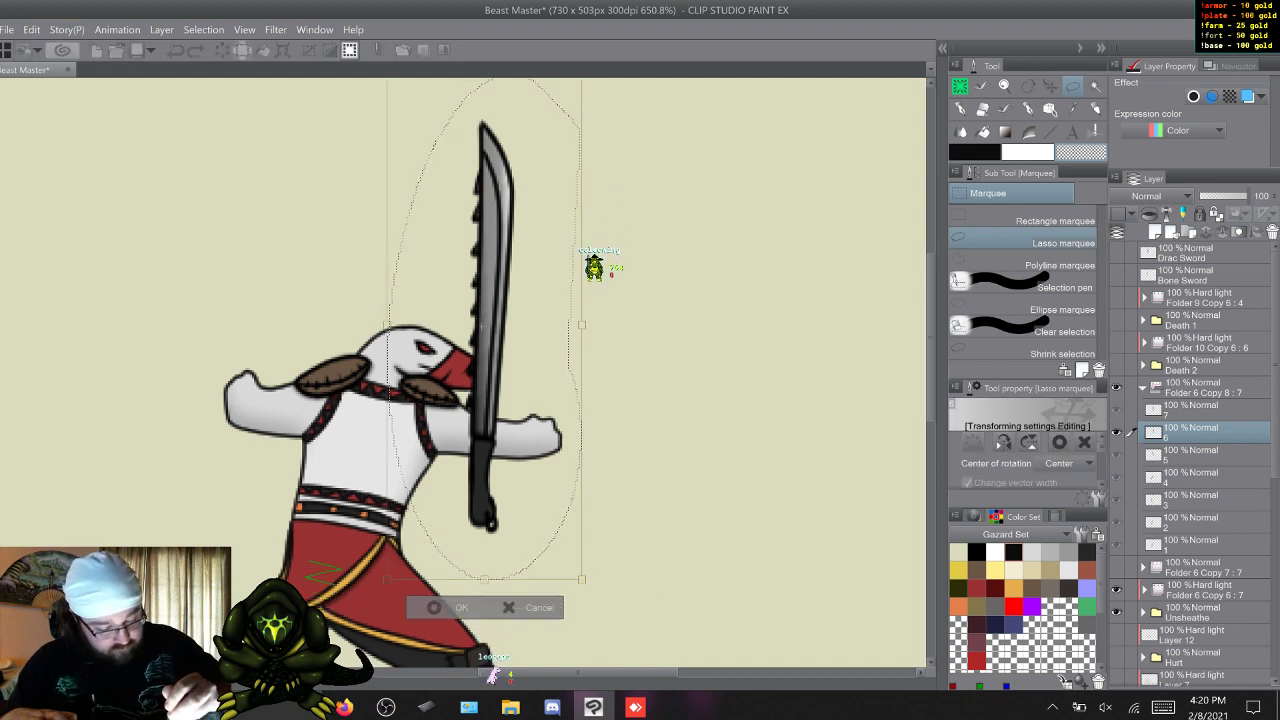
{"action": "left_click_drag", "start_coordinate": [480, 474], "coordinate": [244, 391]}
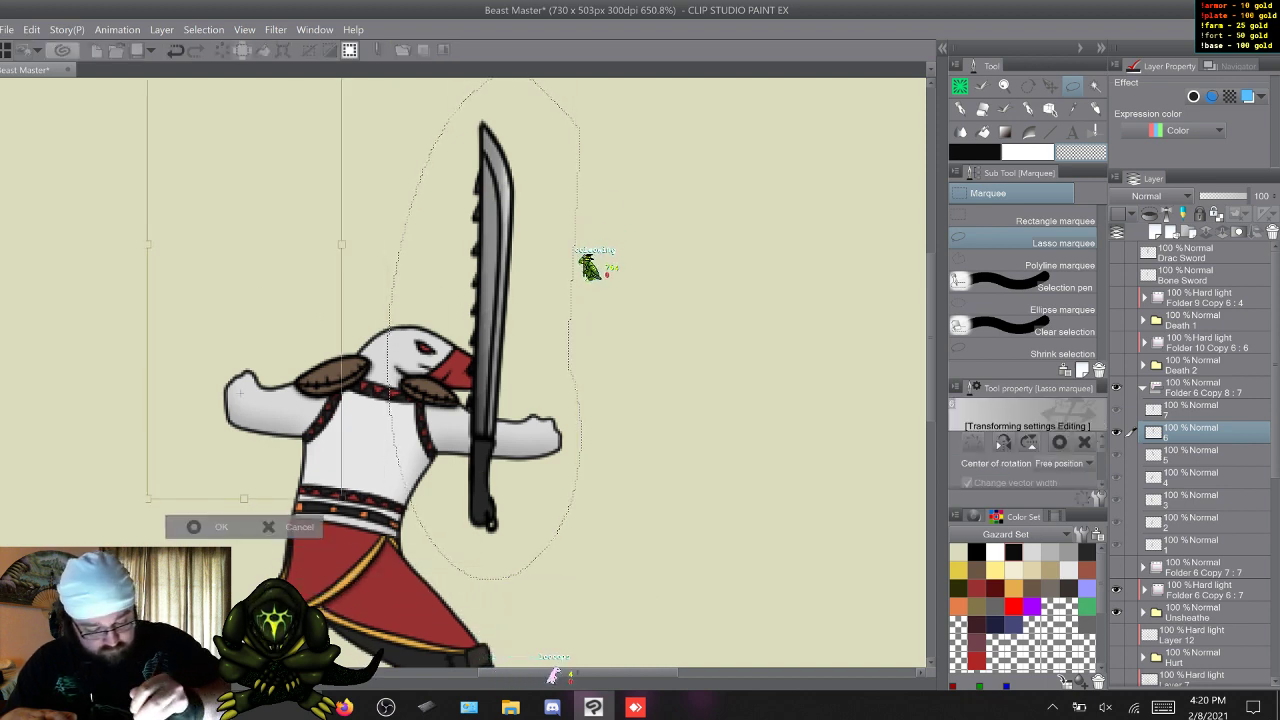
{"action": "left_click_drag", "start_coordinate": [400, 220], "coordinate": [475, 415]}
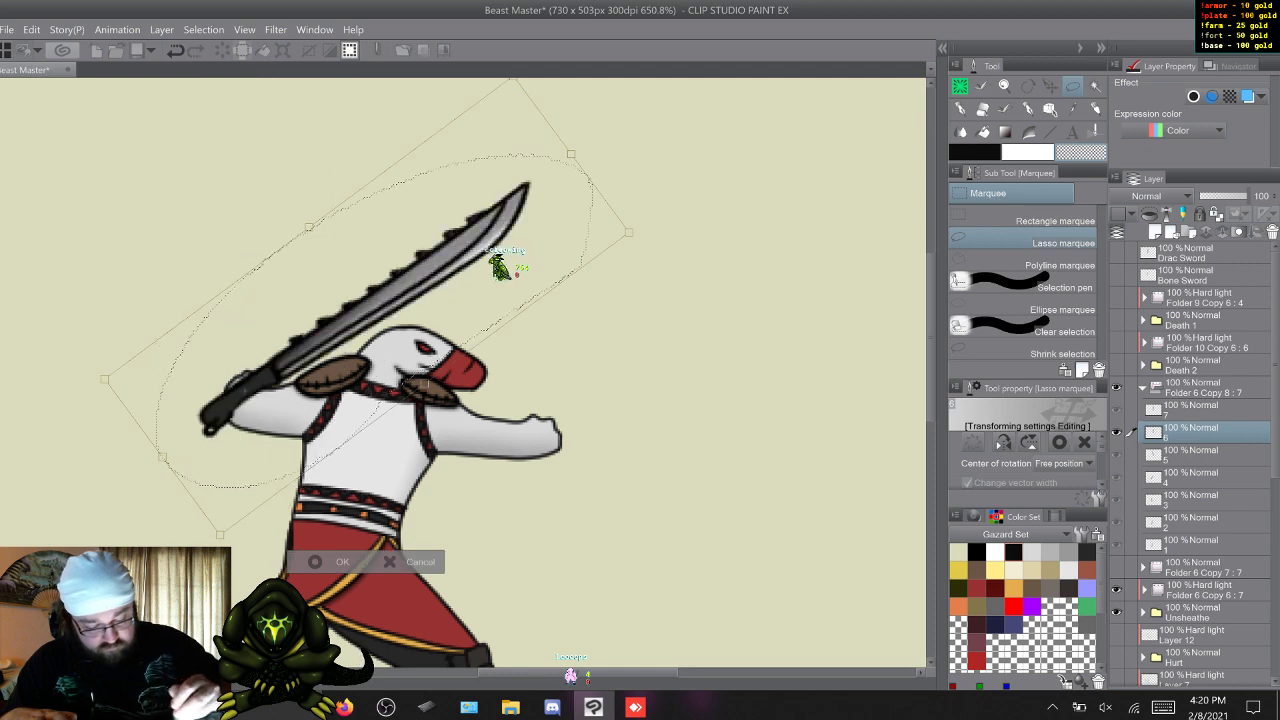
{"action": "key", "text": "Return"}
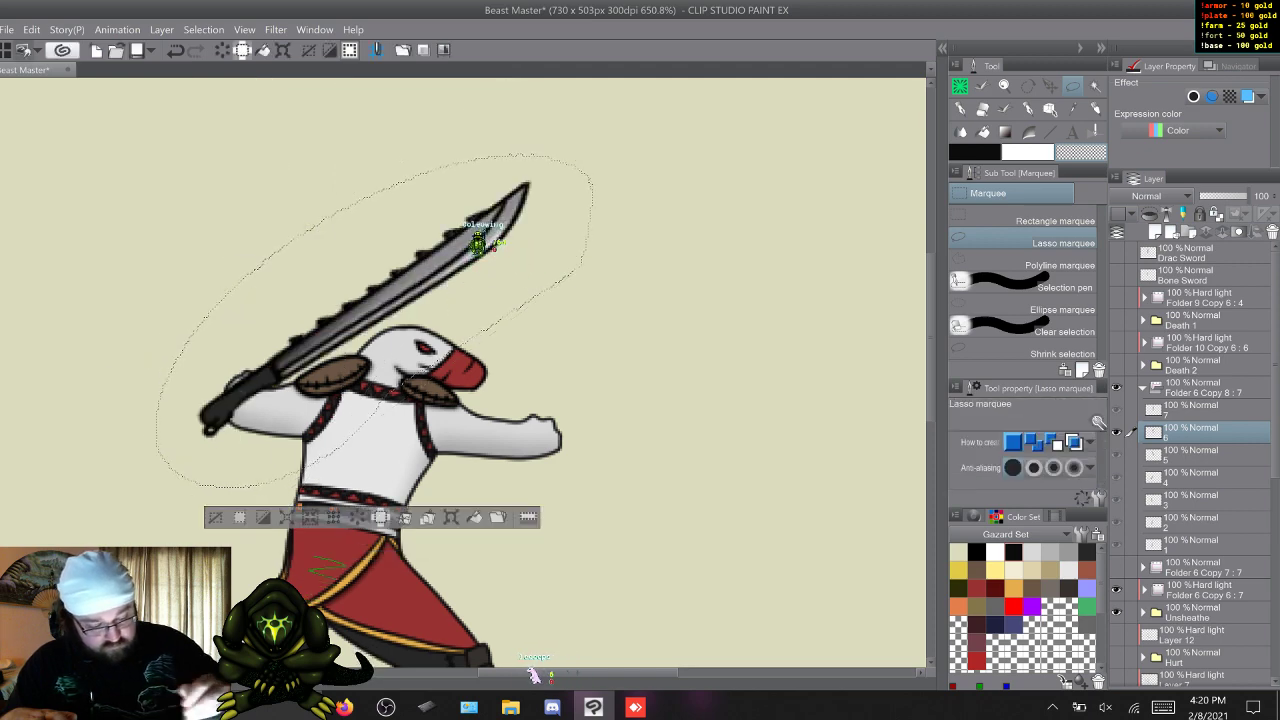
{"action": "key", "text": "ctrl+d"}
Move frame 7's Drac sword to the rear hand, angle the blade forward and upward over the head, and compare it with frames 6 and 1.
{"action": "key", "text": "w"}
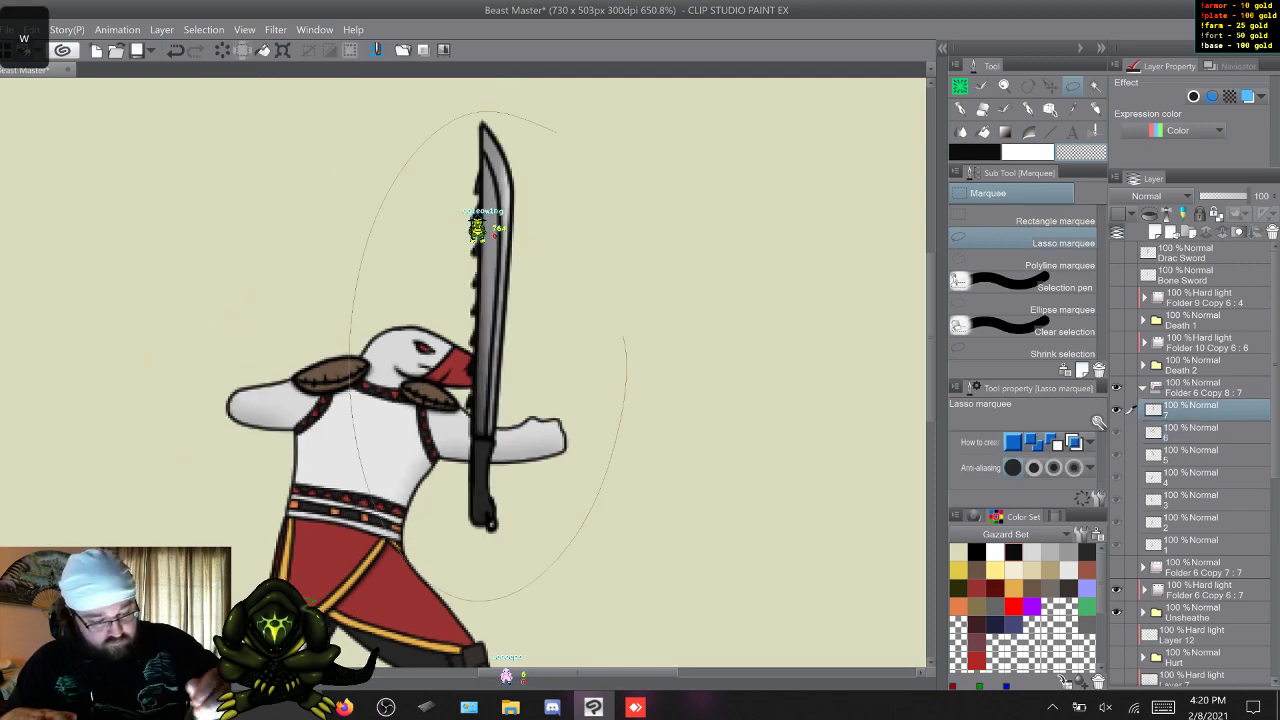
{"action": "key", "text": "ctrl+t"}
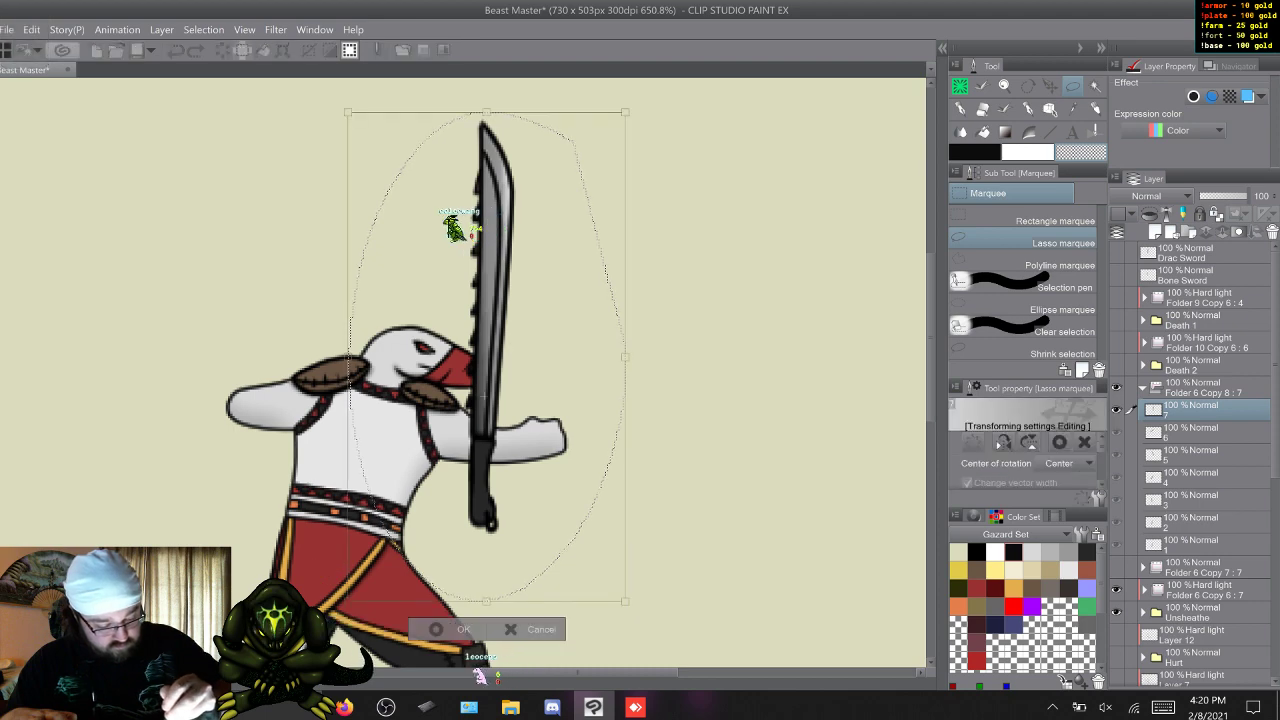
{"action": "left_click_drag", "start_coordinate": [479, 474], "coordinate": [254, 401]}
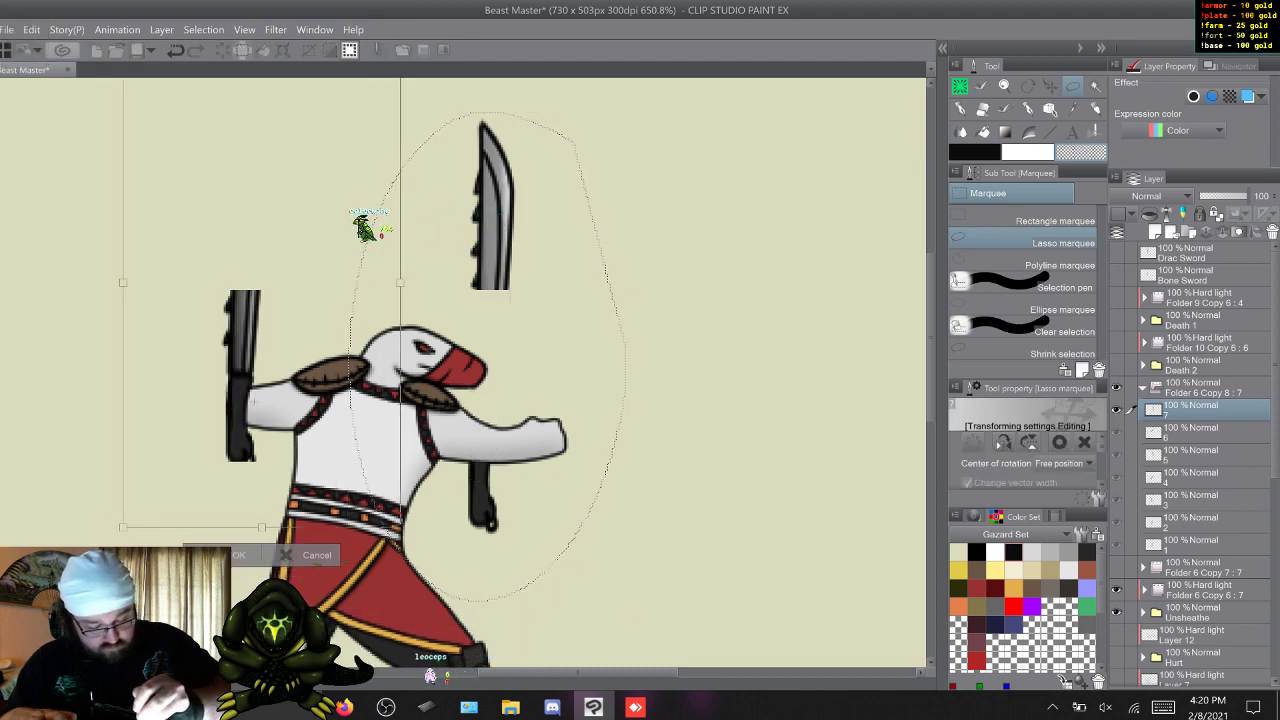
{"action": "left_click_drag", "start_coordinate": [450, 200], "coordinate": [534, 416]}
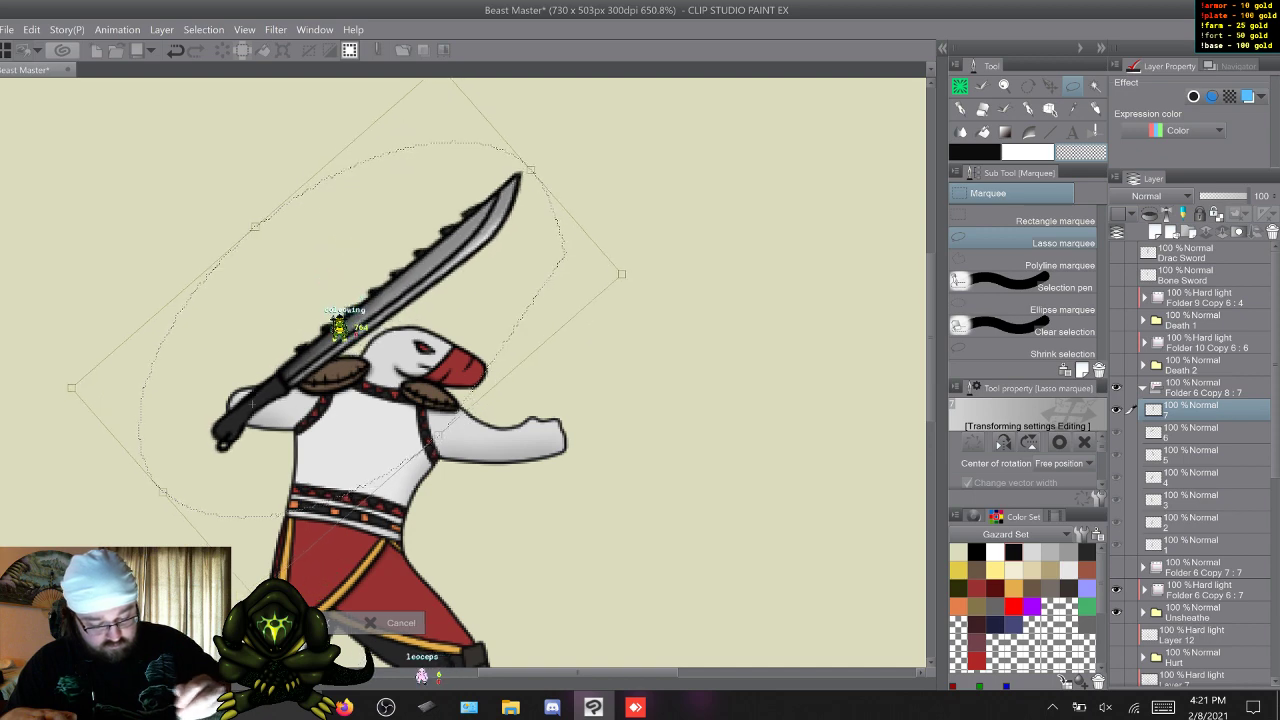
{"action": "key", "text": "Return"}
{"action": "key", "text": "ctrl+d"}
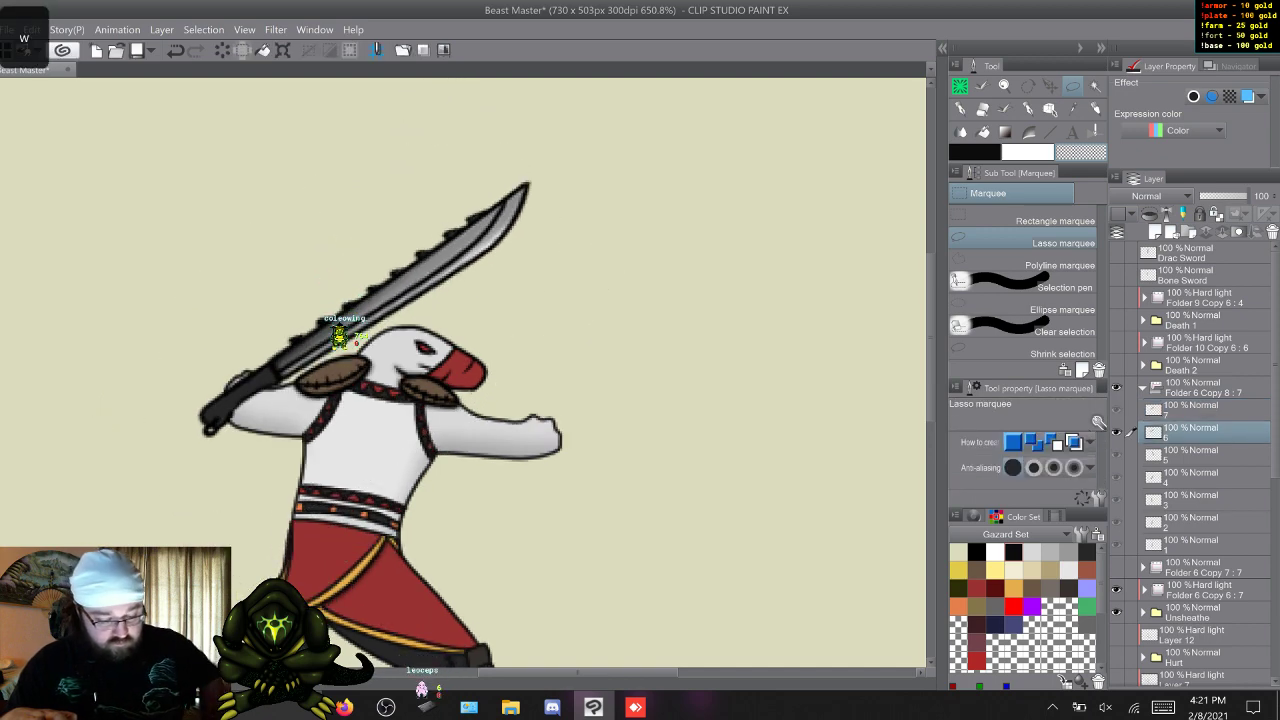
{"action": "key", "text": "w"}
{"action": "key", "text": "w"}
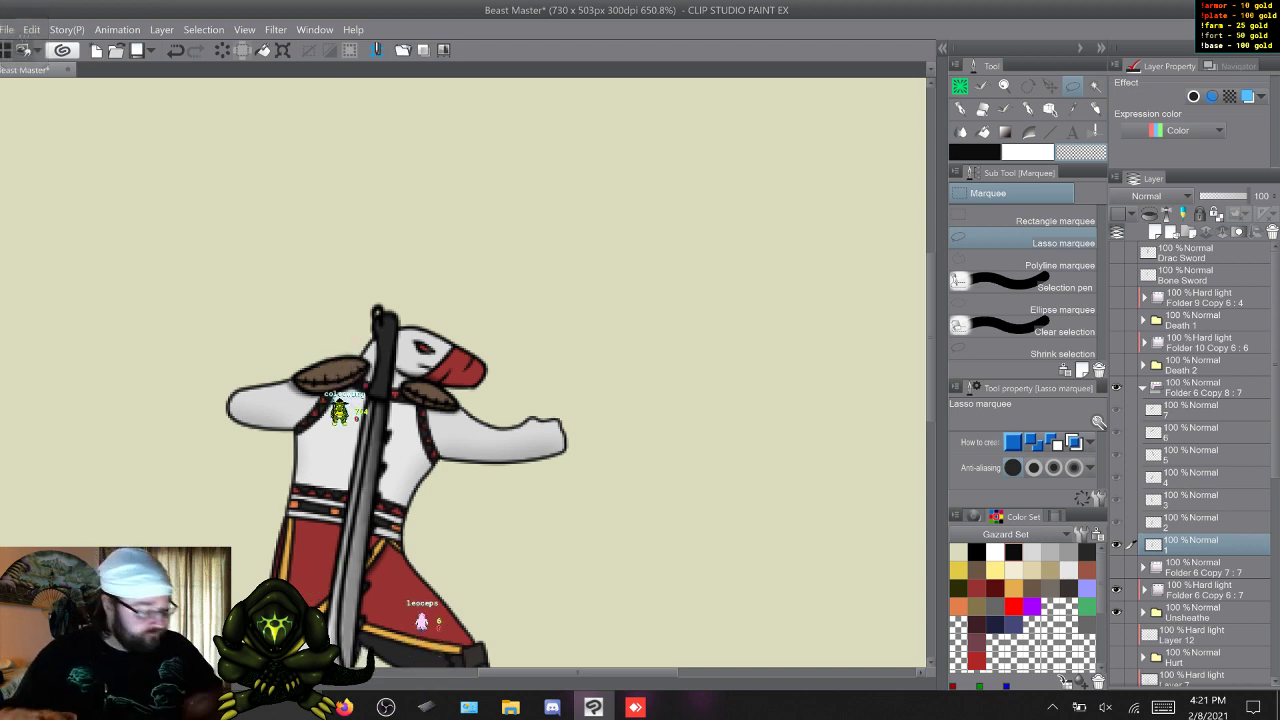
Hide the Drac sword folder, Folder 6 Copy 8, and show the bone sword folder, Folder 6 Copy 7.
{"action": "left_click", "coordinate": [1143, 387]}
{"action": "left_click", "coordinate": [1117, 387]}
{"action": "left_click", "coordinate": [1117, 409]}
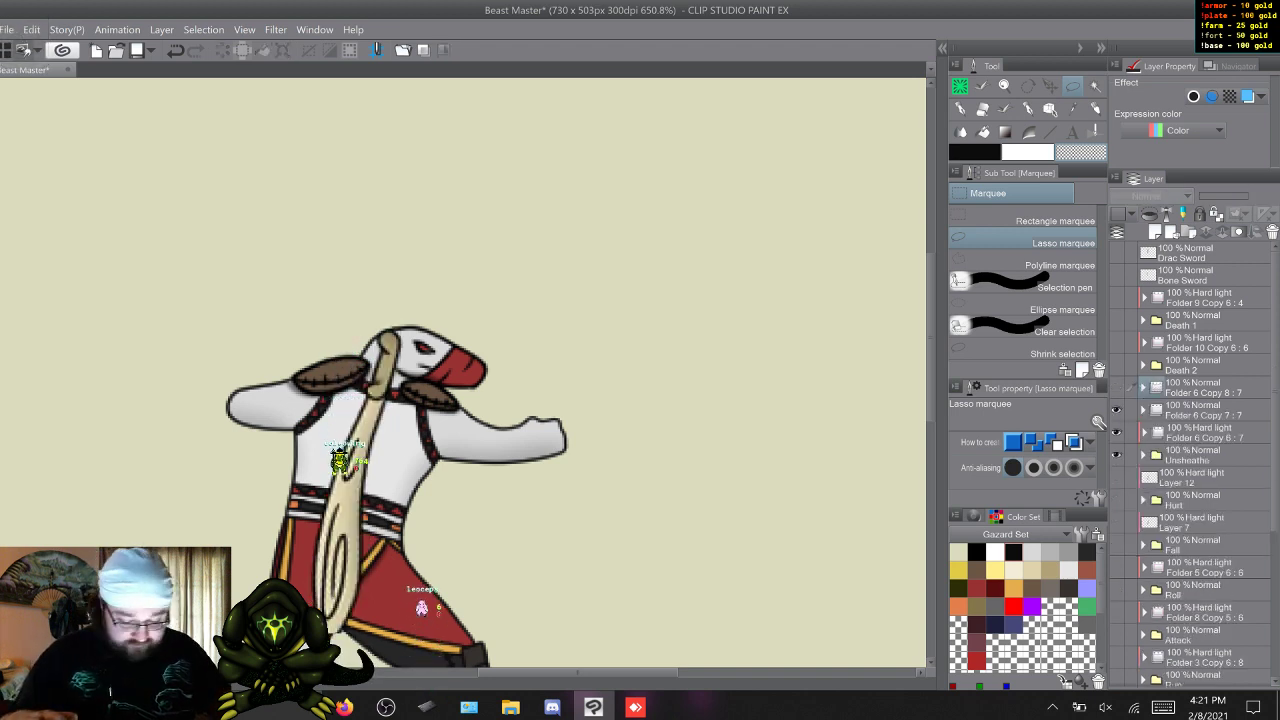
Flip back and forth through the Unsheathe frames, examining how the bone sword overlaps the hands, especially in frames 3 to 5.
{"action": "key", "text": "w"}
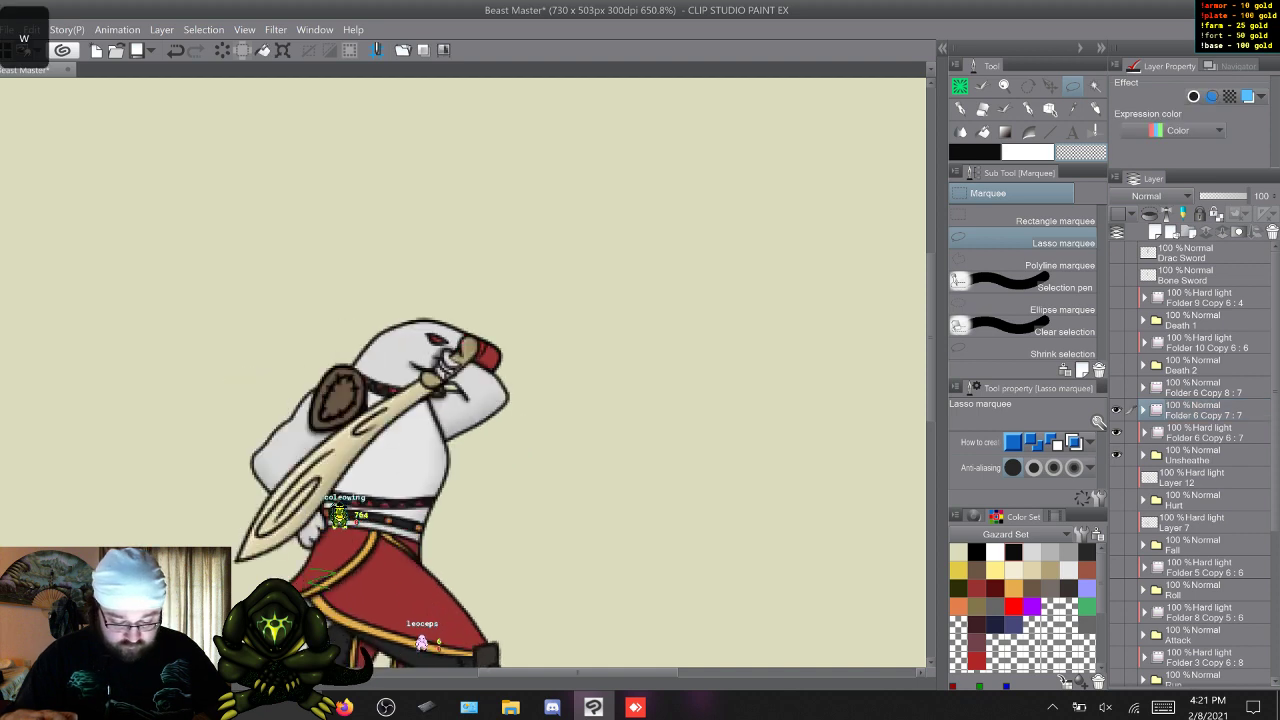
{"action": "key", "text": "s"}
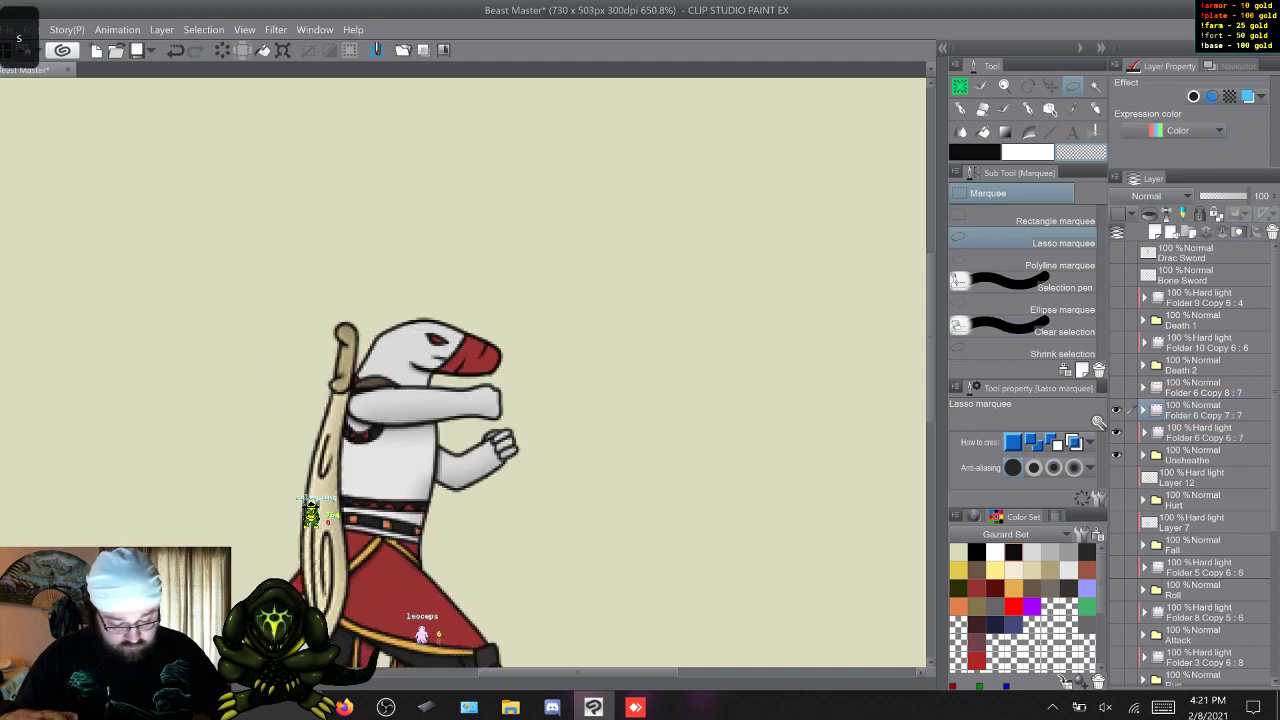
{"action": "key", "text": "w"}
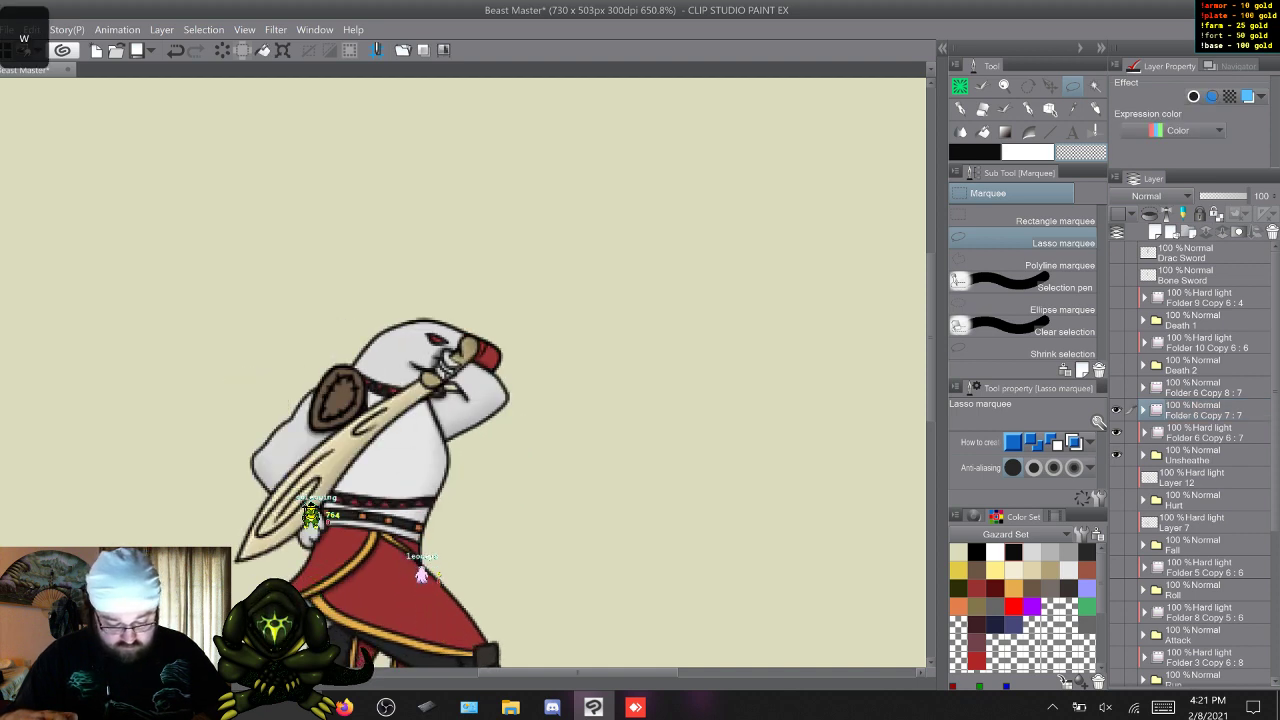
{"action": "key", "text": "w"}
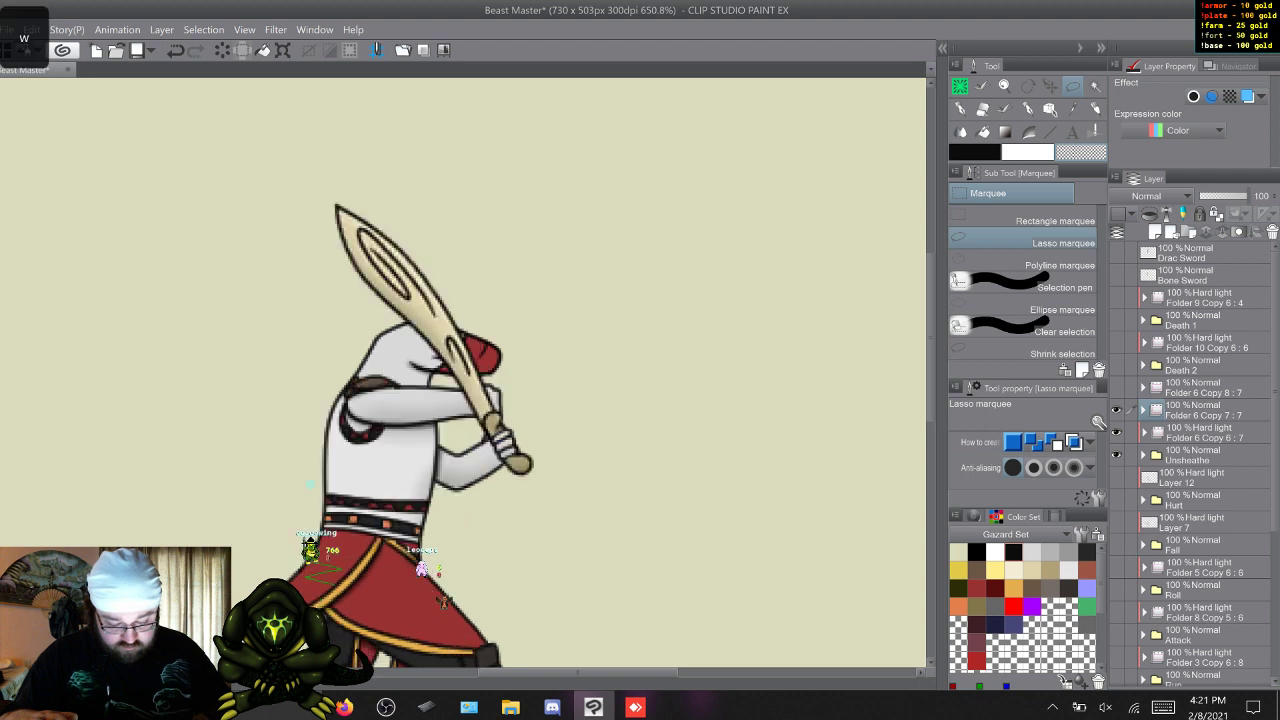
{"action": "key", "text": "s"}
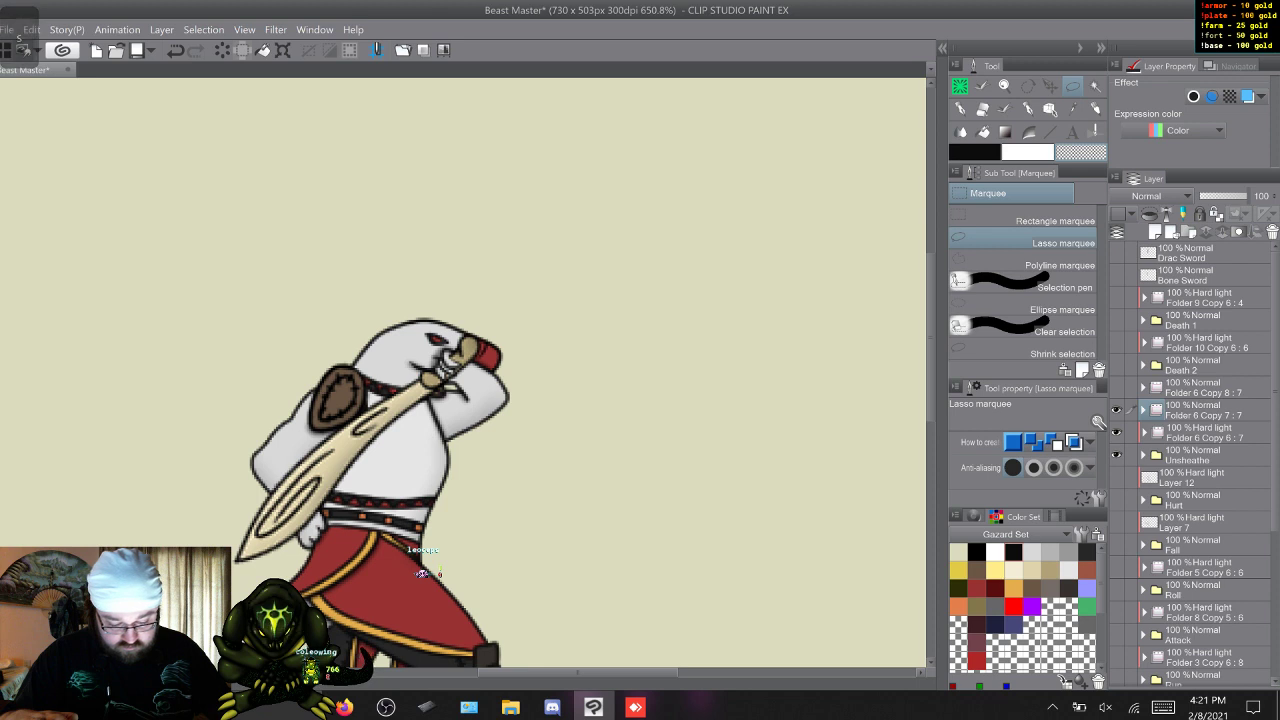
{"action": "key", "text": "w"}
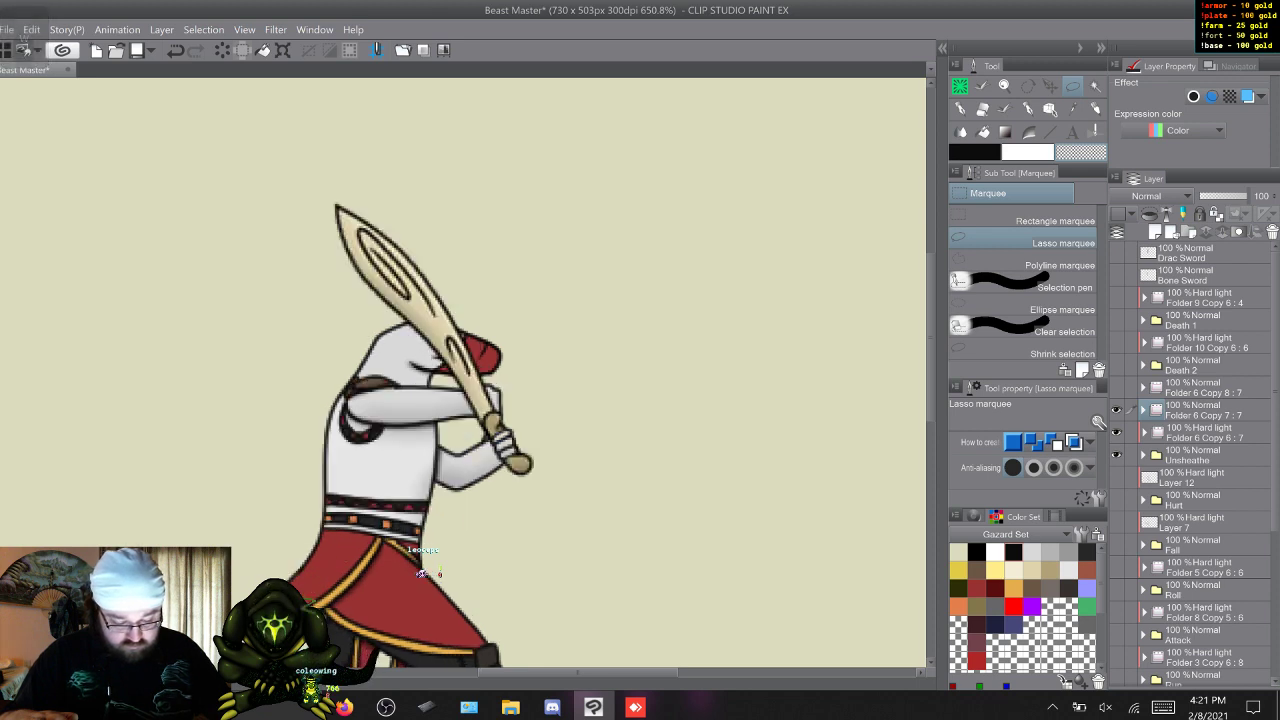
{"action": "key", "text": "s"}
{"action": "key", "text": "w"}
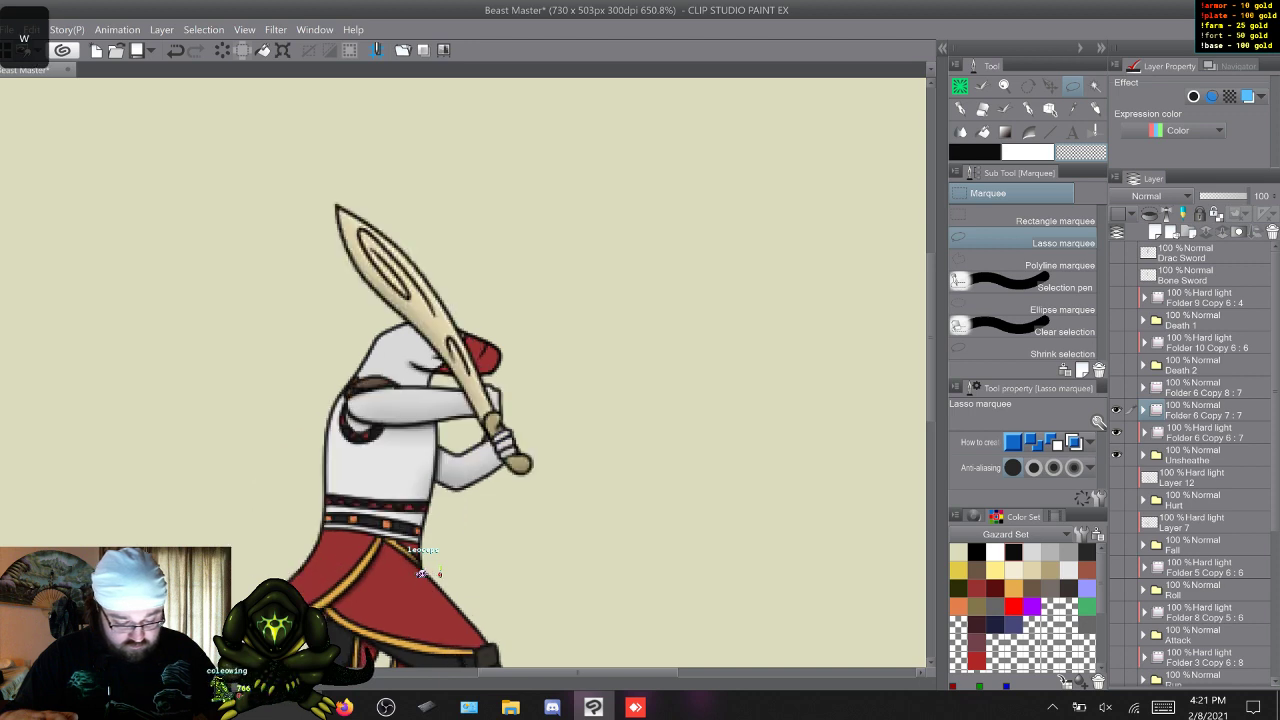
{"action": "key", "text": "s"}
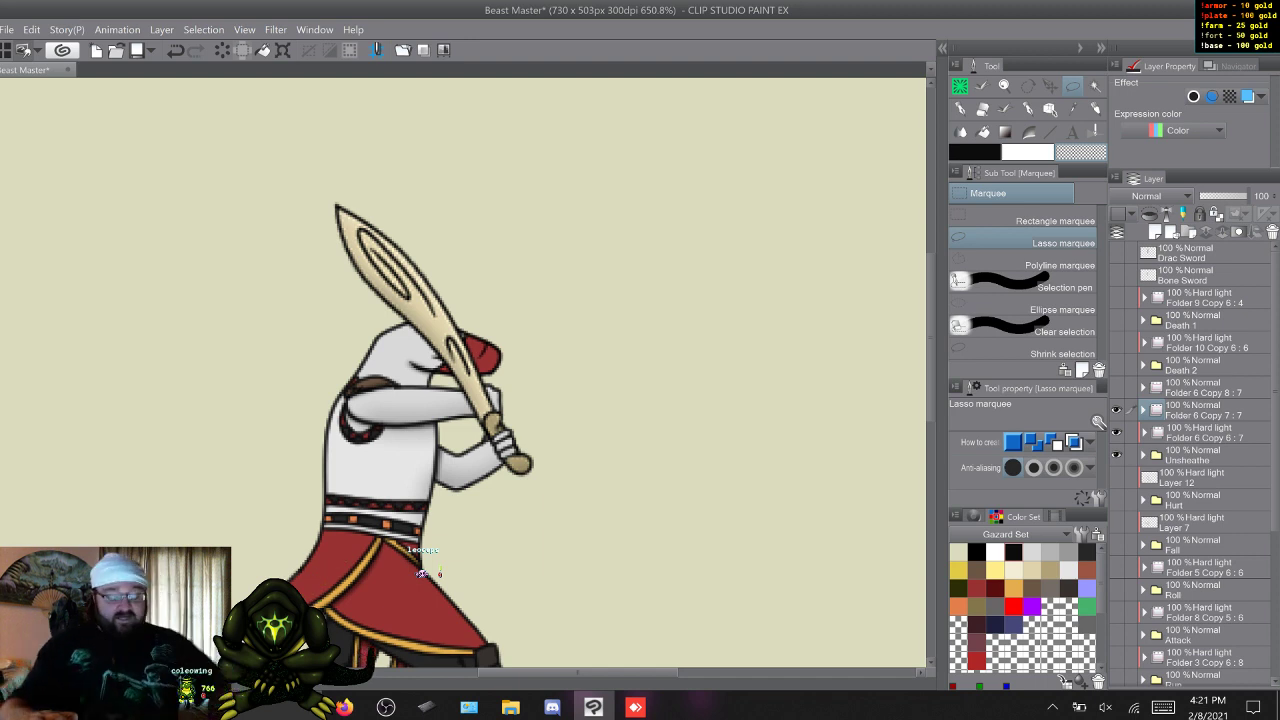
{"action": "key", "text": "q"}
{"action": "key", "text": "q"}
{"action": "key", "text": "w"}
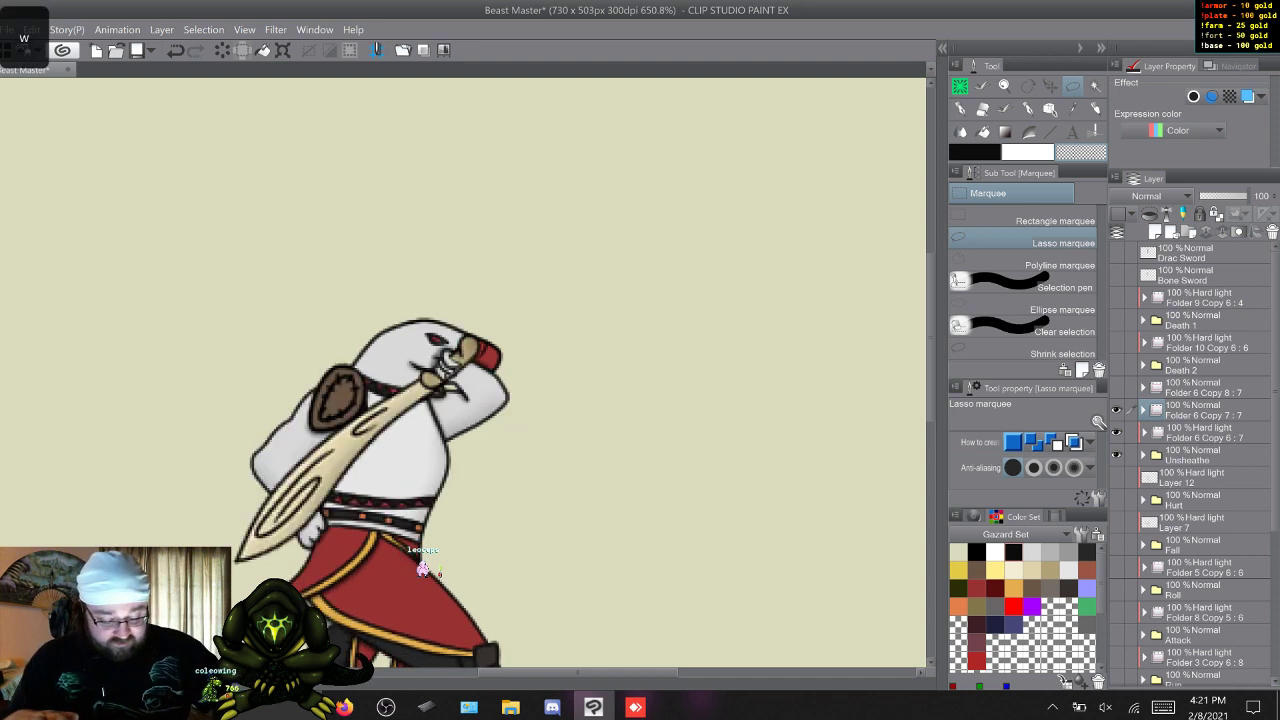
{"action": "key", "text": "w"}
{"action": "key", "text": "w"}
{"action": "key", "text": "s"}
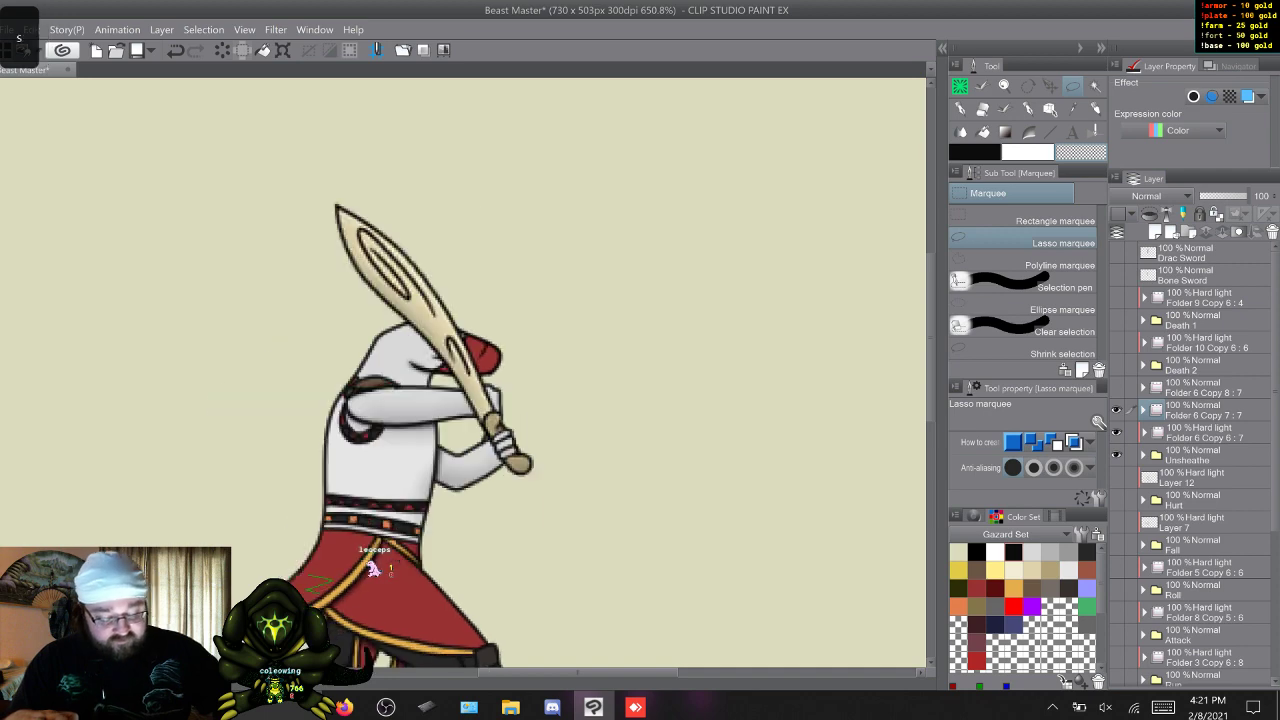
{"action": "key", "text": "s"}
{"action": "key", "text": "w"}
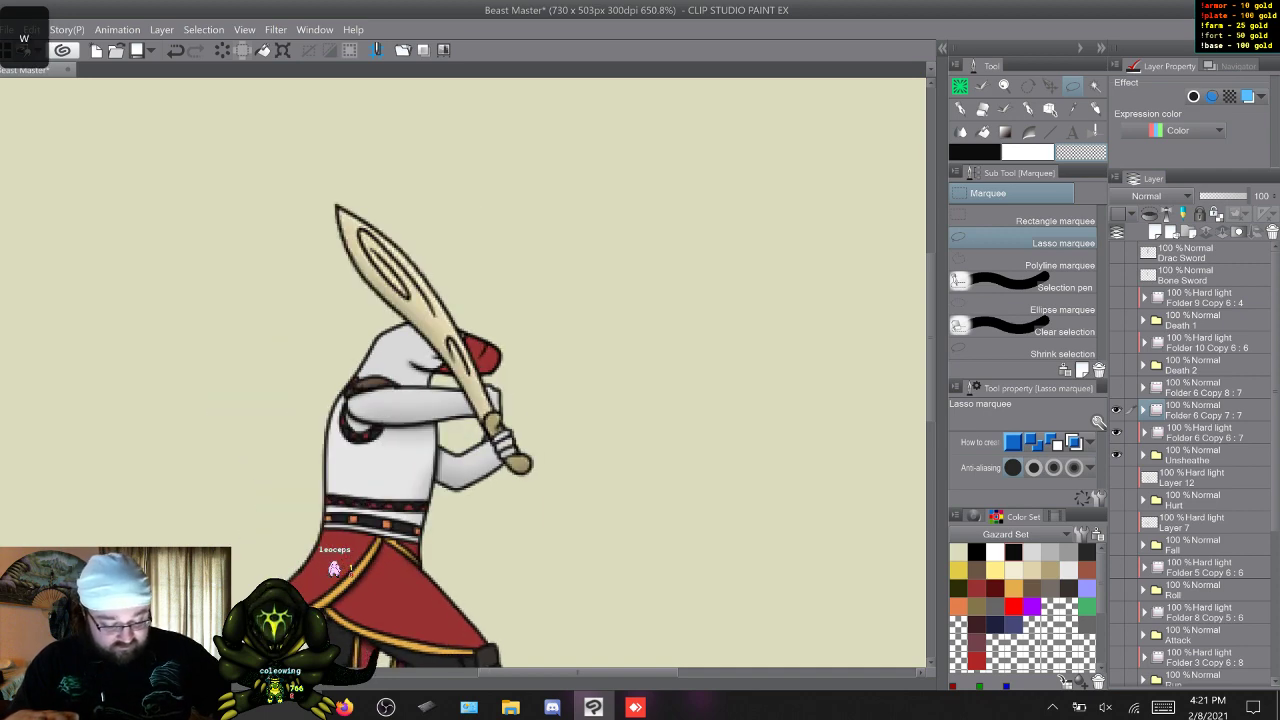
{"action": "key", "text": "s"}
{"action": "key", "text": "w"}
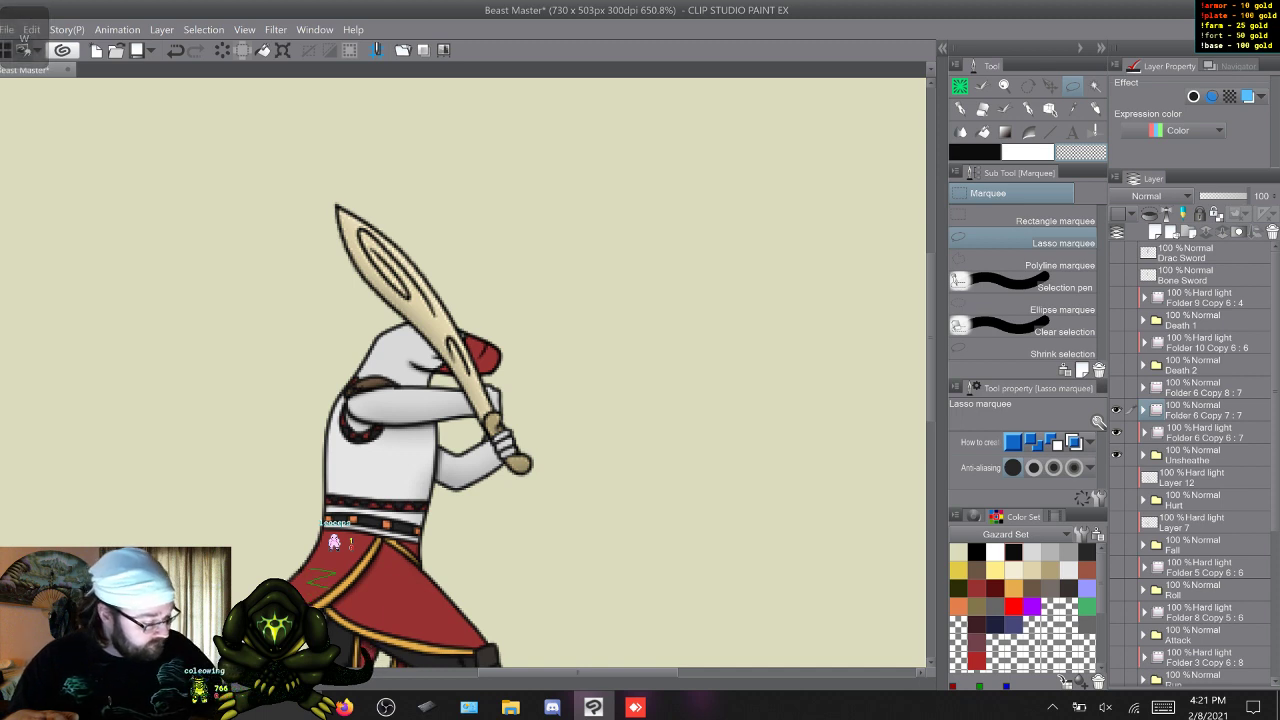
Fade the bone sword folder to 47% opacity and erase the part of frame 5's sword covering the upper fist with Coleowing Marker.
{"action": "left_click", "coordinate": [1206, 411]}
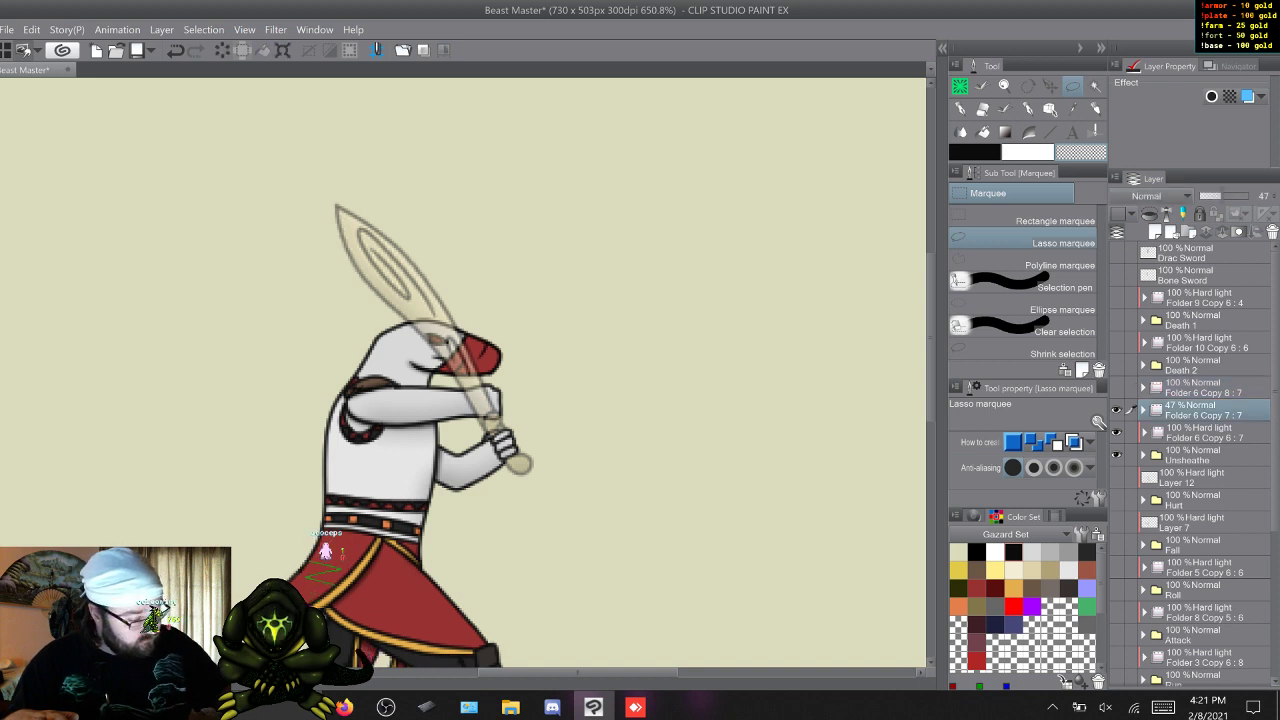
{"action": "left_click", "coordinate": [1144, 410]}
{"action": "left_click", "coordinate": [1190, 478]}
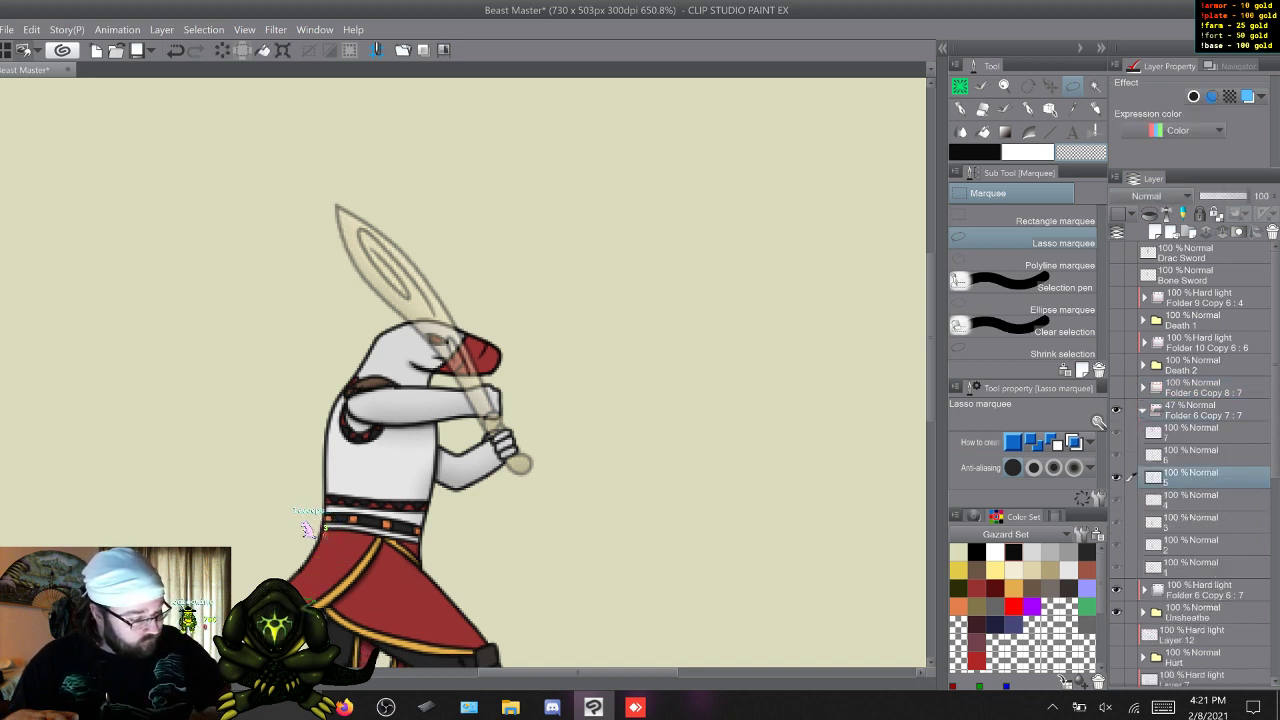
{"action": "key", "text": "b"}
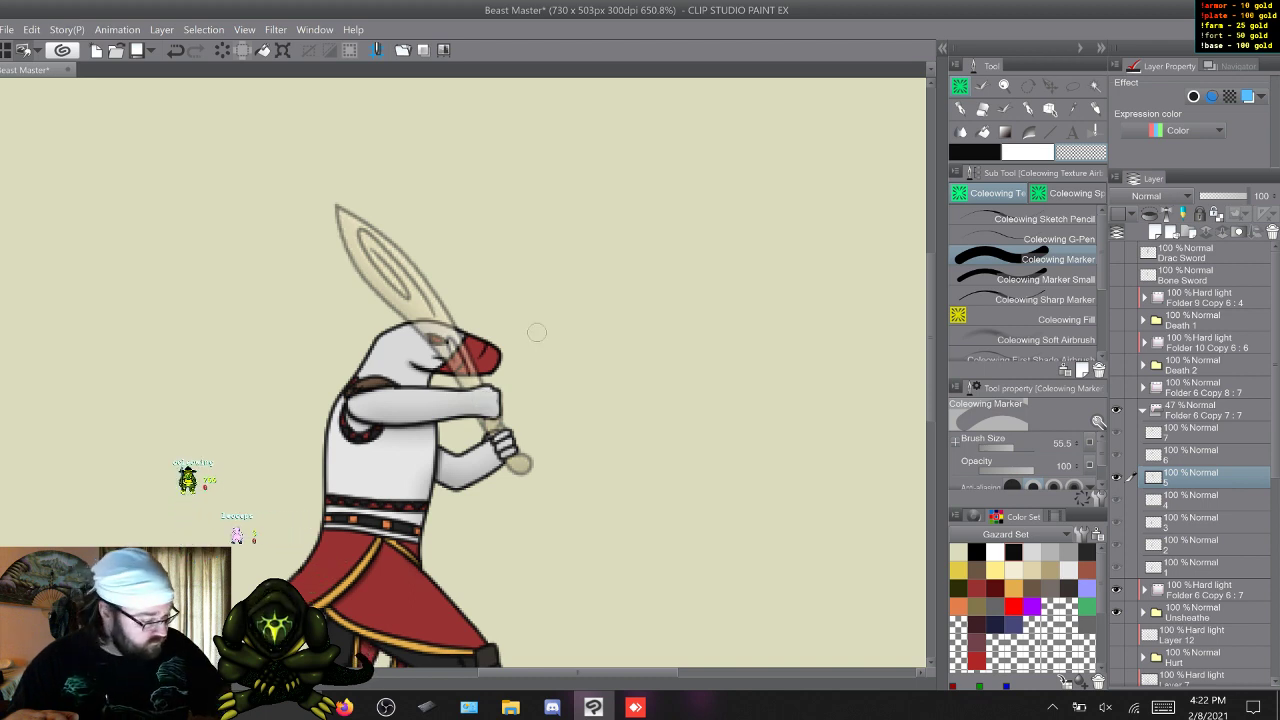
Restore the bone sword folder to 100% opacity and reselect its frame 5 layer.
{"action": "left_click", "coordinate": [1192, 411]}
{"action": "left_click_drag", "start_coordinate": [1222, 196], "coordinate": [1249, 196]}
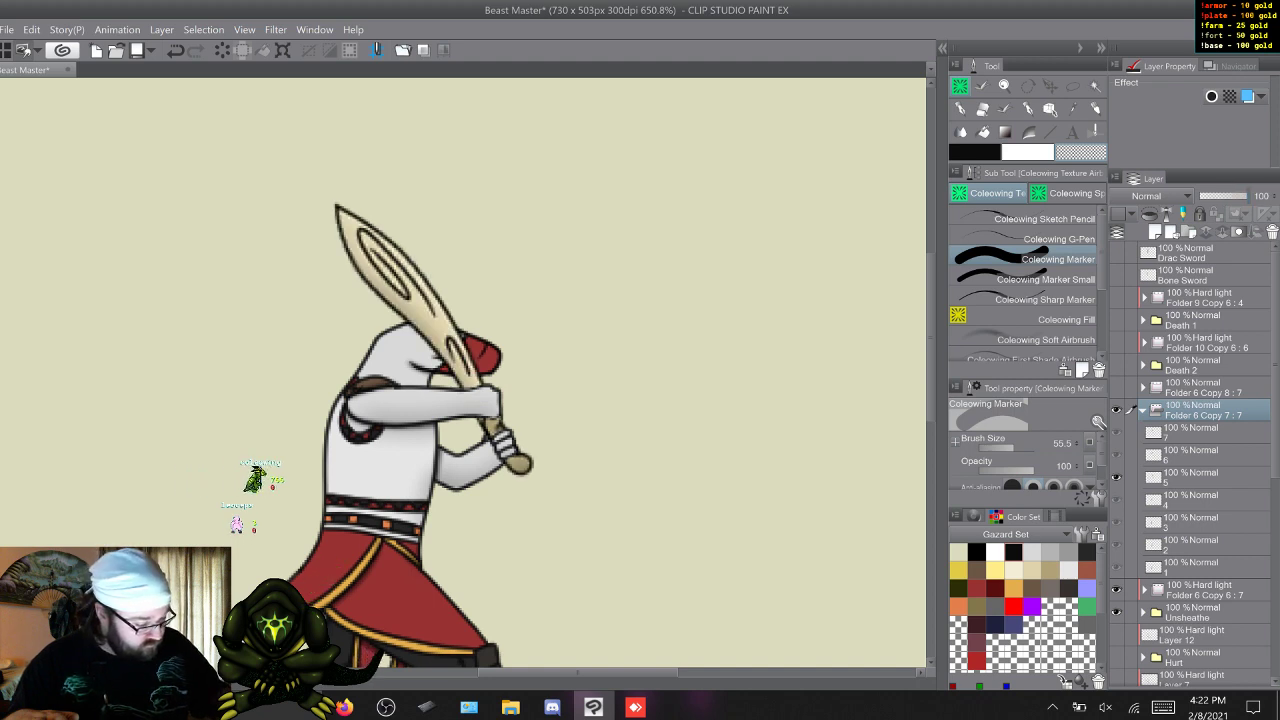
{"action": "left_click", "coordinate": [1192, 478]}
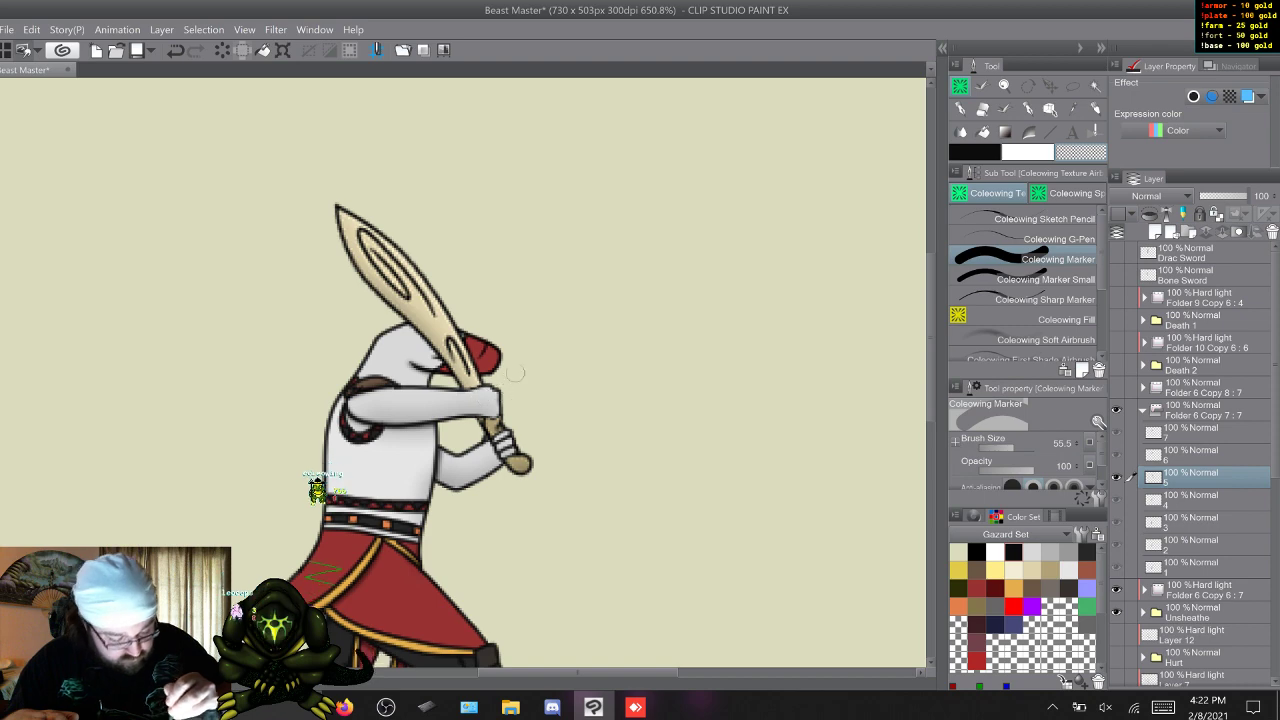
Play through all the Unsheathe frames to check the bone sword's placement and its overlap with the hands.
{"action": "key", "text": "w"}
{"action": "key", "text": "w"}
{"action": "key", "text": "w"}
{"action": "key", "text": "w"}
{"action": "key", "text": "w"}
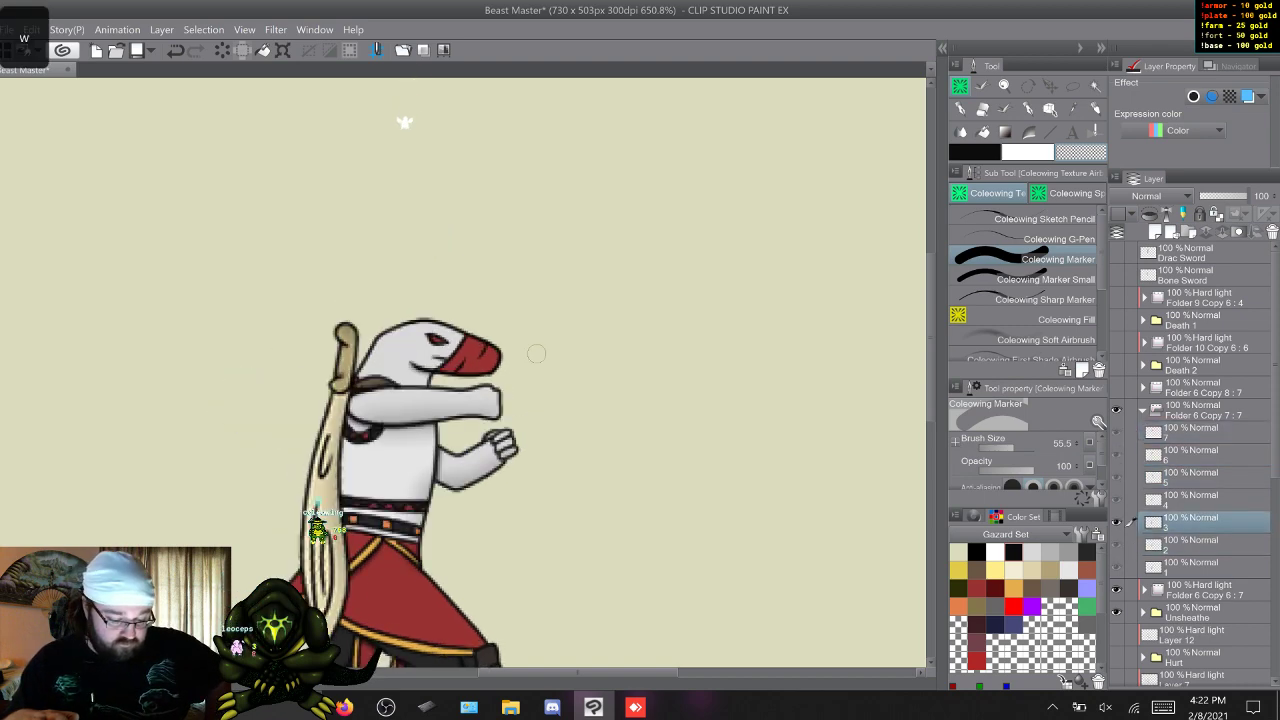
{"action": "key", "text": "w"}
{"action": "key", "text": "w"}
{"action": "key", "text": "w"}
{"action": "key", "text": "w"}
{"action": "key", "text": "w"}
{"action": "key", "text": "w"}
{"action": "key", "text": "w"}
{"action": "key", "text": "w"}
{"action": "key", "text": "w"}
{"action": "key", "text": "w"}
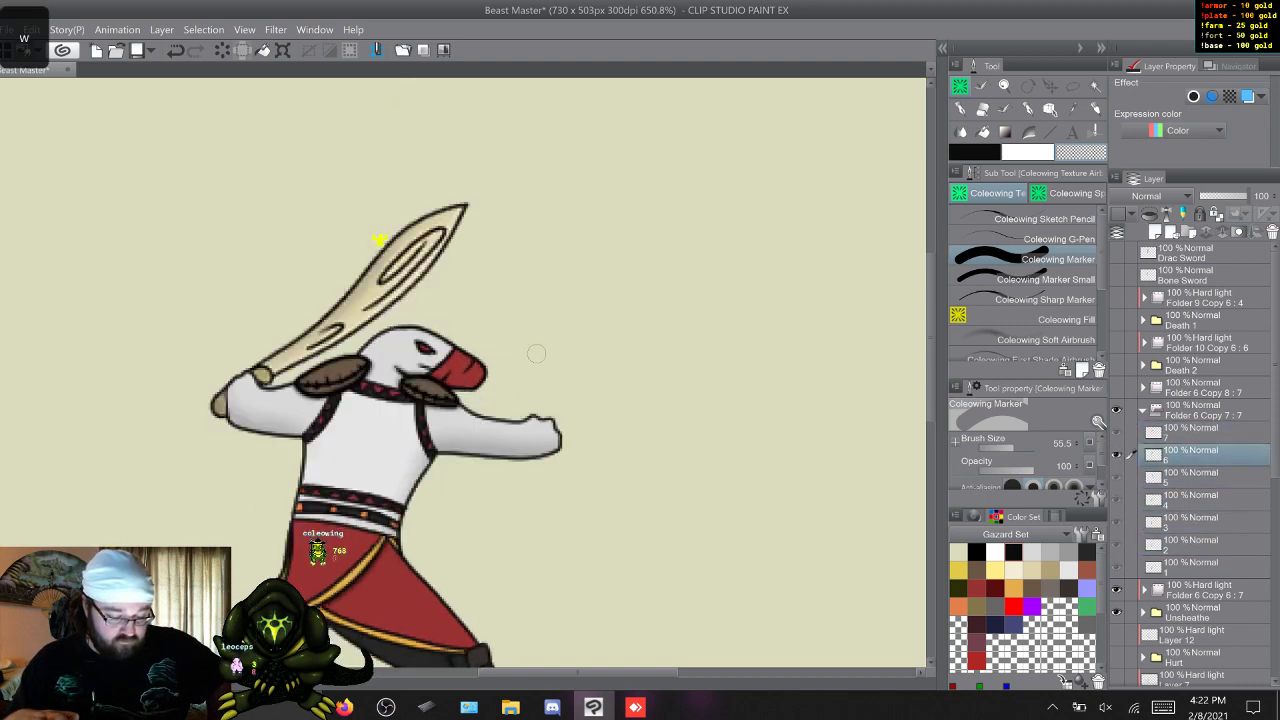
{"action": "key", "text": "w"}
{"action": "key", "text": "w"}
{"action": "key", "text": "w"}
{"action": "key", "text": "w"}
{"action": "key", "text": "w"}
{"action": "key", "text": "w"}
{"action": "key", "text": "w"}
{"action": "key", "text": "w"}
{"action": "key", "text": "w"}
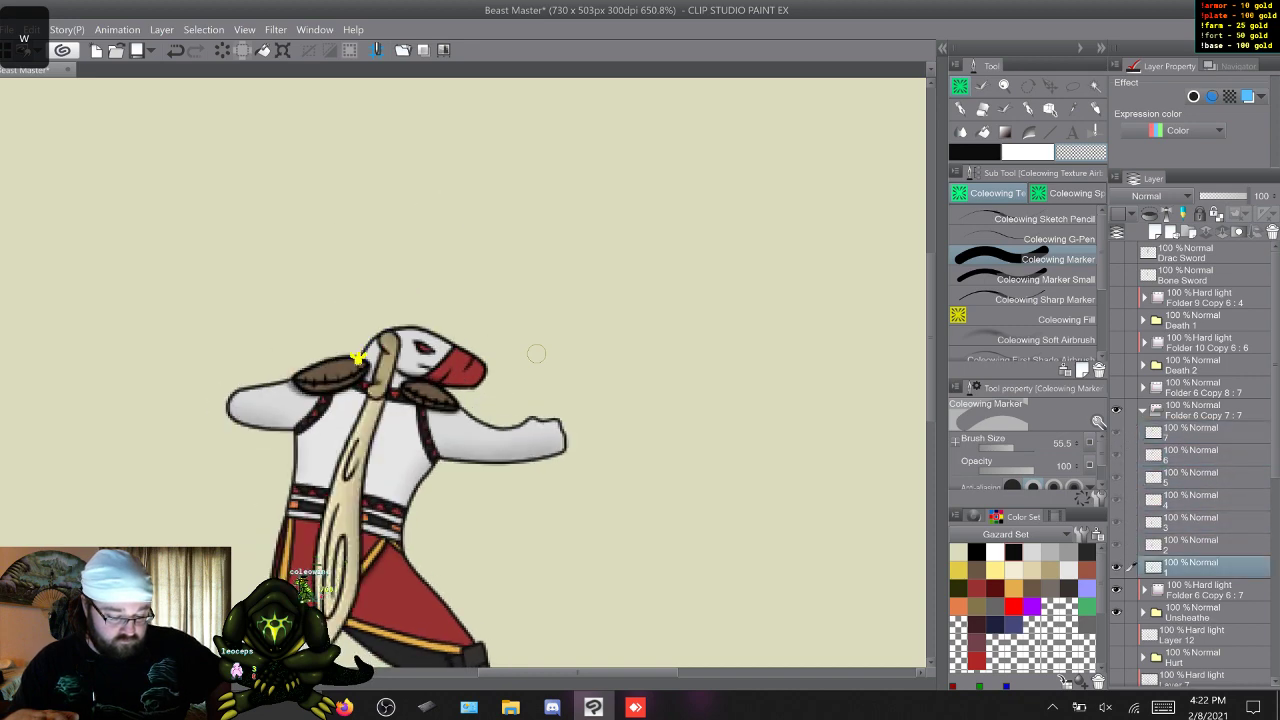
{"action": "key", "text": "w"}
{"action": "key", "text": "w"}
{"action": "key", "text": "w"}
{"action": "key", "text": "w"}
{"action": "key", "text": "w"}
{"action": "key", "text": "w"}
{"action": "key", "text": "w"}
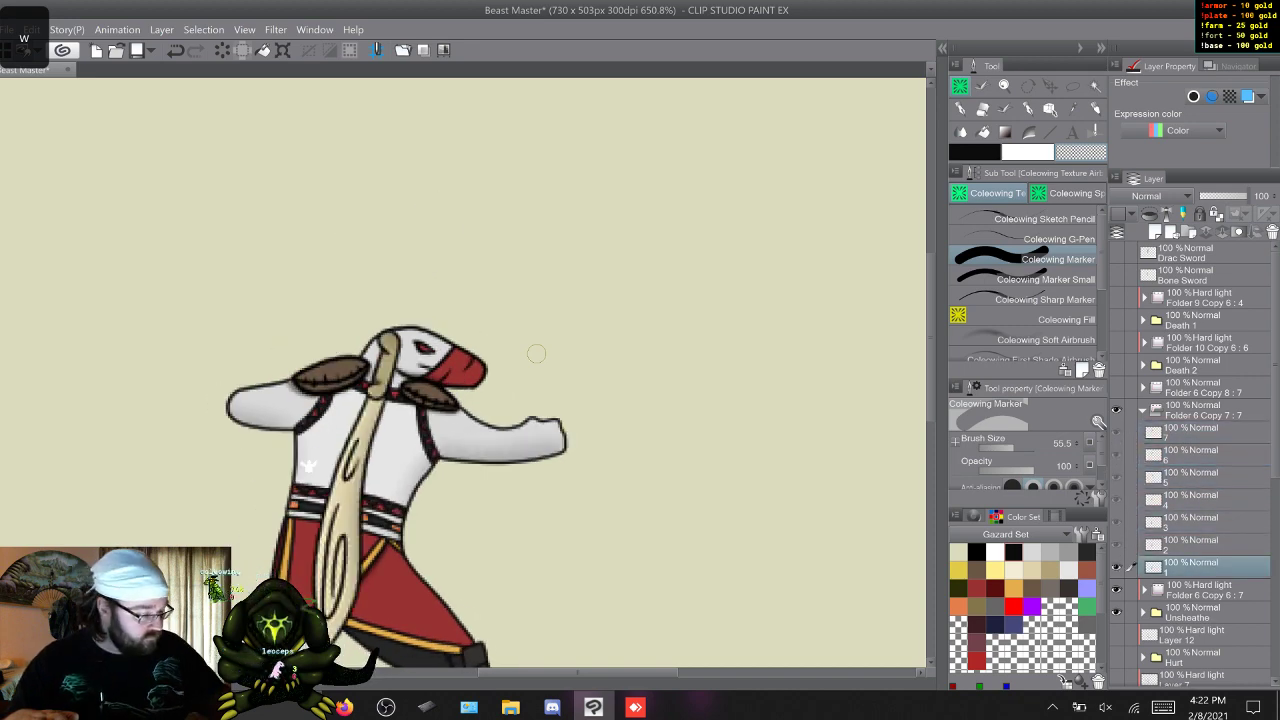
Show the Drac sword folder instead of the bone sword folder, fade it to 52% opacity, and expand its frame layers.
{"action": "left_click", "coordinate": [1143, 410]}
{"action": "left_click", "coordinate": [1117, 387]}
{"action": "left_click", "coordinate": [1117, 410]}
{"action": "left_click", "coordinate": [1203, 388]}
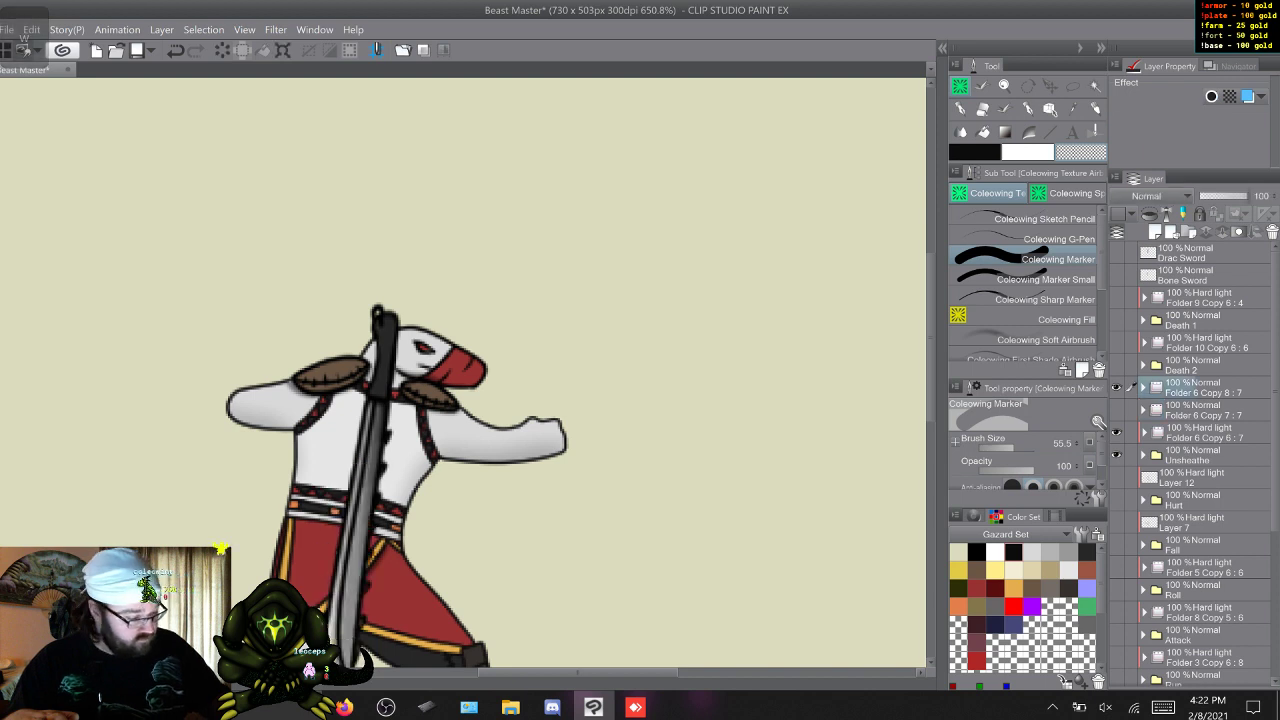
{"action": "left_click", "coordinate": [1225, 196]}
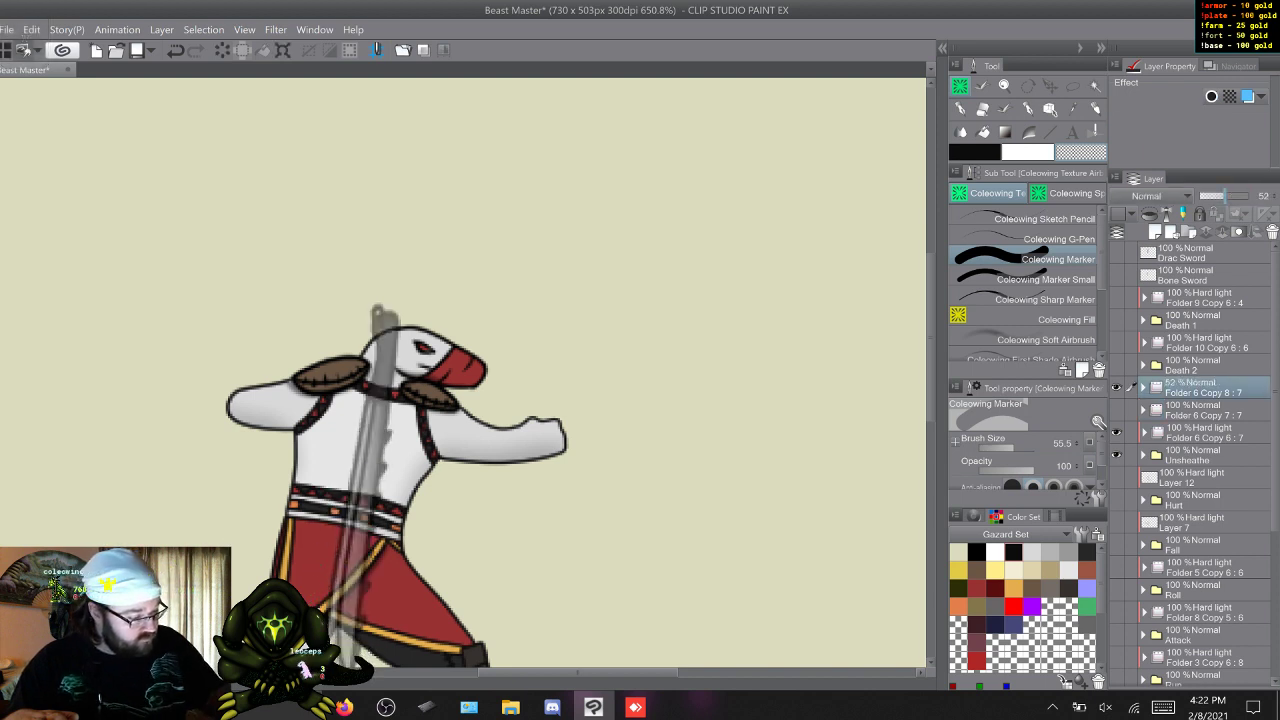
{"action": "left_click", "coordinate": [1144, 387]}
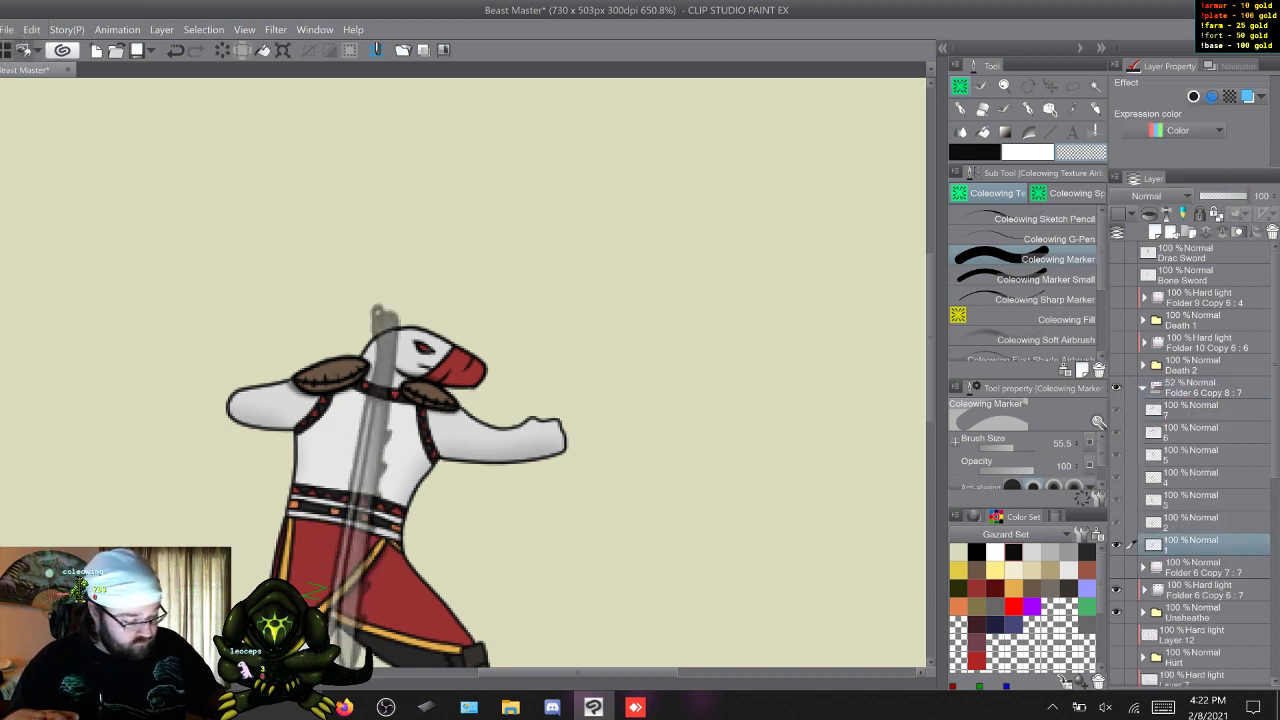
Erase the parts of frame 4's Drac sword handle covering the gripping fingers near the face, using Coleowing Marker Small.
{"action": "key", "text": "w"}
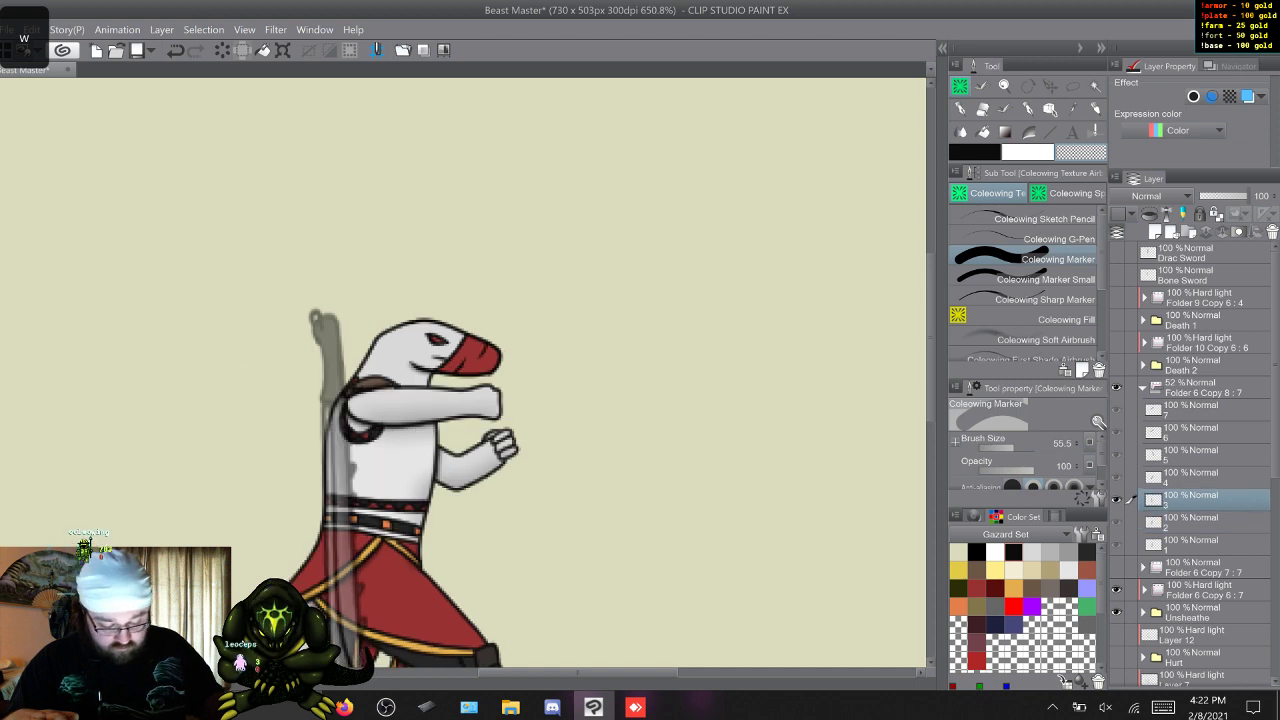
{"action": "key", "text": "w"}
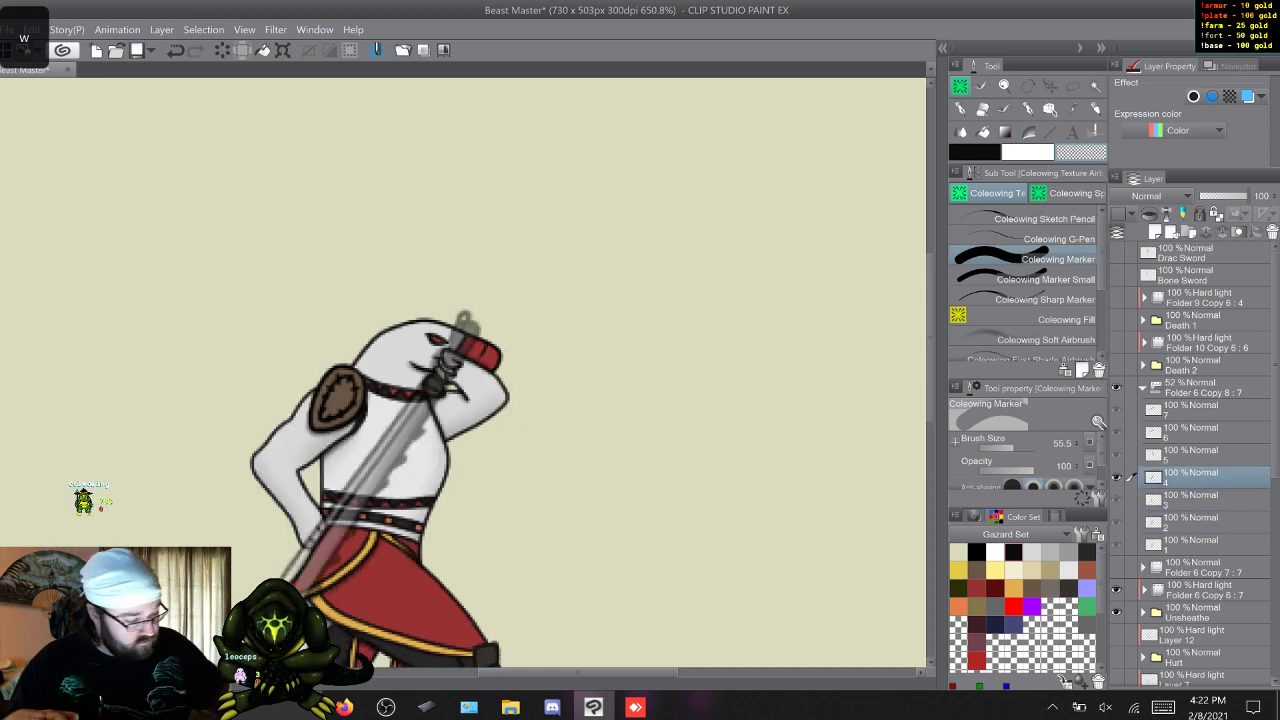
{"action": "left_click", "coordinate": [1040, 279]}
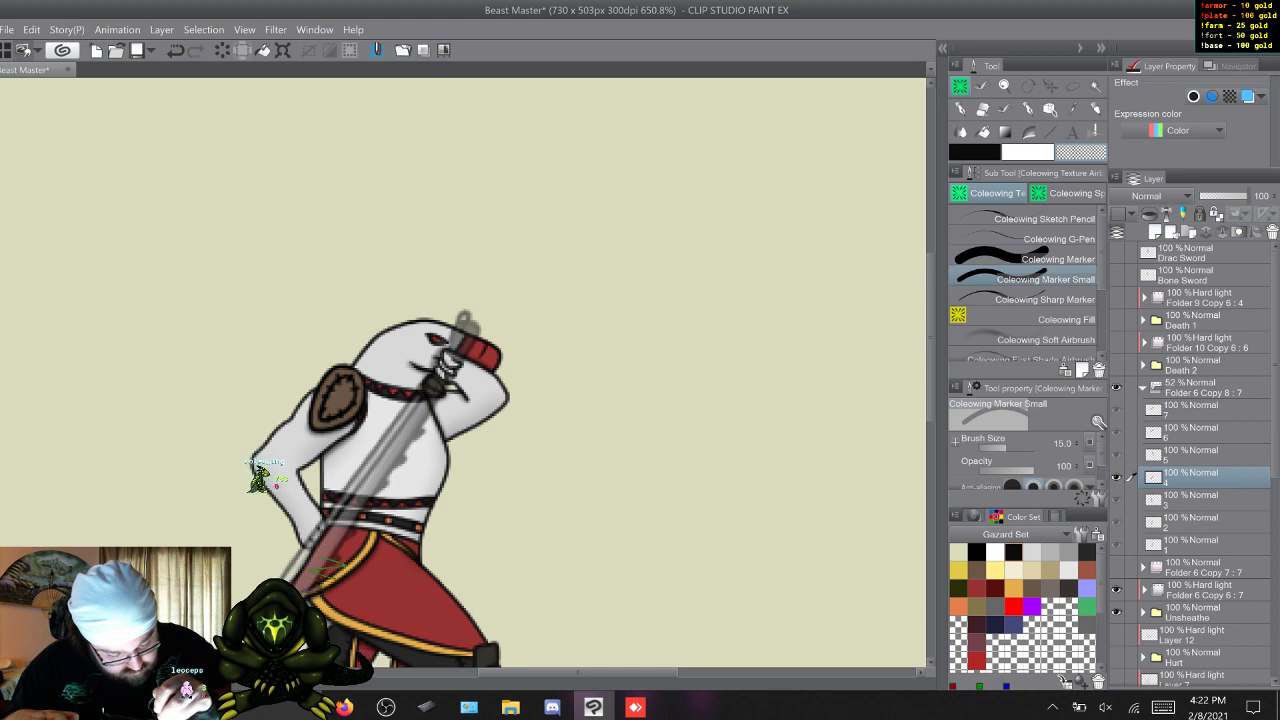
Erase the Drac sword where it covers the gripping hands in frames 5, 6 and 7, using the Coleowing Marker.
{"action": "key", "text": "w"}
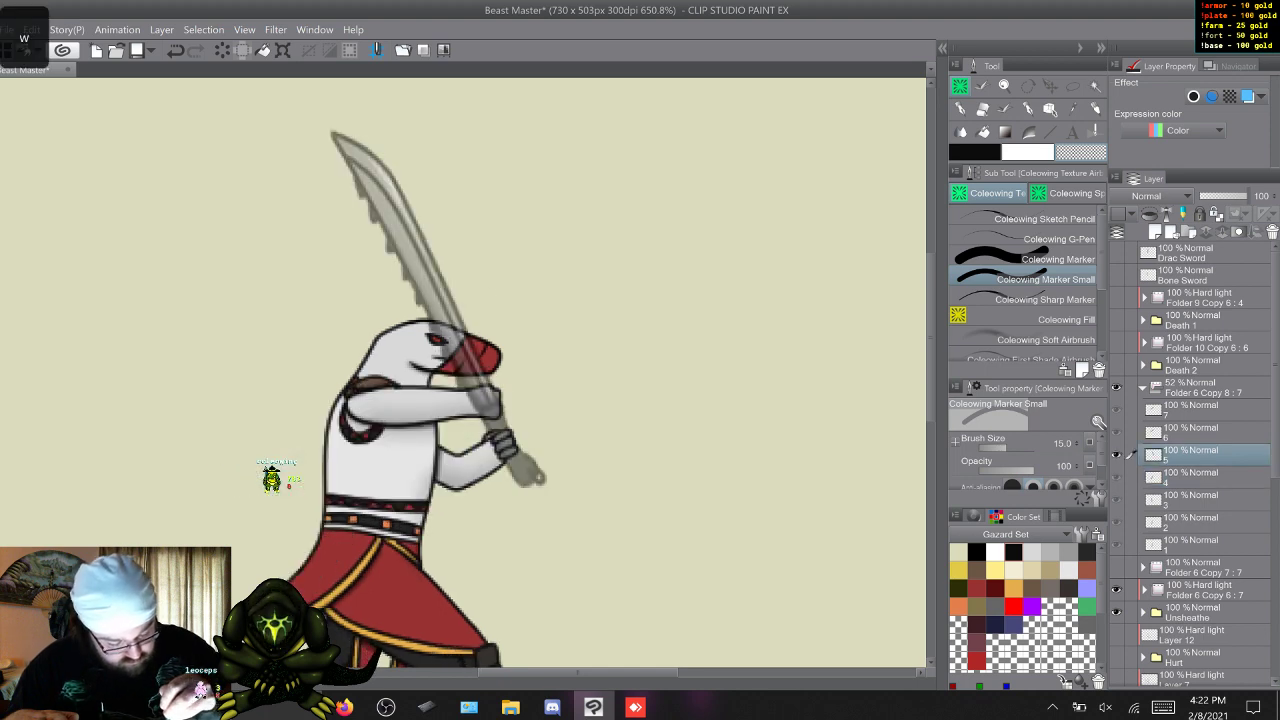
{"action": "left_click", "coordinate": [1045, 259]}
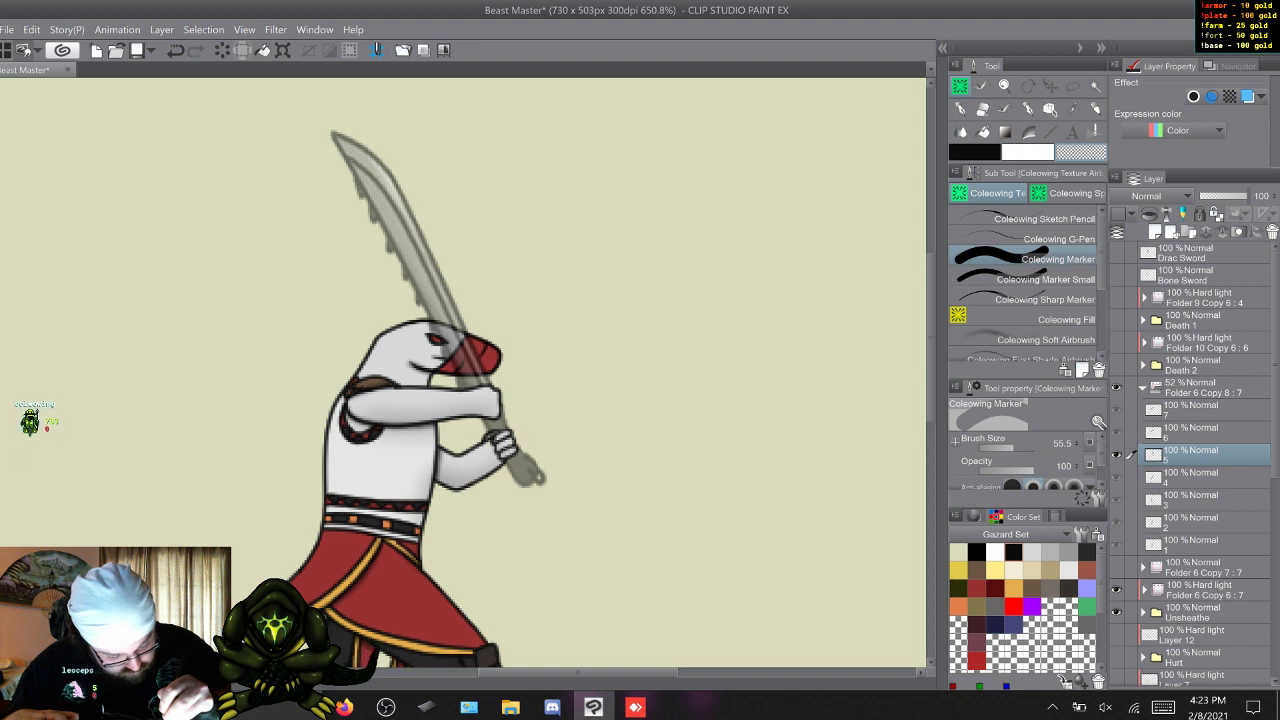
{"action": "key", "text": "w"}
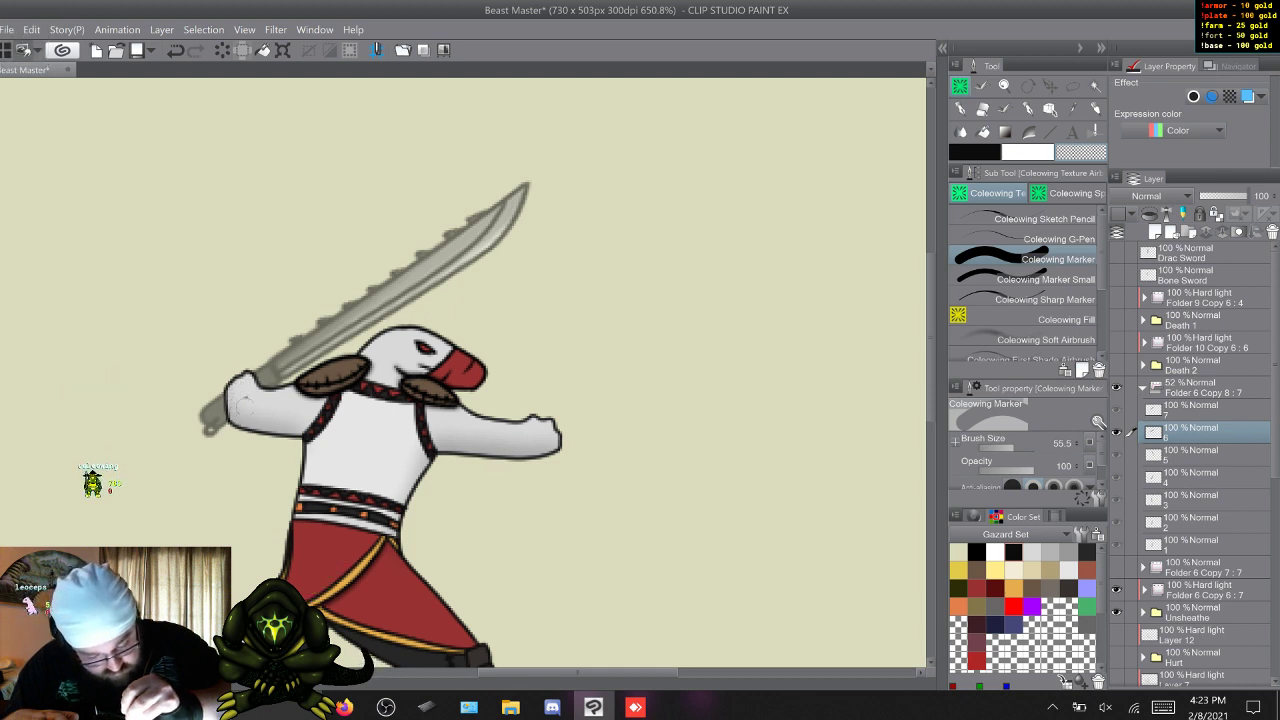
{"action": "key", "text": "w"}
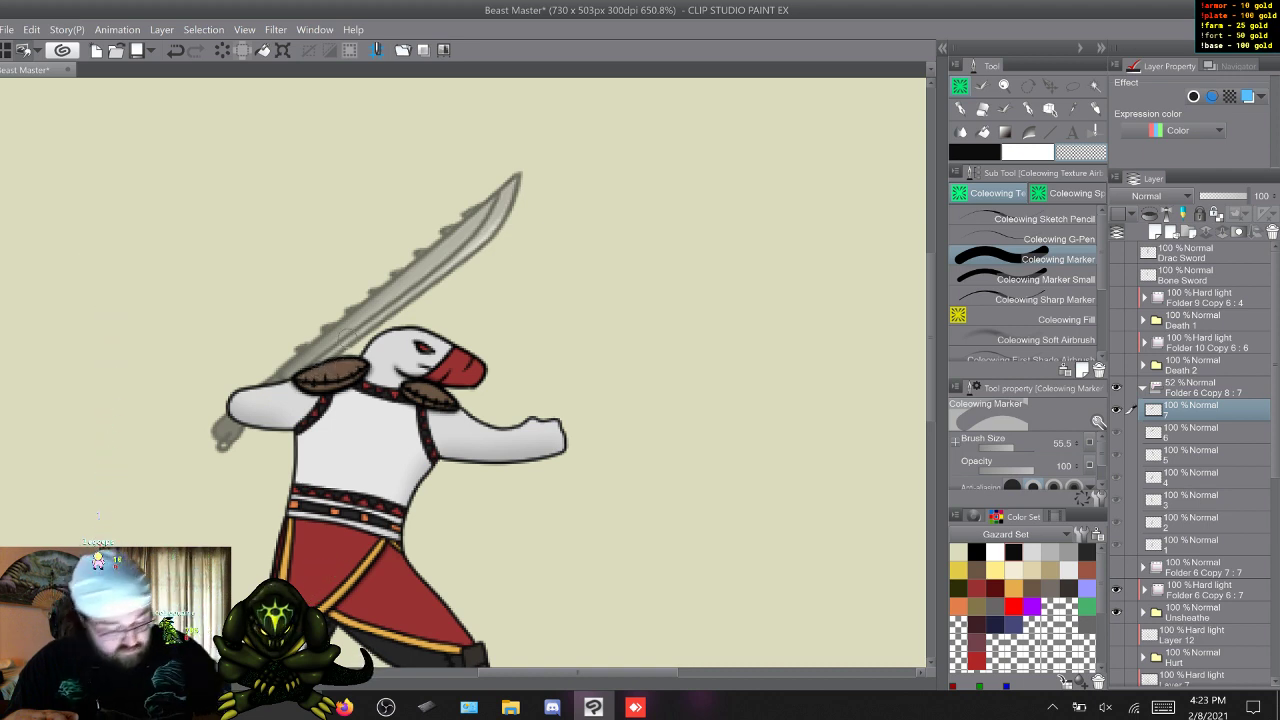
Restore the Drac sword folder to 100% opacity and check frame 7 against its neighbouring frames.
{"action": "left_click", "coordinate": [1205, 388]}
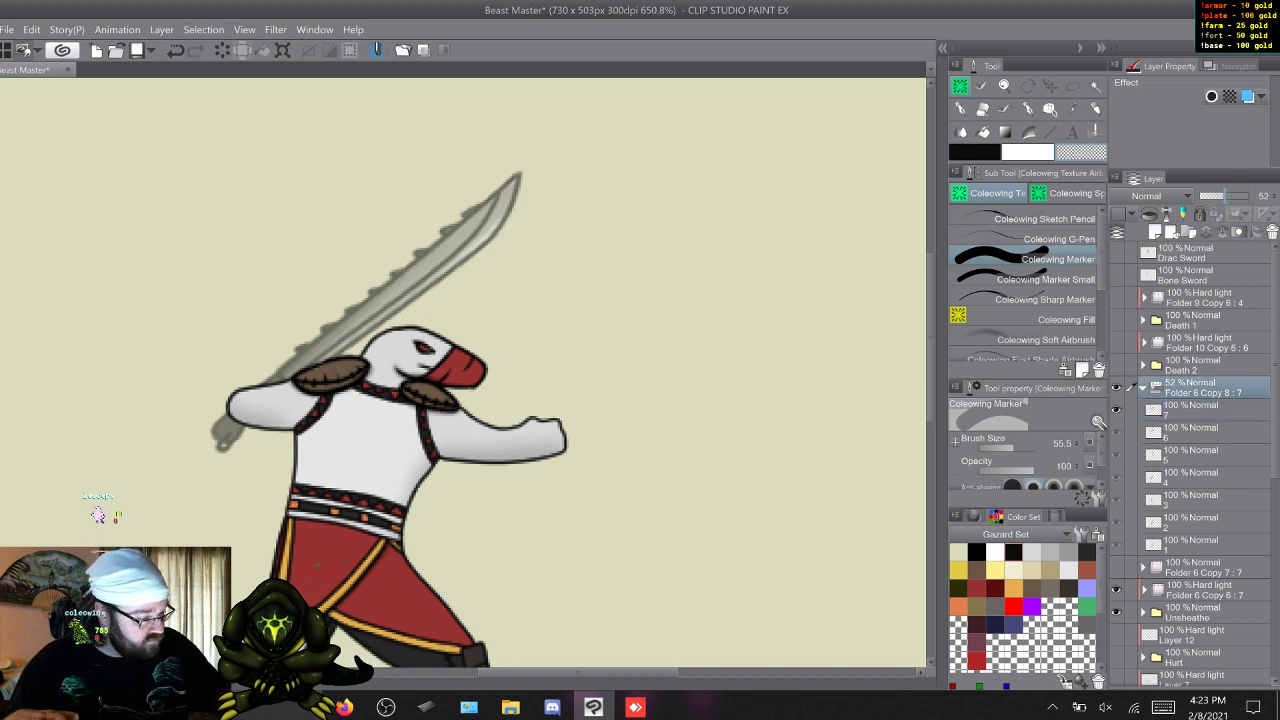
{"action": "left_click", "coordinate": [1247, 196]}
{"action": "left_click", "coordinate": [1200, 410]}
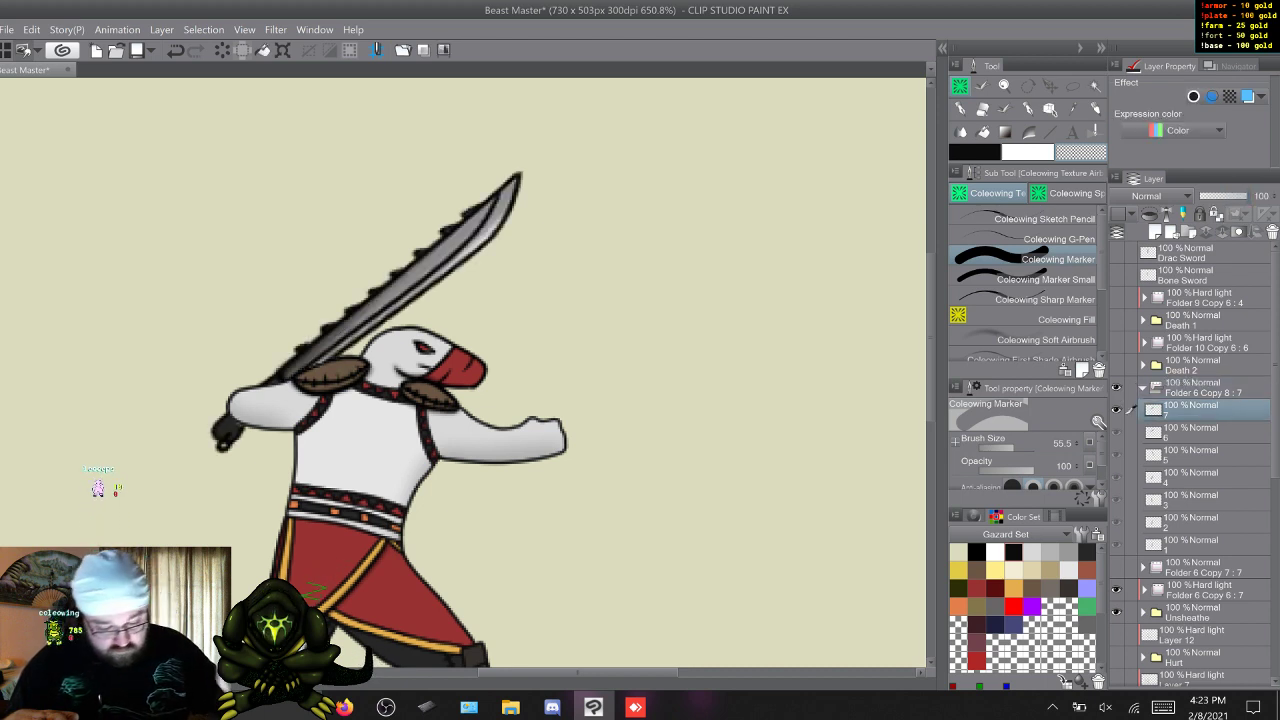
{"action": "key", "text": "d"}
{"action": "key", "text": "s"}
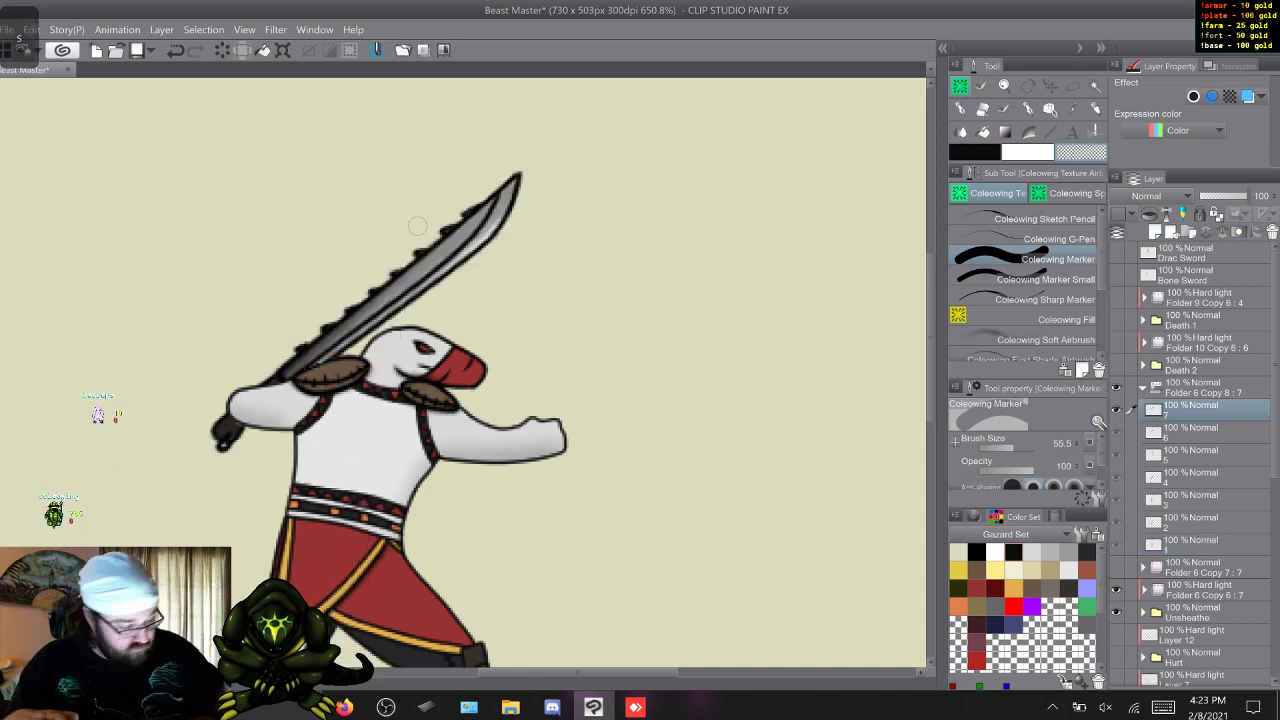
Select Coleowing Marker Small and a dark grey, and examine the Drac sword around the gripping hands in frames 4, 5 and 6.
{"action": "left_click", "coordinate": [1045, 279]}
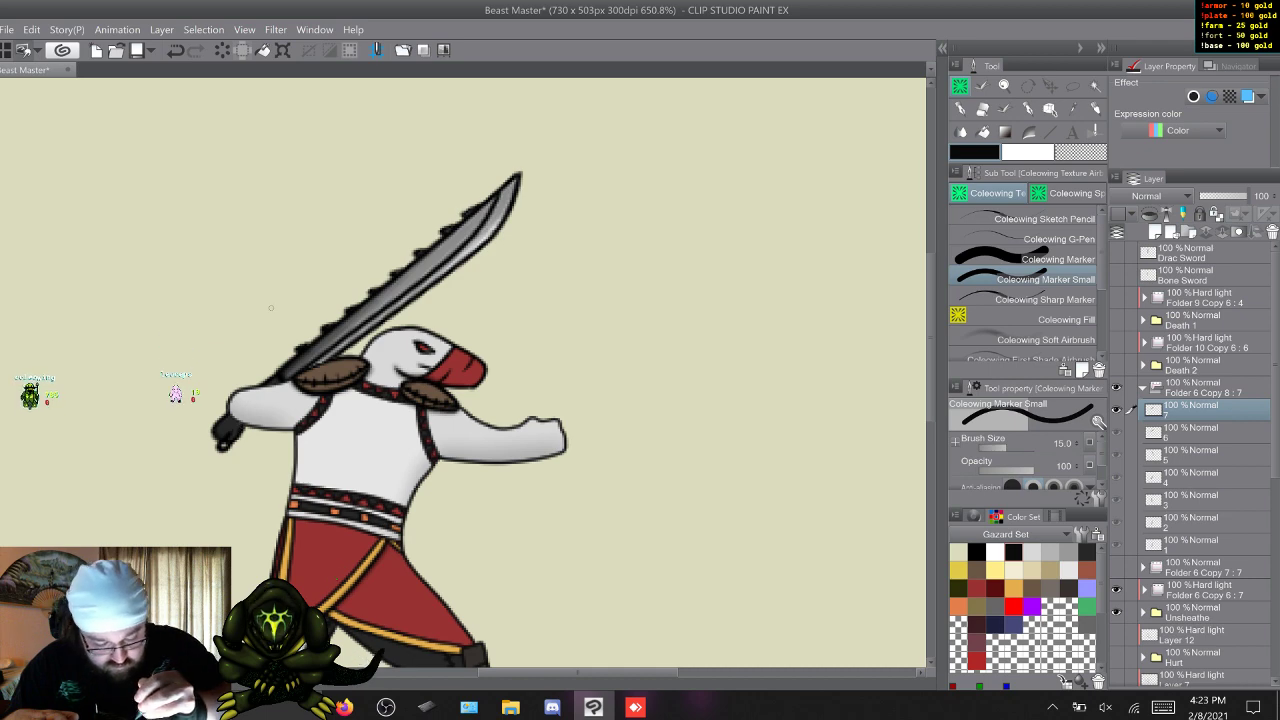
{"action": "key", "text": "w"}
{"action": "key", "text": "w"}
{"action": "key", "text": "w"}
{"action": "key", "text": "w"}
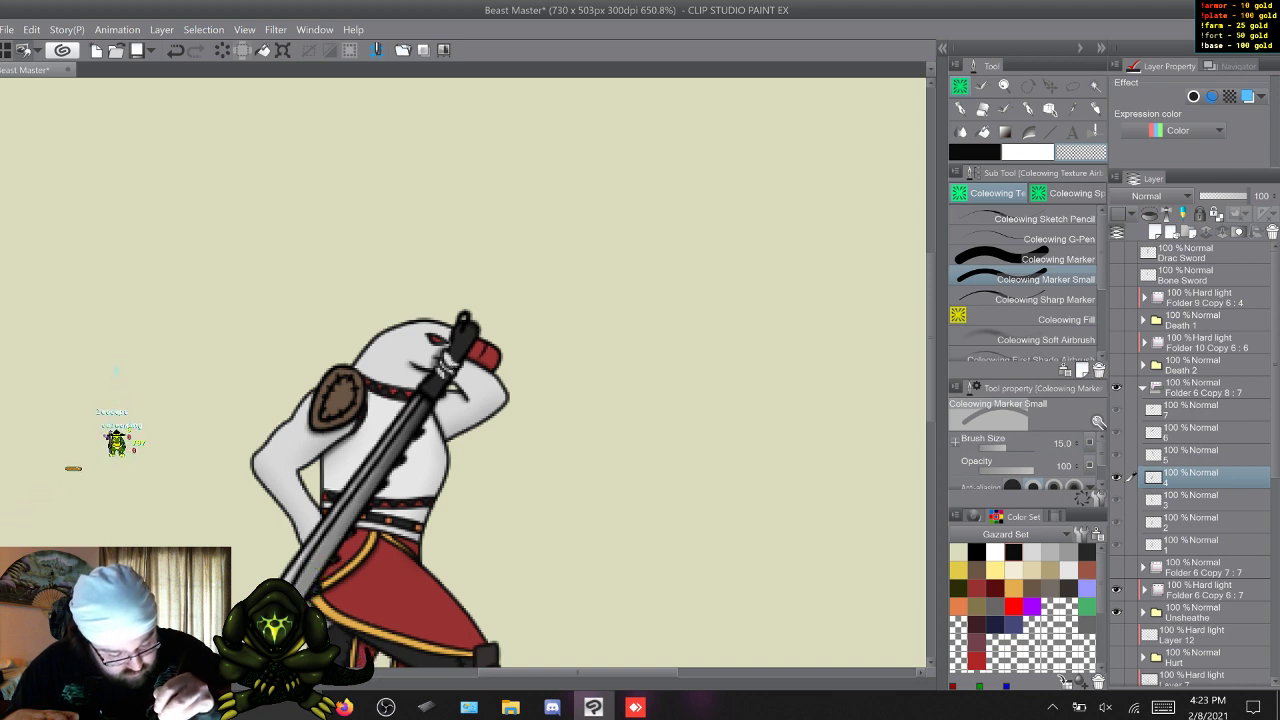
{"action": "key", "text": "w"}
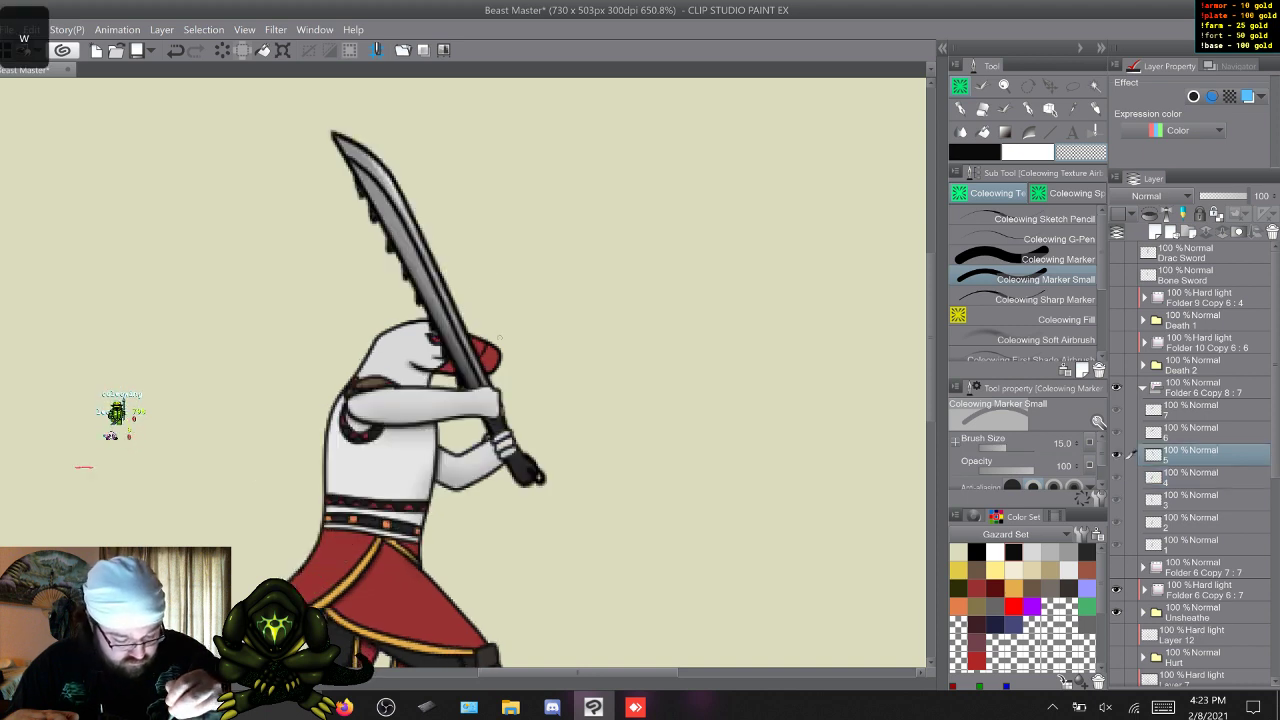
{"action": "key", "text": "w"}
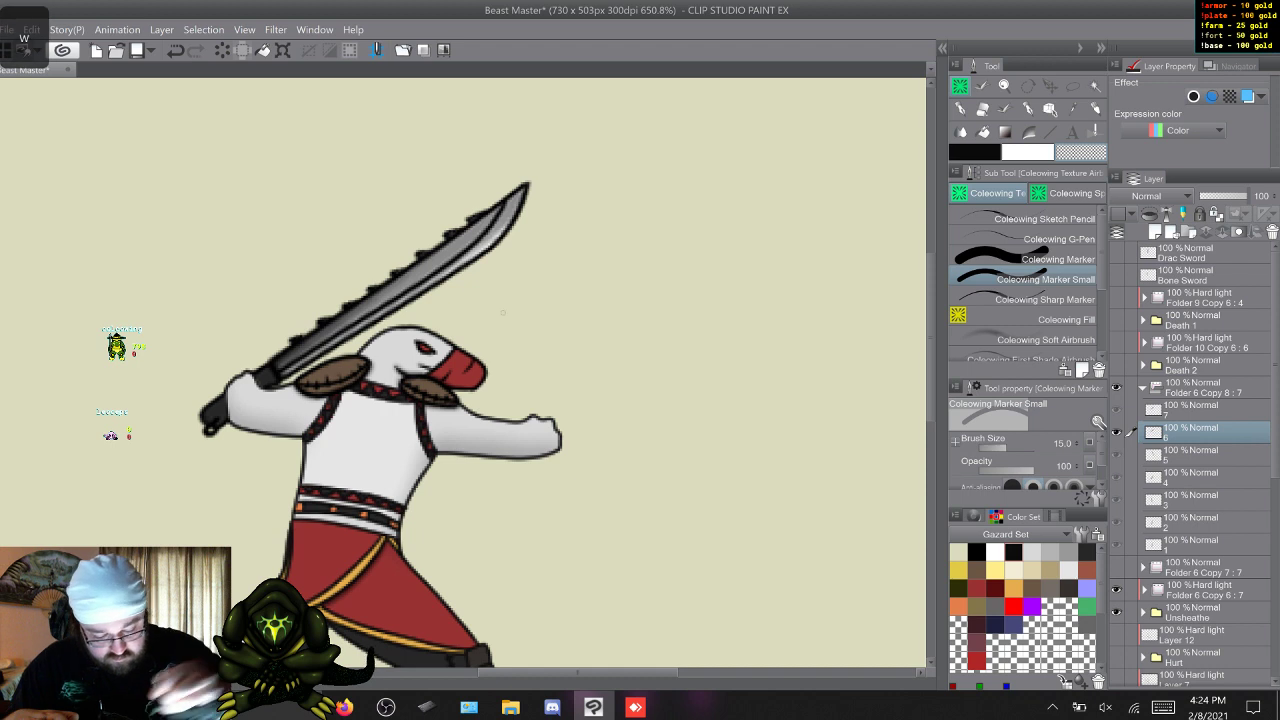
{"action": "left_click", "coordinate": [1087, 552]}
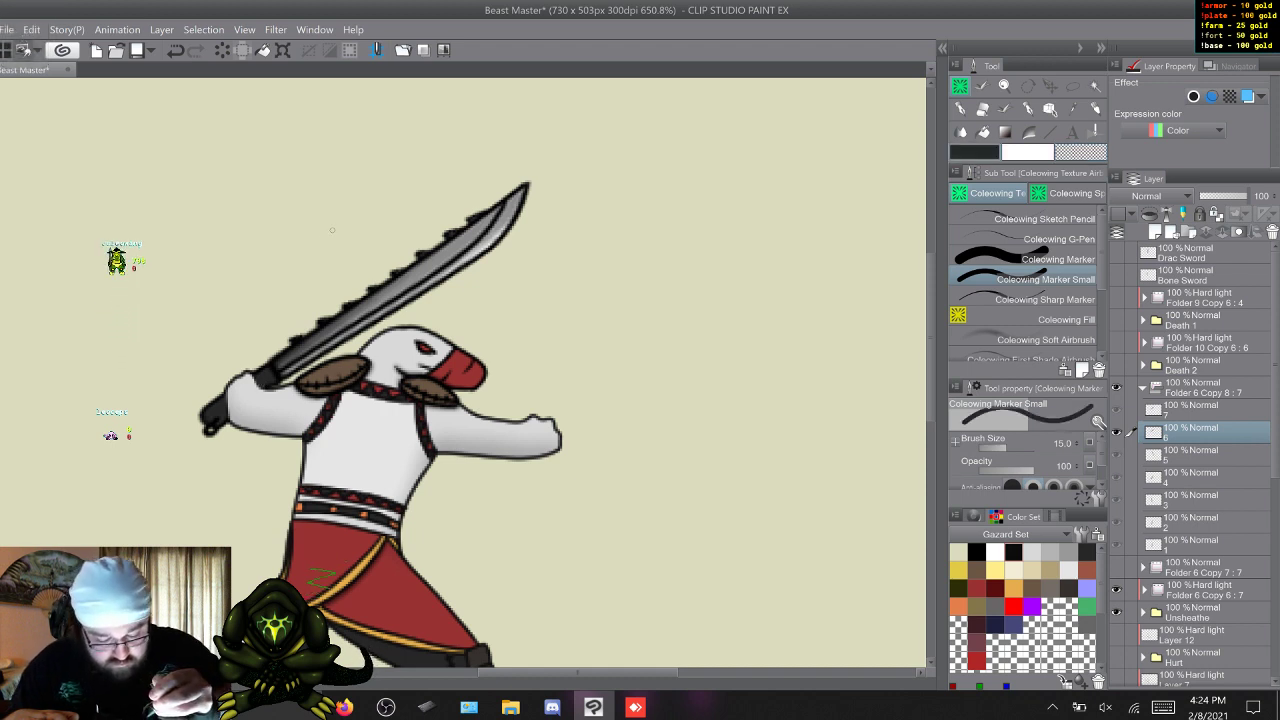
{"action": "key", "text": "s"}
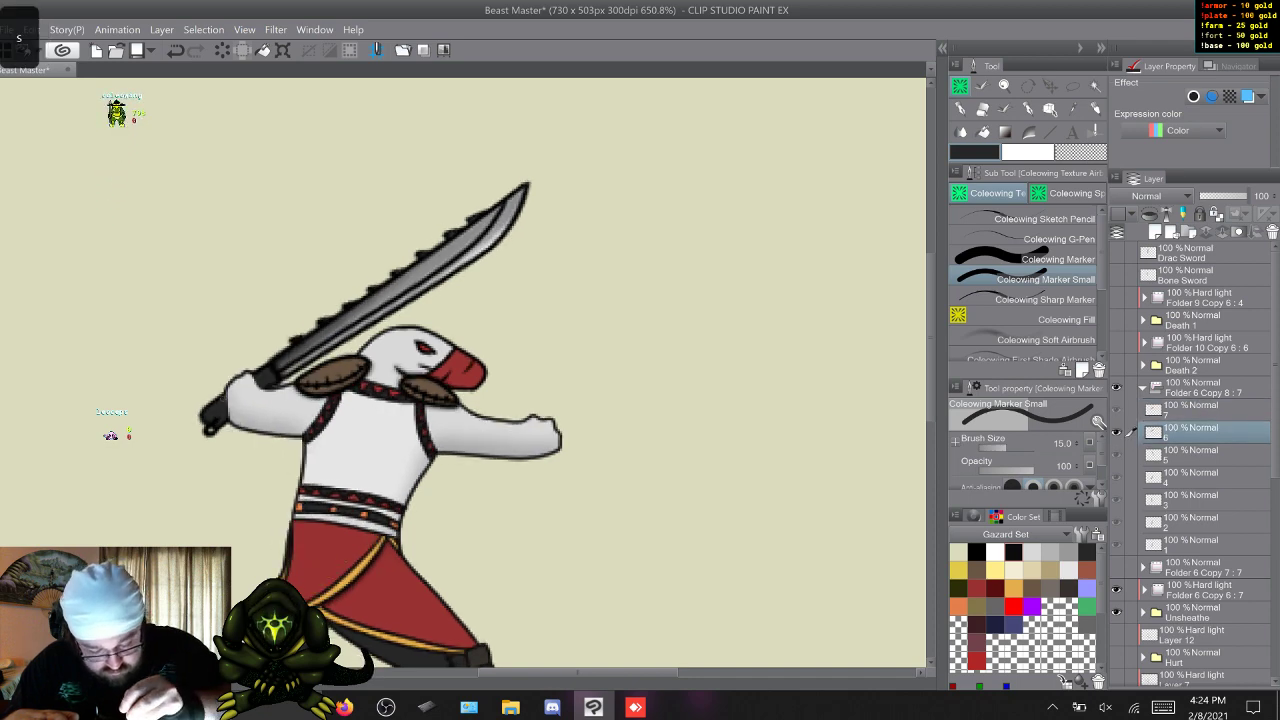
Cycle through the Drac sword's Unsheathe frames from frame 7, ending on frame 1, to check the whole motion.
{"action": "key", "text": "w"}
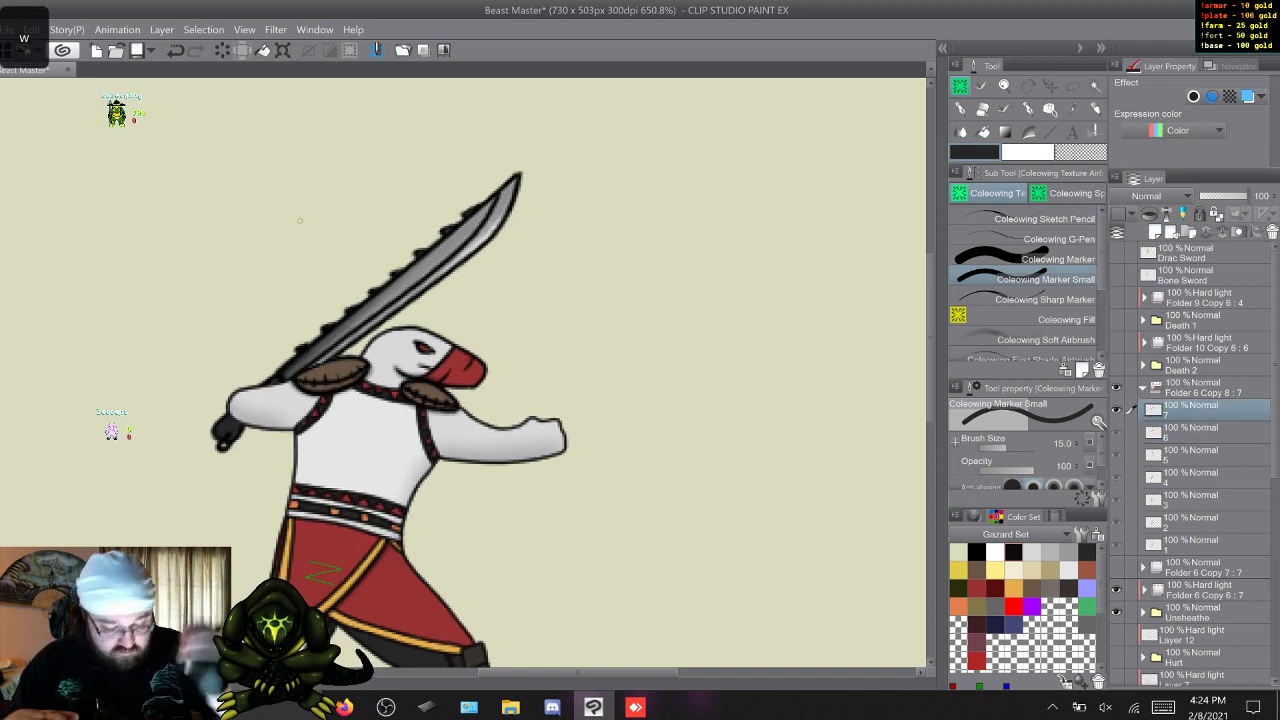
{"action": "key", "text": "w"}
{"action": "key", "text": "w"}
{"action": "key", "text": "w"}
{"action": "key", "text": "w"}
{"action": "key", "text": "w"}
{"action": "key", "text": "w"}
{"action": "key", "text": "w"}
{"action": "key", "text": "w"}
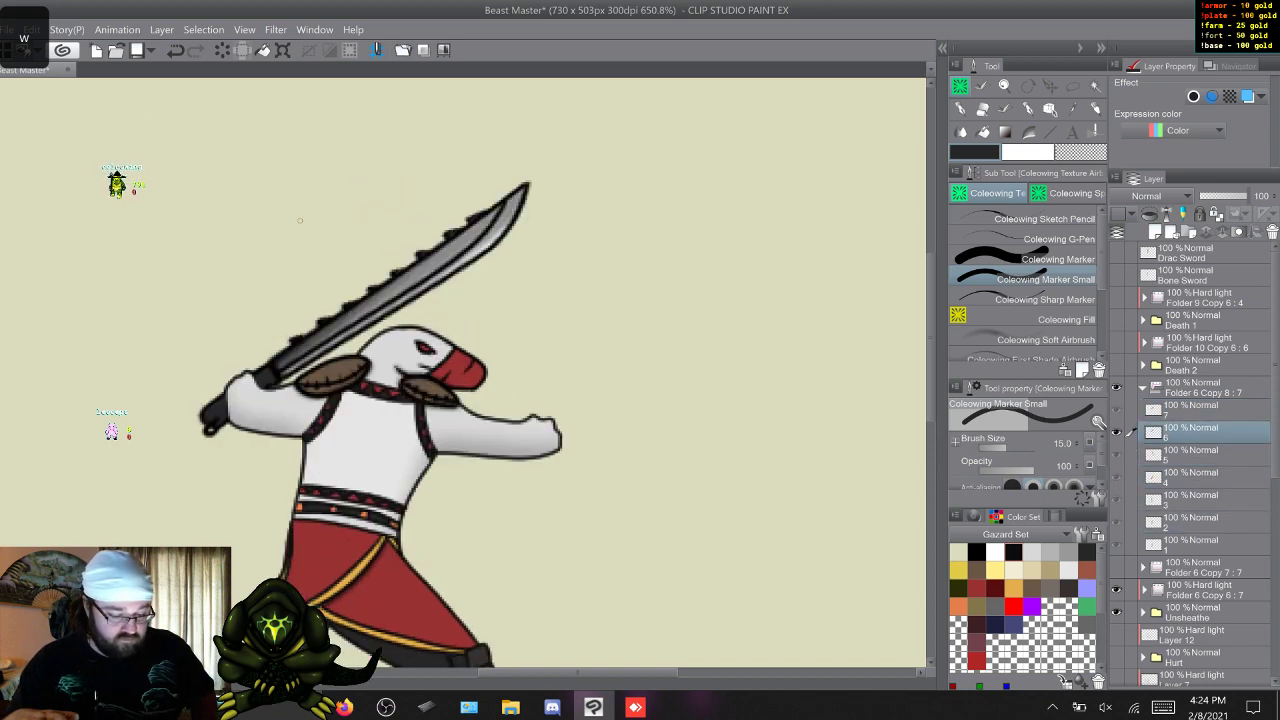
{"action": "key", "text": "w"}
{"action": "key", "text": "w"}
{"action": "key", "text": "w"}
{"action": "key", "text": "w"}
{"action": "key", "text": "w"}
{"action": "key", "text": "w"}
{"action": "key", "text": "w"}
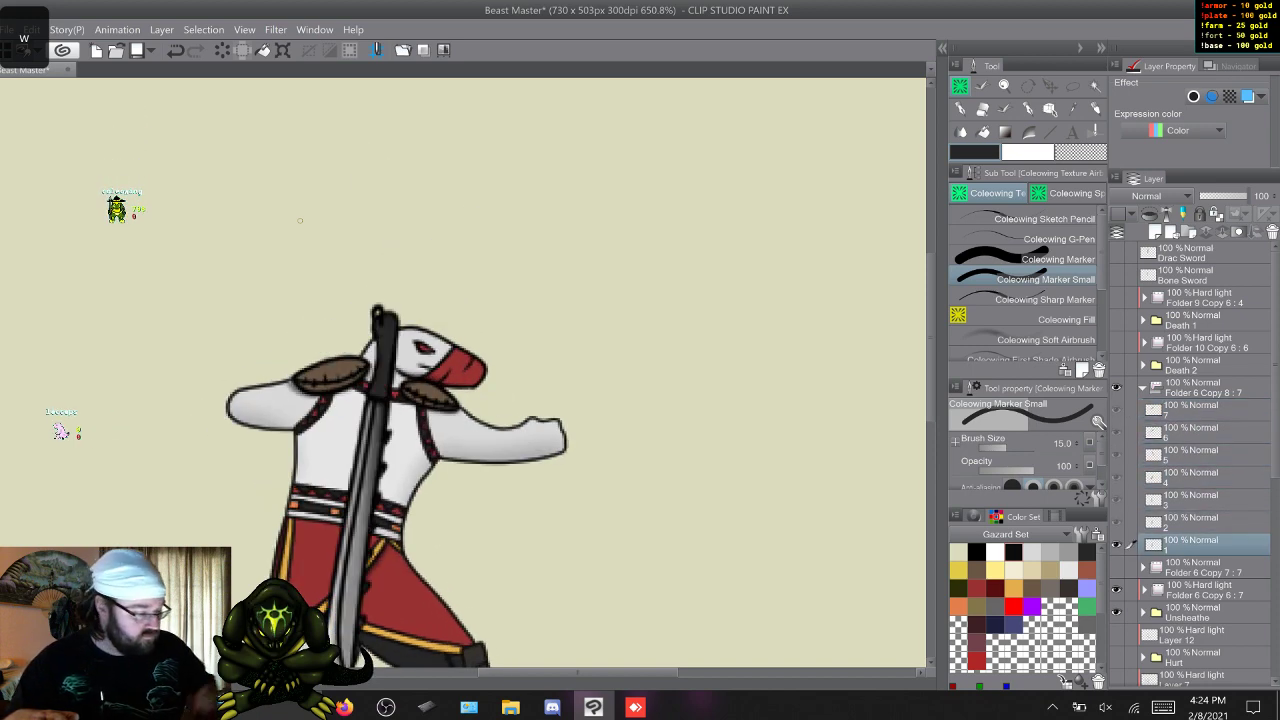
Collapse the Drac sword folder, hide Unsheathe with its shading and sword, and preview the Hurt pose before hiding it too.
{"action": "left_click", "coordinate": [1143, 388]}
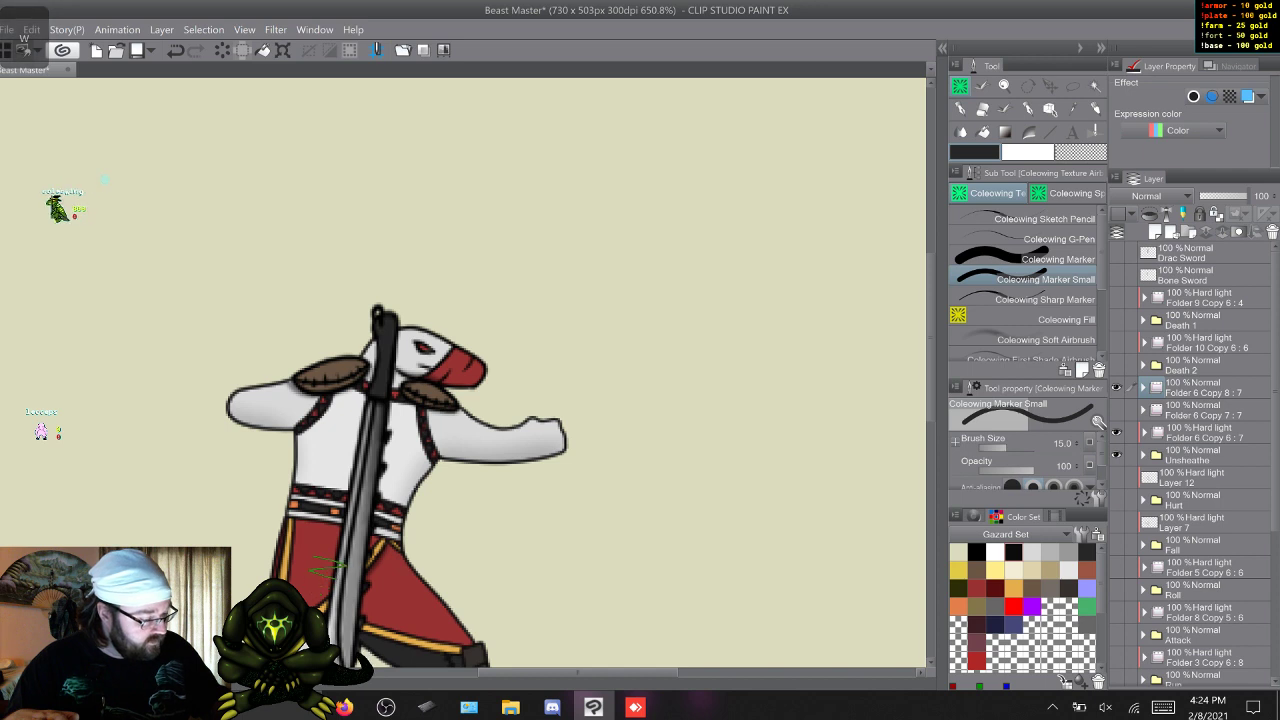
{"action": "left_click", "coordinate": [1117, 388]}
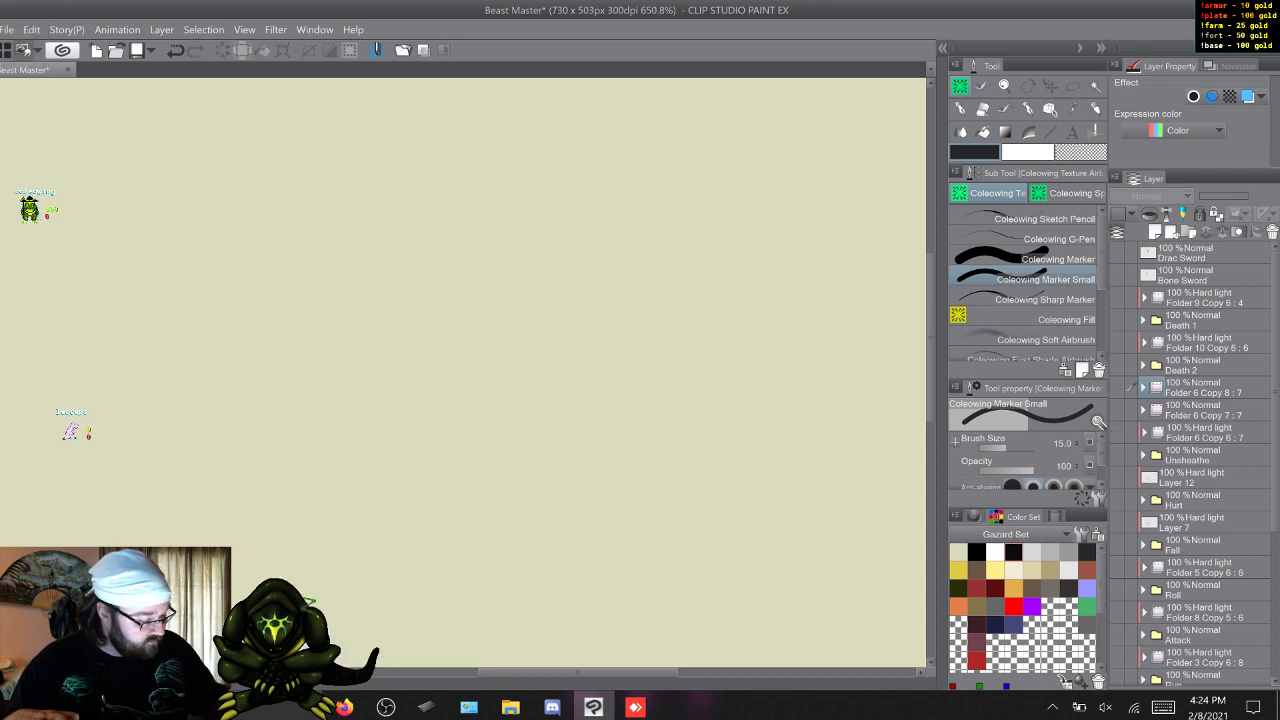
{"action": "left_click", "coordinate": [1117, 499]}
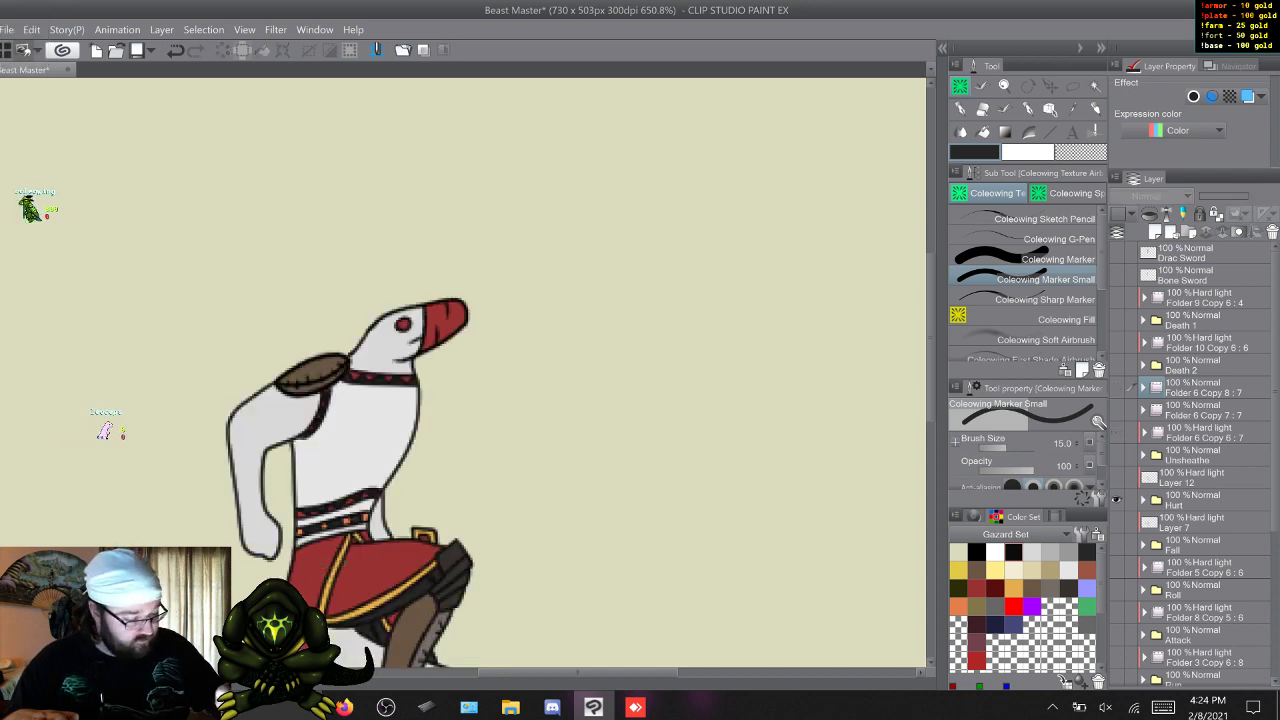
{"action": "left_click_drag", "start_coordinate": [931, 350], "coordinate": [931, 376]}
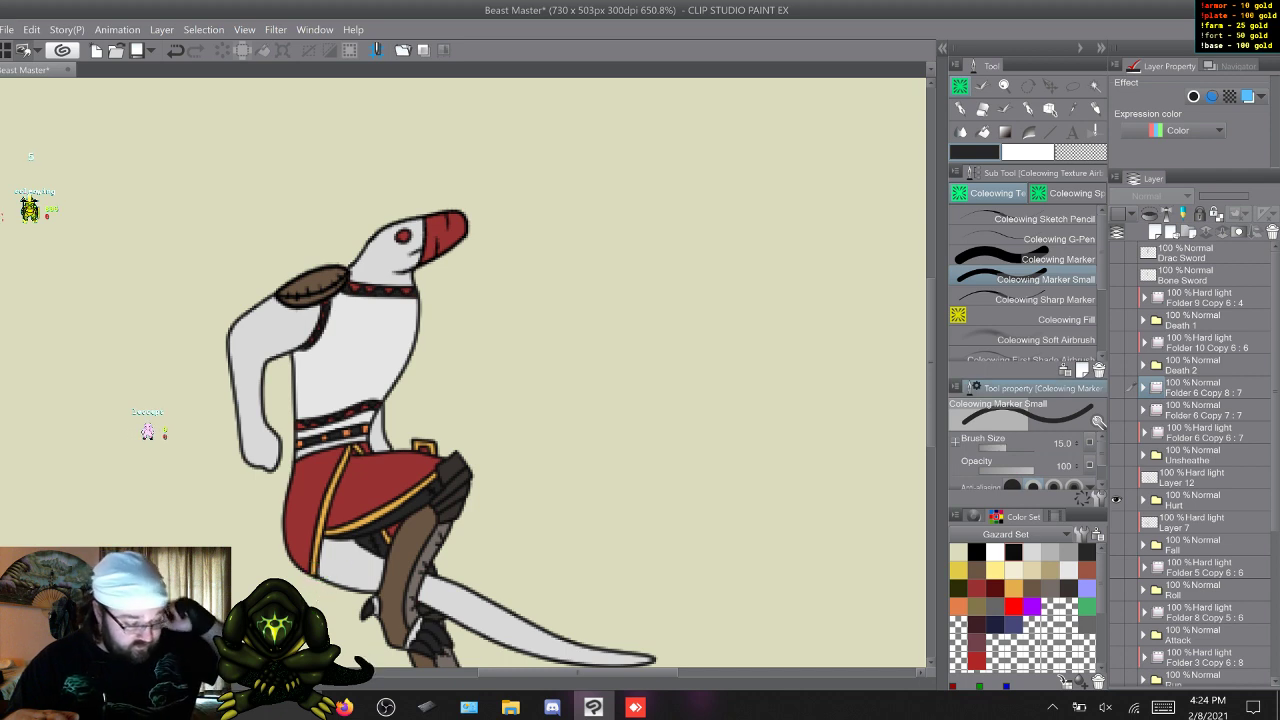
{"action": "left_click", "coordinate": [1117, 410]}
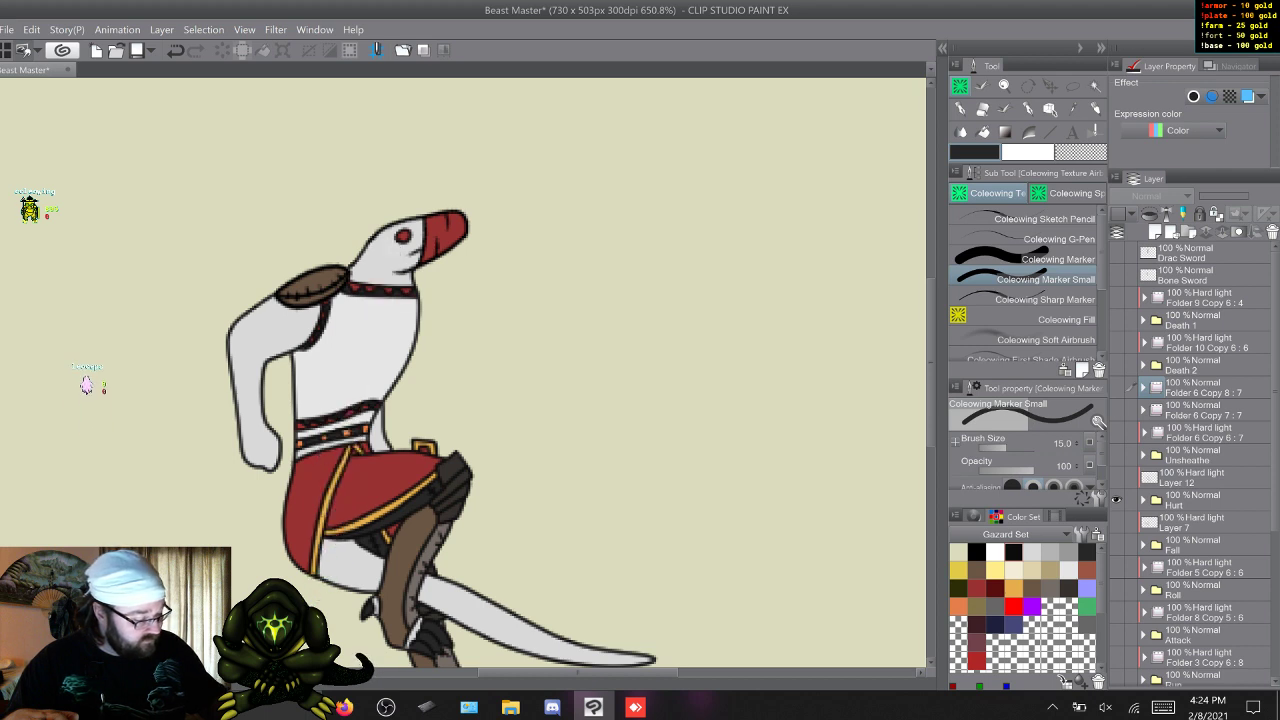
{"action": "left_click", "coordinate": [1192, 478]}
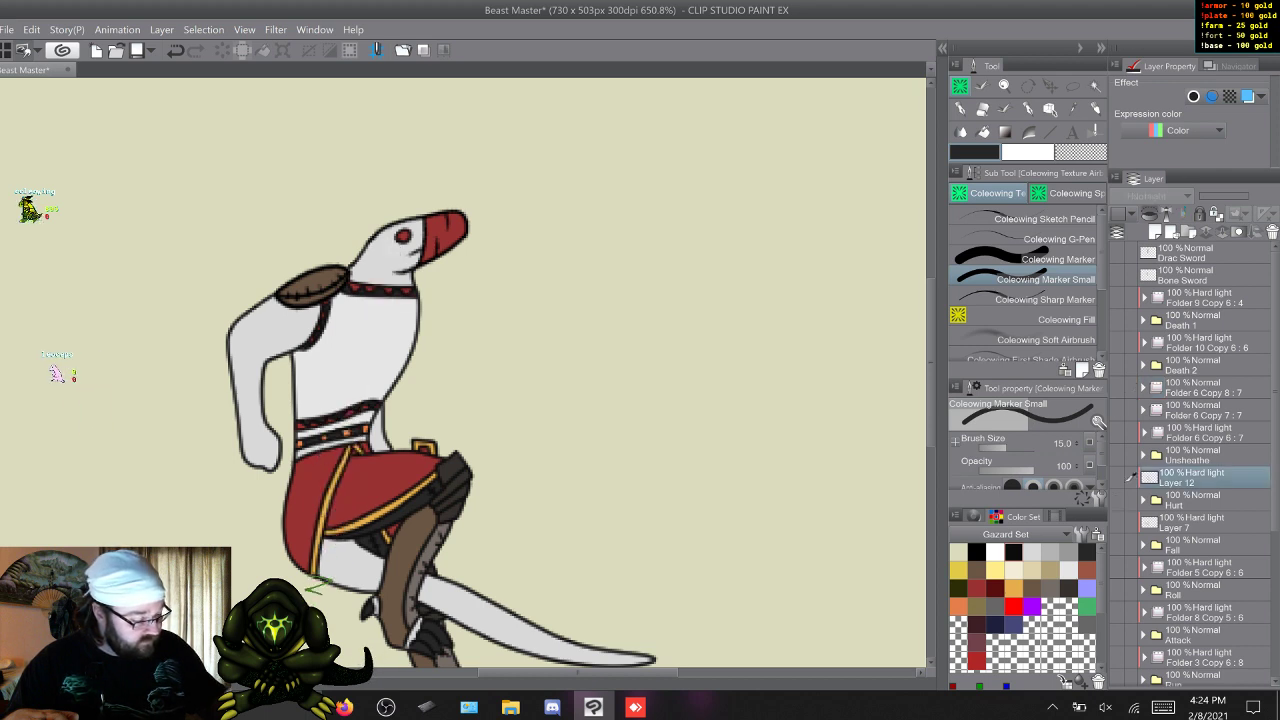
{"action": "left_click", "coordinate": [1117, 500]}
{"action": "left_click", "coordinate": [1117, 522]}
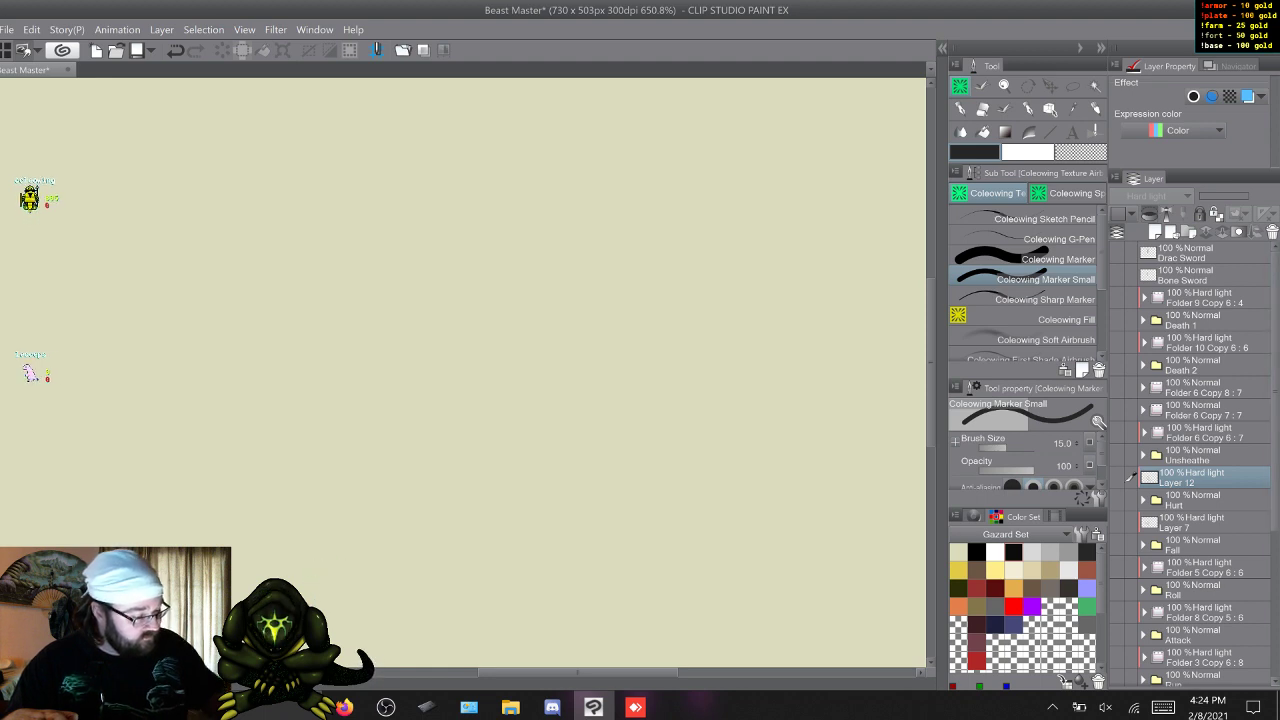
Place copies of the Drac Sword and Bone Sword layers above Layer 12 for Hurt and above Layer 7 for Fall.
{"action": "left_click", "coordinate": [1186, 253]}
{"action": "left_click", "coordinate": [1186, 275], "text": "shift"}
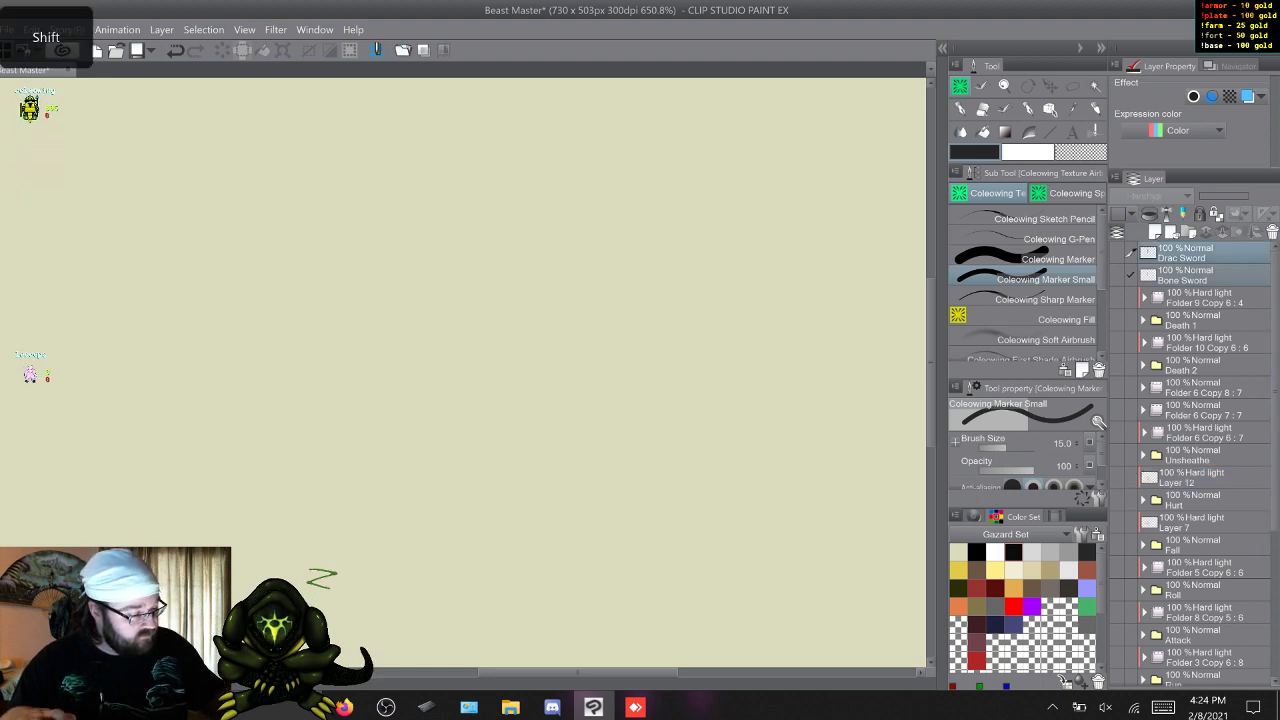
{"action": "key", "text": "F9"}
{"action": "left_click_drag", "start_coordinate": [1195, 299], "coordinate": [1195, 601]}
{"action": "key", "text": "F9"}
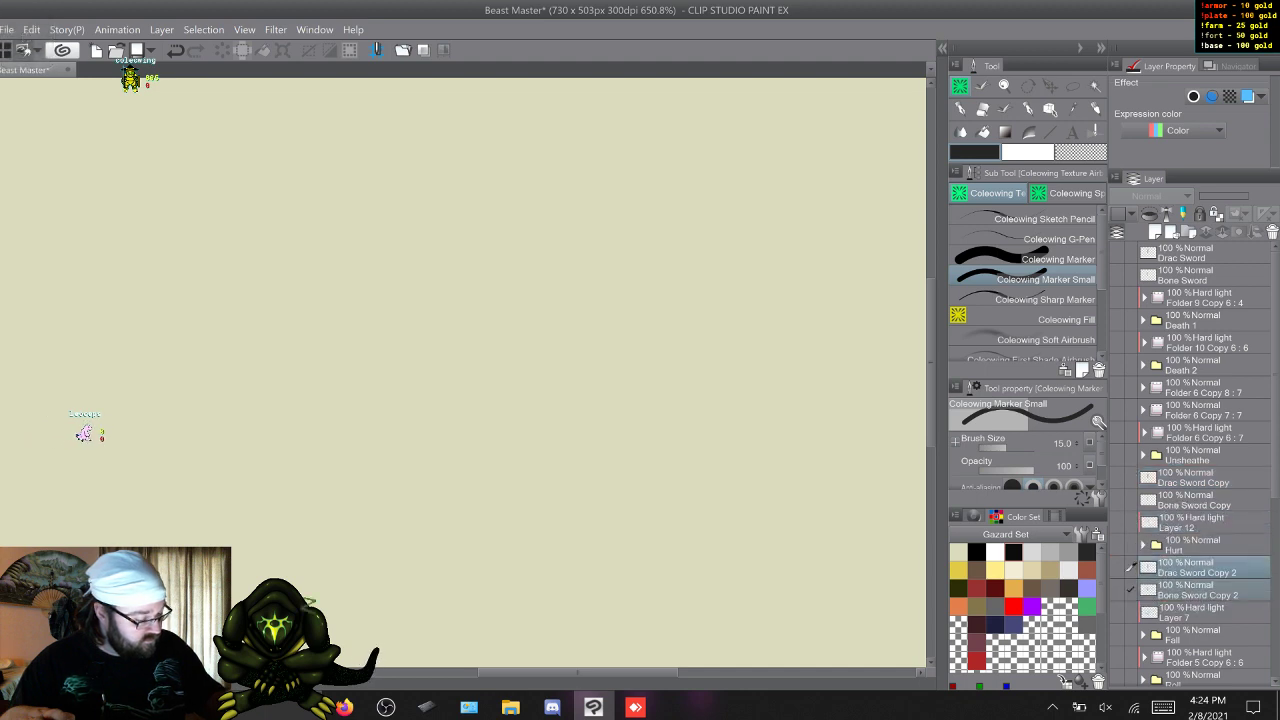
Show the Hurt pose with its Layer 12 shading and the Bone Sword Copy layer, leaving the sword's placement as is.
{"action": "left_click", "coordinate": [1195, 500]}
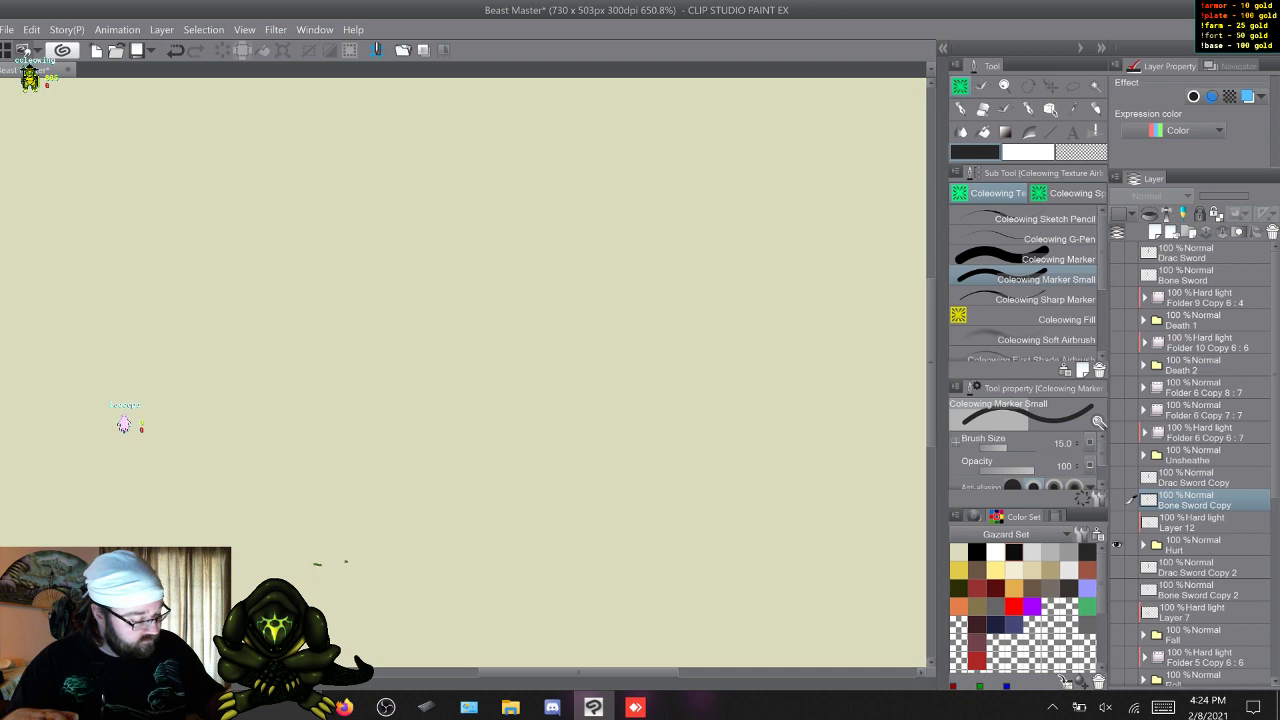
{"action": "left_click", "coordinate": [1117, 545]}
{"action": "left_click", "coordinate": [1117, 523]}
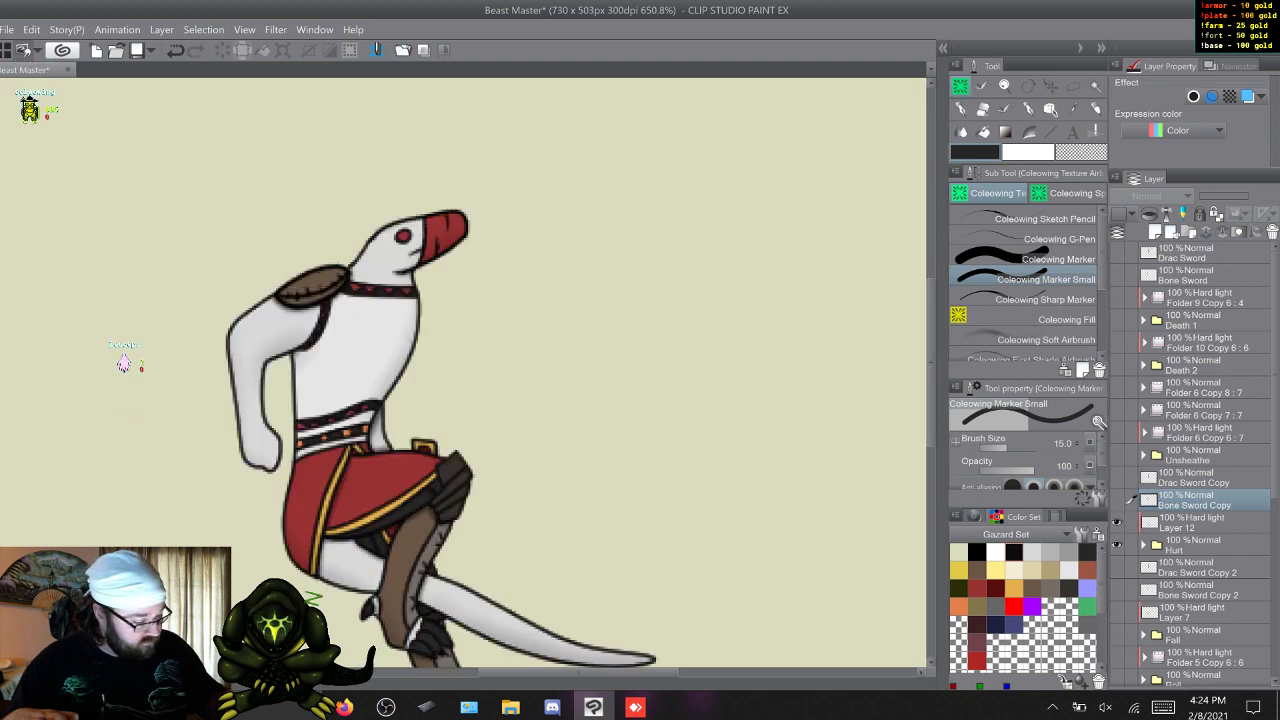
{"action": "left_click", "coordinate": [1117, 500]}
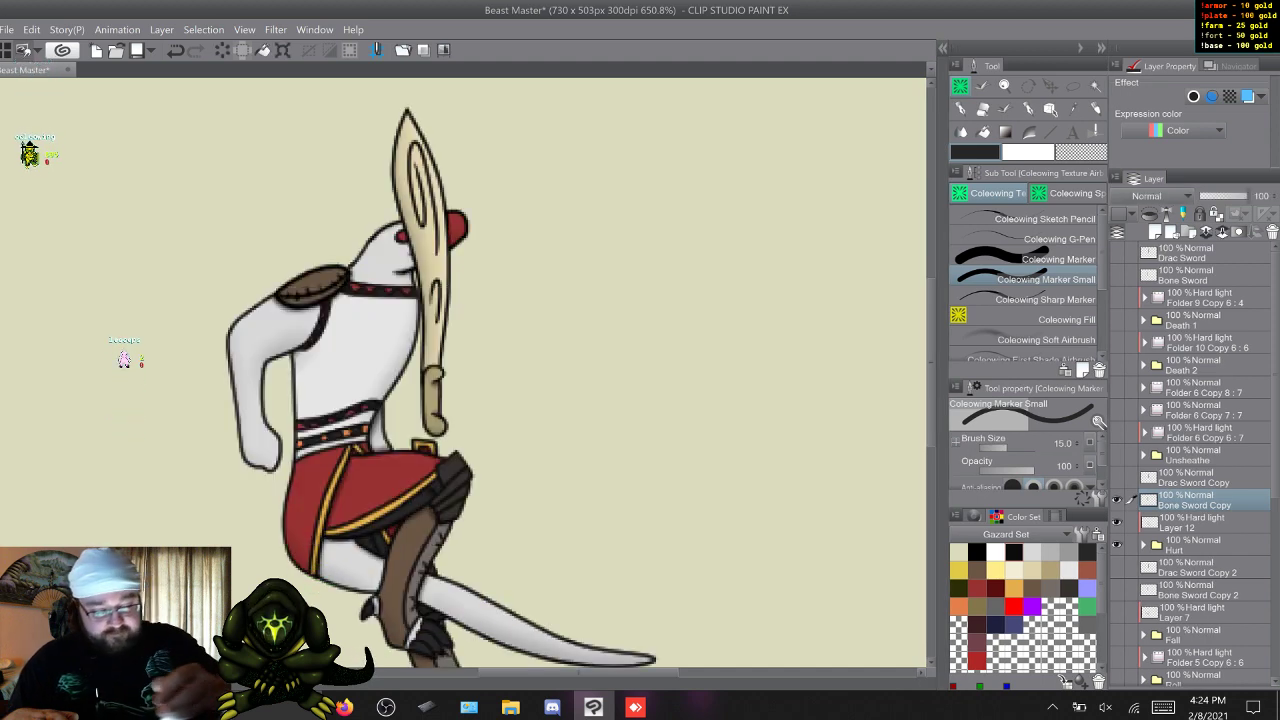
{"action": "key", "text": "ctrl+t"}
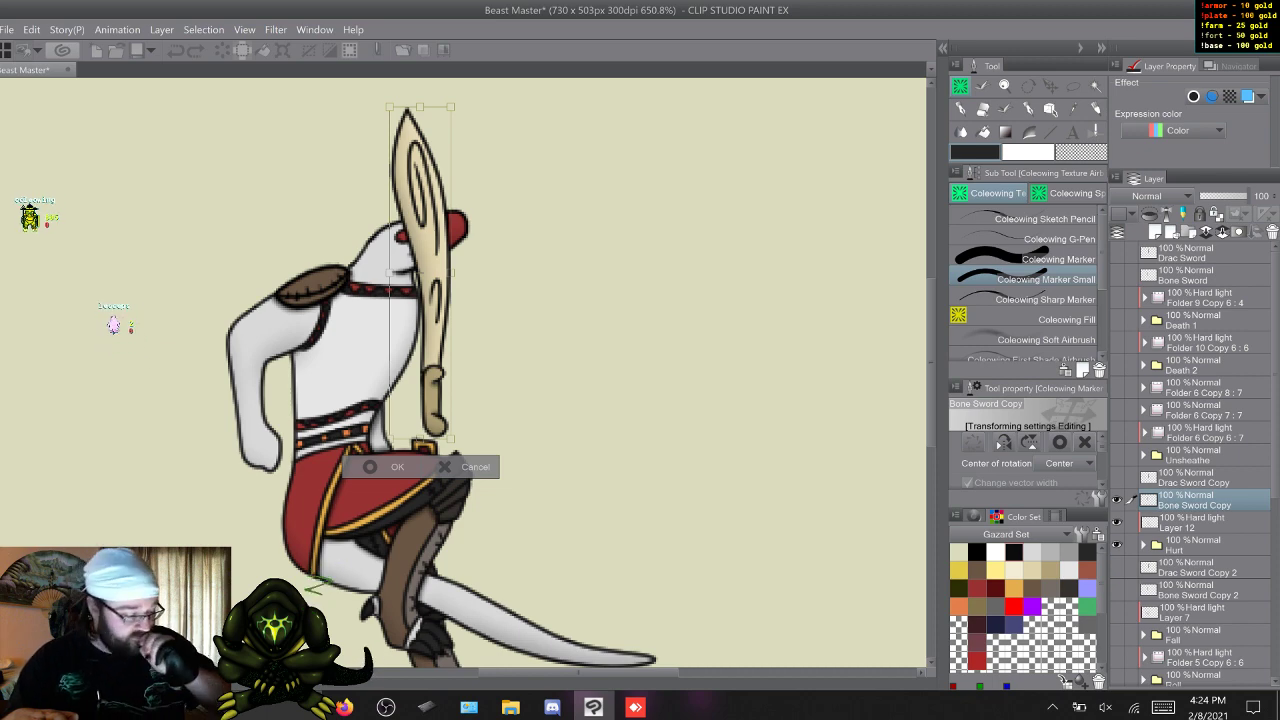
{"action": "key", "text": "Return"}
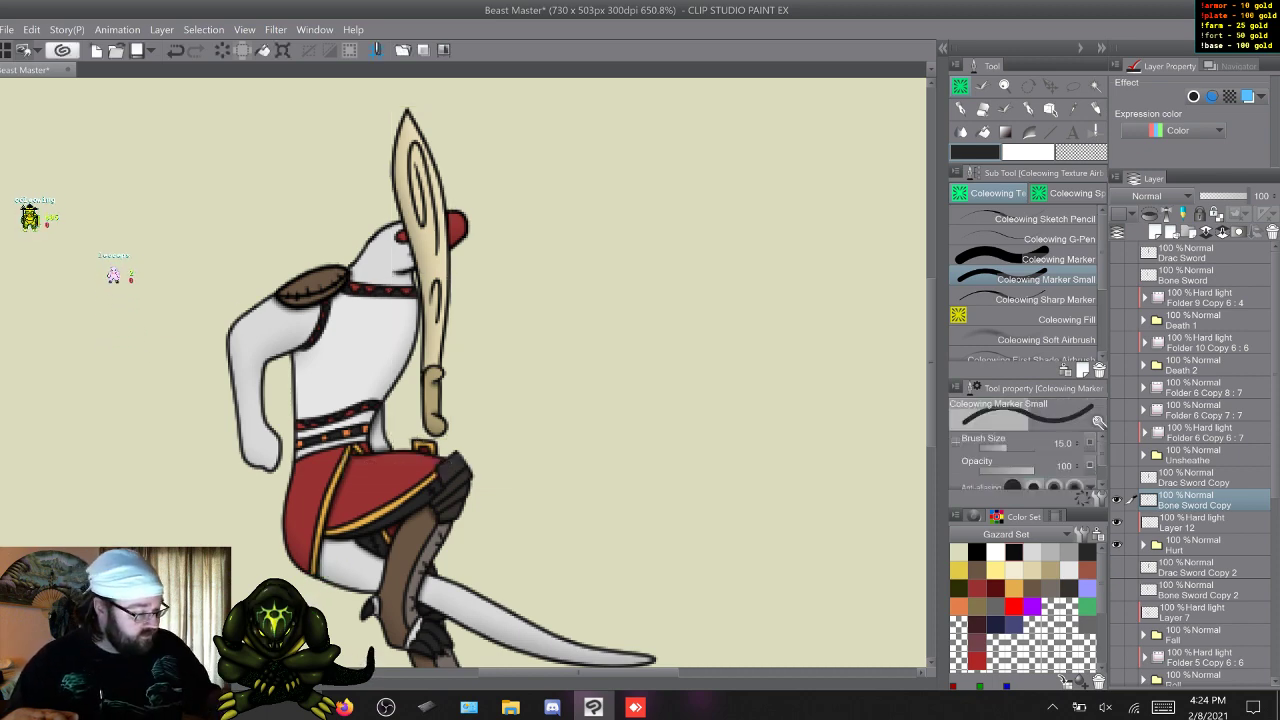
Duplicate Hurt's Drac and bone sword copies, and hide the extra bone sword so only Bone Sword Copy shows.
{"action": "left_click", "coordinate": [1195, 479]}
{"action": "left_click", "coordinate": [1195, 501]}
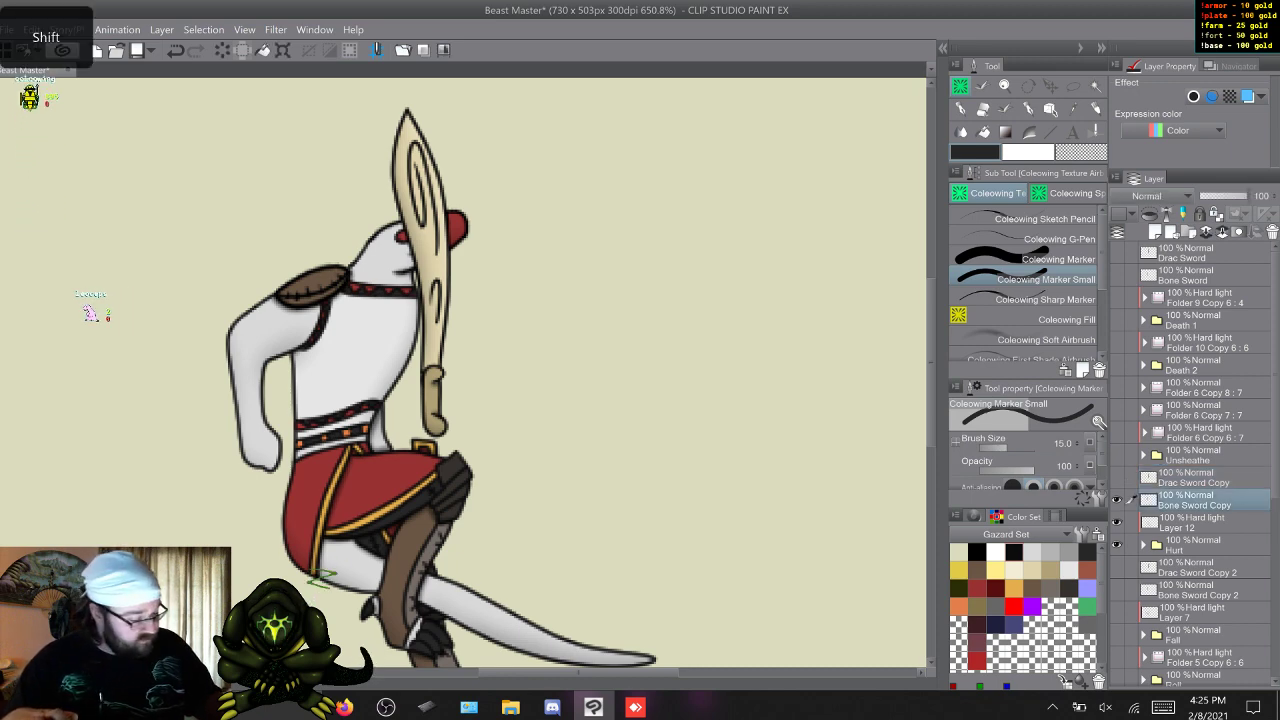
{"action": "left_click", "coordinate": [1195, 479], "text": "shift"}
{"action": "key", "text": "ctrl+j"}
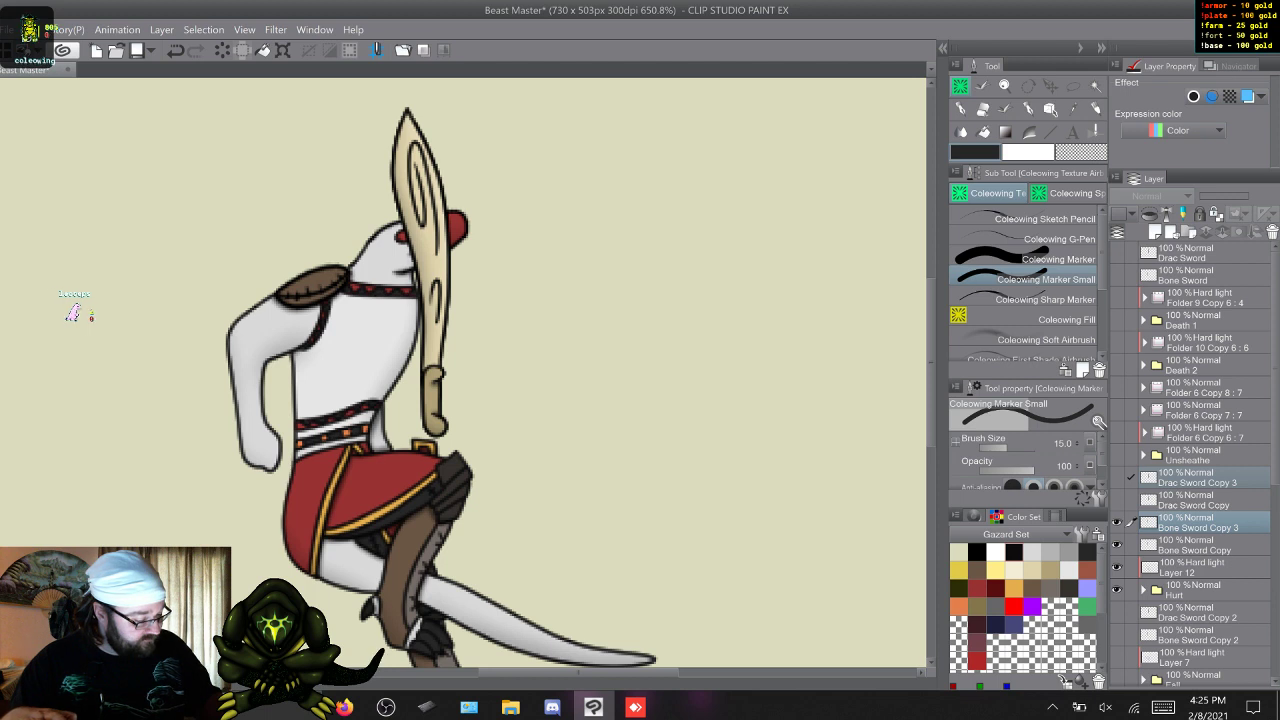
{"action": "left_click", "coordinate": [1195, 501]}
{"action": "left_click", "coordinate": [1195, 546]}
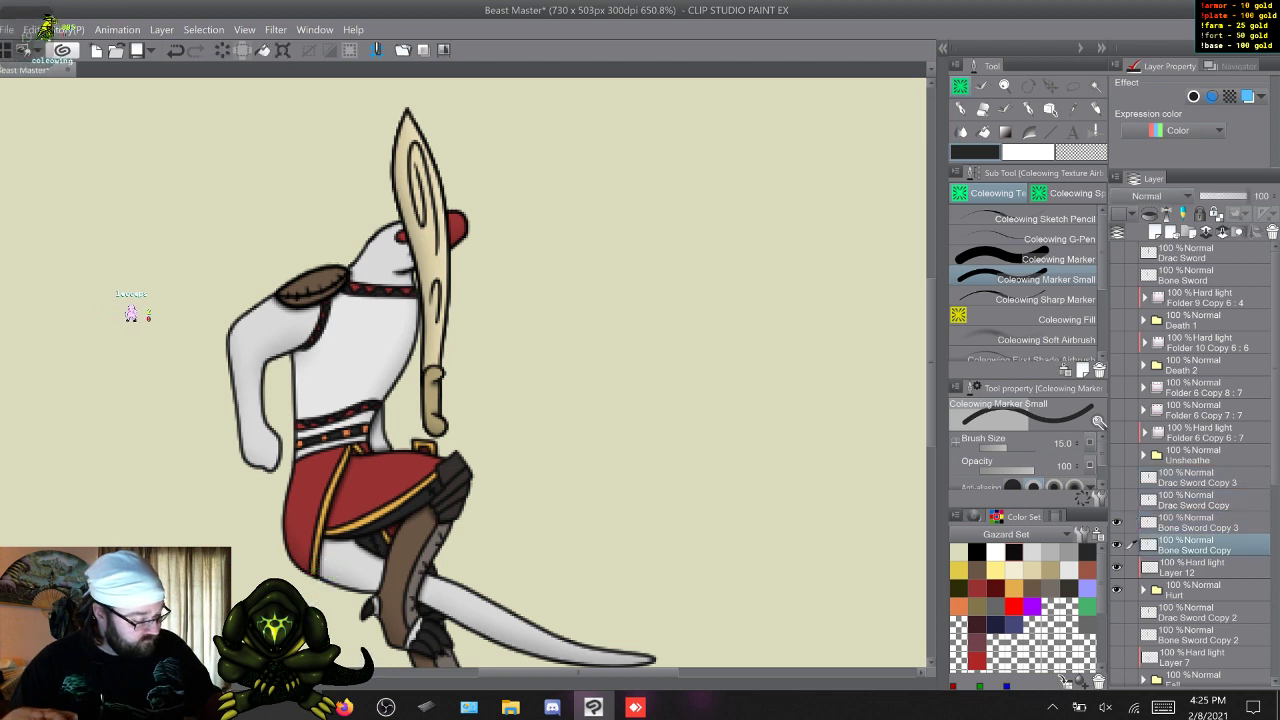
{"action": "left_click", "coordinate": [1117, 523]}
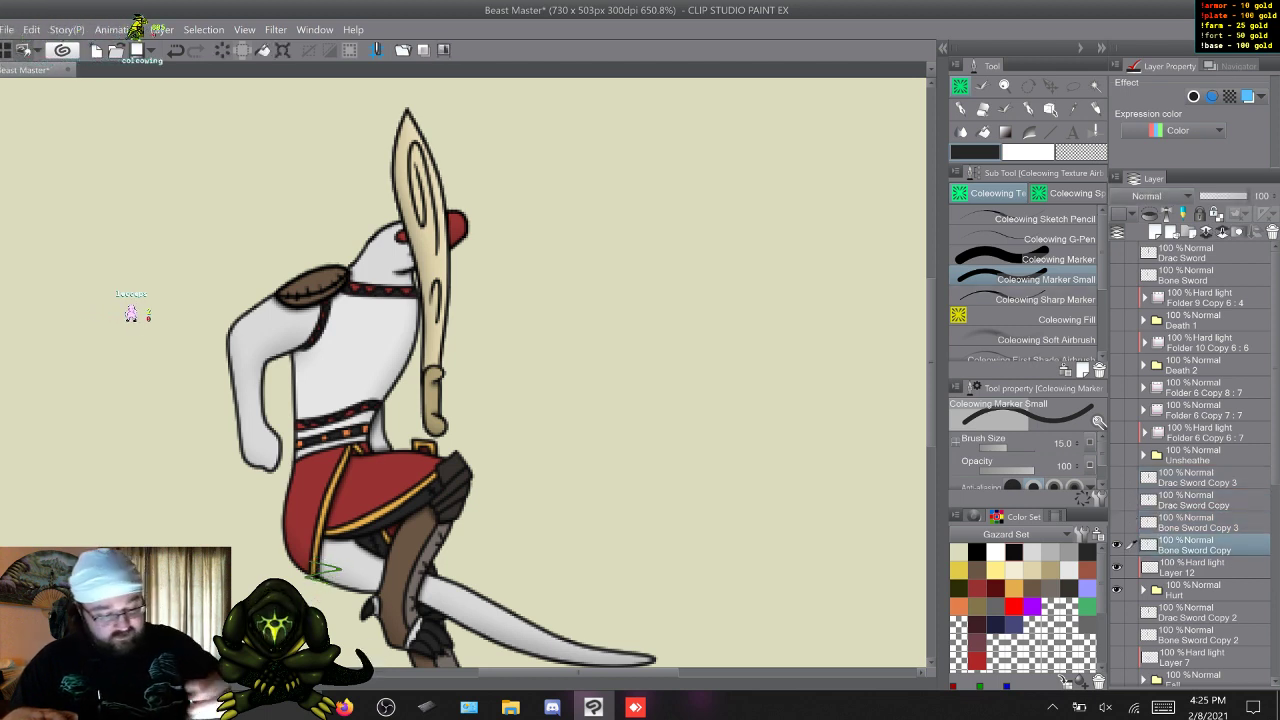
Move and rotate Bone Sword Copy so it points down diagonally, with its handle beside the neck and its blade over the hanging arm.
{"action": "key", "text": "ctrl+t"}
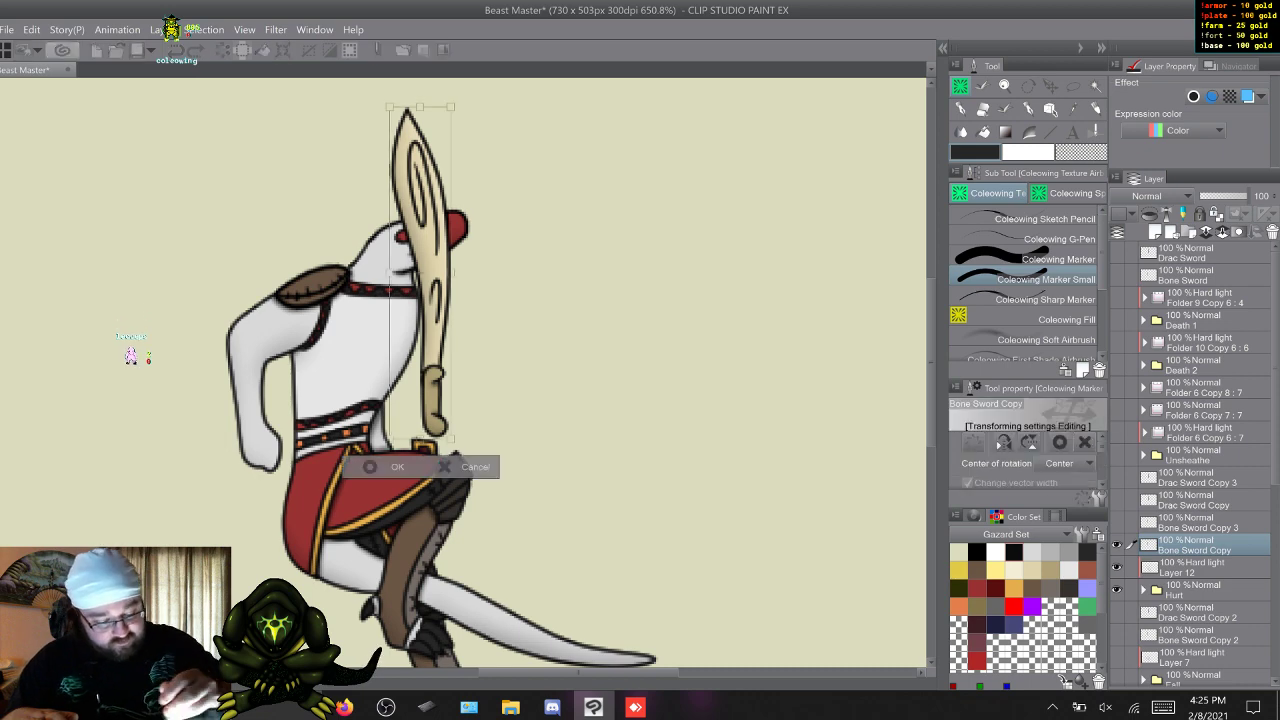
{"action": "left_click_drag", "start_coordinate": [425, 300], "coordinate": [333, 202]}
{"action": "left_click_drag", "start_coordinate": [400, 150], "coordinate": [232, 359]}
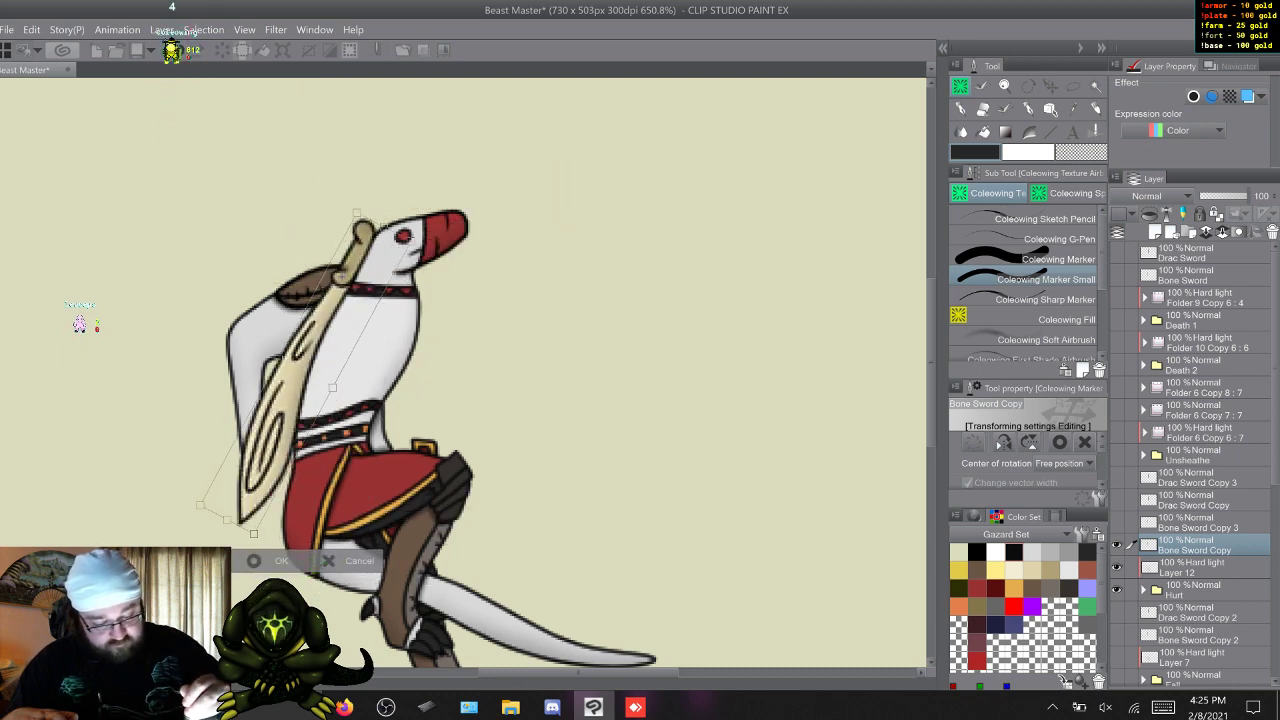
{"action": "mouse_move", "coordinate": [79, 323]}
{"action": "left_mouse_down"}
{"action": "mouse_move", "coordinate": [106, 320]}
{"action": "mouse_move", "coordinate": [102, 359]}
{"action": "mouse_move", "coordinate": [156, 362]}
{"action": "left_mouse_up"}
{"action": "key", "text": "Return"}
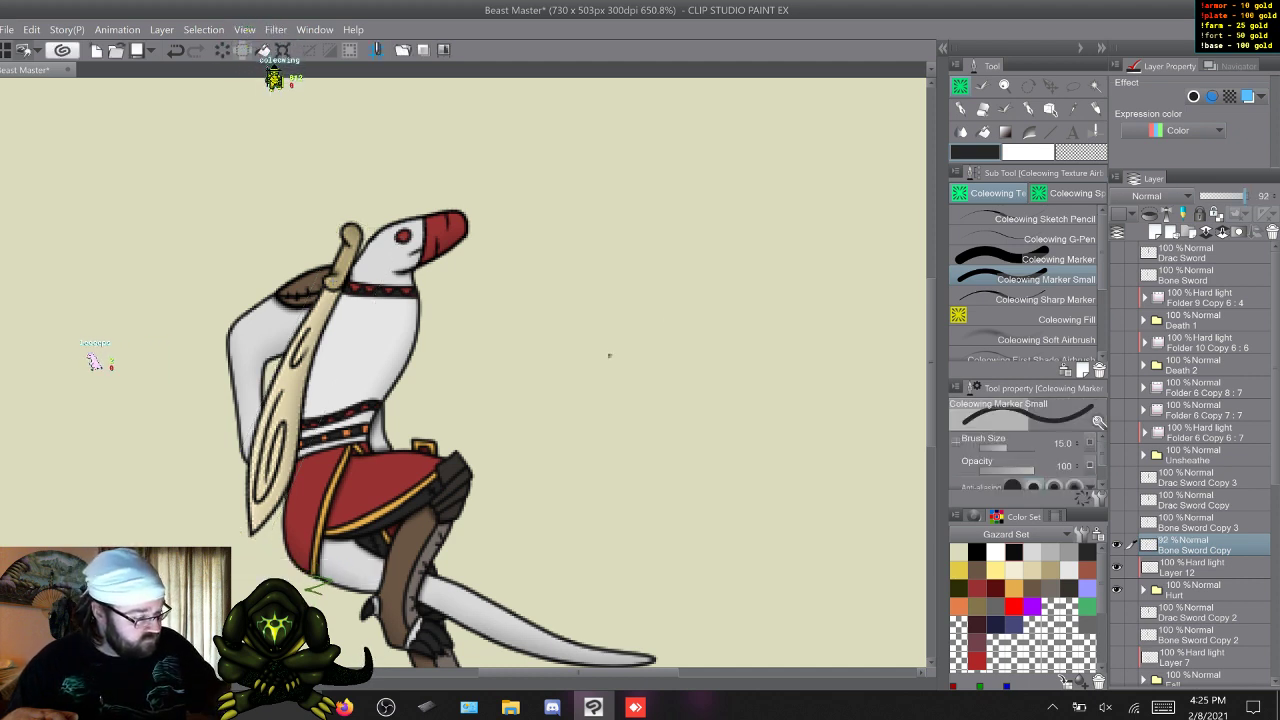
Fade Bone Sword Copy to 44% opacity and switch to the Coleowing Marker.
{"action": "left_click", "coordinate": [1221, 196]}
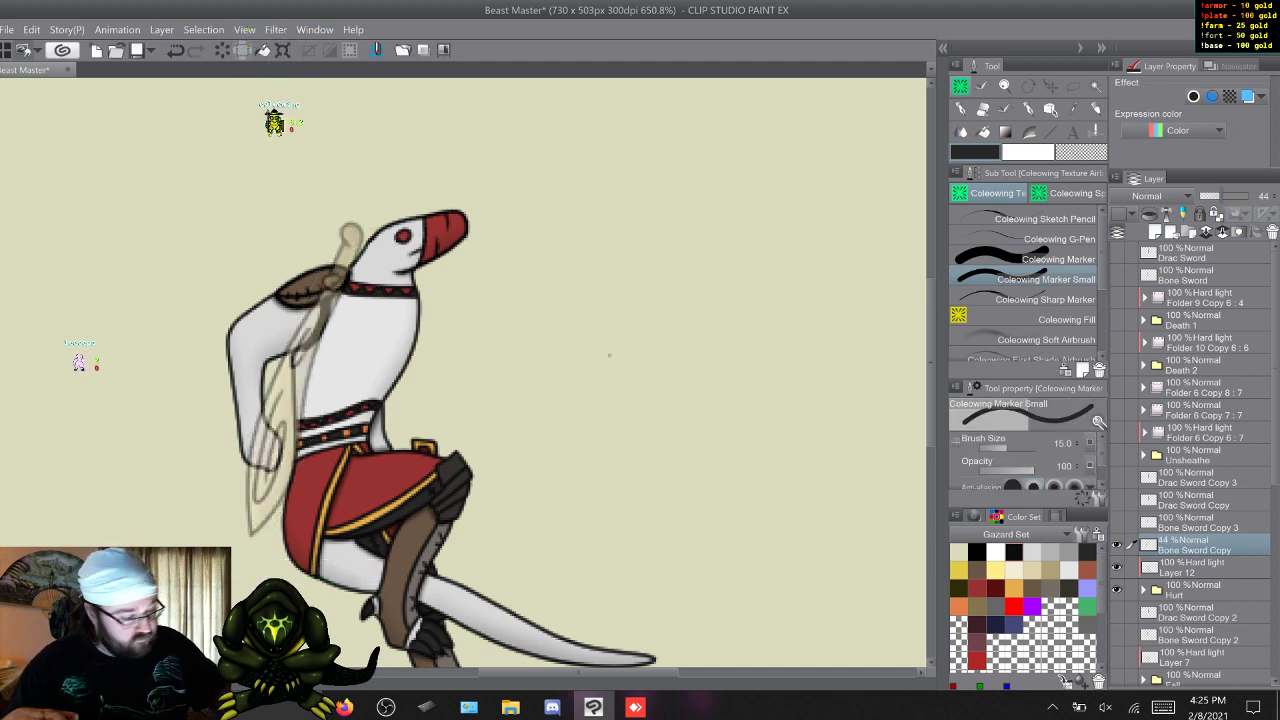
{"action": "key", "text": "comma"}
{"action": "key", "text": "c"}
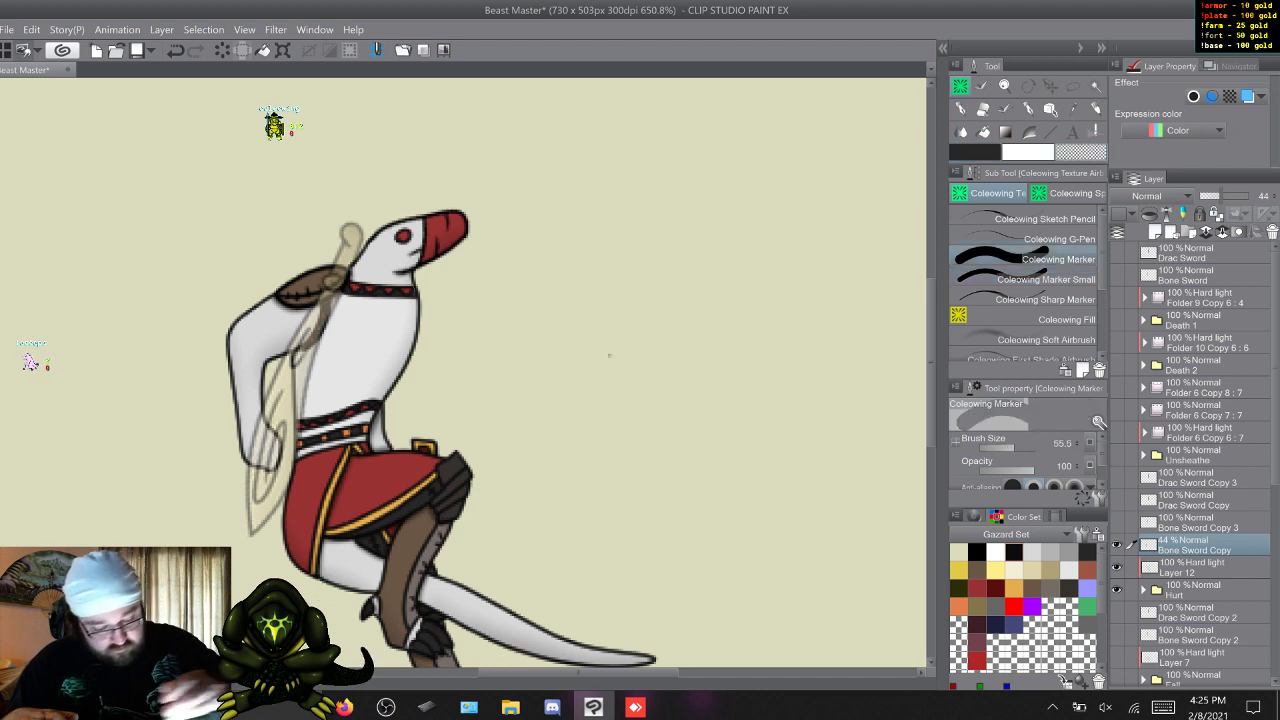
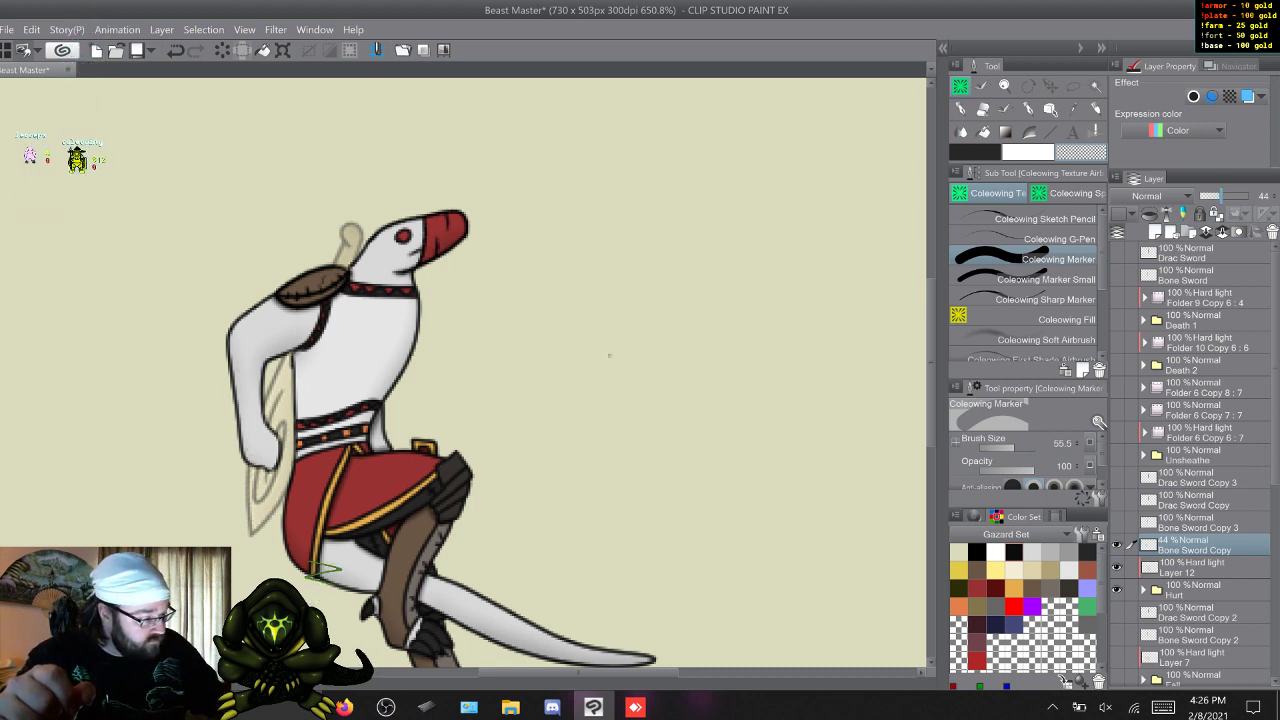
Restore Bone Sword Copy to 100% opacity and swap it for Bone Sword Copy 3 as the visible, active layer.
{"action": "left_click", "coordinate": [1248, 196]}
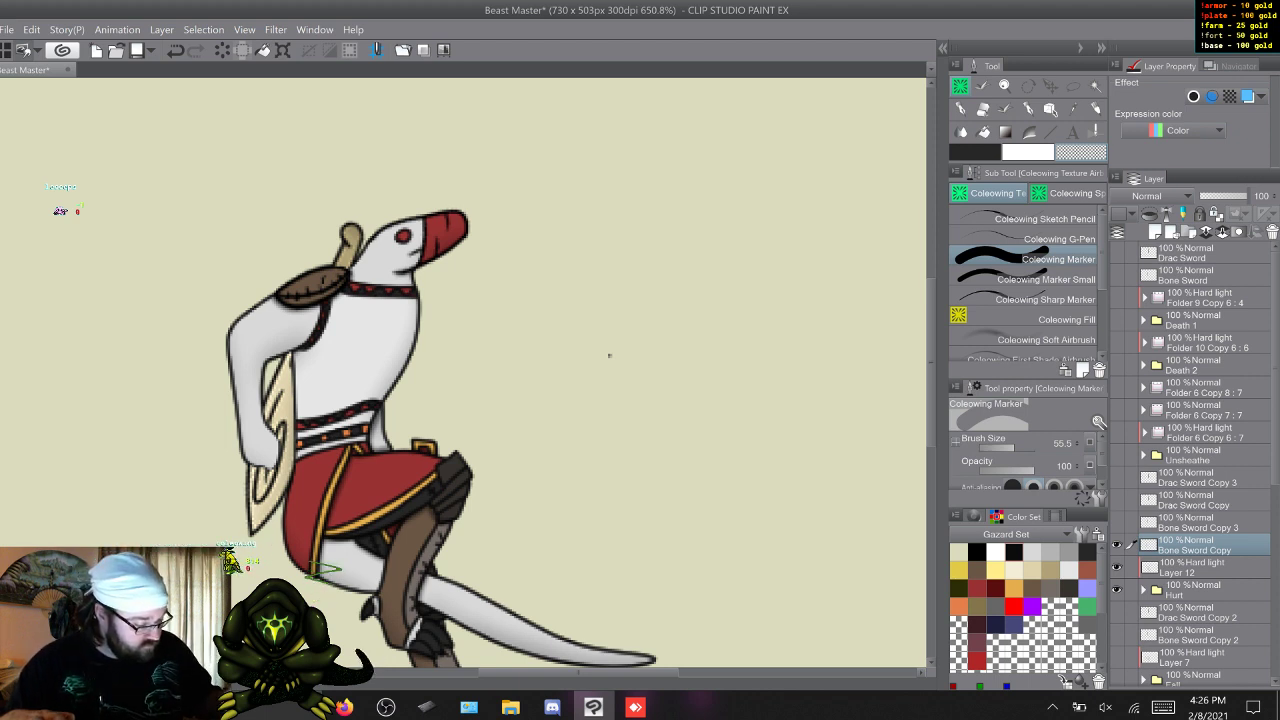
{"action": "left_click", "coordinate": [1117, 545]}
{"action": "left_click", "coordinate": [1117, 523]}
{"action": "left_click", "coordinate": [1198, 523]}
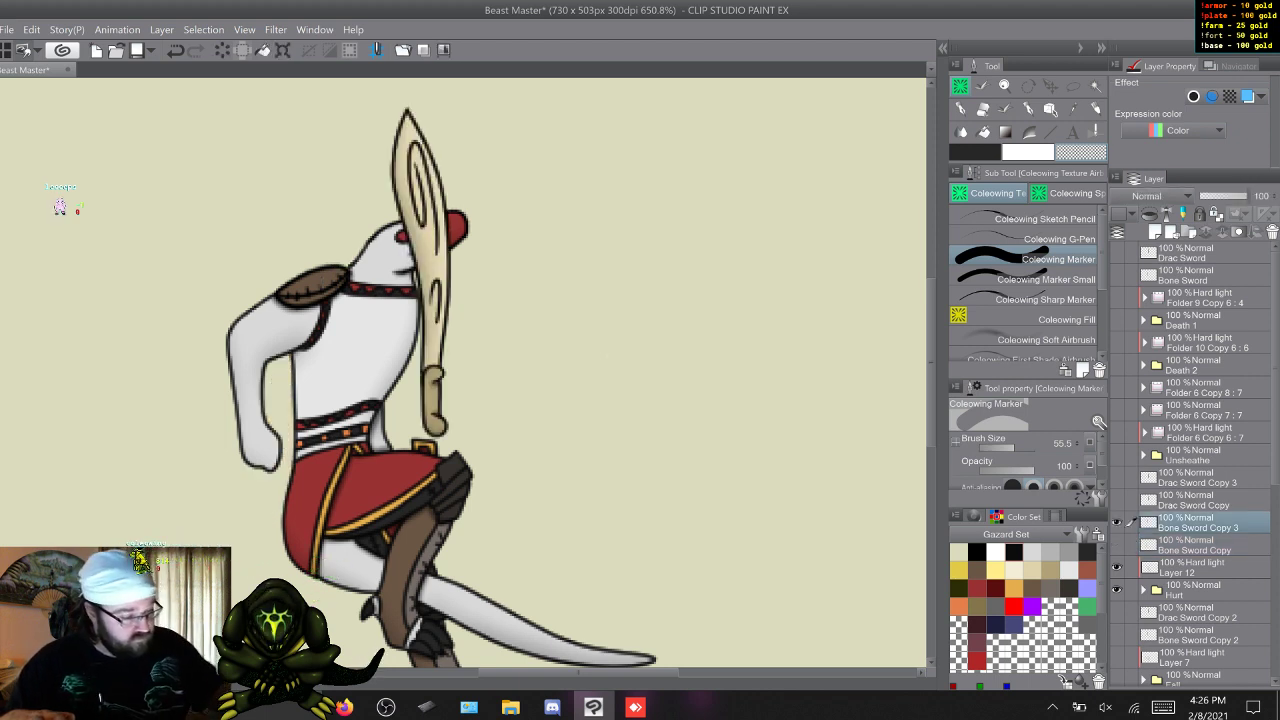
Move and rotate Bone Sword Copy 3 so its handle lies over the hip and its blade points diagonally up in front of the body.
{"action": "key", "text": "ctrl+t"}
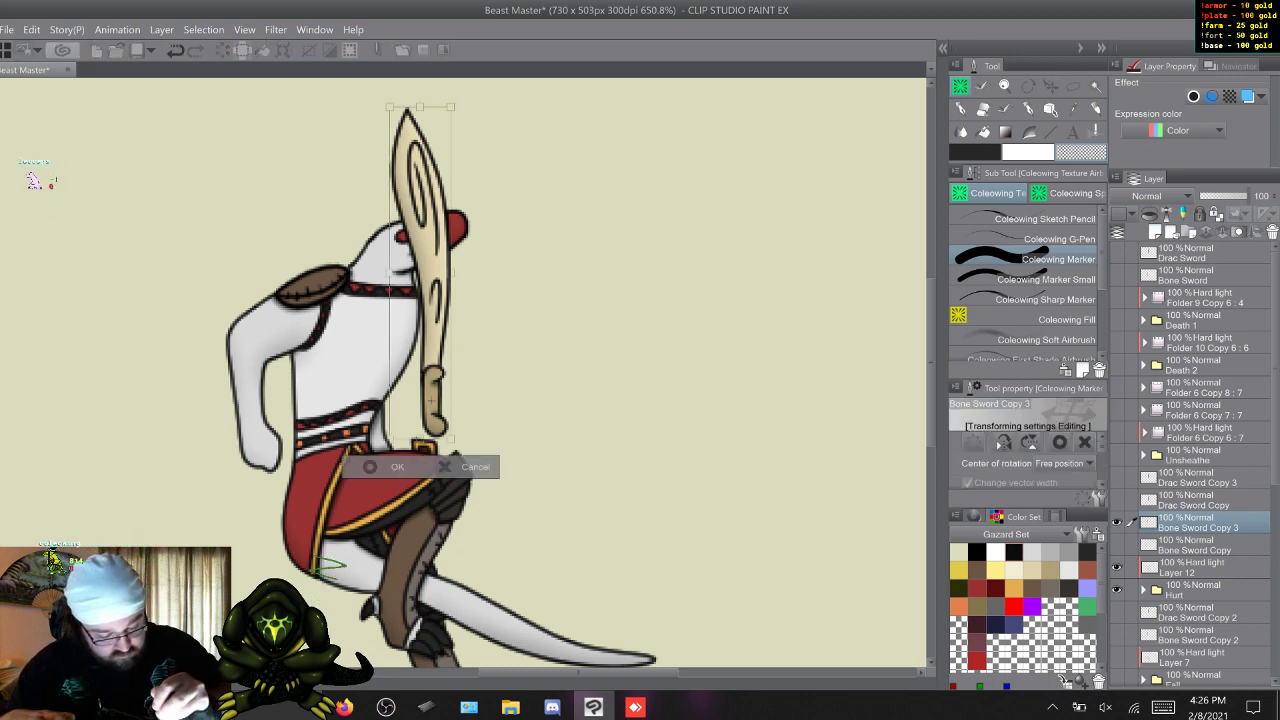
{"action": "left_click_drag", "start_coordinate": [432, 402], "coordinate": [379, 468]}
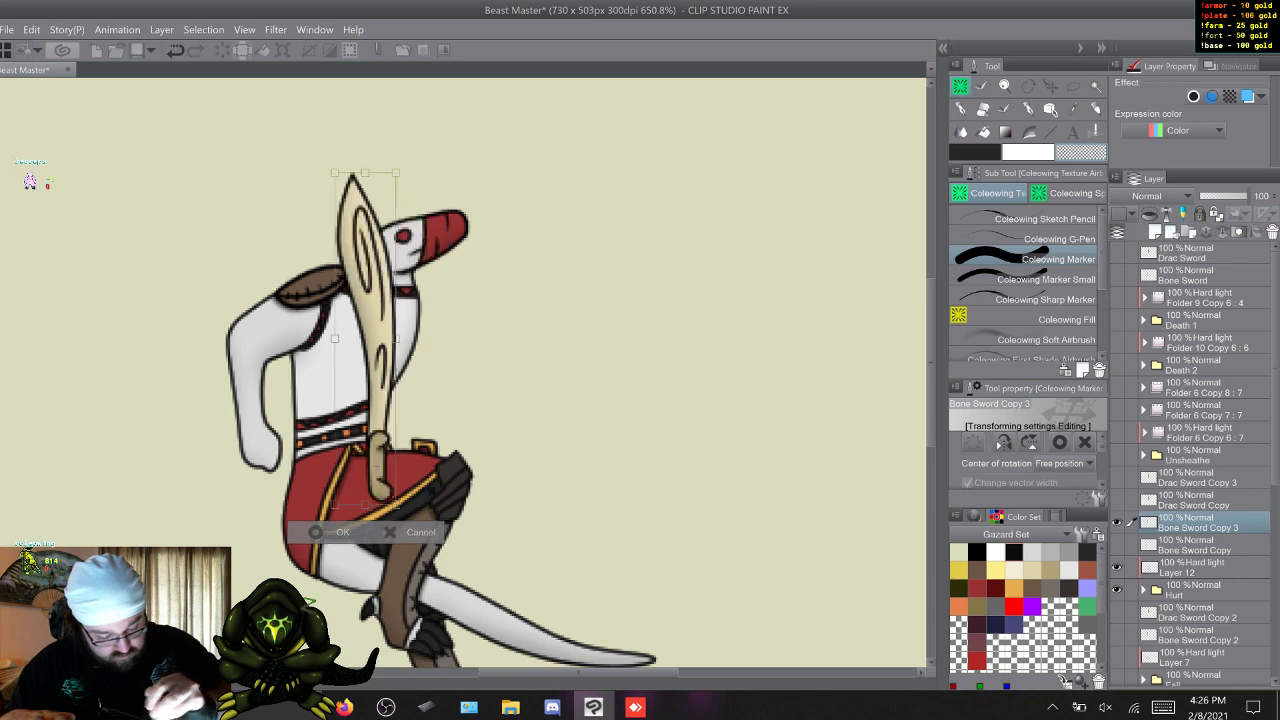
{"action": "left_click_drag", "start_coordinate": [410, 170], "coordinate": [644, 328]}
{"action": "key", "text": "Return"}
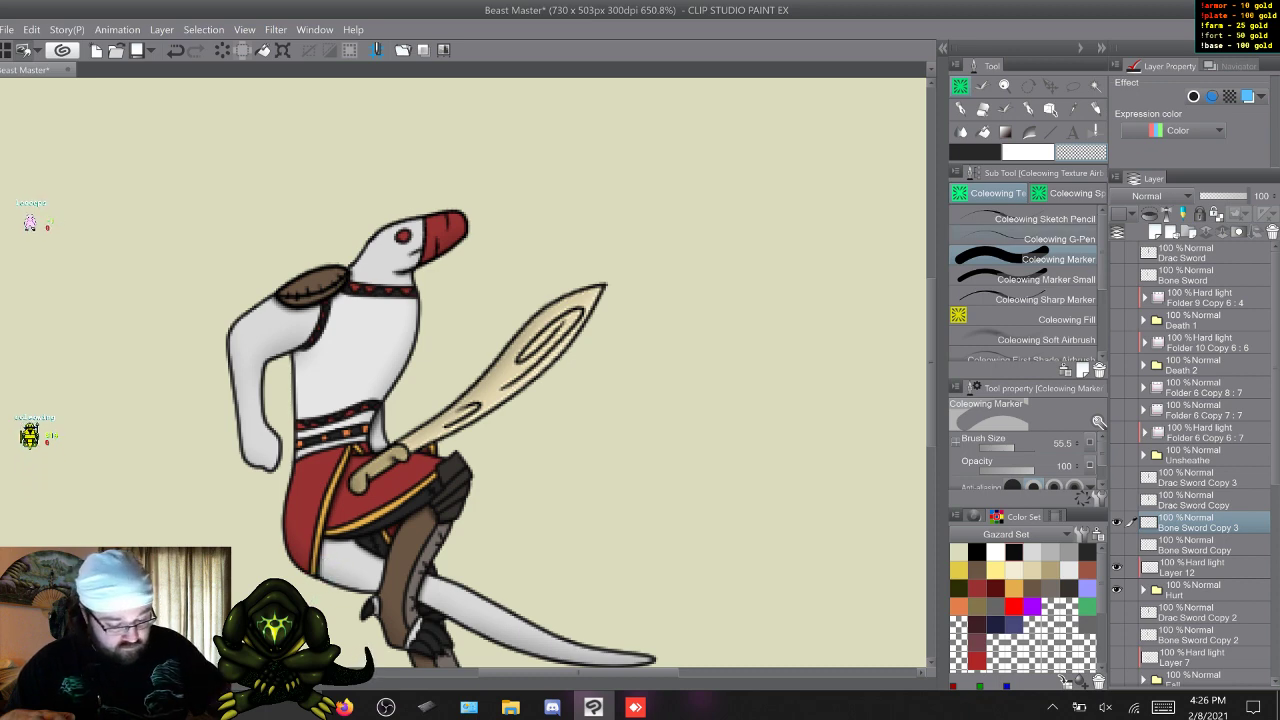
{"action": "key", "text": "k"}
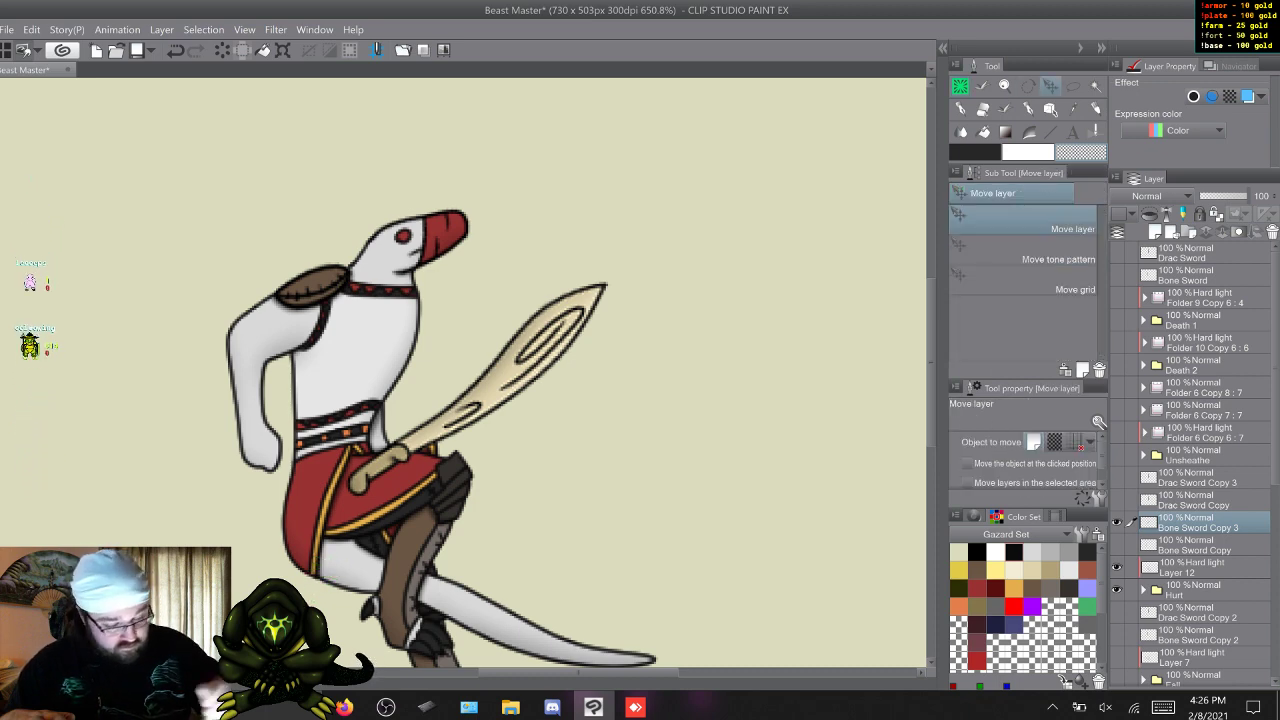
{"action": "mouse_move", "coordinate": [490, 400]}
{"action": "left_mouse_down"}
{"action": "mouse_move", "coordinate": [533, 456]}
{"action": "mouse_move", "coordinate": [492, 407]}
{"action": "left_mouse_up"}
{"action": "key", "text": "Up"}
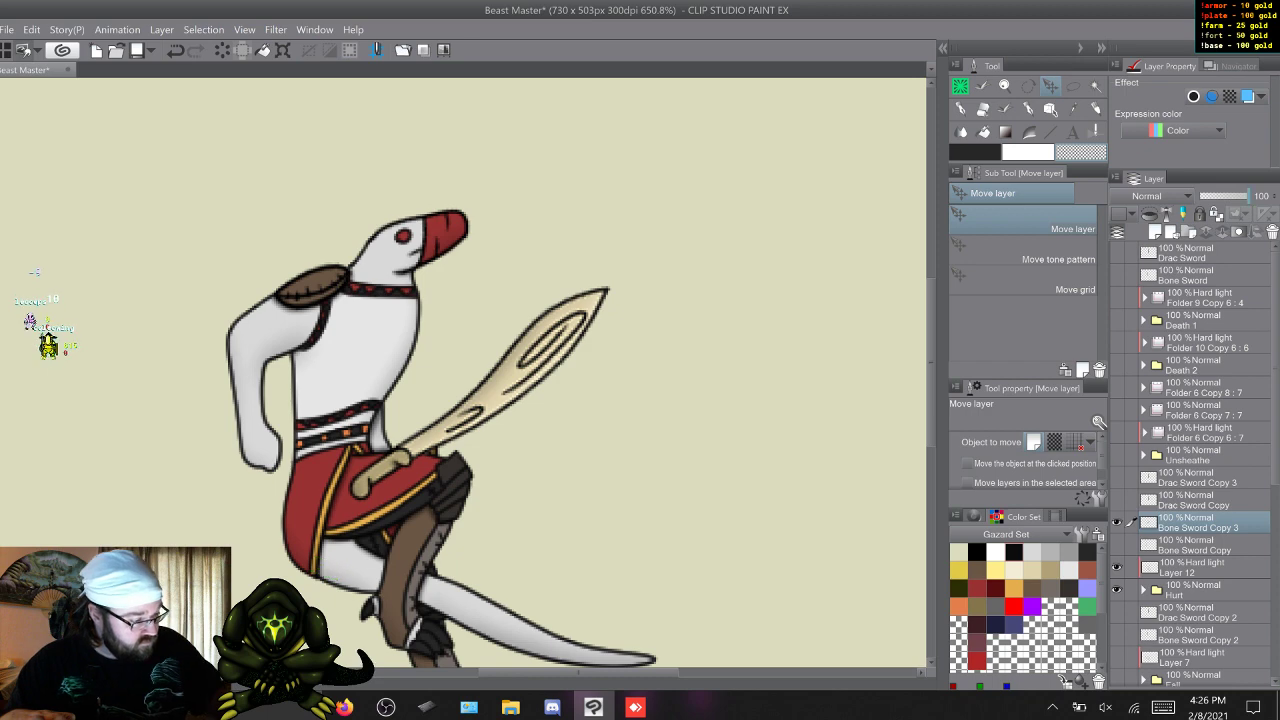
With Bone Sword Copy 3 faded to 43%, erase the handle over the red skirt and belt, restoring the layer to 100% opacity.
{"action": "left_click_drag", "start_coordinate": [1225, 196], "coordinate": [1221, 196]}
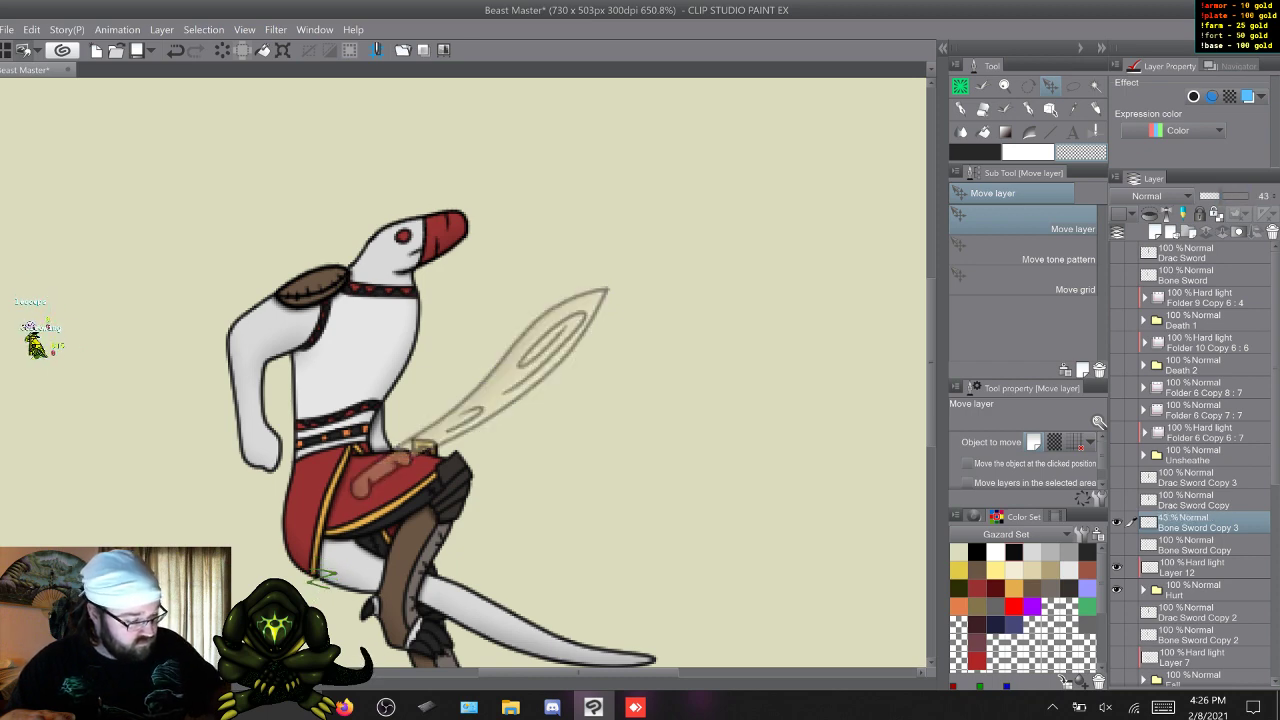
{"action": "key", "text": "b"}
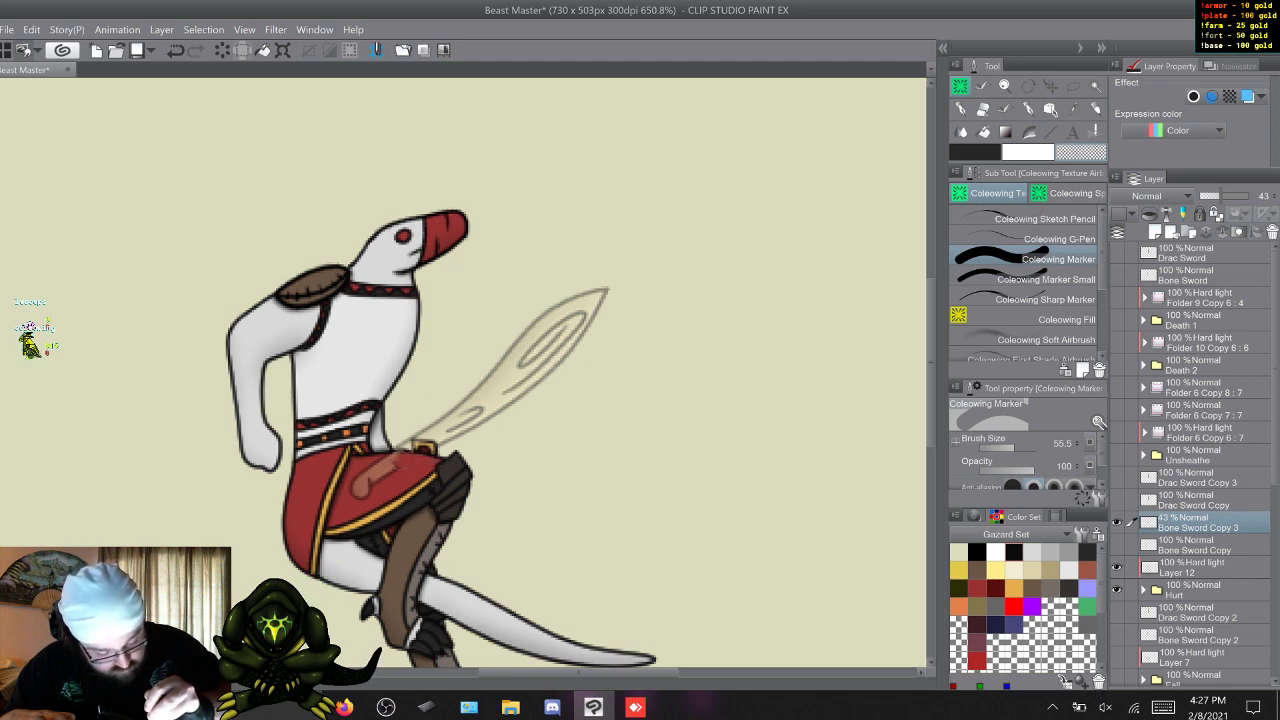
{"action": "left_click_drag", "start_coordinate": [378, 462], "coordinate": [354, 494]}
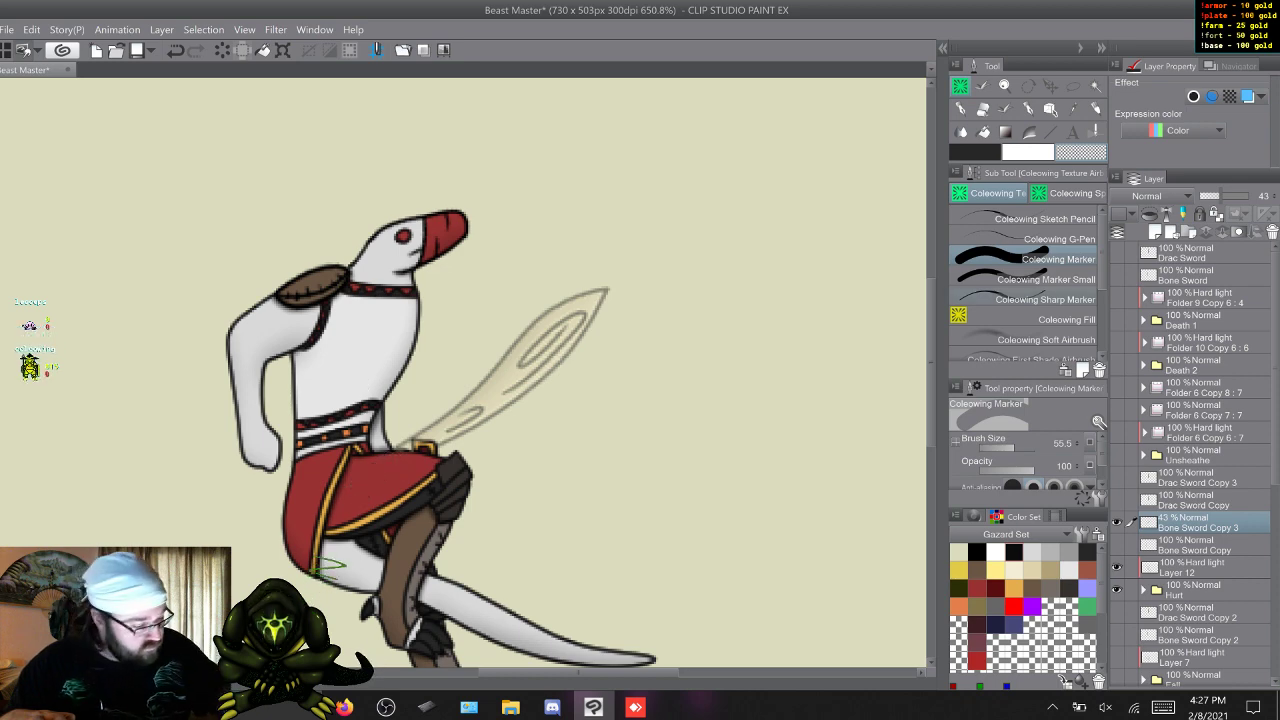
{"action": "left_click", "coordinate": [1040, 279]}
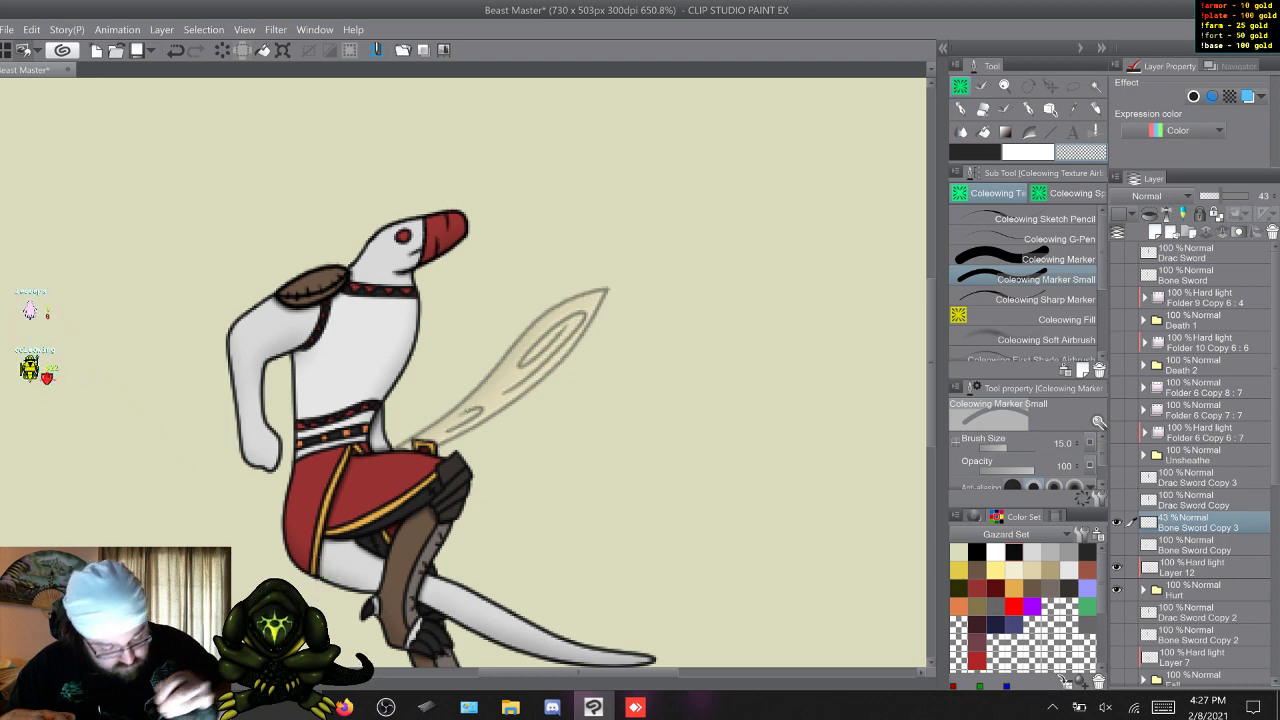
{"action": "left_click", "coordinate": [1247, 196]}
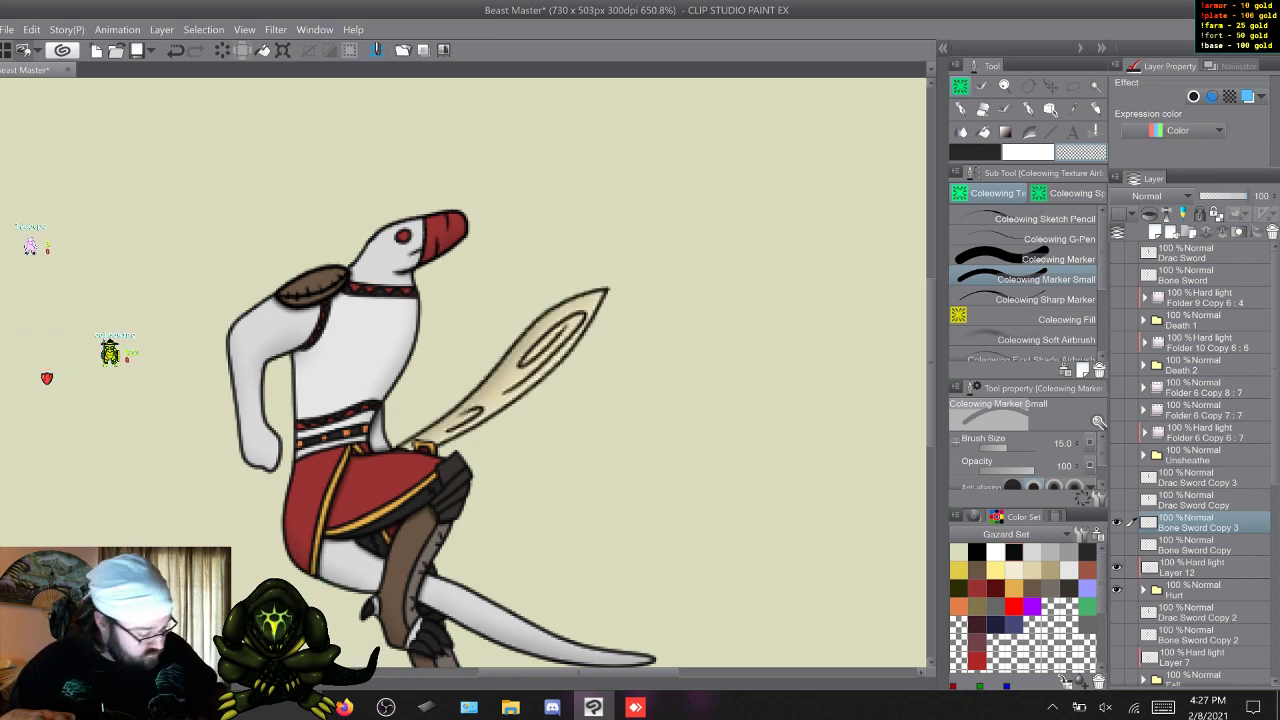
Show the solid red Layer 2 behind the figure as a contrasting backdrop.
{"action": "scroll", "coordinate": [1195, 463], "scroll_direction": "down", "scroll_amount": 5}
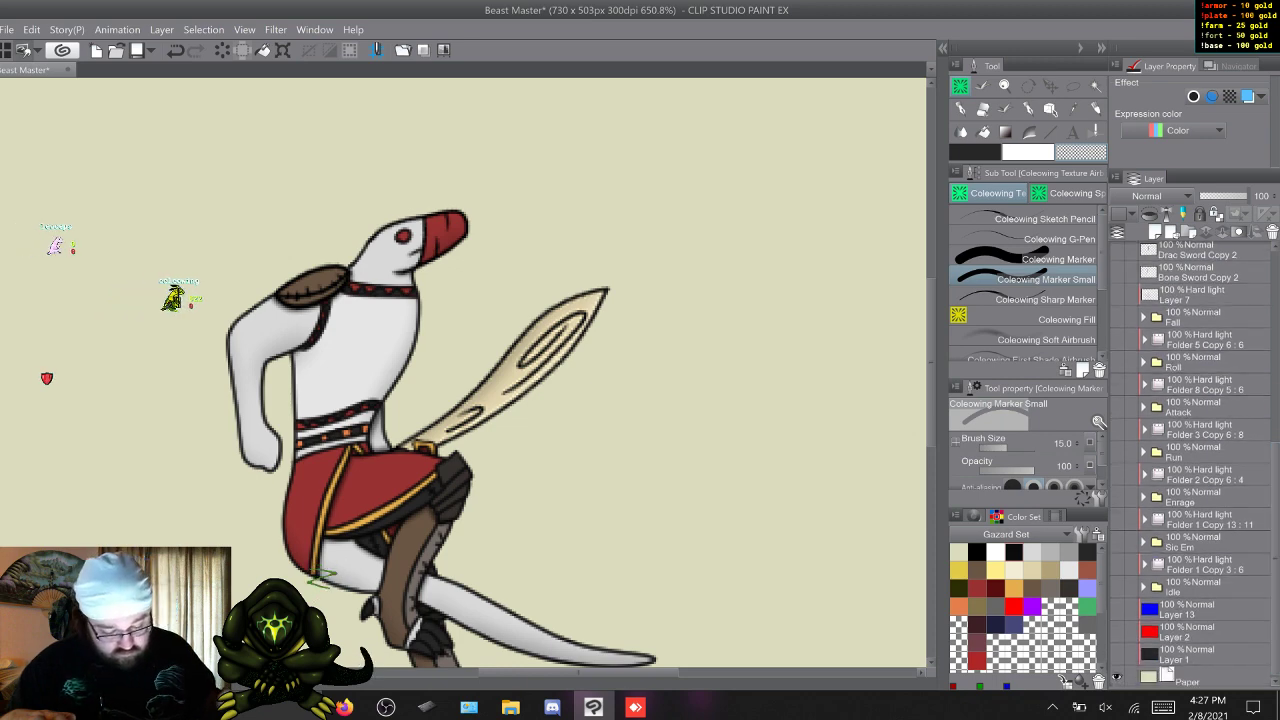
{"action": "left_click", "coordinate": [1117, 632]}
{"action": "left_click", "coordinate": [1117, 632]}
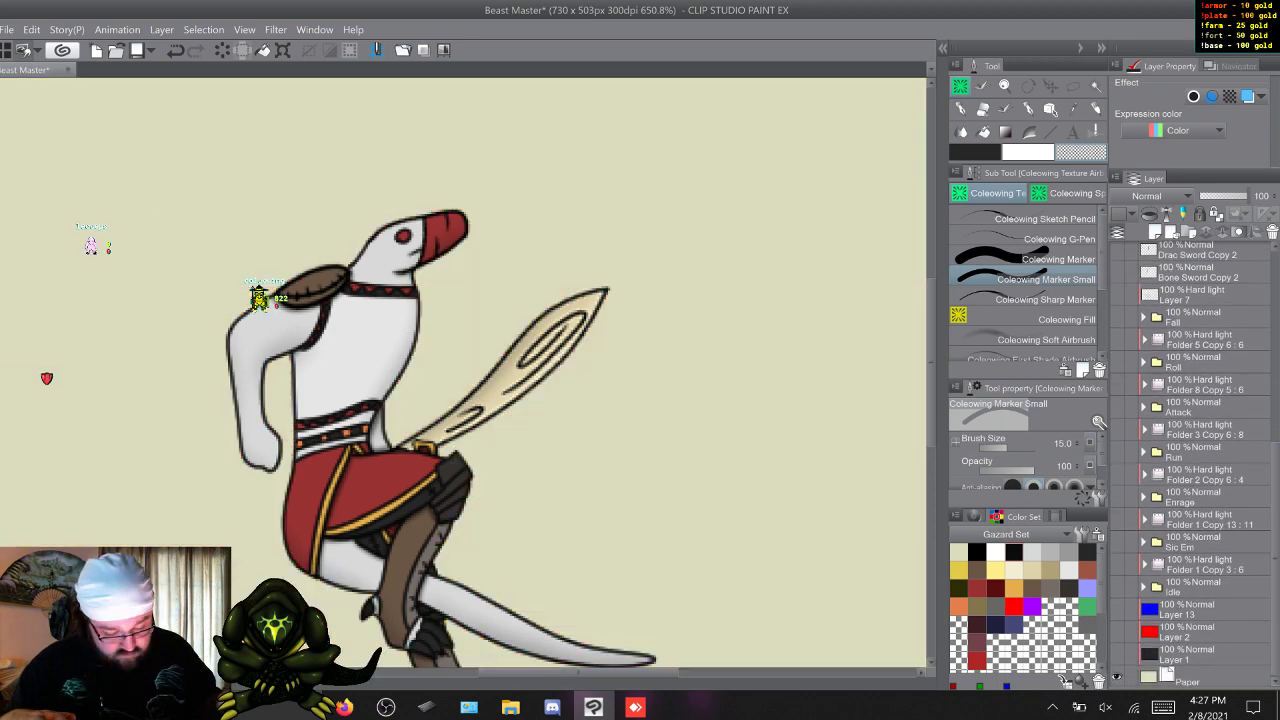
{"action": "left_click", "coordinate": [1117, 632]}
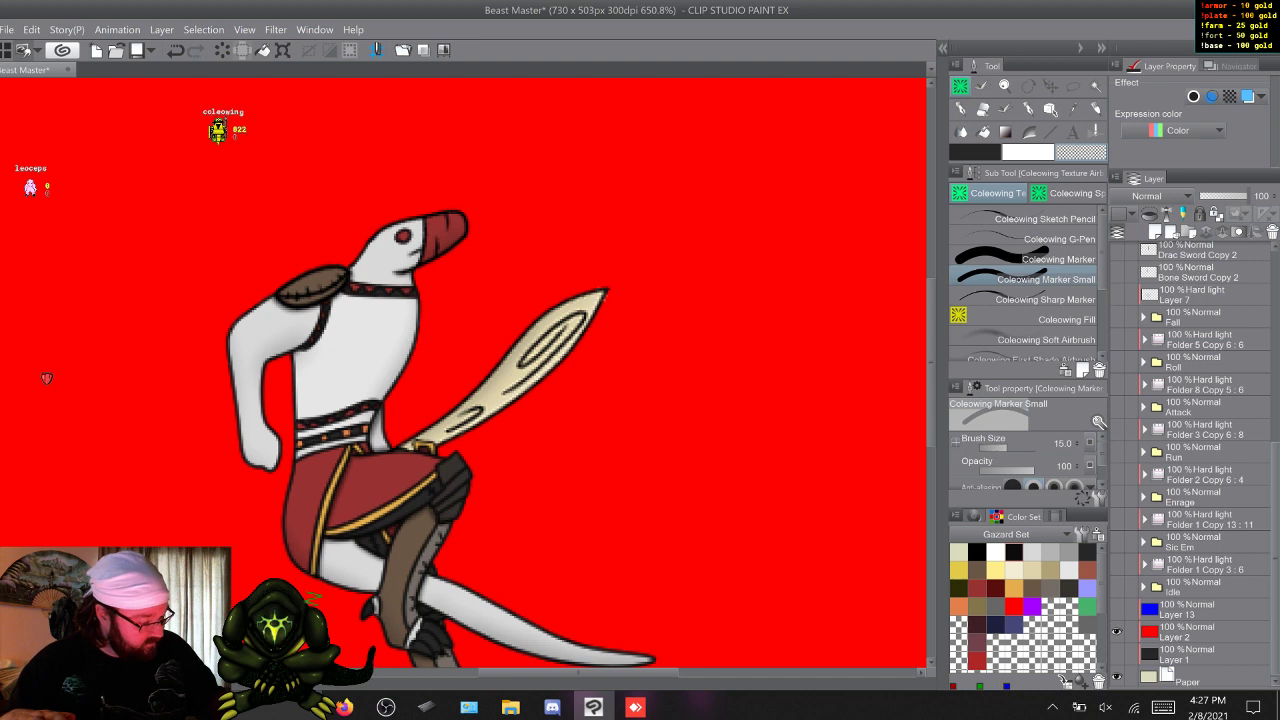
Hide Bone Sword Copy 3 and make Bone Sword Copy the visible, active layer.
{"action": "scroll", "coordinate": [1192, 460], "scroll_direction": "up", "scroll_amount": 5}
{"action": "left_click", "coordinate": [1117, 313]}
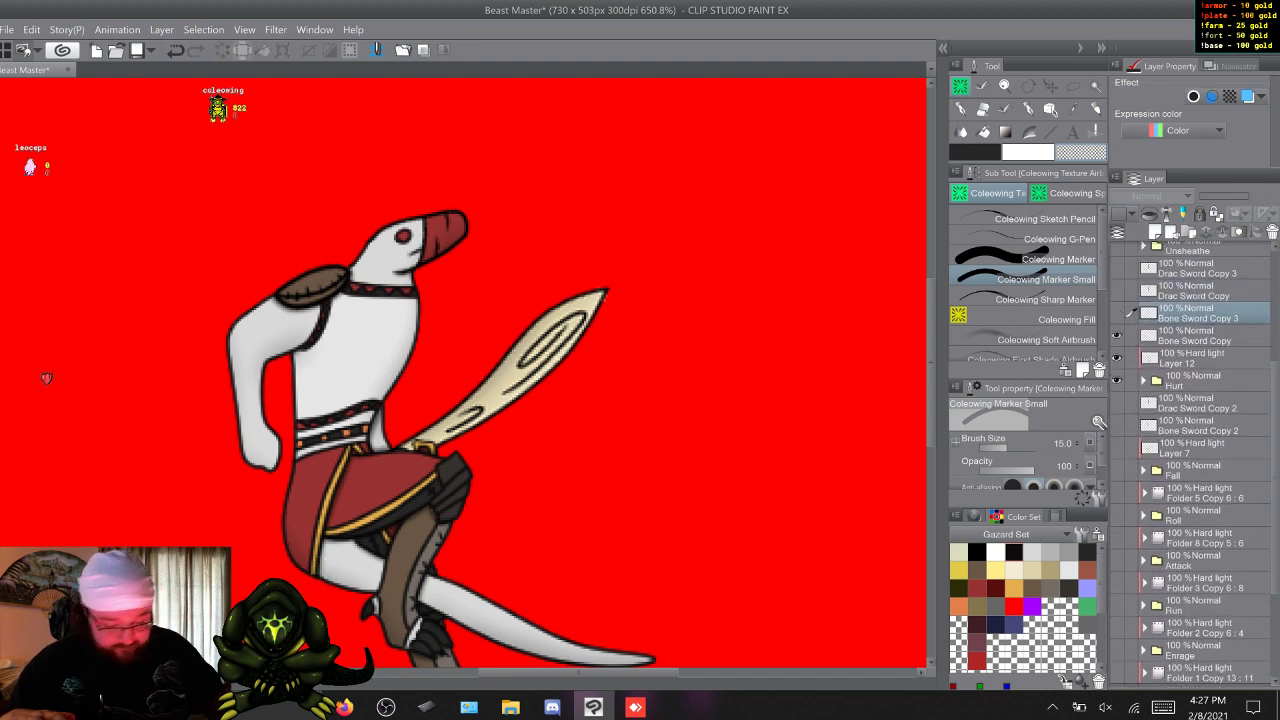
{"action": "left_click", "coordinate": [1117, 336]}
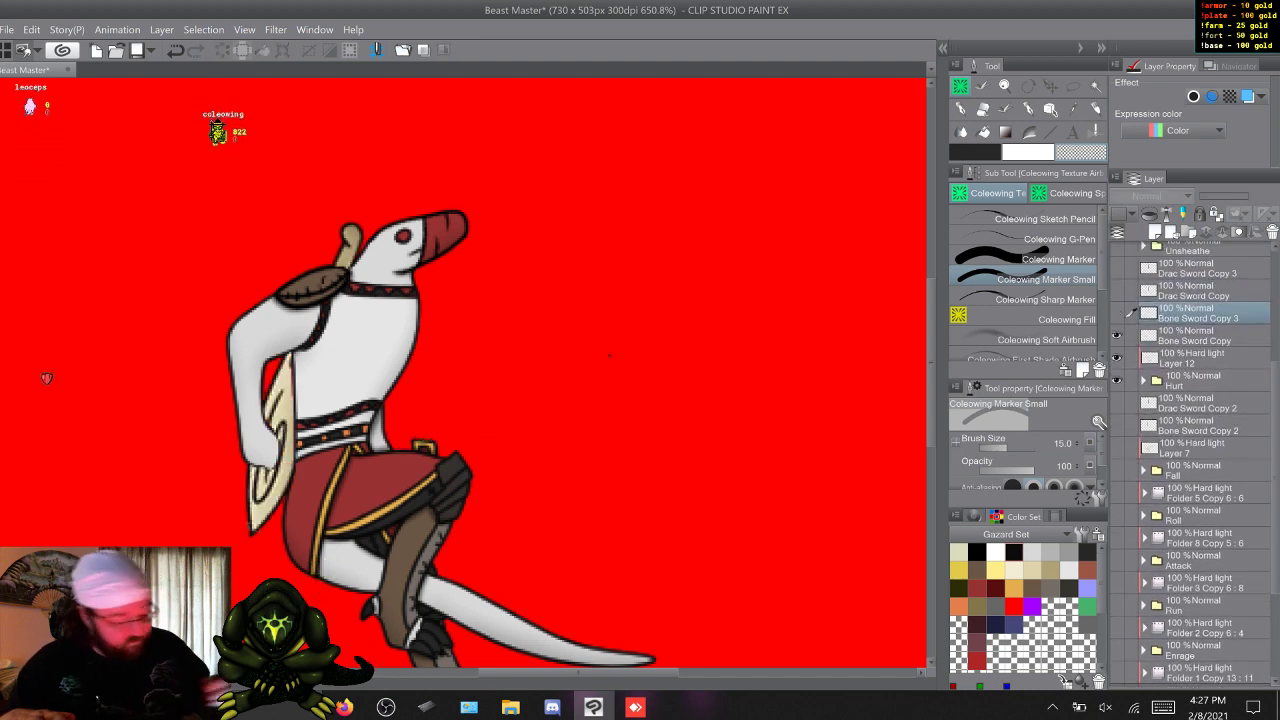
{"action": "left_click", "coordinate": [1198, 337]}
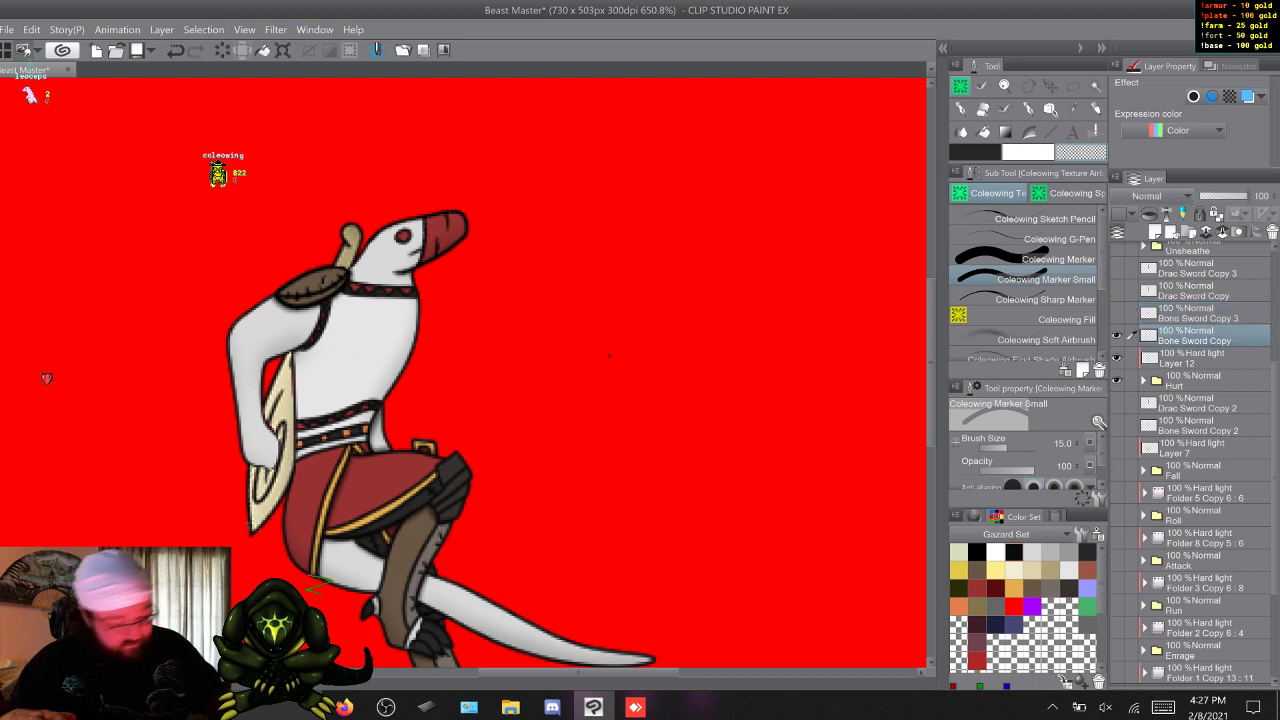
Touch up Bone Sword Copy's blade beside the arm and at its tip with Coleowing Marker Small, using colours sampled from the sword.
{"action": "left_click", "coordinate": [287, 400], "text": "alt"}
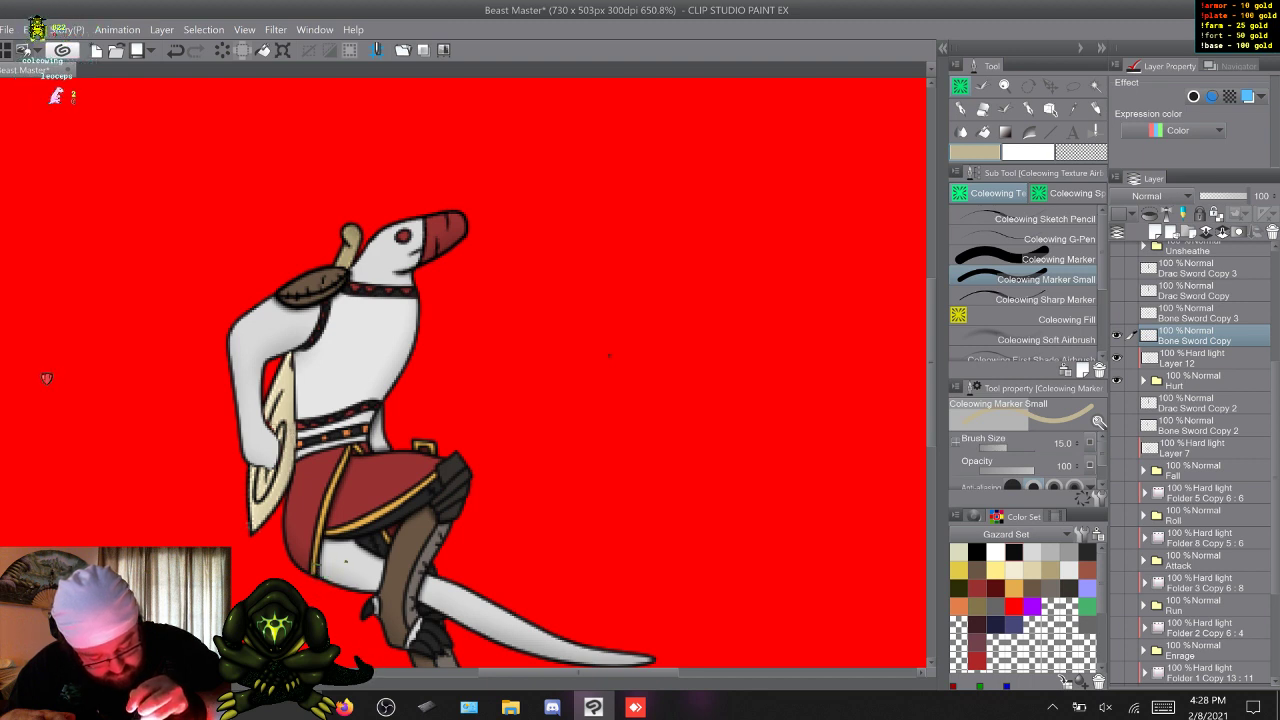
{"action": "left_click", "coordinate": [276, 426], "text": "alt"}
{"action": "left_click_drag", "start_coordinate": [275, 421], "coordinate": [273, 433]}
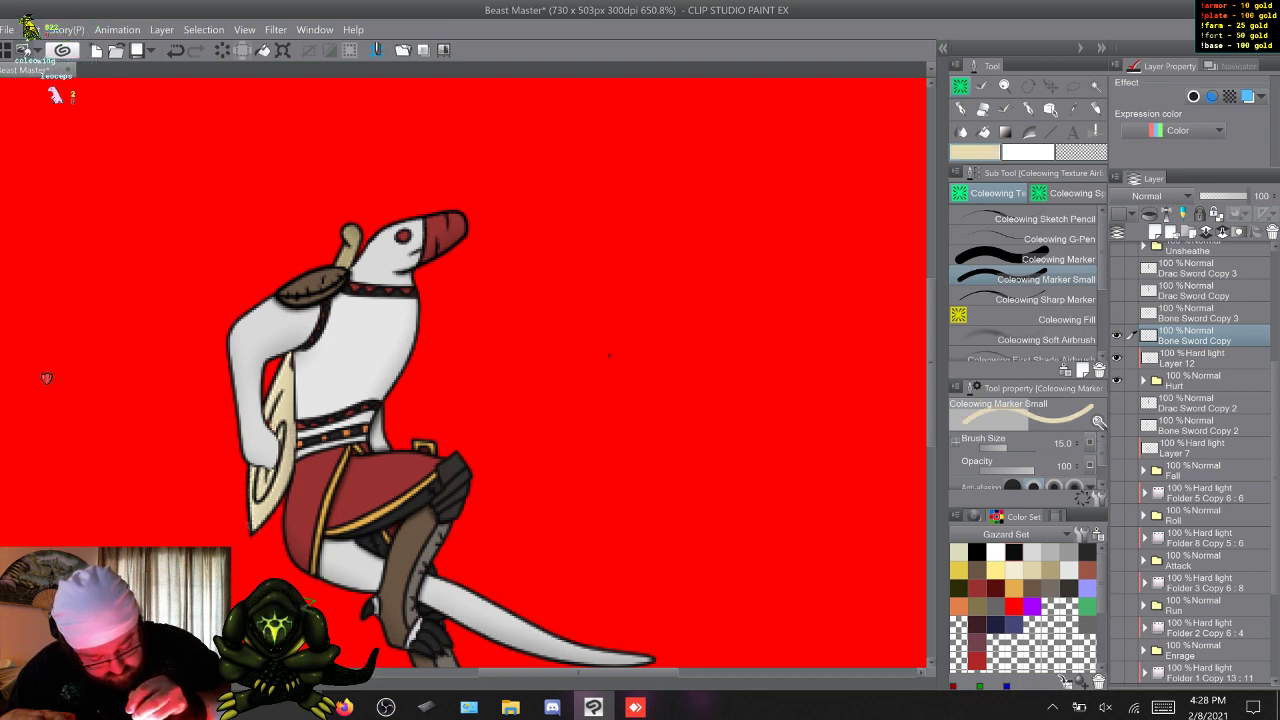
{"action": "left_click", "coordinate": [251, 525], "text": "alt"}
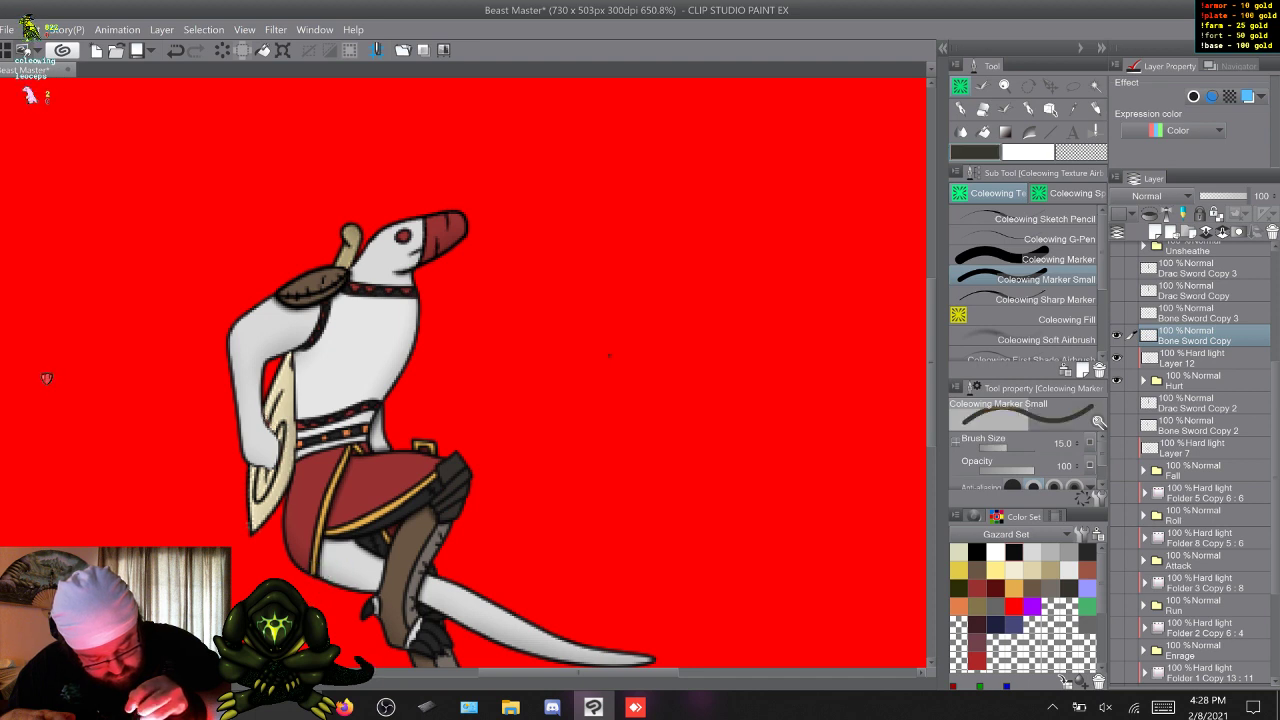
{"action": "left_click", "coordinate": [251, 525], "text": "alt"}
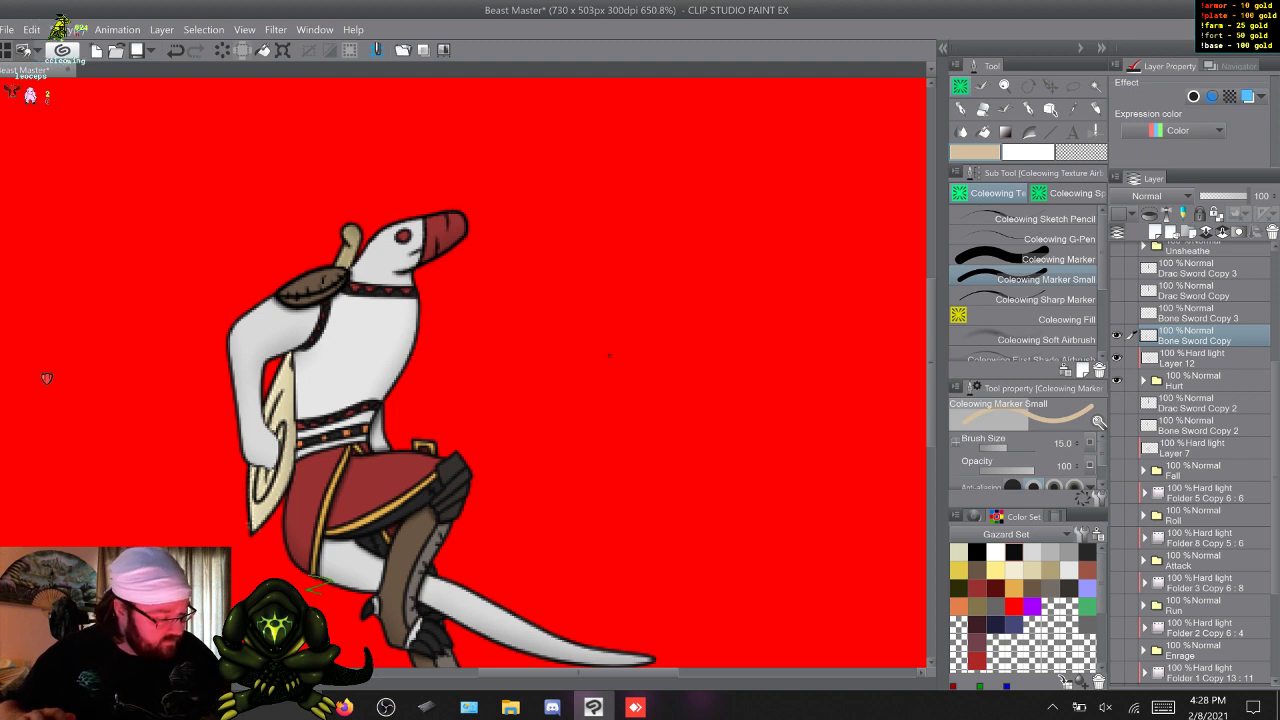
Hide Bone Sword Copy and make Drac Sword Copy the visible, active layer.
{"action": "left_click", "coordinate": [1117, 336]}
{"action": "left_click", "coordinate": [1117, 291]}
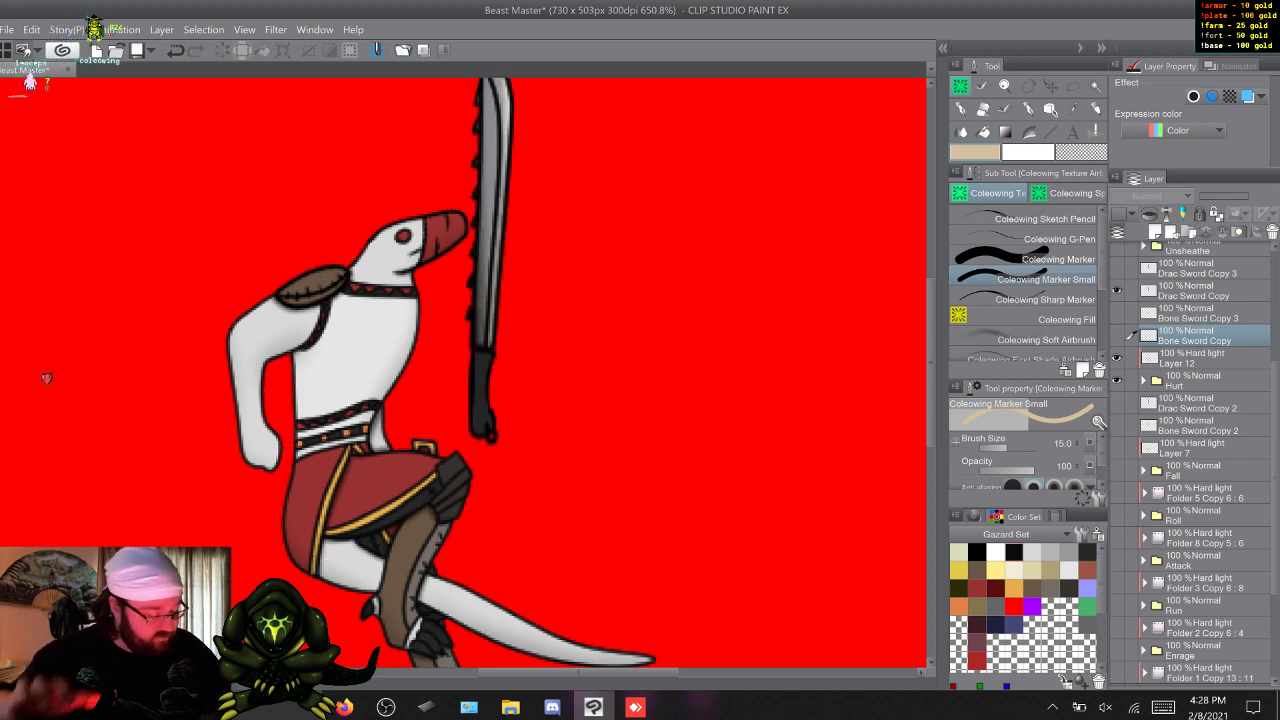
{"action": "left_click", "coordinate": [1196, 291]}
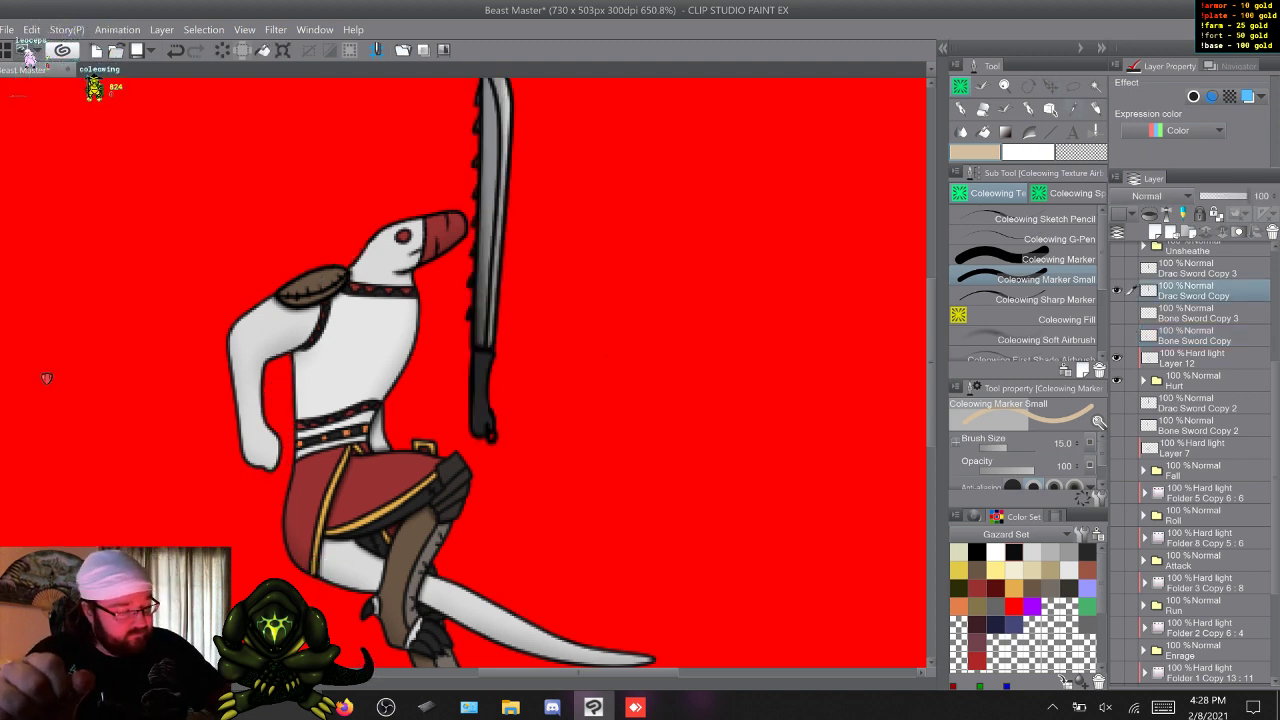
Move and rotate Drac Sword Copy so it points down along the back, with its handle behind the neck and its blade past the hand.
{"action": "key", "text": "ctrl+t"}
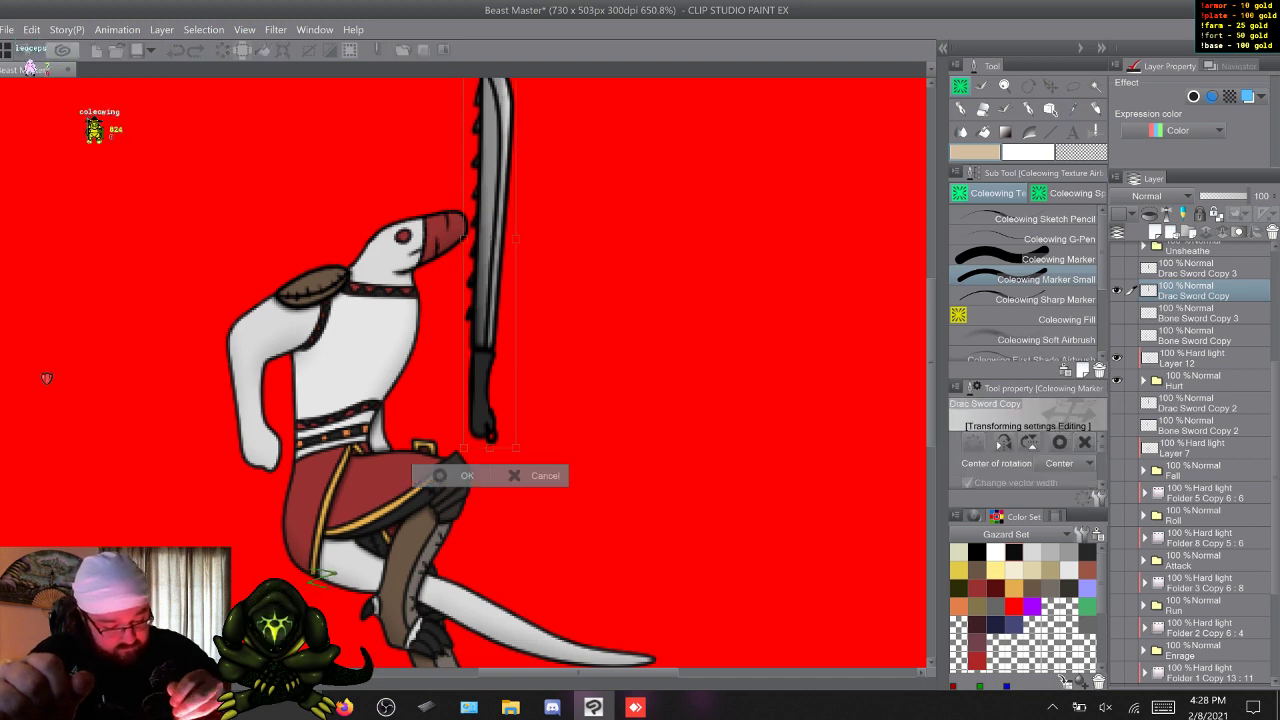
{"action": "left_click_drag", "start_coordinate": [484, 360], "coordinate": [480, 357]}
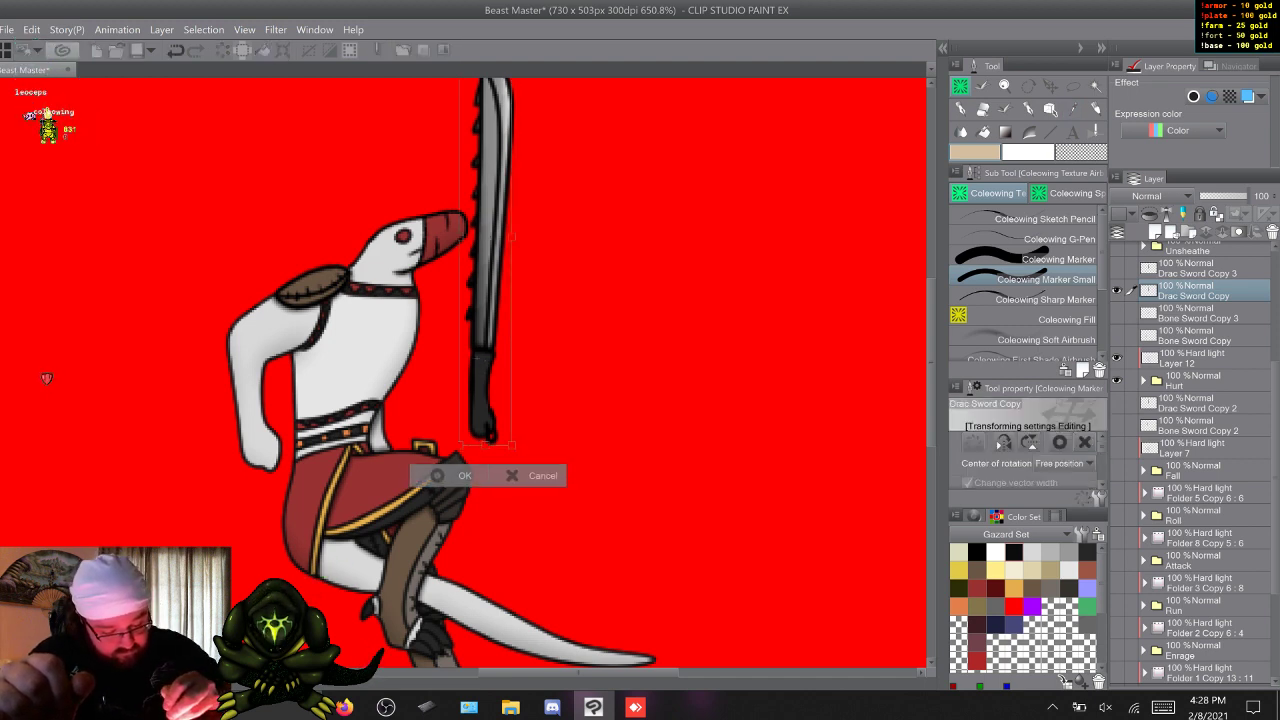
{"action": "left_click_drag", "start_coordinate": [488, 310], "coordinate": [328, 236]}
{"action": "left_click_drag", "start_coordinate": [390, 190], "coordinate": [231, 358]}
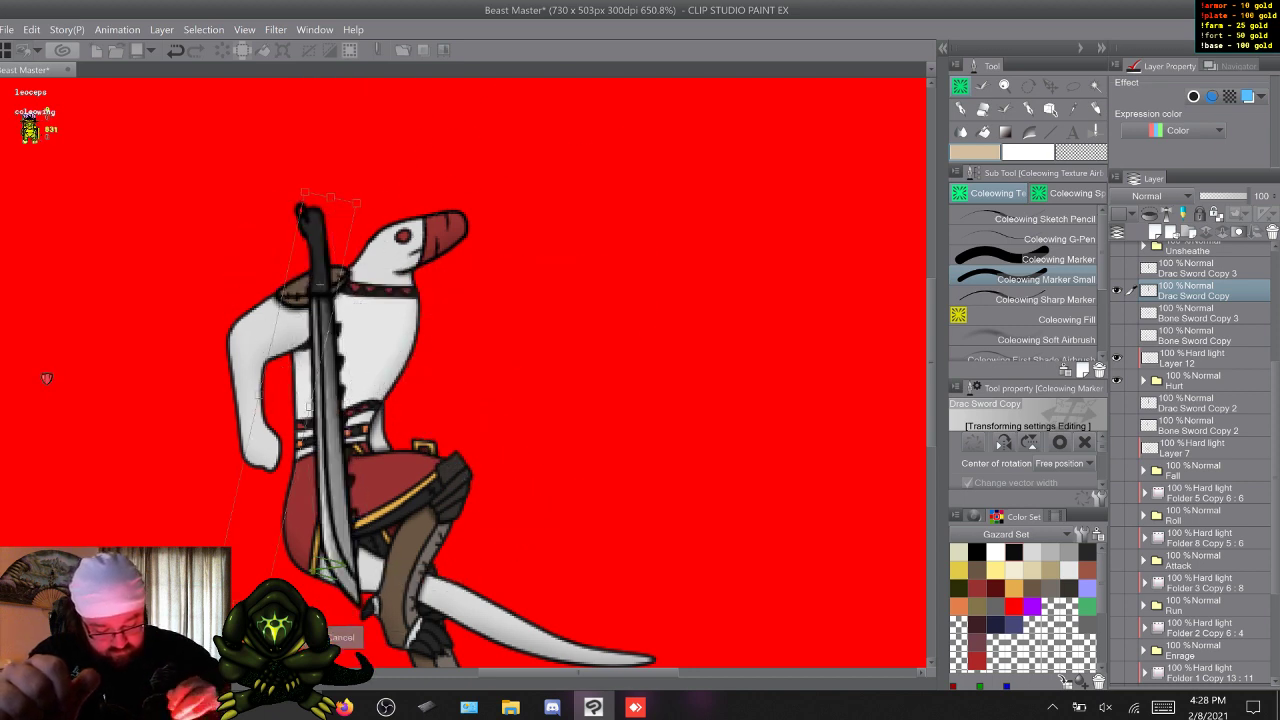
{"action": "left_click_drag", "start_coordinate": [327, 567], "coordinate": [337, 566]}
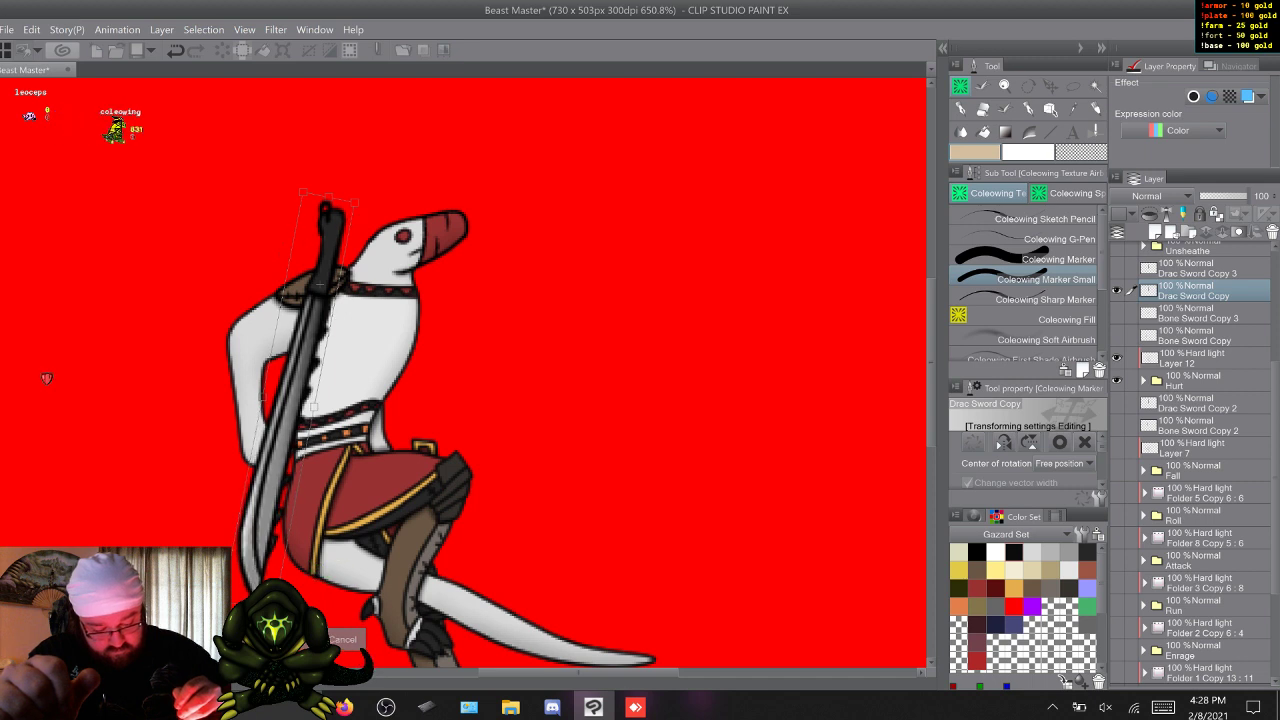
{"action": "mouse_move", "coordinate": [337, 566]}
{"action": "left_mouse_down"}
{"action": "mouse_move", "coordinate": [356, 561]}
{"action": "mouse_move", "coordinate": [324, 577]}
{"action": "mouse_move", "coordinate": [330, 568]}
{"action": "left_mouse_up"}
{"action": "key", "text": "Return"}
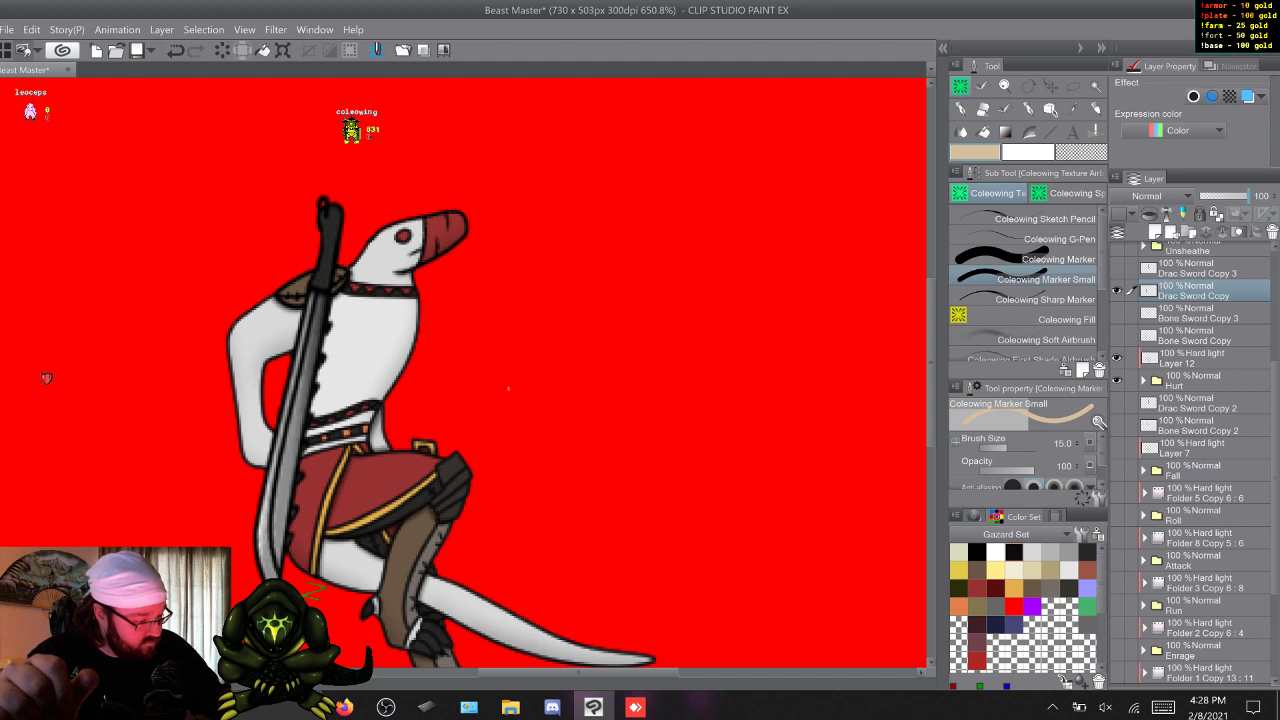
With Drac Sword Copy faded to 49%, erase its parts over the body using the Coleowing Marker in transparent, restoring 100% opacity.
{"action": "left_click", "coordinate": [1222, 196]}
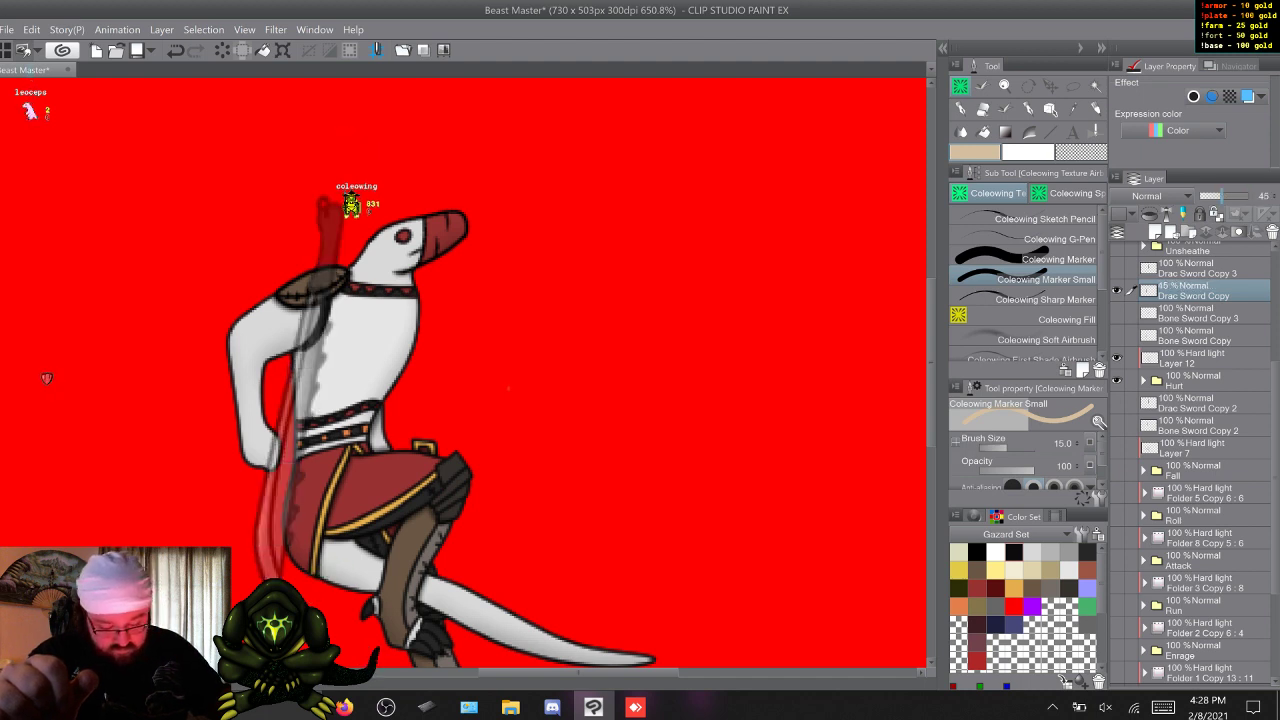
{"action": "left_click_drag", "start_coordinate": [1216, 196], "coordinate": [1222, 196]}
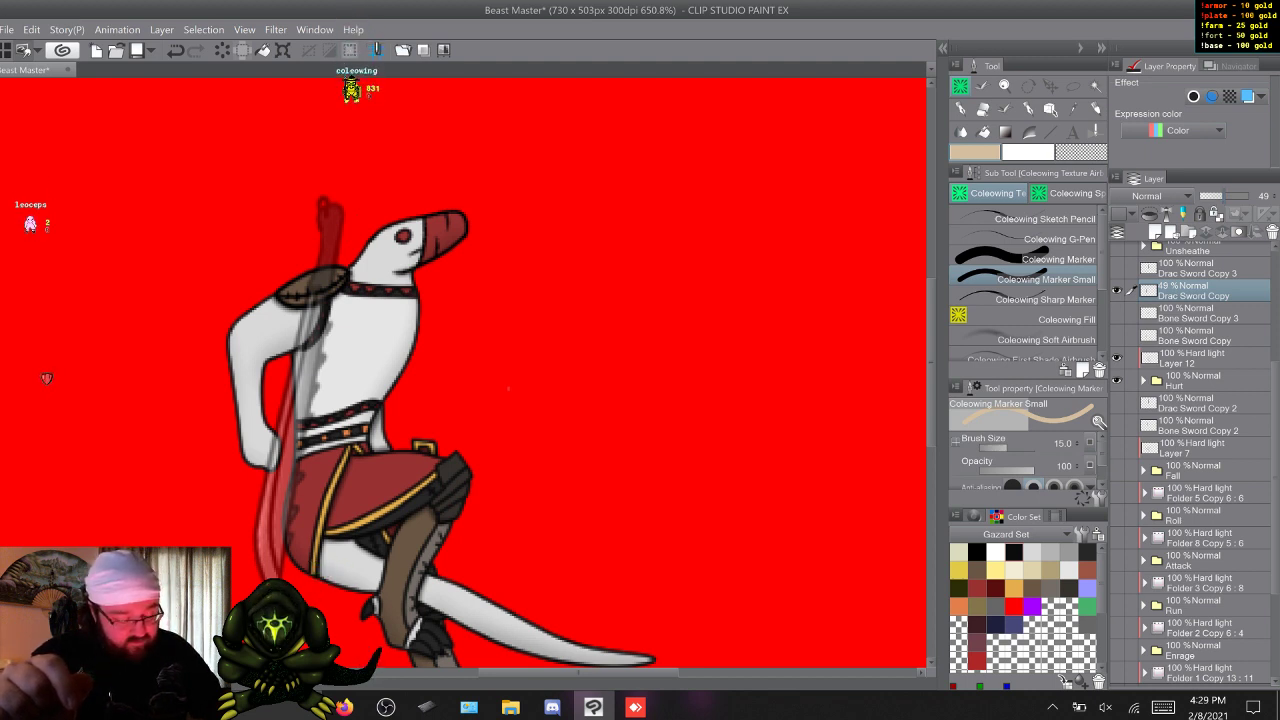
{"action": "left_click", "coordinate": [1058, 259]}
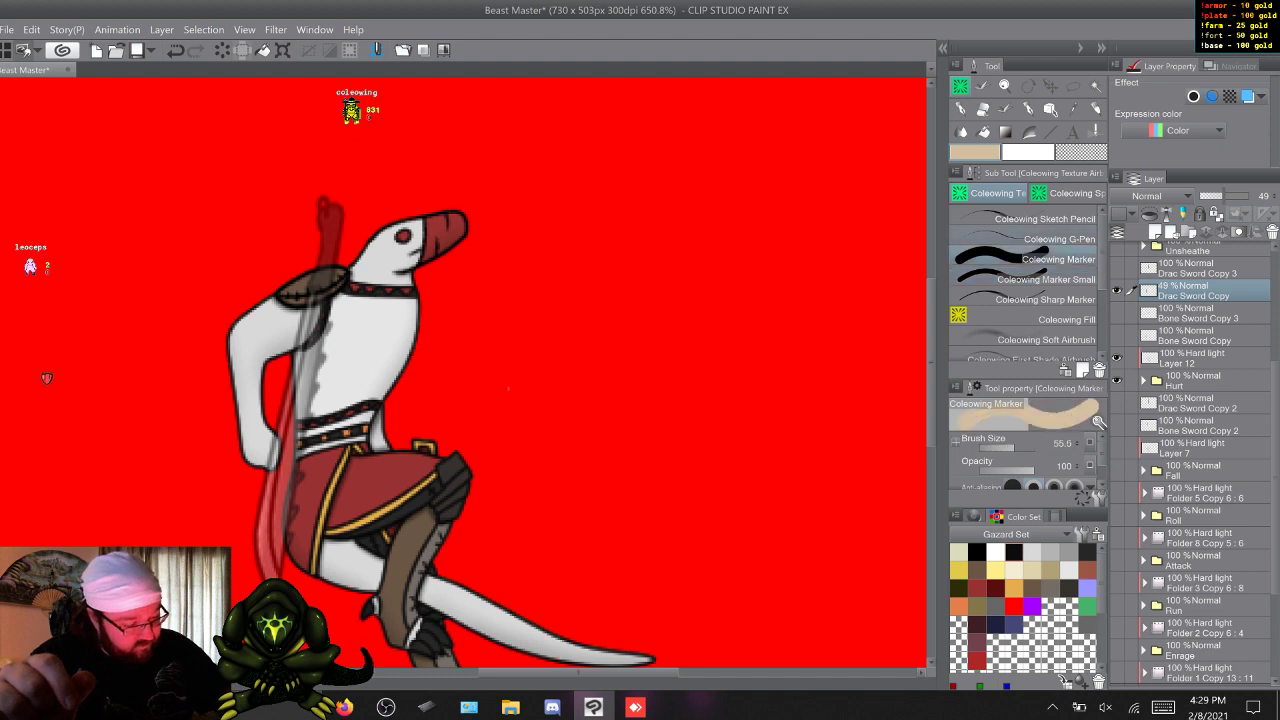
{"action": "key", "text": "c"}
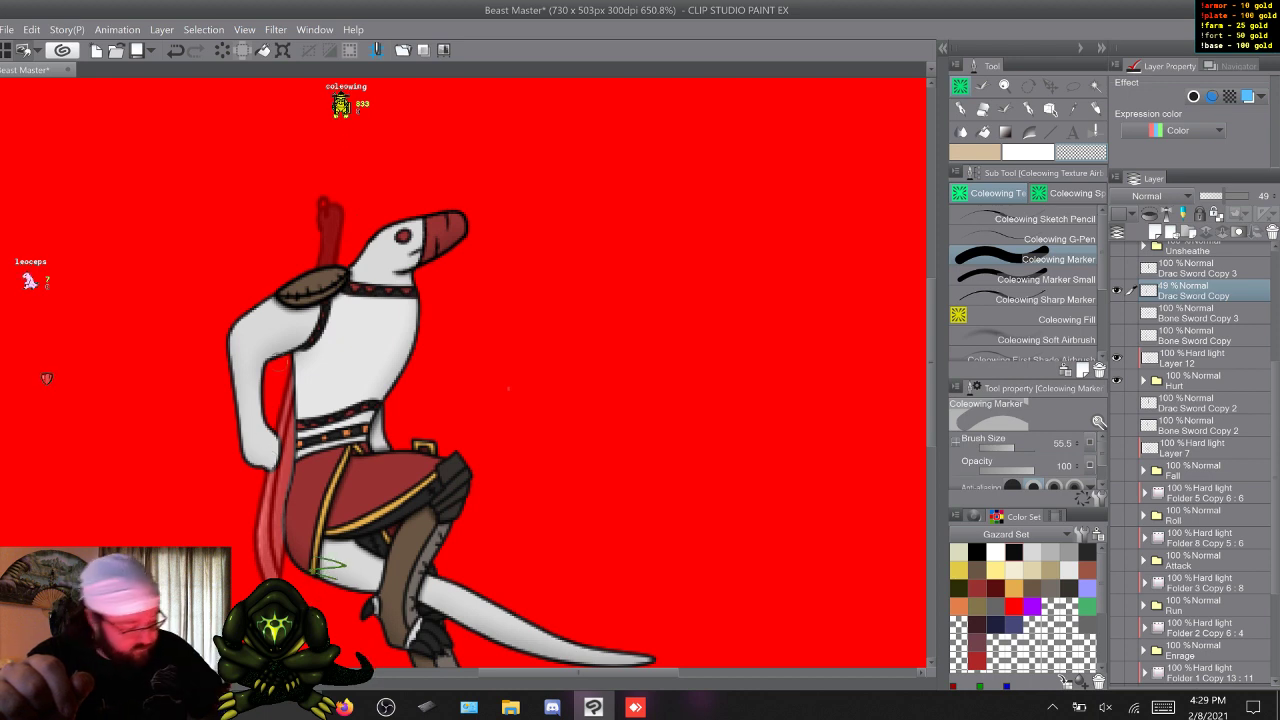
{"action": "left_click_drag", "start_coordinate": [1224, 196], "coordinate": [1249, 196]}
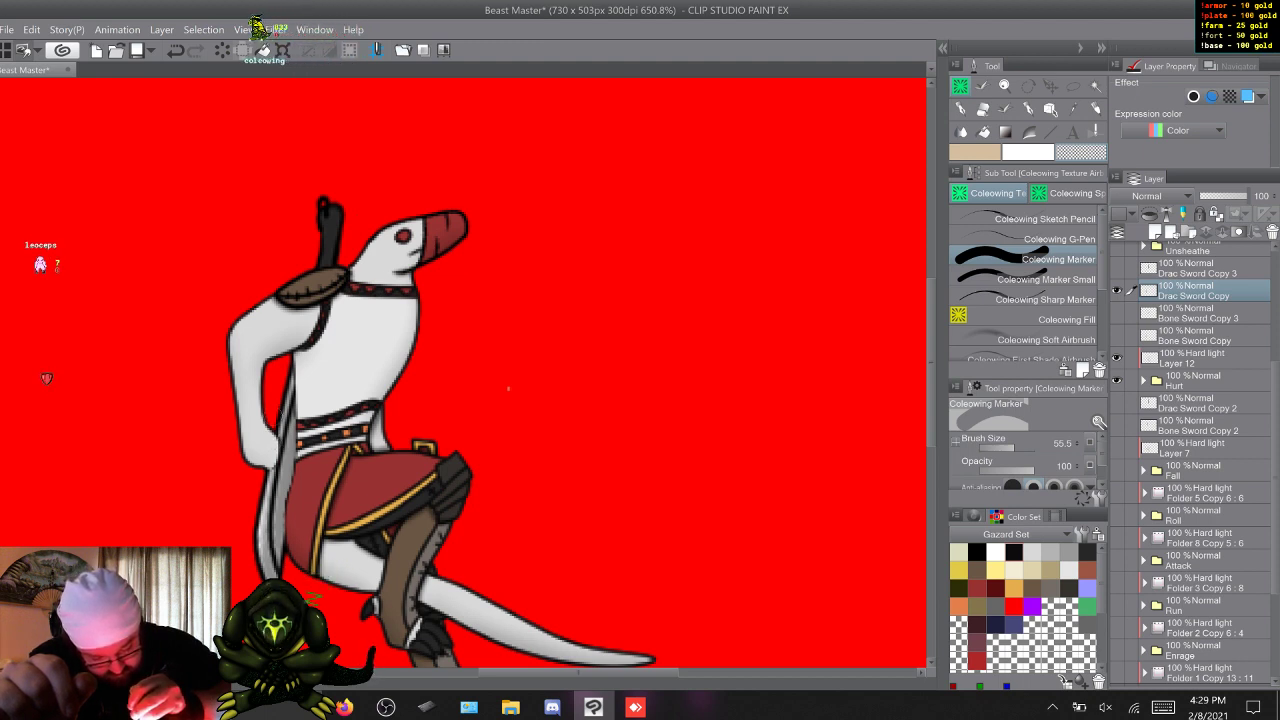
{"action": "right_click", "coordinate": [310, 372]}
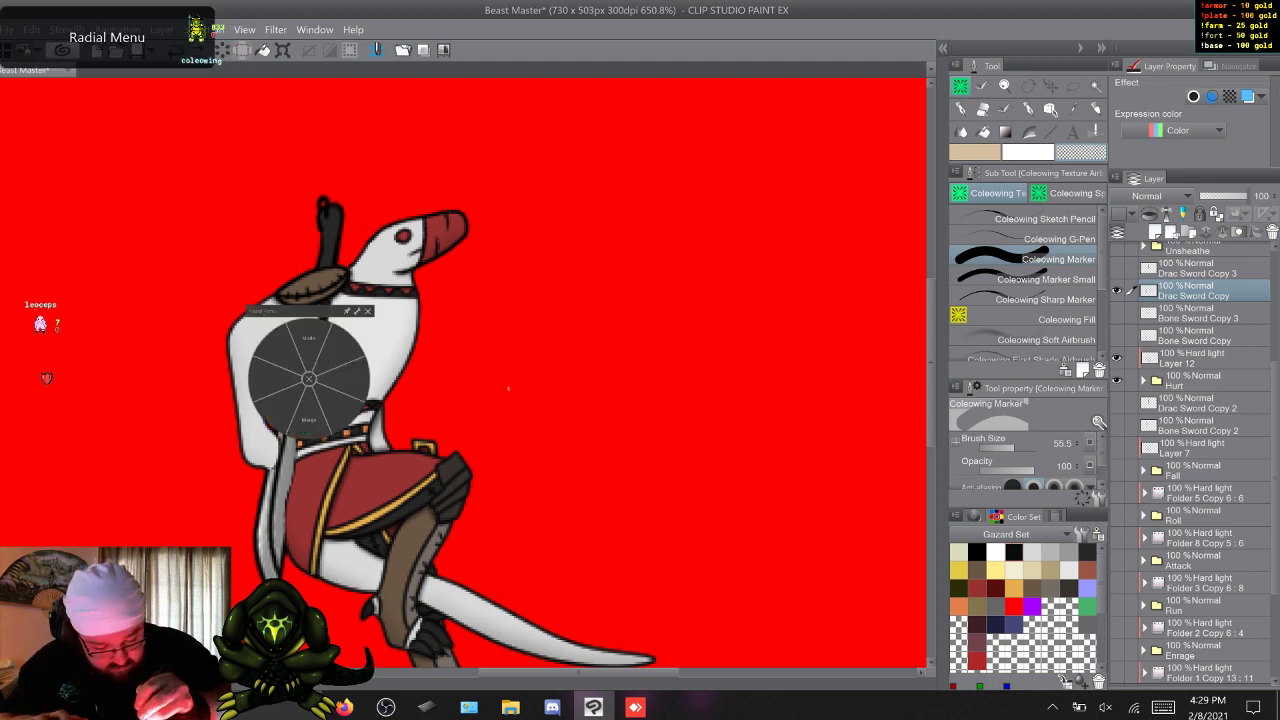
{"action": "left_click", "coordinate": [310, 345]}
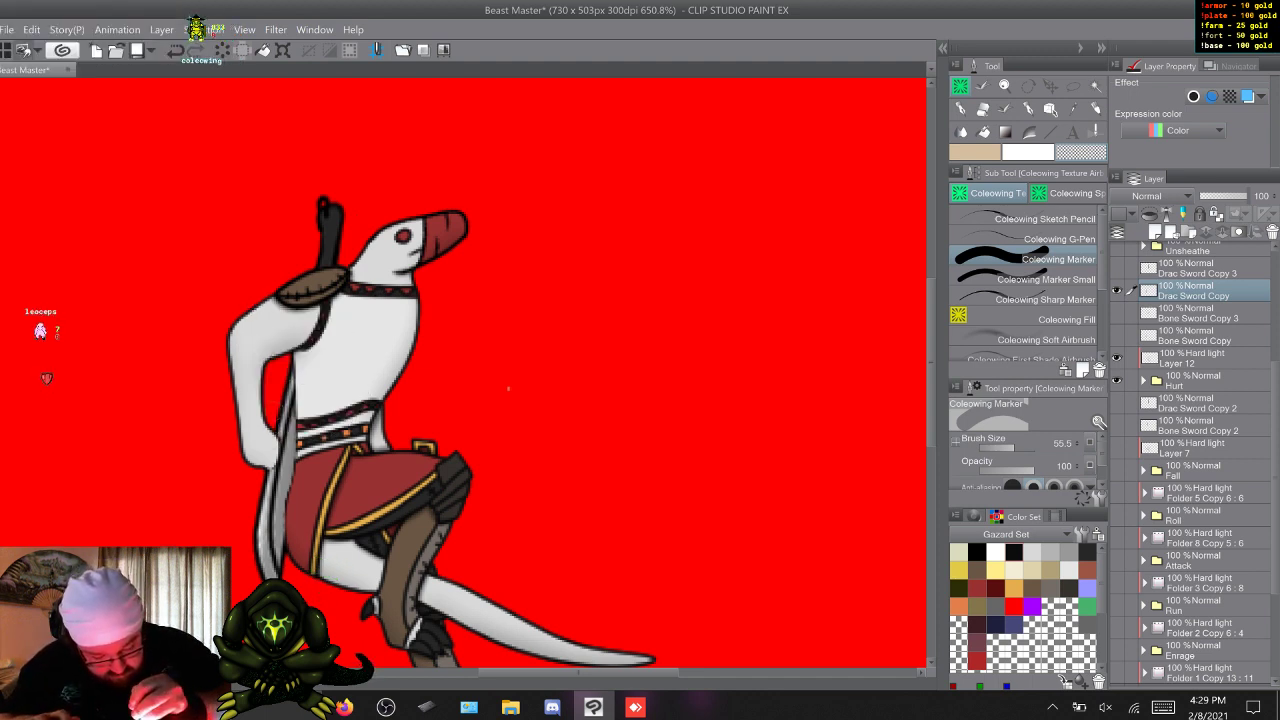
{"action": "right_click", "coordinate": [277, 423]}
{"action": "left_click", "coordinate": [277, 396]}
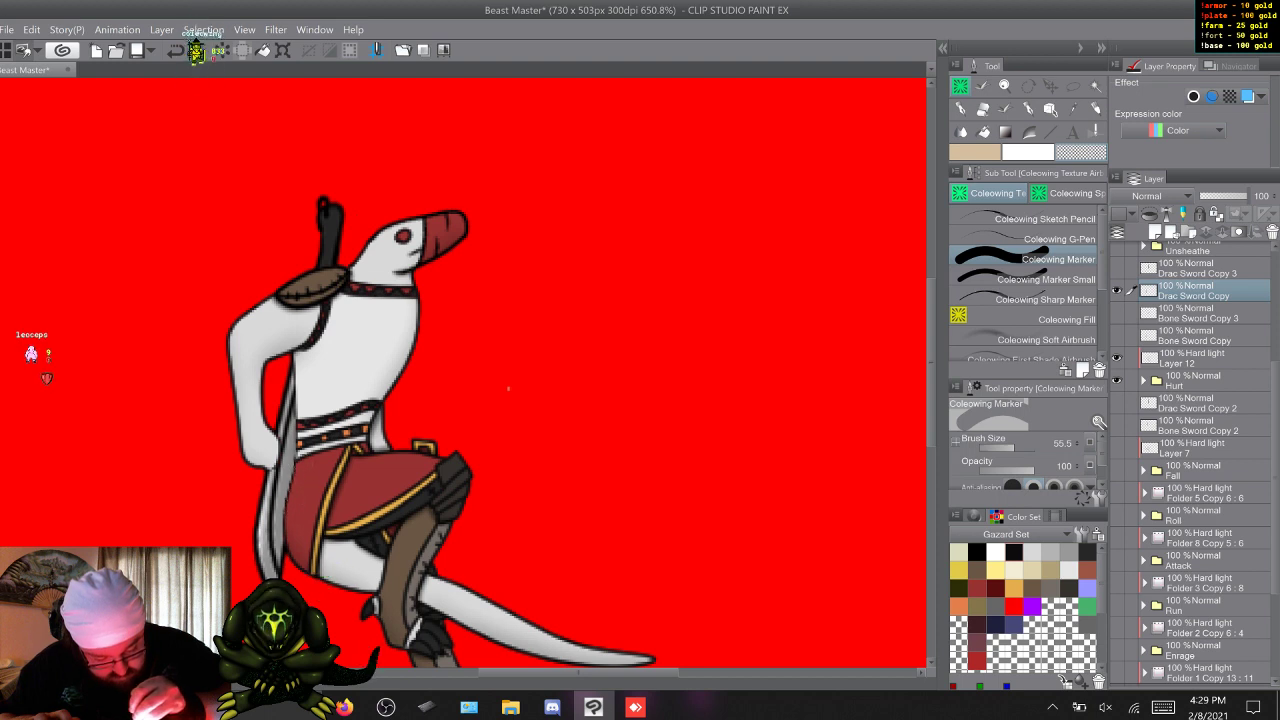
{"action": "key", "text": "ctrl+z"}
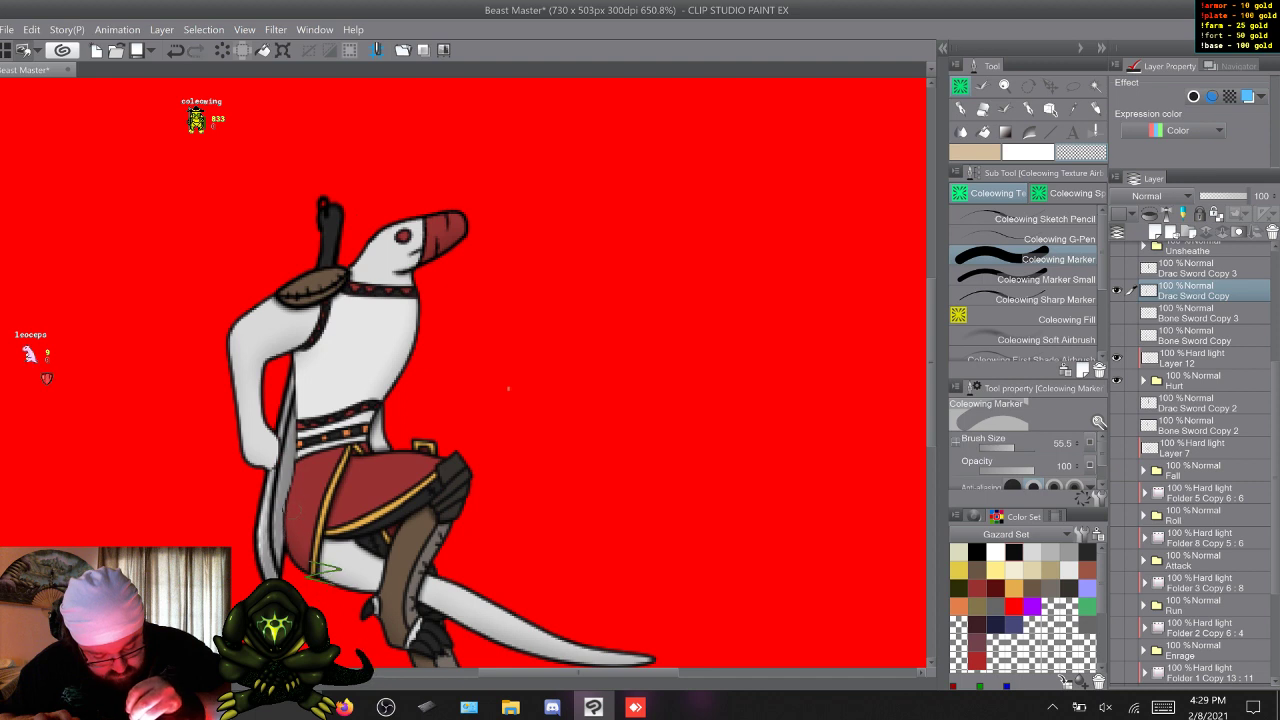
{"action": "right_click", "coordinate": [301, 484]}
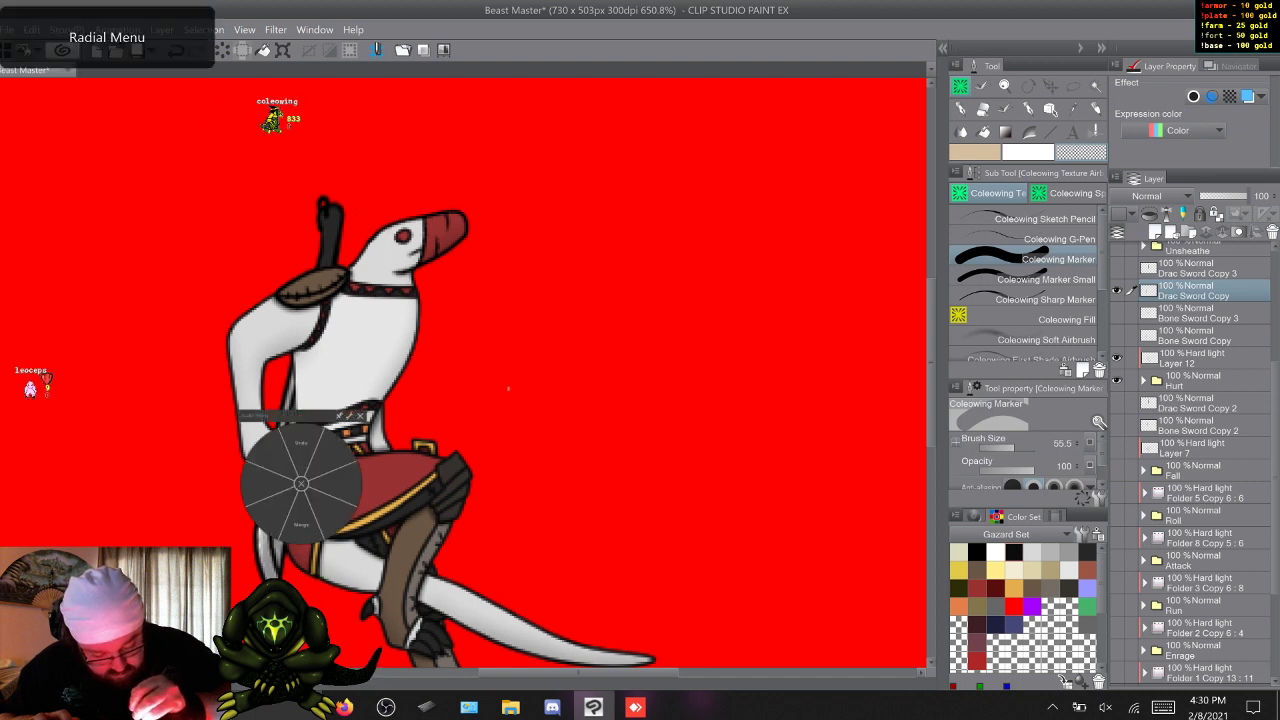
{"action": "left_click", "coordinate": [301, 443]}
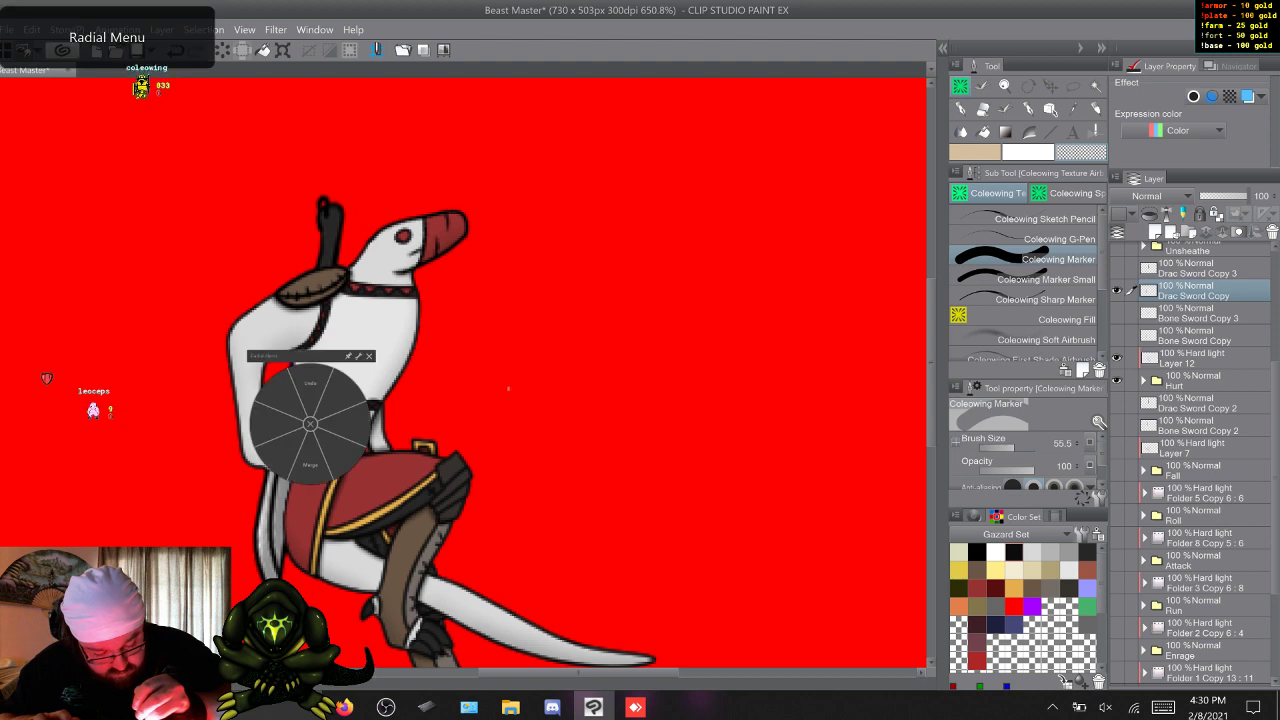
{"action": "left_click", "coordinate": [311, 390]}
{"action": "left_click", "coordinate": [310, 399]}
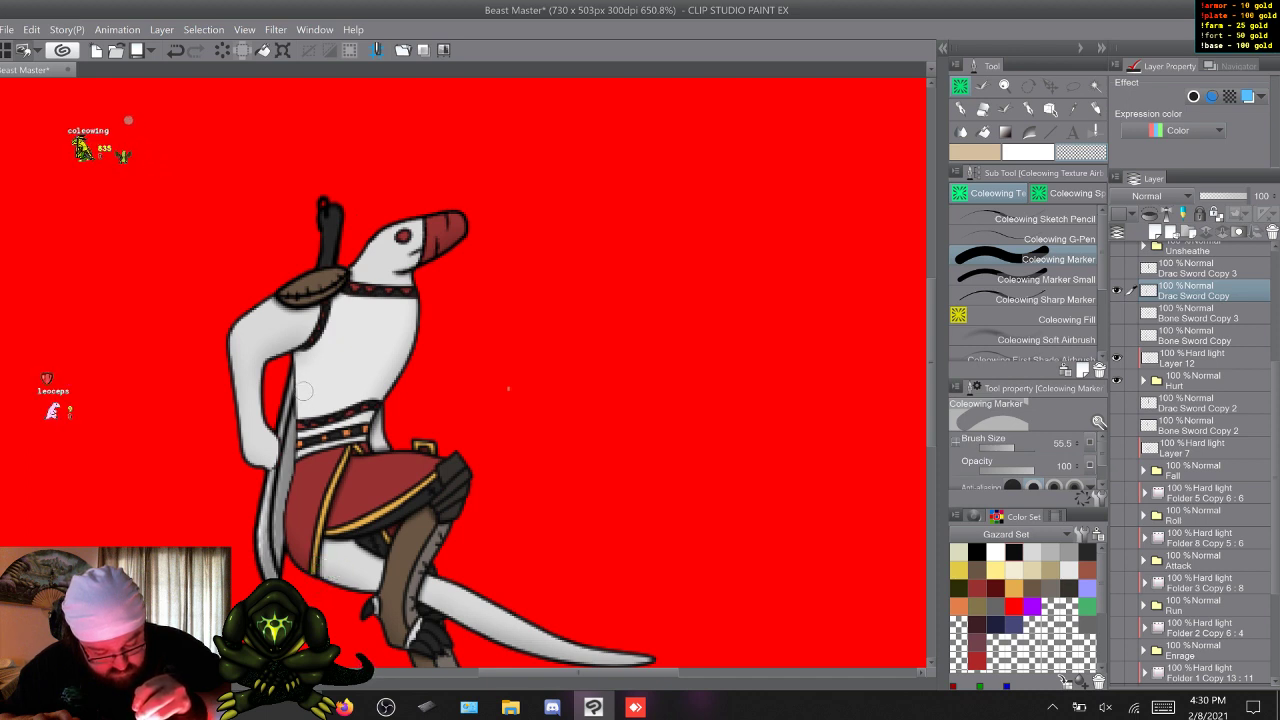
{"action": "left_click", "coordinate": [326, 306]}
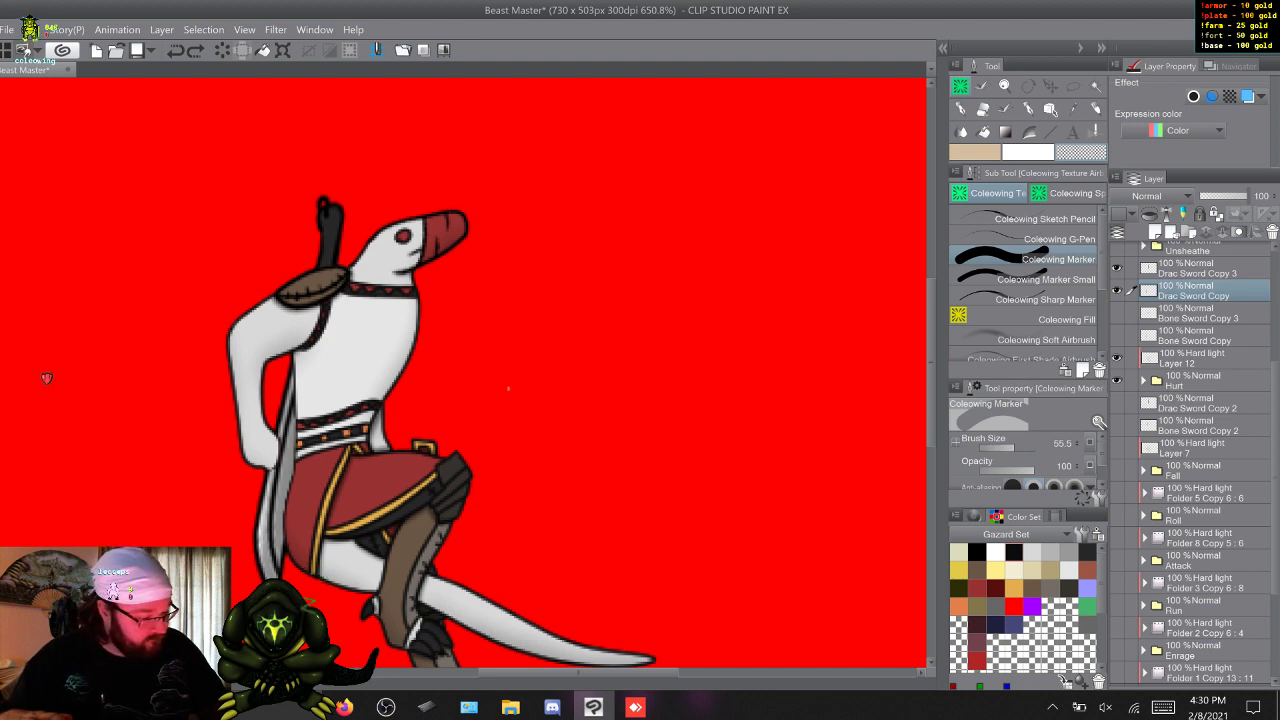
Undo the erasing and opacity changes on Drac Sword Copy until the whole sword is restored at 100% opacity.
{"action": "key", "text": "ctrl+z"}
{"action": "key", "text": "ctrl+z"}
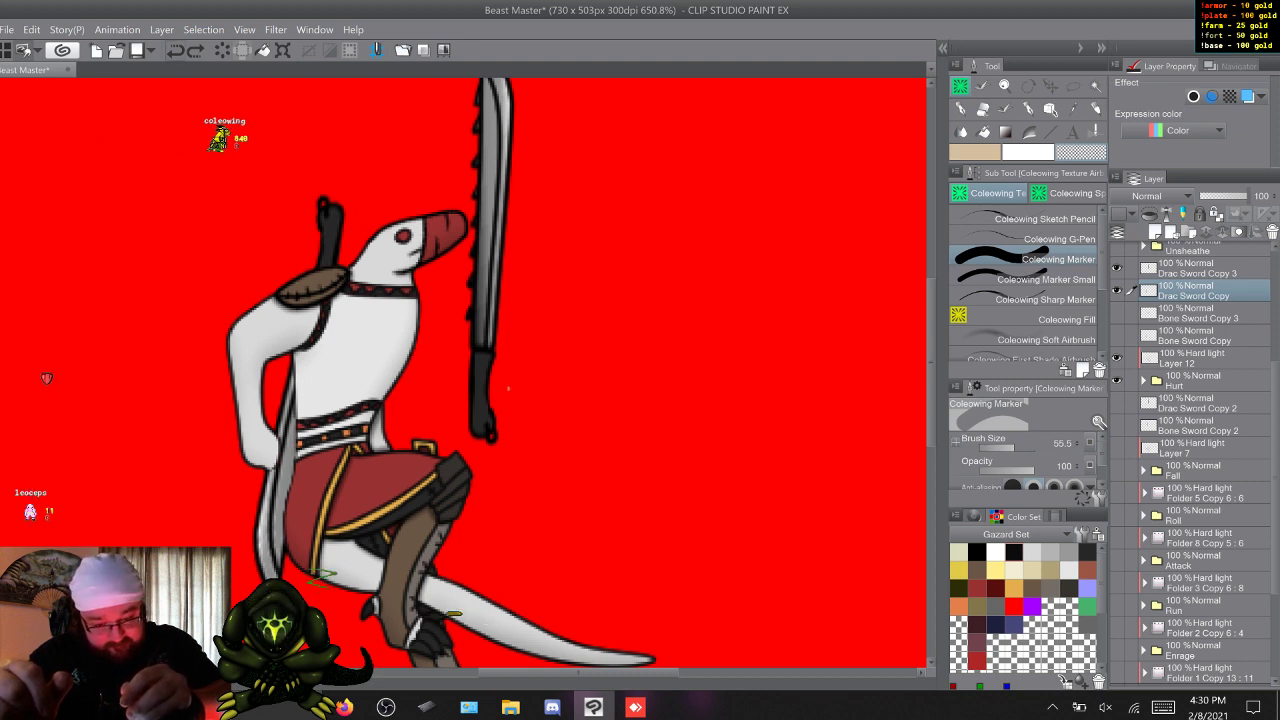
{"action": "left_click", "coordinate": [1223, 196]}
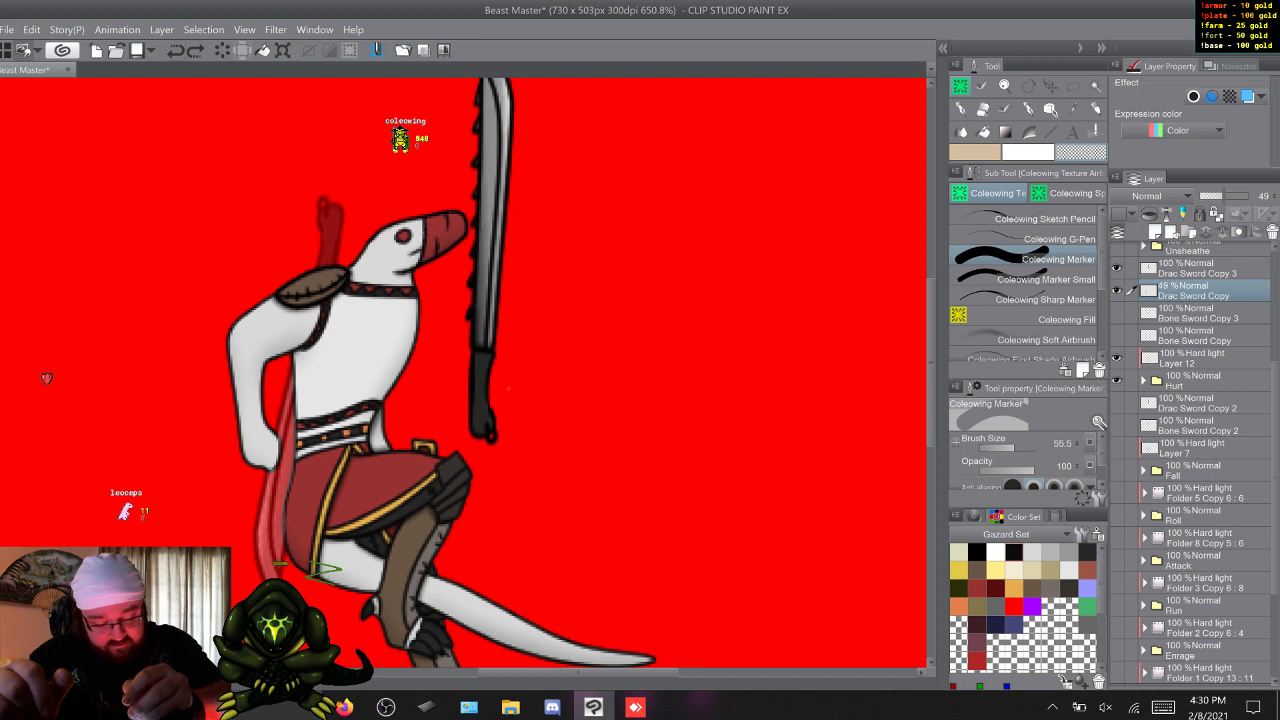
{"action": "key", "text": "ctrl+z"}
{"action": "key", "text": "ctrl+z"}
{"action": "key", "text": "ctrl+z"}
{"action": "key", "text": "ctrl+z"}
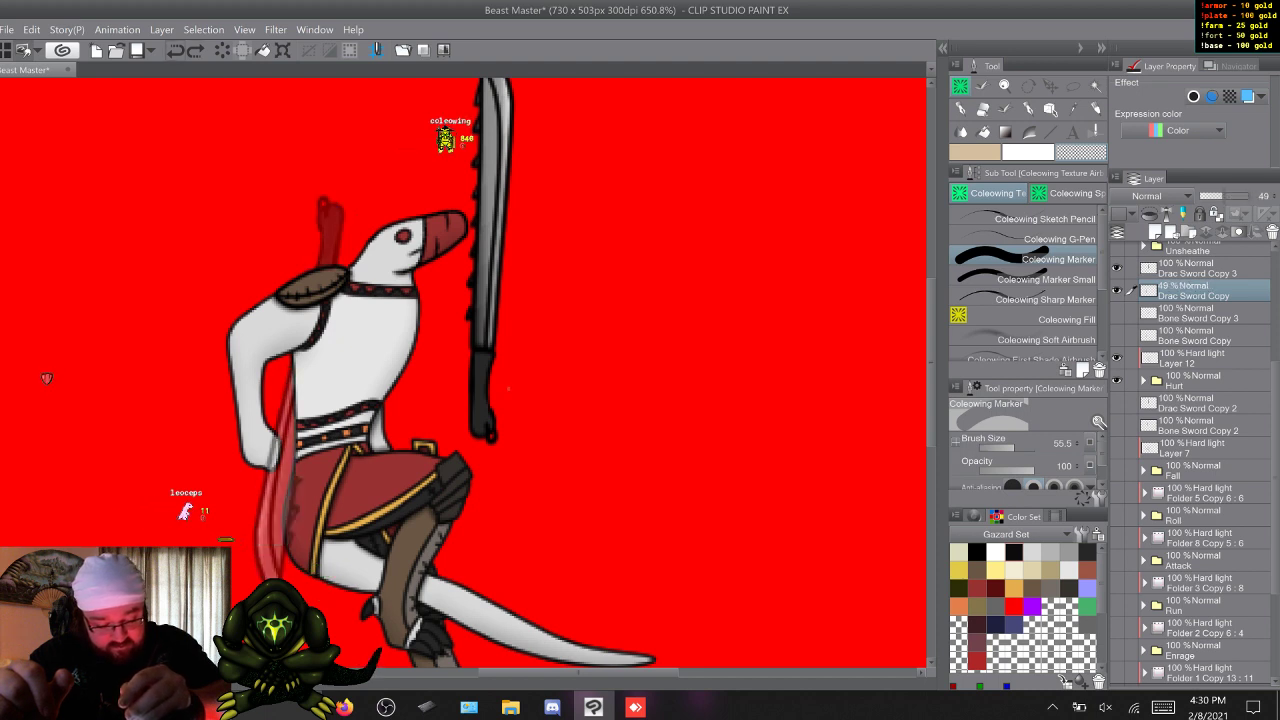
{"action": "key", "text": "ctrl+z"}
{"action": "key", "text": "ctrl+z"}
{"action": "key", "text": "ctrl+z"}
{"action": "key", "text": "ctrl+z"}
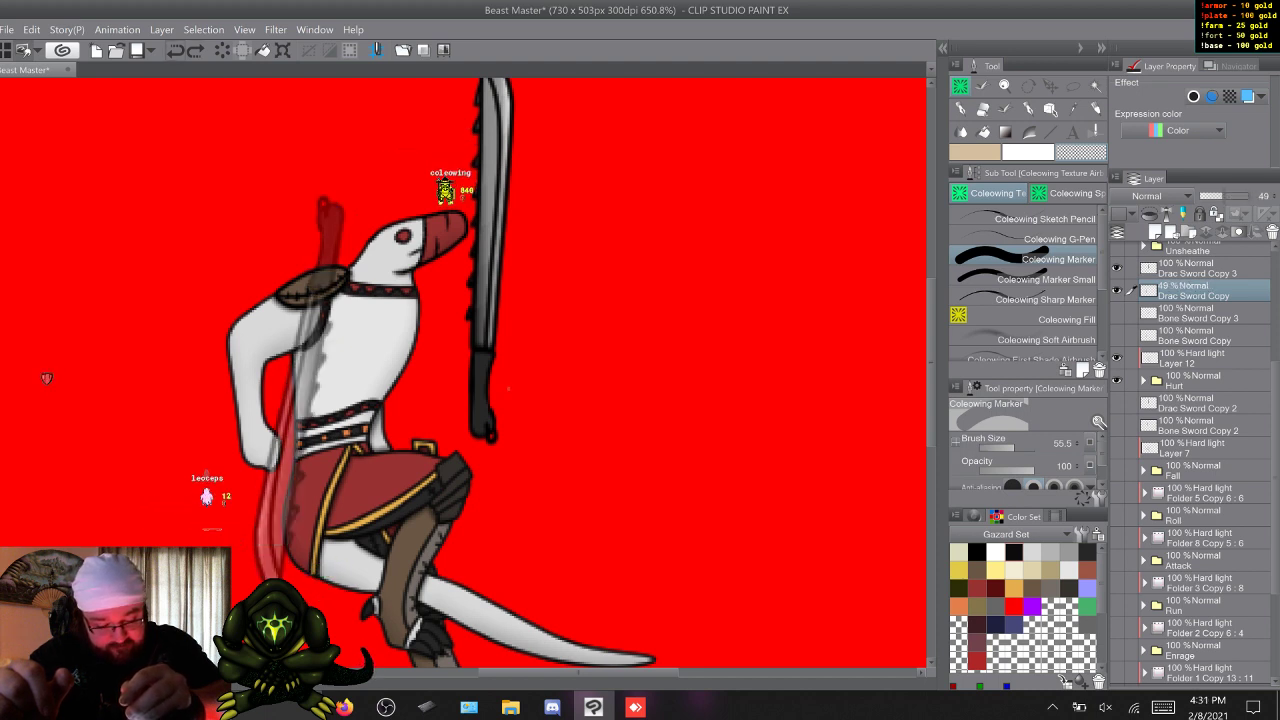
{"action": "key", "text": "ctrl+z"}
{"action": "key", "text": "ctrl+z"}
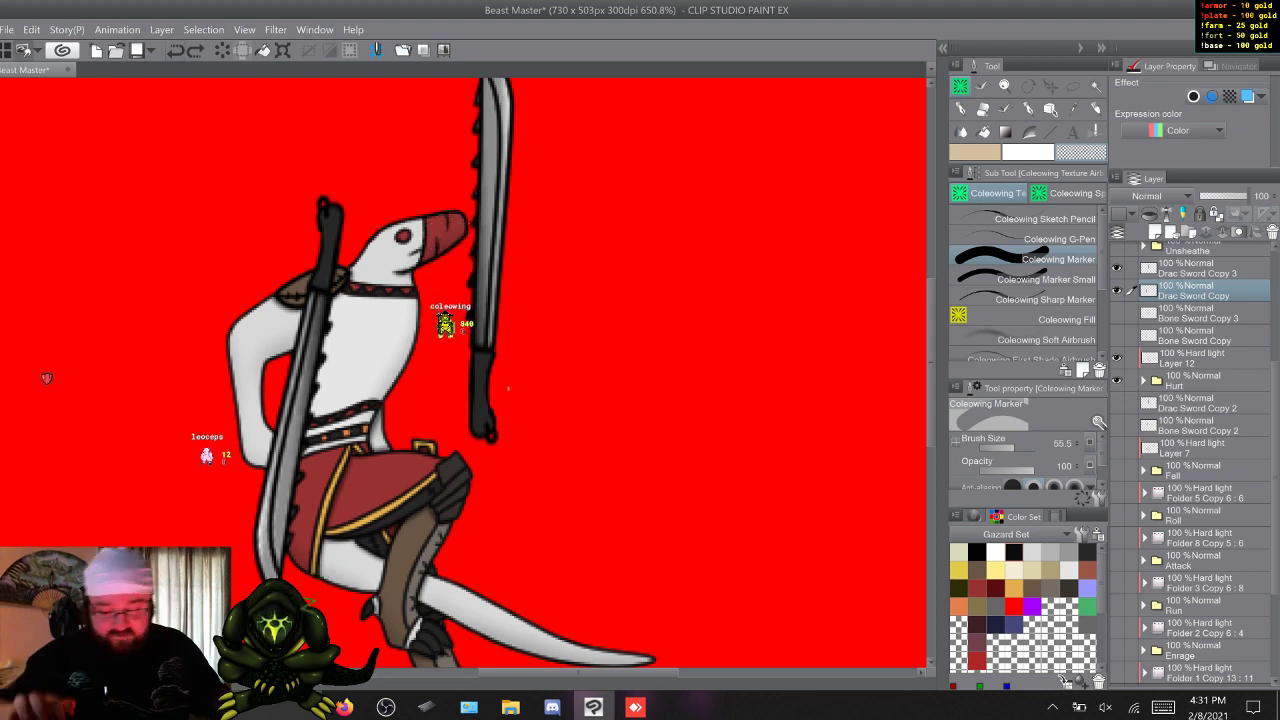
Move the Drac Sword Copy 3 and Drac Sword Copy layers together beneath the Hurt folder so they sit behind the body.
{"action": "left_click", "coordinate": [1200, 268], "text": "shift"}
{"action": "left_click_drag", "start_coordinate": [1200, 275], "coordinate": [1200, 390]}
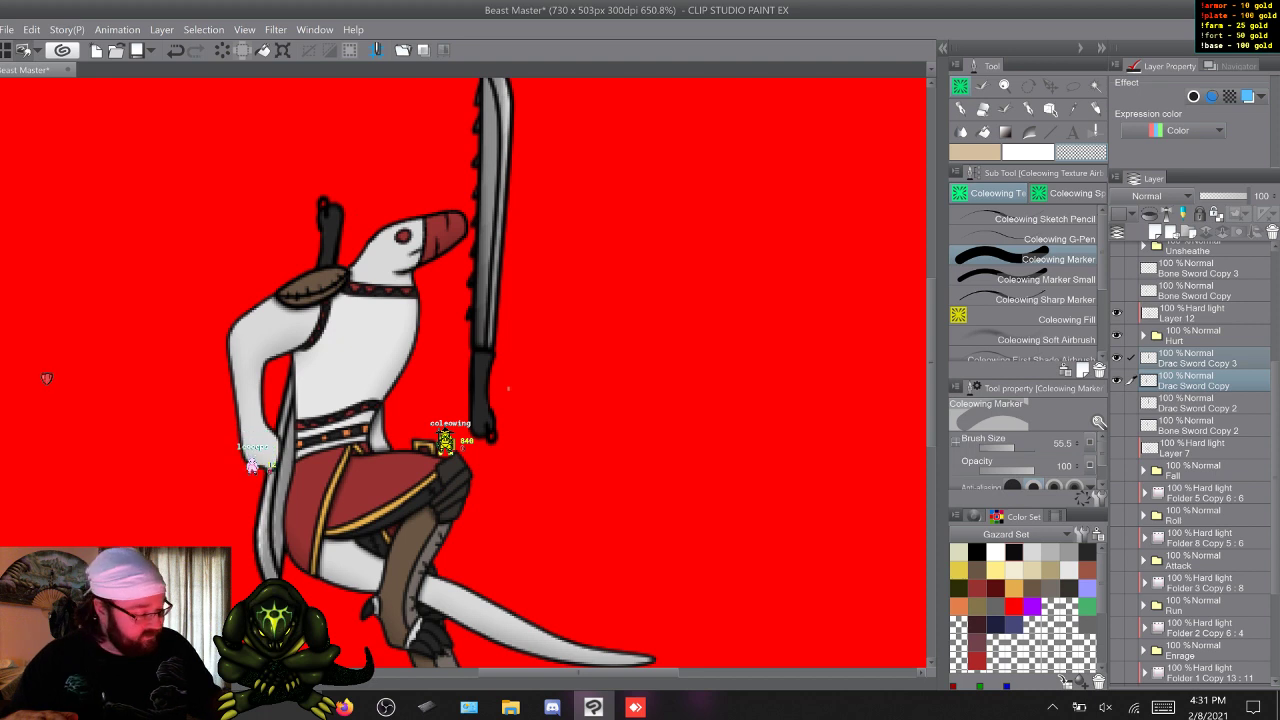
{"action": "scroll", "coordinate": [1190, 460], "scroll_direction": "up", "scroll_amount": 3}
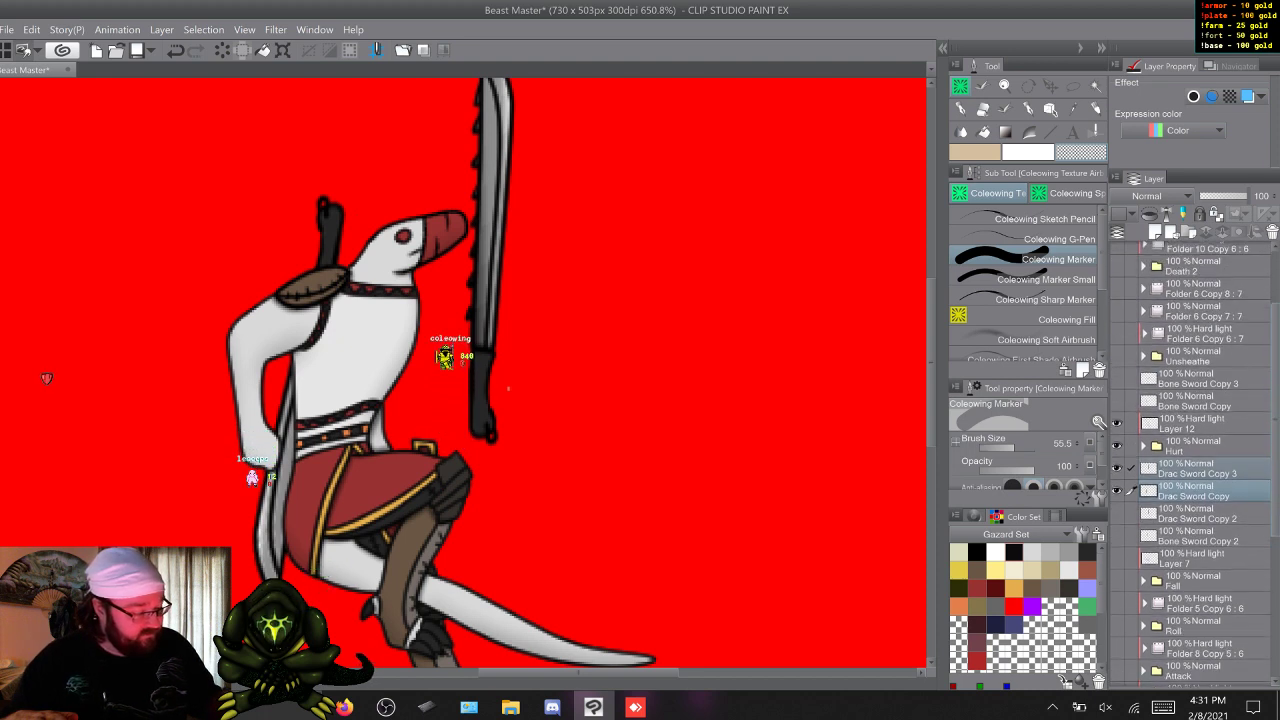
{"action": "scroll", "coordinate": [1190, 460], "scroll_direction": "down", "scroll_amount": 4}
{"action": "scroll", "coordinate": [1190, 460], "scroll_direction": "down", "scroll_amount": 1}
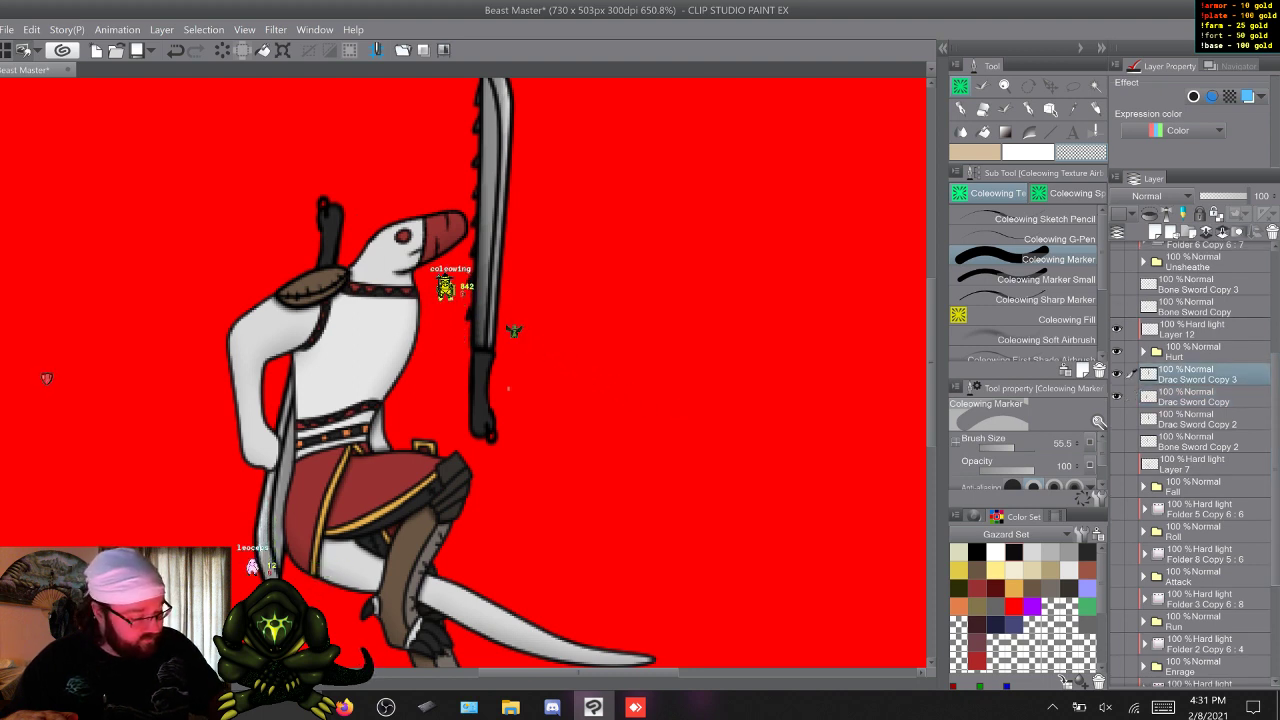
Show Bone Sword Copy and Bone Sword Copy 3 to check their placement in the Hurt pose, and hide both again.
{"action": "left_click", "coordinate": [1117, 307]}
{"action": "left_click", "coordinate": [1117, 307]}
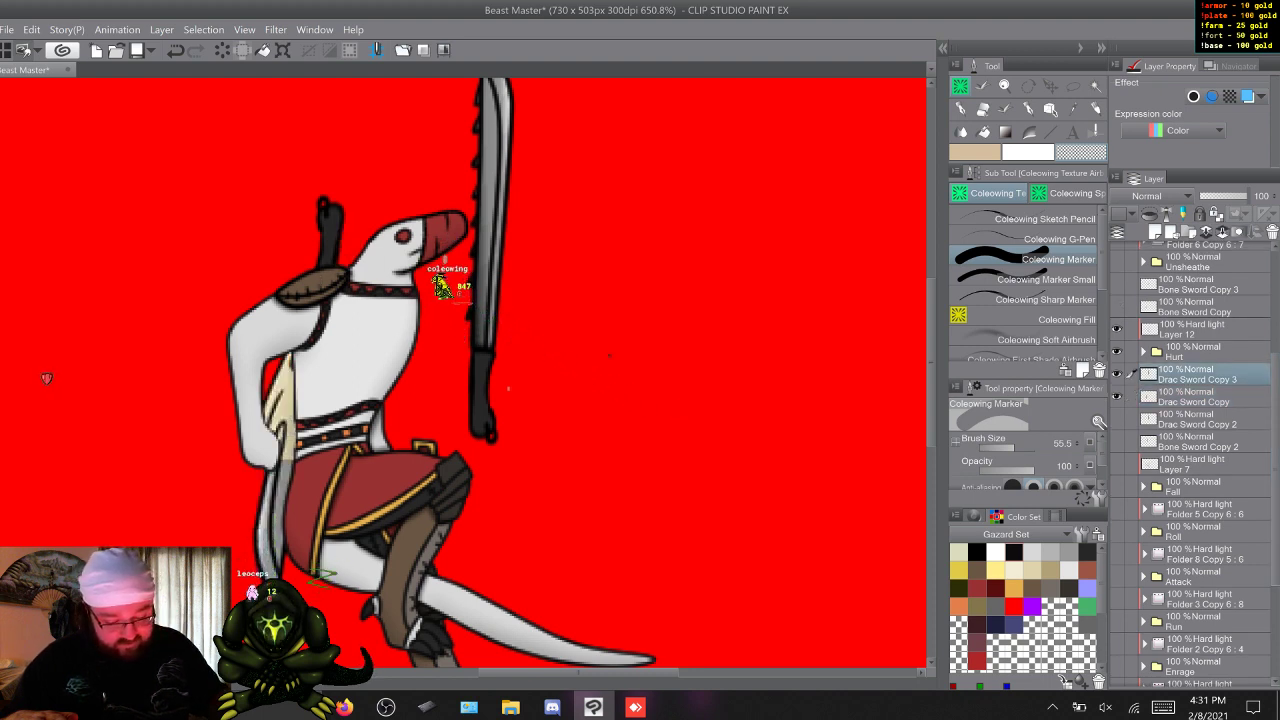
{"action": "left_click", "coordinate": [1117, 284]}
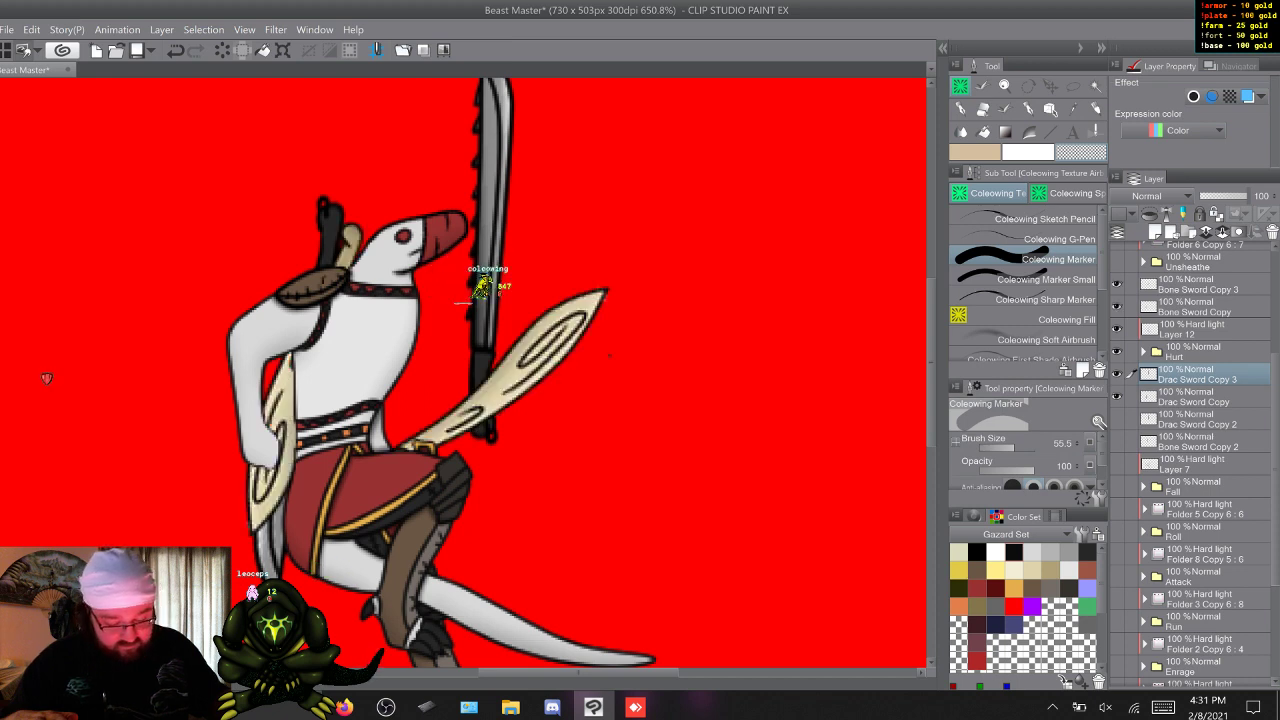
{"action": "left_click", "coordinate": [1117, 307]}
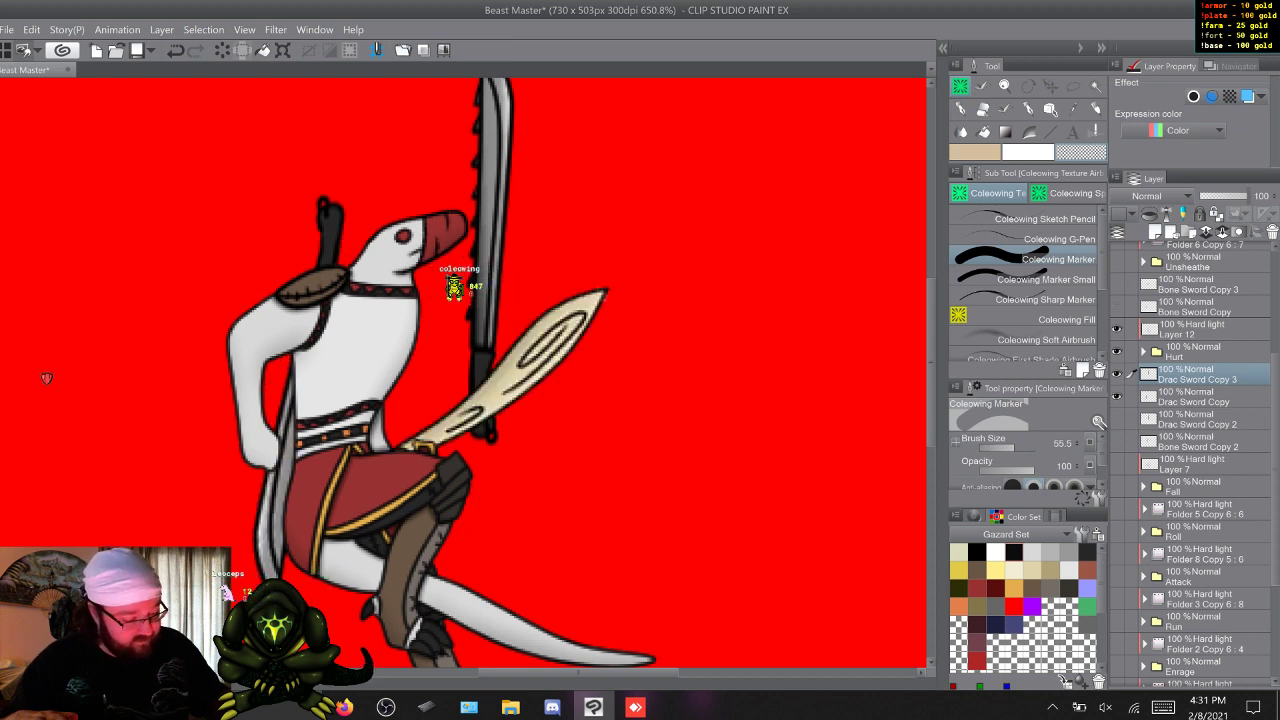
{"action": "left_click", "coordinate": [1117, 284]}
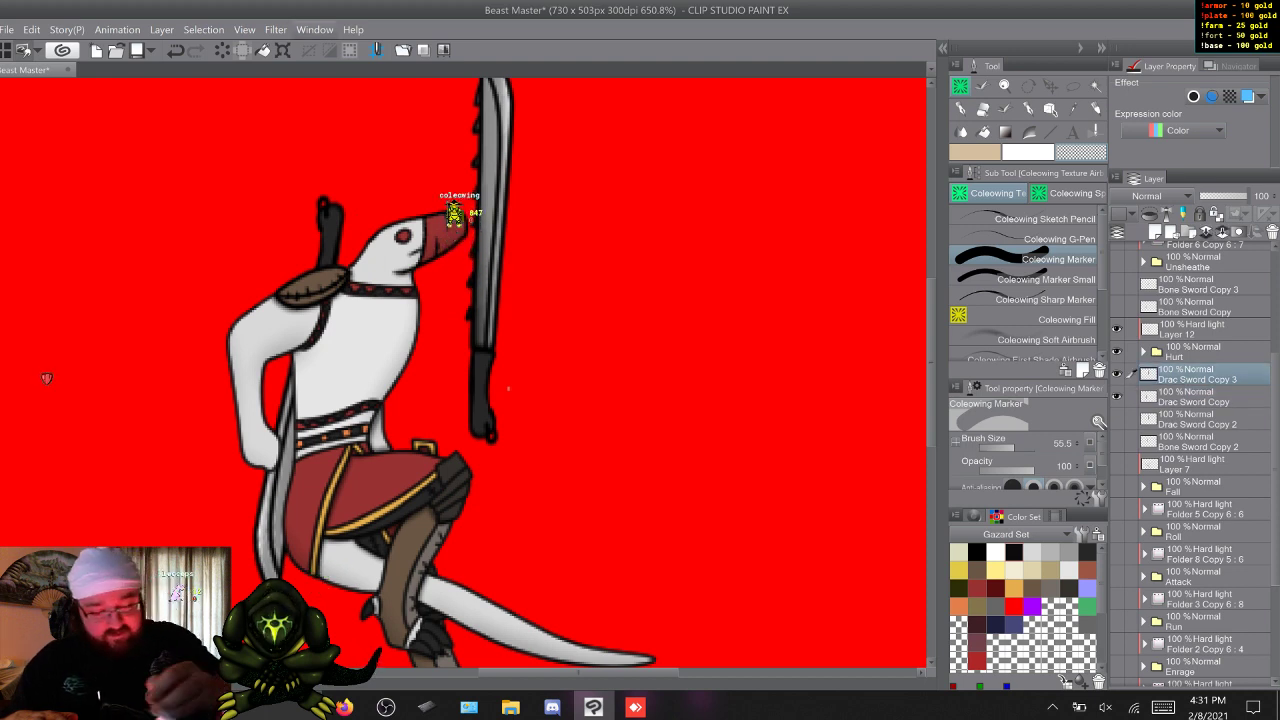
Move and rotate Drac Sword Copy 3 so its blade points diagonally up and forward from behind the belt.
{"action": "key", "text": "ctrl+t"}
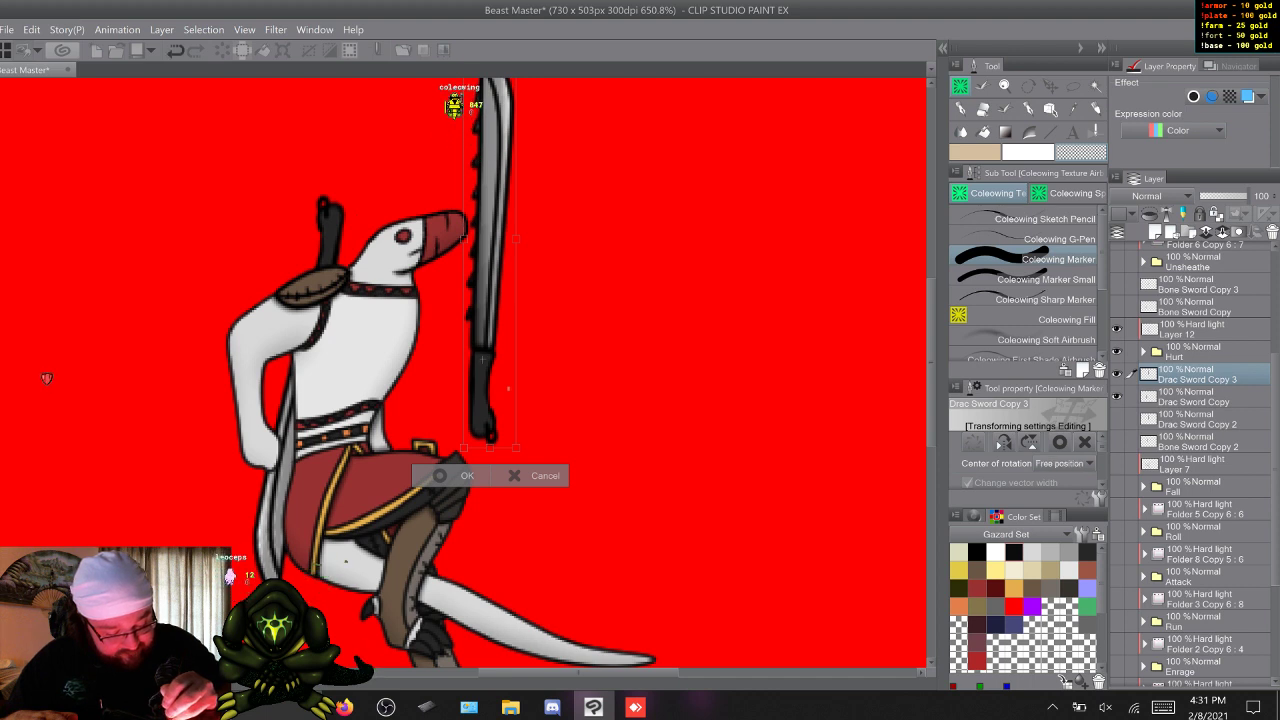
{"action": "left_click_drag", "start_coordinate": [482, 361], "coordinate": [402, 459]}
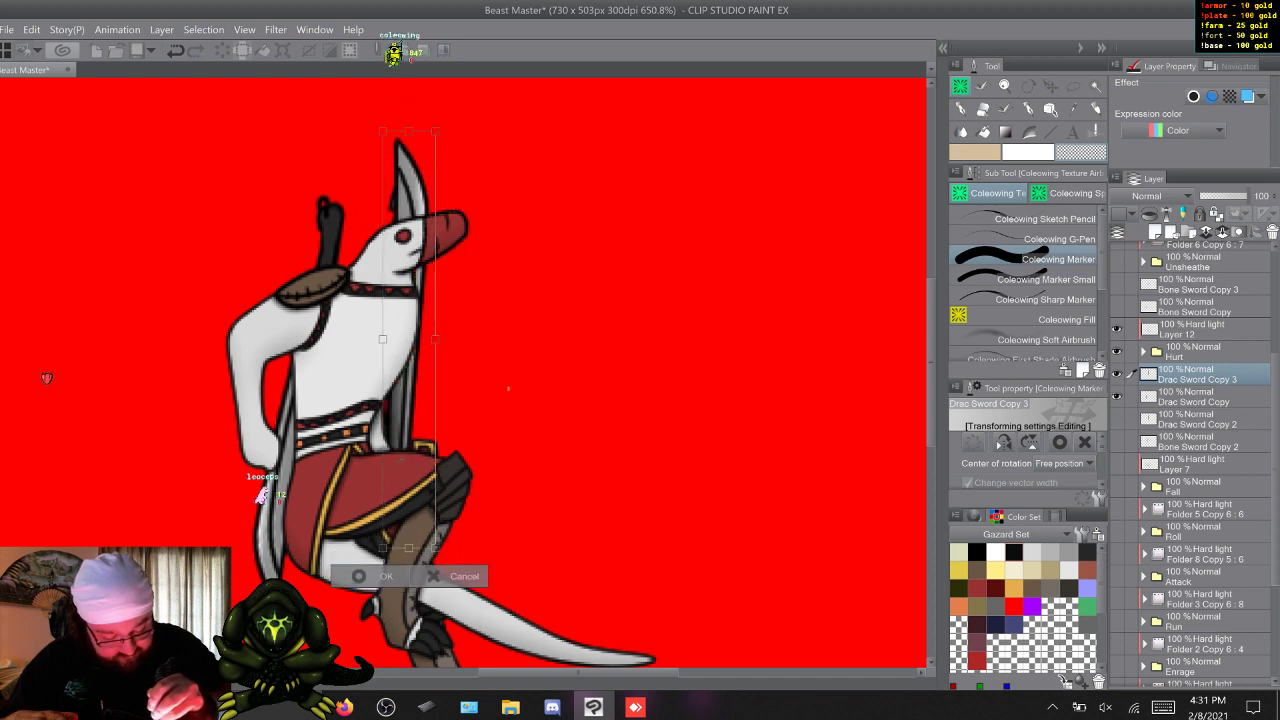
{"action": "left_click_drag", "start_coordinate": [455, 120], "coordinate": [676, 253]}
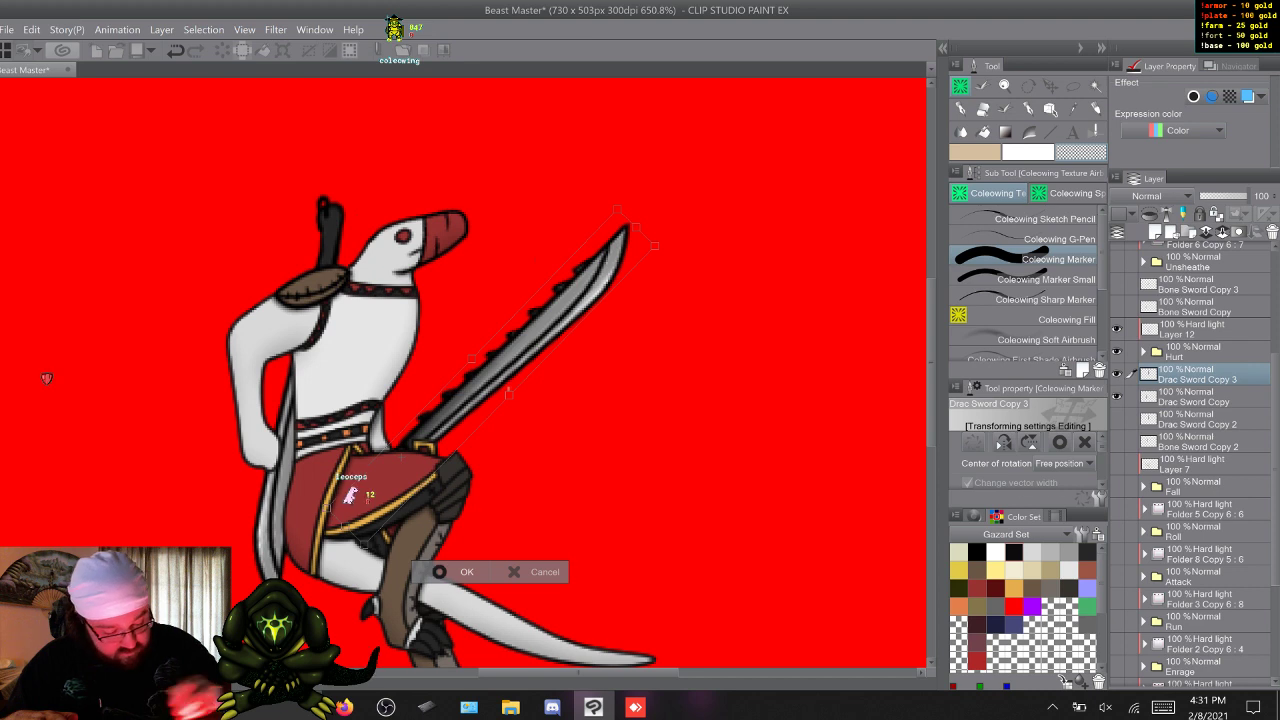
{"action": "key", "text": "Return"}
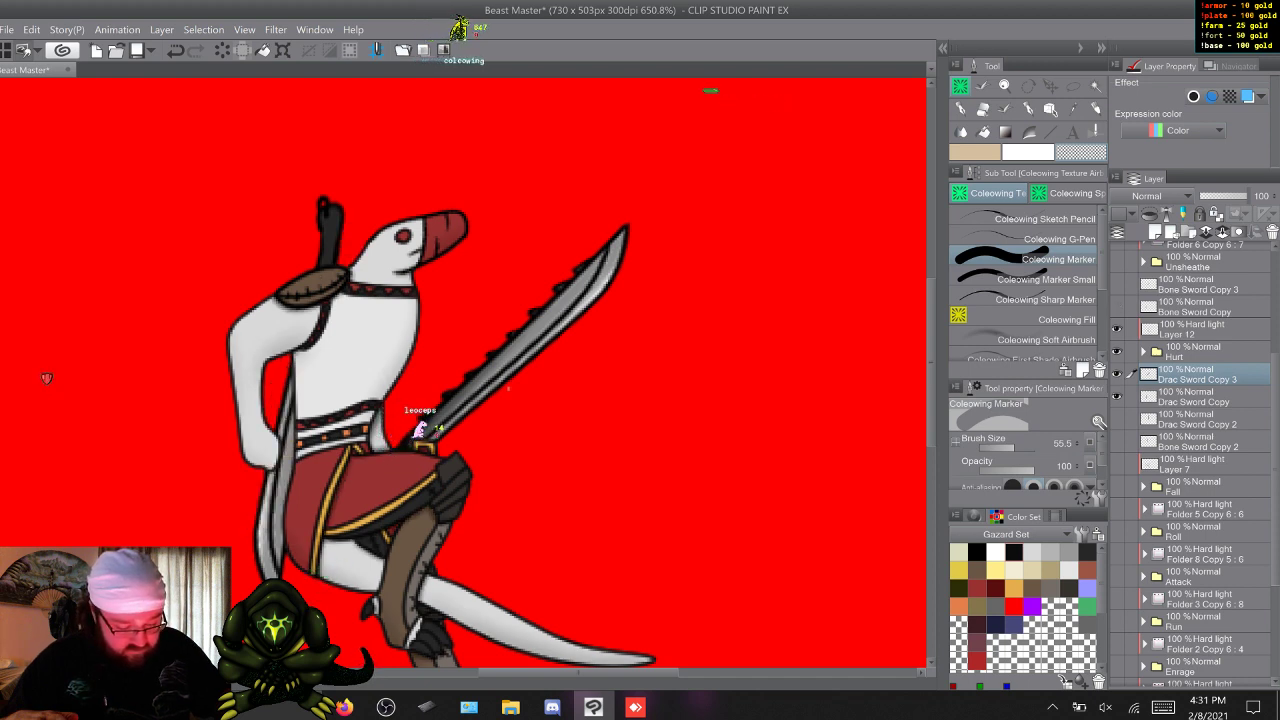
Compare the bone sword copies with the fitted Drac swords by toggling layer visibility, ending with only the Drac swords shown and Drac Sword Copy 3 active.
{"action": "left_click", "coordinate": [1117, 307]}
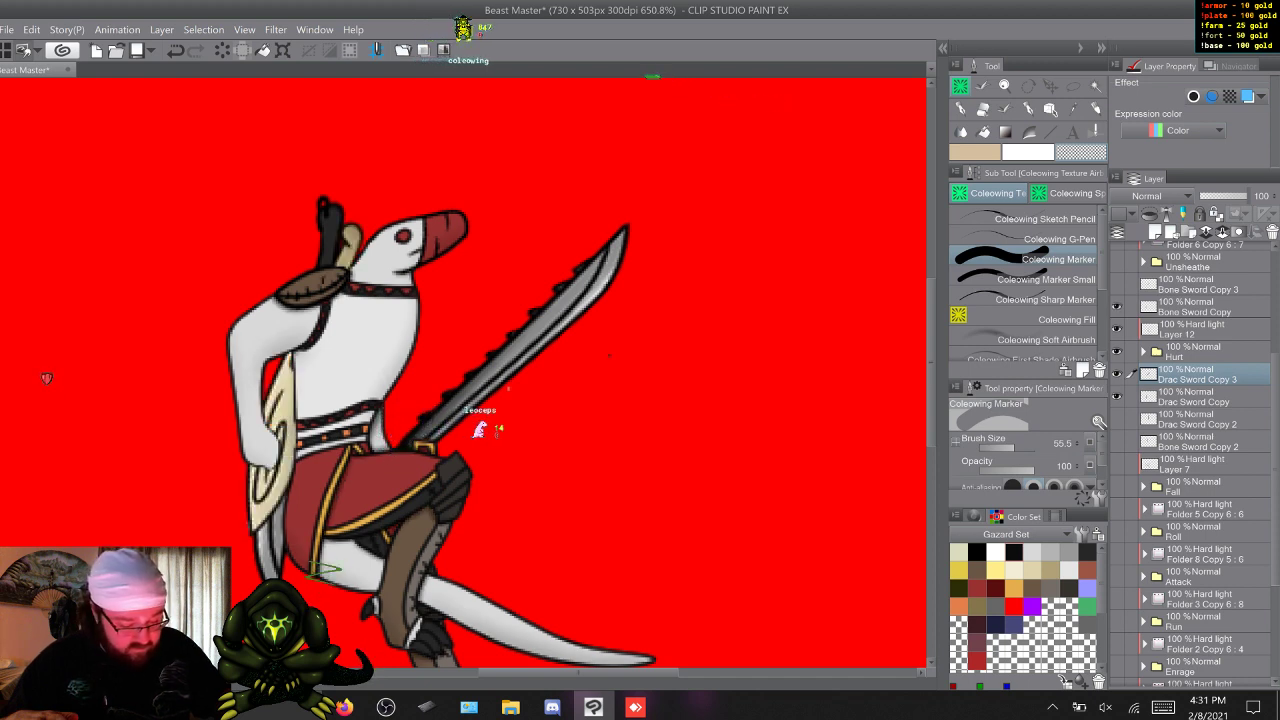
{"action": "left_click", "coordinate": [1195, 307]}
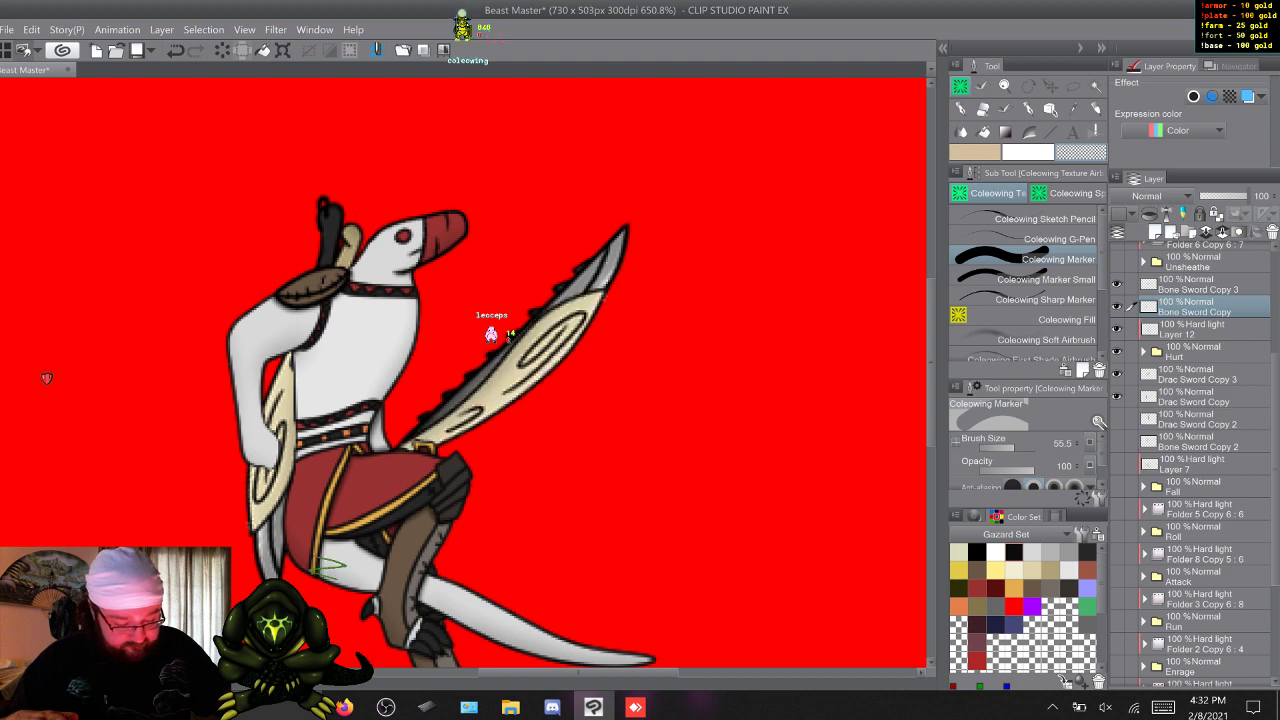
{"action": "left_click", "coordinate": [1117, 284]}
{"action": "left_click", "coordinate": [1117, 307]}
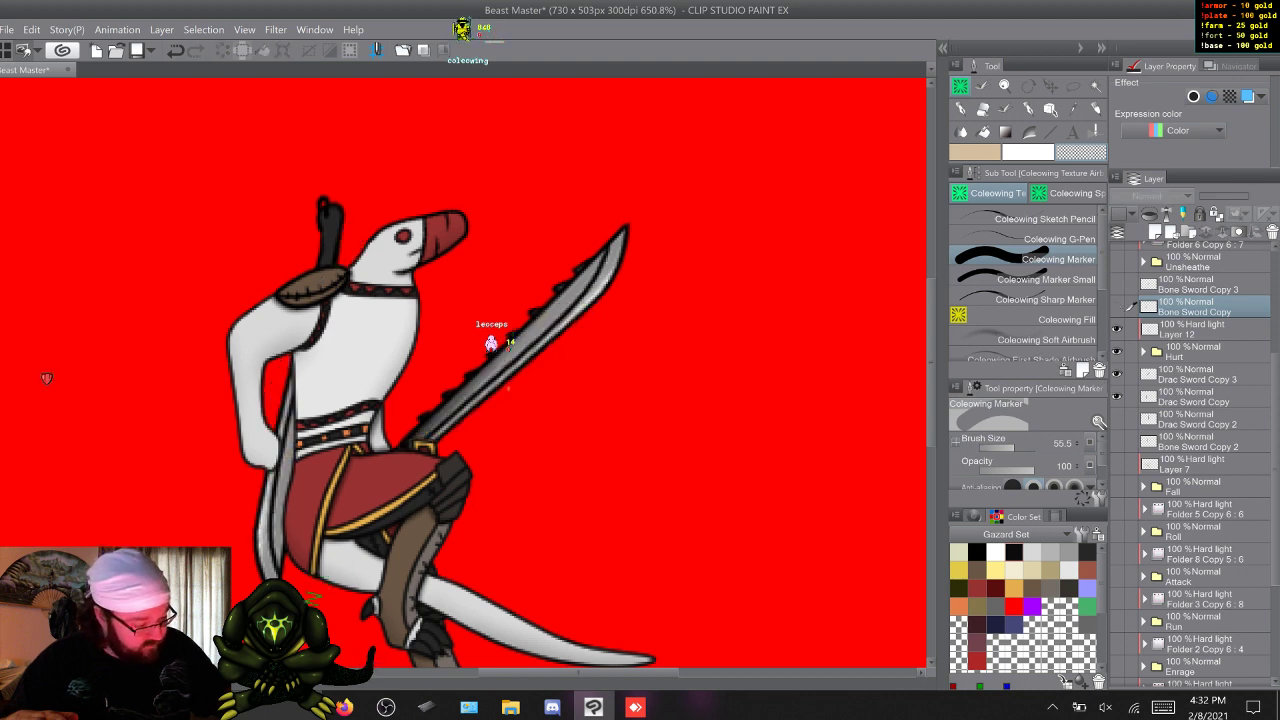
{"action": "left_click", "coordinate": [1117, 397]}
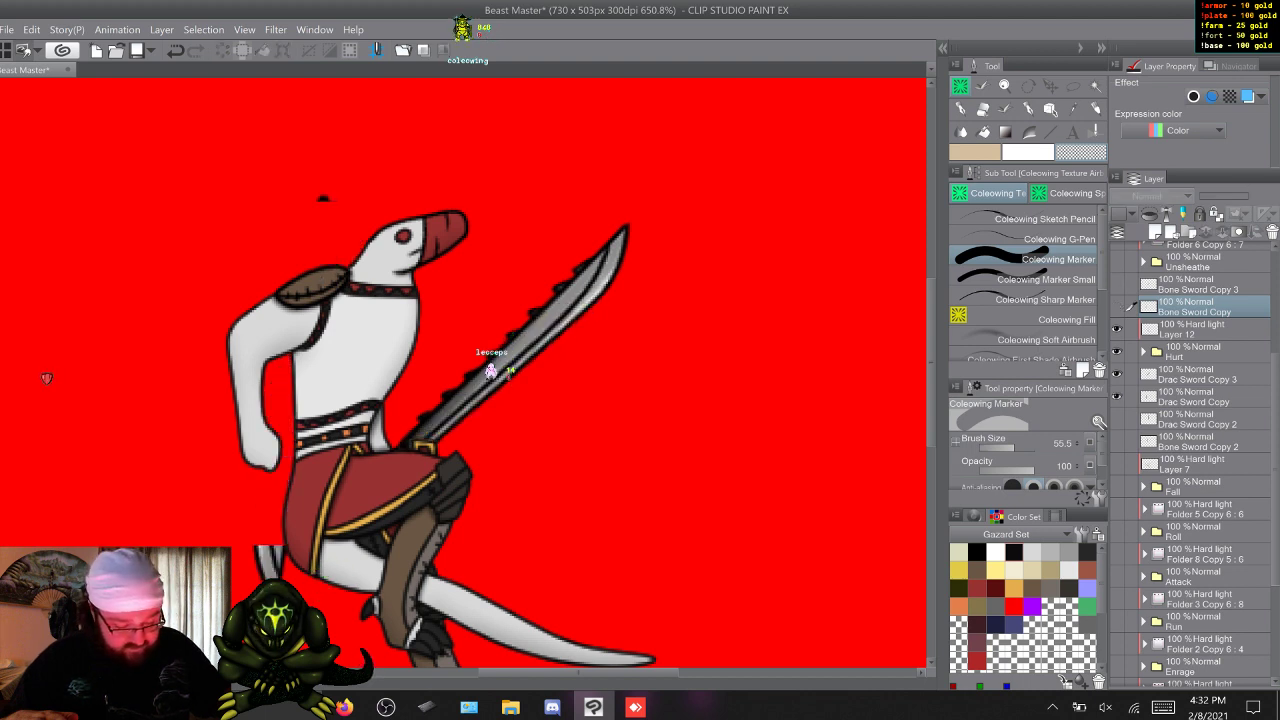
{"action": "left_click", "coordinate": [1196, 397]}
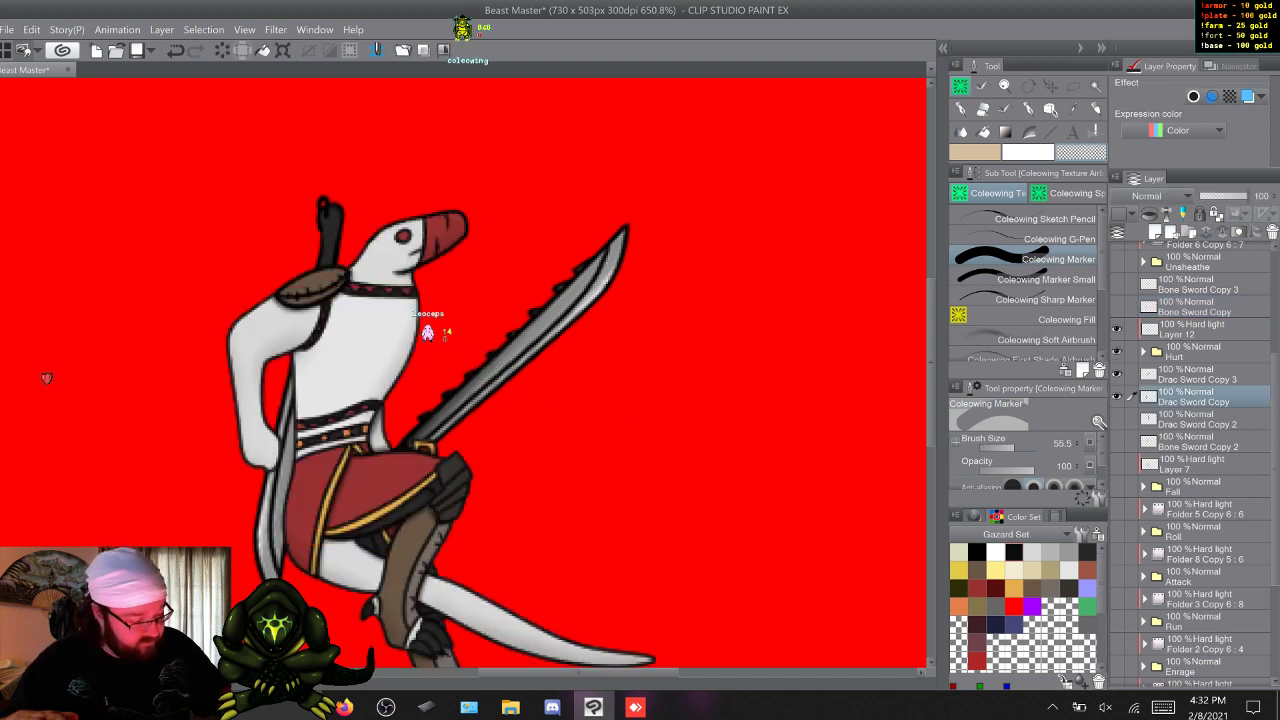
{"action": "left_click", "coordinate": [1117, 374]}
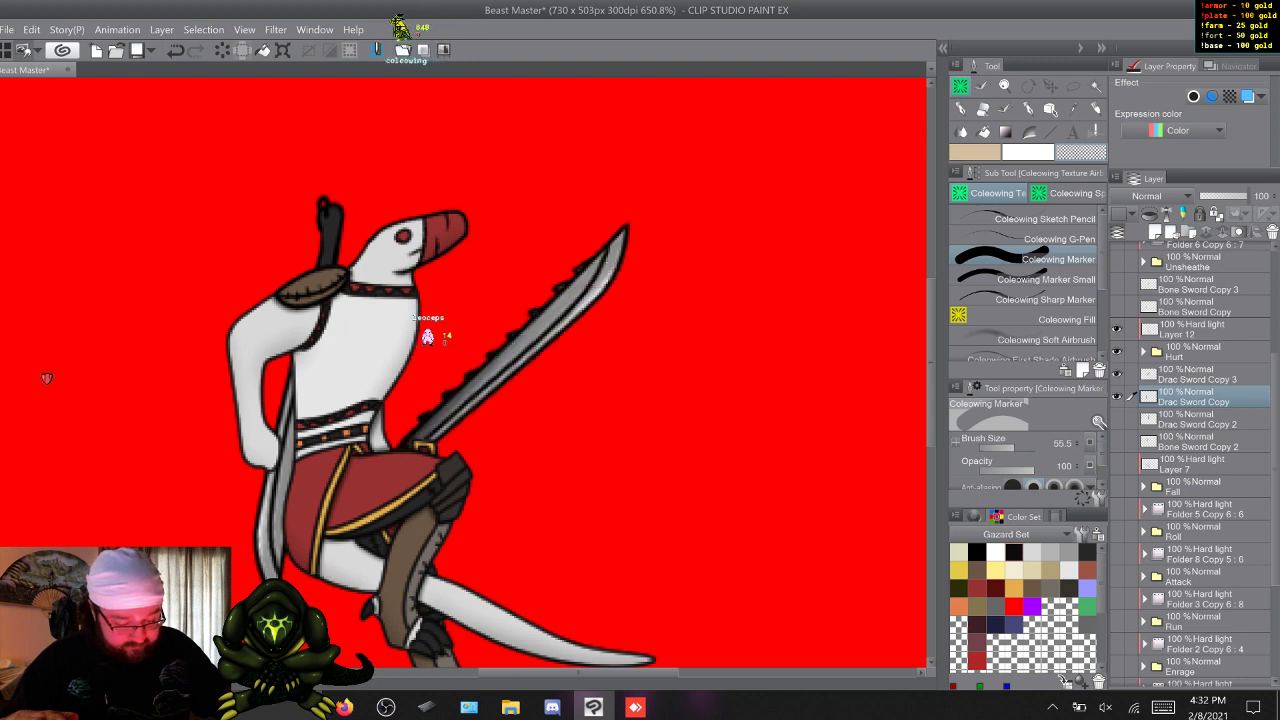
{"action": "left_click", "coordinate": [1197, 375]}
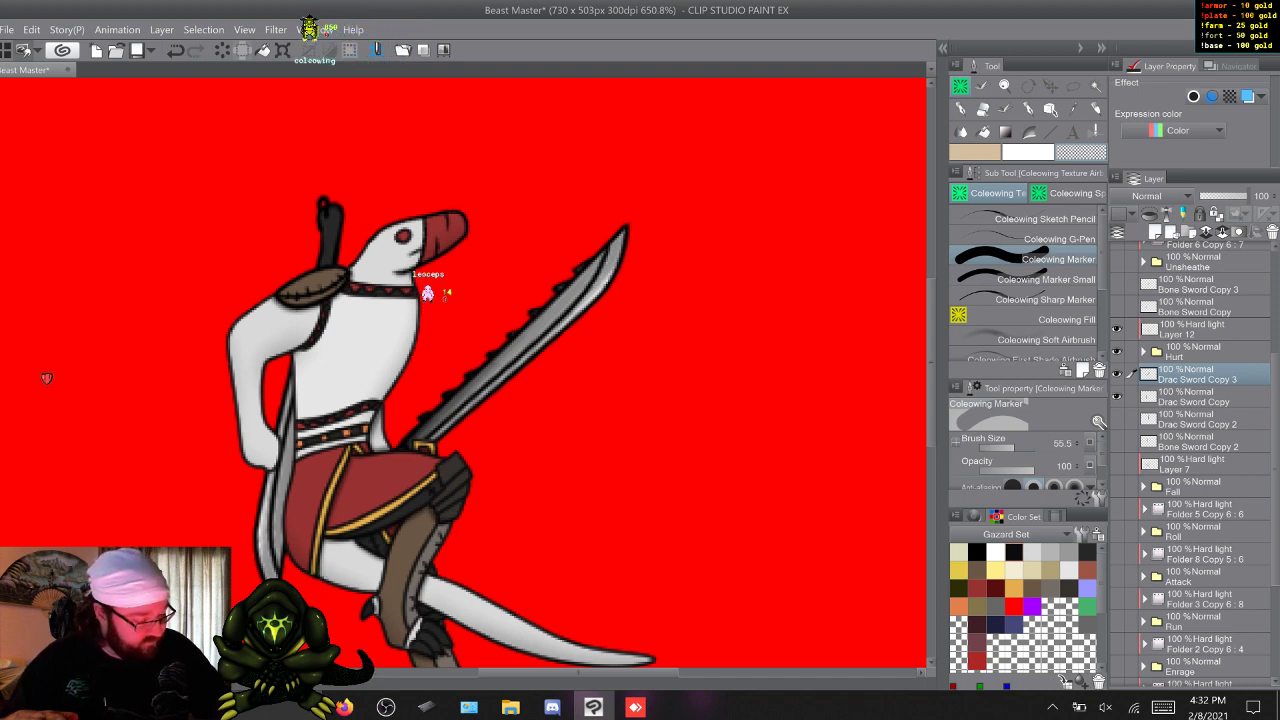
Hide the Hurt pose layers and all their sword copies, and show only the Unsheathe sword folders, Folder 6 Copy 8 and Folder 6 Copy 7.
{"action": "left_click_drag", "start_coordinate": [1117, 396], "coordinate": [1117, 285]}
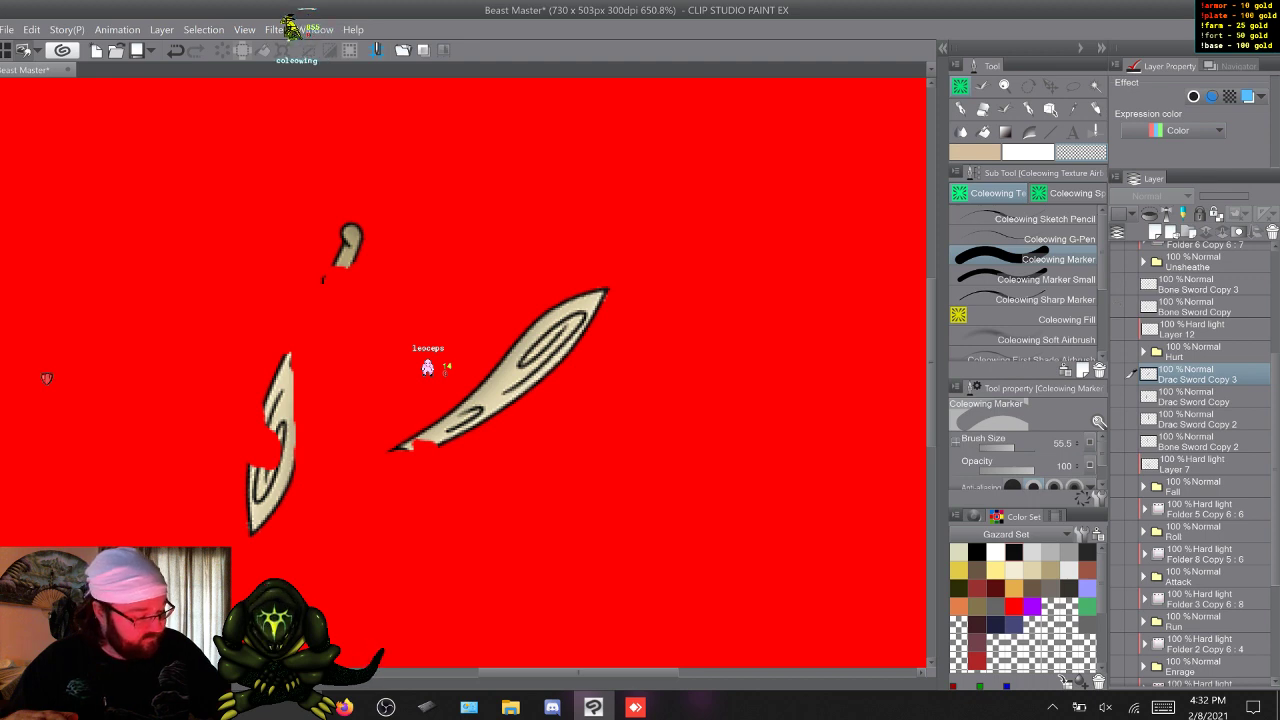
{"action": "left_click_drag", "start_coordinate": [1117, 285], "coordinate": [1117, 307]}
{"action": "left_click_drag", "start_coordinate": [1275, 450], "coordinate": [1275, 352]}
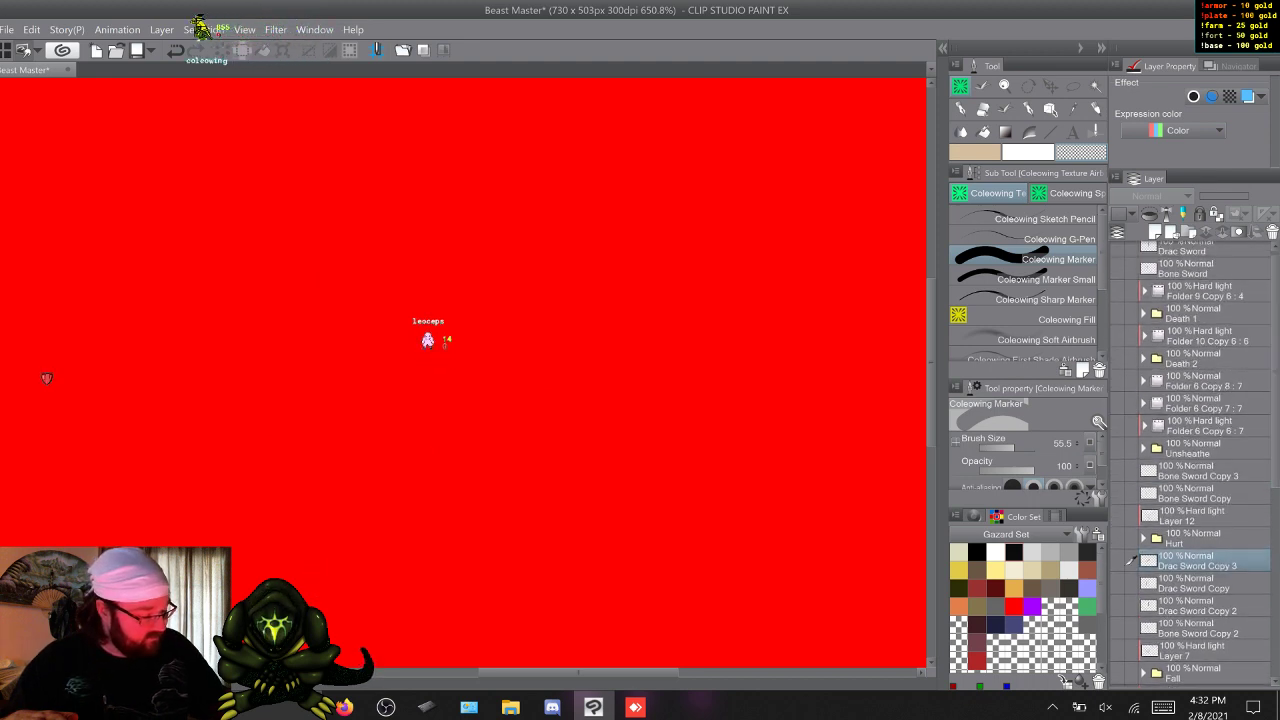
{"action": "left_click", "coordinate": [1117, 380]}
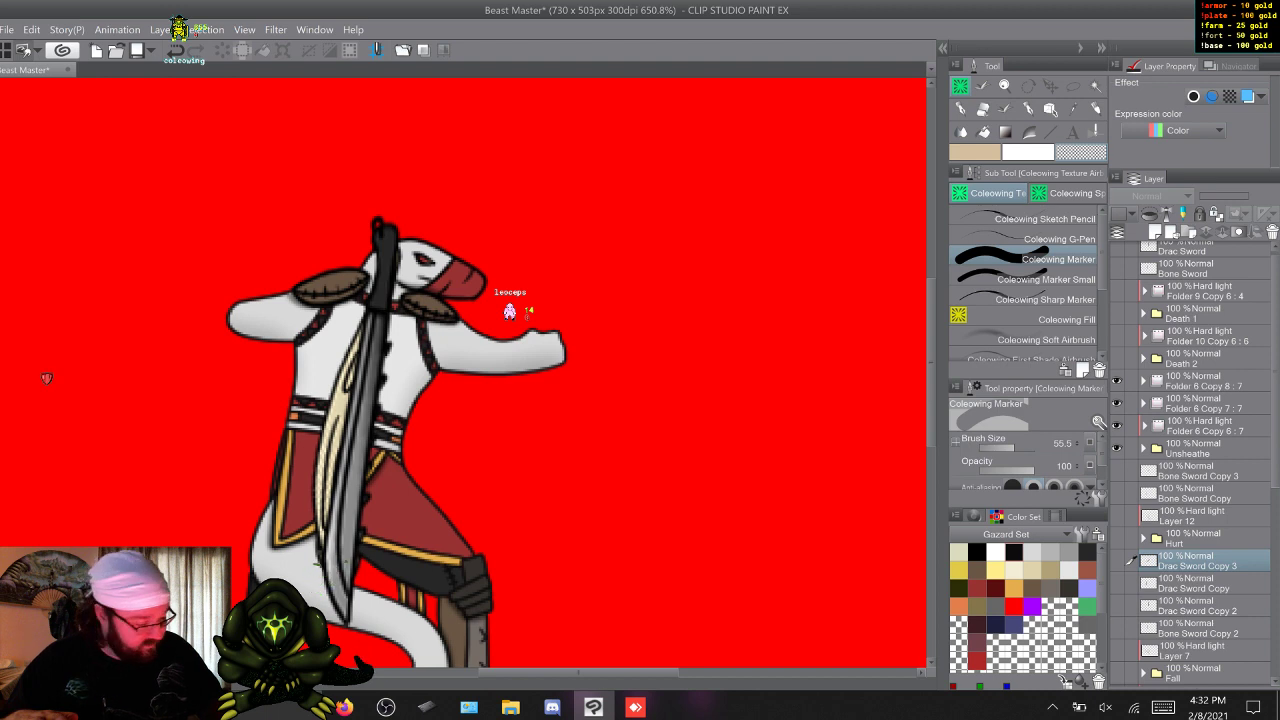
{"action": "left_click_drag", "start_coordinate": [1117, 426], "coordinate": [1117, 448]}
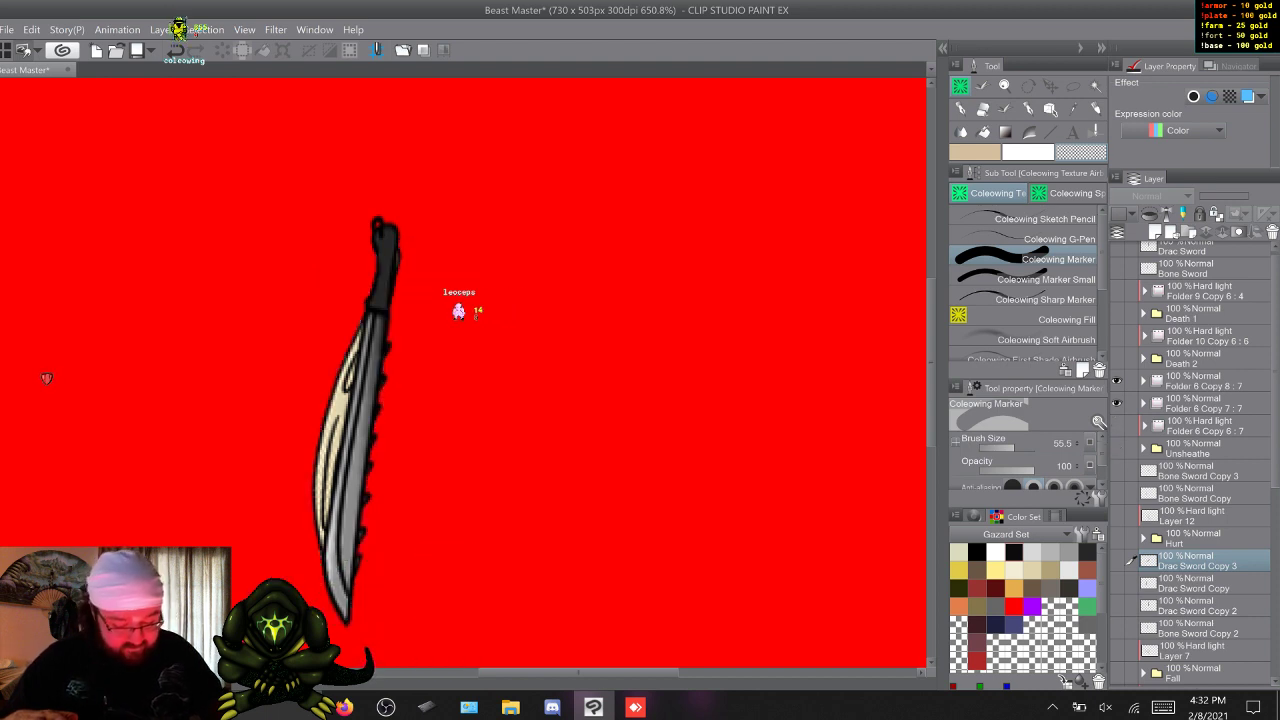
Check the Death layers and the original Drac Sword and Bone Sword by toggling their visibility, ending with all of them hidden.
{"action": "left_click", "coordinate": [1117, 561]}
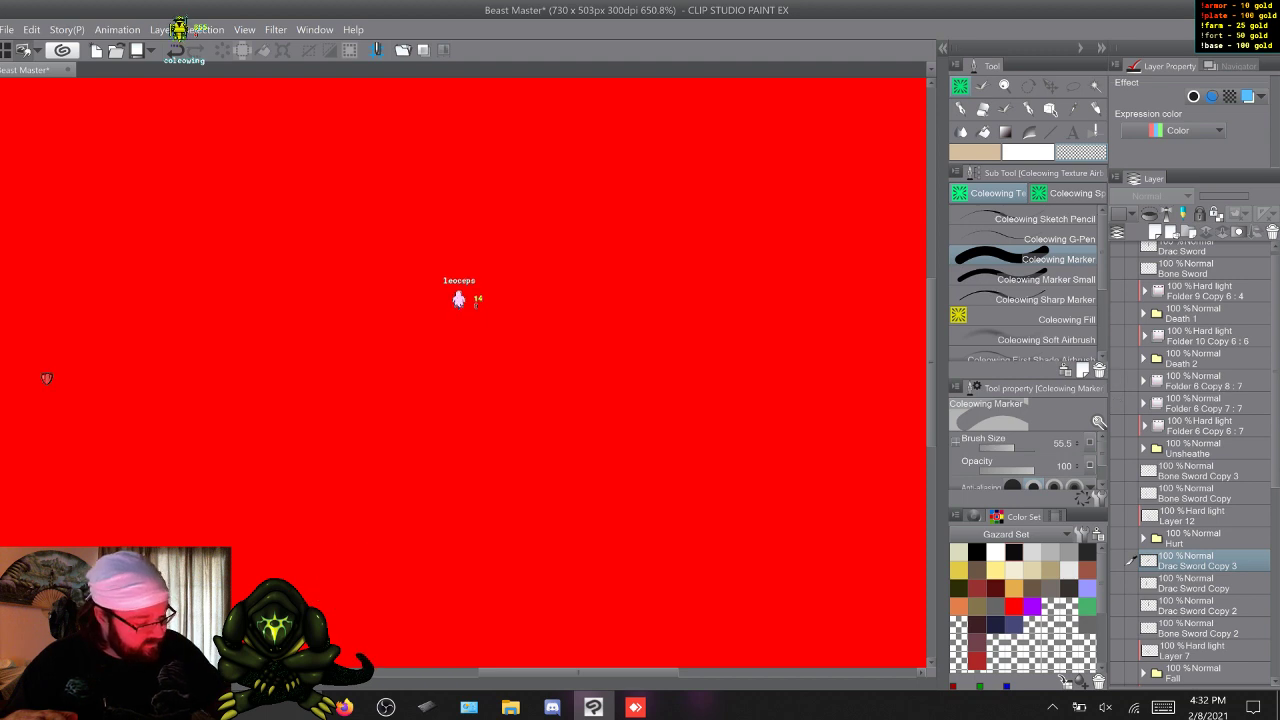
{"action": "left_click_drag", "start_coordinate": [1117, 336], "coordinate": [1117, 358]}
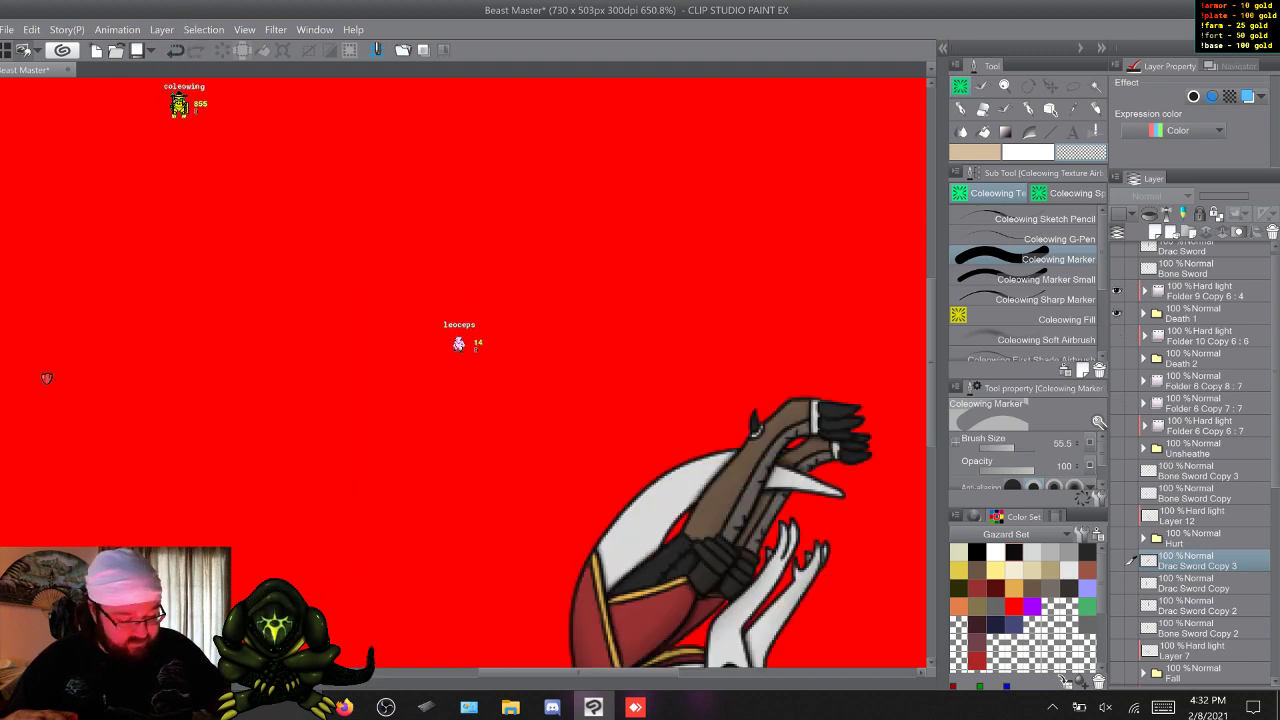
{"action": "left_click_drag", "start_coordinate": [1117, 268], "coordinate": [1117, 247]}
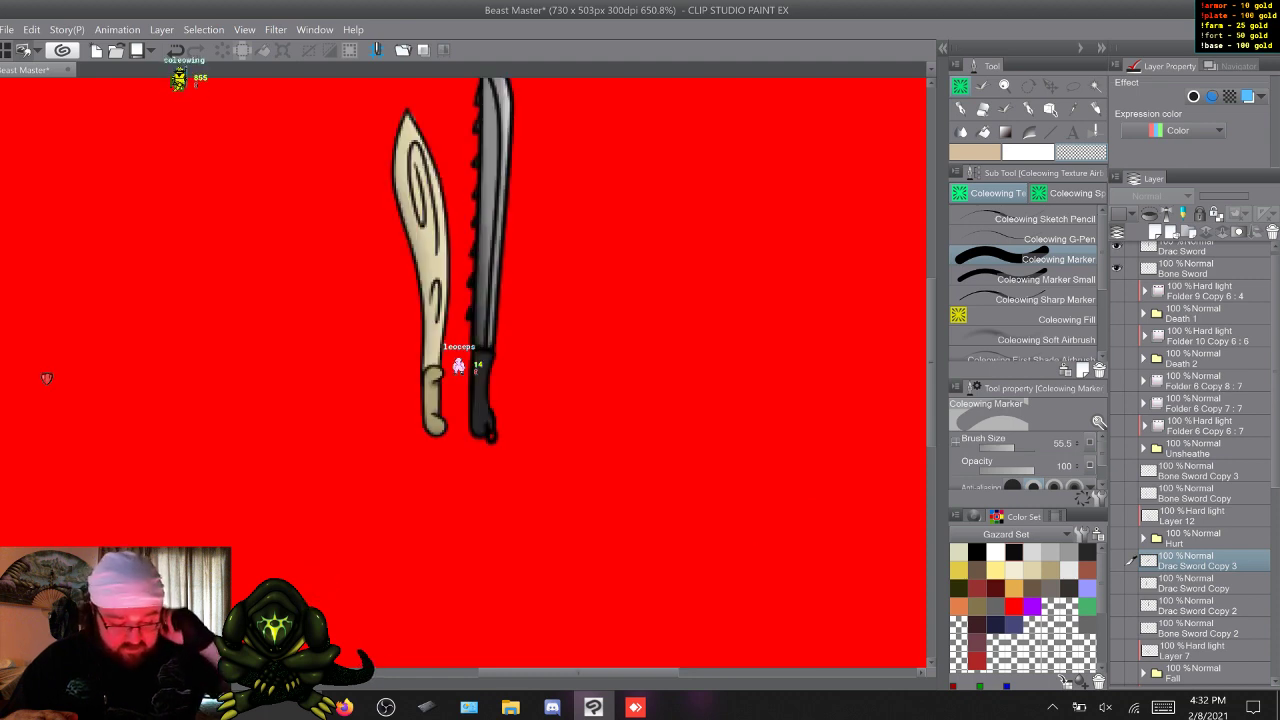
{"action": "left_click", "coordinate": [1117, 247]}
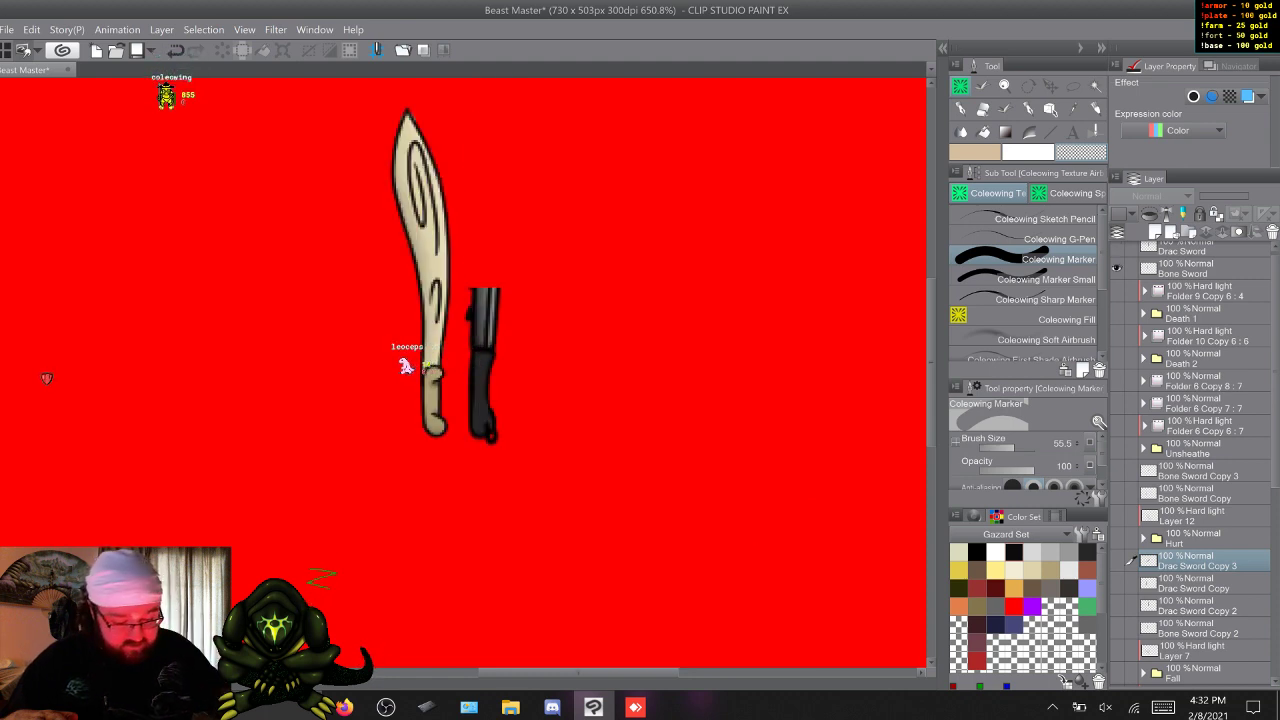
{"action": "left_click", "coordinate": [1117, 247]}
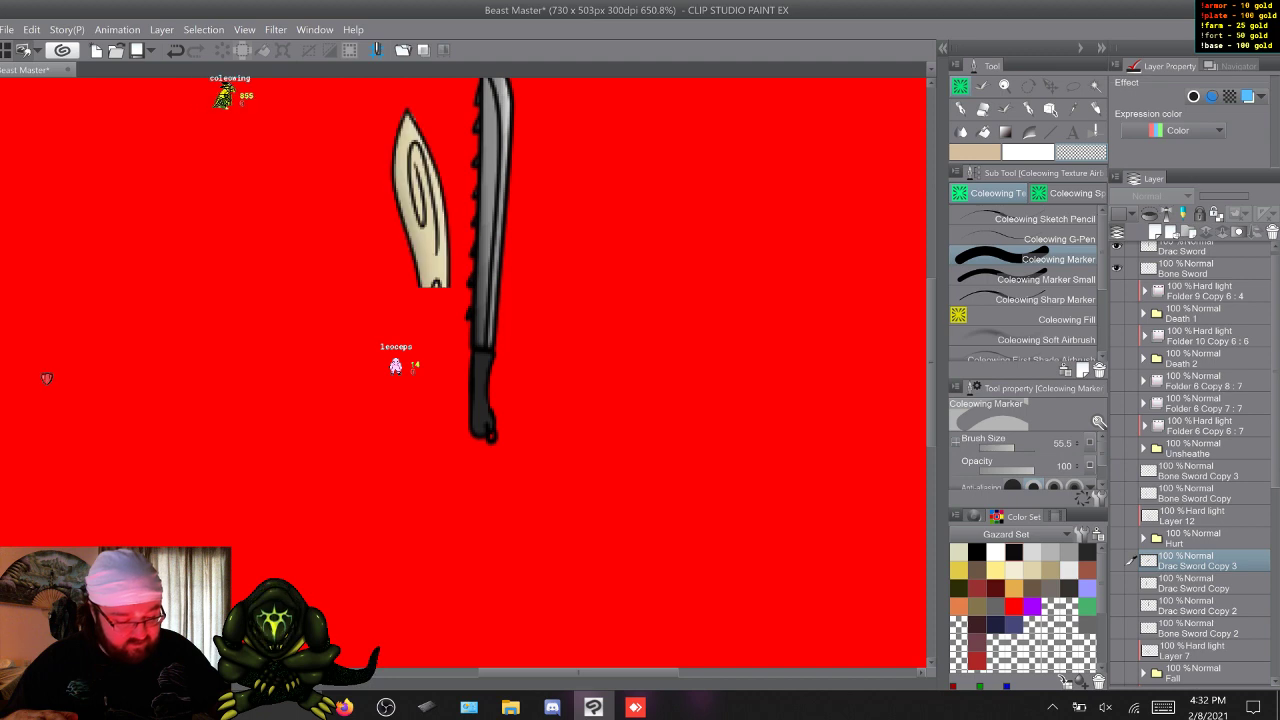
{"action": "left_click_drag", "start_coordinate": [1117, 247], "coordinate": [1117, 268]}
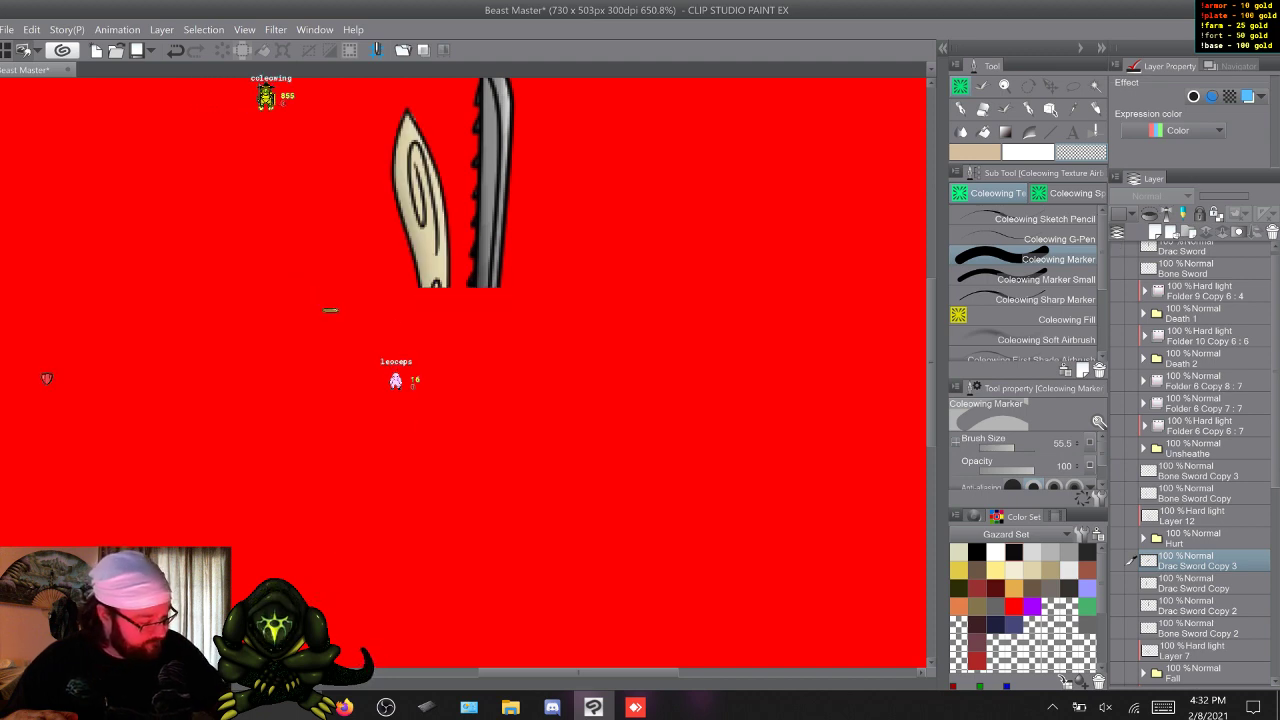
Show Layer 7 and the Fall folder, and move the three Drac sword copies and Bone Sword Copy 2 directly beneath the Fall folder.
{"action": "scroll", "coordinate": [1190, 460], "scroll_direction": "down", "scroll_amount": 4}
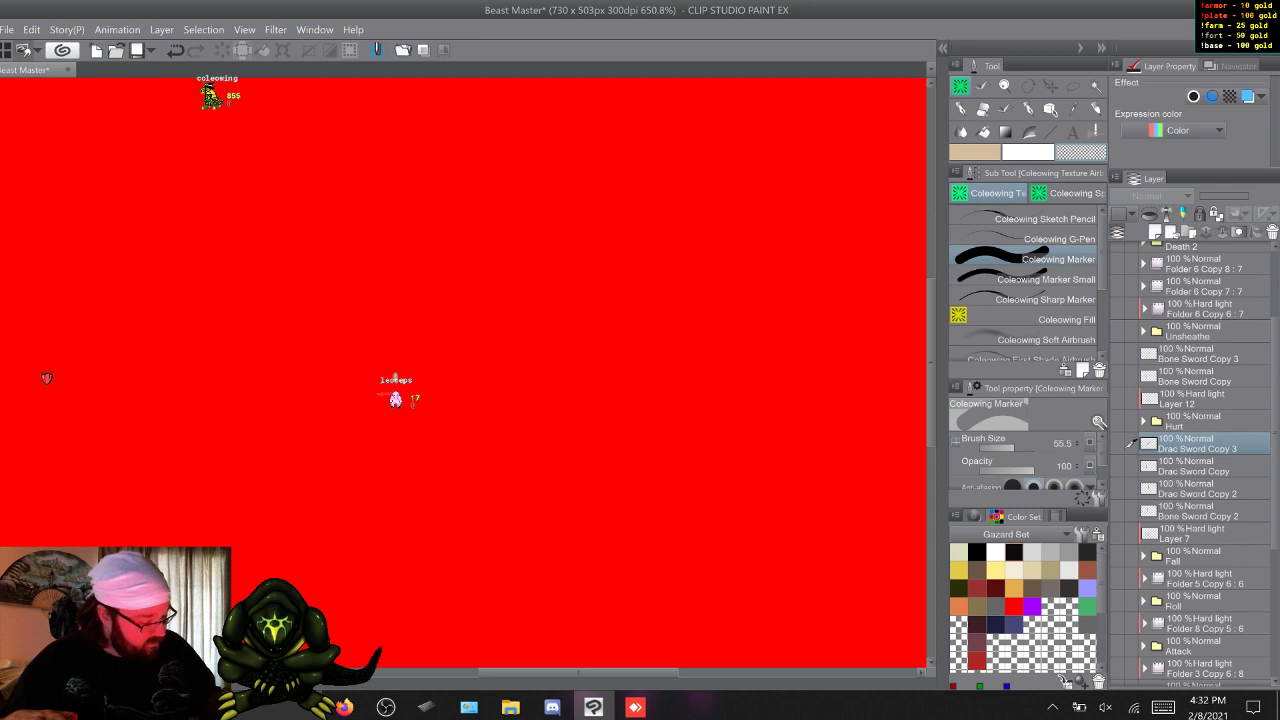
{"action": "left_click_drag", "start_coordinate": [1117, 535], "coordinate": [1117, 555]}
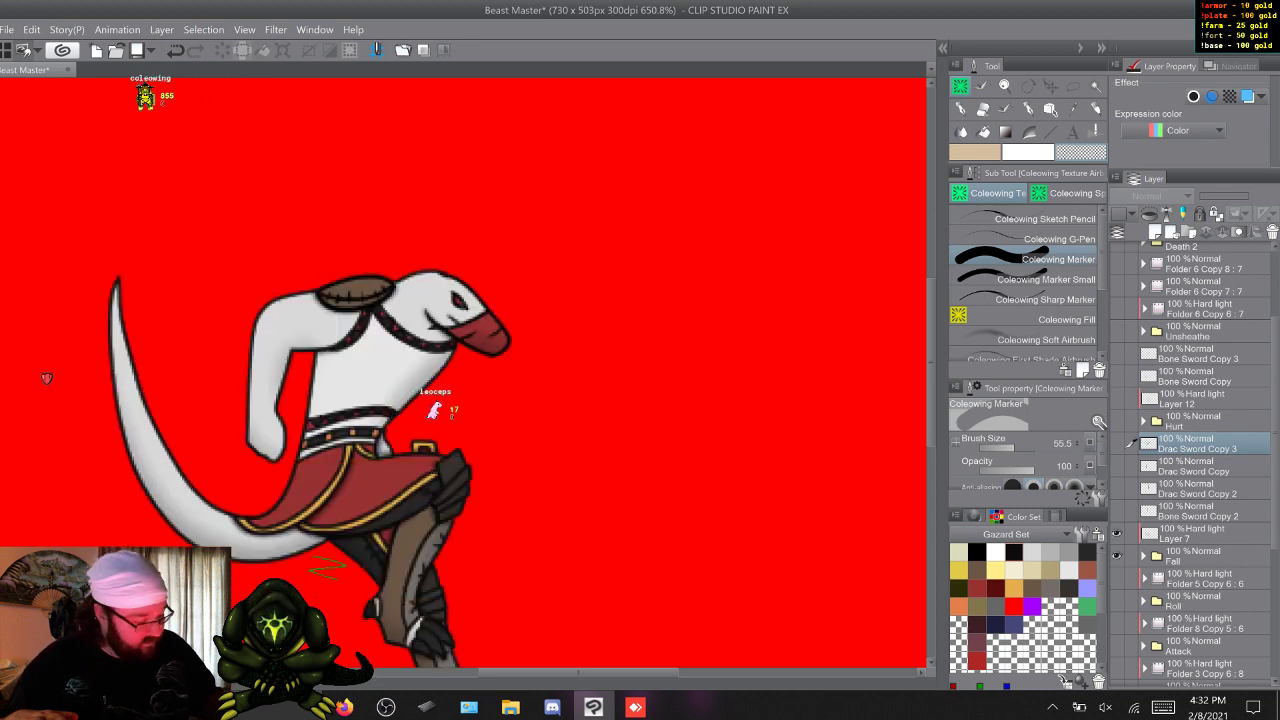
{"action": "scroll", "coordinate": [1190, 460], "scroll_direction": "down", "scroll_amount": 2}
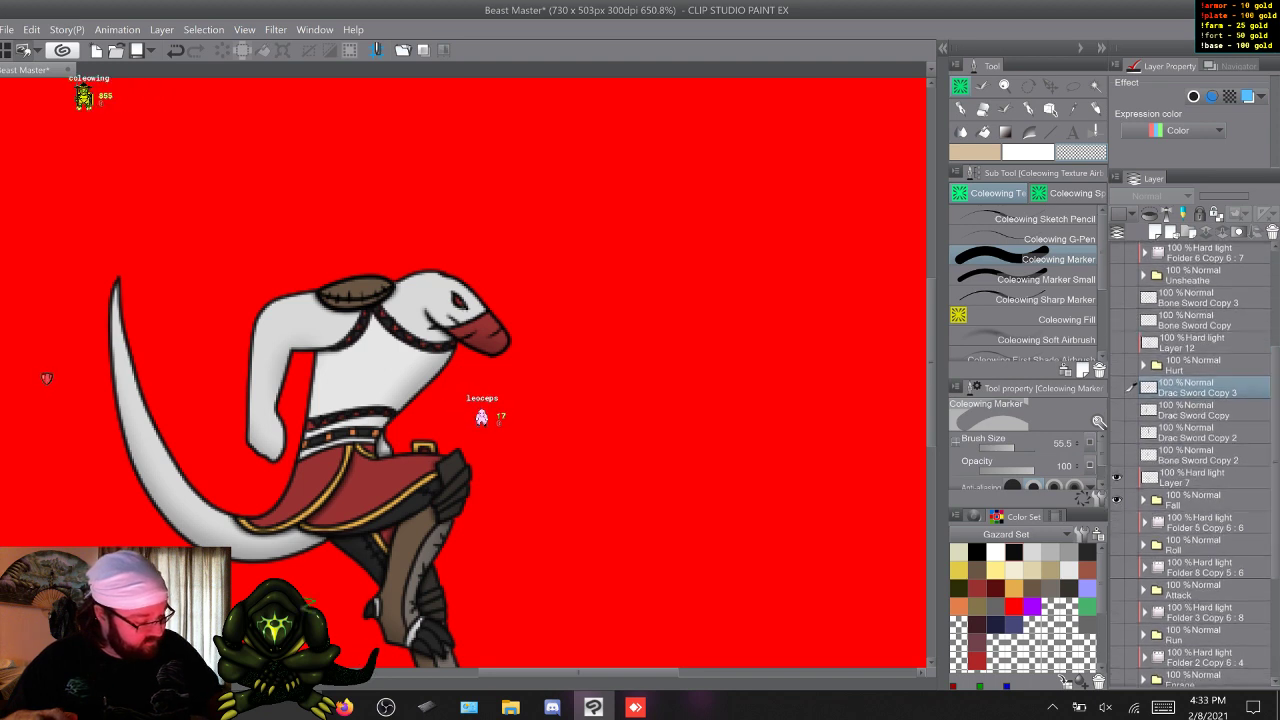
{"action": "key", "text": "shift"}
{"action": "left_click", "coordinate": [1200, 455], "text": "shift"}
{"action": "left_click_drag", "start_coordinate": [1200, 455], "coordinate": [1200, 510]}
{"action": "left_click", "coordinate": [1200, 456]}
{"action": "left_click", "coordinate": [1200, 433]}
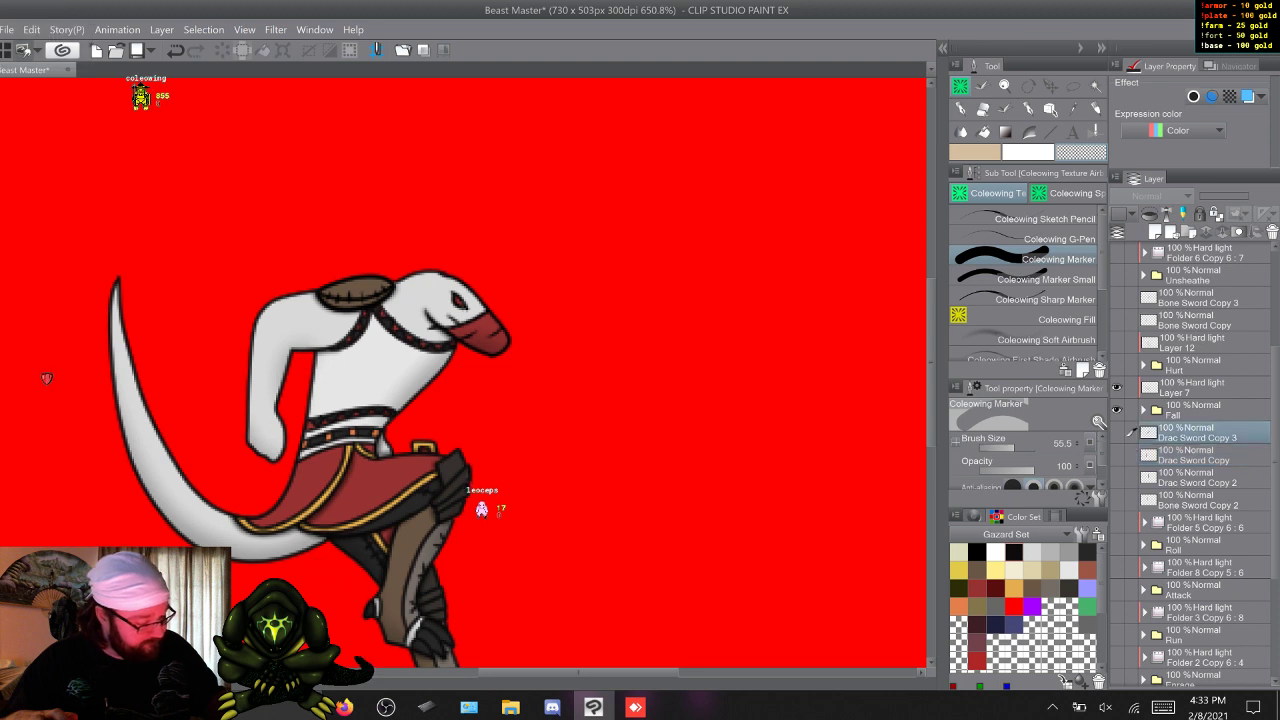
Show Bone Sword Copy 2, then move and rotate it diagonally behind the Fall pose's back with the handle above the shoulder.
{"action": "left_click", "coordinate": [1116, 499]}
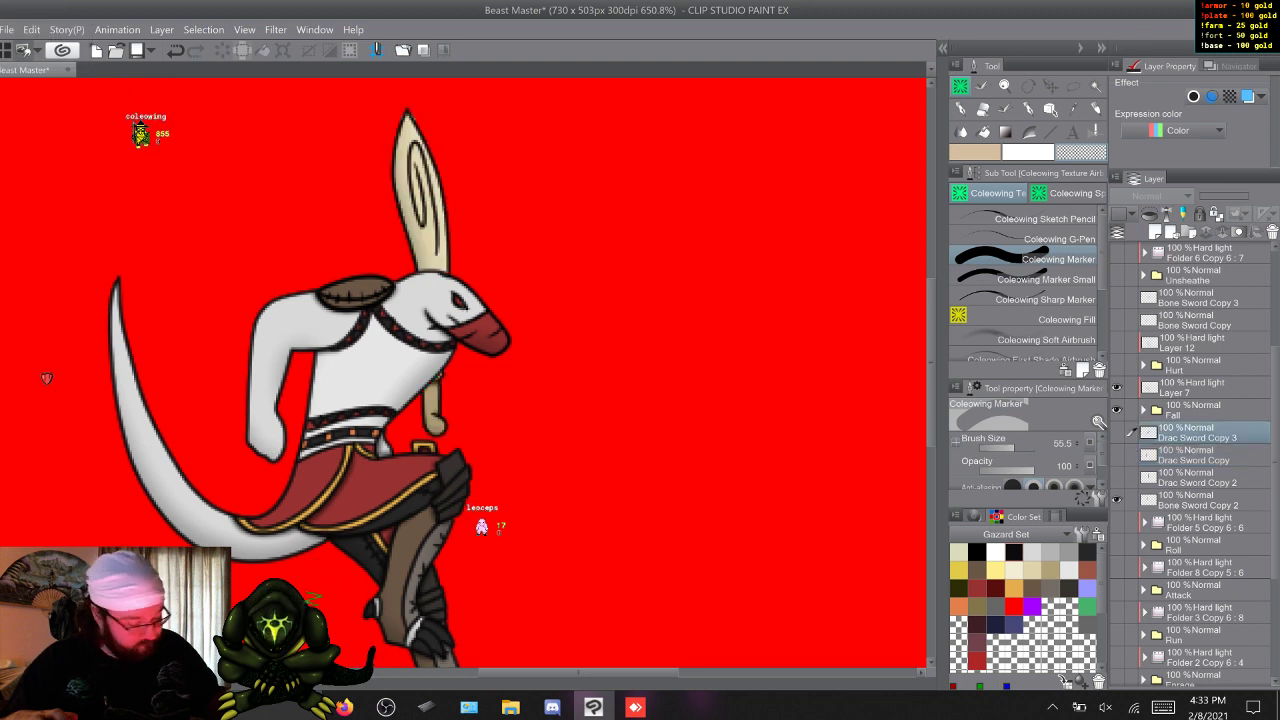
{"action": "left_click", "coordinate": [1195, 500]}
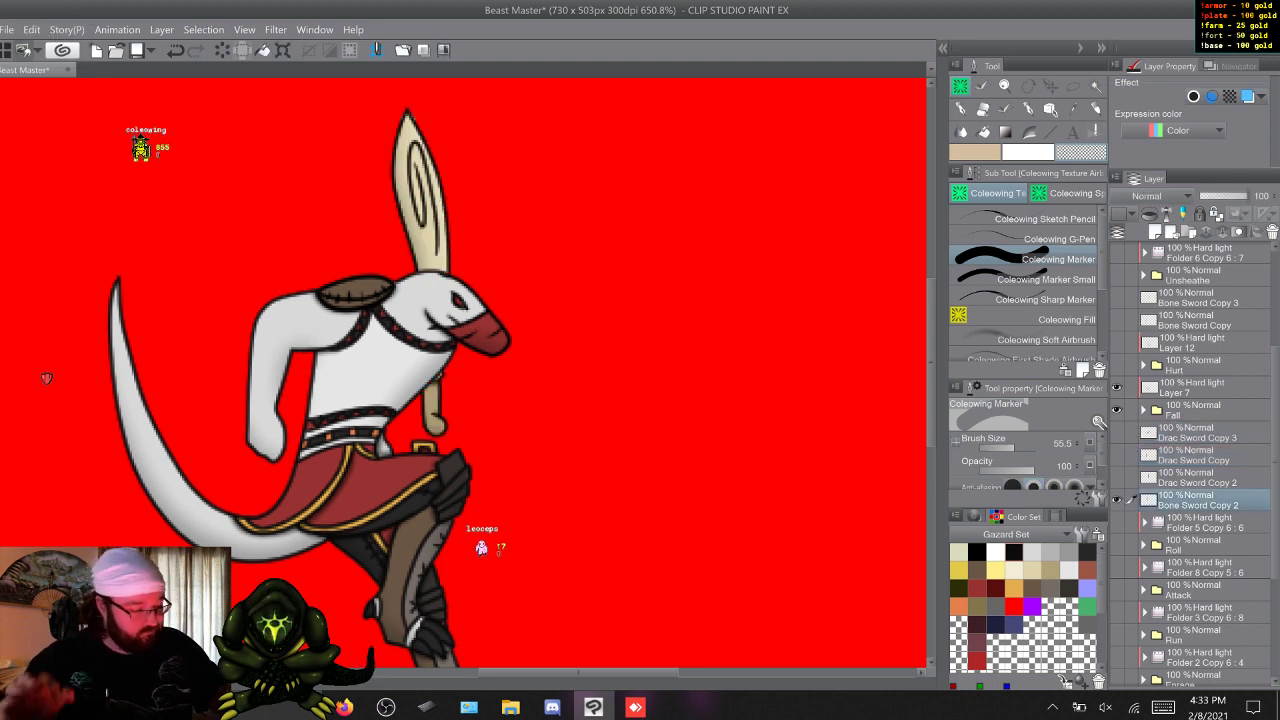
{"action": "key", "text": "ctrl+t"}
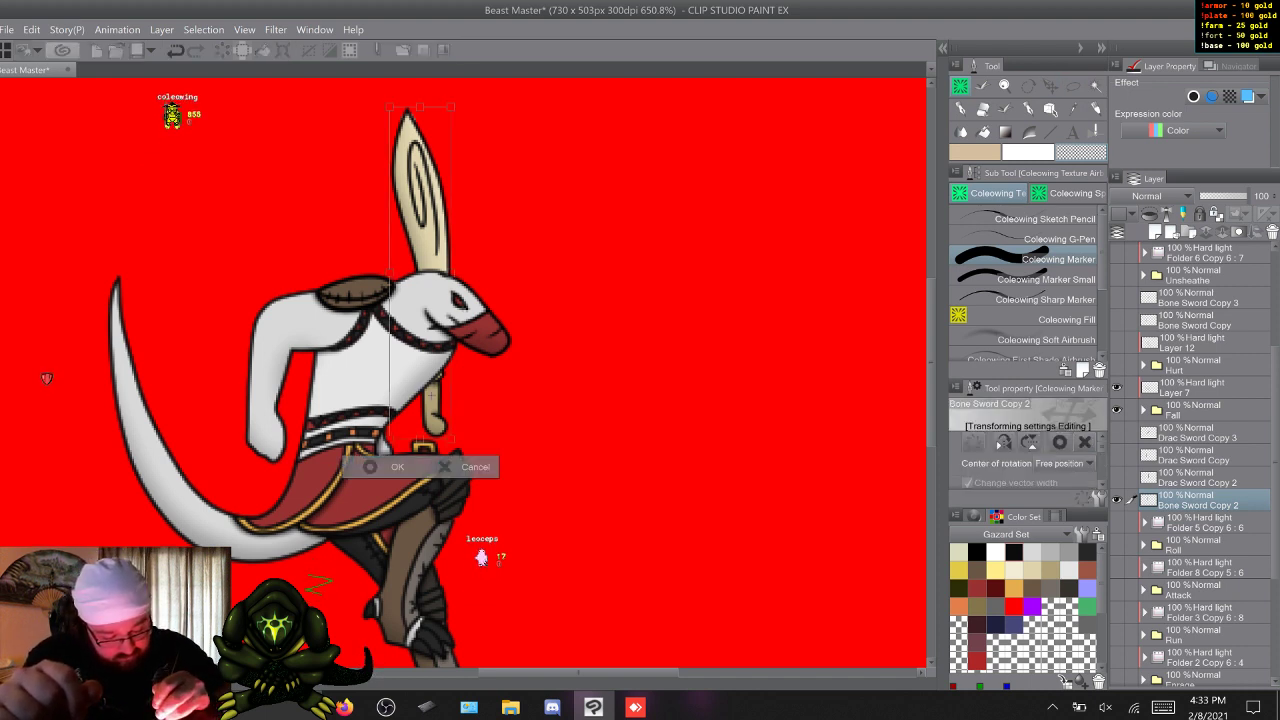
{"action": "left_click_drag", "start_coordinate": [431, 395], "coordinate": [368, 311]}
{"action": "left_click_drag", "start_coordinate": [443, 146], "coordinate": [235, 374]}
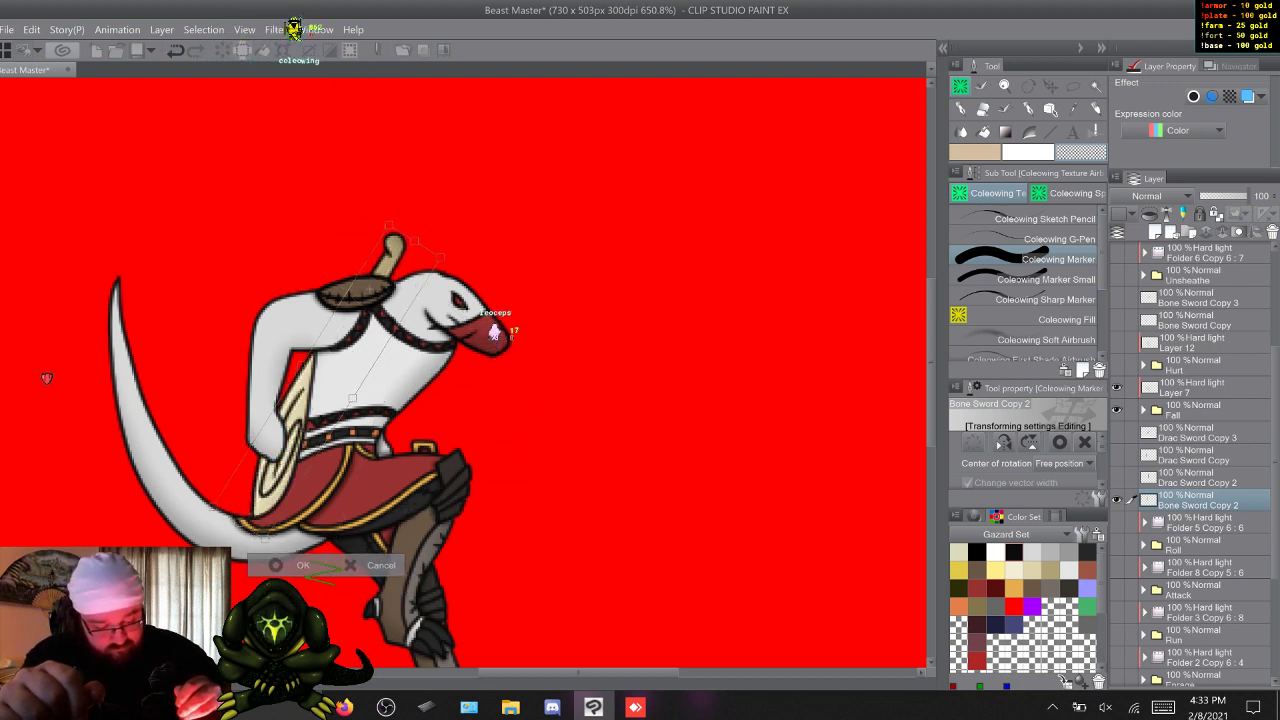
{"action": "key", "text": "Return"}
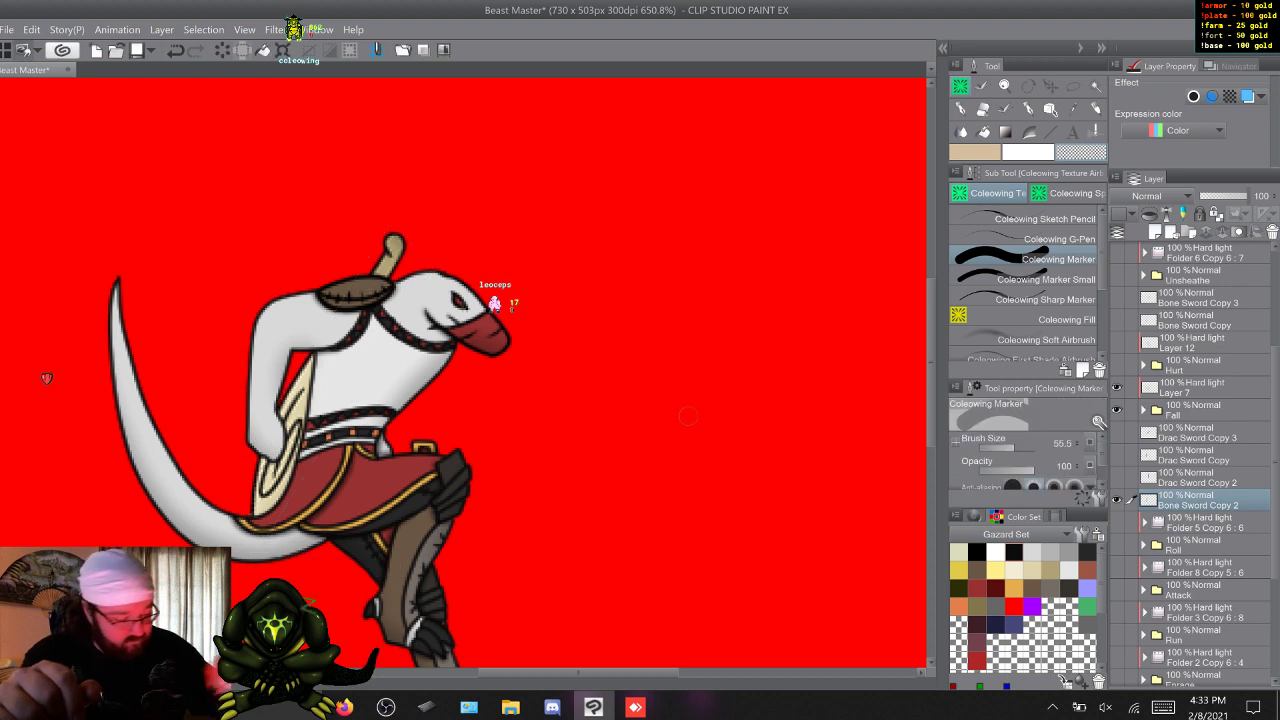
Show Drac Sword Copy 2 and try to transform it for the Fall pose.
{"action": "left_click", "coordinate": [1117, 478]}
{"action": "left_click", "coordinate": [1198, 478]}
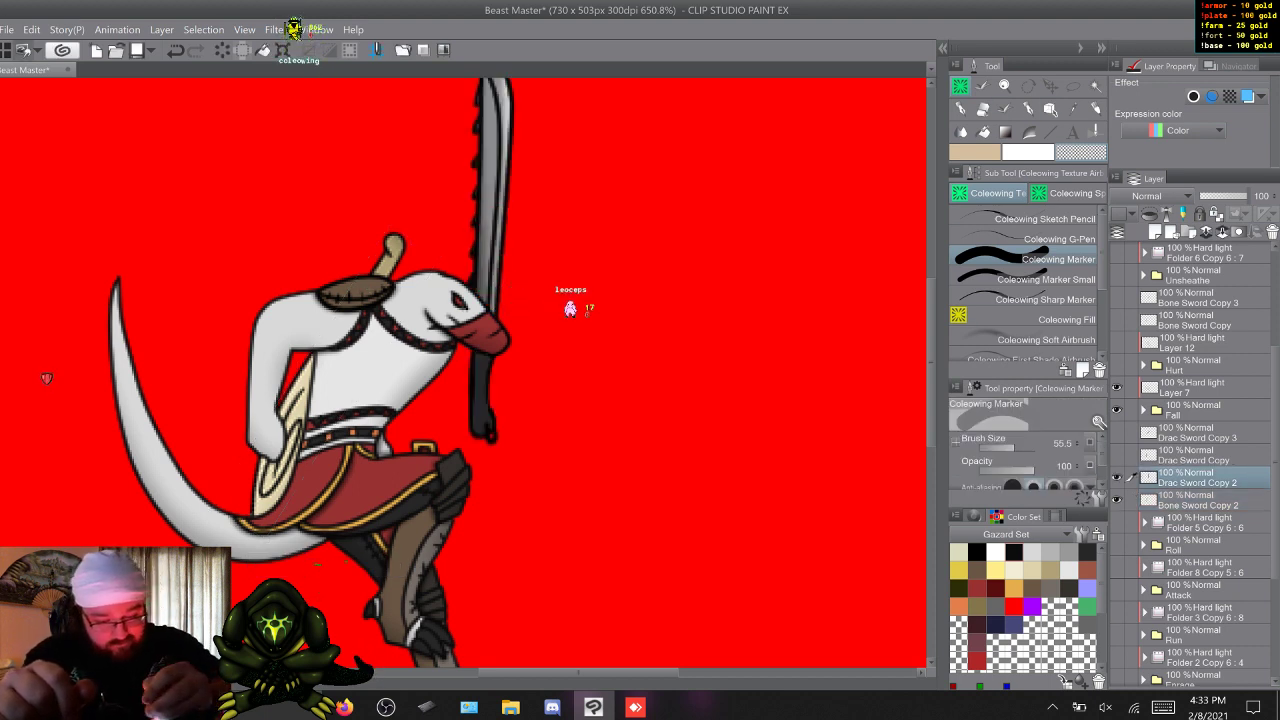
{"action": "key", "text": "ctrl+t"}
{"action": "key", "text": "Return"}
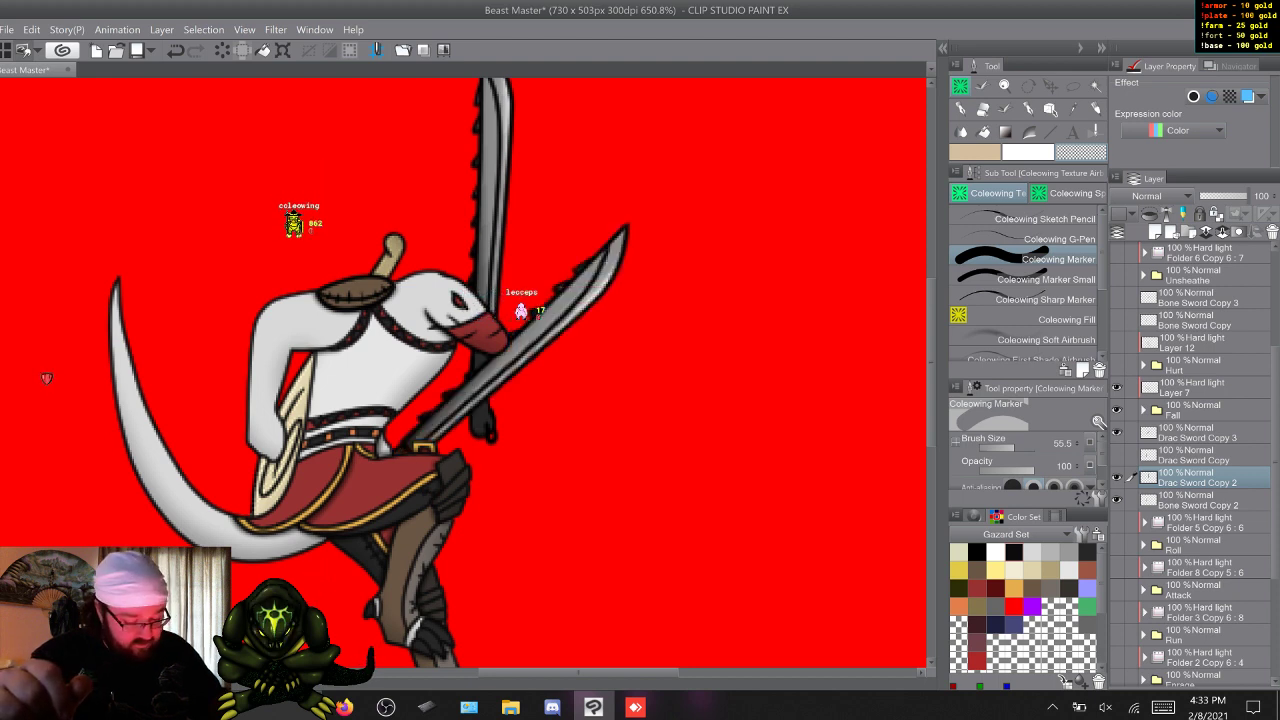
Compare the Drac sword copies against the Fall pose by toggling their visibility, ending with all shown and Drac Sword Copy active.
{"action": "left_click", "coordinate": [1117, 455]}
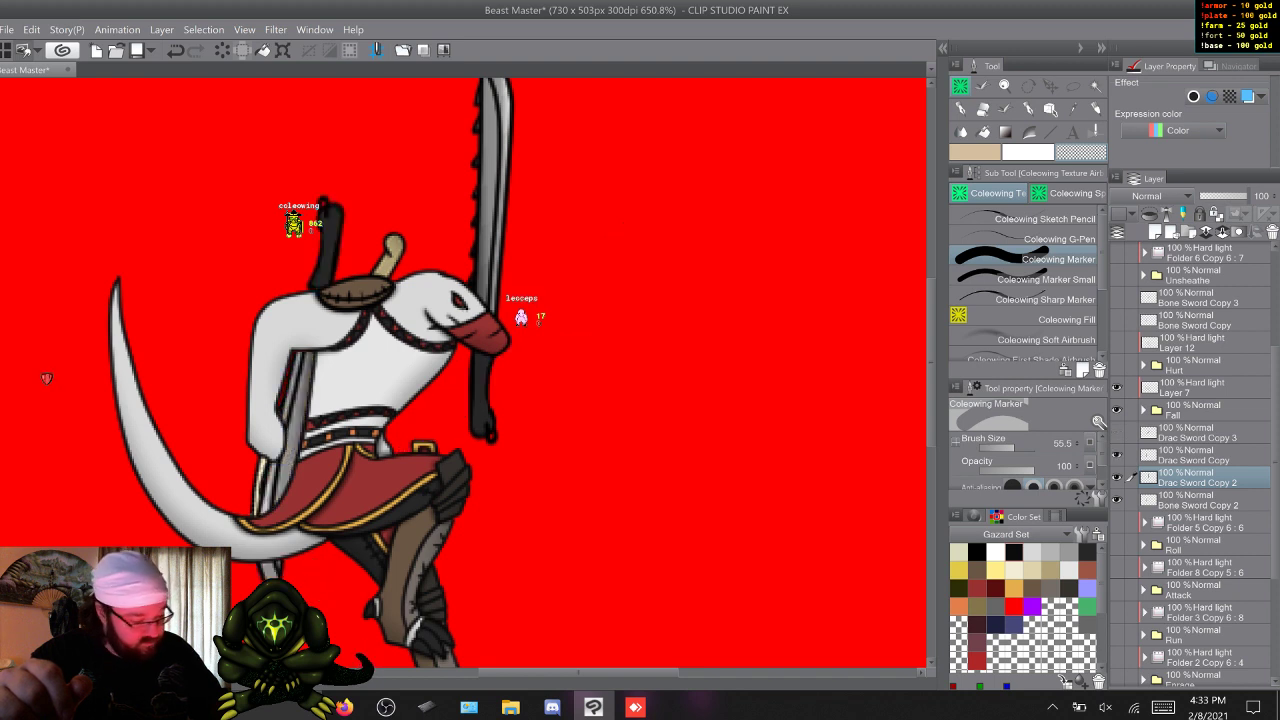
{"action": "left_click", "coordinate": [1117, 433]}
{"action": "left_click", "coordinate": [1197, 433]}
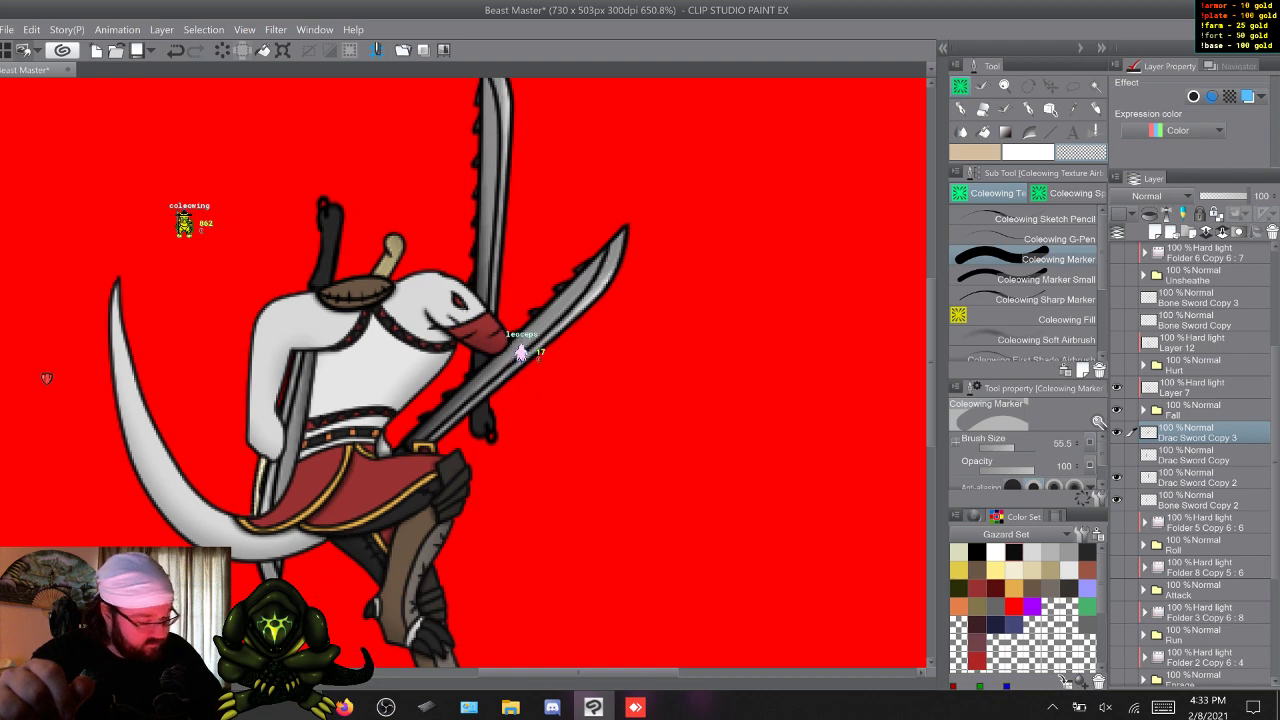
{"action": "left_click", "coordinate": [1117, 455]}
{"action": "left_click", "coordinate": [1117, 477]}
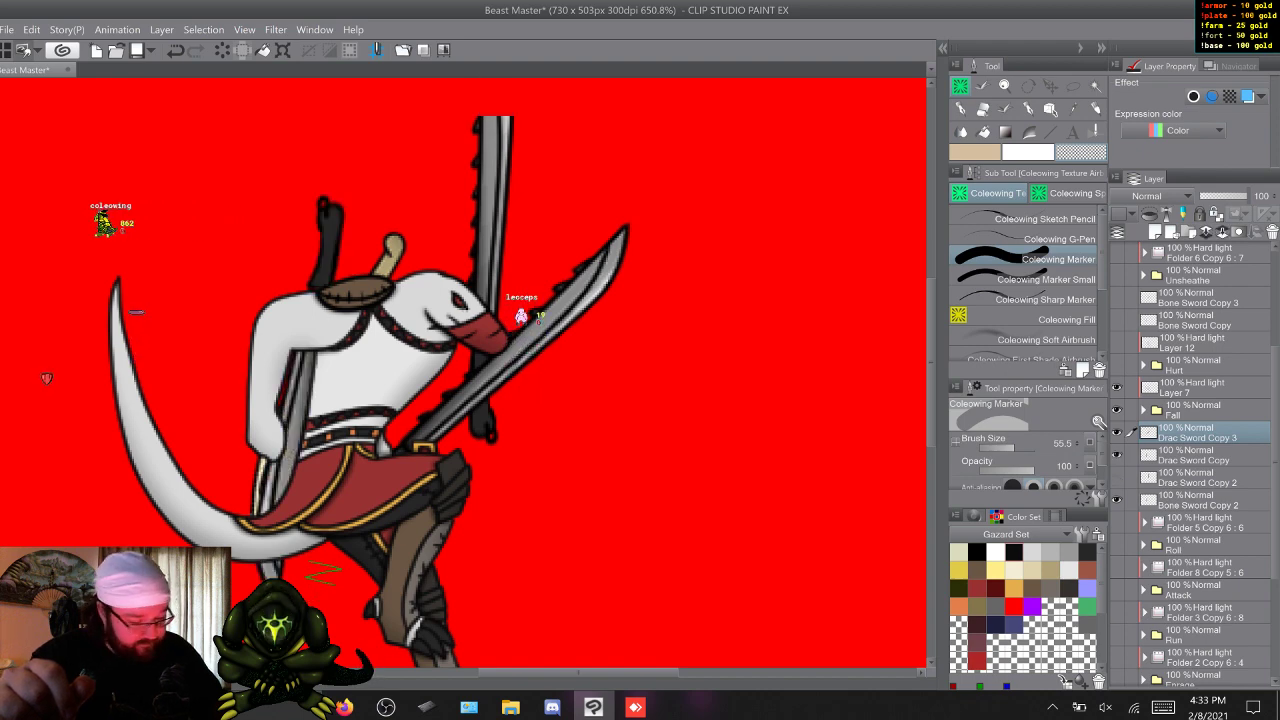
{"action": "left_click", "coordinate": [1117, 477]}
{"action": "left_click", "coordinate": [1117, 455]}
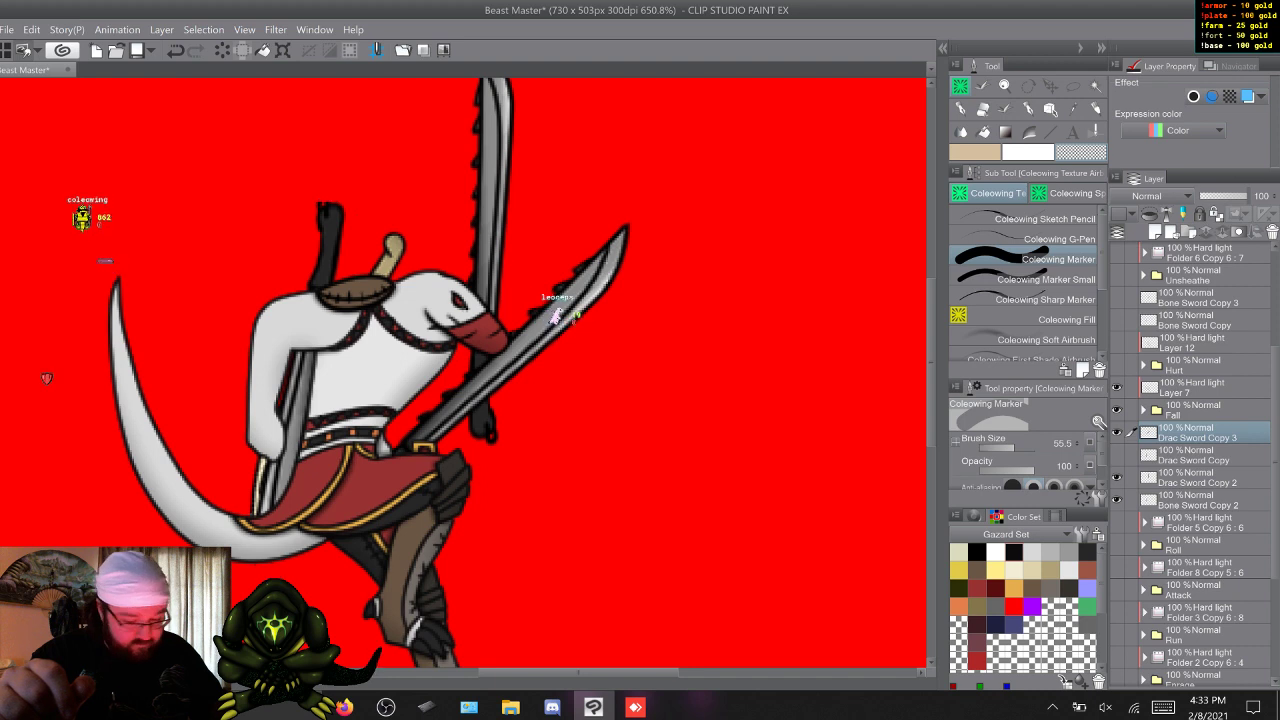
{"action": "left_click", "coordinate": [1117, 455]}
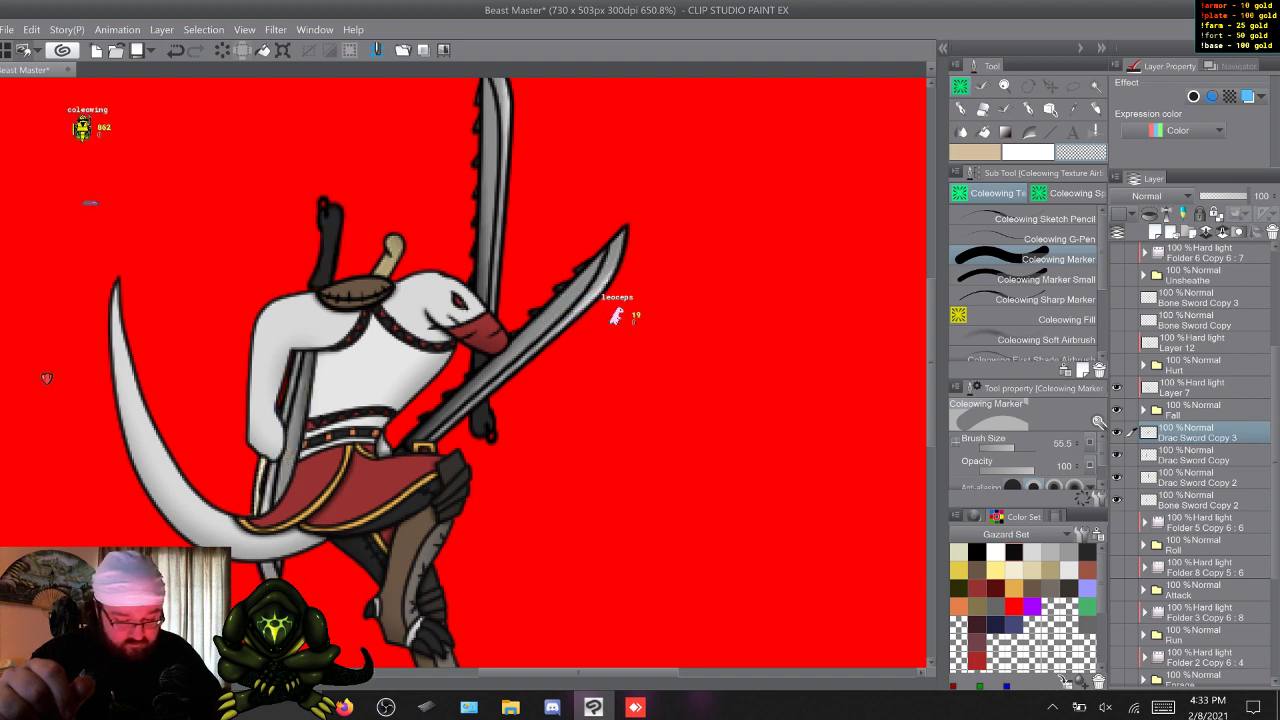
{"action": "left_click", "coordinate": [1197, 455]}
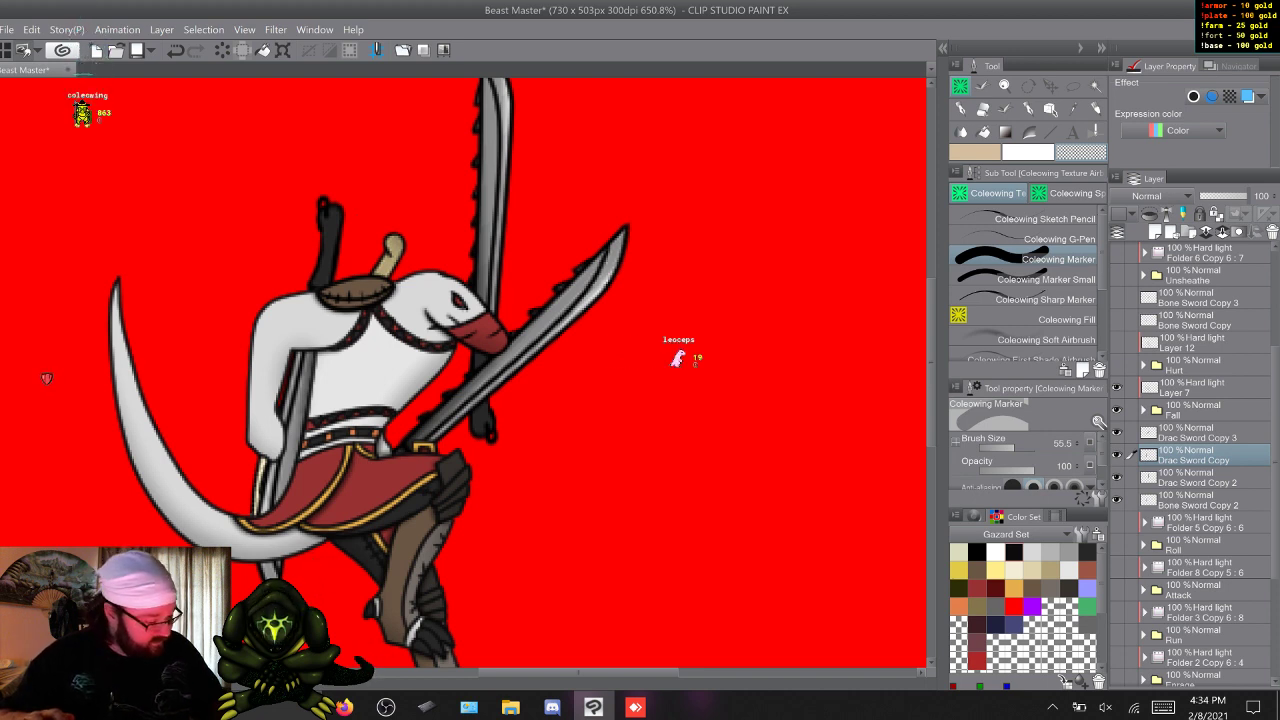
Identify Drac Sword Copy 2 as the upright unplaced sword by toggling its visibility, and delete that layer.
{"action": "left_click", "coordinate": [1197, 478]}
{"action": "left_click", "coordinate": [1117, 478]}
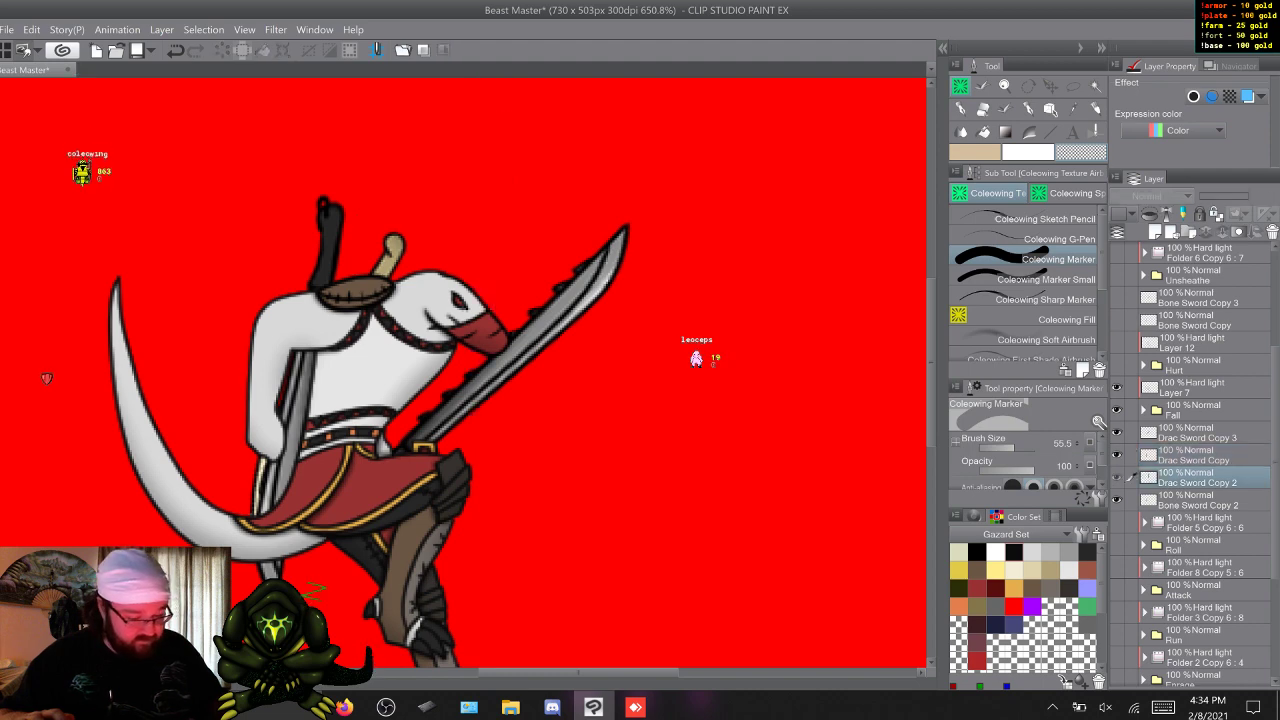
{"action": "left_click", "coordinate": [1117, 478]}
{"action": "right_click", "coordinate": [1190, 478]}
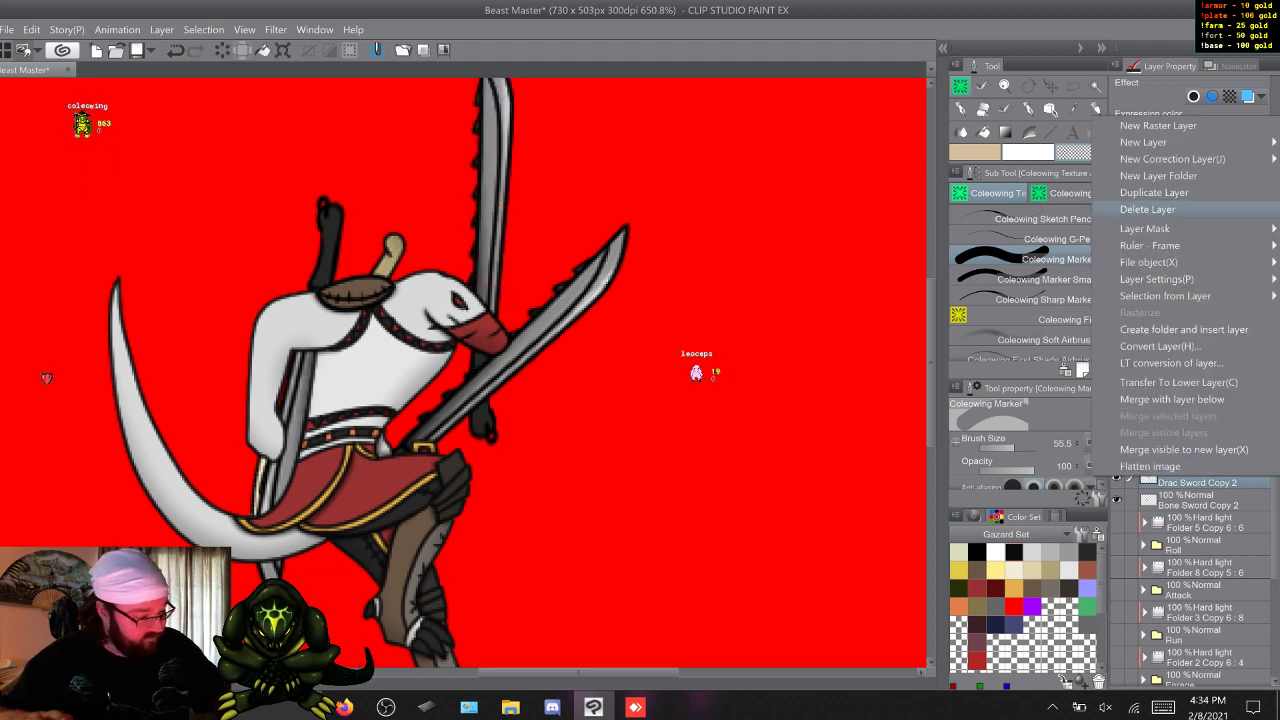
{"action": "left_click", "coordinate": [1190, 207]}
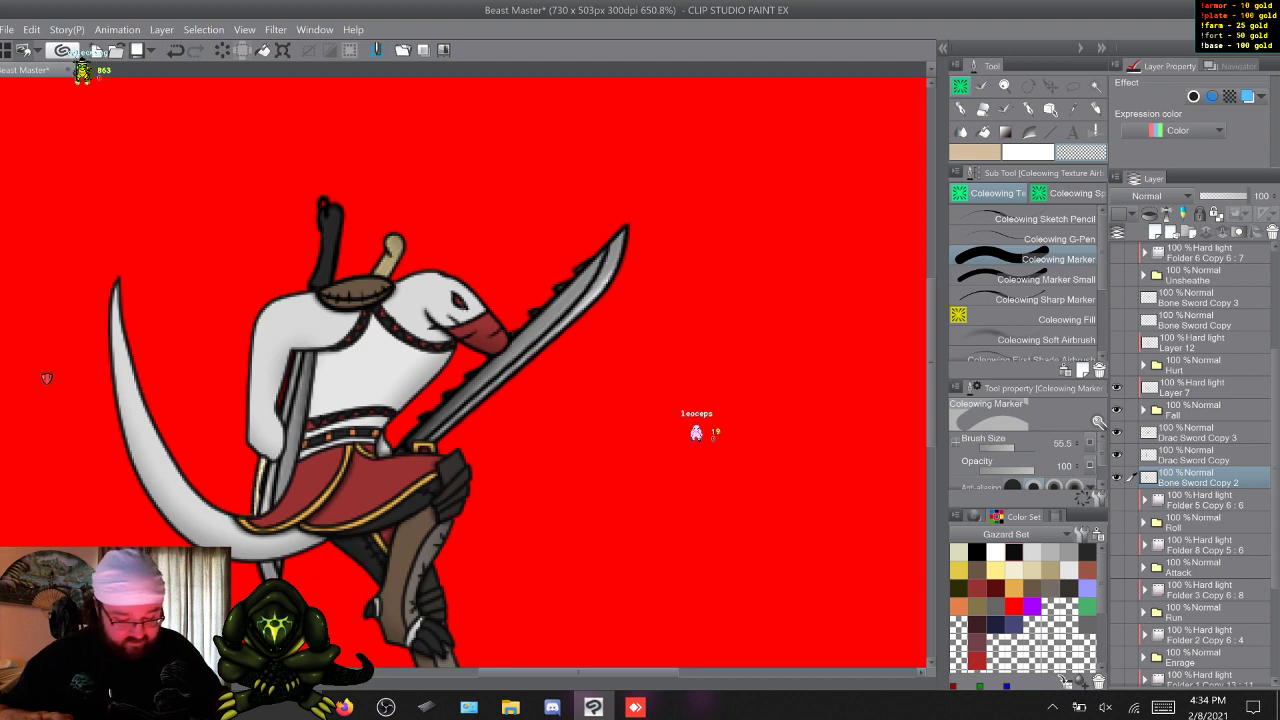
Duplicate Bone Sword Copy 2, Drac Sword Copy and Drac Sword Copy 3, and place the Drac duplicates, hidden, between the Hurt folder and Layer 7.
{"action": "key", "text": "F9"}
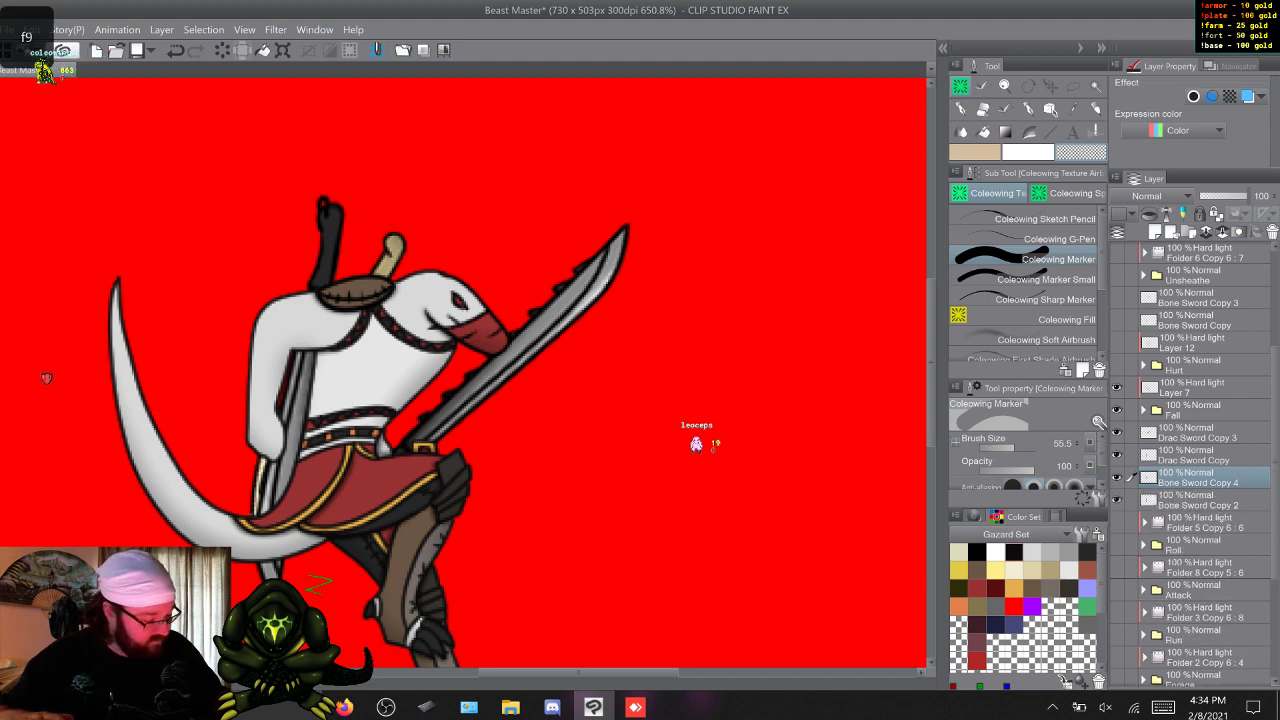
{"action": "left_click", "coordinate": [1196, 455]}
{"action": "left_click", "coordinate": [1196, 433], "text": "shift"}
{"action": "key", "text": "F9"}
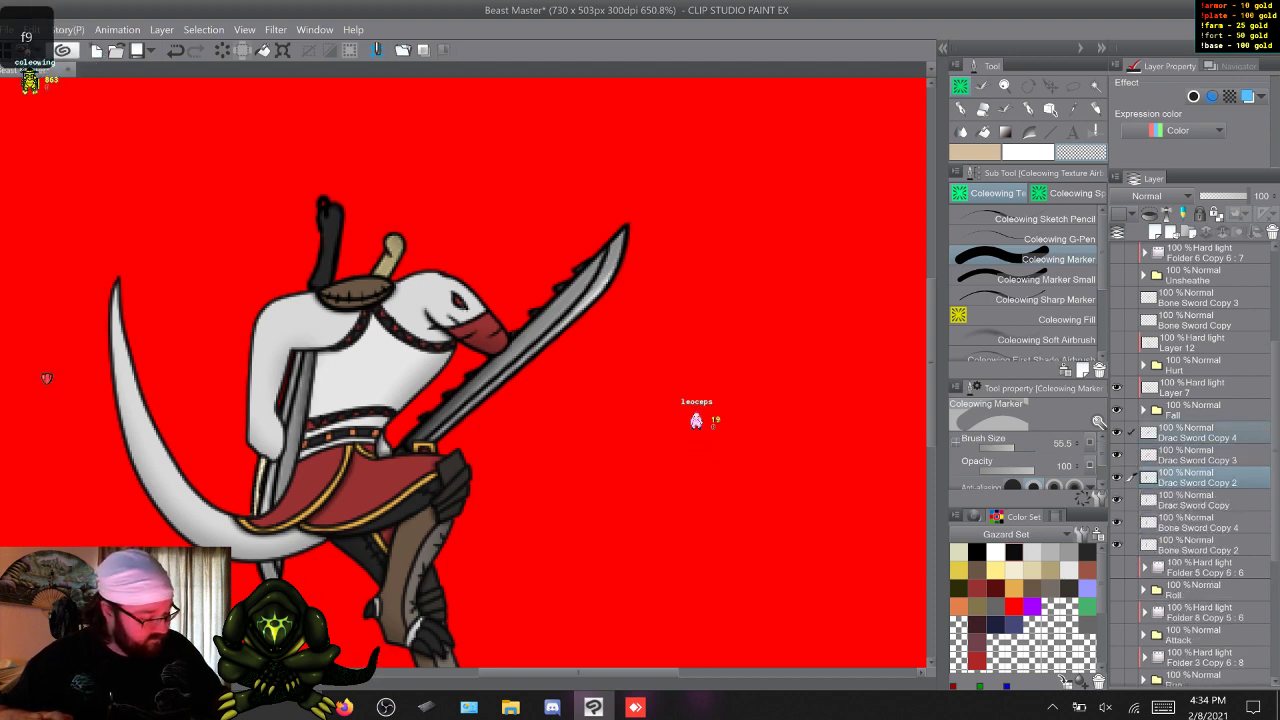
{"action": "left_click_drag", "start_coordinate": [1196, 332], "coordinate": [1196, 377]}
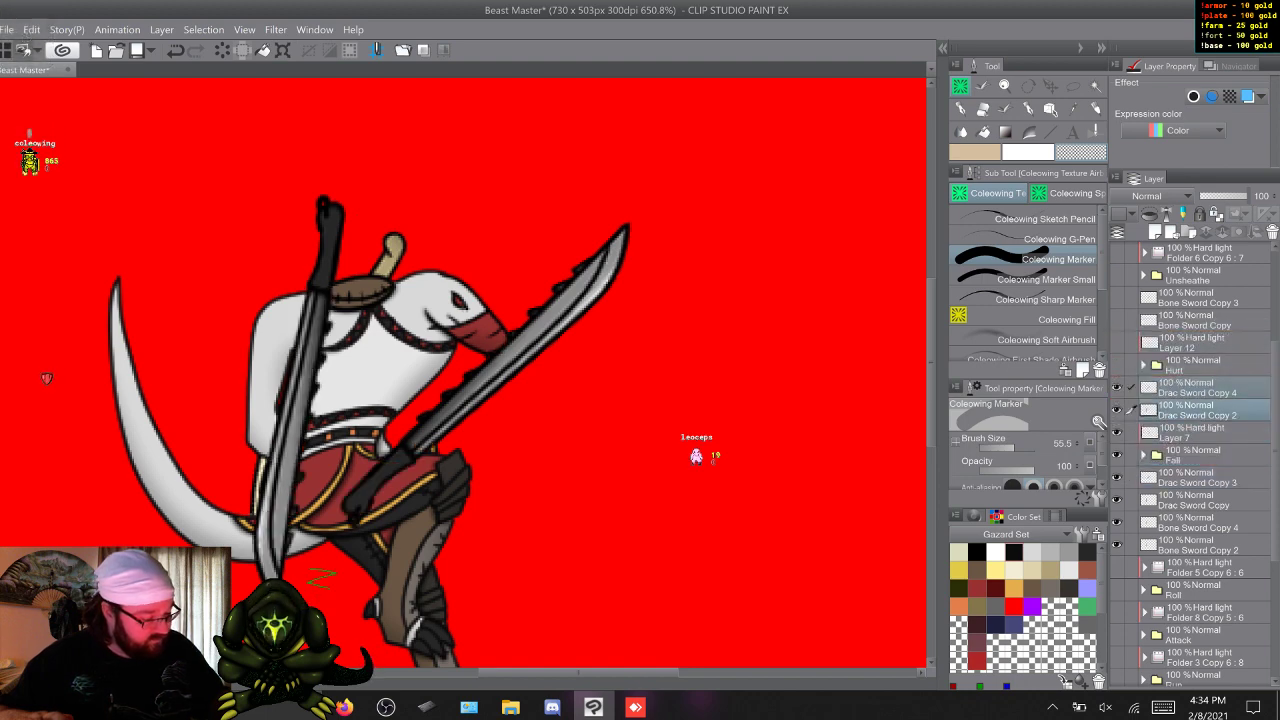
Group Folder 9 Copy 6 and the Death 1 folder inside a new layer folder, and collapse it.
{"action": "scroll", "coordinate": [1195, 460], "scroll_direction": "up", "scroll_amount": 5}
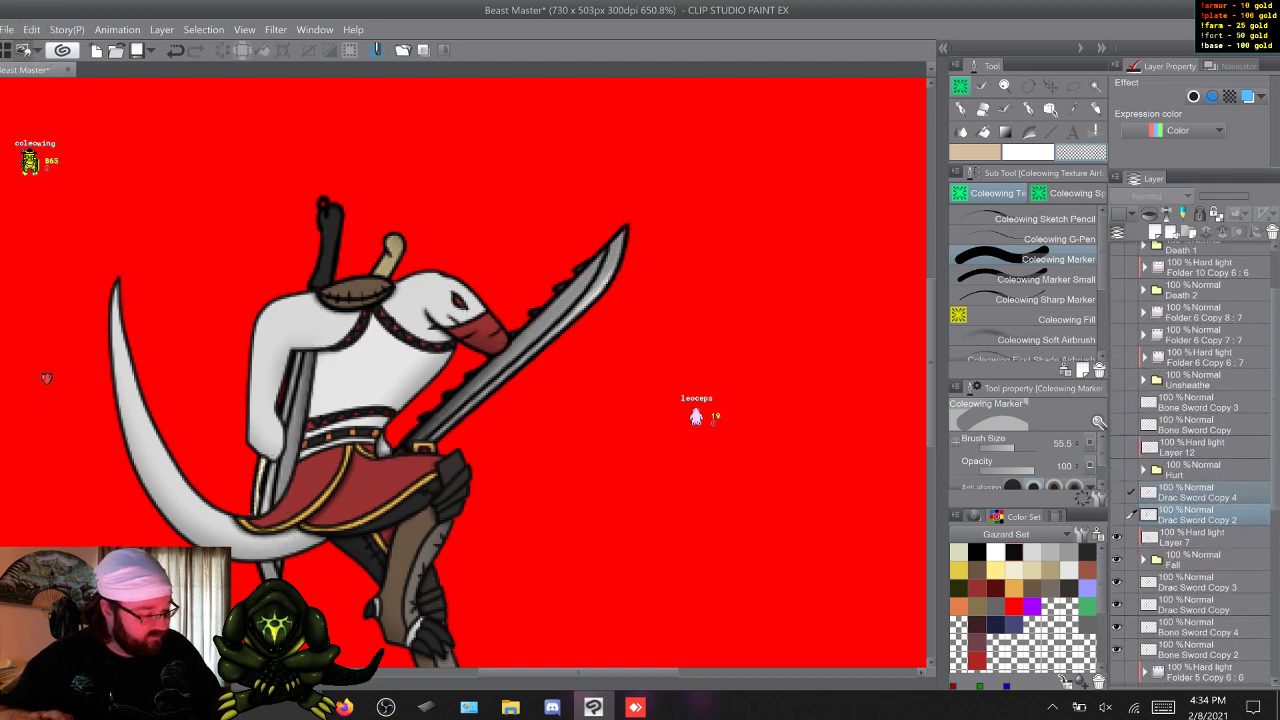
{"action": "left_click", "coordinate": [1204, 298]}
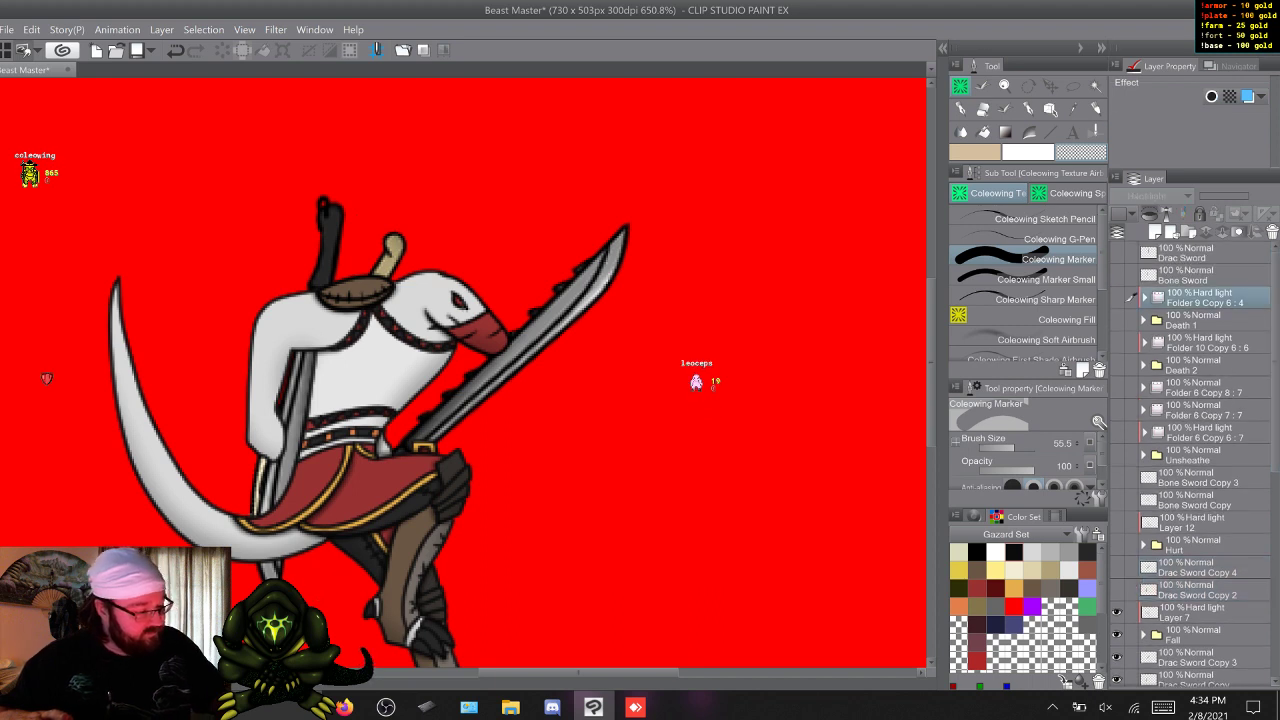
{"action": "left_click", "coordinate": [1188, 232]}
{"action": "left_click", "coordinate": [1204, 320]}
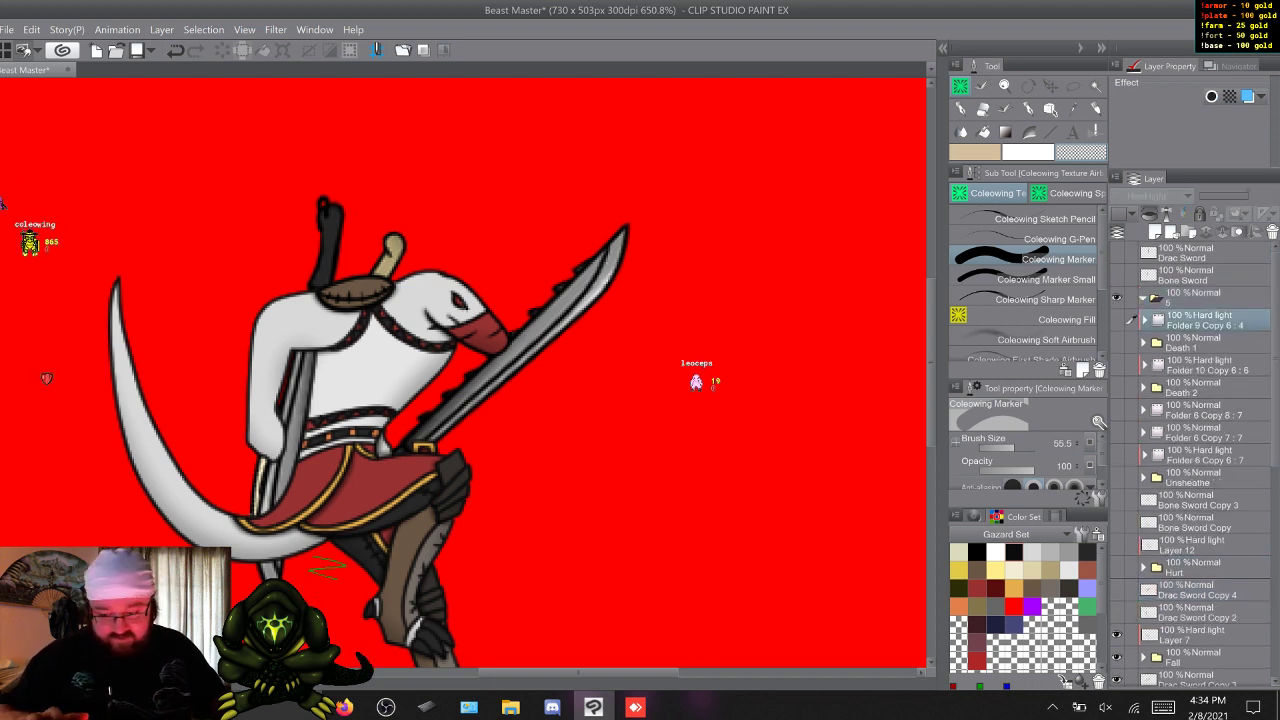
{"action": "left_click", "coordinate": [1204, 342], "text": "shift"}
{"action": "left_click_drag", "start_coordinate": [1204, 338], "coordinate": [1202, 299]}
{"action": "left_click", "coordinate": [1143, 298]}
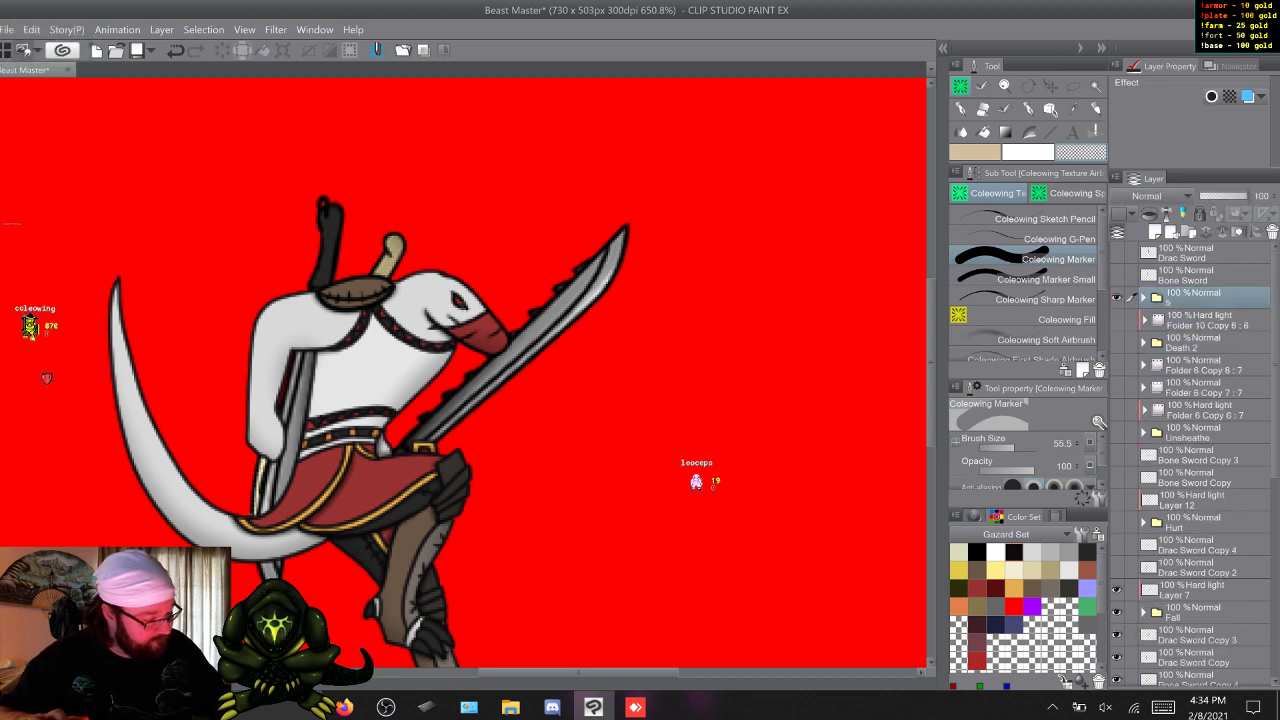
Group Folder 10 Copy 6 and the Death 2 folder inside another new layer folder, and collapse it.
{"action": "left_click", "coordinate": [1188, 232]}
{"action": "left_click_drag", "start_coordinate": [1203, 300], "coordinate": [1203, 322]}
{"action": "left_click", "coordinate": [1204, 343]}
{"action": "left_click", "coordinate": [1204, 365], "text": "shift"}
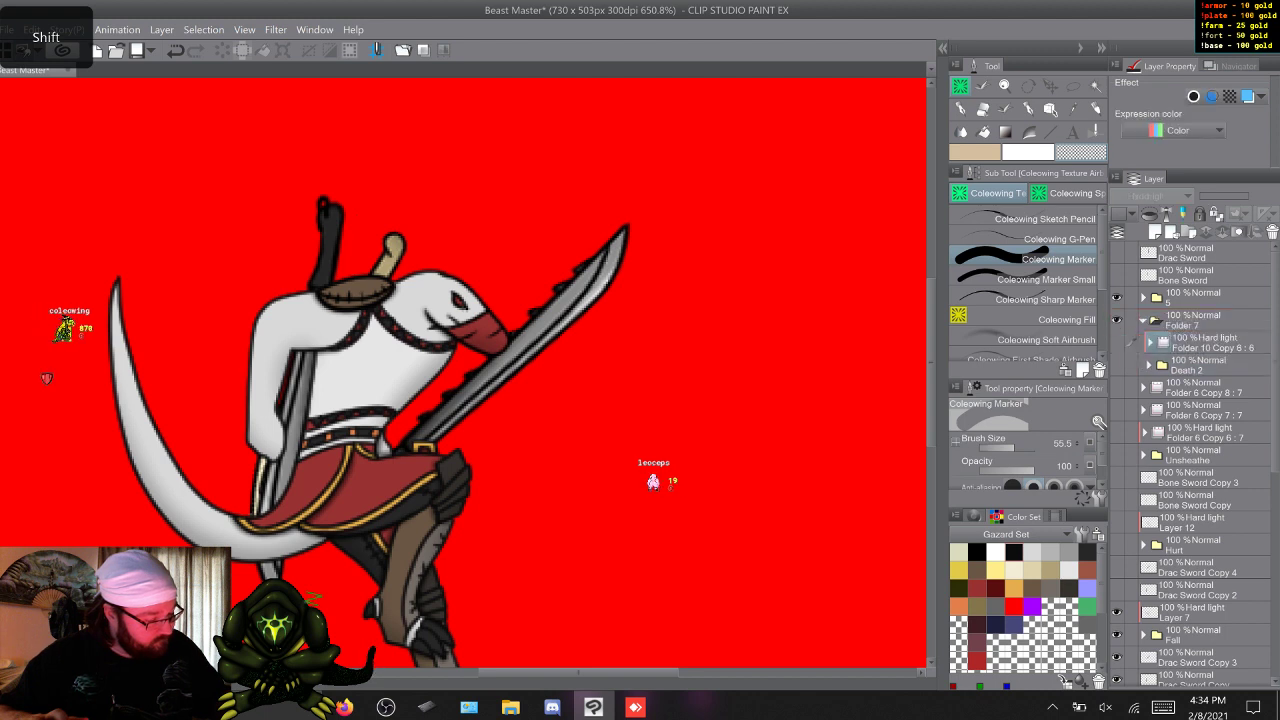
{"action": "left_click", "coordinate": [1143, 320]}
Group the three Folder 6 copies and the Unsheathe folder inside a new layer folder below Folder 7, and collapse it.
{"action": "left_click", "coordinate": [1188, 232]}
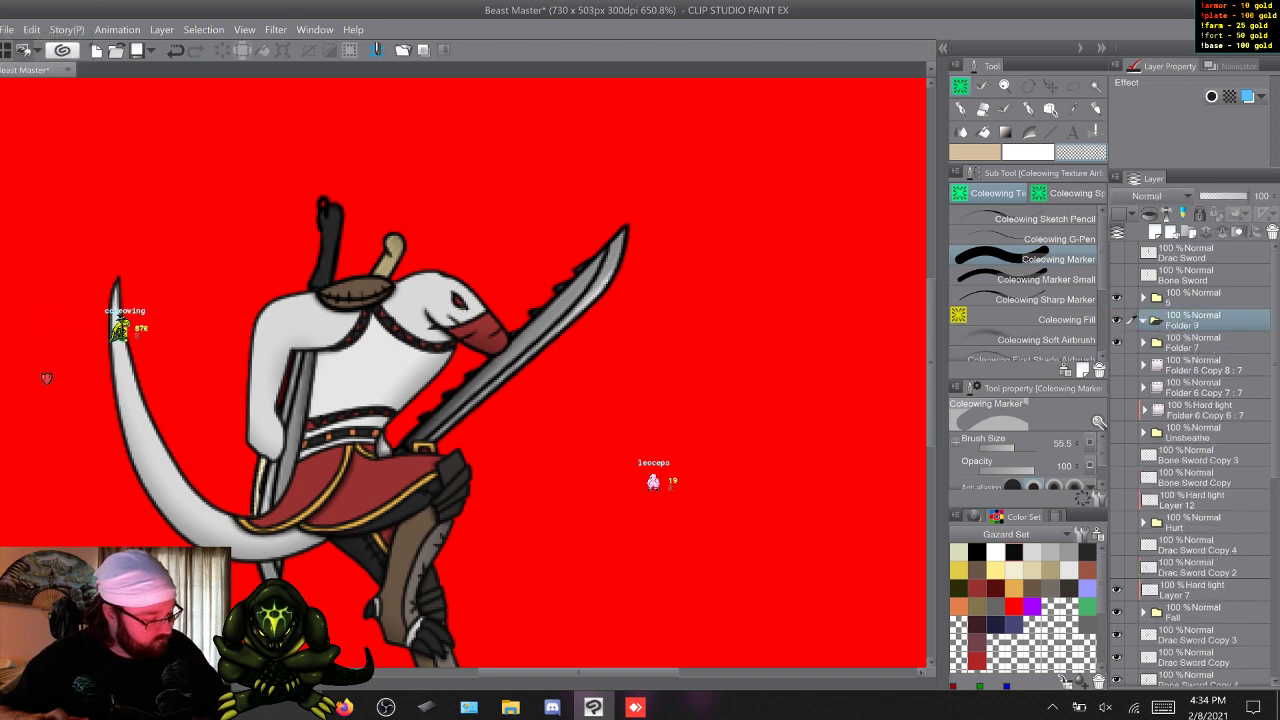
{"action": "left_click_drag", "start_coordinate": [1203, 320], "coordinate": [1203, 355]}
{"action": "left_click", "coordinate": [1203, 366]}
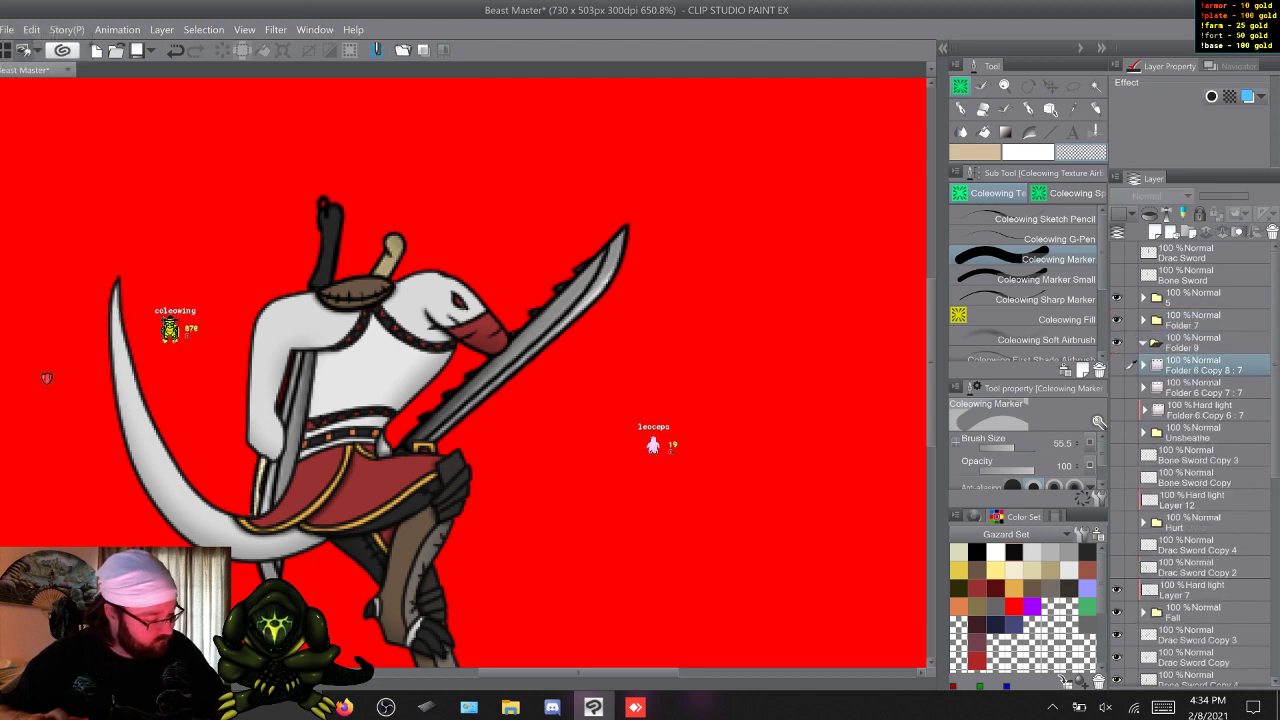
{"action": "left_click", "coordinate": [1203, 433], "text": "shift"}
{"action": "left_click_drag", "start_coordinate": [1203, 433], "coordinate": [1203, 343]}
{"action": "left_click", "coordinate": [1143, 343]}
Group the Hurt folder, Layer 12 and their bone and Drac sword copies inside a new layer folder, and collapse it.
{"action": "left_click", "coordinate": [1200, 366]}
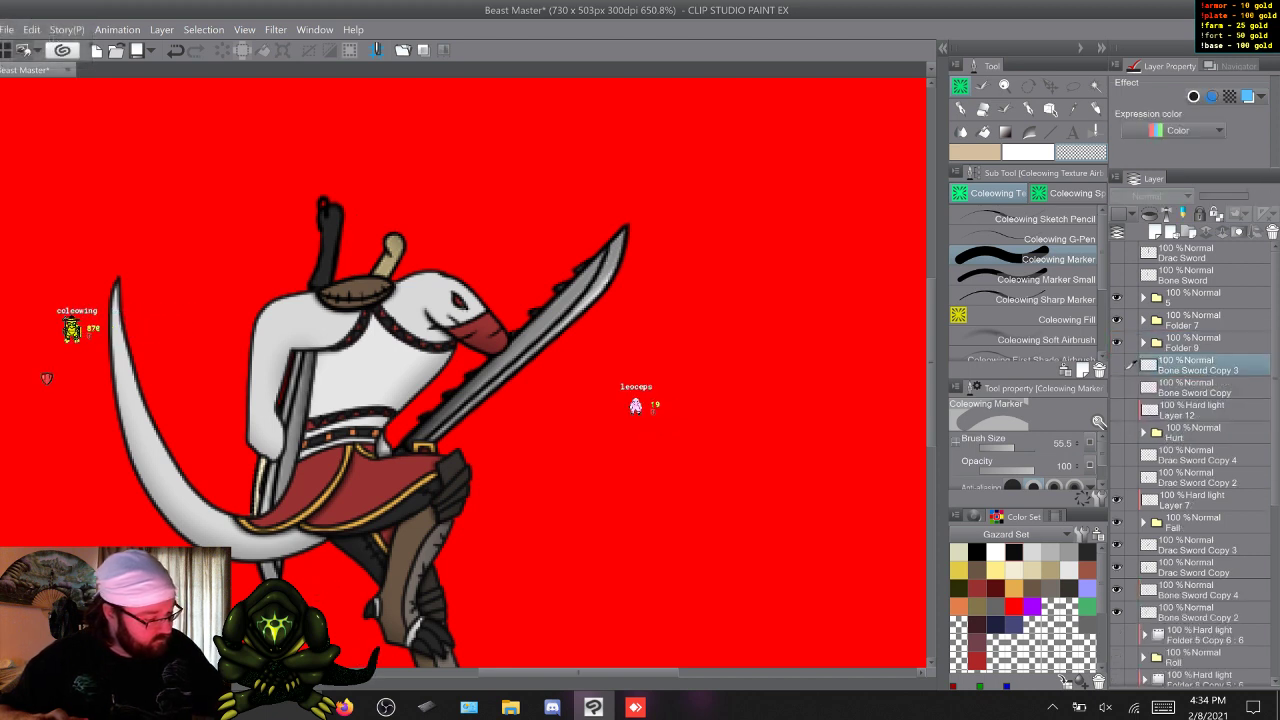
{"action": "key", "text": "ctrl+g"}
{"action": "key", "text": "shift"}
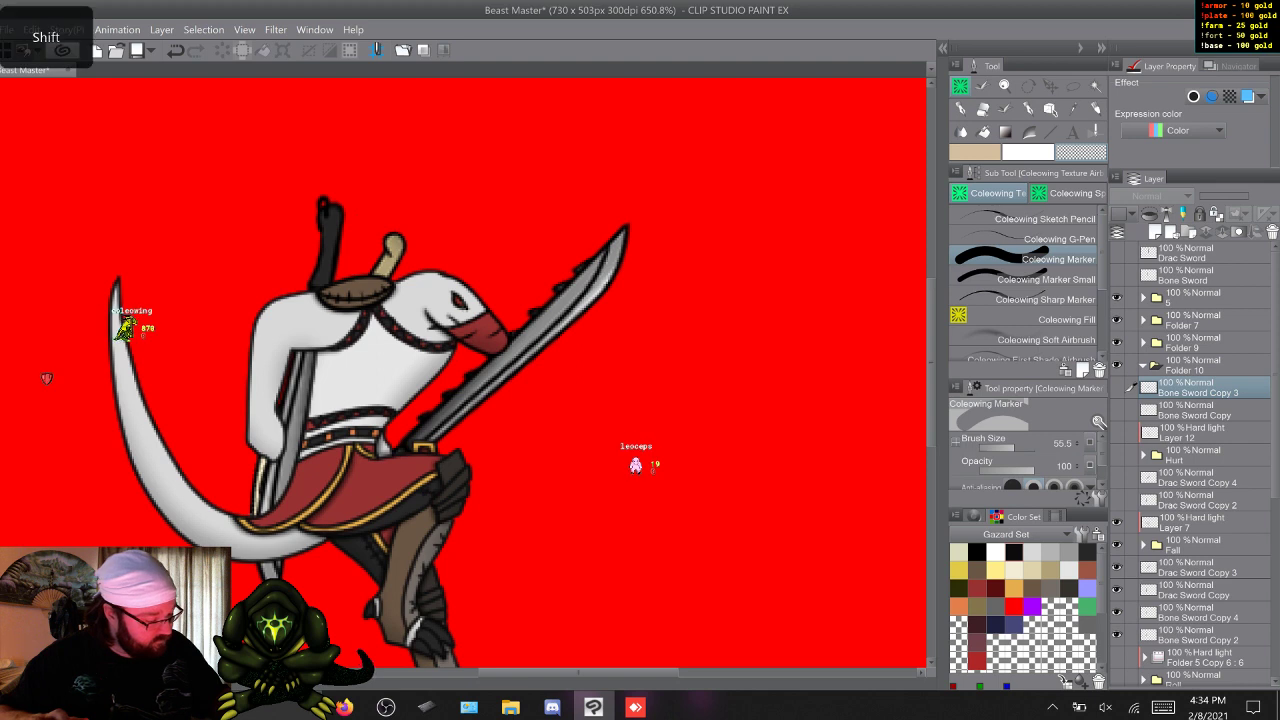
{"action": "left_click", "coordinate": [1200, 500], "text": "shift"}
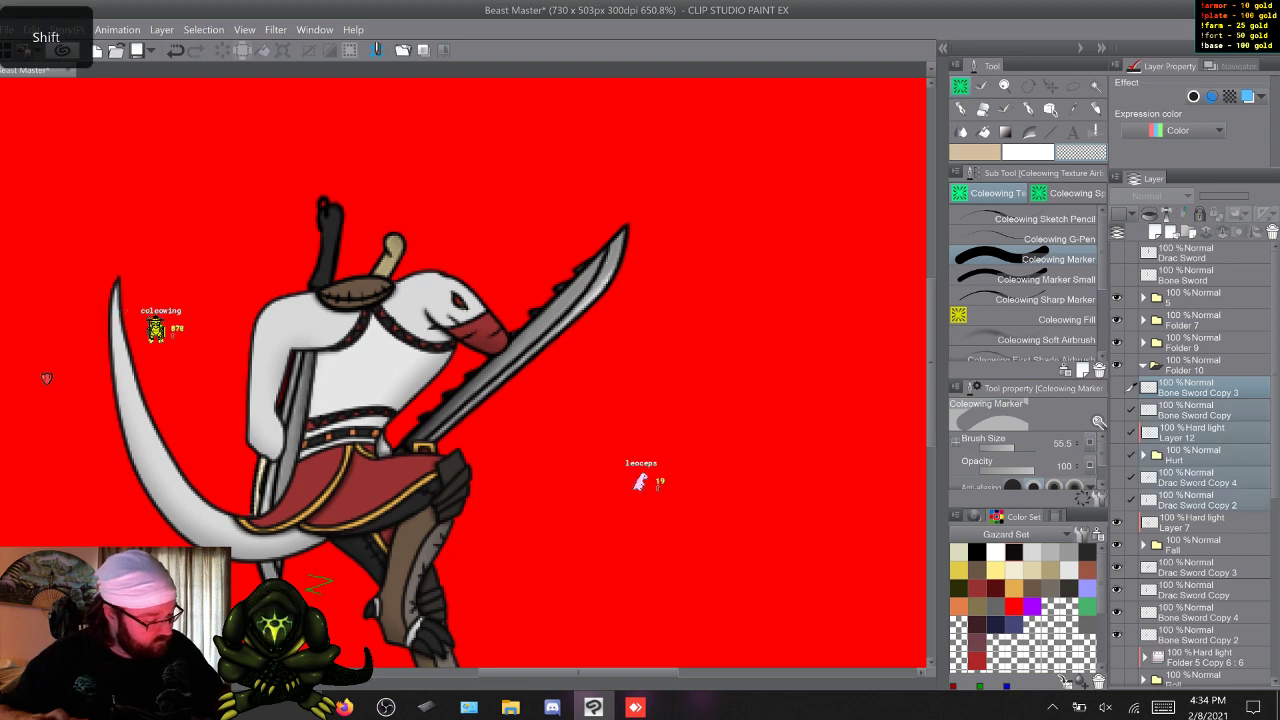
{"action": "left_click_drag", "start_coordinate": [1200, 388], "coordinate": [1200, 366]}
{"action": "left_click", "coordinate": [1143, 366]}
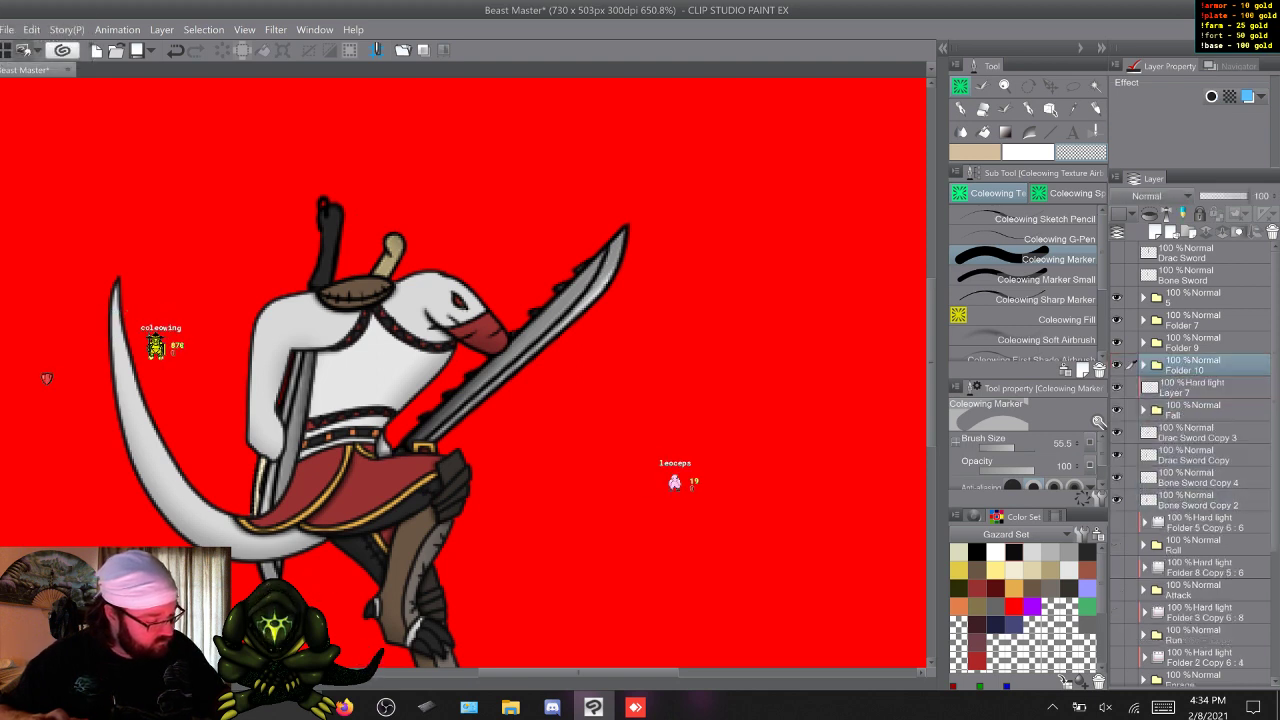
Create a new layer folder holding Layer 7, the Fall folder and the four sword copies beneath it.
{"action": "left_click", "coordinate": [1200, 388]}
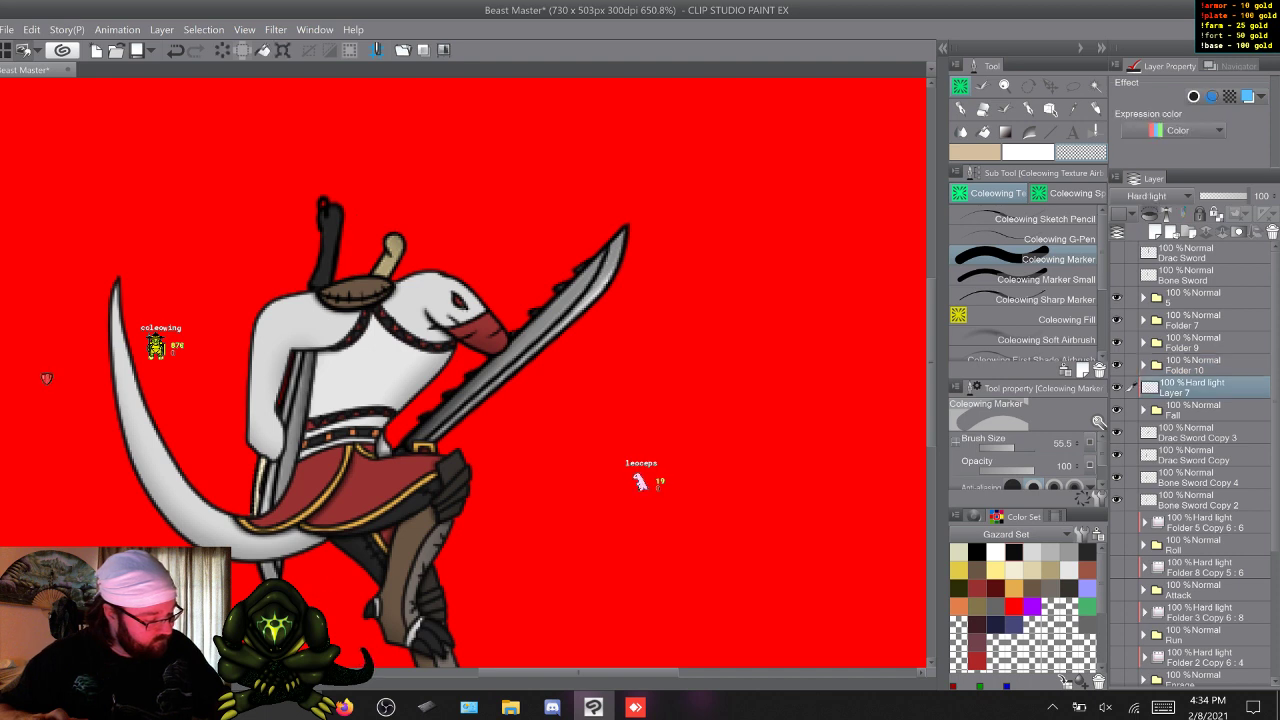
{"action": "left_click", "coordinate": [1204, 410]}
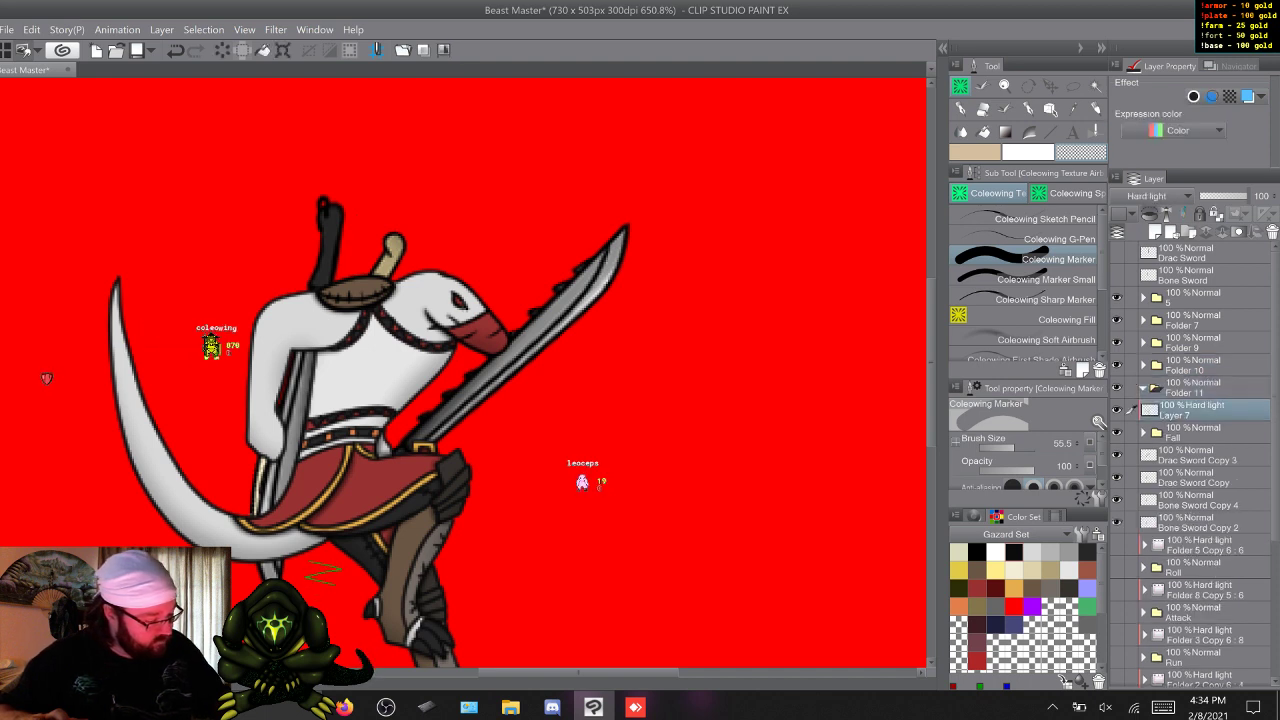
{"action": "left_click", "coordinate": [1200, 522], "text": "shift"}
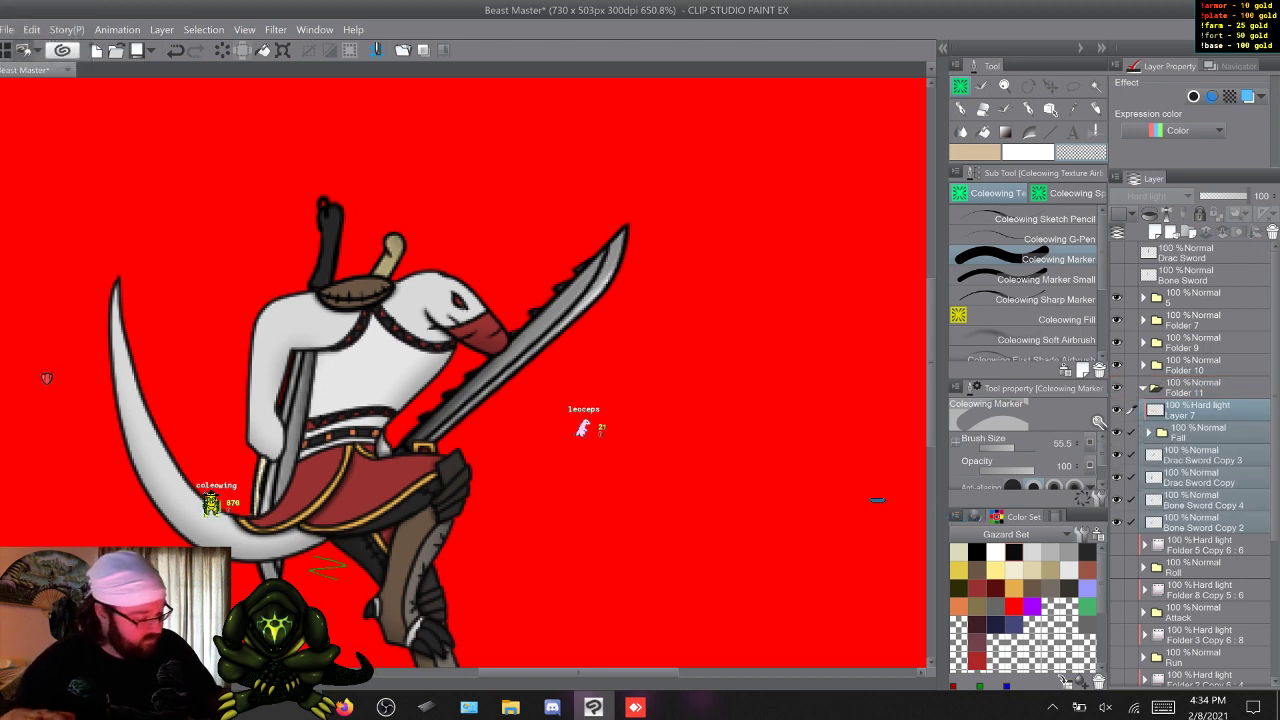
Isolate Bone Sword Copy 4 among the Fall swords, and rotate and move it into the drawn Drac sword's position, pointing up from the belt.
{"action": "left_click", "coordinate": [1200, 478]}
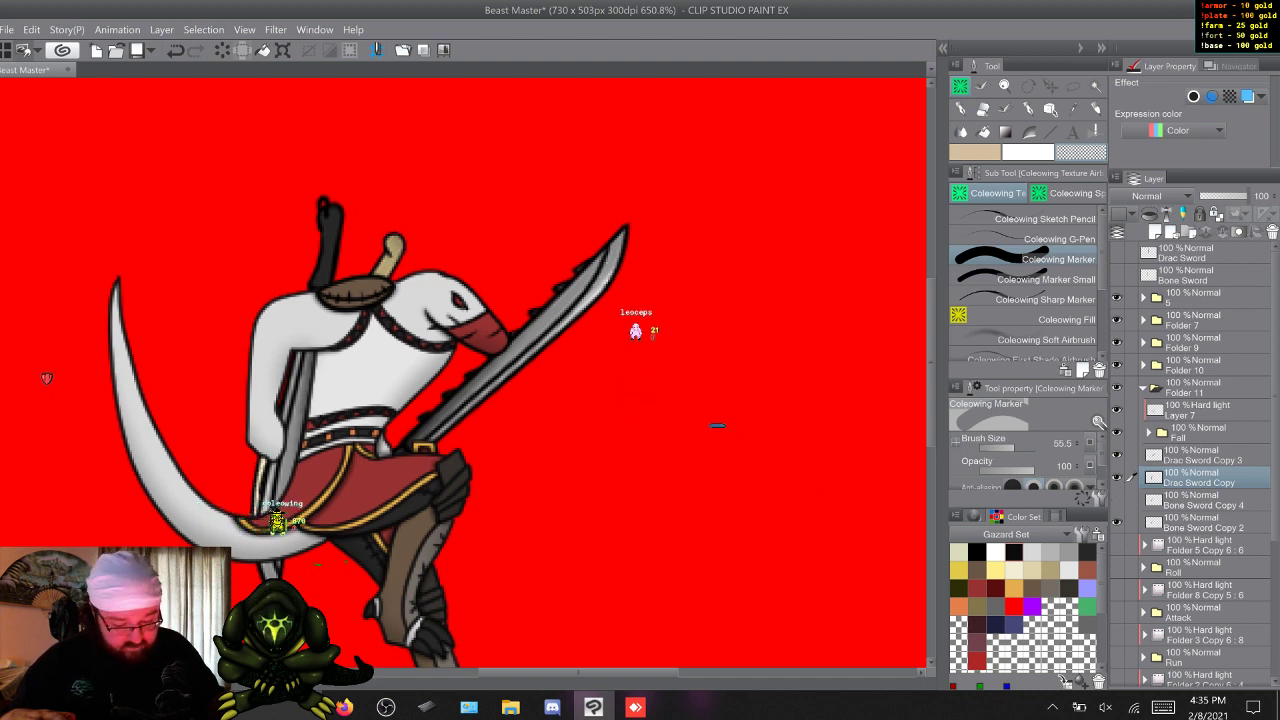
{"action": "left_click", "coordinate": [1117, 455]}
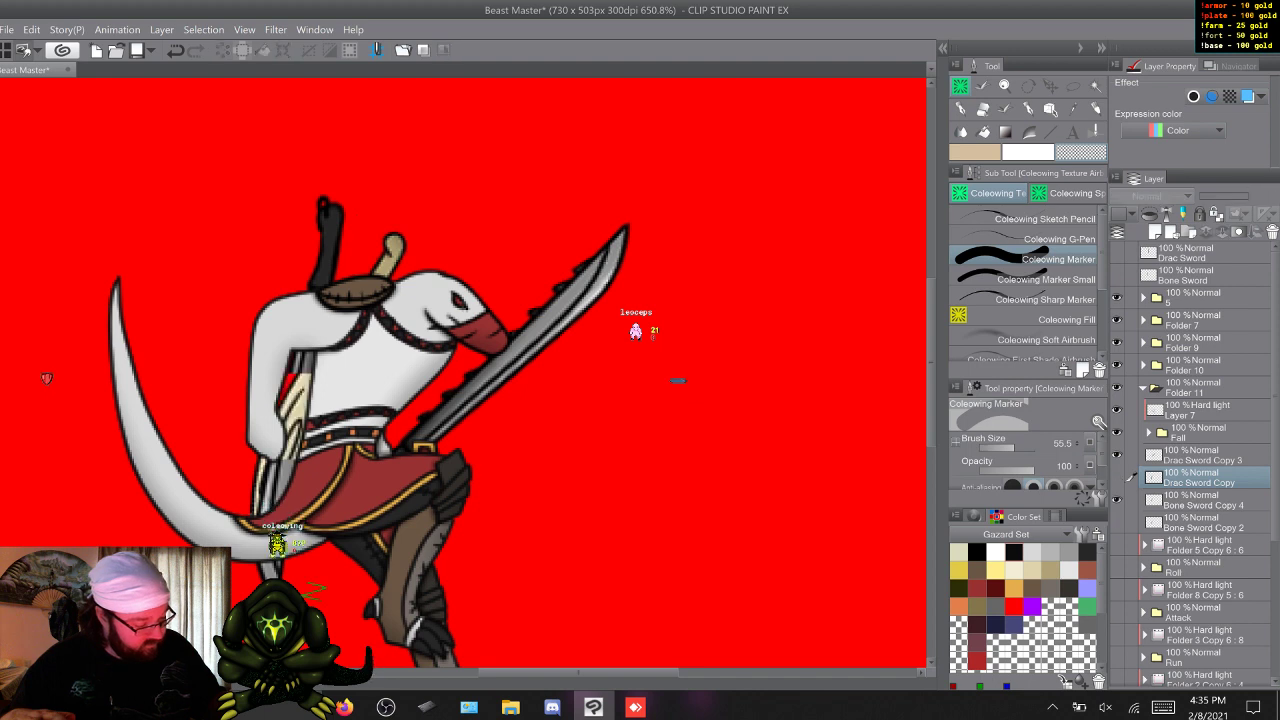
{"action": "left_click", "coordinate": [1117, 478]}
{"action": "left_click", "coordinate": [1203, 500]}
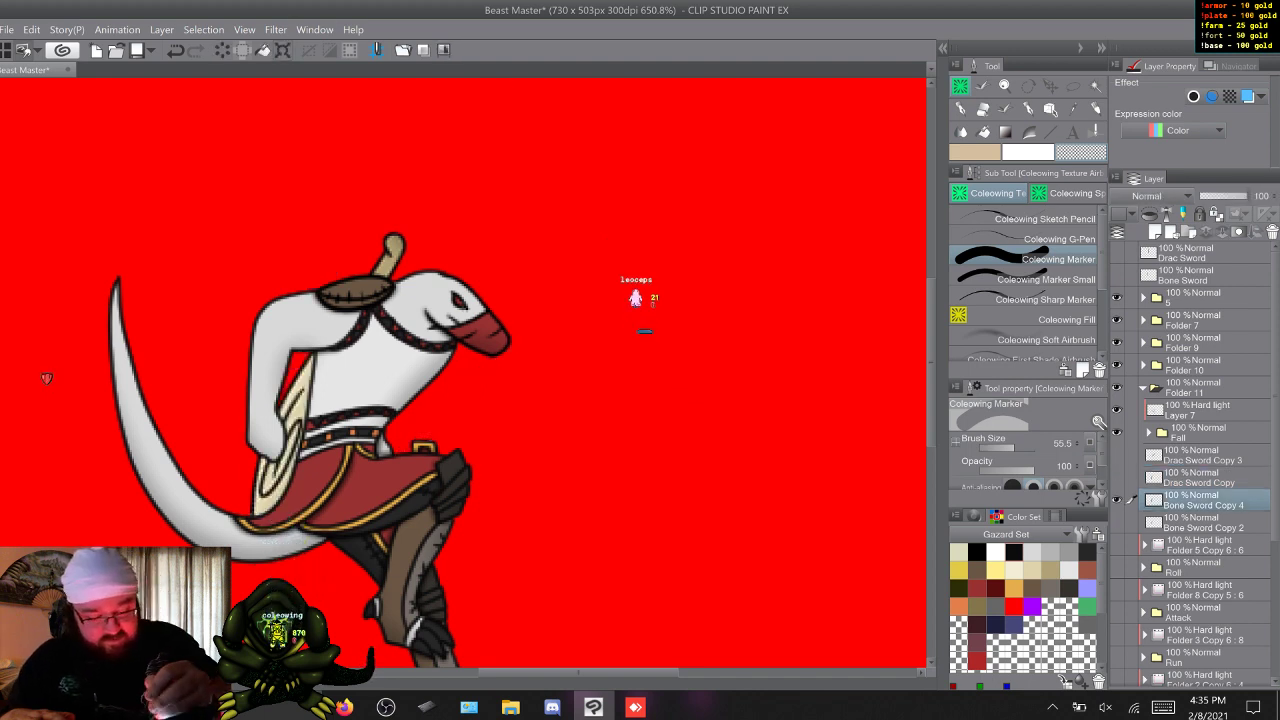
{"action": "key", "text": "ctrl+t"}
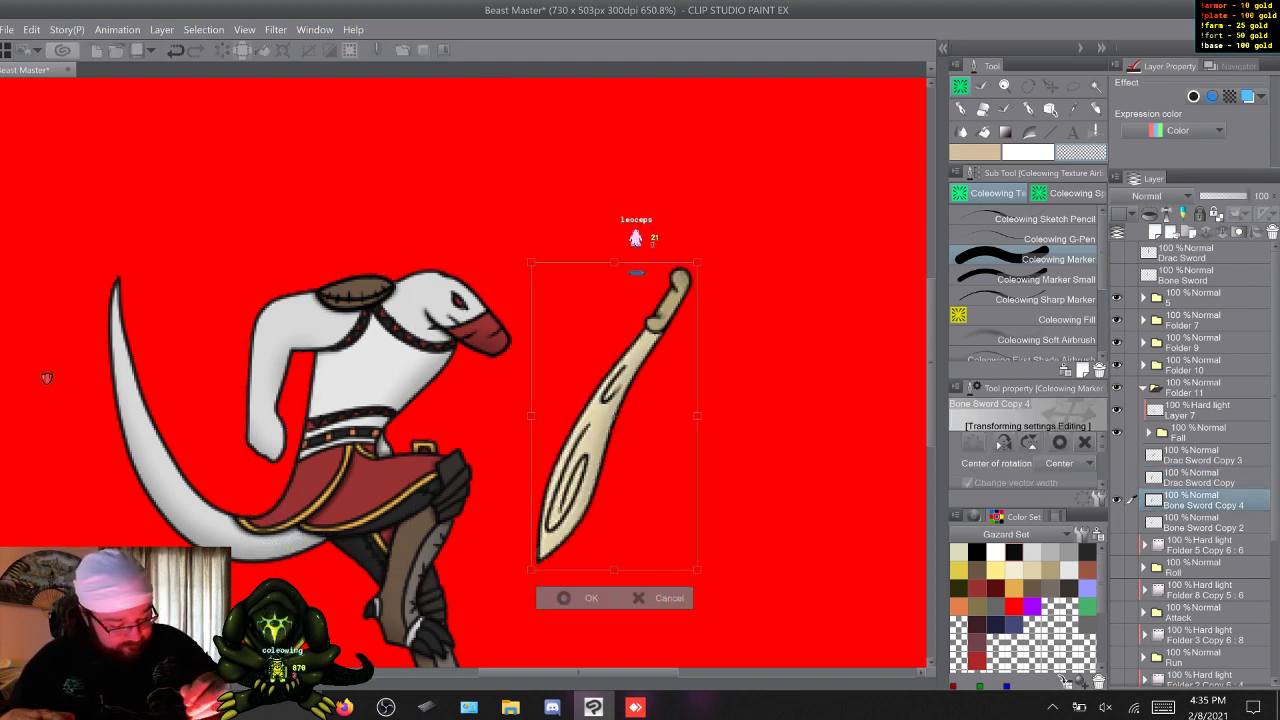
{"action": "left_click_drag", "start_coordinate": [612, 415], "coordinate": [338, 578]}
{"action": "mouse_move", "coordinate": [500, 420]}
{"action": "left_mouse_down"}
{"action": "mouse_move", "coordinate": [496, 524]}
{"action": "mouse_move", "coordinate": [414, 581]}
{"action": "mouse_move", "coordinate": [318, 562]}
{"action": "mouse_move", "coordinate": [258, 474]}
{"action": "left_mouse_up"}
{"action": "left_click_drag", "start_coordinate": [46, 378], "coordinate": [46, 378]}
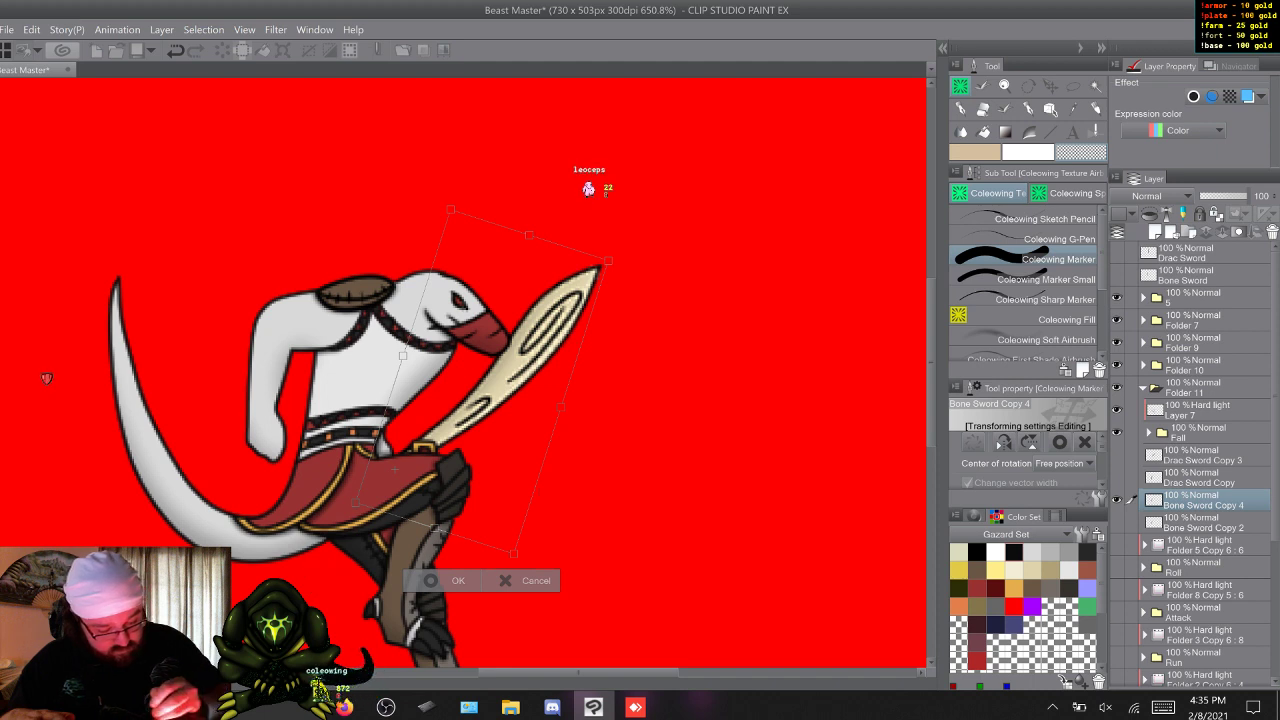
{"action": "key", "text": "Return"}
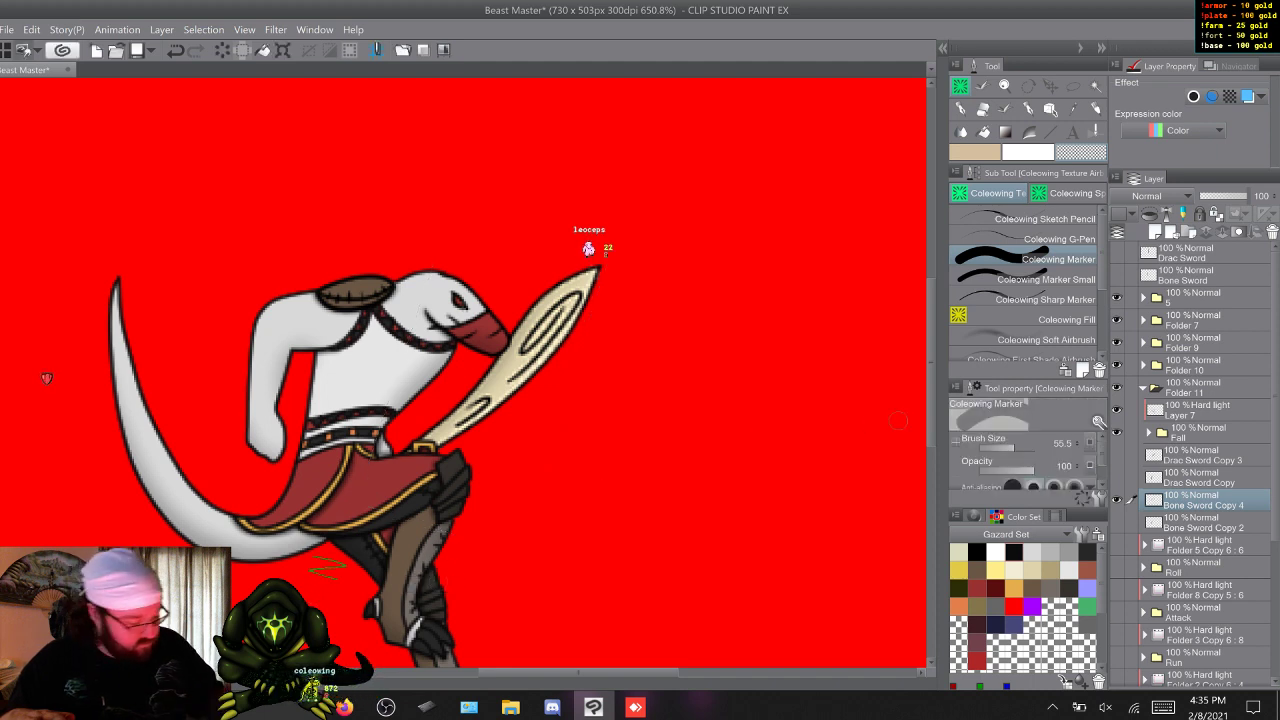
Check the Fall swords by toggling their visibility, then show all four, collapse their folder and hide the finished pose folders.
{"action": "key", "text": "ctrl+z"}
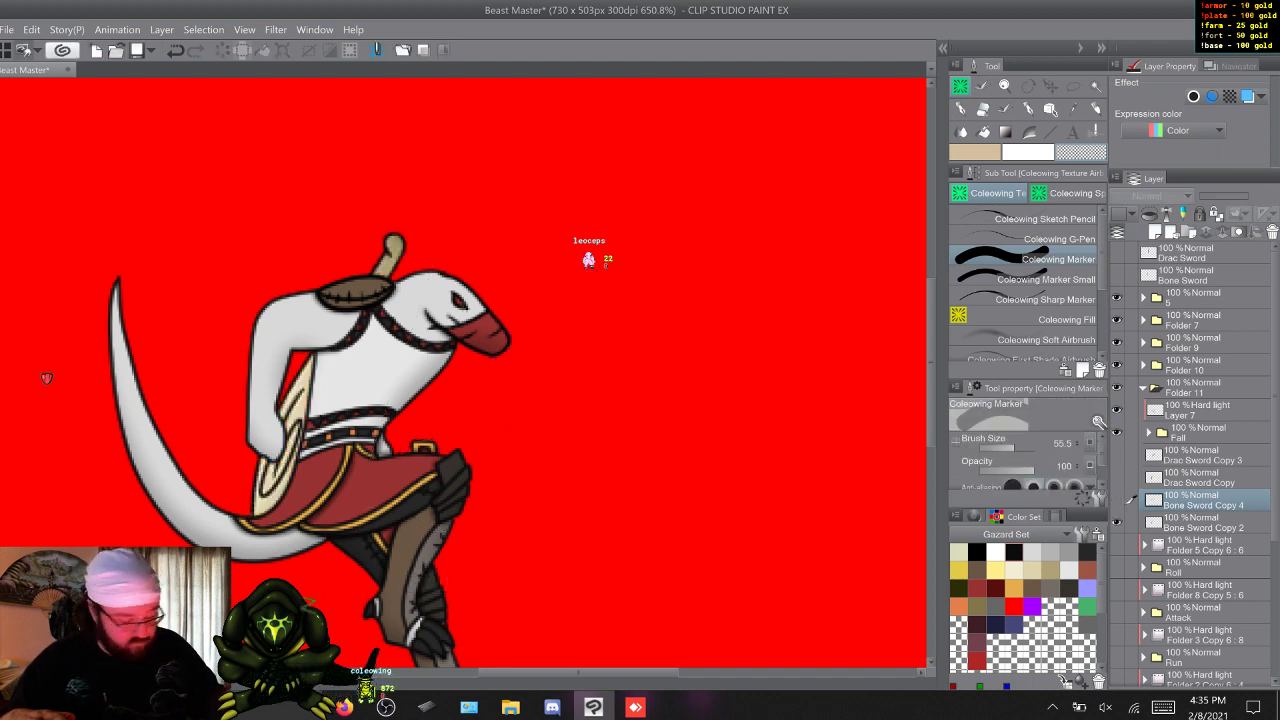
{"action": "left_click_drag", "start_coordinate": [1117, 522], "coordinate": [1117, 455]}
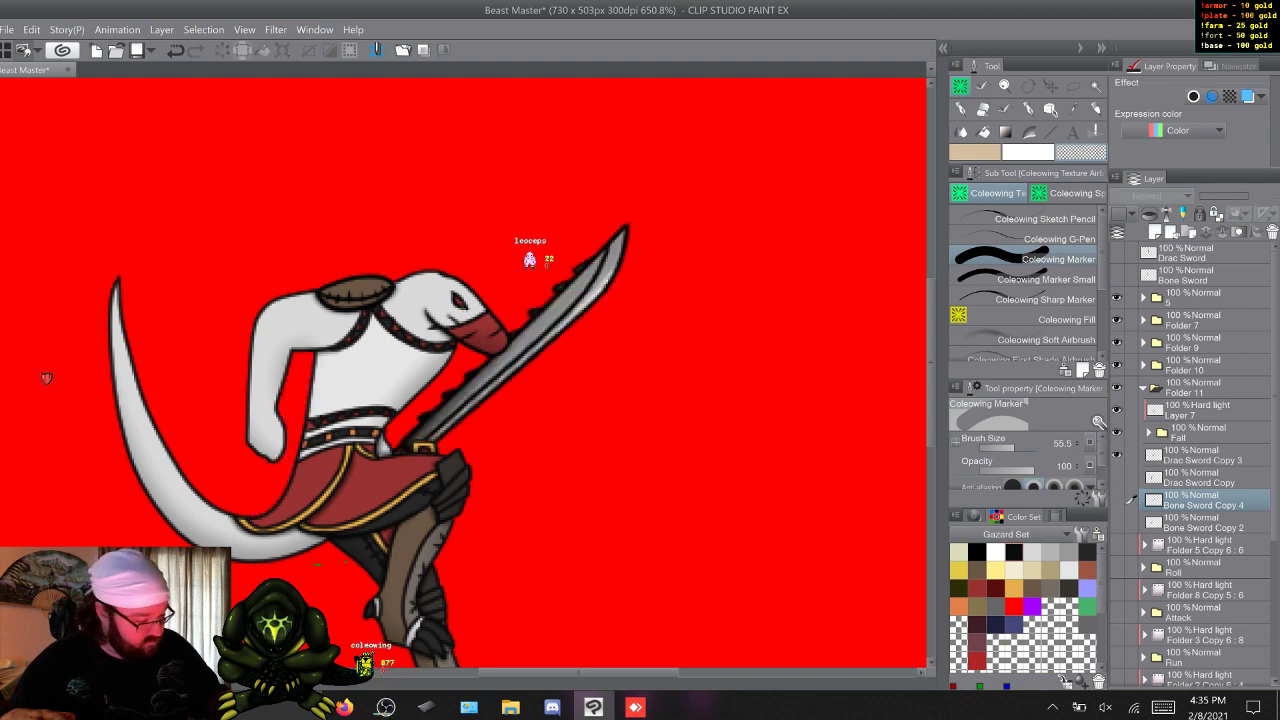
{"action": "left_click_drag", "start_coordinate": [1117, 478], "coordinate": [1117, 522]}
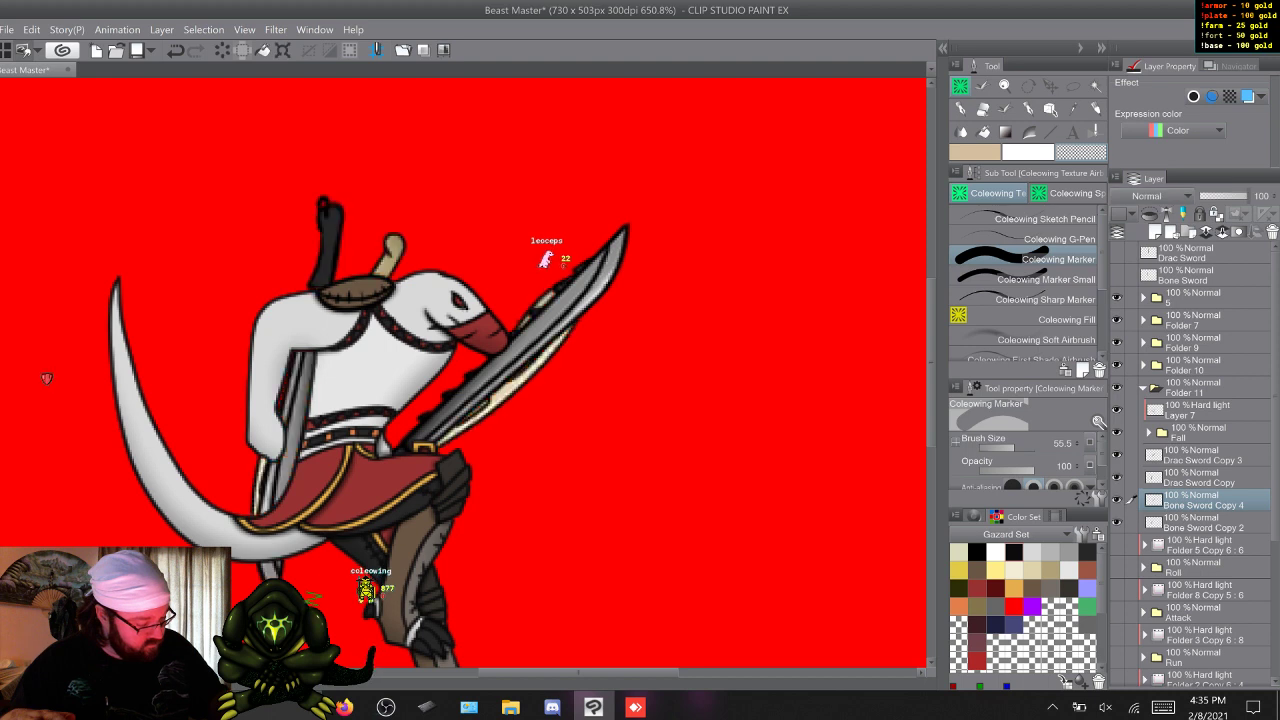
{"action": "left_click", "coordinate": [1143, 388]}
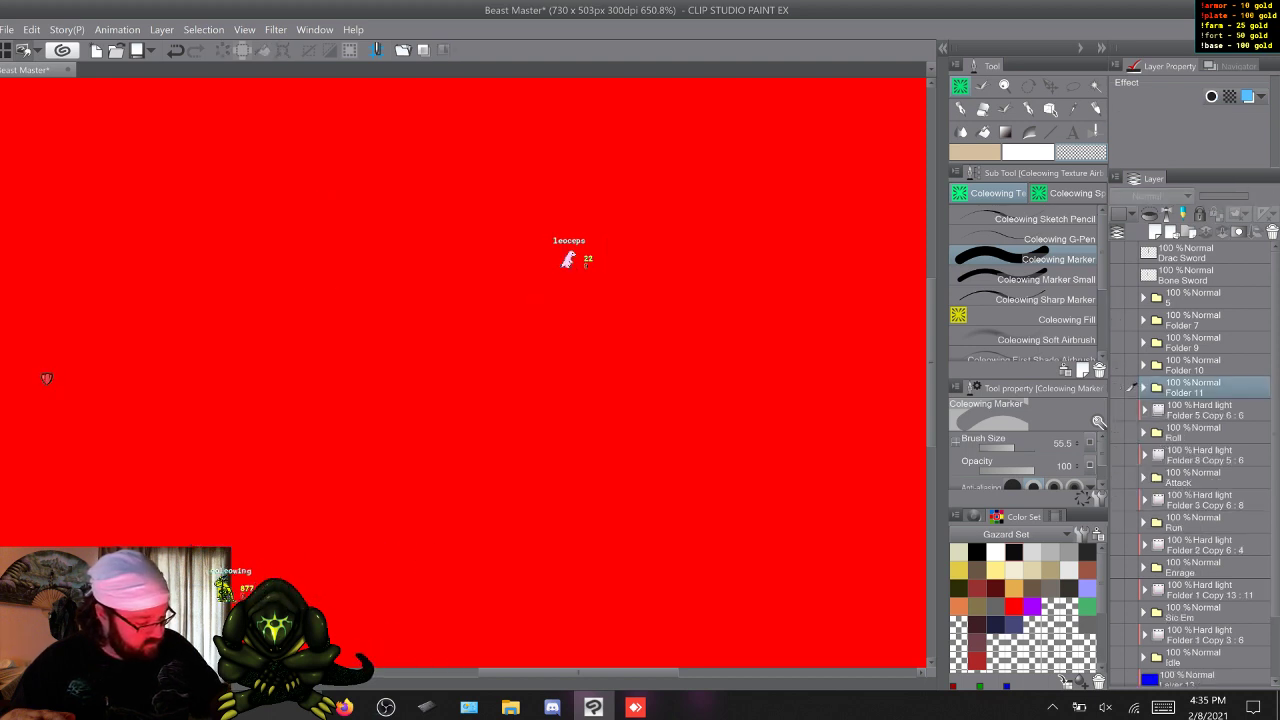
Show Folder 5 Copy 6 and the Roll folder, group them inside a new layer folder, and collapse it.
{"action": "left_click", "coordinate": [1205, 410]}
{"action": "left_click", "coordinate": [1117, 432]}
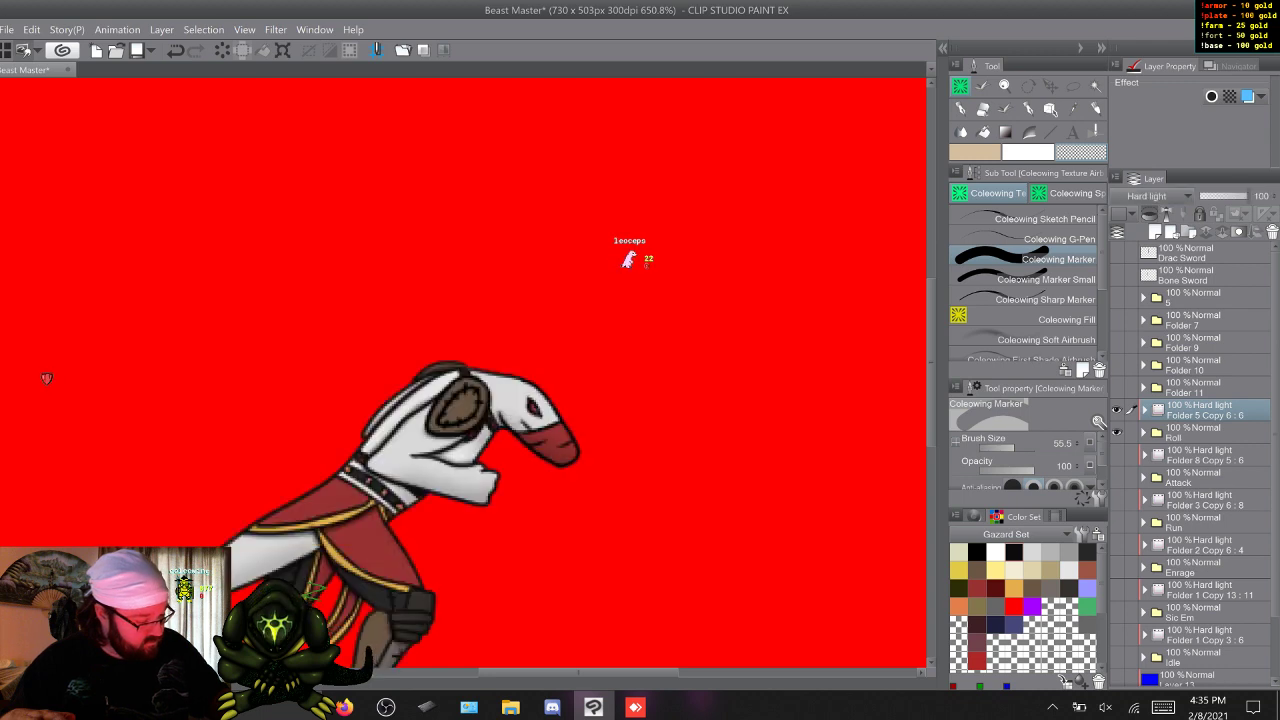
{"action": "left_click", "coordinate": [1188, 232]}
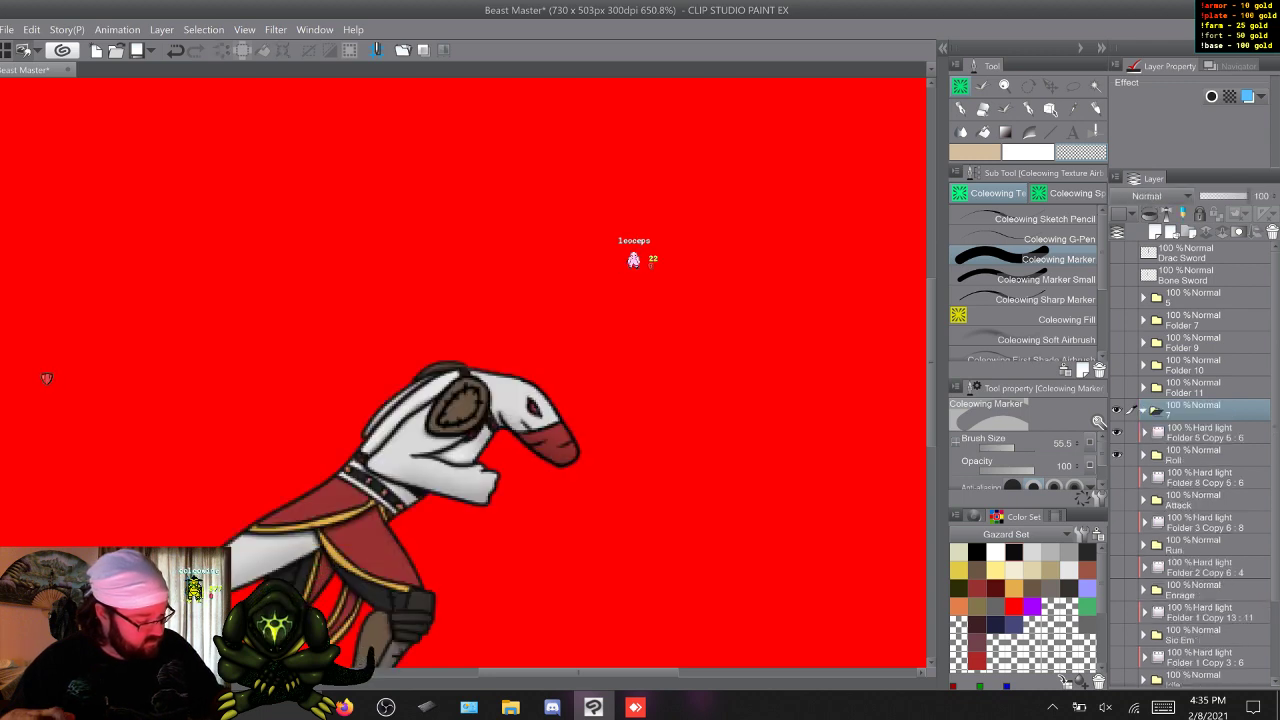
{"action": "left_click", "coordinate": [1205, 432]}
{"action": "left_click", "coordinate": [1205, 455], "text": "shift"}
{"action": "left_click_drag", "start_coordinate": [1205, 452], "coordinate": [1205, 411]}
{"action": "left_click", "coordinate": [1143, 410]}
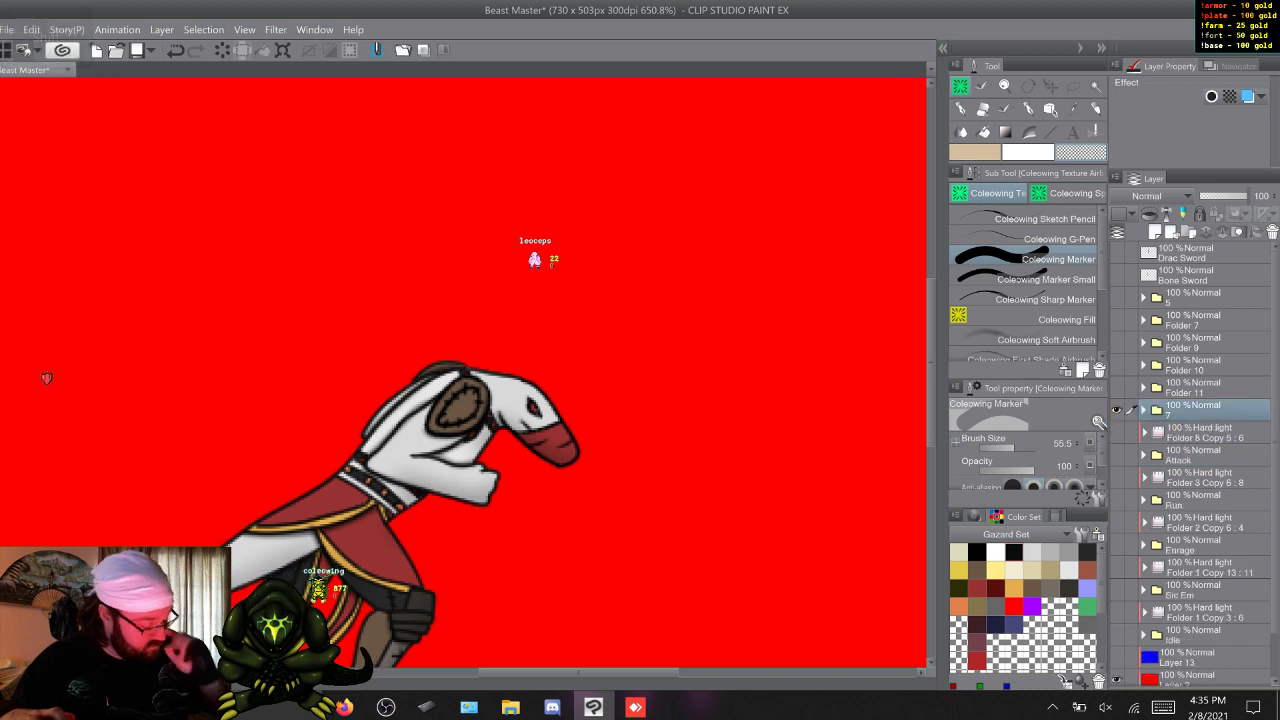
Group Folder 8 Copy 5 and the Attack folder inside a new layer folder, and collapse it.
{"action": "left_click", "coordinate": [1205, 432]}
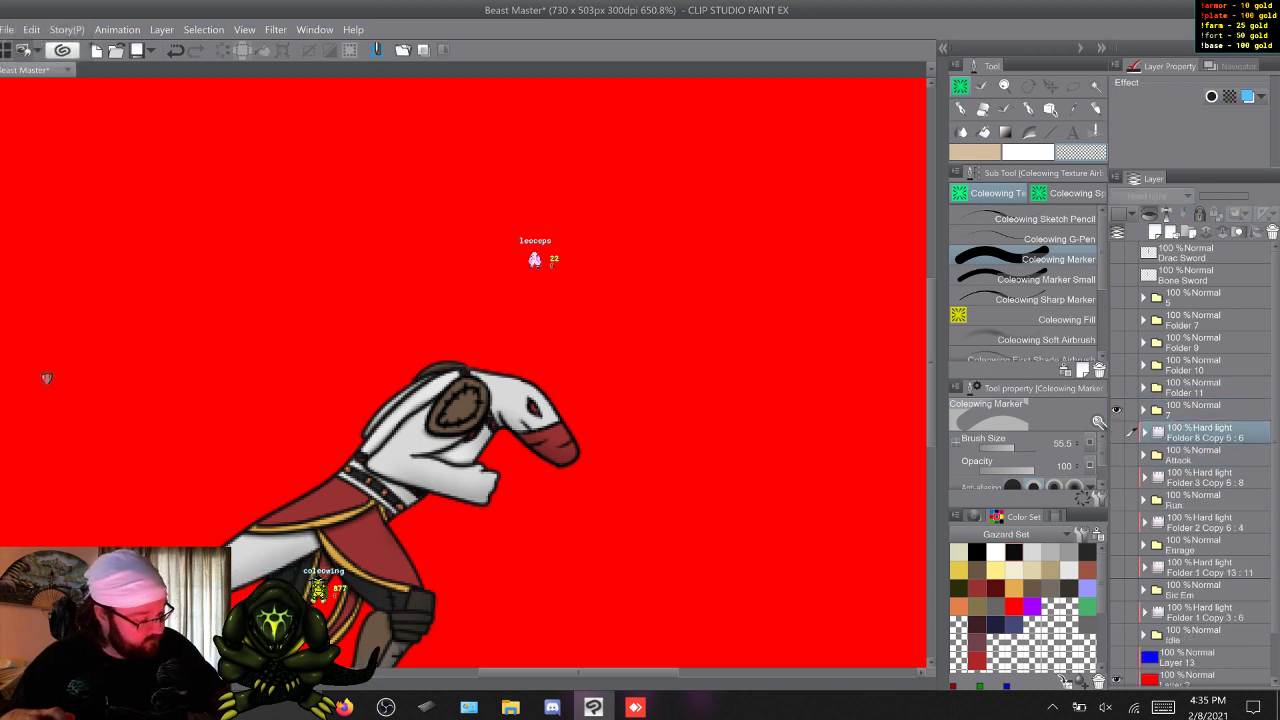
{"action": "left_click", "coordinate": [1188, 232]}
{"action": "left_click", "coordinate": [1205, 455]}
{"action": "left_click", "coordinate": [1205, 477], "text": "shift"}
{"action": "left_click_drag", "start_coordinate": [1205, 455], "coordinate": [1205, 435]}
{"action": "left_click", "coordinate": [1143, 433]}
Group Folder 3 Copy 6 and the Run folder inside a new layer folder, and collapse it.
{"action": "left_click", "coordinate": [1205, 455]}
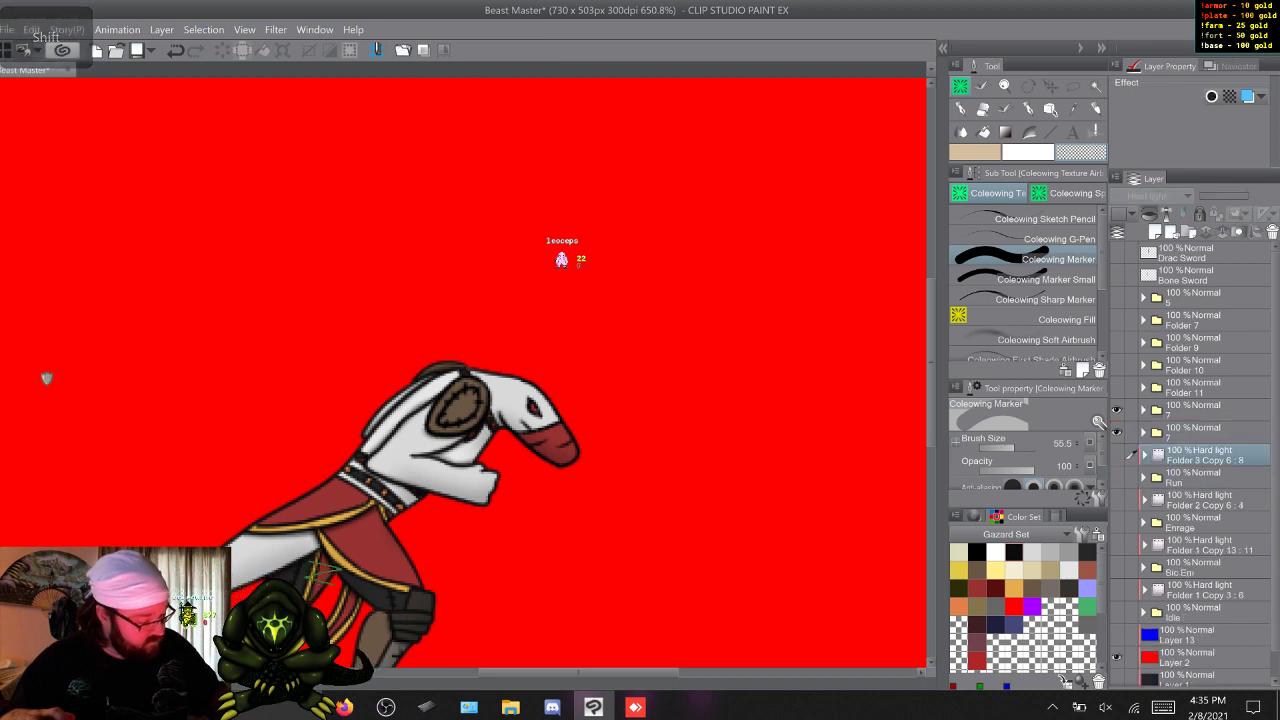
{"action": "left_click", "coordinate": [1188, 232]}
{"action": "left_click", "coordinate": [1205, 500]}
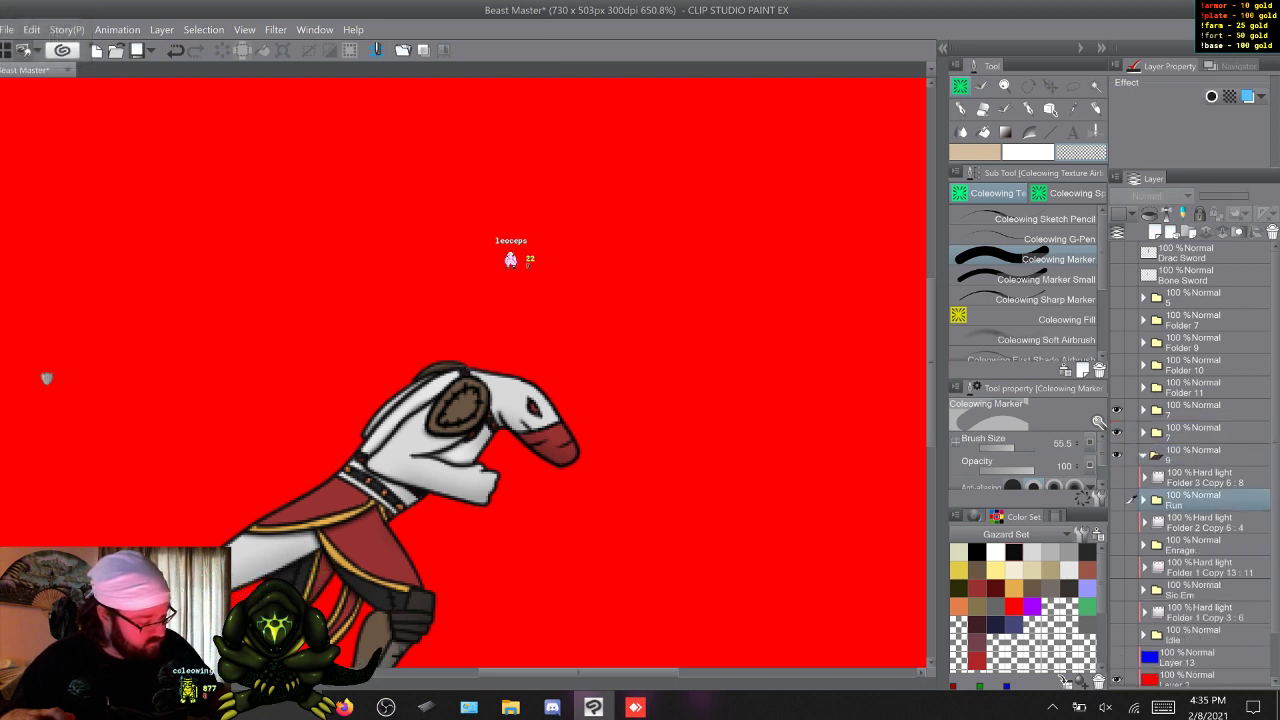
{"action": "left_click", "coordinate": [1205, 477]}
{"action": "left_click_drag", "start_coordinate": [1205, 478], "coordinate": [1205, 456]}
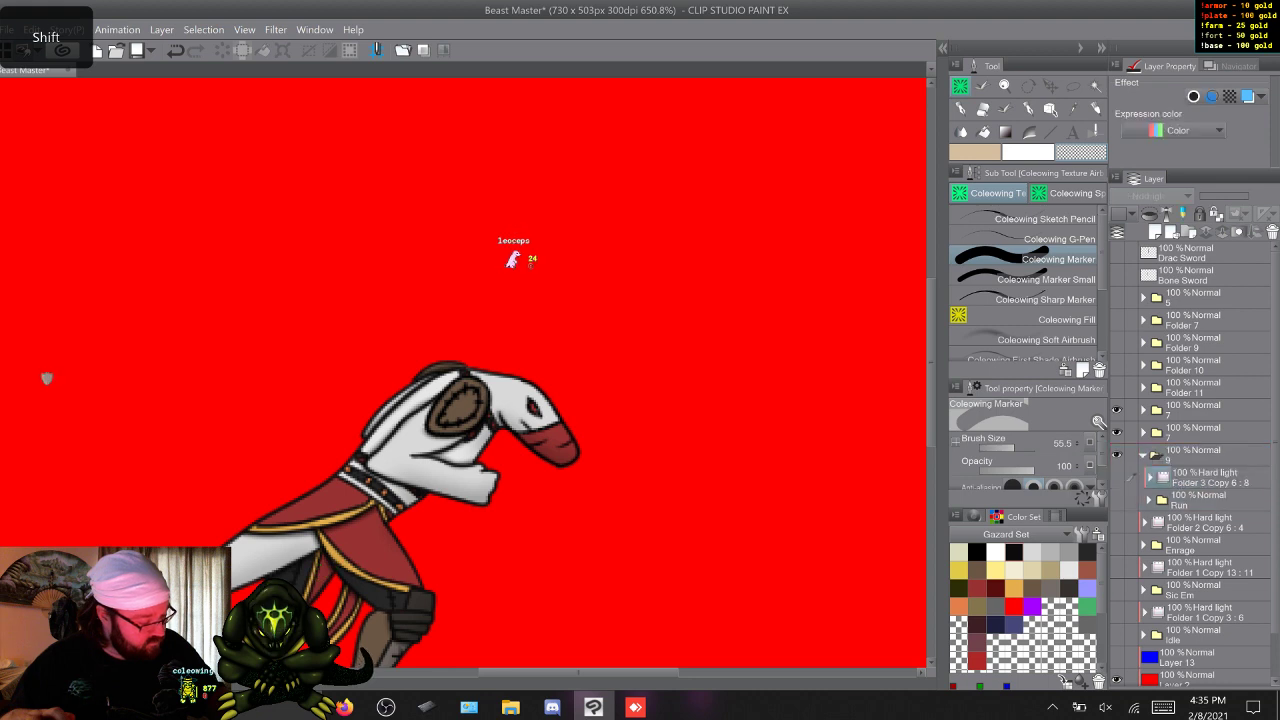
{"action": "left_click", "coordinate": [1143, 455]}
Group Folder 2 Copy 6 and the Enrage folder inside a new layer folder, and collapse it.
{"action": "left_click", "coordinate": [1205, 477]}
{"action": "left_click", "coordinate": [1188, 232]}
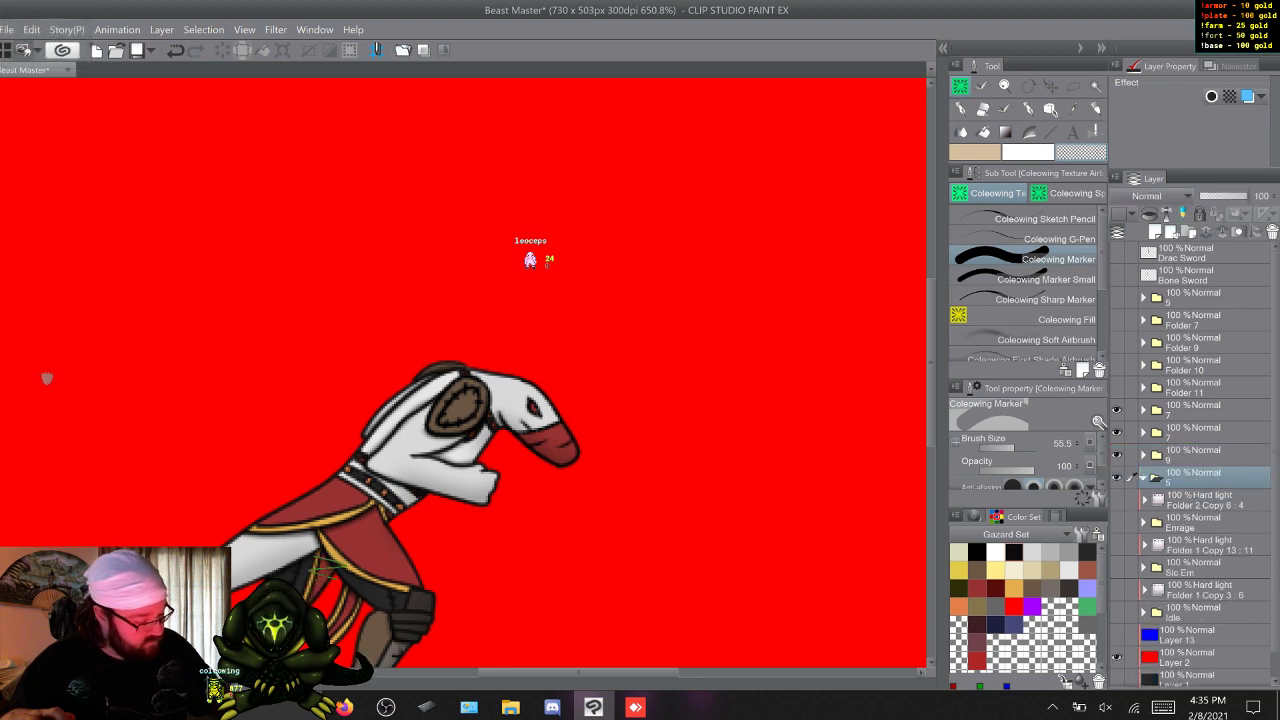
{"action": "left_click", "coordinate": [1205, 500]}
{"action": "left_click", "coordinate": [1205, 522], "text": "shift"}
{"action": "left_click_drag", "start_coordinate": [1205, 502], "coordinate": [1205, 478]}
{"action": "left_click", "coordinate": [1143, 478]}
Group Folder 1 Copy 13 and the Sic Em folder inside a new layer folder, and collapse it.
{"action": "left_click", "coordinate": [1205, 500]}
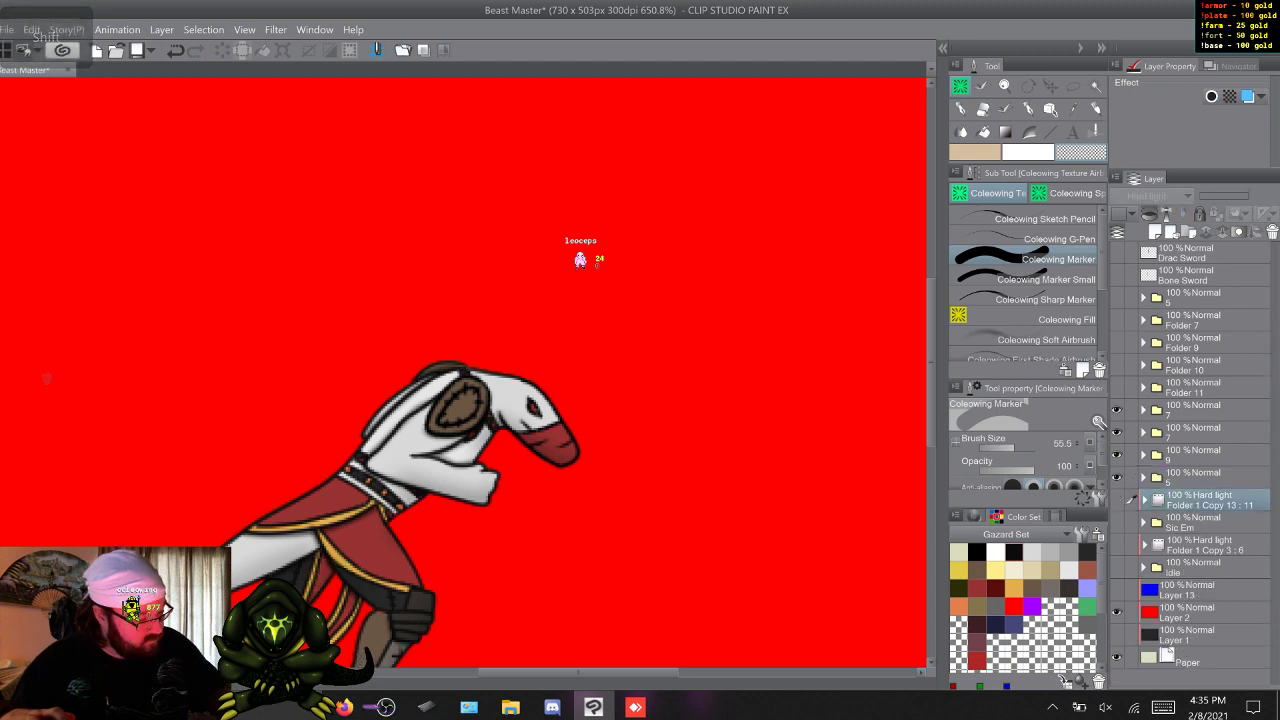
{"action": "left_click", "coordinate": [1188, 232]}
{"action": "left_click", "coordinate": [1205, 522]}
{"action": "left_click", "coordinate": [1205, 545], "text": "shift"}
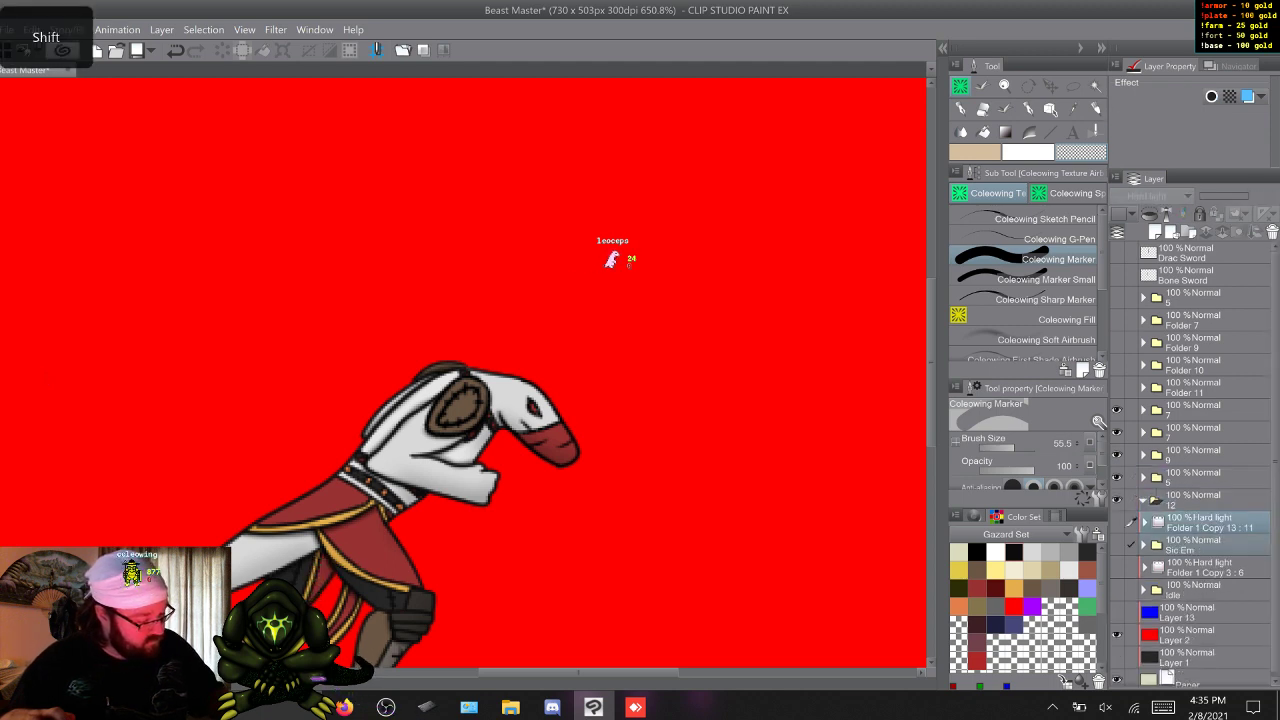
{"action": "left_click_drag", "start_coordinate": [1205, 542], "coordinate": [1205, 502]}
{"action": "left_click", "coordinate": [1143, 500]}
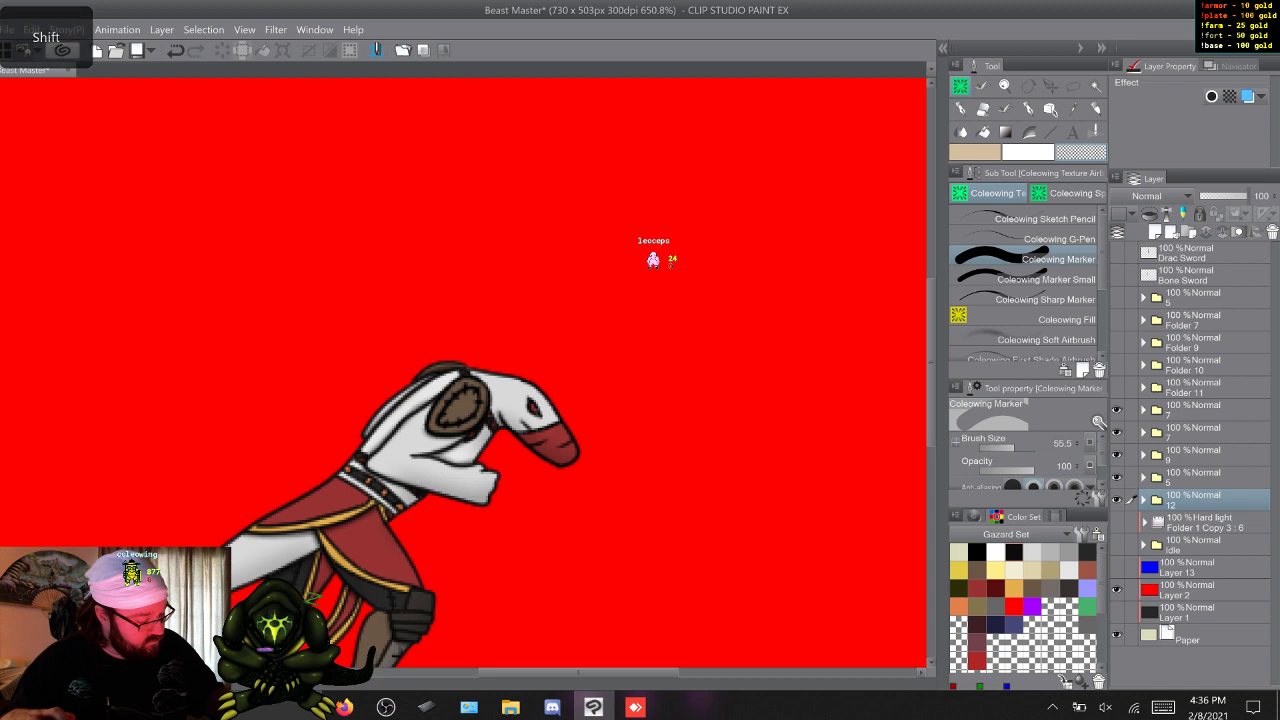
Group Folder 1 Copy 3 and the Idle folder inside a new layer folder, and collapse it.
{"action": "left_click", "coordinate": [1205, 522]}
{"action": "left_click", "coordinate": [1188, 232]}
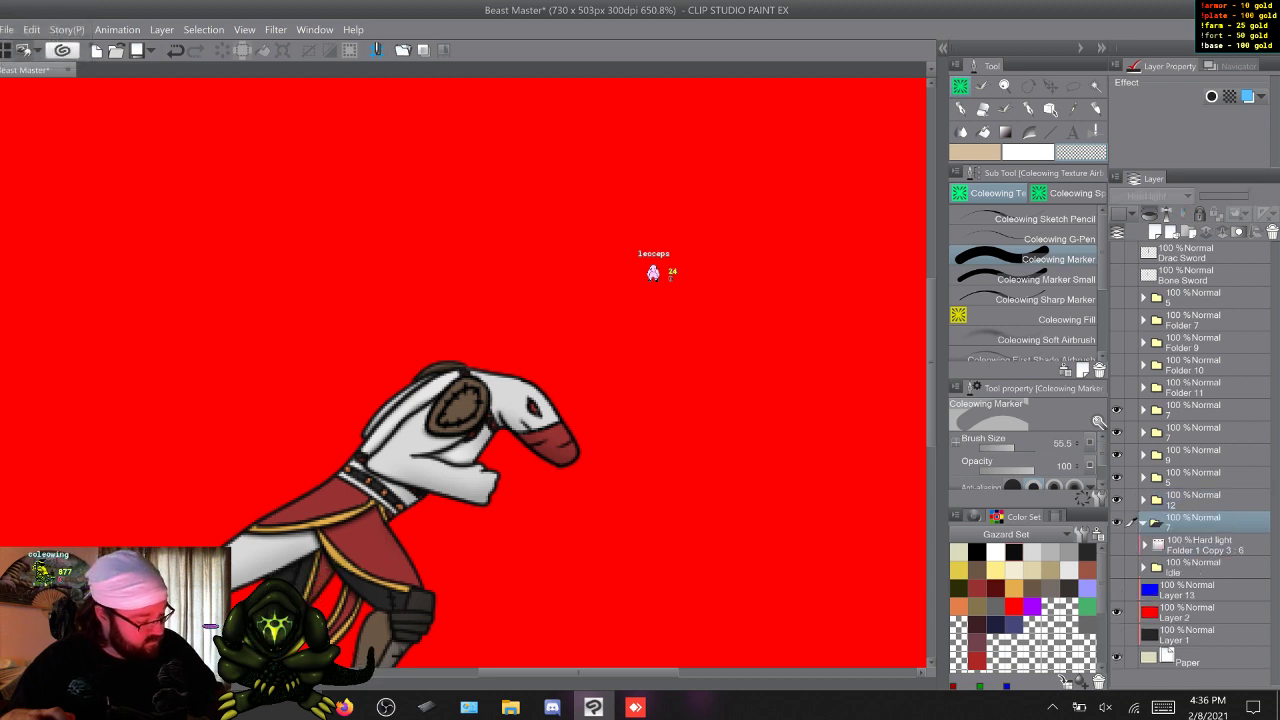
{"action": "left_click", "coordinate": [1205, 545]}
{"action": "left_click", "coordinate": [1205, 567], "text": "shift"}
{"action": "left_click_drag", "start_coordinate": [1205, 560], "coordinate": [1205, 524]}
{"action": "left_click", "coordinate": [1143, 522]}
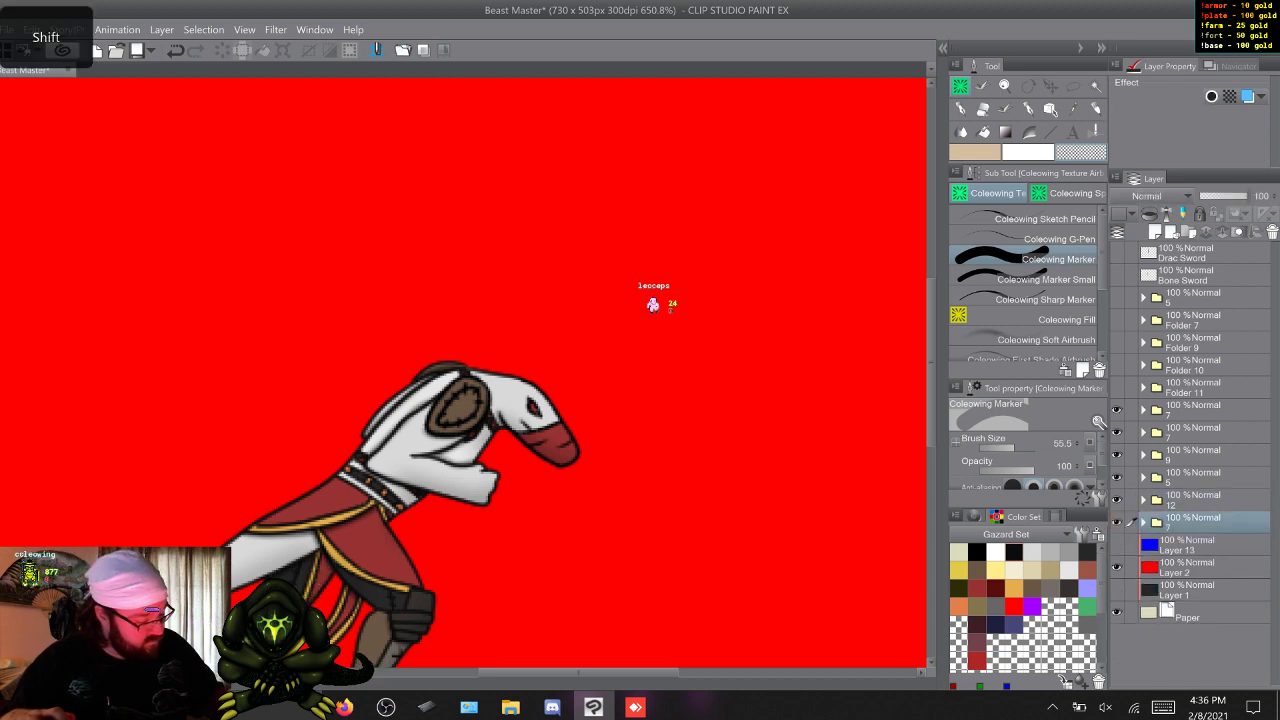
Duplicate the Drac Sword and Bone Sword layers and place the copies between Folder 11 and the Roll pose's group folder.
{"action": "left_click", "coordinate": [1205, 253]}
{"action": "left_click", "coordinate": [1205, 275], "text": "shift"}
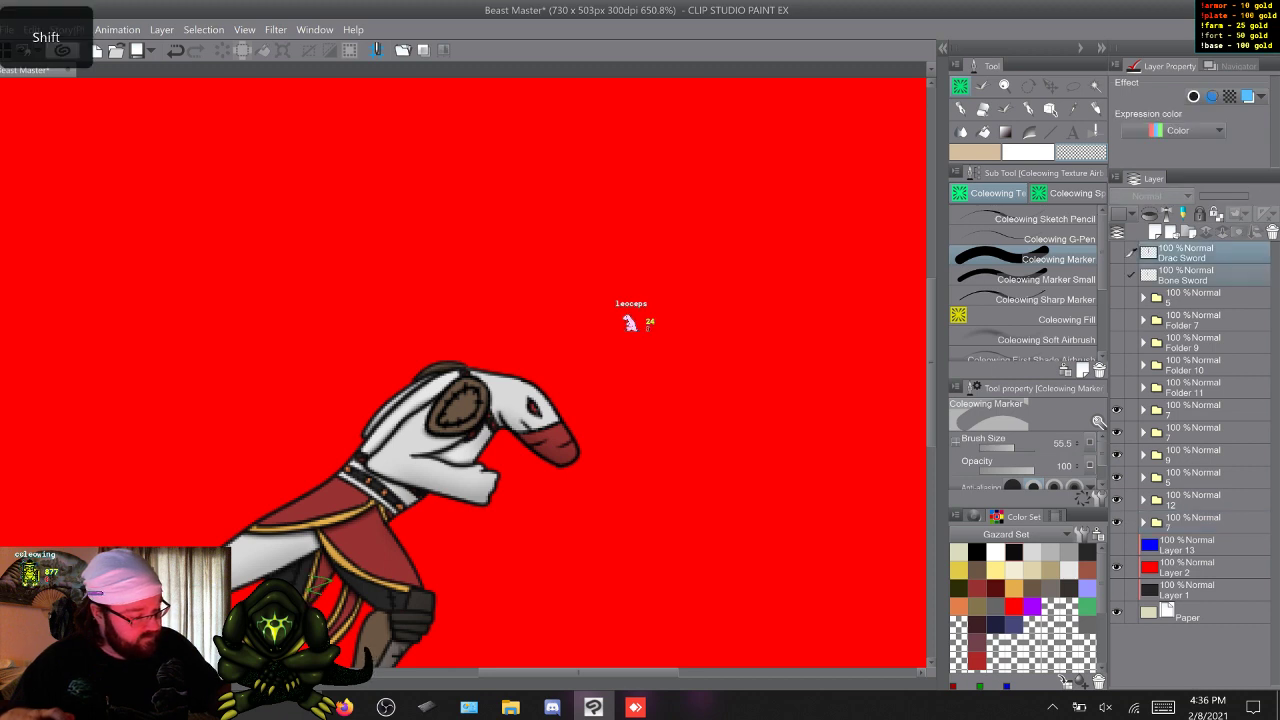
{"action": "key", "text": "F9"}
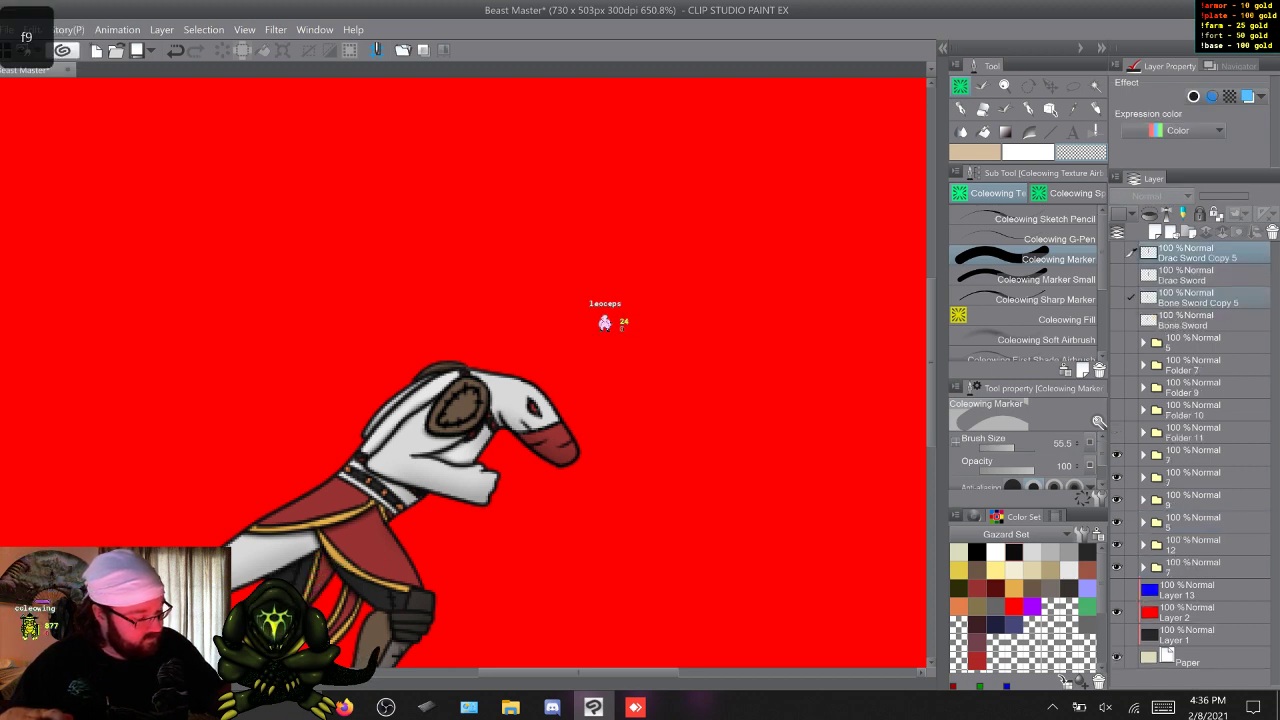
{"action": "left_click_drag", "start_coordinate": [1200, 254], "coordinate": [1200, 443]}
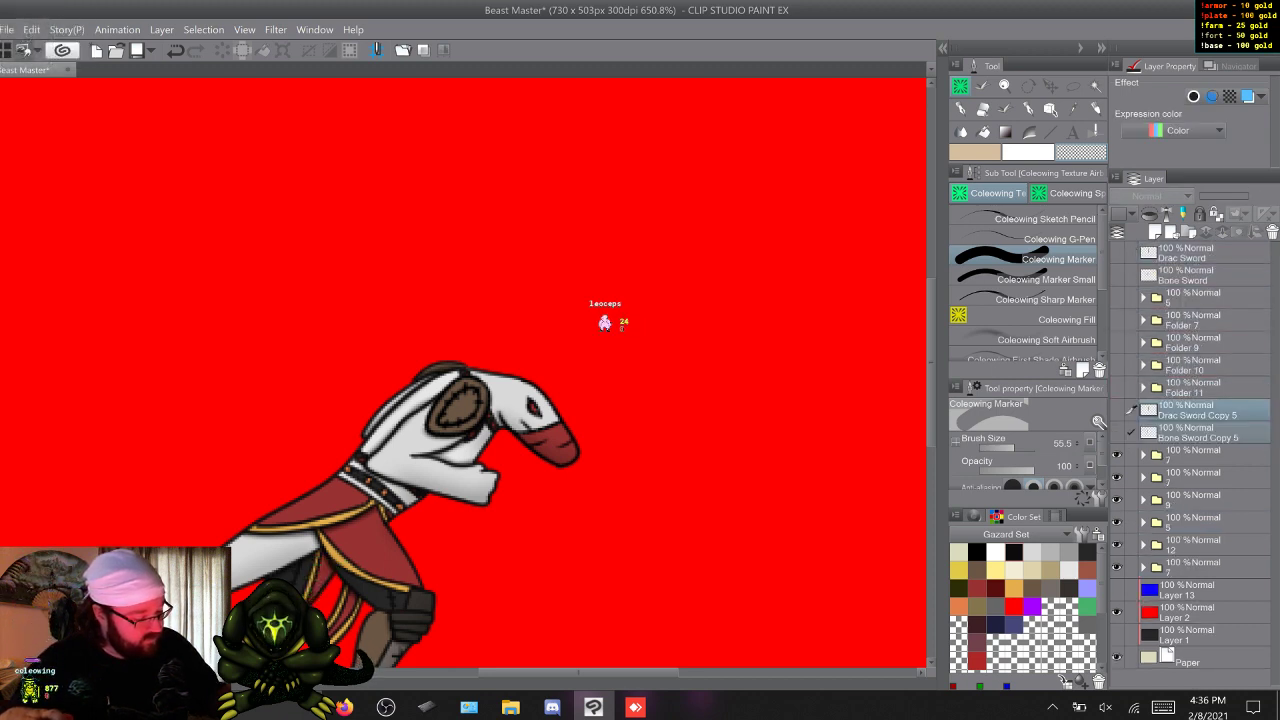
Duplicate the Drac Sword Copy 5 and Bone Sword Copy 5 layers above the Roll pose's group folder.
{"action": "left_click", "coordinate": [1144, 455]}
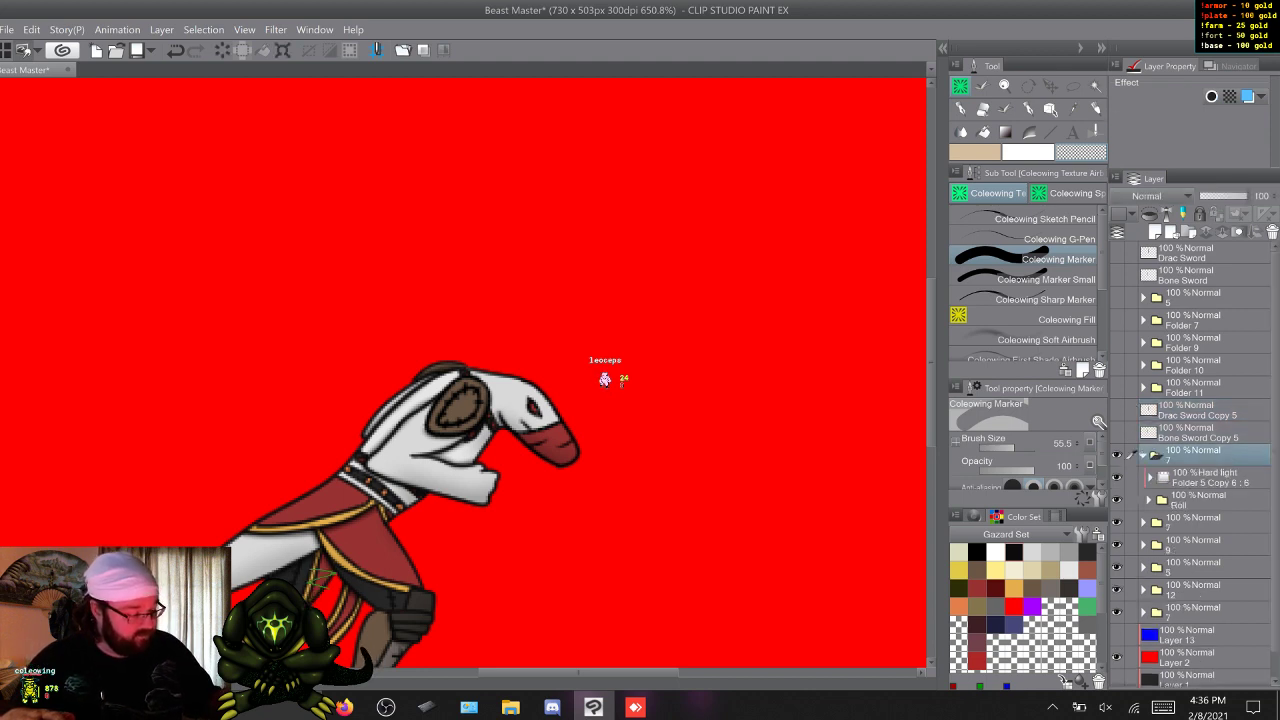
{"action": "left_click", "coordinate": [1144, 455]}
{"action": "left_click", "coordinate": [1198, 433]}
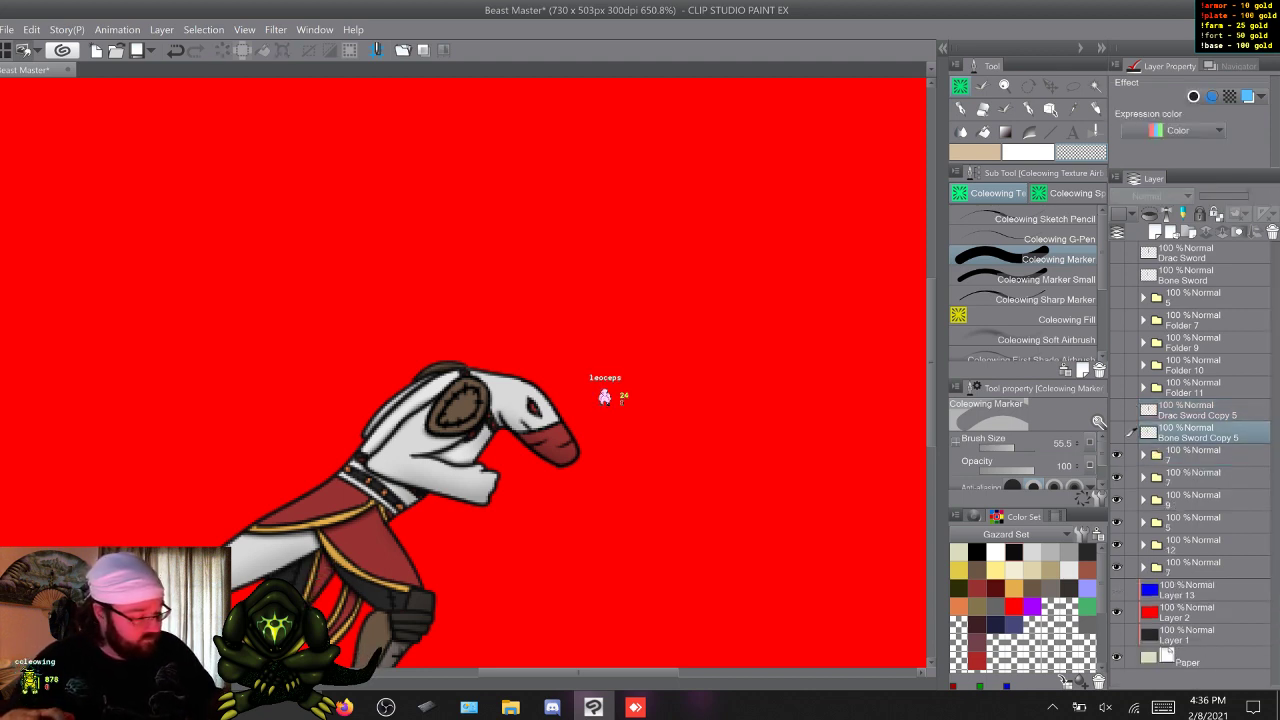
{"action": "key", "text": "shift"}
{"action": "key", "text": "F9"}
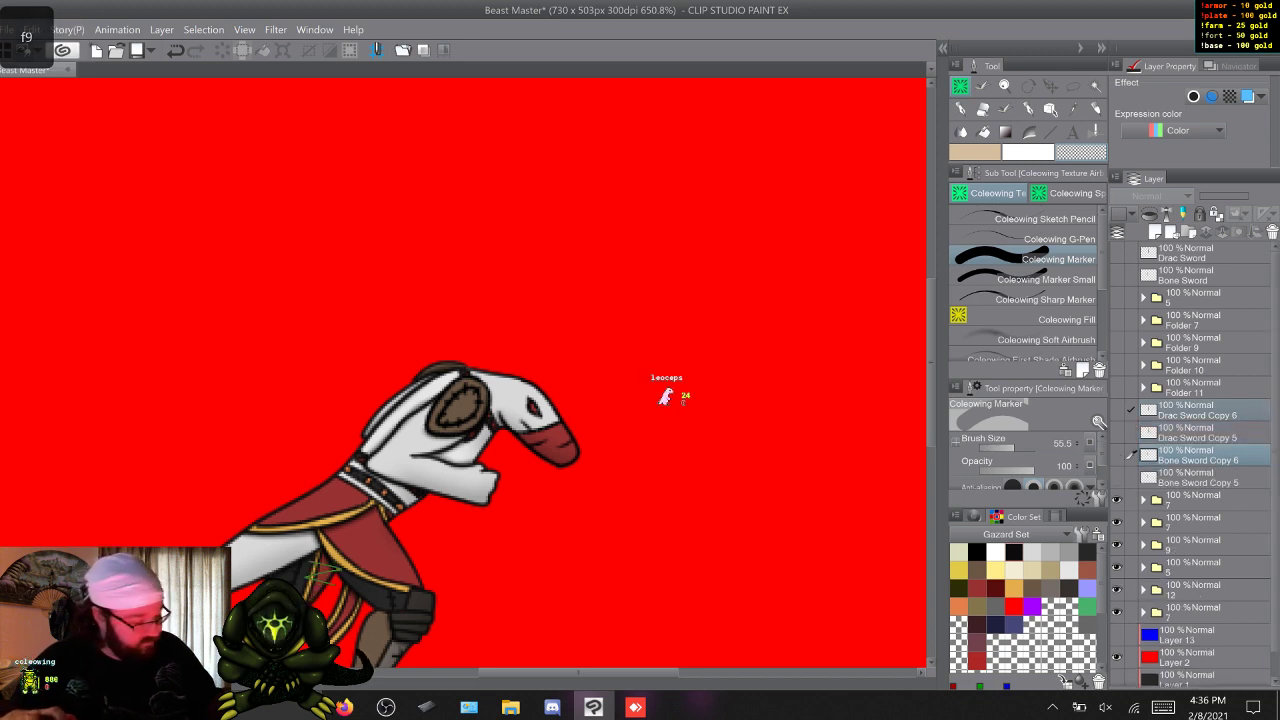
Move all four sword copies into the Roll pose's group folder and hide that folder.
{"action": "left_click", "coordinate": [1198, 433]}
{"action": "left_click", "coordinate": [1198, 411]}
{"action": "left_click", "coordinate": [1198, 478], "text": "shift"}
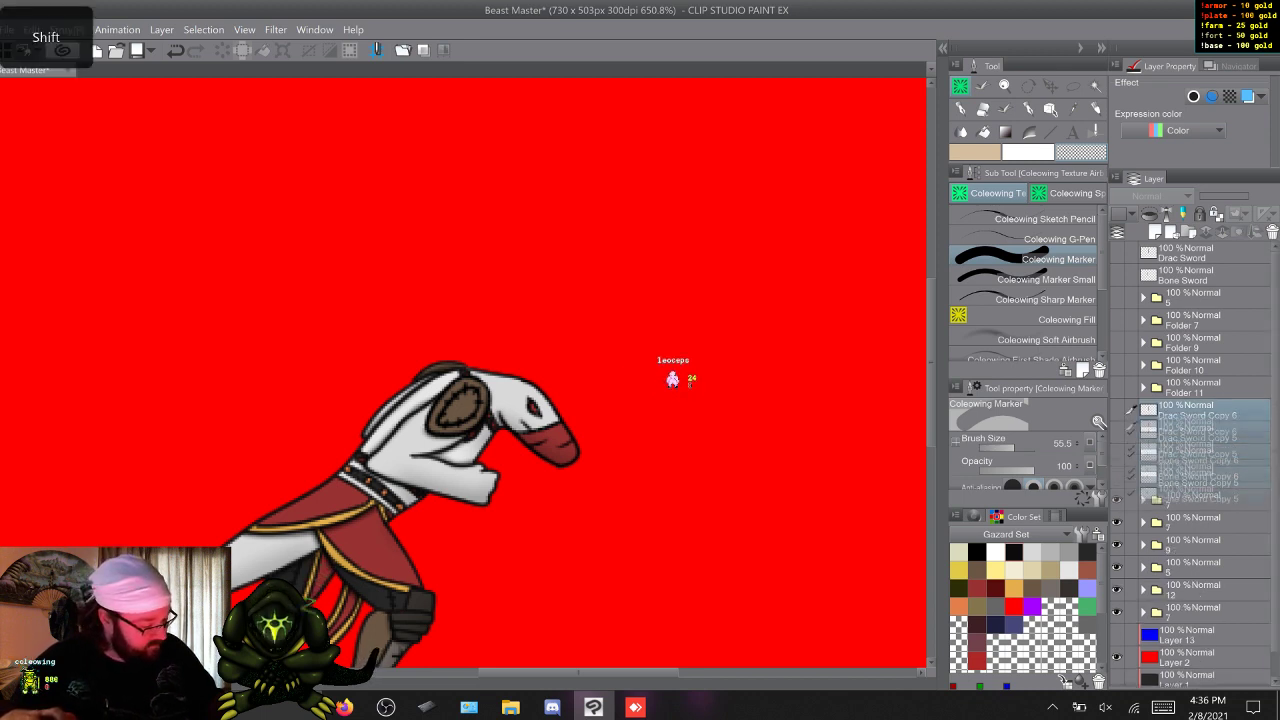
{"action": "left_click", "coordinate": [1272, 232]}
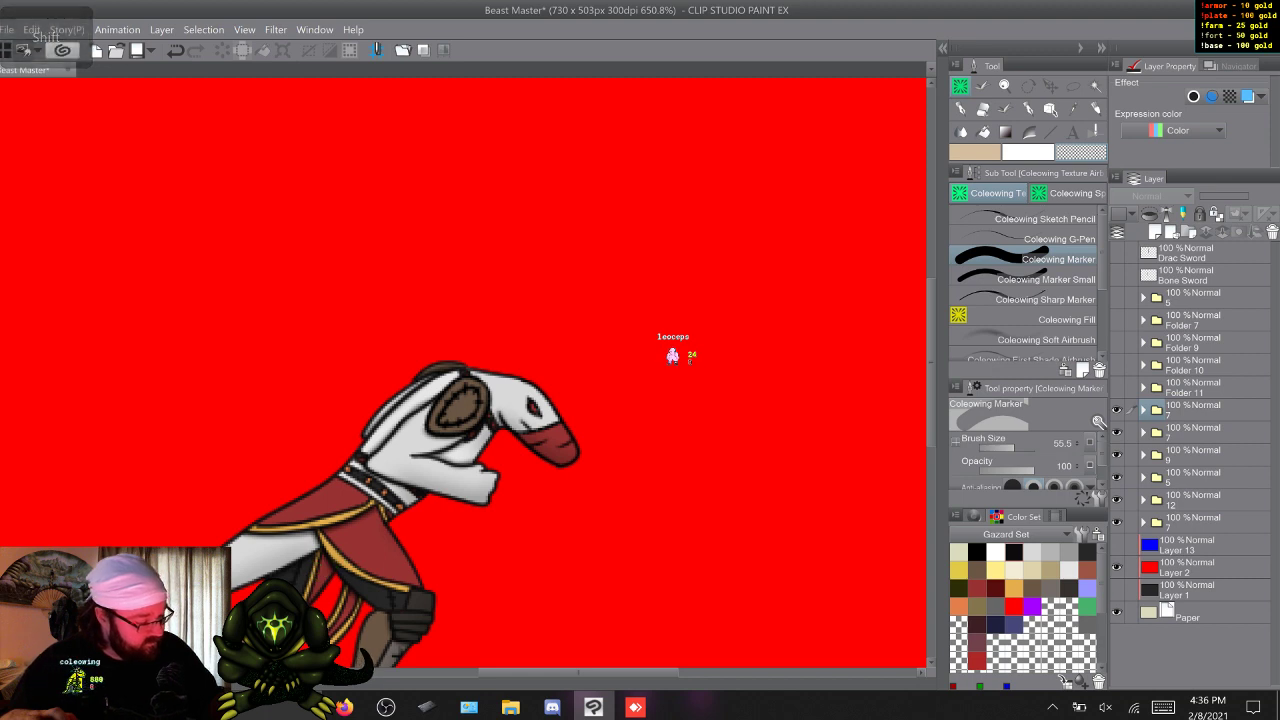
{"action": "left_click", "coordinate": [1116, 410]}
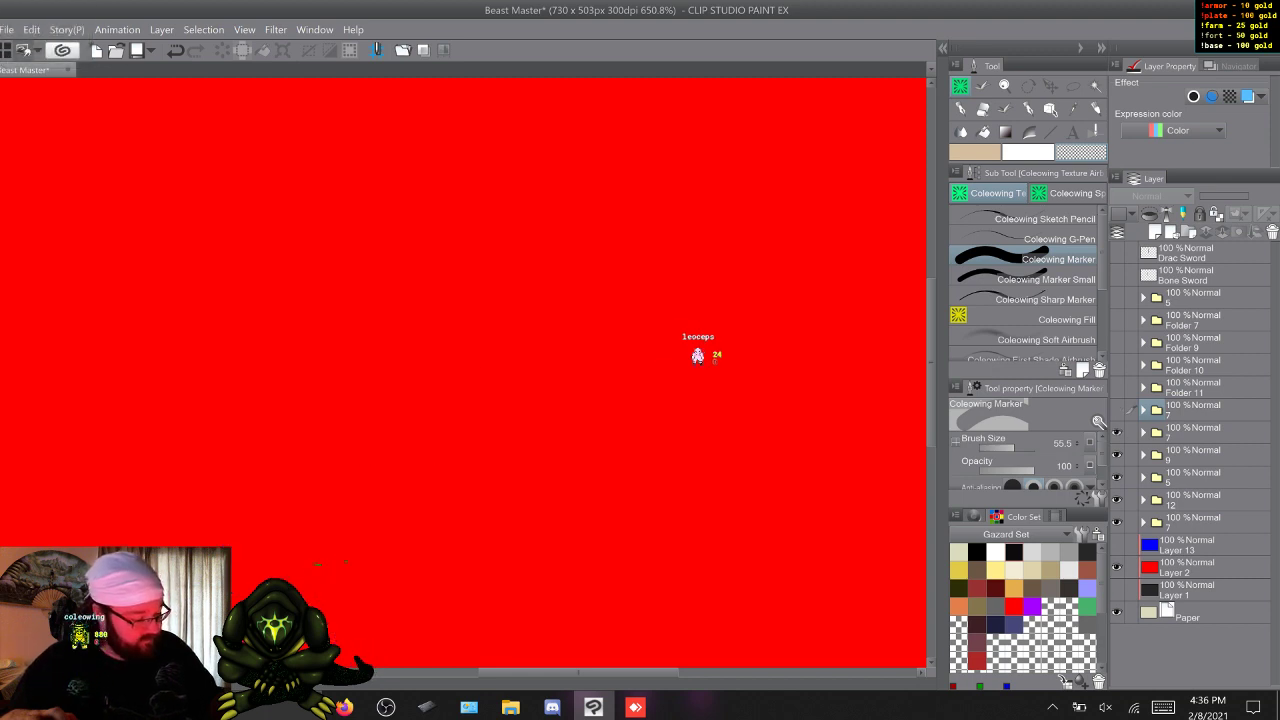
Duplicate the Drac Sword and Bone Sword layers into the pose group folder directly below Roll's, and hide that folder.
{"action": "left_click", "coordinate": [1144, 432]}
{"action": "left_click", "coordinate": [1144, 432]}
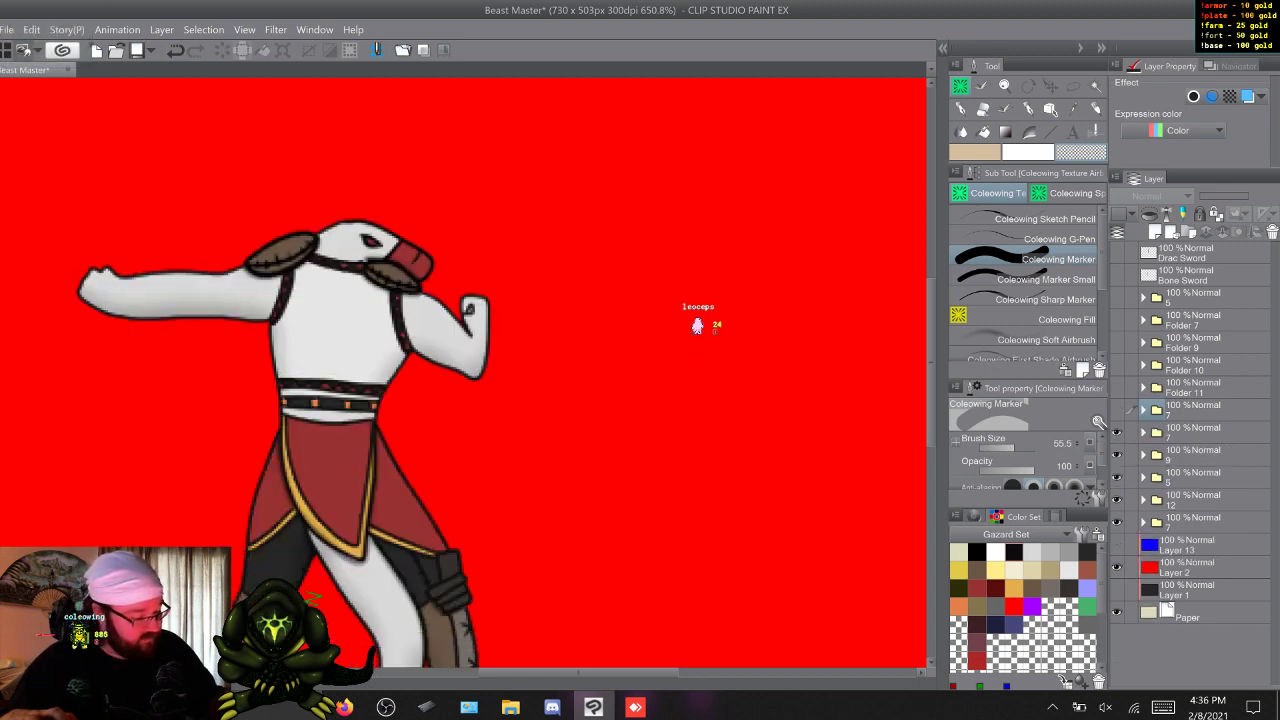
{"action": "left_click", "coordinate": [1200, 253]}
{"action": "left_click", "coordinate": [1200, 276], "text": "shift"}
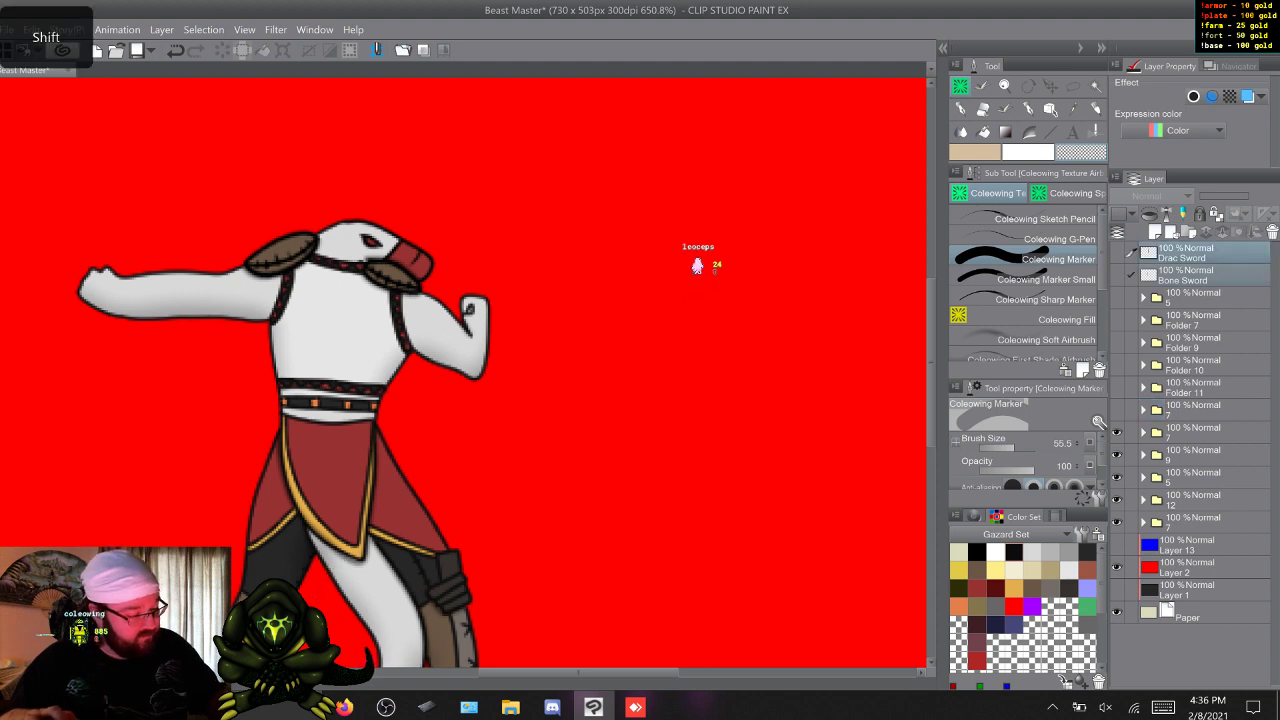
{"action": "key", "text": "F9"}
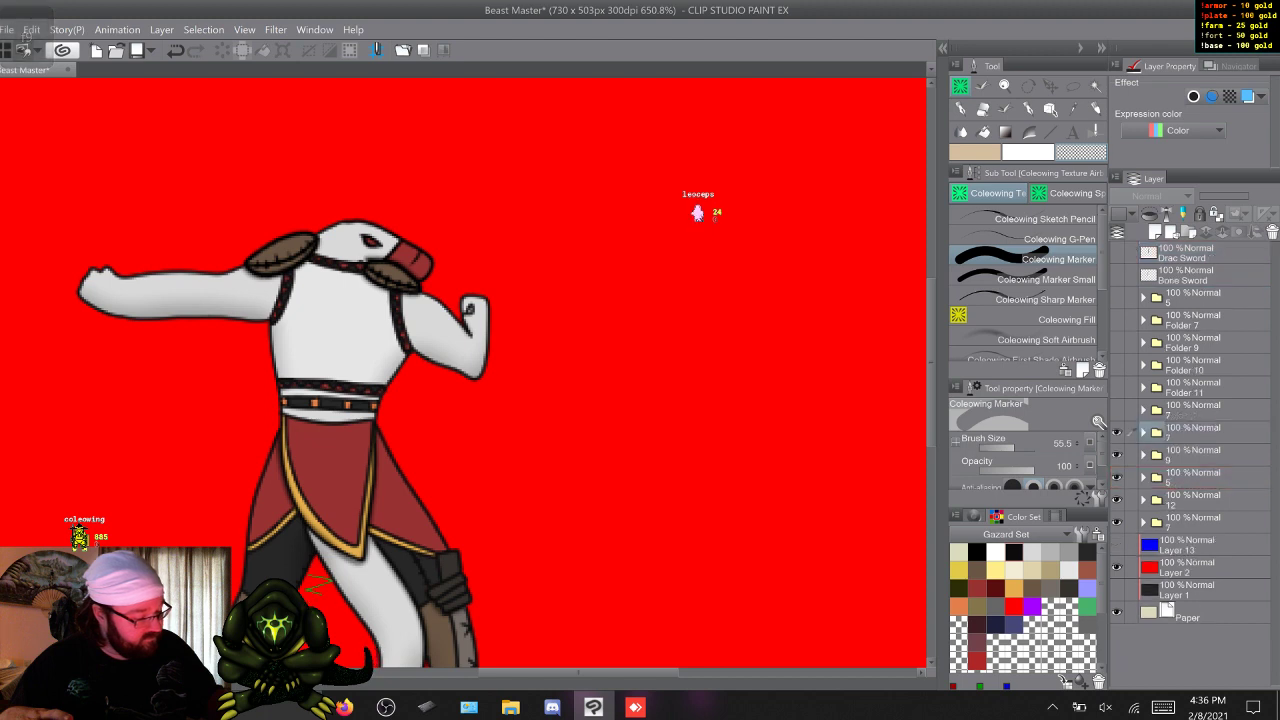
{"action": "left_click", "coordinate": [1117, 433]}
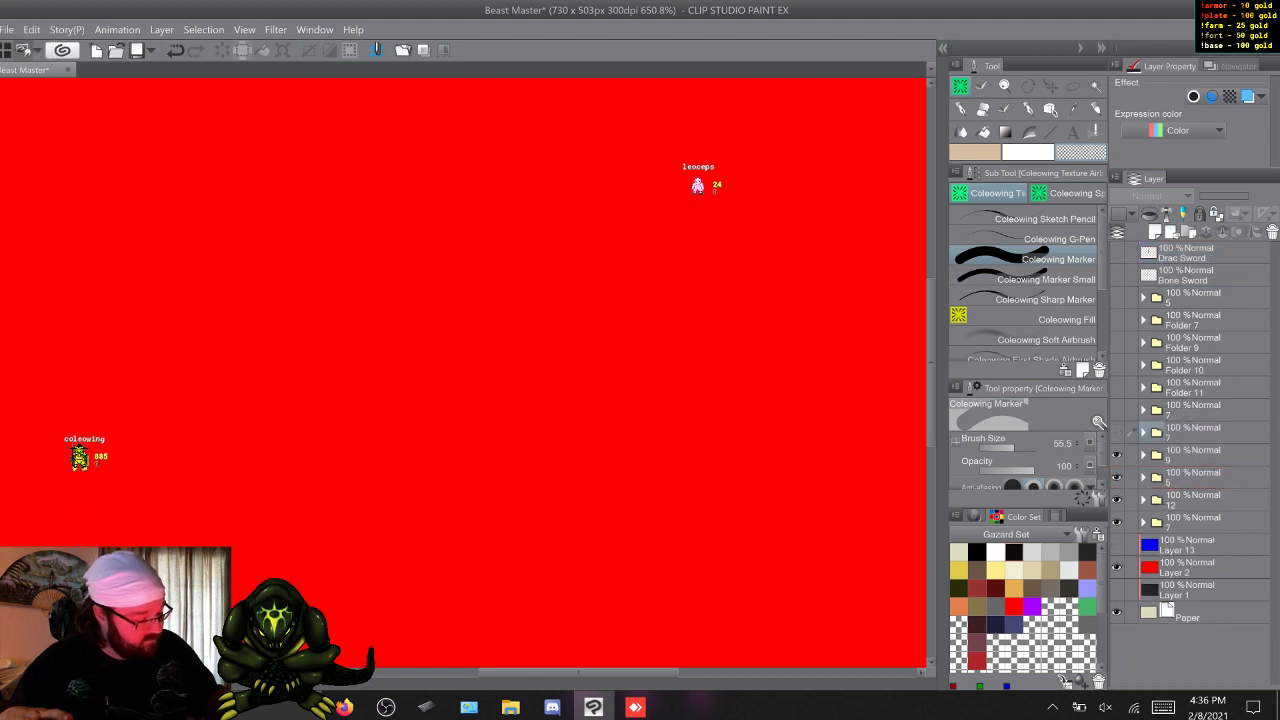
Duplicate the Drac Sword and Bone Sword layers and place the copies directly above the Run pose's group folder.
{"action": "left_click", "coordinate": [1144, 455]}
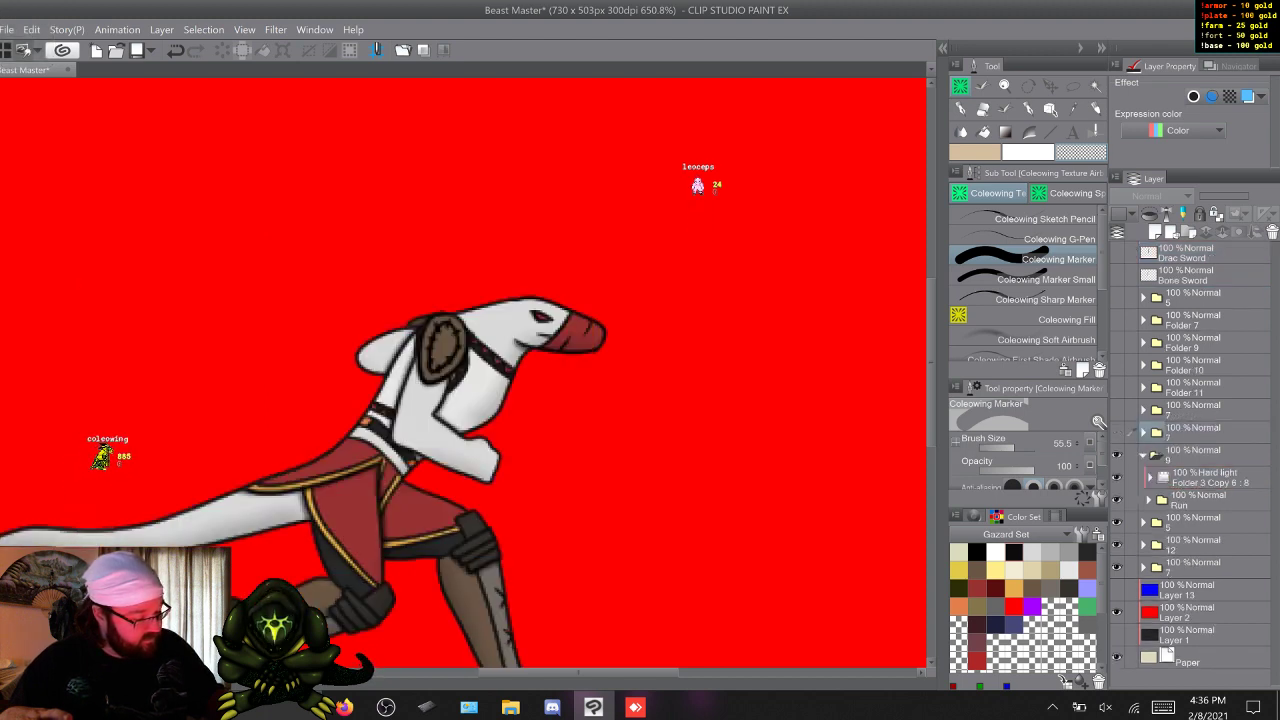
{"action": "left_click", "coordinate": [1144, 455]}
{"action": "left_click", "coordinate": [1196, 253]}
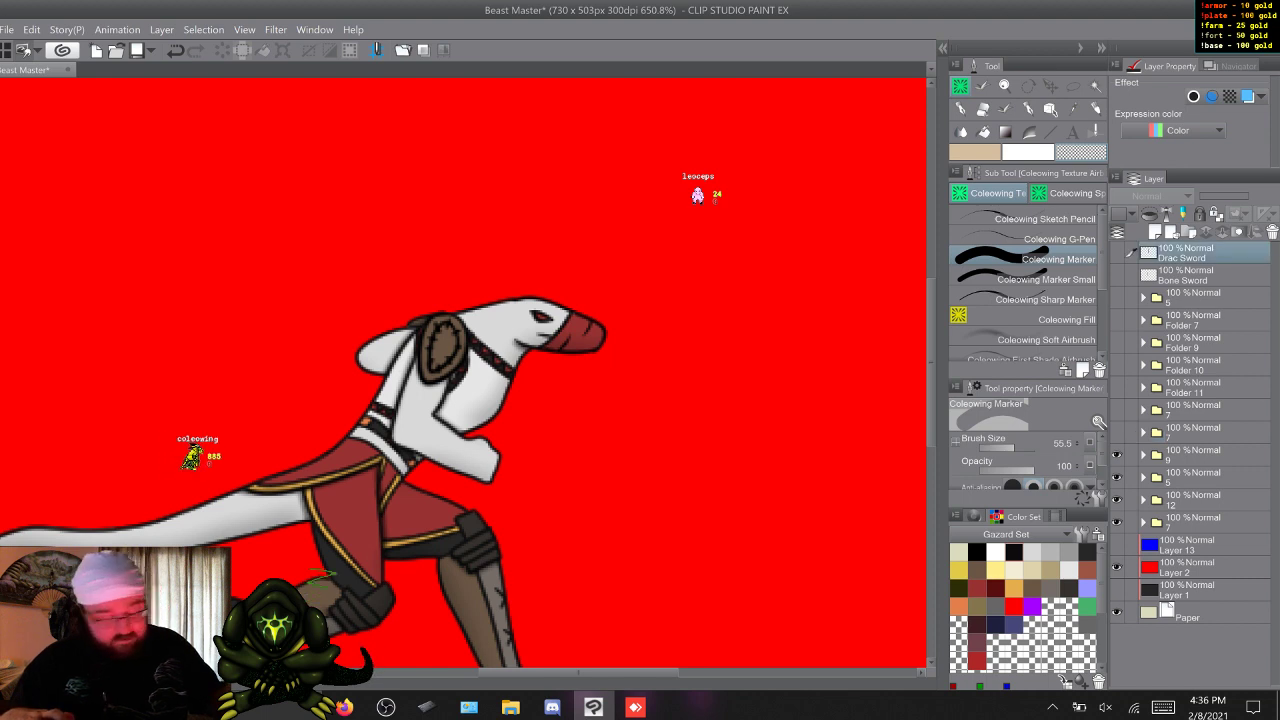
{"action": "left_click", "coordinate": [1190, 275], "text": "shift"}
{"action": "key", "text": "F9"}
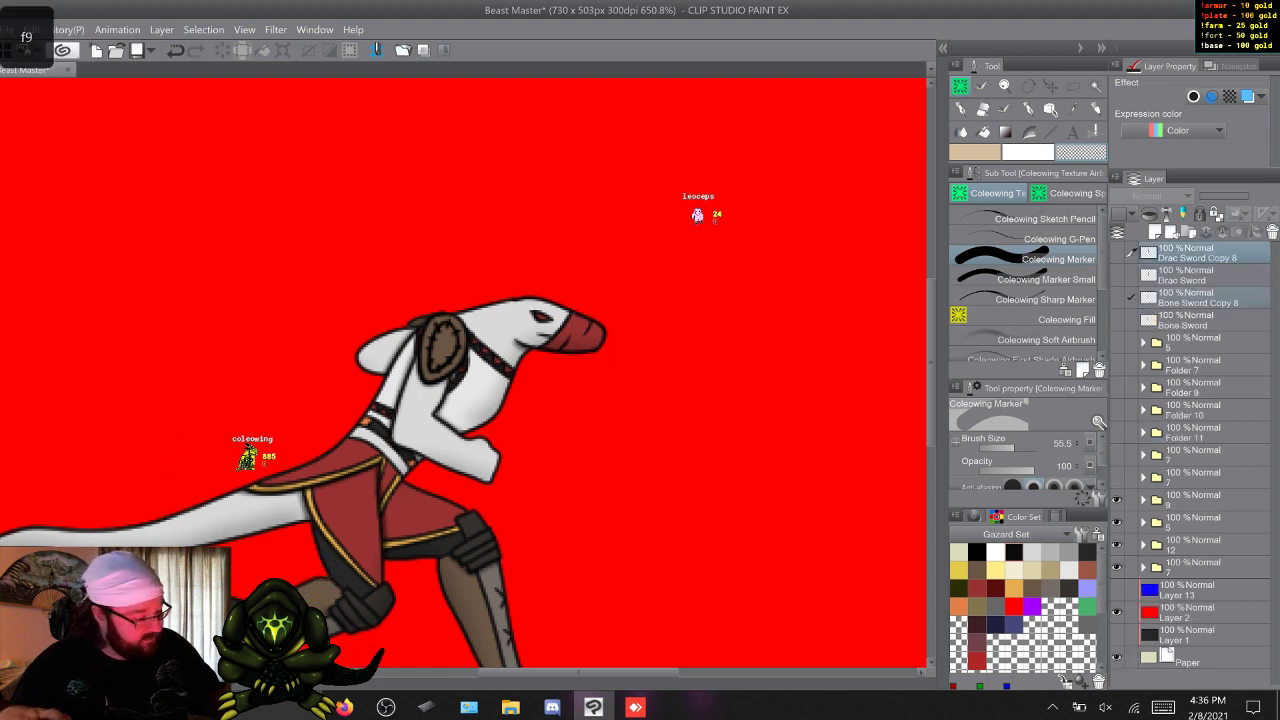
{"action": "left_click_drag", "start_coordinate": [1190, 299], "coordinate": [1197, 488]}
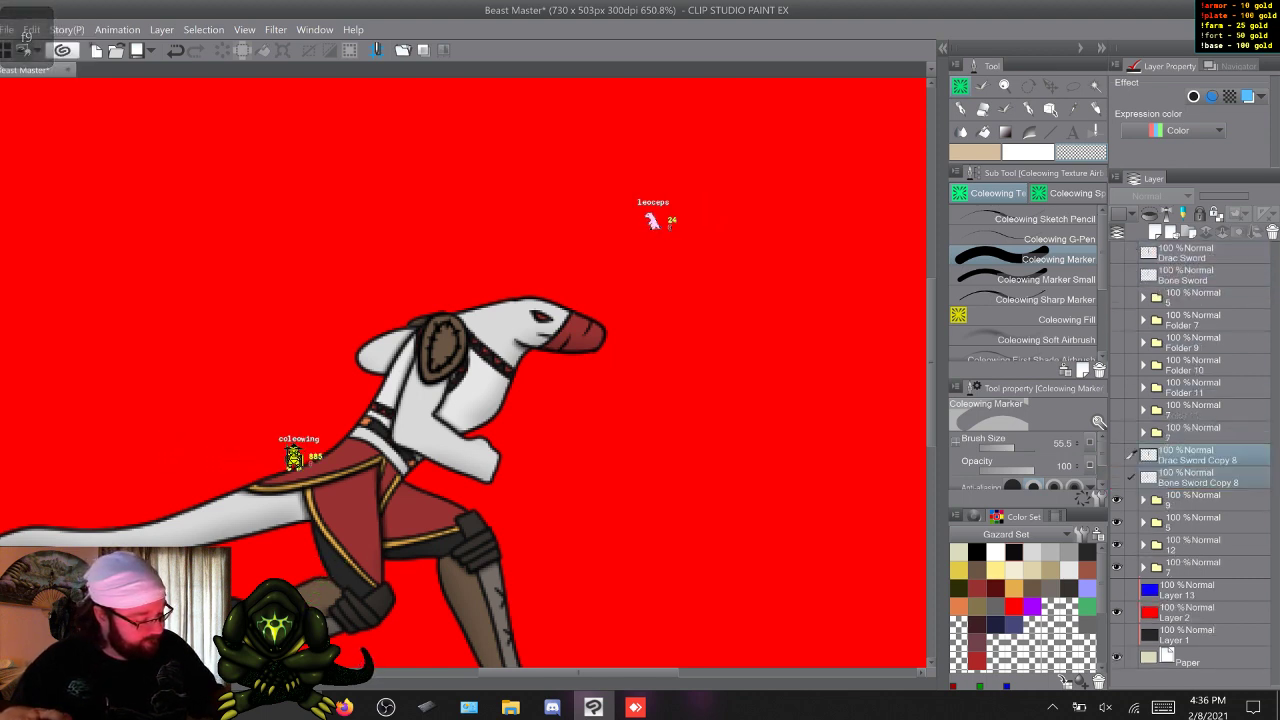
Duplicate the two sword copies again, move all four into the Run pose's group folder, and hide that folder.
{"action": "key", "text": "F9"}
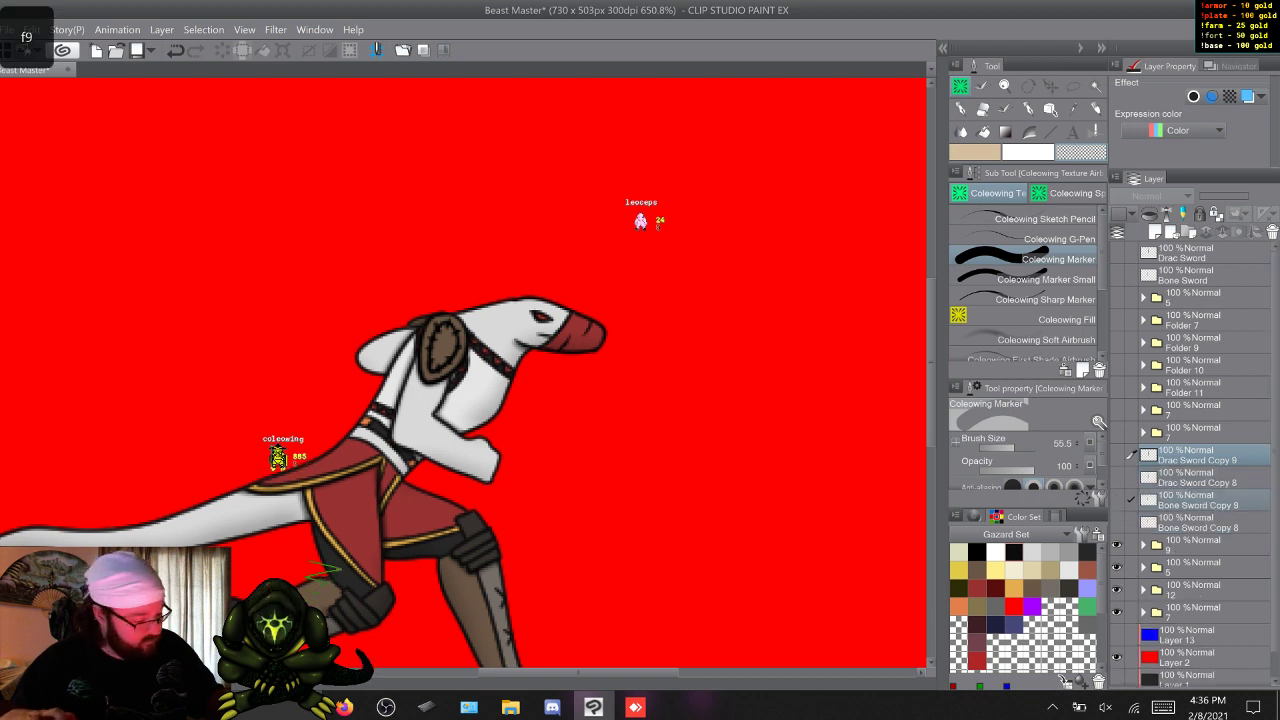
{"action": "left_click", "coordinate": [1197, 478]}
{"action": "left_click", "coordinate": [1197, 456]}
{"action": "left_click", "coordinate": [1197, 522], "text": "shift"}
{"action": "left_click_drag", "start_coordinate": [1197, 521], "coordinate": [1197, 546]}
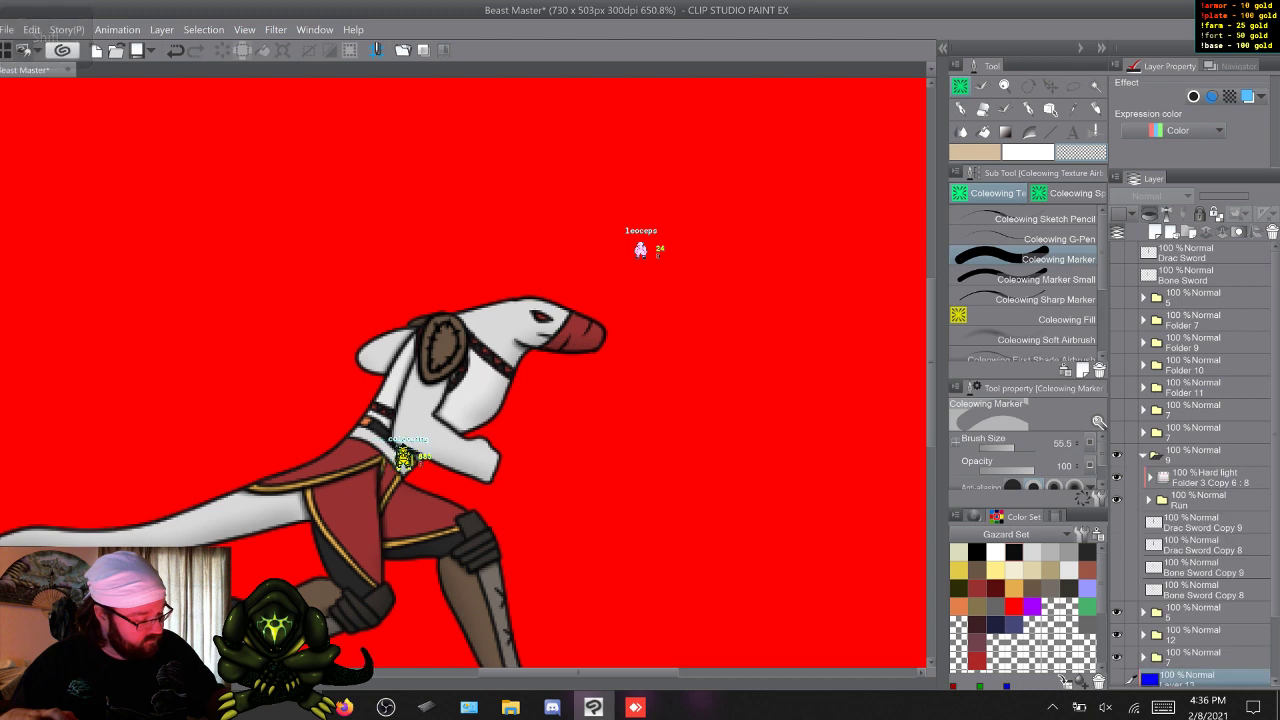
{"action": "left_click", "coordinate": [1117, 455]}
Duplicate the original Drac Sword and Bone Sword layers for the Enrage pose.
{"action": "left_click", "coordinate": [1143, 478]}
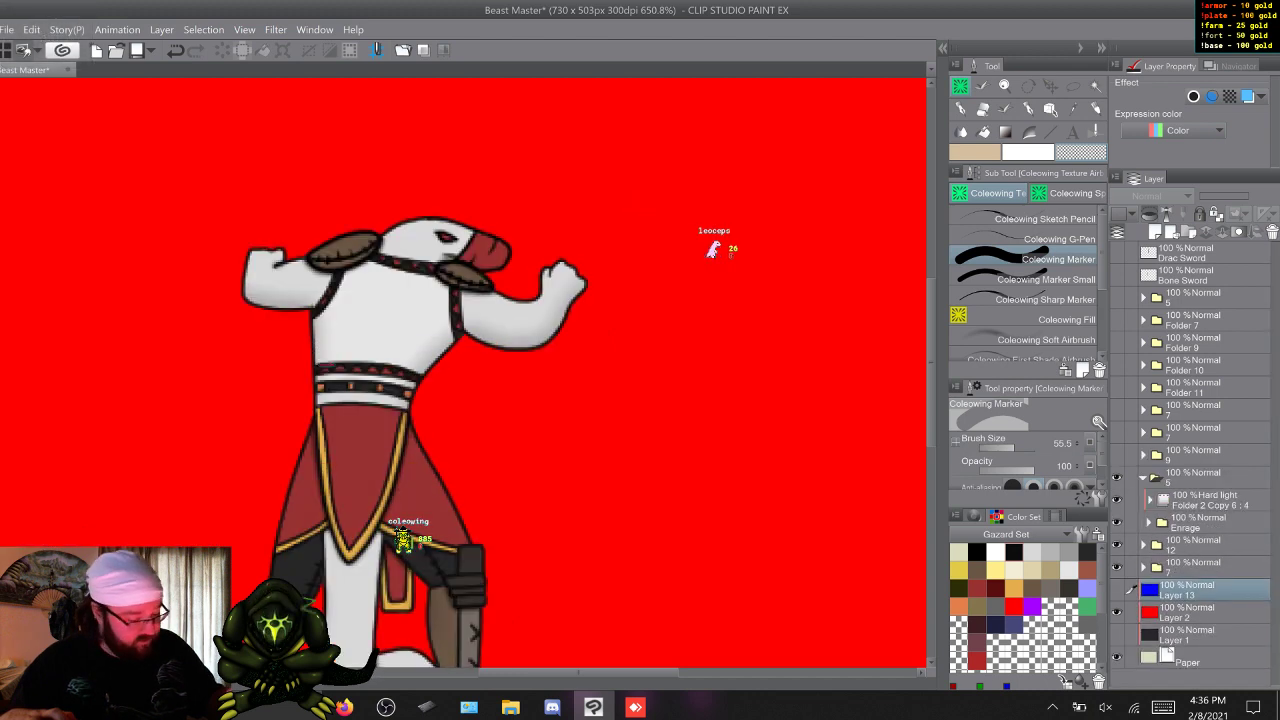
{"action": "left_click", "coordinate": [1143, 478]}
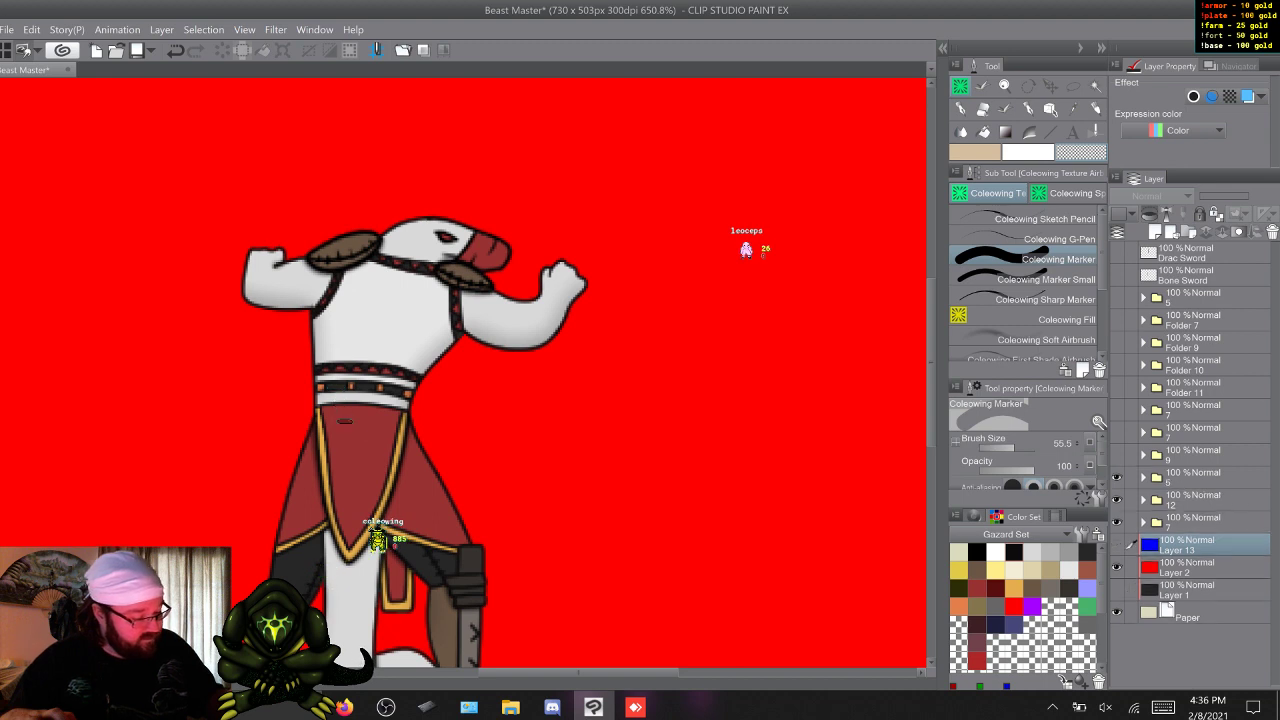
{"action": "left_click", "coordinate": [1198, 254]}
{"action": "left_click", "coordinate": [1198, 275]}
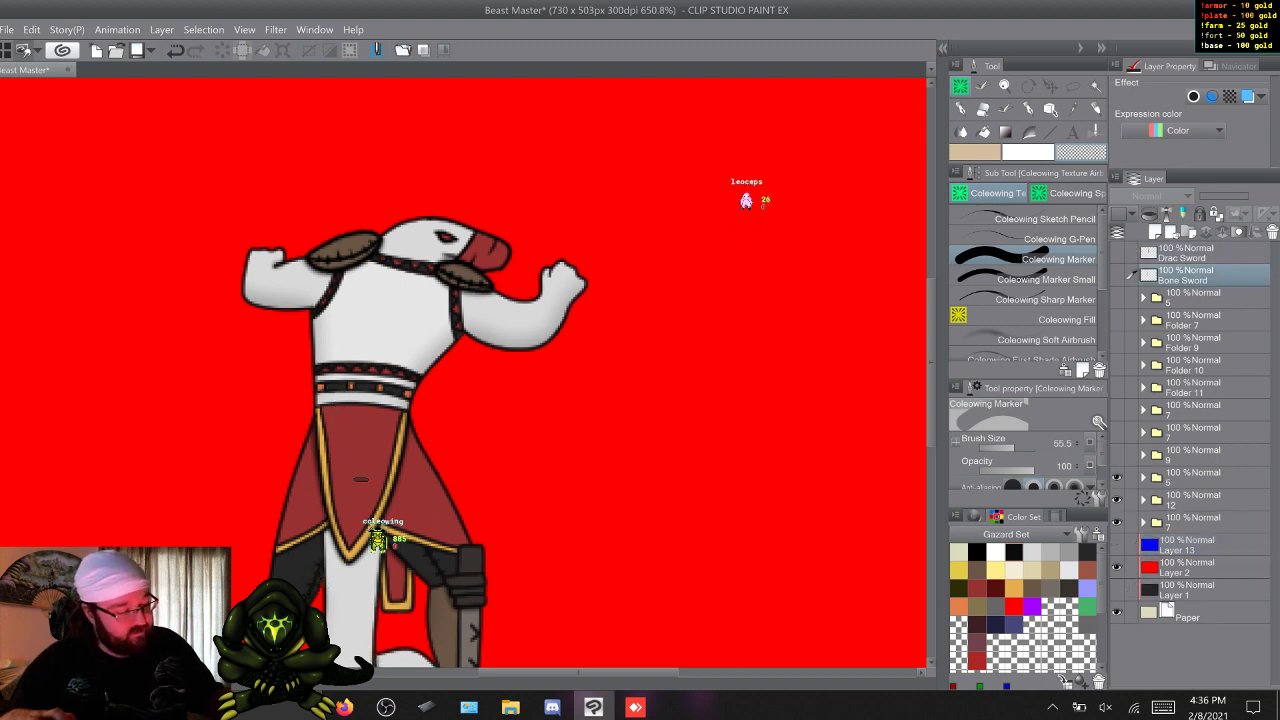
{"action": "left_click", "coordinate": [1198, 254], "text": "shift"}
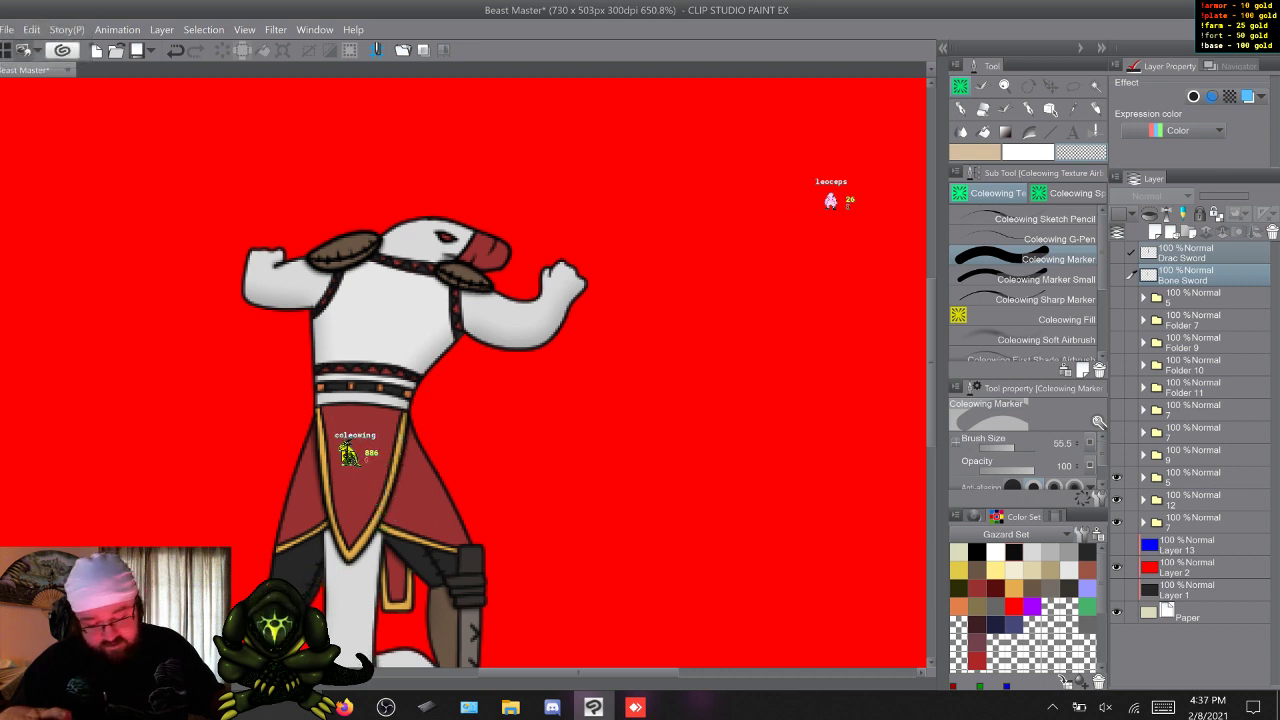
{"action": "key", "text": "F9"}
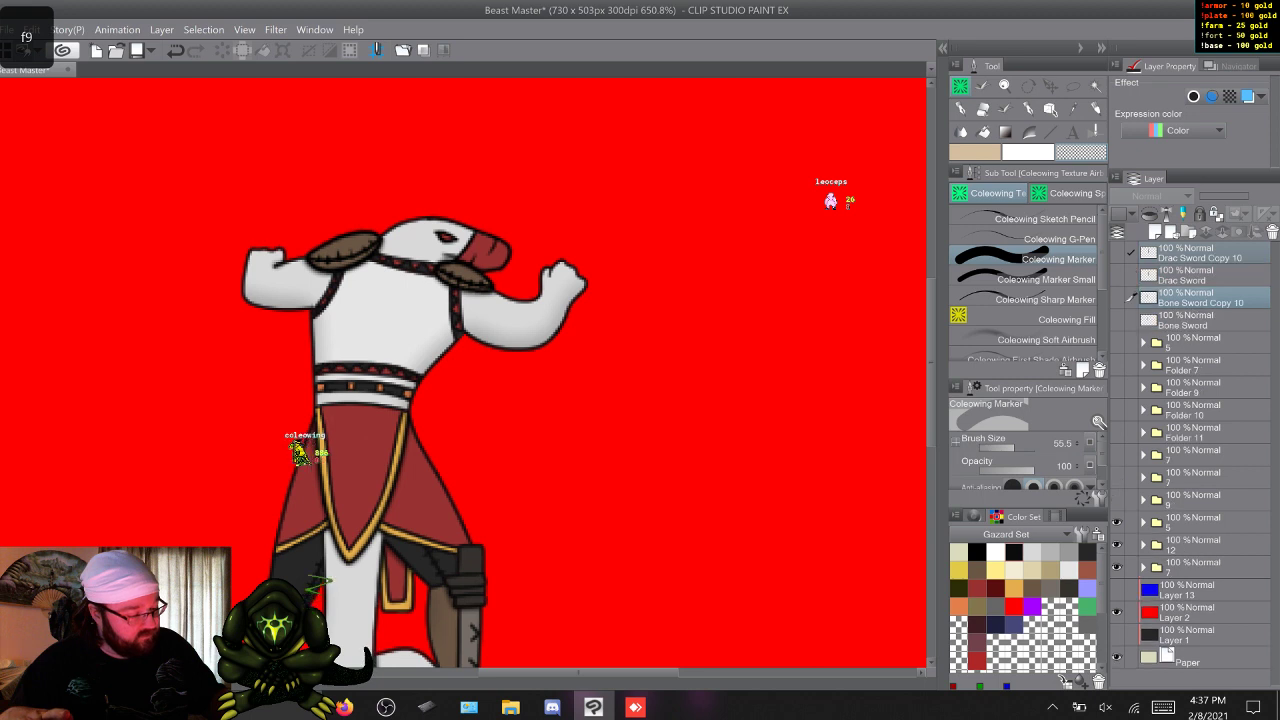
Move the new Drac and Bone Sword copies into the Enrage pose's group folder, then collapse and hide the folder.
{"action": "left_click_drag", "start_coordinate": [1200, 308], "coordinate": [1200, 523]}
{"action": "left_click", "coordinate": [1143, 478]}
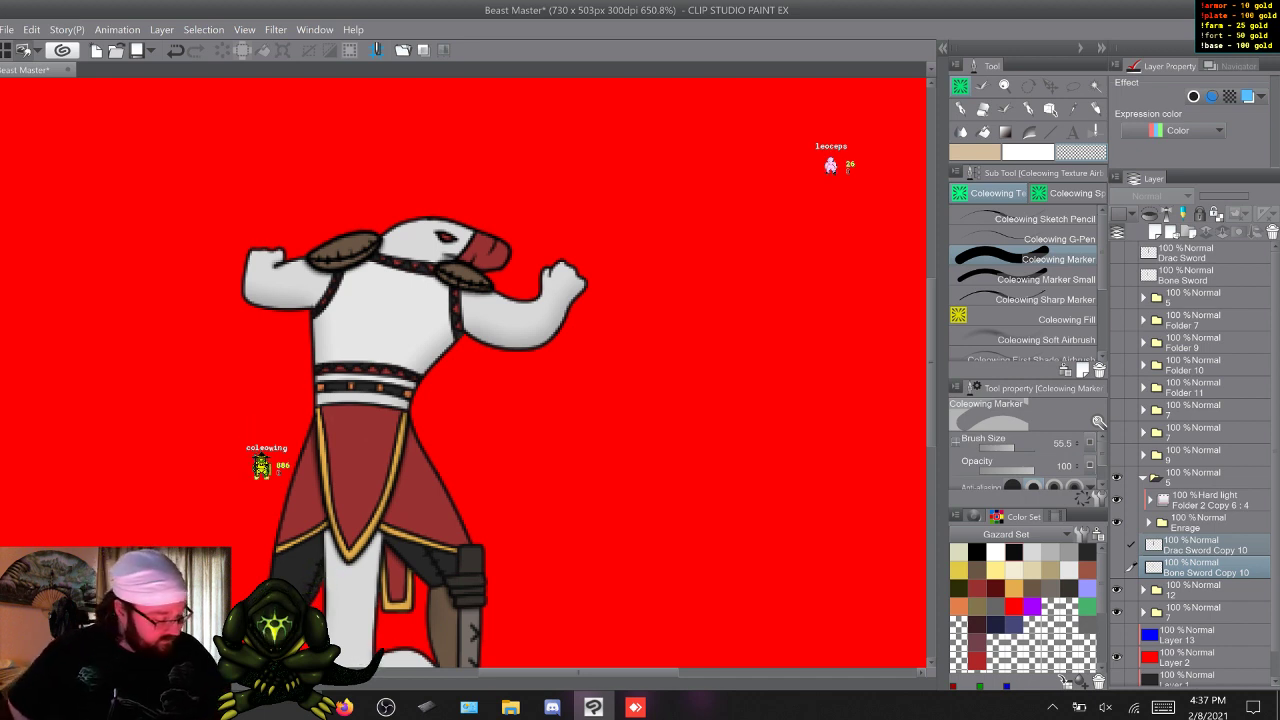
{"action": "left_click", "coordinate": [1143, 478]}
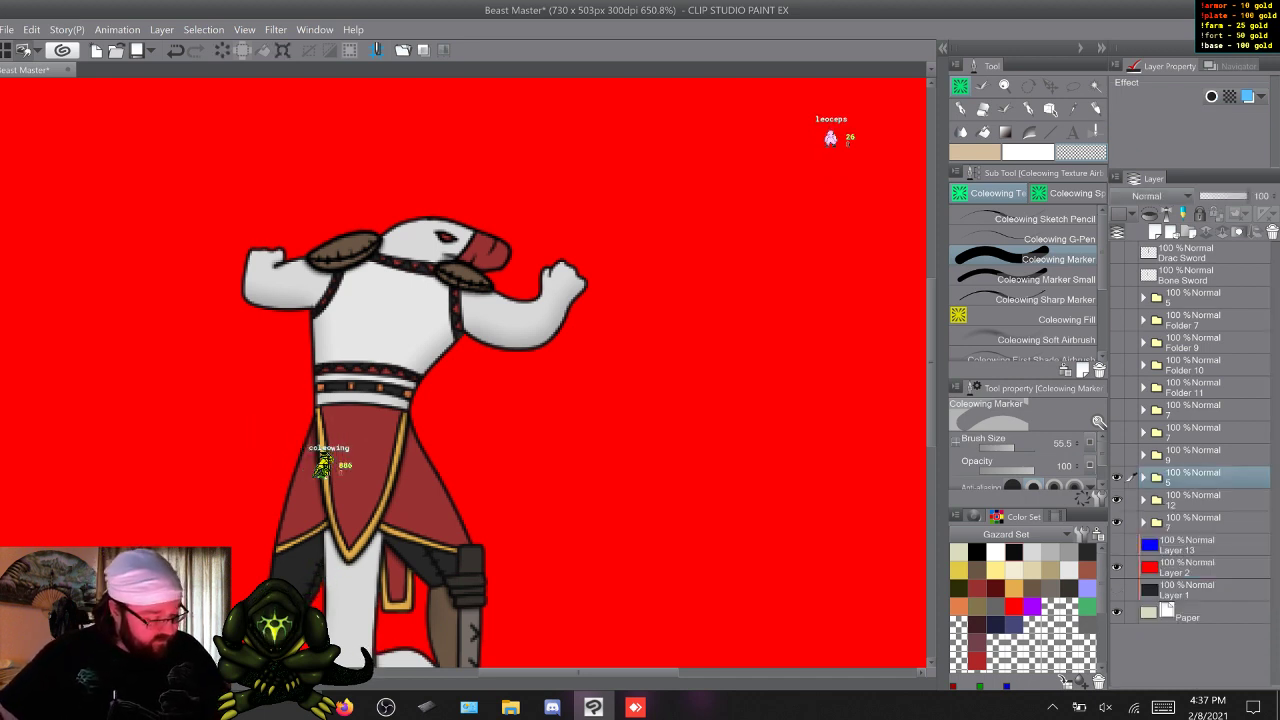
{"action": "left_click", "coordinate": [1117, 478]}
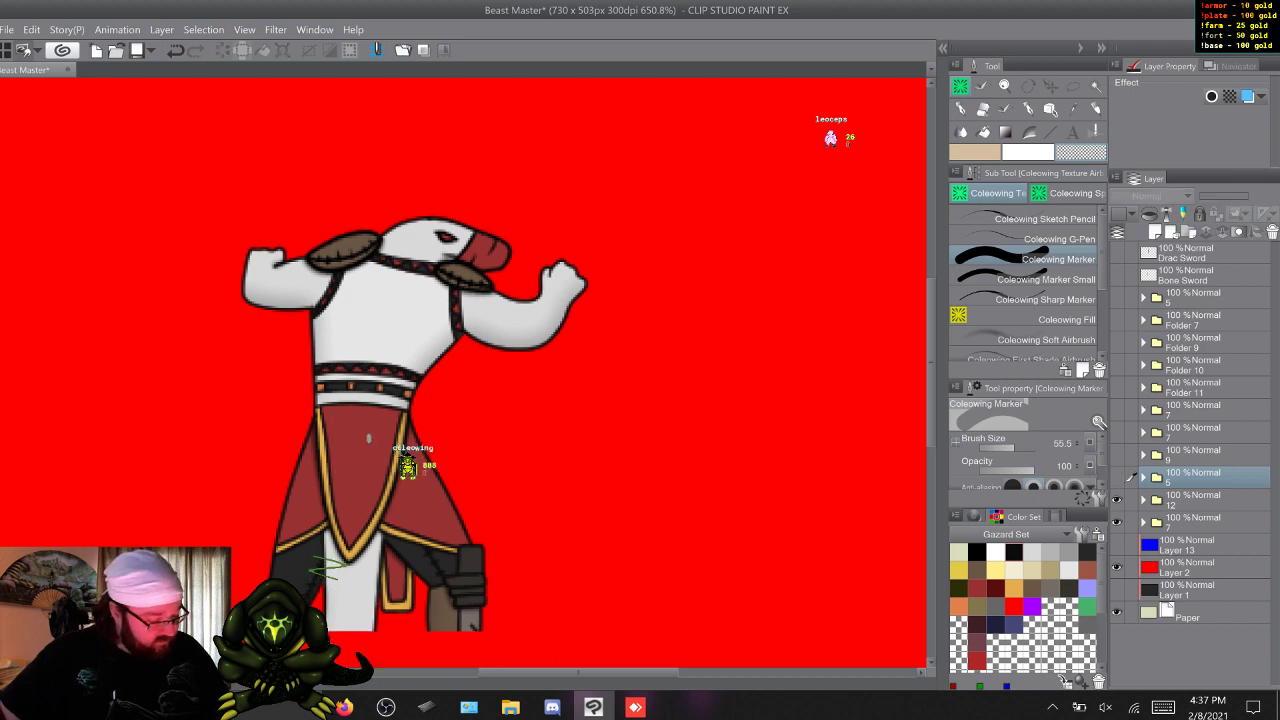
Duplicate the Bone Sword layer and move the copy into the Sic Em pose's group folder.
{"action": "left_click", "coordinate": [1143, 500]}
{"action": "left_click", "coordinate": [1117, 545]}
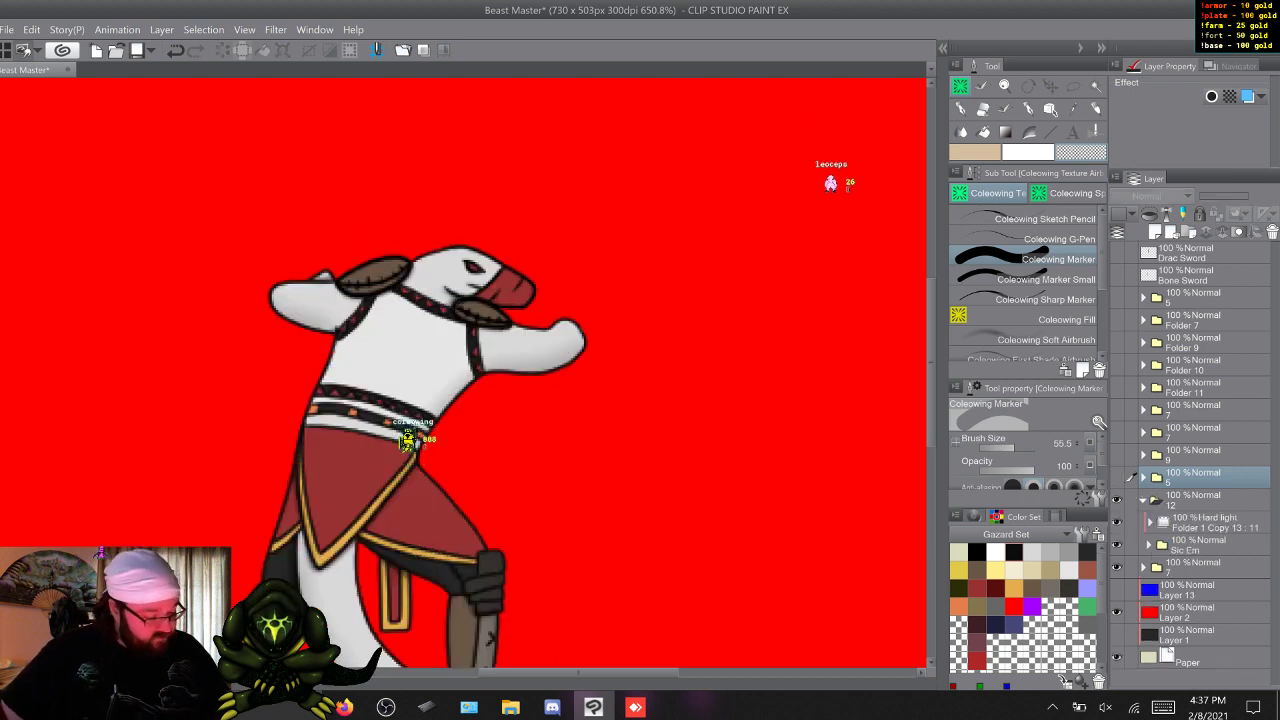
{"action": "left_click", "coordinate": [1143, 500]}
{"action": "left_click", "coordinate": [1195, 500]}
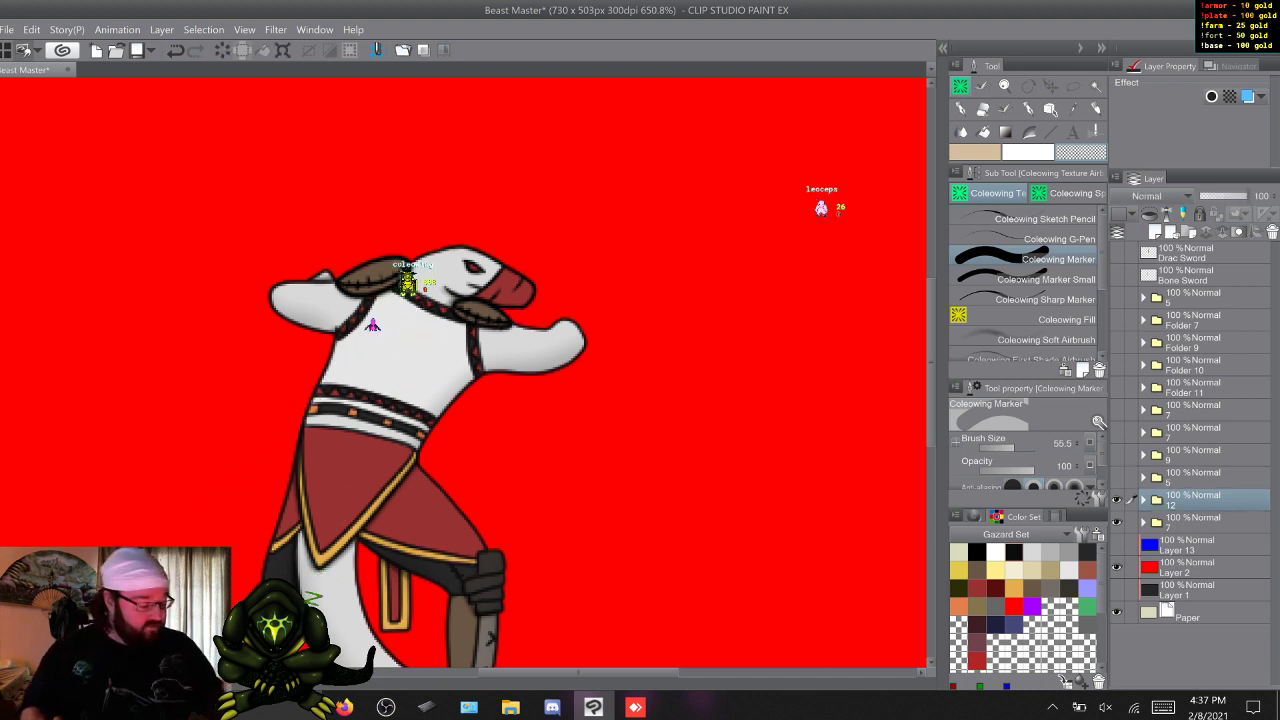
{"action": "left_click", "coordinate": [1195, 275]}
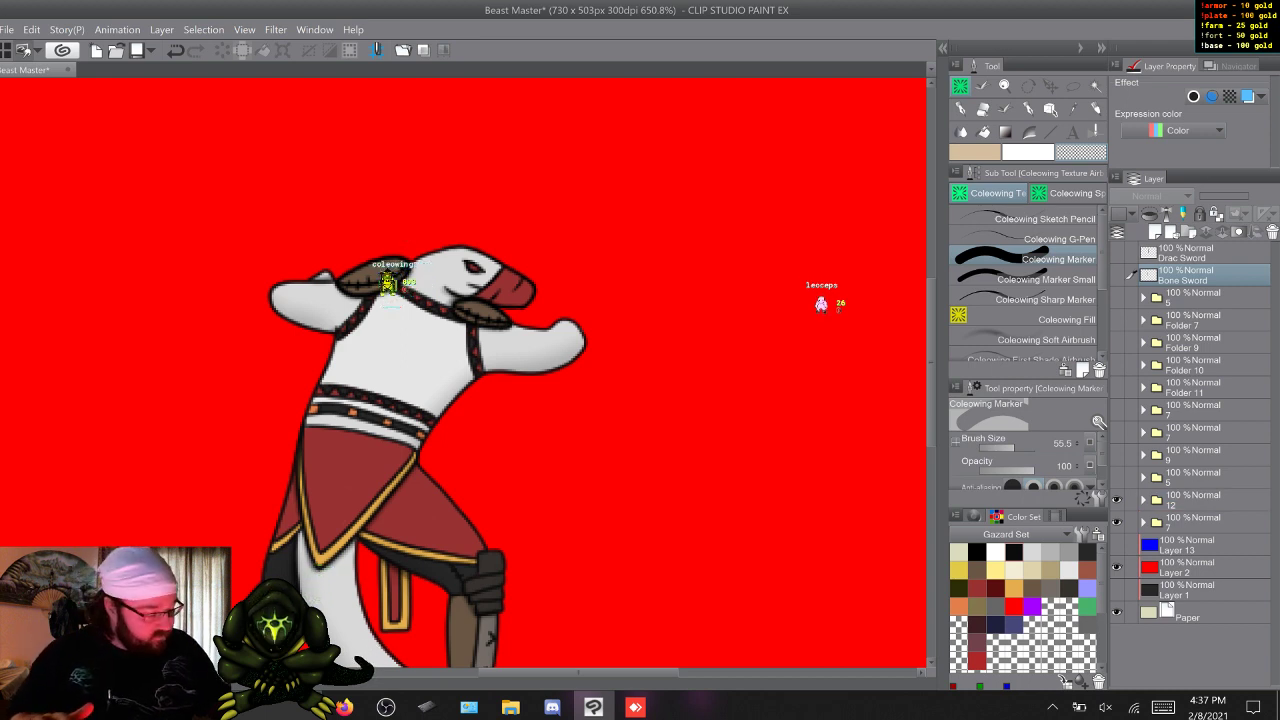
{"action": "key", "text": "F9"}
{"action": "left_click_drag", "start_coordinate": [1195, 277], "coordinate": [1195, 525]}
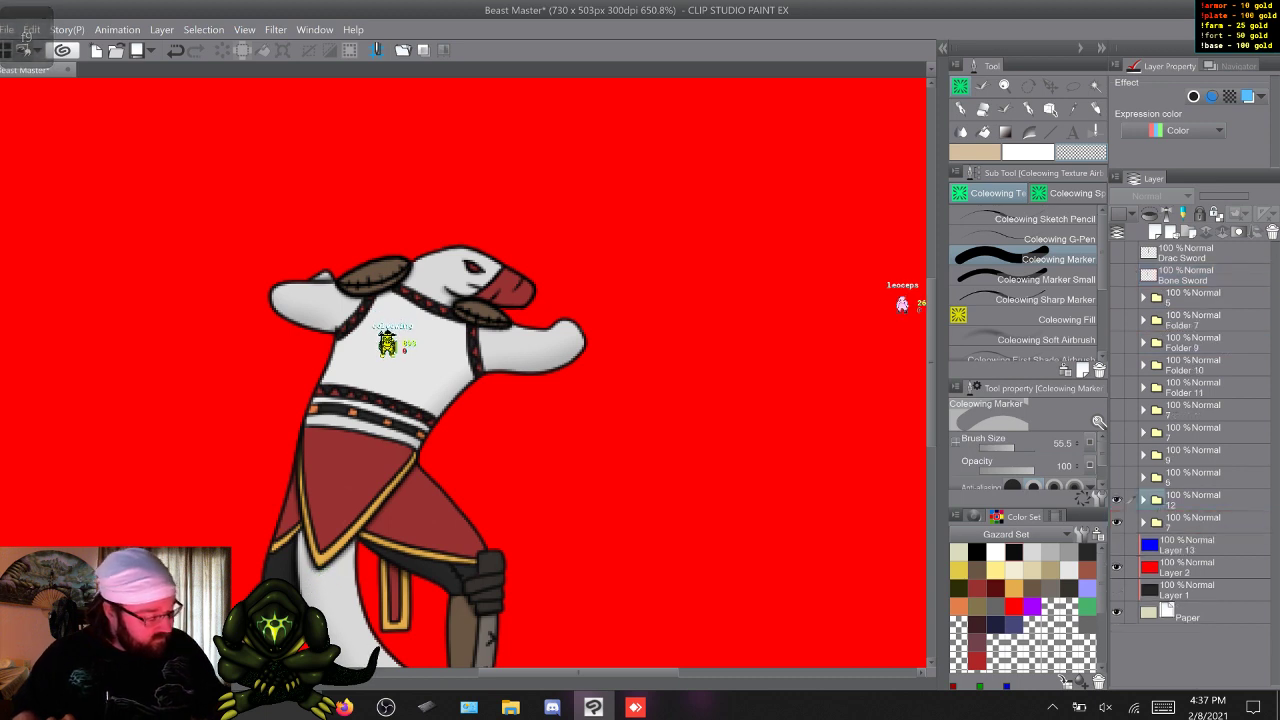
Duplicate the Drac Sword layer twice and move both copies into the Sic Em pose's group folder.
{"action": "left_click", "coordinate": [1195, 253]}
{"action": "key", "text": "F9"}
{"action": "key", "text": "F9"}
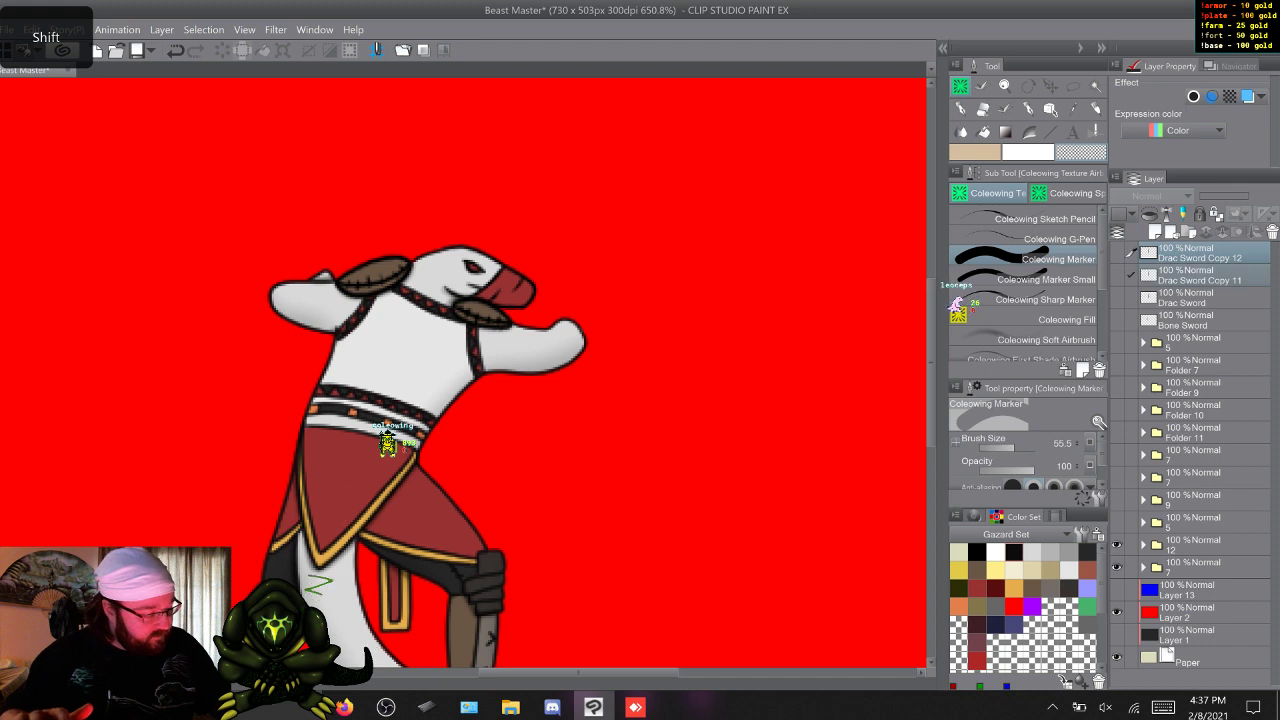
{"action": "left_click_drag", "start_coordinate": [1195, 270], "coordinate": [1195, 545]}
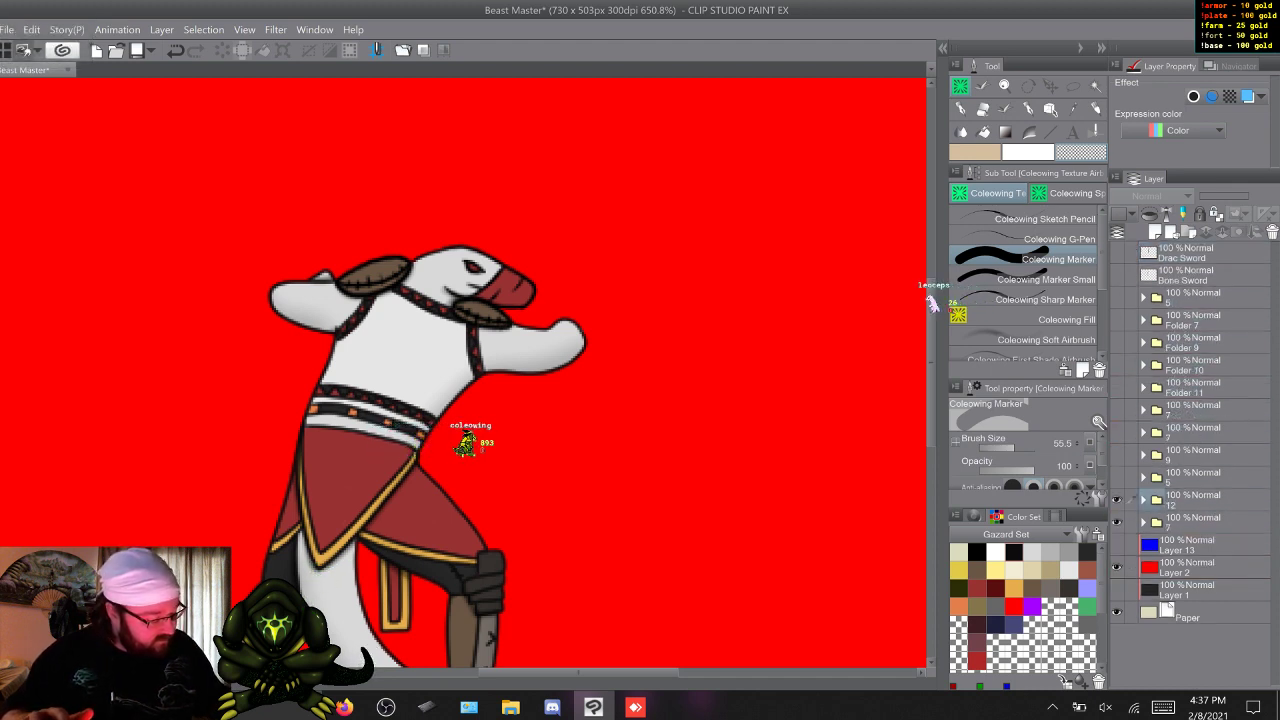
{"action": "left_click", "coordinate": [1143, 500]}
{"action": "left_click", "coordinate": [1143, 500]}
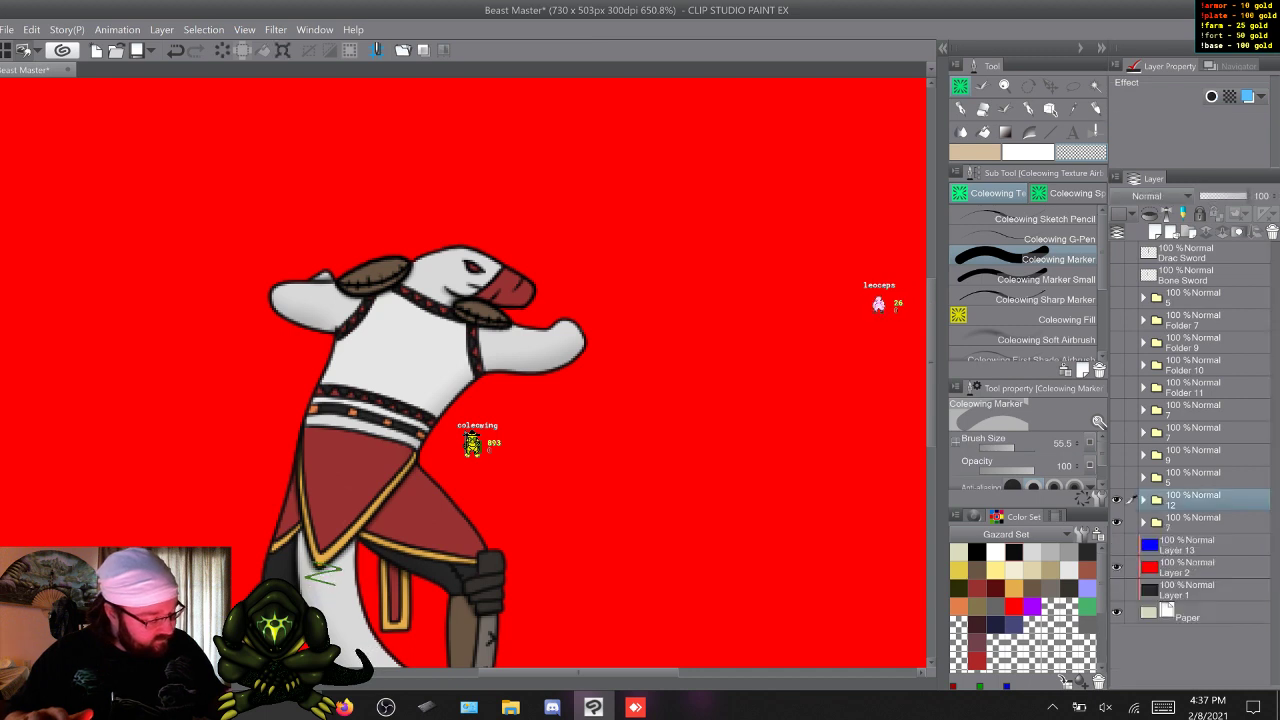
Duplicate the Drac Sword and Bone Sword layers and place the copies inside the Idle pose's group folder, above Folder 1 Copy 3.
{"action": "left_click", "coordinate": [1143, 522]}
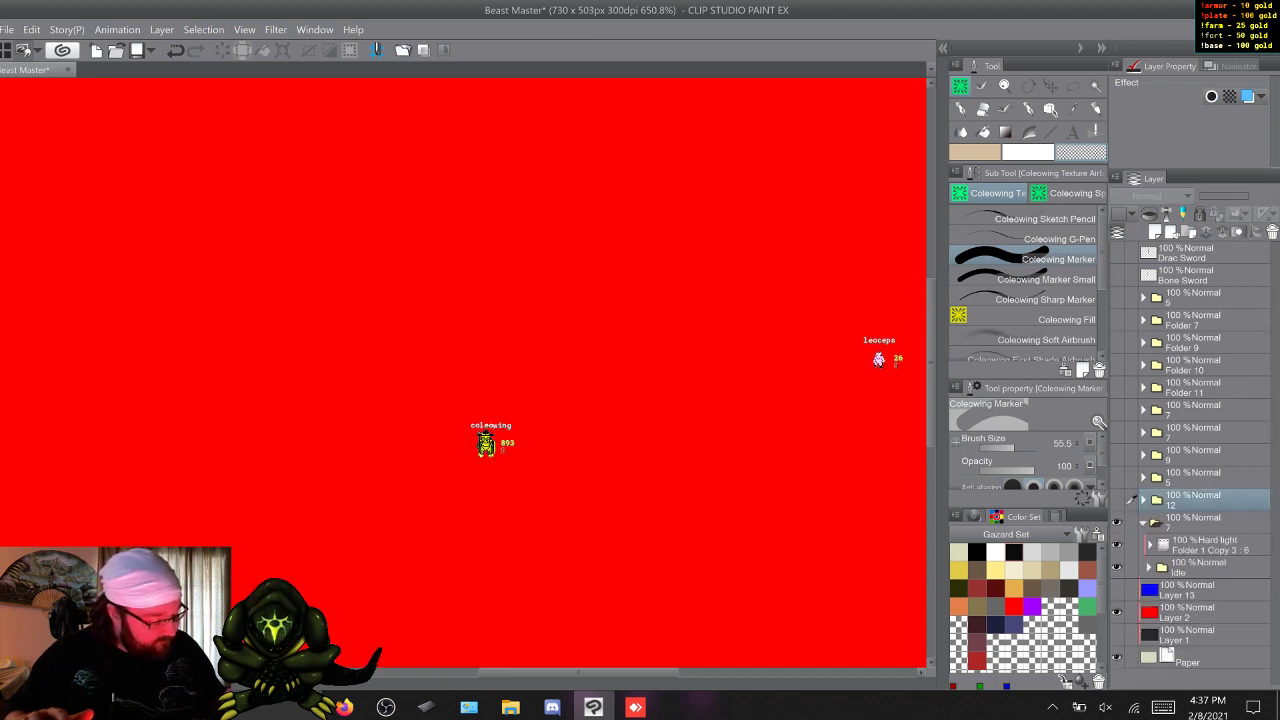
{"action": "left_click", "coordinate": [1117, 567]}
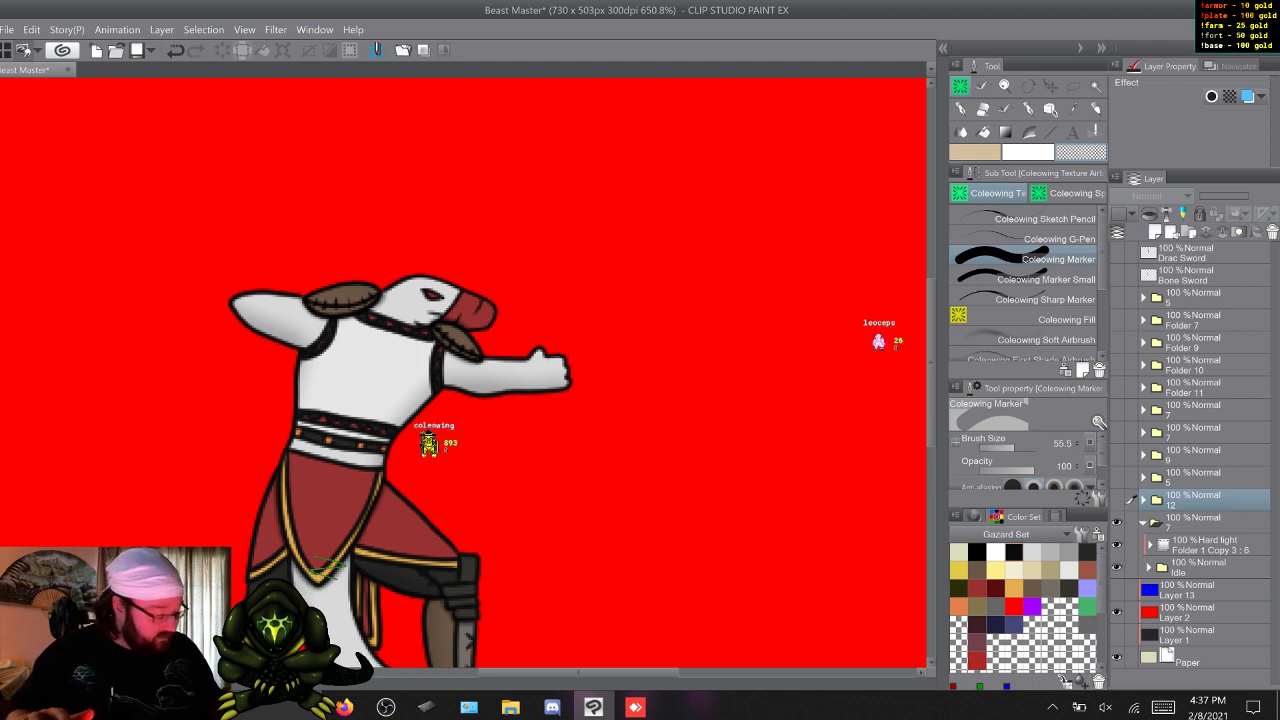
{"action": "left_click", "coordinate": [1190, 253]}
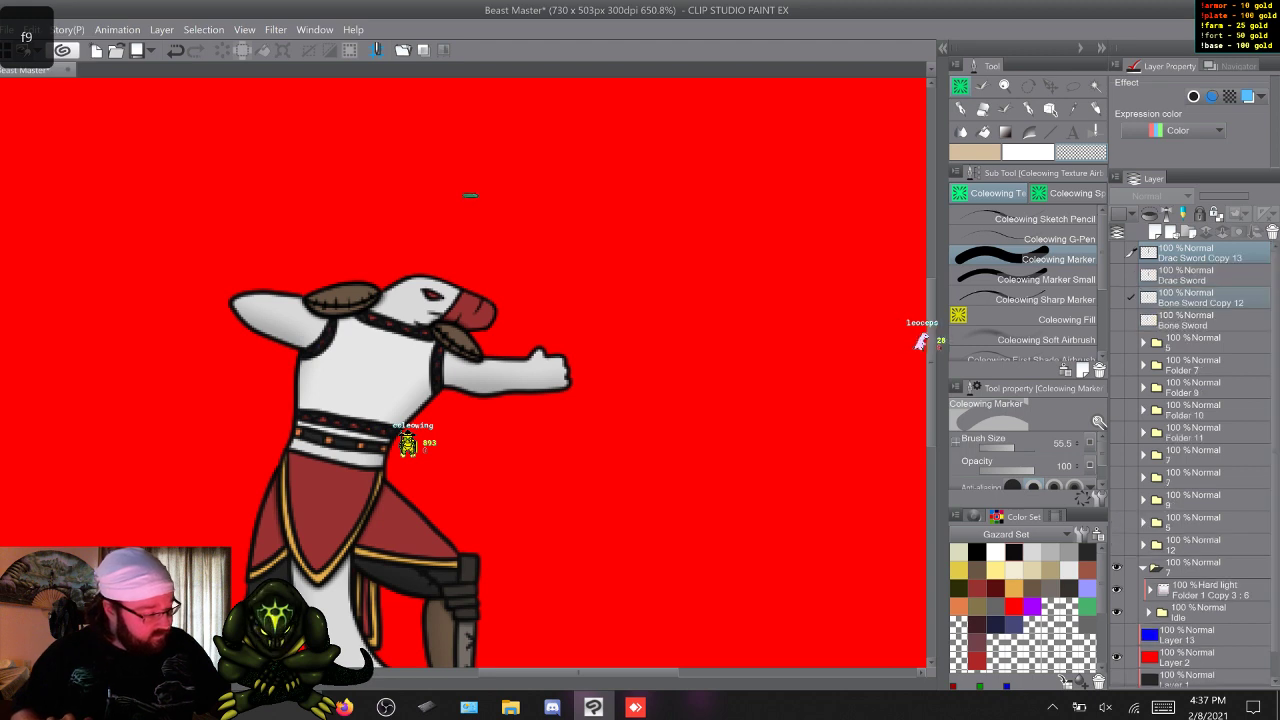
{"action": "key", "text": "F9"}
{"action": "left_click_drag", "start_coordinate": [1190, 345], "coordinate": [1190, 578]}
{"action": "left_click", "coordinate": [1190, 253]}
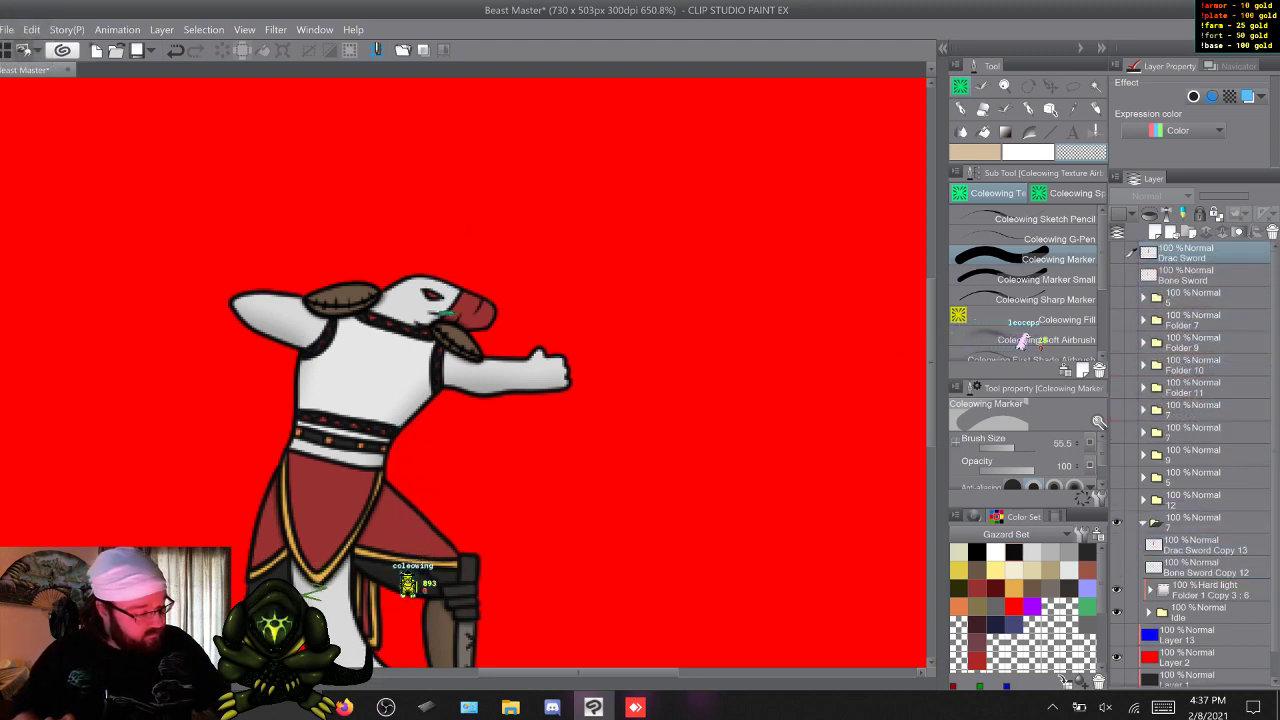
Duplicate the Drac and Bone Sword copies inside the Idle pose's group folder, then collapse and hide the folder.
{"action": "key", "text": "shift"}
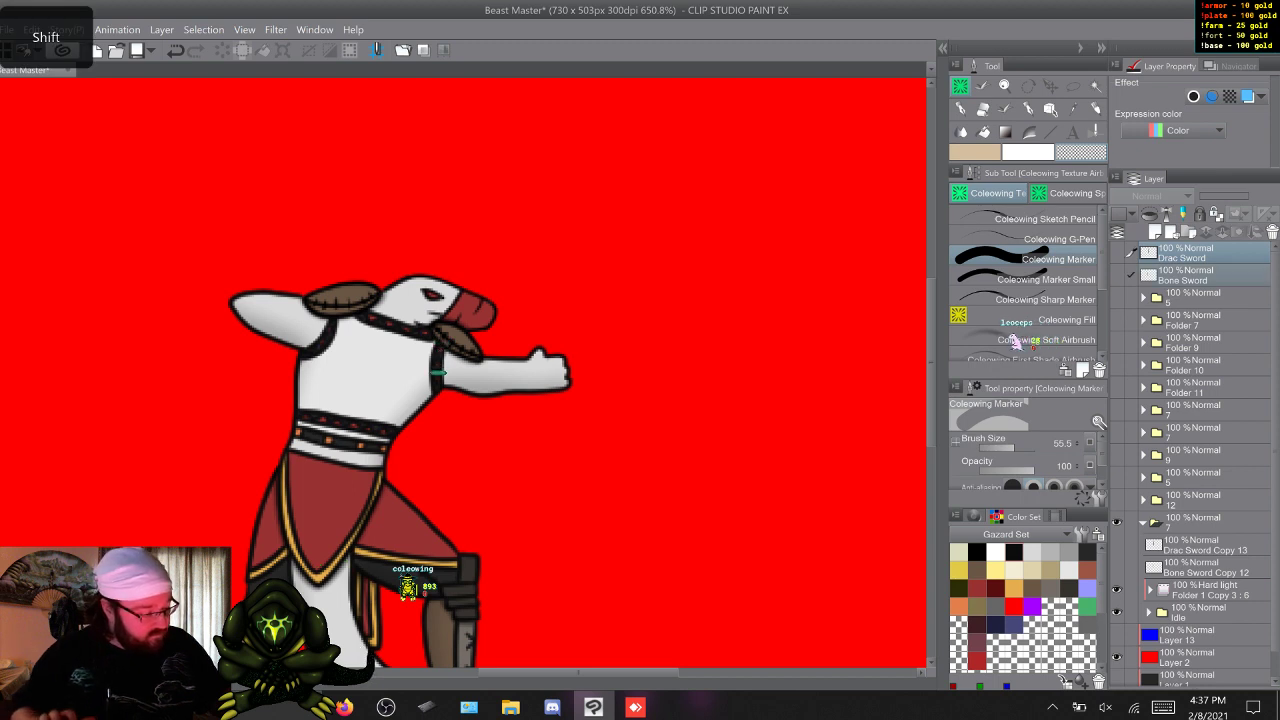
{"action": "left_click", "coordinate": [1200, 546]}
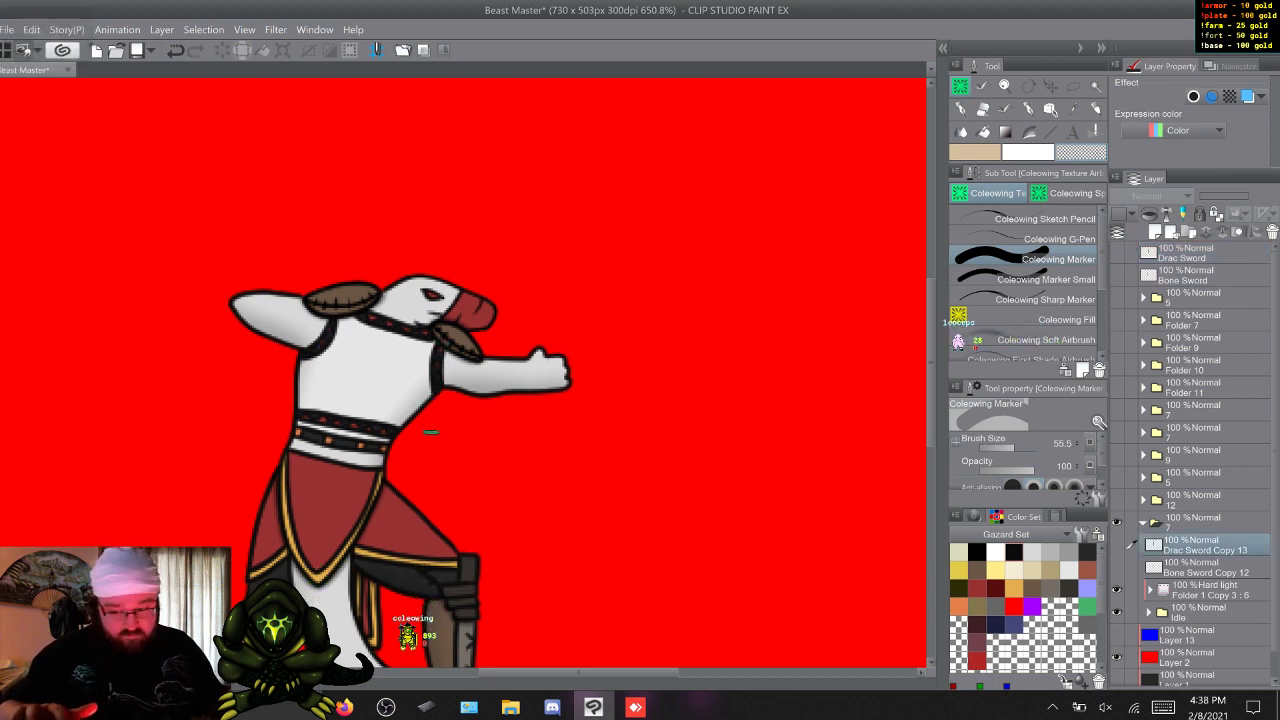
{"action": "key", "text": "shift"}
{"action": "key", "text": "f9"}
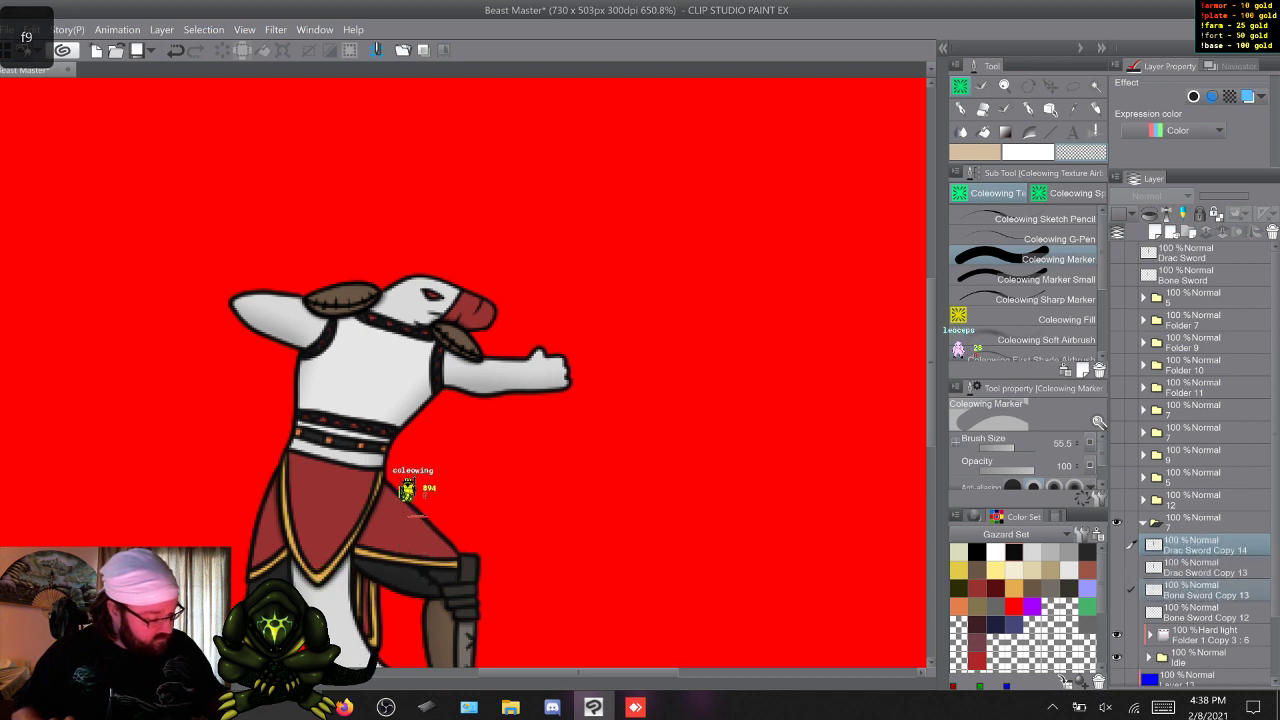
{"action": "left_click", "coordinate": [1143, 523]}
{"action": "left_click", "coordinate": [1117, 523]}
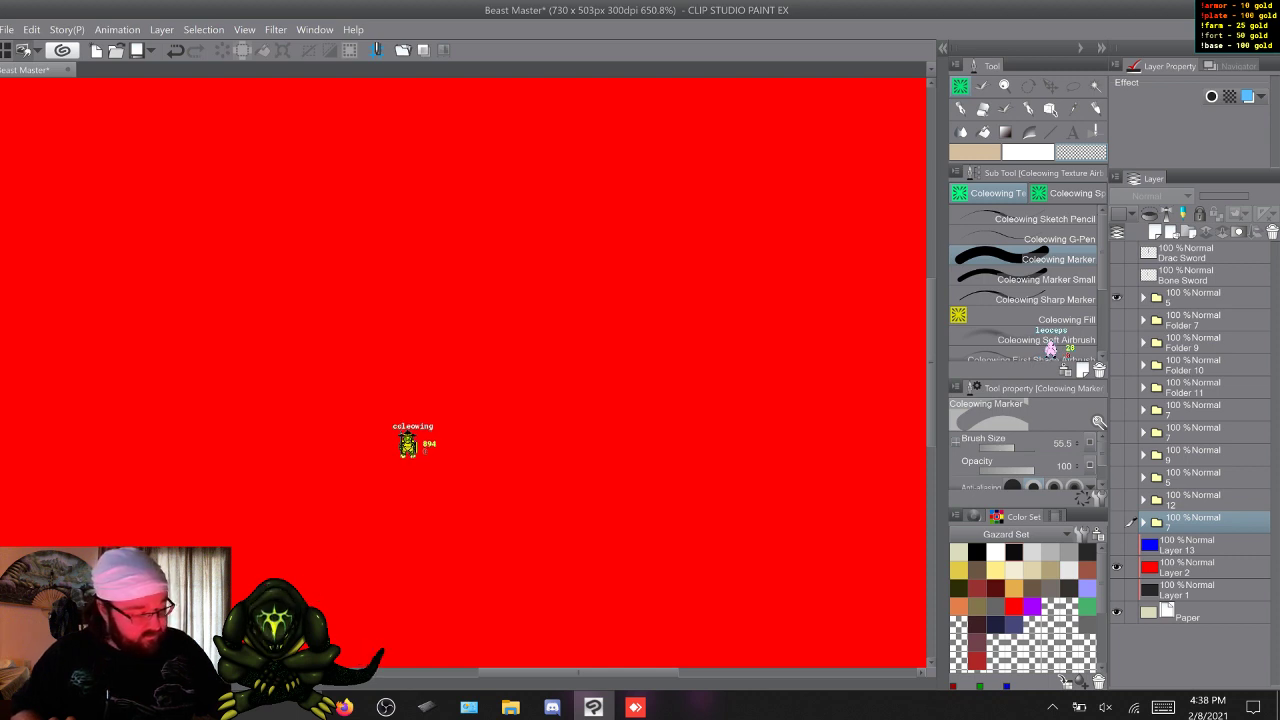
Check the contents of the topmost pose folder, 5, and of Folder 7 with the Death 2 pose.
{"action": "left_click", "coordinate": [1144, 298]}
{"action": "left_click", "coordinate": [1117, 298]}
{"action": "left_click", "coordinate": [1144, 298]}
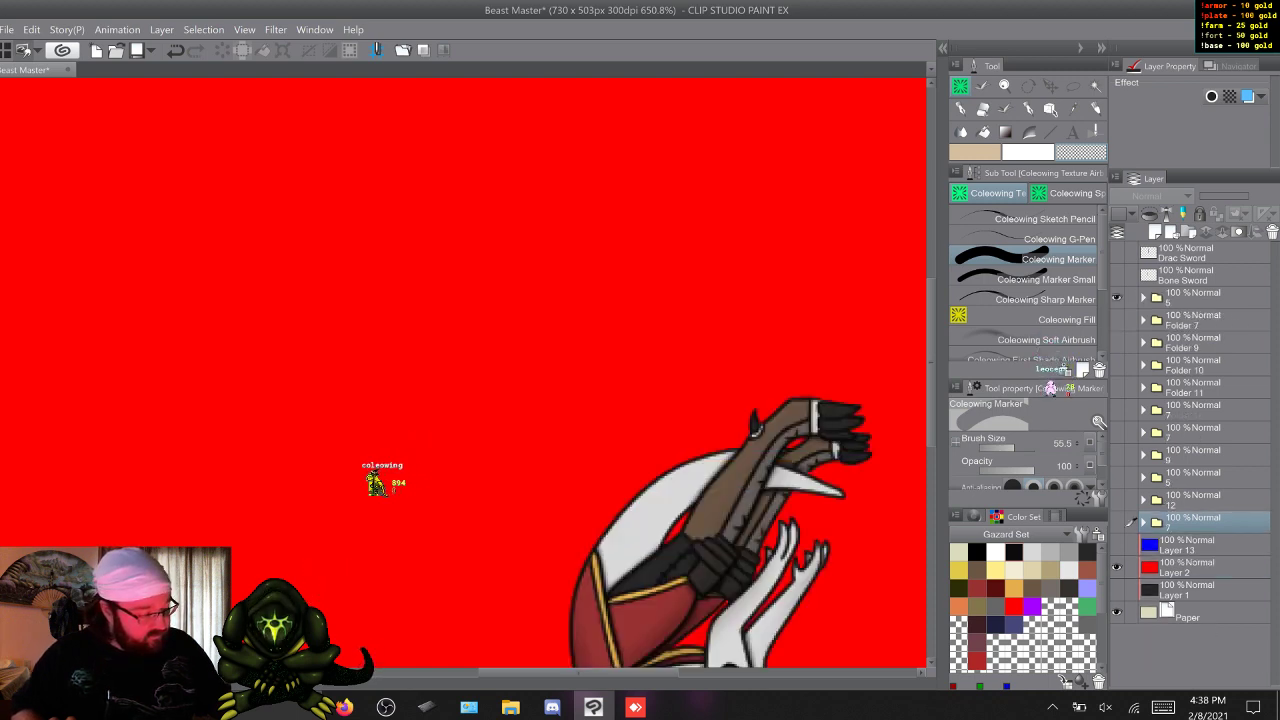
{"action": "left_click", "coordinate": [1117, 298]}
{"action": "left_click", "coordinate": [1144, 320]}
{"action": "left_click", "coordinate": [1117, 320]}
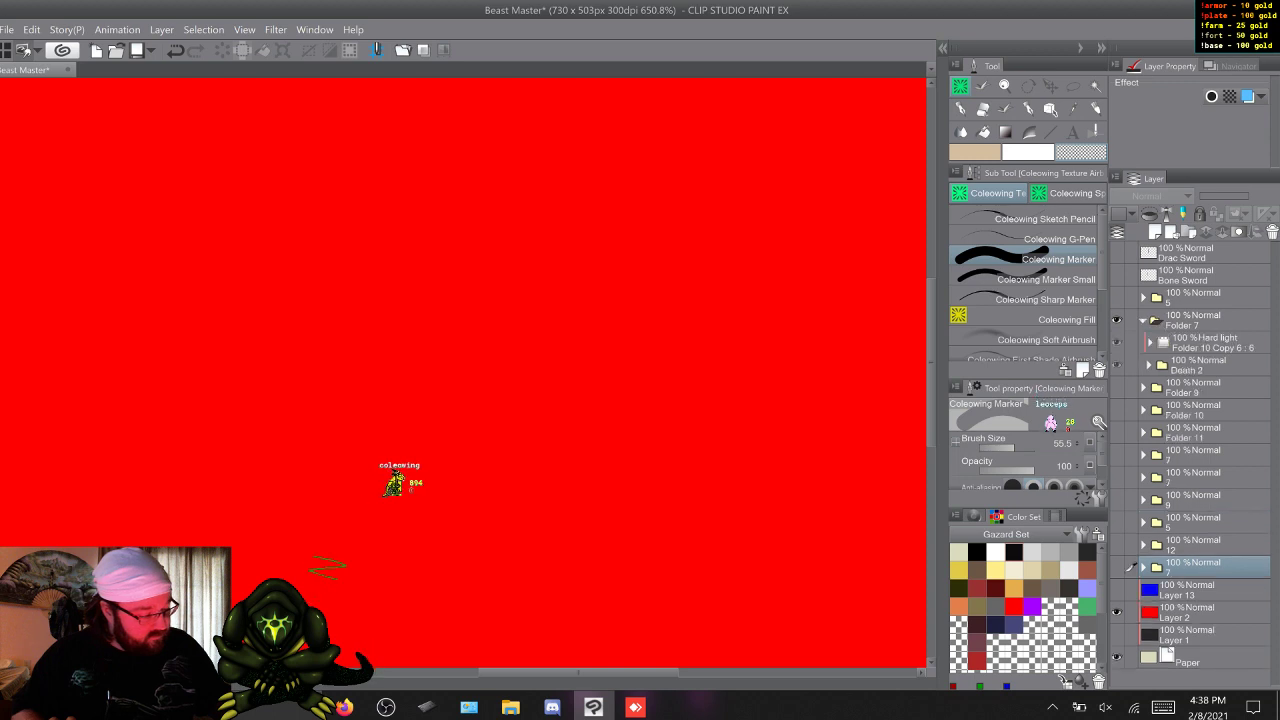
{"action": "left_click", "coordinate": [1144, 320]}
{"action": "left_click", "coordinate": [1117, 320]}
Check the poses and sword layers in Folder 9, Folder 10 and Folder 11, one folder at a time.
{"action": "left_click", "coordinate": [1117, 342]}
{"action": "left_click", "coordinate": [1144, 342]}
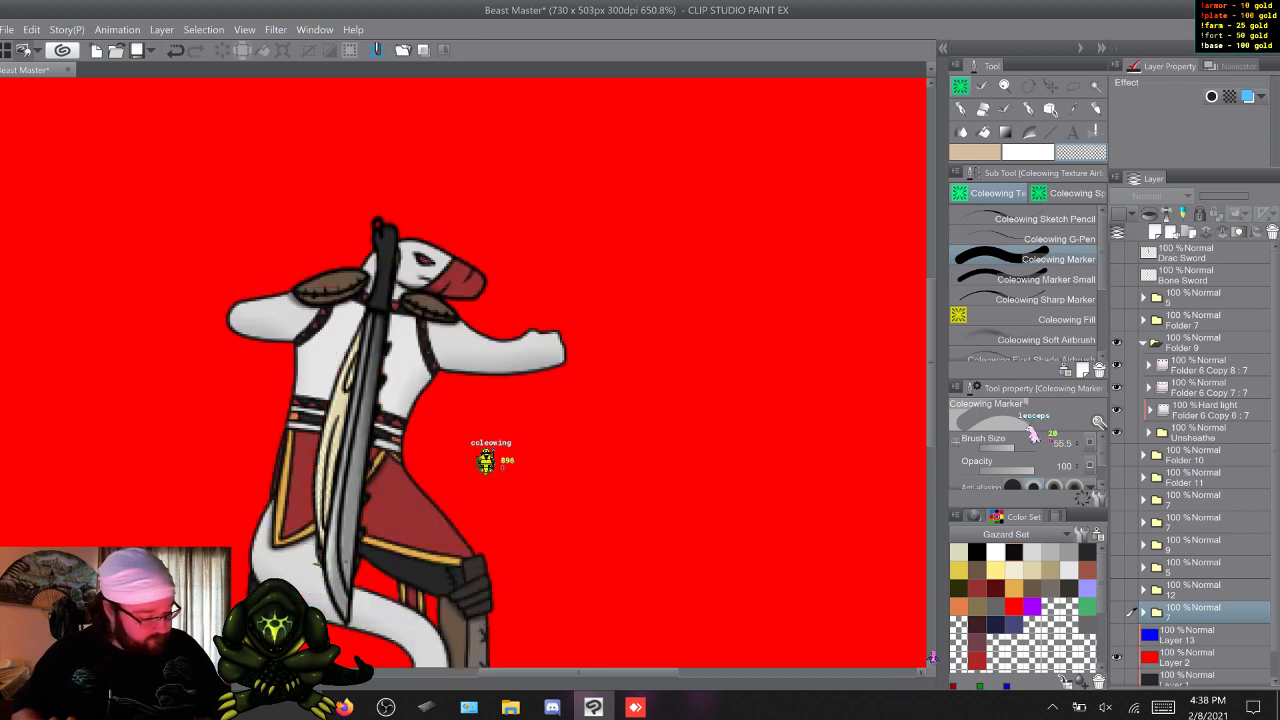
{"action": "left_click", "coordinate": [1144, 342]}
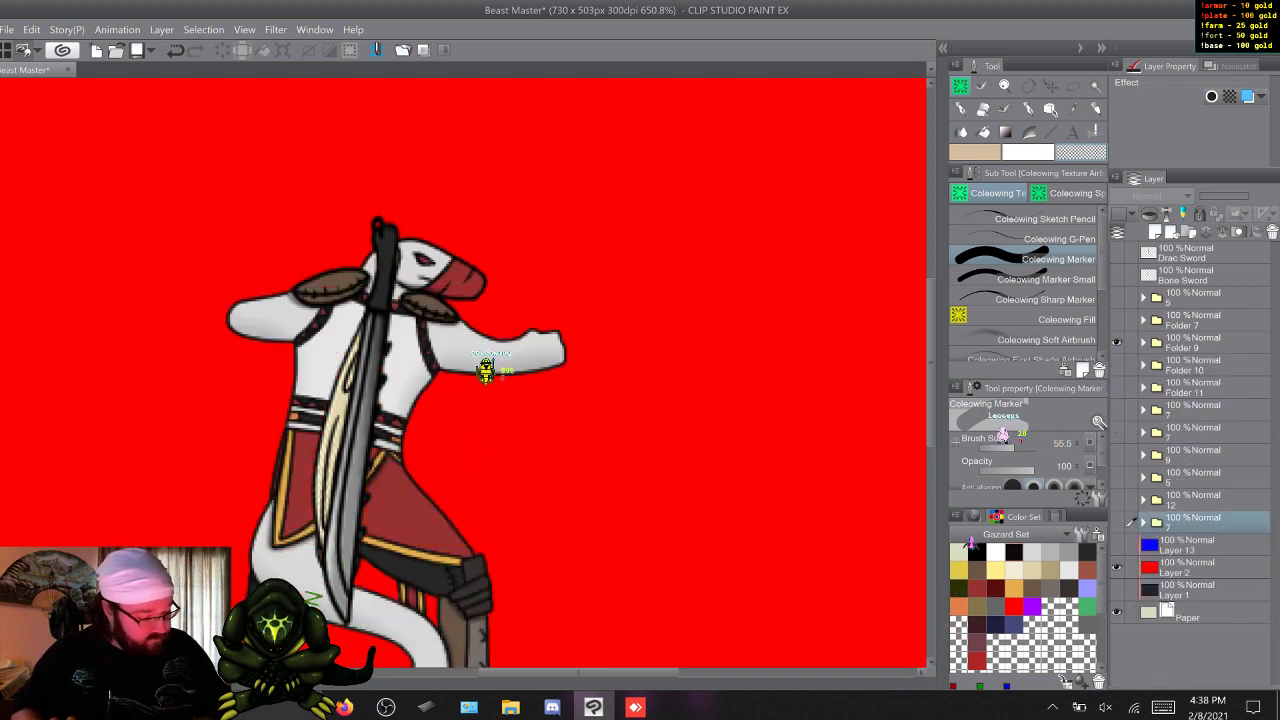
{"action": "left_click", "coordinate": [1144, 342]}
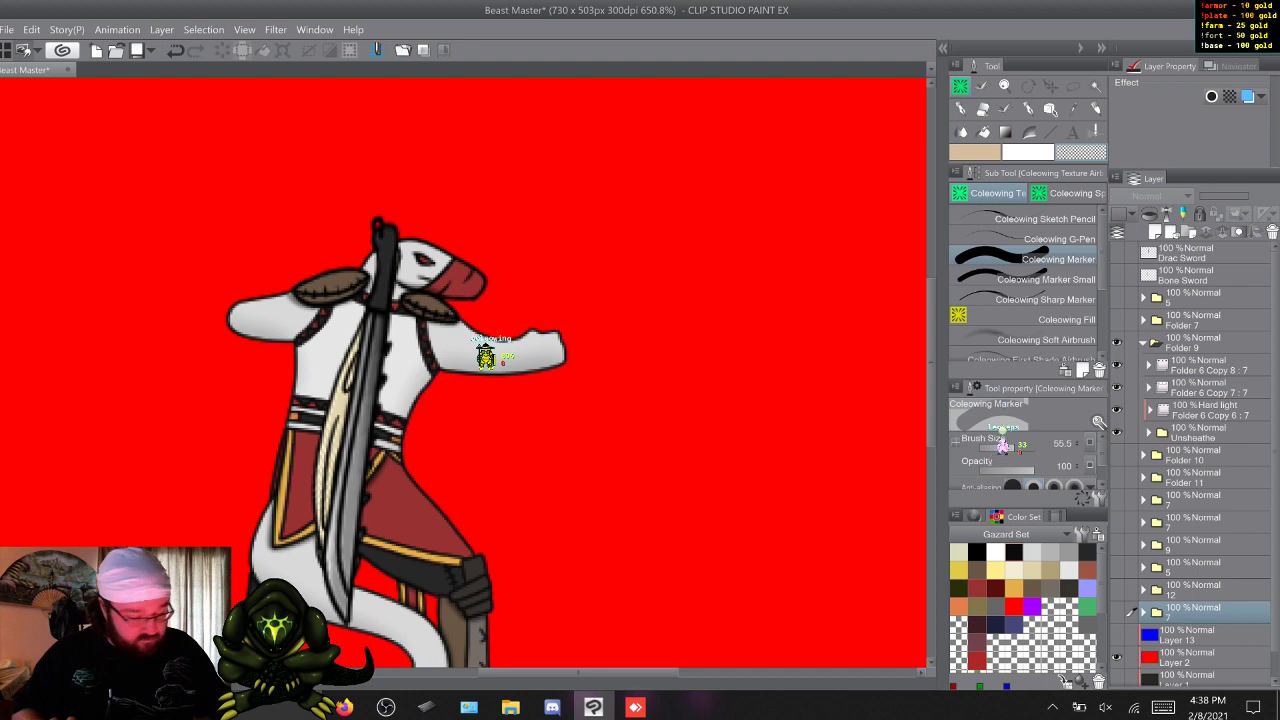
{"action": "left_click", "coordinate": [1144, 342]}
{"action": "left_click", "coordinate": [1117, 342]}
{"action": "left_click", "coordinate": [1117, 365]}
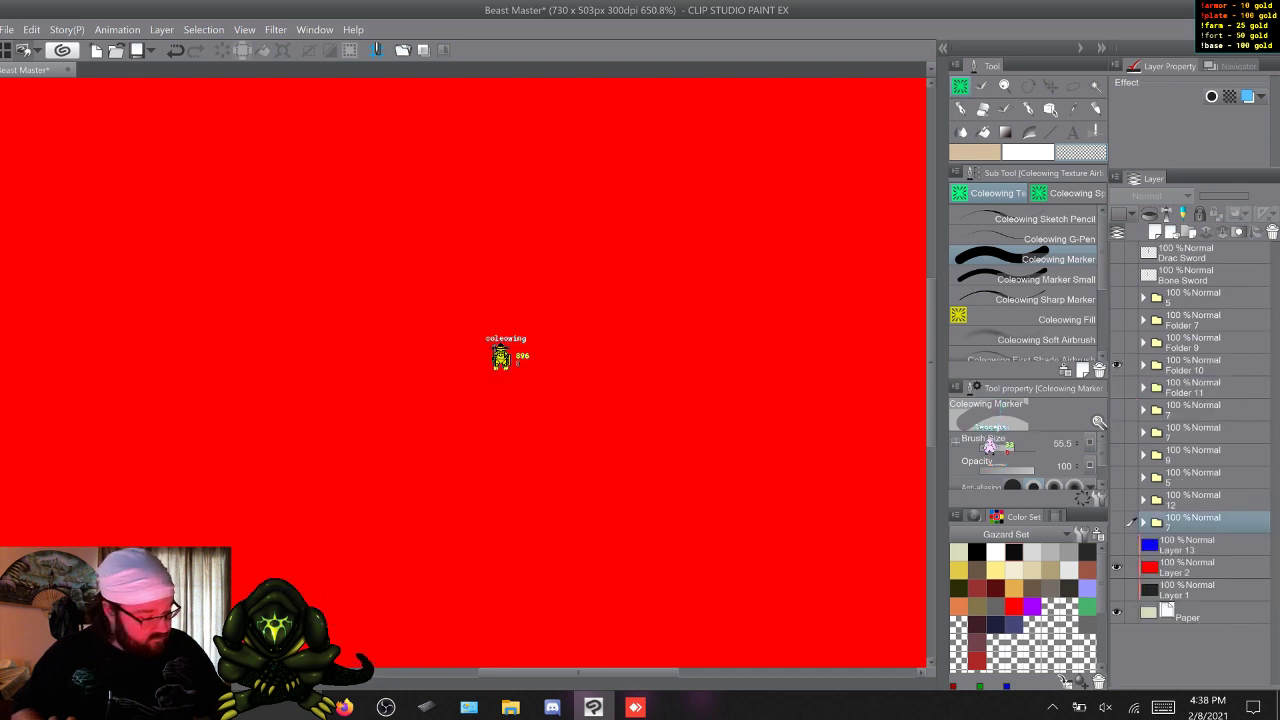
{"action": "left_click", "coordinate": [1144, 365]}
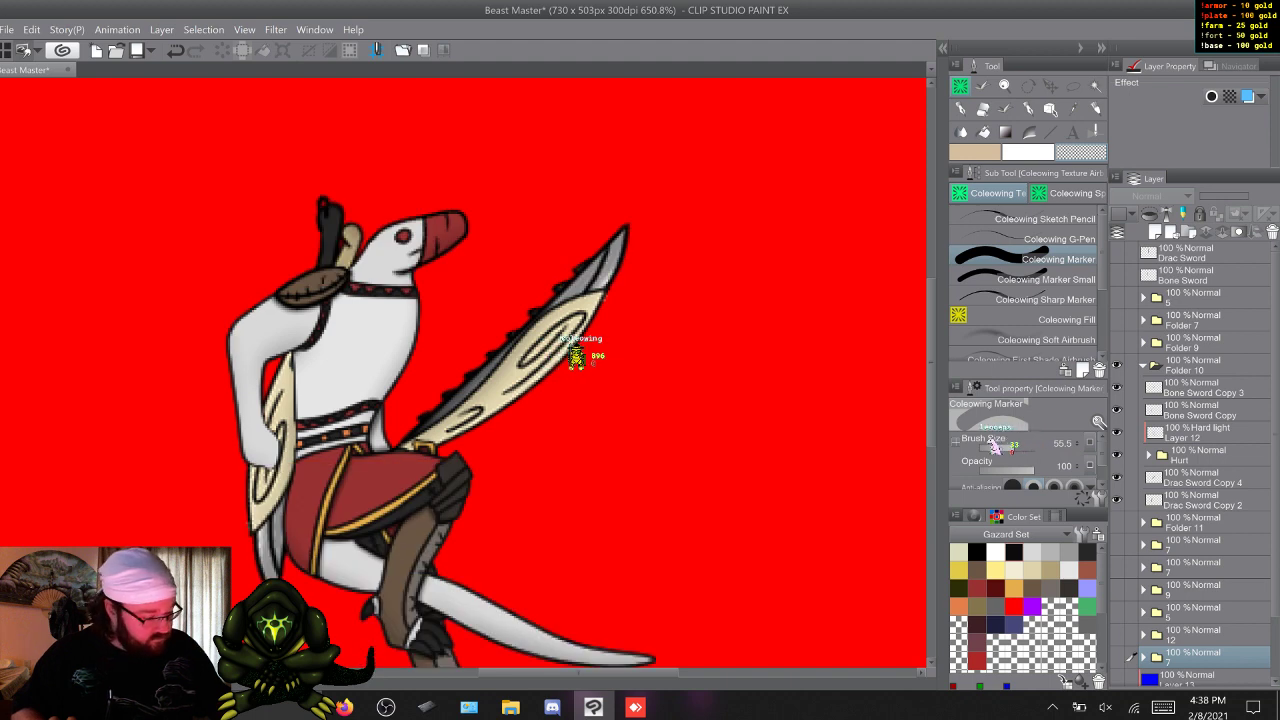
{"action": "left_click", "coordinate": [1144, 365]}
{"action": "left_click", "coordinate": [1117, 387]}
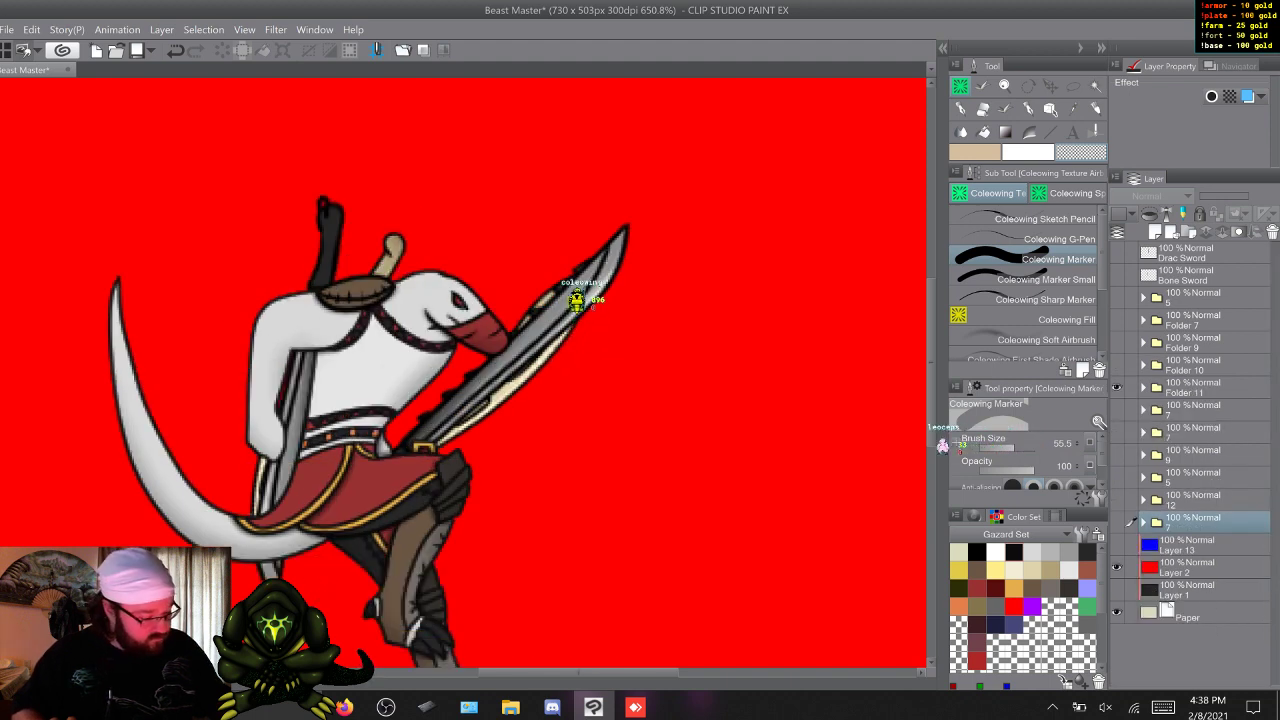
{"action": "left_click", "coordinate": [1117, 387]}
Show and expand the Roll pose's group folder, select its upper Drac Sword copy and save the document.
{"action": "left_click", "coordinate": [1117, 410]}
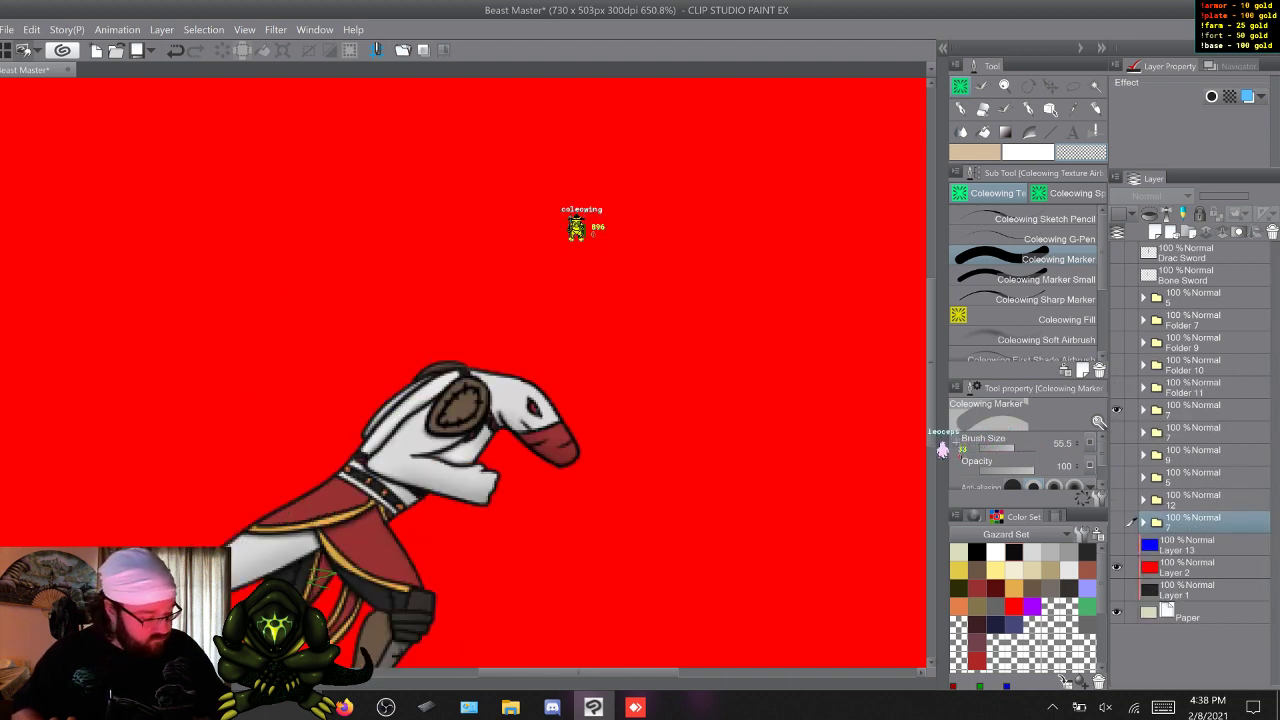
{"action": "left_click", "coordinate": [1144, 410]}
{"action": "left_click", "coordinate": [1203, 478]}
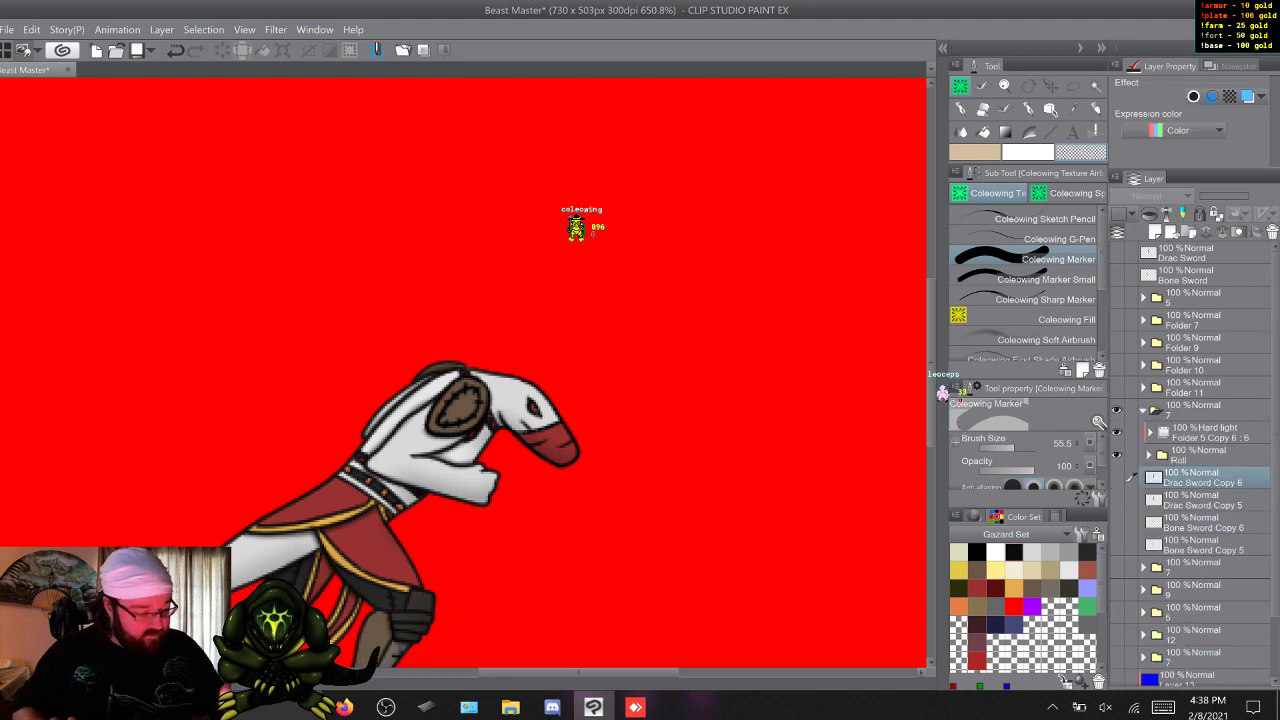
{"action": "scroll", "coordinate": [463, 372], "scroll_direction": "down", "scroll_amount": 3}
{"action": "scroll", "coordinate": [463, 372], "scroll_direction": "down", "scroll_amount": 1}
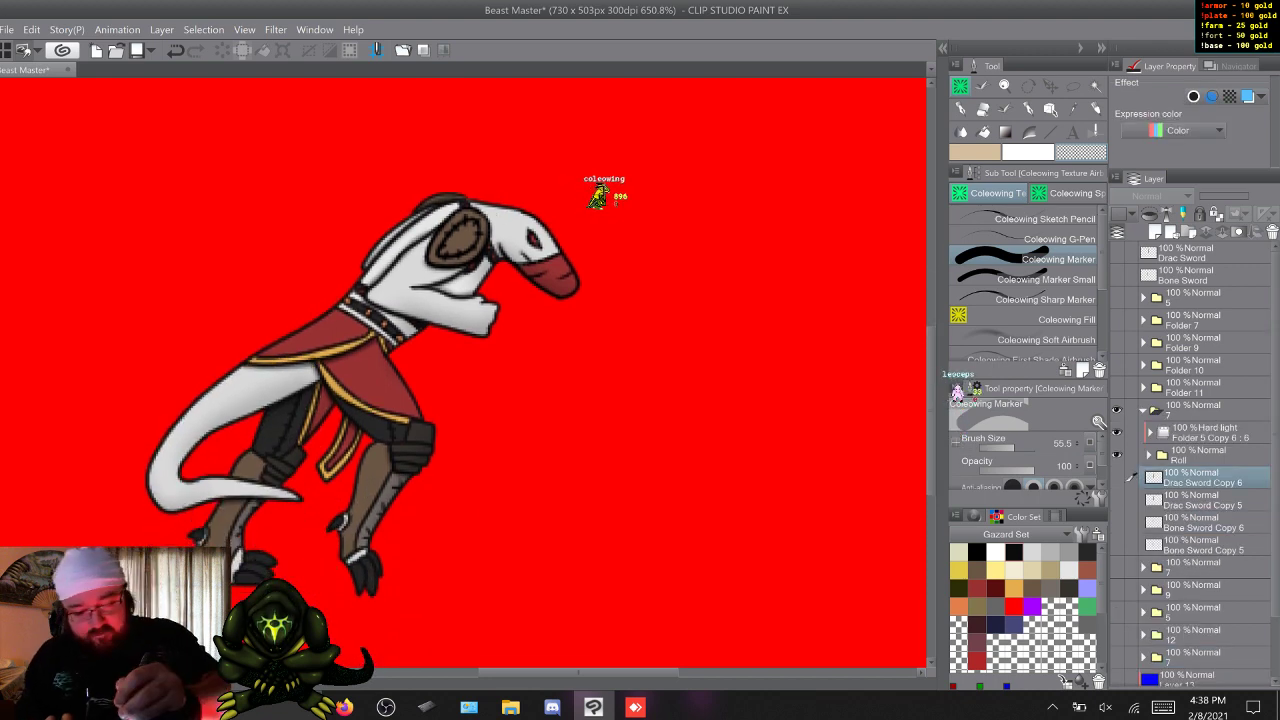
{"action": "key", "text": "ctrl+s"}
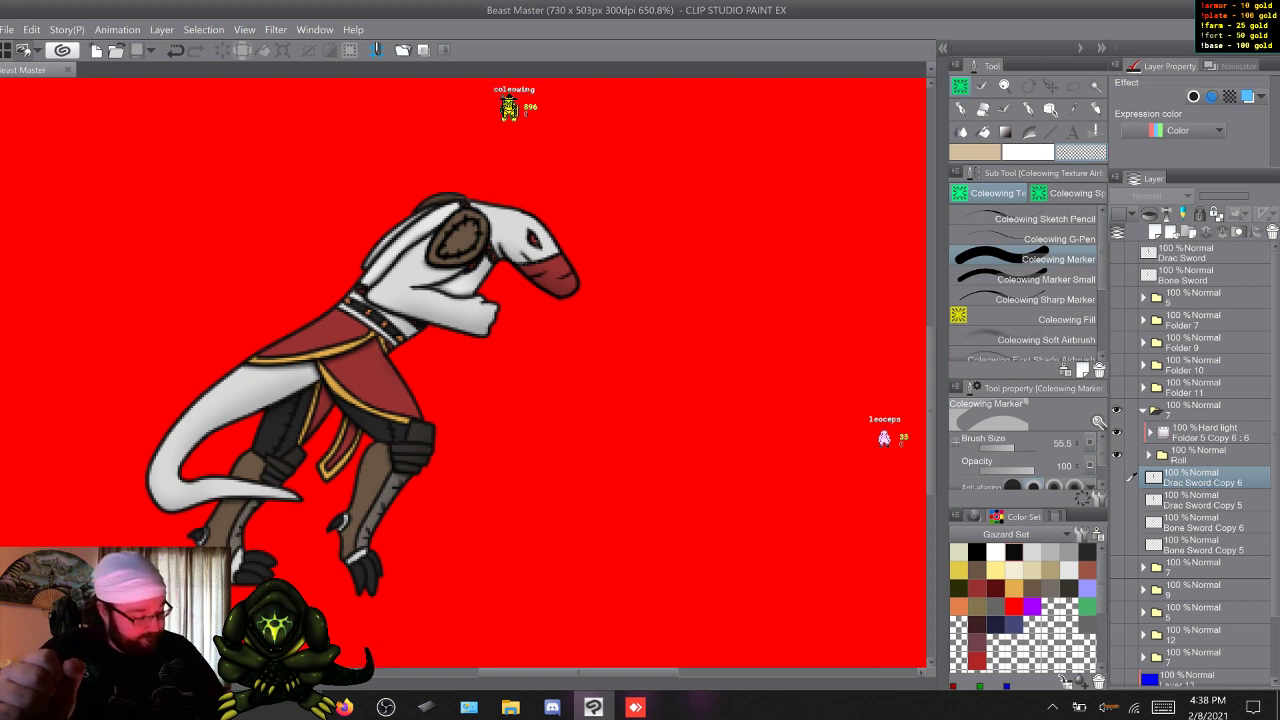
Make the blue sword's Folder 5 animation folder inside the Roll folder visible, then collapse Roll again.
{"action": "left_click", "coordinate": [1149, 455]}
{"action": "left_click", "coordinate": [1117, 590]}
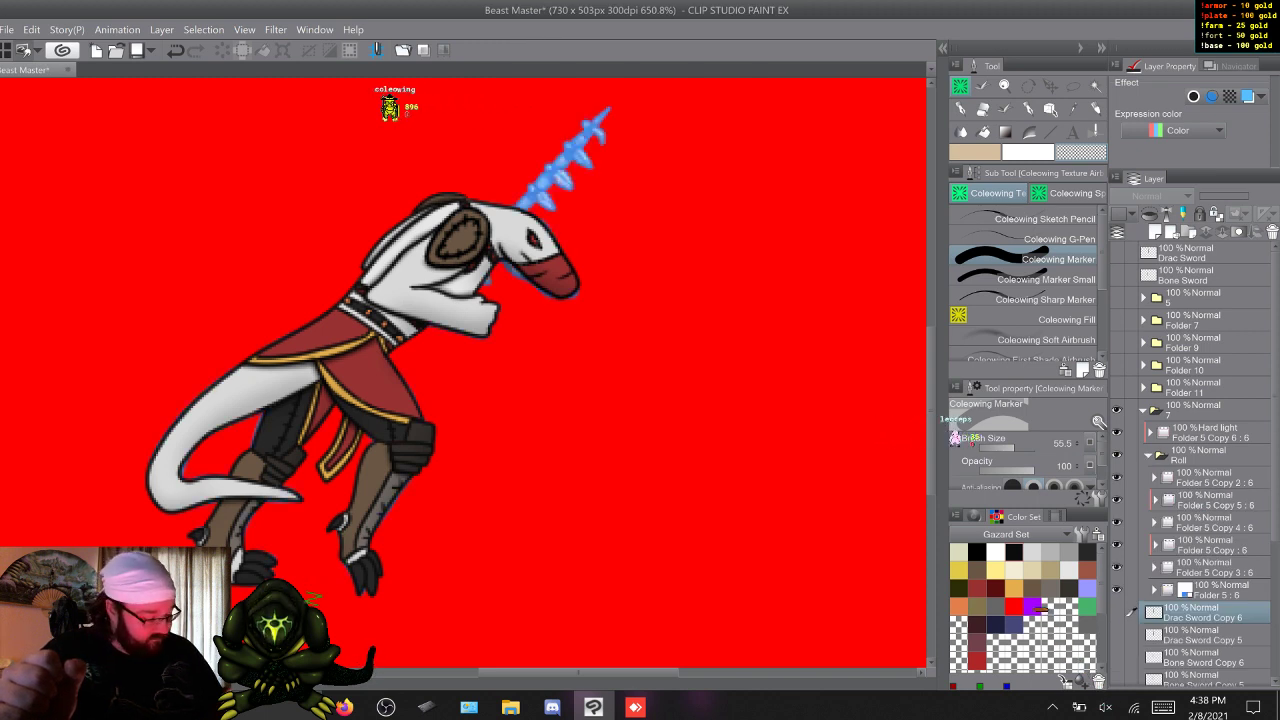
{"action": "left_click", "coordinate": [1149, 455]}
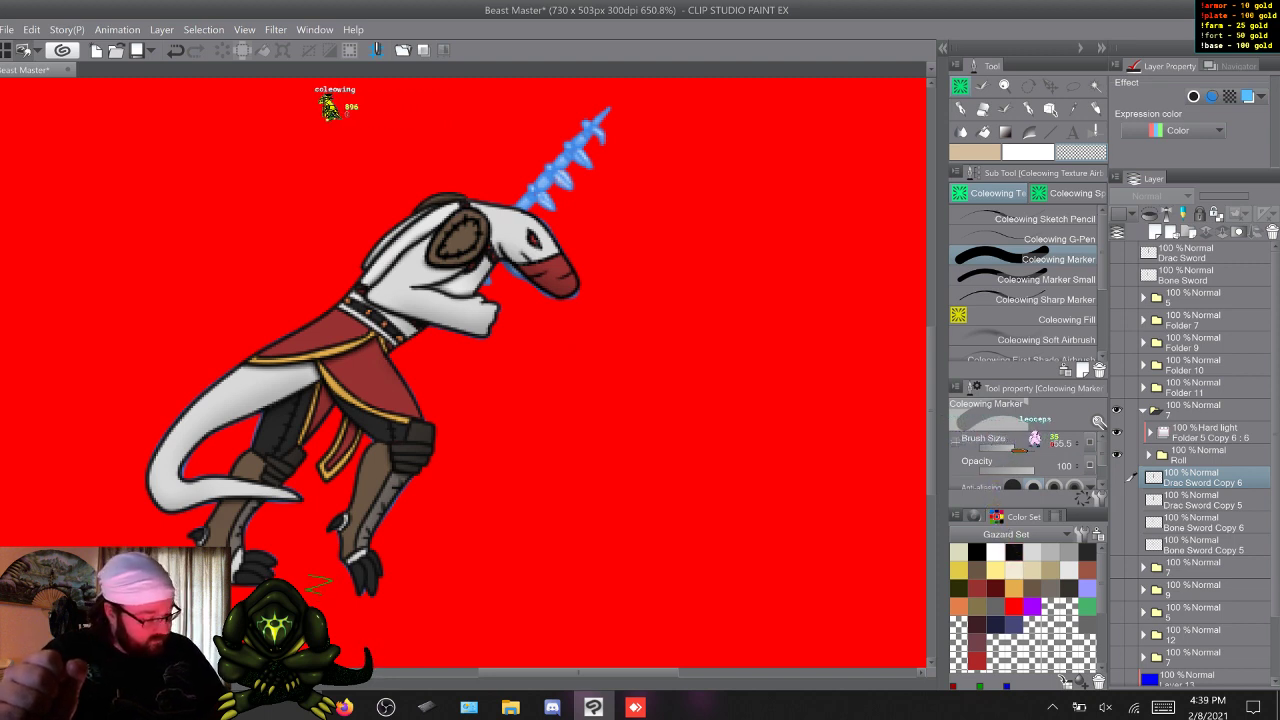
Duplicate the Roll pose's Hard light shading folder, turn off the copy's clipping and set its blending mode to Normal.
{"action": "left_click", "coordinate": [1210, 433]}
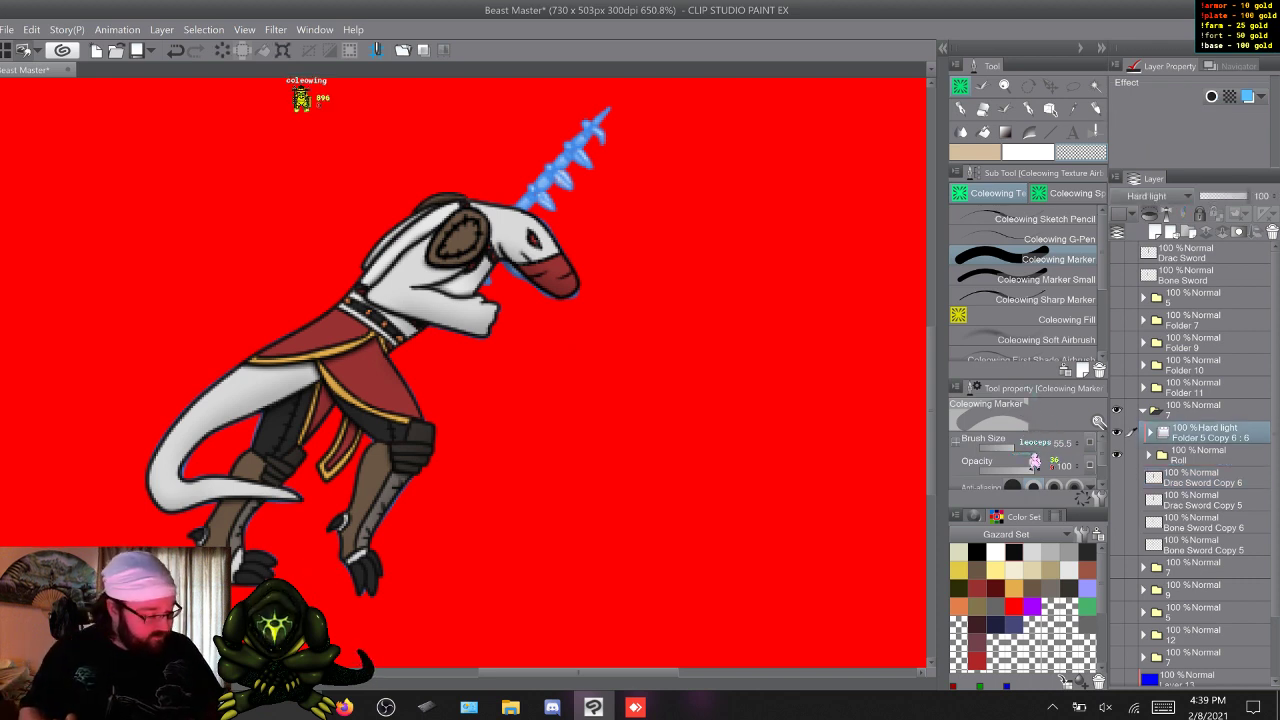
{"action": "key", "text": "F9"}
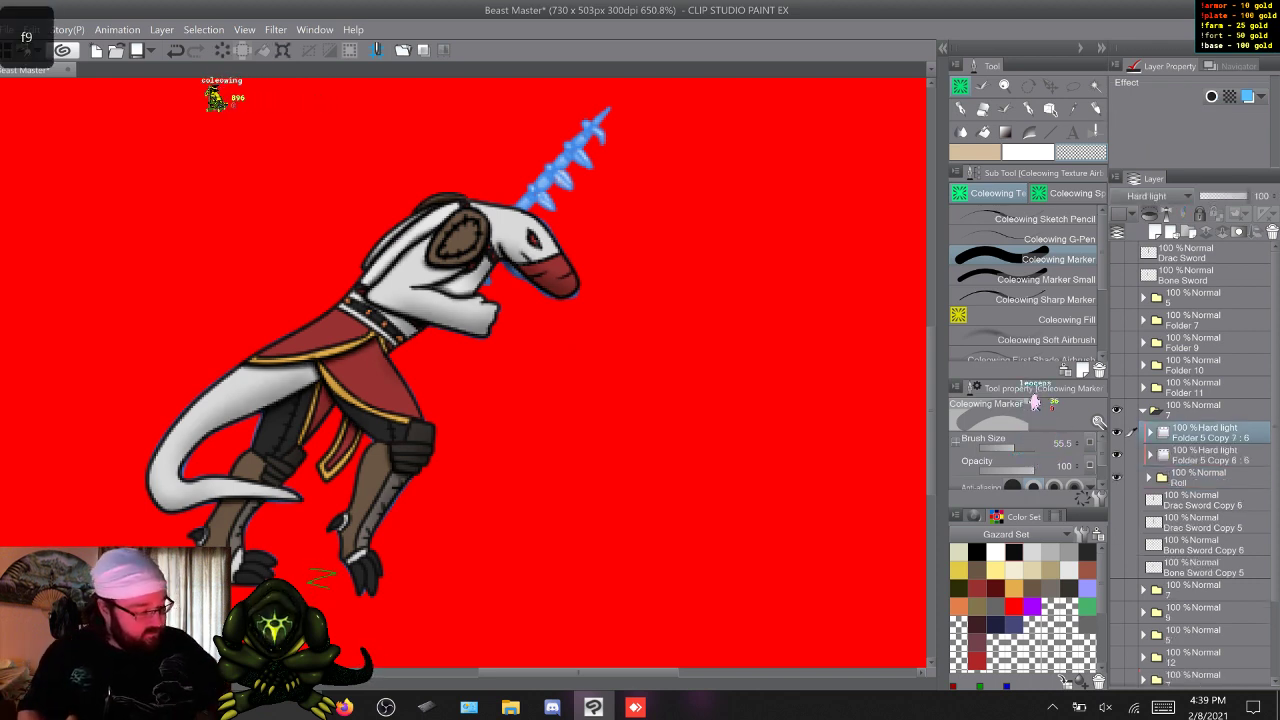
{"action": "left_click", "coordinate": [1149, 214]}
{"action": "left_click", "coordinate": [1150, 433]}
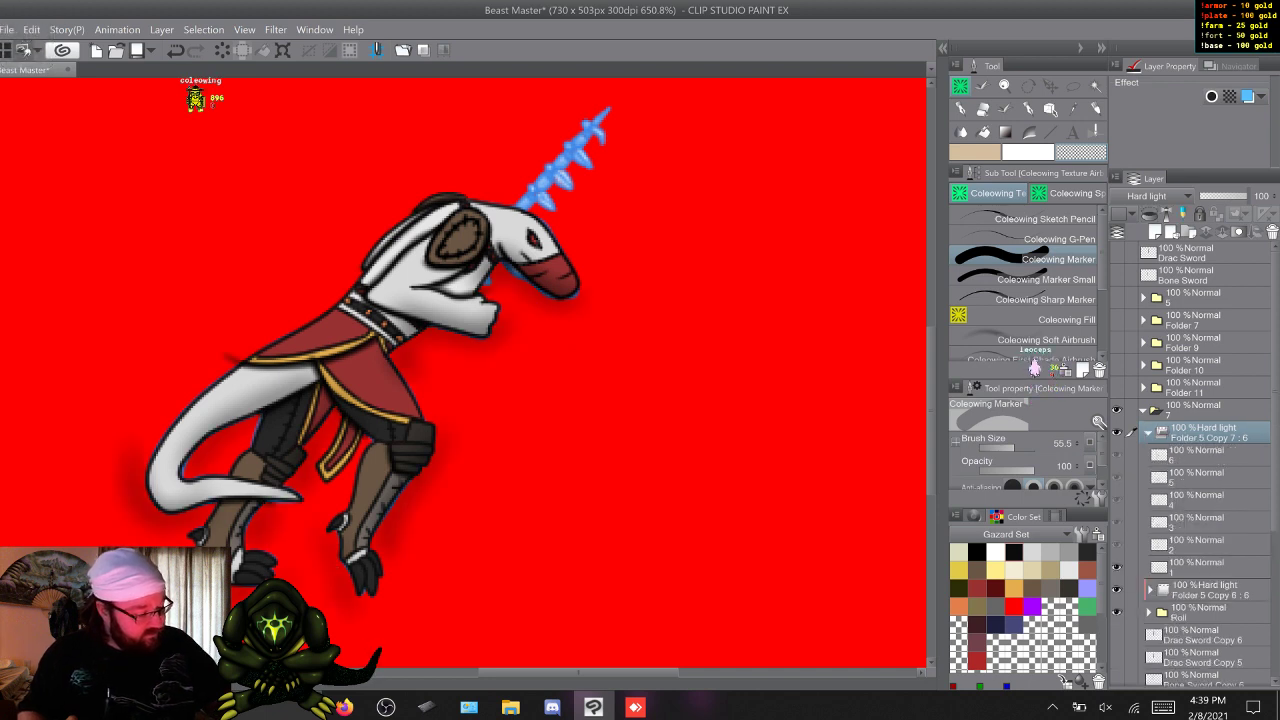
{"action": "left_click", "coordinate": [1149, 433]}
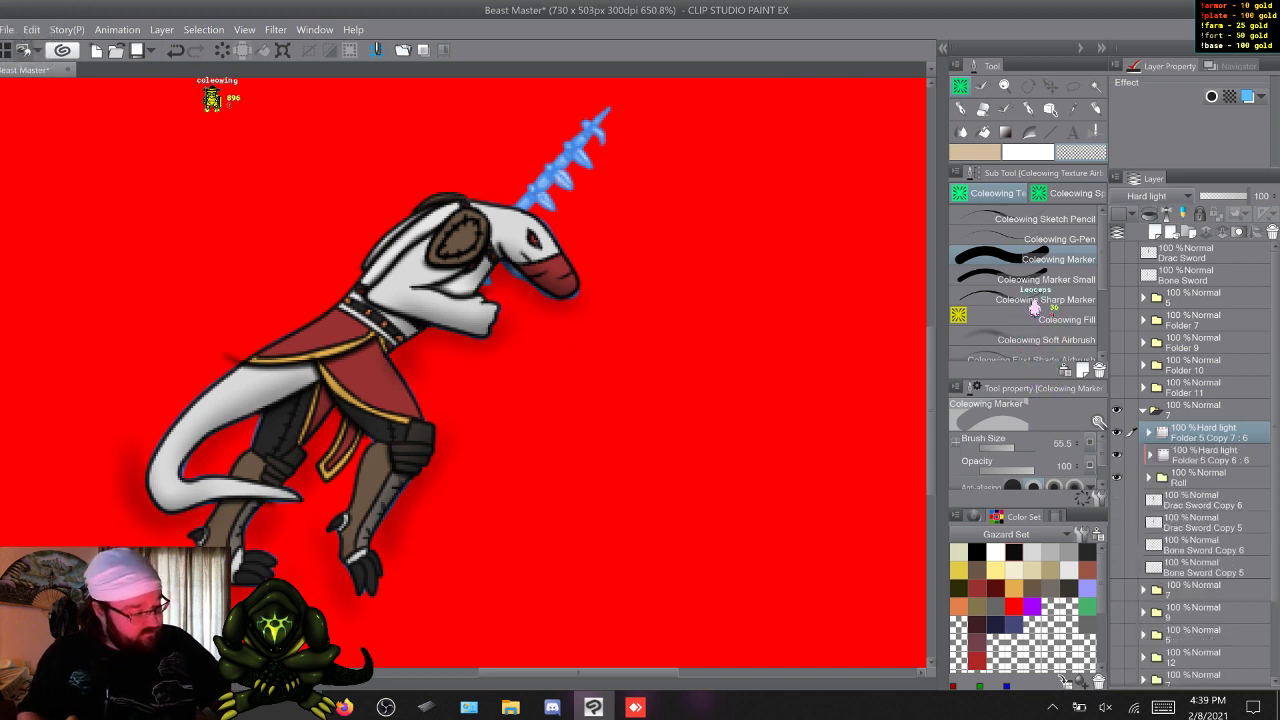
{"action": "left_click", "coordinate": [1160, 196]}
{"action": "left_click", "coordinate": [1160, 228]}
Delete the six cels, 1 to 6, inside the duplicated shading folder, Folder 5 Copy 7.
{"action": "left_click", "coordinate": [1208, 456]}
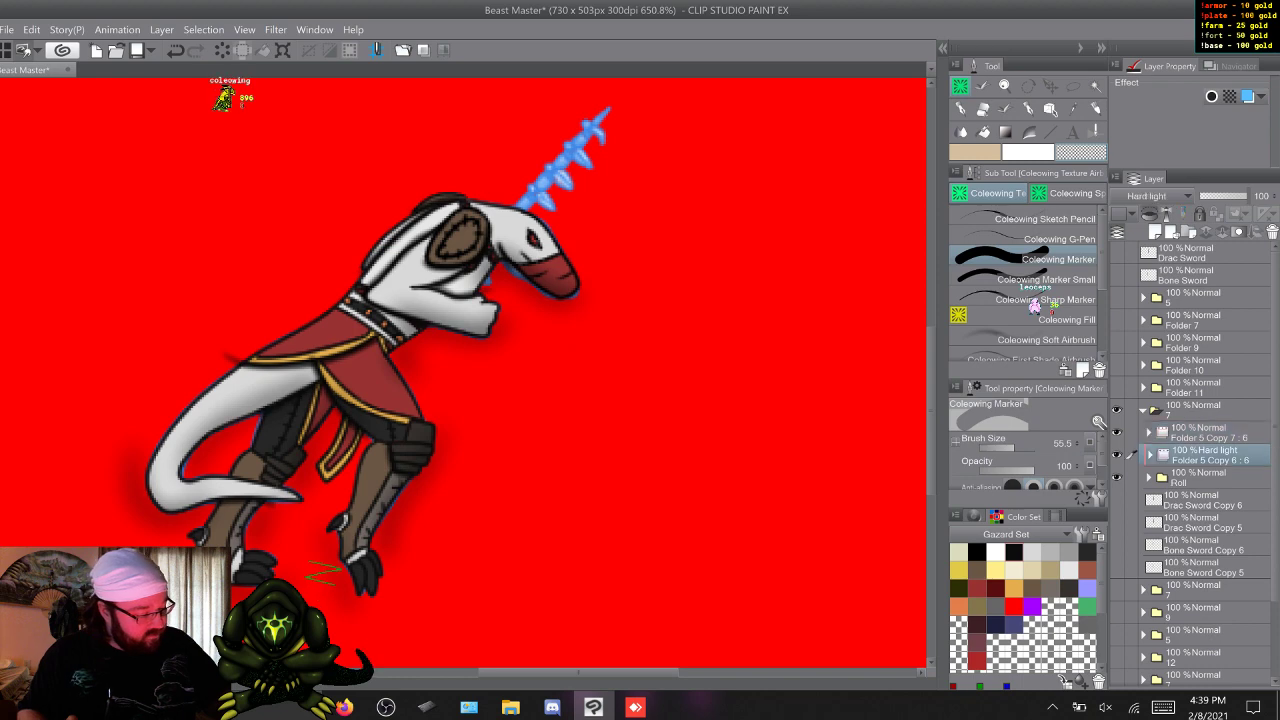
{"action": "left_click", "coordinate": [1208, 433]}
{"action": "left_click", "coordinate": [1149, 433]}
{"action": "left_click", "coordinate": [1200, 456]}
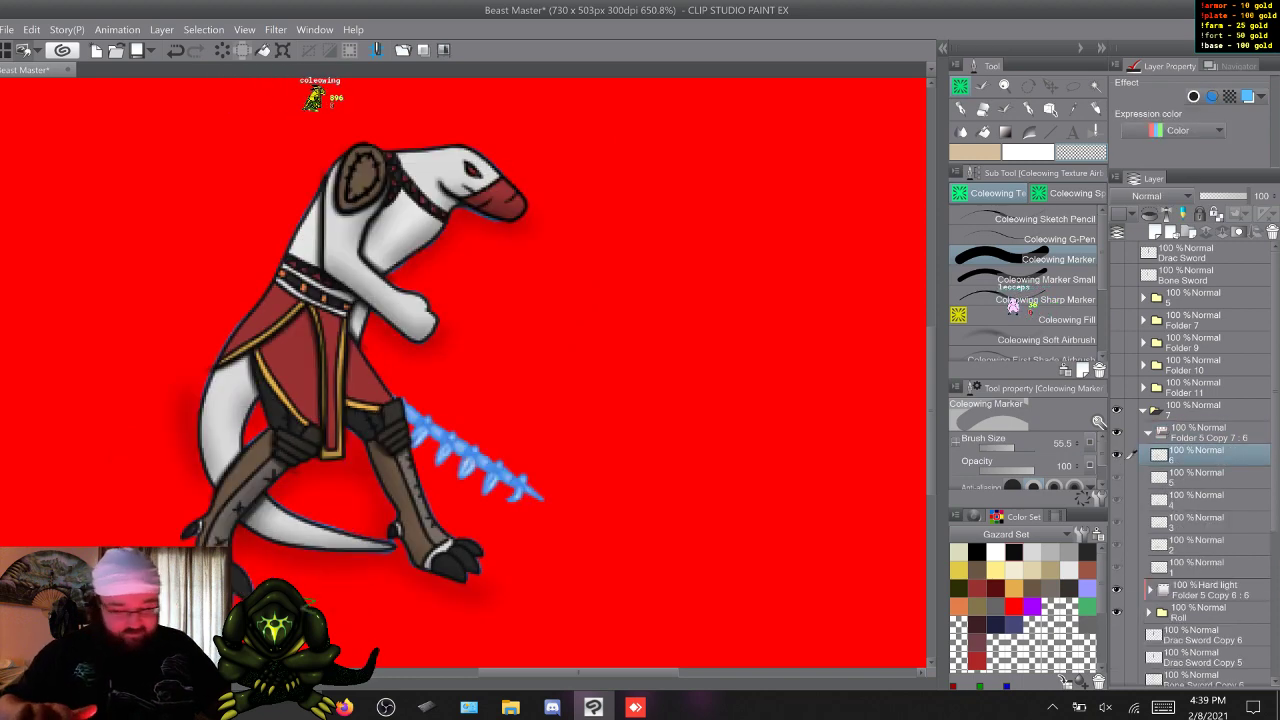
{"action": "left_click", "coordinate": [1200, 567], "text": "shift"}
{"action": "right_click", "coordinate": [1200, 457]}
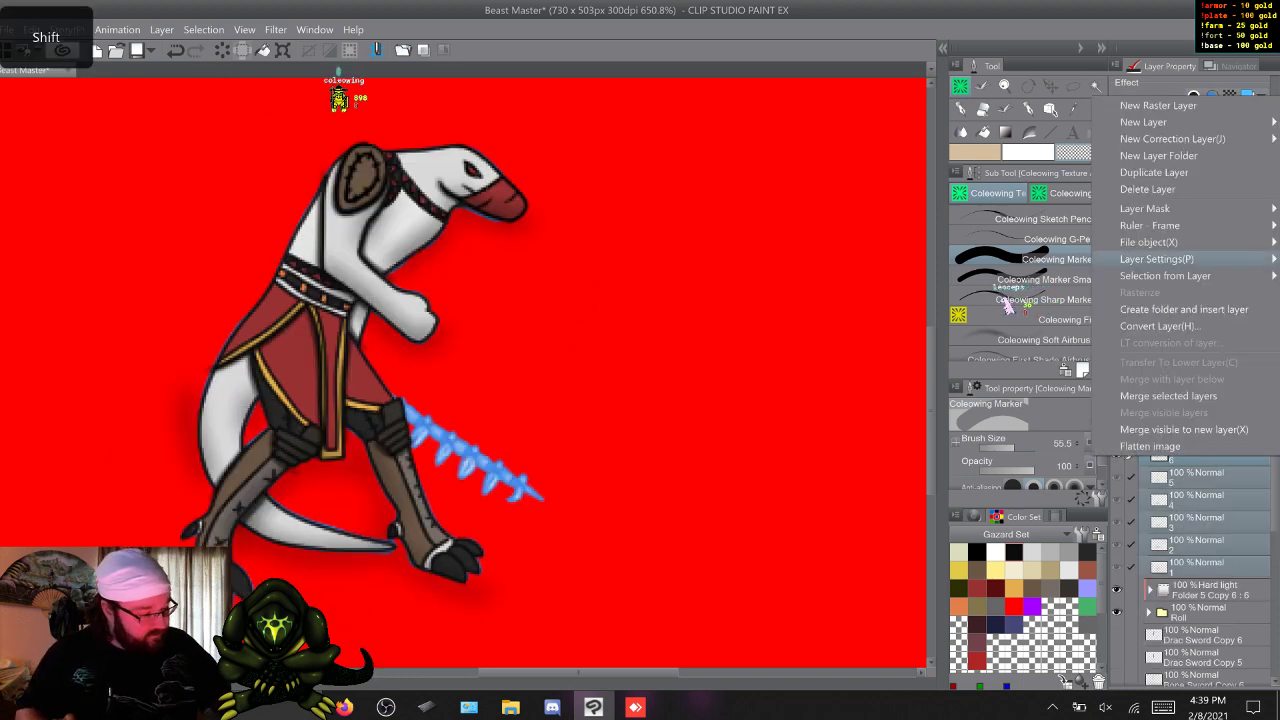
{"action": "left_click", "coordinate": [1148, 189]}
Duplicate the emptied animation folder three times within the Roll pose's group folder.
{"action": "left_click", "coordinate": [1208, 455]}
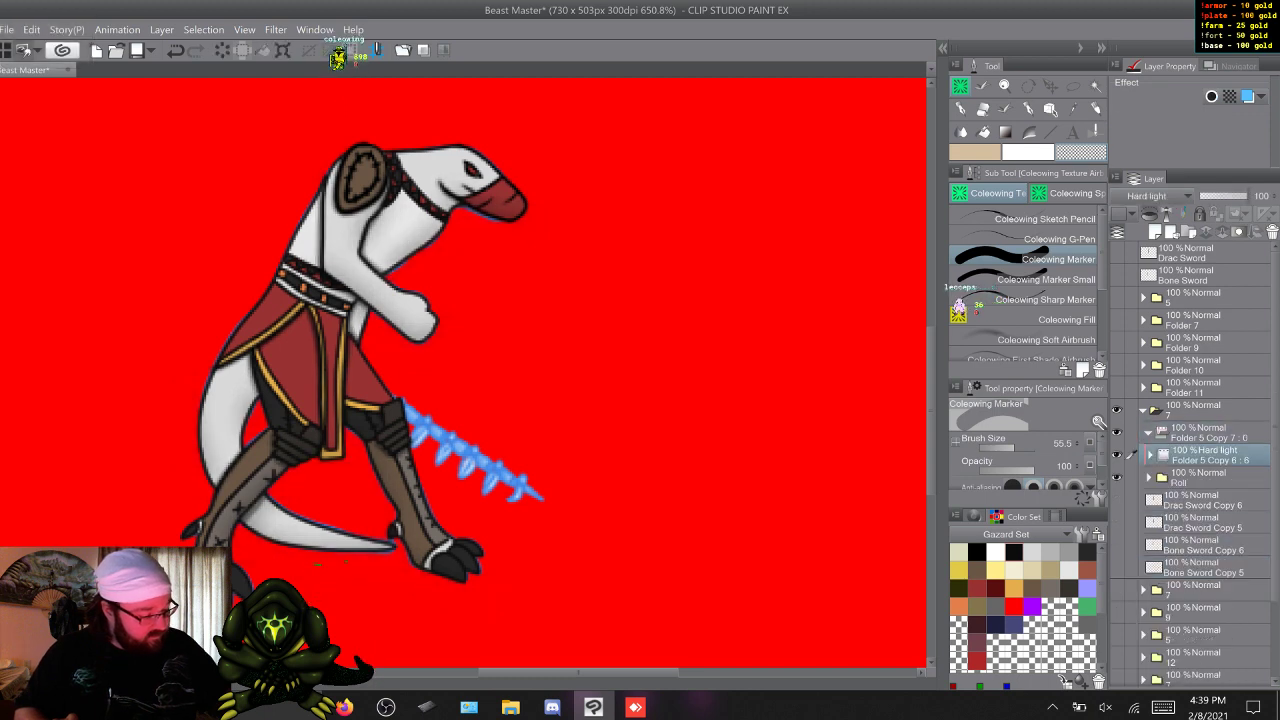
{"action": "key", "text": "F9"}
{"action": "key", "text": "F9"}
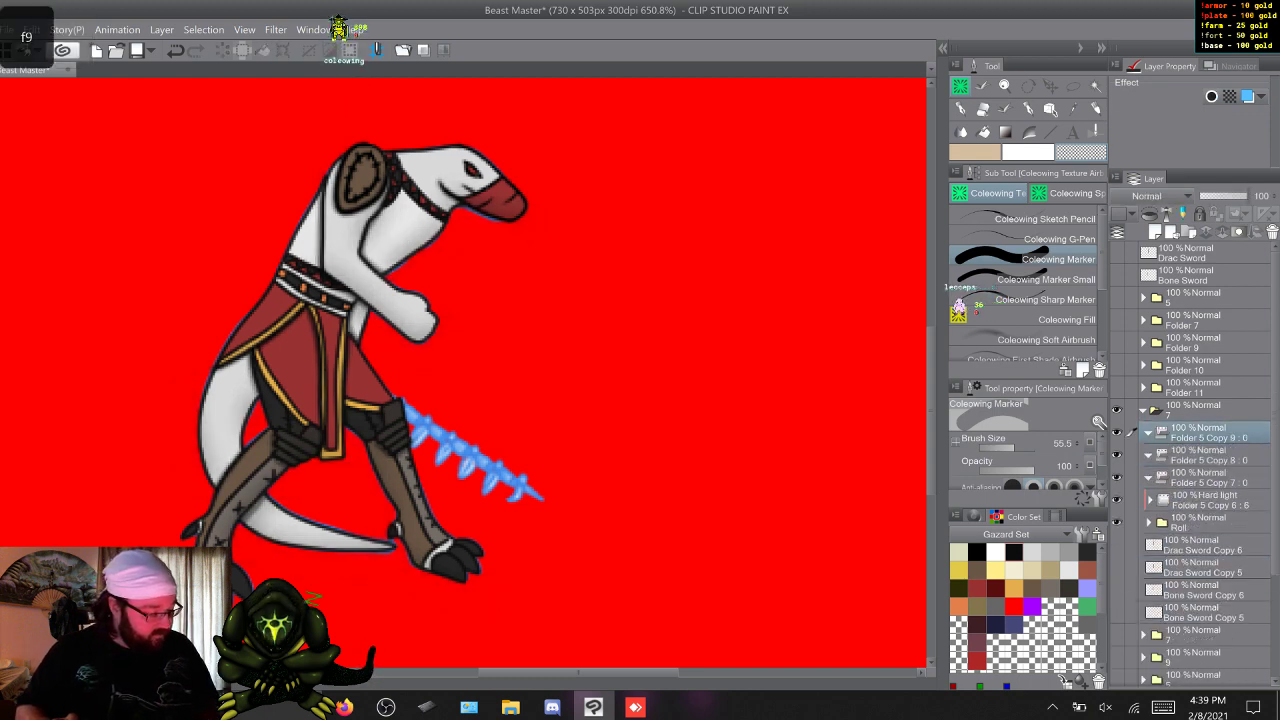
{"action": "key", "text": "F9"}
Show the two Drac Sword and two Bone Sword copies beneath the Roll folder and rename each of them 1.
{"action": "left_click", "coordinate": [1204, 568]}
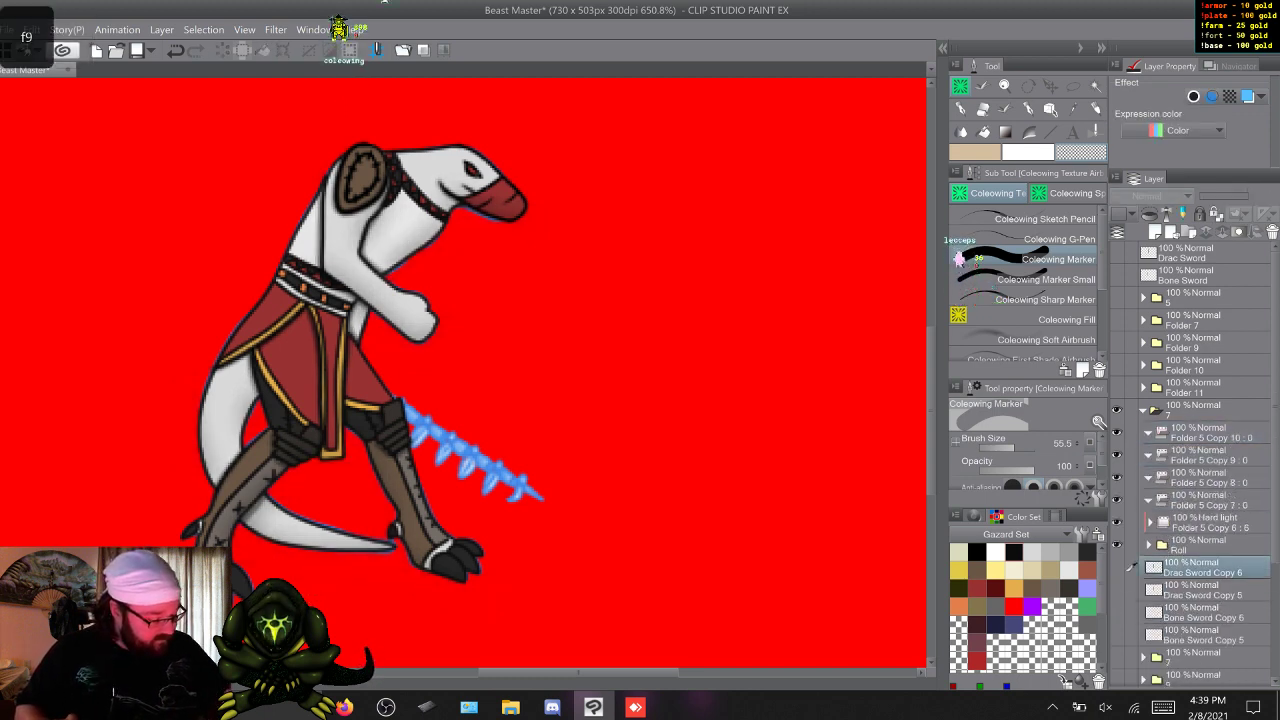
{"action": "left_click_drag", "start_coordinate": [1117, 567], "coordinate": [1117, 635]}
{"action": "double_click", "coordinate": [1204, 572]}
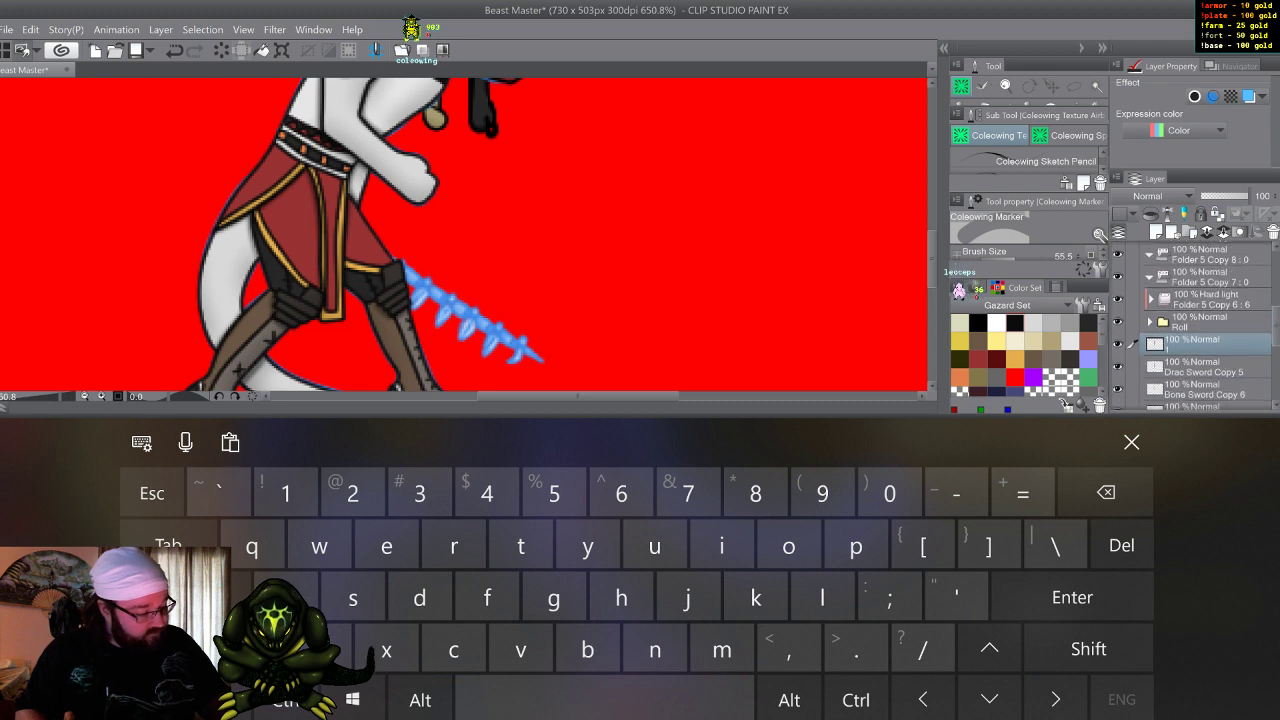
{"action": "double_click", "coordinate": [1204, 345]}
{"action": "left_click", "coordinate": [286, 493]}
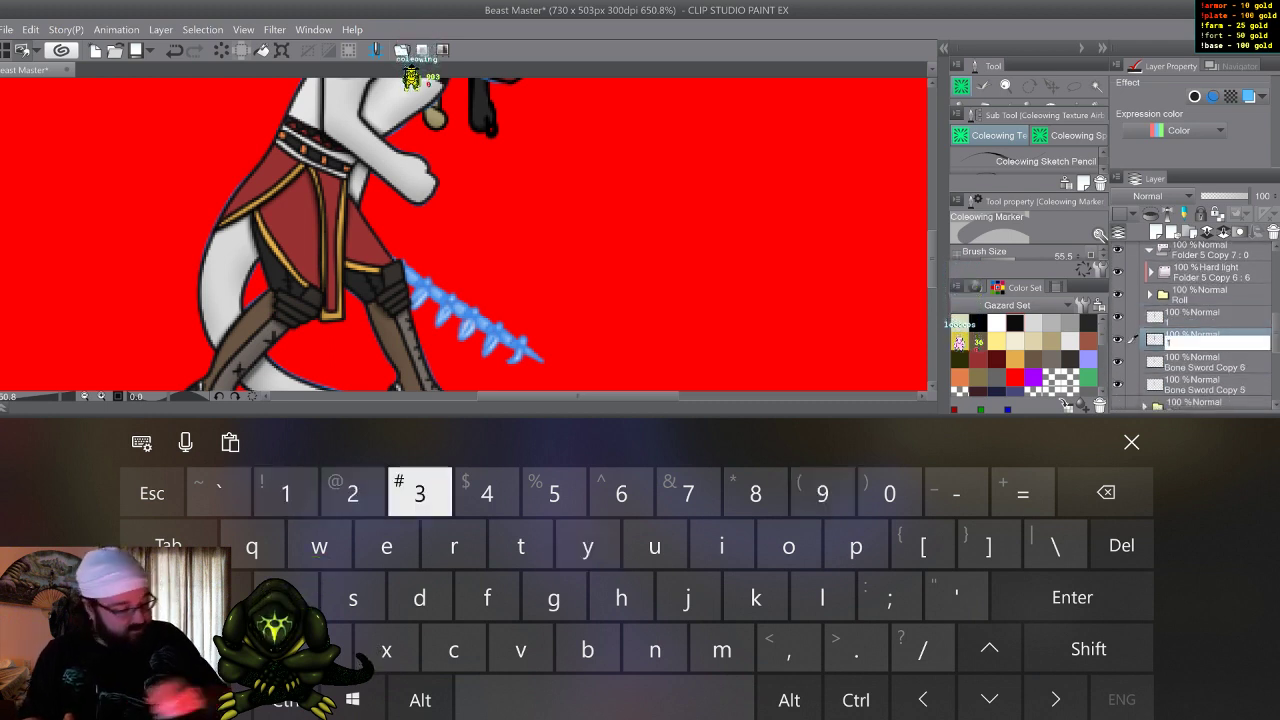
{"action": "double_click", "coordinate": [1204, 367]}
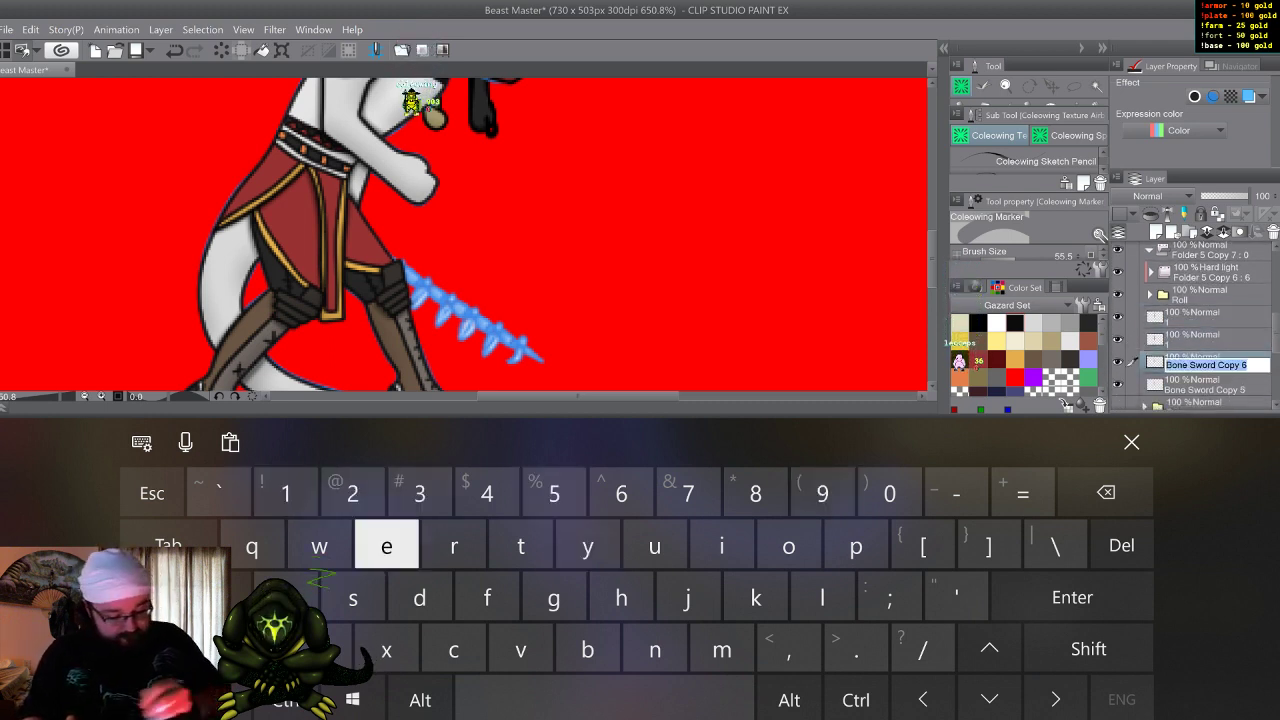
{"action": "left_click", "coordinate": [286, 493]}
{"action": "double_click", "coordinate": [1204, 387]}
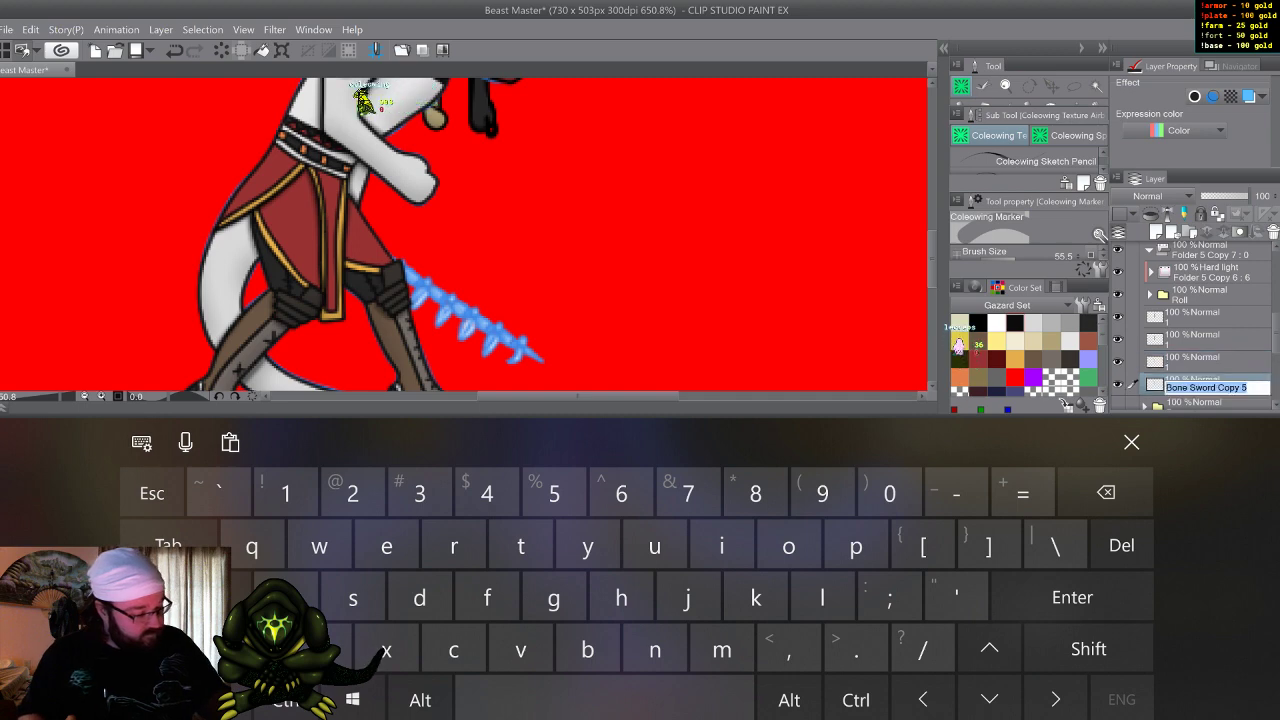
{"action": "left_click", "coordinate": [286, 493]}
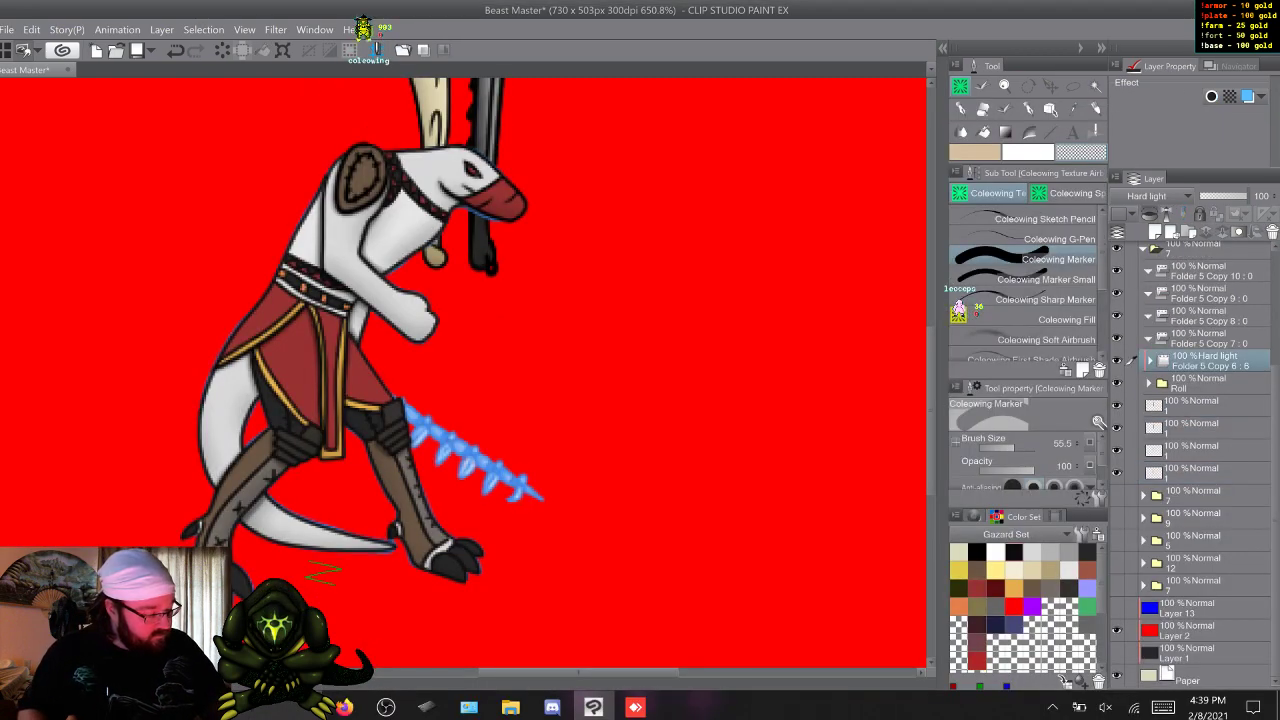
Move the four sword layers named 1 into the four empty animation folders, Folder 5 Copy 7 to Copy 10, one per folder.
{"action": "left_click", "coordinate": [1200, 383]}
{"action": "left_click", "coordinate": [1200, 405]}
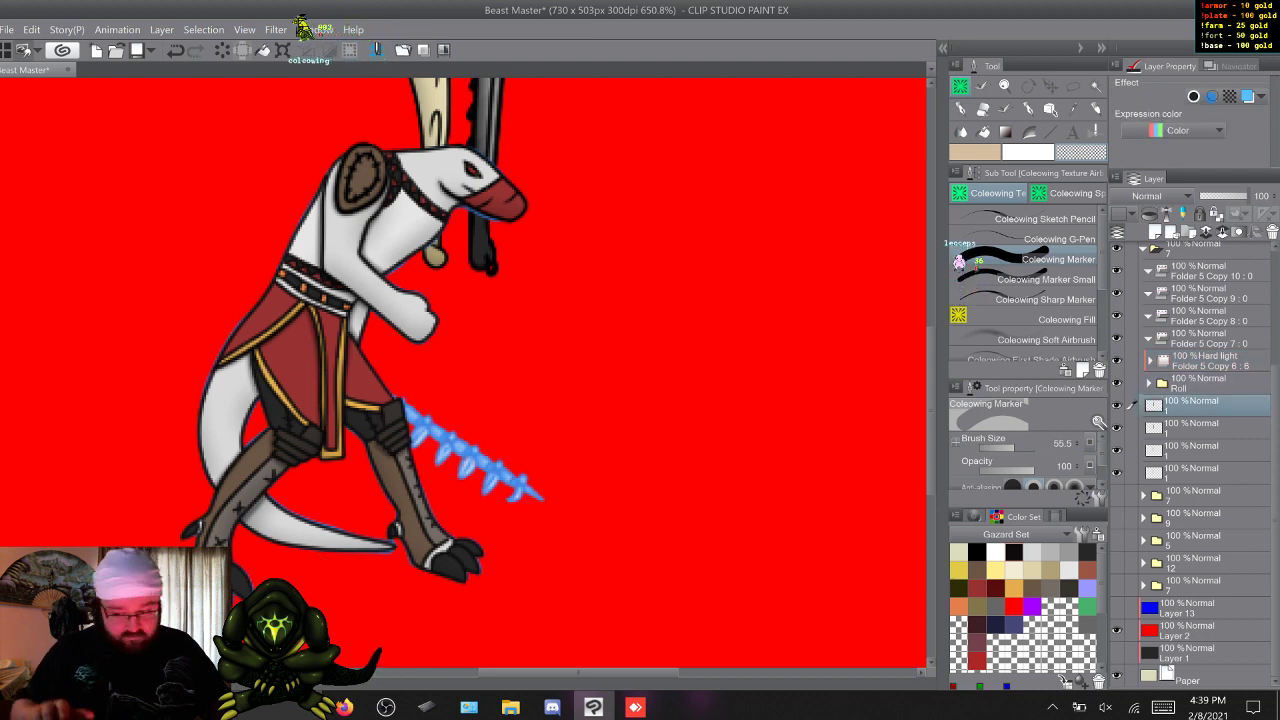
{"action": "left_click", "coordinate": [1200, 472], "text": "shift"}
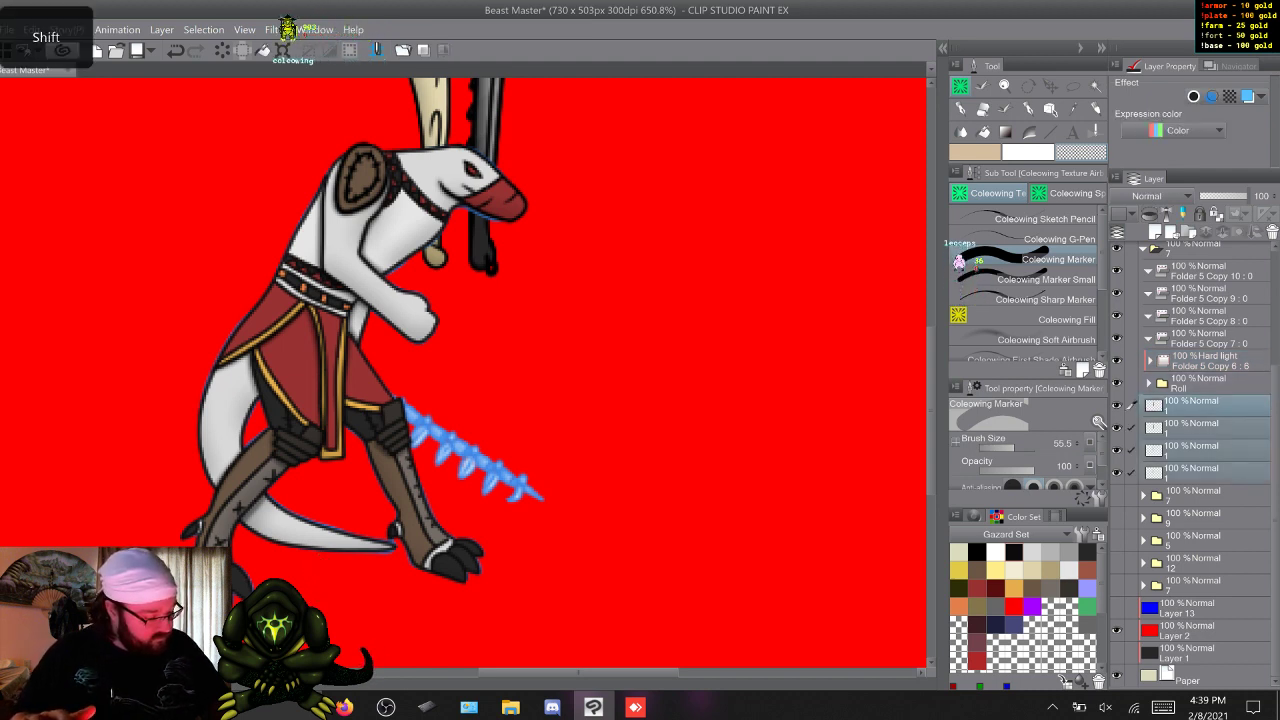
{"action": "left_click", "coordinate": [1200, 405]}
{"action": "left_click_drag", "start_coordinate": [1200, 405], "coordinate": [1200, 272]}
{"action": "left_click_drag", "start_coordinate": [1200, 428], "coordinate": [1200, 362]}
{"action": "left_click_drag", "start_coordinate": [1200, 468], "coordinate": [1200, 406]}
Duplicate the sword cel in Folder 5 Copy 7 and in Folder 5 Copy 8 until each folder holds cels 1 to 6.
{"action": "left_click", "coordinate": [1200, 406]}
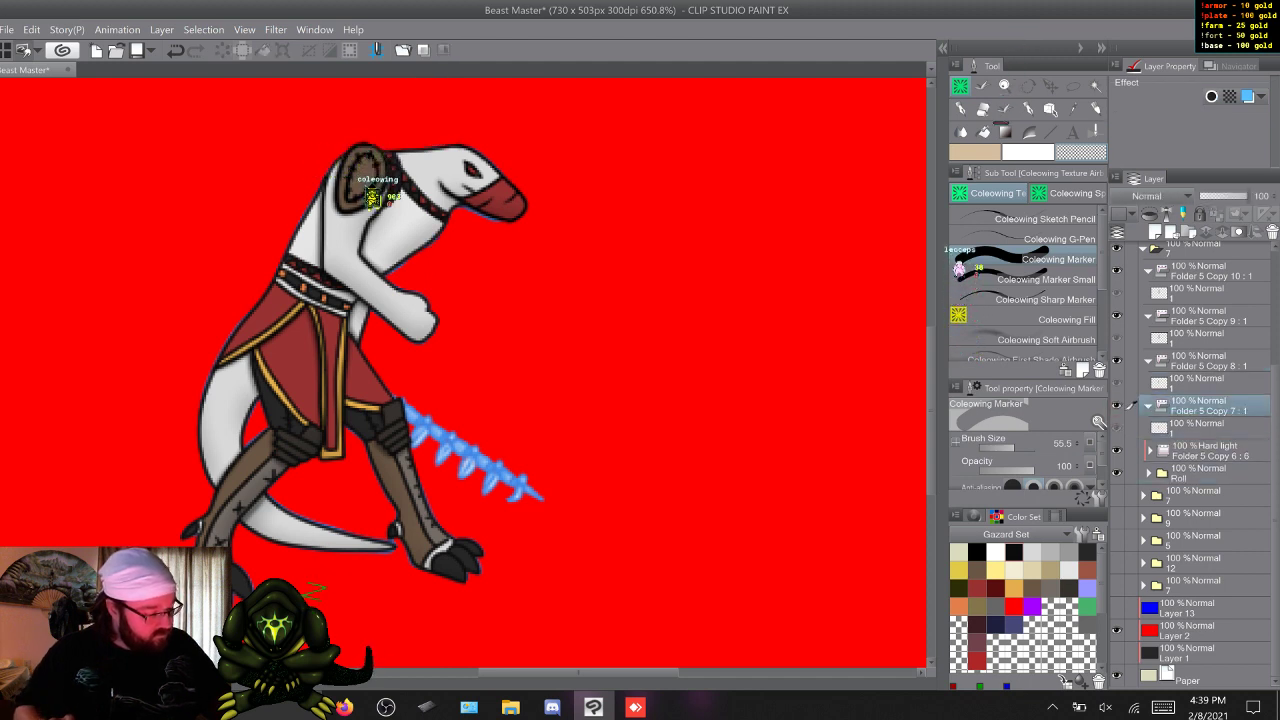
{"action": "key", "text": "F9"}
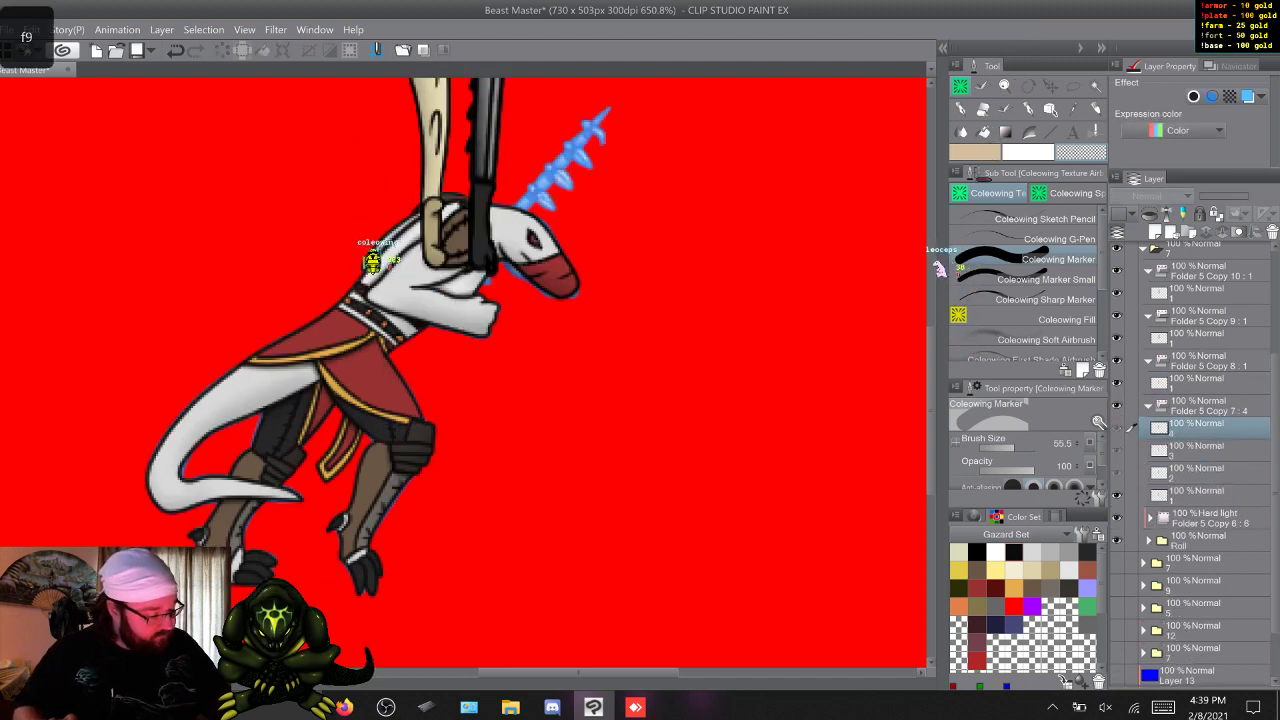
{"action": "left_click", "coordinate": [1200, 383]}
{"action": "key", "text": "F9"}
{"action": "key", "text": "F9"}
{"action": "key", "text": "F9"}
{"action": "key", "text": "F9"}
{"action": "key", "text": "F9"}
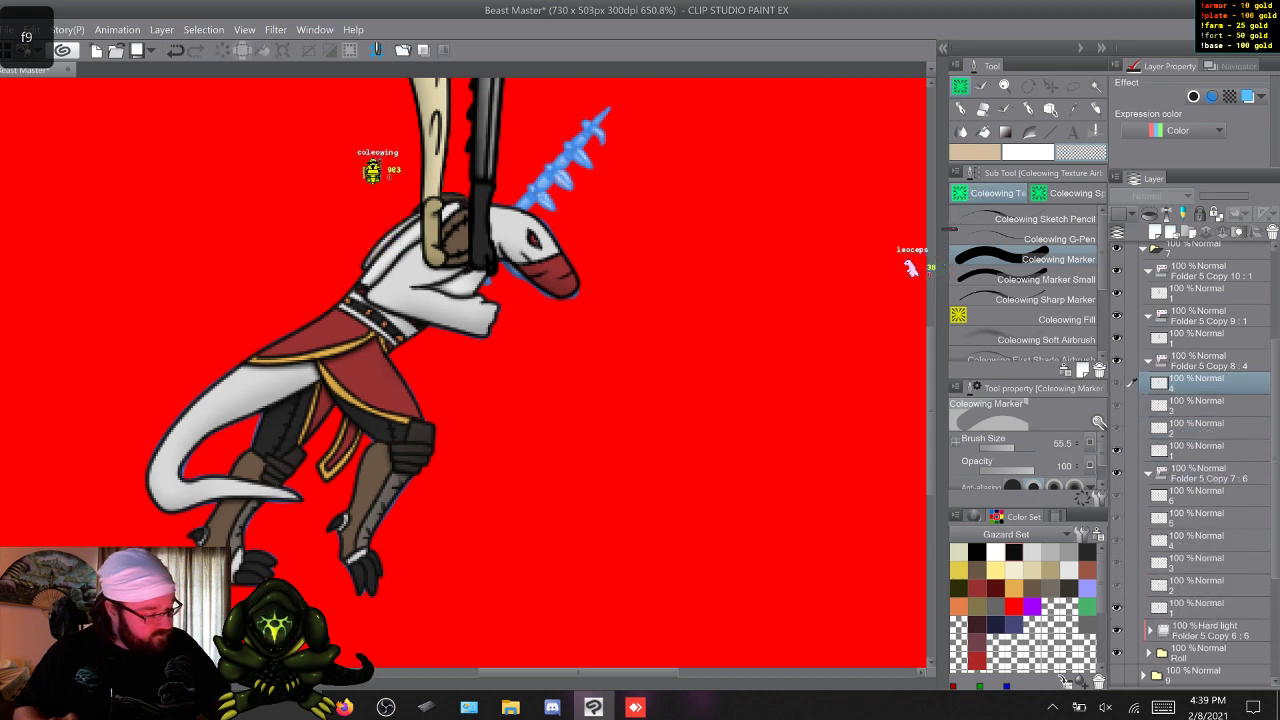
Duplicate the sword cel in Folder 5 Copy 9 and in Folder 5 Copy 10 until both contain cels 1 to 6.
{"action": "left_click", "coordinate": [1200, 338]}
{"action": "key", "text": "F9"}
{"action": "key", "text": "F9"}
{"action": "key", "text": "F9"}
{"action": "key", "text": "F9"}
{"action": "key", "text": "F9"}
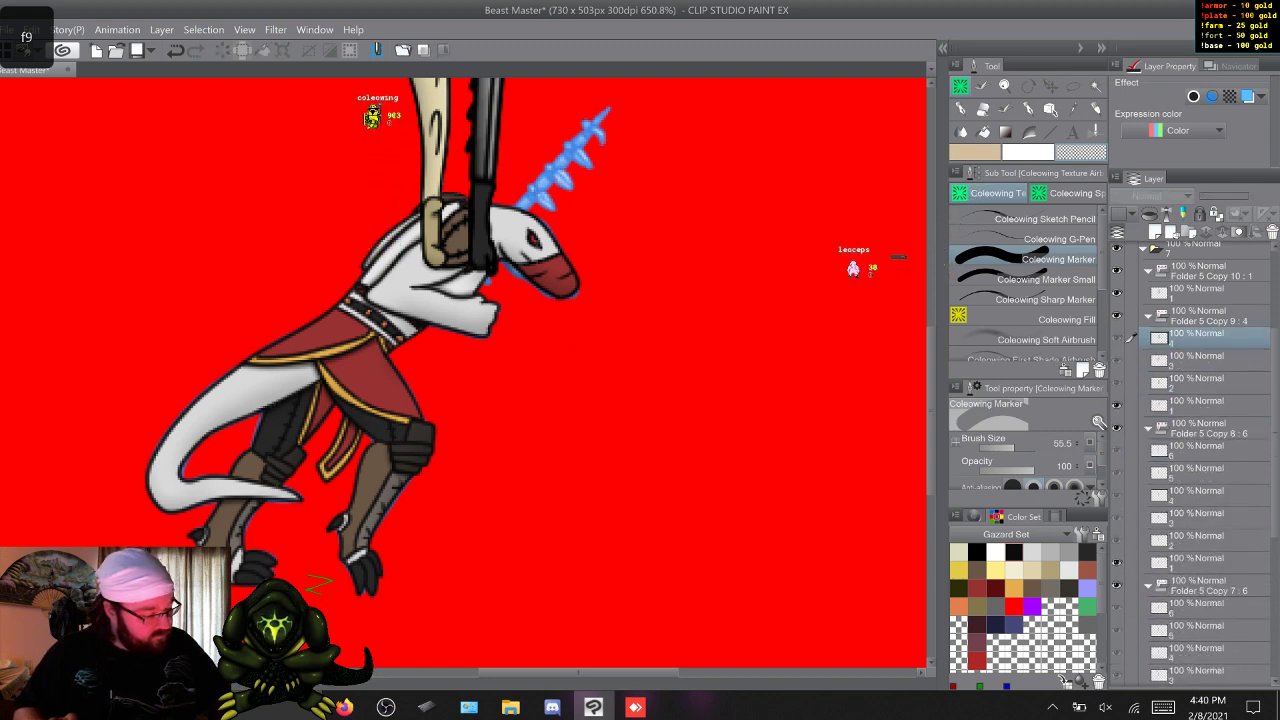
{"action": "left_click", "coordinate": [1200, 293]}
{"action": "key", "text": "F9"}
{"action": "key", "text": "F9"}
{"action": "key", "text": "F9"}
{"action": "key", "text": "F9"}
{"action": "key", "text": "F9"}
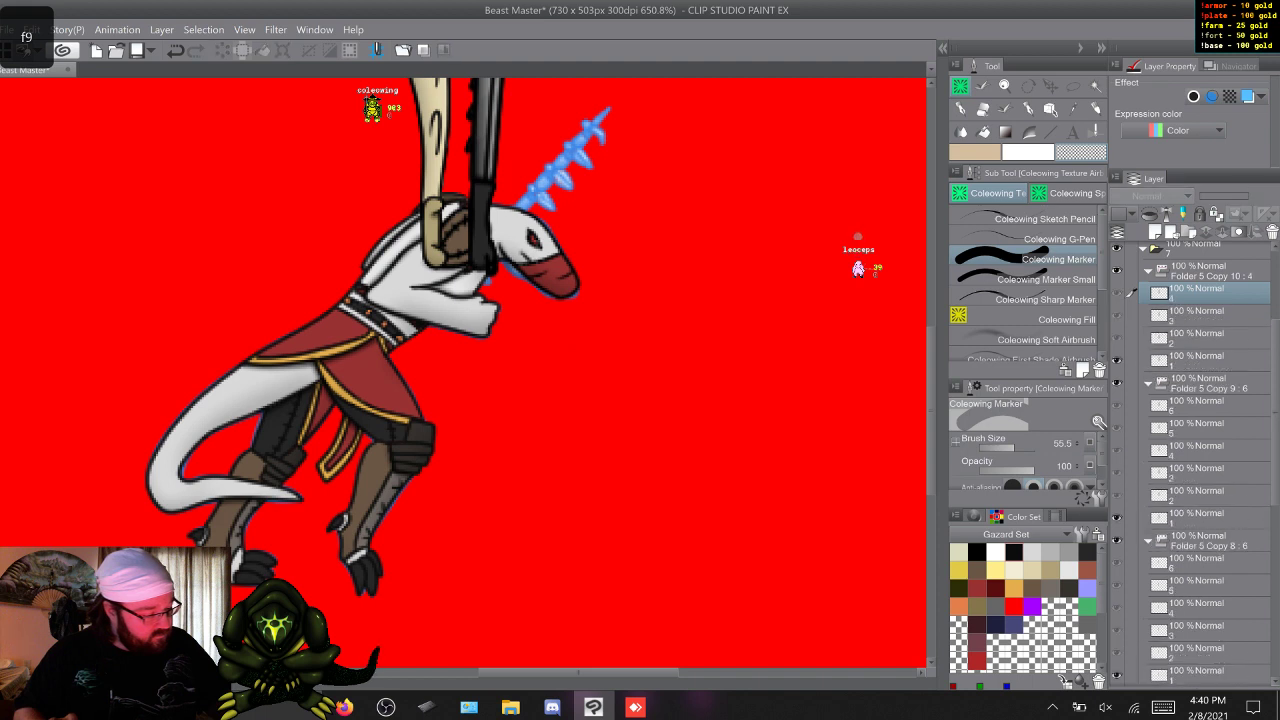
Collapse and hide Folder 5 Copy 10, Copy 9 and Copy 8, leaving Folder 5 Copy 7 visible and expanded.
{"action": "left_click", "coordinate": [1148, 271]}
{"action": "left_click", "coordinate": [1148, 293]}
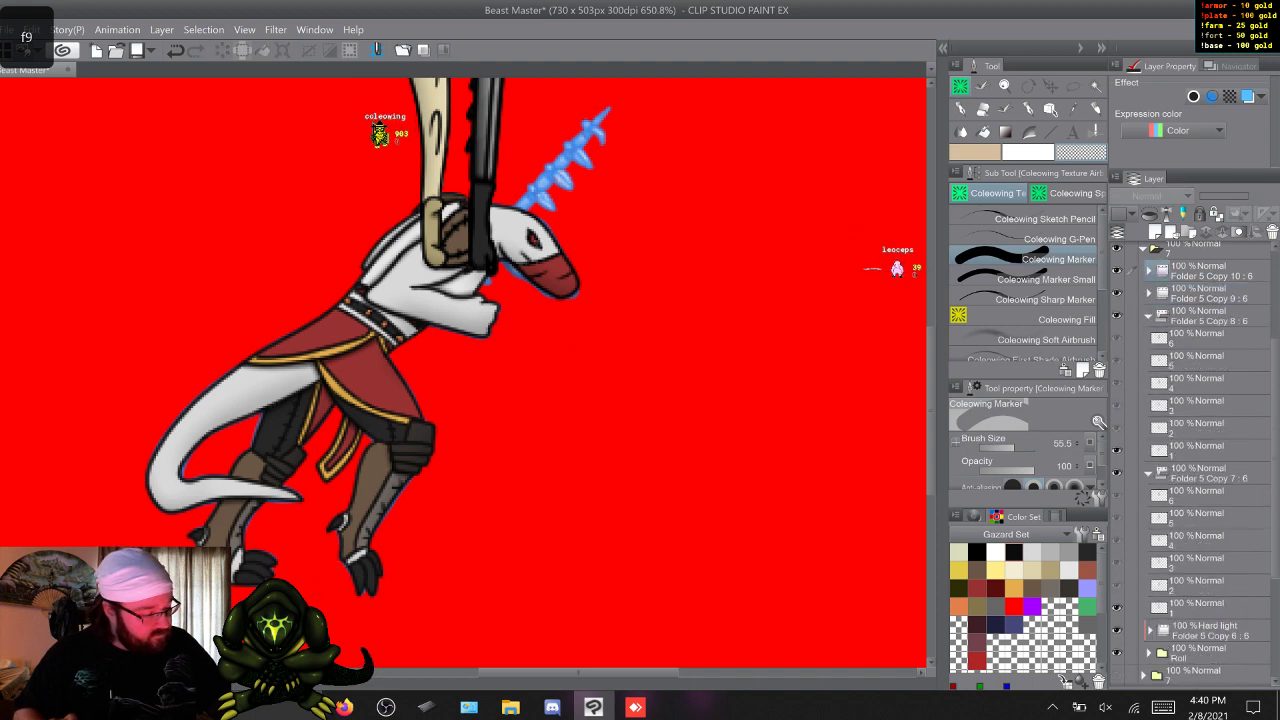
{"action": "left_click", "coordinate": [1148, 316]}
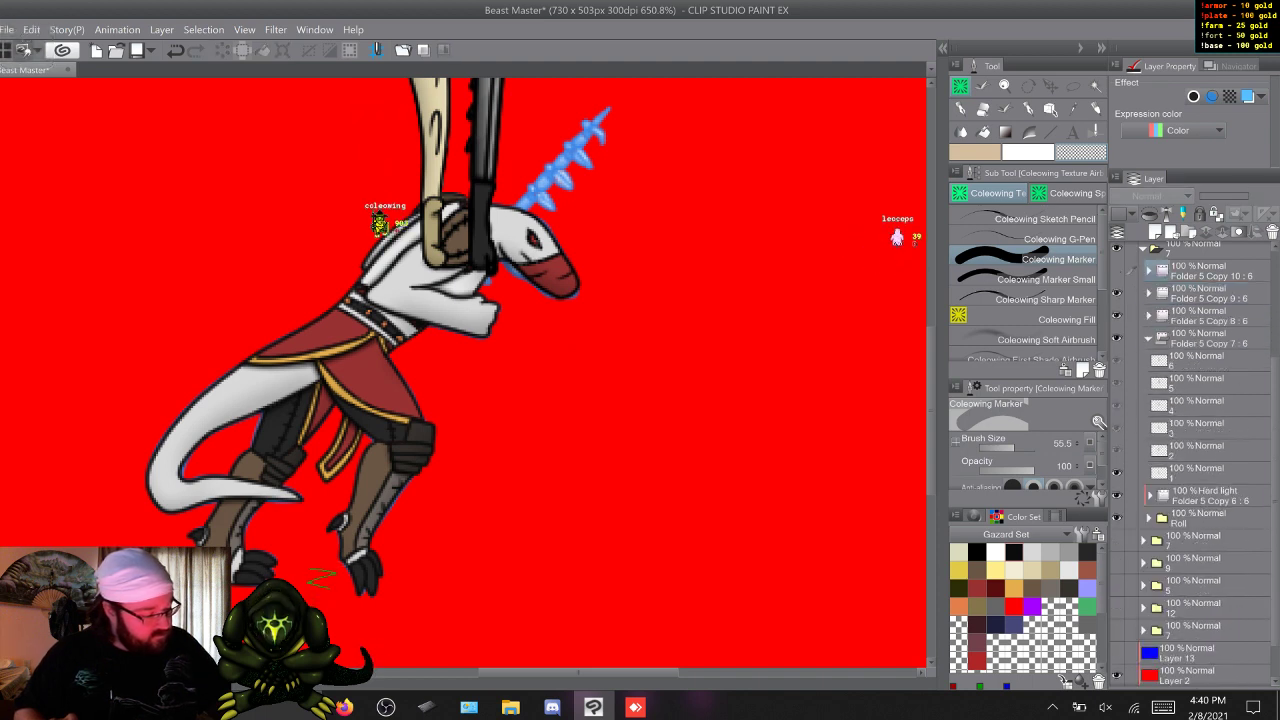
{"action": "left_click_drag", "start_coordinate": [1117, 271], "coordinate": [1117, 316]}
Transform the cream sword on cel 1 of Folder 5 Copy 7 so it lies along the back, grip above the shoulder and blade towards the waist.
{"action": "left_click", "coordinate": [1200, 361]}
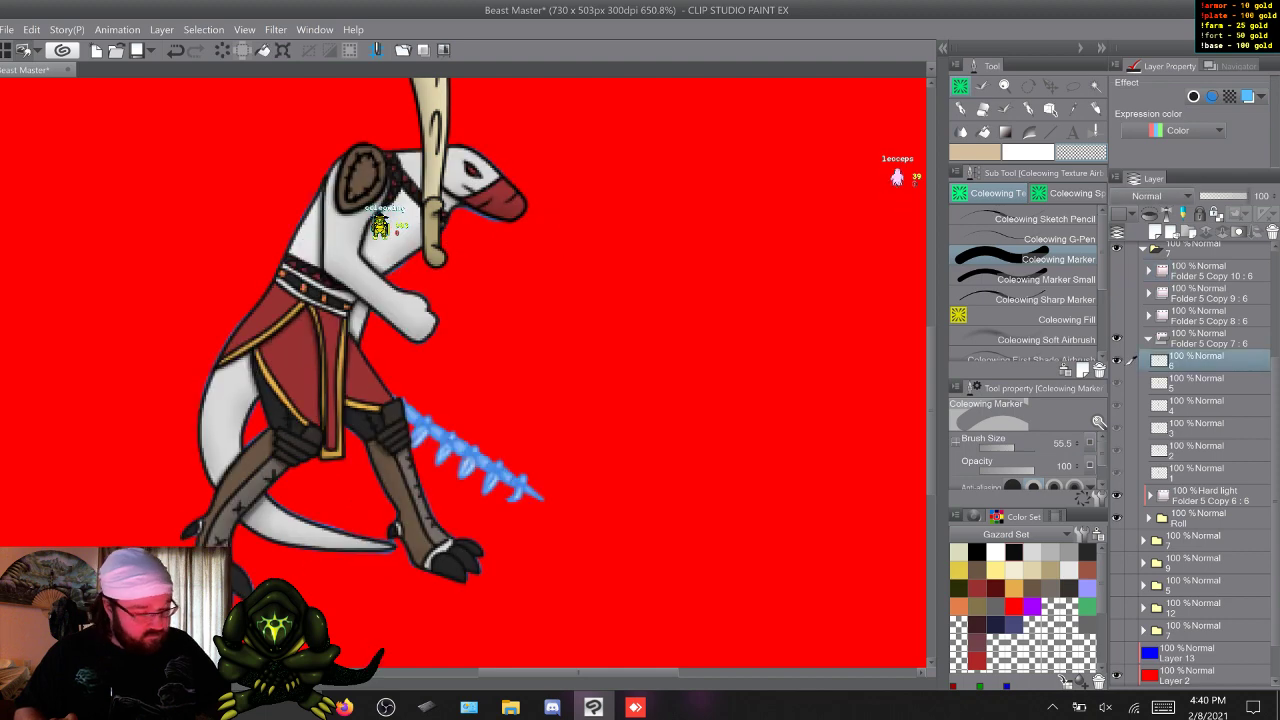
{"action": "left_click", "coordinate": [1200, 473]}
{"action": "left_click_drag", "start_coordinate": [931, 400], "coordinate": [931, 375]}
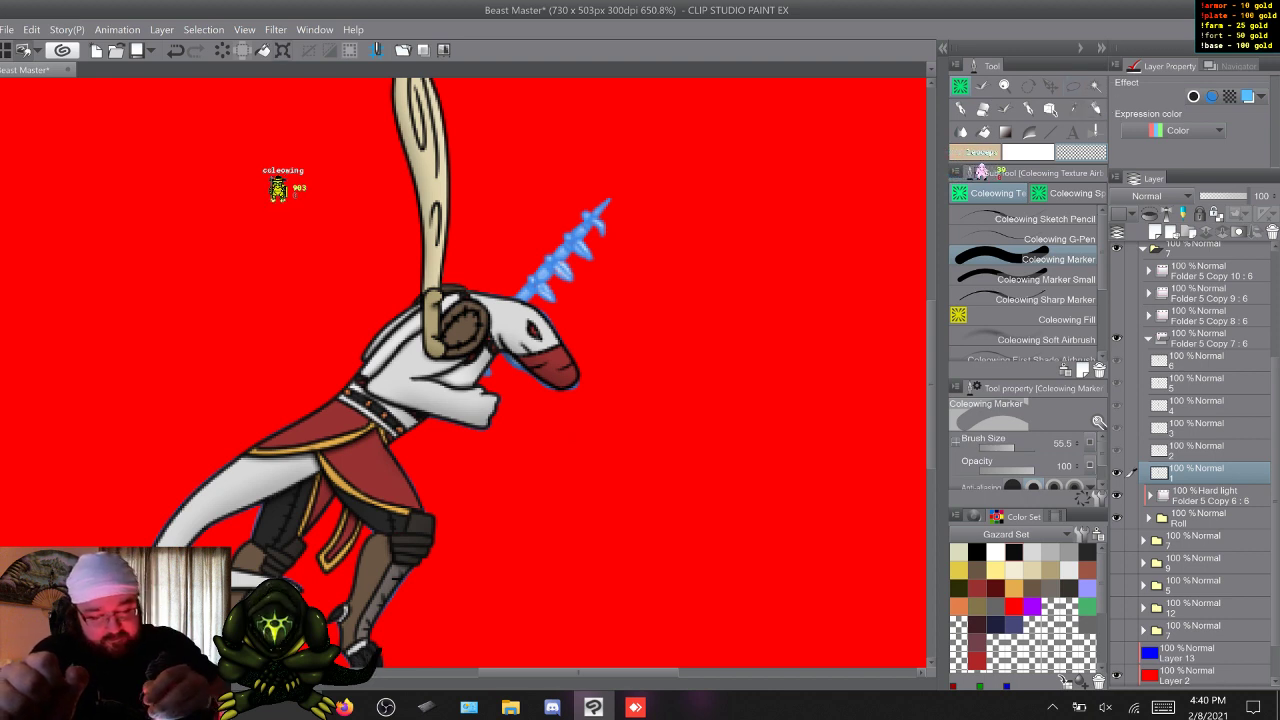
{"action": "key", "text": "ctrl+t"}
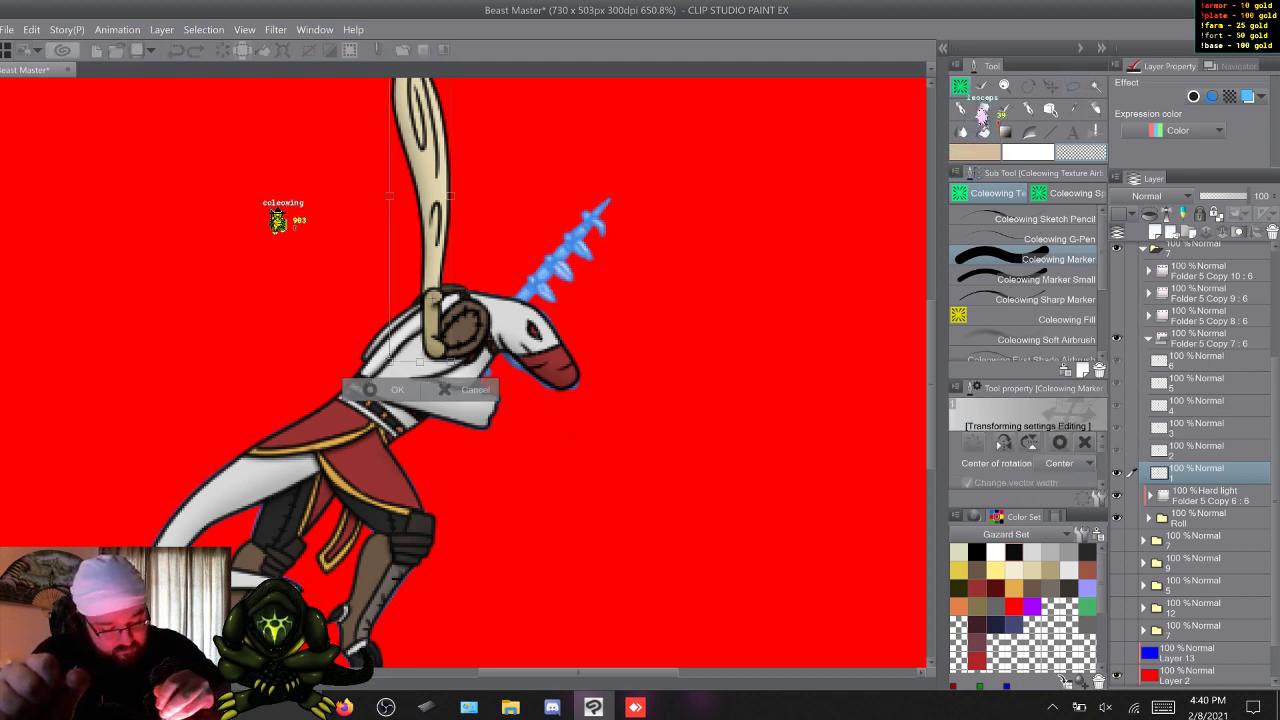
{"action": "left_click_drag", "start_coordinate": [424, 250], "coordinate": [452, 239]}
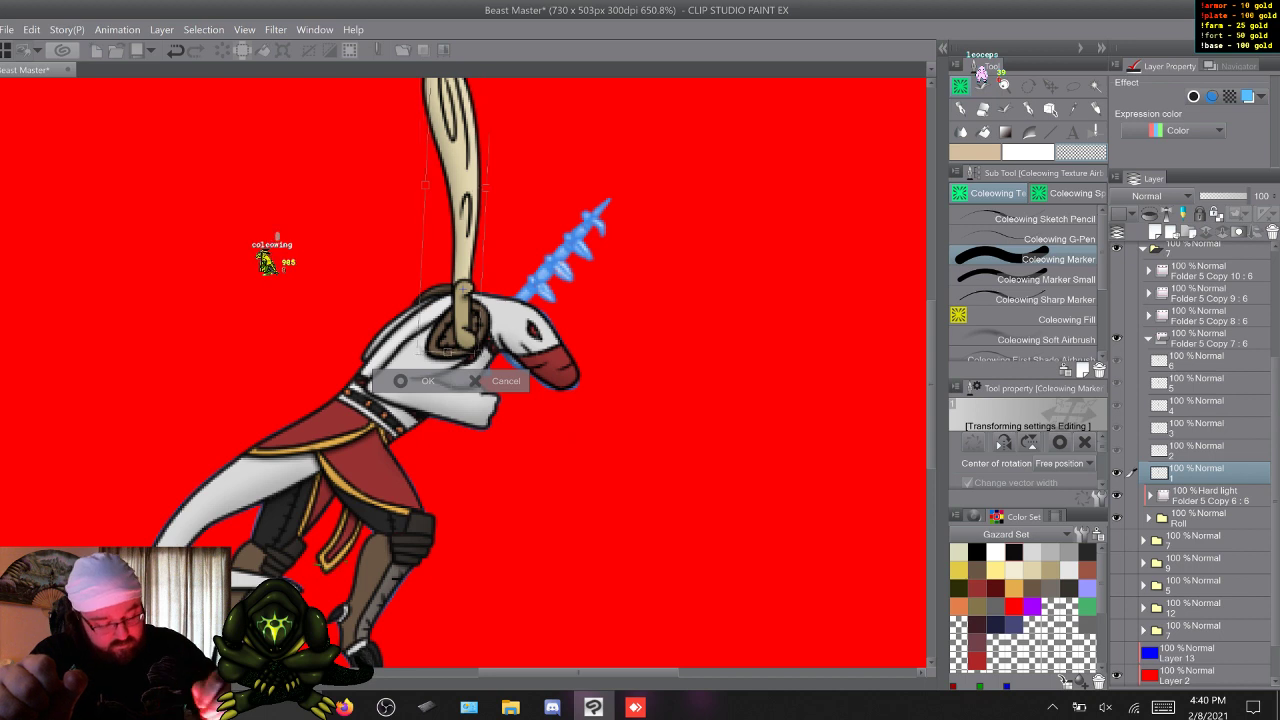
{"action": "left_click_drag", "start_coordinate": [530, 190], "coordinate": [343, 274]}
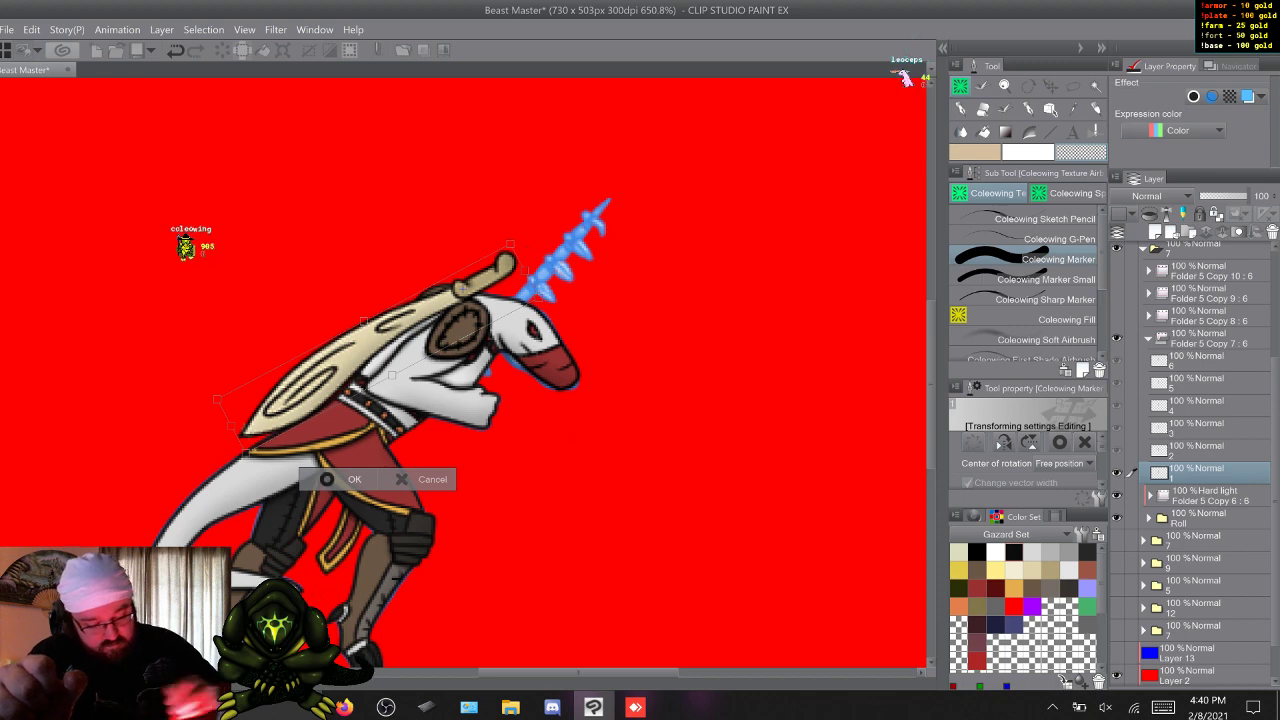
{"action": "key", "text": "Return"}
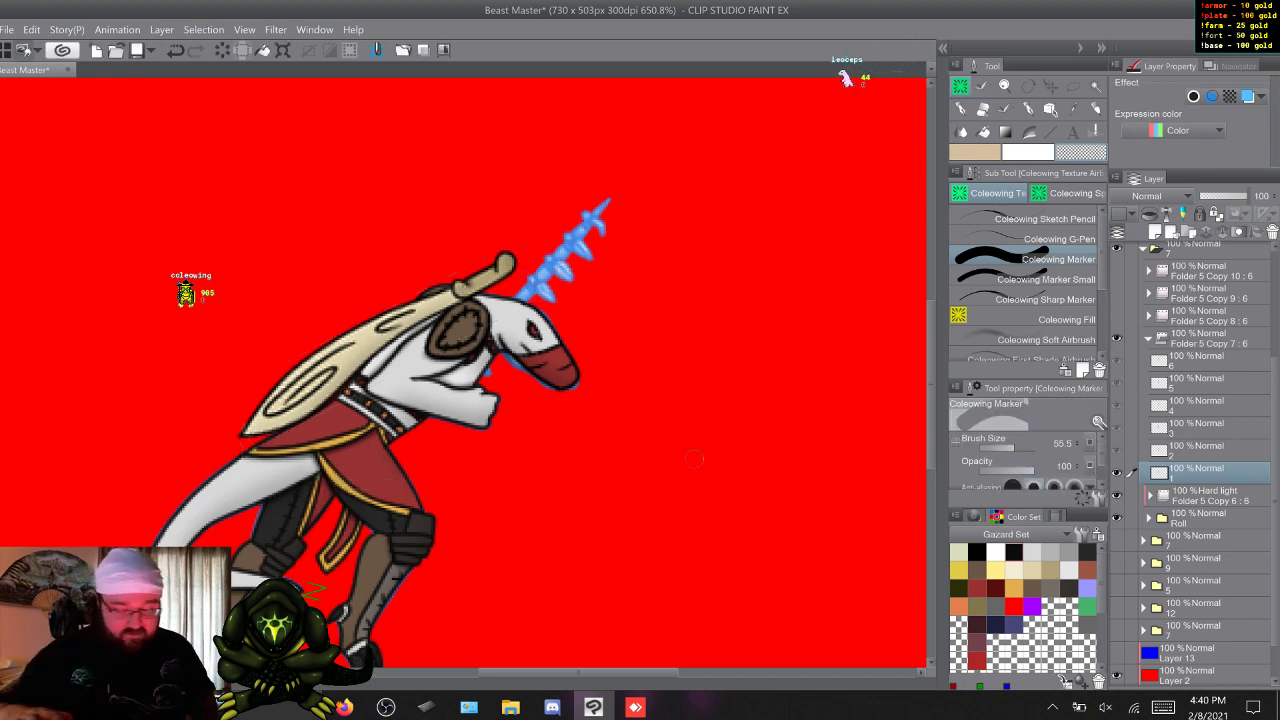
Move and rotate the cream sword on cel 2 so it lies nearly flat over the diving character's back, blade pointing towards the tail.
{"action": "key", "text": "w"}
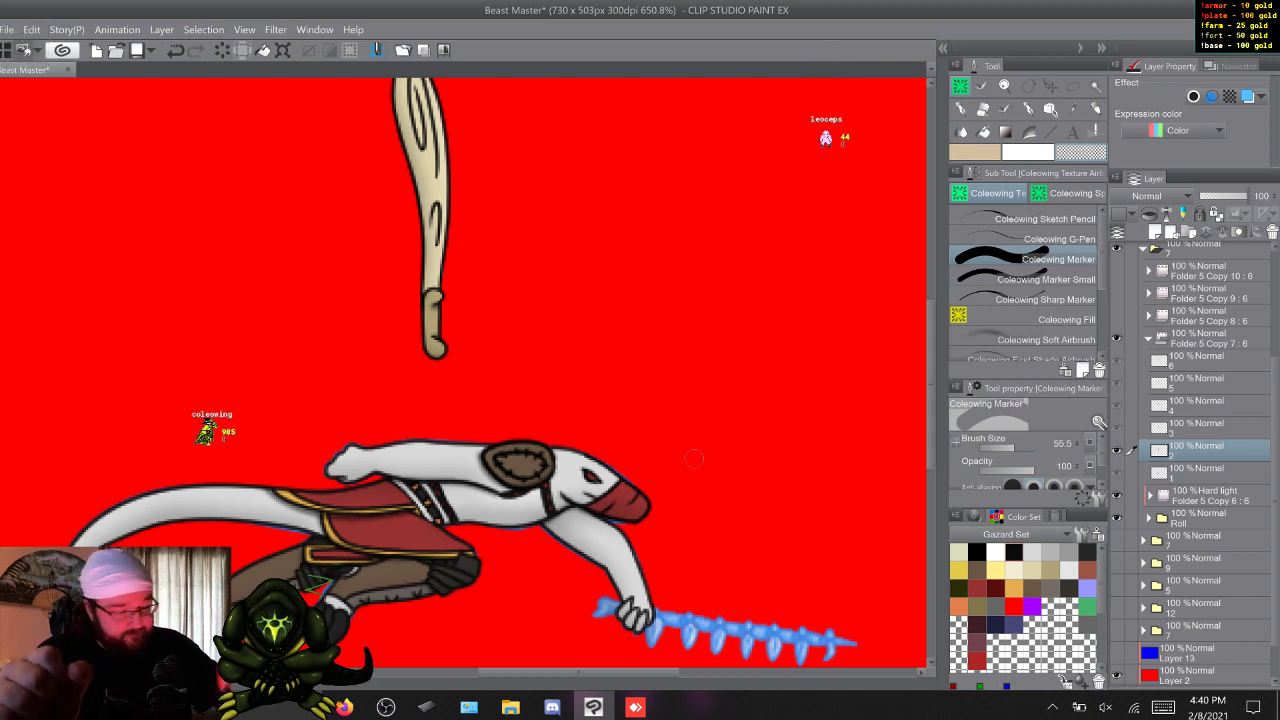
{"action": "key", "text": "ctrl+t"}
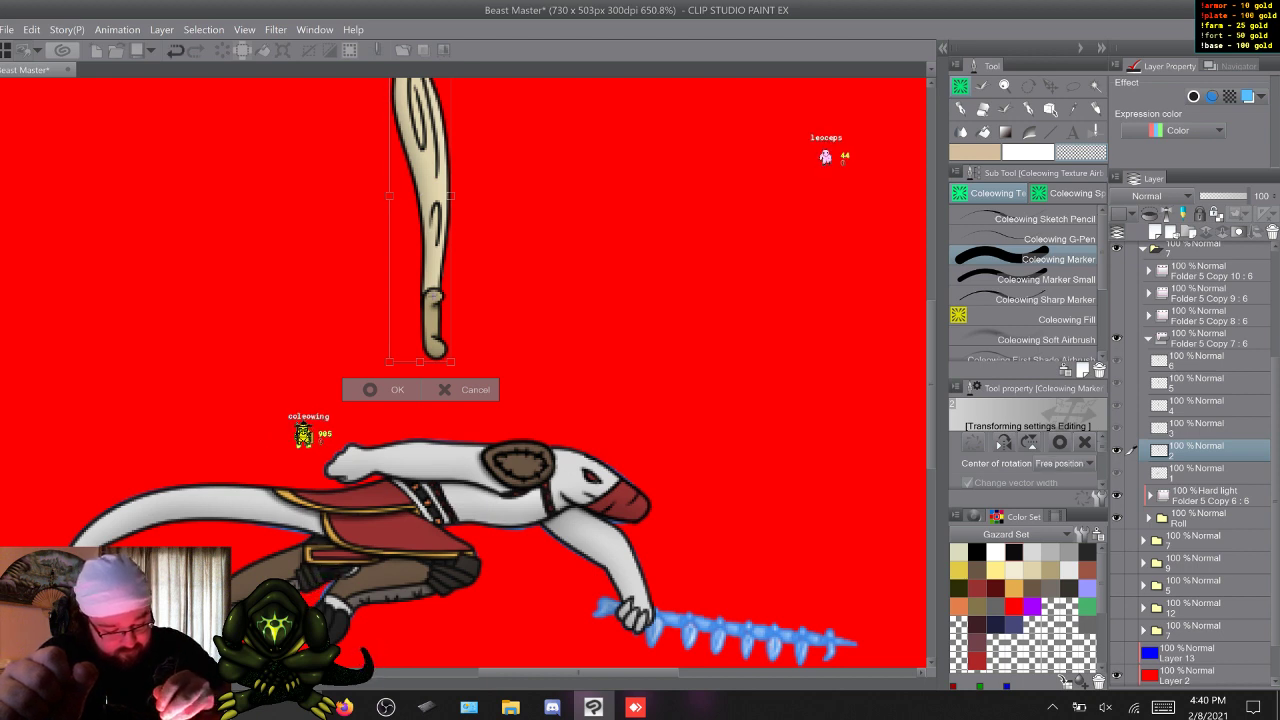
{"action": "left_click_drag", "start_coordinate": [425, 220], "coordinate": [543, 368]}
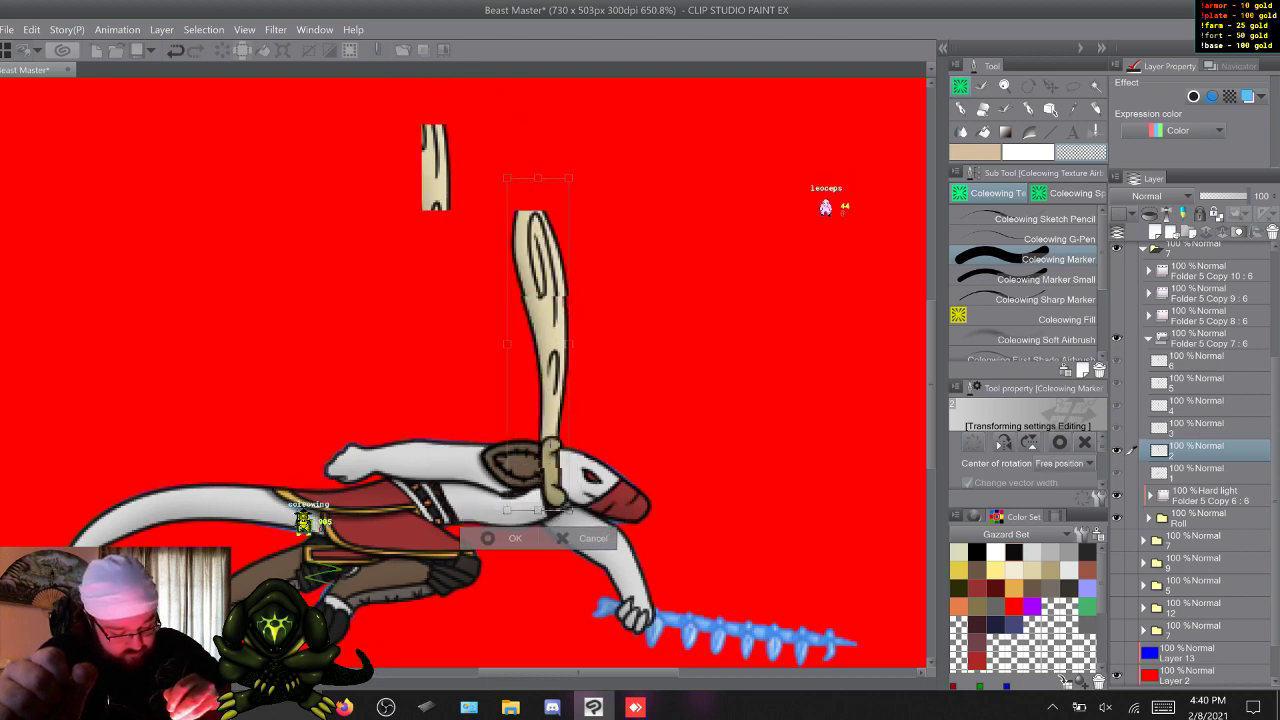
{"action": "mouse_move", "coordinate": [600, 220]}
{"action": "left_mouse_down"}
{"action": "mouse_move", "coordinate": [767, 510]}
{"action": "mouse_move", "coordinate": [538, 668]}
{"action": "mouse_move", "coordinate": [320, 481]}
{"action": "mouse_move", "coordinate": [318, 425]}
{"action": "mouse_move", "coordinate": [366, 304]}
{"action": "mouse_move", "coordinate": [341, 345]}
{"action": "left_mouse_up"}
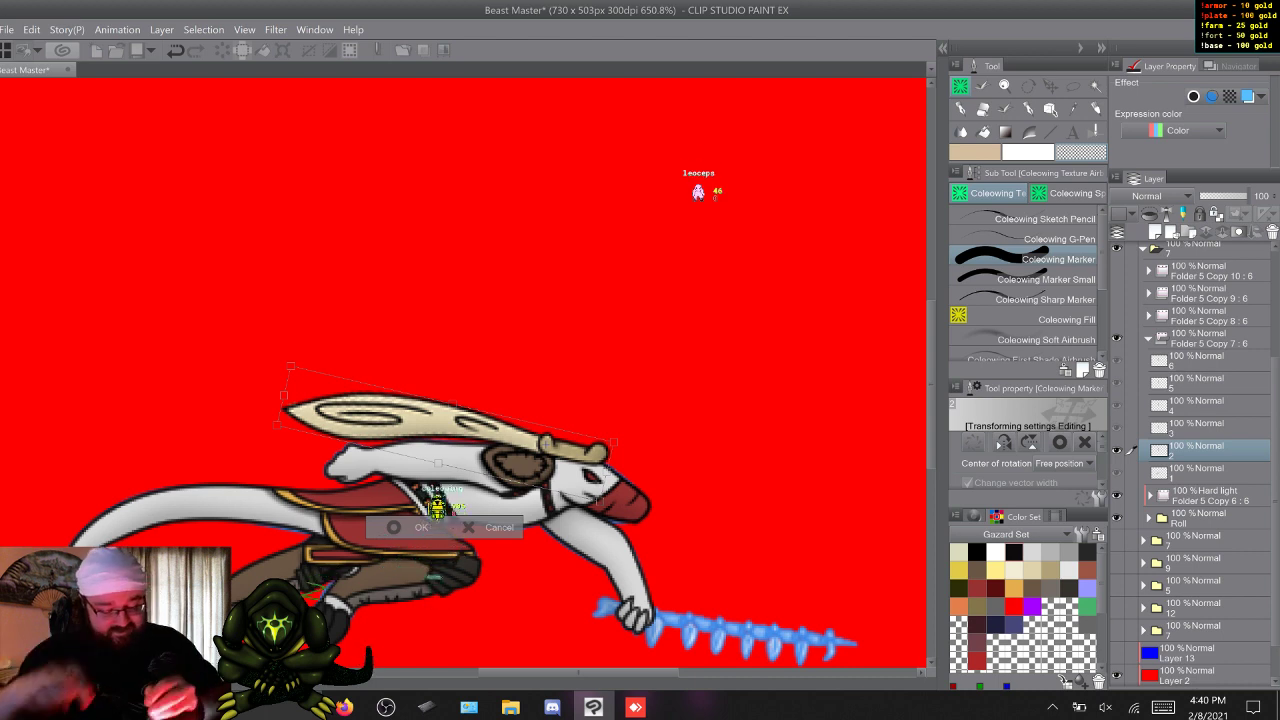
{"action": "key", "text": "Return"}
Place the cream sword on cel 3 with its grip at the curled character's shoulder and tilt the blade up and away from the body.
{"action": "key", "text": "w"}
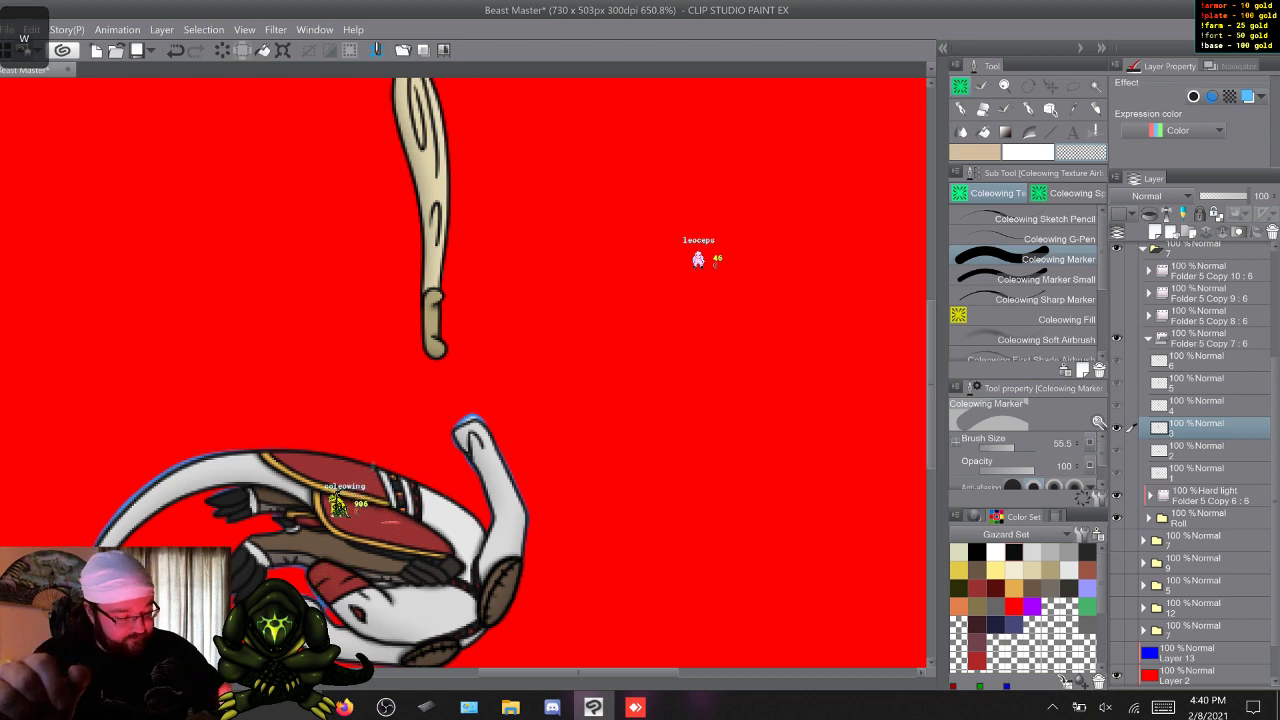
{"action": "scroll", "coordinate": [391, 521], "scroll_direction": "up", "scroll_amount": 3}
{"action": "scroll", "coordinate": [391, 521], "scroll_direction": "down", "scroll_amount": 4}
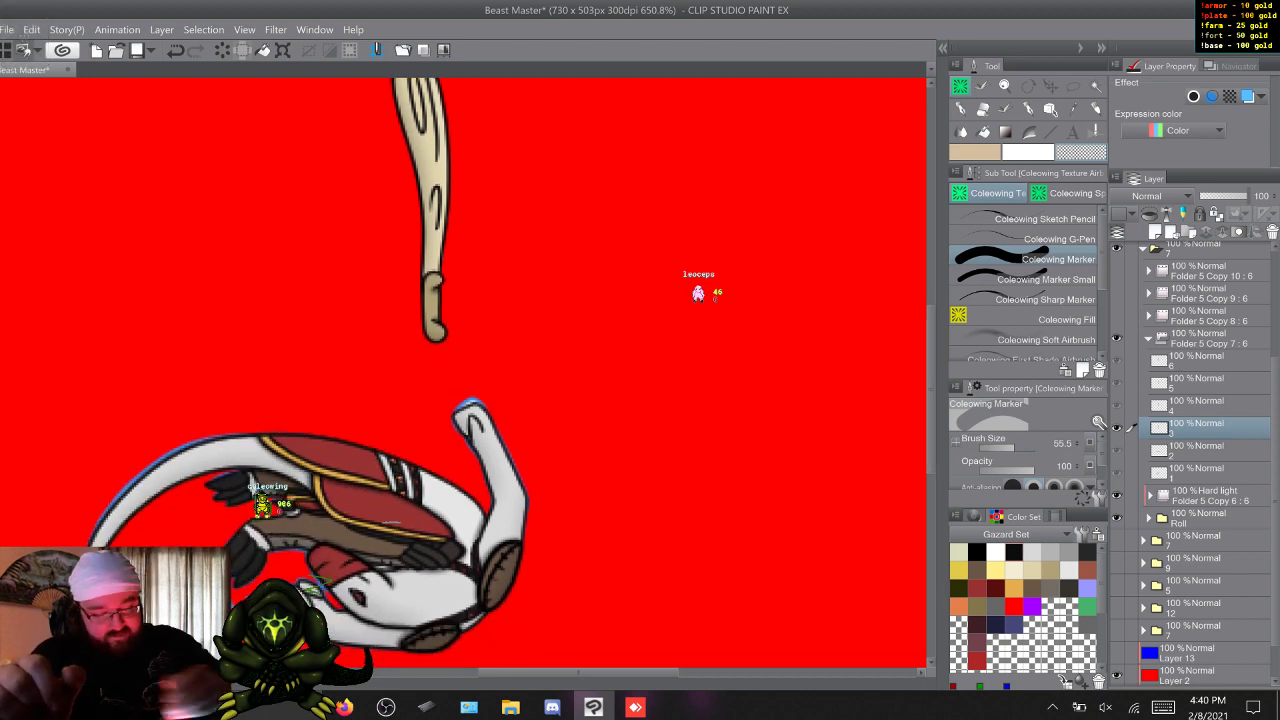
{"action": "key", "text": "ctrl+t"}
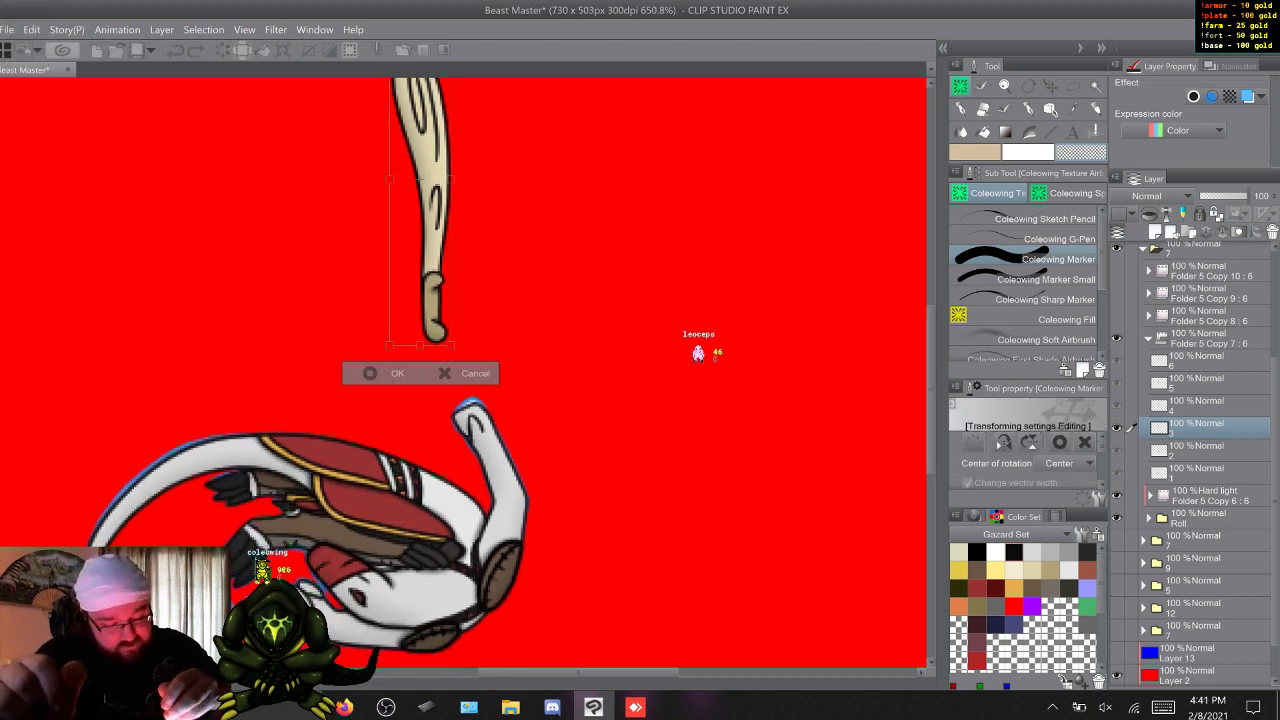
{"action": "left_click_drag", "start_coordinate": [433, 280], "coordinate": [476, 619]}
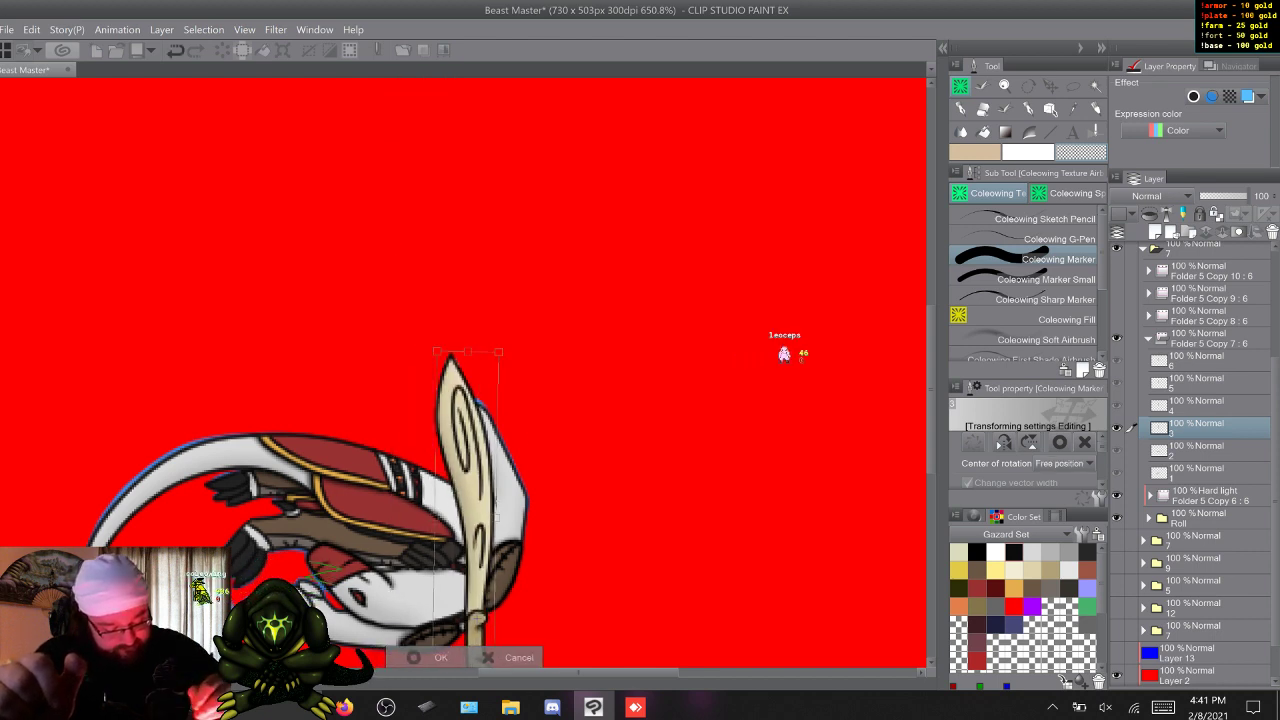
{"action": "left_click_drag", "start_coordinate": [515, 340], "coordinate": [651, 398]}
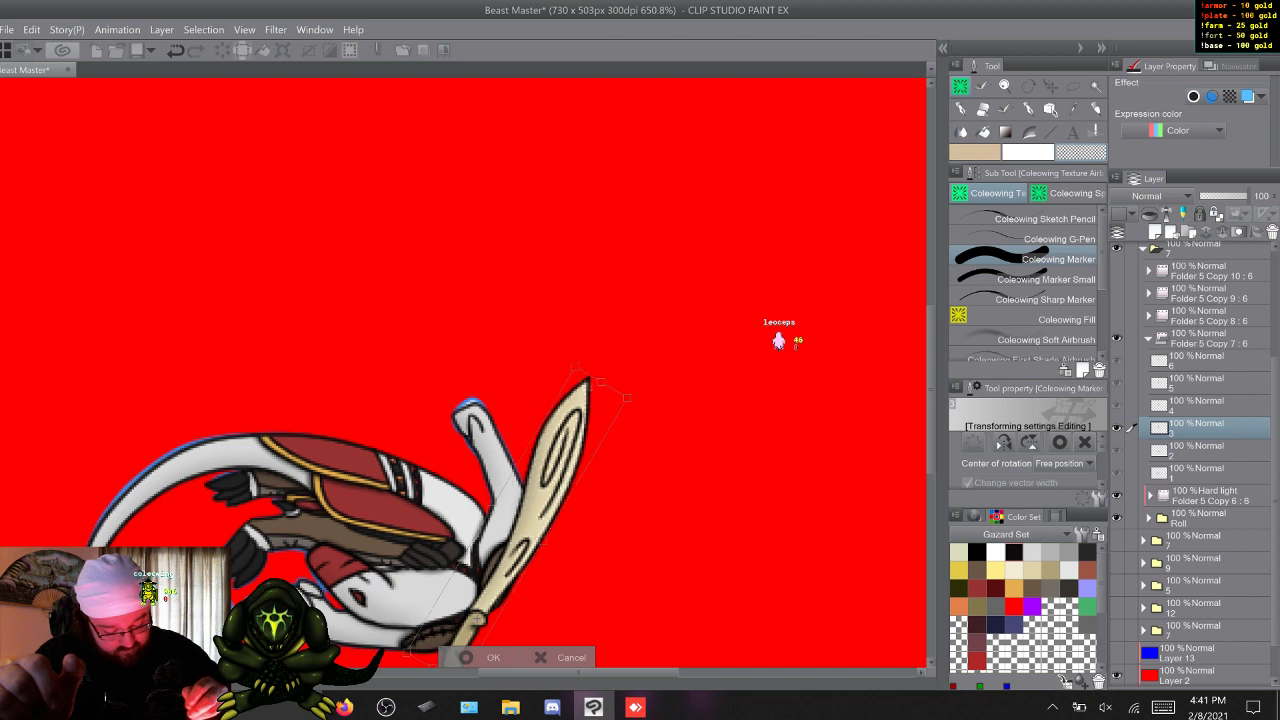
{"action": "left_click_drag", "start_coordinate": [522, 515], "coordinate": [524, 507]}
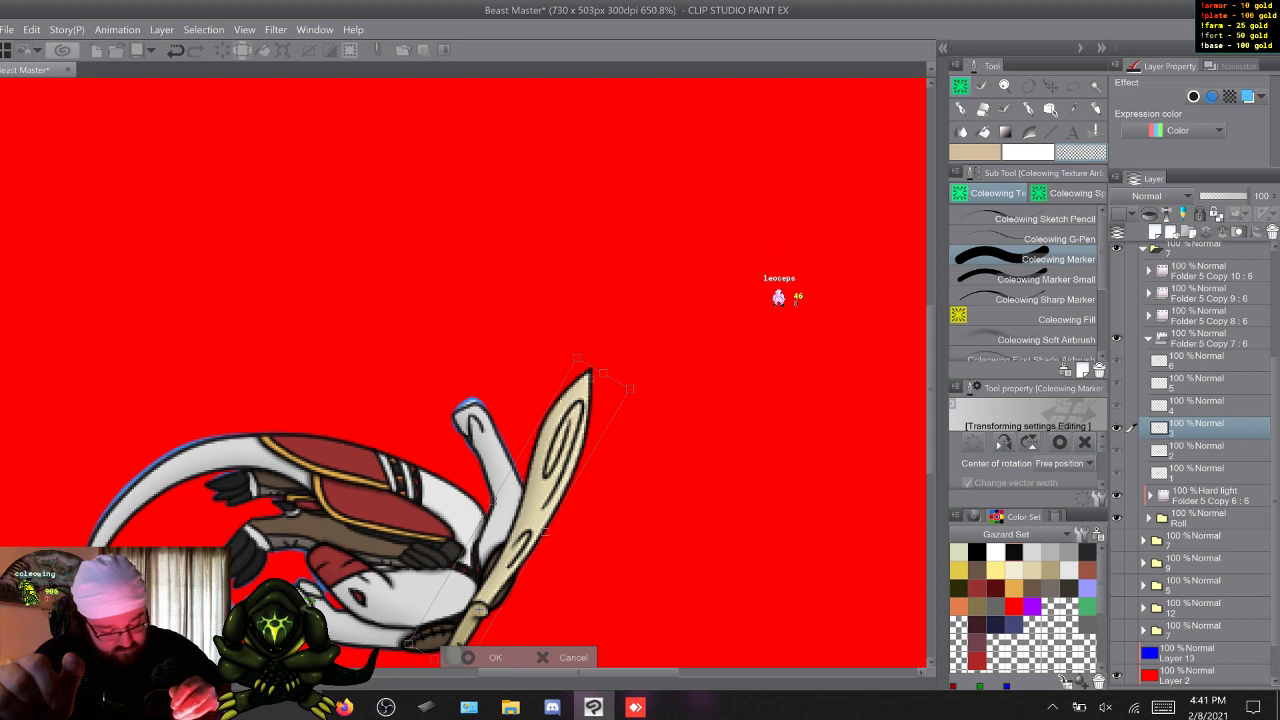
{"action": "key", "text": "Return"}
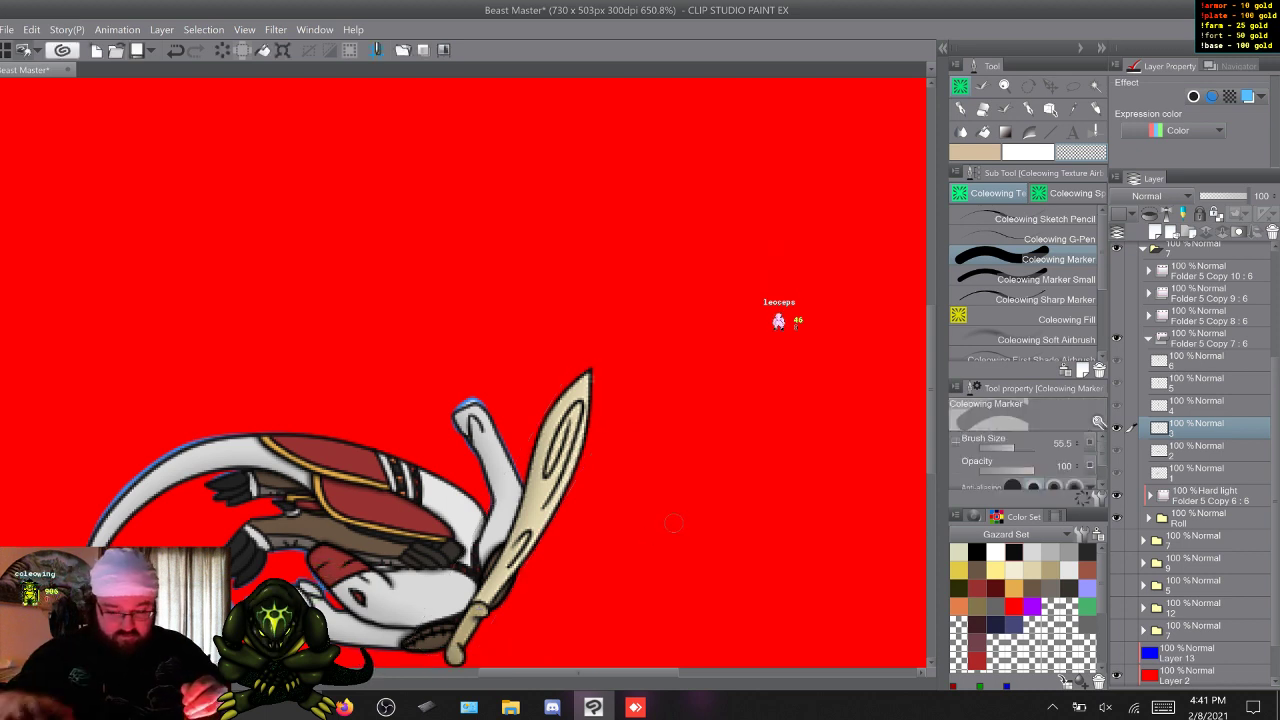
{"action": "key", "text": "w"}
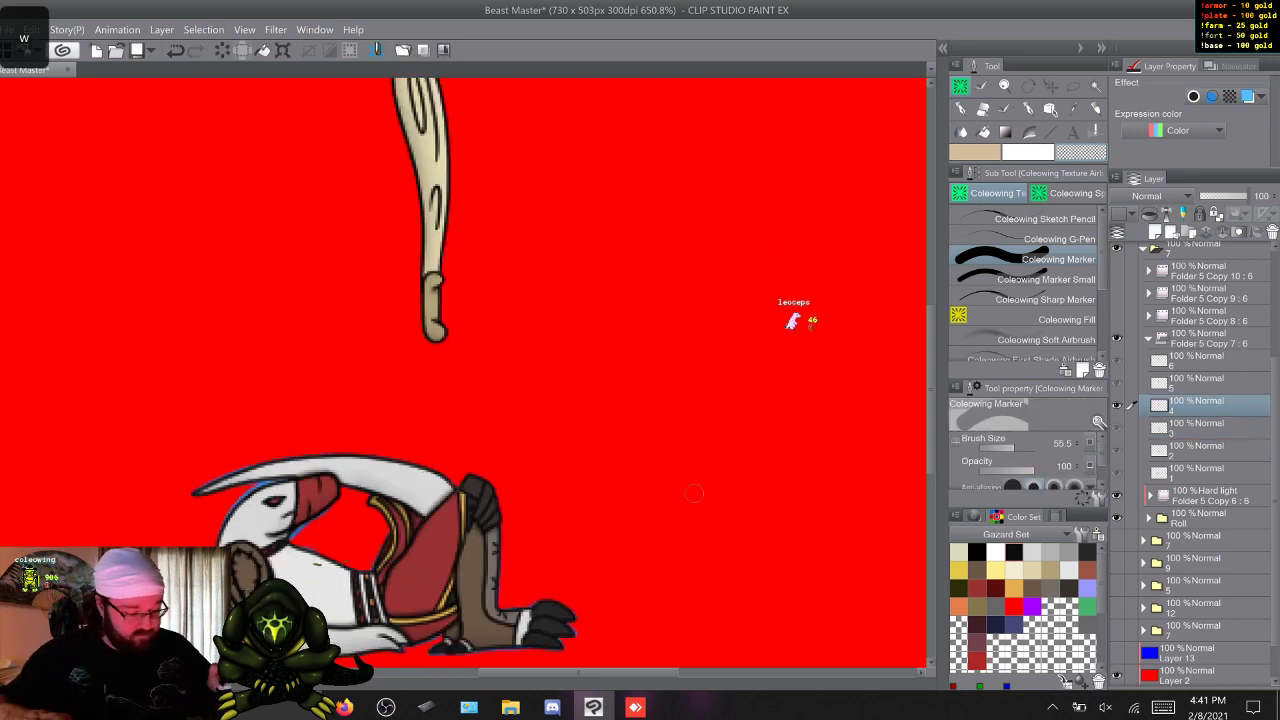
{"action": "key", "text": "s"}
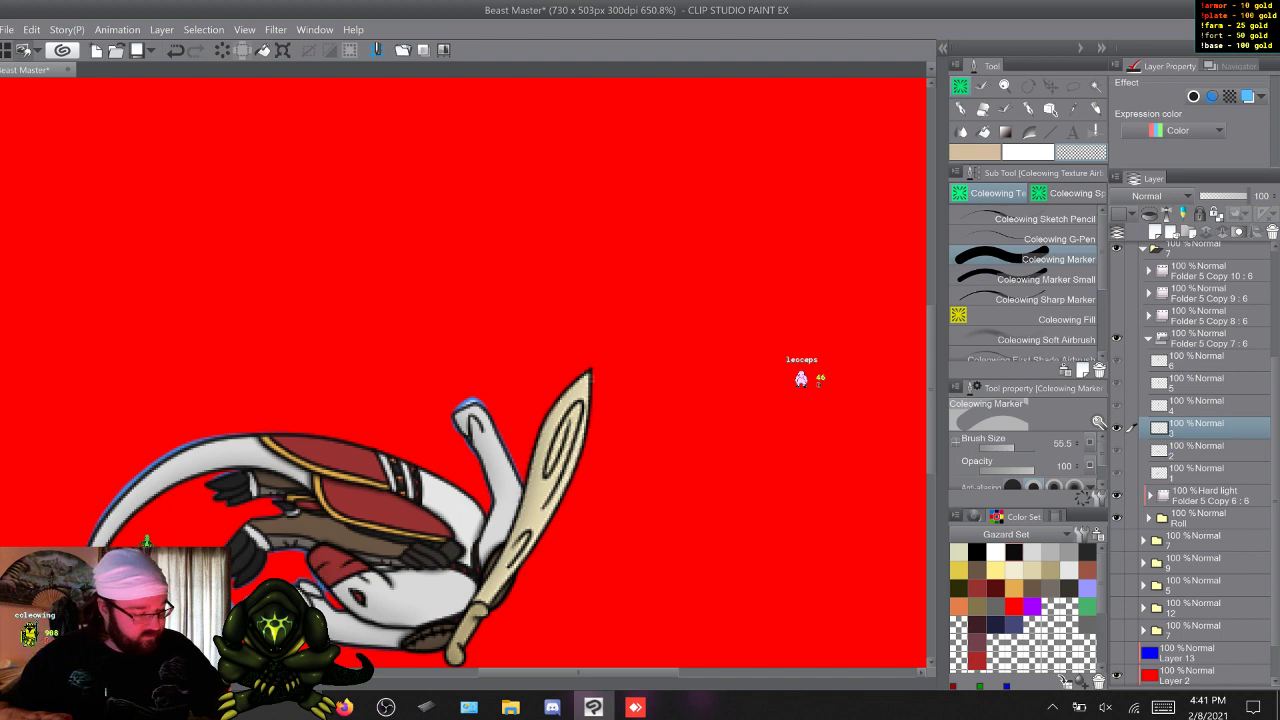
{"action": "key", "text": "m"}
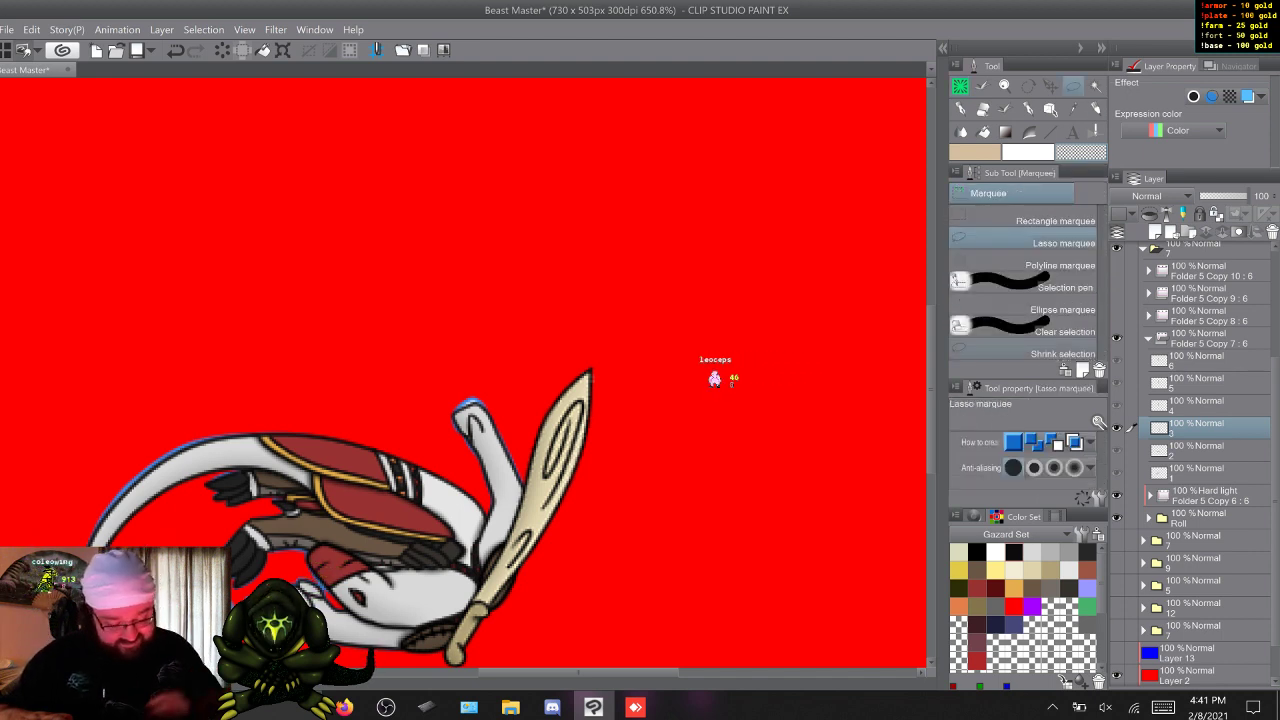
Move and rotate the cream sword on cel 4 so its grip sticks out behind the shoulder and the blade runs along the reclining body towards the hips.
{"action": "key", "text": "w"}
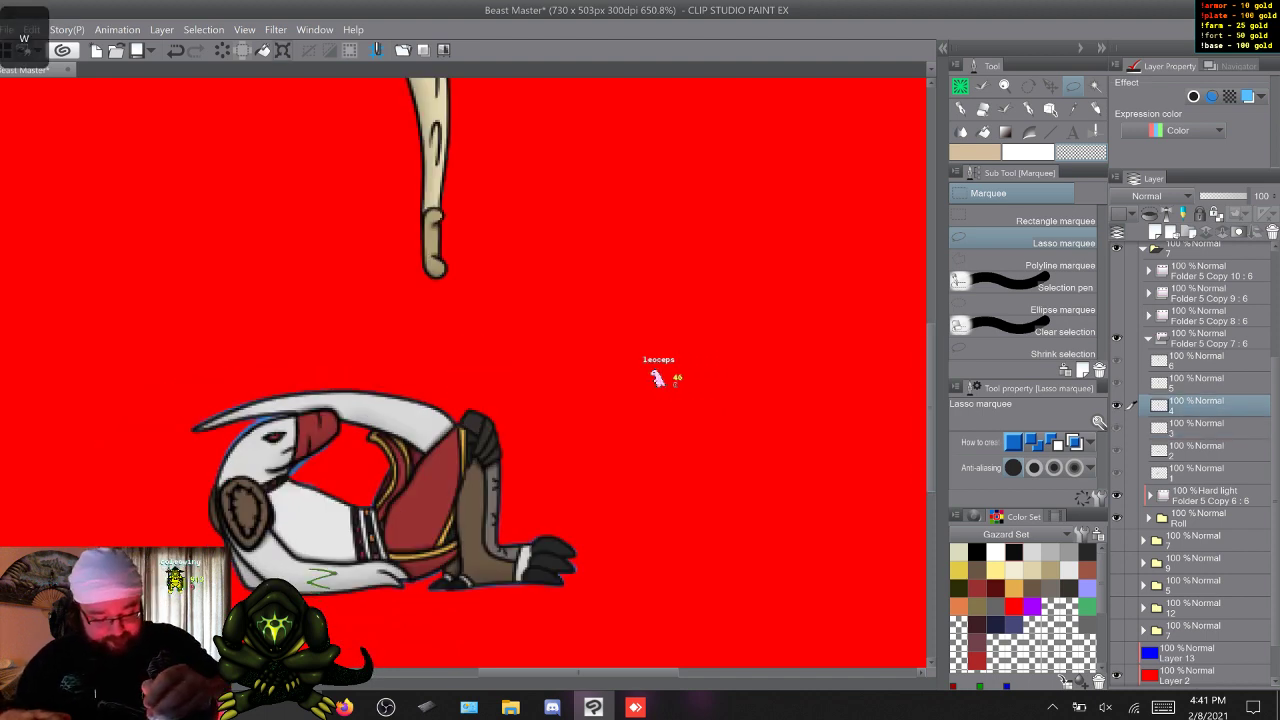
{"action": "key", "text": "ctrl+t"}
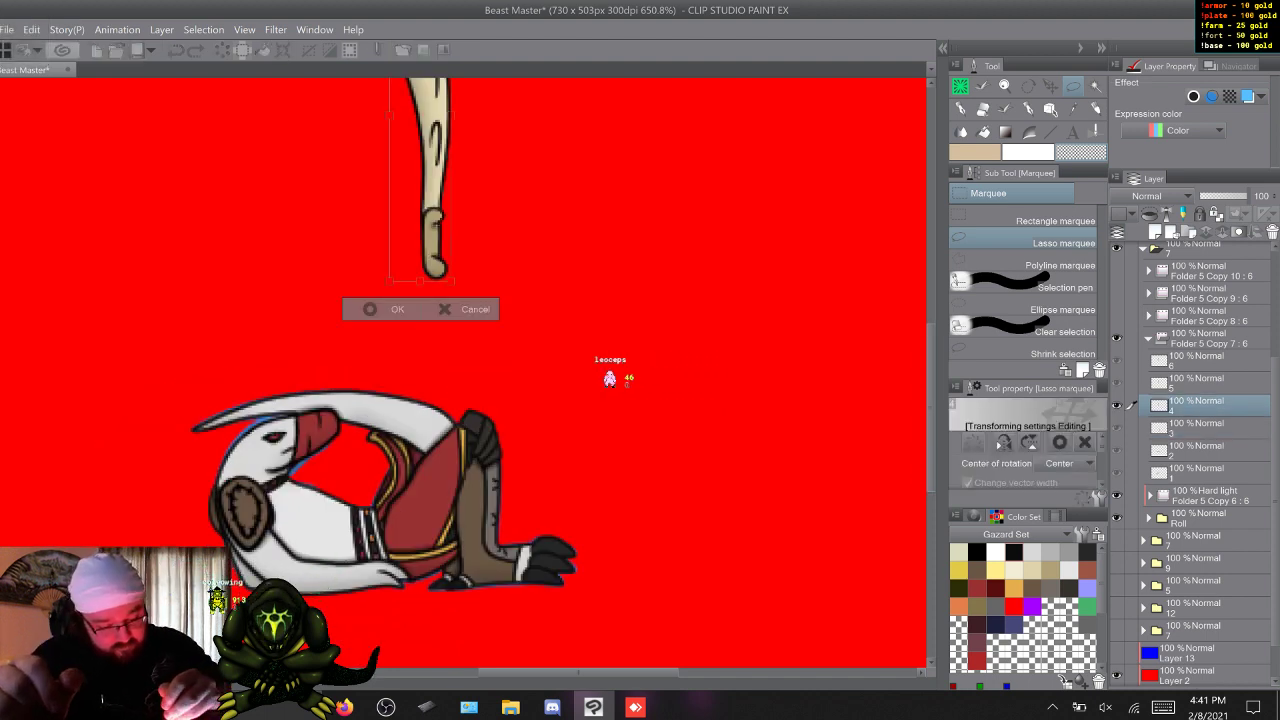
{"action": "left_click_drag", "start_coordinate": [430, 180], "coordinate": [212, 464]}
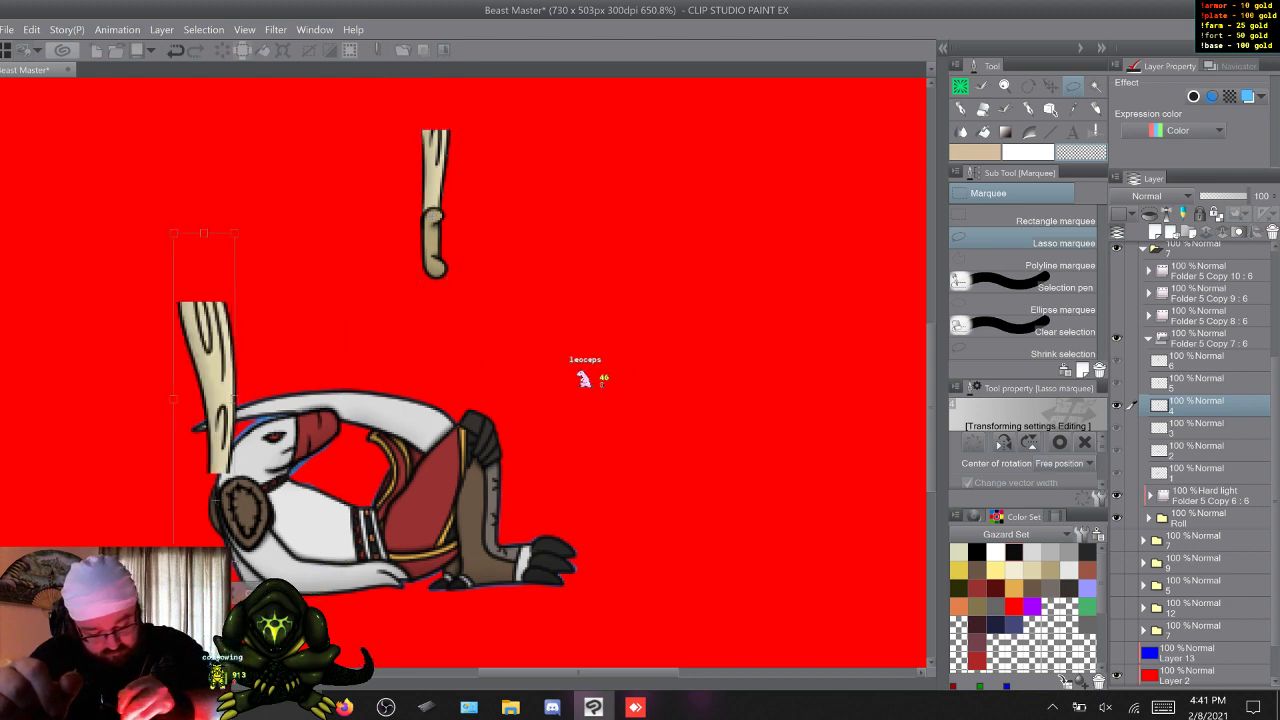
{"action": "left_click_drag", "start_coordinate": [310, 340], "coordinate": [272, 678]}
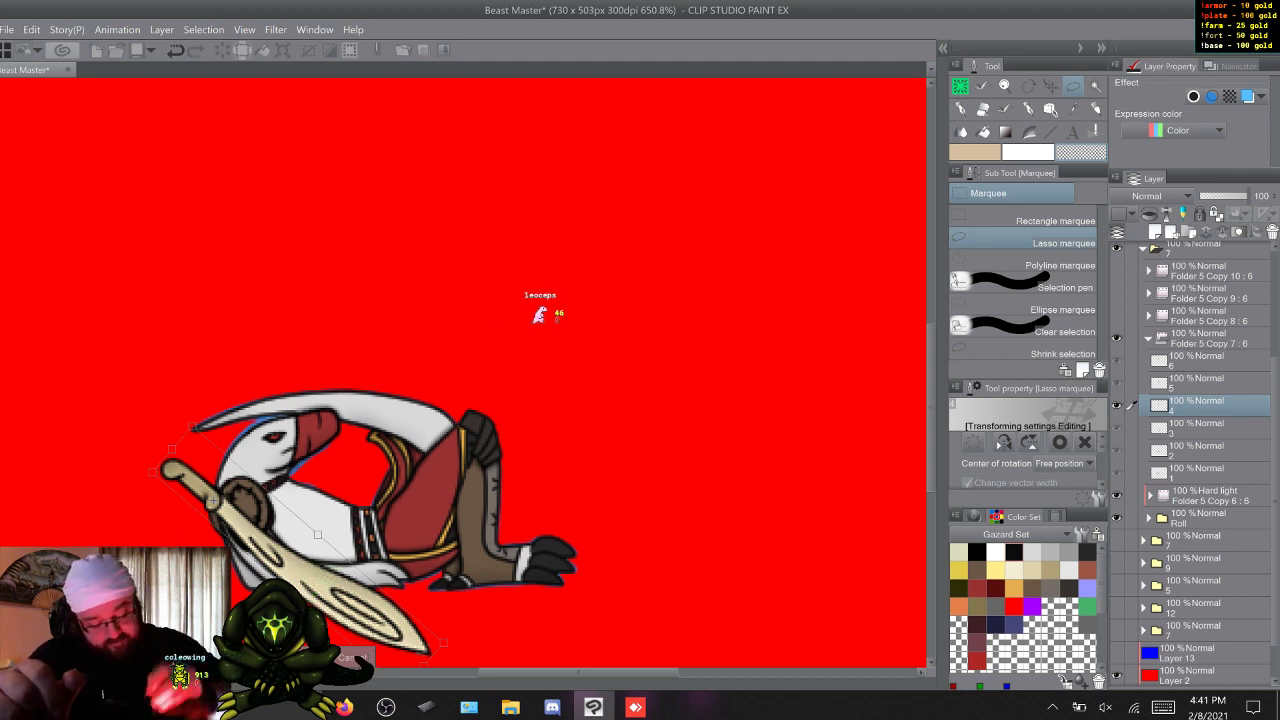
{"action": "left_click_drag", "start_coordinate": [272, 678], "coordinate": [231, 684]}
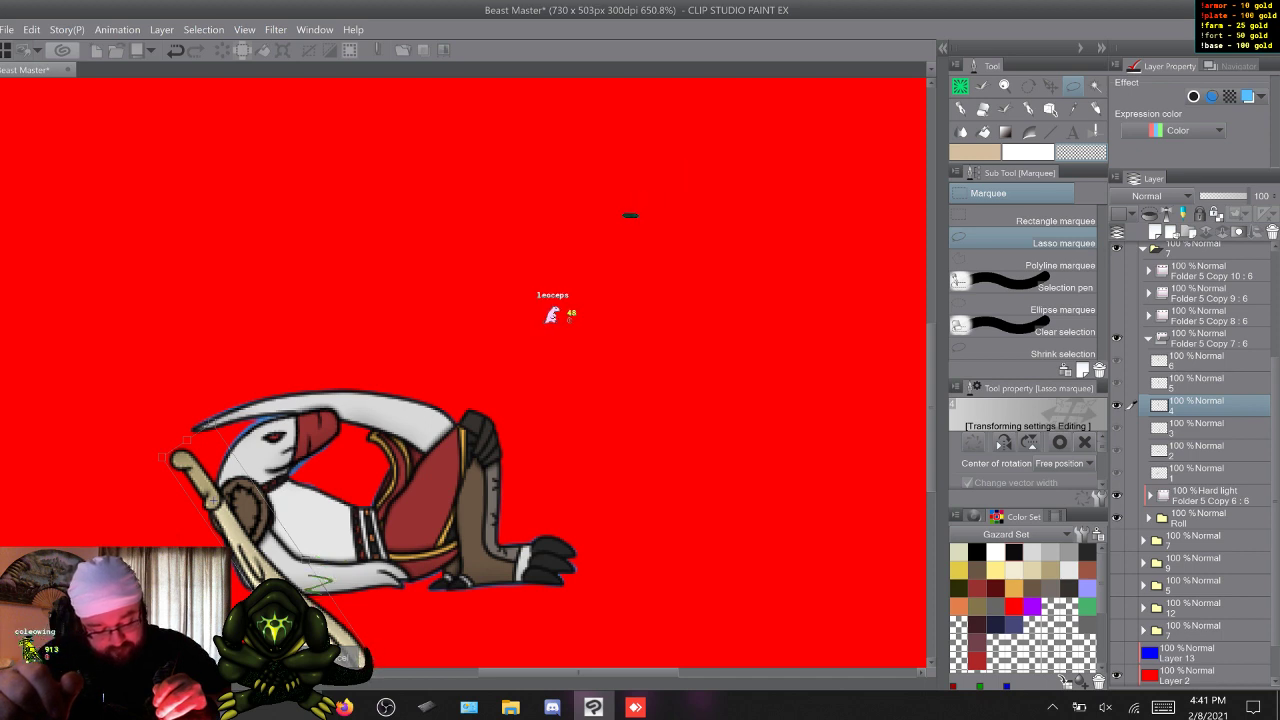
{"action": "left_click_drag", "start_coordinate": [231, 684], "coordinate": [355, 620]}
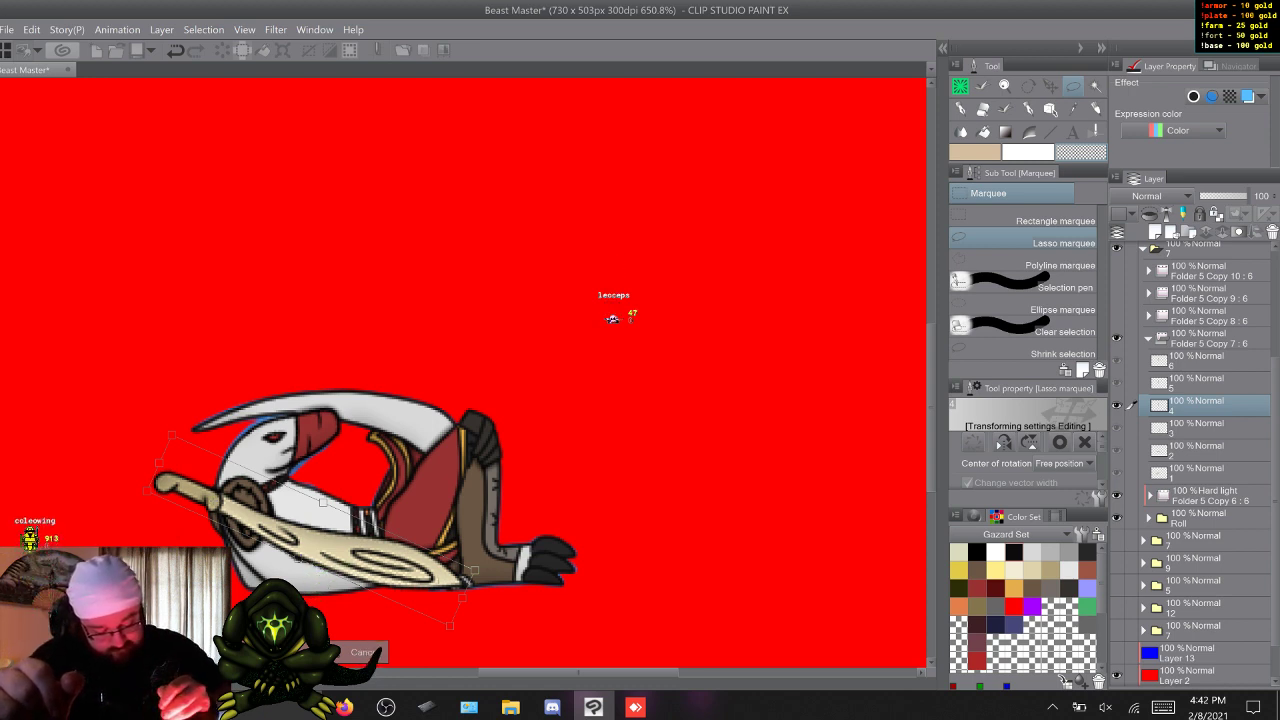
{"action": "left_click_drag", "start_coordinate": [159, 463], "coordinate": [155, 473]}
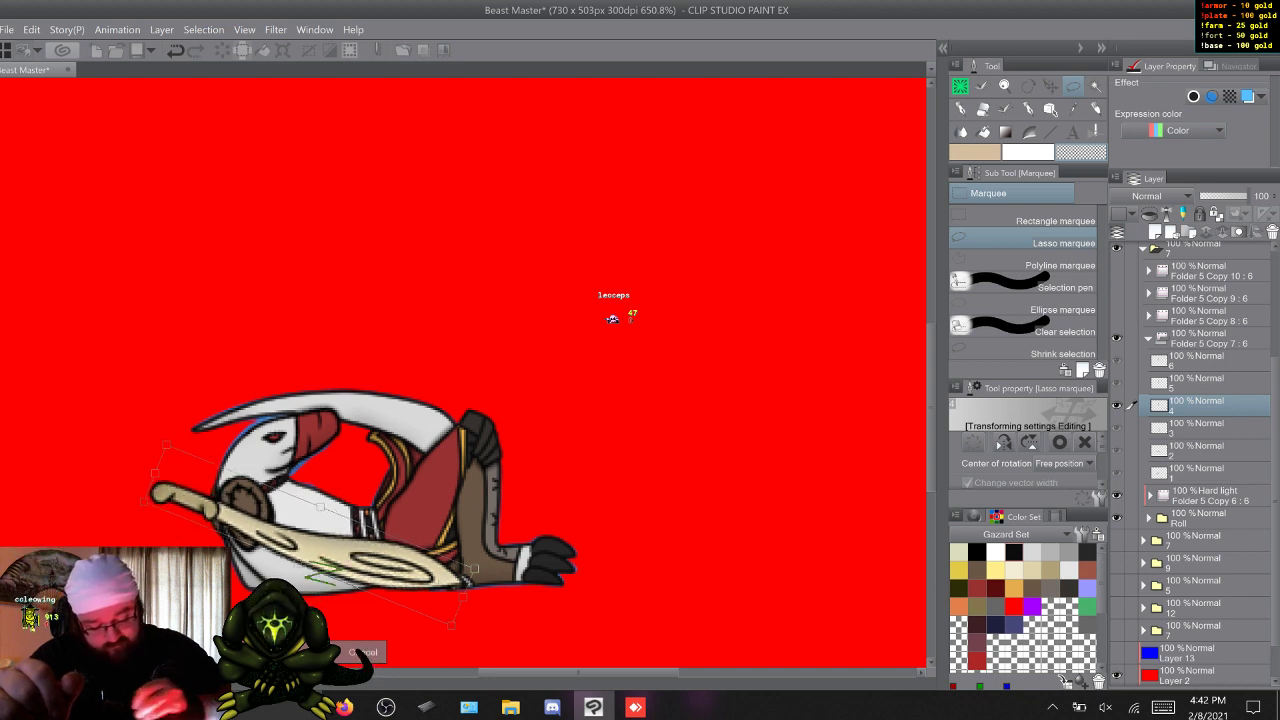
{"action": "key", "text": "Return"}
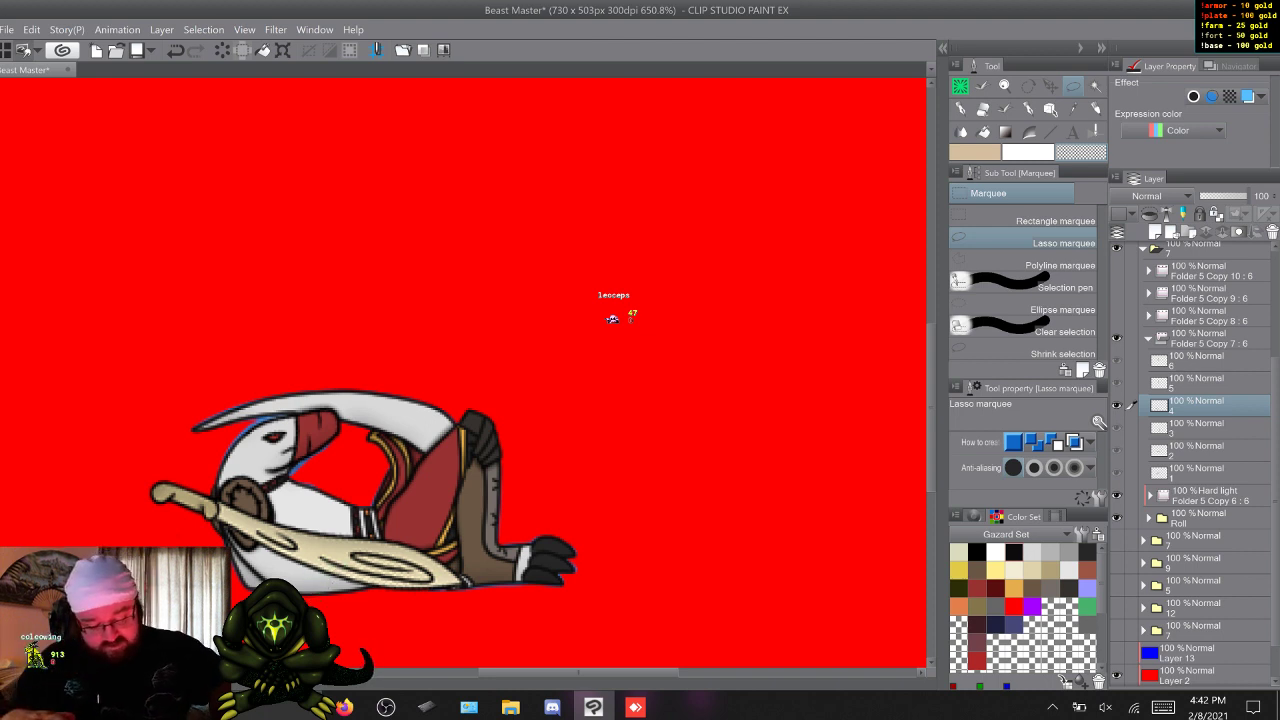
Place the cream sword on cel 5 along the crouching character's back, grip above the shoulder pad and blade pointing down to the ground.
{"action": "key", "text": "w"}
{"action": "key", "text": "s"}
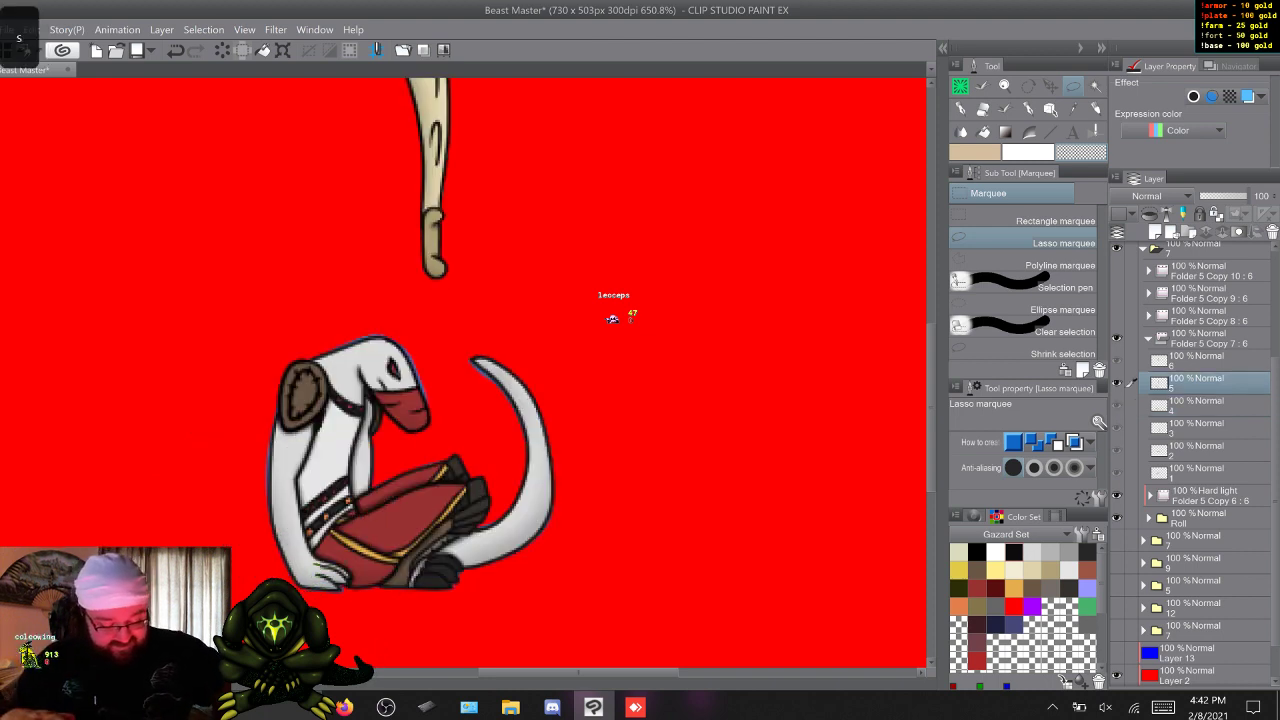
{"action": "key", "text": "w"}
{"action": "key", "text": "w"}
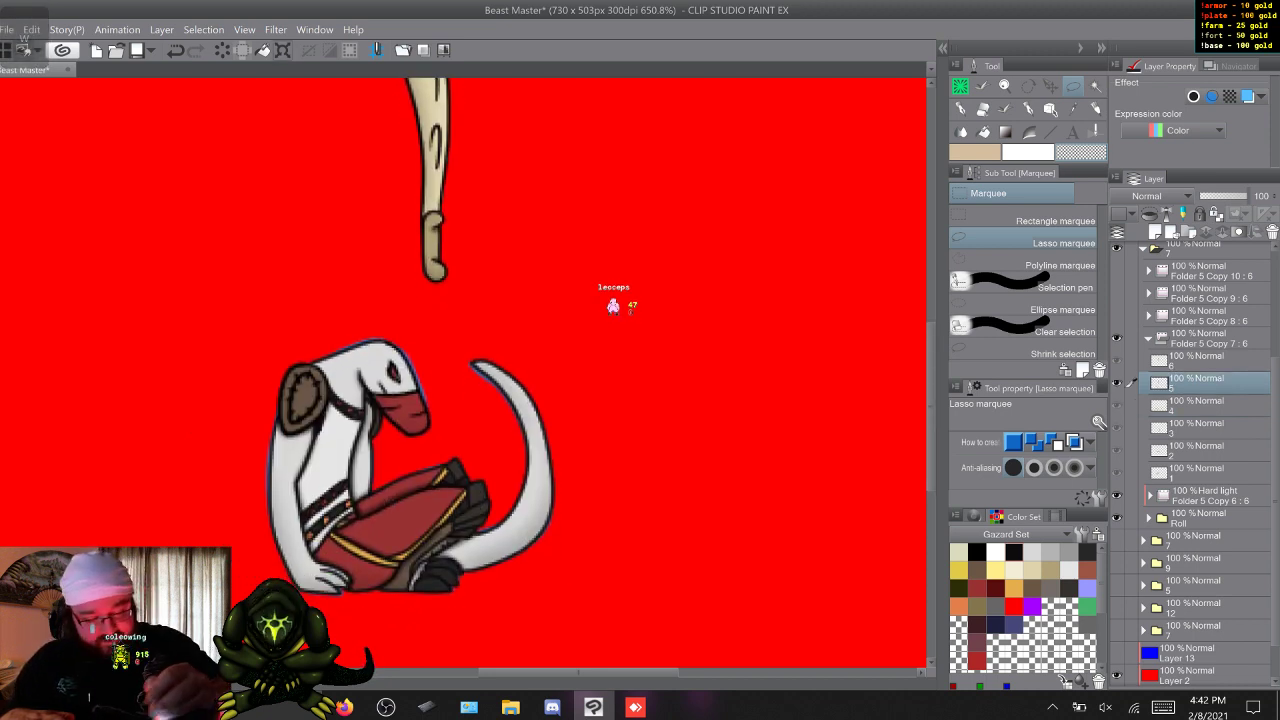
{"action": "key", "text": "ctrl+t"}
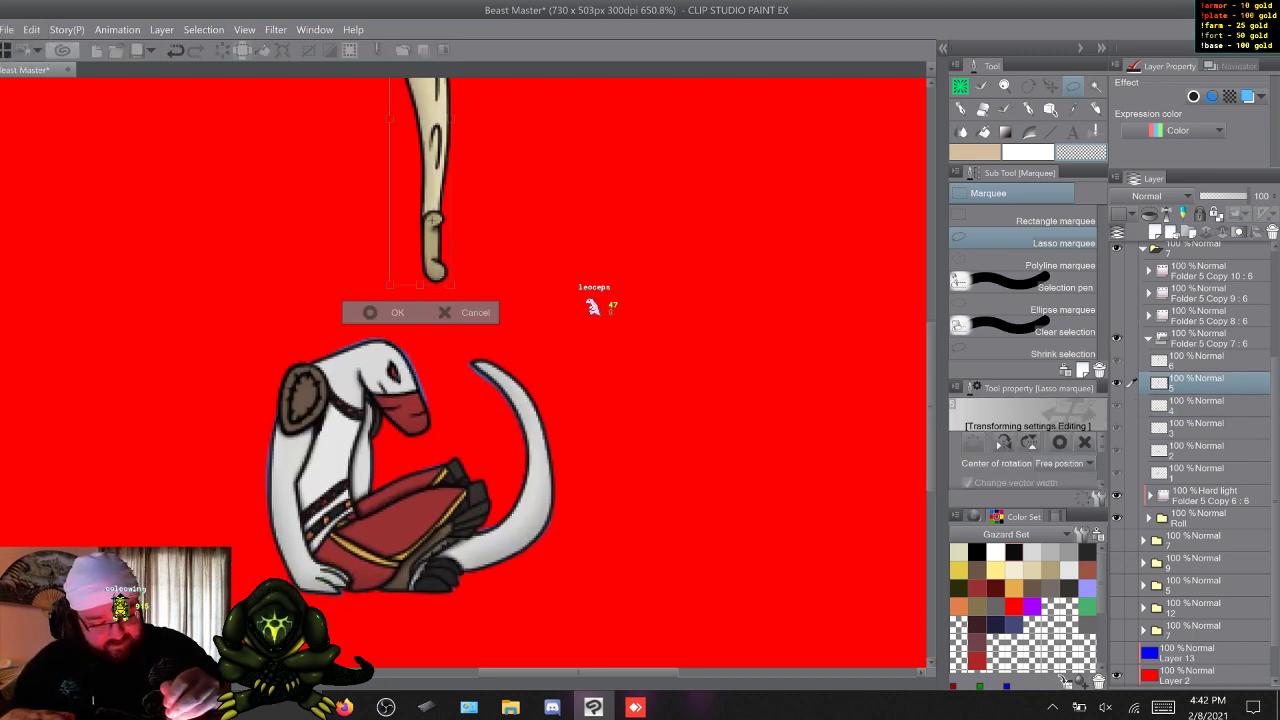
{"action": "left_click_drag", "start_coordinate": [425, 180], "coordinate": [292, 332]}
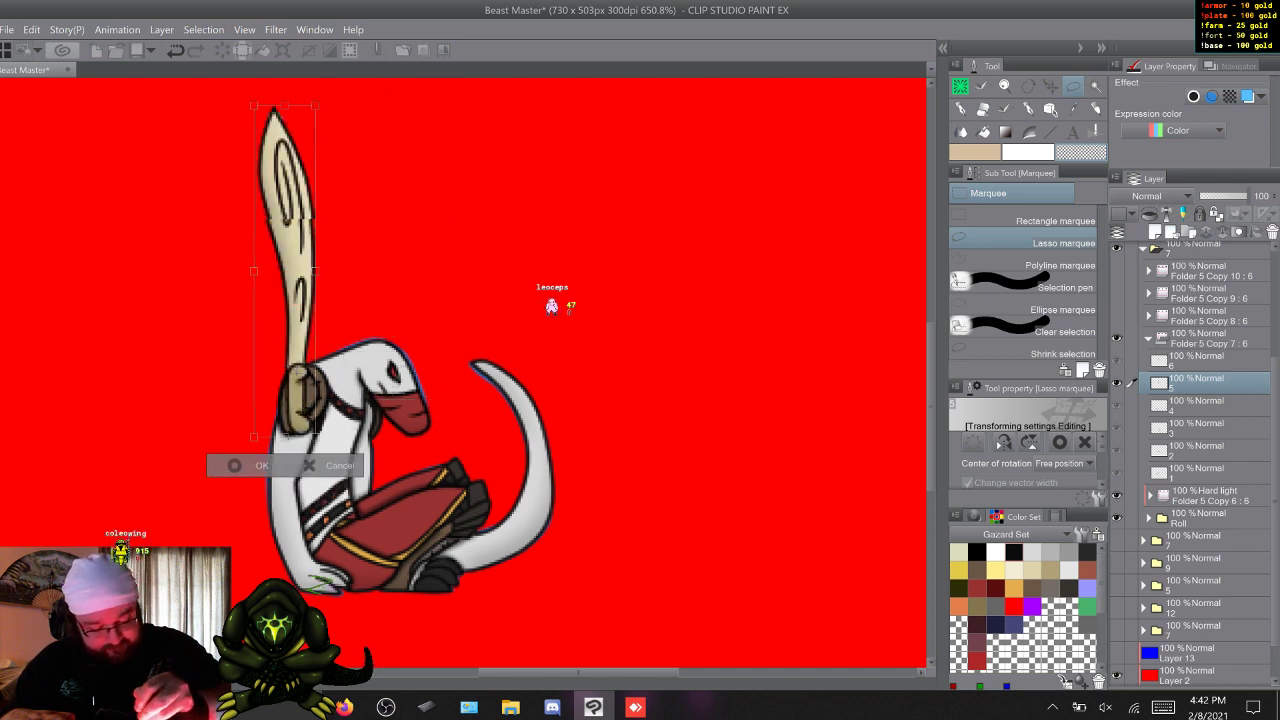
{"action": "left_click_drag", "start_coordinate": [345, 140], "coordinate": [340, 656]}
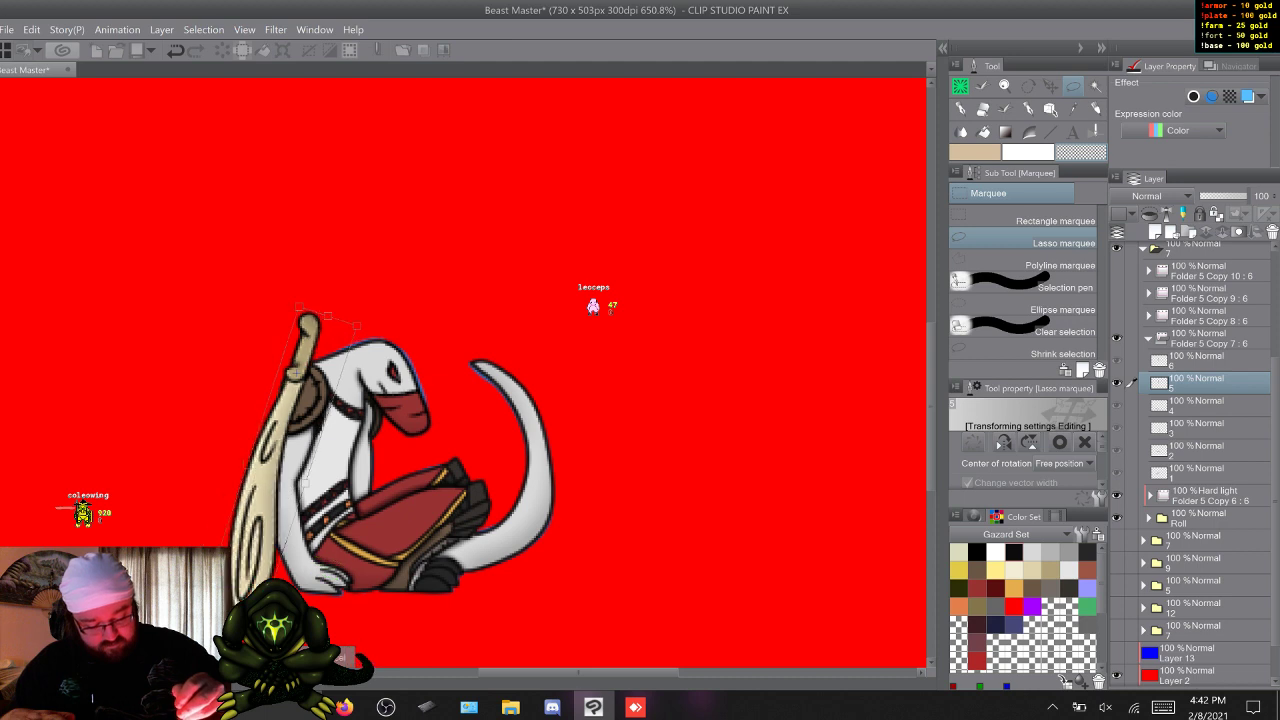
{"action": "left_click_drag", "start_coordinate": [215, 592], "coordinate": [224, 596]}
{"action": "key", "text": "Return"}
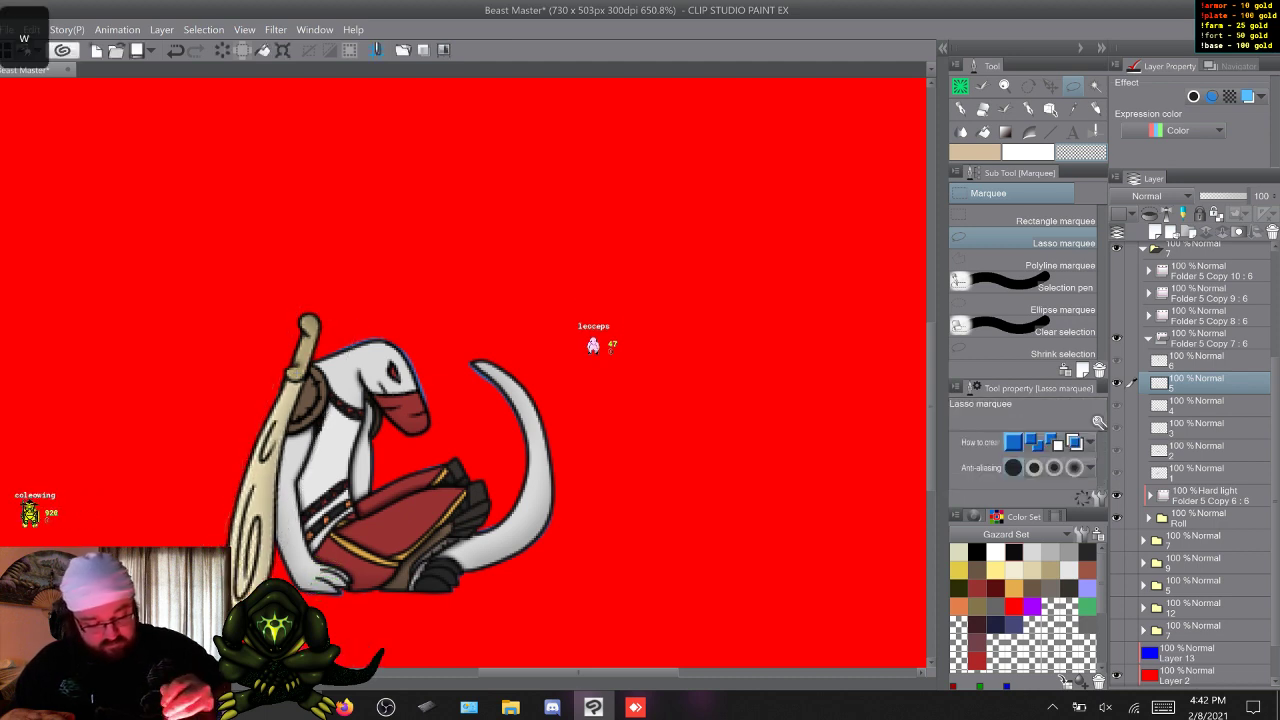
Move and rotate the cream sword on cel 6 so it lies diagonally along the back, grip above the shoulder and blade tip behind the waist.
{"action": "key", "text": "w"}
{"action": "scroll", "coordinate": [363, 372], "scroll_direction": "up", "scroll_amount": 2}
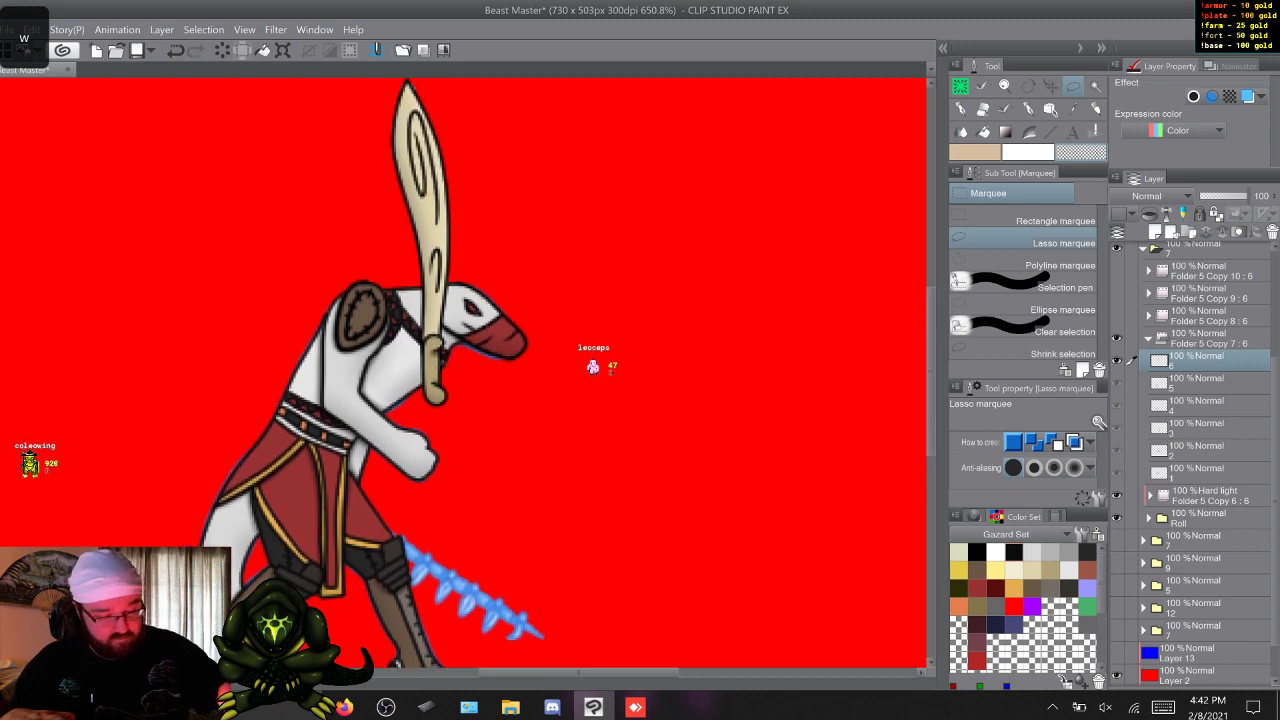
{"action": "key", "text": "ctrl+t"}
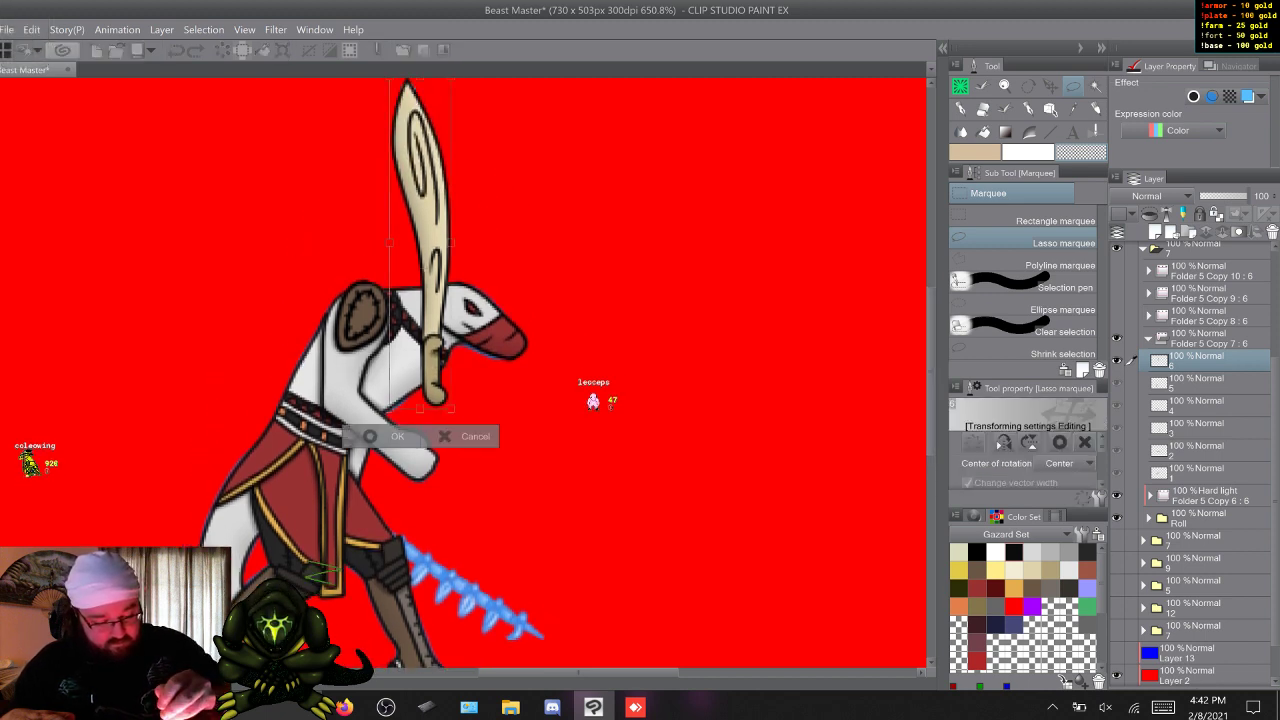
{"action": "left_click_drag", "start_coordinate": [421, 243], "coordinate": [433, 344]}
{"action": "left_click_drag", "start_coordinate": [470, 90], "coordinate": [344, 585]}
{"action": "left_click_drag", "start_coordinate": [425, 440], "coordinate": [368, 382]}
{"action": "left_click_drag", "start_coordinate": [400, 190], "coordinate": [454, 225]}
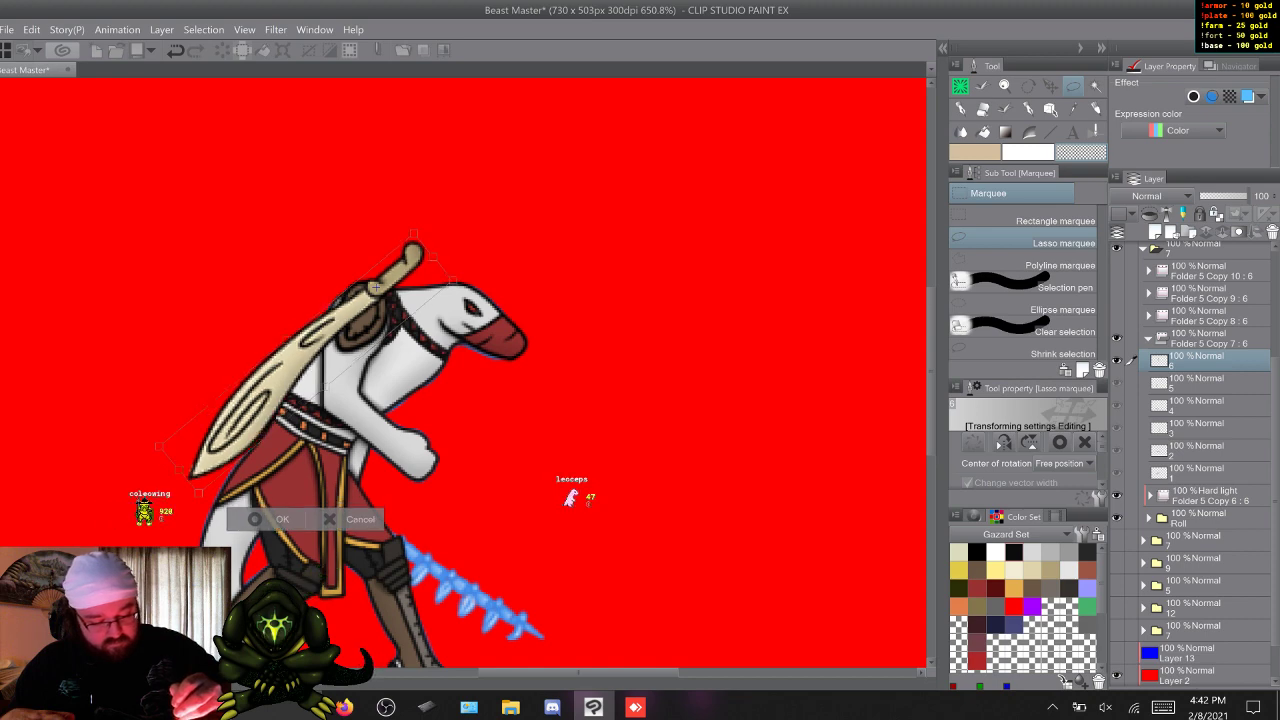
{"action": "key", "text": "w"}
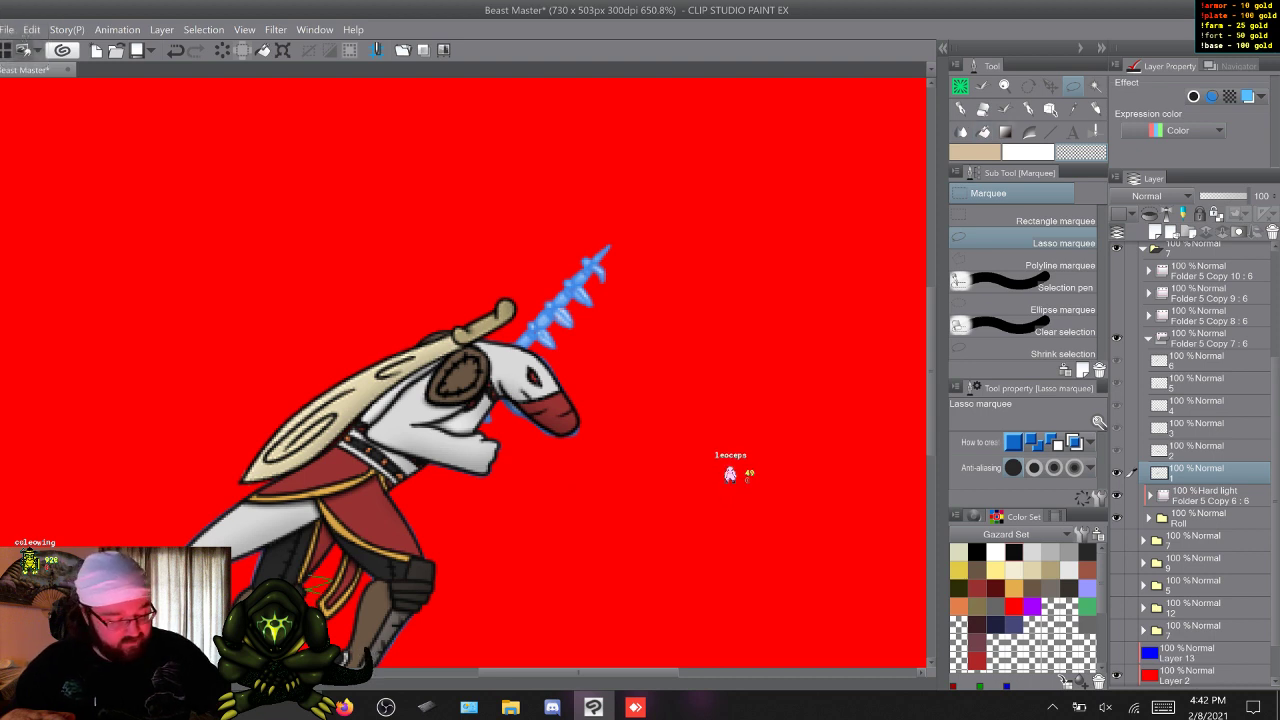
{"action": "key", "text": "w"}
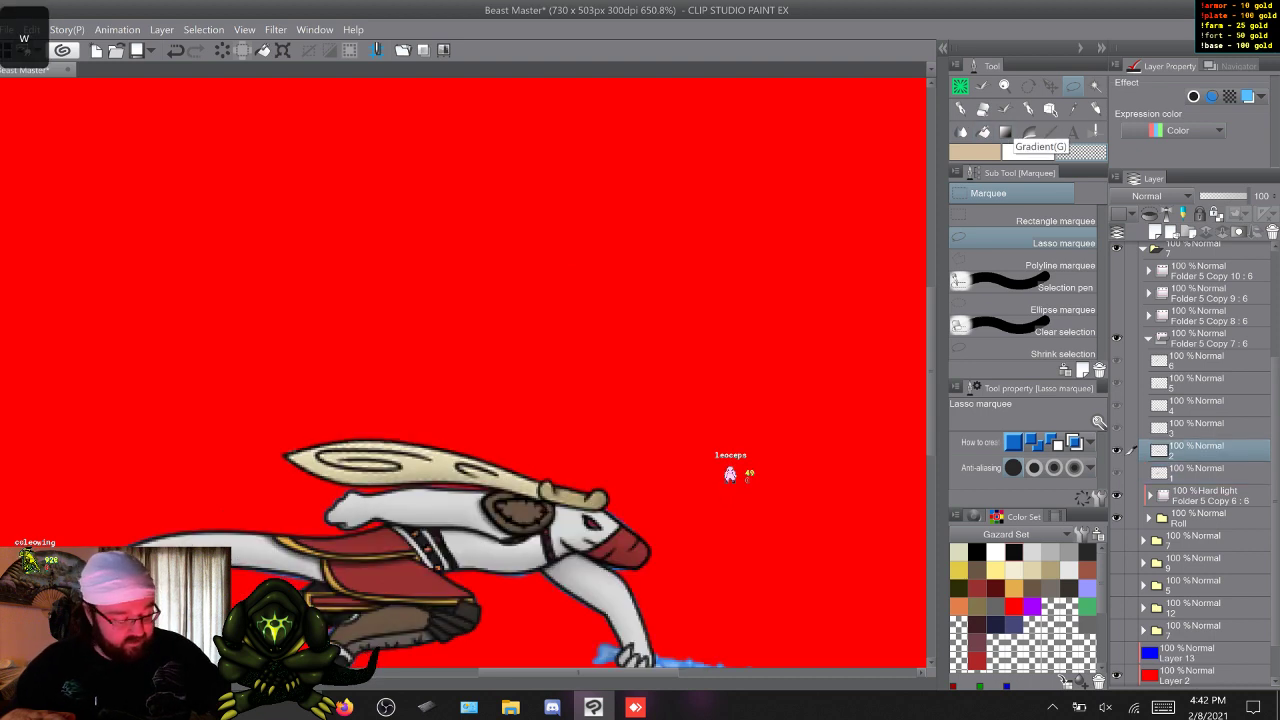
{"action": "left_click_drag", "start_coordinate": [931, 370], "coordinate": [931, 409]}
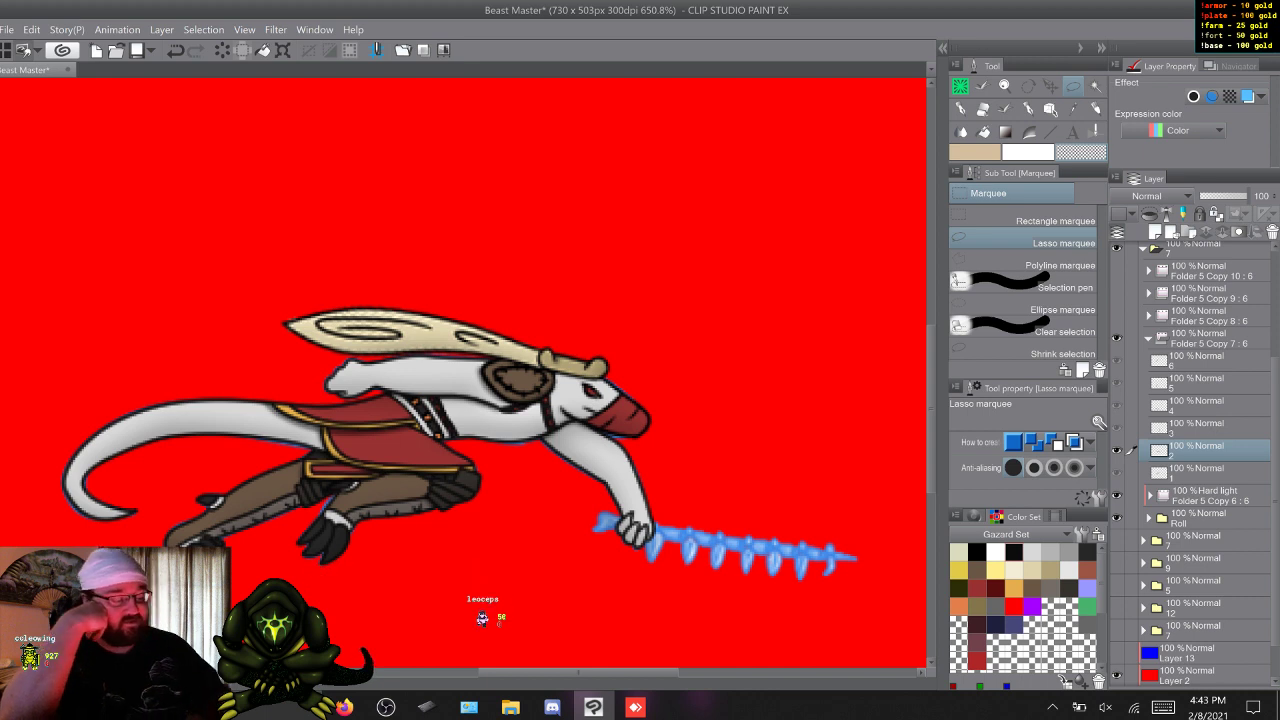
Delete the layer folders Folder 5 Copy 10 and Folder 5 Copy 7.
{"action": "left_click", "coordinate": [1211, 271]}
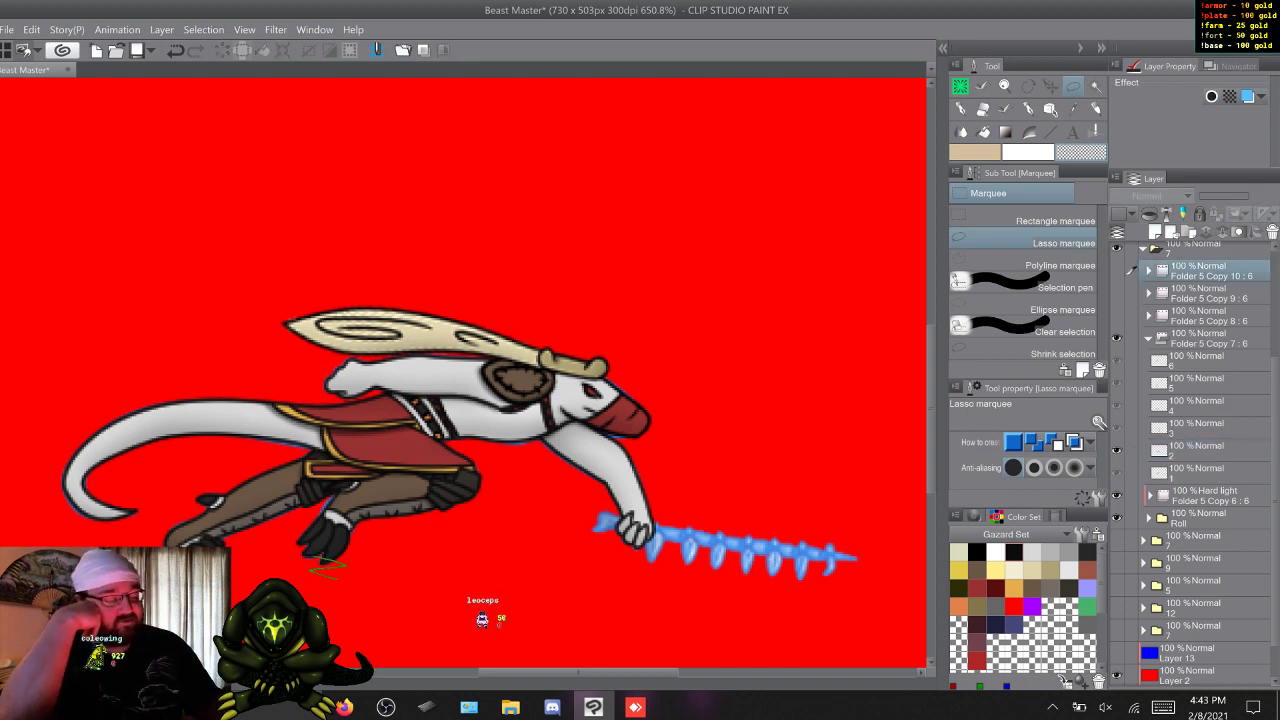
{"action": "right_click", "coordinate": [1211, 271]}
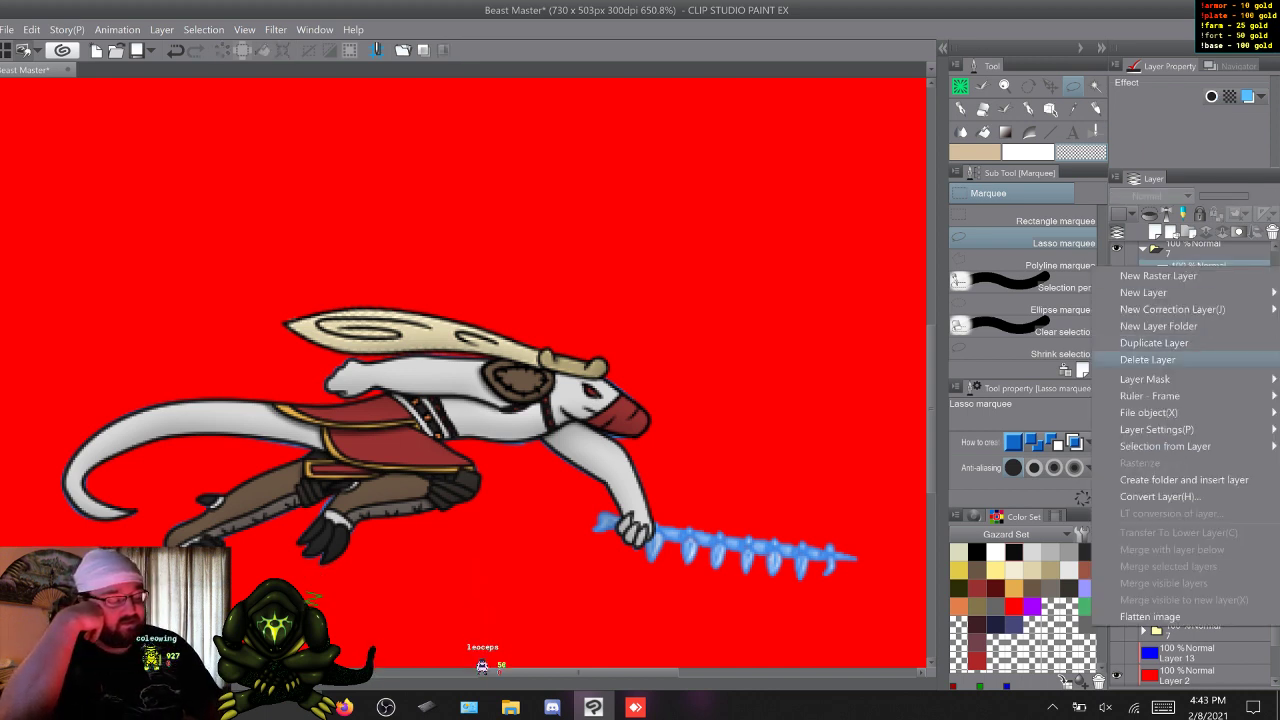
{"action": "left_click", "coordinate": [1180, 358]}
{"action": "left_click", "coordinate": [1195, 315]}
{"action": "right_click", "coordinate": [1195, 315]}
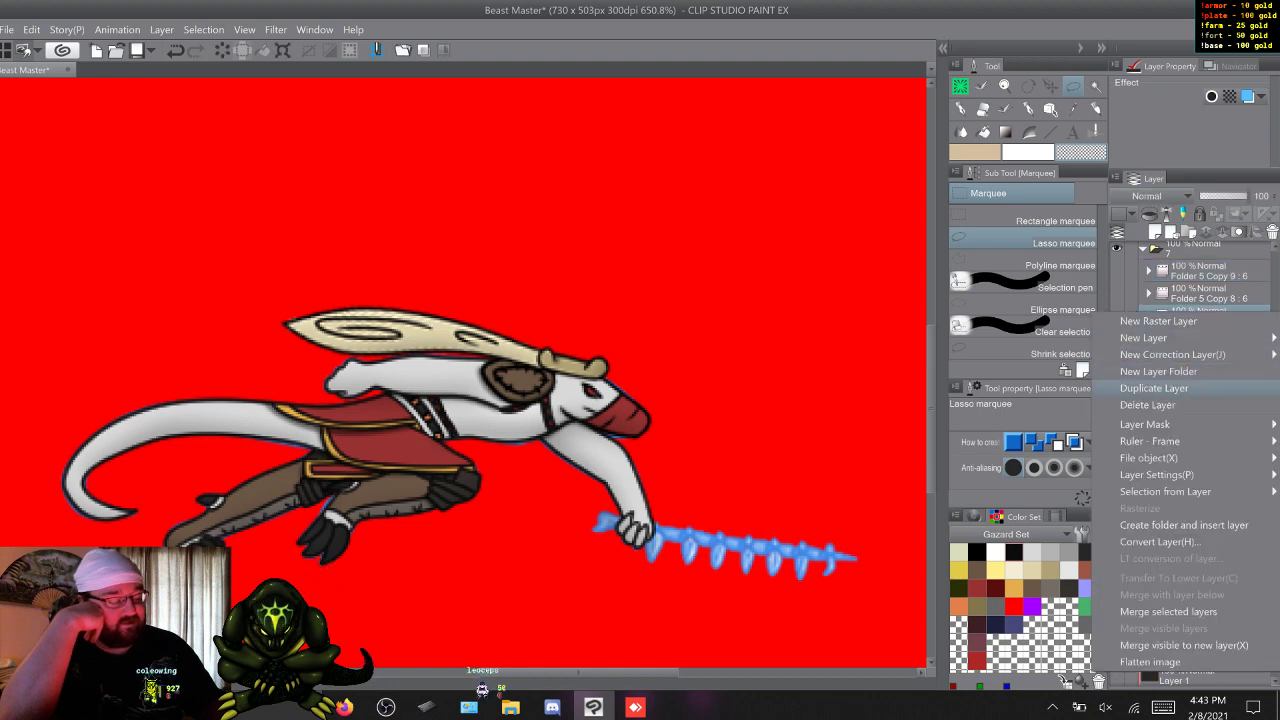
{"action": "left_click", "coordinate": [1180, 402]}
Show and expand Folder 5 Copy 8, and cycle through its cels back to cel 1.
{"action": "left_click", "coordinate": [1208, 428]}
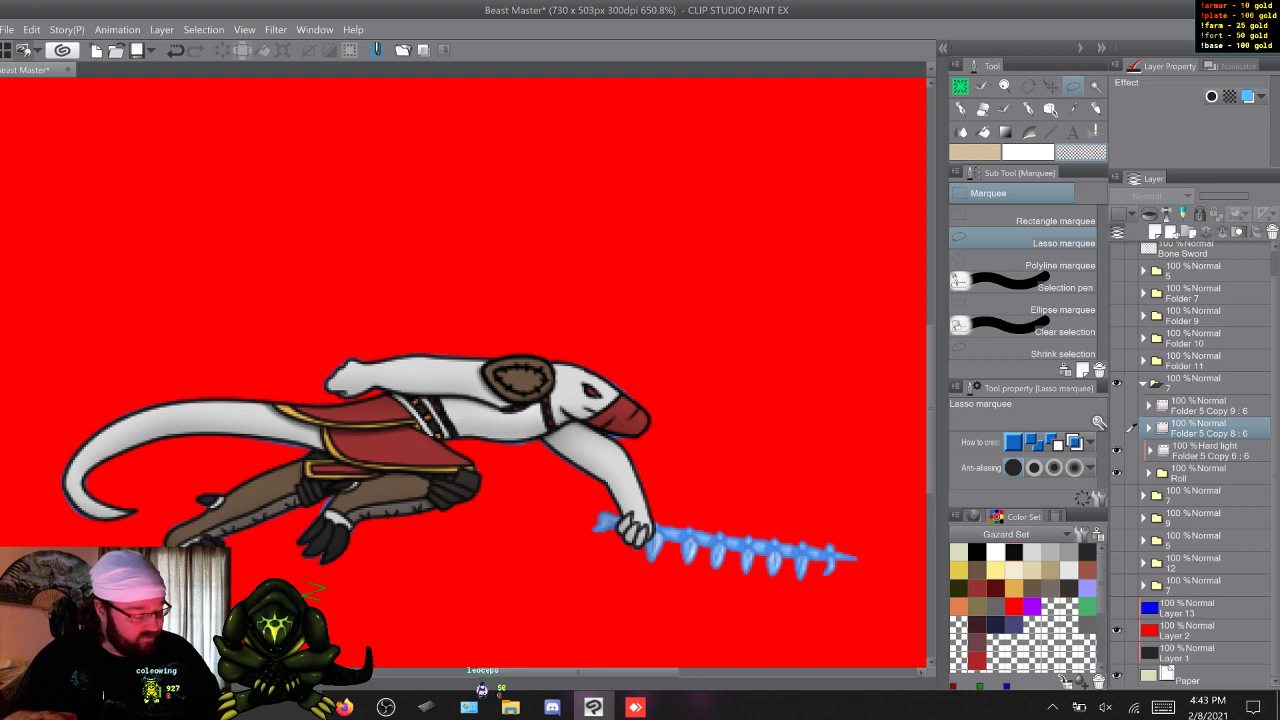
{"action": "left_click", "coordinate": [1117, 428]}
{"action": "left_click", "coordinate": [1149, 428]}
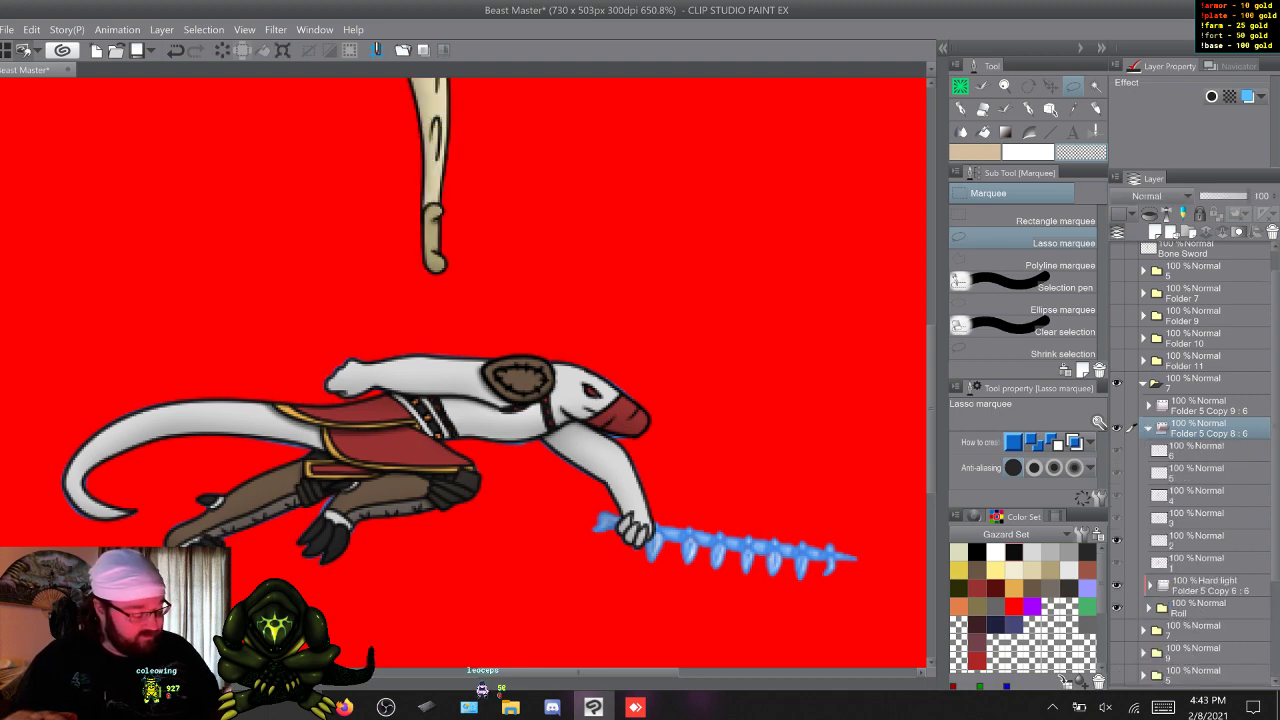
{"action": "left_click", "coordinate": [1200, 563]}
{"action": "key", "text": "w"}
{"action": "key", "text": "w"}
{"action": "key", "text": "w"}
{"action": "key", "text": "w"}
{"action": "key", "text": "w"}
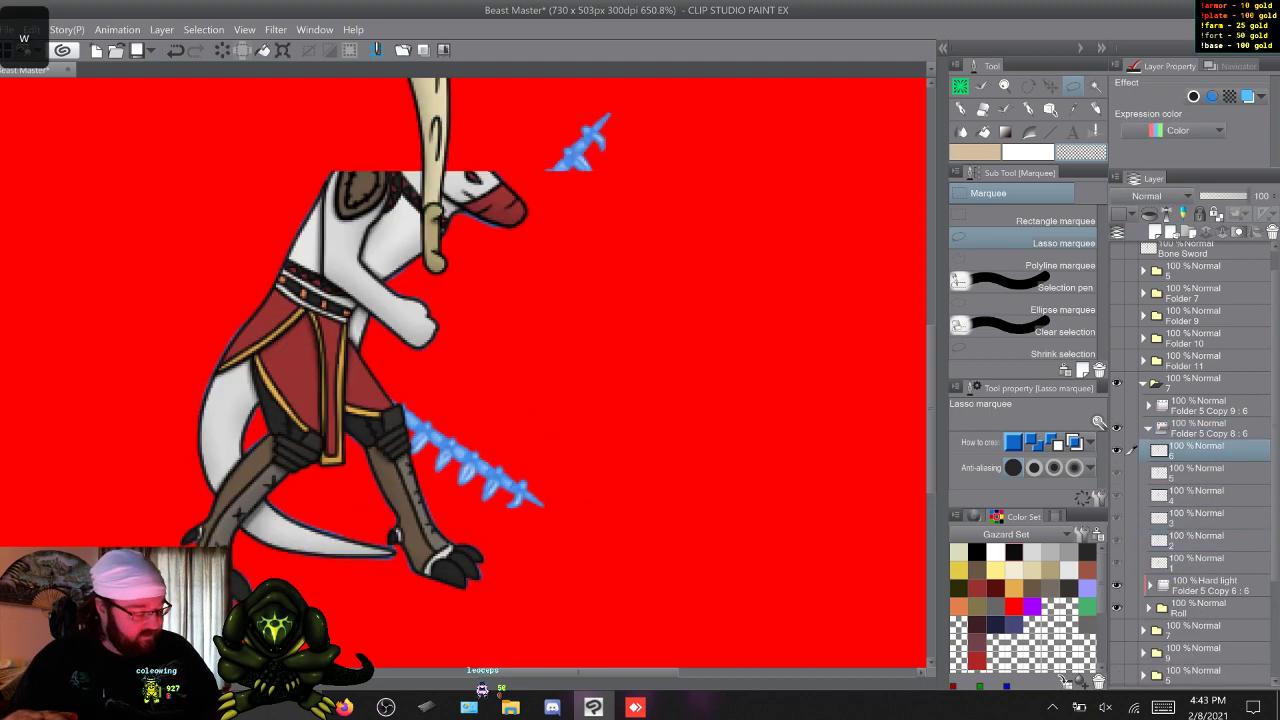
{"action": "key", "text": "w"}
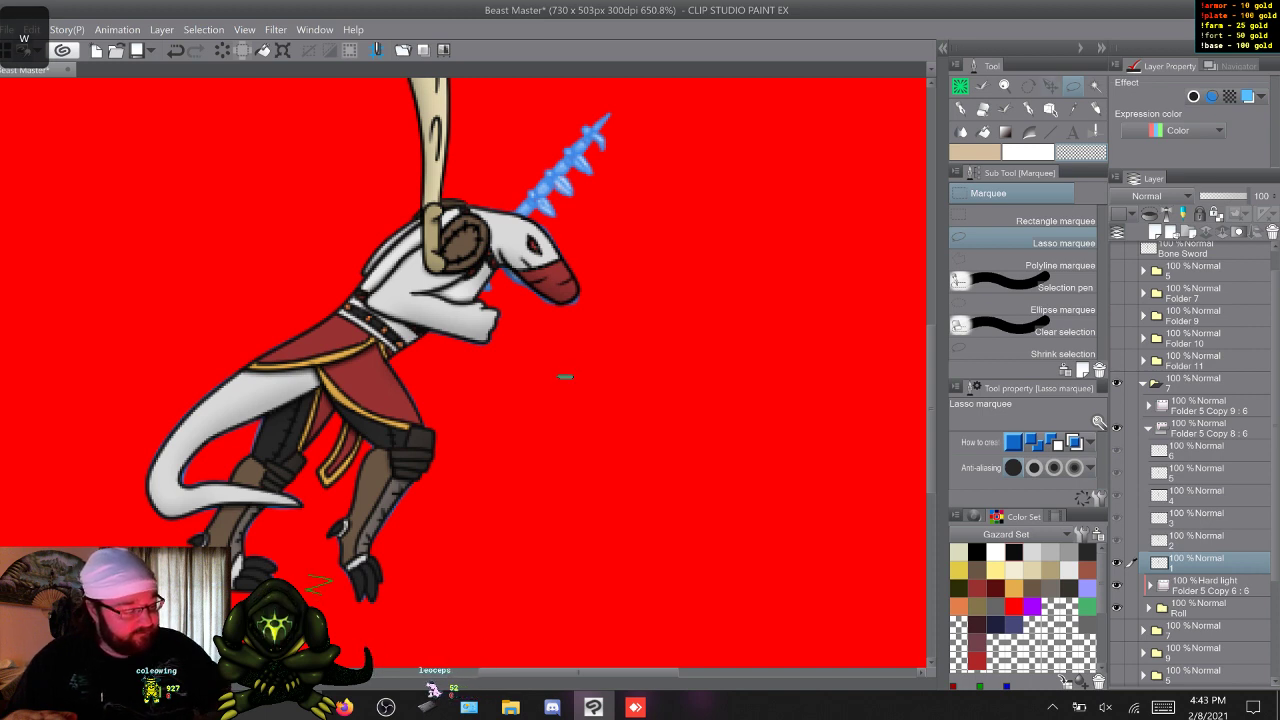
Move the cream sword on cel 1 to the character's hand and rotate it so the blade points up and forward over the blue guide sword.
{"action": "key", "text": "k"}
{"action": "left_click_drag", "start_coordinate": [551, 403], "coordinate": [524, 457]}
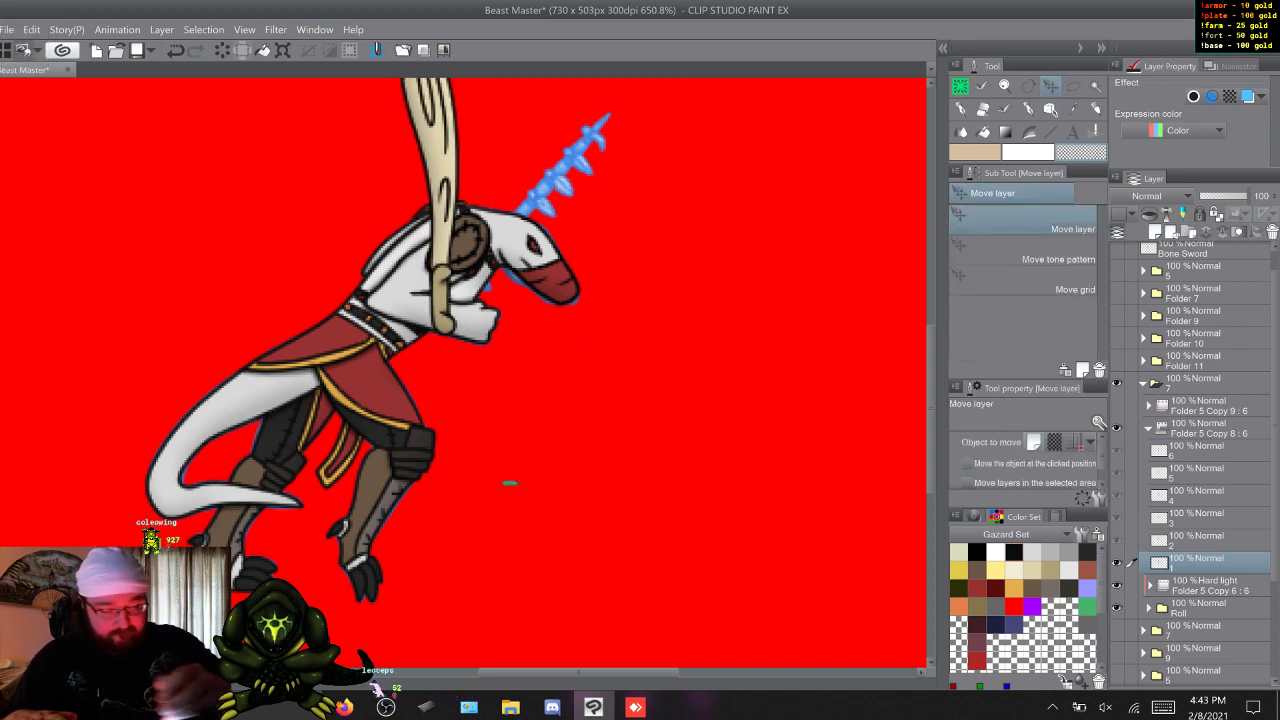
{"action": "key", "text": "ctrl+t"}
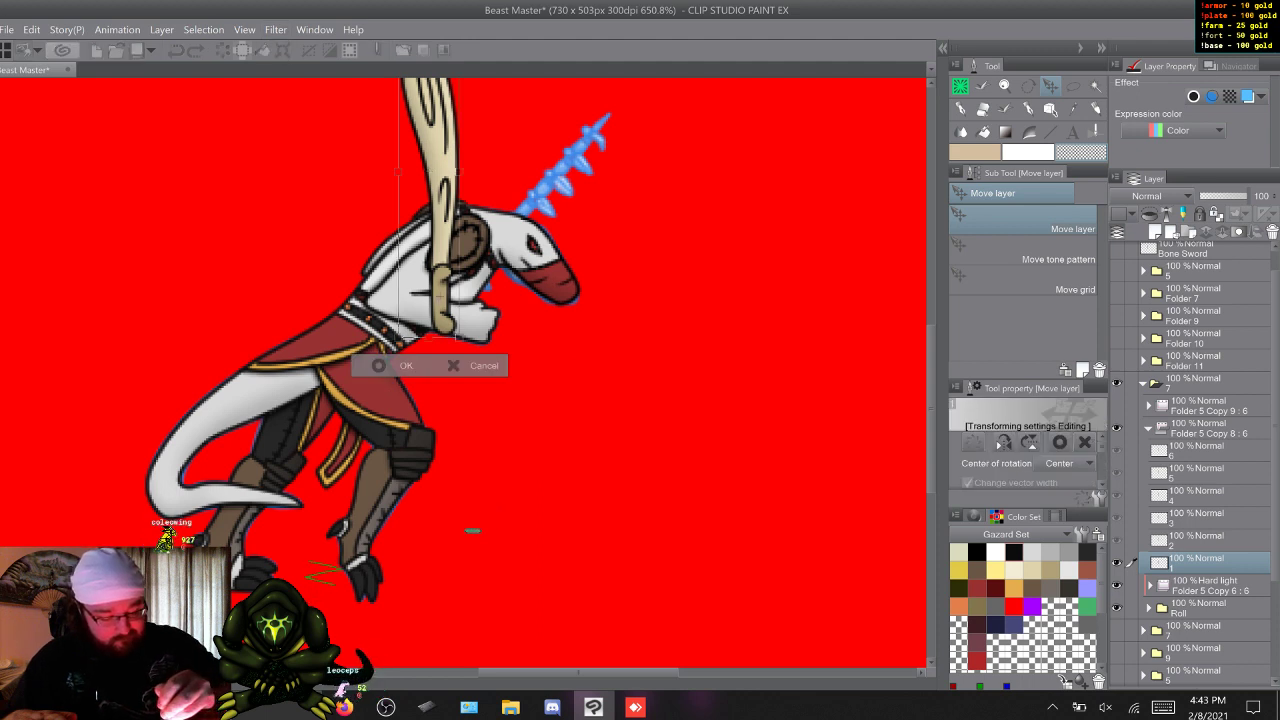
{"action": "left_click_drag", "start_coordinate": [500, 137], "coordinate": [598, 231]}
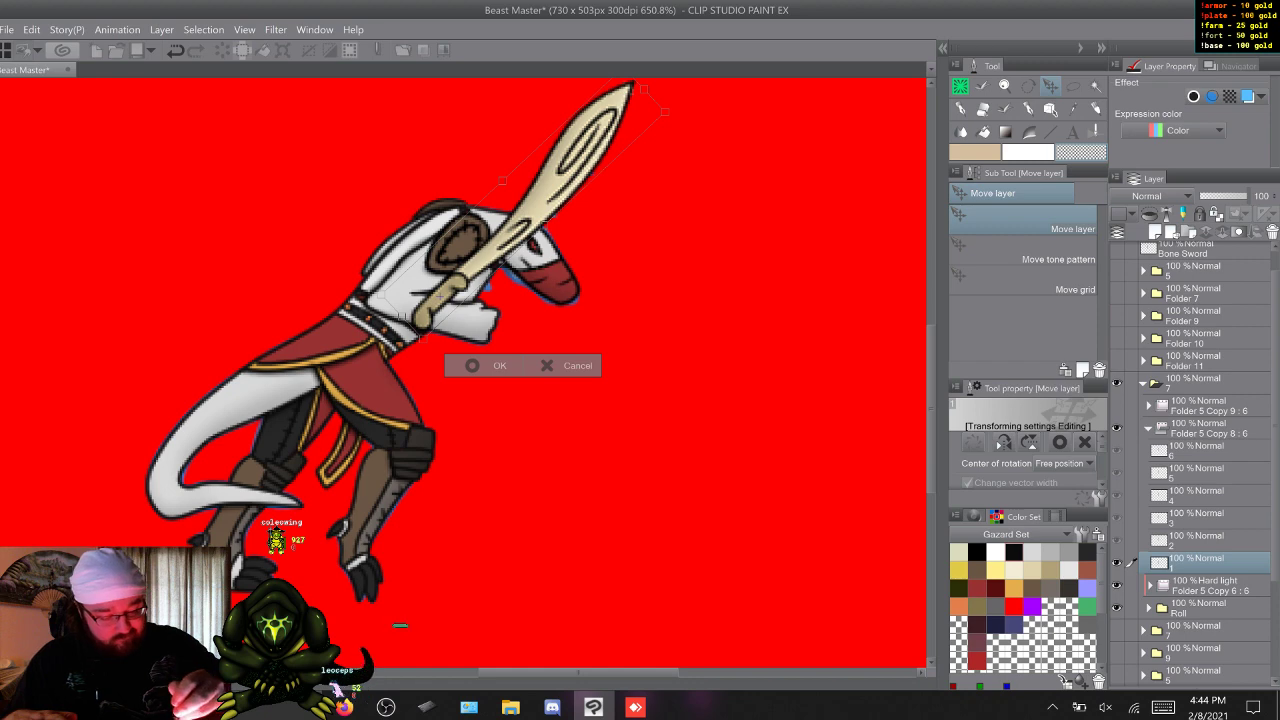
{"action": "key", "text": "Return"}
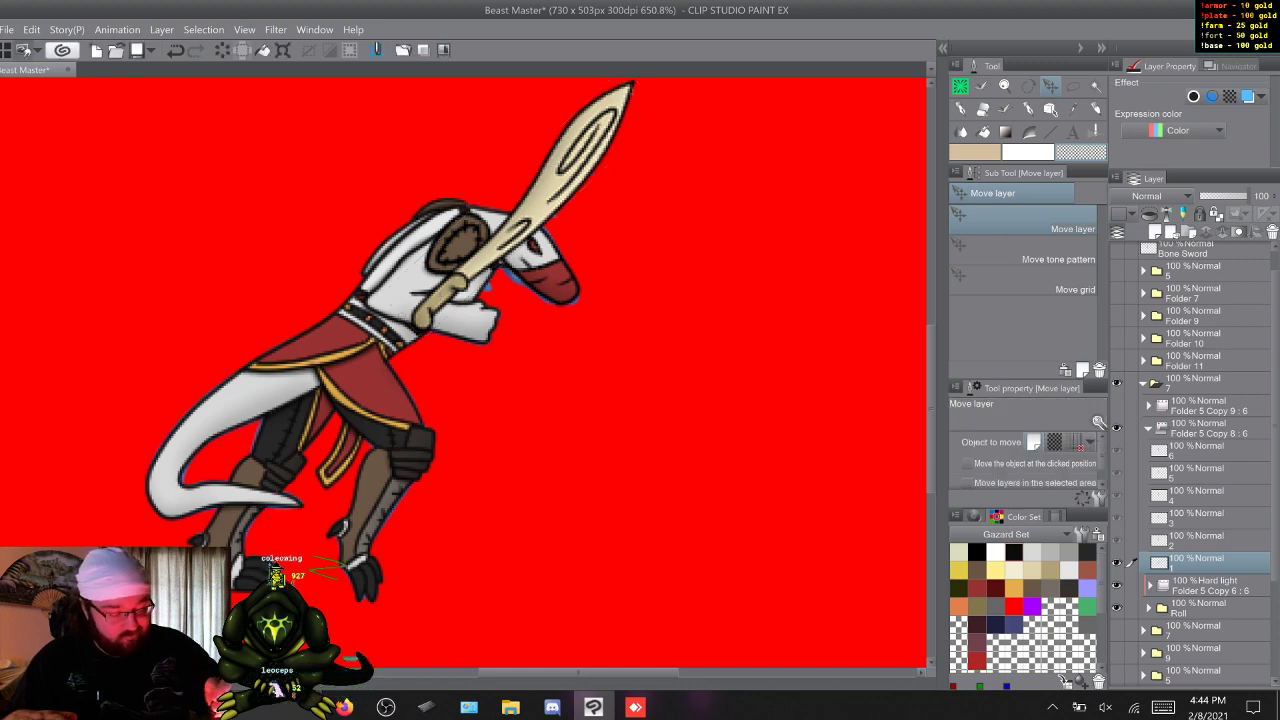
Place the cream sword on cel 2 in the diving character's outstretched hand and rotate it forward along the blue guide sword.
{"action": "key", "text": "w"}
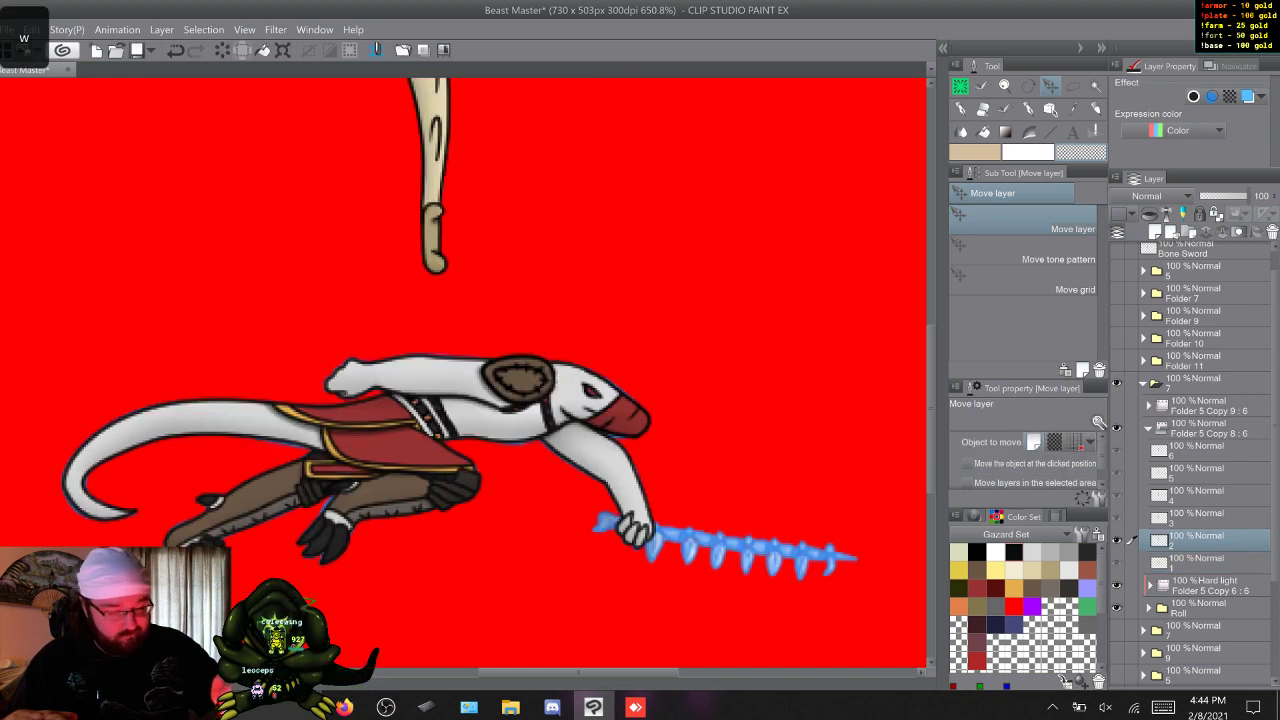
{"action": "key", "text": "ctrl+t"}
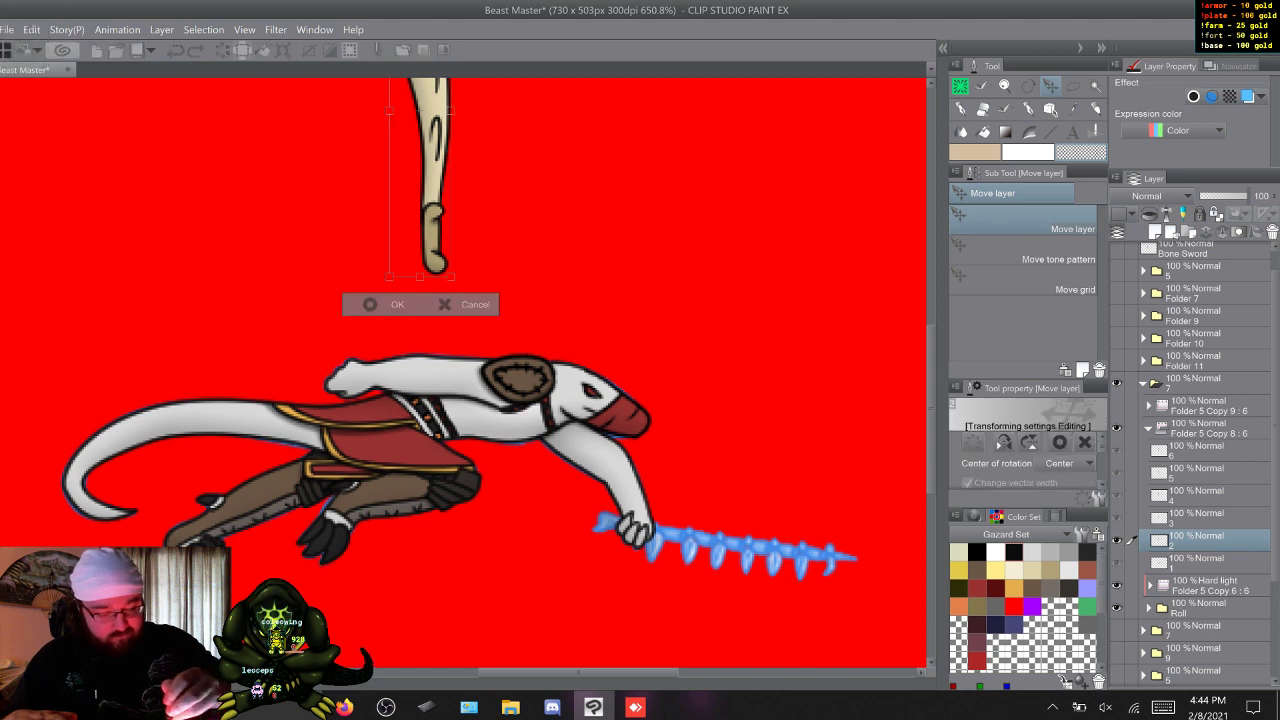
{"action": "left_click_drag", "start_coordinate": [431, 237], "coordinate": [636, 530]}
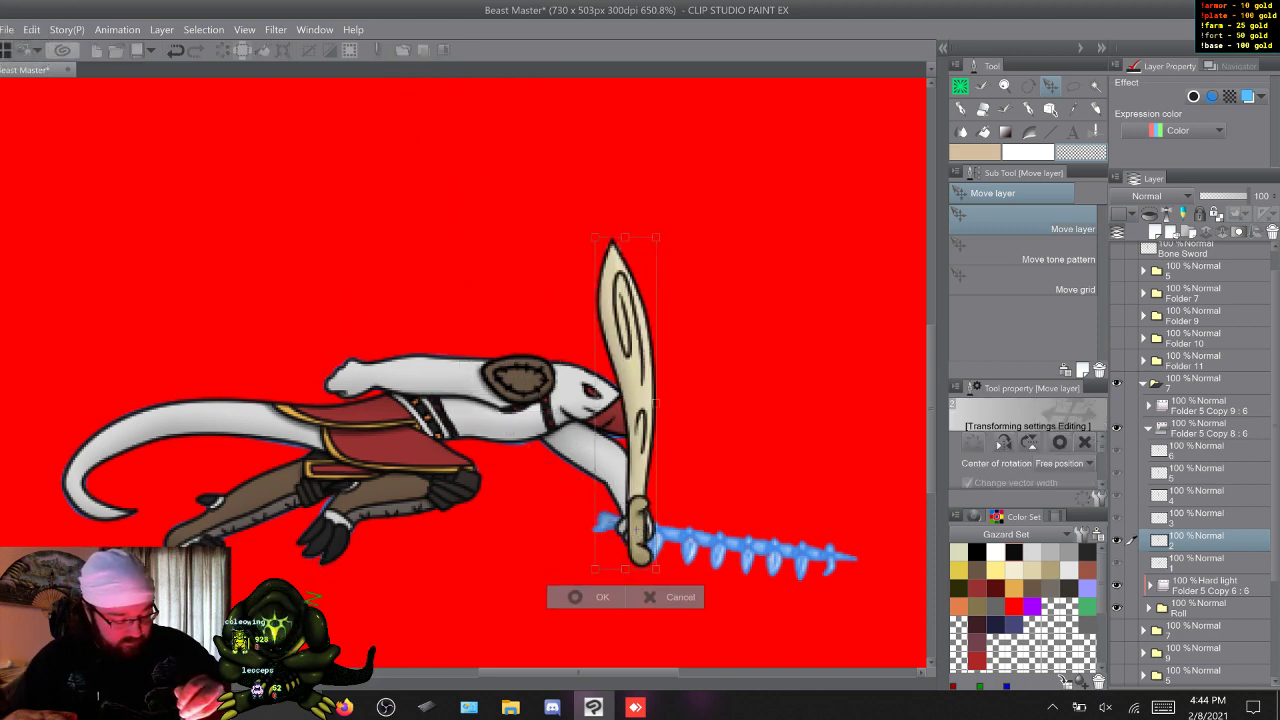
{"action": "left_click_drag", "start_coordinate": [662, 228], "coordinate": [919, 612]}
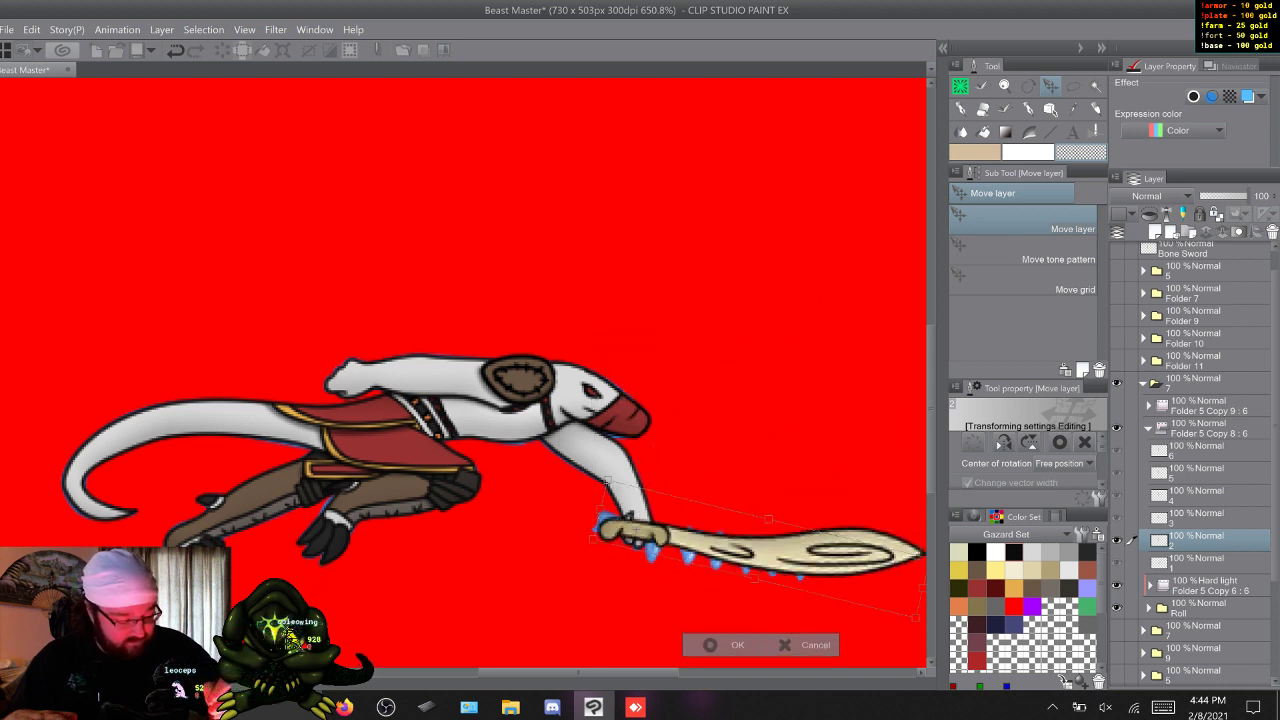
{"action": "left_click_drag", "start_coordinate": [756, 554], "coordinate": [751, 550]}
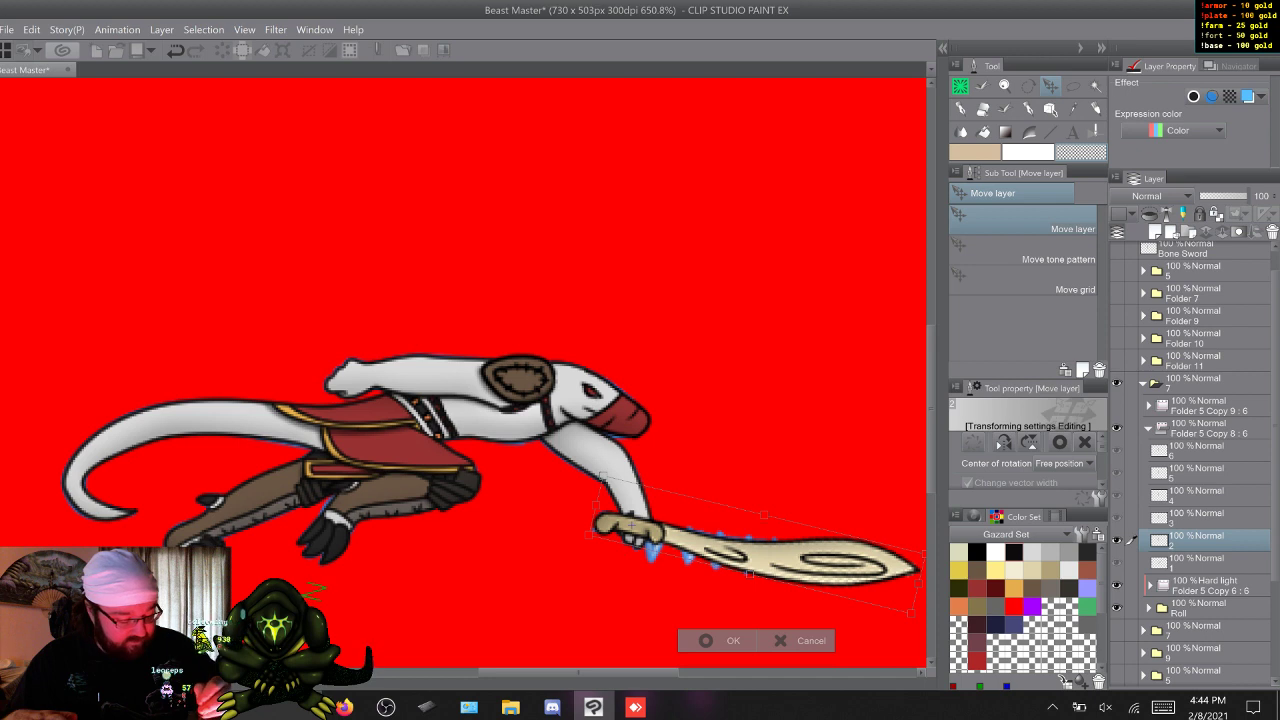
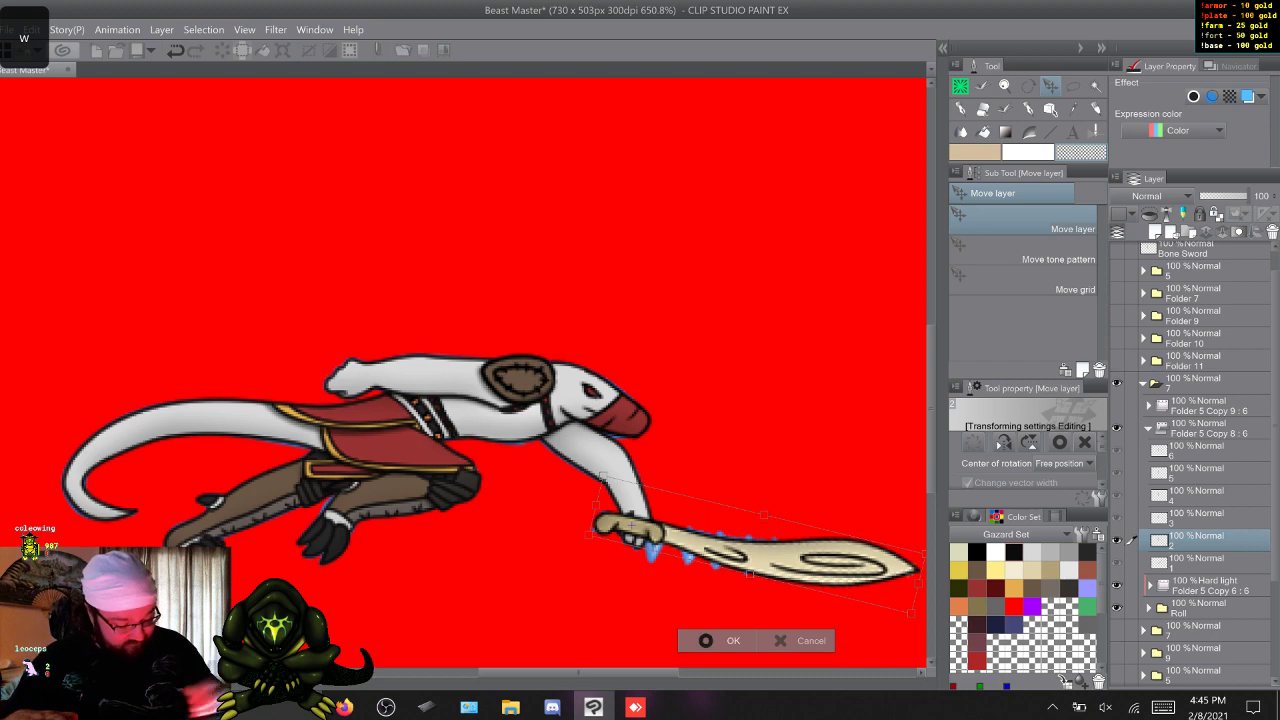
Apply frame 2's sword placement, then move and rotate frame 3's bone sword into the rolling figure's hand, blade pointing back beneath the tail.
{"action": "key", "text": "Return"}
{"action": "key", "text": "w"}
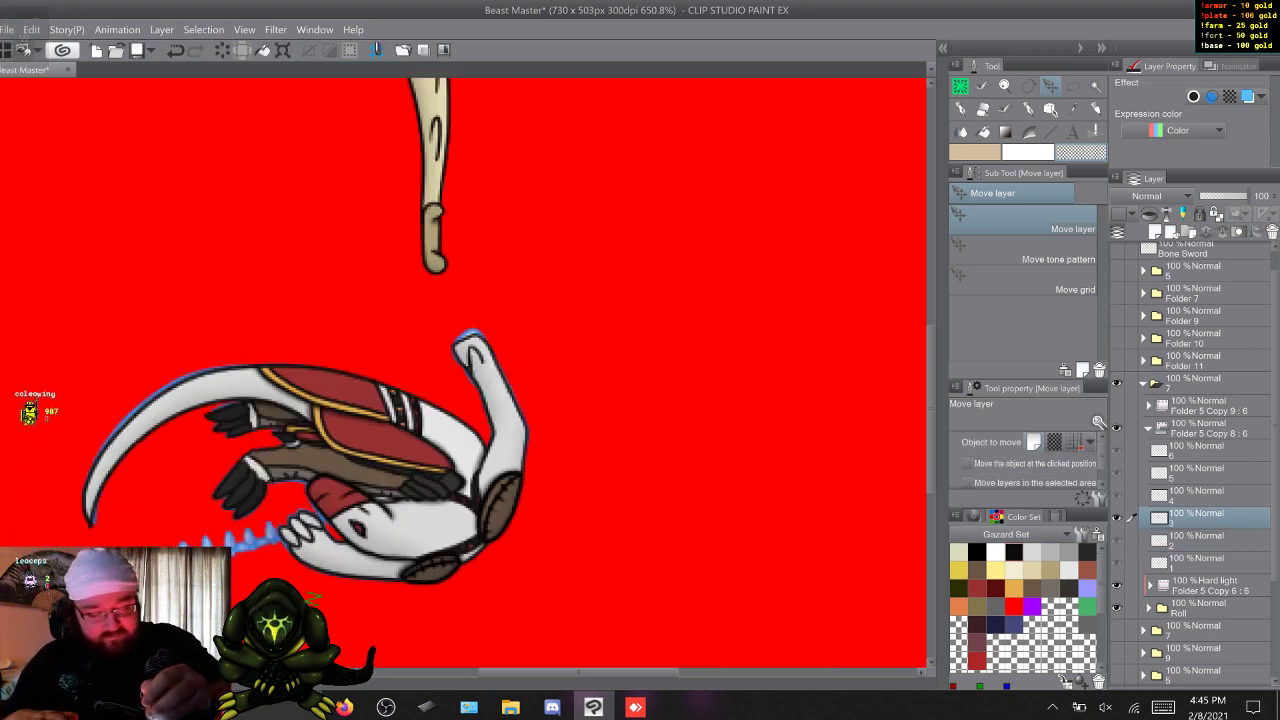
{"action": "key", "text": "ctrl+t"}
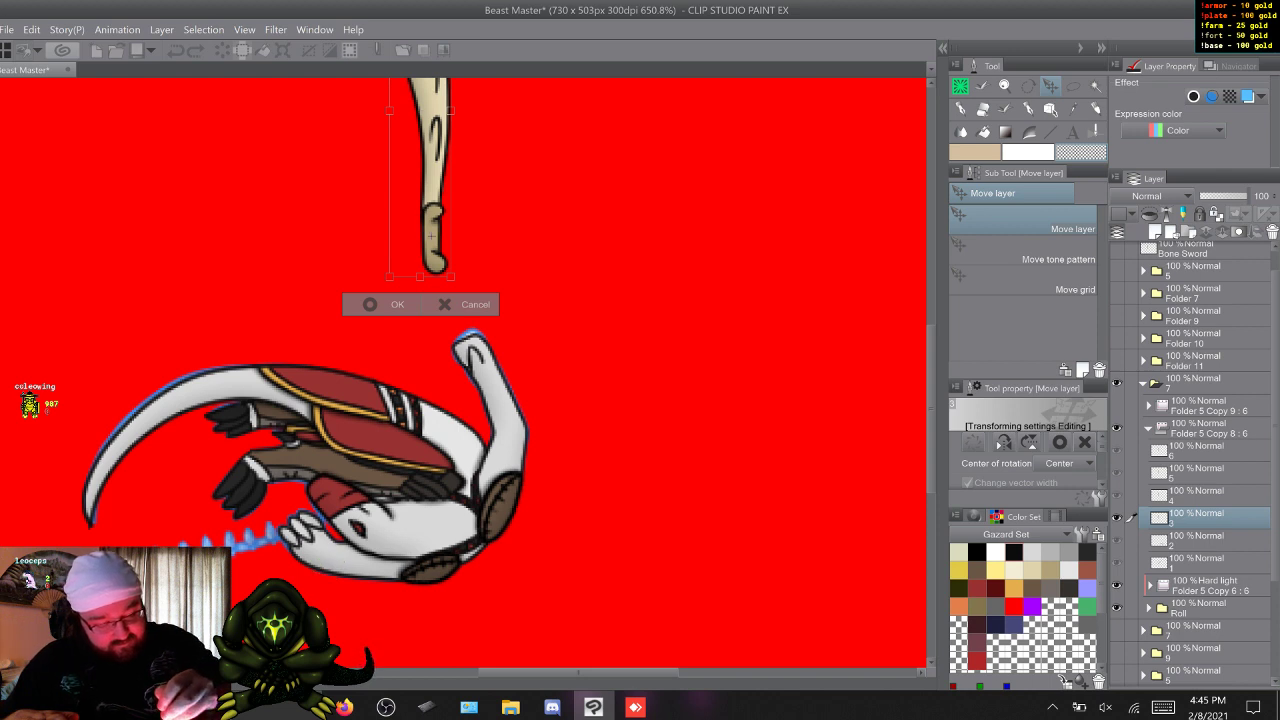
{"action": "left_click_drag", "start_coordinate": [434, 180], "coordinate": [303, 473]}
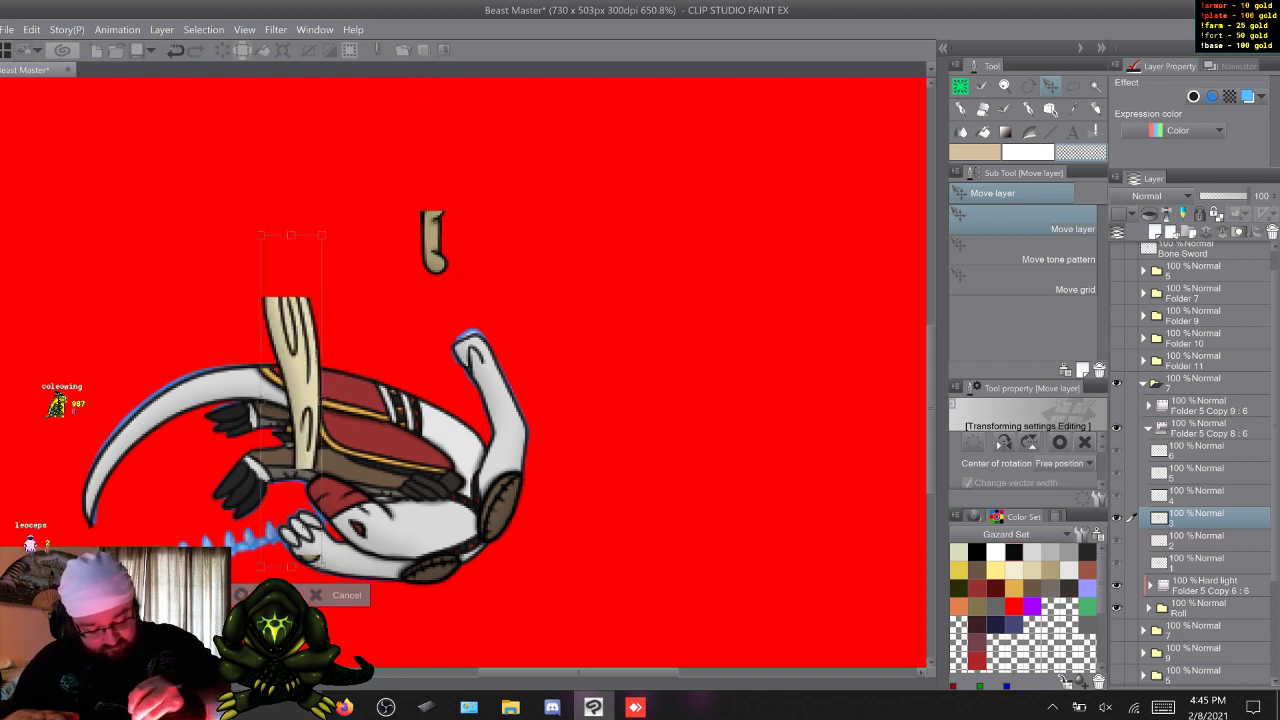
{"action": "left_click_drag", "start_coordinate": [240, 290], "coordinate": [85, 648]}
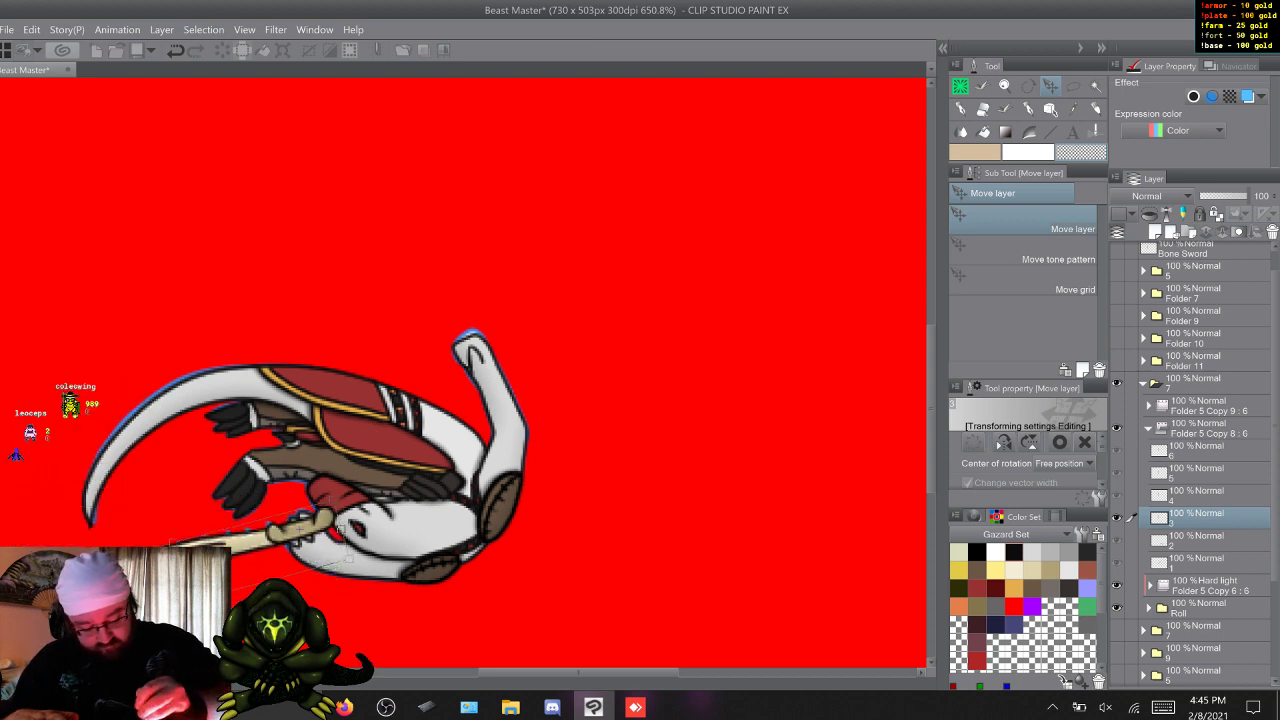
{"action": "key", "text": "Return"}
{"action": "key", "text": "w"}
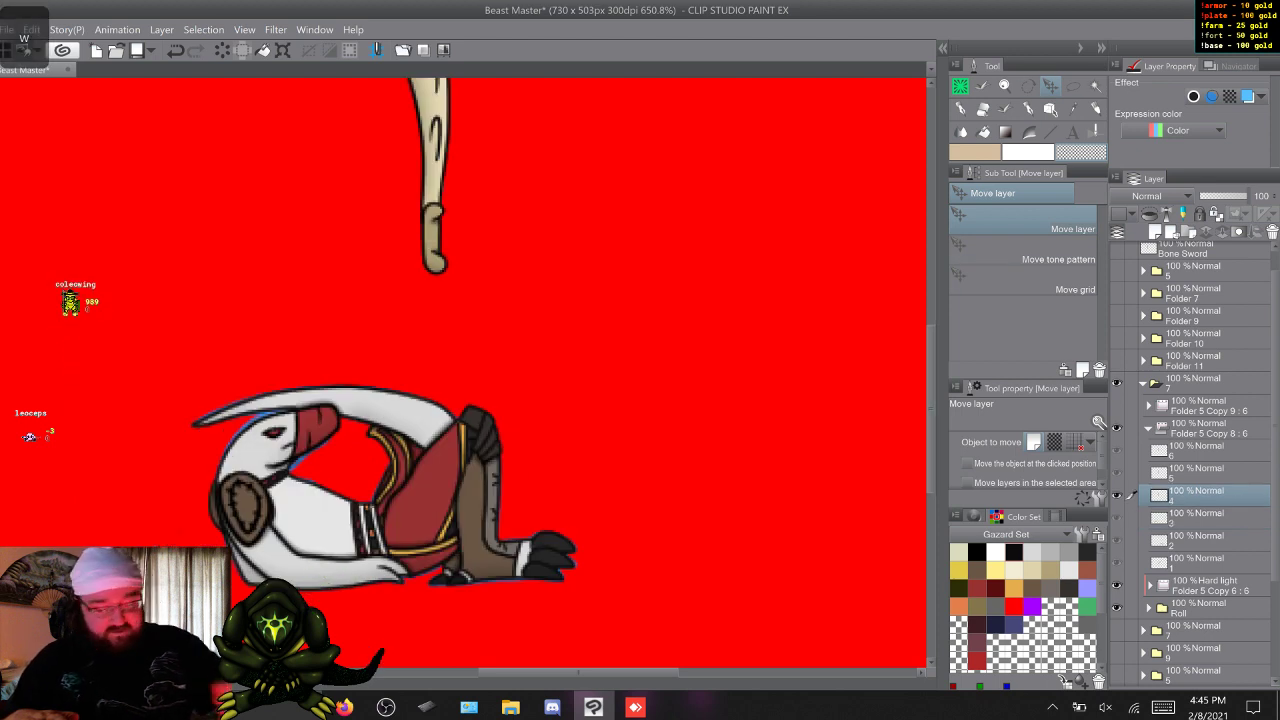
{"action": "key", "text": "ctrl+t"}
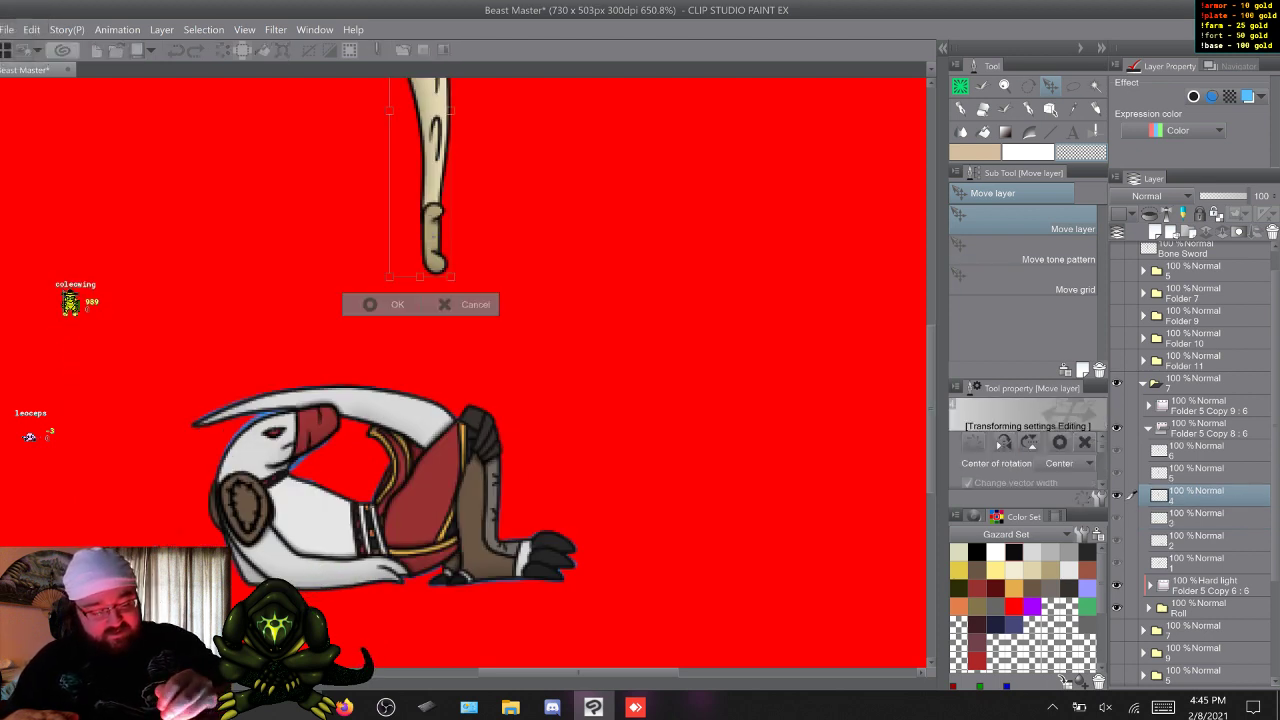
{"action": "left_click_drag", "start_coordinate": [425, 190], "coordinate": [356, 508]}
{"action": "left_click_drag", "start_coordinate": [363, 555], "coordinate": [389, 545]}
{"action": "left_click_drag", "start_coordinate": [418, 246], "coordinate": [549, 291]}
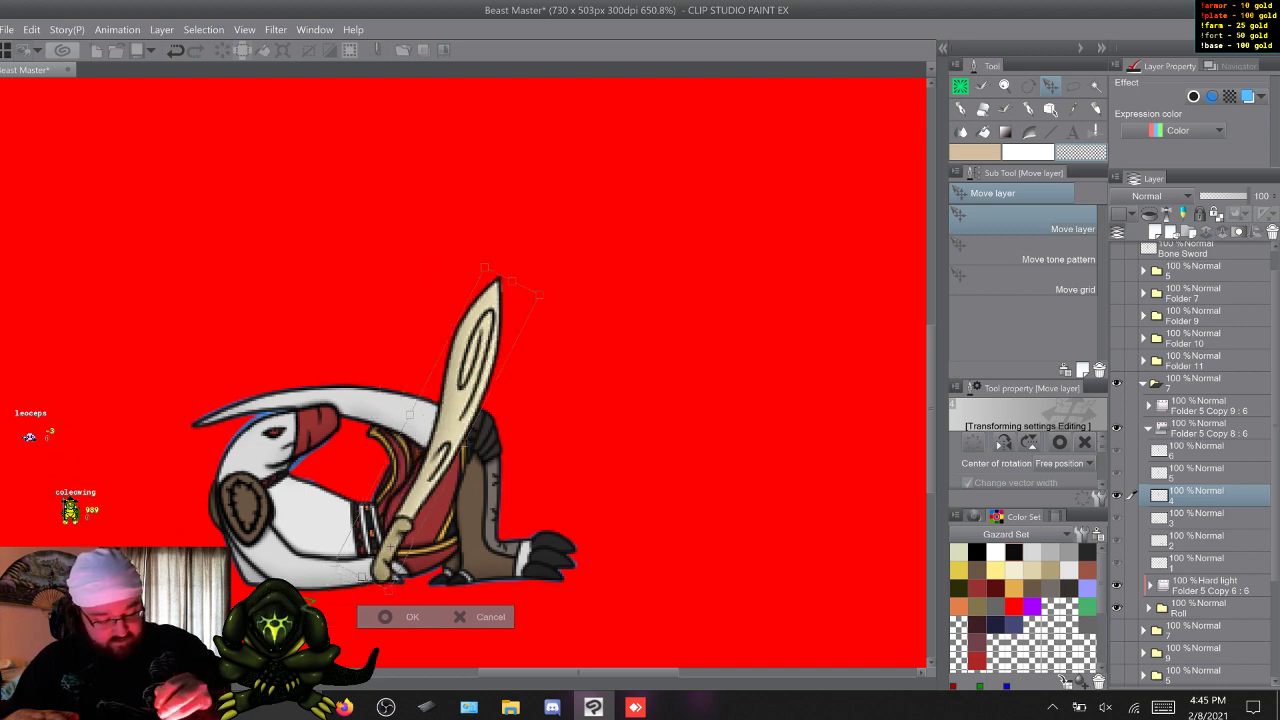
{"action": "mouse_move", "coordinate": [388, 550]}
{"action": "left_mouse_down"}
{"action": "mouse_move", "coordinate": [376, 545]}
{"action": "mouse_move", "coordinate": [377, 484]}
{"action": "mouse_move", "coordinate": [382, 528]}
{"action": "left_mouse_up"}
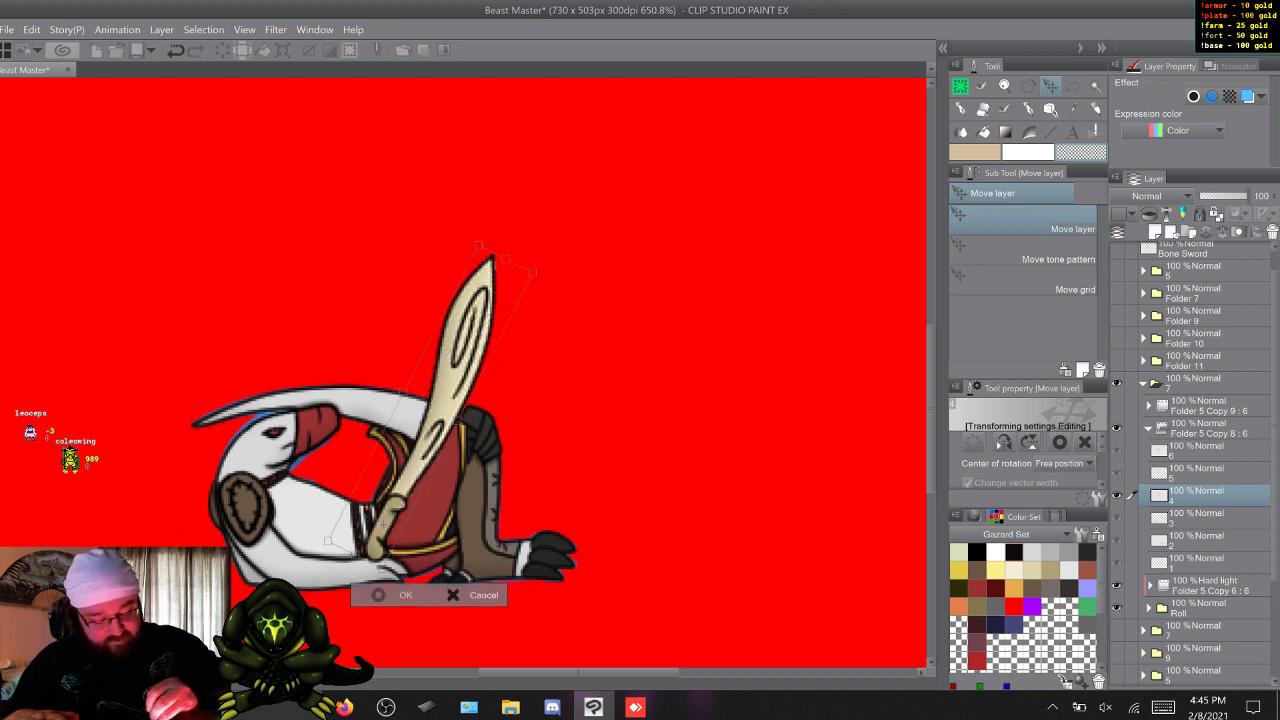
{"action": "key", "text": "Escape"}
Compare the neighbouring roll frames and clear the bone sword from frames 4 and 5 of Folder 5 Copy 8 : 6.
{"action": "key", "text": "w"}
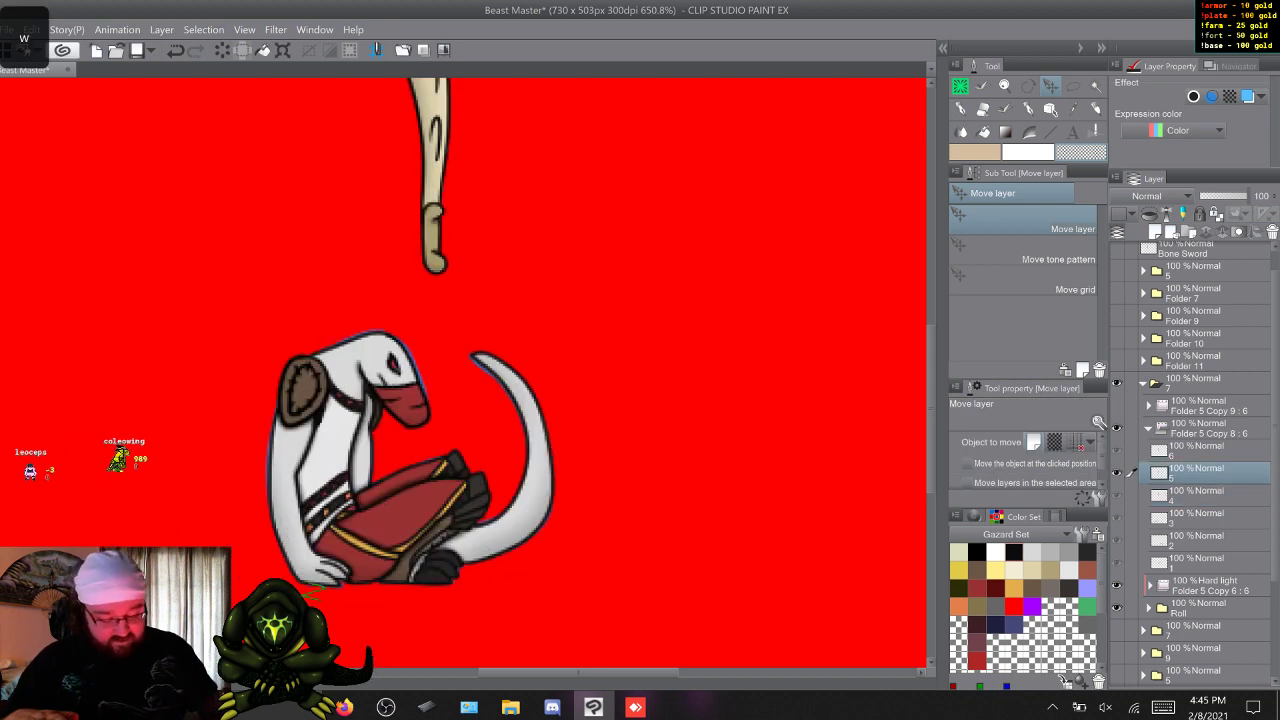
{"action": "key", "text": "w"}
{"action": "key", "text": "s"}
{"action": "key", "text": "s"}
{"action": "key", "text": "s"}
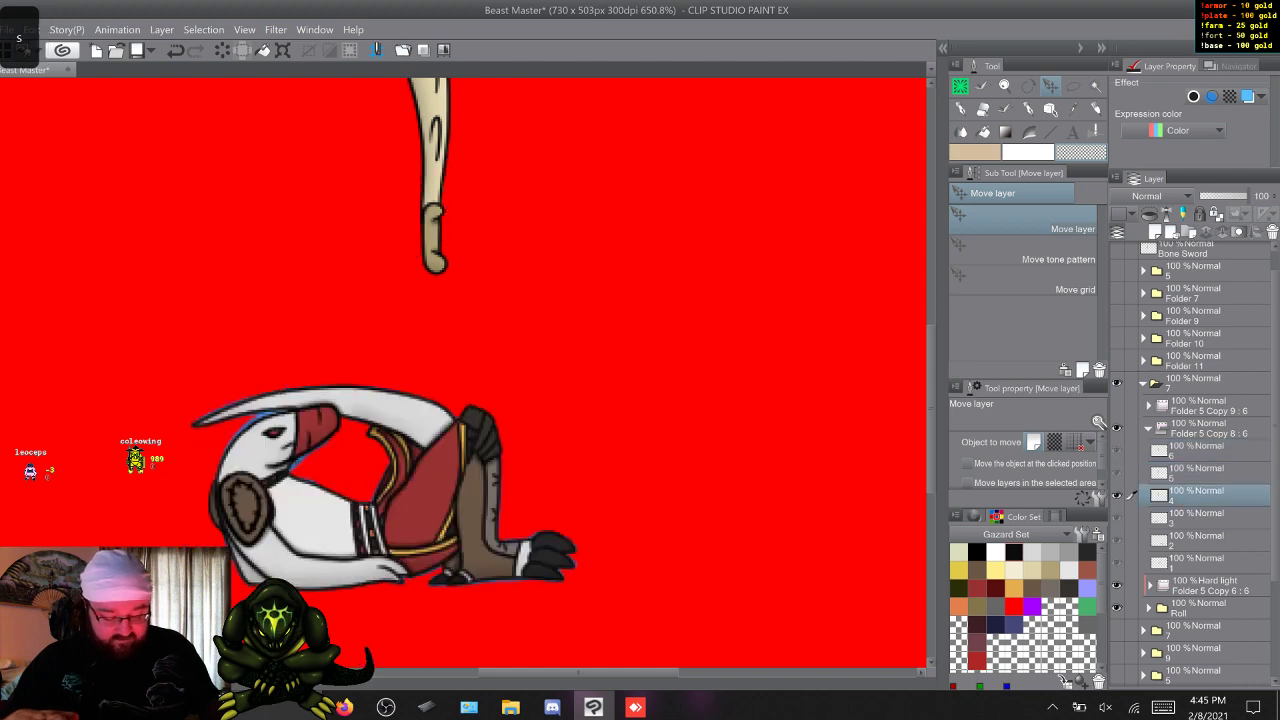
{"action": "key", "text": "w"}
{"action": "key", "text": "s"}
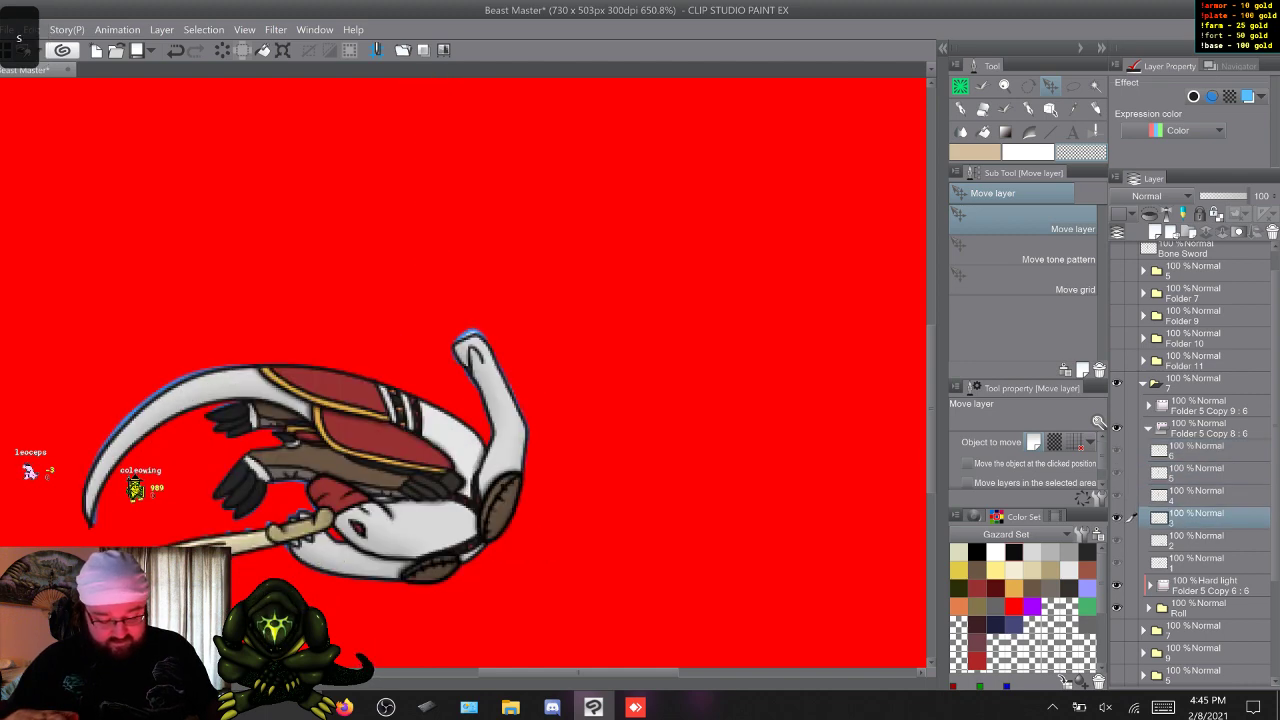
{"action": "key", "text": "w"}
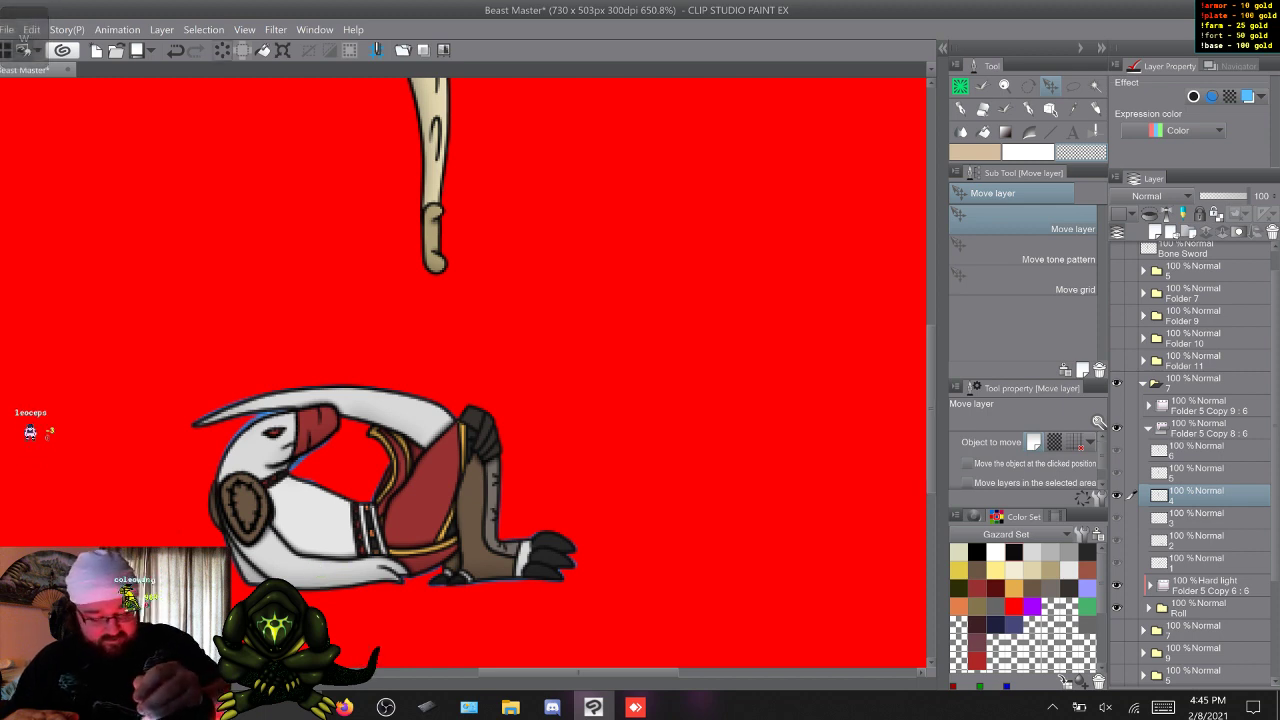
{"action": "key", "text": "w"}
{"action": "key", "text": "w"}
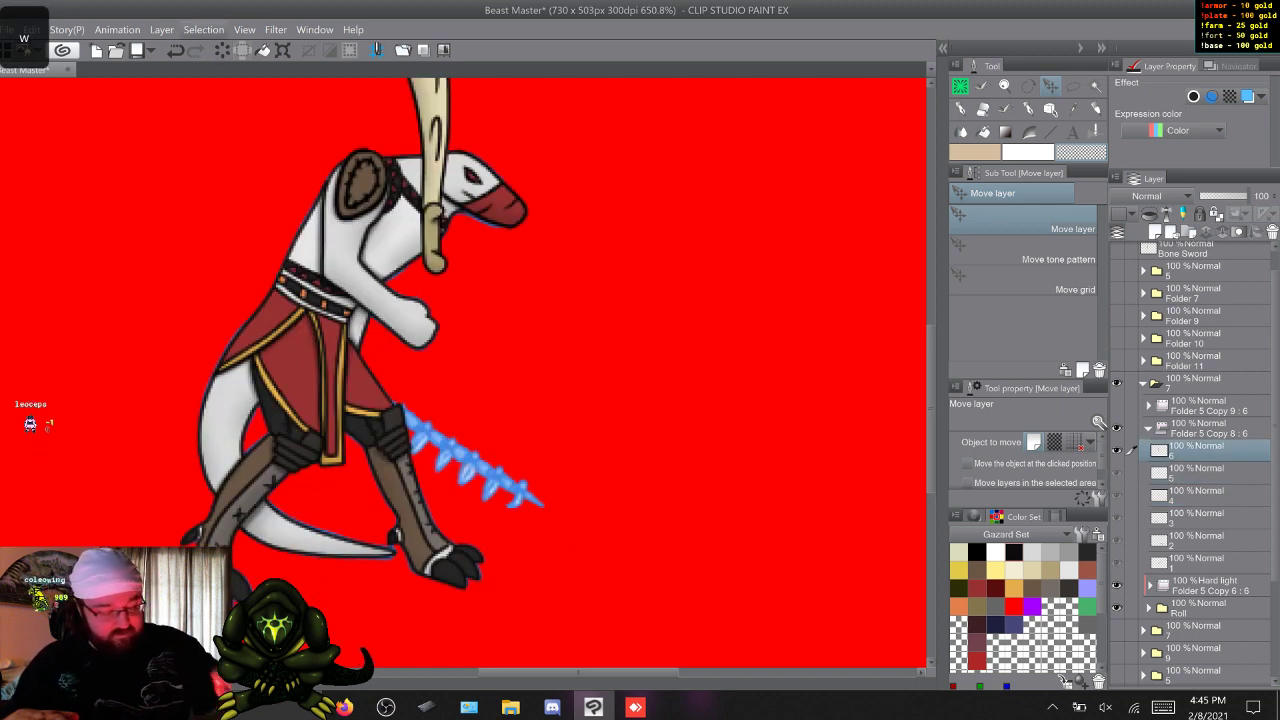
Move and rotate frame 6's bone sword so its handle sits at the figure's waist and the blade points diagonally down and forward.
{"action": "key", "text": "ctrl+t"}
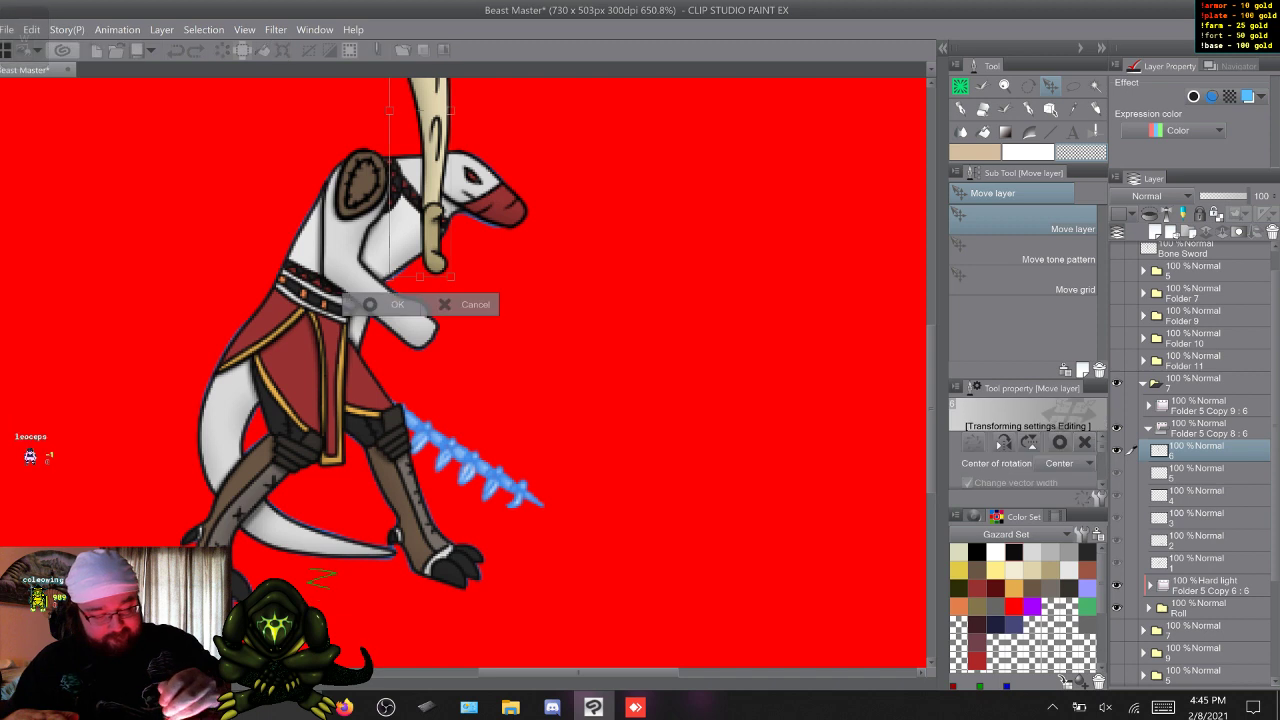
{"action": "left_click_drag", "start_coordinate": [431, 237], "coordinate": [339, 378]}
{"action": "left_click_drag", "start_coordinate": [385, 84], "coordinate": [533, 602]}
{"action": "key", "text": "Up"}
{"action": "key", "text": "Up"}
{"action": "key", "text": "Up"}
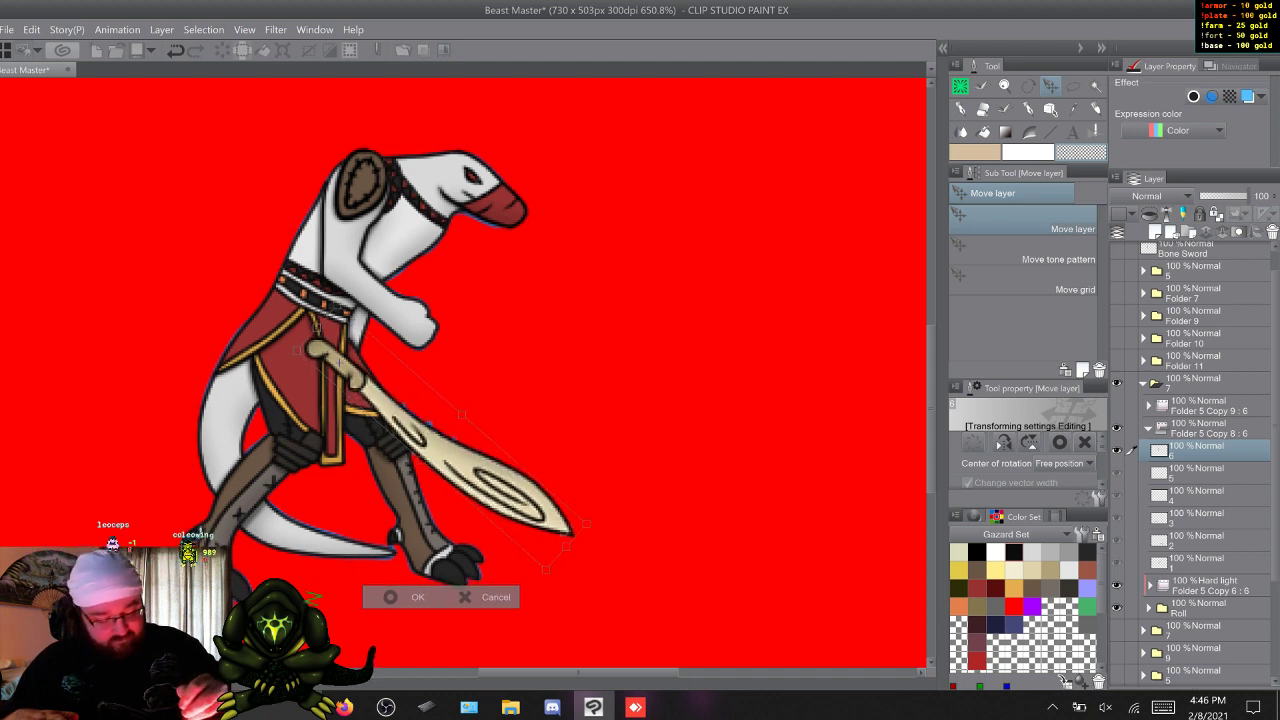
{"action": "key", "text": "Return"}
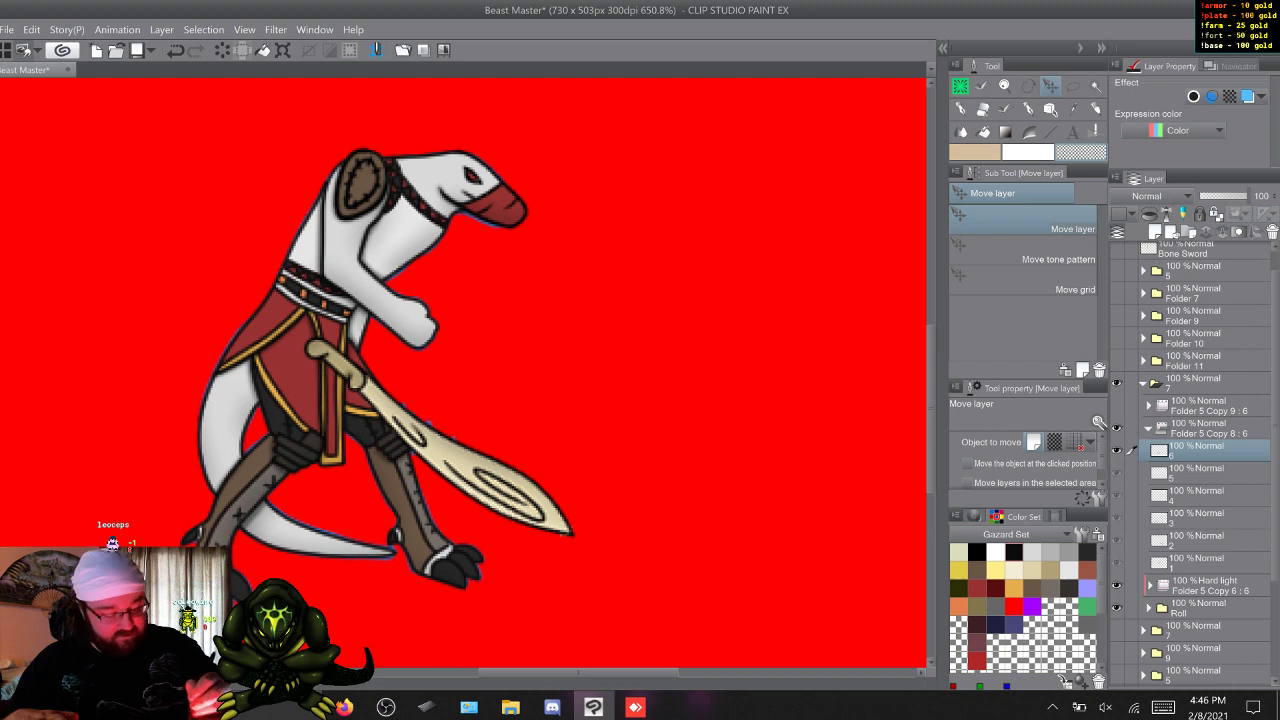
Step through all six roll frames repeatedly to check the bone sword's placement across the animation.
{"action": "key", "text": "w"}
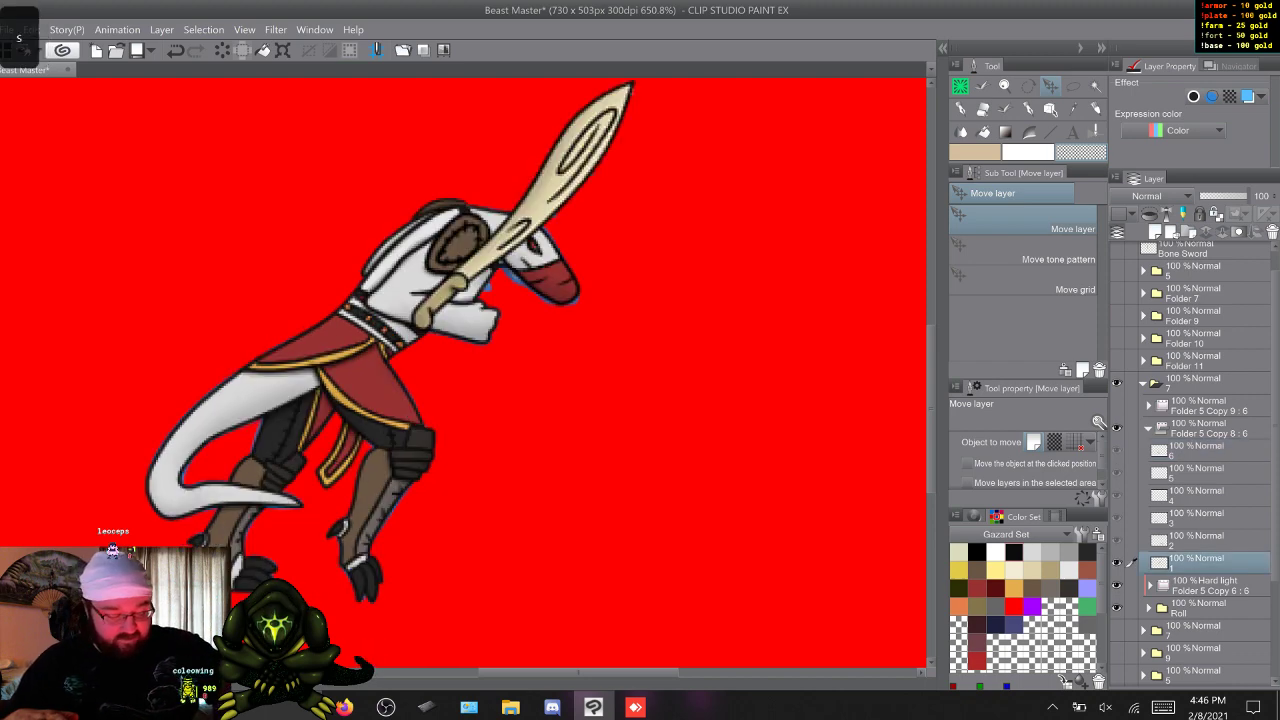
{"action": "key", "text": "s"}
{"action": "key", "text": "w"}
{"action": "key", "text": "w"}
{"action": "key", "text": "w"}
{"action": "key", "text": "w"}
{"action": "key", "text": "w"}
{"action": "key", "text": "w"}
{"action": "key", "text": "w"}
{"action": "key", "text": "w"}
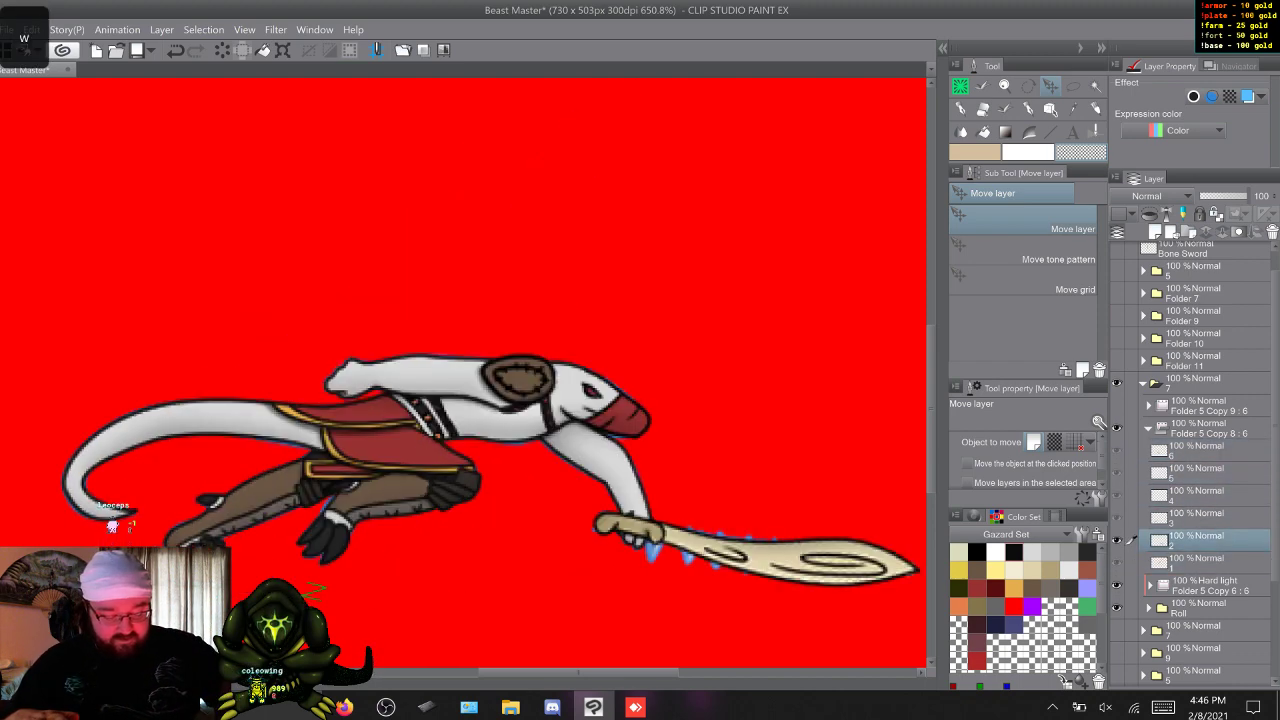
{"action": "key", "text": "w"}
{"action": "key", "text": "w"}
{"action": "key", "text": "w"}
{"action": "key", "text": "s"}
{"action": "key", "text": "s"}
{"action": "key", "text": "w"}
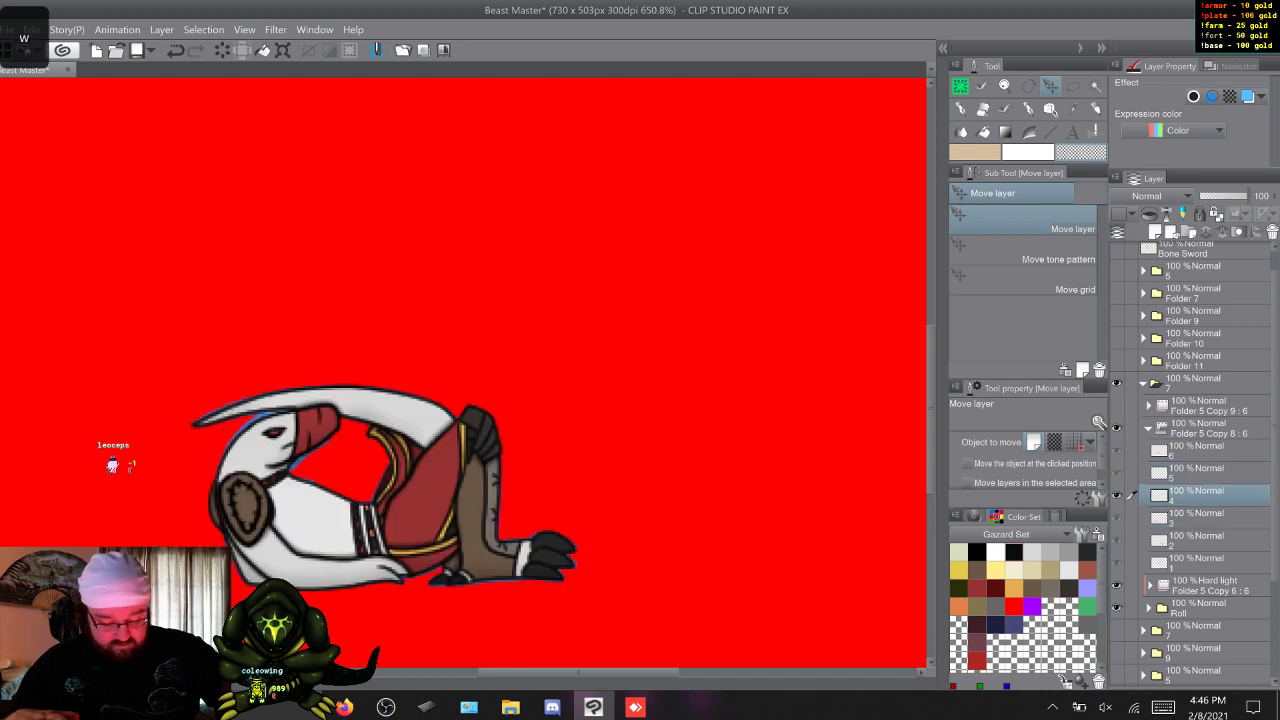
{"action": "key", "text": "w"}
{"action": "key", "text": "w"}
{"action": "key", "text": "w"}
{"action": "key", "text": "w"}
{"action": "key", "text": "w"}
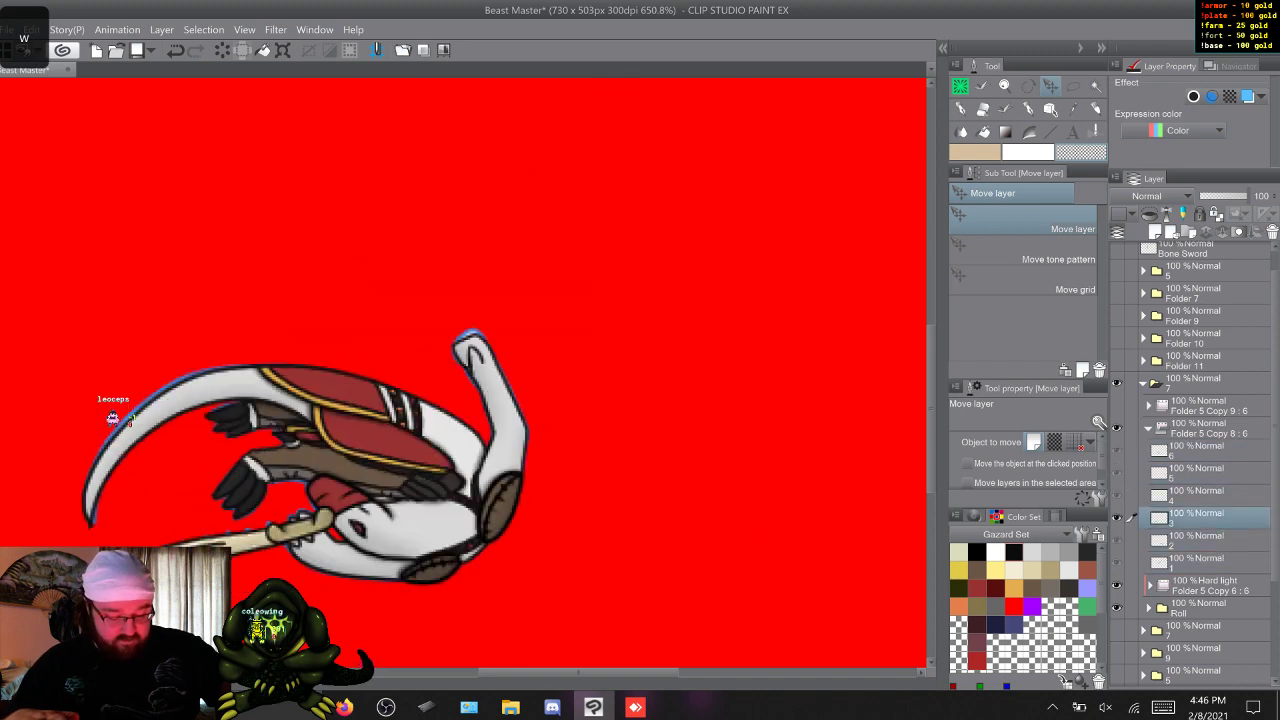
{"action": "key", "text": "w"}
{"action": "key", "text": "w"}
{"action": "key", "text": "w"}
{"action": "key", "text": "w"}
{"action": "key", "text": "w"}
{"action": "key", "text": "w"}
{"action": "key", "text": "w"}
{"action": "key", "text": "w"}
{"action": "key", "text": "w"}
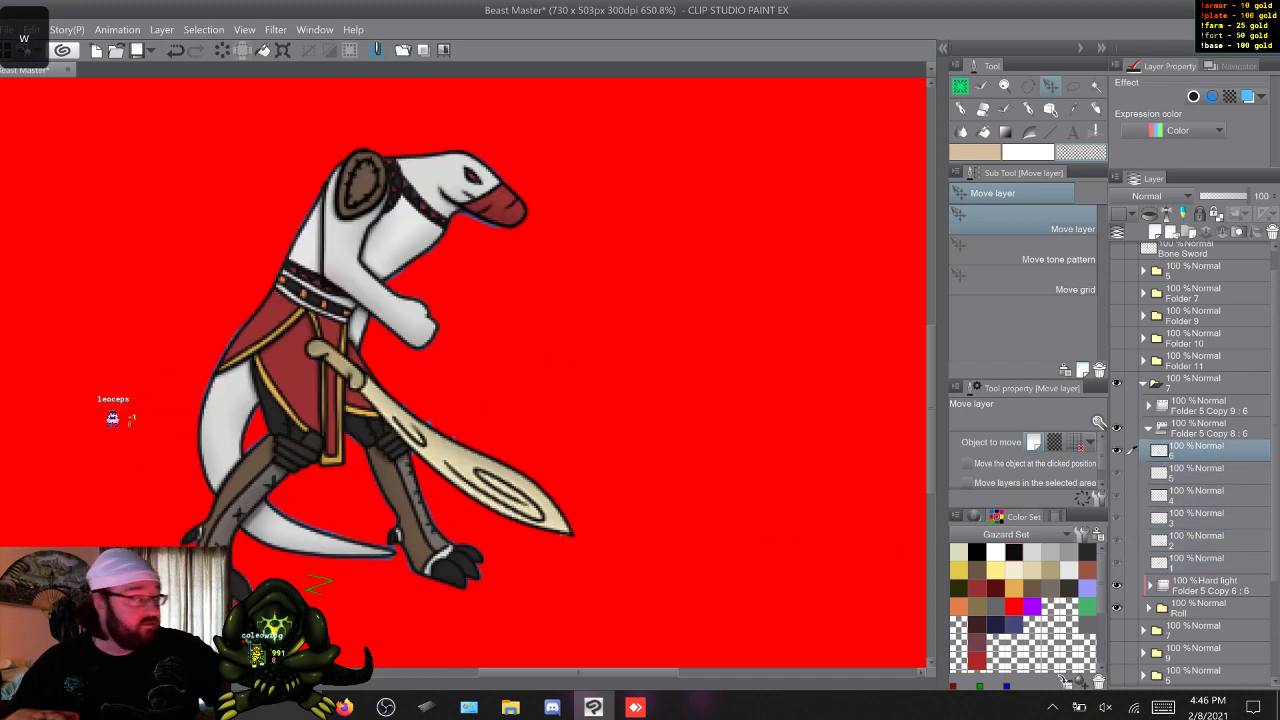
{"action": "key", "text": "w"}
{"action": "key", "text": "w"}
{"action": "key", "text": "w"}
{"action": "key", "text": "w"}
{"action": "key", "text": "w"}
{"action": "key", "text": "w"}
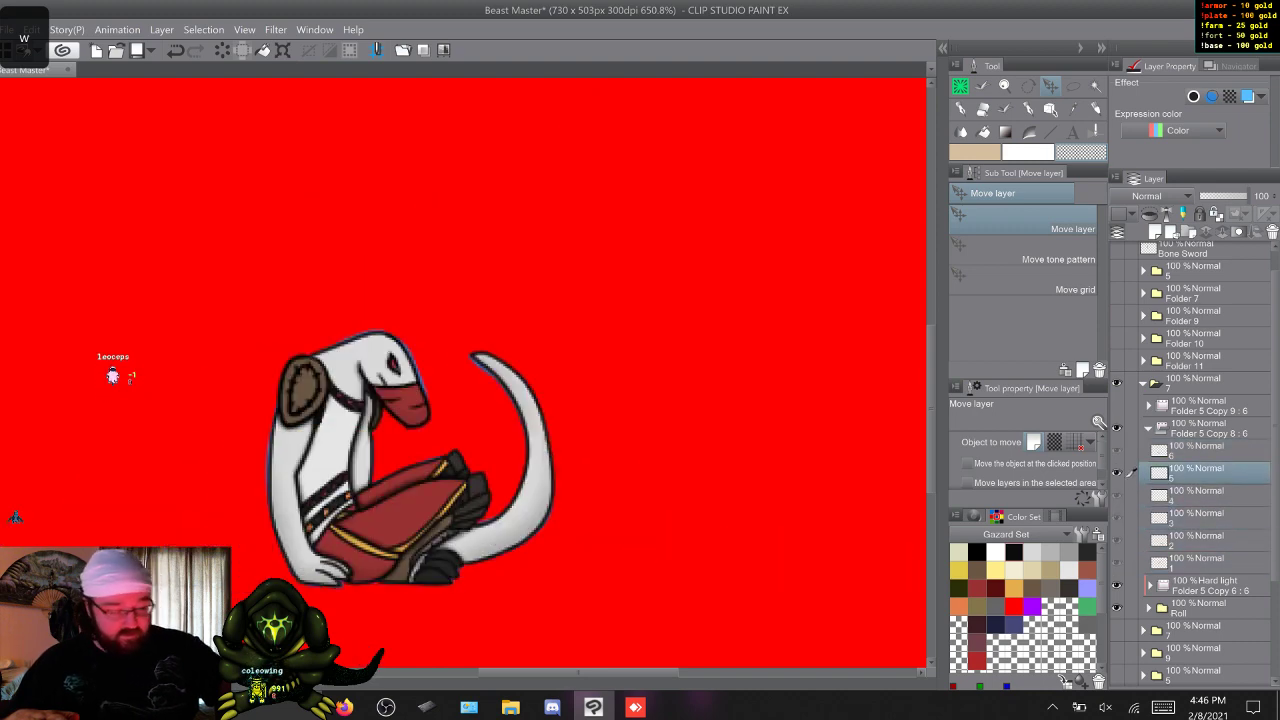
{"action": "key", "text": "w"}
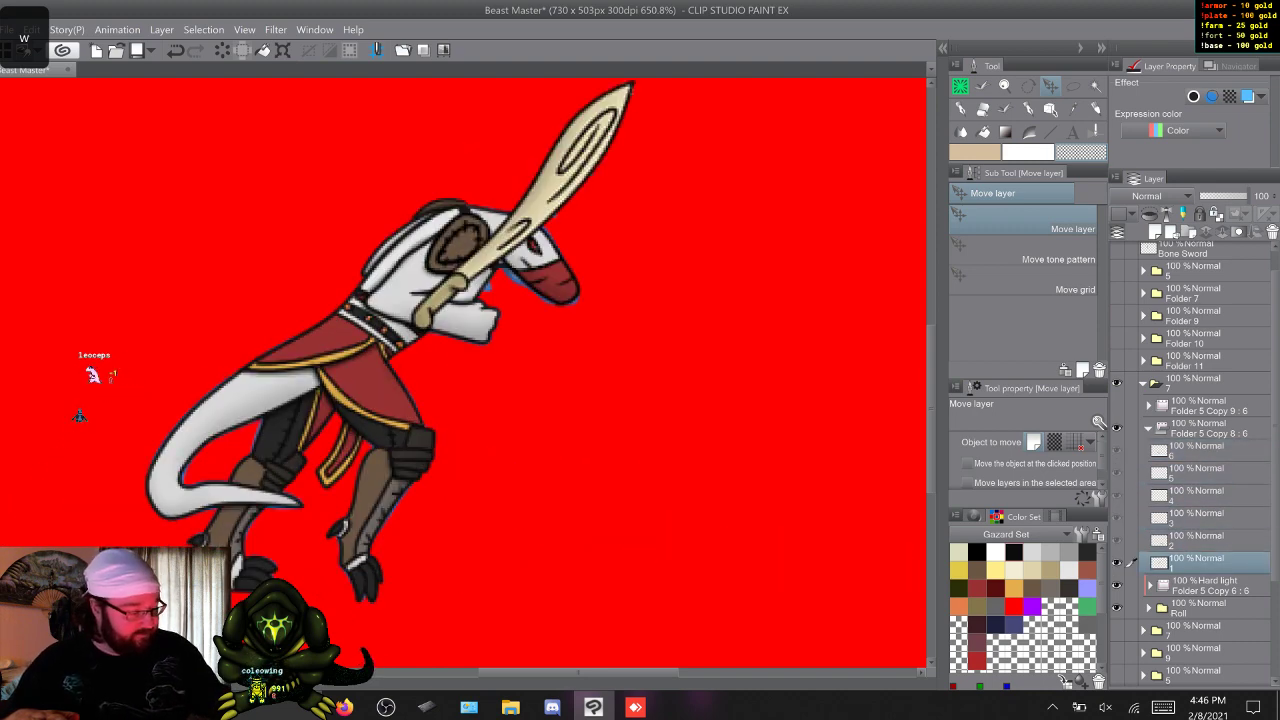
{"action": "key", "text": "w"}
{"action": "key", "text": "w"}
{"action": "key", "text": "w"}
{"action": "key", "text": "w"}
{"action": "key", "text": "w"}
{"action": "key", "text": "w"}
{"action": "key", "text": "w"}
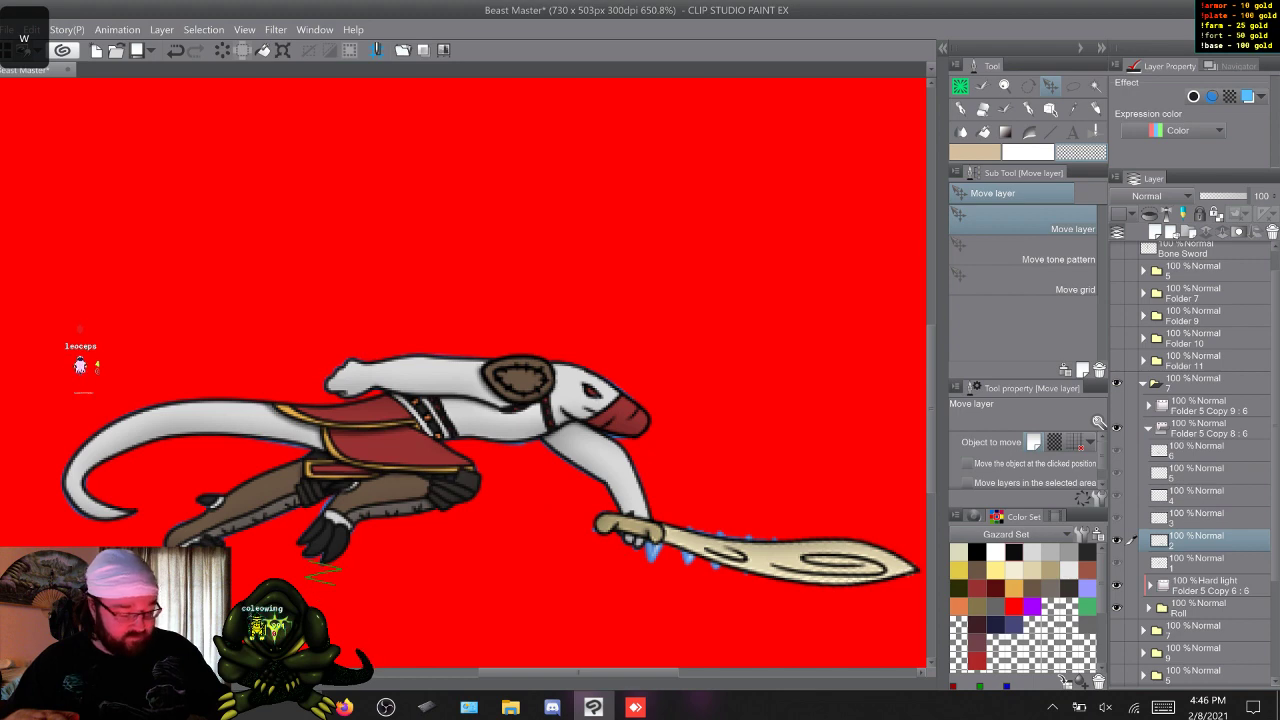
{"action": "key", "text": "w"}
{"action": "key", "text": "w"}
{"action": "key", "text": "w"}
Show Folder 5 Copy 9 : 6 and move and rotate its frame 1 serrated sword to line up with the bone sword.
{"action": "left_click", "coordinate": [1149, 405]}
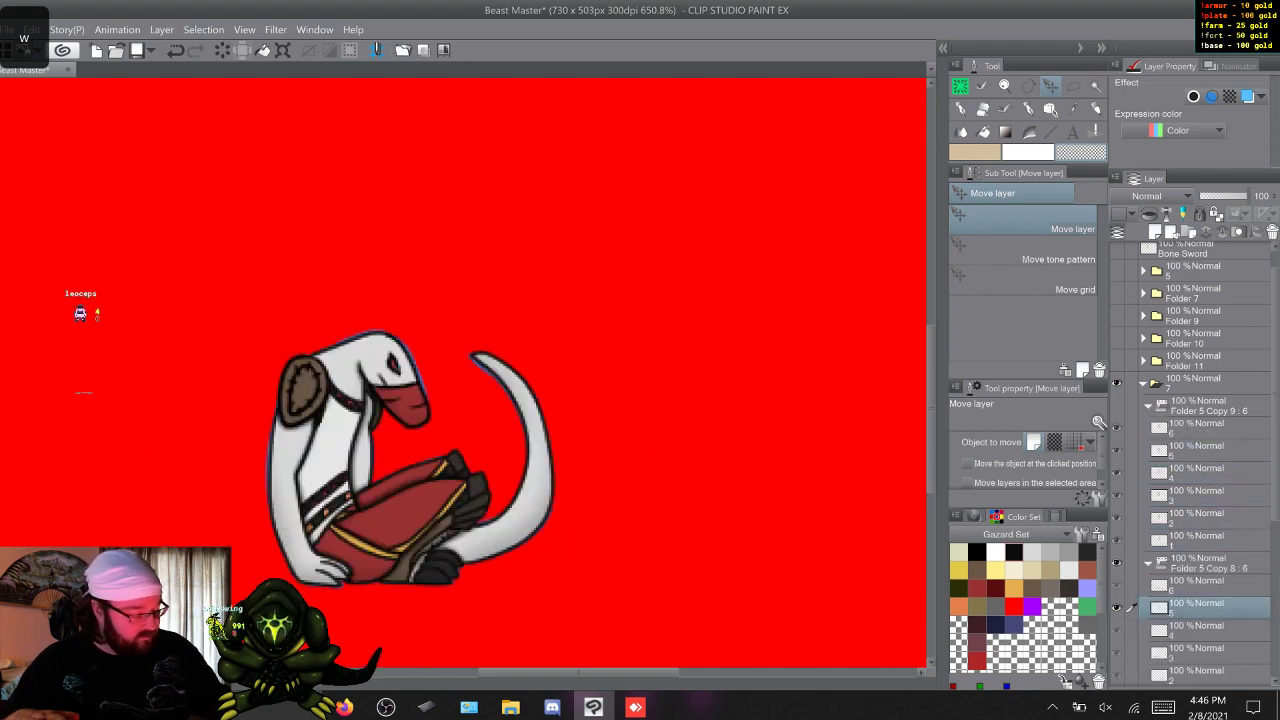
{"action": "left_click", "coordinate": [1117, 405]}
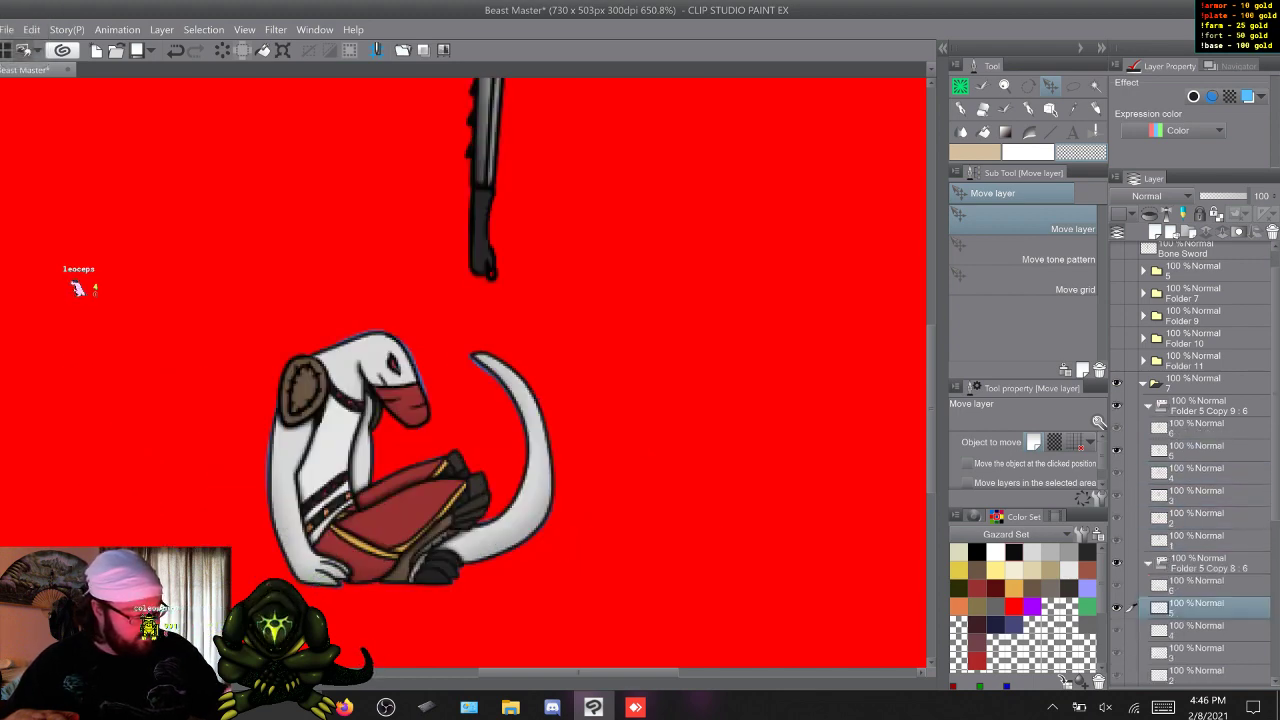
{"action": "left_click", "coordinate": [1197, 540]}
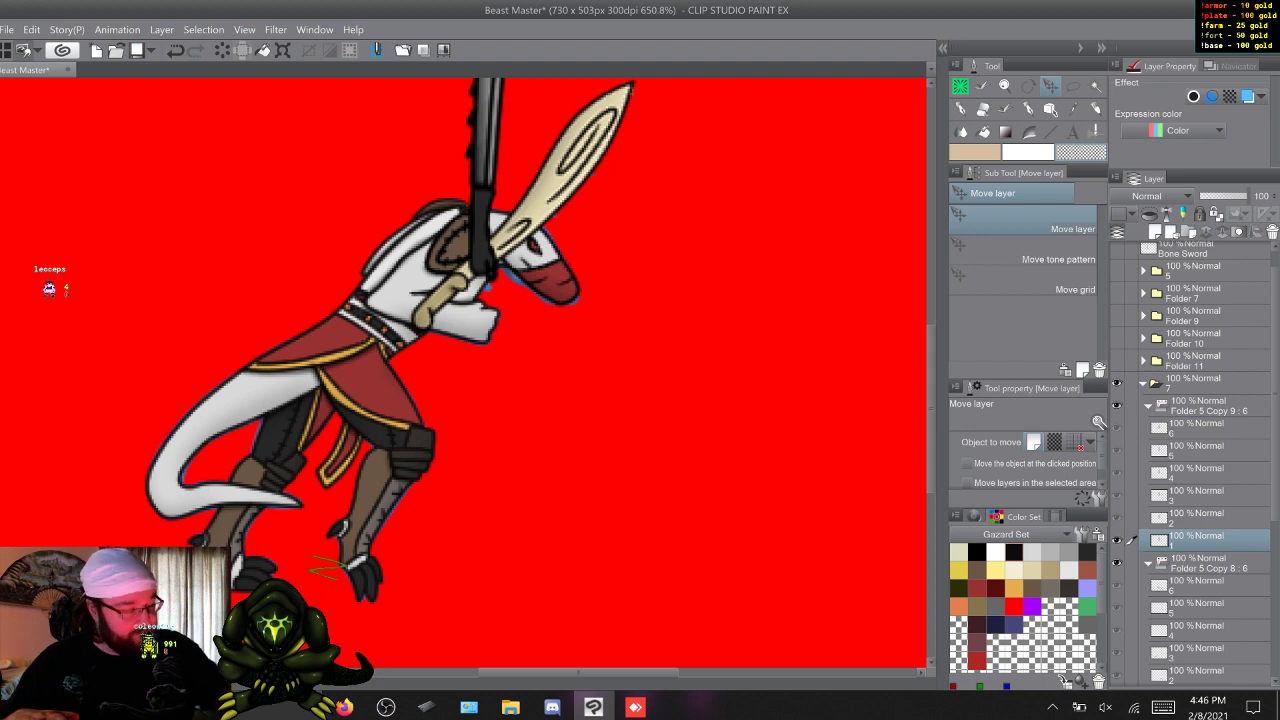
{"action": "key", "text": "ctrl+t"}
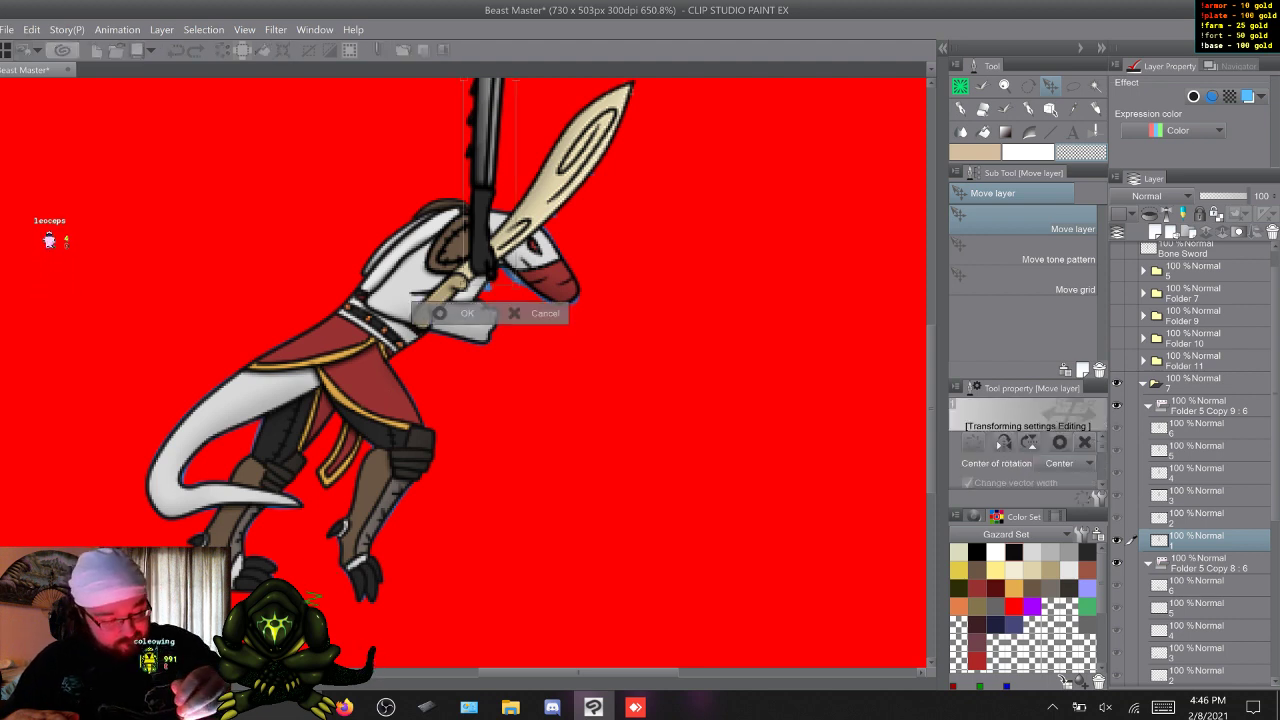
{"action": "left_click_drag", "start_coordinate": [487, 240], "coordinate": [453, 289]}
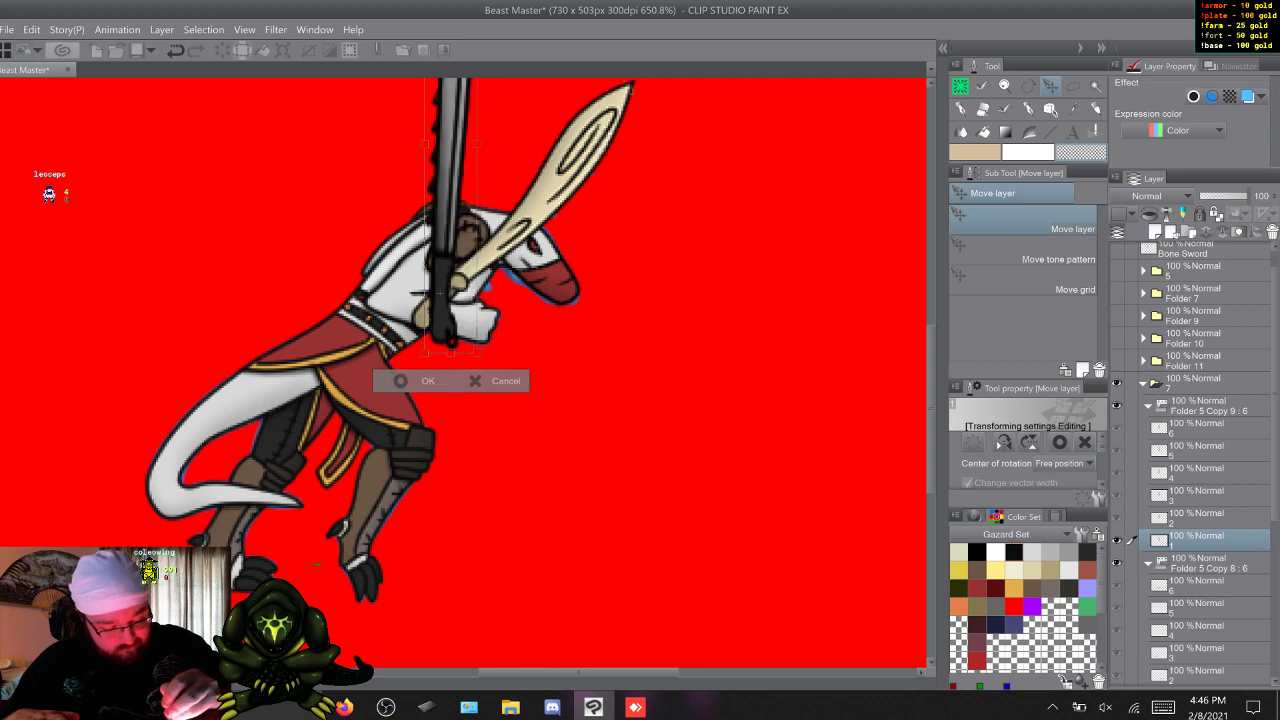
{"action": "left_click_drag", "start_coordinate": [510, 180], "coordinate": [567, 250]}
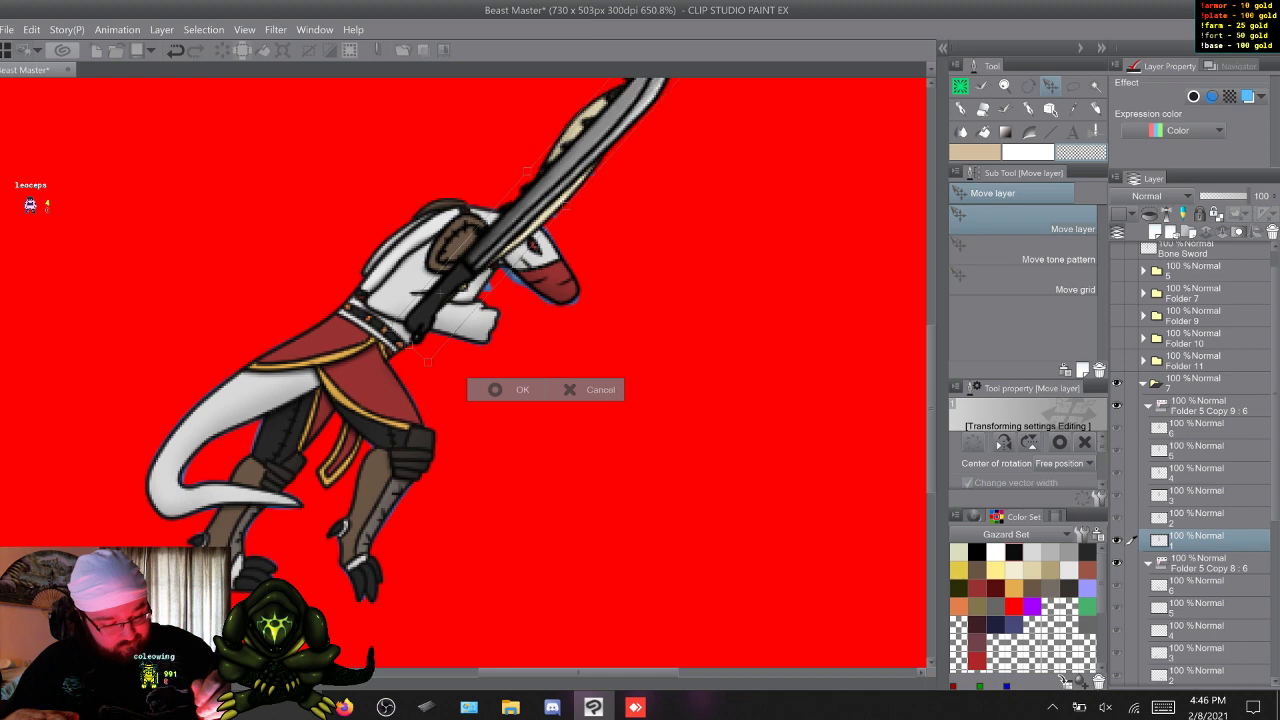
{"action": "left_click", "coordinate": [513, 390]}
Move and rotate frame 2's serrated sword so its handle sits in the outstretched hand, along the bone sword.
{"action": "key", "text": "w"}
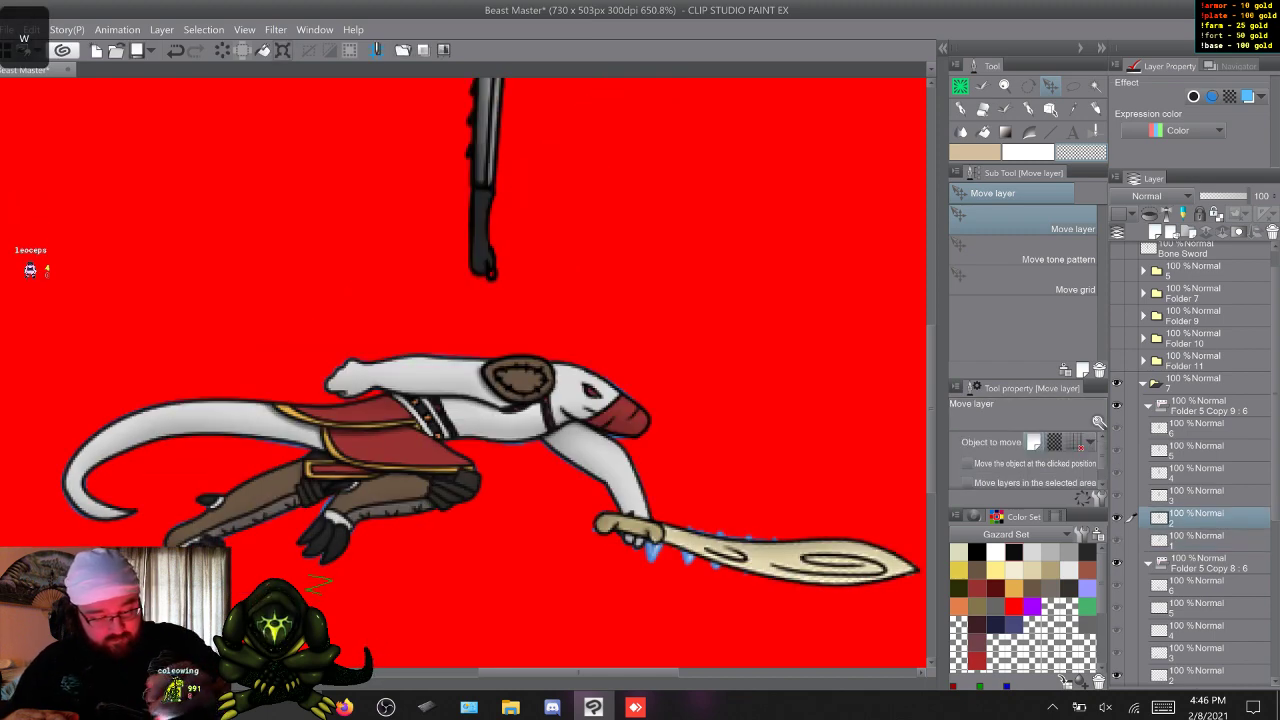
{"action": "key", "text": "ctrl+t"}
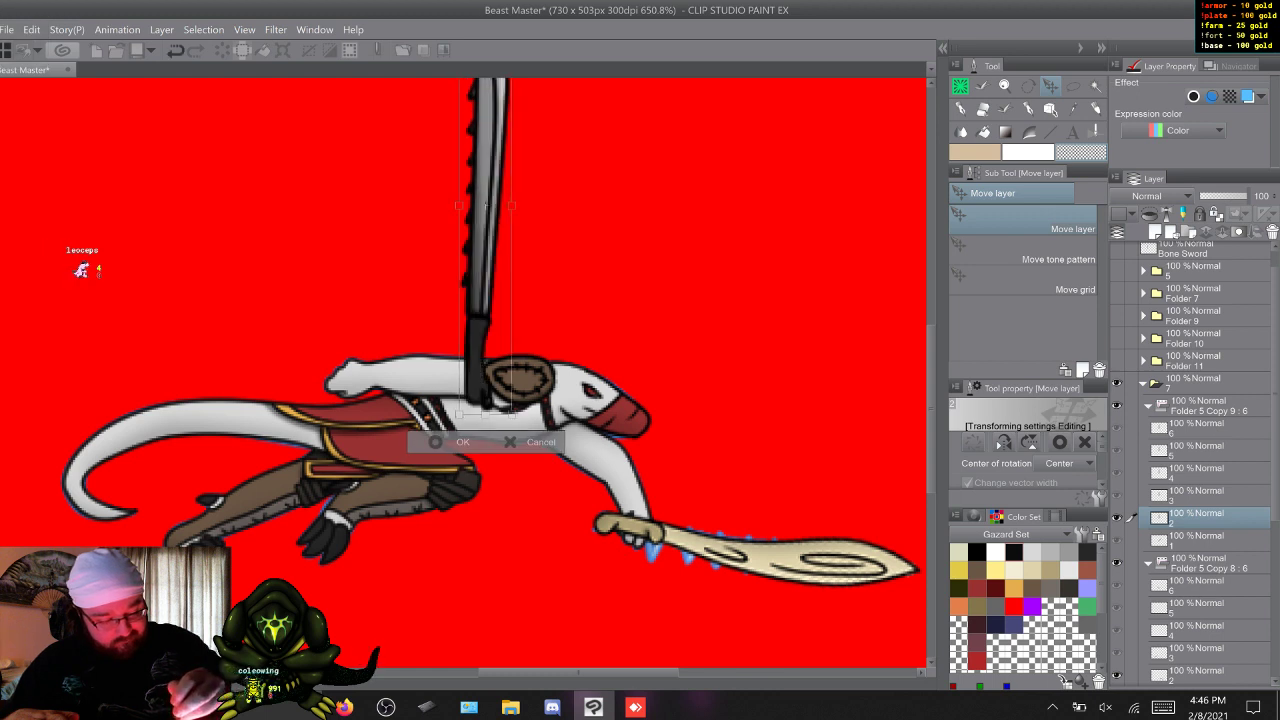
{"action": "left_click_drag", "start_coordinate": [475, 357], "coordinate": [633, 525]}
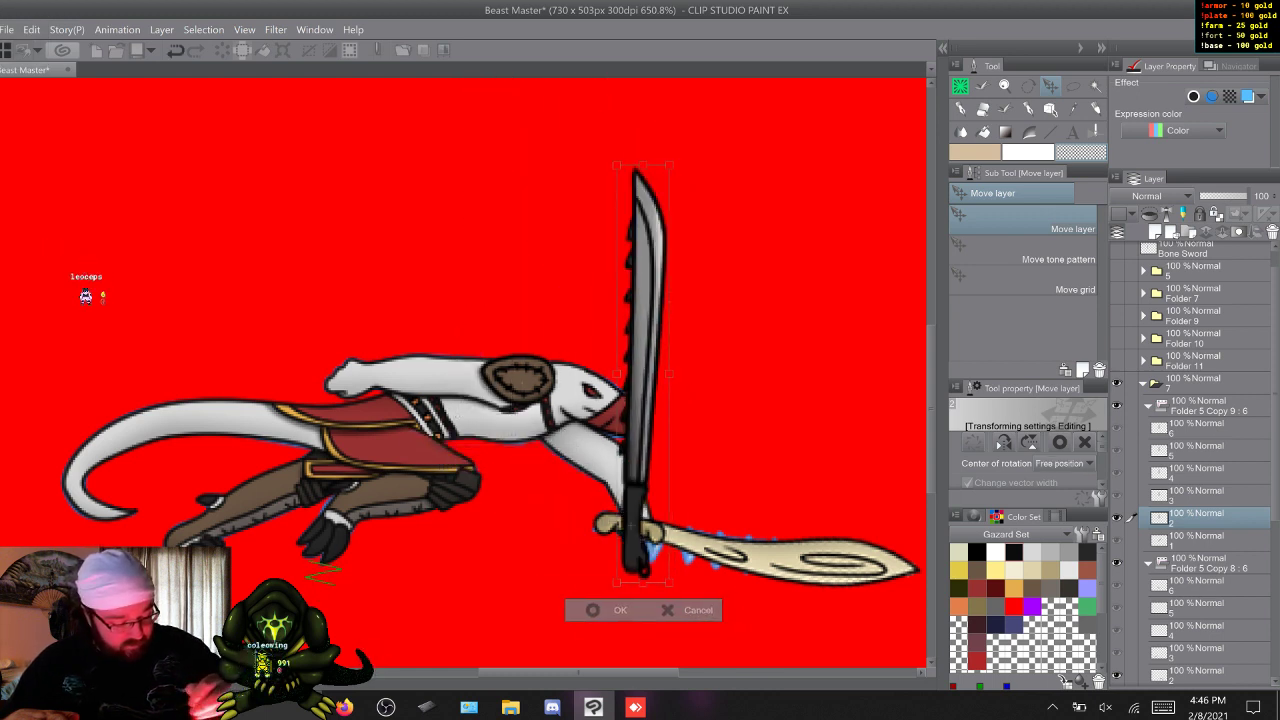
{"action": "left_click_drag", "start_coordinate": [690, 300], "coordinate": [848, 606]}
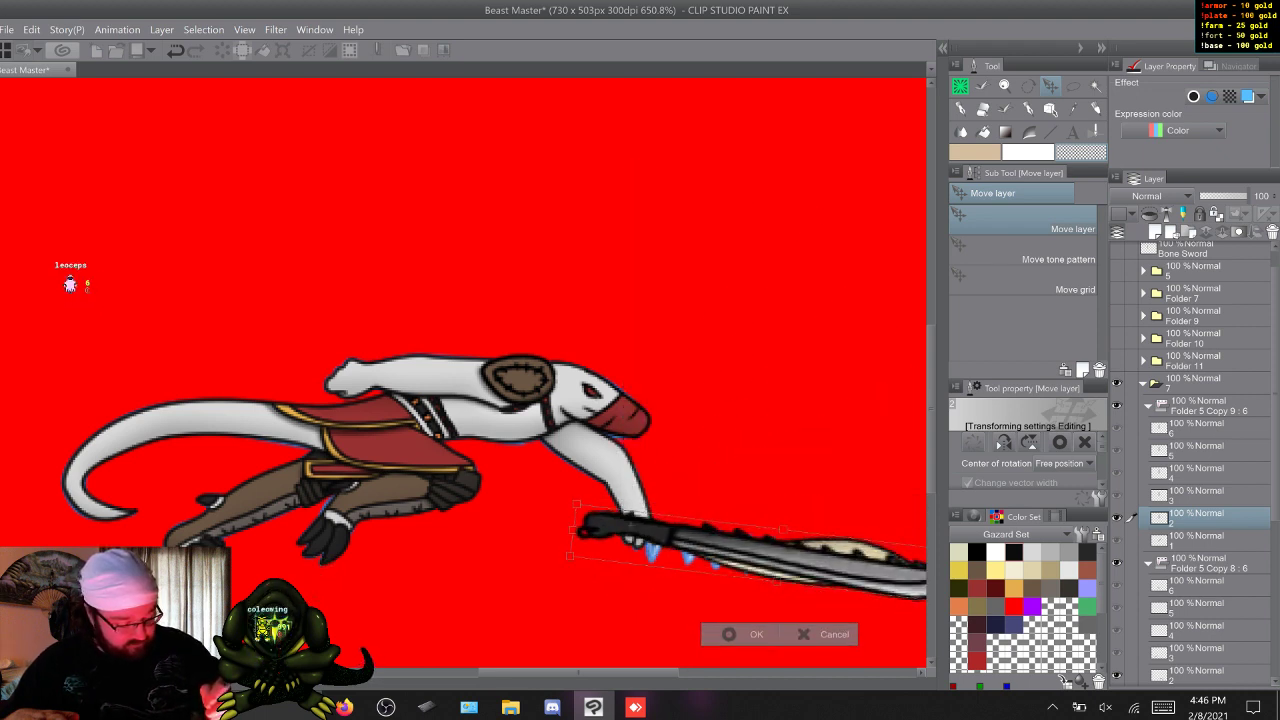
{"action": "key", "text": "Down"}
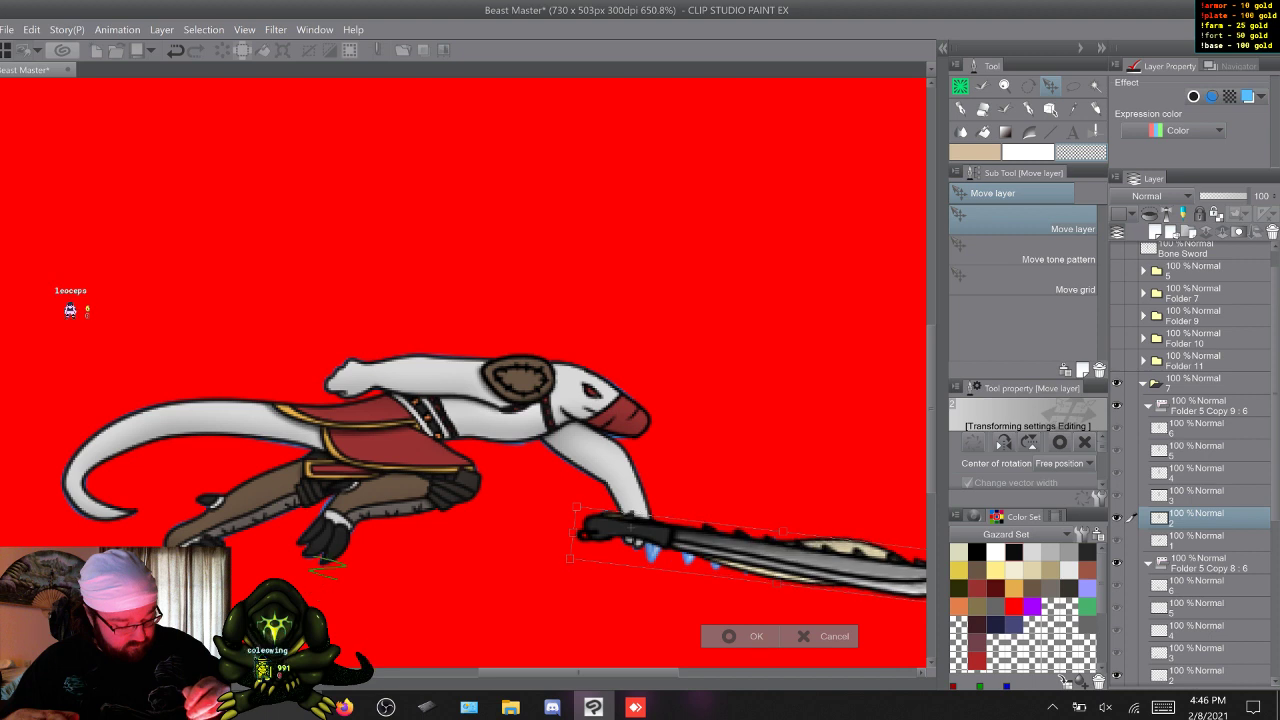
{"action": "key", "text": "Down"}
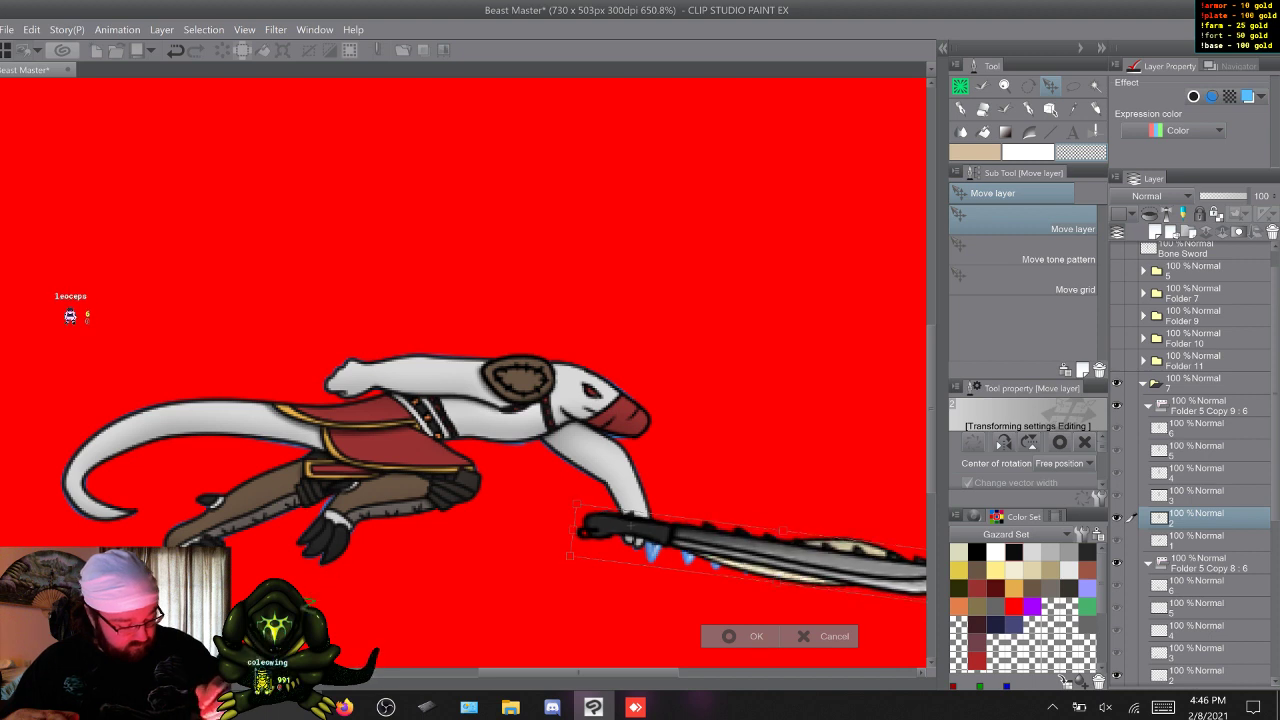
{"action": "key", "text": "Return"}
Move and rotate frame 3's serrated sword so its handle sits in the hand beside the head, along the bone sword.
{"action": "key", "text": "w"}
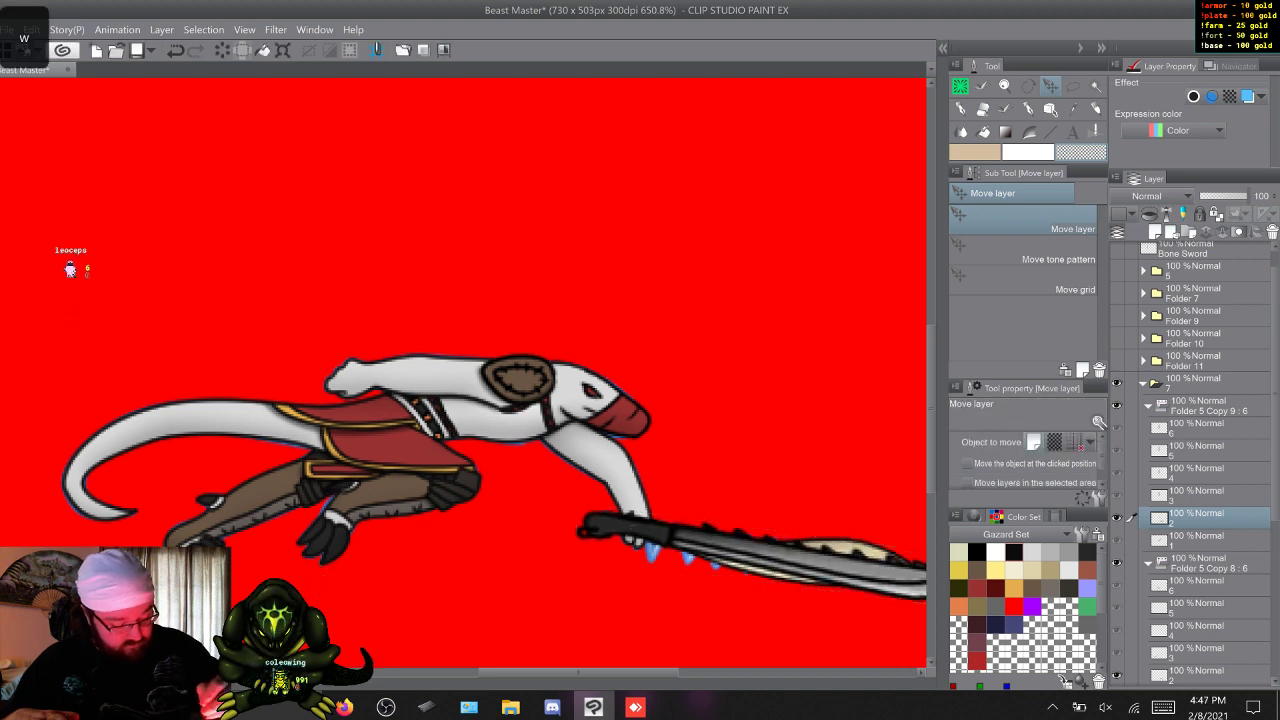
{"action": "key", "text": "ctrl+t"}
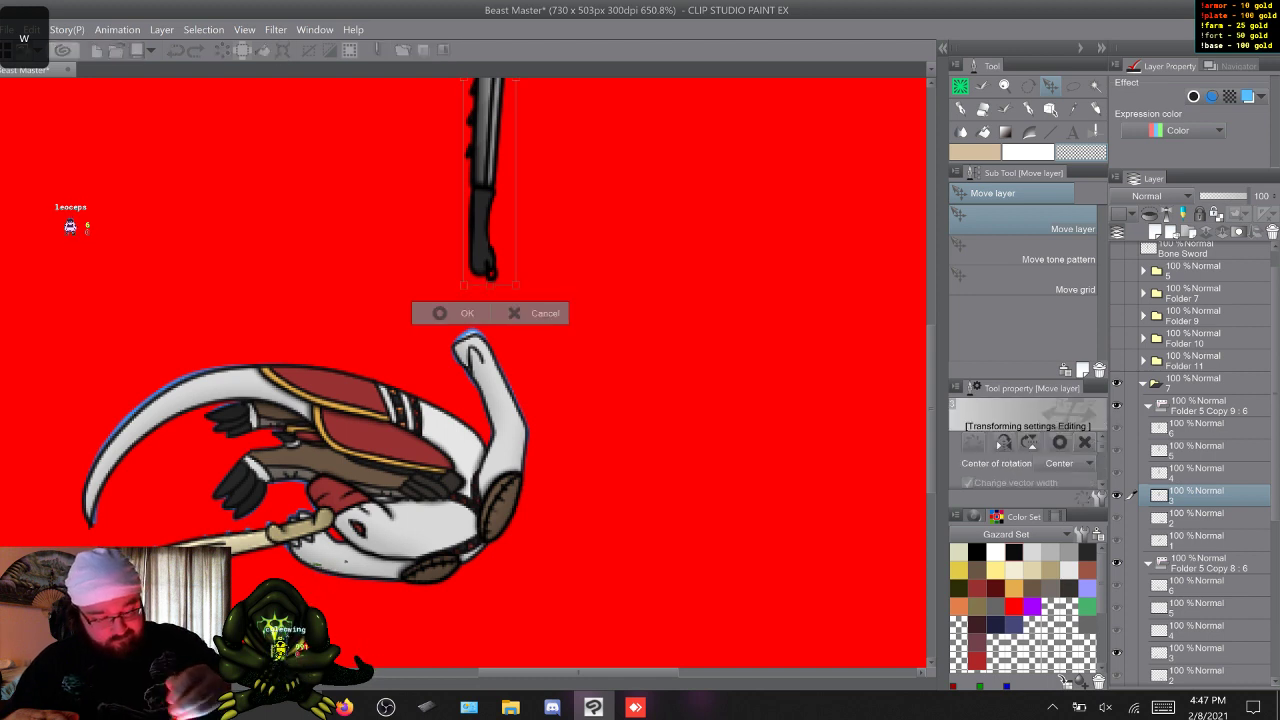
{"action": "left_click_drag", "start_coordinate": [466, 330], "coordinate": [359, 457]}
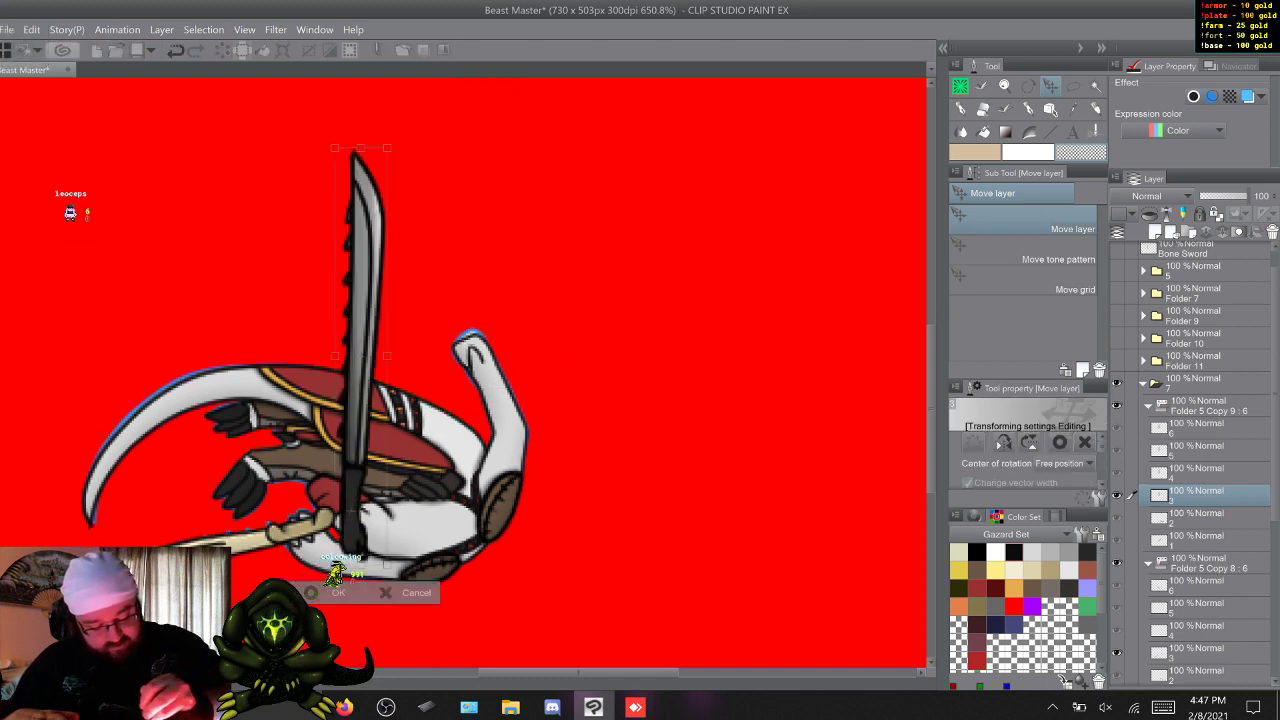
{"action": "left_click_drag", "start_coordinate": [359, 440], "coordinate": [308, 459]}
{"action": "left_click_drag", "start_coordinate": [325, 150], "coordinate": [15, 640]}
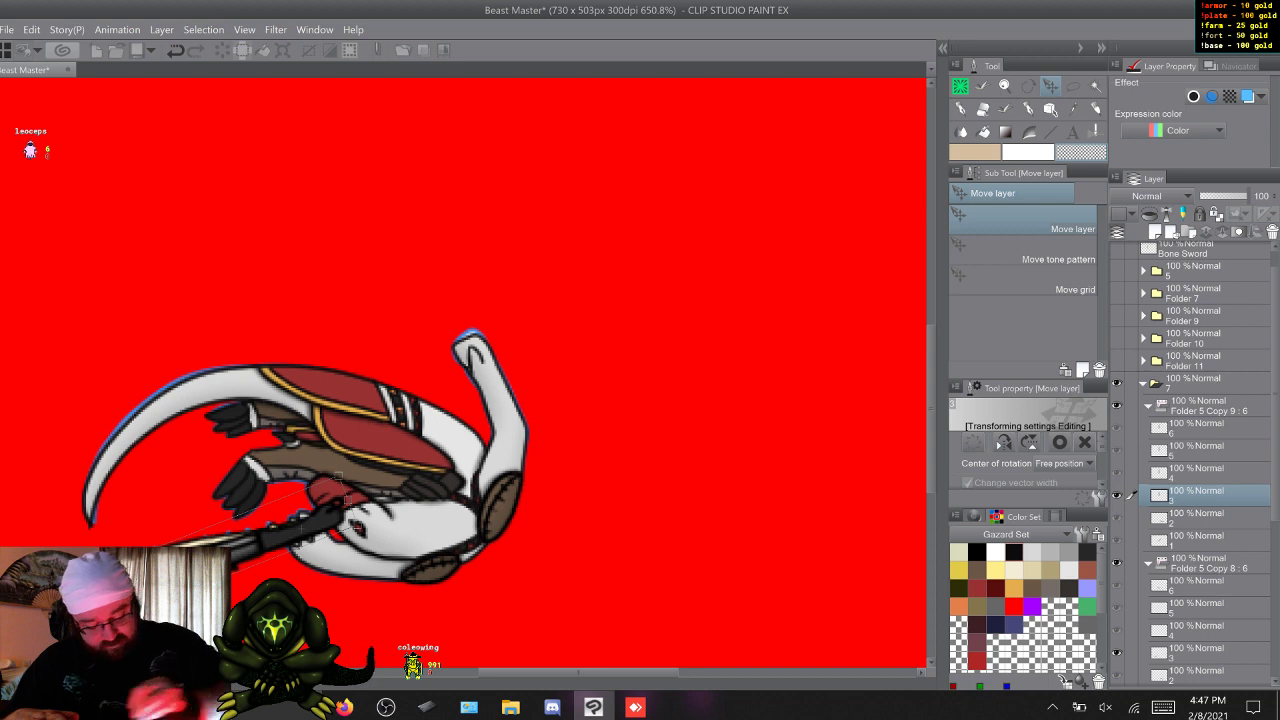
{"action": "key", "text": "Return"}
Move and rotate frame 6's serrated sword so it lies over the bone sword, from the waist diagonally down and forward.
{"action": "key", "text": "w"}
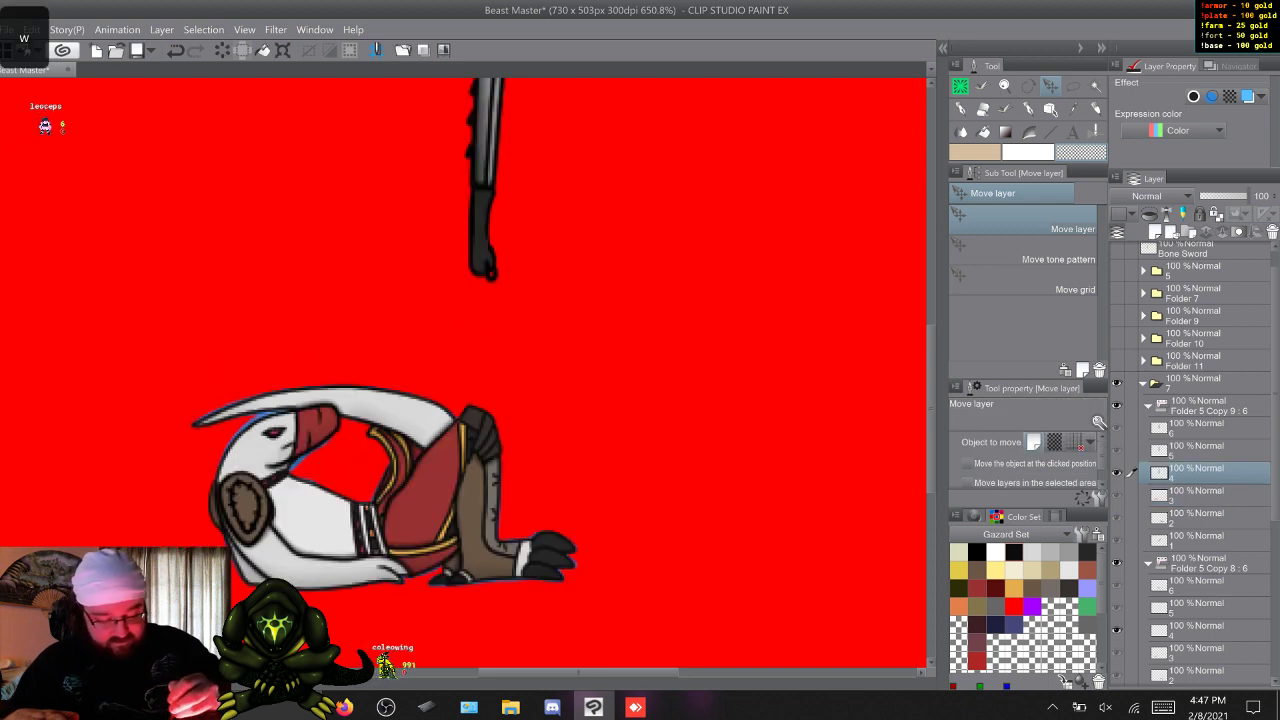
{"action": "key", "text": "w"}
{"action": "key", "text": "w"}
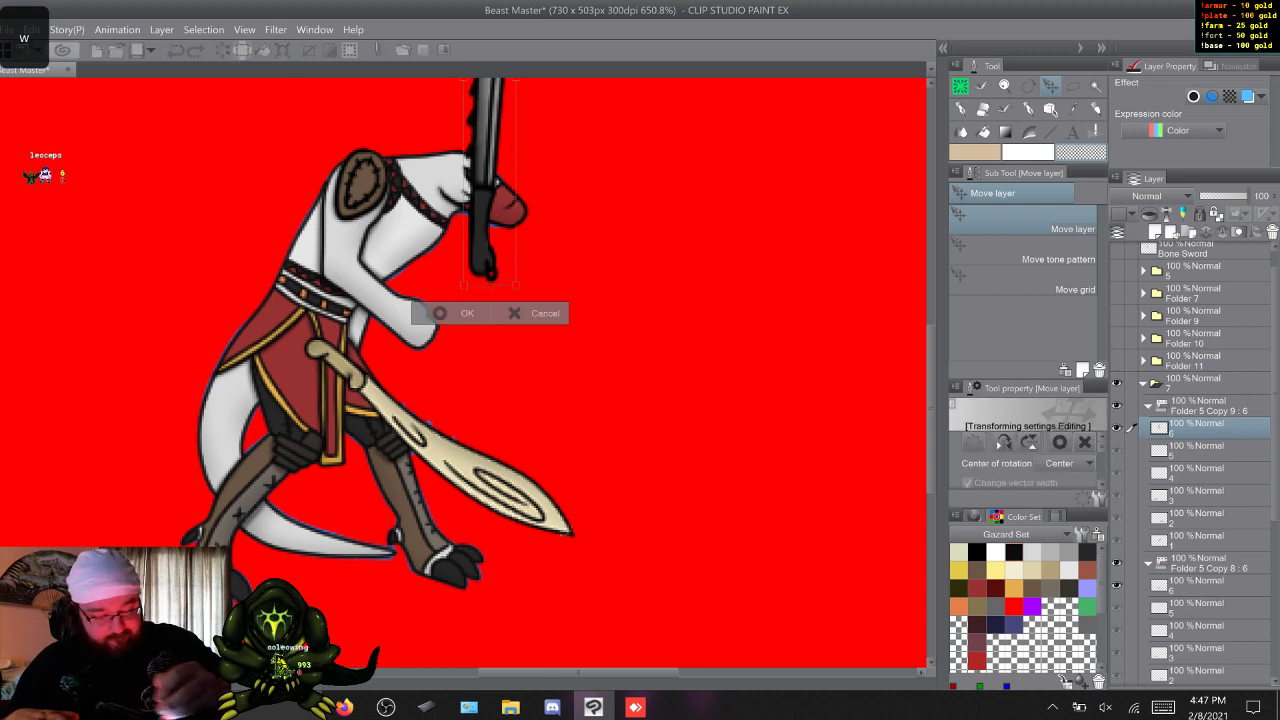
{"action": "key", "text": "ctrl+t"}
{"action": "left_click_drag", "start_coordinate": [464, 318], "coordinate": [343, 334]}
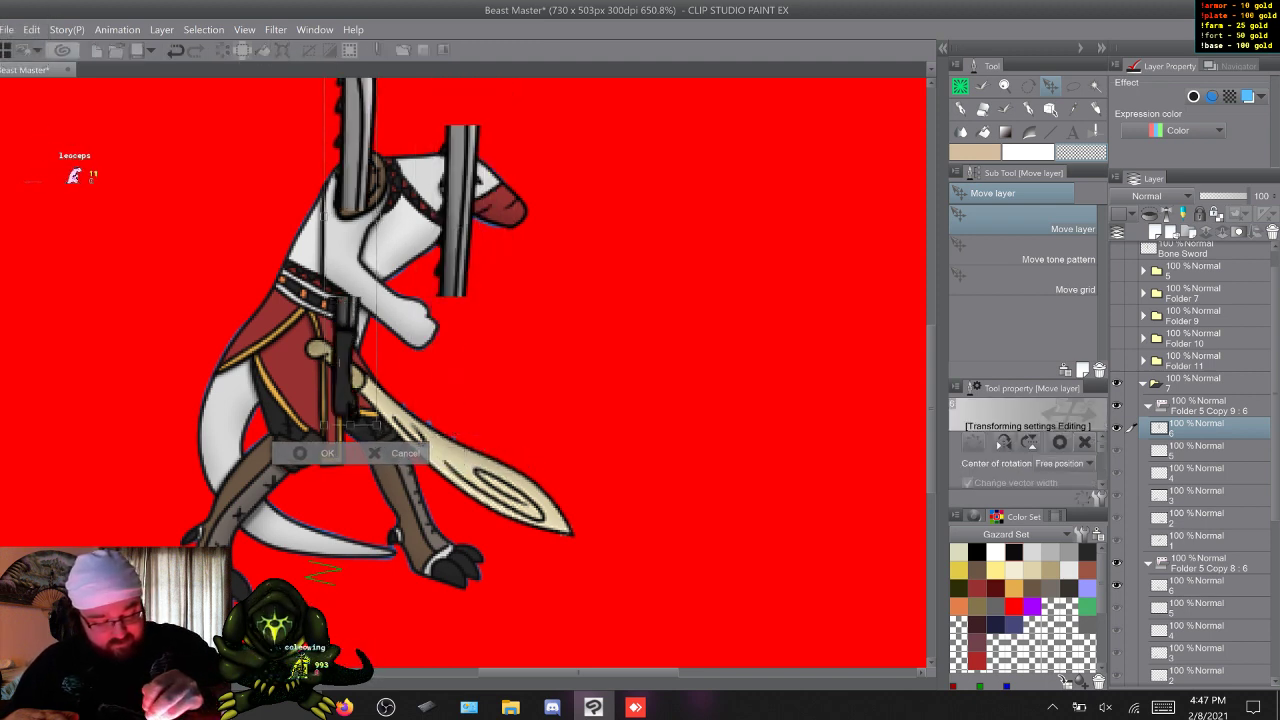
{"action": "left_click_drag", "start_coordinate": [430, 170], "coordinate": [446, 539]}
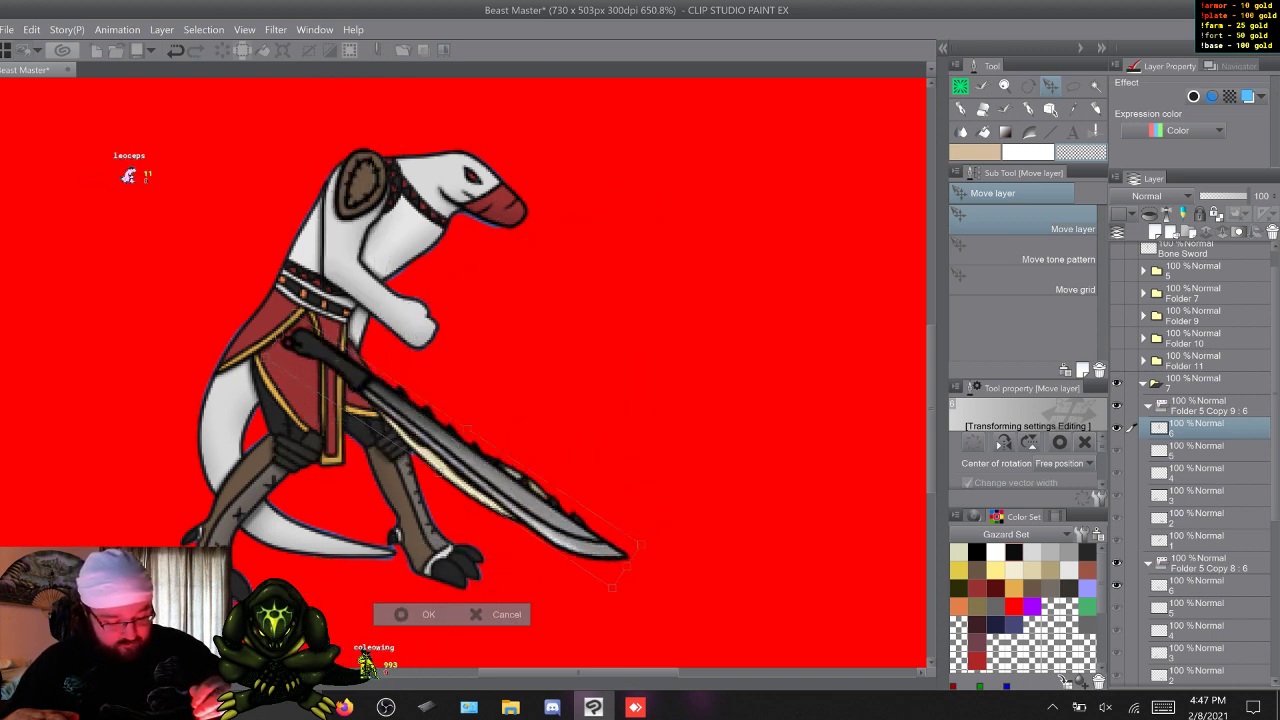
{"action": "left_click", "coordinate": [415, 614]}
Step through the roll frames to check the serrated sword's placement, and hide Folder 5 Copy 9 : 6.
{"action": "key", "text": "w"}
{"action": "key", "text": "w"}
{"action": "key", "text": "w"}
{"action": "key", "text": "w"}
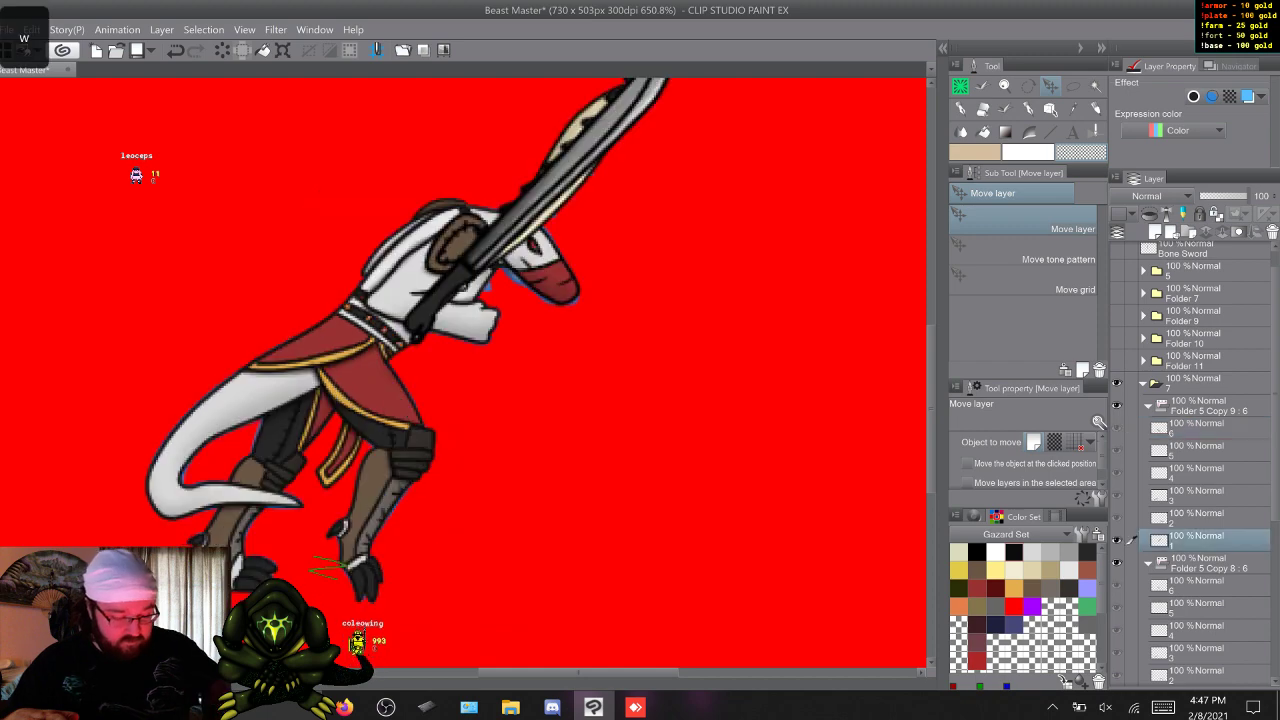
{"action": "key", "text": "w"}
{"action": "key", "text": "w"}
{"action": "key", "text": "w"}
{"action": "key", "text": "w"}
{"action": "key", "text": "w"}
{"action": "key", "text": "w"}
{"action": "key", "text": "w"}
{"action": "key", "text": "w"}
{"action": "key", "text": "w"}
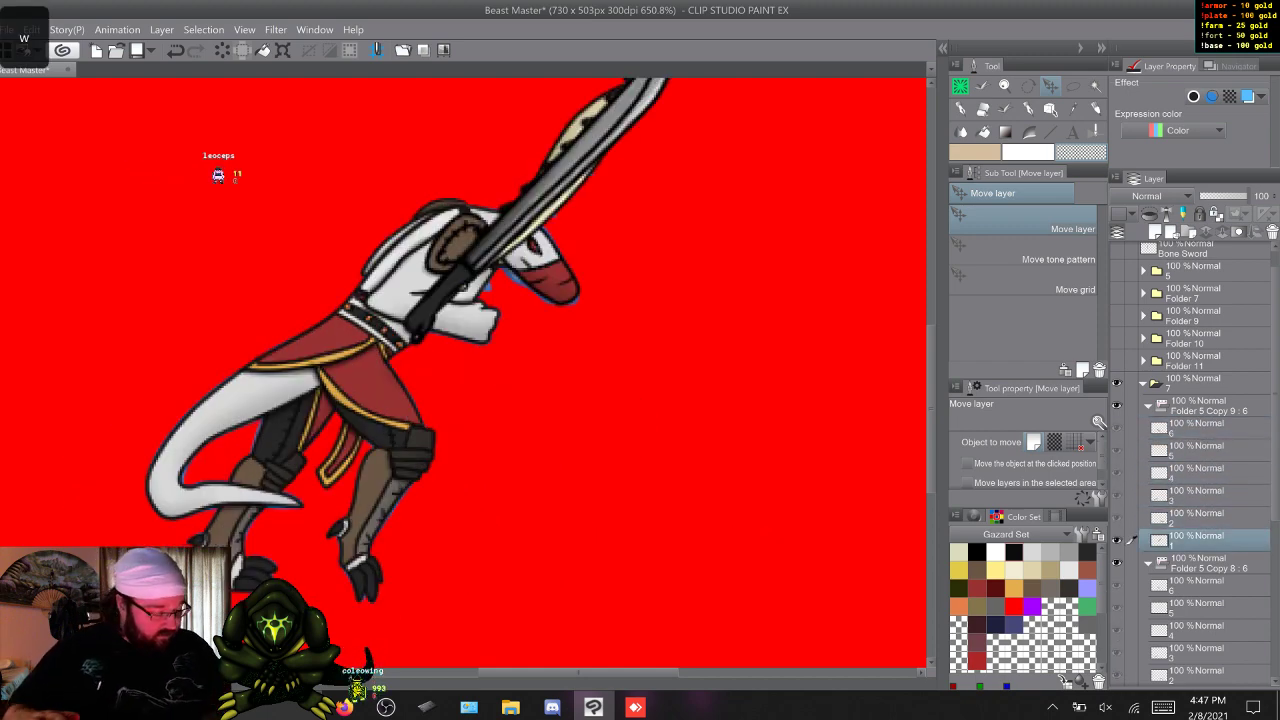
{"action": "key", "text": "w"}
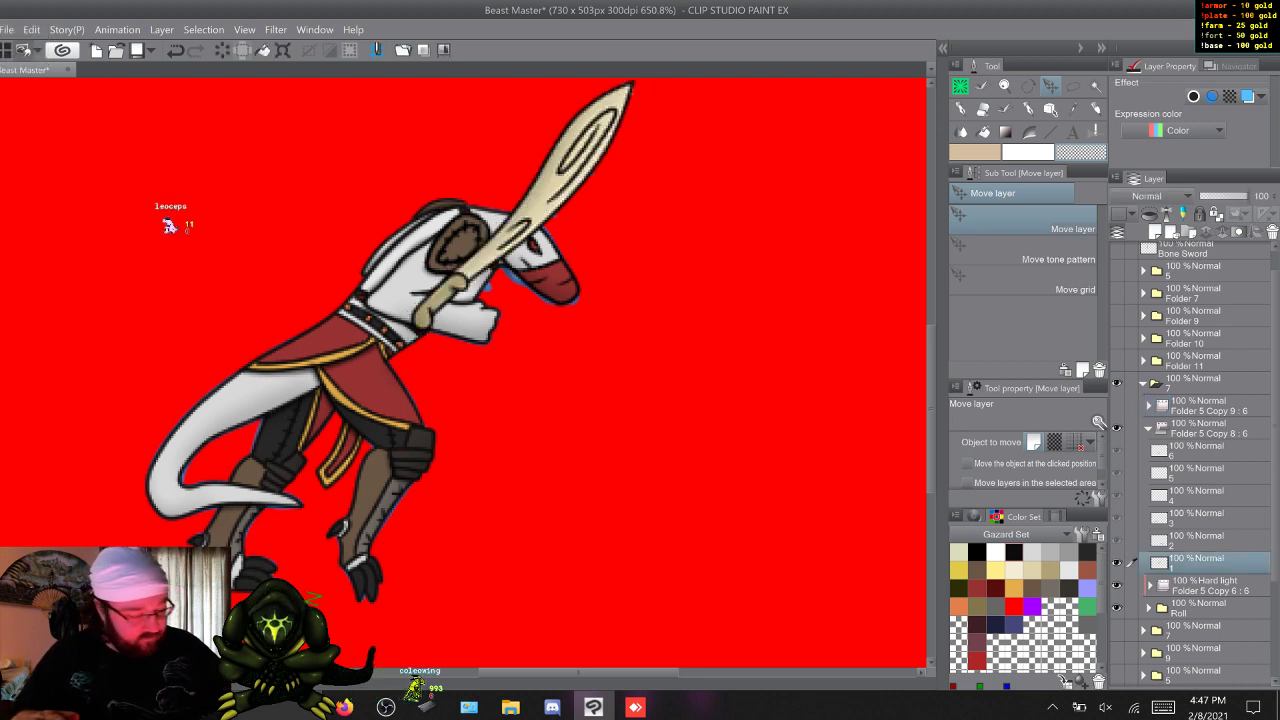
Lower Folder 5 Copy 8 : 6 to 53% opacity and erase frame 1's bone sword where it overlaps the body and head.
{"action": "left_click", "coordinate": [1209, 428]}
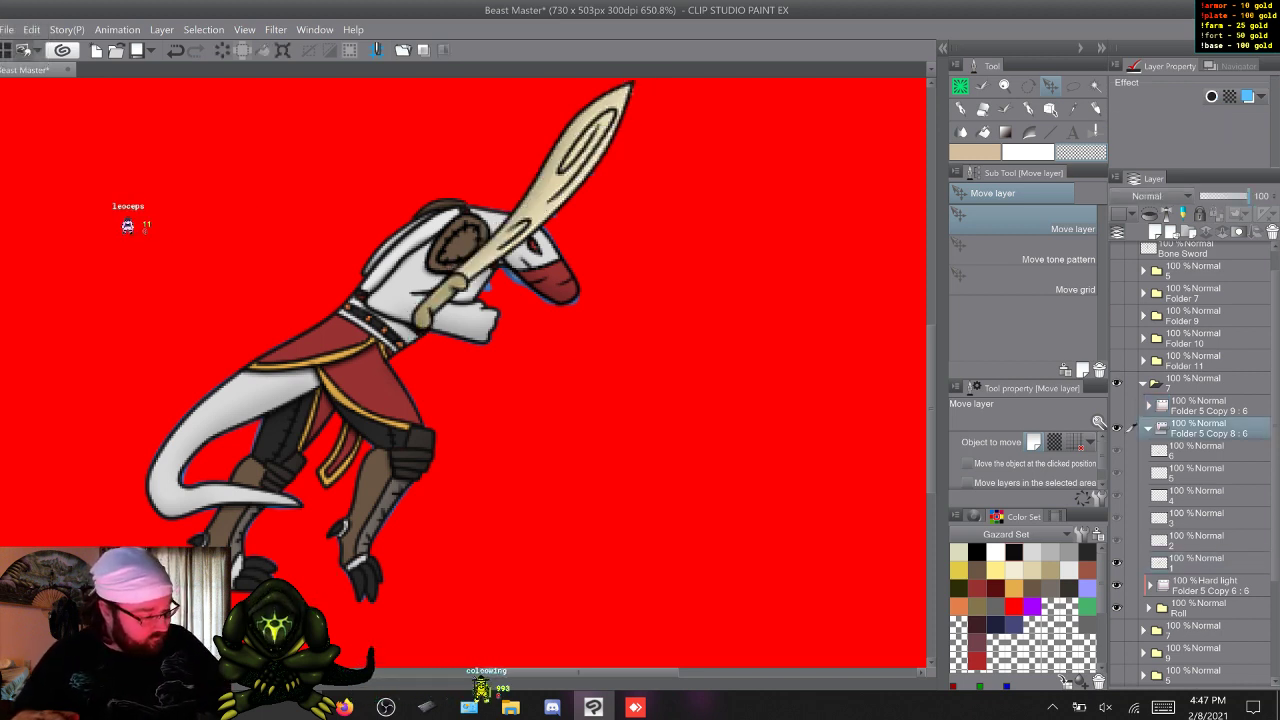
{"action": "left_click", "coordinate": [1226, 196]}
{"action": "left_click", "coordinate": [1209, 563]}
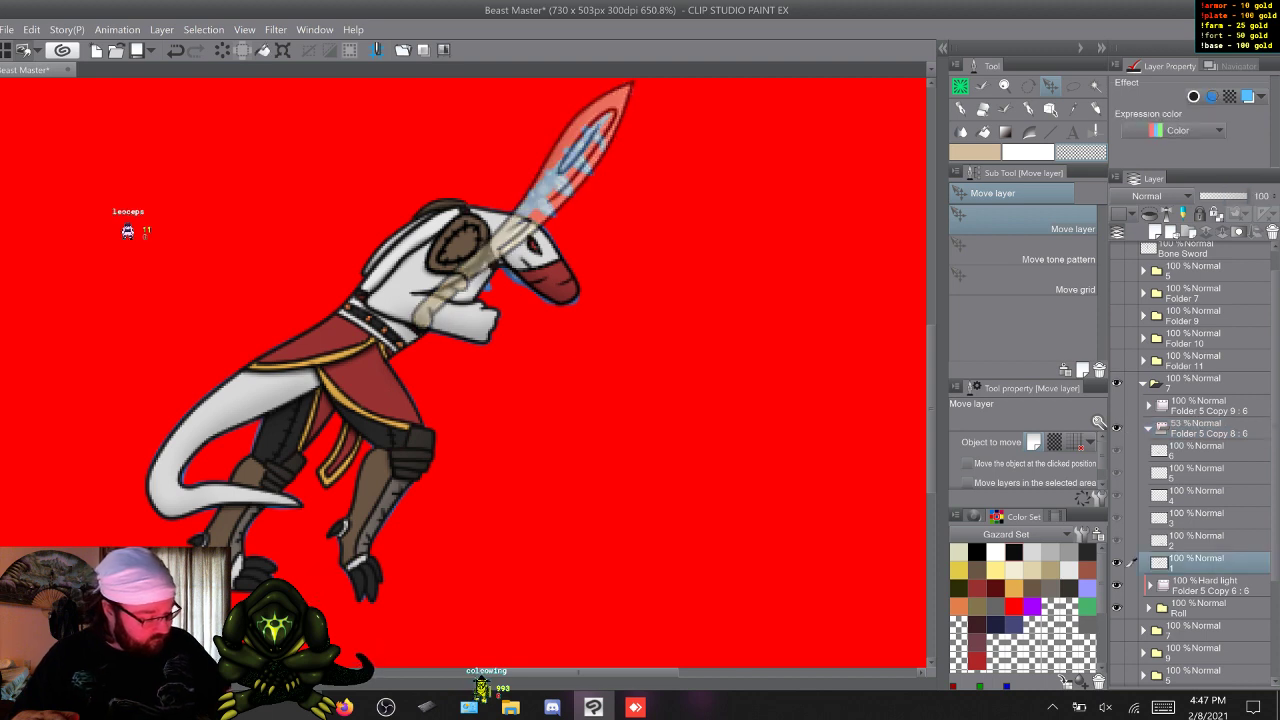
{"action": "key", "text": "b"}
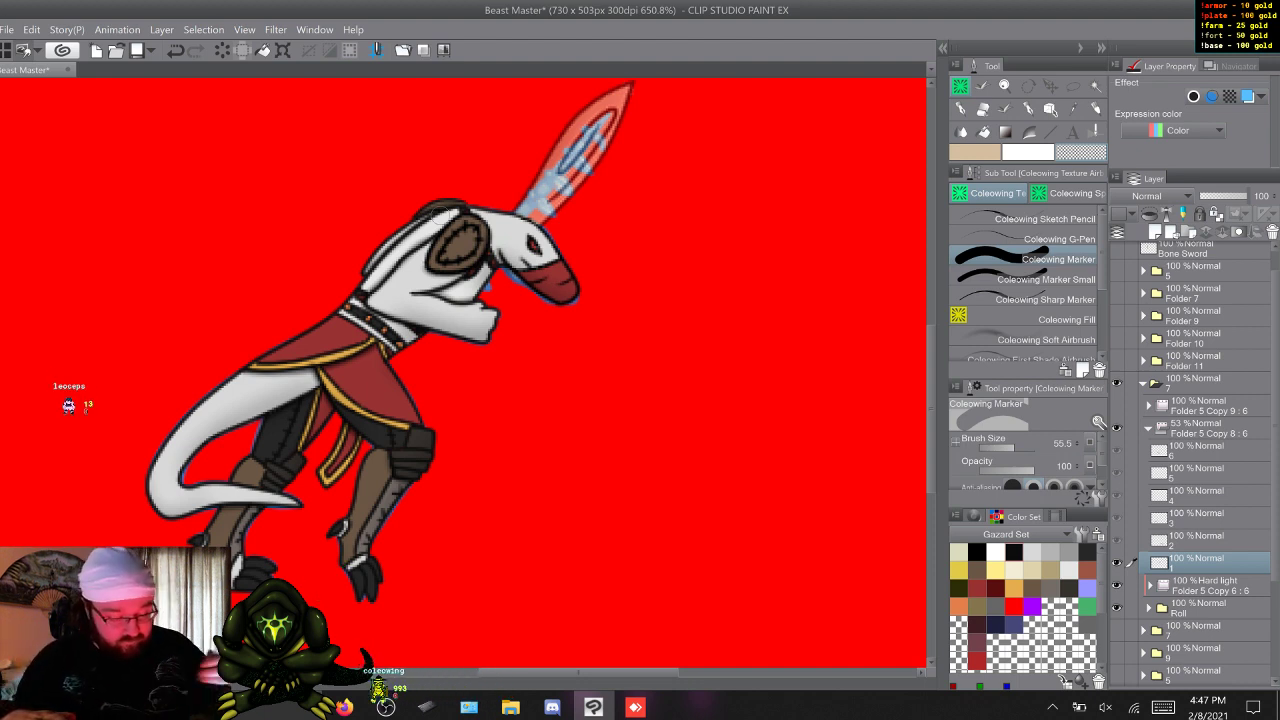
Erase the bone sword's handle where it covers the gripping fingers in frames 2 and 3, using Coleowing Marker Small.
{"action": "key", "text": "w"}
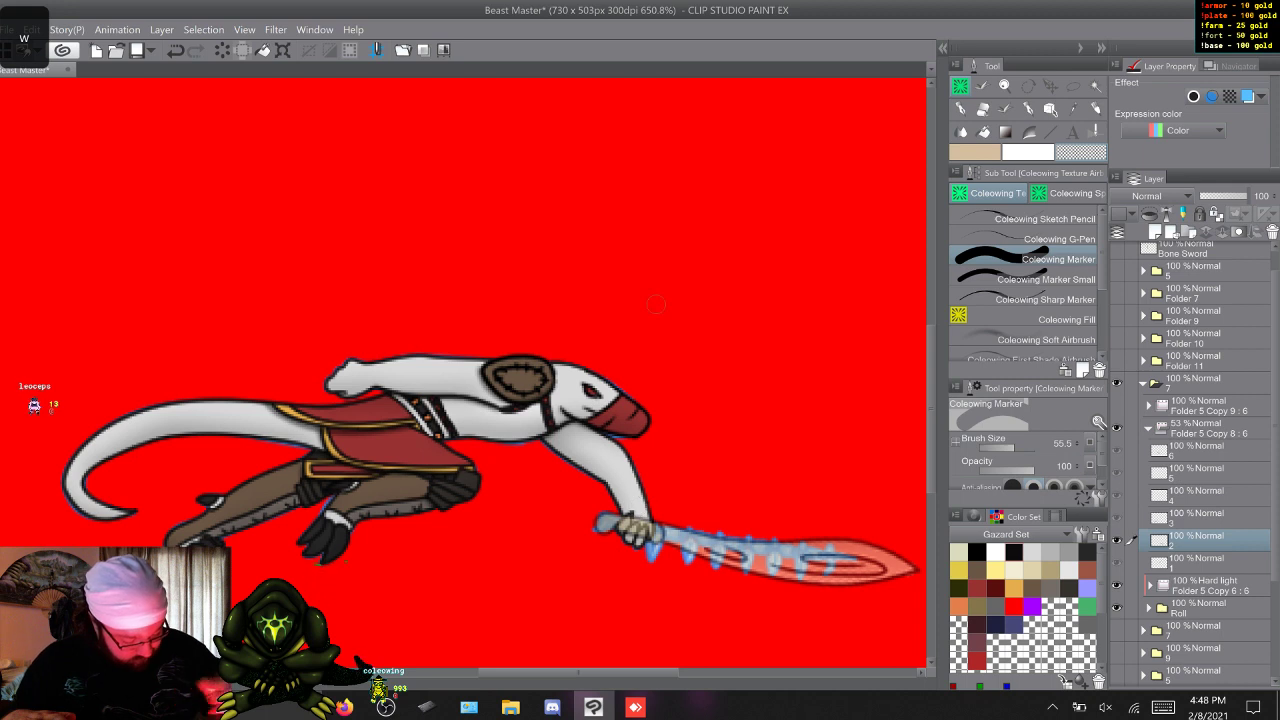
{"action": "key", "text": "w"}
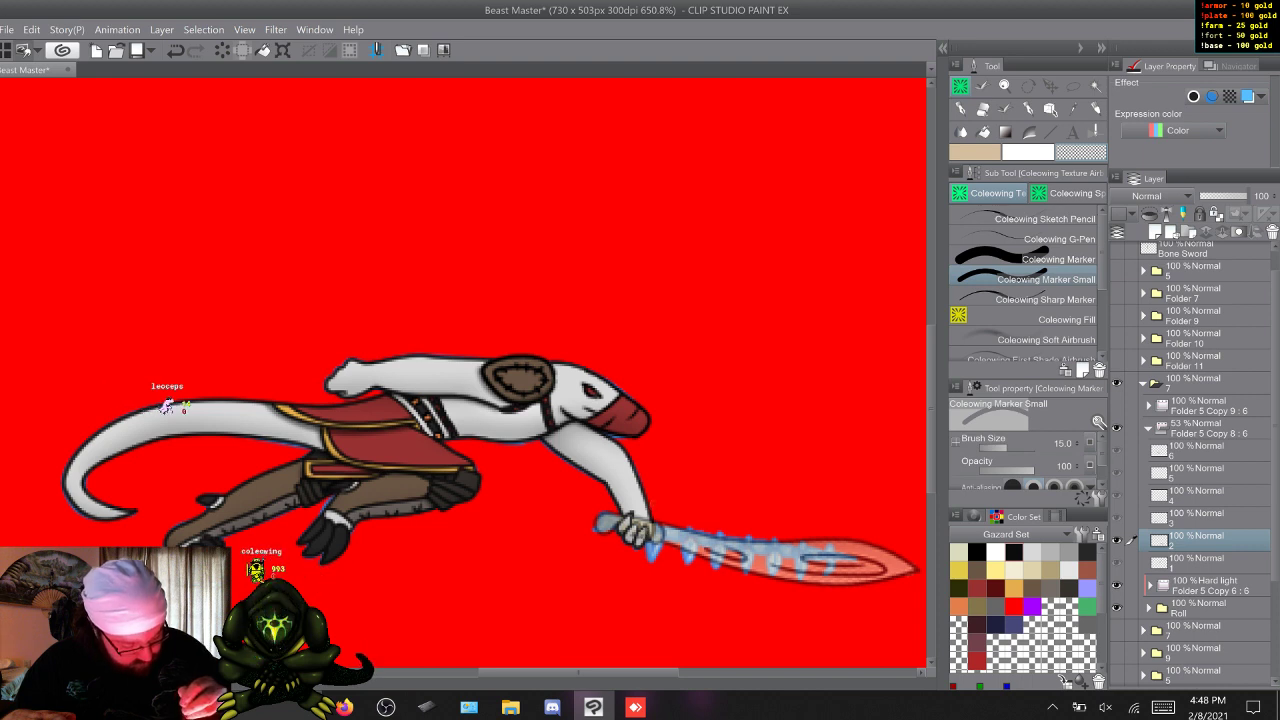
{"action": "key", "text": "w"}
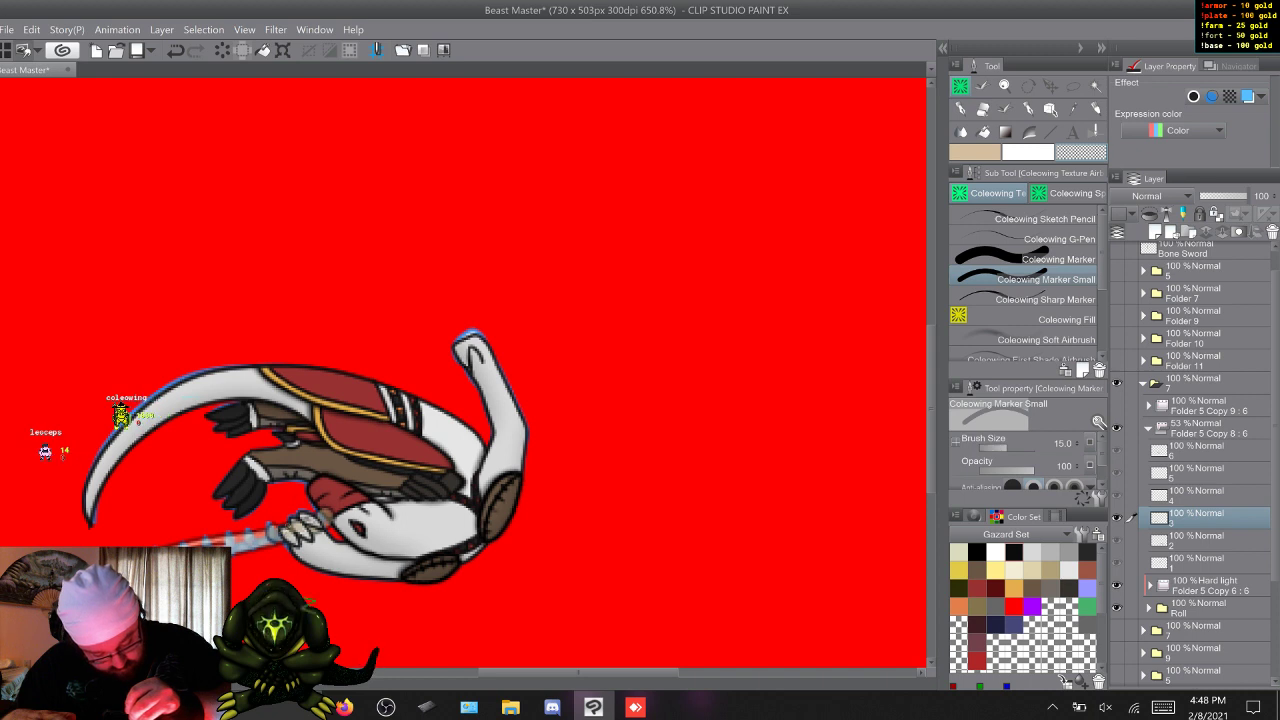
Erase frame 6's bone sword handle and upper blade where they overlap the robe and leg, using Coleowing Marker.
{"action": "key", "text": "w"}
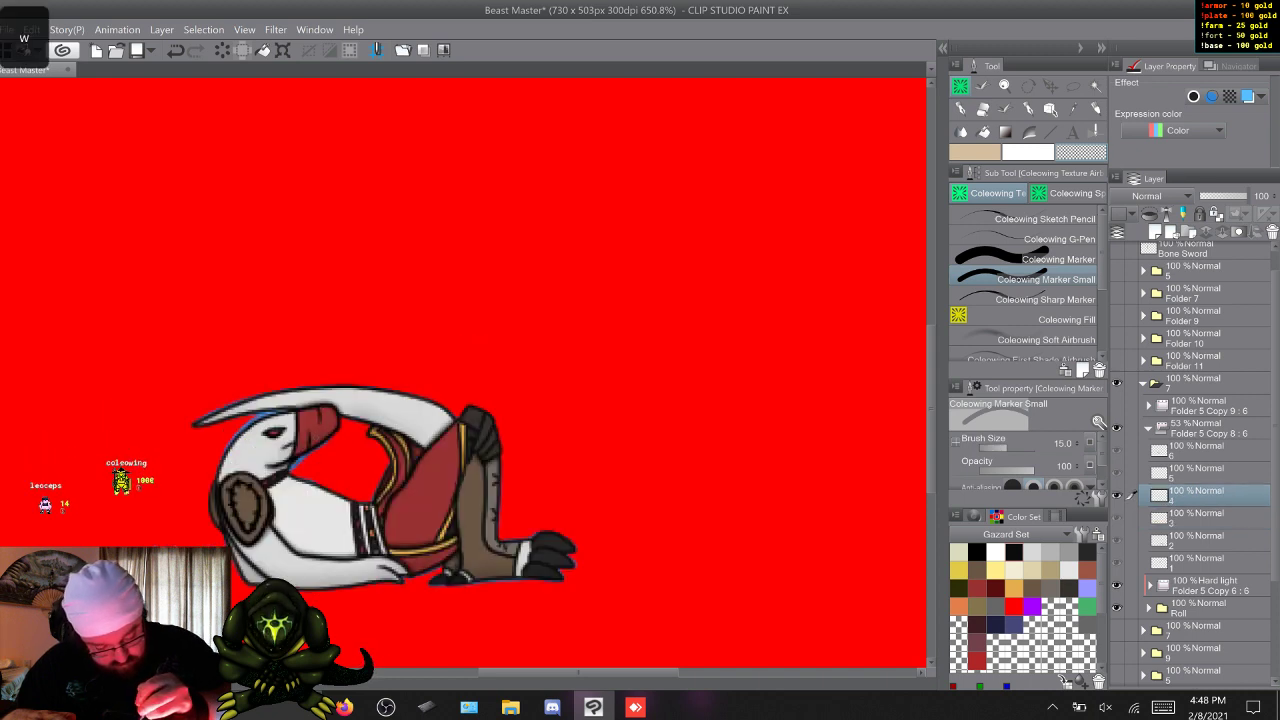
{"action": "key", "text": "w"}
{"action": "key", "text": "w"}
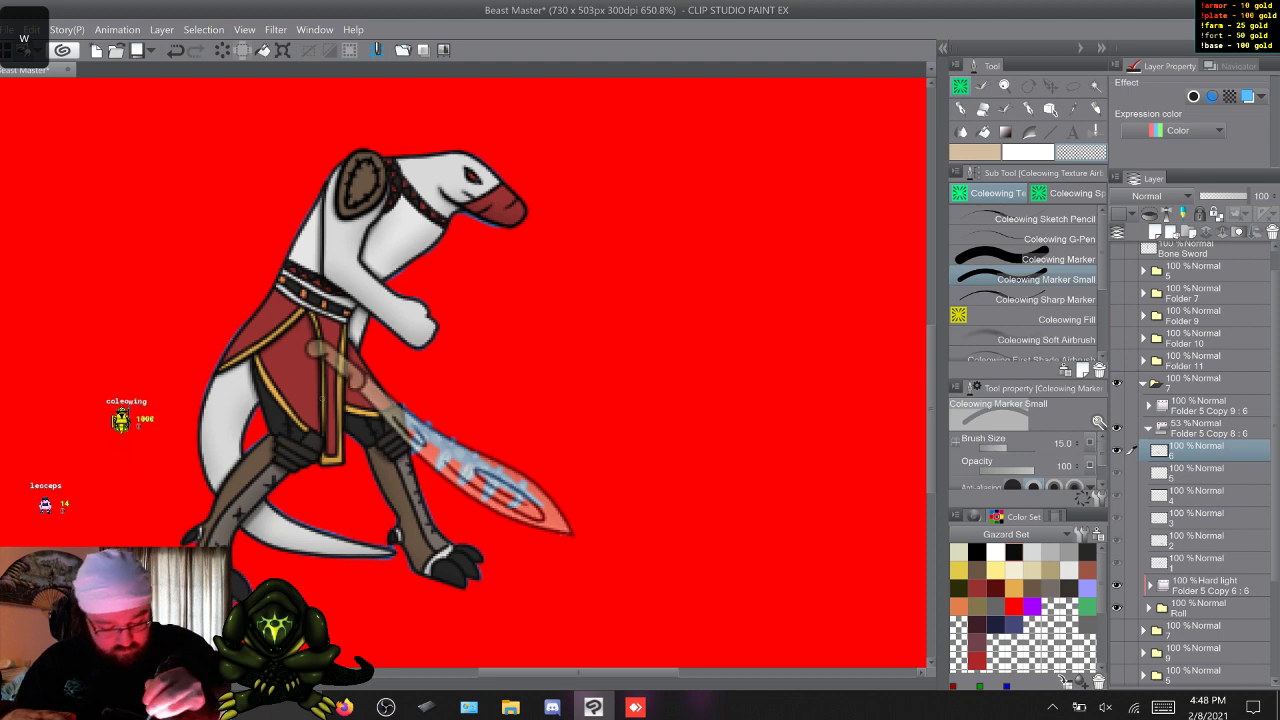
{"action": "left_click", "coordinate": [1030, 259]}
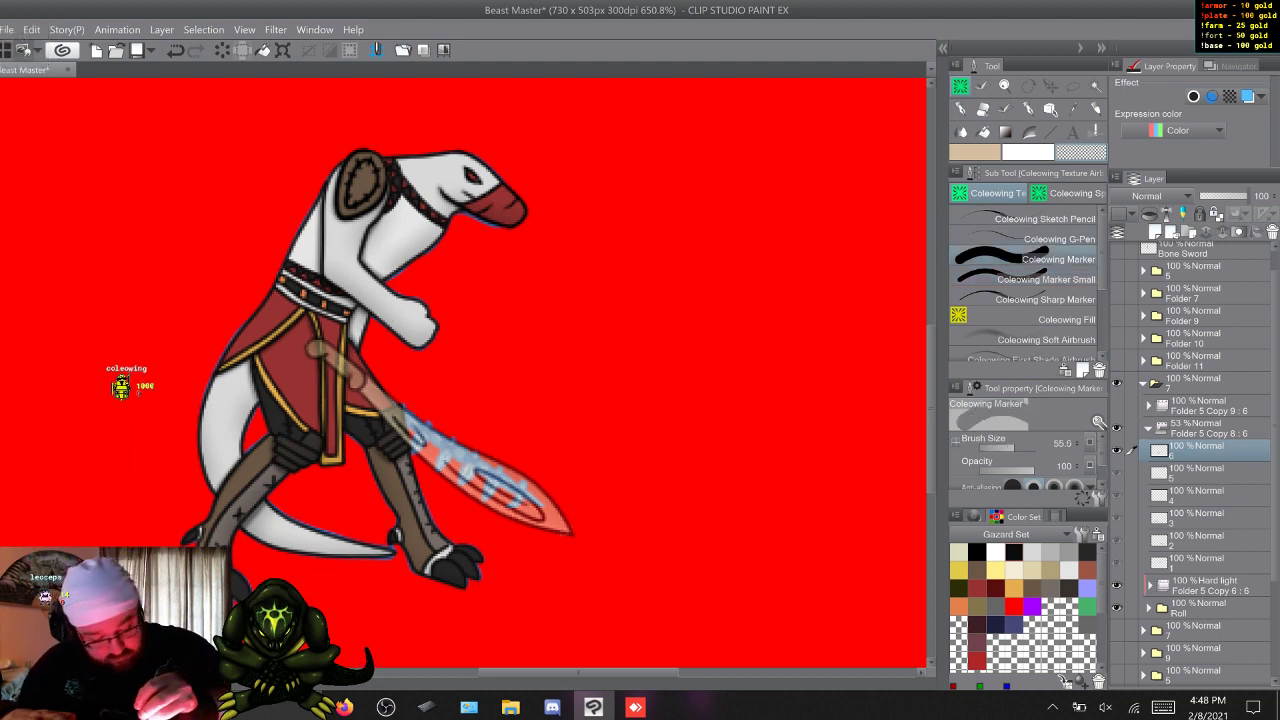
{"action": "left_click_drag", "start_coordinate": [316, 344], "coordinate": [376, 396]}
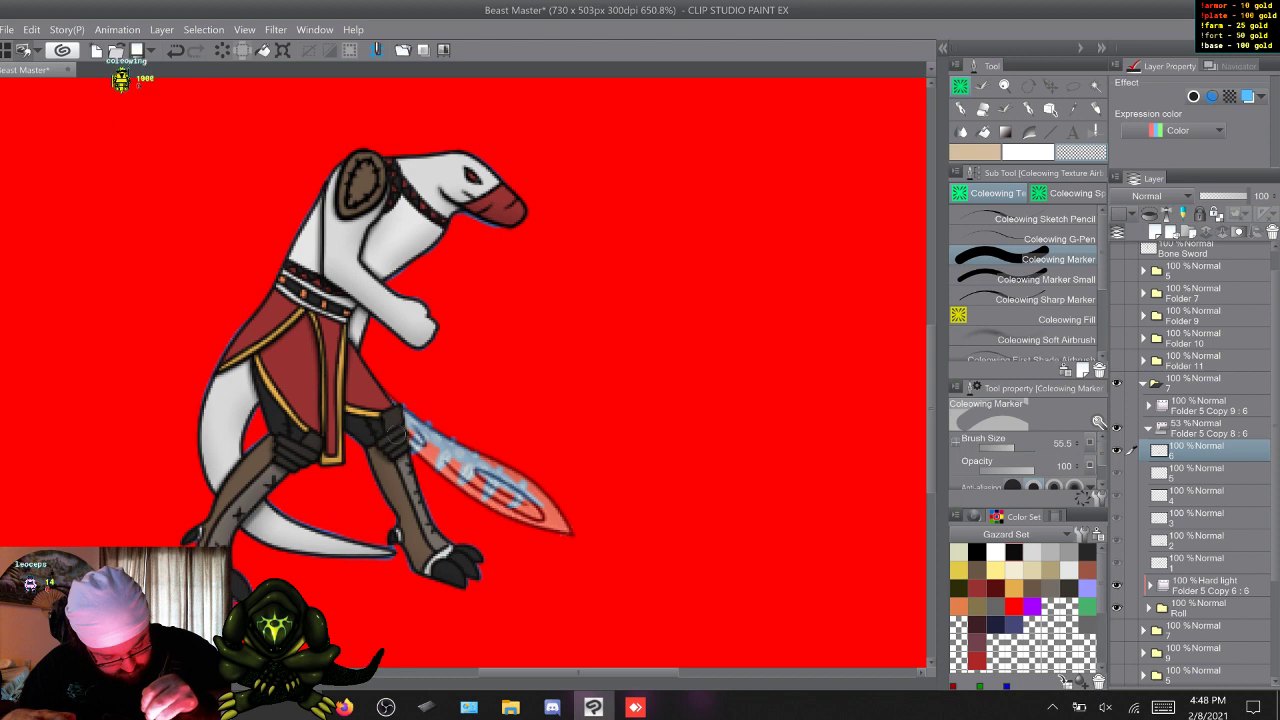
Restore Folder 5 Copy 8 : 6 to 100% opacity and reselect its frame 1 layer.
{"action": "key", "text": "w"}
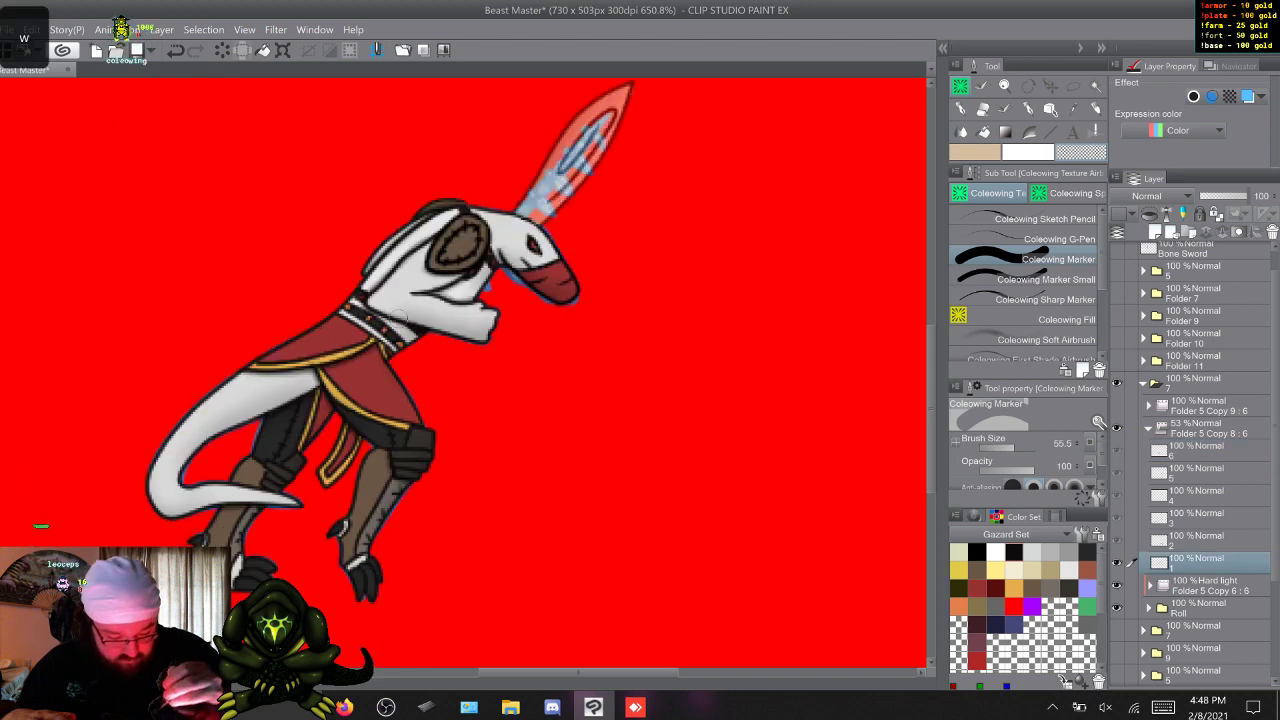
{"action": "left_click", "coordinate": [1209, 428]}
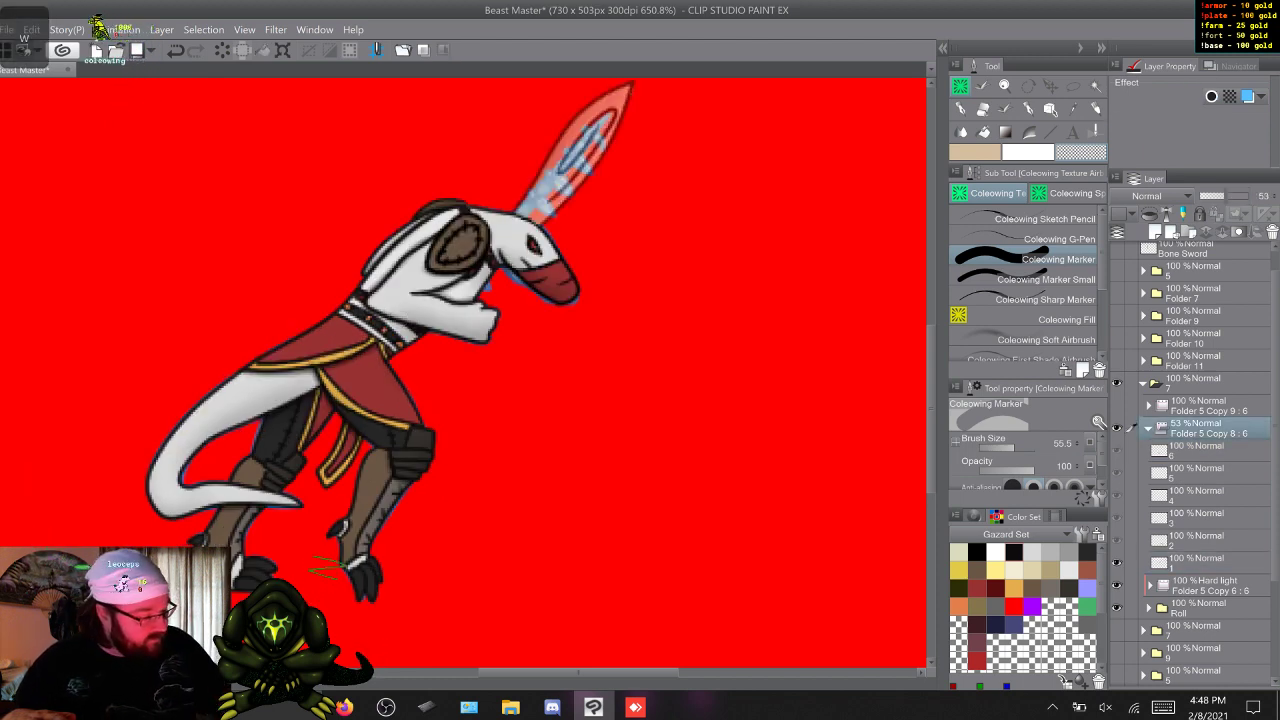
{"action": "left_click", "coordinate": [1247, 196]}
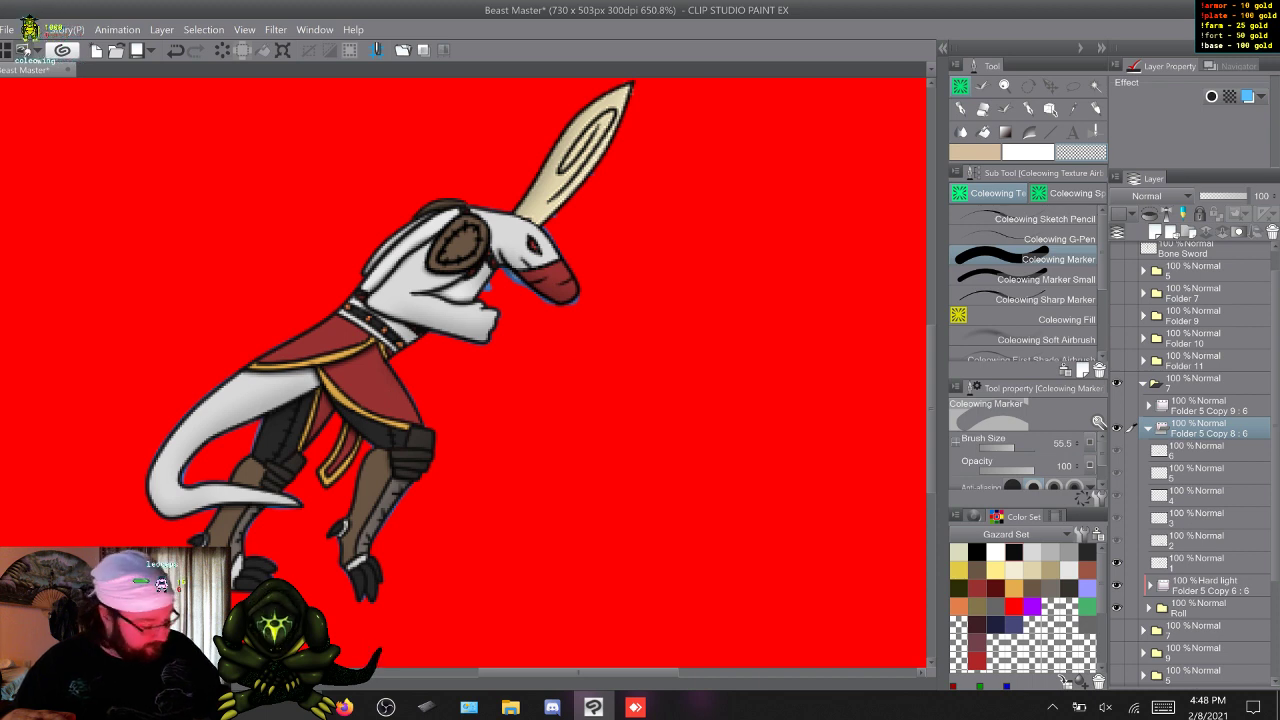
{"action": "left_click", "coordinate": [1200, 562]}
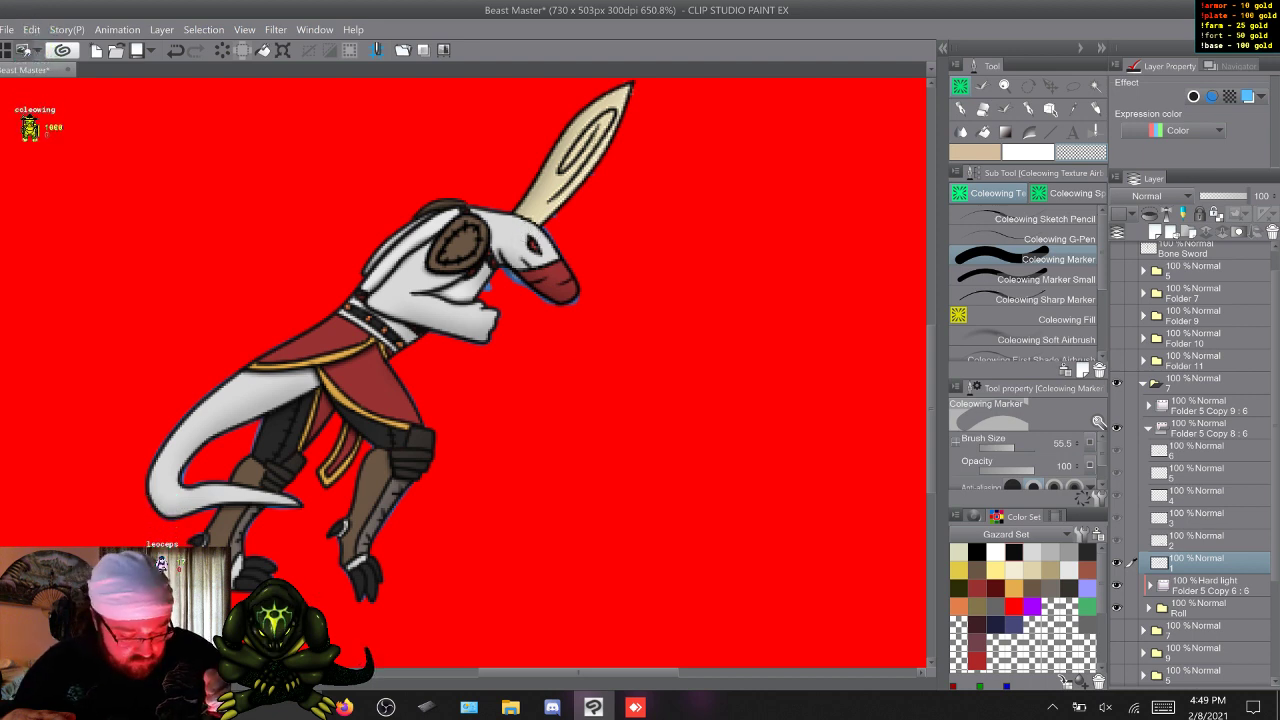
Clean up the bone sword around the fingers in frames 2 and 3 with Coleowing Marker Small, and check the remaining frames.
{"action": "key", "text": "w"}
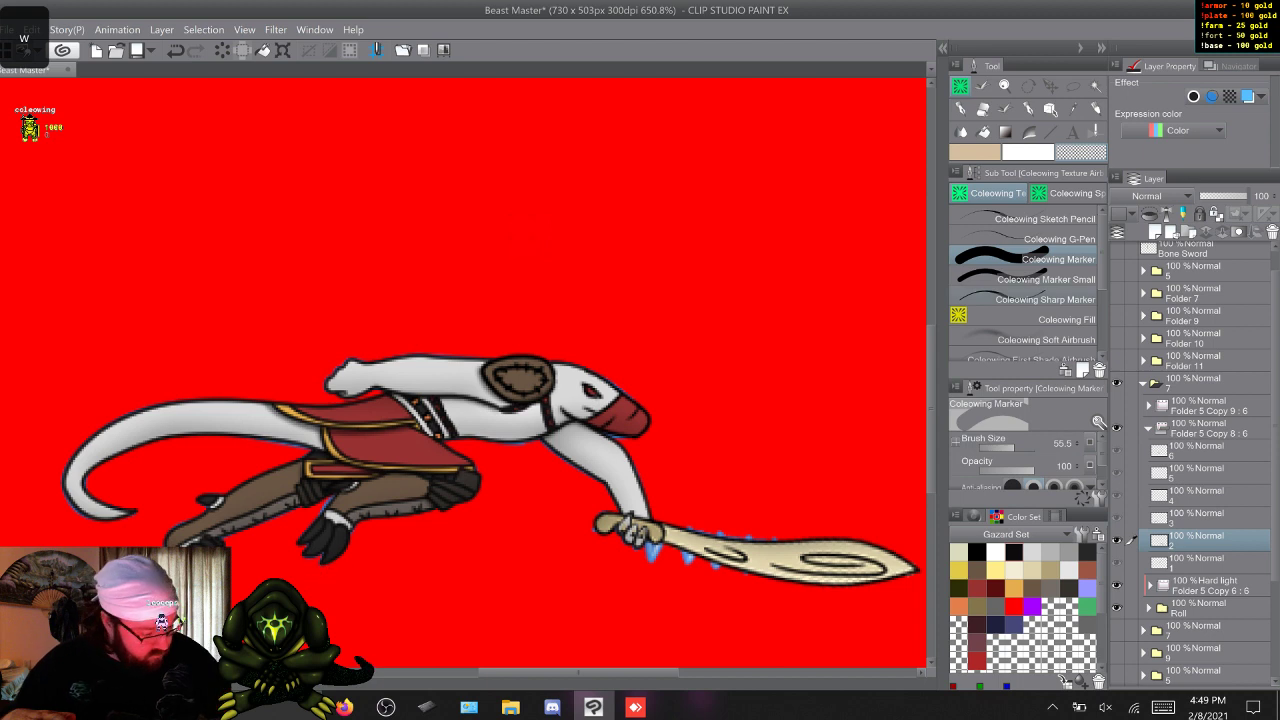
{"action": "left_click", "coordinate": [1030, 280]}
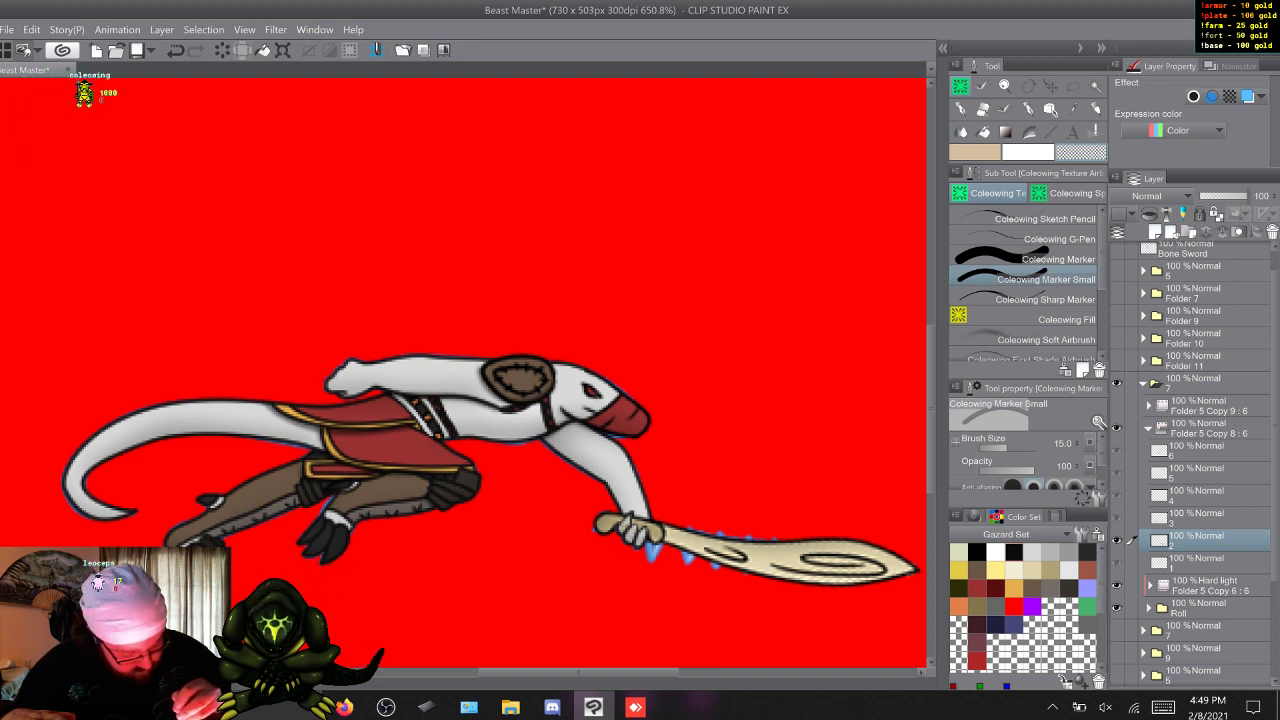
{"action": "key", "text": "w"}
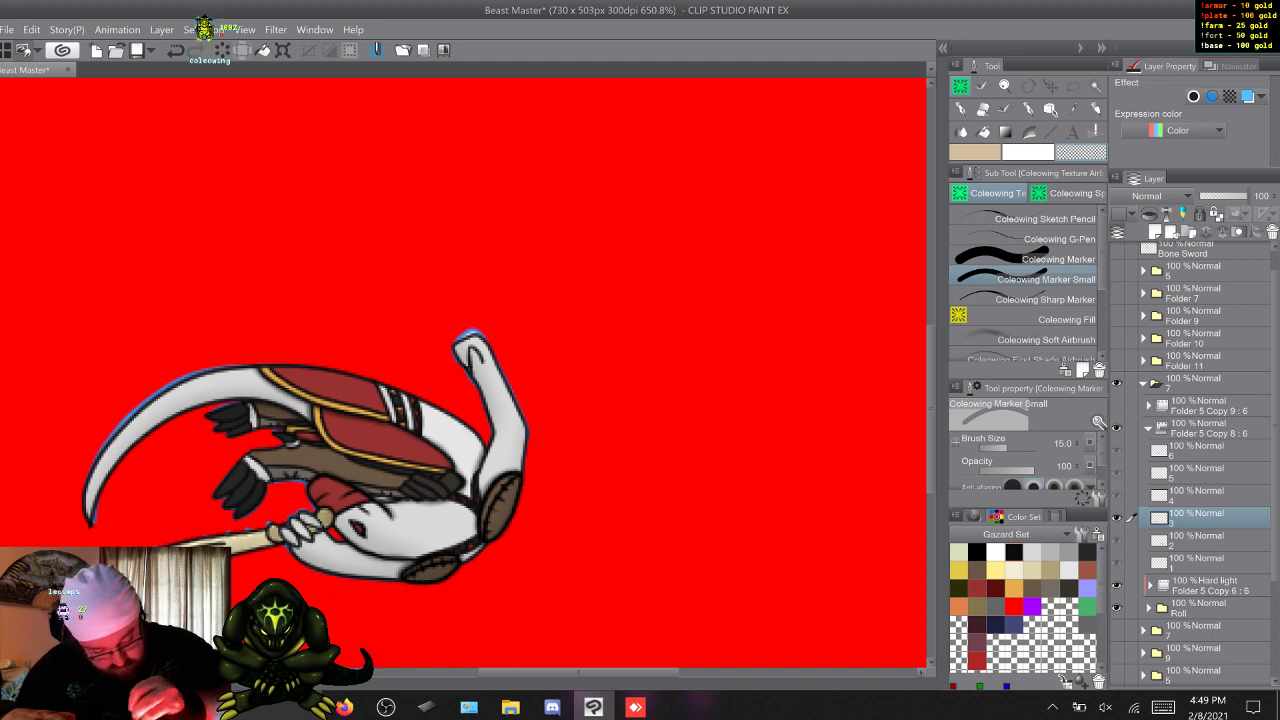
{"action": "key", "text": "w"}
{"action": "key", "text": "w"}
{"action": "key", "text": "w"}
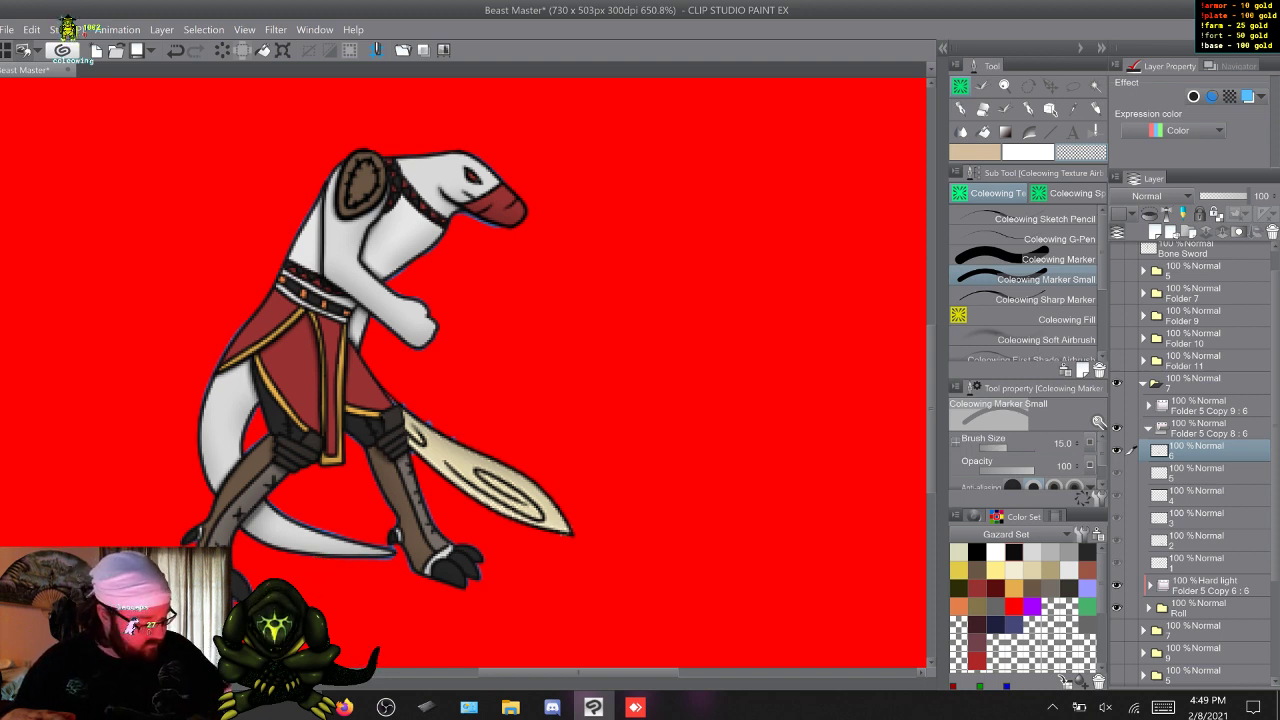
Erase stray marks around frame 6's bone sword with the Hard light shading and Roll folder temporarily hidden.
{"action": "left_click", "coordinate": [1117, 585]}
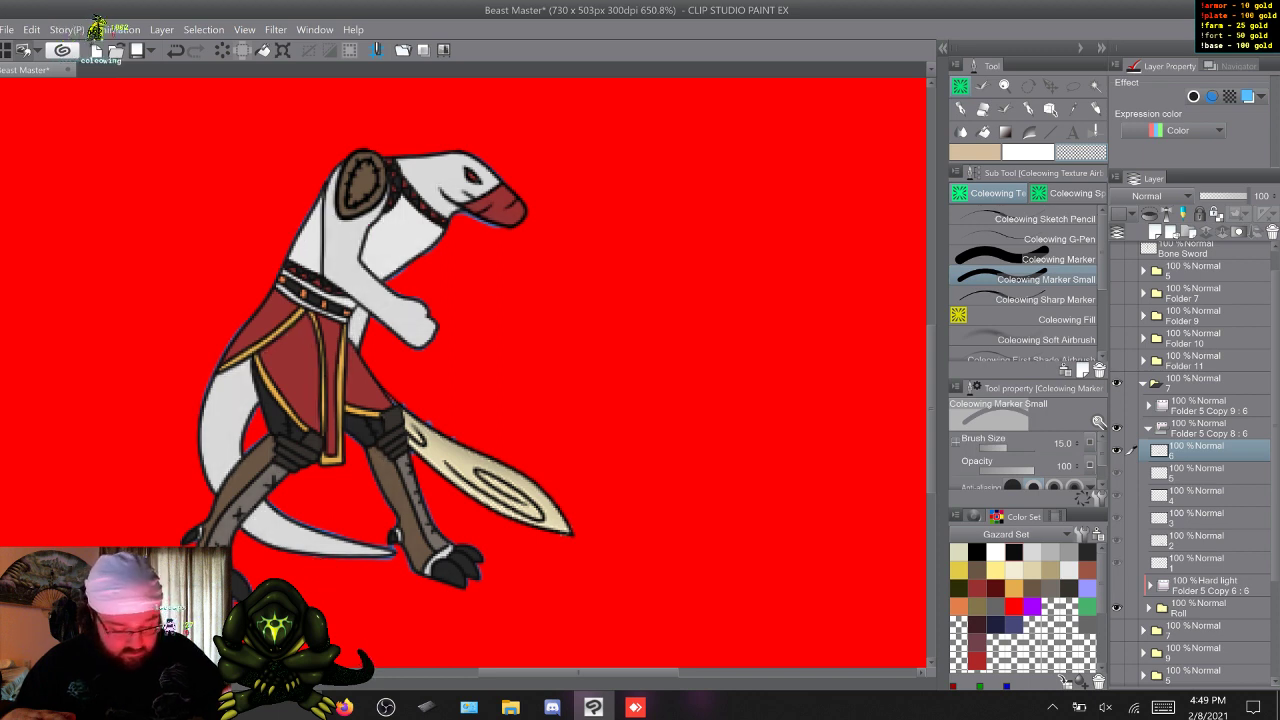
{"action": "left_click", "coordinate": [1117, 608]}
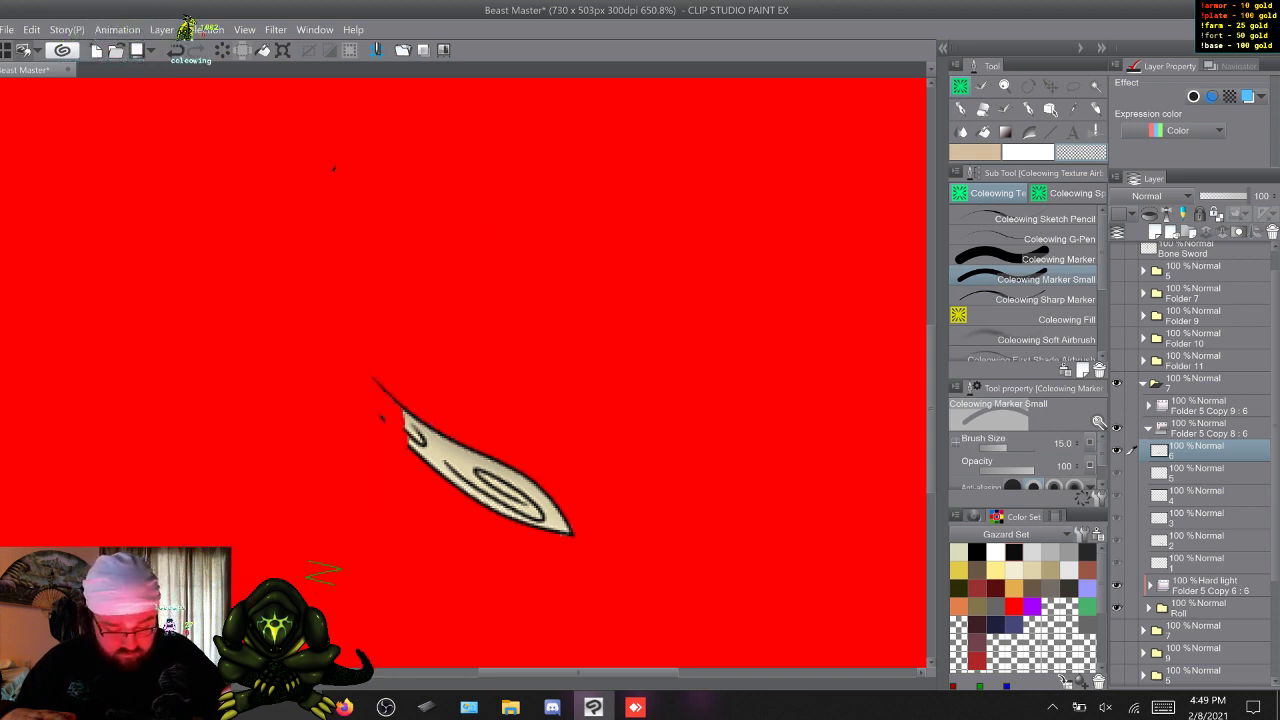
{"action": "left_click", "coordinate": [1117, 608]}
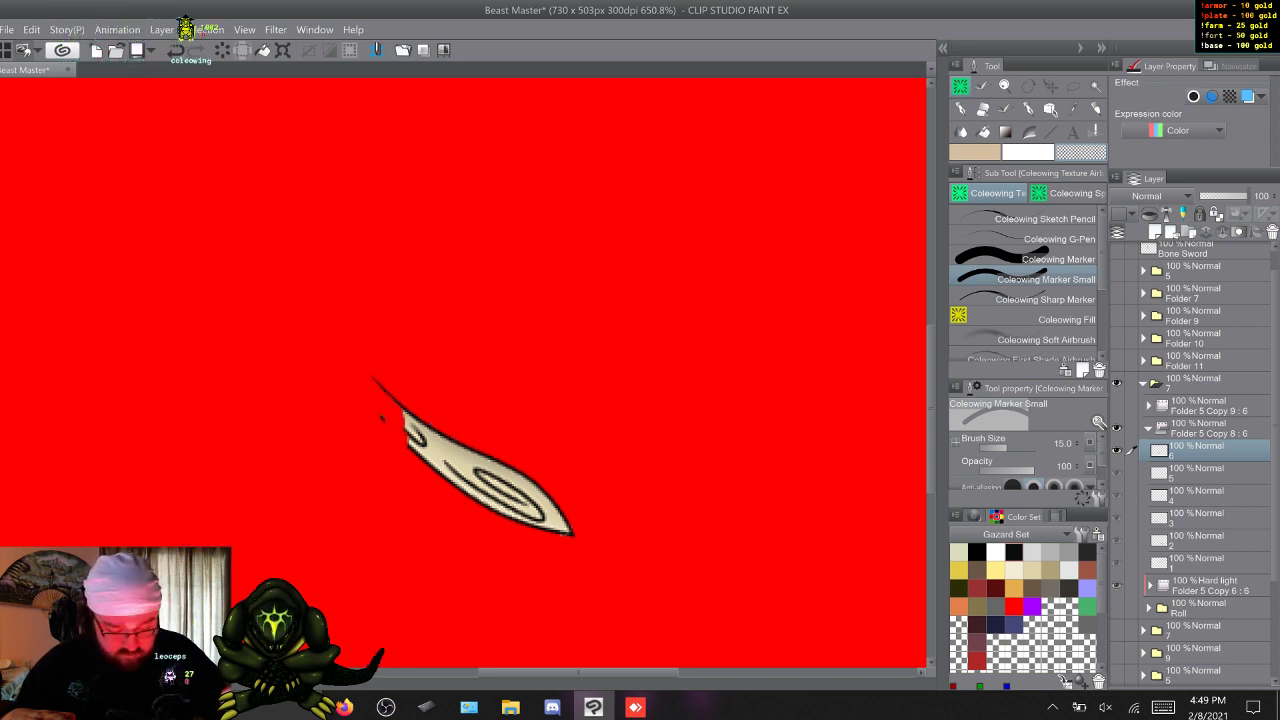
{"action": "left_click", "coordinate": [1117, 608]}
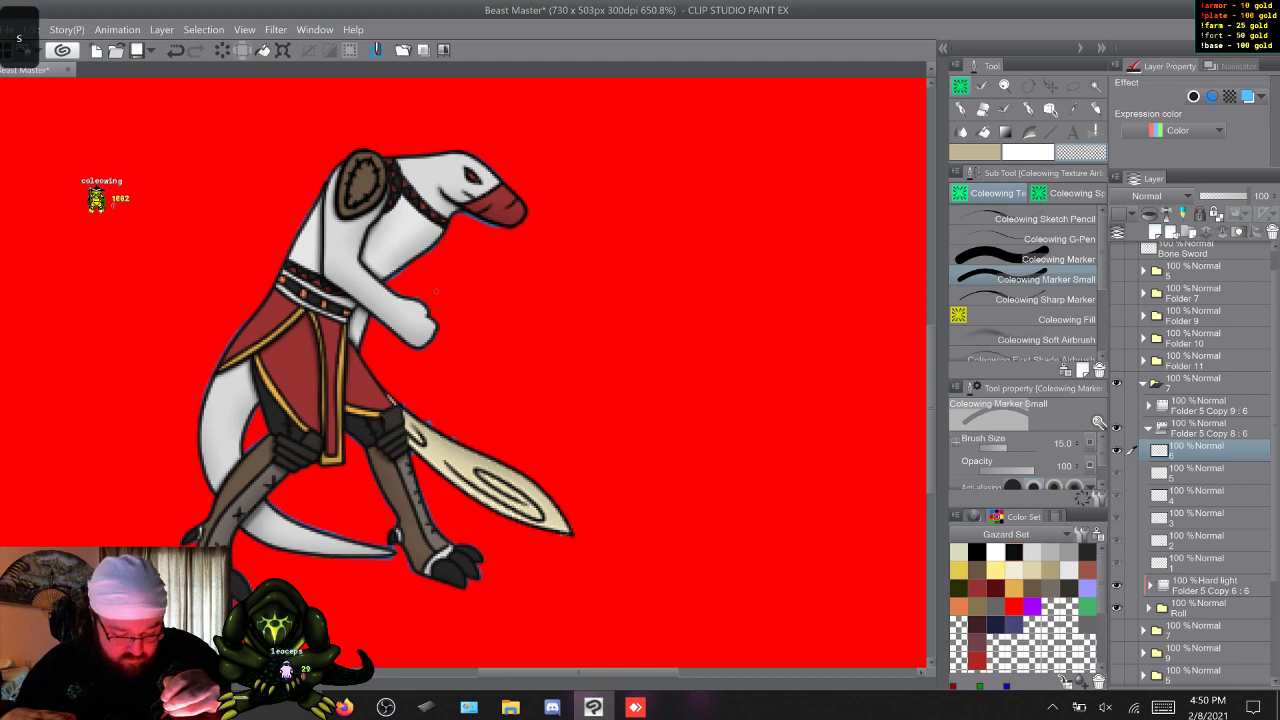
{"action": "key", "text": "ctrl+z"}
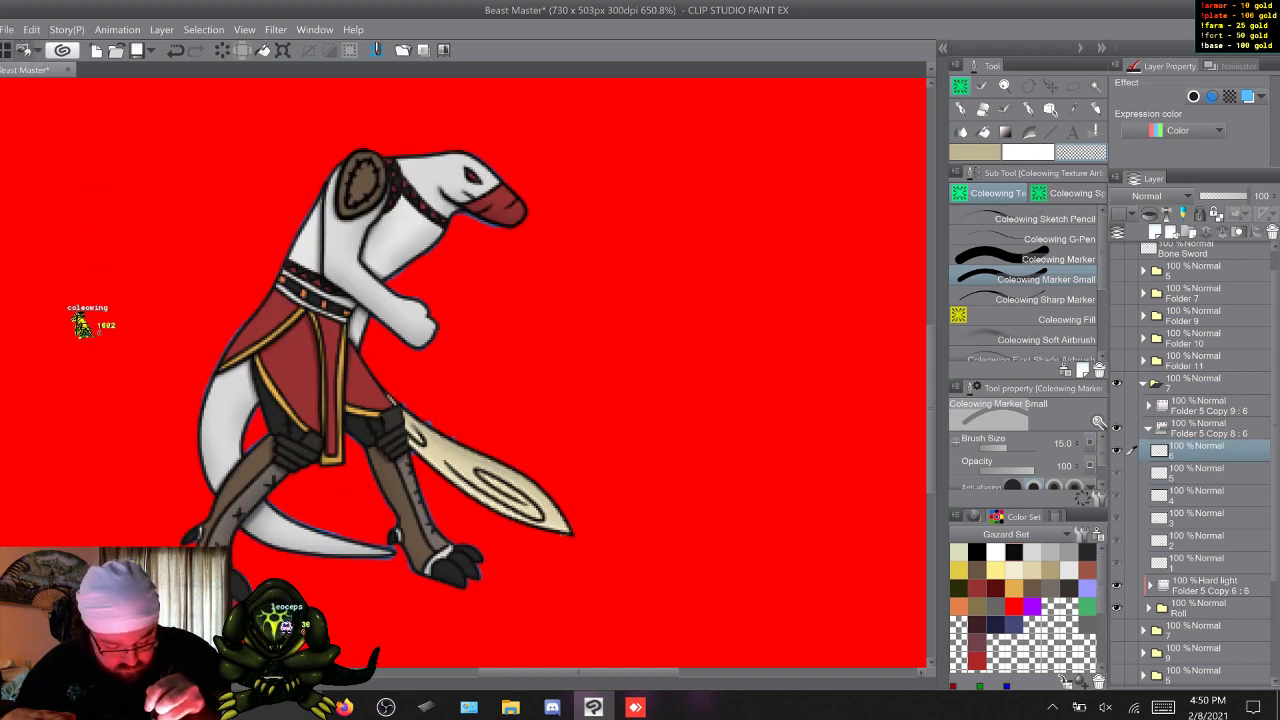
Check the bone sword in frames 1 to 5, and collapse and hide Folder 5 Copy 8 : 6.
{"action": "key", "text": "w"}
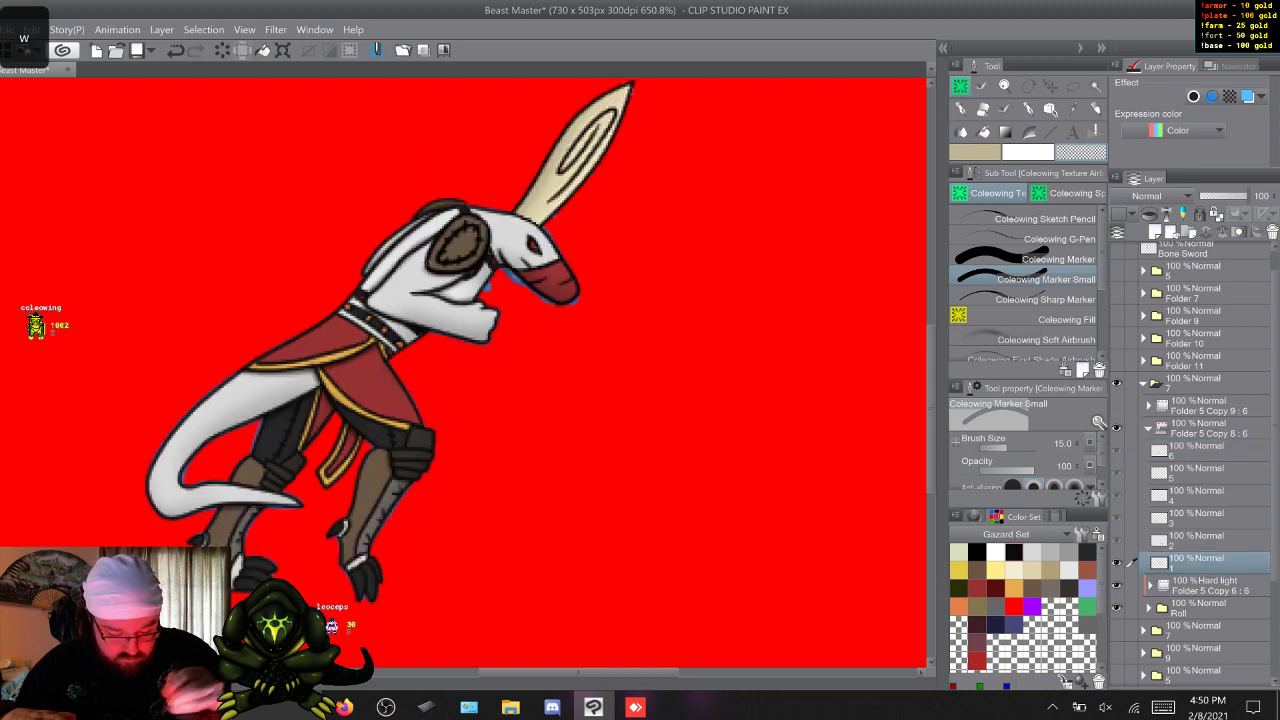
{"action": "key", "text": "w"}
{"action": "key", "text": "w"}
{"action": "key", "text": "w"}
{"action": "key", "text": "w"}
{"action": "key", "text": "w"}
{"action": "key", "text": "w"}
{"action": "key", "text": "w"}
{"action": "key", "text": "w"}
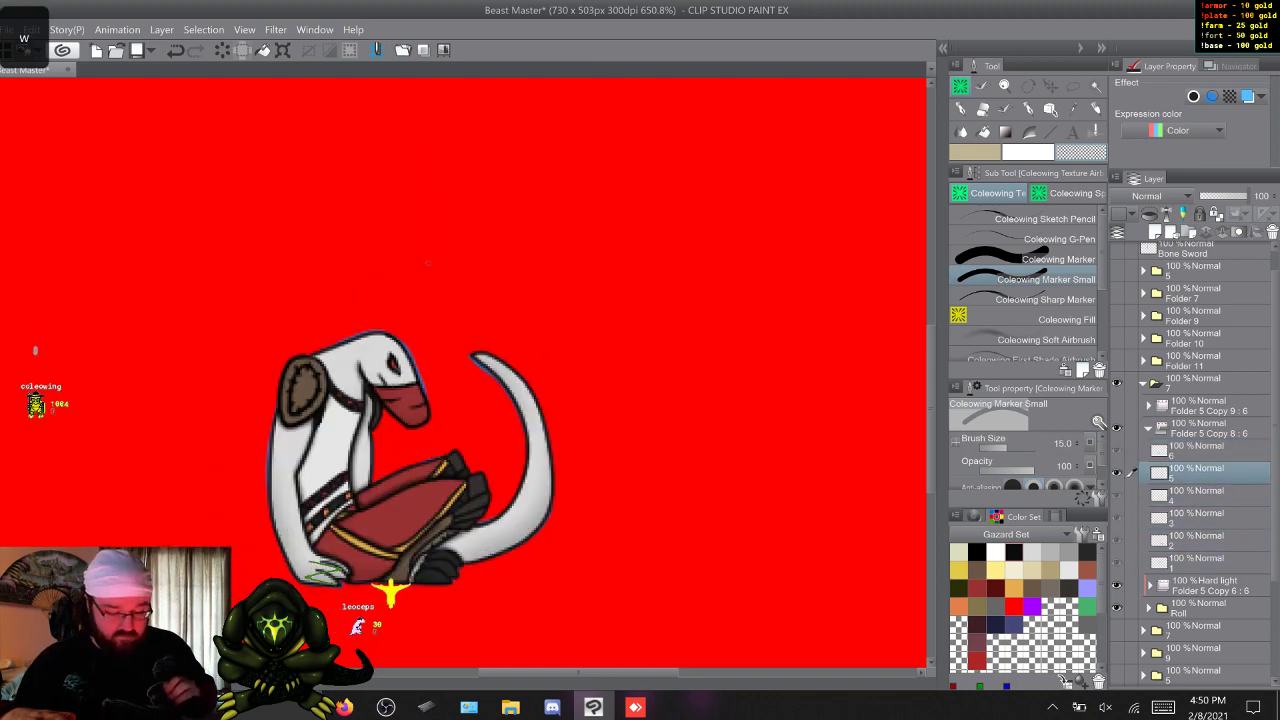
{"action": "left_click", "coordinate": [1148, 428]}
{"action": "left_click", "coordinate": [1117, 428]}
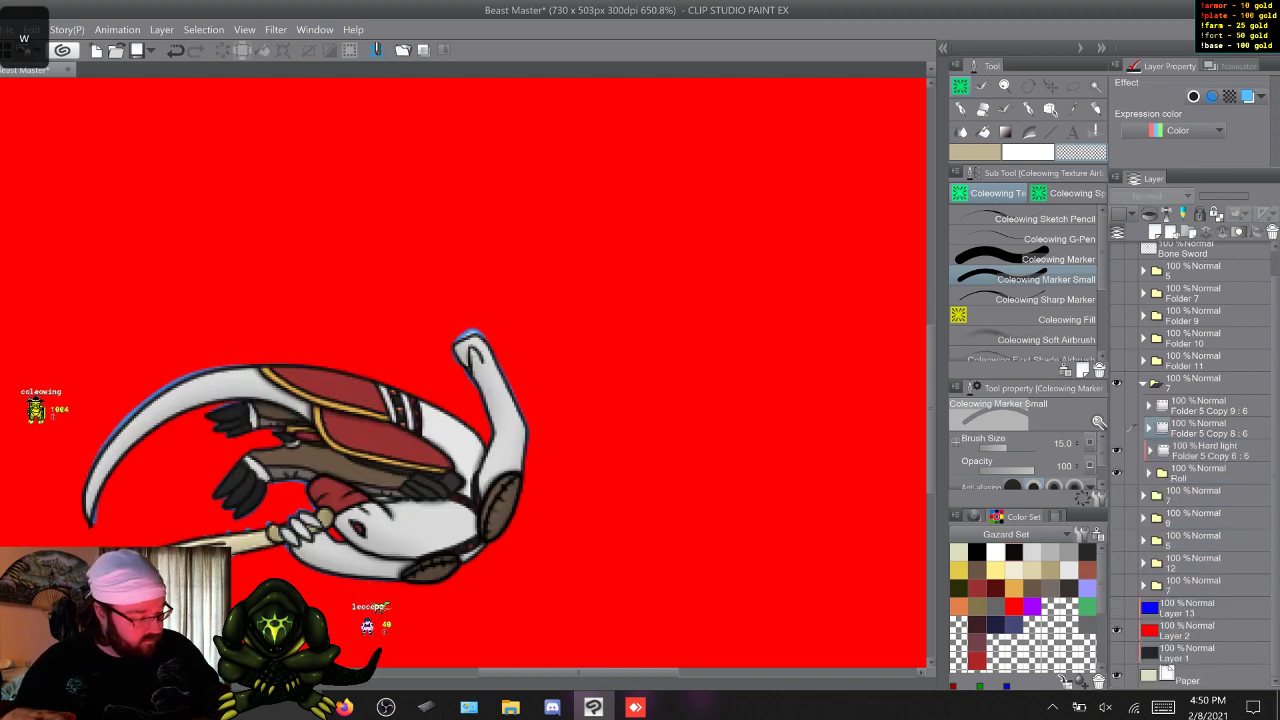
Show and expand Folder 5 Copy 9 : 6 and lower its opacity to 47%.
{"action": "left_click", "coordinate": [1117, 405]}
{"action": "left_click", "coordinate": [1148, 405]}
{"action": "left_click", "coordinate": [1197, 428]}
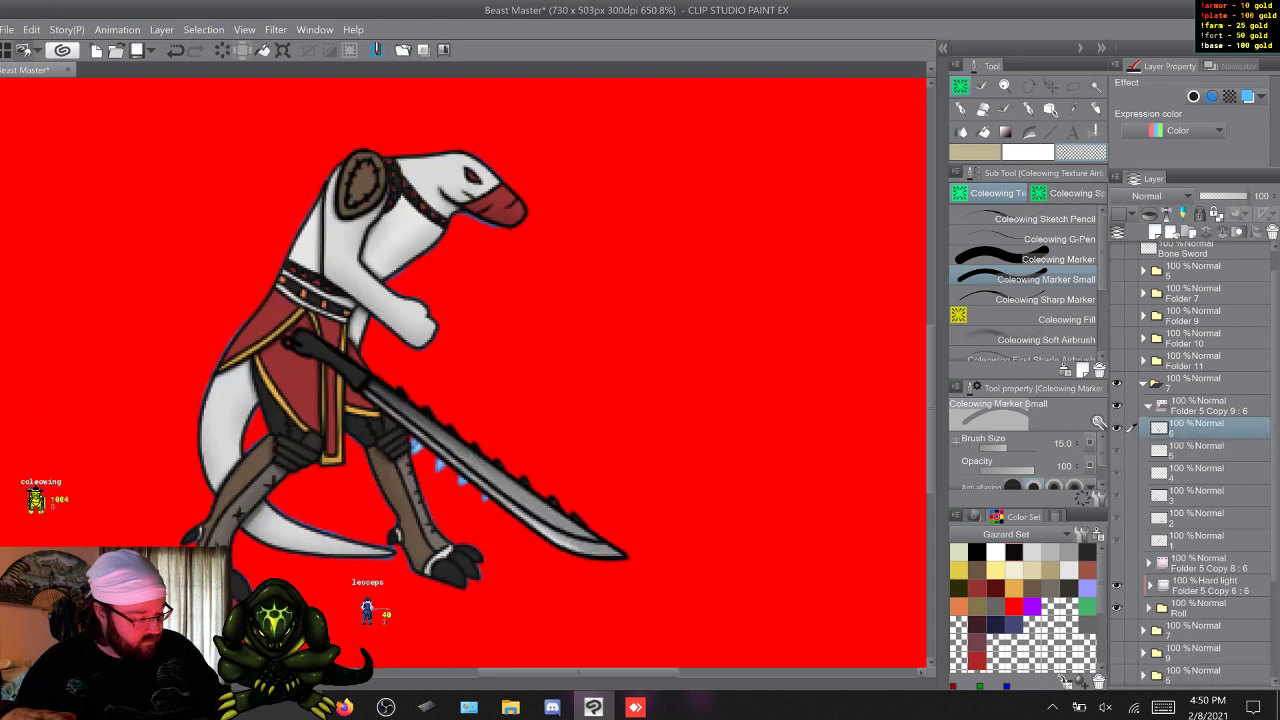
{"action": "left_click", "coordinate": [1208, 406]}
{"action": "left_click_drag", "start_coordinate": [1249, 196], "coordinate": [1223, 196]}
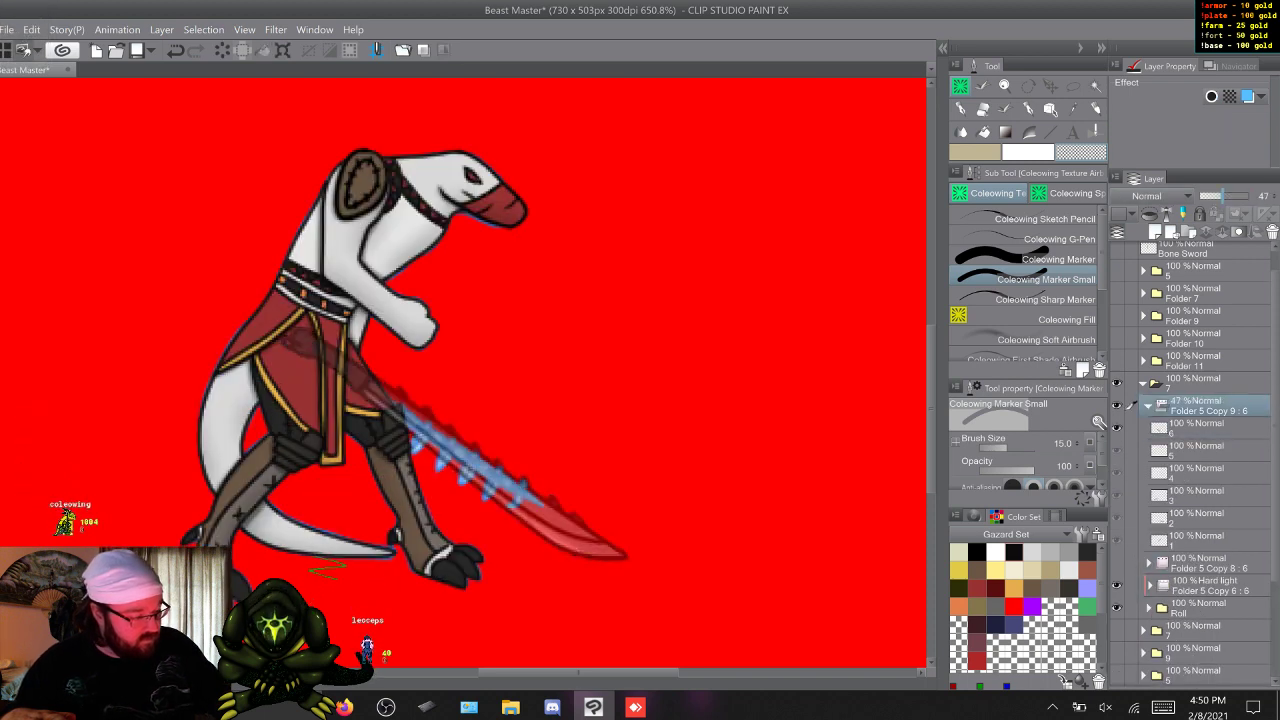
Erase the serrated sword over frame 1's body with Coleowing Marker and over the fingers in frames 2 and 3 with Coleowing Marker Small.
{"action": "left_click", "coordinate": [1197, 541]}
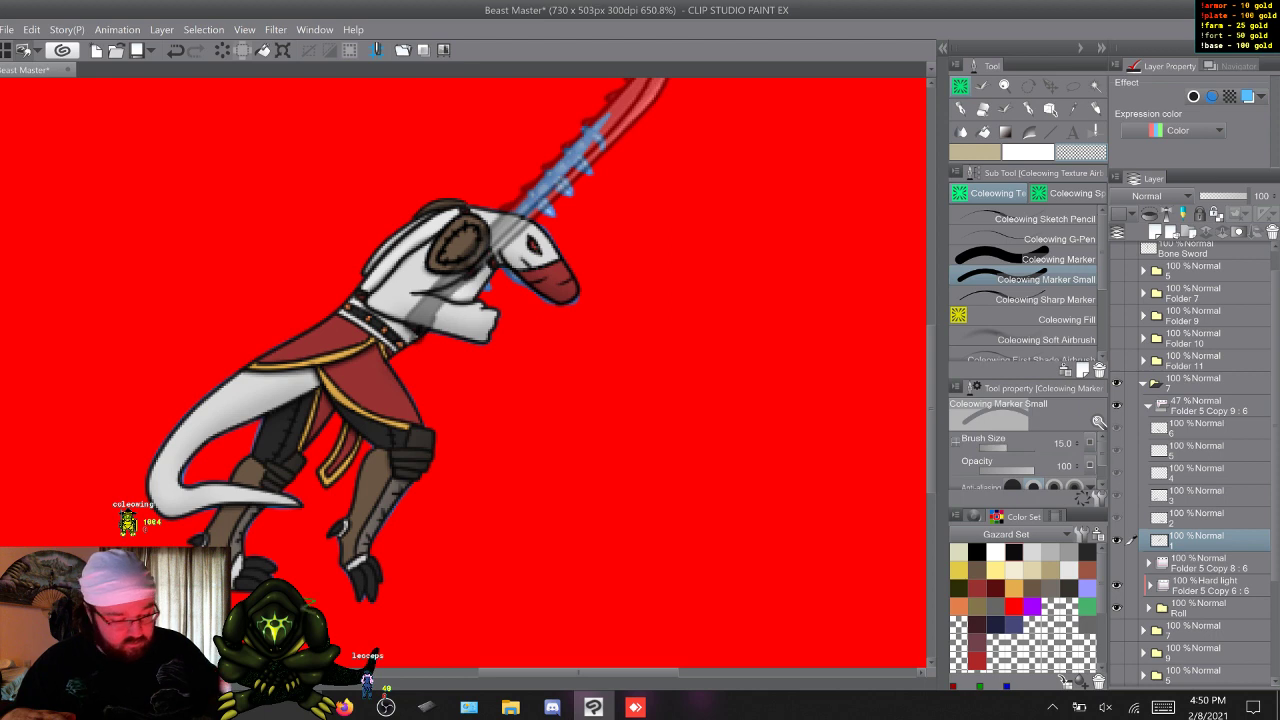
{"action": "left_click", "coordinate": [1040, 259]}
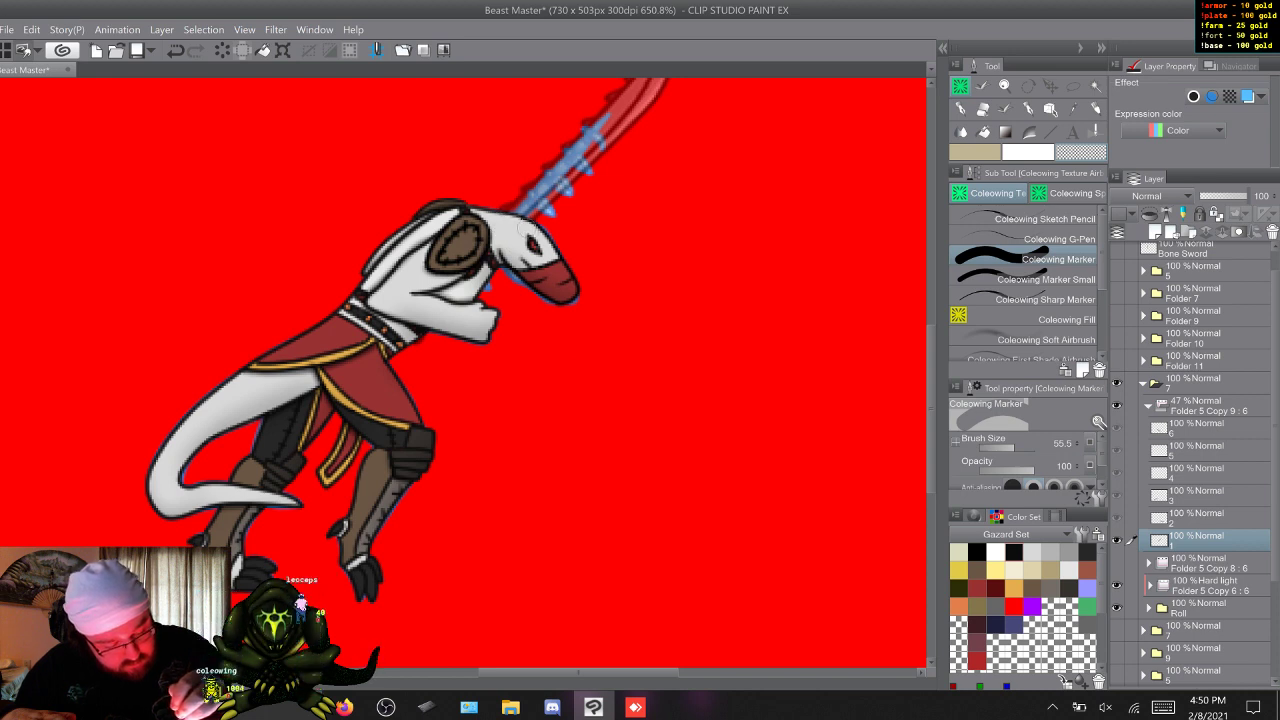
{"action": "key", "text": "w"}
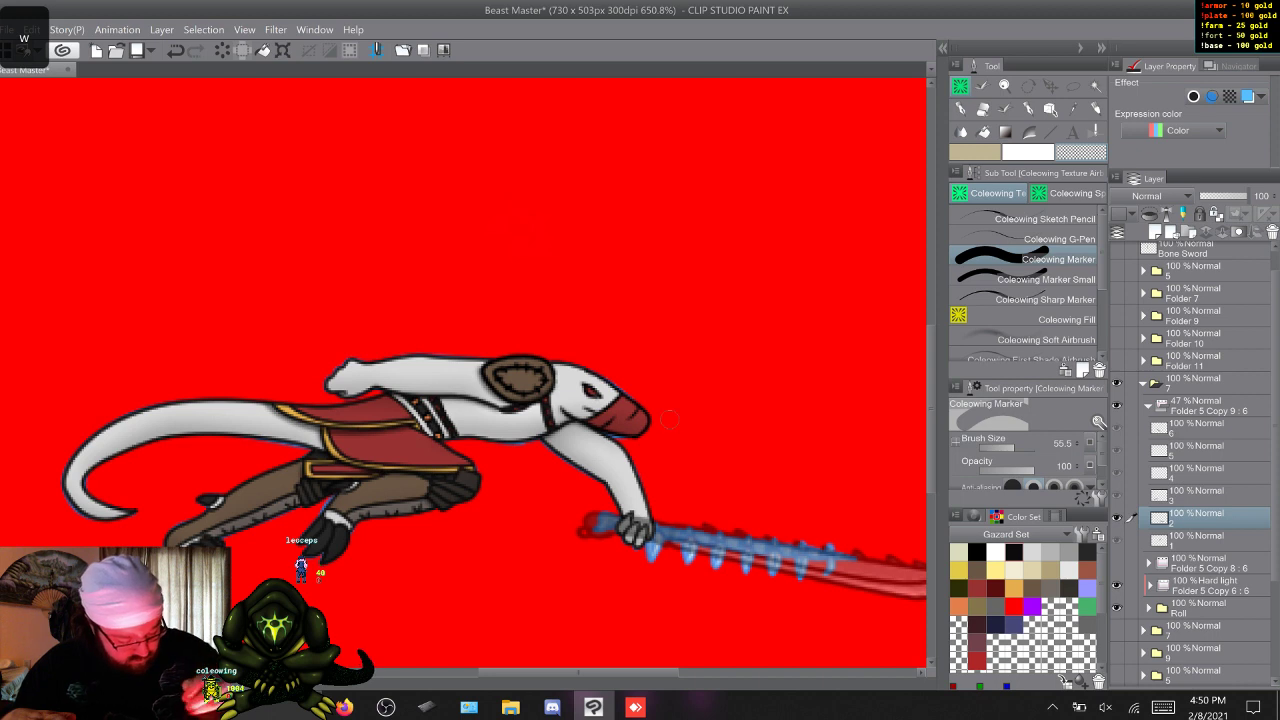
{"action": "left_click", "coordinate": [1045, 280]}
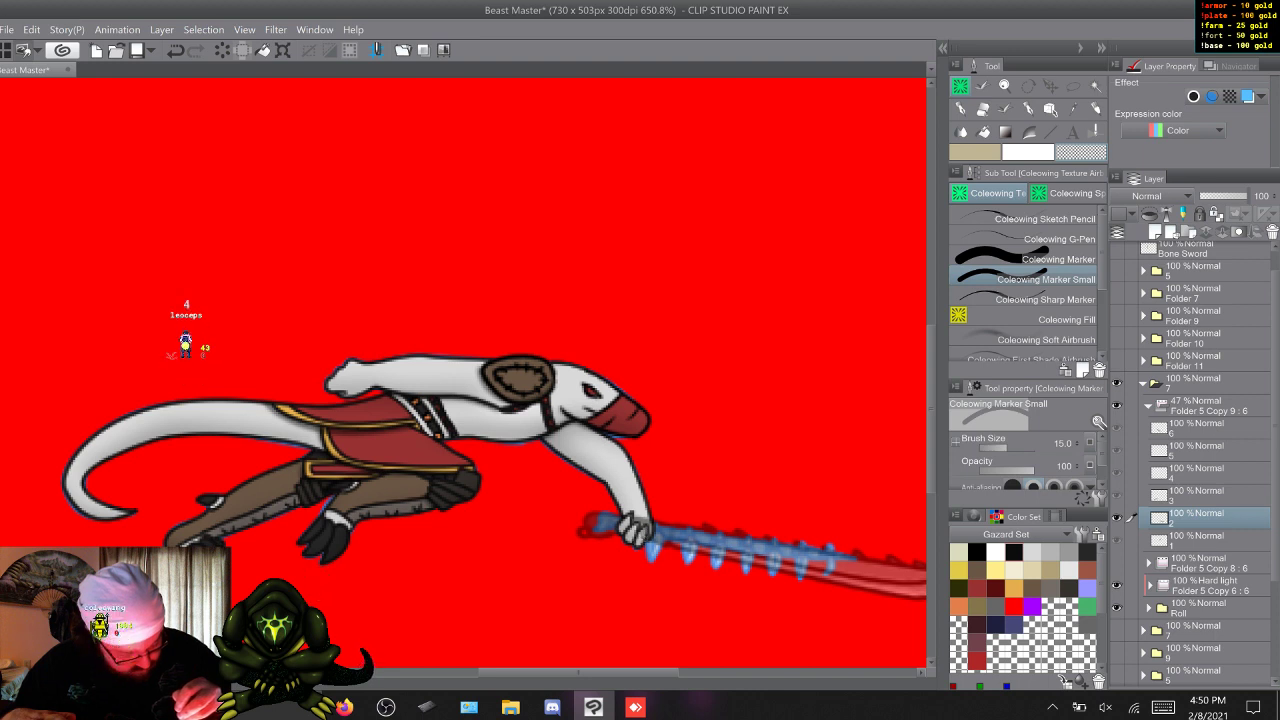
{"action": "key", "text": "w"}
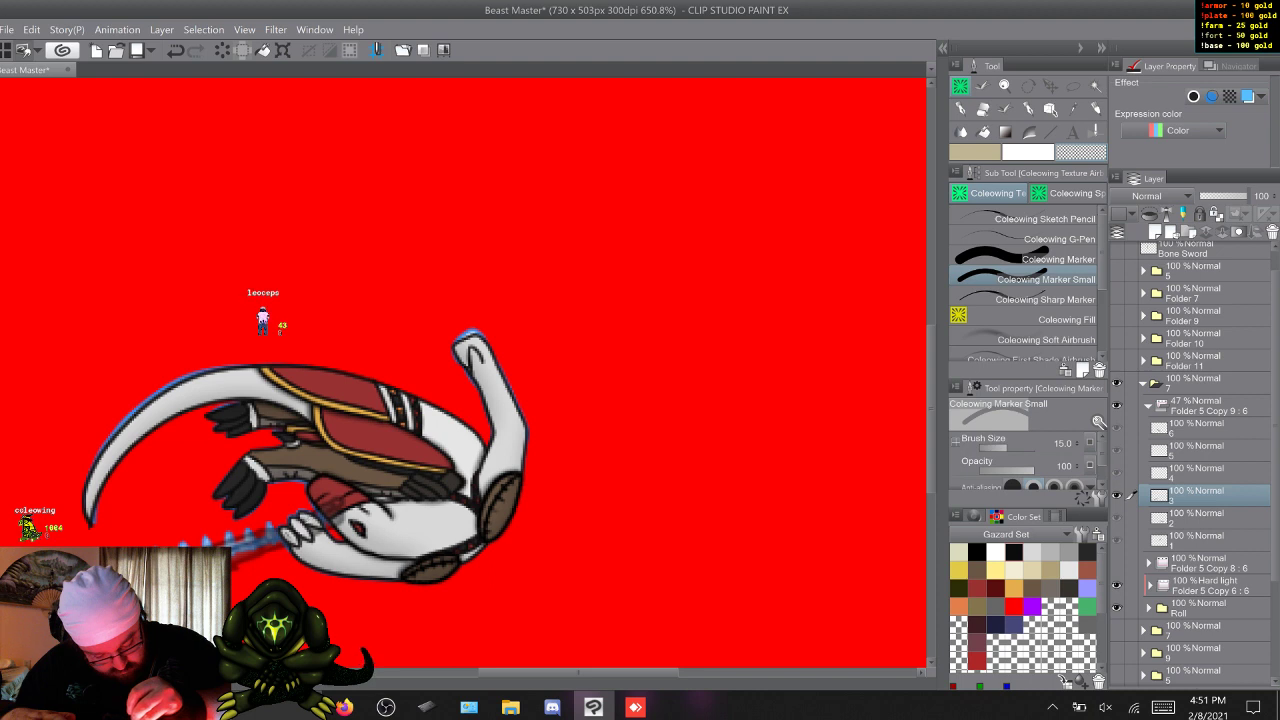
Erase frame 6's serrated sword handle and upper blade over the robe and leg, using Coleowing Marker and Coleowing Marker Small.
{"action": "key", "text": "w"}
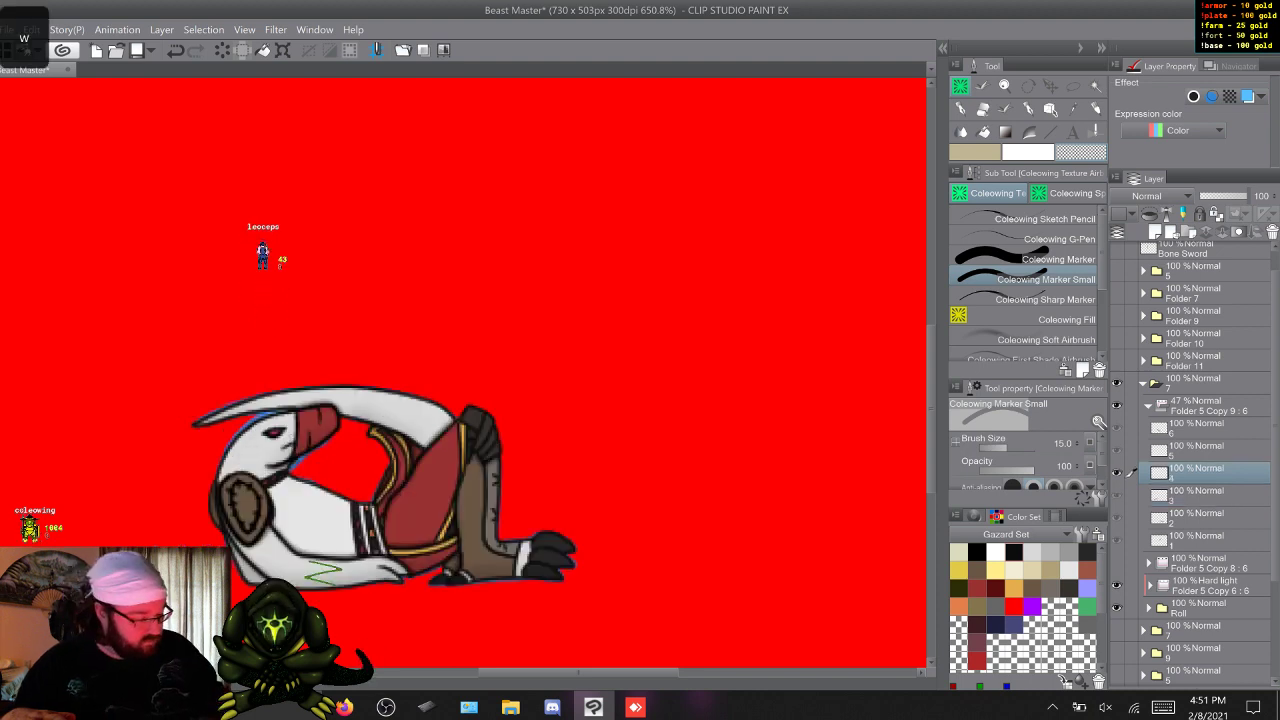
{"action": "key", "text": "w"}
{"action": "key", "text": "w"}
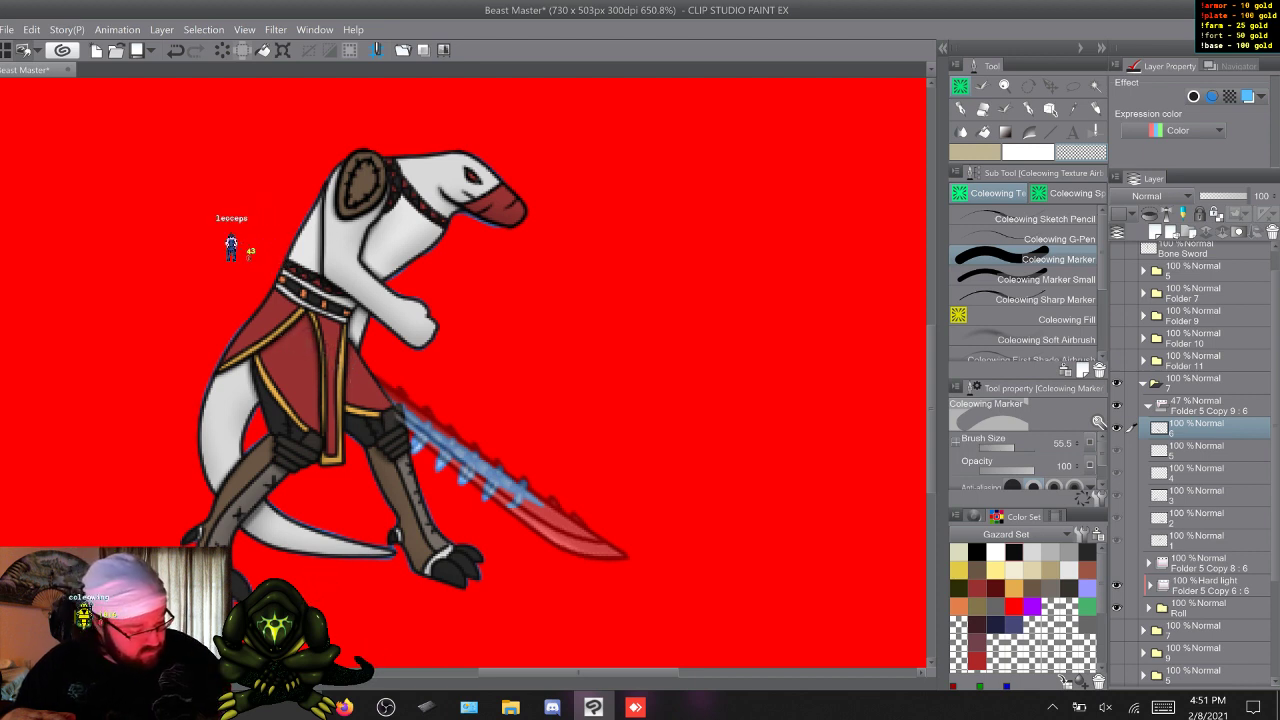
{"action": "left_click", "coordinate": [1032, 279]}
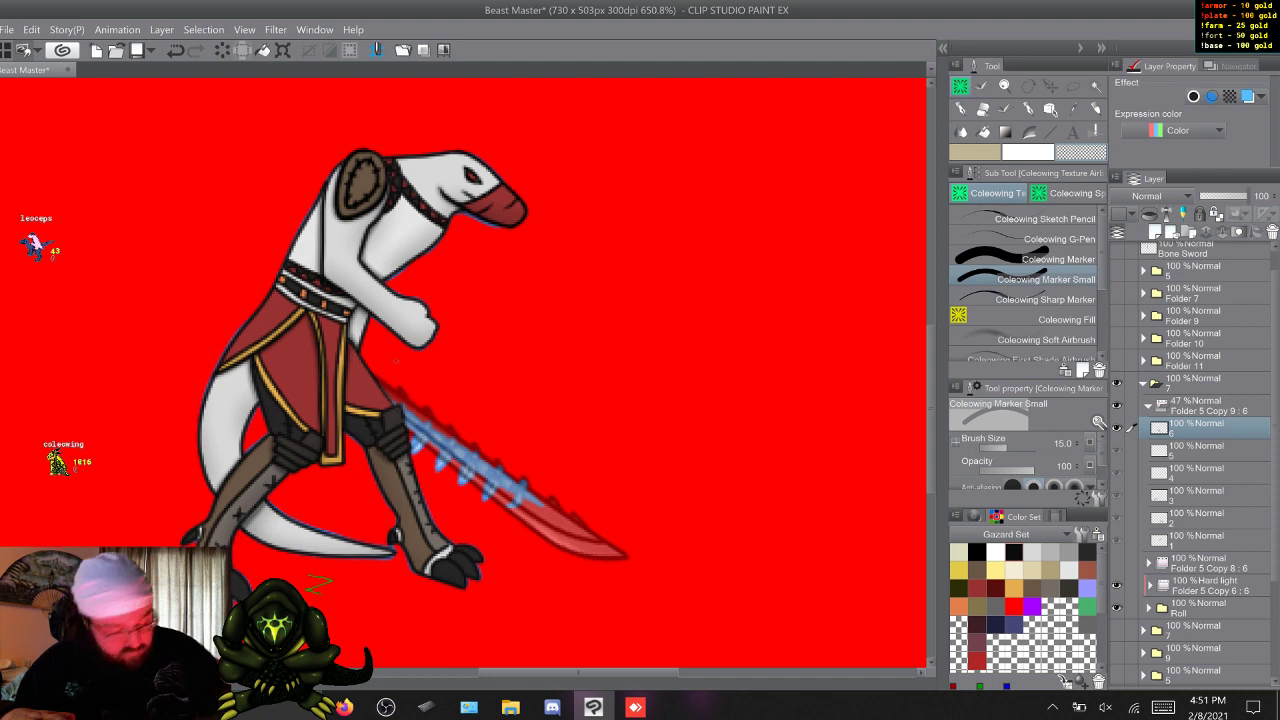
Restore Folder 5 Copy 9 : 6 to 100% opacity and check the sword's erased edges in frames 6 and 1.
{"action": "left_click", "coordinate": [1210, 407]}
{"action": "left_click_drag", "start_coordinate": [1223, 196], "coordinate": [1252, 196]}
{"action": "left_click", "coordinate": [1210, 428]}
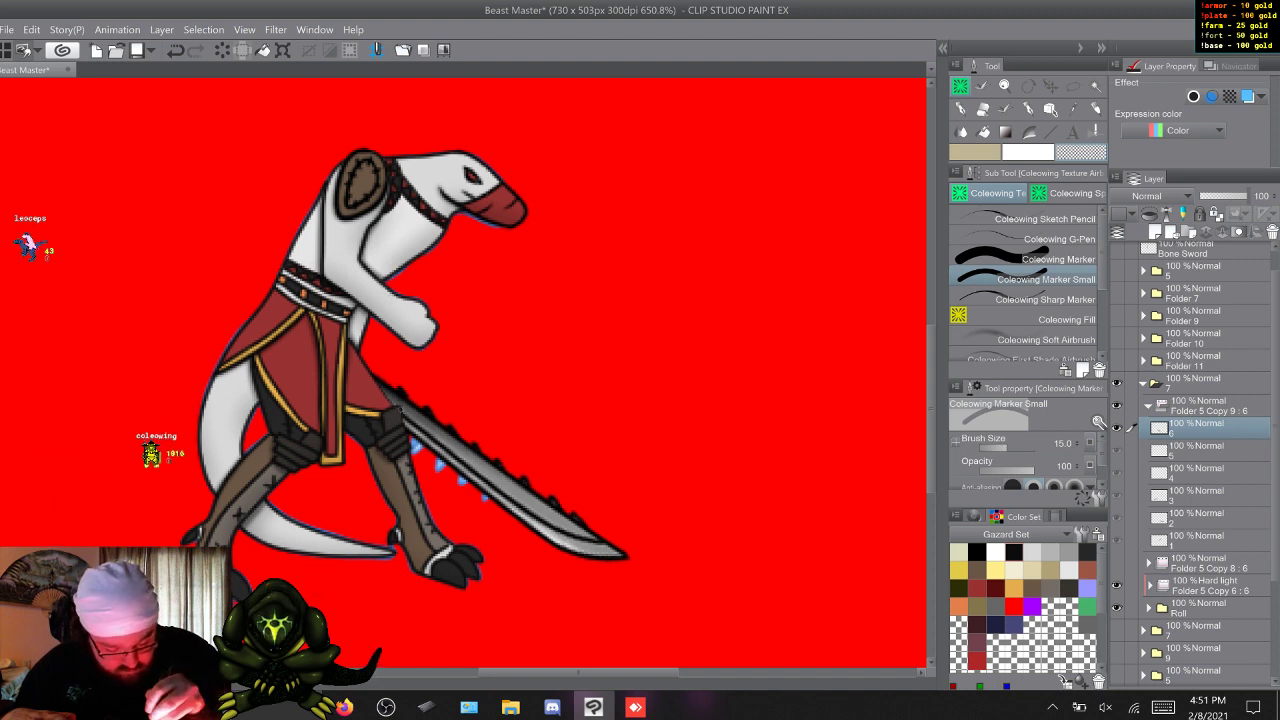
{"action": "key", "text": "s"}
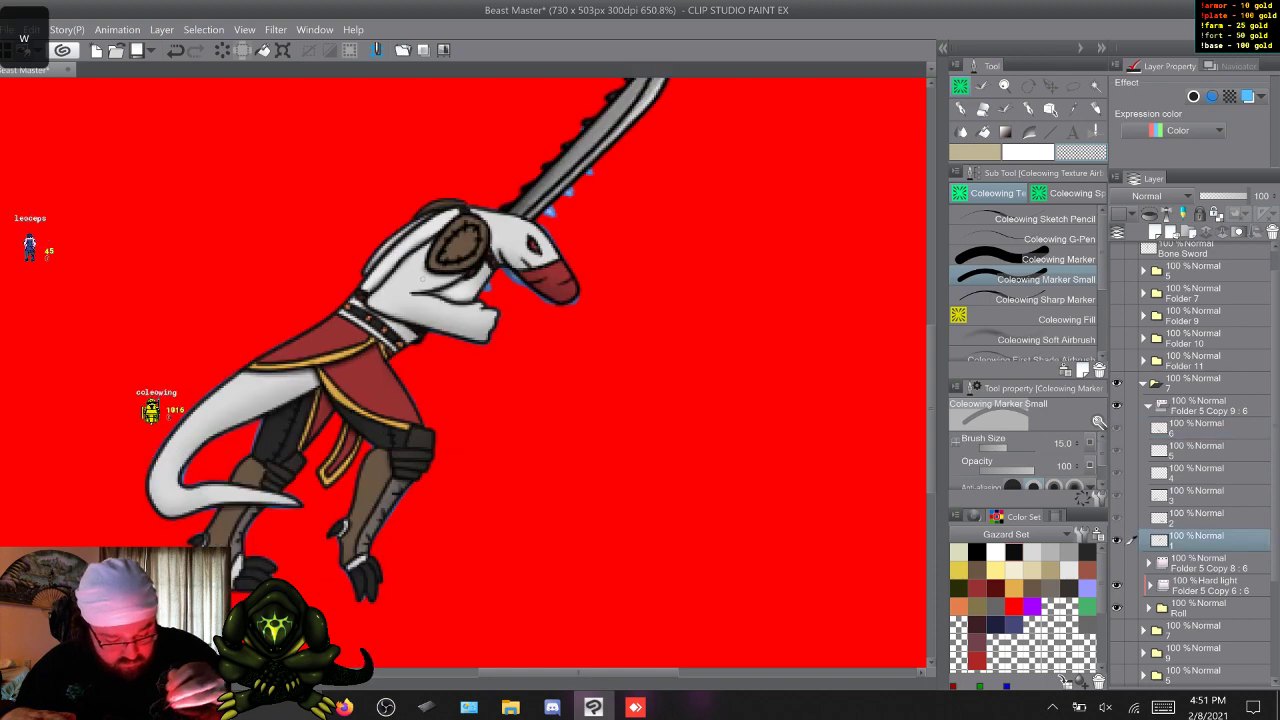
{"action": "key", "text": "s"}
{"action": "key", "text": "a"}
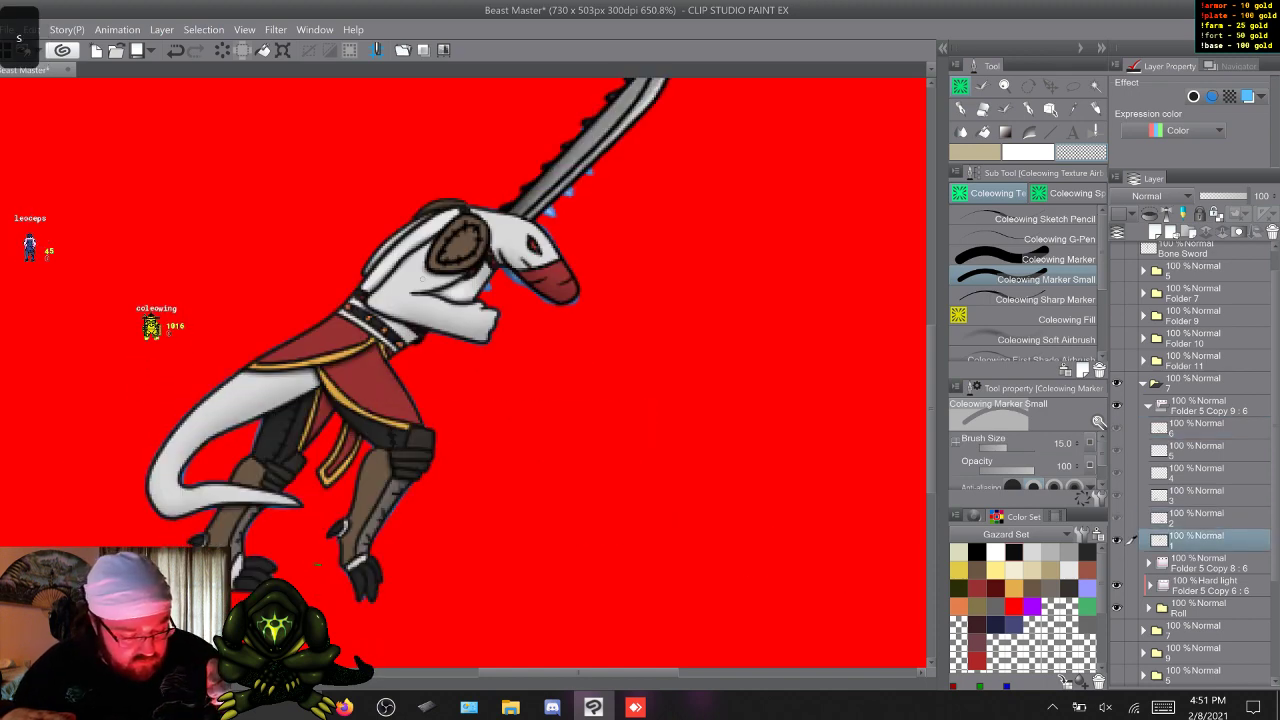
Go to frame 2 and hide Folder 5 : 6 inside the Roll folder to remove the blue fringe.
{"action": "key", "text": "w"}
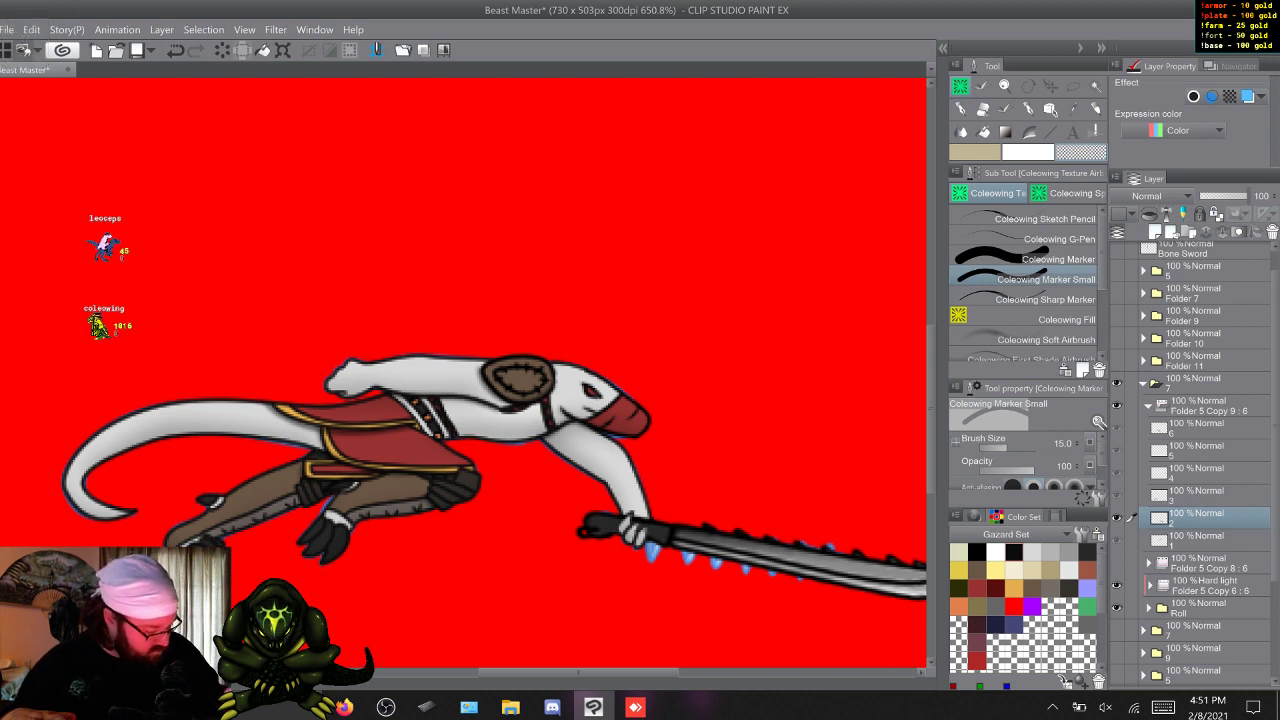
{"action": "left_click", "coordinate": [1149, 608]}
{"action": "scroll", "coordinate": [1195, 460], "scroll_direction": "down", "scroll_amount": 2}
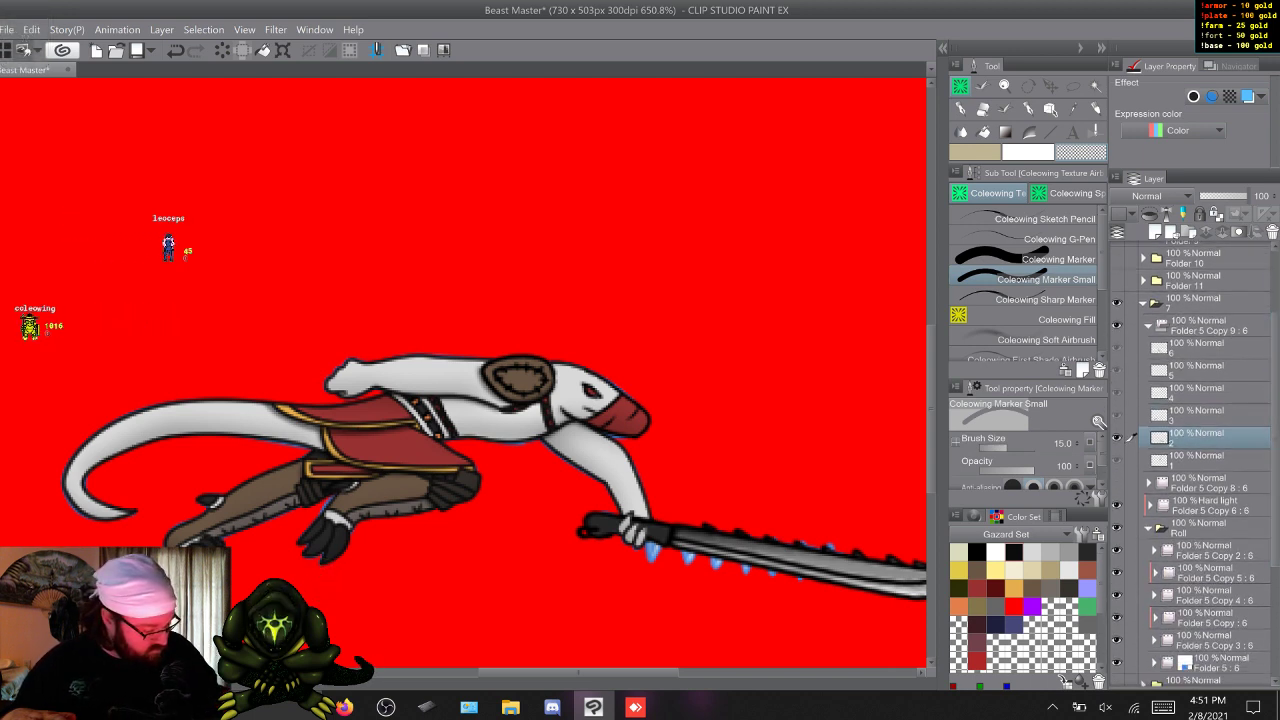
{"action": "left_click", "coordinate": [1117, 662]}
{"action": "left_click", "coordinate": [1149, 528]}
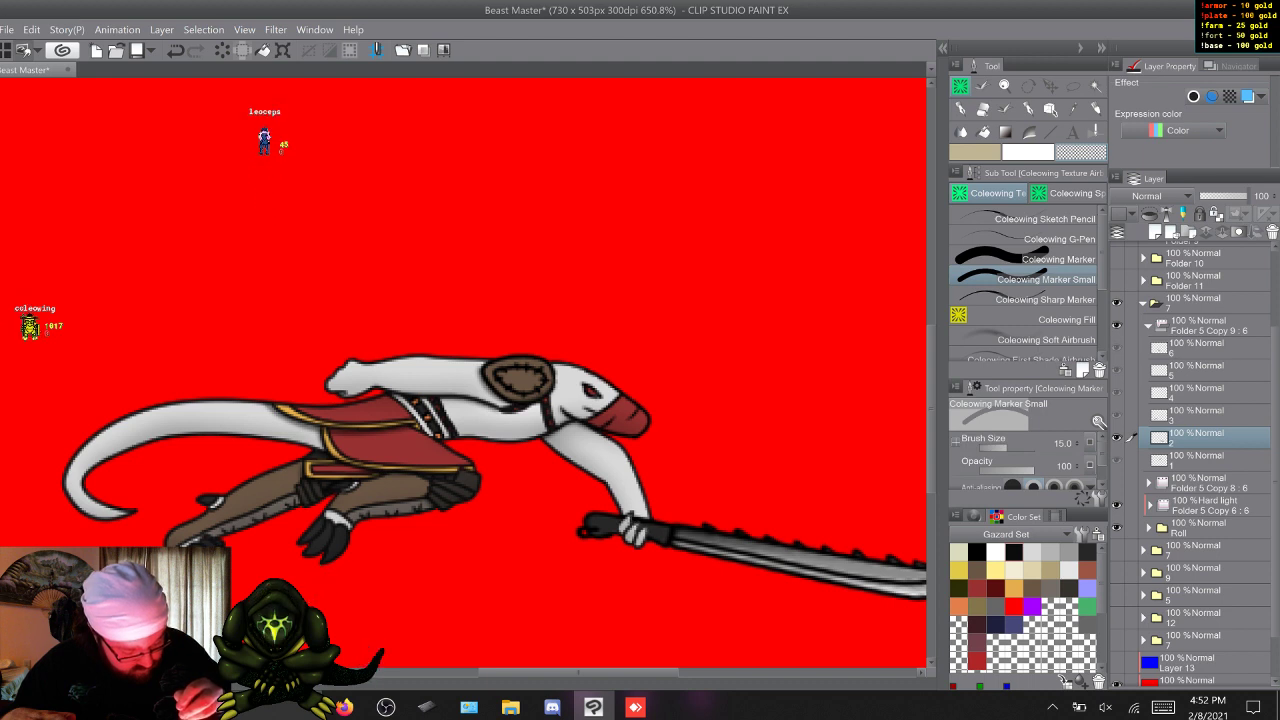
Clean up the serrated sword around the gripping fingers with Coleowing Marker Small, and check frames 4 to 6.
{"action": "key", "text": "w"}
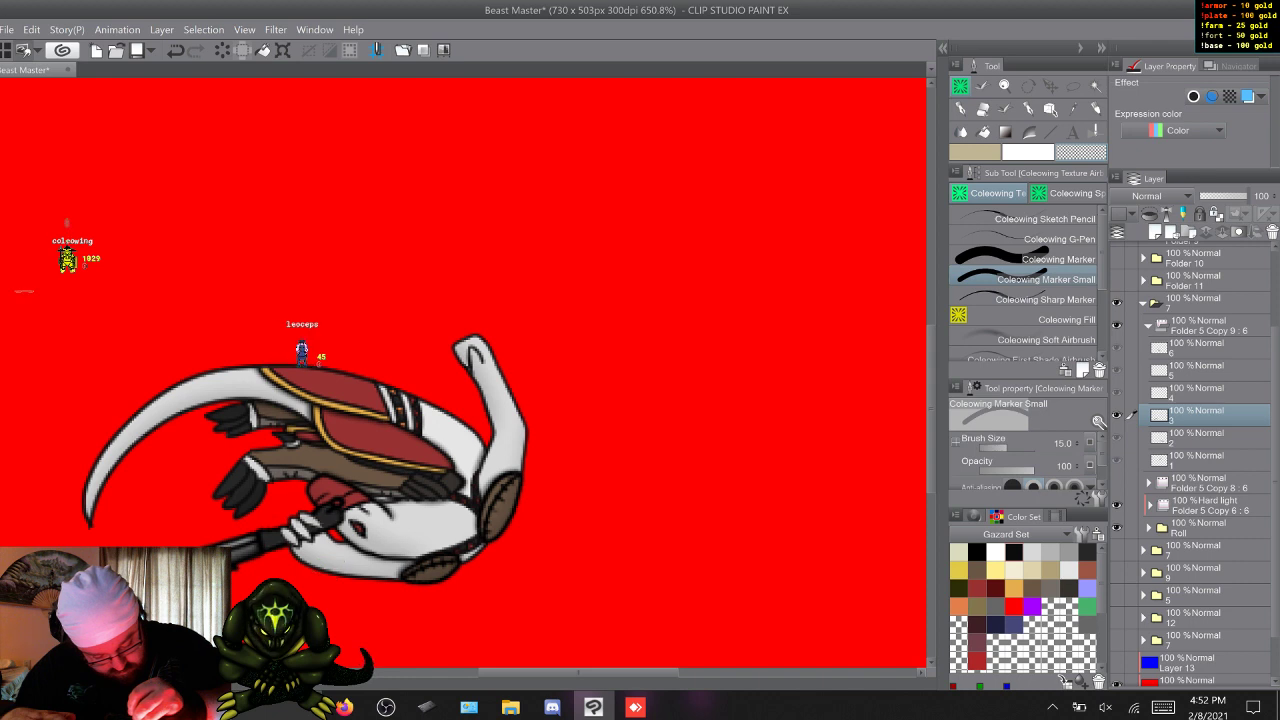
{"action": "key", "text": "w"}
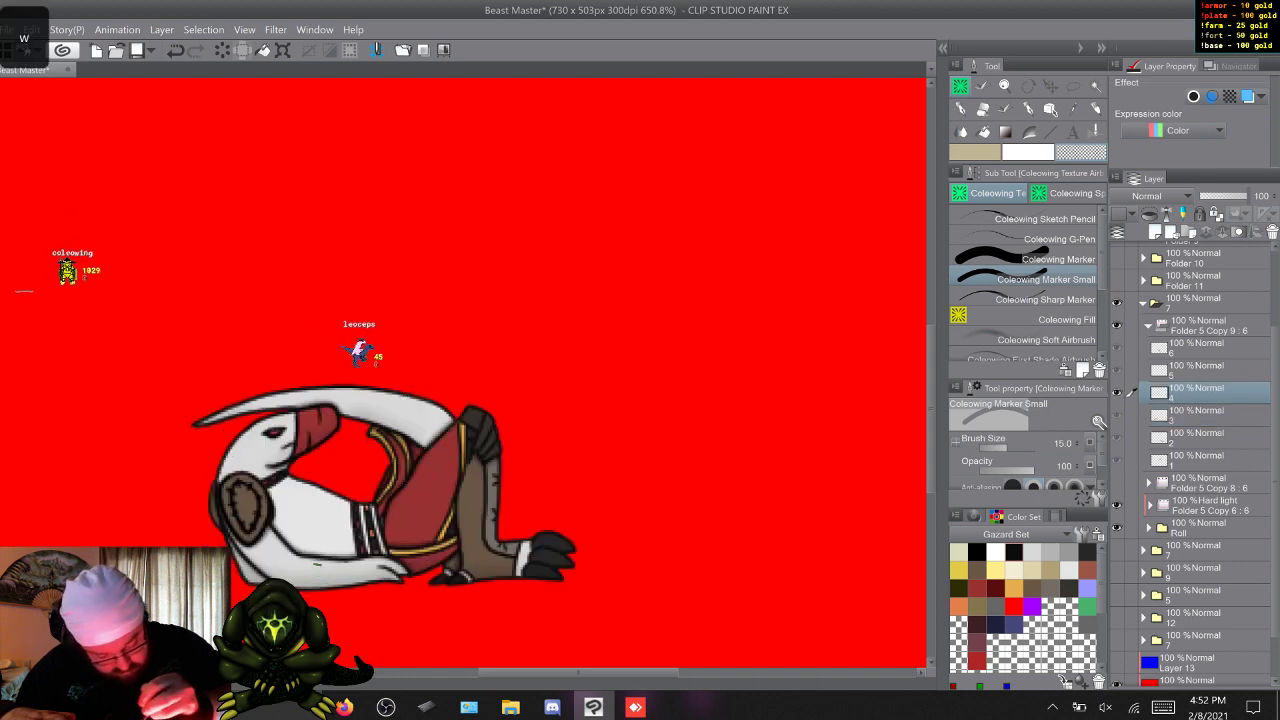
{"action": "key", "text": "w"}
{"action": "key", "text": "w"}
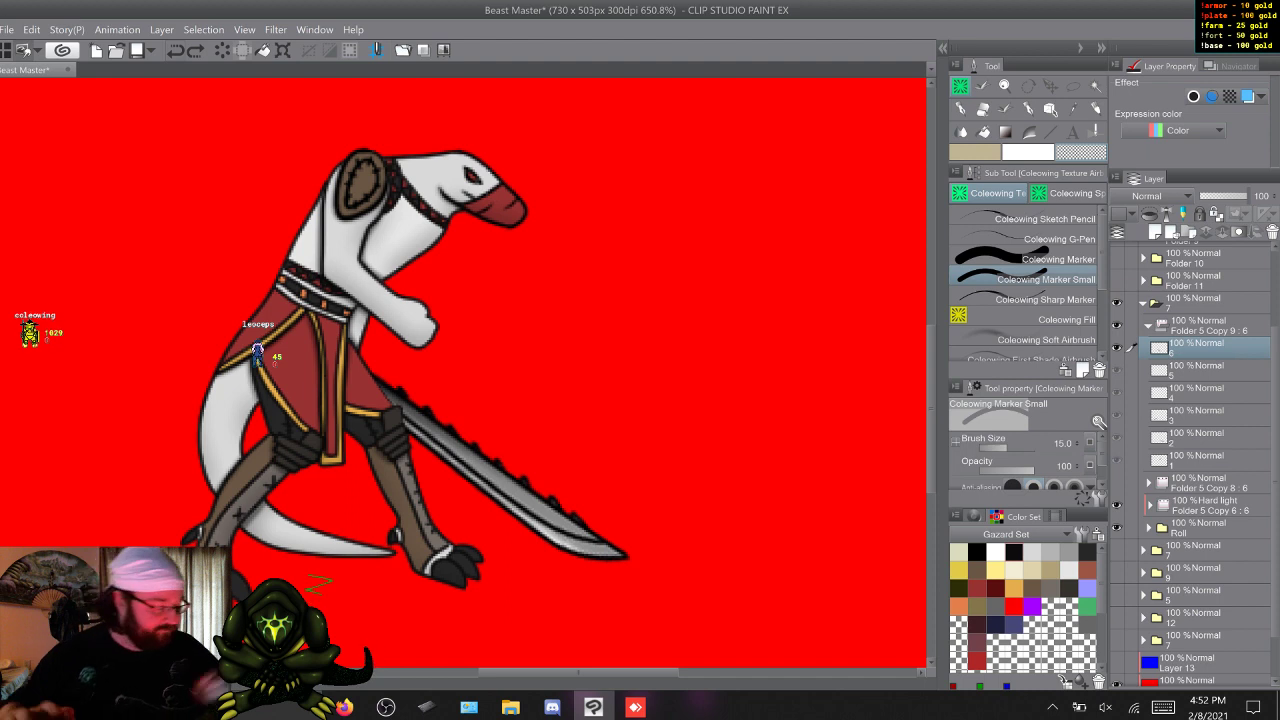
Collapse Folder 5 Copy 9 : 6, show Folder 5 Copy 8 : 6 alongside it, and collapse the roll's folder 7.
{"action": "left_click", "coordinate": [1148, 326]}
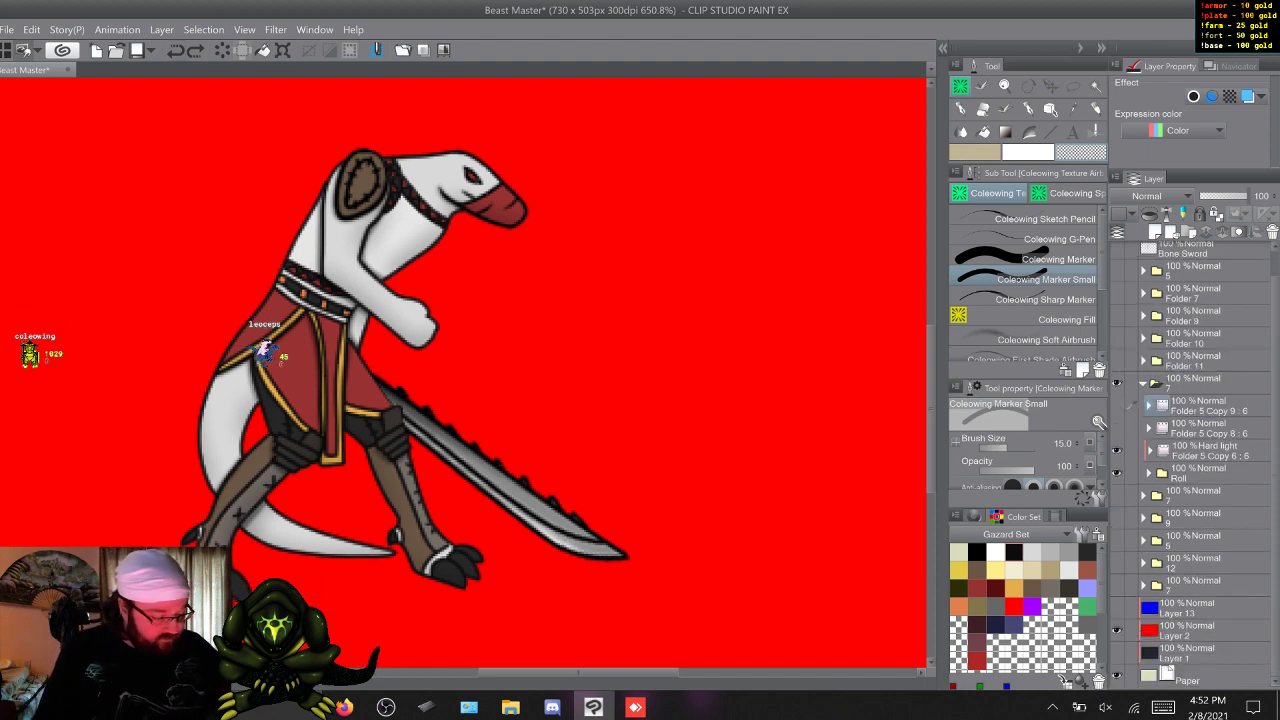
{"action": "left_click", "coordinate": [1117, 405]}
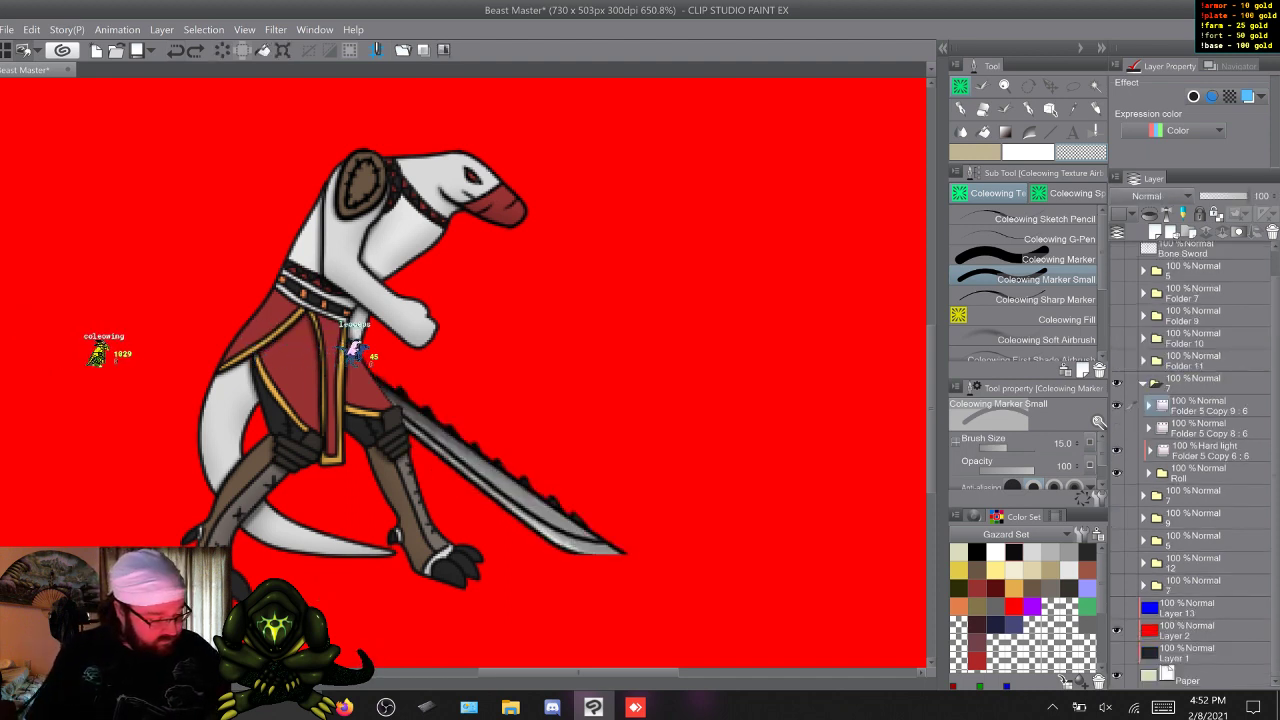
{"action": "left_click", "coordinate": [1117, 427]}
{"action": "left_click", "coordinate": [1143, 383]}
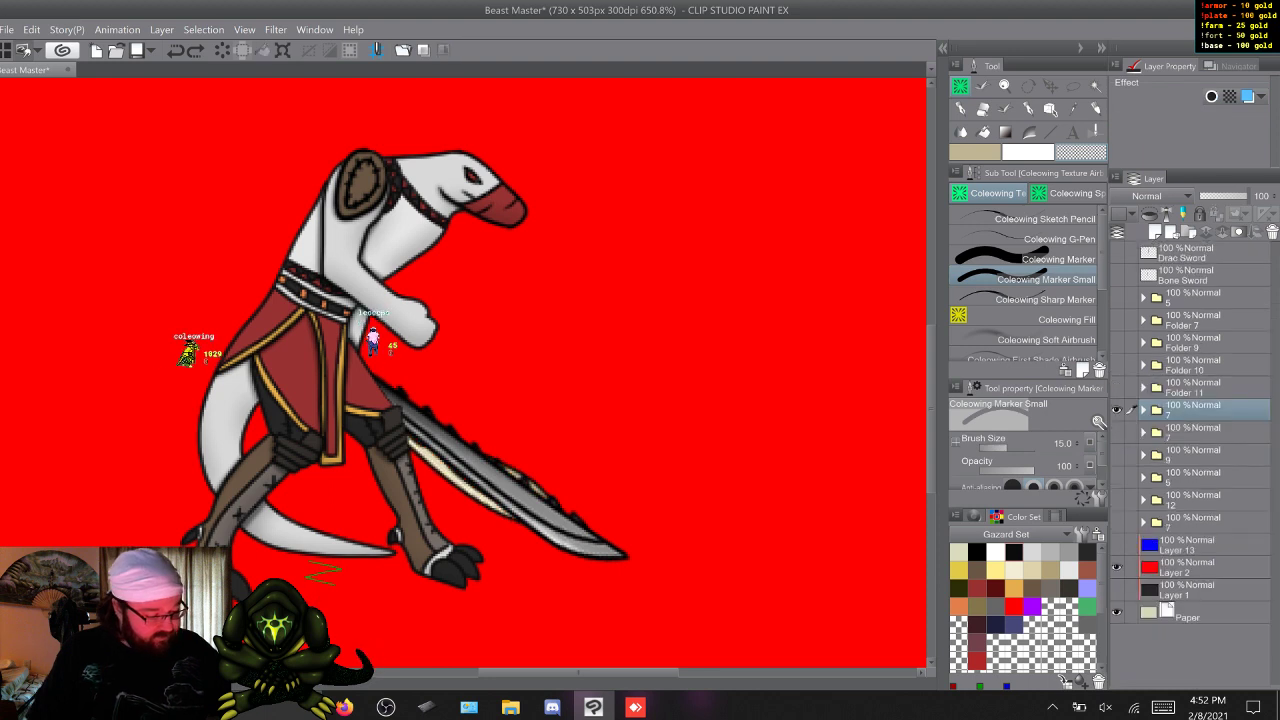
Hide the roll's folder 7, show and expand the folder 7 containing Attack, and save the document.
{"action": "left_click", "coordinate": [1117, 410]}
{"action": "left_click", "coordinate": [1117, 432]}
{"action": "left_click", "coordinate": [1143, 432]}
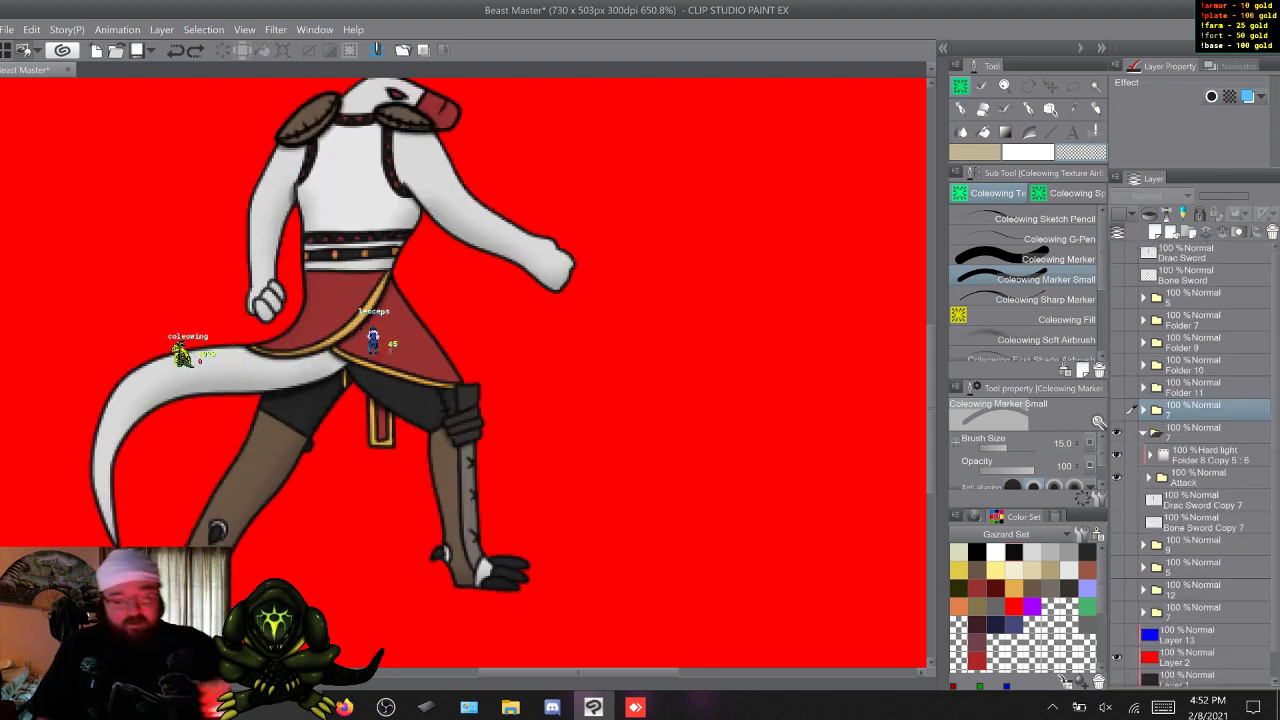
{"action": "key", "text": "ctrl+s"}
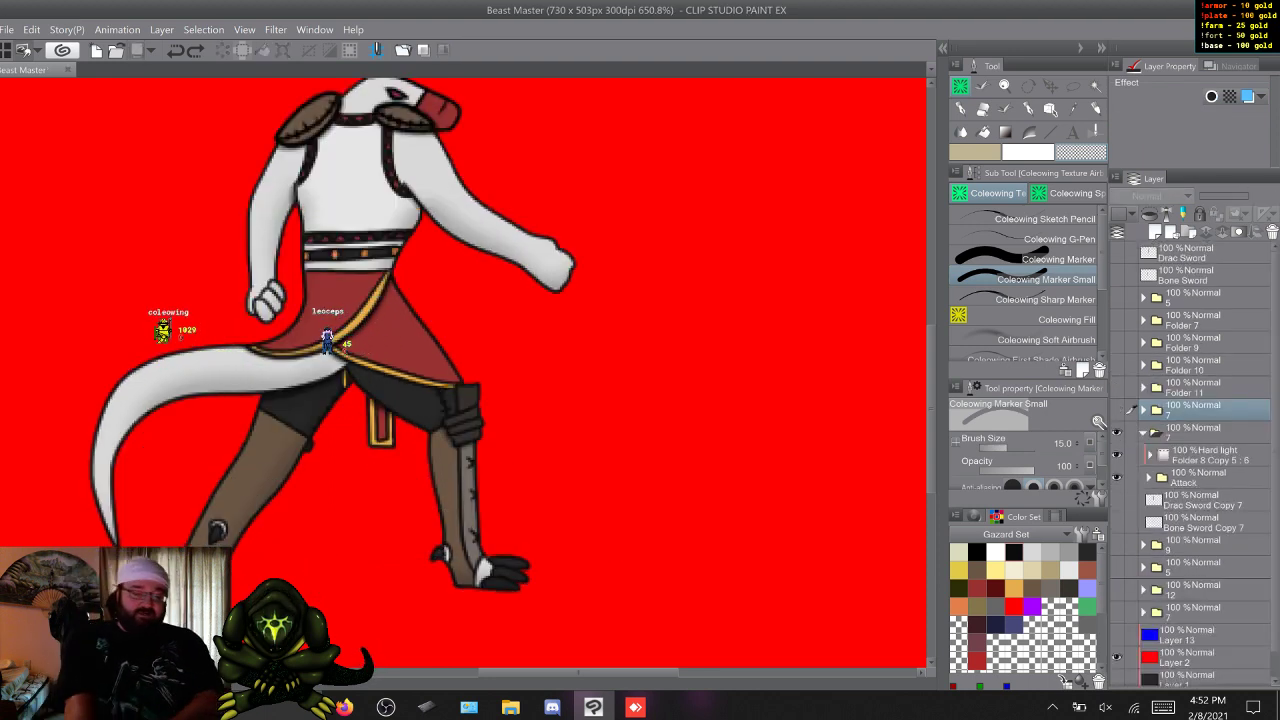